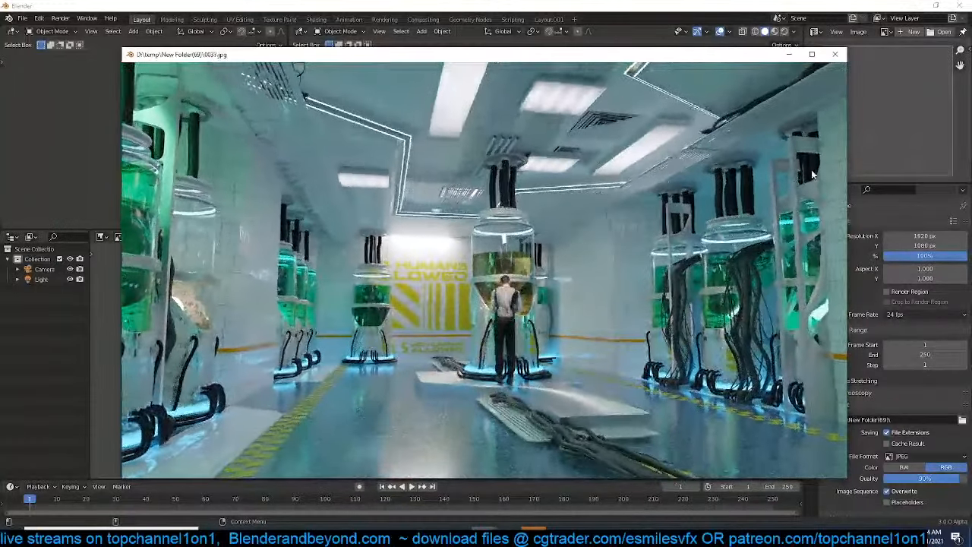
Close the window showing the finished laboratory render
{"action": "left_click", "coordinate": [835, 55]}
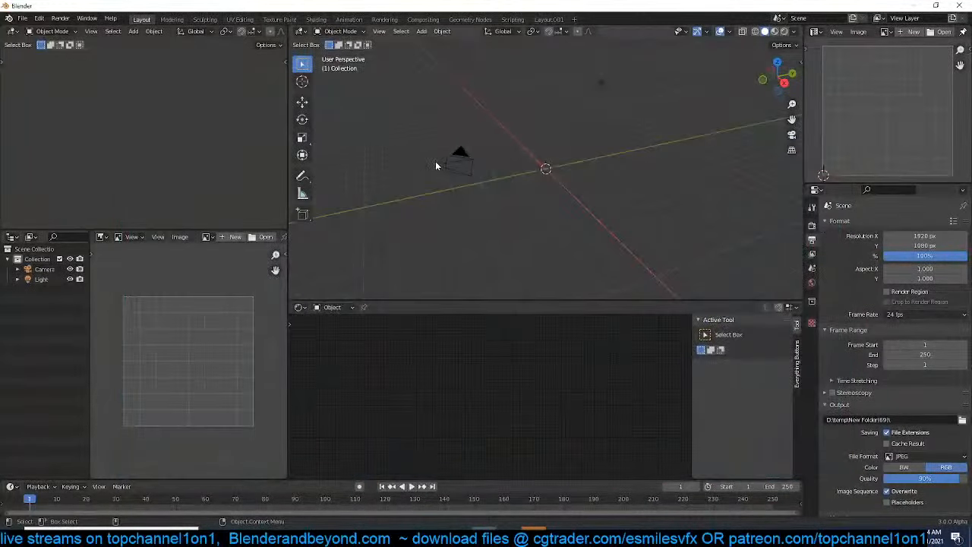
{"action": "key", "text": "n"}
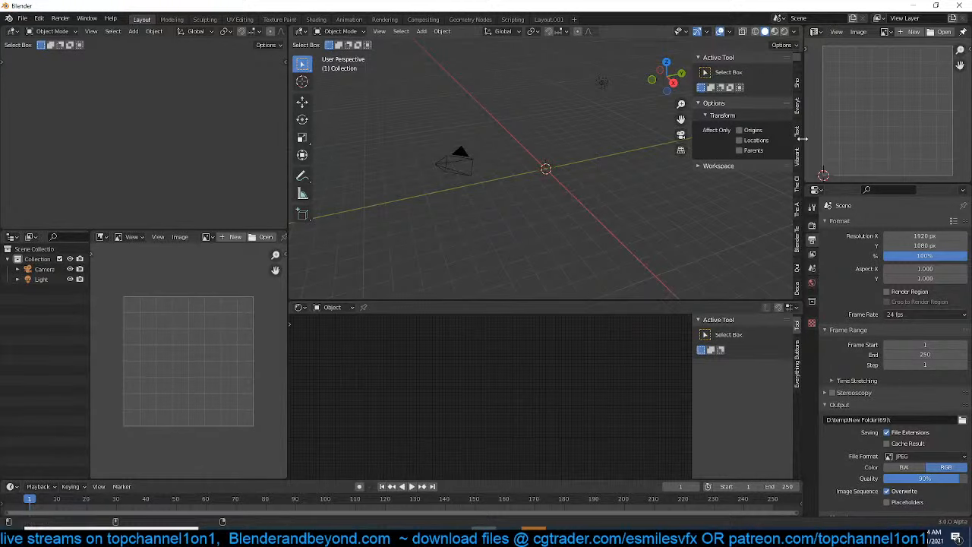
{"action": "left_click", "coordinate": [797, 85]}
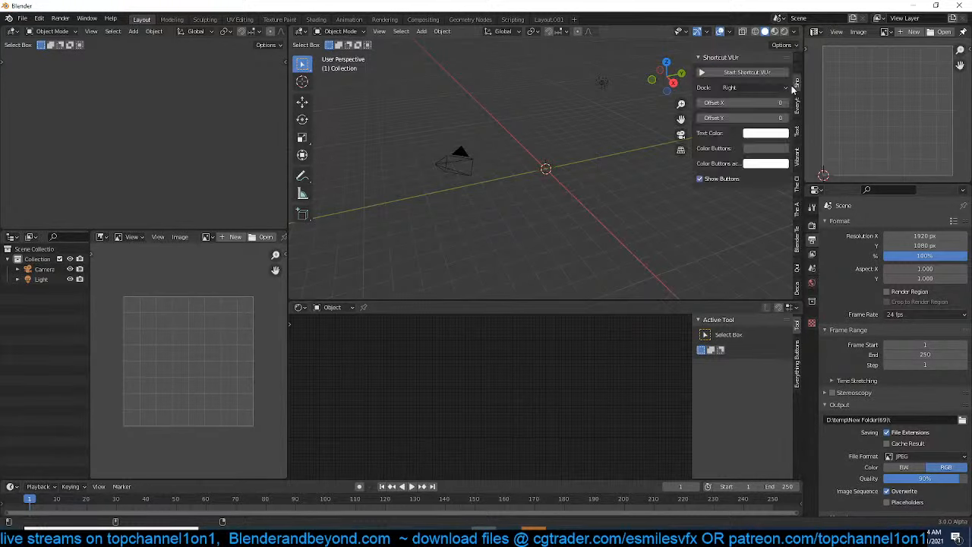
{"action": "key", "text": "n"}
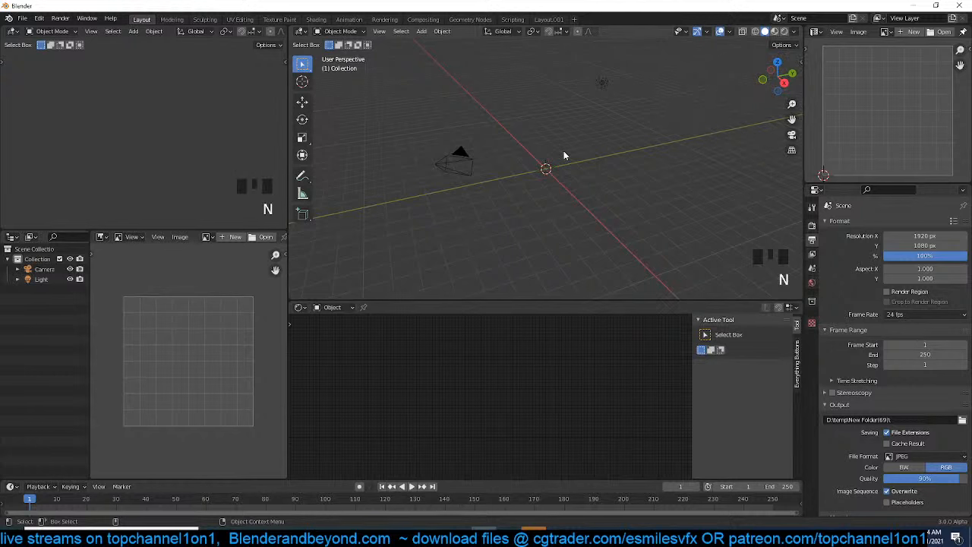
Add a cube at the world origin and scale it down along Z into a thin slab
{"action": "key", "text": "KP_1"}
{"action": "key", "text": "shift+a"}
{"action": "mouse_move", "coordinate": [571, 151]}
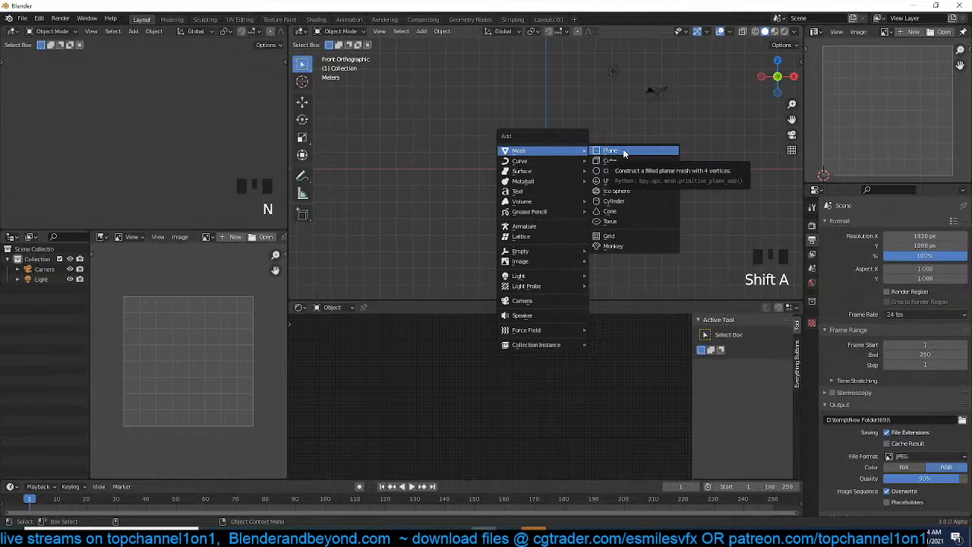
{"action": "left_click", "coordinate": [615, 160]}
{"action": "key", "text": "s"}
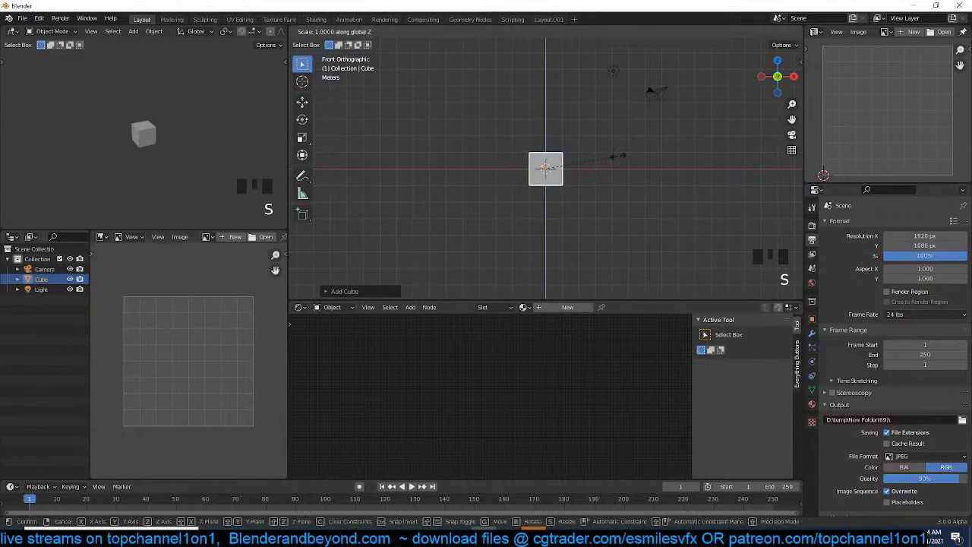
{"action": "key", "text": "z"}
{"action": "left_click", "coordinate": [559, 174]}
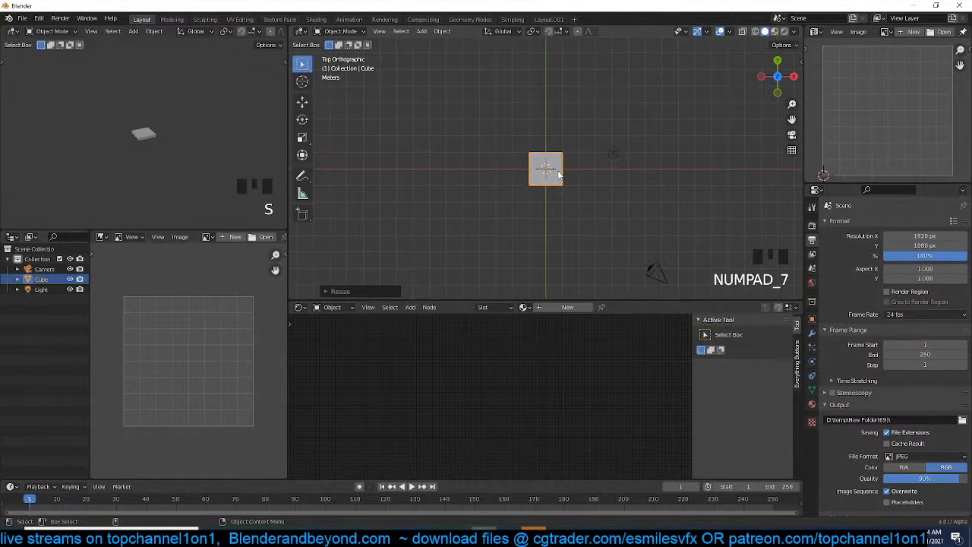
Align the camera to the front view and raise it to look slightly down over the slab
{"action": "scroll", "coordinate": [584, 201], "scroll_direction": "up", "scroll_amount": 5}
{"action": "scroll", "coordinate": [583, 200], "scroll_direction": "down", "scroll_amount": 3}
{"action": "key", "text": "KP_1"}
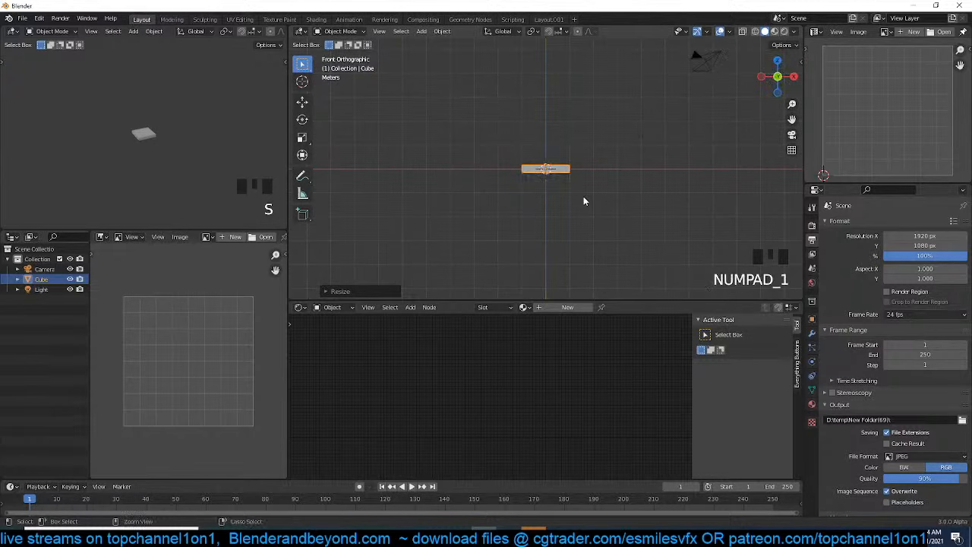
{"action": "key", "text": "ctrl+alt+KP_0"}
{"action": "left_click", "coordinate": [585, 221]}
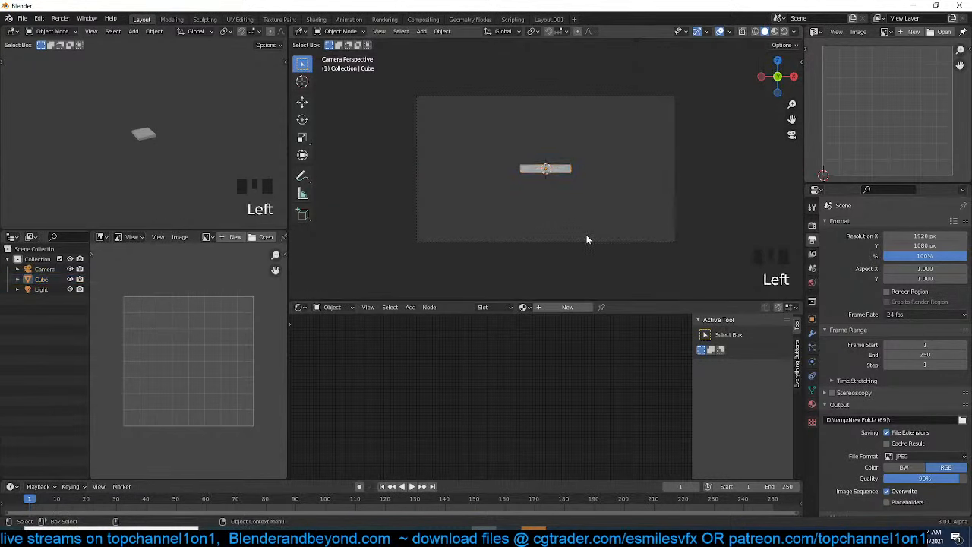
{"action": "left_click", "coordinate": [590, 243]}
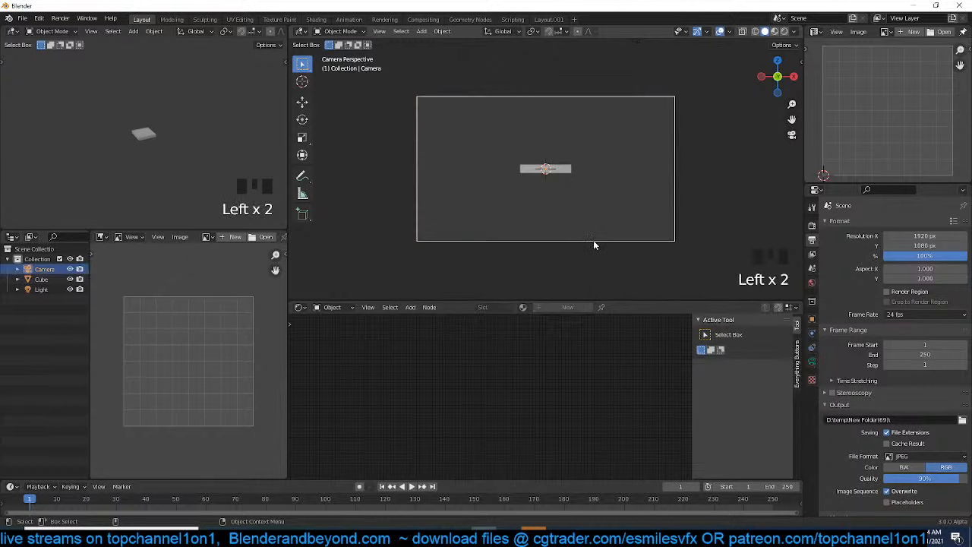
{"action": "key", "text": "g"}
{"action": "left_click", "coordinate": [566, 207]}
Enlarge the slab along Y and Z, and widen it along X into a square block
{"action": "left_click", "coordinate": [564, 208]}
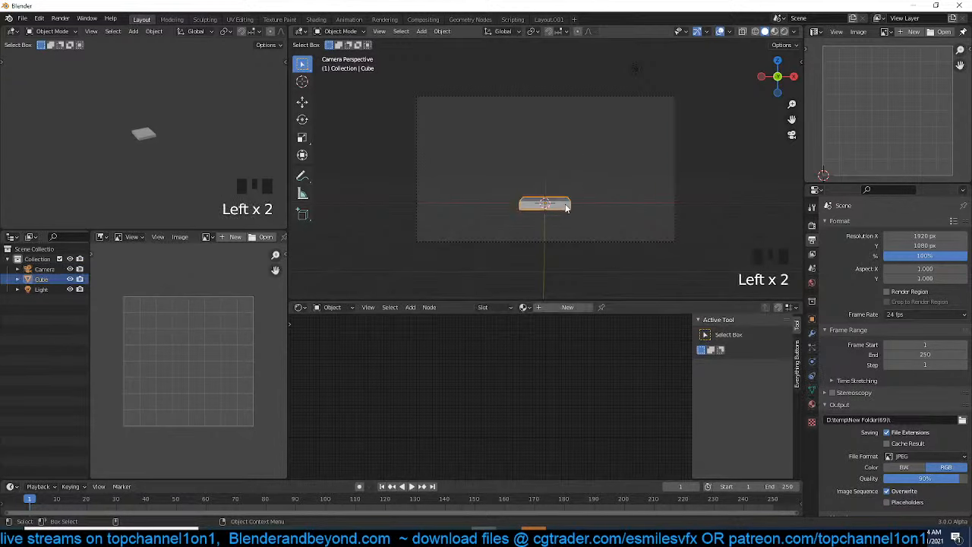
{"action": "key", "text": "s"}
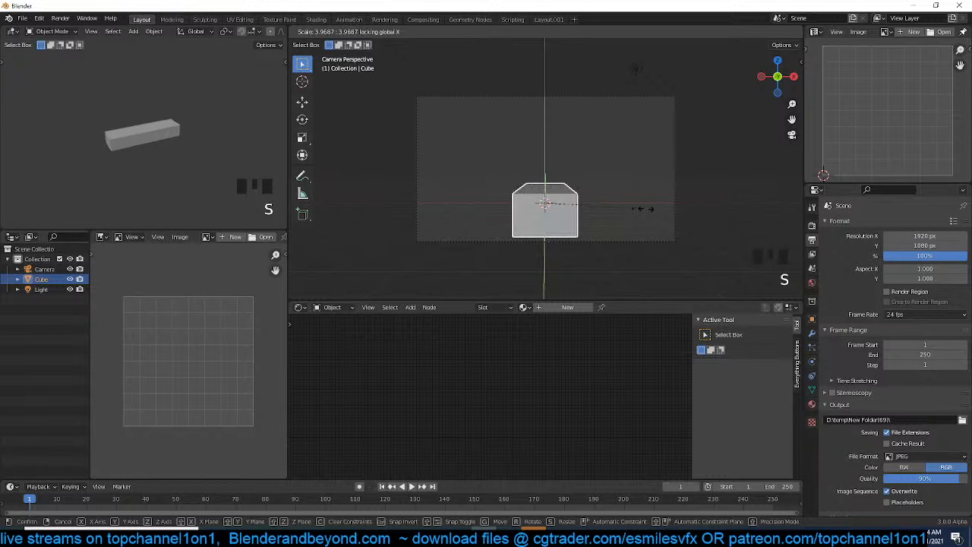
{"action": "left_click", "coordinate": [646, 209]}
{"action": "key", "text": "KP_7"}
{"action": "scroll", "coordinate": [646, 208], "scroll_direction": "down", "scroll_amount": 2}
{"action": "key", "text": "s"}
{"action": "key", "text": "x"}
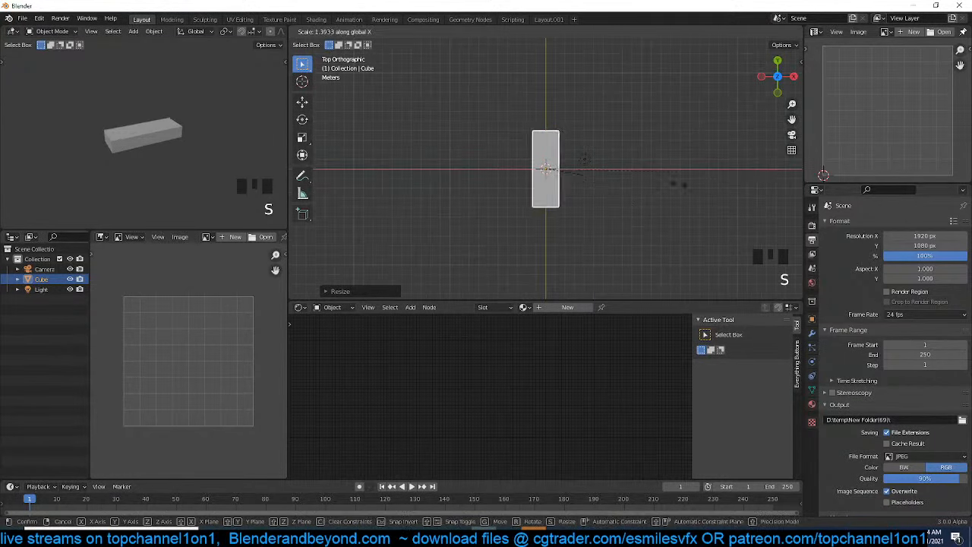
{"action": "left_click", "coordinate": [345, 171]}
Show the camera view in the secondary viewport and scale the block down uniformly
{"action": "key", "text": "KP_0"}
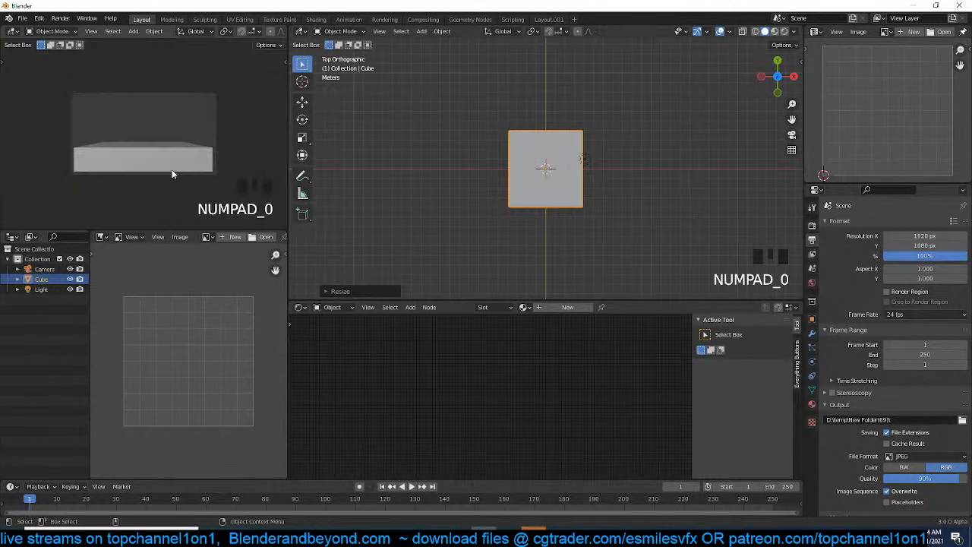
{"action": "scroll", "coordinate": [667, 190], "scroll_direction": "down", "scroll_amount": 5}
{"action": "key", "text": "s"}
{"action": "left_click", "coordinate": [623, 180]}
{"action": "scroll", "coordinate": [621, 179], "scroll_direction": "up", "scroll_amount": 7}
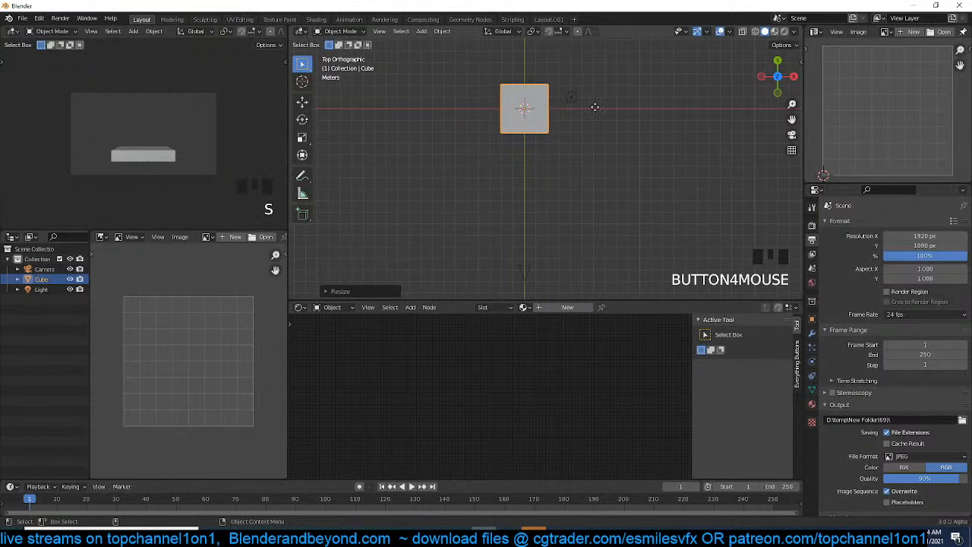
Move the block forward to just in front of the camera and stretch it along X
{"action": "key", "text": "g"}
{"action": "left_click", "coordinate": [587, 218]}
{"action": "key", "text": "s"}
{"action": "key", "text": "x"}
{"action": "left_click", "coordinate": [631, 222]}
Reduce the thickness of the stretched block to make a thin platform
{"action": "scroll", "coordinate": [630, 222], "scroll_direction": "down", "scroll_amount": 1}
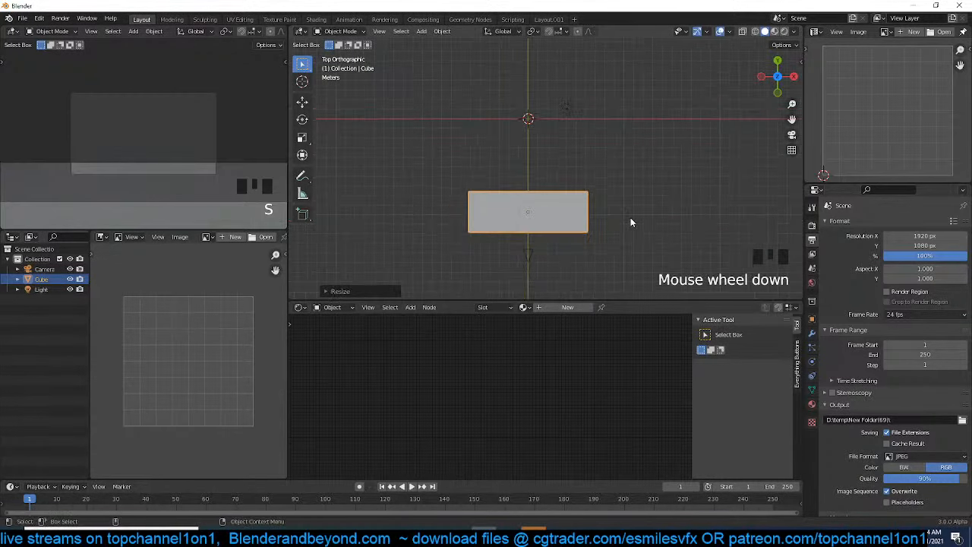
{"action": "middle_click_drag", "start_coordinate": [631, 223], "coordinate": [592, 114]}
{"action": "key", "text": "s"}
{"action": "left_click", "coordinate": [545, 158]}
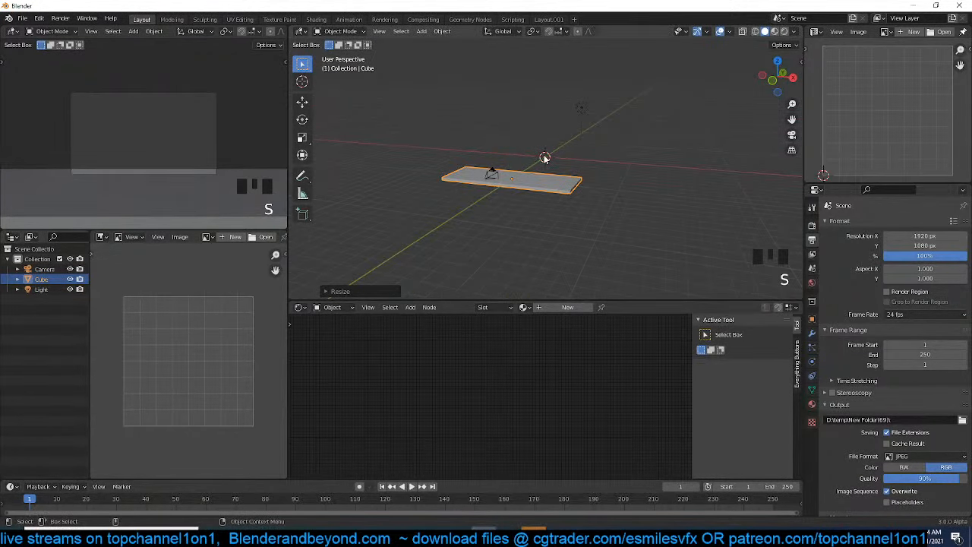
Duplicate the thin platform, placing the copy behind the original around the world origin and lowering it
{"action": "key", "text": "KP_7"}
{"action": "key", "text": "shift+d"}
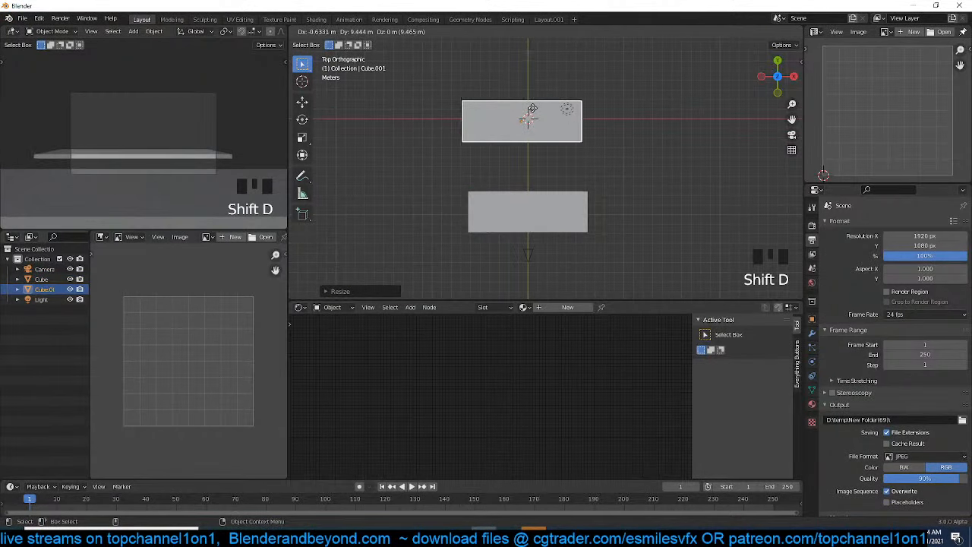
{"action": "left_click", "coordinate": [534, 113]}
{"action": "key", "text": "grave"}
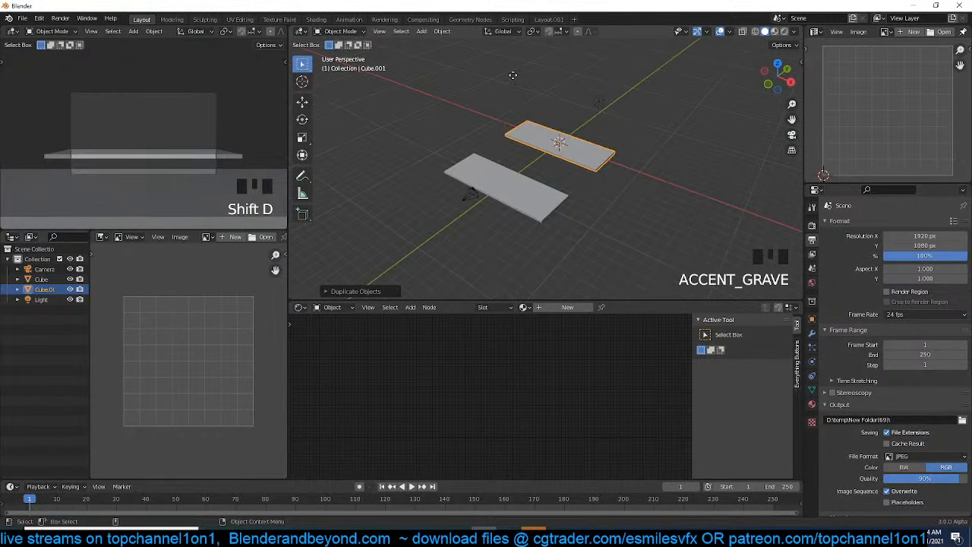
{"action": "key", "text": "g"}
{"action": "left_click", "coordinate": [566, 126]}
Stretch the duplicated platform along Y and widen it along X into a large floor slab
{"action": "key", "text": "KP_7"}
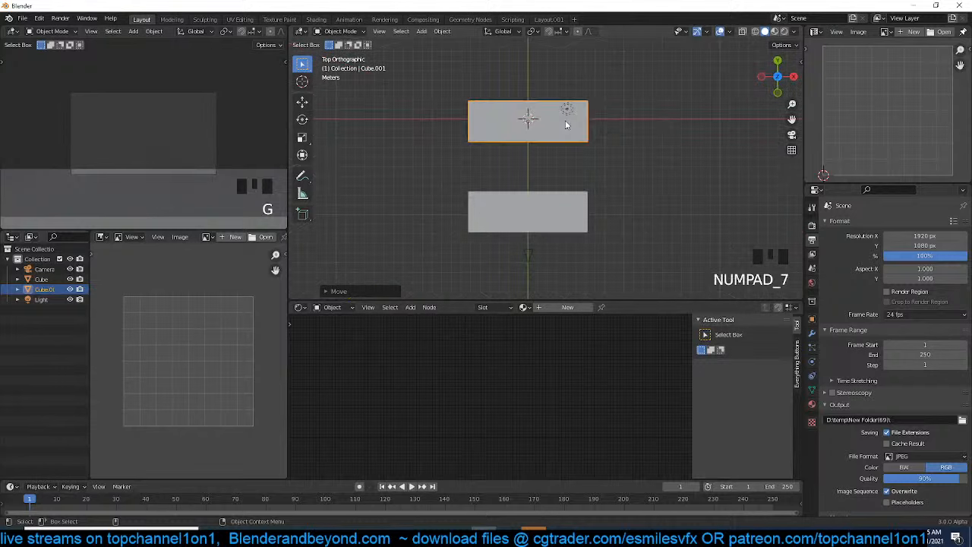
{"action": "key", "text": "s"}
{"action": "key", "text": "y"}
{"action": "left_click", "coordinate": [691, 66]}
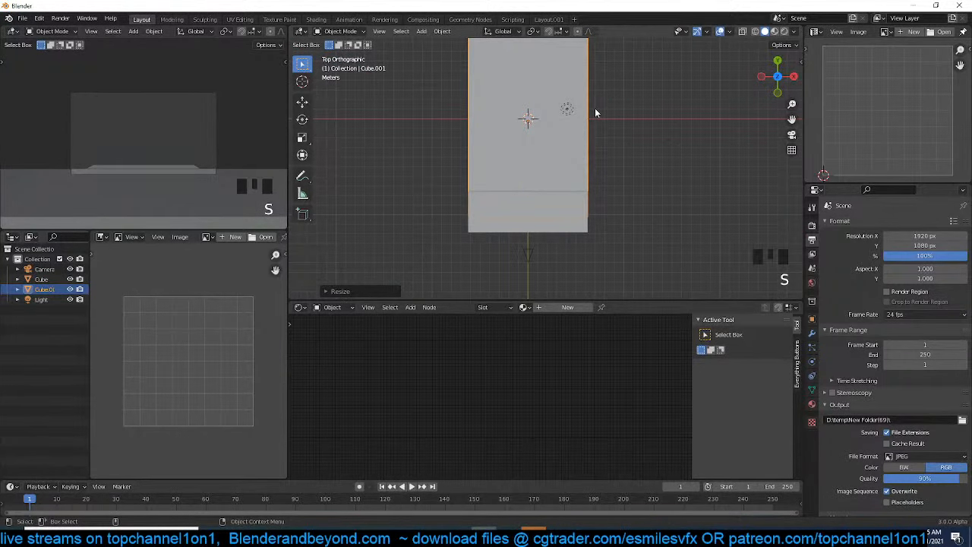
{"action": "key", "text": "s"}
{"action": "left_click", "coordinate": [655, 138]}
Examine from several angles how the front platform sits relative to the large floor slab
{"action": "key", "text": "grave"}
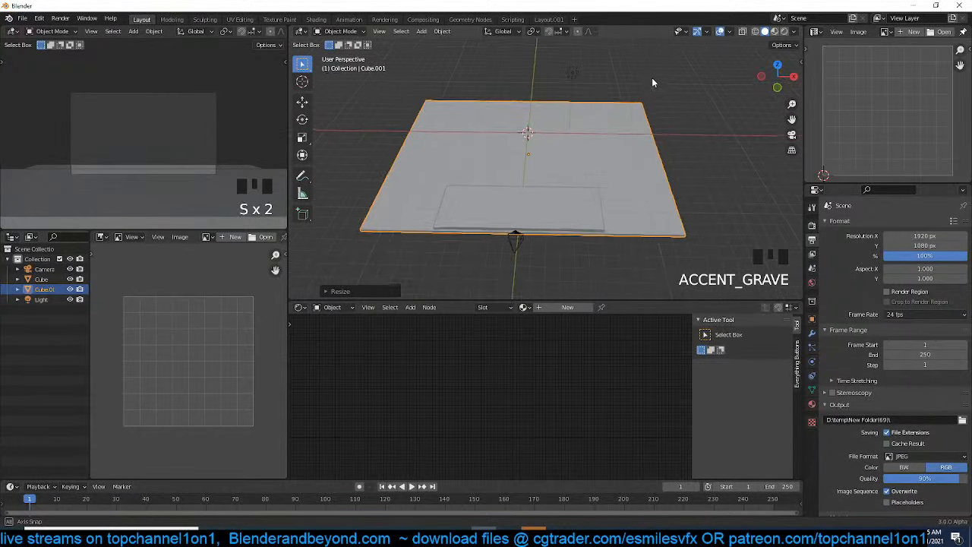
{"action": "middle_click_drag", "start_coordinate": [651, 77], "coordinate": [640, 78]}
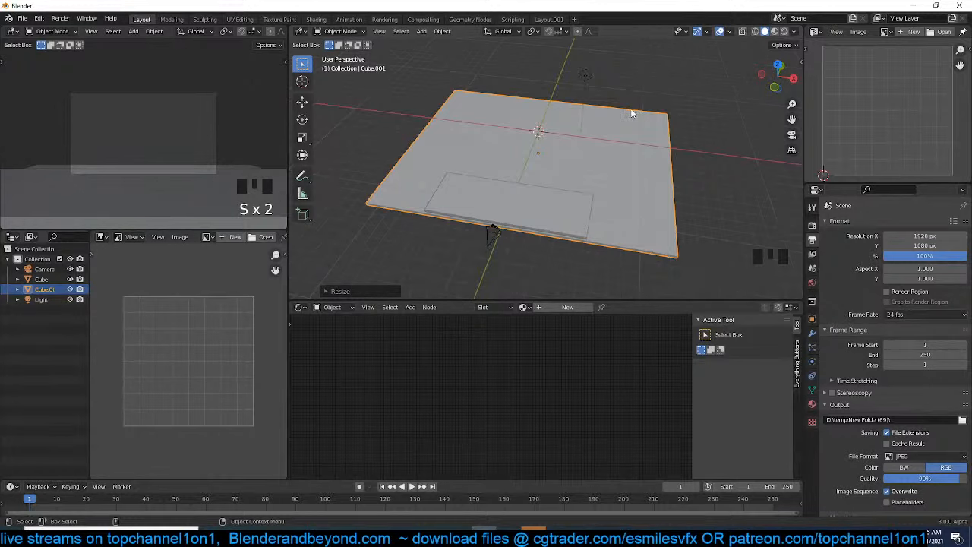
{"action": "scroll", "coordinate": [632, 113], "scroll_direction": "down", "scroll_amount": 1}
{"action": "key", "text": "grave"}
{"action": "key", "text": "grave"}
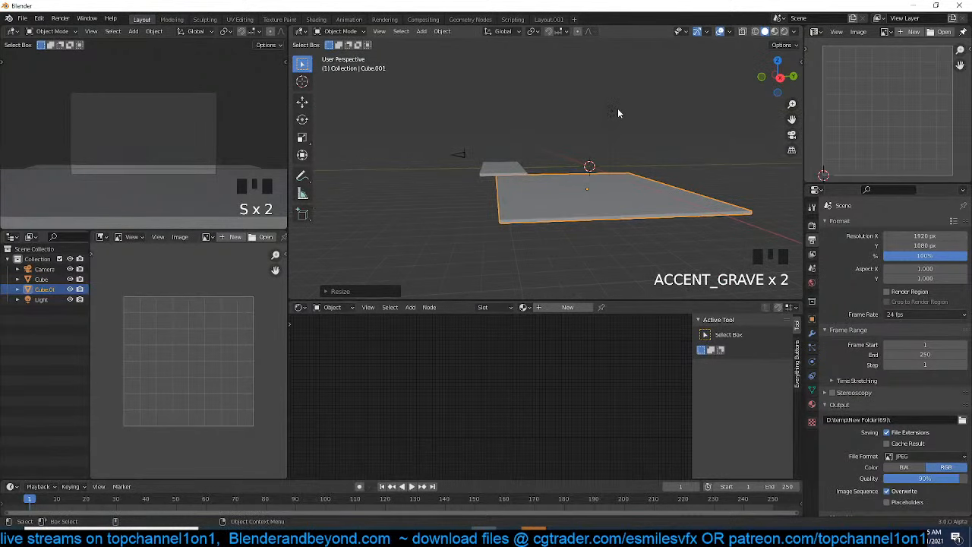
{"action": "key", "text": "grave"}
{"action": "scroll", "coordinate": [553, 113], "scroll_direction": "up", "scroll_amount": 1}
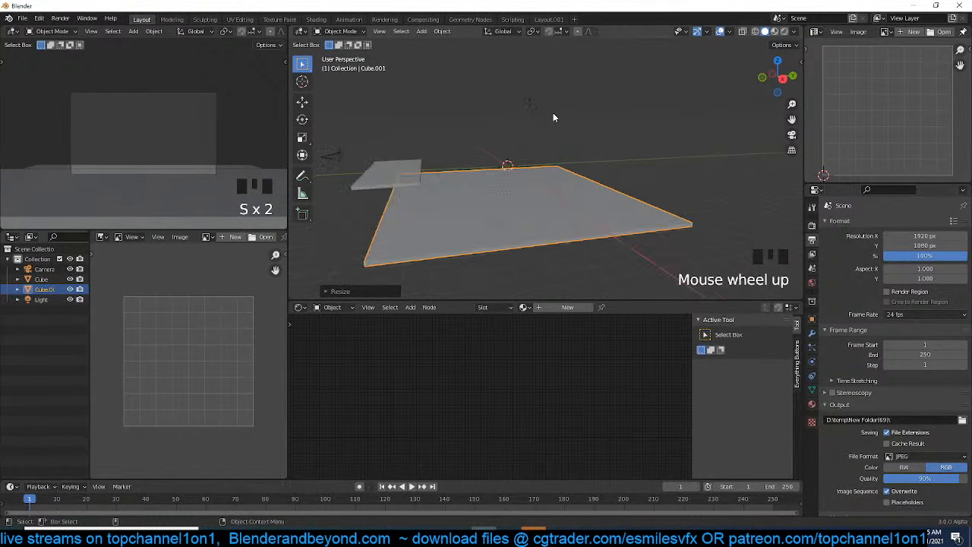
{"action": "key", "text": "grave"}
{"action": "key", "text": "grave"}
{"action": "key", "text": "grave"}
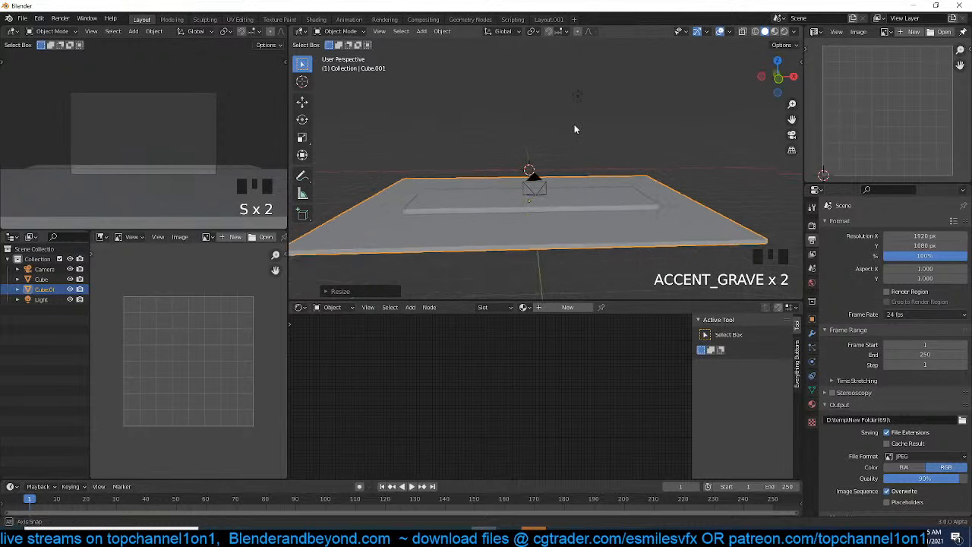
{"action": "scroll", "coordinate": [574, 127], "scroll_direction": "up", "scroll_amount": 2}
{"action": "key", "text": "grave"}
{"action": "scroll", "coordinate": [559, 130], "scroll_direction": "down", "scroll_amount": 3}
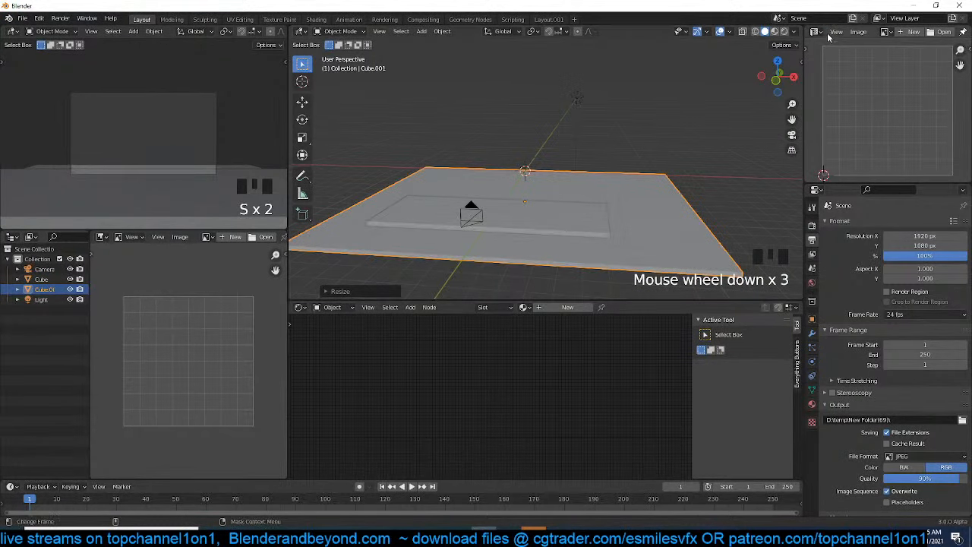
Set the viewport shading color to Random so each object gets its own color
{"action": "left_click", "coordinate": [795, 32]}
{"action": "left_click", "coordinate": [793, 167]}
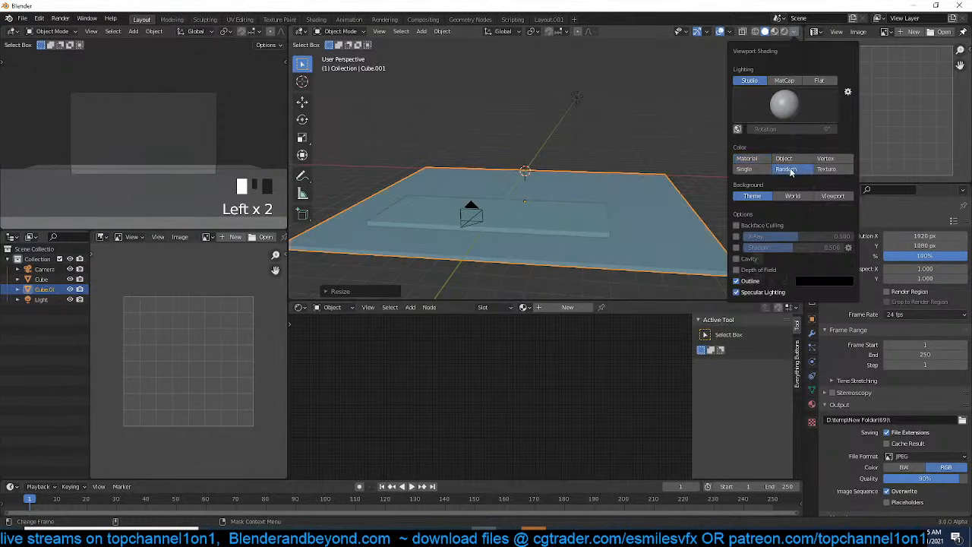
{"action": "key", "text": "grave"}
{"action": "left_click", "coordinate": [562, 169]}
{"action": "key", "text": "grave"}
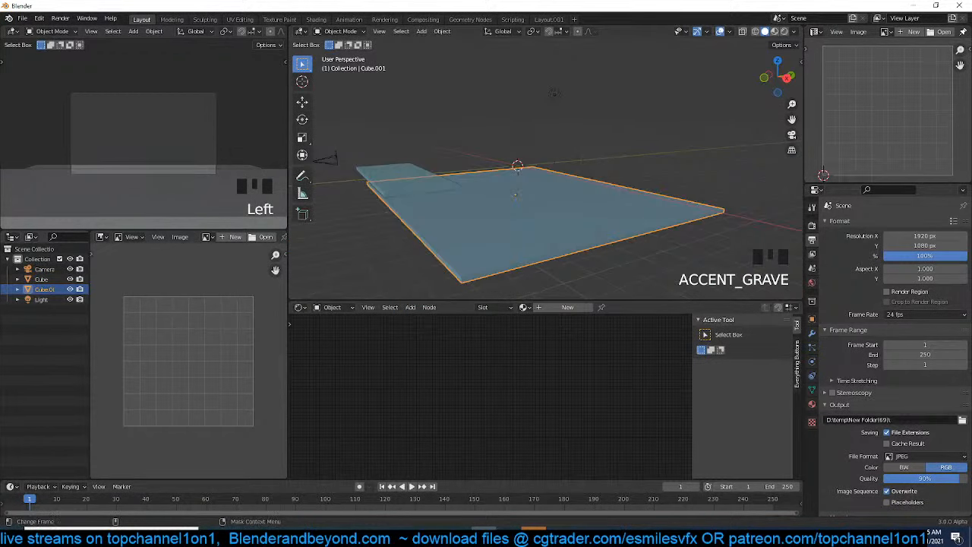
Switch to Chrome and open the ArtStation website
{"action": "key", "text": "alt+Tab"}
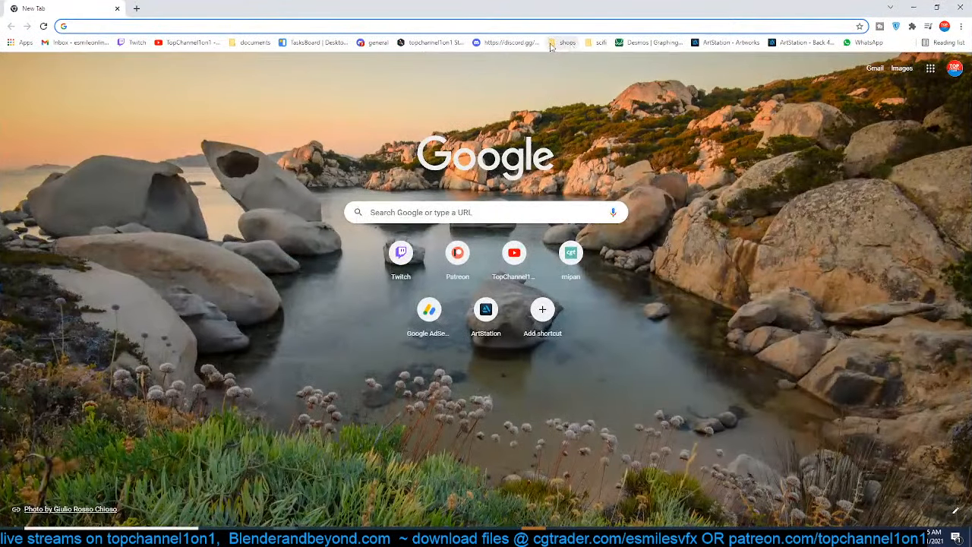
{"action": "type", "text": "art+"}
{"action": "key", "text": "BackSpace"}
{"action": "type", "text": "i"}
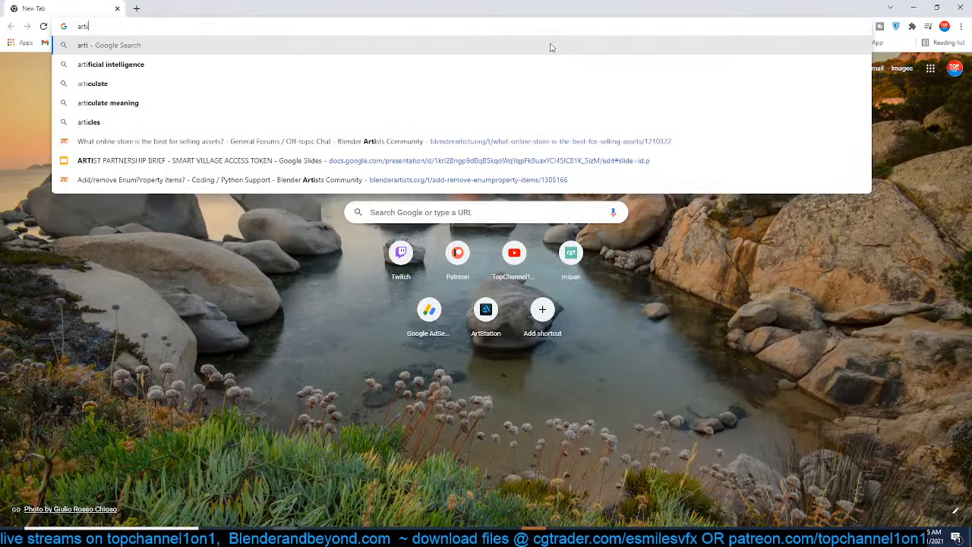
{"action": "key", "text": "BackSpace"}
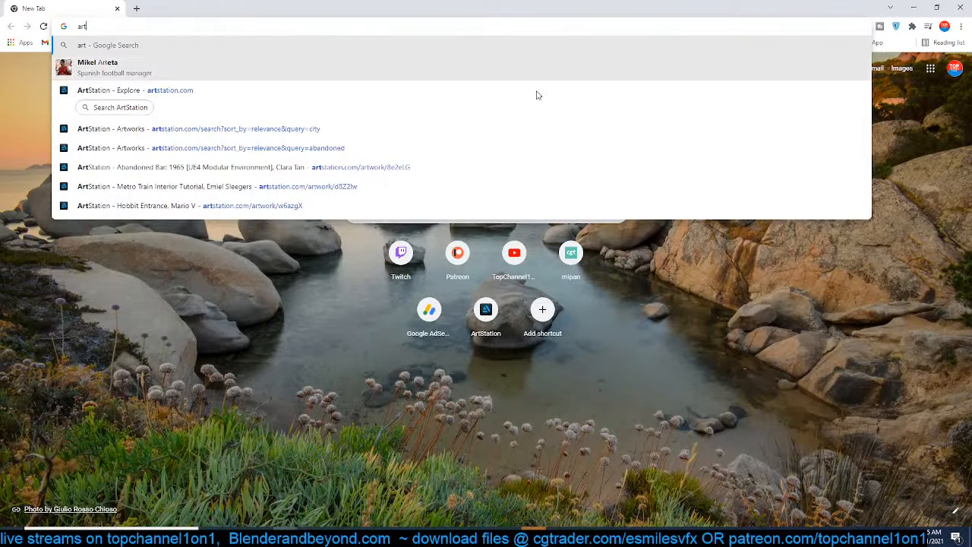
{"action": "left_click", "coordinate": [324, 106]}
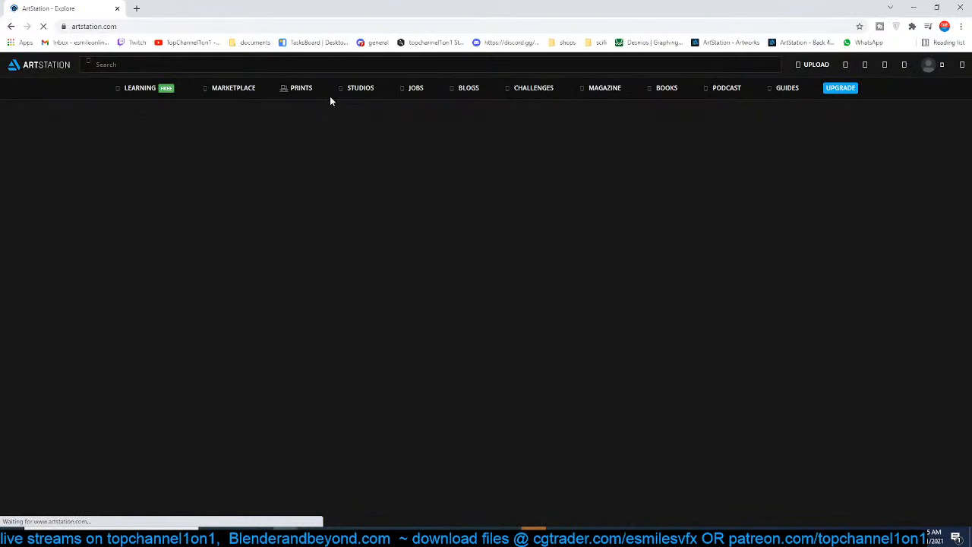
Search the ArtStation artworks for "army"
{"action": "left_click", "coordinate": [357, 65]}
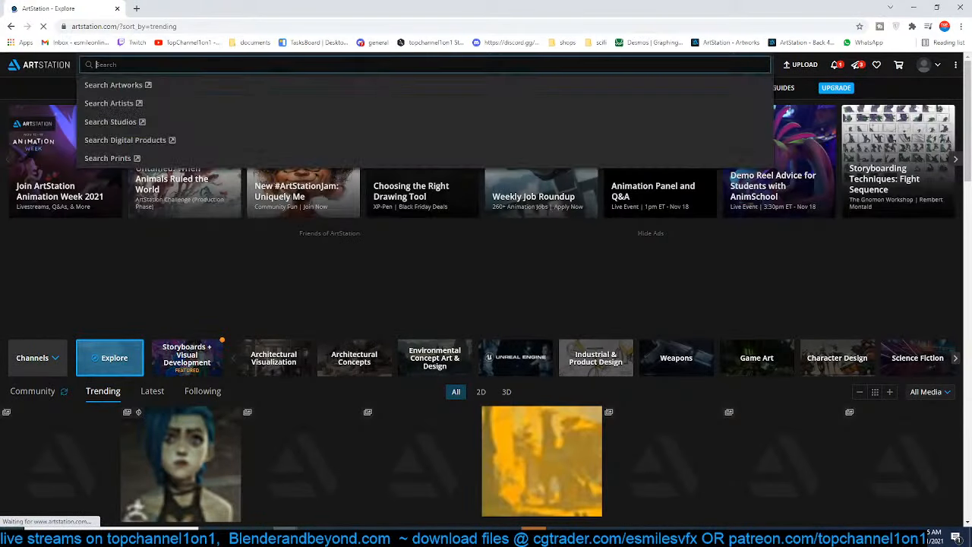
{"action": "type", "text": "ar"}
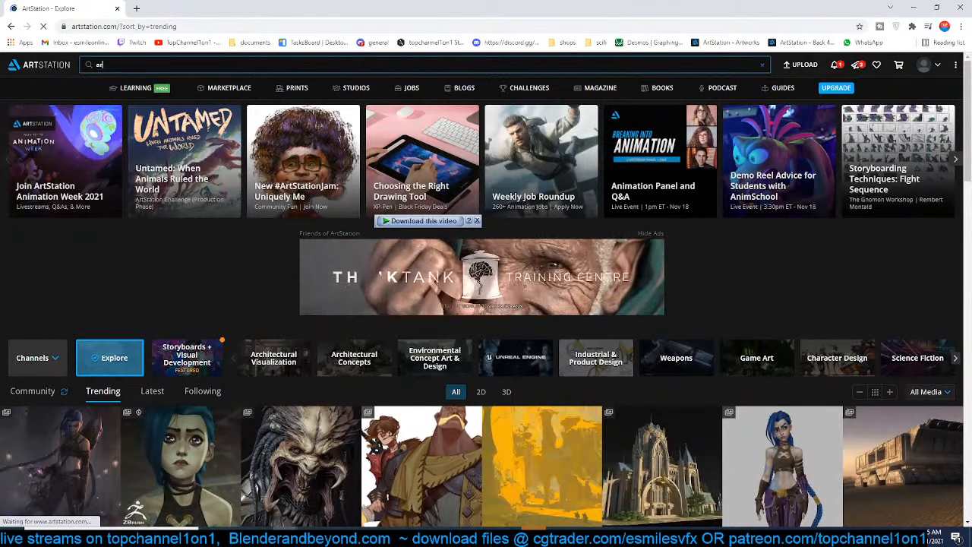
{"action": "type", "text": "my"}
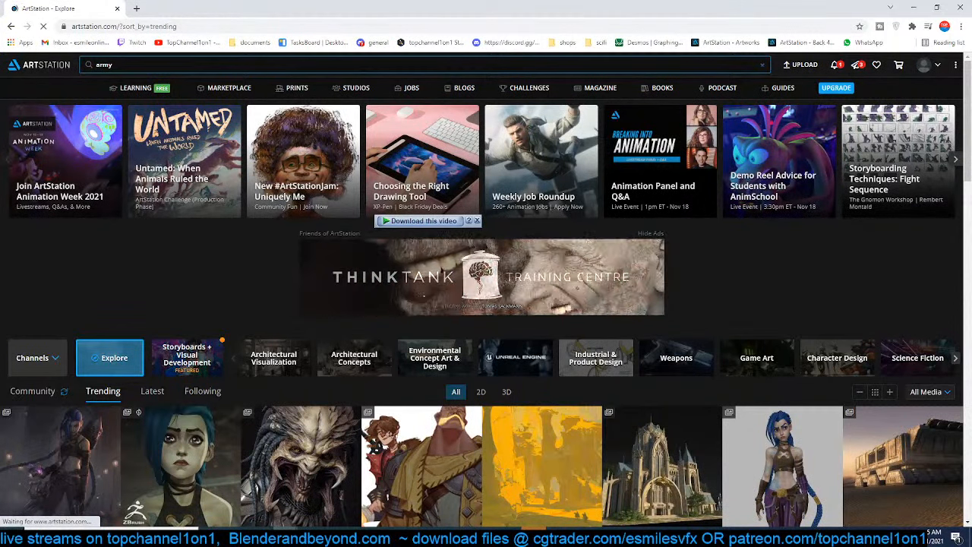
{"action": "key", "text": "Return"}
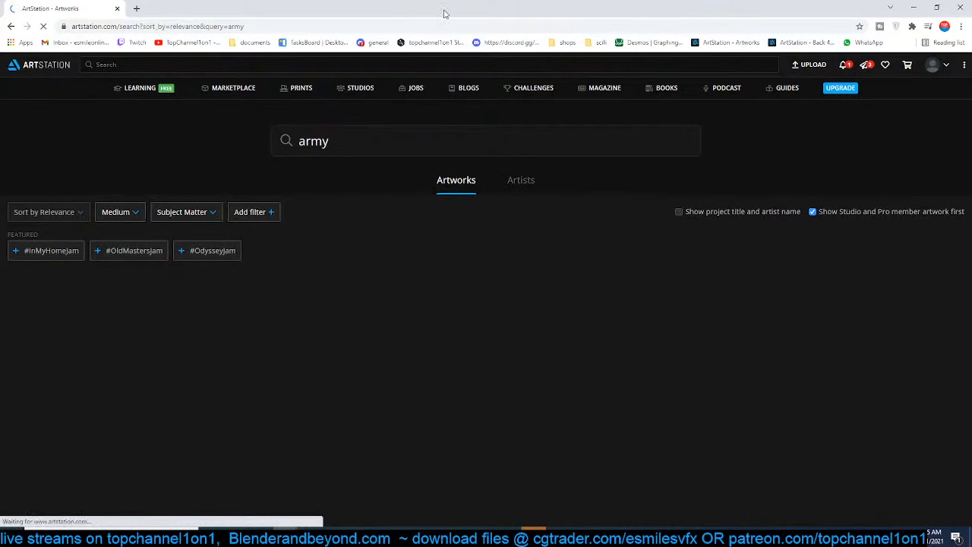
Browse the army results and open the Marching Orders and HAMMER HEAD artworks in separate new tabs
{"action": "scroll", "coordinate": [384, 292], "scroll_direction": "down", "scroll_amount": 1}
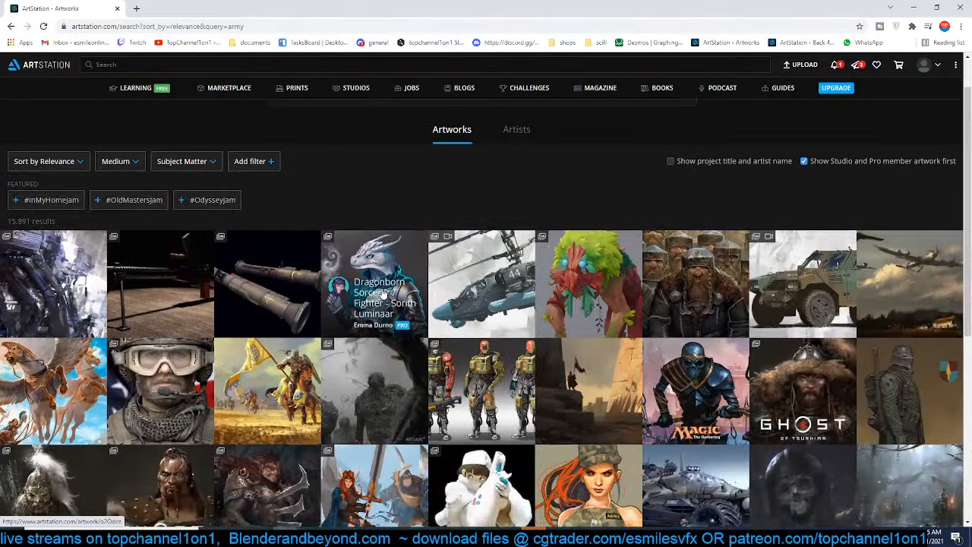
{"action": "scroll", "coordinate": [383, 292], "scroll_direction": "down", "scroll_amount": 6}
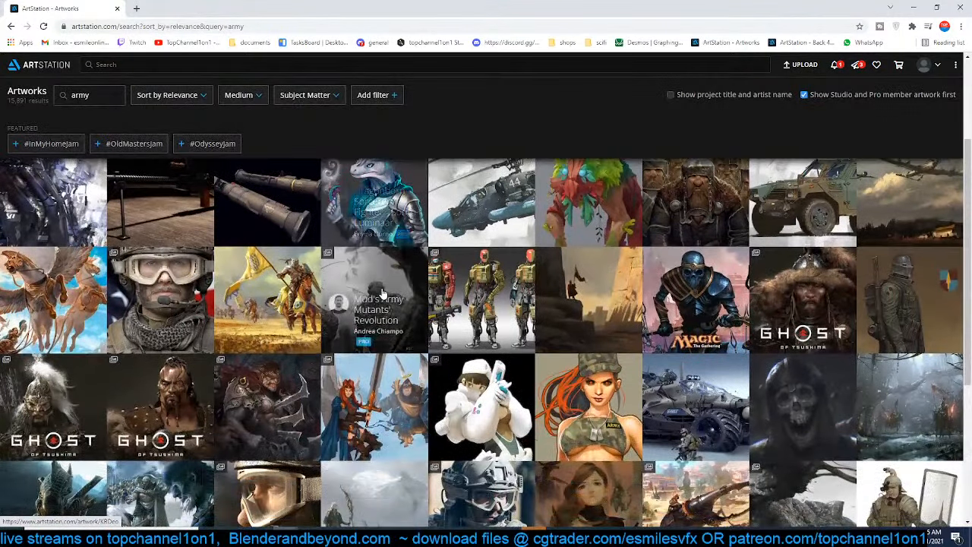
{"action": "scroll", "coordinate": [384, 294], "scroll_direction": "down", "scroll_amount": 8}
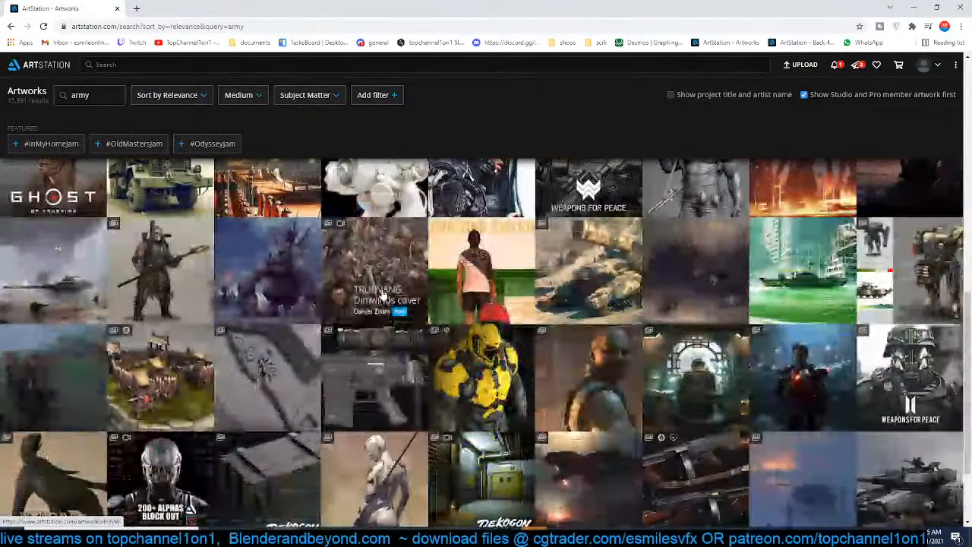
{"action": "scroll", "coordinate": [384, 295], "scroll_direction": "down", "scroll_amount": 10}
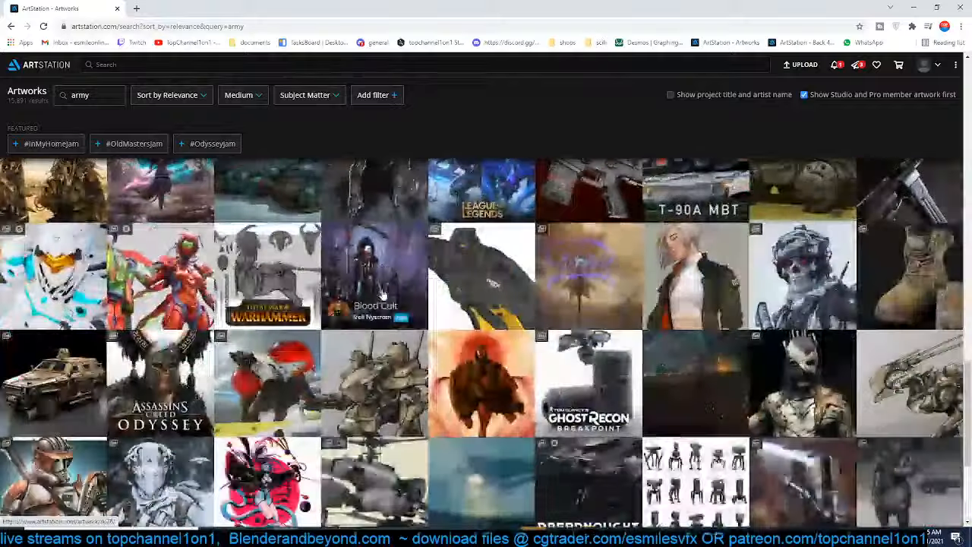
{"action": "scroll", "coordinate": [384, 295], "scroll_direction": "up", "scroll_amount": 2}
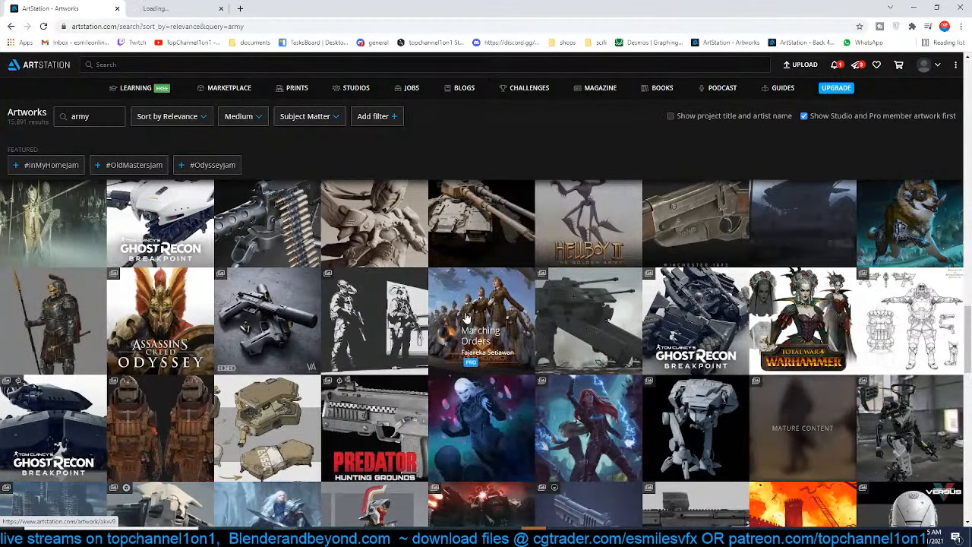
{"action": "scroll", "coordinate": [424, 327], "scroll_direction": "down", "scroll_amount": 3}
{"action": "scroll", "coordinate": [423, 326], "scroll_direction": "down", "scroll_amount": 2}
{"action": "scroll", "coordinate": [424, 327], "scroll_direction": "up", "scroll_amount": 3}
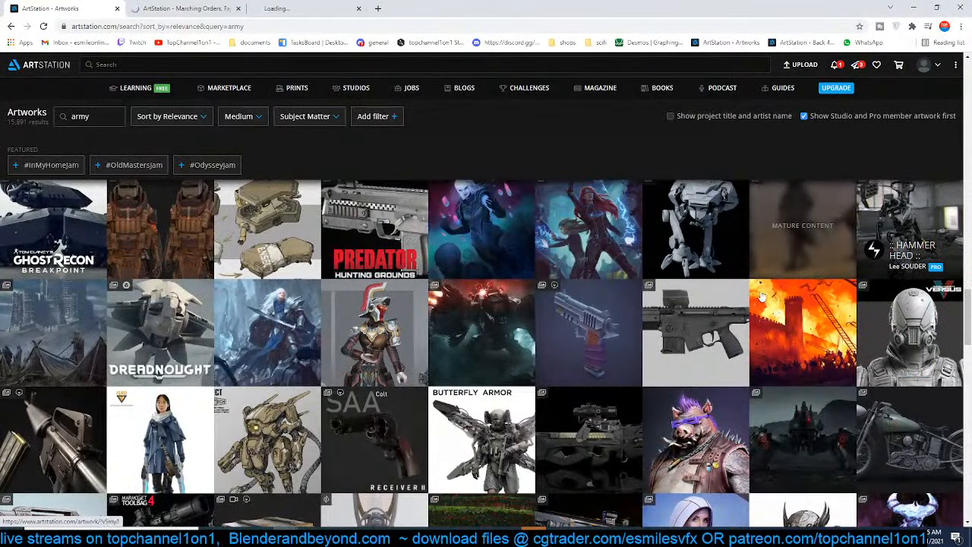
Open the Military mech concept and Great Vlandian Army artworks from the results in new tabs
{"action": "scroll", "coordinate": [579, 338], "scroll_direction": "down", "scroll_amount": 3}
{"action": "scroll", "coordinate": [788, 296], "scroll_direction": "up", "scroll_amount": 2}
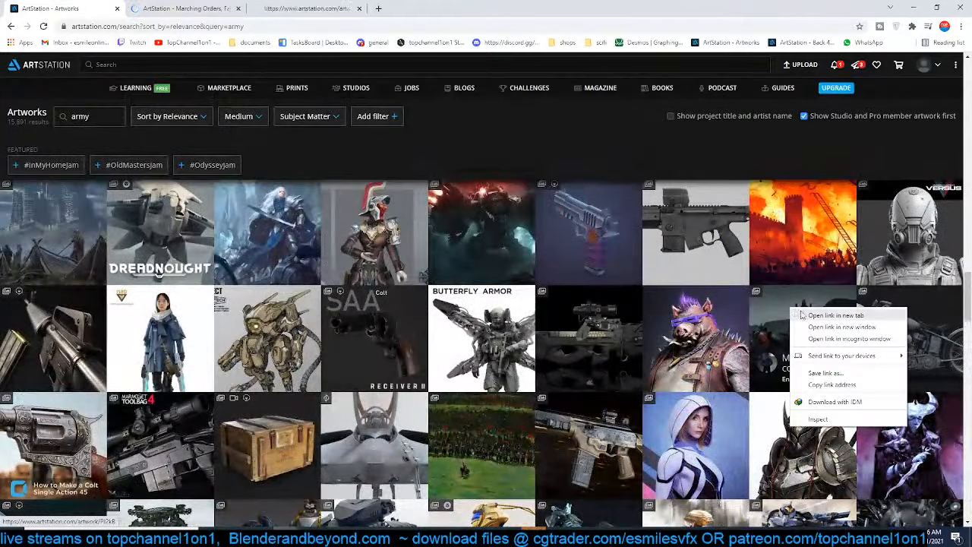
{"action": "scroll", "coordinate": [465, 363], "scroll_direction": "down", "scroll_amount": 3}
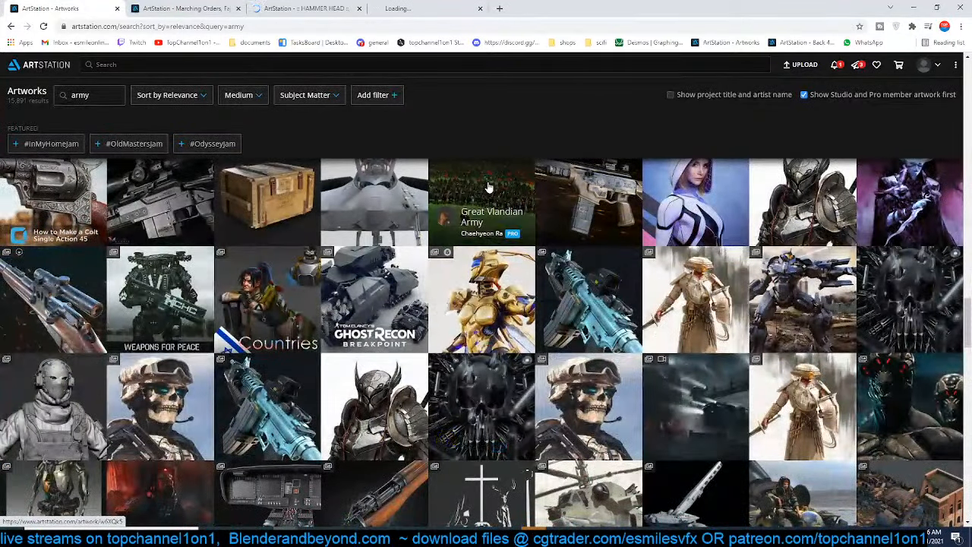
{"action": "scroll", "coordinate": [471, 220], "scroll_direction": "down", "scroll_amount": 3}
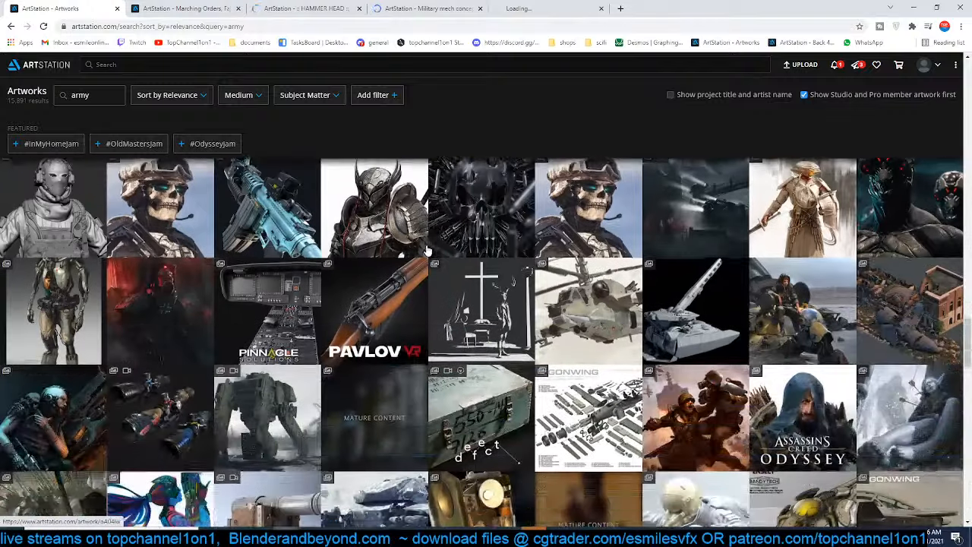
Browse further down the results and open the Abandoned base and Land Carrier artworks in new tabs
{"action": "scroll", "coordinate": [427, 250], "scroll_direction": "down", "scroll_amount": 3}
{"action": "scroll", "coordinate": [427, 250], "scroll_direction": "down", "scroll_amount": 8}
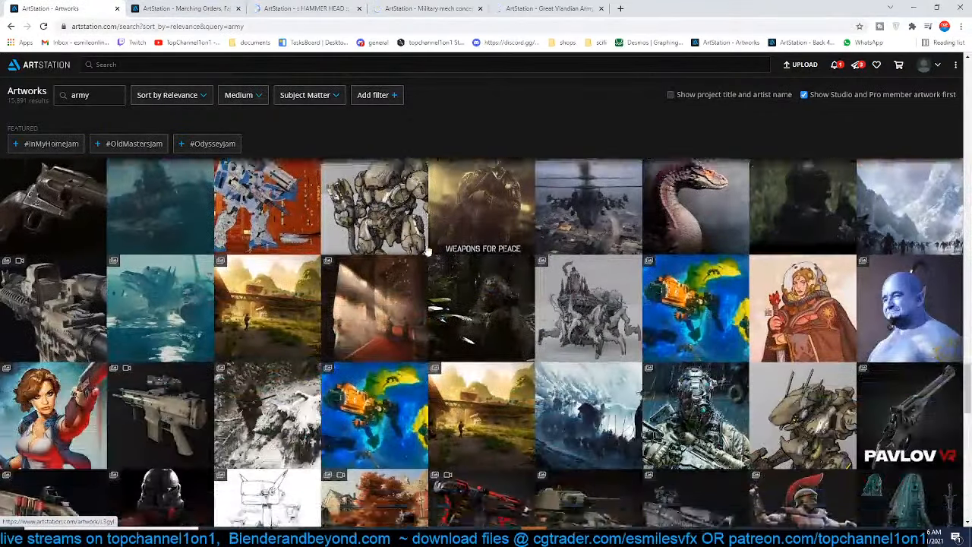
{"action": "scroll", "coordinate": [426, 251], "scroll_direction": "down", "scroll_amount": 1}
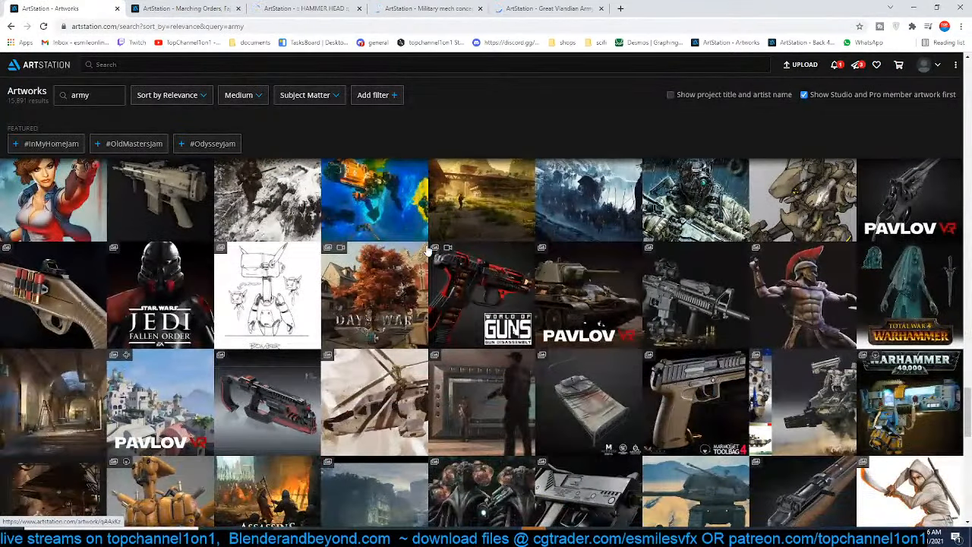
{"action": "right_click", "coordinate": [493, 173]}
{"action": "left_click", "coordinate": [508, 176]}
{"action": "scroll", "coordinate": [384, 263], "scroll_direction": "down", "scroll_amount": 6}
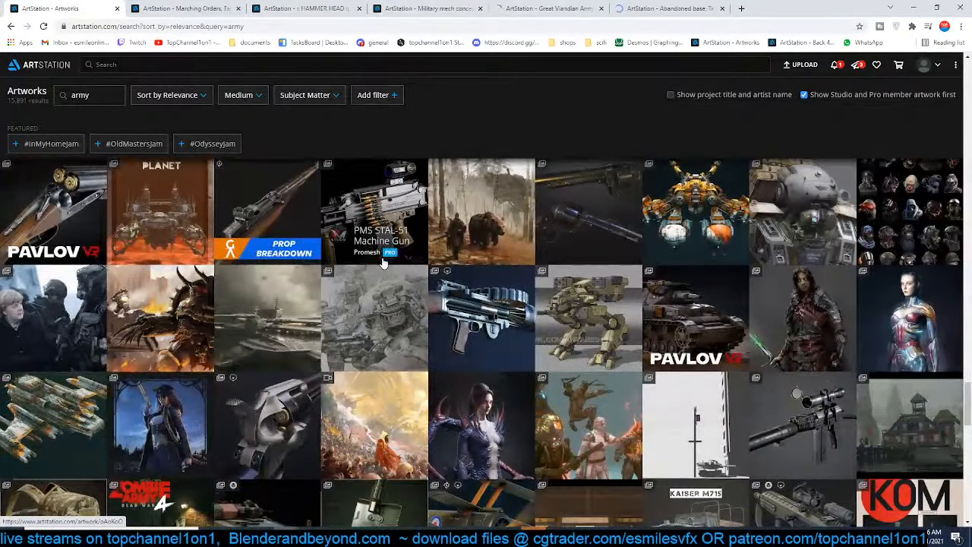
{"action": "scroll", "coordinate": [384, 263], "scroll_direction": "down", "scroll_amount": 1}
{"action": "right_click", "coordinate": [290, 275]}
{"action": "left_click", "coordinate": [293, 281]}
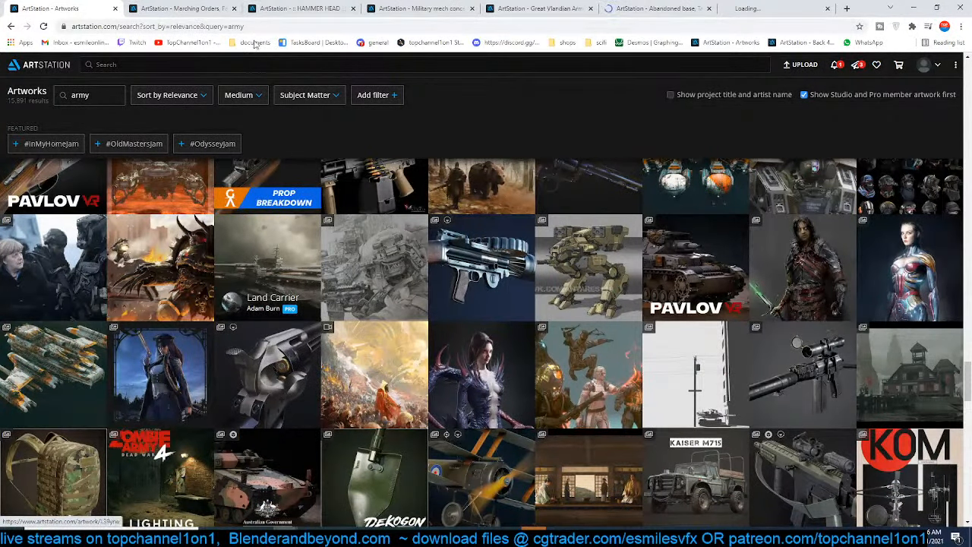
Review the opened reference artworks one after another, from Marching Orders through to Land Carrier
{"action": "key", "text": "ctrl+Tab"}
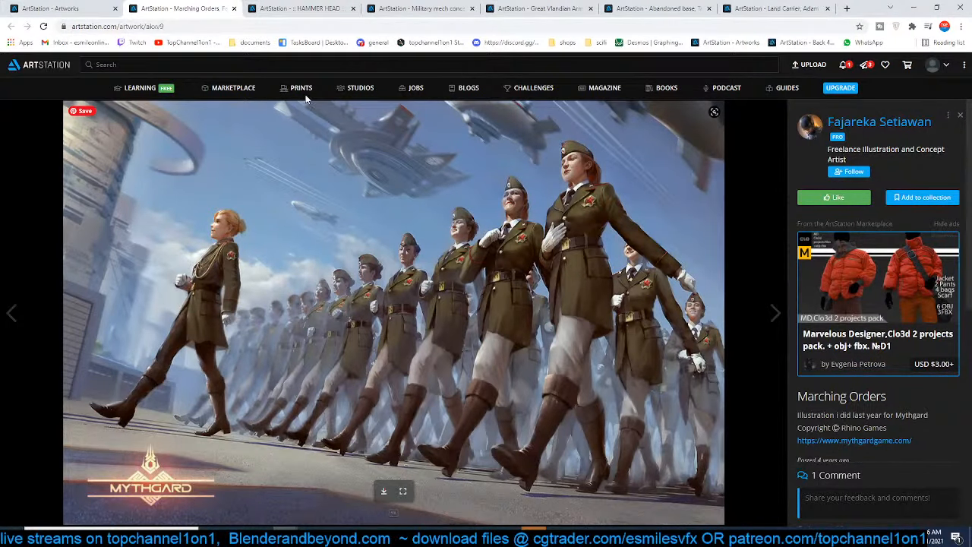
{"action": "key", "text": "ctrl+Tab"}
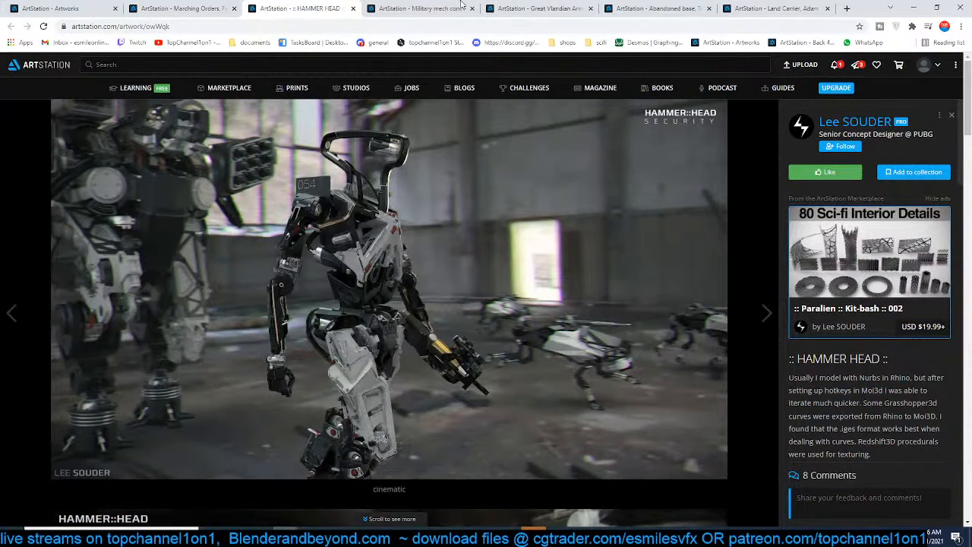
{"action": "left_click", "coordinate": [424, 9]}
{"action": "scroll", "coordinate": [570, 231], "scroll_direction": "down", "scroll_amount": 6}
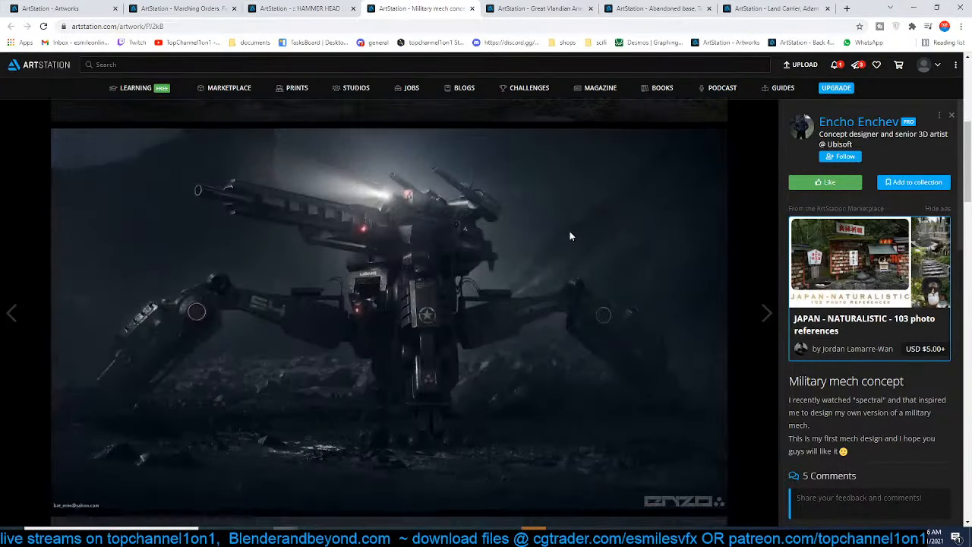
{"action": "scroll", "coordinate": [570, 230], "scroll_direction": "up", "scroll_amount": 8}
{"action": "left_click", "coordinate": [540, 8]}
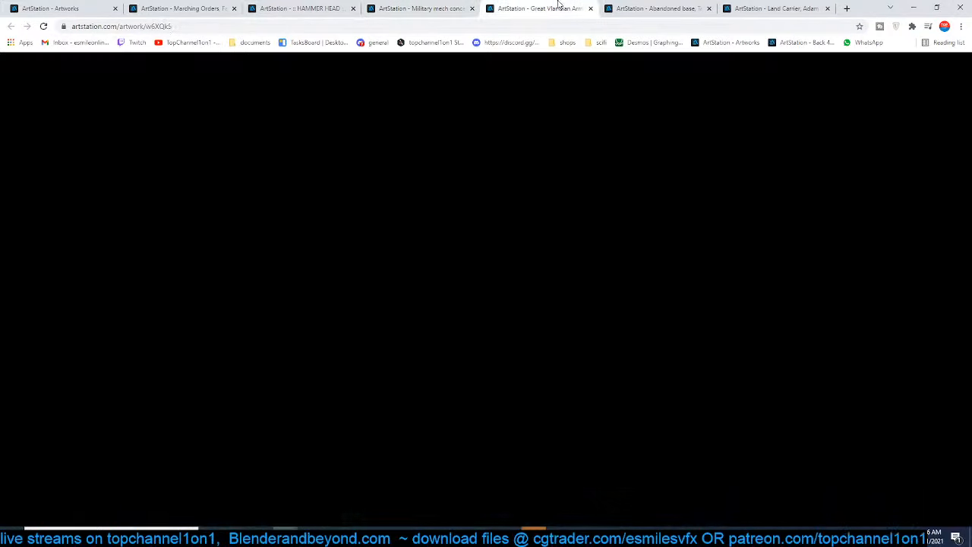
{"action": "left_click", "coordinate": [646, 6]}
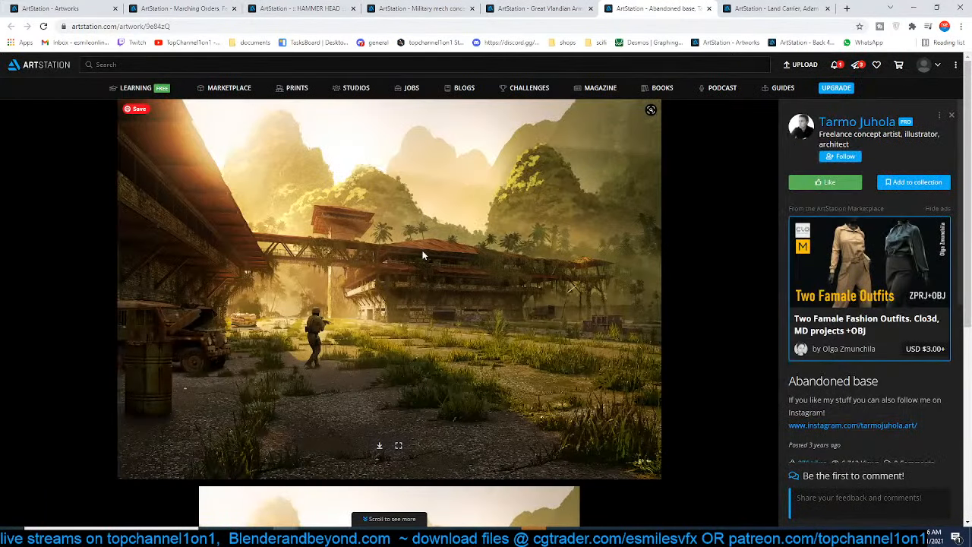
{"action": "left_click", "coordinate": [733, 8]}
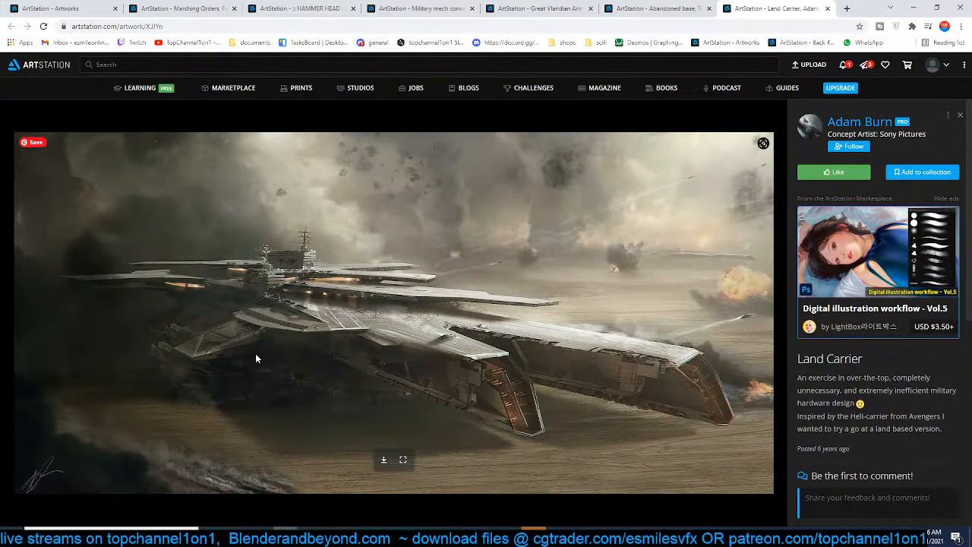
Switch back to Blender and bring up The Asset Library 2.1 add-on beside the 3D view
{"action": "left_click", "coordinate": [920, 8]}
{"action": "mouse_move", "coordinate": [489, 237]}
{"action": "middle_mouse_down"}
{"action": "mouse_move", "coordinate": [611, 229]}
{"action": "mouse_move", "coordinate": [497, 232]}
{"action": "middle_mouse_up"}
{"action": "scroll", "coordinate": [559, 226], "scroll_direction": "up", "scroll_amount": 3}
{"action": "scroll", "coordinate": [559, 226], "scroll_direction": "down", "scroll_amount": 3}
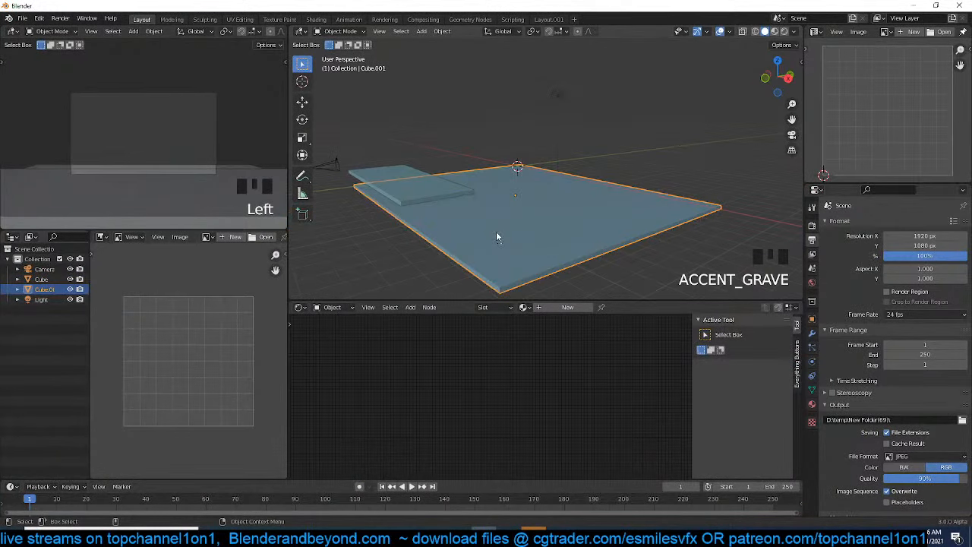
{"action": "key", "text": "n"}
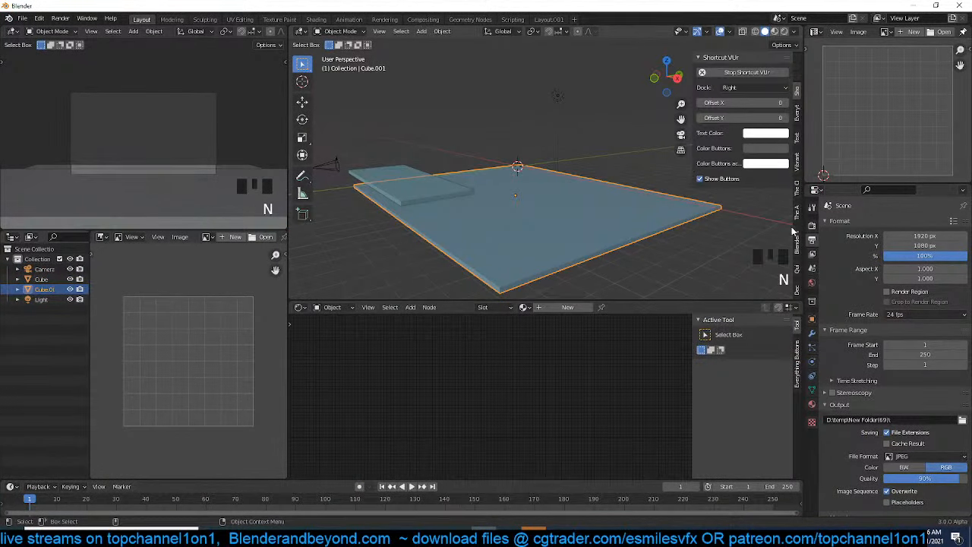
{"action": "left_click", "coordinate": [797, 210]}
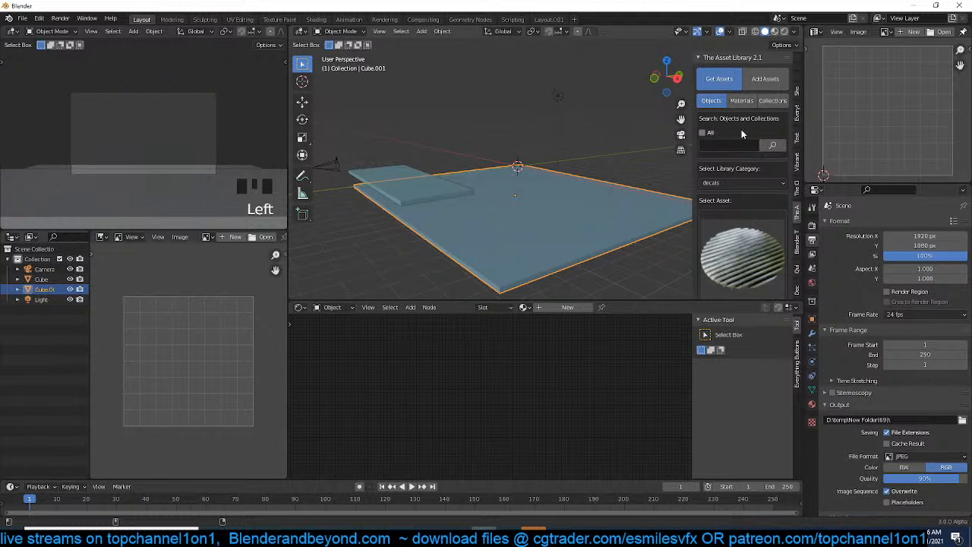
{"action": "scroll", "coordinate": [736, 199], "scroll_direction": "down", "scroll_amount": 5}
{"action": "scroll", "coordinate": [737, 200], "scroll_direction": "up", "scroll_amount": 5}
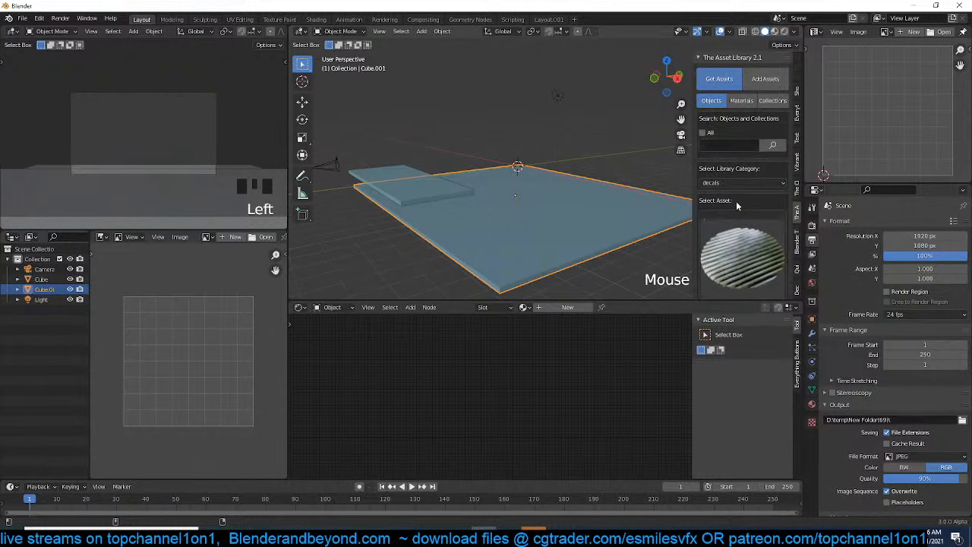
Search all asset categories for "plat" and pick the truss-framed platform asset
{"action": "left_click", "coordinate": [733, 146]}
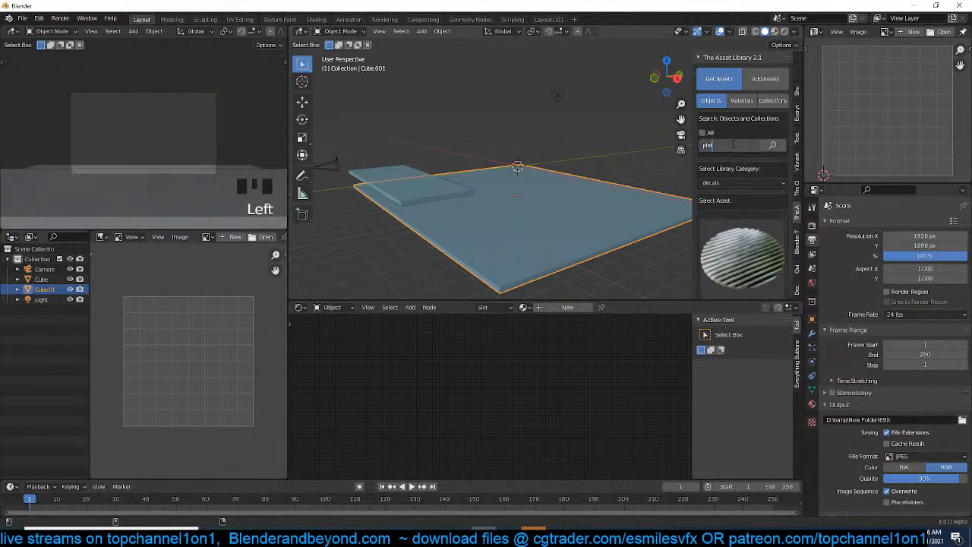
{"action": "type", "text": "plat"}
{"action": "key", "text": "Return"}
{"action": "left_click", "coordinate": [703, 133]}
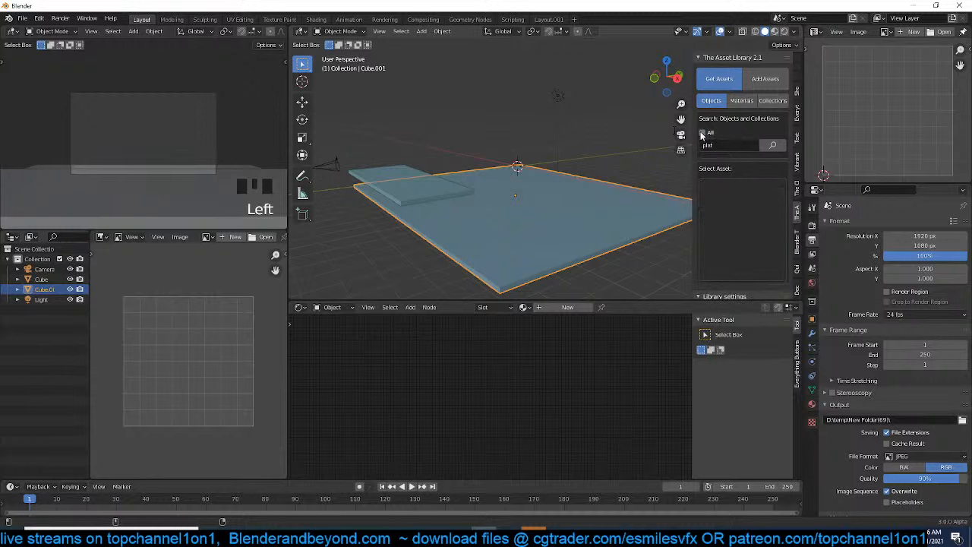
{"action": "left_click", "coordinate": [755, 202]}
{"action": "left_click", "coordinate": [468, 306]}
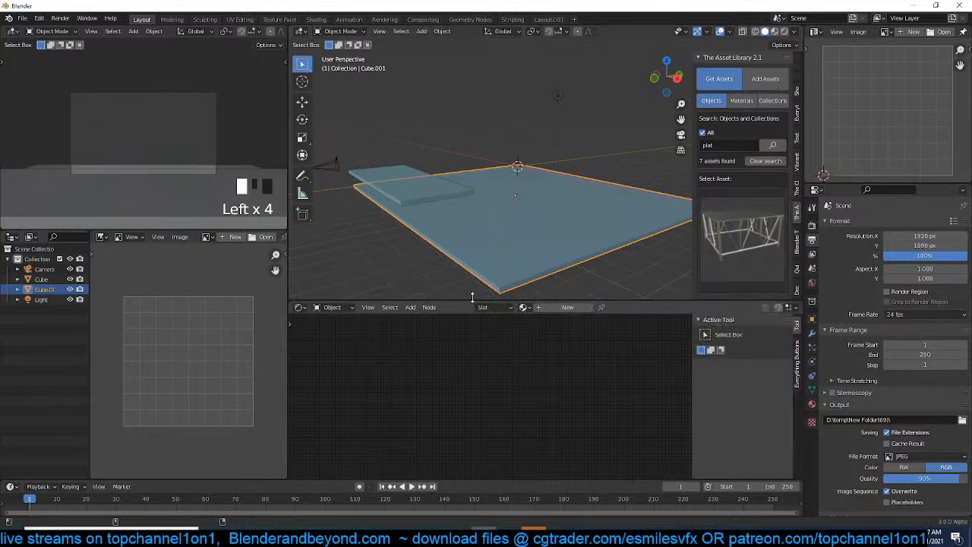
Delete the small front platform that overlaps the edge of the large floor slab
{"action": "middle_click_drag", "start_coordinate": [488, 219], "coordinate": [531, 265]}
{"action": "scroll", "coordinate": [547, 216], "scroll_direction": "up", "scroll_amount": 3}
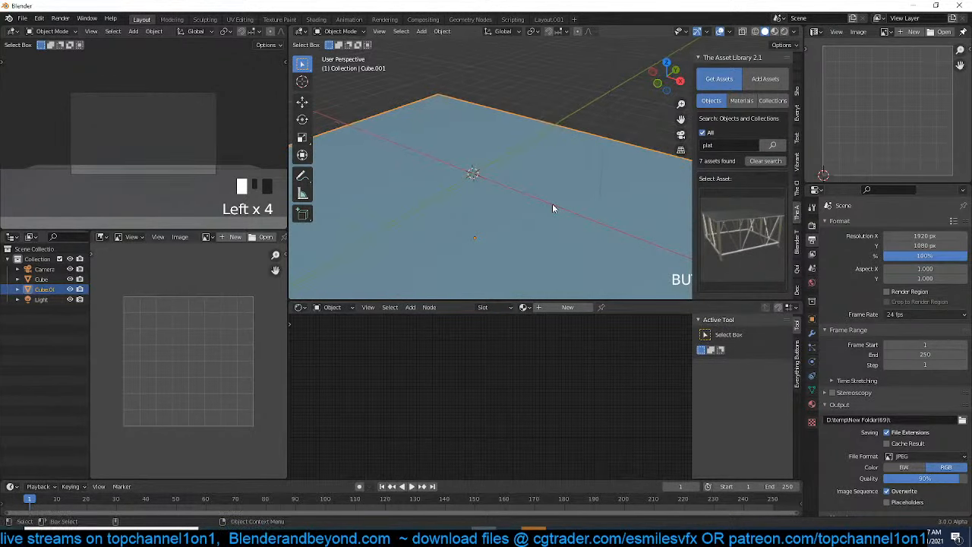
{"action": "scroll", "coordinate": [552, 203], "scroll_direction": "down", "scroll_amount": 1}
{"action": "scroll", "coordinate": [549, 182], "scroll_direction": "down", "scroll_amount": 2}
{"action": "left_click", "coordinate": [474, 225]}
{"action": "key", "text": "x"}
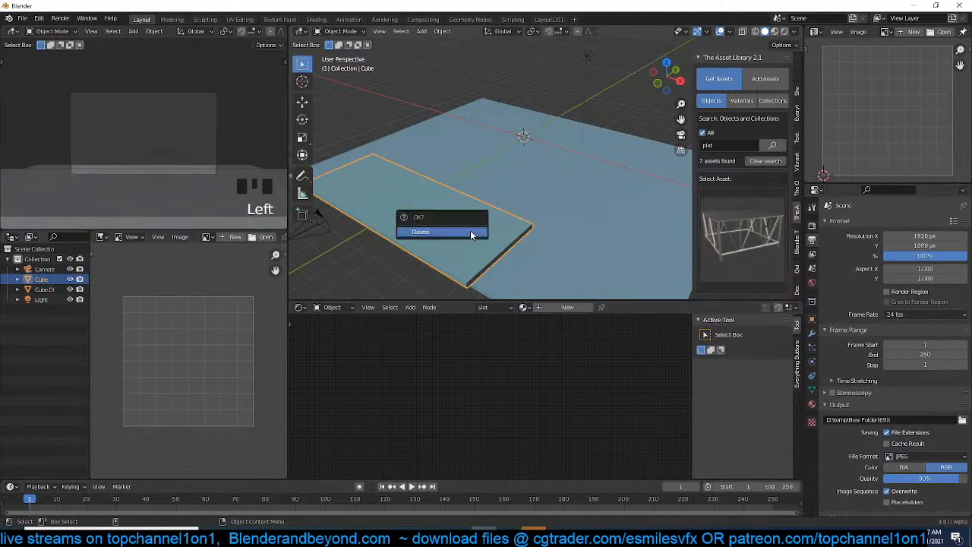
{"action": "left_click", "coordinate": [432, 224]}
Place the 3D cursor on the floor slab near the camera and add the truss-framed platform asset to the scene
{"action": "right_click", "coordinate": [431, 220], "text": "shift"}
{"action": "scroll", "coordinate": [741, 212], "scroll_direction": "down", "scroll_amount": 5}
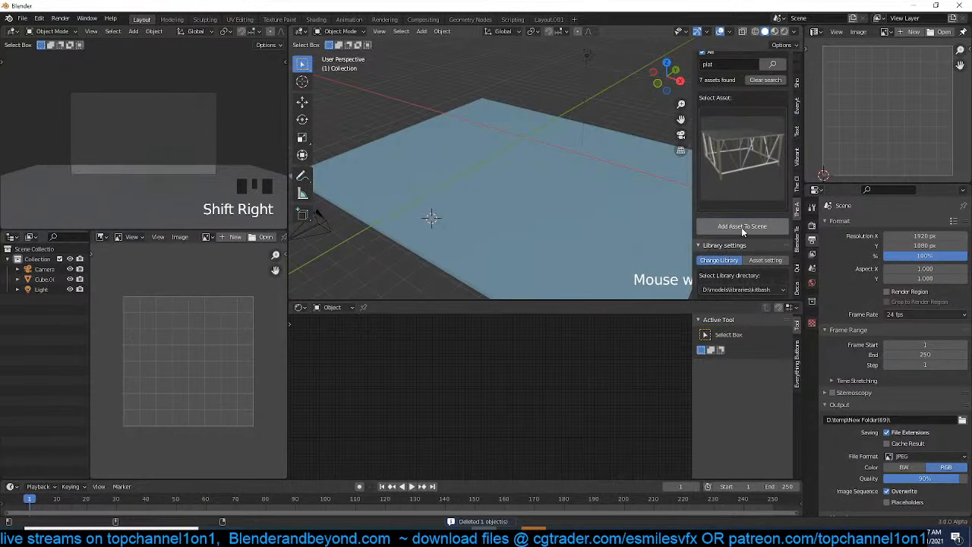
{"action": "left_click", "coordinate": [742, 226]}
{"action": "scroll", "coordinate": [432, 228], "scroll_direction": "down", "scroll_amount": 2}
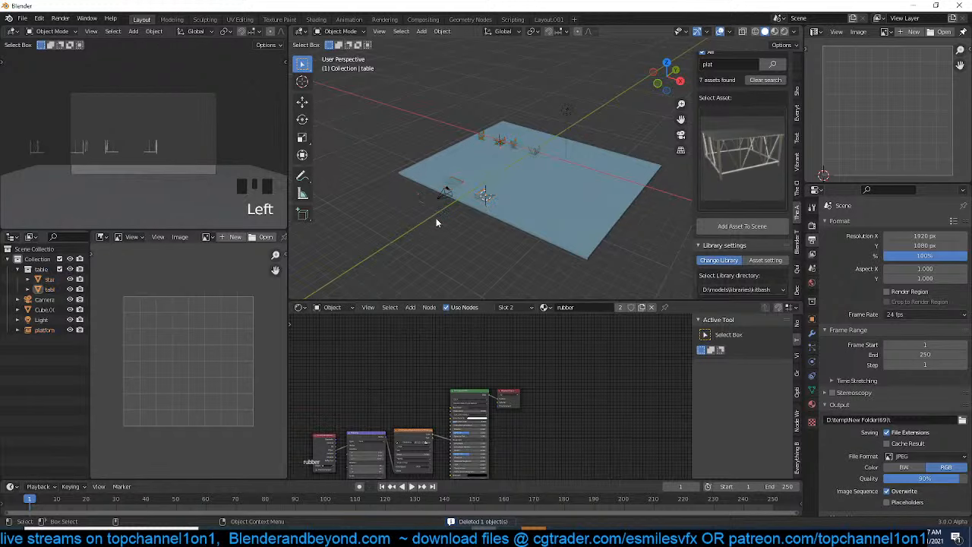
{"action": "middle_click_drag", "start_coordinate": [436, 218], "coordinate": [444, 184]}
{"action": "left_click", "coordinate": [443, 176]}
{"action": "scroll", "coordinate": [443, 172], "scroll_direction": "up", "scroll_amount": 3}
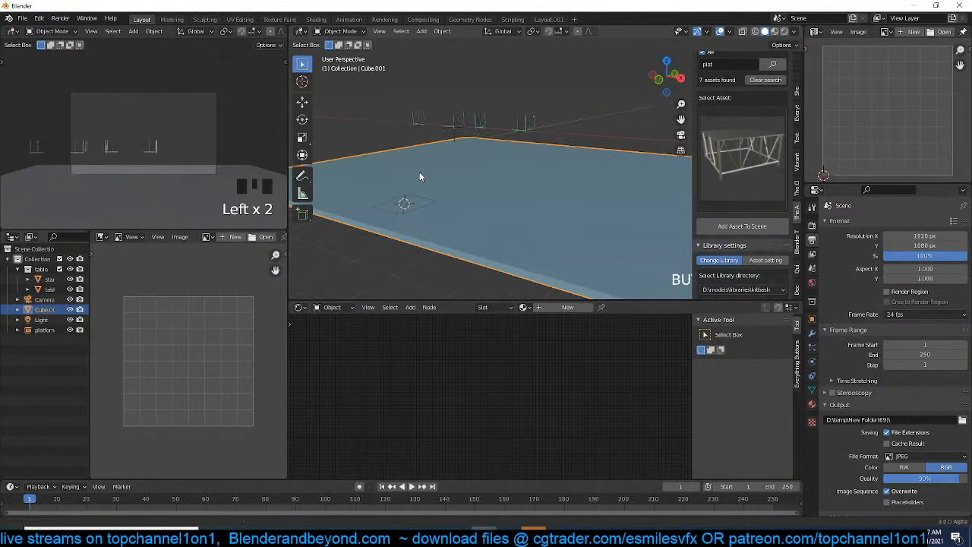
Delete the platform asset and the table and stool objects, keeping the large floor slab, camera and light
{"action": "left_click", "coordinate": [460, 120]}
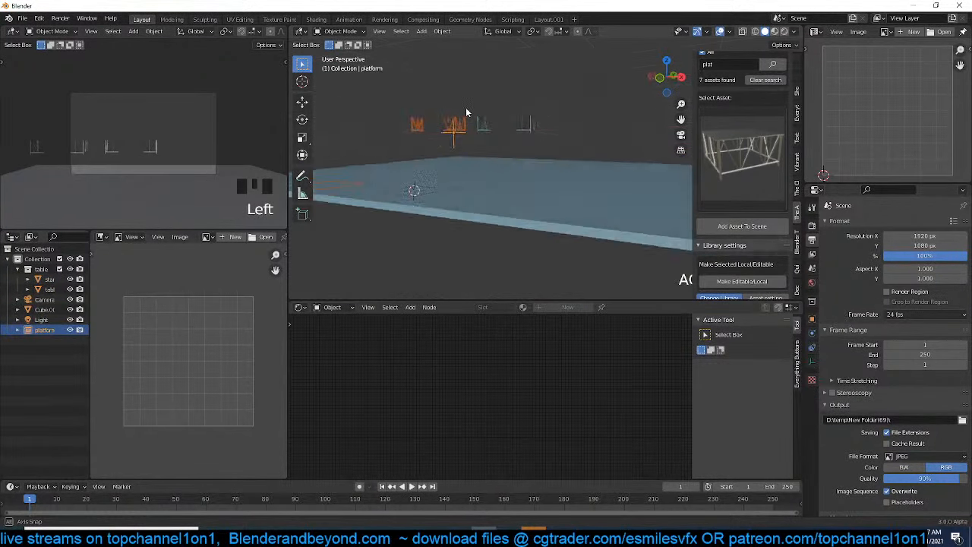
{"action": "key", "text": "x"}
{"action": "left_click", "coordinate": [481, 137]}
{"action": "left_click", "coordinate": [530, 123]}
{"action": "key", "text": "x"}
{"action": "left_click", "coordinate": [464, 122]}
{"action": "left_click", "coordinate": [428, 197]}
{"action": "left_click", "coordinate": [428, 197]}
{"action": "key", "text": "x"}
{"action": "left_click", "coordinate": [429, 197]}
{"action": "scroll", "coordinate": [453, 163], "scroll_direction": "down", "scroll_amount": 5}
{"action": "middle_click_drag", "start_coordinate": [454, 162], "coordinate": [647, 168]}
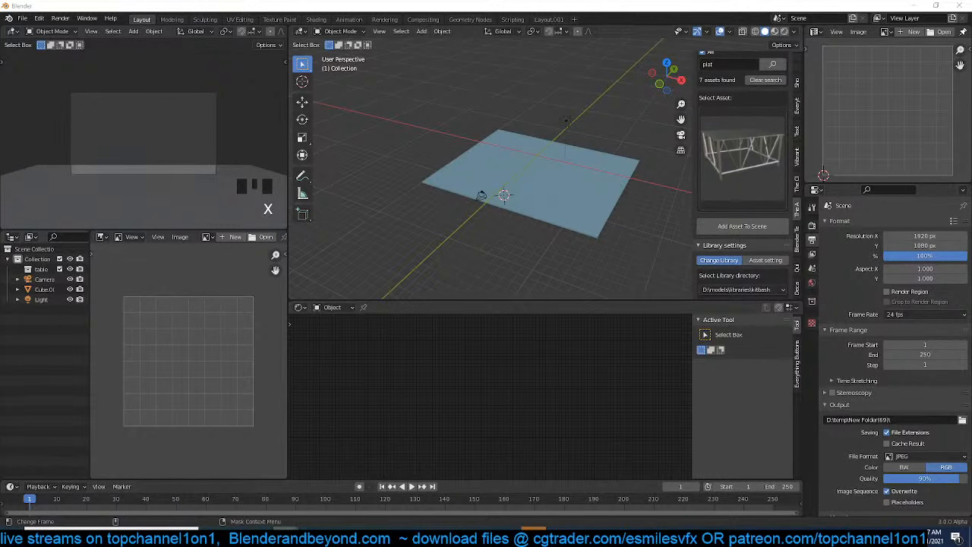
Switch to Chrome and look through the video list of the TopChannel1on1 YouTube channel
{"action": "key", "text": "alt+Tab"}
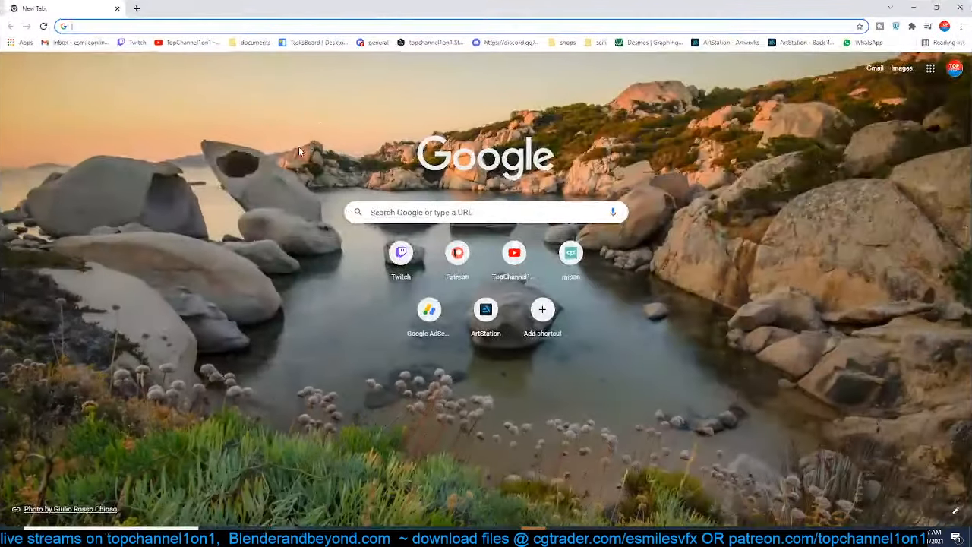
{"action": "left_click", "coordinate": [187, 42]}
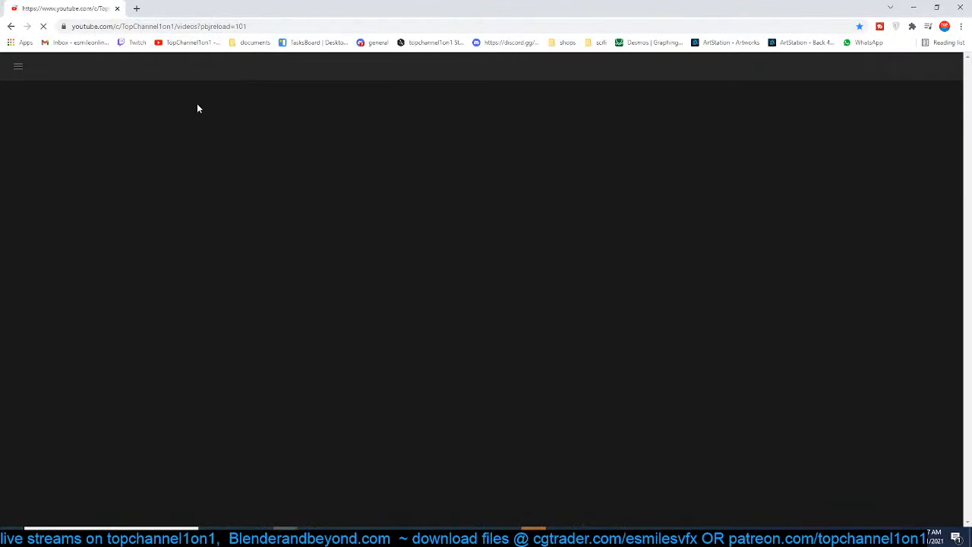
{"action": "scroll", "coordinate": [201, 112], "scroll_direction": "down", "scroll_amount": 3}
{"action": "scroll", "coordinate": [201, 113], "scroll_direction": "down", "scroll_amount": 10}
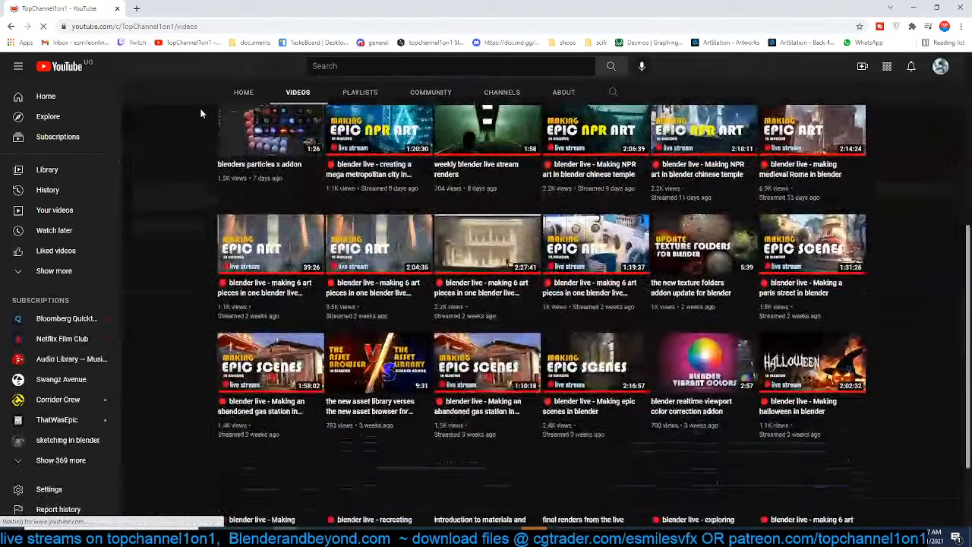
{"action": "scroll", "coordinate": [200, 112], "scroll_direction": "down", "scroll_amount": 7}
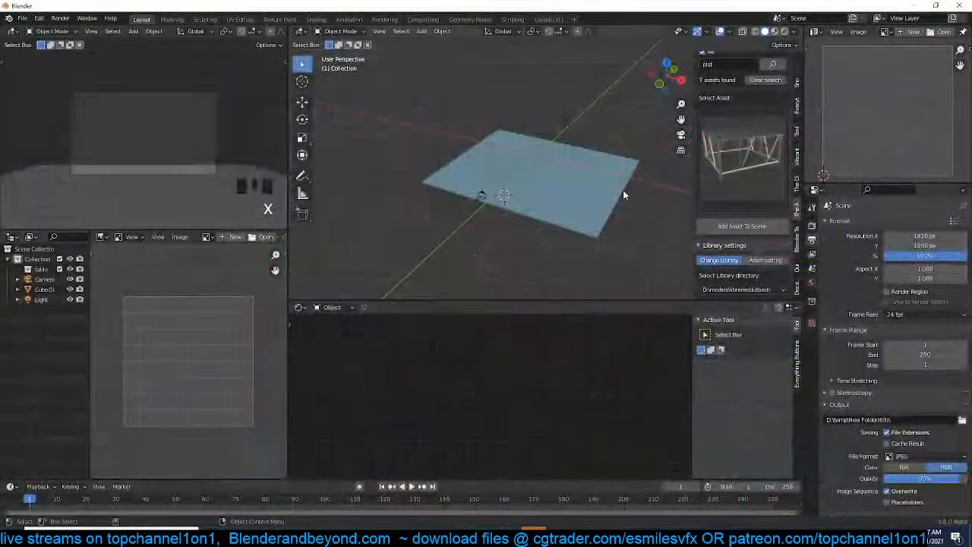
Switch back to Blender and delete the large floor slab
{"action": "left_click", "coordinate": [627, 192]}
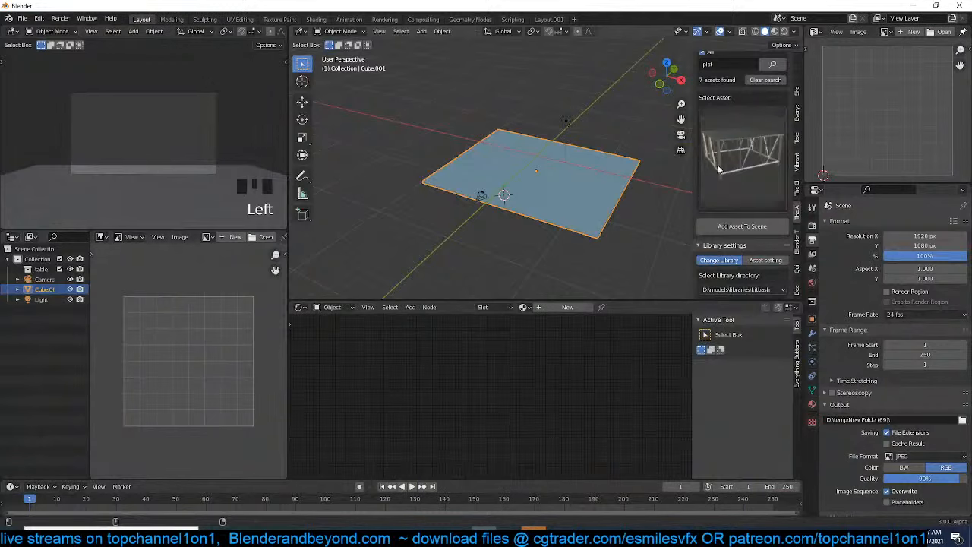
{"action": "left_click", "coordinate": [570, 202]}
{"action": "key", "text": "n"}
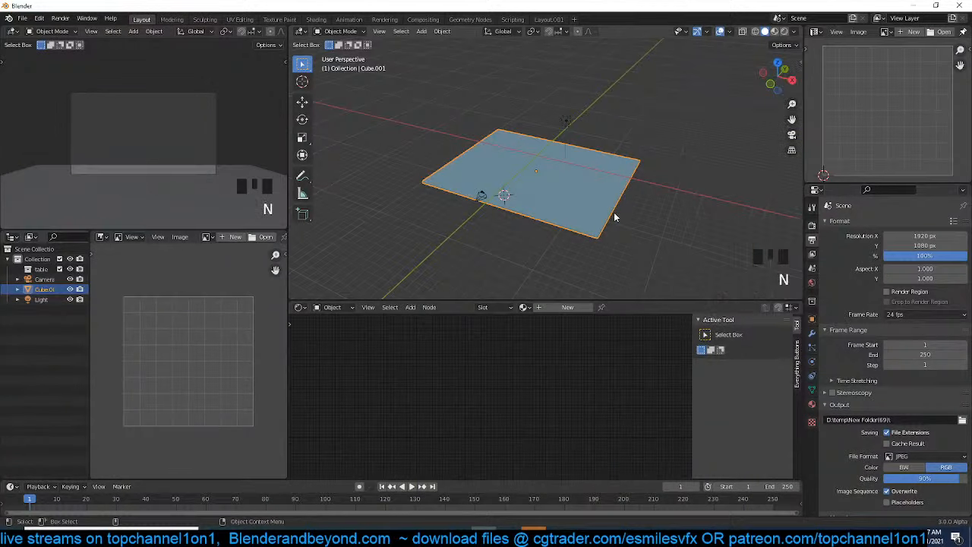
{"action": "key", "text": "grave"}
{"action": "middle_click_drag", "start_coordinate": [614, 213], "coordinate": [641, 186]}
{"action": "scroll", "coordinate": [557, 172], "scroll_direction": "up", "scroll_amount": 3}
{"action": "key", "text": "x"}
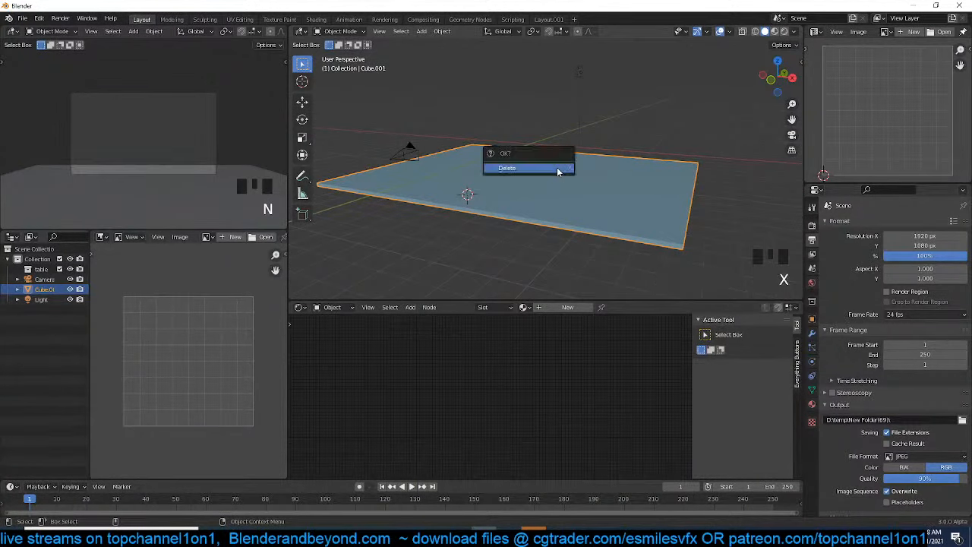
{"action": "left_click", "coordinate": [557, 168]}
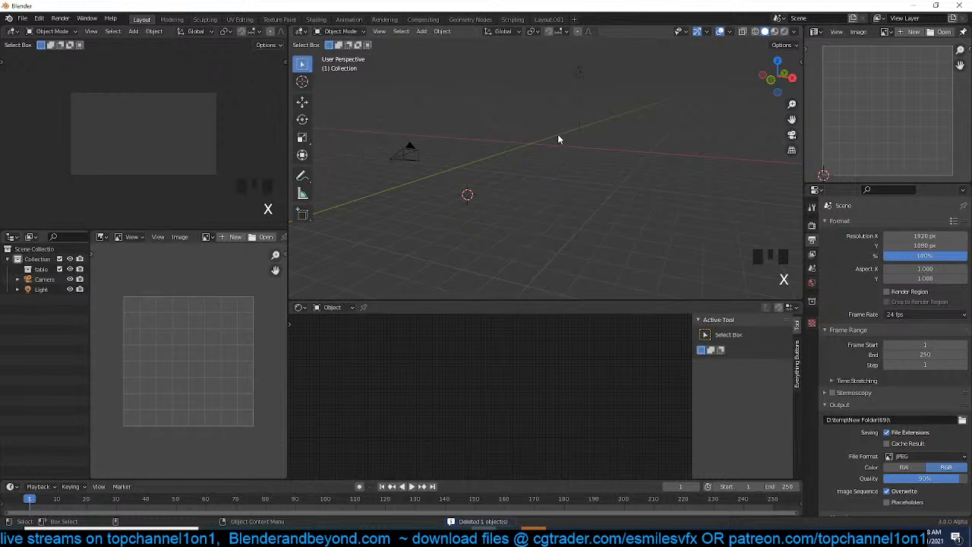
Bring up The Cloth Library 3 add-on beside the 3D view
{"action": "key", "text": "n"}
{"action": "scroll", "coordinate": [798, 273], "scroll_direction": "down", "scroll_amount": 2}
{"action": "scroll", "coordinate": [799, 281], "scroll_direction": "down", "scroll_amount": 3}
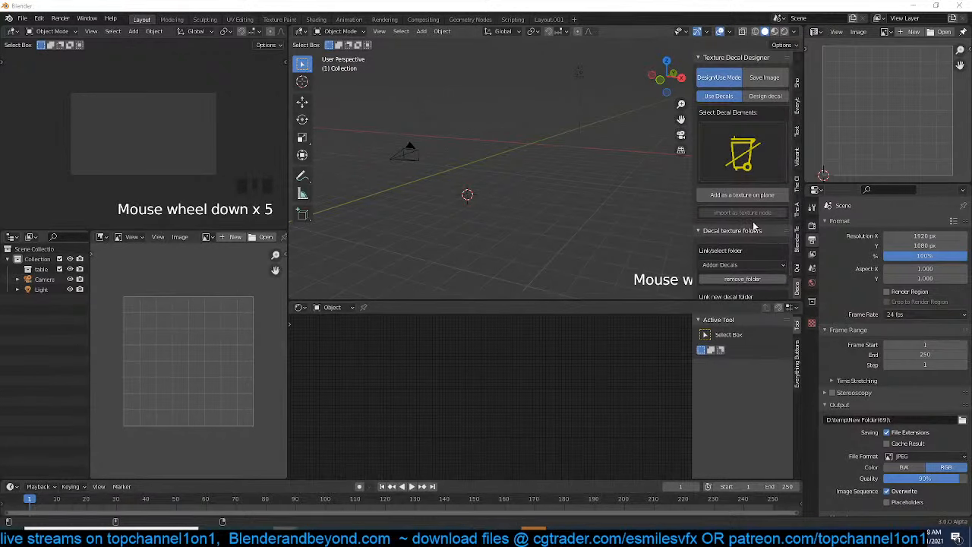
{"action": "left_click", "coordinate": [797, 189]}
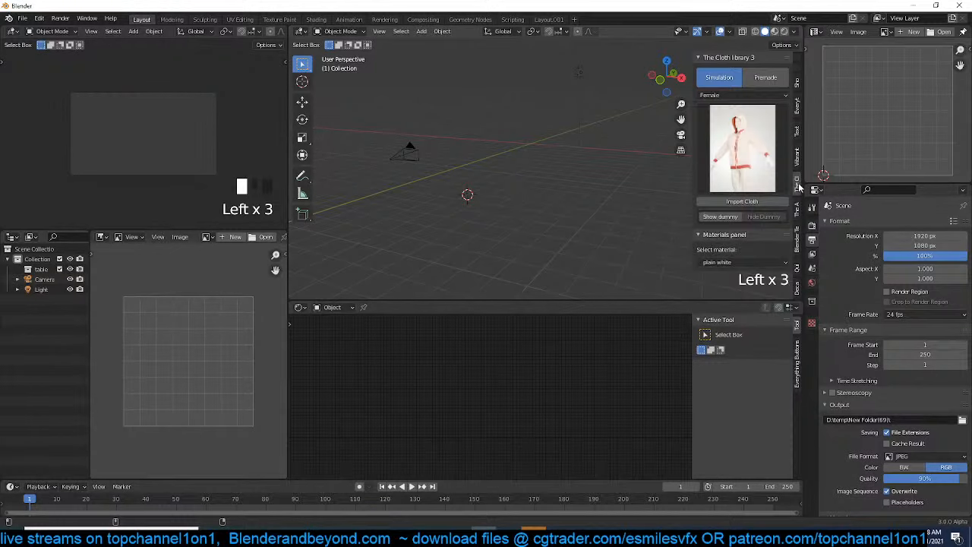
Show the female dummy from the cloth library and hide it again
{"action": "left_click", "coordinate": [722, 218]}
{"action": "key", "text": "KP_Decimal"}
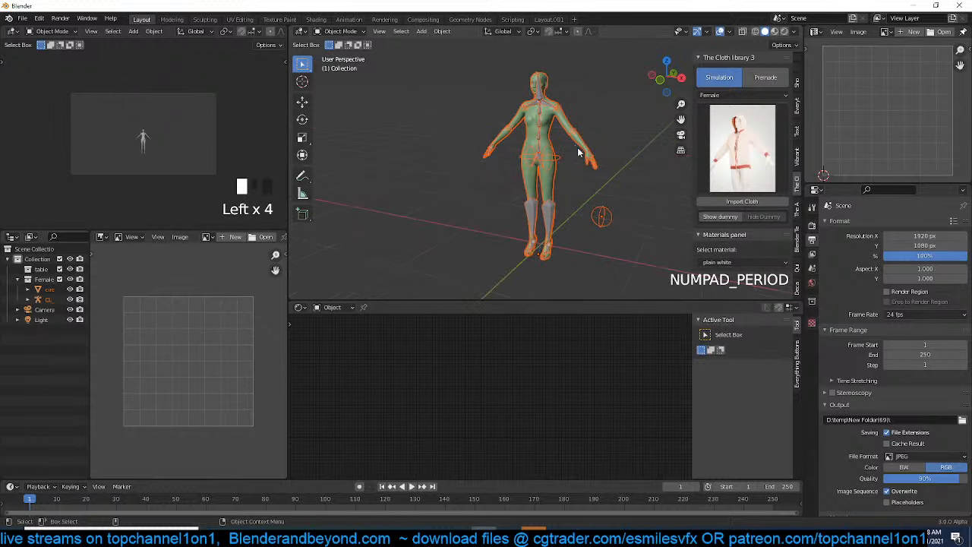
{"action": "scroll", "coordinate": [741, 248], "scroll_direction": "down", "scroll_amount": 2}
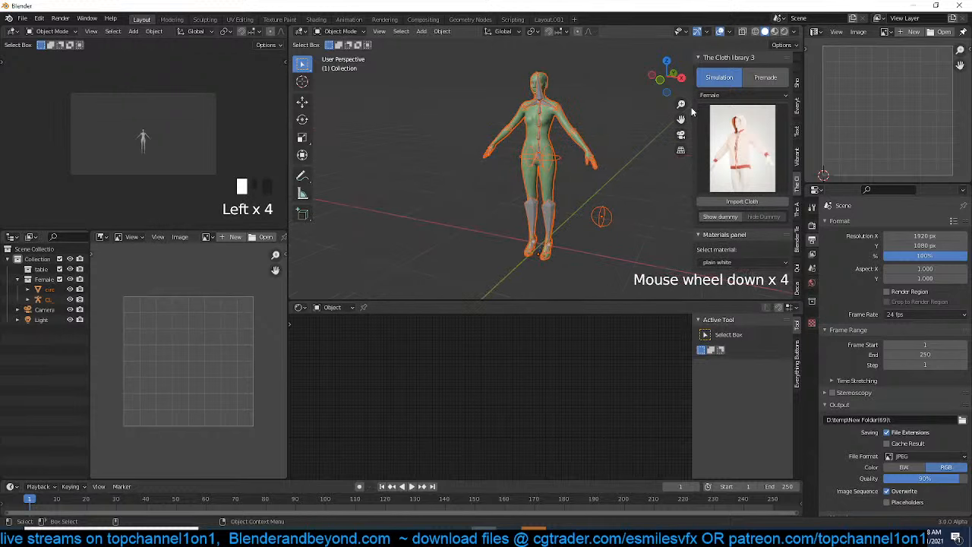
{"action": "left_click", "coordinate": [733, 95]}
{"action": "left_click", "coordinate": [582, 89]}
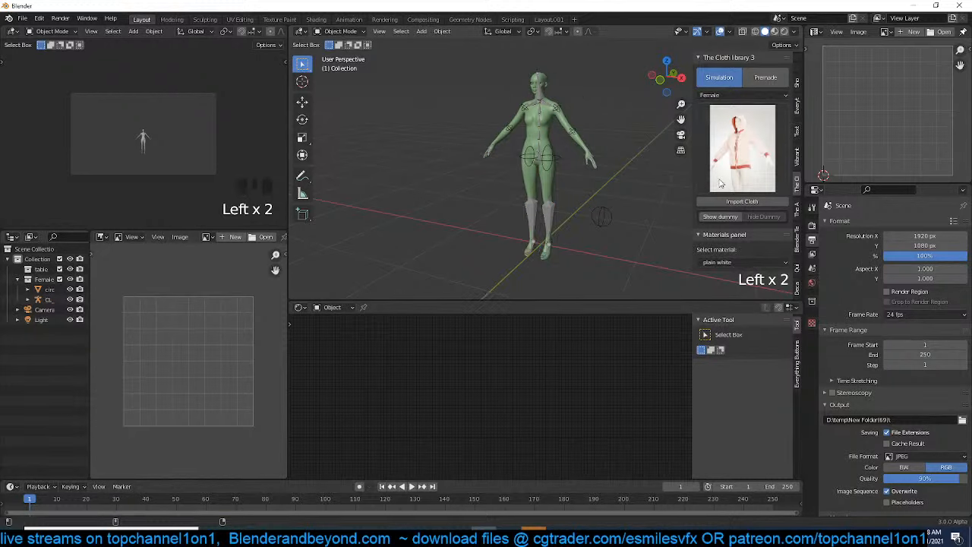
{"action": "left_click", "coordinate": [519, 126]}
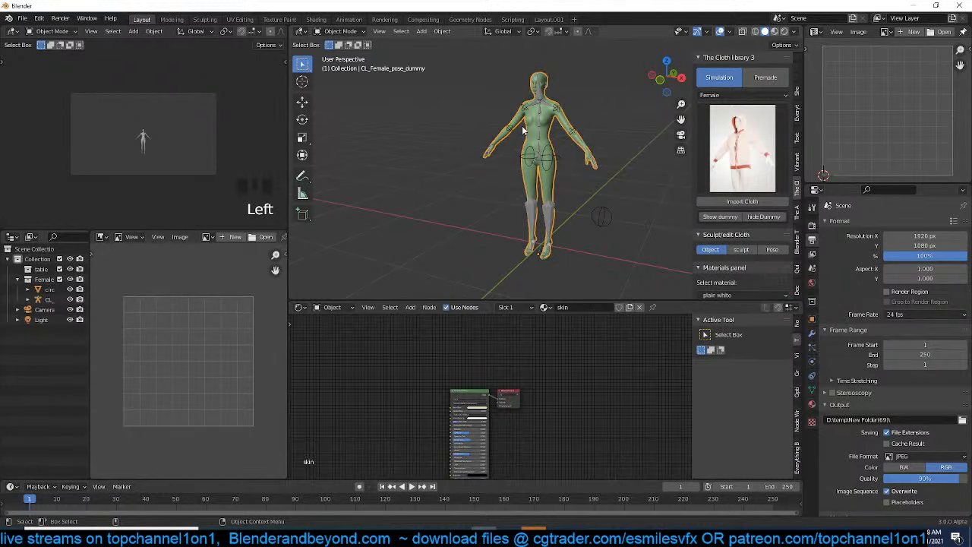
{"action": "left_click", "coordinate": [764, 217]}
Set the cloth category to Male, import the blue short-sleeved simulation shirt and delete it again
{"action": "left_click", "coordinate": [757, 97]}
{"action": "left_click", "coordinate": [736, 119]}
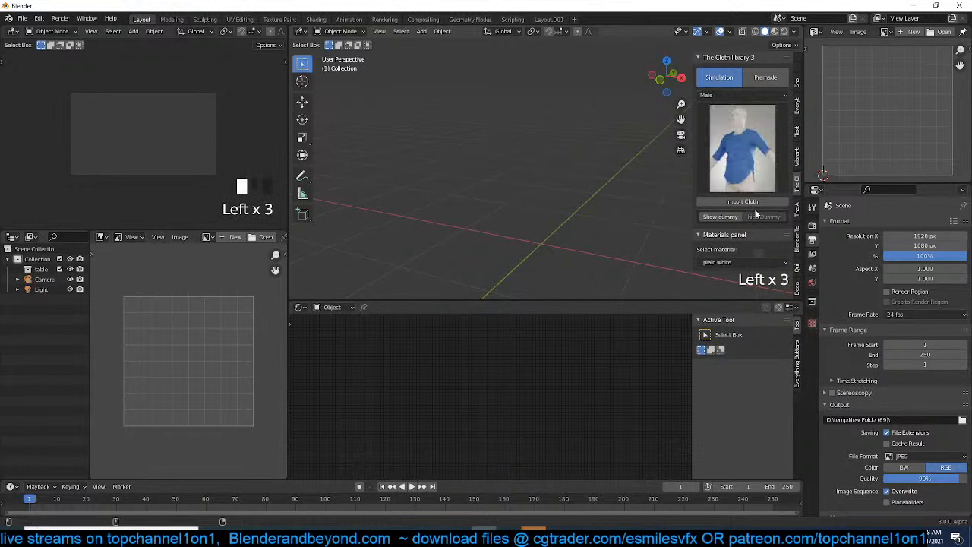
{"action": "left_click", "coordinate": [755, 204]}
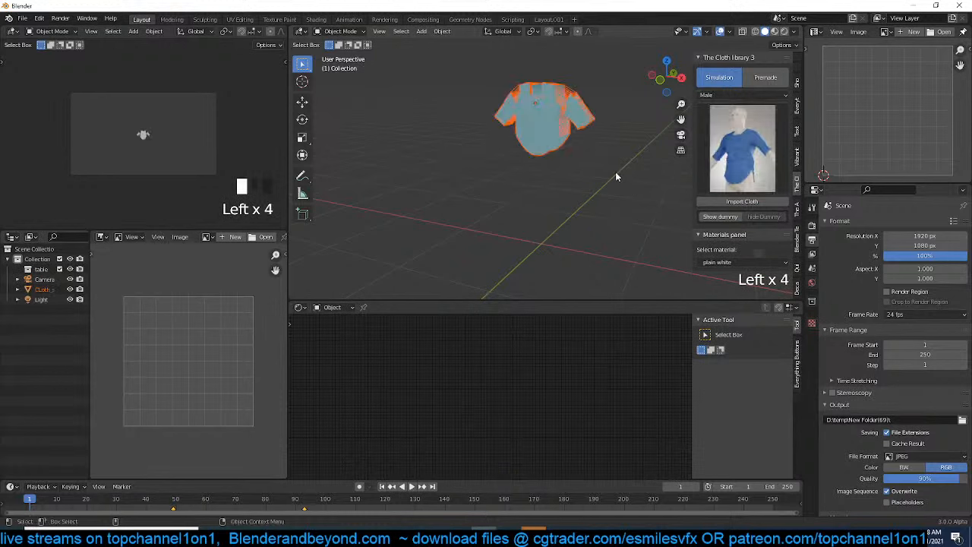
{"action": "key", "text": "x"}
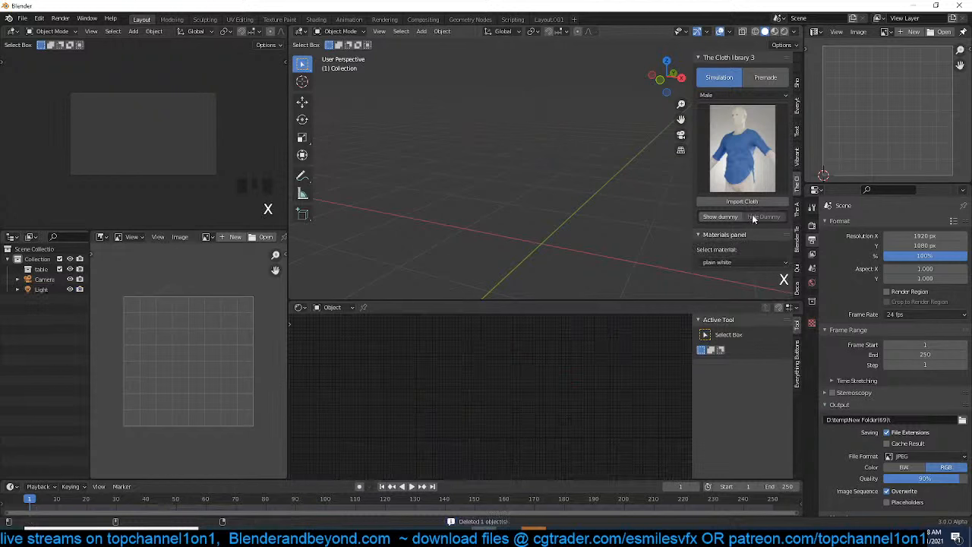
Show the male dummy and import the Premade hooded jacket onto it
{"action": "left_click", "coordinate": [733, 217]}
{"action": "left_click", "coordinate": [627, 157]}
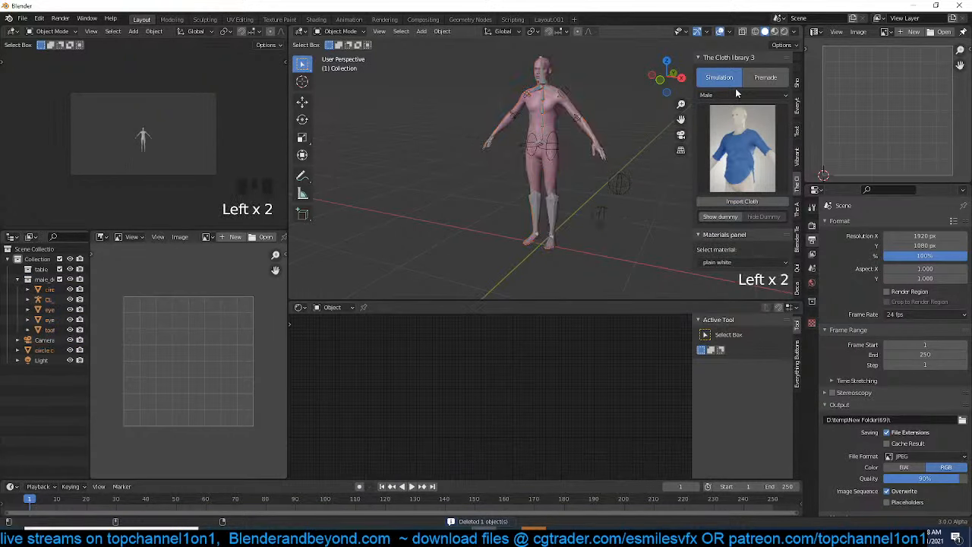
{"action": "left_click", "coordinate": [761, 79]}
{"action": "left_click", "coordinate": [748, 128]}
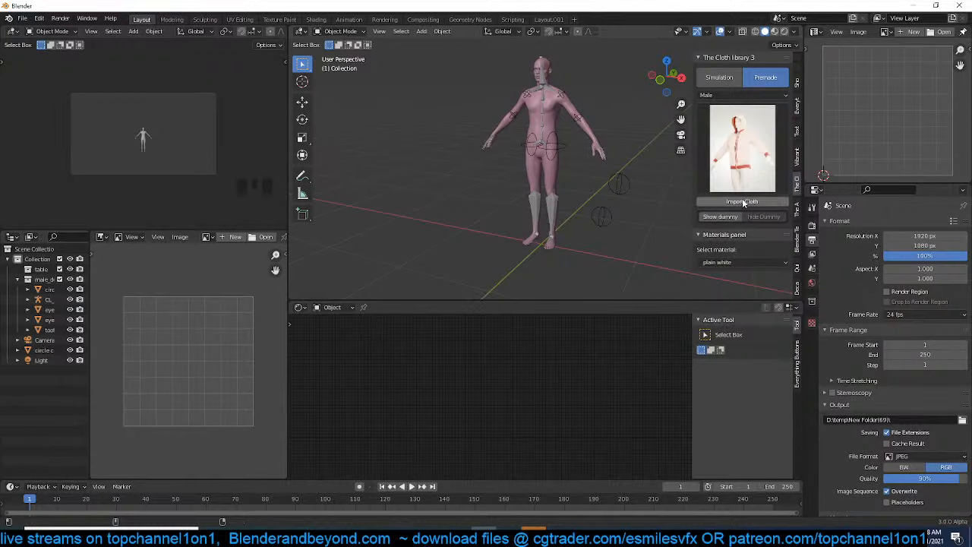
{"action": "left_click", "coordinate": [743, 201]}
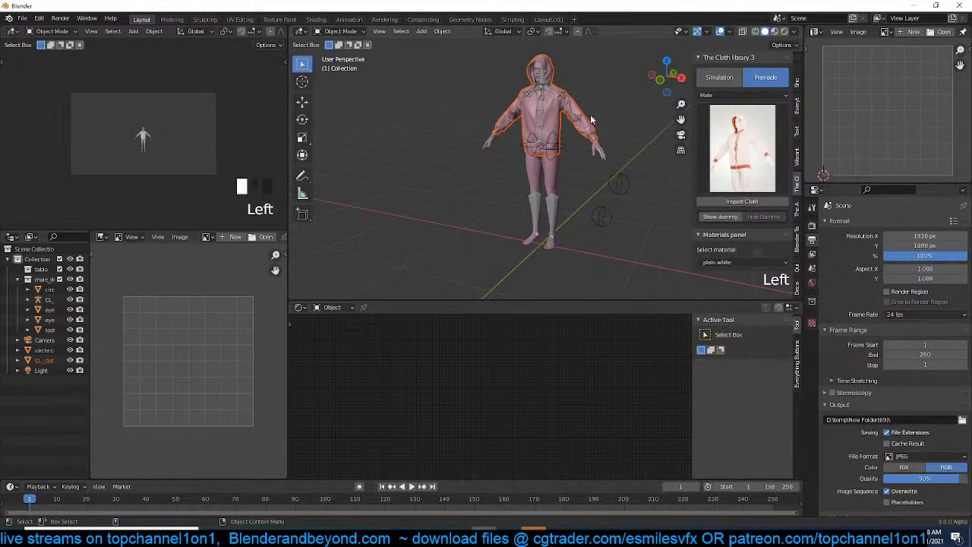
{"action": "left_click", "coordinate": [591, 119]}
{"action": "key", "text": "KP_1"}
{"action": "scroll", "coordinate": [592, 119], "scroll_direction": "up", "scroll_amount": 4}
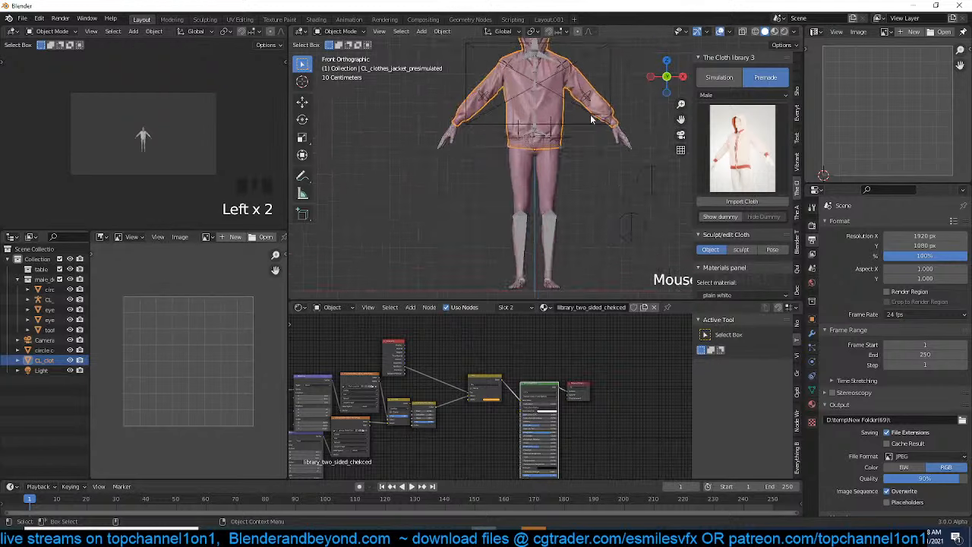
Pick the light-blue trousers from the premade Male clothes and import them onto the dummy
{"action": "left_click", "coordinate": [724, 97]}
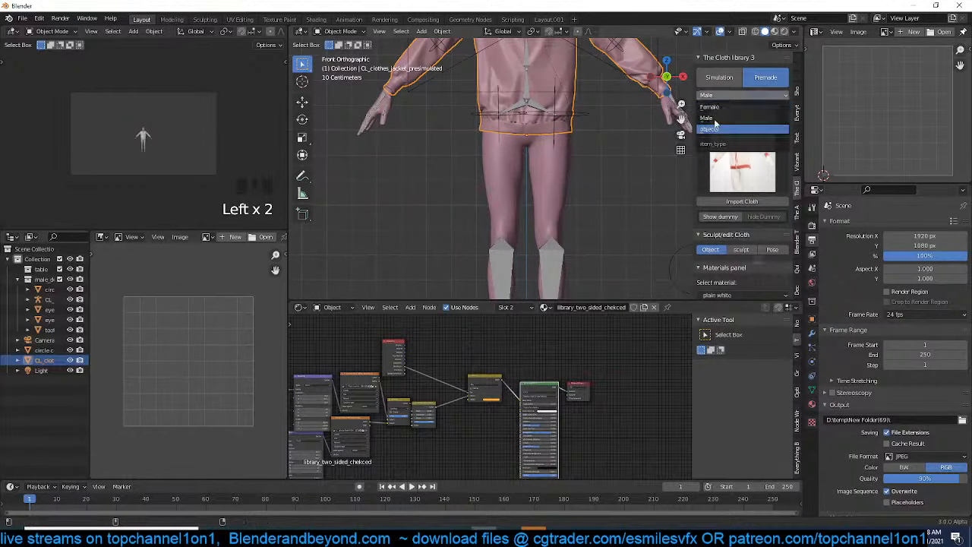
{"action": "left_click", "coordinate": [718, 125]}
{"action": "left_click", "coordinate": [731, 148]}
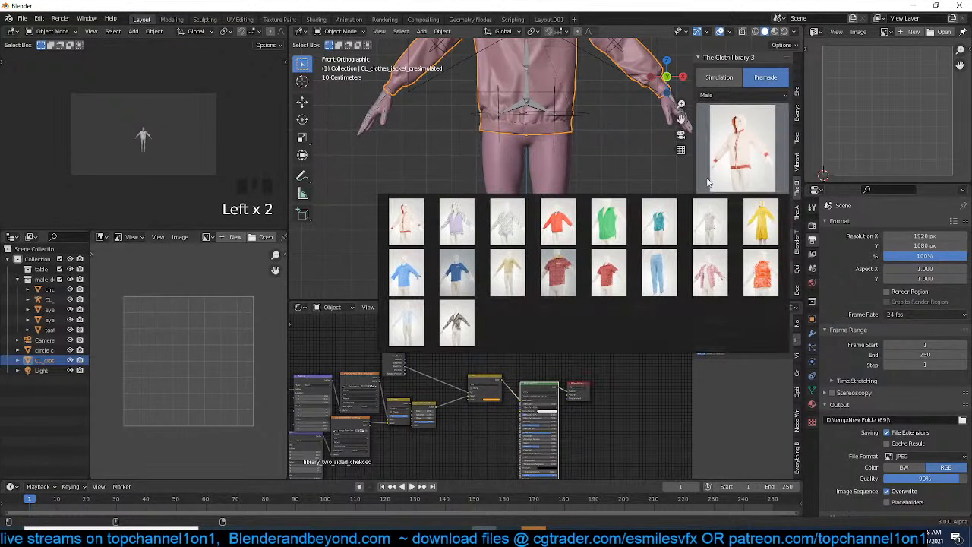
{"action": "left_click", "coordinate": [653, 265]}
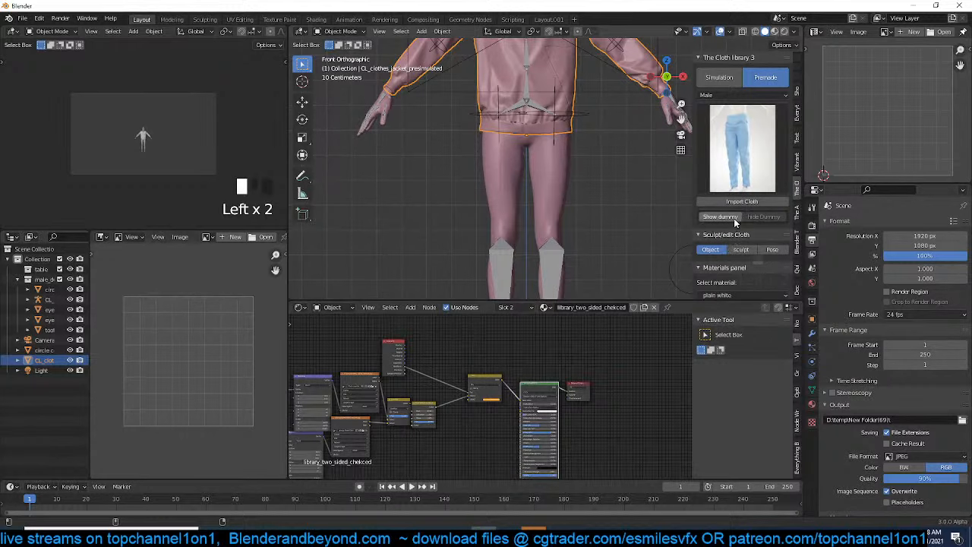
{"action": "scroll", "coordinate": [740, 217], "scroll_direction": "down", "scroll_amount": 1}
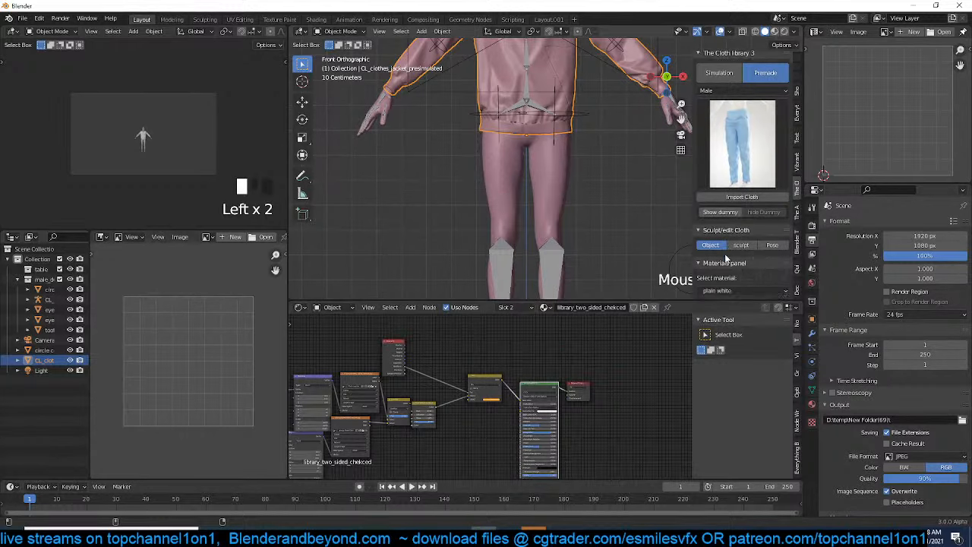
{"action": "left_click", "coordinate": [742, 196]}
Examine the fit of the hooded jacket and trousers on the male dummy from several angles
{"action": "key", "text": "grave"}
{"action": "key", "text": "grave"}
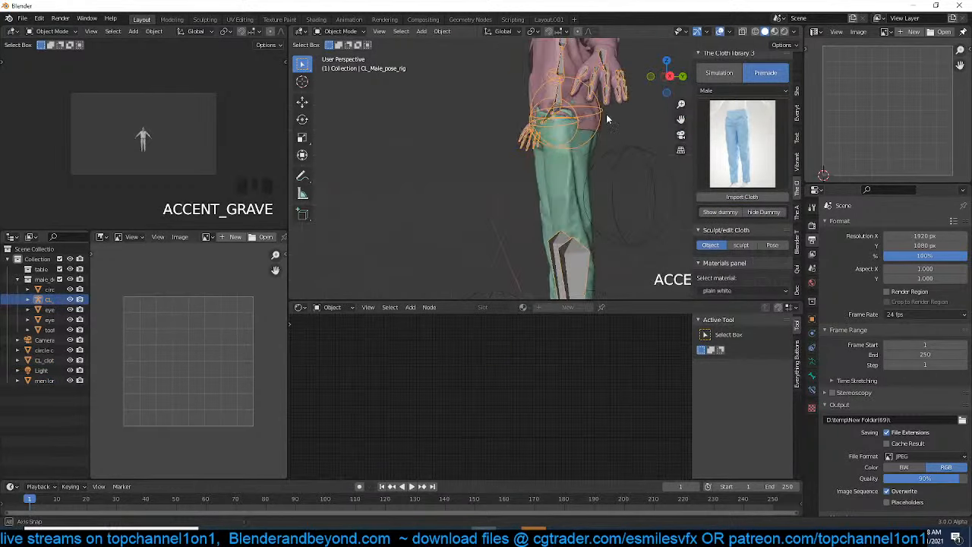
{"action": "left_click", "coordinate": [591, 124]}
{"action": "key", "text": "grave"}
{"action": "left_click", "coordinate": [586, 130]}
{"action": "scroll", "coordinate": [584, 130], "scroll_direction": "down", "scroll_amount": 4}
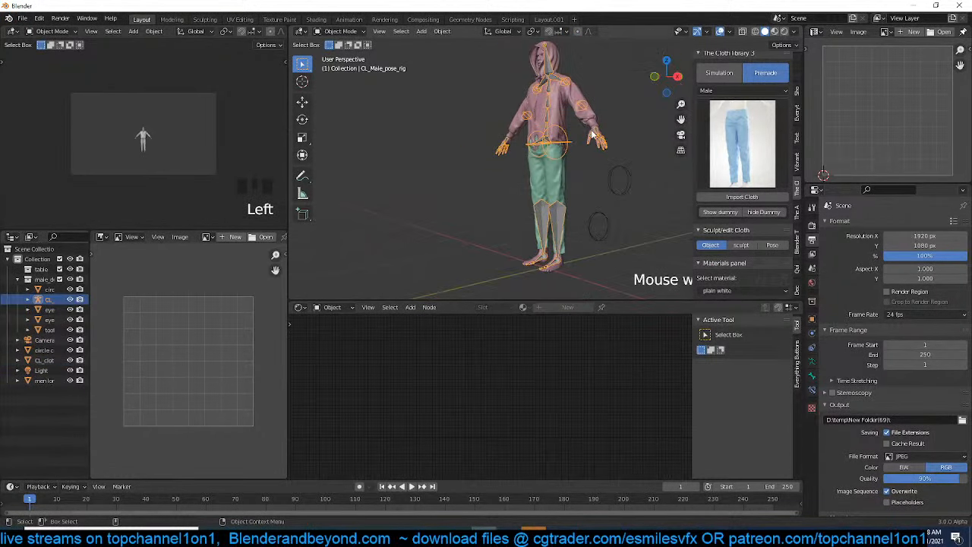
{"action": "scroll", "coordinate": [589, 155], "scroll_direction": "up", "scroll_amount": 3}
{"action": "scroll", "coordinate": [570, 184], "scroll_direction": "down", "scroll_amount": 3}
{"action": "key", "text": "grave"}
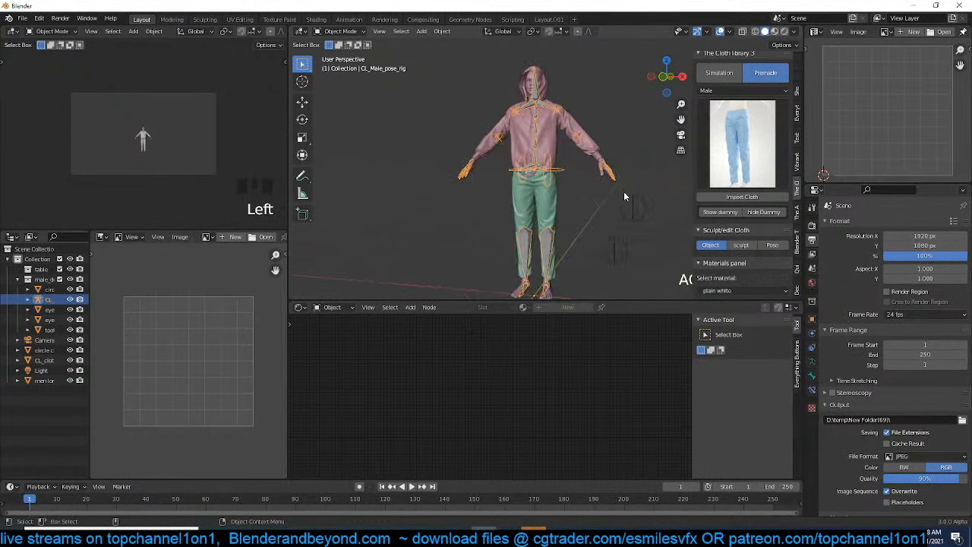
{"action": "scroll", "coordinate": [624, 192], "scroll_direction": "up", "scroll_amount": 3}
{"action": "scroll", "coordinate": [623, 190], "scroll_direction": "down", "scroll_amount": 2}
{"action": "key", "text": "grave"}
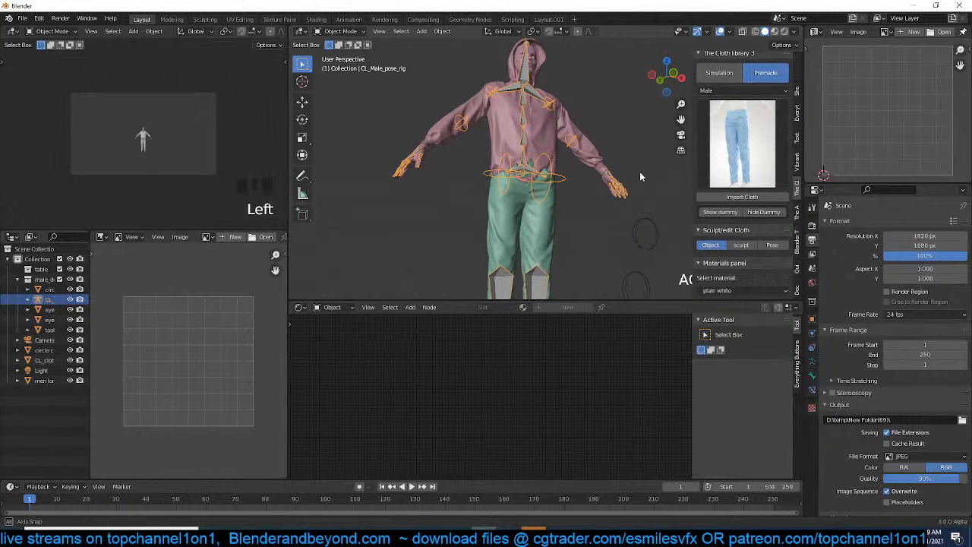
{"action": "key", "text": "n"}
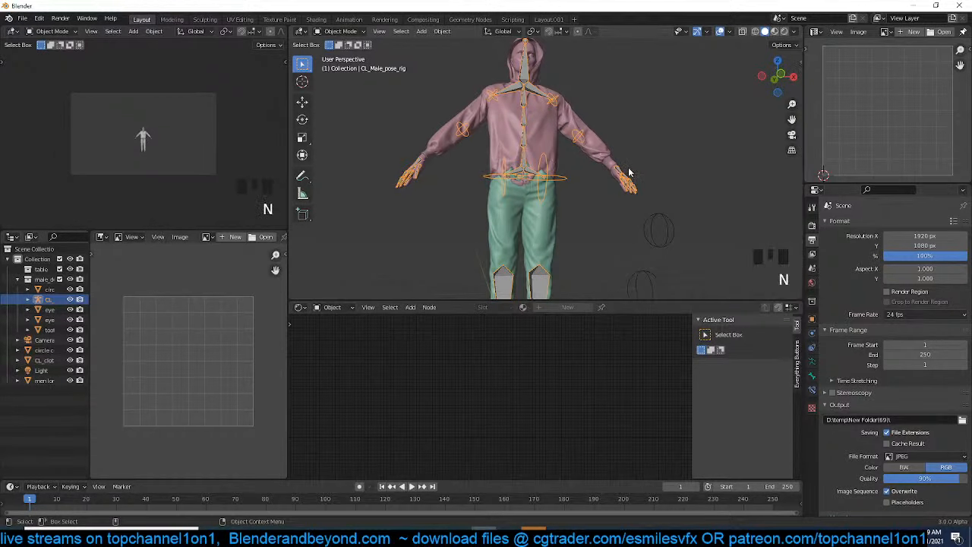
{"action": "key", "text": "grave"}
{"action": "scroll", "coordinate": [635, 196], "scroll_direction": "down", "scroll_amount": 2}
{"action": "key", "text": "grave"}
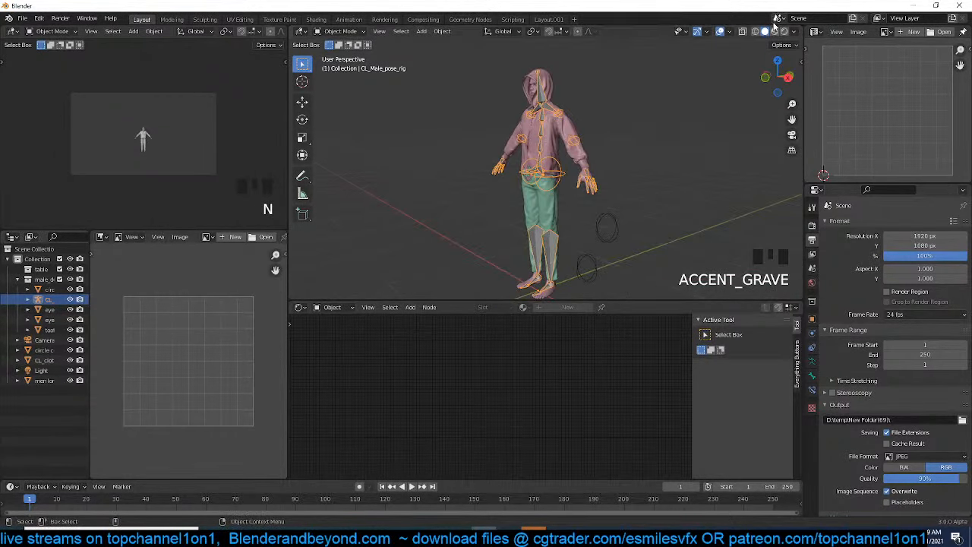
Switch the 3D view to Material Preview, select the hooded jacket and inspect where its hem meets the trousers
{"action": "left_click", "coordinate": [775, 31]}
{"action": "left_click", "coordinate": [581, 138]}
{"action": "scroll", "coordinate": [605, 130], "scroll_direction": "up", "scroll_amount": 7}
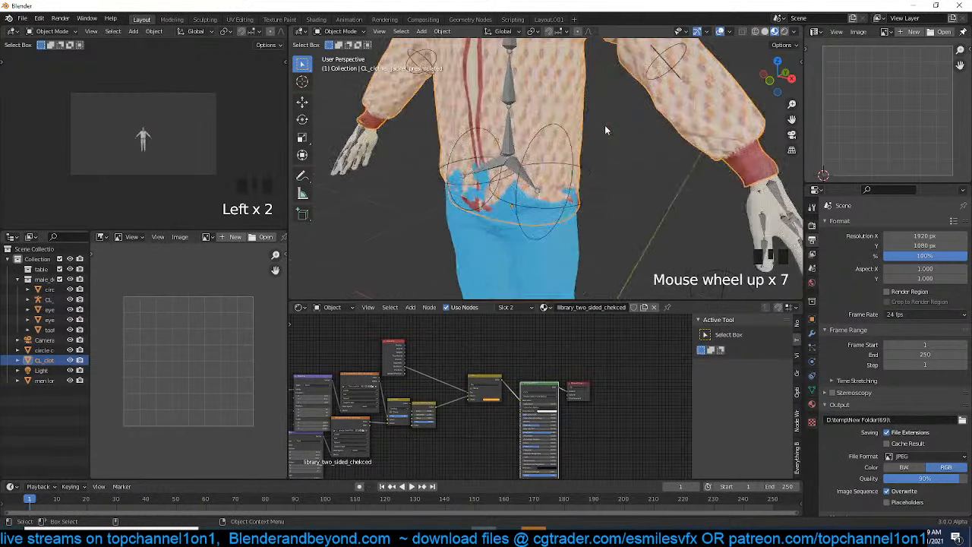
{"action": "key", "text": "grave"}
{"action": "key", "text": "grave"}
{"action": "scroll", "coordinate": [574, 185], "scroll_direction": "up", "scroll_amount": 4}
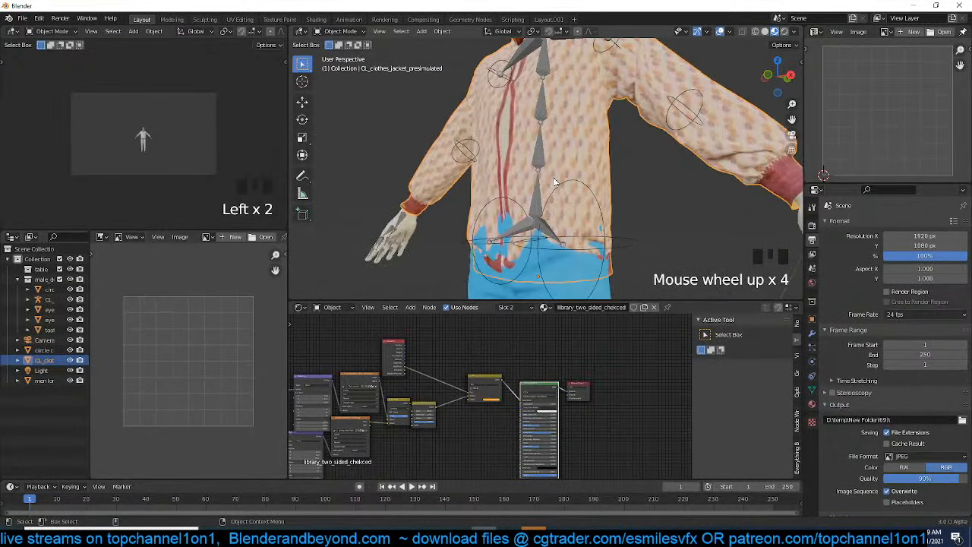
Search the materials of The Asset Library 2.1 for "cloth"
{"action": "key", "text": "n"}
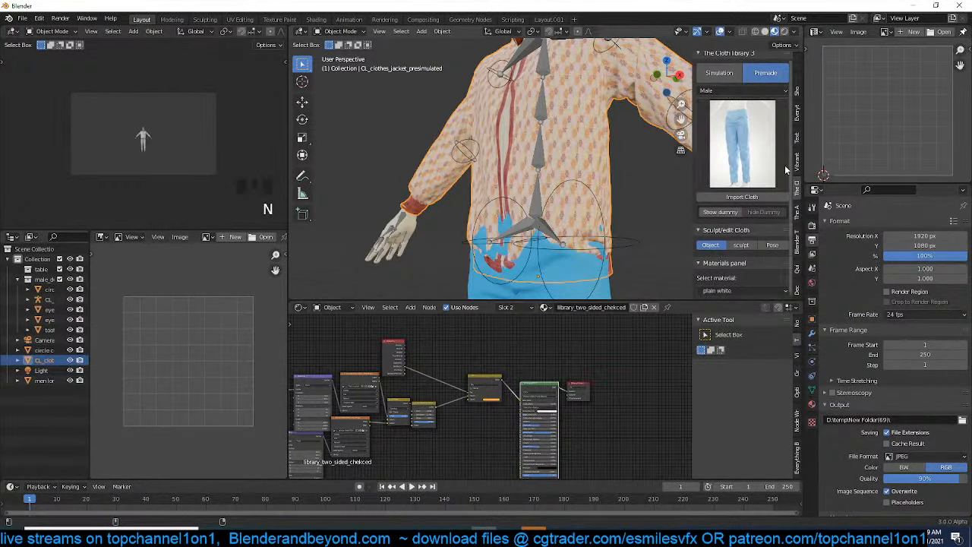
{"action": "left_click", "coordinate": [797, 217]}
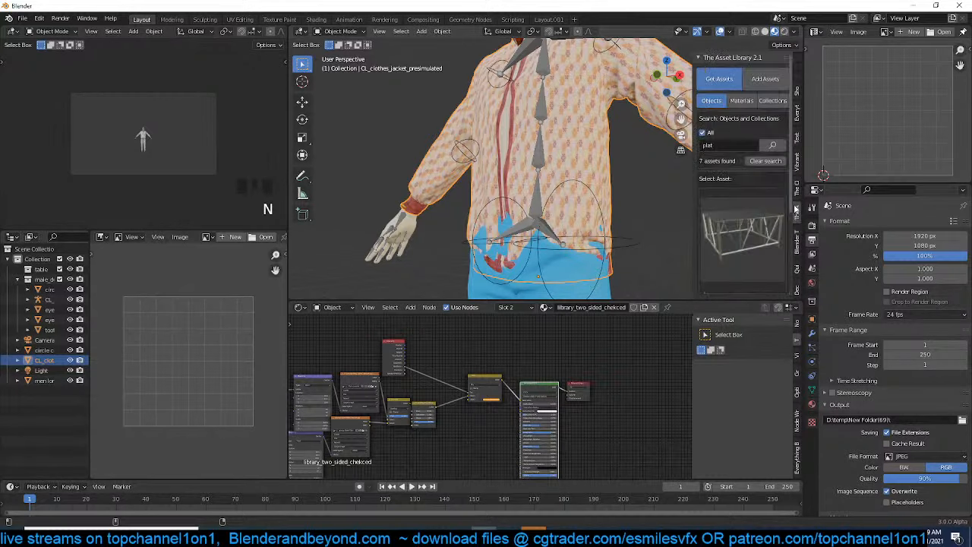
{"action": "left_click", "coordinate": [745, 101]}
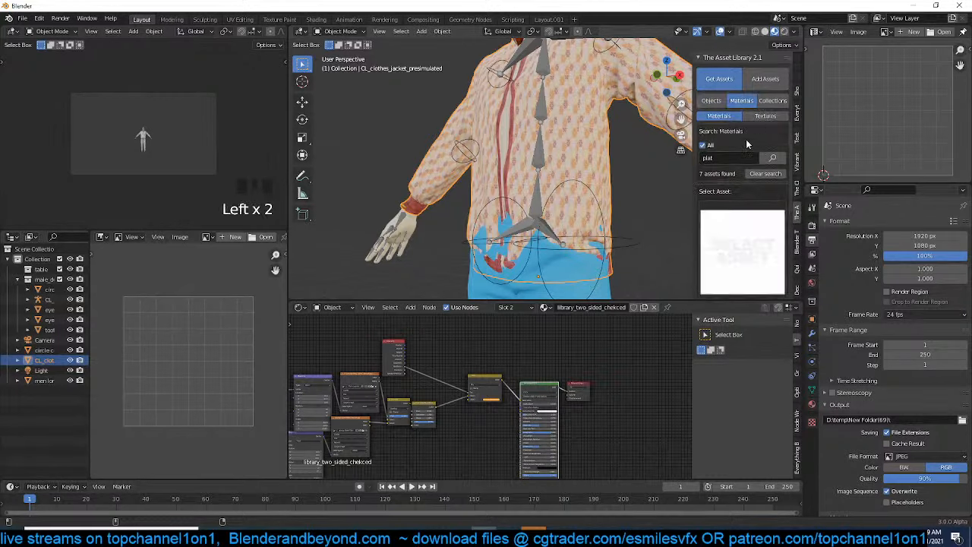
{"action": "left_click", "coordinate": [737, 157]}
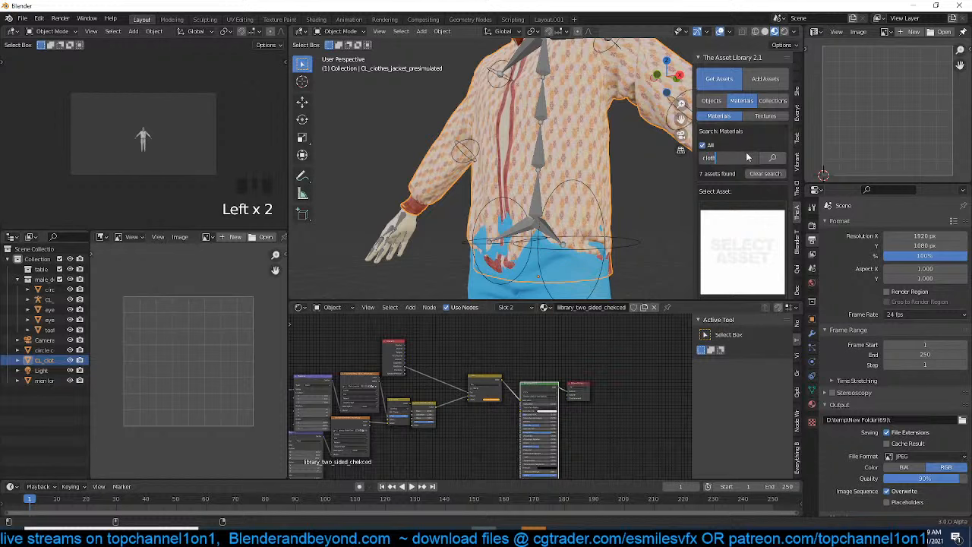
{"action": "left_click", "coordinate": [747, 157]}
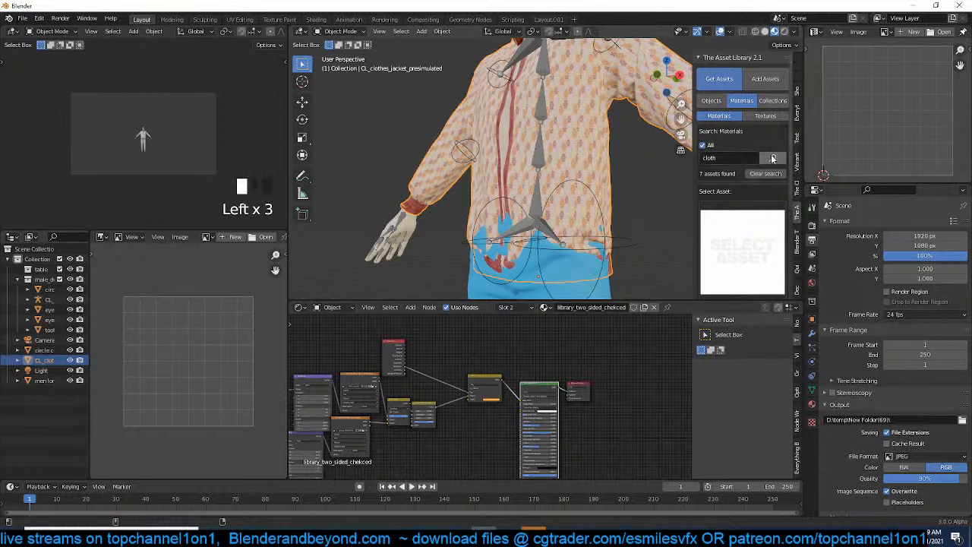
{"action": "left_click", "coordinate": [773, 158]}
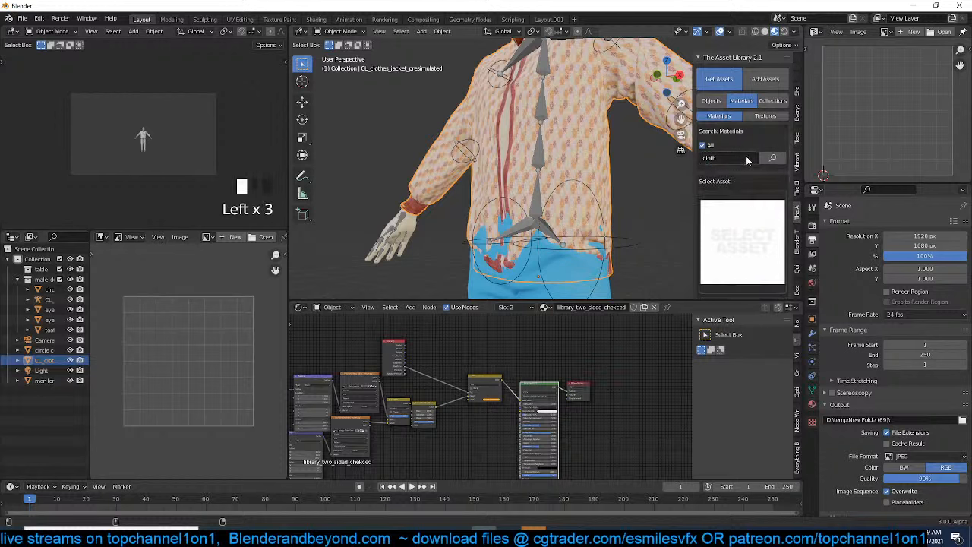
{"action": "left_click", "coordinate": [714, 101]}
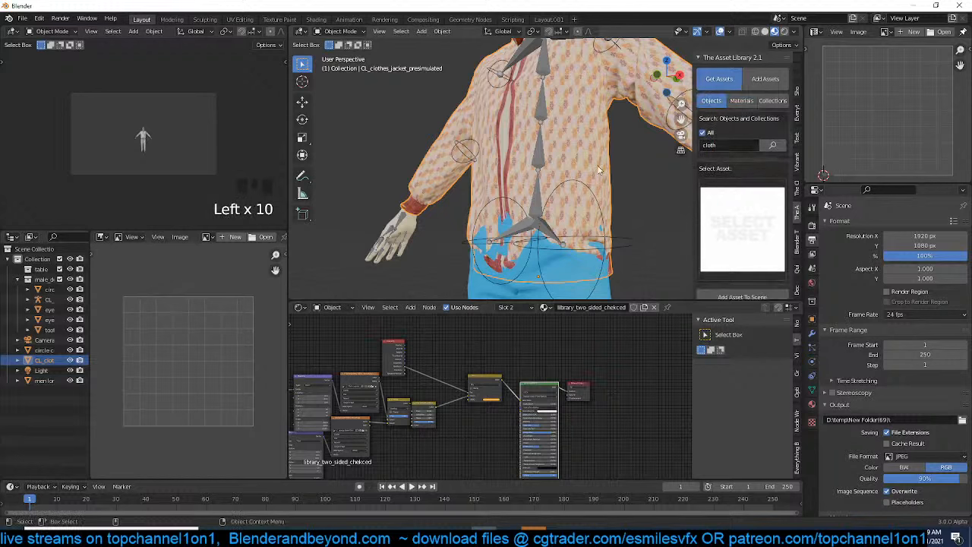
Search the library's materials for "fabric" and apply the dark green fabric material to the hooded jacket
{"action": "left_click", "coordinate": [742, 101]}
{"action": "left_click", "coordinate": [736, 157]}
{"action": "left_click", "coordinate": [712, 146]}
{"action": "left_click", "coordinate": [709, 157]}
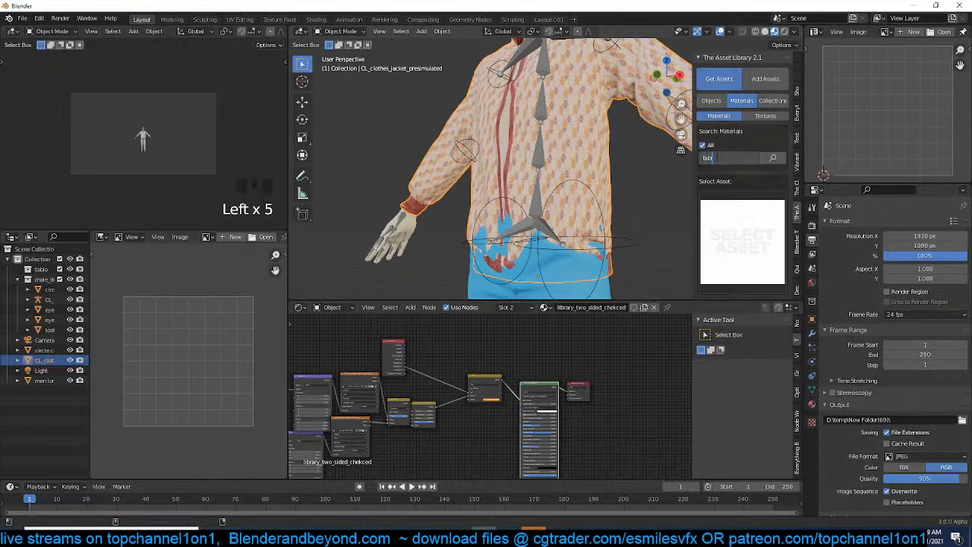
{"action": "left_click", "coordinate": [717, 160]}
{"action": "left_click", "coordinate": [740, 226]}
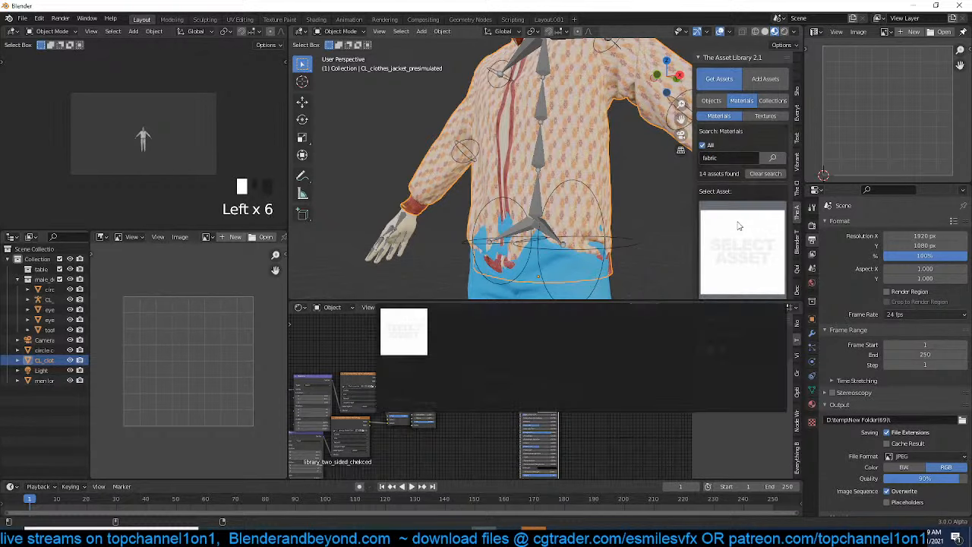
{"action": "left_click", "coordinate": [460, 324]}
{"action": "scroll", "coordinate": [744, 197], "scroll_direction": "down", "scroll_amount": 3}
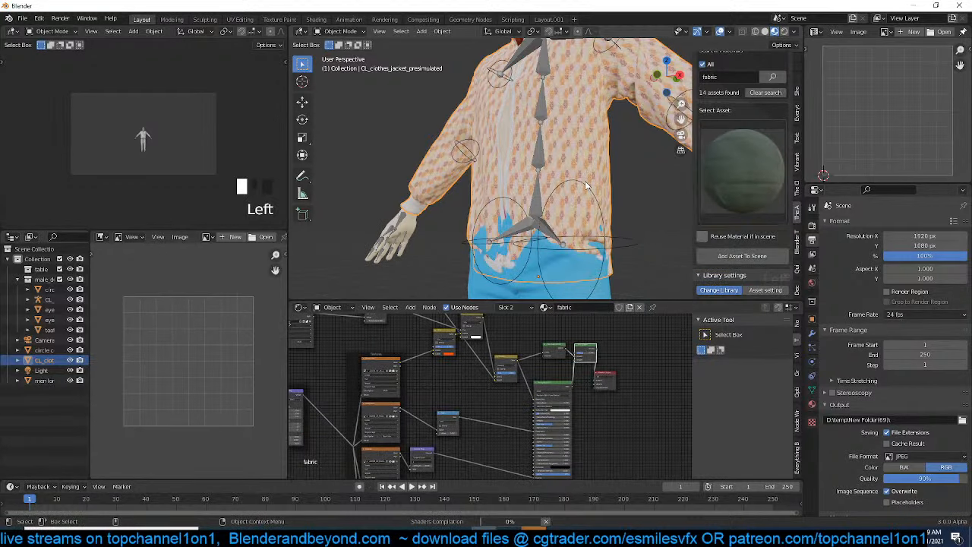
{"action": "scroll", "coordinate": [586, 185], "scroll_direction": "down", "scroll_amount": 2}
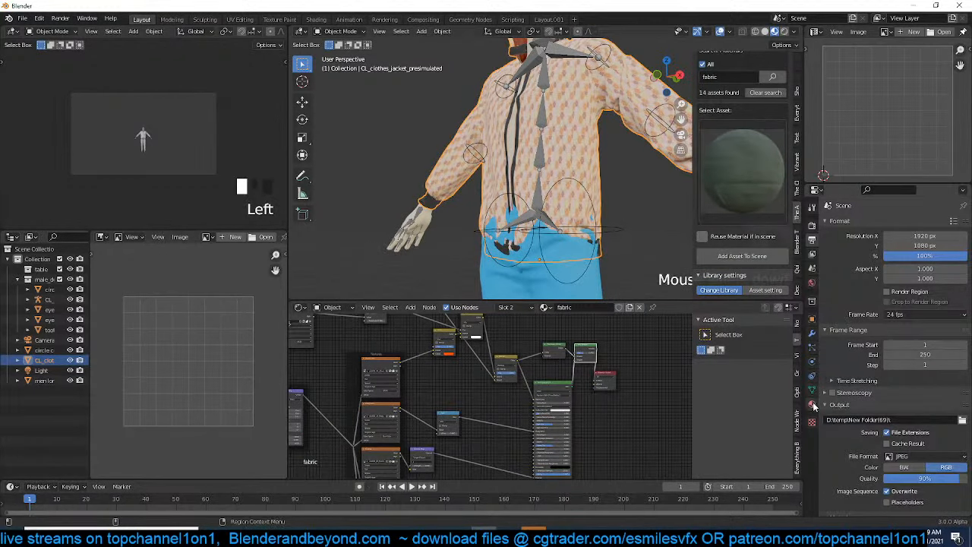
Remove the library_fabric_material.008 slot from the jacket so that only the fabric material is left, then deselect it
{"action": "left_click", "coordinate": [812, 405]}
{"action": "left_click", "coordinate": [886, 225]}
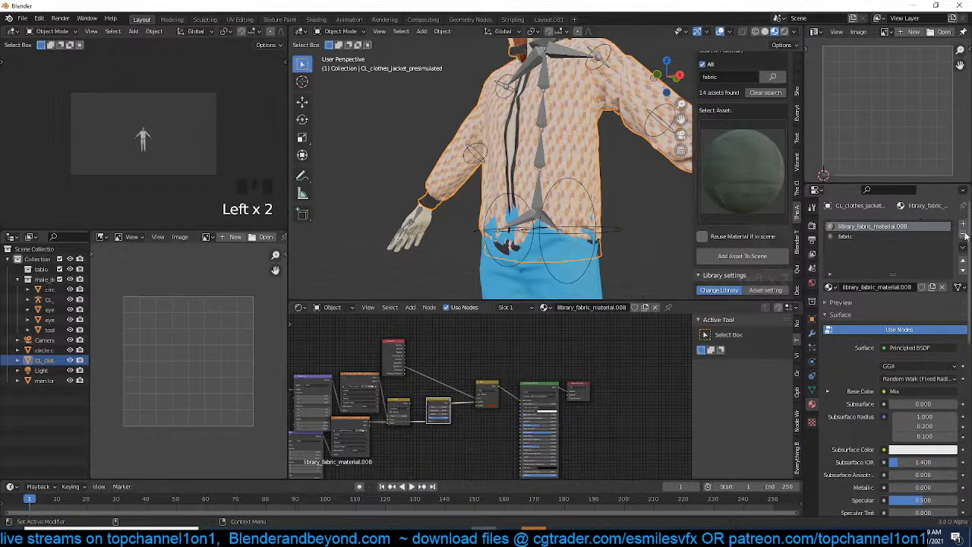
{"action": "left_click", "coordinate": [963, 237]}
{"action": "left_click", "coordinate": [641, 189]}
Examine the fabric material on the jacket from front and back and look through its shader nodes
{"action": "scroll", "coordinate": [621, 260], "scroll_direction": "up", "scroll_amount": 4}
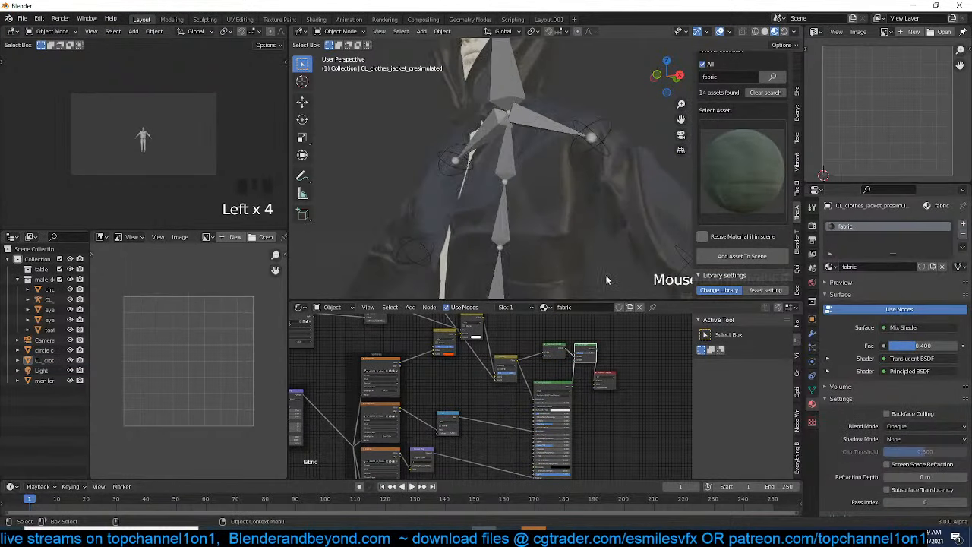
{"action": "middle_click_drag", "start_coordinate": [609, 281], "coordinate": [456, 243]}
{"action": "scroll", "coordinate": [461, 234], "scroll_direction": "down", "scroll_amount": 3}
{"action": "left_click", "coordinate": [494, 215]}
{"action": "left_click", "coordinate": [531, 234]}
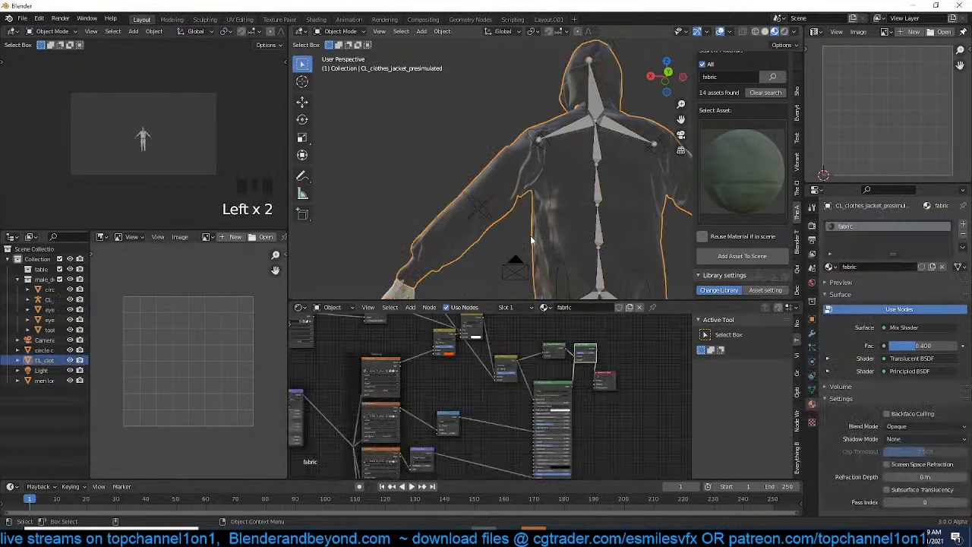
{"action": "scroll", "coordinate": [556, 387], "scroll_direction": "up", "scroll_amount": 4}
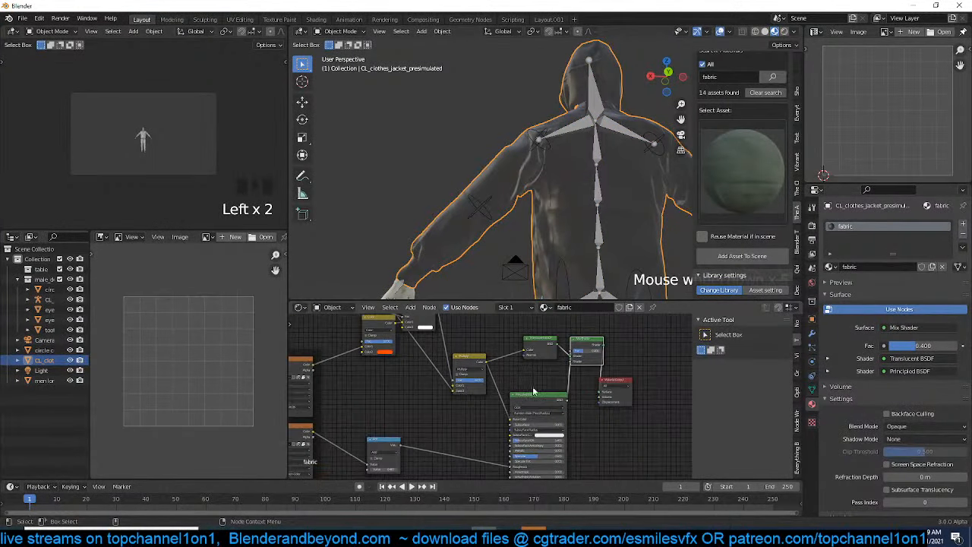
{"action": "middle_click_drag", "start_coordinate": [532, 387], "coordinate": [446, 398]}
{"action": "scroll", "coordinate": [445, 398], "scroll_direction": "up", "scroll_amount": 4}
{"action": "middle_click_drag", "start_coordinate": [385, 396], "coordinate": [461, 391]}
{"action": "scroll", "coordinate": [461, 390], "scroll_direction": "up", "scroll_amount": 1}
{"action": "middle_click_drag", "start_coordinate": [359, 356], "coordinate": [401, 374]}
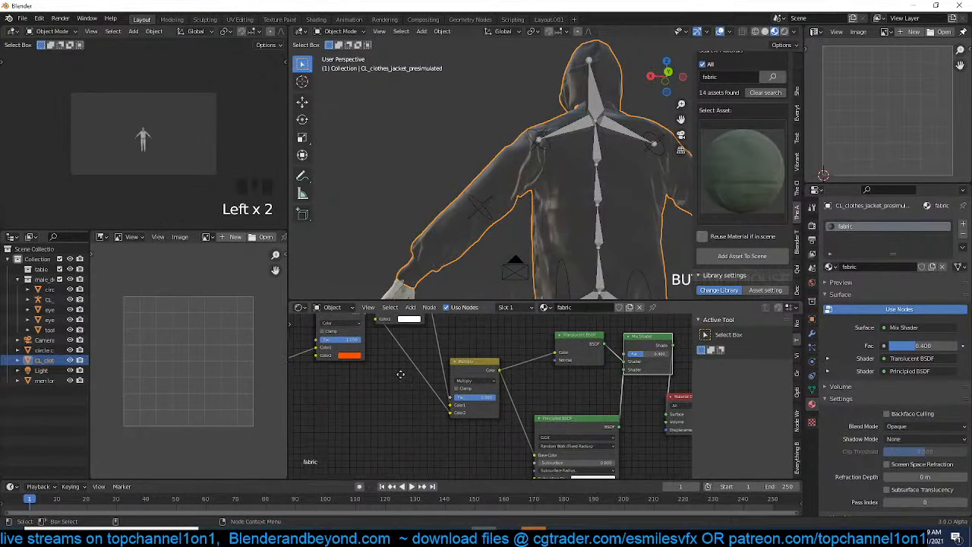
{"action": "middle_click_drag", "start_coordinate": [506, 278], "coordinate": [552, 273]}
{"action": "scroll", "coordinate": [565, 388], "scroll_direction": "down", "scroll_amount": 3}
{"action": "middle_click_drag", "start_coordinate": [566, 388], "coordinate": [498, 377]}
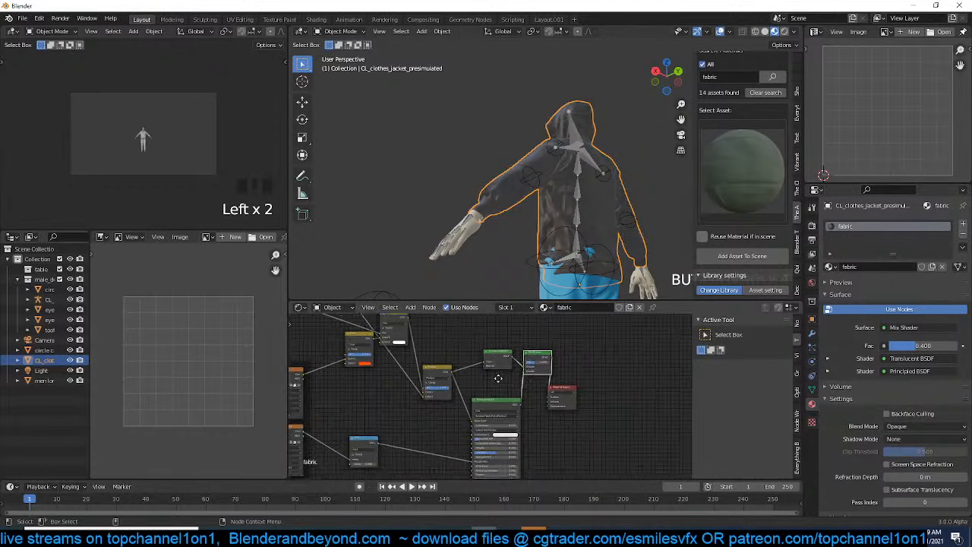
Connect the Principled BSDF straight to the Material Output and delete the Translucent BSDF and Mix Shader nodes
{"action": "scroll", "coordinate": [489, 377], "scroll_direction": "up", "scroll_amount": 5}
{"action": "left_click", "coordinate": [436, 347], "text": "ctrl+shift"}
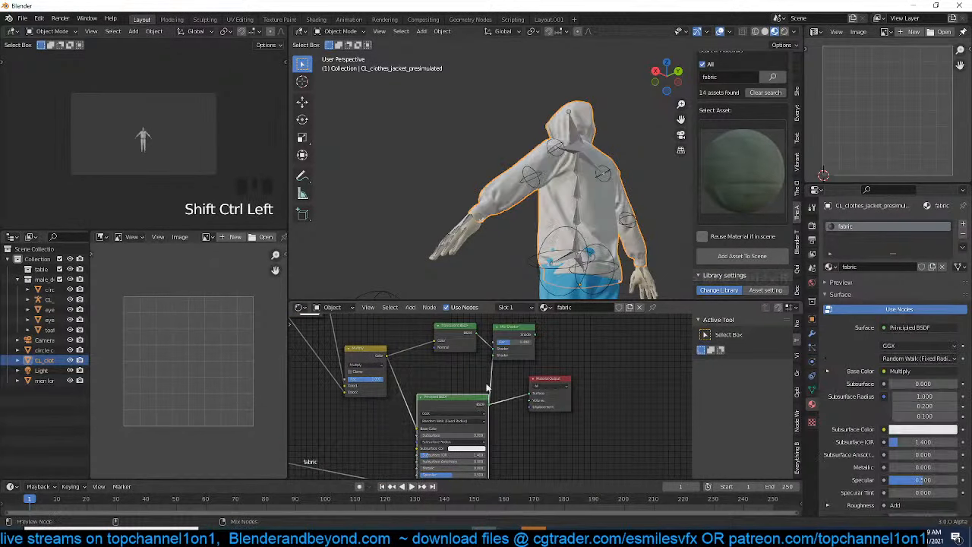
{"action": "key", "text": "Delete"}
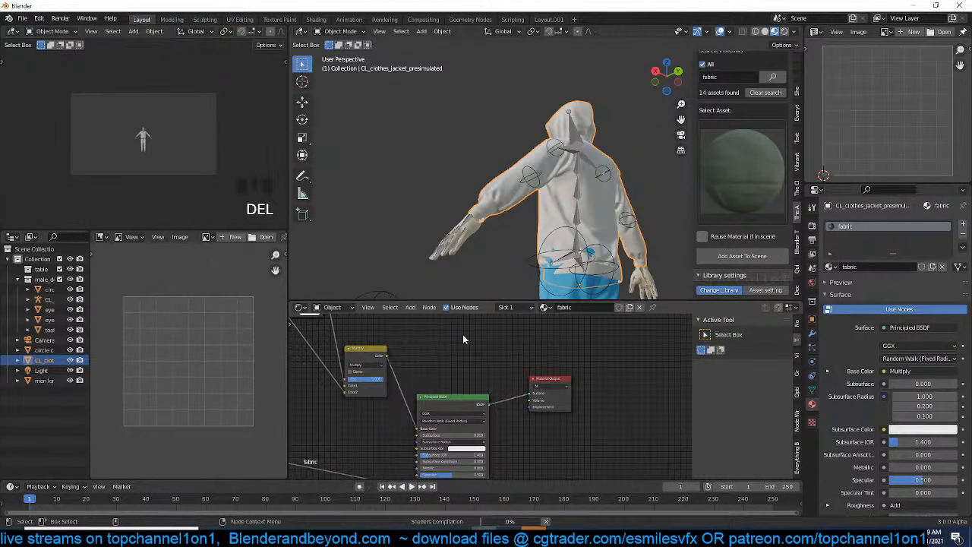
Preview the fabric's color texture, link it directly to the Principled BSDF's Base Color and reconnect the Principled BSDF to the output
{"action": "scroll", "coordinate": [463, 334], "scroll_direction": "down", "scroll_amount": 4}
{"action": "middle_click_drag", "start_coordinate": [427, 349], "coordinate": [473, 389]}
{"action": "middle_click_drag", "start_coordinate": [401, 353], "coordinate": [506, 350]}
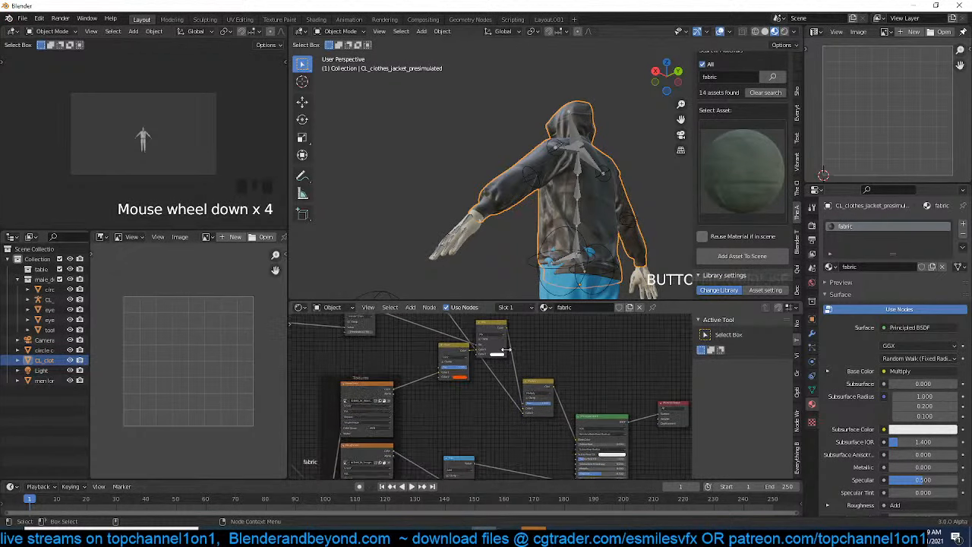
{"action": "left_click", "coordinate": [386, 390], "text": "ctrl+shift"}
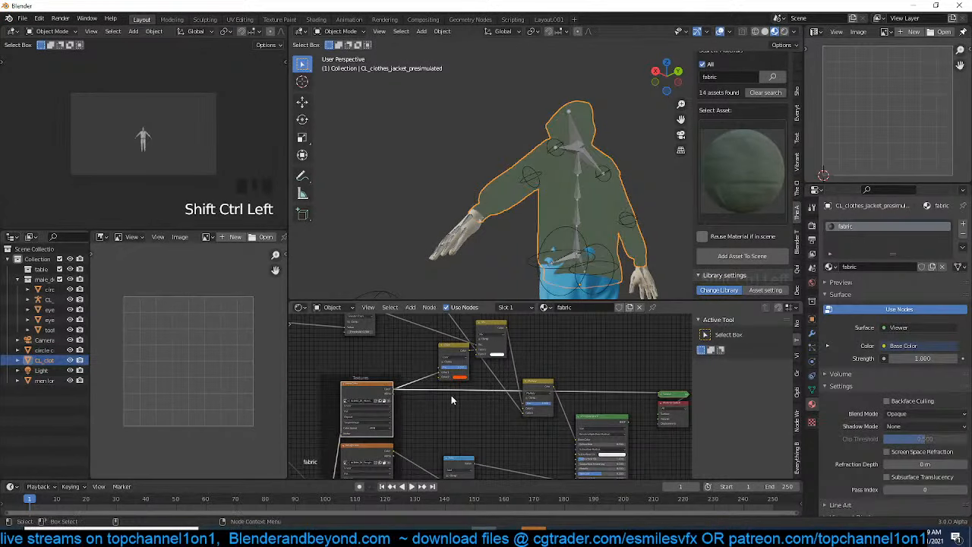
{"action": "scroll", "coordinate": [448, 397], "scroll_direction": "up", "scroll_amount": 1}
{"action": "middle_click_drag", "start_coordinate": [448, 402], "coordinate": [425, 390]}
{"action": "left_click_drag", "start_coordinate": [360, 374], "coordinate": [560, 431]}
{"action": "left_click", "coordinate": [578, 405], "text": "ctrl+shift"}
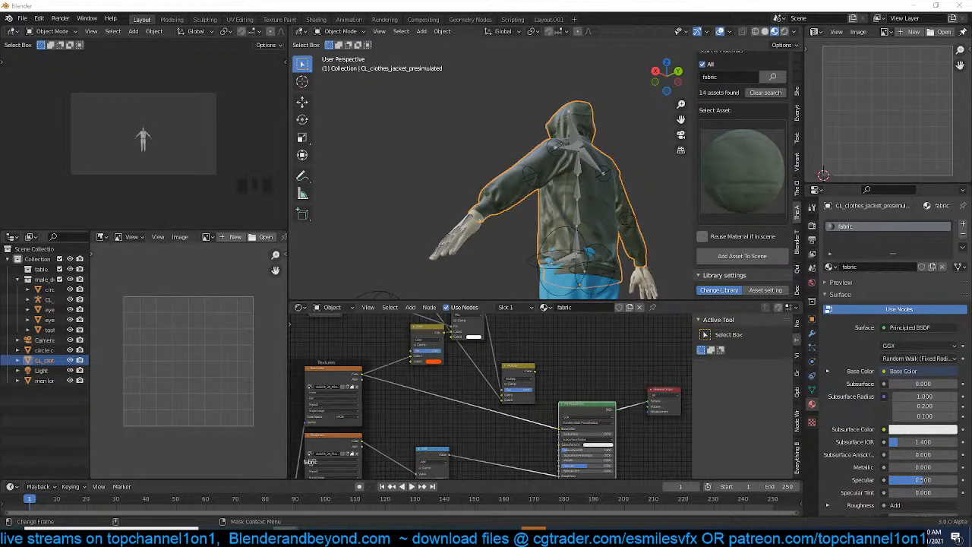
Switch to the Chrome browser, look through the "your lie in april" image results and close the browser
{"action": "key", "text": "alt+Tab"}
{"action": "scroll", "coordinate": [541, 260], "scroll_direction": "down", "scroll_amount": 5}
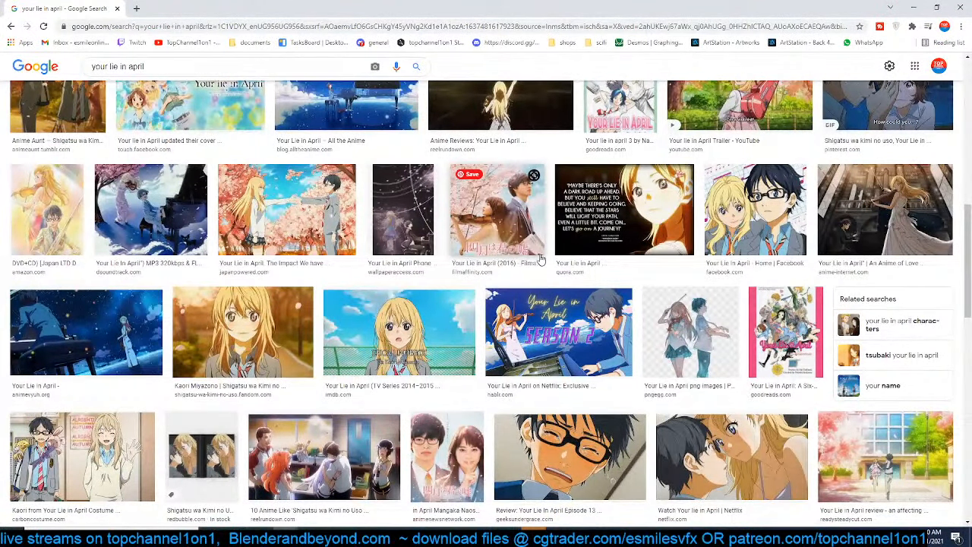
{"action": "scroll", "coordinate": [541, 260], "scroll_direction": "down", "scroll_amount": 3}
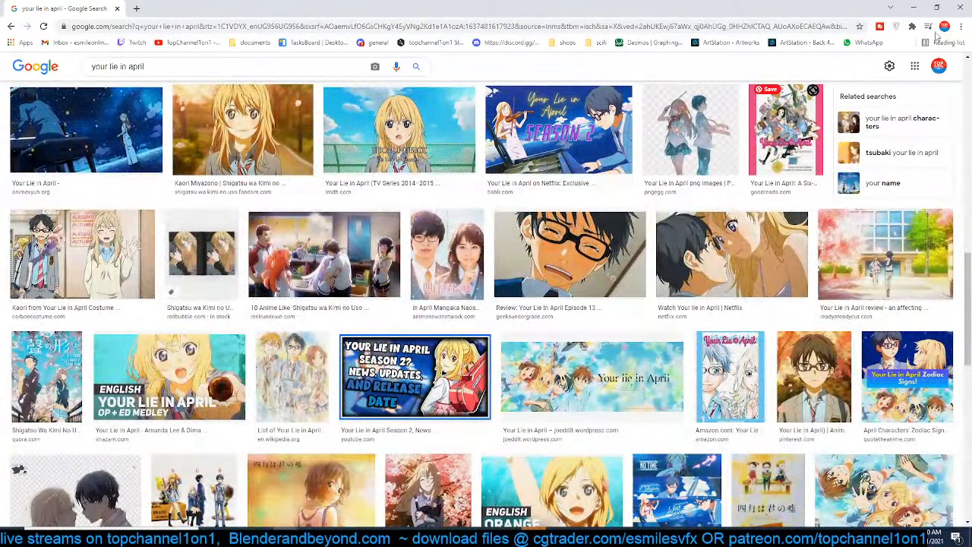
{"action": "left_click", "coordinate": [960, 10]}
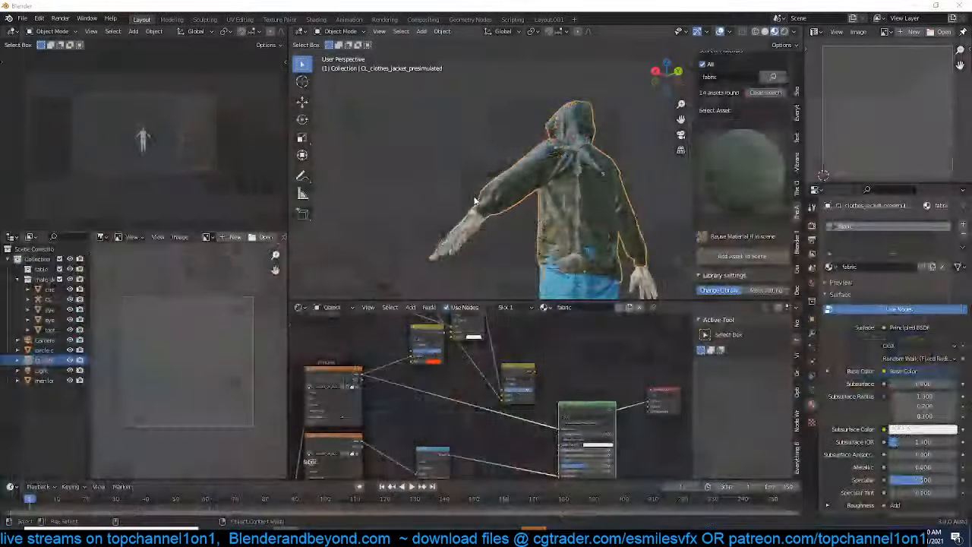
Lower the Normal Map strength in the fabric material to soften the surface bumps on the jacket
{"action": "left_click", "coordinate": [540, 197]}
{"action": "left_click_drag", "start_coordinate": [540, 198], "coordinate": [582, 228], "text": "alt"}
{"action": "scroll", "coordinate": [583, 228], "scroll_direction": "up", "scroll_amount": 4}
{"action": "key", "text": "alt+a"}
{"action": "middle_click_drag", "start_coordinate": [585, 226], "coordinate": [585, 232], "text": "alt"}
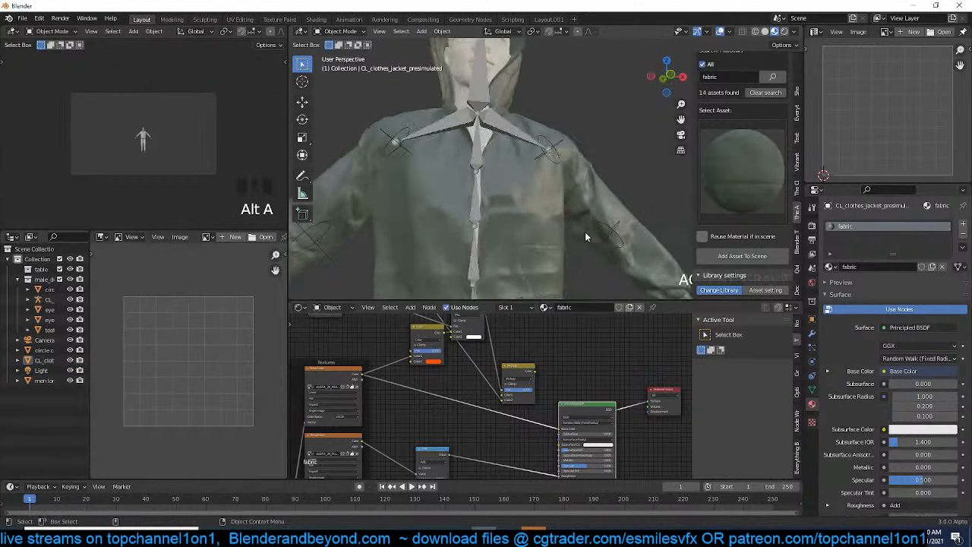
{"action": "scroll", "coordinate": [585, 234], "scroll_direction": "up", "scroll_amount": 3}
{"action": "scroll", "coordinate": [513, 386], "scroll_direction": "down", "scroll_amount": 3}
{"action": "mouse_move", "coordinate": [498, 418]}
{"action": "middle_mouse_down"}
{"action": "mouse_move", "coordinate": [519, 383]}
{"action": "mouse_move", "coordinate": [464, 377]}
{"action": "mouse_move", "coordinate": [485, 407]}
{"action": "middle_mouse_up"}
{"action": "scroll", "coordinate": [519, 383], "scroll_direction": "up", "scroll_amount": 6}
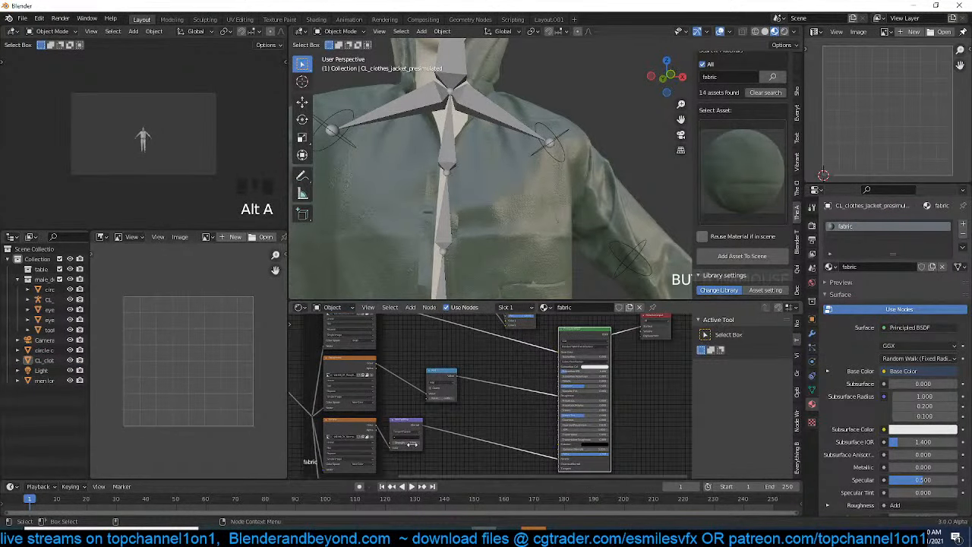
{"action": "mouse_move", "coordinate": [414, 443]}
{"action": "left_mouse_down"}
{"action": "mouse_move", "coordinate": [393, 443]}
{"action": "mouse_move", "coordinate": [403, 445]}
{"action": "left_mouse_up"}
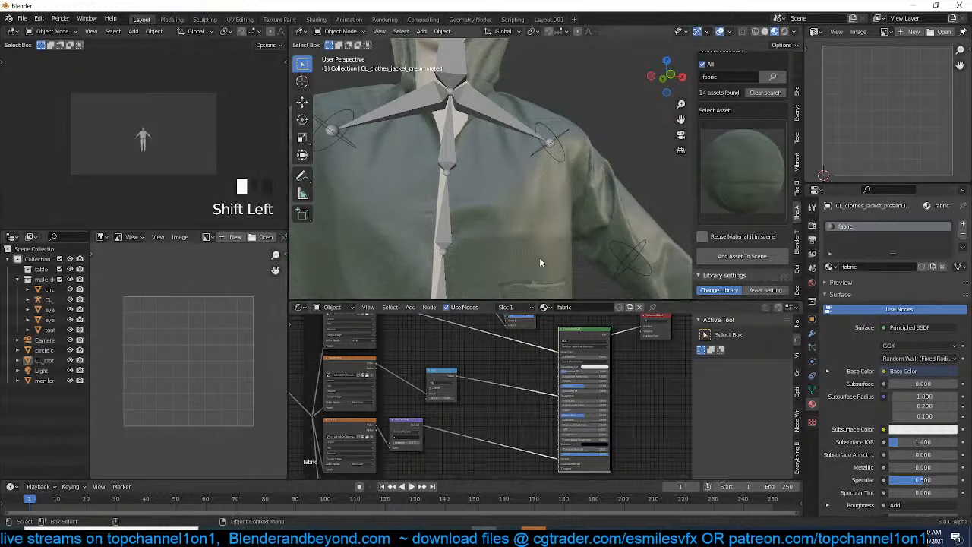
Link the jacket's fabric material to the blue trousers and deselect both garments
{"action": "scroll", "coordinate": [541, 260], "scroll_direction": "down", "scroll_amount": 5}
{"action": "scroll", "coordinate": [556, 239], "scroll_direction": "up", "scroll_amount": 4}
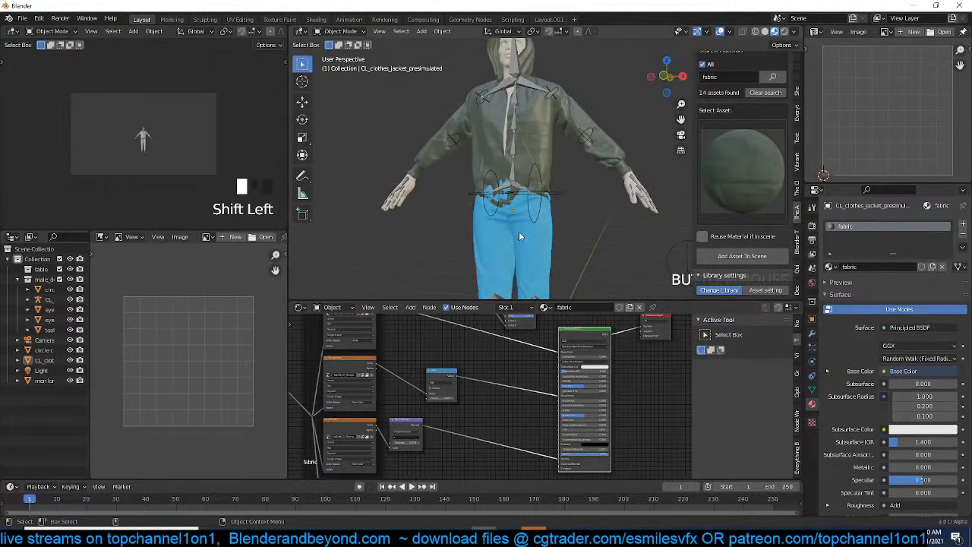
{"action": "left_click", "coordinate": [518, 232]}
{"action": "key", "text": "ctrl+l"}
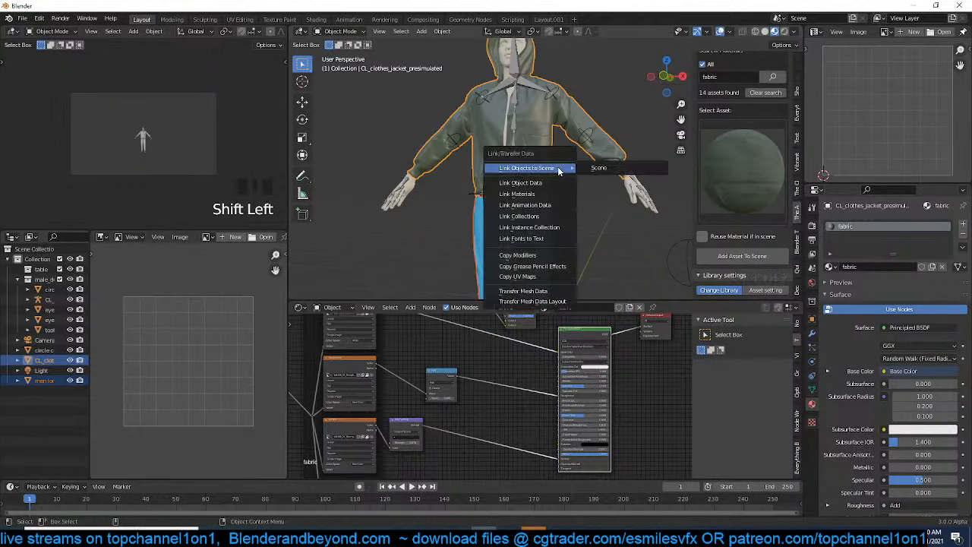
{"action": "left_click", "coordinate": [550, 193]}
{"action": "key", "text": "alt+a"}
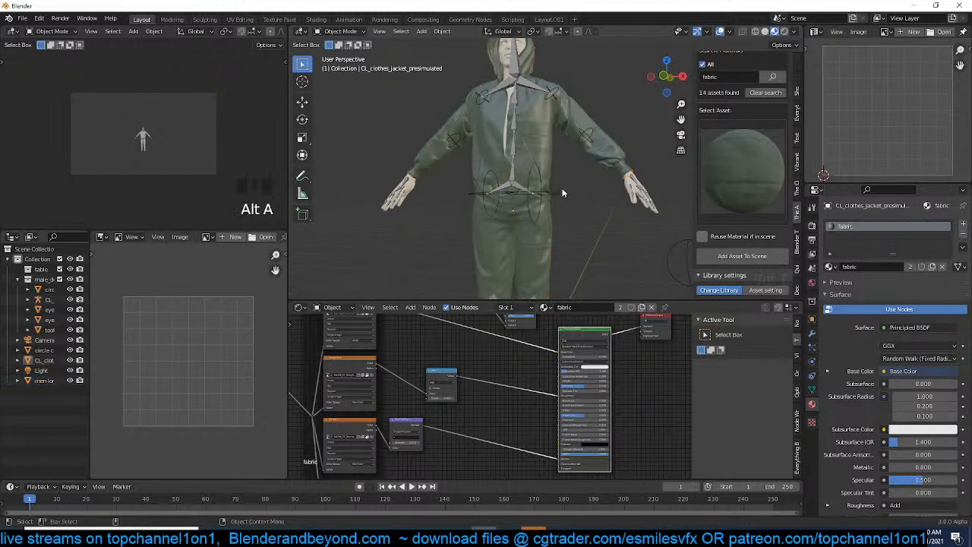
Select the jacket, the trousers and then CL_Male_pose_rig, and parent both garments to the rig
{"action": "middle_click_drag", "start_coordinate": [549, 193], "coordinate": [580, 159]}
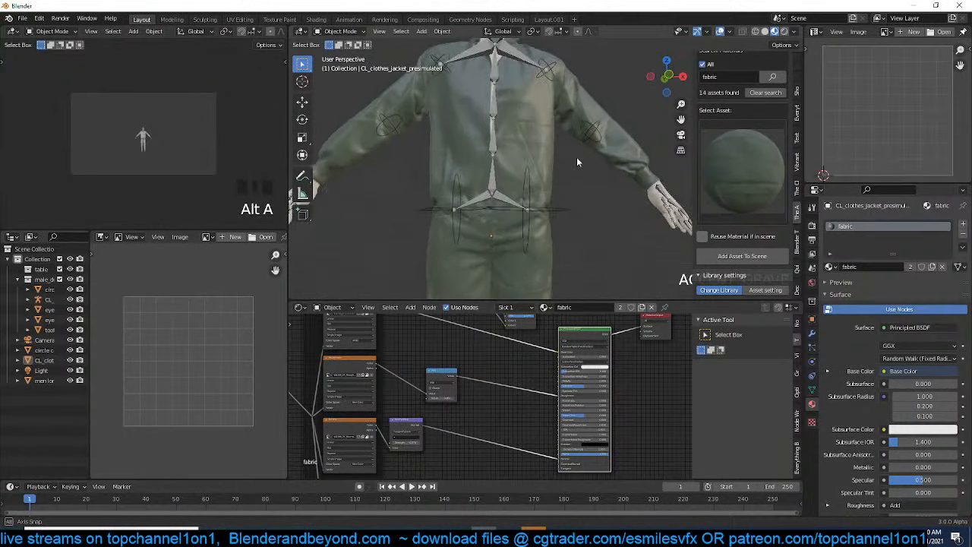
{"action": "left_click", "coordinate": [558, 163]}
{"action": "scroll", "coordinate": [532, 206], "scroll_direction": "down", "scroll_amount": 2}
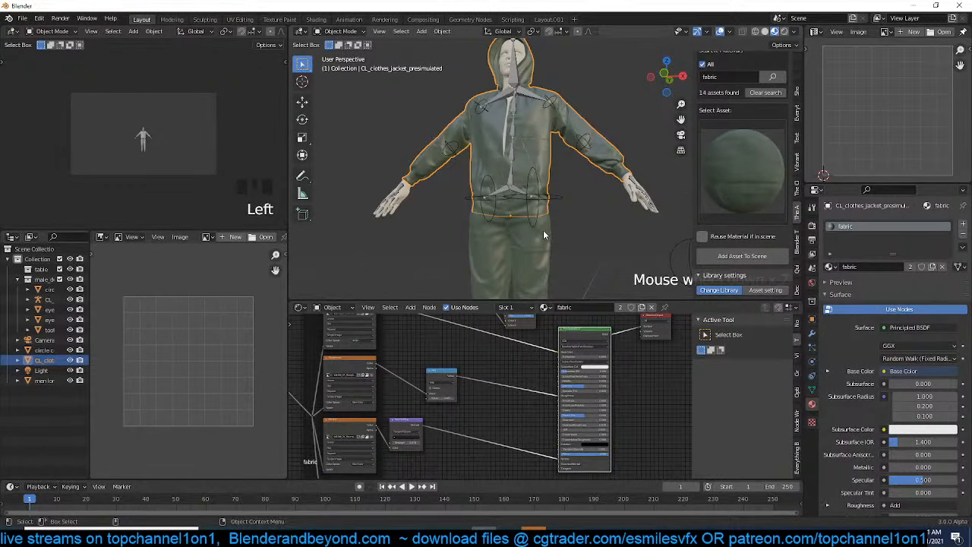
{"action": "left_click", "coordinate": [548, 197], "text": "shift"}
{"action": "left_click", "coordinate": [548, 217], "text": "shift"}
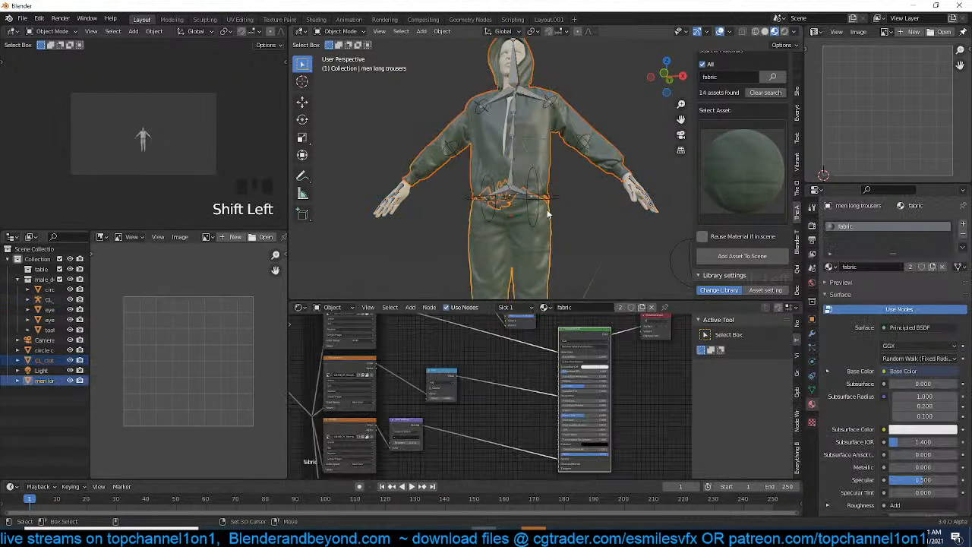
{"action": "left_click", "coordinate": [540, 201], "text": "shift"}
{"action": "key", "text": "ctrl+p"}
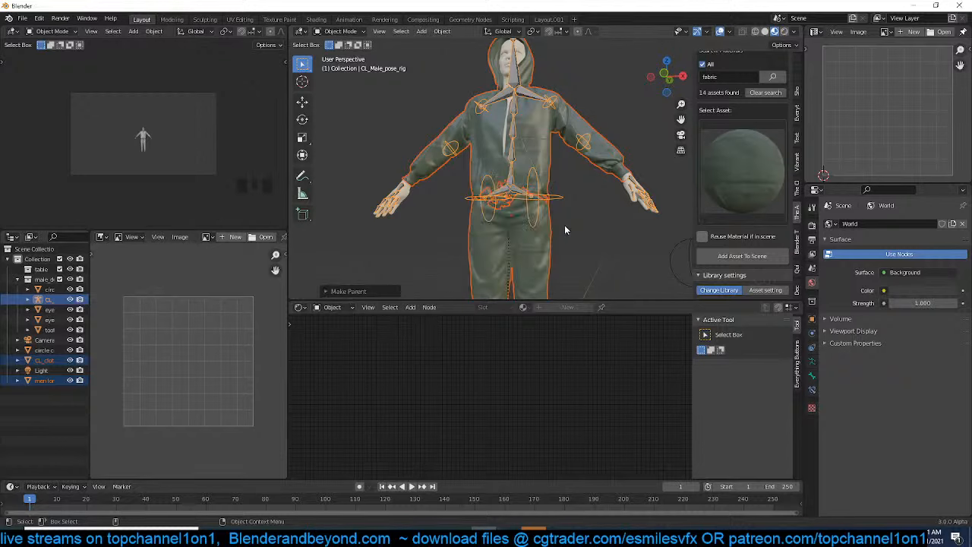
{"action": "key", "text": "KP_1"}
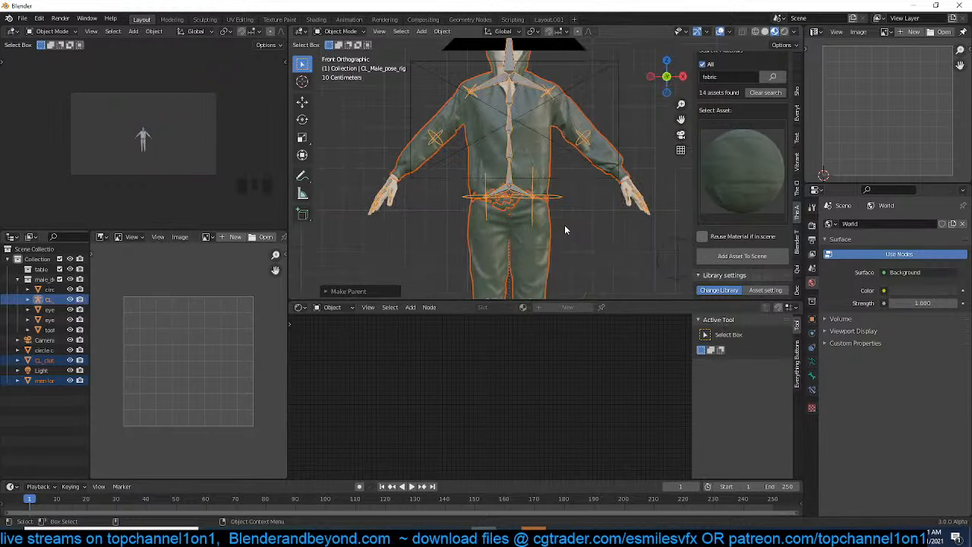
{"action": "left_click", "coordinate": [558, 200]}
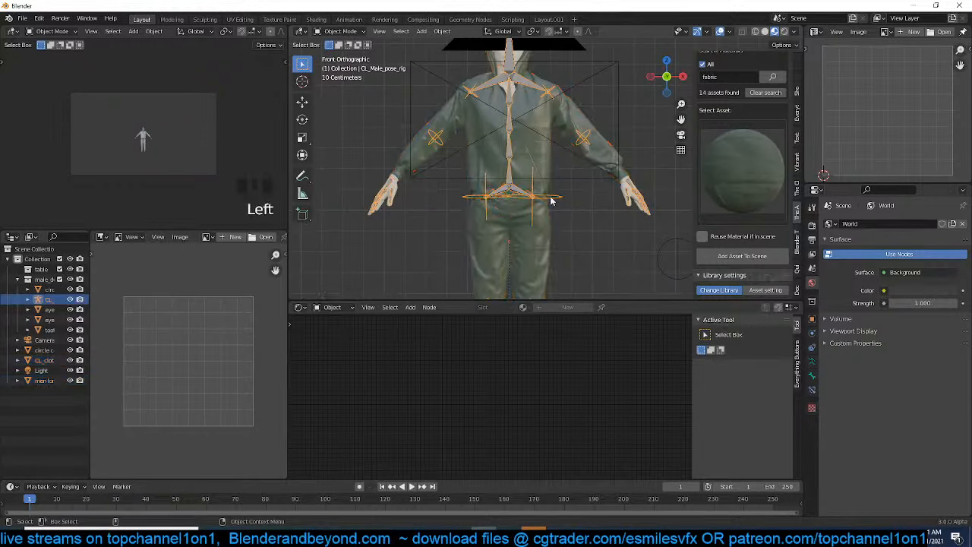
{"action": "key", "text": "ctrl+Tab"}
{"action": "left_click", "coordinate": [564, 196]}
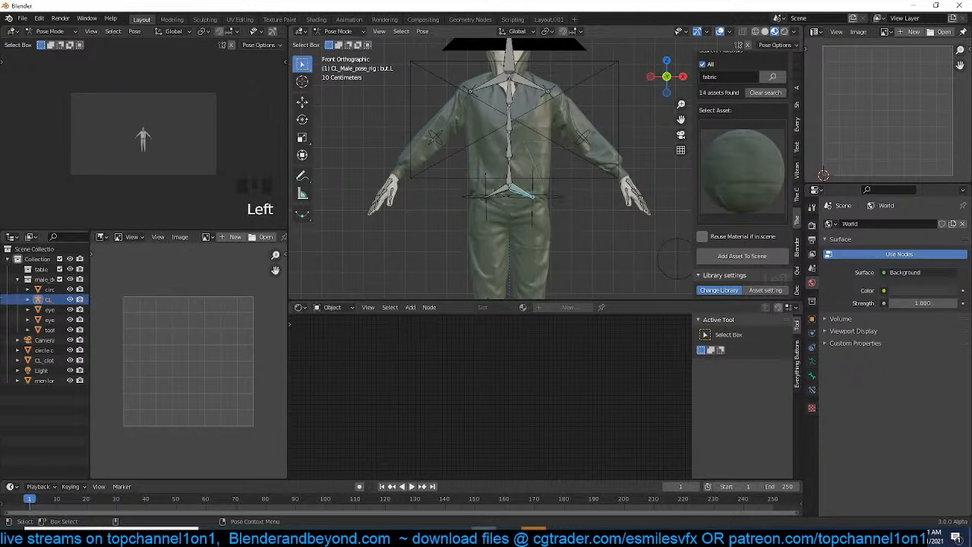
{"action": "key", "text": "ctrl+Tab"}
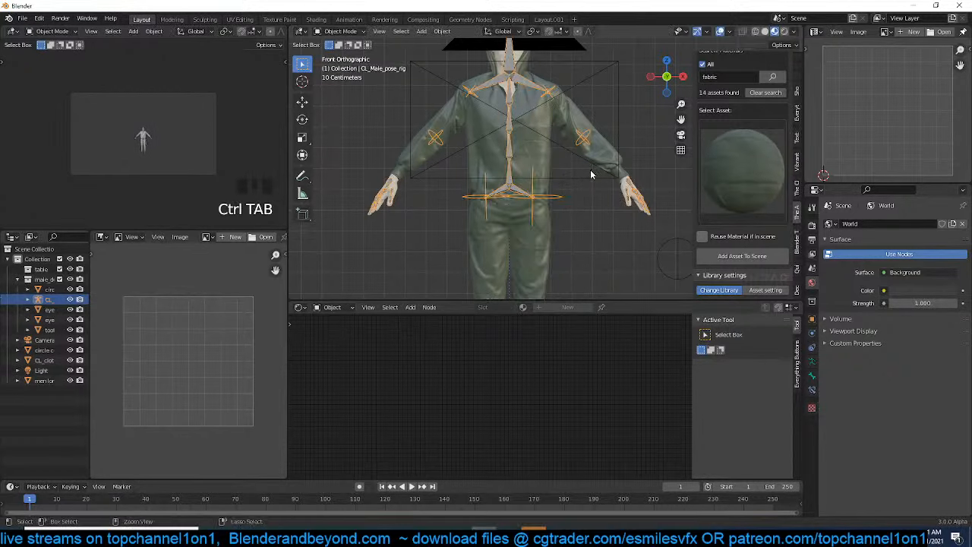
Add a Decimate modifier to the long trousers, lower its ratio to bring the face count to about 10,000, and apply it
{"action": "left_click", "coordinate": [535, 228]}
{"action": "left_click", "coordinate": [812, 333]}
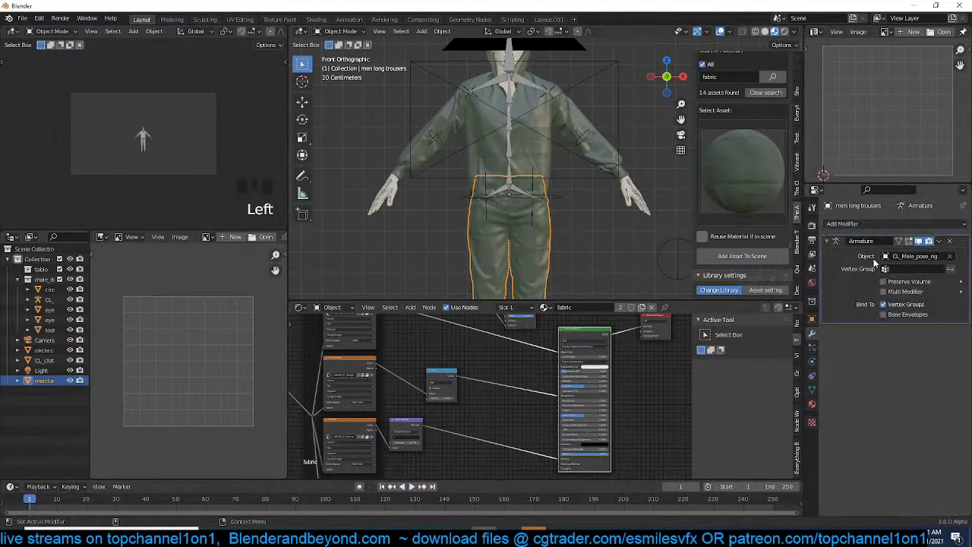
{"action": "left_click", "coordinate": [908, 225]}
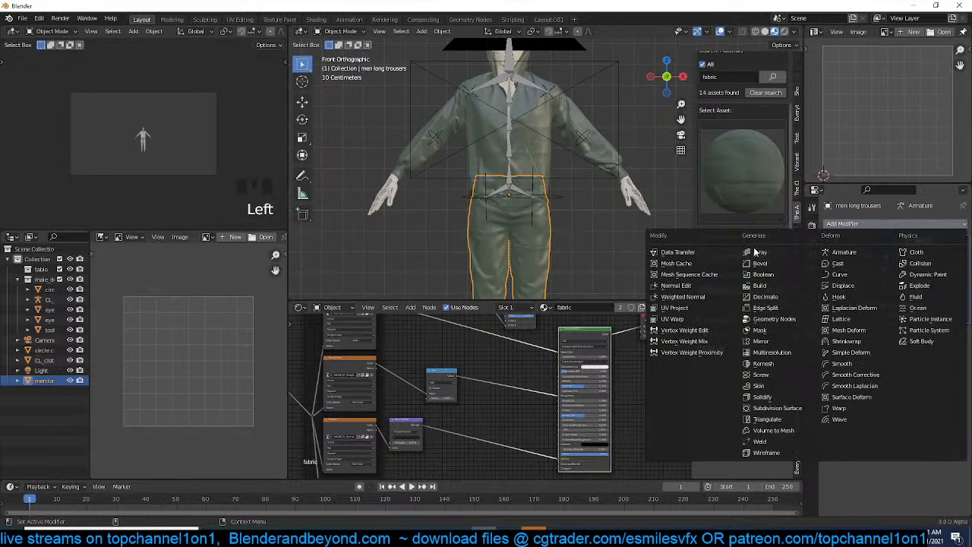
{"action": "left_click", "coordinate": [767, 297]}
{"action": "left_click_drag", "start_coordinate": [942, 359], "coordinate": [917, 360]}
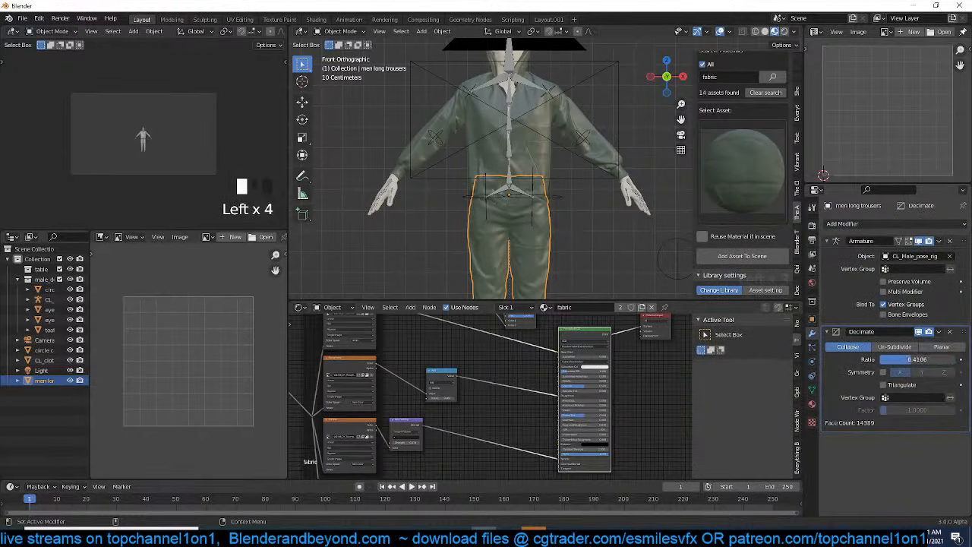
{"action": "left_click_drag", "start_coordinate": [915, 359], "coordinate": [903, 359]}
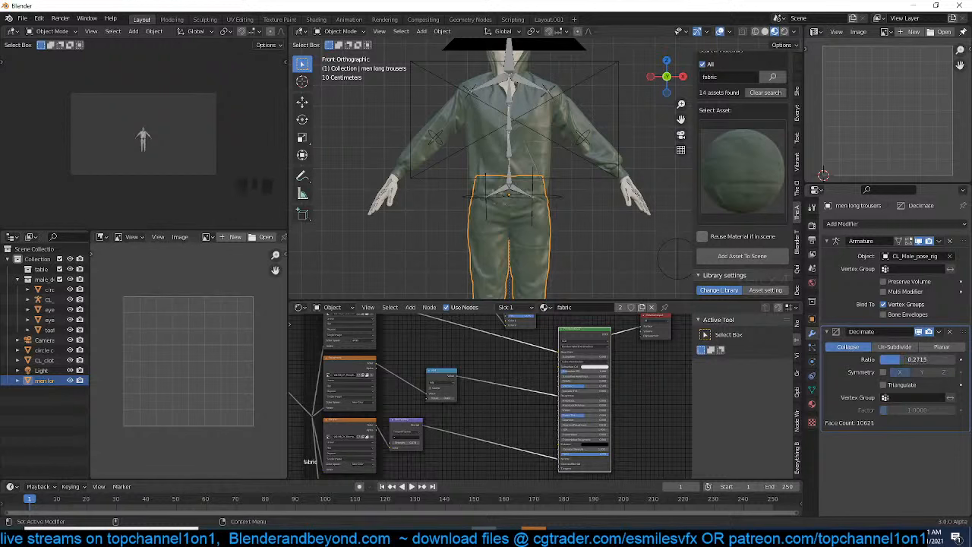
{"action": "left_click", "coordinate": [939, 331]}
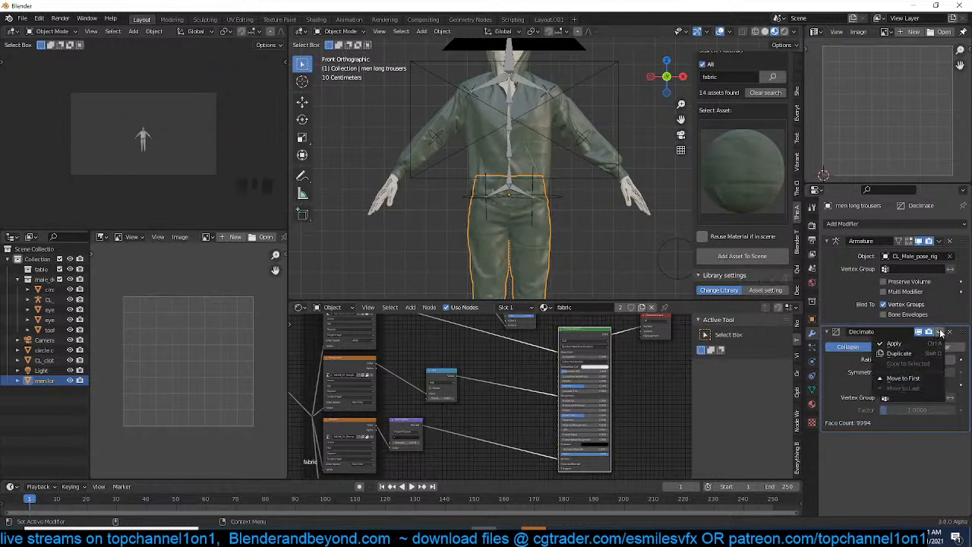
{"action": "left_click", "coordinate": [900, 341]}
Add a Decimate modifier with a ratio of 0.1 to the jacket and apply it
{"action": "left_click", "coordinate": [562, 169]}
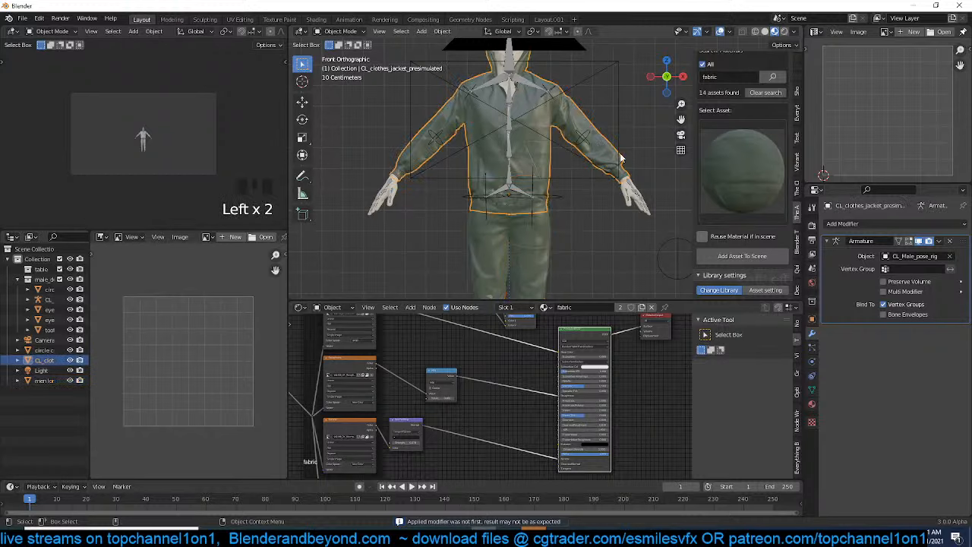
{"action": "left_click", "coordinate": [893, 224]}
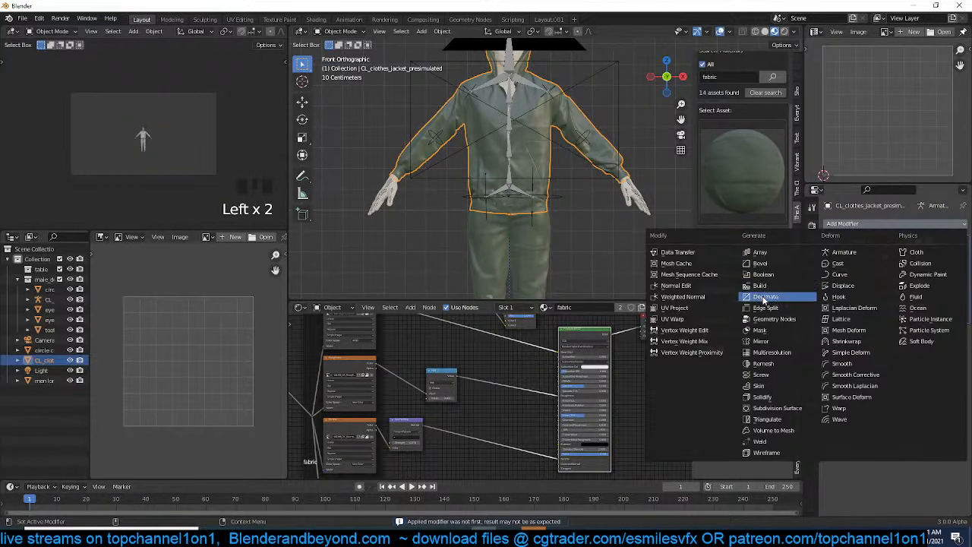
{"action": "left_click", "coordinate": [768, 297]}
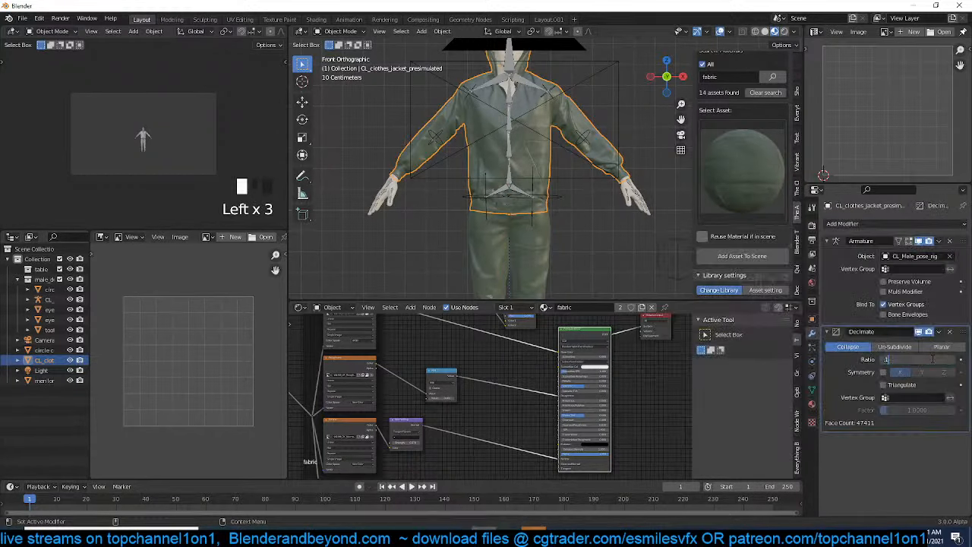
{"action": "type", "text": ".1"}
{"action": "left_click", "coordinate": [906, 441]}
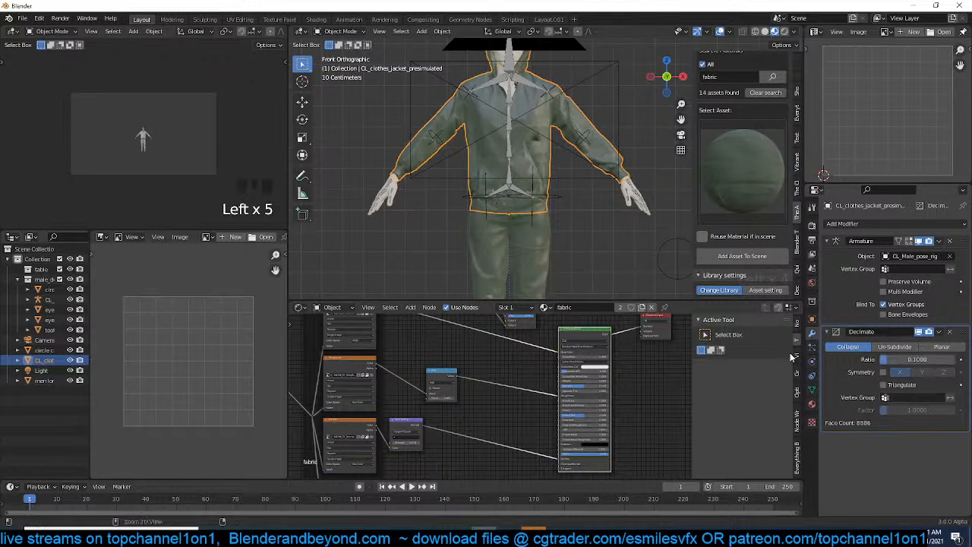
{"action": "key", "text": "ctrl+a"}
Put CL_Male_pose_rig into Pose Mode and rotate the arm.L bone down toward the body
{"action": "scroll", "coordinate": [636, 240], "scroll_direction": "up", "scroll_amount": 1}
{"action": "middle_click_drag", "start_coordinate": [635, 240], "coordinate": [603, 170]}
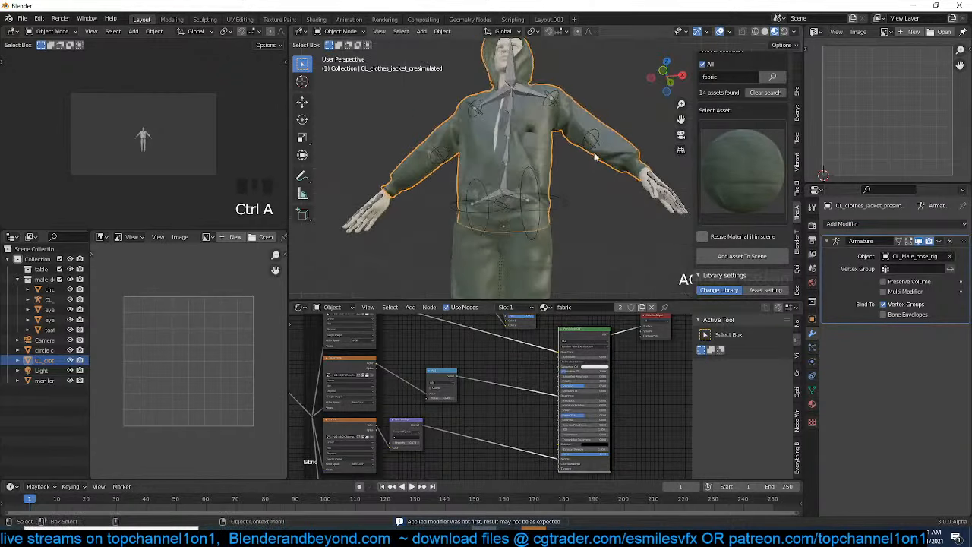
{"action": "left_click", "coordinate": [593, 143]}
{"action": "key", "text": "ctrl+Tab"}
{"action": "key", "text": "r"}
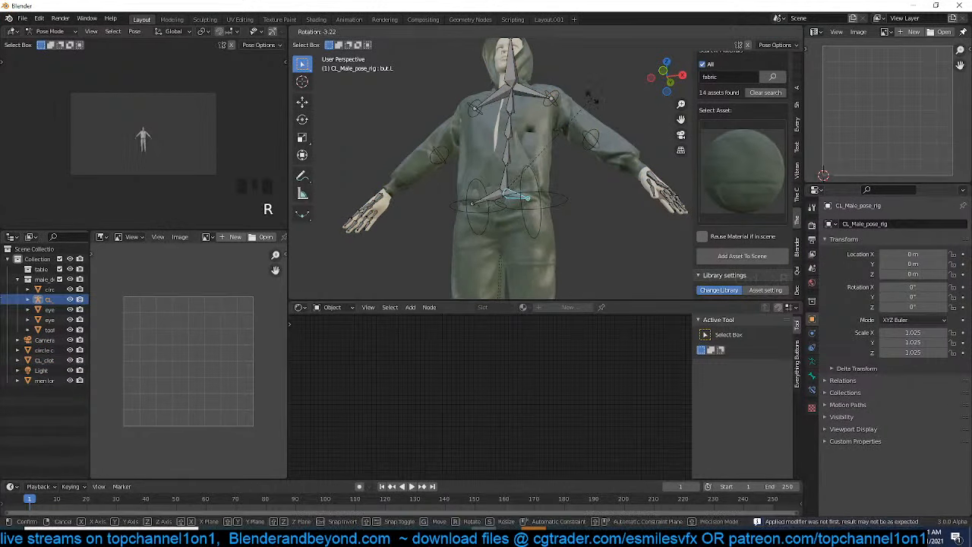
{"action": "middle_click_drag", "start_coordinate": [553, 120], "coordinate": [553, 121]}
{"action": "key", "text": "KP_1"}
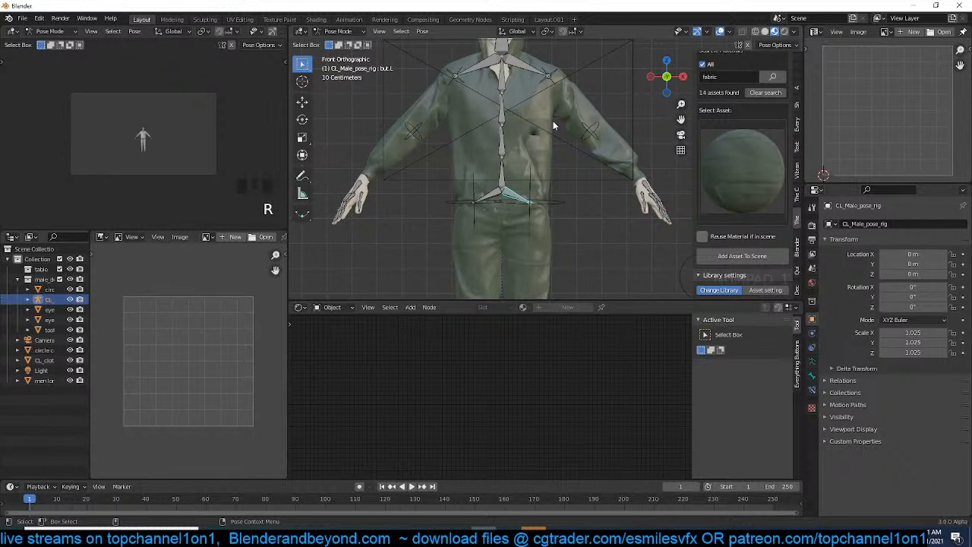
{"action": "left_click", "coordinate": [566, 82]}
{"action": "key", "text": "r"}
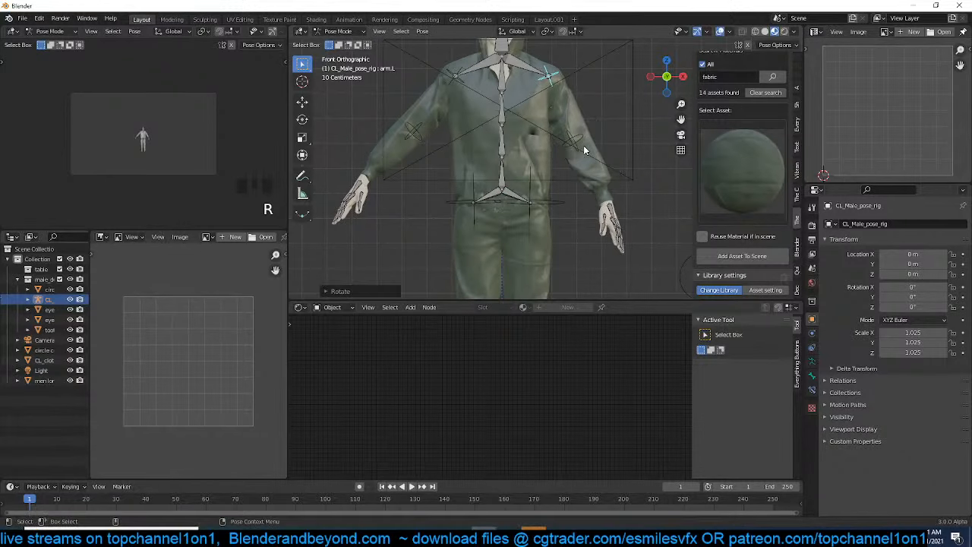
{"action": "left_click", "coordinate": [583, 145]}
Rotate the hand.L bone inward and the arm.R bone down so both arms hang beside the body
{"action": "left_click", "coordinate": [571, 167]}
{"action": "key", "text": "r"}
{"action": "left_click", "coordinate": [606, 180]}
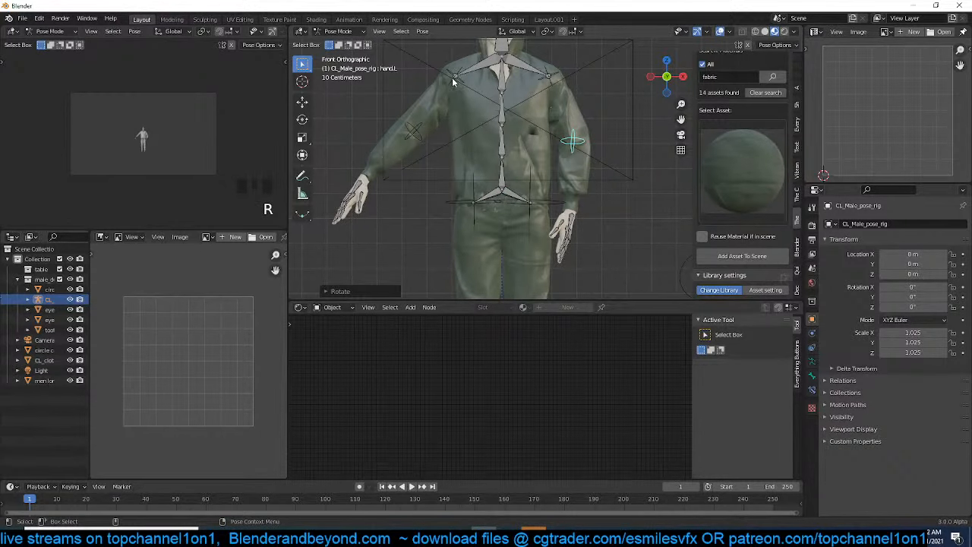
{"action": "left_click", "coordinate": [453, 81]}
{"action": "key", "text": "r"}
{"action": "left_click", "coordinate": [459, 156]}
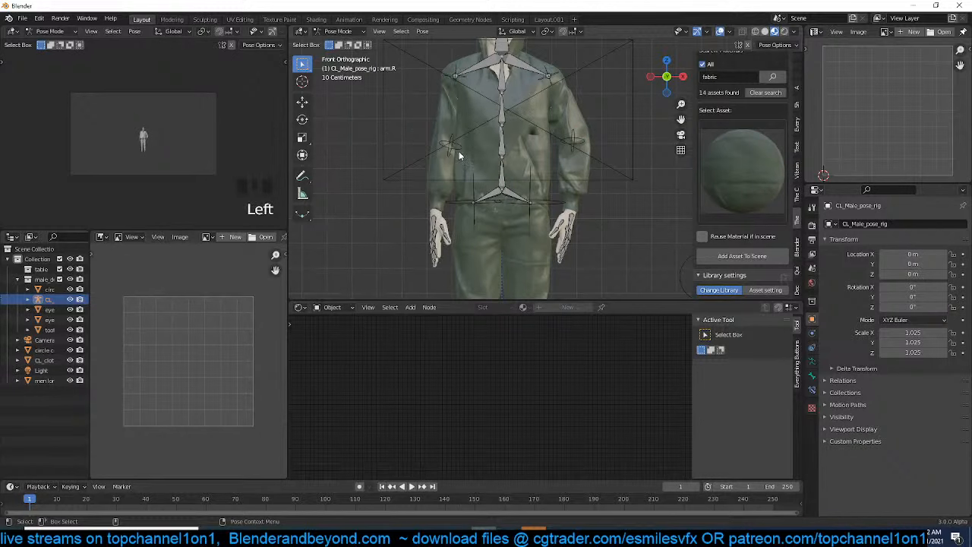
Examine the posed jacket from behind and from the side, leaving Pose Mode and checking the hood's mesh
{"action": "middle_click_drag", "start_coordinate": [579, 178], "coordinate": [510, 173]}
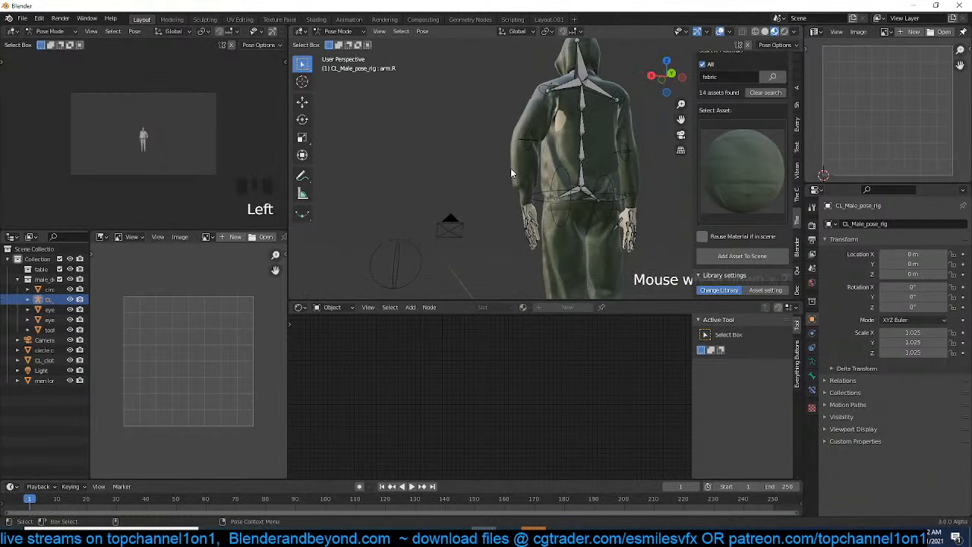
{"action": "key", "text": "KP_3"}
{"action": "scroll", "coordinate": [485, 225], "scroll_direction": "up", "scroll_amount": 4}
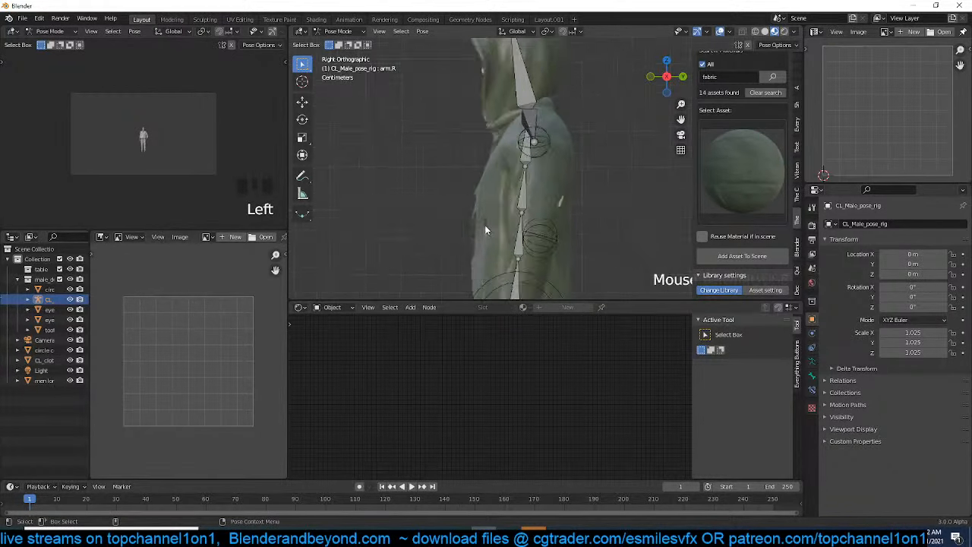
{"action": "key", "text": "ctrl+Tab"}
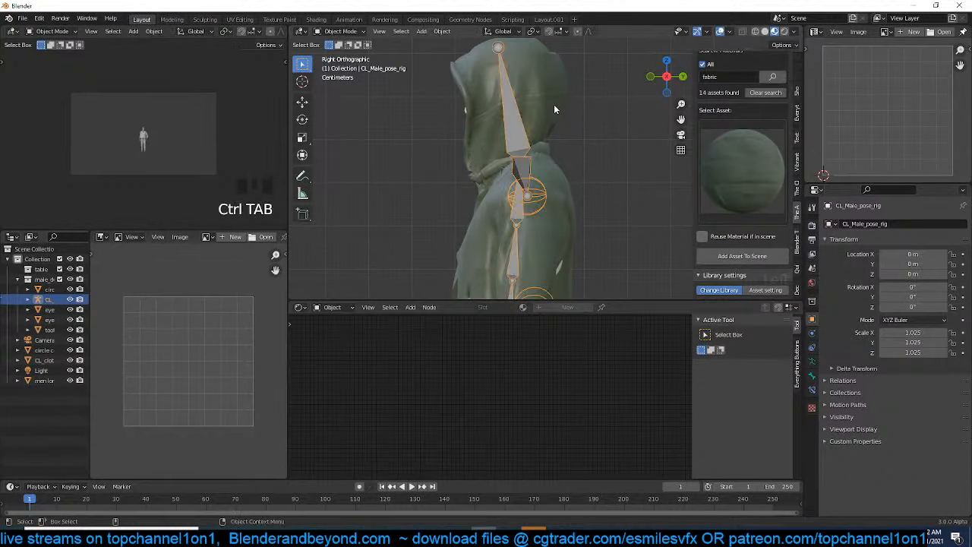
{"action": "left_click", "coordinate": [554, 105]}
{"action": "key", "text": "Tab"}
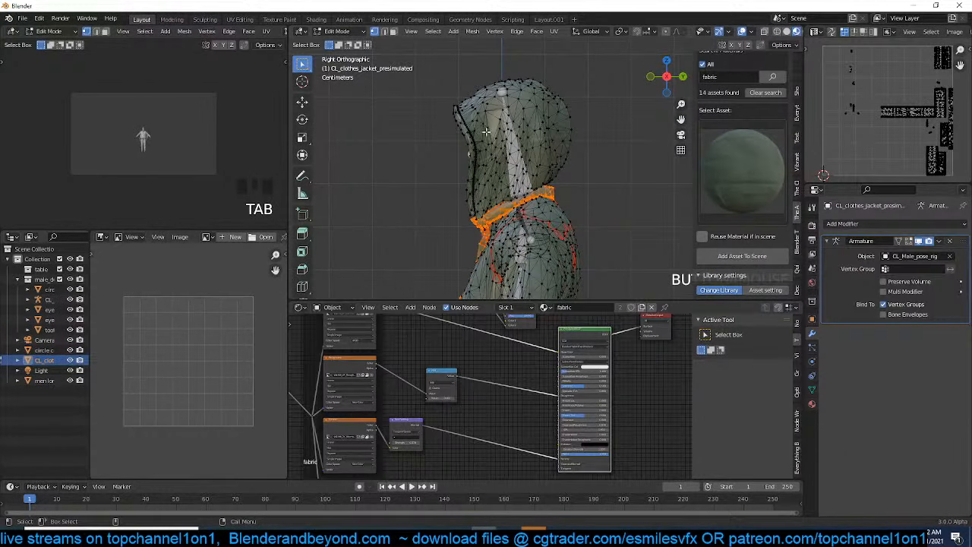
{"action": "key", "text": "Tab"}
{"action": "scroll", "coordinate": [577, 158], "scroll_direction": "up", "scroll_amount": 2}
{"action": "scroll", "coordinate": [577, 158], "scroll_direction": "down", "scroll_amount": 5}
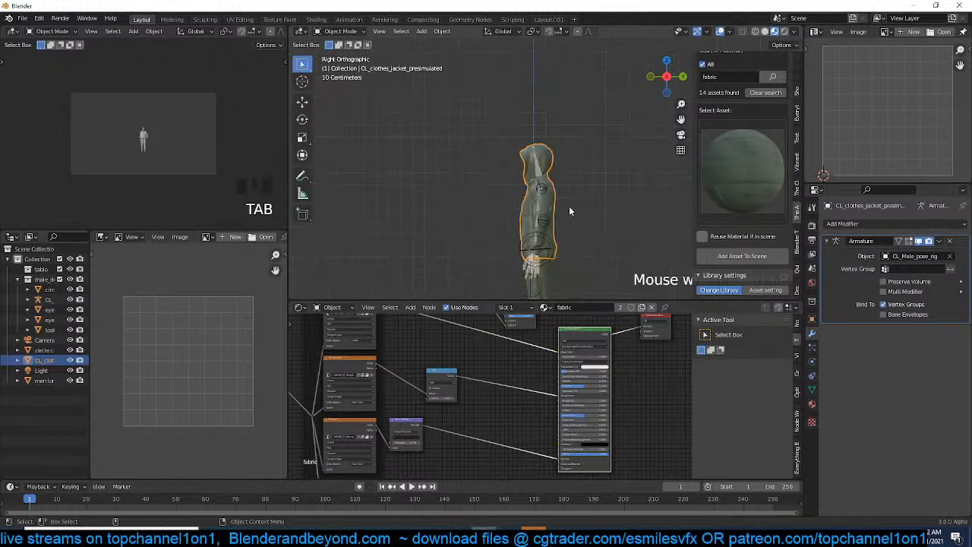
Isolate the CL_Male_pose_dummy body in local view and frame its head and its skin material nodes
{"action": "mouse_move", "coordinate": [569, 206]}
{"action": "middle_mouse_down"}
{"action": "mouse_move", "coordinate": [632, 223]}
{"action": "mouse_move", "coordinate": [581, 193]}
{"action": "middle_mouse_up"}
{"action": "scroll", "coordinate": [565, 194], "scroll_direction": "up", "scroll_amount": 5}
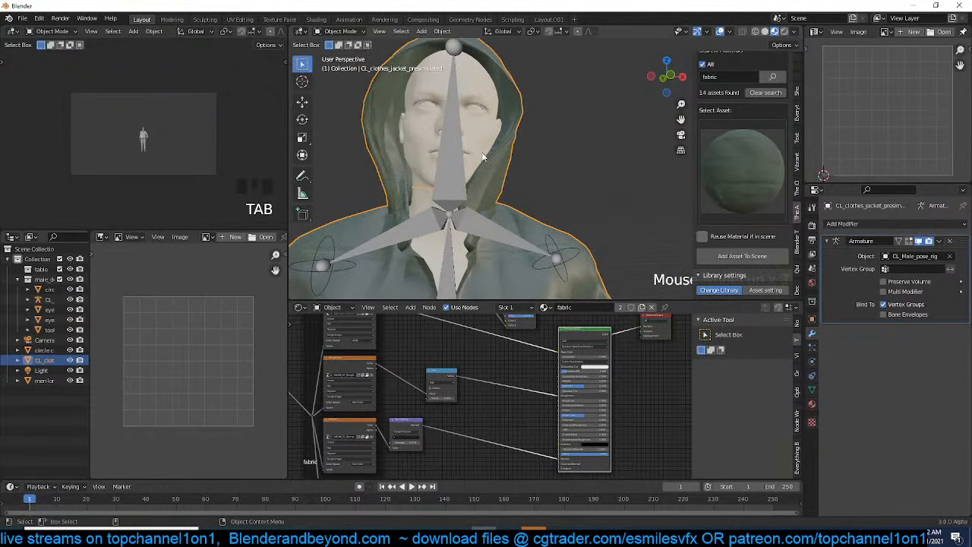
{"action": "left_click", "coordinate": [483, 158]}
{"action": "key", "text": "KP_Divide"}
{"action": "scroll", "coordinate": [529, 177], "scroll_direction": "down", "scroll_amount": 5}
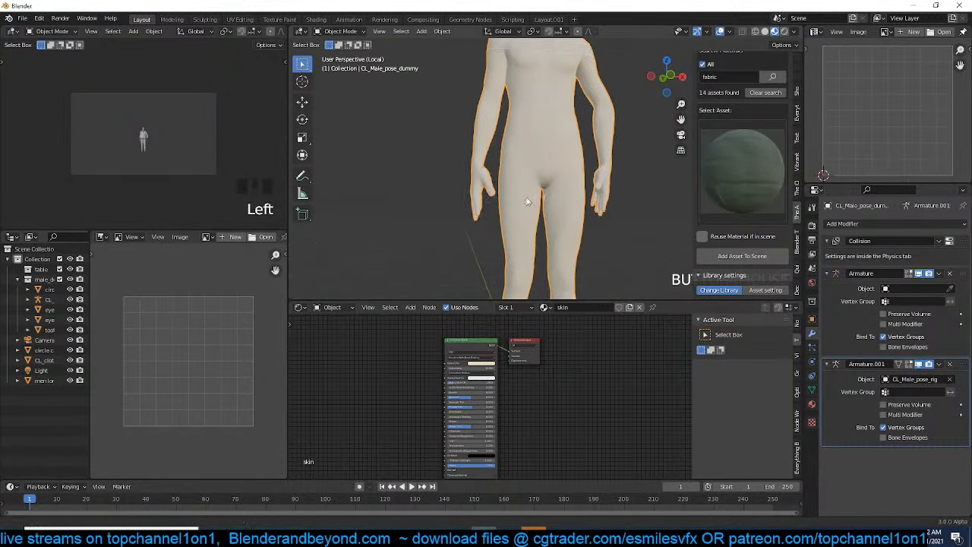
{"action": "middle_click_drag", "start_coordinate": [529, 178], "coordinate": [515, 209]}
{"action": "scroll", "coordinate": [516, 205], "scroll_direction": "up", "scroll_amount": 6}
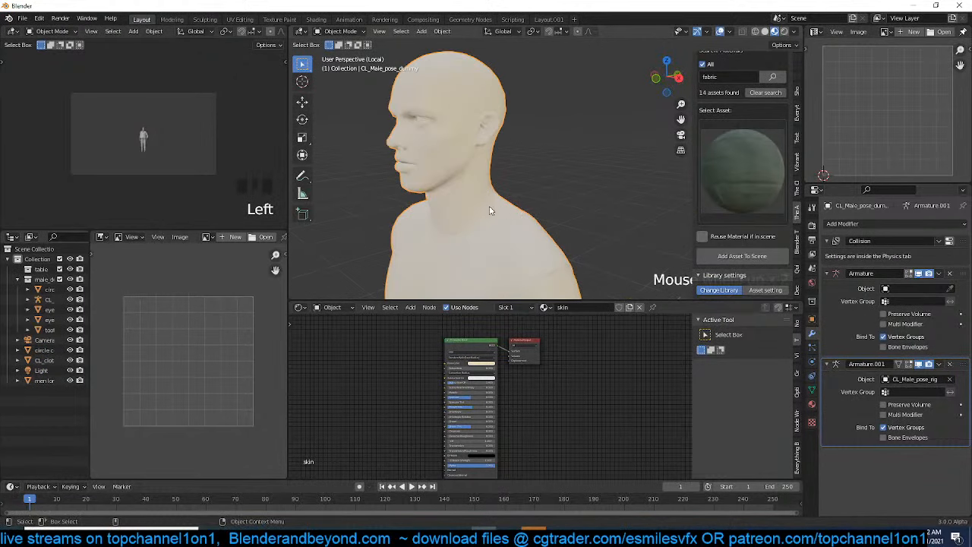
{"action": "scroll", "coordinate": [530, 340], "scroll_direction": "up", "scroll_amount": 5}
{"action": "scroll", "coordinate": [497, 367], "scroll_direction": "up", "scroll_amount": 2}
{"action": "middle_click_drag", "start_coordinate": [425, 347], "coordinate": [438, 365]}
{"action": "middle_click_drag", "start_coordinate": [452, 185], "coordinate": [403, 194]}
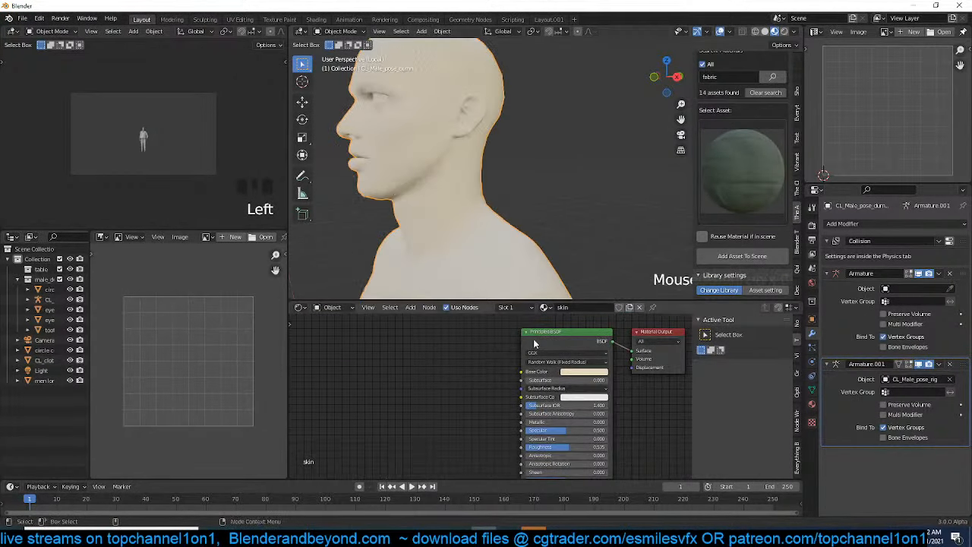
Set the skin material's base colour to orange and leave local view
{"action": "left_click", "coordinate": [566, 372]}
{"action": "left_click", "coordinate": [582, 309]}
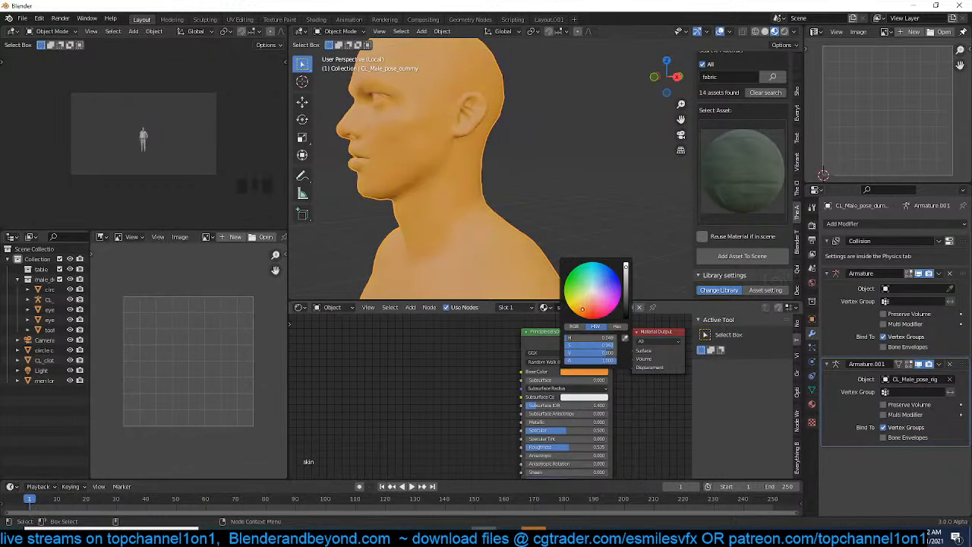
{"action": "scroll", "coordinate": [494, 201], "scroll_direction": "down", "scroll_amount": 5}
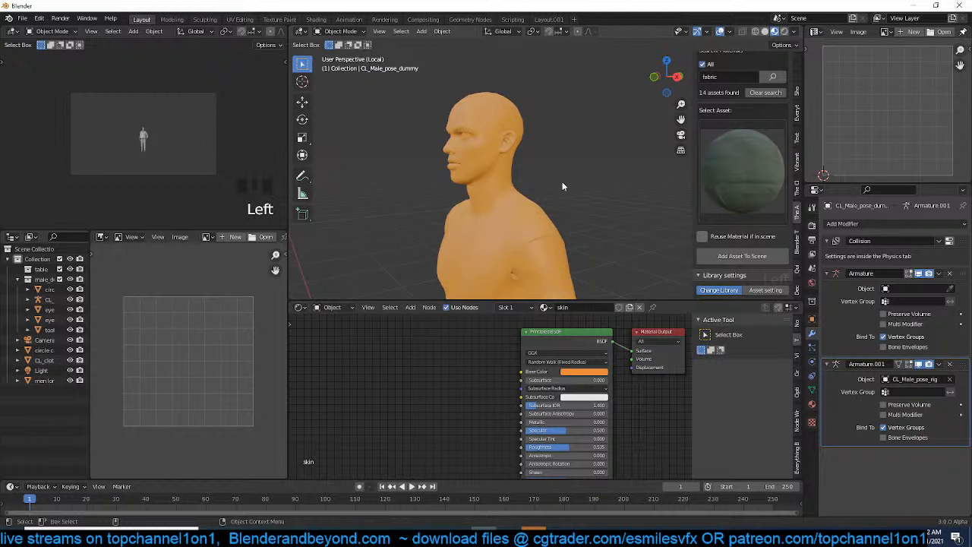
{"action": "key", "text": "slash"}
Select the jacket where skin pokes through its back and switch it to sculpting with the Cloth library's sculpt option
{"action": "scroll", "coordinate": [562, 190], "scroll_direction": "down", "scroll_amount": 4}
{"action": "middle_click_drag", "start_coordinate": [561, 195], "coordinate": [512, 174], "text": "alt"}
{"action": "scroll", "coordinate": [487, 201], "scroll_direction": "down", "scroll_amount": 1}
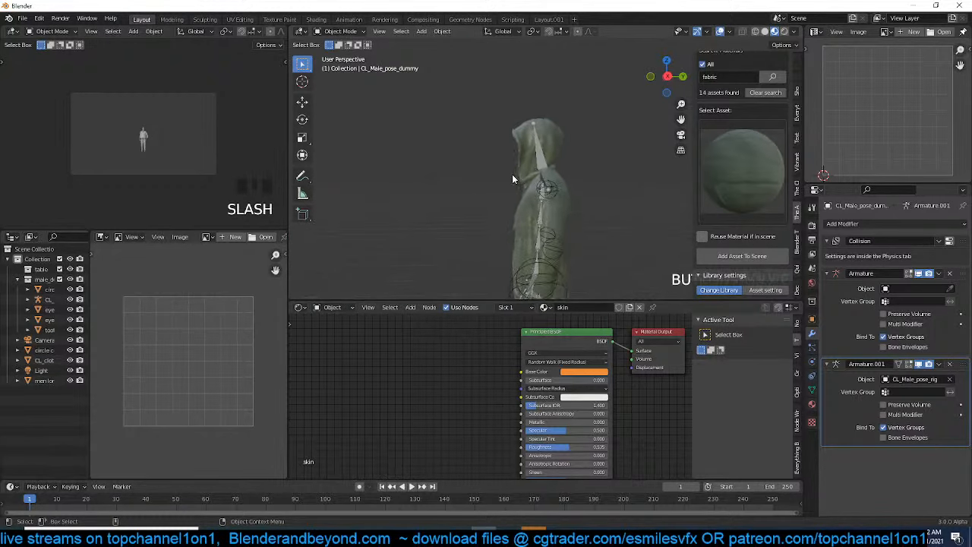
{"action": "scroll", "coordinate": [523, 212], "scroll_direction": "up", "scroll_amount": 3}
{"action": "middle_click_drag", "start_coordinate": [523, 211], "coordinate": [494, 202]}
{"action": "scroll", "coordinate": [450, 158], "scroll_direction": "down", "scroll_amount": 3}
{"action": "scroll", "coordinate": [452, 152], "scroll_direction": "up", "scroll_amount": 5}
{"action": "left_click", "coordinate": [482, 99]}
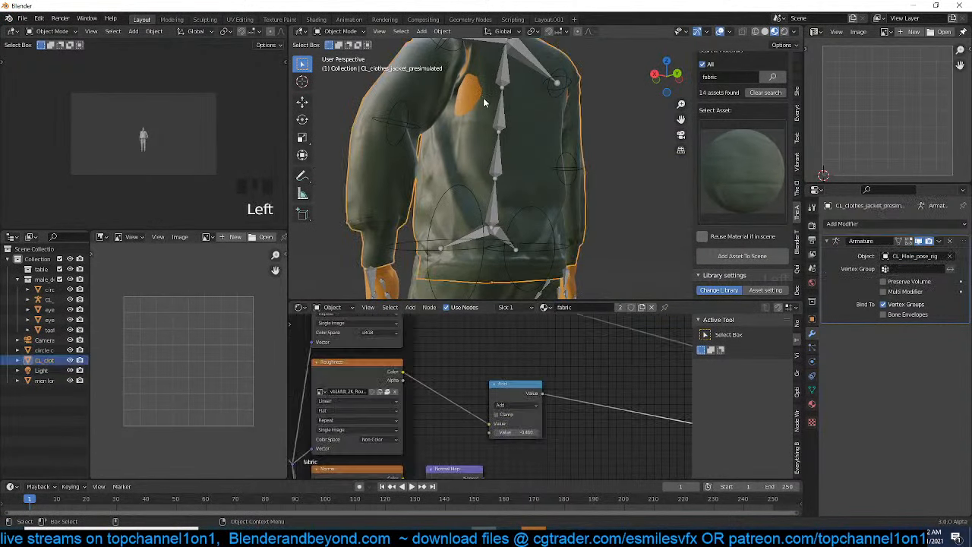
{"action": "scroll", "coordinate": [482, 99], "scroll_direction": "down", "scroll_amount": 4}
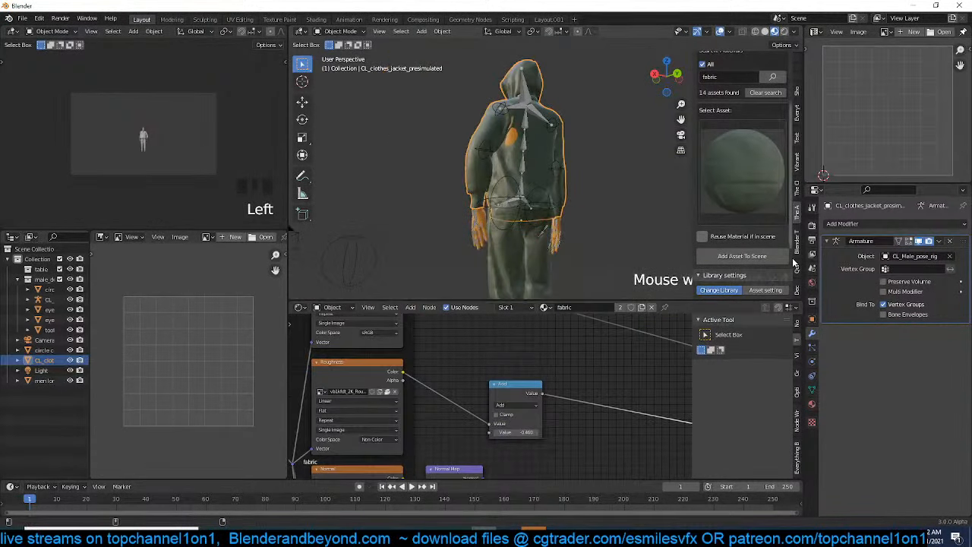
{"action": "left_click", "coordinate": [797, 186]}
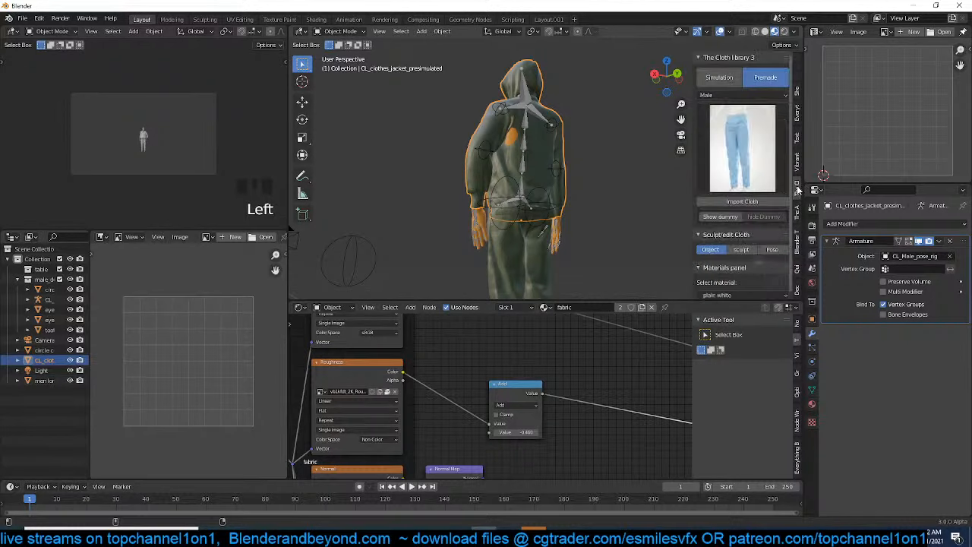
{"action": "left_click", "coordinate": [741, 250]}
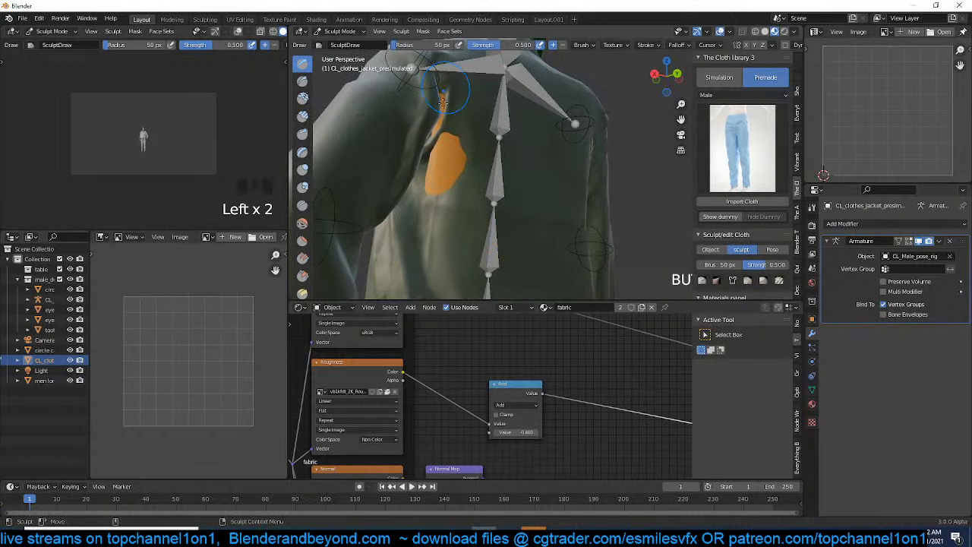
Sculpt the back of the jacket over the skin patch near the armpit and return to Object Mode with nothing selected
{"action": "mouse_move", "coordinate": [451, 97]}
{"action": "left_mouse_down"}
{"action": "mouse_move", "coordinate": [445, 193]}
{"action": "mouse_move", "coordinate": [432, 150]}
{"action": "left_mouse_up"}
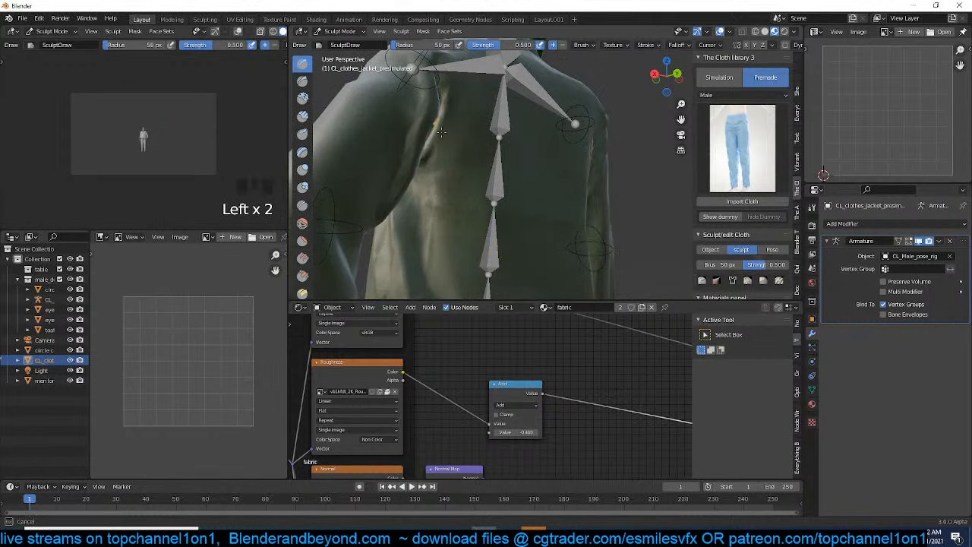
{"action": "key", "text": "grave"}
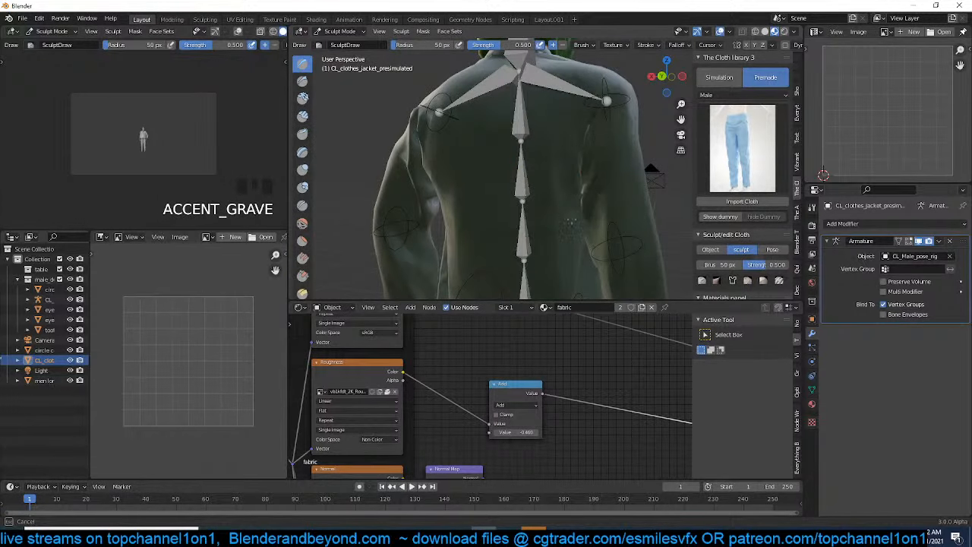
{"action": "scroll", "coordinate": [525, 175], "scroll_direction": "down", "scroll_amount": 5}
{"action": "left_click", "coordinate": [340, 32]}
{"action": "left_click", "coordinate": [341, 31]}
{"action": "left_click", "coordinate": [338, 40]}
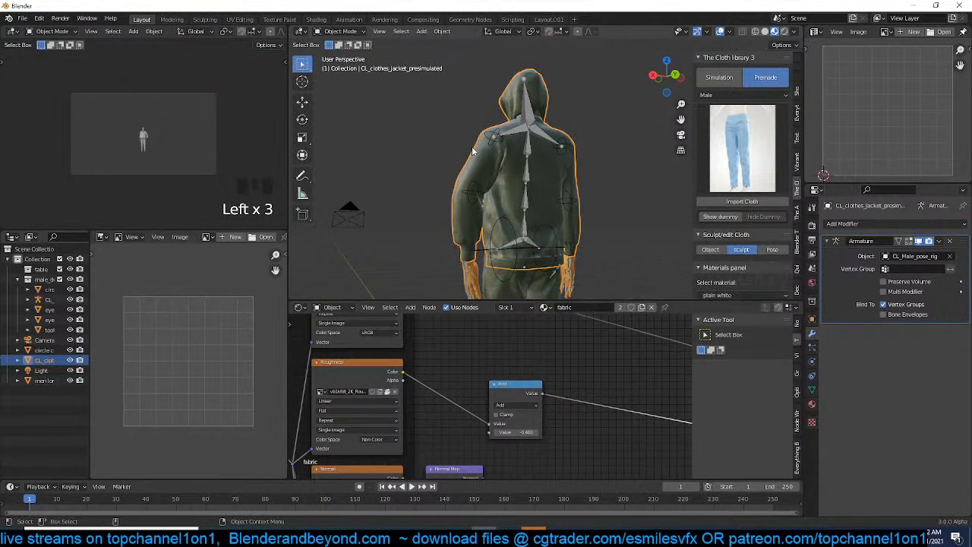
{"action": "double_click", "coordinate": [431, 148]}
Save the file as soldiers in a new folder named soldiers inside D:\models\2021\november
{"action": "key", "text": "ctrl+s"}
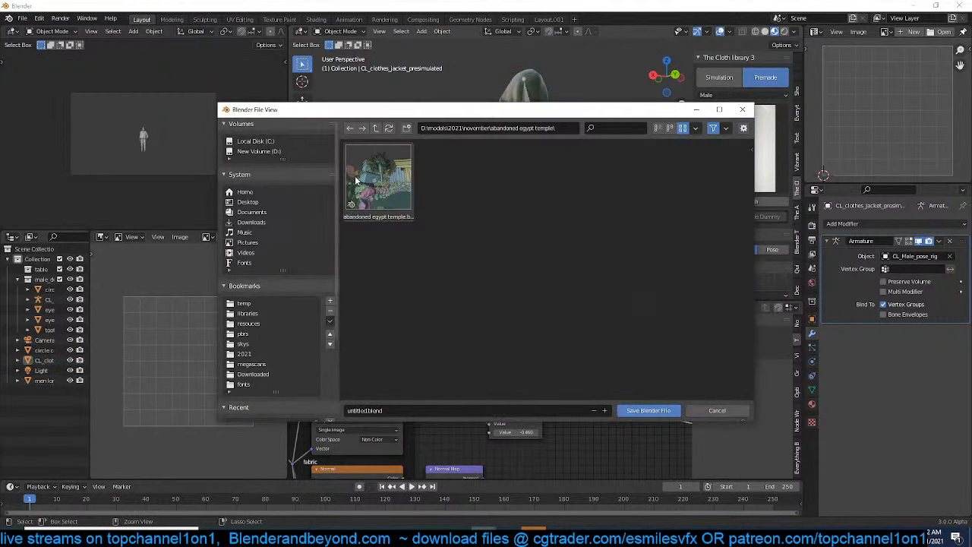
{"action": "left_click", "coordinate": [375, 128]}
{"action": "left_click", "coordinate": [407, 128]}
{"action": "type", "text": "s"}
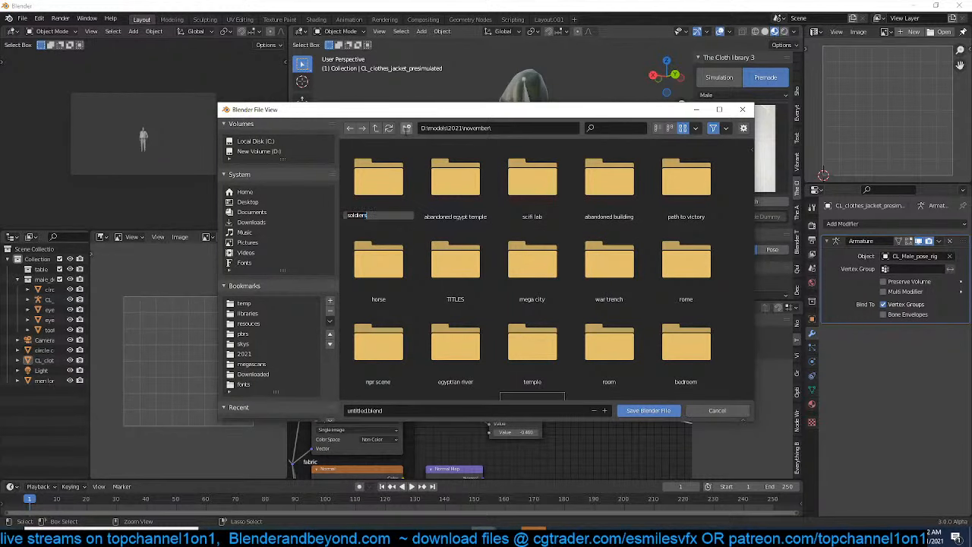
{"action": "type", "text": "oldiers"}
{"action": "key", "text": "Return"}
{"action": "double_click", "coordinate": [398, 178]}
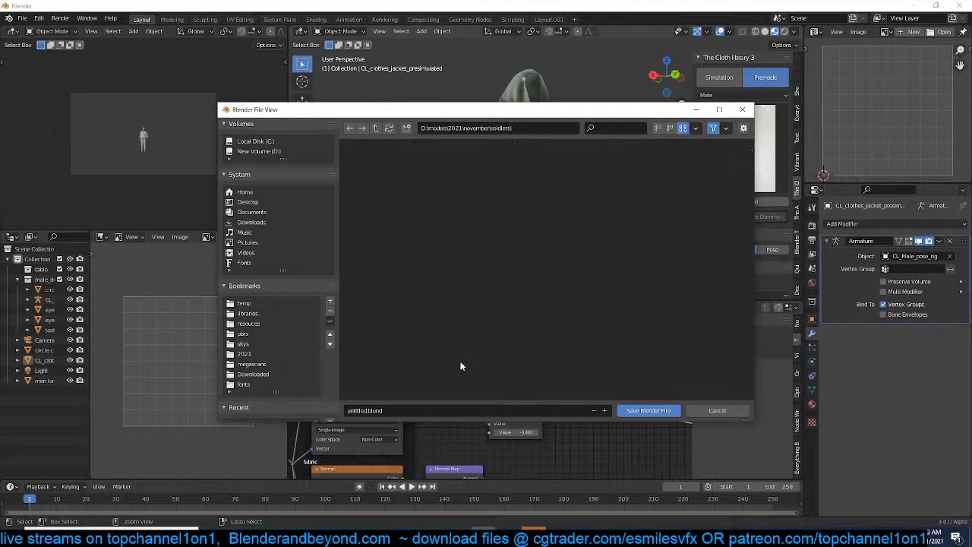
{"action": "left_click", "coordinate": [454, 409]}
{"action": "type", "text": "soldiers"}
{"action": "left_click", "coordinate": [619, 411]}
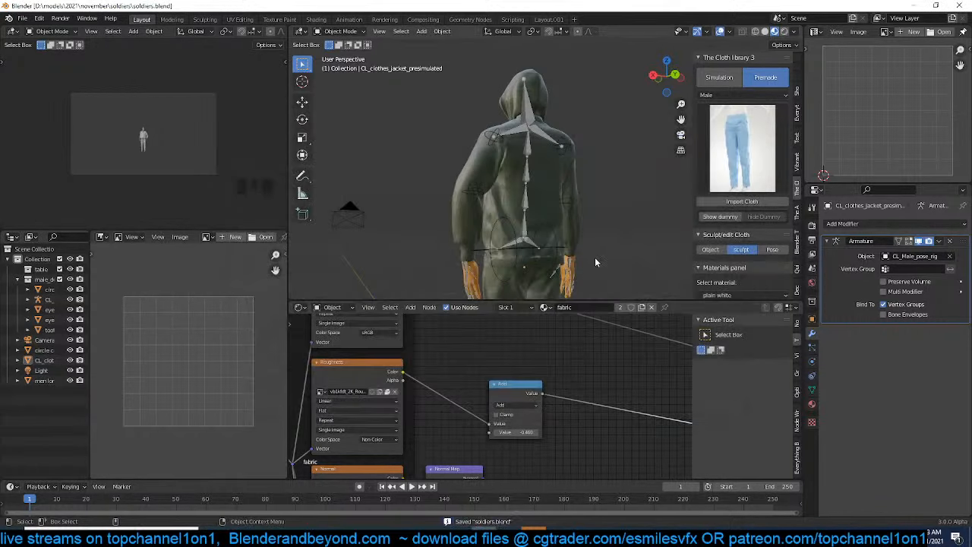
Rotate the rig's arm.L bone from the side and front to refine the arm's pose, and leave Pose Mode with everything deselected
{"action": "middle_click_drag", "start_coordinate": [595, 261], "coordinate": [489, 188]}
{"action": "left_click", "coordinate": [492, 107]}
{"action": "key", "text": "ctrl+Tab"}
{"action": "left_click", "coordinate": [493, 107]}
{"action": "left_click", "coordinate": [490, 125]}
{"action": "right_click", "coordinate": [505, 140]}
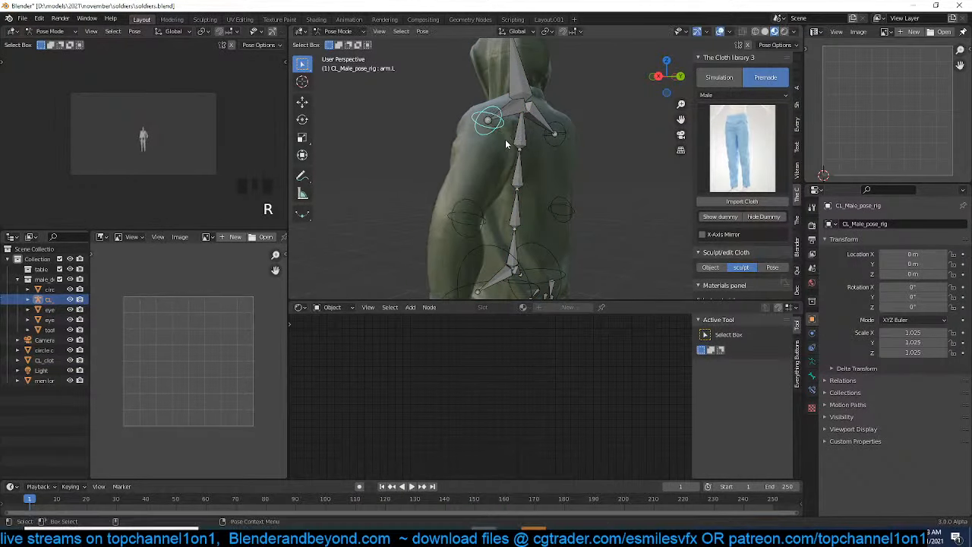
{"action": "key", "text": "KP_3"}
{"action": "key", "text": "r"}
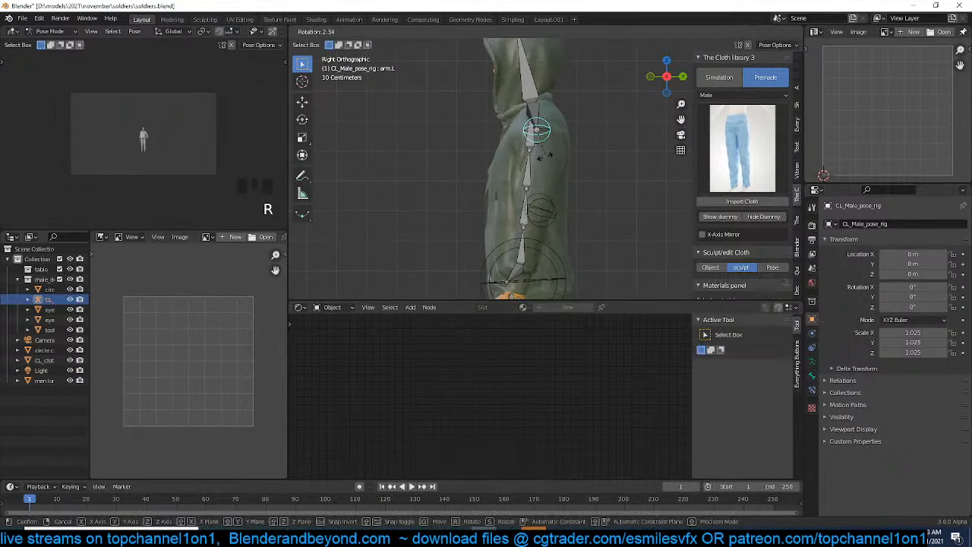
{"action": "left_click", "coordinate": [521, 185]}
{"action": "scroll", "coordinate": [591, 175], "scroll_direction": "down", "scroll_amount": 2}
{"action": "middle_click_drag", "start_coordinate": [521, 186], "coordinate": [630, 211]}
{"action": "key", "text": "r"}
{"action": "left_click", "coordinate": [621, 178]}
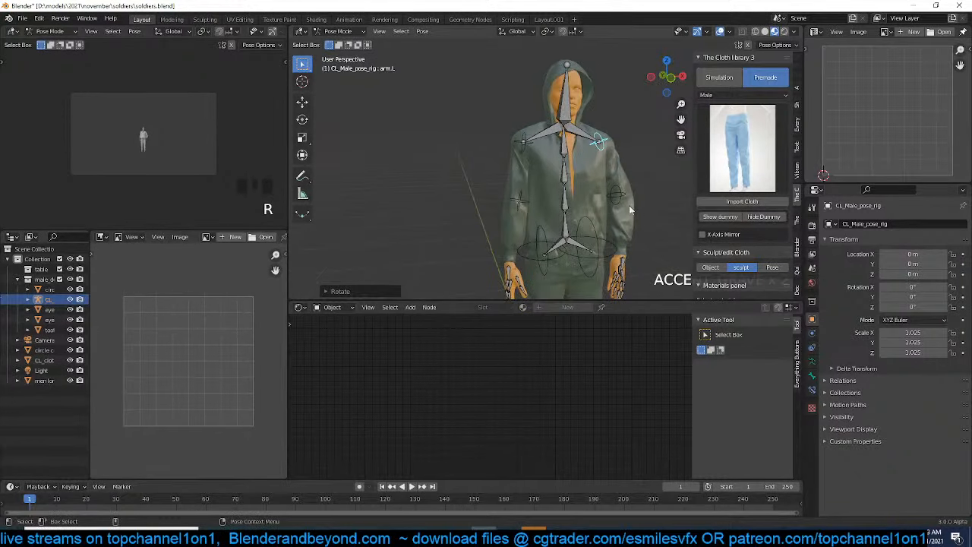
{"action": "left_click", "coordinate": [538, 208]}
{"action": "key", "text": "ctrl+Tab"}
{"action": "middle_click_drag", "start_coordinate": [541, 209], "coordinate": [529, 207]}
{"action": "key", "text": "alt+a"}
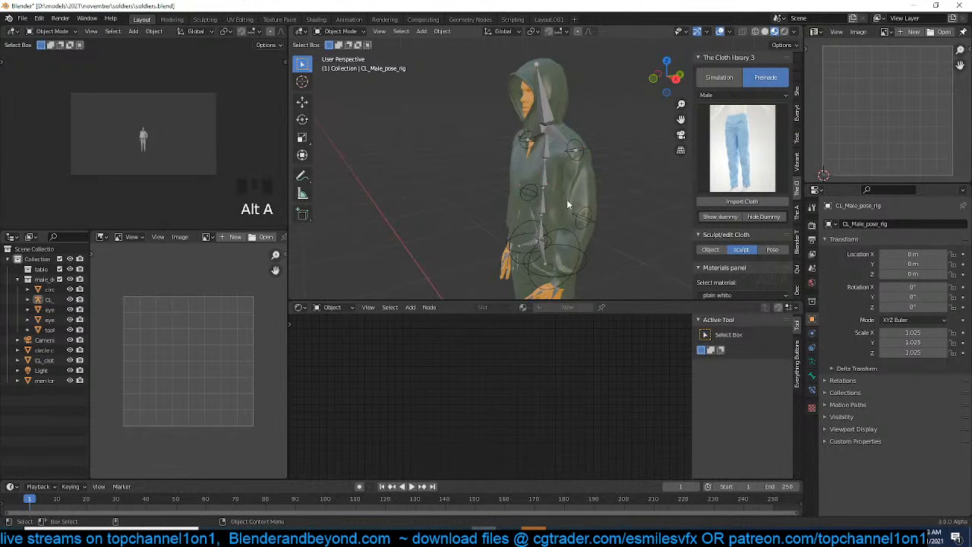
Place the 3D cursor on the character's shoulder, add a plane there and scale it to about 0.26 along X
{"action": "key", "text": "KP_3"}
{"action": "key", "text": "KP_1"}
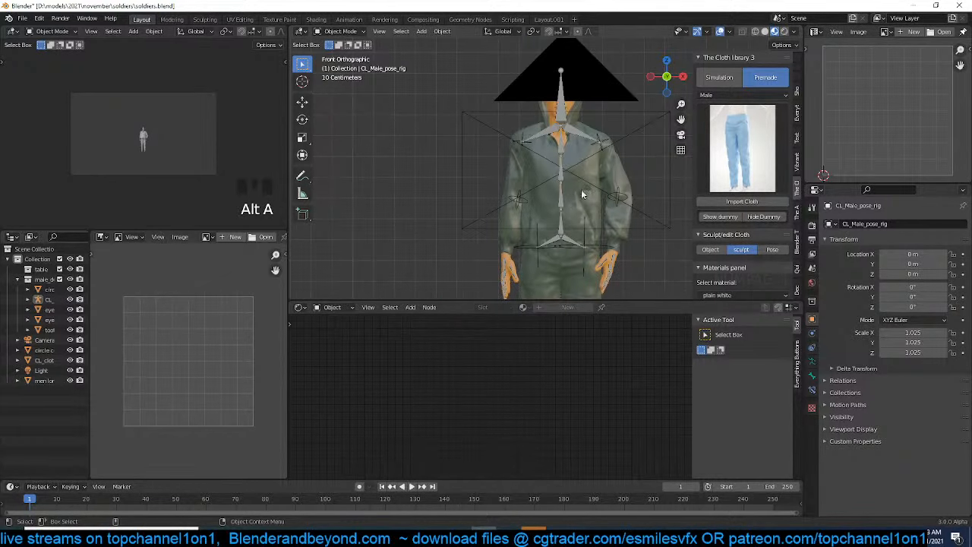
{"action": "middle_click_drag", "start_coordinate": [605, 162], "coordinate": [398, 178]}
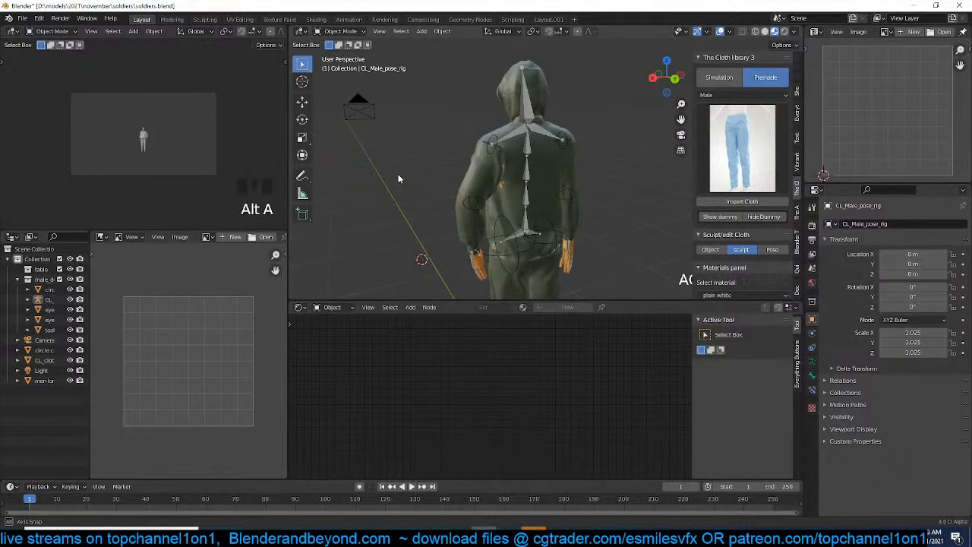
{"action": "middle_click_drag", "start_coordinate": [477, 148], "coordinate": [585, 158]}
{"action": "key", "text": "KP_7"}
{"action": "key", "text": "shift+a"}
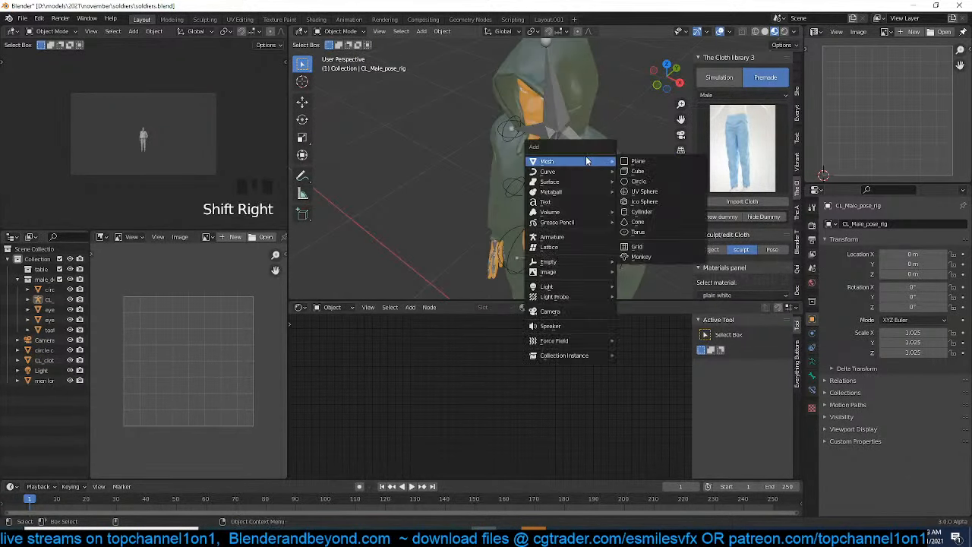
{"action": "left_click", "coordinate": [638, 161]}
{"action": "scroll", "coordinate": [630, 185], "scroll_direction": "down", "scroll_amount": 3}
{"action": "key", "text": "s"}
{"action": "key", "text": "x"}
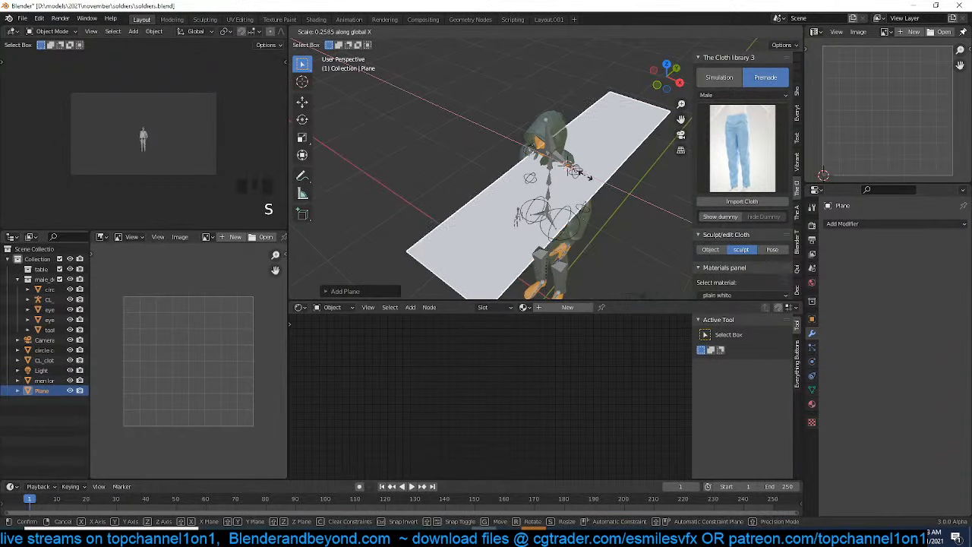
{"action": "left_click", "coordinate": [590, 178]}
Subdivide the plane into a grid with 15 crosswise loop cuts and further lengthwise ones, and apply its object transform
{"action": "key", "text": "Tab"}
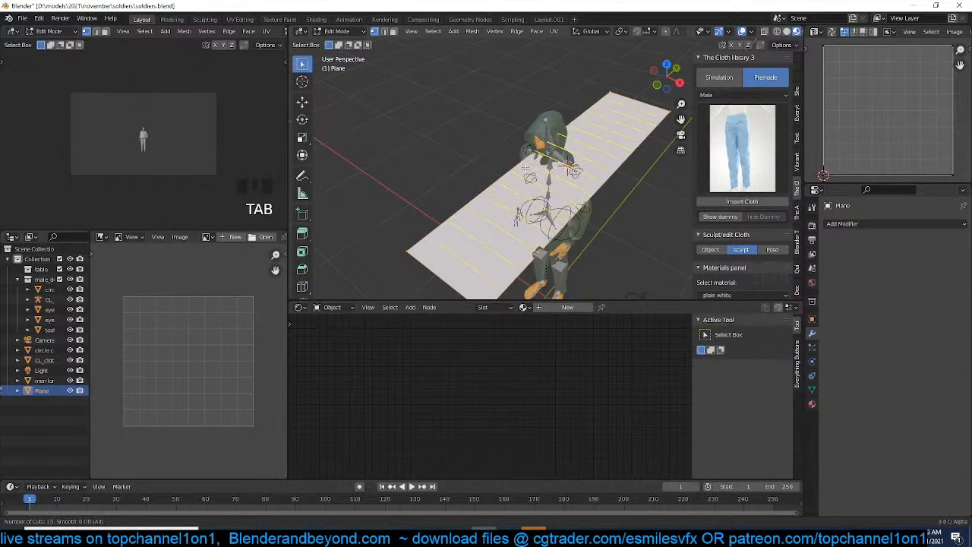
{"action": "left_click", "coordinate": [571, 168]}
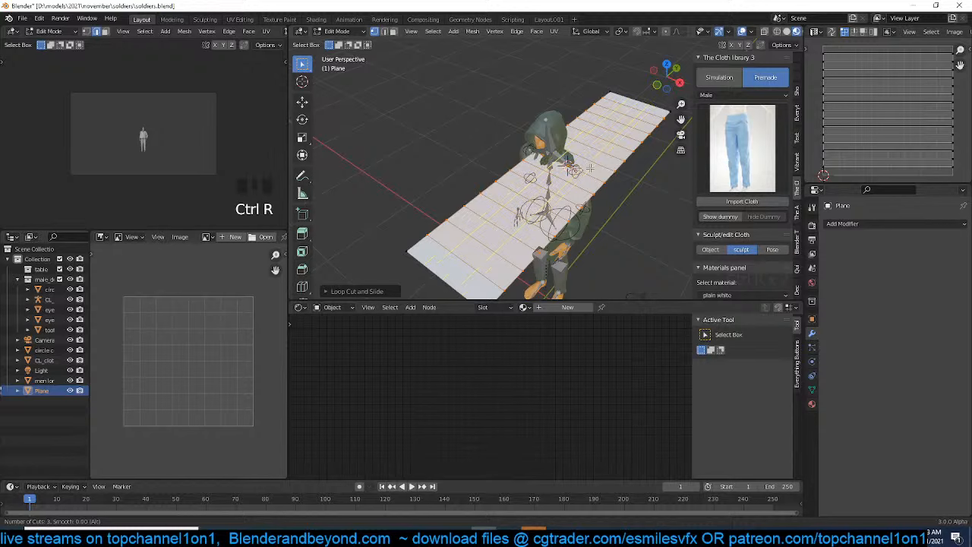
{"action": "key", "text": "ctrl+r"}
{"action": "key", "text": "Tab"}
{"action": "key", "text": "ctrl+a"}
{"action": "left_click", "coordinate": [617, 186]}
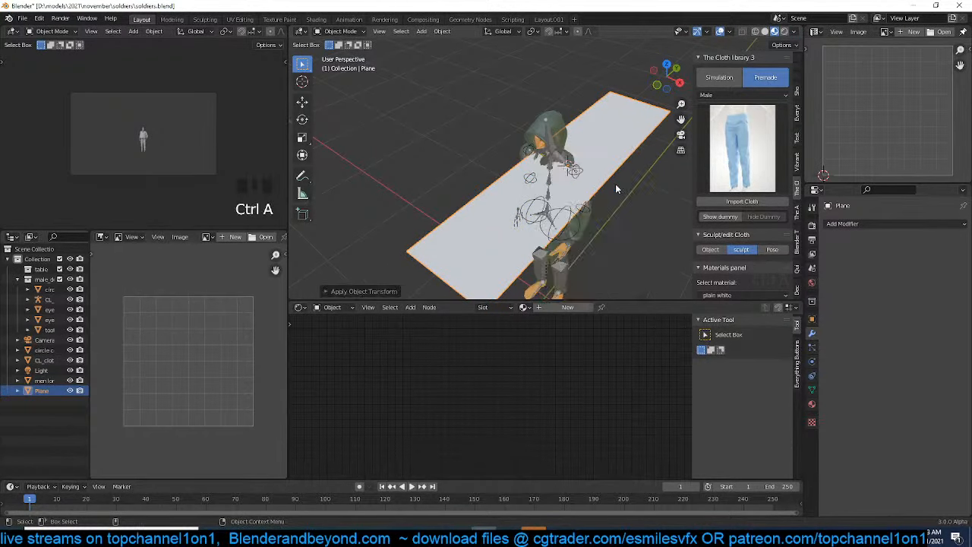
{"action": "right_click", "coordinate": [615, 184]}
{"action": "key", "text": "Escape"}
Link the jacket's fabric material to the plane and make it a single-user copy for the plane
{"action": "left_click", "coordinate": [563, 112], "text": "shift"}
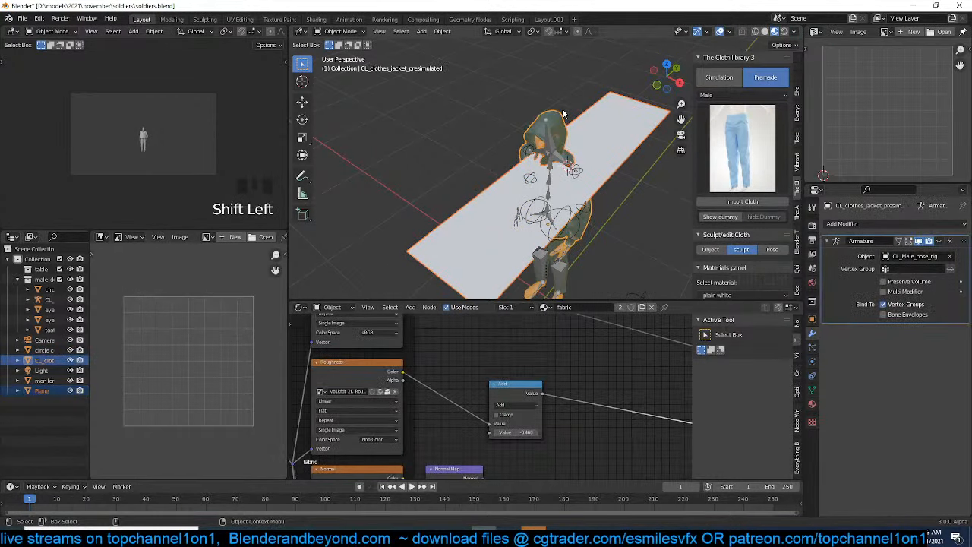
{"action": "key", "text": "ctrl+l"}
{"action": "left_click", "coordinate": [563, 113]}
{"action": "left_click", "coordinate": [588, 134]}
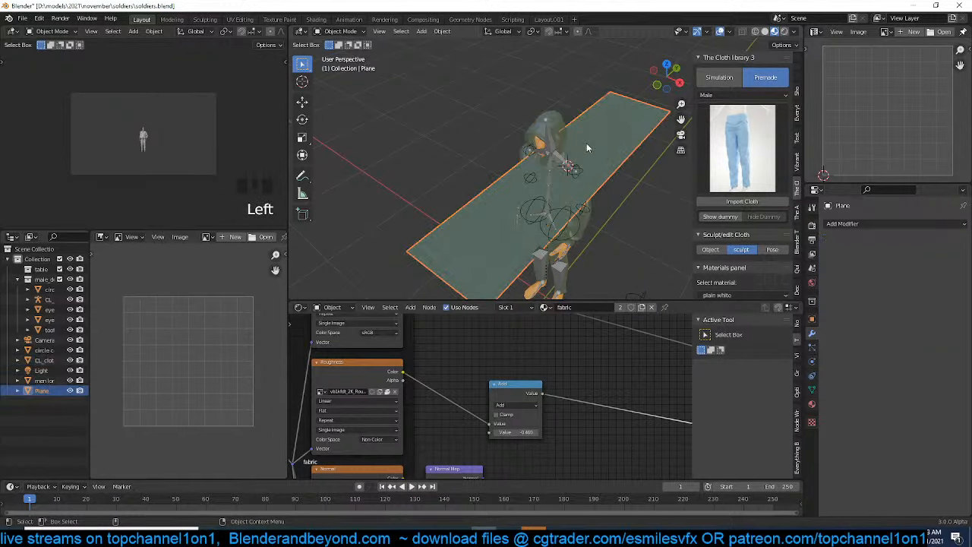
{"action": "left_click", "coordinate": [618, 308]}
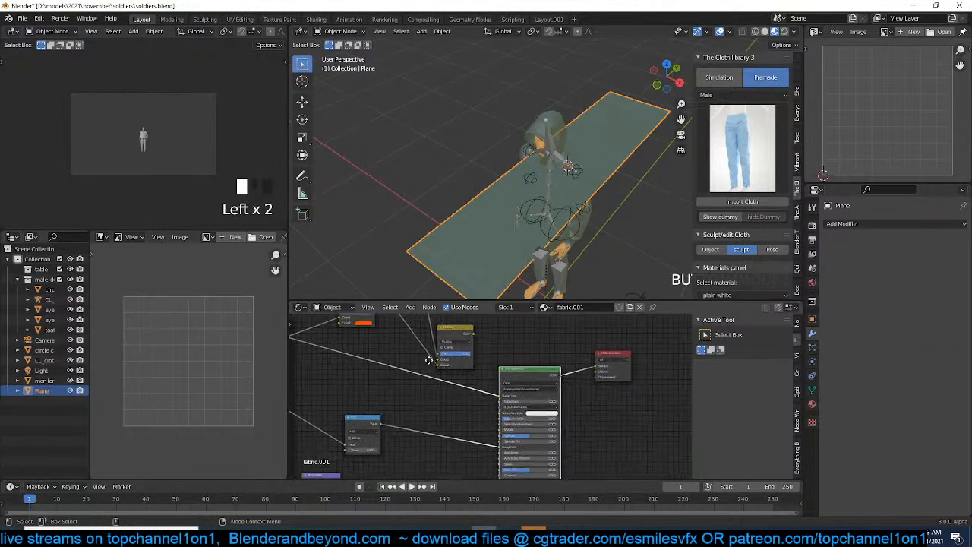
Insert a MixRGB node before the fabric.001 material's Base Color input and set its blending mode to Color
{"action": "key", "text": "shift+a"}
{"action": "mouse_move", "coordinate": [382, 416]}
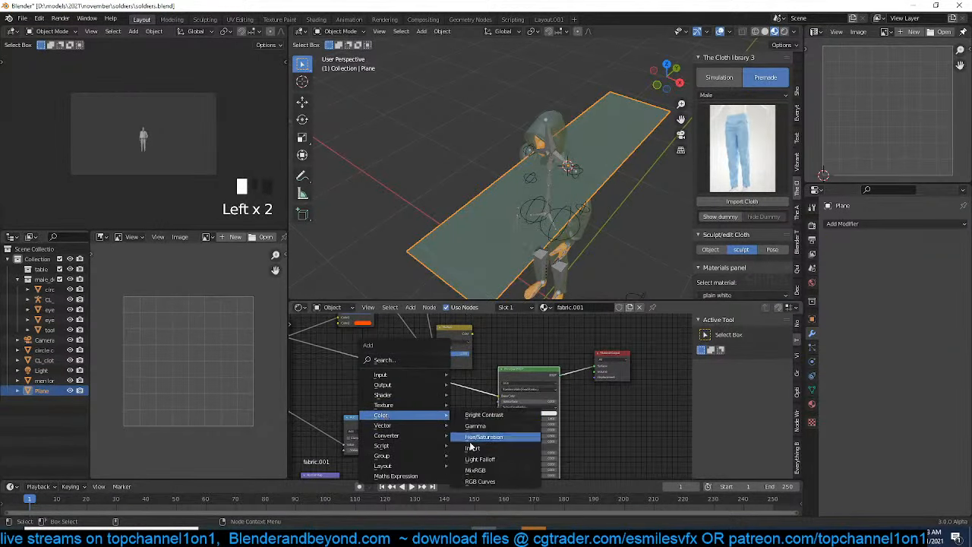
{"action": "left_click", "coordinate": [479, 465]}
{"action": "left_click", "coordinate": [439, 392]}
{"action": "scroll", "coordinate": [447, 399], "scroll_direction": "up", "scroll_amount": 2}
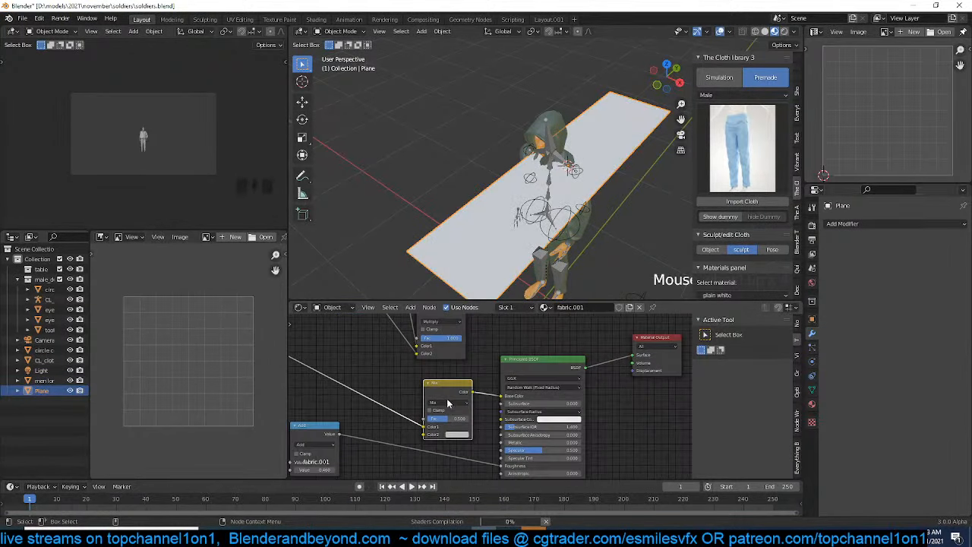
{"action": "scroll", "coordinate": [468, 434], "scroll_direction": "up", "scroll_amount": 4}
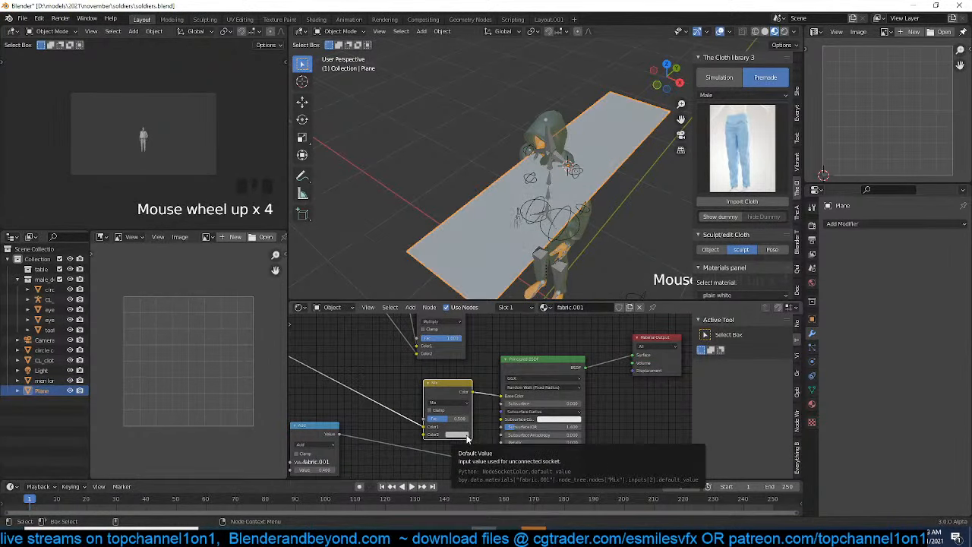
{"action": "middle_click_drag", "start_coordinate": [470, 435], "coordinate": [510, 420]}
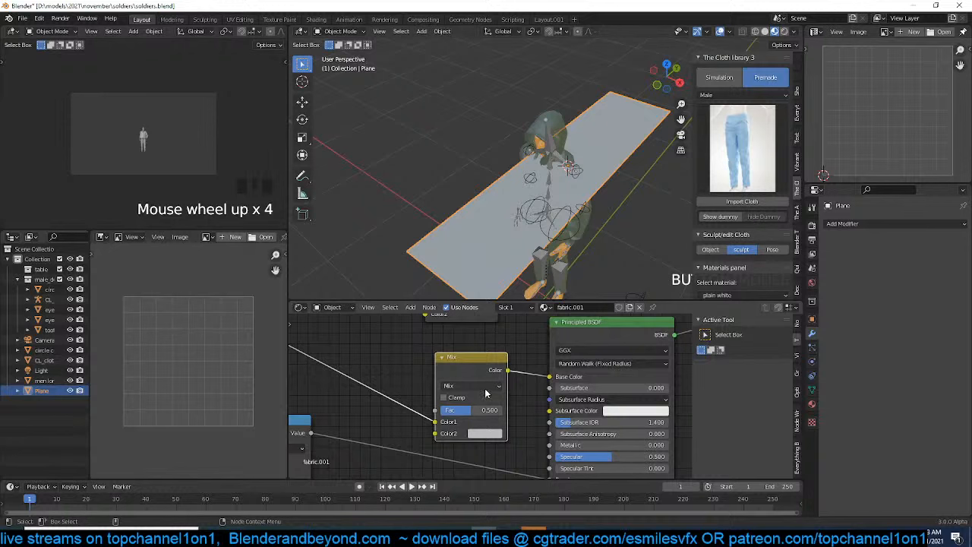
{"action": "left_click", "coordinate": [485, 388]}
{"action": "left_click", "coordinate": [457, 310]}
{"action": "left_click", "coordinate": [451, 385]}
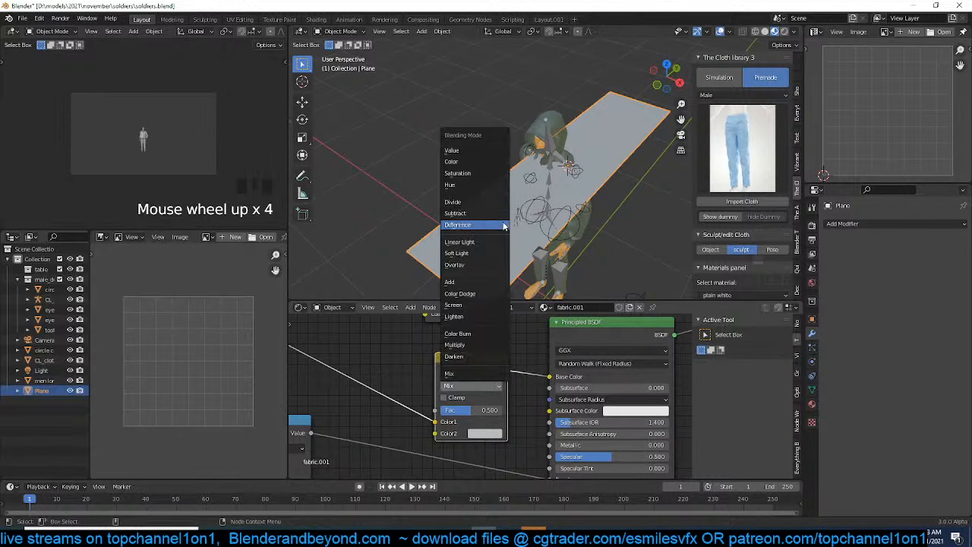
{"action": "left_click", "coordinate": [480, 163]}
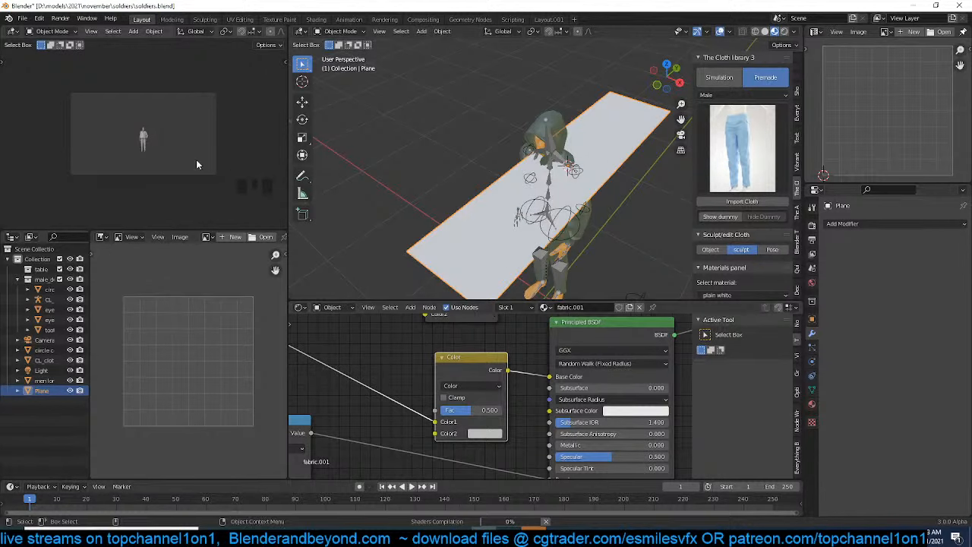
Show the camera view in material preview and set the mix node's Color2 to red with a factor of 1.000
{"action": "scroll", "coordinate": [205, 152], "scroll_direction": "up", "scroll_amount": 4}
{"action": "scroll", "coordinate": [275, 34], "scroll_direction": "down", "scroll_amount": 7}
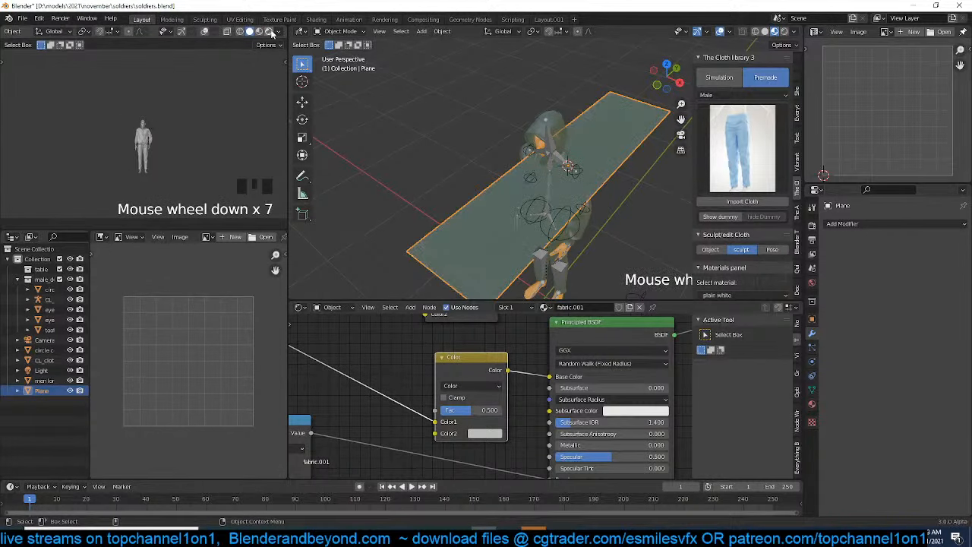
{"action": "left_click", "coordinate": [261, 32]}
{"action": "left_click", "coordinate": [490, 438]}
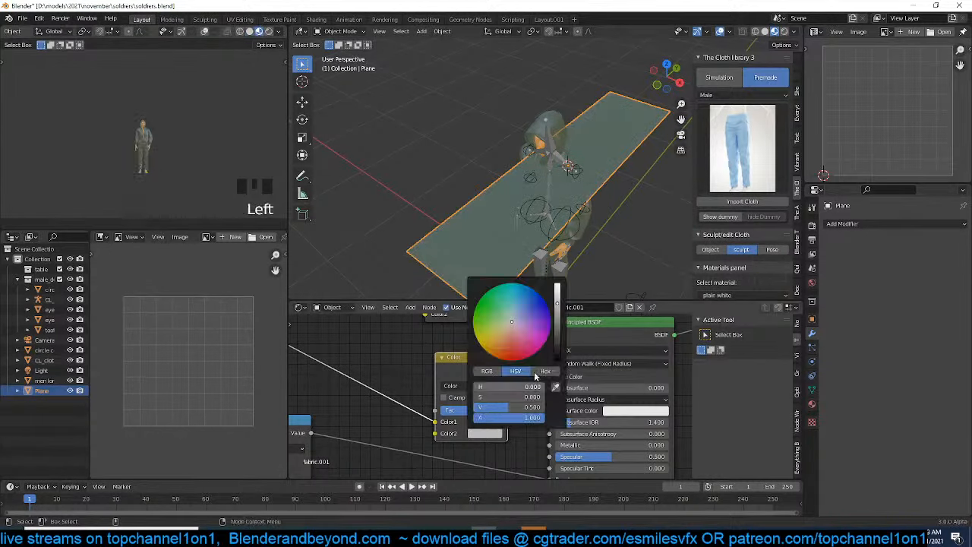
{"action": "left_click", "coordinate": [512, 345]}
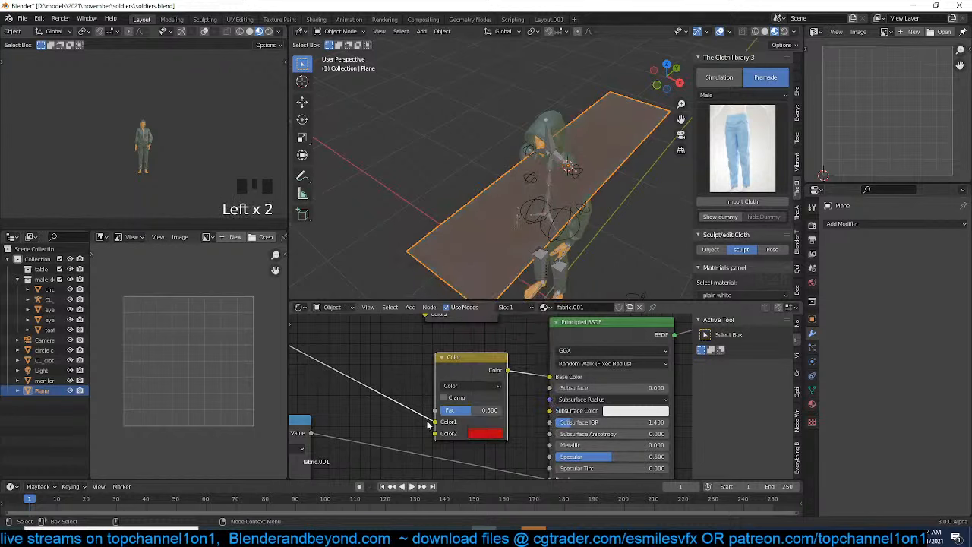
{"action": "left_click_drag", "start_coordinate": [461, 411], "coordinate": [507, 410]}
Apply the plane's object transform and tilt the plane about 15° at the shoulder, seen from behind the character
{"action": "scroll", "coordinate": [535, 203], "scroll_direction": "up", "scroll_amount": 5}
{"action": "middle_click_drag", "start_coordinate": [534, 203], "coordinate": [511, 168]}
{"action": "key", "text": "ctrl+a"}
{"action": "left_click", "coordinate": [479, 170]}
{"action": "scroll", "coordinate": [480, 189], "scroll_direction": "down", "scroll_amount": 2}
{"action": "scroll", "coordinate": [512, 164], "scroll_direction": "up", "scroll_amount": 2}
{"action": "key", "text": "r"}
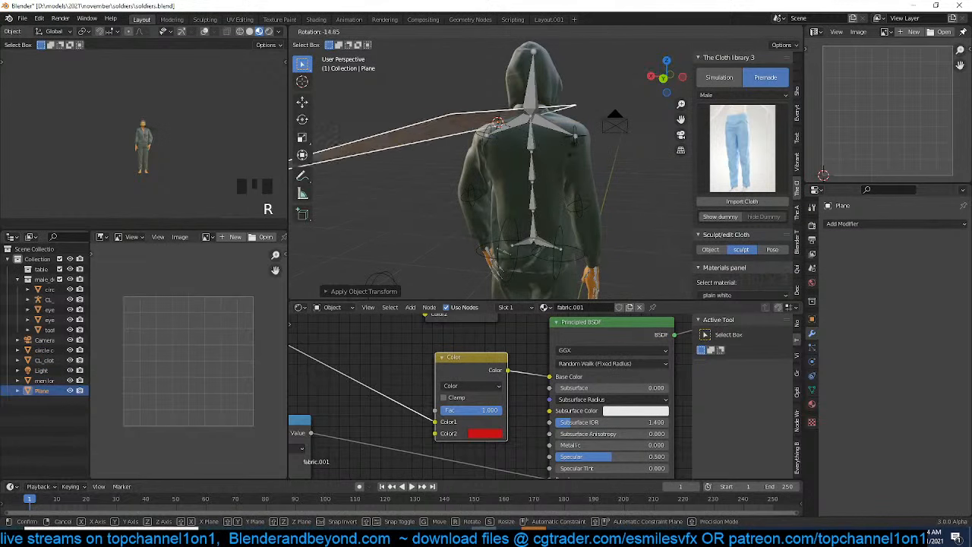
{"action": "left_click", "coordinate": [560, 95]}
Resize the tilted red plane and move it against the character's left shoulder
{"action": "key", "text": "grave"}
{"action": "middle_click_drag", "start_coordinate": [560, 96], "coordinate": [627, 107]}
{"action": "key", "text": "s"}
{"action": "key", "text": "g"}
{"action": "left_click", "coordinate": [556, 161]}
Add a Bezier curve at the shoulder from the top view and scale it down in Edit Mode
{"action": "key", "text": "grave"}
{"action": "key", "text": "KP_7"}
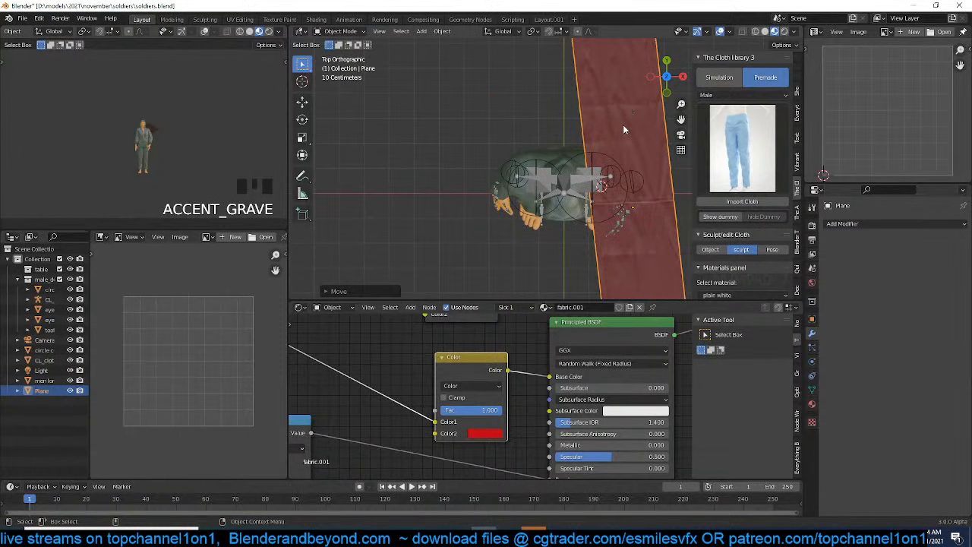
{"action": "key", "text": "shift+a"}
{"action": "mouse_move", "coordinate": [466, 134]}
{"action": "left_click", "coordinate": [511, 139]}
{"action": "middle_click_drag", "start_coordinate": [511, 139], "coordinate": [578, 122]}
{"action": "key", "text": "Tab"}
{"action": "scroll", "coordinate": [578, 122], "scroll_direction": "down", "scroll_amount": 3}
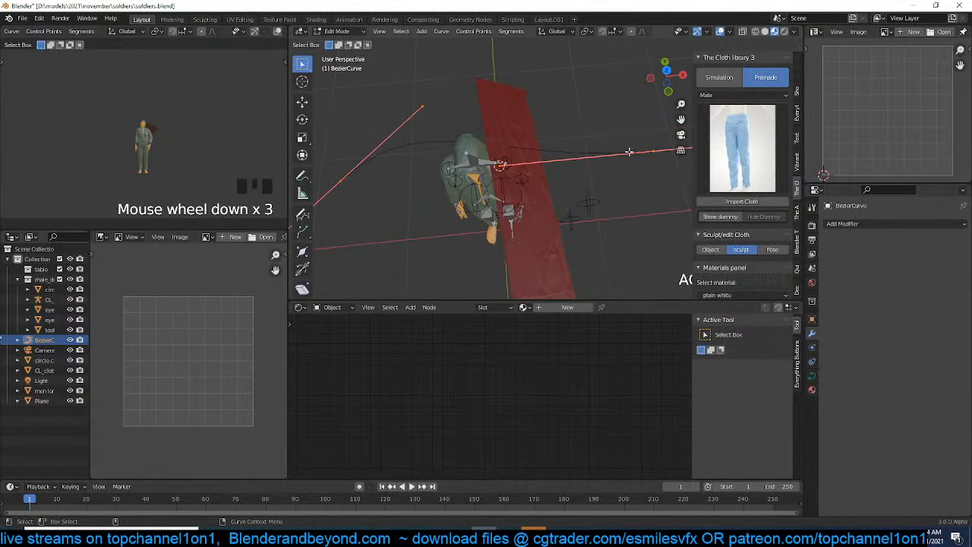
{"action": "key", "text": "s"}
{"action": "left_click", "coordinate": [544, 159]}
{"action": "middle_click_drag", "start_coordinate": [544, 160], "coordinate": [561, 138]}
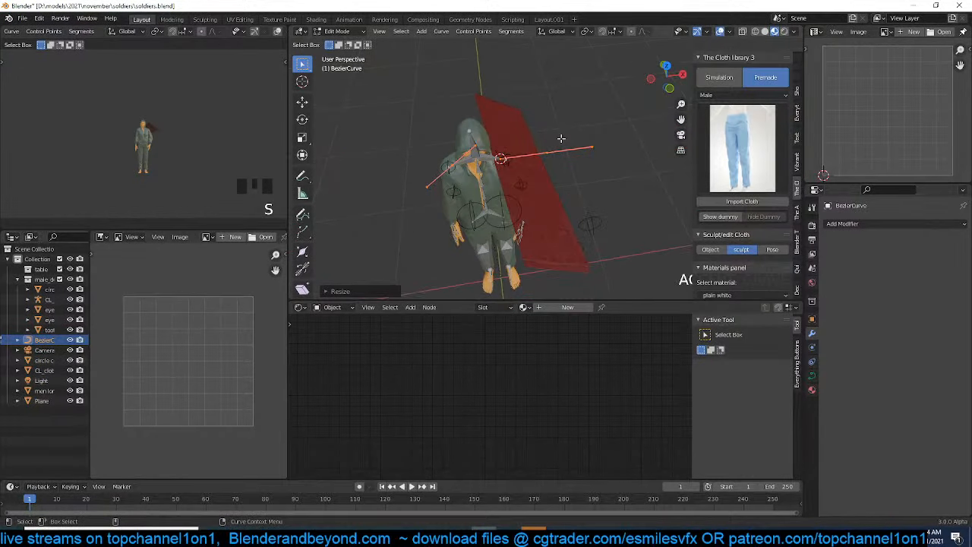
Extend the Bezier curve with another control point, change the handle type of all its points, and select one in front view
{"action": "right_click", "coordinate": [540, 187], "text": "ctrl"}
{"action": "key", "text": "KP_1"}
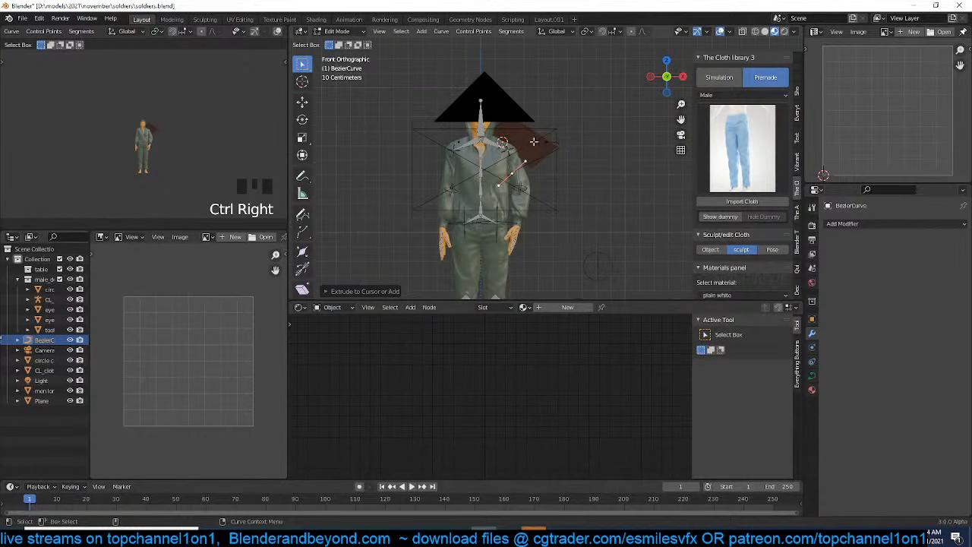
{"action": "key", "text": "a"}
{"action": "key", "text": "v"}
{"action": "left_click", "coordinate": [561, 140]}
{"action": "left_click", "coordinate": [554, 142]}
{"action": "left_click", "coordinate": [553, 144]}
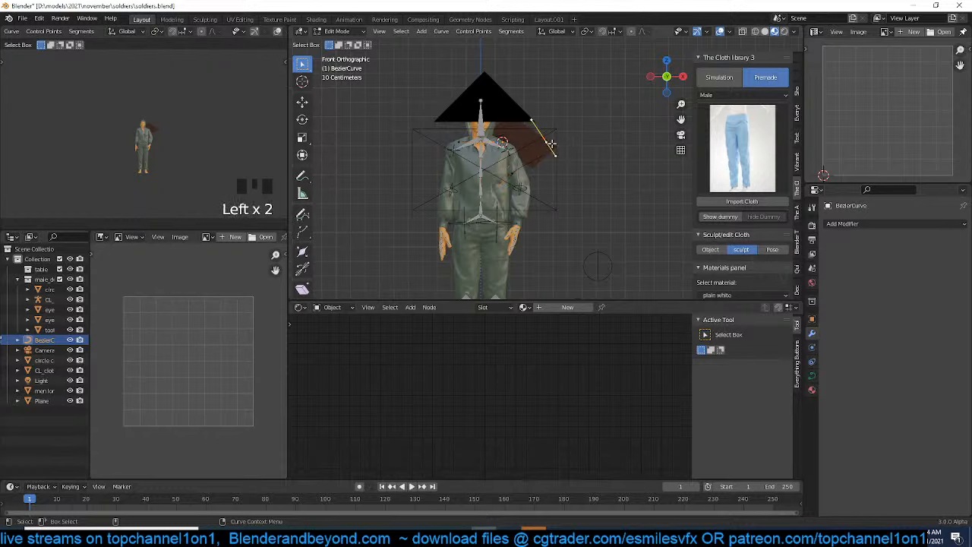
Move the curve's selected control points over the shoulder and down onto the chest in front view, and return to Object Mode
{"action": "key", "text": "g"}
{"action": "left_click", "coordinate": [508, 136]}
{"action": "key", "text": "g"}
{"action": "left_click", "coordinate": [480, 196]}
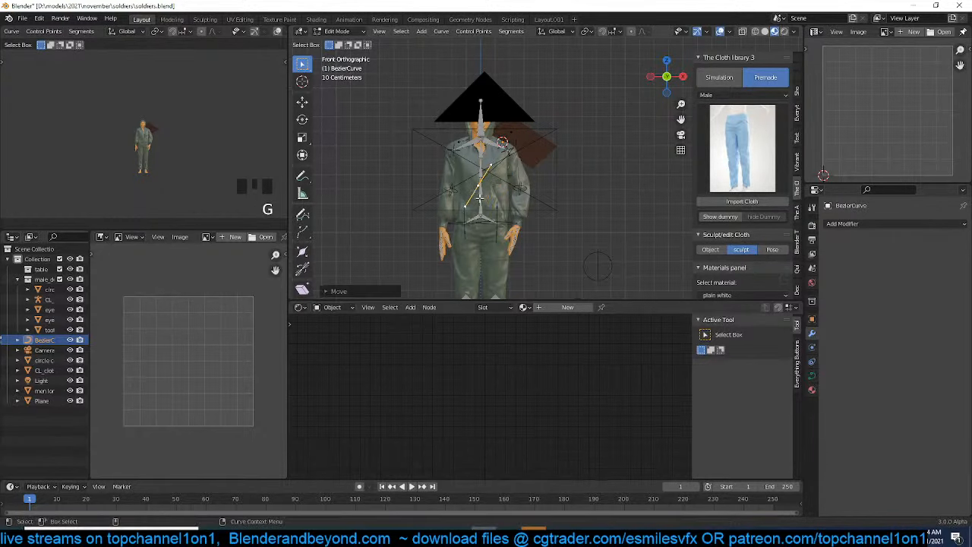
{"action": "middle_click_drag", "start_coordinate": [480, 196], "coordinate": [587, 197]}
{"action": "key", "text": "KP_1"}
{"action": "scroll", "coordinate": [537, 188], "scroll_direction": "up", "scroll_amount": 1}
{"action": "key", "text": "Tab"}
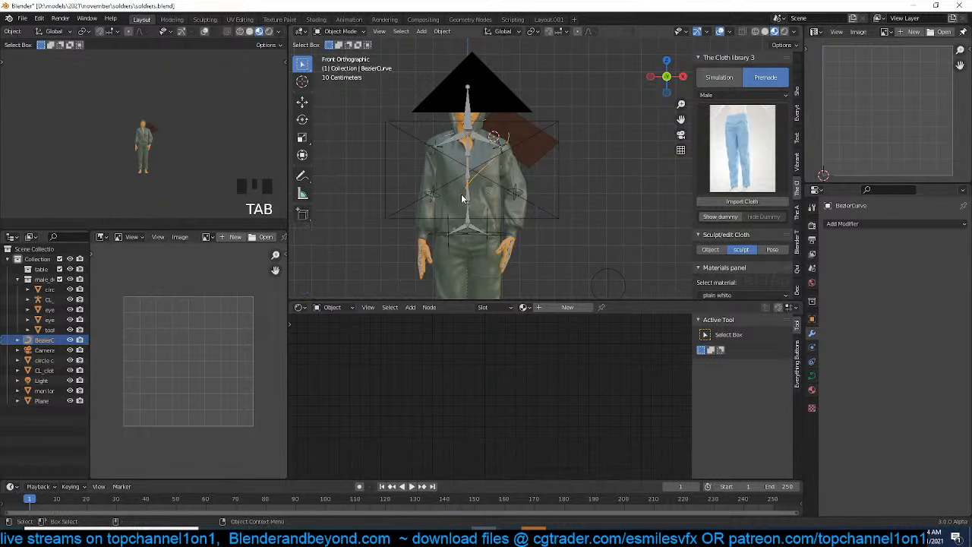
Hide the camera object that covers the character in front view
{"action": "left_click", "coordinate": [437, 148]}
{"action": "left_click", "coordinate": [437, 148]}
{"action": "key", "text": "h"}
{"action": "scroll", "coordinate": [421, 146], "scroll_direction": "up", "scroll_amount": 3}
{"action": "middle_click_drag", "start_coordinate": [421, 147], "coordinate": [538, 150], "text": "shift"}
{"action": "key", "text": "grave"}
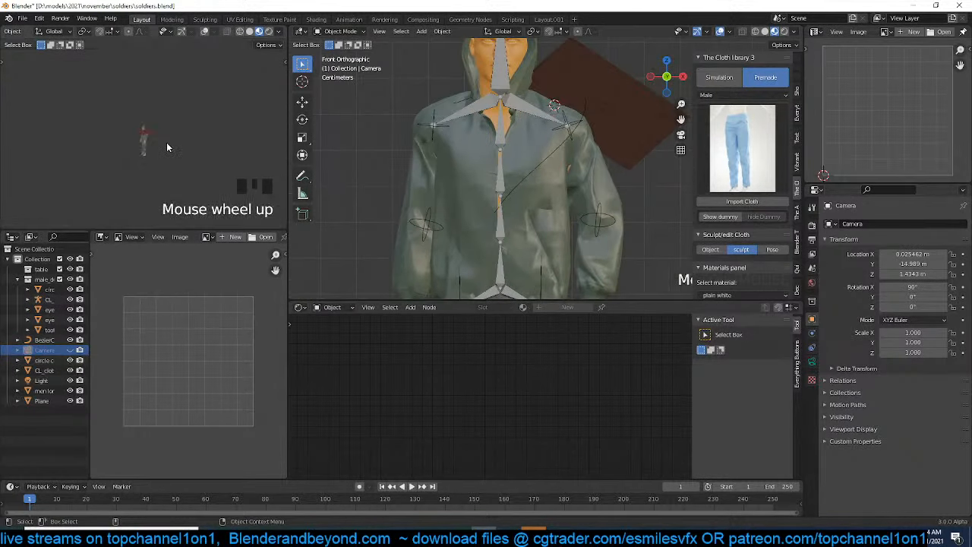
Put the character's rig in Pose Mode and rotate the right arm bone to raise the arm sideways
{"action": "scroll", "coordinate": [171, 144], "scroll_direction": "up", "scroll_amount": 12}
{"action": "left_click", "coordinate": [440, 127]}
{"action": "key", "text": "ctrl+Tab"}
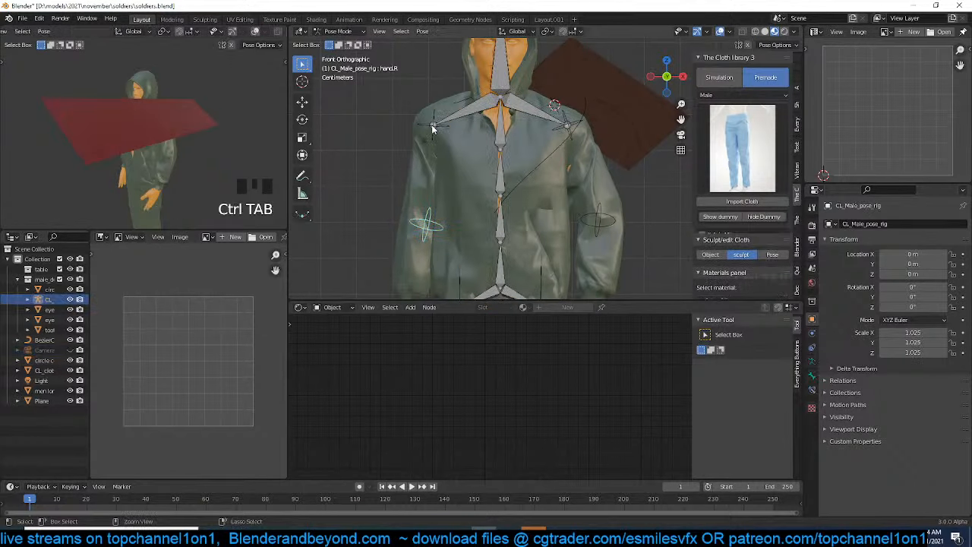
{"action": "left_click", "coordinate": [439, 135]}
{"action": "key", "text": "r"}
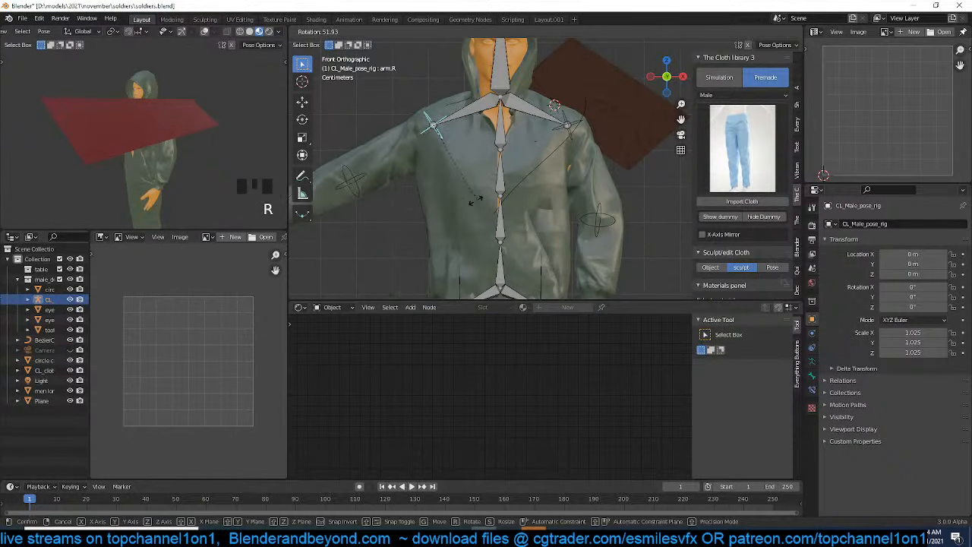
{"action": "left_click", "coordinate": [514, 158]}
{"action": "scroll", "coordinate": [584, 138], "scroll_direction": "down", "scroll_amount": 2}
Rotate the left arm bone slightly away from the body and return to Object Mode
{"action": "left_click", "coordinate": [566, 145]}
{"action": "key", "text": "r"}
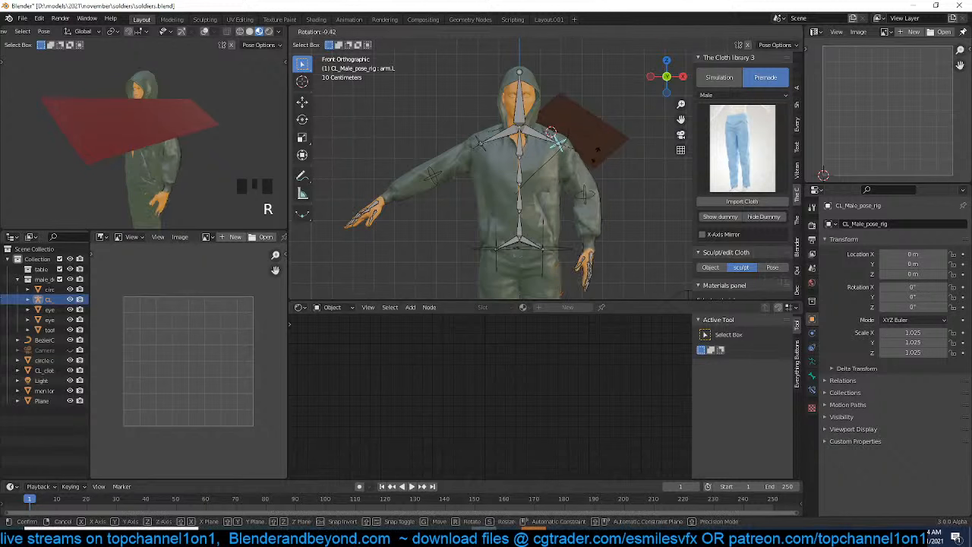
{"action": "left_click", "coordinate": [591, 193]}
{"action": "key", "text": "ctrl+Tab"}
Edit the Bezier curve and move its rear control point backwards, away from the character's shoulder
{"action": "left_click", "coordinate": [600, 138]}
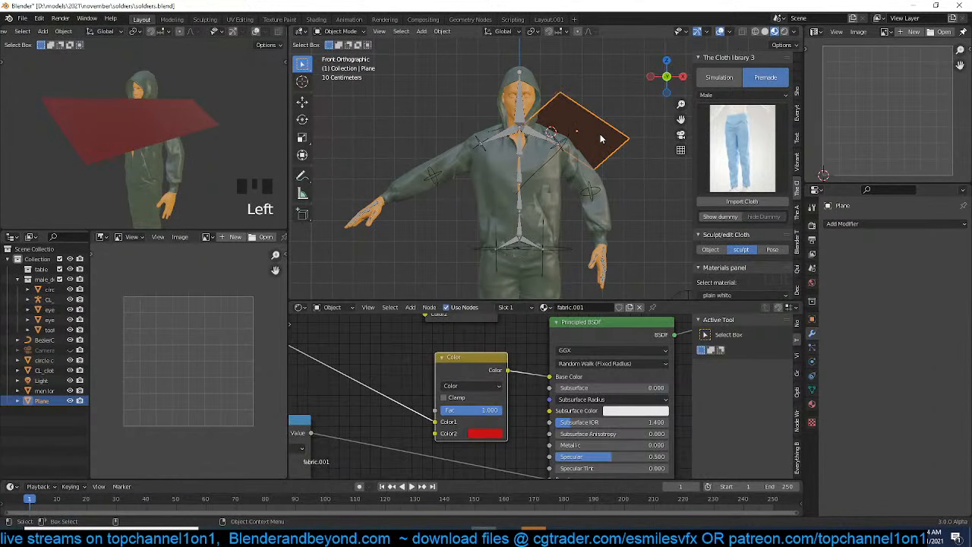
{"action": "left_click", "coordinate": [558, 160]}
{"action": "middle_click_drag", "start_coordinate": [559, 159], "coordinate": [646, 193]}
{"action": "key", "text": "Tab"}
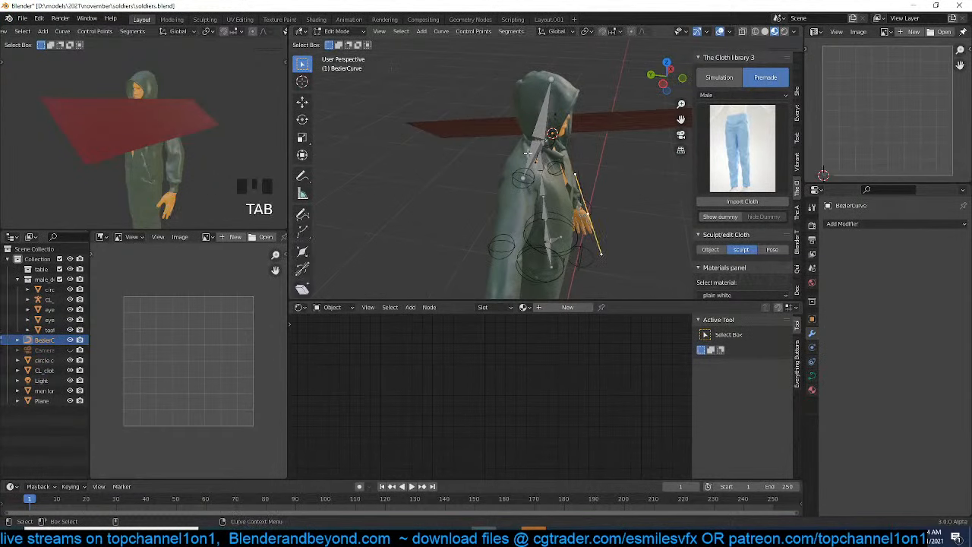
{"action": "key", "text": "ctrl+z"}
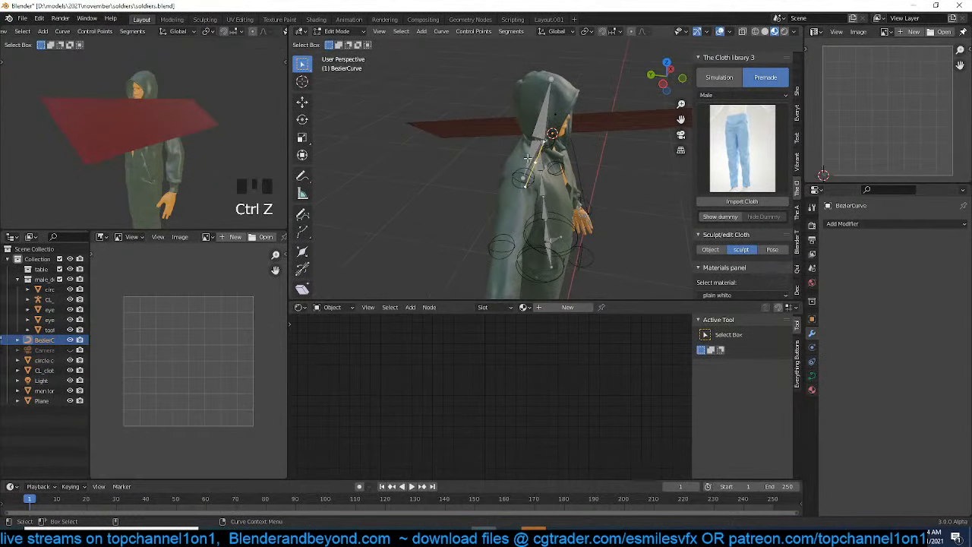
{"action": "middle_click_drag", "start_coordinate": [502, 157], "coordinate": [556, 154]}
{"action": "key", "text": "ctrl+z"}
{"action": "key", "text": "g"}
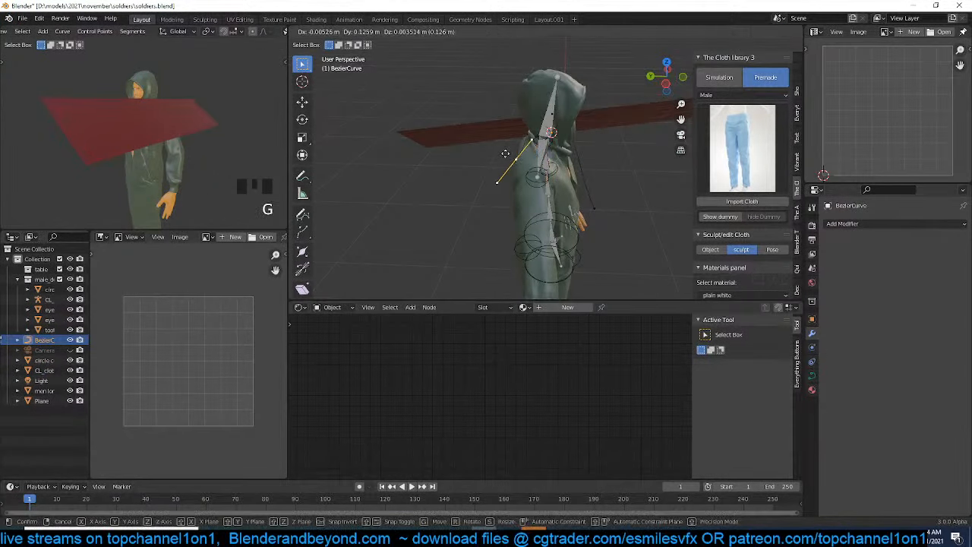
{"action": "key", "text": "Tab"}
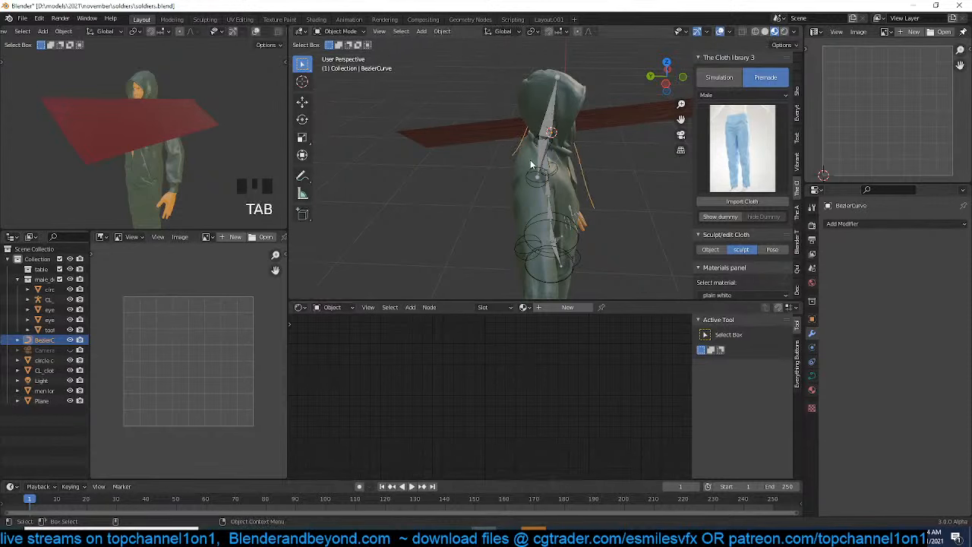
Trackball-rotate the curve's control point on top of the shoulder in Edit Mode
{"action": "middle_click_drag", "start_coordinate": [557, 119], "coordinate": [539, 136]}
{"action": "key", "text": "Tab"}
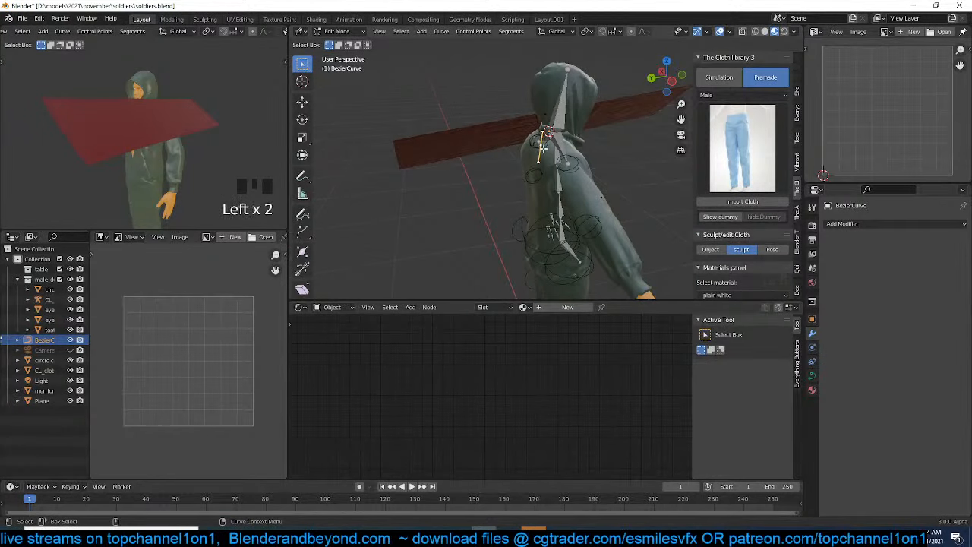
{"action": "key", "text": "r"}
{"action": "key", "text": "r"}
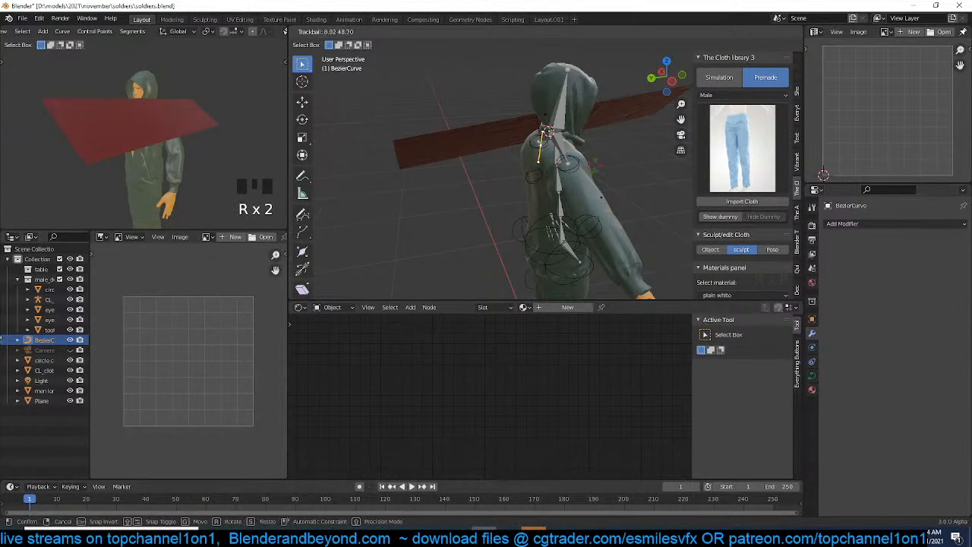
{"action": "left_click", "coordinate": [596, 164]}
Change the handle type of all the curve's control points and rotate the shoulder point
{"action": "key", "text": "a"}
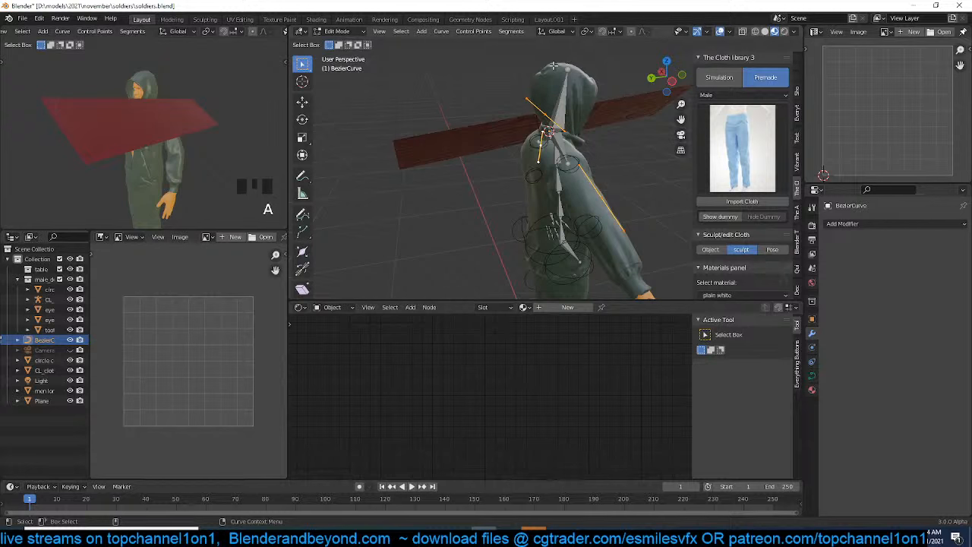
{"action": "key", "text": "v"}
{"action": "key", "text": "v"}
{"action": "key", "text": "v"}
{"action": "left_click", "coordinate": [553, 131]}
{"action": "key", "text": "r"}
{"action": "left_click", "coordinate": [535, 140]}
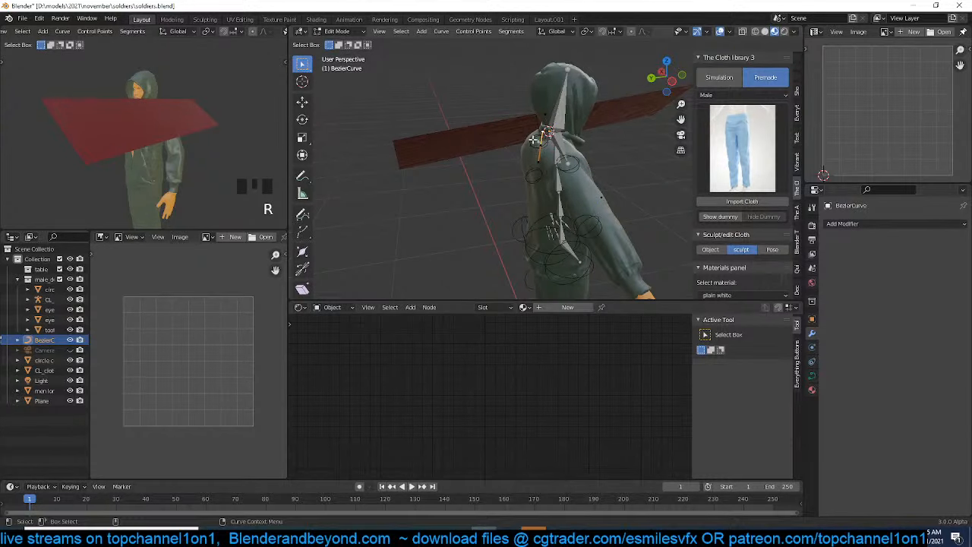
Move the curve's shoulder control point and reposition its handle behind the character's neck and upper back
{"action": "key", "text": "g"}
{"action": "left_click", "coordinate": [577, 137]}
{"action": "middle_click_drag", "start_coordinate": [582, 135], "coordinate": [624, 95]}
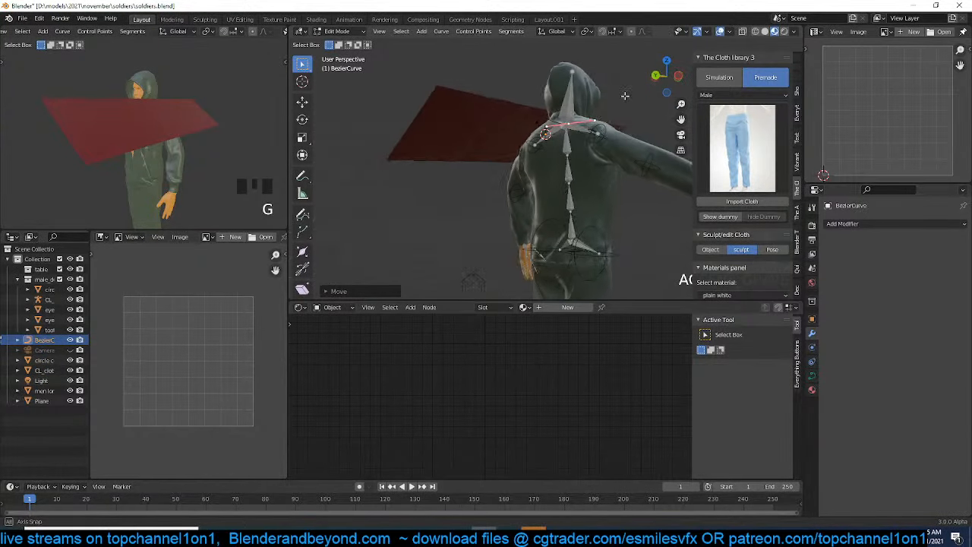
{"action": "key", "text": "g"}
{"action": "left_click", "coordinate": [600, 148]}
{"action": "key", "text": "g"}
{"action": "left_click", "coordinate": [596, 175]}
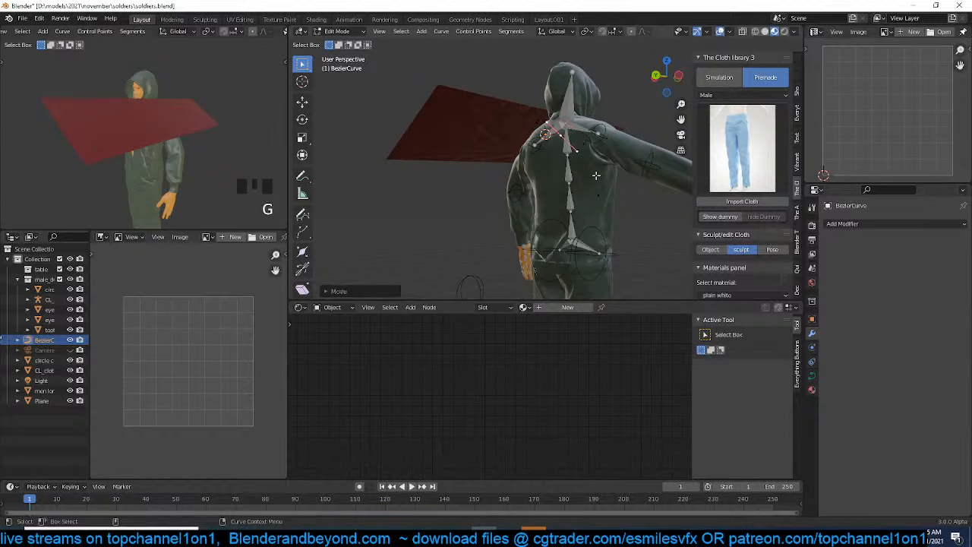
{"action": "key", "text": "grave"}
{"action": "middle_click_drag", "start_coordinate": [597, 176], "coordinate": [538, 183]}
Set the curve's origin to the 3D cursor at its rear control point and snap the red plane to that cursor
{"action": "key", "text": "Tab"}
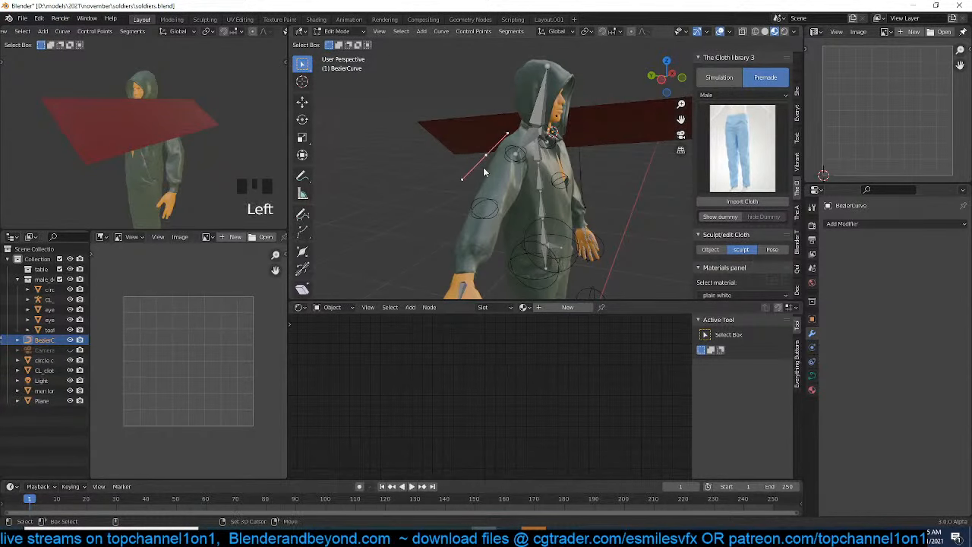
{"action": "key", "text": "Tab"}
{"action": "right_click", "coordinate": [499, 165]}
{"action": "mouse_move", "coordinate": [498, 227]}
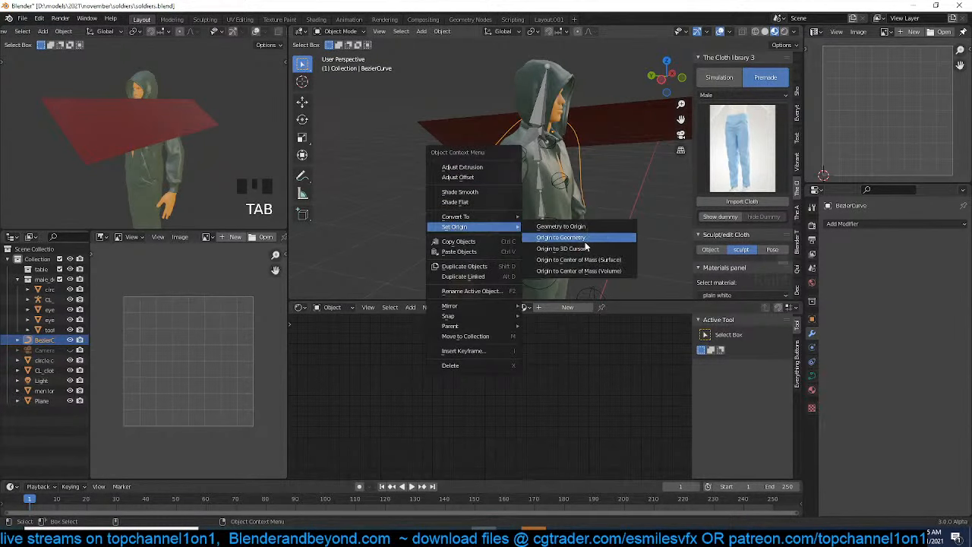
{"action": "right_click", "coordinate": [619, 149]}
{"action": "left_click", "coordinate": [620, 145]}
{"action": "key", "text": "shift+s"}
{"action": "left_click", "coordinate": [620, 81]}
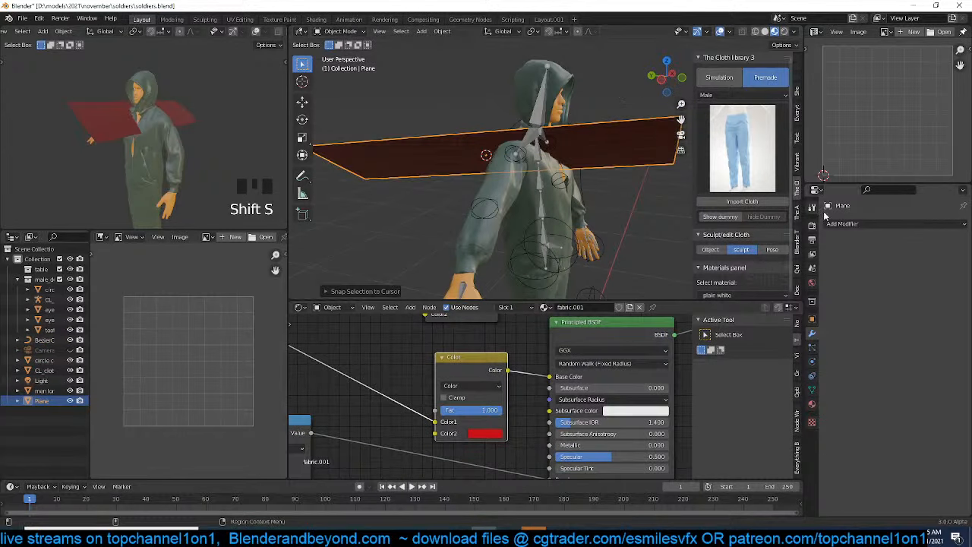
Add a Curve modifier to the red plane with BezierCurve as its curve object
{"action": "left_click", "coordinate": [854, 225]}
{"action": "left_click", "coordinate": [839, 275]}
{"action": "left_click", "coordinate": [911, 256]}
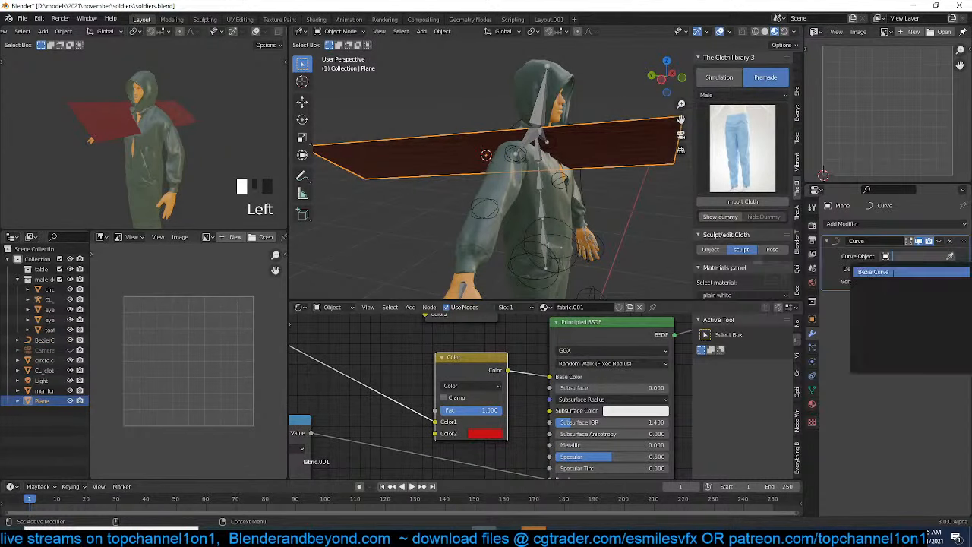
{"action": "left_click", "coordinate": [904, 273]}
Rotate the red plane 90° about the global Z axis
{"action": "key", "text": "r"}
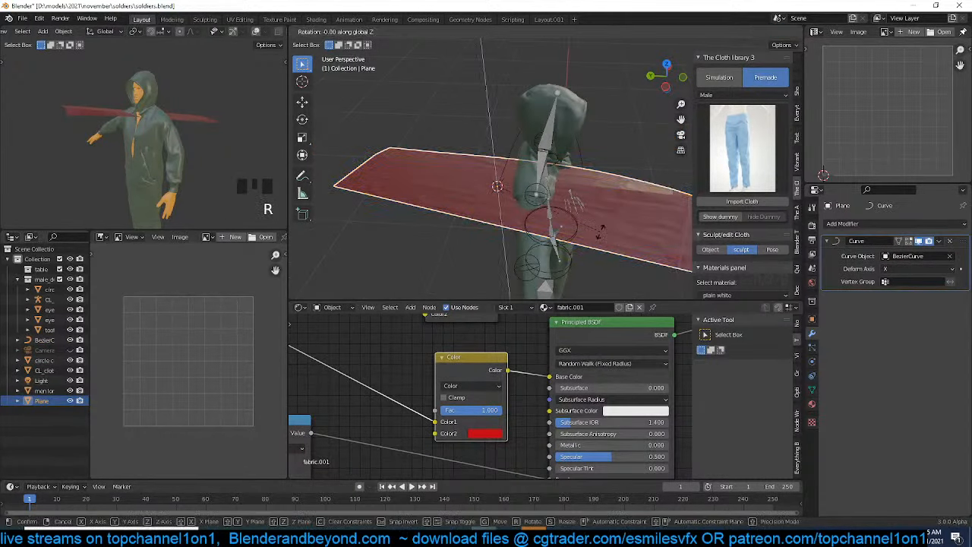
{"action": "type", "text": "r"}
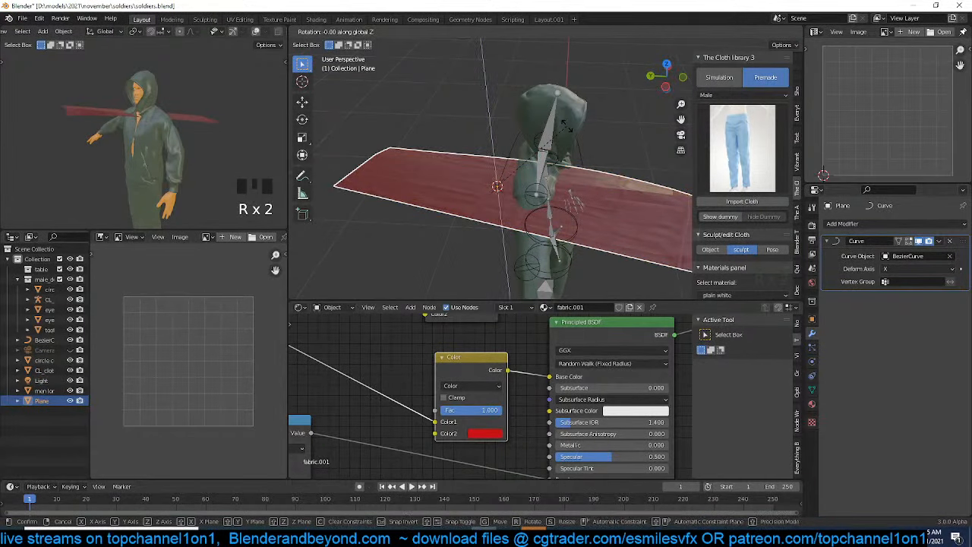
{"action": "type", "text": "90"}
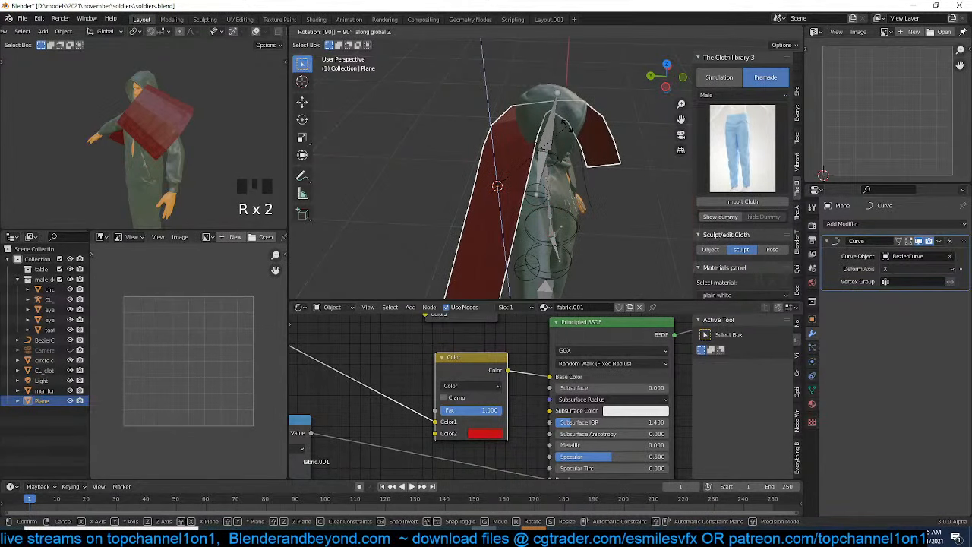
{"action": "key", "text": "Return"}
Scale the red plane down in Object Mode to fit the character's shoulder
{"action": "middle_click_drag", "start_coordinate": [566, 127], "coordinate": [642, 152]}
{"action": "scroll", "coordinate": [639, 200], "scroll_direction": "down", "scroll_amount": 2}
{"action": "key", "text": "Tab"}
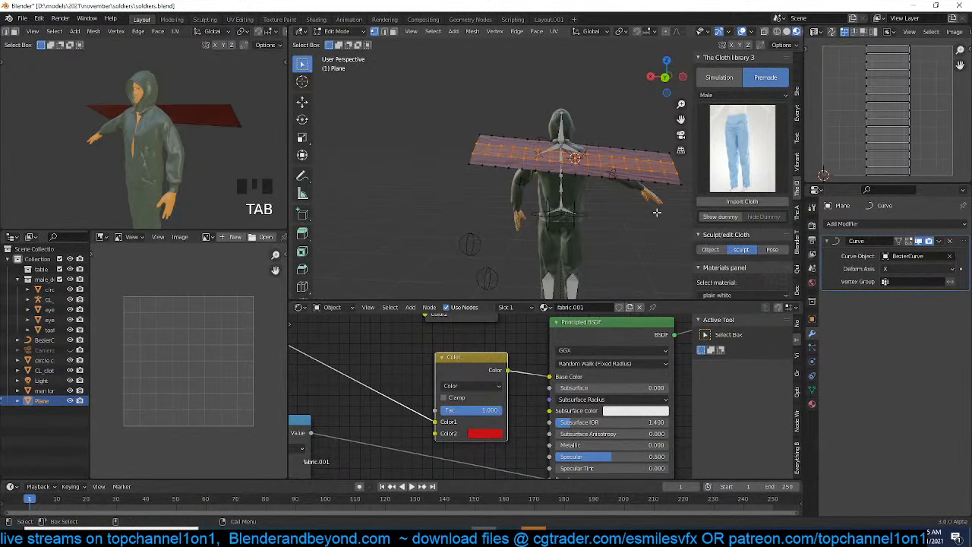
{"action": "key", "text": "Tab"}
{"action": "key", "text": "s"}
{"action": "left_click", "coordinate": [637, 206]}
{"action": "right_click", "coordinate": [625, 204]}
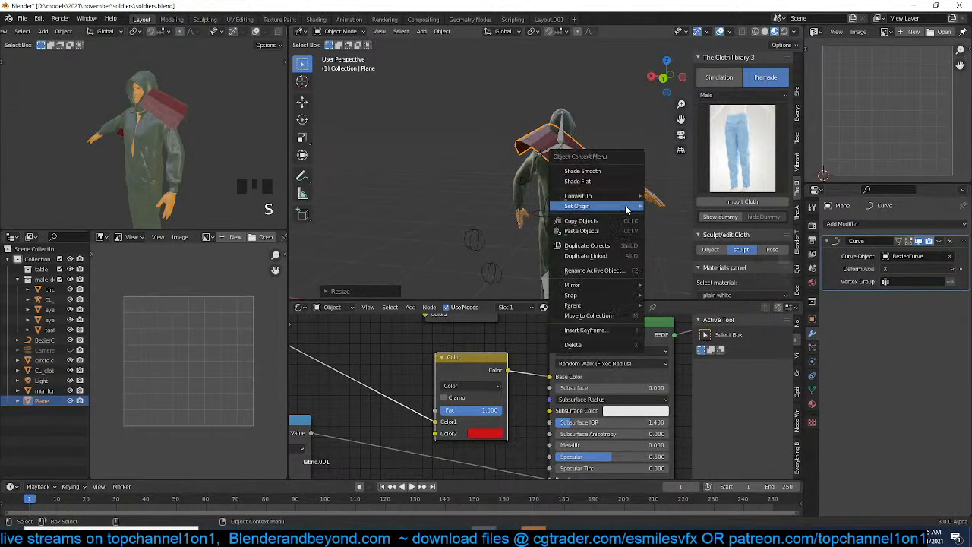
{"action": "middle_click_drag", "start_coordinate": [653, 215], "coordinate": [470, 150]}
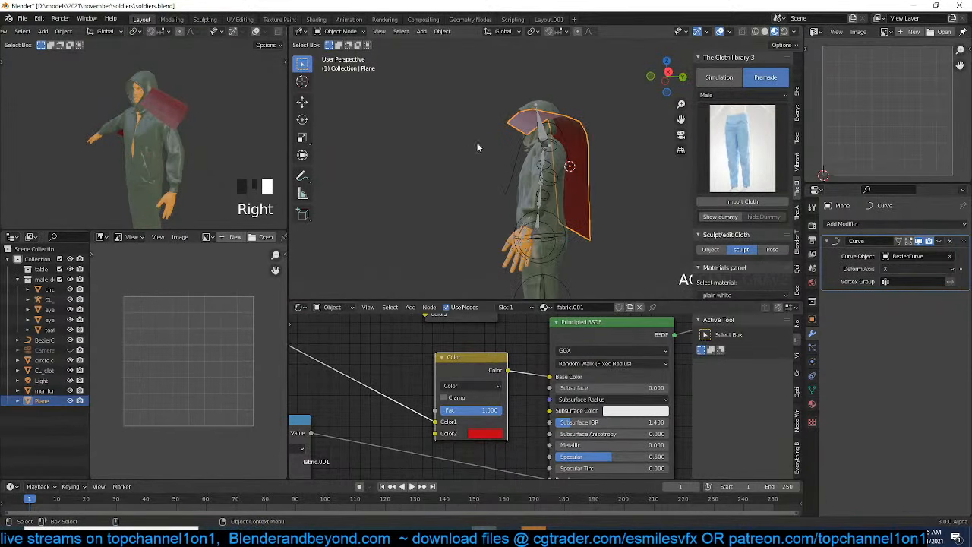
Select the Bezier curve and apply its rotation
{"action": "middle_click_drag", "start_coordinate": [579, 124], "coordinate": [619, 107]}
{"action": "scroll", "coordinate": [581, 118], "scroll_direction": "up", "scroll_amount": 3}
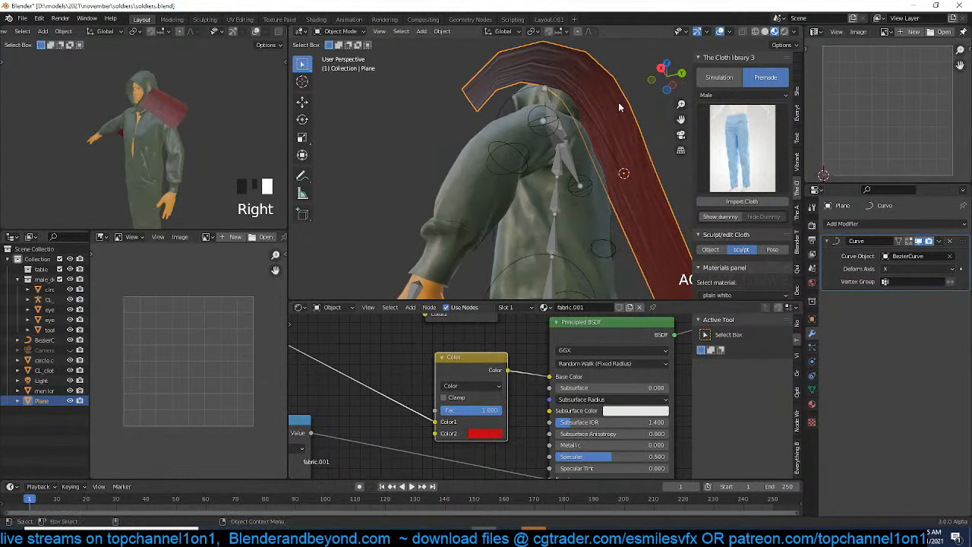
{"action": "left_click", "coordinate": [598, 130]}
{"action": "key", "text": "ctrl+a"}
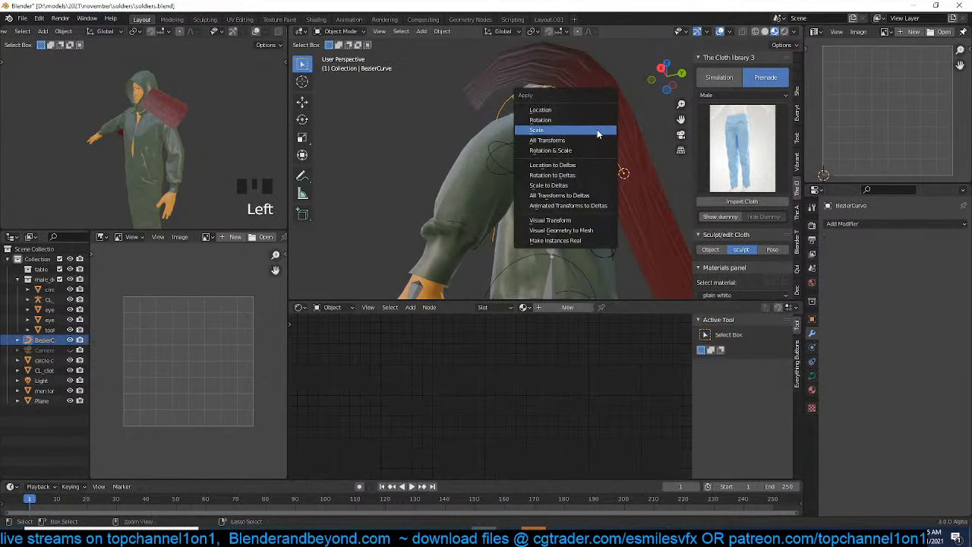
{"action": "left_click", "coordinate": [592, 121]}
Clear the red plane's rotation and rotate it freely from the top view
{"action": "left_click", "coordinate": [610, 118]}
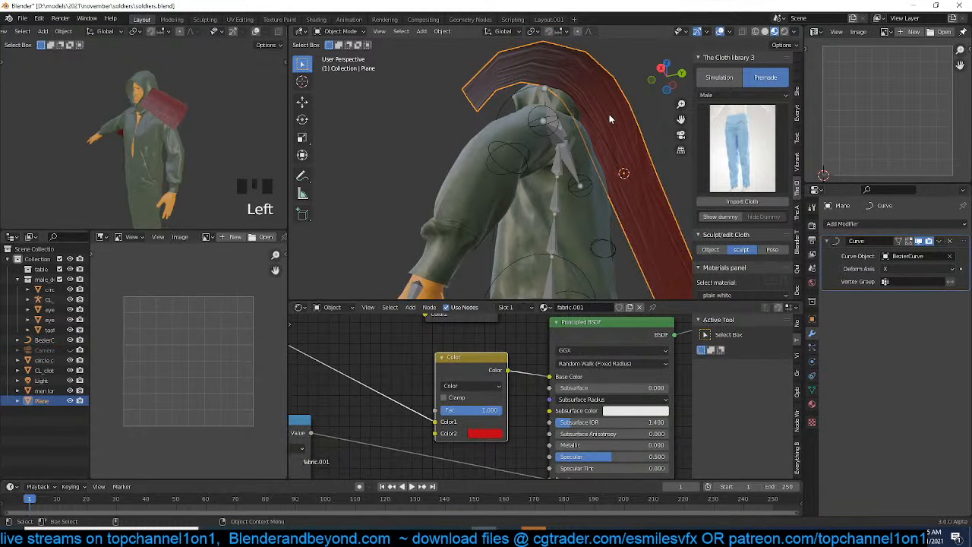
{"action": "key", "text": "alt+r"}
{"action": "middle_click_drag", "start_coordinate": [609, 118], "coordinate": [600, 188]}
{"action": "key", "text": "KP_7"}
{"action": "key", "text": "r"}
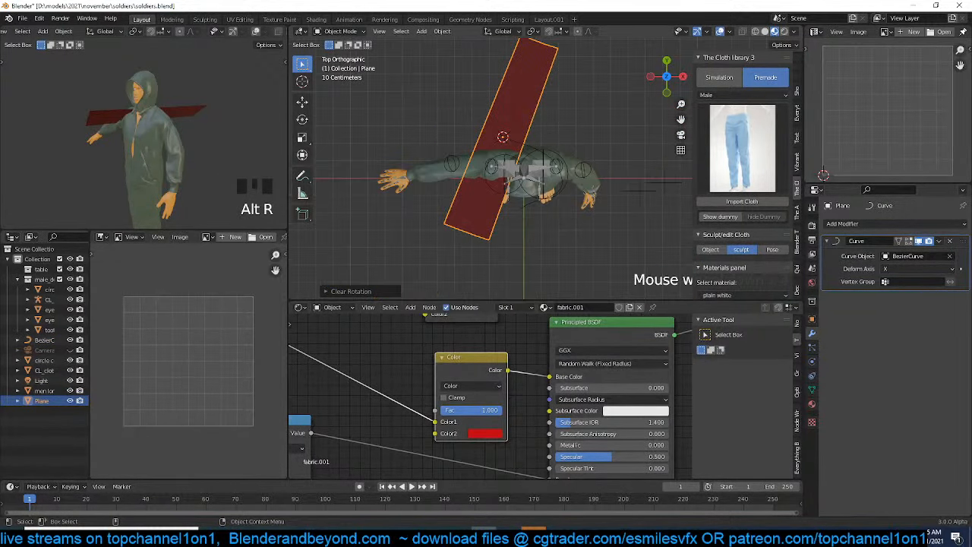
{"action": "left_click", "coordinate": [542, 101]}
Slide the red plane along the global X axis so that it drapes over the left shoulder and chest
{"action": "middle_click_drag", "start_coordinate": [542, 101], "coordinate": [415, 182]}
{"action": "key", "text": "g"}
{"action": "key", "text": "x"}
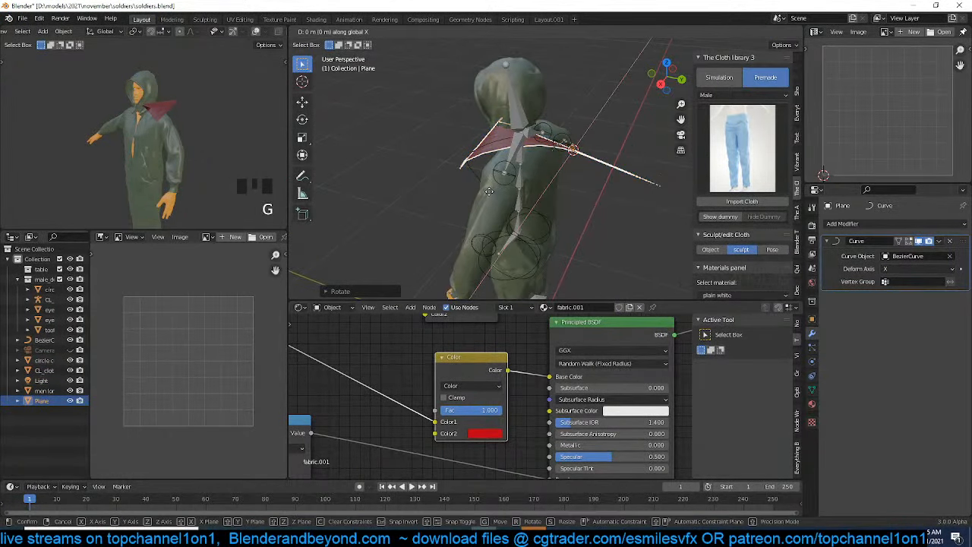
{"action": "left_click", "coordinate": [411, 177]}
{"action": "key", "text": "grave"}
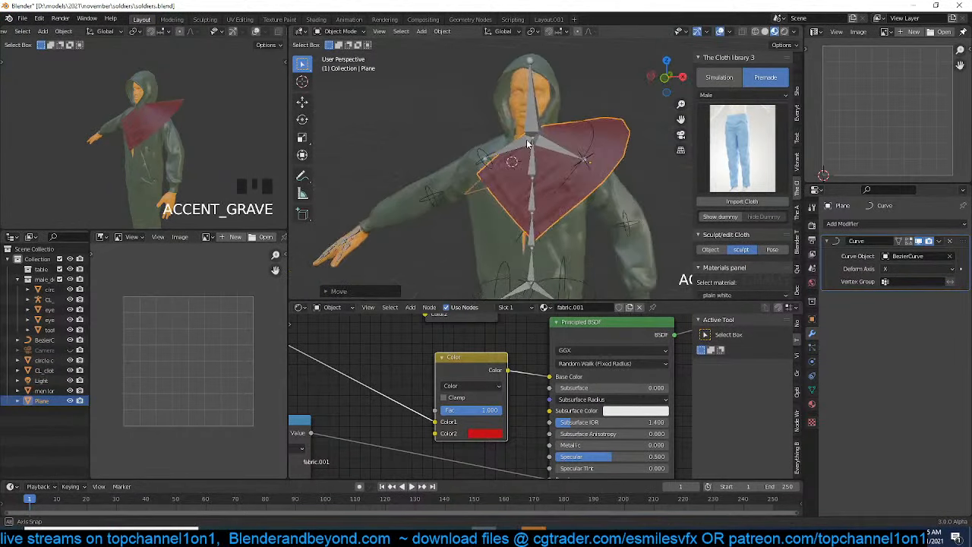
Extend the front end of the Bezier curve downward with a new control point beside the character's thigh
{"action": "left_click", "coordinate": [540, 166]}
{"action": "middle_click_drag", "start_coordinate": [540, 165], "coordinate": [605, 154]}
{"action": "left_click", "coordinate": [608, 203]}
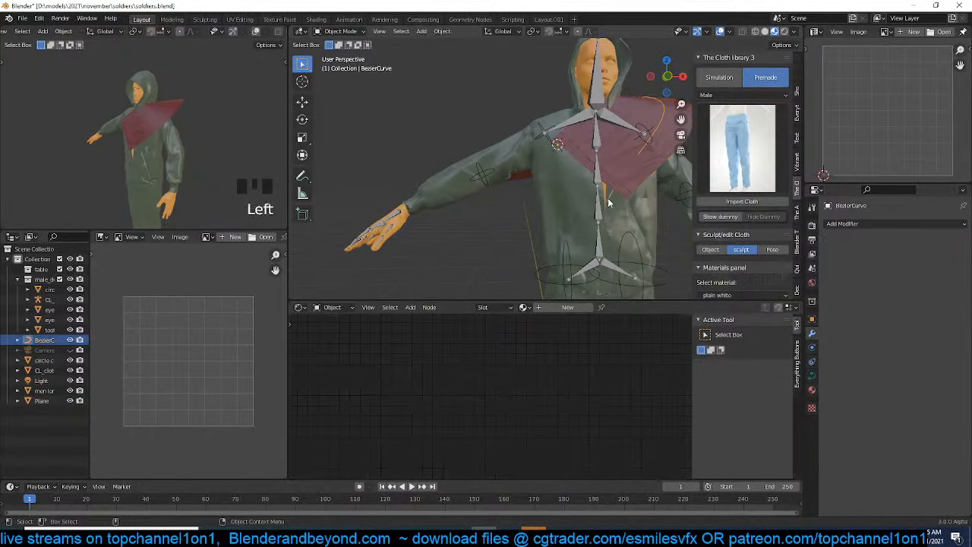
{"action": "key", "text": "Tab"}
{"action": "scroll", "coordinate": [600, 199], "scroll_direction": "down", "scroll_amount": 3}
{"action": "right_click", "coordinate": [540, 264], "text": "ctrl"}
{"action": "key", "text": "grave"}
{"action": "left_click", "coordinate": [595, 204]}
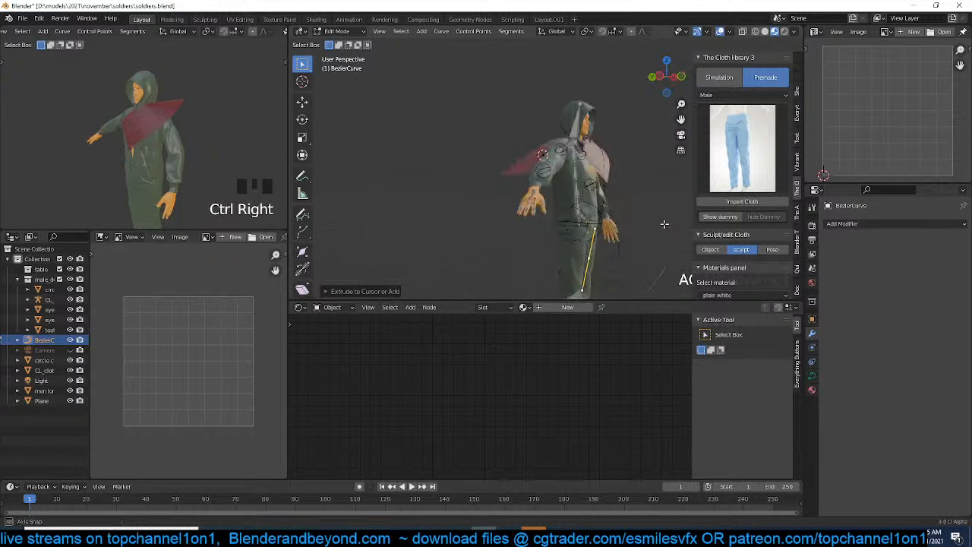
Extrude the Bezier curve's other end to a new control point lower down behind the character's back
{"action": "left_click", "coordinate": [536, 169]}
{"action": "middle_click_drag", "start_coordinate": [533, 221], "coordinate": [556, 198]}
{"action": "right_click", "coordinate": [541, 240], "text": "ctrl"}
{"action": "key", "text": "Tab"}
{"action": "key", "text": "Tab"}
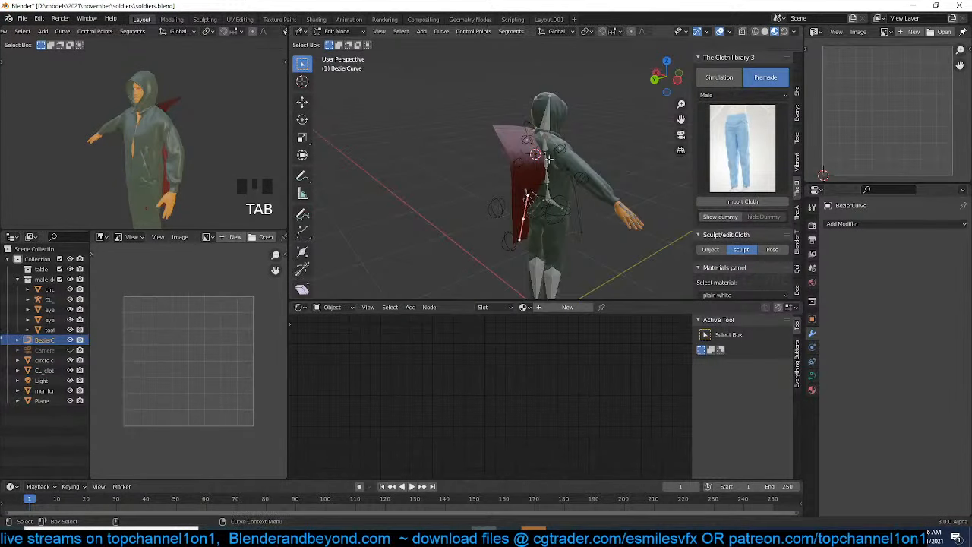
Tilt the Bezier curve's lowest back control point with the Tilt tool to turn the hanging cloth
{"action": "left_click", "coordinate": [301, 252]}
{"action": "left_click", "coordinate": [302, 270]}
{"action": "left_click_drag", "start_coordinate": [530, 229], "coordinate": [527, 199]}
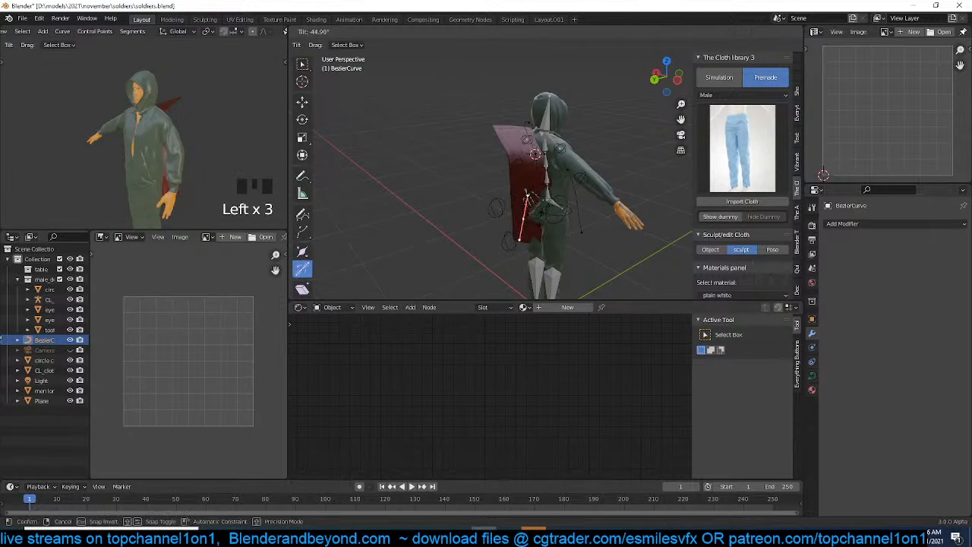
{"action": "left_click_drag", "start_coordinate": [595, 169], "coordinate": [598, 165]}
{"action": "middle_click_drag", "start_coordinate": [598, 166], "coordinate": [471, 156]}
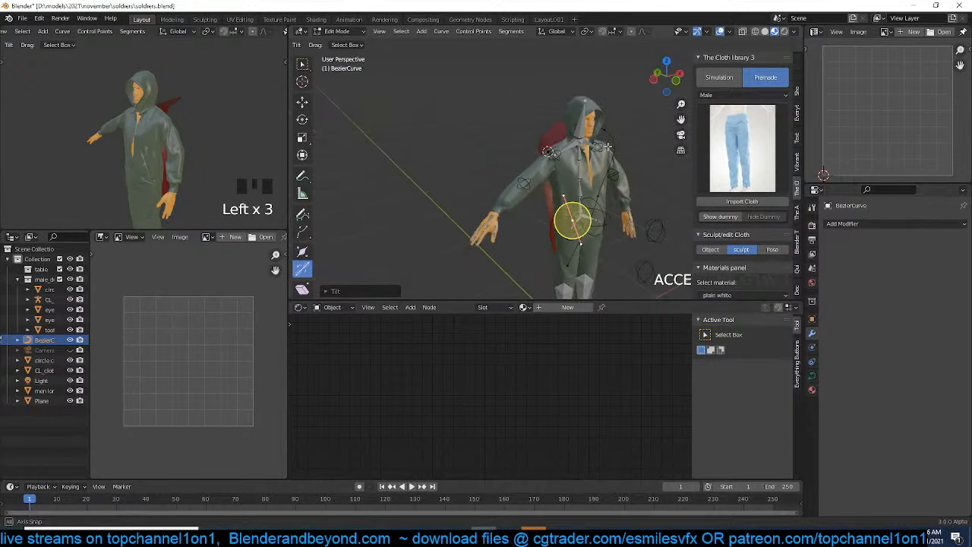
Tilt the Bezier curve's shoulder control point and return to Object Mode
{"action": "middle_click_drag", "start_coordinate": [605, 148], "coordinate": [467, 152]}
{"action": "left_click", "coordinate": [528, 152]}
{"action": "middle_click_drag", "start_coordinate": [529, 152], "coordinate": [541, 162]}
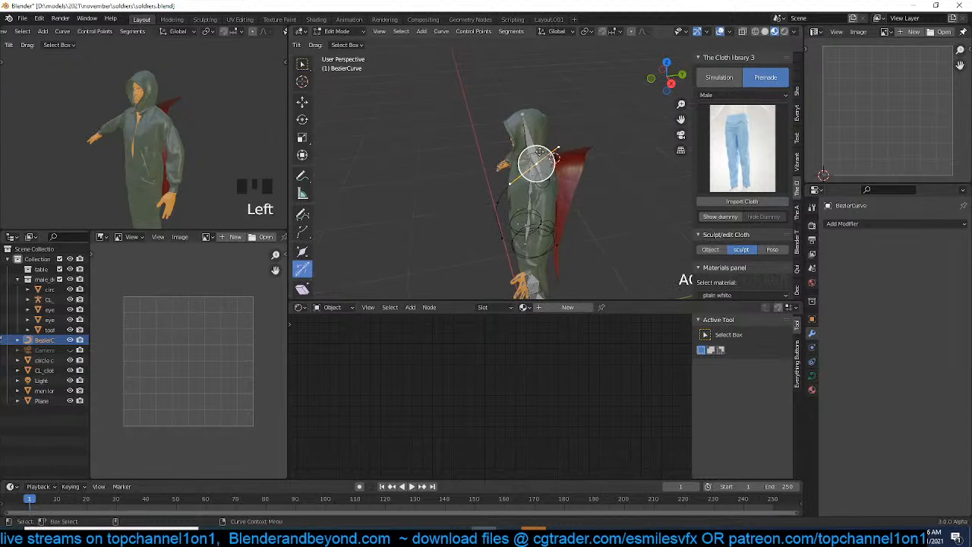
{"action": "left_click_drag", "start_coordinate": [541, 147], "coordinate": [549, 176]}
{"action": "key", "text": "Tab"}
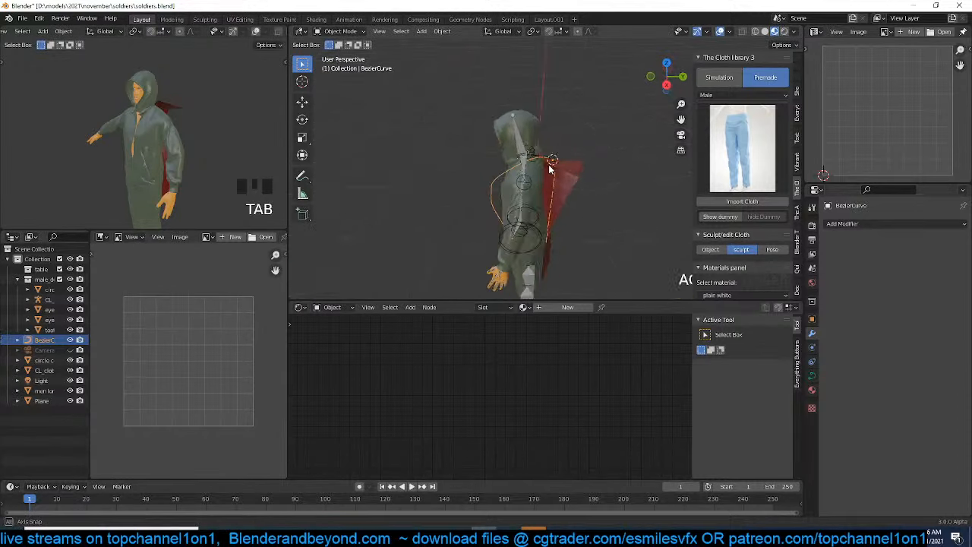
Slide the red plane along the global X axis so that it covers both the chest and the back
{"action": "left_click", "coordinate": [568, 178]}
{"action": "key", "text": "g"}
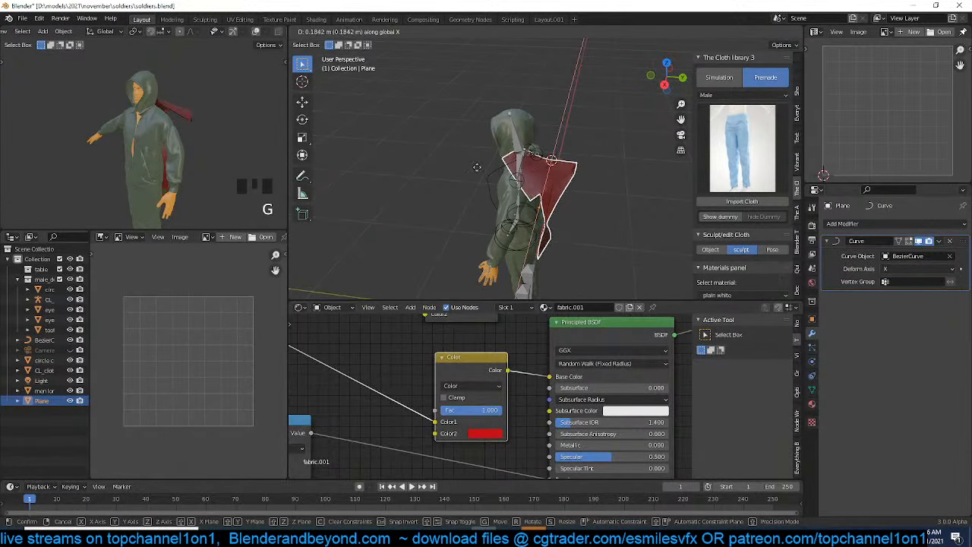
{"action": "left_click", "coordinate": [385, 196]}
{"action": "key", "text": "grave"}
{"action": "middle_click_drag", "start_coordinate": [385, 196], "coordinate": [490, 163]}
{"action": "scroll", "coordinate": [490, 164], "scroll_direction": "up", "scroll_amount": 3}
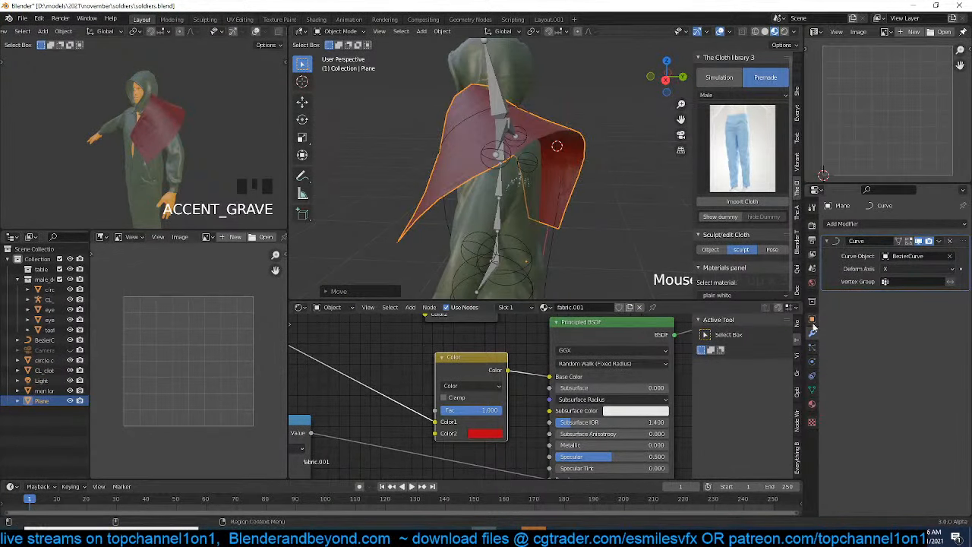
Add Cloth physics to the red plane and Collision physics to the green jacket
{"action": "left_click", "coordinate": [812, 362]}
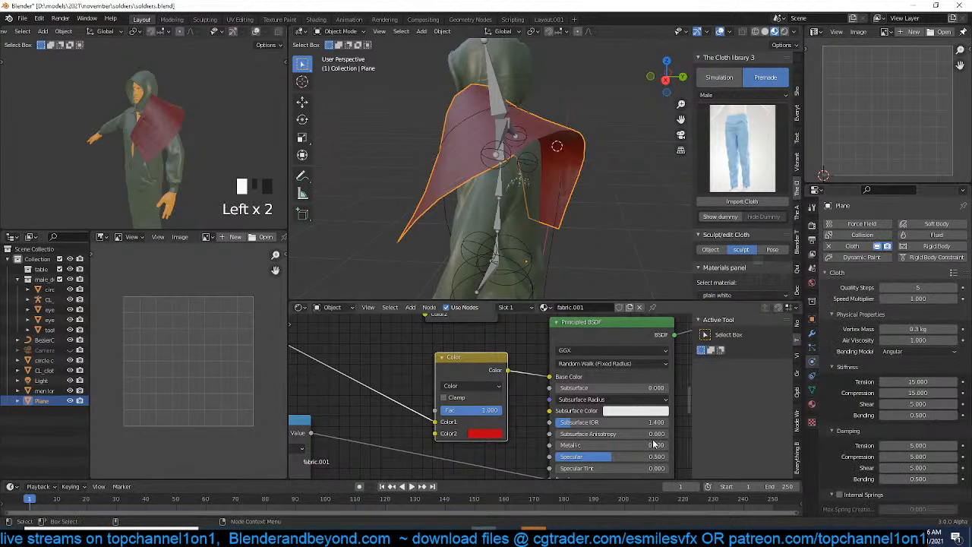
{"action": "left_click", "coordinate": [535, 527]}
{"action": "left_click", "coordinate": [534, 527]}
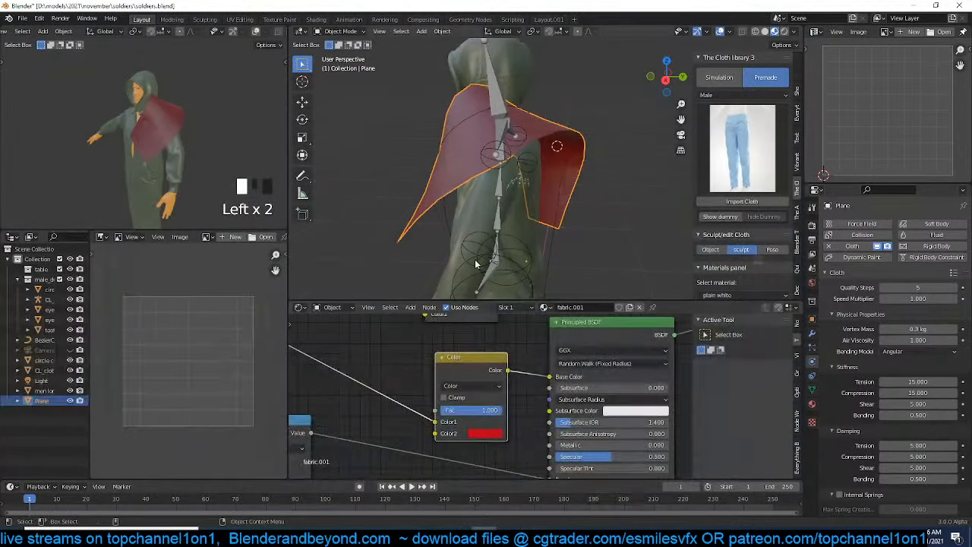
{"action": "left_click", "coordinate": [491, 222]}
{"action": "left_click", "coordinate": [864, 236]}
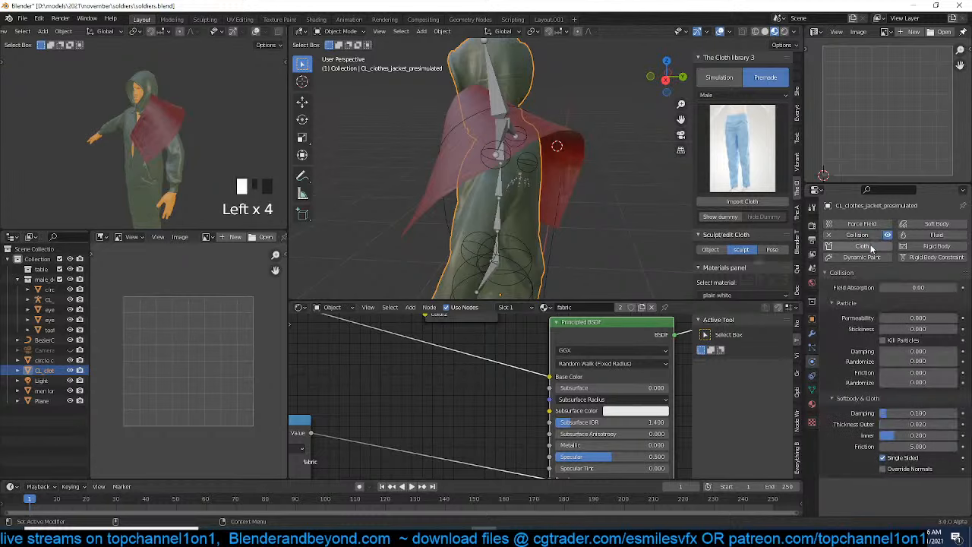
Display the Face Orientation overlay, check the red plane with its whole mesh selected in Edit Mode, and save the file
{"action": "left_click", "coordinate": [731, 32]}
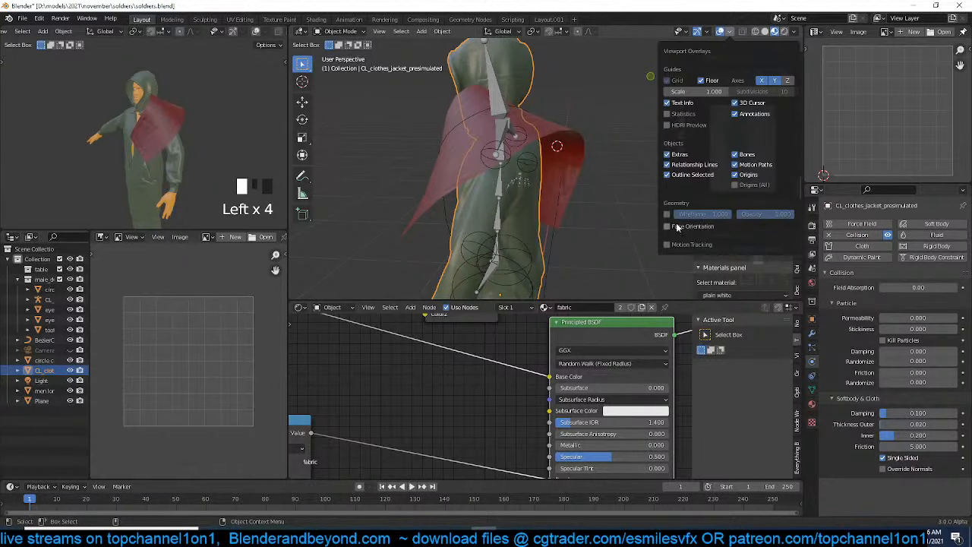
{"action": "left_click", "coordinate": [668, 227]}
{"action": "left_click", "coordinate": [557, 141]}
{"action": "key", "text": "Tab"}
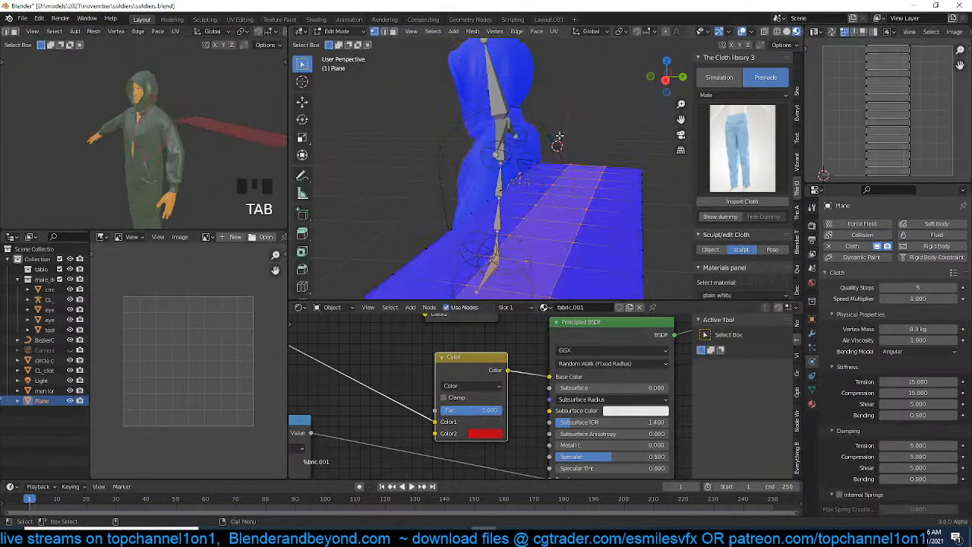
{"action": "key", "text": "a"}
{"action": "key", "text": "Tab"}
{"action": "middle_click_drag", "start_coordinate": [585, 143], "coordinate": [633, 113]}
{"action": "key", "text": "ctrl+s"}
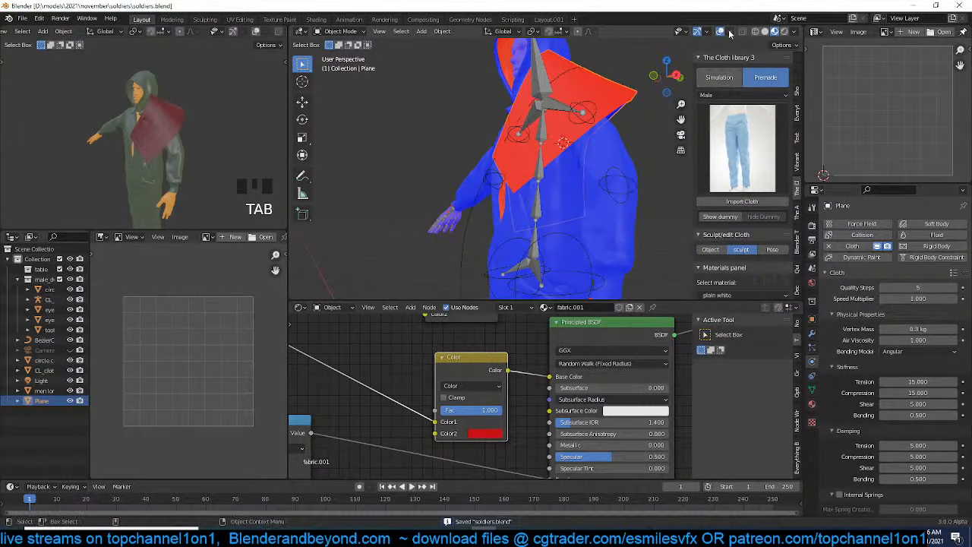
Turn off the Face Orientation overlay, then select the jacket and hide the viewport sidebar
{"action": "left_click", "coordinate": [729, 30]}
{"action": "left_click", "coordinate": [680, 226]}
{"action": "left_click", "coordinate": [618, 168]}
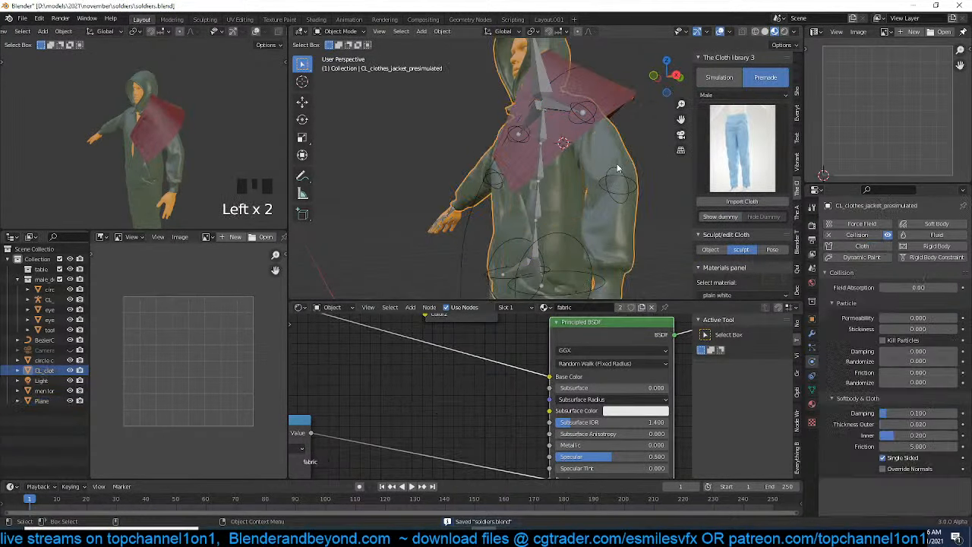
{"action": "key", "text": "n"}
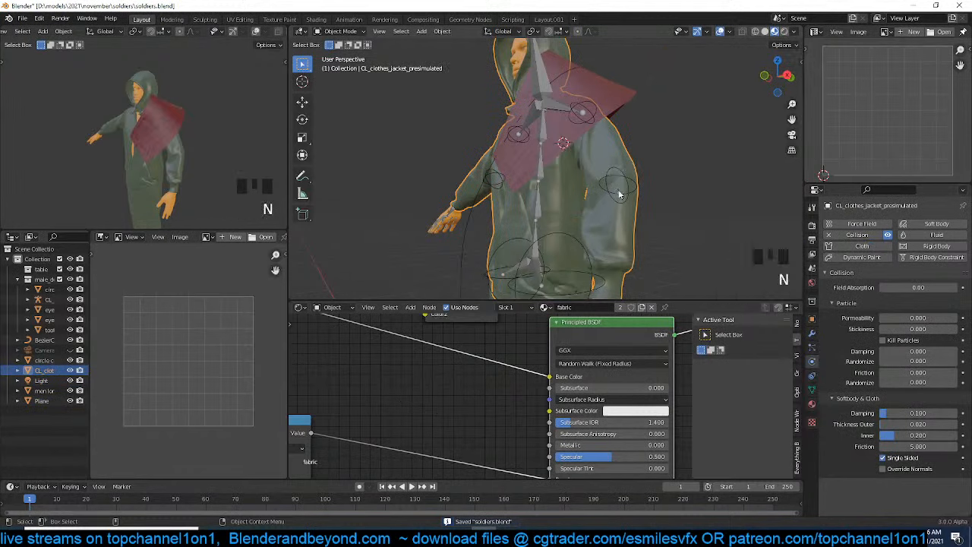
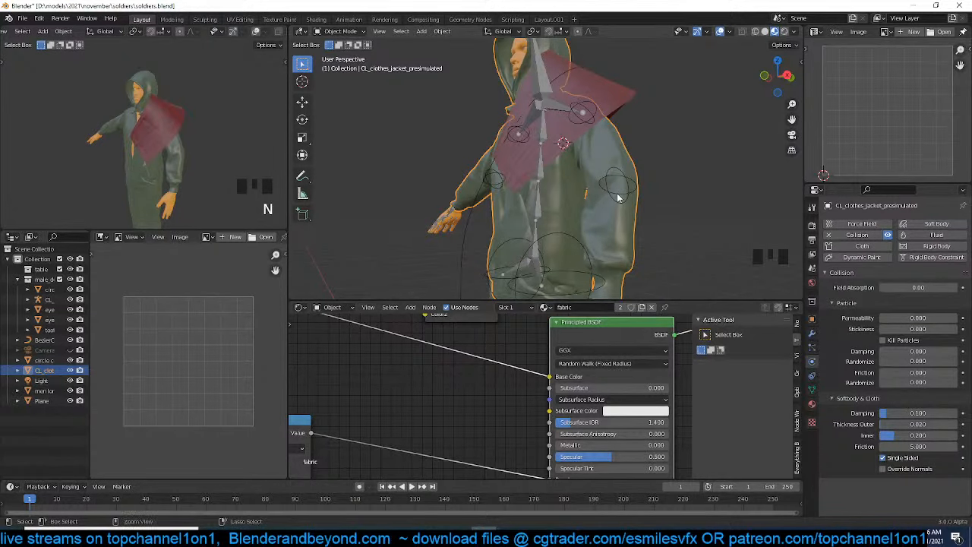
Select the Bezier curve and move its upper back control point in Edit Mode
{"action": "key", "text": "grave"}
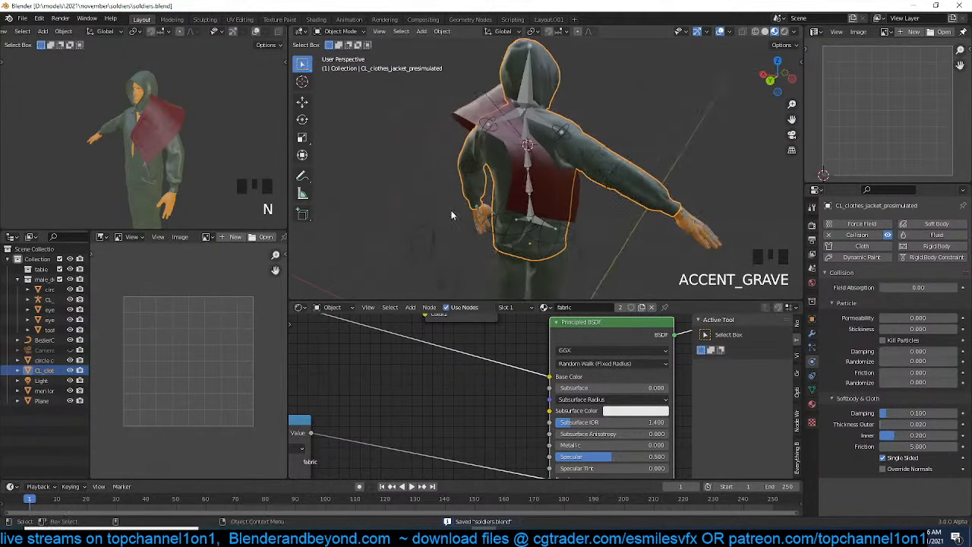
{"action": "key", "text": "alt+a"}
{"action": "left_click", "coordinate": [529, 166]}
{"action": "key", "text": "grave"}
{"action": "left_click", "coordinate": [527, 143]}
{"action": "left_click", "coordinate": [526, 143]}
{"action": "left_click", "coordinate": [527, 142]}
{"action": "left_click", "coordinate": [526, 143]}
{"action": "key", "text": "Tab"}
{"action": "left_click", "coordinate": [523, 146]}
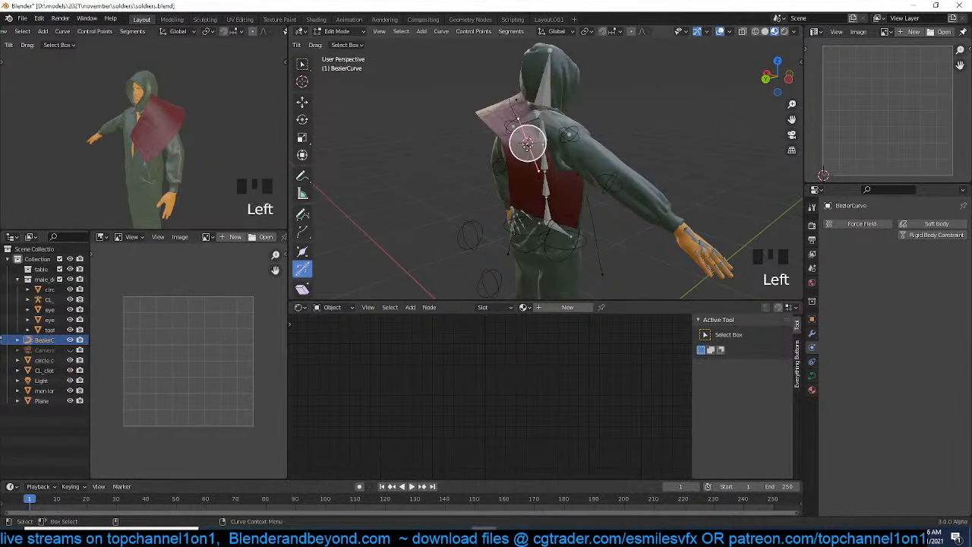
{"action": "key", "text": "g"}
{"action": "key", "text": "grave"}
Tilt the upper back control point so that the cloth lies across the shoulder blades
{"action": "left_click", "coordinate": [499, 142]}
{"action": "left_click_drag", "start_coordinate": [499, 143], "coordinate": [481, 139]}
{"action": "key", "text": "grave"}
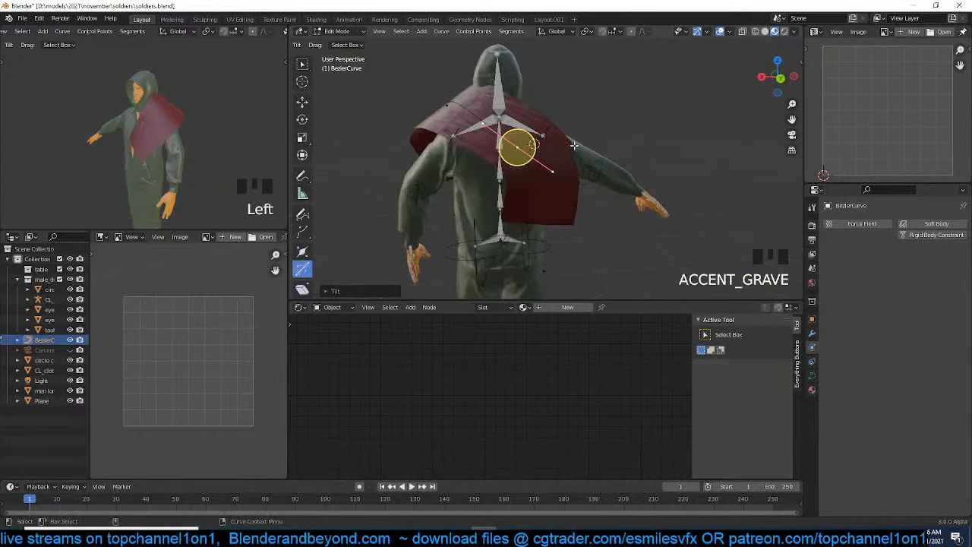
Scale the red plane down slightly in Object Mode
{"action": "key", "text": "Tab"}
{"action": "left_click", "coordinate": [555, 138]}
{"action": "key", "text": "s"}
{"action": "left_click", "coordinate": [529, 126]}
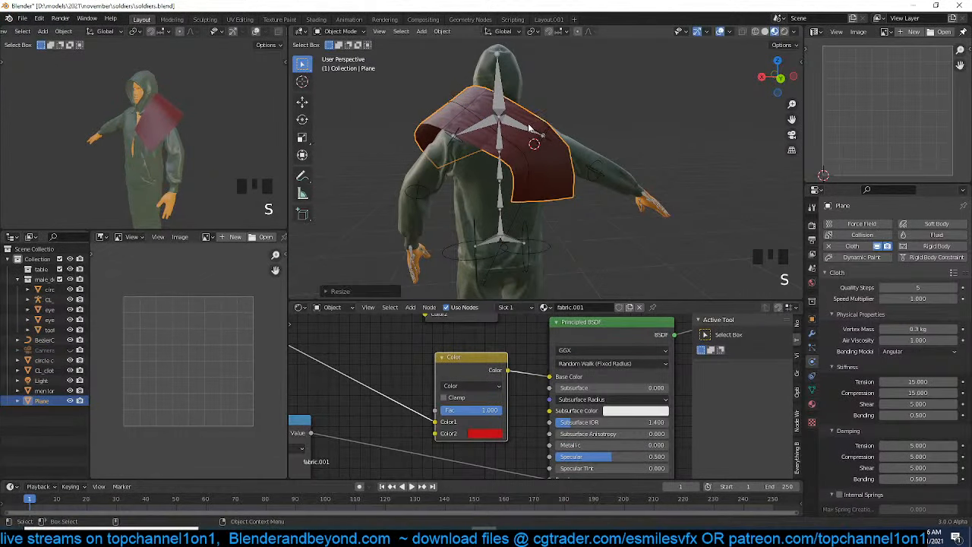
{"action": "key", "text": "grave"}
{"action": "key", "text": "grave"}
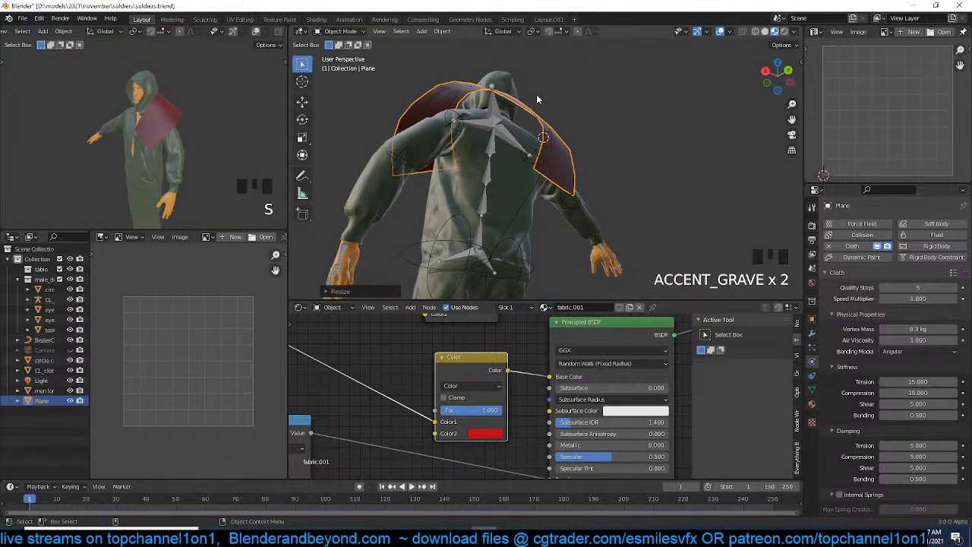
Scale the handles of the Bezier curve's selected back control point and return to Object Mode
{"action": "left_click", "coordinate": [544, 125]}
{"action": "key", "text": "Tab"}
{"action": "key", "text": "s"}
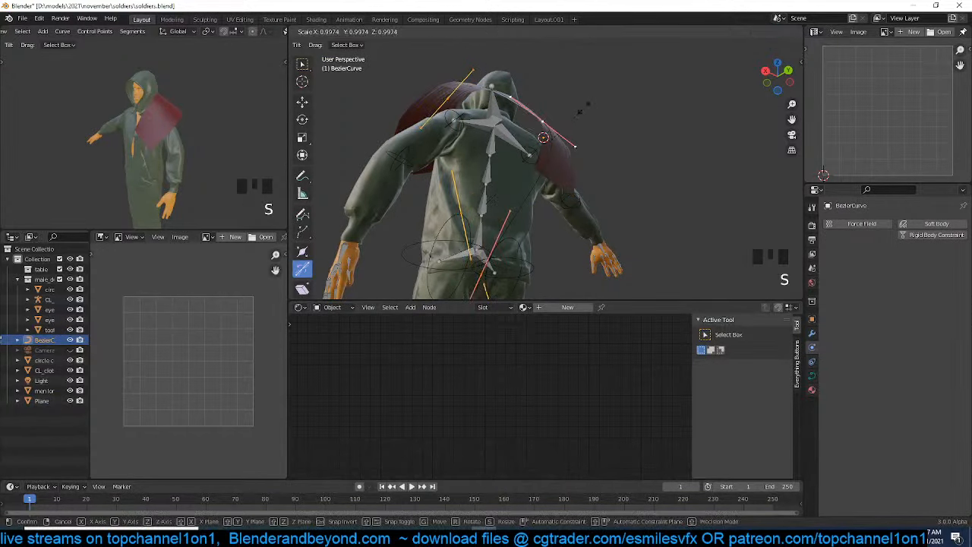
{"action": "left_click", "coordinate": [569, 114]}
{"action": "key", "text": "Tab"}
{"action": "key", "text": "grave"}
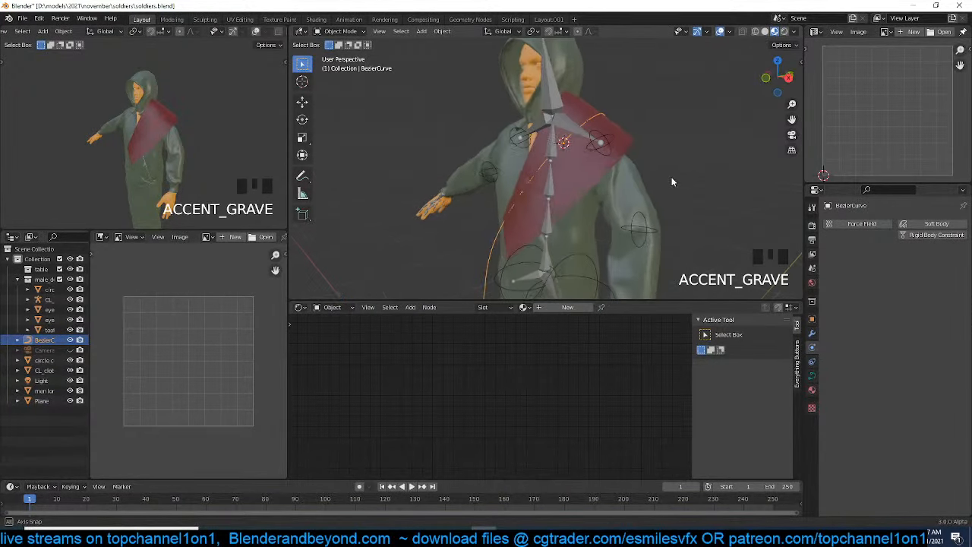
Select the red plane, briefly test the playback, and apply its object transform
{"action": "left_click", "coordinate": [630, 158]}
{"action": "left_click", "coordinate": [630, 157]}
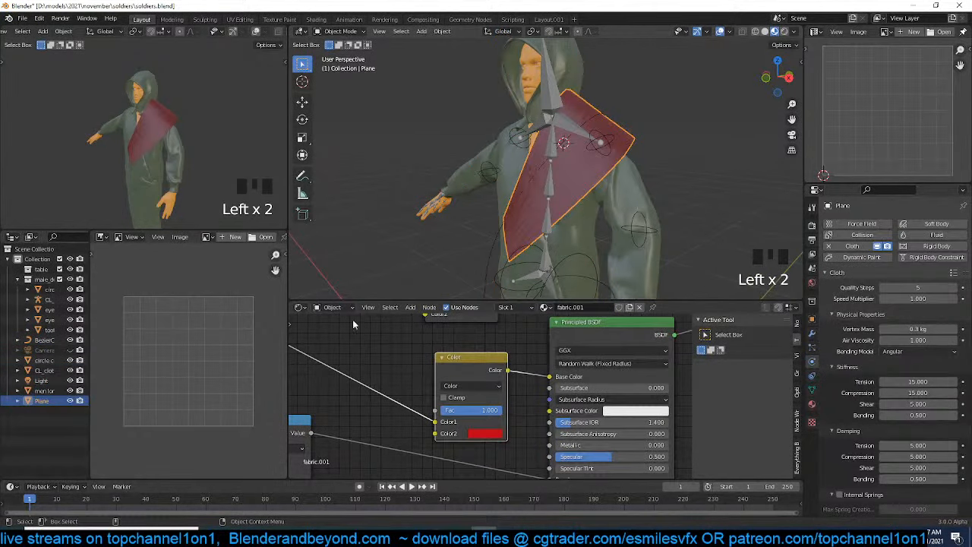
{"action": "key", "text": "space"}
{"action": "key", "text": "Escape"}
{"action": "key", "text": "ctrl+a"}
{"action": "left_click", "coordinate": [600, 203]}
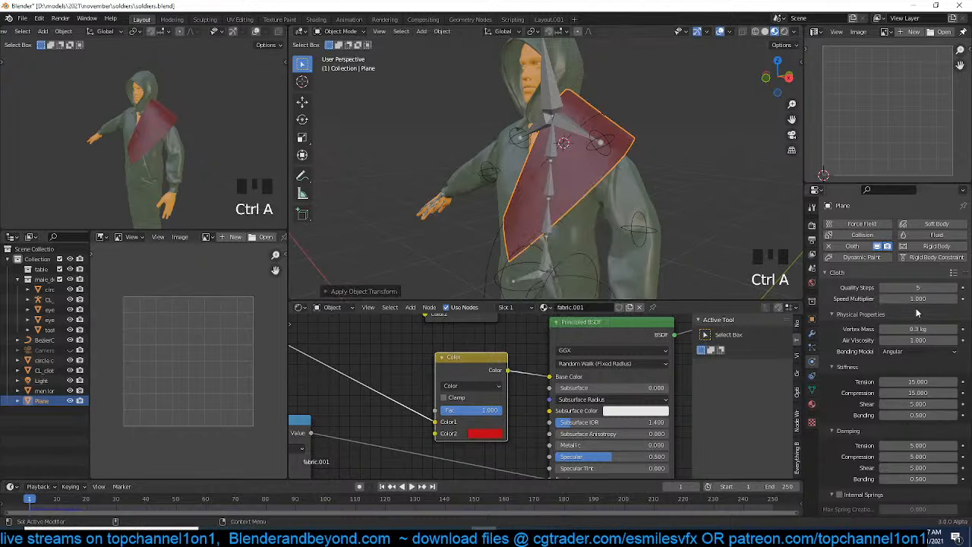
Set the cloth's object collision distance to 0.001 m and enable Self Collisions with a distance of 0.001 m
{"action": "scroll", "coordinate": [896, 433], "scroll_direction": "down", "scroll_amount": 3}
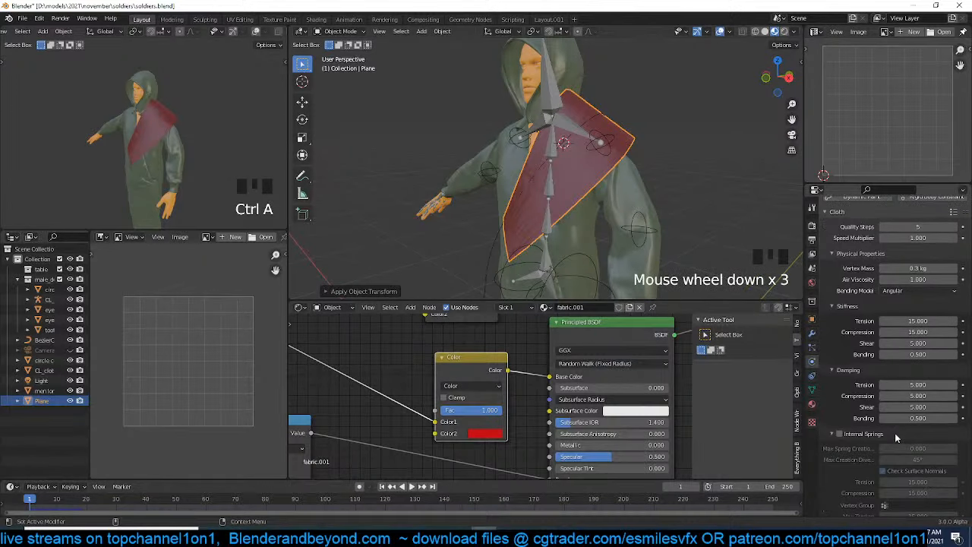
{"action": "scroll", "coordinate": [907, 394], "scroll_direction": "down", "scroll_amount": 9}
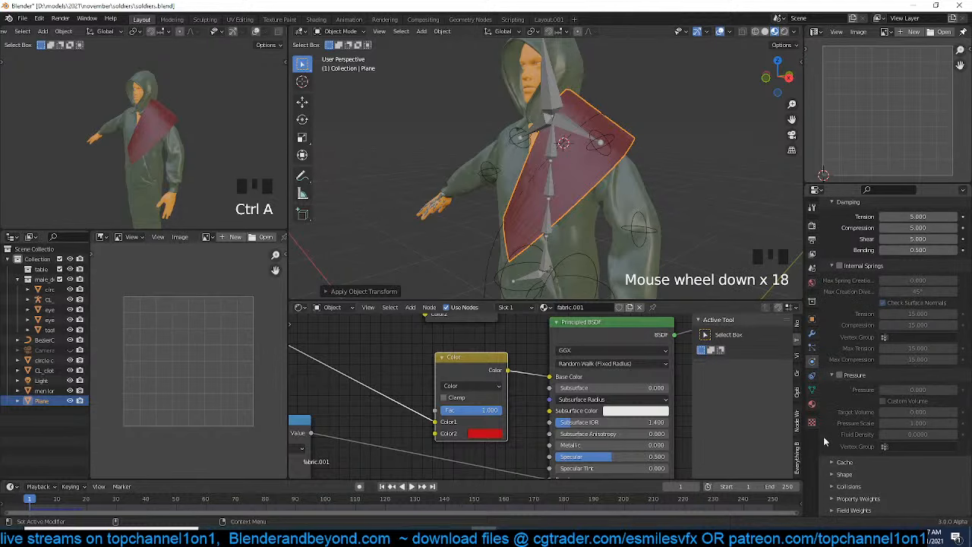
{"action": "left_click", "coordinate": [845, 488]}
{"action": "scroll", "coordinate": [864, 469], "scroll_direction": "down", "scroll_amount": 7}
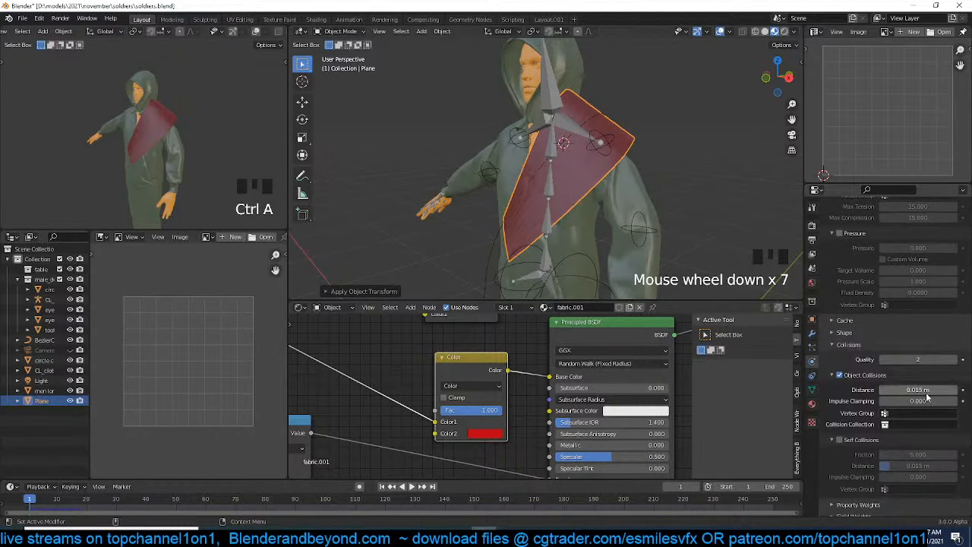
{"action": "left_click", "coordinate": [917, 390]}
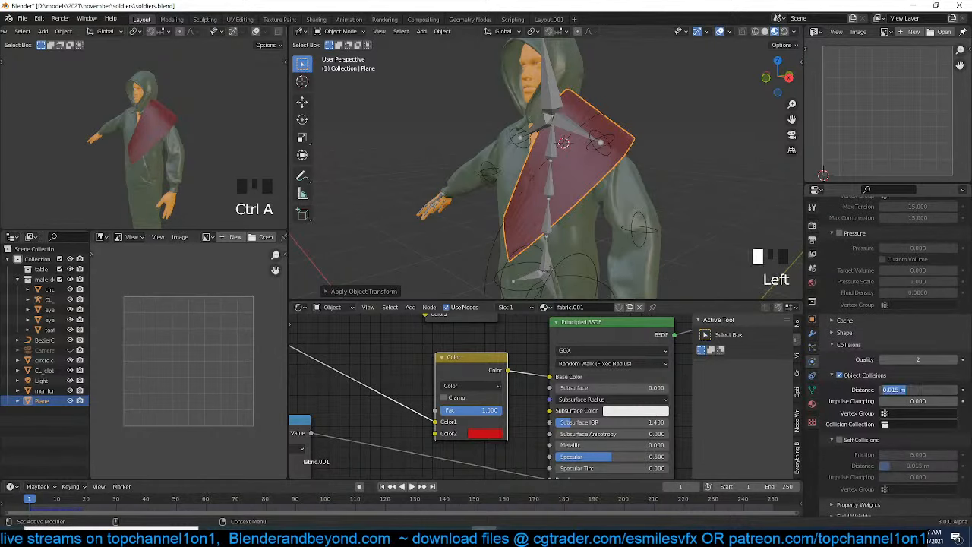
{"action": "left_click", "coordinate": [849, 440]}
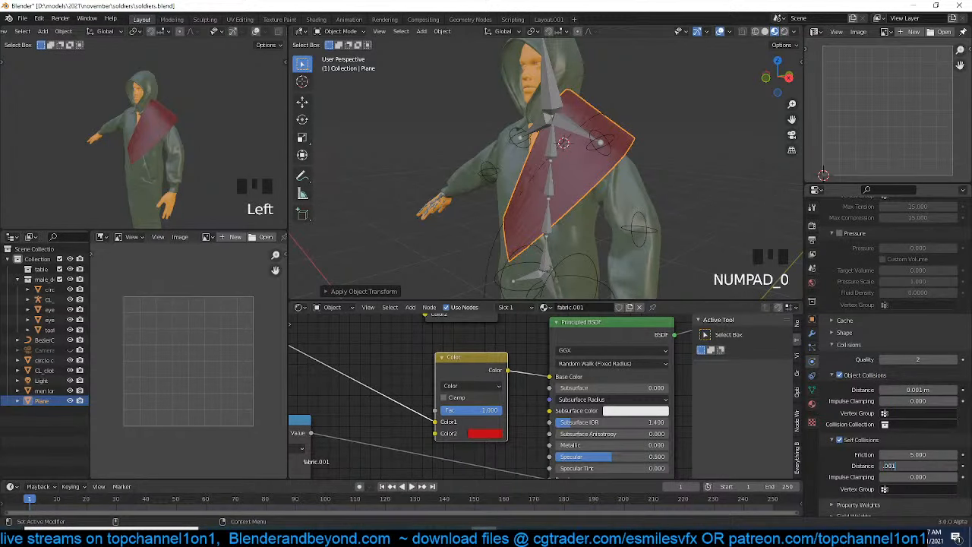
{"action": "key", "text": "Return"}
Set the jacket collision's outer thickness to 0.001 and save the file
{"action": "left_click", "coordinate": [650, 198]}
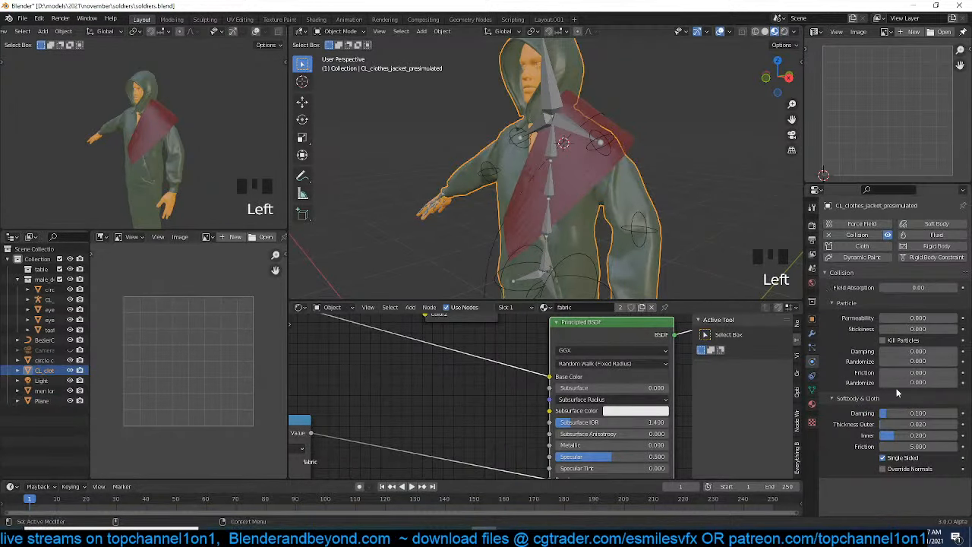
{"action": "left_click", "coordinate": [918, 425]}
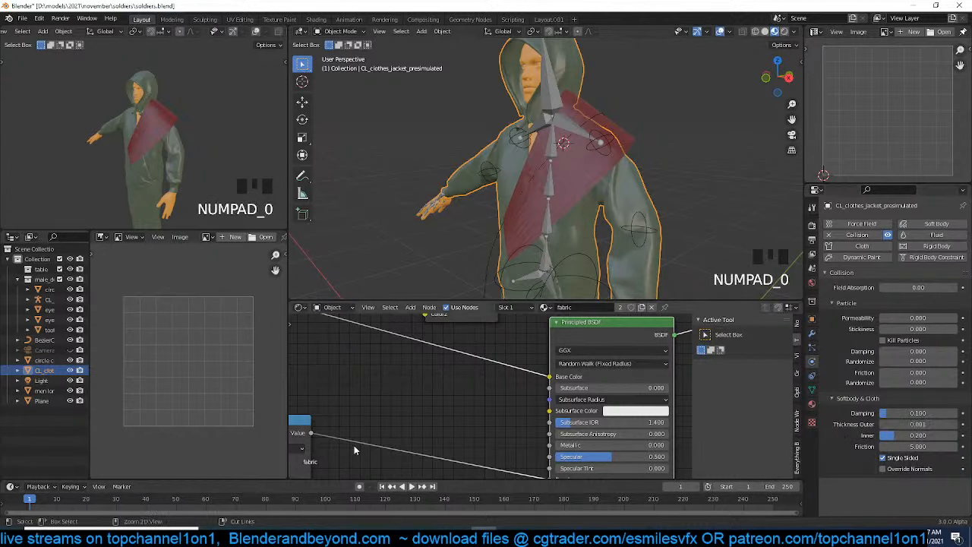
{"action": "key", "text": "ctrl+s"}
Play the cloth simulation from the start of the timeline and examine the red strip's drape from the front and back
{"action": "right_click", "coordinate": [25, 506], "text": "shift"}
{"action": "key", "text": "grave"}
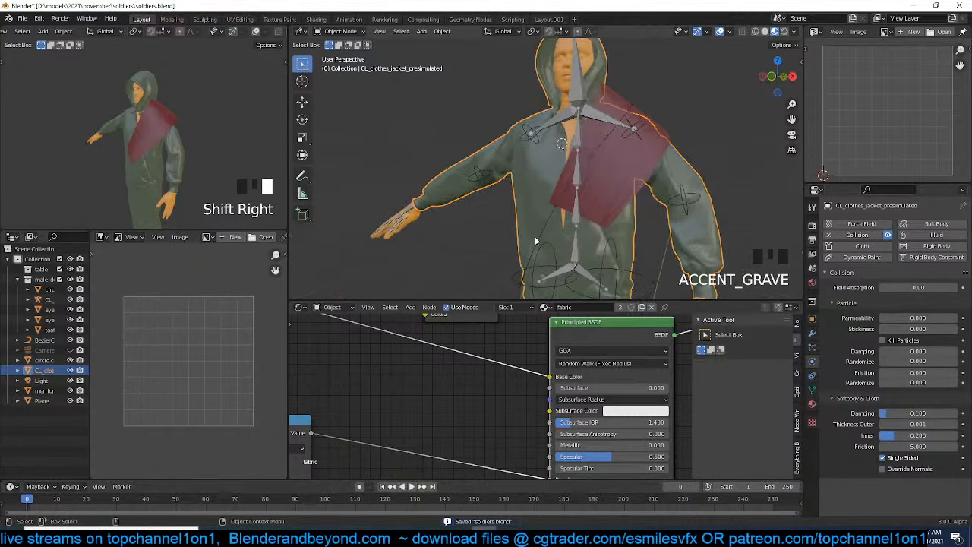
{"action": "left_click", "coordinate": [547, 235]}
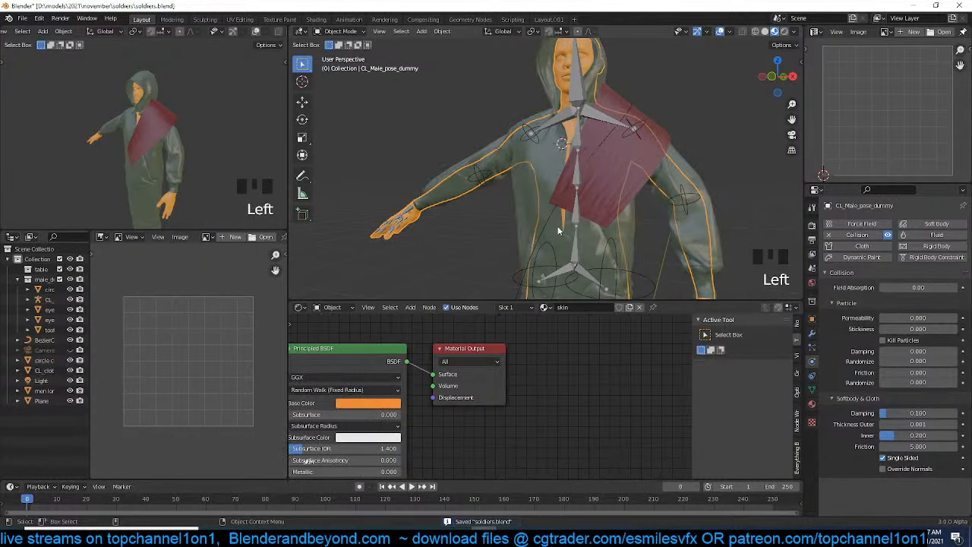
{"action": "left_click", "coordinate": [692, 162]}
{"action": "key", "text": "space"}
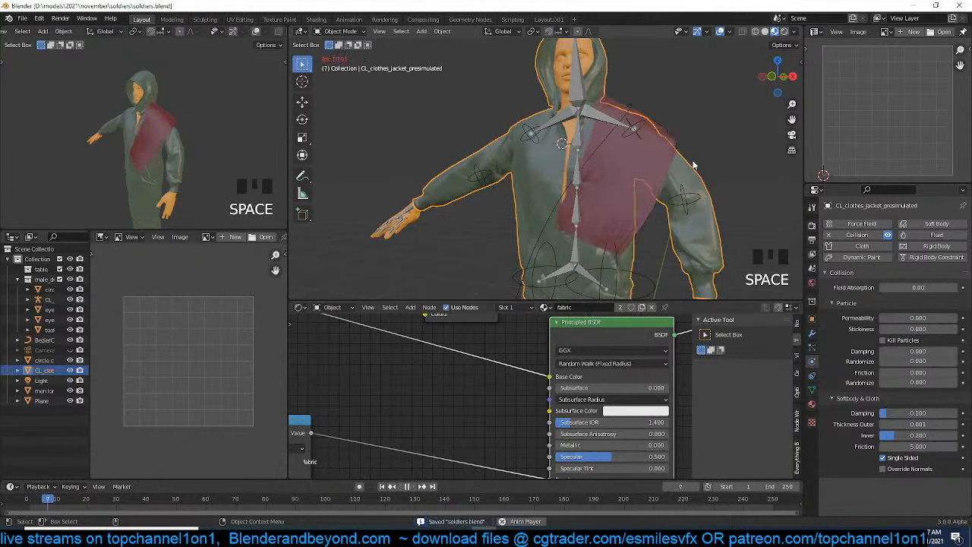
{"action": "key", "text": "space"}
{"action": "key", "text": "grave"}
{"action": "key", "text": "space"}
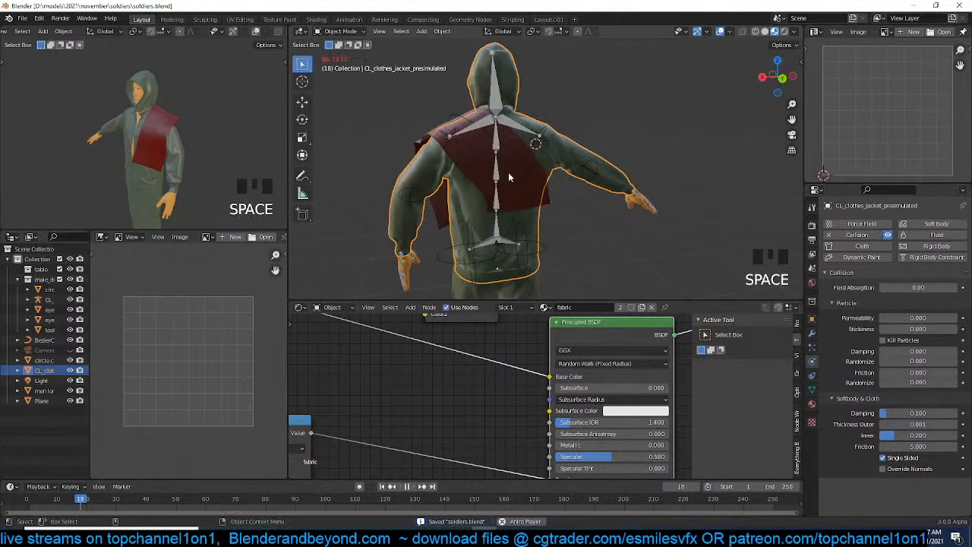
{"action": "key", "text": "space"}
{"action": "key", "text": "grave"}
{"action": "key", "text": "grave"}
{"action": "key", "text": "grave"}
{"action": "key", "text": "grave"}
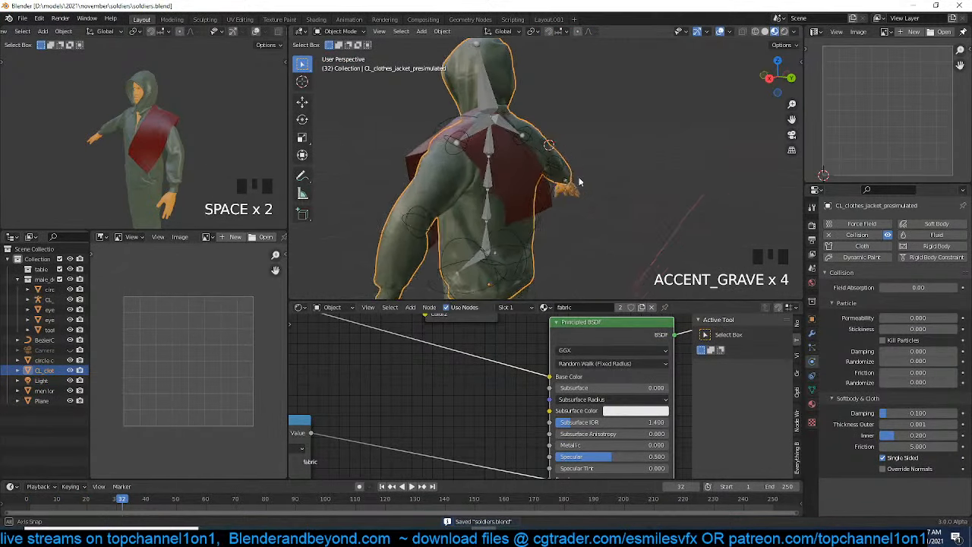
Rewind the timeline and hide the character's pose rig in Solid shading, leaving the cloth plane selected
{"action": "right_click", "coordinate": [20, 509], "text": "shift"}
{"action": "key", "text": "z"}
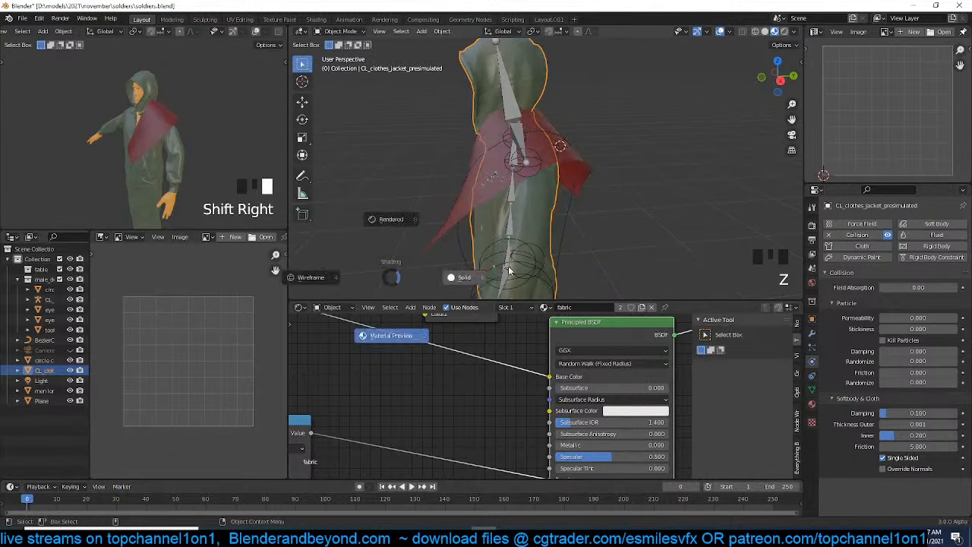
{"action": "left_click", "coordinate": [479, 275]}
{"action": "key", "text": "grave"}
{"action": "left_click", "coordinate": [571, 142]}
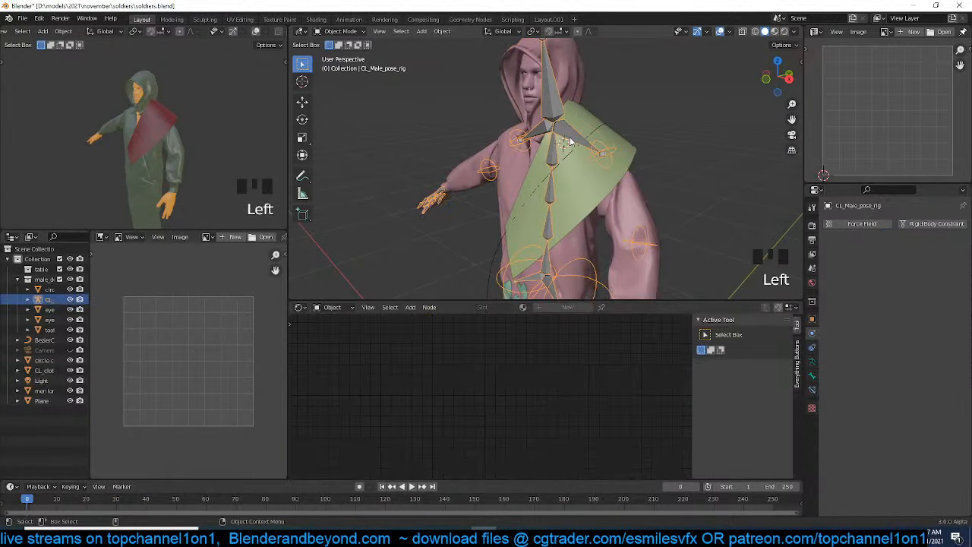
{"action": "key", "text": "h"}
{"action": "left_click", "coordinate": [607, 155]}
{"action": "key", "text": "grave"}
{"action": "key", "text": "grave"}
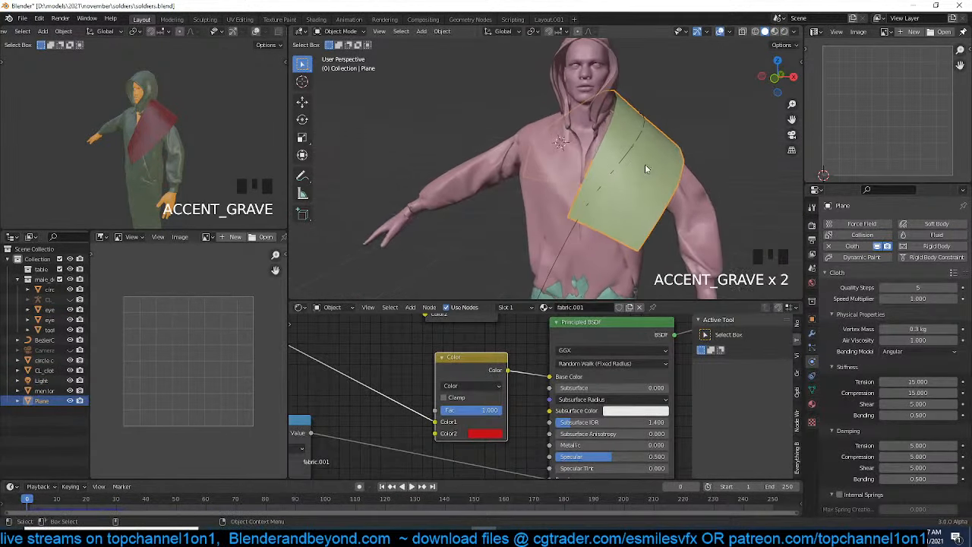
{"action": "key", "text": "Tab"}
{"action": "scroll", "coordinate": [668, 173], "scroll_direction": "down", "scroll_amount": 4}
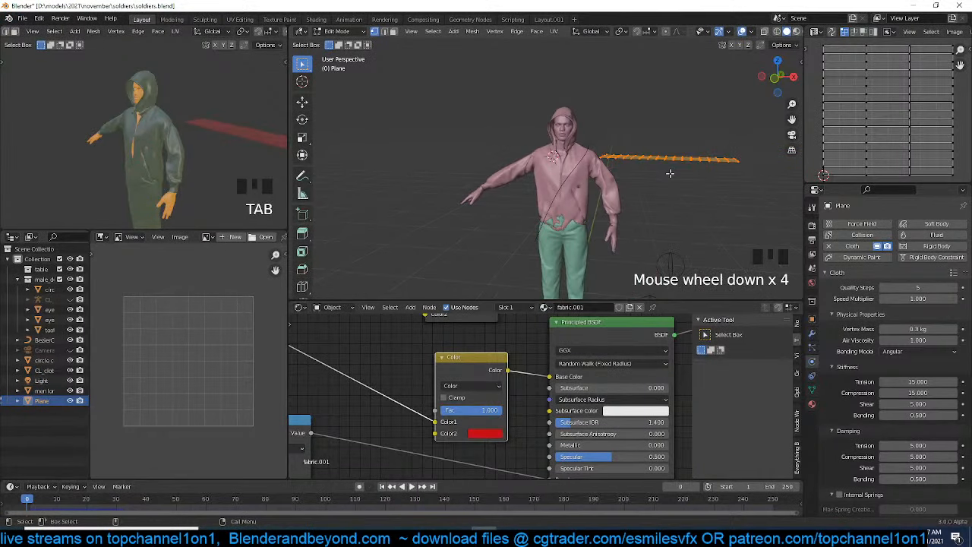
{"action": "key", "text": "KP_7"}
{"action": "key", "text": "s"}
{"action": "key", "text": "y"}
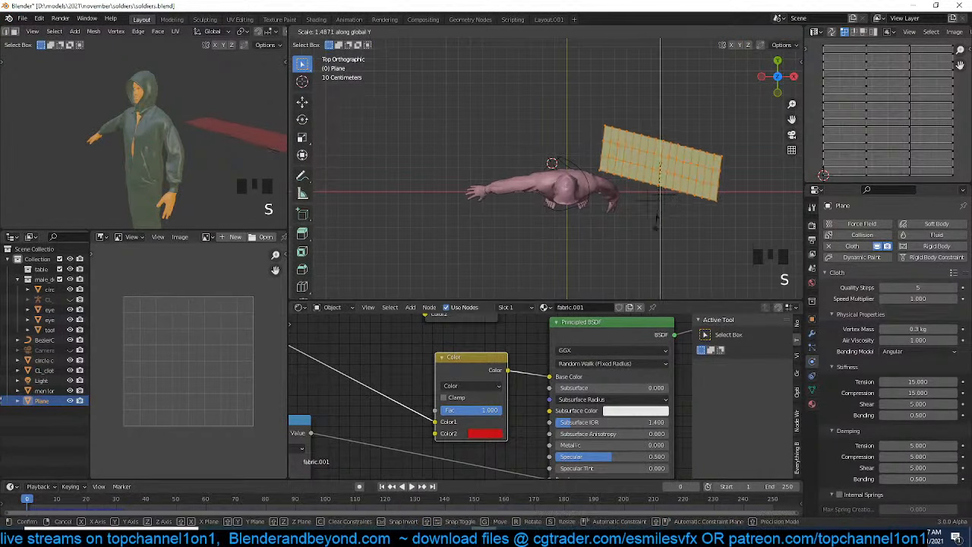
{"action": "right_click", "coordinate": [660, 225]}
{"action": "key", "text": "Tab"}
{"action": "key", "text": "grave"}
In Edit Mode, widen the cloth plane by scaling its mesh about 2.24 along local X in top view
{"action": "key", "text": "Tab"}
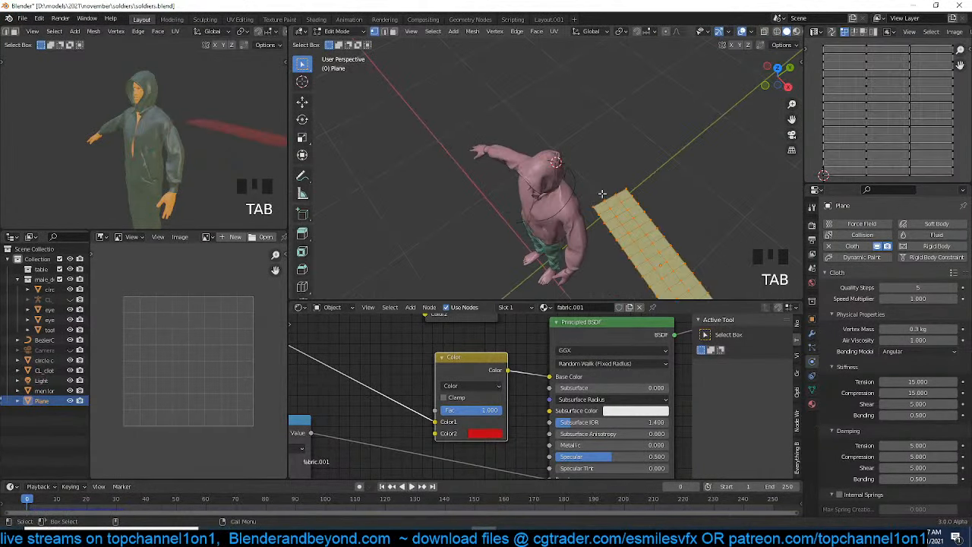
{"action": "key", "text": "KP_7"}
{"action": "key", "text": "s"}
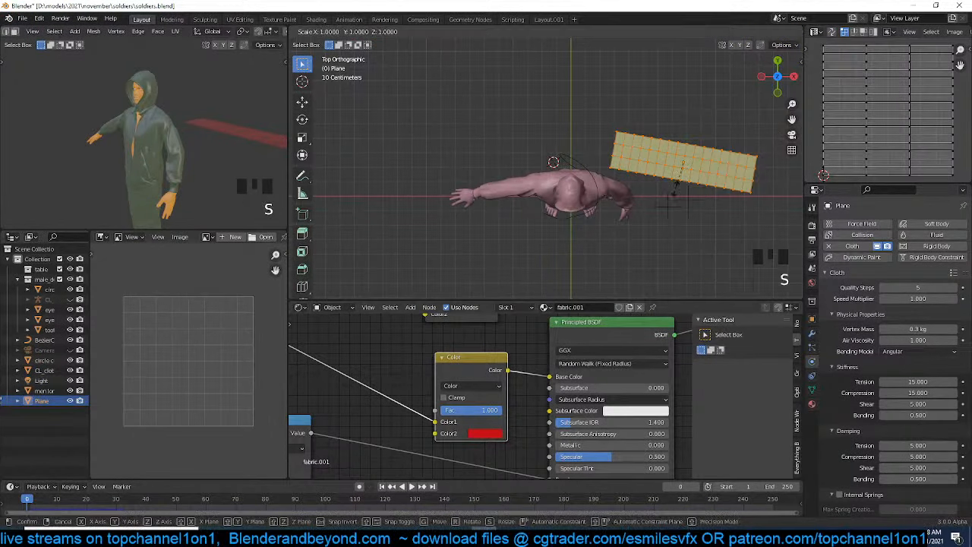
{"action": "key", "text": "y"}
{"action": "key", "text": "y"}
{"action": "key", "text": "x"}
{"action": "key", "text": "x"}
{"action": "left_click", "coordinate": [670, 206]}
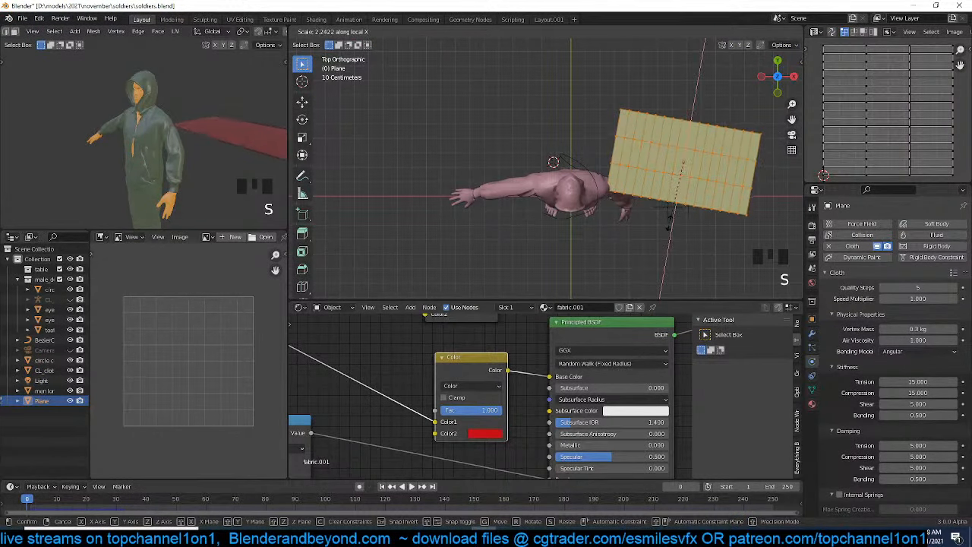
Add lengthwise loop cuts to the widened cloth plane and return to Object Mode
{"action": "key", "text": "ctrl+r"}
{"action": "key", "text": "ctrl+r"}
{"action": "left_click", "coordinate": [741, 172]}
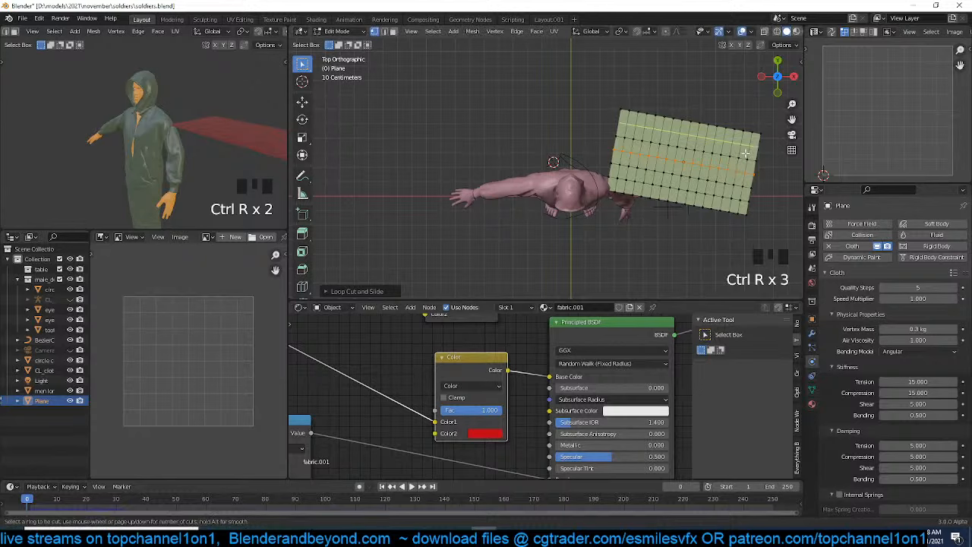
{"action": "key", "text": "Tab"}
{"action": "key", "text": "grave"}
{"action": "key", "text": "grave"}
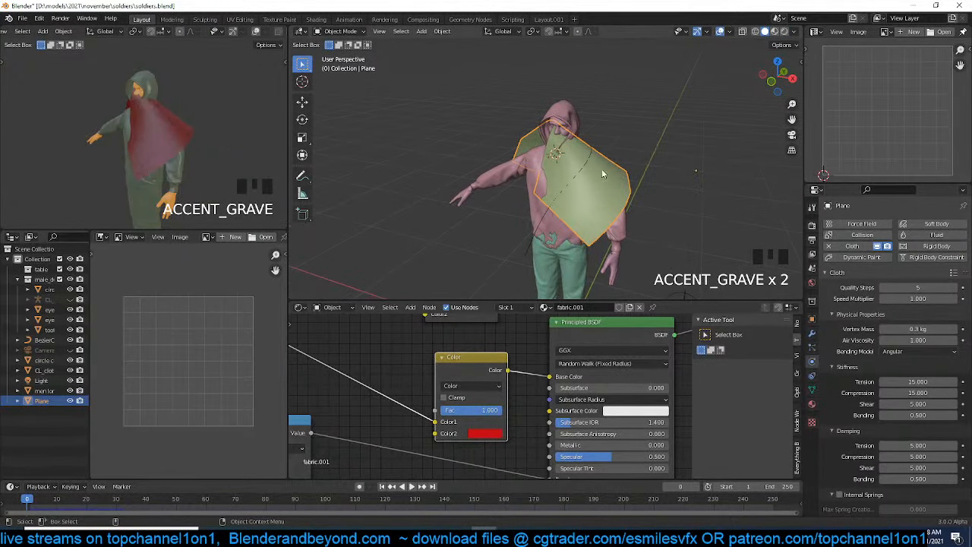
{"action": "middle_click_drag", "start_coordinate": [586, 220], "coordinate": [634, 195]}
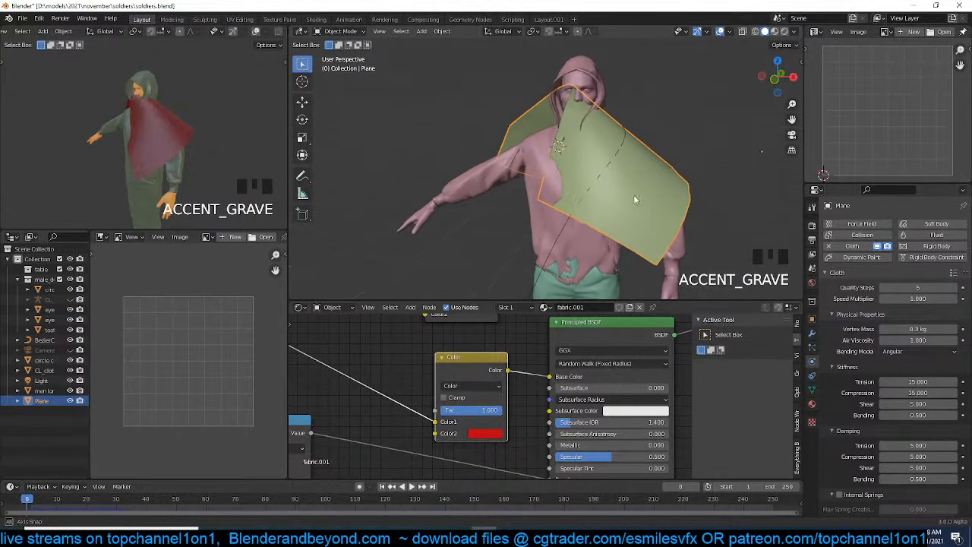
Select the Bezier curve guiding the cloth and move its shoulder control point in Edit Mode
{"action": "left_click", "coordinate": [626, 144]}
{"action": "left_click", "coordinate": [617, 154]}
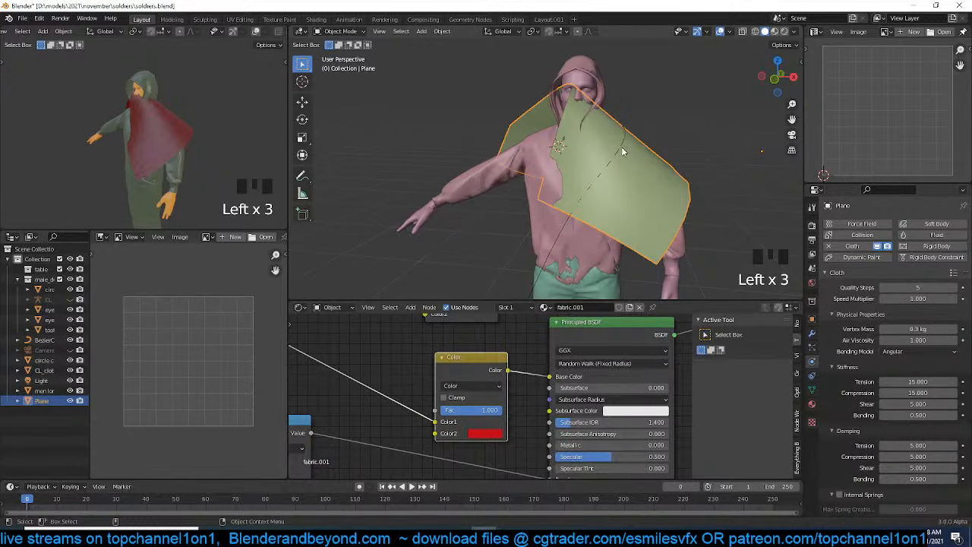
{"action": "left_click", "coordinate": [622, 149]}
{"action": "left_click", "coordinate": [625, 140]}
{"action": "key", "text": "Tab"}
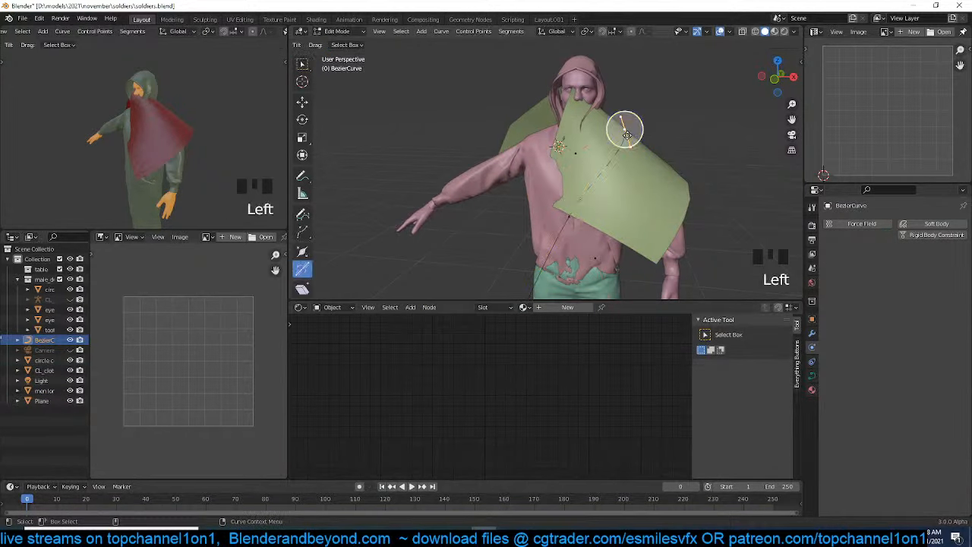
{"action": "key", "text": "g"}
{"action": "left_click", "coordinate": [585, 161]}
{"action": "key", "text": "grave"}
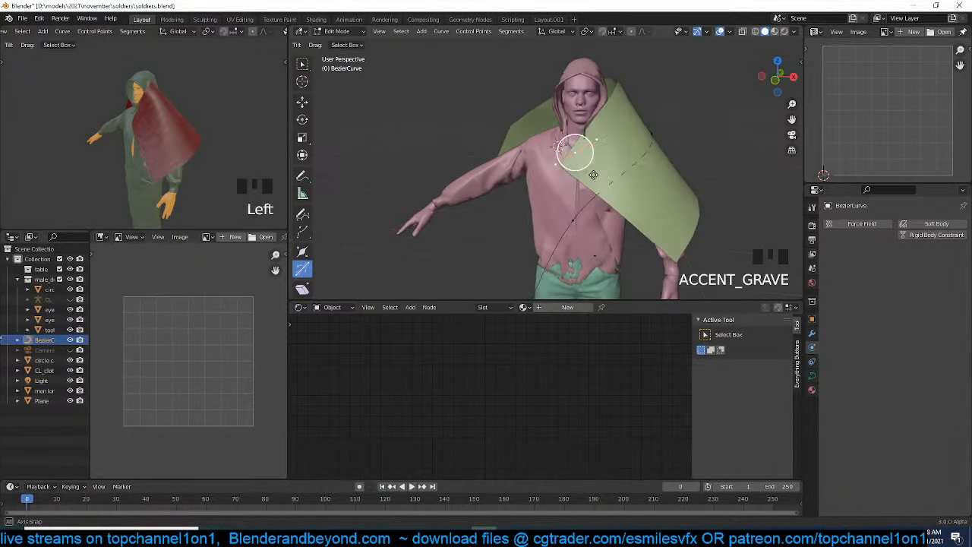
Reposition further control points of the Bezier curve to shift the cloth around the body, and return to Object Mode
{"action": "left_click", "coordinate": [599, 228]}
{"action": "key", "text": "grave"}
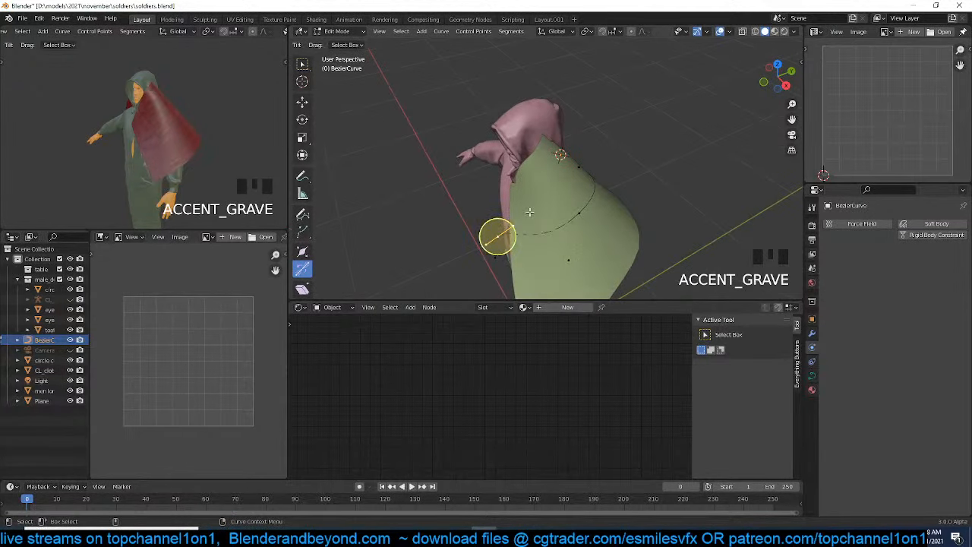
{"action": "key", "text": "g"}
{"action": "left_click", "coordinate": [509, 220]}
{"action": "key", "text": "grave"}
{"action": "left_click", "coordinate": [543, 187]}
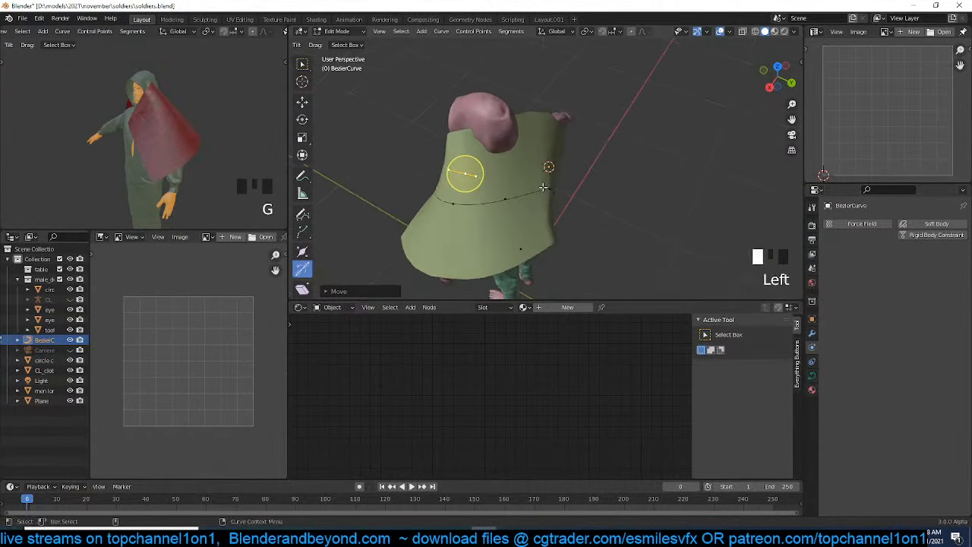
{"action": "key", "text": "grave"}
{"action": "key", "text": "g"}
{"action": "key", "text": "grave"}
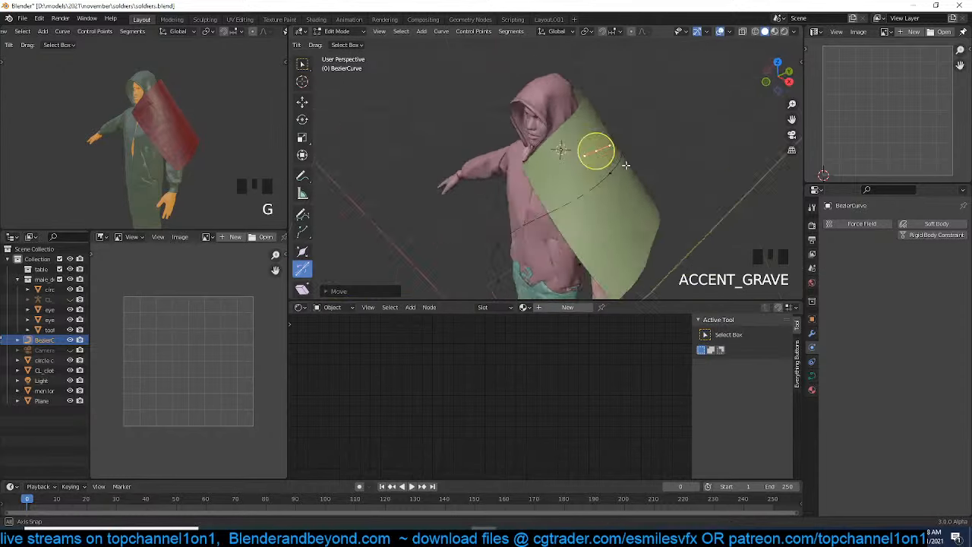
{"action": "key", "text": "Tab"}
Play the simulation briefly and examine how the widened cloth falls over the shoulder and back
{"action": "key", "text": "space"}
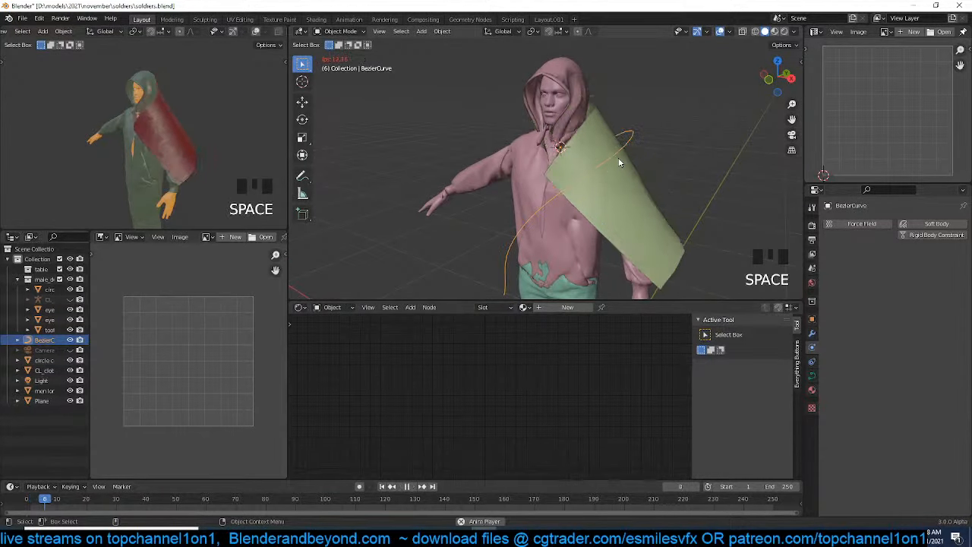
{"action": "key", "text": "space"}
{"action": "key", "text": "grave"}
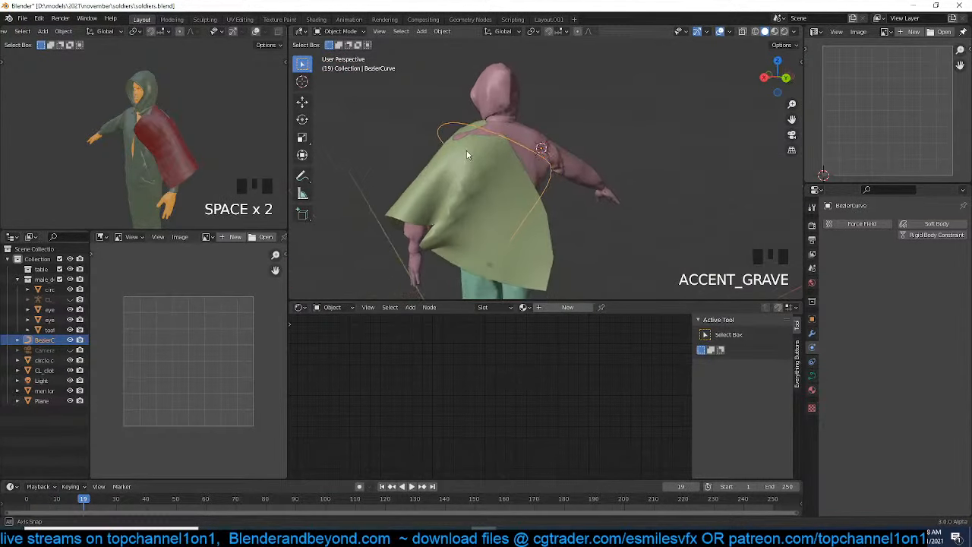
{"action": "key", "text": "grave"}
{"action": "key", "text": "grave"}
{"action": "key", "text": "grave"}
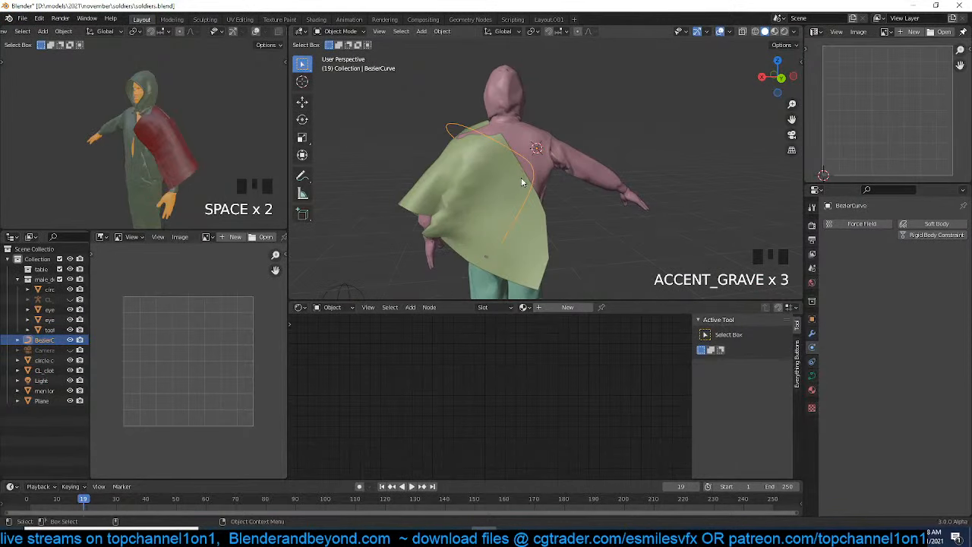
{"action": "middle_click_drag", "start_coordinate": [516, 211], "coordinate": [547, 185]}
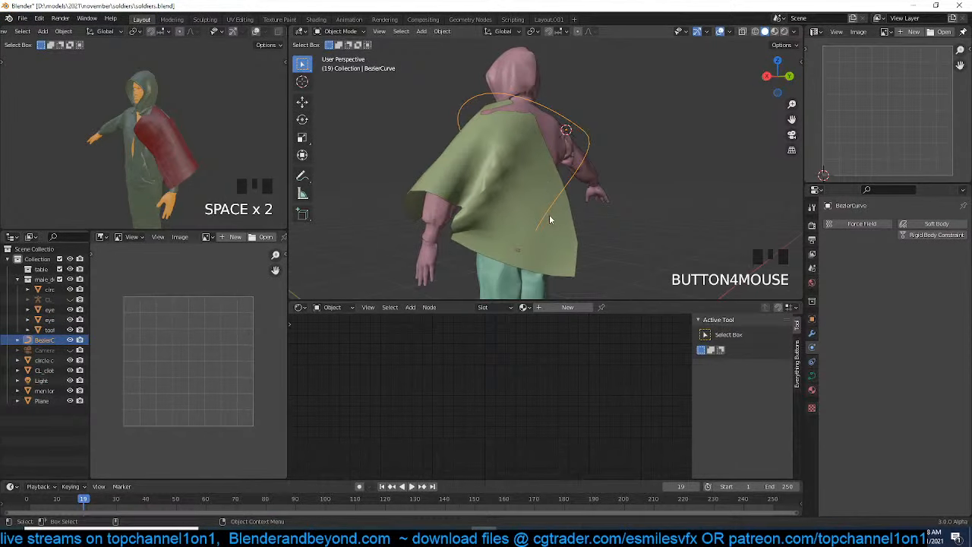
Rewind the timeline and lengthen the cloth plane in Edit Mode by extruding its outer short edge along local Y
{"action": "left_click", "coordinate": [555, 234]}
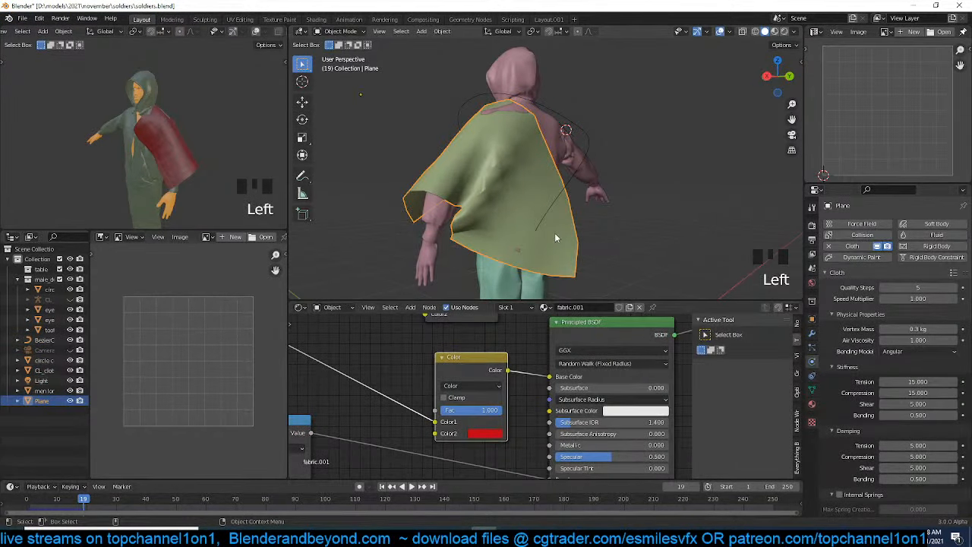
{"action": "left_click", "coordinate": [15, 499]}
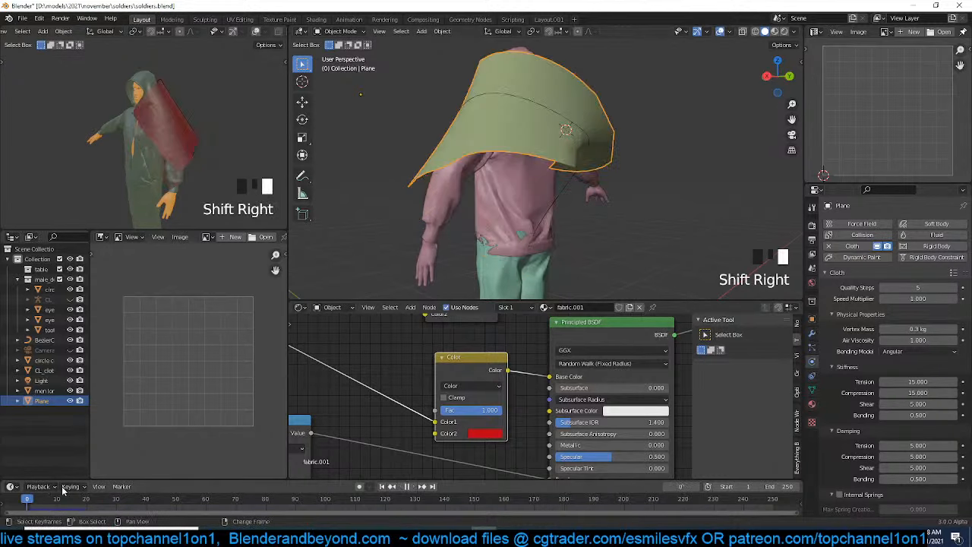
{"action": "scroll", "coordinate": [489, 266], "scroll_direction": "down", "scroll_amount": 2}
{"action": "key", "text": "grave"}
{"action": "key", "text": "Tab"}
{"action": "key", "text": "grave"}
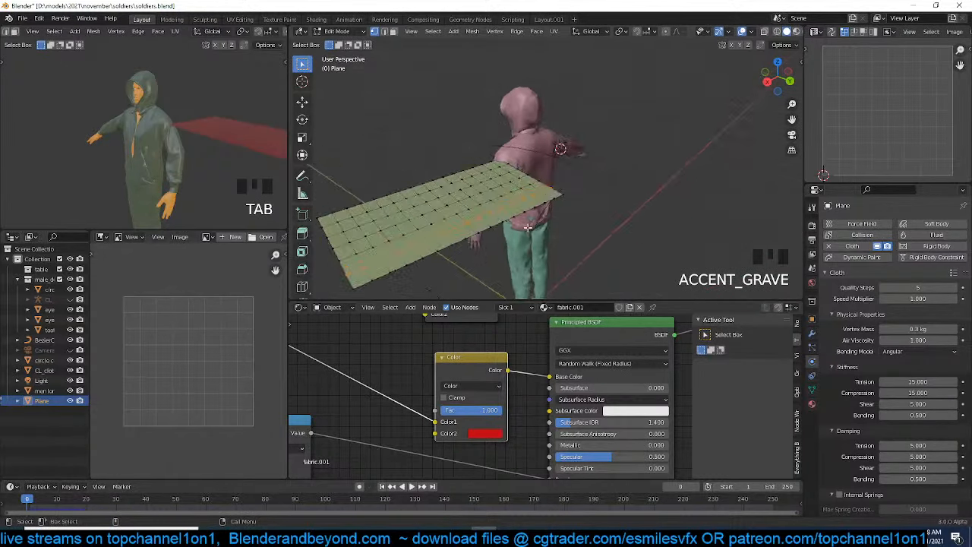
{"action": "scroll", "coordinate": [532, 198], "scroll_direction": "down", "scroll_amount": 3}
{"action": "key", "text": "grave"}
{"action": "key", "text": "e"}
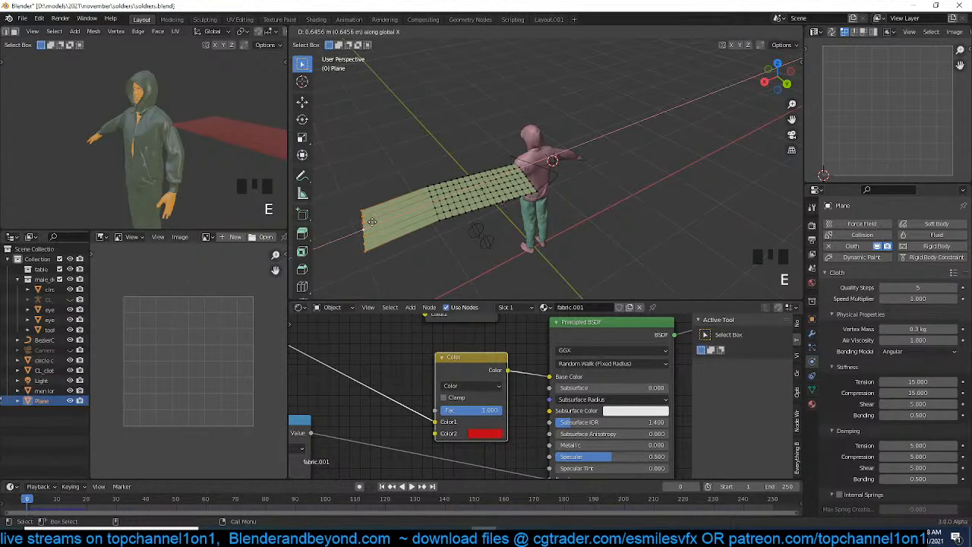
{"action": "right_click", "coordinate": [372, 221]}
{"action": "key", "text": "KP_7"}
{"action": "scroll", "coordinate": [582, 221], "scroll_direction": "up", "scroll_amount": 2}
{"action": "key", "text": "g"}
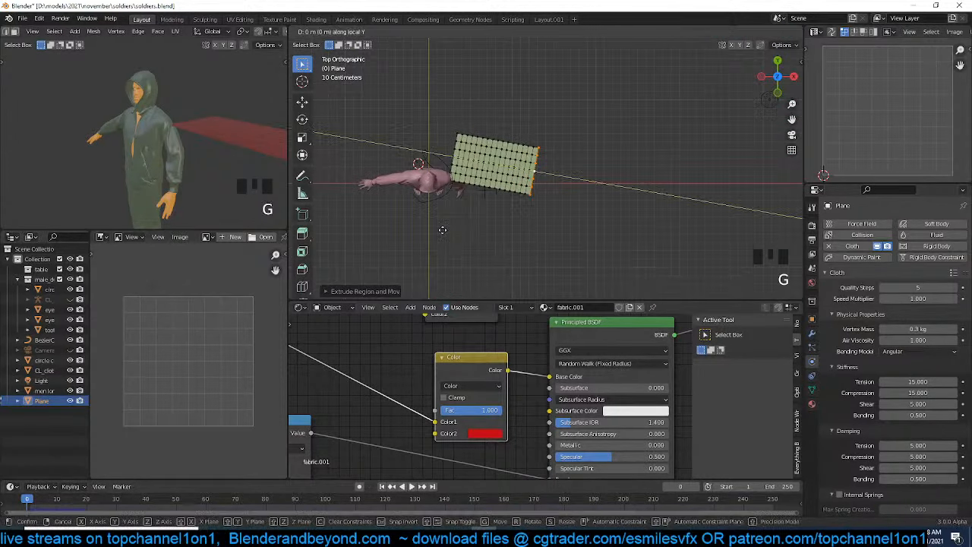
{"action": "left_click", "coordinate": [597, 187]}
Subdivide the extruded section of the cloth plane with evenly spaced crosswise loop cuts and return to Object Mode
{"action": "key", "text": "ctrl+r"}
{"action": "scroll", "coordinate": [600, 178], "scroll_direction": "up", "scroll_amount": 9}
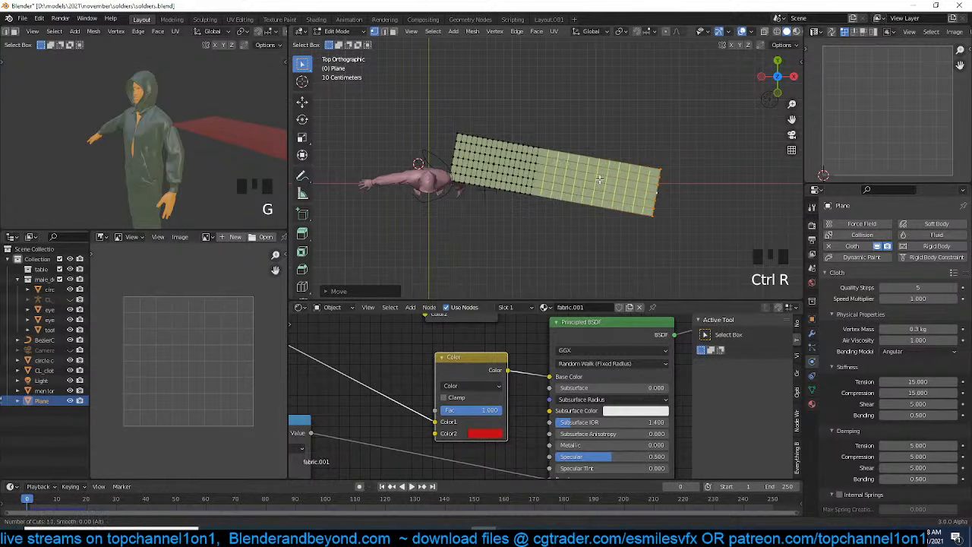
{"action": "left_click", "coordinate": [600, 181]}
{"action": "right_click", "coordinate": [600, 181]}
{"action": "key", "text": "Tab"}
Move the cloth plane in the negative direction along global X to shift its drape around the body on the curve
{"action": "key", "text": "grave"}
{"action": "middle_click_drag", "start_coordinate": [615, 213], "coordinate": [409, 184]}
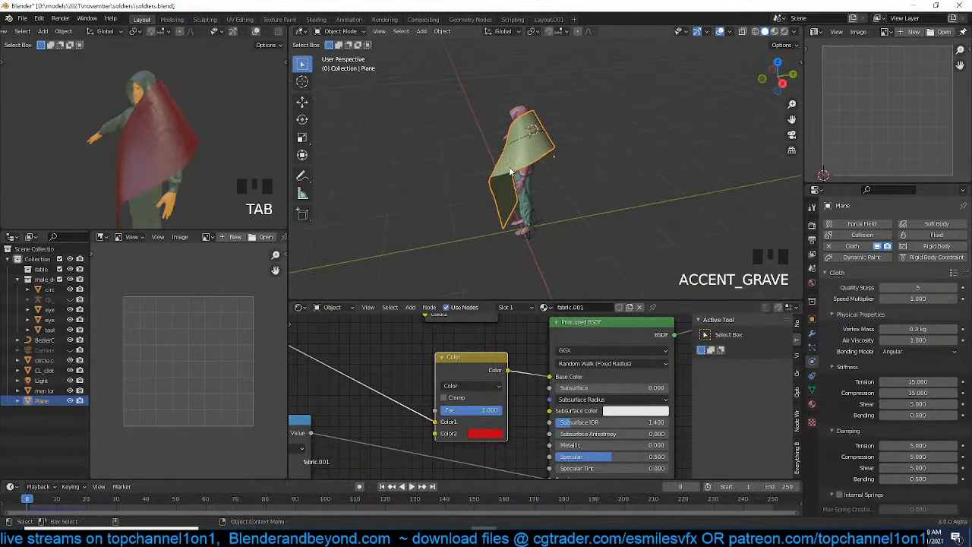
{"action": "key", "text": "g"}
{"action": "key", "text": "y"}
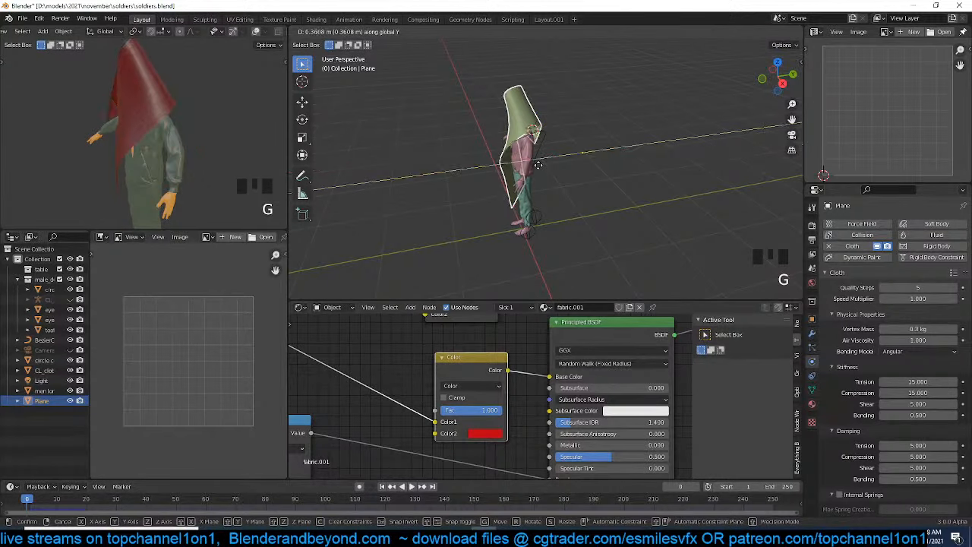
{"action": "key", "text": "x"}
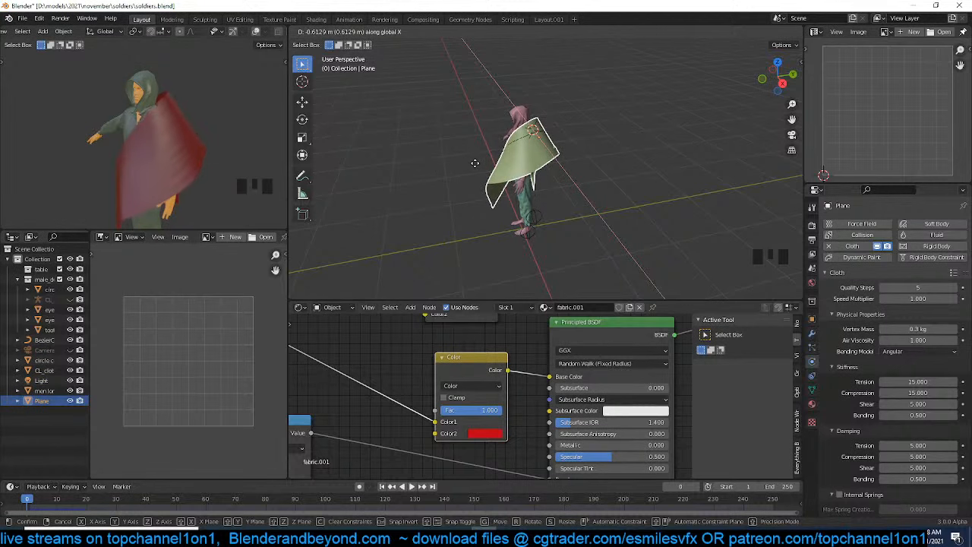
{"action": "left_click", "coordinate": [514, 171]}
Play the simulation to about frame 24, examine the drape from back and side, and rewind to frame 0
{"action": "key", "text": "grave"}
{"action": "scroll", "coordinate": [486, 152], "scroll_direction": "up", "scroll_amount": 3}
{"action": "key", "text": "space"}
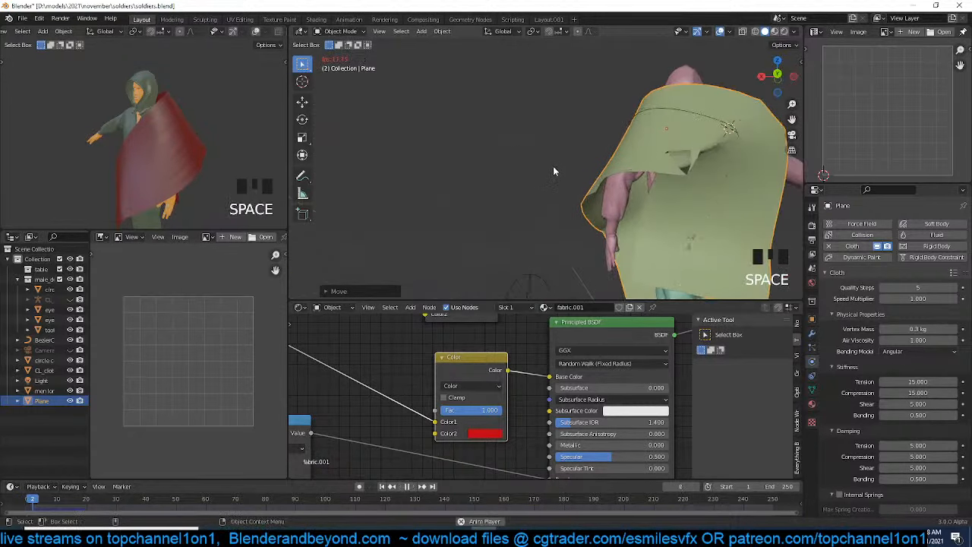
{"action": "key", "text": "space"}
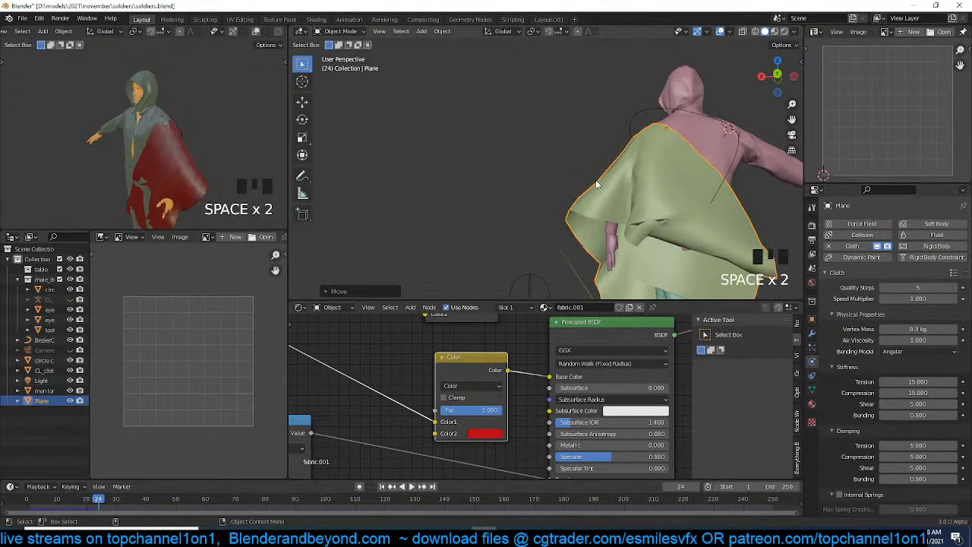
{"action": "key", "text": "grave"}
{"action": "key", "text": "grave"}
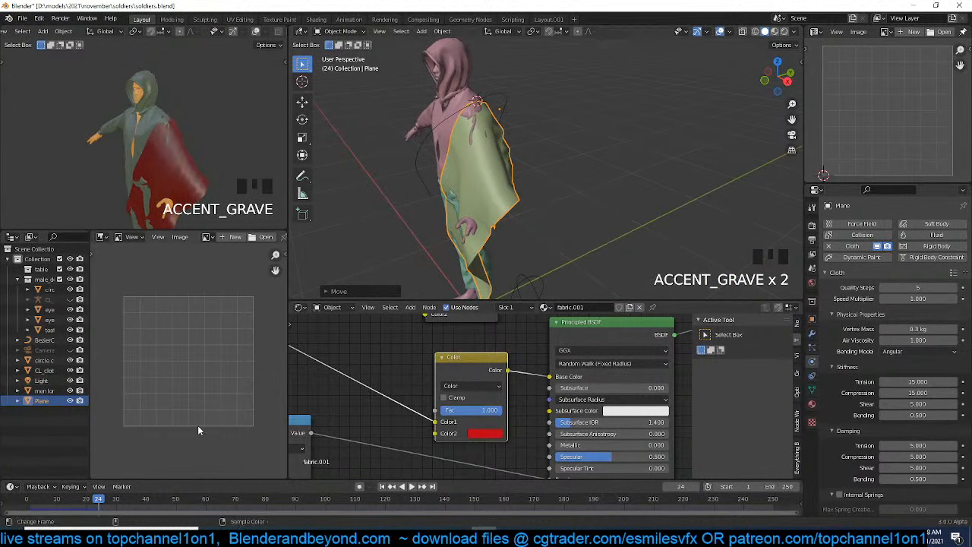
{"action": "right_click_drag", "start_coordinate": [27, 501], "coordinate": [14, 508], "text": "shift"}
Open the Bezier curve in Edit Mode and tilt its shoulder-end control point to flatten the cloth's twist there
{"action": "key", "text": "grave"}
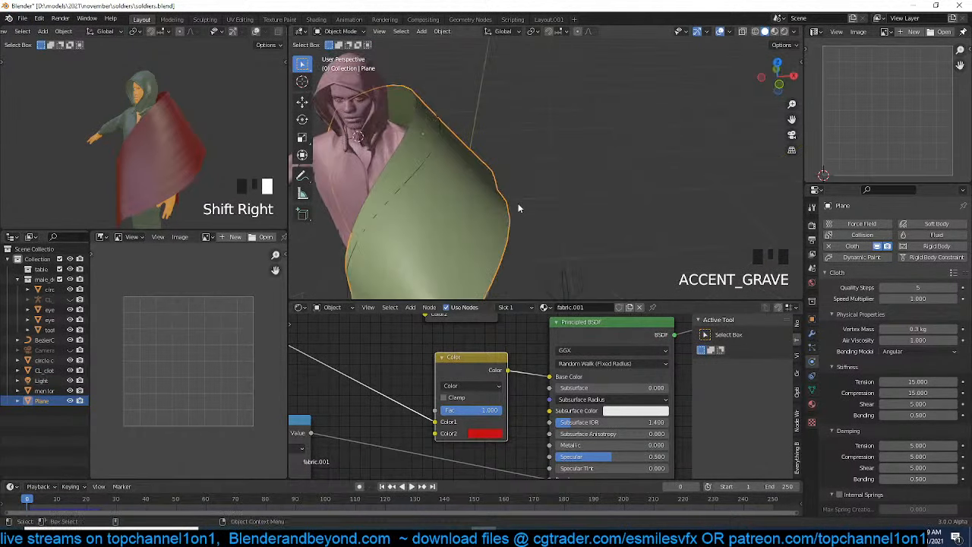
{"action": "scroll", "coordinate": [519, 209], "scroll_direction": "down", "scroll_amount": 2}
{"action": "left_click", "coordinate": [459, 146]}
{"action": "key", "text": "grave"}
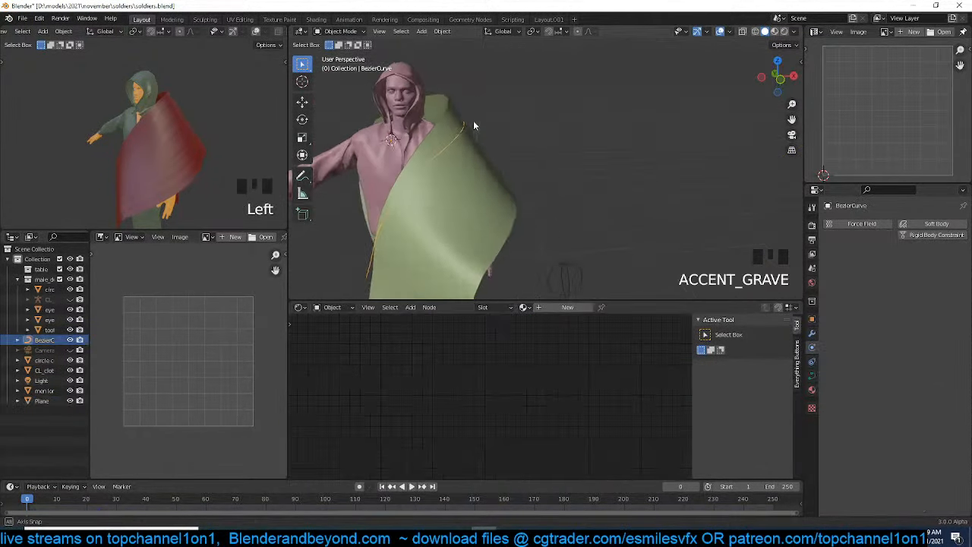
{"action": "key", "text": "Tab"}
{"action": "left_click", "coordinate": [462, 120]}
{"action": "left_click_drag", "start_coordinate": [463, 118], "coordinate": [491, 143]}
Move the curve's shoulder-end control point slightly closer to the neck and return to Object Mode
{"action": "key", "text": "g"}
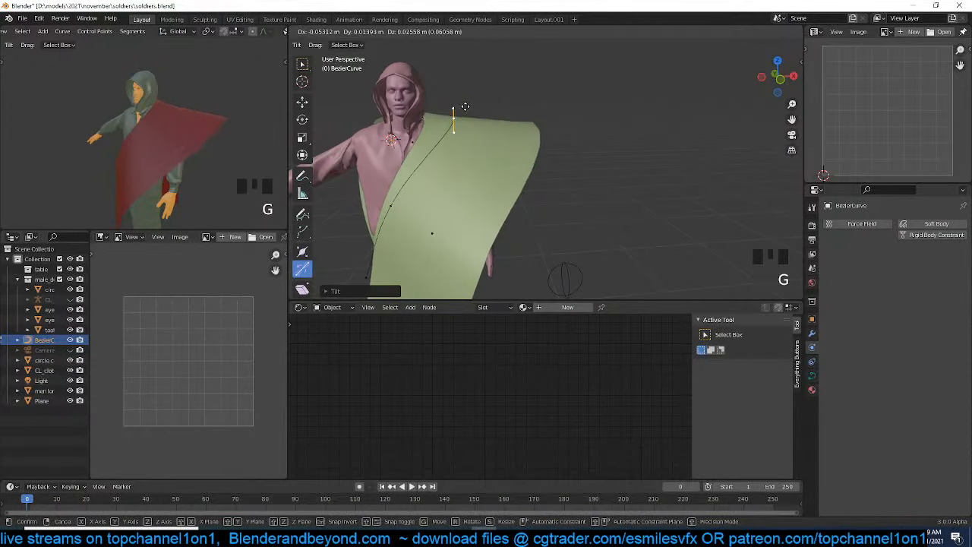
{"action": "left_click", "coordinate": [456, 116]}
{"action": "key", "text": "grave"}
{"action": "key", "text": "grave"}
{"action": "middle_click_drag", "start_coordinate": [534, 154], "coordinate": [286, 61]}
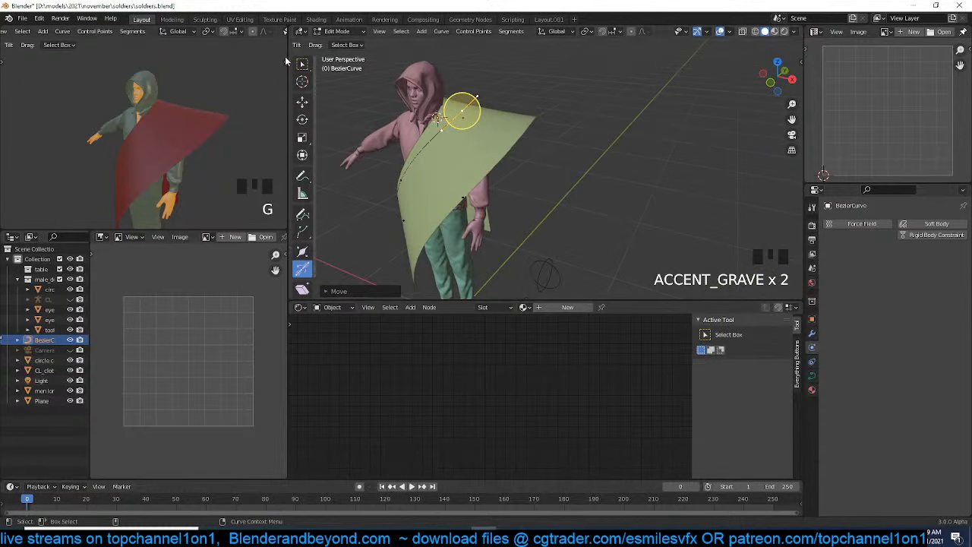
{"action": "left_click", "coordinate": [341, 33]}
{"action": "left_click", "coordinate": [339, 46]}
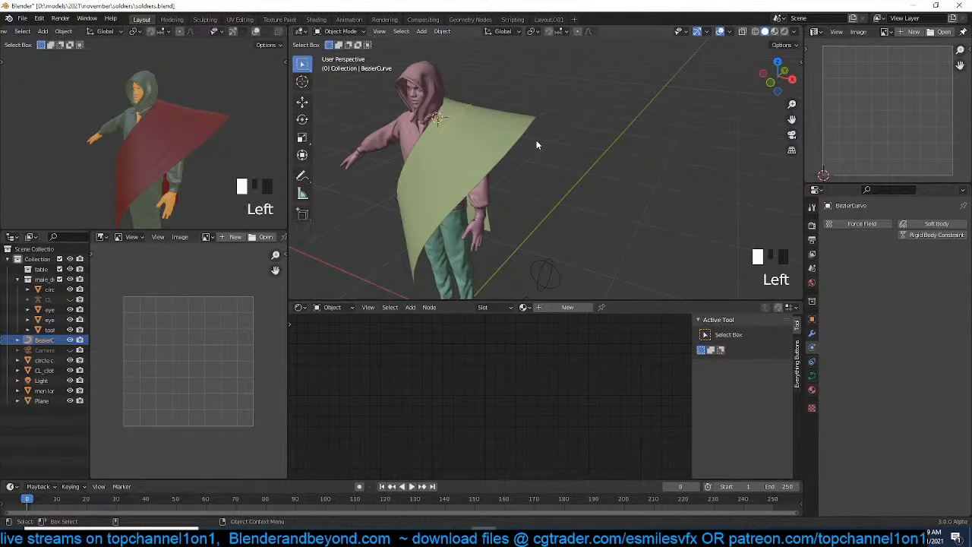
Select the cloth plane and add a Multiresolution modifier to it
{"action": "key", "text": "grave"}
{"action": "left_click", "coordinate": [580, 180]}
{"action": "key", "text": "grave"}
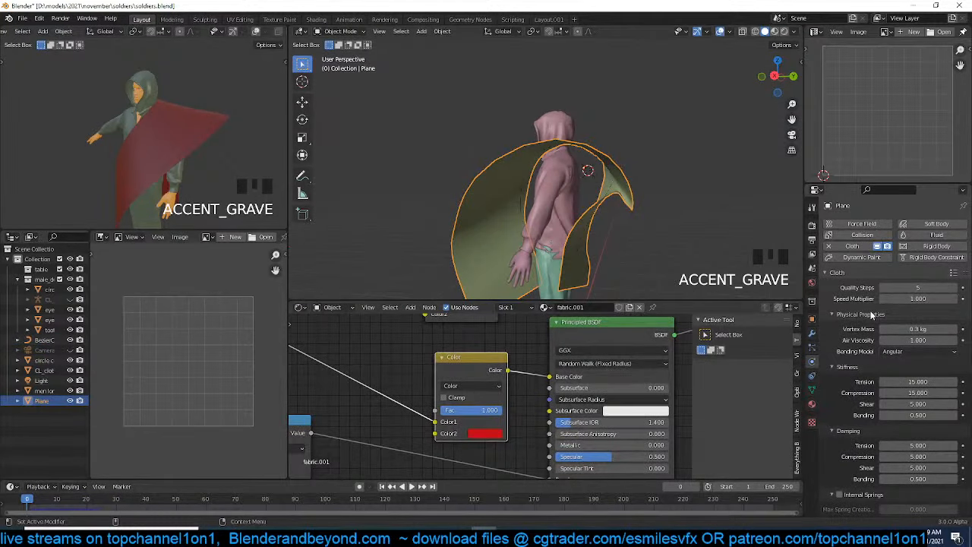
{"action": "scroll", "coordinate": [903, 370], "scroll_direction": "down", "scroll_amount": 5}
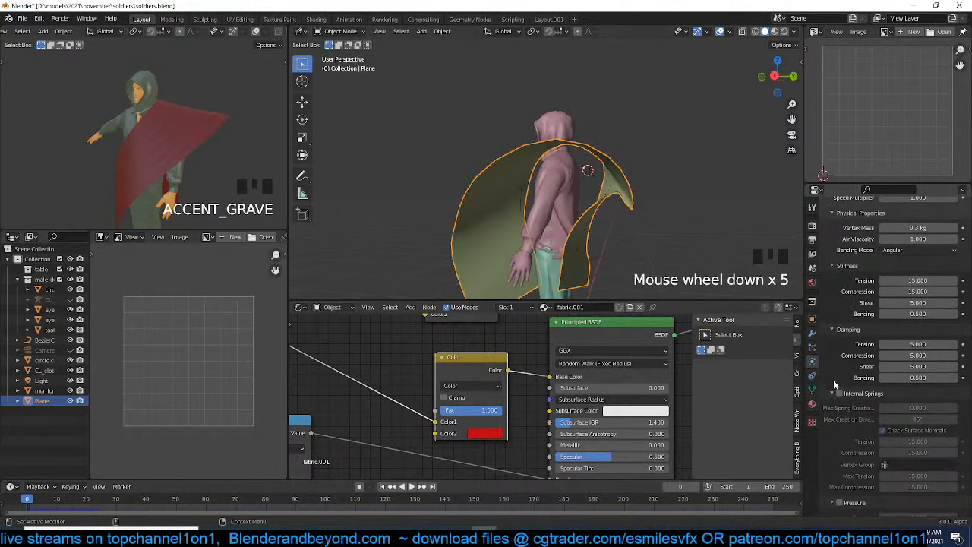
{"action": "left_click", "coordinate": [812, 335]}
{"action": "left_click", "coordinate": [890, 223]}
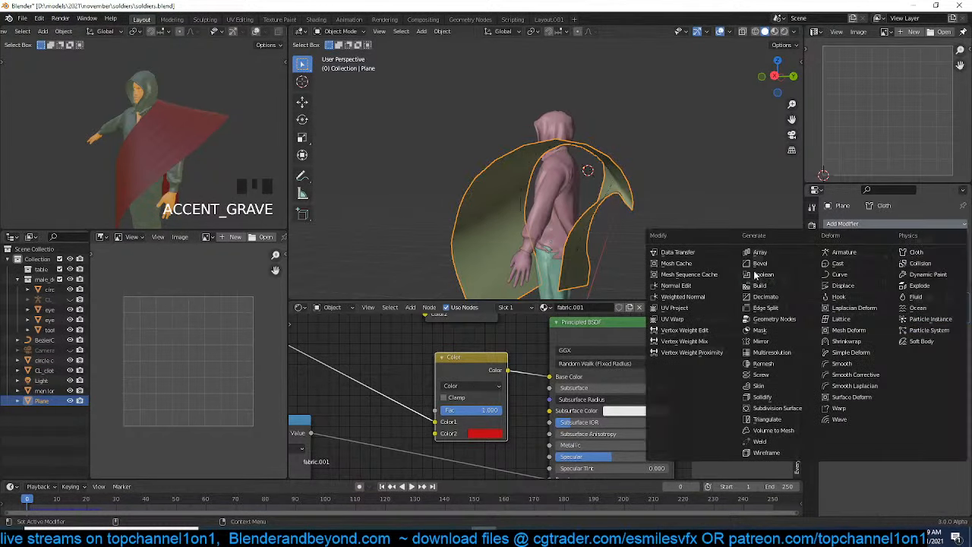
{"action": "left_click", "coordinate": [771, 352]}
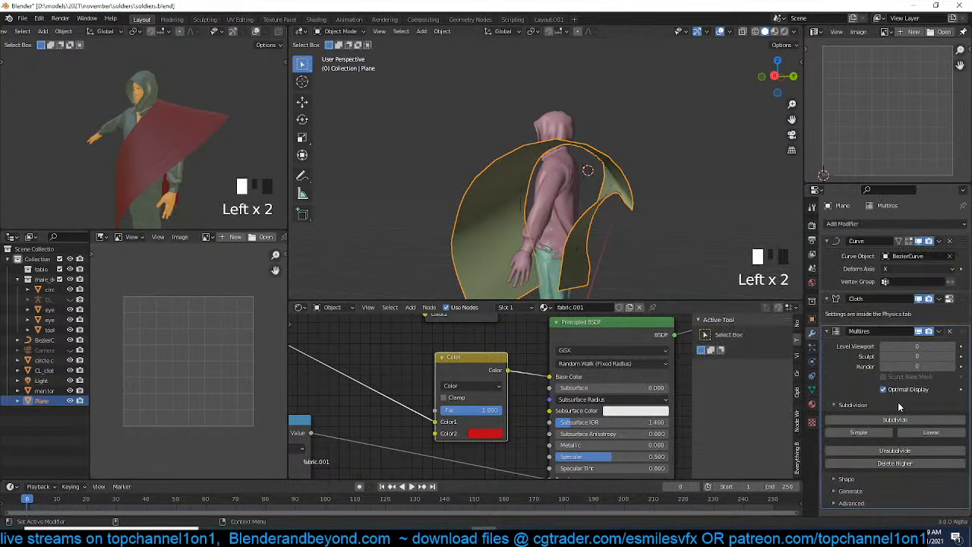
Subdivide the Multires modifier once with Simple and place it above the Curve modifier in the stack
{"action": "left_click", "coordinate": [879, 431]}
{"action": "left_click_drag", "start_coordinate": [961, 338], "coordinate": [961, 241]}
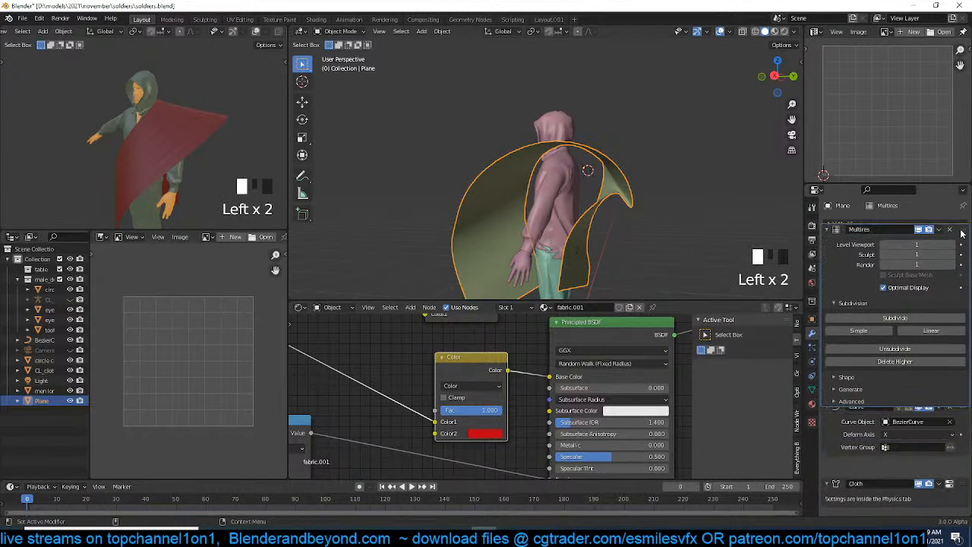
{"action": "key", "text": "grave"}
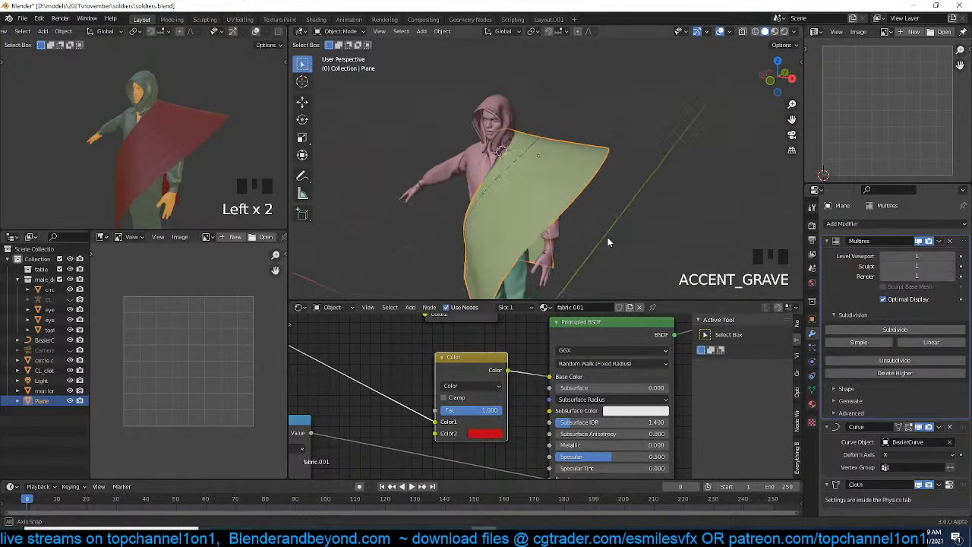
{"action": "left_click", "coordinate": [608, 241]}
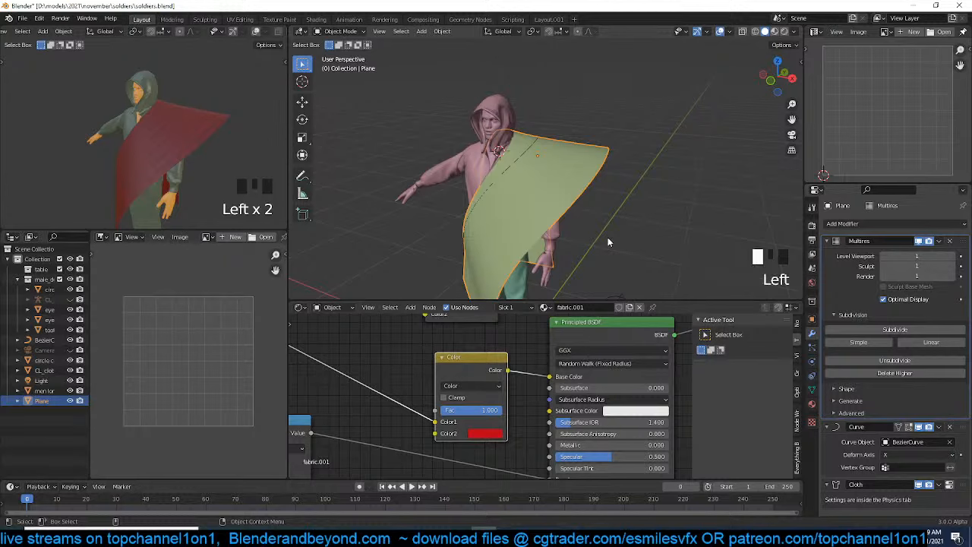
Play the simulation past frame 29, examine how the denser cloth falls, and rewind to the start
{"action": "key", "text": "space"}
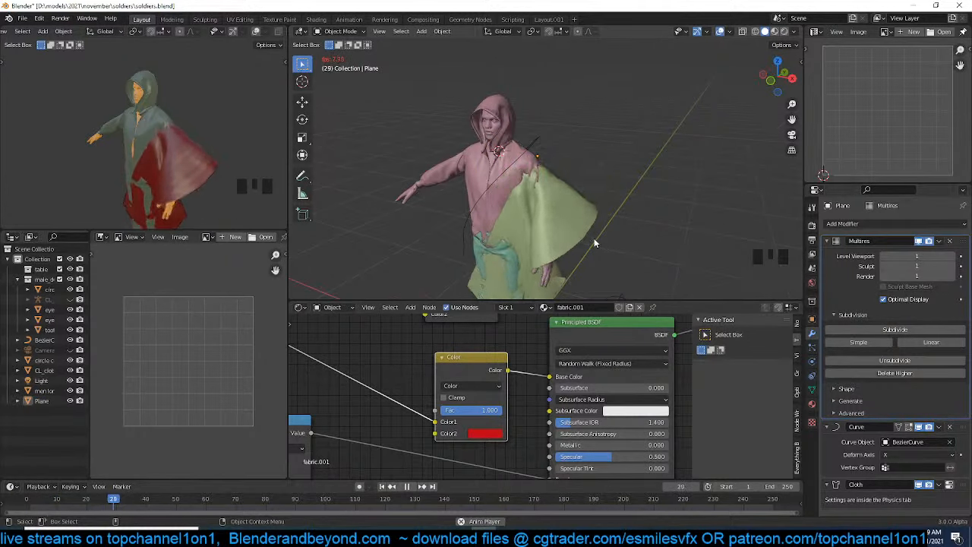
{"action": "key", "text": "grave"}
{"action": "key", "text": "space"}
{"action": "middle_click_drag", "start_coordinate": [558, 208], "coordinate": [537, 191]}
{"action": "scroll", "coordinate": [528, 154], "scroll_direction": "up", "scroll_amount": 3}
{"action": "key", "text": "shift+Left"}
{"action": "left_click", "coordinate": [538, 191]}
Scale the cloth plane down slightly and uniformly
{"action": "key", "text": "grave"}
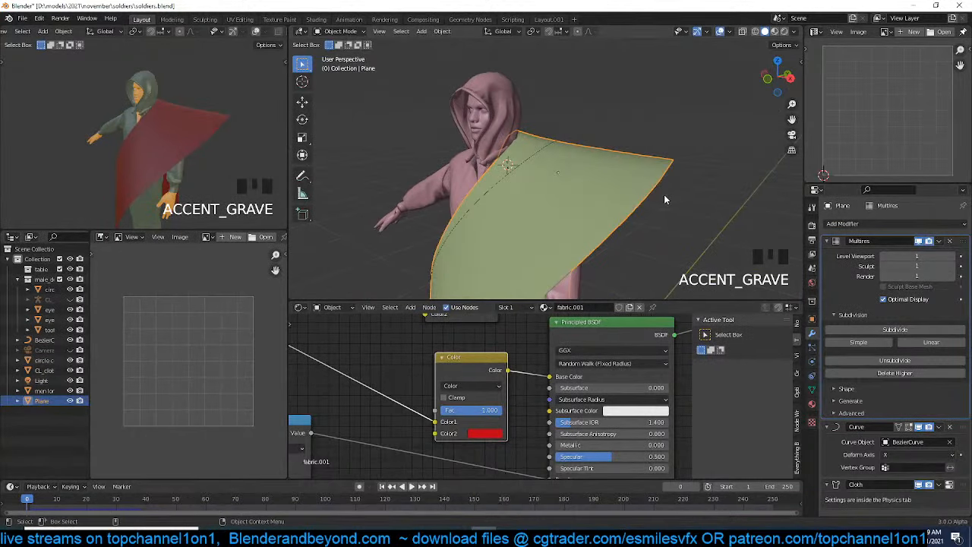
{"action": "key", "text": "s"}
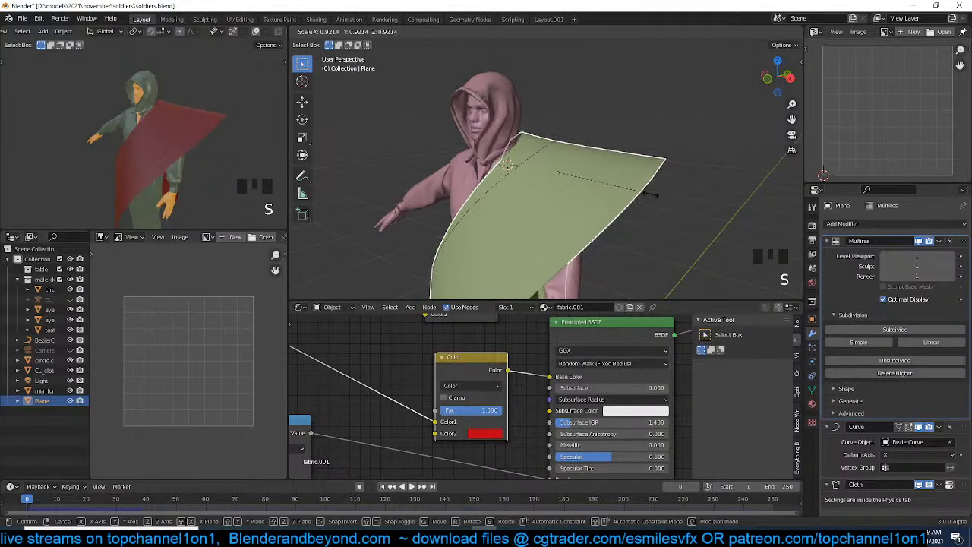
{"action": "left_click", "coordinate": [640, 197]}
Play the resized cloth's simulation in short runs up to frame 7 and examine the drape from above and in front
{"action": "key", "text": "grave"}
{"action": "key", "text": "space"}
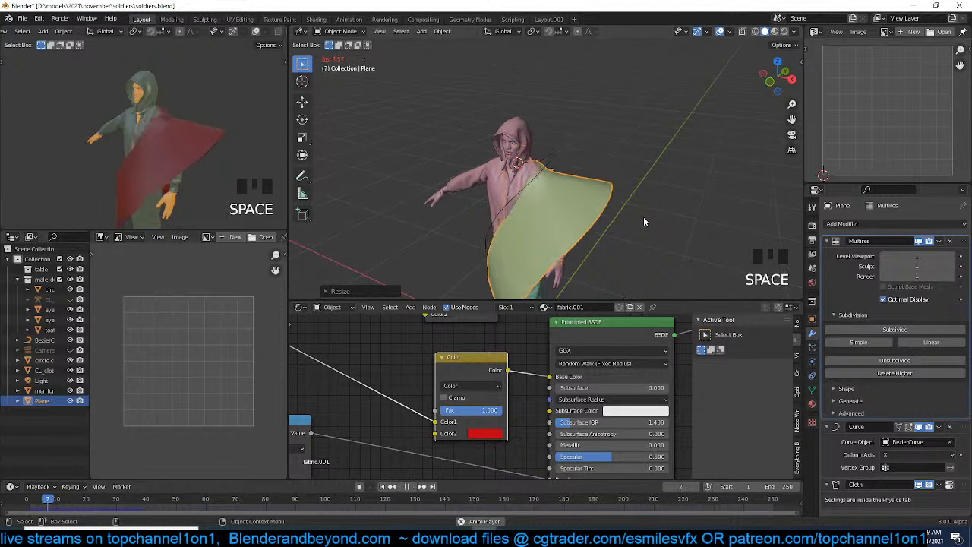
{"action": "key", "text": "Escape"}
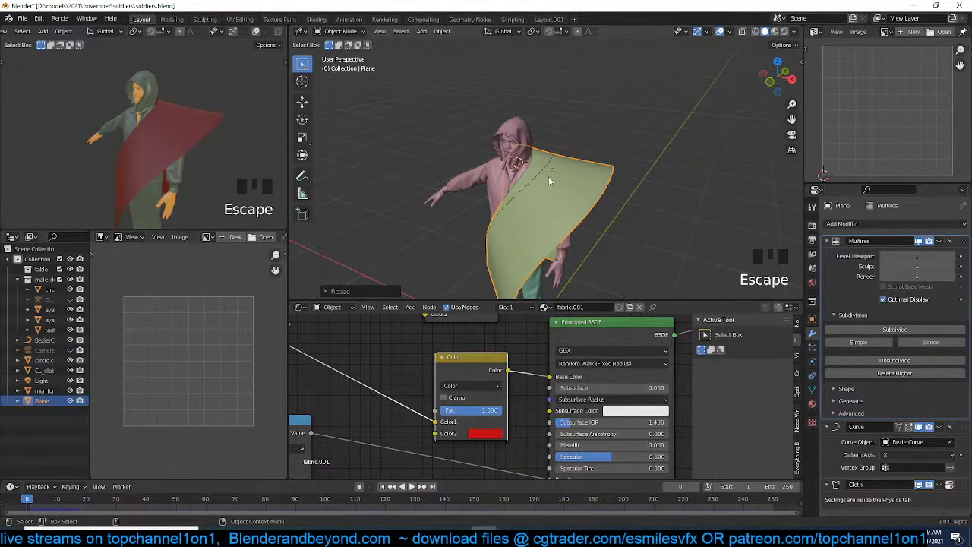
{"action": "key", "text": "grave"}
{"action": "middle_click_drag", "start_coordinate": [548, 176], "coordinate": [671, 157]}
{"action": "scroll", "coordinate": [419, 154], "scroll_direction": "up", "scroll_amount": 2}
{"action": "key", "text": "grave"}
{"action": "scroll", "coordinate": [529, 158], "scroll_direction": "up", "scroll_amount": 3}
{"action": "key", "text": "grave"}
{"action": "key", "text": "grave"}
{"action": "key", "text": "space"}
{"action": "key", "text": "space"}
{"action": "key", "text": "grave"}
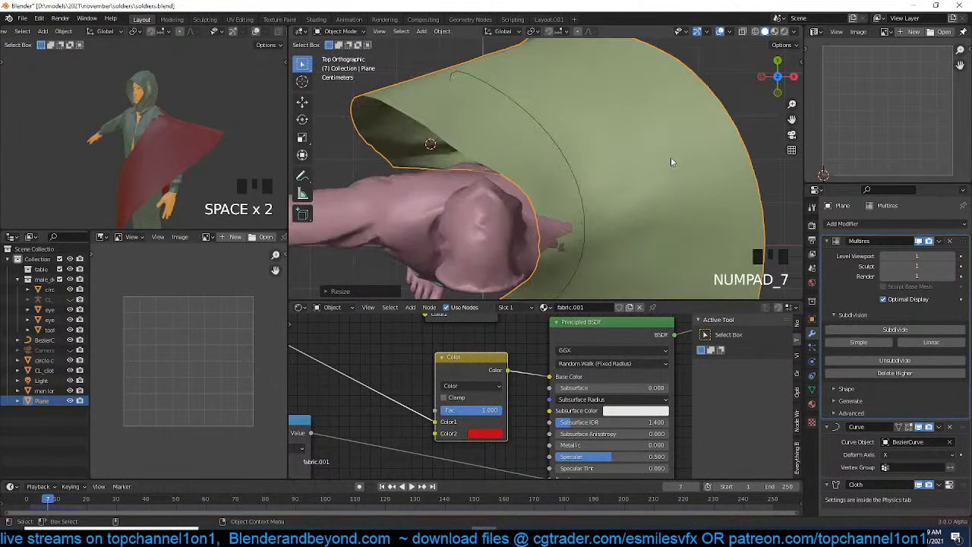
{"action": "key", "text": "shift+grave"}
{"action": "scroll", "coordinate": [597, 173], "scroll_direction": "down", "scroll_amount": 1}
{"action": "scroll", "coordinate": [597, 178], "scroll_direction": "down", "scroll_amount": 1}
{"action": "key", "text": "grave"}
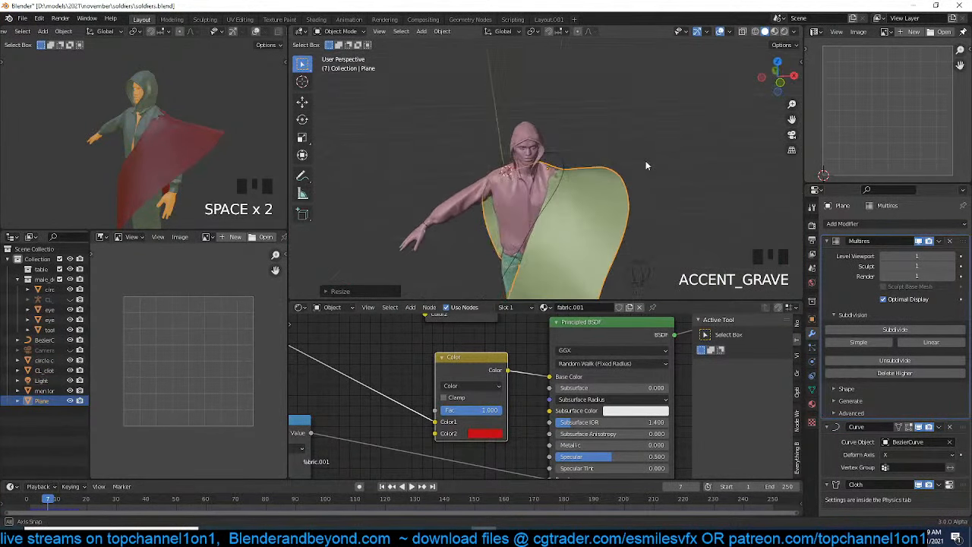
Try to apply only the plane's Cloth modifier while Multires and Curve remain in the stack, and undo it
{"action": "left_click", "coordinate": [830, 241]}
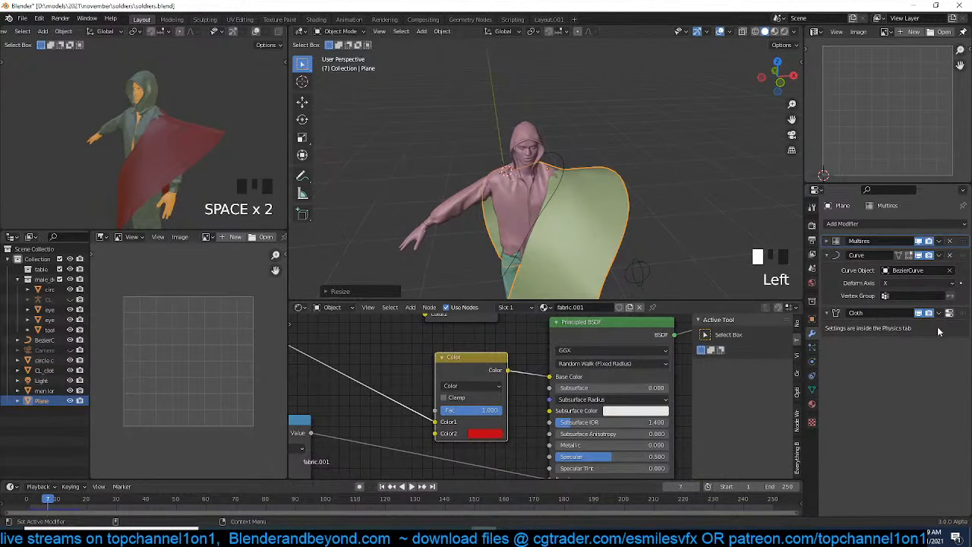
{"action": "left_click", "coordinate": [940, 314]}
{"action": "left_click", "coordinate": [924, 325]}
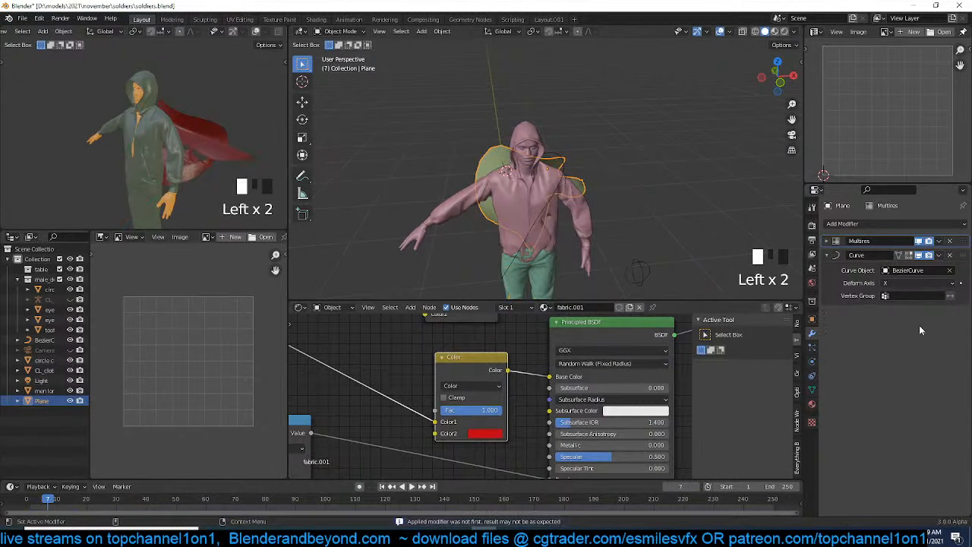
{"action": "key", "text": "ctrl+z"}
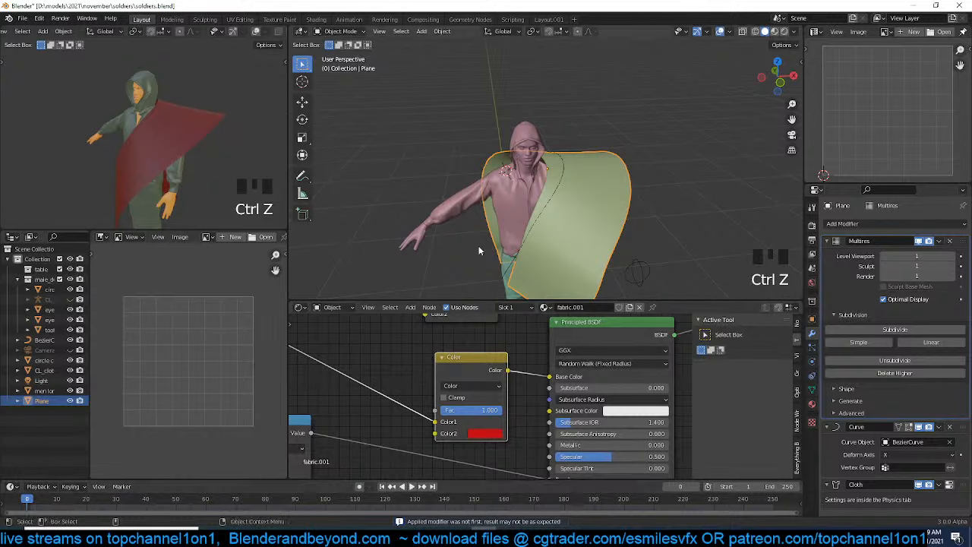
Play the simulation to frame 10 and convert the plane's visual geometry to a mesh
{"action": "key", "text": "space"}
{"action": "key", "text": "space"}
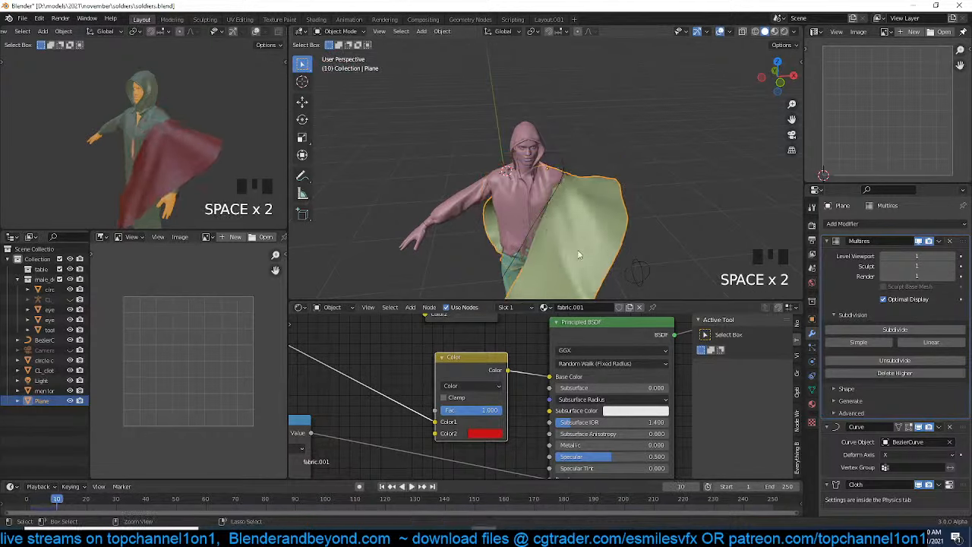
{"action": "key", "text": "ctrl+a"}
{"action": "left_click", "coordinate": [427, 326]}
{"action": "key", "text": "grave"}
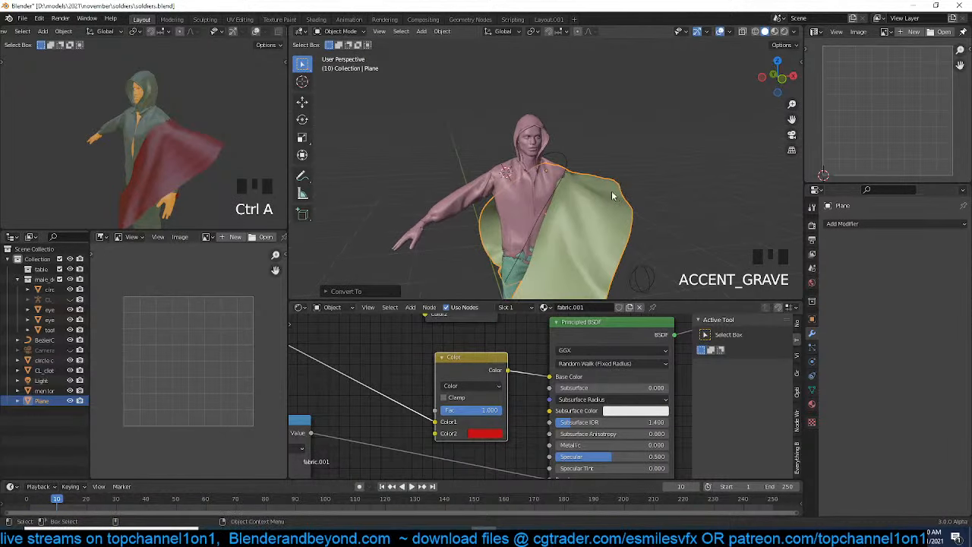
In front view, move the converted cloth about 0.1 m up and slightly toward the body onto the shoulder
{"action": "key", "text": "Left"}
{"action": "key", "text": "KP_1"}
{"action": "key", "text": "g"}
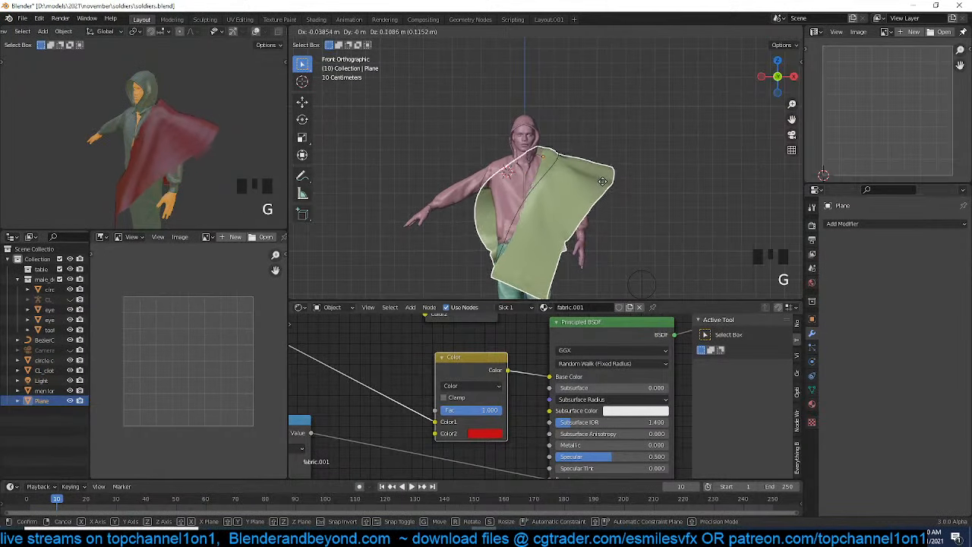
{"action": "left_click", "coordinate": [598, 182]}
In Edit Mode, pull the cloth's folded lower corner away from the character's back using proportional editing
{"action": "key", "text": "grave"}
{"action": "middle_click_drag", "start_coordinate": [595, 183], "coordinate": [550, 194]}
{"action": "key", "text": "grave"}
{"action": "key", "text": "grave"}
{"action": "key", "text": "grave"}
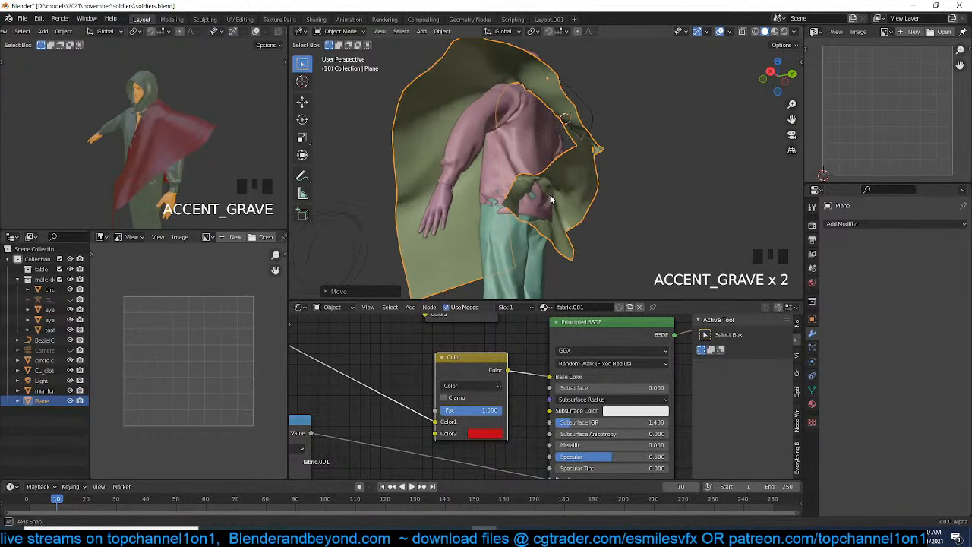
{"action": "key", "text": "Tab"}
{"action": "left_click", "coordinate": [547, 197]}
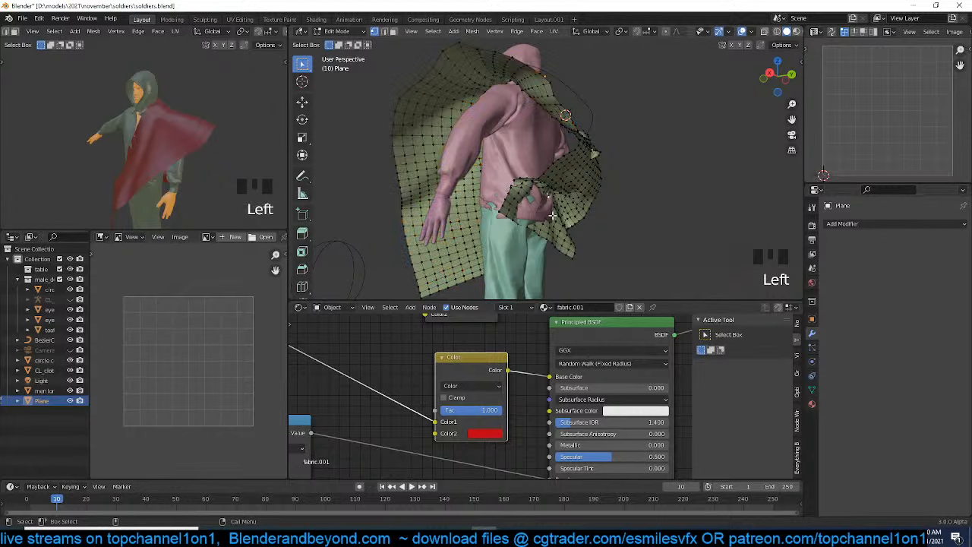
{"action": "key", "text": "grave"}
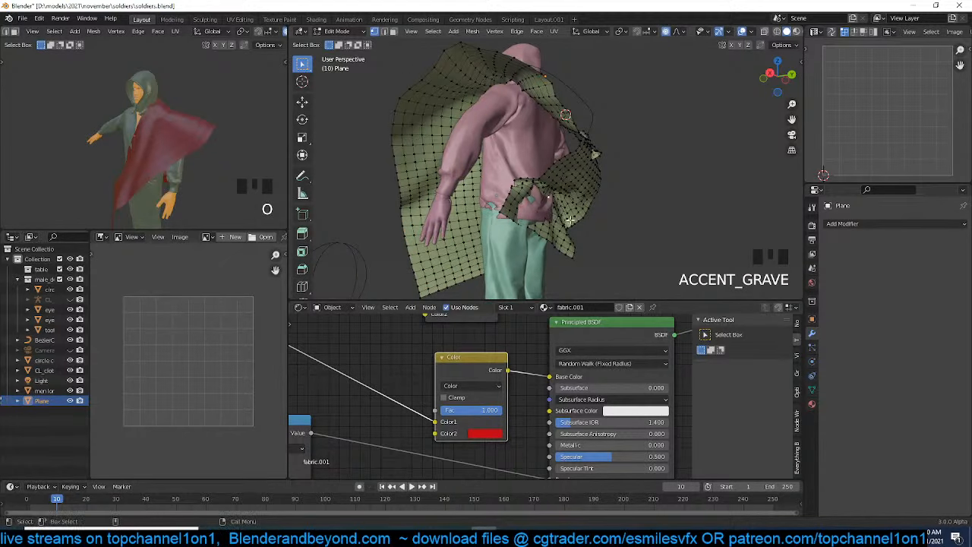
{"action": "key", "text": "g"}
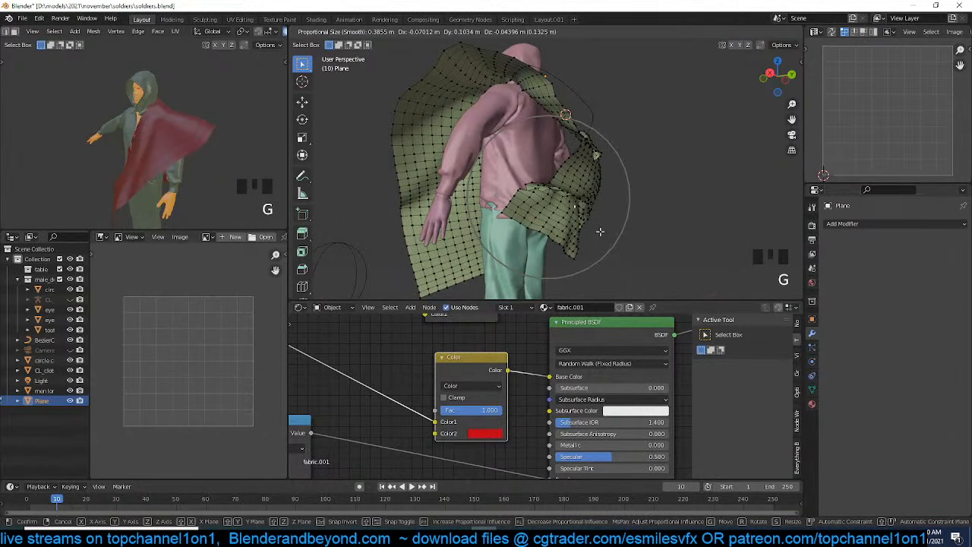
{"action": "left_click", "coordinate": [600, 232]}
{"action": "key", "text": "g"}
{"action": "left_click", "coordinate": [594, 239]}
{"action": "key", "text": "grave"}
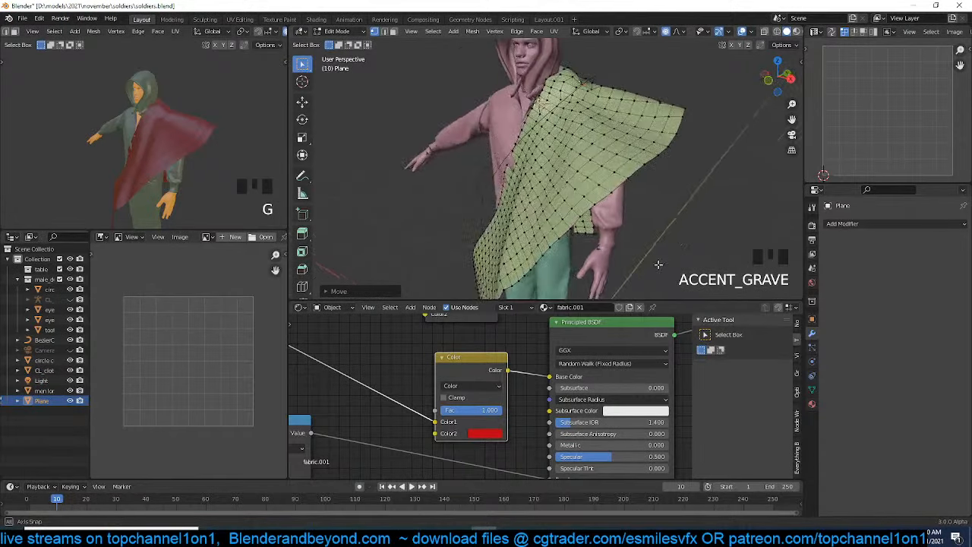
{"action": "key", "text": "Tab"}
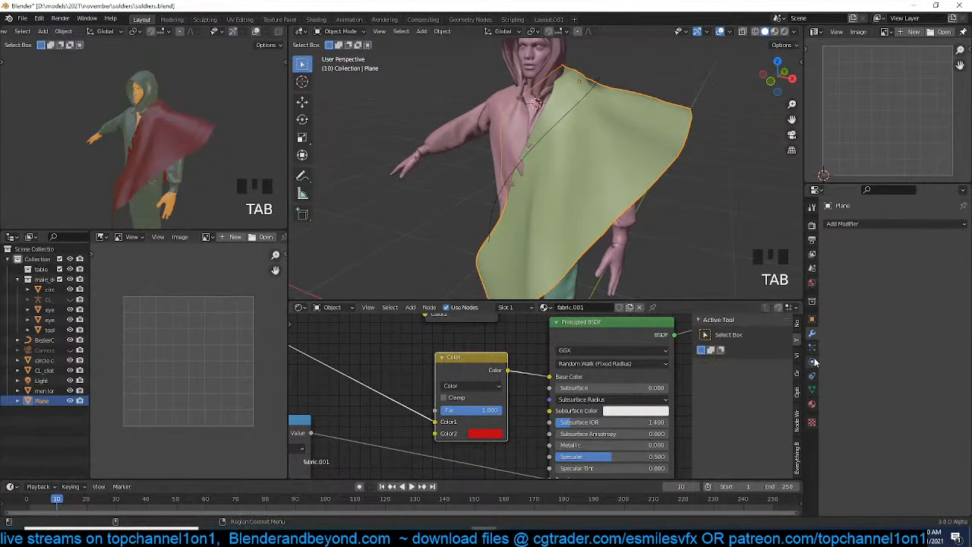
Remove the mistakenly added Collision physics from the plane and give it Cloth physics instead
{"action": "left_click", "coordinate": [812, 361]}
{"action": "left_click", "coordinate": [880, 237]}
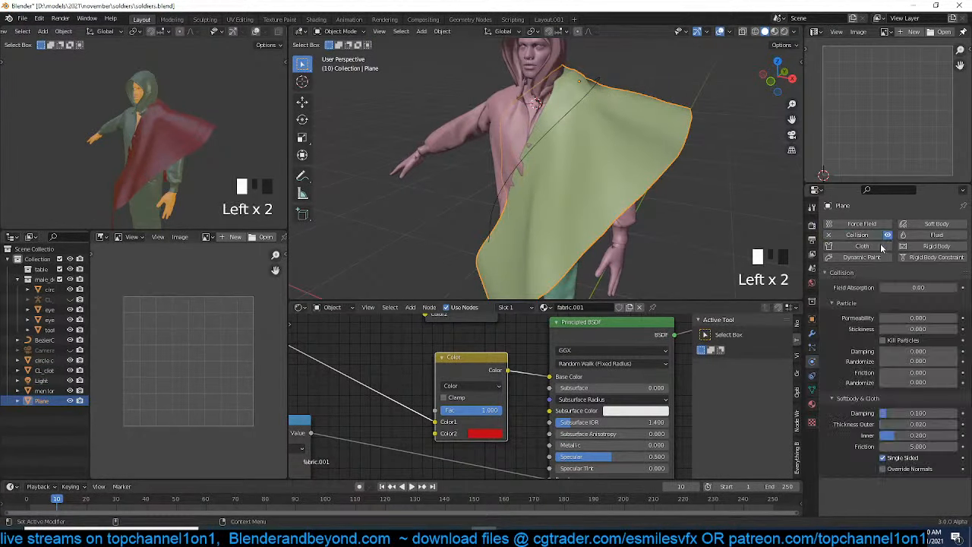
{"action": "left_click", "coordinate": [865, 238]}
{"action": "left_click", "coordinate": [864, 247]}
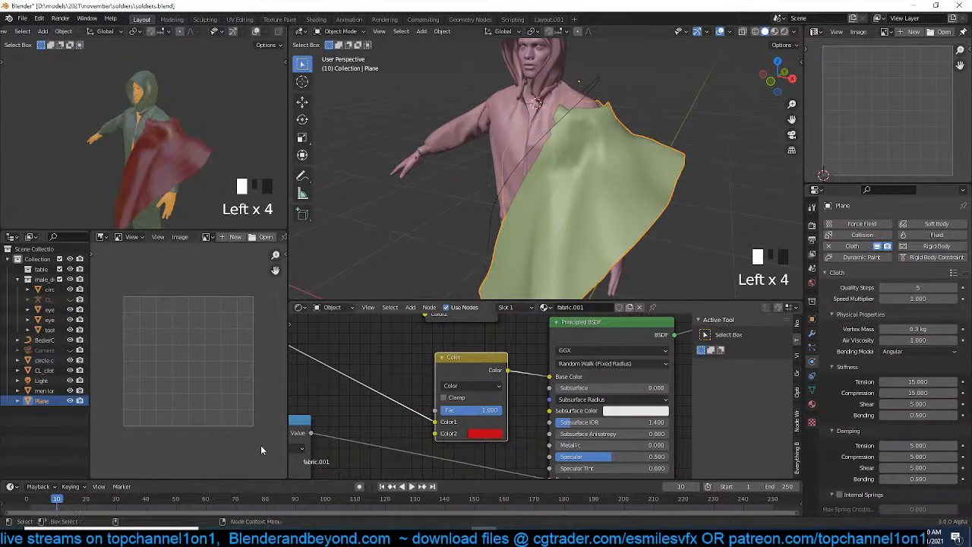
Return the timeline to frame 0 and enable Self Collisions for the plane's cloth
{"action": "right_click", "coordinate": [21, 512], "text": "shift"}
{"action": "scroll", "coordinate": [835, 448], "scroll_direction": "down", "scroll_amount": 19}
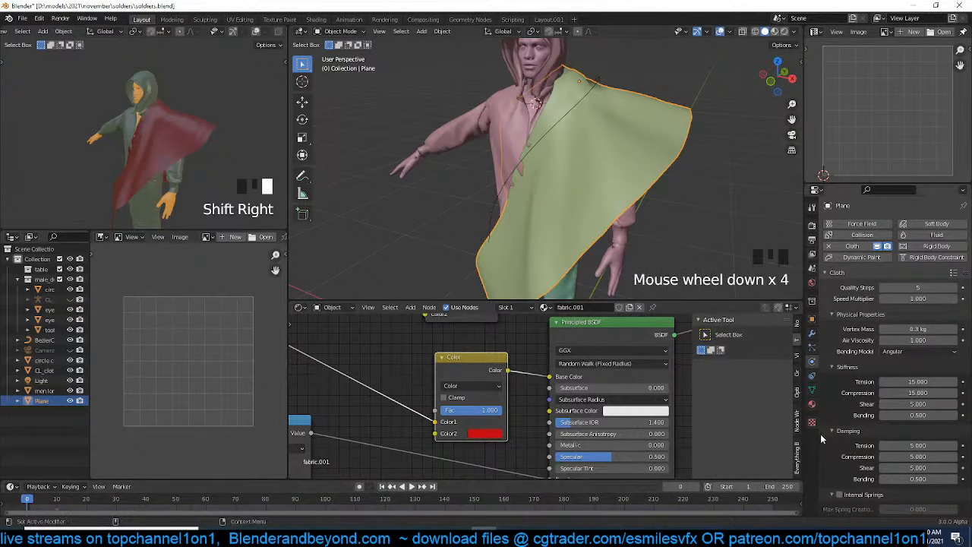
{"action": "scroll", "coordinate": [835, 444], "scroll_direction": "down", "scroll_amount": 5}
{"action": "left_click", "coordinate": [846, 436]}
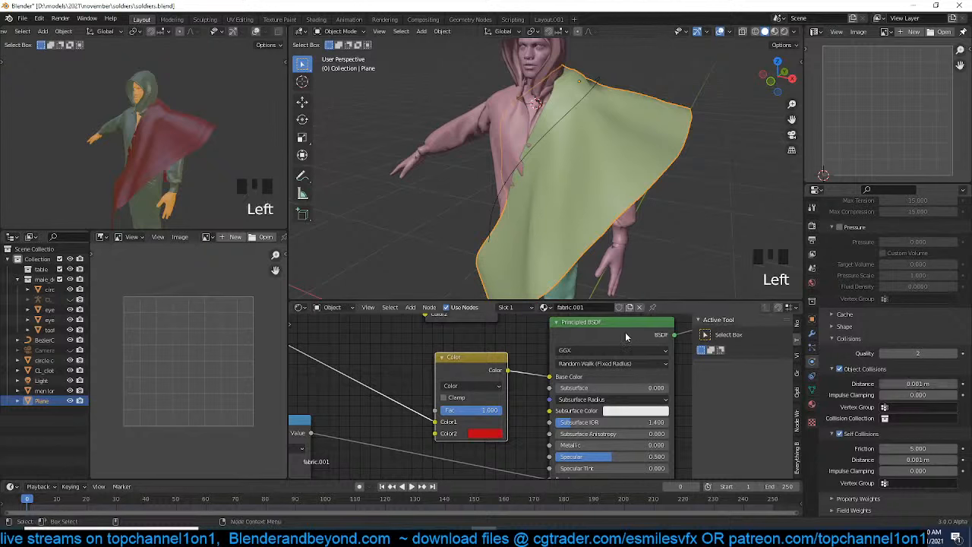
{"action": "left_click", "coordinate": [698, 182]}
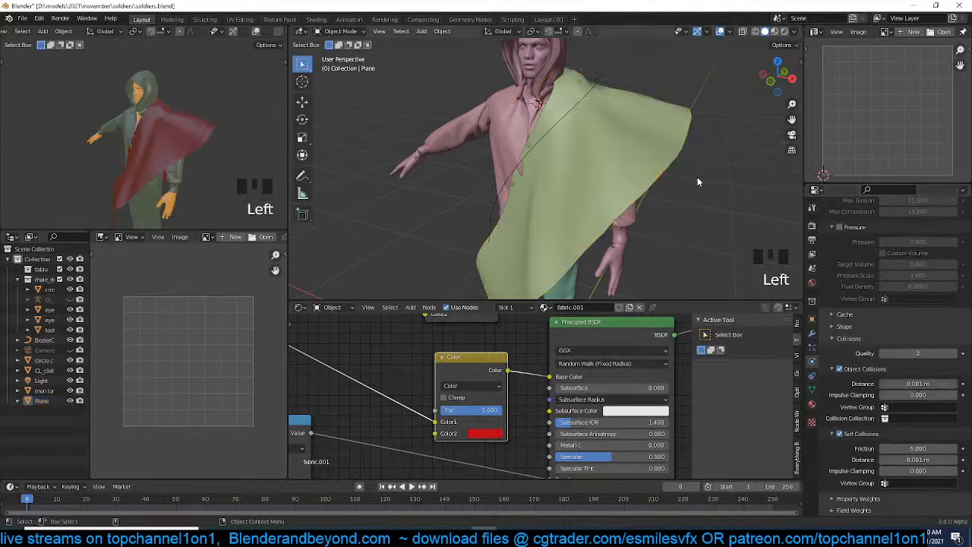
Play the self-colliding cloth simulation to frame 19, check it from the side and rewind to frame 0
{"action": "key", "text": "space"}
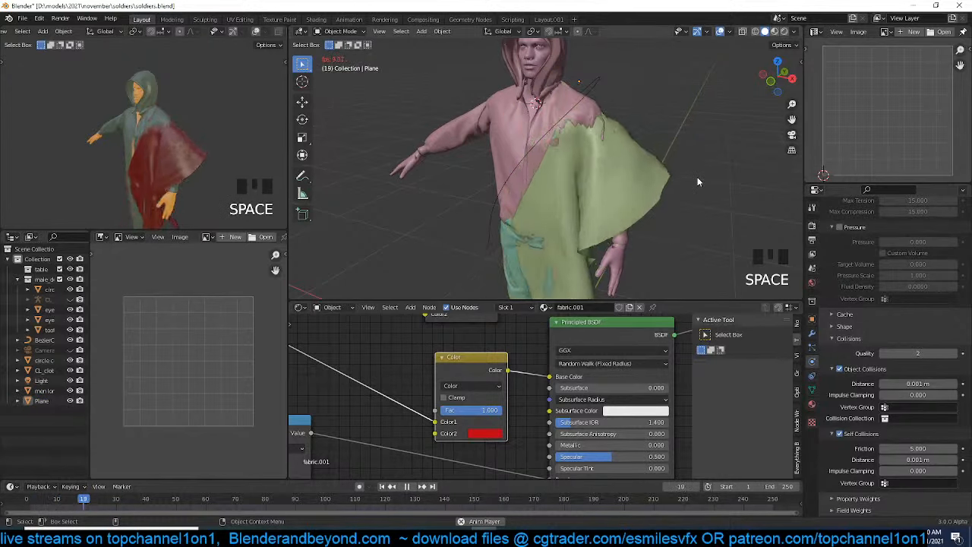
{"action": "key", "text": "space"}
{"action": "key", "text": "grave"}
{"action": "middle_click_drag", "start_coordinate": [681, 185], "coordinate": [592, 161]}
{"action": "right_click", "coordinate": [26, 502], "text": "shift"}
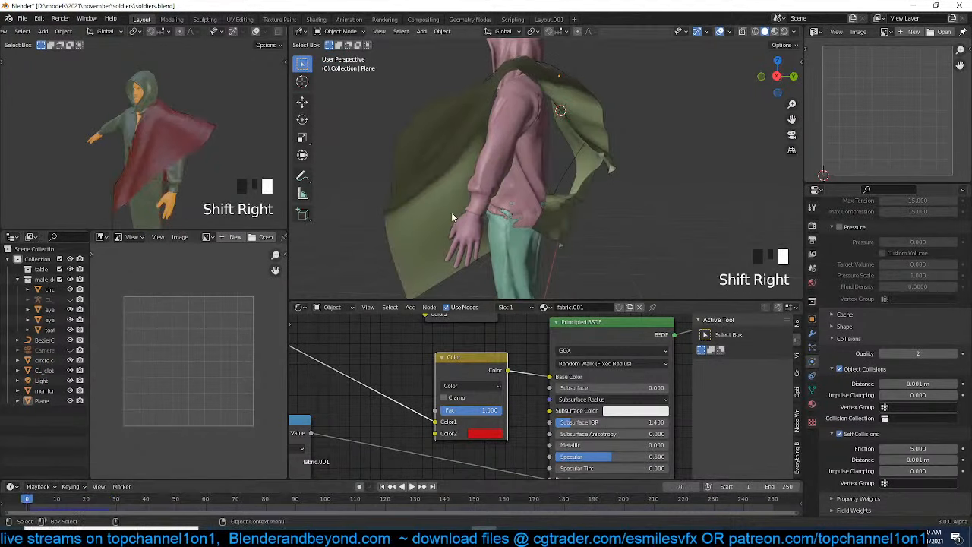
Replay the simulation in short runs up to frame 19 and examine the drape from the side and behind
{"action": "key", "text": "grave"}
{"action": "key", "text": "grave"}
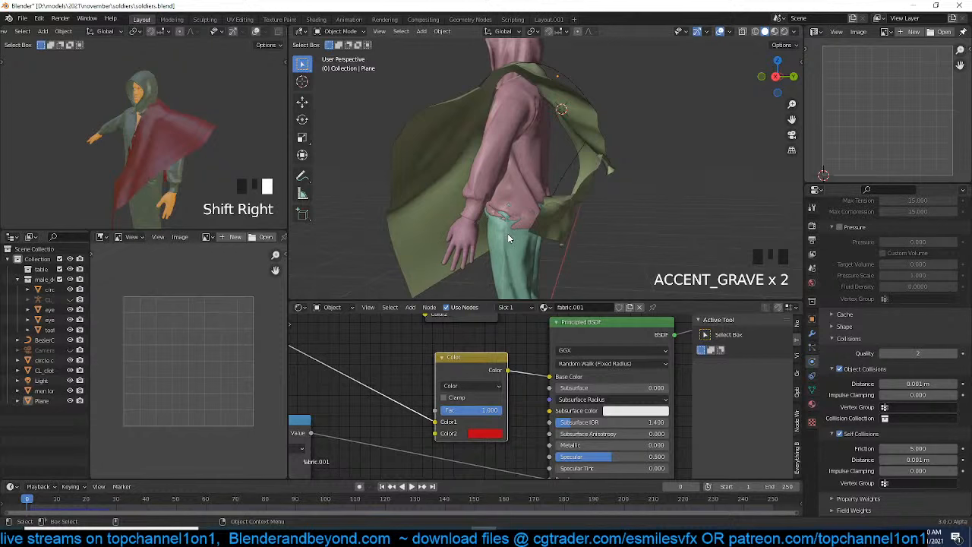
{"action": "key", "text": "space"}
{"action": "key", "text": "space"}
{"action": "key", "text": "space"}
{"action": "key", "text": "space"}
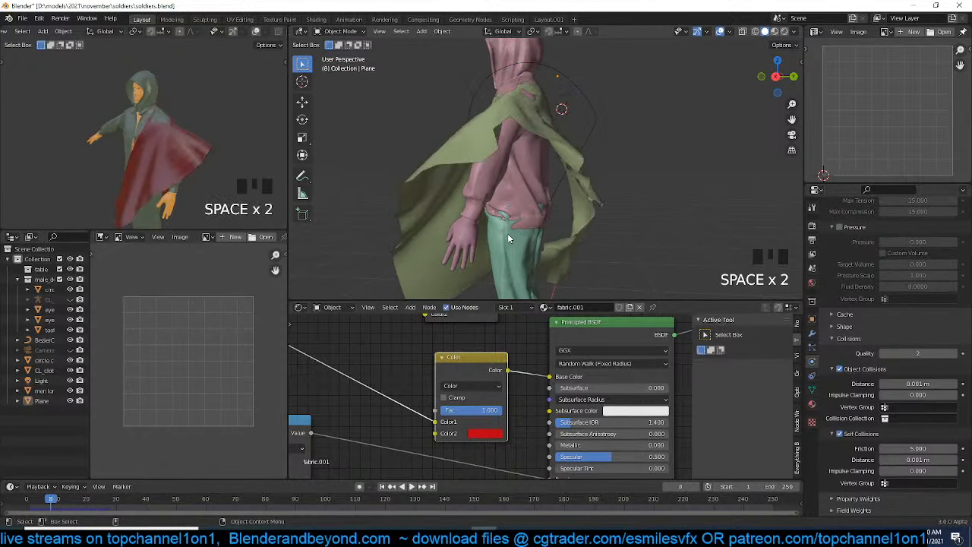
{"action": "key", "text": "space"}
{"action": "key", "text": "grave"}
{"action": "middle_click_drag", "start_coordinate": [553, 216], "coordinate": [600, 219]}
{"action": "key", "text": "grave"}
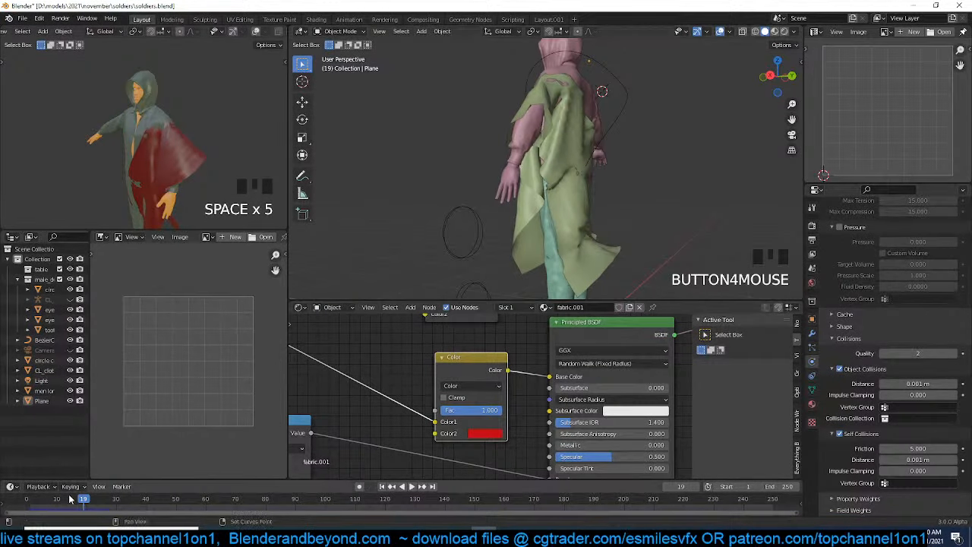
Rewind to frame 0 and set the cloth's Bending Model to Linear
{"action": "right_click", "coordinate": [70, 504], "text": "shift"}
{"action": "right_click_drag", "start_coordinate": [70, 504], "coordinate": [26, 504], "text": "shift"}
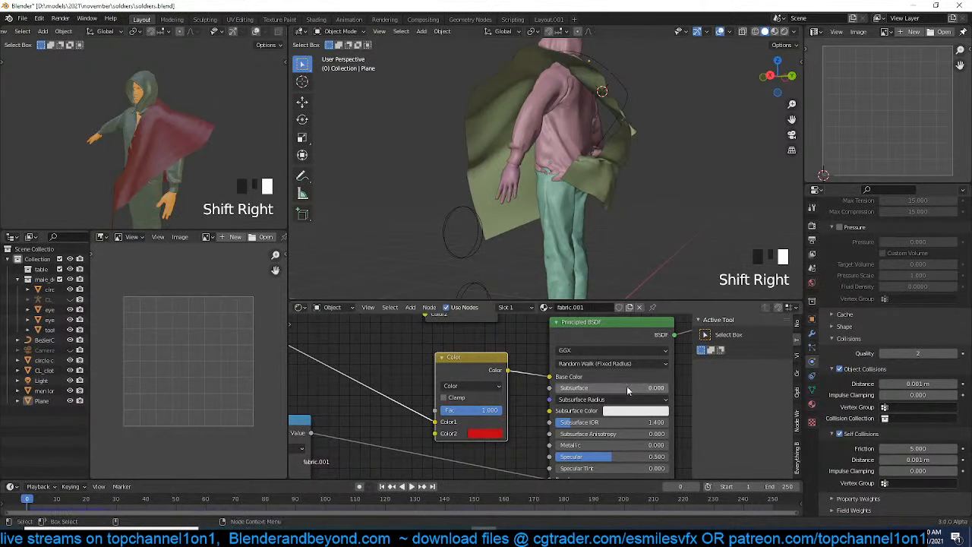
{"action": "scroll", "coordinate": [889, 336], "scroll_direction": "up", "scroll_amount": 9}
{"action": "scroll", "coordinate": [904, 319], "scroll_direction": "up", "scroll_amount": 7}
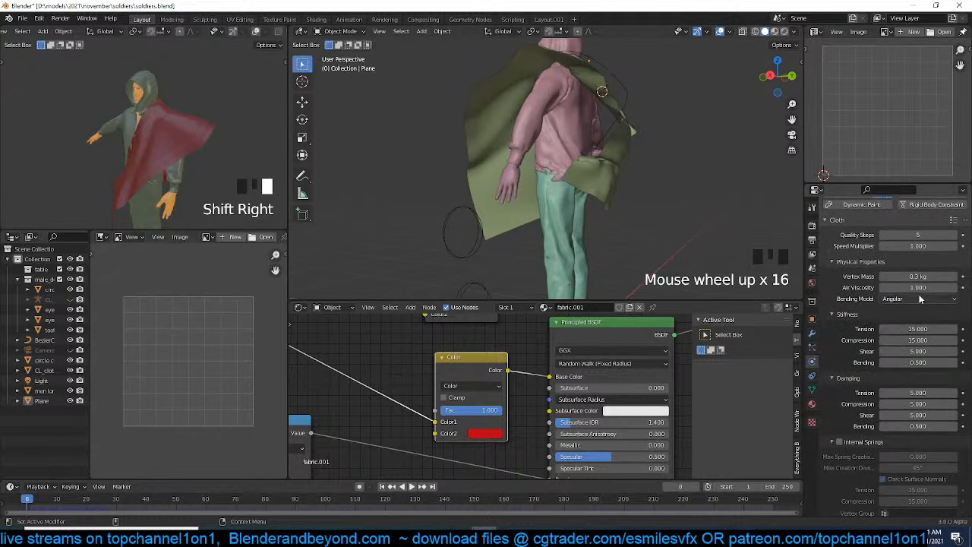
{"action": "left_click", "coordinate": [920, 299]}
{"action": "left_click", "coordinate": [893, 322]}
Play the simulation with linear bending past frame 15, check the drape around the arm and rewind
{"action": "middle_click_drag", "start_coordinate": [644, 251], "coordinate": [543, 256]}
{"action": "key", "text": "space"}
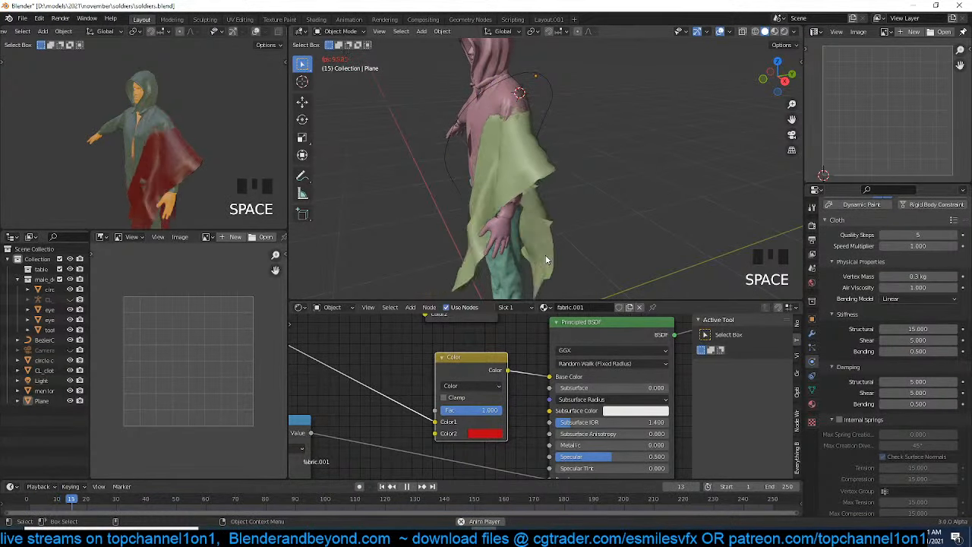
{"action": "key", "text": "space"}
{"action": "key", "text": "grave"}
{"action": "middle_click_drag", "start_coordinate": [557, 250], "coordinate": [622, 243]}
{"action": "right_click", "coordinate": [22, 504], "text": "shift"}
Replay the linear-bending simulation to frame 9, scrub back to frame 4 and examine the cloth from the front and back
{"action": "middle_click_drag", "start_coordinate": [375, 181], "coordinate": [402, 171]}
{"action": "middle_click_drag", "start_coordinate": [403, 171], "coordinate": [408, 204], "text": "shift"}
{"action": "key", "text": "space"}
{"action": "key", "text": "space"}
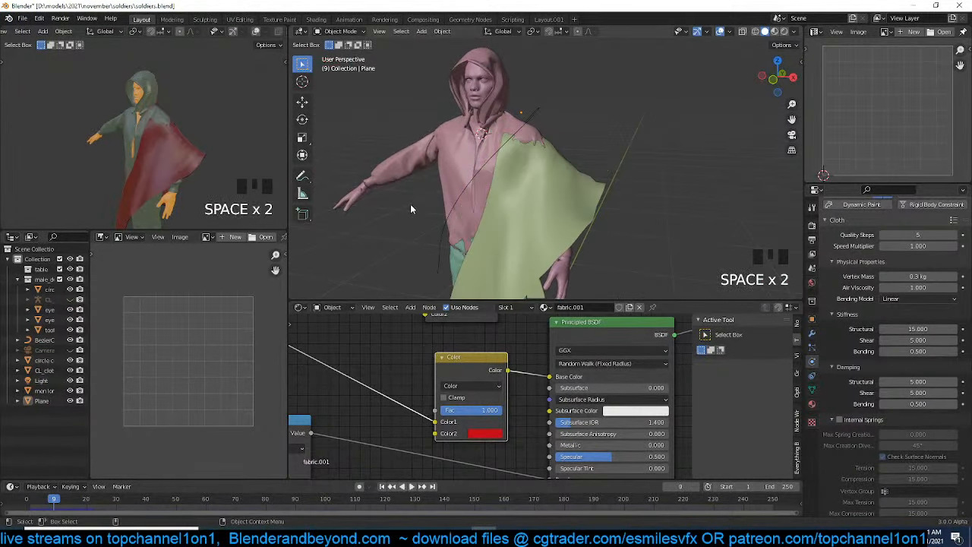
{"action": "key", "text": "shift+Right"}
{"action": "key", "text": "shift+Right"}
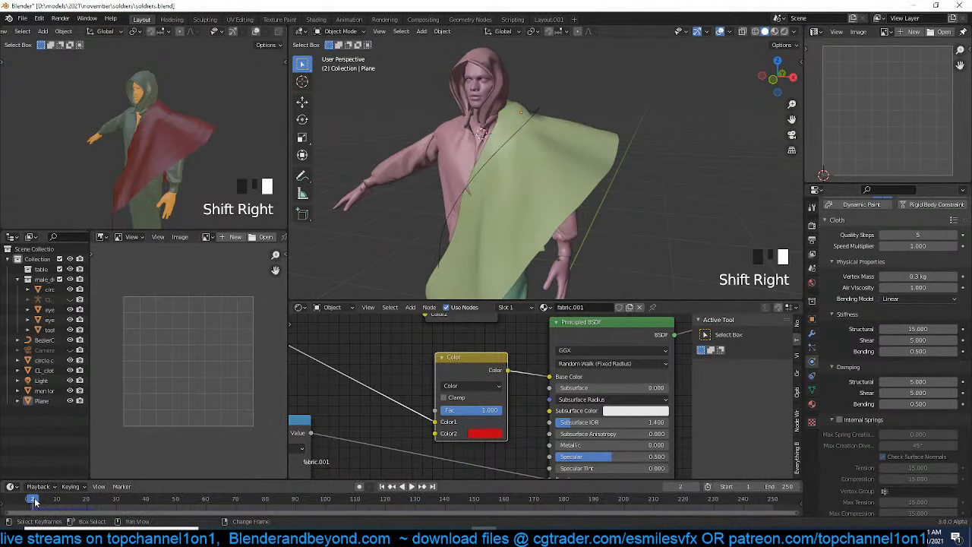
{"action": "right_click_drag", "start_coordinate": [50, 503], "coordinate": [39, 502], "text": "shift"}
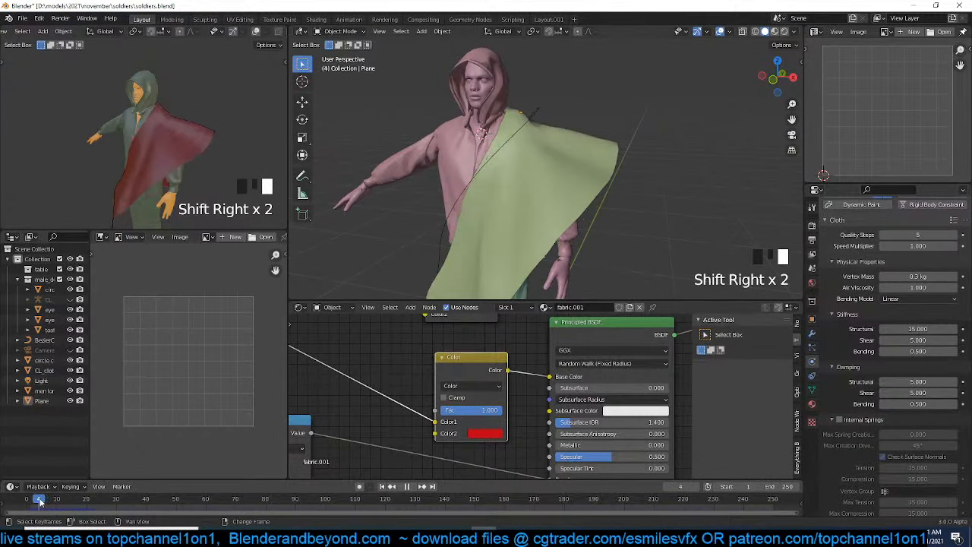
{"action": "key", "text": "grave"}
{"action": "key", "text": "grave"}
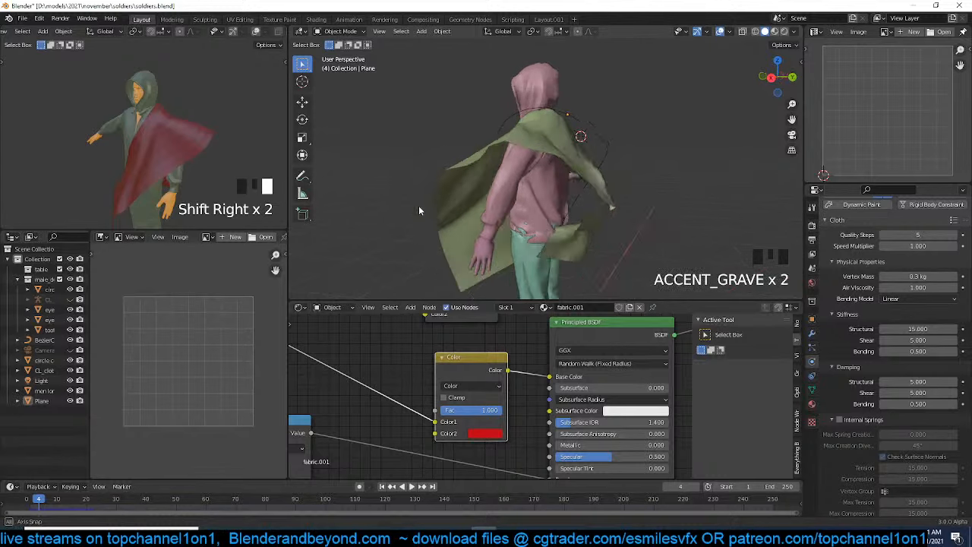
{"action": "left_click", "coordinate": [653, 216]}
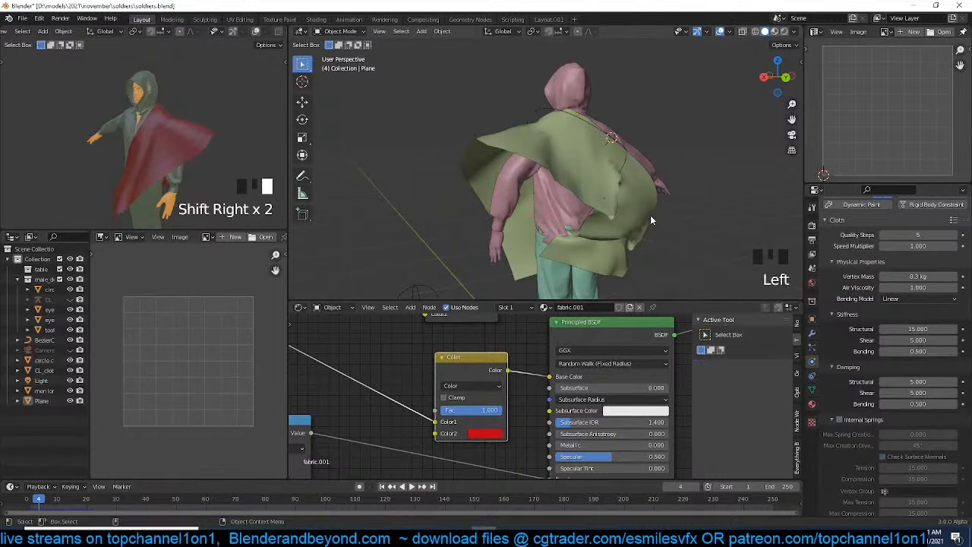
{"action": "key", "text": "grave"}
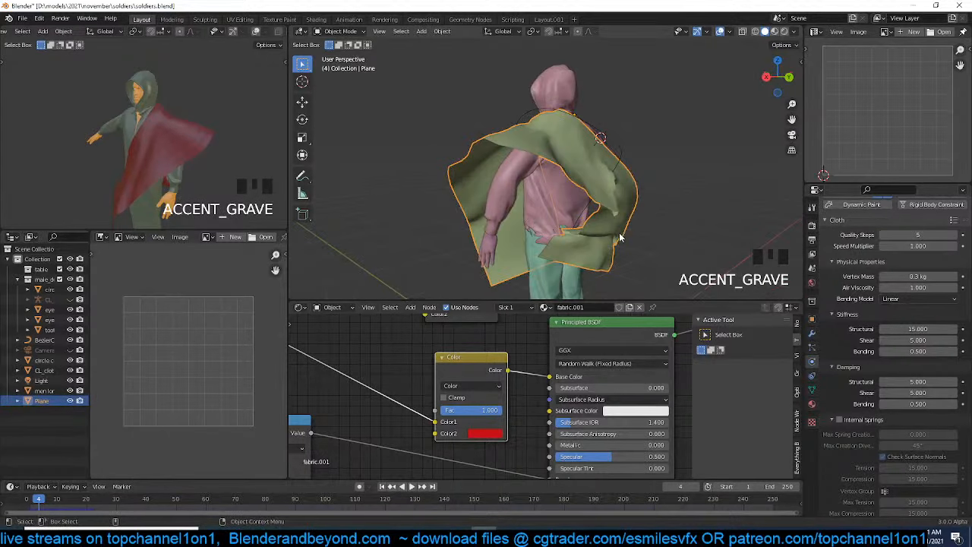
Play the selected cloth's simulation on to frame 23 from behind and return to frame 0
{"action": "key", "text": "space"}
{"action": "key", "text": "space"}
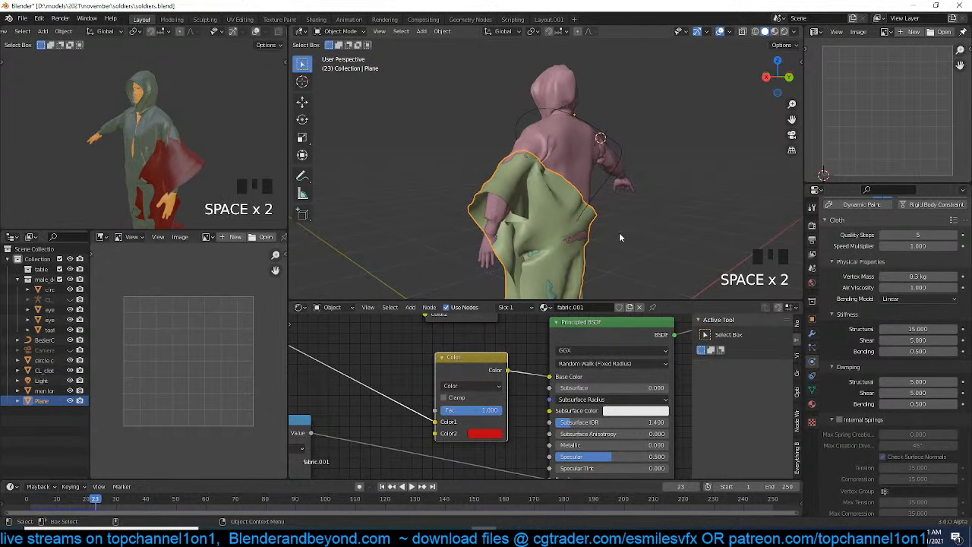
{"action": "key", "text": "grave"}
{"action": "right_click", "coordinate": [29, 499], "text": "shift"}
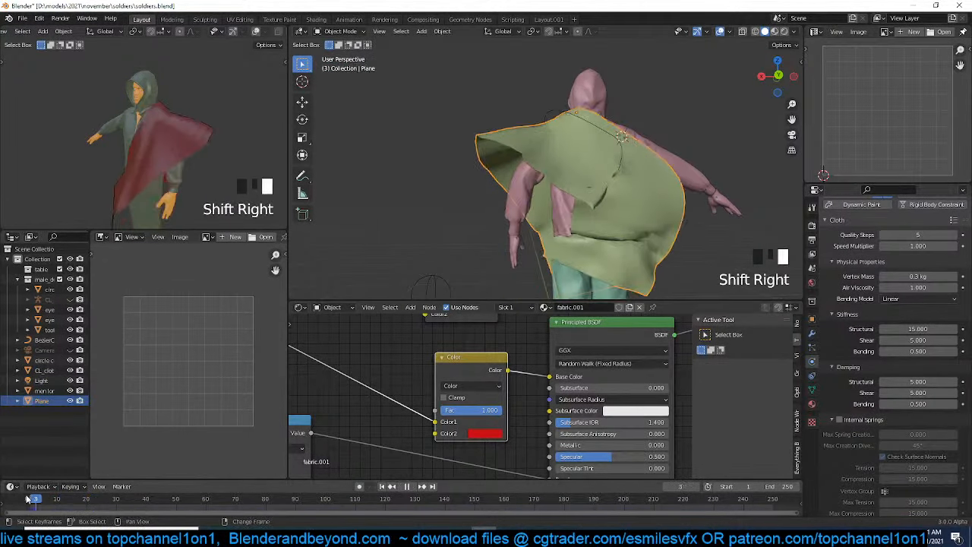
Collapse the cloth's Damping settings and set the Bending Model to Angular
{"action": "scroll", "coordinate": [891, 304], "scroll_direction": "up", "scroll_amount": 2}
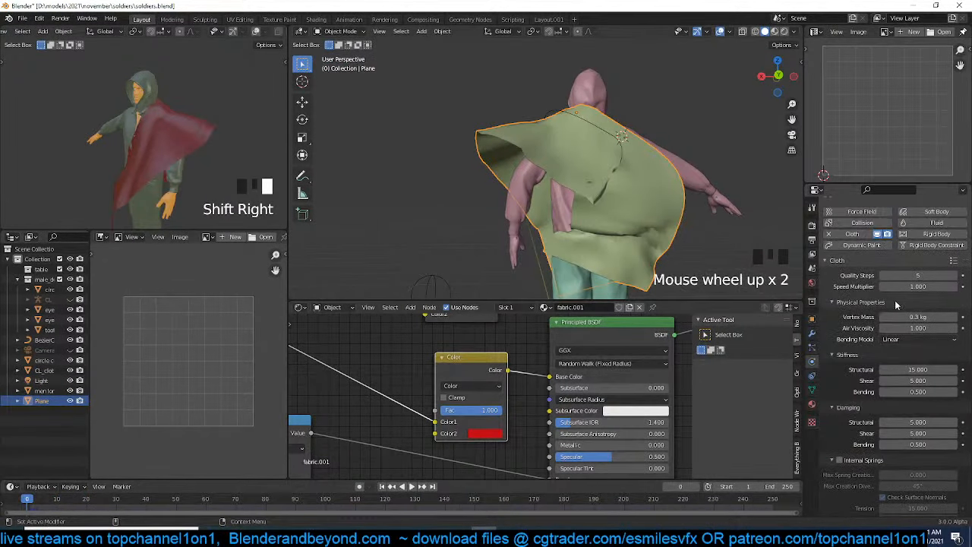
{"action": "scroll", "coordinate": [890, 392], "scroll_direction": "down", "scroll_amount": 2}
{"action": "scroll", "coordinate": [894, 385], "scroll_direction": "down", "scroll_amount": 20}
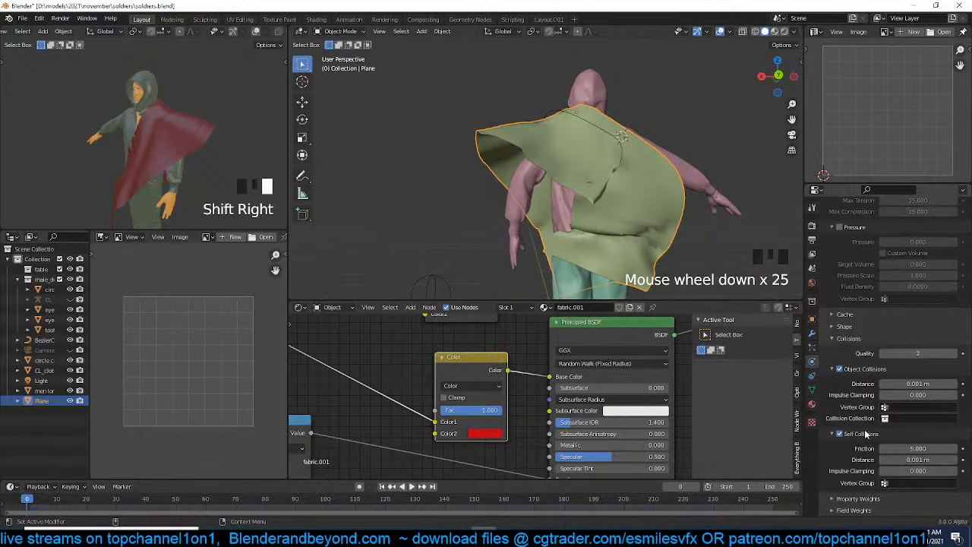
{"action": "scroll", "coordinate": [851, 386], "scroll_direction": "up", "scroll_amount": 2}
{"action": "scroll", "coordinate": [854, 411], "scroll_direction": "down", "scroll_amount": 7}
{"action": "scroll", "coordinate": [866, 403], "scroll_direction": "up", "scroll_amount": 10}
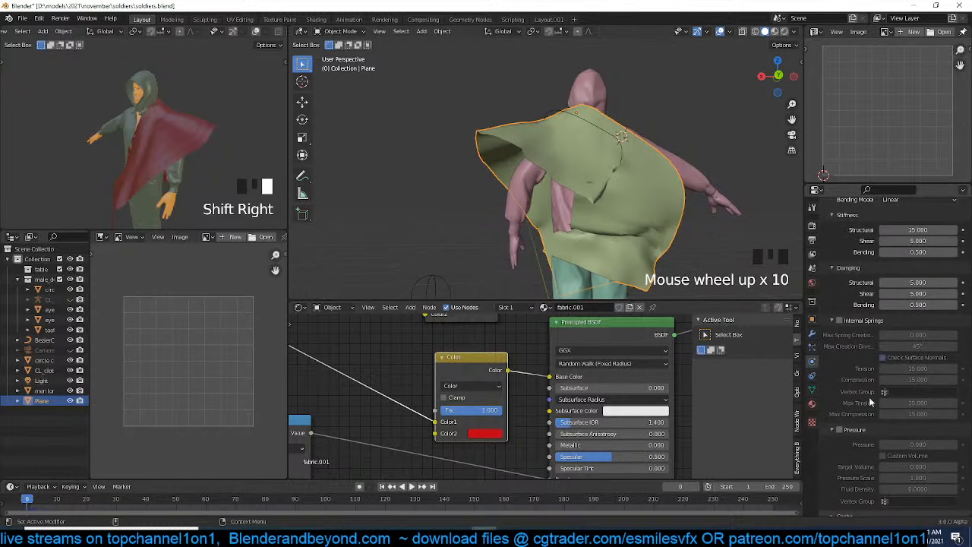
{"action": "scroll", "coordinate": [870, 337], "scroll_direction": "up", "scroll_amount": 4}
{"action": "left_click", "coordinate": [850, 349]}
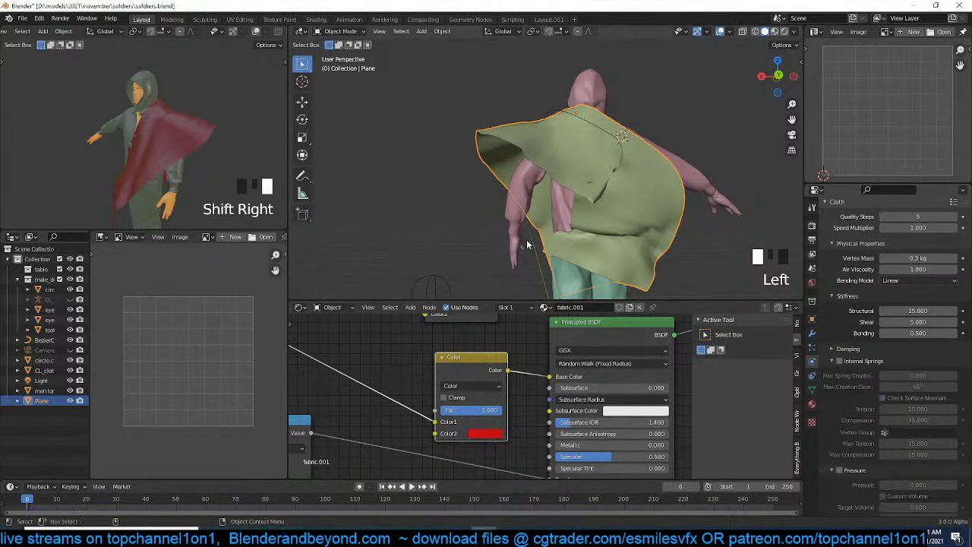
{"action": "left_click", "coordinate": [921, 281]}
{"action": "left_click", "coordinate": [893, 302]}
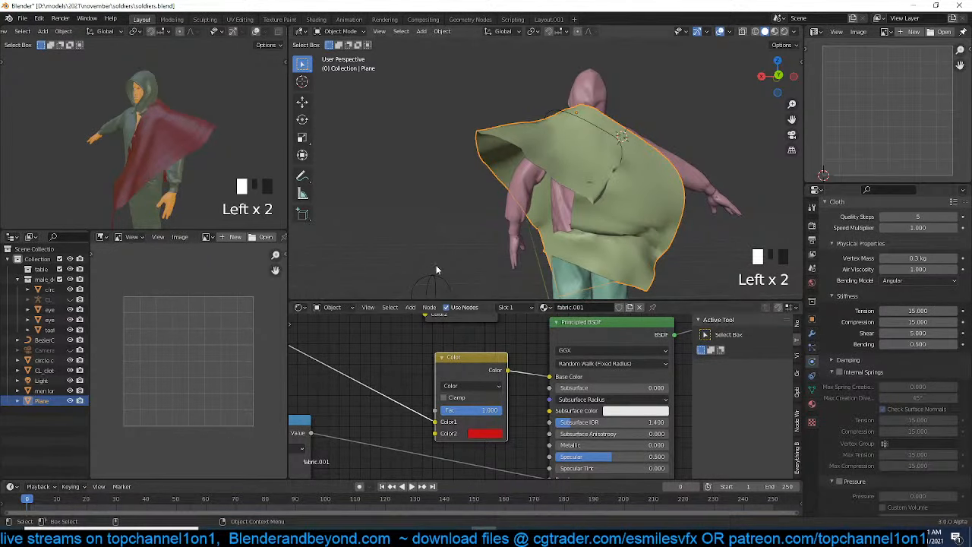
Play the angular-bending simulation to frame 8, scrub back to frame 6, and play on to frame 13 while checking the drape
{"action": "key", "text": "space"}
{"action": "key", "text": "space"}
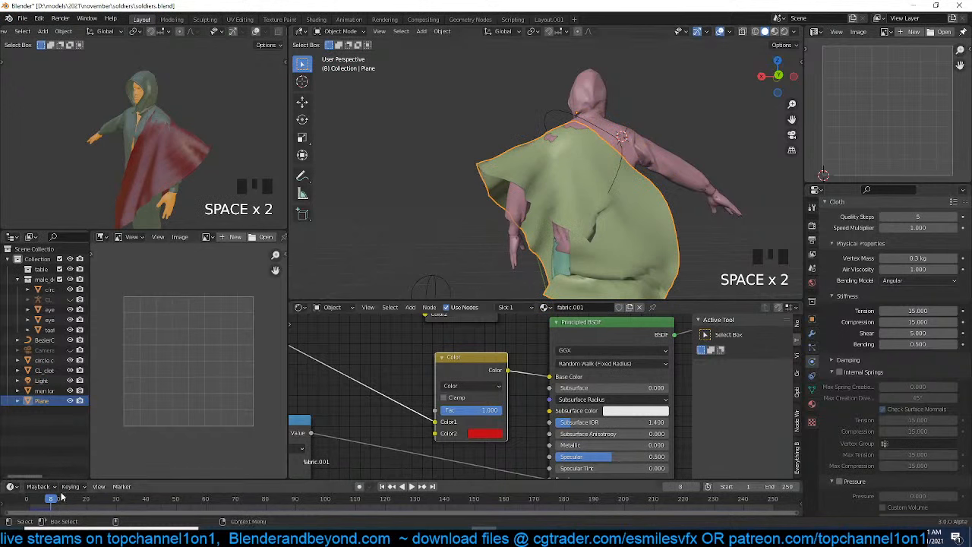
{"action": "left_click_drag", "start_coordinate": [53, 499], "coordinate": [45, 502], "text": "shift"}
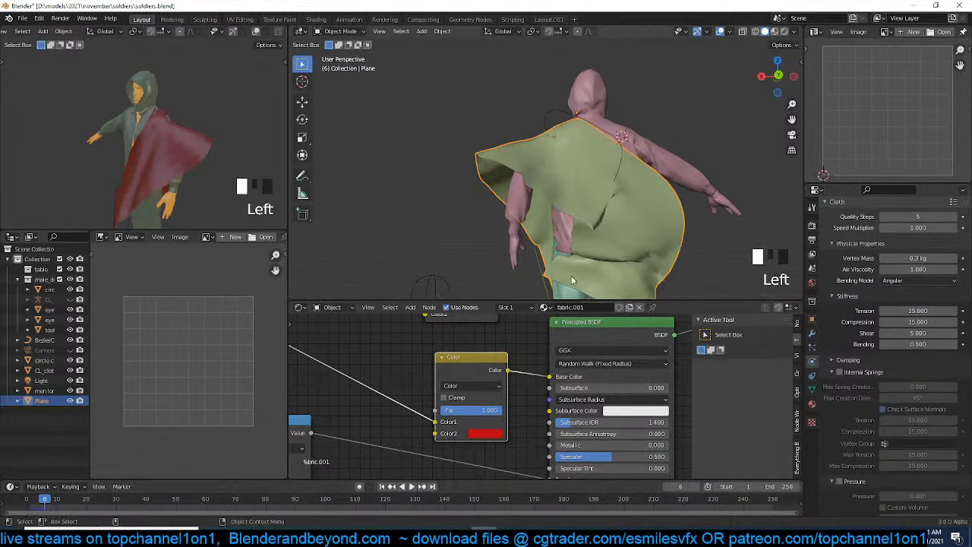
{"action": "key", "text": "grave"}
{"action": "key", "text": "space"}
{"action": "key", "text": "space"}
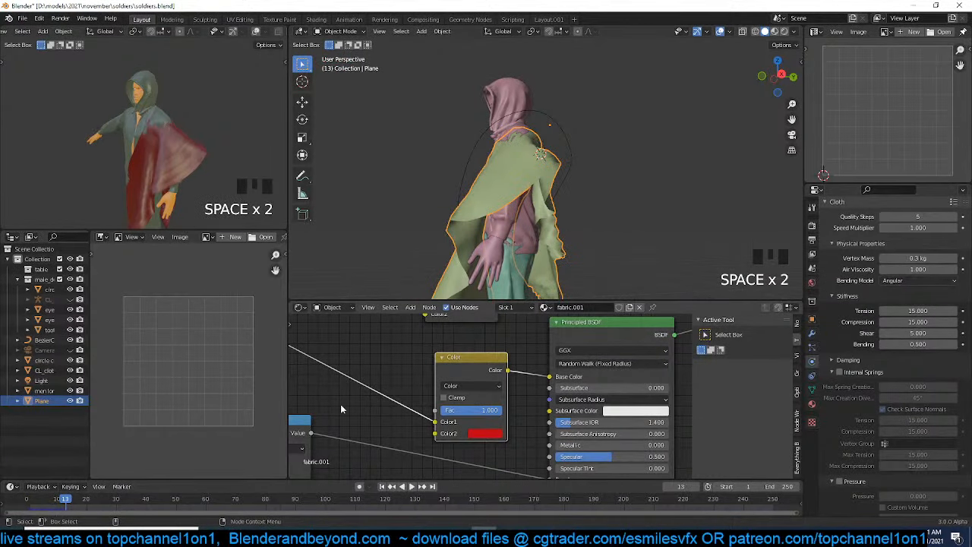
At frame 4, select the cloth's vertices on top of the shoulder and assign them to a new vertex group
{"action": "left_click_drag", "start_coordinate": [46, 502], "coordinate": [39, 503]}
{"action": "key", "text": "grave"}
{"action": "key", "text": "Tab"}
{"action": "mouse_move", "coordinate": [510, 241]}
{"action": "middle_mouse_down"}
{"action": "mouse_move", "coordinate": [490, 157]}
{"action": "mouse_move", "coordinate": [517, 156]}
{"action": "middle_mouse_up"}
{"action": "key", "text": "c"}
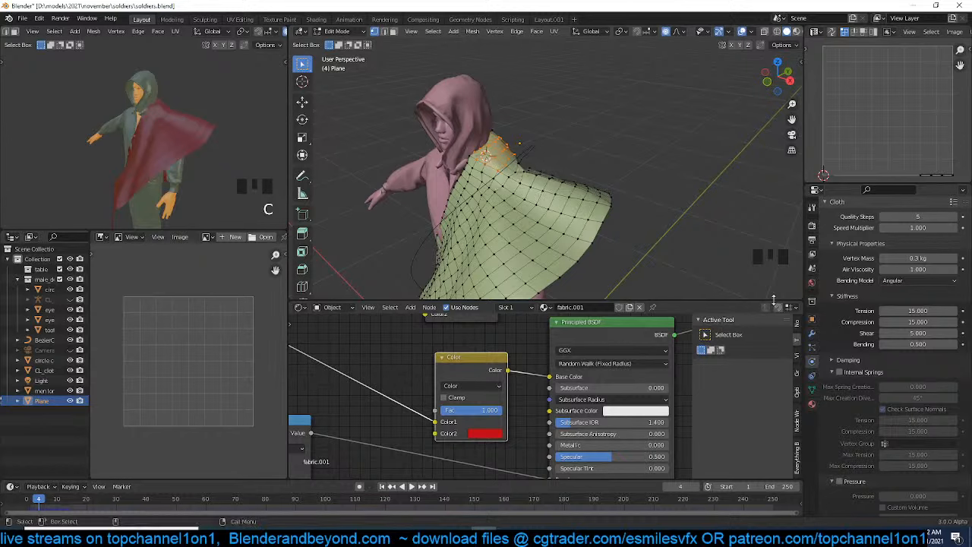
{"action": "left_click", "coordinate": [812, 388]}
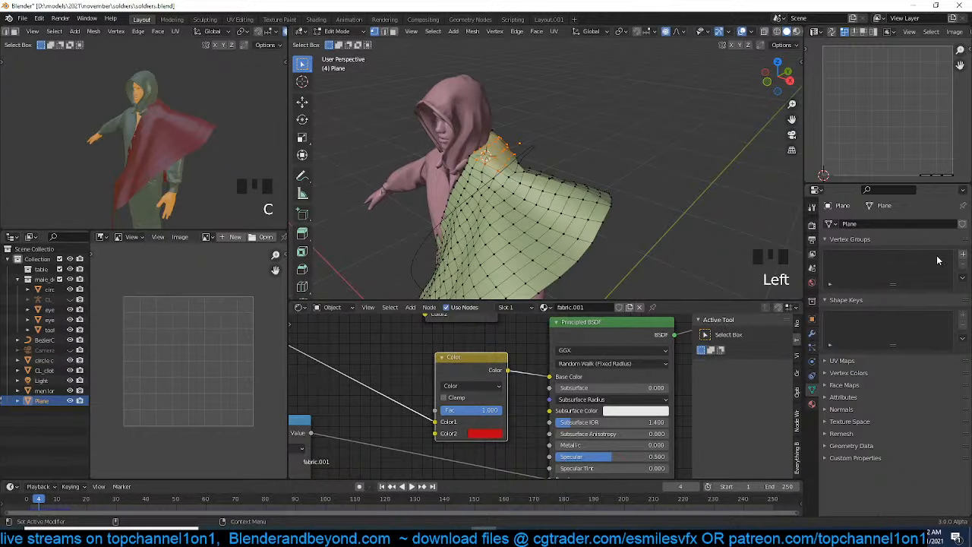
{"action": "left_click", "coordinate": [963, 255]}
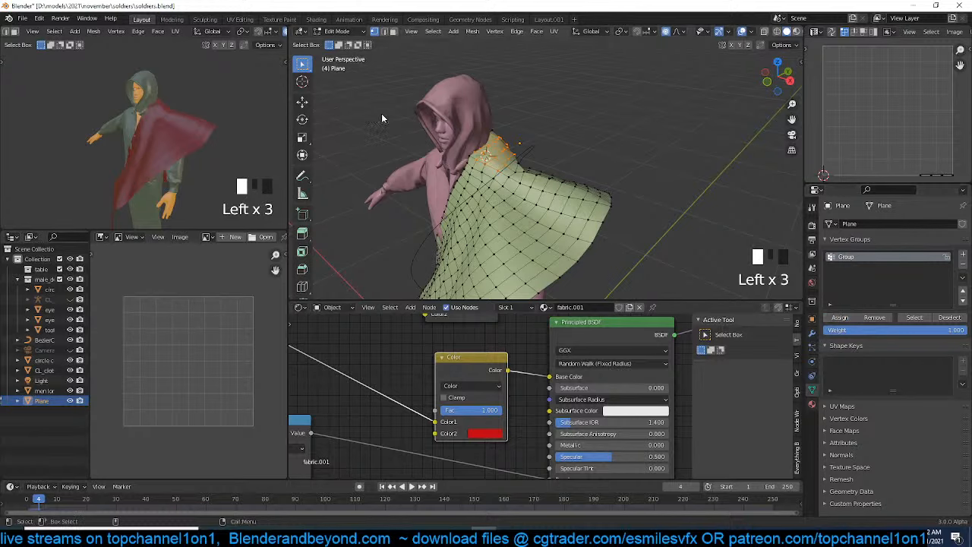
Smear the vertex group's weights outward around the shoulder and upper back in Weight Paint mode, and return to Object Mode
{"action": "key", "text": "Tab"}
{"action": "left_click", "coordinate": [342, 31]}
{"action": "left_click", "coordinate": [342, 88]}
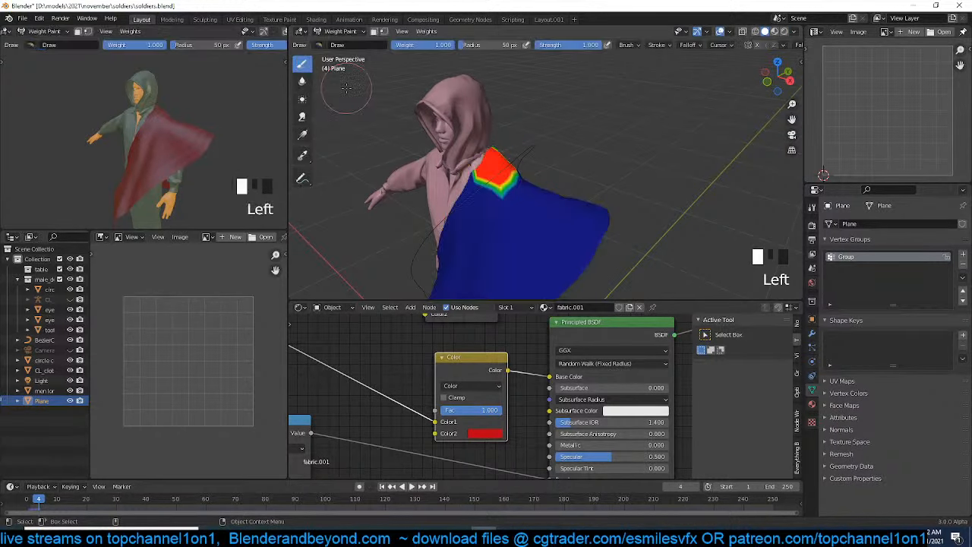
{"action": "left_click", "coordinate": [303, 117]}
{"action": "scroll", "coordinate": [390, 163], "scroll_direction": "up", "scroll_amount": 3}
{"action": "left_click_drag", "start_coordinate": [452, 194], "coordinate": [500, 171]}
{"action": "key", "text": "grave"}
{"action": "left_click_drag", "start_coordinate": [591, 148], "coordinate": [616, 142]}
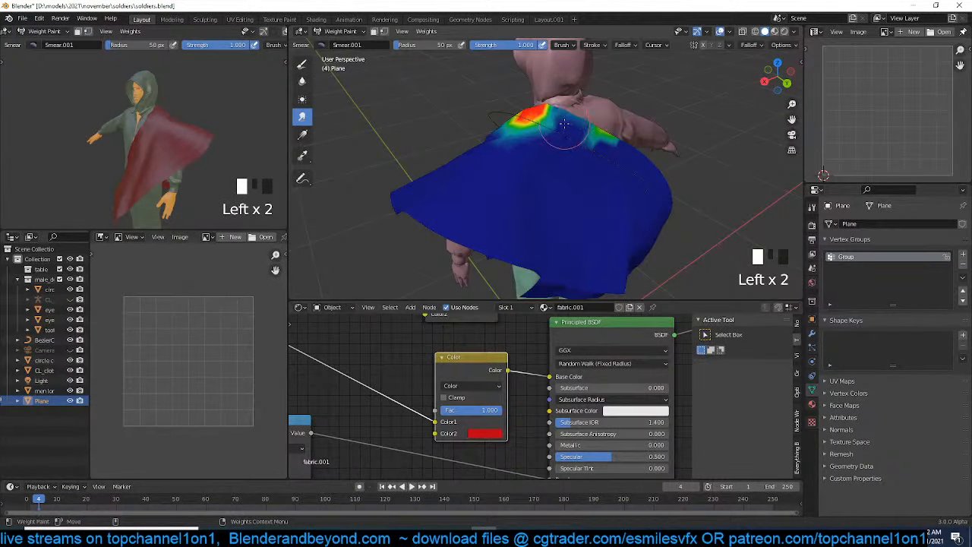
{"action": "left_click_drag", "start_coordinate": [564, 124], "coordinate": [566, 128]}
{"action": "key", "text": "grave"}
{"action": "left_click", "coordinate": [334, 31]}
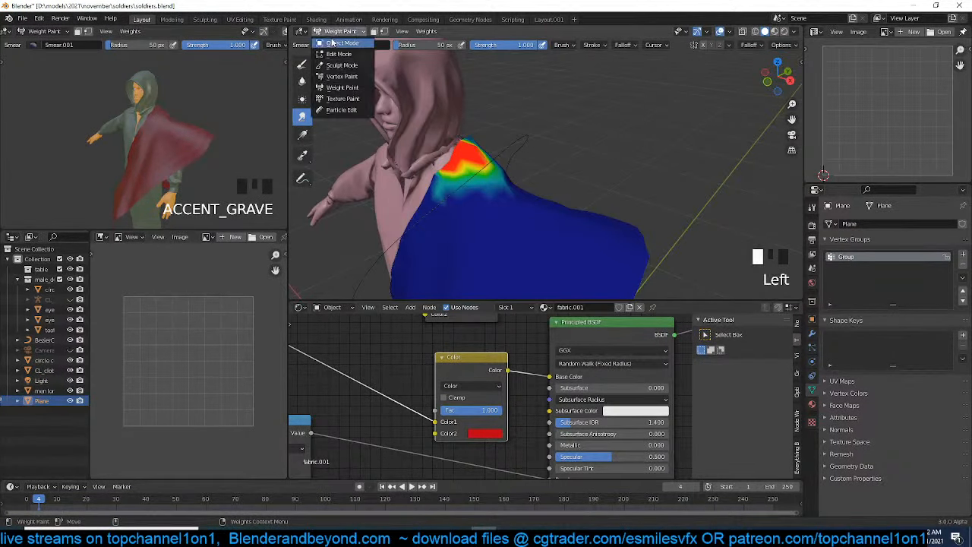
{"action": "left_click", "coordinate": [342, 44]}
Set the cloth's Pin Group to the vertex group named Group in its Shape settings
{"action": "left_click", "coordinate": [811, 333]}
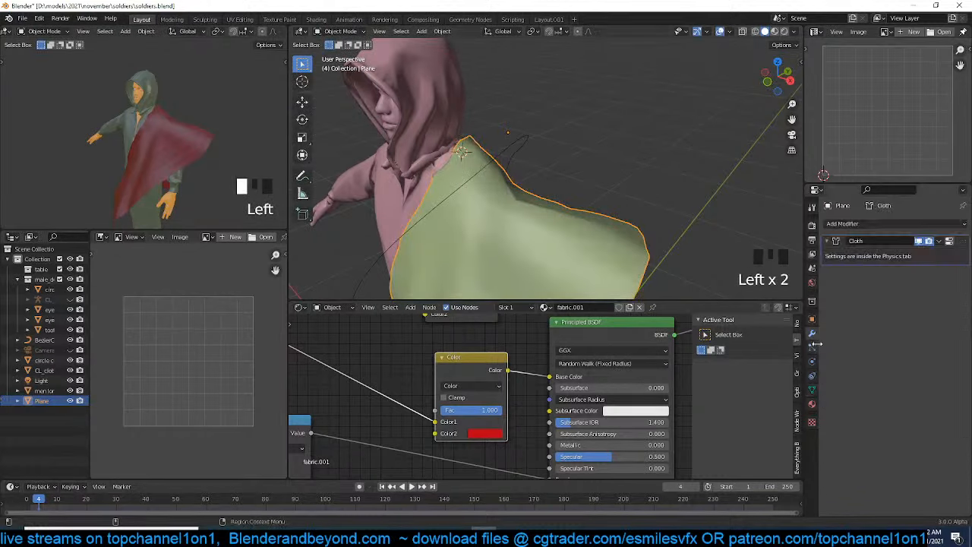
{"action": "left_click", "coordinate": [811, 361]}
{"action": "scroll", "coordinate": [886, 380], "scroll_direction": "down", "scroll_amount": 17}
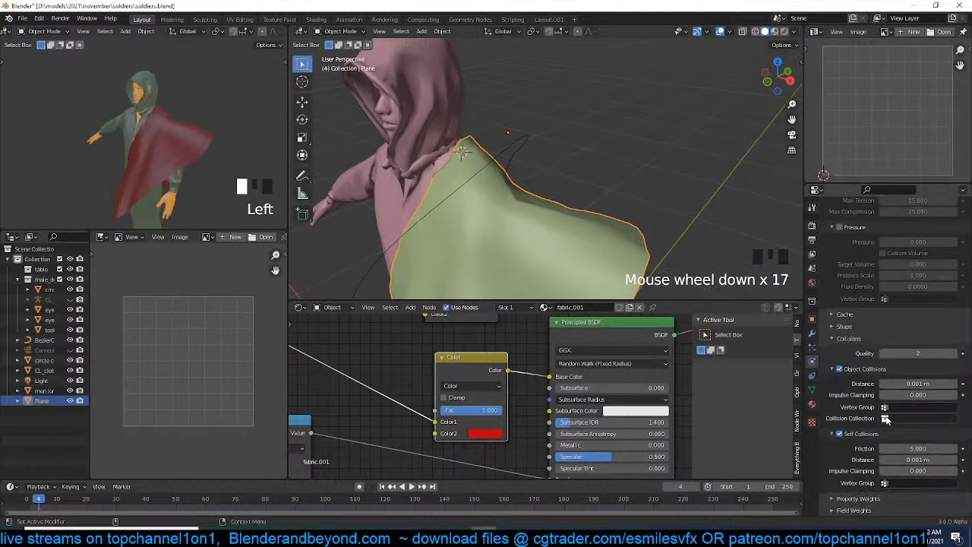
{"action": "left_click", "coordinate": [845, 327]}
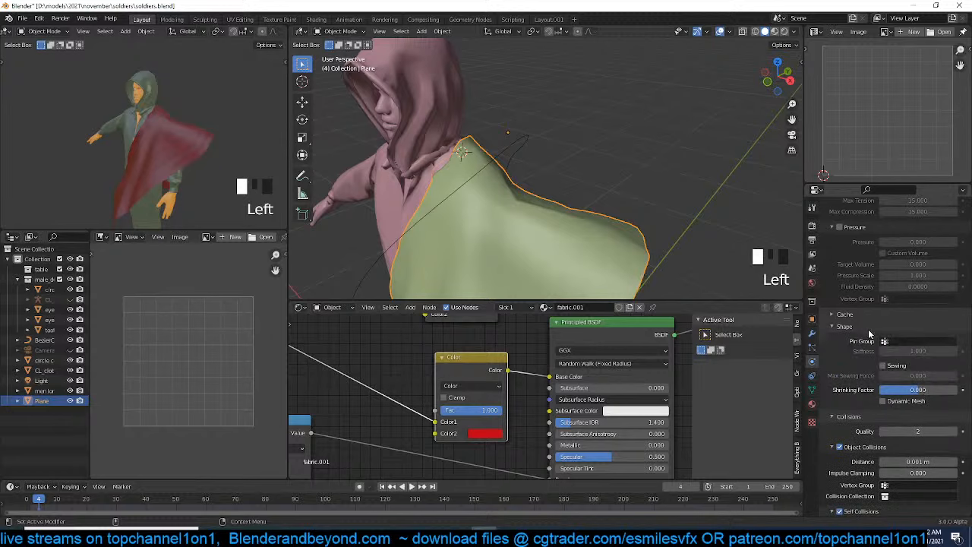
{"action": "scroll", "coordinate": [549, 249], "scroll_direction": "down", "scroll_amount": 4}
Play the pinned cloth's simulation from frame 0, examine the drape from behind, and return to frame 0
{"action": "key", "text": "grave"}
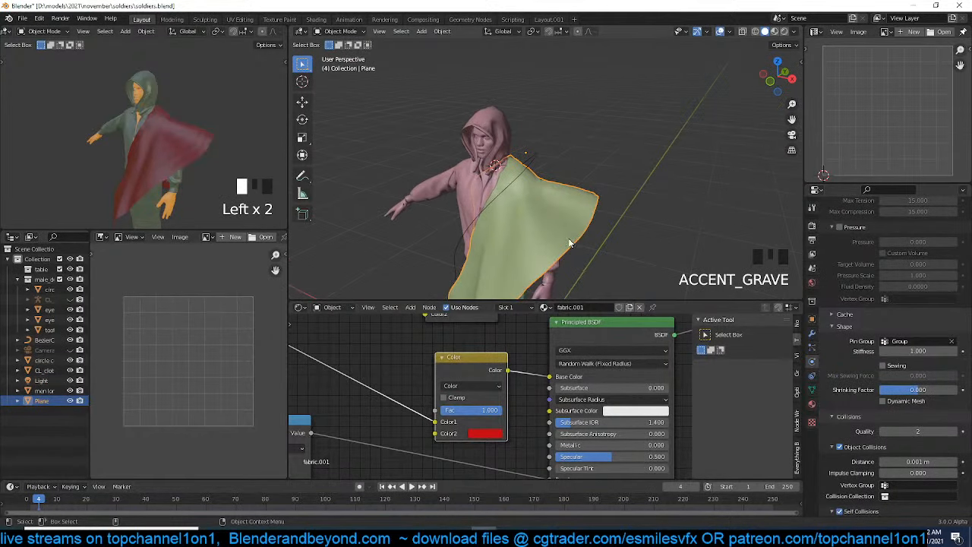
{"action": "right_click", "coordinate": [26, 499], "text": "shift"}
{"action": "middle_click_drag", "start_coordinate": [484, 249], "coordinate": [419, 204]}
{"action": "key", "text": "space"}
{"action": "key", "text": "space"}
{"action": "key", "text": "grave"}
{"action": "key", "text": "space"}
{"action": "key", "text": "space"}
{"action": "key", "text": "grave"}
{"action": "middle_click_drag", "start_coordinate": [555, 214], "coordinate": [481, 172]}
{"action": "right_click_drag", "start_coordinate": [86, 500], "coordinate": [27, 498], "text": "shift"}
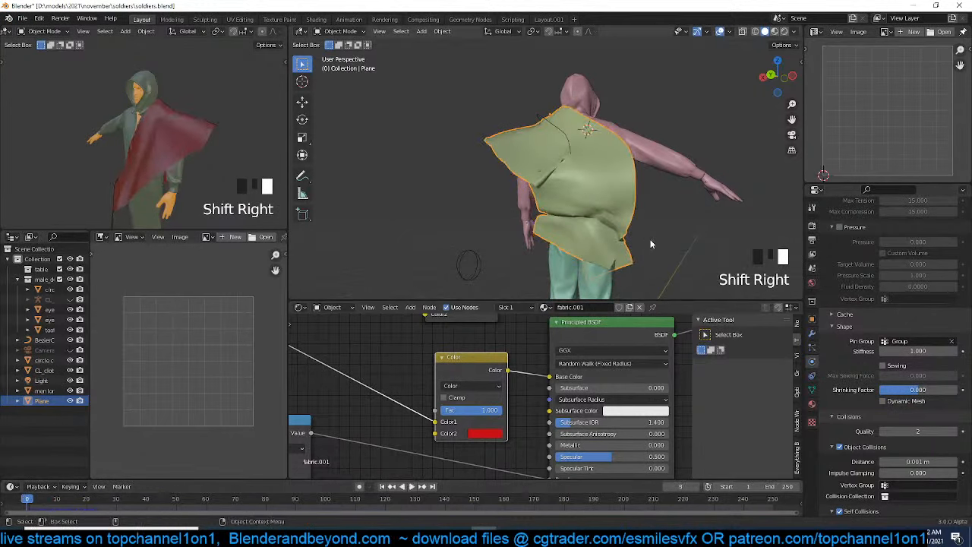
Delete the faces of a horizontal face loop across the lower back of the cloth
{"action": "middle_click_drag", "start_coordinate": [650, 244], "coordinate": [560, 223]}
{"action": "key", "text": "grave"}
{"action": "scroll", "coordinate": [678, 192], "scroll_direction": "up", "scroll_amount": 2}
{"action": "key", "text": "grave"}
{"action": "key", "text": "Tab"}
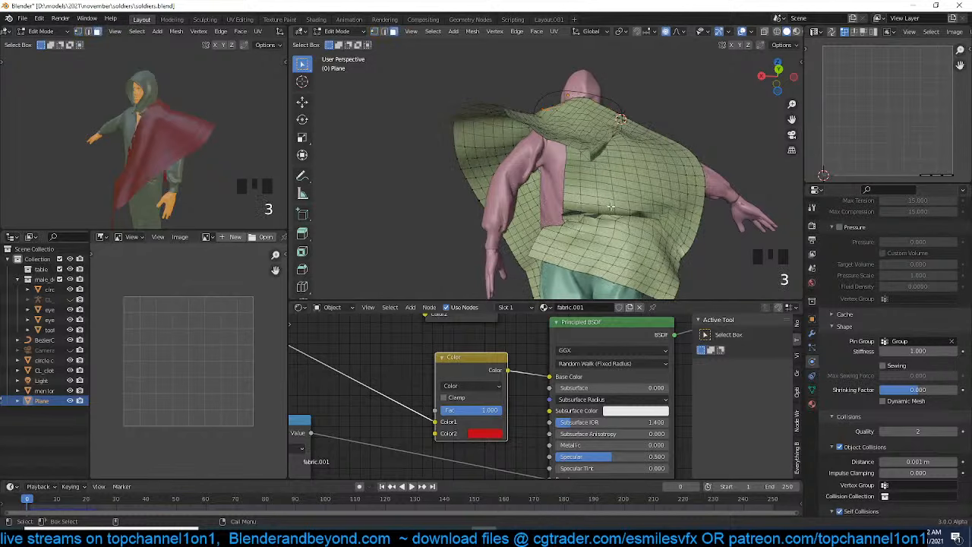
{"action": "left_click", "coordinate": [619, 204], "text": "alt"}
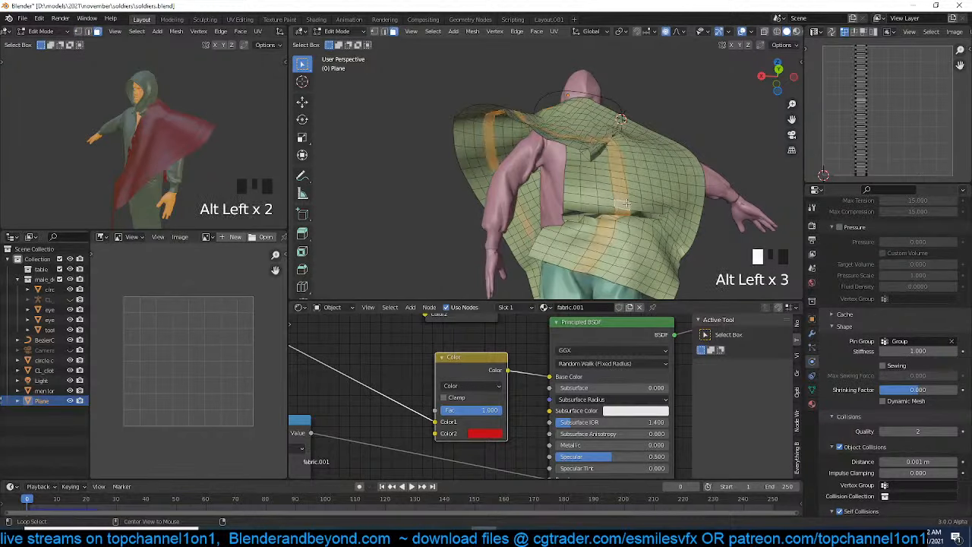
{"action": "left_click", "coordinate": [629, 205], "text": "alt"}
{"action": "key", "text": "x"}
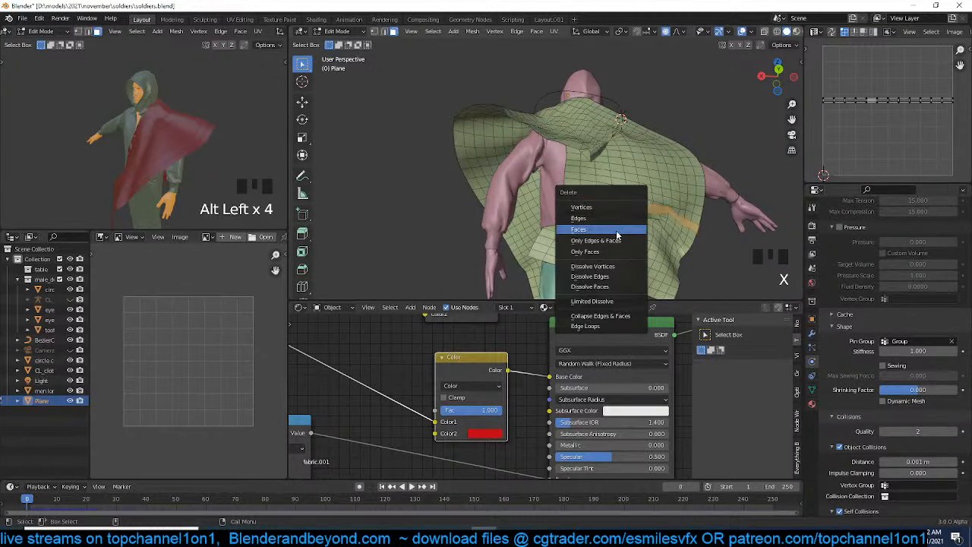
{"action": "left_click", "coordinate": [618, 230]}
Select all linked faces of the detached lower piece of cloth and delete them
{"action": "key", "text": "ctrl+l"}
{"action": "key", "text": "x"}
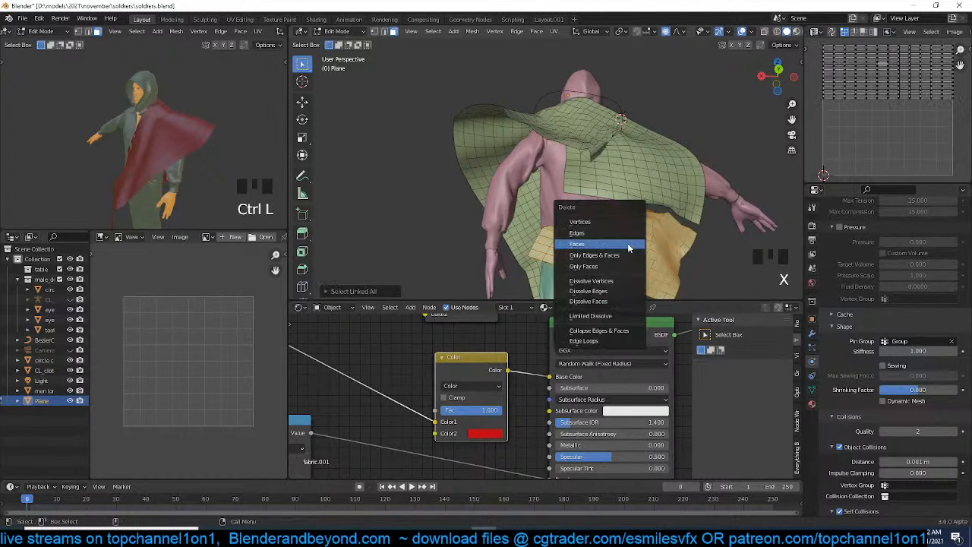
{"action": "left_click", "coordinate": [645, 228]}
Extrude the cloth's cut lower edge at the back about 0.41 m downward along global Z
{"action": "scroll", "coordinate": [676, 227], "scroll_direction": "down", "scroll_amount": 4}
{"action": "key", "text": "grave"}
{"action": "key", "text": "e"}
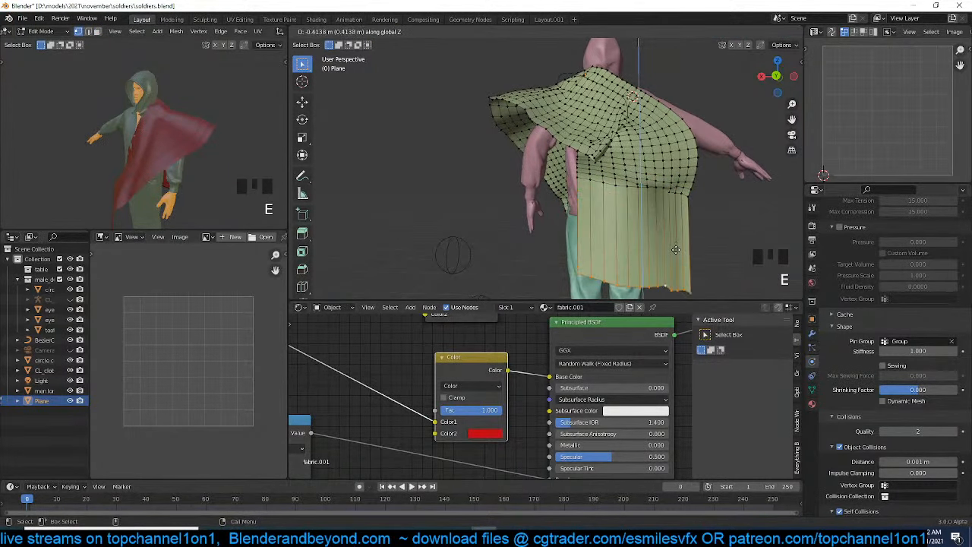
Finish extruding the cape's lower back edge about 0.41 m down along Z and add evenly spaced horizontal loop cuts across the new panel
{"action": "left_click", "coordinate": [629, 241]}
{"action": "key", "text": "ctrl+r"}
{"action": "scroll", "coordinate": [630, 242], "scroll_direction": "up", "scroll_amount": 13}
{"action": "left_click", "coordinate": [630, 242]}
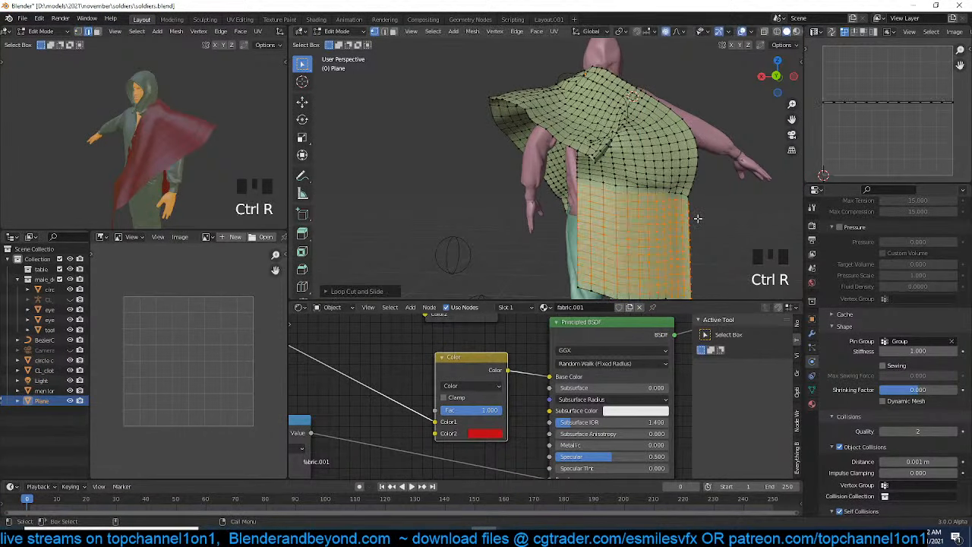
Select a vertex beside the fold on the cape's back and move it using proportional editing with Smooth falloff
{"action": "key", "text": "Tab"}
{"action": "key", "text": "grave"}
{"action": "middle_click_drag", "start_coordinate": [616, 195], "coordinate": [636, 156]}
{"action": "left_click", "coordinate": [626, 156]}
{"action": "key", "text": "Tab"}
{"action": "key", "text": "Tab"}
{"action": "left_click", "coordinate": [636, 156]}
{"action": "key", "text": "Tab"}
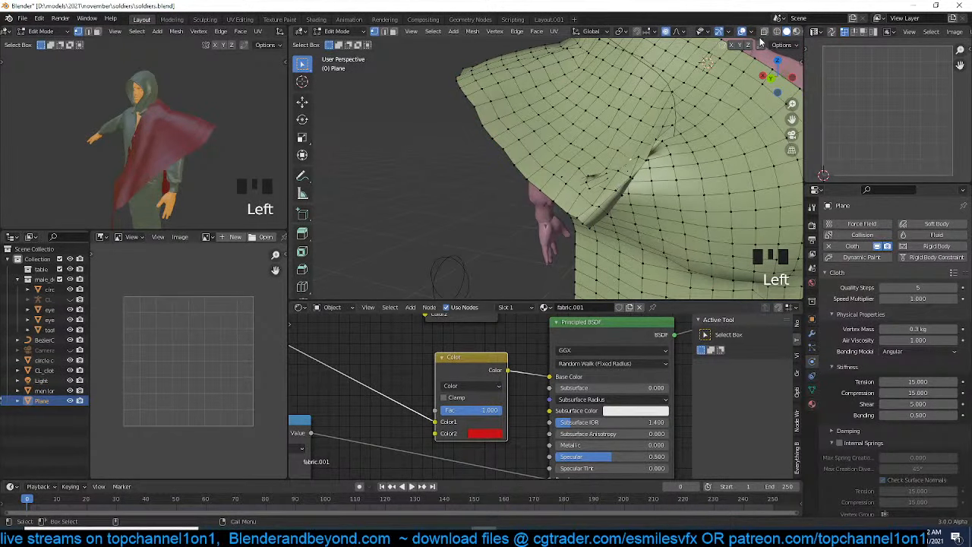
{"action": "left_click", "coordinate": [681, 34]}
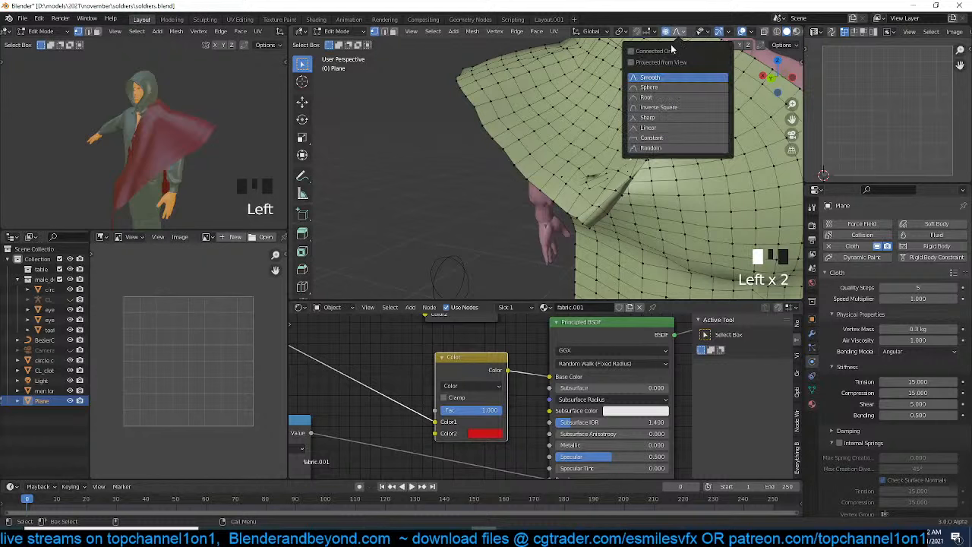
{"action": "key", "text": "g"}
{"action": "left_click", "coordinate": [631, 166]}
Move the vertex beside the cape's back fold about 0.04 m with proportional editing, leave mesh editing, and save the file
{"action": "key", "text": "grave"}
{"action": "key", "text": "grave"}
{"action": "key", "text": "grave"}
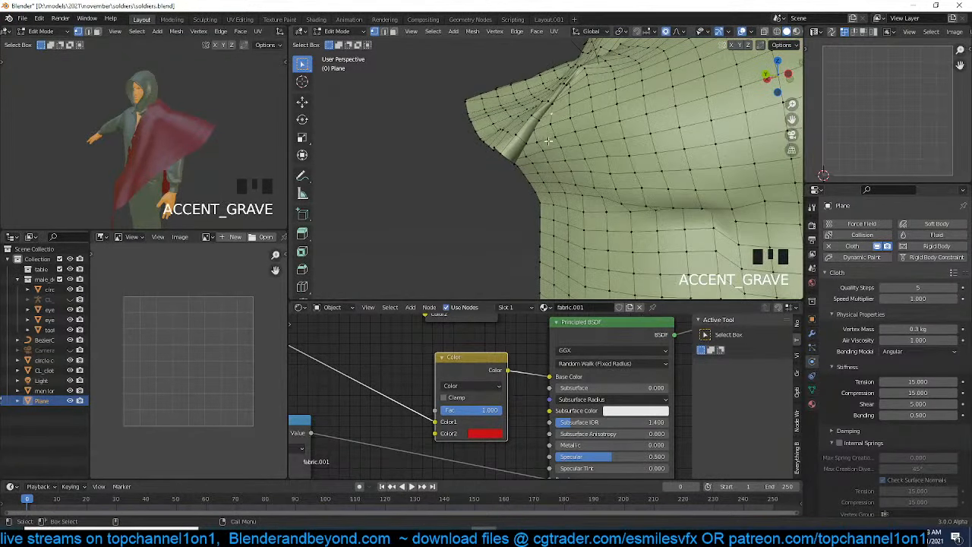
{"action": "key", "text": "g"}
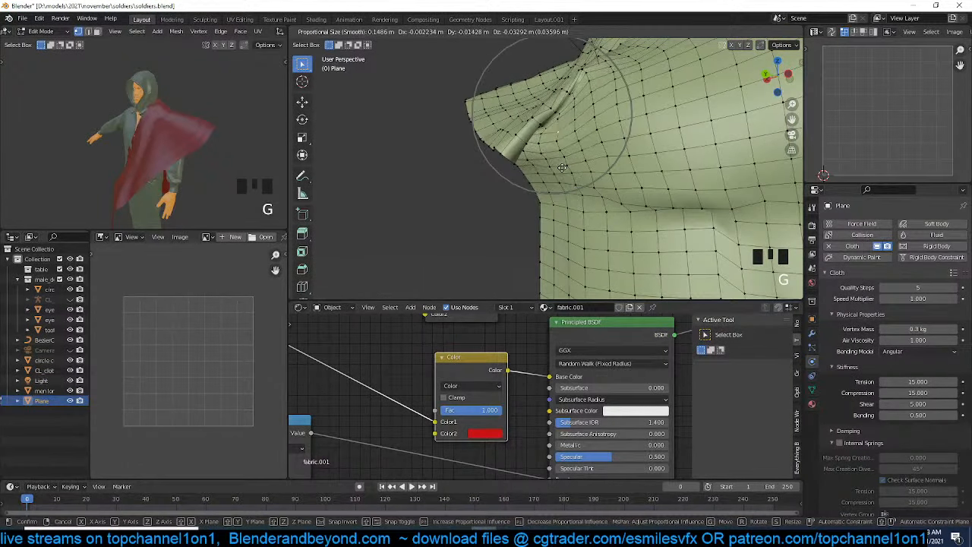
{"action": "left_click", "coordinate": [569, 161]}
{"action": "key", "text": "grave"}
{"action": "key", "text": "grave"}
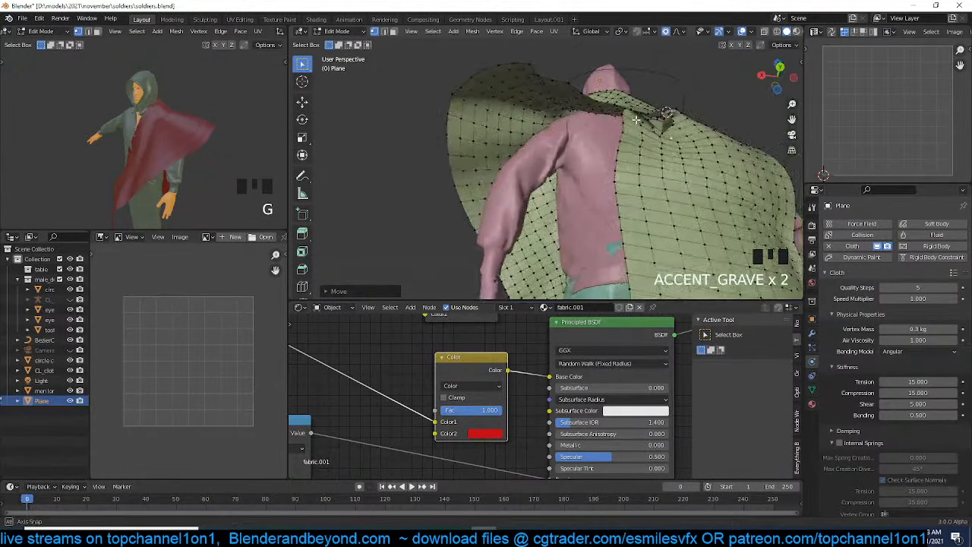
{"action": "middle_click_drag", "start_coordinate": [637, 120], "coordinate": [637, 117]}
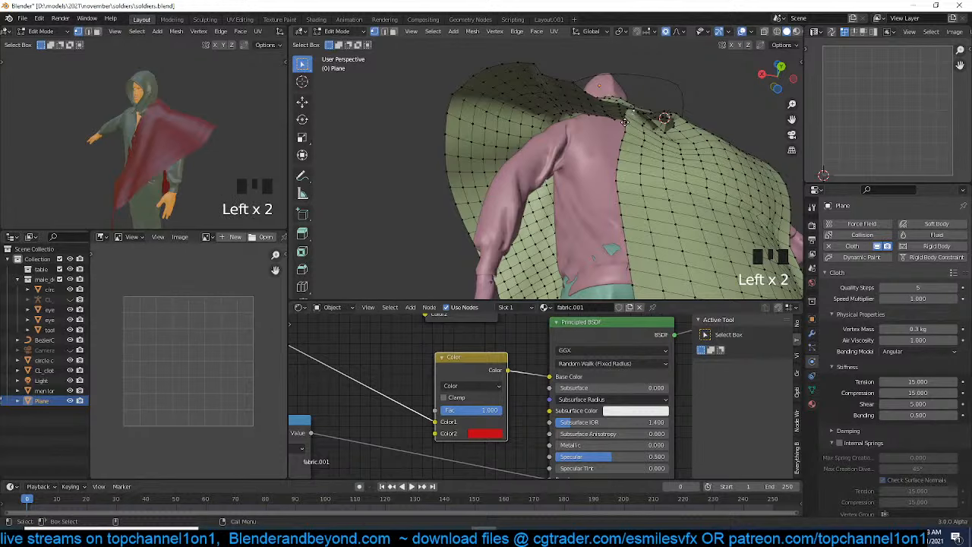
{"action": "key", "text": "Tab"}
{"action": "key", "text": "grave"}
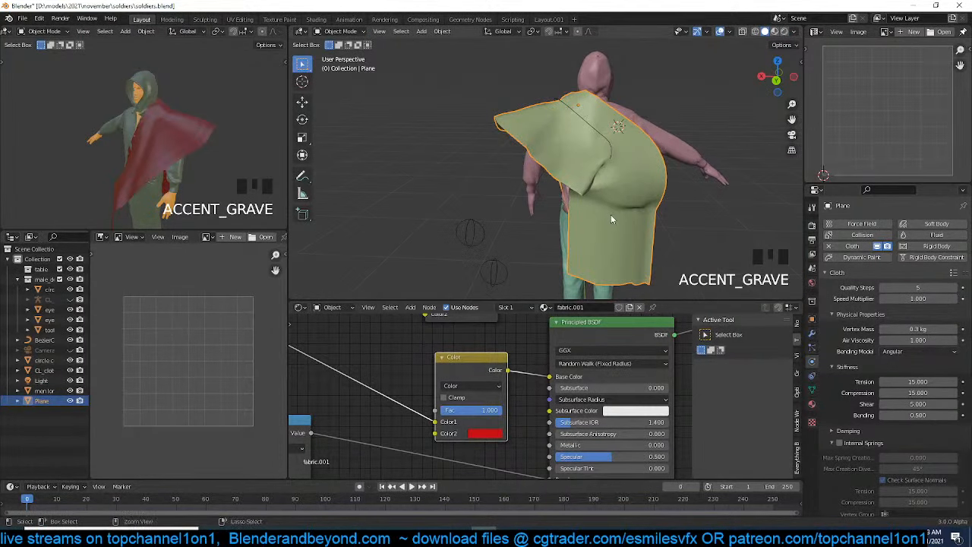
{"action": "key", "text": "ctrl+s"}
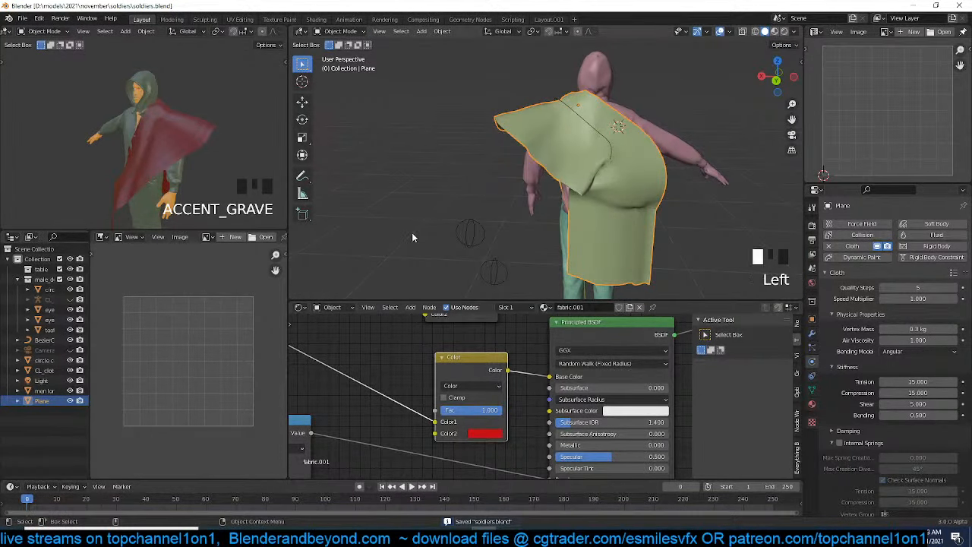
{"action": "key", "text": "ctrl+s"}
Play the cloth simulation and examine how the lengthened cape drapes around the figure
{"action": "key", "text": "space"}
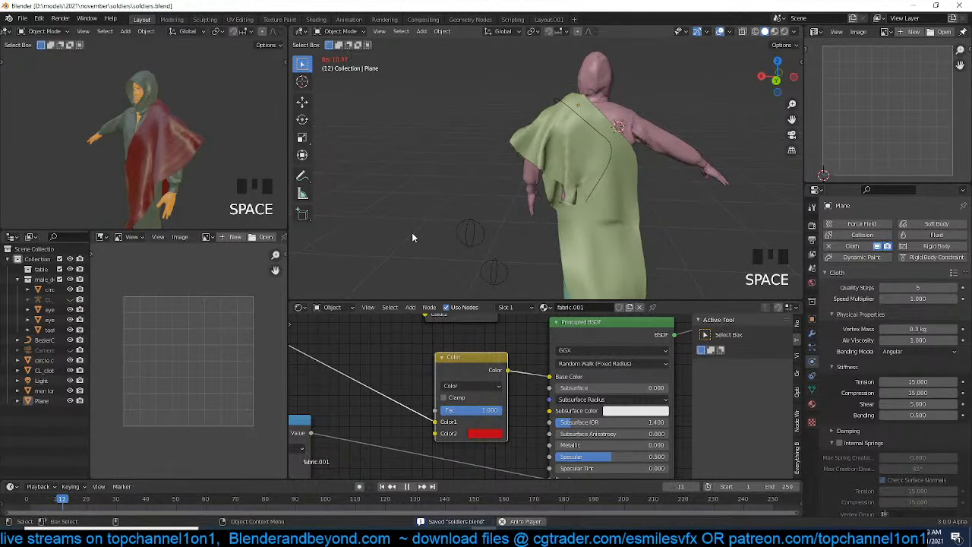
{"action": "key", "text": "space"}
{"action": "key", "text": "grave"}
{"action": "middle_click_drag", "start_coordinate": [412, 238], "coordinate": [547, 212]}
{"action": "key", "text": "grave"}
{"action": "key", "text": "grave"}
Return to frame 0 and enable Collision physics on the men long trousers object
{"action": "left_click", "coordinate": [562, 239]}
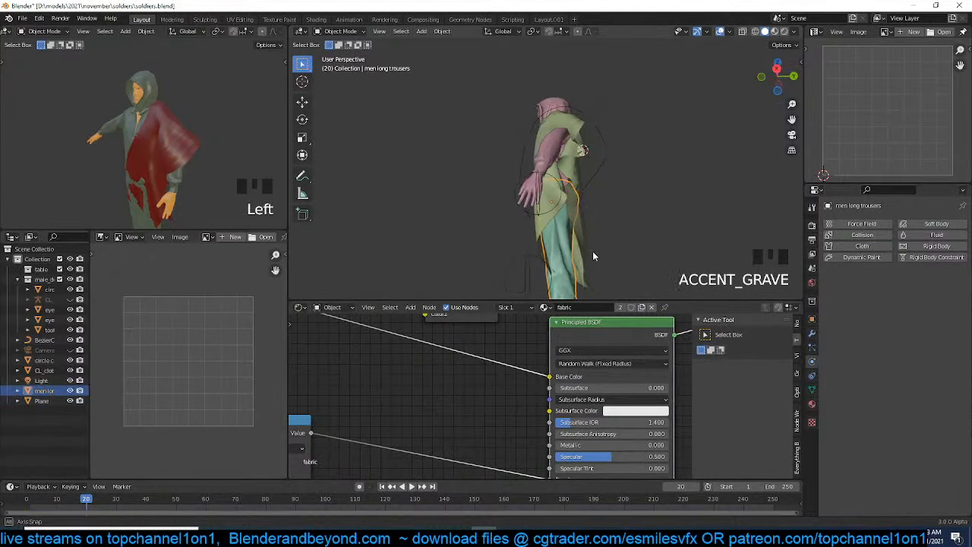
{"action": "middle_click_drag", "start_coordinate": [594, 256], "coordinate": [652, 262]}
{"action": "right_click", "coordinate": [27, 506], "text": "shift"}
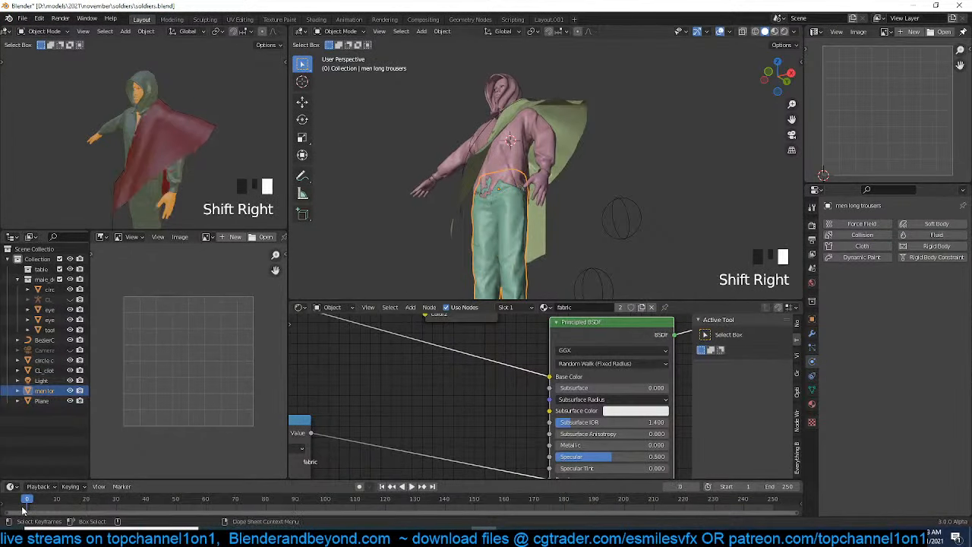
{"action": "left_click", "coordinate": [862, 234]}
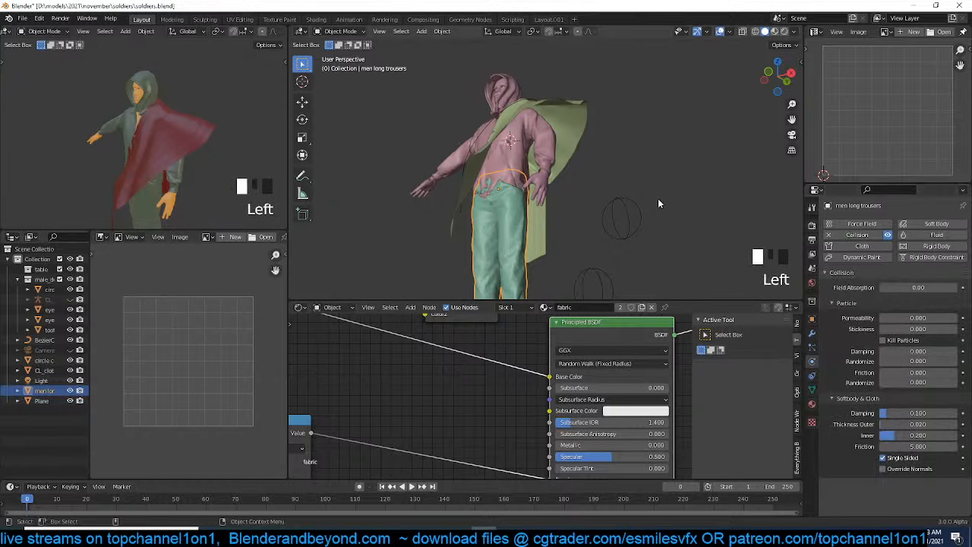
Replay the cloth simulation and examine how the cape collides with the trousers from the side, back and front
{"action": "key", "text": "grave"}
{"action": "key", "text": "space"}
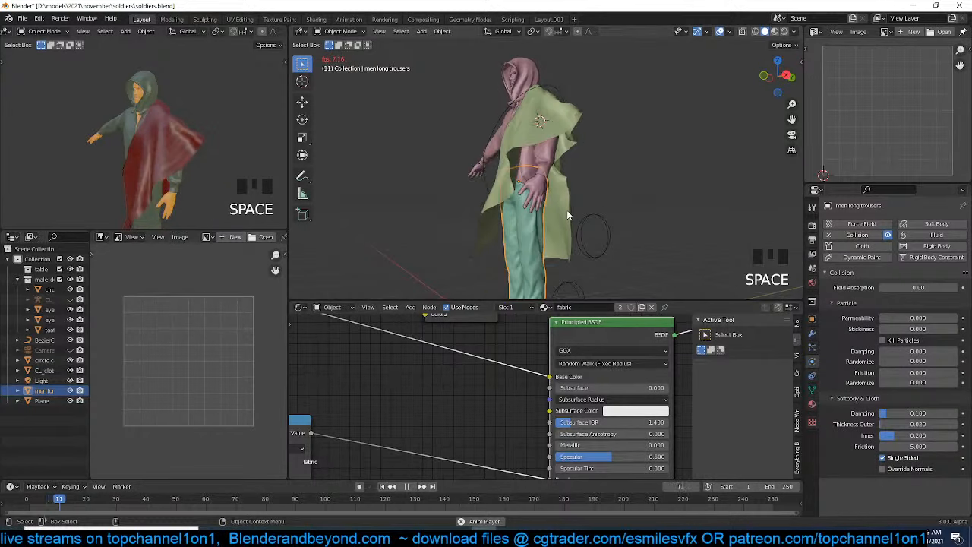
{"action": "key", "text": "space"}
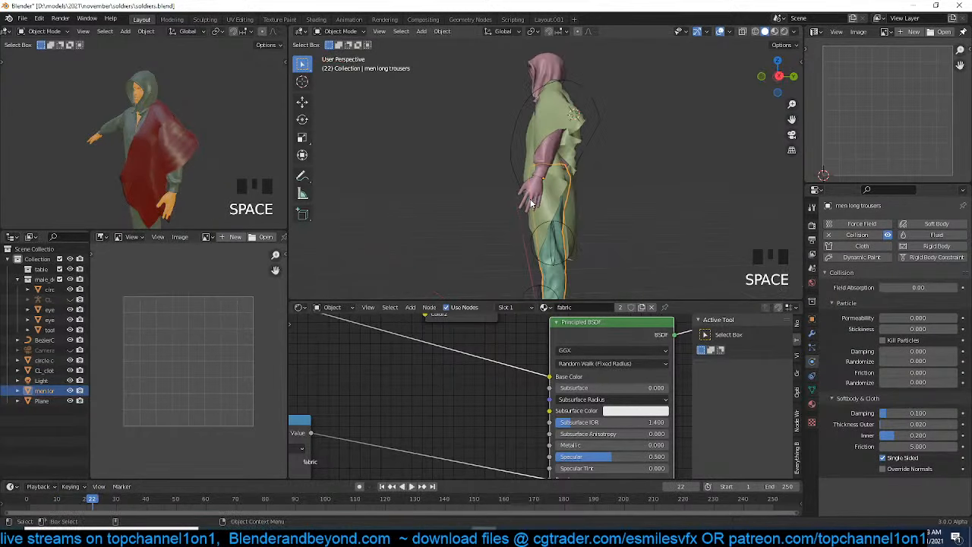
{"action": "key", "text": "grave"}
{"action": "key", "text": "grave"}
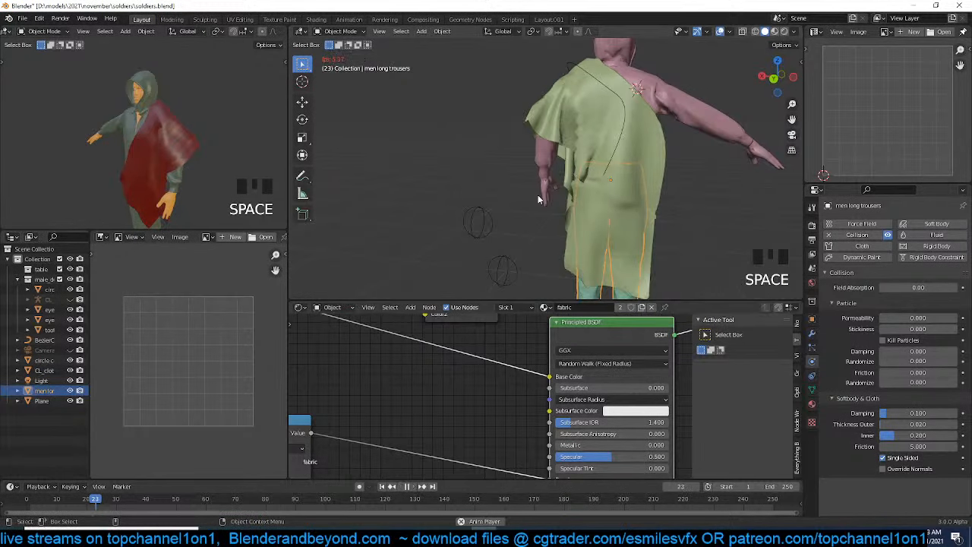
{"action": "key", "text": "grave"}
{"action": "key", "text": "space"}
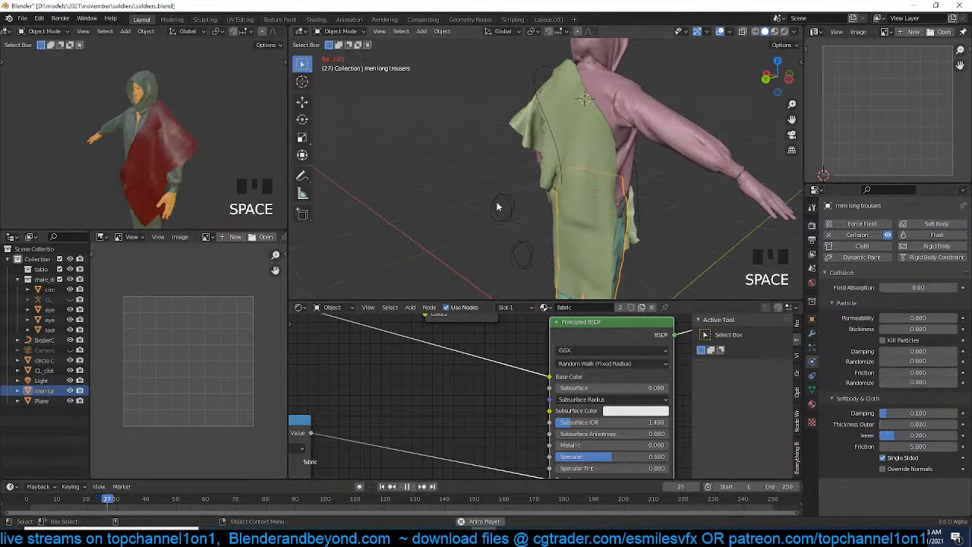
{"action": "key", "text": "space"}
{"action": "key", "text": "grave"}
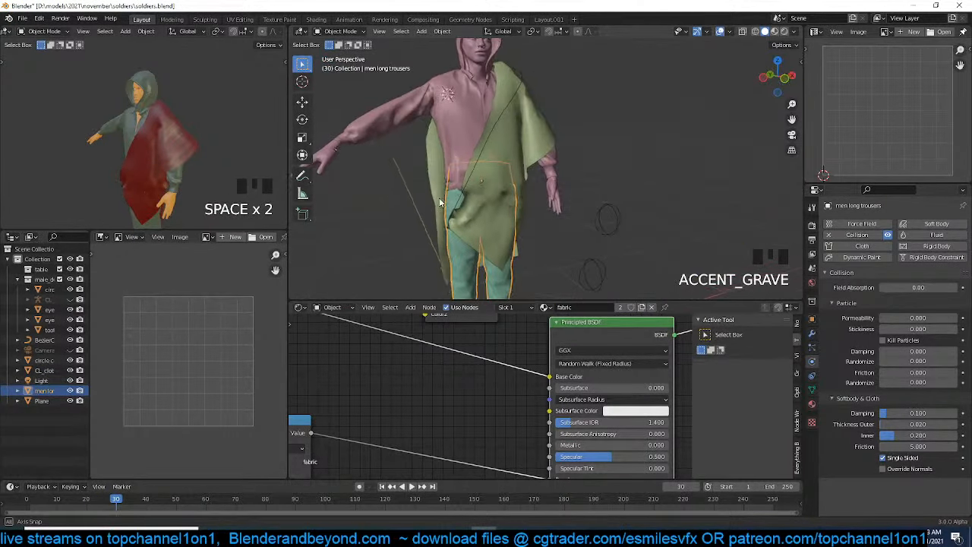
Set the cloth Shrinking Factor of the cape to 0.141
{"action": "left_click", "coordinate": [530, 207]}
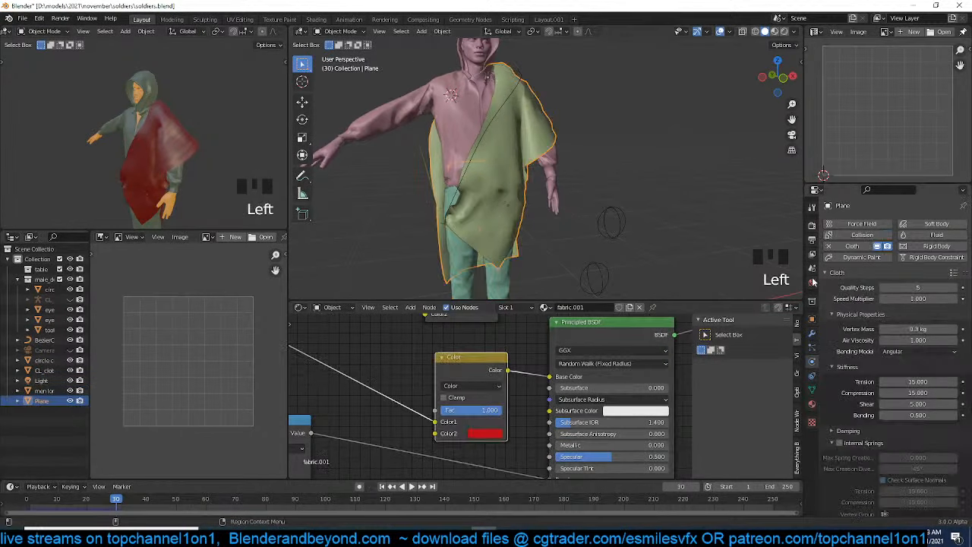
{"action": "scroll", "coordinate": [864, 414], "scroll_direction": "down", "scroll_amount": 8}
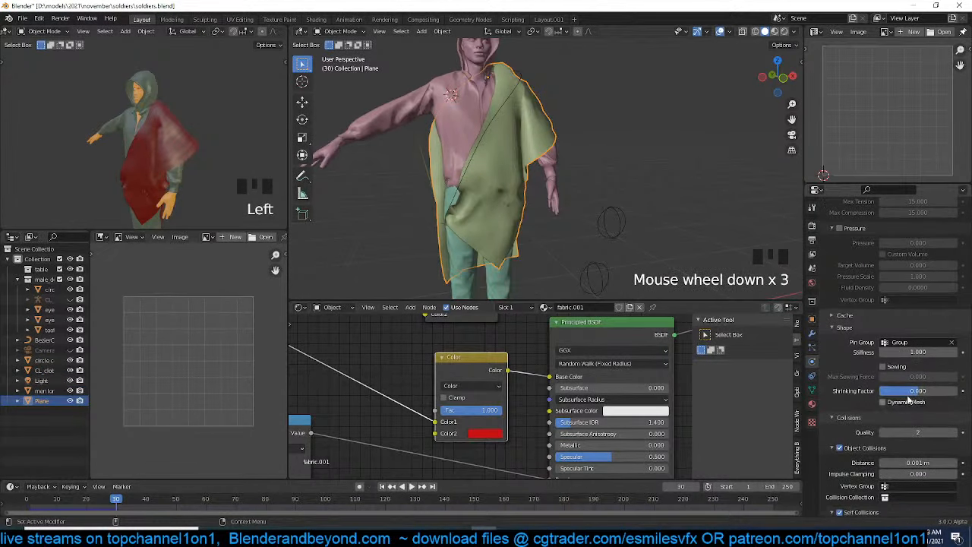
{"action": "left_click_drag", "start_coordinate": [908, 394], "coordinate": [919, 393]}
Replay the simulation from frame 0 and examine the effect of the new shrinking factor on the cape's back
{"action": "key", "text": "space"}
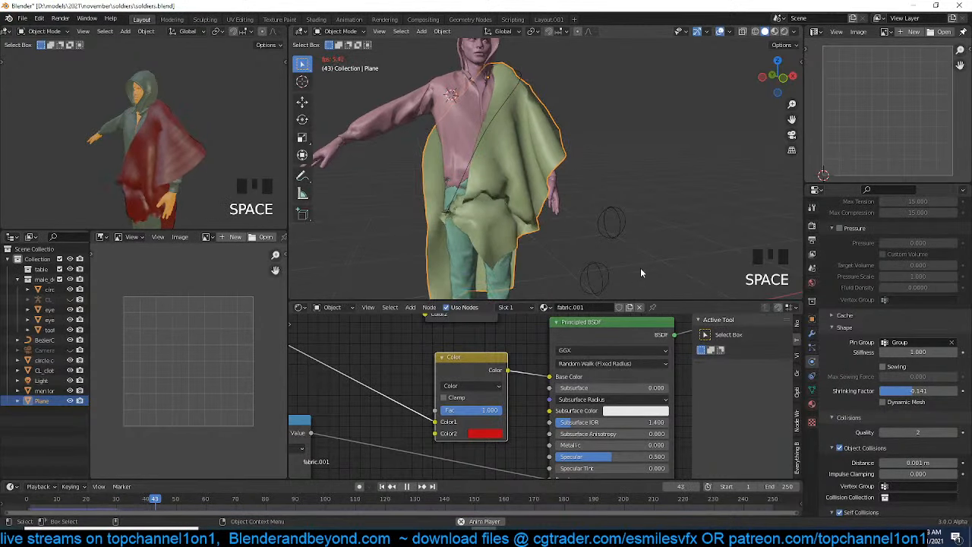
{"action": "key", "text": "grave"}
{"action": "middle_click_drag", "start_coordinate": [640, 272], "coordinate": [438, 263]}
{"action": "key", "text": "shift+Right"}
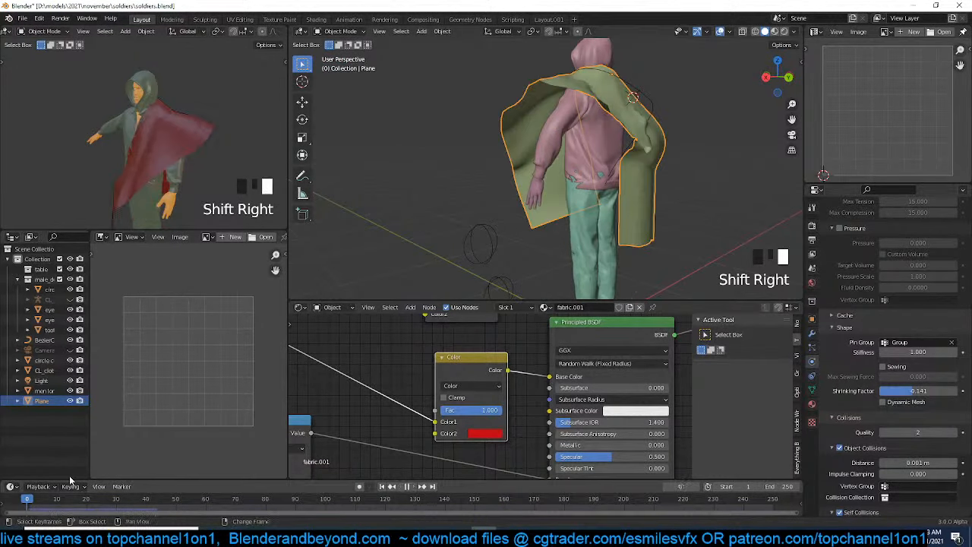
{"action": "key", "text": "space"}
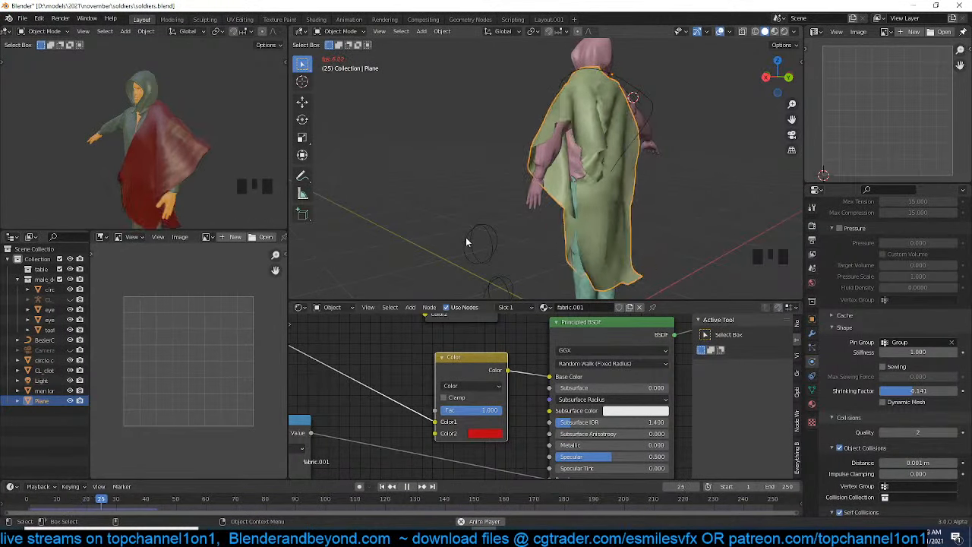
{"action": "key", "text": "grave"}
{"action": "middle_click_drag", "start_coordinate": [466, 237], "coordinate": [424, 219]}
{"action": "key", "text": "grave"}
{"action": "key", "text": "space"}
{"action": "key", "text": "grave"}
{"action": "key", "text": "grave"}
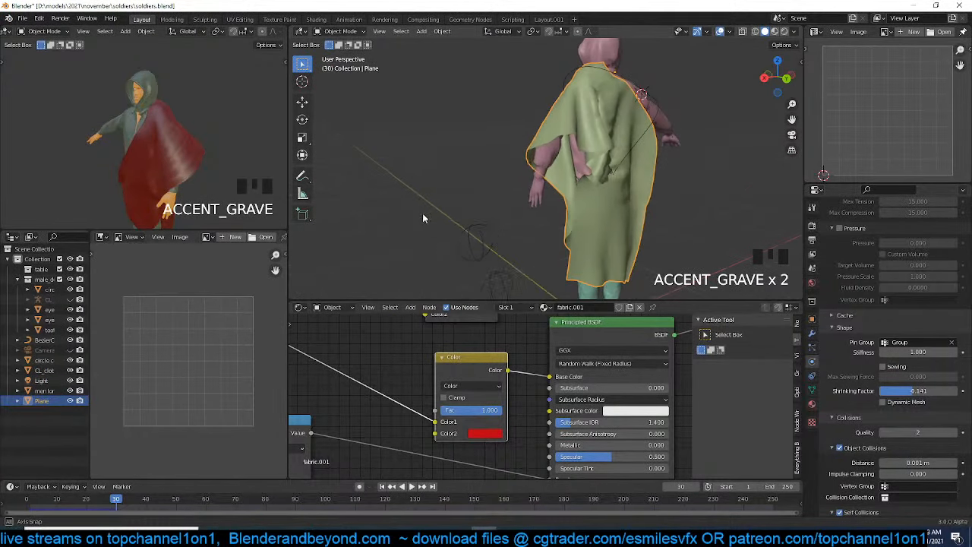
Add a Multiresolution modifier to the cape, place it above the Cloth modifier, and subdivide it once with Simple subdivision
{"action": "left_click", "coordinate": [605, 218]}
{"action": "left_click", "coordinate": [606, 221]}
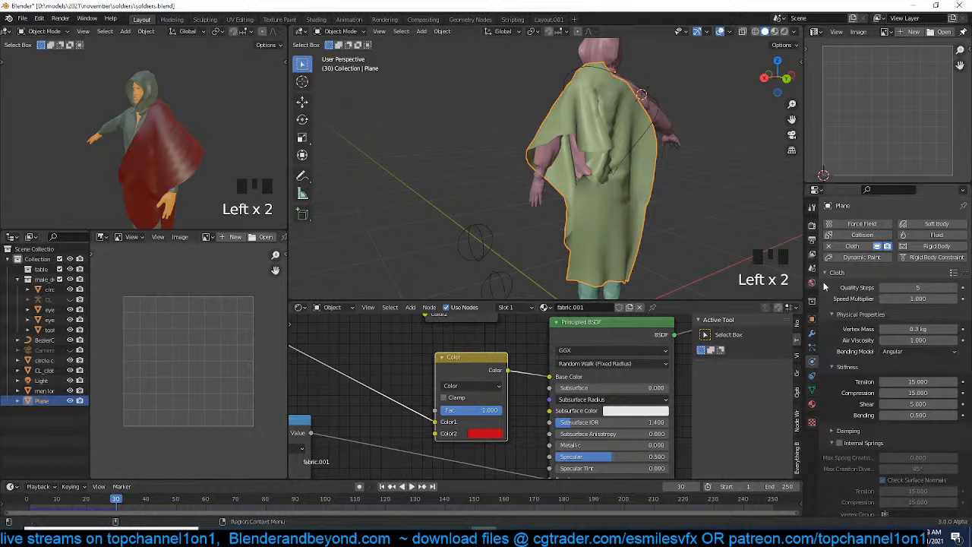
{"action": "left_click", "coordinate": [813, 332]}
{"action": "left_click", "coordinate": [843, 223]}
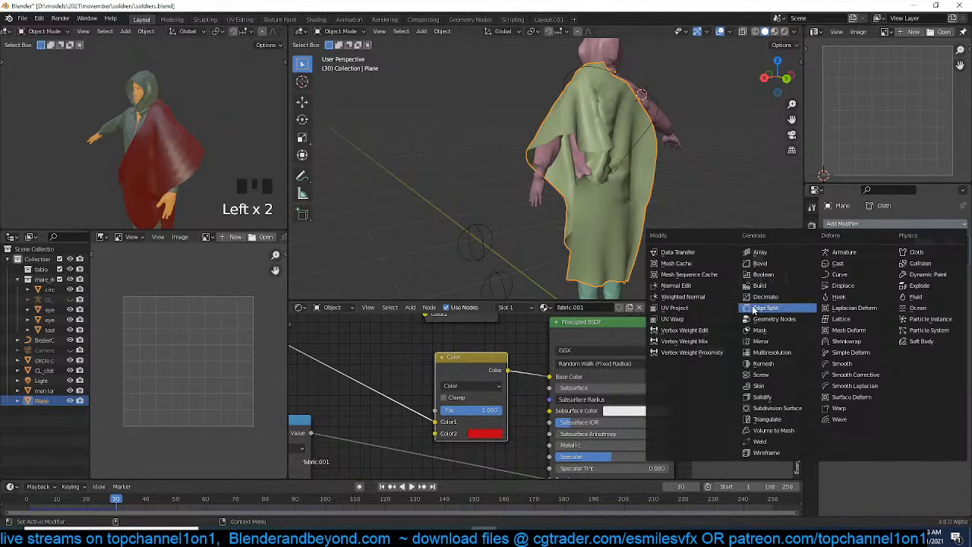
{"action": "left_click", "coordinate": [794, 352]}
{"action": "left_click_drag", "start_coordinate": [963, 275], "coordinate": [959, 242]}
{"action": "left_click", "coordinate": [949, 242]}
{"action": "left_click", "coordinate": [811, 333]}
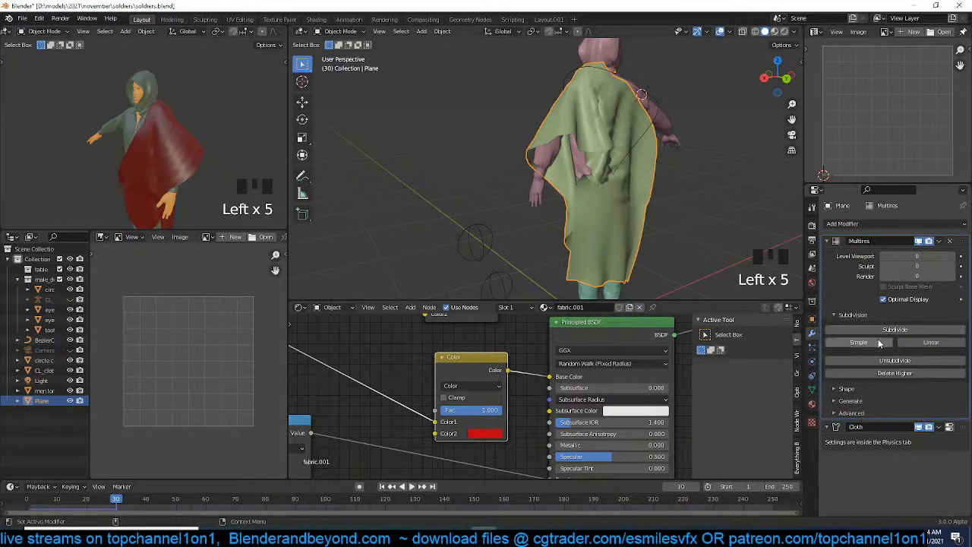
{"action": "left_click", "coordinate": [879, 344]}
Play the simulation of the subdivided cape from frame 0 and examine its folds from the front and back
{"action": "right_click", "coordinate": [21, 507], "text": "shift"}
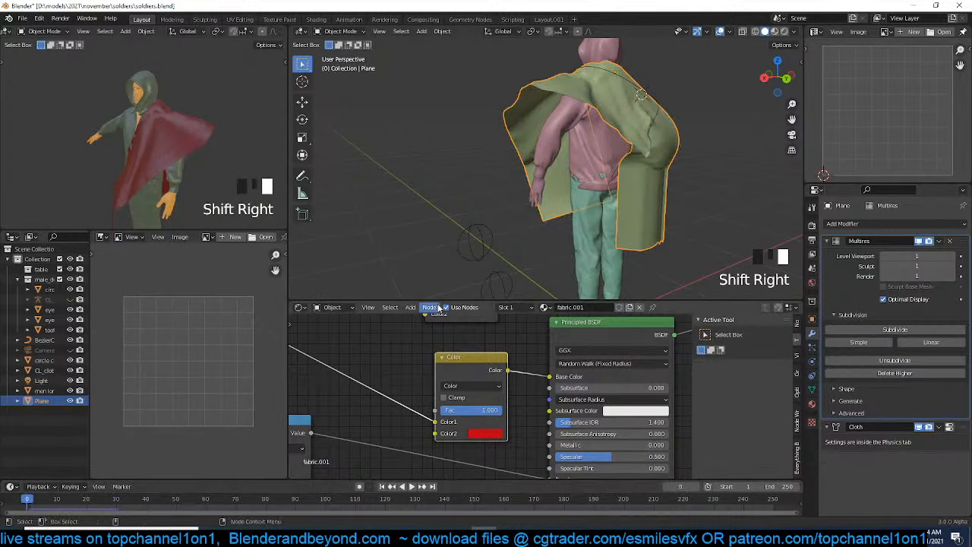
{"action": "key", "text": "space"}
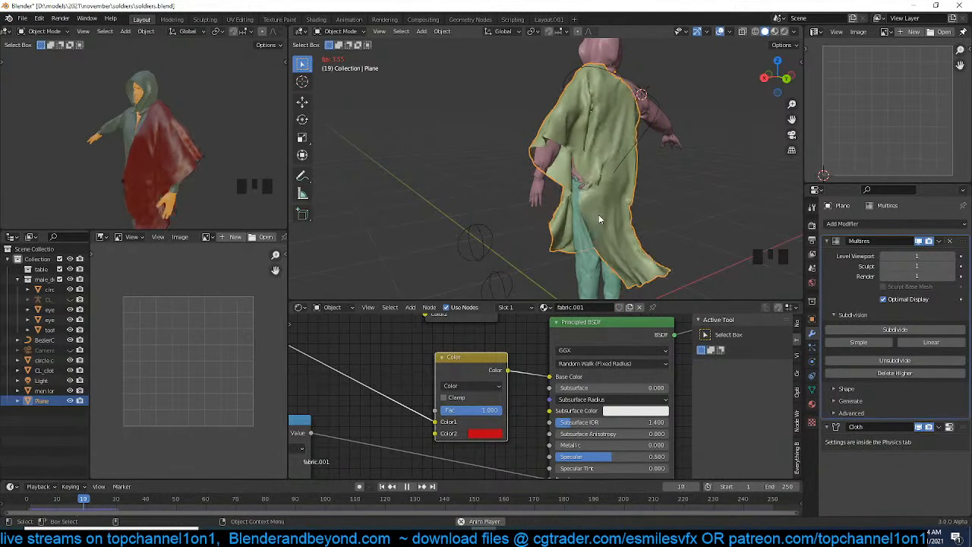
{"action": "key", "text": "grave"}
{"action": "middle_click_drag", "start_coordinate": [600, 220], "coordinate": [711, 213]}
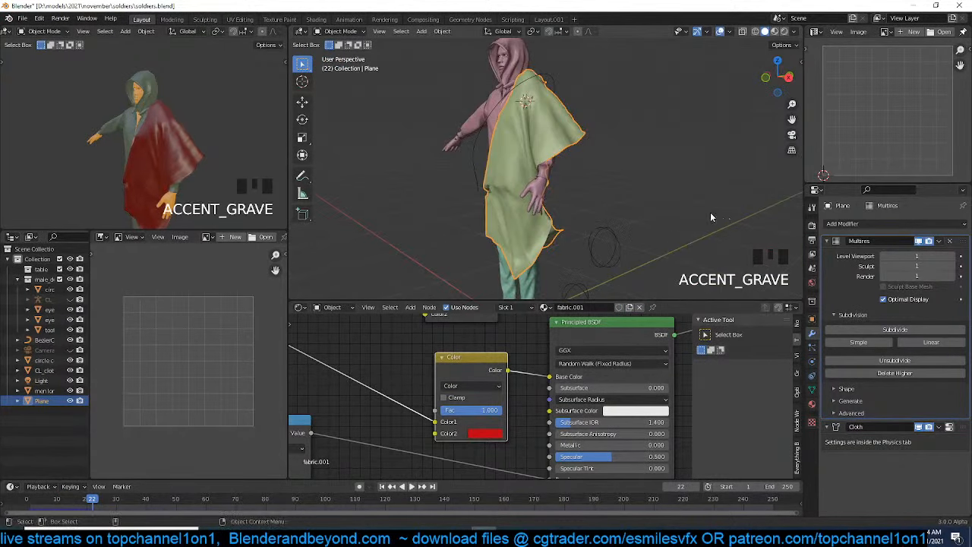
{"action": "key", "text": "space"}
{"action": "key", "text": "grave"}
{"action": "middle_click_drag", "start_coordinate": [642, 220], "coordinate": [468, 217]}
{"action": "key", "text": "space"}
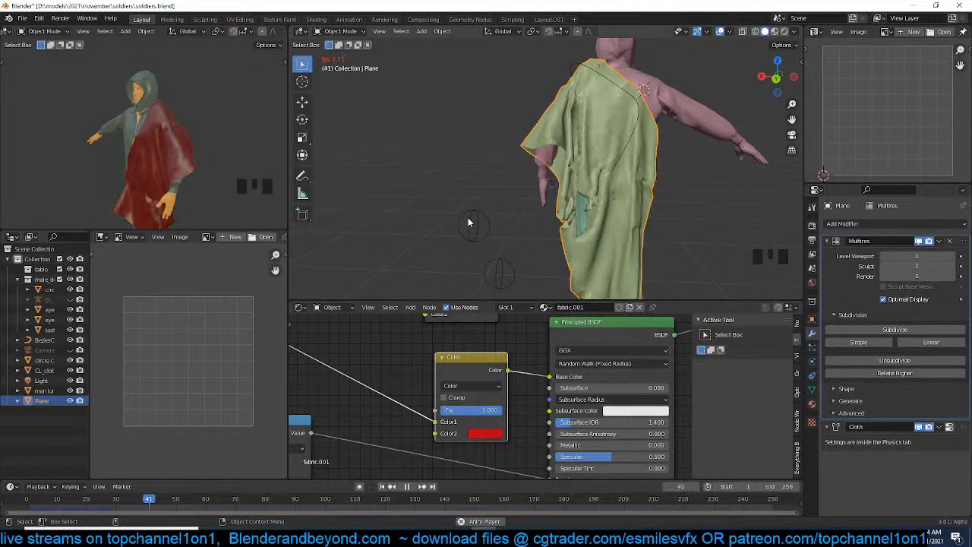
{"action": "middle_click_drag", "start_coordinate": [468, 217], "coordinate": [483, 166]}
{"action": "key", "text": "grave"}
{"action": "scroll", "coordinate": [635, 164], "scroll_direction": "up", "scroll_amount": 3}
{"action": "key", "text": "grave"}
{"action": "key", "text": "grave"}
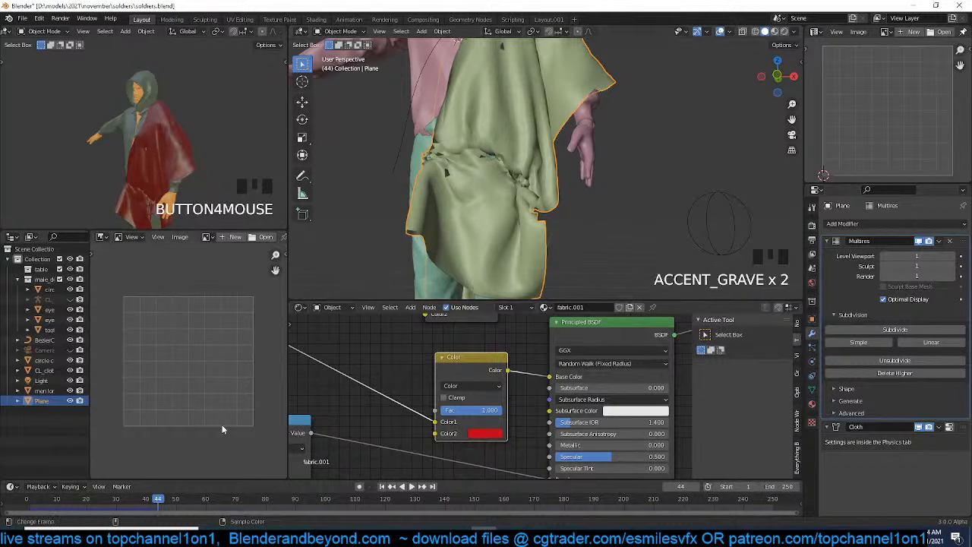
Return to frame 0, select the men long trousers and open their Collision physics settings
{"action": "right_click", "coordinate": [28, 506], "text": "shift"}
{"action": "scroll", "coordinate": [426, 234], "scroll_direction": "down", "scroll_amount": 3}
{"action": "key", "text": "grave"}
{"action": "middle_click_drag", "start_coordinate": [426, 235], "coordinate": [391, 240]}
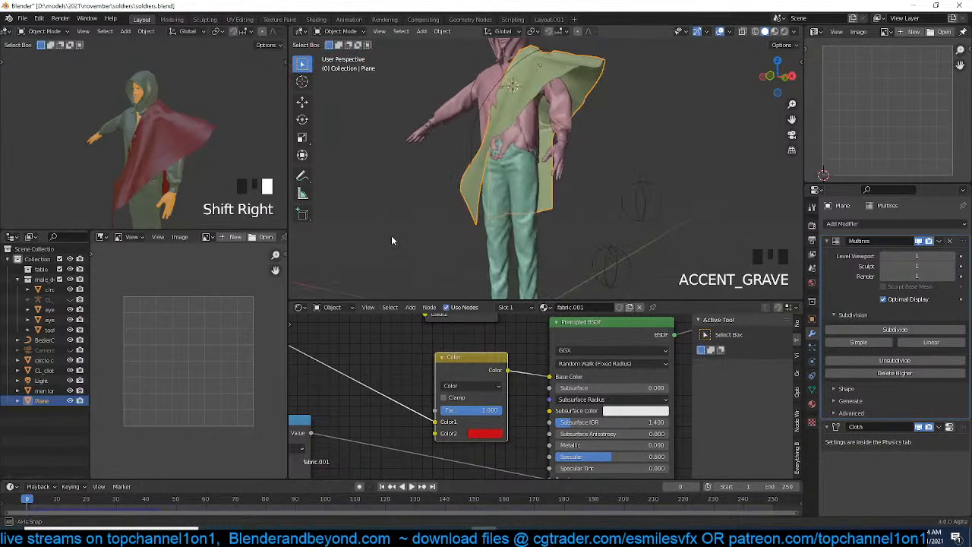
{"action": "left_click", "coordinate": [493, 234]}
{"action": "middle_click_drag", "start_coordinate": [499, 214], "coordinate": [458, 211]}
{"action": "key", "text": "grave"}
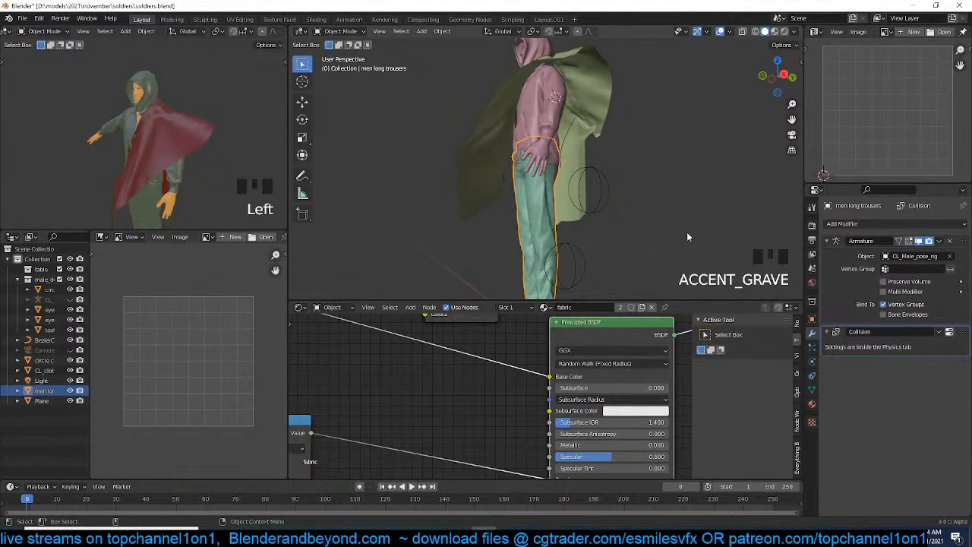
{"action": "left_click", "coordinate": [950, 332]}
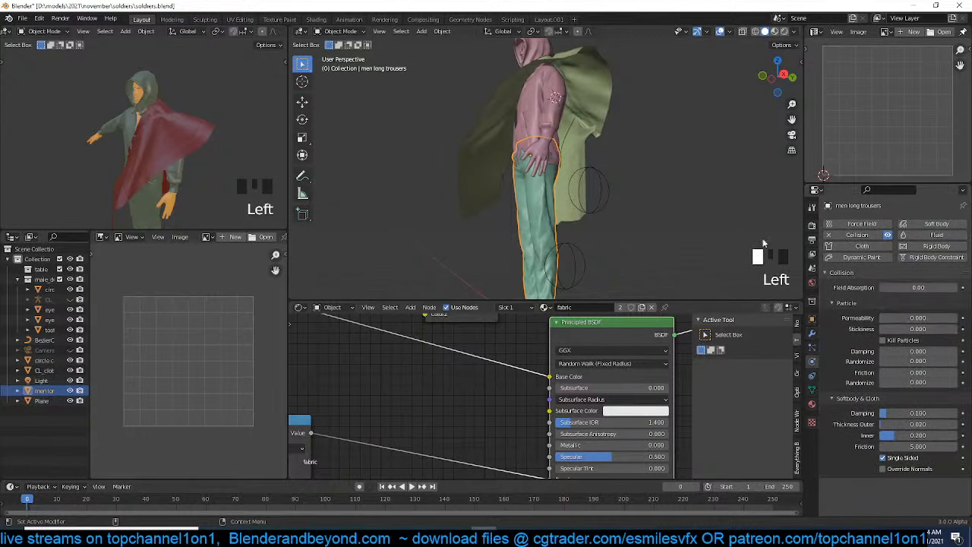
Play the cloth simulation from frame 0 and examine how the cape drapes from the side and back
{"action": "key", "text": "grave"}
{"action": "middle_click_drag", "start_coordinate": [447, 253], "coordinate": [500, 247]}
{"action": "key", "text": "space"}
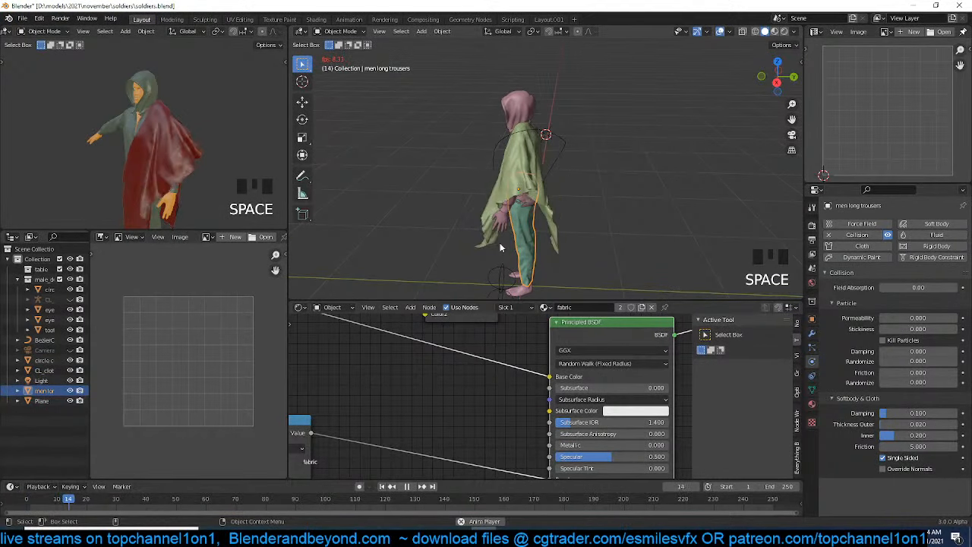
{"action": "key", "text": "space"}
{"action": "key", "text": "grave"}
{"action": "key", "text": "grave"}
{"action": "middle_click_drag", "start_coordinate": [450, 234], "coordinate": [345, 281]}
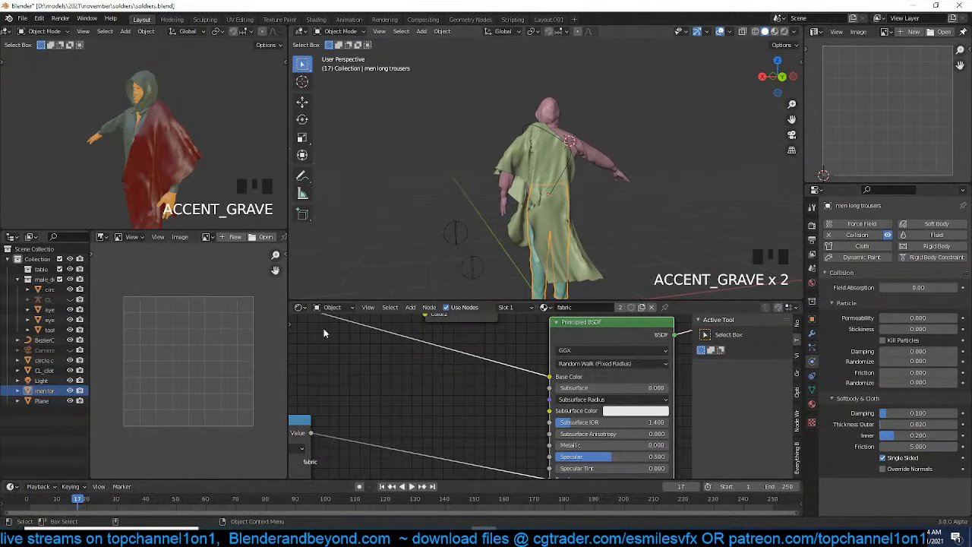
Step back to frame 13, select the cape and apply its simulated shape with Visual Geometry to Mesh
{"action": "key", "text": "Left"}
{"action": "key", "text": "Left"}
{"action": "key", "text": "Left"}
{"action": "key", "text": "Left"}
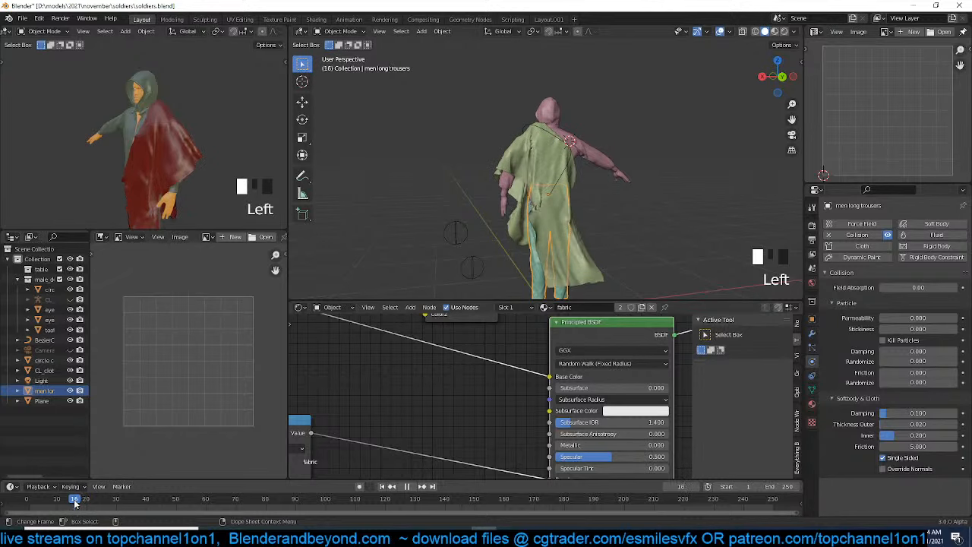
{"action": "key", "text": "grave"}
{"action": "middle_click_drag", "start_coordinate": [360, 295], "coordinate": [585, 253]}
{"action": "key", "text": "ctrl+a"}
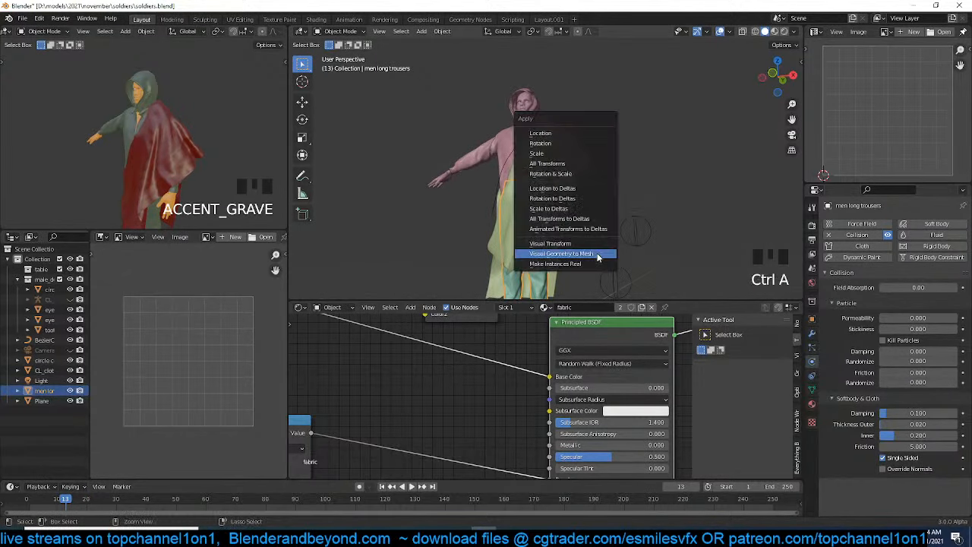
{"action": "left_click", "coordinate": [499, 222]}
{"action": "key", "text": "ctrl+a"}
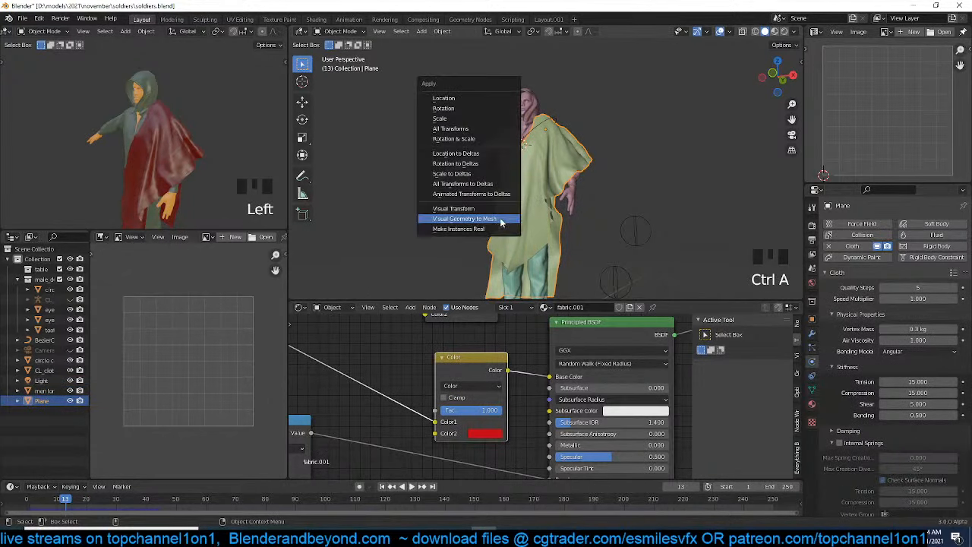
{"action": "left_click", "coordinate": [500, 221]}
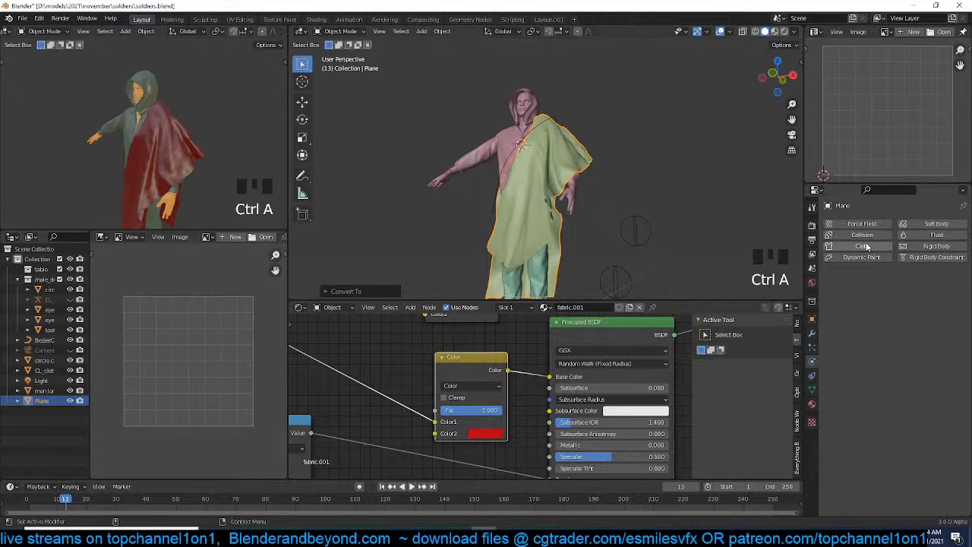
Add Cloth physics to the converted cape, return to frame 0 and set its Pin Group to Group
{"action": "left_click", "coordinate": [865, 246]}
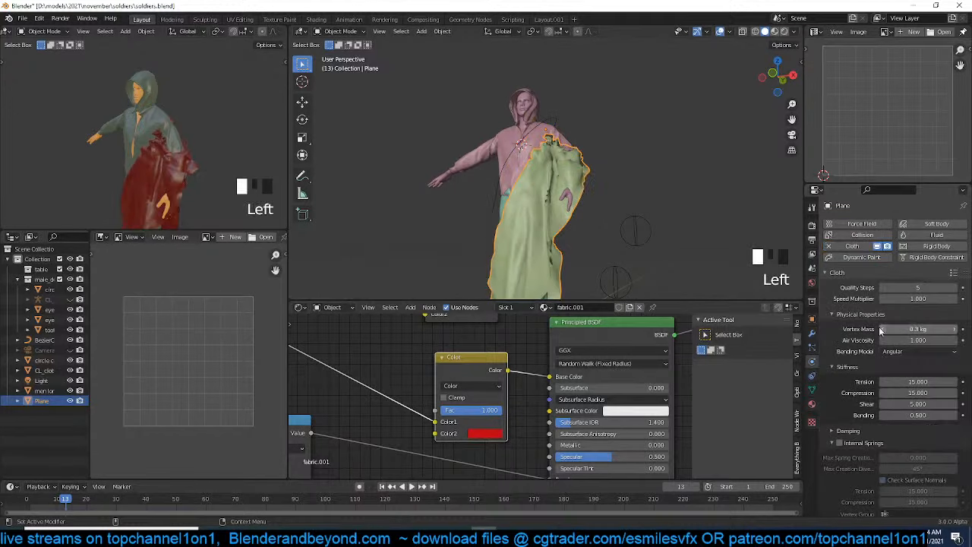
{"action": "right_click", "coordinate": [23, 501], "text": "shift"}
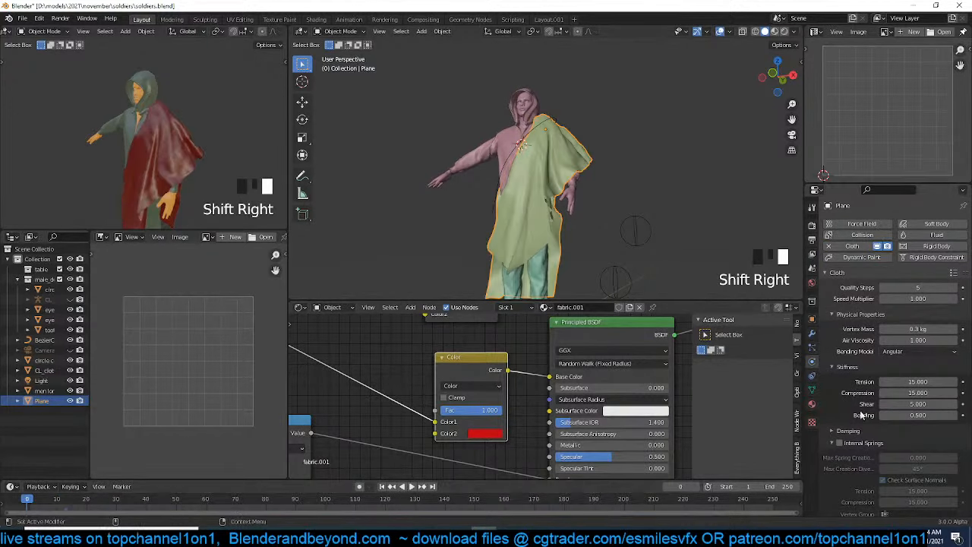
{"action": "scroll", "coordinate": [892, 447], "scroll_direction": "down", "scroll_amount": 13}
{"action": "left_click", "coordinate": [921, 403]}
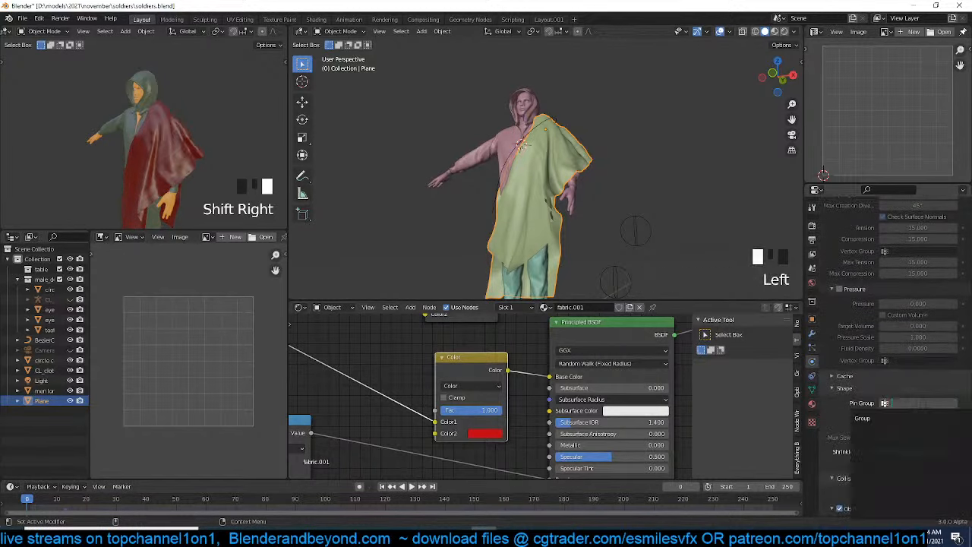
{"action": "left_click", "coordinate": [904, 426]}
Play the new cloth simulation from frame 0 and examine the cape from the front and side
{"action": "scroll", "coordinate": [641, 257], "scroll_direction": "up", "scroll_amount": 1}
{"action": "middle_click_drag", "start_coordinate": [641, 256], "coordinate": [591, 264]}
{"action": "key", "text": "grave"}
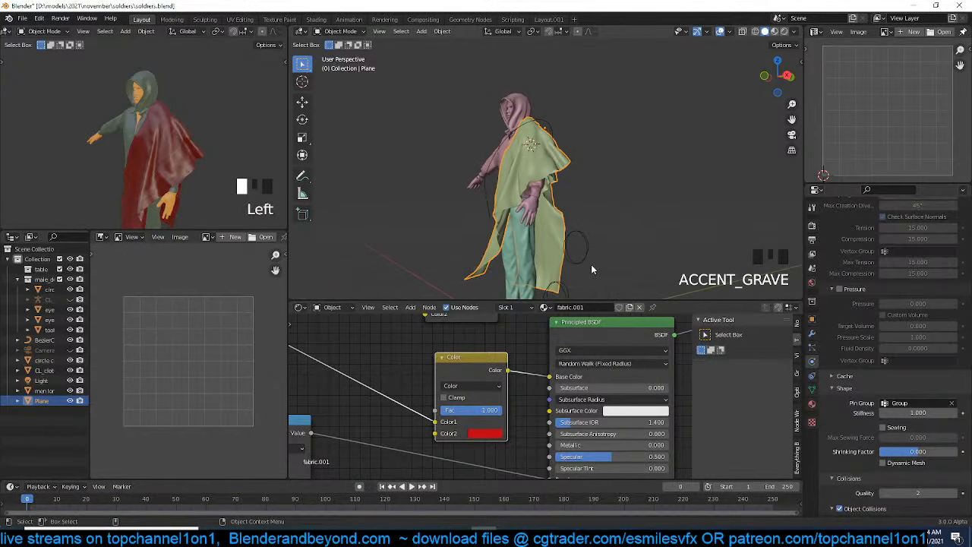
{"action": "key", "text": "space"}
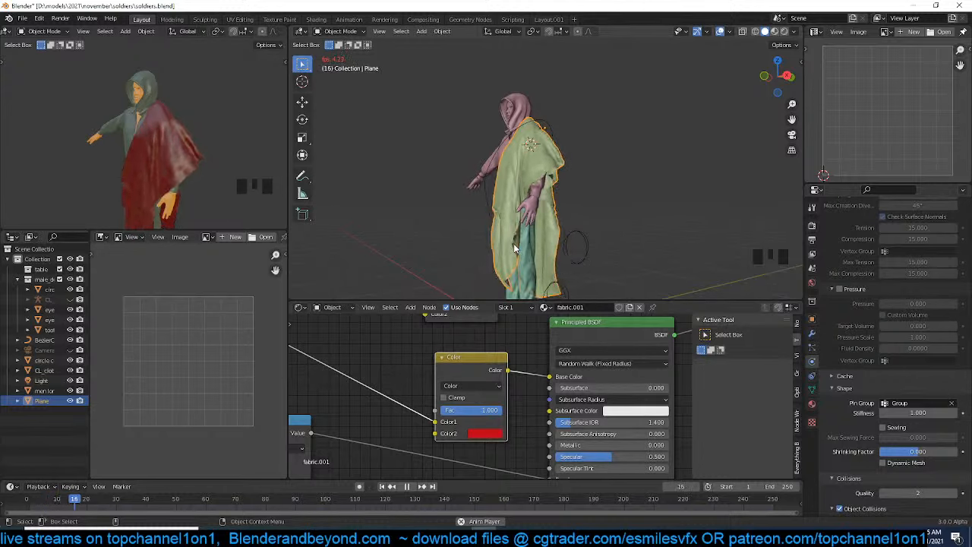
{"action": "key", "text": "grave"}
{"action": "key", "text": "space"}
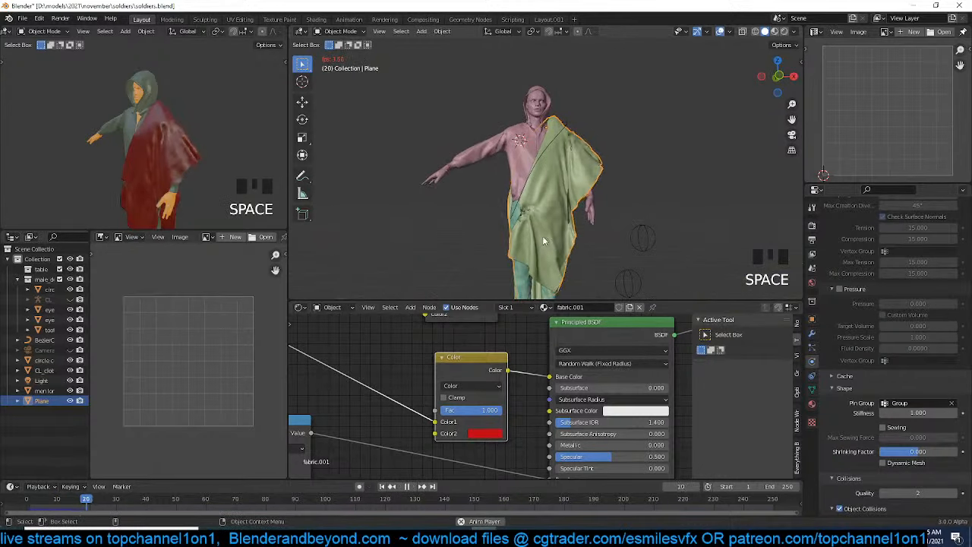
{"action": "key", "text": "grave"}
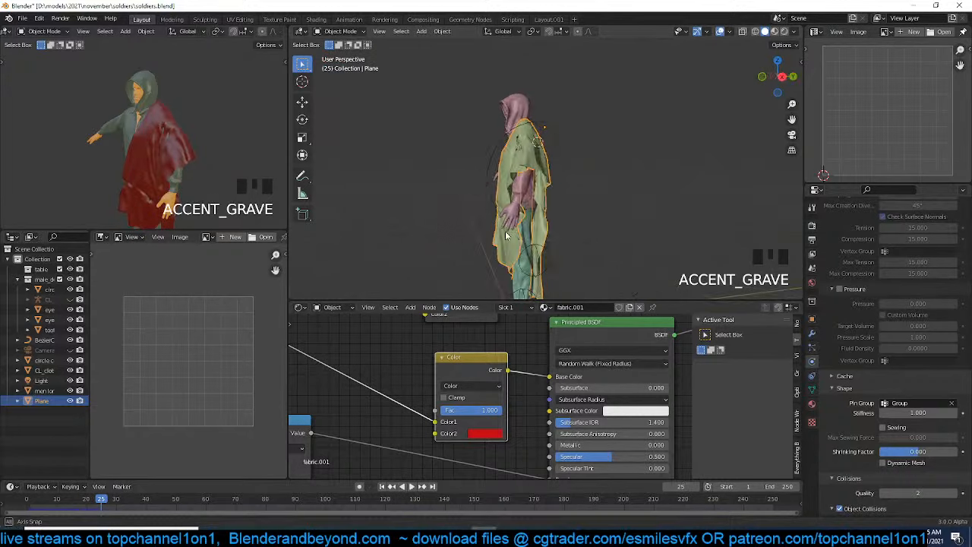
{"action": "scroll", "coordinate": [522, 225], "scroll_direction": "up", "scroll_amount": 4}
Return to frame 0, set the cape's object collision distance to 0.001 m and enable Self Collisions with a 0.001 m distance
{"action": "key", "text": "shift+Right"}
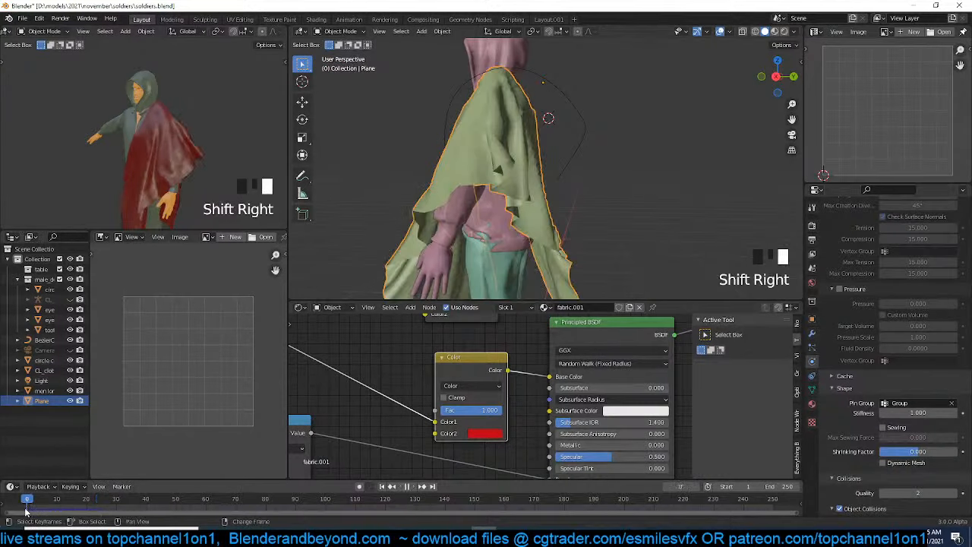
{"action": "scroll", "coordinate": [909, 434], "scroll_direction": "down", "scroll_amount": 9}
{"action": "key", "text": "Left"}
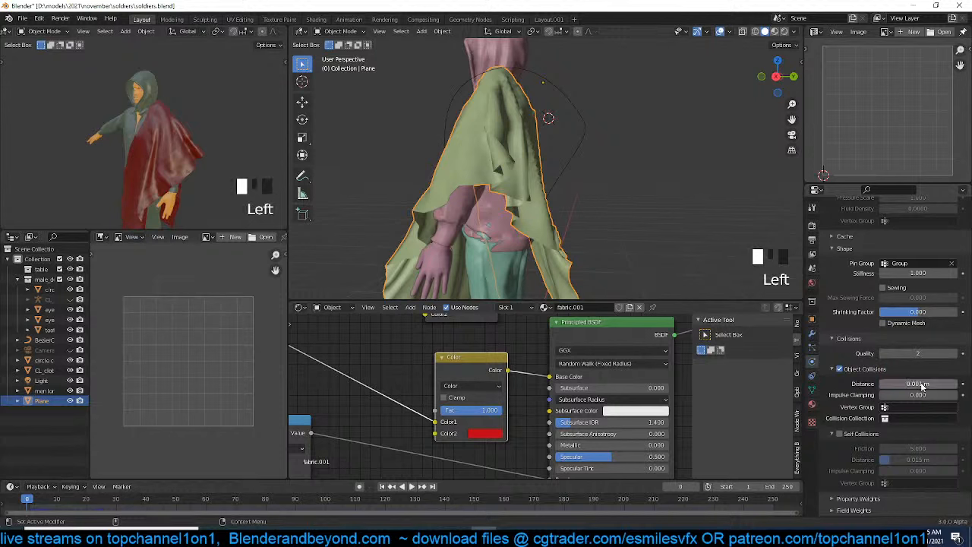
{"action": "left_click", "coordinate": [840, 435]}
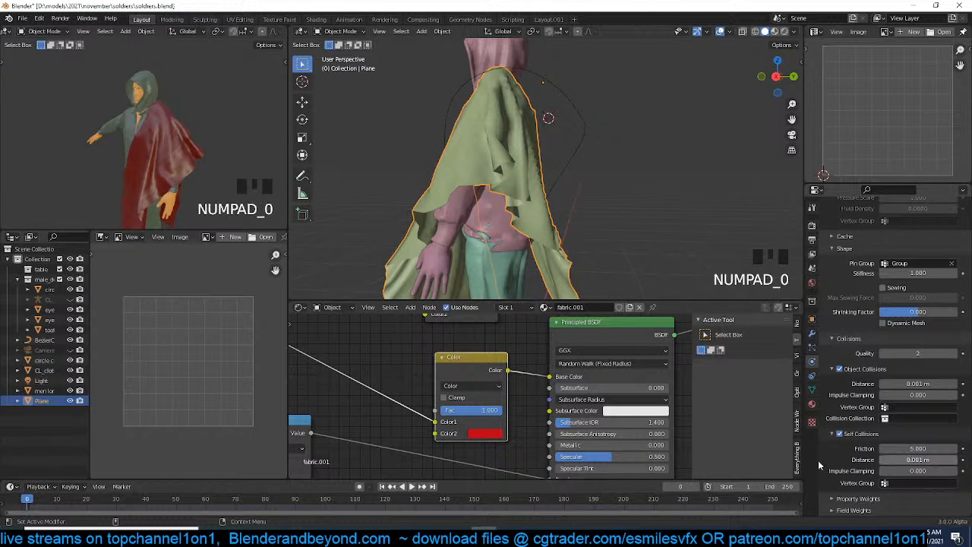
Play the simulation with self collisions from frame 0 to frame 28, pausing to examine the cape's folds from the back and front
{"action": "key", "text": "space"}
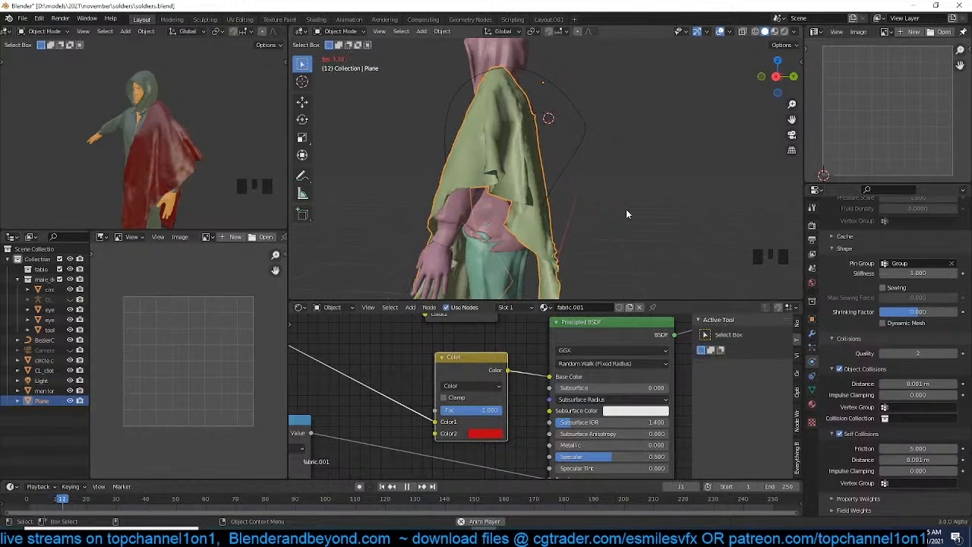
{"action": "key", "text": "space"}
{"action": "key", "text": "grave"}
{"action": "key", "text": "space"}
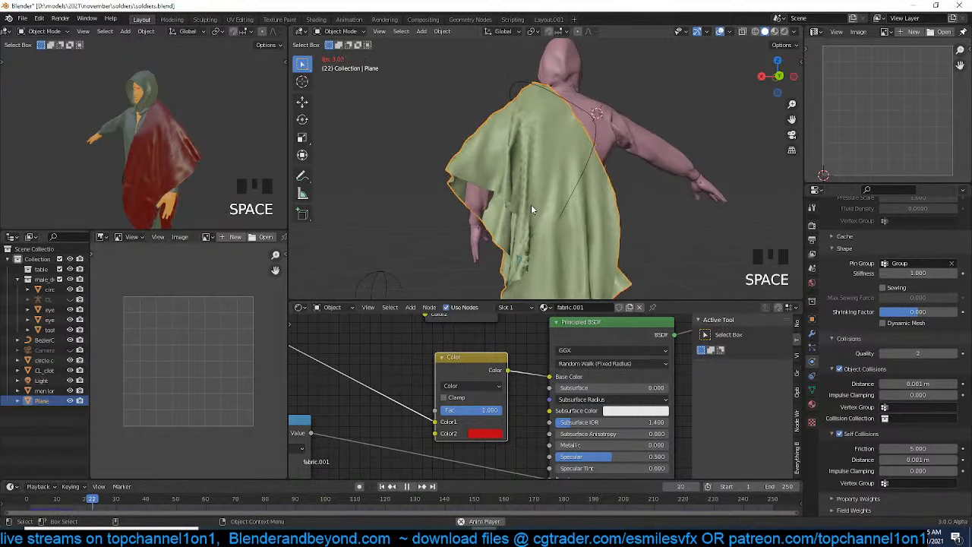
{"action": "key", "text": "grave"}
{"action": "key", "text": "grave"}
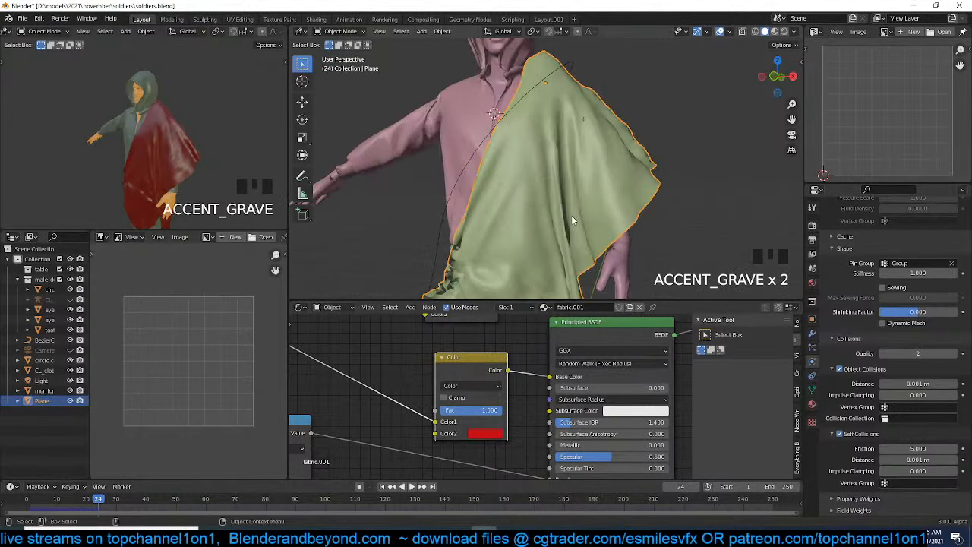
{"action": "key", "text": "grave"}
{"action": "key", "text": "space"}
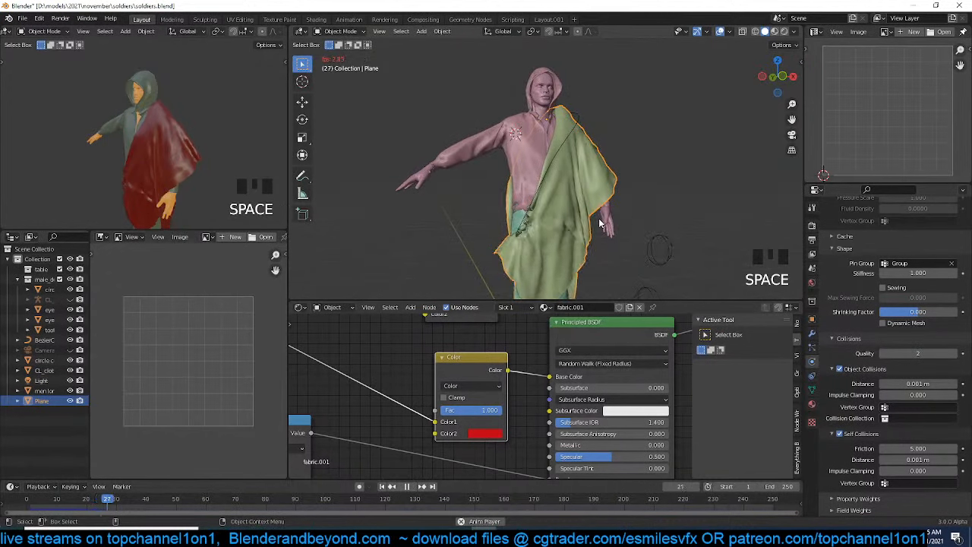
{"action": "key", "text": "grave"}
{"action": "key", "text": "grave"}
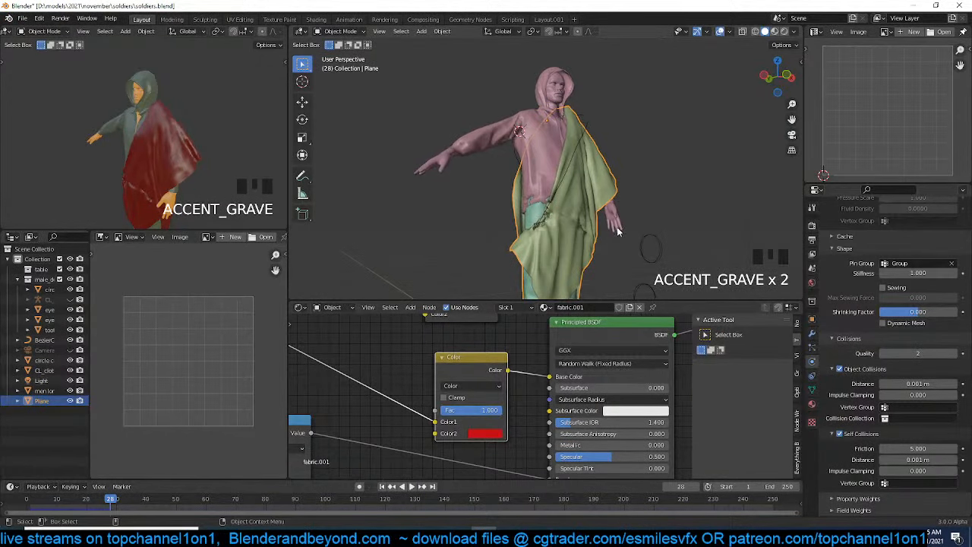
{"action": "key", "text": "grave"}
{"action": "key", "text": "grave"}
{"action": "scroll", "coordinate": [589, 237], "scroll_direction": "up", "scroll_amount": 3}
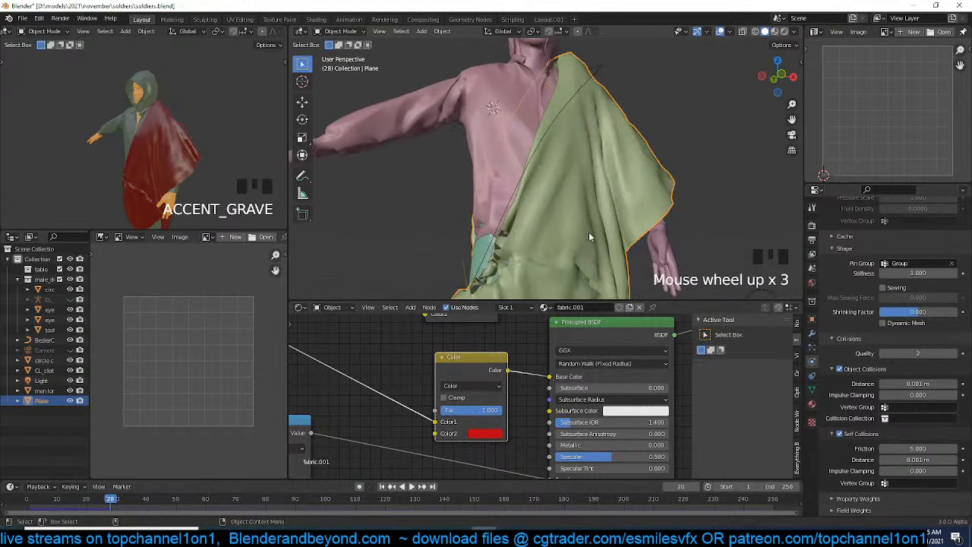
{"action": "middle_click_drag", "start_coordinate": [589, 233], "coordinate": [600, 227], "text": "shift"}
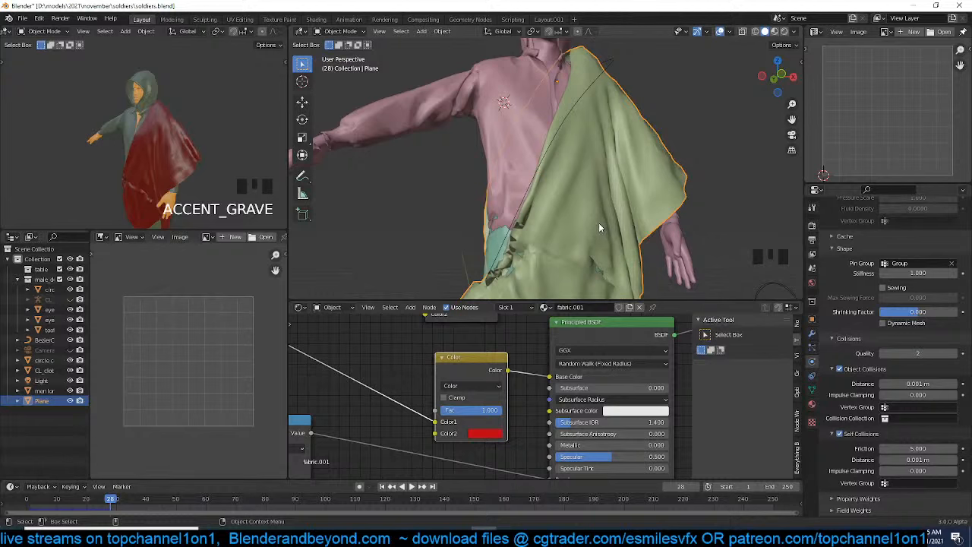
Apply the cape's simulated shape at frame 28 with Visual Geometry to Mesh
{"action": "left_click", "coordinate": [599, 222]}
{"action": "left_click", "coordinate": [599, 219]}
{"action": "key", "text": "ctrl+a"}
{"action": "left_click", "coordinate": [605, 210]}
{"action": "key", "text": "grave"}
{"action": "left_click", "coordinate": [598, 216]}
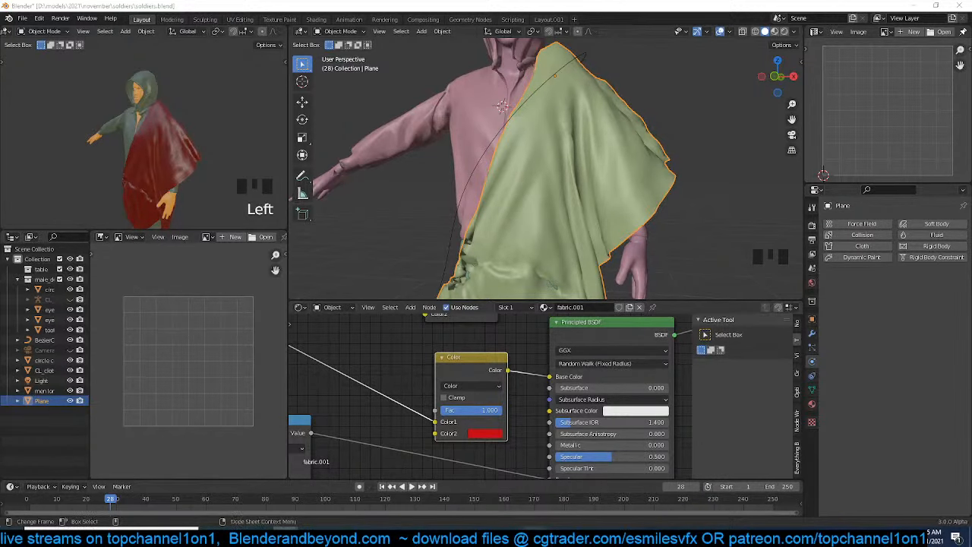
{"action": "left_click", "coordinate": [535, 531]}
{"action": "left_click", "coordinate": [536, 532]}
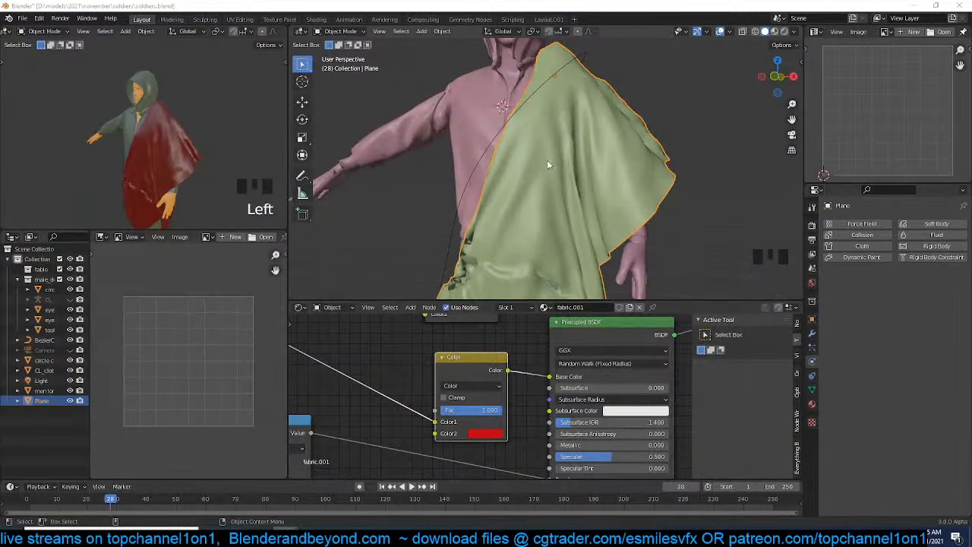
Switch the cape to Sculpt Mode and smooth the jagged edge and creases across its front at the waist
{"action": "key", "text": "grave"}
{"action": "scroll", "coordinate": [570, 186], "scroll_direction": "up", "scroll_amount": 2}
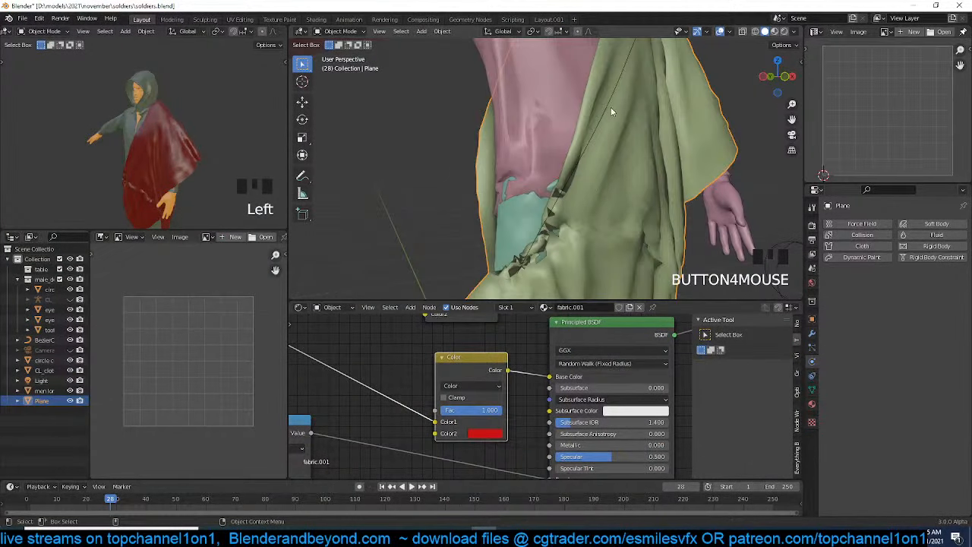
{"action": "key", "text": "grave"}
{"action": "left_click", "coordinate": [353, 32]}
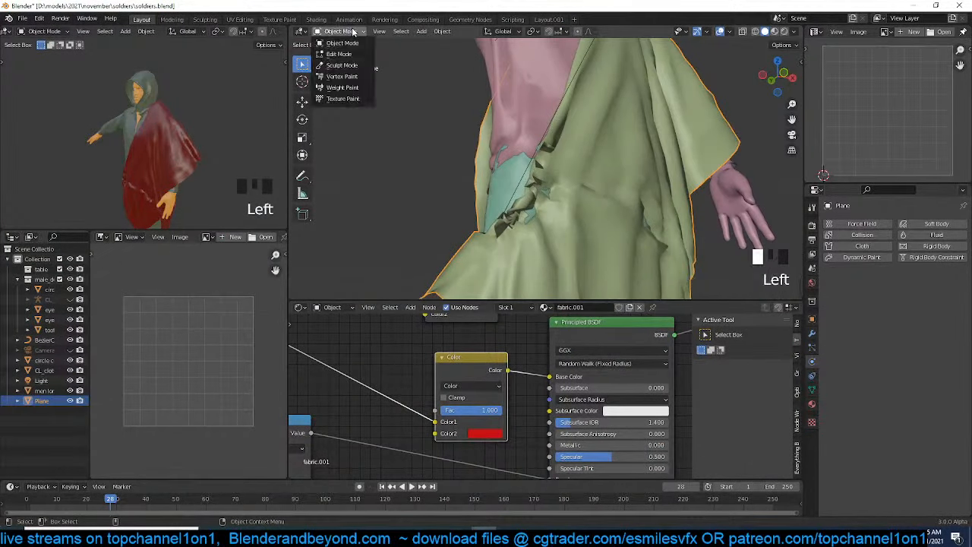
{"action": "left_click", "coordinate": [342, 66]}
{"action": "key", "text": "grave"}
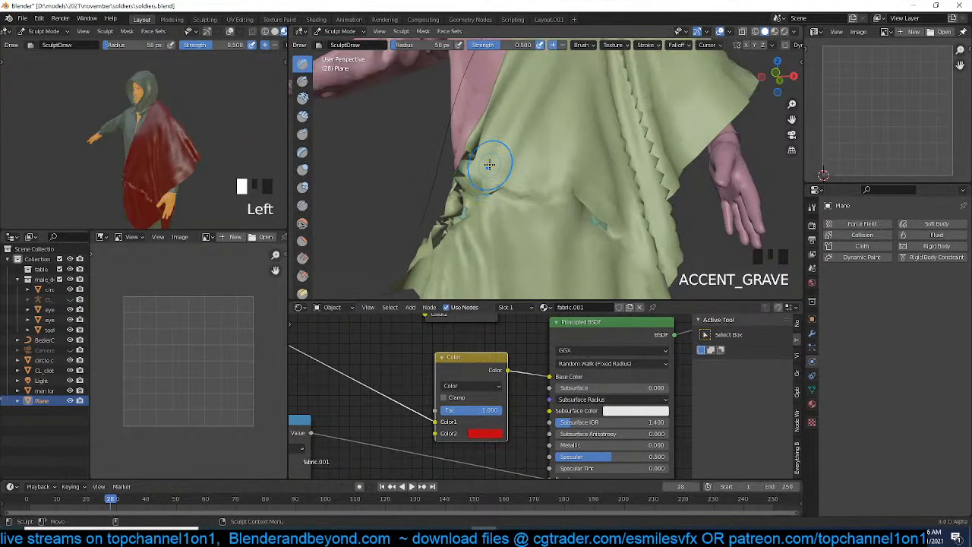
{"action": "left_click_drag", "start_coordinate": [490, 164], "coordinate": [453, 193], "text": "shift"}
{"action": "left_click_drag", "start_coordinate": [433, 239], "coordinate": [439, 232], "text": "shift"}
{"action": "left_click_drag", "start_coordinate": [448, 226], "coordinate": [486, 205], "text": "shift"}
{"action": "left_click_drag", "start_coordinate": [492, 200], "coordinate": [538, 199], "text": "shift"}
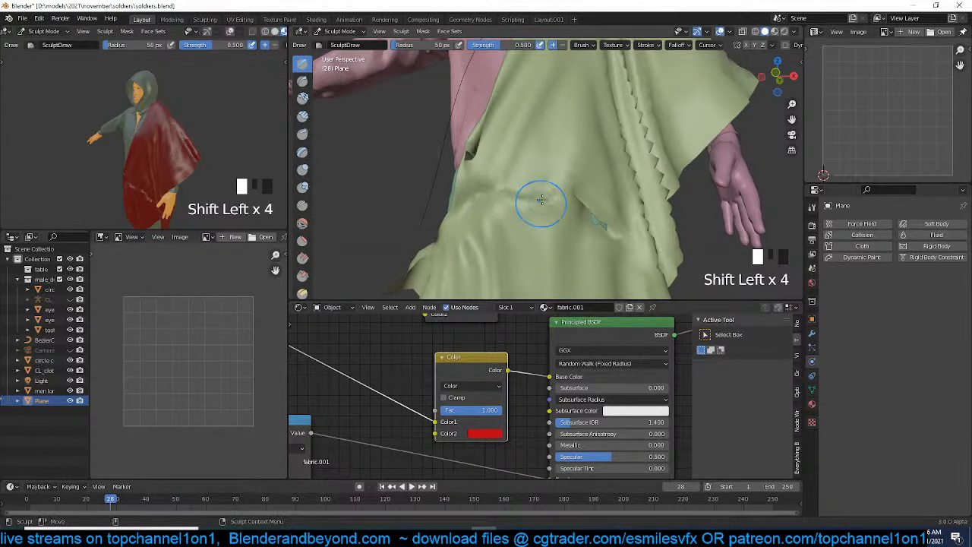
Choose the Cloth sculpt brush and pull new folds into the front of the cape around the waist
{"action": "left_click", "coordinate": [338, 31]}
{"action": "scroll", "coordinate": [301, 250], "scroll_direction": "down", "scroll_amount": 16}
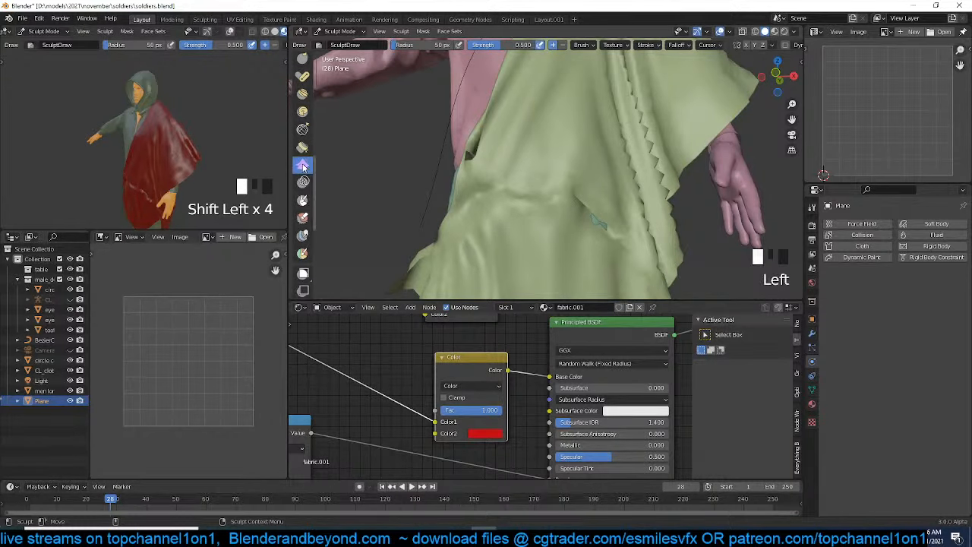
{"action": "left_click", "coordinate": [303, 166]}
{"action": "left_click_drag", "start_coordinate": [516, 169], "coordinate": [550, 117]}
{"action": "mouse_move", "coordinate": [478, 212]}
{"action": "left_mouse_down"}
{"action": "mouse_move", "coordinate": [464, 266]}
{"action": "mouse_move", "coordinate": [419, 293]}
{"action": "left_mouse_up"}
{"action": "left_click_drag", "start_coordinate": [471, 211], "coordinate": [449, 258]}
{"action": "left_click_drag", "start_coordinate": [468, 220], "coordinate": [452, 249]}
{"action": "key", "text": "grave"}
{"action": "scroll", "coordinate": [579, 174], "scroll_direction": "down", "scroll_amount": 3}
{"action": "key", "text": "grave"}
{"action": "scroll", "coordinate": [534, 156], "scroll_direction": "up", "scroll_amount": 3}
{"action": "key", "text": "grave"}
{"action": "left_click_drag", "start_coordinate": [525, 104], "coordinate": [515, 225]}
{"action": "middle_click_drag", "start_coordinate": [515, 225], "coordinate": [532, 167], "text": "shift"}
{"action": "left_click_drag", "start_coordinate": [535, 147], "coordinate": [537, 195]}
Pull folds into the side and lower part of the cape with the Cloth sculpt brush
{"action": "scroll", "coordinate": [547, 152], "scroll_direction": "down", "scroll_amount": 4}
{"action": "key", "text": "grave"}
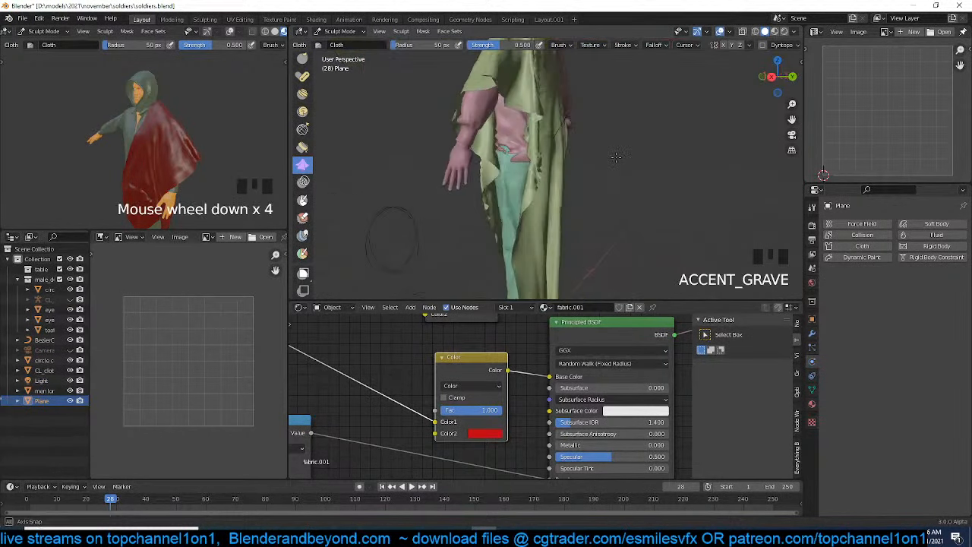
{"action": "left_click", "coordinate": [538, 201]}
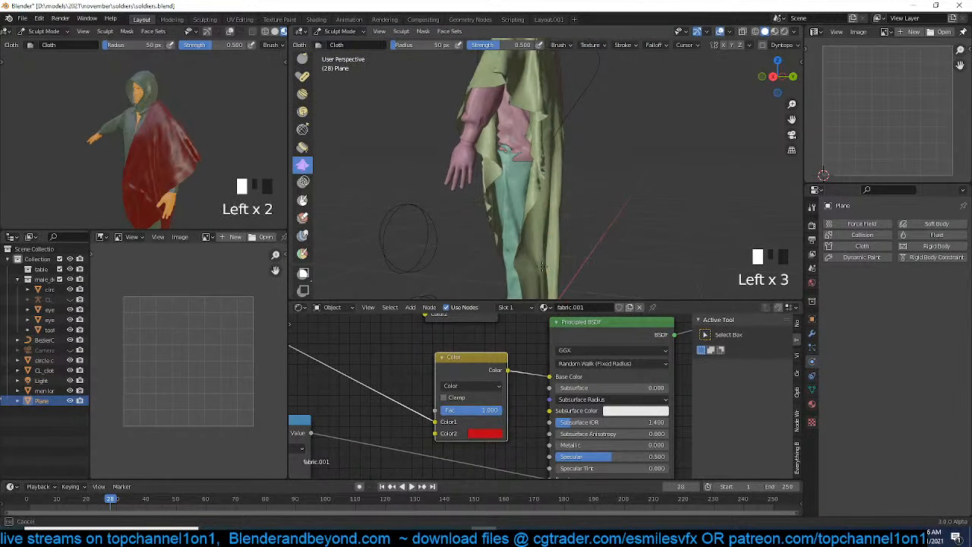
{"action": "middle_click_drag", "start_coordinate": [543, 265], "coordinate": [525, 191], "text": "shift"}
{"action": "key", "text": "grave"}
{"action": "left_click", "coordinate": [500, 211]}
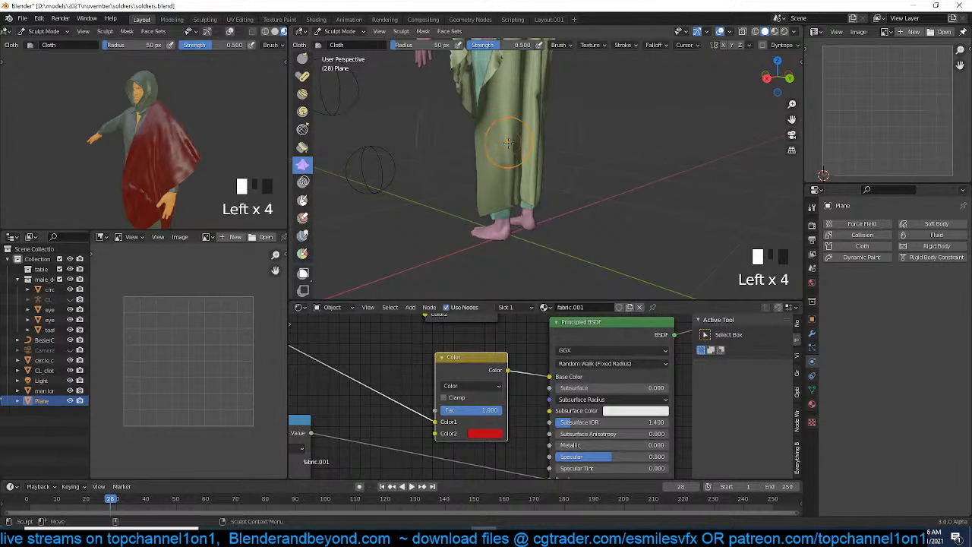
{"action": "left_click_drag", "start_coordinate": [509, 143], "coordinate": [517, 182]}
{"action": "key", "text": "grave"}
{"action": "scroll", "coordinate": [582, 135], "scroll_direction": "down", "scroll_amount": 4}
{"action": "middle_click_drag", "start_coordinate": [582, 135], "coordinate": [585, 220], "text": "shift"}
{"action": "scroll", "coordinate": [585, 220], "scroll_direction": "up", "scroll_amount": 3}
{"action": "key", "text": "grave"}
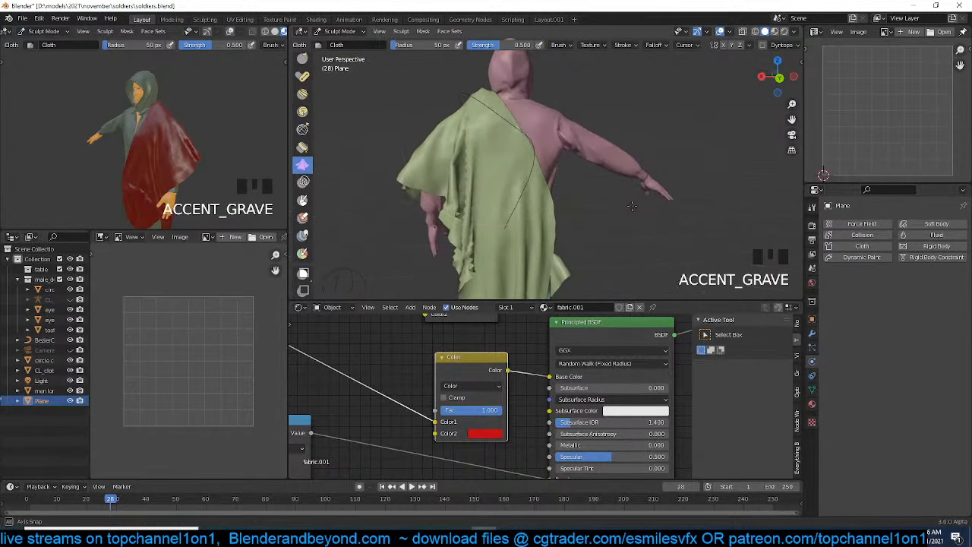
Return the cape to Object Mode, select the jacket and save the file
{"action": "left_click", "coordinate": [339, 31]}
{"action": "key", "text": "grave"}
{"action": "key", "text": "grave"}
{"action": "key", "text": "grave"}
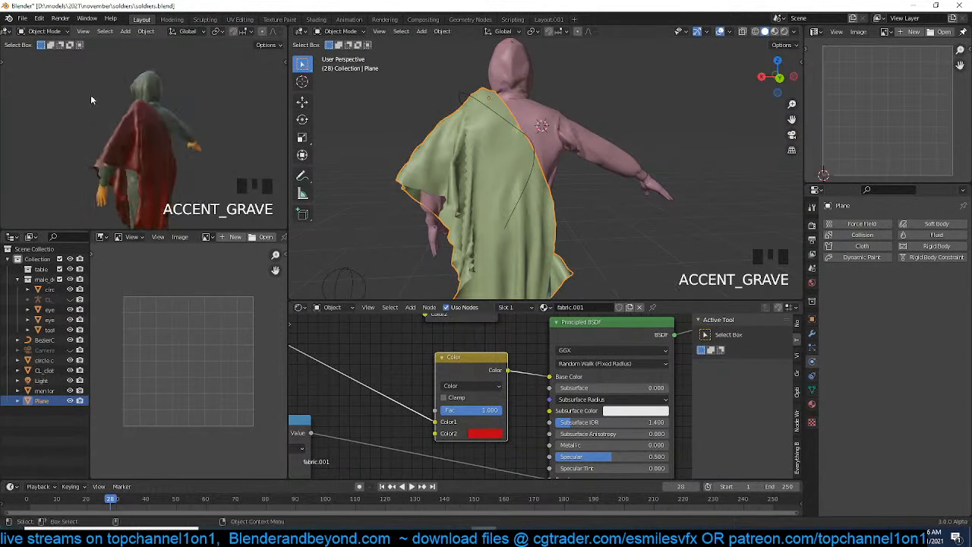
{"action": "left_click", "coordinate": [474, 171]}
{"action": "left_click", "coordinate": [474, 169]}
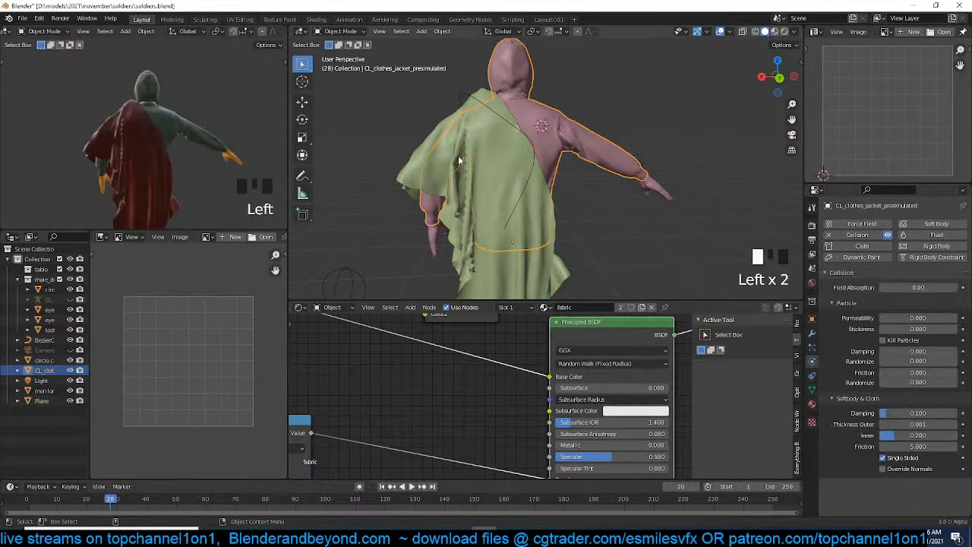
{"action": "key", "text": "ctrl+s"}
Unhide the hidden objects and put the character's pose rig into Pose Mode
{"action": "key", "text": "grave"}
{"action": "middle_click_drag", "start_coordinate": [587, 144], "coordinate": [536, 124]}
{"action": "scroll", "coordinate": [483, 168], "scroll_direction": "up", "scroll_amount": 2}
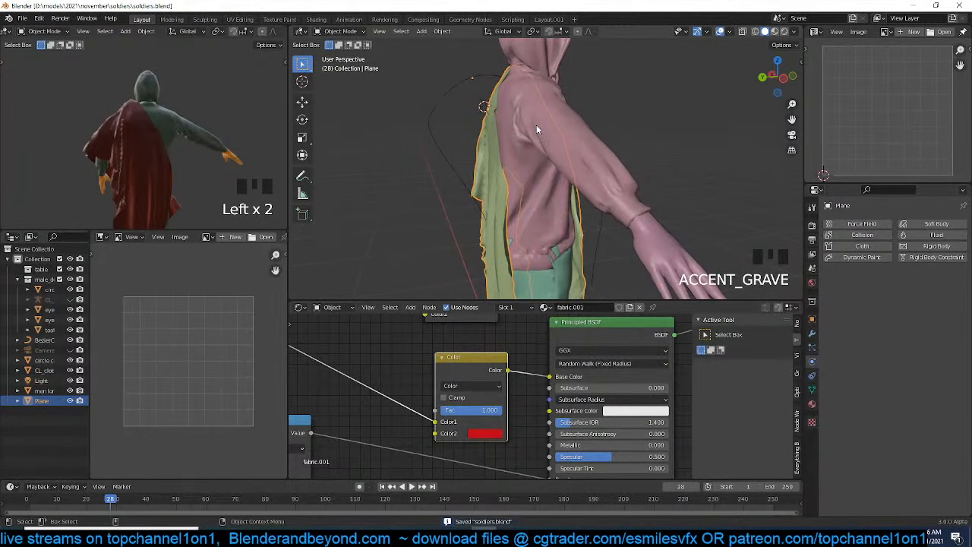
{"action": "key", "text": "alt+h"}
{"action": "key", "text": "grave"}
{"action": "left_click", "coordinate": [574, 97]}
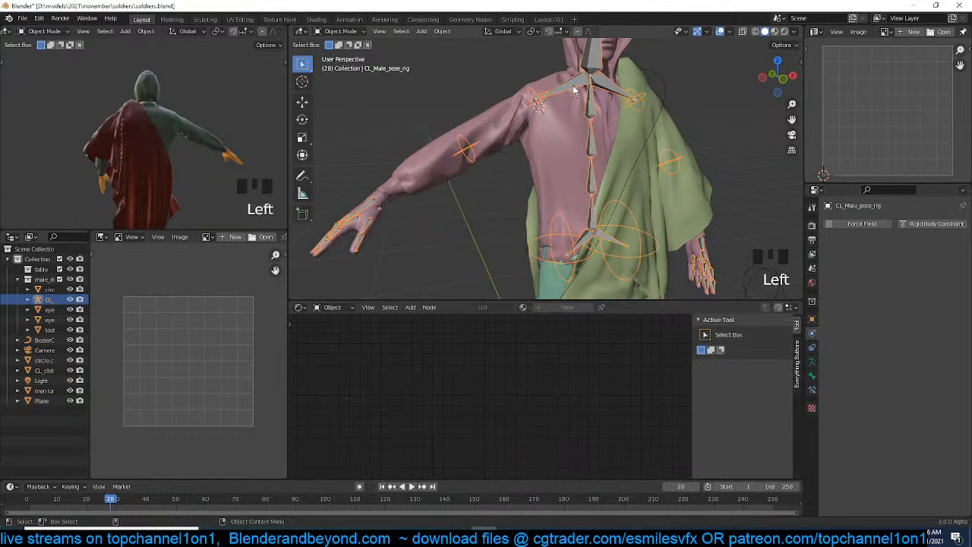
{"action": "key", "text": "ctrl+Tab"}
Rotate the rig's right upper arm down by about 39 degrees and its hand.R bone by about 28 degrees
{"action": "left_click", "coordinate": [581, 90]}
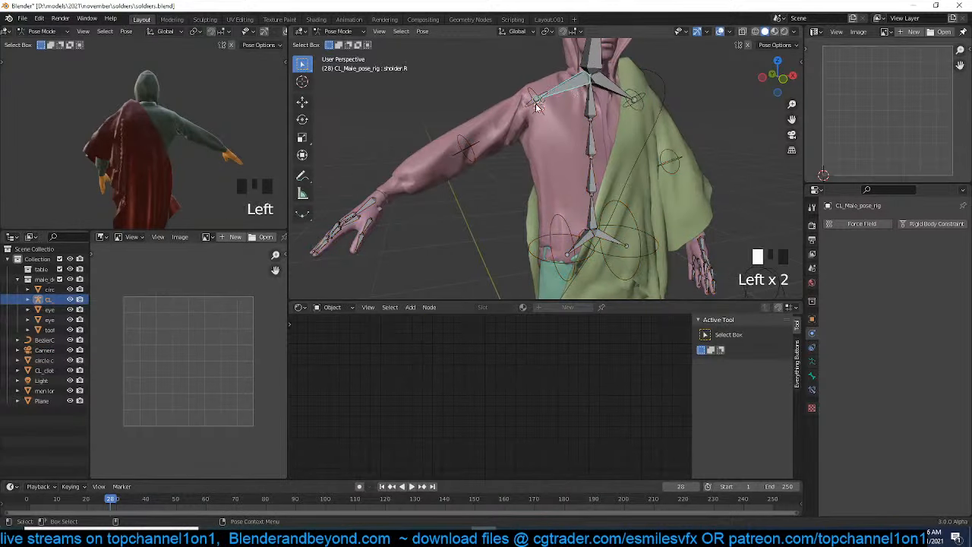
{"action": "key", "text": "r"}
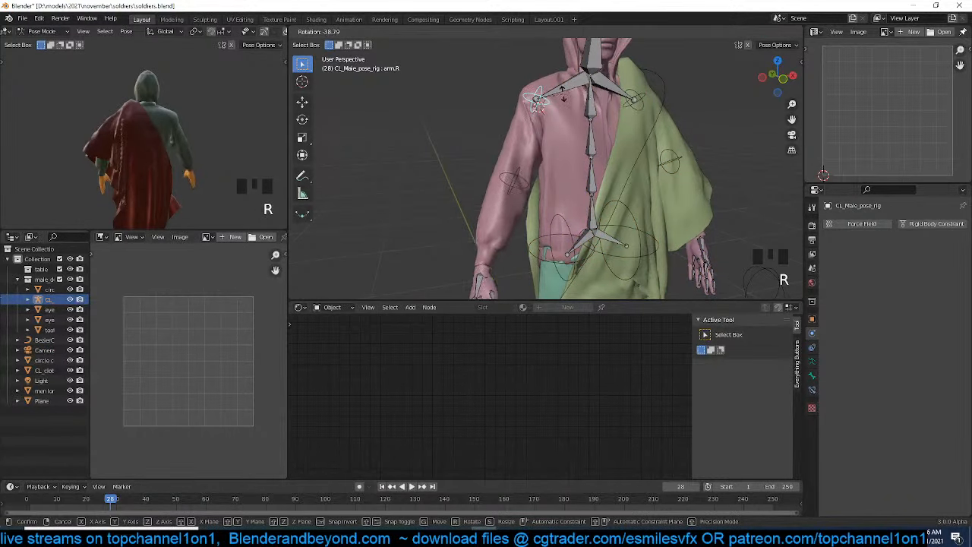
{"action": "left_click", "coordinate": [530, 175]}
{"action": "left_click", "coordinate": [524, 176]}
{"action": "key", "text": "r"}
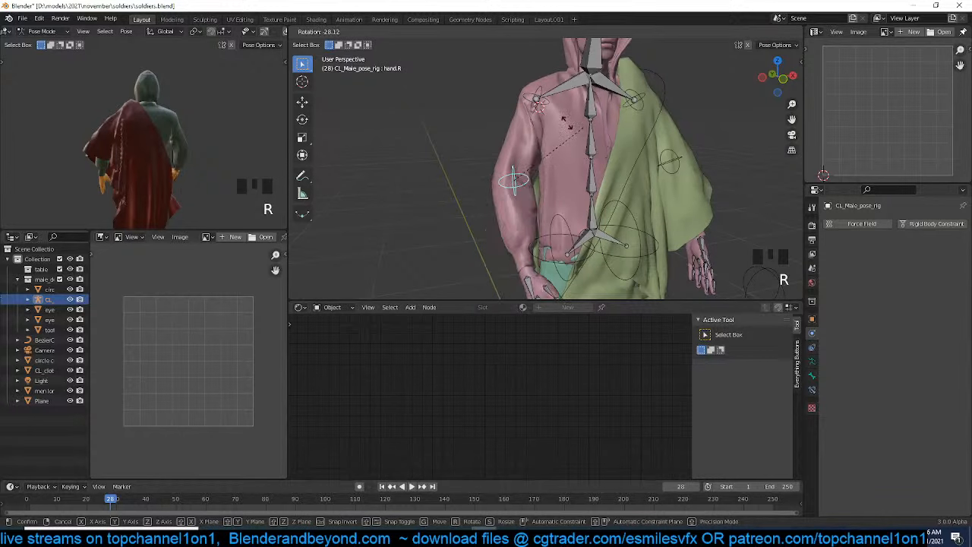
{"action": "left_click", "coordinate": [566, 130]}
Rotate the left hand's bones inward toward the hip and return the rig to Object Mode
{"action": "middle_click_drag", "start_coordinate": [573, 170], "coordinate": [623, 184]}
{"action": "middle_click_drag", "start_coordinate": [624, 185], "coordinate": [591, 170], "text": "shift"}
{"action": "scroll", "coordinate": [564, 152], "scroll_direction": "down", "scroll_amount": 1}
{"action": "key", "text": "grave"}
{"action": "left_click", "coordinate": [643, 219]}
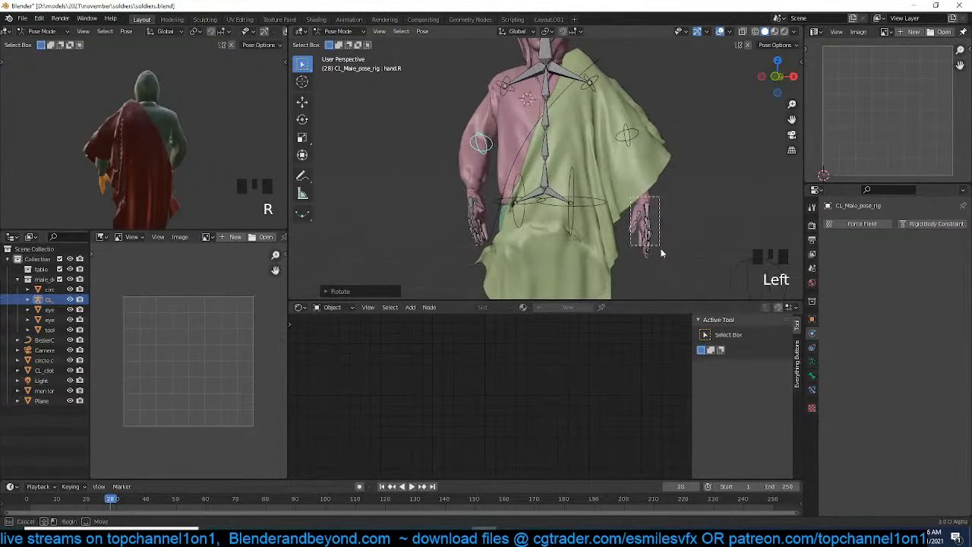
{"action": "key", "text": "r"}
{"action": "left_click", "coordinate": [650, 249]}
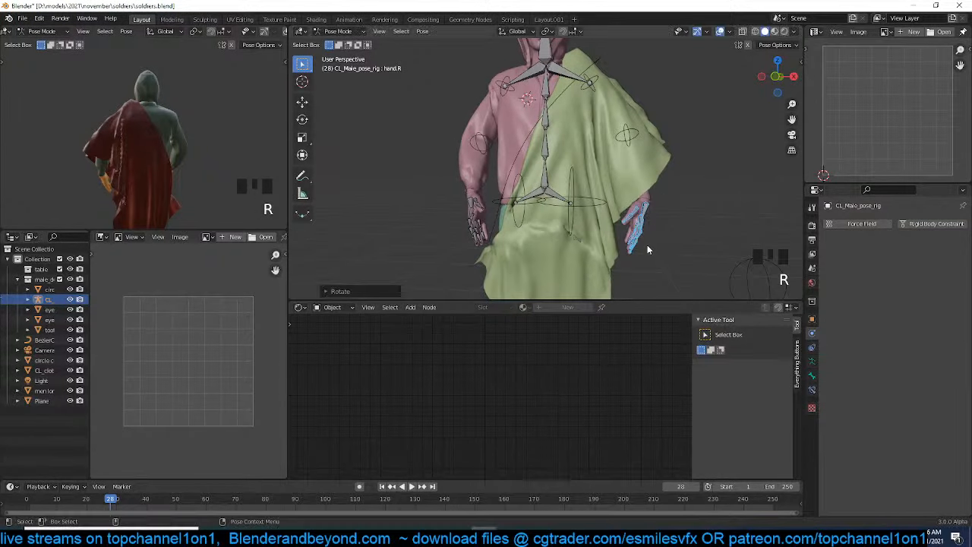
{"action": "key", "text": "r"}
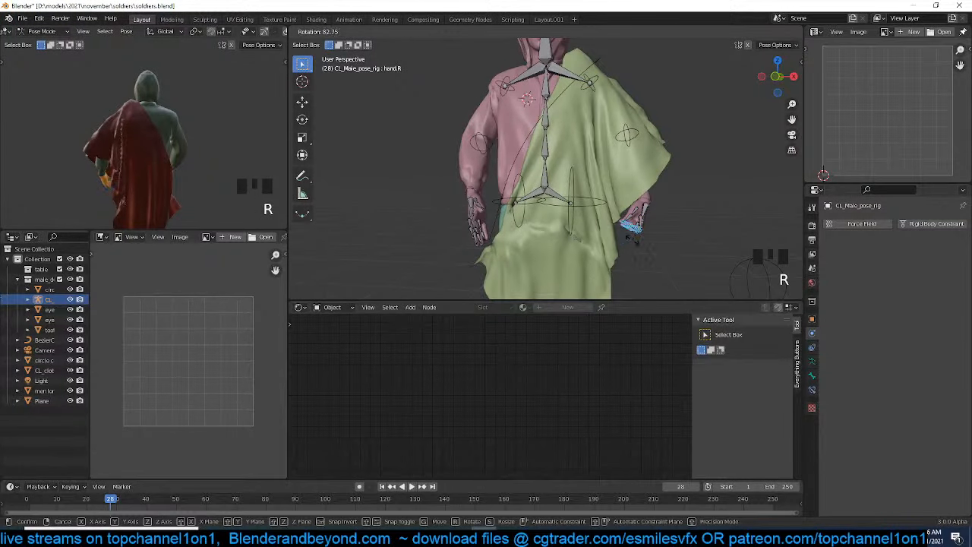
{"action": "left_click", "coordinate": [636, 238]}
{"action": "key", "text": "ctrl+Tab"}
Examine the posed arms and the cape from the side and back in both viewports
{"action": "key", "text": "grave"}
{"action": "middle_click_drag", "start_coordinate": [659, 223], "coordinate": [531, 215]}
{"action": "left_click", "coordinate": [619, 220]}
{"action": "middle_click_drag", "start_coordinate": [207, 180], "coordinate": [146, 182]}
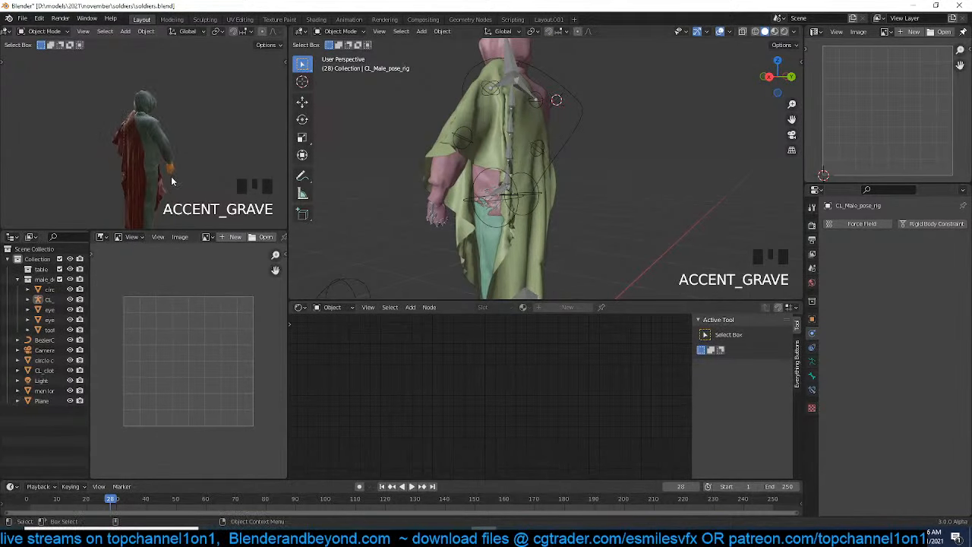
{"action": "scroll", "coordinate": [387, 169], "scroll_direction": "down", "scroll_amount": 4}
{"action": "key", "text": "grave"}
{"action": "key", "text": "grave"}
{"action": "middle_click_drag", "start_coordinate": [405, 160], "coordinate": [516, 168]}
{"action": "scroll", "coordinate": [489, 164], "scroll_direction": "up", "scroll_amount": 1}
{"action": "key", "text": "grave"}
{"action": "scroll", "coordinate": [542, 163], "scroll_direction": "up", "scroll_amount": 2}
{"action": "scroll", "coordinate": [549, 207], "scroll_direction": "up", "scroll_amount": 1}
{"action": "key", "text": "grave"}
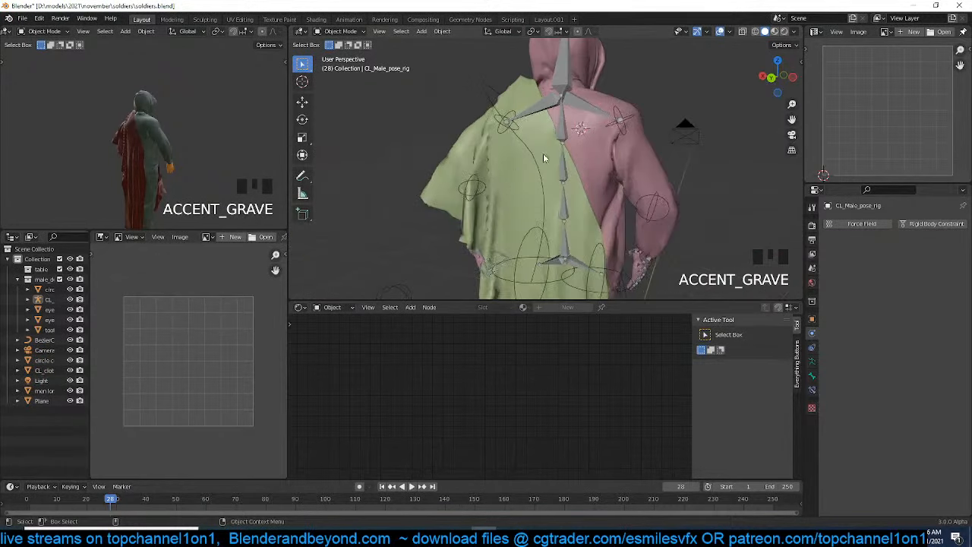
{"action": "scroll", "coordinate": [580, 104], "scroll_direction": "down", "scroll_amount": 3}
{"action": "left_click", "coordinate": [582, 102]}
{"action": "key", "text": "KP_3"}
{"action": "scroll", "coordinate": [584, 102], "scroll_direction": "up", "scroll_amount": 3}
{"action": "key", "text": "Tab"}
{"action": "left_click", "coordinate": [556, 146]}
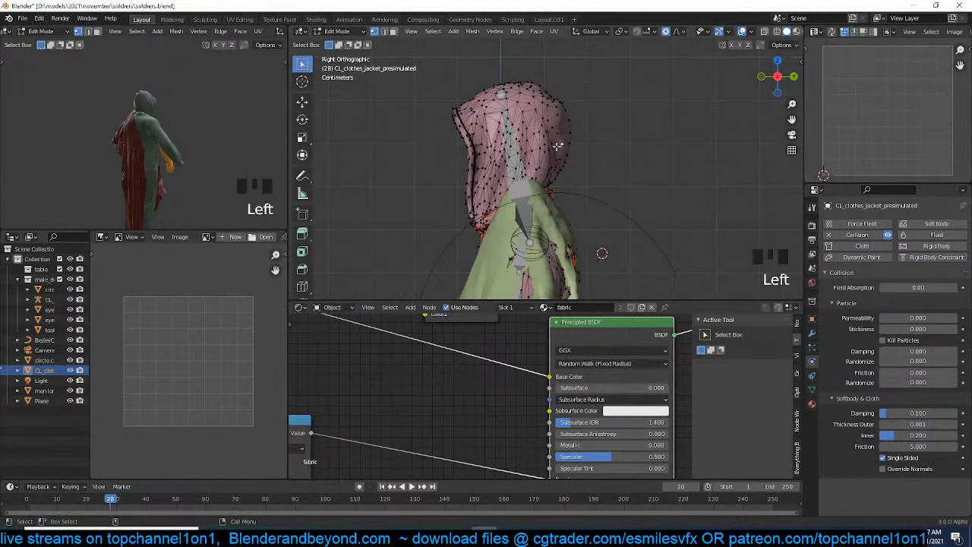
{"action": "key", "text": "Tab"}
{"action": "scroll", "coordinate": [557, 150], "scroll_direction": "down", "scroll_amount": 2}
{"action": "scroll", "coordinate": [558, 166], "scroll_direction": "down", "scroll_amount": 2}
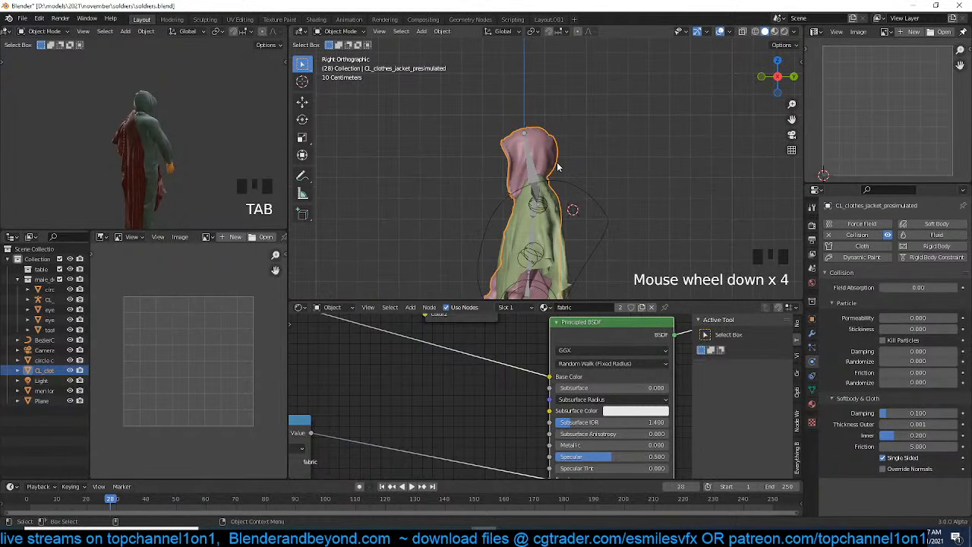
{"action": "scroll", "coordinate": [555, 168], "scroll_direction": "down", "scroll_amount": 4}
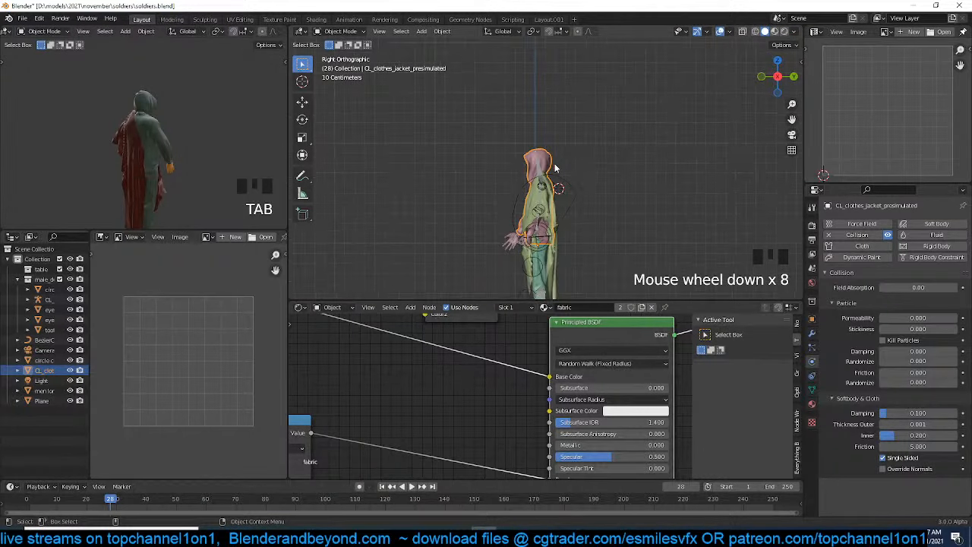
{"action": "left_click", "coordinate": [591, 184]}
{"action": "key", "text": "grave"}
{"action": "scroll", "coordinate": [633, 201], "scroll_direction": "up", "scroll_amount": 3}
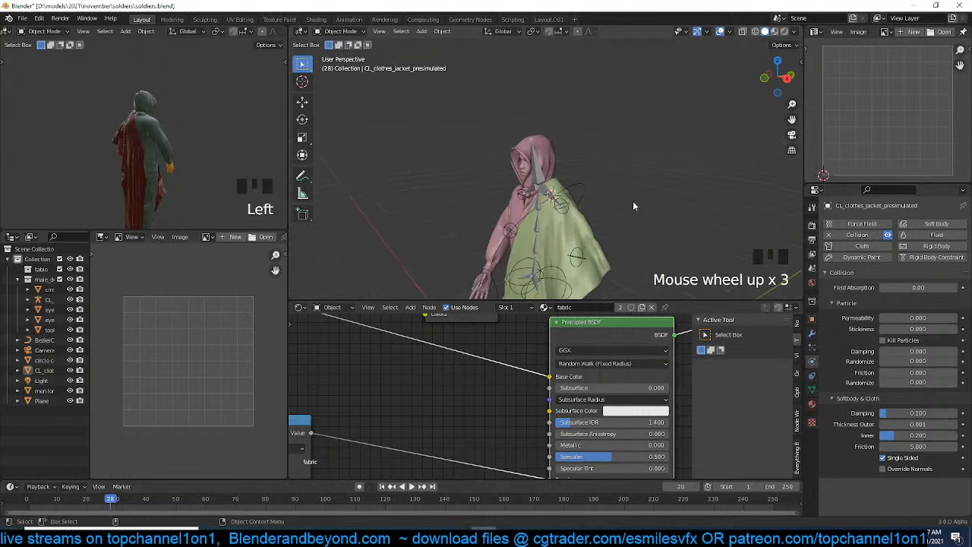
{"action": "scroll", "coordinate": [632, 202], "scroll_direction": "down", "scroll_amount": 3}
{"action": "scroll", "coordinate": [519, 150], "scroll_direction": "down", "scroll_amount": 4}
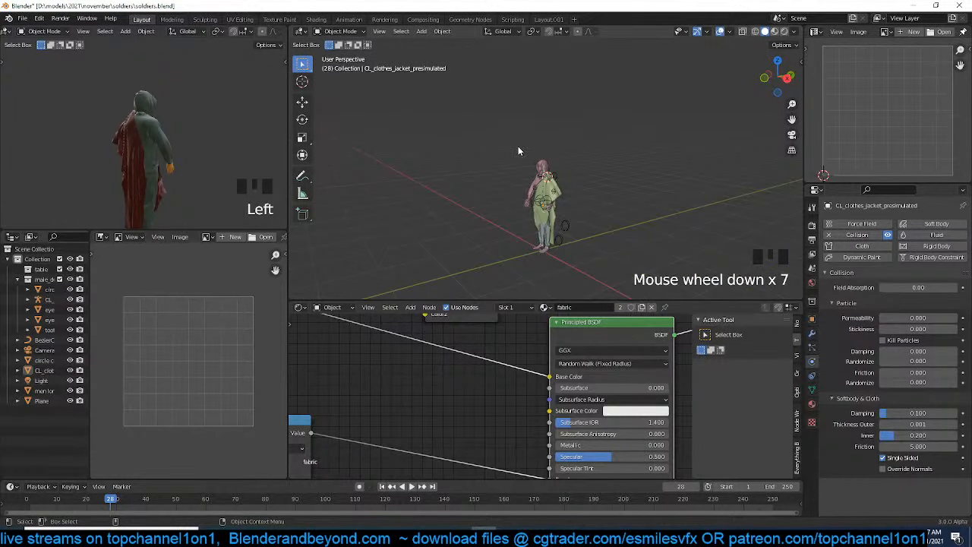
Hide the camera in the front view
{"action": "key", "text": "KP_1"}
{"action": "left_click", "coordinate": [540, 158]}
{"action": "key", "text": "x"}
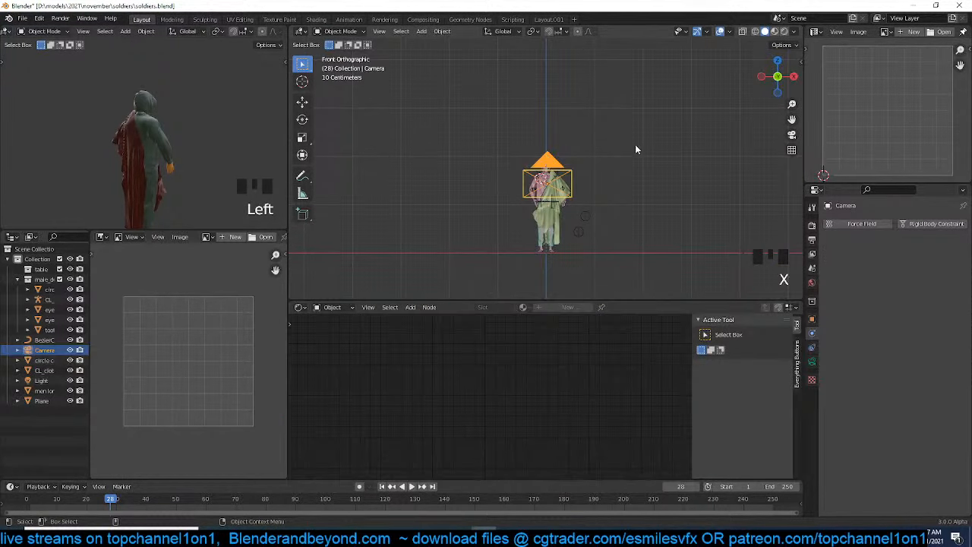
Select the whole character with its rig and cape, save the file, and duplicate the selection beside the original
{"action": "left_click_drag", "start_coordinate": [508, 149], "coordinate": [570, 253]}
{"action": "key", "text": "ctrl+s"}
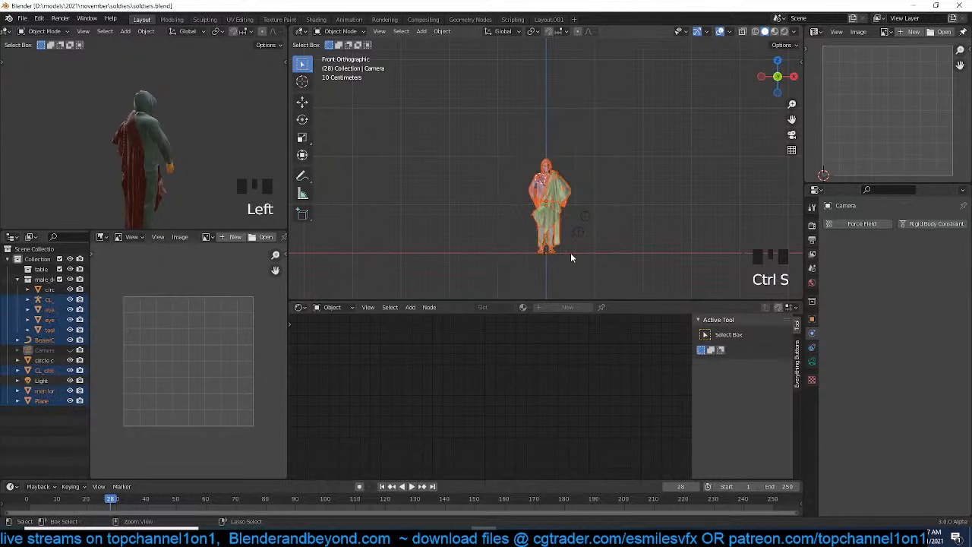
{"action": "scroll", "coordinate": [646, 178], "scroll_direction": "up", "scroll_amount": 3, "text": "shift"}
{"action": "scroll", "coordinate": [633, 181], "scroll_direction": "up", "scroll_amount": 2}
{"action": "scroll", "coordinate": [635, 186], "scroll_direction": "up", "scroll_amount": 2, "text": "shift"}
{"action": "key", "text": "shift+d"}
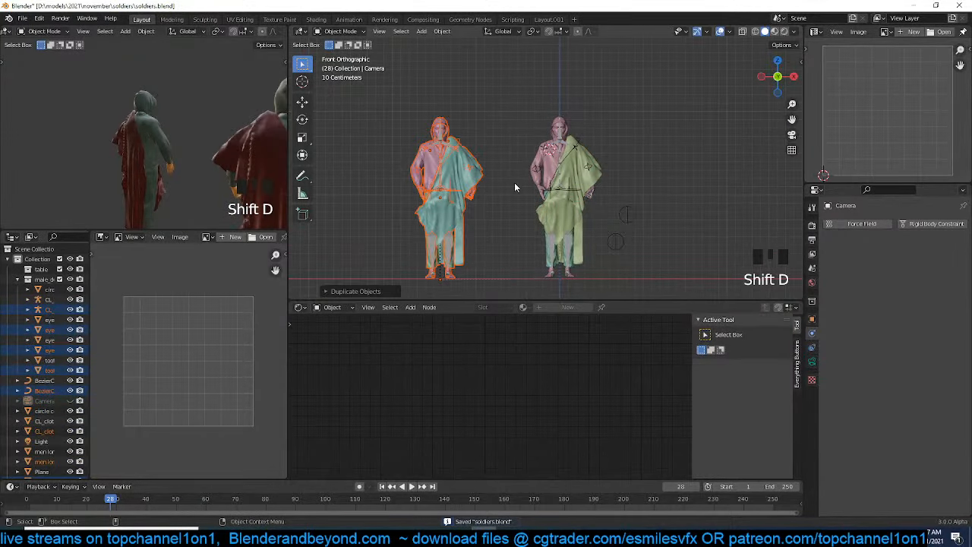
{"action": "left_click", "coordinate": [514, 183]}
Move the duplicate into a new collection named bak, exclude that collection from the view layer, and save the file
{"action": "key", "text": "m"}
{"action": "left_click", "coordinate": [516, 185]}
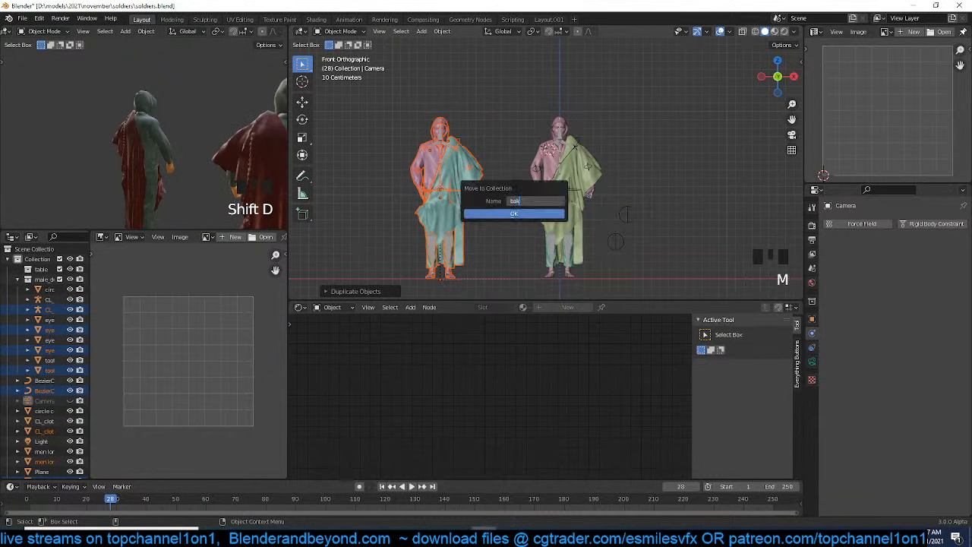
{"action": "type", "text": "bak"}
{"action": "key", "text": "Return"}
{"action": "key", "text": "Return"}
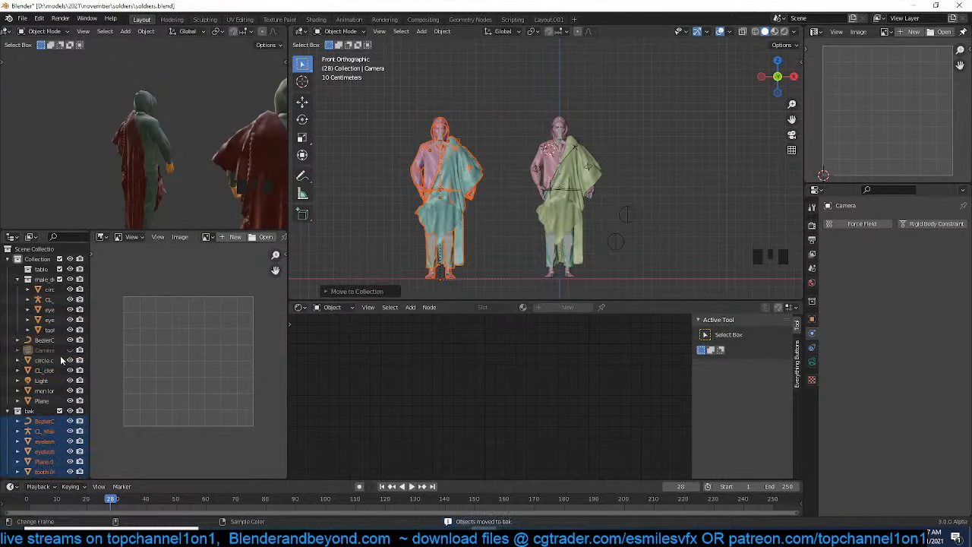
{"action": "left_click", "coordinate": [61, 411]}
{"action": "left_click", "coordinate": [491, 189]}
{"action": "key", "text": "ctrl+s"}
Enter Edit Mode on the jacket in the right orthographic view and select all linked geometry of the hood
{"action": "scroll", "coordinate": [659, 152], "scroll_direction": "up", "scroll_amount": 8}
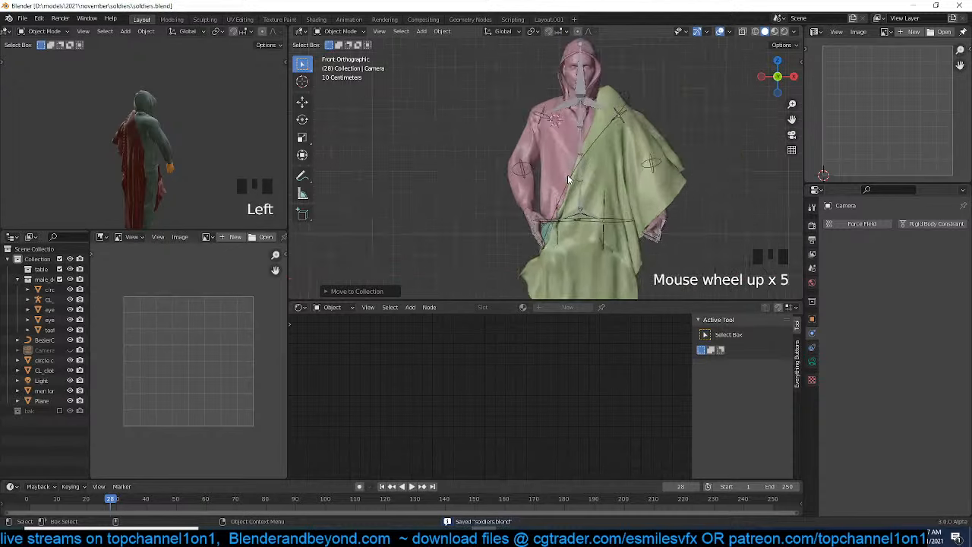
{"action": "left_click", "coordinate": [659, 151]}
{"action": "scroll", "coordinate": [650, 184], "scroll_direction": "down", "scroll_amount": 4}
{"action": "middle_click_drag", "start_coordinate": [650, 184], "coordinate": [540, 190]}
{"action": "scroll", "coordinate": [539, 188], "scroll_direction": "up", "scroll_amount": 3}
{"action": "scroll", "coordinate": [566, 178], "scroll_direction": "down", "scroll_amount": 4}
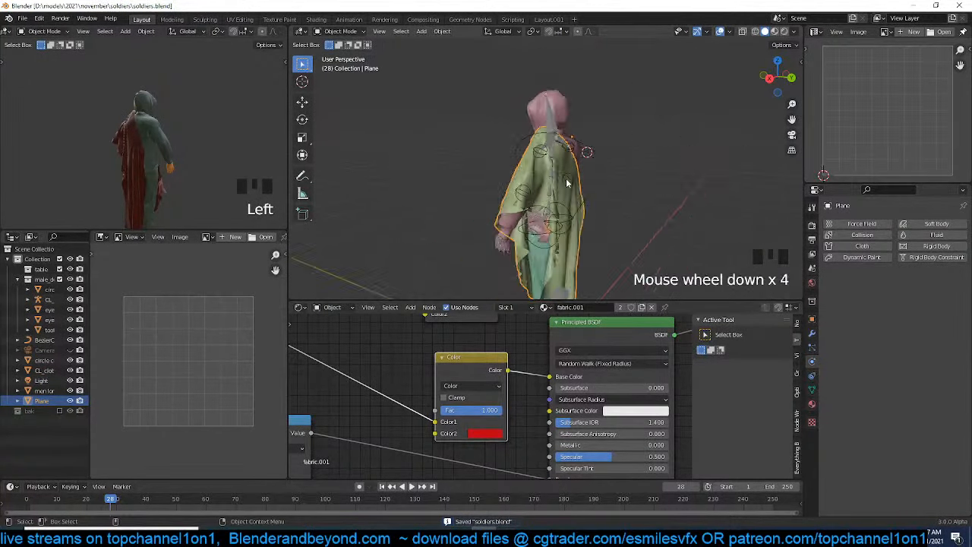
{"action": "key", "text": "grave"}
{"action": "left_click", "coordinate": [560, 131]}
{"action": "left_click", "coordinate": [559, 131]}
{"action": "key", "text": "KP_3"}
{"action": "scroll", "coordinate": [670, 155], "scroll_direction": "up", "scroll_amount": 3}
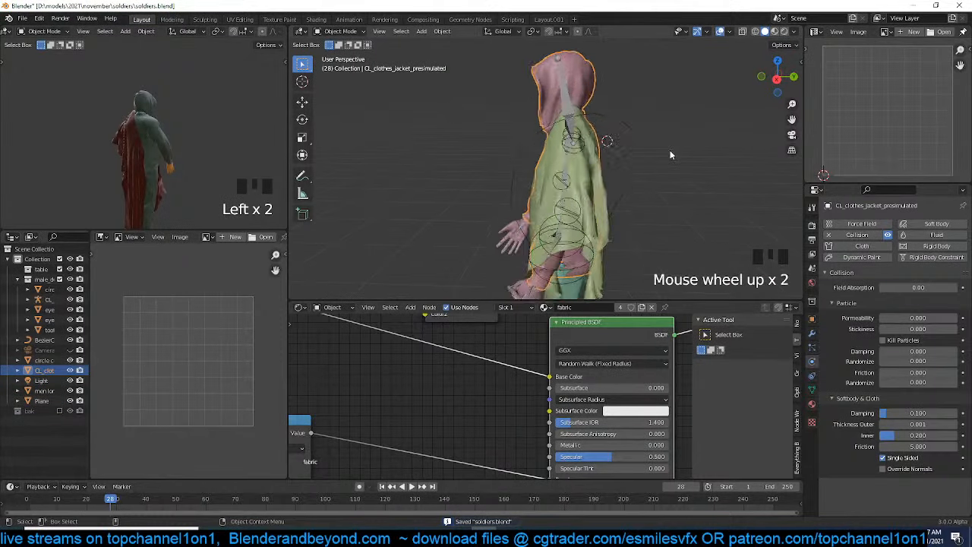
{"action": "key", "text": "KP_3"}
{"action": "key", "text": "Tab"}
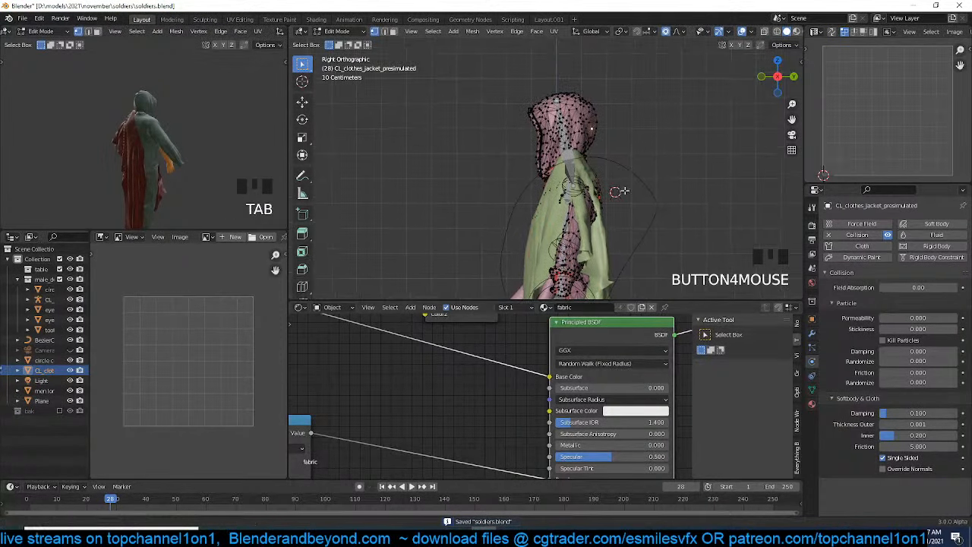
{"action": "left_click", "coordinate": [602, 131]}
{"action": "key", "text": "ctrl+l"}
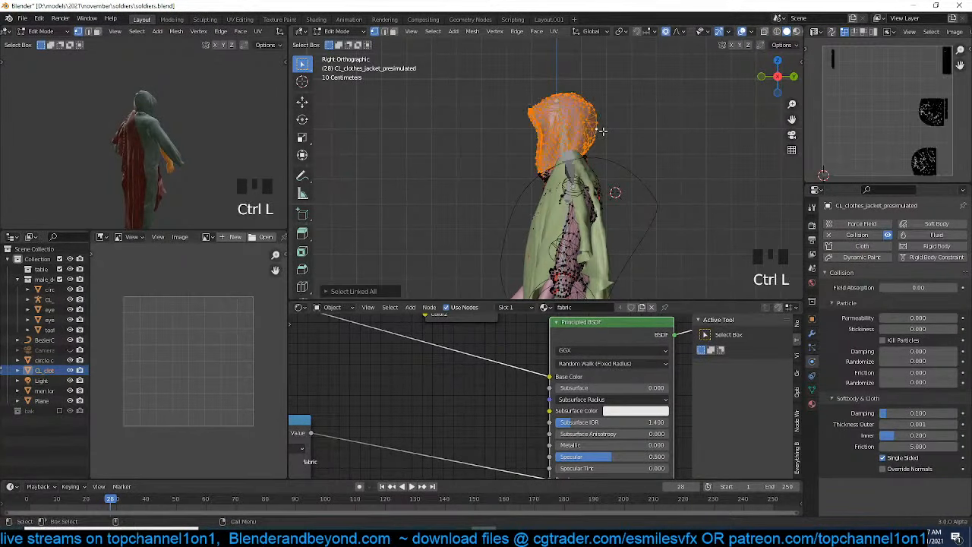
Tilt the hood forward by about 35 degrees with smooth proportional editing
{"action": "scroll", "coordinate": [602, 131], "scroll_direction": "up", "scroll_amount": 1}
{"action": "key", "text": "r"}
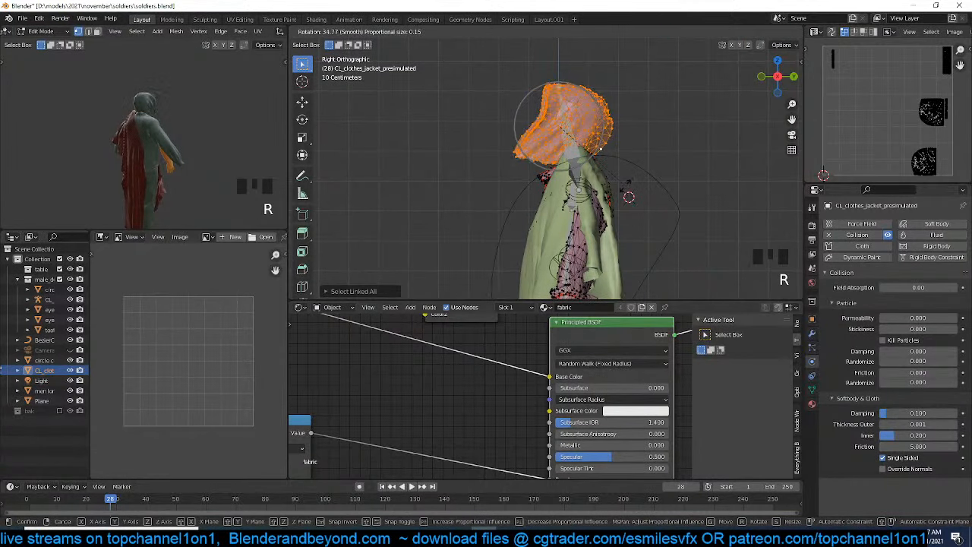
{"action": "left_click", "coordinate": [642, 148]}
Move the hood backward off the head until it sits behind the neck, checking it from the front
{"action": "key", "text": "g"}
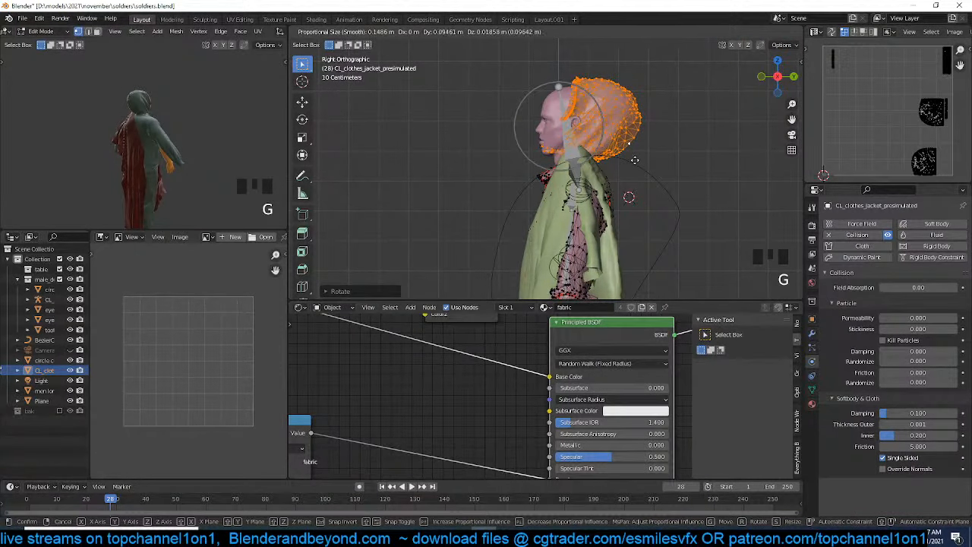
{"action": "left_click", "coordinate": [634, 159]}
{"action": "key", "text": "grave"}
{"action": "middle_click_drag", "start_coordinate": [685, 171], "coordinate": [632, 154]}
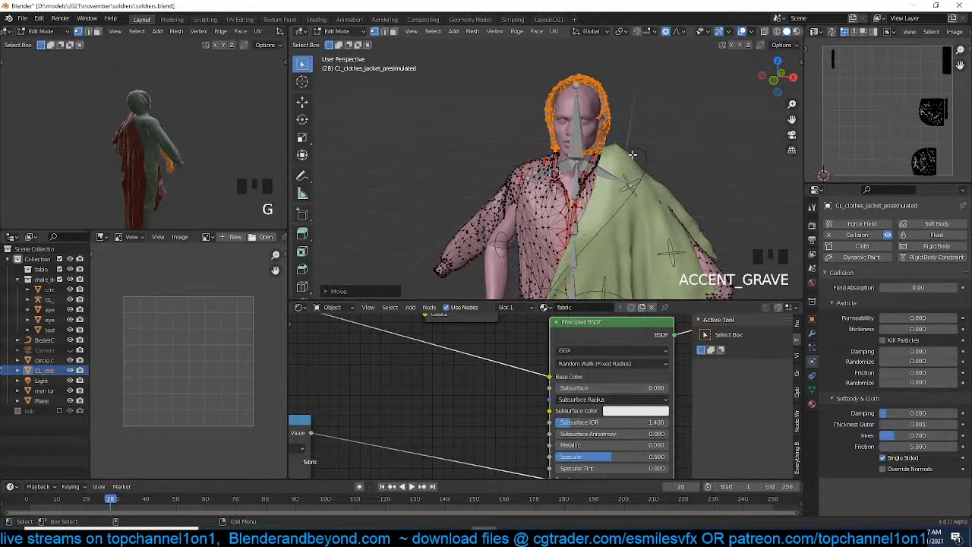
{"action": "key", "text": "KP_3"}
{"action": "key", "text": "g"}
{"action": "left_click", "coordinate": [652, 153]}
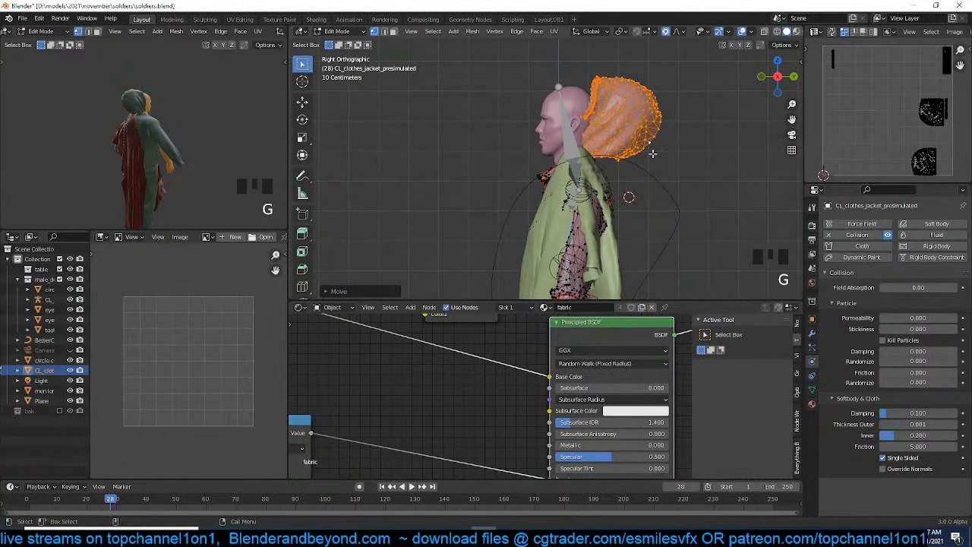
Separate the selected hood geometry from the jacket into its own object and return to Object Mode
{"action": "key", "text": "g"}
{"action": "key", "text": "KP_7"}
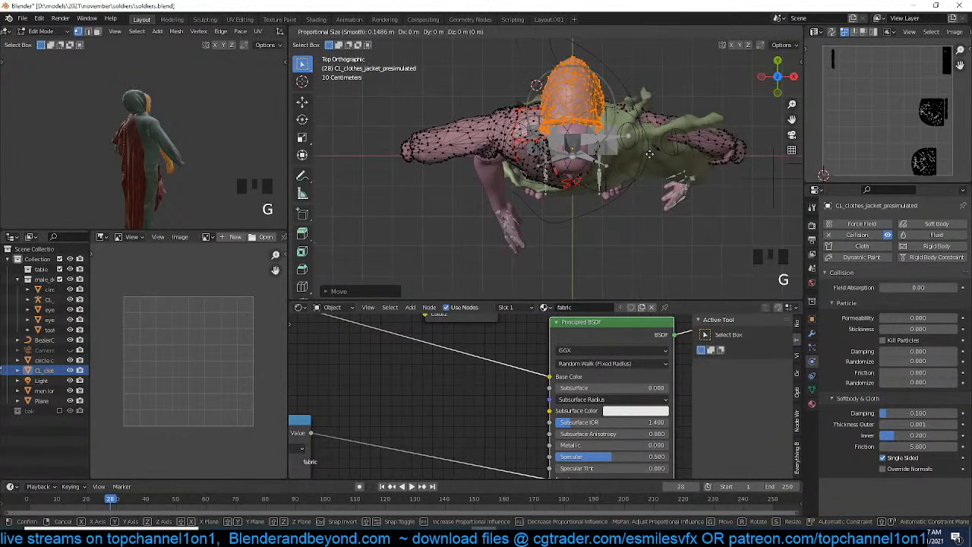
{"action": "left_click", "coordinate": [651, 154]}
{"action": "key", "text": "p"}
{"action": "left_click", "coordinate": [653, 156]}
{"action": "key", "text": "Tab"}
Enter Edit Mode on the separated hood, select all its geometry and scale it up slightly
{"action": "key", "text": "grave"}
{"action": "scroll", "coordinate": [544, 89], "scroll_direction": "up", "scroll_amount": 3}
{"action": "middle_click_drag", "start_coordinate": [546, 89], "coordinate": [588, 106]}
{"action": "left_click", "coordinate": [621, 110]}
{"action": "key", "text": "Tab"}
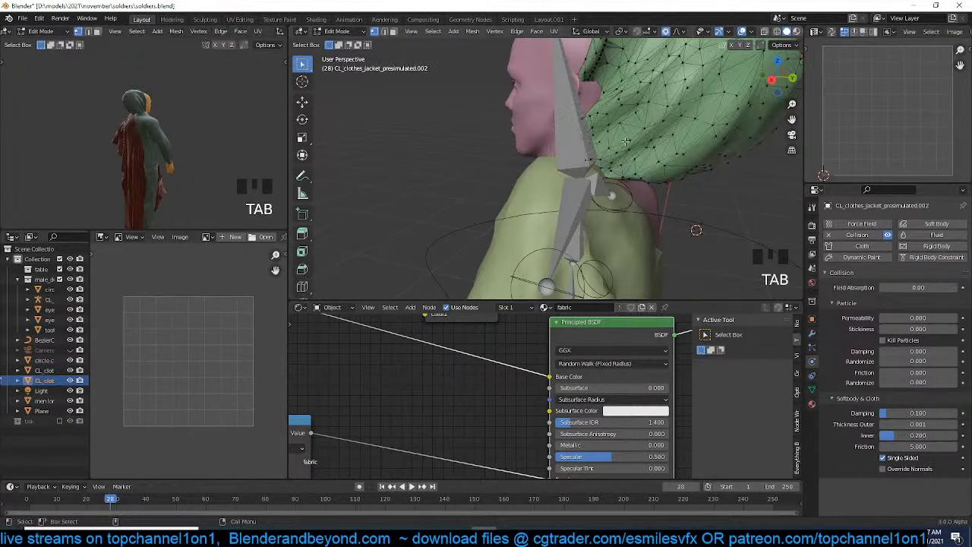
{"action": "scroll", "coordinate": [624, 141], "scroll_direction": "down", "scroll_amount": 2}
{"action": "key", "text": "a"}
{"action": "key", "text": "s"}
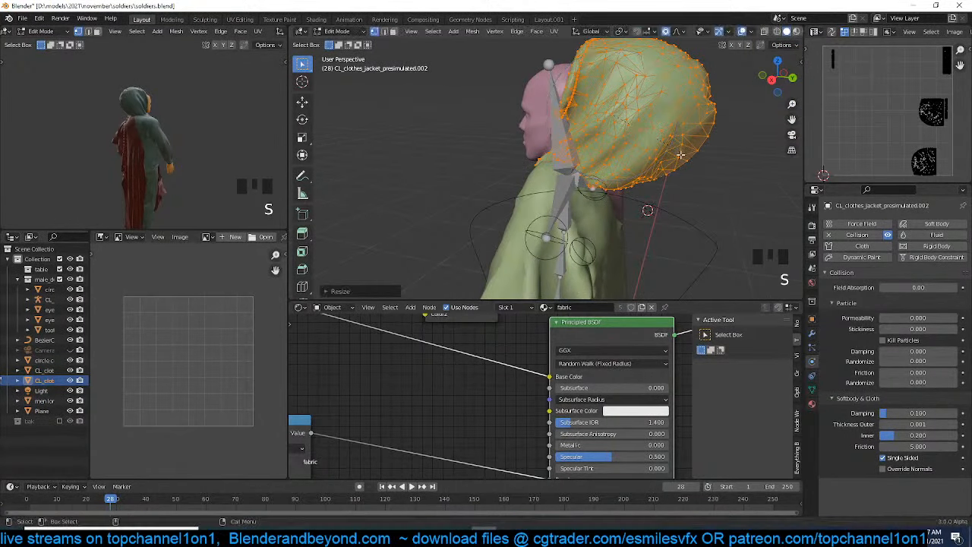
{"action": "key", "text": "KP_1"}
{"action": "left_click", "coordinate": [682, 152]}
Shift the enlarged hood mesh about 0.03 m up and sideways in the front orthographic view, then leave Edit Mode
{"action": "key", "text": "g"}
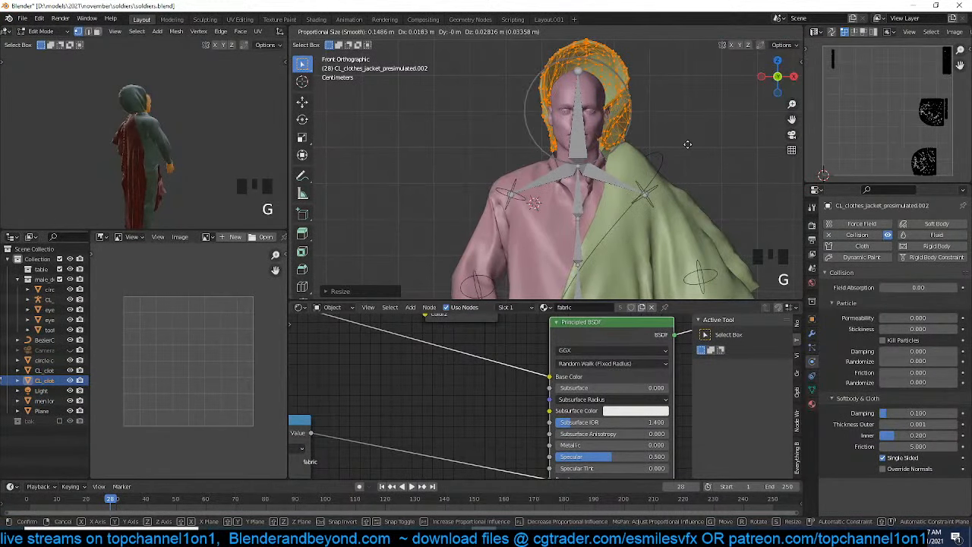
{"action": "left_click", "coordinate": [689, 146]}
{"action": "key", "text": "Tab"}
{"action": "key", "text": "grave"}
{"action": "middle_click_drag", "start_coordinate": [679, 142], "coordinate": [574, 152]}
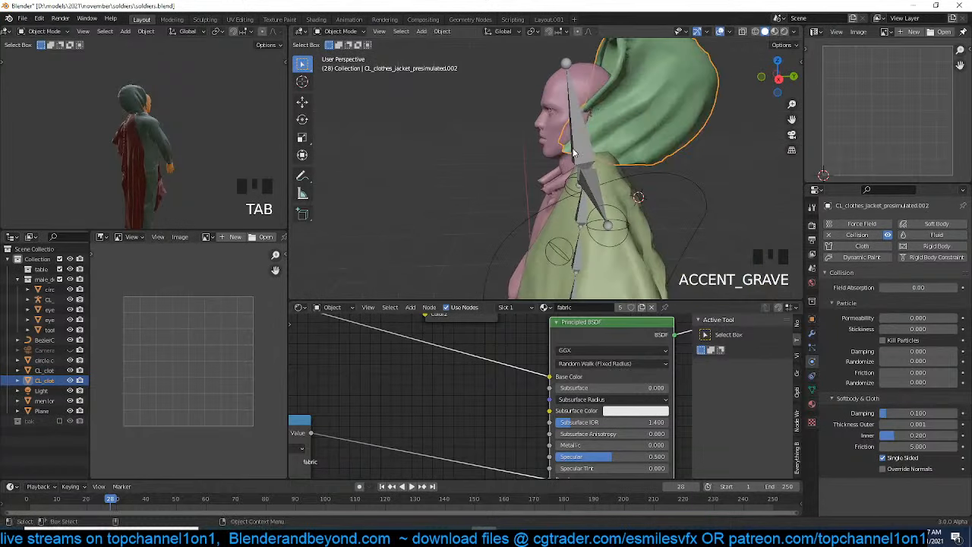
Select the hood object and move it about 0.05 m backward and slightly down behind the head
{"action": "key", "text": "Tab"}
{"action": "key", "text": "Tab"}
{"action": "left_click", "coordinate": [553, 187]}
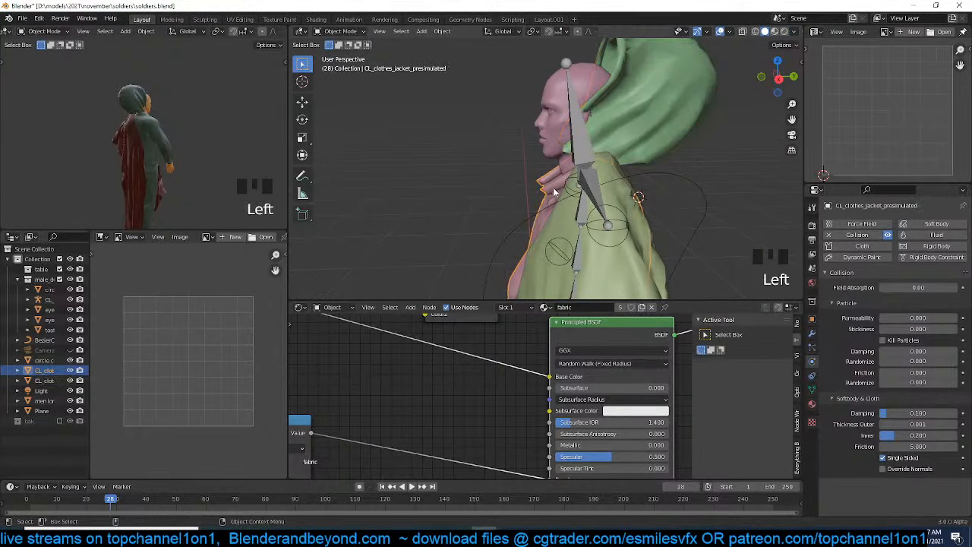
{"action": "left_click", "coordinate": [630, 126]}
{"action": "key", "text": "grave"}
{"action": "middle_click_drag", "start_coordinate": [608, 144], "coordinate": [651, 133]}
{"action": "key", "text": "g"}
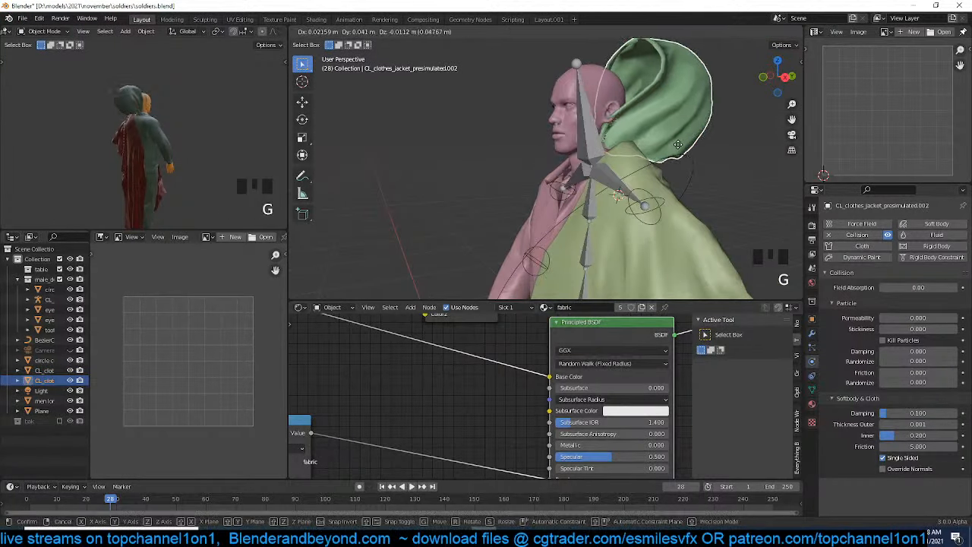
{"action": "left_click", "coordinate": [675, 146]}
Enter Edit Mode on the hood and select several vertices along its lower edge at the back of the neck
{"action": "key", "text": "grave"}
{"action": "key", "text": "Tab"}
{"action": "middle_click_drag", "start_coordinate": [675, 146], "coordinate": [587, 139]}
{"action": "key", "text": "grave"}
{"action": "left_click", "coordinate": [597, 141], "text": "alt"}
{"action": "key", "text": "grave"}
{"action": "left_click", "coordinate": [585, 141]}
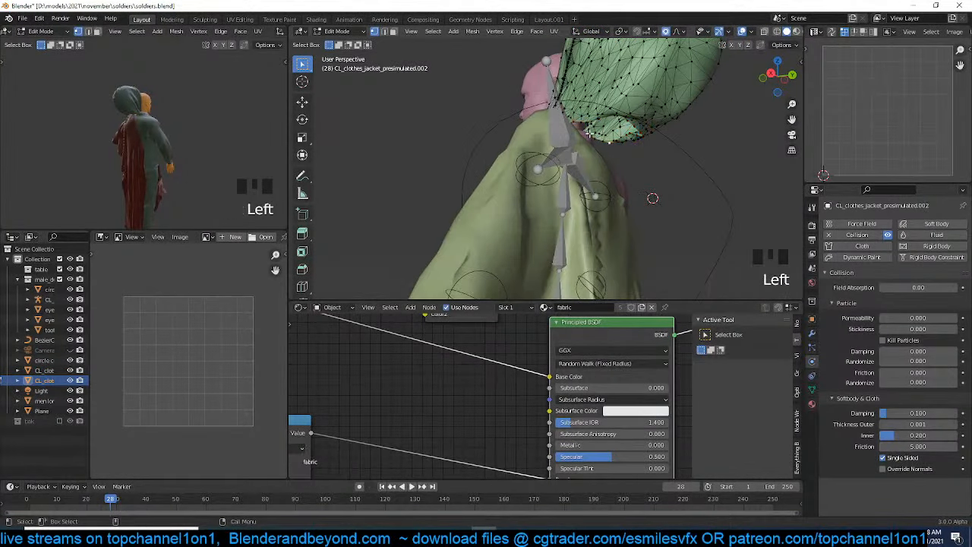
{"action": "left_click", "coordinate": [598, 141], "text": "shift"}
{"action": "left_click", "coordinate": [568, 118], "text": "shift"}
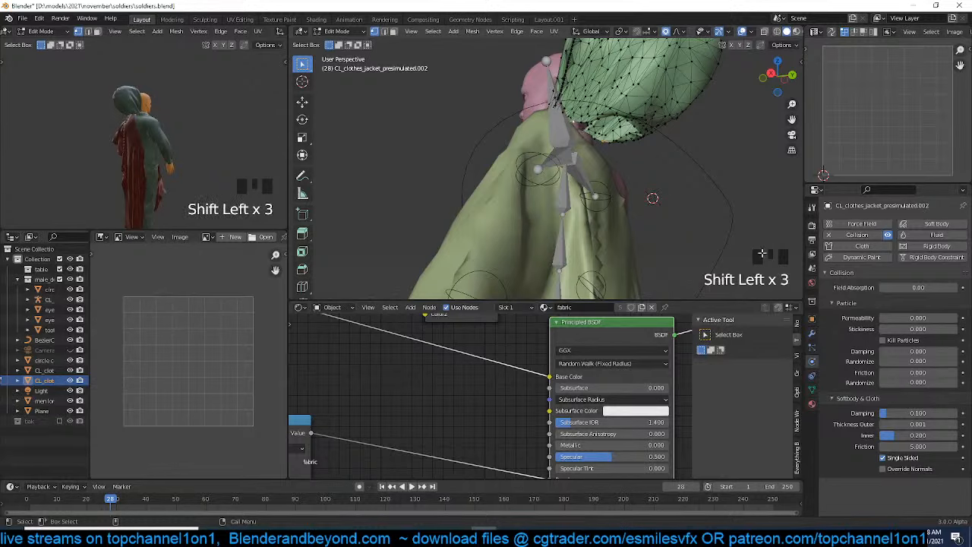
Add a new vertex group to the hood, assign the selected neck vertices to it and return to Object Mode
{"action": "left_click", "coordinate": [810, 390]}
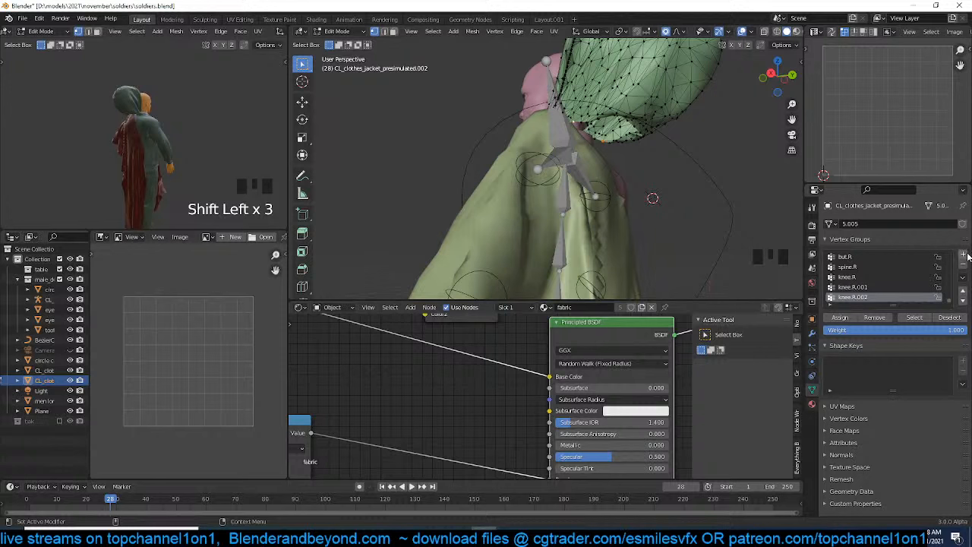
{"action": "left_click", "coordinate": [964, 256]}
{"action": "left_click", "coordinate": [856, 319]}
{"action": "key", "text": "Tab"}
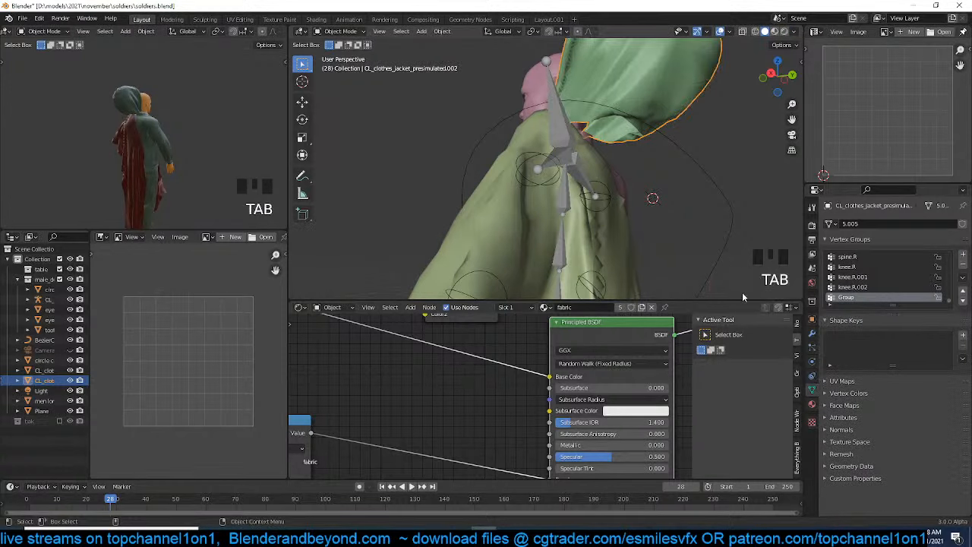
Replace the hood's collision physics with cloth physics and set the timeline to frame 0
{"action": "left_click", "coordinate": [812, 361]}
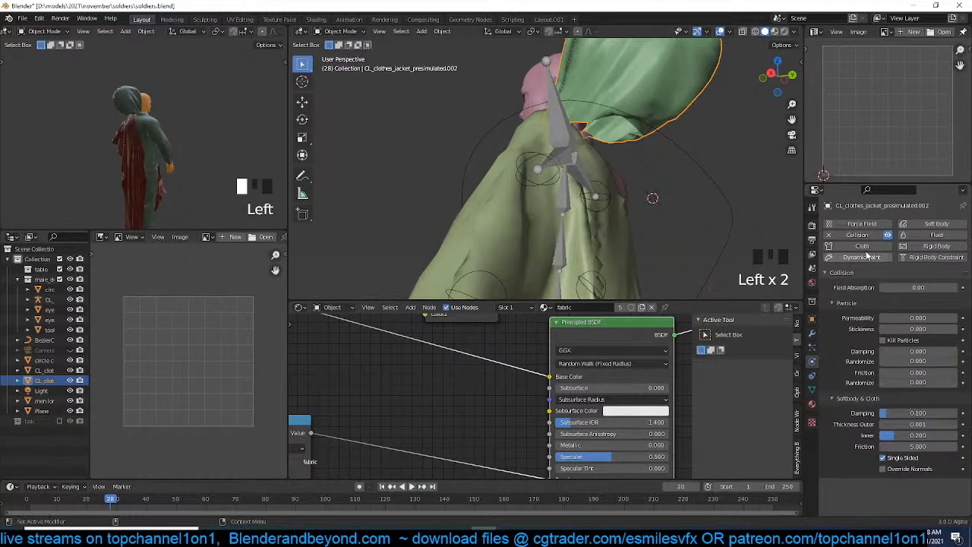
{"action": "left_click", "coordinate": [858, 235]}
{"action": "left_click", "coordinate": [860, 246]}
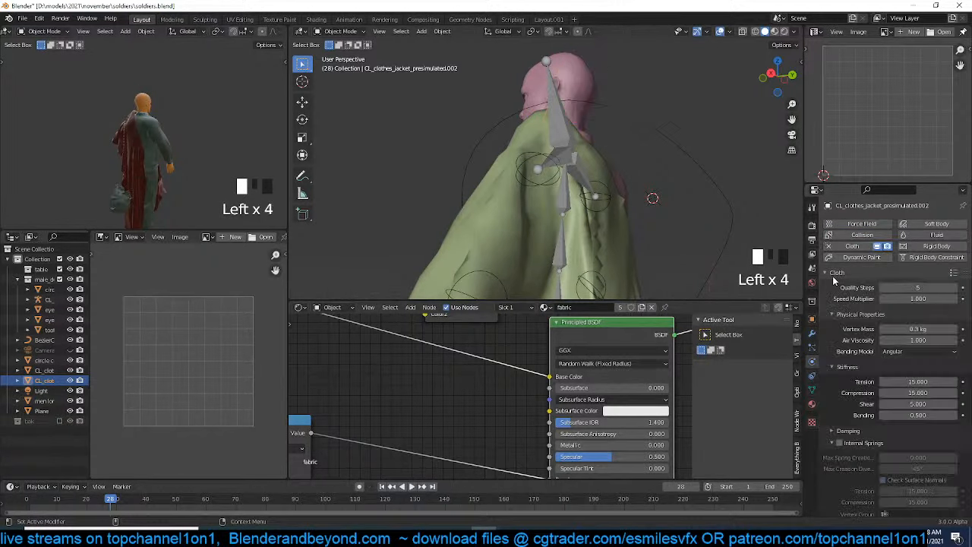
{"action": "right_click", "coordinate": [26, 508], "text": "shift"}
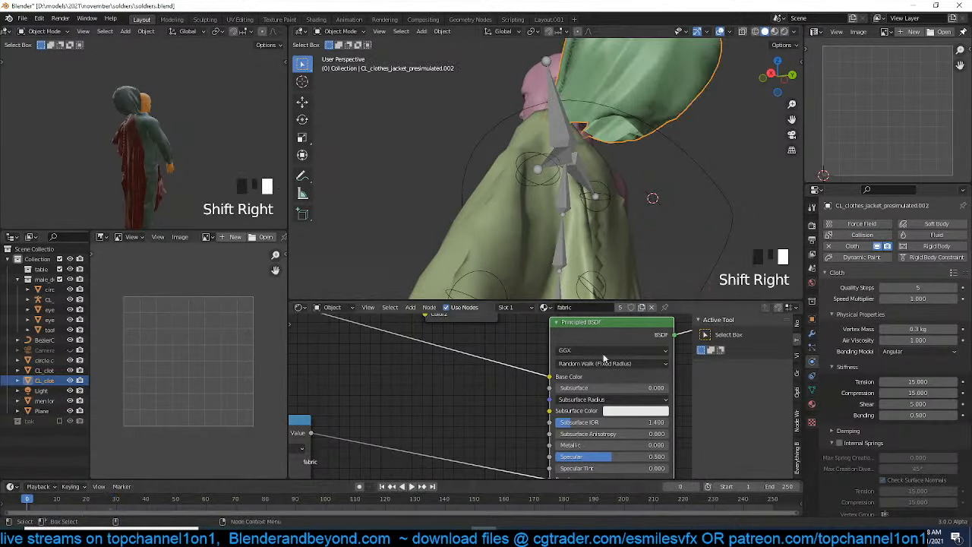
Set the hood cloth's pin group to the vertex group named Group
{"action": "scroll", "coordinate": [894, 414], "scroll_direction": "down", "scroll_amount": 11}
{"action": "scroll", "coordinate": [854, 433], "scroll_direction": "down", "scroll_amount": 5}
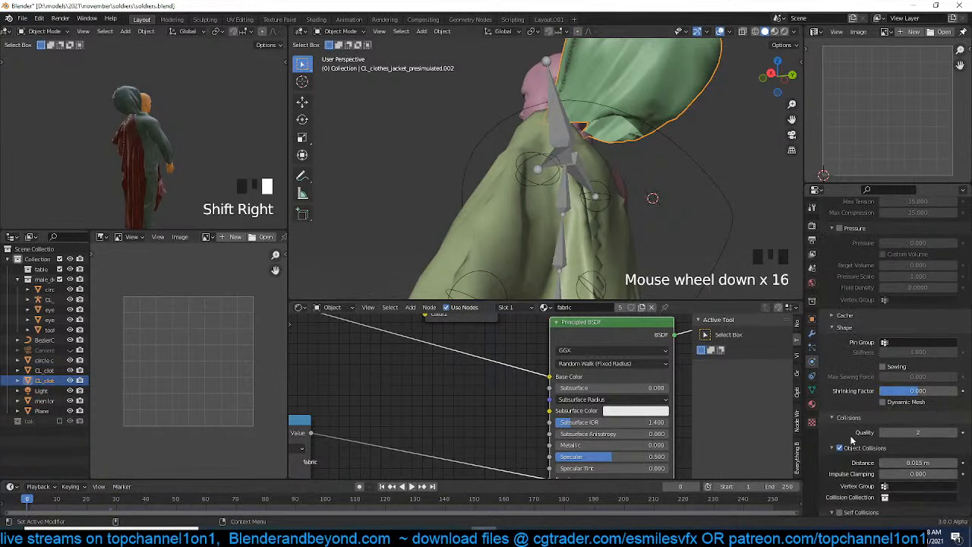
{"action": "left_click", "coordinate": [911, 345]}
{"action": "left_click", "coordinate": [899, 358]}
{"action": "left_click", "coordinate": [912, 342]}
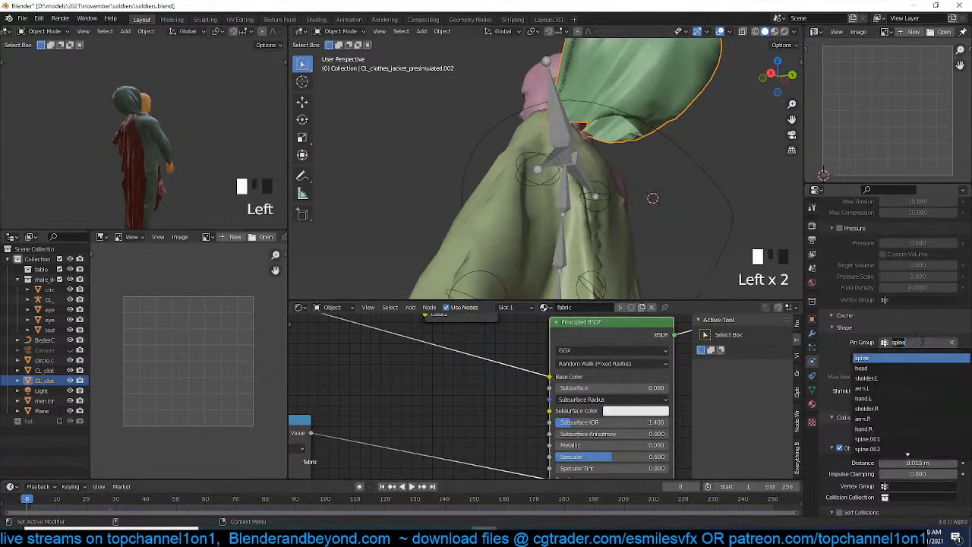
{"action": "scroll", "coordinate": [917, 341], "scroll_direction": "down", "scroll_amount": 10}
{"action": "scroll", "coordinate": [912, 449], "scroll_direction": "down", "scroll_amount": 10}
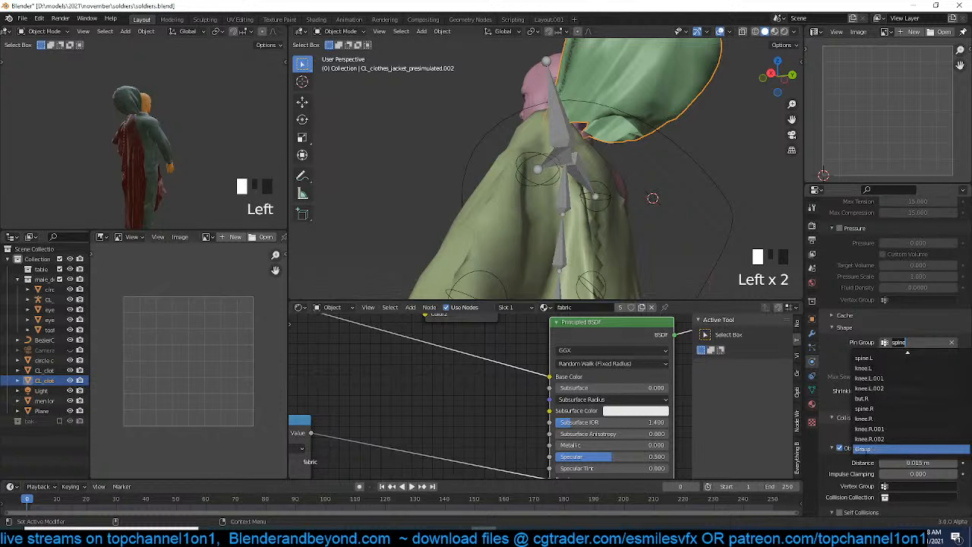
{"action": "left_click", "coordinate": [912, 449]}
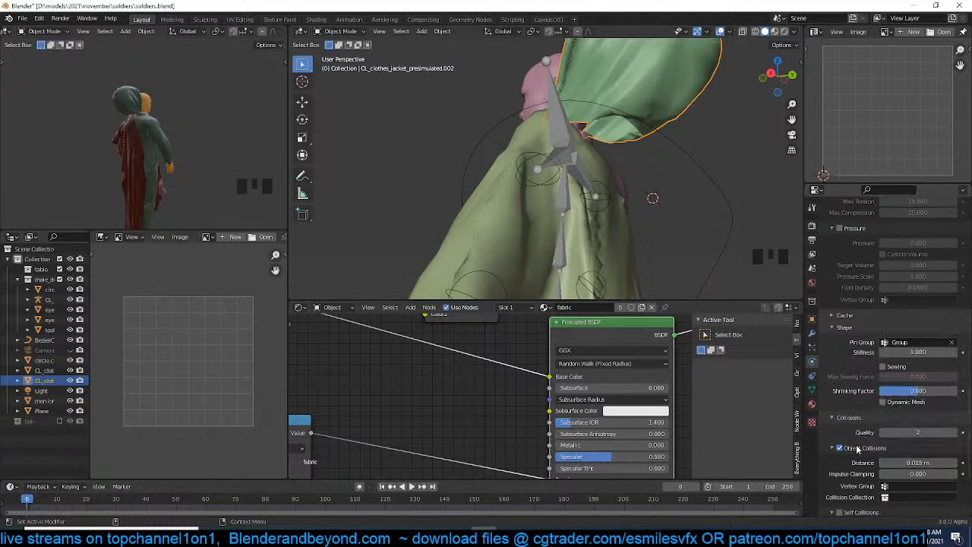
Set the cloth's object collision distance to 0.001 m and enable self collisions with a 0.001 m distance
{"action": "scroll", "coordinate": [861, 447], "scroll_direction": "down", "scroll_amount": 4}
{"action": "left_click", "coordinate": [920, 384]}
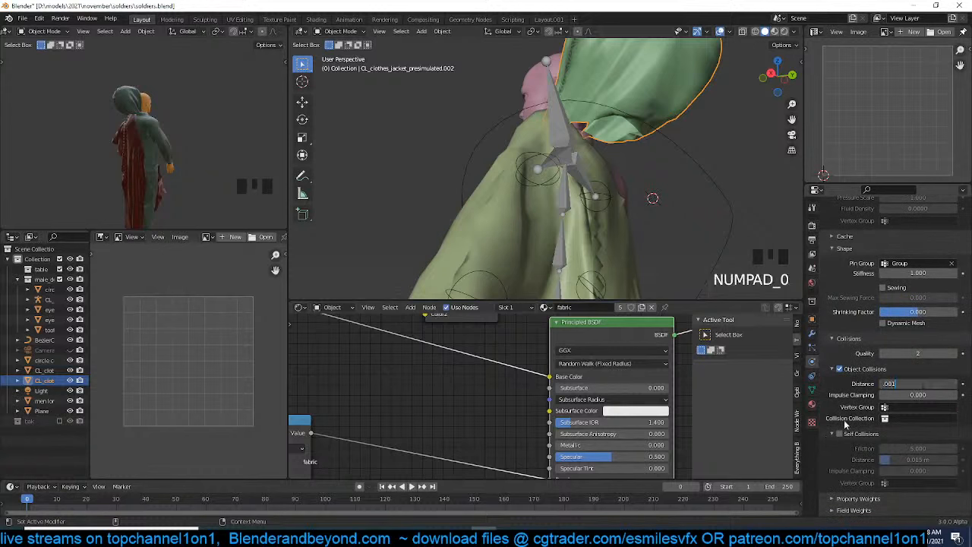
{"action": "left_click", "coordinate": [839, 433]}
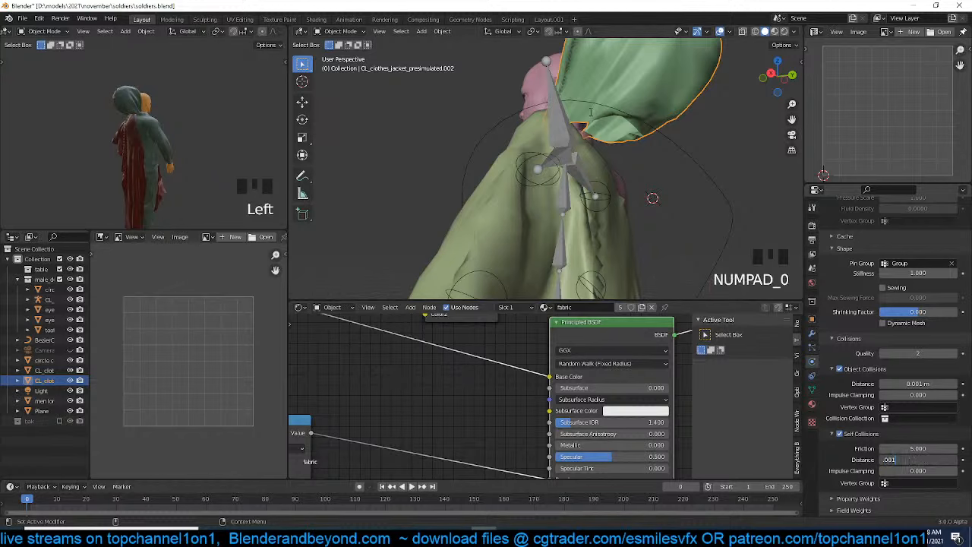
Play the cloth simulation to check how the hood falls from the side and back, then return to frame 0
{"action": "key", "text": "grave"}
{"action": "key", "text": "space"}
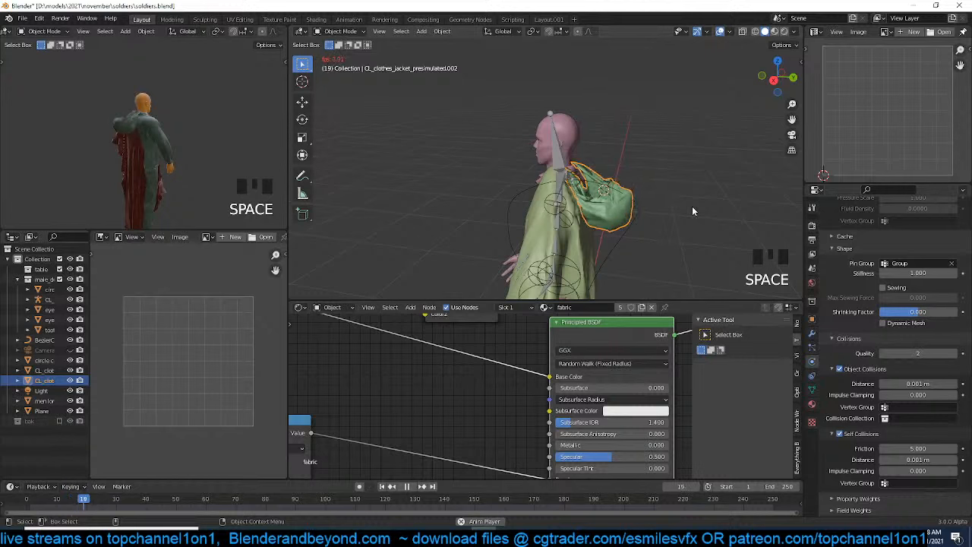
{"action": "key", "text": "grave"}
{"action": "key", "text": "space"}
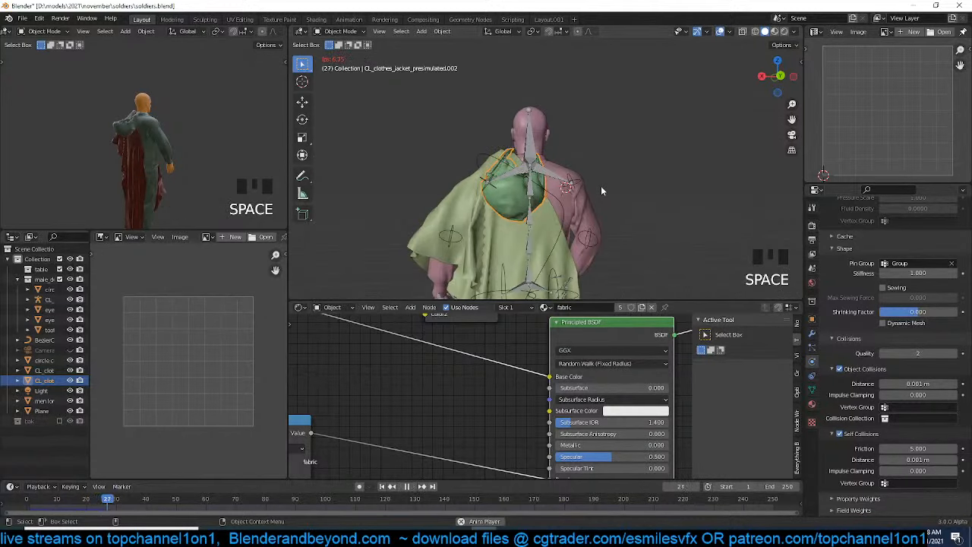
{"action": "key", "text": "space"}
{"action": "key", "text": "shift+Left"}
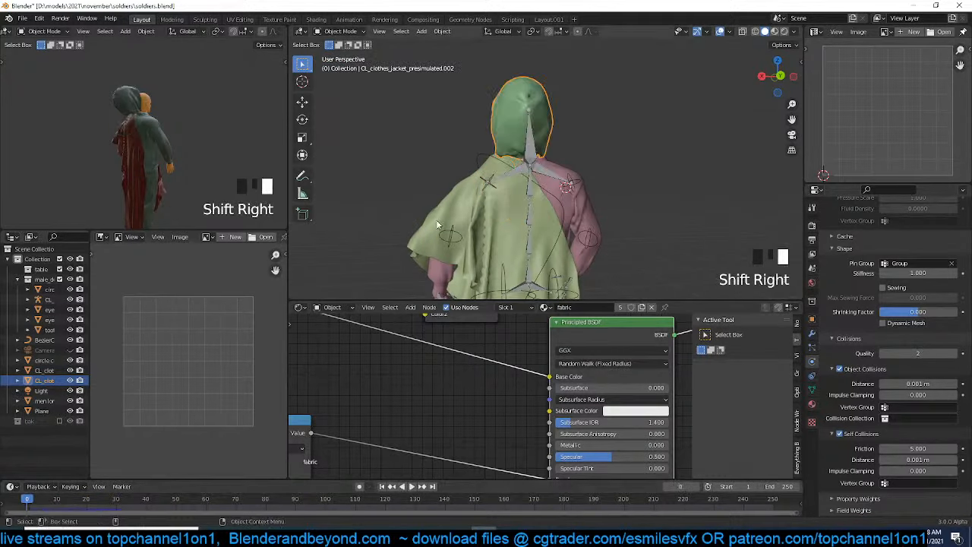
Set the hood's origin to its geometry and scale the object down to about 0.79
{"action": "key", "text": "grave"}
{"action": "key", "text": "5"}
{"action": "key", "text": "s"}
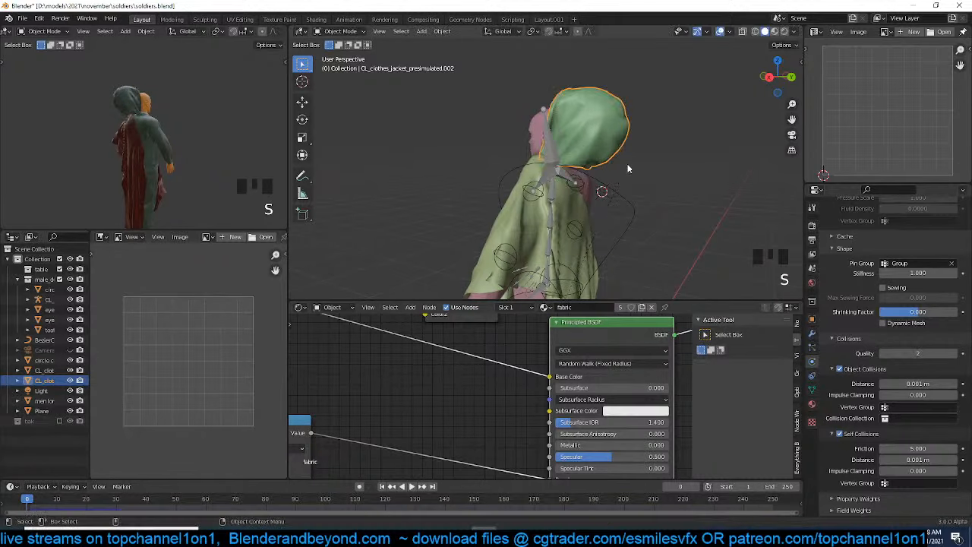
{"action": "right_click", "coordinate": [629, 169]}
{"action": "mouse_move", "coordinate": [578, 191]}
{"action": "left_click", "coordinate": [674, 211]}
{"action": "key", "text": "s"}
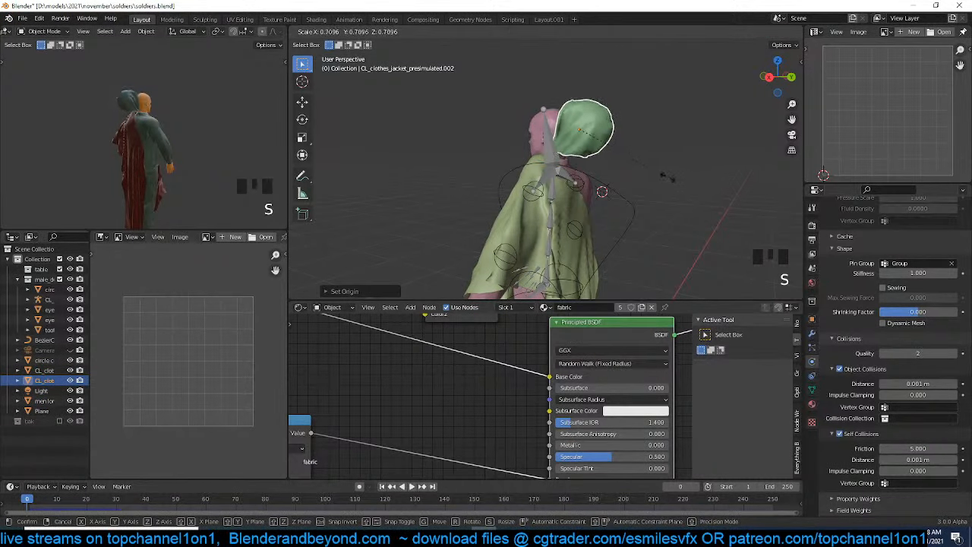
{"action": "left_click", "coordinate": [667, 176]}
Reposition the scaled-down hood behind the head in the front orthographic view and check it from the side
{"action": "key", "text": "grave"}
{"action": "key", "text": "KP_1"}
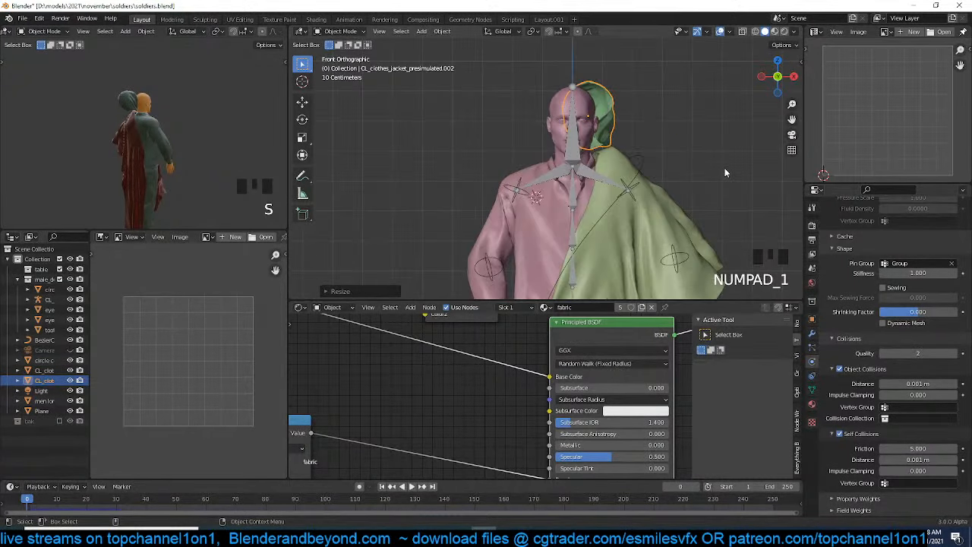
{"action": "key", "text": "g"}
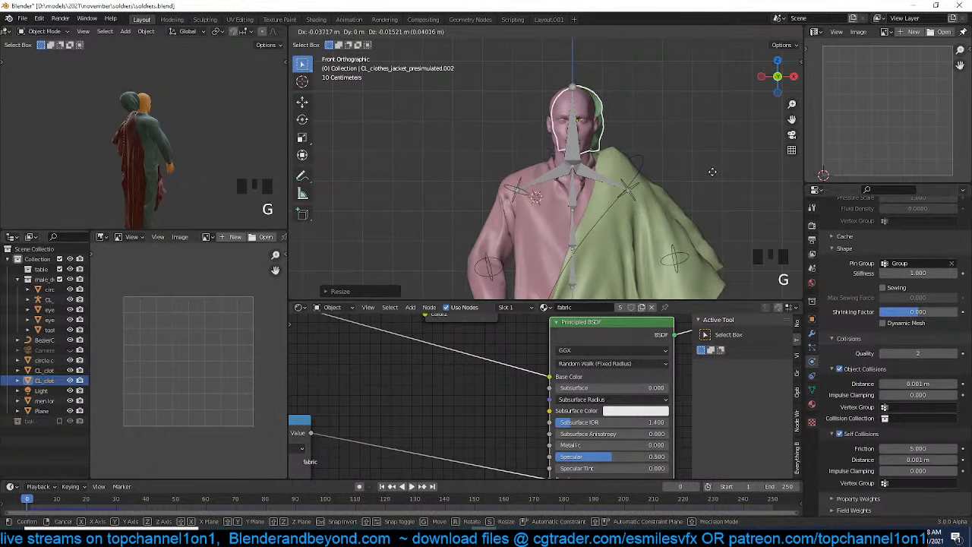
{"action": "left_click", "coordinate": [745, 148]}
{"action": "key", "text": "grave"}
{"action": "scroll", "coordinate": [642, 153], "scroll_direction": "up", "scroll_amount": 1}
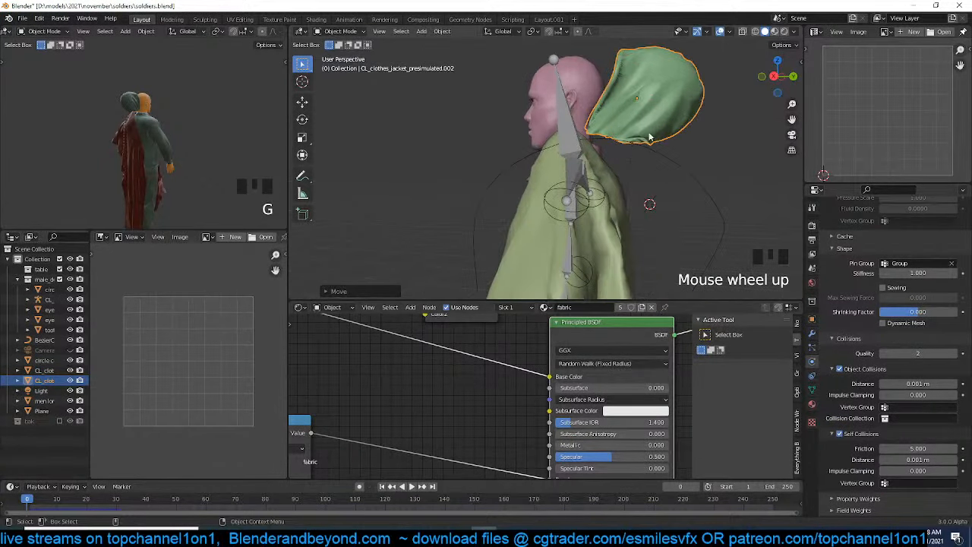
Run the cloth simulation until the hood hangs against the back, stopping at frame 51
{"action": "key", "text": "space"}
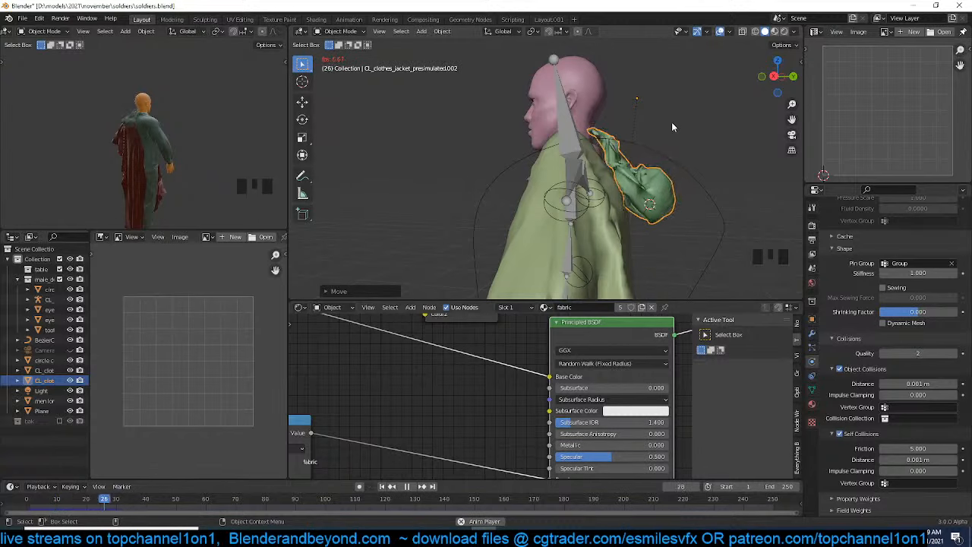
{"action": "key", "text": "grave"}
{"action": "key", "text": "space"}
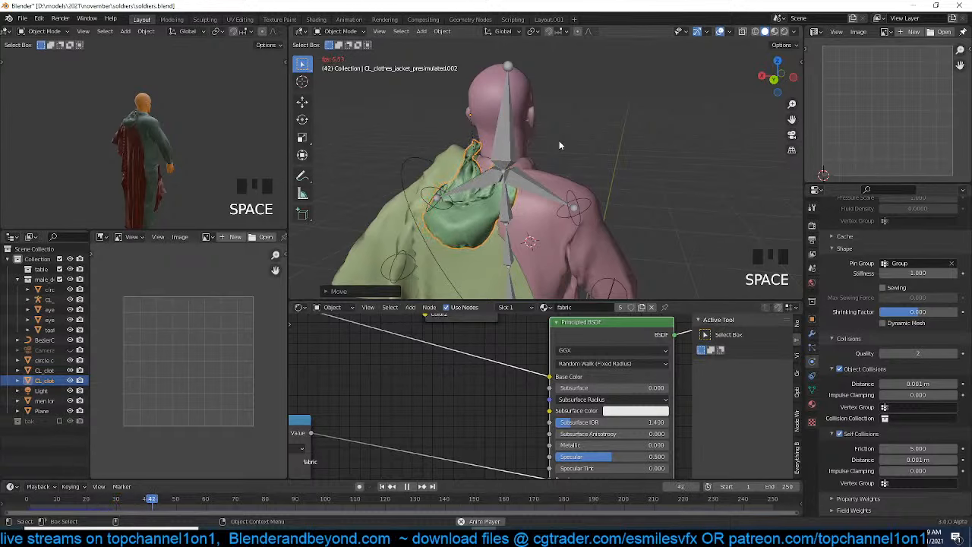
{"action": "key", "text": "grave"}
{"action": "key", "text": "space"}
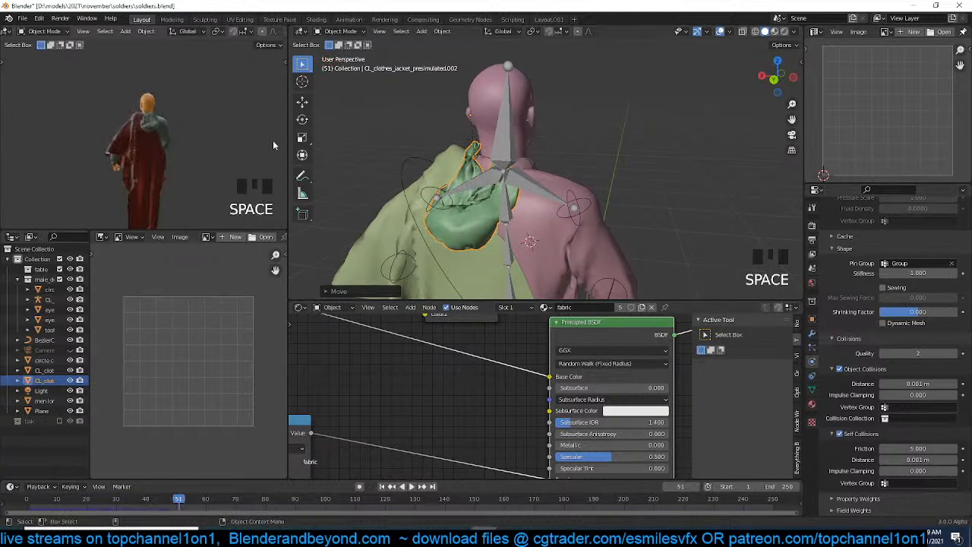
{"action": "key", "text": "grave"}
Apply the hood's Armature and Cloth modifiers to keep the draped shape
{"action": "left_click", "coordinate": [813, 333]}
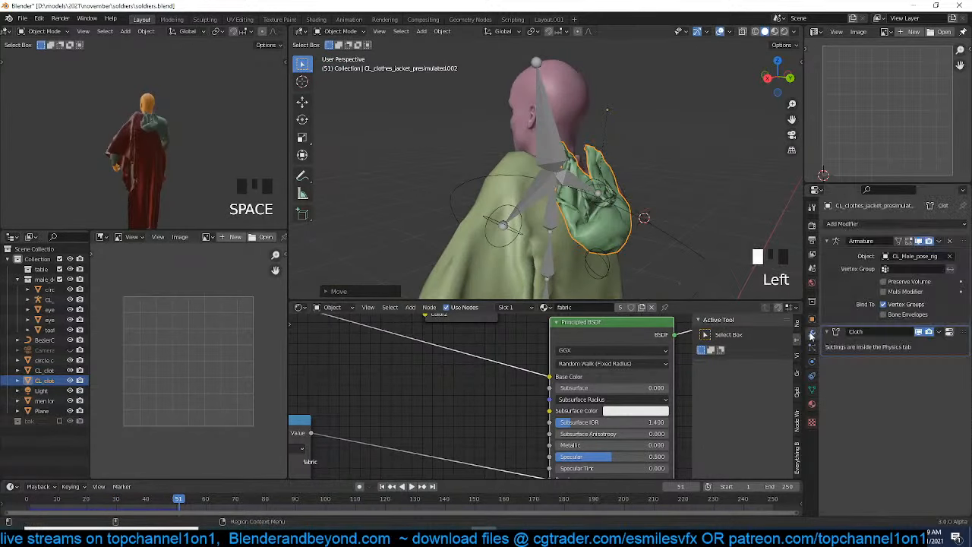
{"action": "key", "text": "ctrl+a"}
{"action": "key", "text": "ctrl+a"}
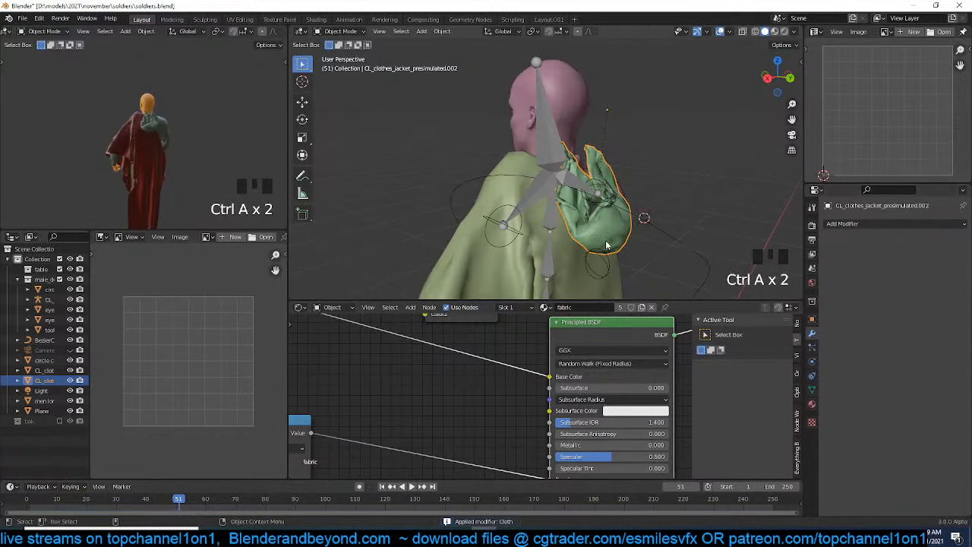
Add a Smooth modifier to the hood with a factor of about 0.9
{"action": "key", "text": "grave"}
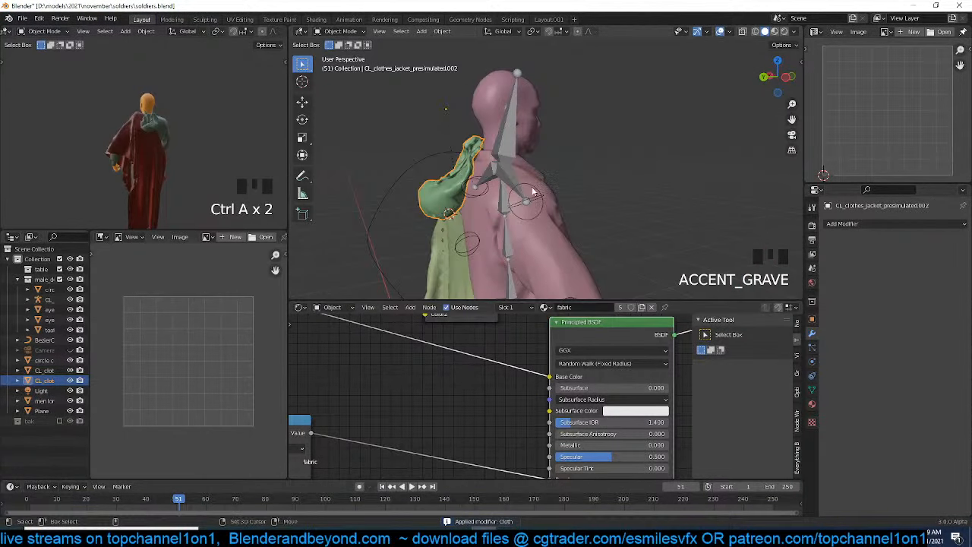
{"action": "left_click", "coordinate": [542, 183], "text": "shift"}
{"action": "left_click", "coordinate": [453, 190]}
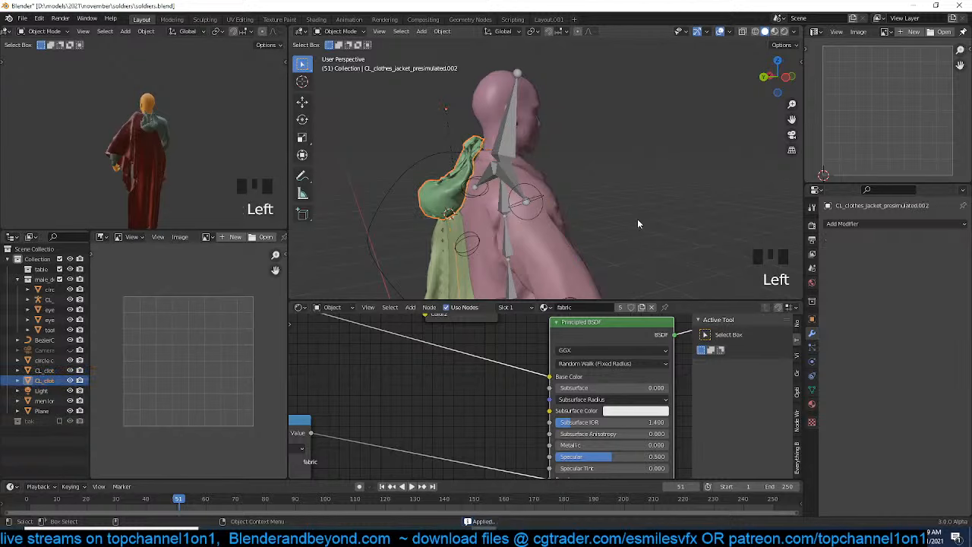
{"action": "left_click", "coordinate": [905, 224]}
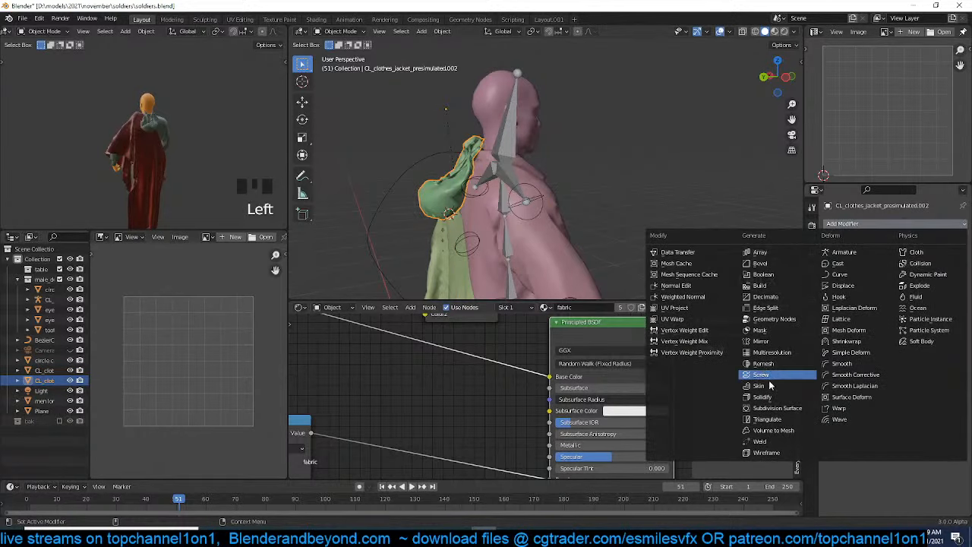
{"action": "left_click", "coordinate": [847, 365]}
{"action": "left_click_drag", "start_coordinate": [924, 276], "coordinate": [939, 276]}
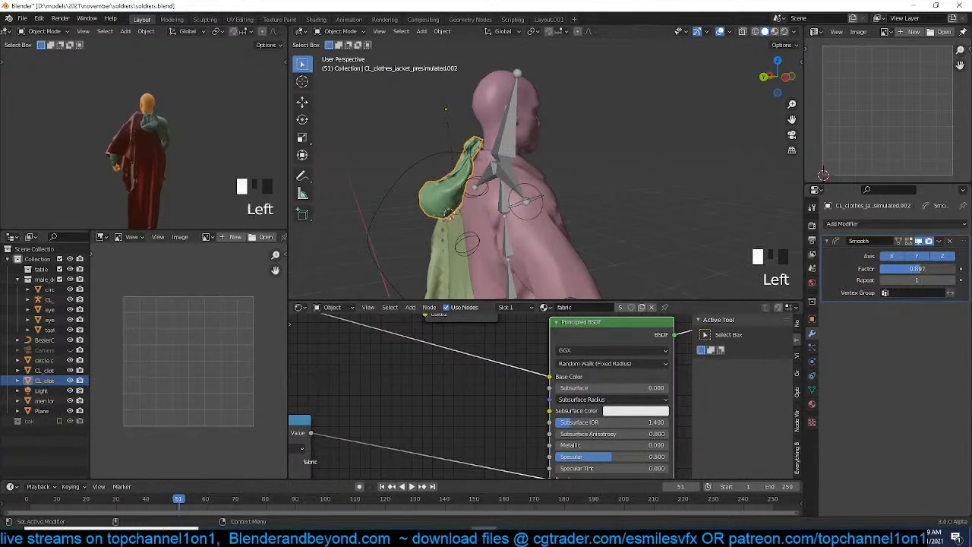
Join the hood object with the soldier's jacket into a single object
{"action": "key", "text": "grave"}
{"action": "key", "text": "grave"}
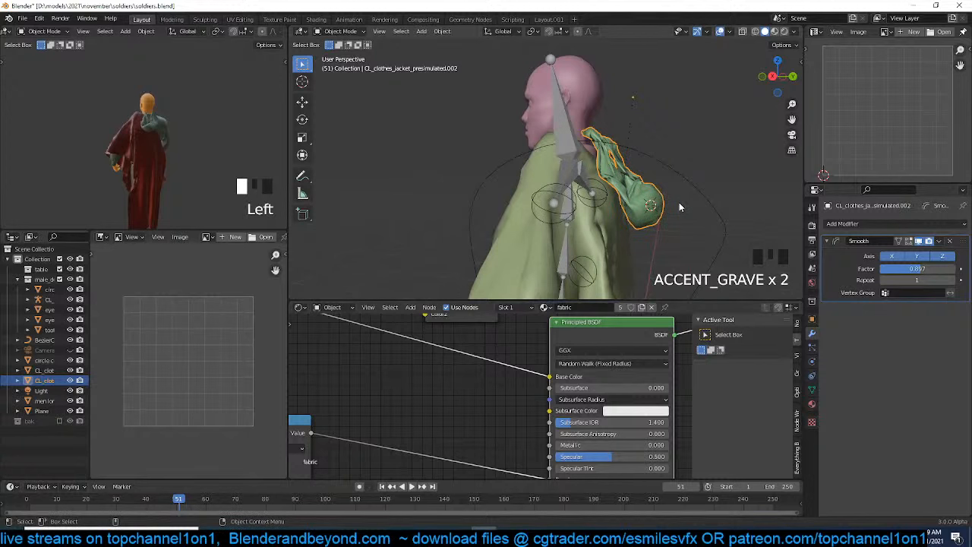
{"action": "key", "text": "grave"}
{"action": "key", "text": "grave"}
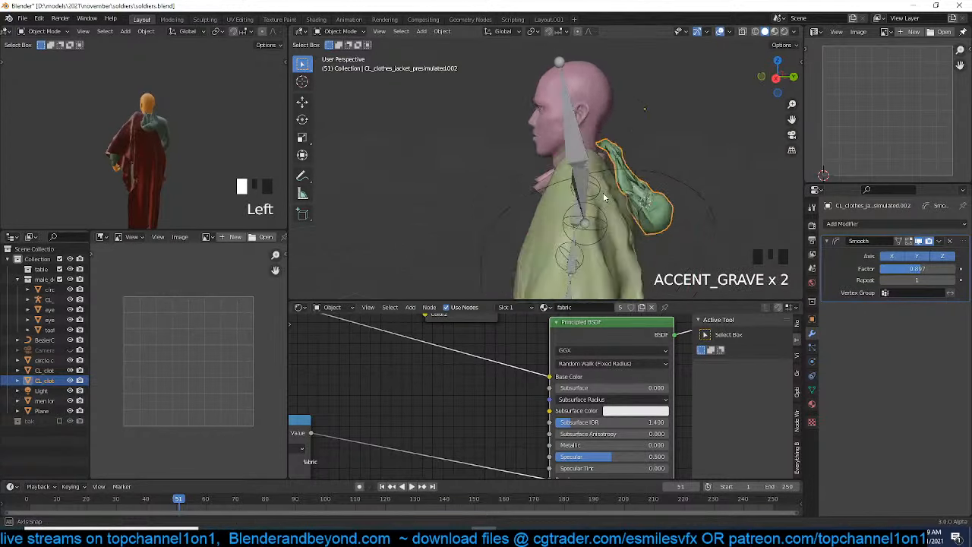
{"action": "key", "text": "grave"}
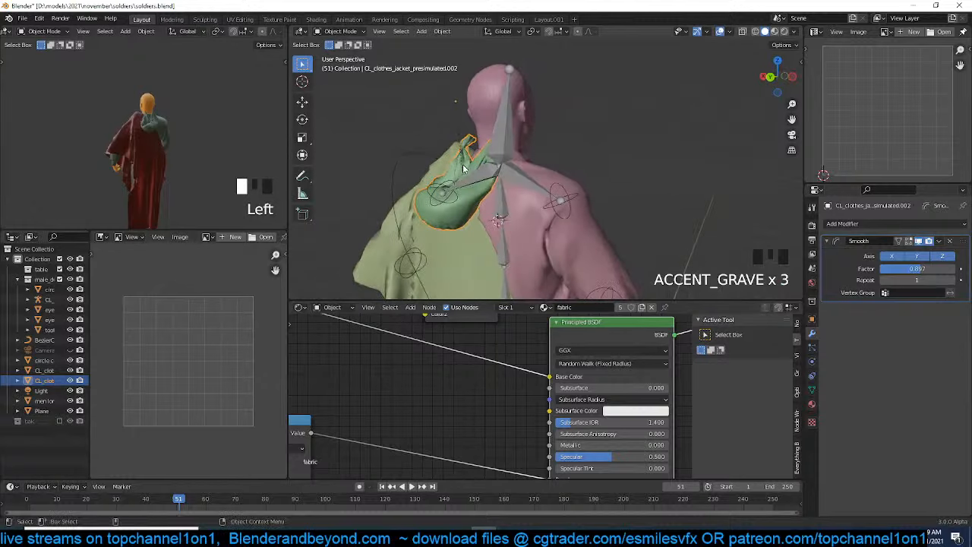
{"action": "key", "text": "grave"}
{"action": "left_click", "coordinate": [541, 224], "text": "shift"}
{"action": "left_click", "coordinate": [535, 218]}
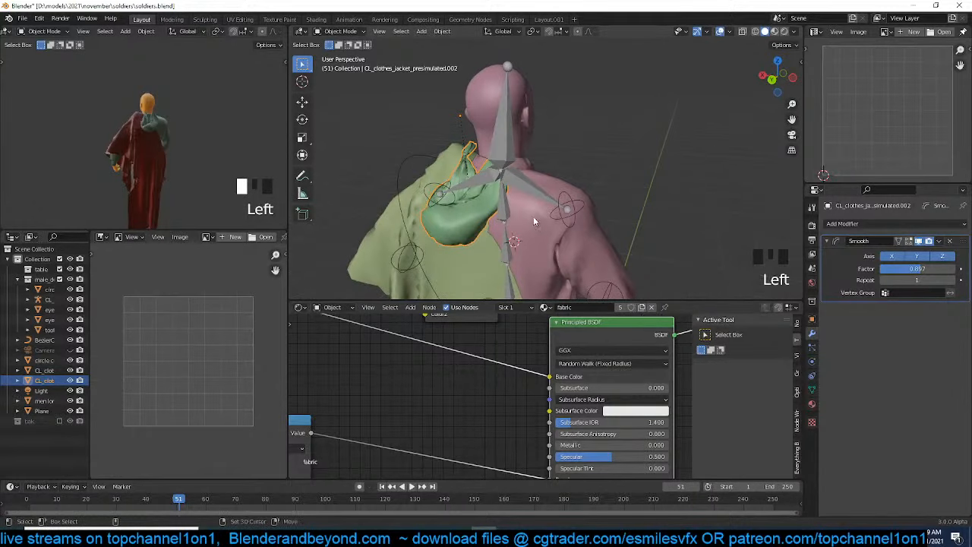
{"action": "double_click", "coordinate": [525, 186]}
{"action": "left_click", "coordinate": [477, 212]}
{"action": "left_click", "coordinate": [547, 221], "text": "shift"}
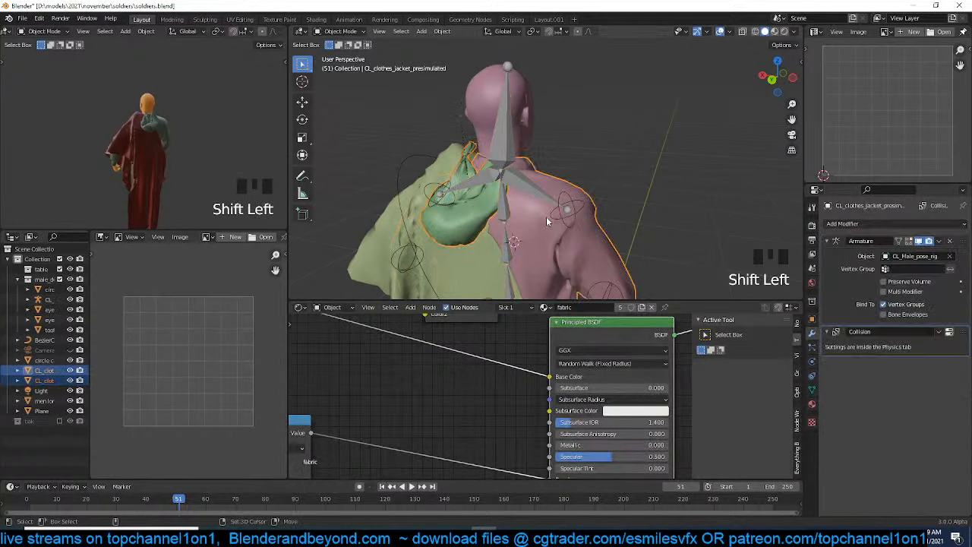
{"action": "key", "text": "alt+a"}
Try a level 2 Subdivision modifier on the cape, and remove it
{"action": "key", "text": "grave"}
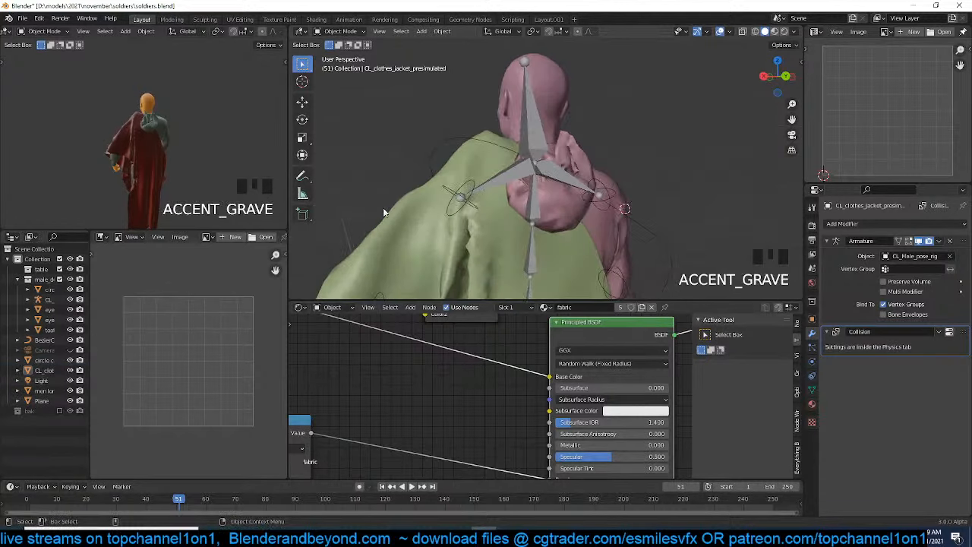
{"action": "scroll", "coordinate": [206, 161], "scroll_direction": "up", "scroll_amount": 4}
{"action": "key", "text": "grave"}
{"action": "left_click", "coordinate": [498, 228]}
{"action": "key", "text": "q"}
{"action": "key", "text": "ctrl+2"}
{"action": "scroll", "coordinate": [502, 223], "scroll_direction": "down", "scroll_amount": 5}
{"action": "key", "text": "grave"}
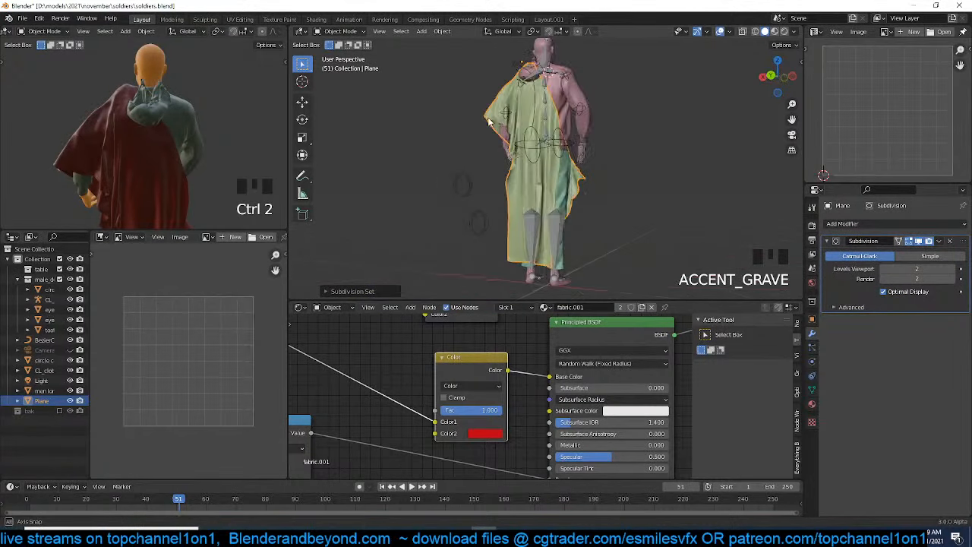
{"action": "scroll", "coordinate": [741, 206], "scroll_direction": "up", "scroll_amount": 2}
{"action": "left_click", "coordinate": [950, 240]}
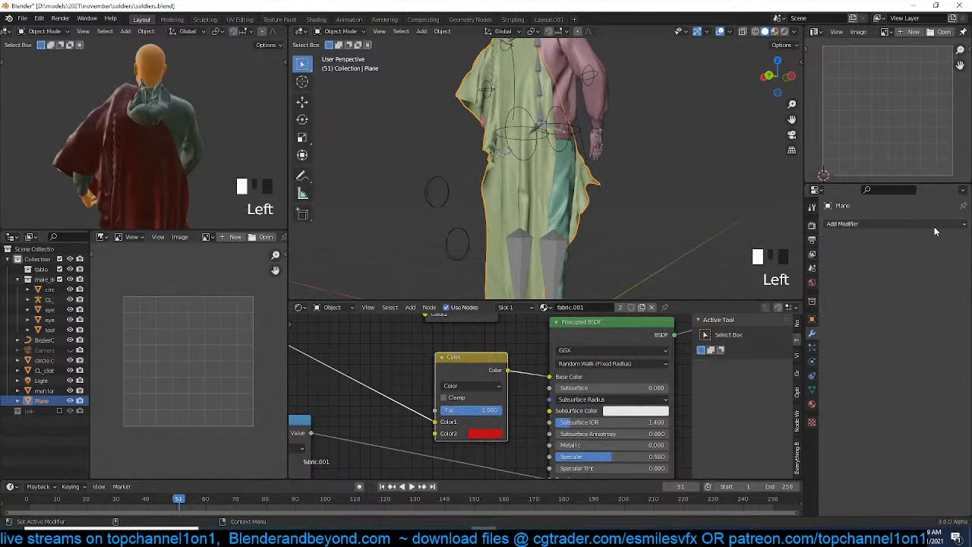
Add a Smooth modifier to the cape with a repeat of 3 and a factor of about 1.03
{"action": "left_click", "coordinate": [936, 227]}
{"action": "left_click", "coordinate": [836, 364]}
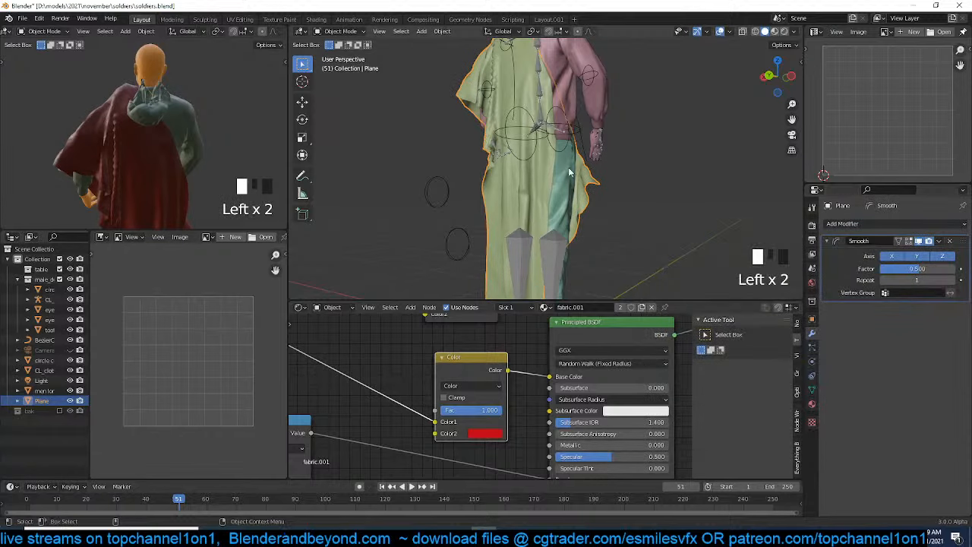
{"action": "left_click", "coordinate": [954, 281]}
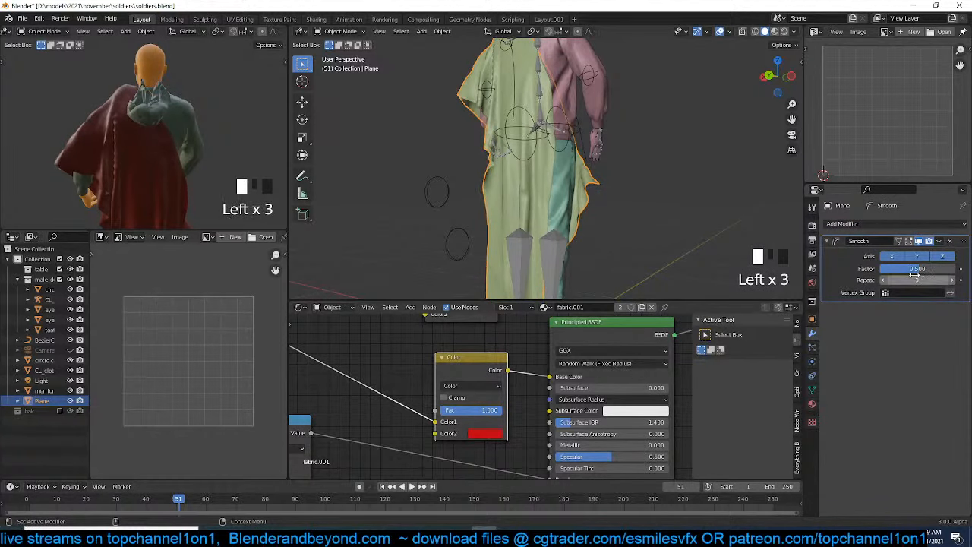
{"action": "left_click_drag", "start_coordinate": [915, 273], "coordinate": [942, 272]}
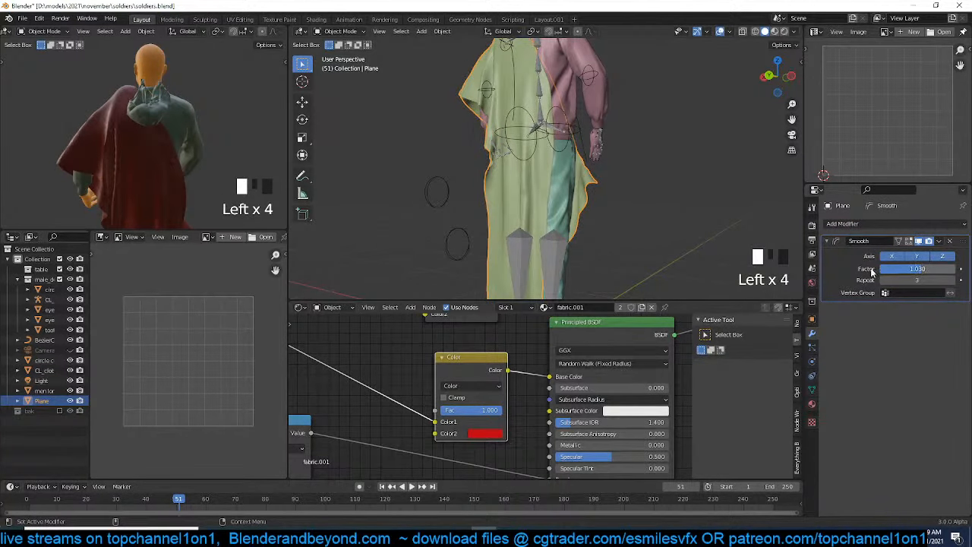
Examine the smoothed cape on the soldier from several angles, close up and from a distance
{"action": "key", "text": "grave"}
{"action": "scroll", "coordinate": [596, 186], "scroll_direction": "up", "scroll_amount": 3}
{"action": "key", "text": "alt+a"}
{"action": "middle_click_drag", "start_coordinate": [596, 188], "coordinate": [591, 238]}
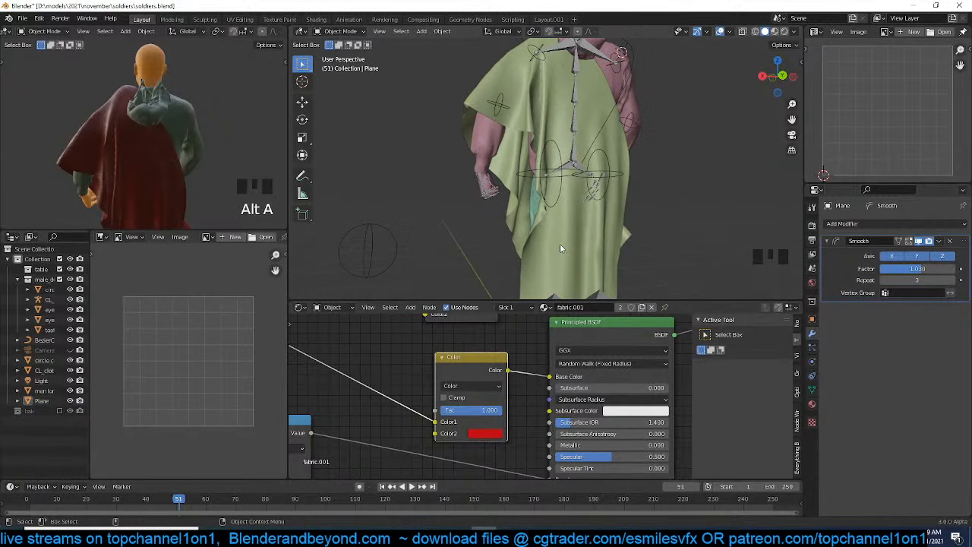
{"action": "scroll", "coordinate": [602, 193], "scroll_direction": "down", "scroll_amount": 4}
{"action": "key", "text": "grave"}
{"action": "scroll", "coordinate": [558, 201], "scroll_direction": "up", "scroll_amount": 2}
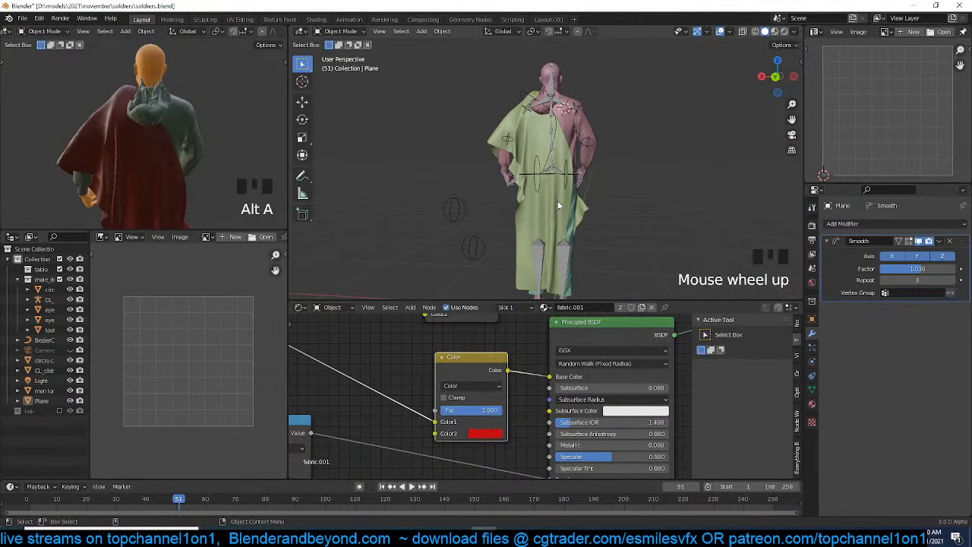
{"action": "key", "text": "grave"}
{"action": "key", "text": "grave"}
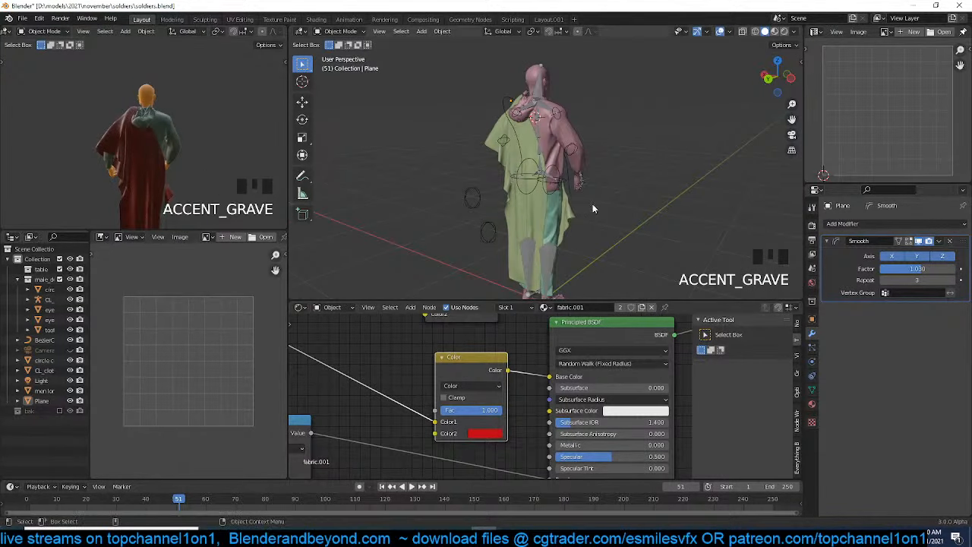
Darken Color2 of the cape material's Color mix node to a deep red
{"action": "left_click", "coordinate": [521, 225]}
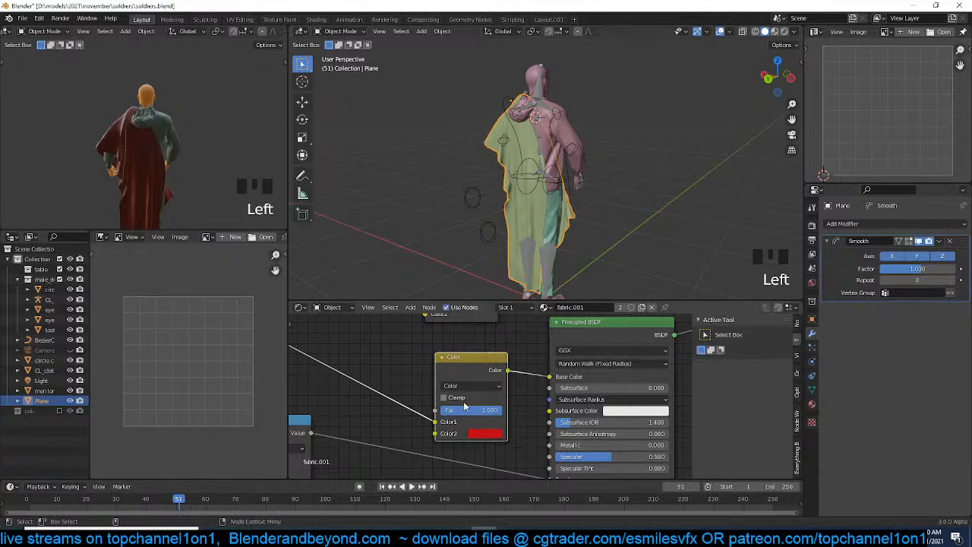
{"action": "scroll", "coordinate": [464, 403], "scroll_direction": "up", "scroll_amount": 2}
{"action": "left_click", "coordinate": [486, 439]}
{"action": "left_click", "coordinate": [511, 327]}
{"action": "left_click_drag", "start_coordinate": [512, 327], "coordinate": [512, 324]}
{"action": "left_click_drag", "start_coordinate": [568, 287], "coordinate": [569, 331]}
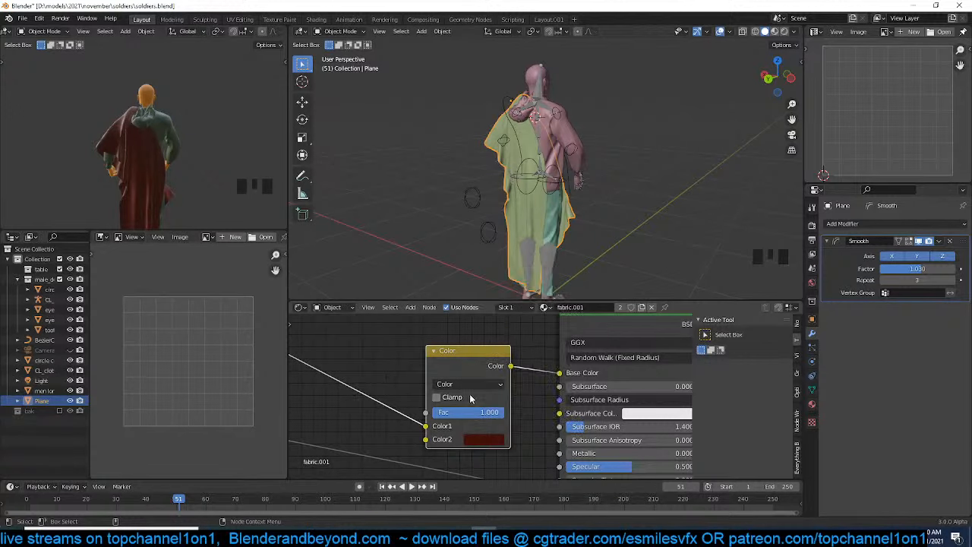
Disconnect the Color node from the cape material's Base Color and set that colour to near black with value 0.020
{"action": "left_click_drag", "start_coordinate": [560, 374], "coordinate": [550, 380]}
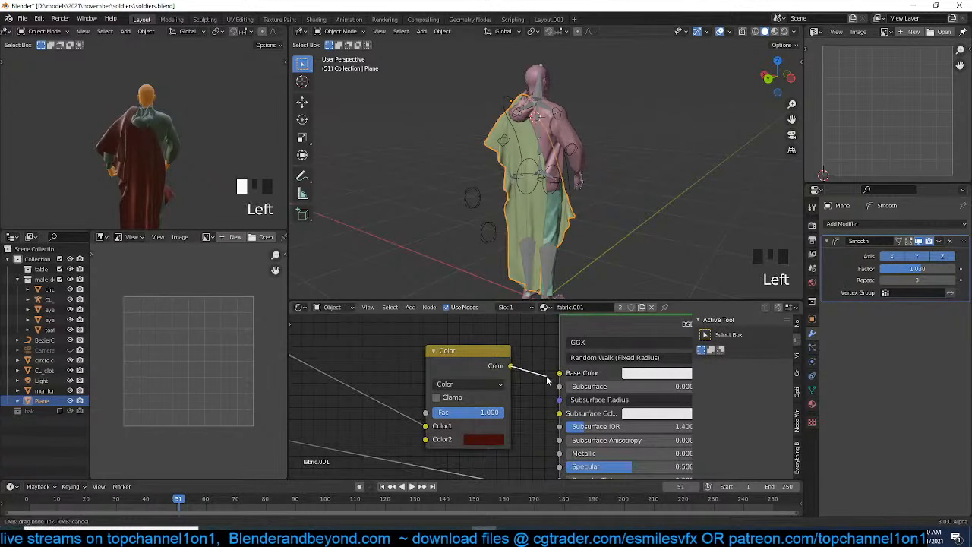
{"action": "left_click", "coordinate": [640, 374]}
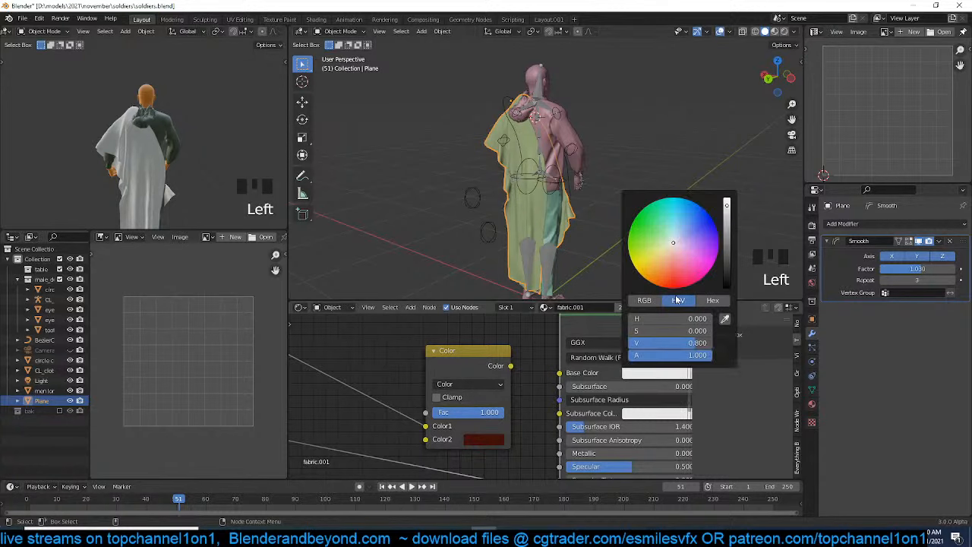
{"action": "left_click_drag", "start_coordinate": [733, 243], "coordinate": [727, 275]}
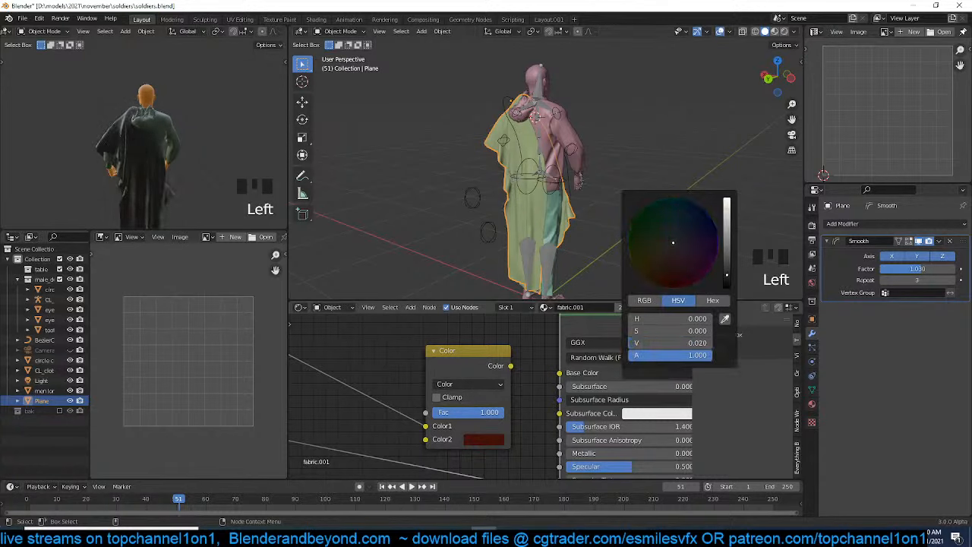
{"action": "scroll", "coordinate": [504, 210], "scroll_direction": "down", "scroll_amount": 3}
{"action": "key", "text": "grave"}
{"action": "key", "text": "alt+a"}
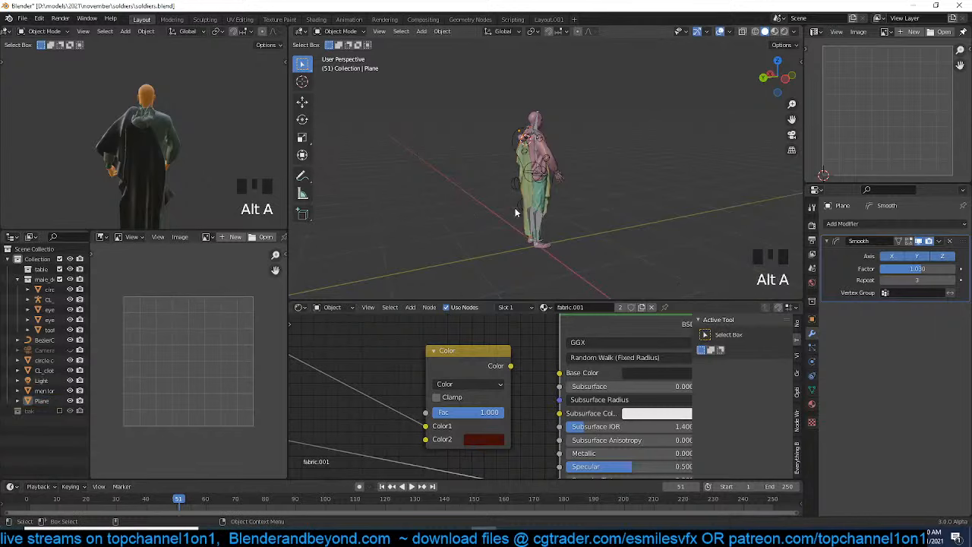
Save the soldiers.blend file with the finished cape
{"action": "scroll", "coordinate": [569, 211], "scroll_direction": "down", "scroll_amount": 2}
{"action": "scroll", "coordinate": [622, 211], "scroll_direction": "up", "scroll_amount": 6}
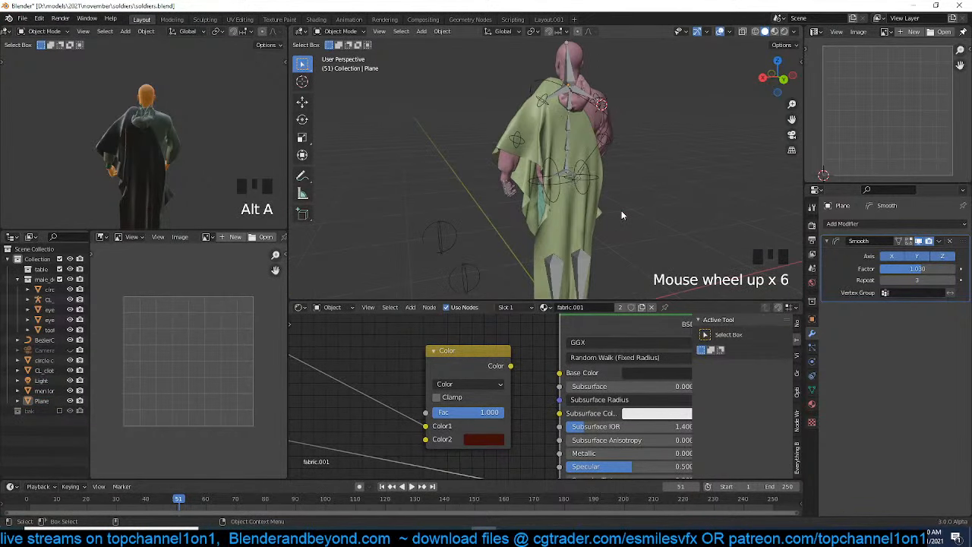
{"action": "key", "text": "ctrl+s"}
{"action": "scroll", "coordinate": [621, 211], "scroll_direction": "down", "scroll_amount": 4}
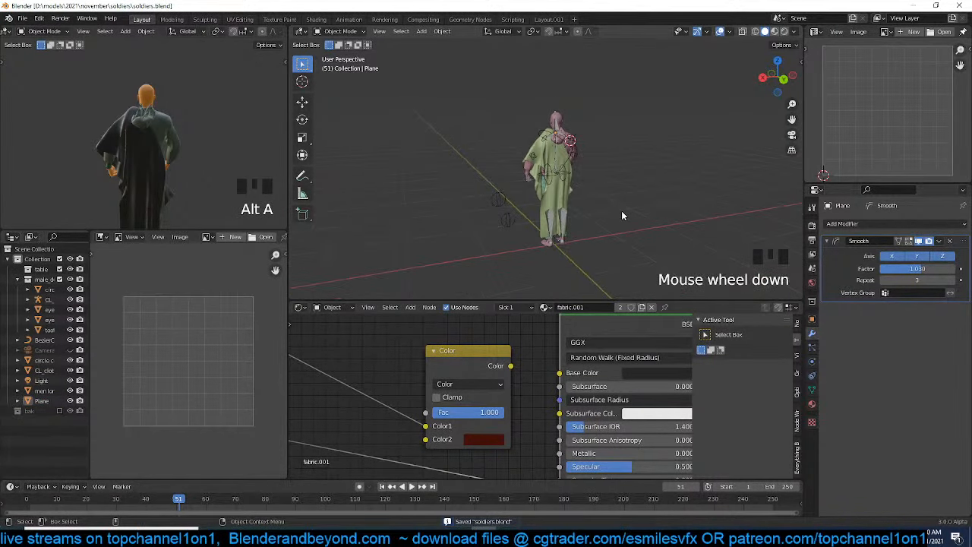
{"action": "scroll", "coordinate": [623, 215], "scroll_direction": "down", "scroll_amount": 1}
{"action": "key", "text": "ctrl+s"}
{"action": "scroll", "coordinate": [580, 216], "scroll_direction": "up", "scroll_amount": 3}
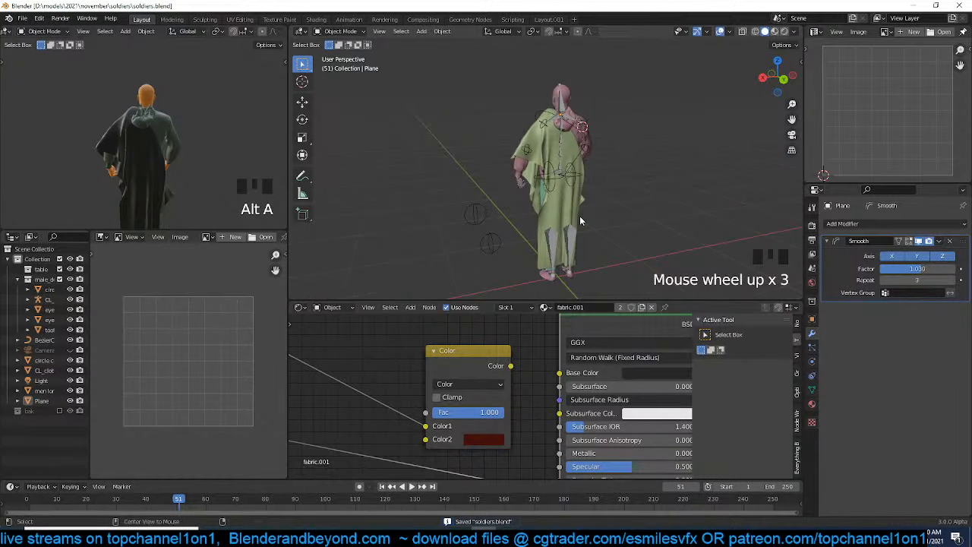
Unhide all hidden objects and enable the bak collection to show the backup soldier
{"action": "key", "text": "alt+h"}
{"action": "left_click", "coordinate": [420, 113]}
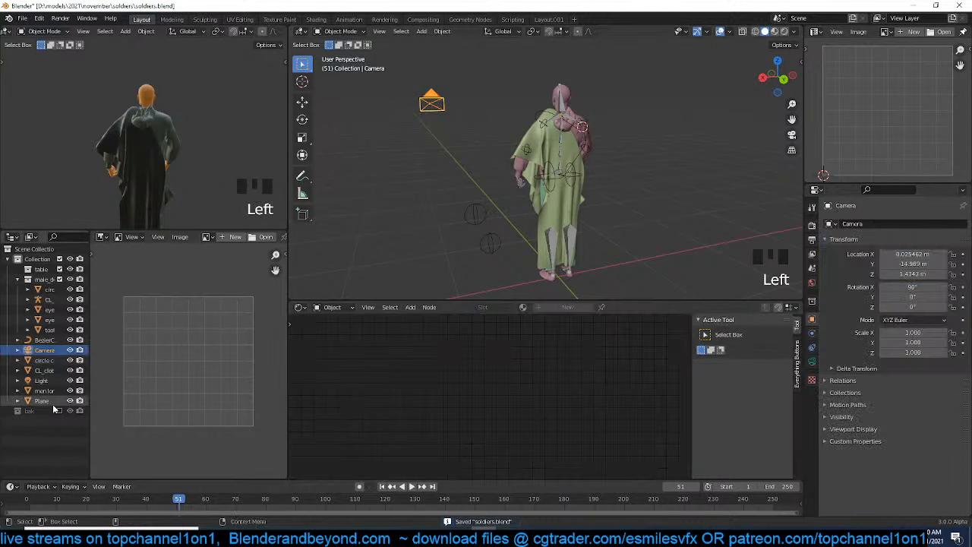
{"action": "left_click", "coordinate": [59, 411]}
{"action": "left_click", "coordinate": [614, 192]}
Examine the backup soldier's hood and cape from the front beside the new soldier
{"action": "key", "text": "grave"}
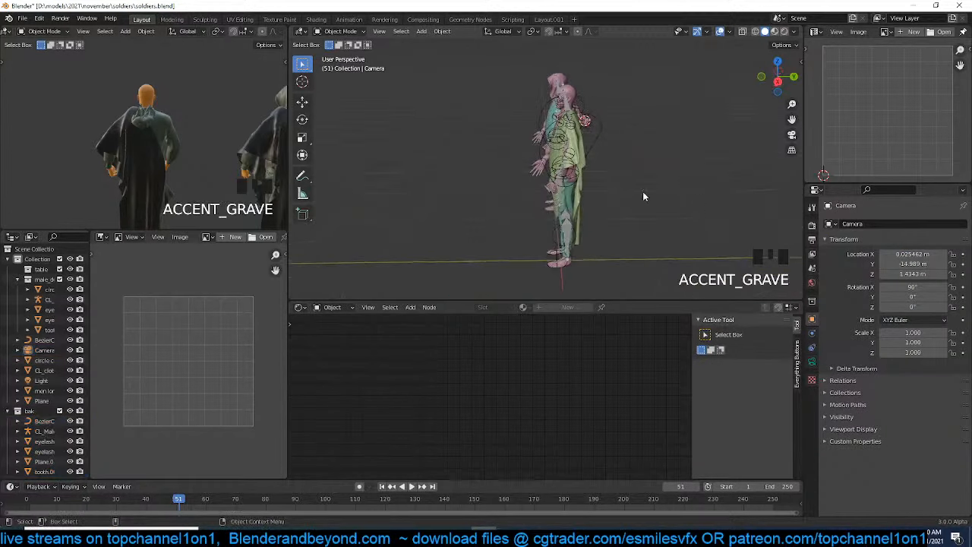
{"action": "key", "text": "grave"}
{"action": "scroll", "coordinate": [489, 190], "scroll_direction": "up", "scroll_amount": 4}
{"action": "key", "text": "grave"}
{"action": "left_click", "coordinate": [451, 158]}
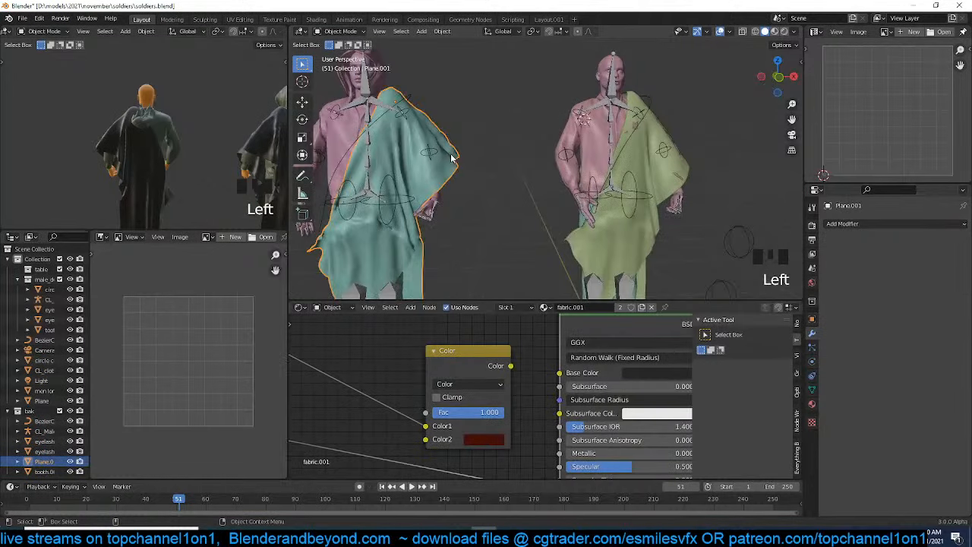
{"action": "key", "text": "grave"}
{"action": "scroll", "coordinate": [500, 170], "scroll_direction": "up", "scroll_amount": 2}
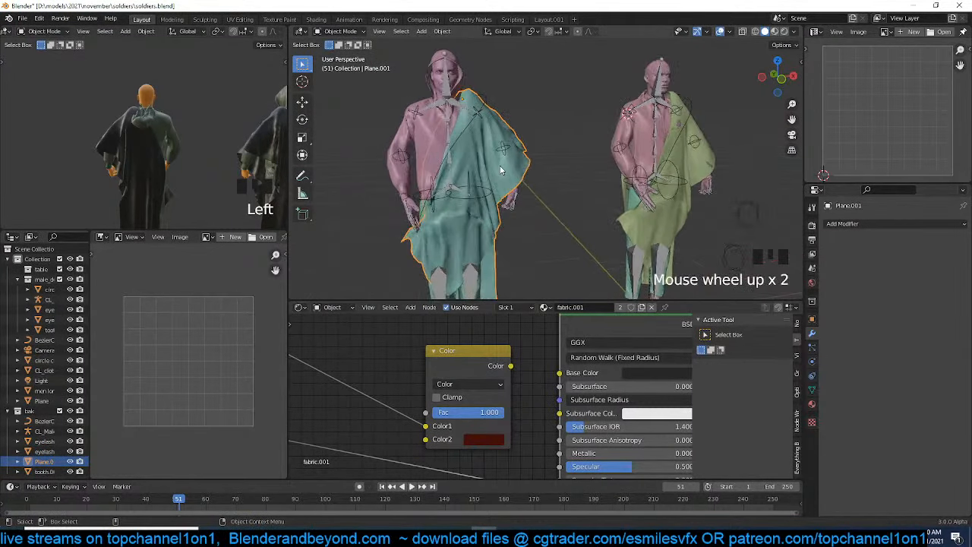
{"action": "key", "text": "grave"}
{"action": "scroll", "coordinate": [493, 180], "scroll_direction": "up", "scroll_amount": 2}
Search The Asset Library's objects for "mask"
{"action": "key", "text": "n"}
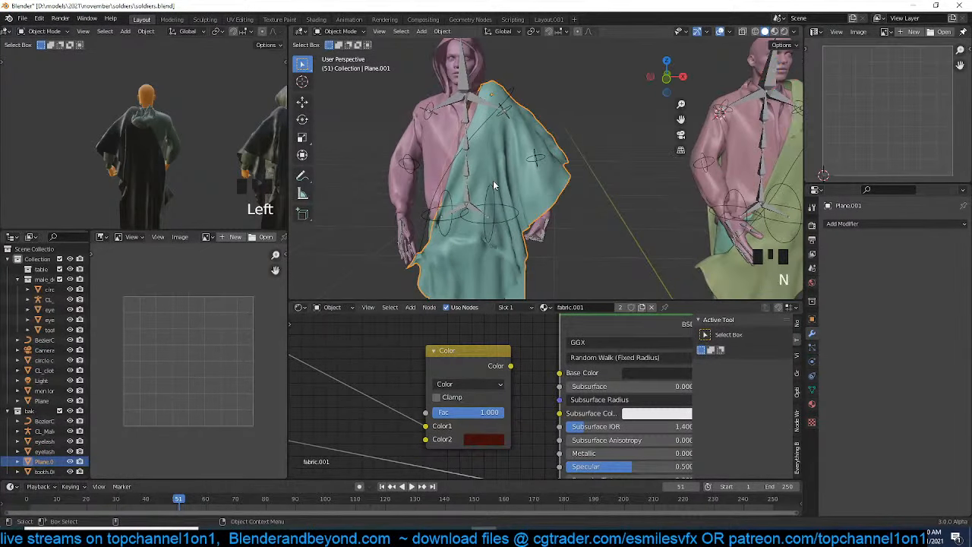
{"action": "left_click", "coordinate": [797, 215]}
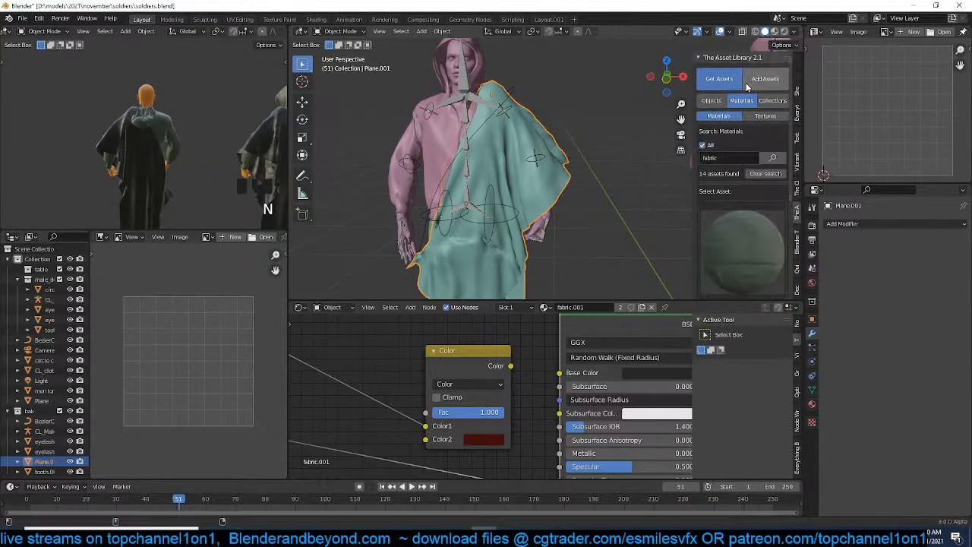
{"action": "left_click", "coordinate": [711, 100]}
{"action": "left_click", "coordinate": [726, 144]}
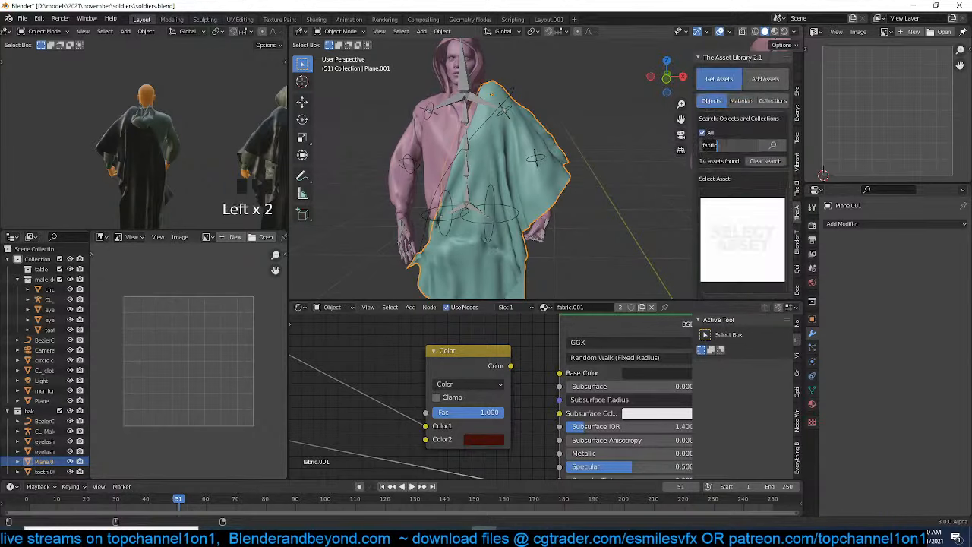
{"action": "left_click", "coordinate": [726, 145]}
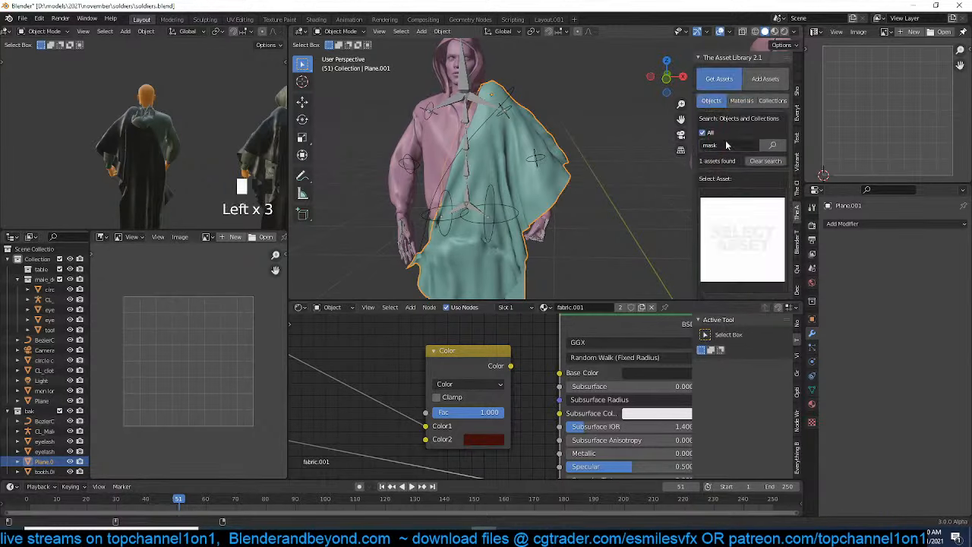
Place the 3D cursor at the backup soldier's mouth and add the gas mask asset to the scene
{"action": "left_click", "coordinate": [729, 199]}
{"action": "left_click", "coordinate": [782, 319]}
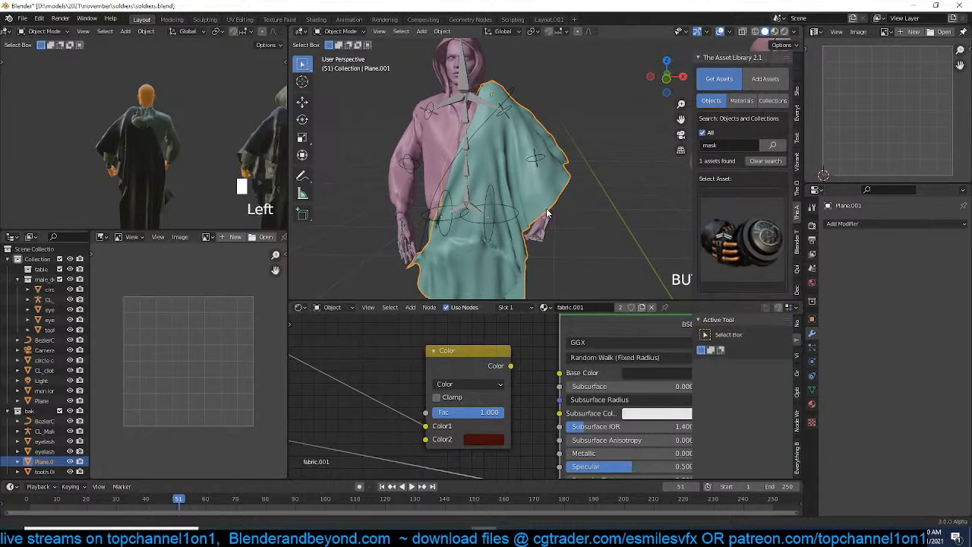
{"action": "scroll", "coordinate": [520, 182], "scroll_direction": "down", "scroll_amount": 2}
{"action": "right_click", "coordinate": [496, 150], "text": "shift"}
{"action": "scroll", "coordinate": [764, 263], "scroll_direction": "down", "scroll_amount": 4}
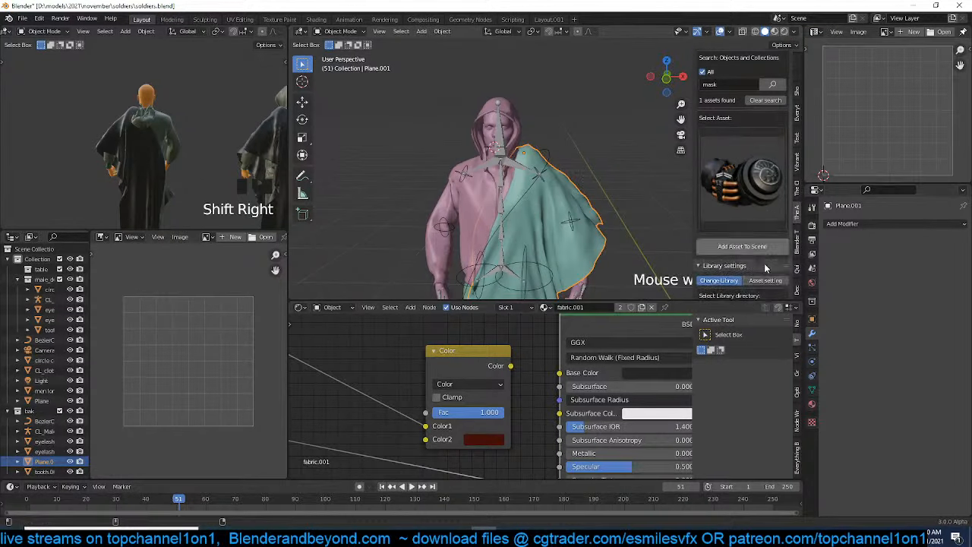
{"action": "left_click", "coordinate": [743, 225]}
{"action": "scroll", "coordinate": [579, 197], "scroll_direction": "down", "scroll_amount": 5}
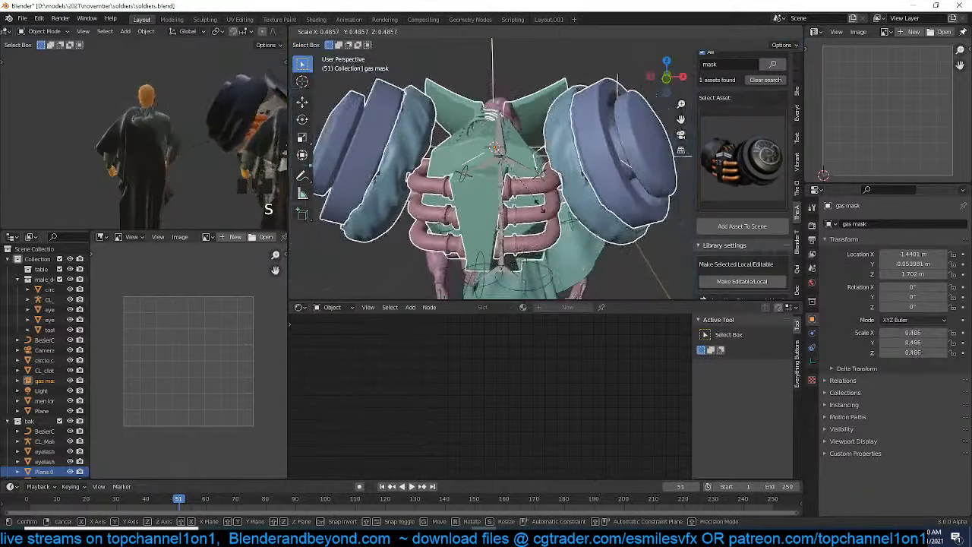
Scale the gas mask down uniformly to about 0.051 to suit the backup soldier's head
{"action": "key", "text": "s"}
{"action": "key", "text": "s"}
{"action": "key", "text": "s"}
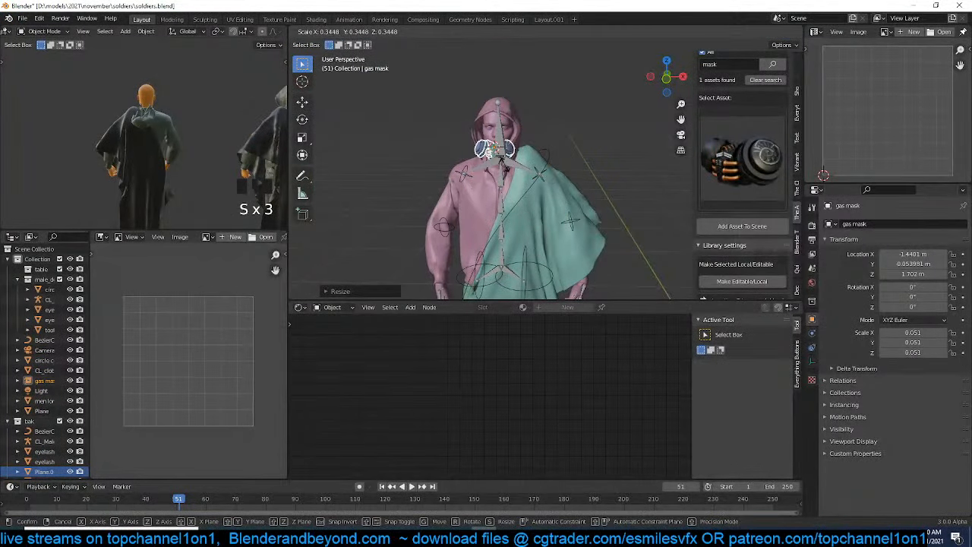
{"action": "left_click", "coordinate": [505, 169]}
Move the gas mask onto the backup soldier's mouth, lining it up from the side and the front
{"action": "key", "text": "KP_3"}
{"action": "key", "text": "KP_Decimal"}
{"action": "key", "text": "g"}
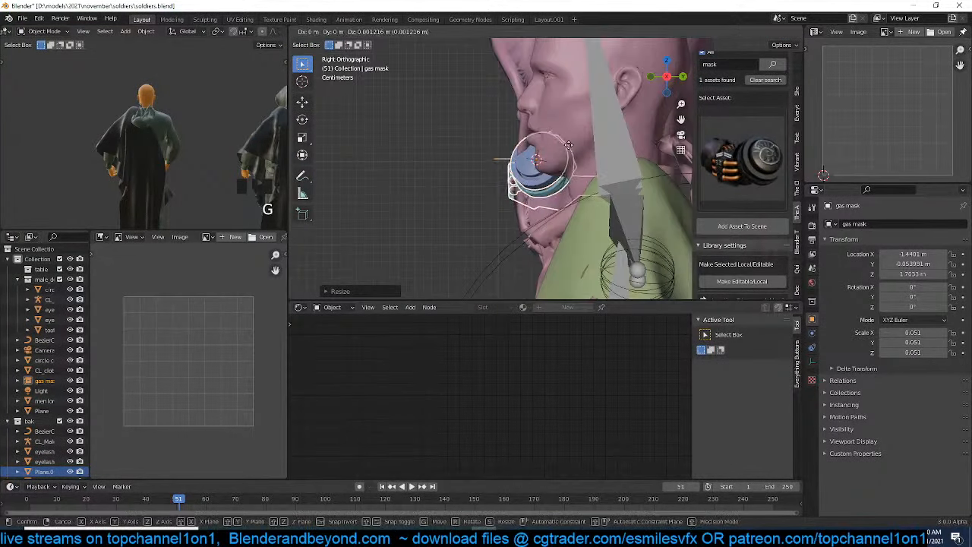
{"action": "left_click", "coordinate": [524, 124]}
{"action": "middle_click_drag", "start_coordinate": [524, 123], "coordinate": [480, 166]}
{"action": "key", "text": "g"}
{"action": "left_click", "coordinate": [584, 164]}
Hide the viewport overlays and enlarge the gas mask to a scale of about 0.079
{"action": "key", "text": "grave"}
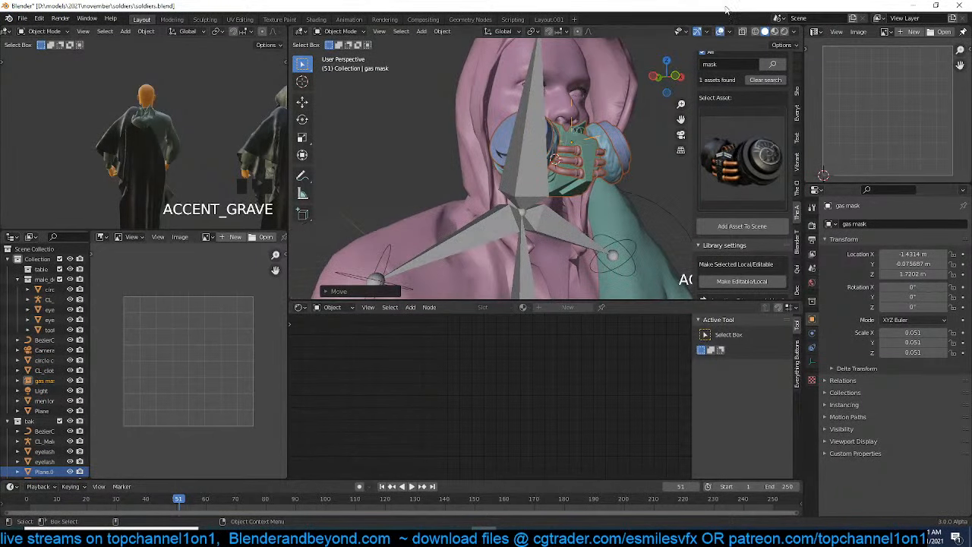
{"action": "left_click", "coordinate": [721, 32]}
{"action": "key", "text": "grave"}
{"action": "middle_click_drag", "start_coordinate": [690, 43], "coordinate": [611, 82]}
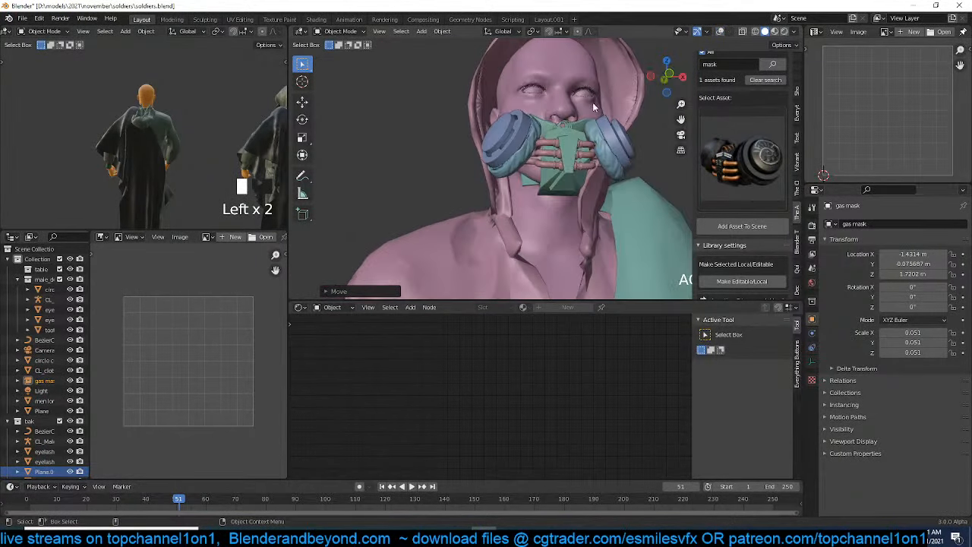
{"action": "key", "text": "g"}
{"action": "right_click", "coordinate": [567, 126]}
{"action": "key", "text": "s"}
{"action": "left_click", "coordinate": [612, 129]}
Move the gas mask up and forward over the nose and mouth, to about Y -0.092 m and Z 1.742 m
{"action": "key", "text": "g"}
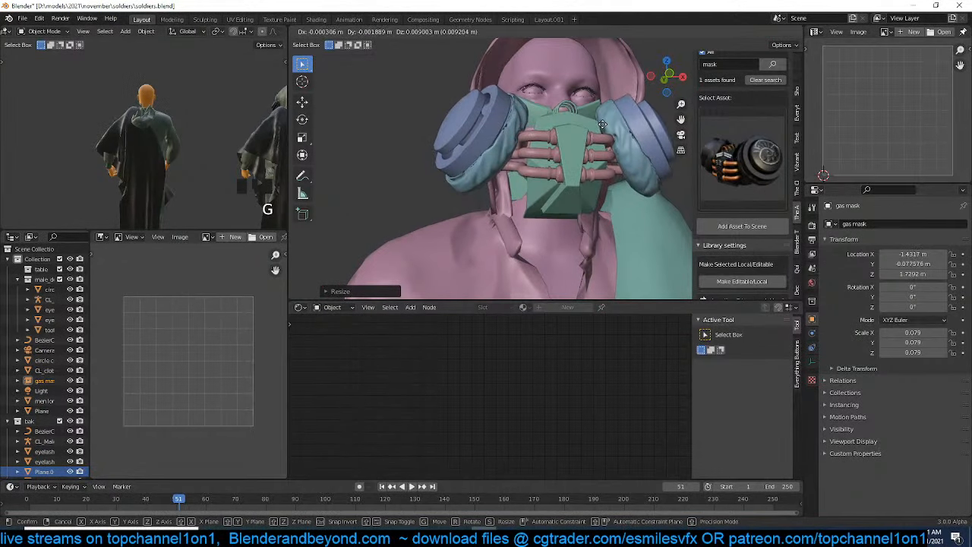
{"action": "left_click", "coordinate": [610, 120]}
{"action": "key", "text": "grave"}
{"action": "middle_click_drag", "start_coordinate": [610, 120], "coordinate": [585, 149]}
{"action": "key", "text": "g"}
{"action": "left_click", "coordinate": [579, 139]}
{"action": "key", "text": "grave"}
{"action": "key", "text": "g"}
{"action": "left_click", "coordinate": [594, 92]}
{"action": "key", "text": "grave"}
{"action": "left_click", "coordinate": [301, 101]}
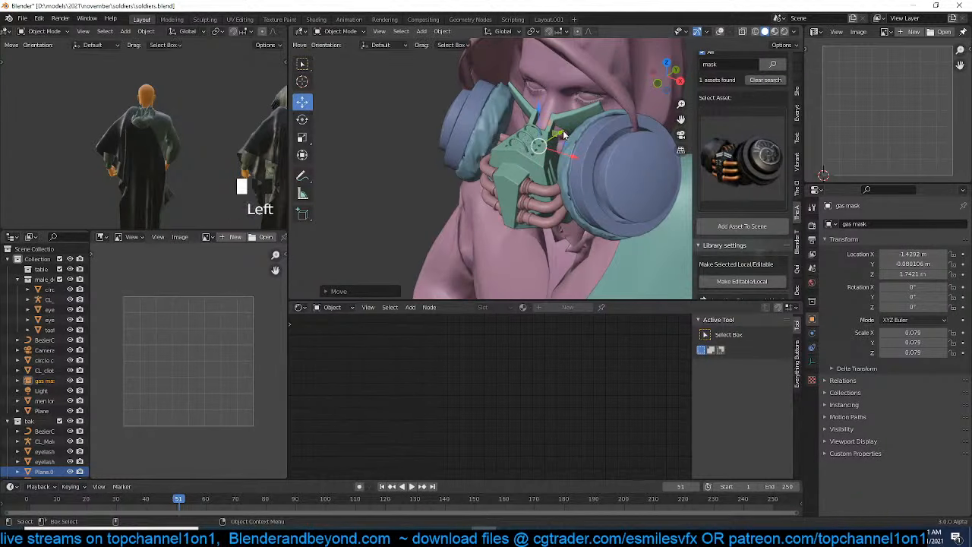
{"action": "left_click_drag", "start_coordinate": [564, 134], "coordinate": [567, 164]}
Shrink the gas mask to a scale of about 0.063 and shift it sideways to about X -1.426 m
{"action": "key", "text": "grave"}
{"action": "key", "text": "s"}
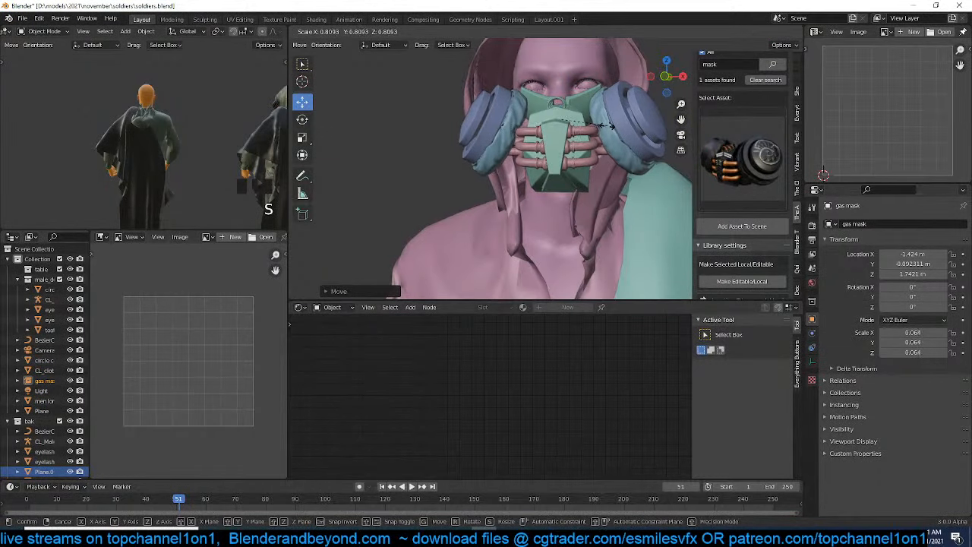
{"action": "left_click", "coordinate": [608, 127]}
{"action": "scroll", "coordinate": [610, 130], "scroll_direction": "down", "scroll_amount": 4}
{"action": "middle_click_drag", "start_coordinate": [610, 130], "coordinate": [582, 142]}
{"action": "left_click_drag", "start_coordinate": [577, 127], "coordinate": [576, 129]}
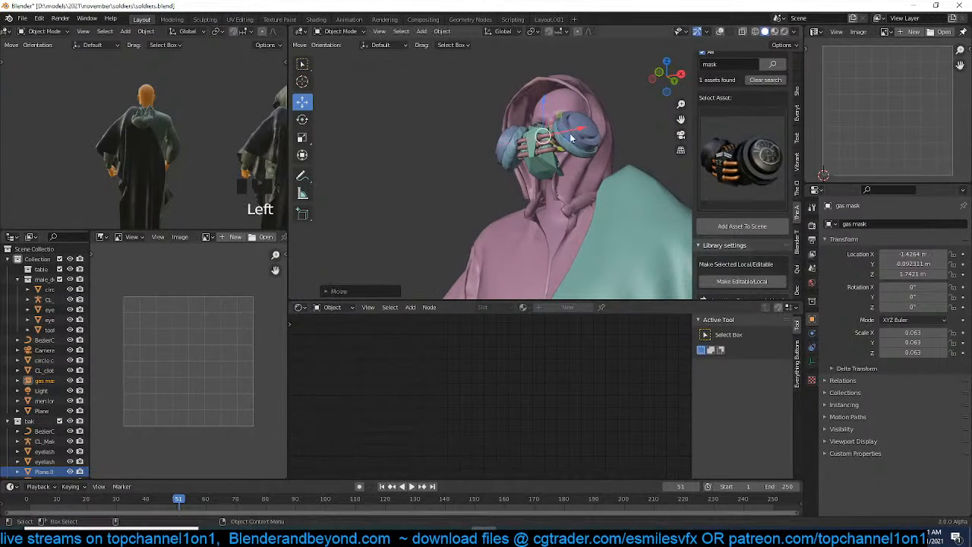
{"action": "key", "text": "grave"}
{"action": "scroll", "coordinate": [431, 113], "scroll_direction": "down", "scroll_amount": 1}
Show the viewport overlays and parent the gas mask to the head bone of the backup soldier's rig with the Bone option
{"action": "left_click", "coordinate": [721, 31]}
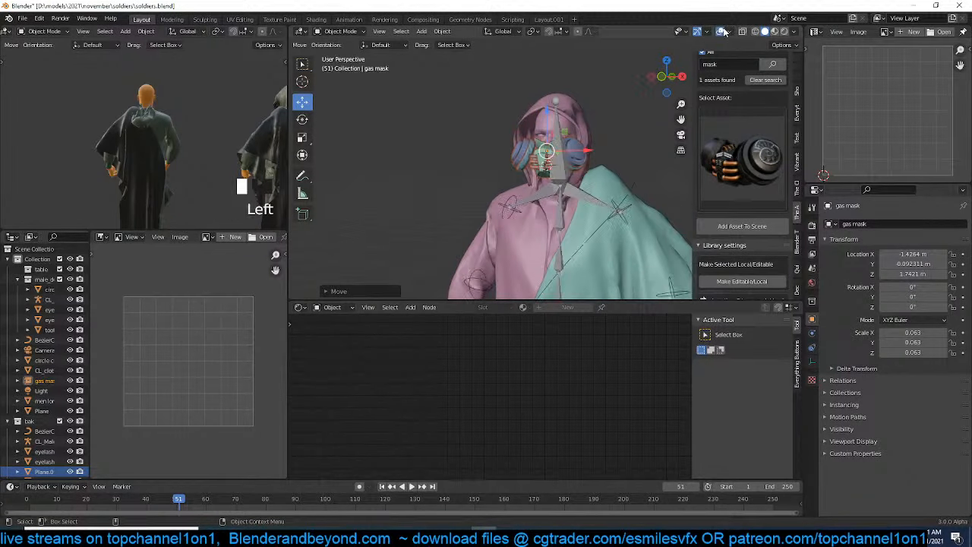
{"action": "scroll", "coordinate": [536, 128], "scroll_direction": "down", "scroll_amount": 2}
{"action": "scroll", "coordinate": [536, 127], "scroll_direction": "up", "scroll_amount": 3}
{"action": "middle_click_drag", "start_coordinate": [536, 128], "coordinate": [504, 134]}
{"action": "left_click", "coordinate": [516, 109], "text": "shift"}
{"action": "key", "text": "ctrl+Tab"}
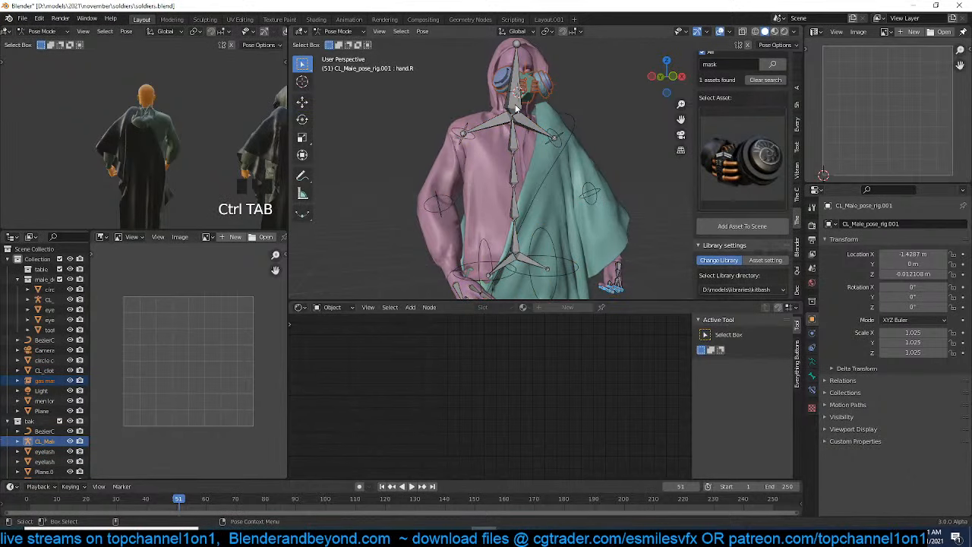
{"action": "left_click", "coordinate": [516, 109]}
{"action": "key", "text": "ctrl+p"}
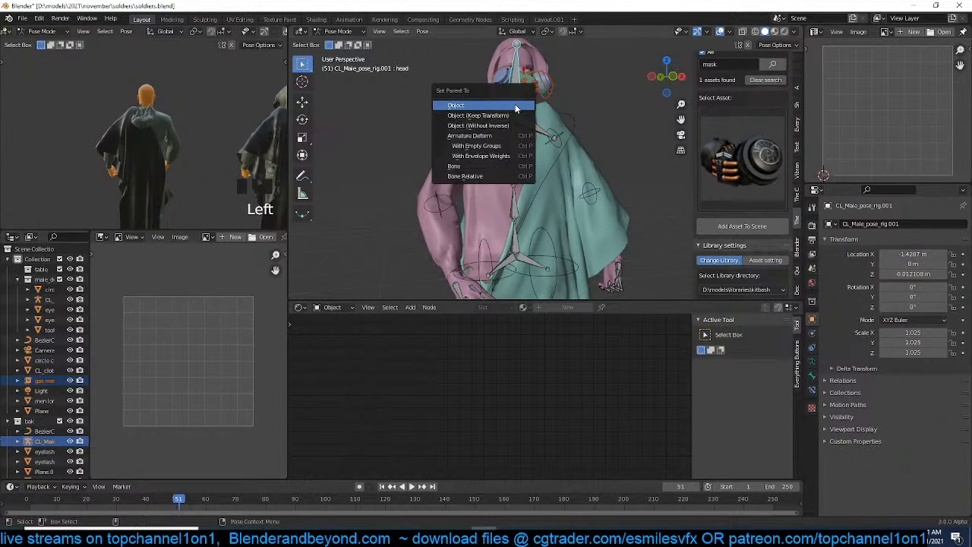
{"action": "left_click", "coordinate": [454, 165]}
Try rotating the backup soldier's head bone freely in Pose Mode to test the gas mask's parenting
{"action": "key", "text": "ctrl+Tab"}
{"action": "key", "text": "alt+a"}
{"action": "left_click", "coordinate": [523, 108]}
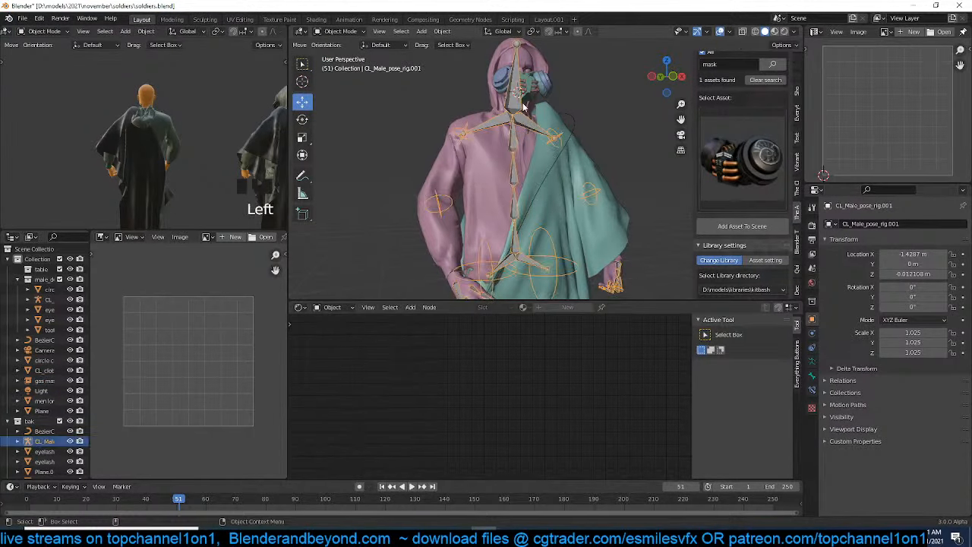
{"action": "key", "text": "ctrl+Tab"}
{"action": "left_click", "coordinate": [523, 108]}
{"action": "key", "text": "r"}
{"action": "key", "text": "r"}
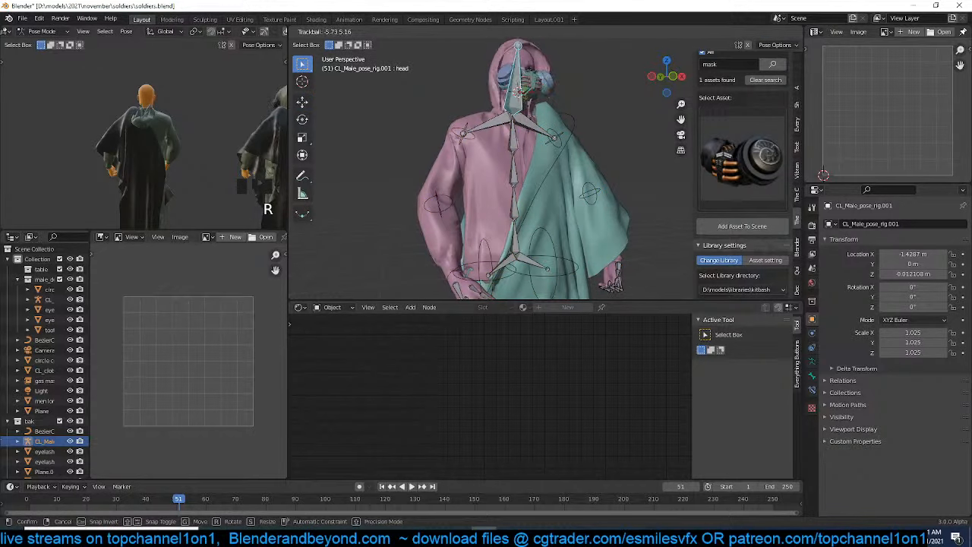
{"action": "left_click", "coordinate": [221, 107]}
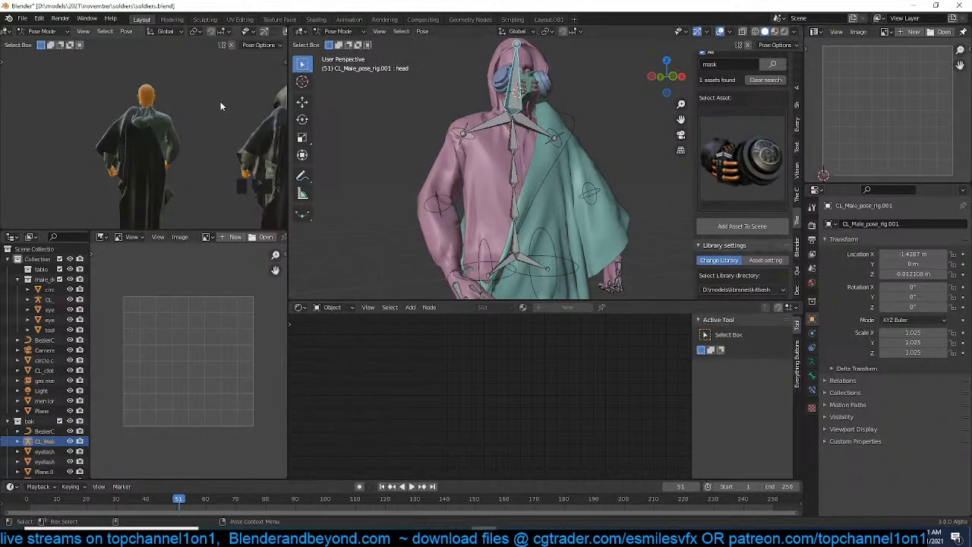
Examine the gas mask on the hooded head from the front in the shaded viewport and return the rig to Object Mode
{"action": "key", "text": "grave"}
{"action": "key", "text": "KP_Decimal"}
{"action": "scroll", "coordinate": [103, 113], "scroll_direction": "down", "scroll_amount": 2}
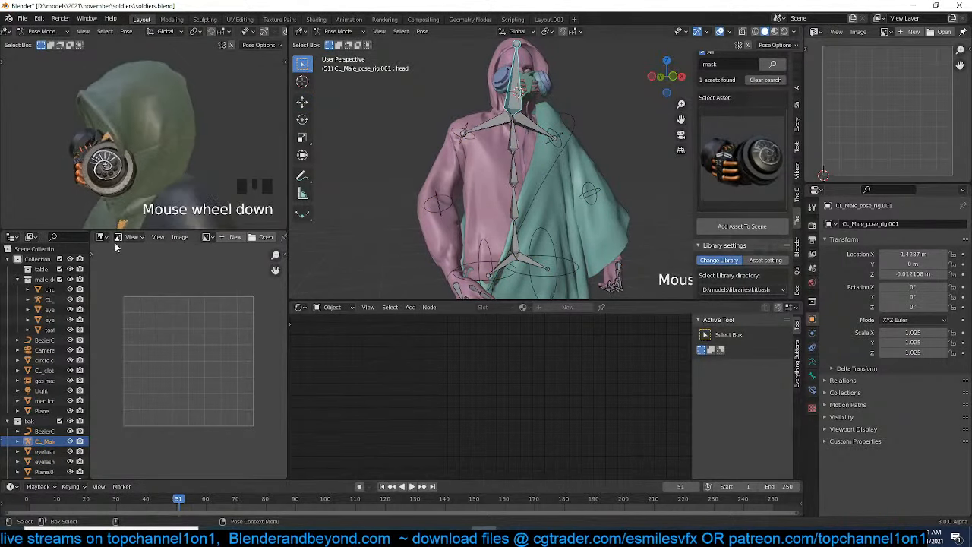
{"action": "key", "text": "grave"}
{"action": "left_click", "coordinate": [173, 161]}
{"action": "key", "text": "ctrl+Tab"}
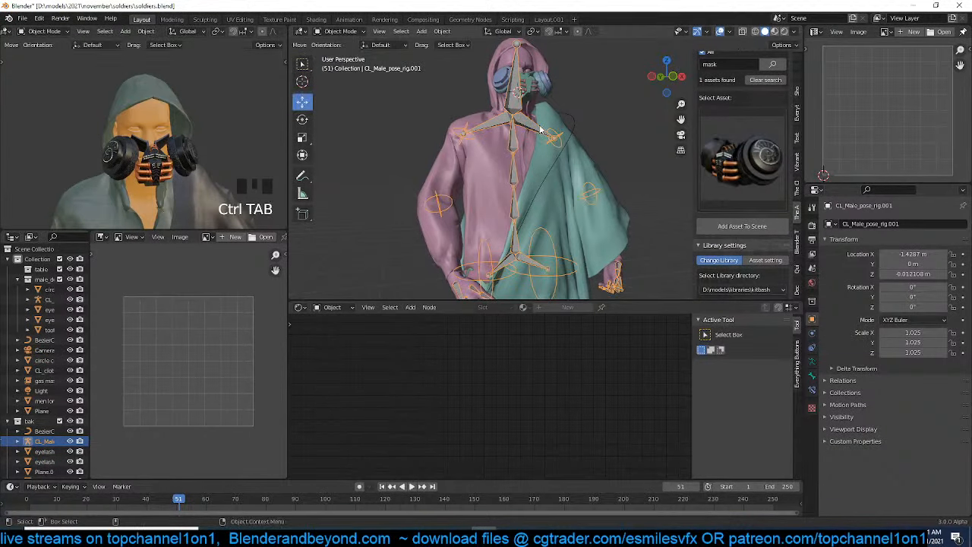
Set the Base Color of the backup soldier's skin material to a muted brown with H 0.058, S 0.759 and V 0.319
{"action": "middle_click_drag", "start_coordinate": [541, 129], "coordinate": [487, 125]}
{"action": "left_click", "coordinate": [487, 125]}
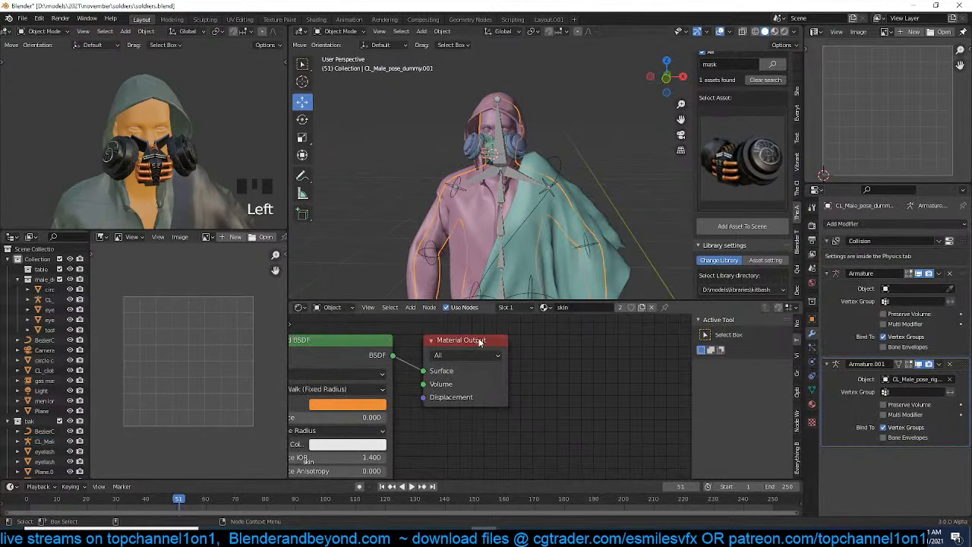
{"action": "scroll", "coordinate": [479, 342], "scroll_direction": "up", "scroll_amount": 1}
{"action": "scroll", "coordinate": [532, 161], "scroll_direction": "up", "scroll_amount": 3}
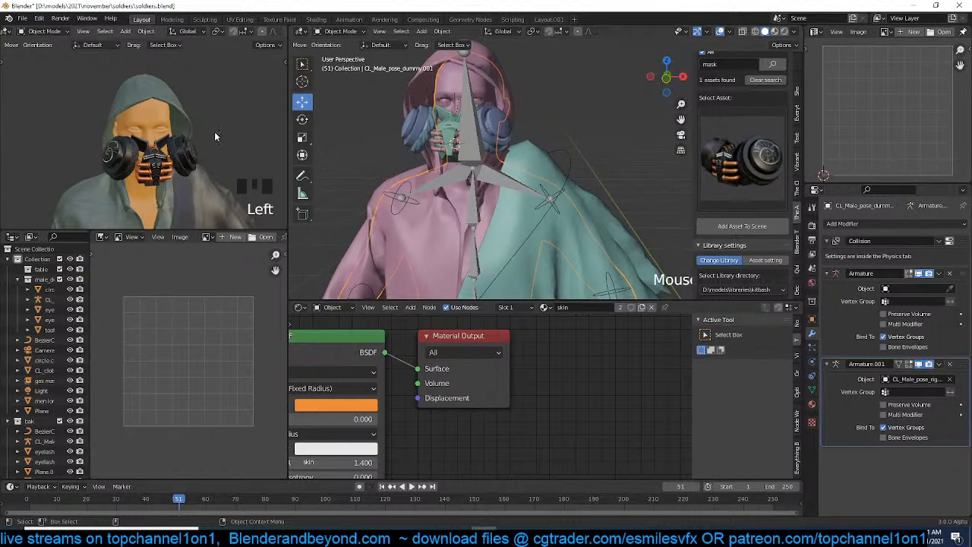
{"action": "scroll", "coordinate": [469, 148], "scroll_direction": "down", "scroll_amount": 3}
{"action": "scroll", "coordinate": [468, 149], "scroll_direction": "up", "scroll_amount": 2}
{"action": "scroll", "coordinate": [469, 148], "scroll_direction": "down", "scroll_amount": 3}
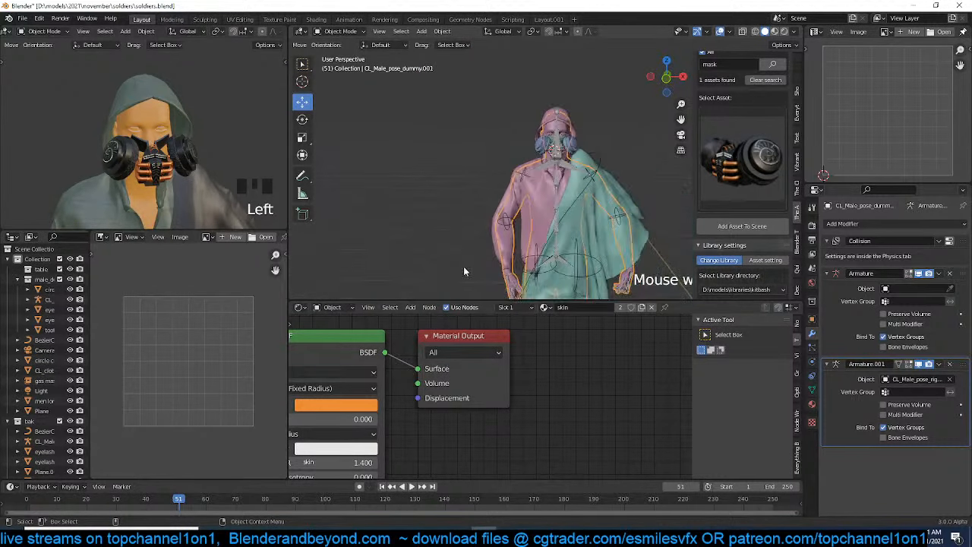
{"action": "middle_click_drag", "start_coordinate": [418, 361], "coordinate": [536, 370]}
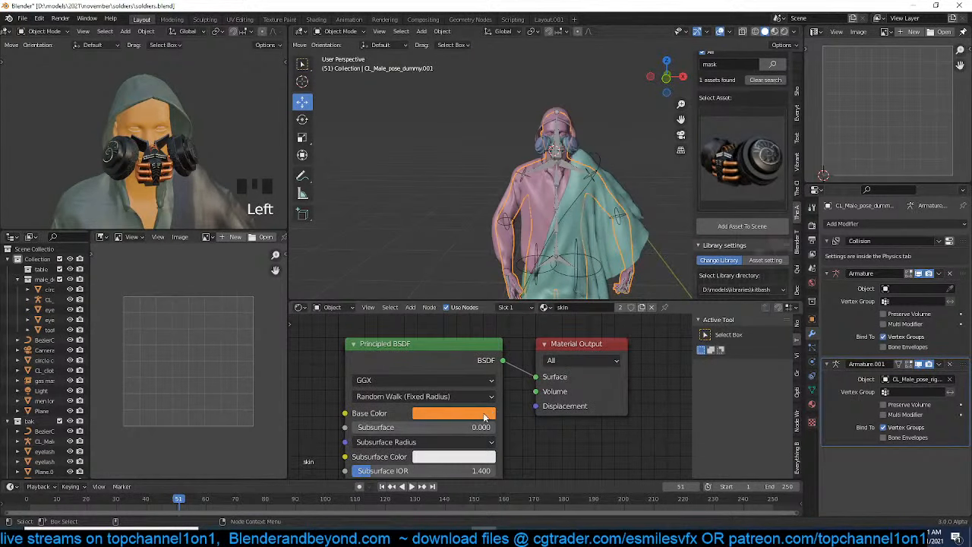
{"action": "left_click", "coordinate": [484, 414]}
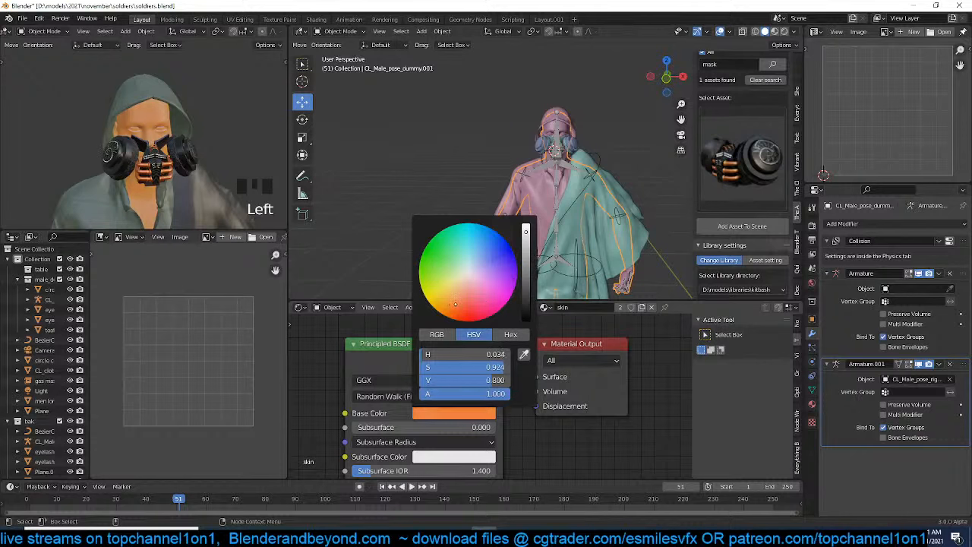
{"action": "left_click_drag", "start_coordinate": [527, 272], "coordinate": [465, 294]}
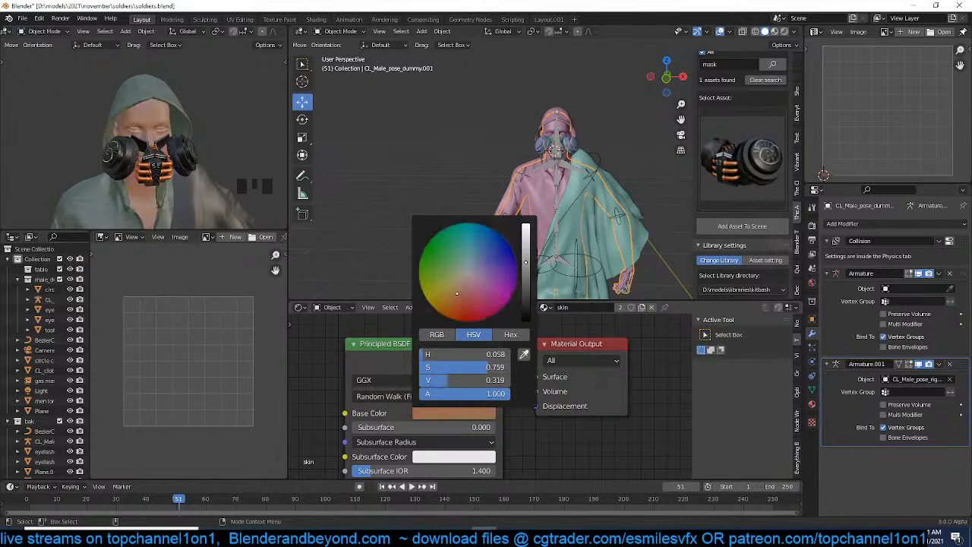
Set the skin material's Subsurface to 0.073 and shift its Base Color to a redder brown
{"action": "middle_click_drag", "start_coordinate": [545, 440], "coordinate": [566, 393]}
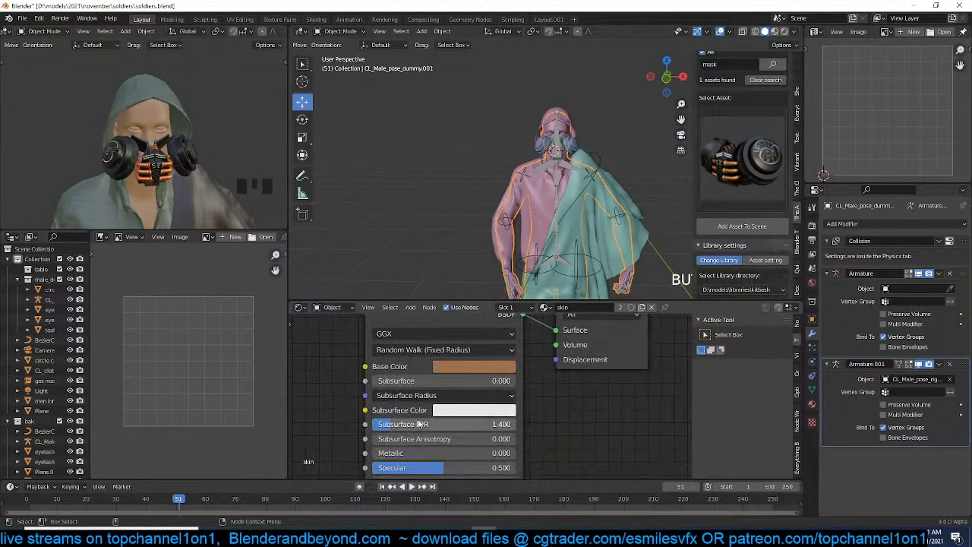
{"action": "left_click", "coordinate": [417, 382]}
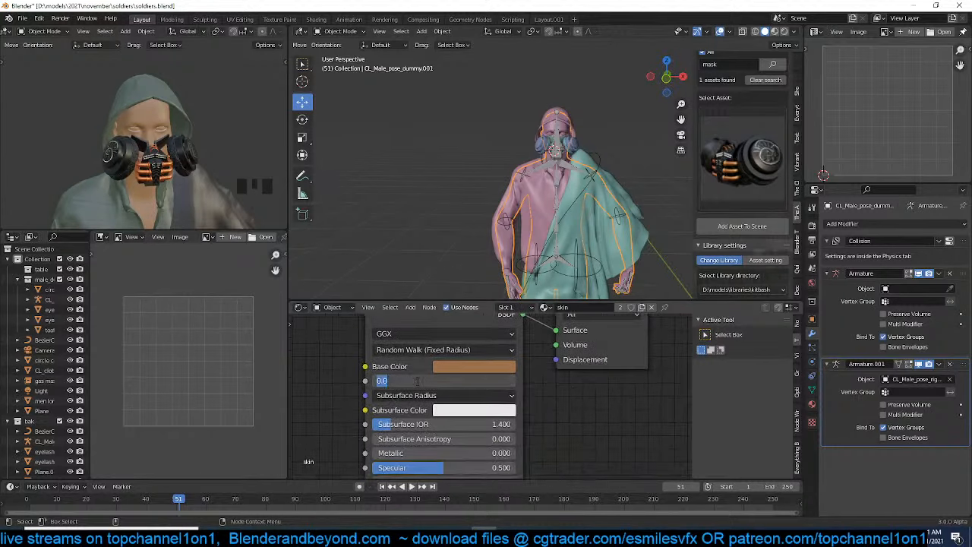
{"action": "left_click", "coordinate": [510, 390]}
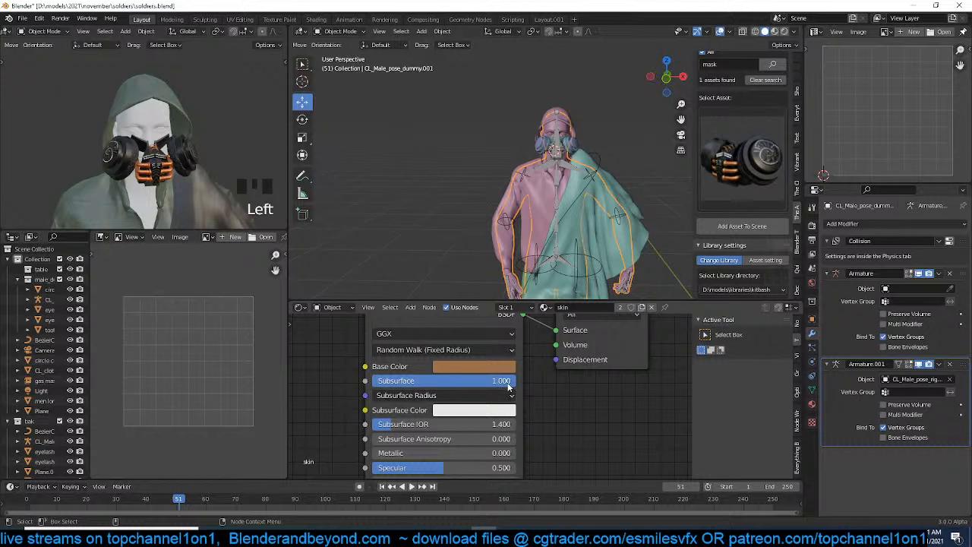
{"action": "left_click_drag", "start_coordinate": [507, 387], "coordinate": [411, 386]}
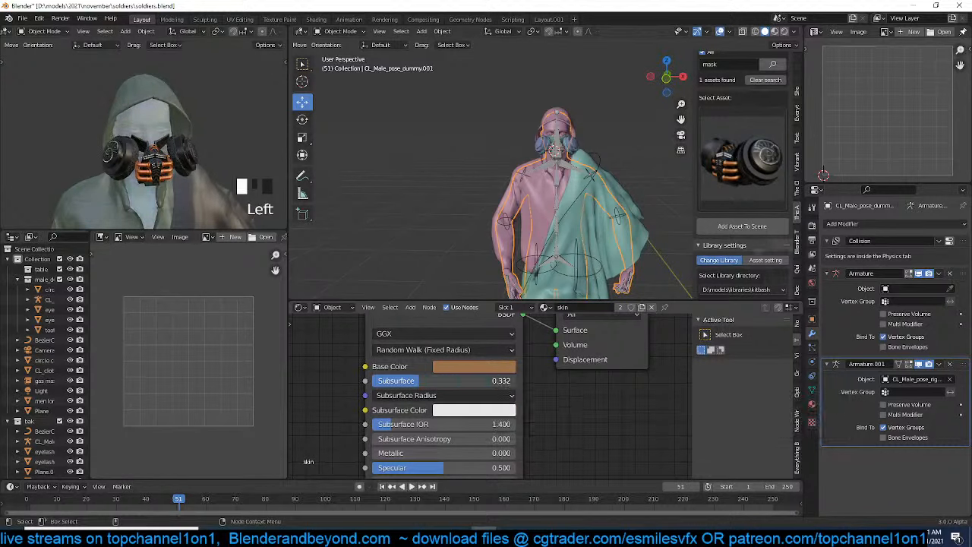
{"action": "double_click", "coordinate": [396, 386]}
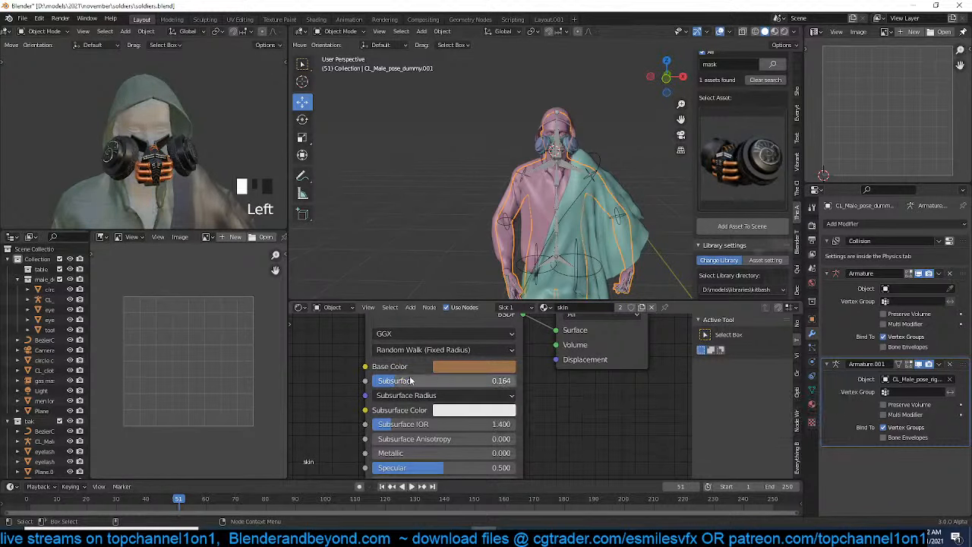
{"action": "type", "text": "0.1"}
{"action": "key", "text": "Return"}
{"action": "left_click", "coordinate": [450, 368]}
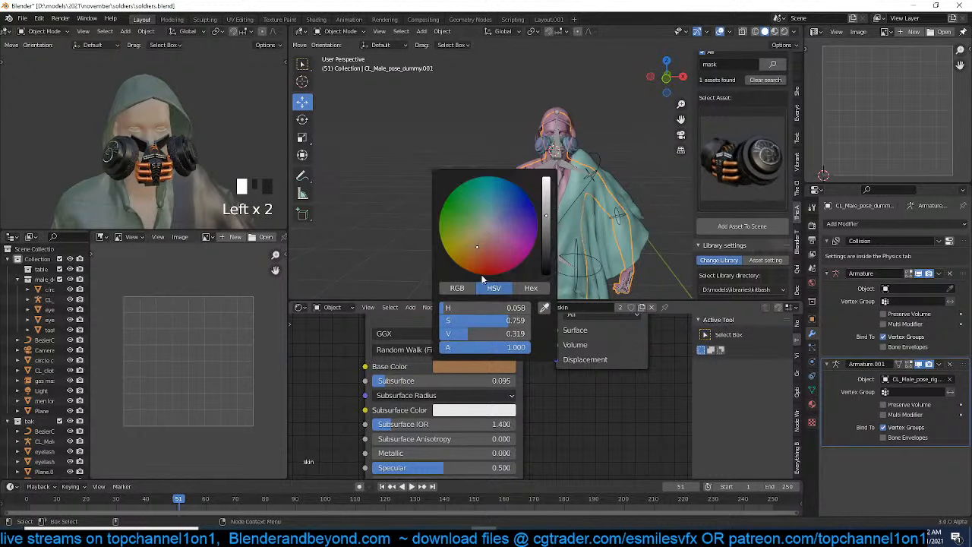
{"action": "left_click_drag", "start_coordinate": [479, 263], "coordinate": [486, 248]}
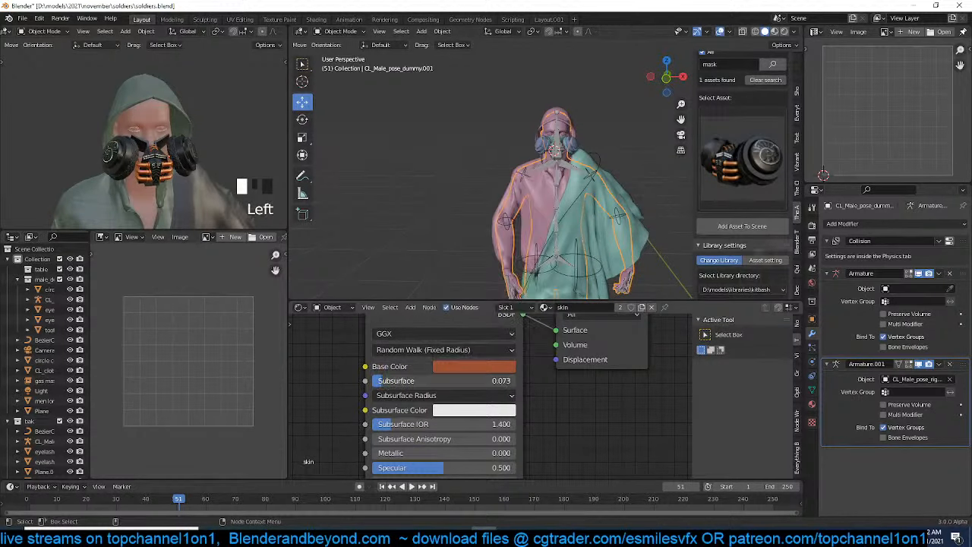
Save the soldiers.blend file with the masked soldier and the adjusted skin material
{"action": "scroll", "coordinate": [590, 212], "scroll_direction": "up", "scroll_amount": 2}
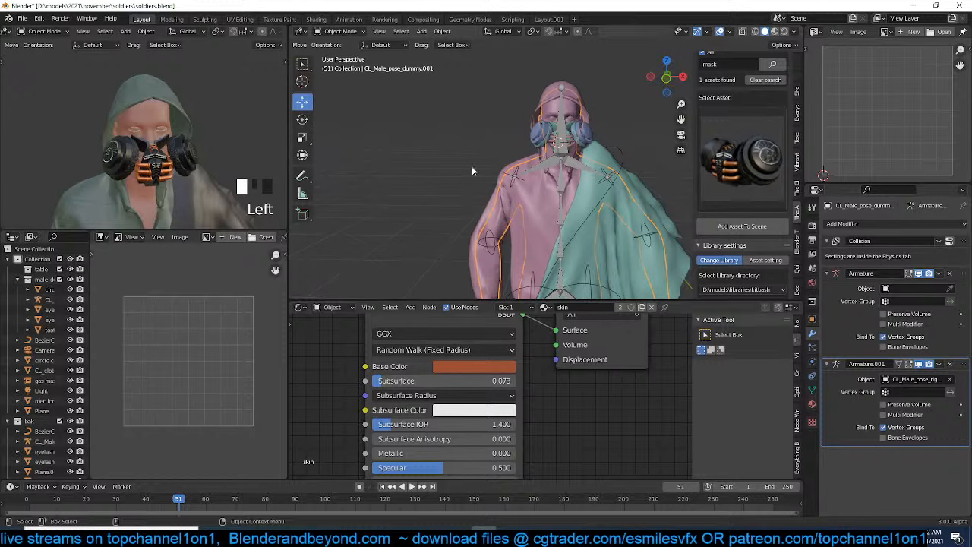
{"action": "scroll", "coordinate": [509, 189], "scroll_direction": "up", "scroll_amount": 4}
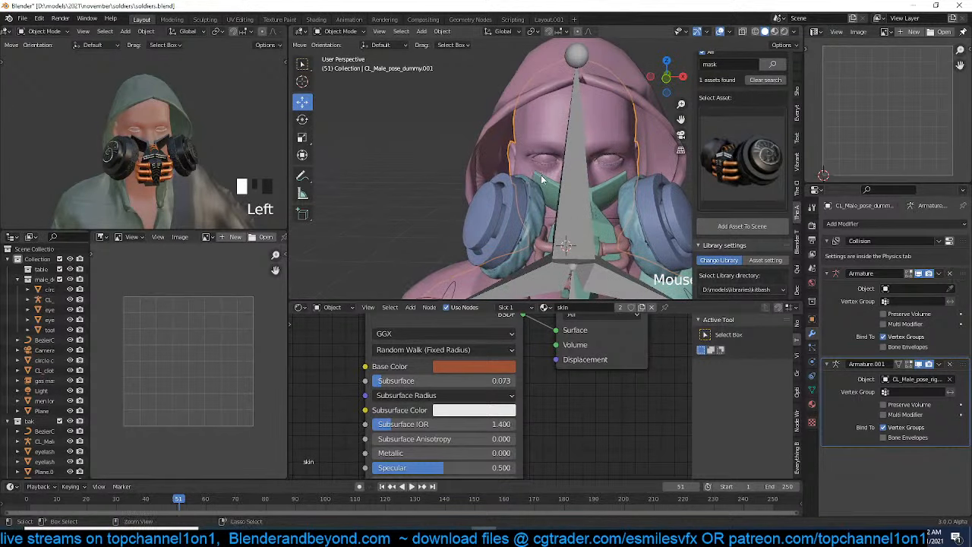
{"action": "key", "text": "ctrl+s"}
{"action": "middle_click_drag", "start_coordinate": [548, 179], "coordinate": [534, 163]}
{"action": "scroll", "coordinate": [545, 161], "scroll_direction": "up", "scroll_amount": 3}
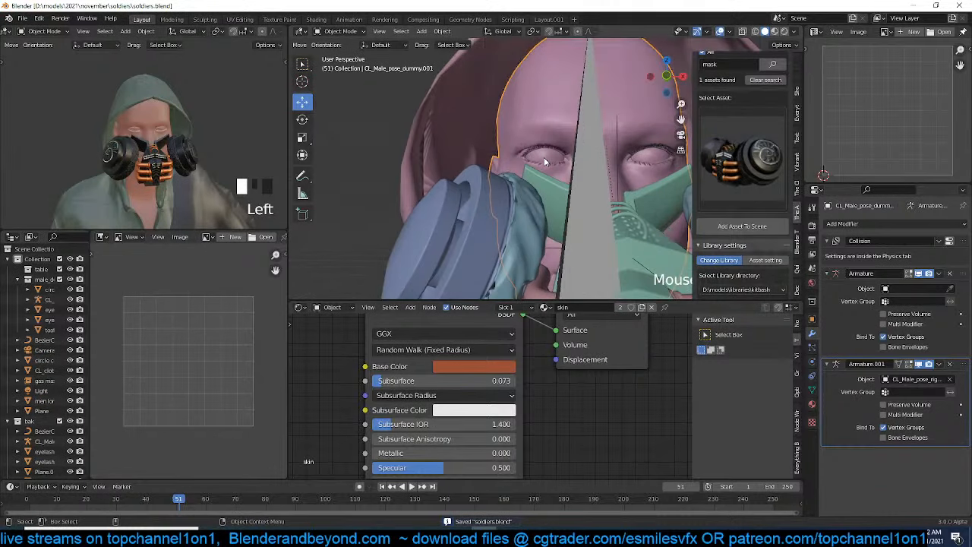
{"action": "right_click", "coordinate": [512, 173], "text": "shift"}
{"action": "key", "text": "shift+a"}
{"action": "mouse_move", "coordinate": [486, 157]}
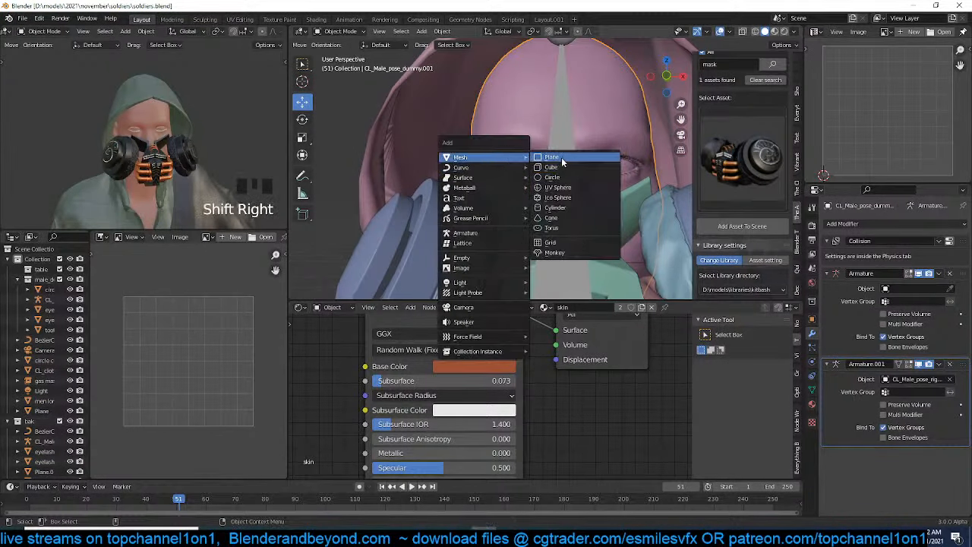
{"action": "left_click", "coordinate": [552, 158]}
{"action": "key", "text": "s"}
{"action": "left_click", "coordinate": [561, 179]}
{"action": "key", "text": "x"}
{"action": "left_click", "coordinate": [561, 179]}
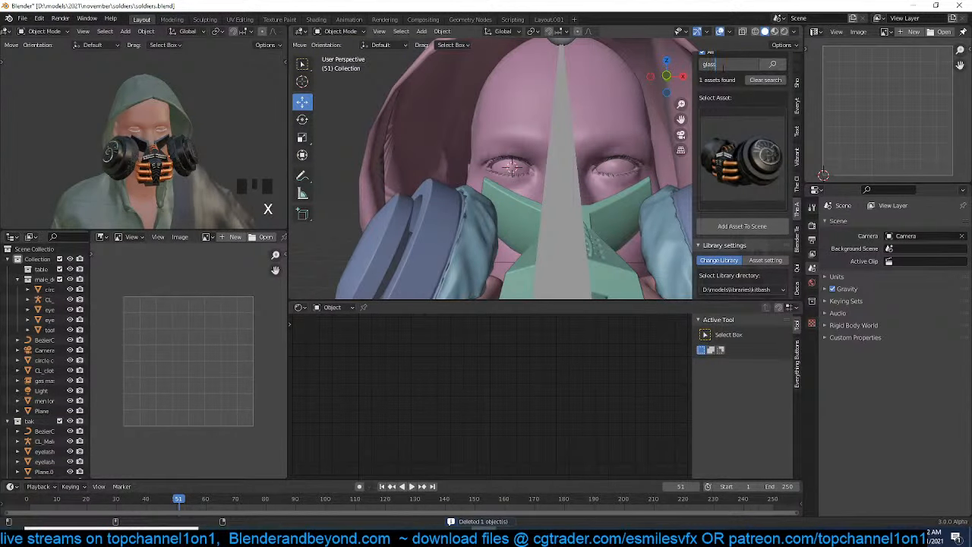
Search the asset library for "glass" and add the glasses asset at the bridge of the soldier's nose
{"action": "key", "text": "Return"}
{"action": "left_click", "coordinate": [727, 133]}
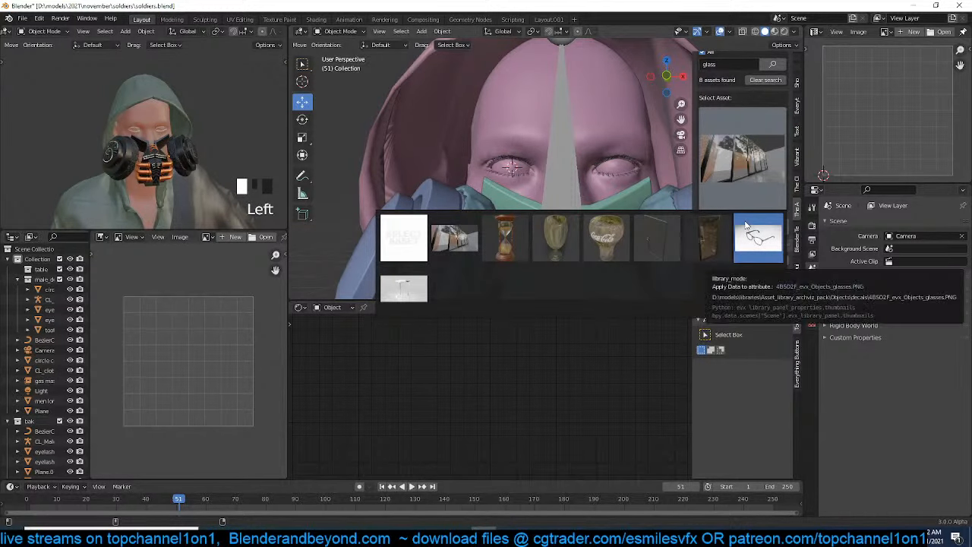
{"action": "left_click", "coordinate": [759, 237]}
{"action": "right_click", "coordinate": [566, 168], "text": "shift"}
{"action": "left_click", "coordinate": [727, 226]}
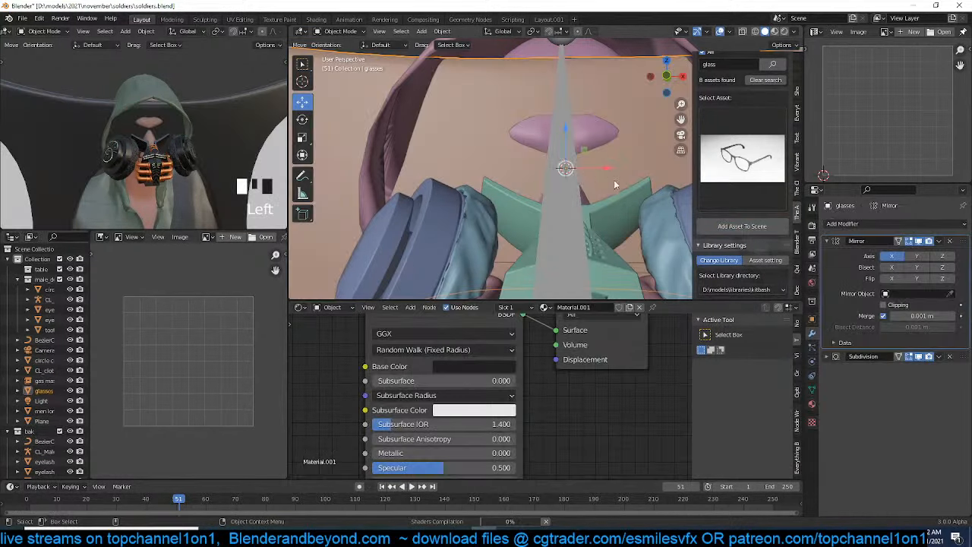
Scale the glasses down toward the width of the backup soldier's face
{"action": "scroll", "coordinate": [628, 182], "scroll_direction": "down", "scroll_amount": 3}
{"action": "key", "text": "s"}
{"action": "key", "text": "s"}
{"action": "key", "text": "s"}
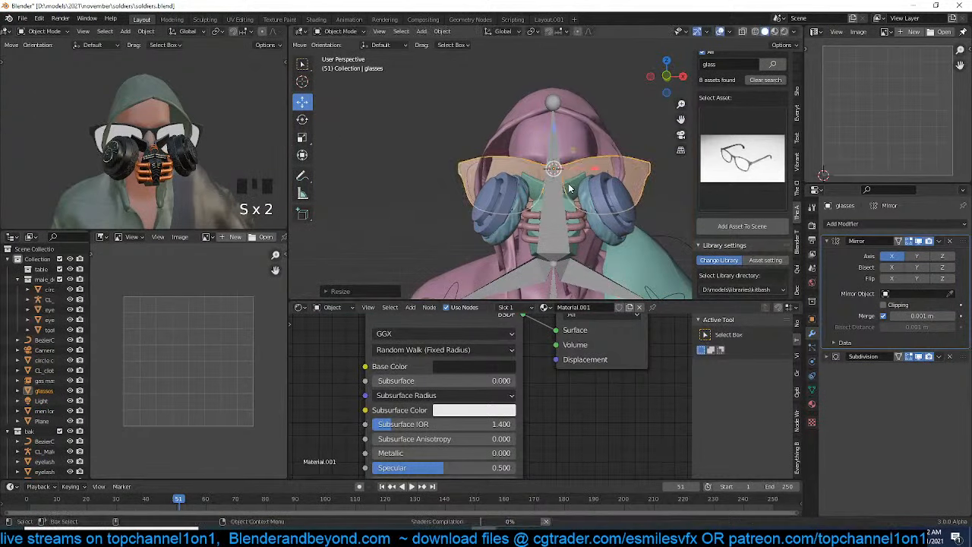
{"action": "left_click", "coordinate": [598, 187]}
Position the glasses over the soldier's eyes, fine-tuning their height along Z so they sit above the gas mask
{"action": "key", "text": "grave"}
{"action": "middle_click_drag", "start_coordinate": [599, 187], "coordinate": [582, 205]}
{"action": "key", "text": "g"}
{"action": "right_click", "coordinate": [583, 193]}
{"action": "key", "text": "grave"}
{"action": "left_click_drag", "start_coordinate": [537, 166], "coordinate": [550, 166]}
{"action": "left_click_drag", "start_coordinate": [638, 146], "coordinate": [572, 141], "text": "alt"}
{"action": "key", "text": "g"}
{"action": "key", "text": "z"}
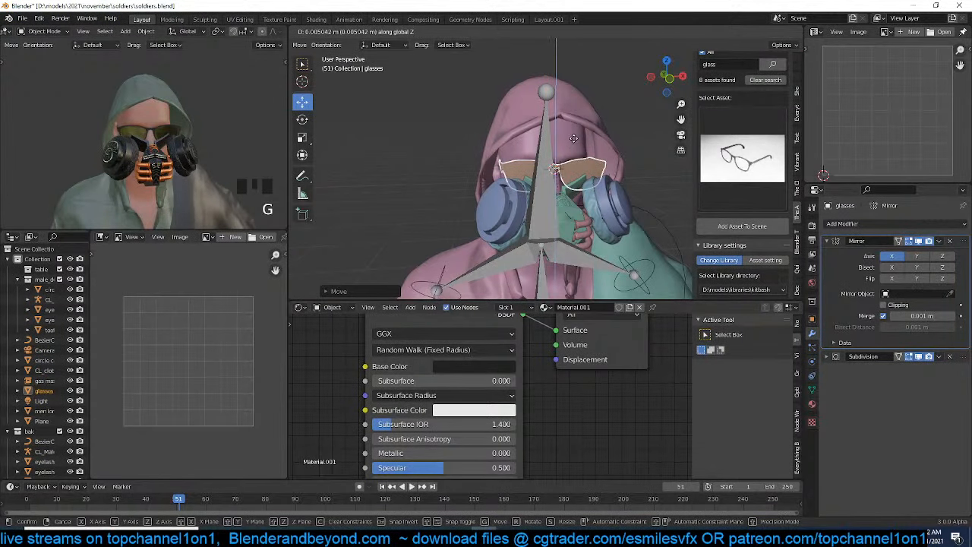
{"action": "left_click", "coordinate": [571, 141]}
{"action": "middle_click_drag", "start_coordinate": [571, 142], "coordinate": [582, 172]}
{"action": "scroll", "coordinate": [574, 167], "scroll_direction": "up", "scroll_amount": 2}
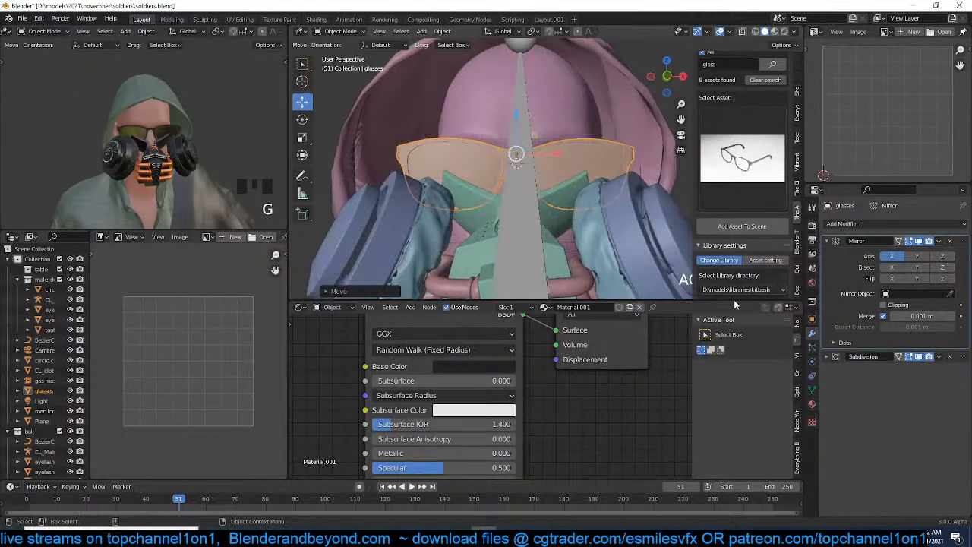
Remove the glass material slot from the glasses, keeping only Material.001
{"action": "left_click", "coordinate": [812, 403]}
{"action": "left_click", "coordinate": [846, 236]}
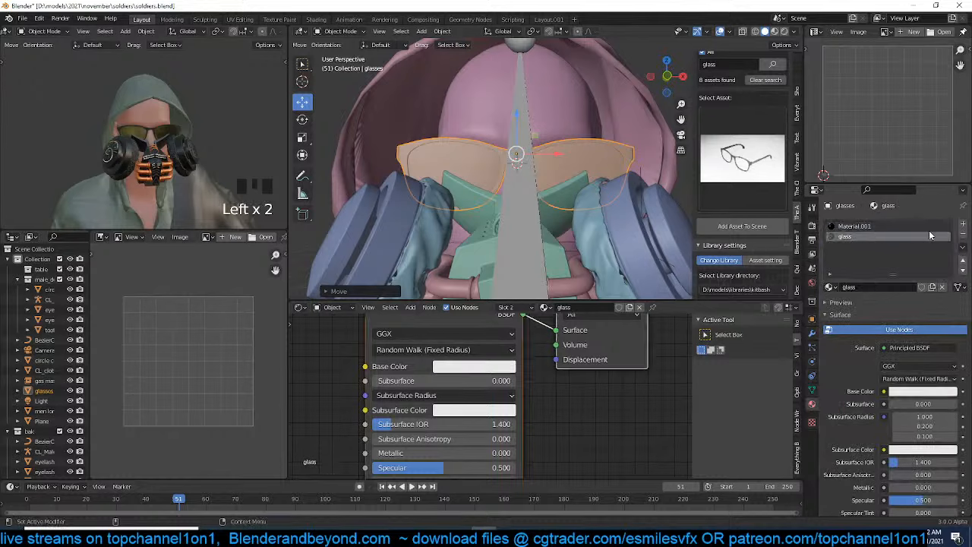
{"action": "left_click", "coordinate": [963, 237]}
Move the whole backup soldier, including the glasses and gas mask, into the bak collection
{"action": "middle_click_drag", "start_coordinate": [547, 183], "coordinate": [602, 180]}
{"action": "scroll", "coordinate": [601, 176], "scroll_direction": "down", "scroll_amount": 5}
{"action": "scroll", "coordinate": [602, 175], "scroll_direction": "up", "scroll_amount": 2}
{"action": "scroll", "coordinate": [577, 160], "scroll_direction": "down", "scroll_amount": 2}
{"action": "middle_click_drag", "start_coordinate": [563, 152], "coordinate": [507, 105]}
{"action": "left_click_drag", "start_coordinate": [508, 105], "coordinate": [584, 267]}
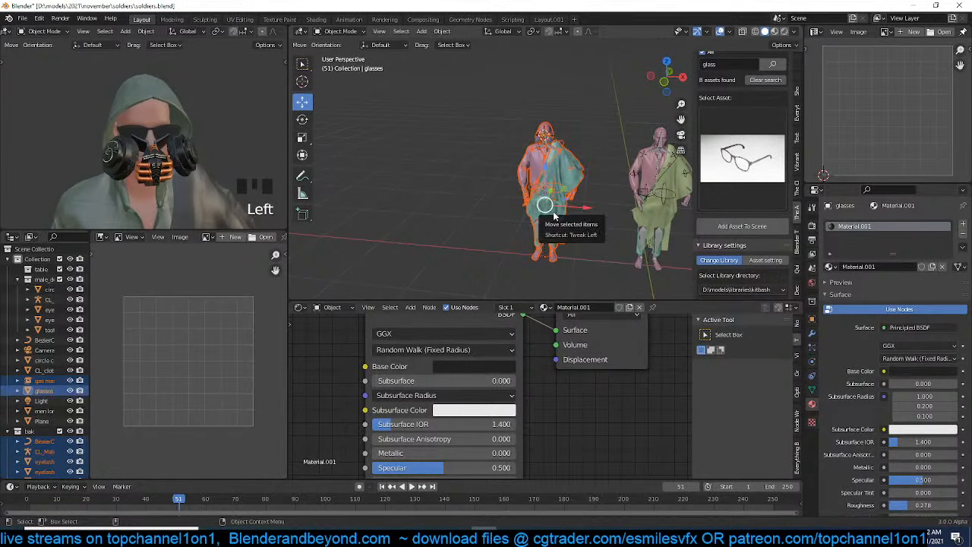
{"action": "key", "text": "m"}
{"action": "left_click", "coordinate": [523, 239]}
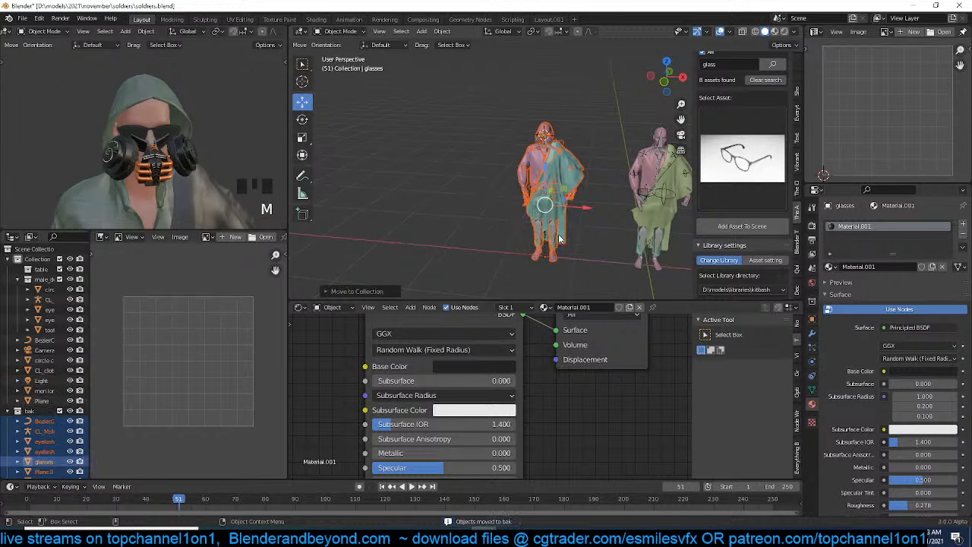
Delete the Bezier curve around the backup soldier in the top view
{"action": "key", "text": "KP_7"}
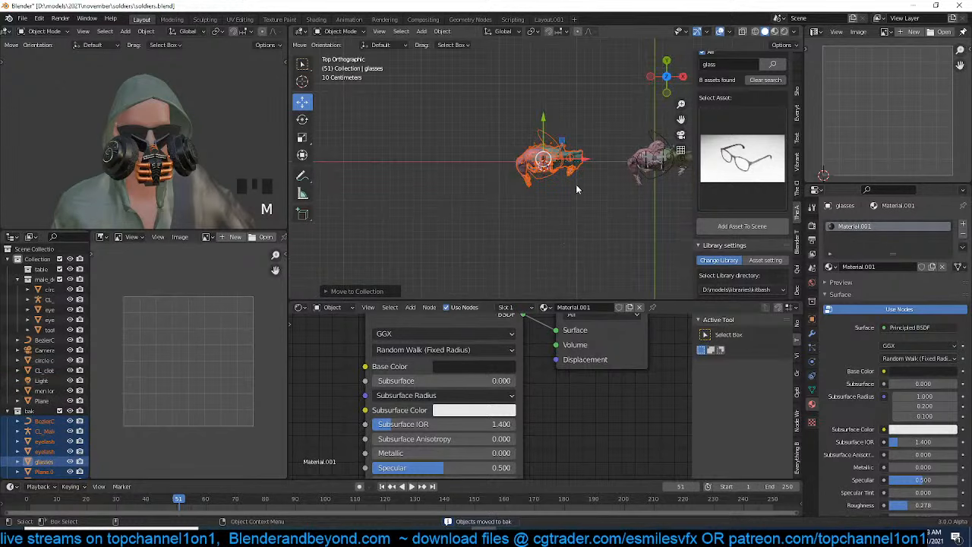
{"action": "middle_click_drag", "start_coordinate": [577, 185], "coordinate": [478, 193], "text": "shift"}
{"action": "left_click", "coordinate": [450, 150]}
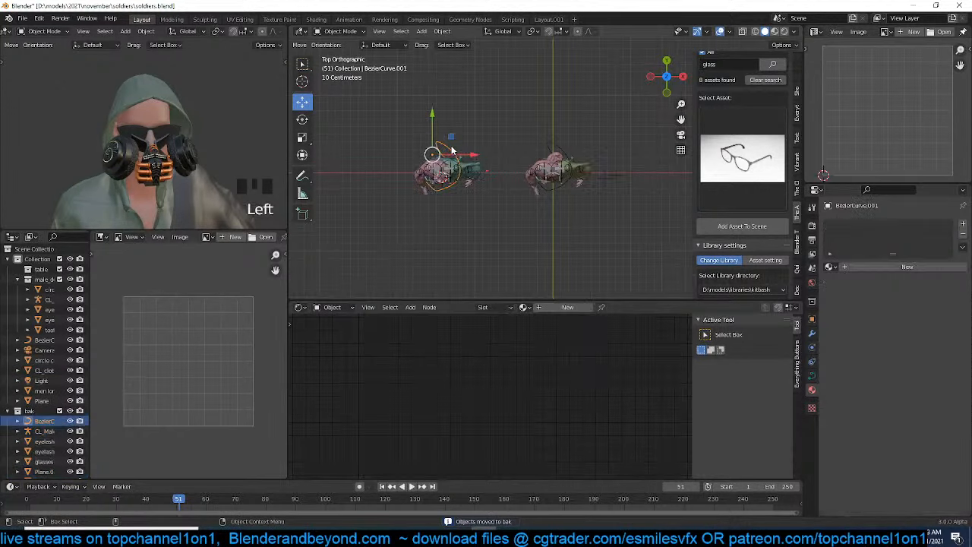
{"action": "key", "text": "x"}
{"action": "left_click", "coordinate": [451, 147]}
{"action": "left_click_drag", "start_coordinate": [403, 145], "coordinate": [518, 216]}
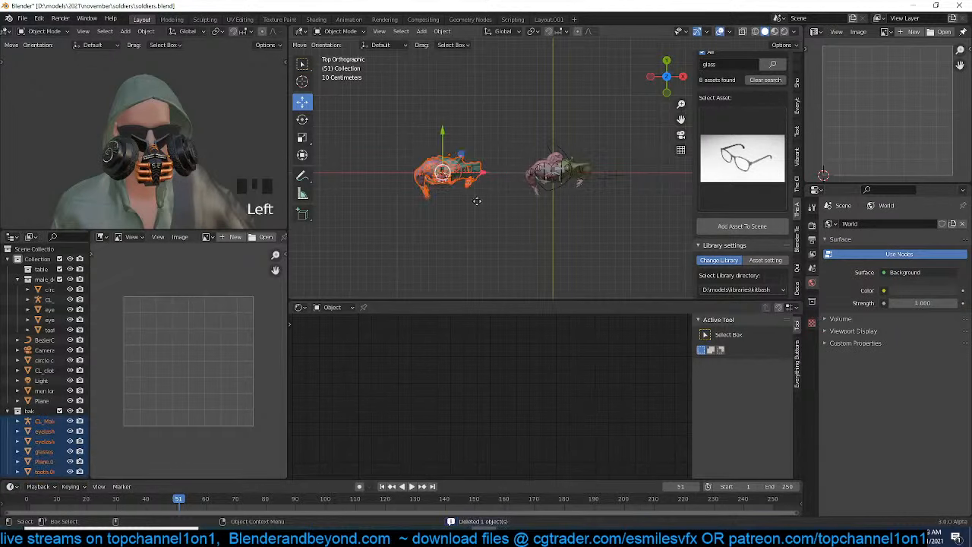
{"action": "key", "text": "g"}
{"action": "key", "text": "x"}
{"action": "right_click", "coordinate": [559, 206]}
Parent the glasses to the head bone of the backup soldier's rig with the Bone option and return to Object Mode
{"action": "middle_click_drag", "start_coordinate": [537, 210], "coordinate": [482, 146]}
{"action": "scroll", "coordinate": [481, 147], "scroll_direction": "up", "scroll_amount": 3}
{"action": "middle_click_drag", "start_coordinate": [430, 175], "coordinate": [430, 111], "text": "shift"}
{"action": "scroll", "coordinate": [535, 149], "scroll_direction": "up", "scroll_amount": 3}
{"action": "left_click", "coordinate": [432, 112]}
{"action": "left_click", "coordinate": [437, 118]}
{"action": "left_click", "coordinate": [448, 120], "text": "shift"}
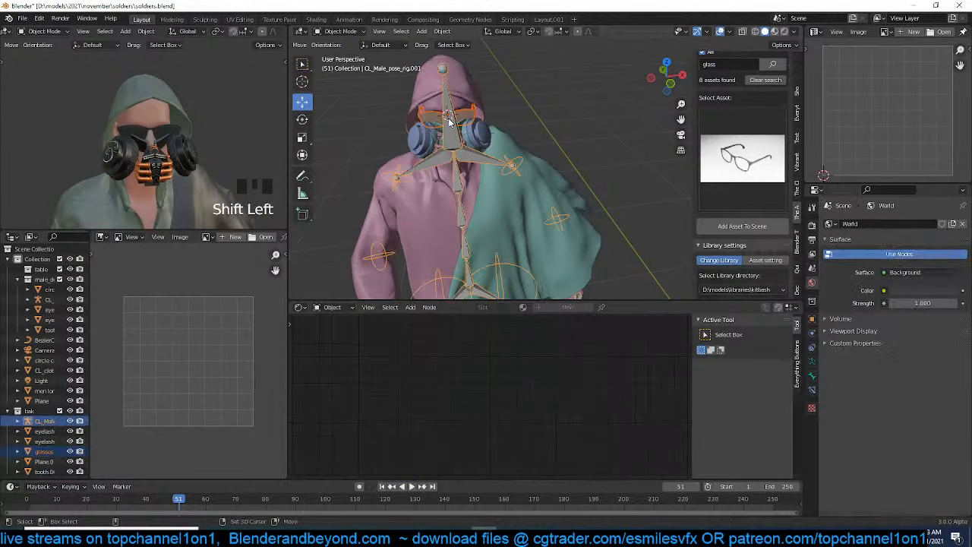
{"action": "key", "text": "ctrl+Tab"}
{"action": "right_click", "coordinate": [449, 122]}
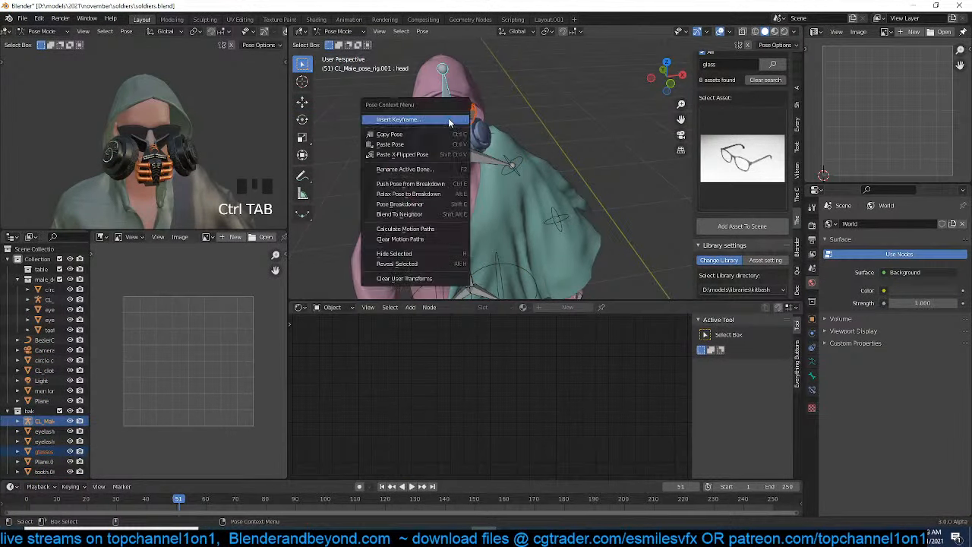
{"action": "left_click", "coordinate": [450, 120]}
{"action": "key", "text": "ctrl+p"}
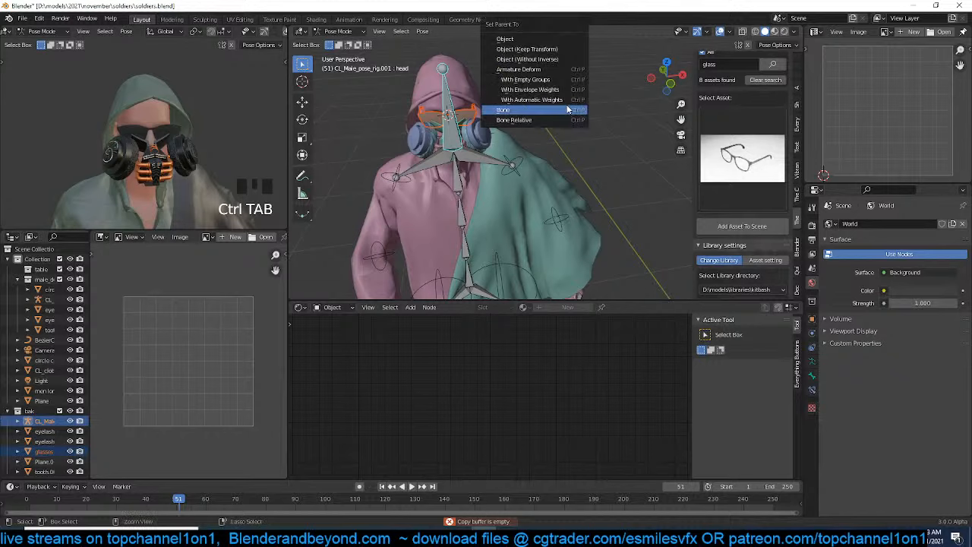
{"action": "left_click", "coordinate": [567, 109]}
{"action": "key", "text": "ctrl+Tab"}
Try clearing the backup rig's location, and undo it
{"action": "scroll", "coordinate": [556, 189], "scroll_direction": "down", "scroll_amount": 3}
{"action": "scroll", "coordinate": [555, 188], "scroll_direction": "down", "scroll_amount": 4}
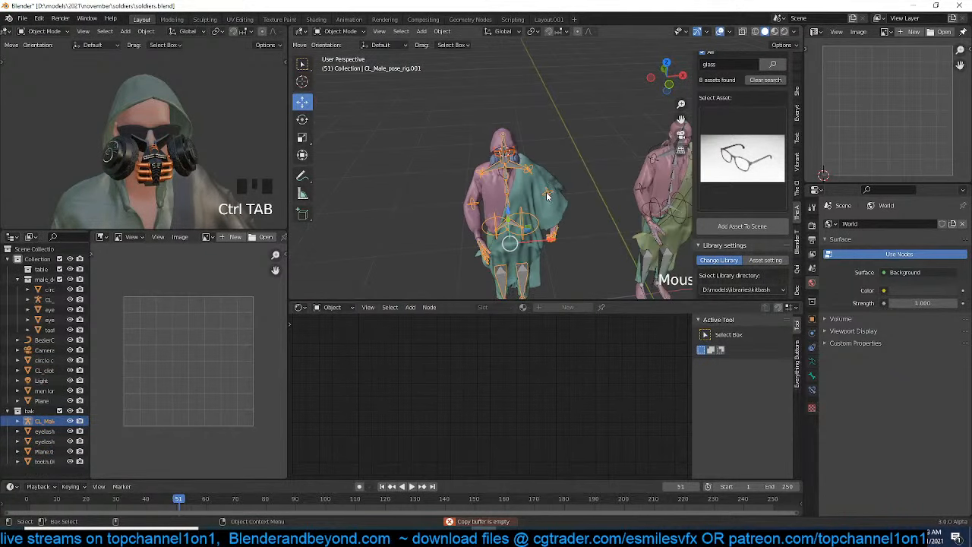
{"action": "key", "text": "alt+g"}
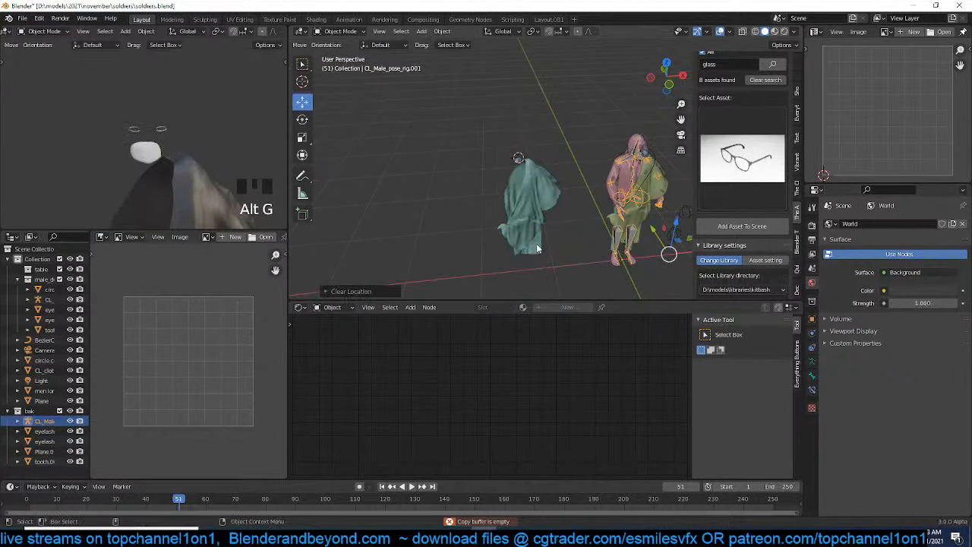
{"action": "key", "text": "ctrl+z"}
Parent the backup soldier's cape to its rig and select the rig alone
{"action": "left_click", "coordinate": [537, 203]}
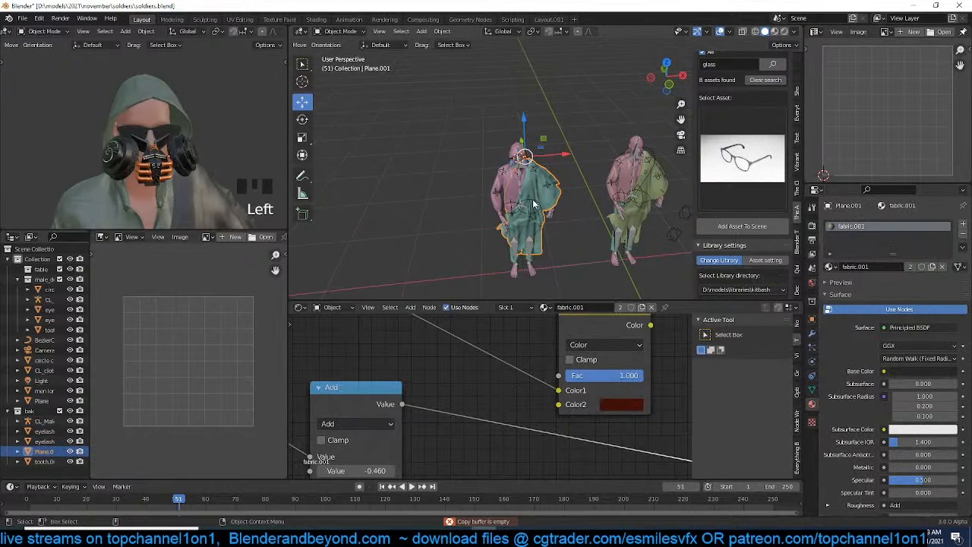
{"action": "left_click", "coordinate": [520, 164], "text": "shift"}
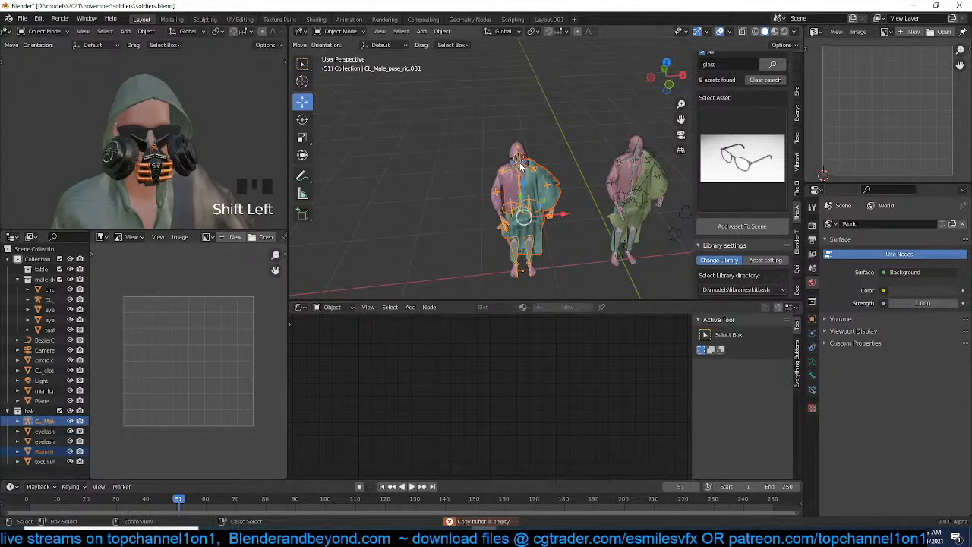
{"action": "key", "text": "ctrl+p"}
{"action": "left_click", "coordinate": [521, 164]}
{"action": "left_click", "coordinate": [522, 172]}
{"action": "left_click", "coordinate": [523, 175]}
{"action": "key", "text": "g"}
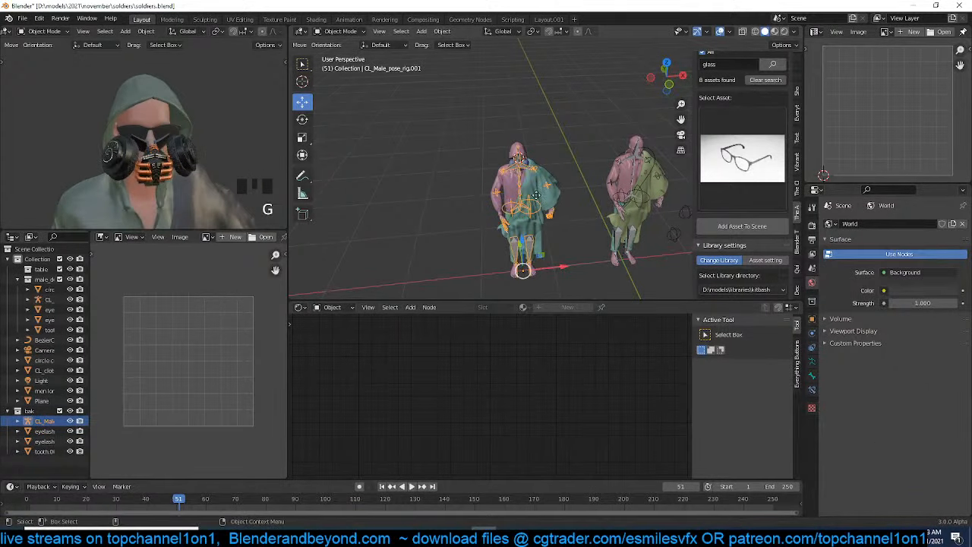
{"action": "key", "text": "x"}
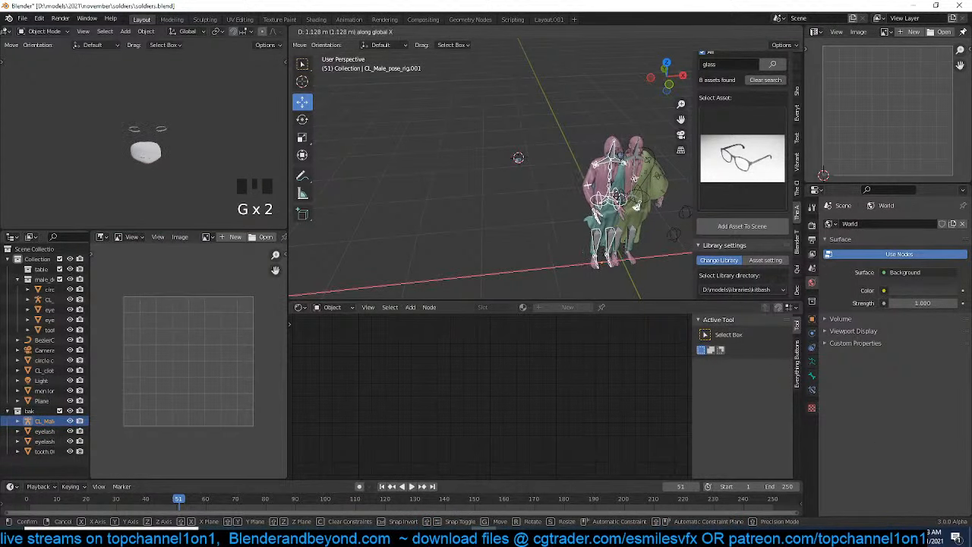
{"action": "right_click", "coordinate": [617, 194]}
{"action": "scroll", "coordinate": [524, 190], "scroll_direction": "up", "scroll_amount": 4}
{"action": "middle_click_drag", "start_coordinate": [494, 191], "coordinate": [543, 177]}
Shift the backup rig along X and delete the eyelashes and teeth left behind
{"action": "key", "text": "g"}
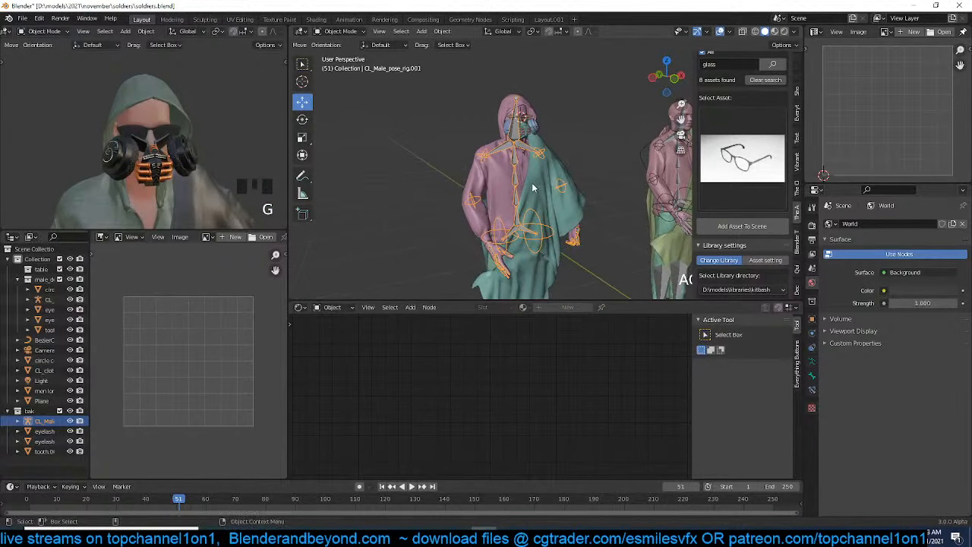
{"action": "key", "text": "g"}
{"action": "key", "text": "x"}
{"action": "left_click", "coordinate": [597, 187]}
{"action": "left_click_drag", "start_coordinate": [509, 103], "coordinate": [548, 138]}
{"action": "key", "text": "x"}
{"action": "left_click", "coordinate": [541, 140]}
Move the backup rig about 0.98 m along X to the world origin, over the original soldier
{"action": "middle_click_drag", "start_coordinate": [570, 140], "coordinate": [533, 148]}
{"action": "left_click", "coordinate": [566, 147]}
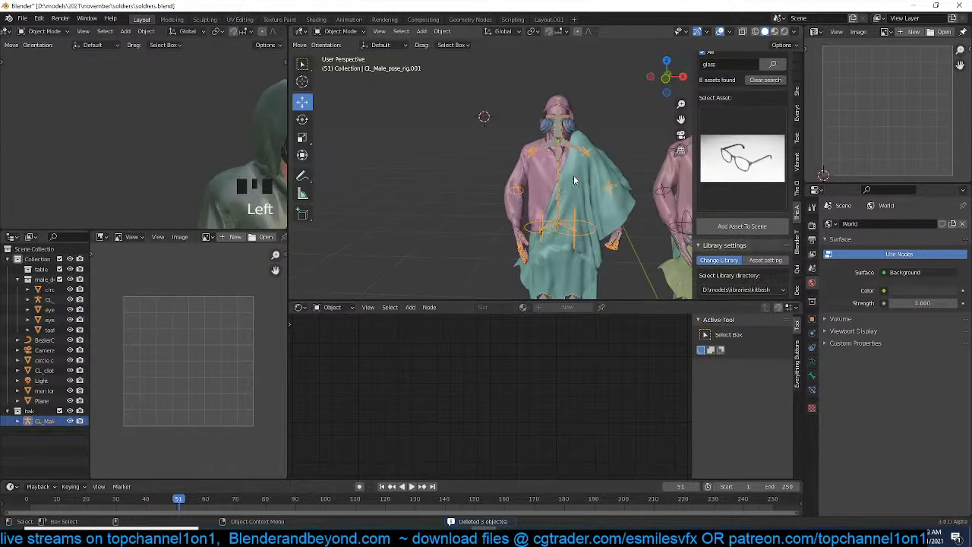
{"action": "scroll", "coordinate": [574, 173], "scroll_direction": "down", "scroll_amount": 3}
{"action": "key", "text": "g"}
{"action": "key", "text": "x"}
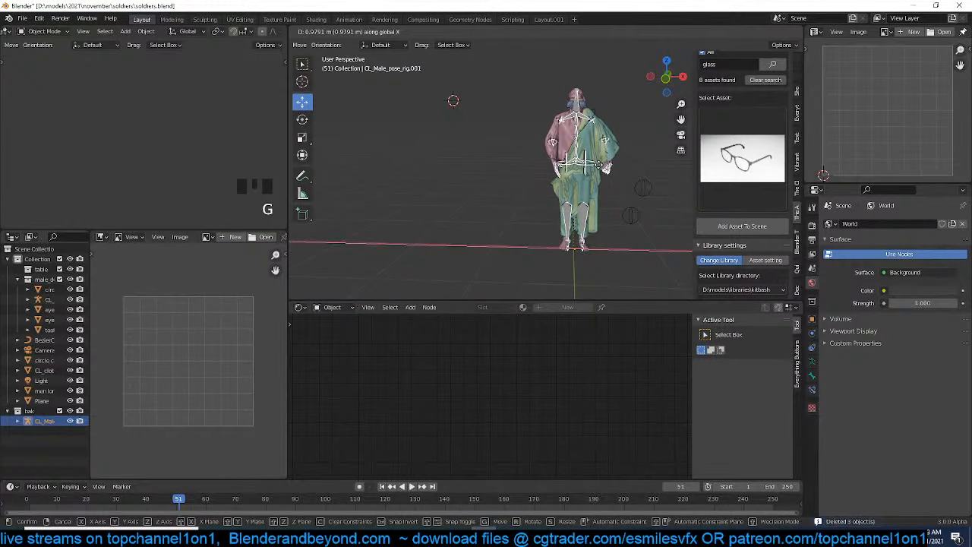
{"action": "left_click", "coordinate": [599, 164]}
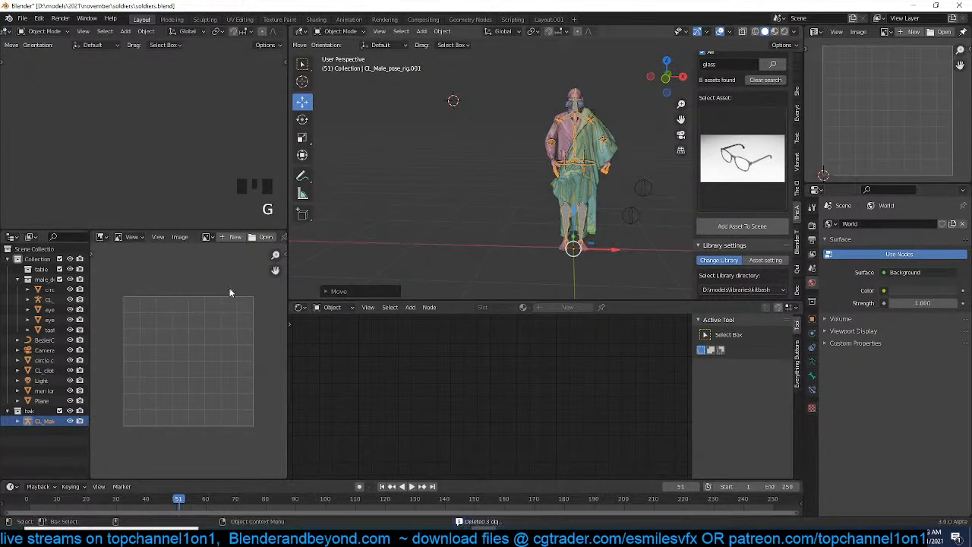
Exclude the bak collection from the view layer and save the soldiers.blend file
{"action": "left_click", "coordinate": [60, 413]}
{"action": "middle_click_drag", "start_coordinate": [462, 211], "coordinate": [399, 199]}
{"action": "key", "text": "ctrl+s"}
Add a collection instance of bak and clear its location to place it at the world origin
{"action": "scroll", "coordinate": [443, 196], "scroll_direction": "down", "scroll_amount": 3}
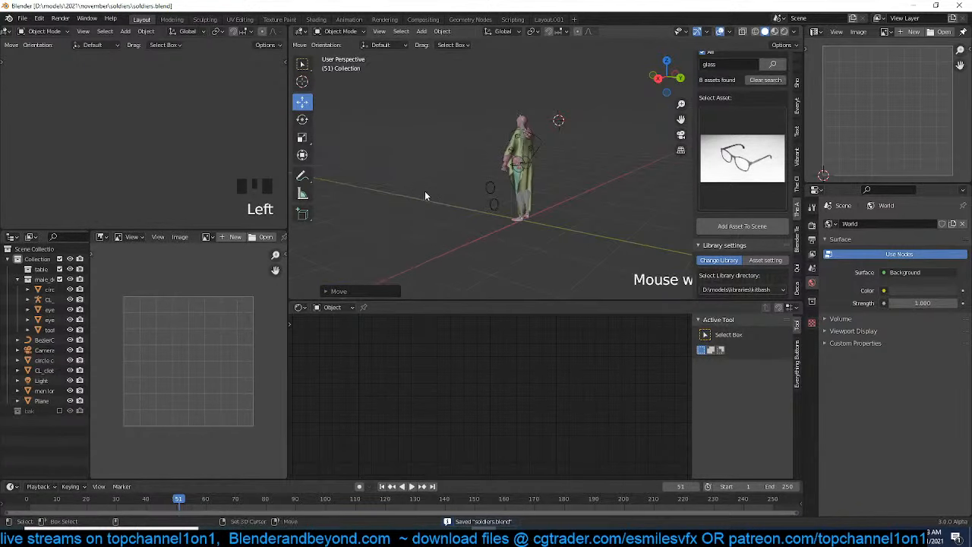
{"action": "key", "text": "shift+a"}
{"action": "mouse_move", "coordinate": [395, 386]}
{"action": "left_click", "coordinate": [463, 386]}
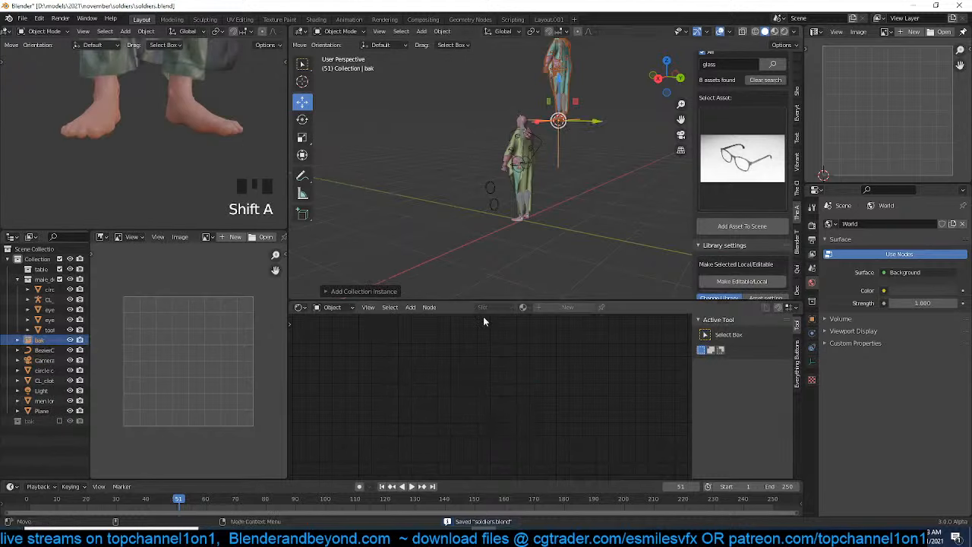
{"action": "key", "text": "alt+g"}
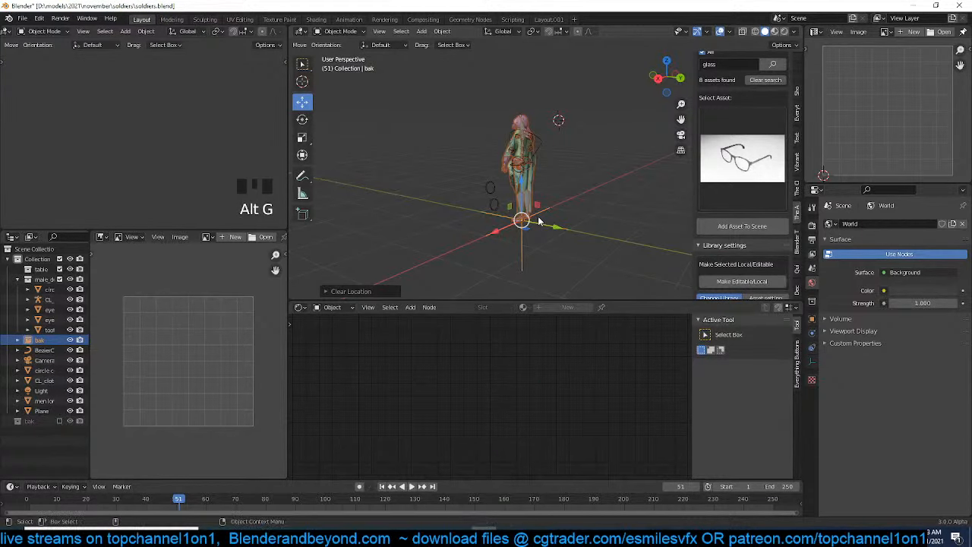
Turn the bak instance around in top view, move it away toward negative X and Y, and check it through the camera
{"action": "key", "text": "KP_7"}
{"action": "scroll", "coordinate": [539, 220], "scroll_direction": "down", "scroll_amount": 1}
{"action": "key", "text": "r"}
{"action": "left_click", "coordinate": [564, 147]}
{"action": "key", "text": "g"}
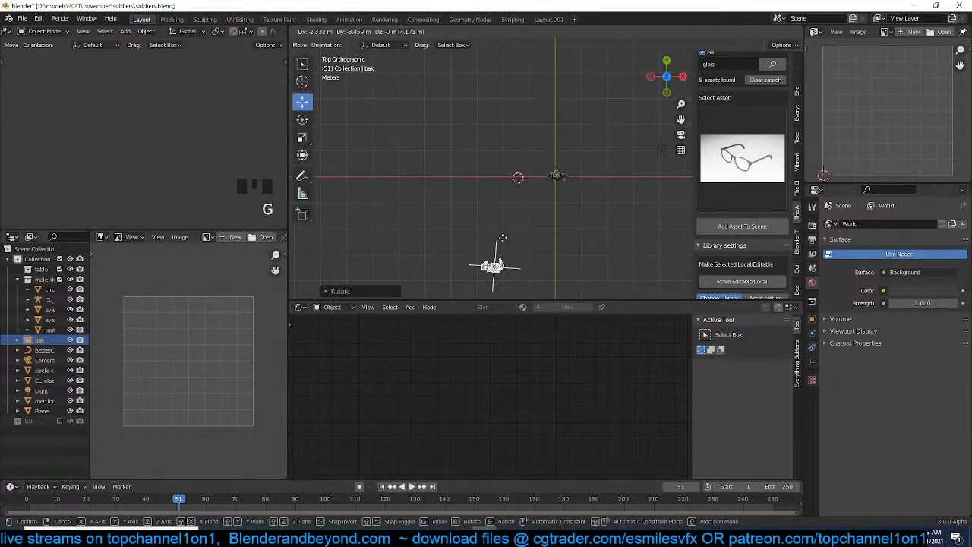
{"action": "left_click", "coordinate": [463, 228]}
{"action": "scroll", "coordinate": [228, 173], "scroll_direction": "down", "scroll_amount": 4}
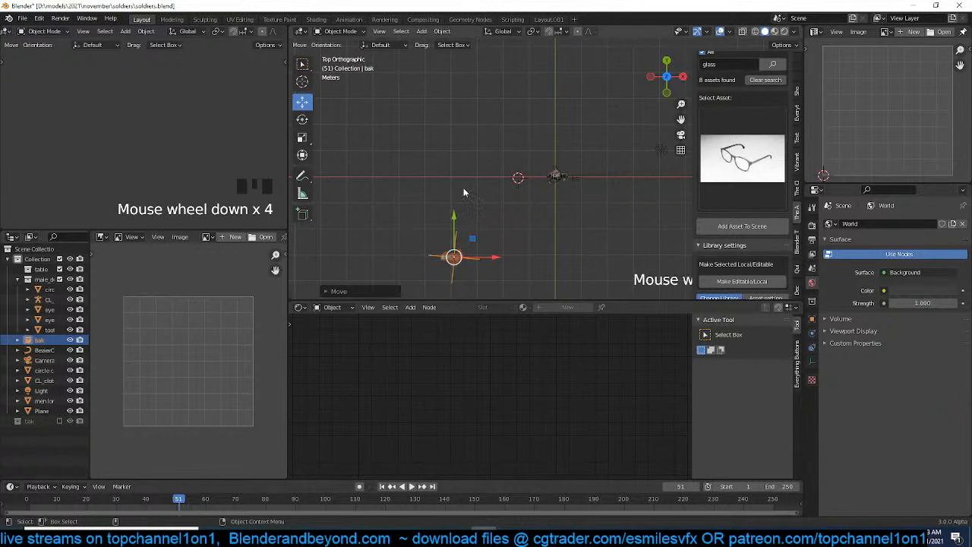
{"action": "key", "text": "KP_0"}
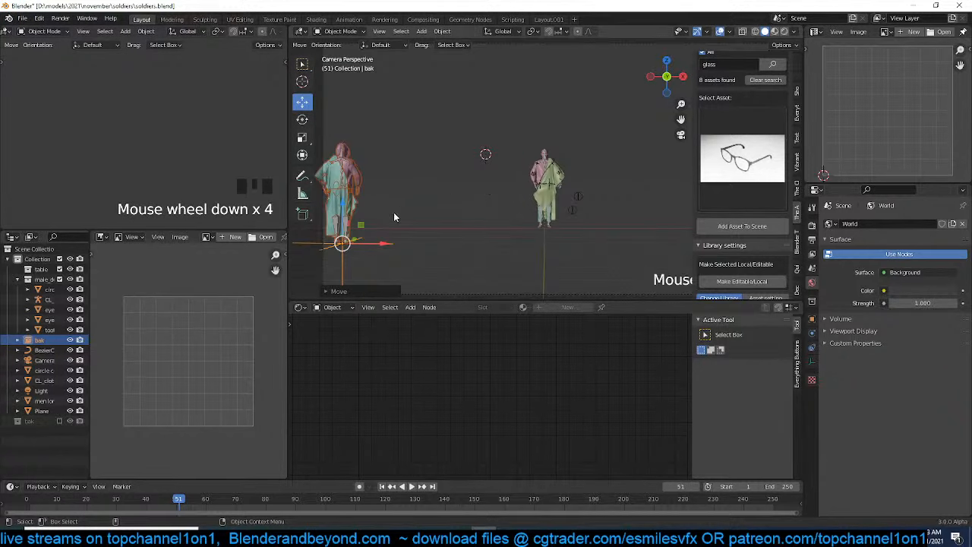
Rotate the original soldier's rig by 90° in the top view
{"action": "left_click_drag", "start_coordinate": [508, 131], "coordinate": [607, 228]}
{"action": "left_click", "coordinate": [540, 185]}
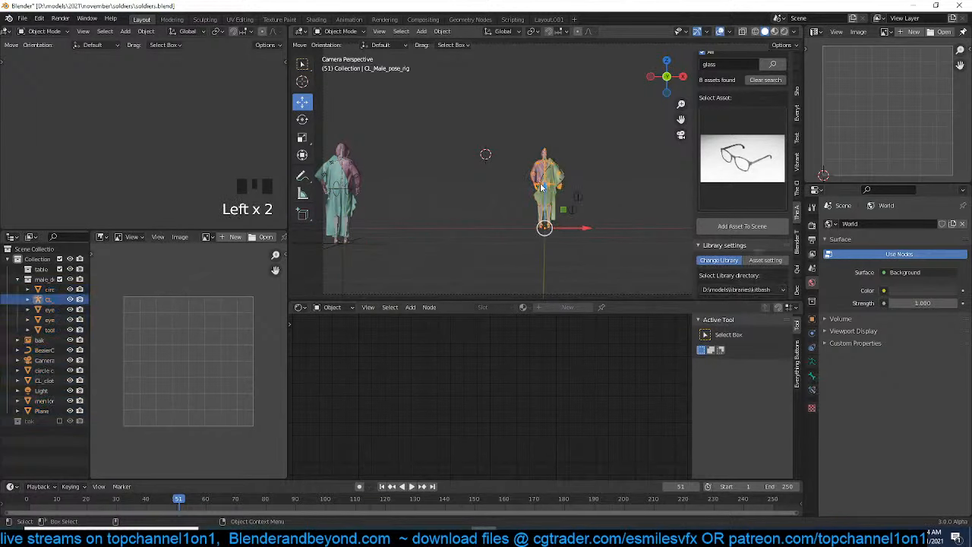
{"action": "left_click", "coordinate": [541, 184]}
{"action": "left_click", "coordinate": [544, 185]}
{"action": "key", "text": "KP_7"}
{"action": "key", "text": "r"}
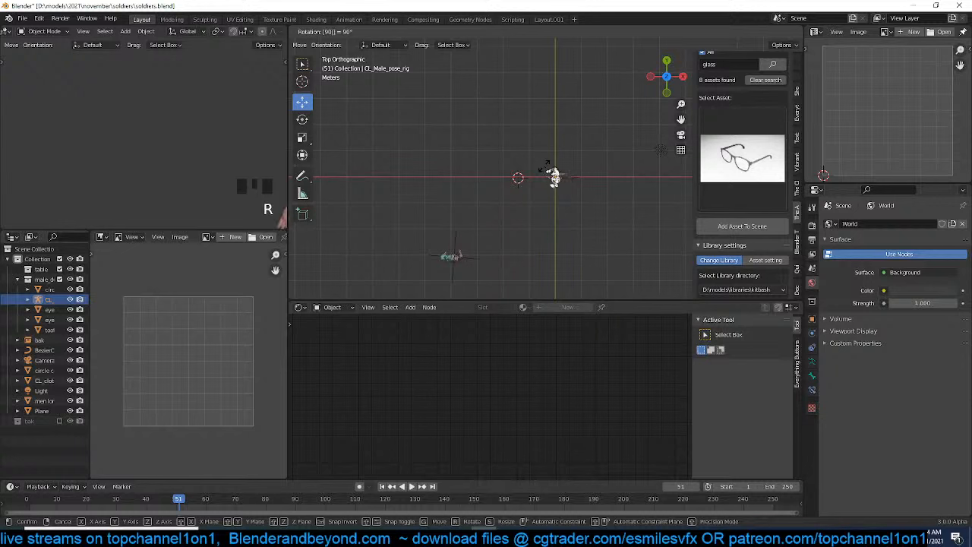
{"action": "key", "text": "Return"}
{"action": "scroll", "coordinate": [553, 168], "scroll_direction": "up", "scroll_amount": 6}
{"action": "middle_click_drag", "start_coordinate": [553, 168], "coordinate": [604, 130]}
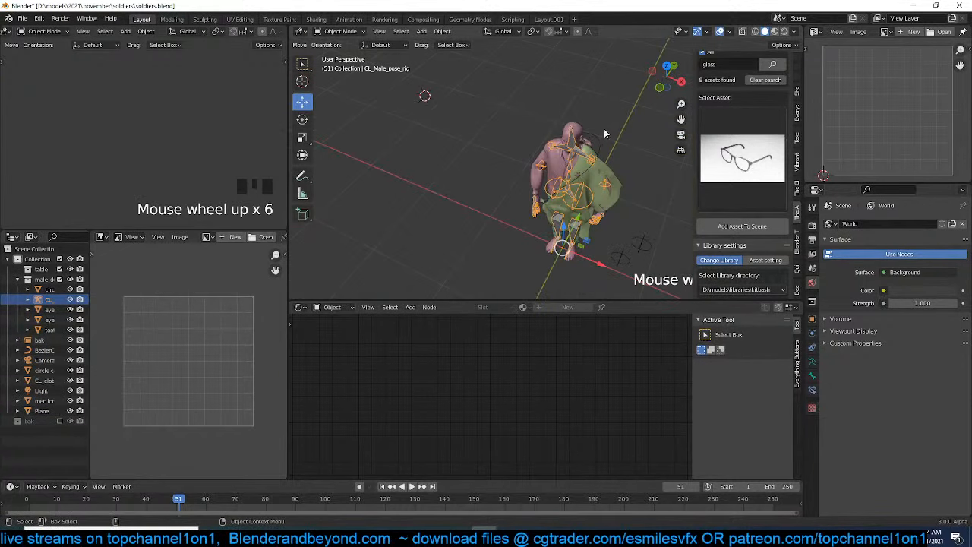
Delete the Bezier curve object near the original soldier's head
{"action": "left_click", "coordinate": [596, 139]}
{"action": "key", "text": "Delete"}
{"action": "scroll", "coordinate": [608, 160], "scroll_direction": "up", "scroll_amount": 5}
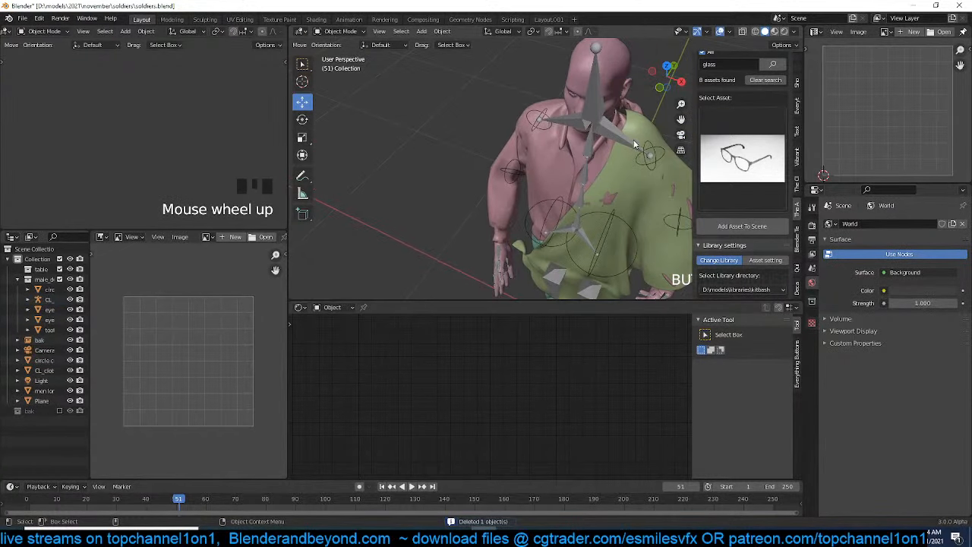
Parent the cape plane to the male pose rig using the Object parent type
{"action": "left_click", "coordinate": [645, 180]}
{"action": "scroll", "coordinate": [645, 180], "scroll_direction": "down", "scroll_amount": 4}
{"action": "left_click", "coordinate": [587, 166], "text": "shift"}
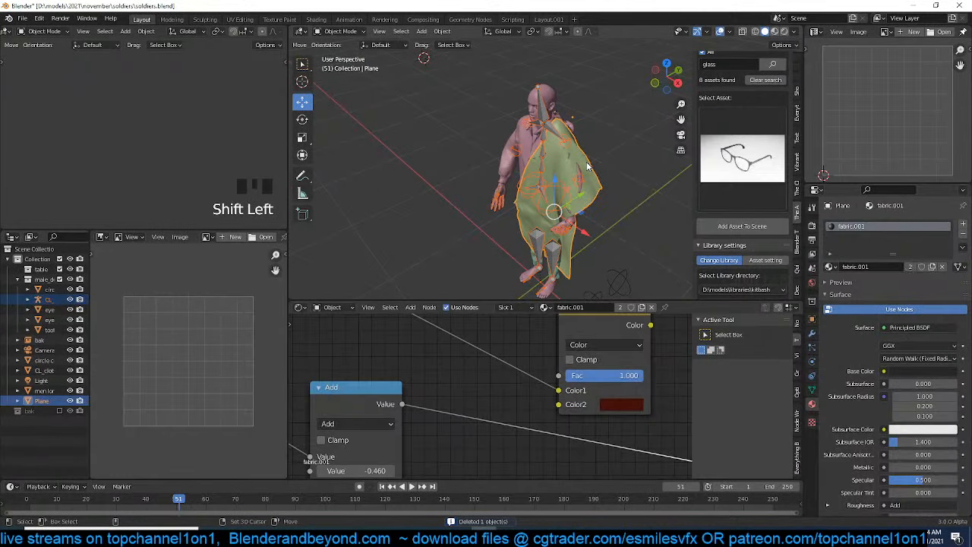
{"action": "left_click", "coordinate": [577, 133]}
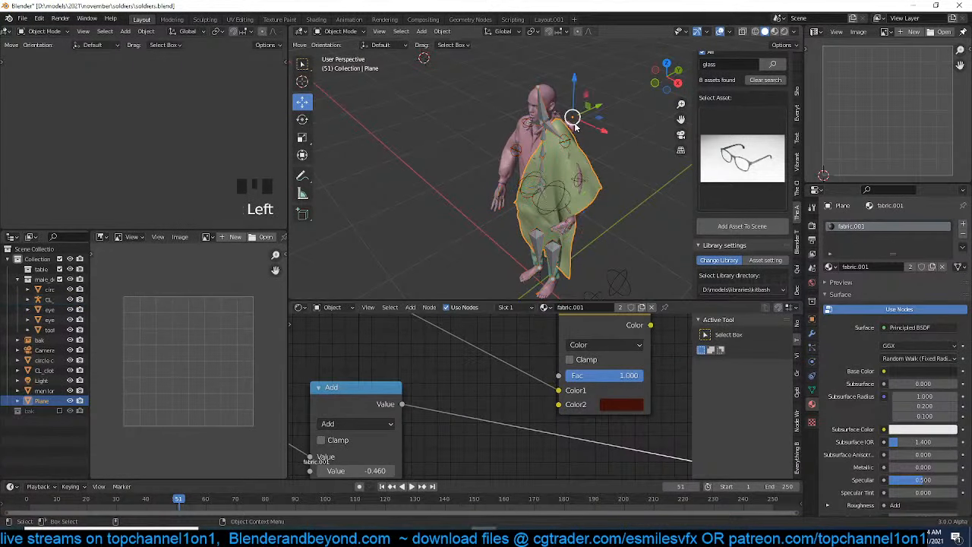
{"action": "left_click", "coordinate": [557, 138], "text": "shift"}
{"action": "key", "text": "ctrl+p"}
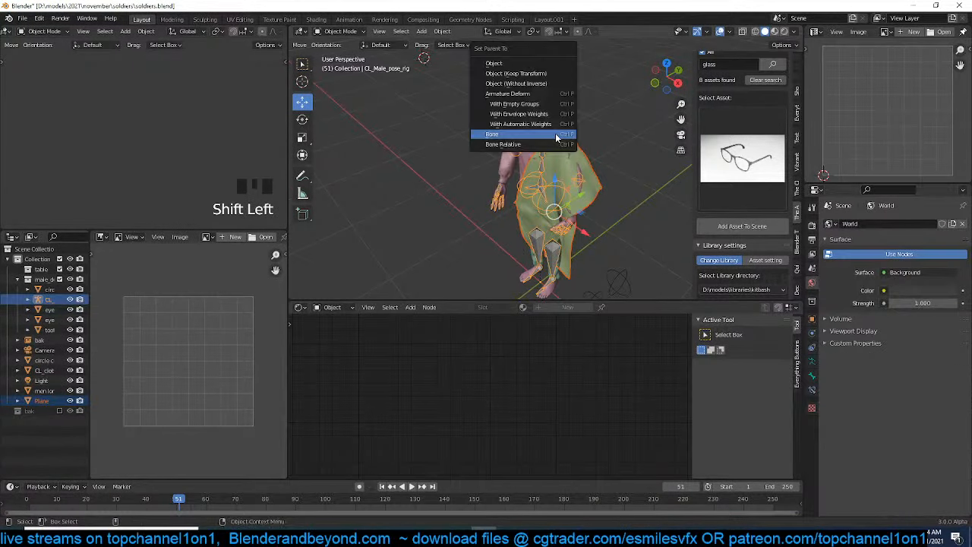
{"action": "left_click", "coordinate": [502, 63]}
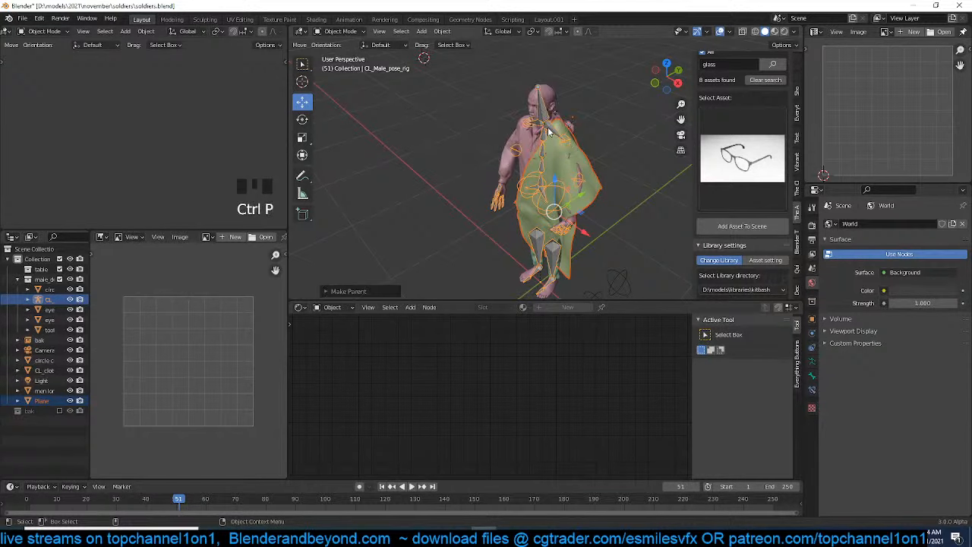
Rotate the male pose rig 180° in top view and check the soldier through the camera
{"action": "left_click", "coordinate": [548, 127]}
{"action": "key", "text": "KP_7"}
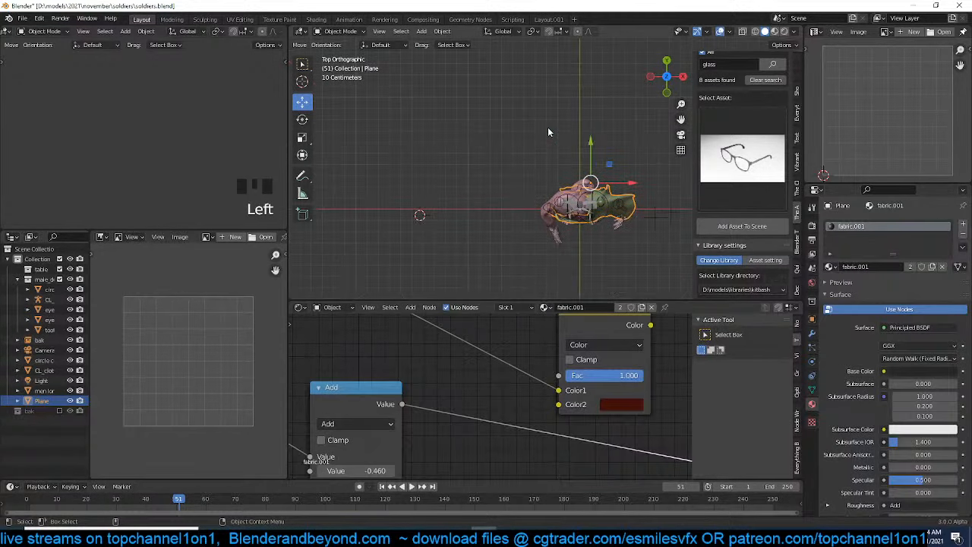
{"action": "left_click", "coordinate": [586, 210]}
{"action": "type", "text": "r180"}
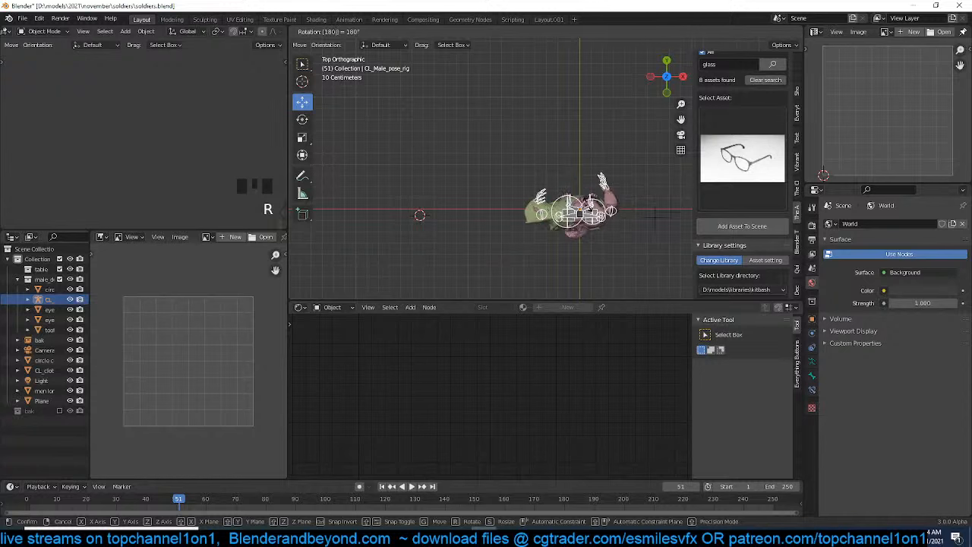
{"action": "key", "text": "Return"}
{"action": "scroll", "coordinate": [600, 210], "scroll_direction": "down", "scroll_amount": 9}
{"action": "key", "text": "KP_0"}
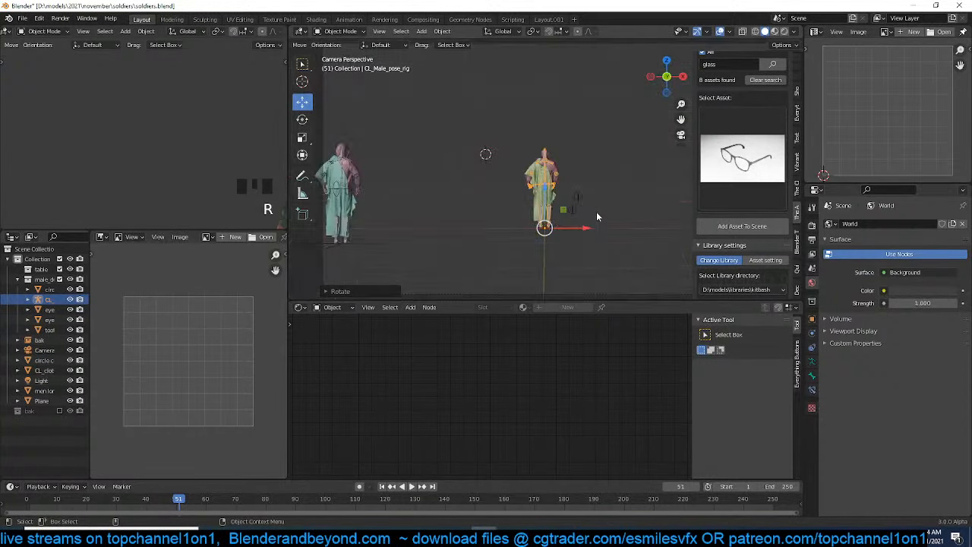
Move the camera about 6 m closer to the soldier along its local Z axis and adjust its framing
{"action": "scroll", "coordinate": [599, 224], "scroll_direction": "down", "scroll_amount": 2}
{"action": "double_click", "coordinate": [606, 240]}
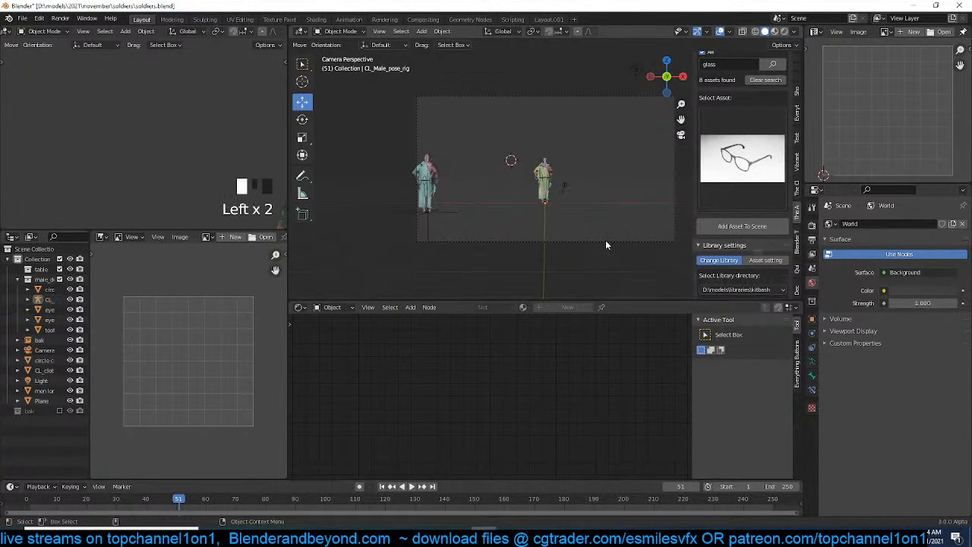
{"action": "key", "text": "g"}
{"action": "key", "text": "z"}
{"action": "key", "text": "z"}
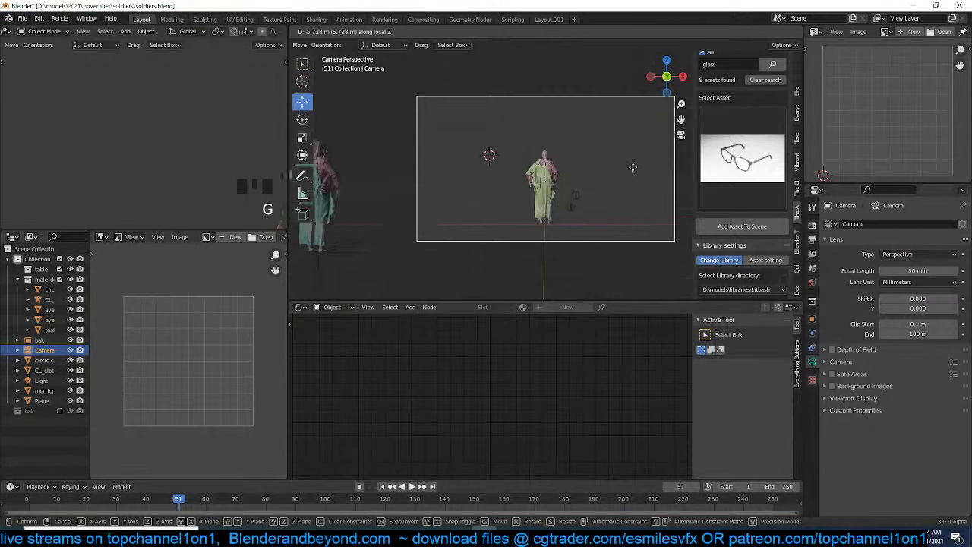
{"action": "left_click", "coordinate": [639, 164]}
{"action": "key", "text": "g"}
{"action": "left_click", "coordinate": [639, 170]}
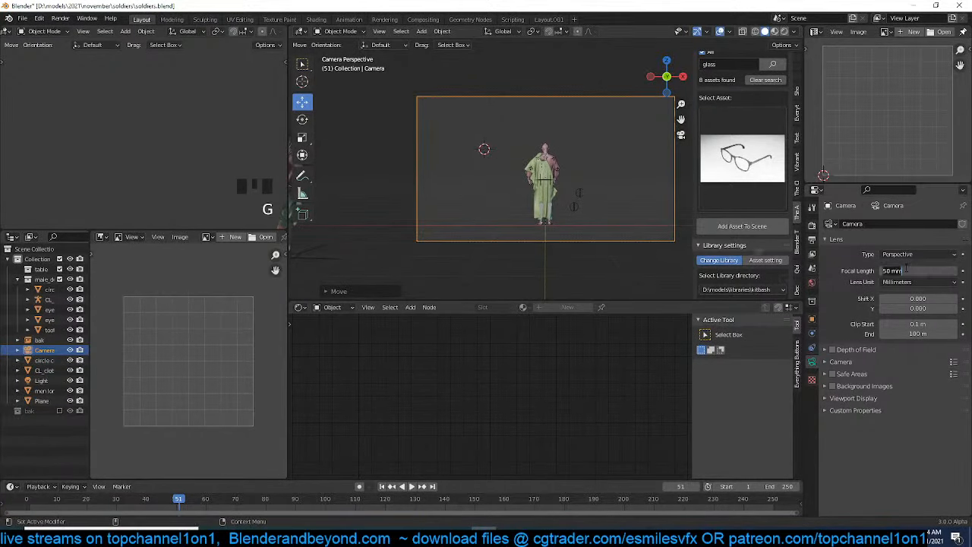
Set the camera's focal length to 25 mm and move the camera closer to reframe the original soldier
{"action": "left_click_drag", "start_coordinate": [905, 270], "coordinate": [904, 269]}
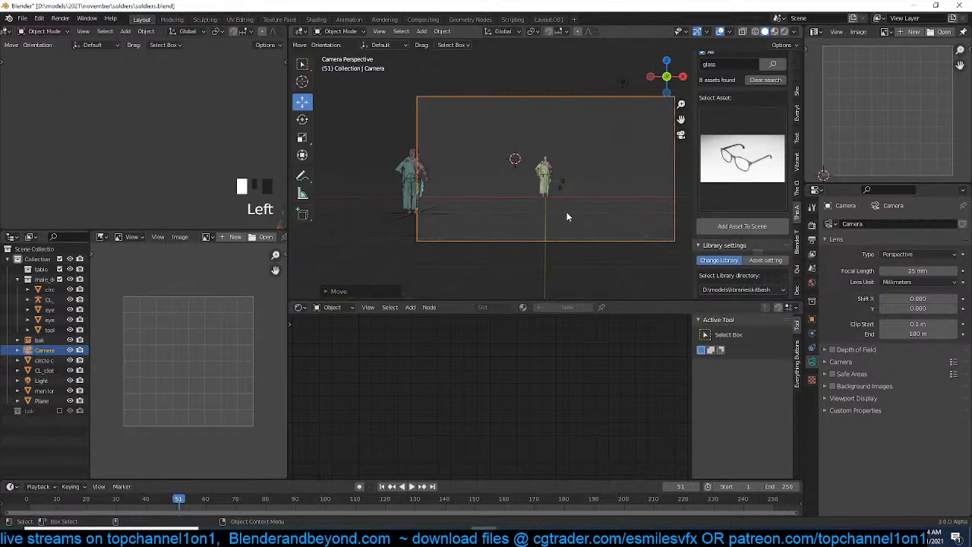
{"action": "key", "text": "g"}
{"action": "left_click", "coordinate": [587, 184]}
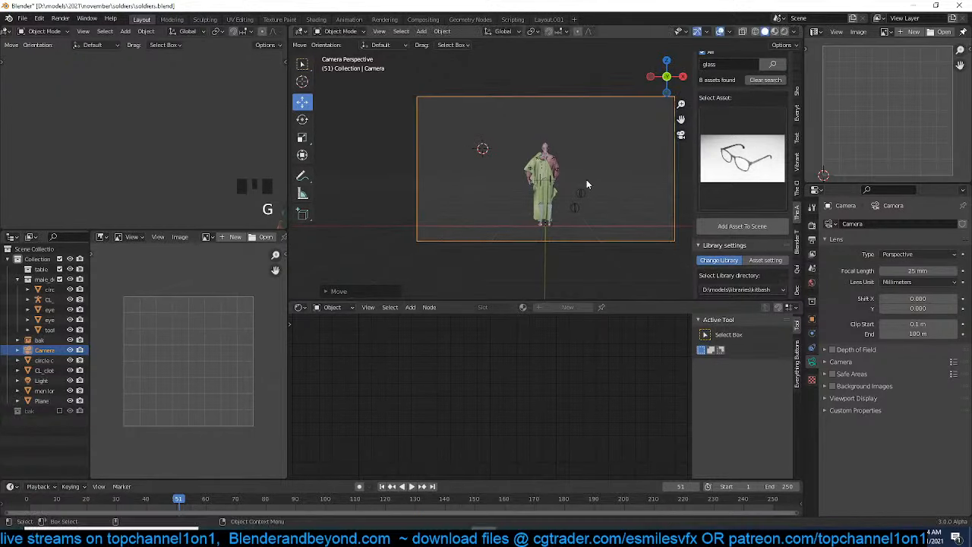
{"action": "scroll", "coordinate": [586, 184], "scroll_direction": "up", "scroll_amount": 3}
{"action": "scroll", "coordinate": [568, 194], "scroll_direction": "down", "scroll_amount": 5}
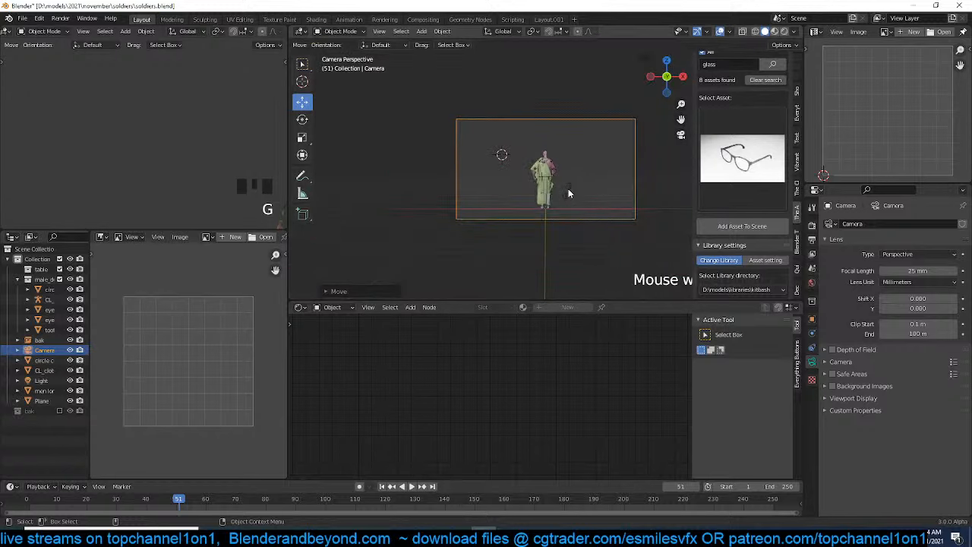
Switch the main viewport to top view and show an enlarged camera view in the small viewport
{"action": "key", "text": "KP_7"}
{"action": "key", "text": "KP_0"}
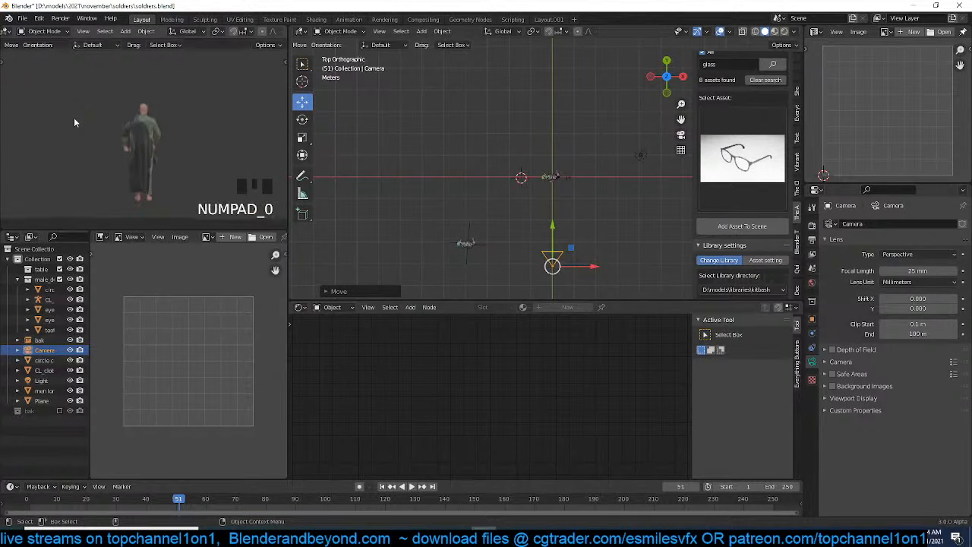
{"action": "scroll", "coordinate": [106, 147], "scroll_direction": "up", "scroll_amount": 7}
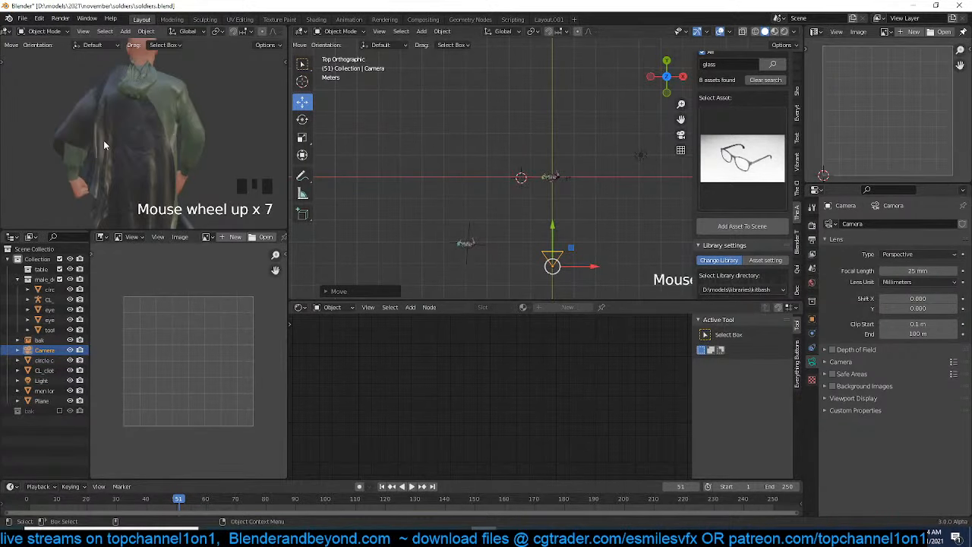
{"action": "scroll", "coordinate": [117, 151], "scroll_direction": "down", "scroll_amount": 1}
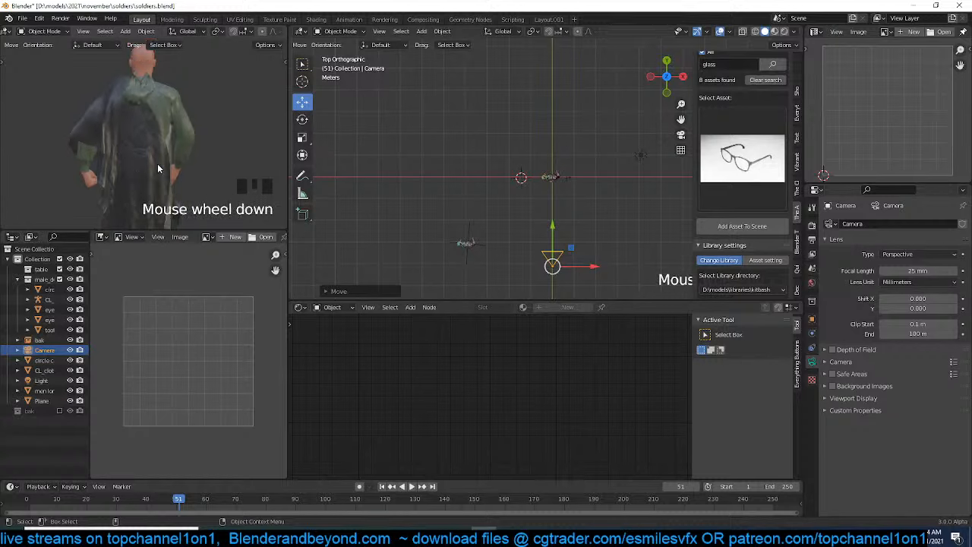
{"action": "scroll", "coordinate": [180, 145], "scroll_direction": "down", "scroll_amount": 2}
{"action": "scroll", "coordinate": [498, 160], "scroll_direction": "down", "scroll_amount": 4, "text": "shift"}
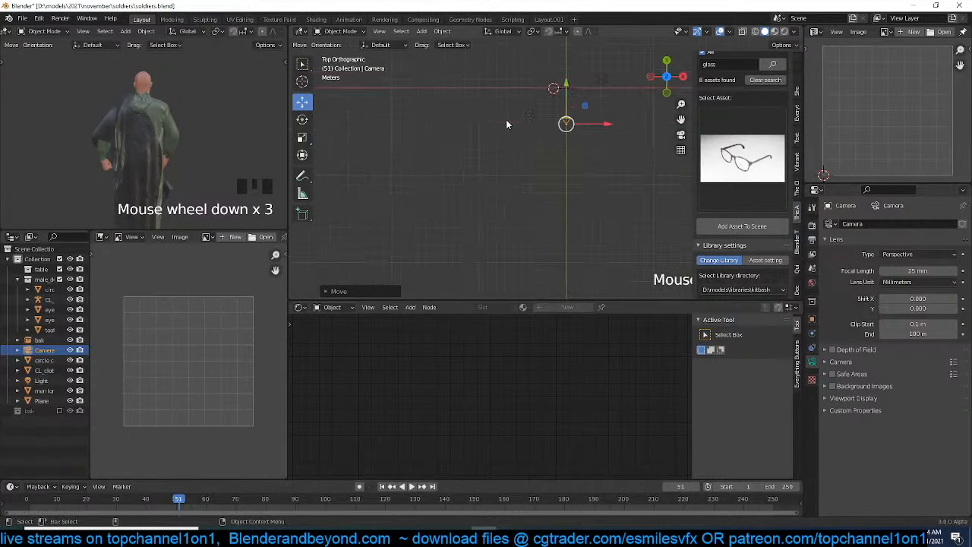
Move the bak instance in top view beyond the original soldier so the camera sees it, and turn it around
{"action": "left_click", "coordinate": [529, 111]}
{"action": "middle_click_drag", "start_coordinate": [531, 106], "coordinate": [486, 194], "text": "shift"}
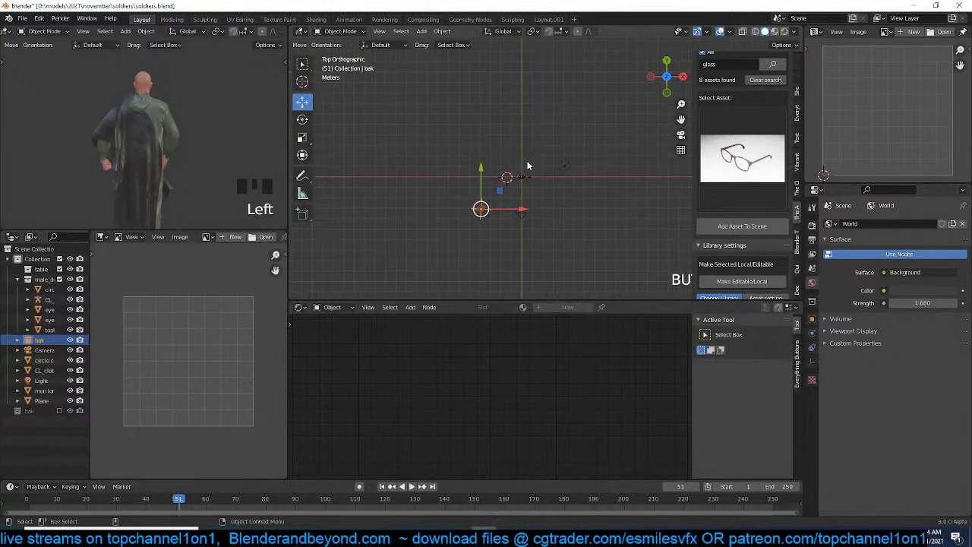
{"action": "key", "text": "r"}
{"action": "left_click", "coordinate": [477, 244]}
{"action": "key", "text": "g"}
{"action": "left_click", "coordinate": [499, 161]}
{"action": "key", "text": "r"}
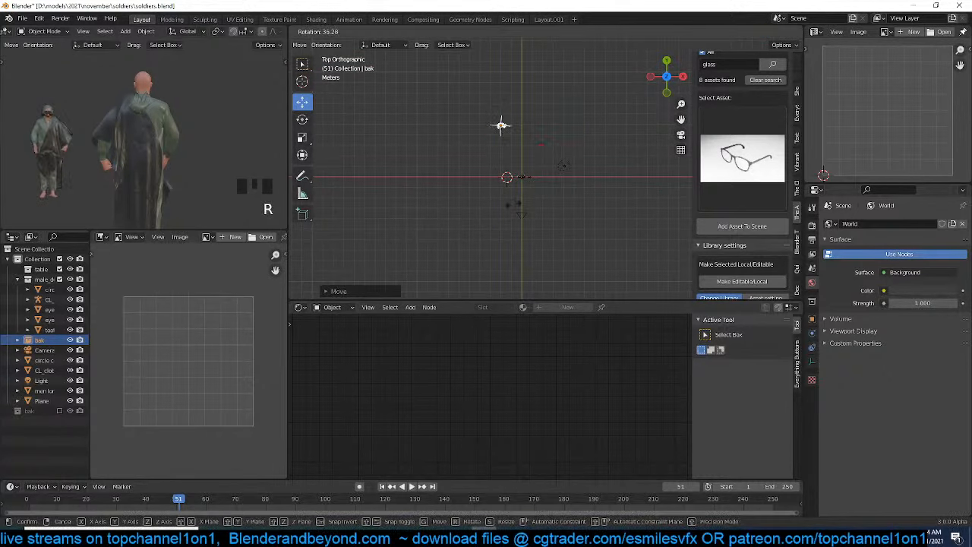
{"action": "left_click", "coordinate": [502, 213]}
Lower the bak instance and bring it nearer the original soldier in side view, and slightly adjust its rotation in top view
{"action": "key", "text": "KP_3"}
{"action": "scroll", "coordinate": [516, 210], "scroll_direction": "up", "scroll_amount": 5}
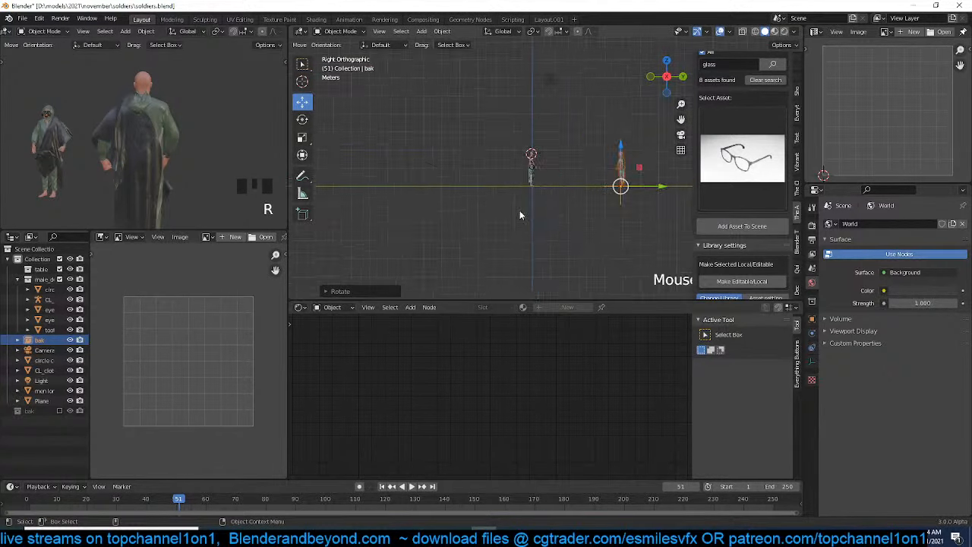
{"action": "middle_click_drag", "start_coordinate": [491, 201], "coordinate": [374, 191], "text": "shift"}
{"action": "key", "text": "g"}
{"action": "left_click", "coordinate": [449, 195]}
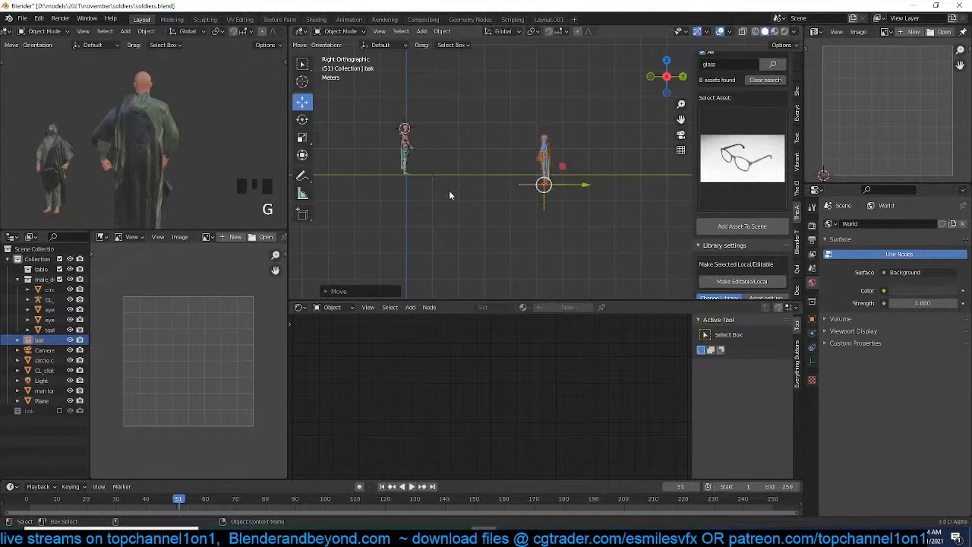
{"action": "key", "text": "KP_7"}
{"action": "key", "text": "r"}
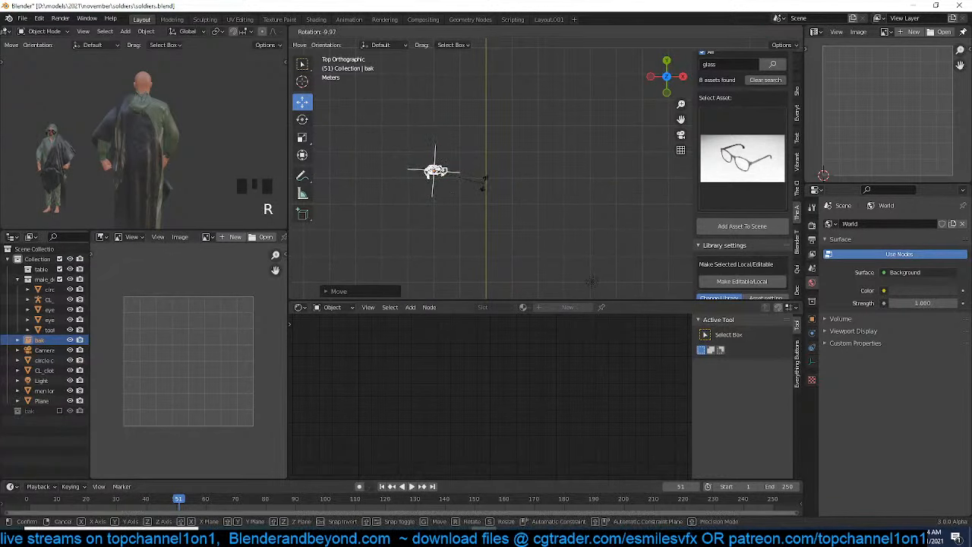
{"action": "left_click", "coordinate": [481, 190]}
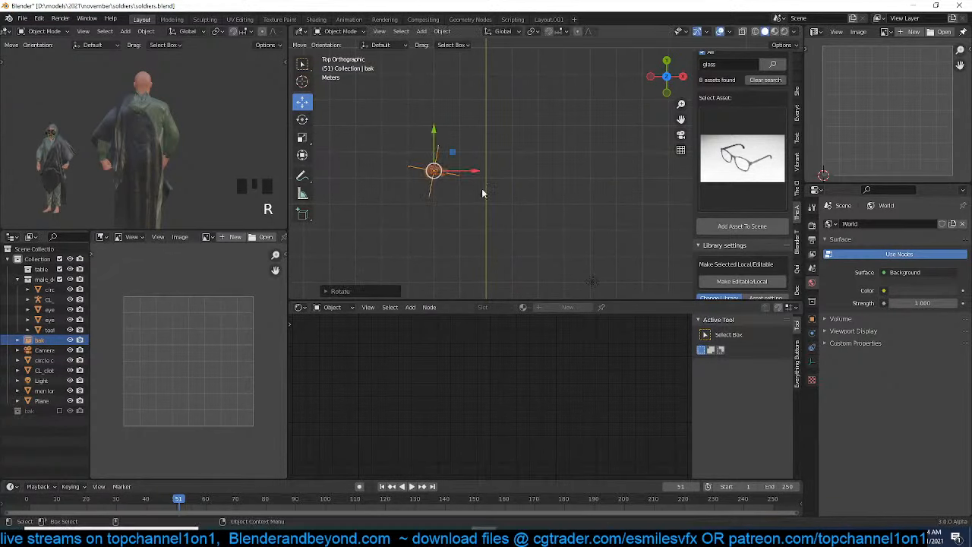
Add a mesh plane and move it in top view to the Y axis, beyond the bak instance
{"action": "scroll", "coordinate": [500, 173], "scroll_direction": "down", "scroll_amount": 4}
{"action": "middle_click_drag", "start_coordinate": [501, 173], "coordinate": [496, 203], "text": "shift"}
{"action": "key", "text": "shift+a"}
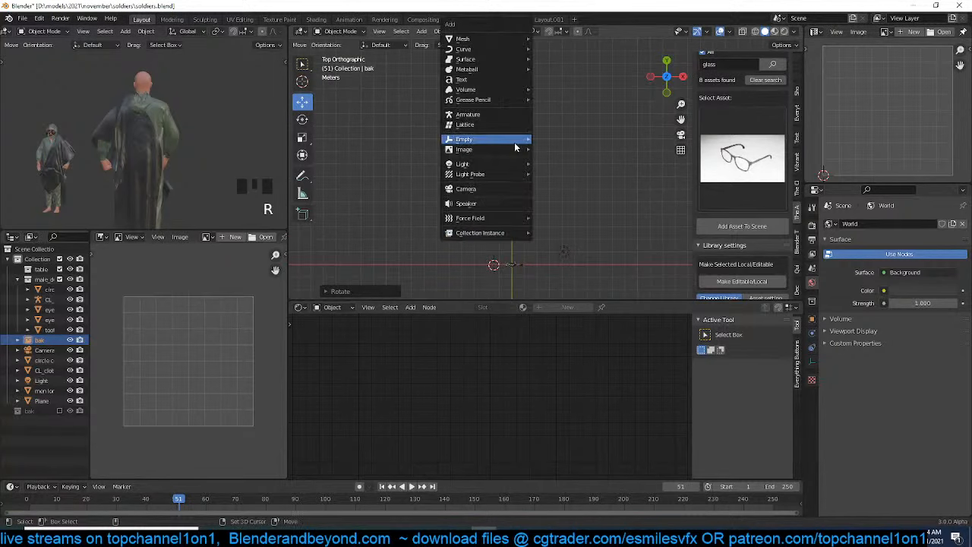
{"action": "mouse_move", "coordinate": [517, 40]}
{"action": "left_click", "coordinate": [553, 38]}
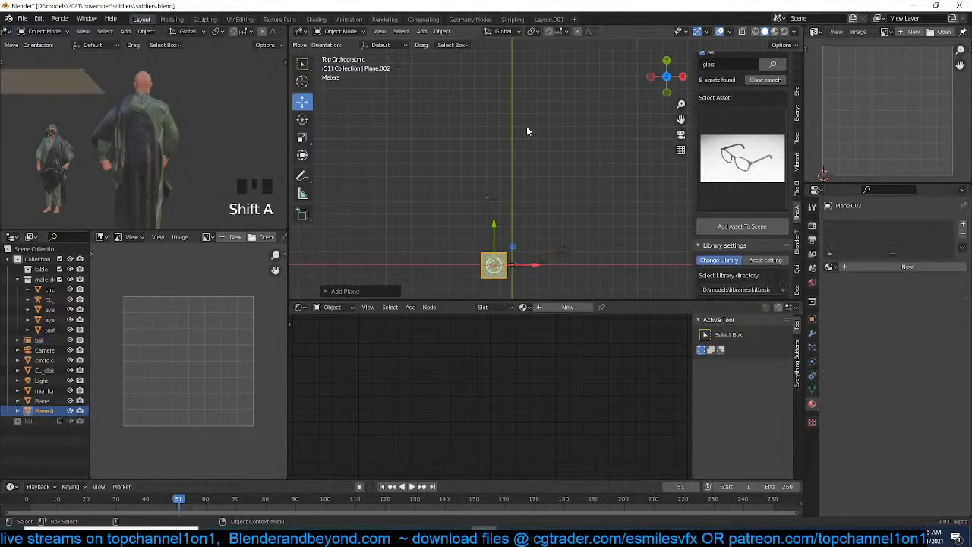
{"action": "key", "text": "g"}
{"action": "left_click", "coordinate": [517, 239]}
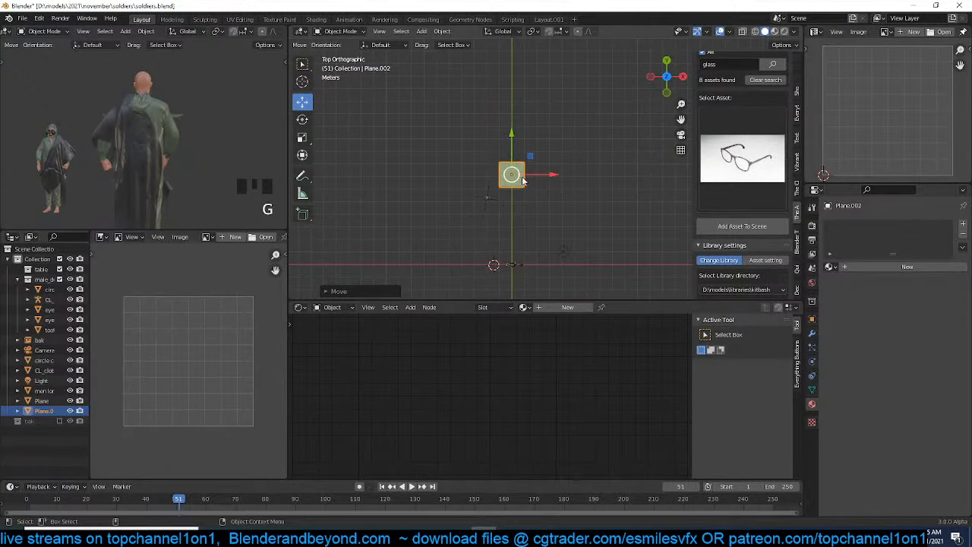
Scale the new plane up and stretch it along X into a wide ground surface
{"action": "key", "text": "s"}
{"action": "left_click", "coordinate": [573, 176]}
{"action": "key", "text": "s"}
{"action": "key", "text": "x"}
{"action": "left_click", "coordinate": [639, 182]}
Lower the ground plane in side view to the level of the bak instance's feet
{"action": "middle_click_drag", "start_coordinate": [639, 185], "coordinate": [607, 242]}
{"action": "key", "text": "KP_3"}
{"action": "key", "text": "g"}
{"action": "left_click", "coordinate": [605, 222]}
{"action": "key", "text": "grave"}
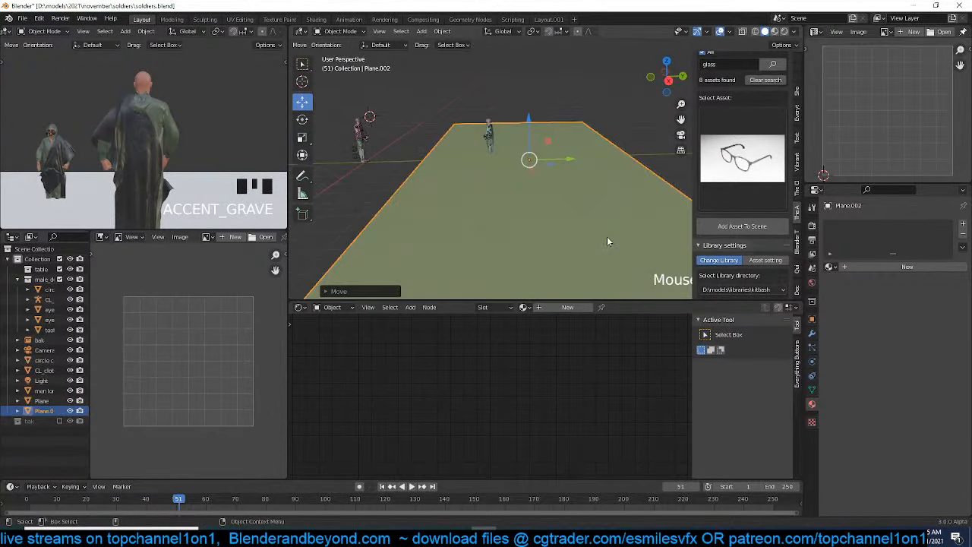
Add a Hair particle system to the ground plane and set its number to 500
{"action": "left_click", "coordinate": [812, 347]}
{"action": "left_click", "coordinate": [963, 226]}
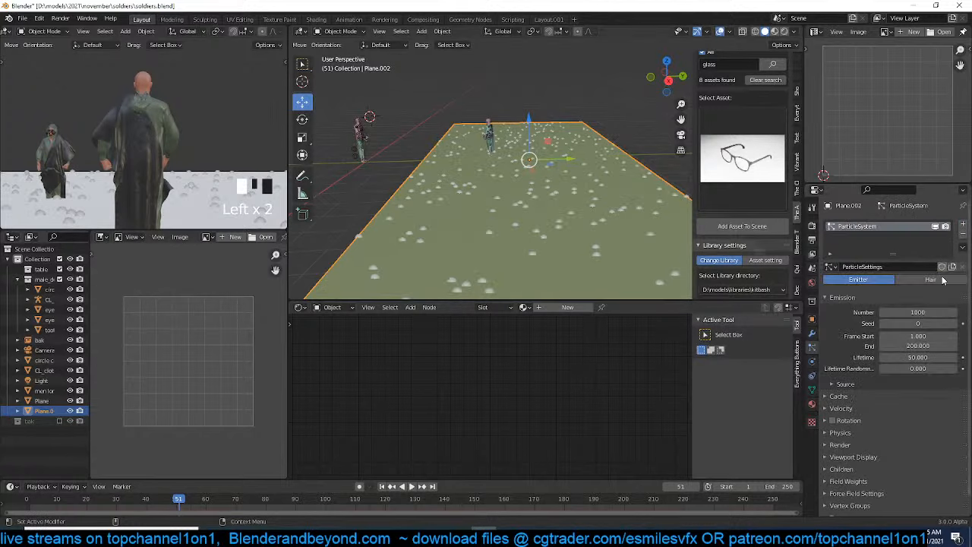
{"action": "left_click", "coordinate": [931, 280]}
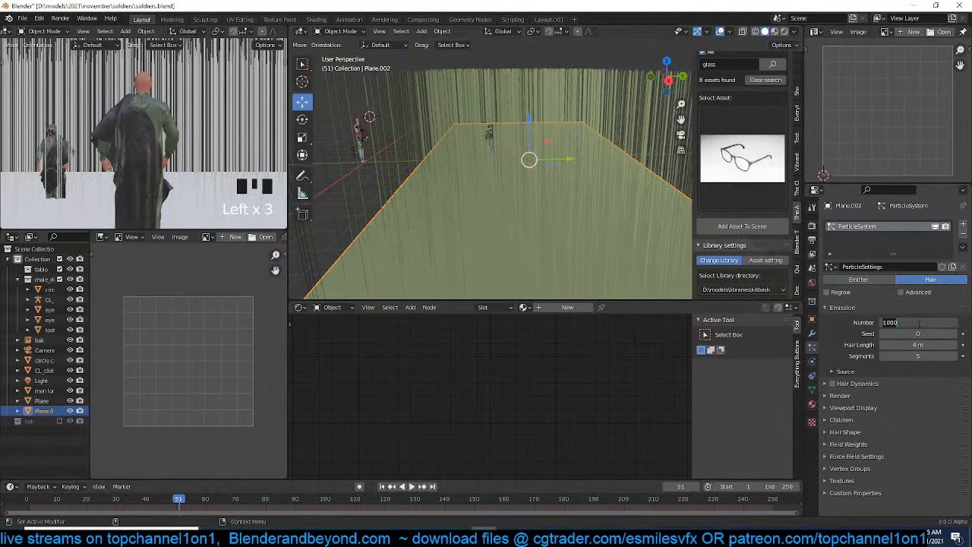
{"action": "type", "text": "0"}
{"action": "key", "text": "Return"}
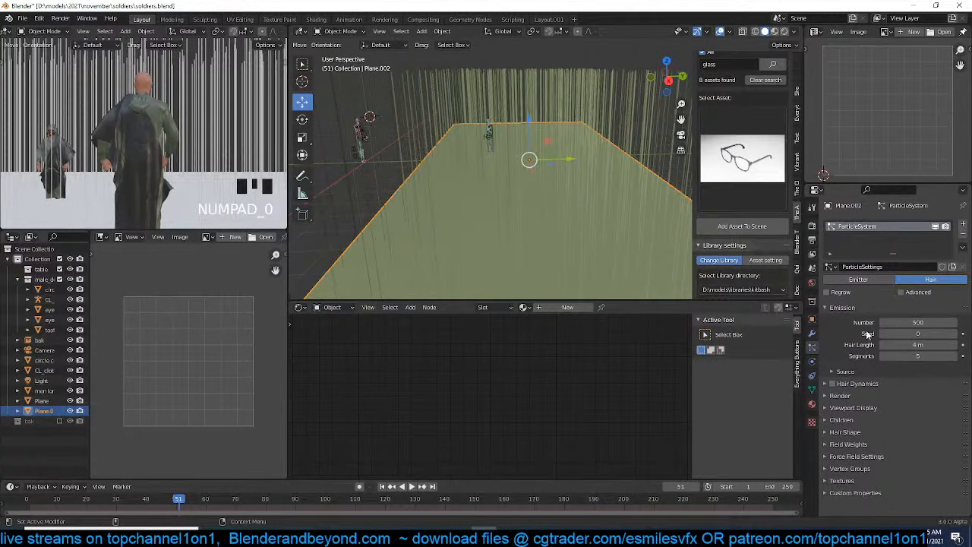
Set the particle system's hair length to 1 m and render the particles as Object
{"action": "middle_click_drag", "start_coordinate": [480, 204], "coordinate": [621, 243]}
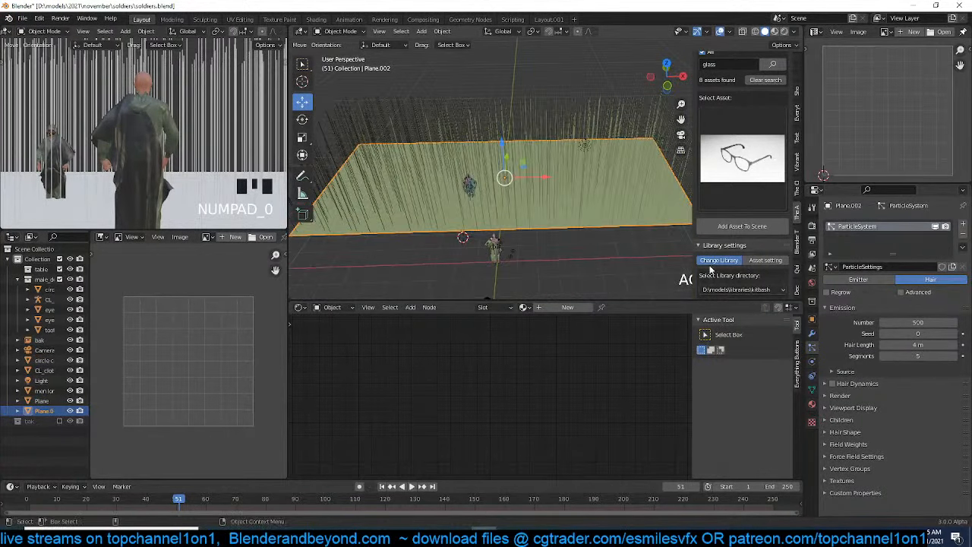
{"action": "left_click", "coordinate": [840, 396]}
{"action": "left_click_drag", "start_coordinate": [915, 345], "coordinate": [883, 348]}
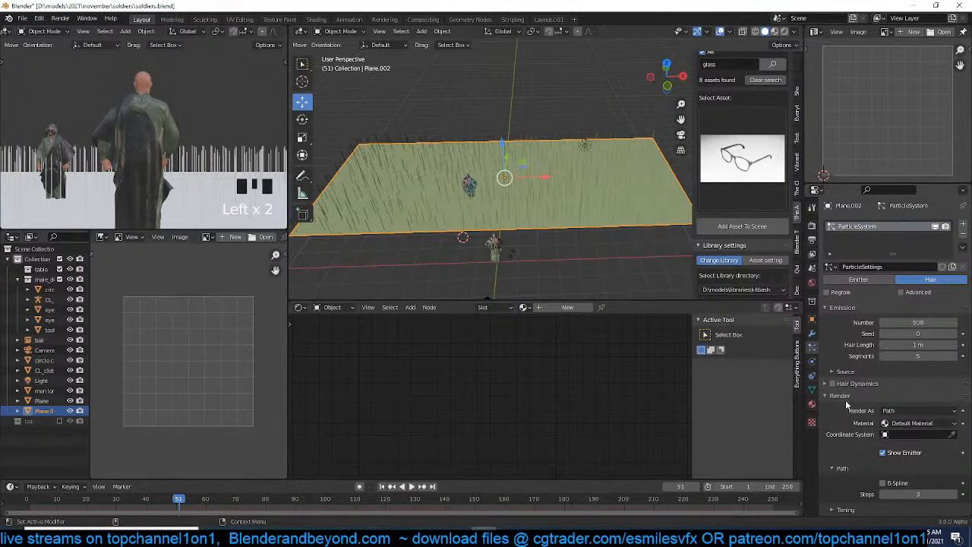
{"action": "left_click", "coordinate": [897, 410]}
{"action": "left_click", "coordinate": [897, 447]}
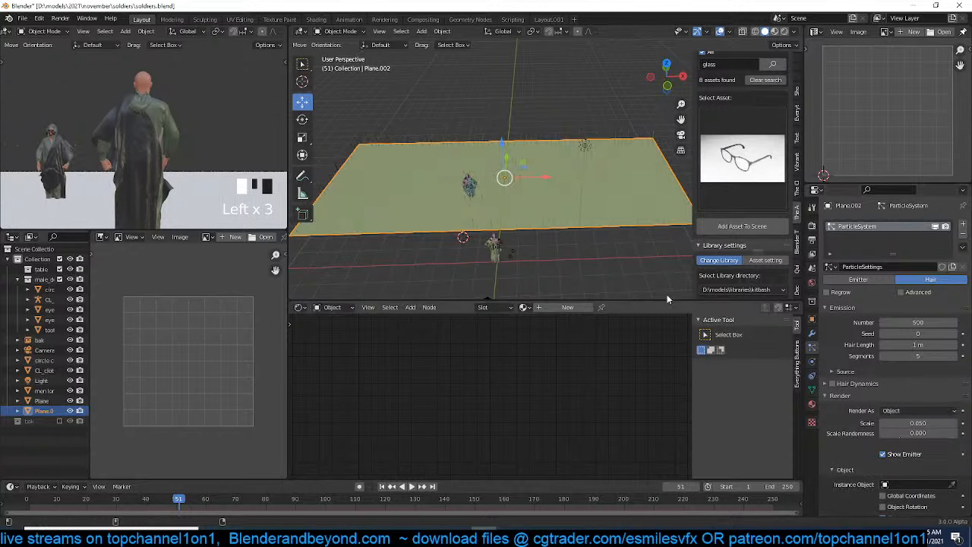
{"action": "scroll", "coordinate": [522, 235], "scroll_direction": "down", "scroll_amount": 3}
{"action": "mouse_move", "coordinate": [522, 235]}
{"action": "middle_mouse_down"}
{"action": "mouse_move", "coordinate": [393, 216]}
{"action": "mouse_move", "coordinate": [506, 234]}
{"action": "middle_mouse_up"}
{"action": "scroll", "coordinate": [393, 216], "scroll_direction": "up", "scroll_amount": 6}
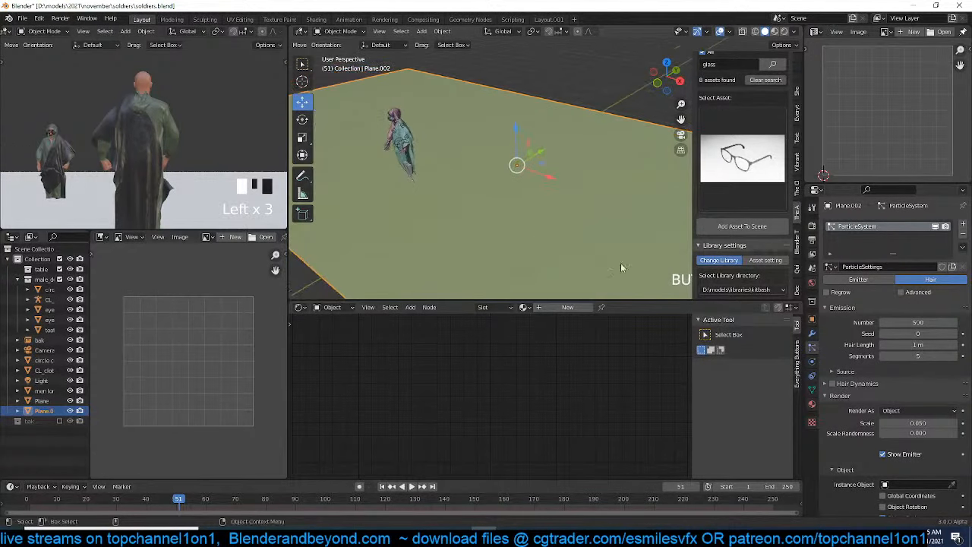
Pick the bak instance as the particles' instance object and inspect it against the ground plane in wireframe
{"action": "left_click", "coordinate": [952, 484]}
{"action": "left_click", "coordinate": [412, 128]}
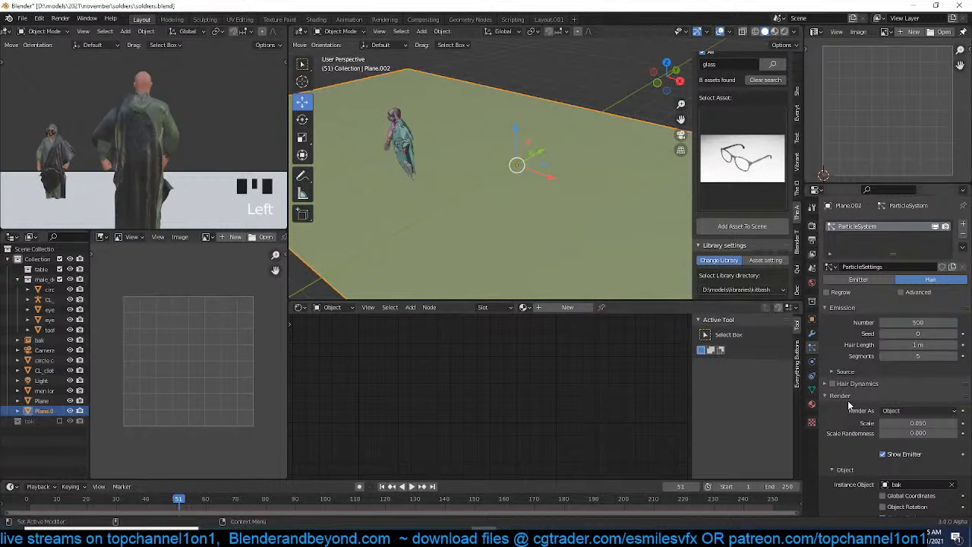
{"action": "scroll", "coordinate": [475, 256], "scroll_direction": "down", "scroll_amount": 4}
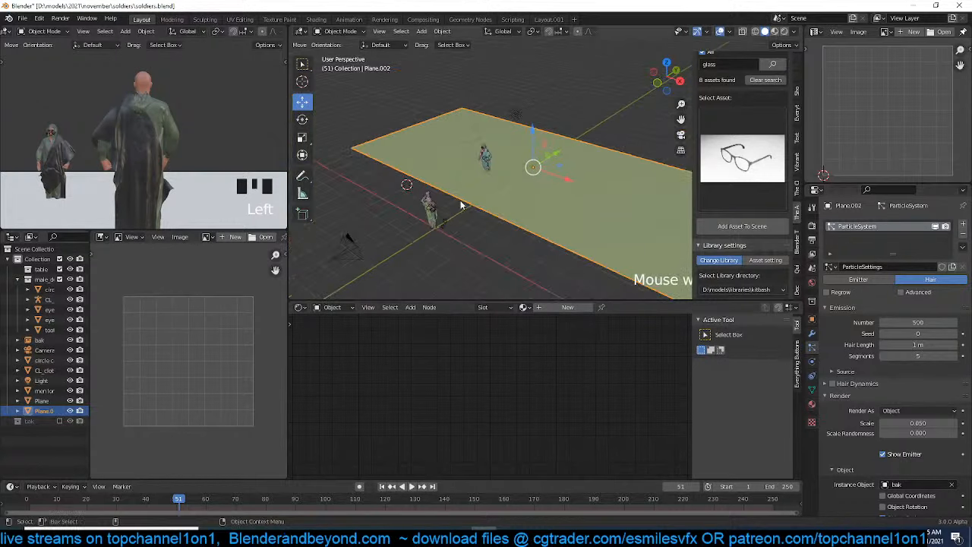
{"action": "middle_click_drag", "start_coordinate": [446, 182], "coordinate": [556, 140]}
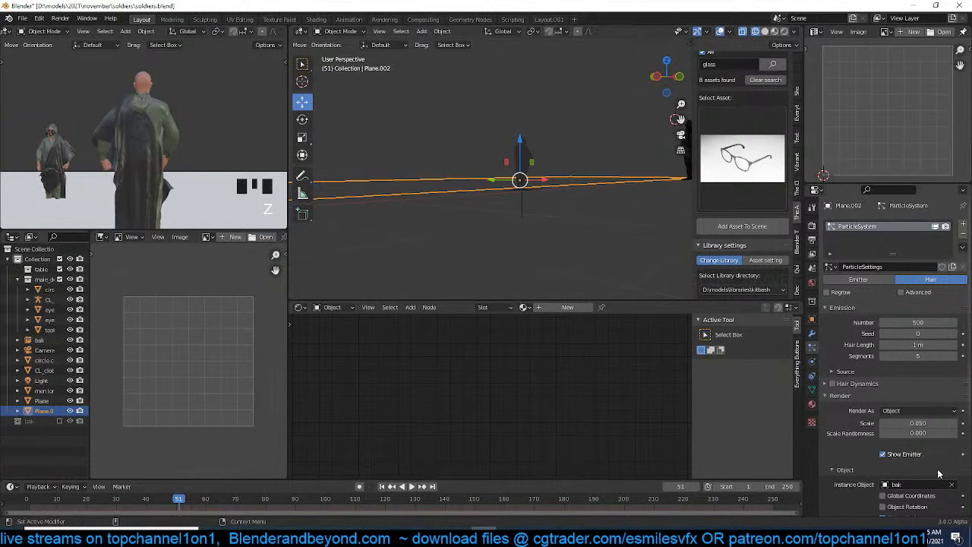
{"action": "scroll", "coordinate": [863, 449], "scroll_direction": "down", "scroll_amount": 3}
{"action": "left_click", "coordinate": [524, 194]}
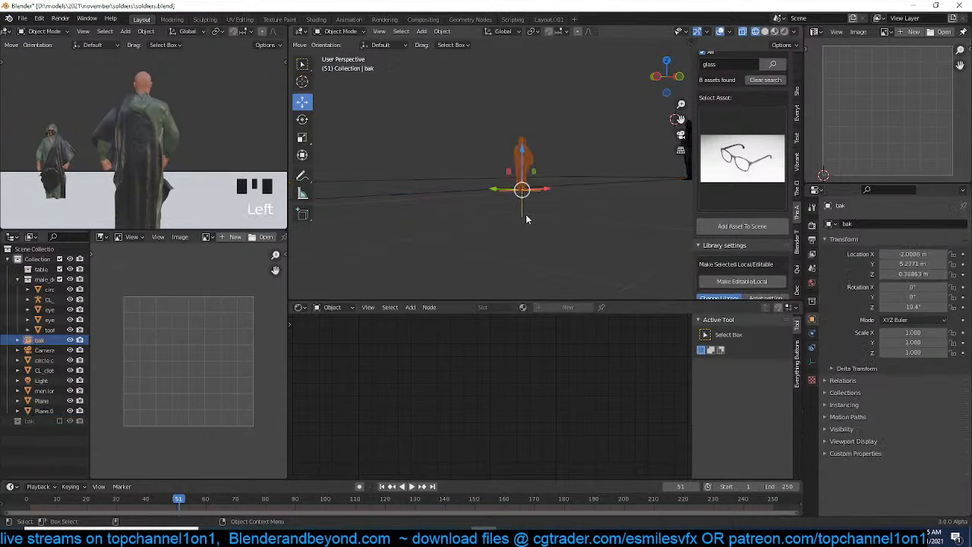
{"action": "key", "text": "g"}
{"action": "left_click", "coordinate": [549, 186]}
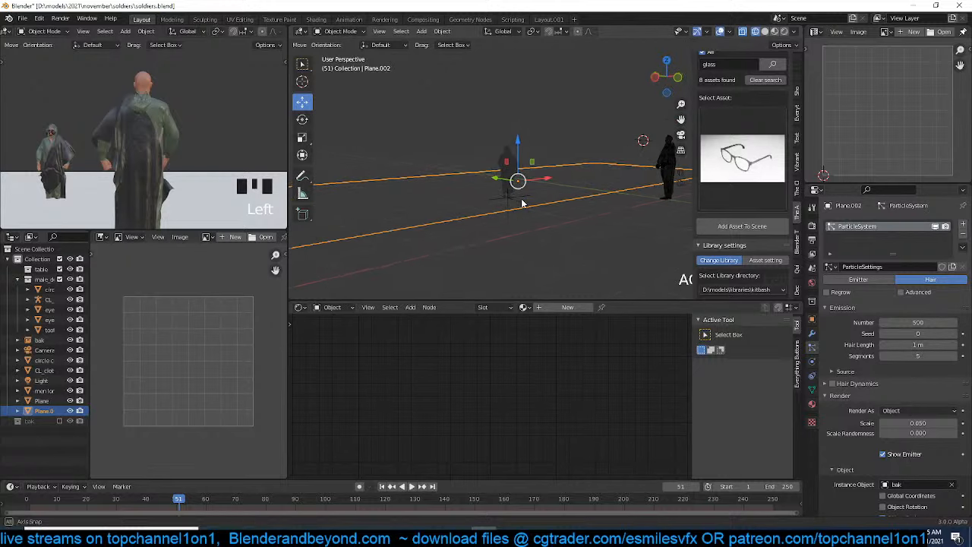
{"action": "key", "text": "z"}
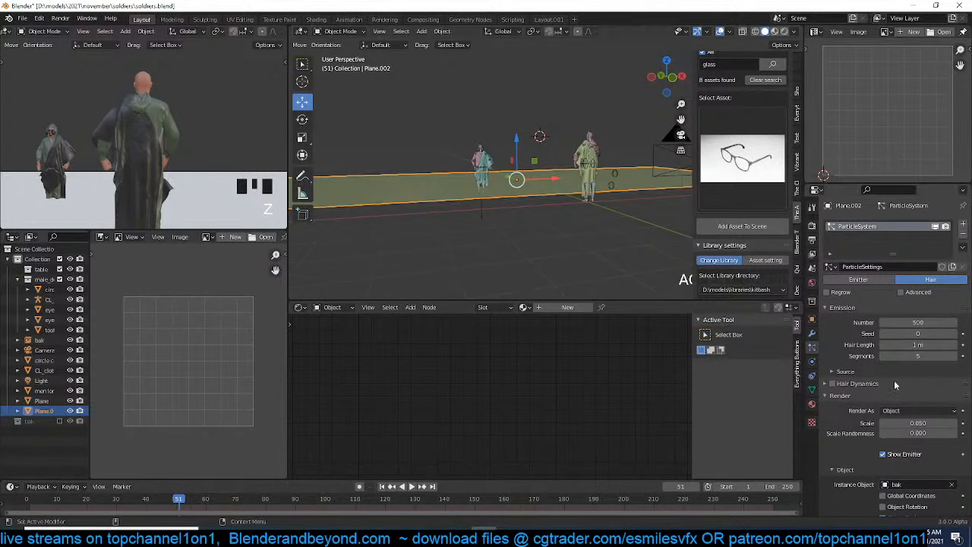
Set the particles' hair length to 3 m and switch their rendering to Path
{"action": "left_click_drag", "start_coordinate": [931, 342], "coordinate": [930, 343]}
{"action": "type", "text": "3"}
{"action": "left_click", "coordinate": [895, 355]}
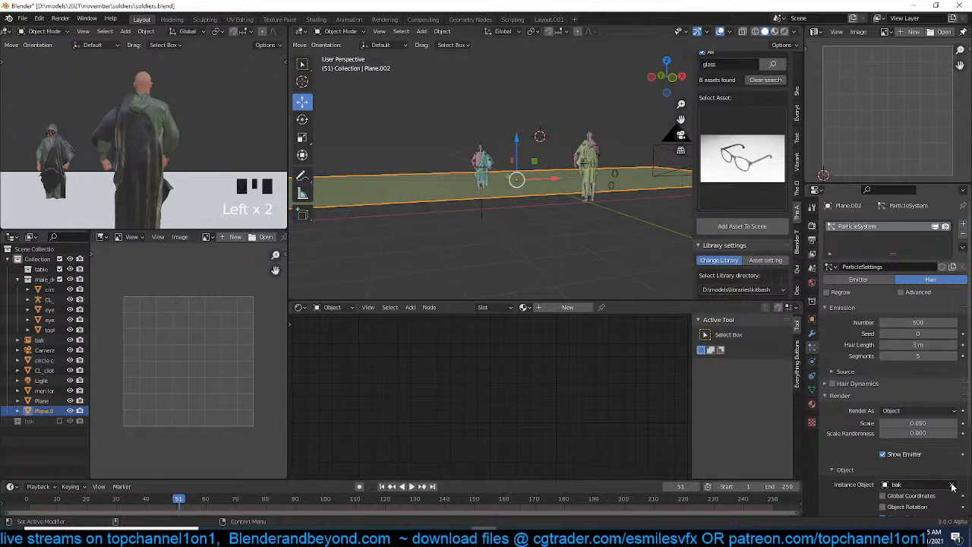
{"action": "left_click", "coordinate": [917, 410]}
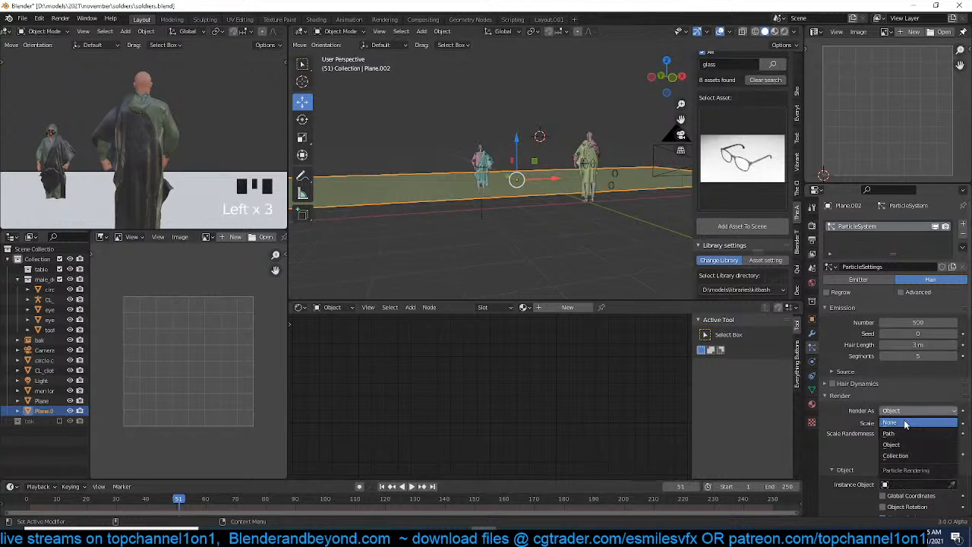
{"action": "left_click", "coordinate": [896, 422]}
{"action": "left_click", "coordinate": [918, 410]}
{"action": "left_click", "coordinate": [907, 434]}
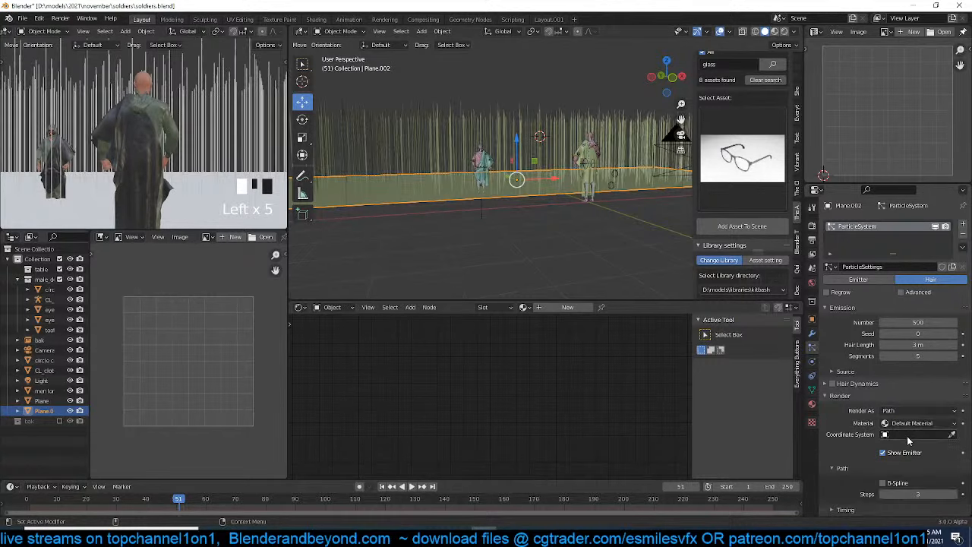
Switch the particle rendering back to Object and pick bak as the instance object again
{"action": "left_click", "coordinate": [938, 414]}
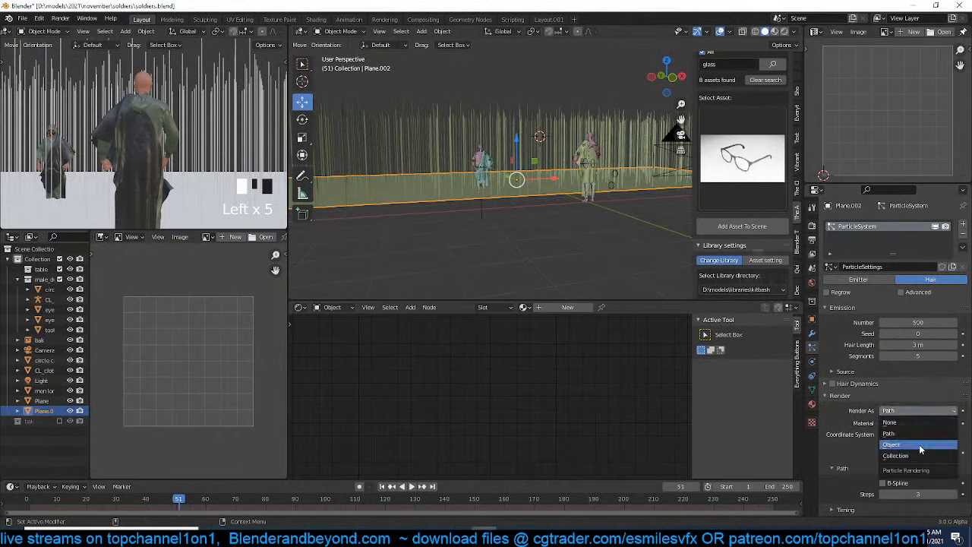
{"action": "left_click", "coordinate": [920, 446]}
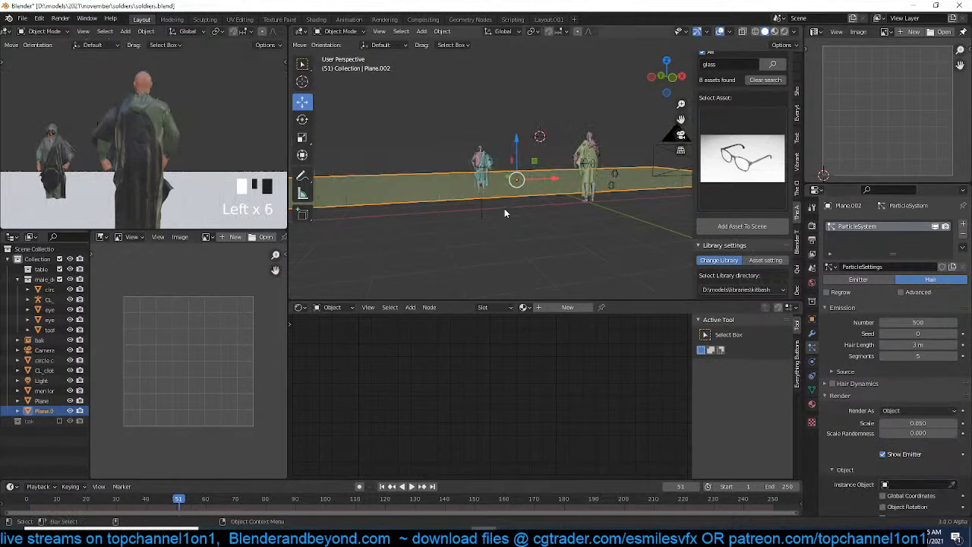
{"action": "scroll", "coordinate": [504, 208], "scroll_direction": "up", "scroll_amount": 3}
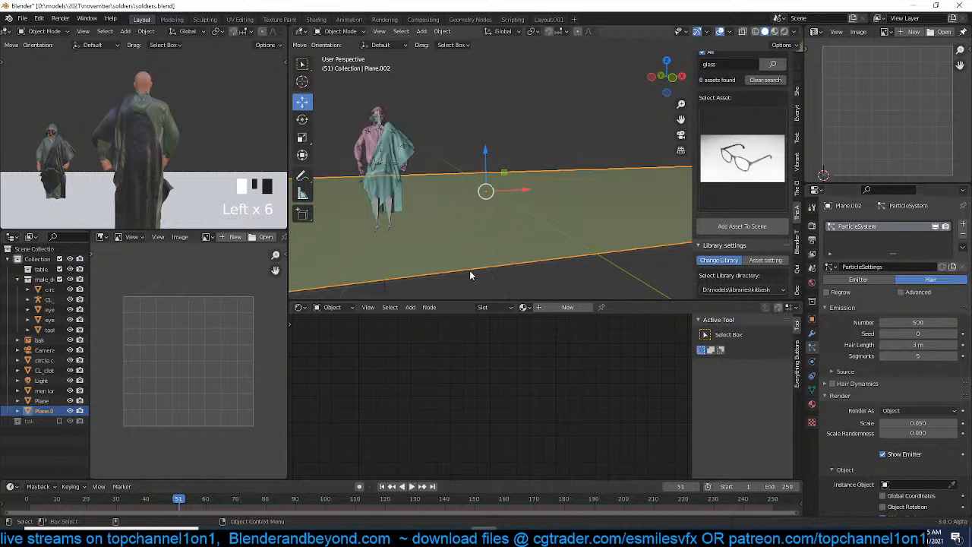
{"action": "left_click", "coordinate": [955, 484]}
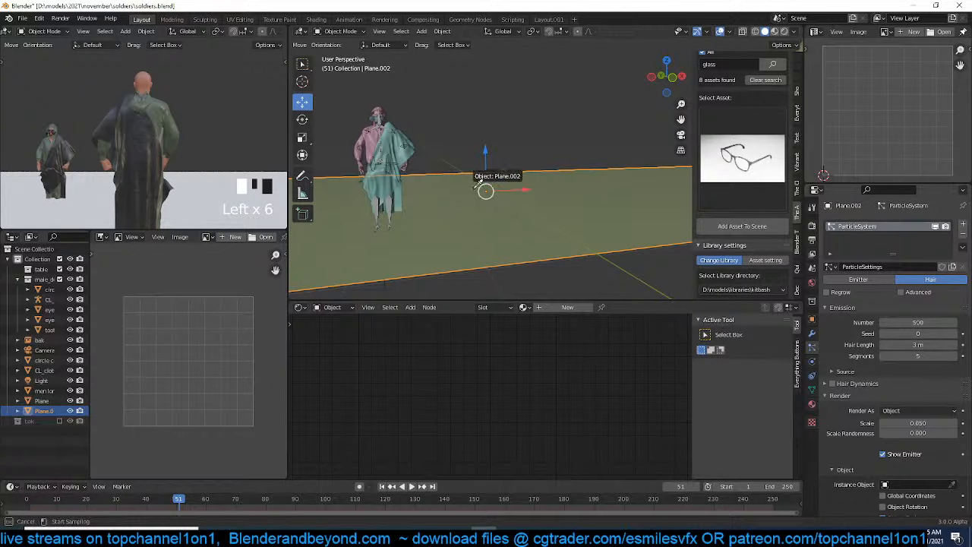
{"action": "left_click", "coordinate": [406, 161]}
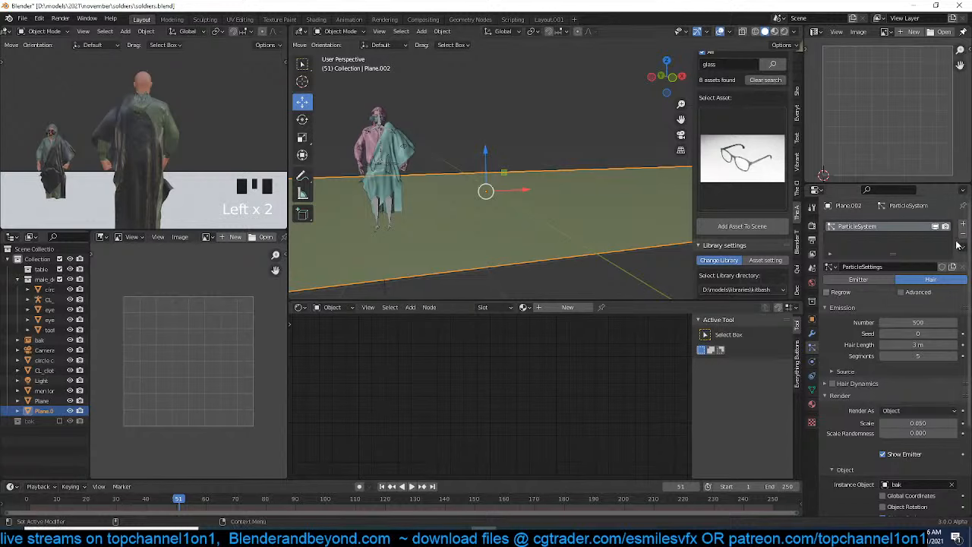
Remove the particle system and delete the ground plane
{"action": "left_click", "coordinate": [963, 234]}
{"action": "left_click", "coordinate": [386, 185]}
{"action": "left_click", "coordinate": [430, 207]}
{"action": "key", "text": "x"}
{"action": "left_click", "coordinate": [391, 207]}
Rotate the bak instance in top view so its Z rotation is about -1.5°
{"action": "left_click", "coordinate": [371, 200]}
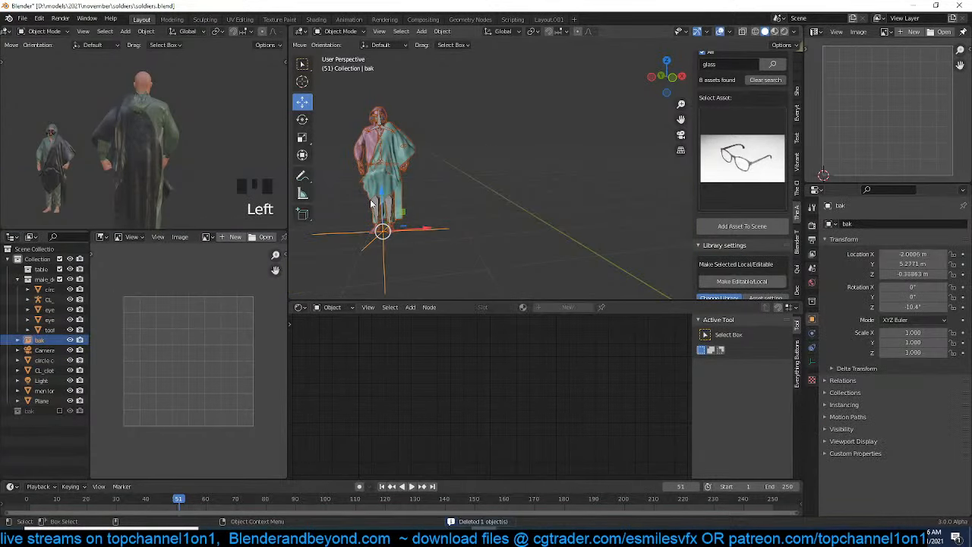
{"action": "key", "text": "KP_7"}
{"action": "scroll", "coordinate": [366, 201], "scroll_direction": "down", "scroll_amount": 4}
{"action": "middle_click_drag", "start_coordinate": [362, 201], "coordinate": [386, 157], "text": "shift"}
{"action": "key", "text": "r"}
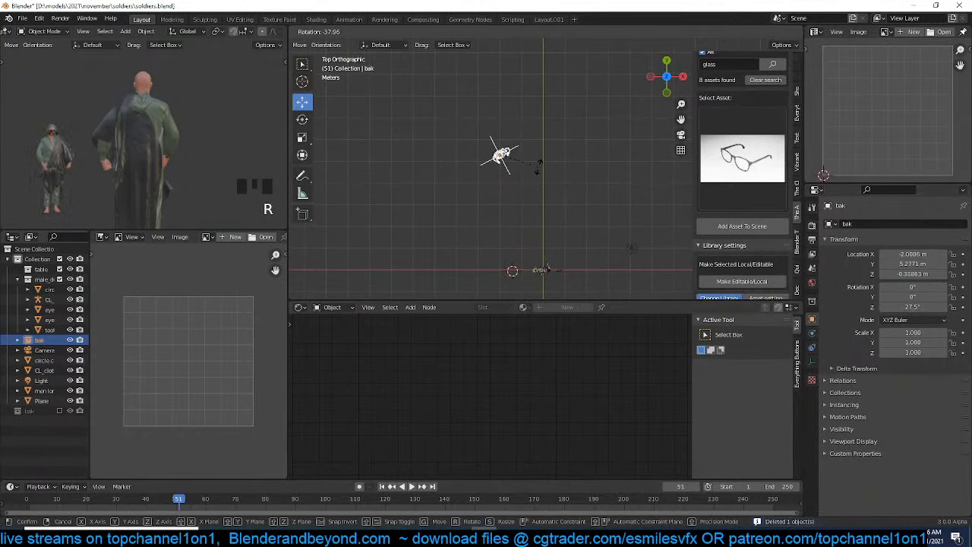
{"action": "left_click", "coordinate": [526, 183]}
Add a new mesh plane around the bak instance and scale it up uniformly to about 3.26
{"action": "middle_click_drag", "start_coordinate": [529, 170], "coordinate": [508, 181], "text": "shift"}
{"action": "key", "text": "shift+a"}
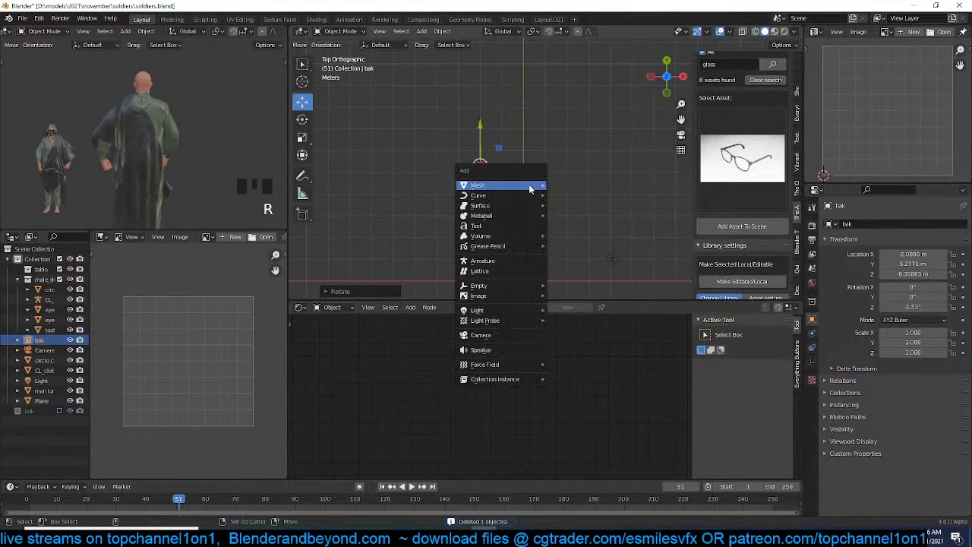
{"action": "mouse_move", "coordinate": [530, 188]}
{"action": "left_click", "coordinate": [564, 187]}
{"action": "key", "text": "g"}
{"action": "left_click", "coordinate": [532, 125]}
{"action": "key", "text": "s"}
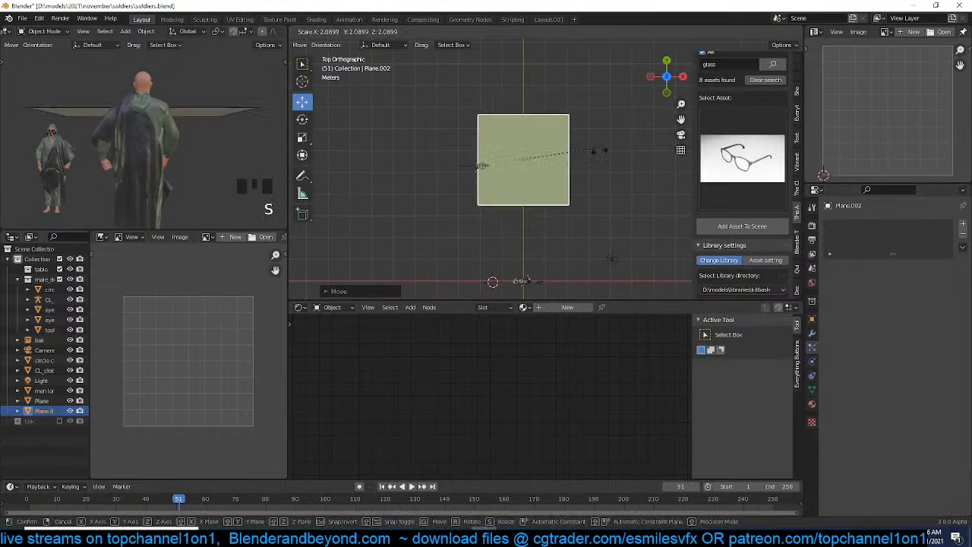
{"action": "left_click", "coordinate": [563, 166]}
Clear the new plane's location and move it along Y to about 5.8 m, behind the main soldier
{"action": "key", "text": "grave"}
{"action": "middle_click_drag", "start_coordinate": [532, 163], "coordinate": [497, 130]}
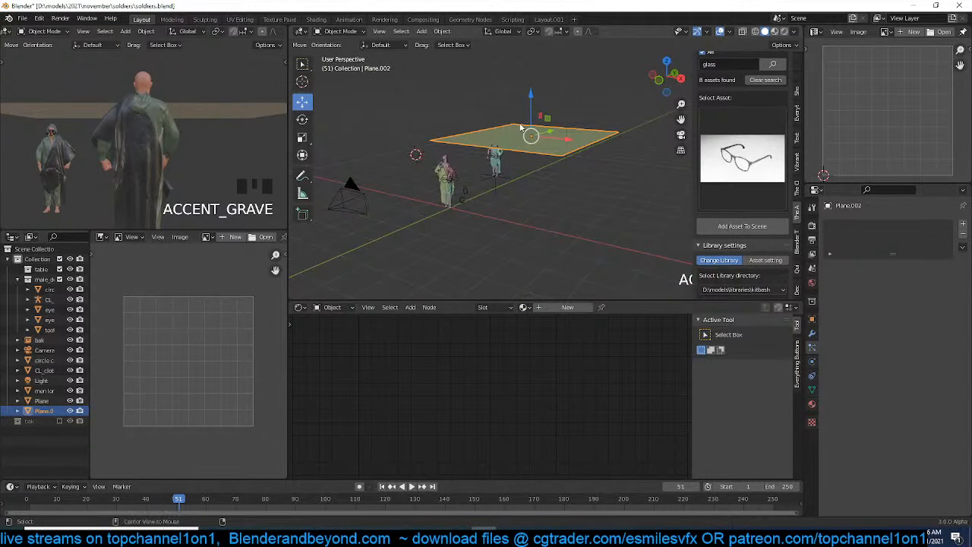
{"action": "key", "text": "alt+g"}
{"action": "left_click_drag", "start_coordinate": [476, 199], "coordinate": [560, 164]}
{"action": "scroll", "coordinate": [555, 167], "scroll_direction": "up", "scroll_amount": 2}
Parent the bak instance to the new plane
{"action": "left_click", "coordinate": [465, 143]}
{"action": "left_click", "coordinate": [552, 191], "text": "shift"}
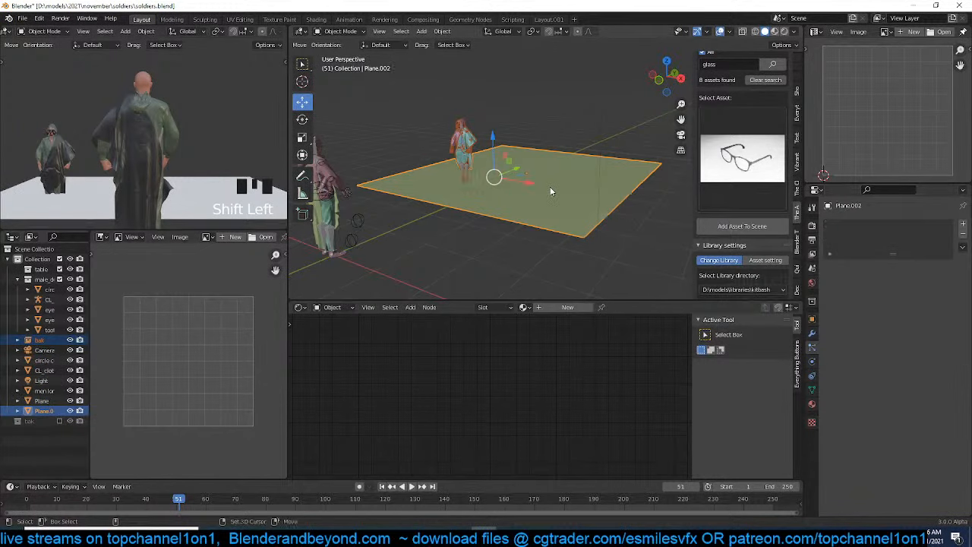
{"action": "key", "text": "ctrl+p"}
{"action": "left_click", "coordinate": [552, 187]}
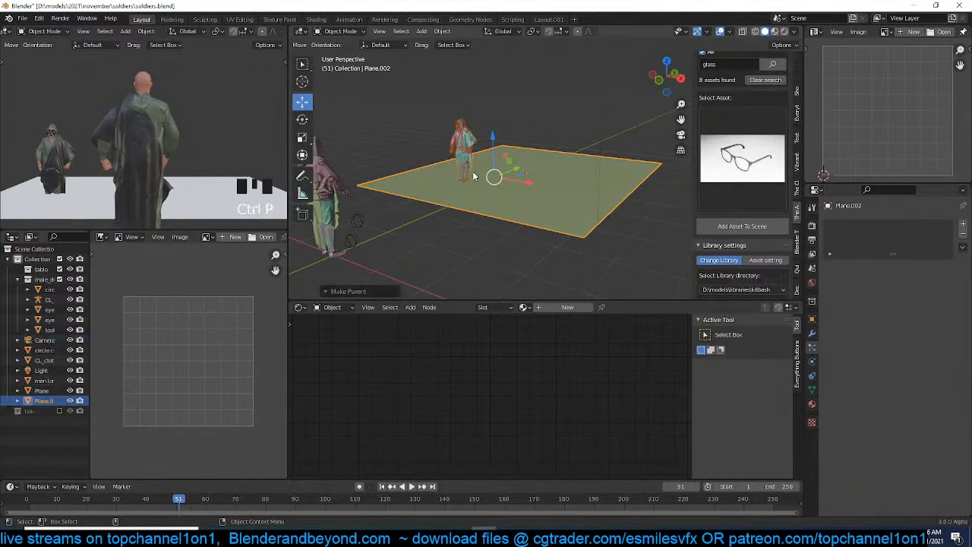
Clear the bak instance's location and snap it to the plane's origin using the 3D cursor
{"action": "left_click", "coordinate": [469, 165]}
{"action": "key", "text": "alt+g"}
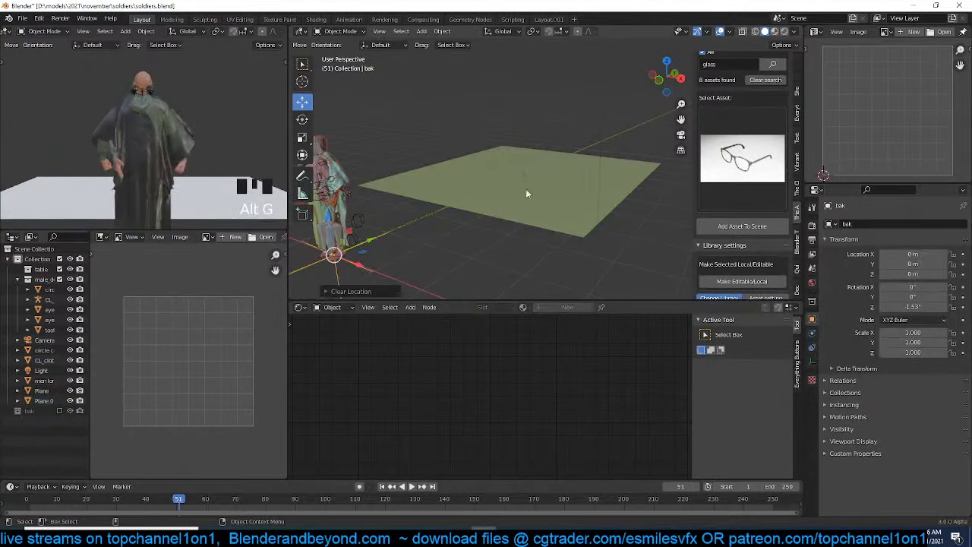
{"action": "left_click", "coordinate": [517, 200]}
{"action": "key", "text": "shift+s"}
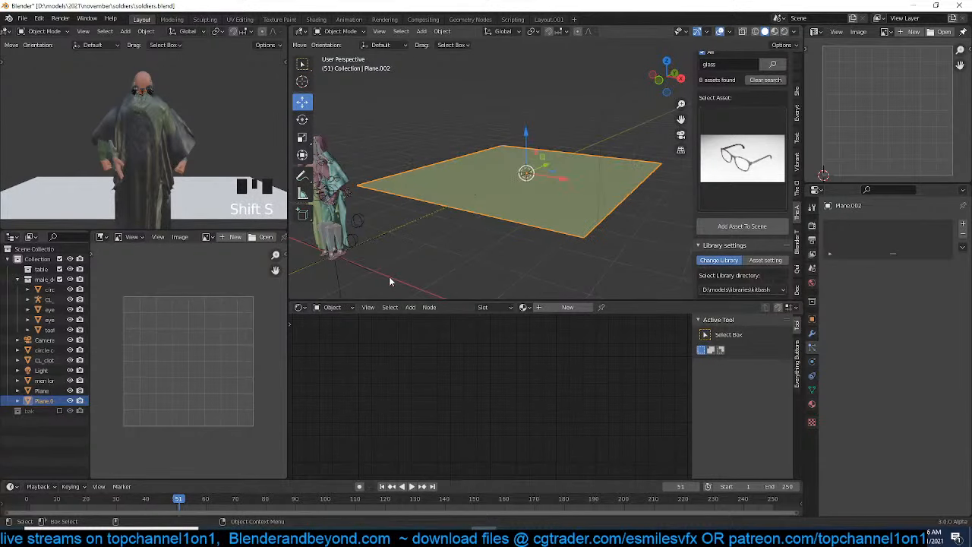
{"action": "left_click", "coordinate": [346, 243]}
{"action": "key", "text": "shift+s"}
{"action": "left_click", "coordinate": [466, 95]}
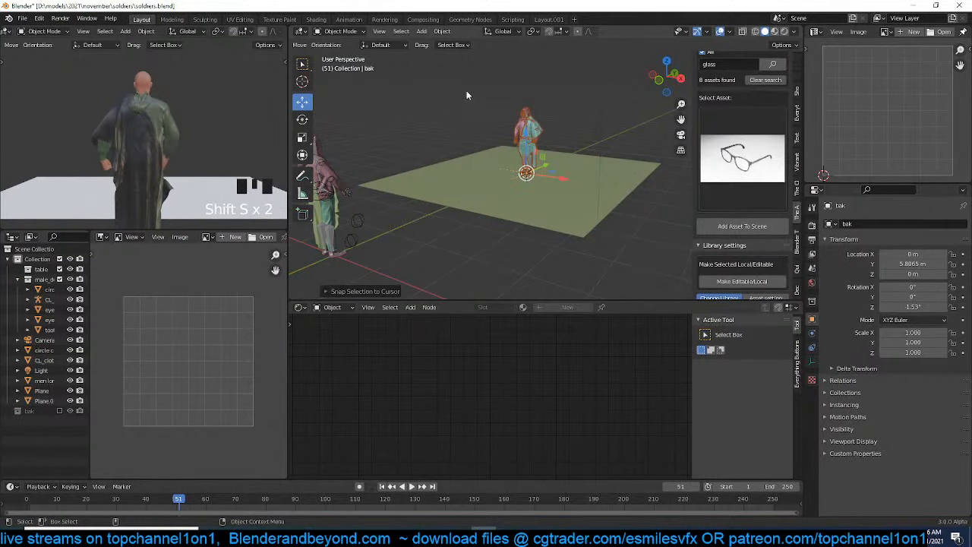
Check the scene's output settings and view the rendered animation
{"action": "scroll", "coordinate": [521, 144], "scroll_direction": "up", "scroll_amount": 3}
{"action": "middle_click_drag", "start_coordinate": [539, 142], "coordinate": [529, 156], "text": "shift"}
{"action": "left_click", "coordinate": [540, 174]}
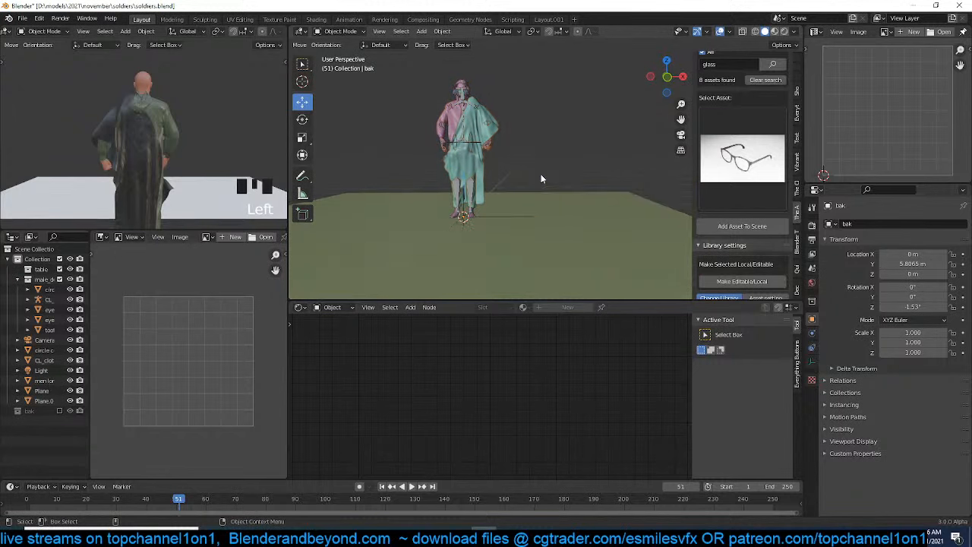
{"action": "left_click", "coordinate": [542, 193]}
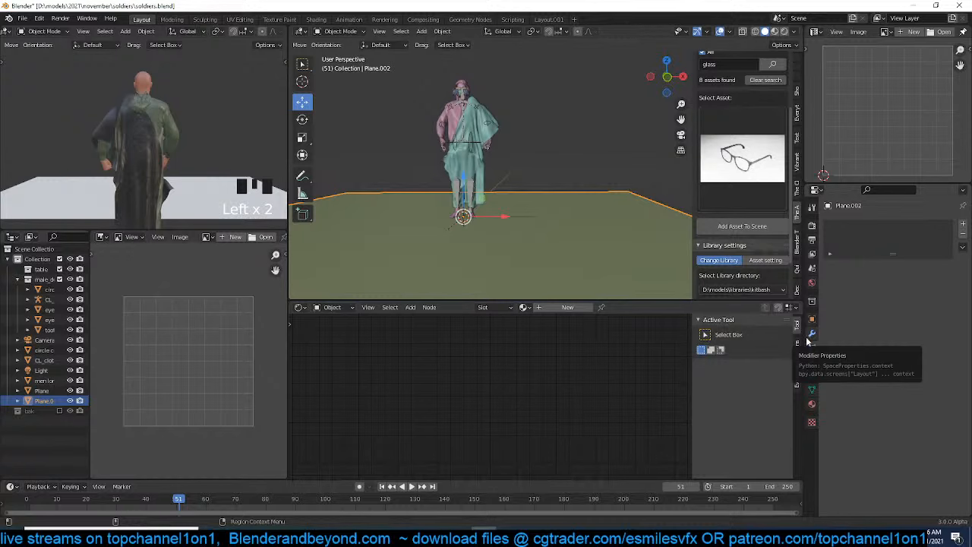
{"action": "left_click", "coordinate": [813, 225]}
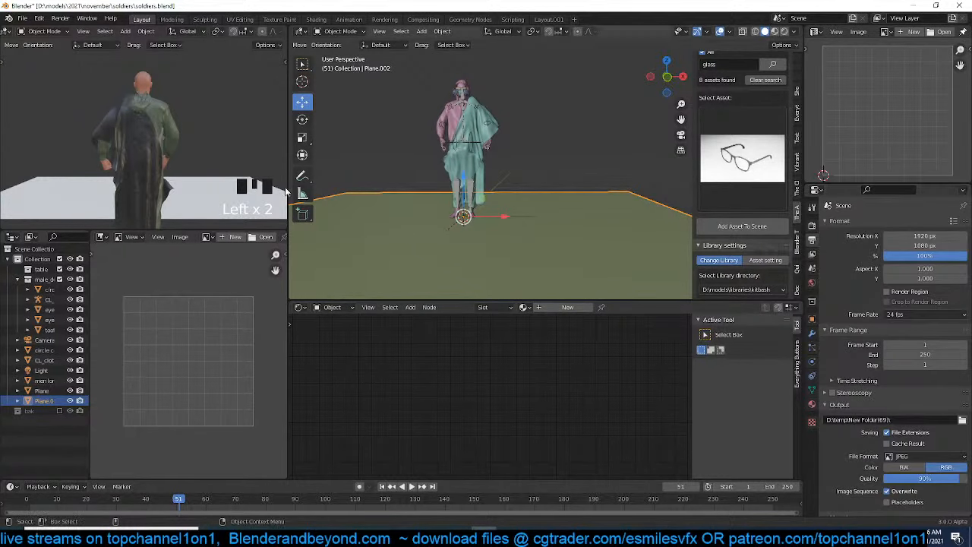
{"action": "left_click", "coordinate": [60, 18]}
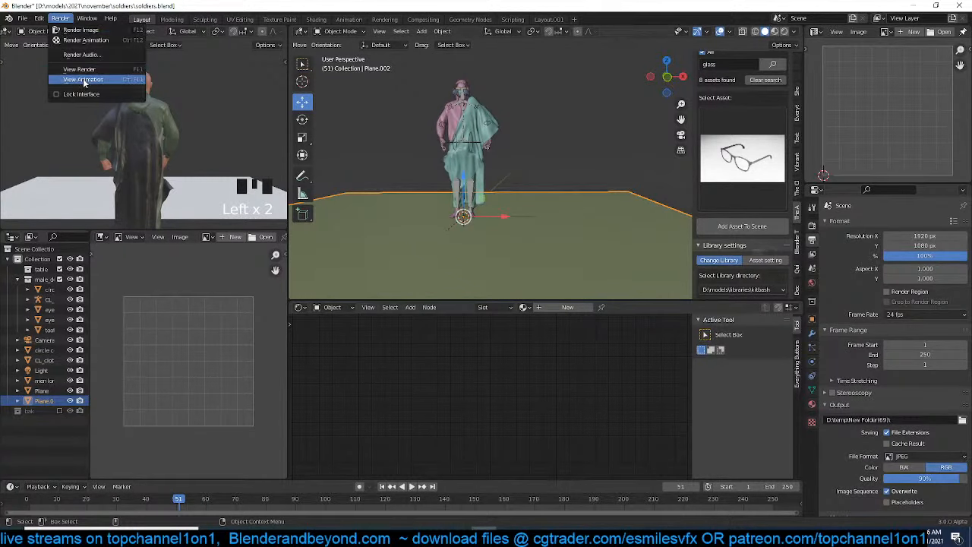
{"action": "left_click", "coordinate": [83, 79]}
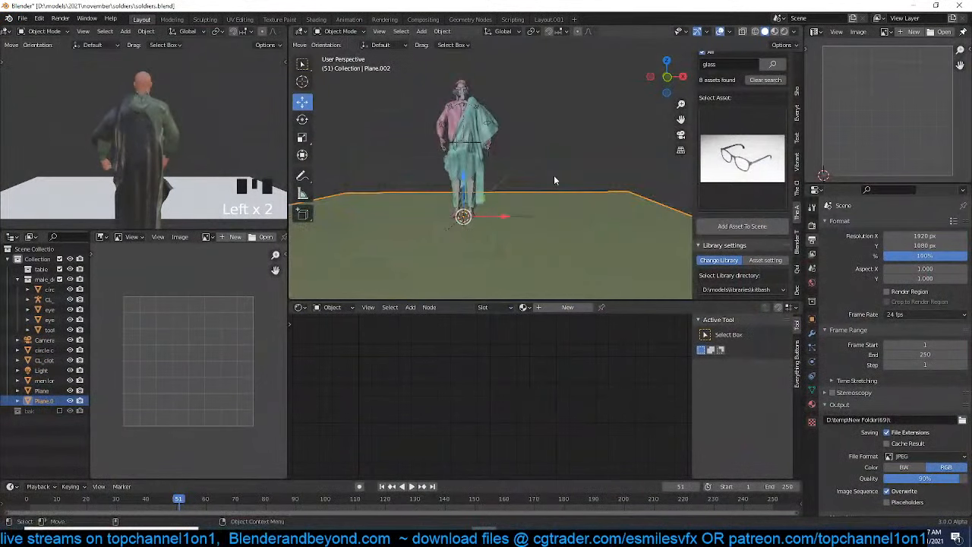
Turn on Vertices instancing for the ground plane so it instances the bak soldier
{"action": "left_click_drag", "start_coordinate": [554, 180], "coordinate": [543, 215], "text": "alt"}
{"action": "left_click", "coordinate": [541, 217]}
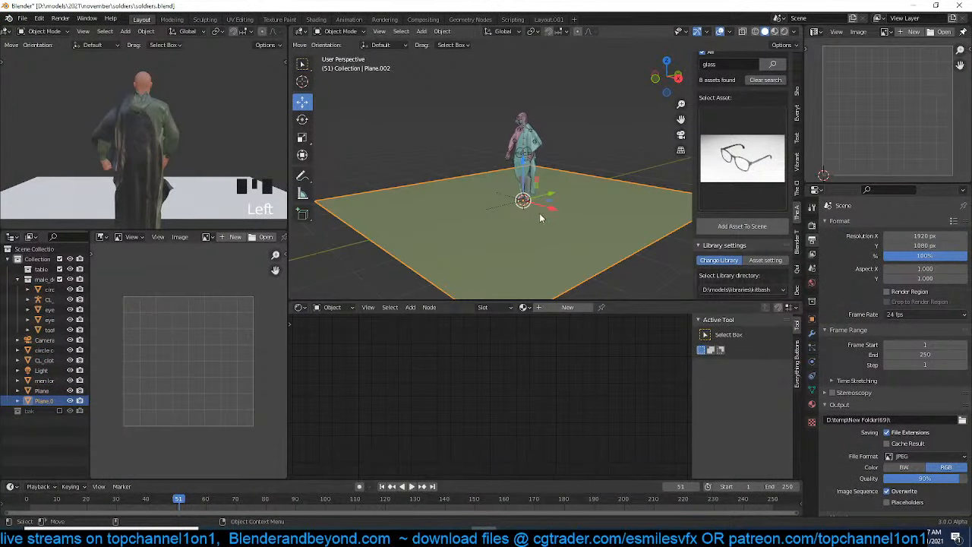
{"action": "left_click", "coordinate": [813, 320]}
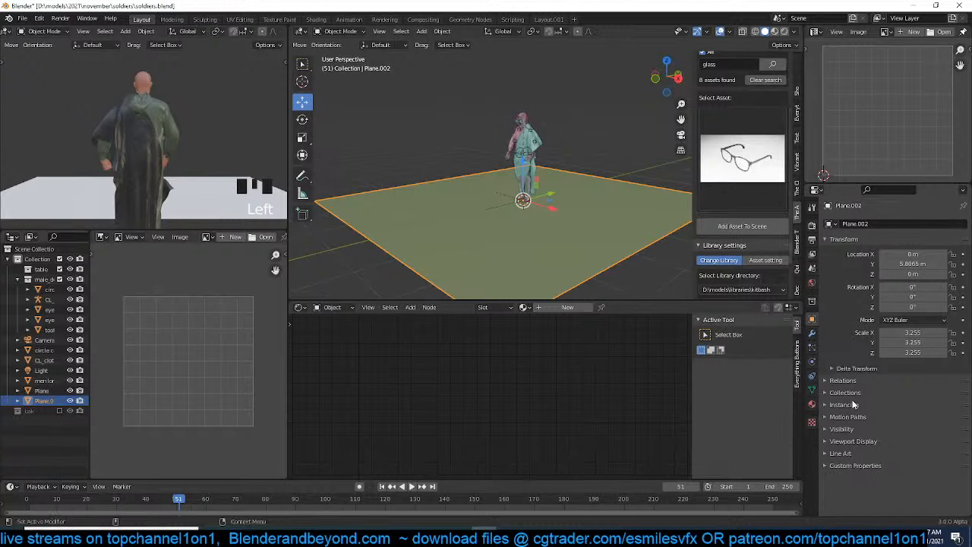
{"action": "left_click", "coordinate": [845, 404]}
{"action": "left_click", "coordinate": [889, 419]}
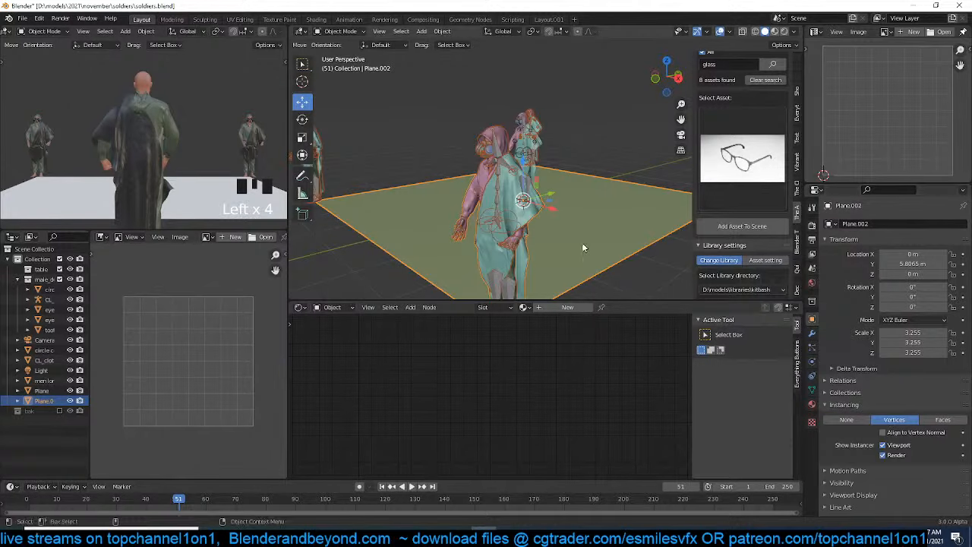
{"action": "scroll", "coordinate": [602, 256], "scroll_direction": "down", "scroll_amount": 5}
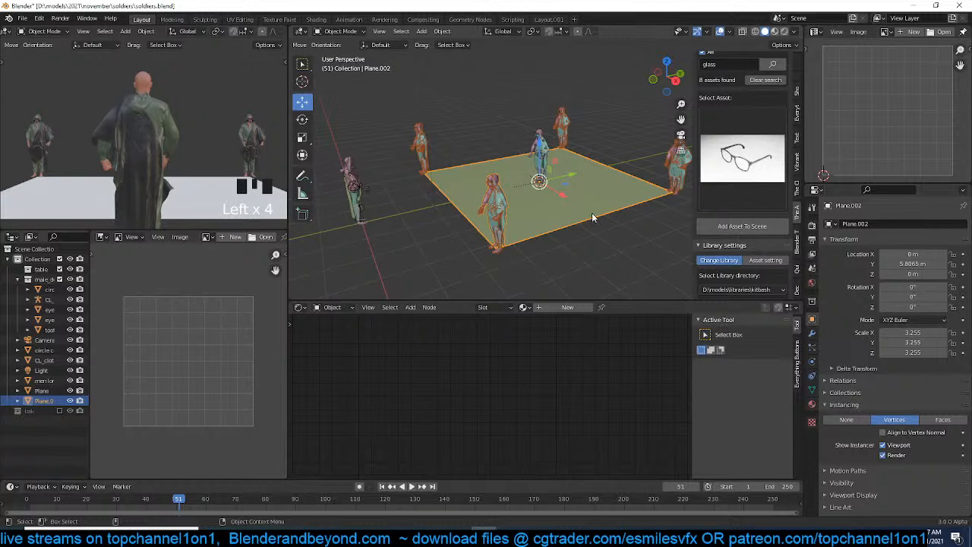
Add five evenly spaced loop cuts running along Y across the ground plane
{"action": "key", "text": "Tab"}
{"action": "key", "text": "ctrl+r"}
{"action": "scroll", "coordinate": [481, 198], "scroll_direction": "up", "scroll_amount": 2}
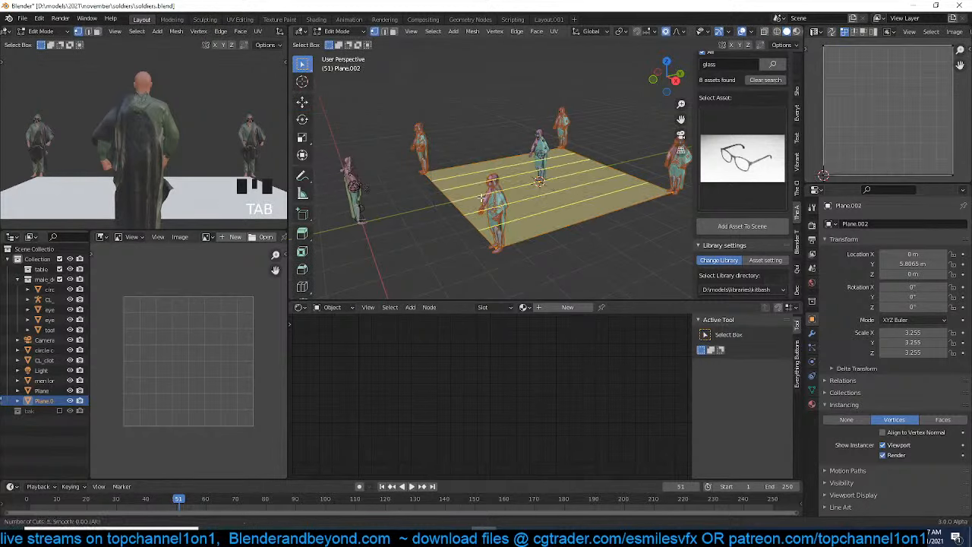
{"action": "left_click", "coordinate": [481, 198]}
{"action": "right_click", "coordinate": [481, 198]}
Add eight evenly spaced loop cuts running along X across the ground plane to fill it with soldier instances
{"action": "middle_click_drag", "start_coordinate": [481, 197], "coordinate": [517, 202]}
{"action": "key", "text": "ctrl+r"}
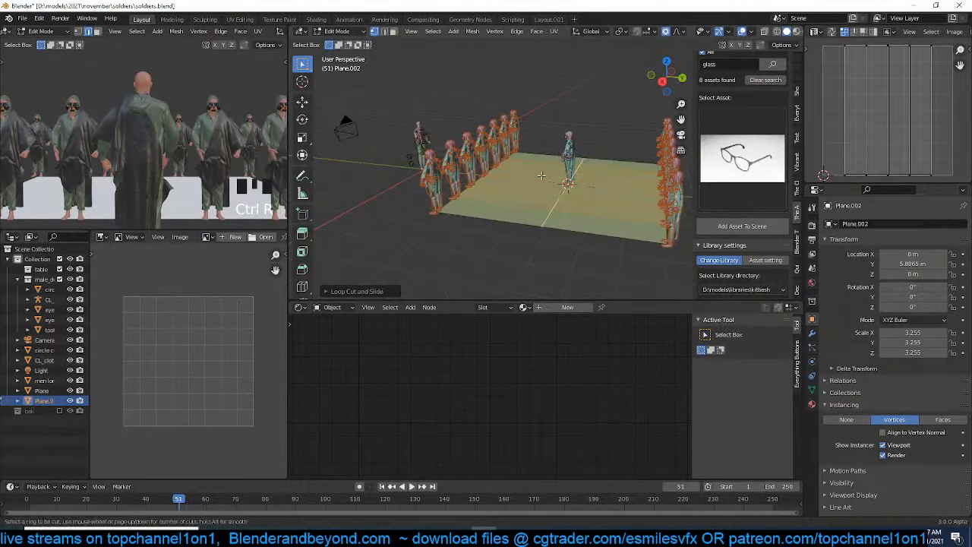
{"action": "scroll", "coordinate": [541, 175], "scroll_direction": "up", "scroll_amount": 8}
{"action": "left_click", "coordinate": [541, 182]}
{"action": "right_click", "coordinate": [541, 186]}
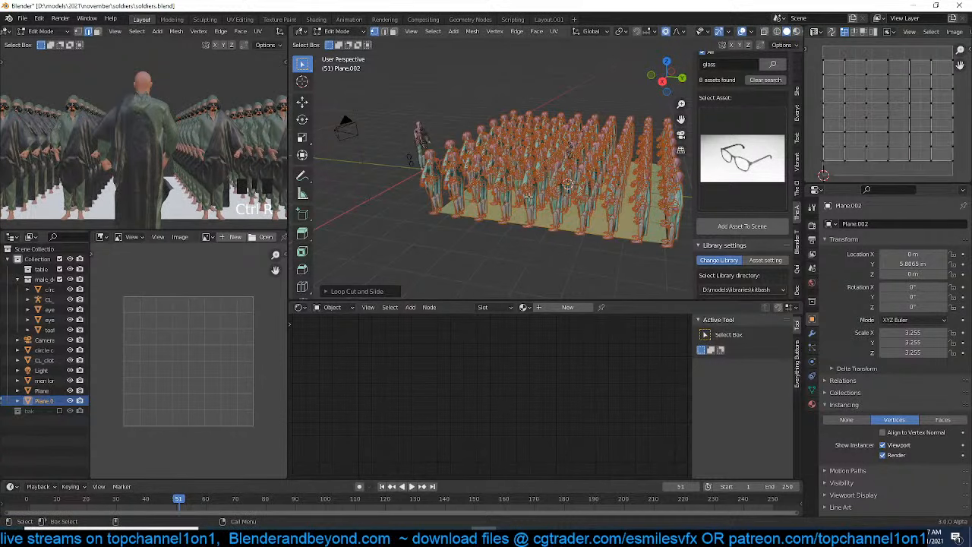
{"action": "key", "text": "Tab"}
Raise the standalone leader's pose rig about 0.36 m along Z
{"action": "middle_click_drag", "start_coordinate": [484, 228], "coordinate": [594, 219]}
{"action": "scroll", "coordinate": [584, 230], "scroll_direction": "up", "scroll_amount": 3}
{"action": "key", "text": "KP_7"}
{"action": "scroll", "coordinate": [594, 220], "scroll_direction": "down", "scroll_amount": 3}
{"action": "middle_click_drag", "start_coordinate": [595, 218], "coordinate": [586, 116]}
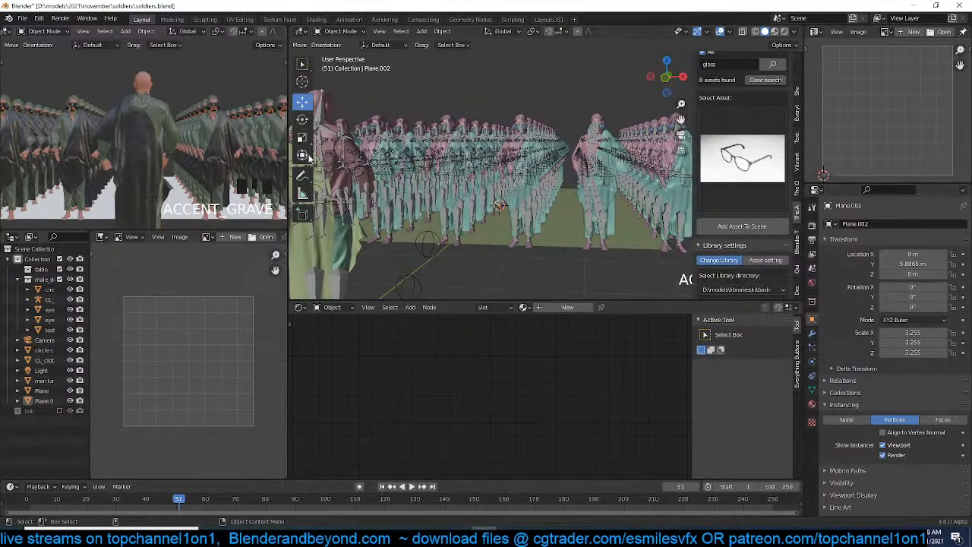
{"action": "scroll", "coordinate": [499, 187], "scroll_direction": "down", "scroll_amount": 6}
{"action": "middle_click_drag", "start_coordinate": [499, 186], "coordinate": [417, 212]}
{"action": "left_click", "coordinate": [417, 212]}
{"action": "left_click", "coordinate": [407, 218]}
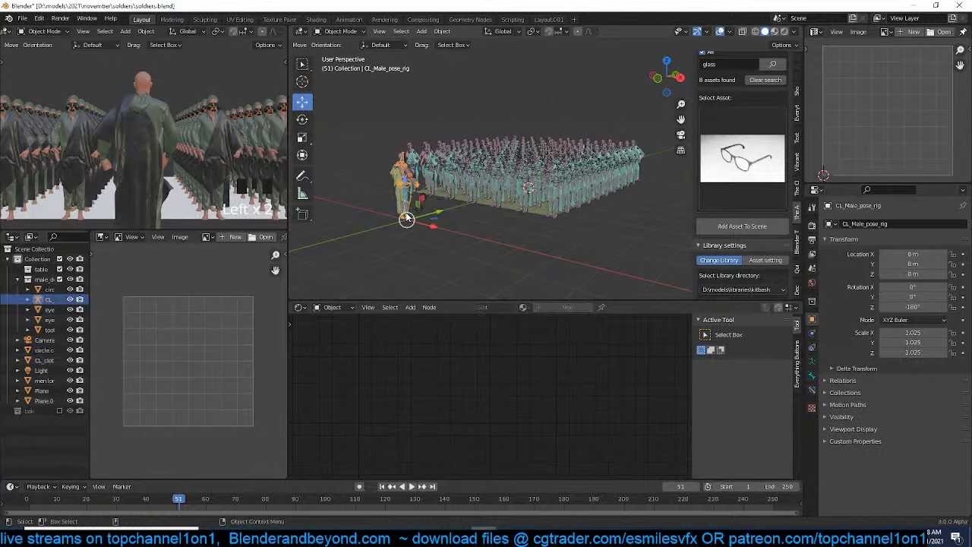
{"action": "key", "text": "g"}
{"action": "key", "text": "z"}
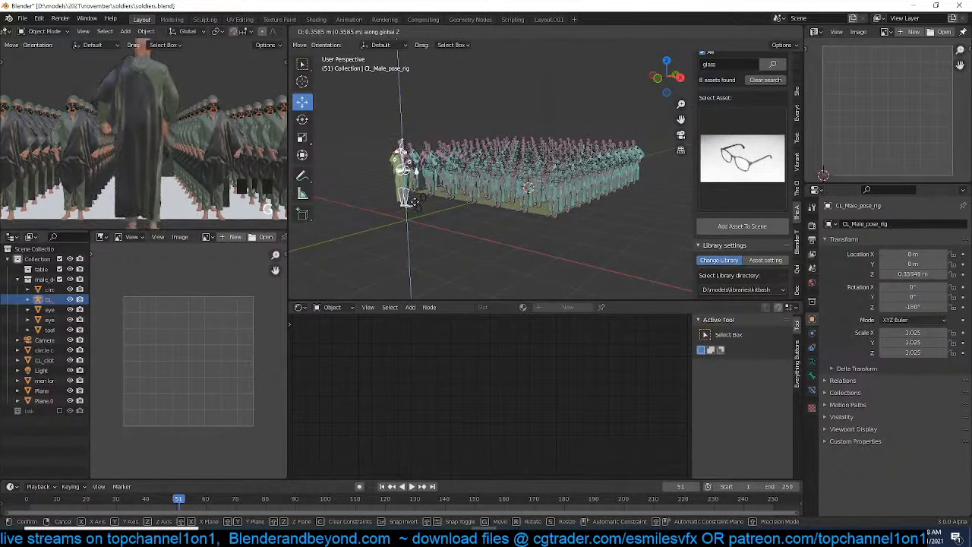
{"action": "left_click", "coordinate": [414, 211]}
Isolate the crowd's ground plane in local view and open its mesh for editing, hiding unselected geometry
{"action": "scroll", "coordinate": [419, 217], "scroll_direction": "up", "scroll_amount": 2}
{"action": "left_click_drag", "start_coordinate": [419, 216], "coordinate": [436, 222], "text": "alt"}
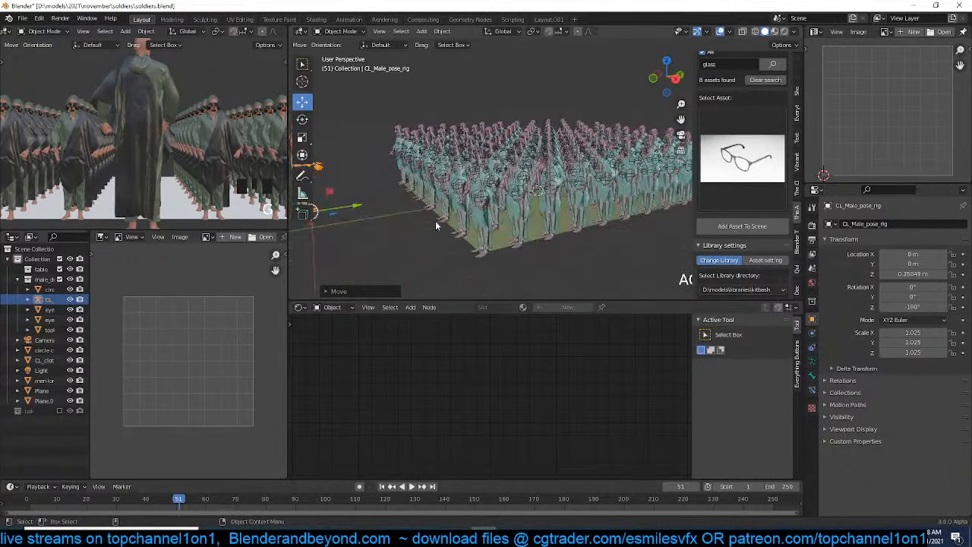
{"action": "scroll", "coordinate": [456, 218], "scroll_direction": "down", "scroll_amount": 2}
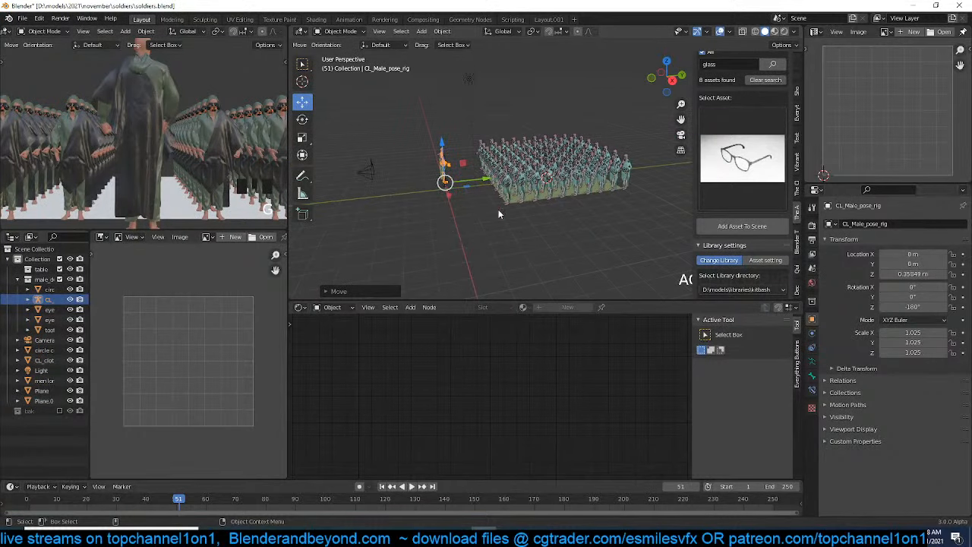
{"action": "left_click", "coordinate": [502, 211]}
{"action": "scroll", "coordinate": [526, 206], "scroll_direction": "up", "scroll_amount": 2}
{"action": "key", "text": "Tab"}
{"action": "scroll", "coordinate": [528, 211], "scroll_direction": "up", "scroll_amount": 2}
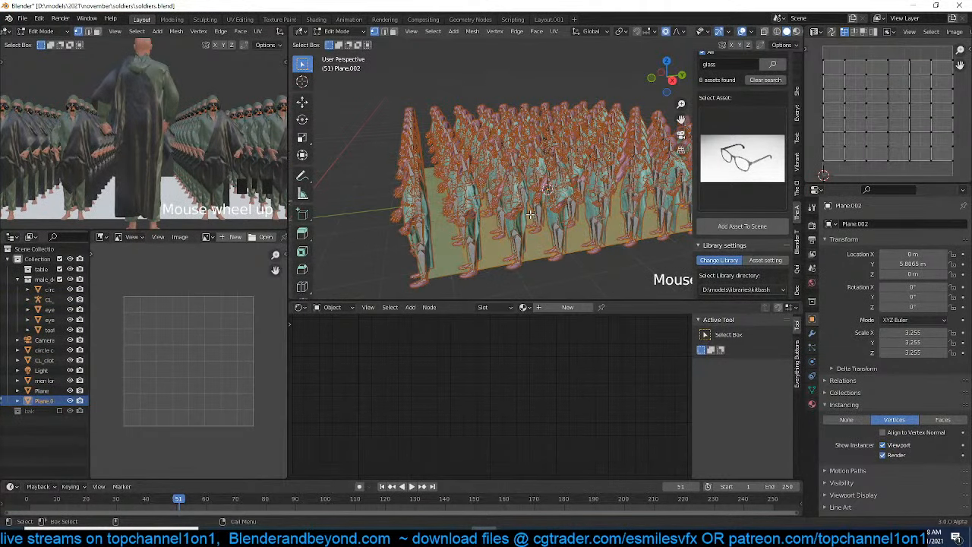
{"action": "key", "text": "KP_Divide"}
{"action": "key", "text": "shift+h"}
{"action": "middle_click_drag", "start_coordinate": [530, 216], "coordinate": [525, 128]}
{"action": "scroll", "coordinate": [512, 155], "scroll_direction": "up", "scroll_amount": 1}
{"action": "scroll", "coordinate": [481, 151], "scroll_direction": "down", "scroll_amount": 1}
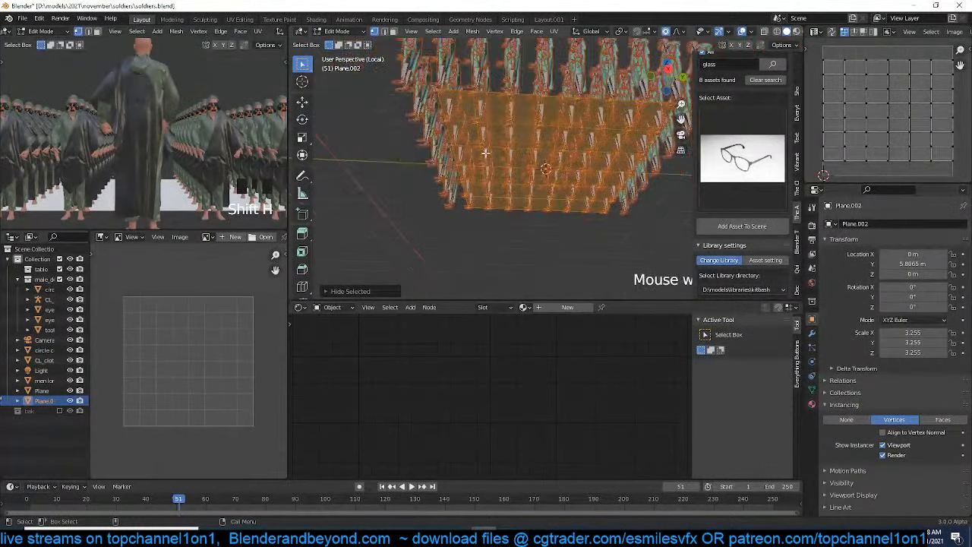
Select three crosswise edge loops of the ground plane and dissolve them to widen the gaps between soldier rows
{"action": "key", "text": "alt+a"}
{"action": "left_click", "coordinate": [505, 108], "text": "alt+shift"}
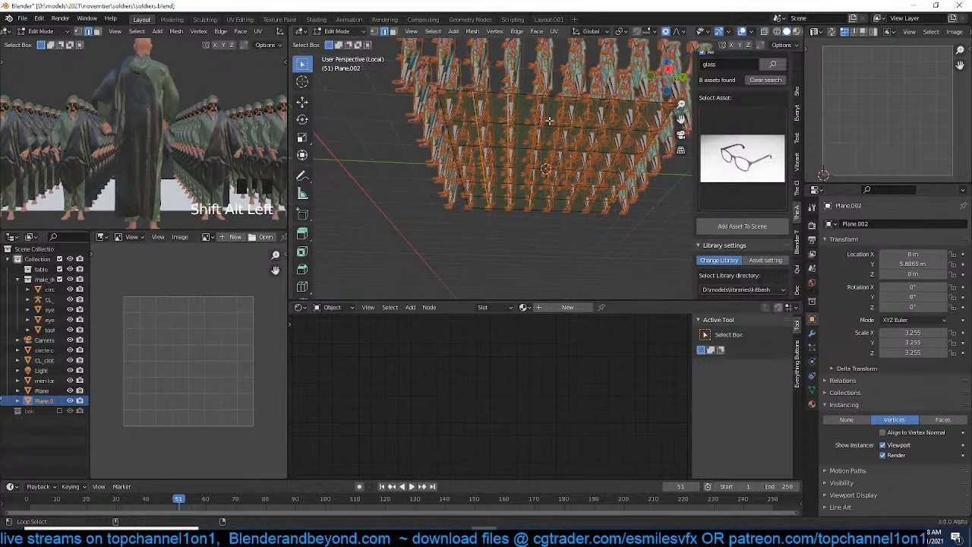
{"action": "left_click", "coordinate": [482, 108], "text": "alt"}
{"action": "left_click", "coordinate": [539, 115], "text": "alt+shift"}
{"action": "left_click", "coordinate": [570, 120], "text": "alt+shift"}
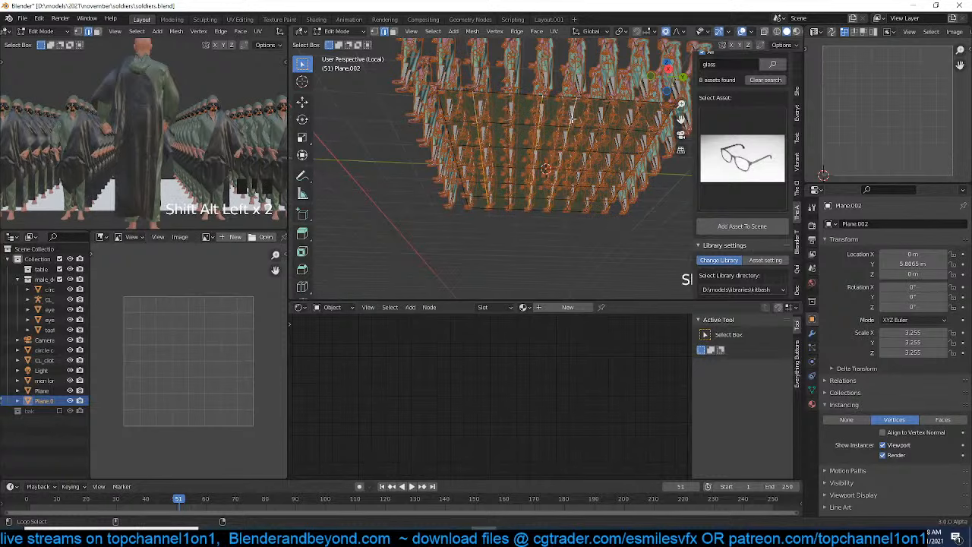
{"action": "left_click", "coordinate": [575, 119], "text": "alt+shift"}
{"action": "left_click", "coordinate": [611, 119], "text": "alt+shift"}
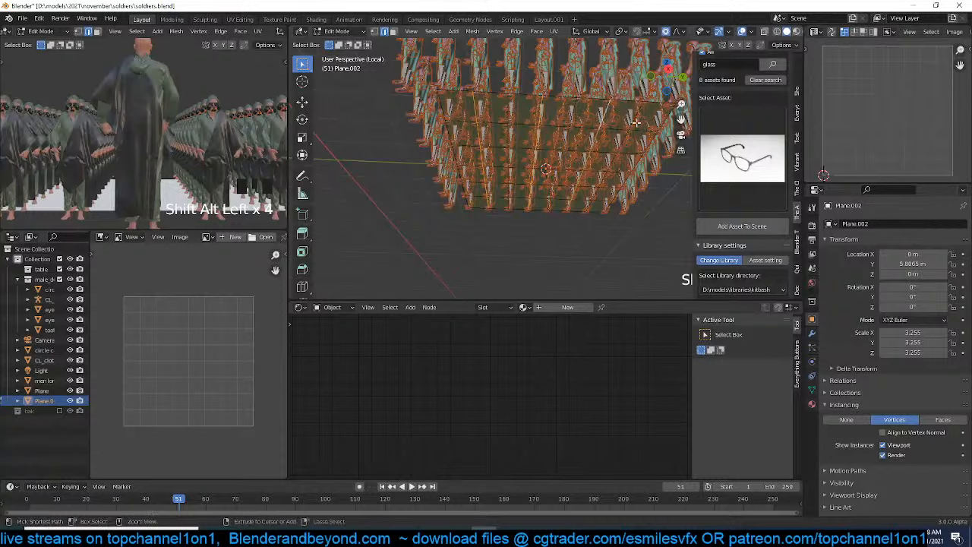
{"action": "key", "text": "Tab"}
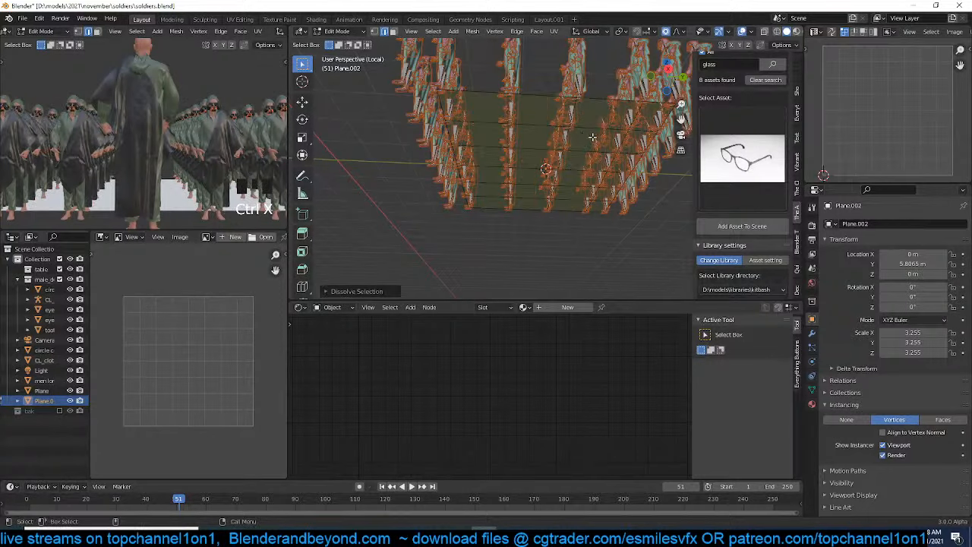
Try to move vertices of the ground plane along Y in vertex select mode
{"action": "key", "text": "Tab"}
{"action": "middle_click_drag", "start_coordinate": [582, 157], "coordinate": [583, 162]}
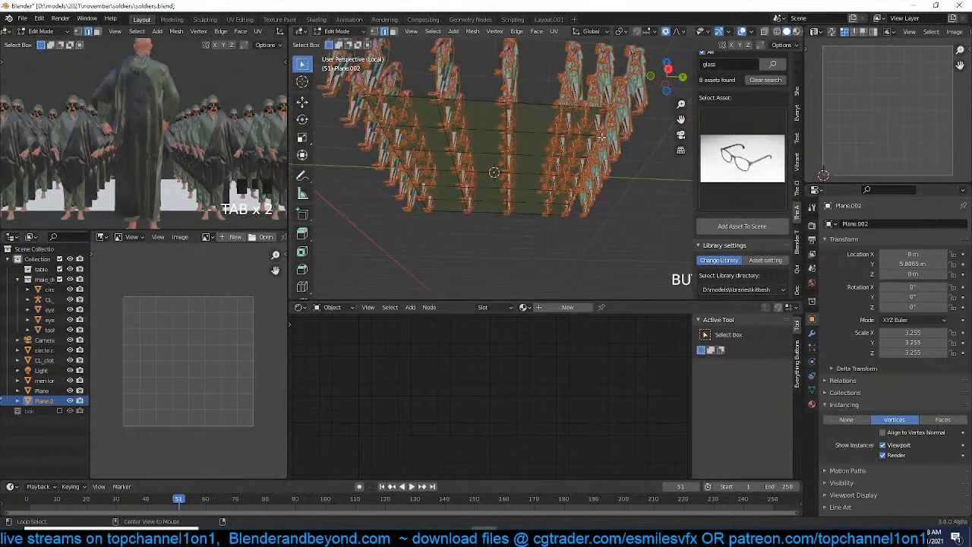
{"action": "key", "text": "1"}
{"action": "key", "text": "g"}
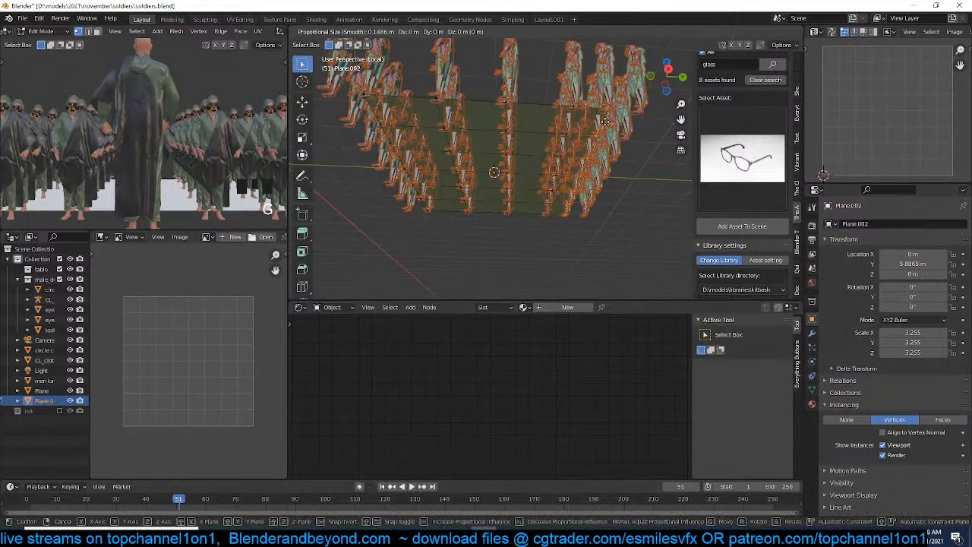
{"action": "key", "text": "y"}
{"action": "left_click", "coordinate": [559, 142]}
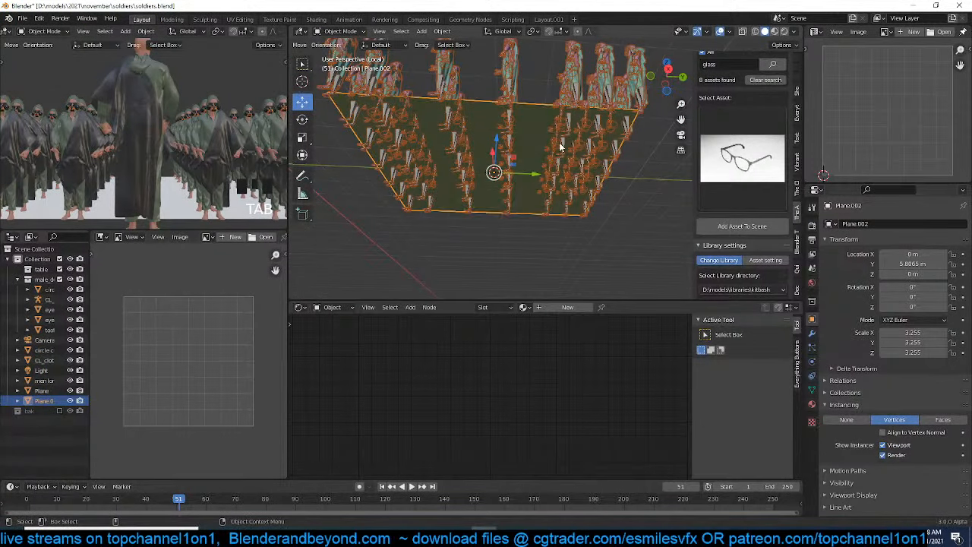
Hide the ground plane object and reveal it again
{"action": "key", "text": "Tab"}
{"action": "key", "text": "h"}
{"action": "scroll", "coordinate": [535, 176], "scroll_direction": "down", "scroll_amount": 3}
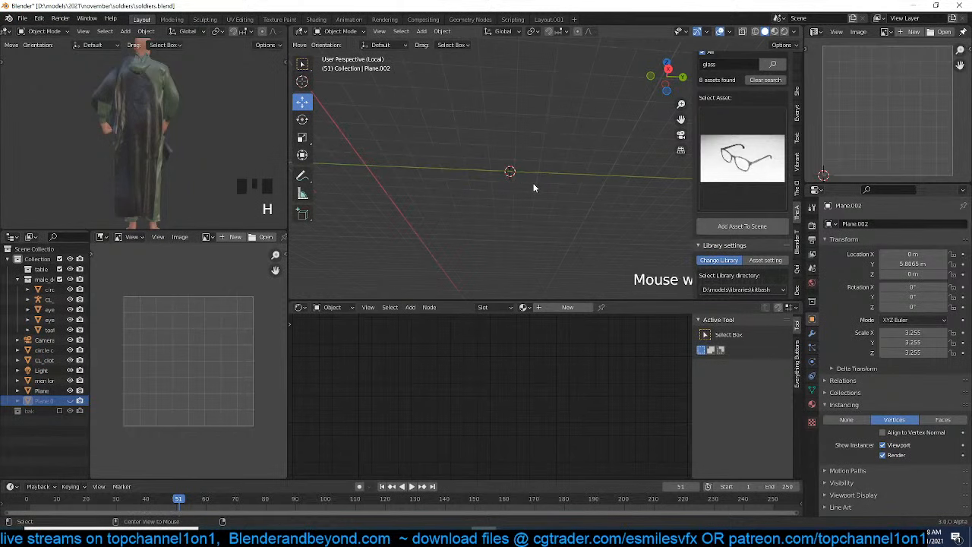
{"action": "key", "text": "alt+h"}
Turn off Show Instancer for both the viewport and render on the ground plane
{"action": "key", "text": "grave"}
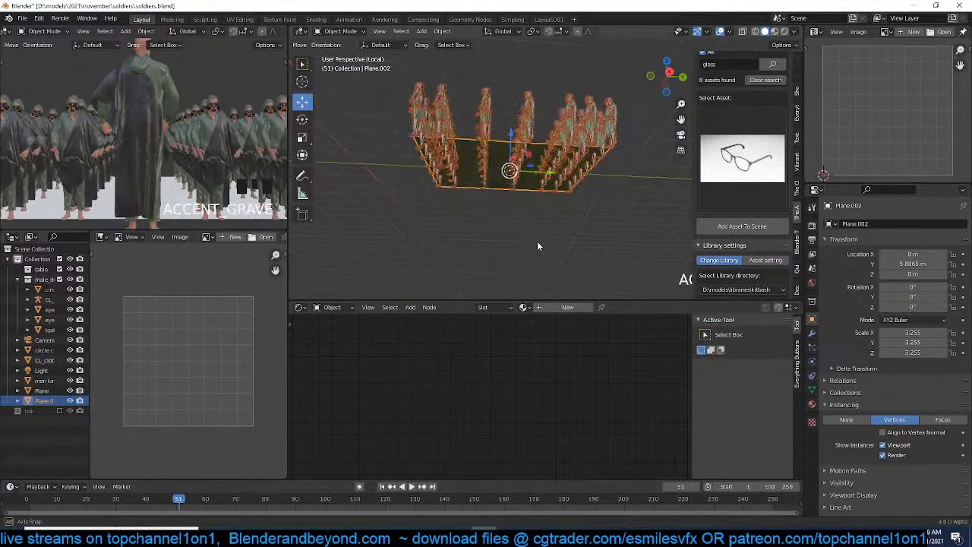
{"action": "left_click", "coordinate": [882, 445]}
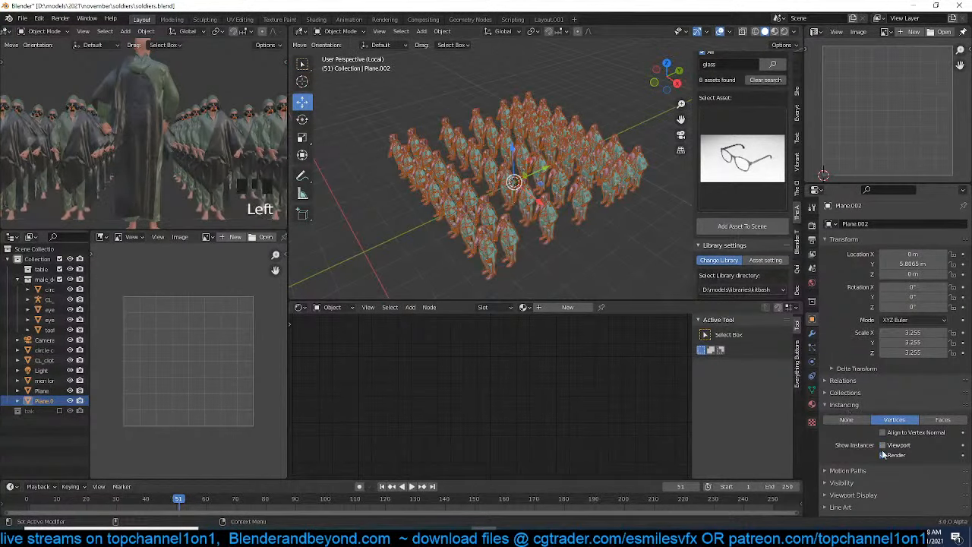
{"action": "left_click", "coordinate": [882, 455]}
{"action": "middle_click_drag", "start_coordinate": [645, 265], "coordinate": [516, 196]}
{"action": "scroll", "coordinate": [587, 229], "scroll_direction": "up", "scroll_amount": 5}
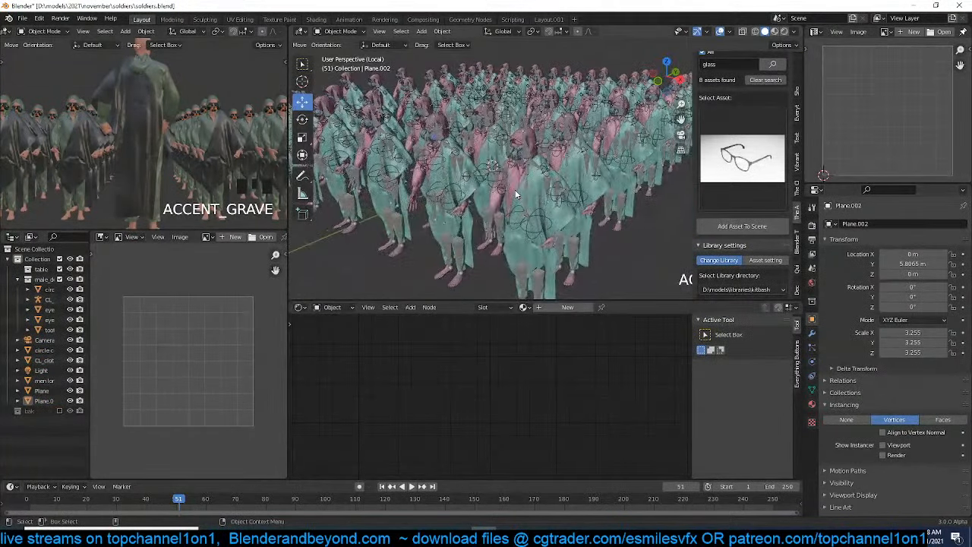
Turn Show Instancer back on for the viewport and open the plane's mesh for editing in top view
{"action": "key", "text": "grave"}
{"action": "scroll", "coordinate": [499, 184], "scroll_direction": "down", "scroll_amount": 3}
{"action": "scroll", "coordinate": [509, 116], "scroll_direction": "up", "scroll_amount": 2}
{"action": "key", "text": "Tab"}
{"action": "key", "text": "Tab"}
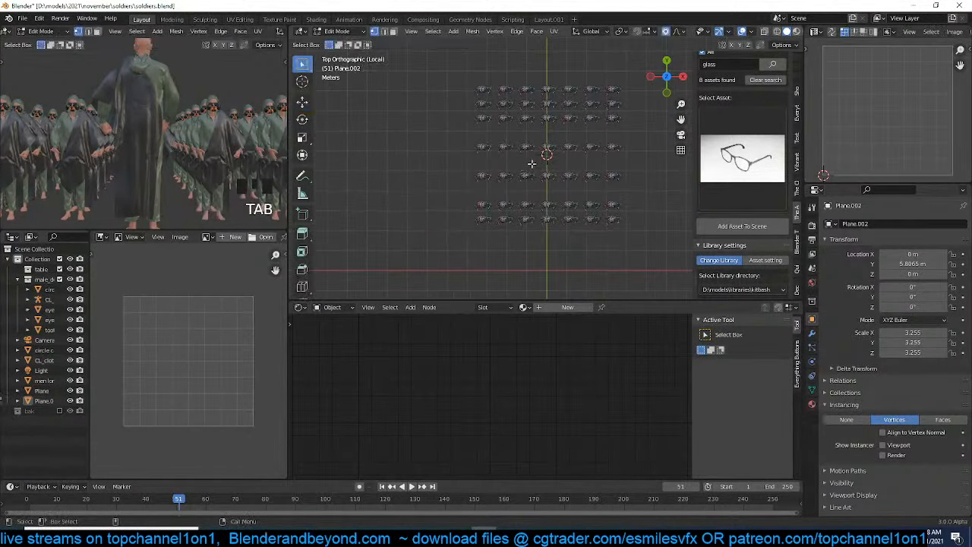
{"action": "left_click", "coordinate": [884, 445]}
{"action": "key", "text": "Tab"}
{"action": "scroll", "coordinate": [587, 138], "scroll_direction": "up", "scroll_amount": 2}
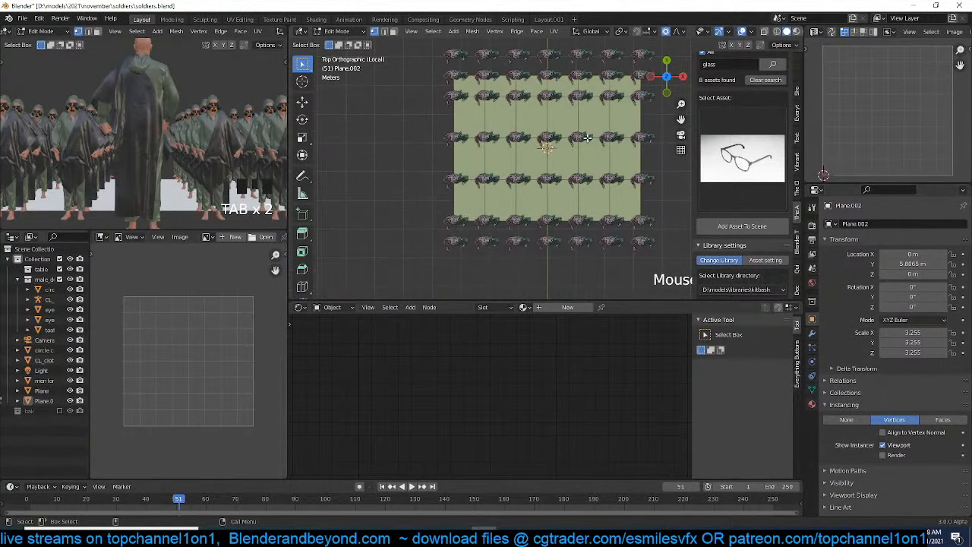
Try to move a vertex near the plane's far edge with proportional editing in top view
{"action": "middle_click_drag", "start_coordinate": [587, 137], "coordinate": [582, 157], "text": "shift"}
{"action": "key", "text": "a"}
{"action": "key", "text": "a"}
{"action": "key", "text": "Tab"}
{"action": "left_click", "coordinate": [605, 73]}
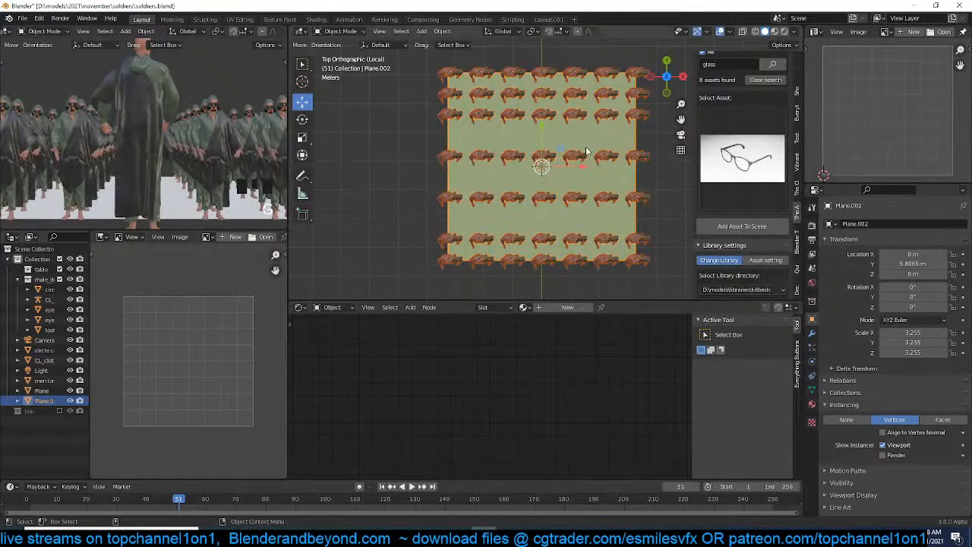
{"action": "key", "text": "Tab"}
{"action": "key", "text": "g"}
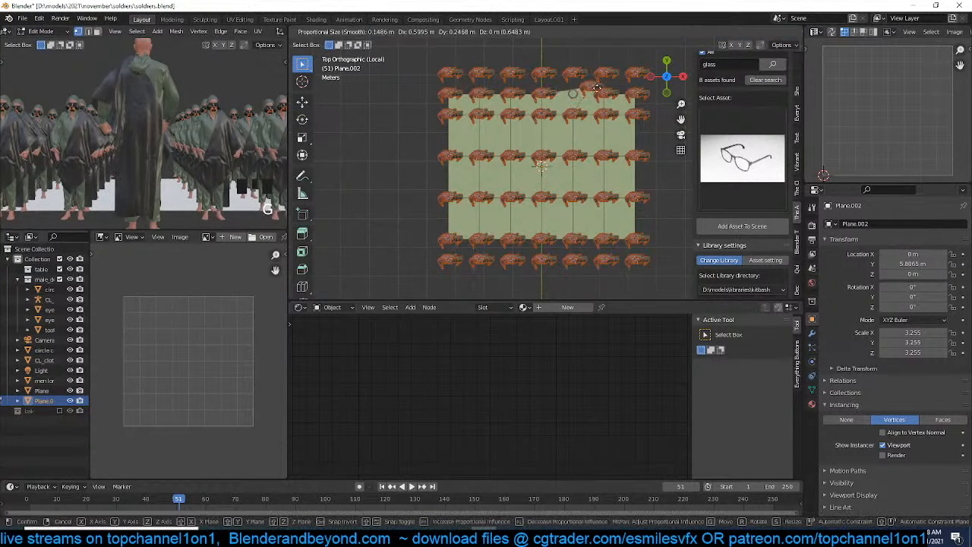
{"action": "right_click", "coordinate": [582, 76]}
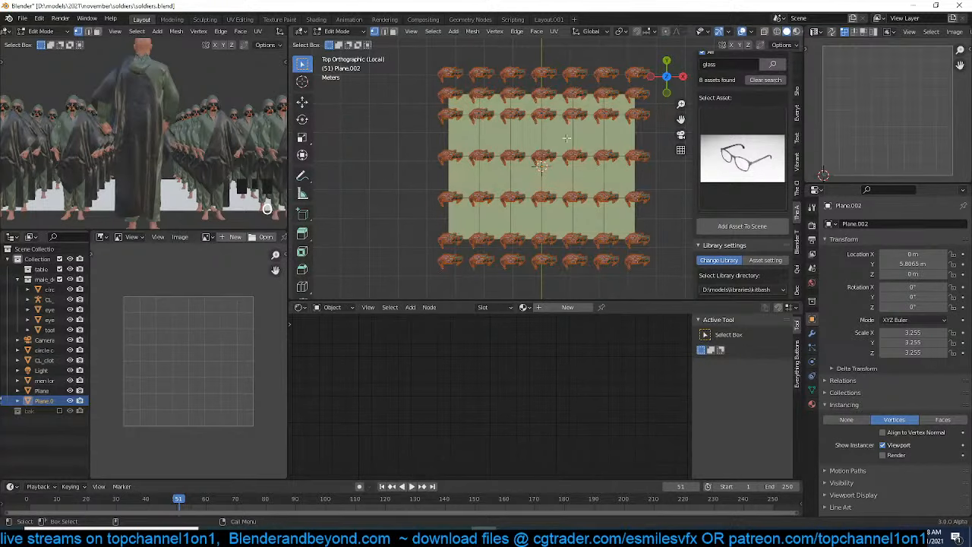
Clear the ground plane's parent
{"action": "key", "text": "a"}
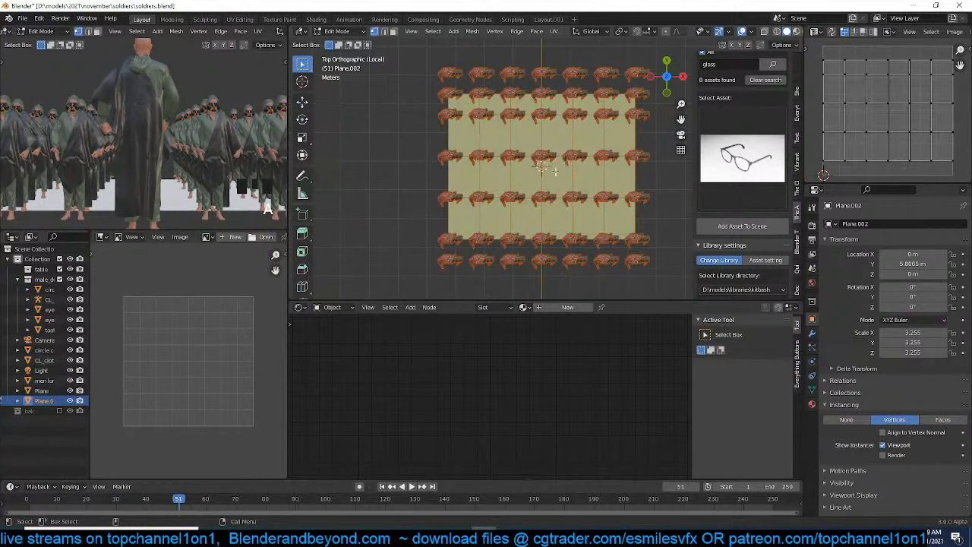
{"action": "middle_click_drag", "start_coordinate": [568, 199], "coordinate": [499, 75]}
{"action": "key", "text": "Tab"}
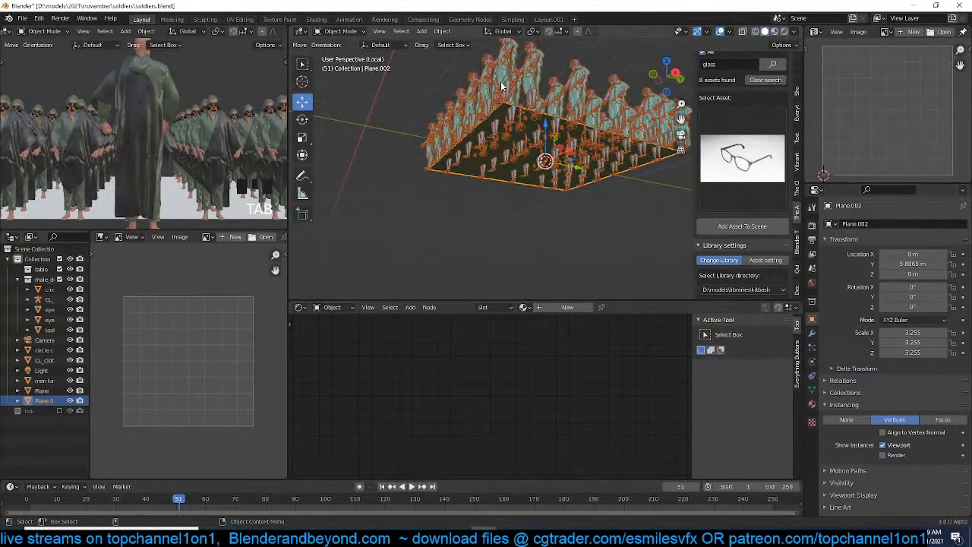
{"action": "key", "text": "alt+p"}
{"action": "left_click", "coordinate": [500, 84]}
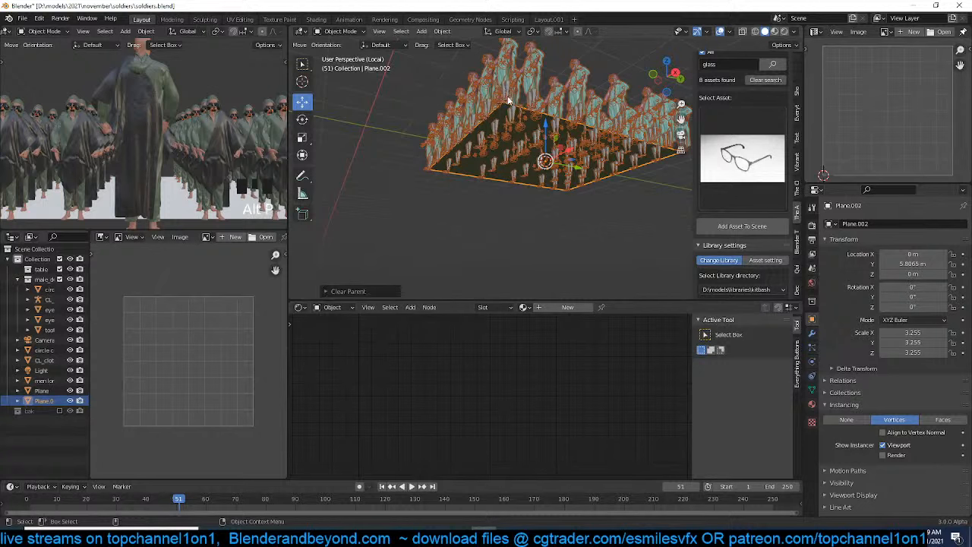
{"action": "key", "text": "g"}
{"action": "right_click", "coordinate": [544, 130]}
Inspect the soldier rows up close and check the ground plane's modifier properties
{"action": "key", "text": "grave"}
{"action": "middle_click_drag", "start_coordinate": [545, 125], "coordinate": [510, 190]}
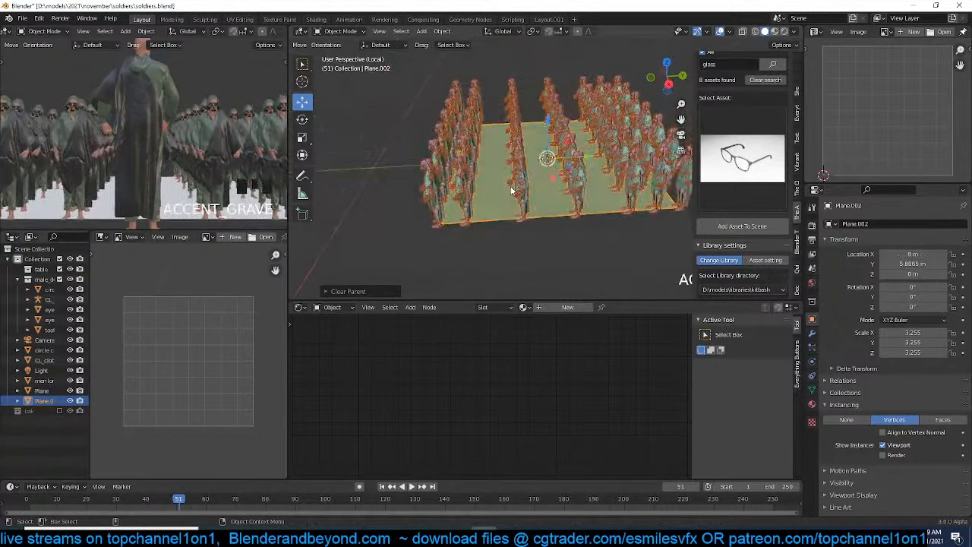
{"action": "scroll", "coordinate": [511, 186], "scroll_direction": "up", "scroll_amount": 5}
{"action": "left_click", "coordinate": [812, 333]}
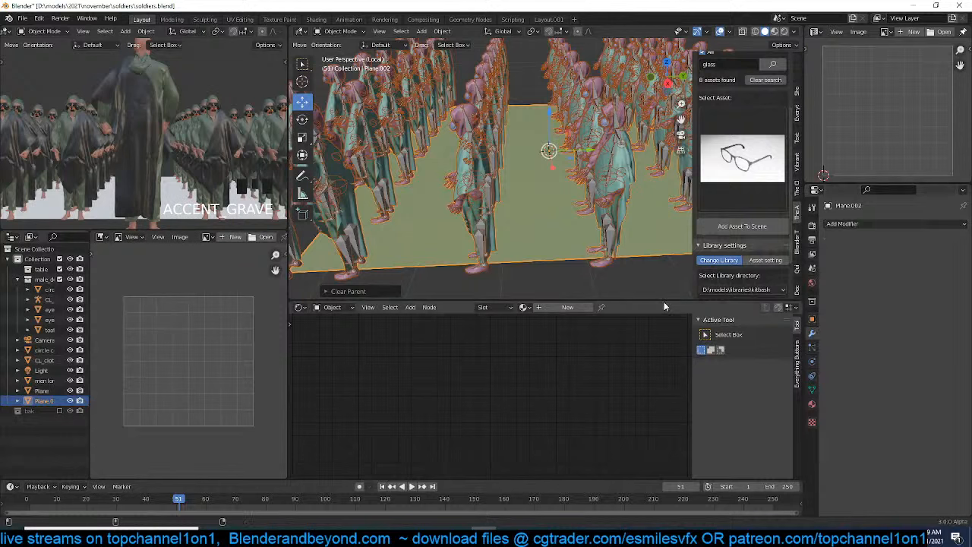
{"action": "left_click", "coordinate": [813, 347]}
{"action": "left_click", "coordinate": [812, 334]}
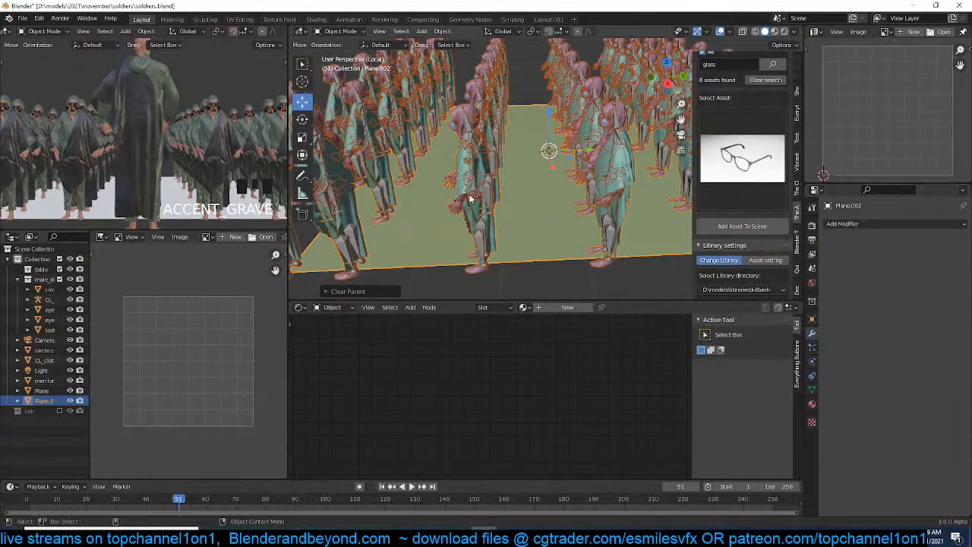
{"action": "scroll", "coordinate": [576, 206], "scroll_direction": "down", "scroll_amount": 5}
Reveal the hidden geometry in the ground plane's mesh
{"action": "key", "text": "Tab"}
{"action": "middle_click_drag", "start_coordinate": [576, 206], "coordinate": [495, 194]}
{"action": "key", "text": "alt+h"}
{"action": "scroll", "coordinate": [541, 190], "scroll_direction": "down", "scroll_amount": 3}
{"action": "scroll", "coordinate": [495, 194], "scroll_direction": "up", "scroll_amount": 3}
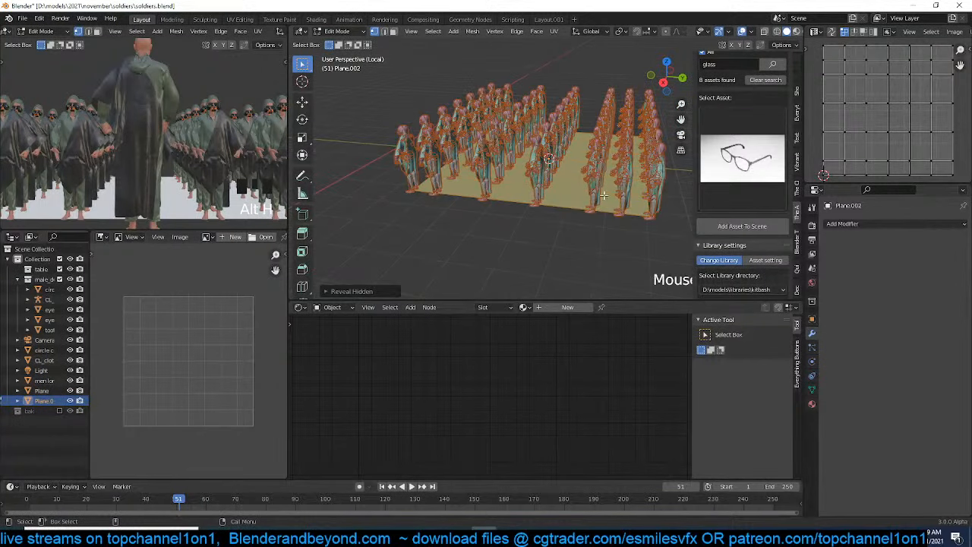
Dissolve the crosswise edge loop next to the plane's far edge along Y and leave mesh editing
{"action": "key", "text": "ctrl+x"}
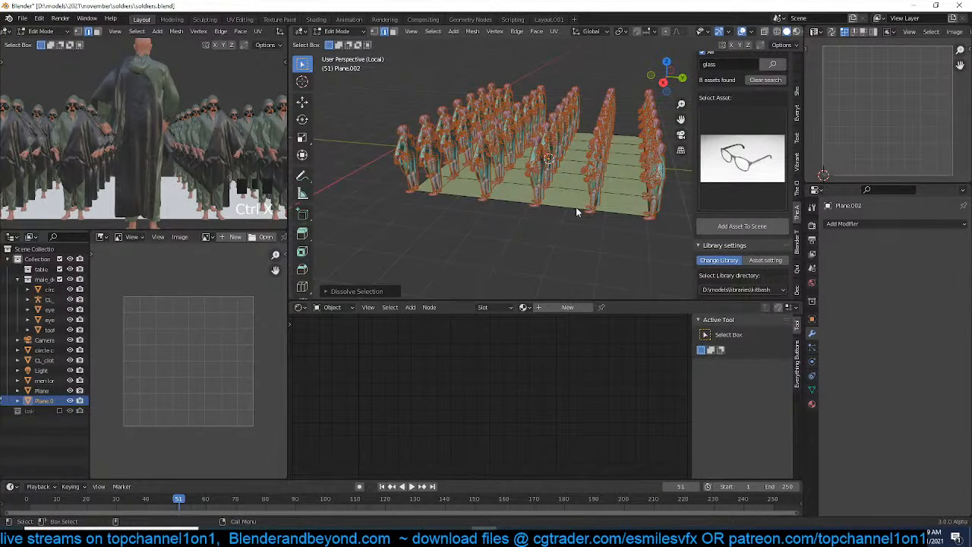
{"action": "key", "text": "grave"}
{"action": "middle_click_drag", "start_coordinate": [575, 207], "coordinate": [648, 205]}
{"action": "key", "text": "grave"}
{"action": "middle_click_drag", "start_coordinate": [519, 202], "coordinate": [543, 217]}
{"action": "key", "text": "Tab"}
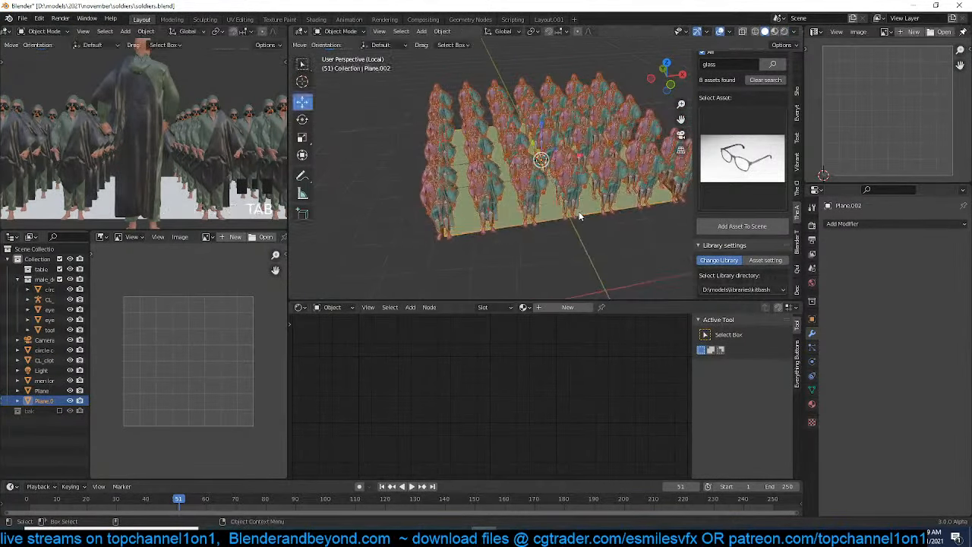
Inspect the soldier rows from several angles, including with the viewport overlays hidden
{"action": "scroll", "coordinate": [136, 137], "scroll_direction": "down", "scroll_amount": 3}
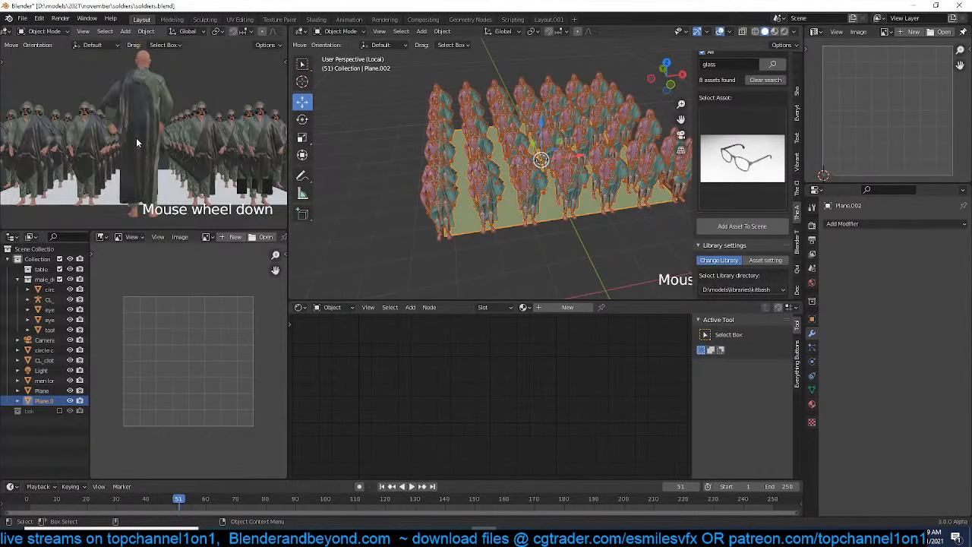
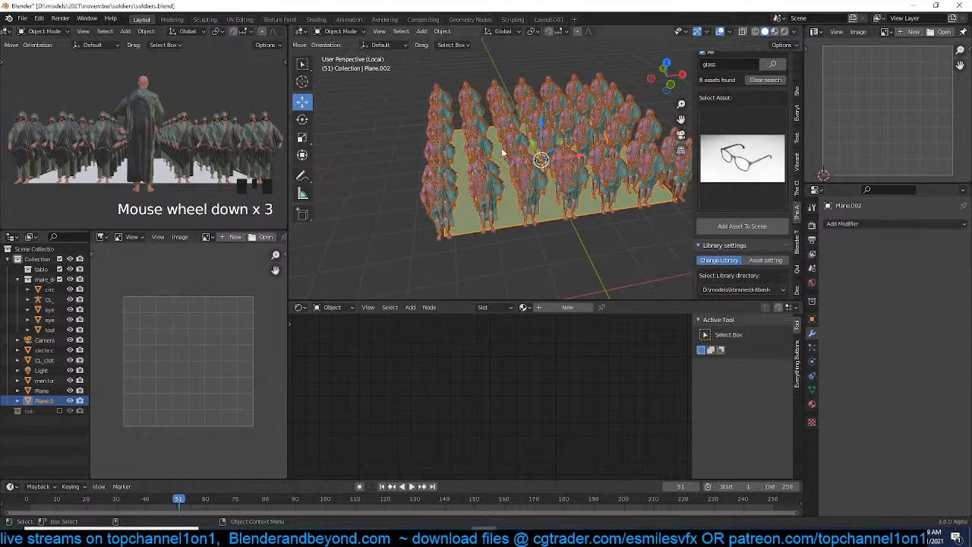
{"action": "middle_click_drag", "start_coordinate": [505, 154], "coordinate": [544, 150]}
{"action": "key", "text": "alt+a"}
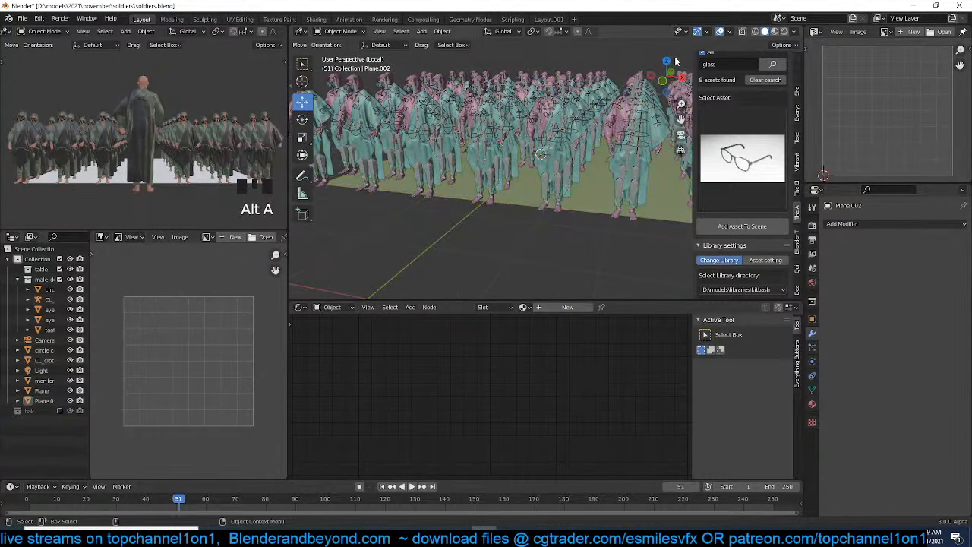
{"action": "left_click", "coordinate": [719, 32]}
{"action": "middle_click_drag", "start_coordinate": [507, 107], "coordinate": [482, 135]}
{"action": "scroll", "coordinate": [504, 158], "scroll_direction": "up", "scroll_amount": 3}
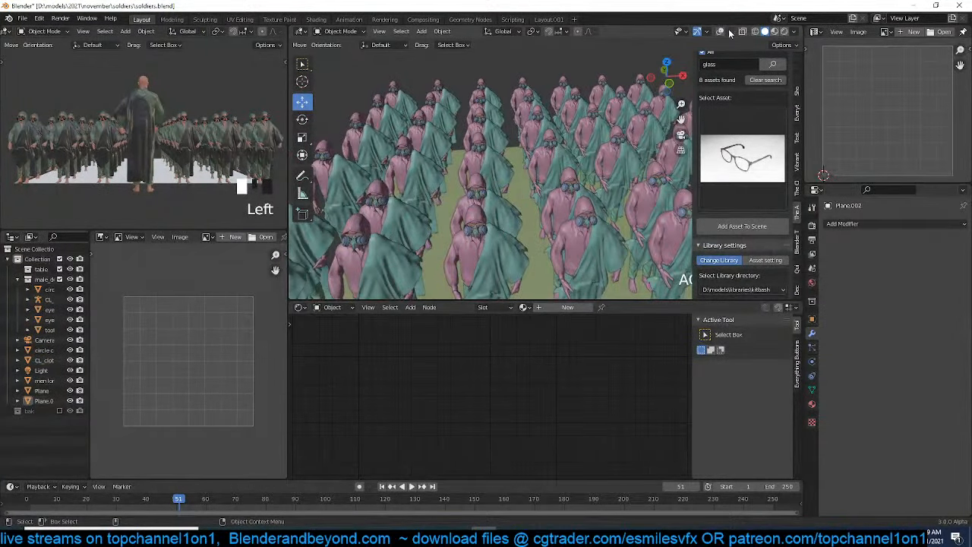
{"action": "left_click", "coordinate": [720, 32]}
{"action": "scroll", "coordinate": [531, 174], "scroll_direction": "down", "scroll_amount": 4}
{"action": "middle_click_drag", "start_coordinate": [532, 175], "coordinate": [453, 180]}
{"action": "scroll", "coordinate": [454, 180], "scroll_direction": "up", "scroll_amount": 3}
{"action": "scroll", "coordinate": [454, 180], "scroll_direction": "down", "scroll_amount": 2}
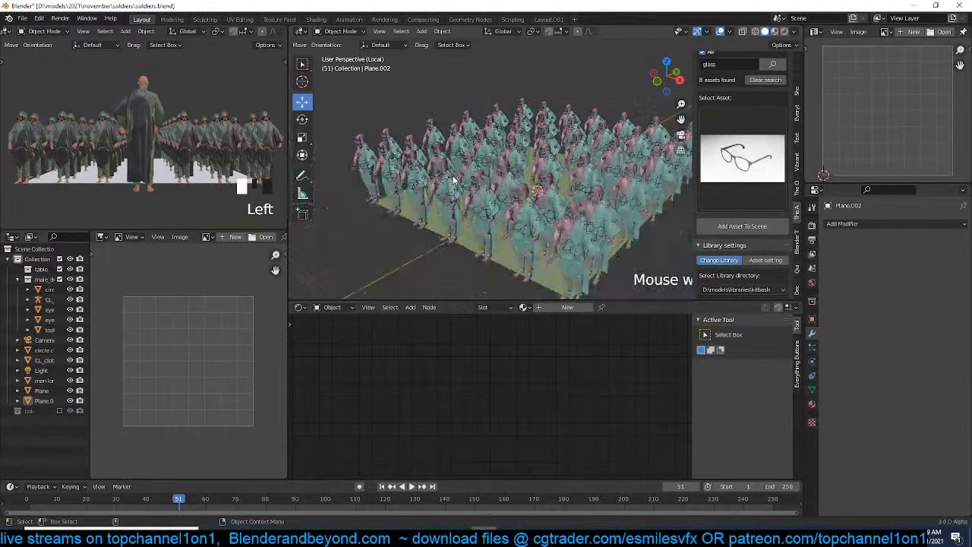
Open the ground plane's mesh for vertex editing in top view with wireframe shading
{"action": "key", "text": "KP_7"}
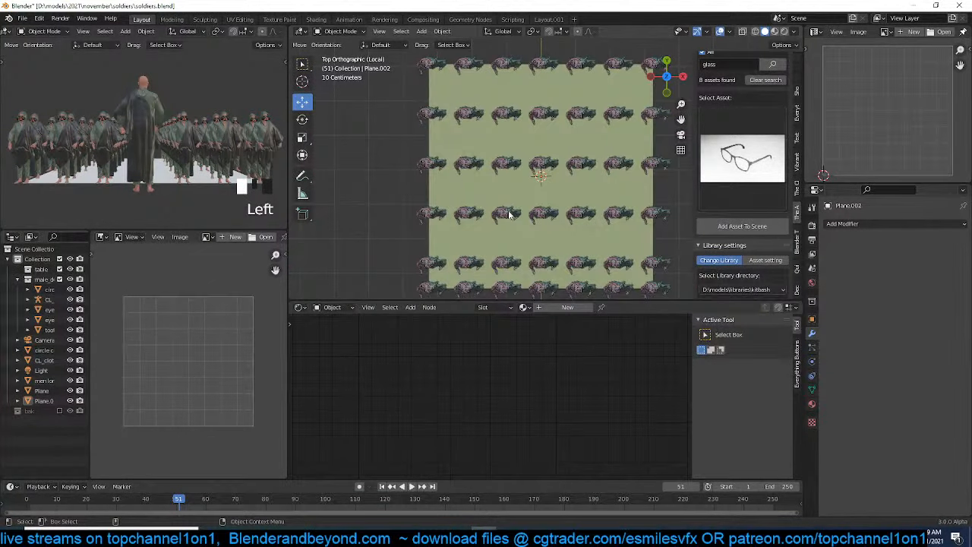
{"action": "middle_click_drag", "start_coordinate": [509, 215], "coordinate": [520, 199], "text": "shift"}
{"action": "key", "text": "Tab"}
{"action": "key", "text": "z"}
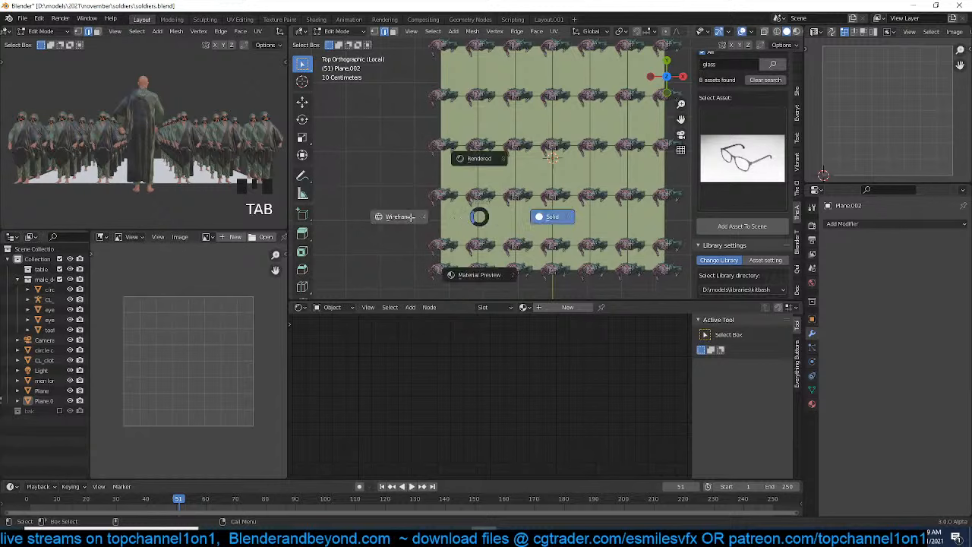
{"action": "left_click", "coordinate": [456, 219]}
{"action": "key", "text": "1"}
{"action": "key", "text": "a"}
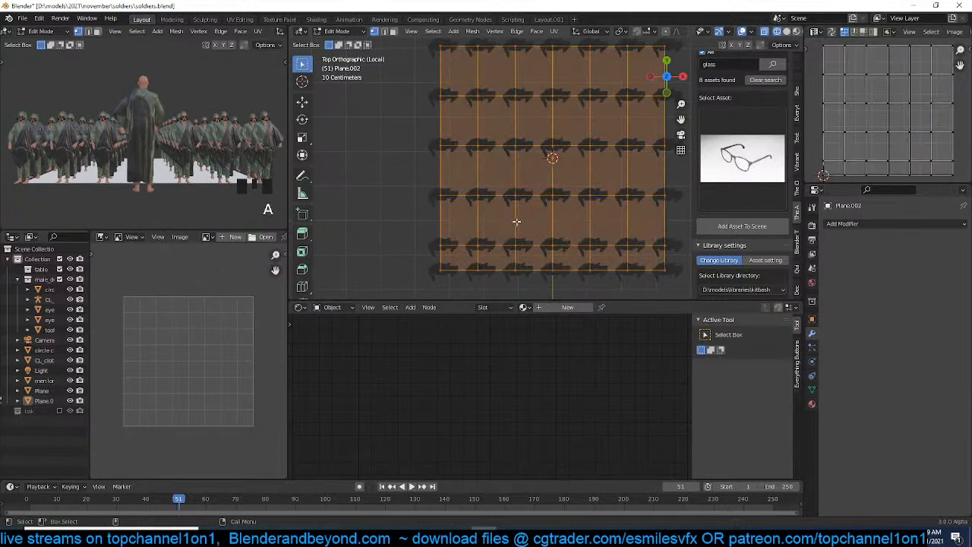
{"action": "key", "text": "2"}
{"action": "key", "text": "ctrl+x"}
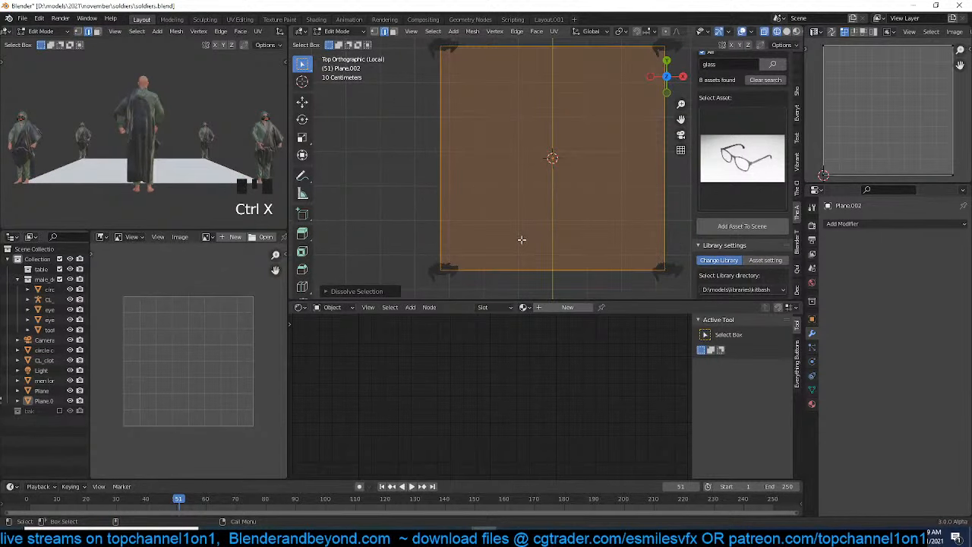
{"action": "key", "text": "ctrl+z"}
Dissolve the crosswise edge loop next to the ground plane's near edge along Y
{"action": "left_click", "coordinate": [508, 241], "text": "alt"}
{"action": "key", "text": "Tab"}
{"action": "key", "text": "Tab"}
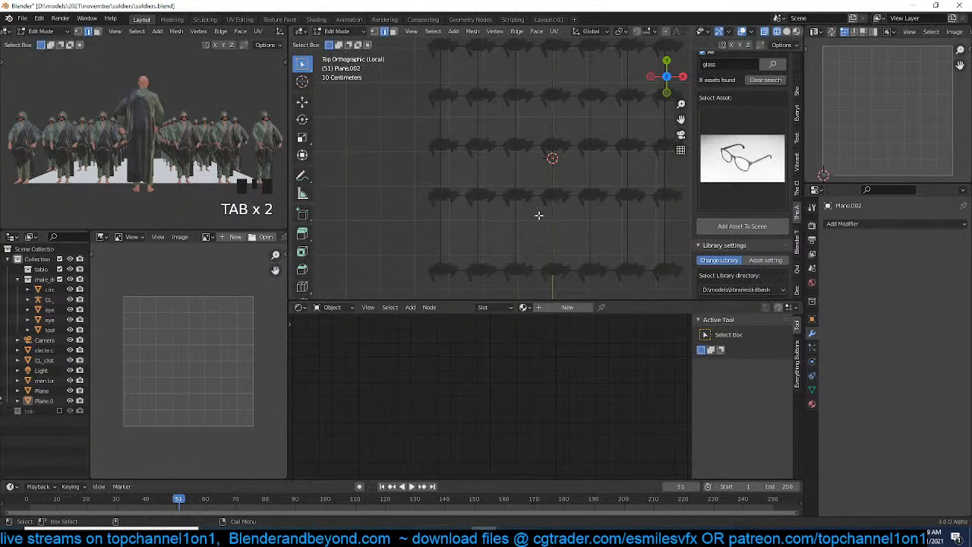
Move the two crosswise edge loops nearest the gap along Y toward the plane's near edge to spread the soldier rows
{"action": "left_click", "coordinate": [532, 197], "text": "alt"}
{"action": "key", "text": "g"}
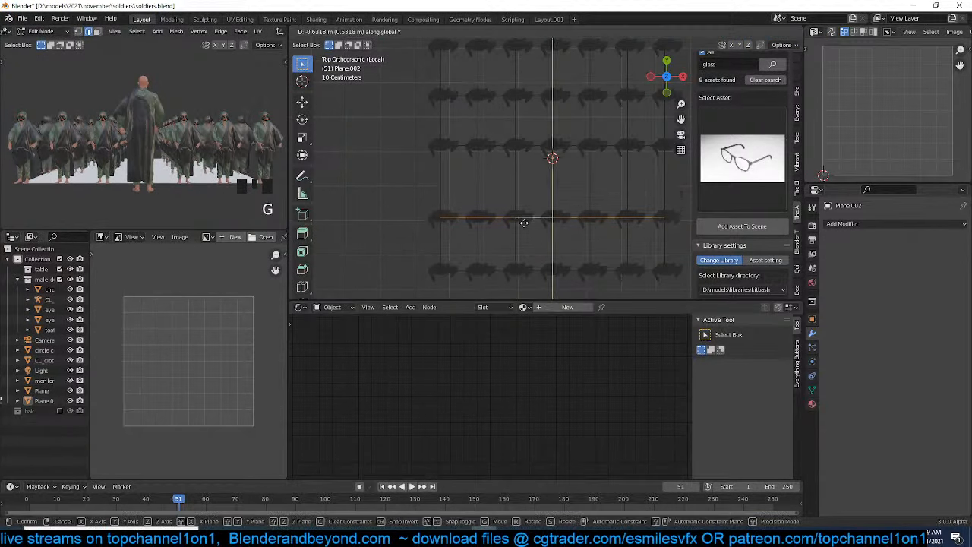
{"action": "left_click", "coordinate": [530, 218]}
{"action": "left_click", "coordinate": [565, 145], "text": "alt"}
{"action": "key", "text": "g"}
{"action": "key", "text": "y"}
{"action": "left_click", "coordinate": [558, 162]}
Shift the crosswise edge loop just before the plane's far edge slightly along Y to even the row spacing
{"action": "left_click", "coordinate": [575, 94], "text": "alt"}
{"action": "scroll", "coordinate": [563, 183], "scroll_direction": "down", "scroll_amount": 2}
{"action": "key", "text": "a"}
{"action": "key", "text": "1"}
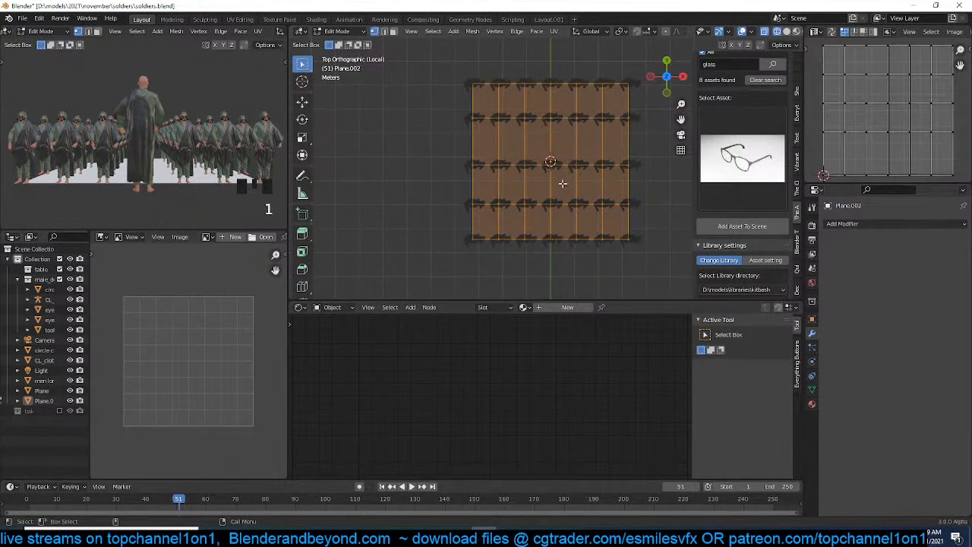
{"action": "left_click", "coordinate": [565, 120], "text": "alt"}
{"action": "key", "text": "g"}
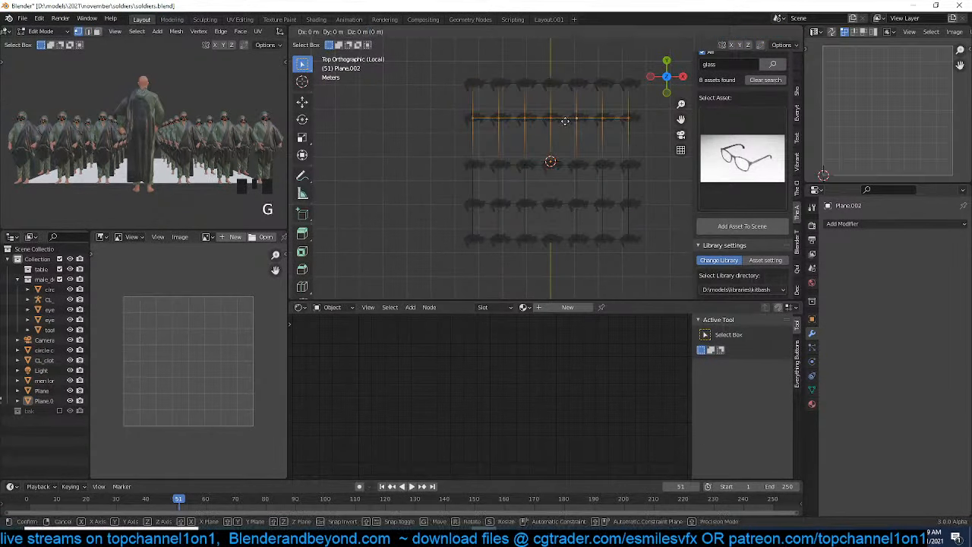
{"action": "left_click", "coordinate": [564, 127]}
Try Checker Deselect on all of the ground plane's vertices and examine the resulting pattern in wireframe
{"action": "key", "text": "a"}
{"action": "mouse_move", "coordinate": [568, 236]}
{"action": "middle_mouse_down"}
{"action": "mouse_move", "coordinate": [592, 190]}
{"action": "mouse_move", "coordinate": [549, 163]}
{"action": "middle_mouse_up"}
{"action": "key", "text": "z"}
{"action": "scroll", "coordinate": [599, 184], "scroll_direction": "up", "scroll_amount": 4}
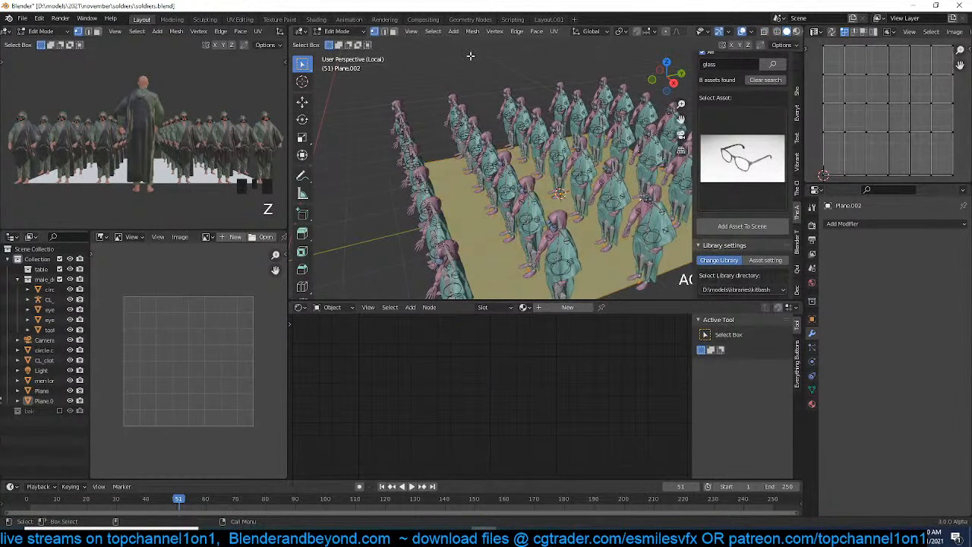
{"action": "left_click", "coordinate": [434, 32]}
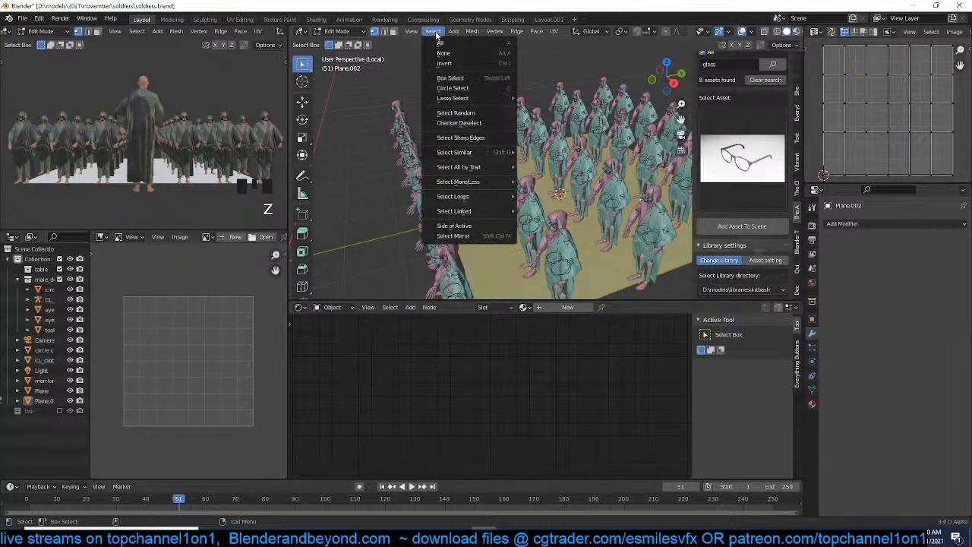
{"action": "left_click", "coordinate": [459, 123]}
{"action": "middle_click_drag", "start_coordinate": [459, 123], "coordinate": [547, 149]}
{"action": "key", "text": "z"}
{"action": "left_click", "coordinate": [424, 149]}
{"action": "mouse_move", "coordinate": [423, 149]}
{"action": "middle_mouse_down"}
{"action": "mouse_move", "coordinate": [554, 169]}
{"action": "mouse_move", "coordinate": [456, 150]}
{"action": "middle_mouse_up"}
{"action": "key", "text": "x"}
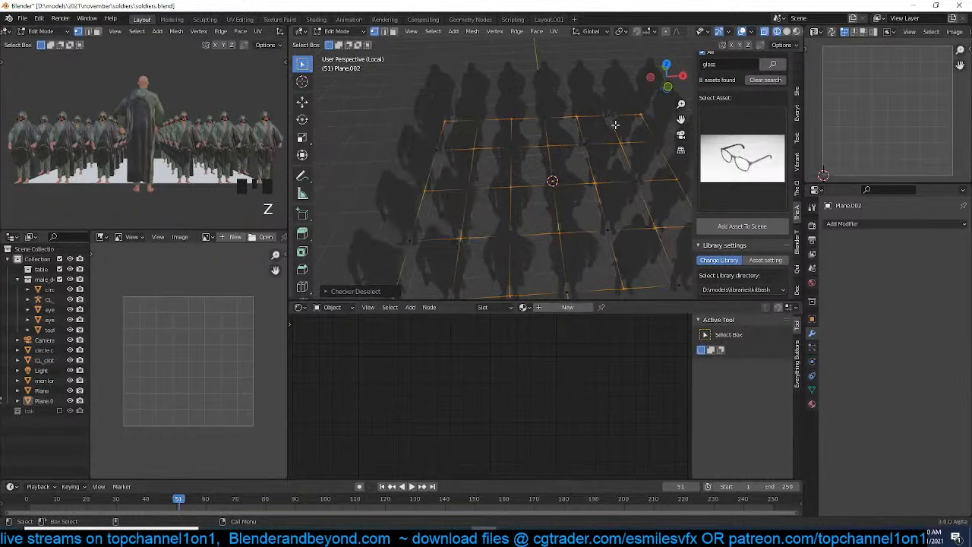
{"action": "key", "text": "KP_7"}
{"action": "scroll", "coordinate": [614, 124], "scroll_direction": "down", "scroll_amount": 3}
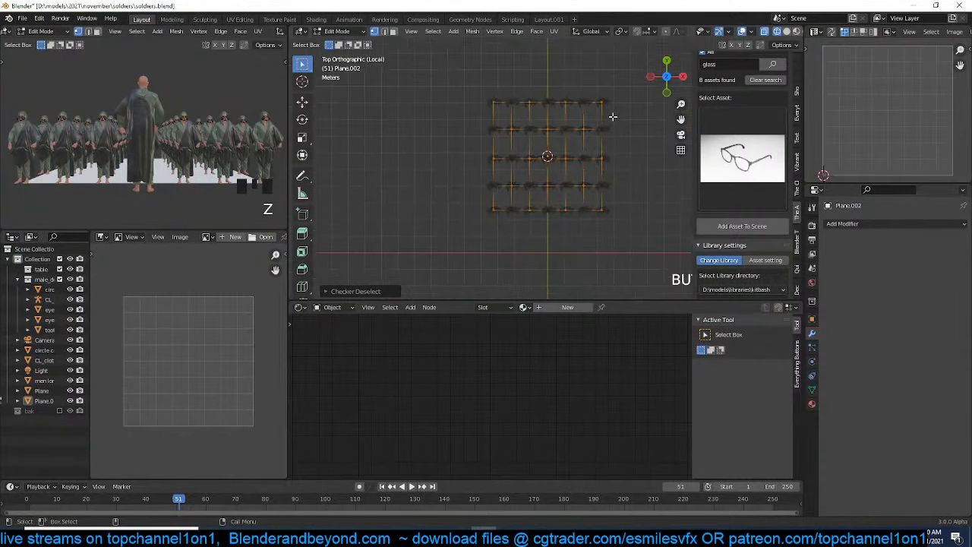
Duplicate five scattered vertices of the ground plane in place and separate the copies into a new object
{"action": "scroll", "coordinate": [476, 180], "scroll_direction": "up", "scroll_amount": 3}
{"action": "left_click", "coordinate": [481, 216]}
{"action": "left_click_drag", "start_coordinate": [490, 215], "coordinate": [490, 215]}
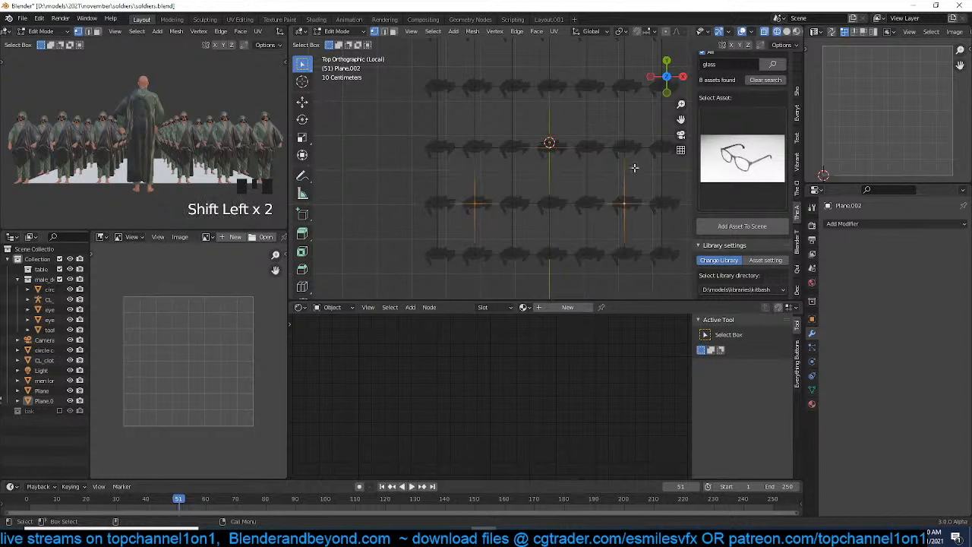
{"action": "middle_click_drag", "start_coordinate": [634, 167], "coordinate": [591, 196], "text": "shift"}
{"action": "left_click", "coordinate": [578, 115], "text": "shift"}
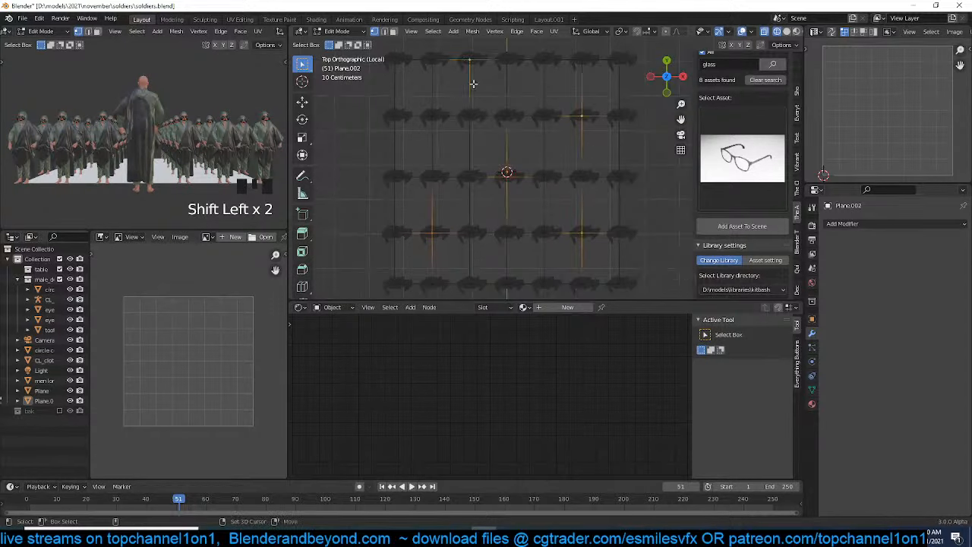
{"action": "scroll", "coordinate": [536, 236], "scroll_direction": "down", "scroll_amount": 2}
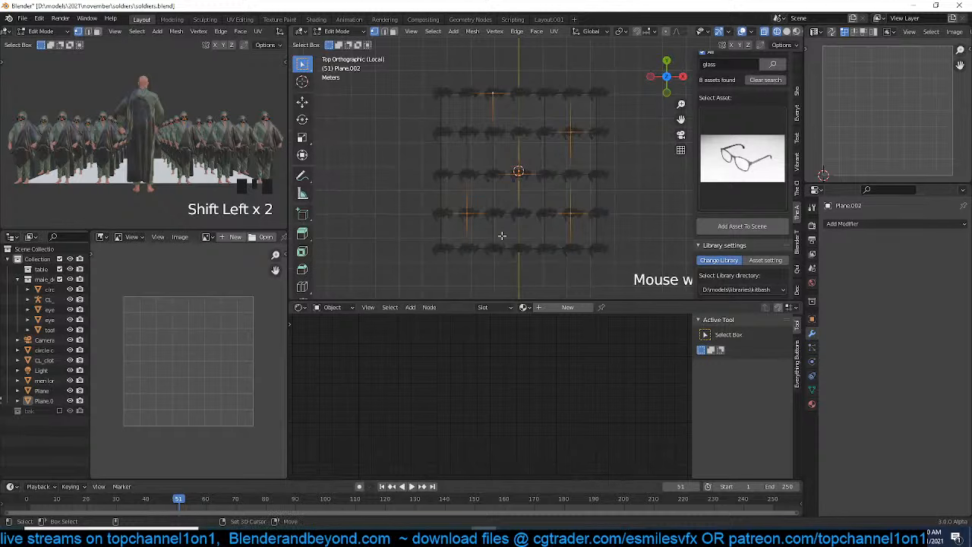
{"action": "key", "text": "shift+d"}
{"action": "right_click", "coordinate": [505, 234]}
{"action": "key", "text": "p"}
{"action": "left_click", "coordinate": [506, 233]}
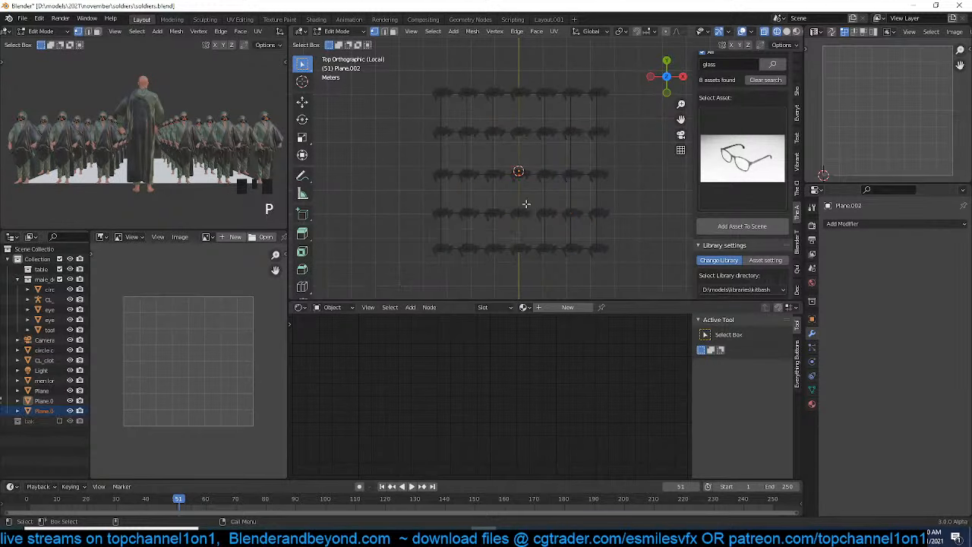
{"action": "key", "text": "Tab"}
Move the separated five-vertex object along X until it sits clear of the soldier crowd
{"action": "left_click", "coordinate": [568, 142]}
{"action": "left_click", "coordinate": [571, 134]}
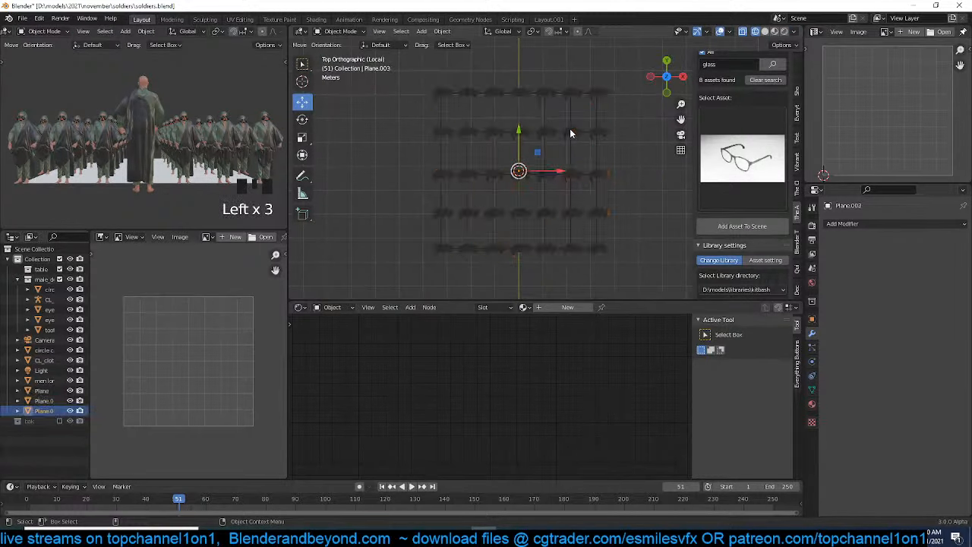
{"action": "key", "text": "g"}
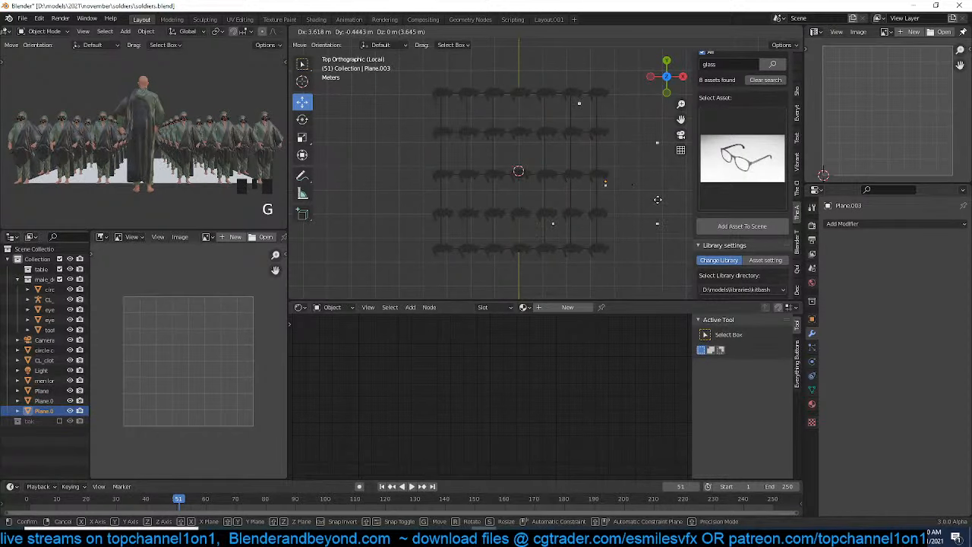
{"action": "key", "text": "x"}
{"action": "left_click", "coordinate": [658, 199]}
{"action": "middle_click_drag", "start_coordinate": [617, 197], "coordinate": [490, 195], "text": "shift"}
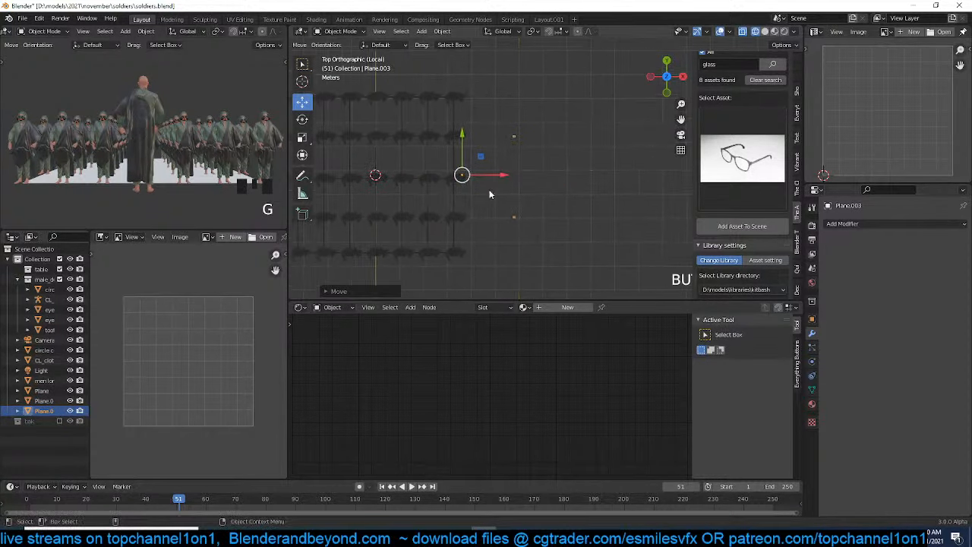
{"action": "left_click_drag", "start_coordinate": [505, 176], "coordinate": [616, 175]}
{"action": "key", "text": "Tab"}
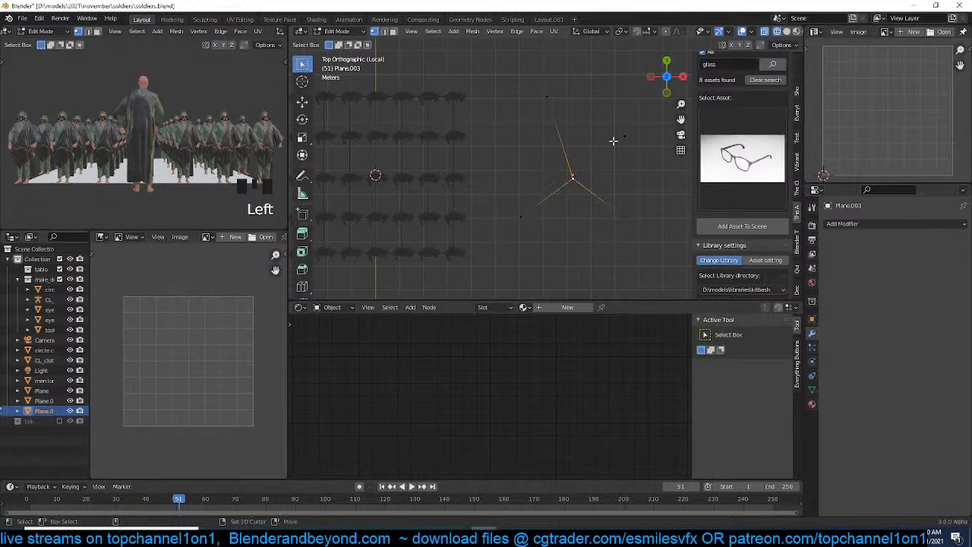
{"action": "key", "text": "Tab"}
{"action": "scroll", "coordinate": [570, 250], "scroll_direction": "down", "scroll_amount": 3}
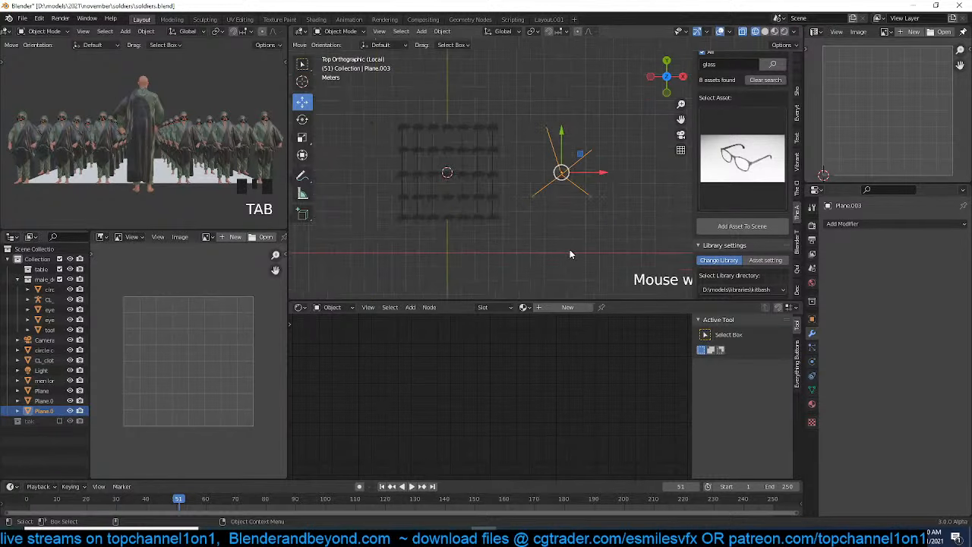
{"action": "scroll", "coordinate": [457, 238], "scroll_direction": "down", "scroll_amount": 2}
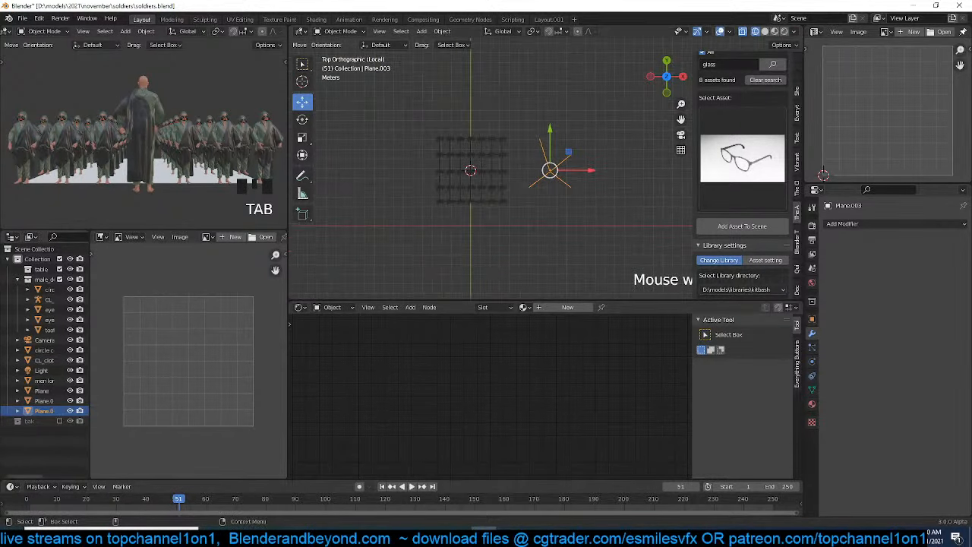
Enable the bak collection, select its male pose rig and return the viewport to solid shading
{"action": "left_click", "coordinate": [60, 421]}
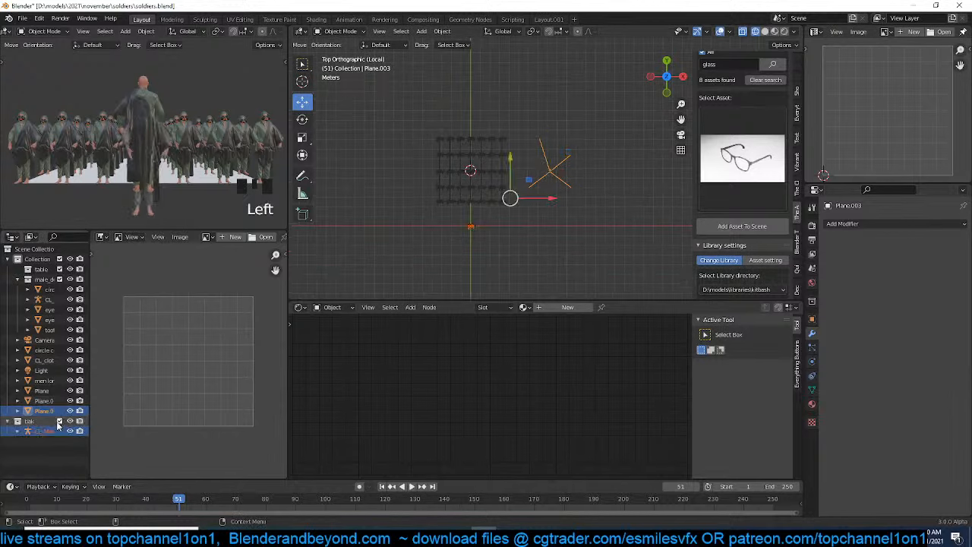
{"action": "left_click", "coordinate": [34, 423]}
{"action": "middle_click_drag", "start_coordinate": [502, 189], "coordinate": [522, 179]}
{"action": "left_click", "coordinate": [45, 431]}
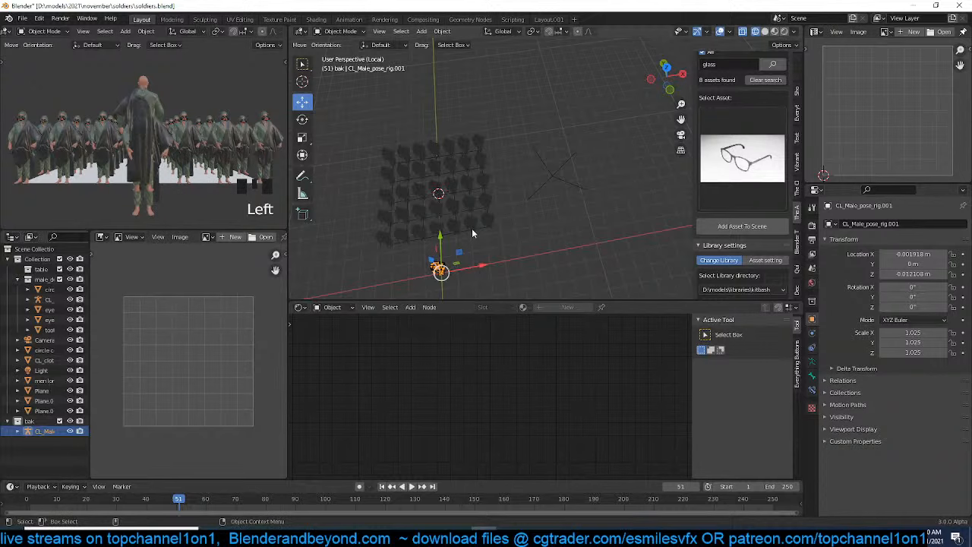
{"action": "key", "text": "KP_Decimal"}
{"action": "key", "text": "grave"}
{"action": "middle_click_drag", "start_coordinate": [493, 205], "coordinate": [552, 139]}
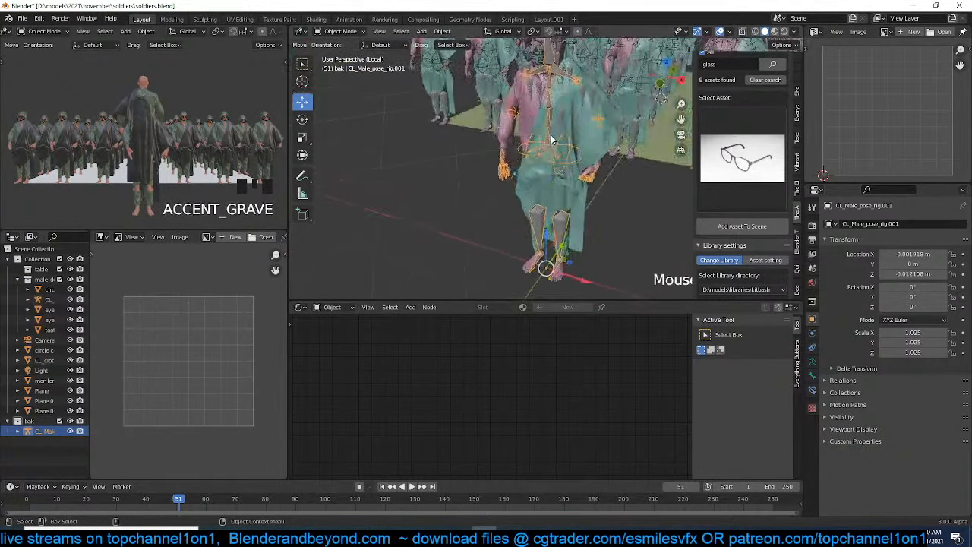
{"action": "scroll", "coordinate": [552, 139], "scroll_direction": "down", "scroll_amount": 2}
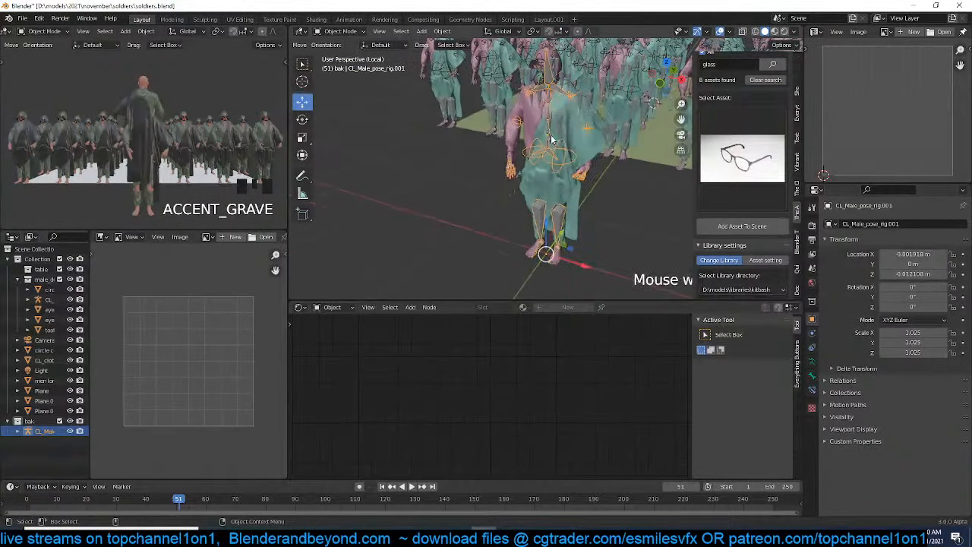
Exclude the collection holding the leader's body and rig from the view layer
{"action": "left_click", "coordinate": [60, 279]}
{"action": "middle_click_drag", "start_coordinate": [448, 184], "coordinate": [497, 230]}
{"action": "scroll", "coordinate": [495, 231], "scroll_direction": "down", "scroll_amount": 1}
Duplicate the bak collection and exclude the original from the view layer
{"action": "left_click", "coordinate": [34, 370]}
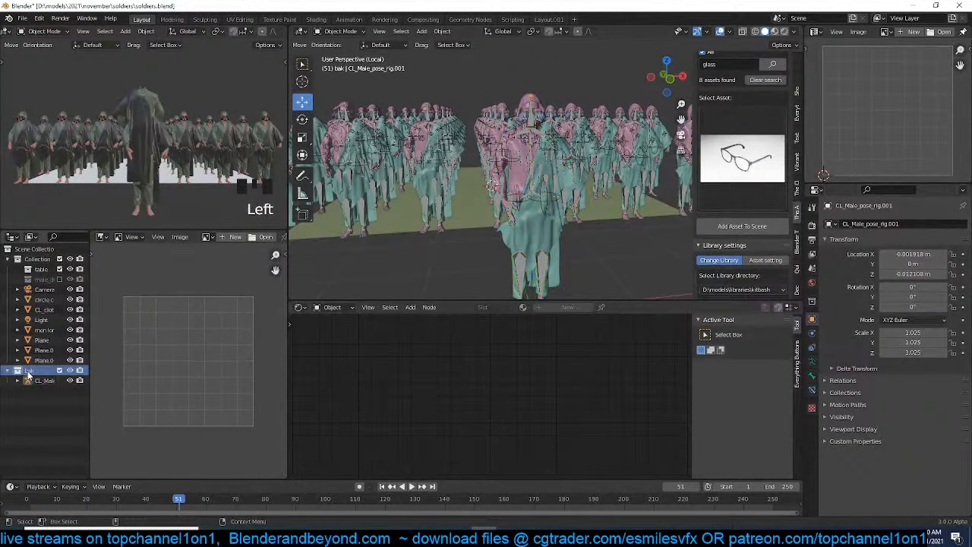
{"action": "right_click", "coordinate": [34, 370]}
{"action": "left_click", "coordinate": [48, 322]}
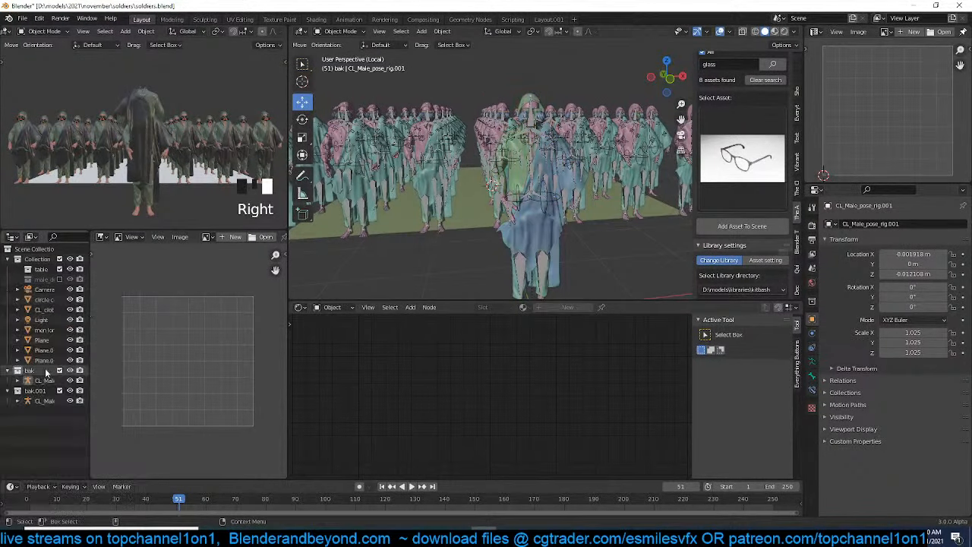
{"action": "left_click", "coordinate": [59, 370]}
{"action": "left_click", "coordinate": [34, 380]}
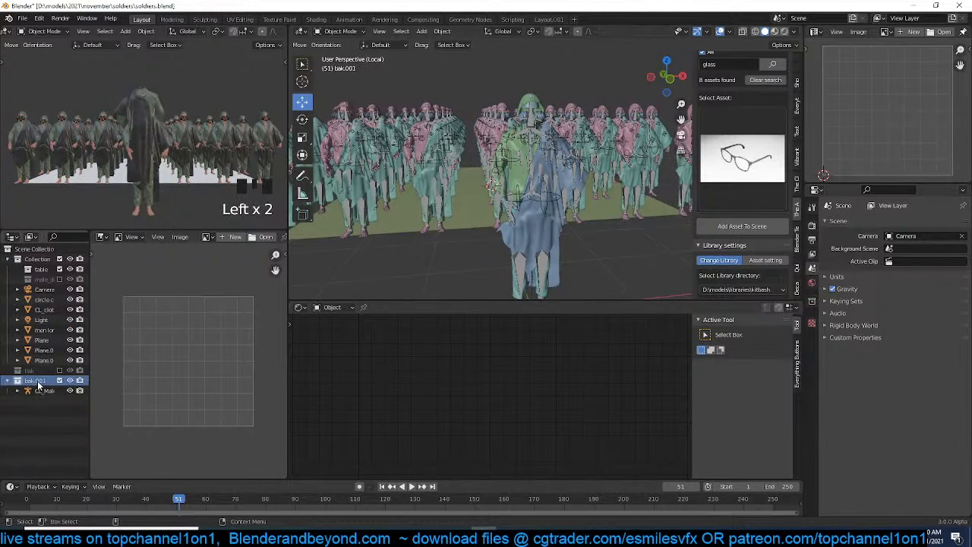
Select the duplicated male pose rig and freely rotate its head bone in Pose Mode
{"action": "middle_click_drag", "start_coordinate": [525, 213], "coordinate": [571, 176]}
{"action": "left_click", "coordinate": [522, 262]}
{"action": "scroll", "coordinate": [571, 212], "scroll_direction": "up", "scroll_amount": 4}
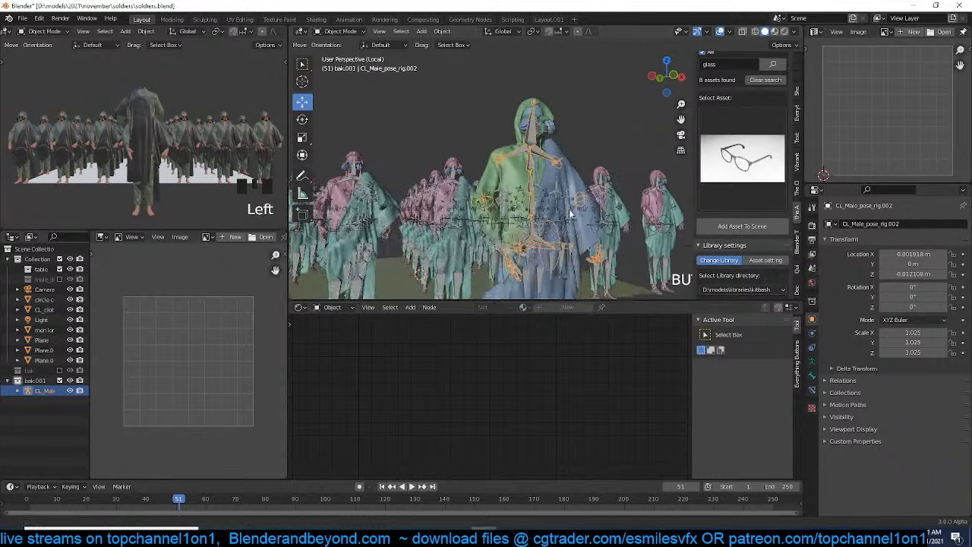
{"action": "middle_click_drag", "start_coordinate": [570, 213], "coordinate": [530, 168], "text": "shift"}
{"action": "key", "text": "ctrl+Tab"}
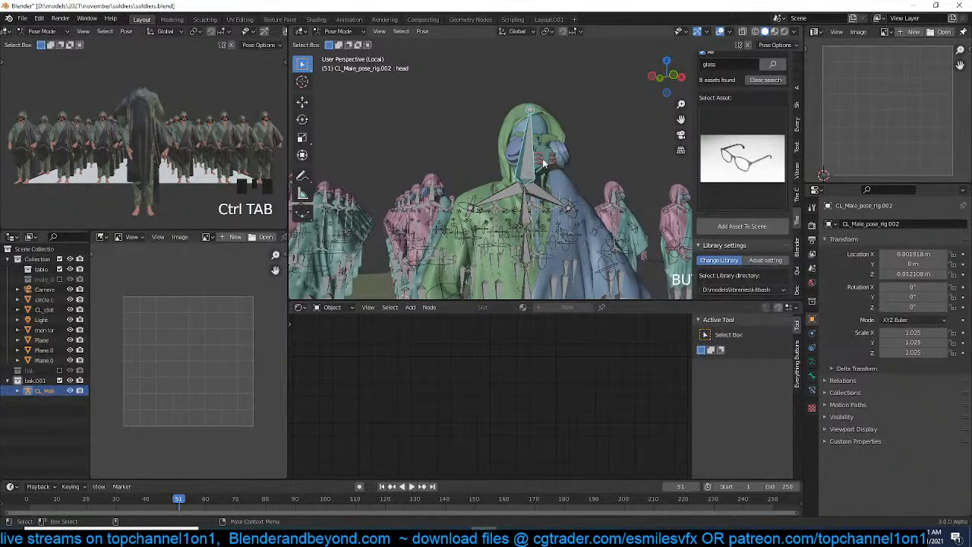
{"action": "scroll", "coordinate": [544, 163], "scroll_direction": "up", "scroll_amount": 1}
{"action": "key", "text": "r"}
{"action": "key", "text": "r"}
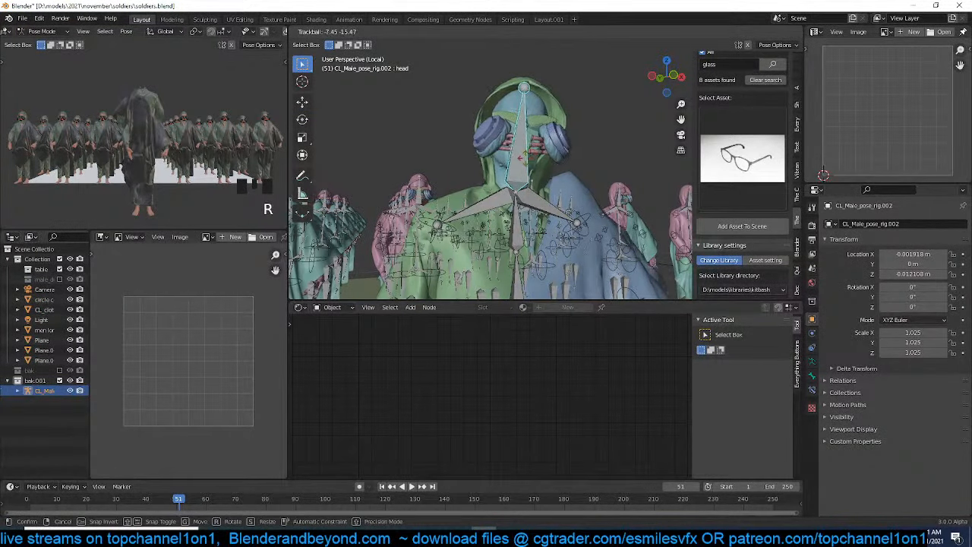
{"action": "left_click", "coordinate": [540, 159]}
{"action": "middle_click_drag", "start_coordinate": [541, 159], "coordinate": [600, 199]}
{"action": "key", "text": "ctrl+Tab"}
Clear the blue cape's parent while keeping its transformation, and parent it to the male pose rig with the Object option
{"action": "left_click", "coordinate": [600, 199]}
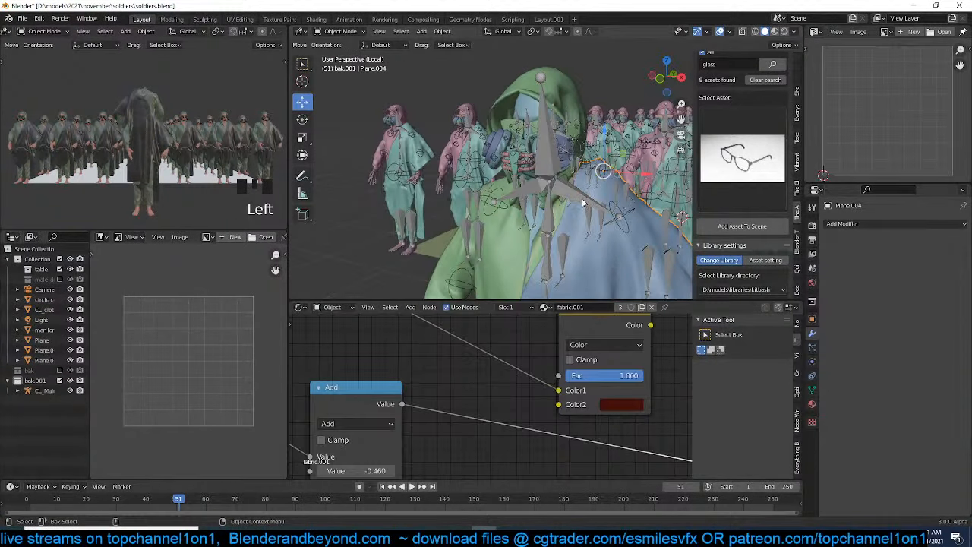
{"action": "key", "text": "alt+p"}
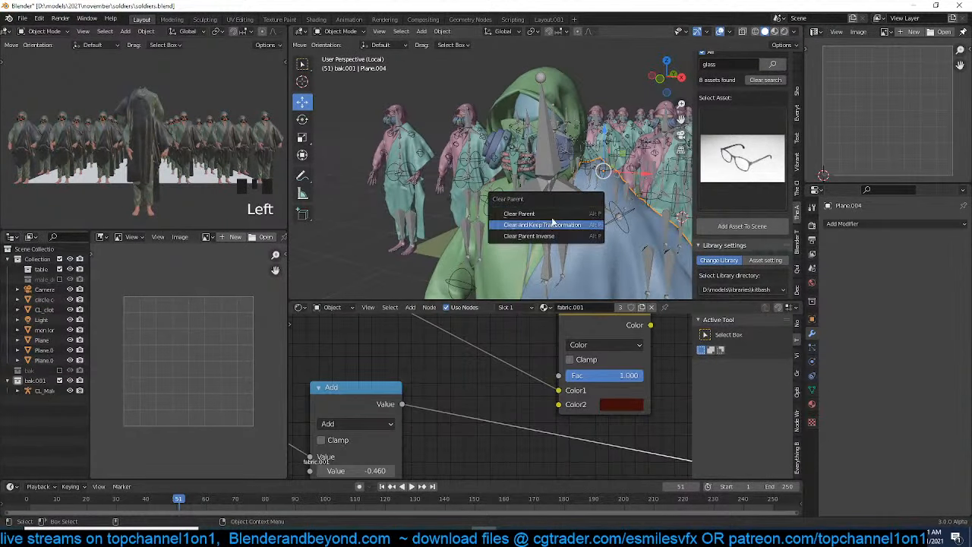
{"action": "left_click", "coordinate": [553, 213]}
{"action": "key", "text": "ctrl+z"}
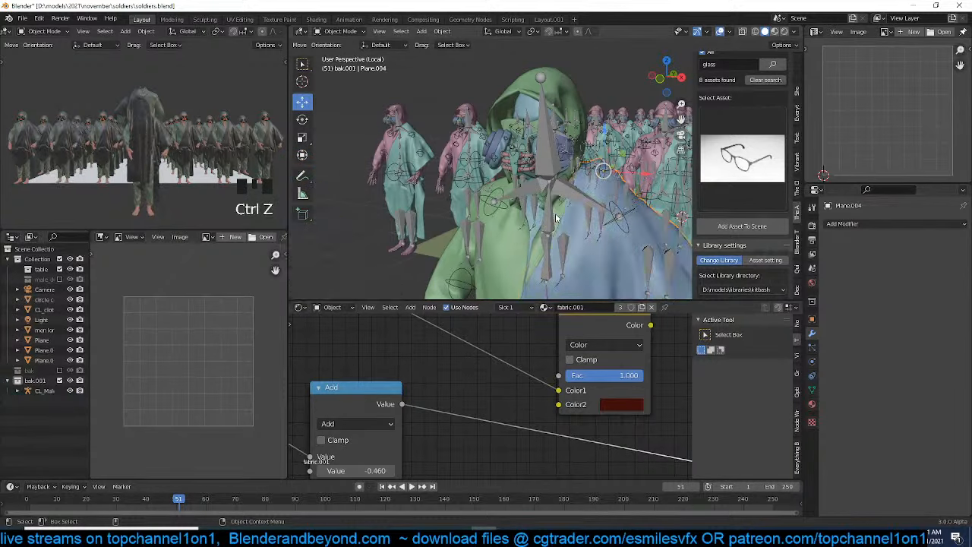
{"action": "key", "text": "alt+p"}
{"action": "left_click", "coordinate": [539, 242]}
{"action": "left_click", "coordinate": [570, 190], "text": "shift"}
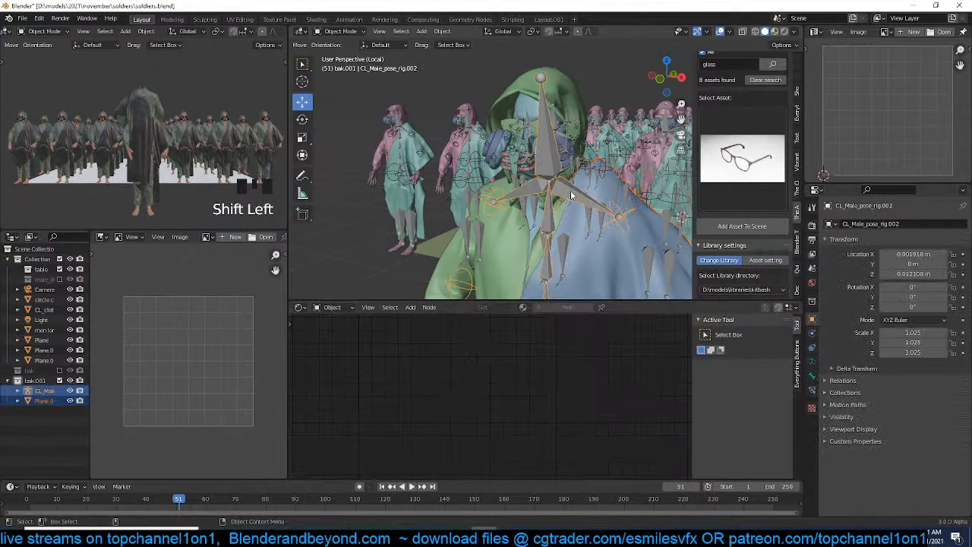
{"action": "key", "text": "ctrl+p"}
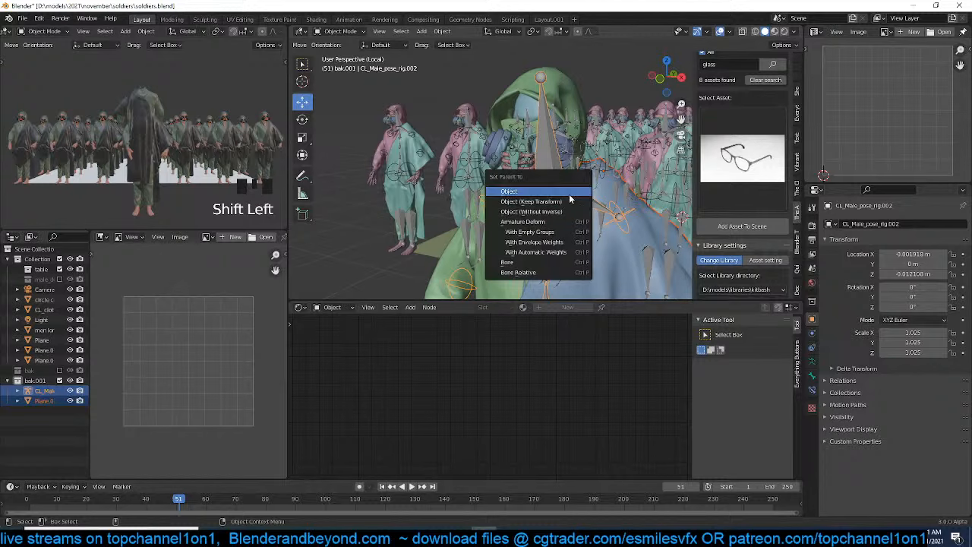
{"action": "left_click", "coordinate": [569, 191]}
Turn and tilt the soldier's hooded head further by rotating the head bone in trackball mode, and return to Object Mode
{"action": "left_click", "coordinate": [541, 97]}
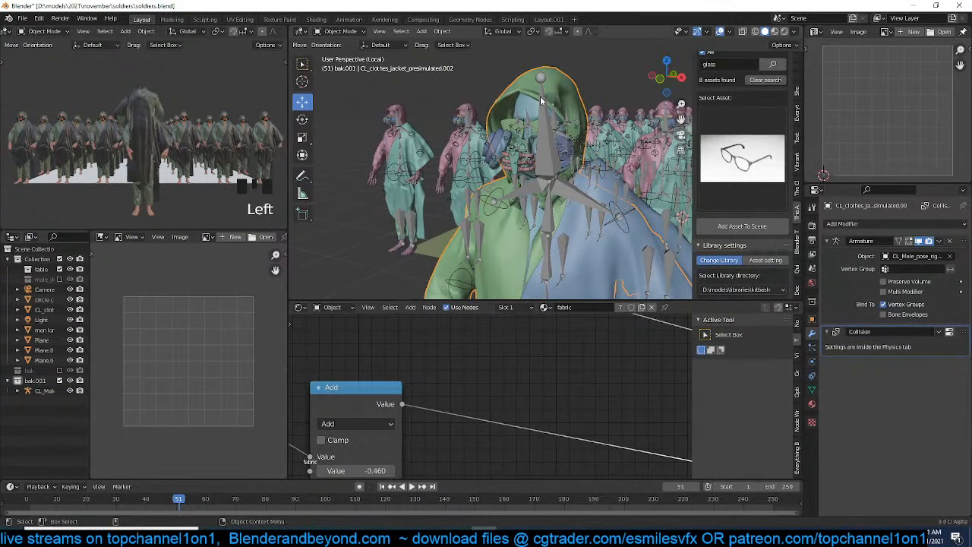
{"action": "right_click", "coordinate": [541, 100]}
{"action": "mouse_move", "coordinate": [541, 97]}
{"action": "key", "text": "Escape"}
{"action": "key", "text": "ctrl+Tab"}
{"action": "key", "text": "r"}
{"action": "key", "text": "r"}
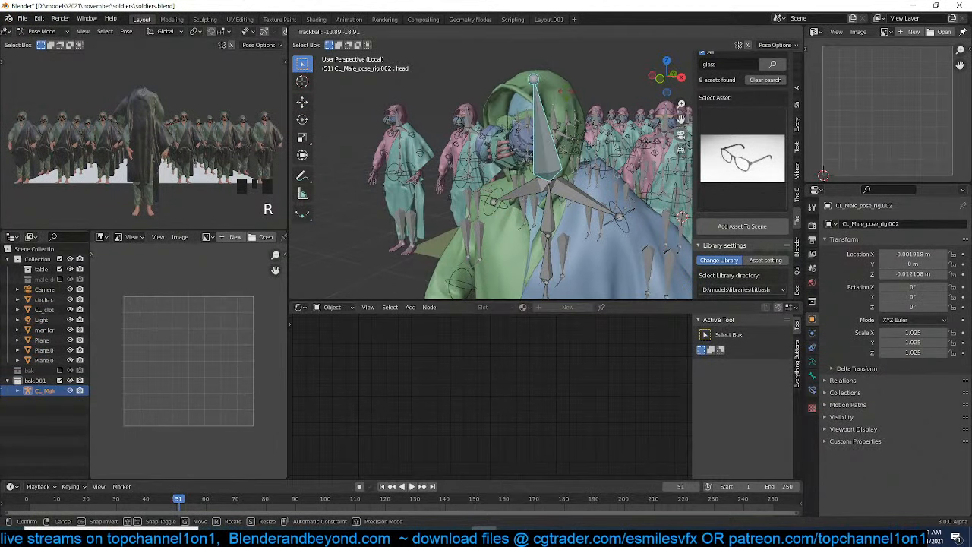
{"action": "left_click", "coordinate": [561, 96]}
{"action": "middle_click_drag", "start_coordinate": [561, 96], "coordinate": [591, 115]}
{"action": "key", "text": "ctrl+Tab"}
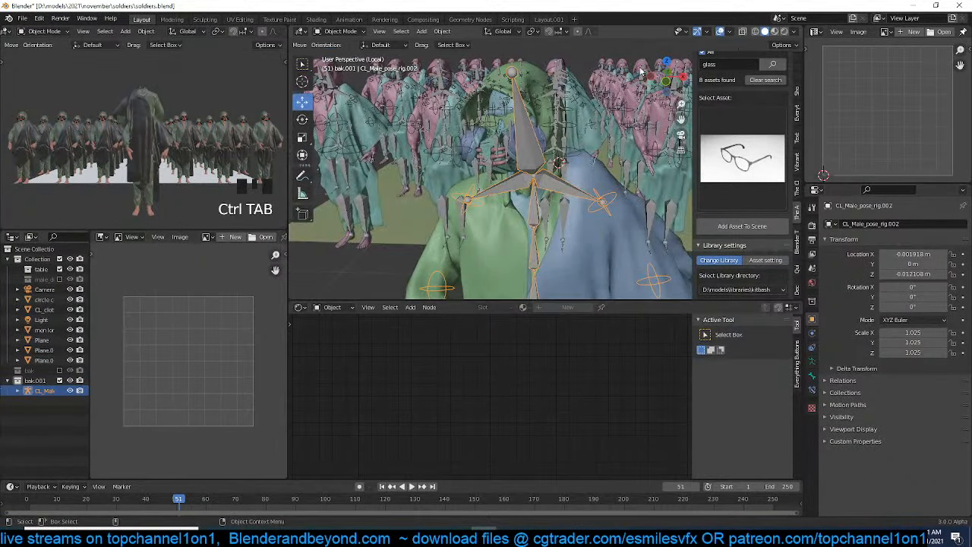
Hide the viewport overlays and examine the posed soldier in front of the crowd
{"action": "left_click", "coordinate": [719, 31]}
{"action": "scroll", "coordinate": [585, 133], "scroll_direction": "down", "scroll_amount": 5}
{"action": "middle_click_drag", "start_coordinate": [583, 136], "coordinate": [613, 135]}
Put the rig in Pose Mode with the overlays shown and select the left hand's control bone under the cape
{"action": "key", "text": "ctrl+Tab"}
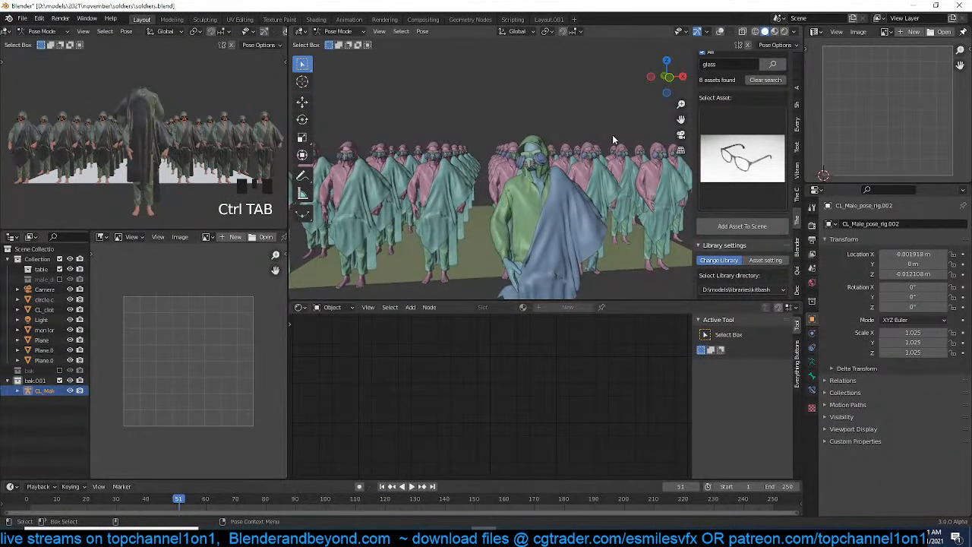
{"action": "left_click", "coordinate": [719, 31]}
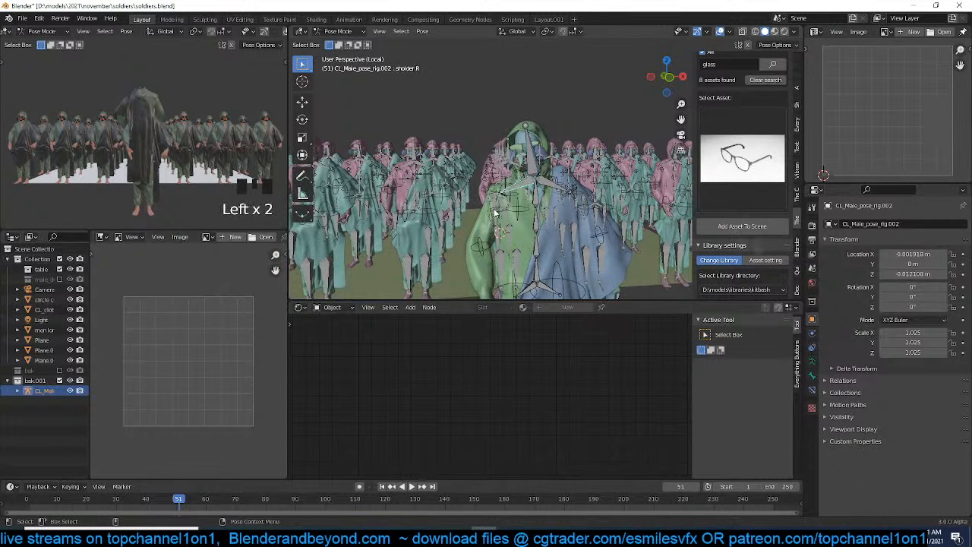
{"action": "left_click_drag", "start_coordinate": [494, 214], "coordinate": [511, 193]}
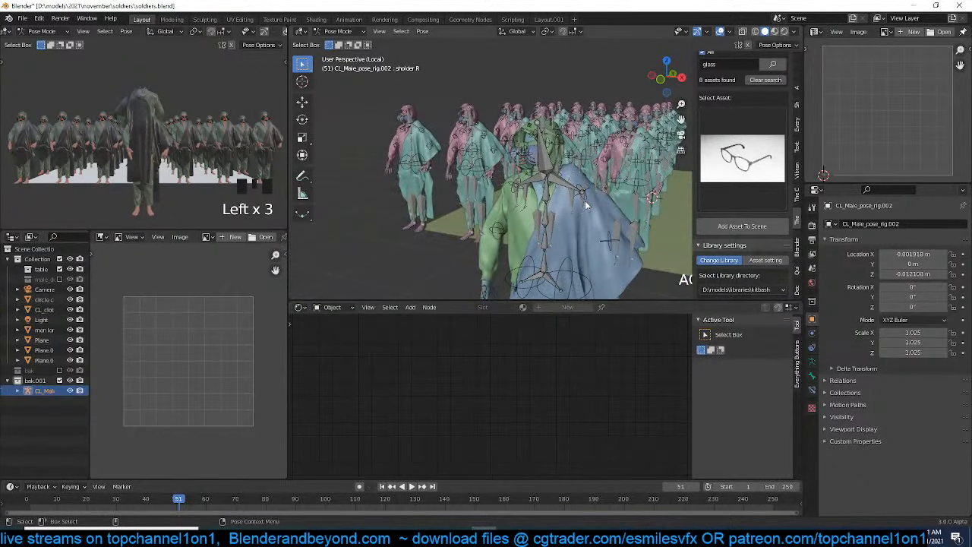
{"action": "left_click_drag", "start_coordinate": [585, 200], "coordinate": [585, 211]}
{"action": "left_click", "coordinate": [607, 241]}
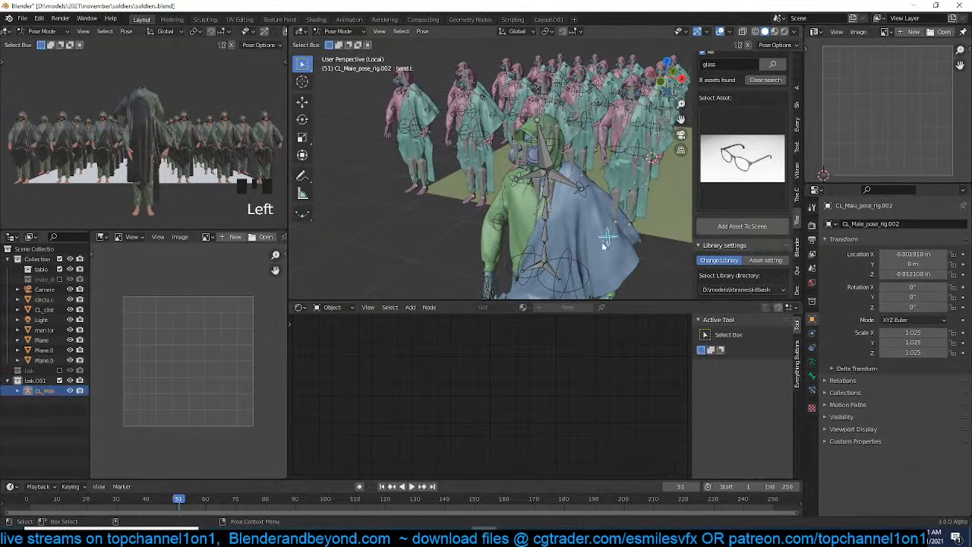
Rotate the left hand bone and the left arm bone of the selected soldier's rig to adjust its left-arm pose
{"action": "key", "text": "r"}
{"action": "left_click", "coordinate": [626, 239]}
{"action": "key", "text": "KP_1"}
{"action": "left_click", "coordinate": [585, 204]}
{"action": "key", "text": "r"}
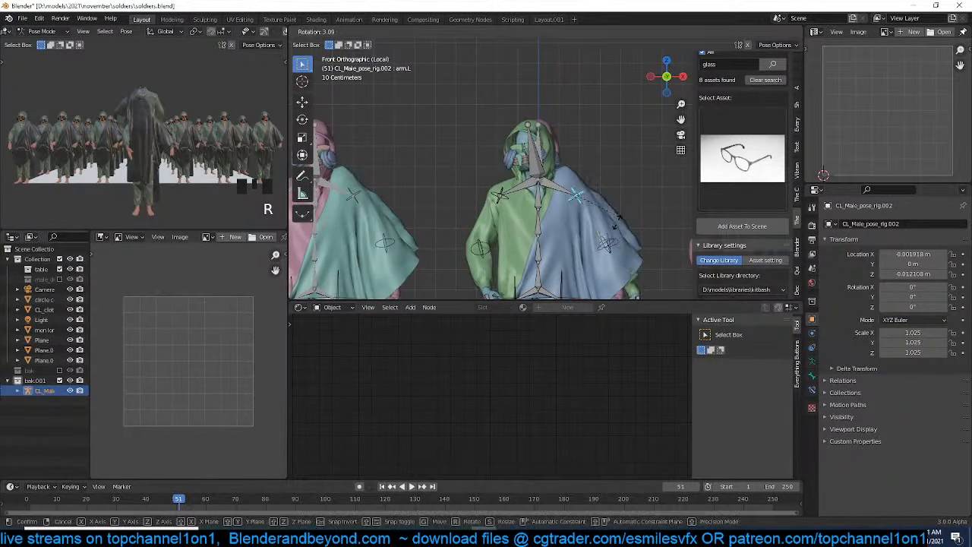
{"action": "left_click", "coordinate": [617, 226]}
Clear the right hand bone's rotation and rotate the right arm and shoulder bones to repose the soldier's right arm
{"action": "left_click", "coordinate": [514, 228]}
{"action": "key", "text": "alt+r"}
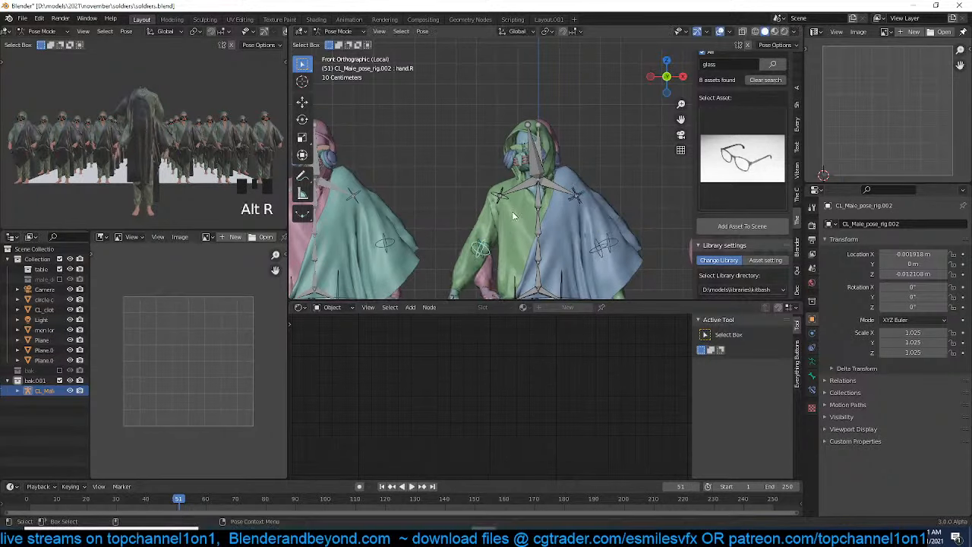
{"action": "left_click", "coordinate": [503, 197]}
{"action": "key", "text": "r"}
{"action": "left_click", "coordinate": [538, 188]}
{"action": "left_click", "coordinate": [534, 185]}
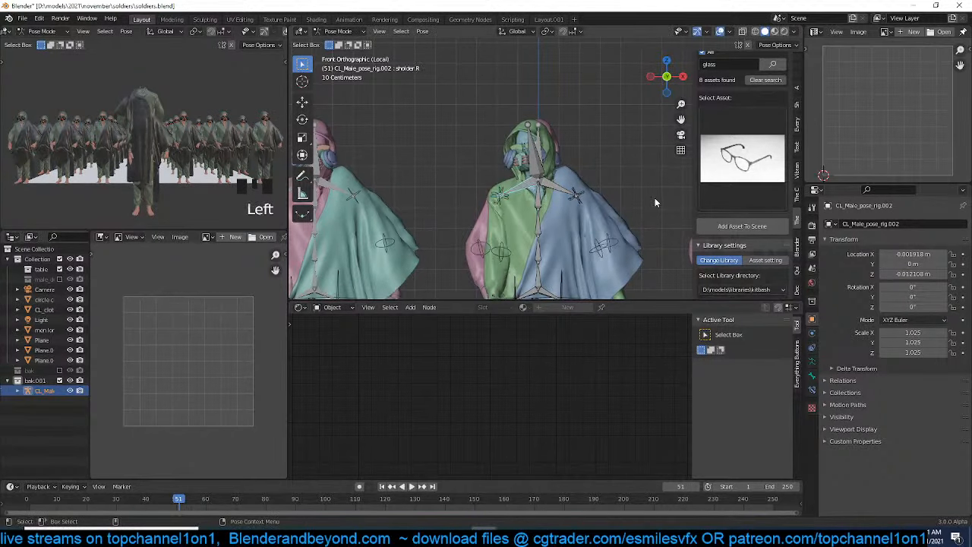
{"action": "key", "text": "r"}
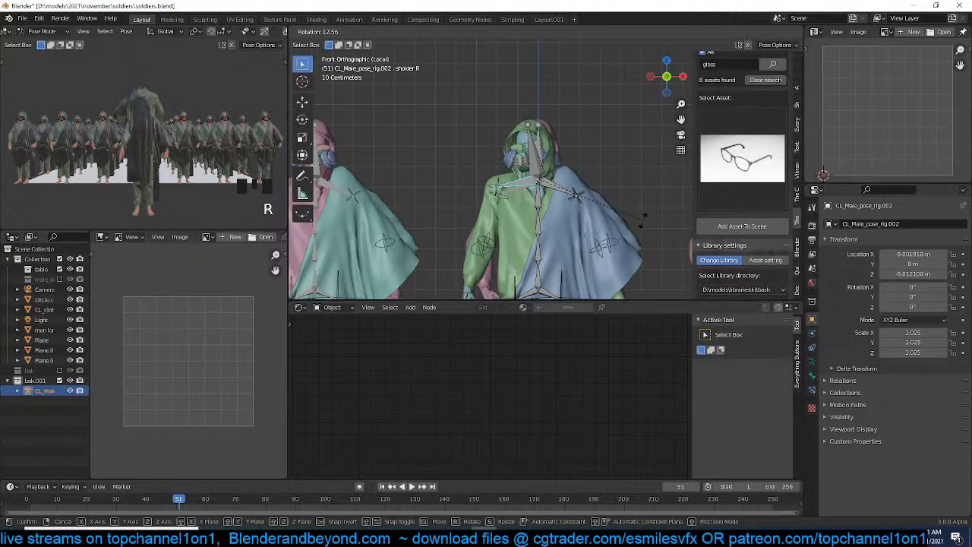
{"action": "key", "text": "r"}
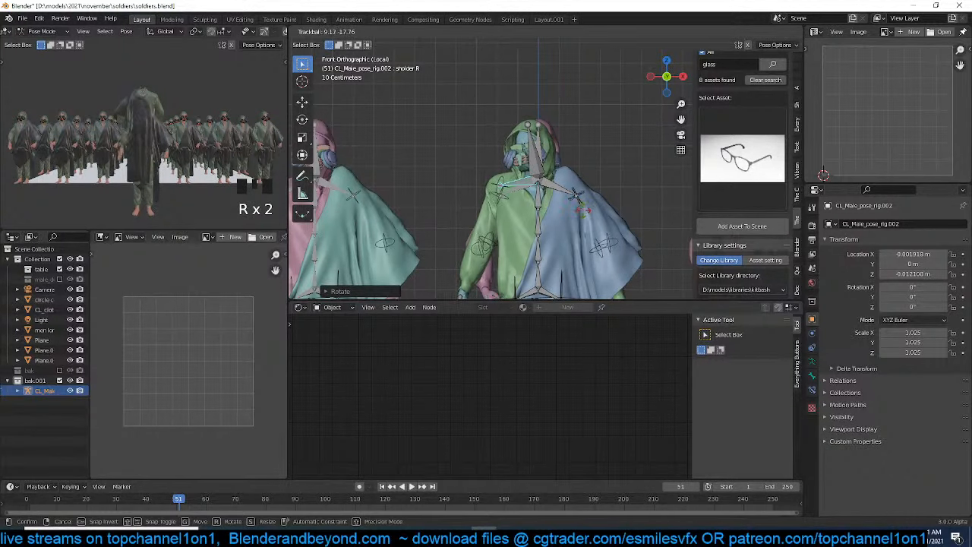
{"action": "left_click", "coordinate": [597, 199]}
Return to Object Mode, exclude the bak.001 collection from the view layer and save the file
{"action": "key", "text": "ctrl+Tab"}
{"action": "scroll", "coordinate": [601, 204], "scroll_direction": "down", "scroll_amount": 3}
{"action": "scroll", "coordinate": [551, 230], "scroll_direction": "down", "scroll_amount": 3}
{"action": "middle_click_drag", "start_coordinate": [601, 203], "coordinate": [577, 228]}
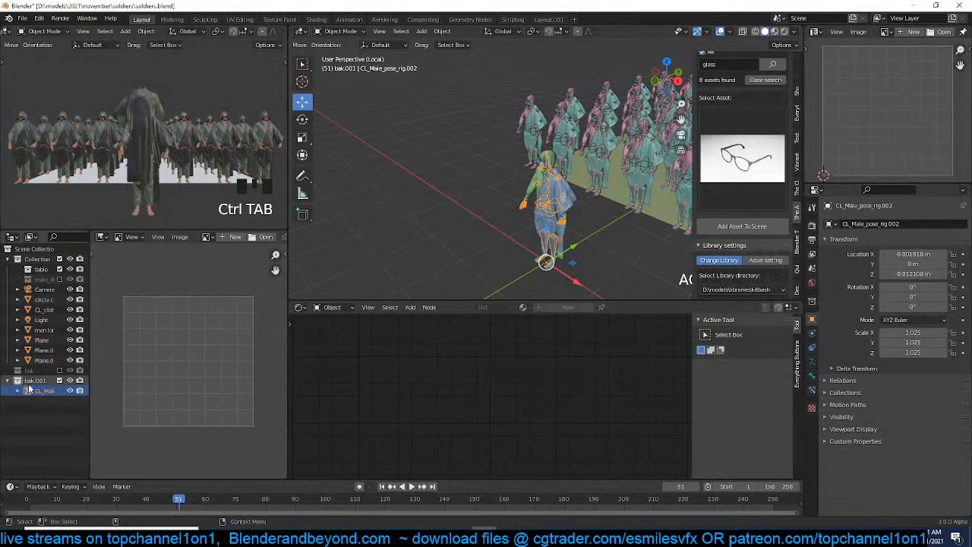
{"action": "left_click", "coordinate": [60, 381]}
{"action": "scroll", "coordinate": [549, 194], "scroll_direction": "down", "scroll_amount": 3}
{"action": "middle_click_drag", "start_coordinate": [550, 194], "coordinate": [430, 202]}
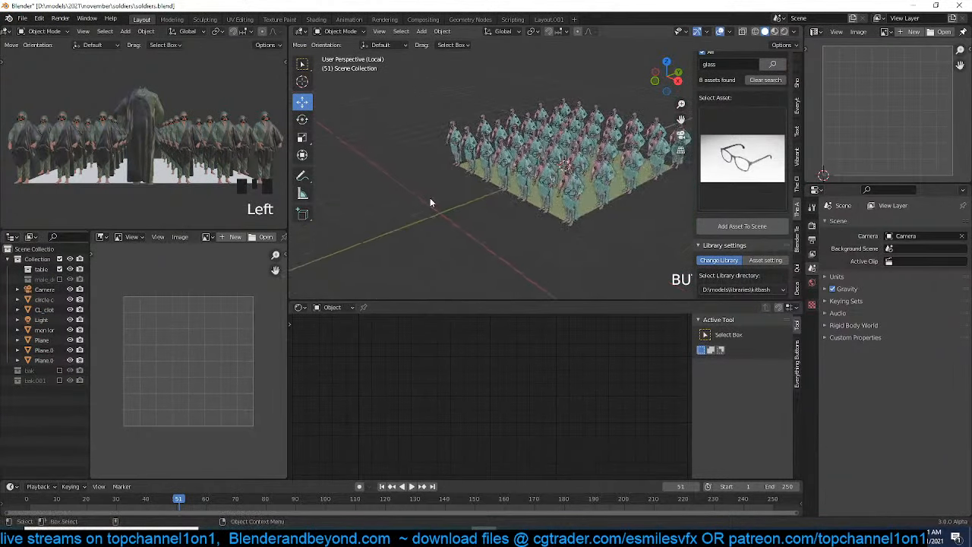
{"action": "key", "text": "ctrl+s"}
{"action": "scroll", "coordinate": [579, 197], "scroll_direction": "down", "scroll_amount": 2}
{"action": "middle_click_drag", "start_coordinate": [579, 198], "coordinate": [477, 201]}
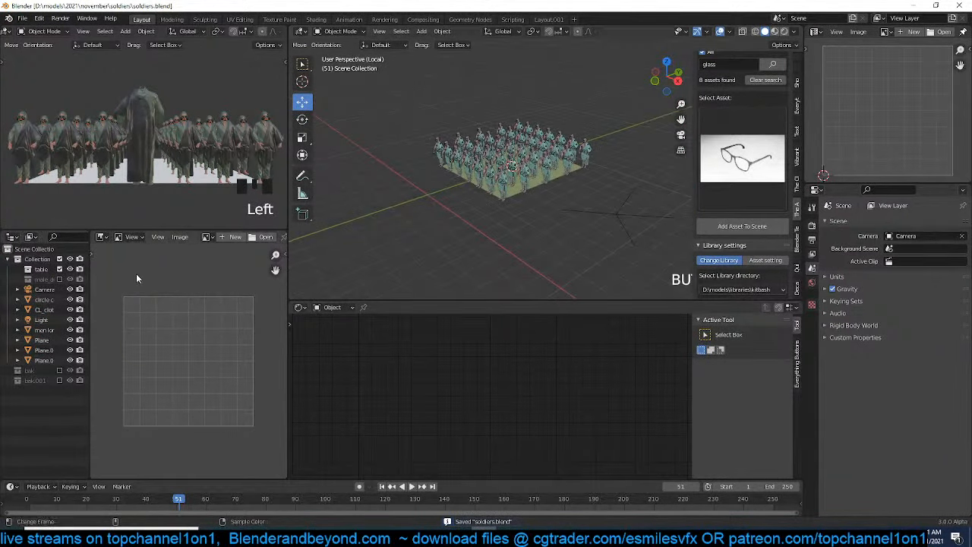
Re-enable the bak.001 collection and snap the 3D cursor to the star-shaped mesh beside the crowd
{"action": "left_click", "coordinate": [60, 380]}
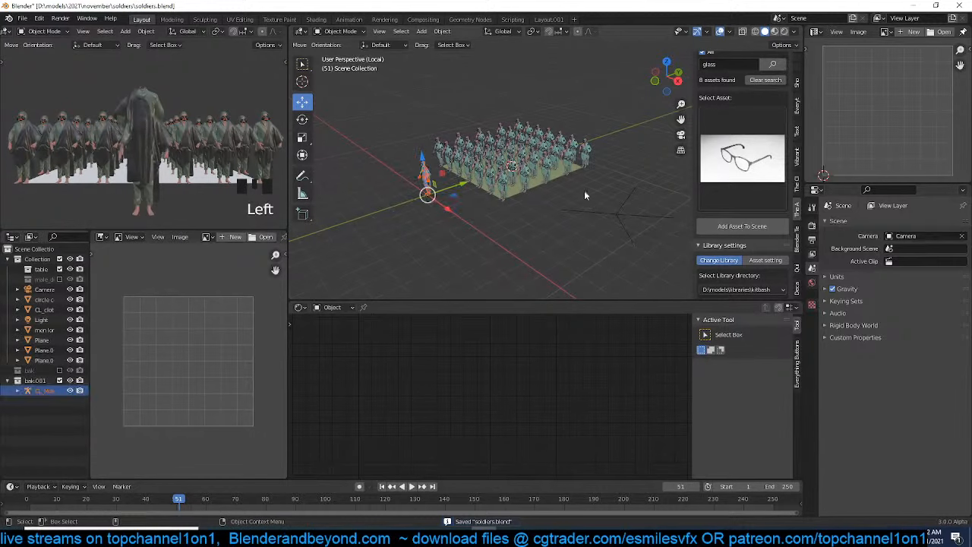
{"action": "left_click", "coordinate": [619, 214]}
{"action": "key", "text": "shift+s"}
Try to snap the reposed soldier's rig to the 3D cursor
{"action": "left_click", "coordinate": [426, 196]}
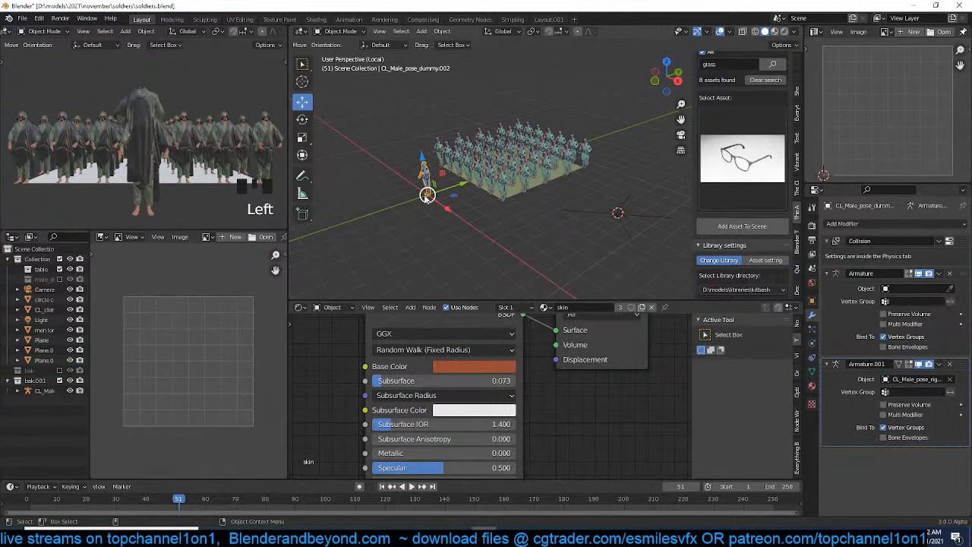
{"action": "left_click", "coordinate": [428, 195]}
{"action": "key", "text": "shift+s"}
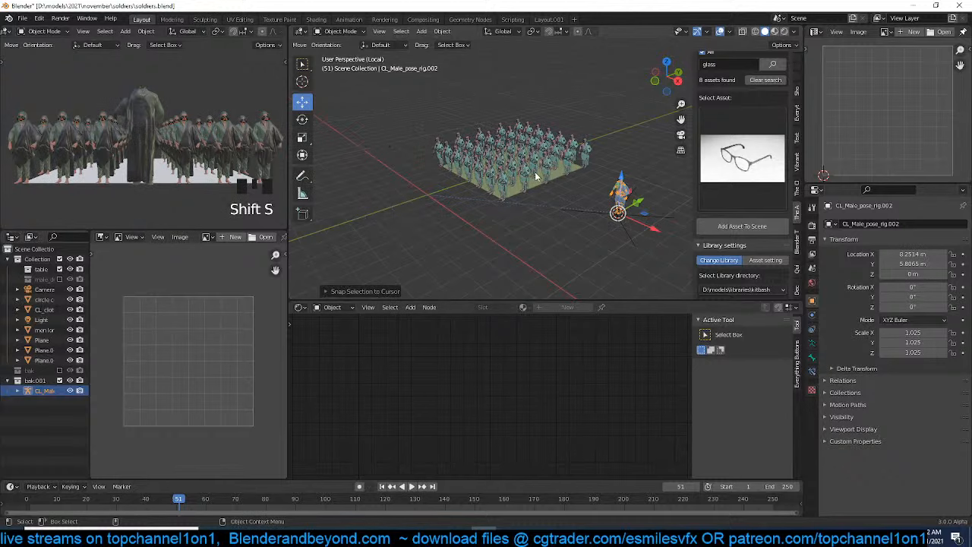
{"action": "middle_click_drag", "start_coordinate": [535, 172], "coordinate": [558, 209]}
{"action": "key", "text": "ctrl+z"}
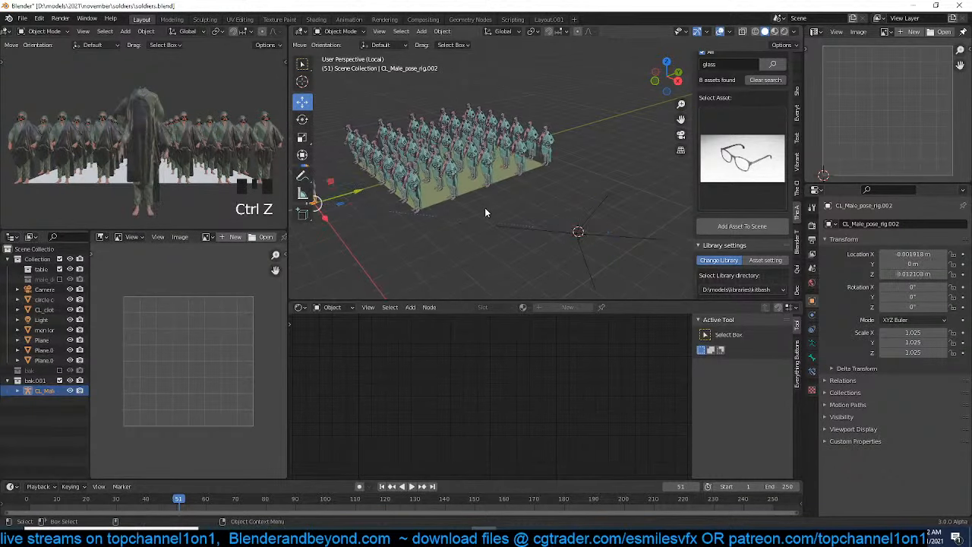
Save the file and exclude the bak.001 collection from the view layer
{"action": "scroll", "coordinate": [487, 206], "scroll_direction": "down", "scroll_amount": 2}
{"action": "middle_click_drag", "start_coordinate": [488, 206], "coordinate": [510, 196]}
{"action": "key", "text": "ctrl+s"}
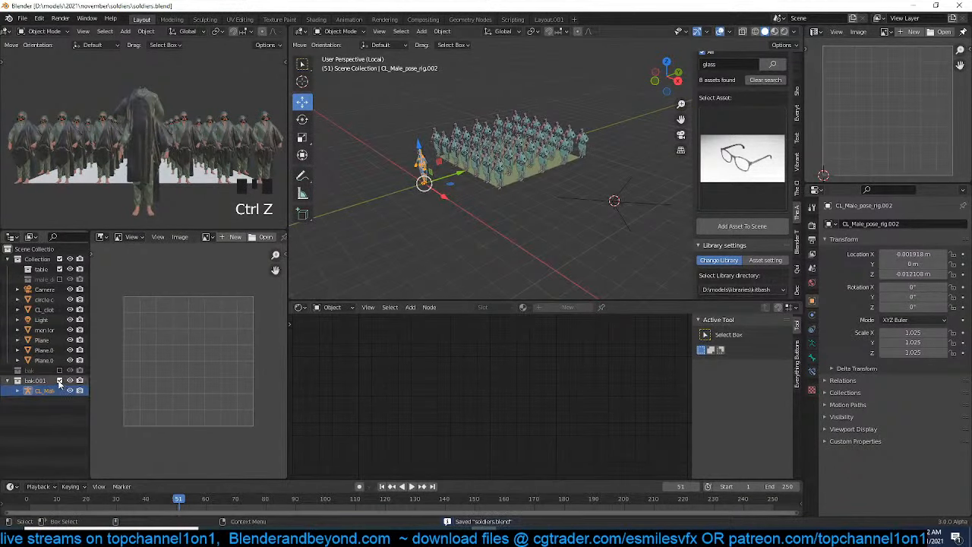
{"action": "left_click", "coordinate": [59, 381]}
Add a collection instance of bak.001 at the 3D cursor and parent it to the star-shaped mesh Plane.003
{"action": "key", "text": "shift+a"}
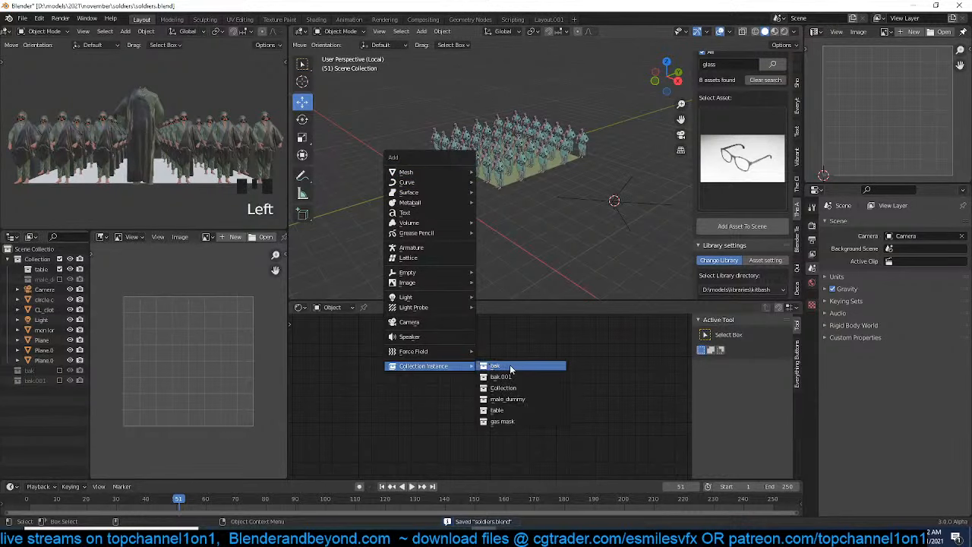
{"action": "left_click", "coordinate": [506, 377]}
{"action": "middle_click_drag", "start_coordinate": [565, 215], "coordinate": [498, 187]}
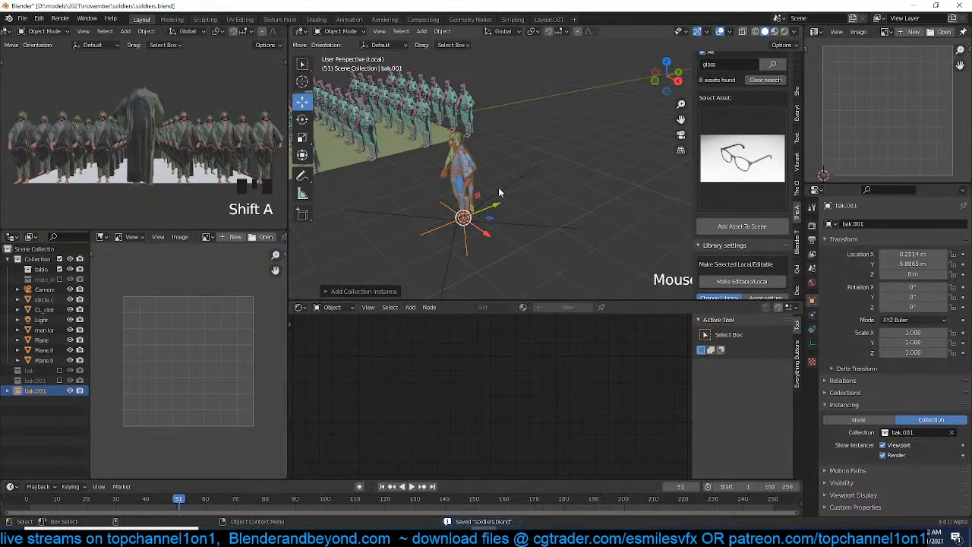
{"action": "left_click", "coordinate": [519, 227], "text": "shift"}
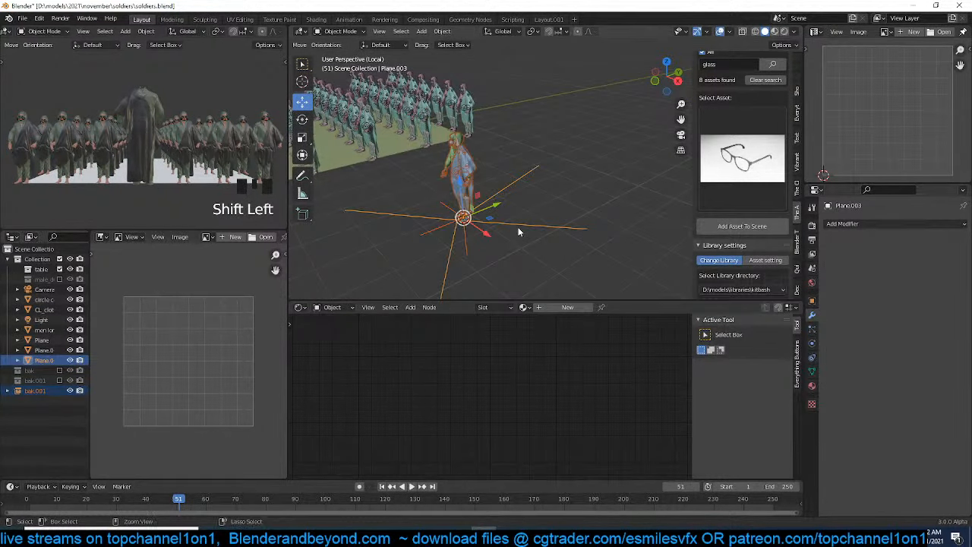
{"action": "key", "text": "ctrl+p"}
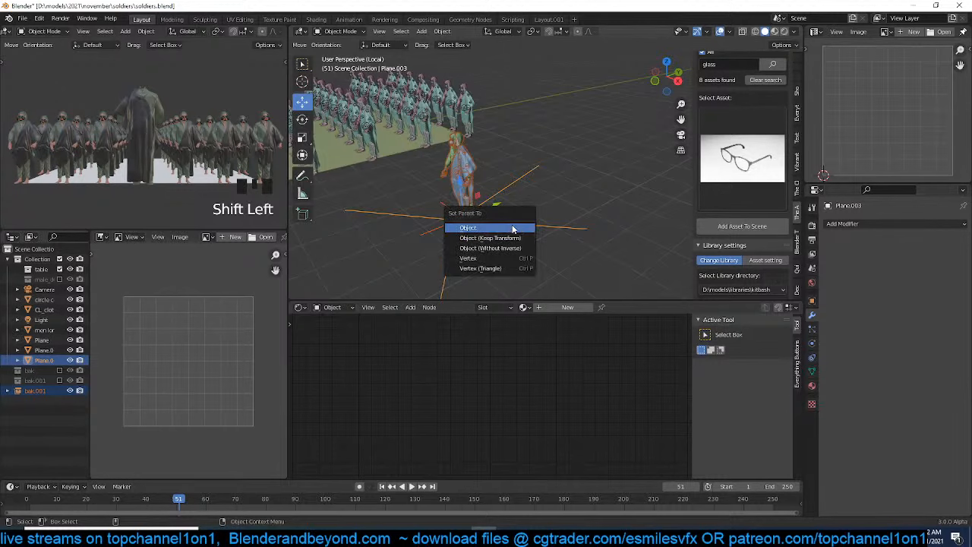
{"action": "left_click", "coordinate": [515, 228]}
{"action": "key", "text": "alt+a"}
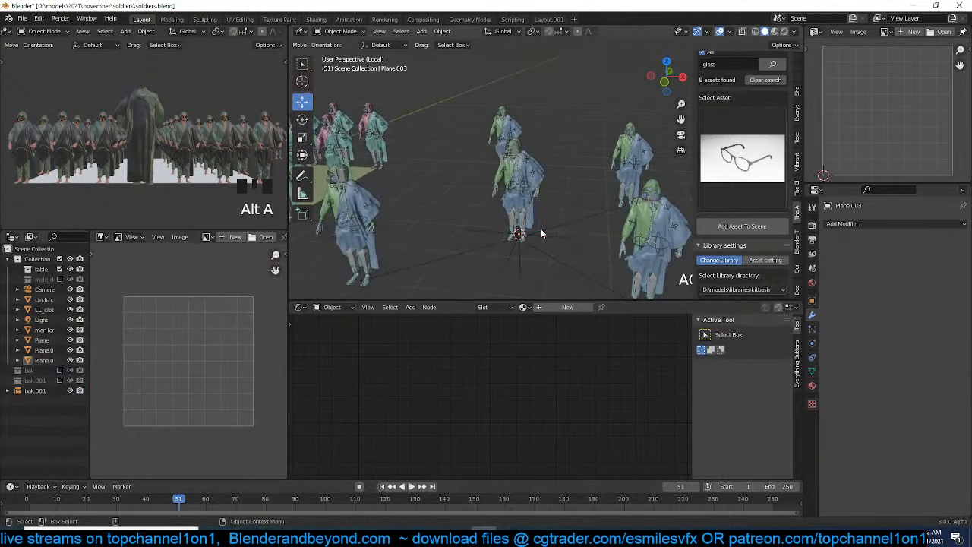
In top view, move the central vertex of Plane.003 about 1.4 m along negative X
{"action": "left_click", "coordinate": [536, 231]}
{"action": "left_click", "coordinate": [537, 231]}
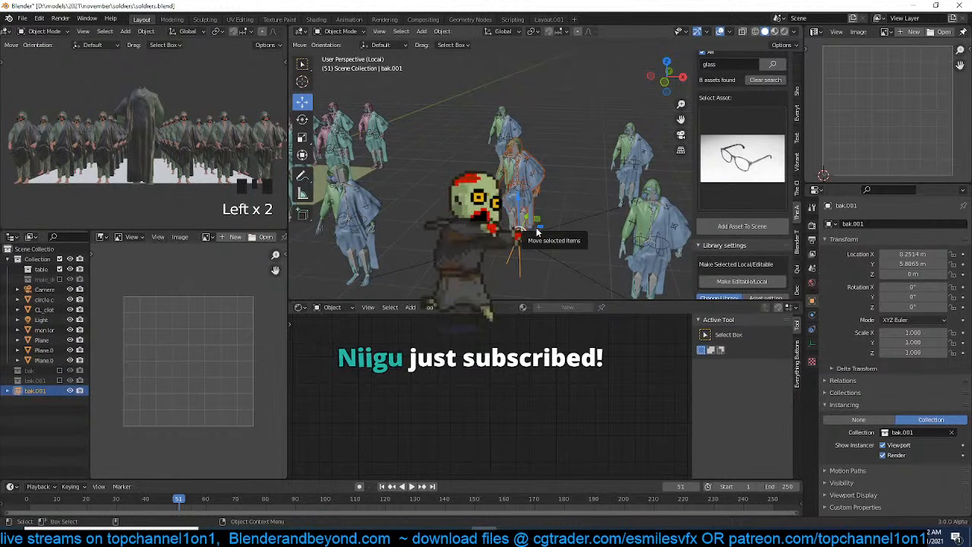
{"action": "key", "text": "KP_7"}
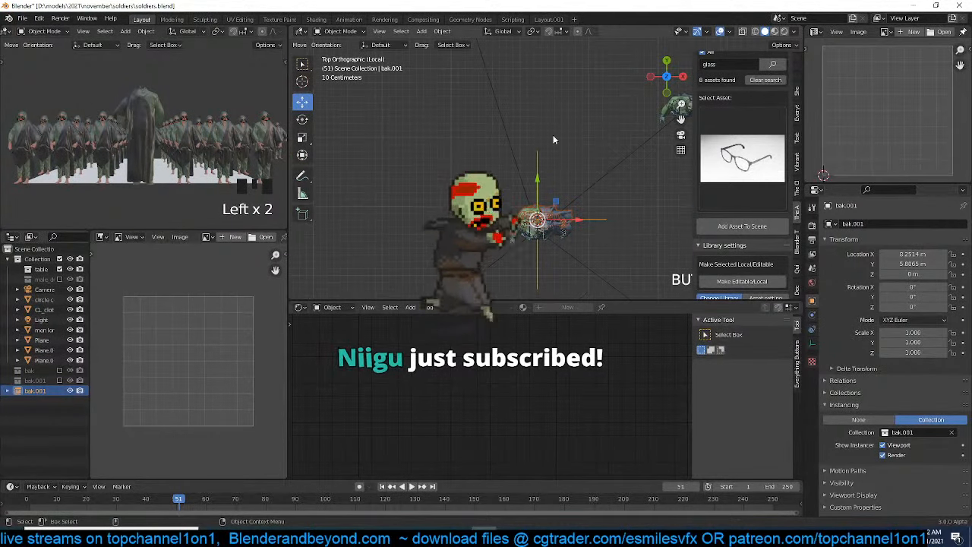
{"action": "key", "text": "g"}
{"action": "left_click", "coordinate": [569, 230]}
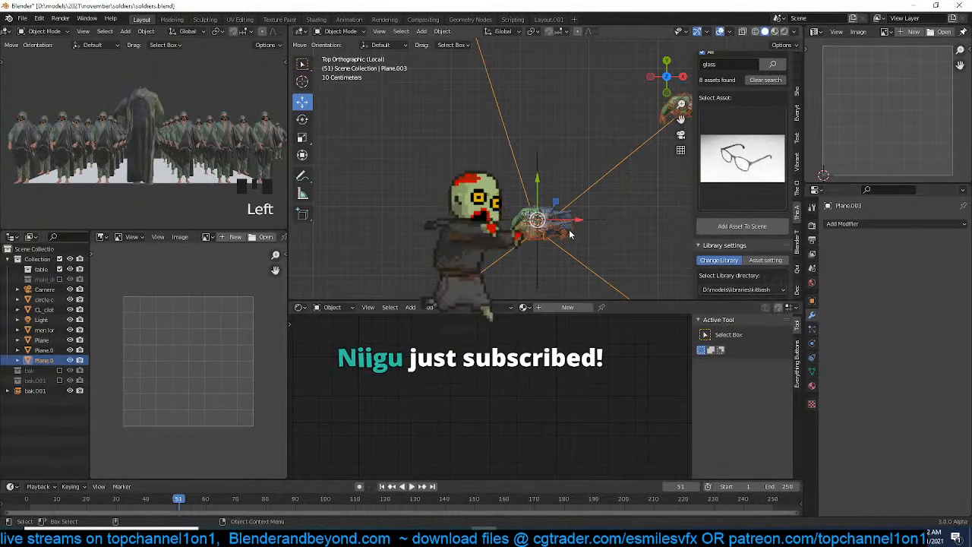
{"action": "left_click", "coordinate": [547, 237]}
{"action": "key", "text": "Tab"}
{"action": "key", "text": "z"}
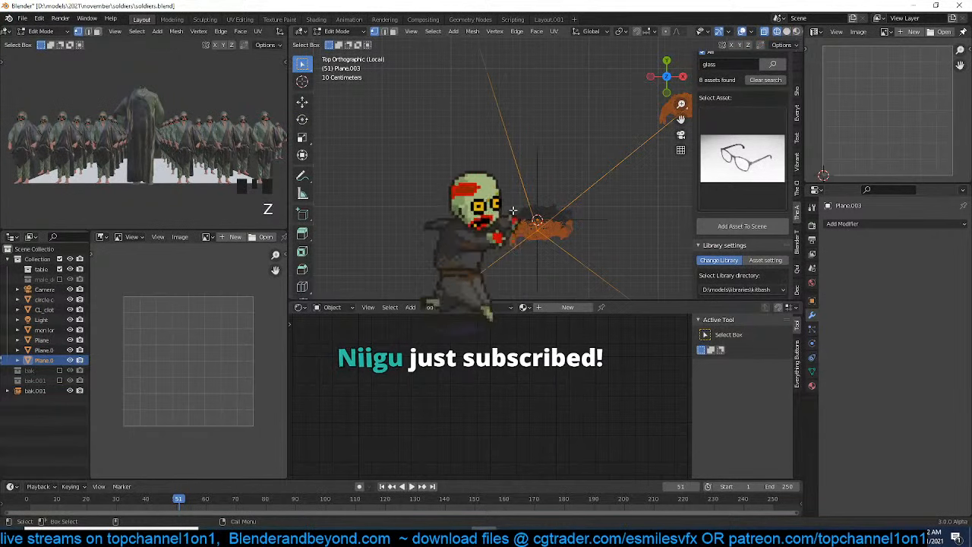
{"action": "left_click", "coordinate": [547, 234]}
{"action": "key", "text": "g"}
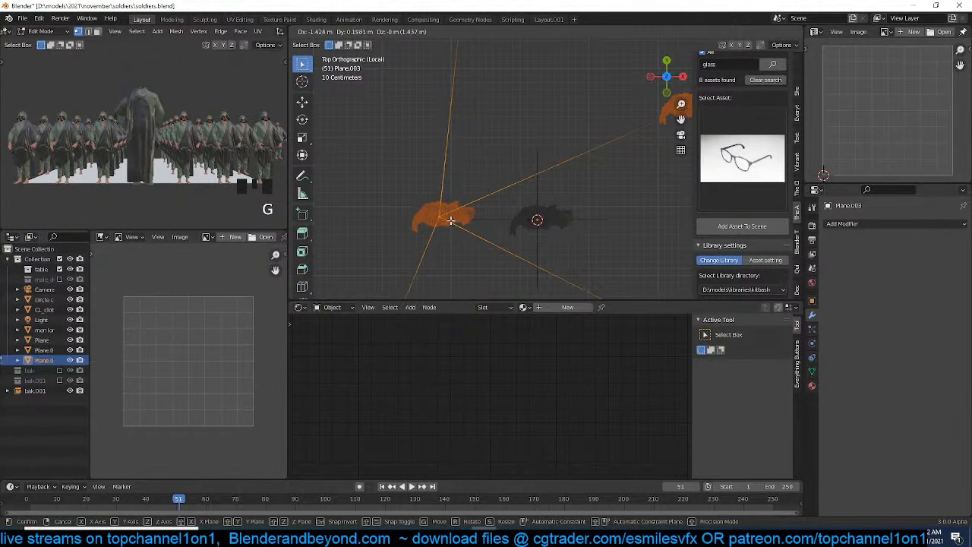
{"action": "left_click", "coordinate": [456, 221]}
{"action": "scroll", "coordinate": [484, 219], "scroll_direction": "down", "scroll_amount": 4}
{"action": "key", "text": "Tab"}
{"action": "key", "text": "z"}
Snap the 3D cursor to the crowd's ground plane and snap Plane.003 with its soldier instances to it
{"action": "scroll", "coordinate": [571, 216], "scroll_direction": "down", "scroll_amount": 2}
{"action": "middle_click_drag", "start_coordinate": [572, 215], "coordinate": [586, 189]}
{"action": "left_click", "coordinate": [436, 133]}
{"action": "scroll", "coordinate": [585, 189], "scroll_direction": "up", "scroll_amount": 4}
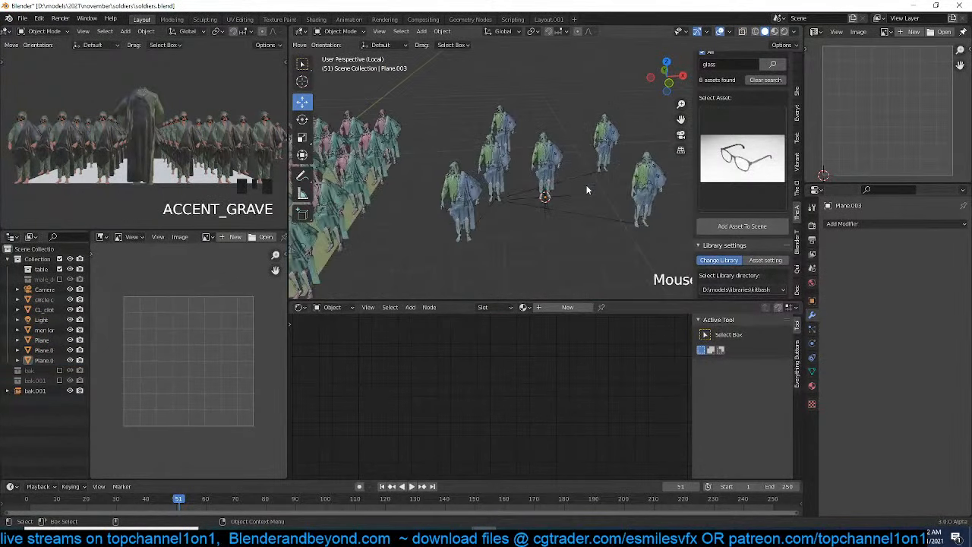
{"action": "left_click", "coordinate": [519, 215]}
{"action": "scroll", "coordinate": [514, 201], "scroll_direction": "down", "scroll_amount": 5}
{"action": "scroll", "coordinate": [514, 199], "scroll_direction": "up", "scroll_amount": 2}
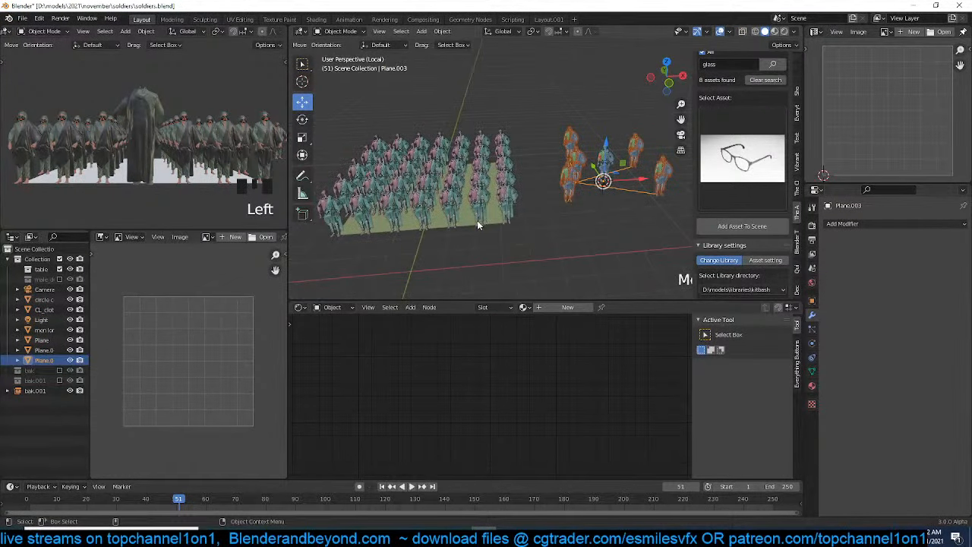
{"action": "left_click", "coordinate": [465, 225]}
{"action": "key", "text": "shift+s"}
{"action": "left_click", "coordinate": [587, 185]}
{"action": "key", "text": "shift+s"}
Examine how the new soldiers blend into the crowd with the viewport overlays hidden, and show the overlays again
{"action": "middle_click_drag", "start_coordinate": [553, 105], "coordinate": [619, 100]}
{"action": "scroll", "coordinate": [574, 125], "scroll_direction": "up", "scroll_amount": 4}
{"action": "scroll", "coordinate": [587, 132], "scroll_direction": "down", "scroll_amount": 2}
{"action": "key", "text": "alt+a"}
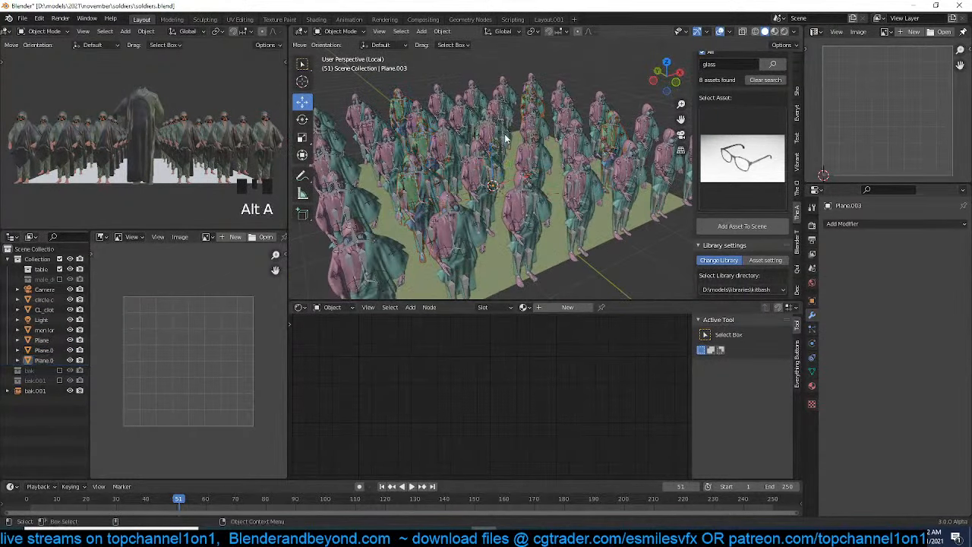
{"action": "key", "text": "grave"}
{"action": "scroll", "coordinate": [526, 127], "scroll_direction": "up", "scroll_amount": 5}
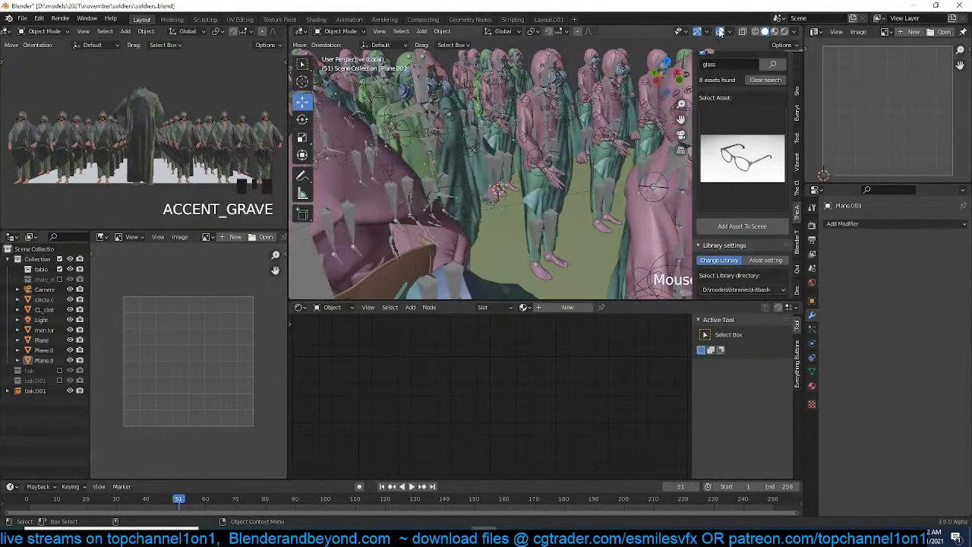
{"action": "left_click", "coordinate": [720, 32]}
{"action": "scroll", "coordinate": [561, 140], "scroll_direction": "down", "scroll_amount": 5}
{"action": "middle_click_drag", "start_coordinate": [561, 139], "coordinate": [566, 166]}
{"action": "scroll", "coordinate": [543, 138], "scroll_direction": "up", "scroll_amount": 4}
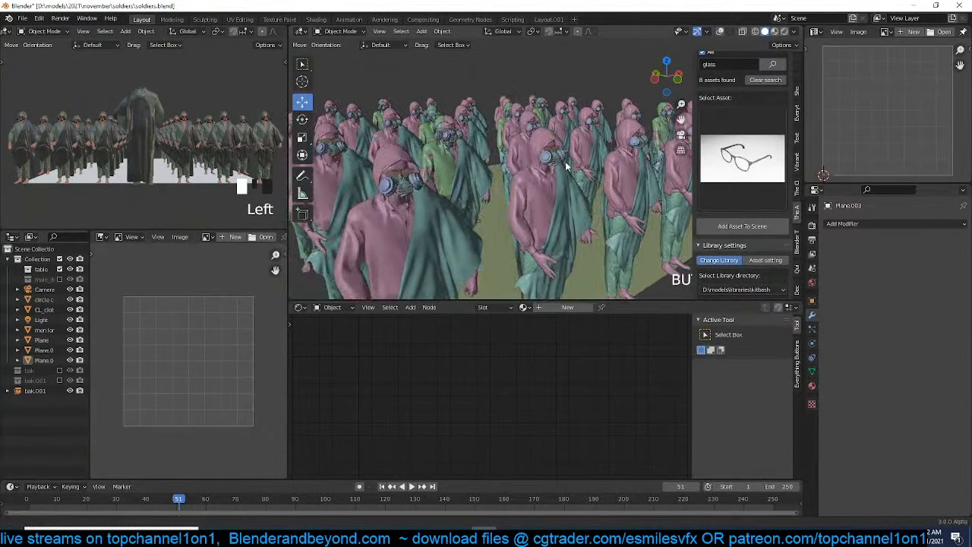
{"action": "scroll", "coordinate": [559, 164], "scroll_direction": "up", "scroll_amount": 4}
{"action": "scroll", "coordinate": [548, 167], "scroll_direction": "down", "scroll_amount": 5}
{"action": "left_click", "coordinate": [411, 208]}
{"action": "left_click", "coordinate": [719, 32]}
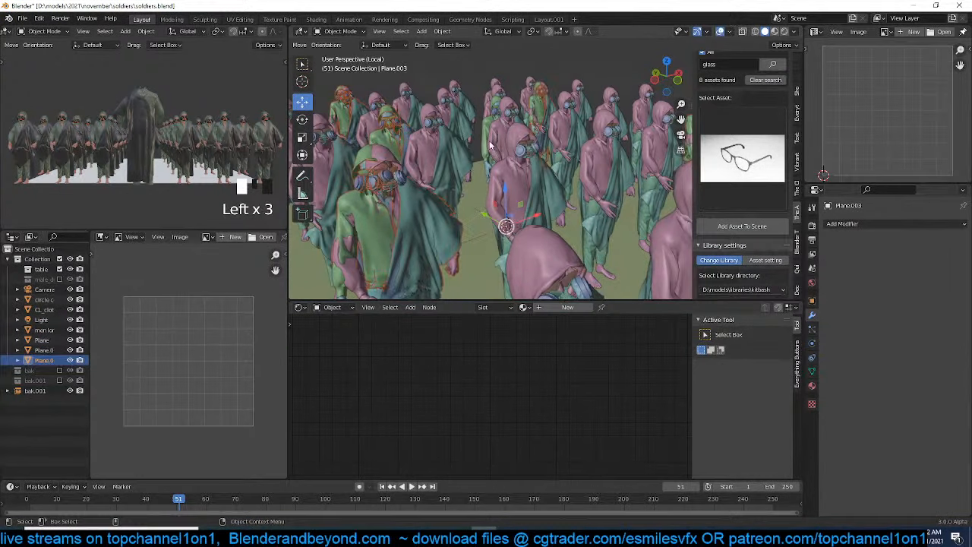
Dissolve the Plane.002 vertex whose crowd soldier overlaps one of the new soldiers near the front left
{"action": "left_click", "coordinate": [422, 193]}
{"action": "scroll", "coordinate": [422, 194], "scroll_direction": "down", "scroll_amount": 3}
{"action": "middle_click_drag", "start_coordinate": [524, 258], "coordinate": [524, 175]}
{"action": "key", "text": "Tab"}
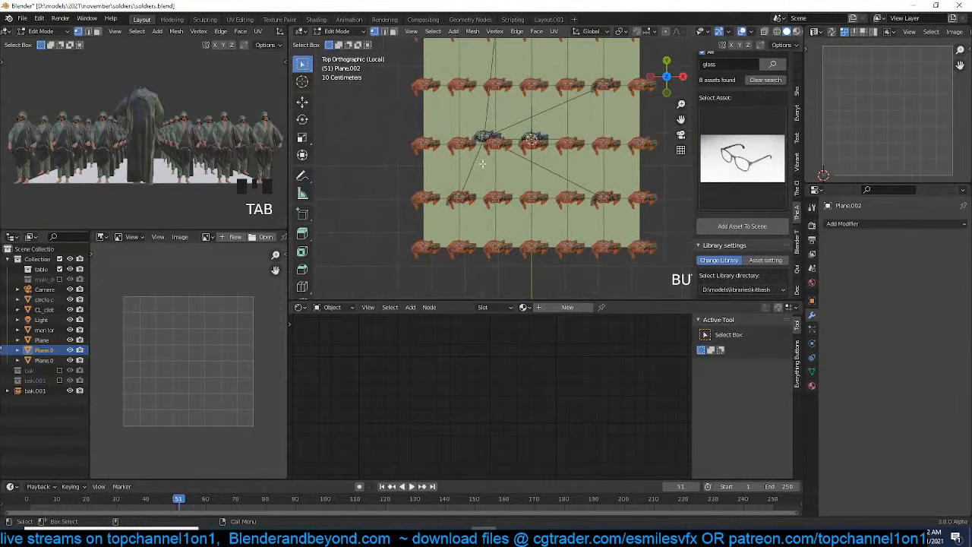
{"action": "scroll", "coordinate": [521, 168], "scroll_direction": "up", "scroll_amount": 3}
{"action": "left_click_drag", "start_coordinate": [416, 194], "coordinate": [463, 222]}
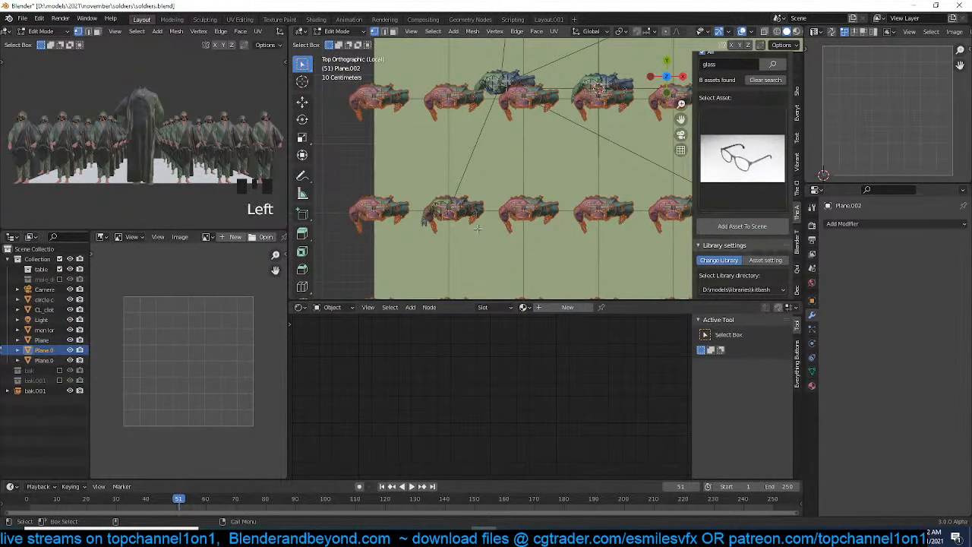
{"action": "key", "text": "ctrl+x"}
{"action": "key", "text": "Tab"}
Move the Plane.003 vertex of the overlapping inner soldier about 0.8 m into the gap between rows, keeping its height locked
{"action": "key", "text": "grave"}
{"action": "middle_click_drag", "start_coordinate": [478, 225], "coordinate": [496, 242]}
{"action": "key", "text": "alt+a"}
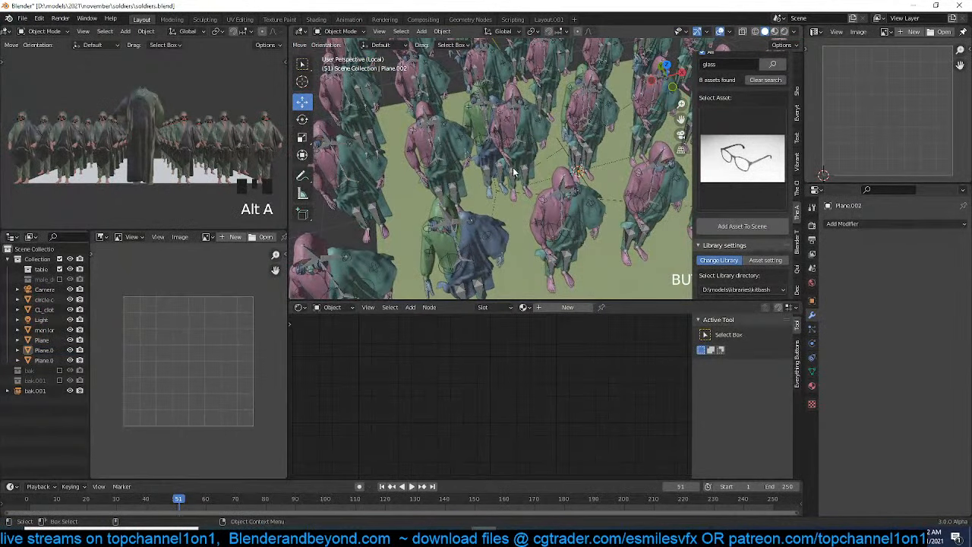
{"action": "middle_click_drag", "start_coordinate": [515, 166], "coordinate": [500, 195]}
{"action": "left_click", "coordinate": [499, 193]}
{"action": "left_click", "coordinate": [496, 177]}
{"action": "key", "text": "Tab"}
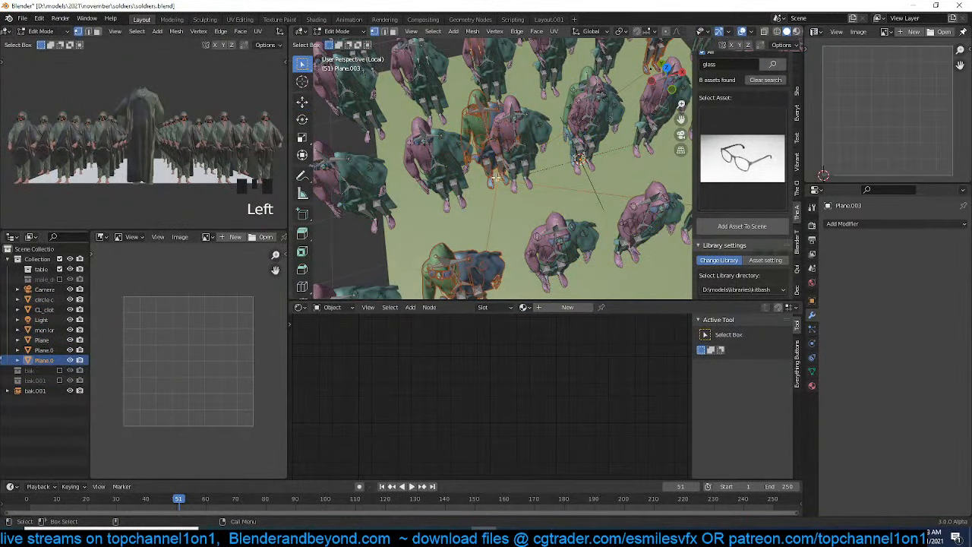
{"action": "key", "text": "Tab"}
{"action": "key", "text": "g"}
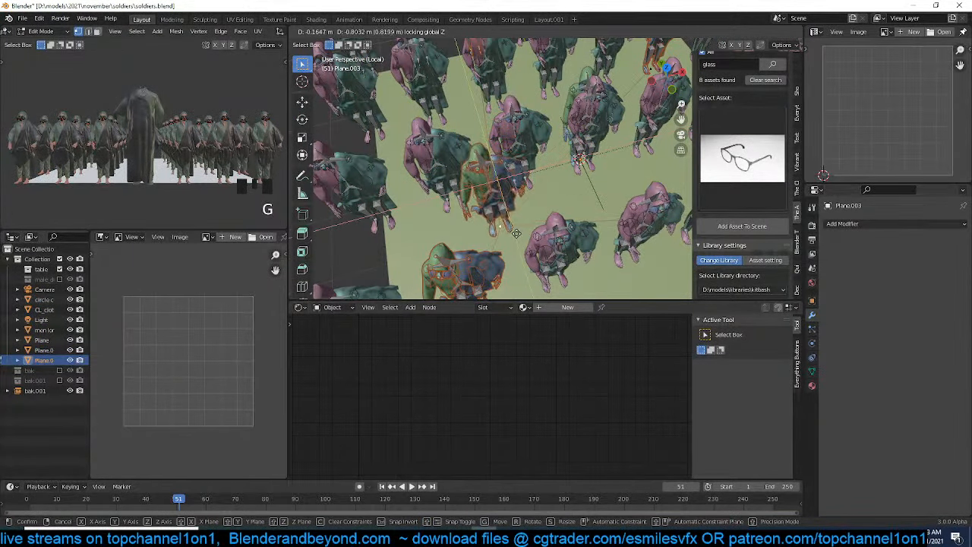
{"action": "scroll", "coordinate": [521, 232], "scroll_direction": "down", "scroll_amount": 5}
{"action": "middle_click_drag", "start_coordinate": [521, 232], "coordinate": [498, 196]}
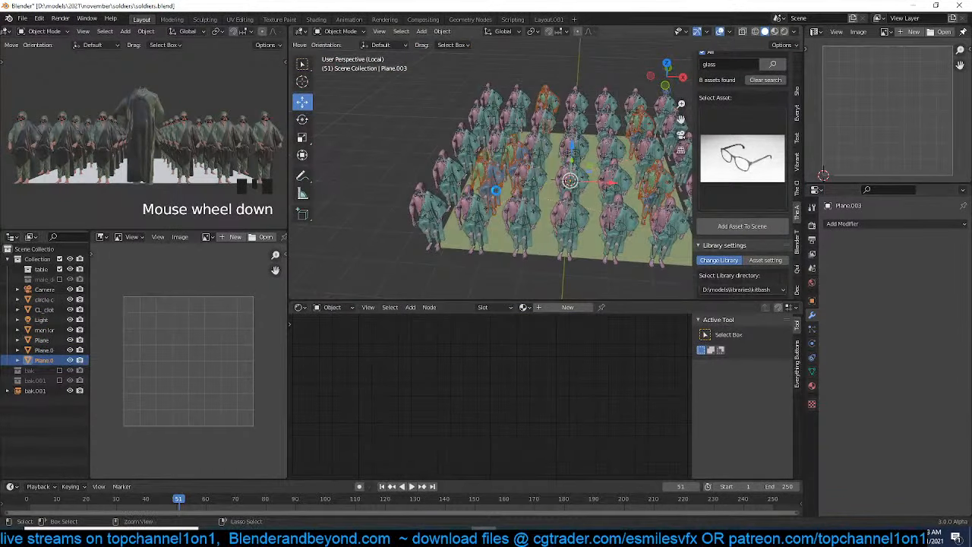
Save the file, clear the selection and inspect the soldier crowd with the gizmos and viewport overlays hidden
{"action": "key", "text": "ctrl+s"}
{"action": "key", "text": "alt+a"}
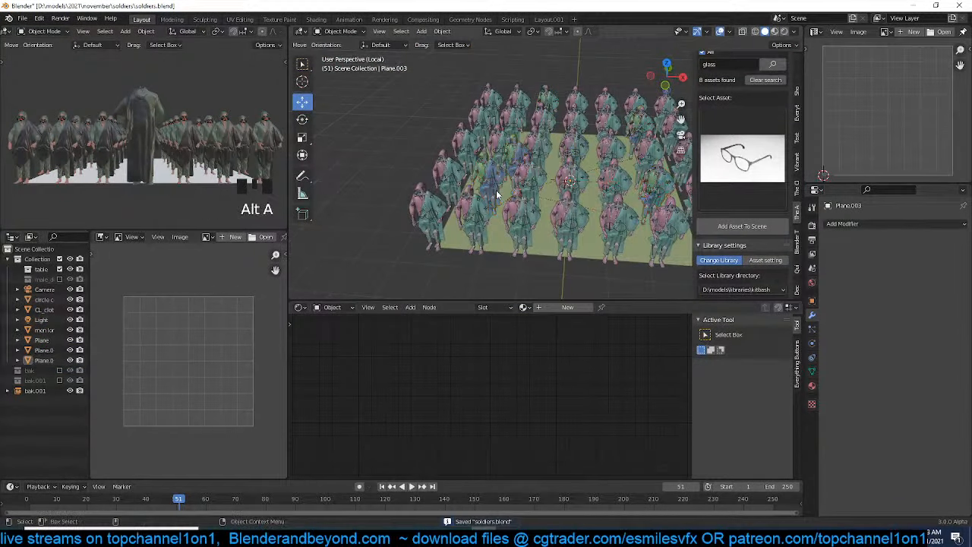
{"action": "left_click", "coordinate": [708, 32]}
{"action": "left_click", "coordinate": [720, 31]}
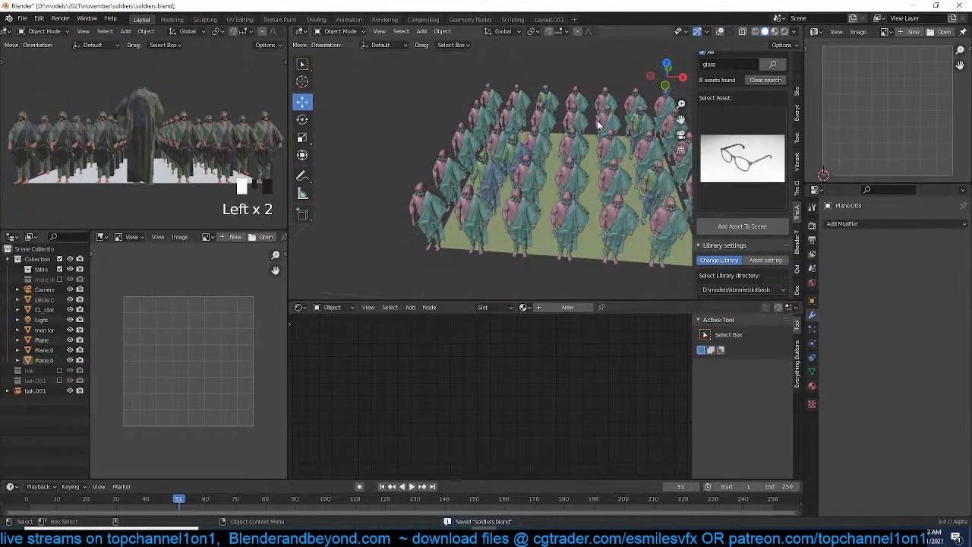
{"action": "middle_click_drag", "start_coordinate": [598, 120], "coordinate": [395, 180]}
{"action": "scroll", "coordinate": [607, 122], "scroll_direction": "up", "scroll_amount": 3}
{"action": "middle_click_drag", "start_coordinate": [449, 161], "coordinate": [482, 150]}
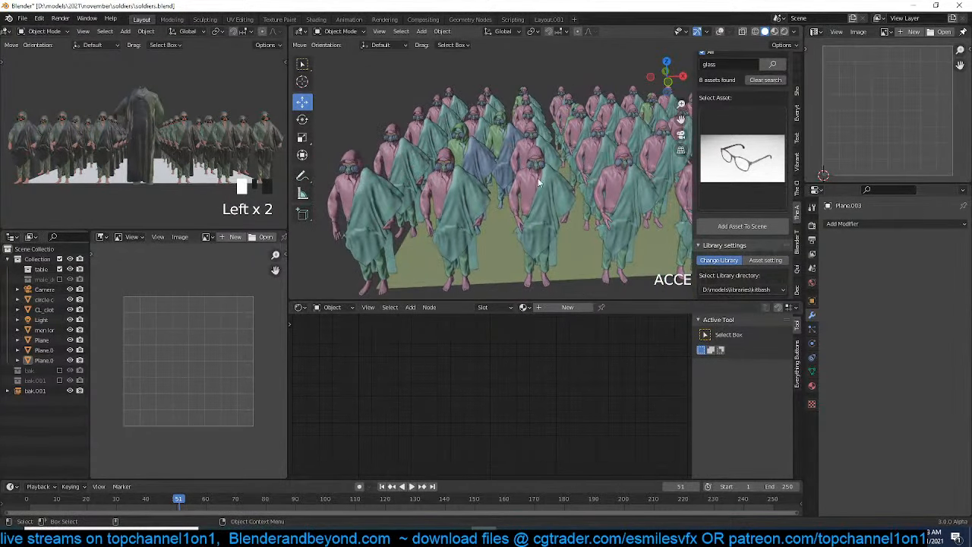
Select the Plane.002 crowd plane and turn the viewport overlays back on
{"action": "left_click", "coordinate": [574, 232]}
{"action": "middle_click_drag", "start_coordinate": [574, 232], "coordinate": [554, 199]}
{"action": "key", "text": "ctrl+Tab"}
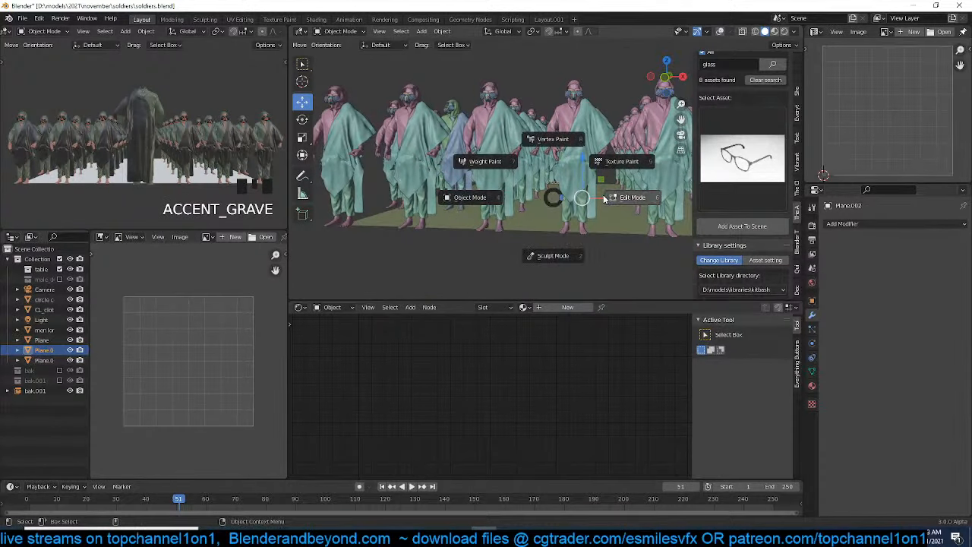
{"action": "left_click", "coordinate": [493, 176]}
{"action": "left_click", "coordinate": [722, 34]}
{"action": "mouse_move", "coordinate": [524, 160]}
{"action": "middle_mouse_down"}
{"action": "mouse_move", "coordinate": [546, 126]}
{"action": "mouse_move", "coordinate": [591, 175]}
{"action": "mouse_move", "coordinate": [584, 222]}
{"action": "middle_mouse_up"}
{"action": "key", "text": "z"}
{"action": "left_click", "coordinate": [608, 128]}
{"action": "key", "text": "grave"}
{"action": "key", "text": "alt+a"}
{"action": "left_click", "coordinate": [584, 222]}
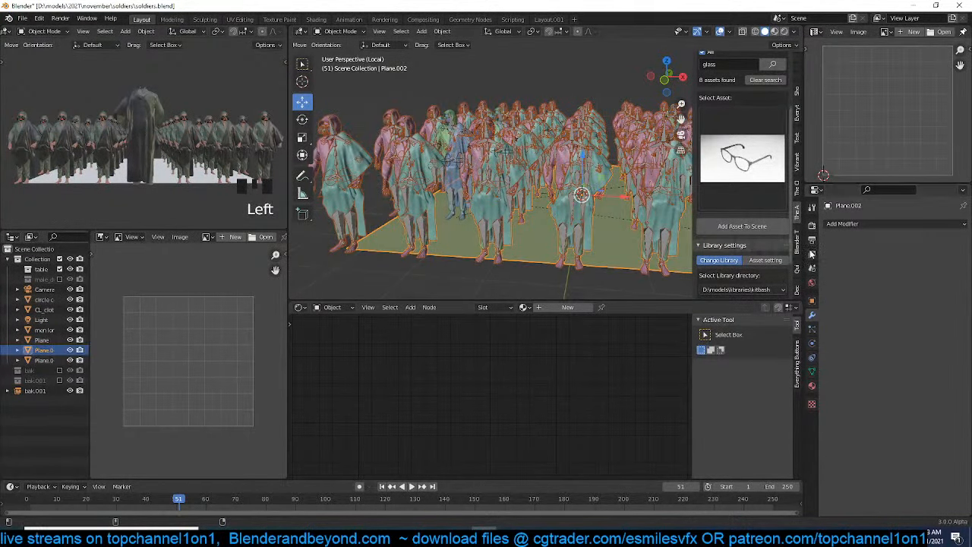
Add a Displace modifier to Plane.002 and give it a new texture of type Clouds
{"action": "left_click", "coordinate": [897, 223]}
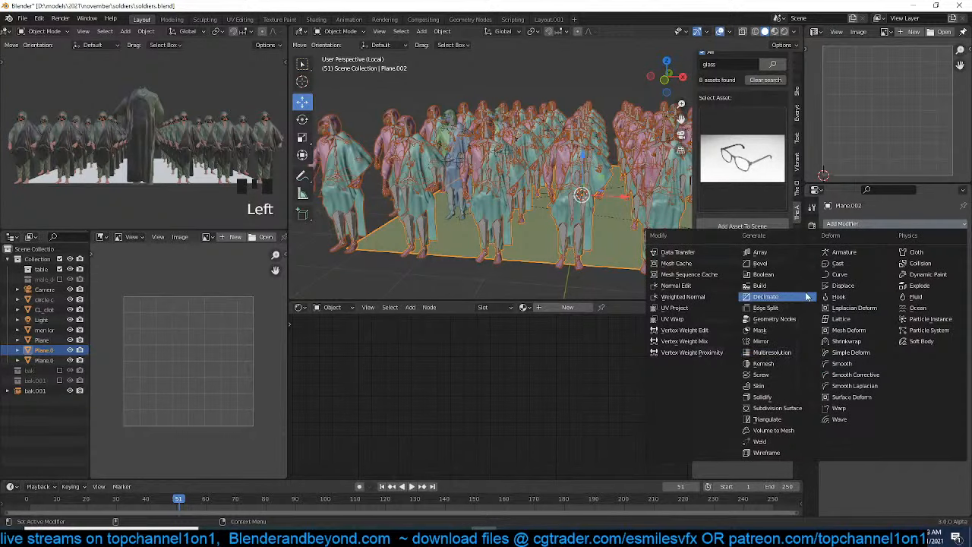
{"action": "left_click", "coordinate": [839, 286]}
{"action": "left_click", "coordinate": [907, 256]}
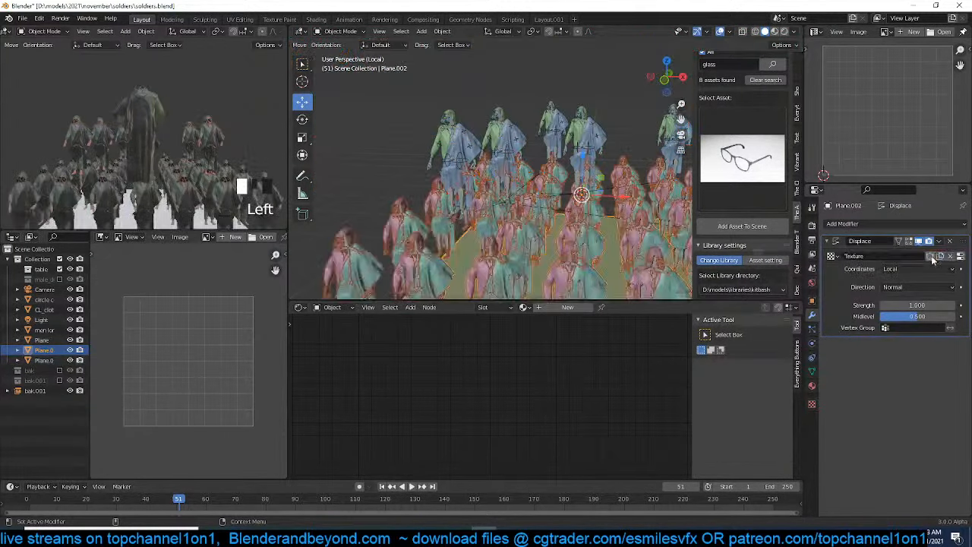
{"action": "left_click", "coordinate": [959, 259]}
{"action": "left_click", "coordinate": [921, 260]}
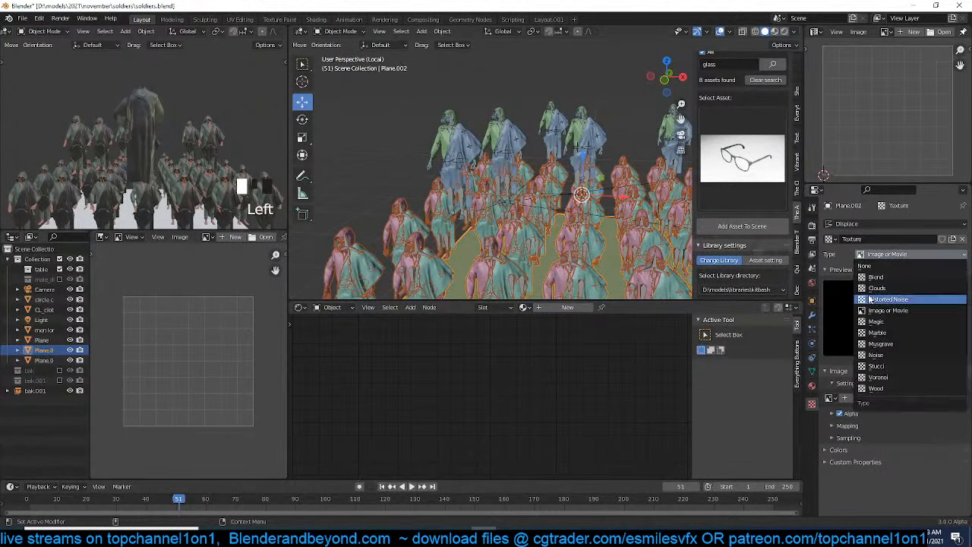
{"action": "left_click", "coordinate": [893, 231]}
{"action": "scroll", "coordinate": [525, 213], "scroll_direction": "down", "scroll_amount": 4}
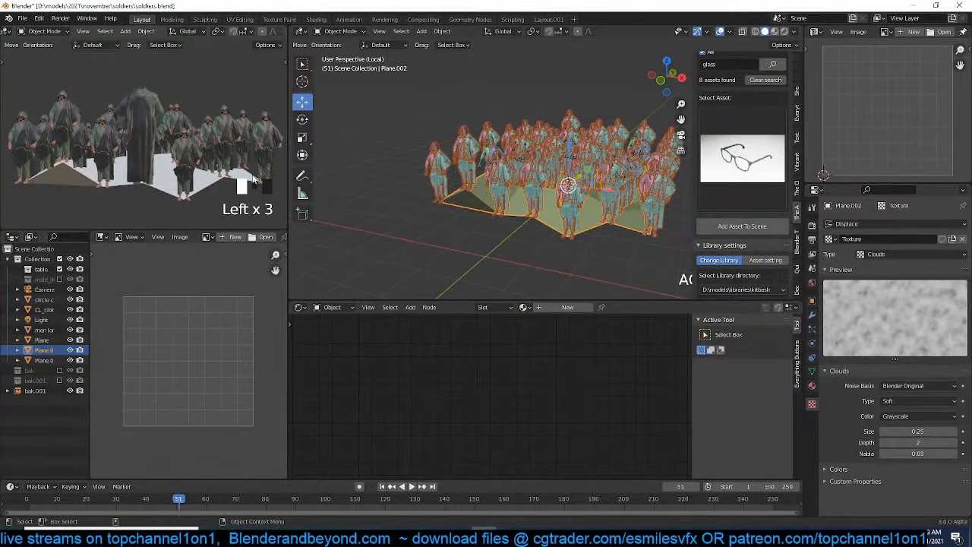
{"action": "mouse_move", "coordinate": [245, 192]}
{"action": "middle_mouse_down"}
{"action": "mouse_move", "coordinate": [189, 189]}
{"action": "mouse_move", "coordinate": [227, 182]}
{"action": "middle_mouse_up"}
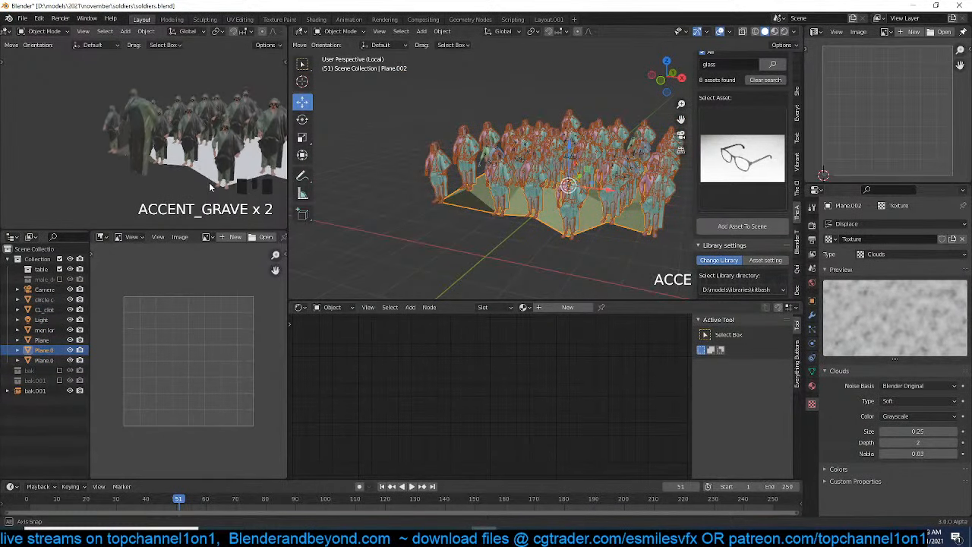
Set the Displace modifier's strength to 0.060 and check the crowd's height variation with the overlays temporarily hidden
{"action": "left_click", "coordinate": [812, 315]}
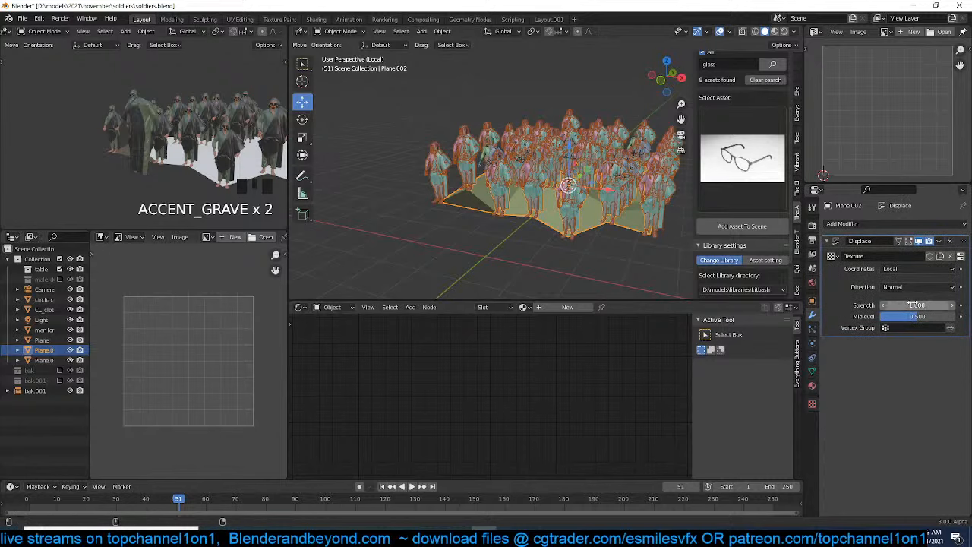
{"action": "left_click_drag", "start_coordinate": [916, 305], "coordinate": [848, 305], "text": "shift"}
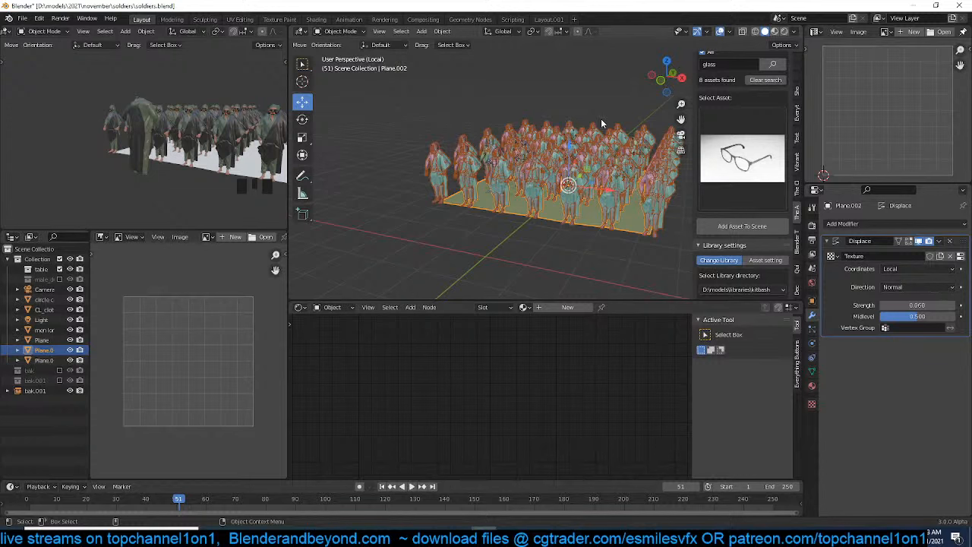
{"action": "left_click", "coordinate": [721, 32]}
{"action": "scroll", "coordinate": [190, 137], "scroll_direction": "up", "scroll_amount": 3}
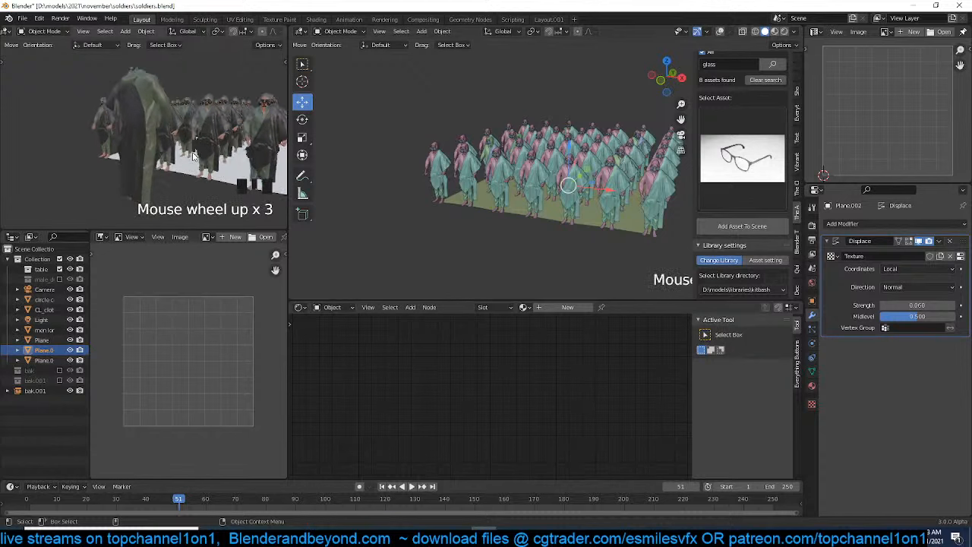
{"action": "key", "text": "grave"}
{"action": "scroll", "coordinate": [461, 165], "scroll_direction": "up", "scroll_amount": 4}
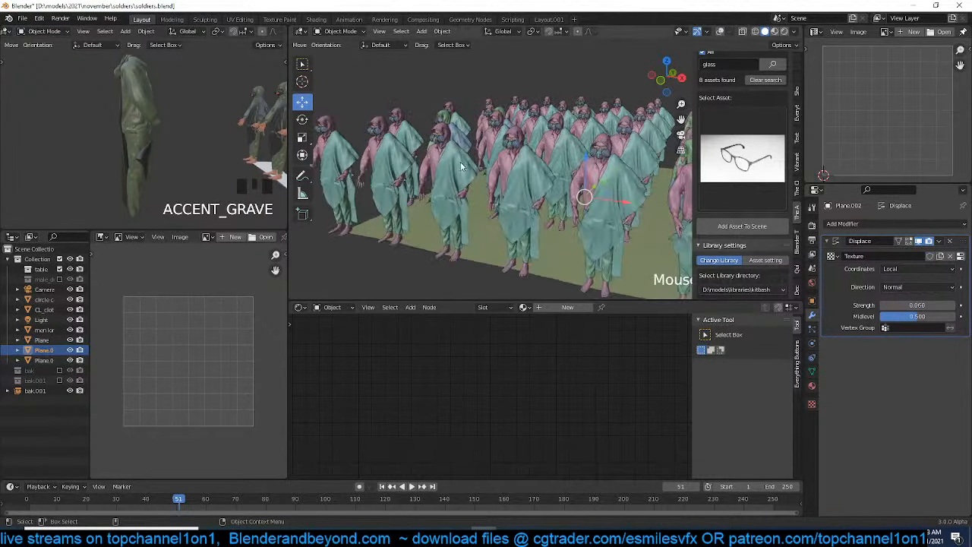
{"action": "left_click", "coordinate": [721, 32]}
{"action": "key", "text": "grave"}
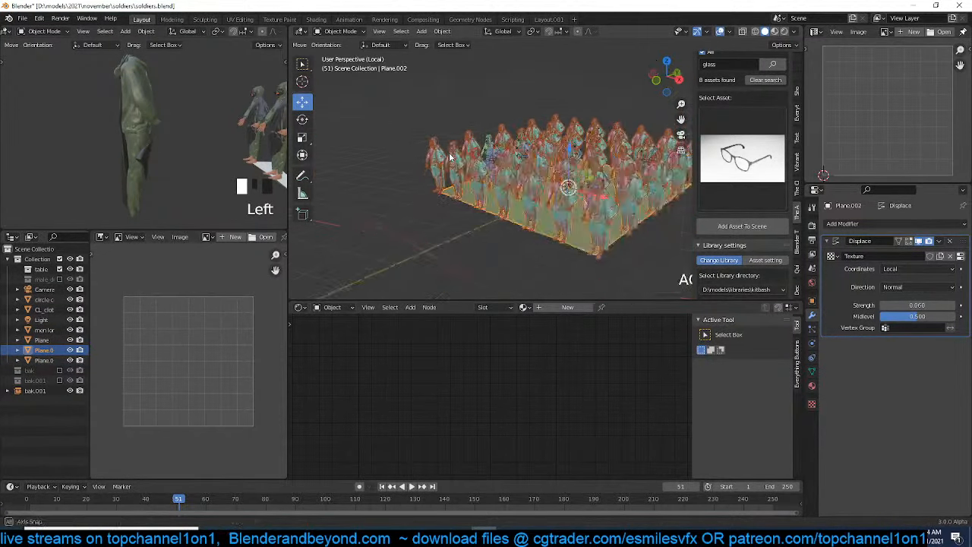
Enable the excluded male figure collection and leave local view to bring the front figure together with the crowd
{"action": "left_click", "coordinate": [60, 280]}
{"action": "middle_click_drag", "start_coordinate": [369, 142], "coordinate": [430, 155]}
{"action": "key", "text": "alt+a"}
{"action": "scroll", "coordinate": [431, 154], "scroll_direction": "up", "scroll_amount": 4}
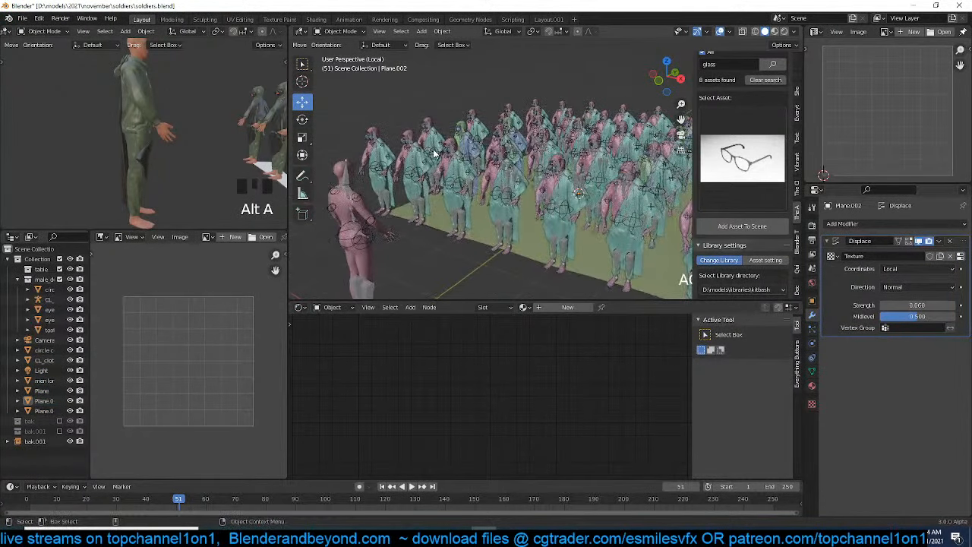
{"action": "scroll", "coordinate": [435, 154], "scroll_direction": "down", "scroll_amount": 4}
{"action": "middle_click_drag", "start_coordinate": [474, 153], "coordinate": [380, 188]}
{"action": "scroll", "coordinate": [536, 153], "scroll_direction": "down", "scroll_amount": 1}
{"action": "key", "text": "slash"}
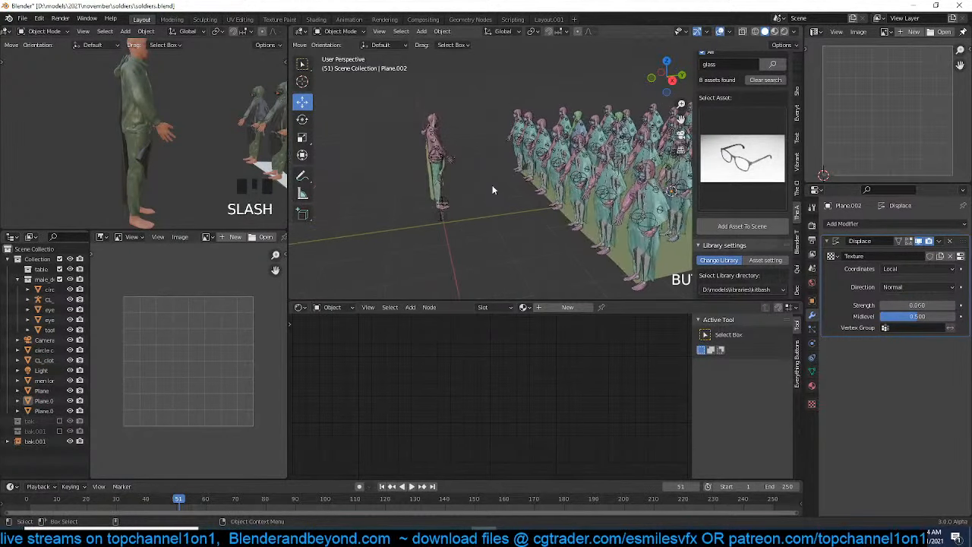
{"action": "scroll", "coordinate": [511, 182], "scroll_direction": "up", "scroll_amount": 4}
{"action": "middle_click_drag", "start_coordinate": [524, 181], "coordinate": [530, 195]}
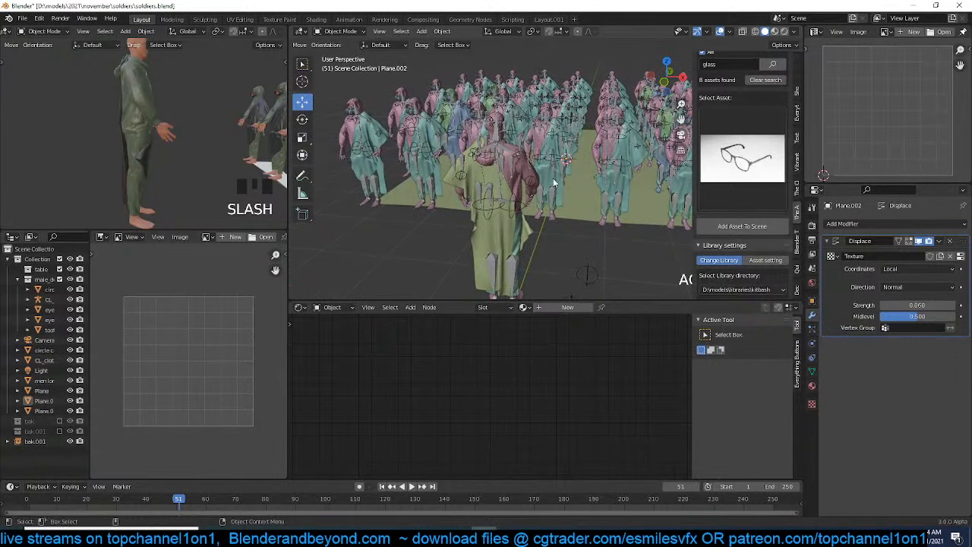
Select the front figure's cape and give it its own single-user copy of the fabric material
{"action": "left_click", "coordinate": [720, 33]}
{"action": "middle_click_drag", "start_coordinate": [569, 88], "coordinate": [526, 123]}
{"action": "left_click", "coordinate": [721, 32]}
{"action": "left_click", "coordinate": [511, 116]}
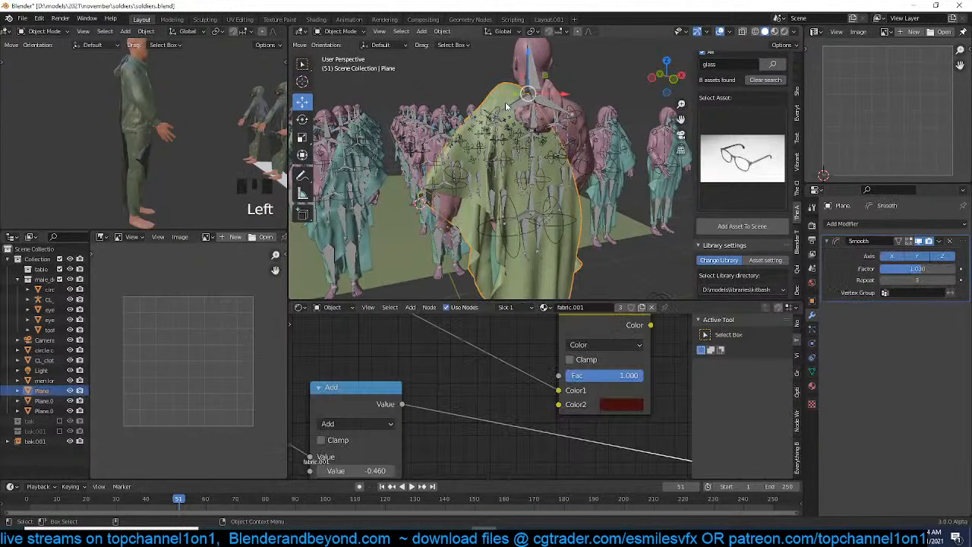
{"action": "middle_click_drag", "start_coordinate": [601, 326], "coordinate": [487, 332]}
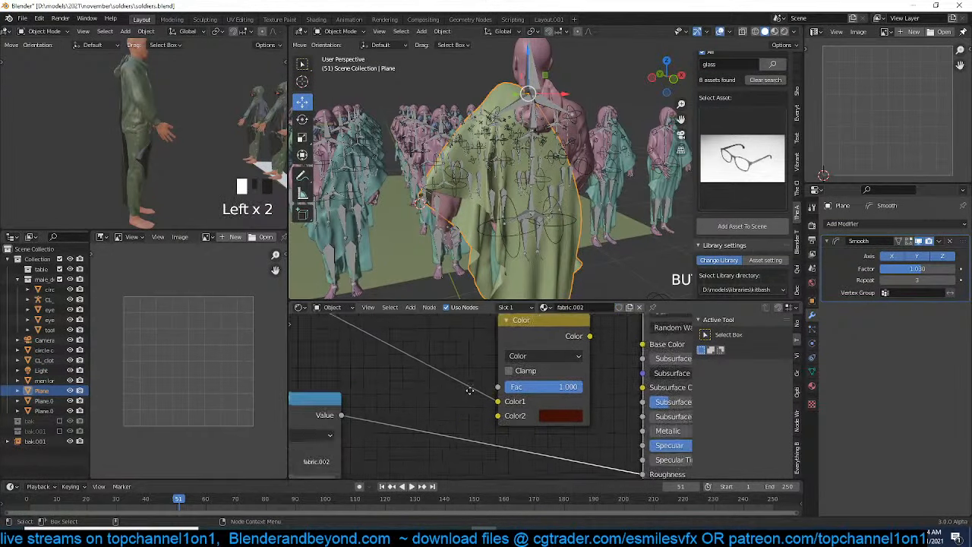
{"action": "middle_click_drag", "start_coordinate": [576, 370], "coordinate": [484, 398]}
Set the cape material's Base Color to a pale green with hue 0.293, saturation 0.213 and value 0.741
{"action": "left_click", "coordinate": [584, 369]}
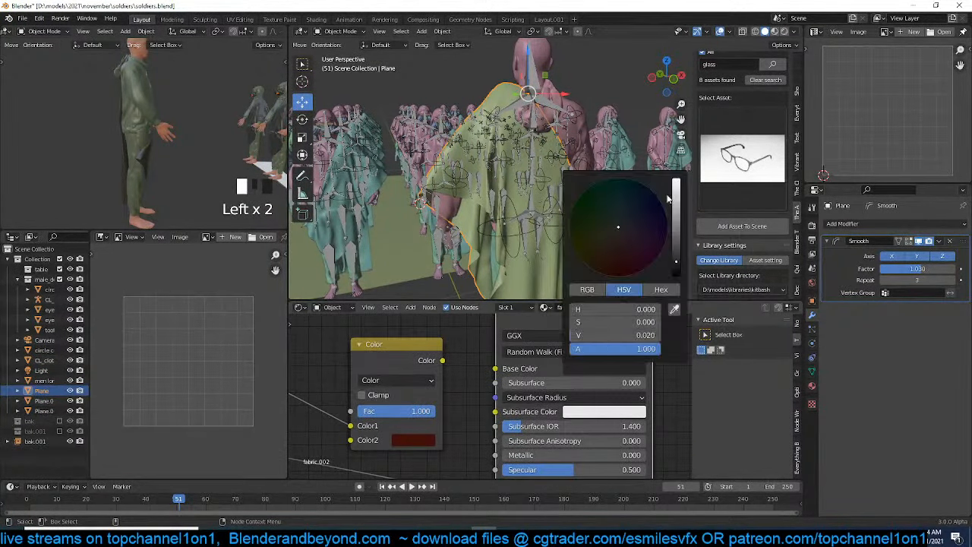
{"action": "left_click", "coordinate": [677, 190]}
{"action": "left_click_drag", "start_coordinate": [676, 185], "coordinate": [676, 190]}
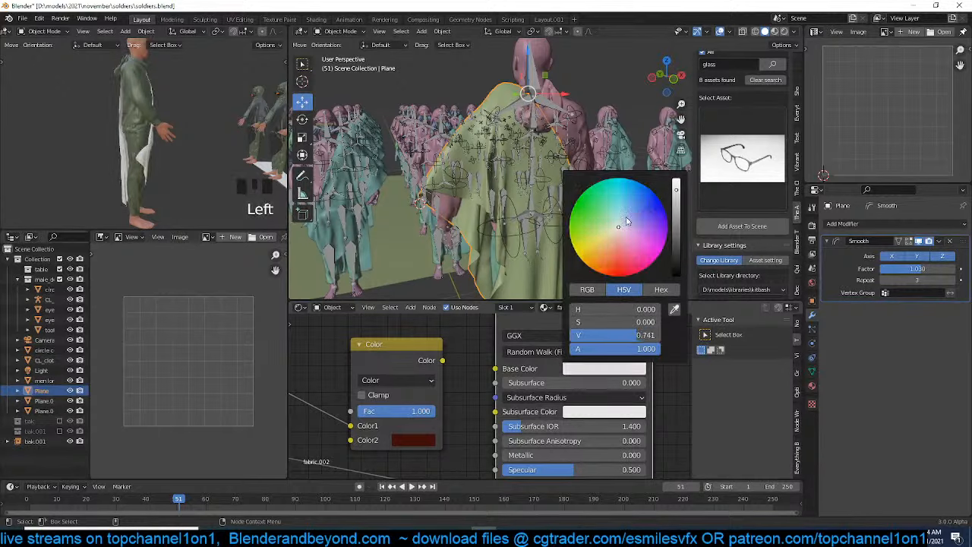
{"action": "left_click_drag", "start_coordinate": [625, 217], "coordinate": [612, 226]}
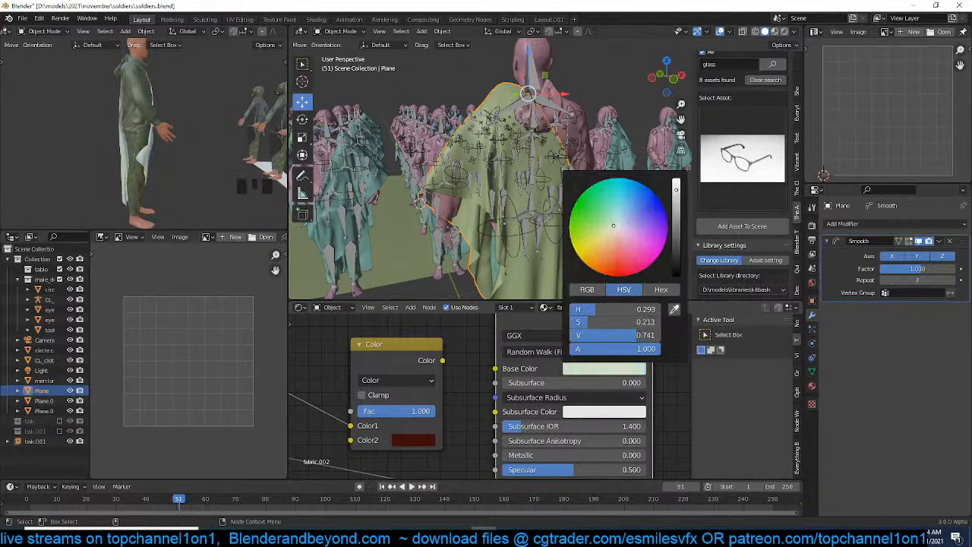
{"action": "key", "text": "grave"}
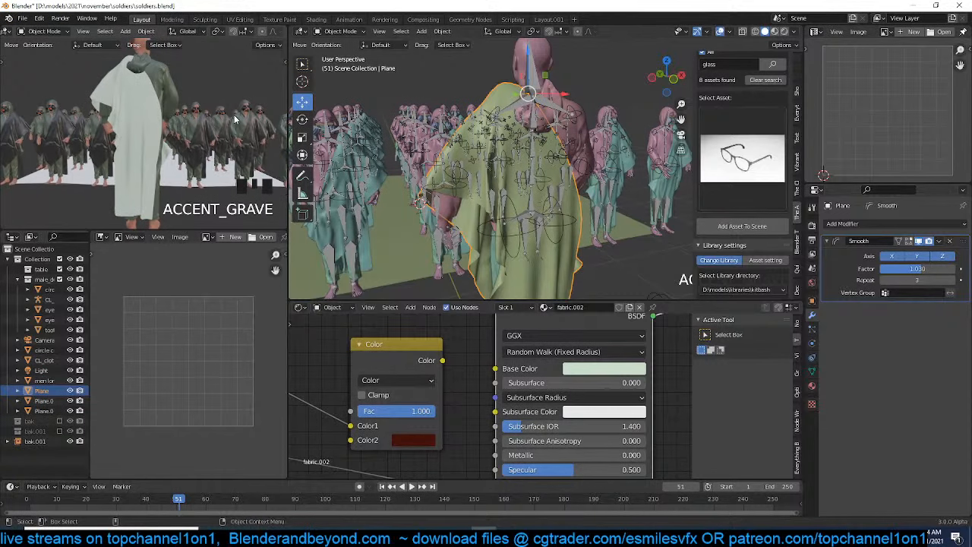
{"action": "scroll", "coordinate": [234, 126], "scroll_direction": "down", "scroll_amount": 2}
{"action": "key", "text": "grave"}
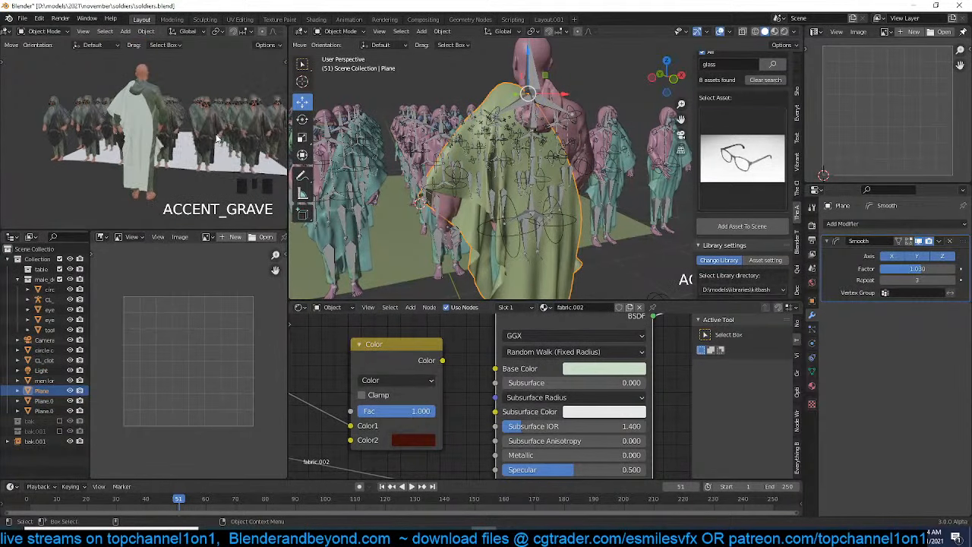
Give the front figure's jacket its own fabric material, disconnect its Base Color input and set that color to dark reddish brown
{"action": "left_click", "coordinate": [564, 114]}
{"action": "scroll", "coordinate": [629, 316], "scroll_direction": "down", "scroll_amount": 3}
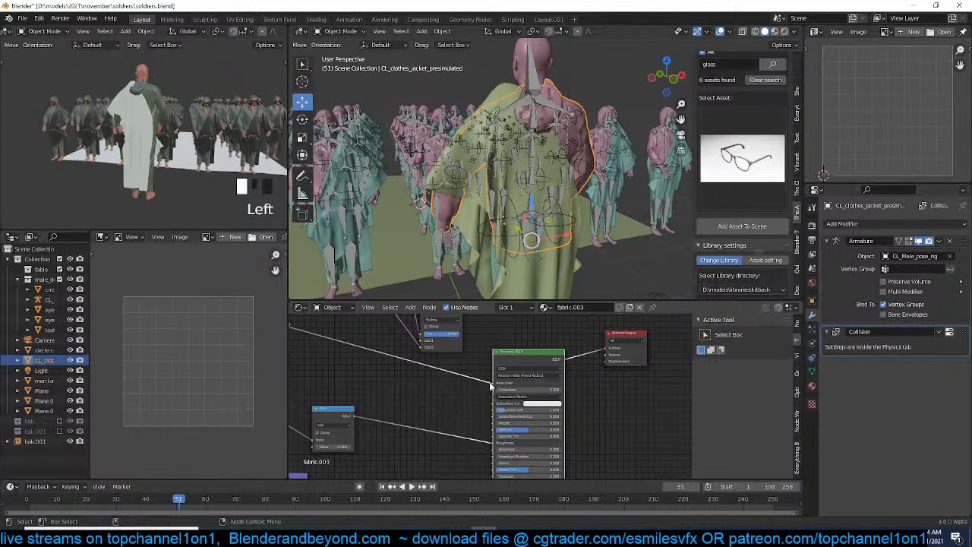
{"action": "left_click_drag", "start_coordinate": [493, 385], "coordinate": [511, 388]}
{"action": "left_click", "coordinate": [529, 384]}
{"action": "left_click_drag", "start_coordinate": [542, 329], "coordinate": [575, 328]}
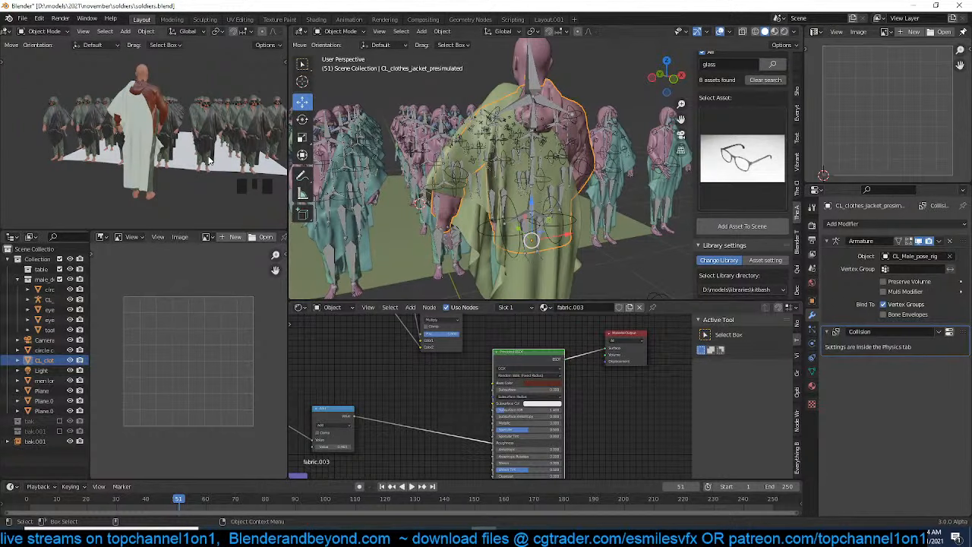
Inspect the recolored front figure against the soldier crowd and save the file
{"action": "key", "text": "grave"}
{"action": "middle_click_drag", "start_coordinate": [228, 136], "coordinate": [272, 149]}
{"action": "key", "text": "grave"}
{"action": "key", "text": "grave"}
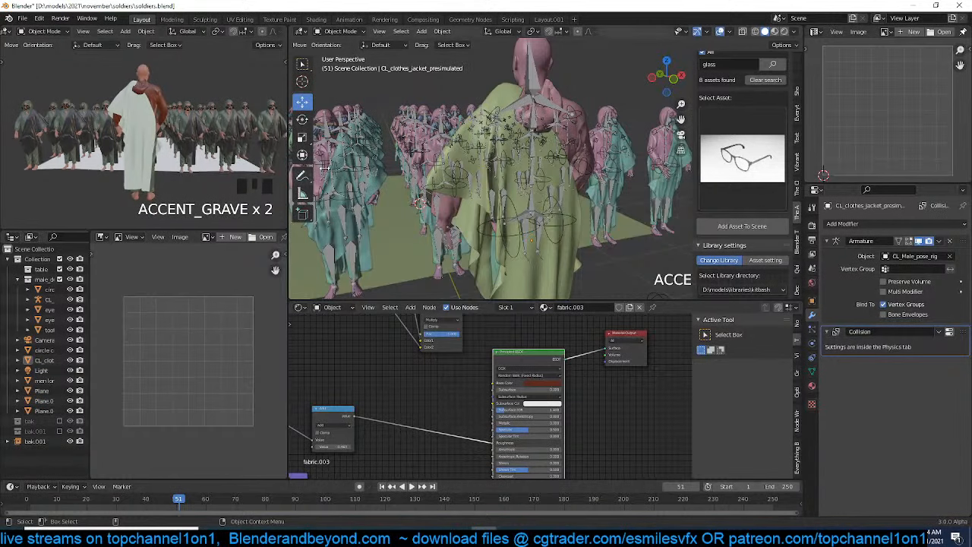
{"action": "scroll", "coordinate": [462, 188], "scroll_direction": "down", "scroll_amount": 3}
{"action": "scroll", "coordinate": [462, 189], "scroll_direction": "down", "scroll_amount": 2}
{"action": "key", "text": "grave"}
{"action": "middle_click_drag", "start_coordinate": [462, 189], "coordinate": [411, 182]}
{"action": "key", "text": "grave"}
{"action": "middle_click_drag", "start_coordinate": [251, 149], "coordinate": [139, 157]}
{"action": "key", "text": "ctrl+s"}
Search the asset library's objects for "boot" and for "shoes", and browse the shoe assets
{"action": "scroll", "coordinate": [560, 213], "scroll_direction": "up", "scroll_amount": 3}
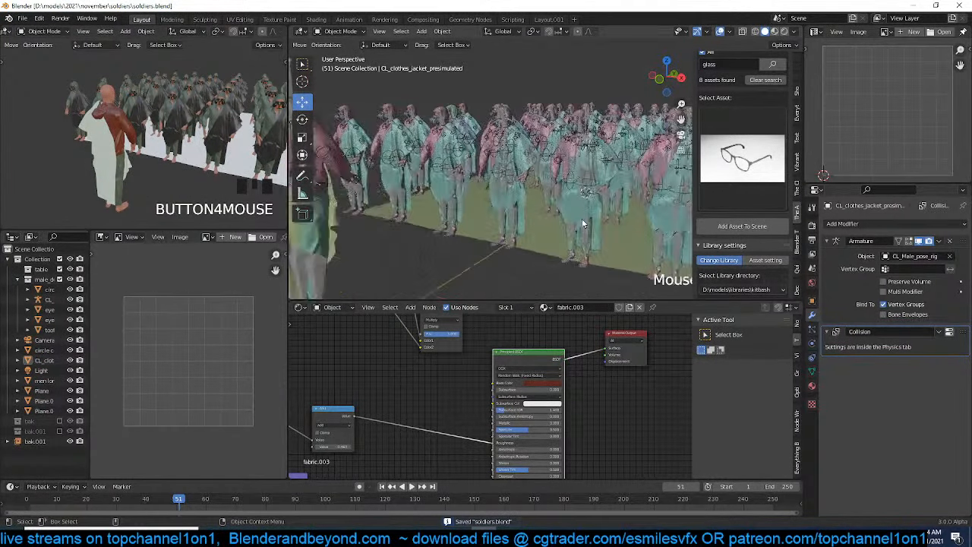
{"action": "scroll", "coordinate": [566, 228], "scroll_direction": "up", "scroll_amount": 3}
{"action": "scroll", "coordinate": [566, 228], "scroll_direction": "up", "scroll_amount": 2}
{"action": "scroll", "coordinate": [724, 80], "scroll_direction": "up", "scroll_amount": 2}
{"action": "scroll", "coordinate": [723, 85], "scroll_direction": "up", "scroll_amount": 1}
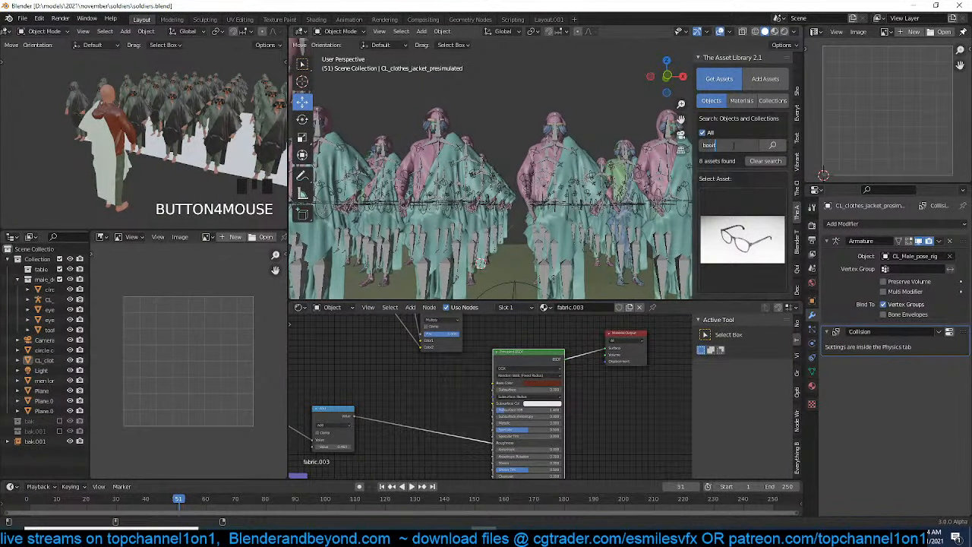
{"action": "key", "text": "BackSpace"}
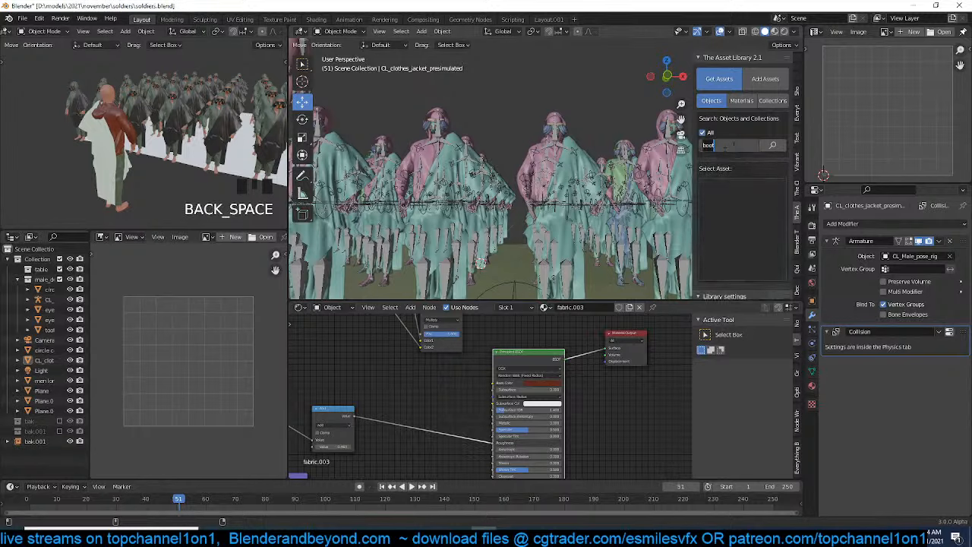
{"action": "left_click", "coordinate": [733, 145]}
{"action": "key", "text": "Left"}
{"action": "key", "text": "Left"}
{"action": "key", "text": "Left"}
{"action": "key", "text": "Left"}
{"action": "key", "text": "Left"}
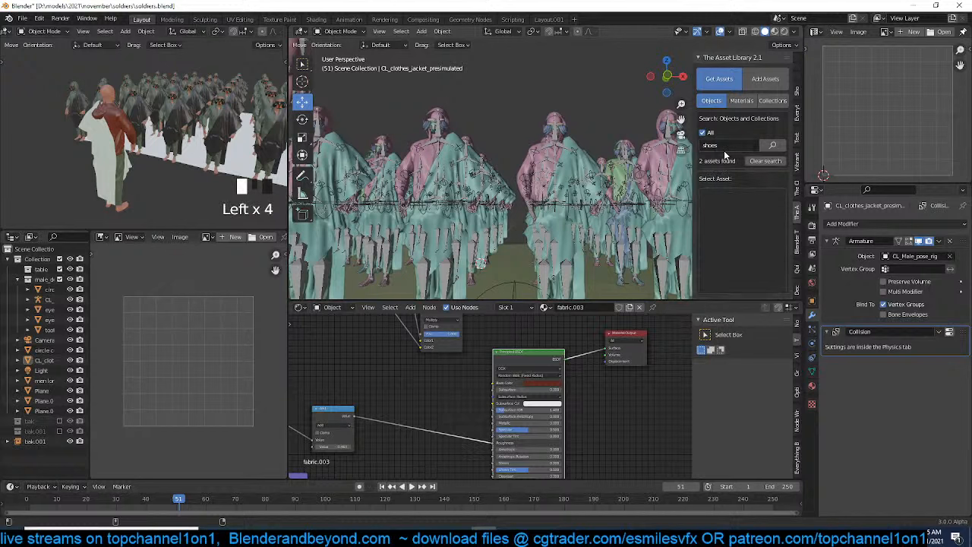
{"action": "left_click", "coordinate": [728, 199]}
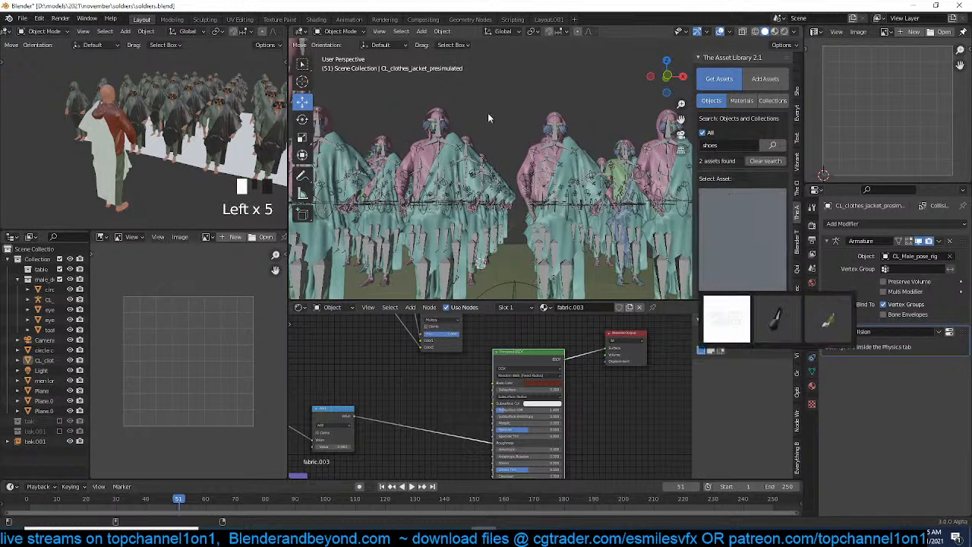
Save the soldiers.blend scene
{"action": "scroll", "coordinate": [491, 114], "scroll_direction": "up", "scroll_amount": 3}
{"action": "middle_click_drag", "start_coordinate": [493, 115], "coordinate": [403, 133]}
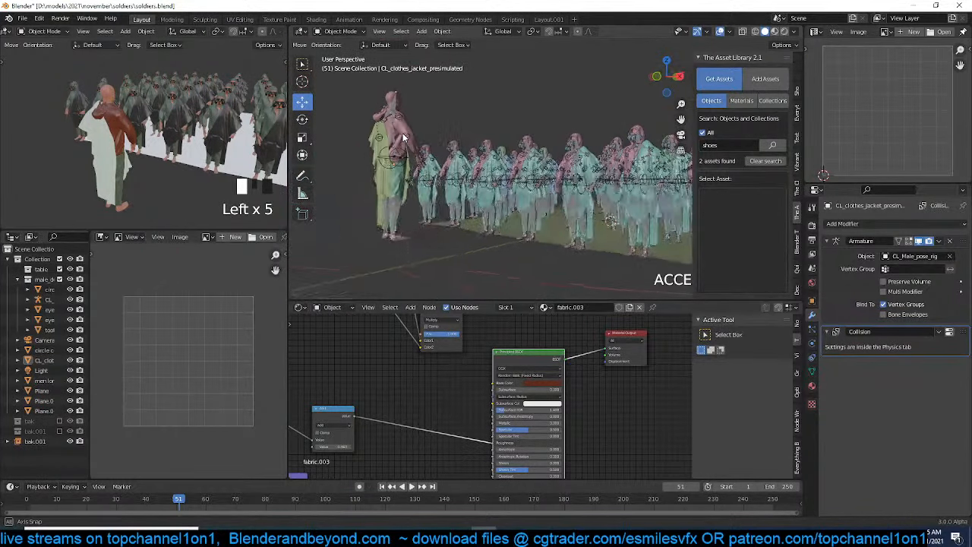
{"action": "key", "text": "ctrl+s"}
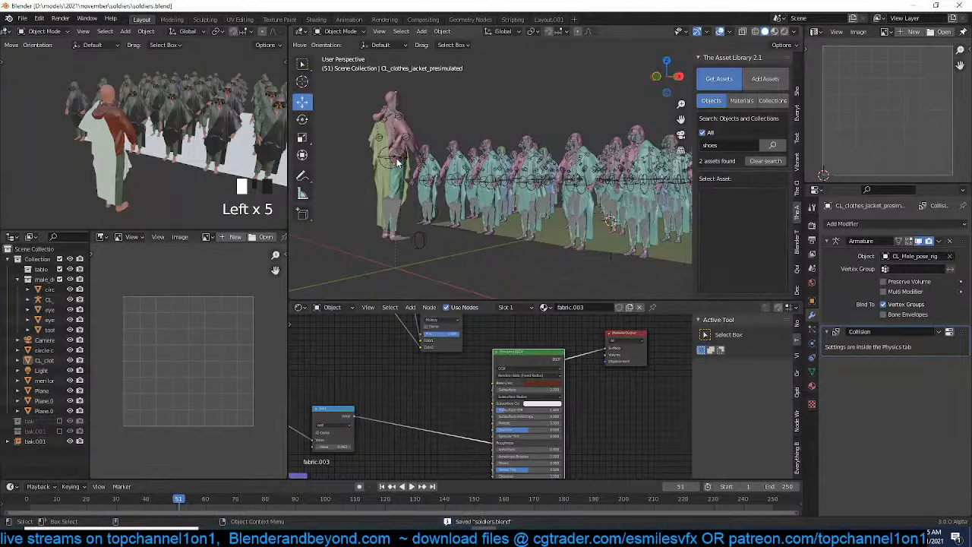
Inspect the front figure's bare feet and select its body mesh in the right side view
{"action": "middle_click_drag", "start_coordinate": [395, 162], "coordinate": [506, 159]}
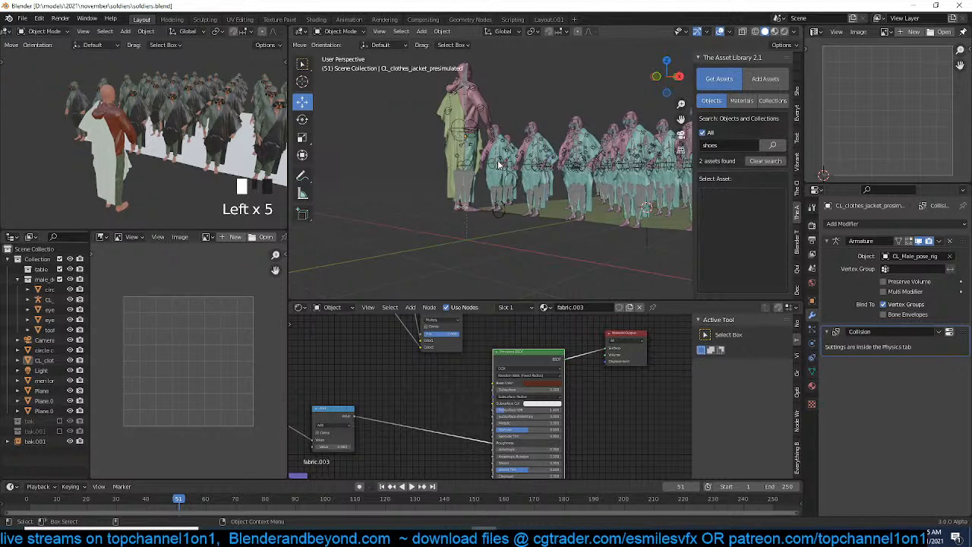
{"action": "scroll", "coordinate": [500, 182], "scroll_direction": "up", "scroll_amount": 5}
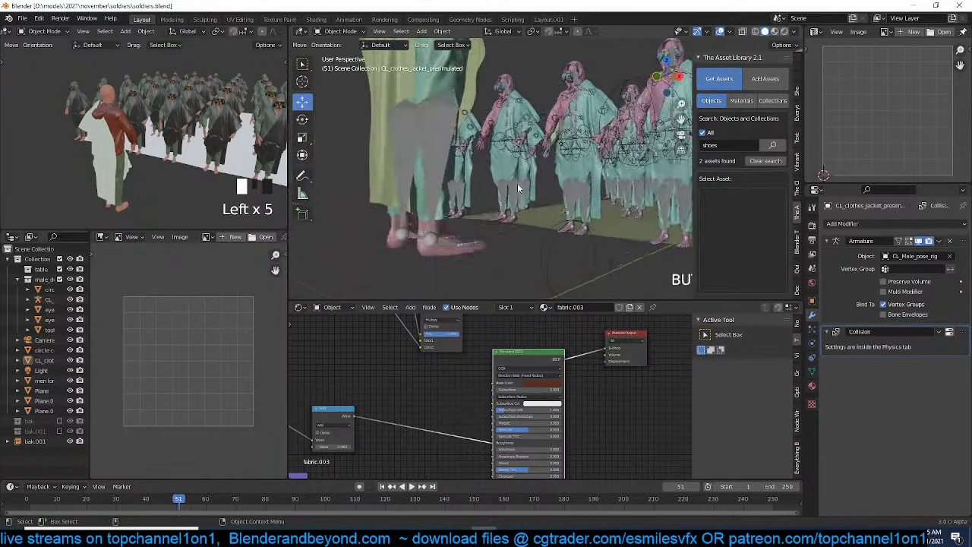
{"action": "scroll", "coordinate": [446, 231], "scroll_direction": "down", "scroll_amount": 6}
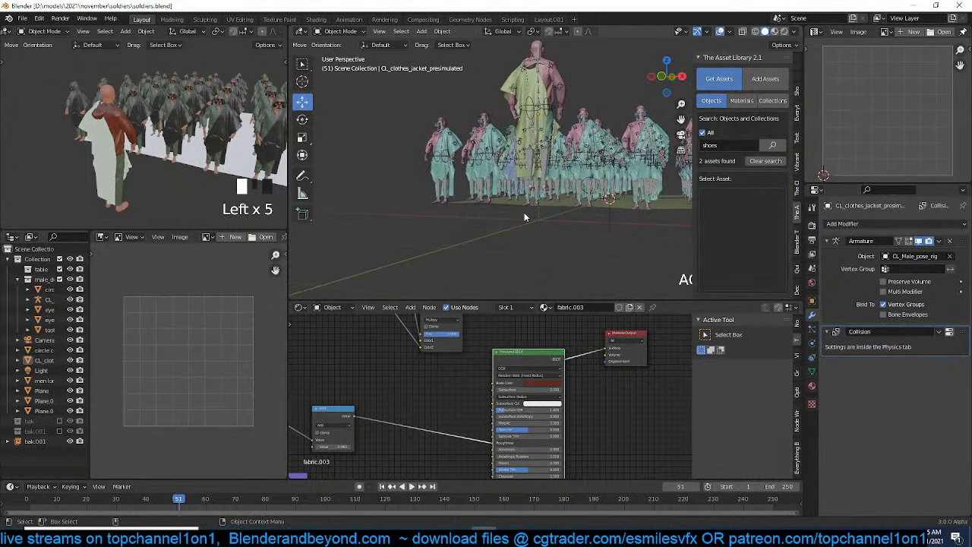
{"action": "scroll", "coordinate": [524, 217], "scroll_direction": "up", "scroll_amount": 2}
{"action": "key", "text": "KP_1"}
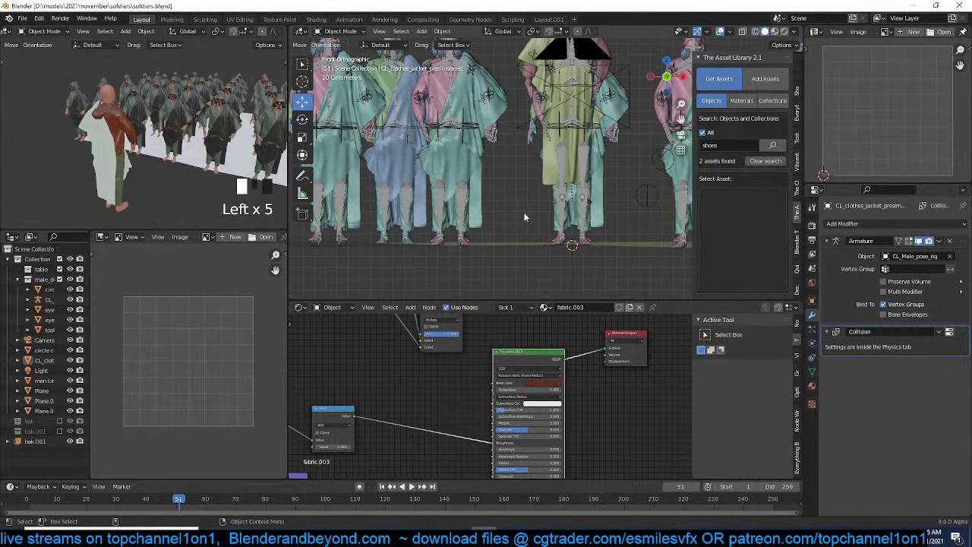
{"action": "scroll", "coordinate": [538, 216], "scroll_direction": "down", "scroll_amount": 1}
{"action": "middle_click_drag", "start_coordinate": [538, 220], "coordinate": [566, 229]}
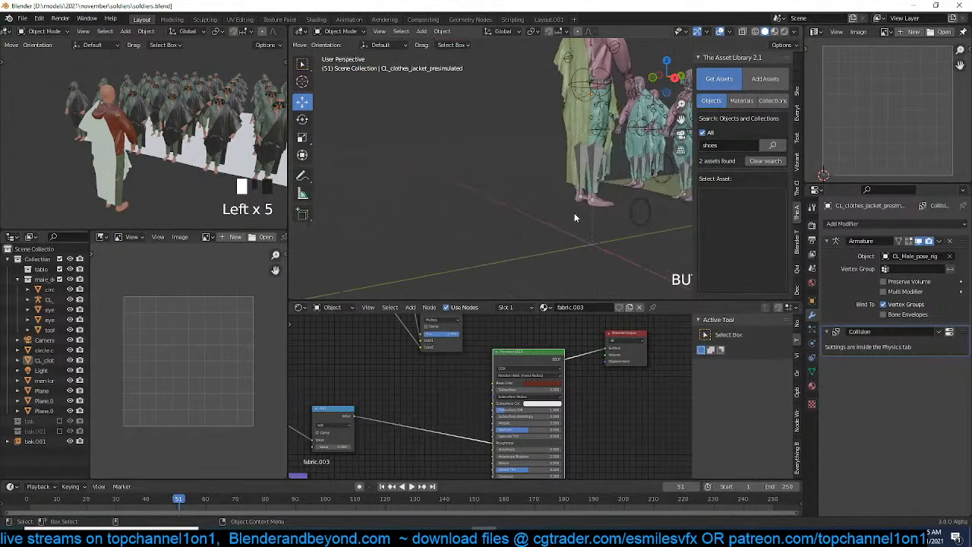
{"action": "left_click", "coordinate": [595, 206]}
{"action": "key", "text": "KP_Divide"}
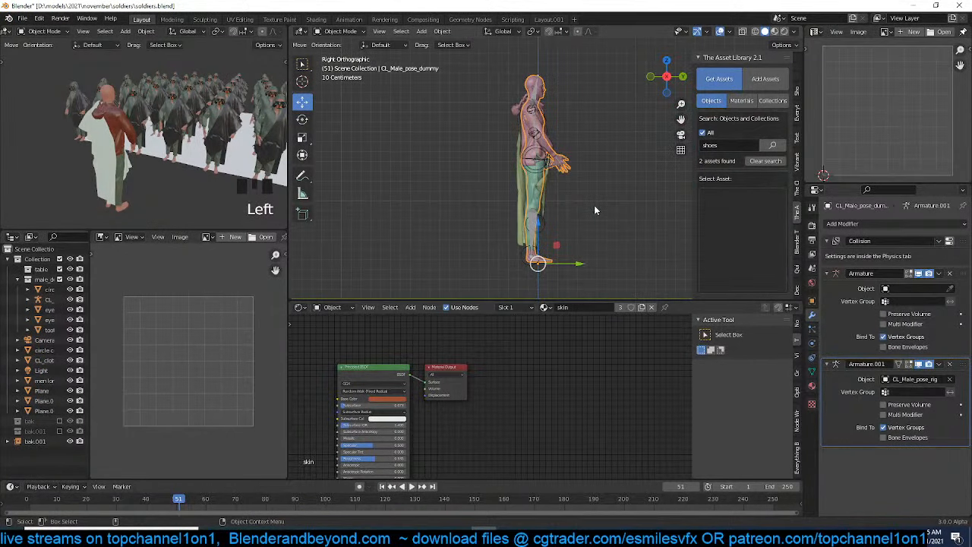
Examine the front figure's foot mesh in Edit Mode from the side and the front
{"action": "key", "text": "Tab"}
{"action": "scroll", "coordinate": [598, 137], "scroll_direction": "up", "scroll_amount": 6}
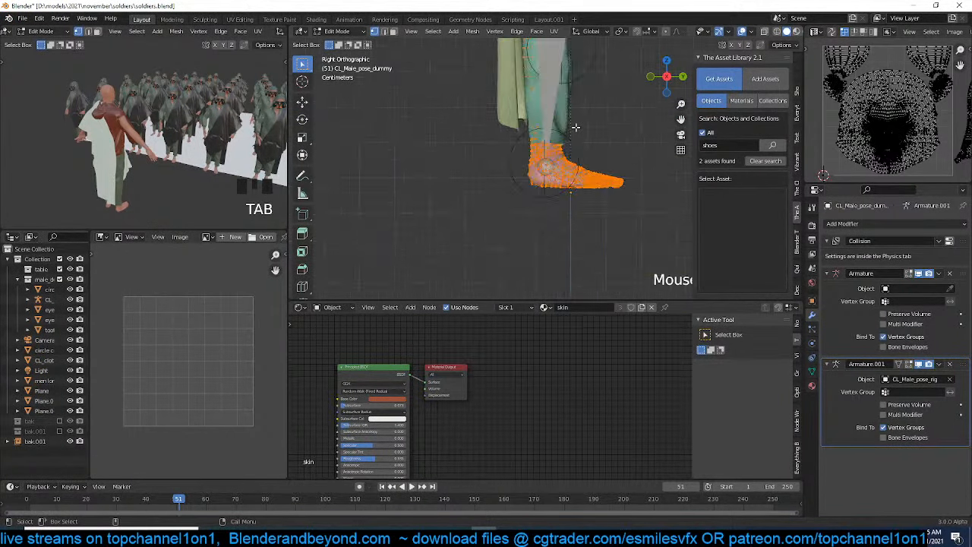
{"action": "key", "text": "alt+a"}
{"action": "scroll", "coordinate": [408, 140], "scroll_direction": "up", "scroll_amount": 3}
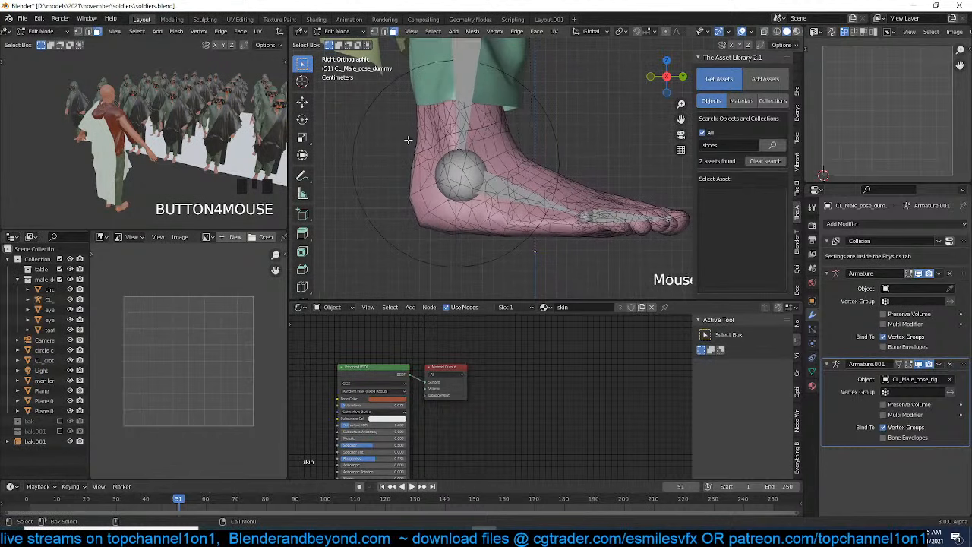
{"action": "key", "text": "alt+z"}
{"action": "key", "text": "alt+z"}
{"action": "key", "text": "KP_1"}
{"action": "scroll", "coordinate": [508, 91], "scroll_direction": "down", "scroll_amount": 3}
{"action": "scroll", "coordinate": [495, 158], "scroll_direction": "up", "scroll_amount": 3}
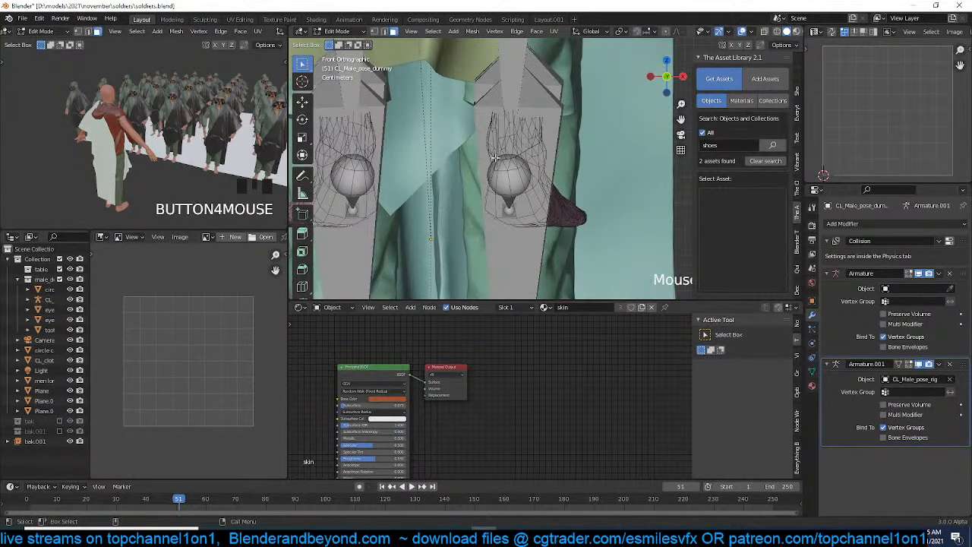
{"action": "middle_click_drag", "start_coordinate": [495, 157], "coordinate": [456, 182]}
{"action": "key", "text": "Tab"}
{"action": "middle_click_drag", "start_coordinate": [524, 170], "coordinate": [508, 226]}
Place the 3D cursor under the front figure's foot and add a plane there, scaled down to the foot's size
{"action": "right_click", "coordinate": [508, 226], "text": "shift"}
{"action": "key", "text": "shift+a"}
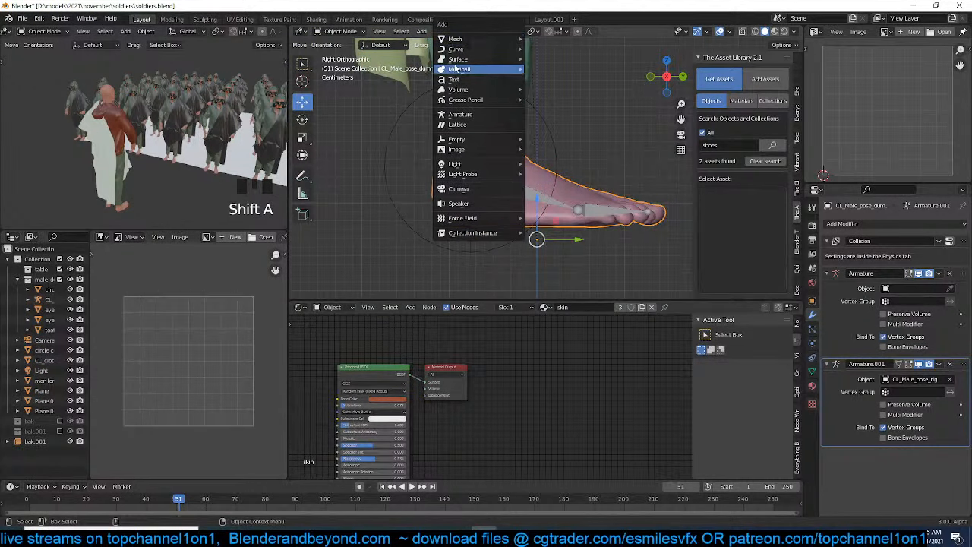
{"action": "mouse_move", "coordinate": [485, 38]}
{"action": "left_click", "coordinate": [540, 41]}
{"action": "key", "text": "s"}
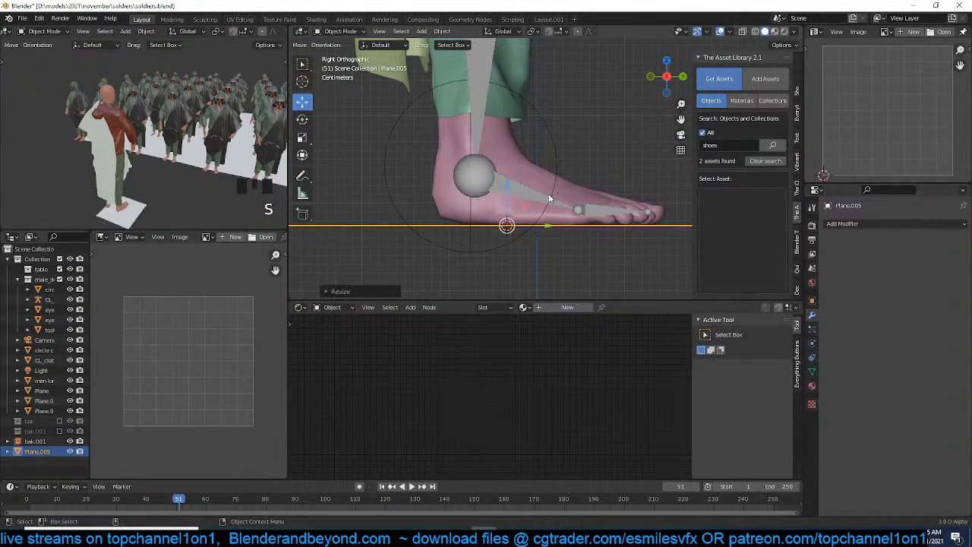
{"action": "key", "text": "s"}
{"action": "left_click", "coordinate": [515, 211]}
Move the small plane beneath the toes, shorten it along Y and align it with the toe tips
{"action": "key", "text": "g"}
{"action": "left_click", "coordinate": [630, 221]}
{"action": "key", "text": "s"}
{"action": "key", "text": "x"}
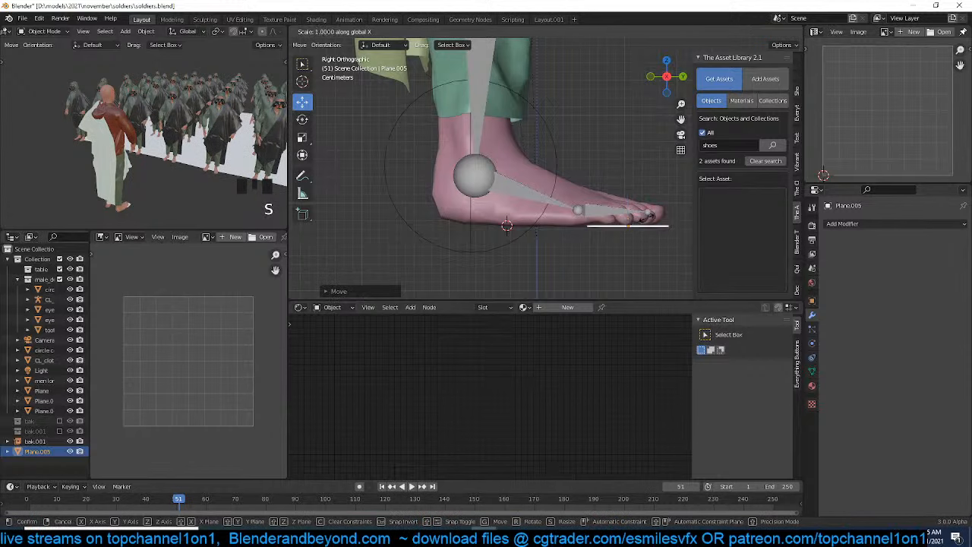
{"action": "key", "text": "y"}
{"action": "left_click", "coordinate": [637, 221]}
{"action": "key", "text": "g"}
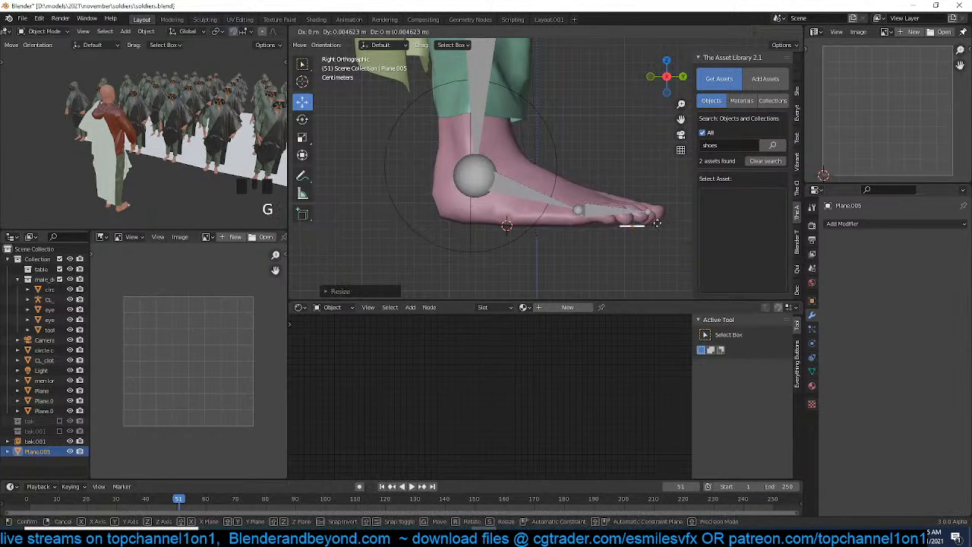
{"action": "left_click", "coordinate": [669, 223]}
Extrude the plane upward into a low block enclosing the height of the toes
{"action": "key", "text": "Tab"}
{"action": "key", "text": "1"}
{"action": "middle_click_drag", "start_coordinate": [662, 226], "coordinate": [618, 242], "text": "shift"}
{"action": "key", "text": "e"}
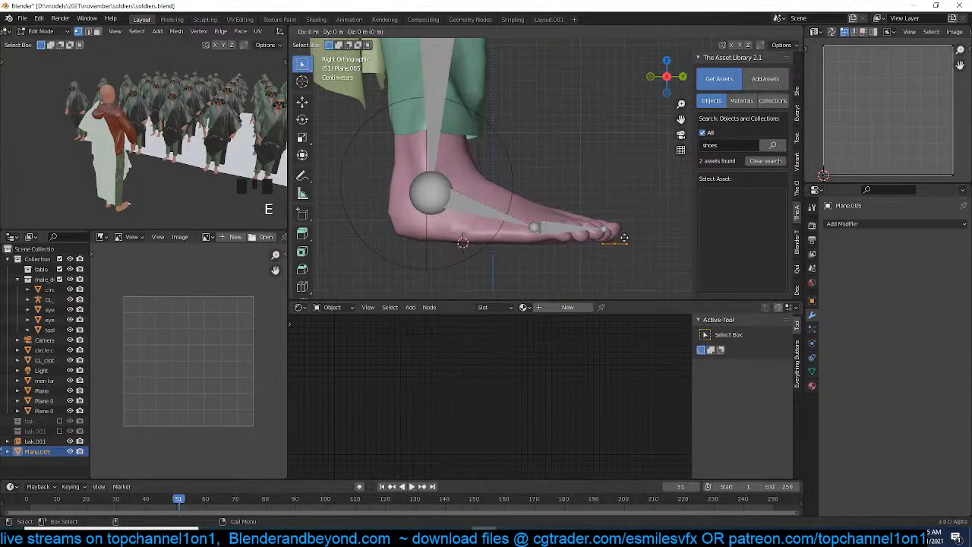
{"action": "left_click", "coordinate": [640, 204]}
Display the scene in wireframe and extrude the toe block's rear face back past the heel
{"action": "key", "text": "shift+z"}
{"action": "left_click_drag", "start_coordinate": [575, 180], "coordinate": [617, 255]}
{"action": "key", "text": "e"}
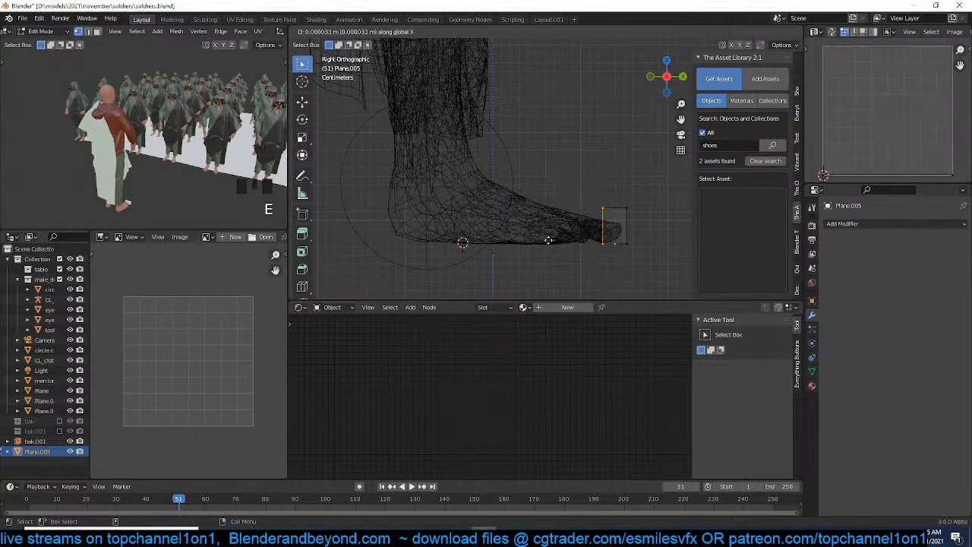
{"action": "left_click", "coordinate": [403, 242]}
Add a loop cut across the long section of the shoe block and move it forward close to the toes
{"action": "left_click_drag", "start_coordinate": [357, 181], "coordinate": [509, 219]}
{"action": "key", "text": "ctrl+r"}
{"action": "left_click", "coordinate": [495, 221]}
{"action": "right_click", "coordinate": [539, 202]}
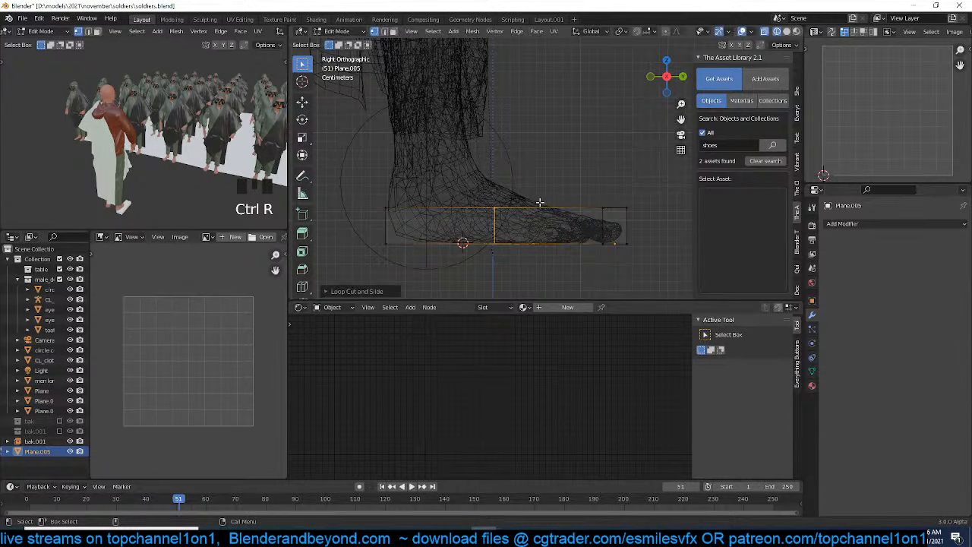
{"action": "left_click", "coordinate": [303, 101]}
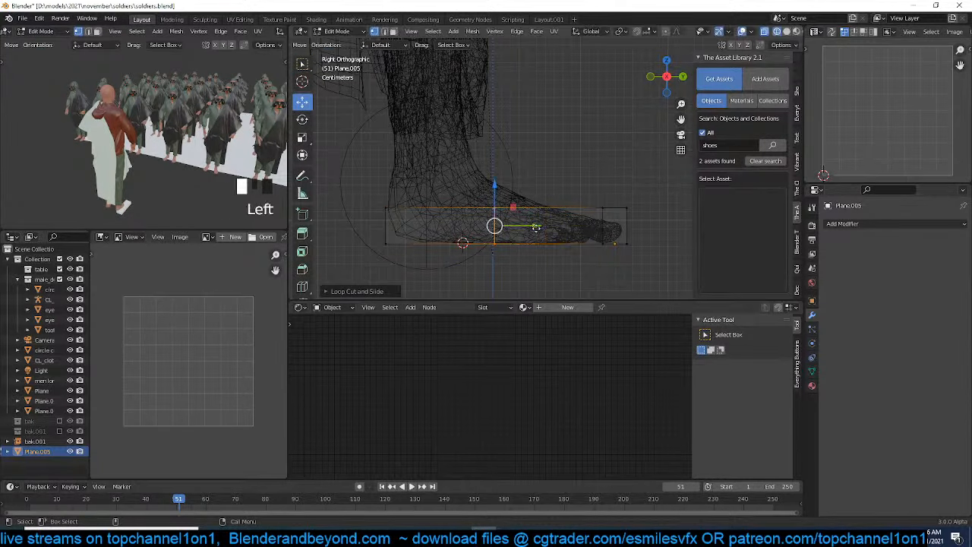
{"action": "left_click", "coordinate": [535, 228]}
{"action": "key", "text": "alt+a"}
Add two loop cuts between the heel and the toe section and move the front one forward
{"action": "key", "text": "ctrl+r"}
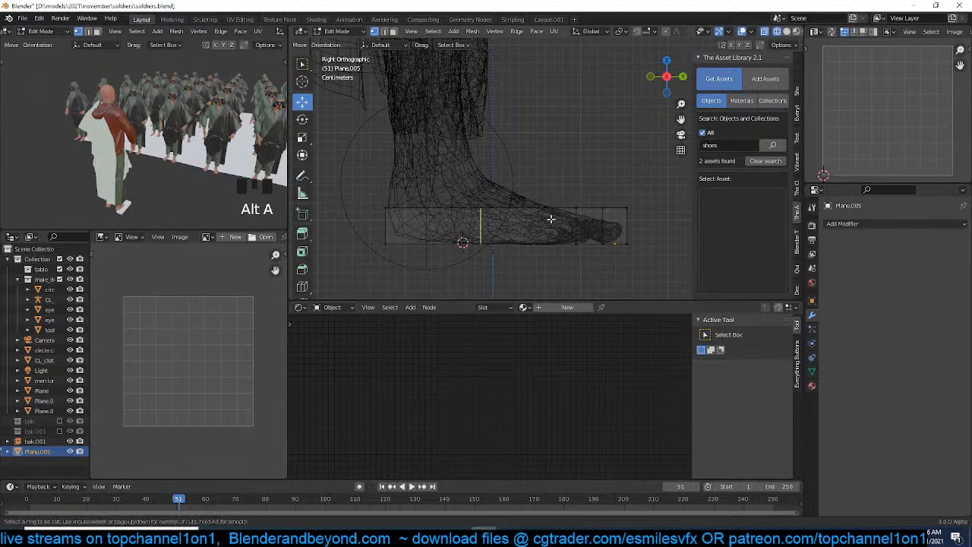
{"action": "scroll", "coordinate": [471, 209], "scroll_direction": "up", "scroll_amount": 1}
{"action": "left_click", "coordinate": [471, 209]}
{"action": "right_click", "coordinate": [471, 209]}
{"action": "key", "text": "alt+a"}
{"action": "left_click_drag", "start_coordinate": [506, 180], "coordinate": [573, 289]}
{"action": "left_click_drag", "start_coordinate": [551, 227], "coordinate": [595, 230]}
{"action": "key", "text": "alt+a"}
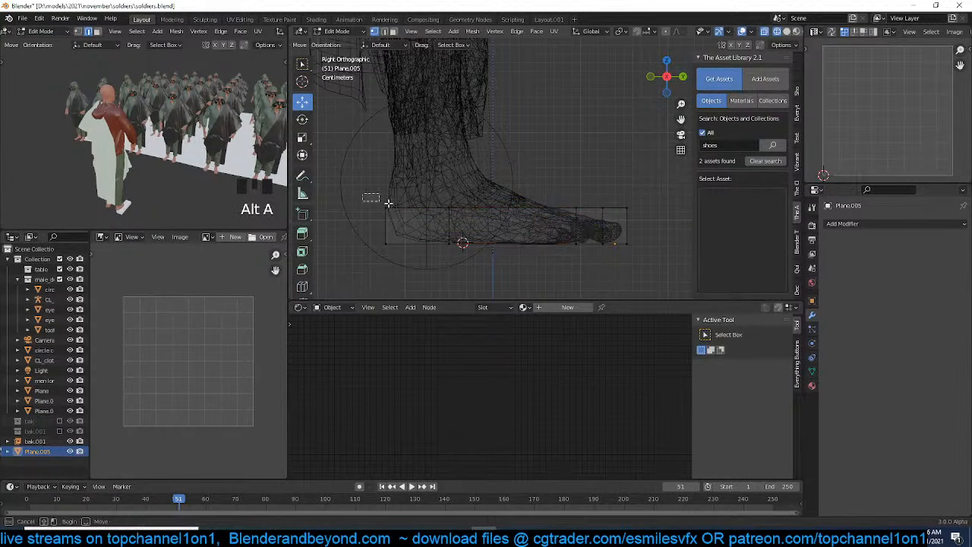
Raise the shoe's upper vertices over the heel and instep, and adjust the front ones to follow the foot's slope
{"action": "left_click_drag", "start_coordinate": [369, 200], "coordinate": [568, 222]}
{"action": "left_click_drag", "start_coordinate": [457, 174], "coordinate": [461, 156]}
{"action": "left_click_drag", "start_coordinate": [522, 160], "coordinate": [577, 200]}
{"action": "key", "text": "g"}
{"action": "left_click", "coordinate": [578, 204]}
Add a loop cut at the instep and raise the upper vertices behind it along Z
{"action": "key", "text": "ctrl+r"}
{"action": "key", "text": "alt+a"}
{"action": "left_click_drag", "start_coordinate": [363, 168], "coordinate": [520, 212]}
{"action": "key", "text": "g"}
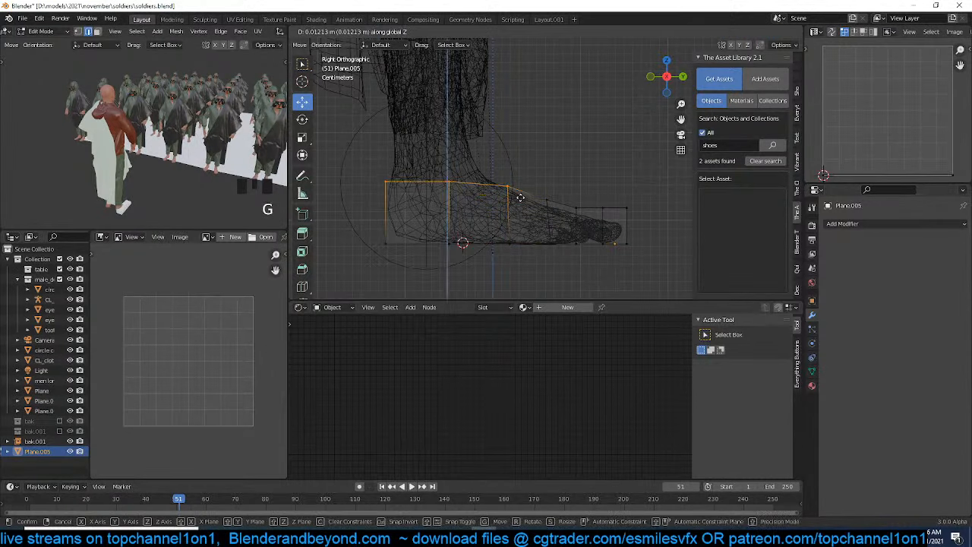
{"action": "left_click", "coordinate": [516, 199]}
Add another loop cut in front of the ankle and raise the shoe's rear upper vertices to ankle height
{"action": "left_click_drag", "start_coordinate": [368, 159], "coordinate": [480, 186]}
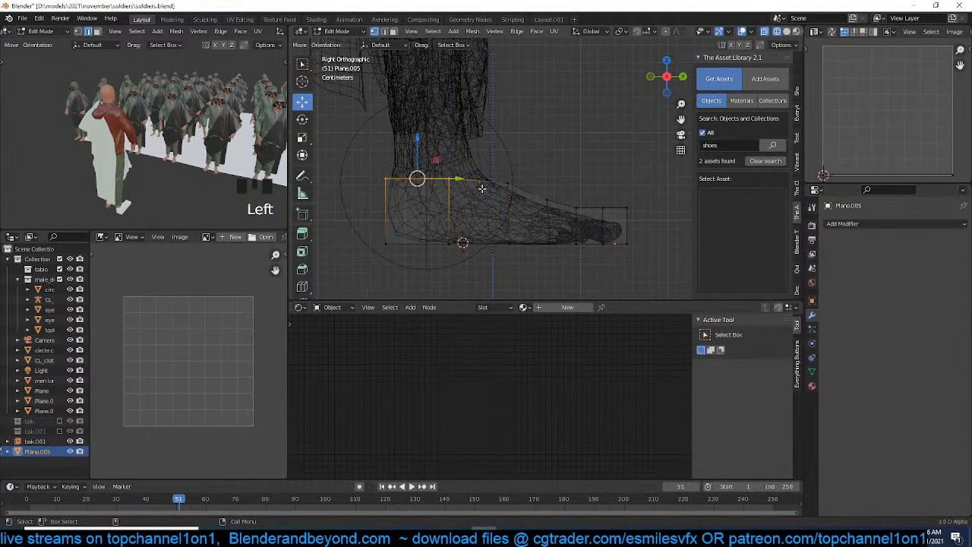
{"action": "key", "text": "ctrl+r"}
{"action": "left_click", "coordinate": [463, 177]}
{"action": "left_click_drag", "start_coordinate": [358, 163], "coordinate": [494, 186]}
{"action": "left_click", "coordinate": [442, 146]}
{"action": "key", "text": "alt+a"}
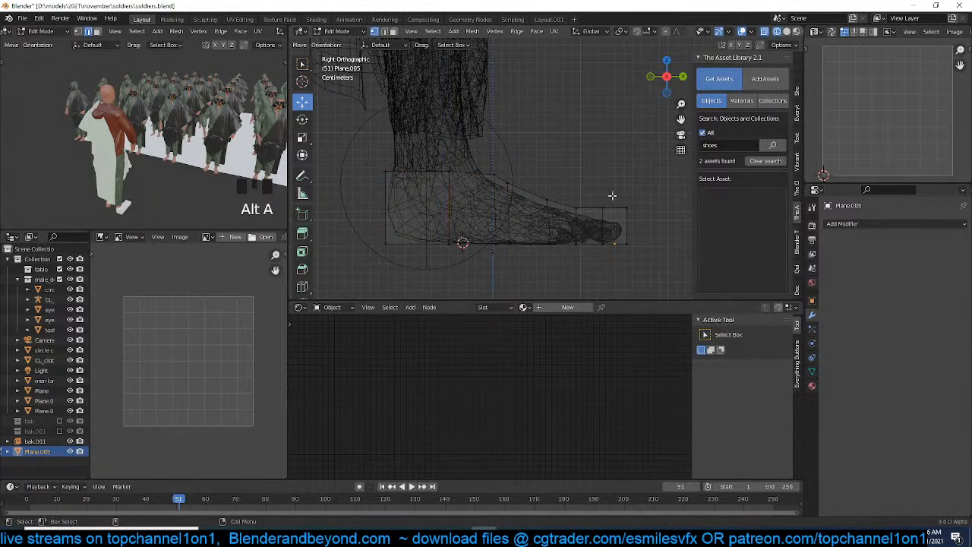
Lower the upper vertices at the shoe's tip and just behind it to taper the toe
{"action": "left_click_drag", "start_coordinate": [608, 190], "coordinate": [646, 228]}
{"action": "key", "text": "g"}
{"action": "left_click", "coordinate": [651, 224]}
{"action": "left_click_drag", "start_coordinate": [591, 201], "coordinate": [610, 218]}
{"action": "key", "text": "g"}
{"action": "left_click", "coordinate": [607, 217]}
Add a lengthwise loop cut at mid-height around the shoe, and pull the heel's lower and upper corners inward
{"action": "key", "text": "ctrl+r"}
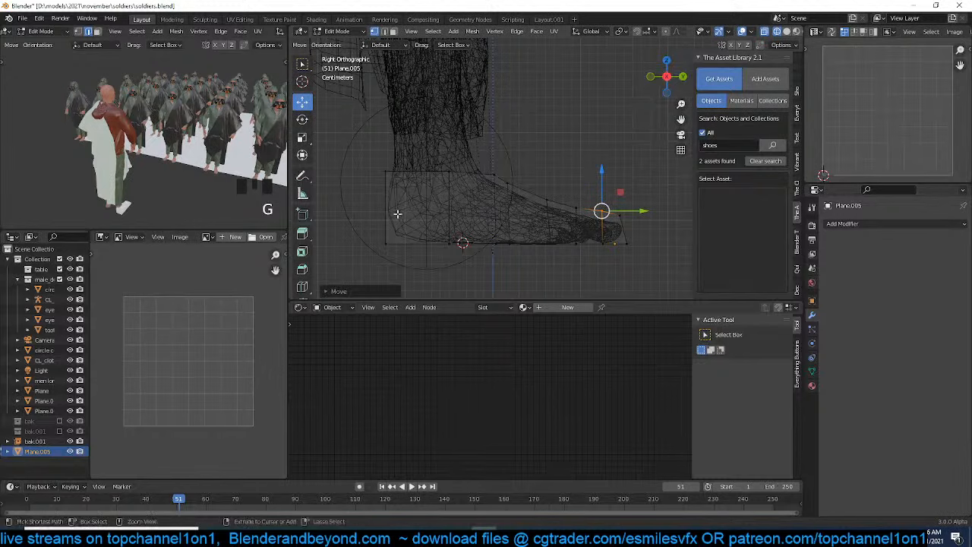
{"action": "left_click", "coordinate": [375, 201]}
{"action": "left_click", "coordinate": [387, 241]}
{"action": "key", "text": "g"}
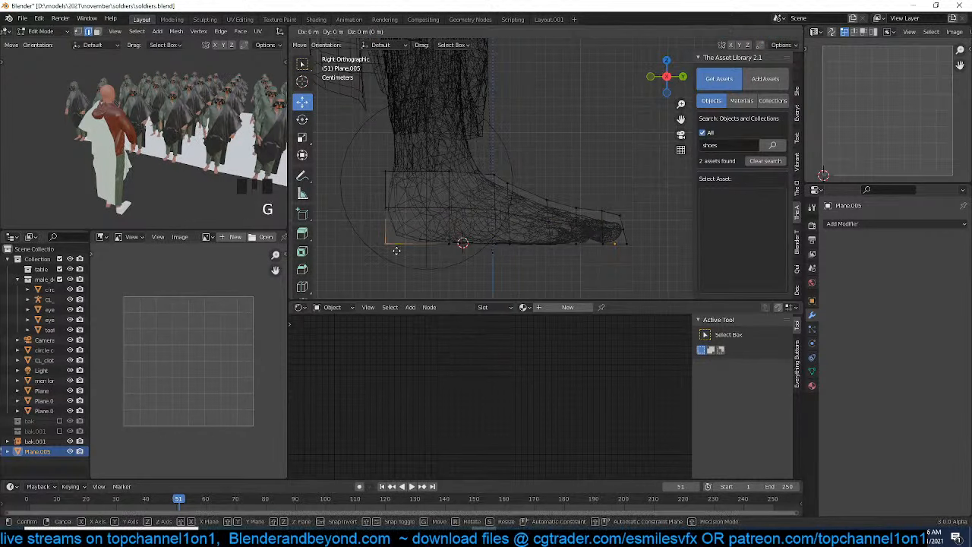
{"action": "left_click", "coordinate": [401, 249]}
{"action": "left_click", "coordinate": [382, 181]}
{"action": "left_click", "coordinate": [390, 170]}
{"action": "key", "text": "g"}
{"action": "left_click", "coordinate": [407, 176]}
Extrude the shoe's top at the ankle upward into a shaft and scale its upper end to 0.75
{"action": "left_click_drag", "start_coordinate": [369, 146], "coordinate": [506, 183]}
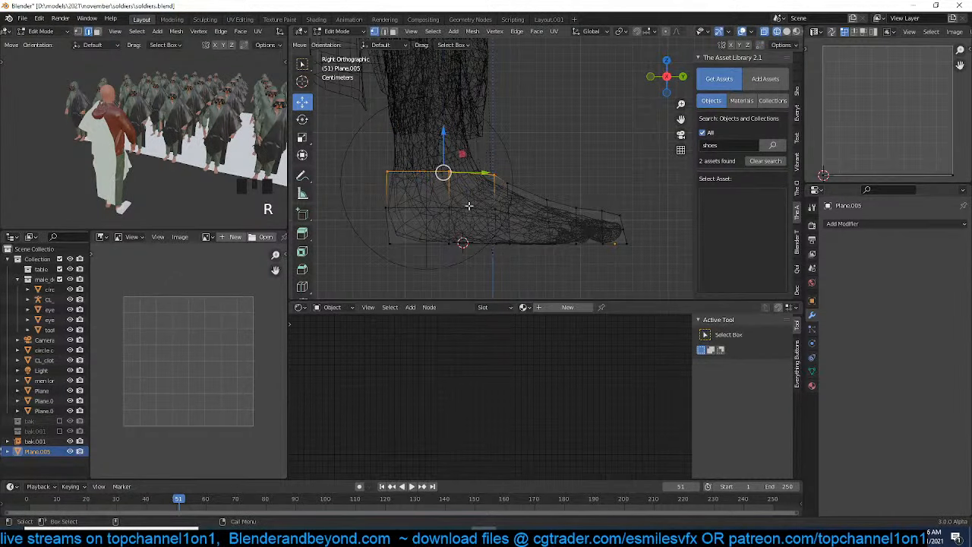
{"action": "key", "text": "e"}
{"action": "left_click", "coordinate": [471, 144]}
{"action": "key", "text": "s"}
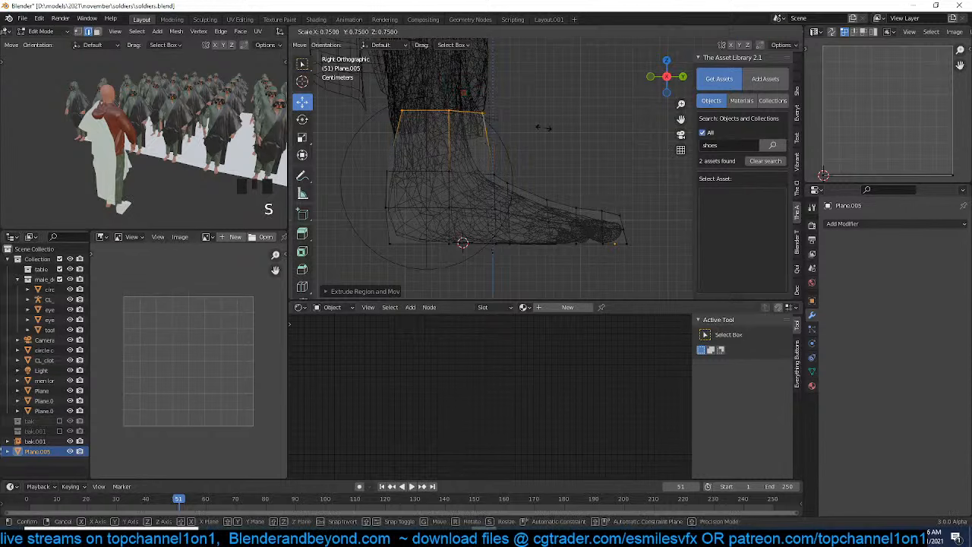
{"action": "left_click", "coordinate": [543, 128]}
Return to Object Mode and solid display, add a level 2 Subdivision modifier to the shoe and shade it smooth
{"action": "key", "text": "Tab"}
{"action": "key", "text": "grave"}
{"action": "key", "text": "KP_Decimal"}
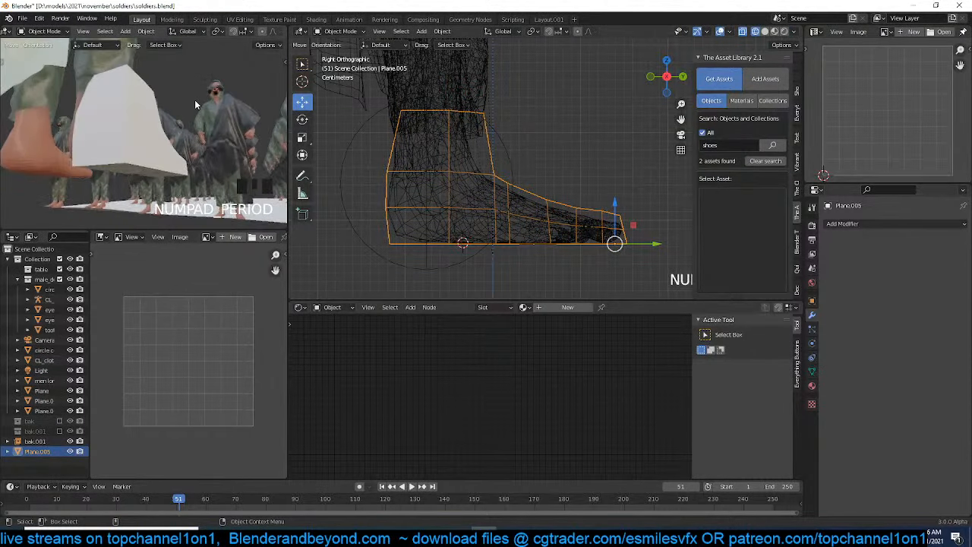
{"action": "key", "text": "grave"}
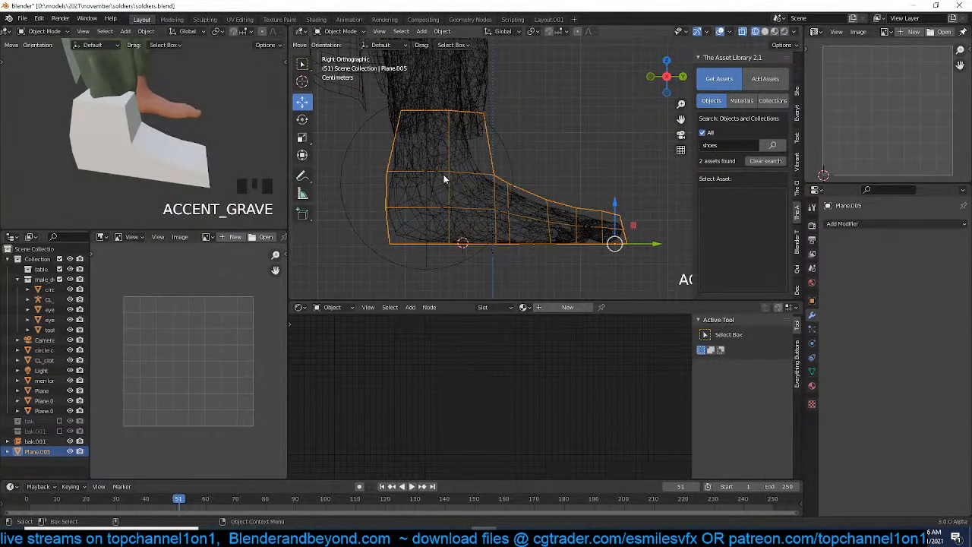
{"action": "middle_click_drag", "start_coordinate": [445, 179], "coordinate": [412, 192]}
{"action": "key", "text": "z"}
{"action": "left_click", "coordinate": [547, 190]}
{"action": "key", "text": "grave"}
{"action": "mouse_move", "coordinate": [546, 190]}
{"action": "middle_mouse_down"}
{"action": "mouse_move", "coordinate": [537, 208]}
{"action": "mouse_move", "coordinate": [590, 172]}
{"action": "mouse_move", "coordinate": [552, 239]}
{"action": "middle_mouse_up"}
{"action": "key", "text": "ctrl+2"}
{"action": "right_click", "coordinate": [558, 185]}
{"action": "left_click", "coordinate": [558, 152]}
Select the vertices at the shoe's toe end and shift them sideways along X
{"action": "key", "text": "Tab"}
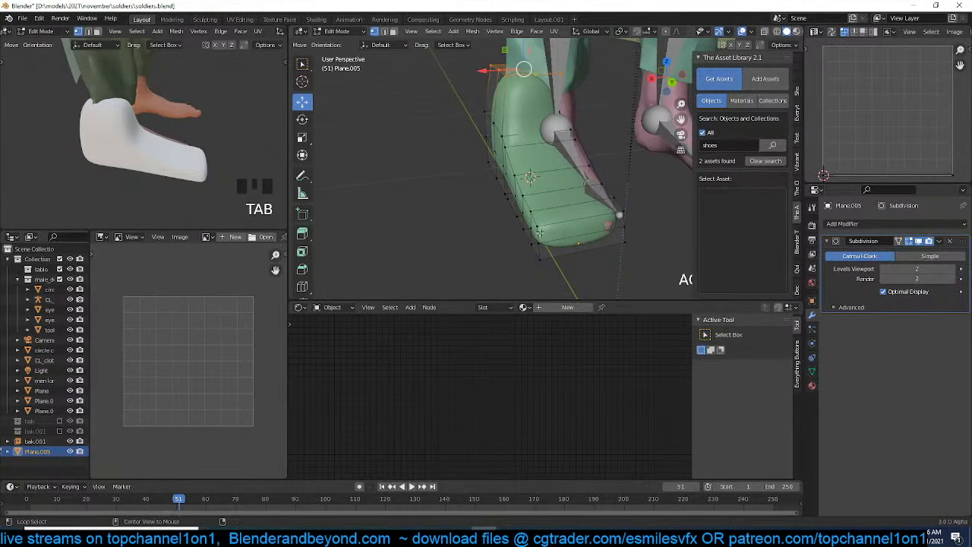
{"action": "left_click", "coordinate": [538, 232], "text": "alt"}
{"action": "left_click_drag", "start_coordinate": [510, 247], "coordinate": [539, 243]}
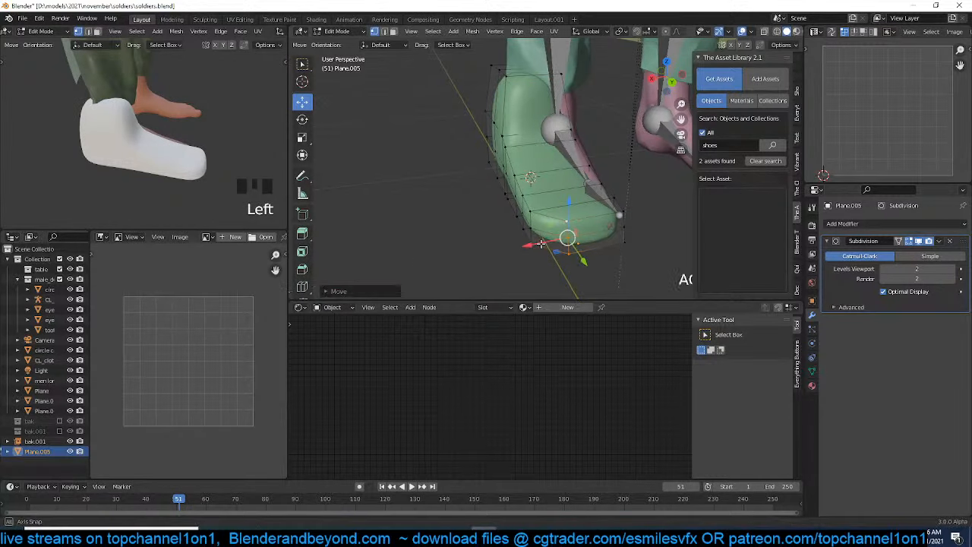
{"action": "middle_click_drag", "start_coordinate": [538, 243], "coordinate": [523, 185]}
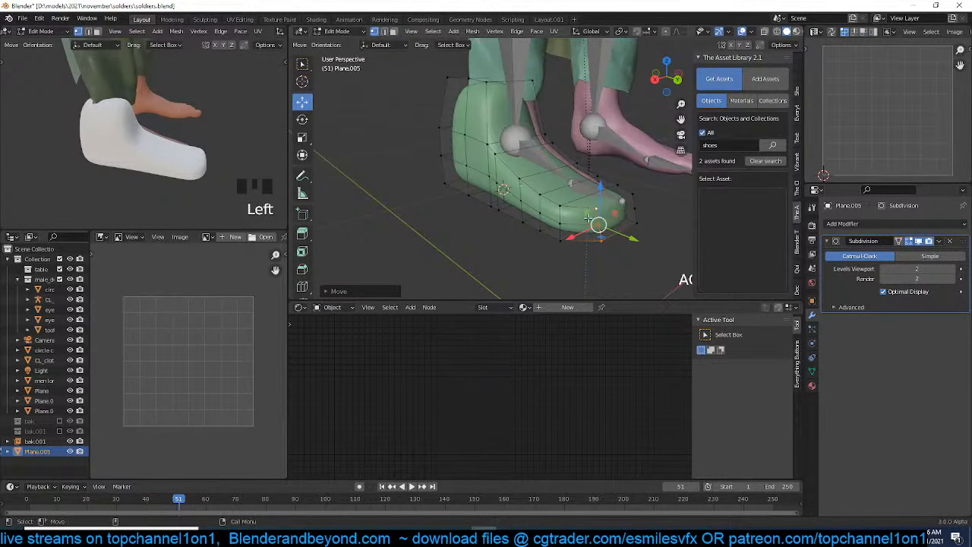
Select the path of vertices from the toe to the instep on the shoe's upper and reposition it
{"action": "left_click", "coordinate": [513, 162], "text": "ctrl"}
{"action": "key", "text": "g"}
{"action": "key", "text": "g"}
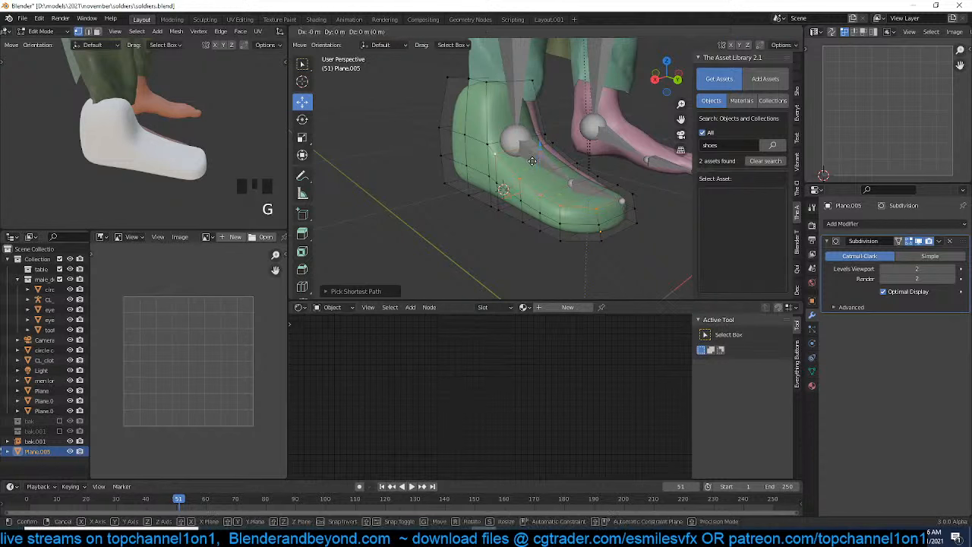
{"action": "left_click", "coordinate": [538, 157]}
{"action": "key", "text": "grave"}
{"action": "middle_click_drag", "start_coordinate": [539, 157], "coordinate": [566, 205]}
Move the whole shoe sideways along X to line it up with the figure's foot
{"action": "key", "text": "Tab"}
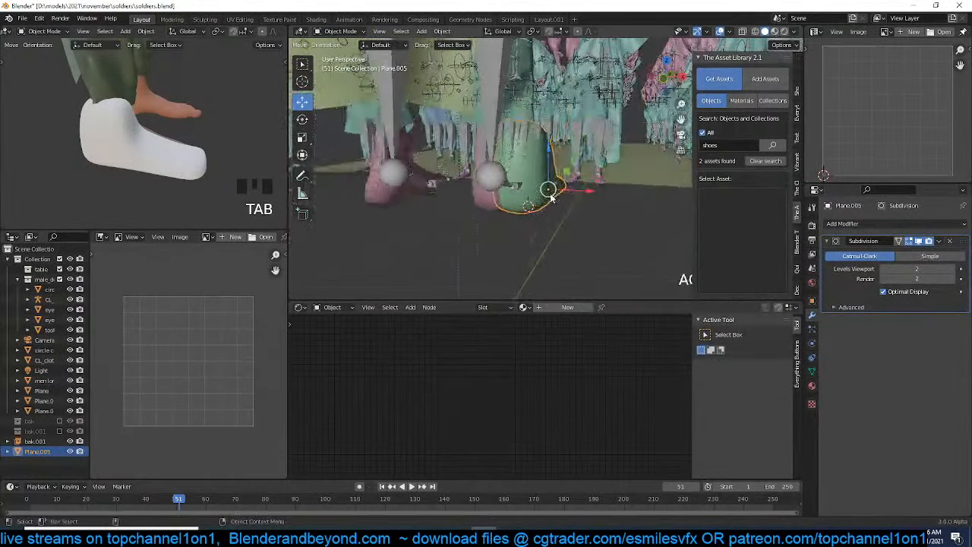
{"action": "left_click_drag", "start_coordinate": [579, 194], "coordinate": [557, 191]}
{"action": "left_click", "coordinate": [559, 190]}
{"action": "key", "text": "grave"}
{"action": "middle_click_drag", "start_coordinate": [561, 191], "coordinate": [478, 187]}
In wireframe Edit Mode, select the vertices on the little-toe side of the shoe and pull them outward along X around the toes
{"action": "key", "text": "Tab"}
{"action": "scroll", "coordinate": [595, 207], "scroll_direction": "up", "scroll_amount": 3}
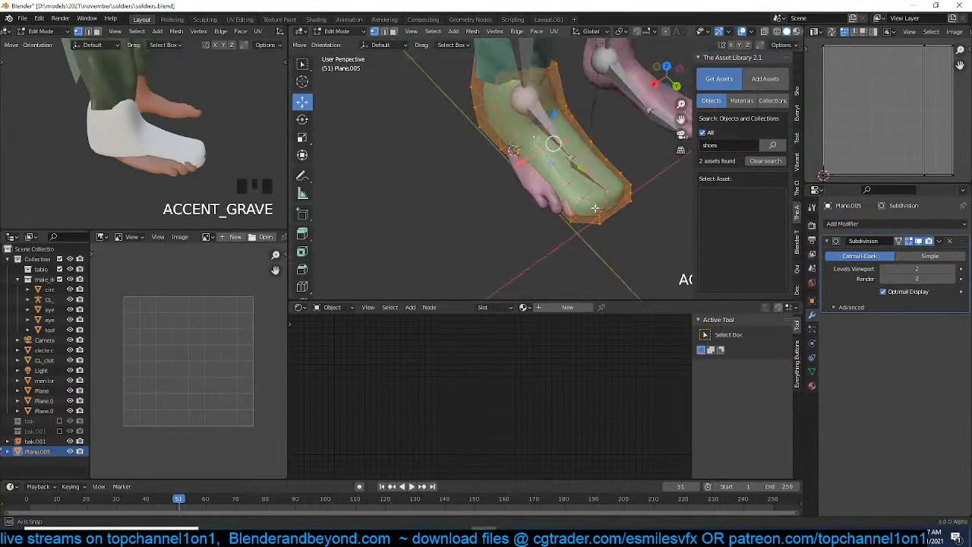
{"action": "middle_click_drag", "start_coordinate": [595, 207], "coordinate": [412, 152]}
{"action": "key", "text": "z"}
{"action": "key", "text": "grave"}
{"action": "middle_click_drag", "start_coordinate": [484, 146], "coordinate": [493, 144]}
{"action": "key", "text": "alt+a"}
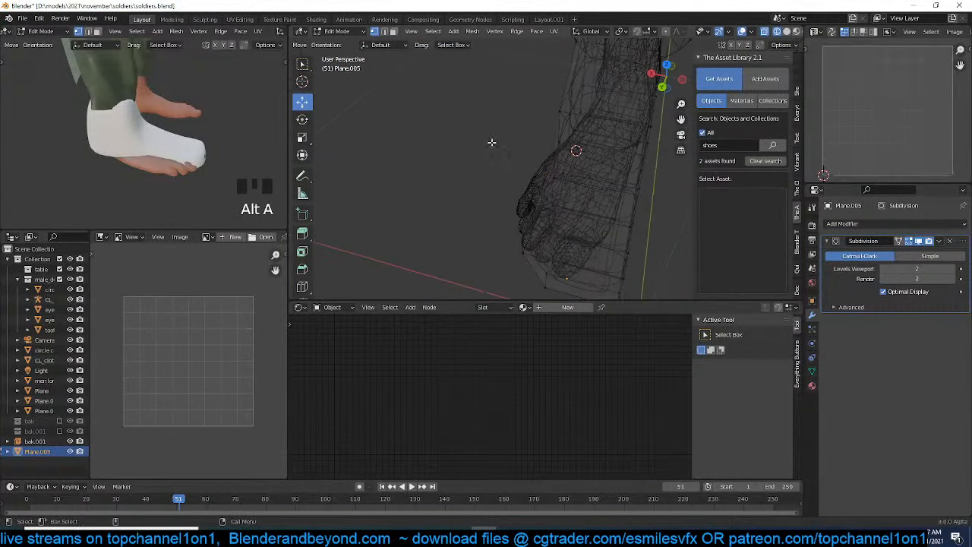
{"action": "left_click_drag", "start_coordinate": [505, 189], "coordinate": [548, 216]}
{"action": "key", "text": "grave"}
{"action": "middle_click_drag", "start_coordinate": [548, 216], "coordinate": [554, 219]}
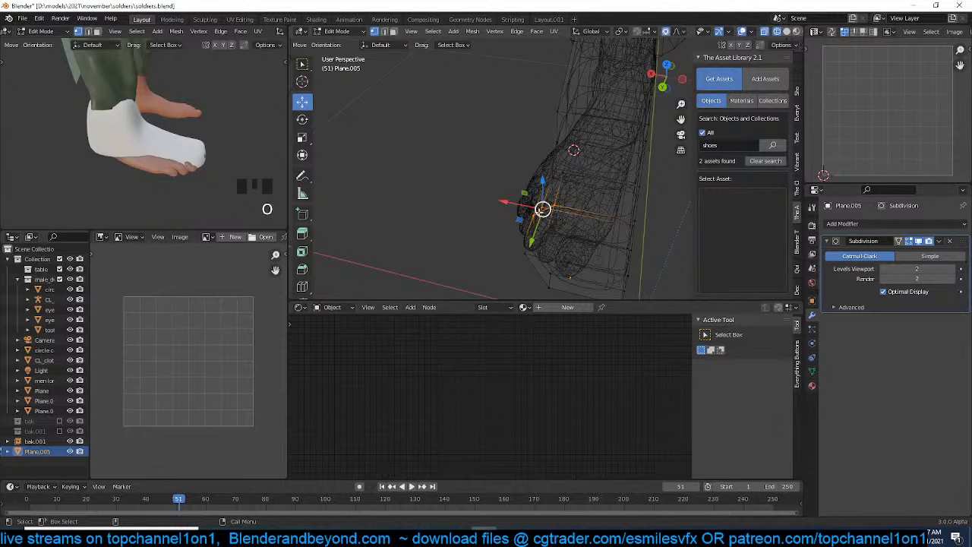
{"action": "left_click_drag", "start_coordinate": [503, 202], "coordinate": [486, 203]}
{"action": "key", "text": "grave"}
{"action": "middle_click_drag", "start_coordinate": [558, 211], "coordinate": [495, 181]}
{"action": "key", "text": "shift+z"}
{"action": "key", "text": "grave"}
{"action": "middle_click_drag", "start_coordinate": [600, 243], "coordinate": [559, 251]}
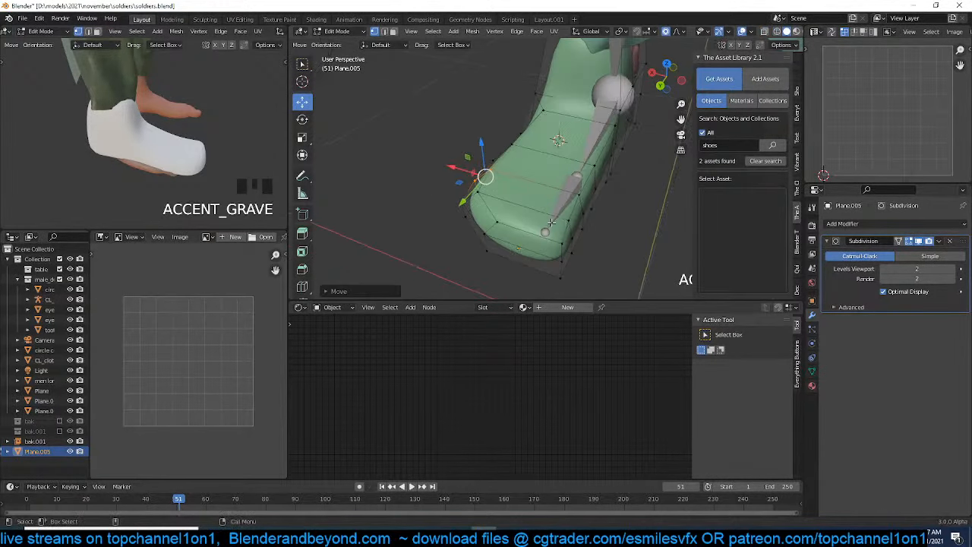
In edge selection, select an edge at the front of the shoe's toe and reposition it
{"action": "key", "text": "2"}
{"action": "left_click_drag", "start_coordinate": [532, 251], "coordinate": [523, 224]}
{"action": "key", "text": "grave"}
{"action": "middle_click_drag", "start_coordinate": [523, 224], "coordinate": [555, 222]}
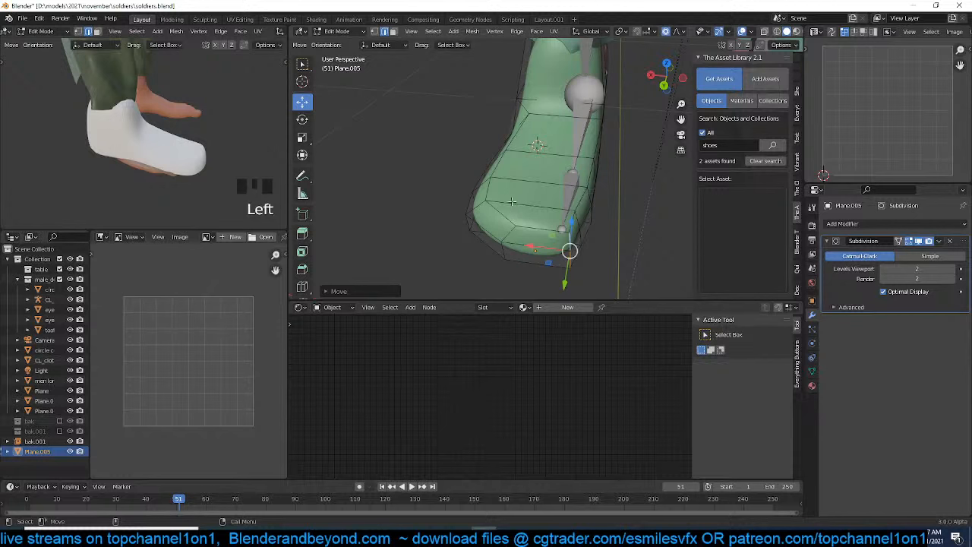
Add two horizontal loop cuts around the lower side of the shoe above the sole
{"action": "key", "text": "grave"}
{"action": "middle_click_drag", "start_coordinate": [512, 201], "coordinate": [580, 212]}
{"action": "key", "text": "grave"}
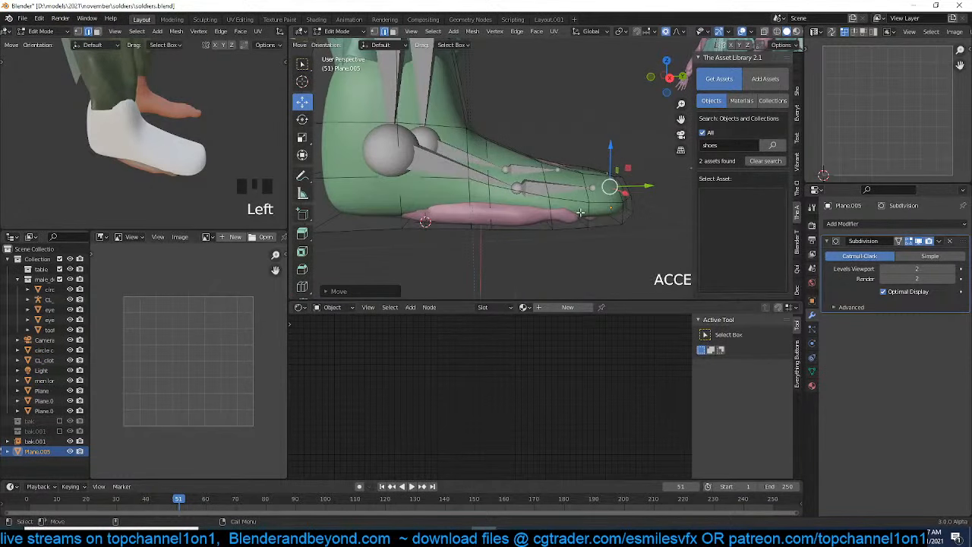
{"action": "key", "text": "ctrl+r"}
{"action": "left_click", "coordinate": [508, 210]}
{"action": "key", "text": "ctrl+r"}
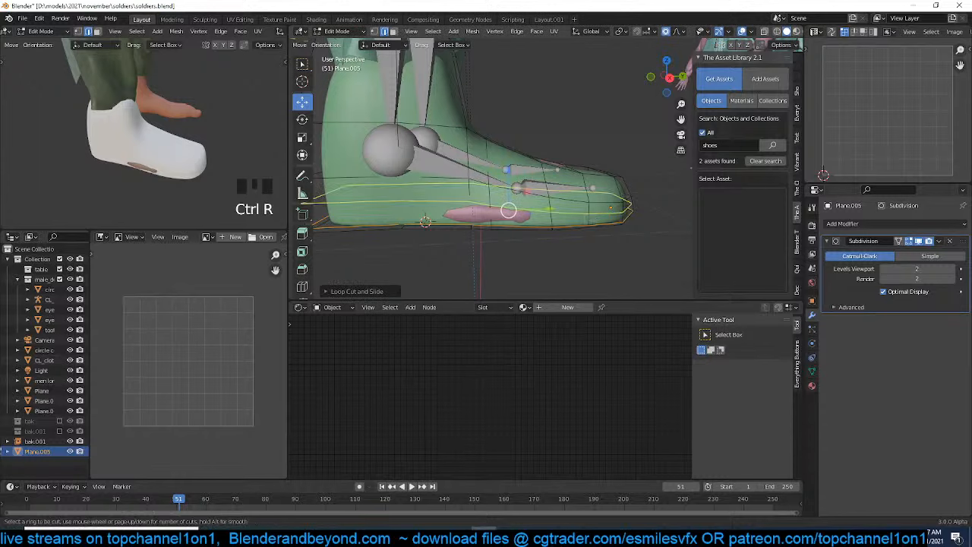
{"action": "left_click", "coordinate": [588, 209]}
{"action": "left_click", "coordinate": [588, 202]}
Add another horizontal loop cut close to the last one, forming a narrow band around the shoe
{"action": "key", "text": "ctrl+r"}
{"action": "left_click", "coordinate": [588, 205]}
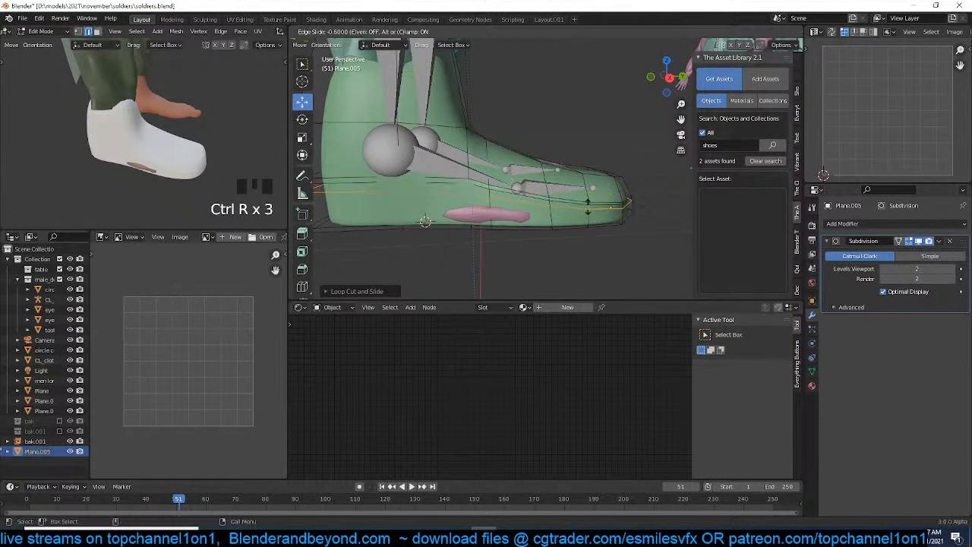
{"action": "left_click", "coordinate": [588, 205]}
{"action": "key", "text": "ctrl+r"}
{"action": "key", "text": "ctrl+r"}
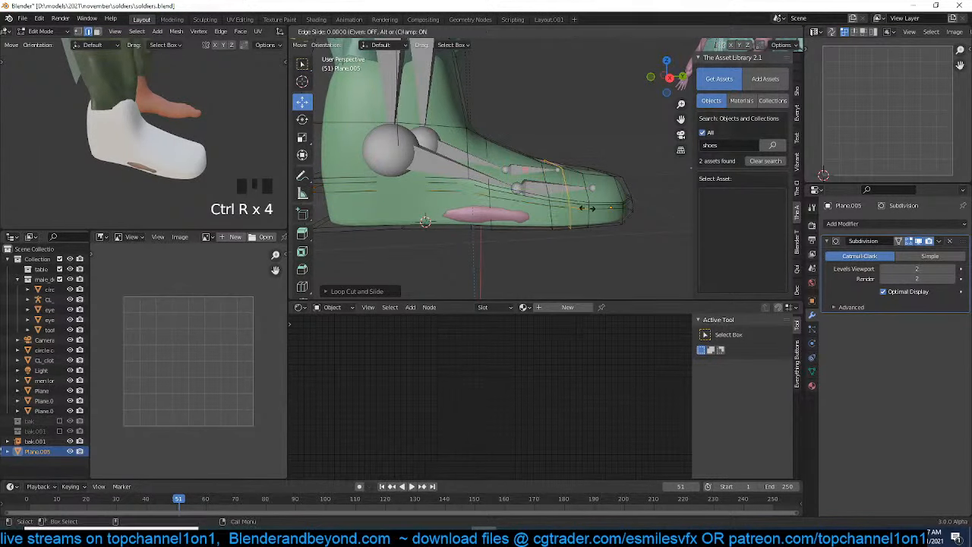
{"action": "scroll", "coordinate": [592, 212], "scroll_direction": "up", "scroll_amount": 3}
{"action": "key", "text": "ctrl+r"}
{"action": "scroll", "coordinate": [398, 221], "scroll_direction": "down", "scroll_amount": 4}
{"action": "middle_click_drag", "start_coordinate": [456, 228], "coordinate": [399, 222]}
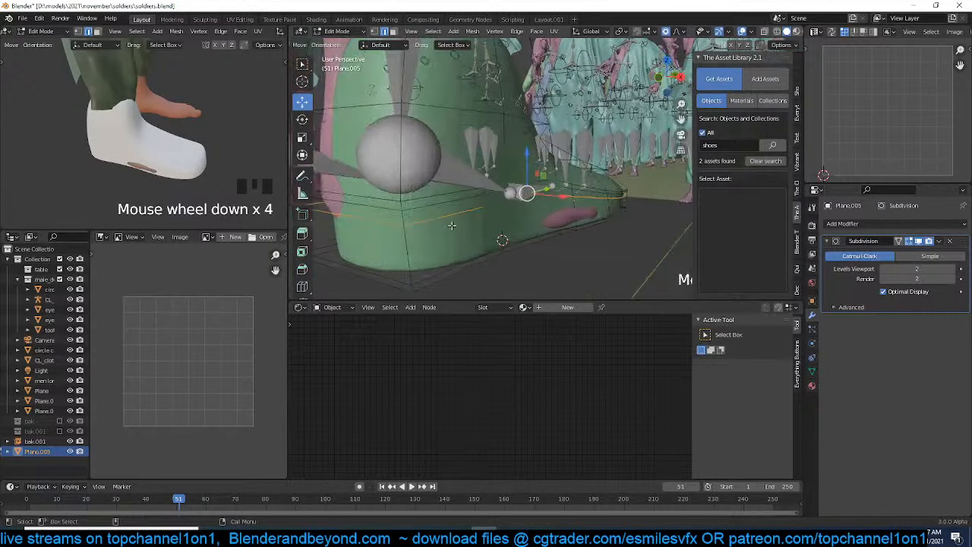
Add a centred loop cut inside the narrow band and shrink it inward to form a groove above the sole
{"action": "key", "text": "ctrl+r"}
{"action": "left_click", "coordinate": [399, 220]}
{"action": "right_click", "coordinate": [400, 219]}
{"action": "key", "text": "alt+s"}
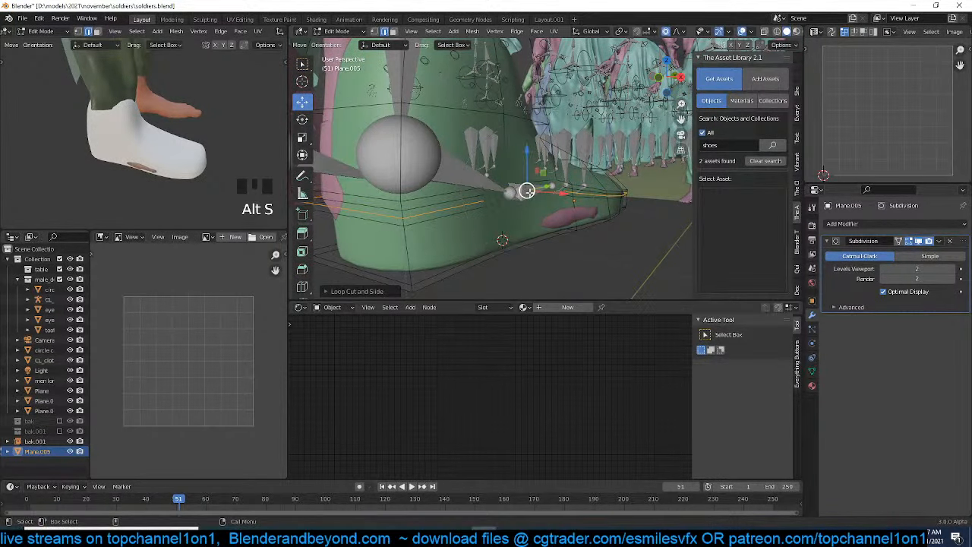
{"action": "left_click", "coordinate": [598, 245]}
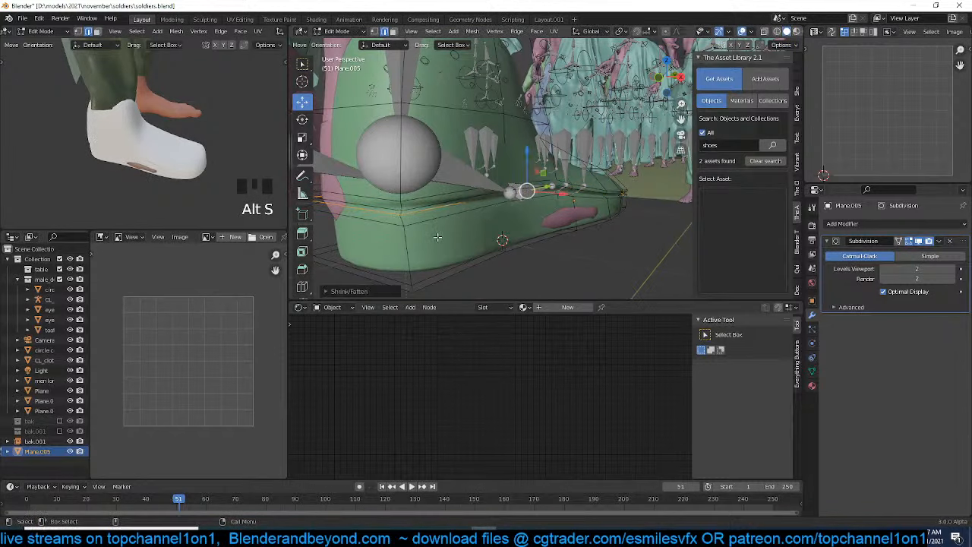
Add a supporting loop cut below the groove, slide it up against the groove, and return to Object Mode
{"action": "key", "text": "ctrl+r"}
{"action": "left_click", "coordinate": [418, 225]}
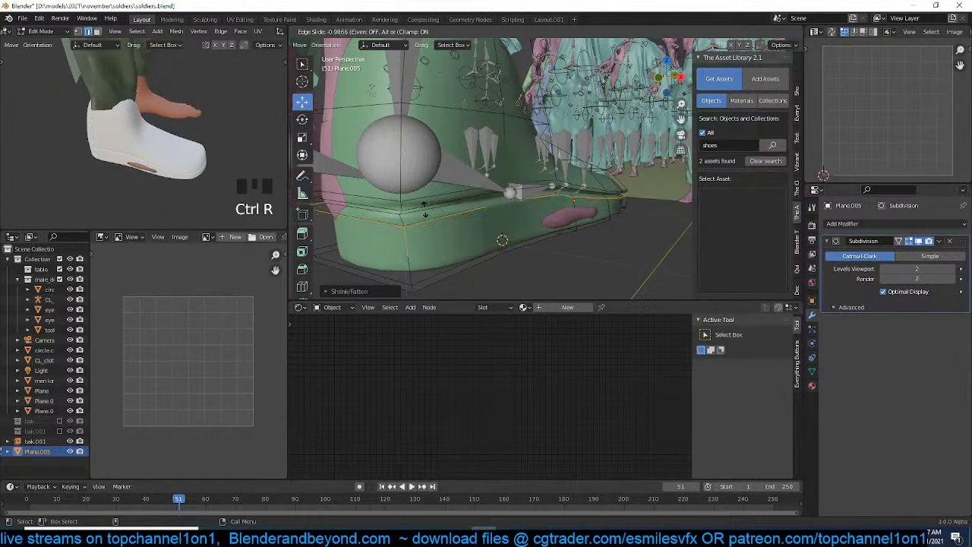
{"action": "left_click", "coordinate": [425, 210]}
{"action": "key", "text": "g"}
{"action": "key", "text": "g"}
{"action": "left_click", "coordinate": [427, 224]}
{"action": "key", "text": "Tab"}
{"action": "scroll", "coordinate": [465, 256], "scroll_direction": "down", "scroll_amount": 2}
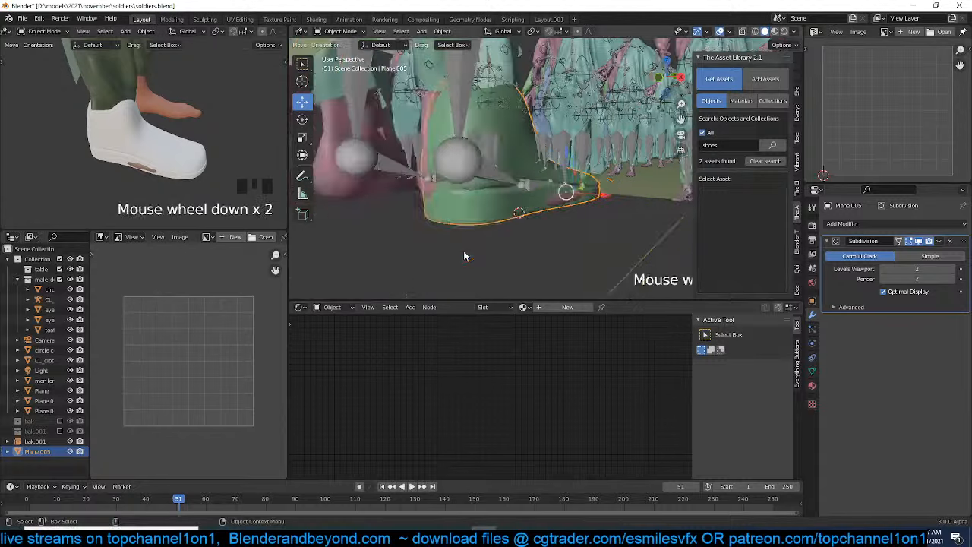
Add a horizontal loop cut around the shoe's ankle section and slide it up toward the opening
{"action": "scroll", "coordinate": [464, 256], "scroll_direction": "down", "scroll_amount": 1}
{"action": "middle_click_drag", "start_coordinate": [459, 251], "coordinate": [560, 201]}
{"action": "key", "text": "Tab"}
{"action": "key", "text": "grave"}
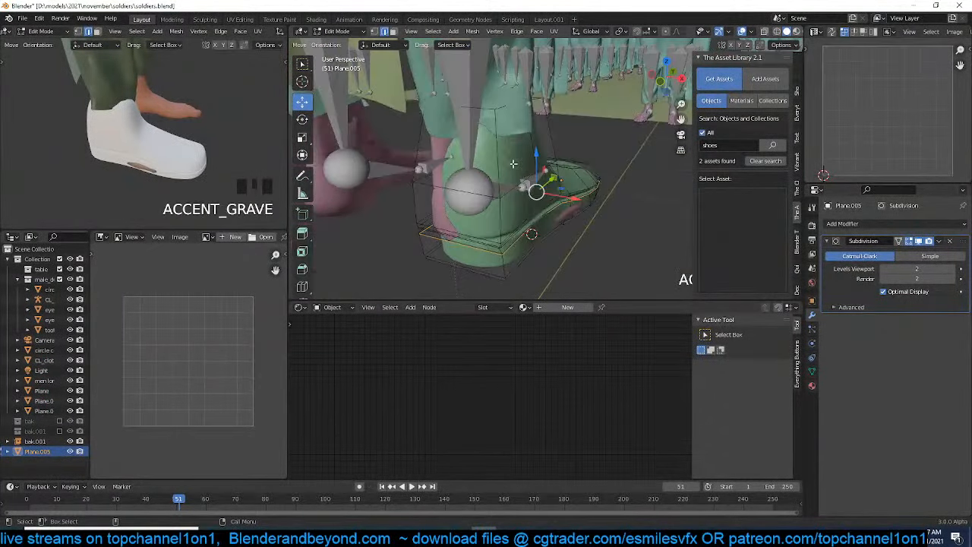
{"action": "key", "text": "ctrl+r"}
{"action": "left_click", "coordinate": [500, 147]}
{"action": "left_click", "coordinate": [515, 115]}
Select the entire shoe mesh and shift it to sit better around the foot
{"action": "middle_click_drag", "start_coordinate": [514, 179], "coordinate": [571, 182]}
{"action": "key", "text": "a"}
{"action": "left_click_drag", "start_coordinate": [592, 185], "coordinate": [583, 184]}
{"action": "middle_click_drag", "start_coordinate": [584, 184], "coordinate": [636, 183]}
{"action": "left_click_drag", "start_coordinate": [531, 174], "coordinate": [536, 177]}
From the top view in wireframe, select the shoe's toe vertices and move them with proportional editing over the toes
{"action": "middle_click_drag", "start_coordinate": [628, 155], "coordinate": [375, 152]}
{"action": "key", "text": "grave"}
{"action": "key", "text": "KP_7"}
{"action": "scroll", "coordinate": [500, 148], "scroll_direction": "up", "scroll_amount": 2}
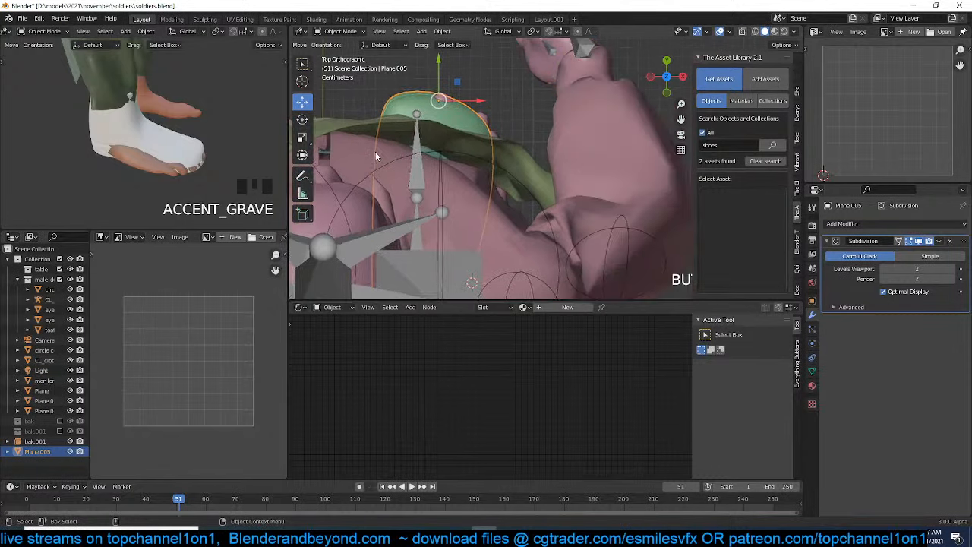
{"action": "key", "text": "shift+z"}
{"action": "key", "text": "Tab"}
{"action": "key", "text": "alt+a"}
{"action": "left_click_drag", "start_coordinate": [373, 73], "coordinate": [514, 156]}
{"action": "key", "text": "g"}
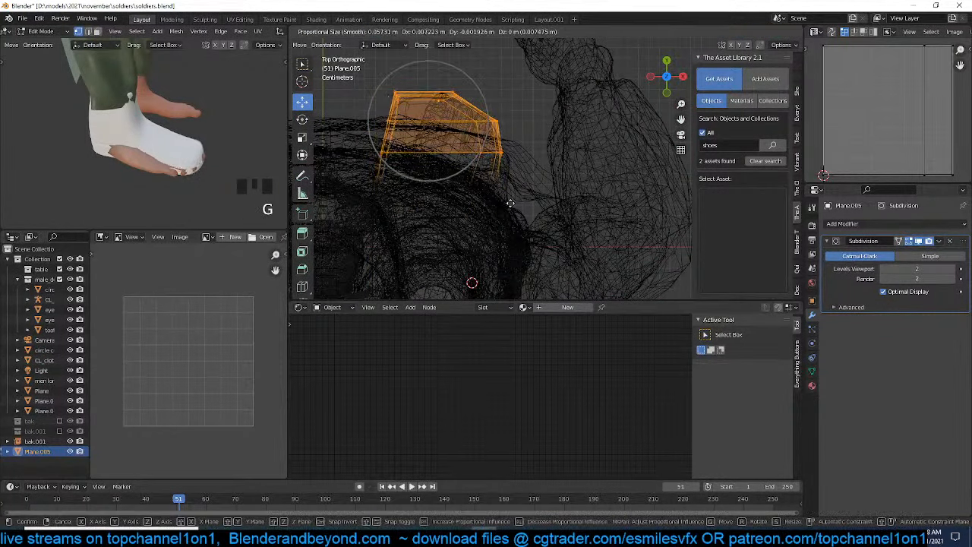
{"action": "scroll", "coordinate": [517, 202], "scroll_direction": "down", "scroll_amount": 3}
{"action": "left_click", "coordinate": [523, 203]}
{"action": "key", "text": "Tab"}
{"action": "key", "text": "shift+z"}
{"action": "key", "text": "grave"}
In face selection, select a face on the side of the shoe and pull it outward to cover the foot
{"action": "mouse_move", "coordinate": [517, 204]}
{"action": "middle_mouse_down"}
{"action": "mouse_move", "coordinate": [517, 137]}
{"action": "mouse_move", "coordinate": [485, 93]}
{"action": "mouse_move", "coordinate": [541, 147]}
{"action": "mouse_move", "coordinate": [490, 205]}
{"action": "middle_mouse_up"}
{"action": "key", "text": "Tab"}
{"action": "key", "text": "3"}
{"action": "left_click", "coordinate": [490, 208]}
{"action": "left_click_drag", "start_coordinate": [513, 212], "coordinate": [535, 218]}
{"action": "key", "text": "Tab"}
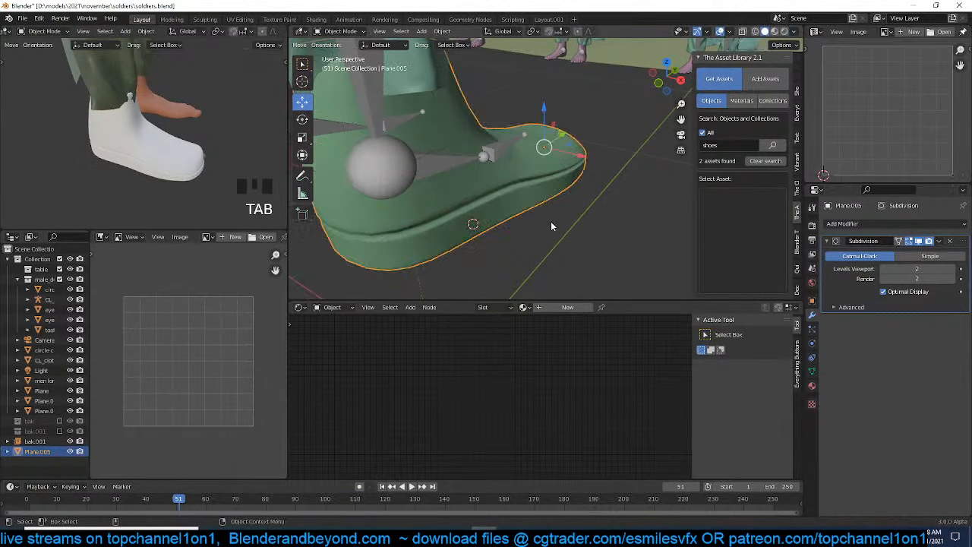
Select the face at the shoe's toe tip and pull it forward to enclose the protruding toe
{"action": "key", "text": "Tab"}
{"action": "middle_click_drag", "start_coordinate": [551, 225], "coordinate": [552, 171]}
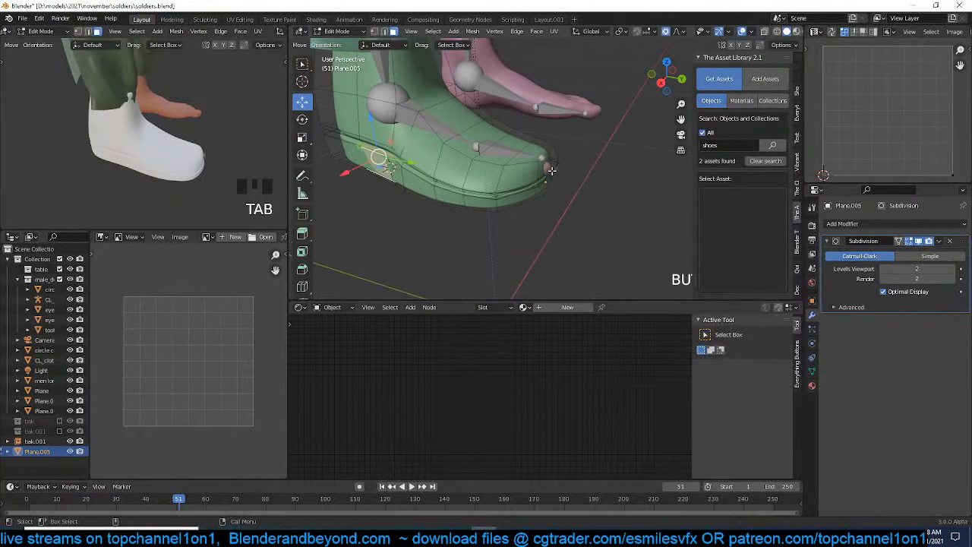
{"action": "left_click", "coordinate": [549, 174]}
{"action": "left_click_drag", "start_coordinate": [549, 173], "coordinate": [561, 170]}
{"action": "key", "text": "Tab"}
Search the asset library's materials for "plast" and add the black plastic material to the shoe
{"action": "left_click", "coordinate": [751, 102]}
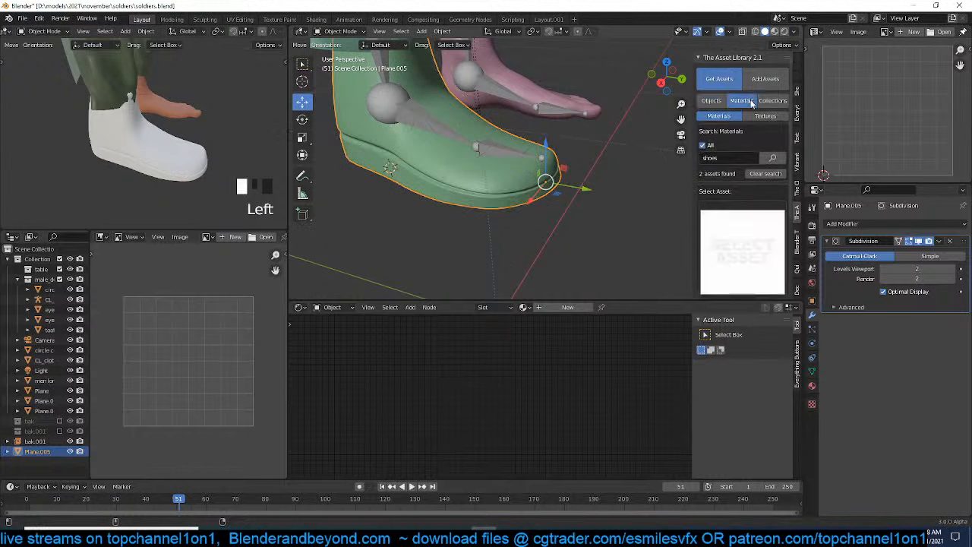
{"action": "left_click", "coordinate": [732, 155]}
{"action": "left_click", "coordinate": [772, 158]}
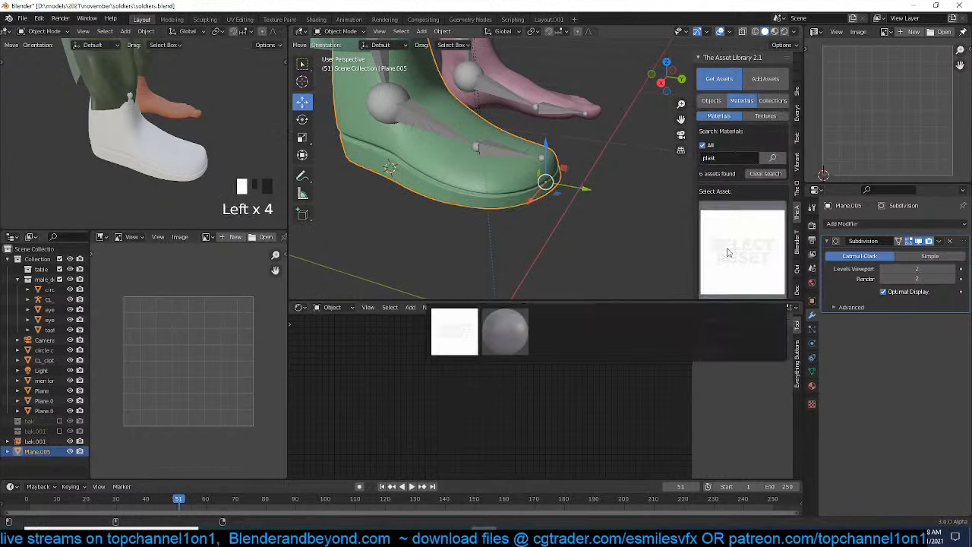
{"action": "left_click", "coordinate": [695, 328]}
{"action": "scroll", "coordinate": [760, 260], "scroll_direction": "down", "scroll_amount": 3}
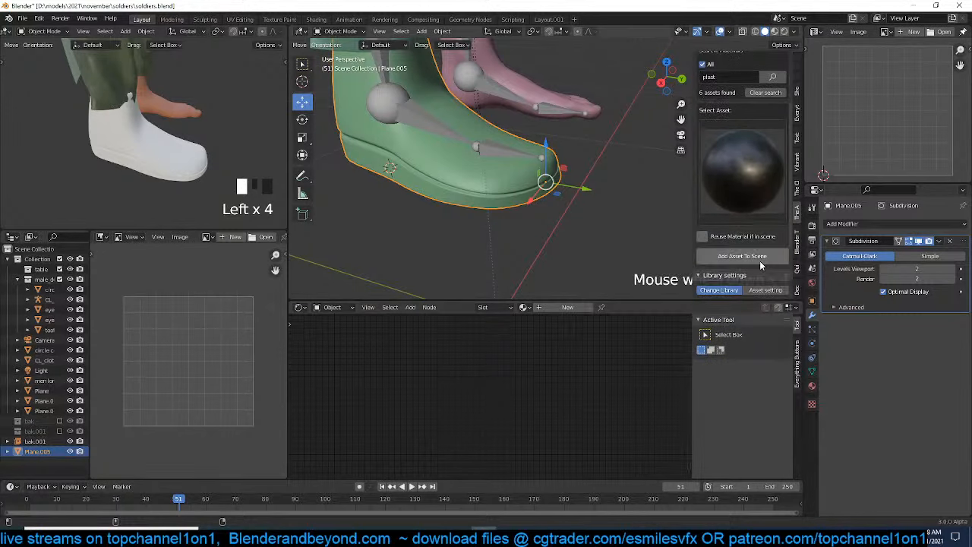
{"action": "left_click", "coordinate": [734, 258]}
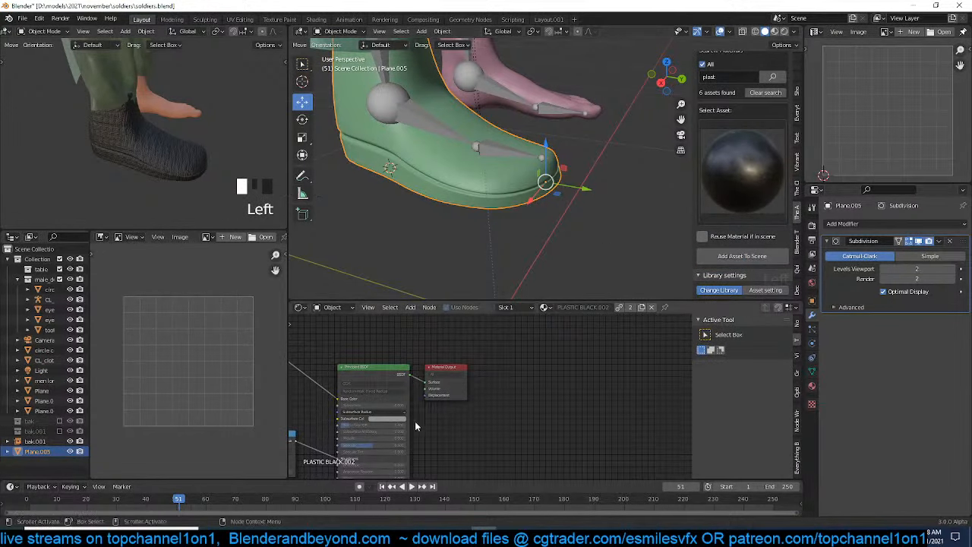
Look over the PLASTIC BLACK.002 material's nodes and save the soldiers.blend file
{"action": "middle_click_drag", "start_coordinate": [427, 421], "coordinate": [545, 377]}
{"action": "middle_click_drag", "start_coordinate": [475, 414], "coordinate": [502, 380]}
{"action": "middle_click_drag", "start_coordinate": [455, 429], "coordinate": [492, 407]}
{"action": "left_click_drag", "start_coordinate": [515, 445], "coordinate": [488, 442]}
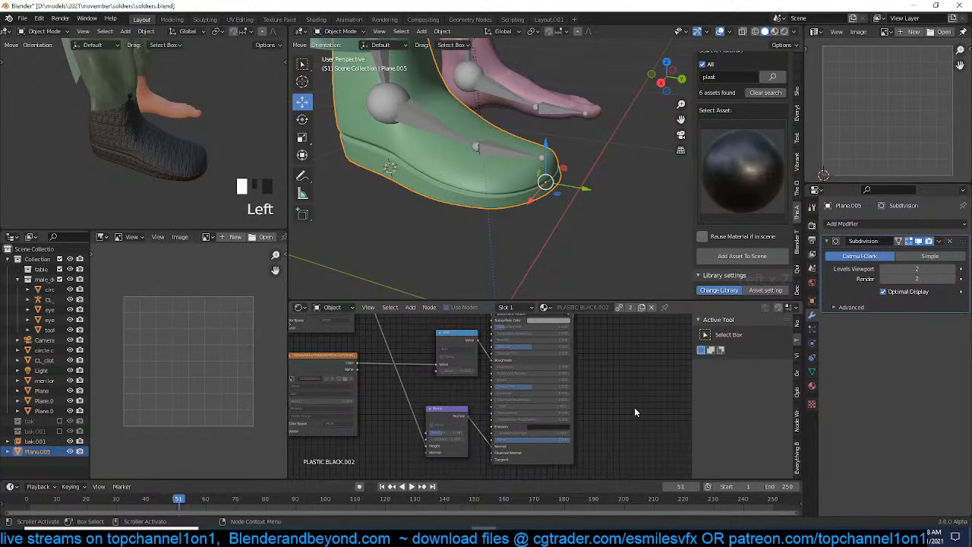
{"action": "scroll", "coordinate": [624, 390], "scroll_direction": "down", "scroll_amount": 4}
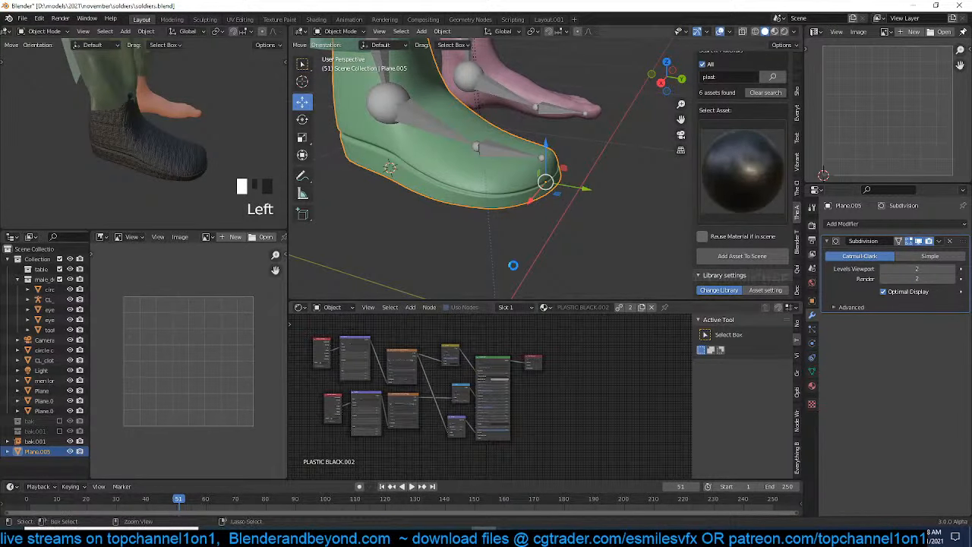
{"action": "scroll", "coordinate": [494, 394], "scroll_direction": "up", "scroll_amount": 2}
{"action": "key", "text": "ctrl+s"}
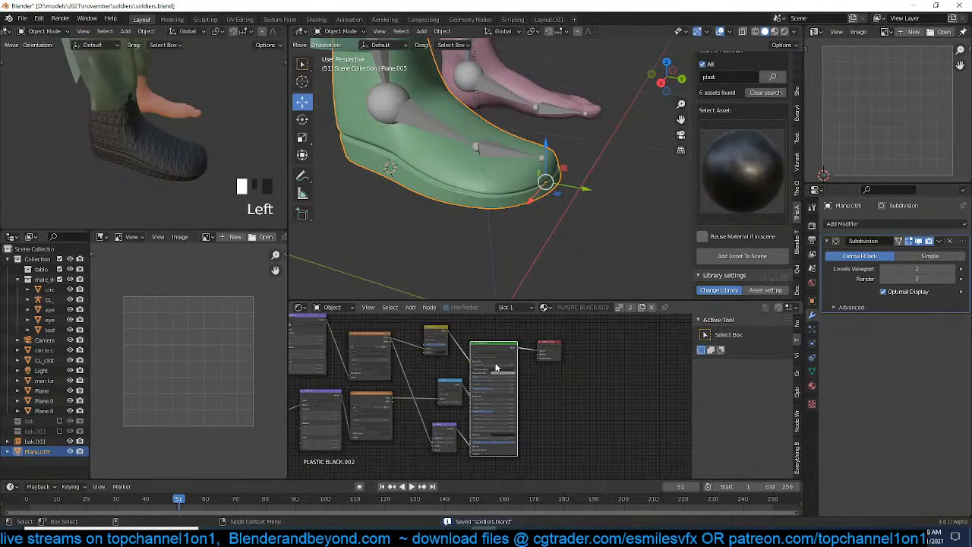
Make the linked PLASTIC BLACK.002 material local and disconnect its Bump node from the Principled shader's Normal input
{"action": "left_click", "coordinate": [625, 309]}
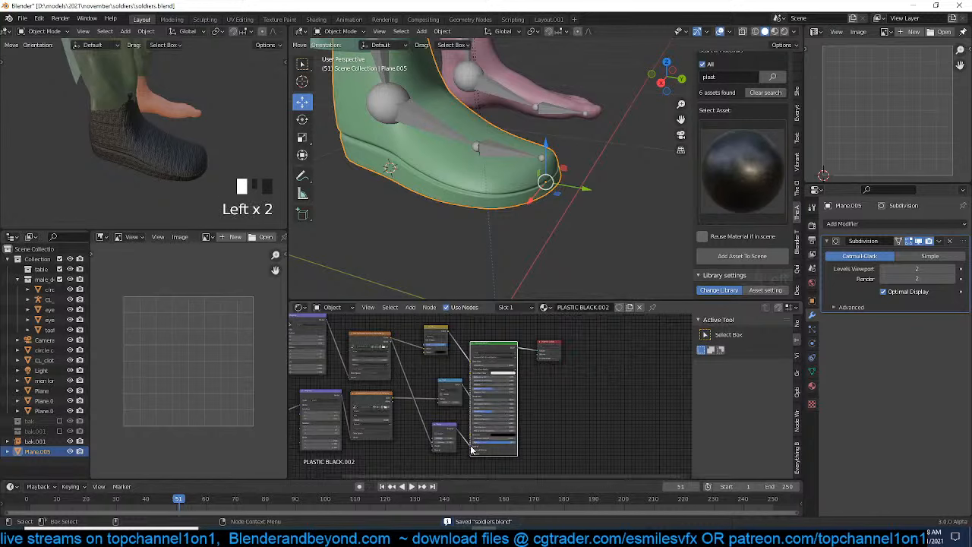
{"action": "left_click", "coordinate": [487, 408]}
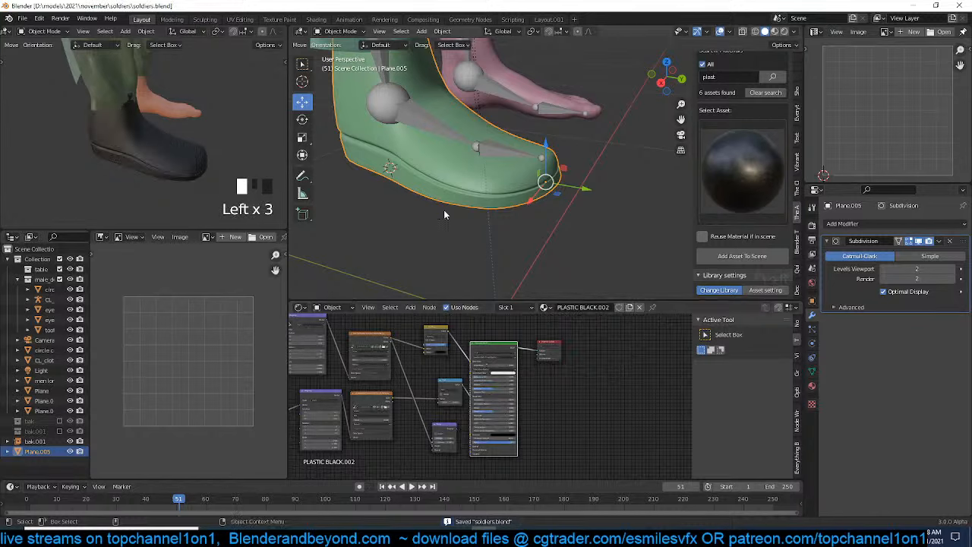
Apply the shoe's object transform and deselect everything
{"action": "key", "text": "ctrl+a"}
{"action": "left_click", "coordinate": [436, 66]}
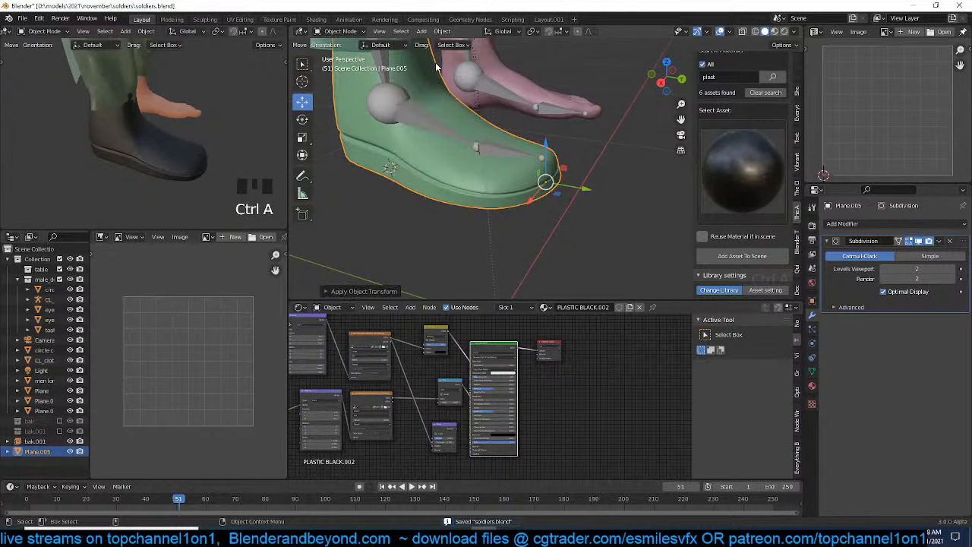
{"action": "key", "text": "alt+a"}
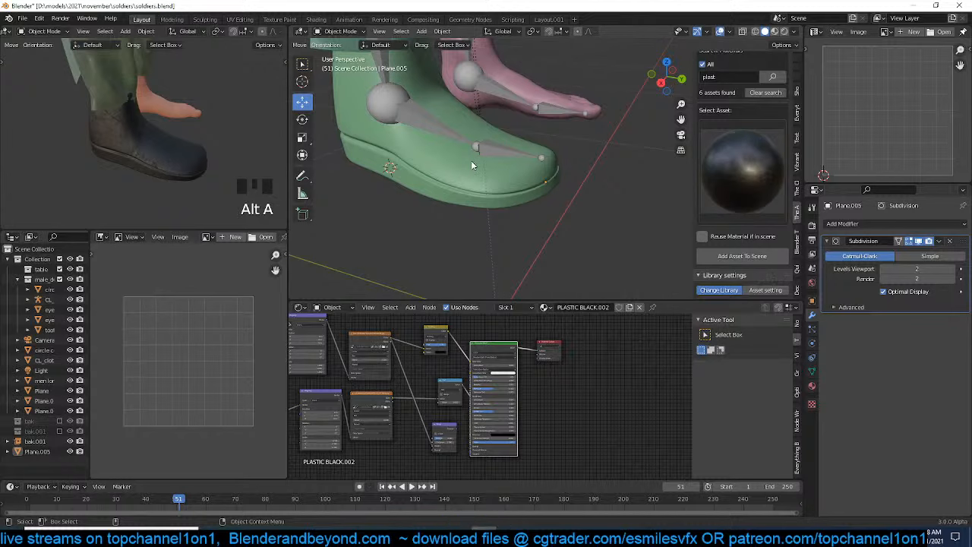
Examine the finished shoe against both legs from the front and side, in wireframe and solid display
{"action": "middle_click_drag", "start_coordinate": [466, 174], "coordinate": [439, 216]}
{"action": "left_click", "coordinate": [516, 206]}
{"action": "scroll", "coordinate": [439, 212], "scroll_direction": "down", "scroll_amount": 2}
{"action": "key", "text": "grave"}
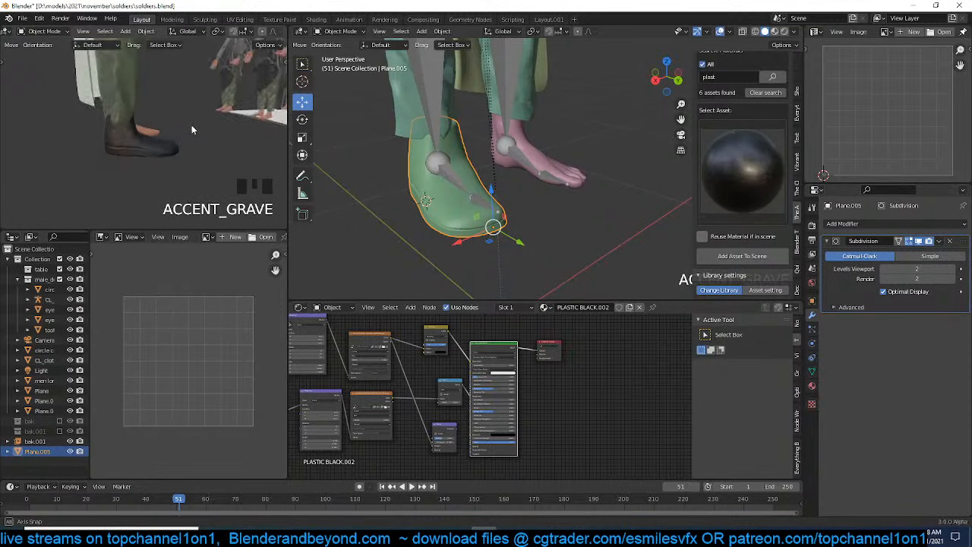
{"action": "key", "text": "KP_1"}
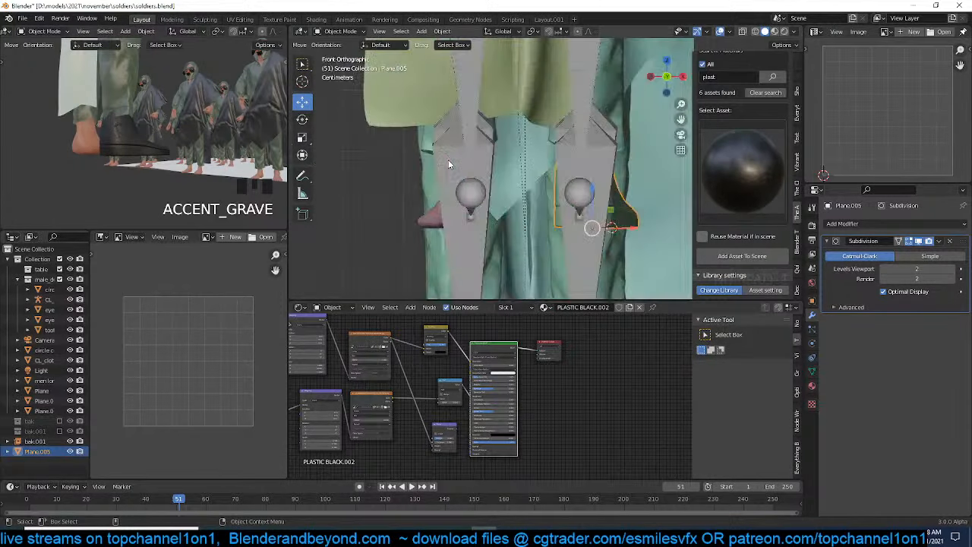
{"action": "scroll", "coordinate": [456, 156], "scroll_direction": "down", "scroll_amount": 2}
{"action": "key", "text": "z"}
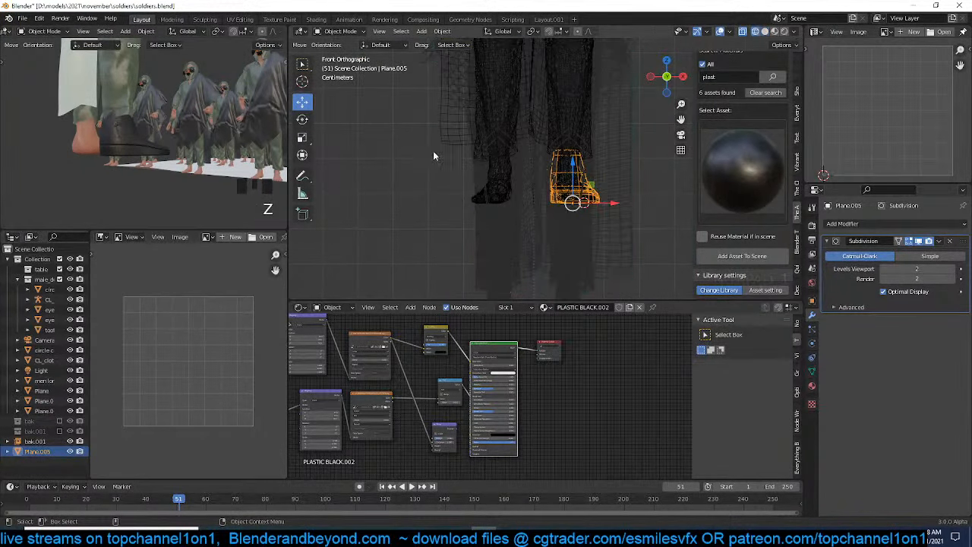
{"action": "middle_click_drag", "start_coordinate": [538, 177], "coordinate": [553, 210], "text": "shift"}
{"action": "key", "text": "z"}
{"action": "key", "text": "grave"}
{"action": "scroll", "coordinate": [544, 212], "scroll_direction": "up", "scroll_amount": 2}
{"action": "scroll", "coordinate": [543, 207], "scroll_direction": "down", "scroll_amount": 2}
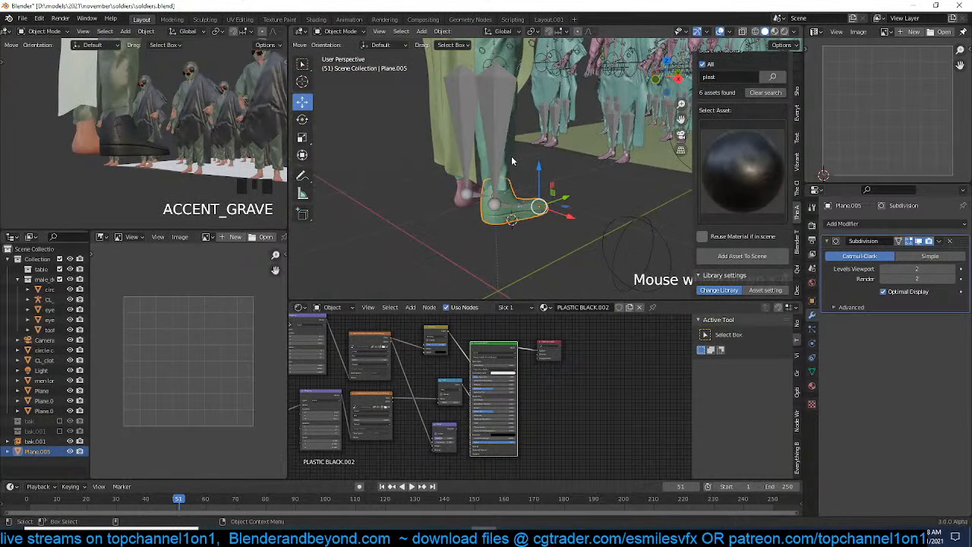
Select the leader's armature at the shin and hide it
{"action": "left_click", "coordinate": [503, 149]}
{"action": "left_click", "coordinate": [499, 145]}
{"action": "key", "text": "h"}
Fill the shoe's top opening at the ankle with a face and round the opening with To Sphere
{"action": "left_click", "coordinate": [517, 196]}
{"action": "scroll", "coordinate": [518, 196], "scroll_direction": "up", "scroll_amount": 3}
{"action": "key", "text": "Tab"}
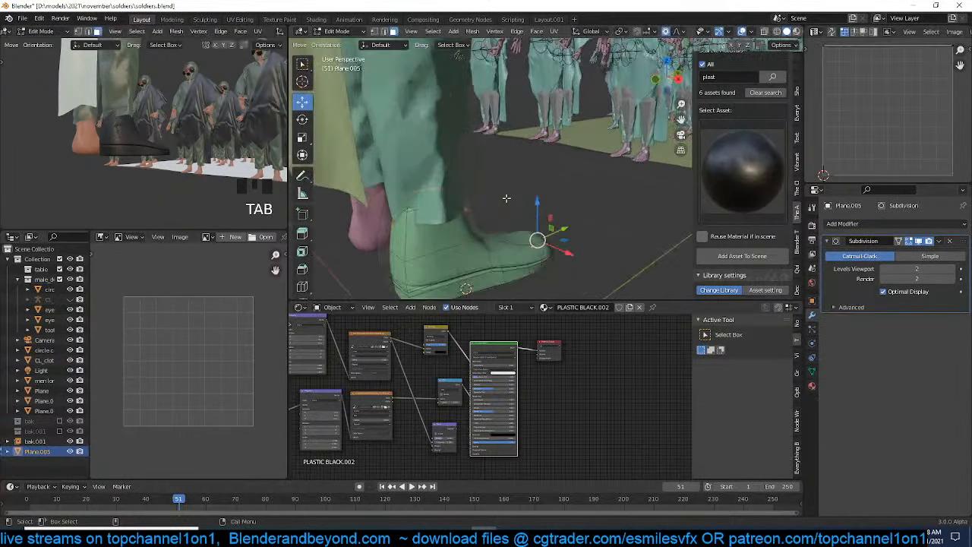
{"action": "left_click", "coordinate": [414, 197]}
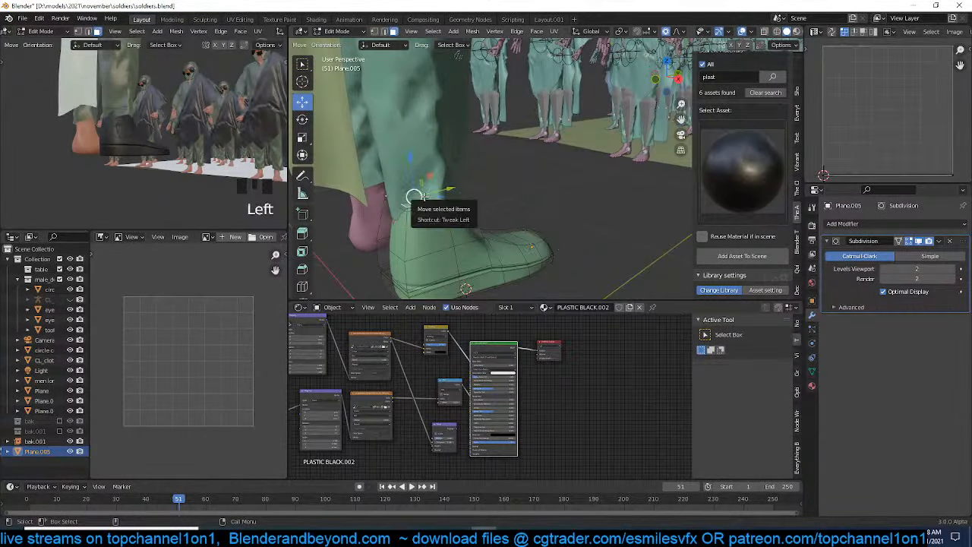
{"action": "key", "text": "shift+z"}
{"action": "key", "text": "1"}
{"action": "left_click_drag", "start_coordinate": [371, 176], "coordinate": [494, 217]}
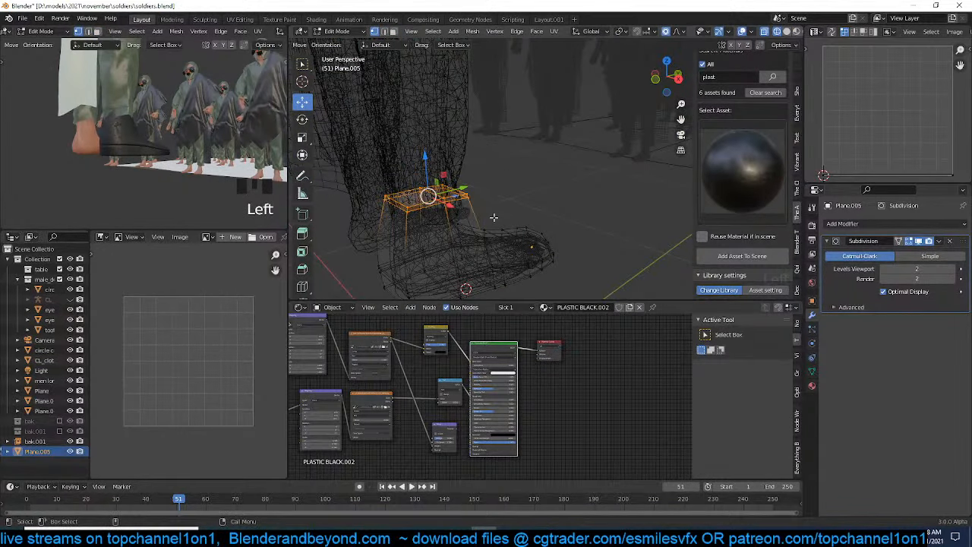
{"action": "key", "text": "f"}
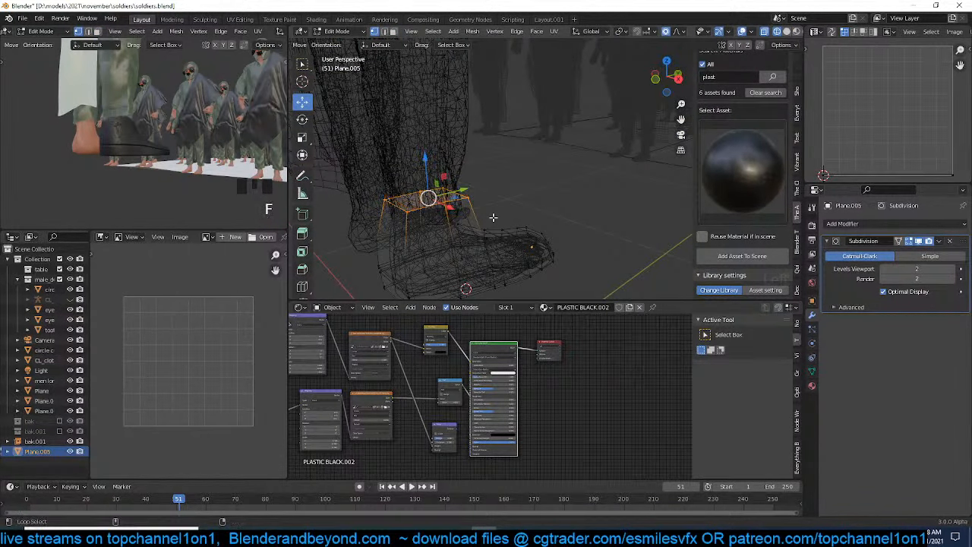
{"action": "key", "text": "shift+alt+s"}
{"action": "left_click", "coordinate": [494, 217]}
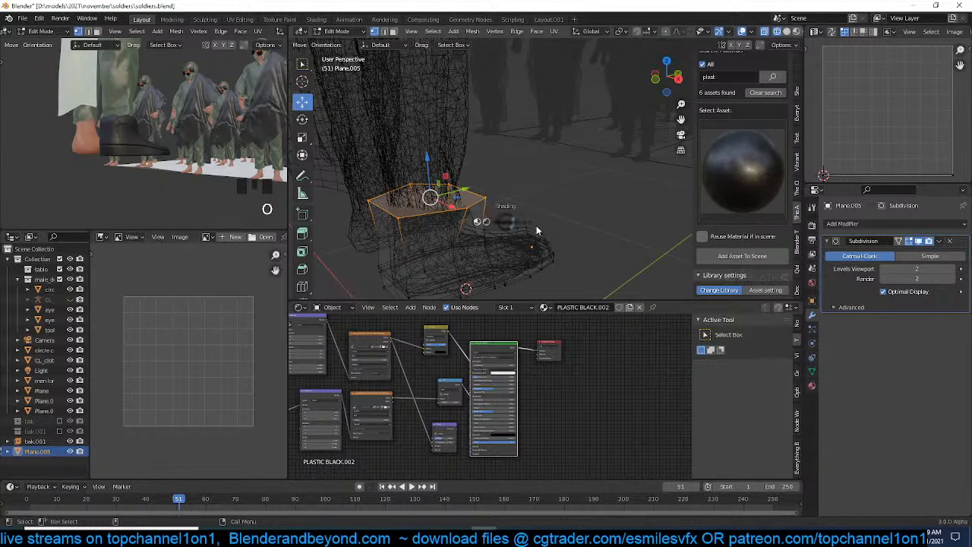
Resize the rounded ankle rim and delete the face closing the opening
{"action": "key", "text": "grave"}
{"action": "key", "text": "s"}
{"action": "left_click", "coordinate": [560, 222]}
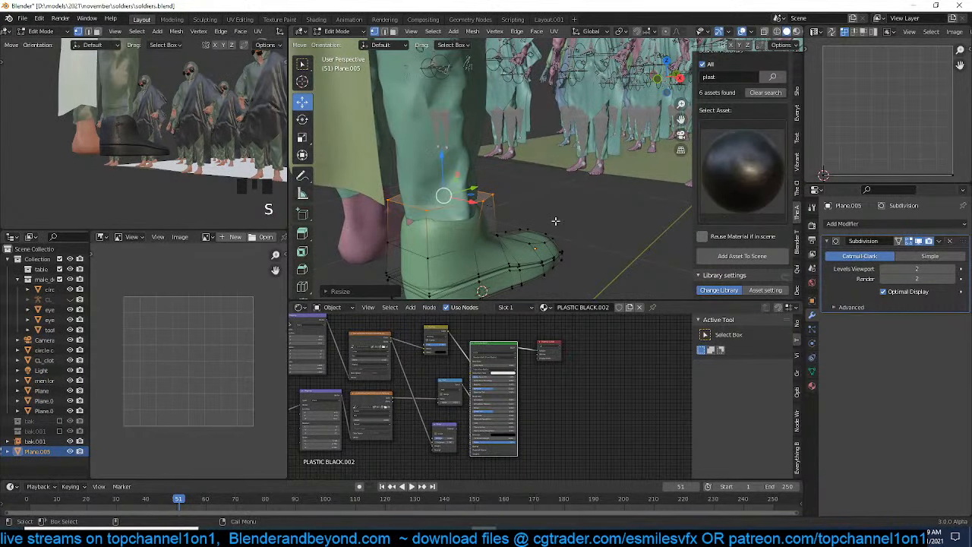
{"action": "key", "text": "x"}
{"action": "left_click", "coordinate": [556, 222]}
Extrude the shoe's open top edge loop about 0.19 m upward along Z to form a boot shaft
{"action": "key", "text": "2"}
{"action": "left_click", "coordinate": [476, 200], "text": "alt"}
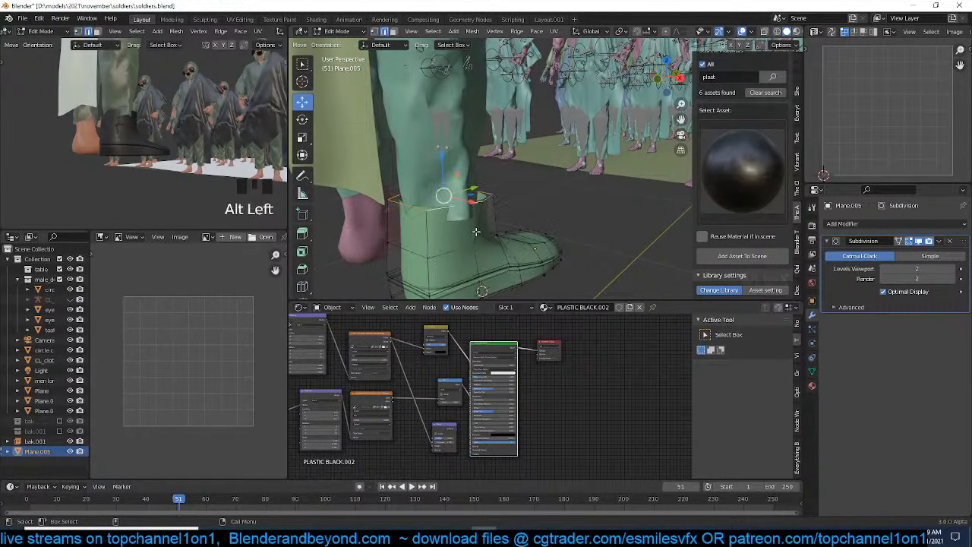
{"action": "scroll", "coordinate": [477, 228], "scroll_direction": "down", "scroll_amount": 3}
{"action": "key", "text": "grave"}
{"action": "key", "text": "e"}
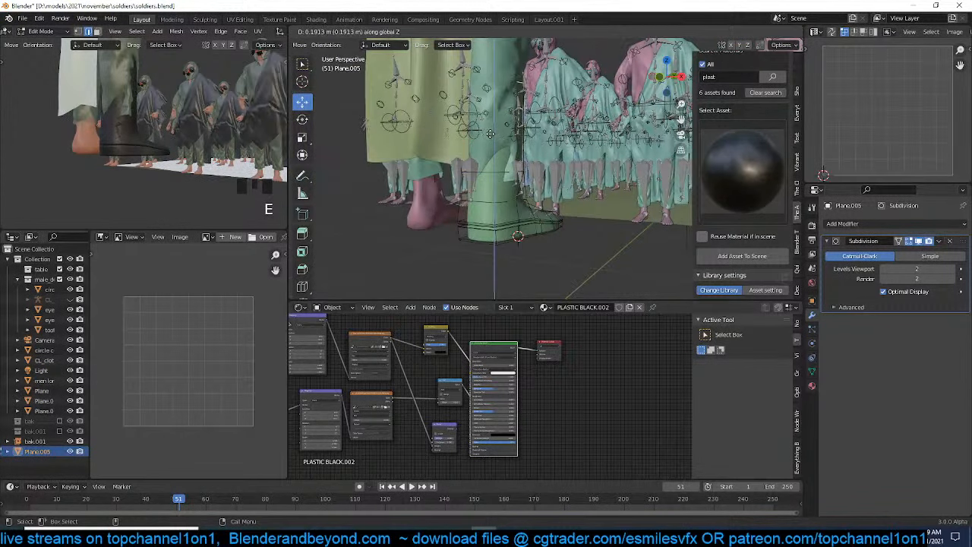
{"action": "left_click", "coordinate": [490, 135]}
Enlarge the edge loop at the boot's ankle slightly and round it with To Sphere
{"action": "scroll", "coordinate": [490, 135], "scroll_direction": "up", "scroll_amount": 2}
{"action": "key", "text": "s"}
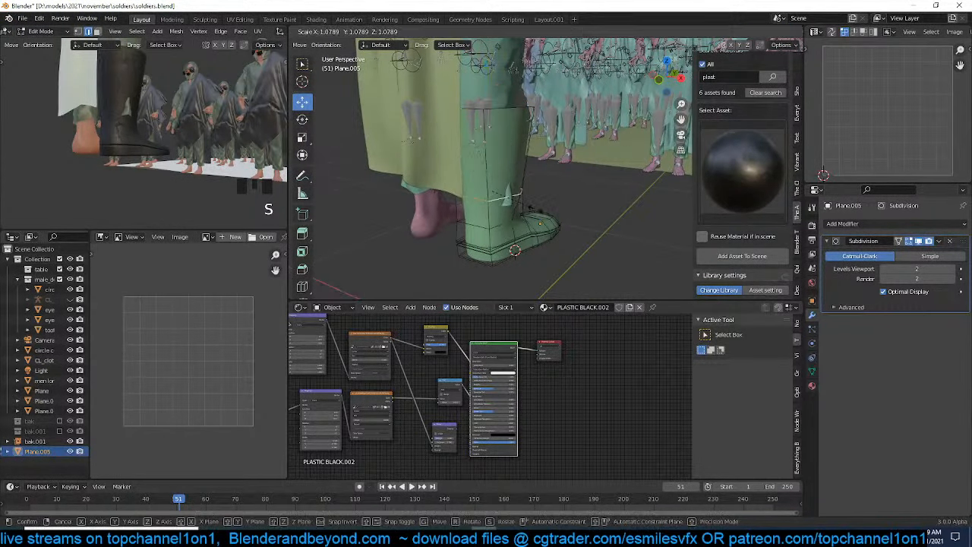
{"action": "left_click", "coordinate": [538, 211]}
{"action": "key", "text": "shift+alt+s"}
{"action": "left_click", "coordinate": [495, 196]}
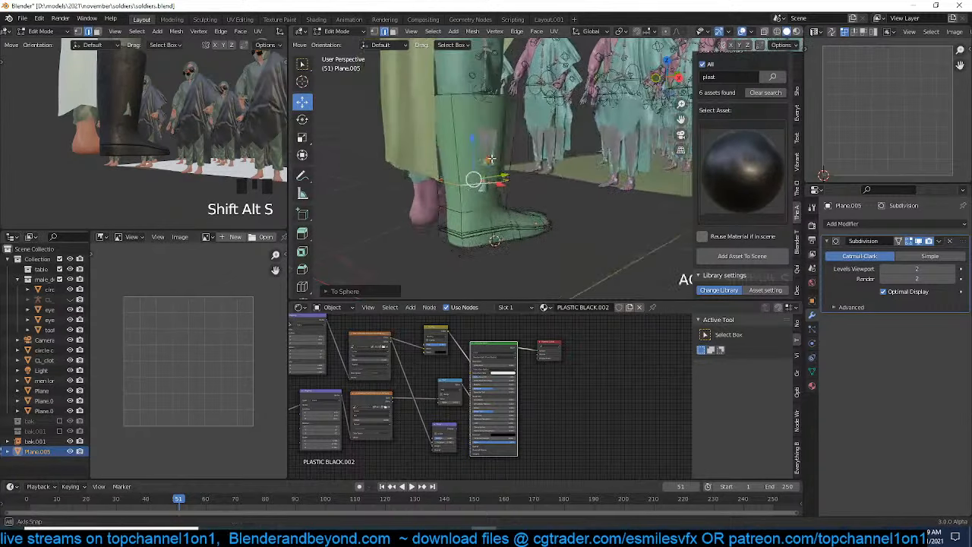
Add several evenly spaced loop cuts around the boot shaft without sliding them
{"action": "middle_click_drag", "start_coordinate": [495, 195], "coordinate": [512, 145]}
{"action": "key", "text": "ctrl+r"}
{"action": "scroll", "coordinate": [467, 138], "scroll_direction": "up", "scroll_amount": 4}
{"action": "left_click", "coordinate": [466, 139]}
{"action": "right_click", "coordinate": [466, 138]}
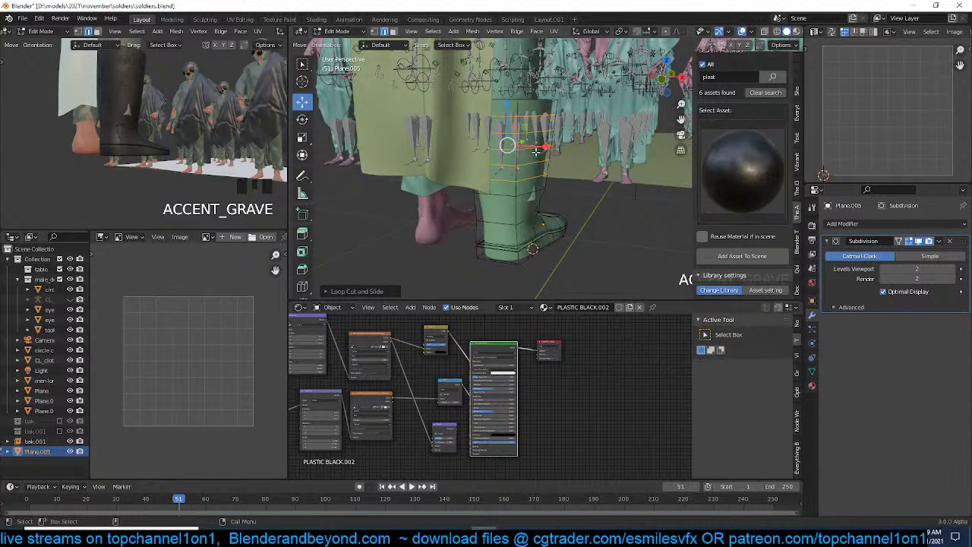
Turn on proportional editing and scale up the boot's foot section from the sole to the ankle
{"action": "key", "text": "o"}
{"action": "mouse_move", "coordinate": [557, 189]}
{"action": "middle_mouse_down"}
{"action": "mouse_move", "coordinate": [591, 173]}
{"action": "mouse_move", "coordinate": [562, 185]}
{"action": "middle_mouse_up"}
{"action": "key", "text": "alt+z"}
{"action": "key", "text": "1"}
{"action": "left_click_drag", "start_coordinate": [497, 181], "coordinate": [560, 219]}
{"action": "key", "text": "s"}
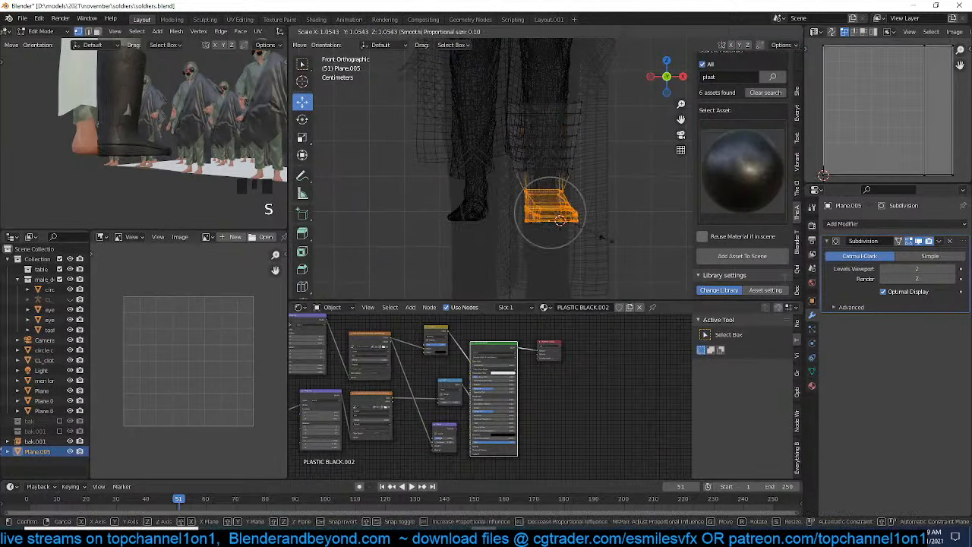
{"action": "left_click", "coordinate": [612, 239]}
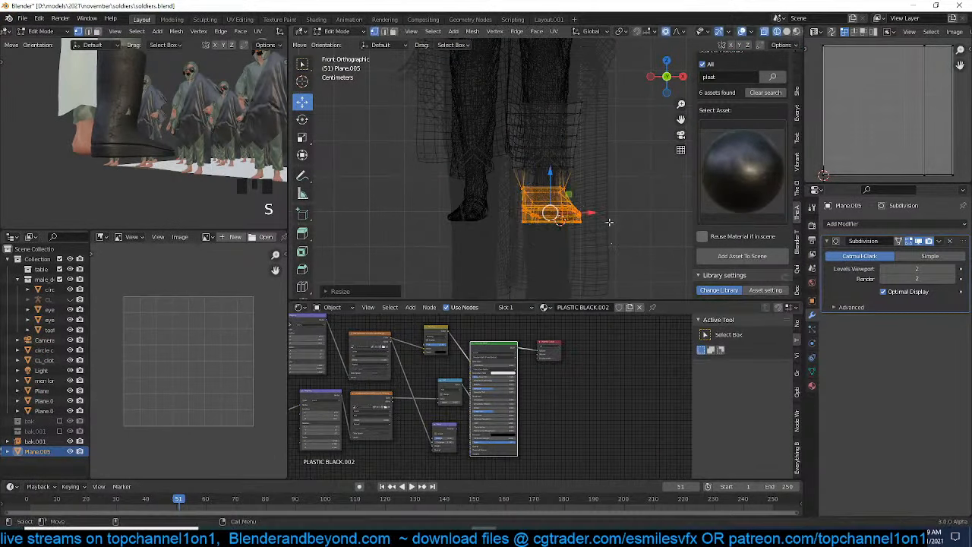
Narrow the boot's shaft vertices horizontally, keeping their height, and leave Edit Mode
{"action": "left_click_drag", "start_coordinate": [482, 85], "coordinate": [617, 182]}
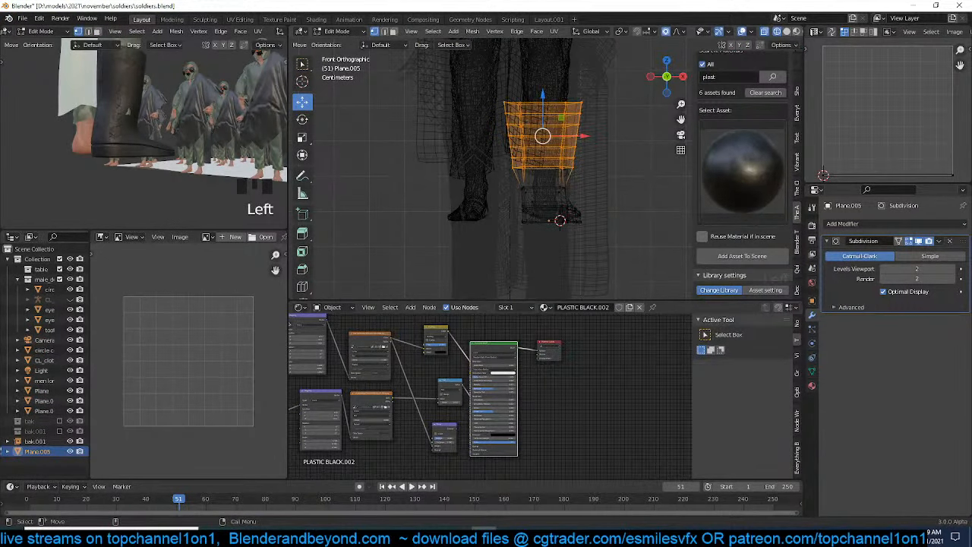
{"action": "key", "text": "s"}
{"action": "key", "text": "shift+z"}
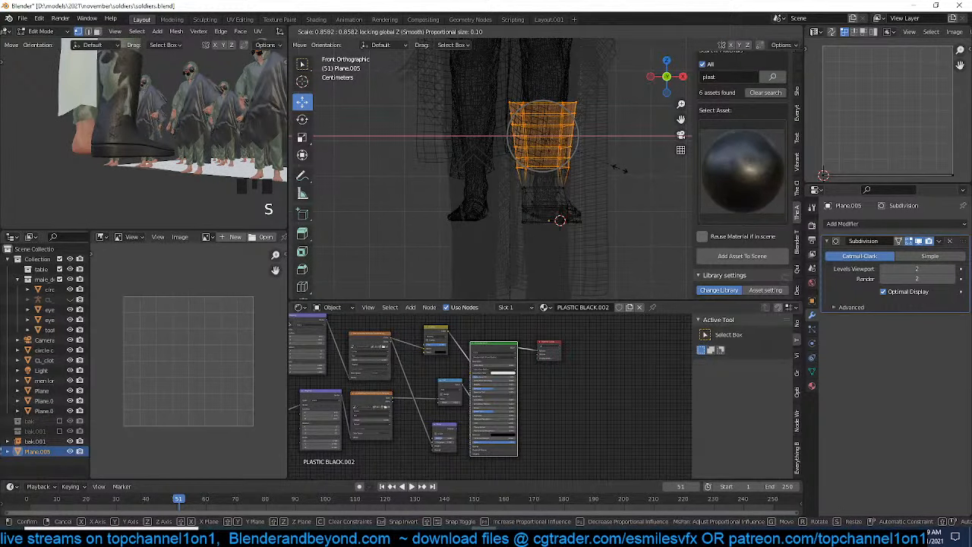
{"action": "left_click", "coordinate": [607, 166]}
{"action": "key", "text": "Tab"}
{"action": "key", "text": "shift+z"}
Open the leader's trousers for mesh editing and select the lower-leg vertices around the boot shaft
{"action": "mouse_move", "coordinate": [575, 147]}
{"action": "middle_mouse_down", "text": "shift"}
{"action": "mouse_move", "coordinate": [565, 199]}
{"action": "mouse_move", "coordinate": [535, 206]}
{"action": "mouse_move", "coordinate": [470, 187]}
{"action": "middle_mouse_up", "text": "shift"}
{"action": "key", "text": "grave"}
{"action": "left_click", "coordinate": [477, 183]}
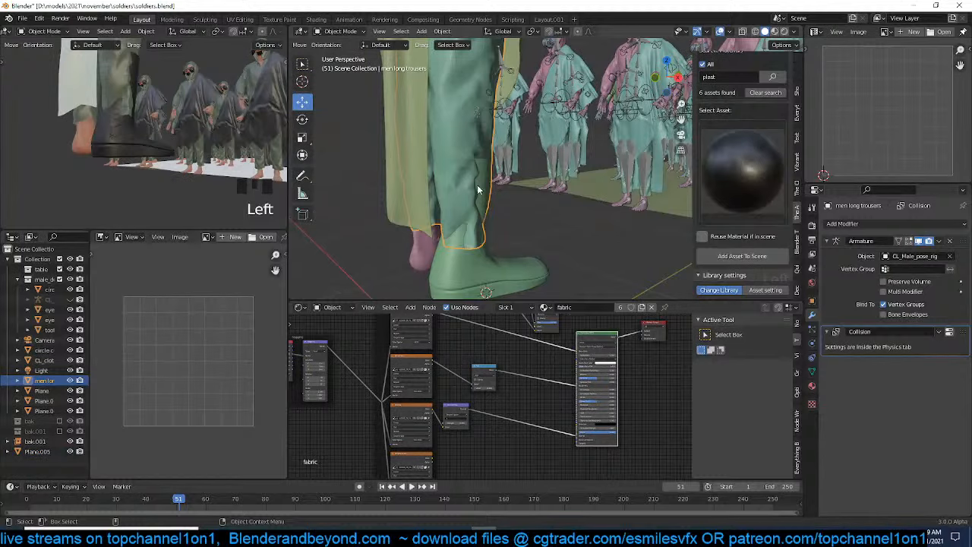
{"action": "key", "text": "Tab"}
{"action": "key", "text": "KP_1"}
{"action": "key", "text": "alt+z"}
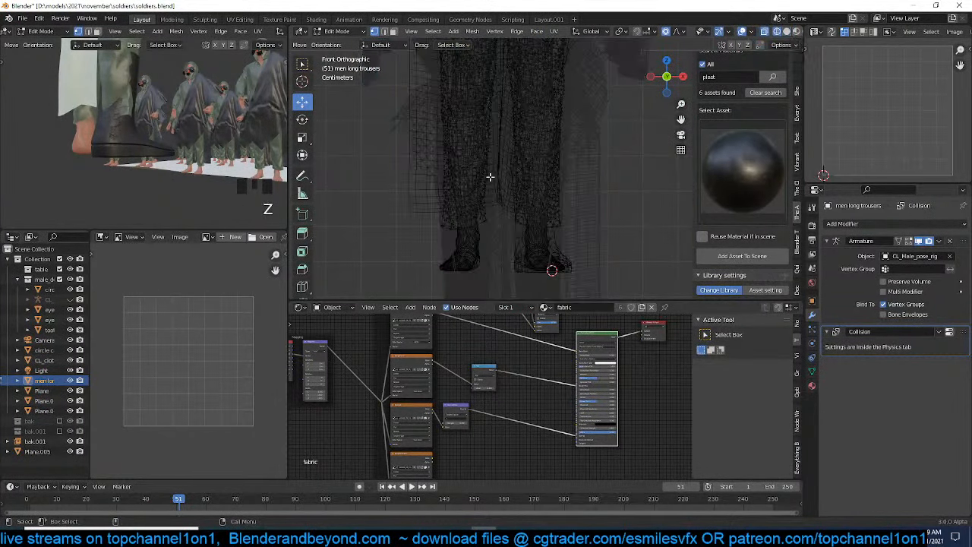
{"action": "left_click_drag", "start_coordinate": [503, 163], "coordinate": [585, 232]}
{"action": "left_click_drag", "start_coordinate": [501, 155], "coordinate": [591, 240]}
{"action": "key", "text": "s"}
{"action": "scroll", "coordinate": [583, 212], "scroll_direction": "up", "scroll_amount": 2}
{"action": "scroll", "coordinate": [582, 214], "scroll_direction": "up", "scroll_amount": 1}
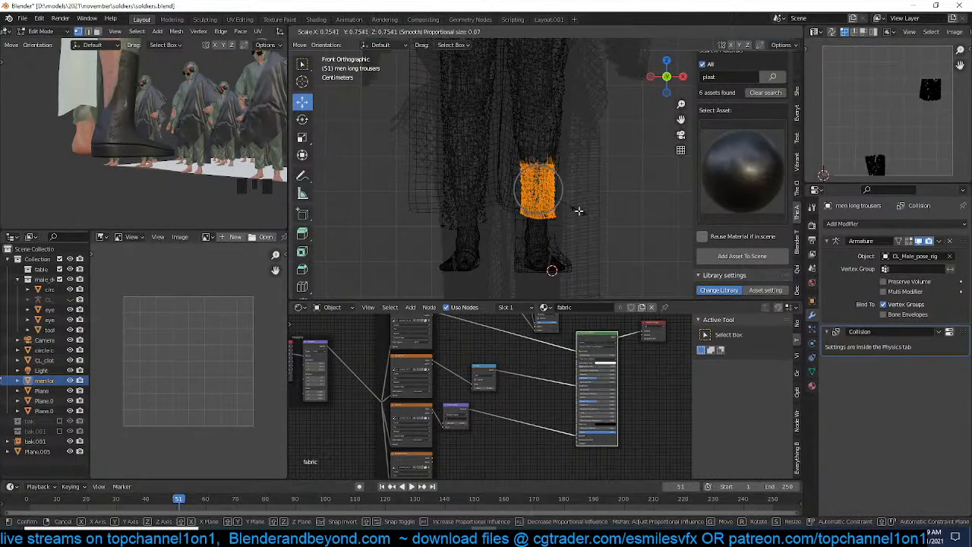
{"action": "key", "text": "Escape"}
Set the proportional falloff to Sphere, then shrink and slightly move the selected trouser-leg vertices to fit inside the boot
{"action": "left_click", "coordinate": [679, 33]}
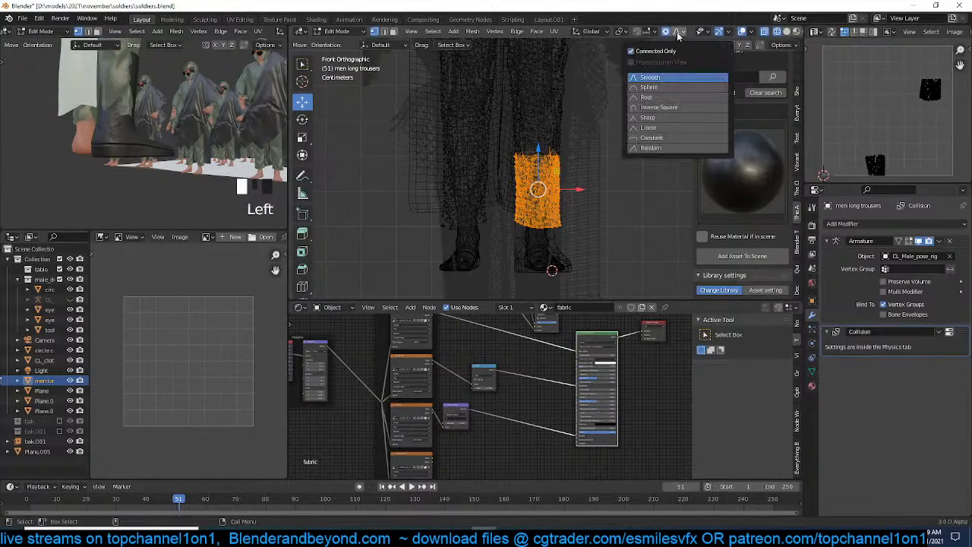
{"action": "left_click", "coordinate": [659, 87]}
{"action": "key", "text": "s"}
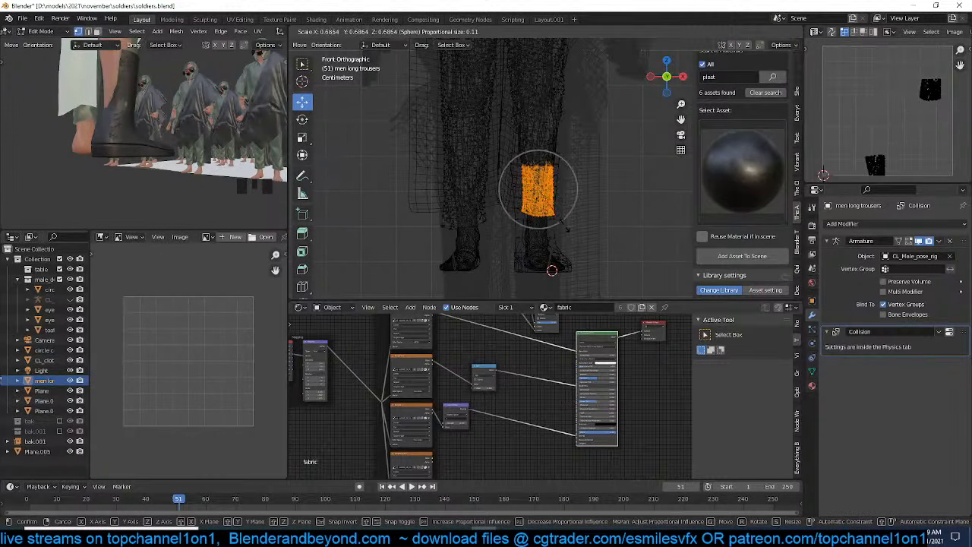
{"action": "scroll", "coordinate": [561, 223], "scroll_direction": "up", "scroll_amount": 5}
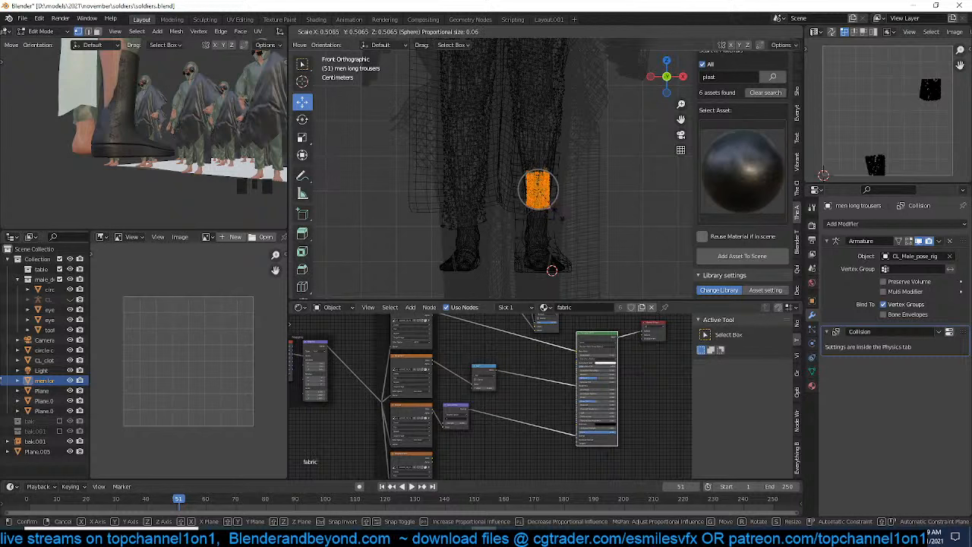
{"action": "left_click", "coordinate": [559, 228]}
{"action": "key", "text": "g"}
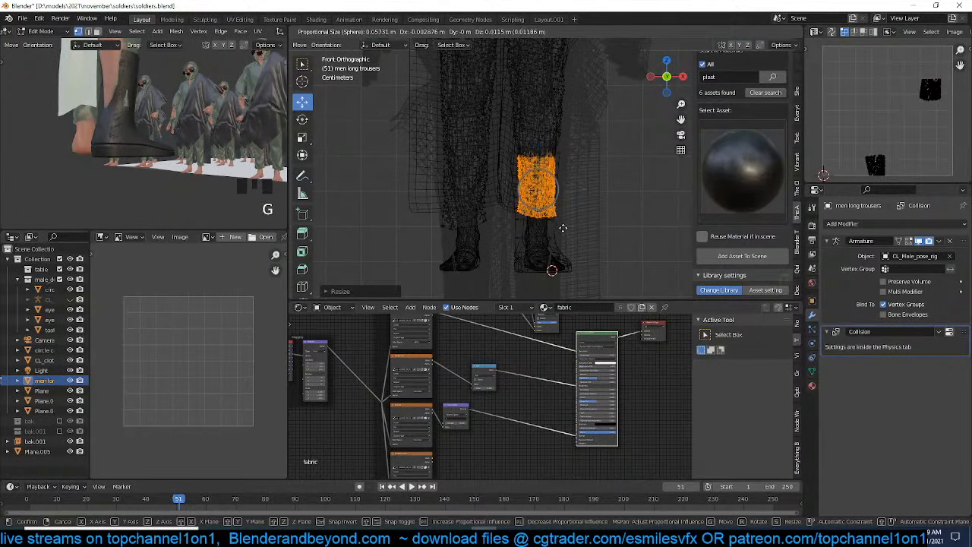
{"action": "left_click", "coordinate": [563, 226]}
{"action": "key", "text": "Tab"}
Shift the boot's shaft vertices backward along Y in side view to line up with the calf
{"action": "mouse_move", "coordinate": [562, 226]}
{"action": "middle_mouse_down"}
{"action": "mouse_move", "coordinate": [521, 241]}
{"action": "mouse_move", "coordinate": [478, 242]}
{"action": "mouse_move", "coordinate": [480, 175]}
{"action": "middle_mouse_up"}
{"action": "key", "text": "z"}
{"action": "left_click", "coordinate": [481, 175]}
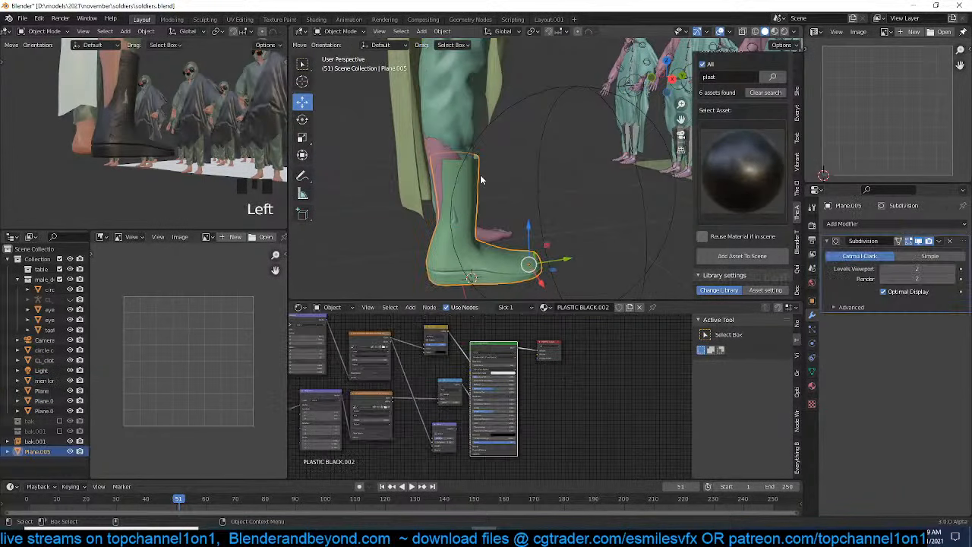
{"action": "key", "text": "KP_1"}
{"action": "key", "text": "KP_6"}
{"action": "key", "text": "Tab"}
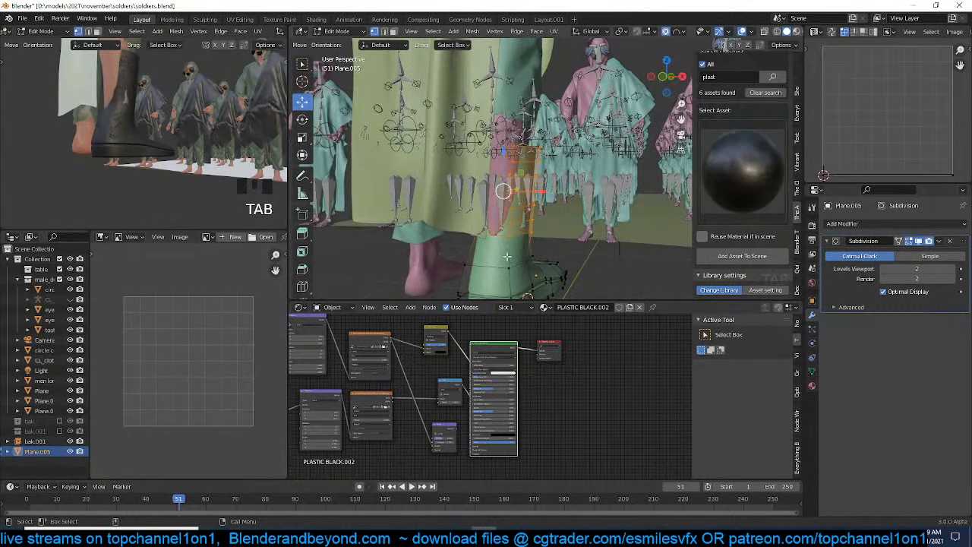
{"action": "key", "text": "KP_3"}
{"action": "key", "text": "z"}
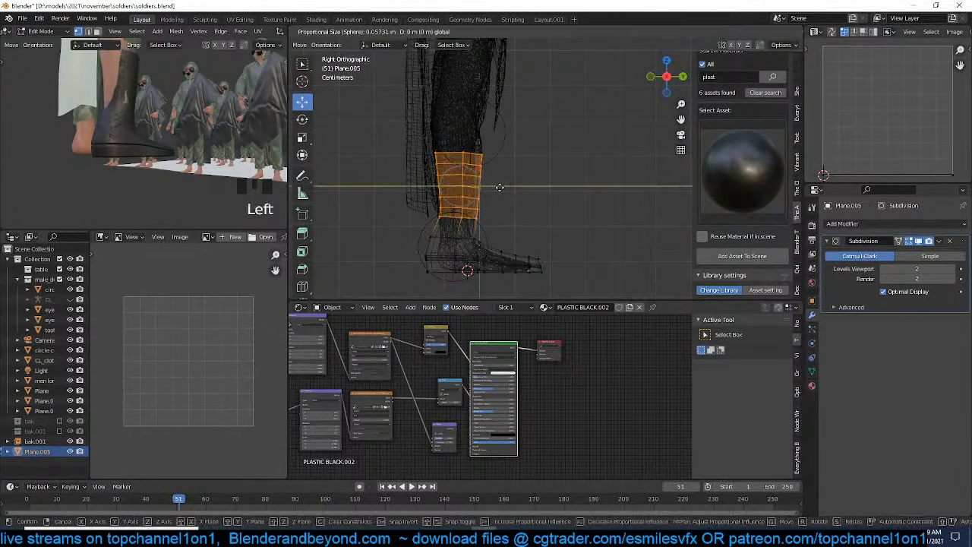
{"action": "left_click_drag", "start_coordinate": [501, 187], "coordinate": [496, 187]}
Enlarge the boot's shaft vertices and reposition them so the shaft encloses the lower leg
{"action": "key", "text": "s"}
{"action": "left_click", "coordinate": [506, 194]}
{"action": "key", "text": "g"}
{"action": "left_click", "coordinate": [506, 194]}
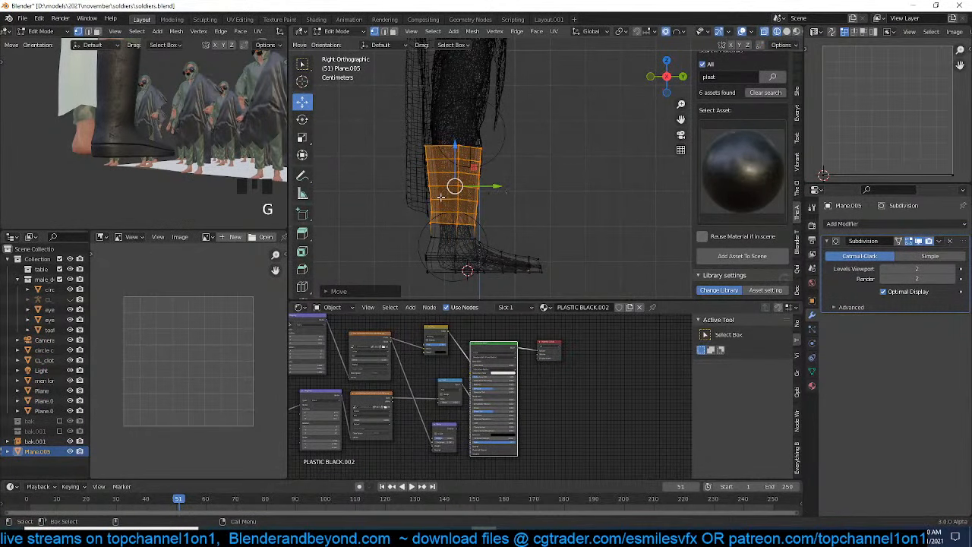
{"action": "key", "text": "Tab"}
Shift the trousers' lower-leg vertices along Y and scale them up slightly to sit neatly inside the boot
{"action": "key", "text": "grave"}
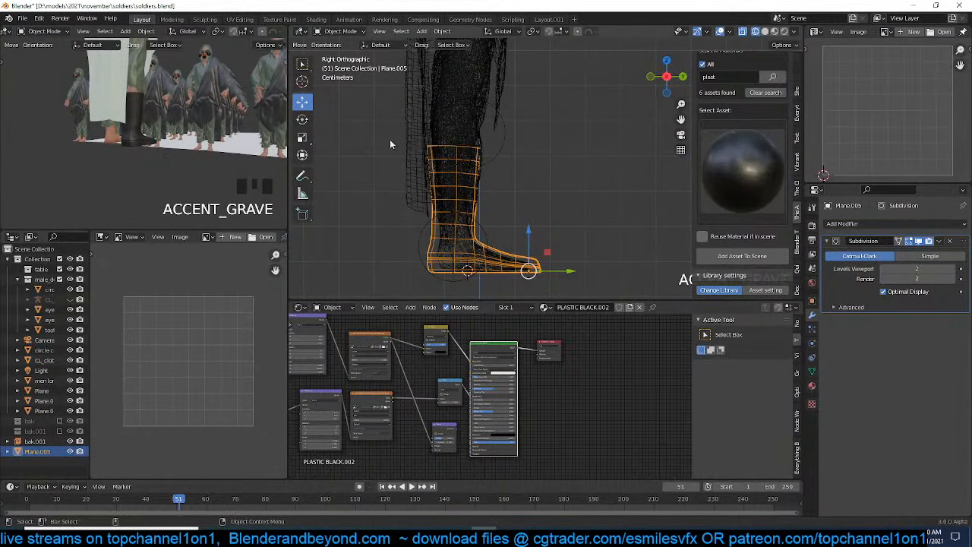
{"action": "key", "text": "z"}
{"action": "mouse_move", "coordinate": [425, 146]}
{"action": "middle_mouse_down"}
{"action": "mouse_move", "coordinate": [455, 148]}
{"action": "mouse_move", "coordinate": [461, 131]}
{"action": "middle_mouse_up"}
{"action": "left_click", "coordinate": [460, 132]}
{"action": "key", "text": "Tab"}
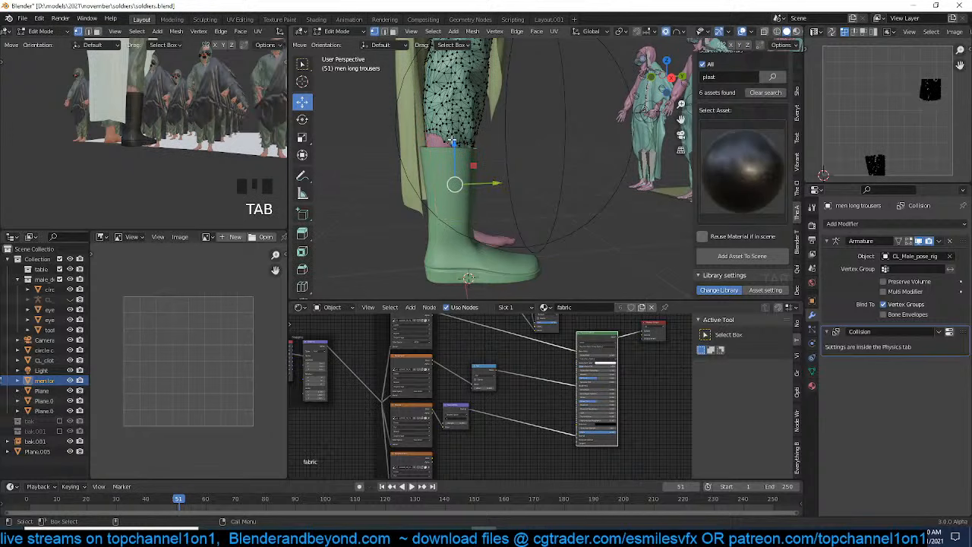
{"action": "left_click", "coordinate": [485, 183]}
{"action": "key", "text": "s"}
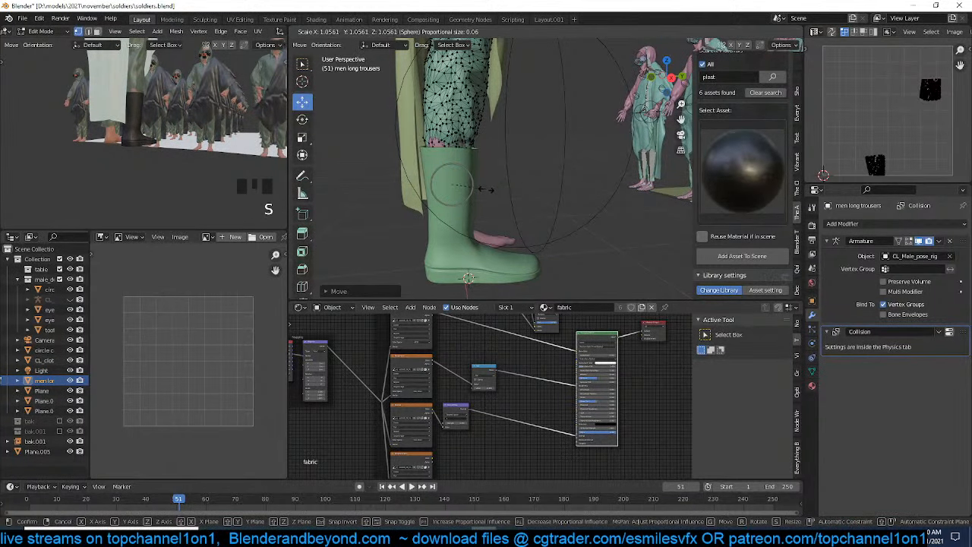
{"action": "left_click", "coordinate": [486, 192]}
{"action": "key", "text": "Tab"}
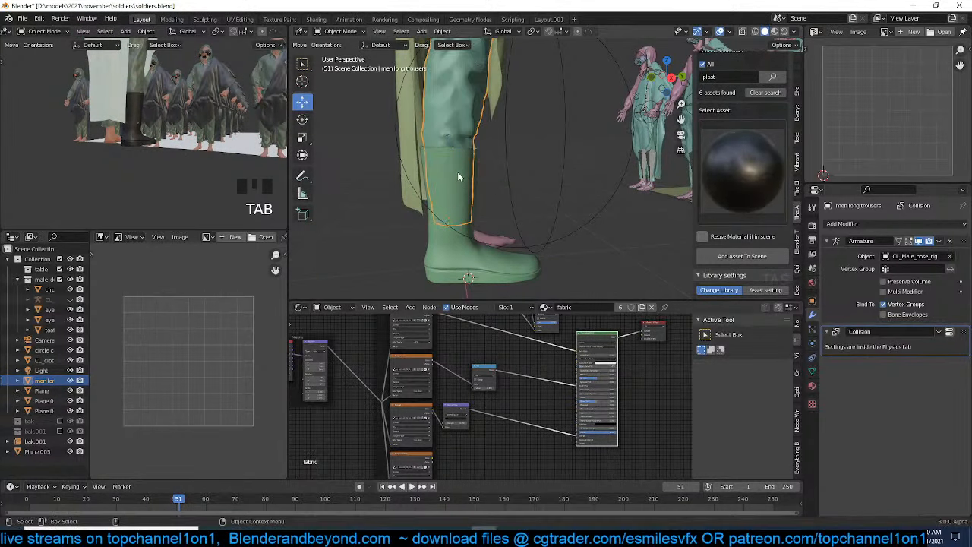
Make a linked duplicate of the finished boot and move it along X towards the leader's bare foot
{"action": "scroll", "coordinate": [458, 172], "scroll_direction": "down", "scroll_amount": 6}
{"action": "key", "text": "alt+a"}
{"action": "middle_click_drag", "start_coordinate": [569, 211], "coordinate": [567, 242]}
{"action": "left_click", "coordinate": [519, 243]}
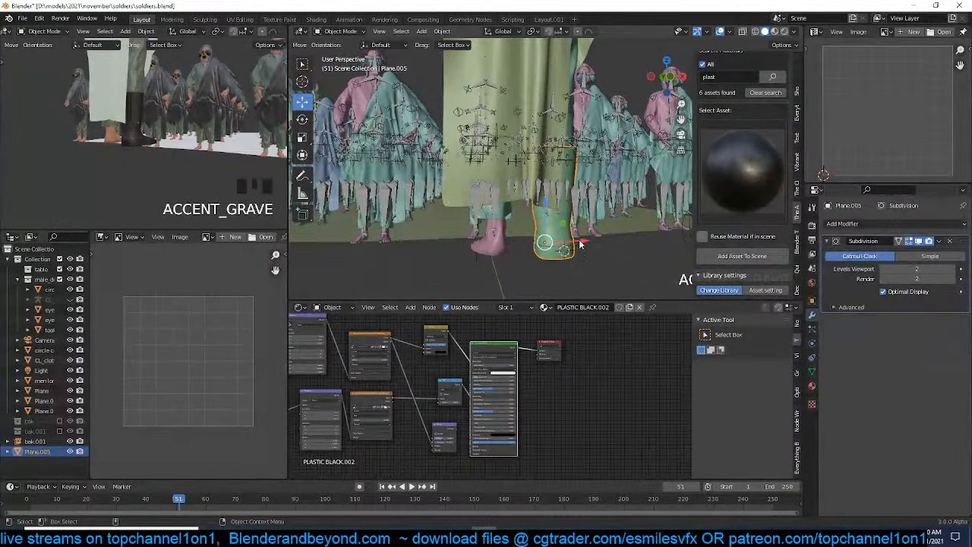
{"action": "key", "text": "alt+d"}
{"action": "left_click", "coordinate": [535, 245]}
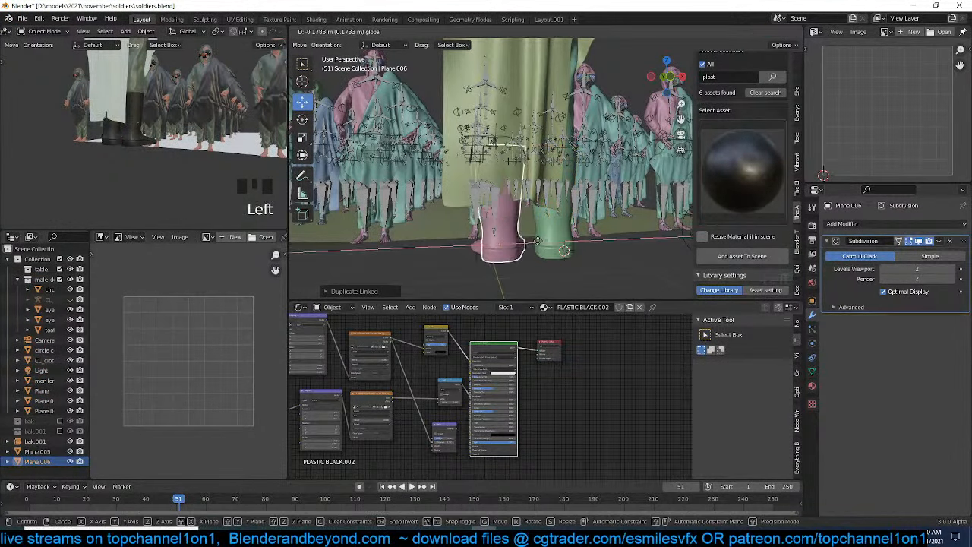
Mirror the duplicated boot across X and align it over the other foot
{"action": "key", "text": "ctrl+m"}
{"action": "key", "text": "x"}
{"action": "left_click", "coordinate": [528, 244]}
{"action": "left_click_drag", "start_coordinate": [526, 243], "coordinate": [518, 243]}
{"action": "key", "text": "grave"}
{"action": "middle_click_drag", "start_coordinate": [517, 243], "coordinate": [649, 258]}
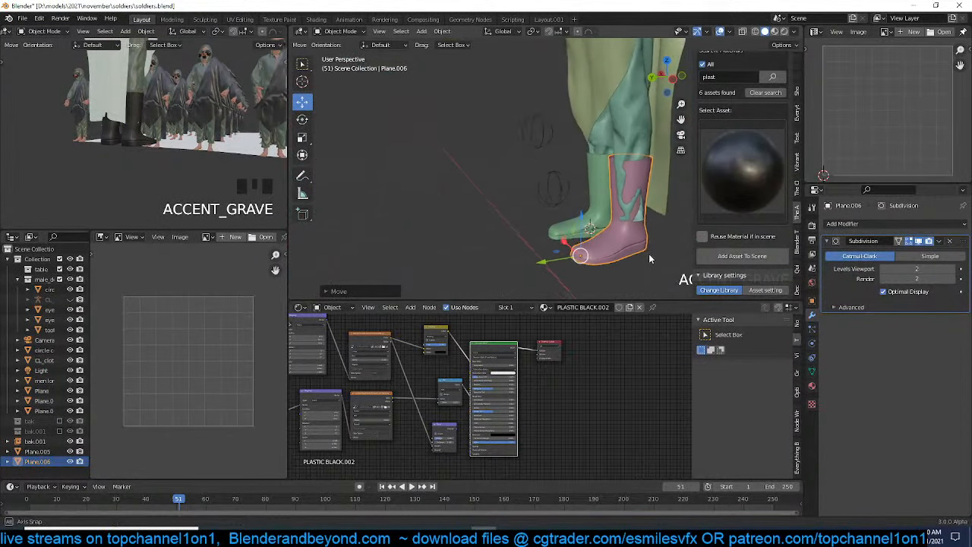
Select the trousers' lower-leg vertices around the second boot and shrink them
{"action": "left_click", "coordinate": [614, 164]}
{"action": "key", "text": "Tab"}
{"action": "key", "text": "grave"}
{"action": "mouse_move", "coordinate": [614, 164]}
{"action": "middle_mouse_down"}
{"action": "mouse_move", "coordinate": [612, 189]}
{"action": "mouse_move", "coordinate": [601, 182]}
{"action": "middle_mouse_up"}
{"action": "key", "text": "z"}
{"action": "left_click_drag", "start_coordinate": [563, 178], "coordinate": [642, 266]}
{"action": "key", "text": "z"}
{"action": "key", "text": "s"}
{"action": "left_click", "coordinate": [647, 248]}
Rescale, rotate and move the selected trouser vertices to fit inside the second boot, and deselect everything
{"action": "middle_click_drag", "start_coordinate": [623, 238], "coordinate": [632, 232]}
{"action": "key", "text": "s"}
{"action": "left_click", "coordinate": [626, 238]}
{"action": "key", "text": "r"}
{"action": "left_click", "coordinate": [623, 239]}
{"action": "key", "text": "g"}
{"action": "left_click", "coordinate": [622, 240]}
{"action": "key", "text": "grave"}
{"action": "middle_click_drag", "start_coordinate": [563, 226], "coordinate": [425, 217]}
{"action": "key", "text": "alt+a"}
{"action": "scroll", "coordinate": [544, 226], "scroll_direction": "down", "scroll_amount": 1}
{"action": "middle_click_drag", "start_coordinate": [544, 226], "coordinate": [505, 217]}
{"action": "scroll", "coordinate": [505, 217], "scroll_direction": "down", "scroll_amount": 2}
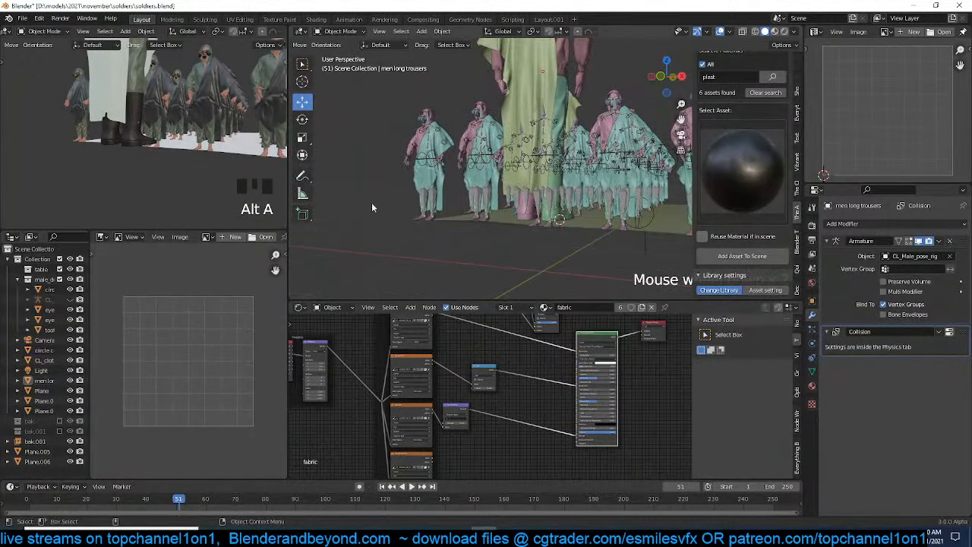
Move the leader's hanging cloth near the boots slightly with proportional editing, and return to Object Mode
{"action": "key", "text": "grave"}
{"action": "scroll", "coordinate": [544, 194], "scroll_direction": "up", "scroll_amount": 3}
{"action": "middle_click_drag", "start_coordinate": [570, 180], "coordinate": [557, 217]}
{"action": "scroll", "coordinate": [548, 203], "scroll_direction": "up", "scroll_amount": 2}
{"action": "left_click", "coordinate": [547, 204]}
{"action": "key", "text": "Tab"}
{"action": "key", "text": "grave"}
{"action": "key", "text": "g"}
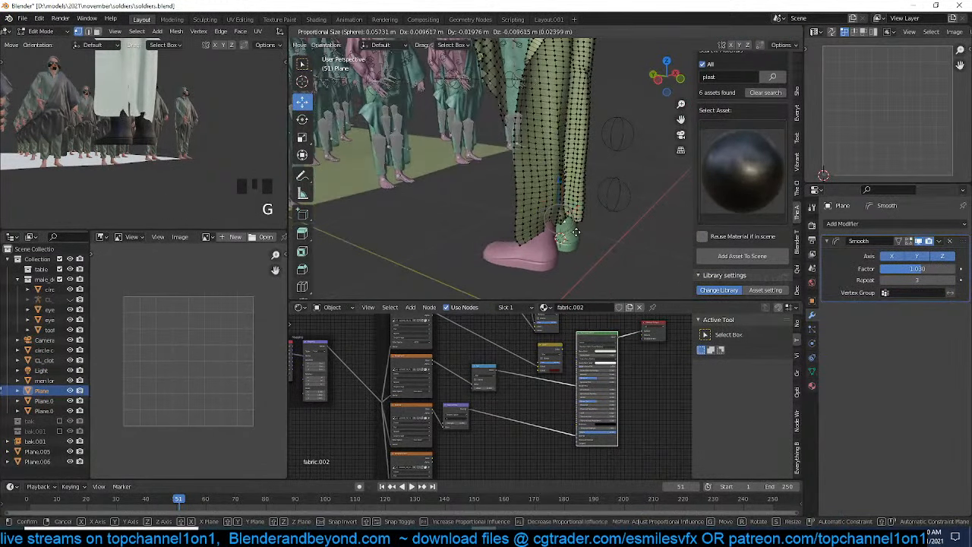
{"action": "left_click", "coordinate": [566, 228]}
{"action": "key", "text": "Tab"}
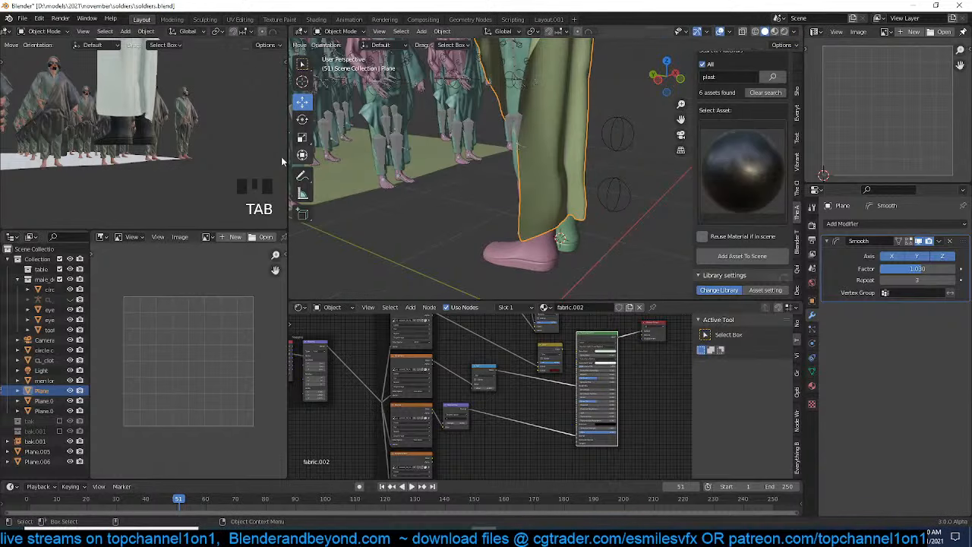
Save the file with the adjusted cloth
{"action": "scroll", "coordinate": [184, 175], "scroll_direction": "down", "scroll_amount": 4}
{"action": "key", "text": "grave"}
{"action": "key", "text": "grave"}
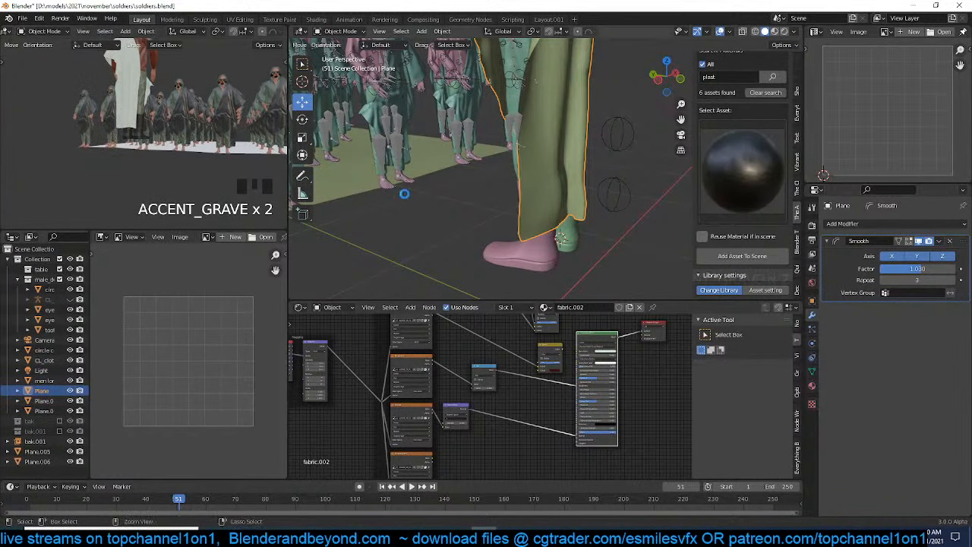
{"action": "key", "text": "ctrl+s"}
{"action": "scroll", "coordinate": [516, 207], "scroll_direction": "down", "scroll_amount": 3}
{"action": "key", "text": "grave"}
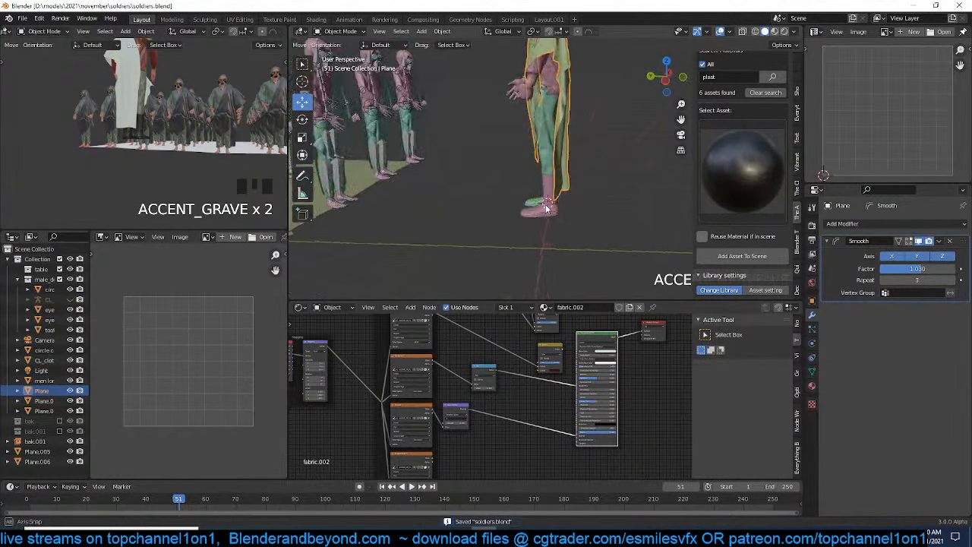
{"action": "scroll", "coordinate": [361, 179], "scroll_direction": "down", "scroll_amount": 4}
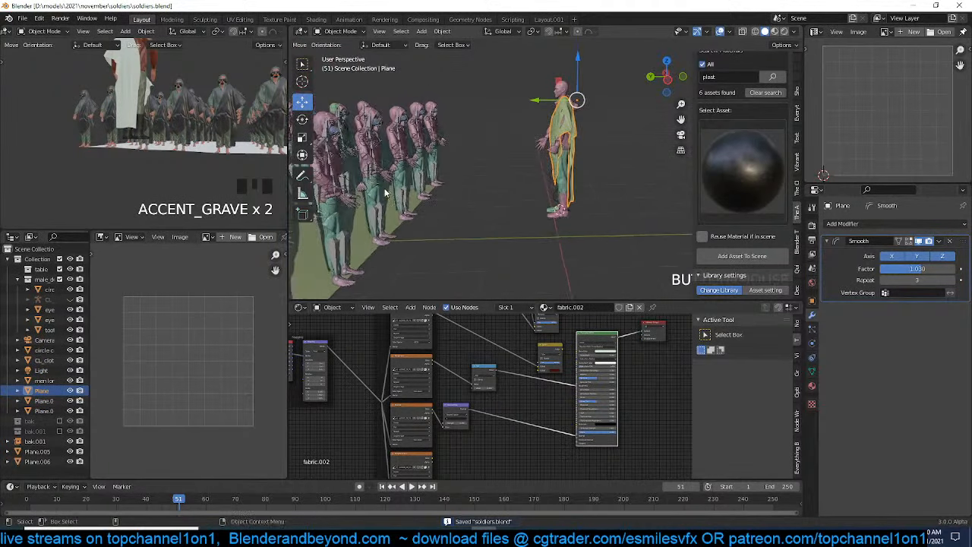
Reveal the hidden rig and parent both boots to it with automatic weights
{"action": "scroll", "coordinate": [532, 199], "scroll_direction": "up", "scroll_amount": 4}
{"action": "middle_click_drag", "start_coordinate": [534, 202], "coordinate": [508, 161]}
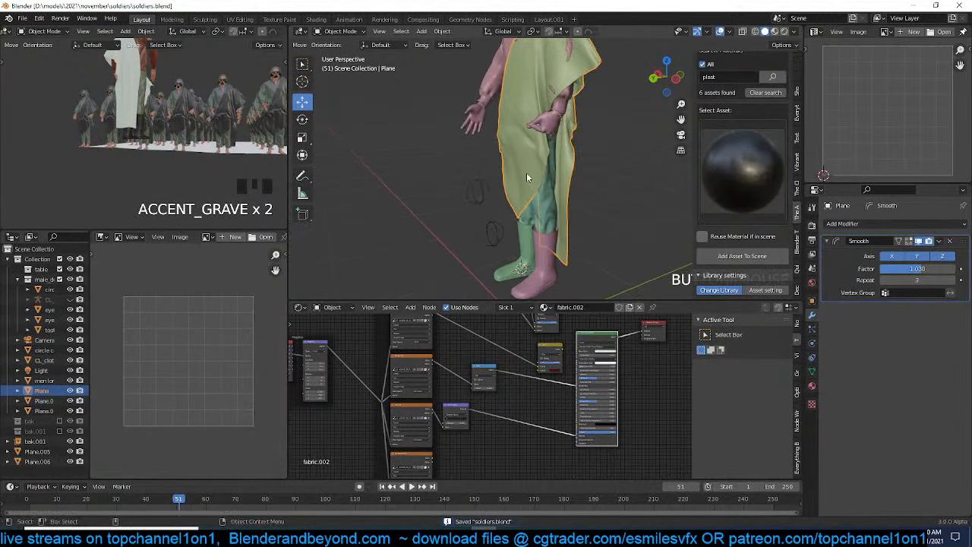
{"action": "left_click", "coordinate": [545, 251]}
{"action": "left_click", "coordinate": [541, 254], "text": "shift"}
{"action": "scroll", "coordinate": [530, 240], "scroll_direction": "down", "scroll_amount": 4}
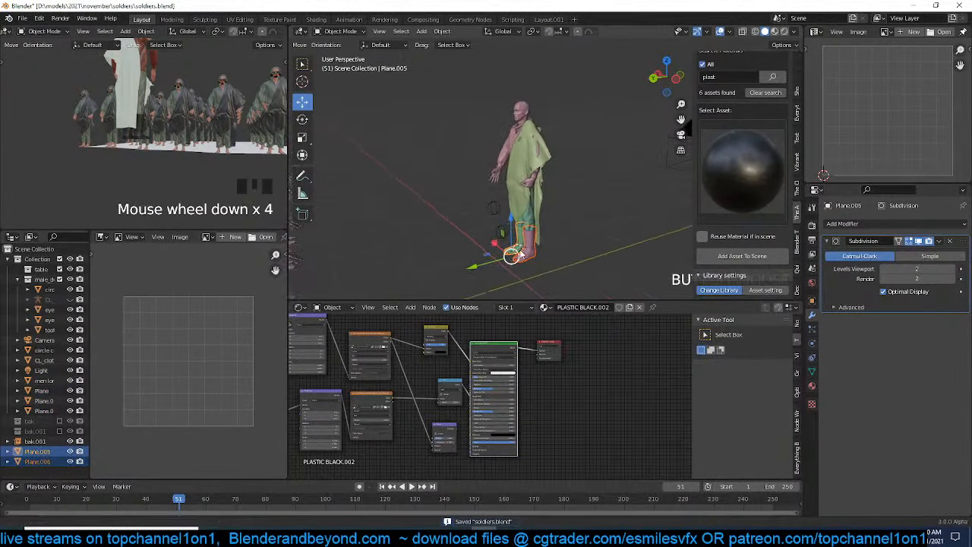
{"action": "key", "text": "alt+h"}
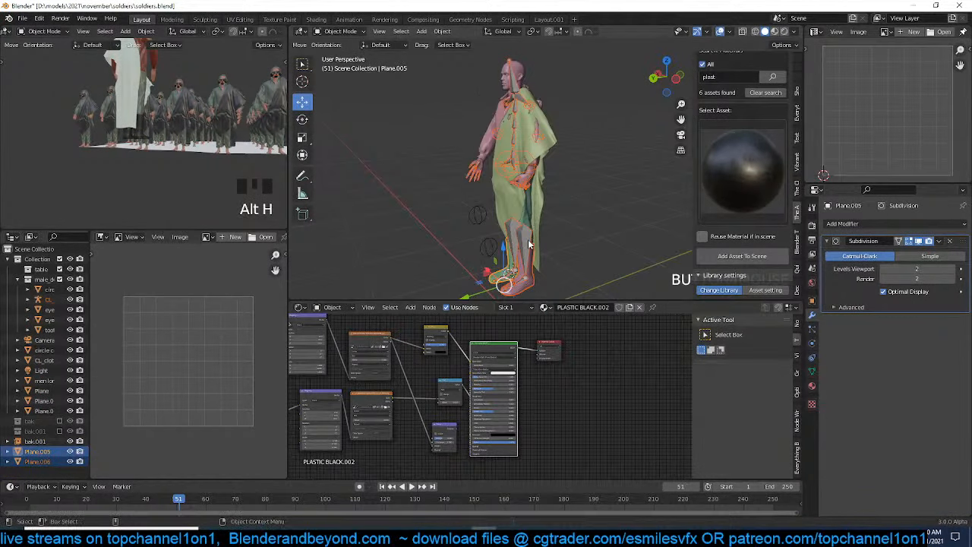
{"action": "left_click", "coordinate": [528, 244]}
{"action": "left_click", "coordinate": [528, 244]}
{"action": "left_click", "coordinate": [523, 249], "text": "shift"}
{"action": "left_click", "coordinate": [521, 252], "text": "shift"}
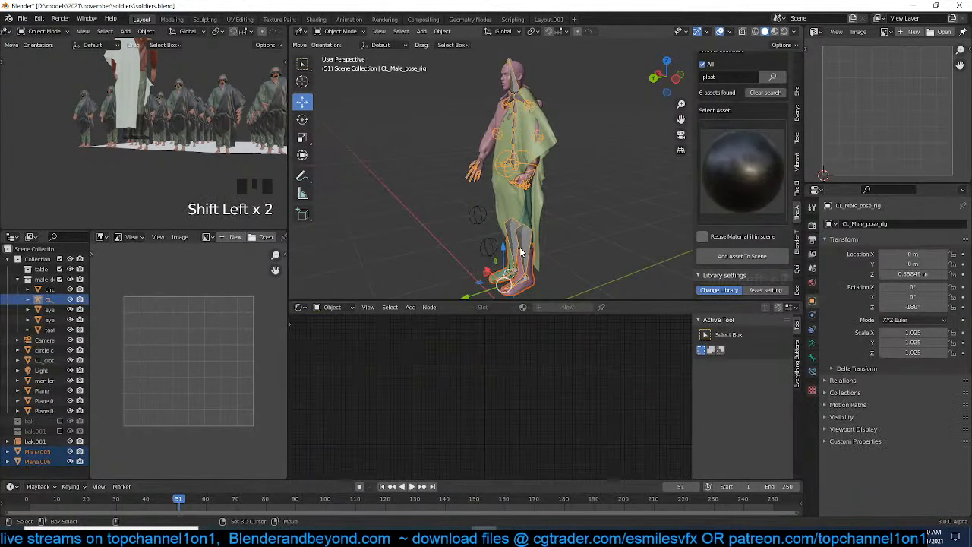
{"action": "key", "text": "ctrl+p"}
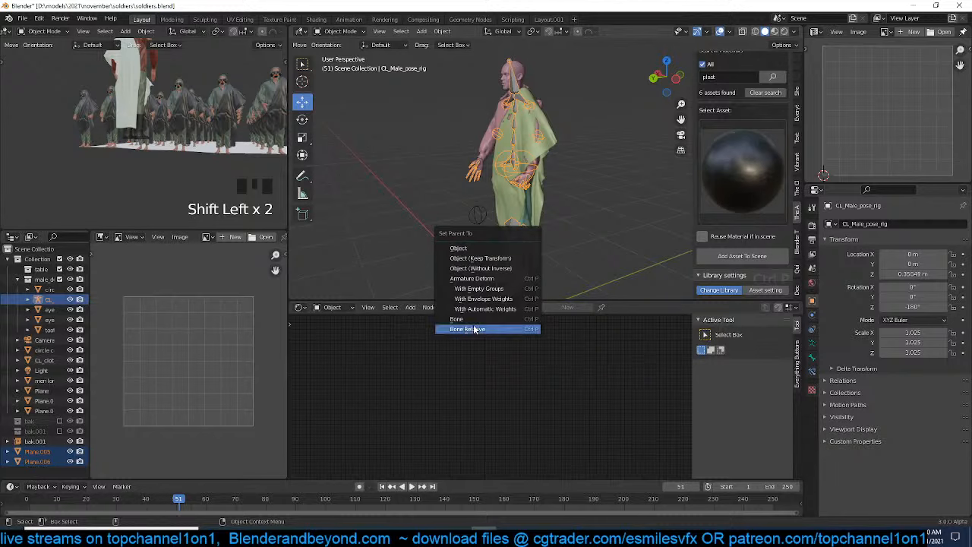
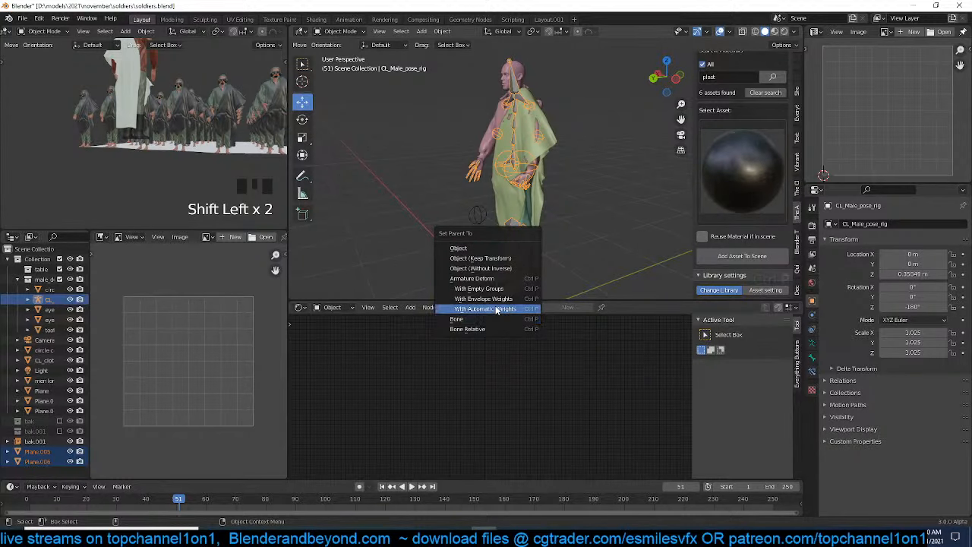
{"action": "left_click", "coordinate": [500, 309]}
Test how the boot follows the rig by rotating a leg bone in Pose Mode, cancelling each rotation
{"action": "key", "text": "alt+a"}
{"action": "key", "text": "ctrl+Tab"}
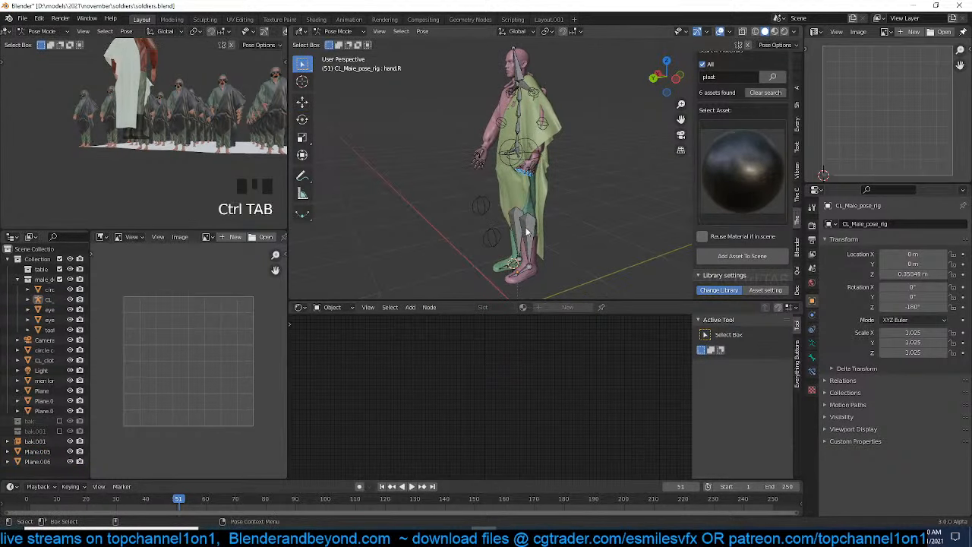
{"action": "left_click", "coordinate": [526, 227]}
{"action": "key", "text": "r"}
{"action": "right_click", "coordinate": [567, 224]}
{"action": "scroll", "coordinate": [541, 239], "scroll_direction": "up", "scroll_amount": 3}
{"action": "middle_click_drag", "start_coordinate": [541, 238], "coordinate": [593, 194], "text": "shift"}
{"action": "key", "text": "r"}
{"action": "right_click", "coordinate": [564, 169]}
{"action": "key", "text": "grave"}
{"action": "key", "text": "ctrl+Tab"}
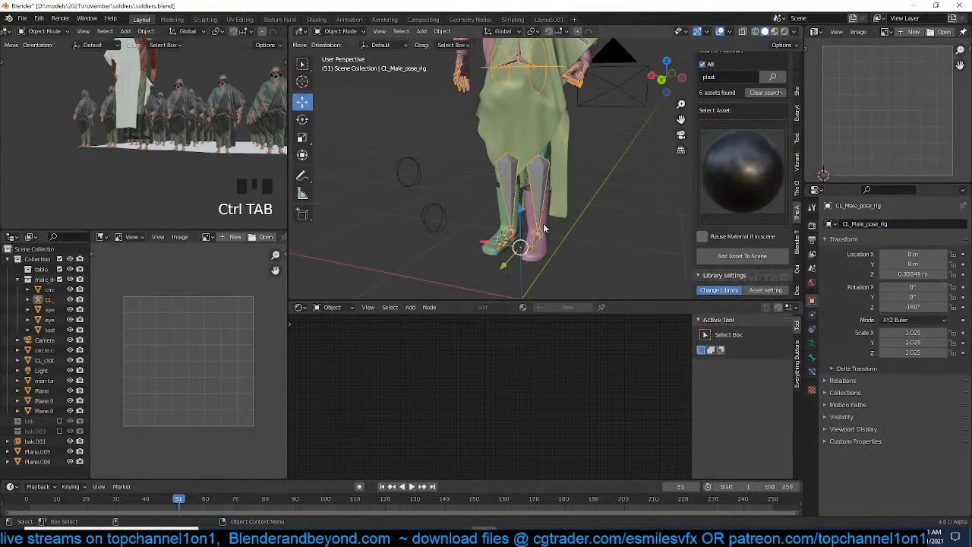
Inspect the two boots and test-rotate the left and right knee bones, cancelling each rotation
{"action": "left_click", "coordinate": [536, 231]}
{"action": "left_click", "coordinate": [497, 240]}
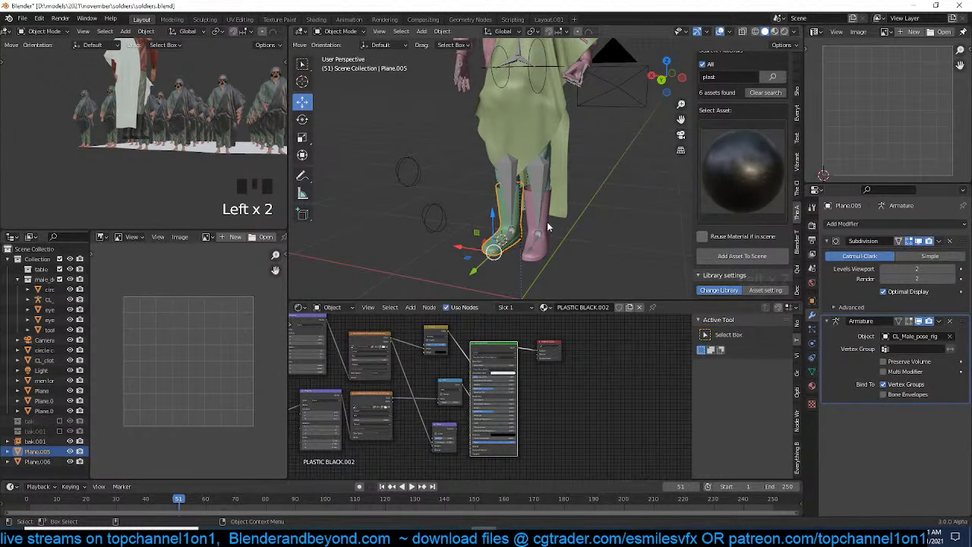
{"action": "left_click", "coordinate": [547, 221]}
{"action": "left_click", "coordinate": [536, 184]}
{"action": "key", "text": "ctrl+Tab"}
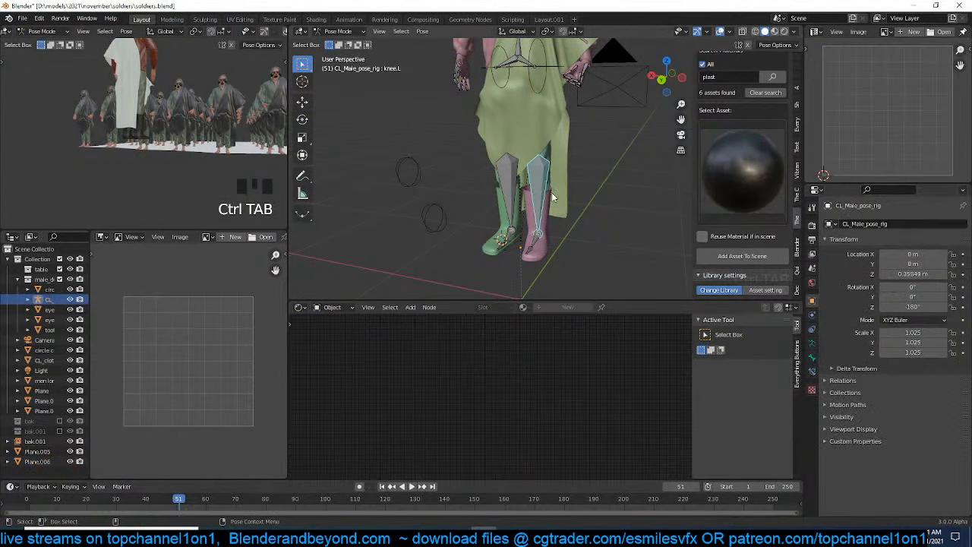
{"action": "key", "text": "r"}
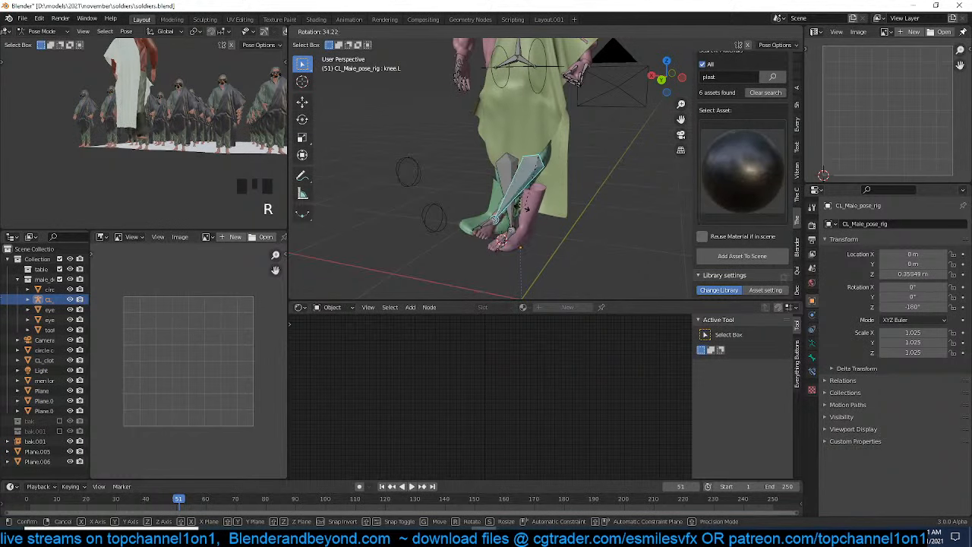
{"action": "right_click", "coordinate": [524, 207]}
{"action": "left_click", "coordinate": [501, 194]}
{"action": "key", "text": "r"}
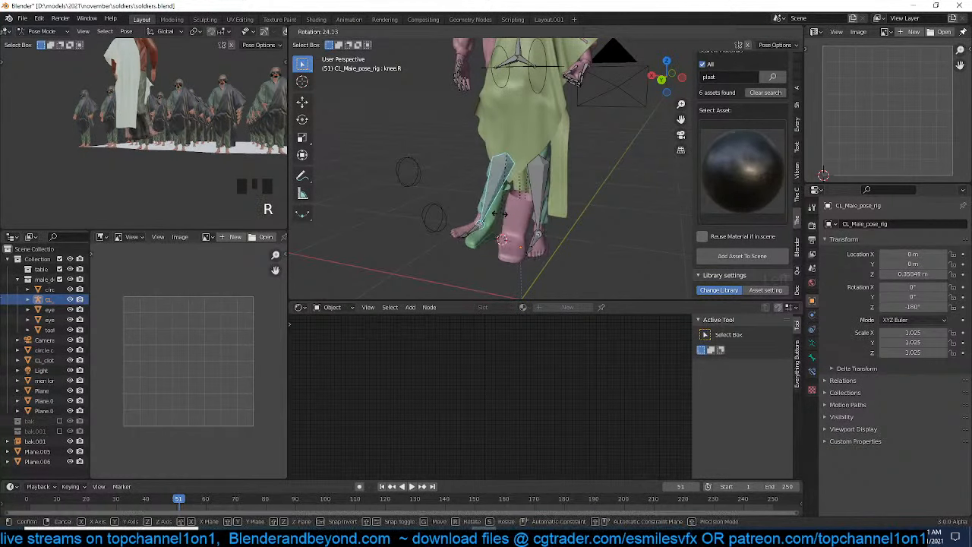
{"action": "right_click", "coordinate": [511, 215]}
{"action": "key", "text": "ctrl+Tab"}
{"action": "mouse_move", "coordinate": [538, 219]}
{"action": "middle_mouse_down"}
{"action": "mouse_move", "coordinate": [487, 202]}
{"action": "mouse_move", "coordinate": [545, 218]}
{"action": "middle_mouse_up"}
{"action": "key", "text": "alt+a"}
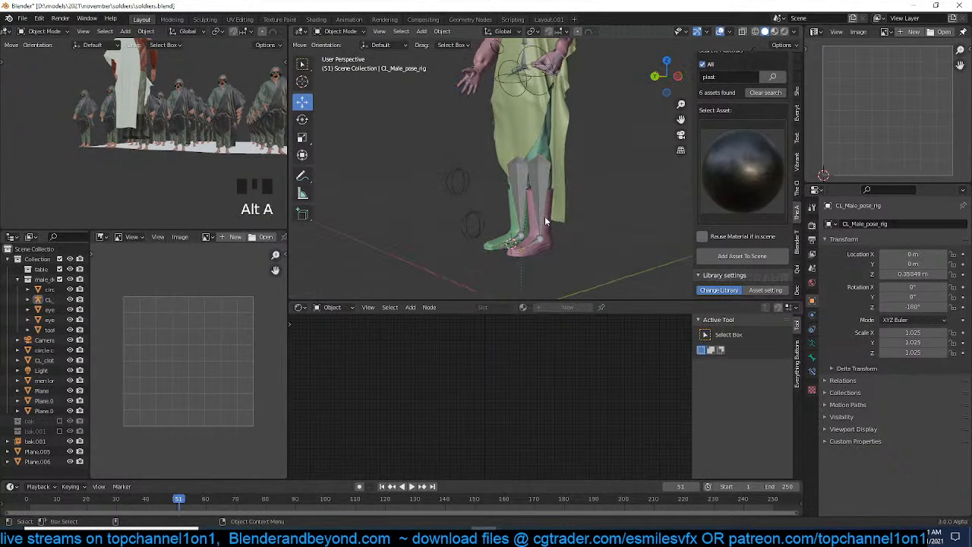
{"action": "left_click", "coordinate": [501, 219]}
{"action": "left_click", "coordinate": [507, 225]}
{"action": "left_click", "coordinate": [549, 228]}
{"action": "key", "text": "ctrl+Tab"}
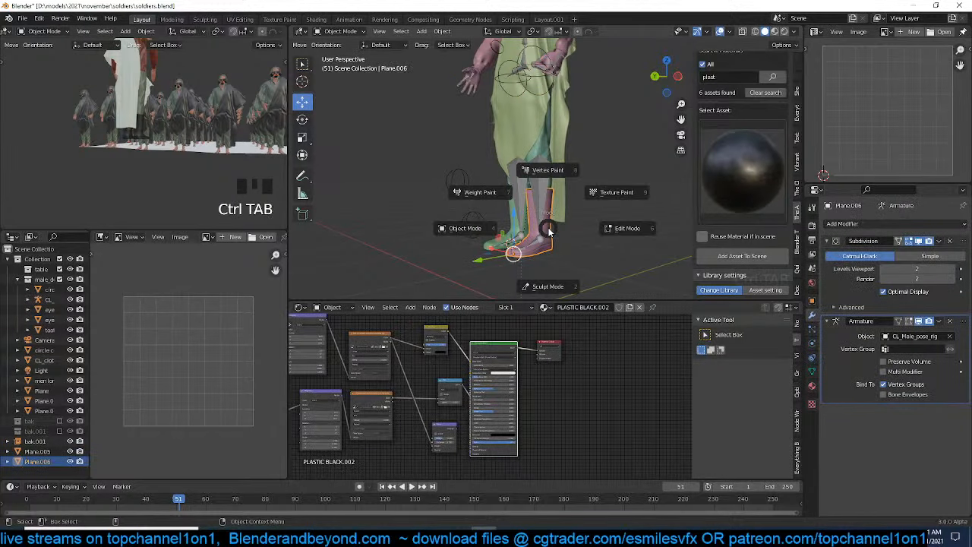
{"action": "left_click", "coordinate": [494, 230]}
Join both boots, one after the other, into the long trousers mesh and deselect everything
{"action": "middle_click_drag", "start_coordinate": [514, 230], "coordinate": [593, 230]}
{"action": "scroll", "coordinate": [530, 235], "scroll_direction": "up", "scroll_amount": 3}
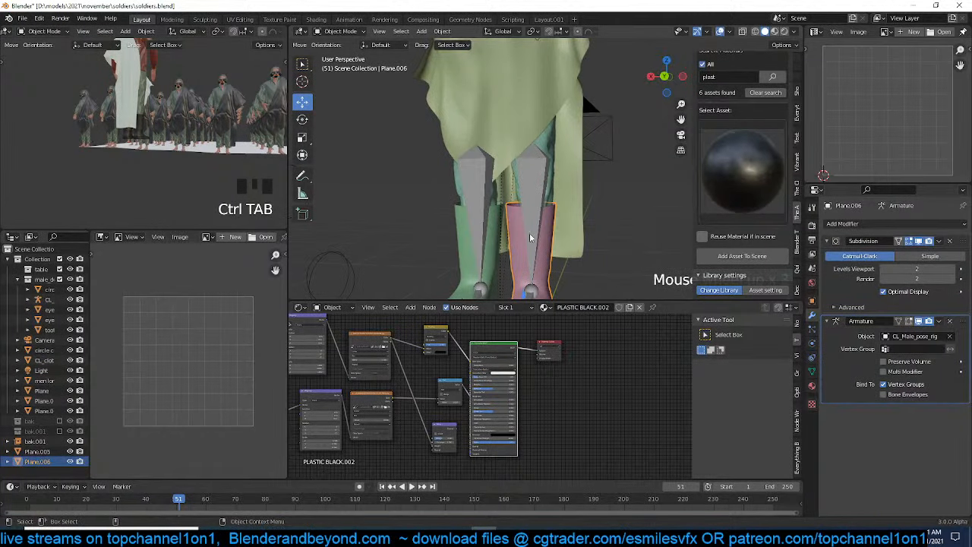
{"action": "left_click", "coordinate": [555, 196]}
{"action": "left_click", "coordinate": [554, 218]}
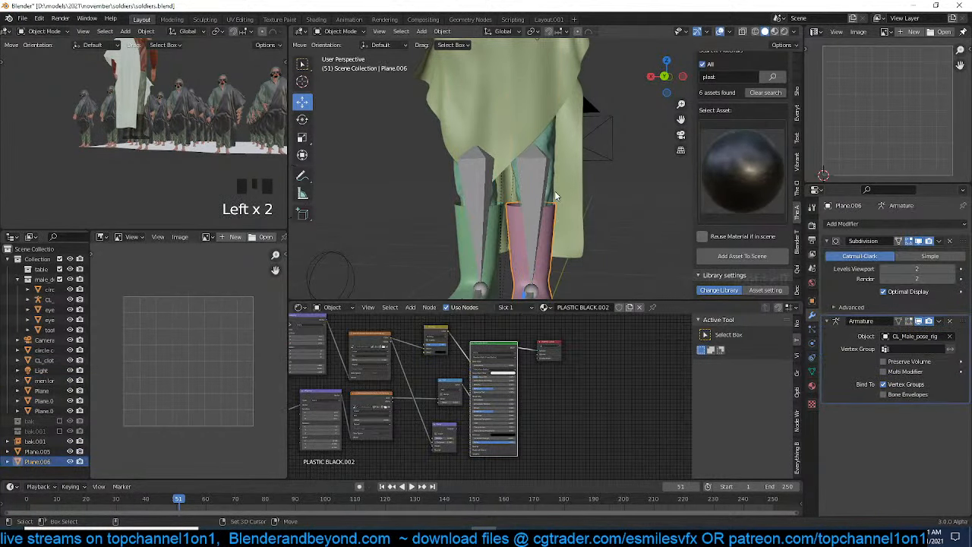
{"action": "left_click", "coordinate": [554, 197], "text": "shift"}
{"action": "key", "text": "ctrl+j"}
{"action": "left_click", "coordinate": [462, 206]}
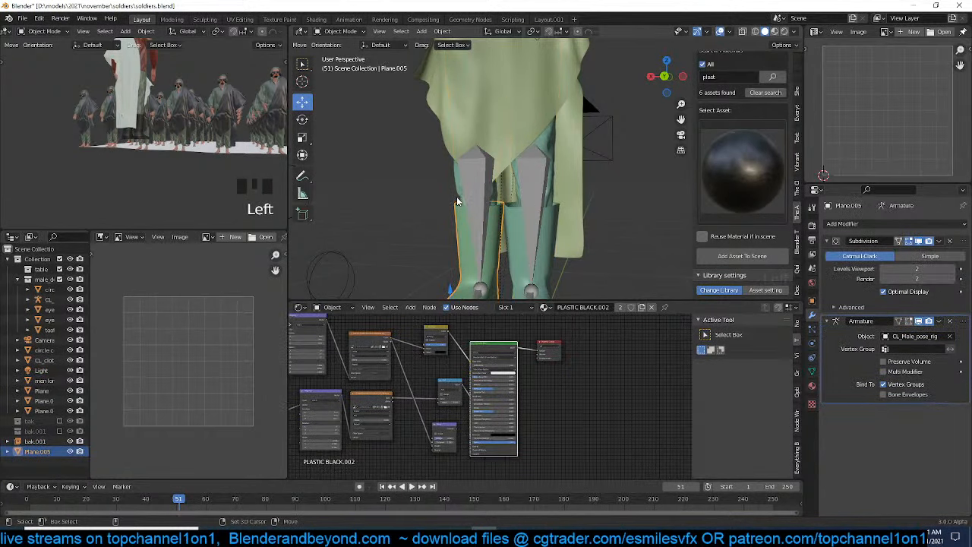
{"action": "left_click", "coordinate": [457, 201], "text": "shift"}
{"action": "key", "text": "ctrl+j"}
{"action": "middle_click_drag", "start_coordinate": [530, 205], "coordinate": [509, 209]}
{"action": "key", "text": "alt+a"}
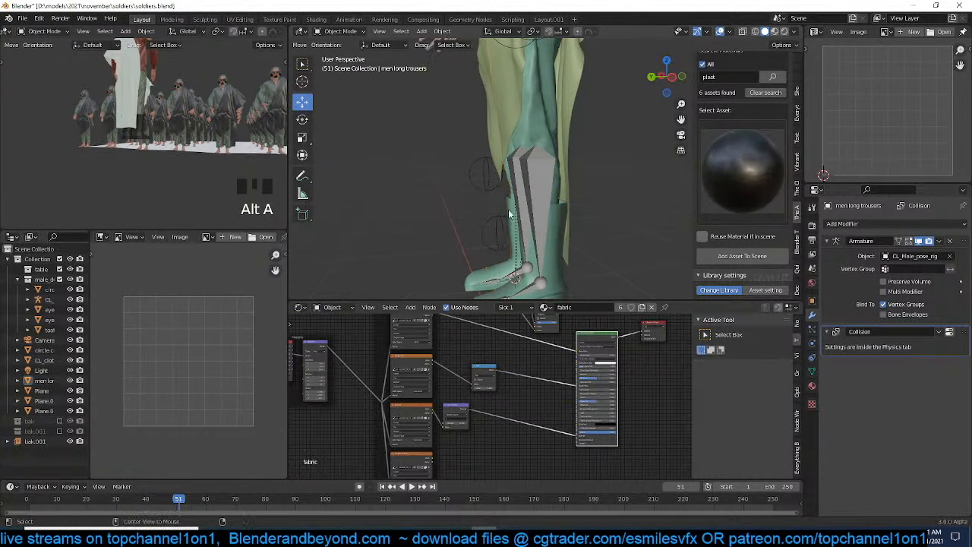
Try to parent the combined trousers and boots to the rig, and deselect everything
{"action": "left_click", "coordinate": [545, 196]}
{"action": "left_click", "coordinate": [555, 240], "text": "shift"}
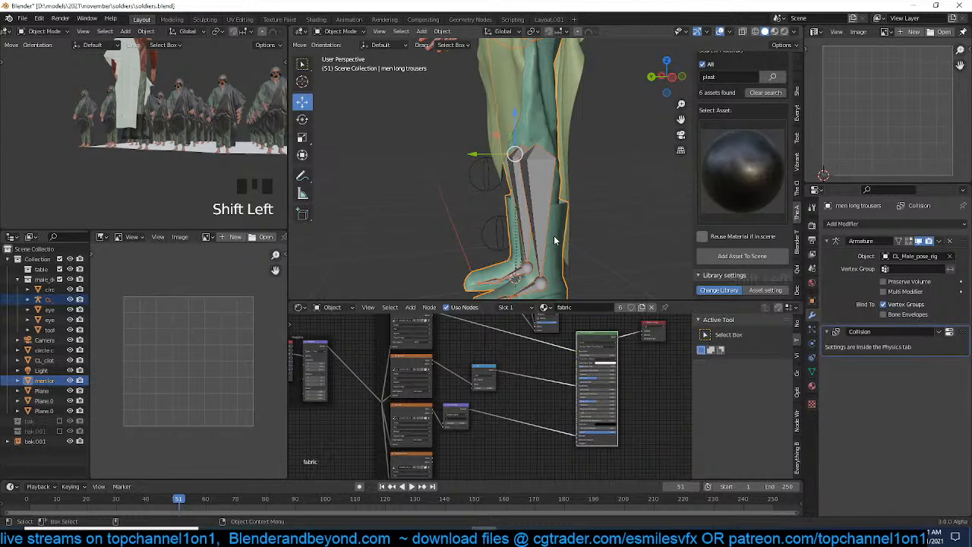
{"action": "key", "text": "ctrl+p"}
{"action": "key", "text": "ctrl+p"}
{"action": "left_click", "coordinate": [543, 138]}
{"action": "left_click", "coordinate": [545, 170]}
{"action": "left_click", "coordinate": [543, 172], "text": "shift"}
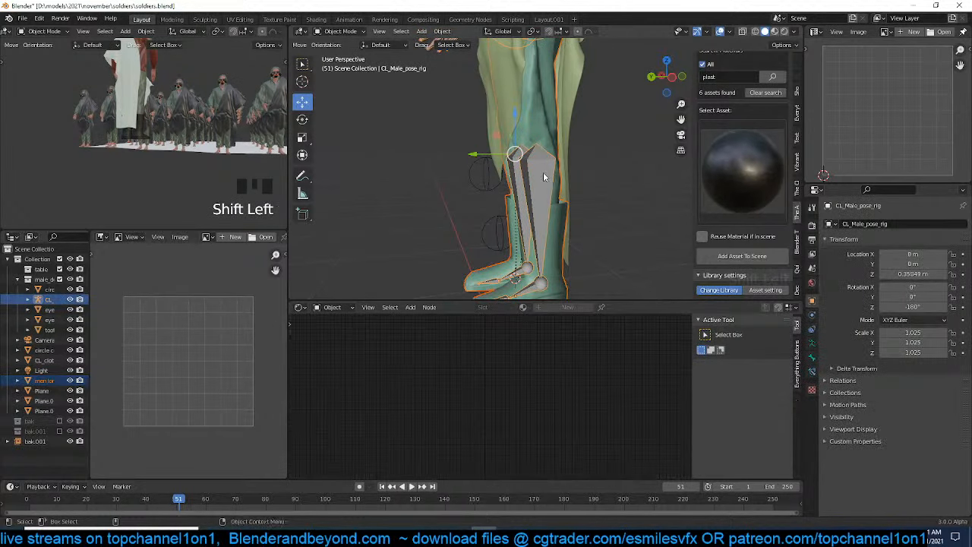
{"action": "key", "text": "ctrl+p"}
{"action": "left_click", "coordinate": [543, 171]}
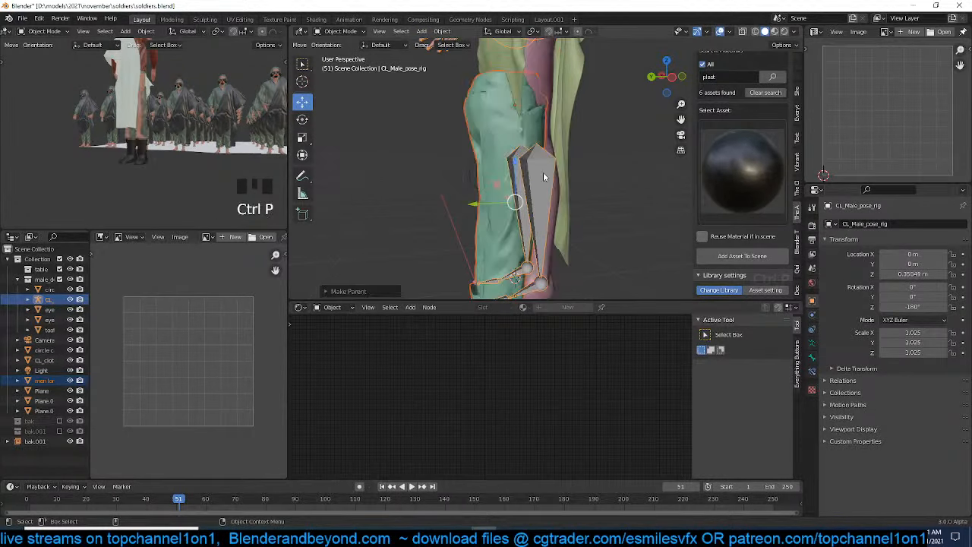
{"action": "scroll", "coordinate": [555, 181], "scroll_direction": "down", "scroll_amount": 3}
{"action": "left_click", "coordinate": [590, 169]}
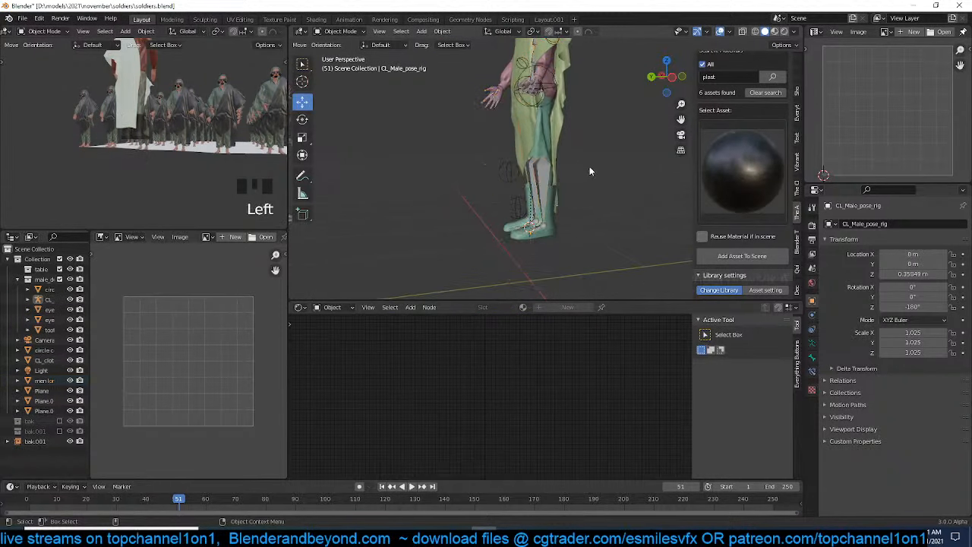
{"action": "key", "text": "alt+a"}
Save the file with the boots joined to the trousers
{"action": "middle_click_drag", "start_coordinate": [590, 170], "coordinate": [494, 191]}
{"action": "scroll", "coordinate": [534, 198], "scroll_direction": "up", "scroll_amount": 4}
{"action": "scroll", "coordinate": [535, 199], "scroll_direction": "down", "scroll_amount": 4}
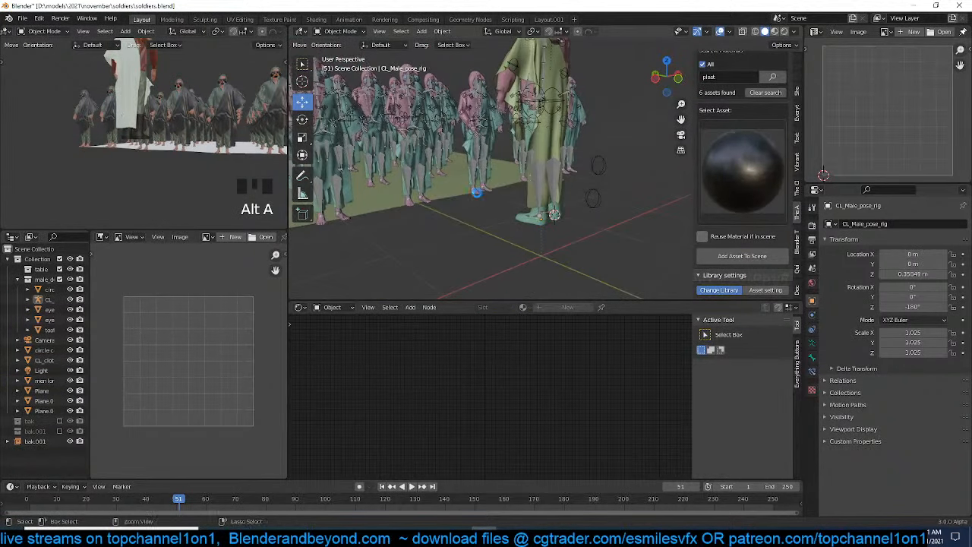
{"action": "key", "text": "ctrl+s"}
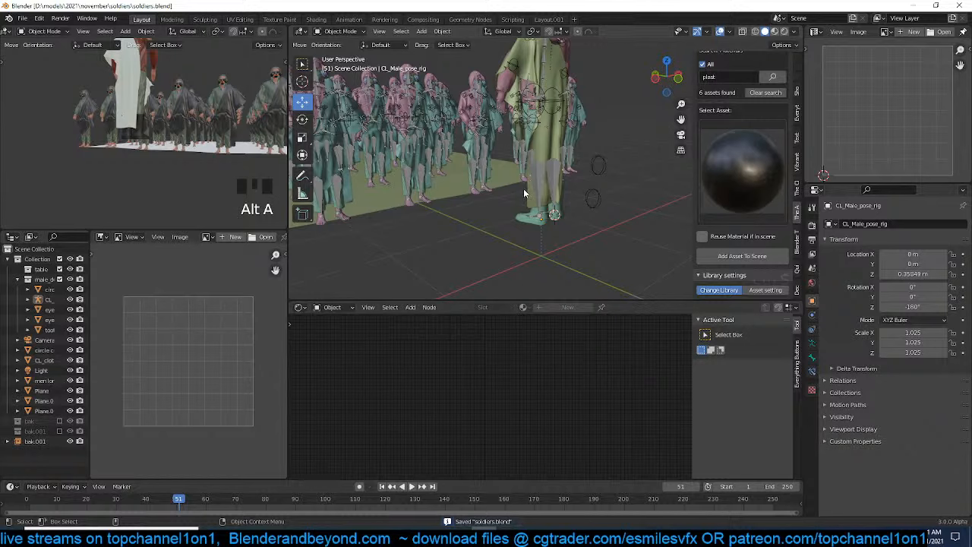
{"action": "scroll", "coordinate": [524, 192], "scroll_direction": "up", "scroll_amount": 2}
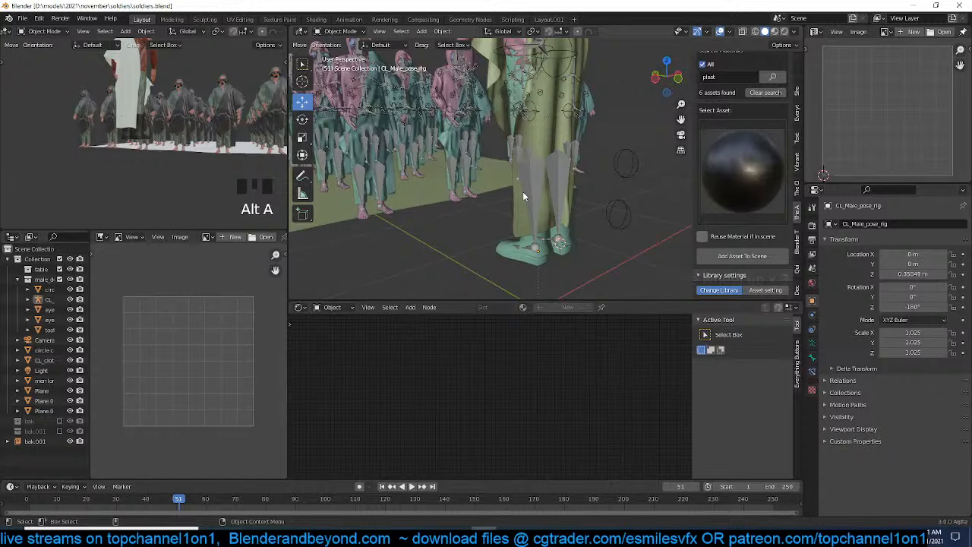
{"action": "middle_click_drag", "start_coordinate": [522, 196], "coordinate": [489, 218]}
{"action": "scroll", "coordinate": [491, 197], "scroll_direction": "down", "scroll_amount": 3}
{"action": "key", "text": "ctrl+s"}
Add a torus mesh at the leader's feet and rotate it about the X axis
{"action": "key", "text": "shift+a"}
{"action": "mouse_move", "coordinate": [502, 219]}
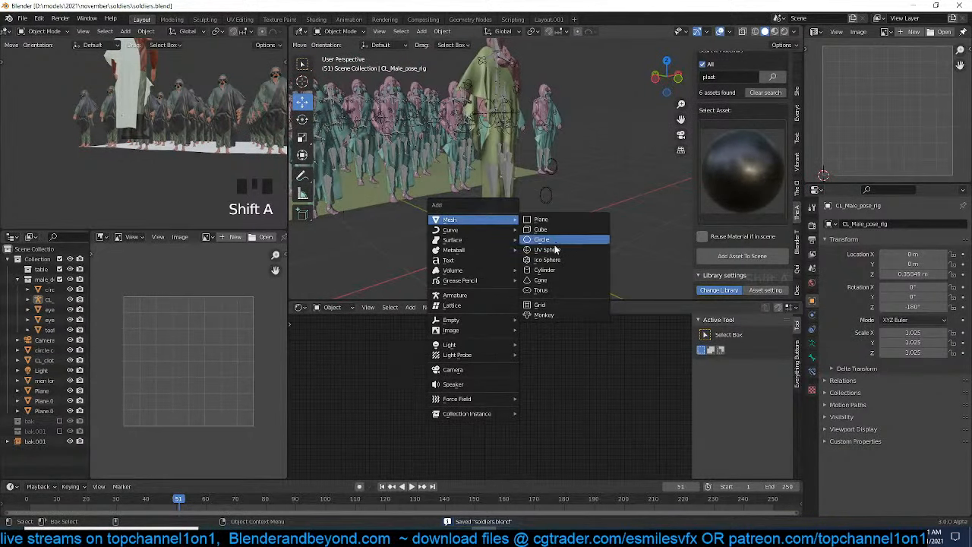
{"action": "left_click", "coordinate": [550, 289]}
{"action": "key", "text": "r"}
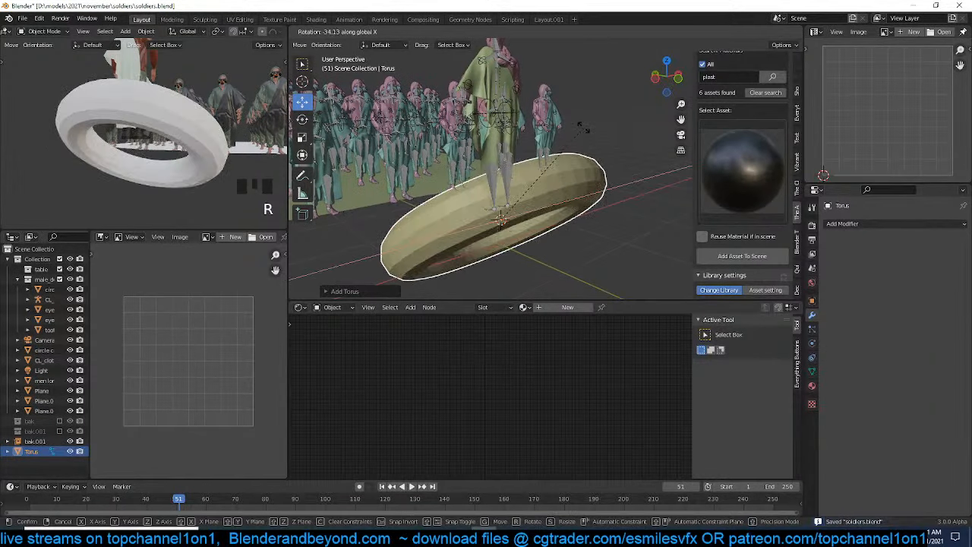
{"action": "left_click", "coordinate": [555, 197]}
Try mirroring the torus along the Y axis, and delete it
{"action": "scroll", "coordinate": [607, 205], "scroll_direction": "down", "scroll_amount": 4}
{"action": "key", "text": "ctrl+m"}
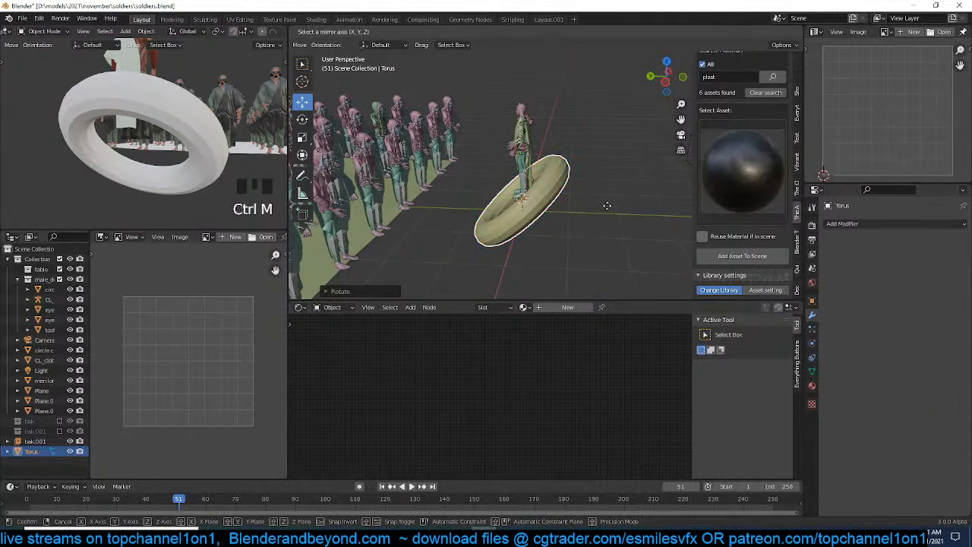
{"action": "key", "text": "y"}
{"action": "left_click", "coordinate": [607, 205]}
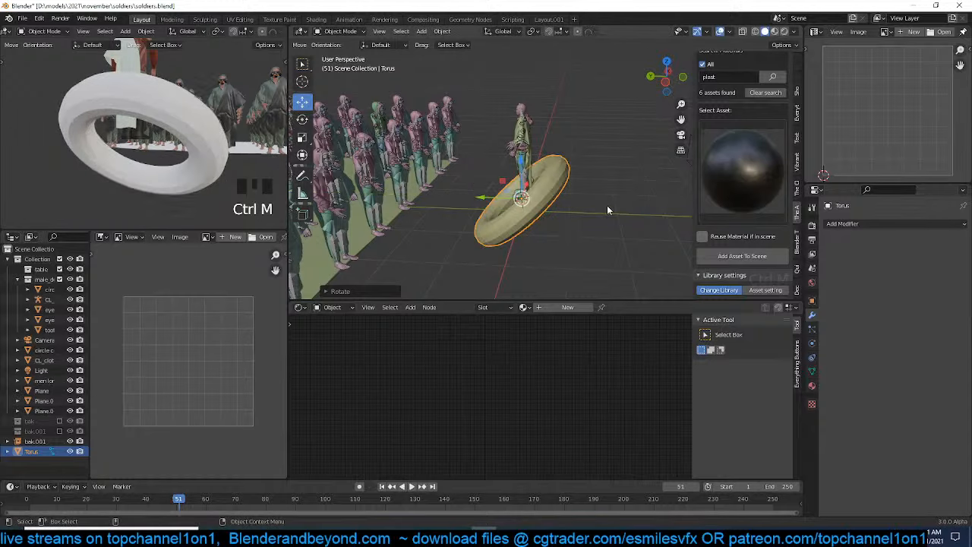
{"action": "key", "text": "x"}
{"action": "left_click", "coordinate": [607, 205]}
{"action": "scroll", "coordinate": [543, 207], "scroll_direction": "up", "scroll_amount": 1}
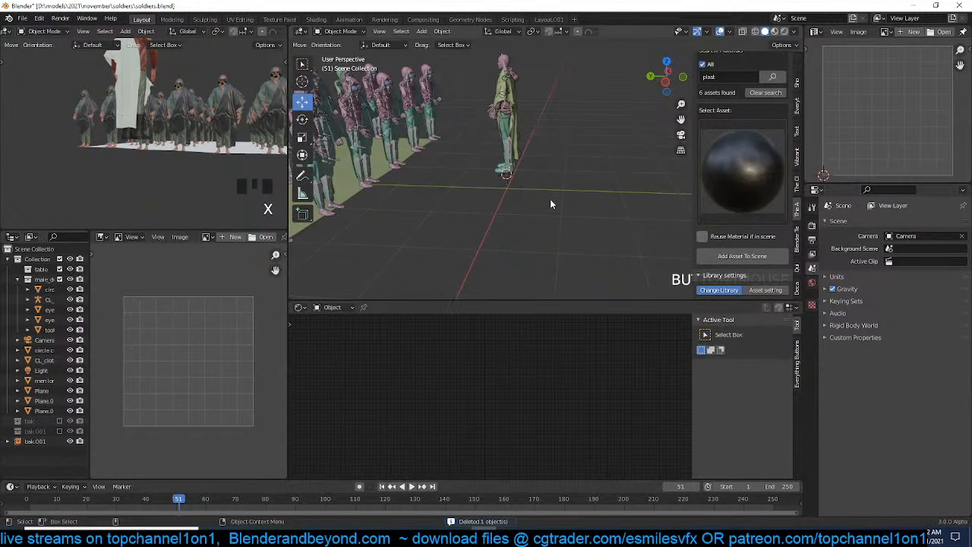
Save the file and inspect the leader and the crowd from the front and from farther away
{"action": "key", "text": "ctrl+s"}
{"action": "scroll", "coordinate": [542, 194], "scroll_direction": "down", "scroll_amount": 3}
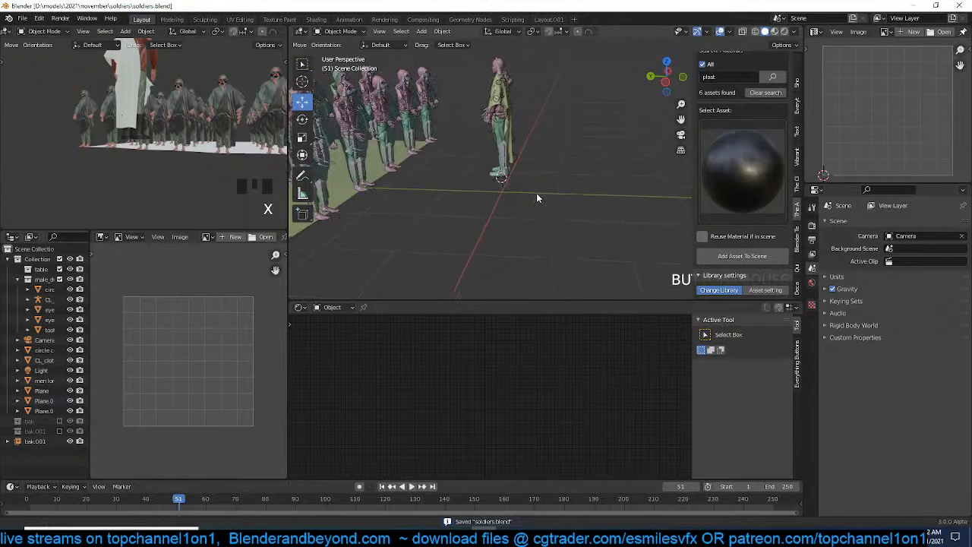
{"action": "middle_click_drag", "start_coordinate": [534, 198], "coordinate": [536, 218]}
{"action": "scroll", "coordinate": [536, 218], "scroll_direction": "down", "scroll_amount": 1}
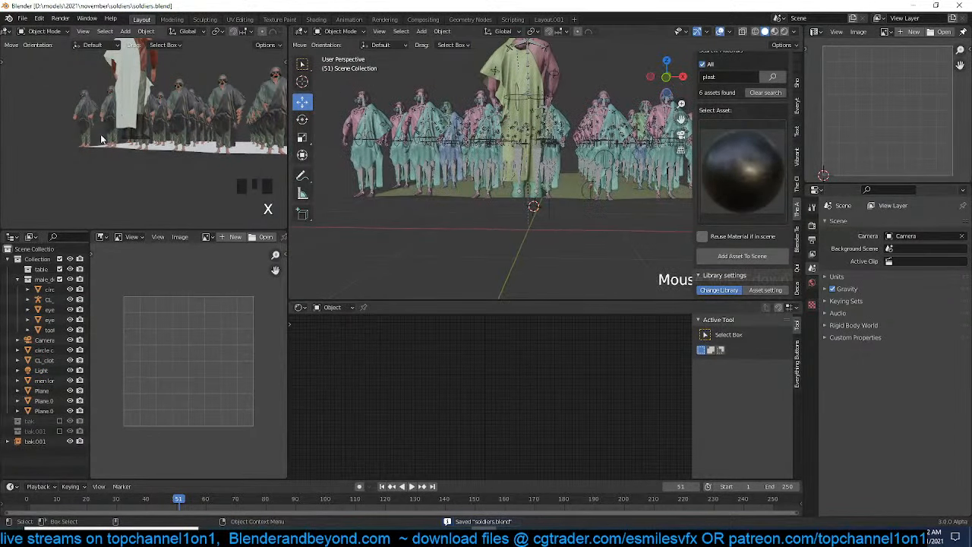
{"action": "scroll", "coordinate": [101, 135], "scroll_direction": "down", "scroll_amount": 2}
{"action": "key", "text": "grave"}
{"action": "key", "text": "grave"}
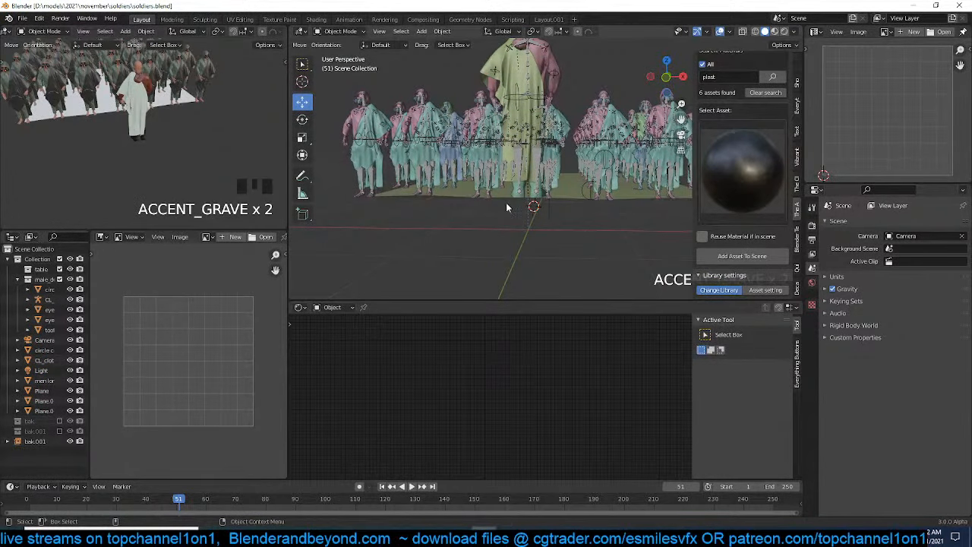
{"action": "scroll", "coordinate": [162, 153], "scroll_direction": "down", "scroll_amount": 2}
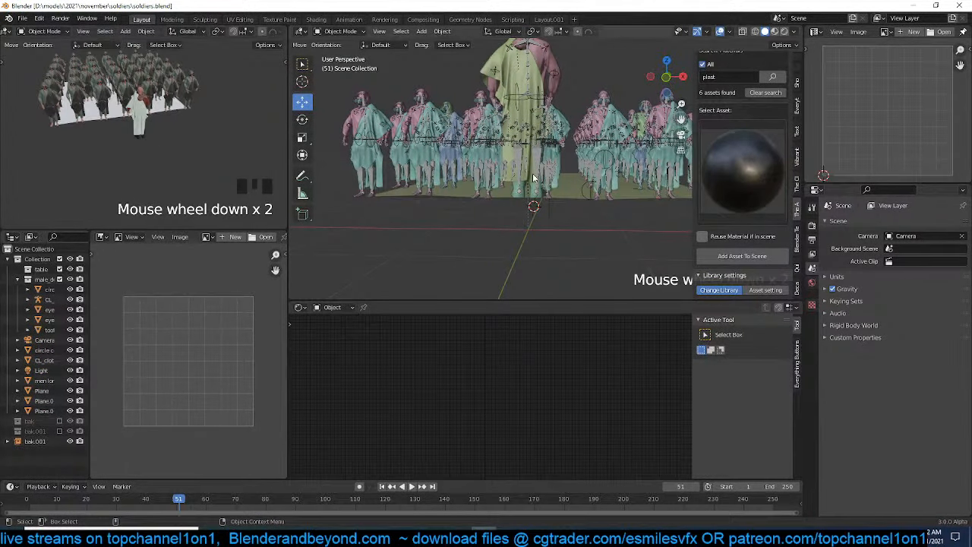
Hide the crowd's instancer plane in the viewport while keeping its vertex instances, and deselect it
{"action": "left_click", "coordinate": [565, 191]}
{"action": "left_click", "coordinate": [812, 300]}
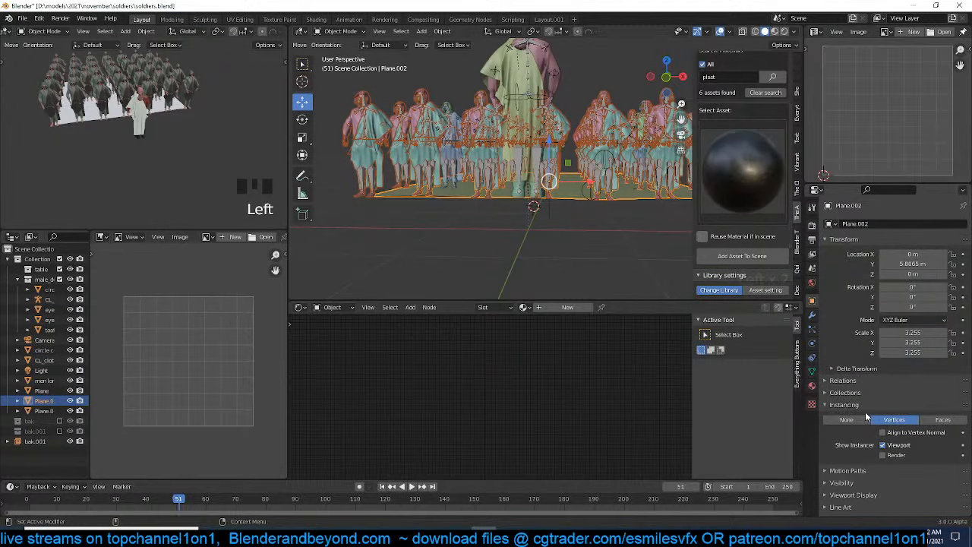
{"action": "left_click", "coordinate": [883, 445]}
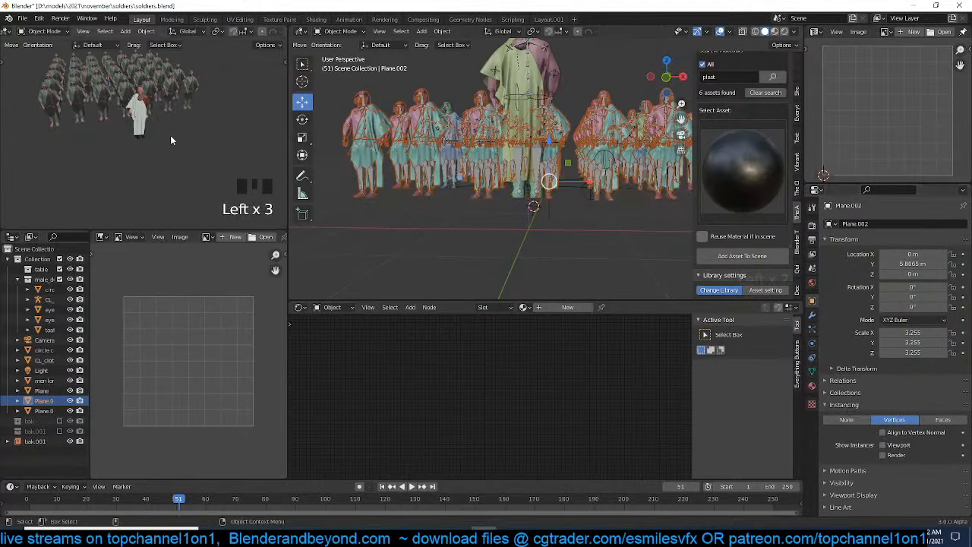
{"action": "left_click", "coordinate": [547, 209]}
Search the Asset Library's objects for "concrete"
{"action": "scroll", "coordinate": [734, 157], "scroll_direction": "up", "scroll_amount": 1}
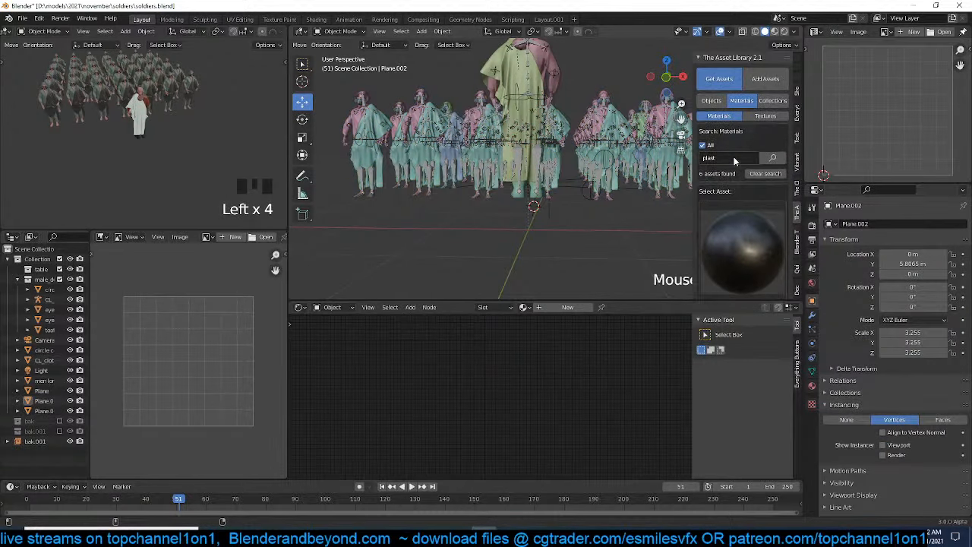
{"action": "left_click", "coordinate": [711, 100]}
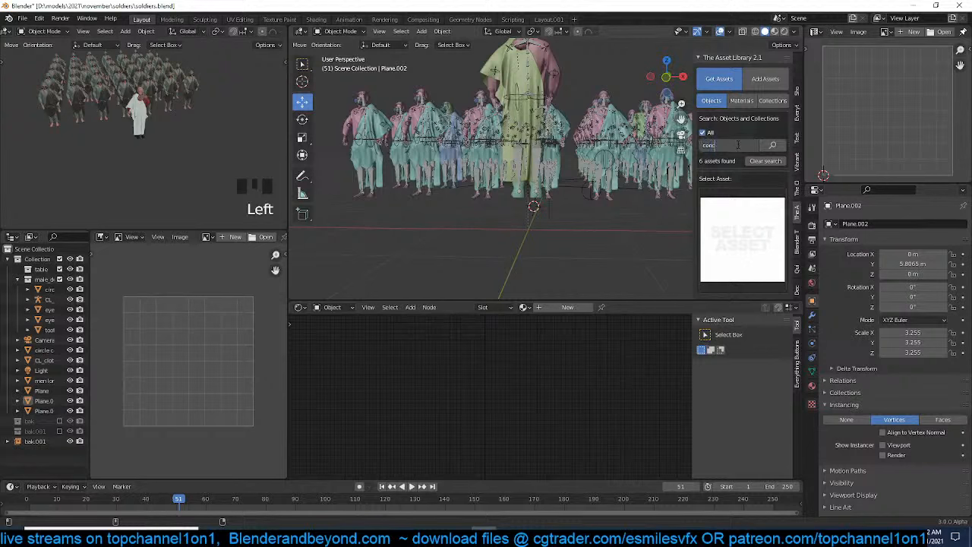
{"action": "left_click", "coordinate": [738, 144]}
{"action": "type", "text": "concrete"}
{"action": "key", "text": "Return"}
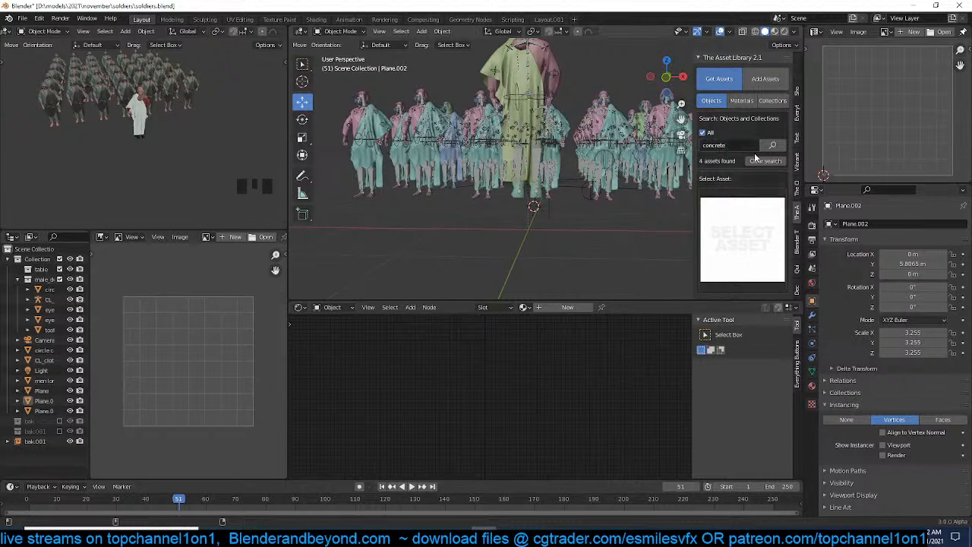
Add the concrete floor star asset to the scene, with the 3D cursor placed on the ground beside the leader
{"action": "left_click", "coordinate": [742, 227]}
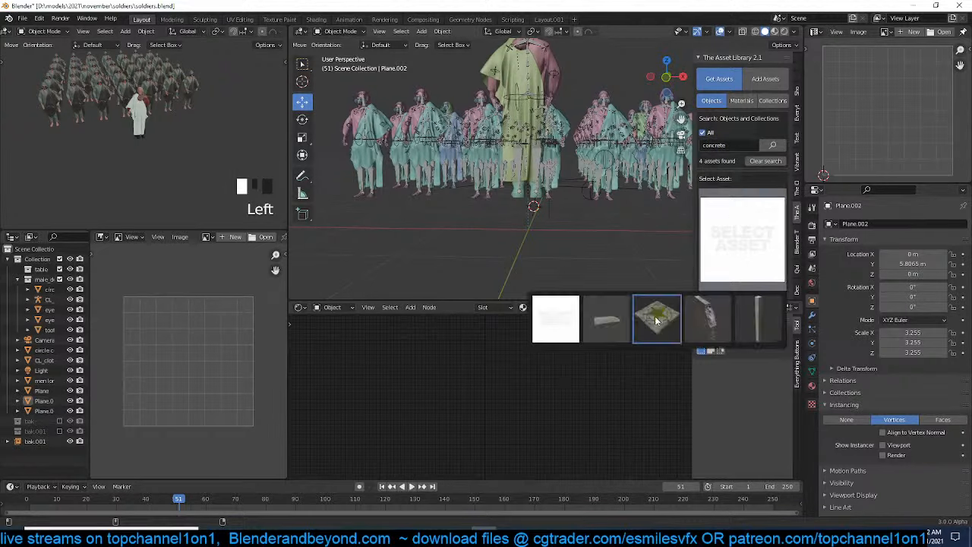
{"action": "left_click", "coordinate": [657, 320]}
{"action": "right_click", "coordinate": [614, 233], "text": "shift"}
{"action": "scroll", "coordinate": [729, 259], "scroll_direction": "down", "scroll_amount": 3}
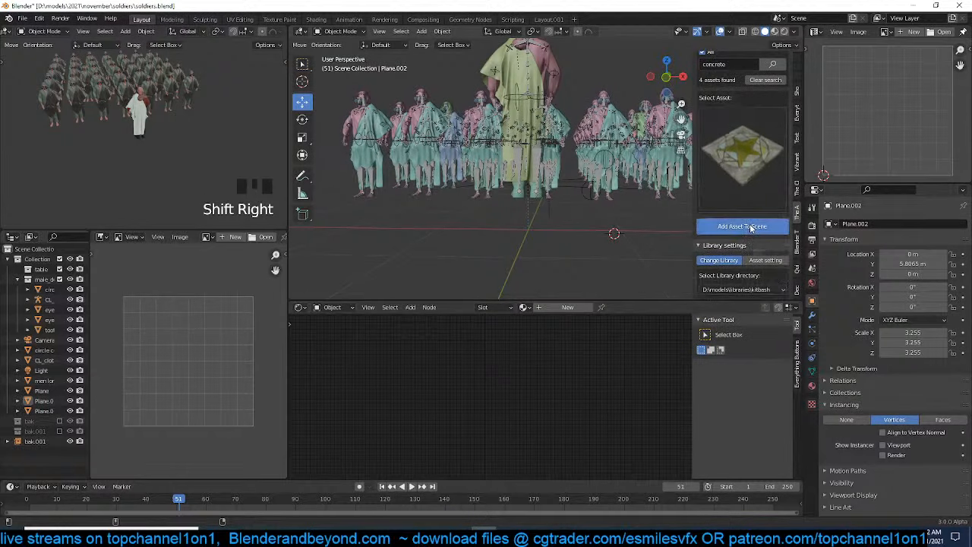
{"action": "left_click", "coordinate": [742, 227]}
Examine the star floor around the leader's boots up close and from a low angle
{"action": "scroll", "coordinate": [189, 152], "scroll_direction": "up", "scroll_amount": 4}
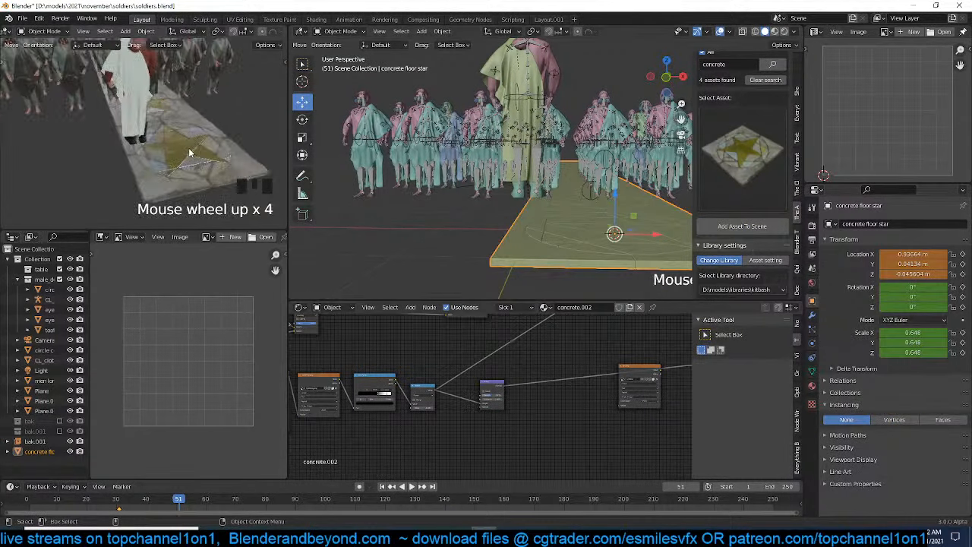
{"action": "scroll", "coordinate": [190, 152], "scroll_direction": "up", "scroll_amount": 2}
{"action": "key", "text": "shift+grave"}
{"action": "scroll", "coordinate": [219, 154], "scroll_direction": "up", "scroll_amount": 1}
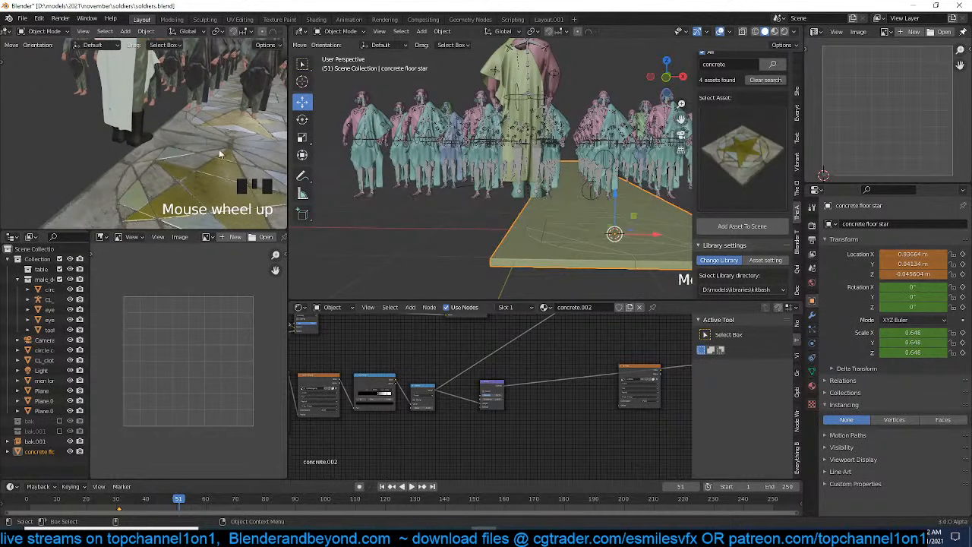
{"action": "key", "text": "shift+grave"}
{"action": "scroll", "coordinate": [228, 140], "scroll_direction": "down", "scroll_amount": 2}
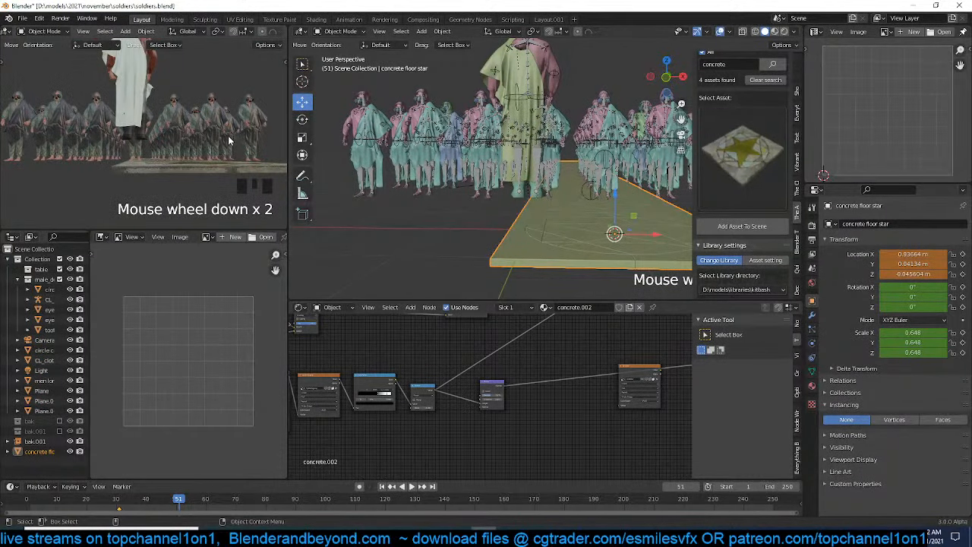
{"action": "scroll", "coordinate": [558, 201], "scroll_direction": "down", "scroll_amount": 1}
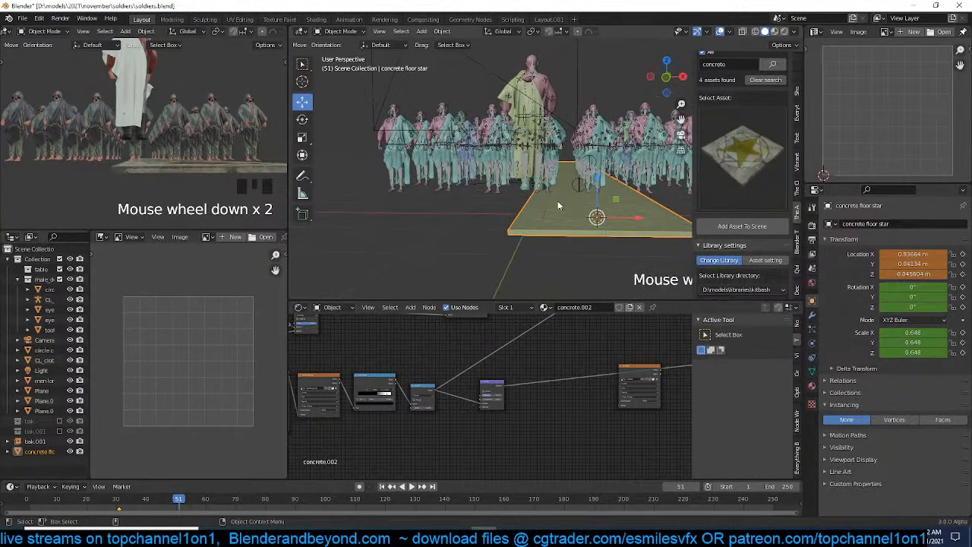
Move the star floor along X to about 4.57 m, beside the formation, and delete its keyframes
{"action": "left_click_drag", "start_coordinate": [637, 224], "coordinate": [640, 221]}
{"action": "scroll", "coordinate": [640, 209], "scroll_direction": "down", "scroll_amount": 3}
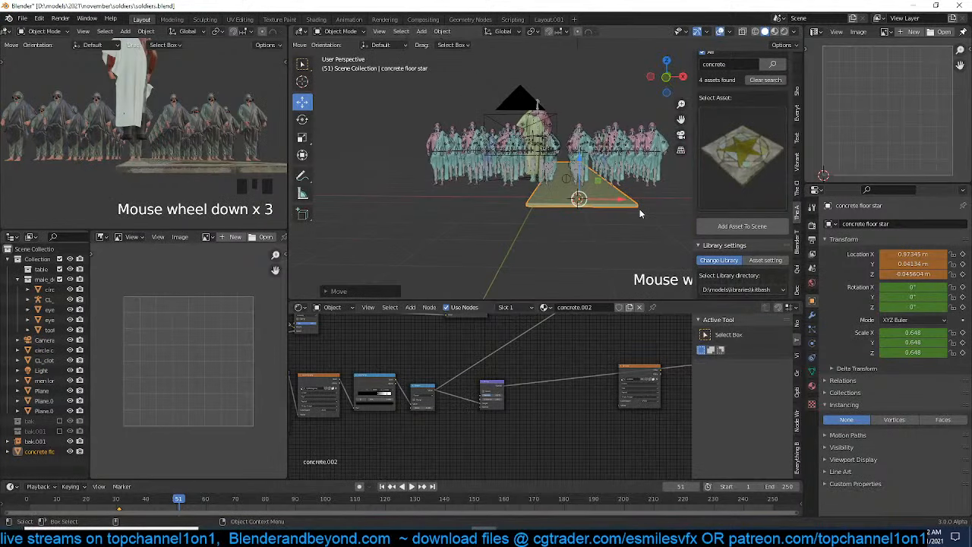
{"action": "key", "text": "KP_7"}
{"action": "scroll", "coordinate": [628, 205], "scroll_direction": "down", "scroll_amount": 2}
{"action": "middle_click_drag", "start_coordinate": [615, 203], "coordinate": [549, 224], "text": "shift"}
{"action": "left_click_drag", "start_coordinate": [541, 179], "coordinate": [640, 177]}
{"action": "key", "text": "x"}
{"action": "left_click", "coordinate": [493, 501]}
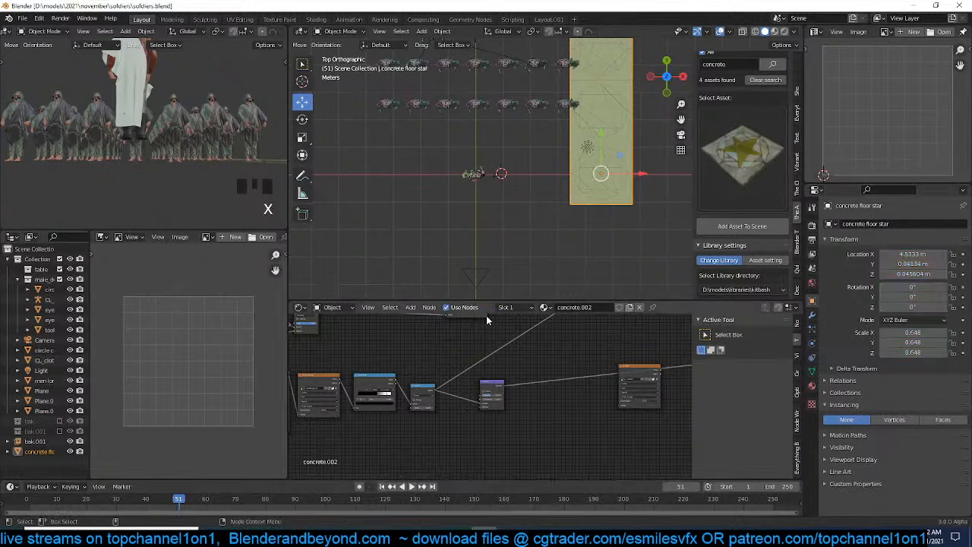
Add a second Array modifier to the star floor with a count of 9 and a relative X offset of 1
{"action": "left_click", "coordinate": [812, 315]}
{"action": "left_click", "coordinate": [843, 223]}
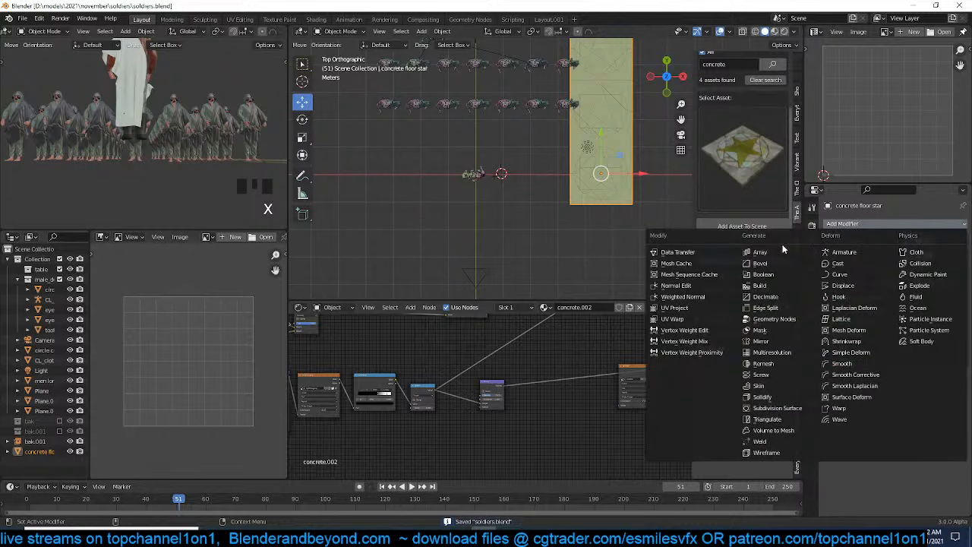
{"action": "left_click", "coordinate": [775, 252]}
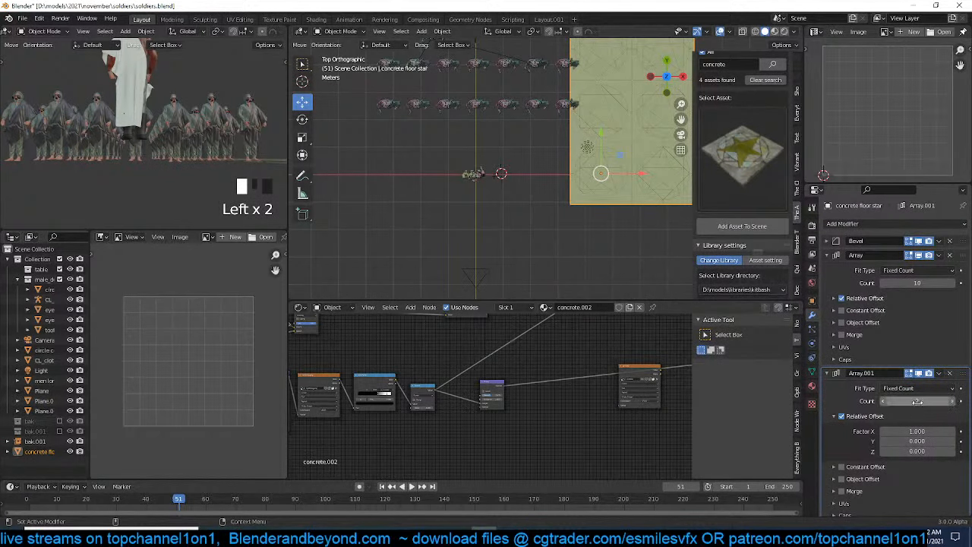
{"action": "left_click_drag", "start_coordinate": [917, 401], "coordinate": [946, 401]}
{"action": "scroll", "coordinate": [609, 261], "scroll_direction": "down", "scroll_amount": 3}
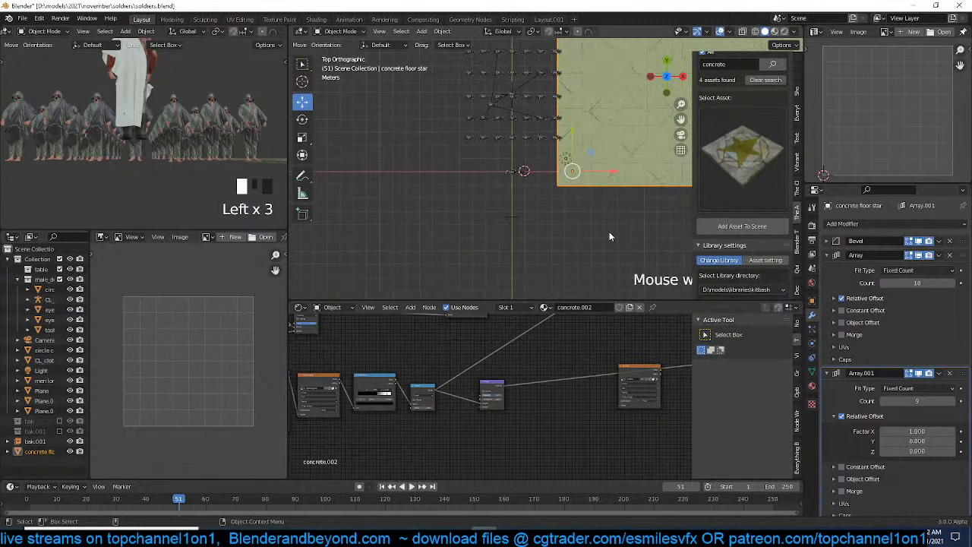
Move the arrayed star floor under the leader and the whole crowd, and check the placement in perspective
{"action": "key", "text": "g"}
{"action": "left_click", "coordinate": [462, 232]}
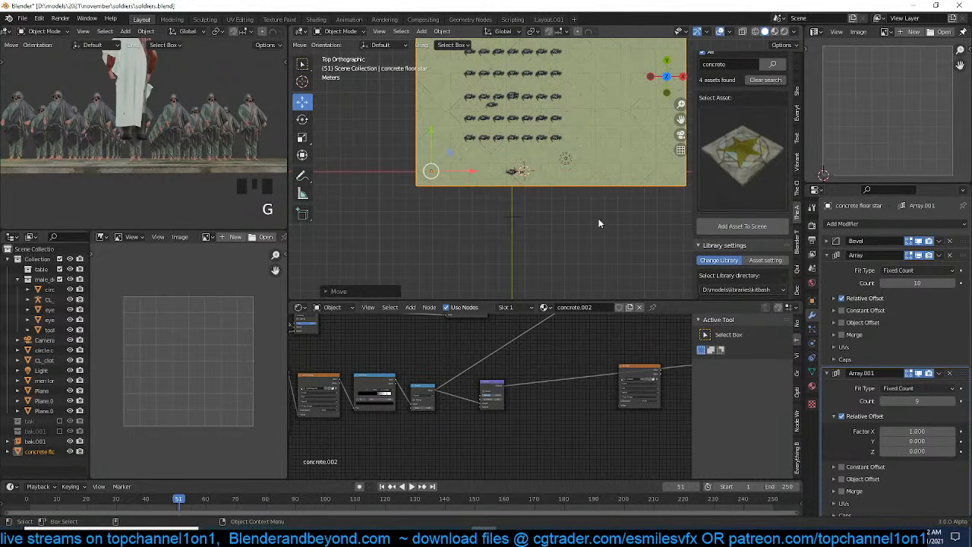
{"action": "middle_click_drag", "start_coordinate": [658, 249], "coordinate": [533, 160]}
{"action": "key", "text": "grave"}
{"action": "key", "text": "grave"}
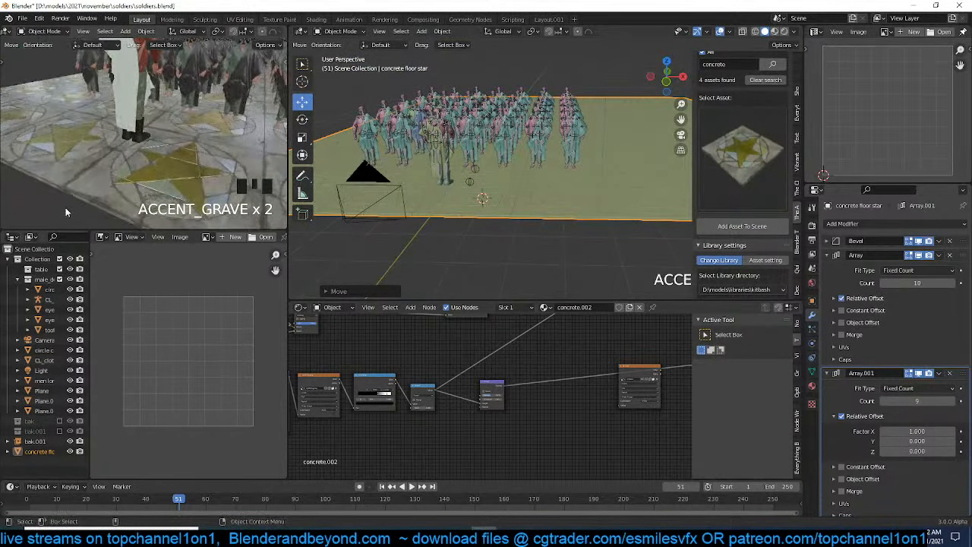
Enable ambient occlusion and screen space reflections in the Eevee render settings
{"action": "left_click", "coordinate": [812, 225]}
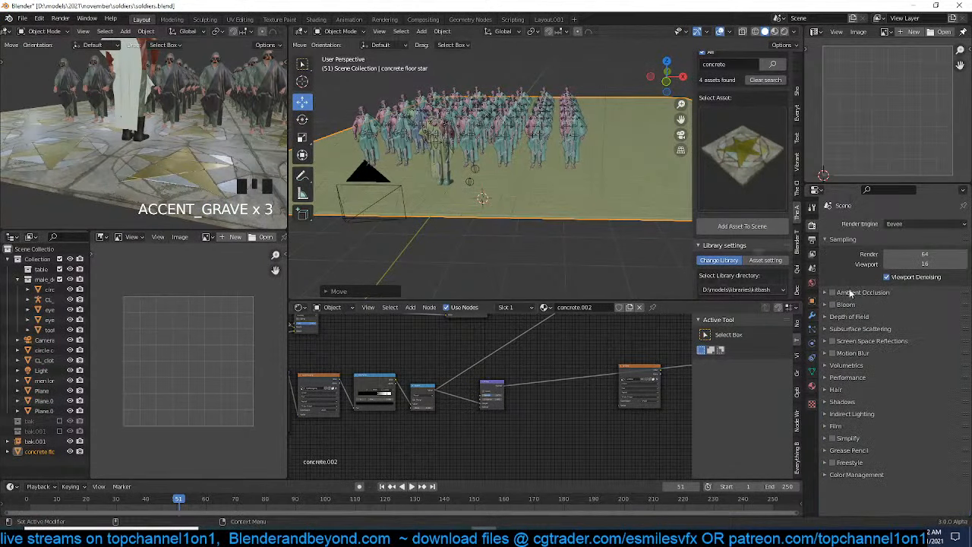
{"action": "left_click", "coordinate": [834, 292]}
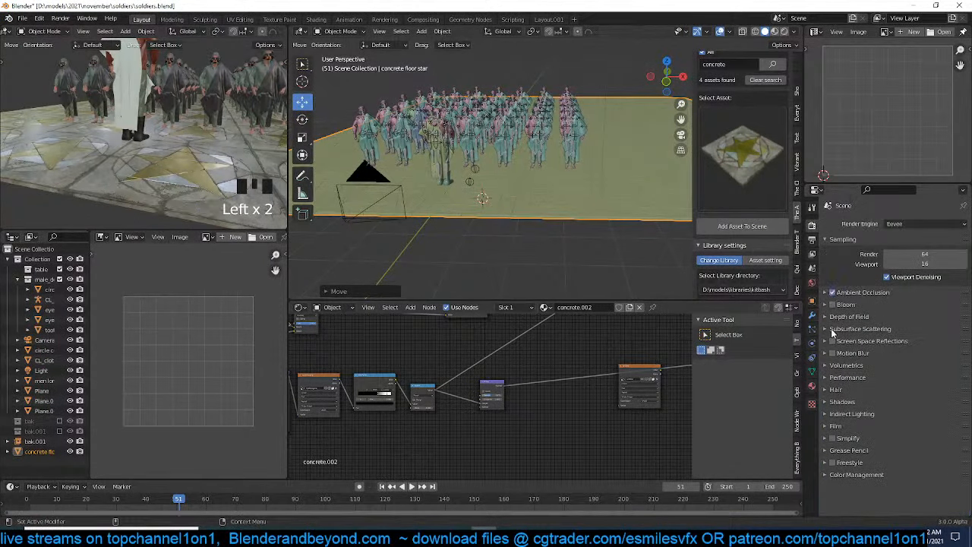
{"action": "left_click", "coordinate": [833, 341]}
Set the ambient occlusion factor to 2 and its distance to 0.5 m
{"action": "left_click", "coordinate": [845, 294]}
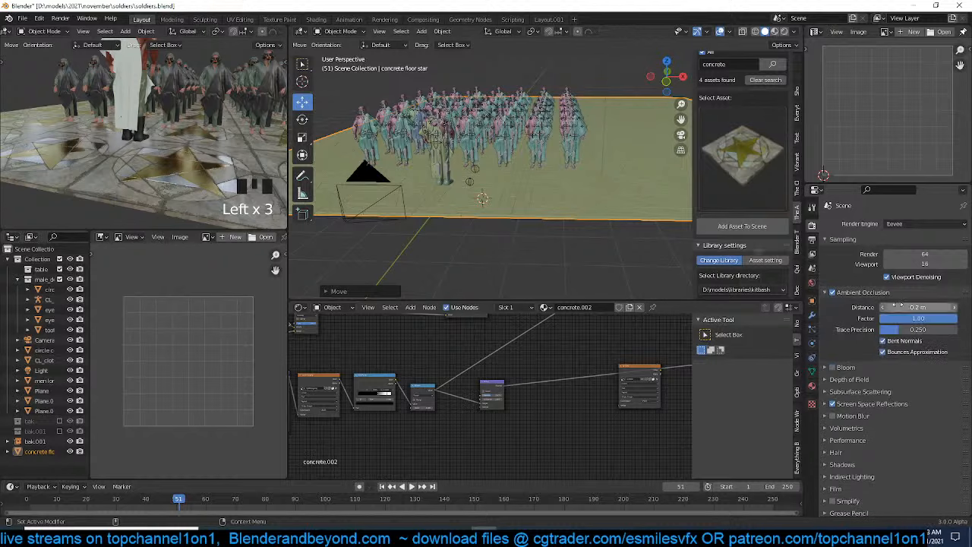
{"action": "left_click", "coordinate": [918, 319]}
{"action": "type", "text": "2"}
{"action": "key", "text": "Return"}
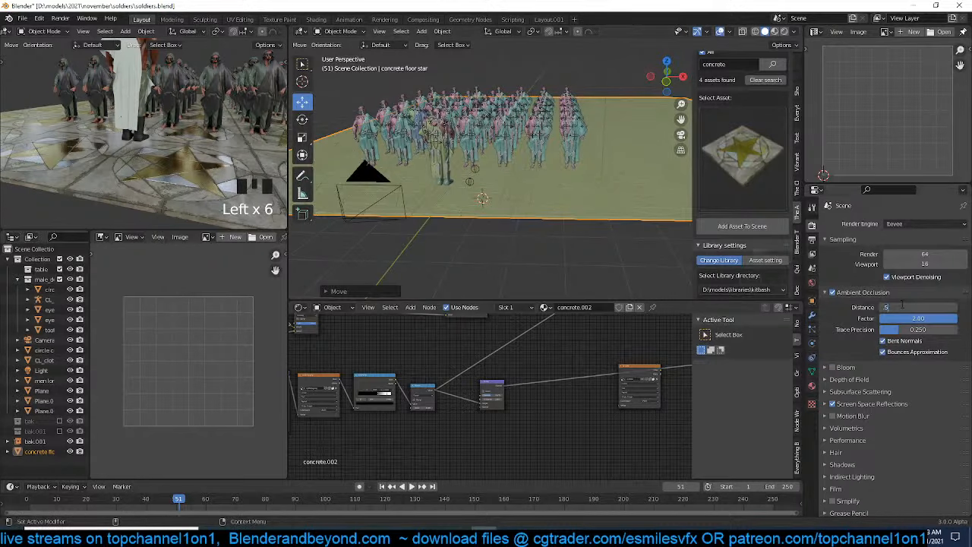
{"action": "key", "text": "Return"}
Check the leader's feet on the star floor and save the file
{"action": "scroll", "coordinate": [525, 134], "scroll_direction": "up", "scroll_amount": 4}
{"action": "scroll", "coordinate": [526, 135], "scroll_direction": "up", "scroll_amount": 2}
{"action": "middle_click_drag", "start_coordinate": [475, 186], "coordinate": [580, 223], "text": "shift"}
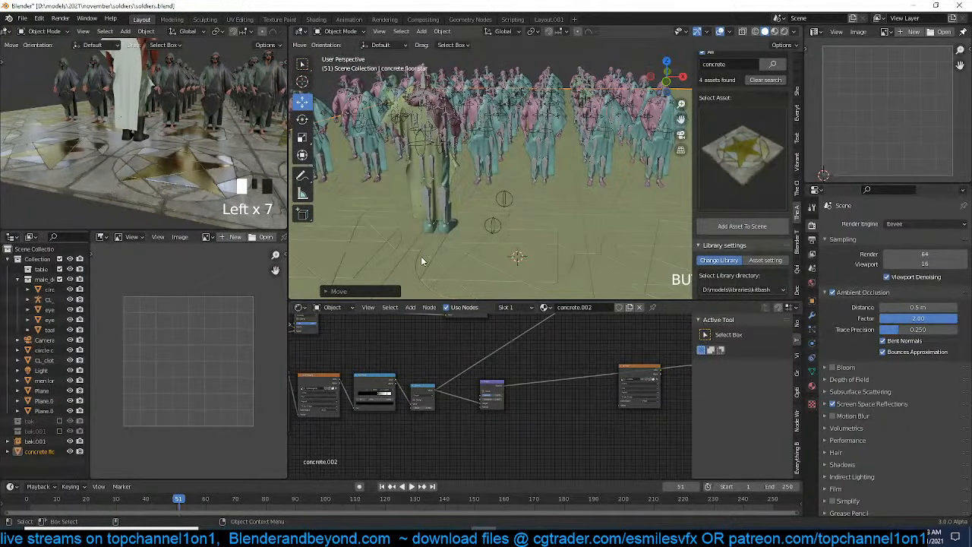
{"action": "scroll", "coordinate": [451, 240], "scroll_direction": "down", "scroll_amount": 3}
{"action": "key", "text": "ctrl+s"}
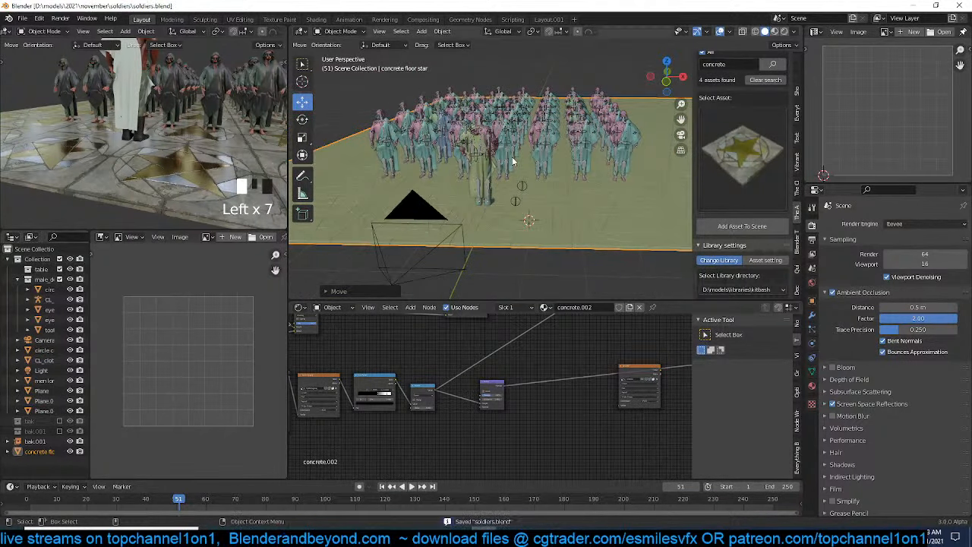
Enable the bak collection, select the backup male rig inside it, and frame it in the view
{"action": "scroll", "coordinate": [506, 164], "scroll_direction": "up", "scroll_amount": 3}
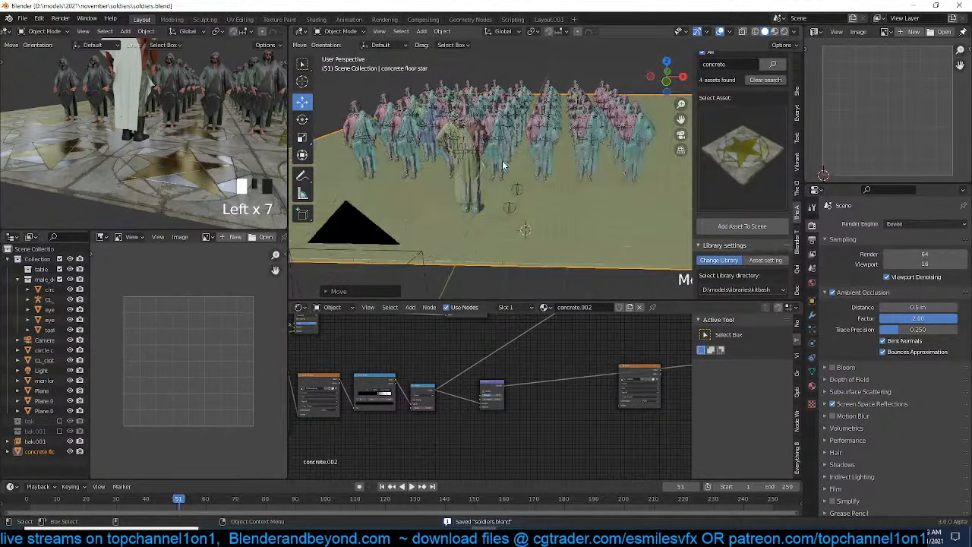
{"action": "left_click", "coordinate": [60, 422]}
{"action": "left_click", "coordinate": [43, 432]}
{"action": "scroll", "coordinate": [450, 206], "scroll_direction": "up", "scroll_amount": 3}
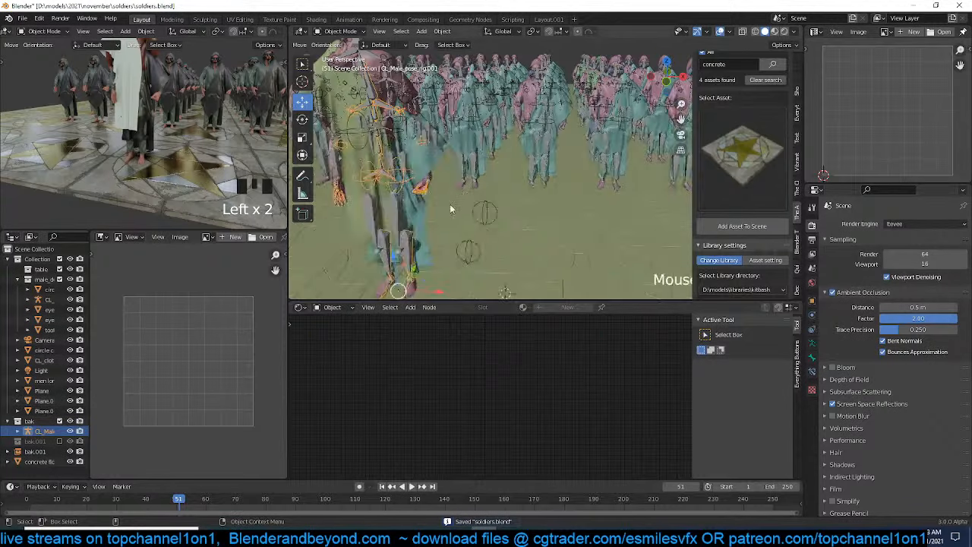
{"action": "key", "text": "KP_Decimal"}
Select the leader's front robe and adjust the Add node value feeding the roughness of its fabric.002 material
{"action": "left_click", "coordinate": [444, 140]}
{"action": "key", "text": "grave"}
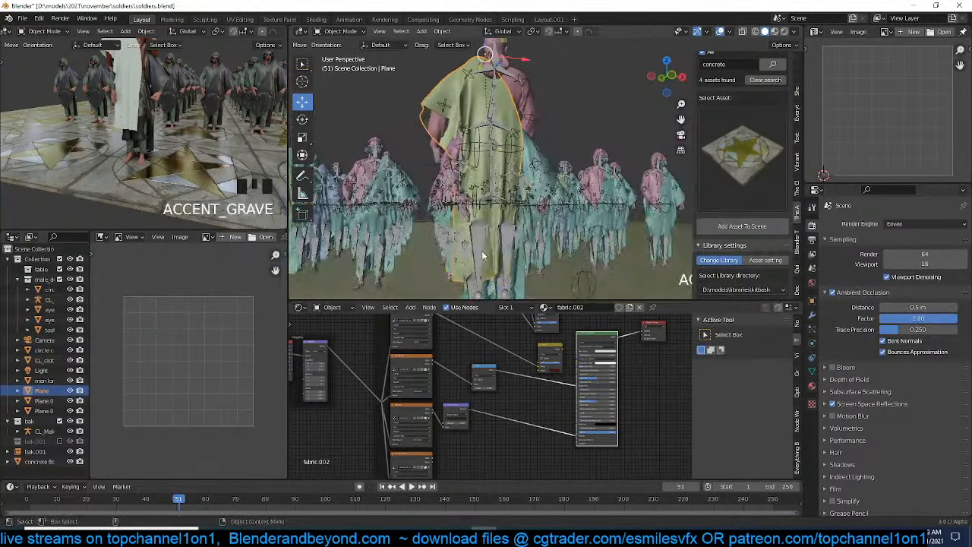
{"action": "scroll", "coordinate": [582, 358], "scroll_direction": "up", "scroll_amount": 5}
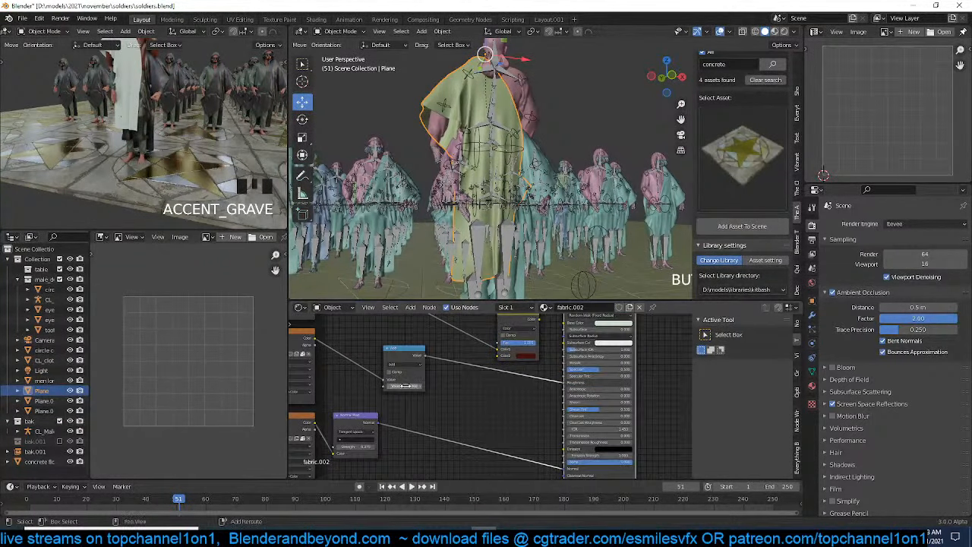
{"action": "key", "text": "shift"}
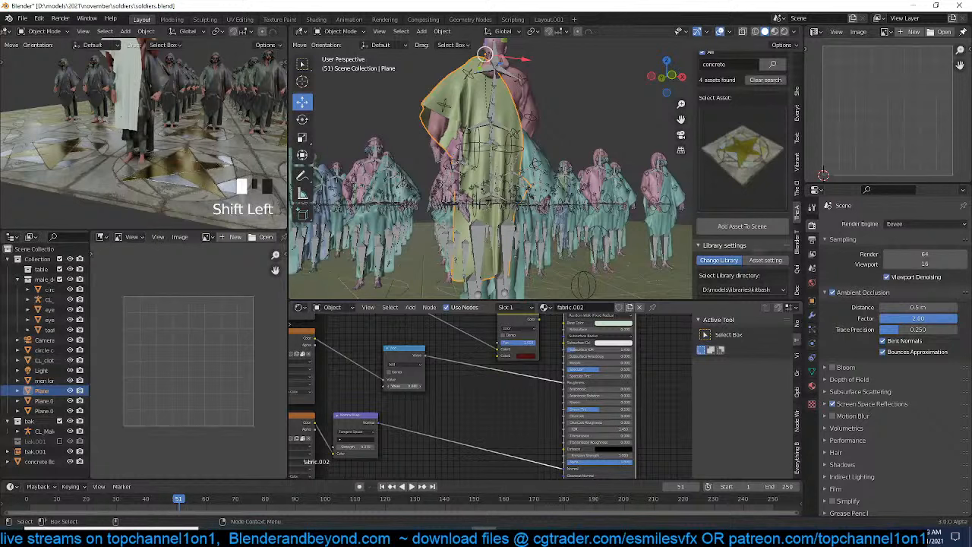
Select the backup soldier's robe and increase the Add node value feeding the roughness of its fabric.001 material
{"action": "middle_click_drag", "start_coordinate": [541, 200], "coordinate": [430, 233]}
{"action": "scroll", "coordinate": [539, 187], "scroll_direction": "down", "scroll_amount": 1}
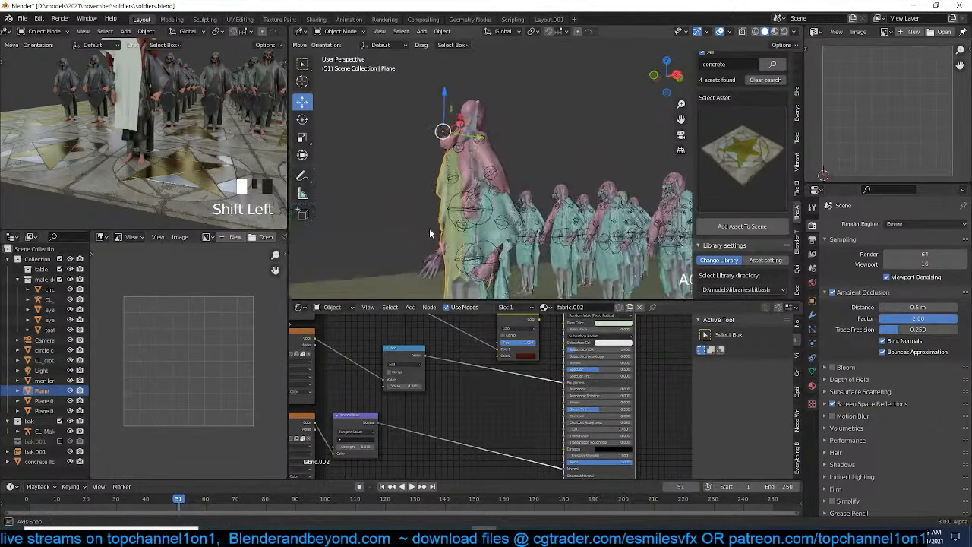
{"action": "left_click", "coordinate": [498, 218]}
{"action": "left_click", "coordinate": [502, 209]}
{"action": "left_click", "coordinate": [502, 209]}
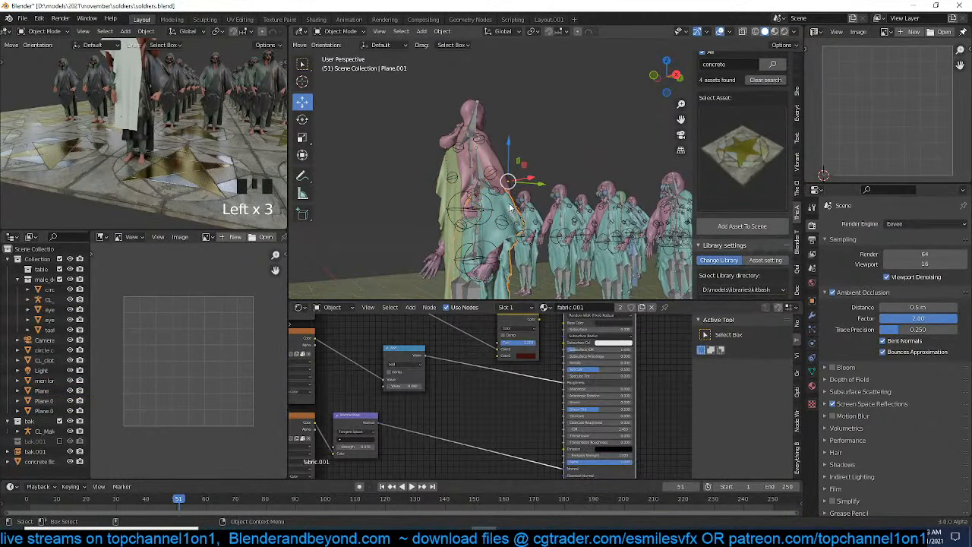
{"action": "left_click_drag", "start_coordinate": [410, 387], "coordinate": [431, 387]}
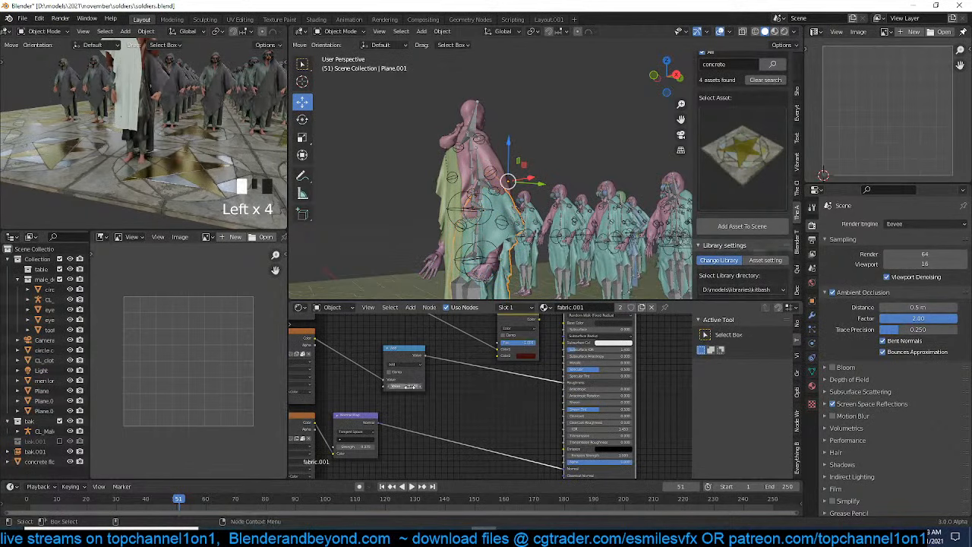
Darken the base color of the fabric.001 robe material to black
{"action": "middle_click_drag", "start_coordinate": [521, 374], "coordinate": [487, 399]}
{"action": "left_click", "coordinate": [580, 349]}
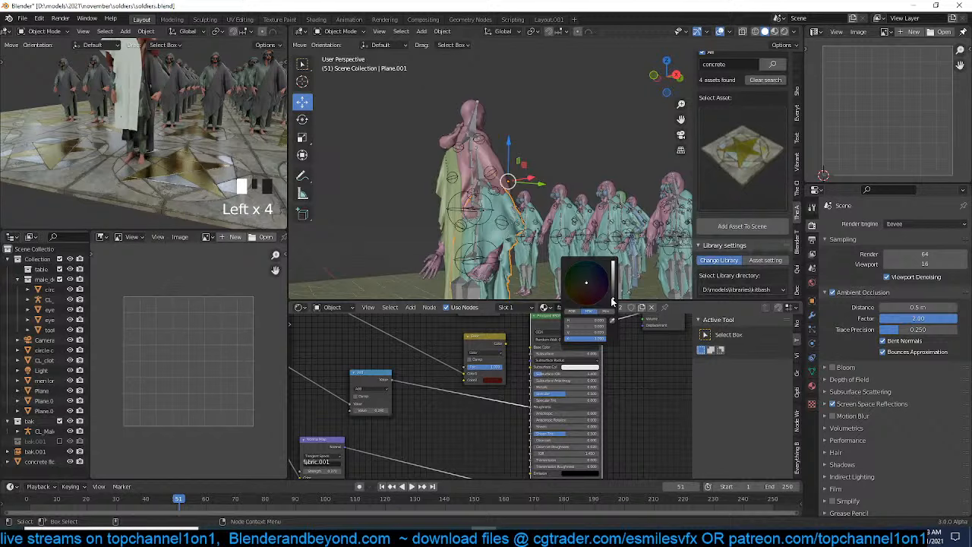
{"action": "left_click", "coordinate": [613, 303]}
{"action": "left_click", "coordinate": [571, 110]}
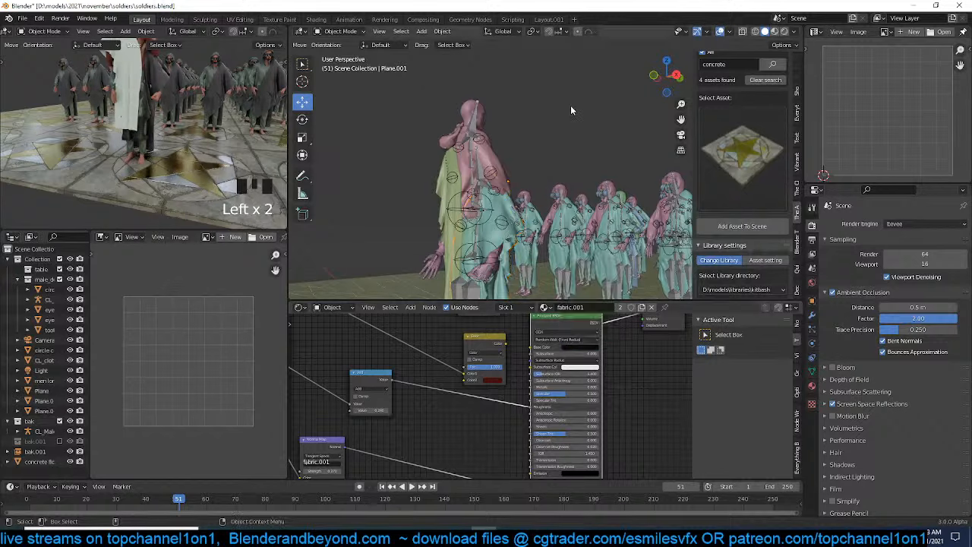
Save the file and set the fabric.001 base color to bright red for the crowd's robes
{"action": "key", "text": "ctrl+s"}
{"action": "mouse_move", "coordinate": [183, 143]}
{"action": "middle_mouse_down", "text": "shift"}
{"action": "mouse_move", "coordinate": [163, 191]}
{"action": "mouse_move", "coordinate": [124, 190]}
{"action": "mouse_move", "coordinate": [227, 204]}
{"action": "mouse_move", "coordinate": [190, 152]}
{"action": "middle_mouse_up", "text": "shift"}
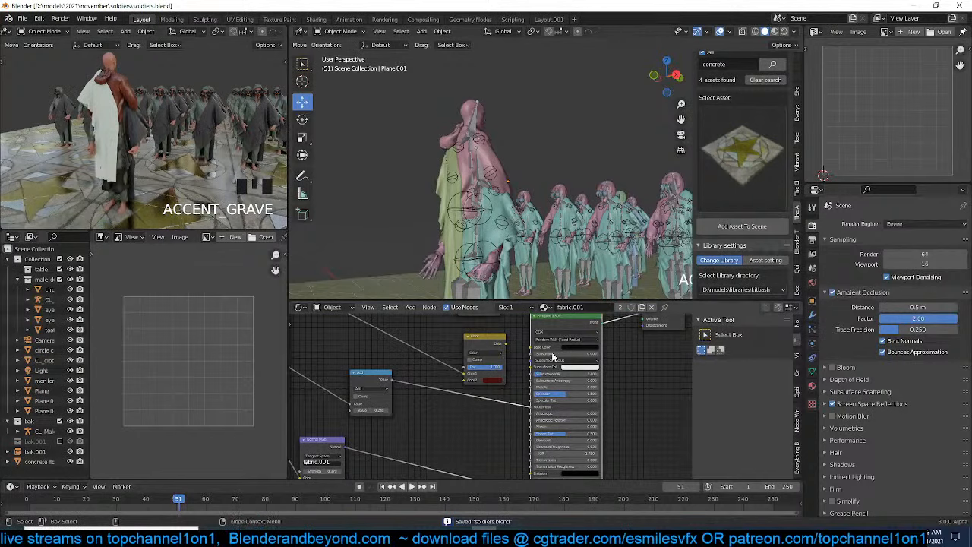
{"action": "left_click", "coordinate": [589, 350]}
{"action": "left_click", "coordinate": [612, 269]}
{"action": "left_click_drag", "start_coordinate": [597, 292], "coordinate": [586, 305]}
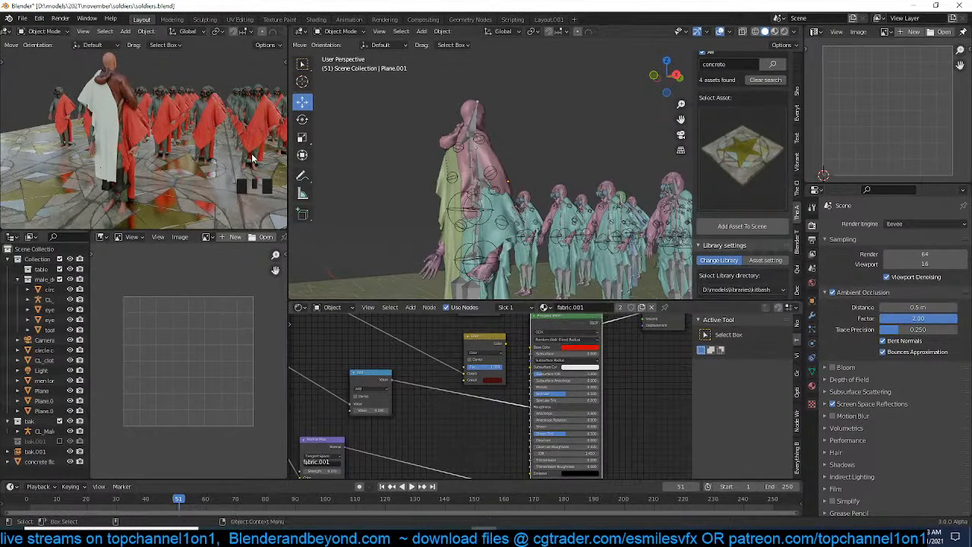
{"action": "middle_click_drag", "start_coordinate": [228, 162], "coordinate": [280, 155]}
{"action": "middle_click_drag", "start_coordinate": [167, 136], "coordinate": [260, 126]}
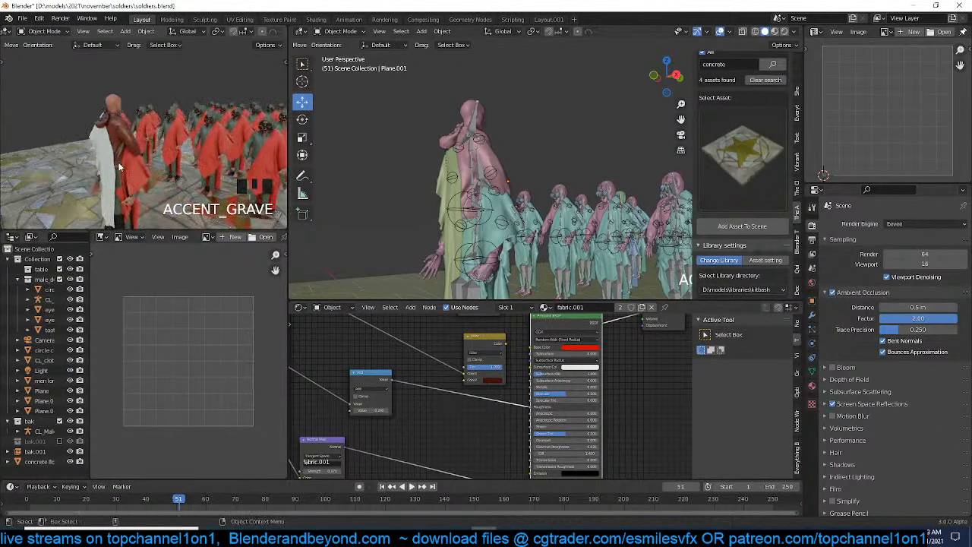
Exclude the bak collection from the view layer, select the leader's white robe, and save the file
{"action": "left_click", "coordinate": [60, 421]}
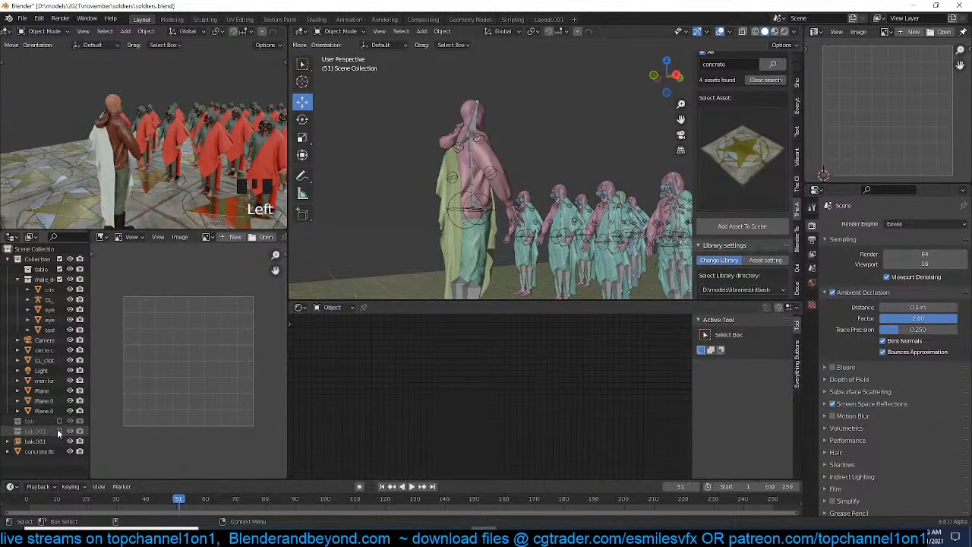
{"action": "mouse_move", "coordinate": [200, 150]}
{"action": "middle_mouse_down"}
{"action": "mouse_move", "coordinate": [240, 152]}
{"action": "mouse_move", "coordinate": [216, 155]}
{"action": "middle_mouse_up"}
{"action": "scroll", "coordinate": [185, 158], "scroll_direction": "up", "scroll_amount": 2}
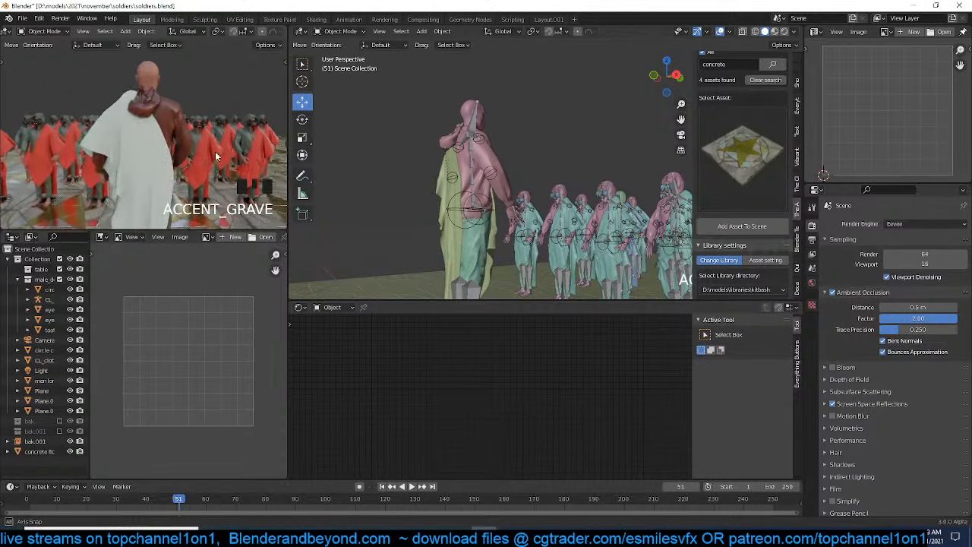
{"action": "left_click", "coordinate": [135, 159]}
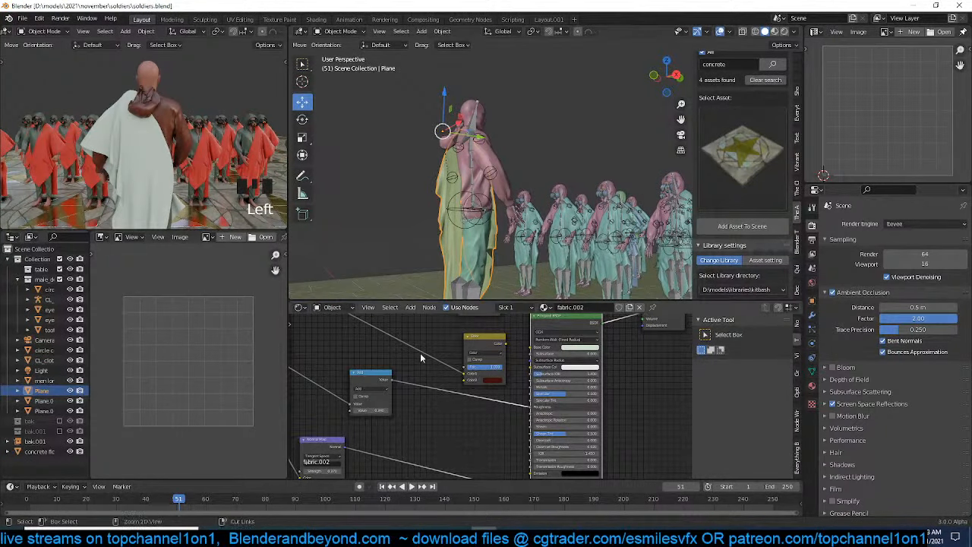
{"action": "key", "text": "ctrl+s"}
{"action": "middle_click_drag", "start_coordinate": [420, 352], "coordinate": [440, 322]}
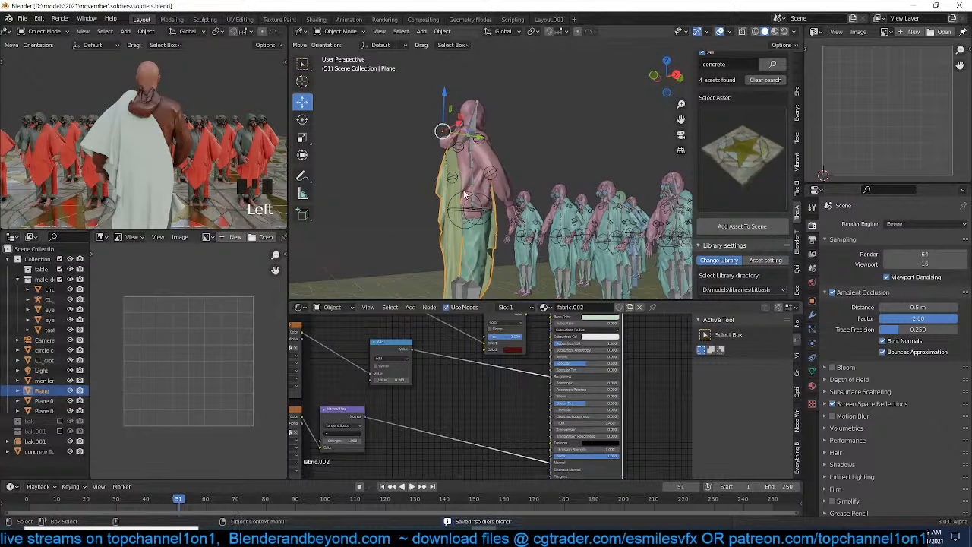
Examine the crowd's red robes and the floor coverage from around the leader and through the scene camera
{"action": "middle_click_drag", "start_coordinate": [241, 169], "coordinate": [174, 185]}
{"action": "scroll", "coordinate": [139, 178], "scroll_direction": "down", "scroll_amount": 3}
{"action": "scroll", "coordinate": [577, 207], "scroll_direction": "down", "scroll_amount": 2}
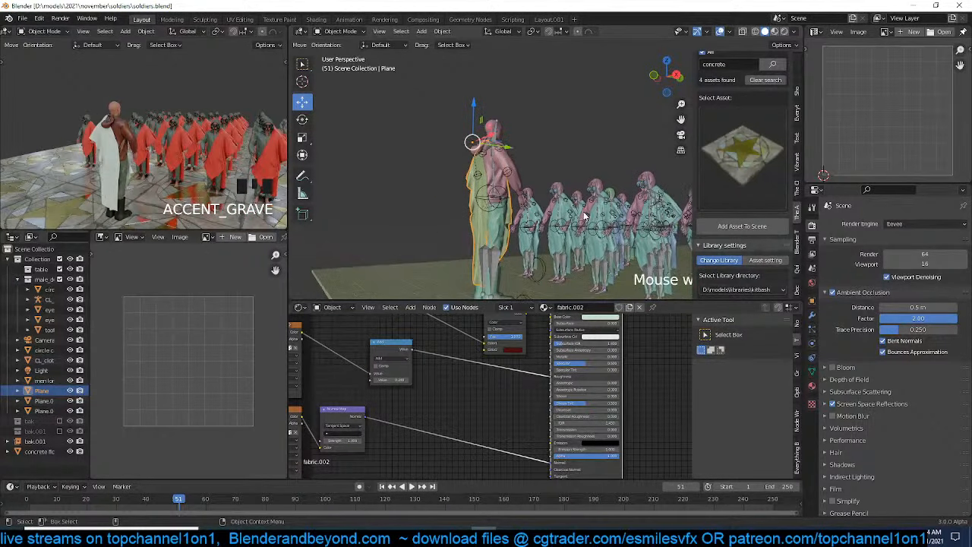
{"action": "middle_click_drag", "start_coordinate": [585, 216], "coordinate": [592, 248]}
{"action": "scroll", "coordinate": [548, 231], "scroll_direction": "down", "scroll_amount": 3}
{"action": "key", "text": "KP_0"}
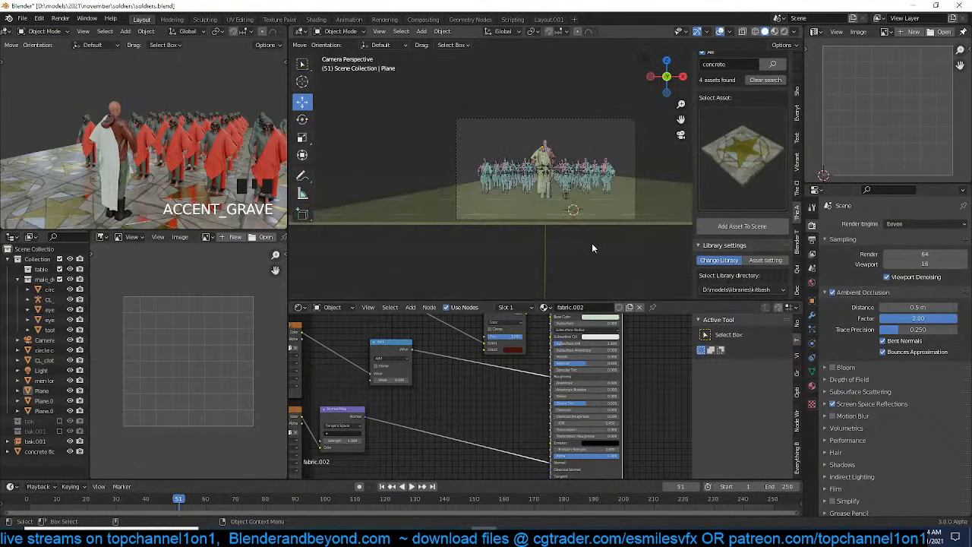
{"action": "left_click", "coordinate": [625, 120]}
{"action": "scroll", "coordinate": [612, 239], "scroll_direction": "up", "scroll_amount": 3}
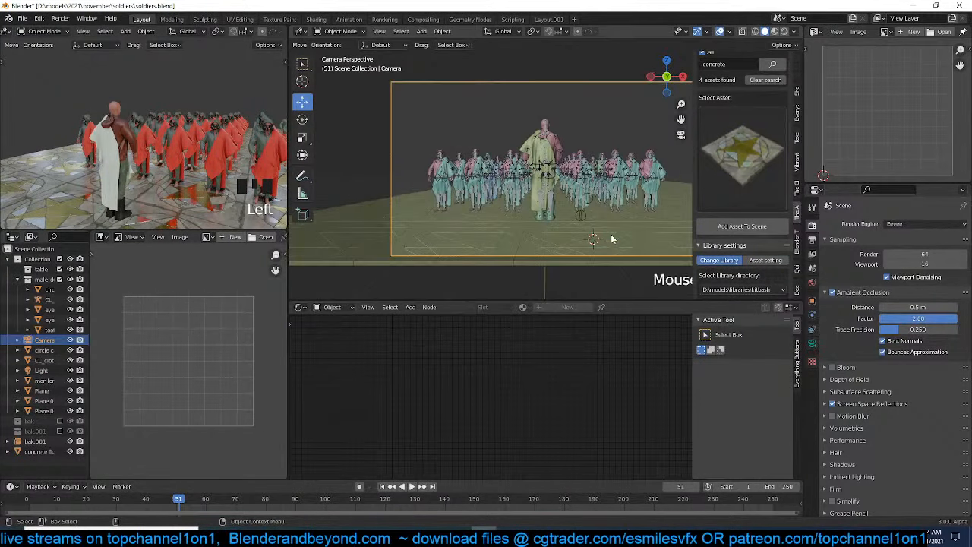
Duplicate the concrete star floor and position the copy, in side view, level with the original and beneath the leader
{"action": "left_click", "coordinate": [573, 243]}
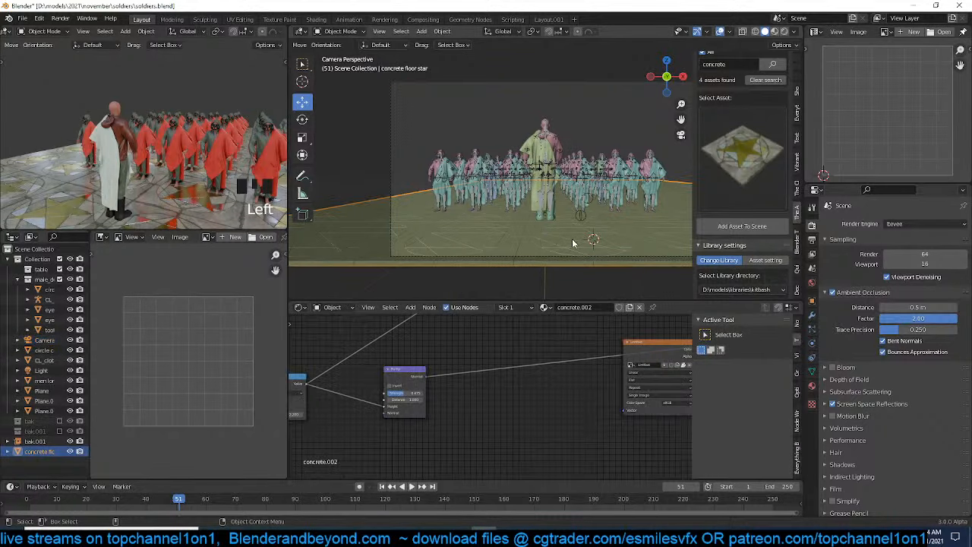
{"action": "middle_click_drag", "start_coordinate": [572, 239], "coordinate": [508, 202]}
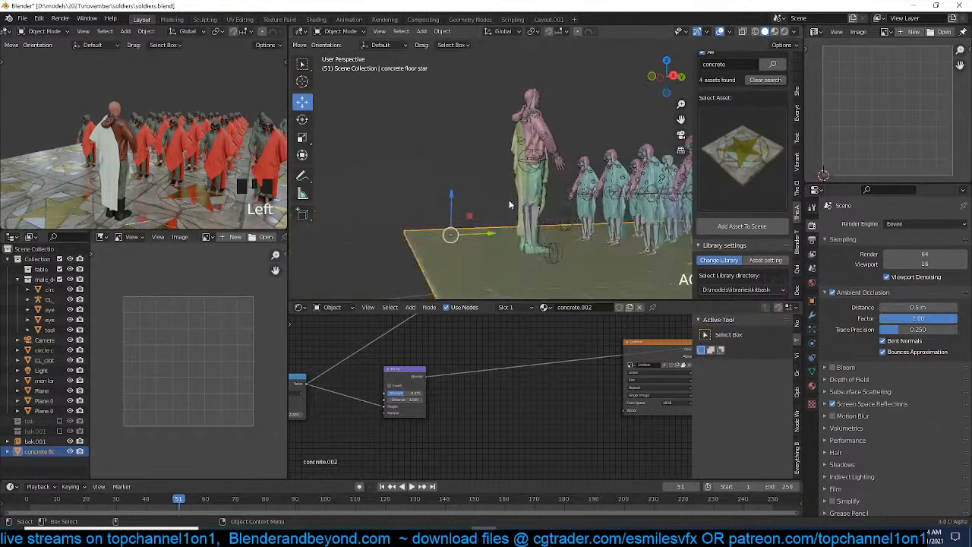
{"action": "scroll", "coordinate": [508, 202], "scroll_direction": "down", "scroll_amount": 2}
{"action": "key", "text": "shift+d"}
{"action": "left_click", "coordinate": [547, 179]}
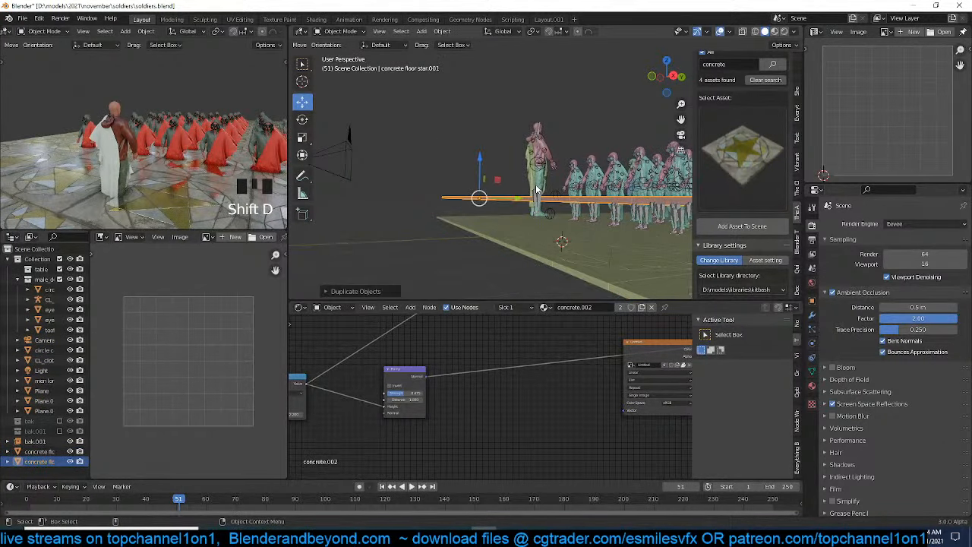
{"action": "key", "text": "KP_3"}
{"action": "key", "text": "g"}
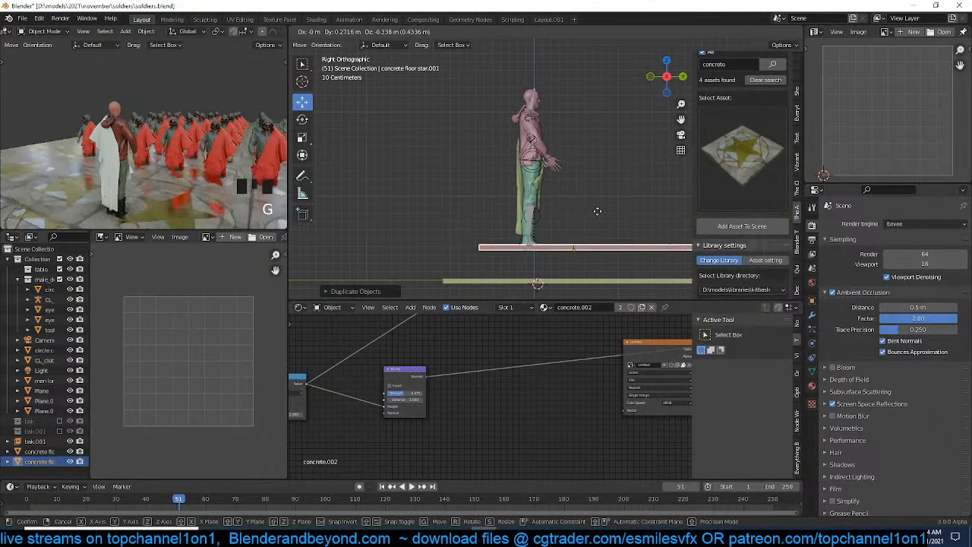
{"action": "left_click", "coordinate": [608, 214]}
{"action": "middle_click_drag", "start_coordinate": [608, 209], "coordinate": [570, 230]}
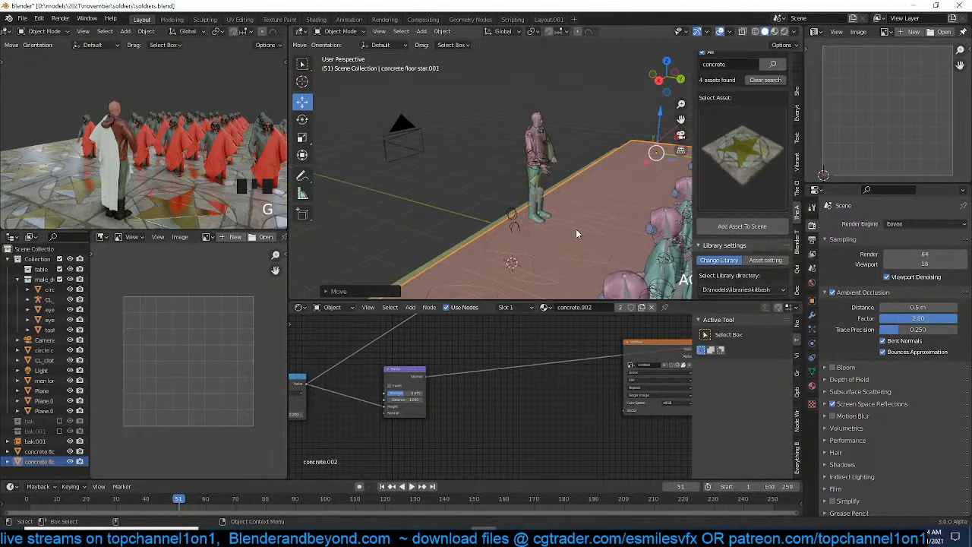
Save the file and remove the first Array modifier from the copied floor, keeping its Bevel and Array.001 modifiers
{"action": "left_click", "coordinate": [812, 314]}
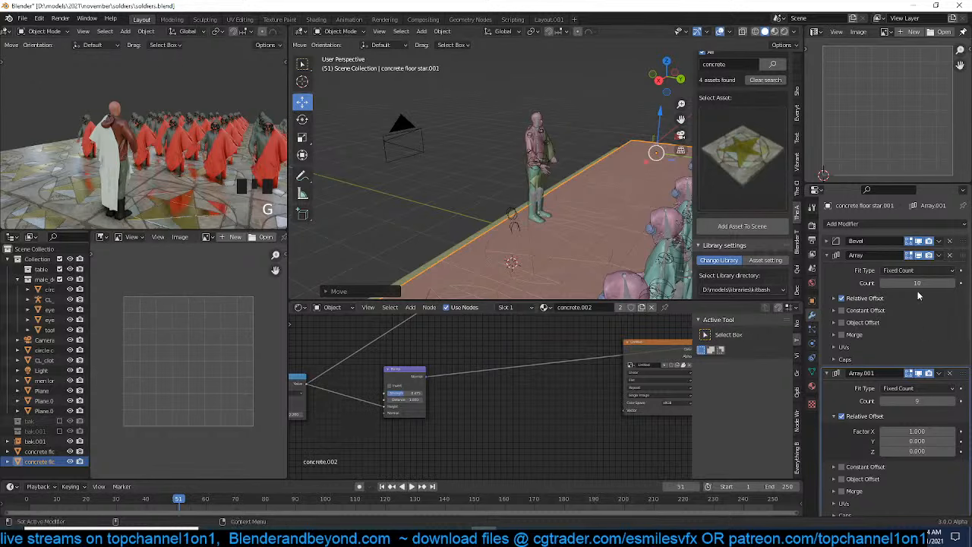
{"action": "left_click", "coordinate": [951, 374]}
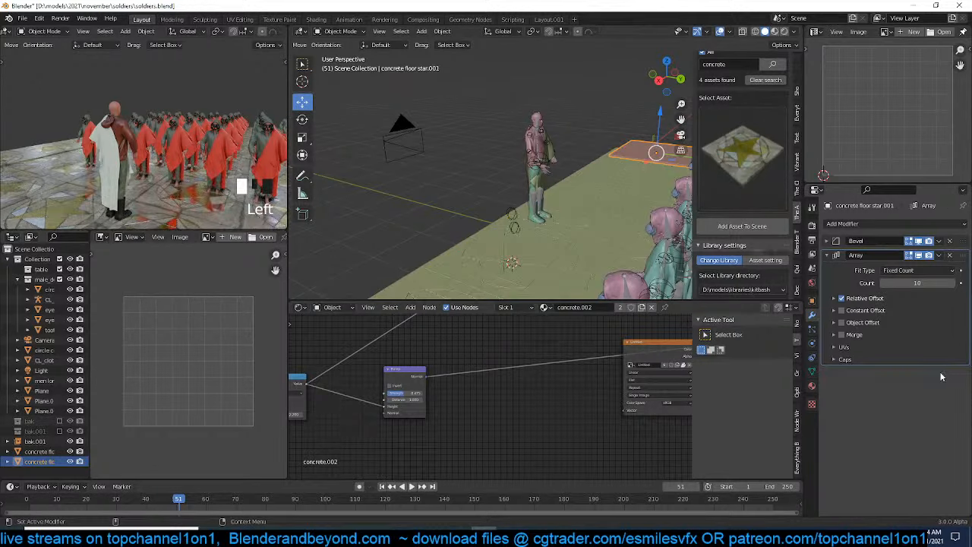
{"action": "key", "text": "ctrl+z"}
{"action": "key", "text": "ctrl+s"}
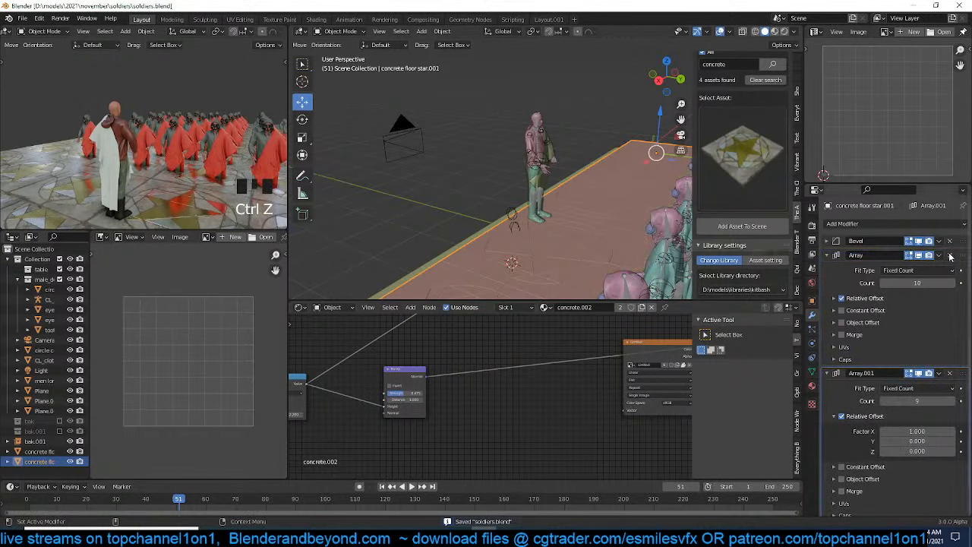
{"action": "left_click", "coordinate": [951, 256]}
Move the copied floor strip toward the camera to extend the floor's front edge
{"action": "mouse_move", "coordinate": [558, 185]}
{"action": "middle_mouse_down"}
{"action": "mouse_move", "coordinate": [585, 204]}
{"action": "mouse_move", "coordinate": [560, 172]}
{"action": "middle_mouse_up"}
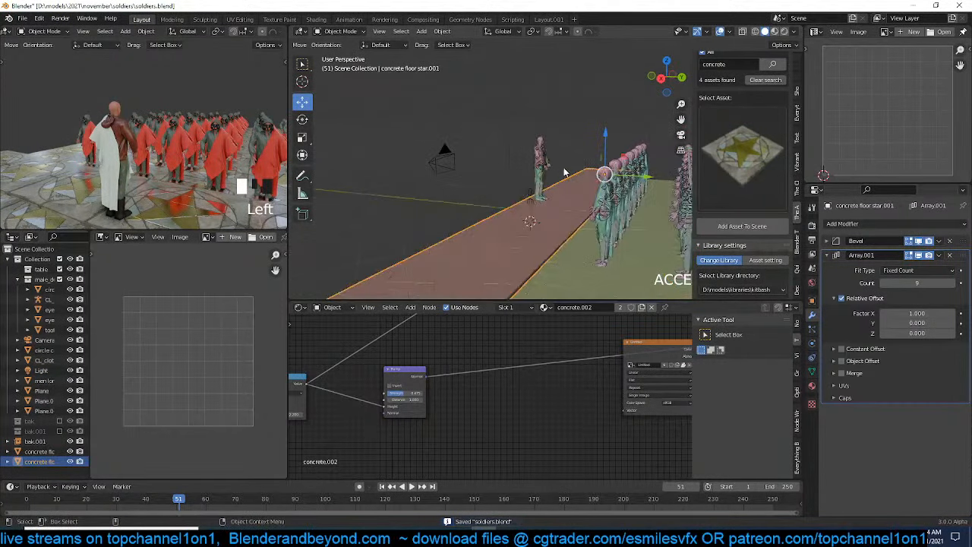
{"action": "key", "text": "g"}
{"action": "left_click", "coordinate": [526, 176]}
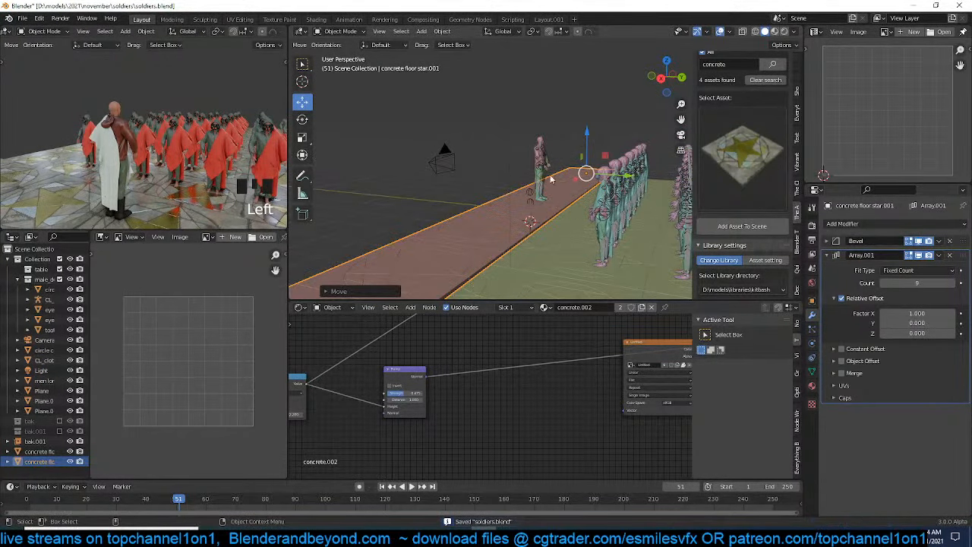
Move the camera to about X 0.08 m and Z 1.62 m to center the leader in frame, and save the file
{"action": "key", "text": "KP_0"}
{"action": "scroll", "coordinate": [563, 167], "scroll_direction": "down", "scroll_amount": 3}
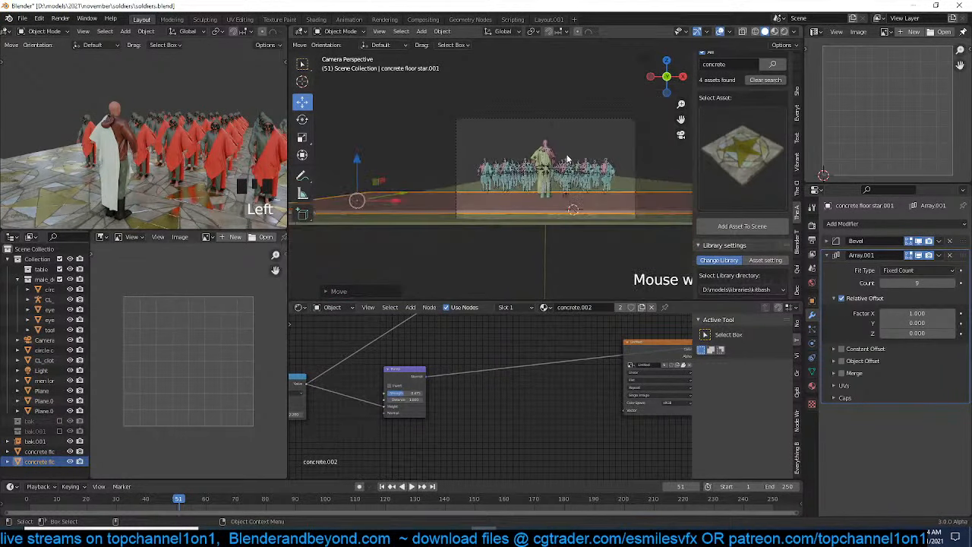
{"action": "left_click", "coordinate": [585, 119]}
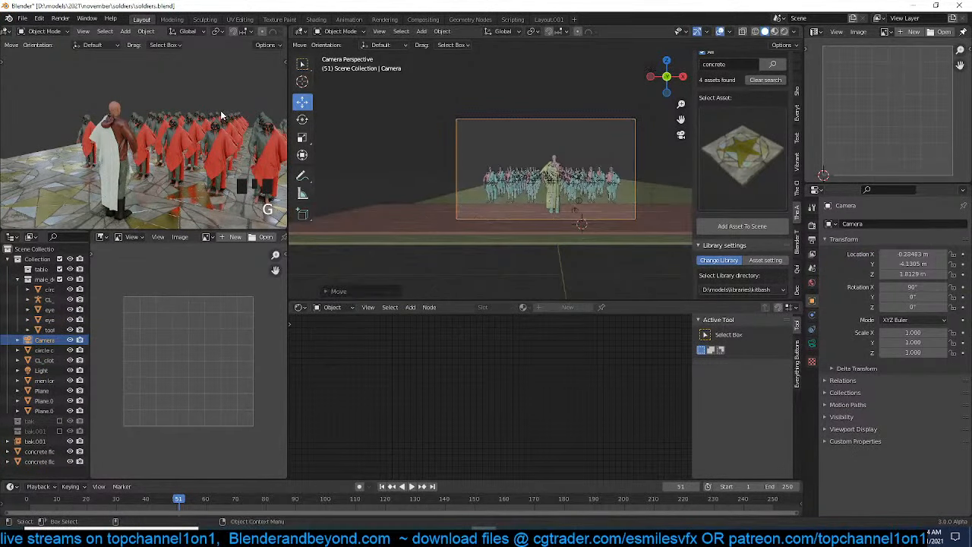
{"action": "key", "text": "KP_0"}
{"action": "scroll", "coordinate": [220, 111], "scroll_direction": "down", "scroll_amount": 7}
{"action": "scroll", "coordinate": [220, 112], "scroll_direction": "up", "scroll_amount": 2}
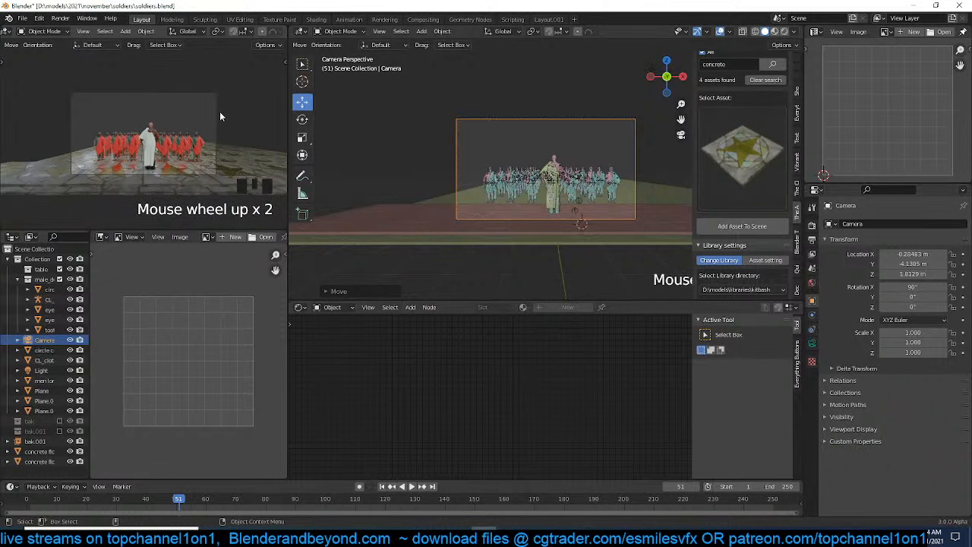
{"action": "key", "text": "g"}
{"action": "left_click", "coordinate": [593, 76]}
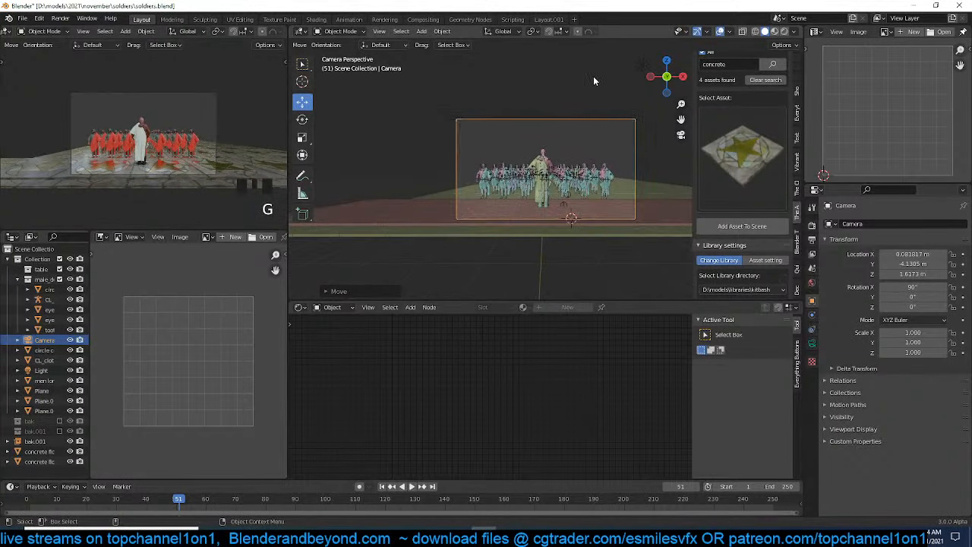
{"action": "scroll", "coordinate": [241, 96], "scroll_direction": "up", "scroll_amount": 4}
{"action": "scroll", "coordinate": [209, 94], "scroll_direction": "down", "scroll_amount": 3}
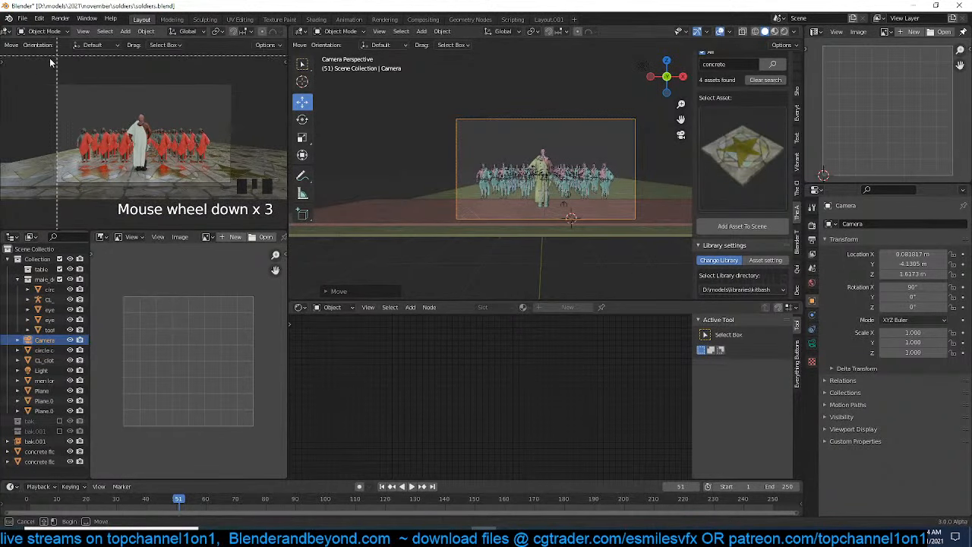
{"action": "key", "text": "ctrl+s"}
Set the render engine to Cycles with GPU Compute, save the file, and preview the camera view in rendered shading
{"action": "left_click", "coordinate": [812, 225]}
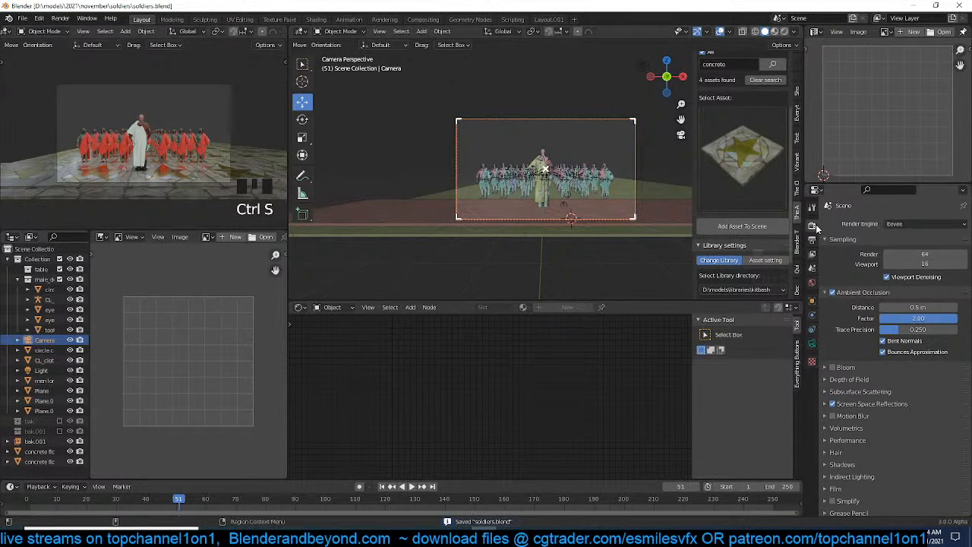
{"action": "left_click", "coordinate": [880, 224]}
{"action": "left_click", "coordinate": [897, 258]}
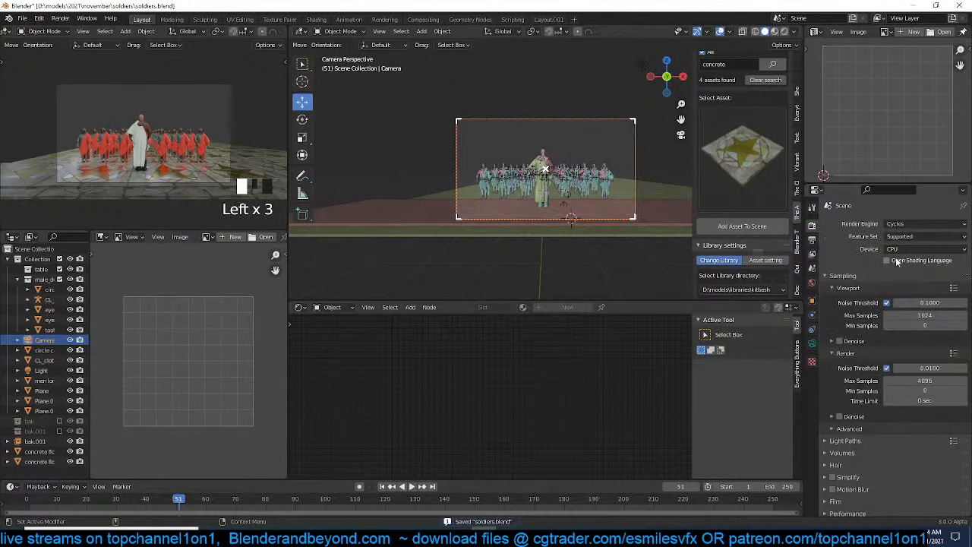
{"action": "left_click", "coordinate": [914, 251]}
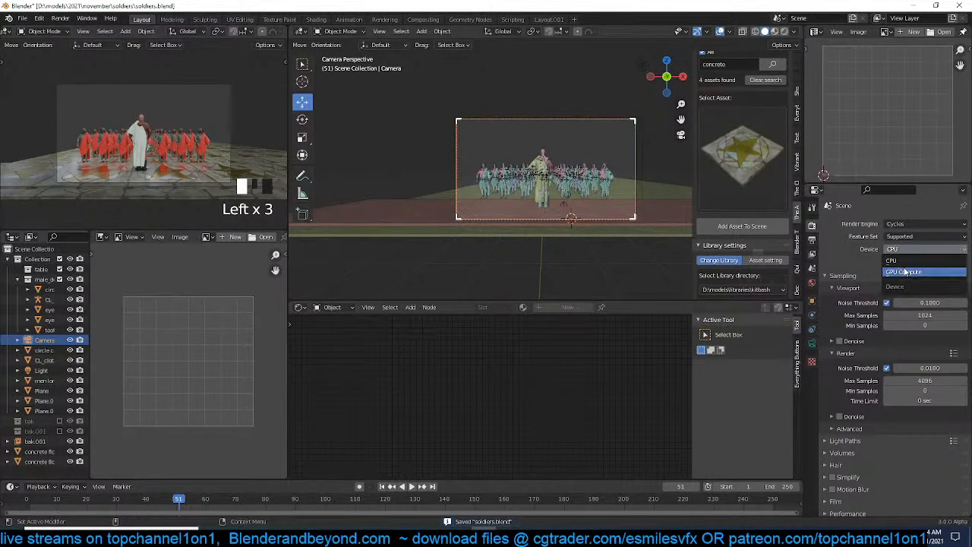
{"action": "left_click", "coordinate": [903, 271]}
{"action": "scroll", "coordinate": [273, 30], "scroll_direction": "down", "scroll_amount": 5}
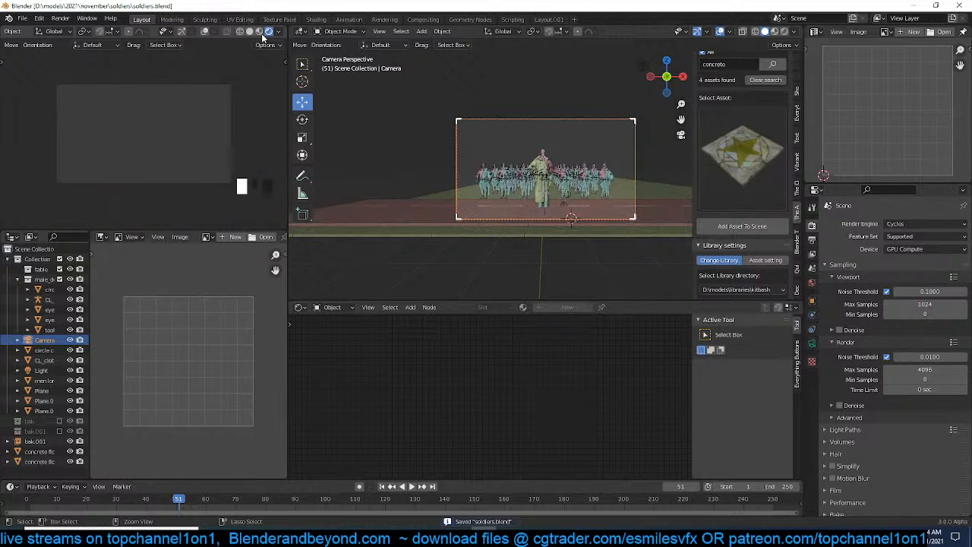
{"action": "scroll", "coordinate": [538, 177], "scroll_direction": "up", "scroll_amount": 2}
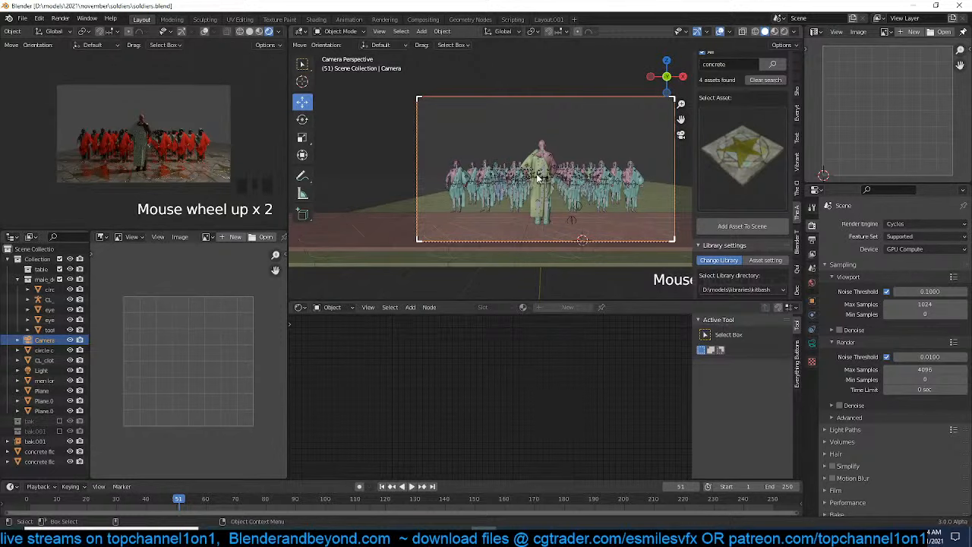
Set the World background strength to 0 and save the file
{"action": "scroll", "coordinate": [483, 179], "scroll_direction": "up", "scroll_amount": 6}
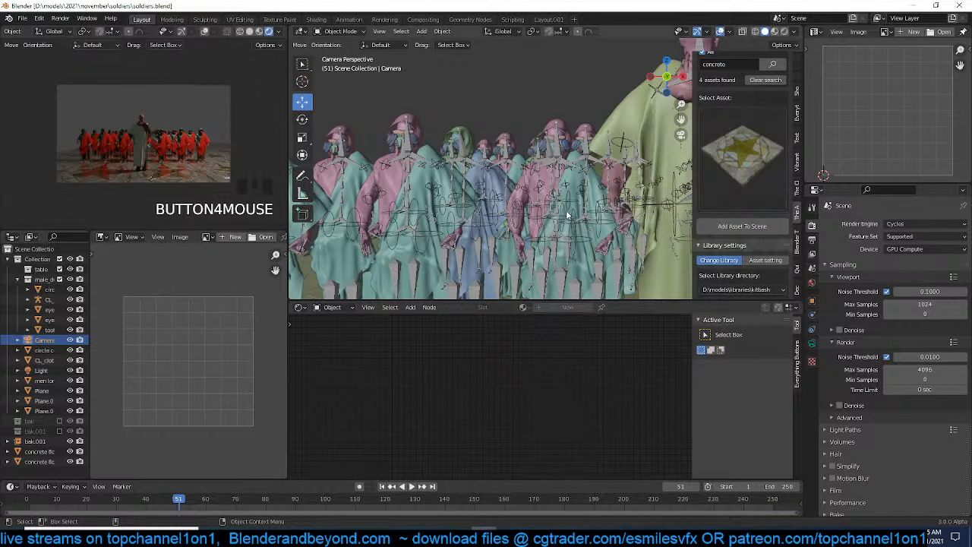
{"action": "left_click", "coordinate": [812, 283]}
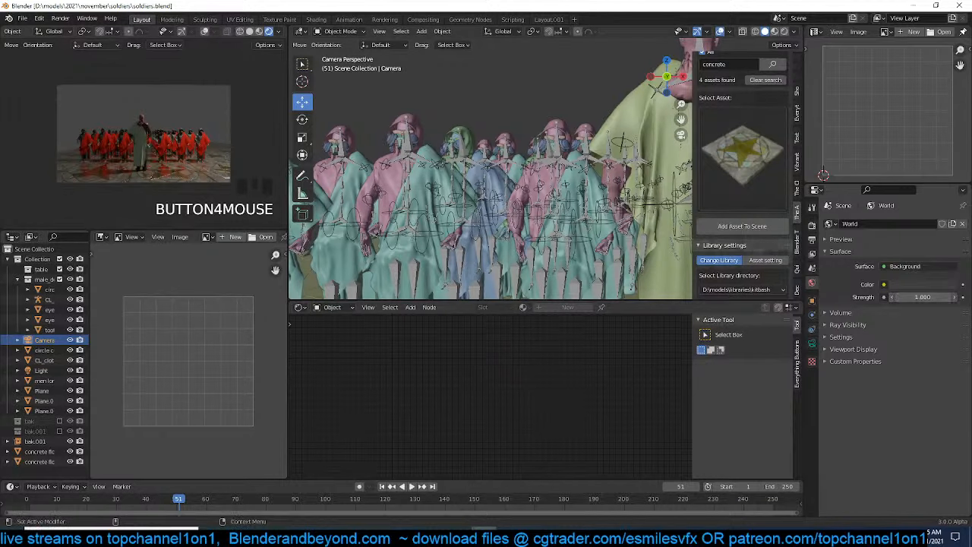
{"action": "left_click", "coordinate": [911, 297]}
{"action": "double_click", "coordinate": [884, 310]}
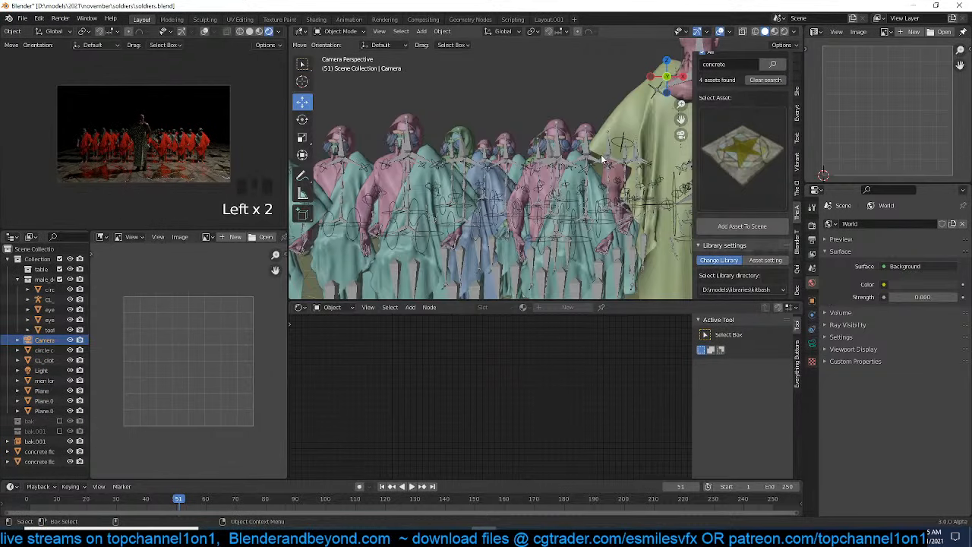
{"action": "scroll", "coordinate": [494, 175], "scroll_direction": "down", "scroll_amount": 3}
{"action": "key", "text": "ctrl+s"}
Enable viewport denoising for Cycles, pause the rendered camera preview, and save the file
{"action": "left_click", "coordinate": [812, 225]}
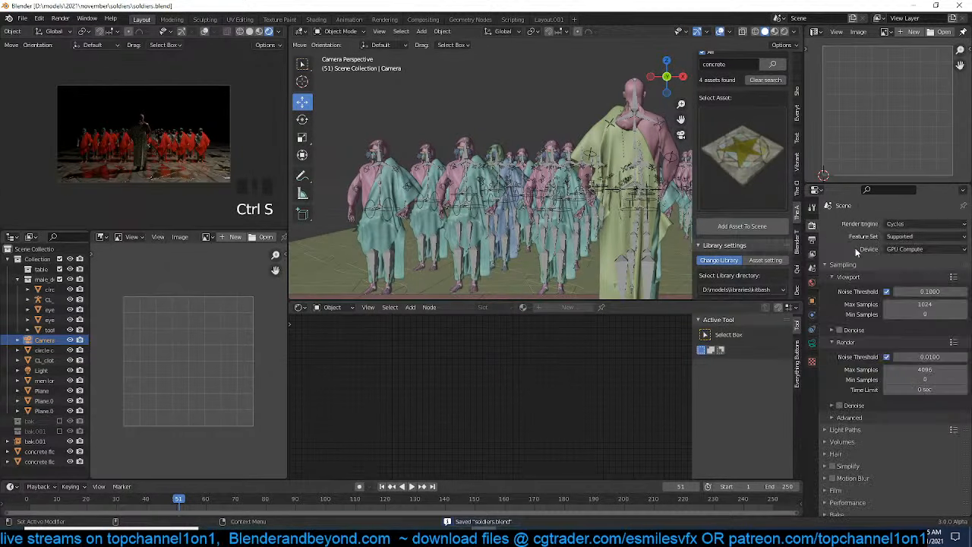
{"action": "left_click", "coordinate": [840, 330]}
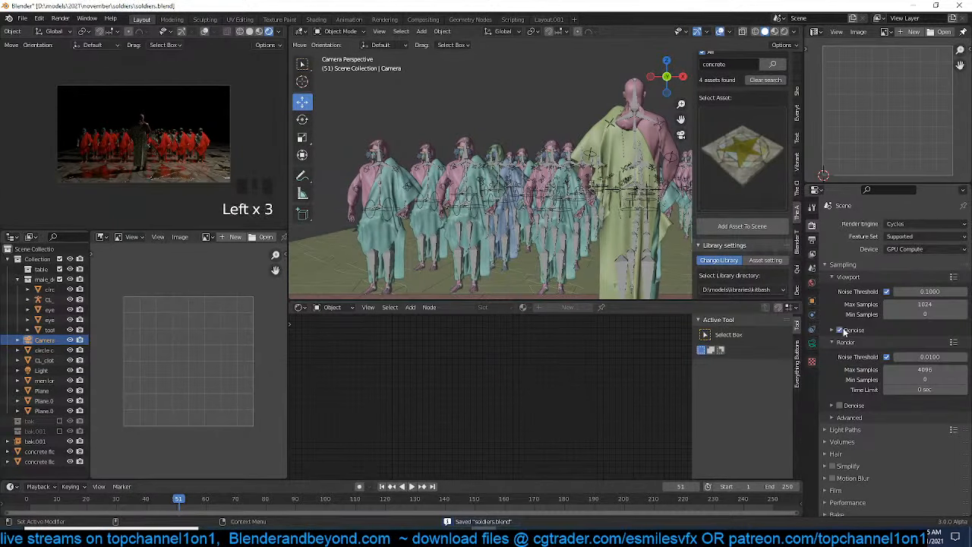
{"action": "key", "text": "ctrl+s"}
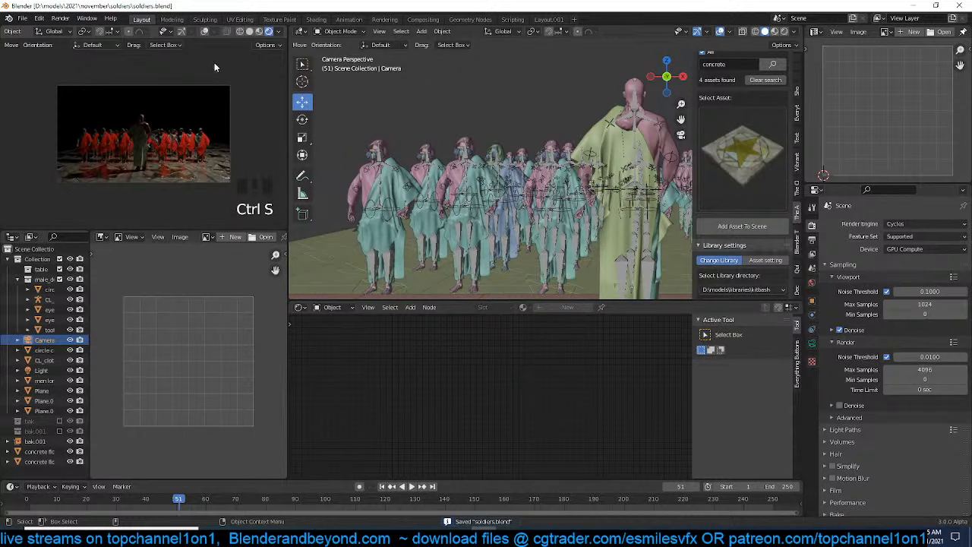
{"action": "scroll", "coordinate": [502, 155], "scroll_direction": "down", "scroll_amount": 2}
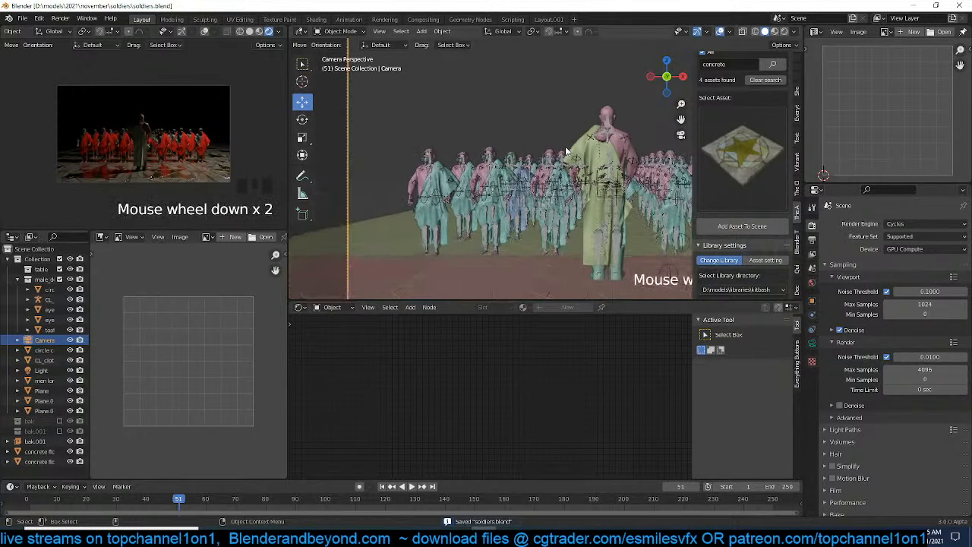
{"action": "scroll", "coordinate": [264, 37], "scroll_direction": "down", "scroll_amount": 2}
{"action": "left_click", "coordinate": [280, 31]}
{"action": "left_click", "coordinate": [495, 115]}
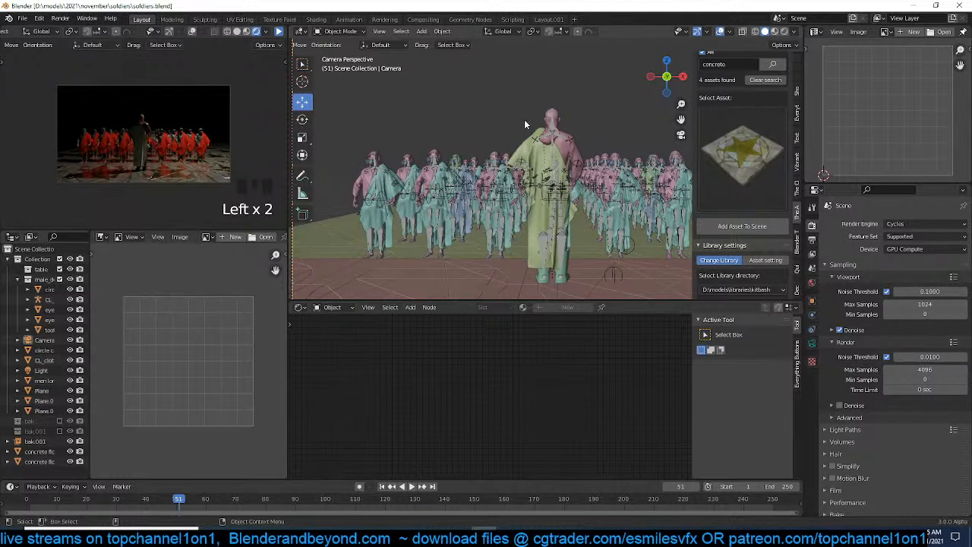
{"action": "key", "text": "n"}
{"action": "key", "text": "ctrl+s"}
Delete the existing light above the crowd in the front view
{"action": "middle_click_drag", "start_coordinate": [662, 144], "coordinate": [593, 216], "text": "shift"}
{"action": "key", "text": "KP_1"}
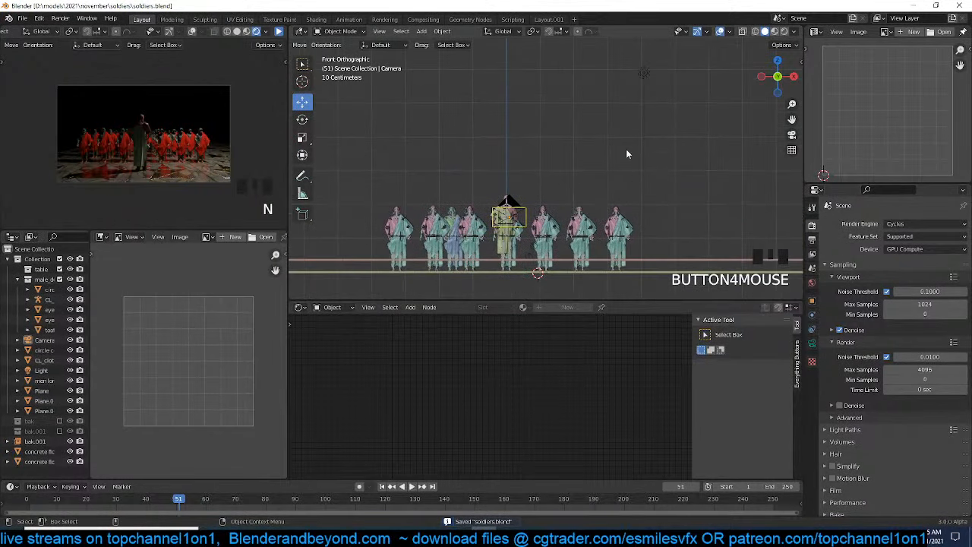
{"action": "left_click", "coordinate": [643, 76]}
{"action": "key", "text": "g"}
{"action": "left_click", "coordinate": [630, 174]}
{"action": "key", "text": "x"}
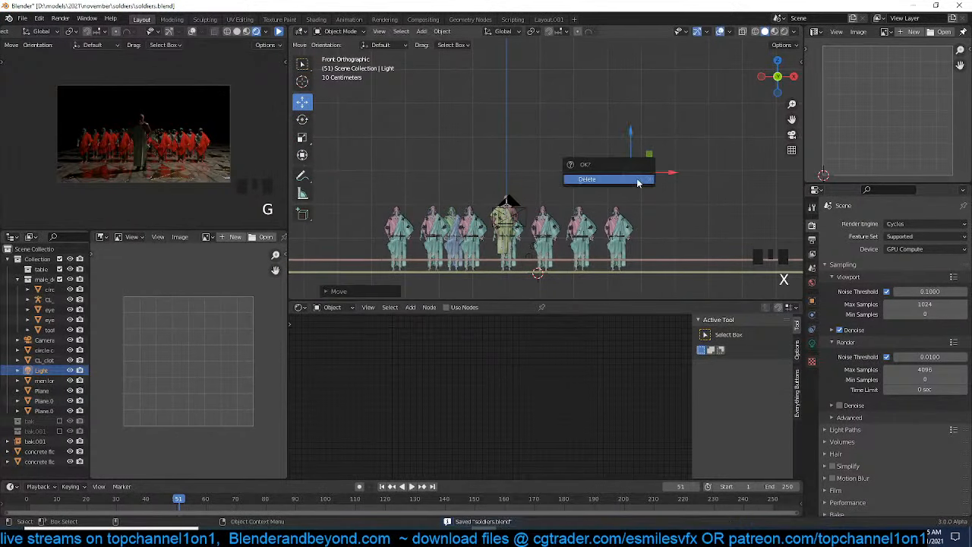
{"action": "left_click", "coordinate": [634, 179]}
Resume the rendered preview to refresh it, save the file, and pause the preview again
{"action": "left_click", "coordinate": [279, 31]}
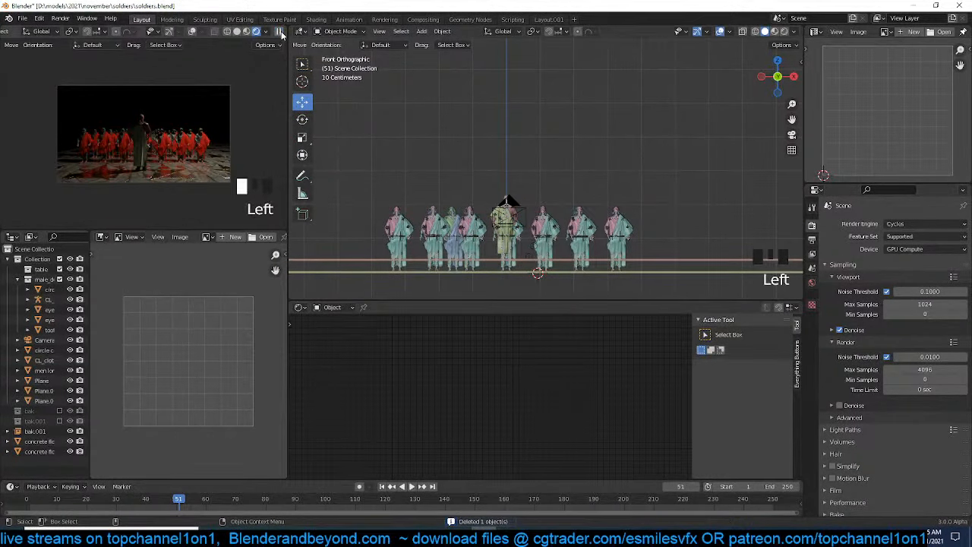
{"action": "left_click", "coordinate": [584, 154]}
{"action": "key", "text": "ctrl+s"}
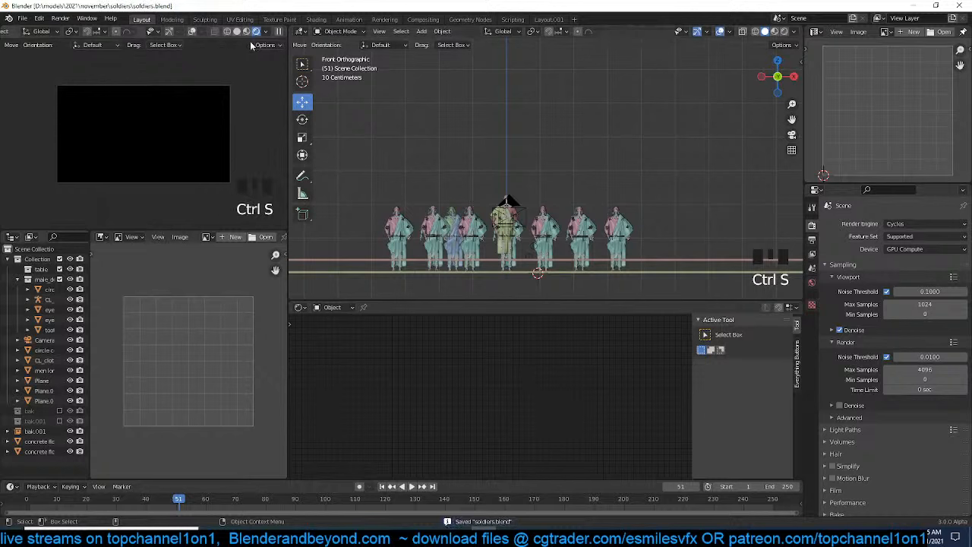
{"action": "left_click", "coordinate": [278, 31]}
{"action": "left_click", "coordinate": [657, 153]}
Search the asset library for "light" and add the flat panel light above and beside the leader
{"action": "key", "text": "n"}
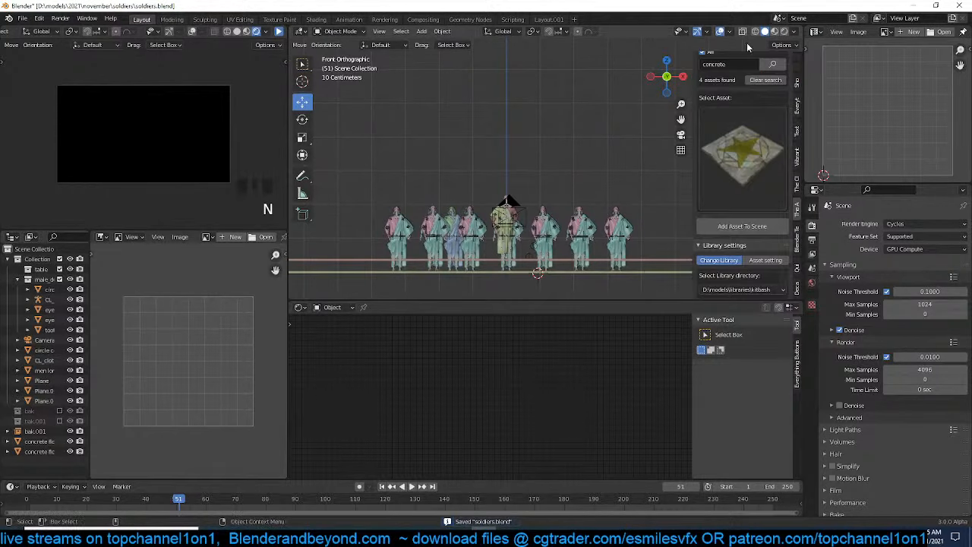
{"action": "scroll", "coordinate": [735, 96], "scroll_direction": "up", "scroll_amount": 3}
{"action": "left_click", "coordinate": [741, 128]}
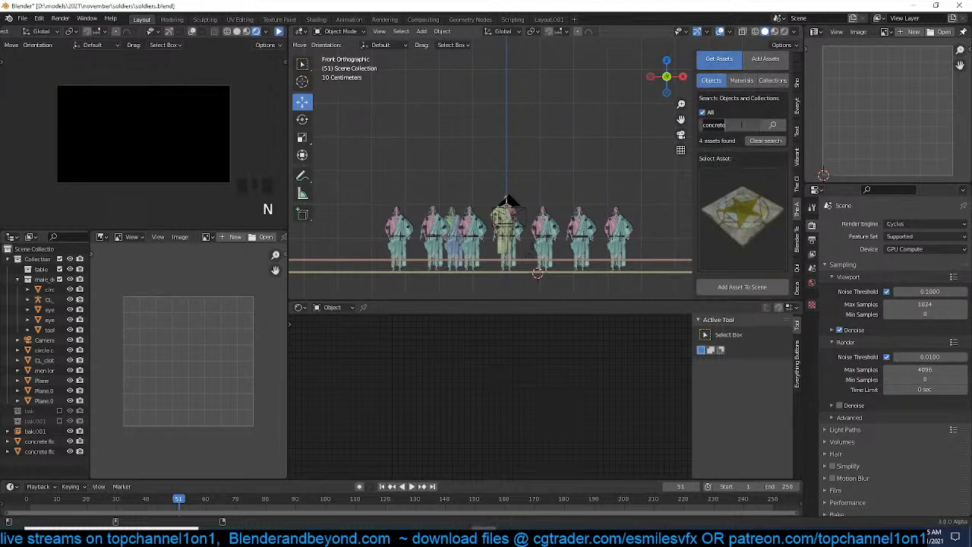
{"action": "key", "text": "BackSpace"}
{"action": "type", "text": "light"}
{"action": "left_click", "coordinate": [773, 125]}
{"action": "left_click", "coordinate": [742, 216]}
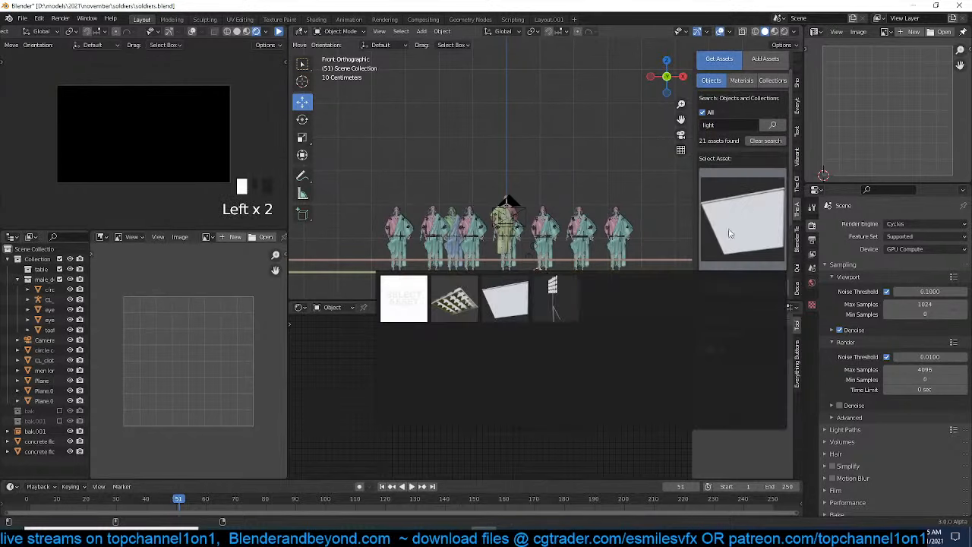
{"action": "scroll", "coordinate": [582, 196], "scroll_direction": "up", "scroll_amount": 2}
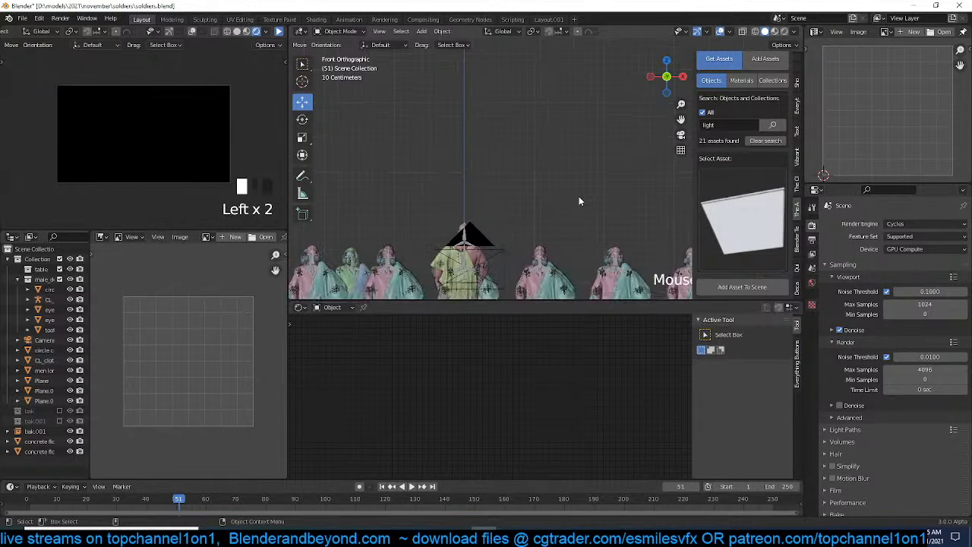
{"action": "right_click", "coordinate": [579, 201], "text": "shift"}
{"action": "left_click", "coordinate": [724, 285]}
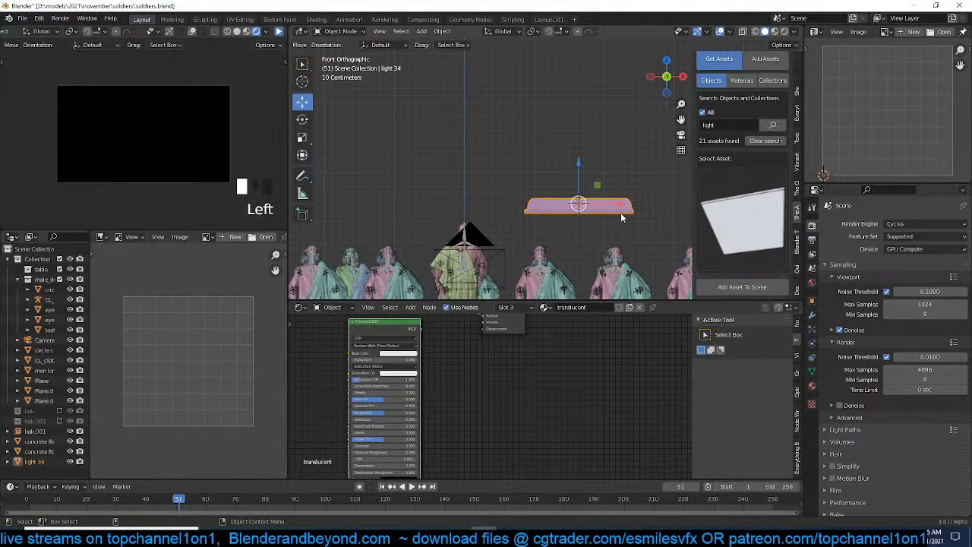
Scale the panel light and inspect it from below and from the top view
{"action": "key", "text": "s"}
{"action": "left_click", "coordinate": [614, 218]}
{"action": "key", "text": "KP_Decimal"}
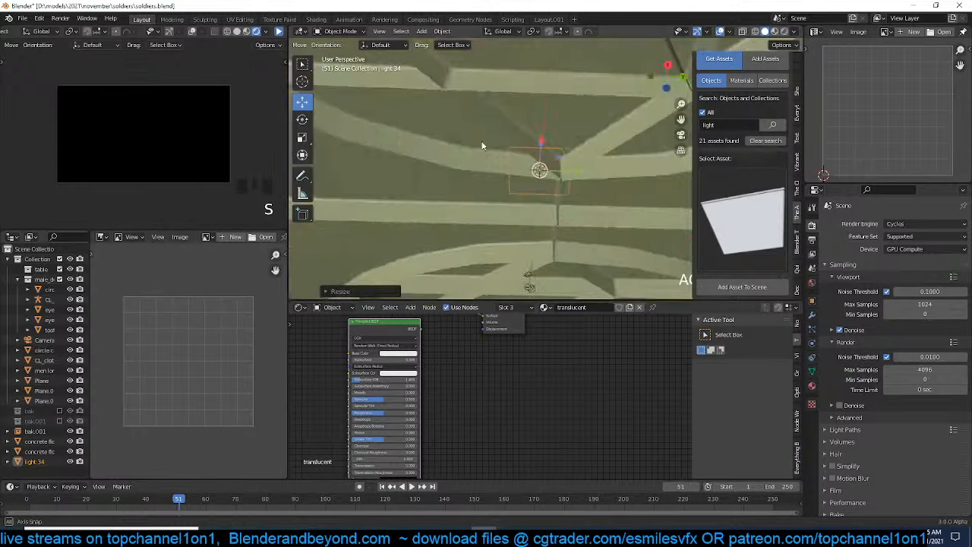
{"action": "middle_click_drag", "start_coordinate": [492, 151], "coordinate": [541, 156]}
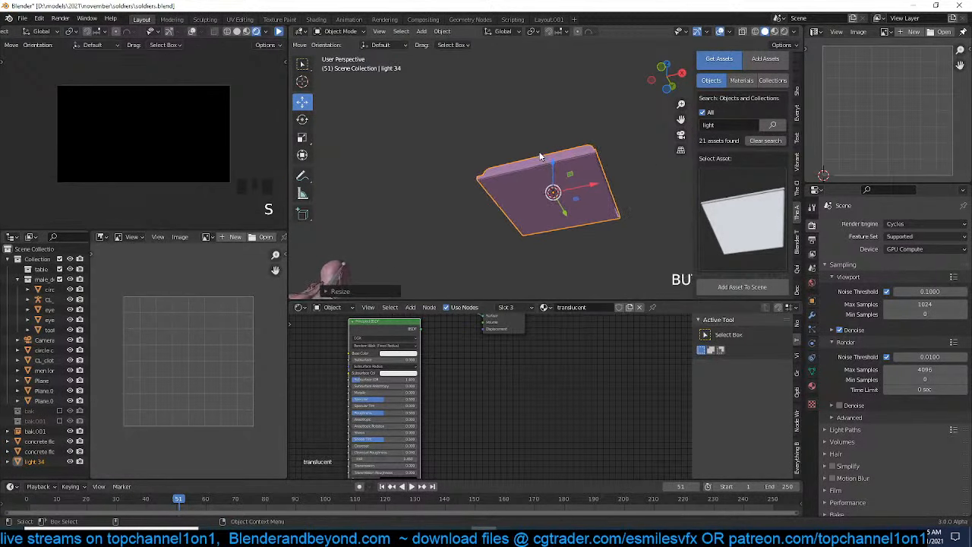
{"action": "key", "text": "KP_7"}
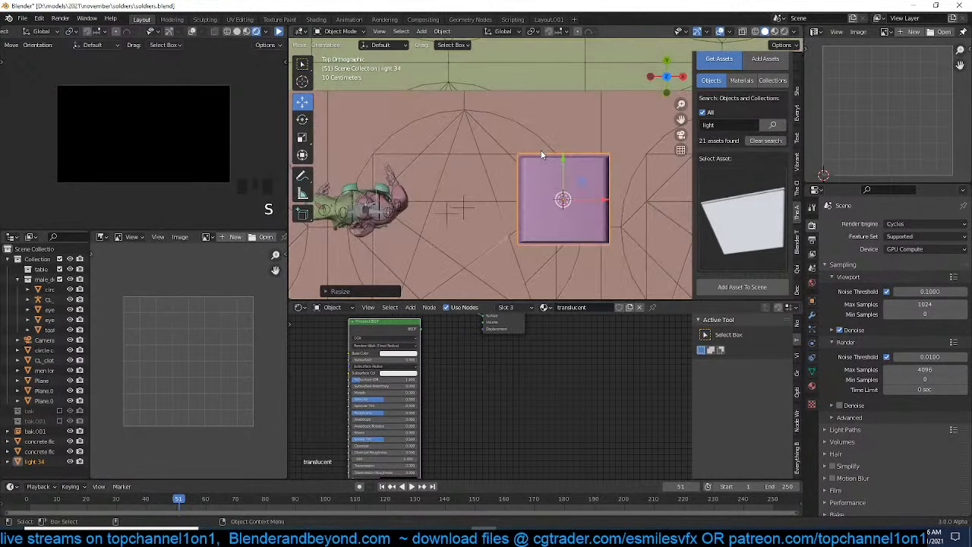
Search the asset library for "wire" and add the thick cable bundle at the panel light
{"action": "left_click", "coordinate": [748, 126]}
{"action": "type", "text": "w"}
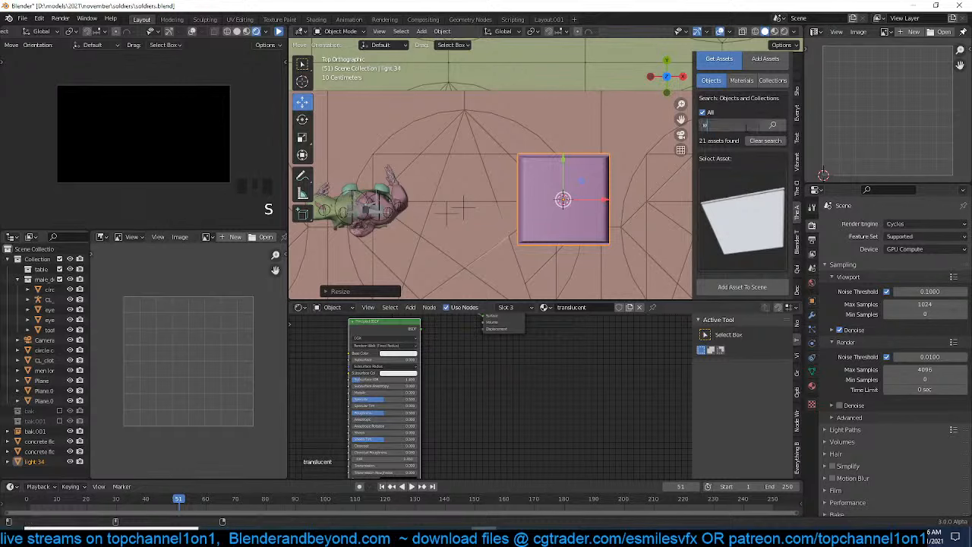
{"action": "type", "text": "ire"}
{"action": "left_click", "coordinate": [744, 126]}
{"action": "left_click", "coordinate": [731, 233]}
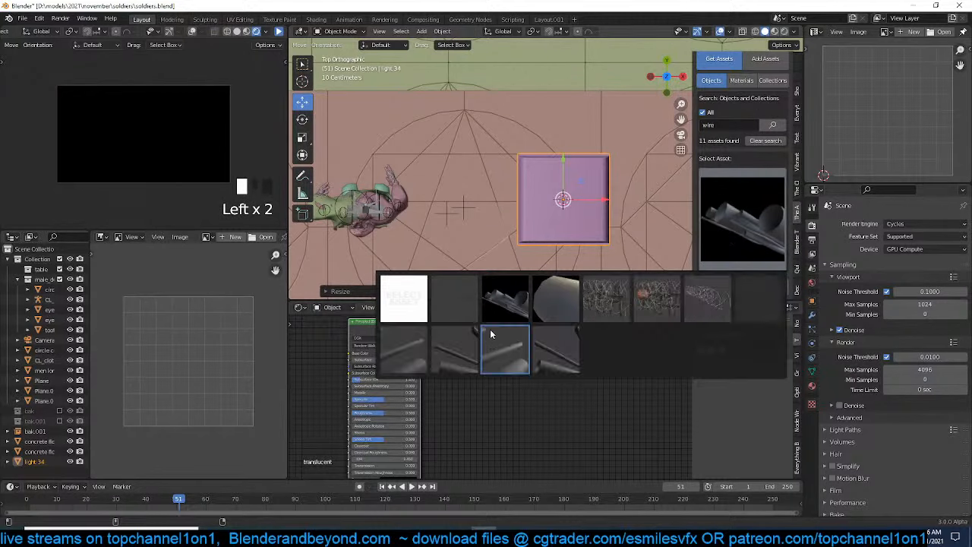
{"action": "left_click", "coordinate": [501, 303]}
{"action": "left_click", "coordinate": [730, 285]}
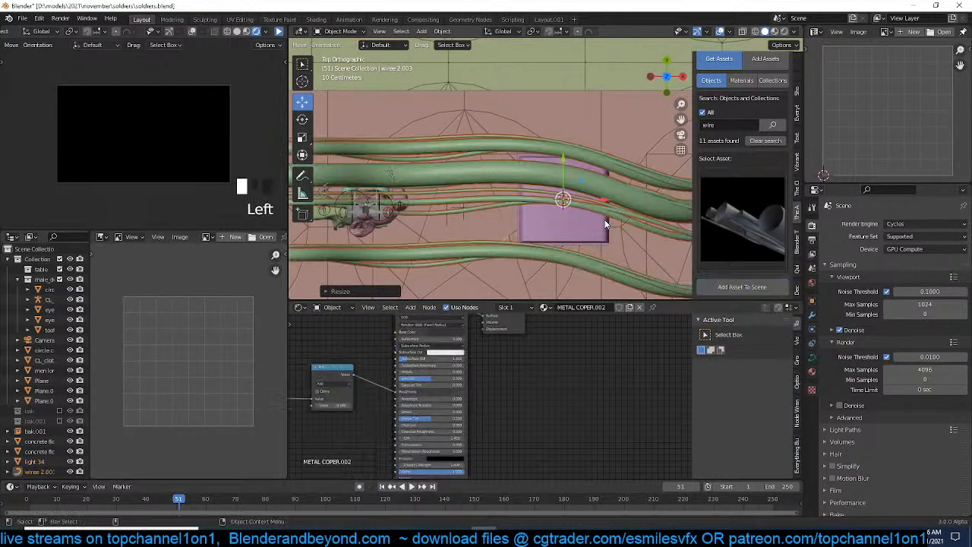
Scale down the wire bundle and move it up above the panel light
{"action": "scroll", "coordinate": [626, 219], "scroll_direction": "down", "scroll_amount": 5}
{"action": "key", "text": "s"}
{"action": "left_click", "coordinate": [617, 207]}
{"action": "middle_click_drag", "start_coordinate": [608, 199], "coordinate": [668, 108]}
{"action": "scroll", "coordinate": [549, 152], "scroll_direction": "up", "scroll_amount": 3}
{"action": "key", "text": "g"}
{"action": "left_click", "coordinate": [544, 87]}
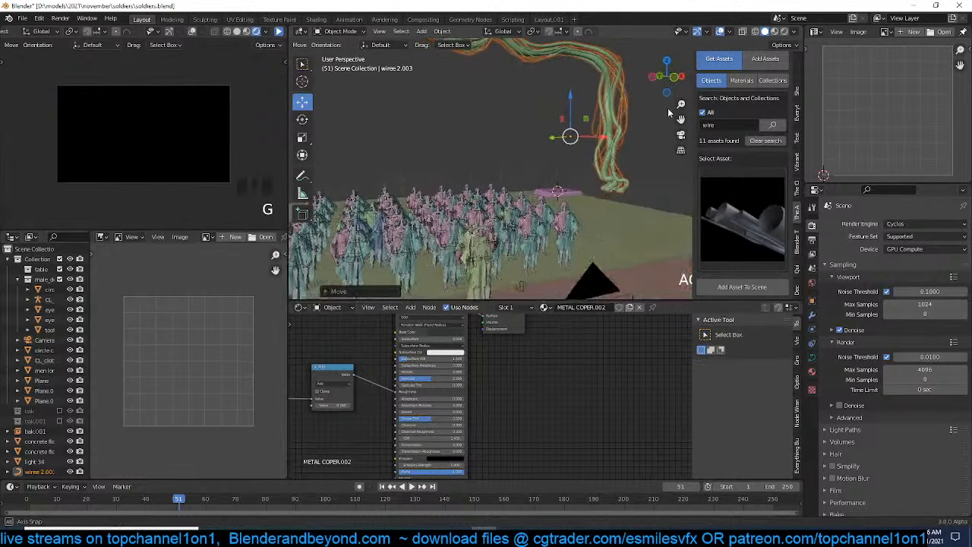
{"action": "key", "text": "s"}
{"action": "left_click", "coordinate": [598, 153]}
{"action": "scroll", "coordinate": [598, 153], "scroll_direction": "up", "scroll_amount": 3}
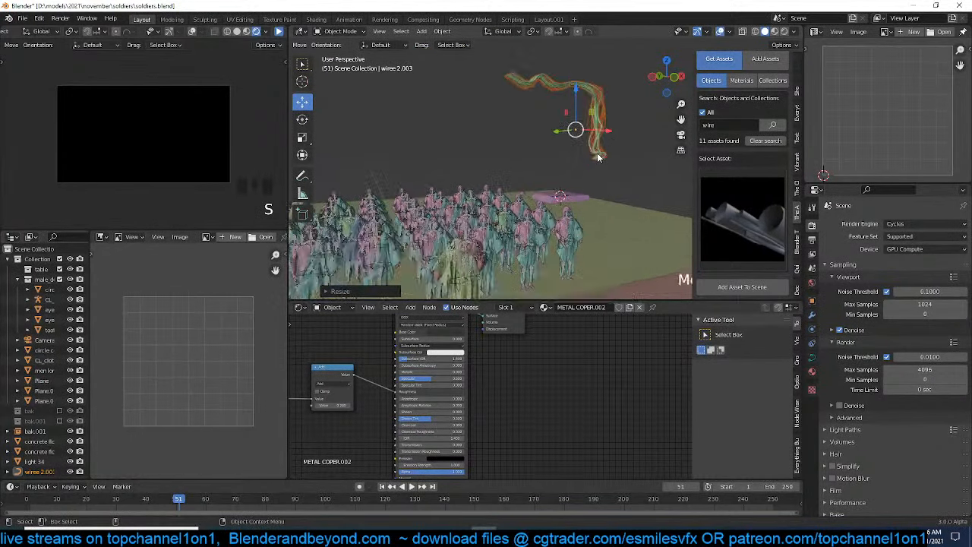
Delete the control points of the hooked lower end of the wire bundle in the front view
{"action": "key", "text": "KP_1"}
{"action": "key", "text": "Tab"}
{"action": "scroll", "coordinate": [598, 154], "scroll_direction": "up", "scroll_amount": 4}
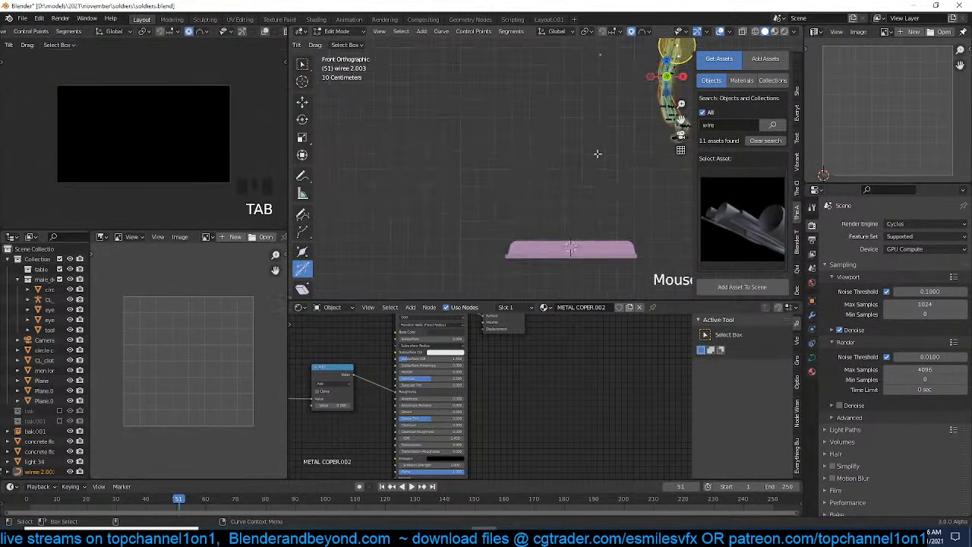
{"action": "middle_click_drag", "start_coordinate": [598, 155], "coordinate": [514, 208], "text": "shift"}
{"action": "scroll", "coordinate": [514, 207], "scroll_direction": "down", "scroll_amount": 1}
{"action": "scroll", "coordinate": [540, 197], "scroll_direction": "down", "scroll_amount": 2}
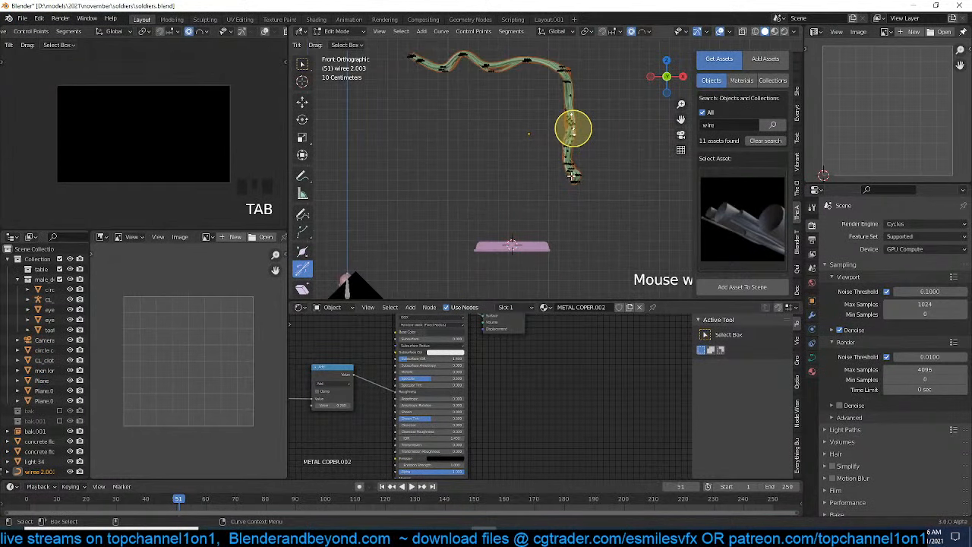
{"action": "scroll", "coordinate": [569, 179], "scroll_direction": "up", "scroll_amount": 2}
{"action": "left_click_drag", "start_coordinate": [569, 185], "coordinate": [606, 212]}
{"action": "left_click_drag", "start_coordinate": [532, 149], "coordinate": [605, 207]}
{"action": "key", "text": "x"}
{"action": "left_click", "coordinate": [631, 209]}
Pull the wires' lower end points down with proportional editing, rotate them upright, and turn proportional editing off
{"action": "left_click_drag", "start_coordinate": [514, 114], "coordinate": [675, 183]}
{"action": "key", "text": "g"}
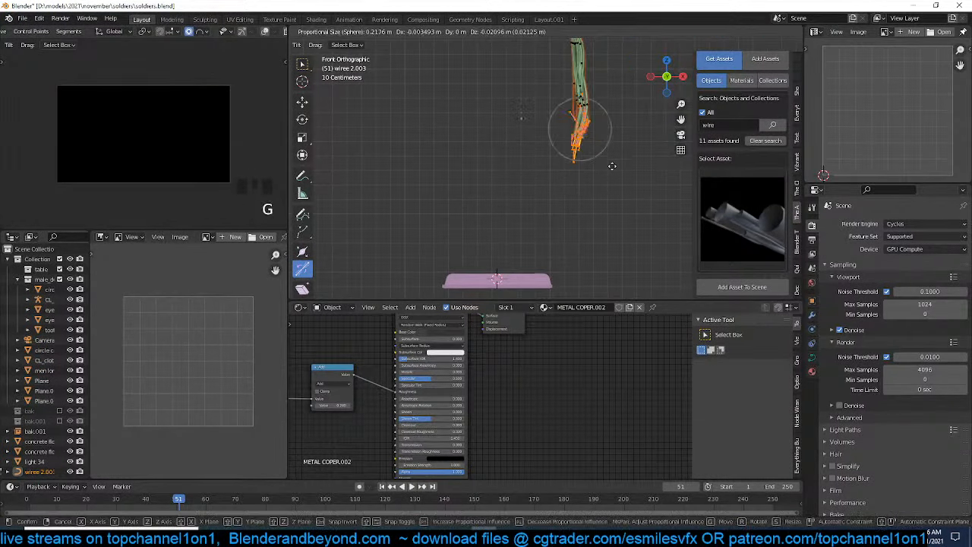
{"action": "left_click", "coordinate": [612, 237]}
{"action": "key", "text": "r"}
{"action": "left_click", "coordinate": [627, 229]}
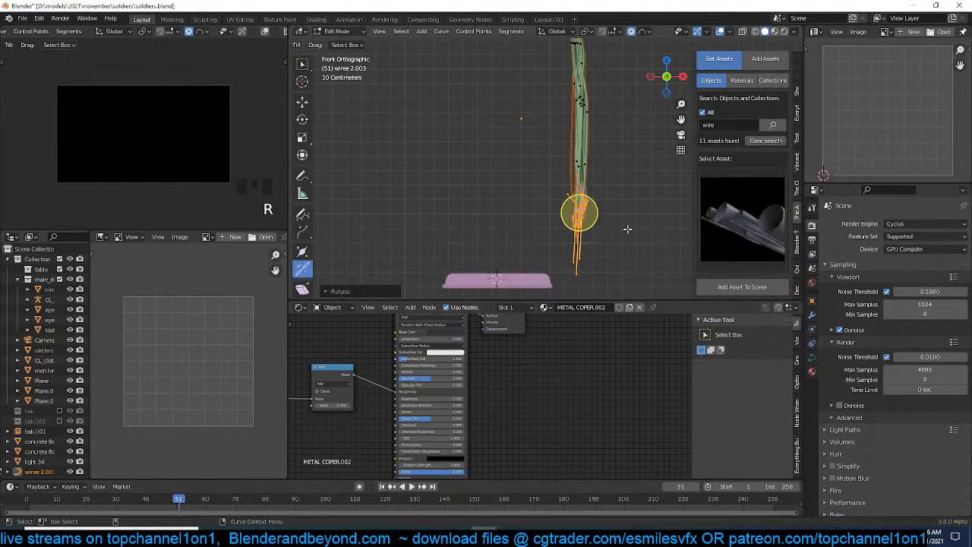
{"action": "key", "text": "o"}
Delete the horizontal upper run of the wires, keeping only the vertical hanging section
{"action": "scroll", "coordinate": [595, 181], "scroll_direction": "down", "scroll_amount": 2}
{"action": "middle_click_drag", "start_coordinate": [595, 180], "coordinate": [603, 235], "text": "shift"}
{"action": "left_click_drag", "start_coordinate": [399, 80], "coordinate": [563, 119]}
{"action": "key", "text": "x"}
{"action": "key", "text": "Tab"}
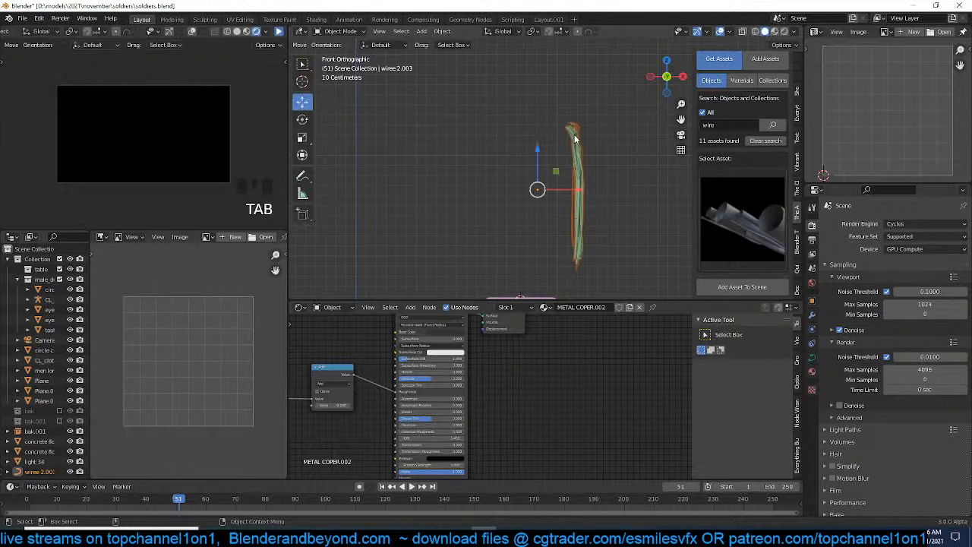
Change the handle type of all the wire bundle's control points
{"action": "key", "text": "Tab"}
{"action": "key", "text": "a"}
{"action": "key", "text": "v"}
{"action": "left_click", "coordinate": [585, 128]}
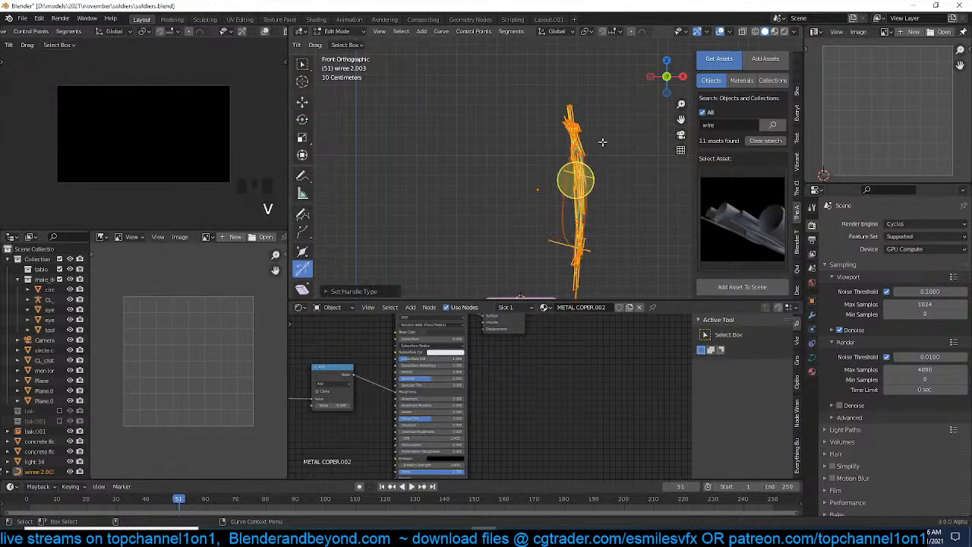
{"action": "key", "text": "Tab"}
Move the trimmed wire bundle so its lower end meets the centre of the panel light in the front view
{"action": "middle_click_drag", "start_coordinate": [618, 170], "coordinate": [528, 167]}
{"action": "key", "text": "alt+a"}
{"action": "left_click", "coordinate": [526, 155]}
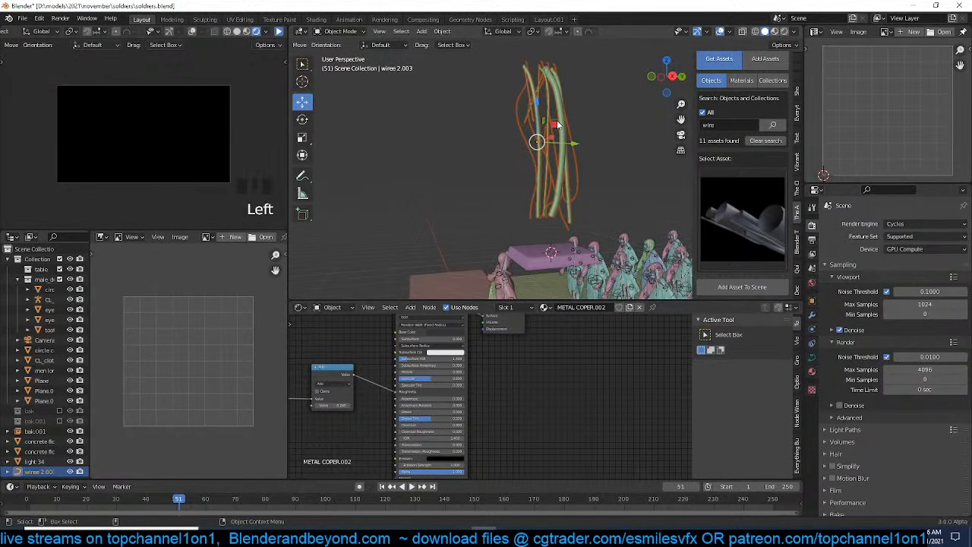
{"action": "key", "text": "KP_1"}
{"action": "key", "text": "g"}
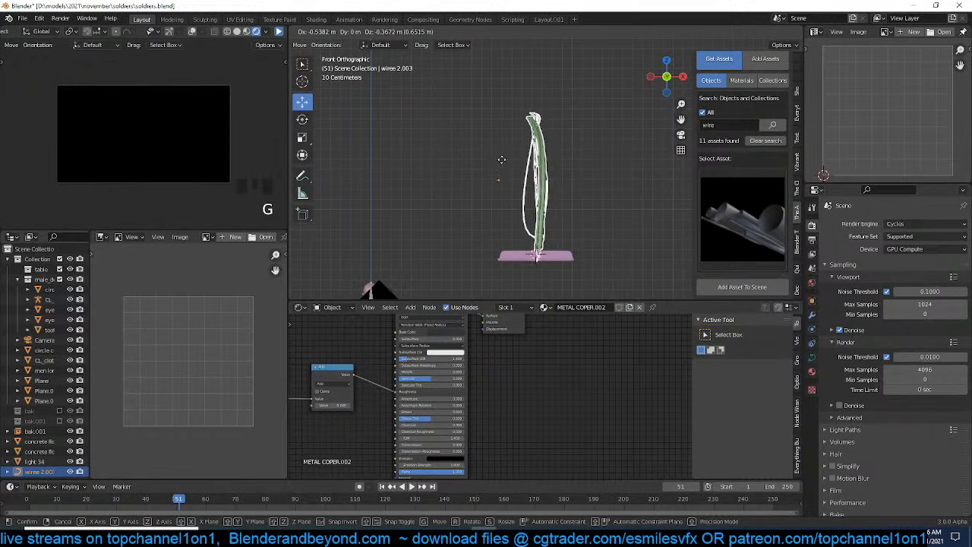
{"action": "left_click", "coordinate": [503, 161]}
{"action": "middle_click_drag", "start_coordinate": [573, 223], "coordinate": [569, 201], "text": "shift"}
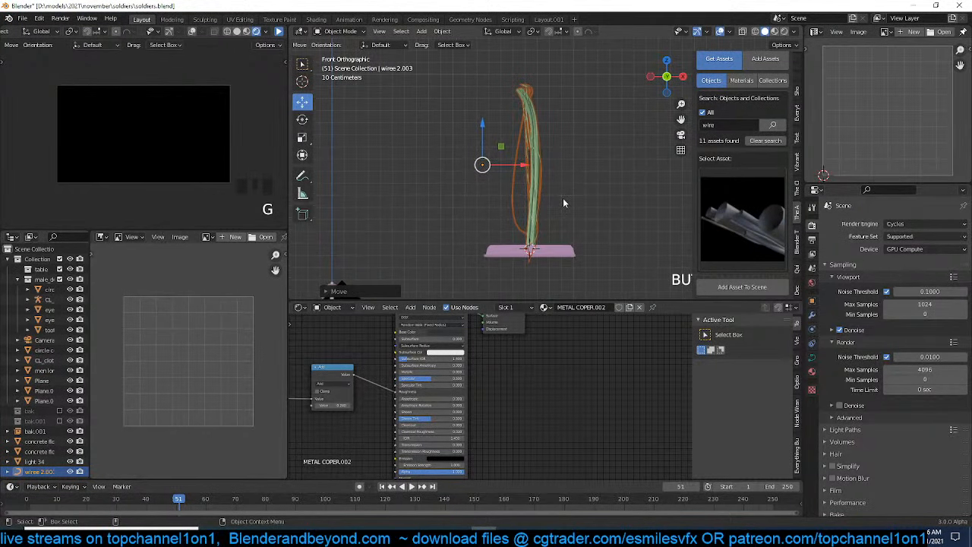
Switch to Task Manager and check the Wi-Fi performance graph
{"action": "left_click", "coordinate": [512, 529]}
{"action": "left_click", "coordinate": [512, 529]}
{"action": "left_click", "coordinate": [512, 529]}
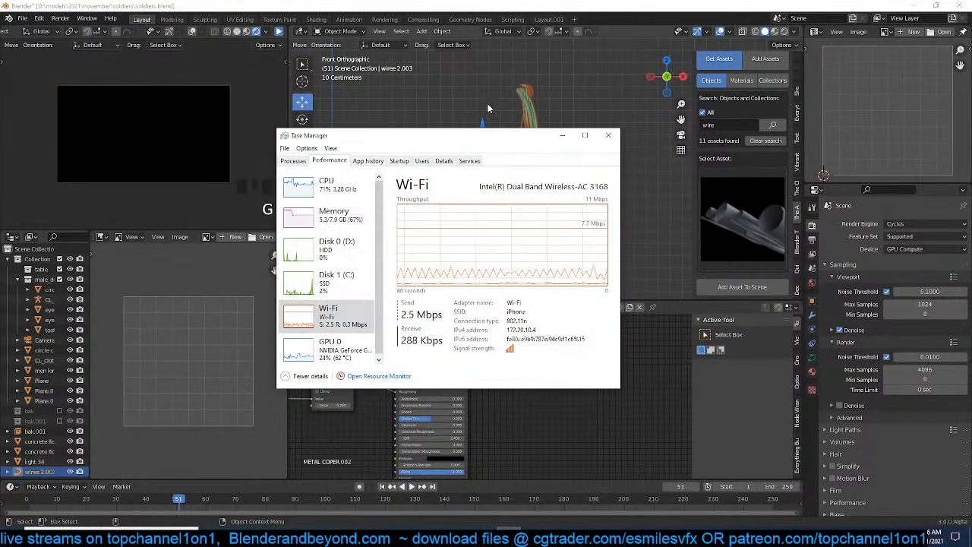
Move Task Manager off the Blender viewport and select the wire bundle's lower-end control points in Edit Mode
{"action": "left_click_drag", "start_coordinate": [480, 140], "coordinate": [971, 53]}
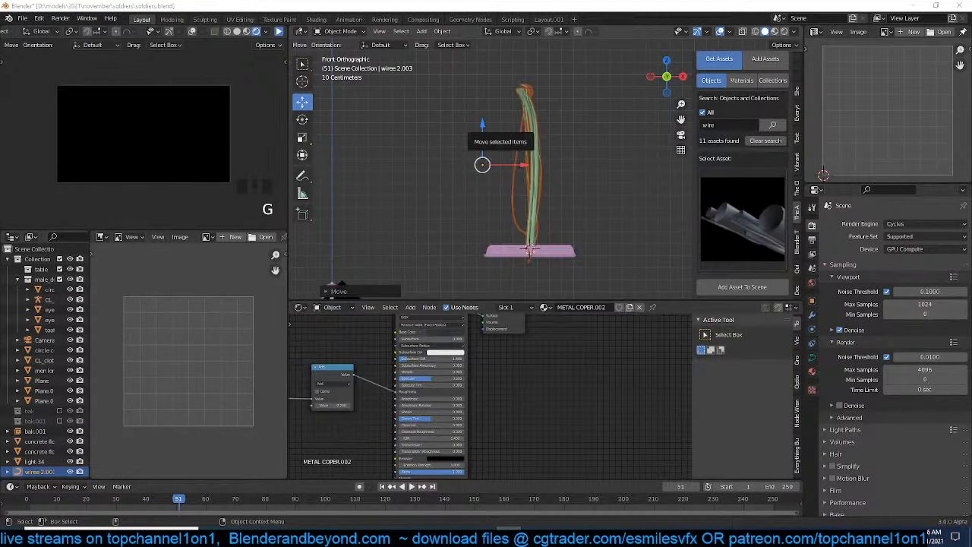
{"action": "middle_click_drag", "start_coordinate": [522, 183], "coordinate": [504, 96], "text": "shift"}
{"action": "scroll", "coordinate": [504, 96], "scroll_direction": "up", "scroll_amount": 3}
{"action": "key", "text": "Tab"}
{"action": "left_click_drag", "start_coordinate": [475, 136], "coordinate": [520, 189]}
{"action": "scroll", "coordinate": [520, 189], "scroll_direction": "up", "scroll_amount": 4}
{"action": "key", "text": "s"}
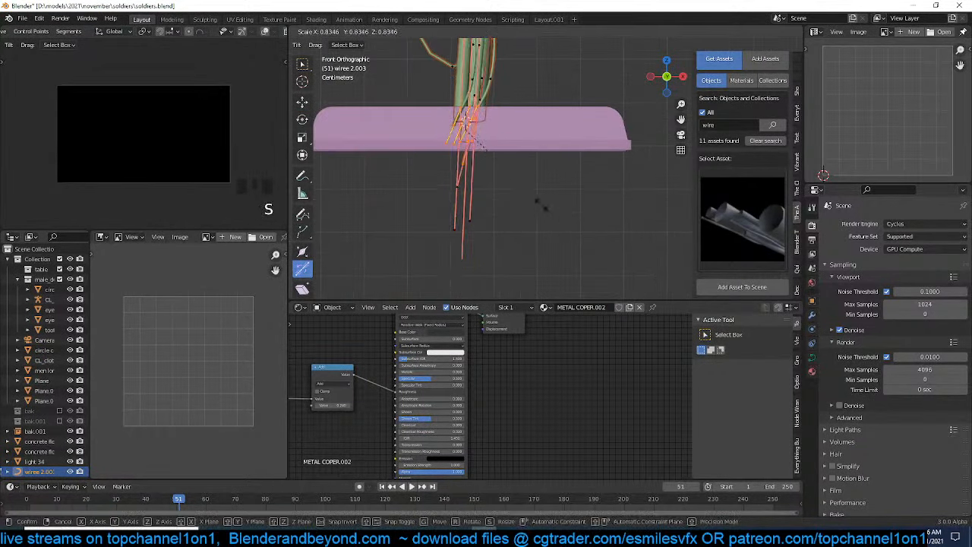
{"action": "right_click", "coordinate": [517, 193]}
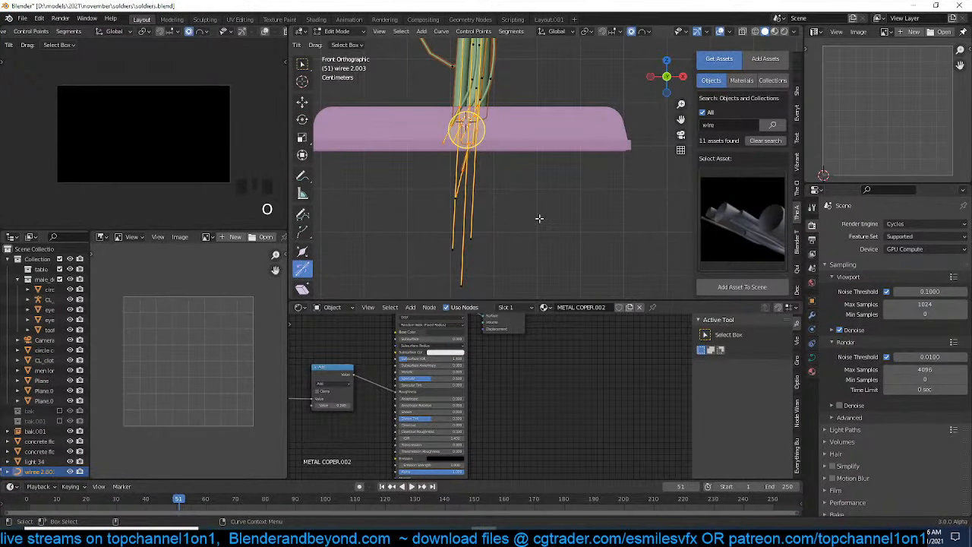
Change the pivot point and scale down the wire bundle's lower control points with proportional editing enabled
{"action": "key", "text": "period"}
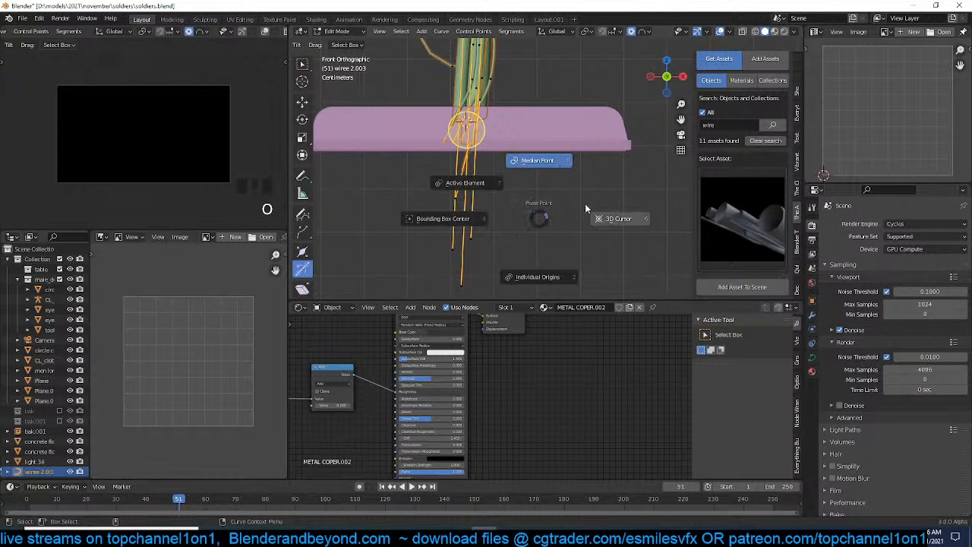
{"action": "key", "text": "period"}
{"action": "key", "text": "s"}
{"action": "left_click", "coordinate": [468, 165]}
{"action": "left_click_drag", "start_coordinate": [376, 79], "coordinate": [679, 217]}
{"action": "key", "text": "s"}
{"action": "left_click", "coordinate": [471, 178]}
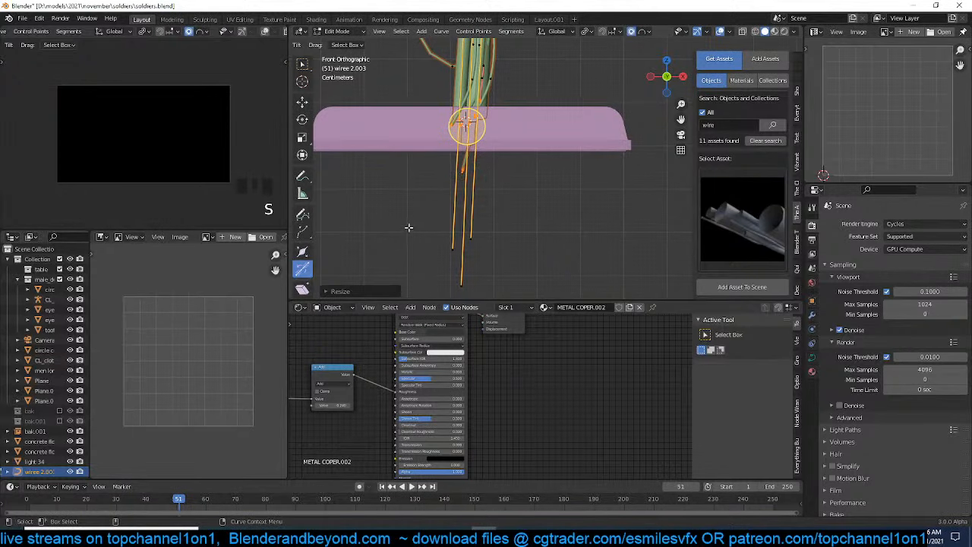
{"action": "left_click_drag", "start_coordinate": [408, 228], "coordinate": [493, 292]}
{"action": "key", "text": "ctrl+l"}
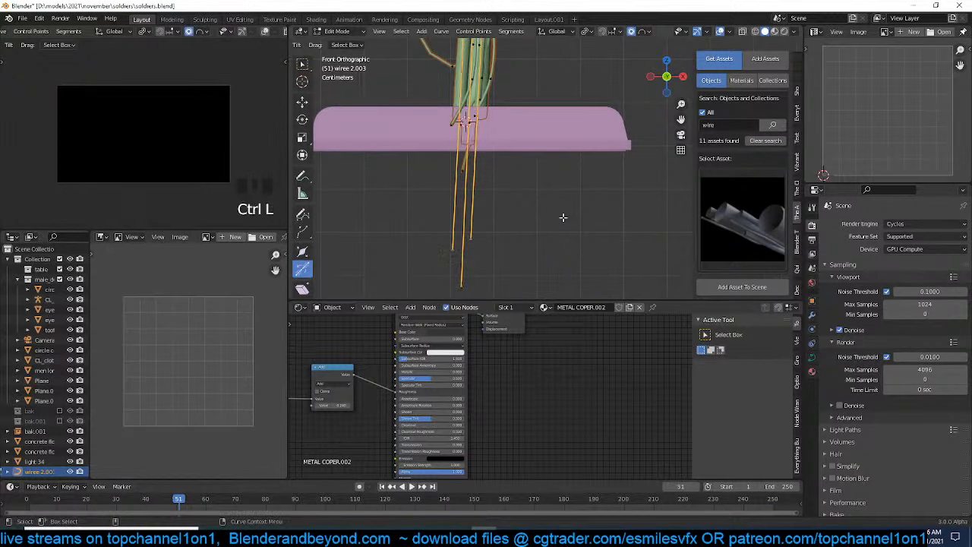
{"action": "key", "text": "s"}
{"action": "right_click", "coordinate": [419, 162]}
{"action": "key", "text": "alt+a"}
{"action": "left_click_drag", "start_coordinate": [385, 193], "coordinate": [555, 285]}
{"action": "key", "text": "a"}
Without proportional editing, move the wire strands protruding below the panel light up along Z and rotate them
{"action": "left_click_drag", "start_coordinate": [375, 206], "coordinate": [566, 296]}
{"action": "key", "text": "g"}
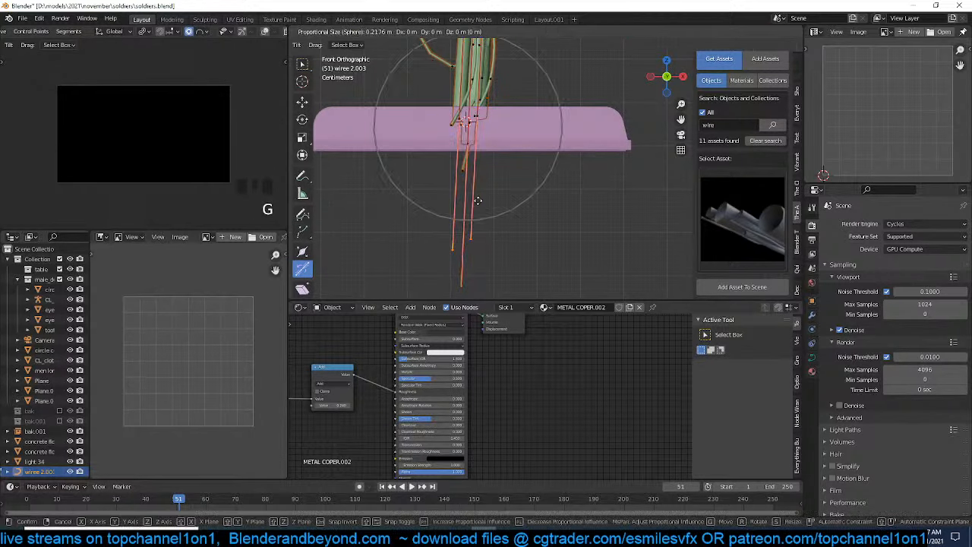
{"action": "left_click", "coordinate": [480, 201]}
{"action": "key", "text": "o"}
{"action": "key", "text": "g"}
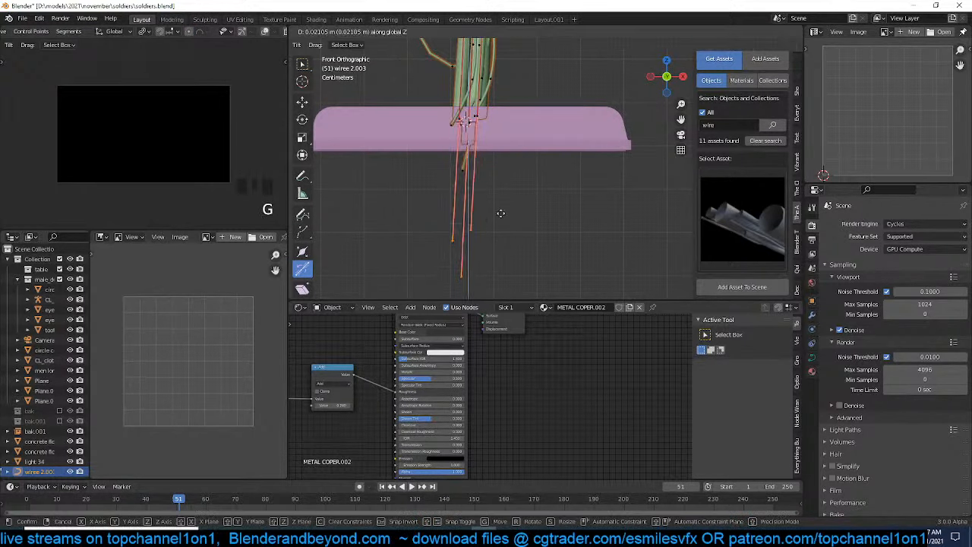
{"action": "left_click", "coordinate": [529, 134]}
{"action": "key", "text": "r"}
{"action": "left_click", "coordinate": [579, 139]}
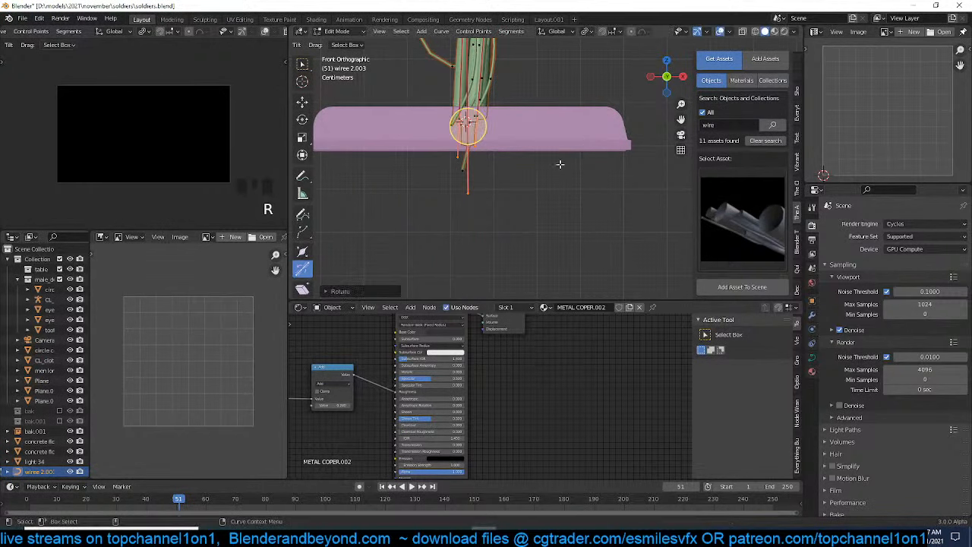
{"action": "key", "text": "Tab"}
Shift the wire bundle along Y to centre it on the panel light
{"action": "scroll", "coordinate": [547, 193], "scroll_direction": "down", "scroll_amount": 5}
{"action": "key", "text": "alt+a"}
{"action": "middle_click_drag", "start_coordinate": [589, 98], "coordinate": [495, 121]}
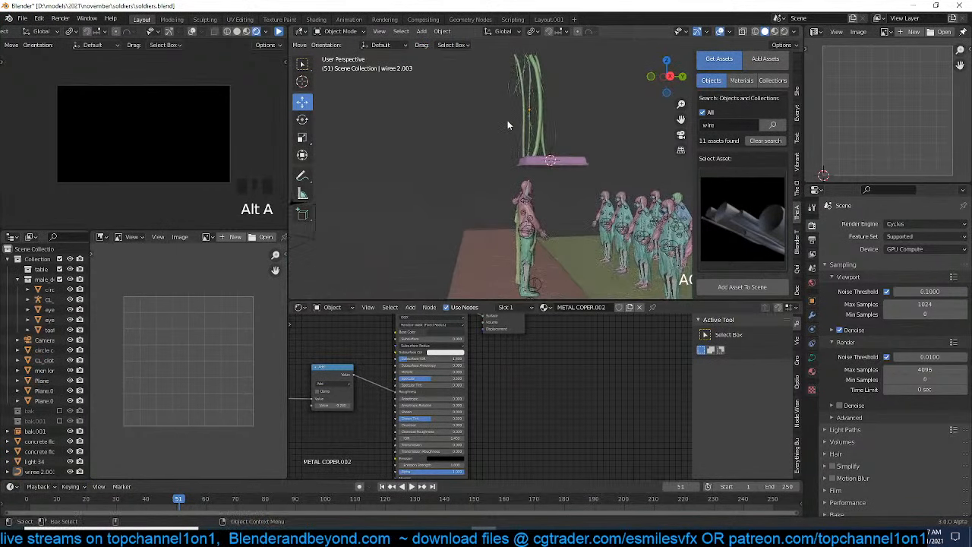
{"action": "left_click", "coordinate": [529, 127]}
{"action": "left_click_drag", "start_coordinate": [561, 115], "coordinate": [585, 115]}
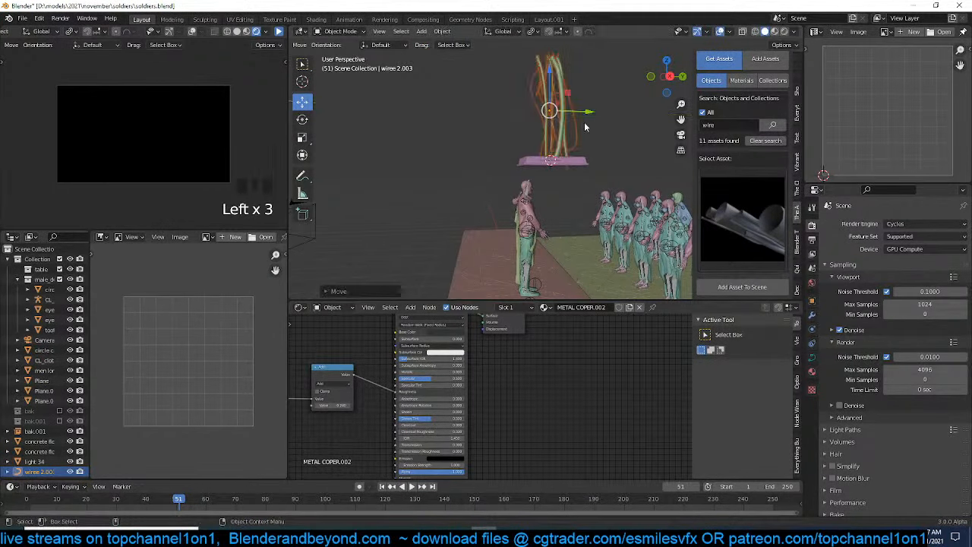
{"action": "scroll", "coordinate": [572, 126], "scroll_direction": "up", "scroll_amount": 2}
{"action": "key", "text": "alt+a"}
Move the wire-end control point that sticks out through the panel light's underside
{"action": "middle_click_drag", "start_coordinate": [571, 125], "coordinate": [526, 59]}
{"action": "scroll", "coordinate": [608, 173], "scroll_direction": "up", "scroll_amount": 3}
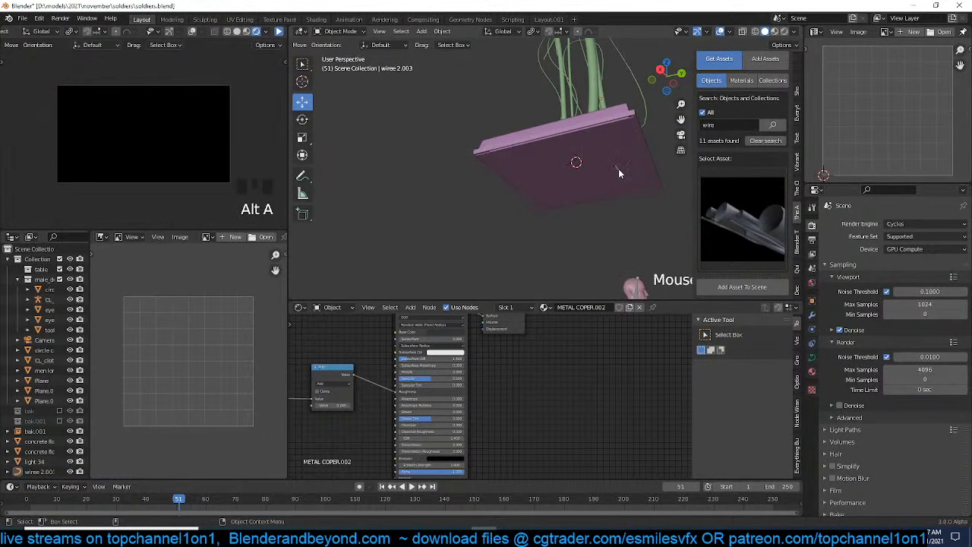
{"action": "left_click", "coordinate": [620, 170]}
{"action": "key", "text": "Tab"}
{"action": "left_click", "coordinate": [623, 173]}
{"action": "middle_click_drag", "start_coordinate": [623, 174], "coordinate": [661, 182]}
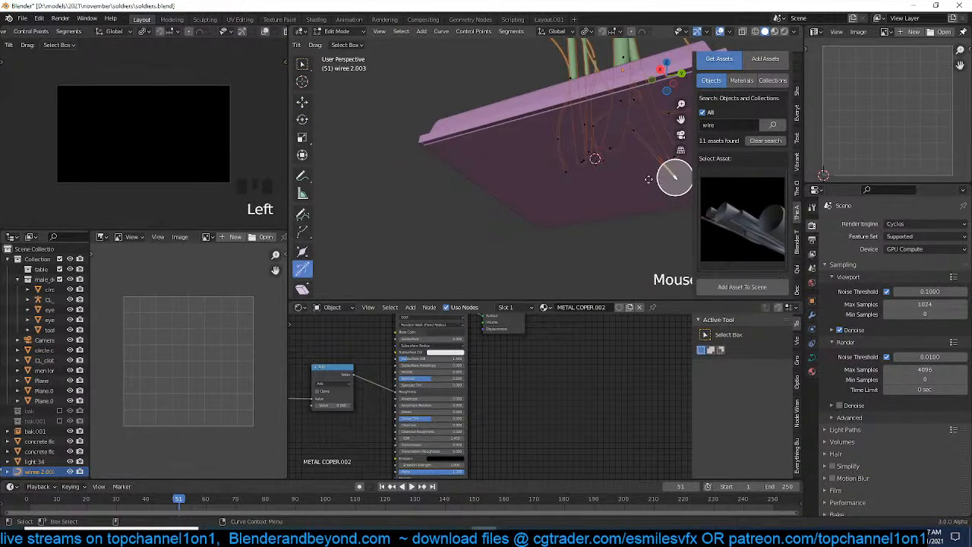
{"action": "key", "text": "g"}
{"action": "key", "text": "Tab"}
{"action": "scroll", "coordinate": [577, 166], "scroll_direction": "down", "scroll_amount": 4}
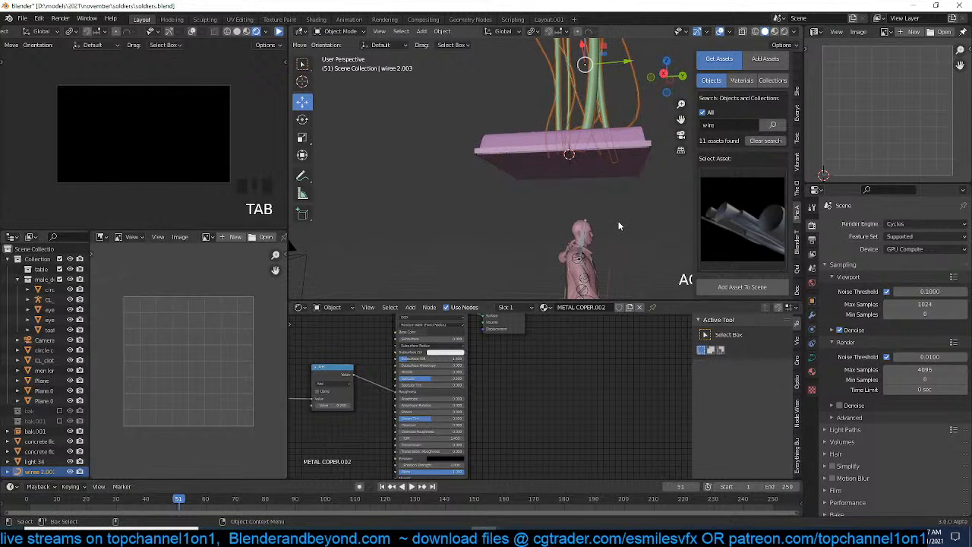
Select the panel light together with its wires and move them over the end soldier of the crowd's front row in top view
{"action": "left_click", "coordinate": [603, 161], "text": "shift"}
{"action": "key", "text": "KP_Decimal"}
{"action": "key", "text": "KP_7"}
{"action": "scroll", "coordinate": [575, 171], "scroll_direction": "down", "scroll_amount": 2}
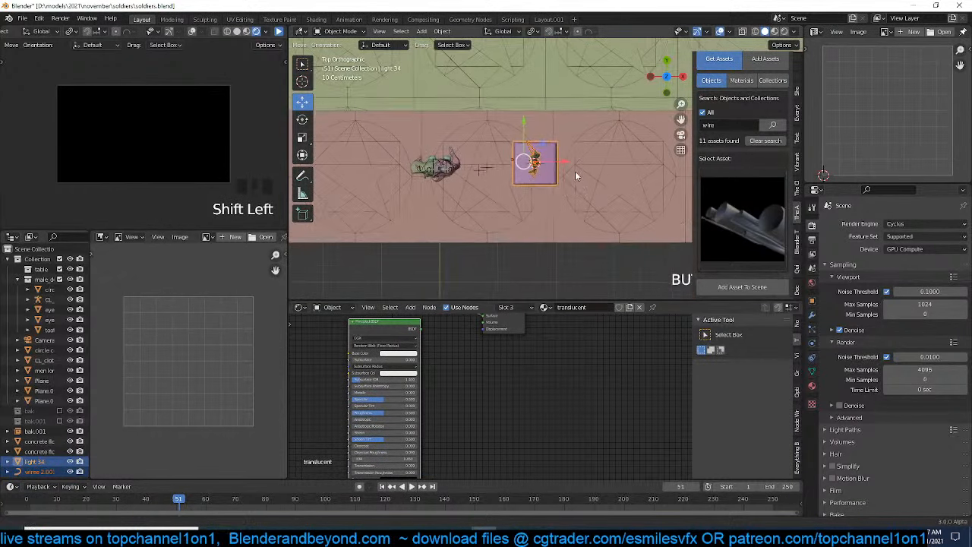
{"action": "scroll", "coordinate": [575, 171], "scroll_direction": "up", "scroll_amount": 3, "text": "shift"}
{"action": "key", "text": "g"}
{"action": "left_click", "coordinate": [602, 129]}
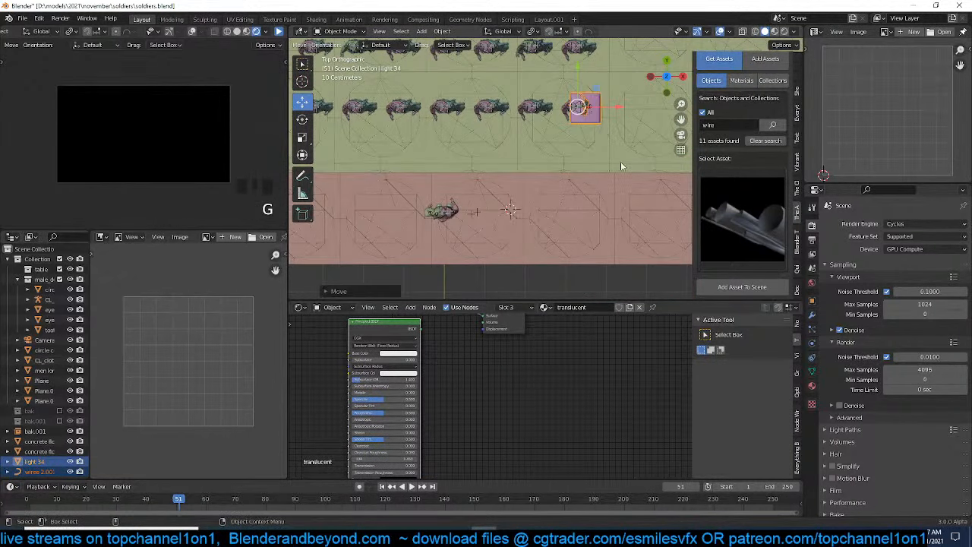
Raise the panel light and wires about 0.5 m along Z in the camera view, and save the file
{"action": "middle_click_drag", "start_coordinate": [621, 162], "coordinate": [584, 87]}
{"action": "key", "text": "KP_0"}
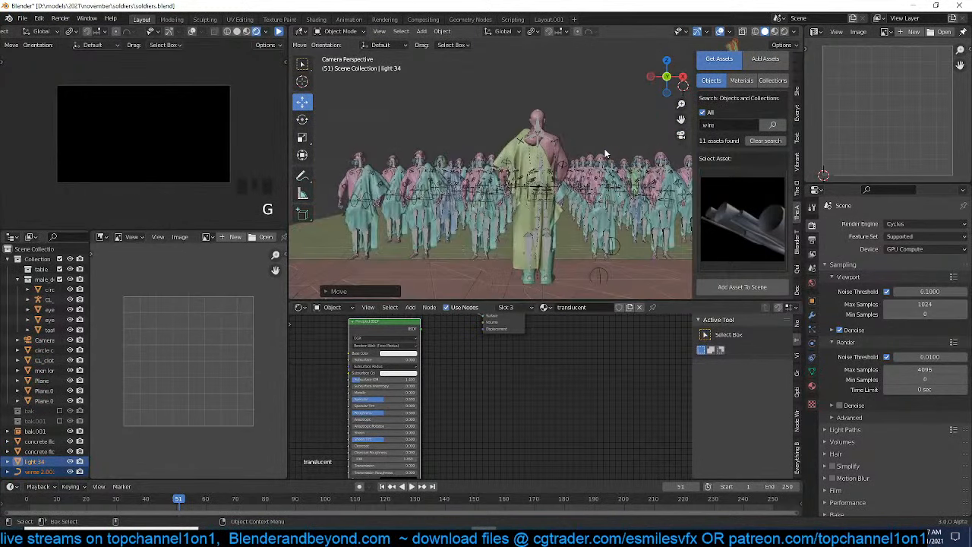
{"action": "scroll", "coordinate": [559, 175], "scroll_direction": "down", "scroll_amount": 3}
{"action": "scroll", "coordinate": [557, 175], "scroll_direction": "up", "scroll_amount": 2}
{"action": "key", "text": "g"}
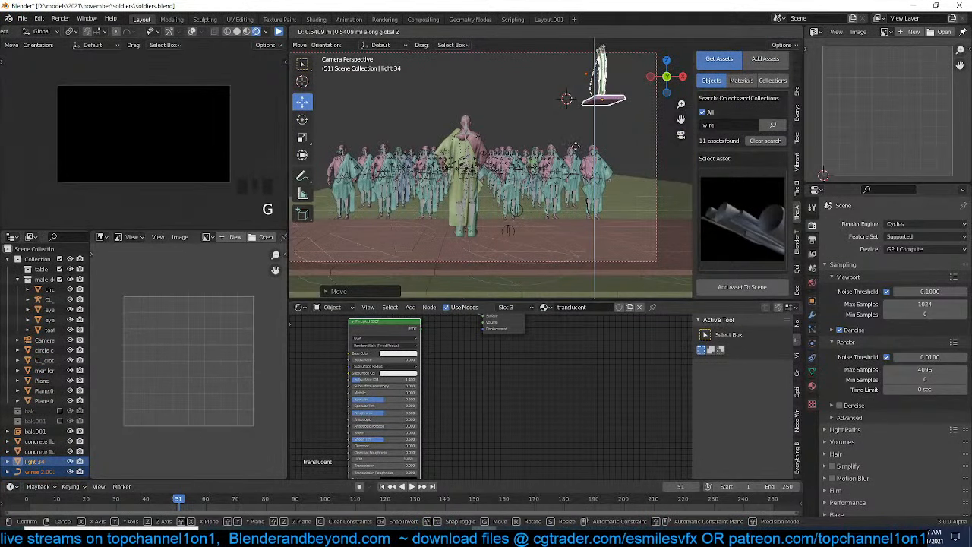
{"action": "left_click", "coordinate": [577, 150]}
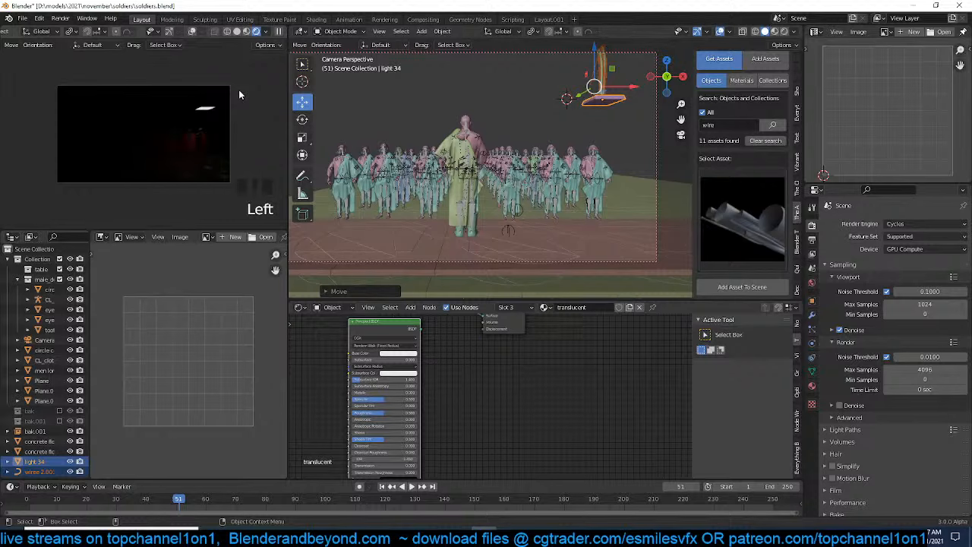
{"action": "left_click", "coordinate": [502, 98]}
{"action": "key", "text": "ctrl+s"}
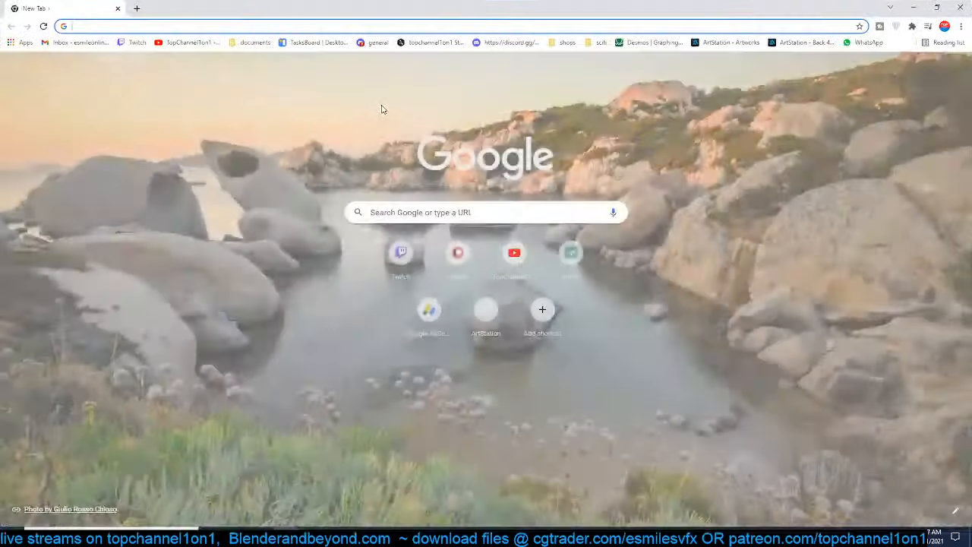
Switch to Chrome and search for images of "japanese architecture"
{"action": "type", "text": "japanes"}
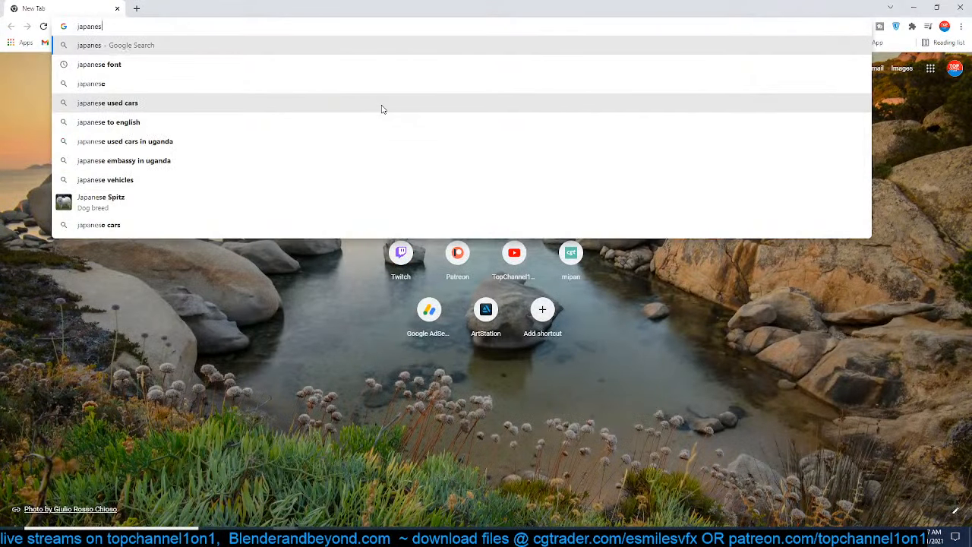
{"action": "type", "text": "e architec"}
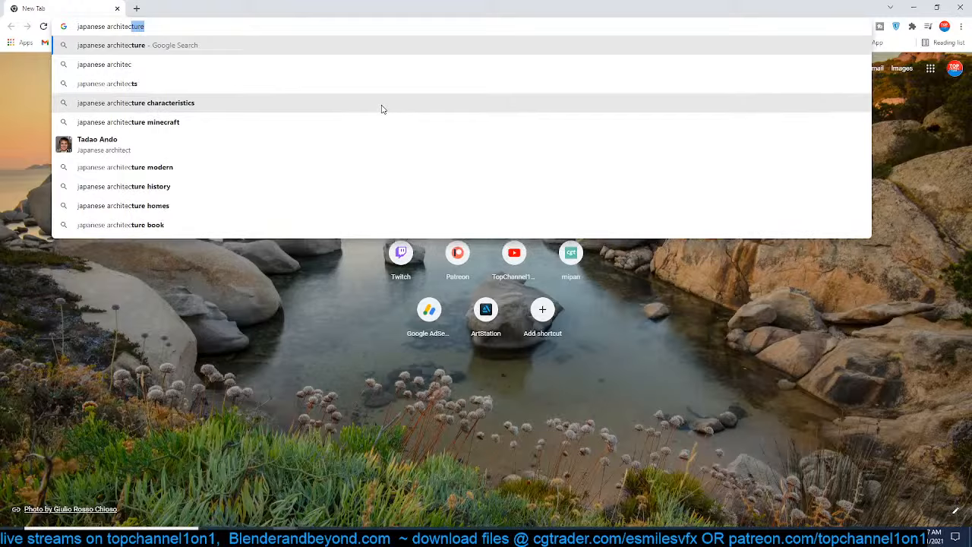
{"action": "key", "text": "Return"}
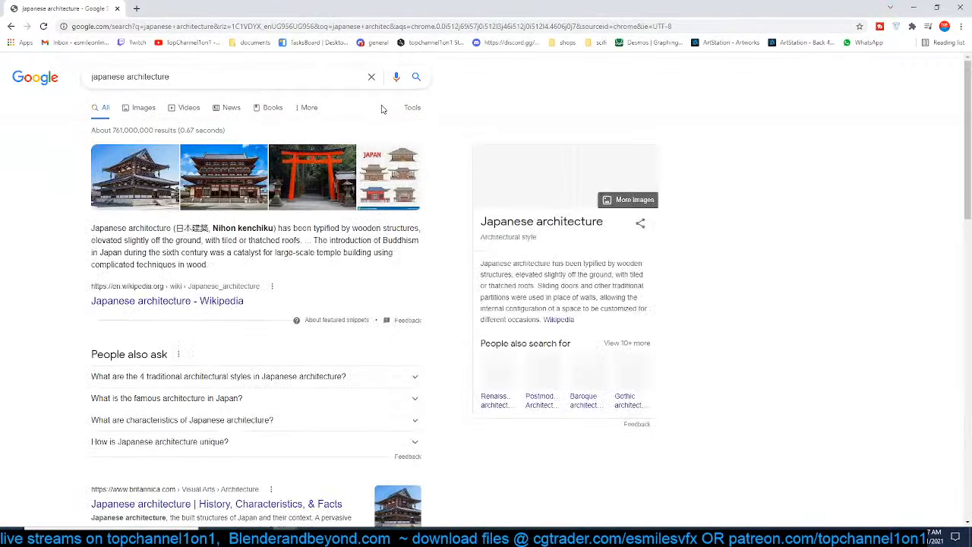
{"action": "left_click", "coordinate": [142, 112]}
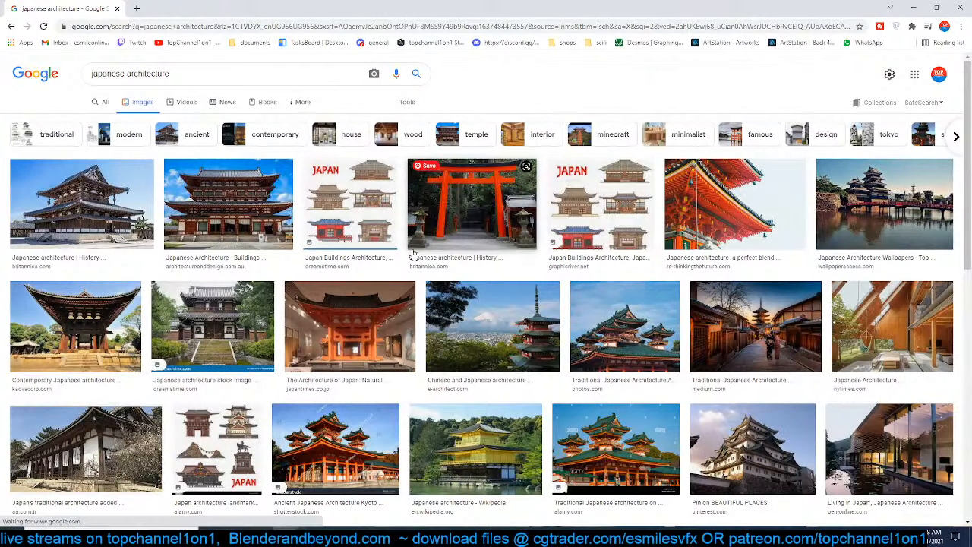
{"action": "scroll", "coordinate": [413, 253], "scroll_direction": "down", "scroll_amount": 1}
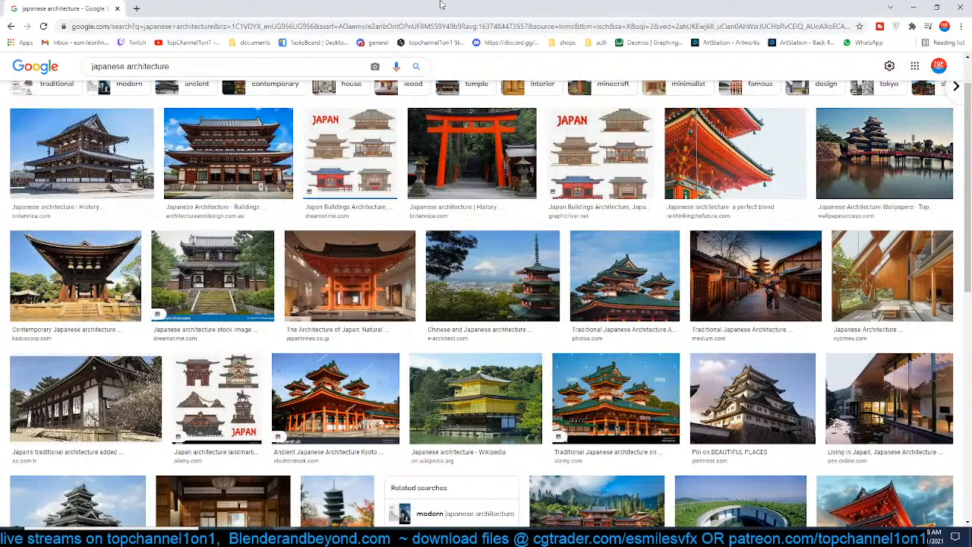
{"action": "left_click_drag", "start_coordinate": [442, 4], "coordinate": [319, 34]}
{"action": "double_click", "coordinate": [319, 34]}
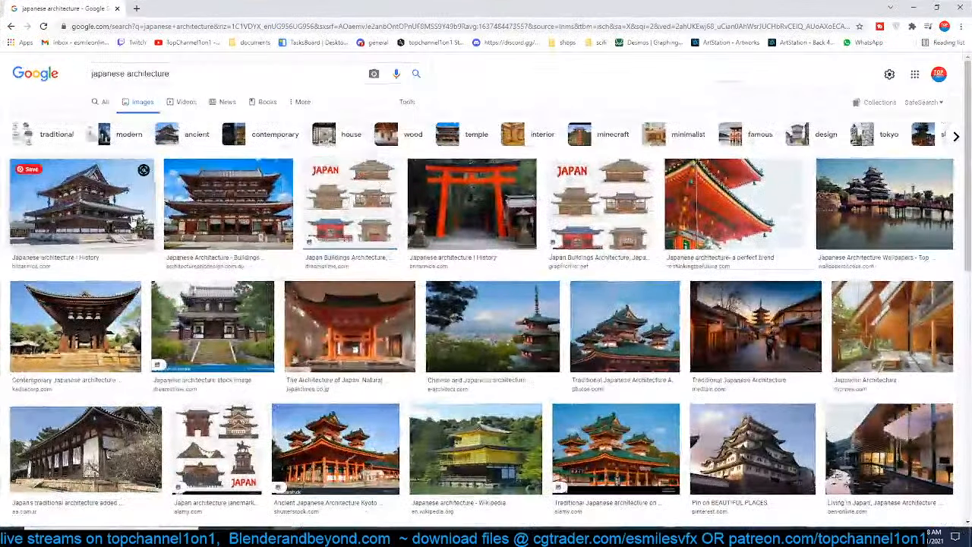
Open the large front-view temple image and save it as the JPEG nara-yakushiji-temple-nara-133902 in the art folder
{"action": "left_click", "coordinate": [230, 208]}
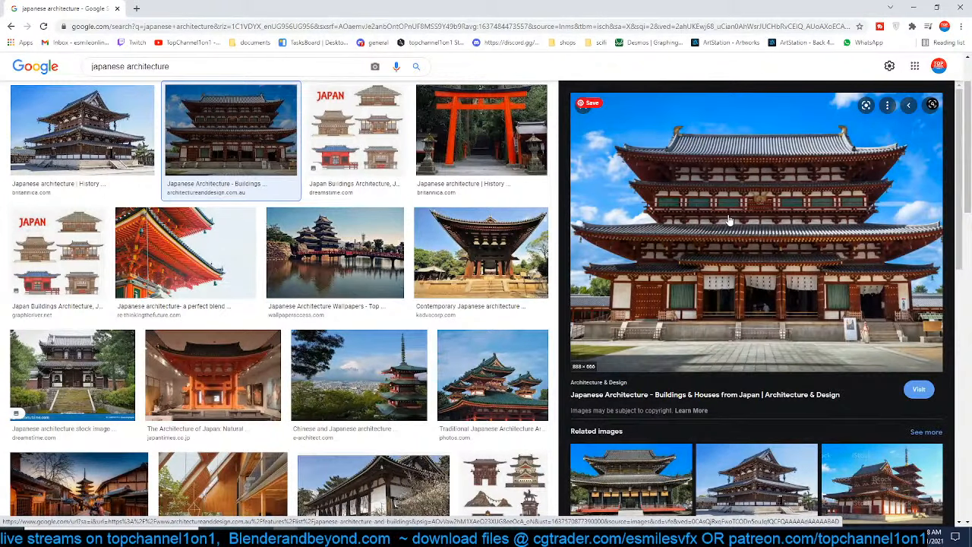
{"action": "left_click_drag", "start_coordinate": [584, 10], "coordinate": [342, 56]}
{"action": "double_click", "coordinate": [342, 56]}
{"action": "right_click", "coordinate": [670, 146]}
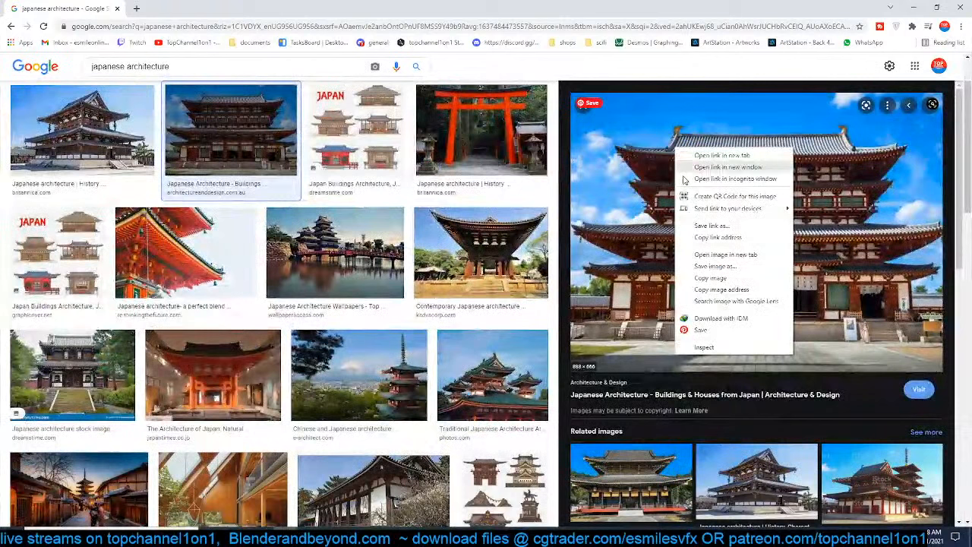
{"action": "left_click", "coordinate": [721, 271]}
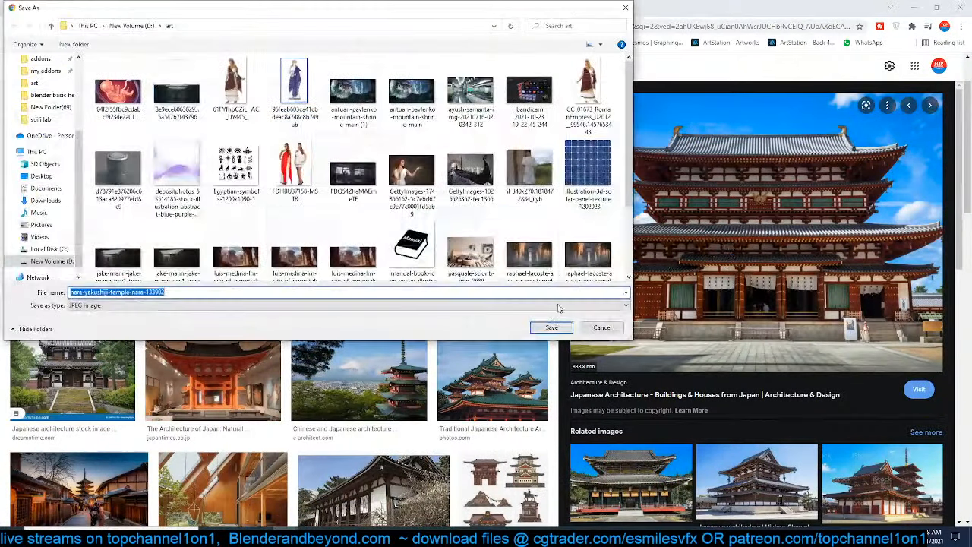
{"action": "left_click", "coordinate": [553, 327]}
Keep the blocked temple image download and load it into Blender's image editor as a reference
{"action": "left_click_drag", "start_coordinate": [582, 10], "coordinate": [348, 84]}
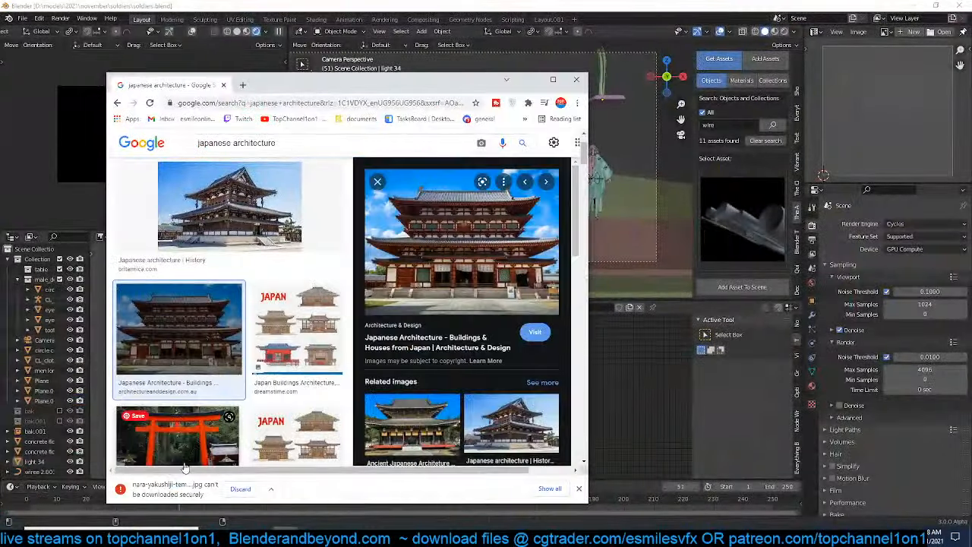
{"action": "left_click", "coordinate": [271, 492]}
{"action": "left_click", "coordinate": [289, 460]}
{"action": "left_click_drag", "start_coordinate": [164, 490], "coordinate": [882, 131]}
{"action": "scroll", "coordinate": [883, 131], "scroll_direction": "down", "scroll_amount": 2}
{"action": "left_click", "coordinate": [530, 80]}
Assign a Sky Texture to the world background colour
{"action": "scroll", "coordinate": [538, 115], "scroll_direction": "up", "scroll_amount": 3}
{"action": "middle_click_drag", "start_coordinate": [541, 113], "coordinate": [499, 140]}
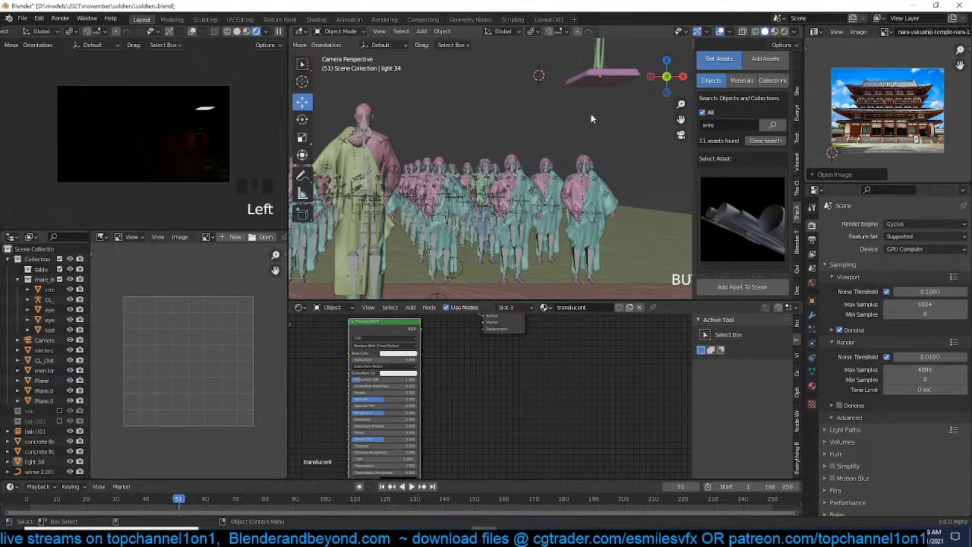
{"action": "scroll", "coordinate": [590, 117], "scroll_direction": "down", "scroll_amount": 2}
{"action": "left_click", "coordinate": [811, 282]}
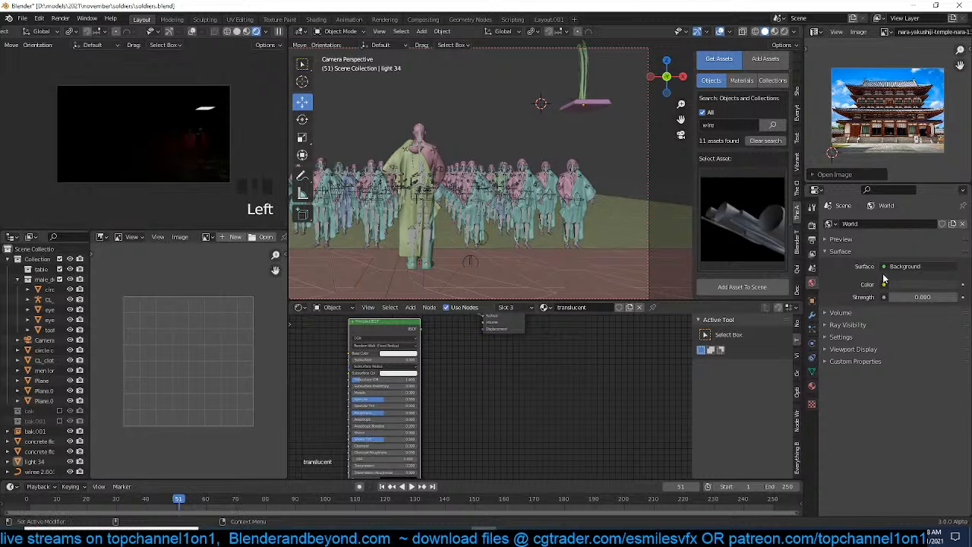
{"action": "left_click", "coordinate": [884, 281]}
{"action": "left_click", "coordinate": [672, 330]}
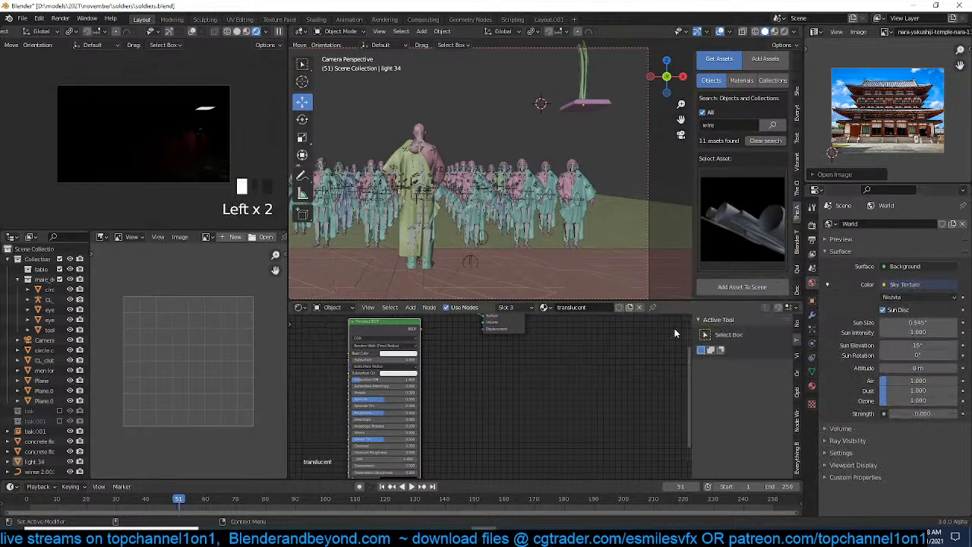
Set the world background strength to 1 and the sky's sun elevation to 1°
{"action": "left_click", "coordinate": [915, 413]}
{"action": "type", "text": "1"}
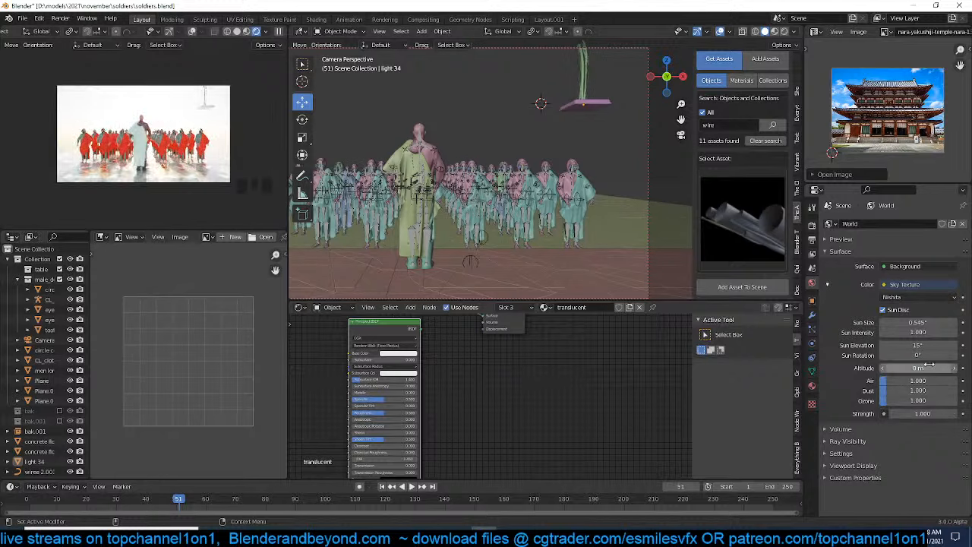
{"action": "left_click", "coordinate": [930, 348]}
{"action": "type", "text": "1"}
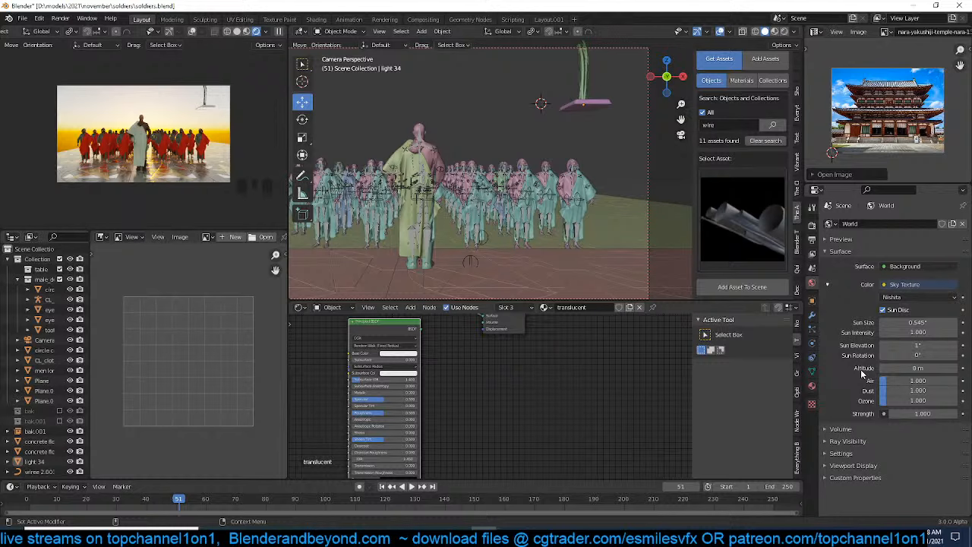
Replace the world background's Sky Texture with an Environment Texture
{"action": "left_click", "coordinate": [908, 285]}
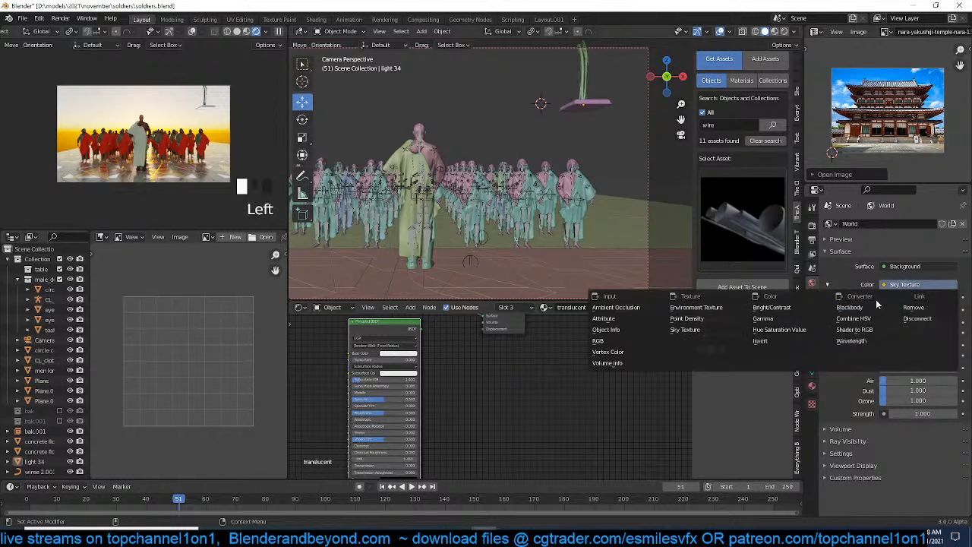
{"action": "left_click", "coordinate": [859, 311]}
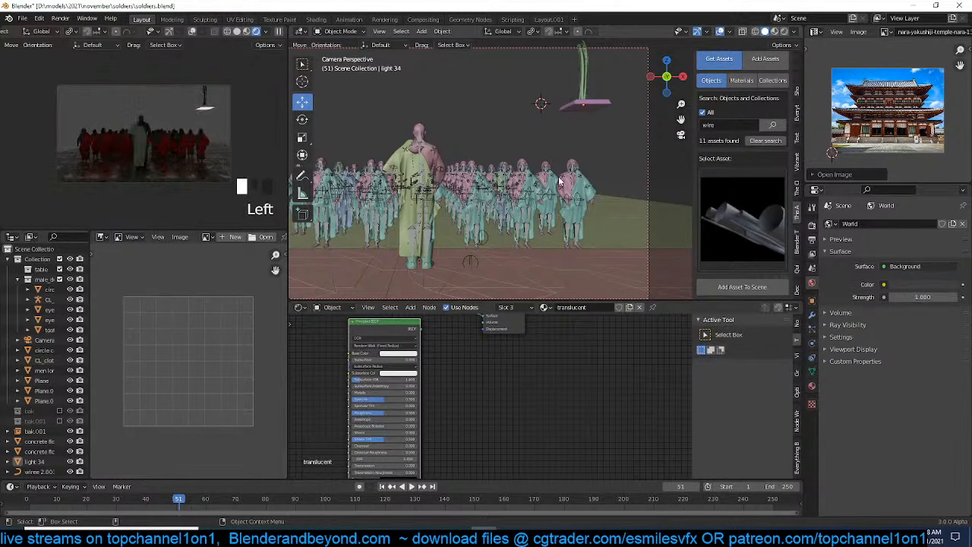
{"action": "left_click", "coordinate": [913, 287]}
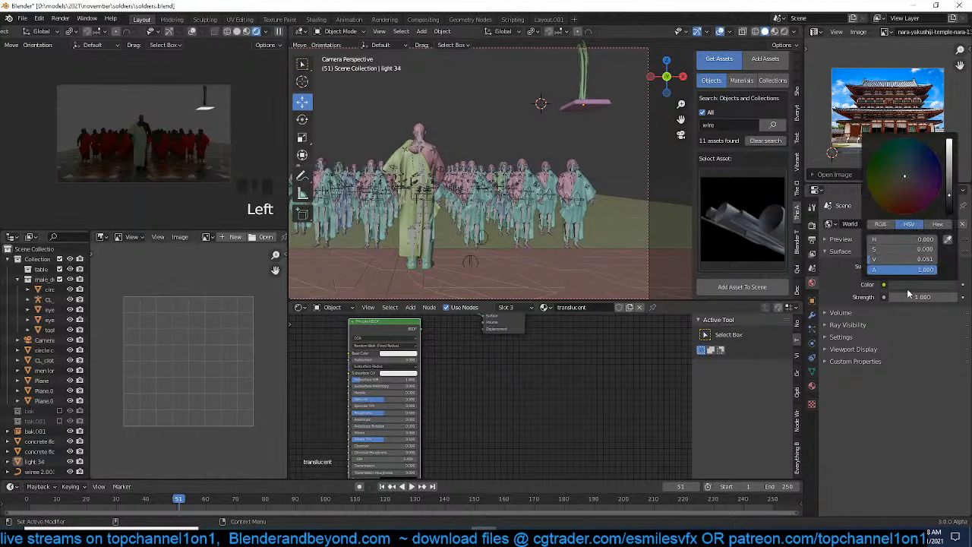
{"action": "left_click", "coordinate": [886, 285]}
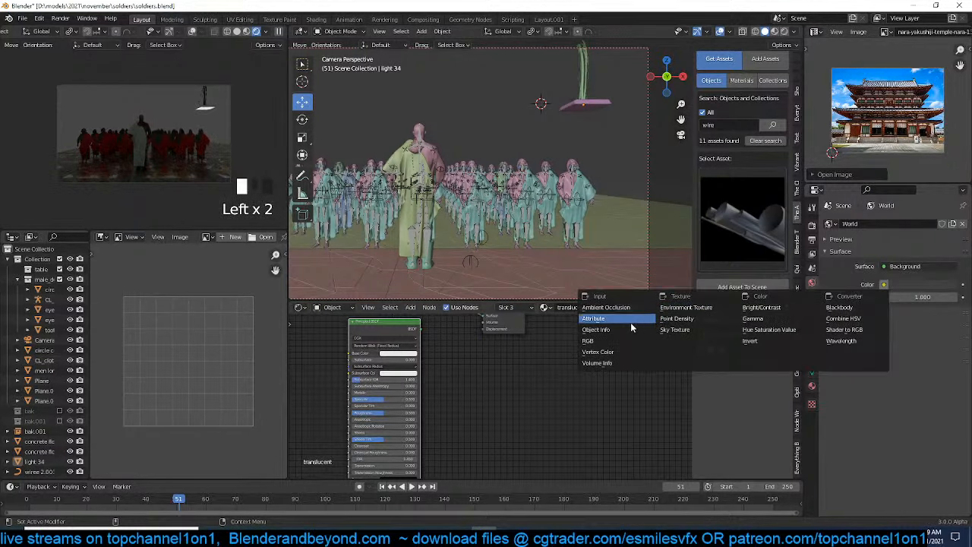
{"action": "left_click", "coordinate": [699, 308]}
Load satara_night_2k.hdr from the bookmarked skys folder's HDR collection as the world environment image
{"action": "left_click", "coordinate": [940, 297]}
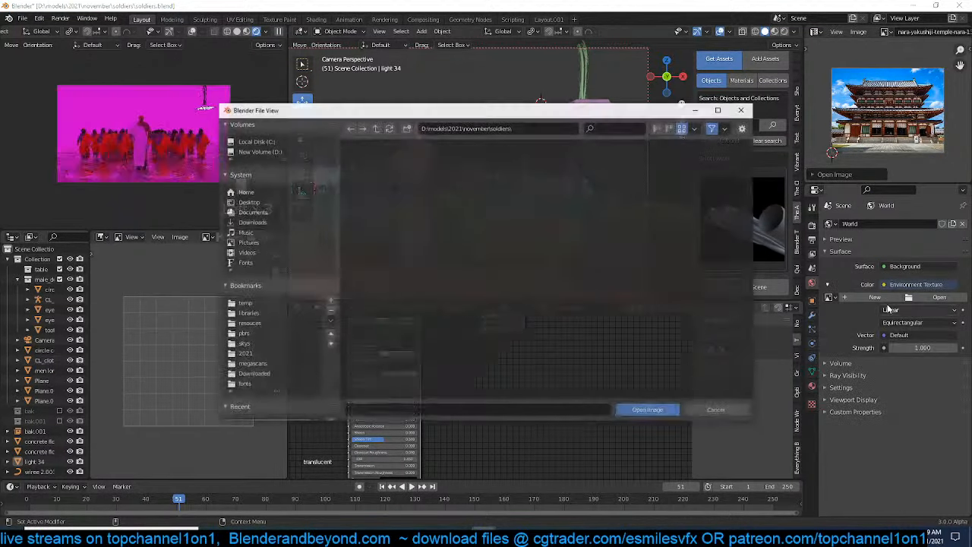
{"action": "left_click", "coordinate": [247, 313]}
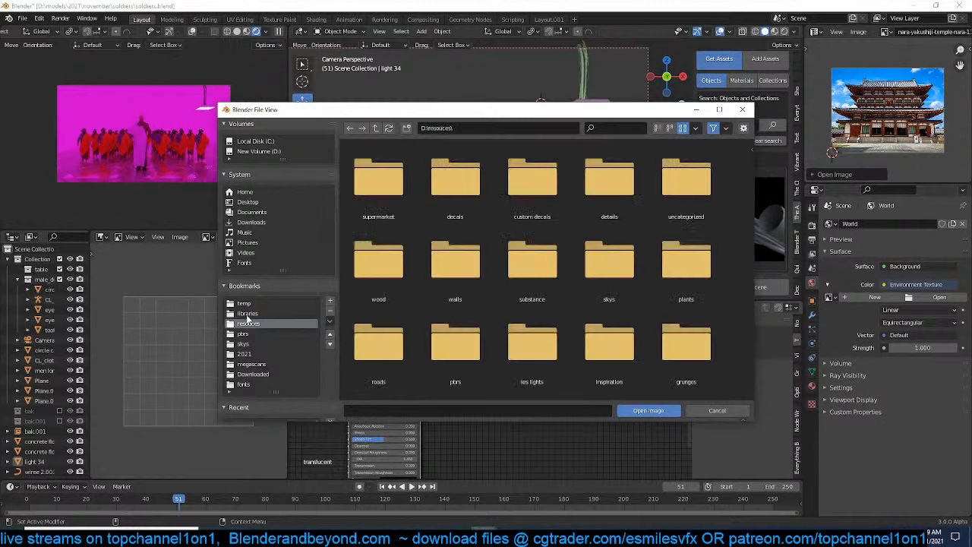
{"action": "left_click", "coordinate": [248, 323]}
{"action": "left_click", "coordinate": [248, 344]}
{"action": "double_click", "coordinate": [378, 181]}
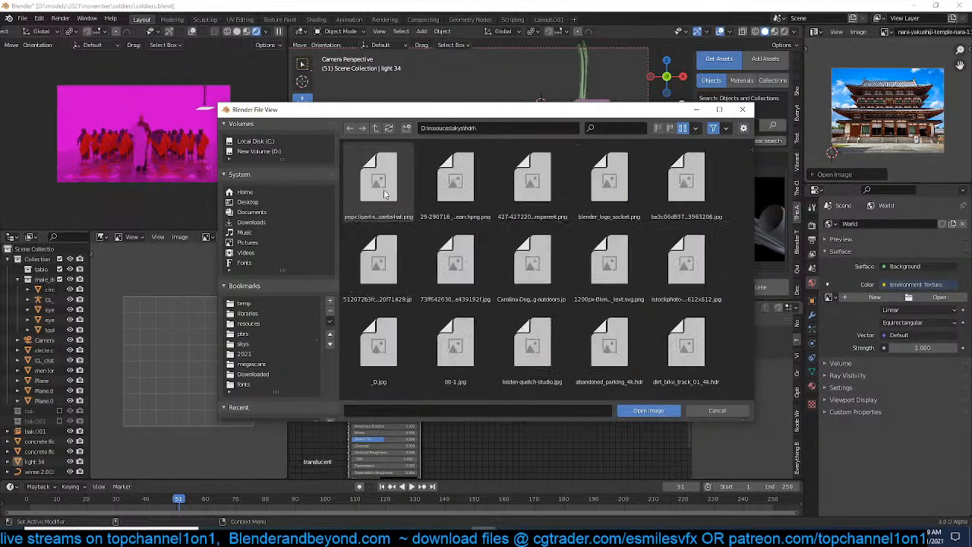
{"action": "scroll", "coordinate": [538, 321], "scroll_direction": "down", "scroll_amount": 4}
{"action": "scroll", "coordinate": [538, 322], "scroll_direction": "down", "scroll_amount": 4}
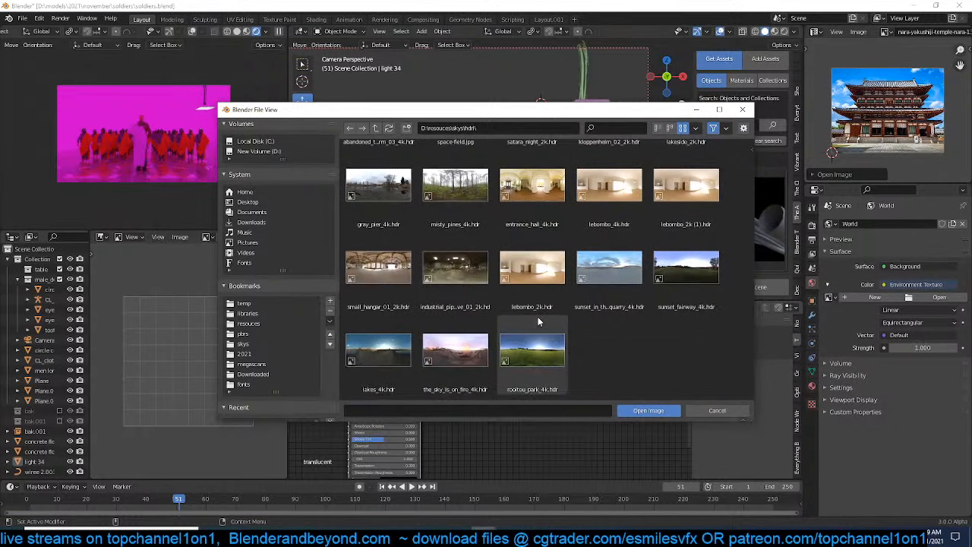
{"action": "scroll", "coordinate": [530, 319], "scroll_direction": "up", "scroll_amount": 4}
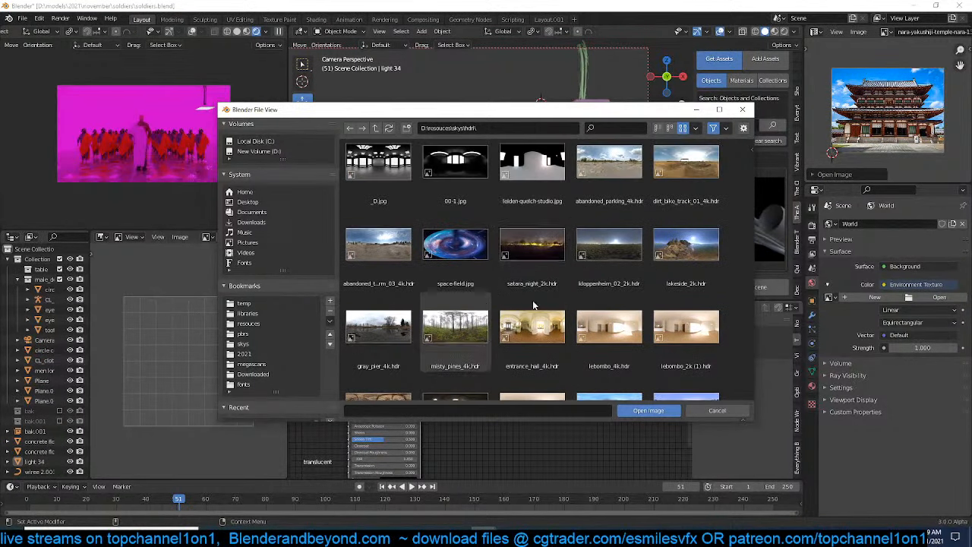
{"action": "double_click", "coordinate": [541, 246]}
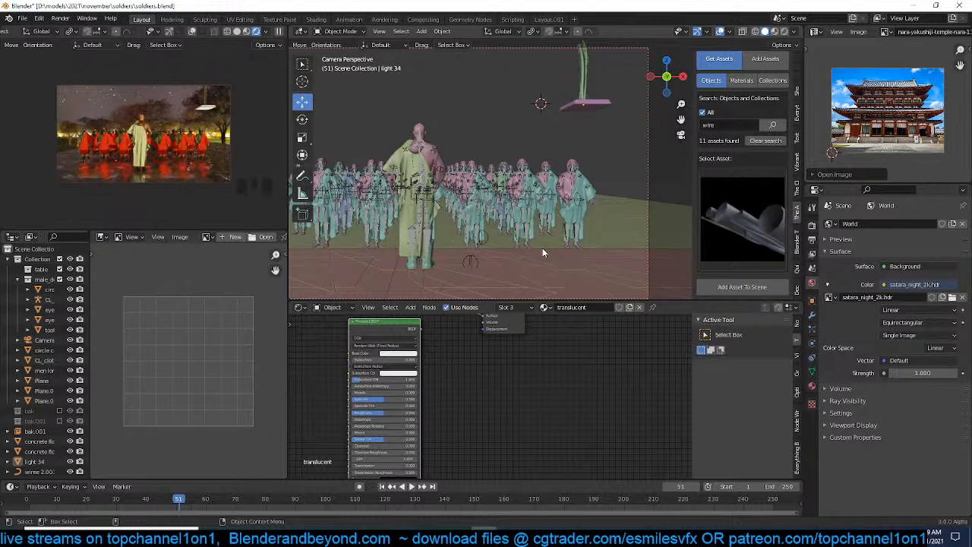
Set the world background strength to 0.1
{"action": "left_click", "coordinate": [906, 372]}
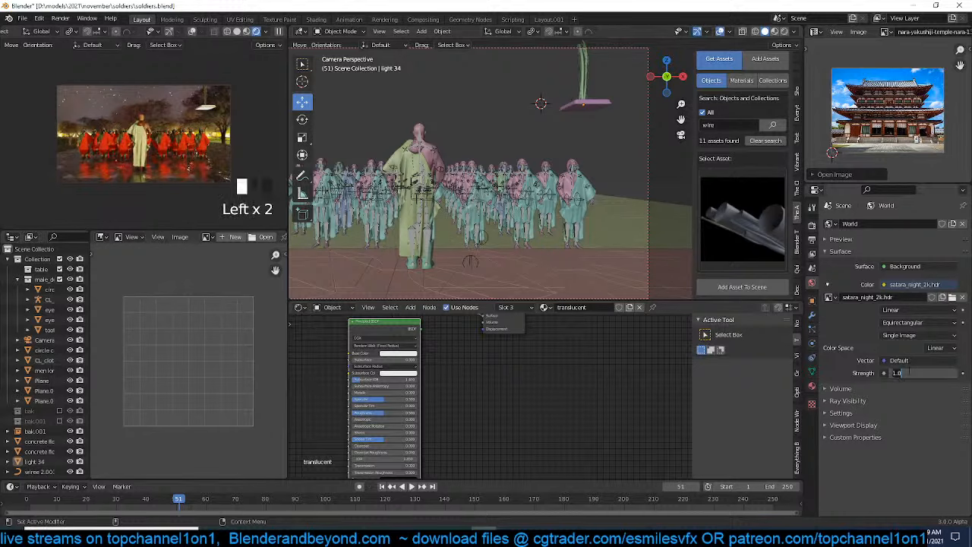
{"action": "type", "text": "0.1"}
{"action": "key", "text": "Return"}
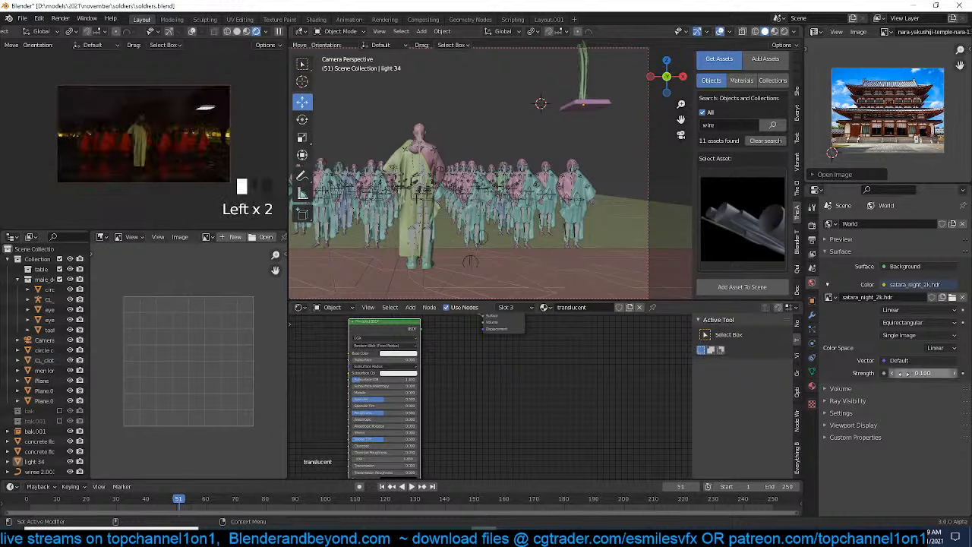
Remove the Background shader from the world surface and save the file
{"action": "left_click", "coordinate": [915, 267]}
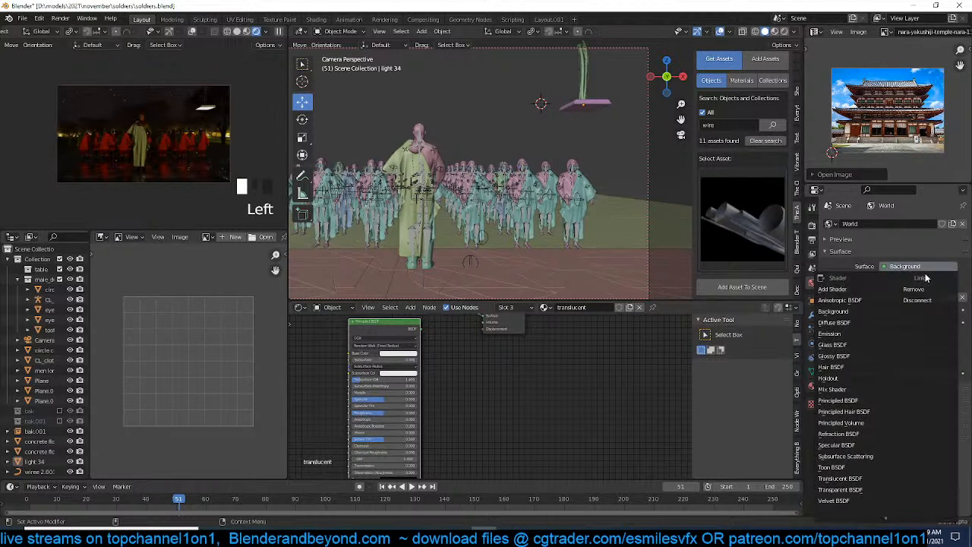
{"action": "left_click", "coordinate": [927, 289]}
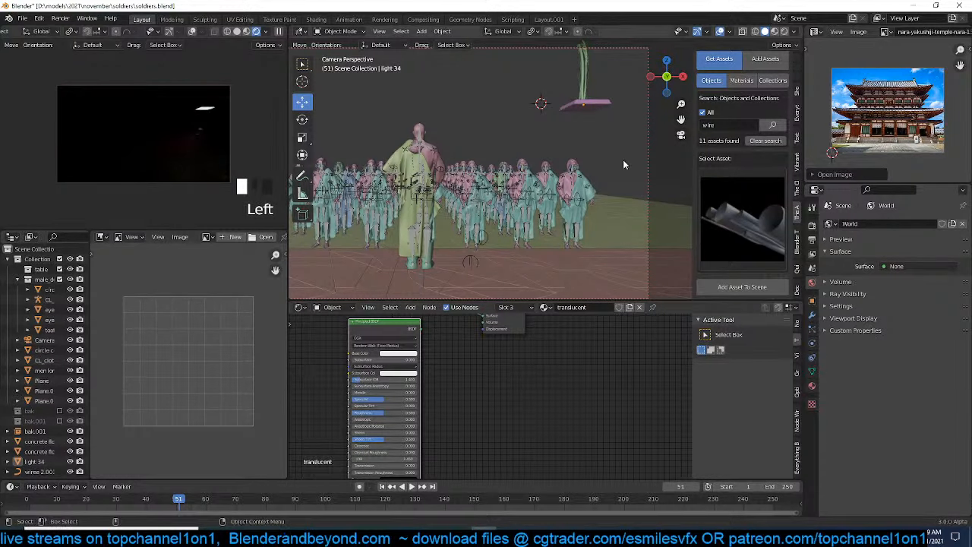
{"action": "middle_click_drag", "start_coordinate": [623, 160], "coordinate": [592, 122]}
{"action": "key", "text": "ctrl+s"}
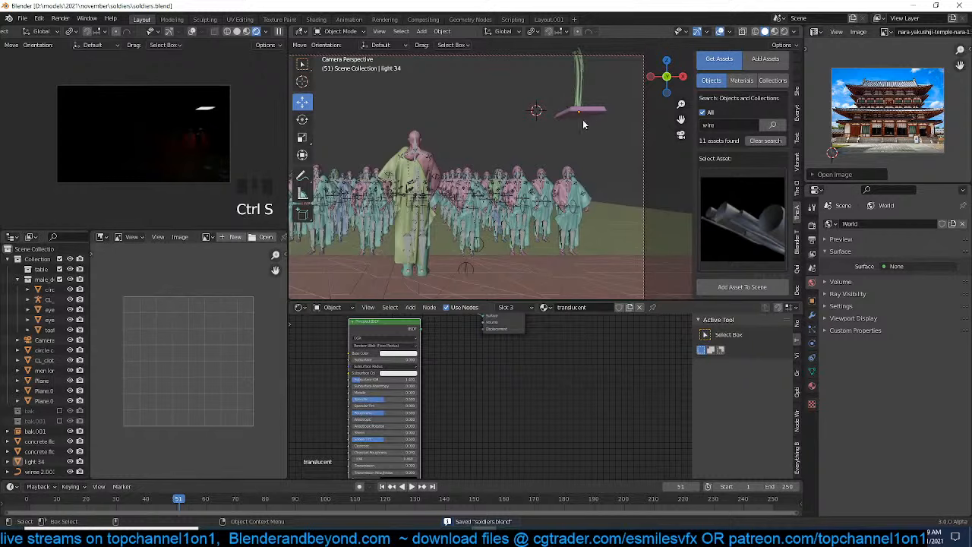
Add an area light, tilt it down toward the crowd, and place it above and beyond the hanging lamp
{"action": "middle_click_drag", "start_coordinate": [566, 132], "coordinate": [545, 175], "text": "shift"}
{"action": "scroll", "coordinate": [555, 162], "scroll_direction": "down", "scroll_amount": 1}
{"action": "key", "text": "shift+a"}
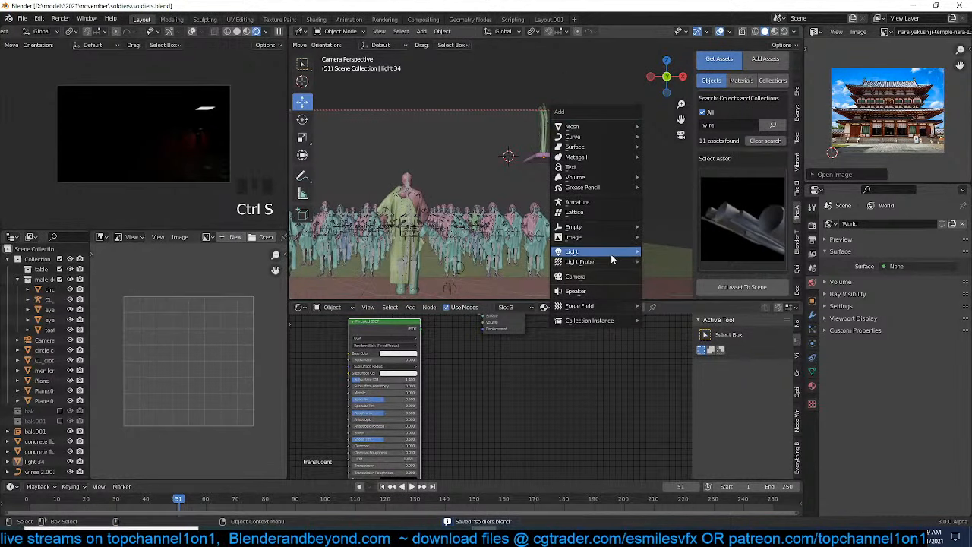
{"action": "mouse_move", "coordinate": [612, 259]}
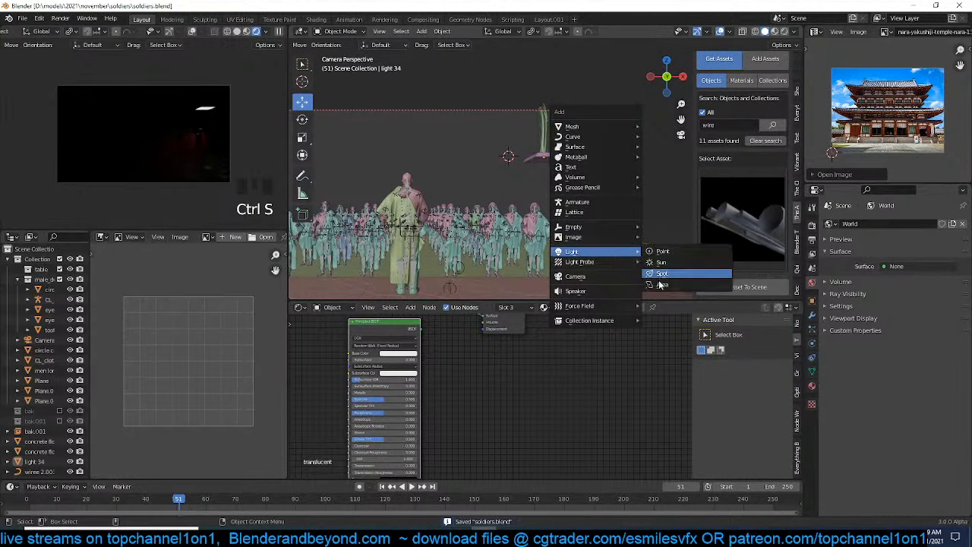
{"action": "left_click", "coordinate": [669, 282]}
{"action": "key", "text": "r"}
{"action": "left_click", "coordinate": [535, 260]}
{"action": "key", "text": "g"}
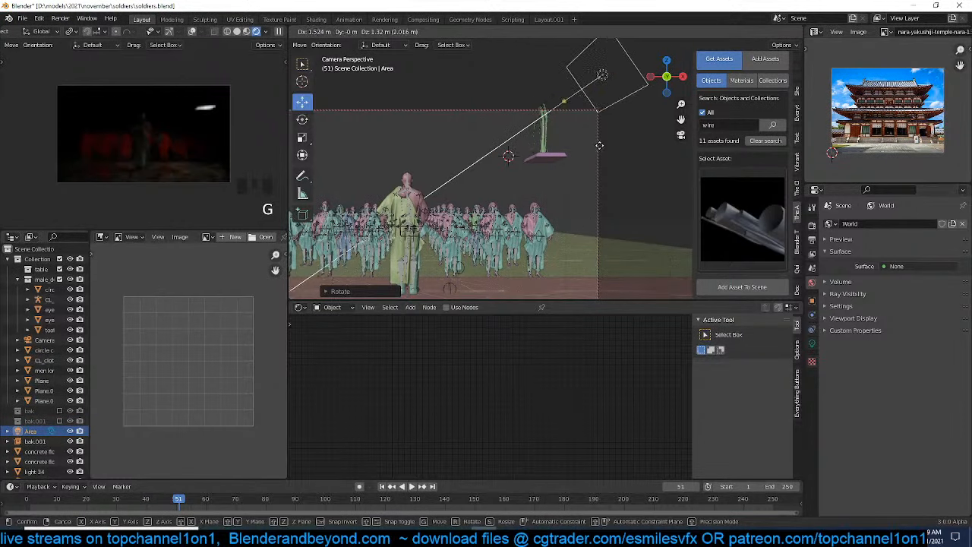
{"action": "left_click", "coordinate": [632, 176]}
Set the area light's power to 100 W and its size to 2 m
{"action": "left_click", "coordinate": [812, 343]}
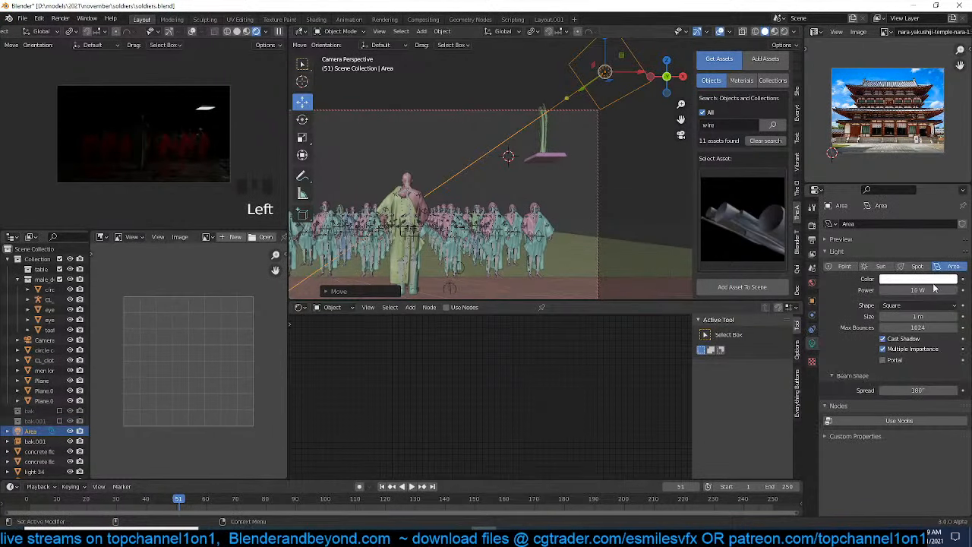
{"action": "left_click", "coordinate": [911, 290]}
{"action": "type", "text": "0"}
{"action": "key", "text": "Return"}
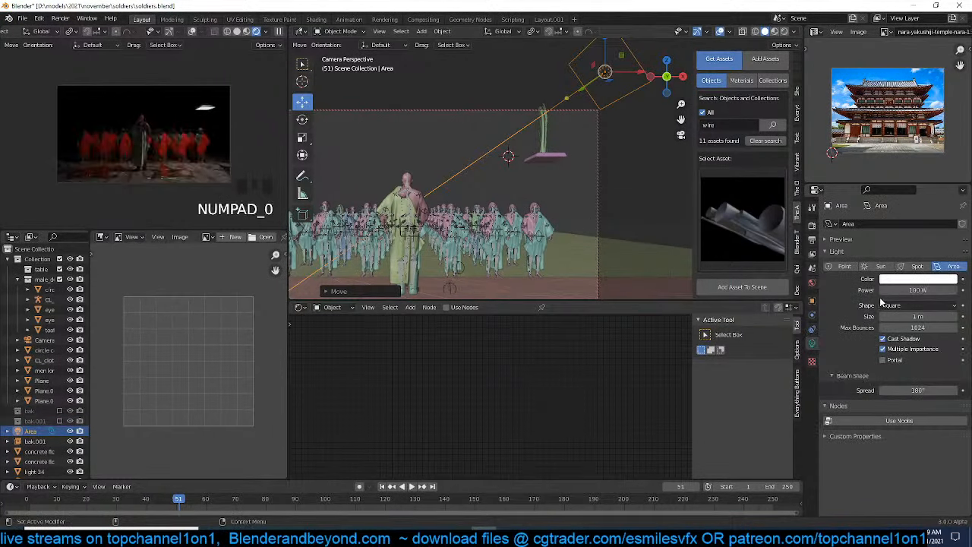
{"action": "left_click", "coordinate": [887, 317]}
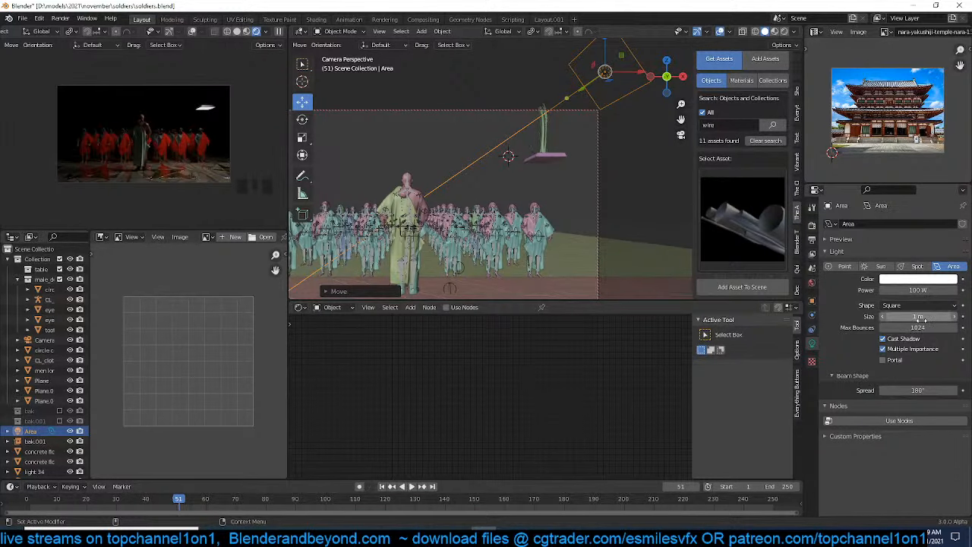
{"action": "type", "text": "2"}
{"action": "key", "text": "Return"}
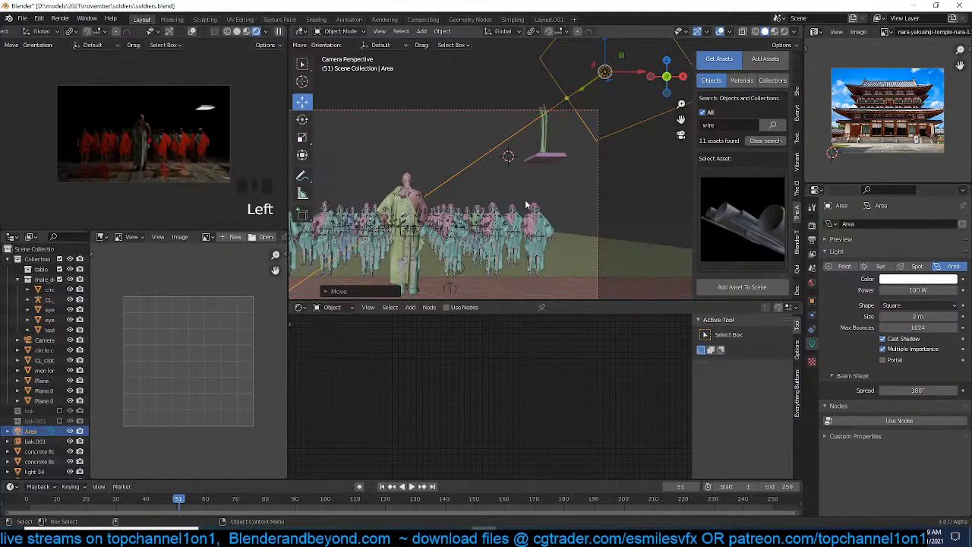
Move the area light back over the soldier rows, working from the top view
{"action": "key", "text": "KP_7"}
{"action": "scroll", "coordinate": [550, 216], "scroll_direction": "down", "scroll_amount": 3}
{"action": "scroll", "coordinate": [550, 216], "scroll_direction": "down", "scroll_amount": 1}
{"action": "key", "text": "g"}
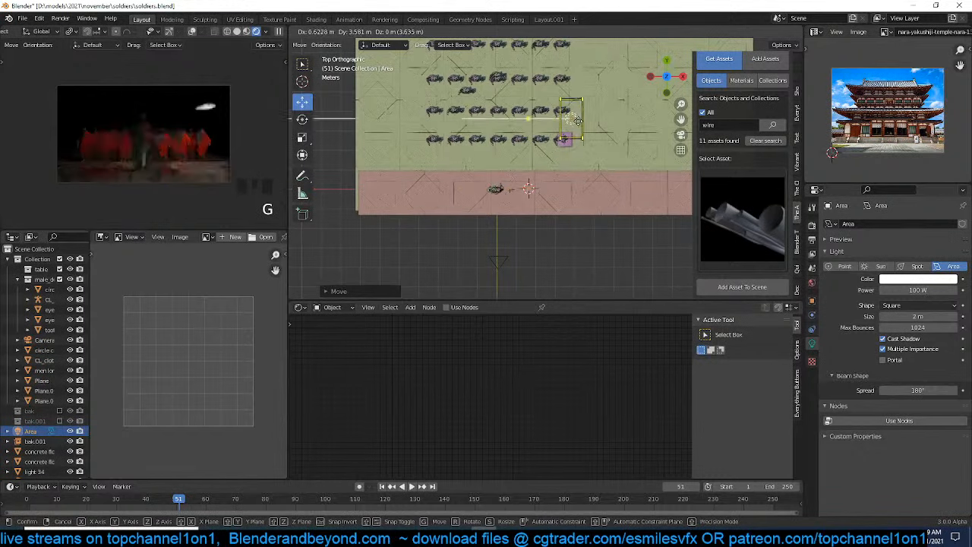
{"action": "left_click", "coordinate": [563, 196]}
Refine the area light's angle and position above the crowd from the front view, and save the file
{"action": "key", "text": "KP_1"}
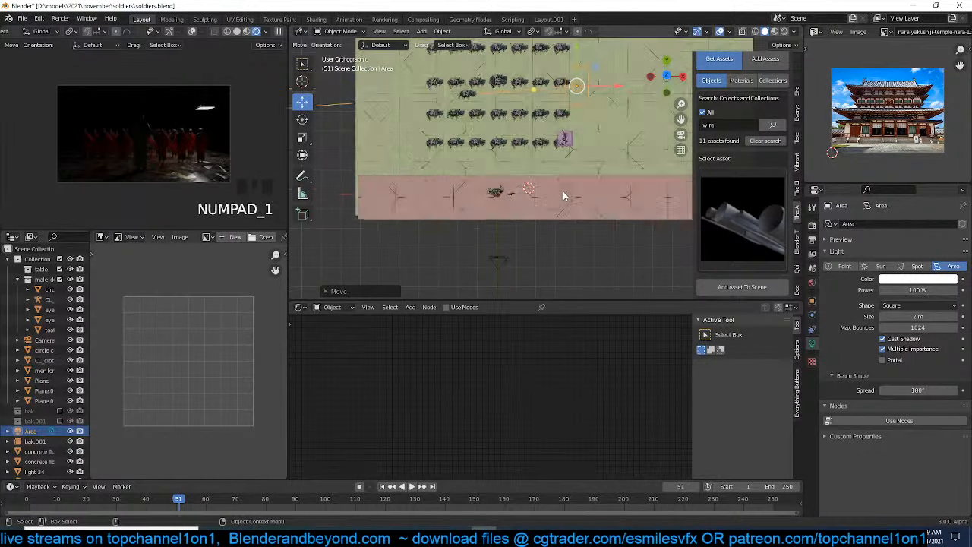
{"action": "key", "text": "g"}
{"action": "key", "text": "r"}
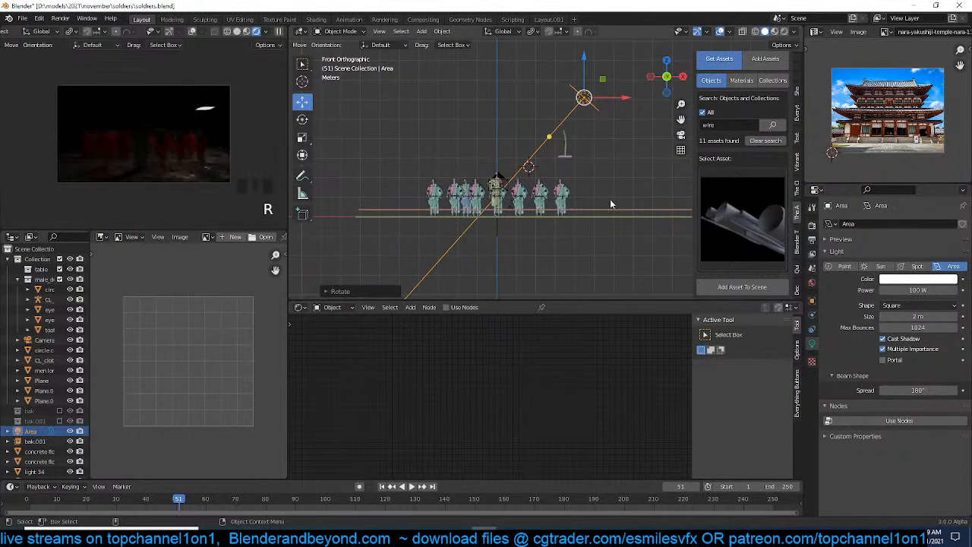
{"action": "left_click", "coordinate": [610, 199]}
{"action": "key", "text": "g"}
{"action": "left_click", "coordinate": [609, 206]}
{"action": "key", "text": "g"}
{"action": "left_click", "coordinate": [608, 208]}
{"action": "key", "text": "ctrl+s"}
Duplicate the area light in the right side view, tilt the copy, and place it above the leader
{"action": "key", "text": "KP_3"}
{"action": "scroll", "coordinate": [575, 202], "scroll_direction": "up", "scroll_amount": 3}
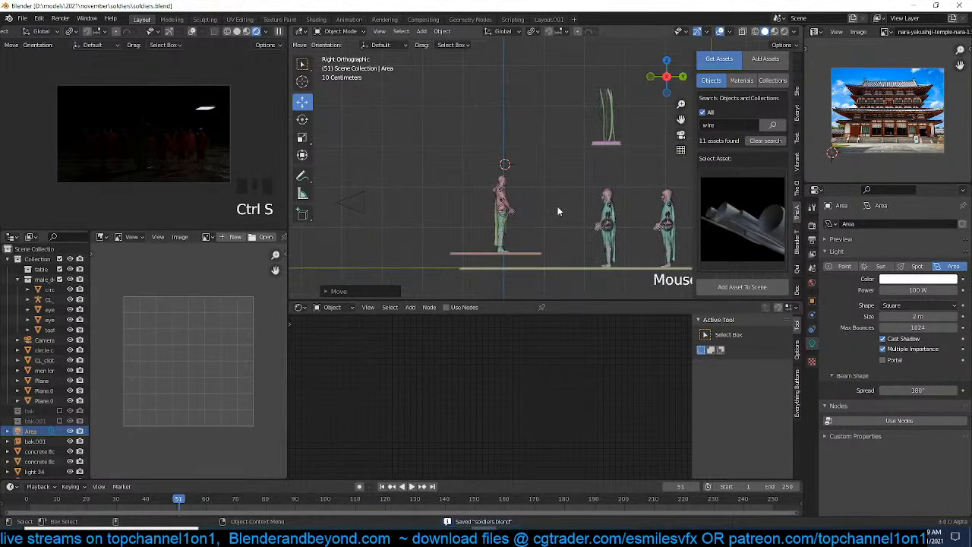
{"action": "key", "text": "shift+d"}
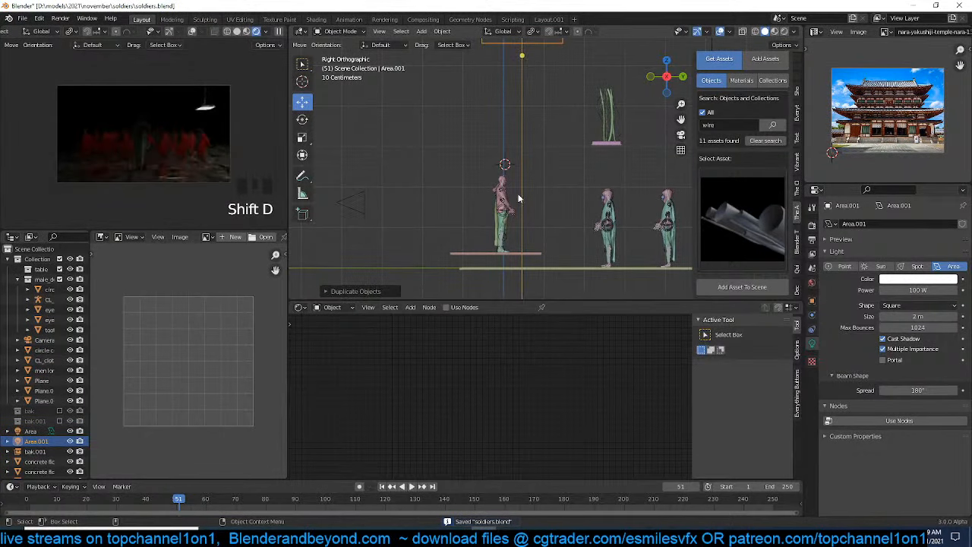
{"action": "key", "text": "r"}
{"action": "key", "text": "g"}
{"action": "left_click", "coordinate": [564, 200]}
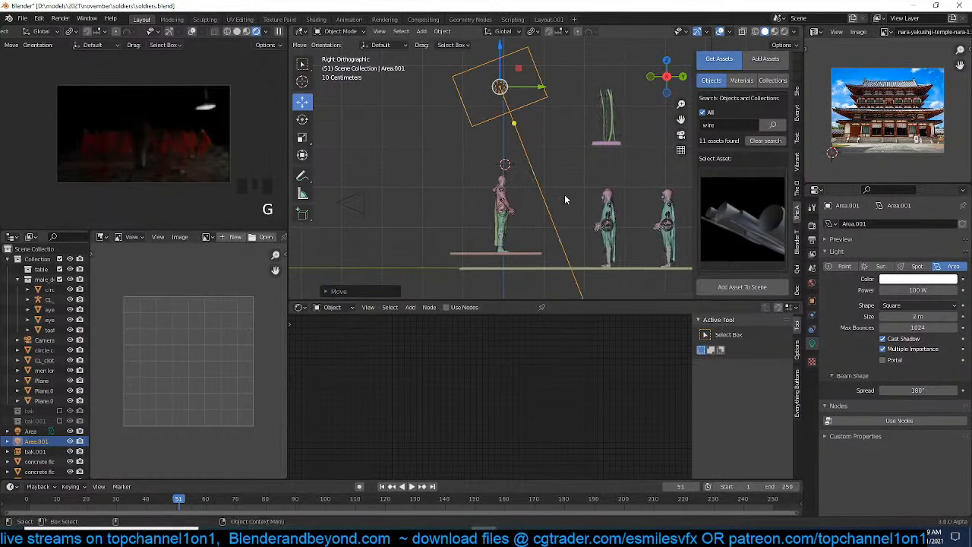
Clear the duplicated light's rotation, tilt it toward the soldiers, and move it above and behind the leader
{"action": "key", "text": "alt+r"}
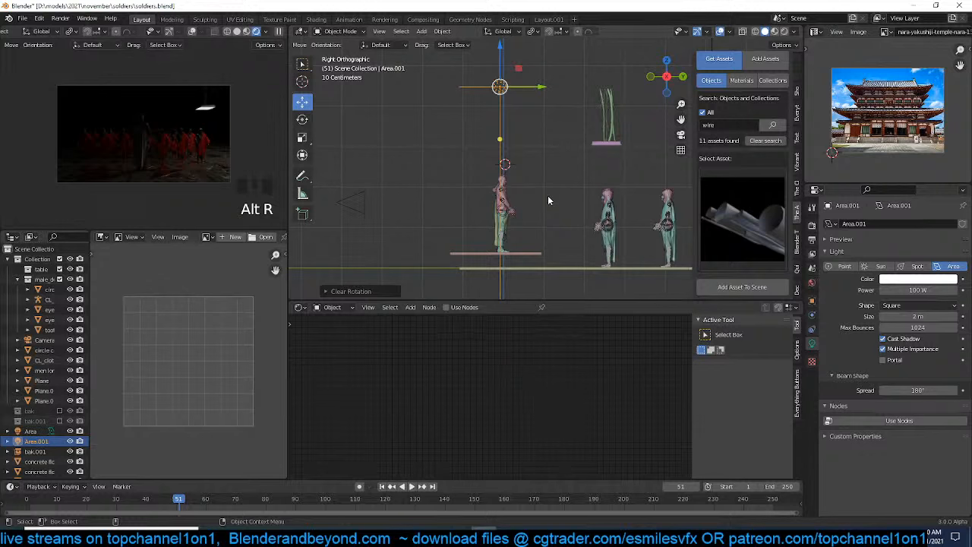
{"action": "scroll", "coordinate": [520, 174], "scroll_direction": "up", "scroll_amount": 3}
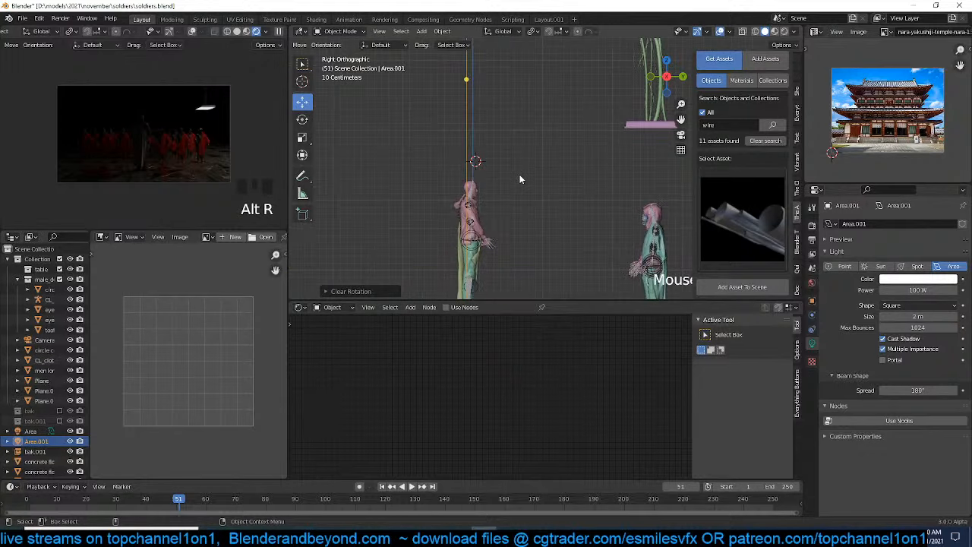
{"action": "key", "text": "r"}
{"action": "left_click", "coordinate": [598, 134]}
{"action": "key", "text": "g"}
{"action": "left_click", "coordinate": [555, 244]}
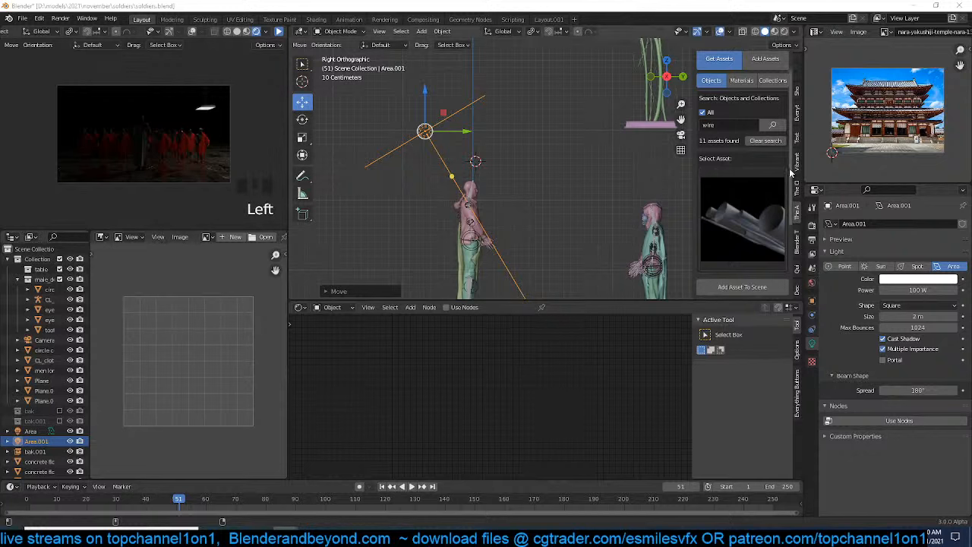
{"action": "left_click", "coordinate": [798, 287]}
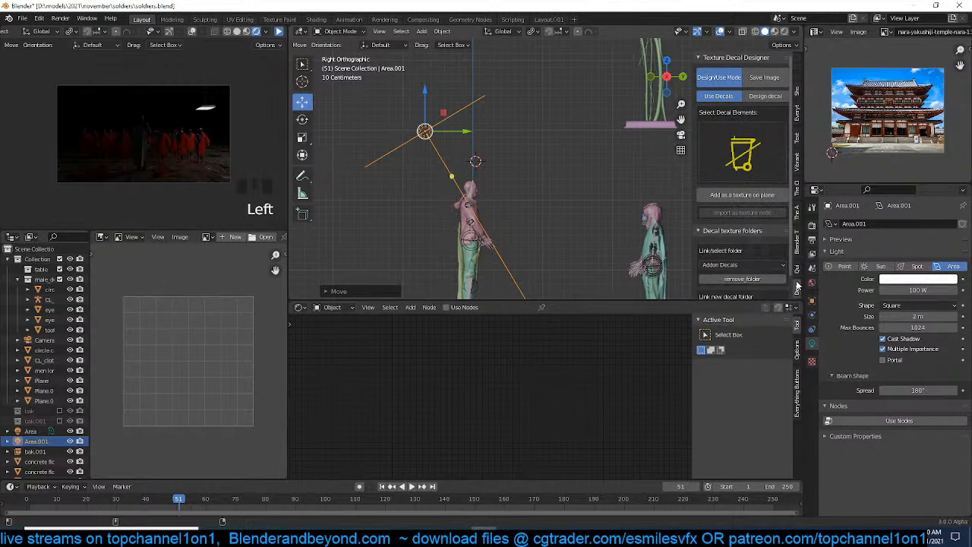
{"action": "scroll", "coordinate": [798, 281], "scroll_direction": "up", "scroll_amount": 2}
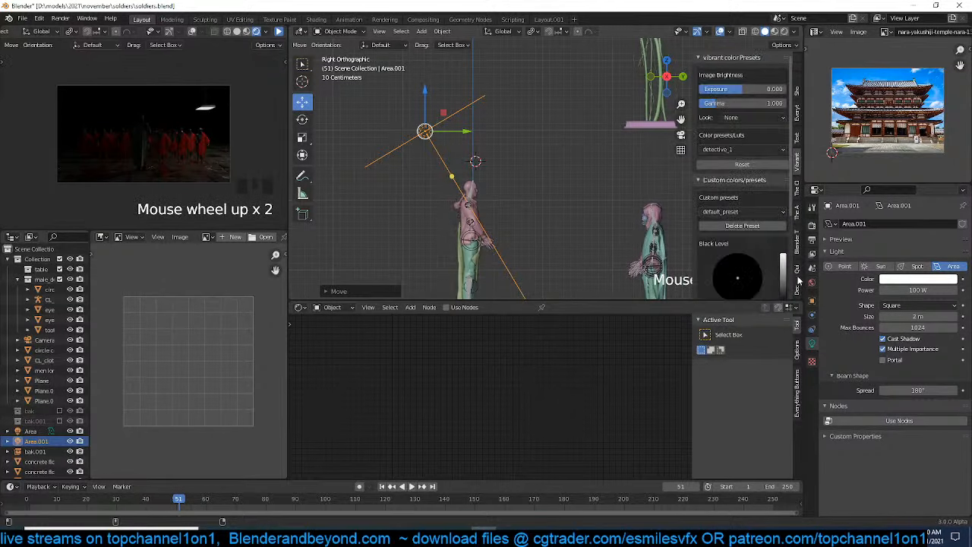
{"action": "scroll", "coordinate": [798, 281], "scroll_direction": "up", "scroll_amount": 3}
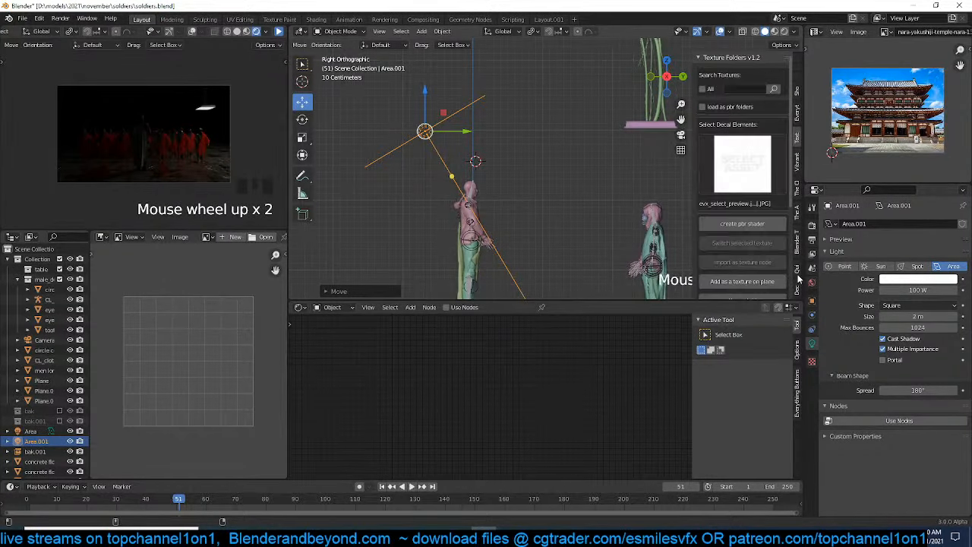
{"action": "scroll", "coordinate": [798, 280], "scroll_direction": "up", "scroll_amount": 5}
{"action": "scroll", "coordinate": [798, 280], "scroll_direction": "down", "scroll_amount": 2}
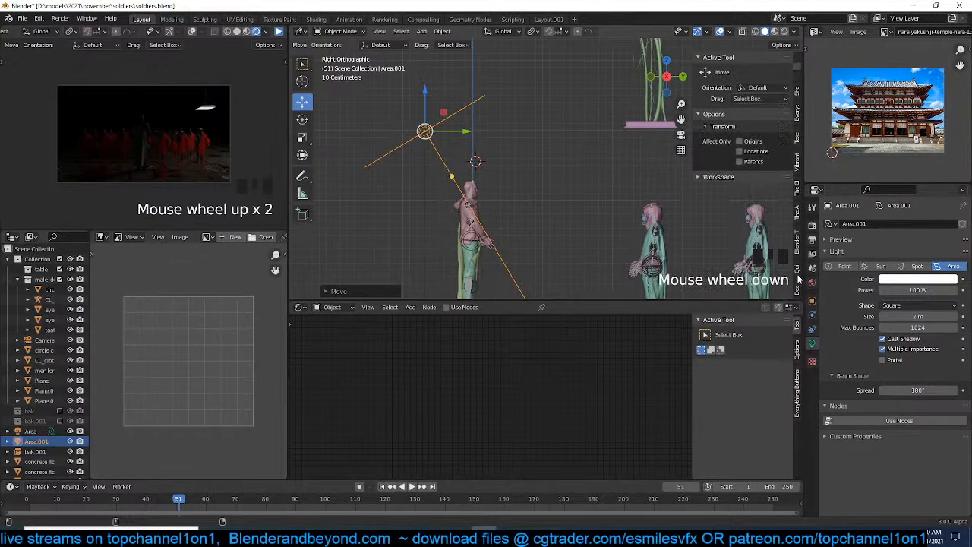
Search the Blender Text and Video Manual add-on's tutorials for "how to use modifier"
{"action": "scroll", "coordinate": [798, 281], "scroll_direction": "up", "scroll_amount": 4}
{"action": "scroll", "coordinate": [798, 281], "scroll_direction": "down", "scroll_amount": 3}
{"action": "scroll", "coordinate": [797, 280], "scroll_direction": "down", "scroll_amount": 5}
{"action": "scroll", "coordinate": [798, 280], "scroll_direction": "up", "scroll_amount": 2}
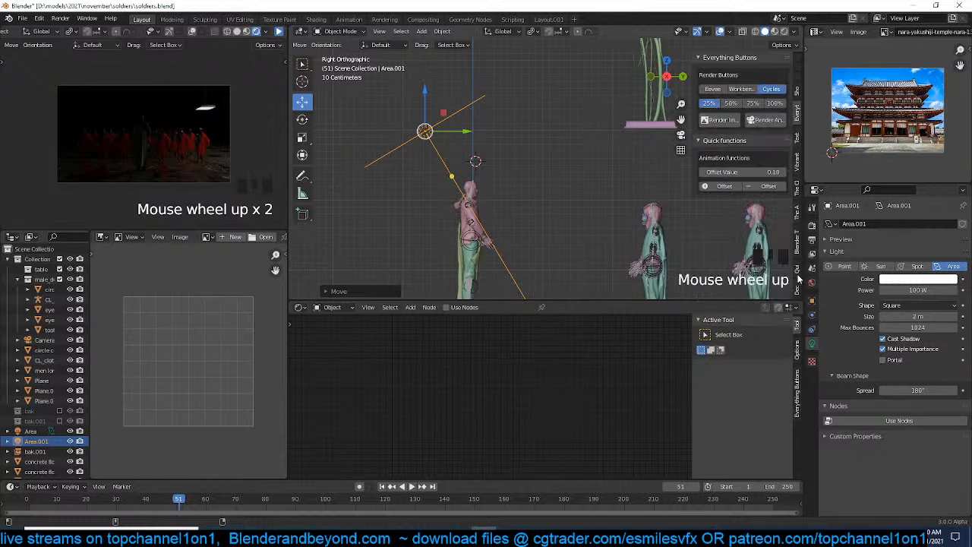
{"action": "scroll", "coordinate": [798, 280], "scroll_direction": "down", "scroll_amount": 6}
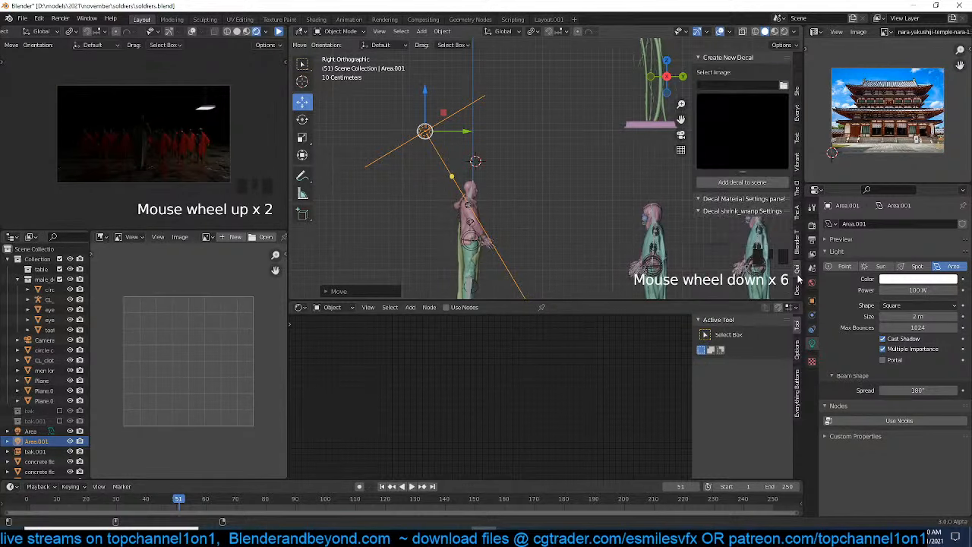
{"action": "scroll", "coordinate": [798, 280], "scroll_direction": "up", "scroll_amount": 1}
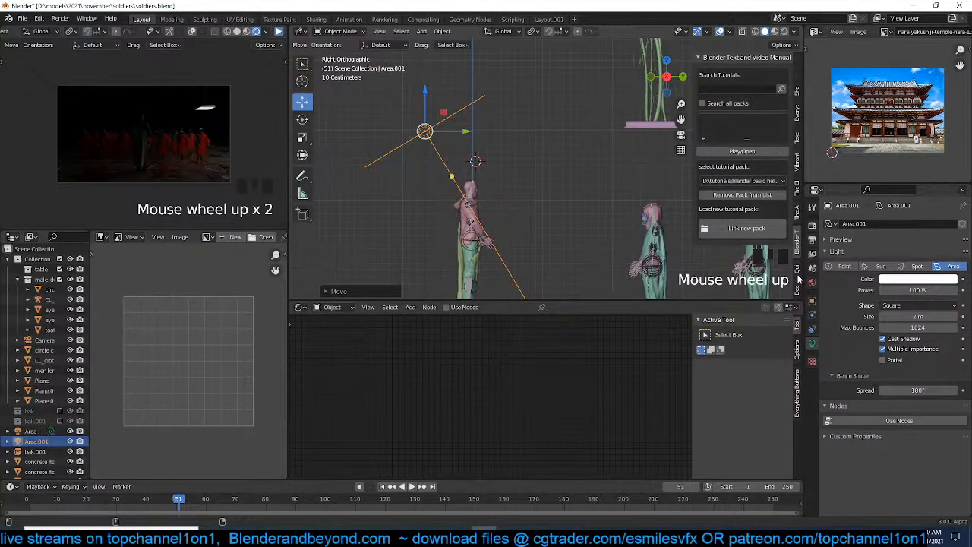
{"action": "left_click", "coordinate": [751, 89]}
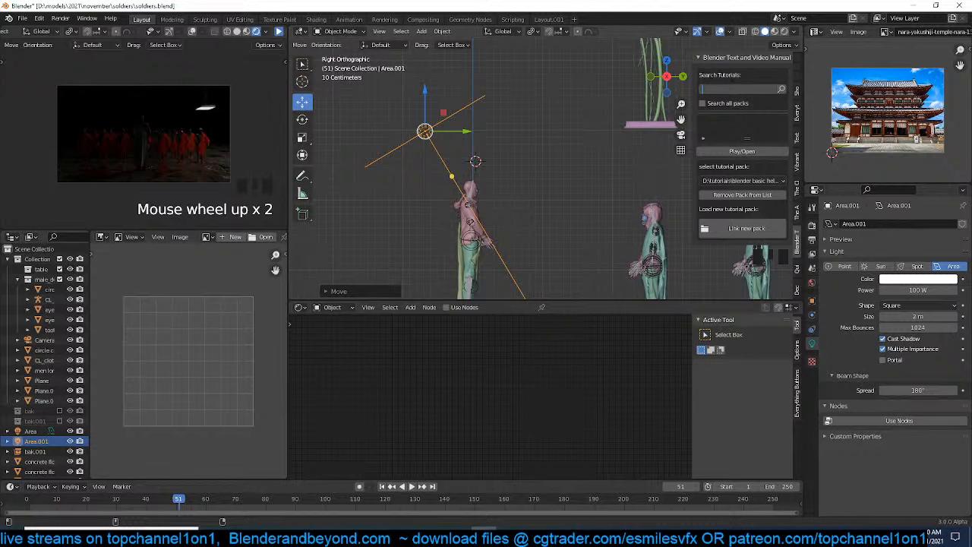
{"action": "type", "text": "how to use modifier"}
{"action": "key", "text": "Return"}
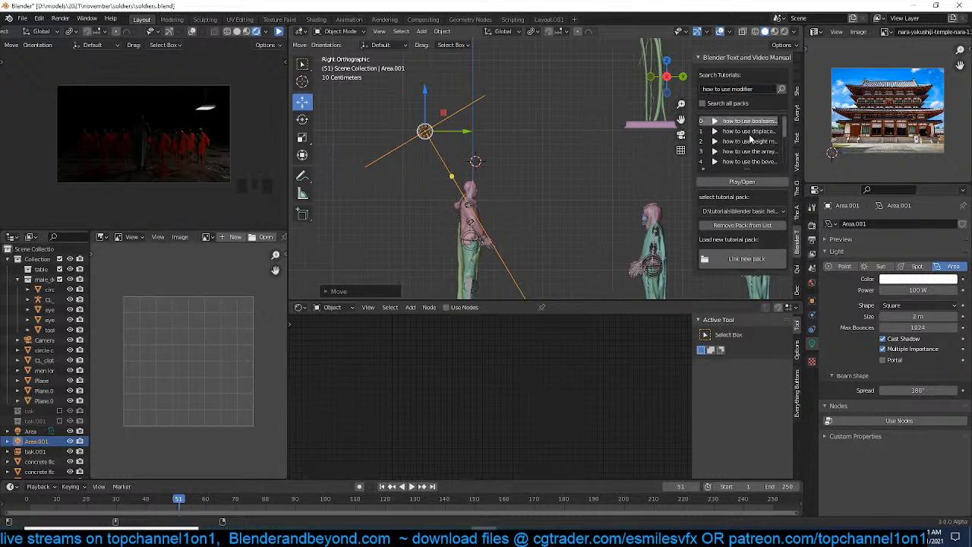
Play the found tutorials on booleans in edit mode and on the displacement modifier for uneven ground, closing each video
{"action": "left_click", "coordinate": [742, 182]}
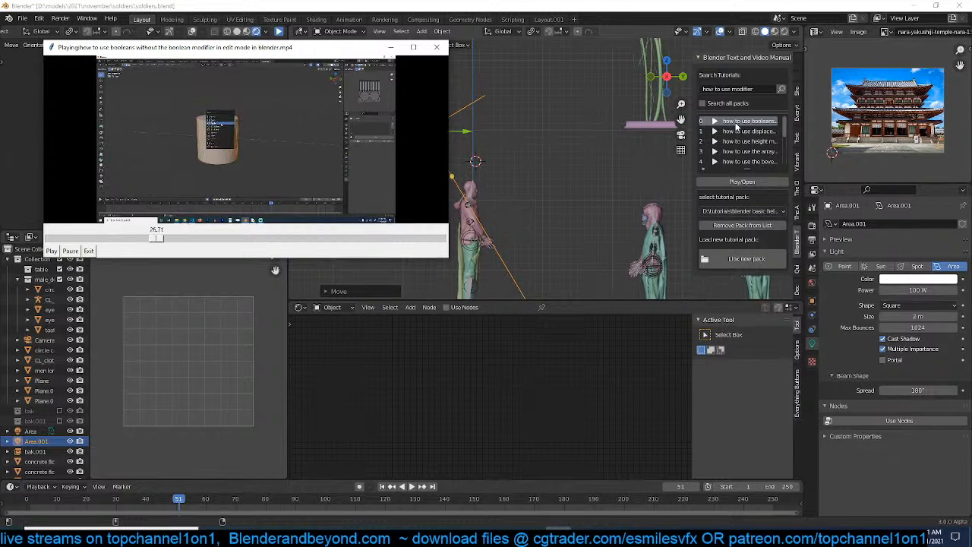
{"action": "left_click", "coordinate": [436, 47]}
{"action": "left_click", "coordinate": [715, 131]}
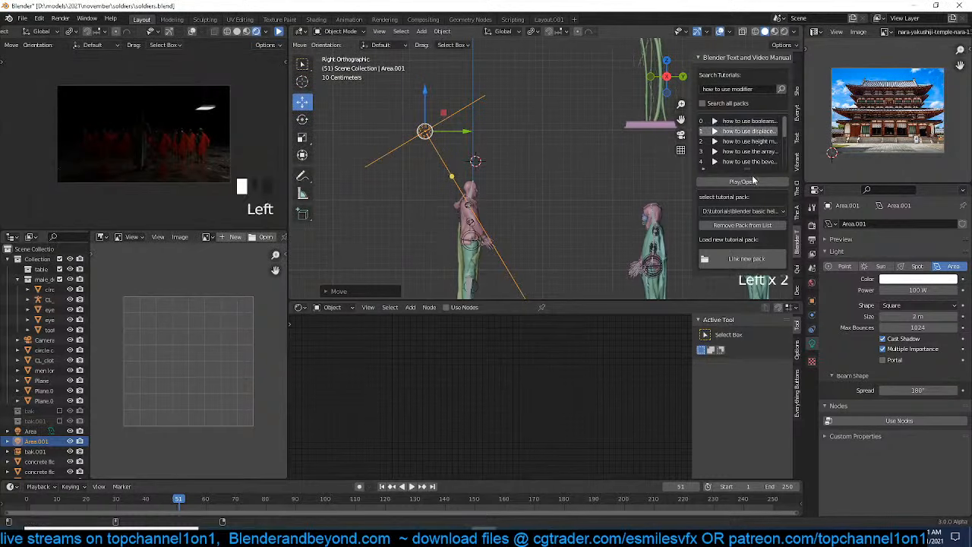
{"action": "left_click", "coordinate": [754, 182]}
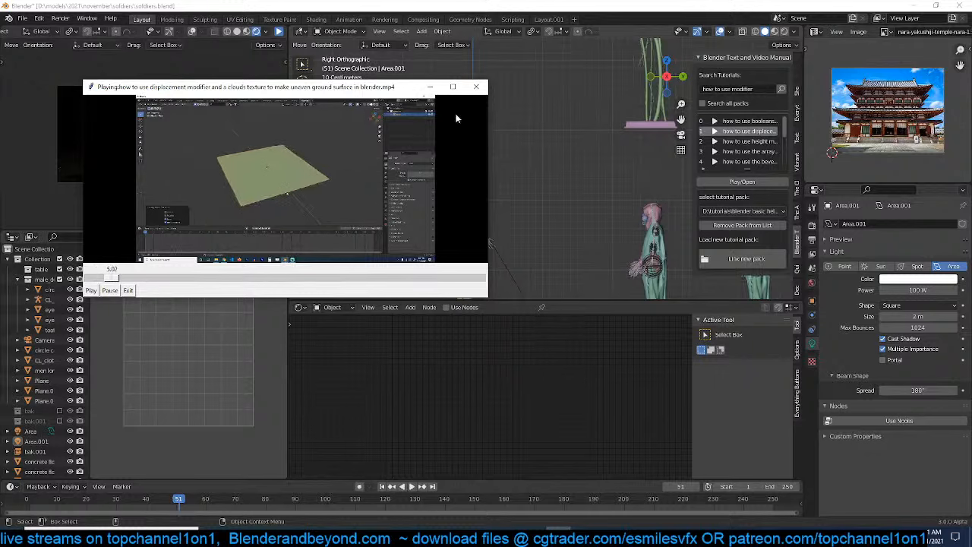
{"action": "left_click", "coordinate": [476, 86]}
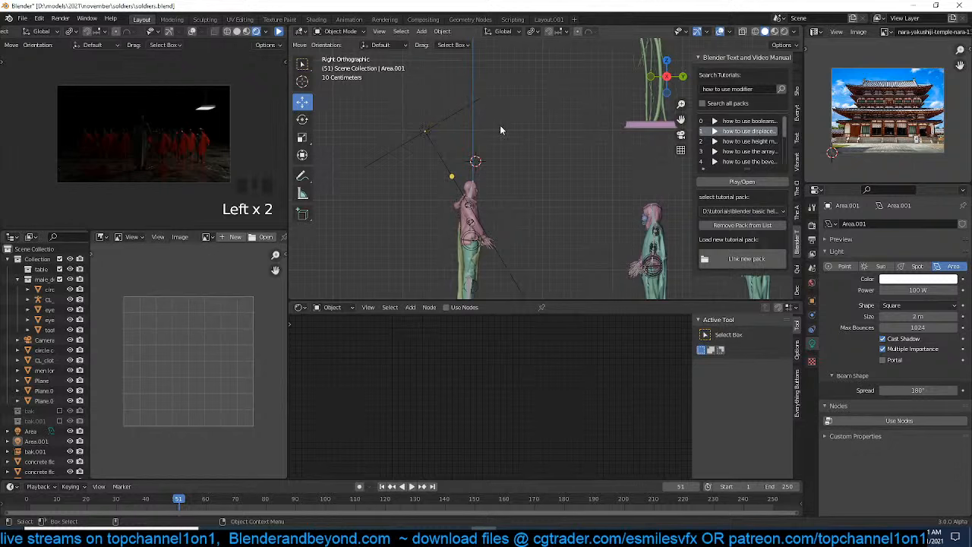
Hide the viewport sidebar and inspect the leader, the soldiers and the light above them in the right side view
{"action": "key", "text": "Left"}
{"action": "key", "text": "n"}
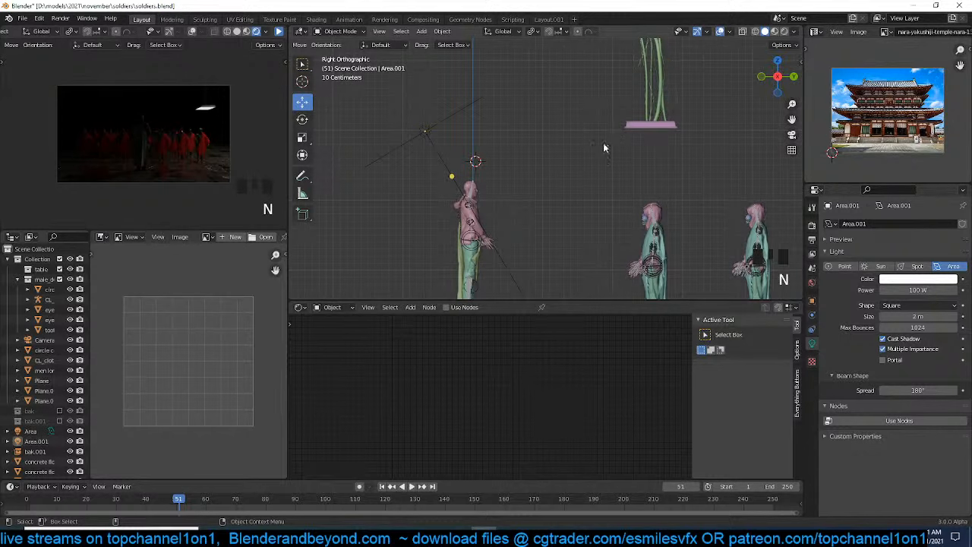
{"action": "scroll", "coordinate": [533, 169], "scroll_direction": "up", "scroll_amount": 2}
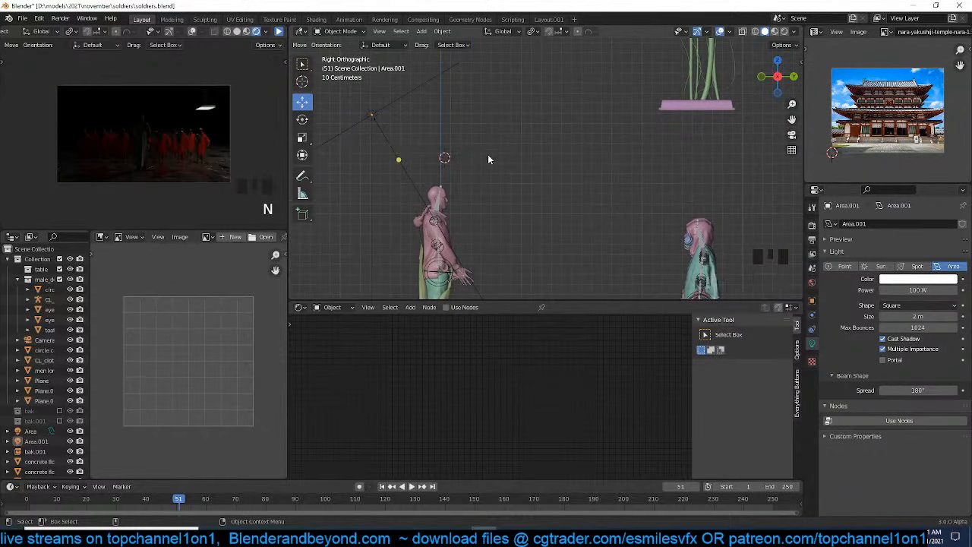
{"action": "scroll", "coordinate": [488, 157], "scroll_direction": "down", "scroll_amount": 4}
{"action": "scroll", "coordinate": [528, 135], "scroll_direction": "up", "scroll_amount": 1}
{"action": "middle_click_drag", "start_coordinate": [531, 139], "coordinate": [589, 83]}
{"action": "scroll", "coordinate": [854, 112], "scroll_direction": "up", "scroll_amount": 6}
{"action": "scroll", "coordinate": [853, 113], "scroll_direction": "down", "scroll_amount": 9}
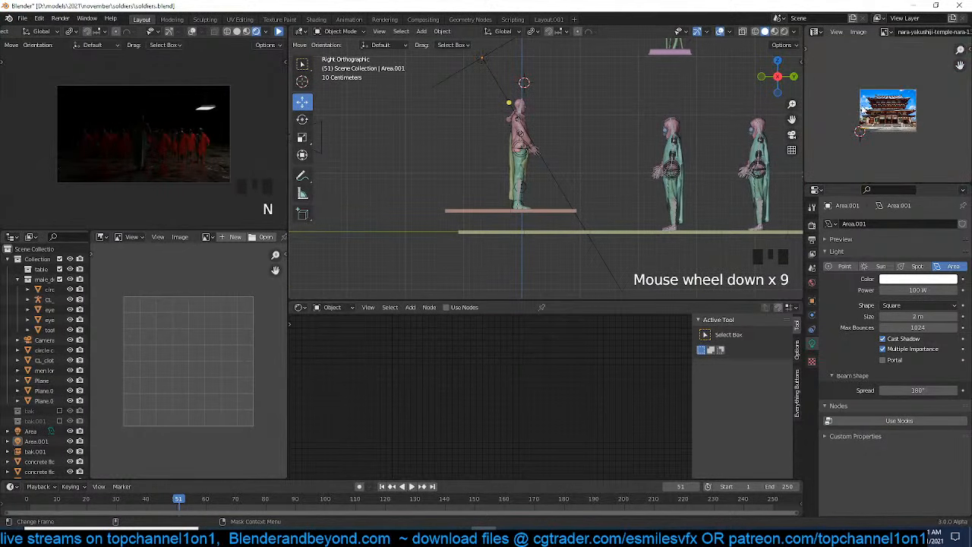
View the temple reference image enlarged to full screen and return to the normal layout
{"action": "scroll", "coordinate": [856, 112], "scroll_direction": "up", "scroll_amount": 3}
{"action": "key", "text": "ctrl+space"}
{"action": "scroll", "coordinate": [536, 251], "scroll_direction": "up", "scroll_amount": 4}
{"action": "scroll", "coordinate": [537, 251], "scroll_direction": "up", "scroll_amount": 2}
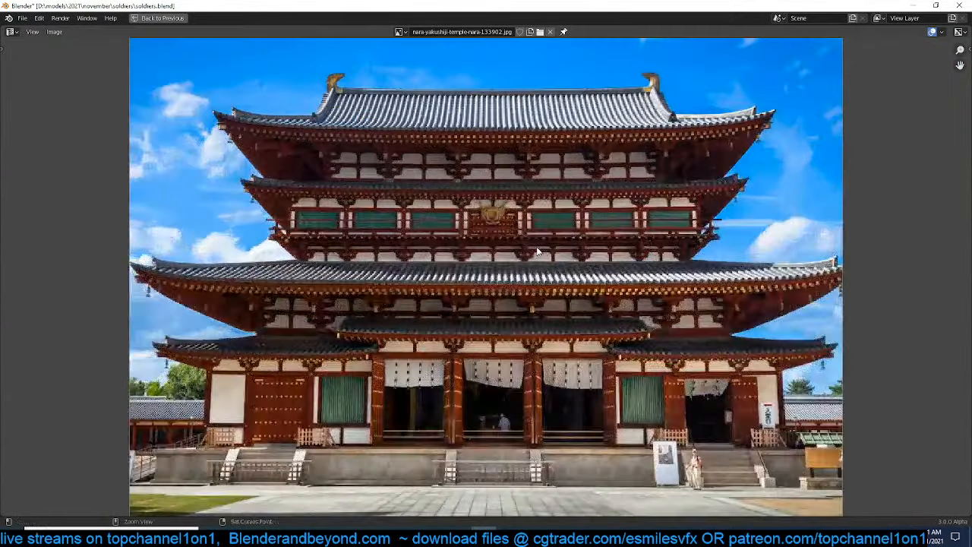
{"action": "key", "text": "ctrl+space"}
Save soldiers.blend and switch the camera viewport to Material Preview shading
{"action": "left_click", "coordinate": [440, 171]}
{"action": "key", "text": "ctrl+s"}
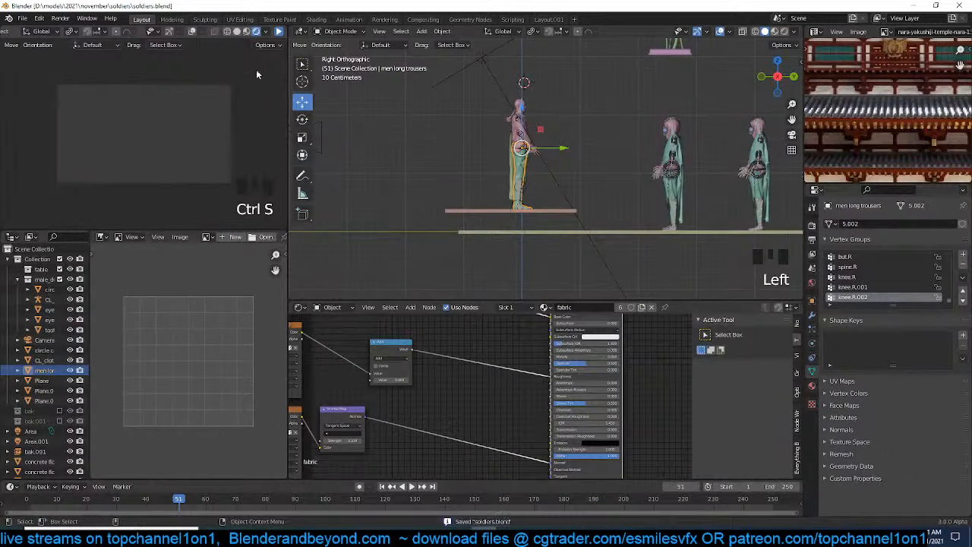
{"action": "left_click", "coordinate": [238, 33]}
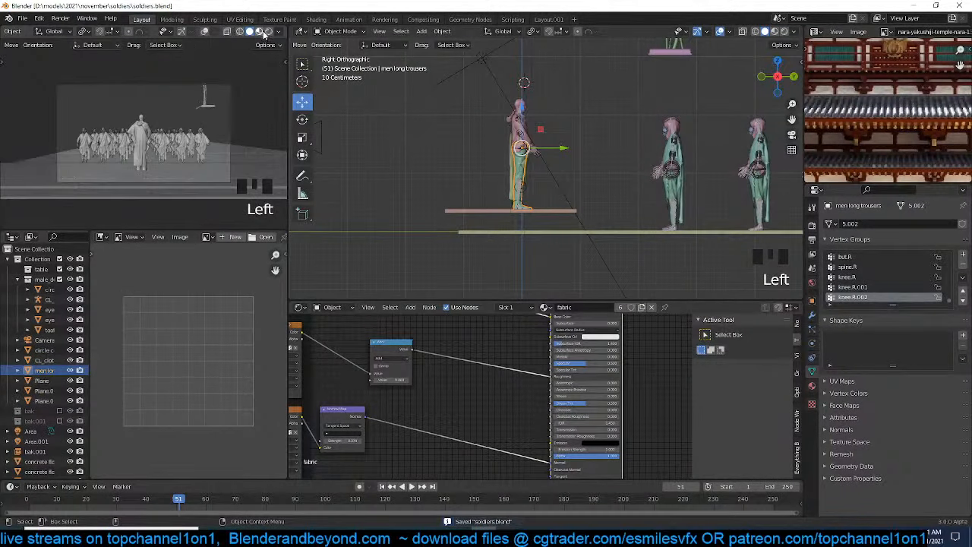
{"action": "left_click", "coordinate": [259, 31]}
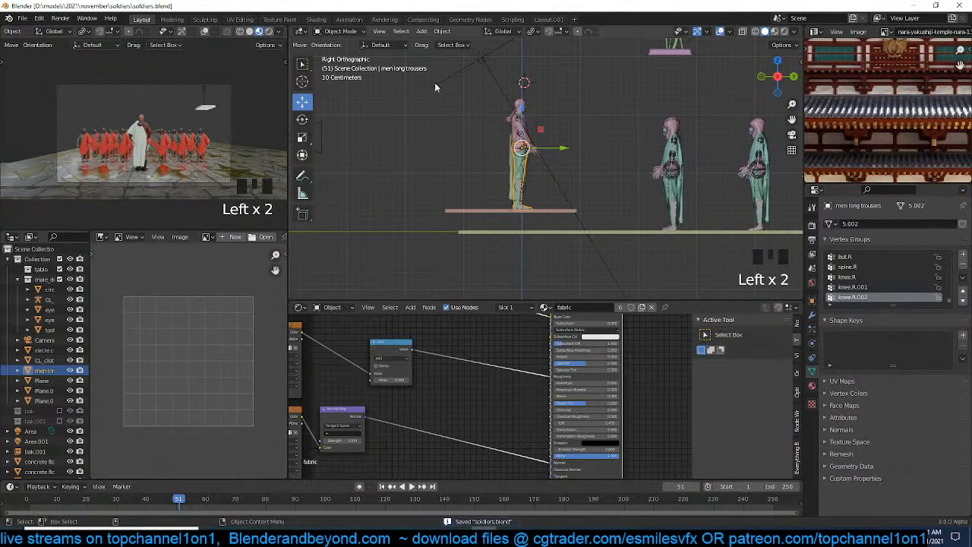
Examine the temple photo's roofs, columns and raised stone base at full-screen size as a modelling reference
{"action": "left_click", "coordinate": [572, 150]}
{"action": "scroll", "coordinate": [438, 185], "scroll_direction": "down", "scroll_amount": 4}
{"action": "scroll", "coordinate": [621, 145], "scroll_direction": "down", "scroll_amount": 8}
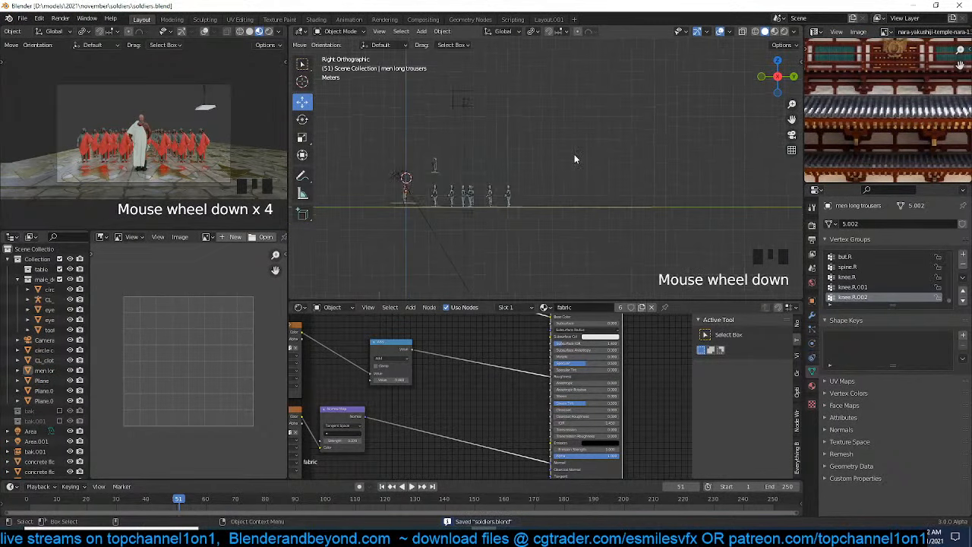
{"action": "scroll", "coordinate": [874, 129], "scroll_direction": "down", "scroll_amount": 4}
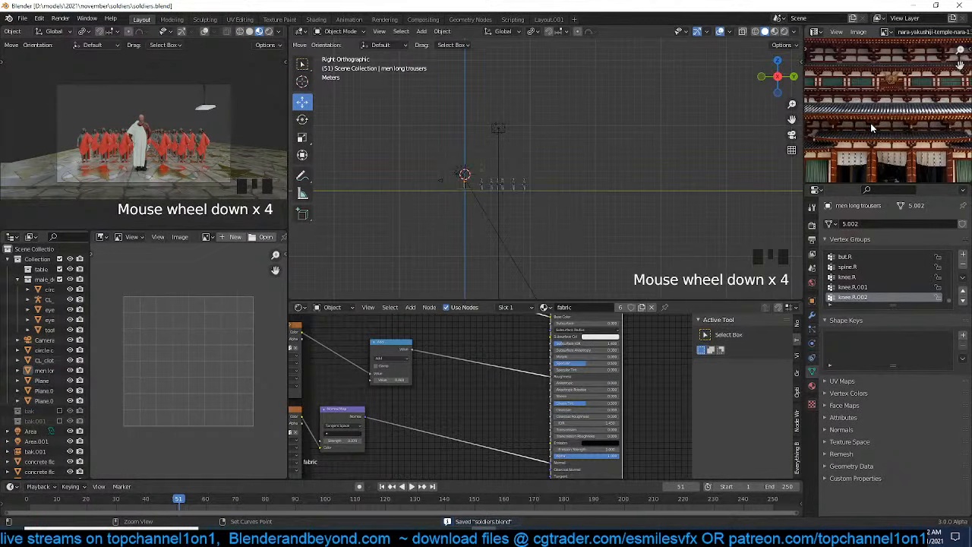
{"action": "key", "text": "ctrl+space"}
{"action": "scroll", "coordinate": [638, 175], "scroll_direction": "down", "scroll_amount": 4}
{"action": "scroll", "coordinate": [488, 228], "scroll_direction": "up", "scroll_amount": 3}
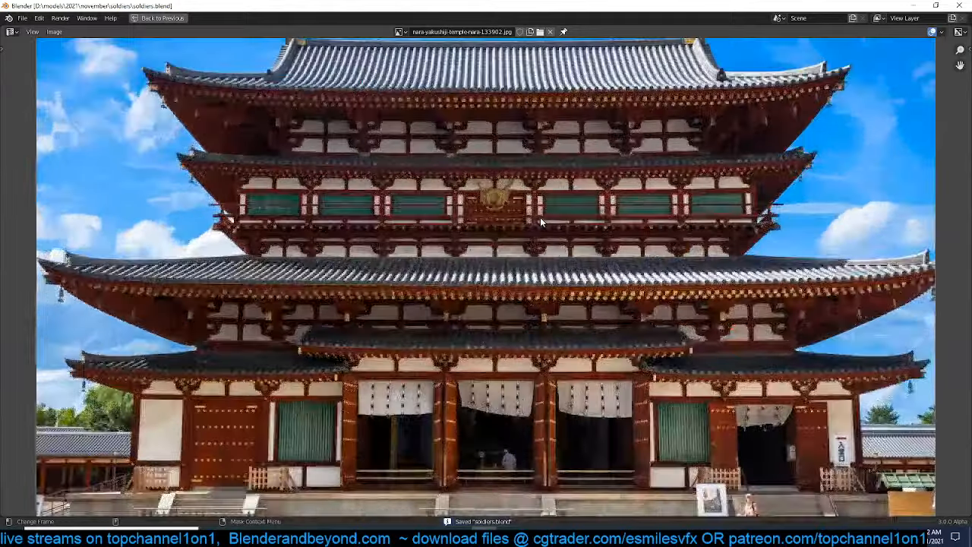
{"action": "scroll", "coordinate": [486, 228], "scroll_direction": "down", "scroll_amount": 1}
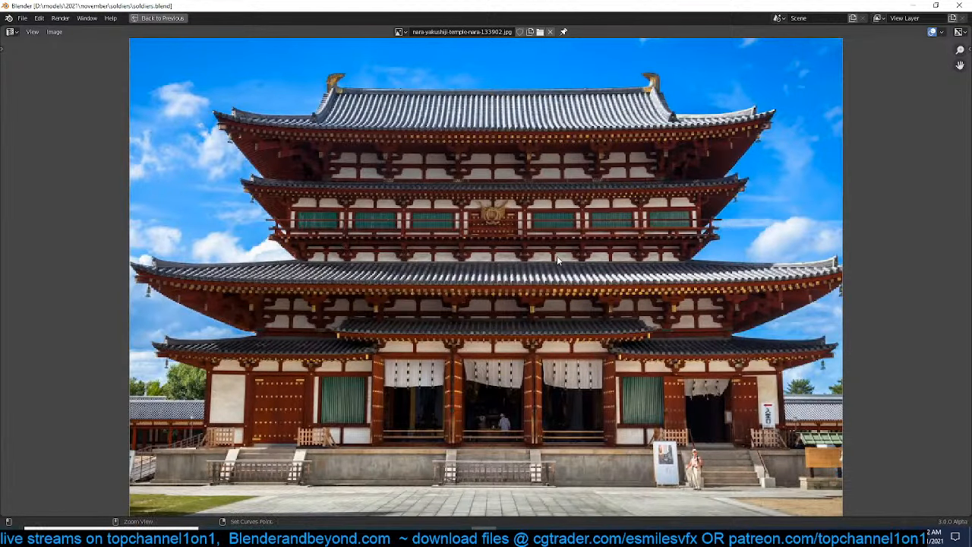
{"action": "key", "text": "ctrl+space"}
Place the 3D cursor well behind the rows of soldiers in the side view, add a cube there and scale it
{"action": "scroll", "coordinate": [518, 253], "scroll_direction": "up", "scroll_amount": 2}
{"action": "scroll", "coordinate": [527, 219], "scroll_direction": "up", "scroll_amount": 2}
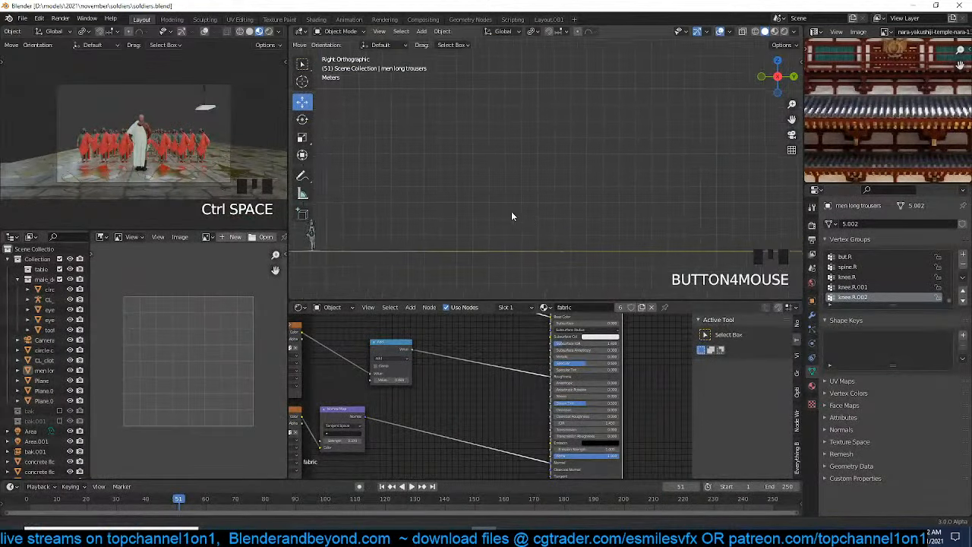
{"action": "scroll", "coordinate": [517, 186], "scroll_direction": "down", "scroll_amount": 4}
{"action": "right_click", "coordinate": [506, 193], "text": "shift"}
{"action": "key", "text": "shift+a"}
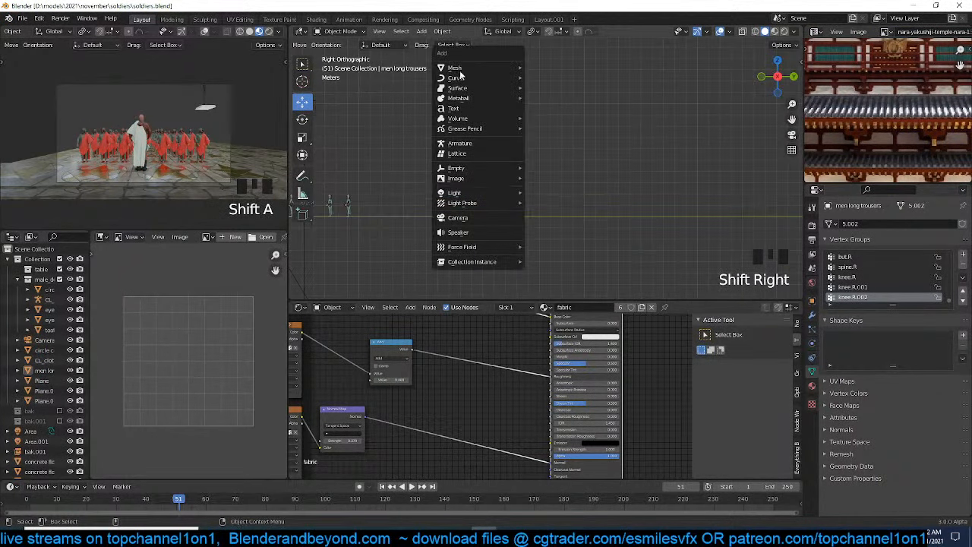
{"action": "mouse_move", "coordinate": [460, 67]}
{"action": "left_click", "coordinate": [560, 68]}
{"action": "key", "text": "s"}
{"action": "left_click", "coordinate": [665, 225]}
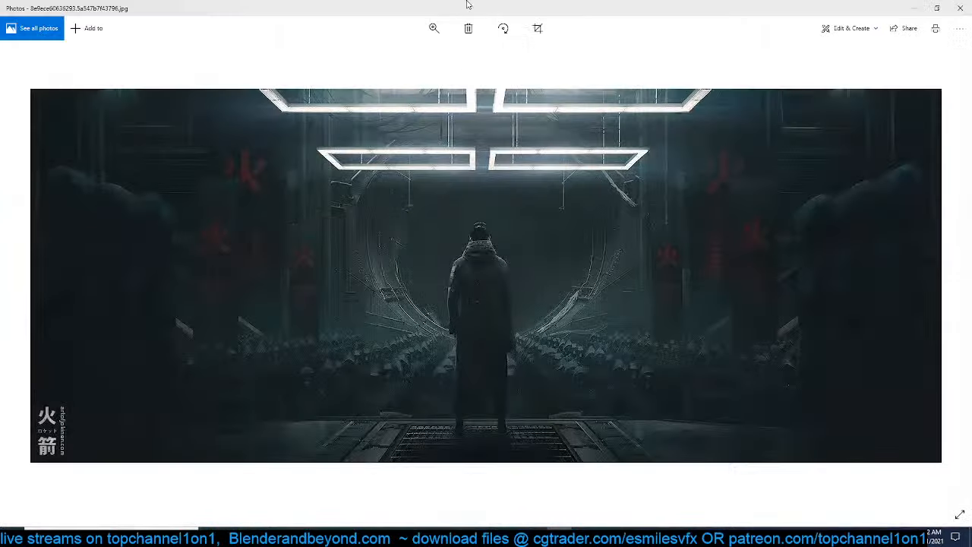
Restore the Photos window with the concept image, move it off this screen and return to Blender
{"action": "left_click", "coordinate": [937, 8]}
{"action": "left_click_drag", "start_coordinate": [448, 18], "coordinate": [971, 55]}
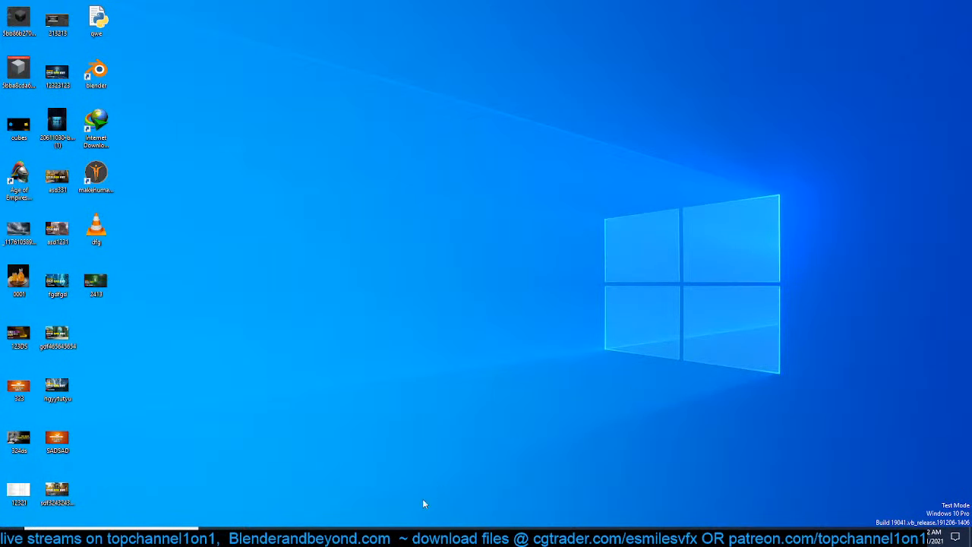
{"action": "left_click", "coordinate": [485, 529]}
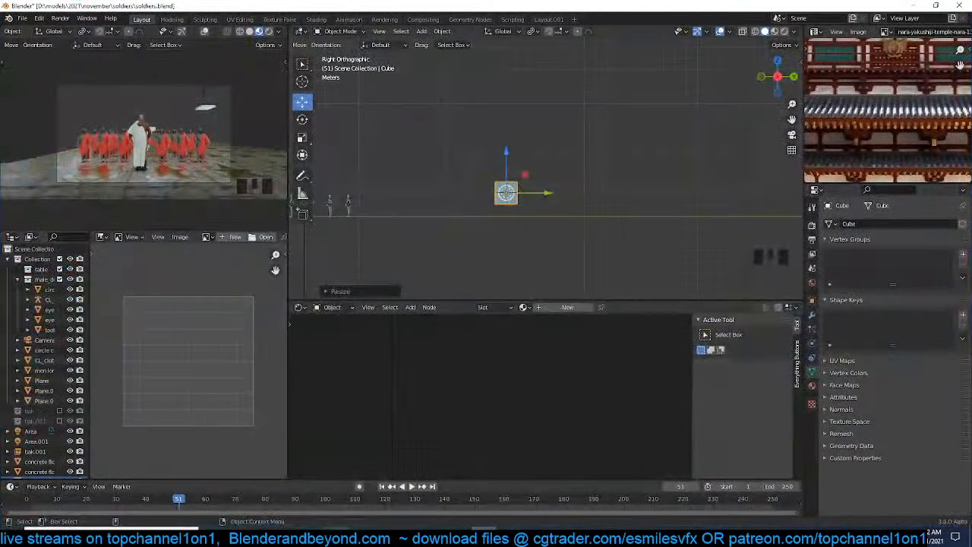
Switch to the browser's Japanese architecture results, close the search-by-image box and move that window off this screen
{"action": "mouse_move", "coordinate": [262, 507]}
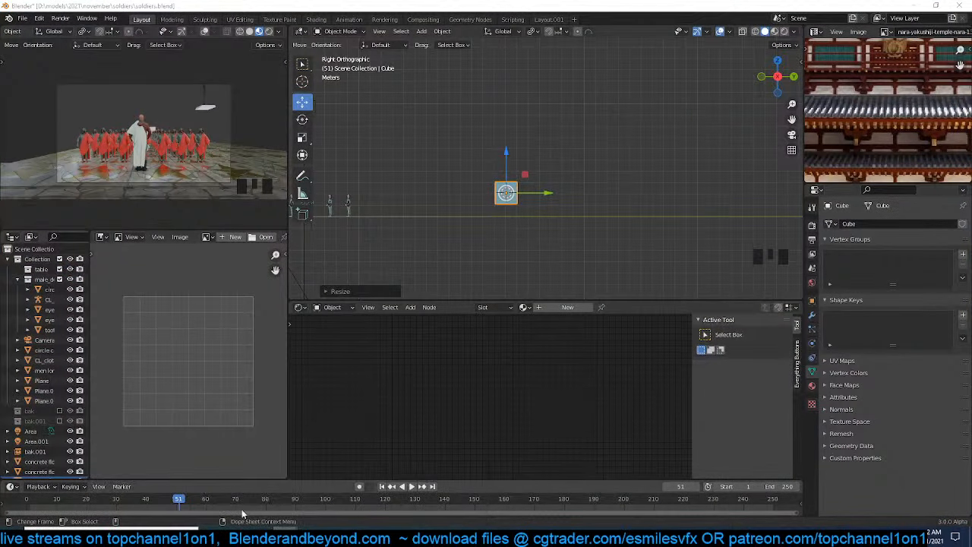
{"action": "left_click", "coordinate": [448, 496]}
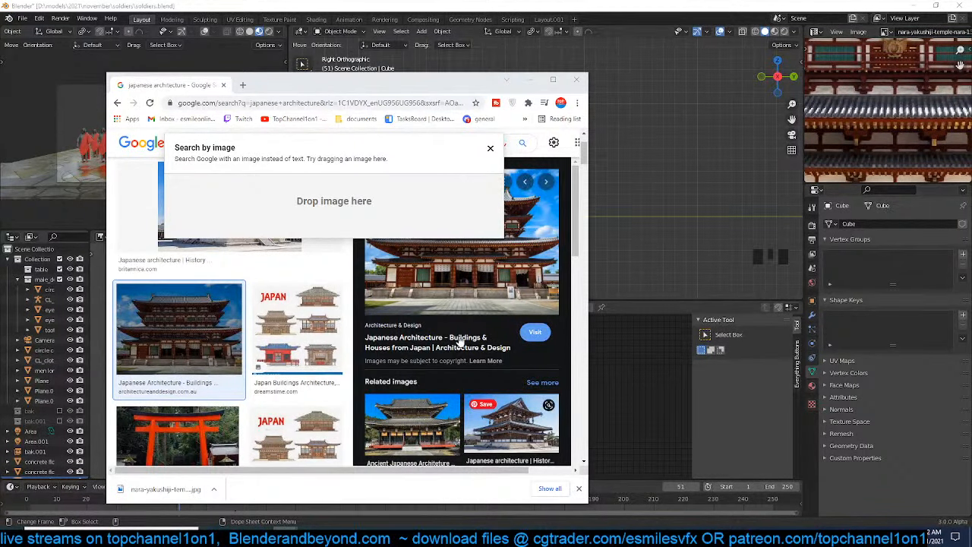
{"action": "left_click", "coordinate": [665, 258]}
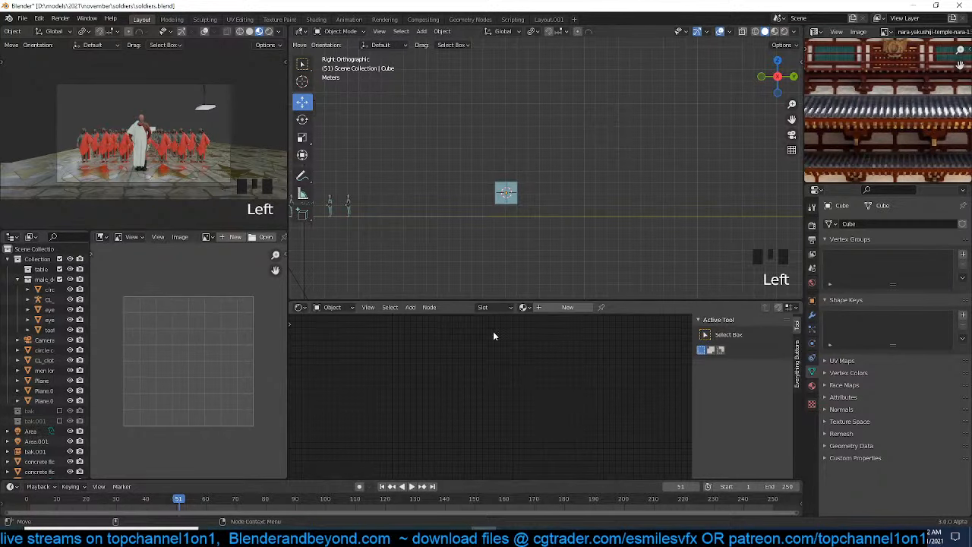
{"action": "mouse_move", "coordinate": [286, 537]}
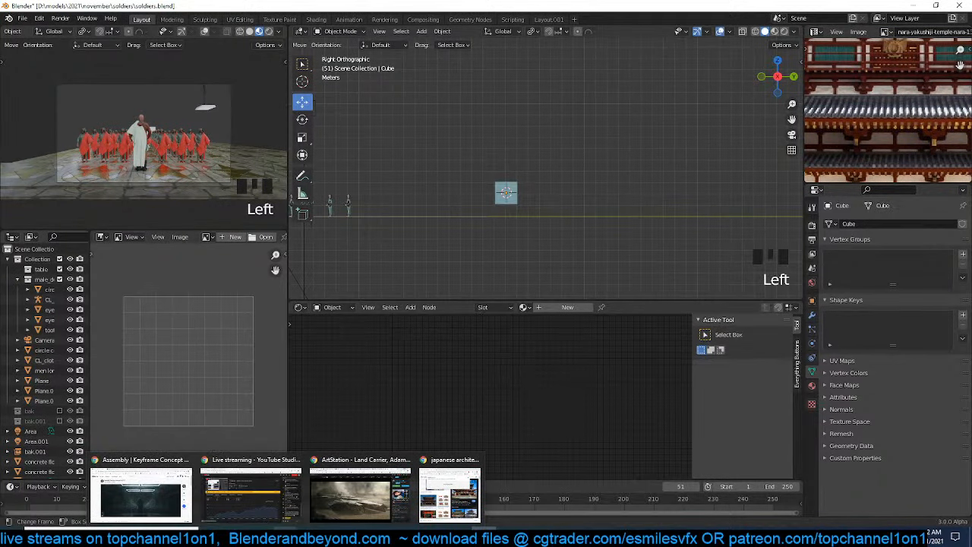
{"action": "left_click", "coordinate": [449, 494]}
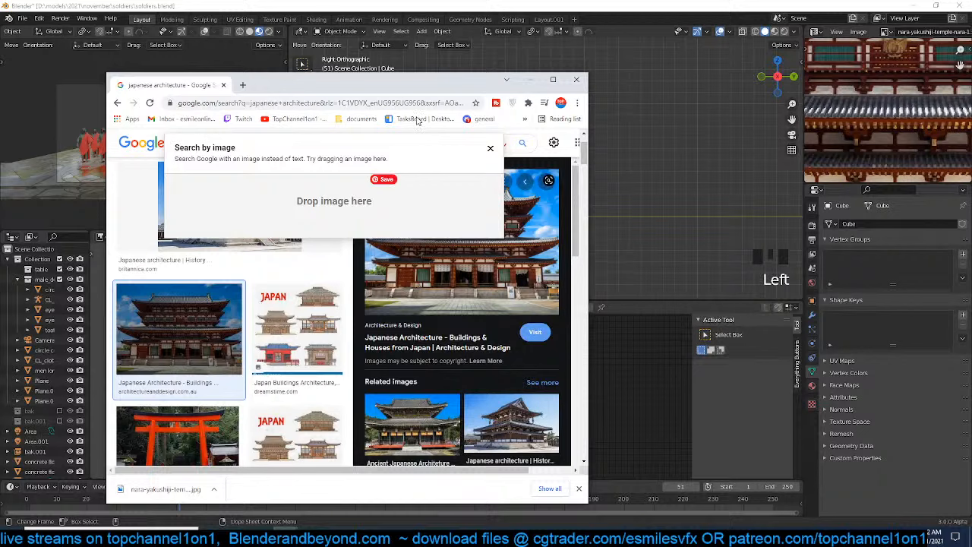
{"action": "left_click", "coordinate": [490, 148]}
{"action": "left_click_drag", "start_coordinate": [430, 86], "coordinate": [971, 99]}
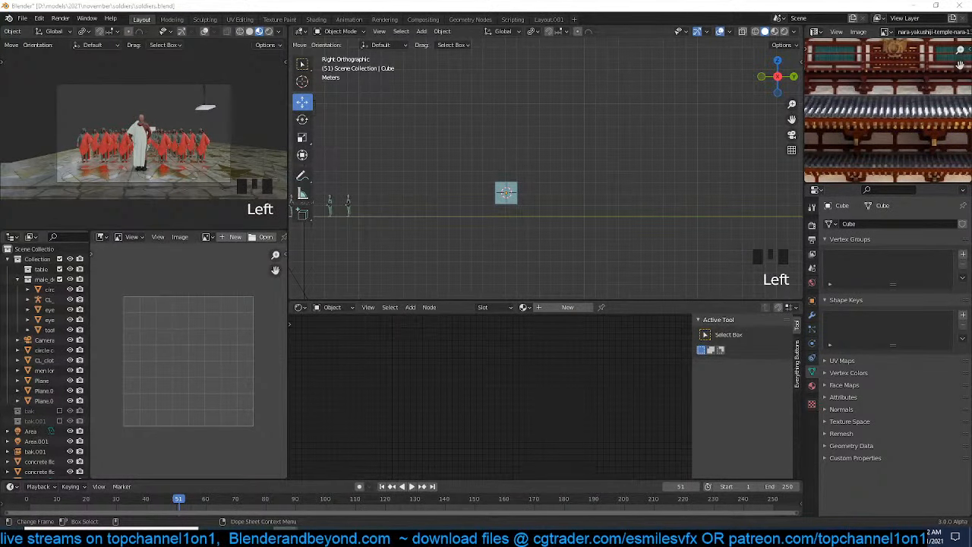
Select the cube, fit the whole temple image in the Image Editor and enlarge that editor area in width and height
{"action": "left_click", "coordinate": [506, 196]}
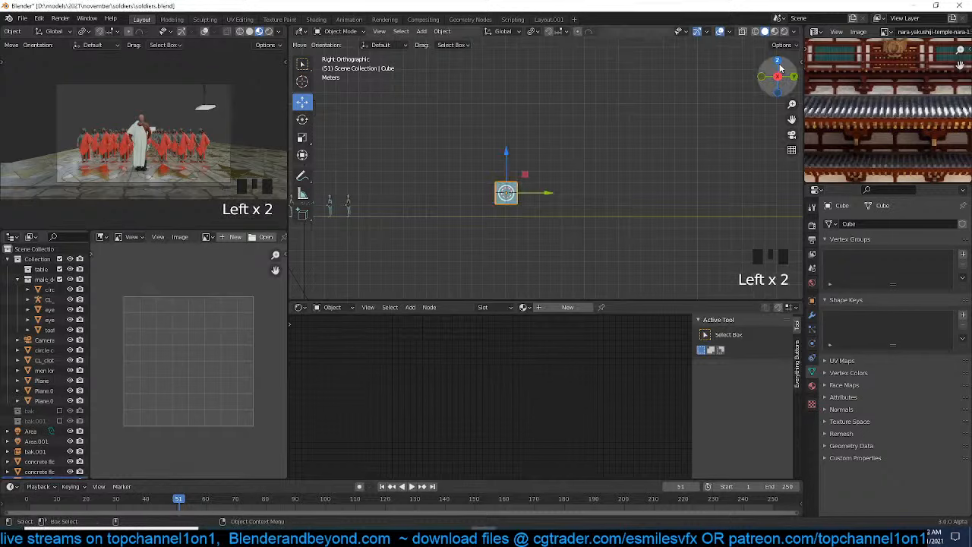
{"action": "scroll", "coordinate": [899, 104], "scroll_direction": "down", "scroll_amount": 5}
{"action": "scroll", "coordinate": [899, 104], "scroll_direction": "up", "scroll_amount": 2}
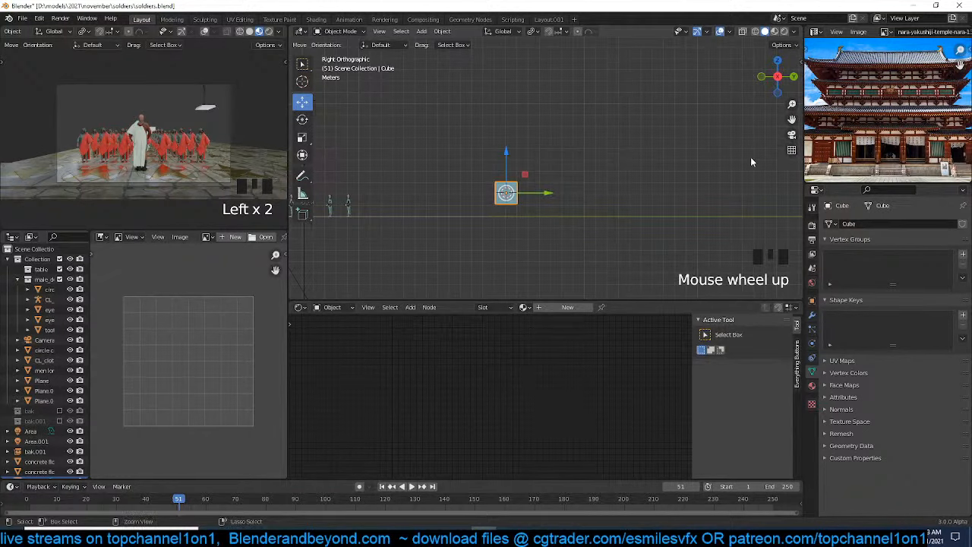
{"action": "left_click_drag", "start_coordinate": [800, 154], "coordinate": [701, 156]}
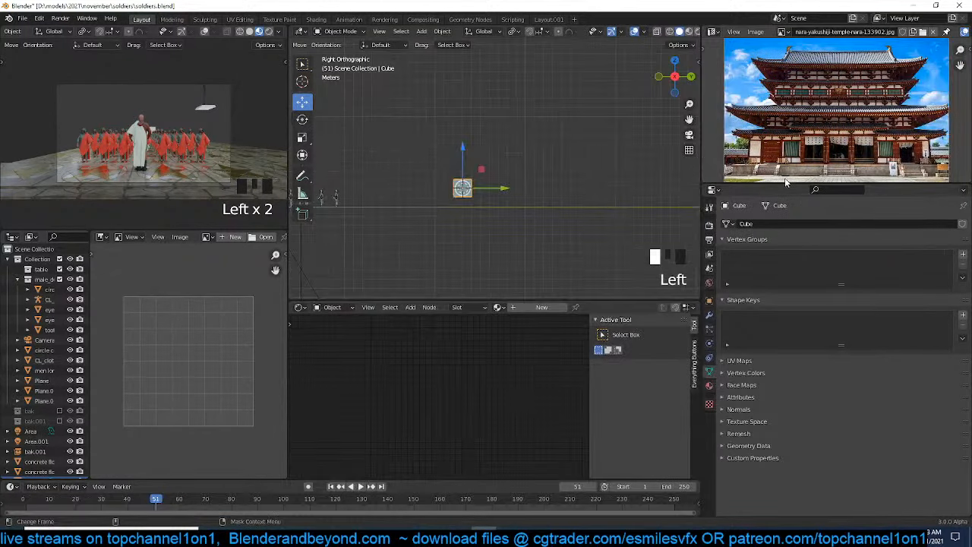
{"action": "left_click_drag", "start_coordinate": [787, 184], "coordinate": [777, 224]}
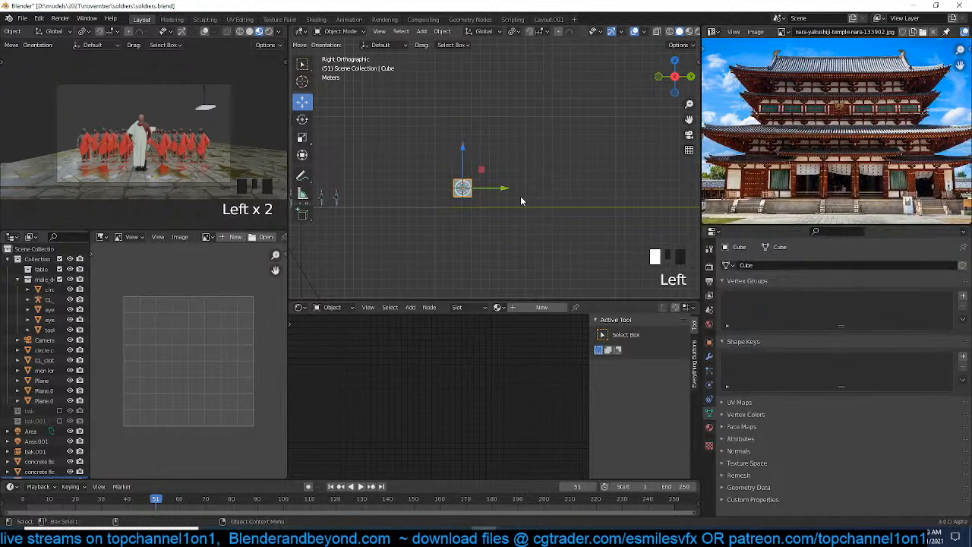
Shape the cube into a long, low slab by stretching it along Y and flattening it along Z, and lower it to the ground
{"action": "scroll", "coordinate": [521, 200], "scroll_direction": "up", "scroll_amount": 2}
{"action": "key", "text": "s"}
{"action": "key", "text": "y"}
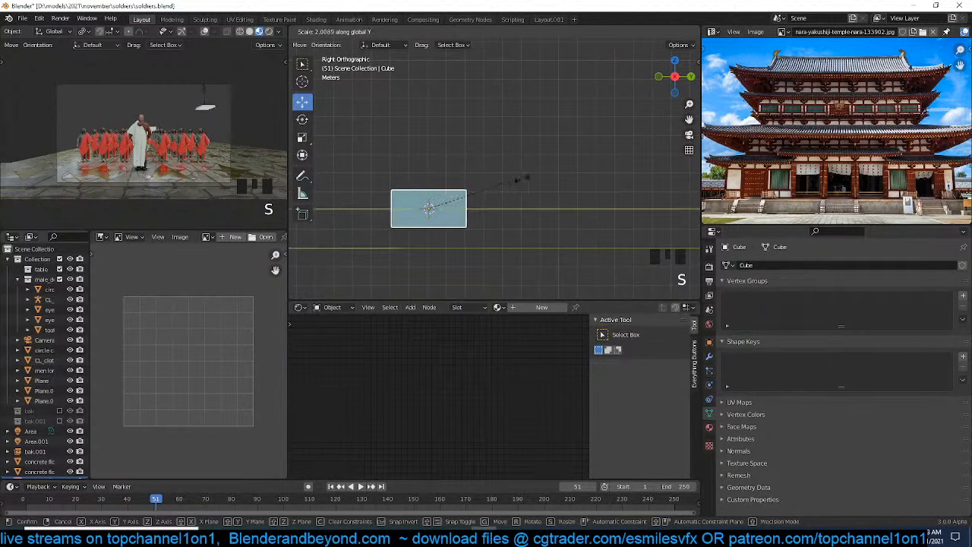
{"action": "left_click", "coordinate": [517, 190]}
{"action": "key", "text": "s"}
{"action": "key", "text": "z"}
{"action": "left_click", "coordinate": [481, 226]}
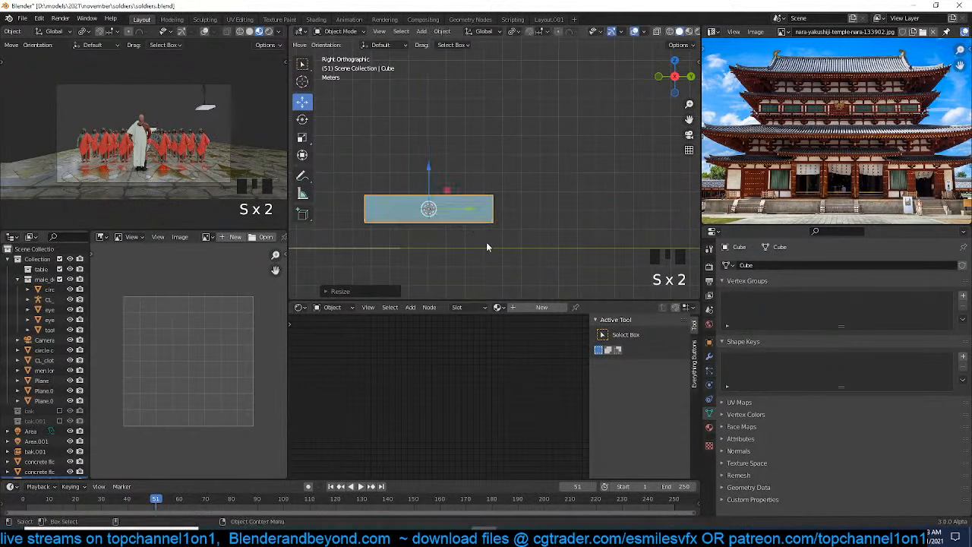
{"action": "key", "text": "g"}
{"action": "left_click", "coordinate": [515, 261]}
Widen the slab along X in the top view to form a broad platform
{"action": "key", "text": "KP_7"}
{"action": "key", "text": "s"}
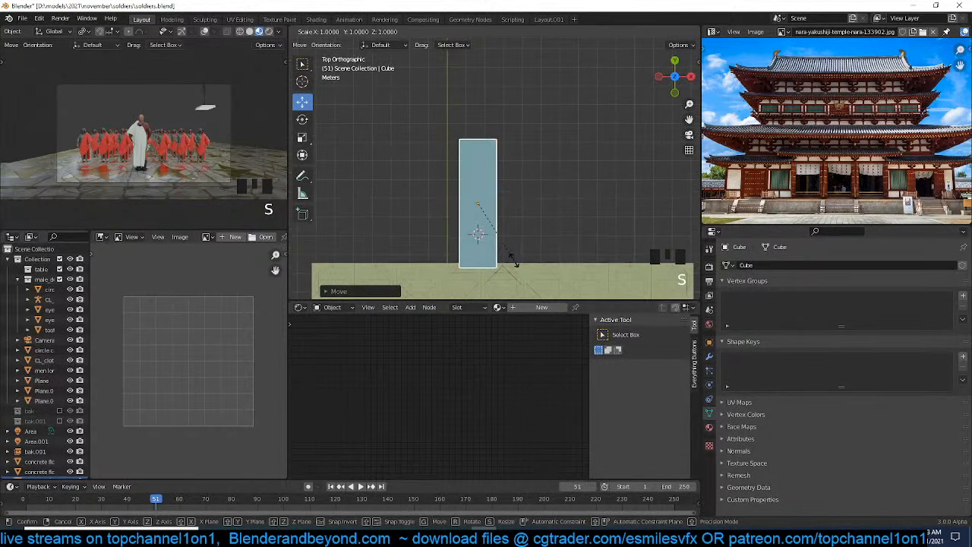
{"action": "key", "text": "x"}
{"action": "left_click", "coordinate": [677, 246]}
{"action": "key", "text": "s"}
{"action": "key", "text": "x"}
{"action": "left_click", "coordinate": [580, 210]}
Search all materials in The Asset Library for "wall"
{"action": "key", "text": "grave"}
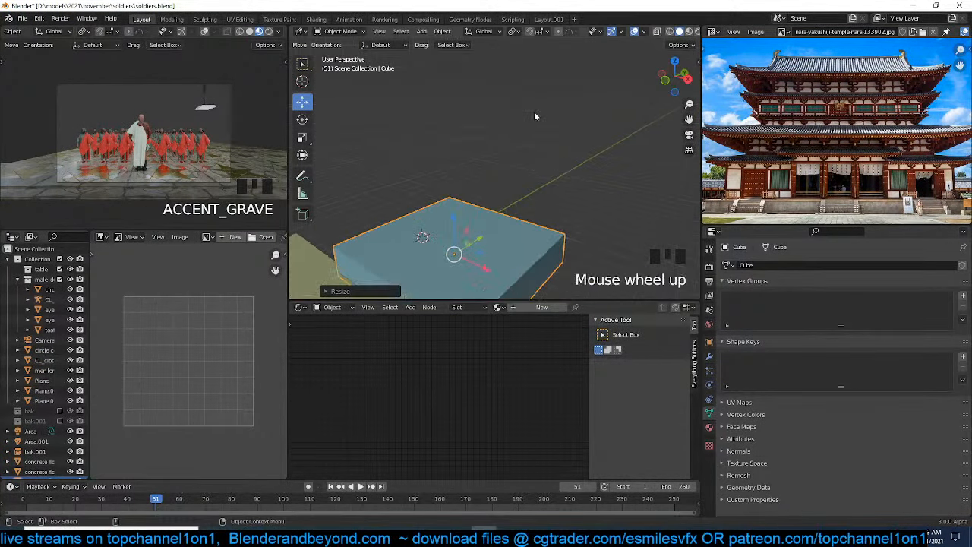
{"action": "middle_click_drag", "start_coordinate": [534, 111], "coordinate": [567, 74], "text": "ctrl"}
{"action": "scroll", "coordinate": [582, 155], "scroll_direction": "down", "scroll_amount": 2}
{"action": "middle_click_drag", "start_coordinate": [582, 155], "coordinate": [595, 104], "text": "ctrl"}
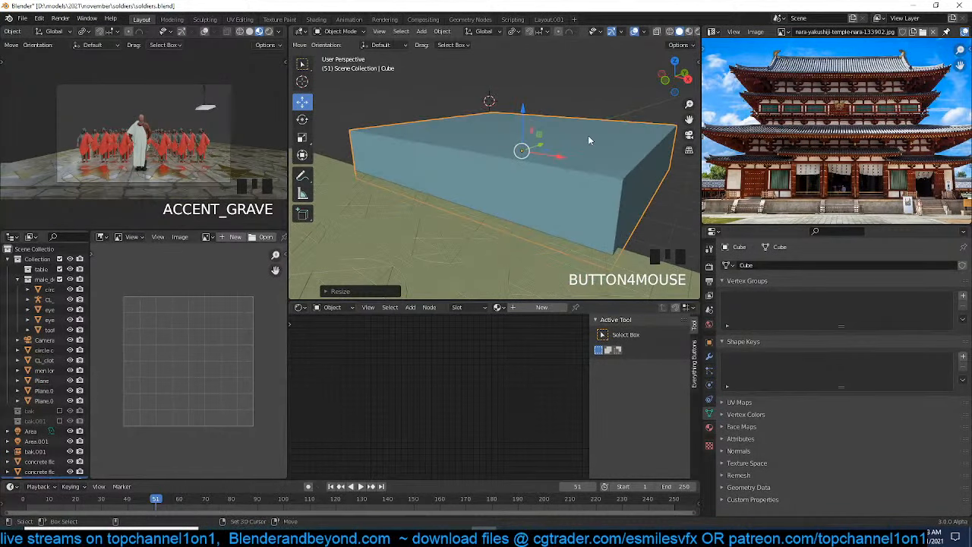
{"action": "key", "text": "n"}
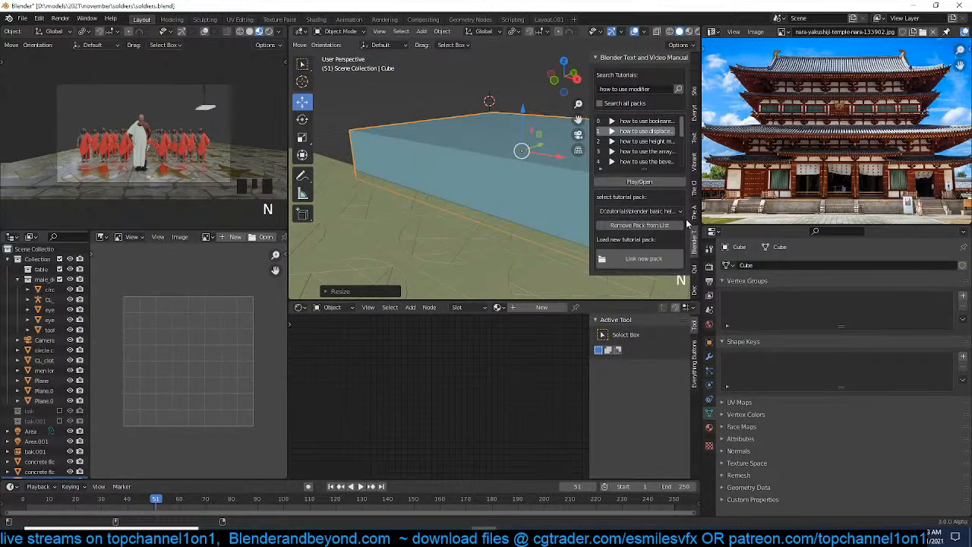
{"action": "left_click", "coordinate": [693, 214]}
{"action": "left_click", "coordinate": [639, 100]}
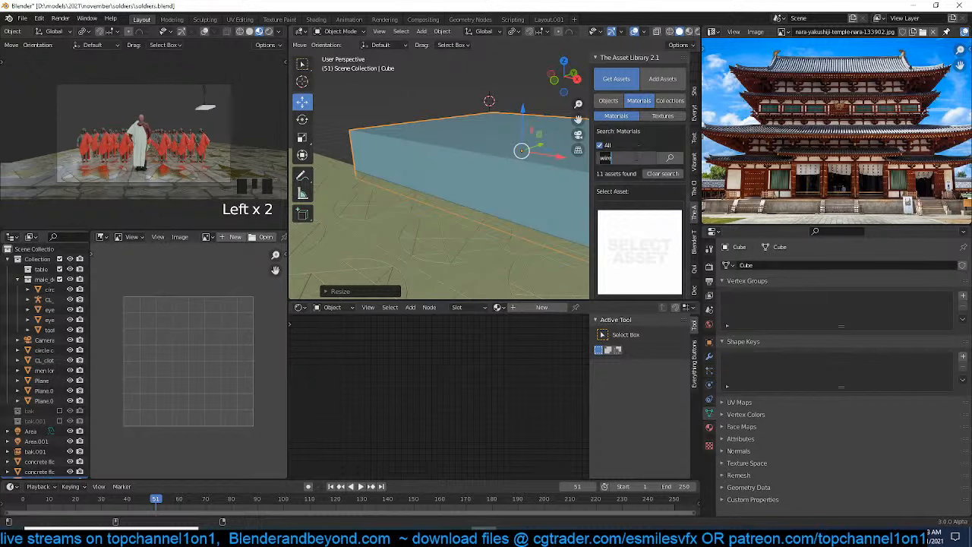
{"action": "left_click", "coordinate": [636, 158]}
{"action": "type", "text": "wall"}
{"action": "key", "text": "Return"}
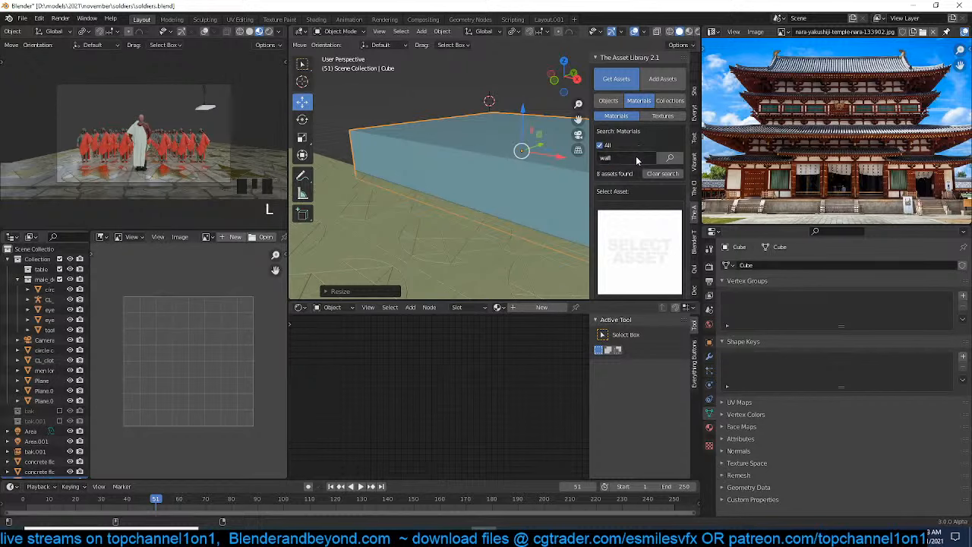
Apply the first grey wall material from the results to the platform and switch the main viewport to Material Preview shading
{"action": "left_click", "coordinate": [666, 221]}
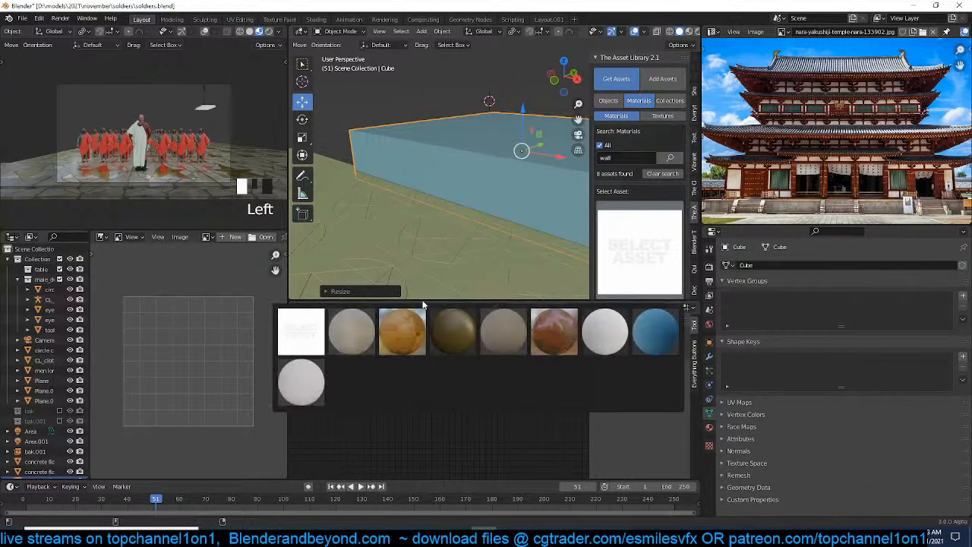
{"action": "left_click", "coordinate": [352, 332]}
{"action": "scroll", "coordinate": [636, 242], "scroll_direction": "down", "scroll_amount": 3}
{"action": "left_click", "coordinate": [646, 235]}
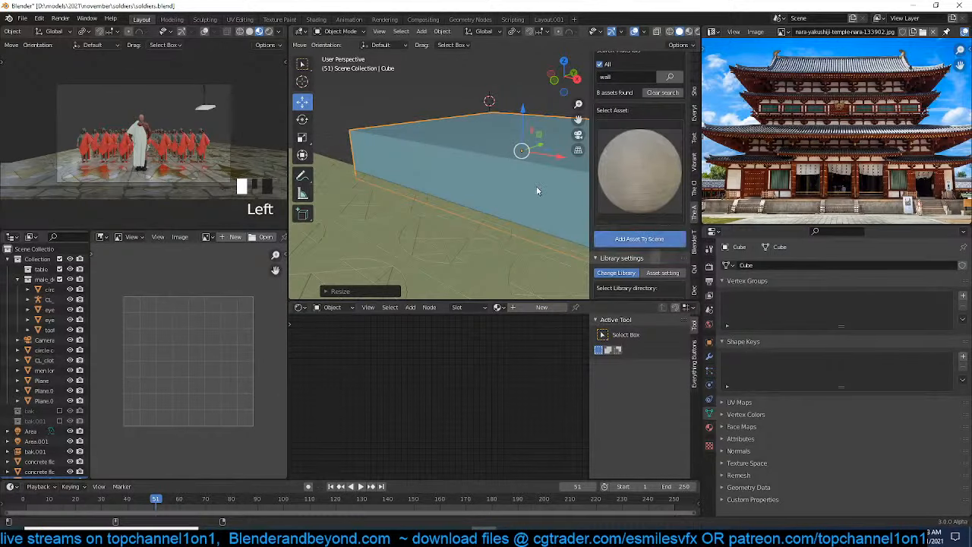
{"action": "key", "text": "n"}
{"action": "left_click", "coordinate": [689, 32]}
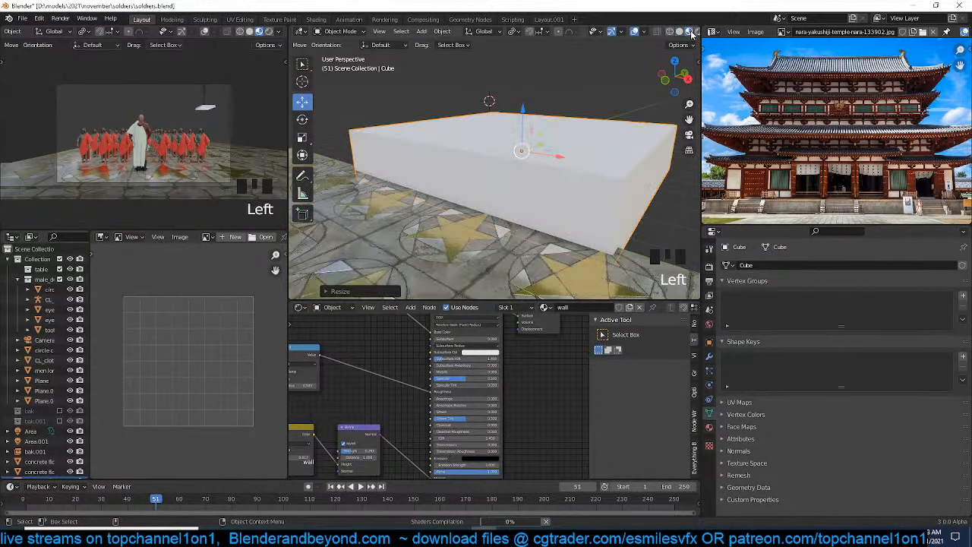
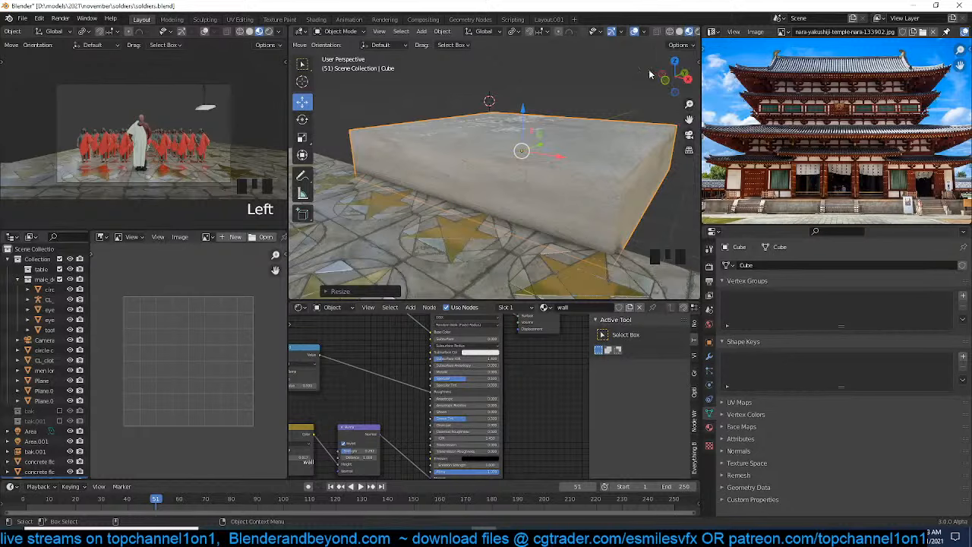
UV-unwrap all faces of the platform with Smart UV Project at its default settings
{"action": "scroll", "coordinate": [561, 140], "scroll_direction": "down", "scroll_amount": 2}
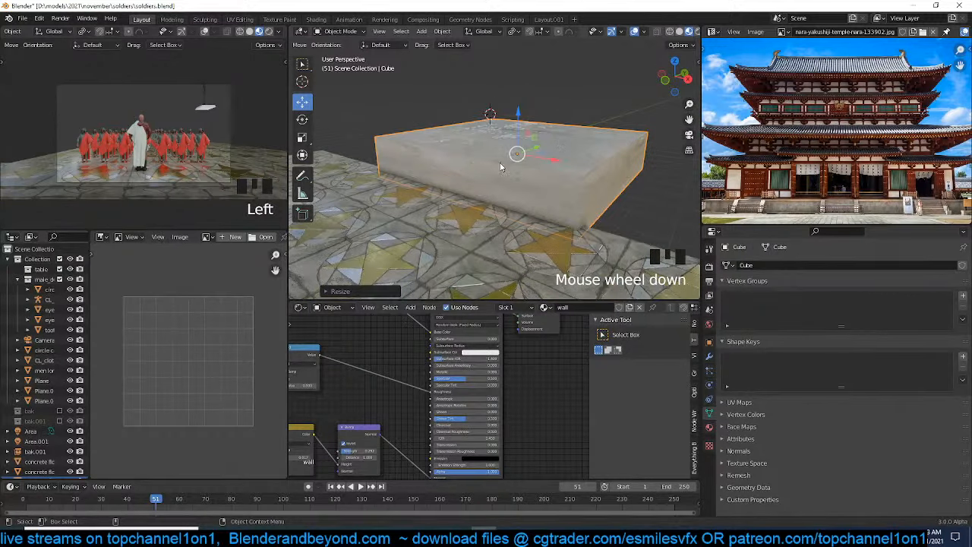
{"action": "scroll", "coordinate": [509, 164], "scroll_direction": "up", "scroll_amount": 2}
{"action": "key", "text": "grave"}
{"action": "key", "text": "grave"}
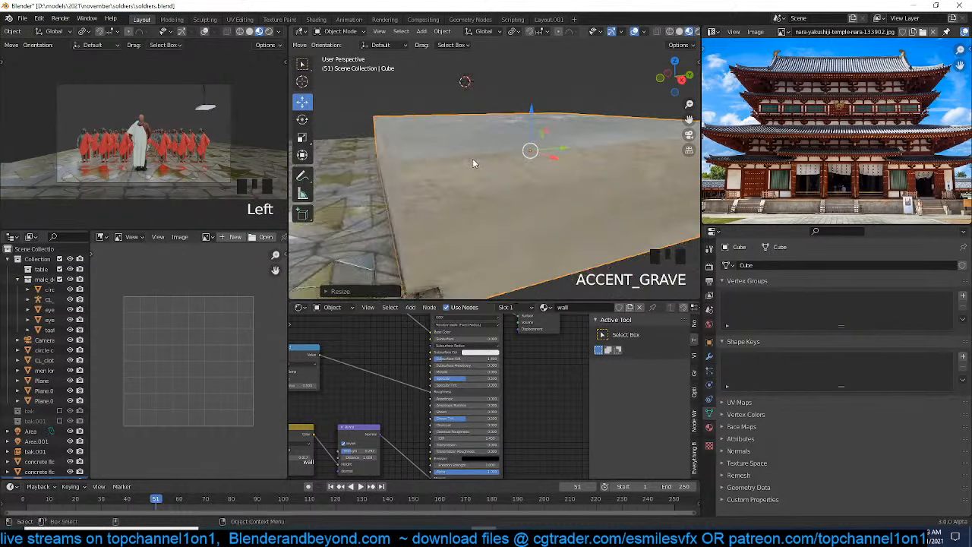
{"action": "key", "text": "Tab"}
{"action": "key", "text": "a"}
{"action": "key", "text": "u"}
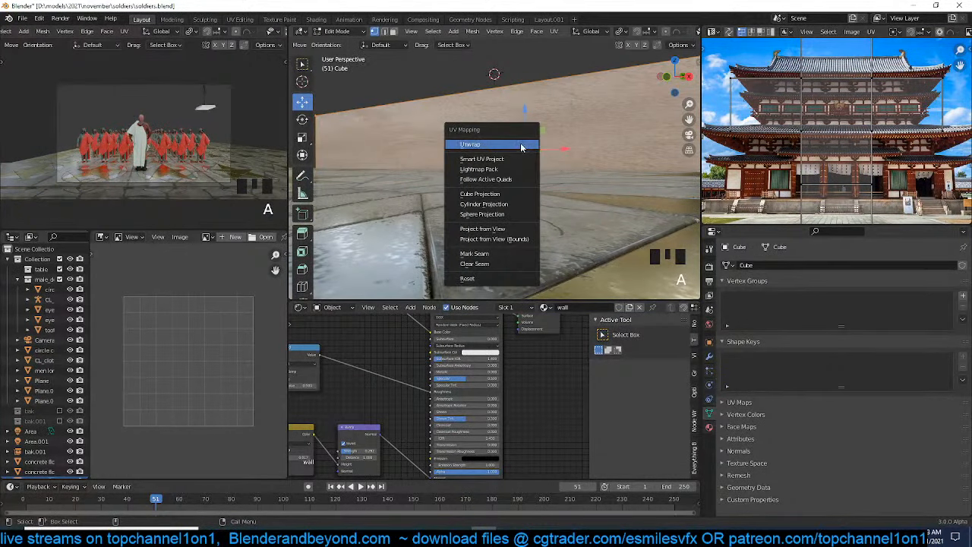
{"action": "left_click", "coordinate": [505, 159]}
{"action": "left_click", "coordinate": [515, 239]}
{"action": "key", "text": "Tab"}
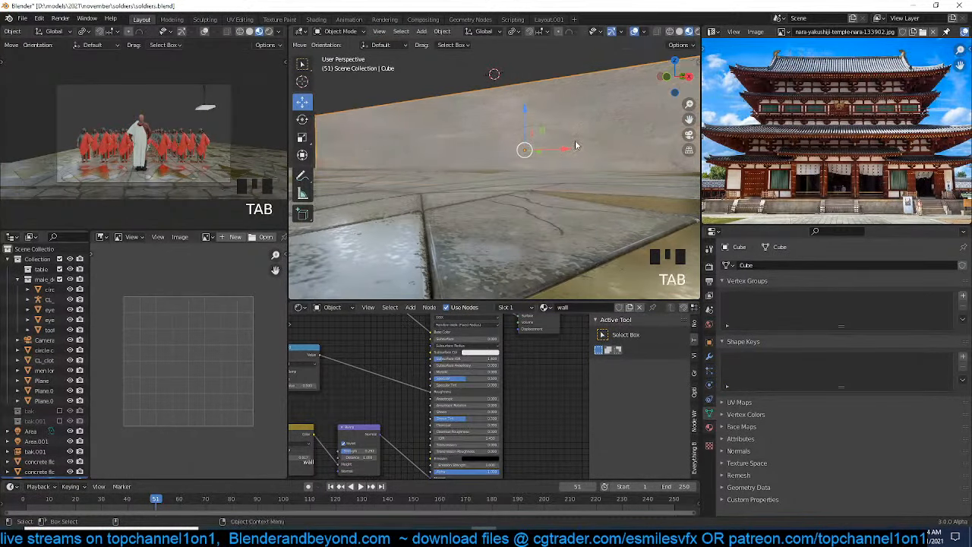
{"action": "key", "text": "grave"}
{"action": "key", "text": "grave"}
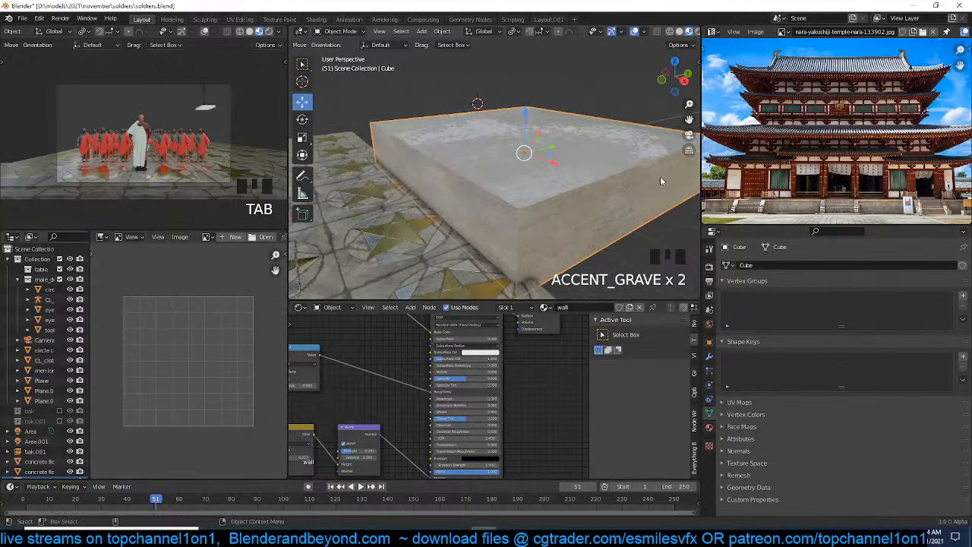
Make the platform taller along Z and raise it to sit on the floor
{"action": "scroll", "coordinate": [603, 178], "scroll_direction": "down", "scroll_amount": 1}
{"action": "key", "text": "s"}
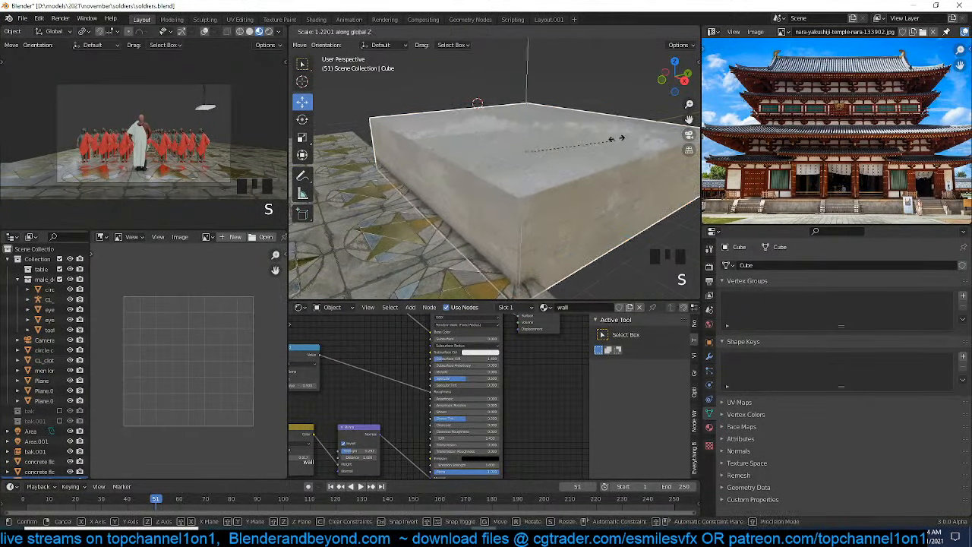
{"action": "left_click", "coordinate": [623, 115]}
{"action": "key", "text": "grave"}
{"action": "key", "text": "g"}
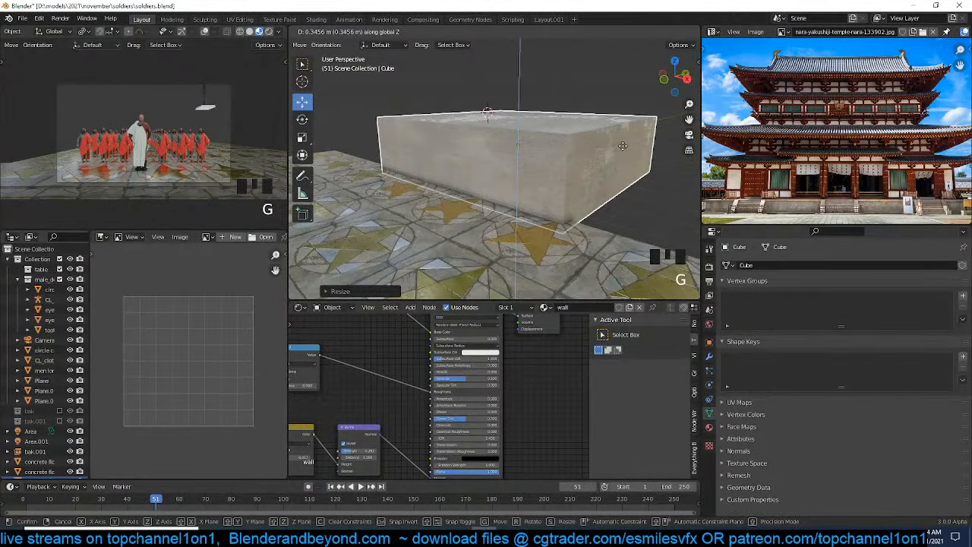
{"action": "left_click", "coordinate": [628, 151]}
{"action": "key", "text": "grave"}
Duplicate the platform, shrink the copy, raise it about 1.8 m on top as a second tier, and adjust its height along Z
{"action": "key", "text": "shift+d"}
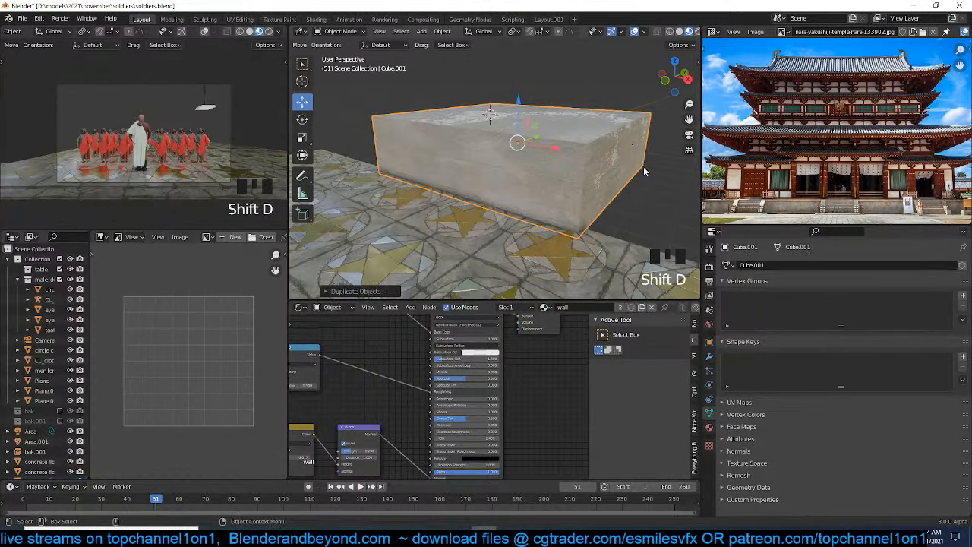
{"action": "key", "text": "s"}
{"action": "left_click", "coordinate": [612, 165]}
{"action": "key", "text": "g"}
{"action": "key", "text": "z"}
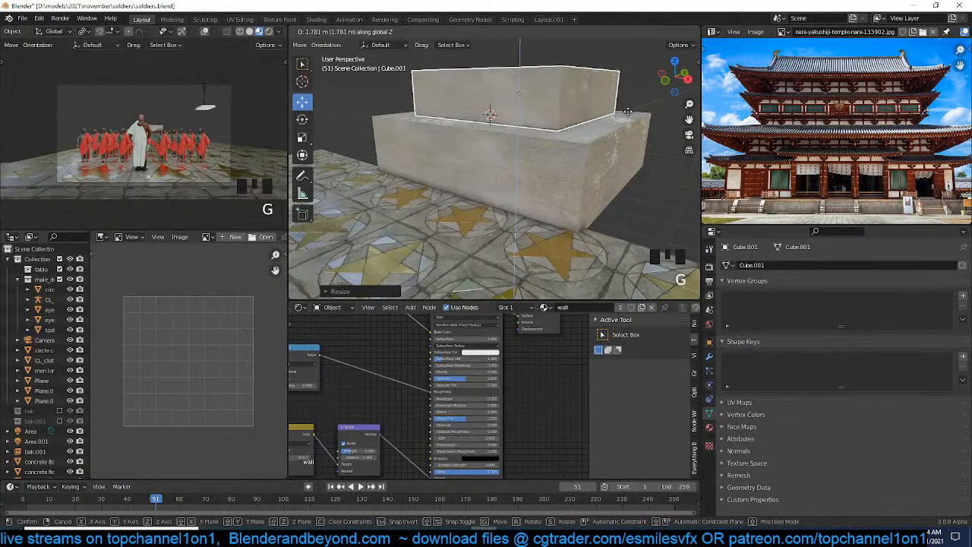
{"action": "left_click", "coordinate": [628, 106]}
{"action": "key", "text": "s"}
{"action": "key", "text": "z"}
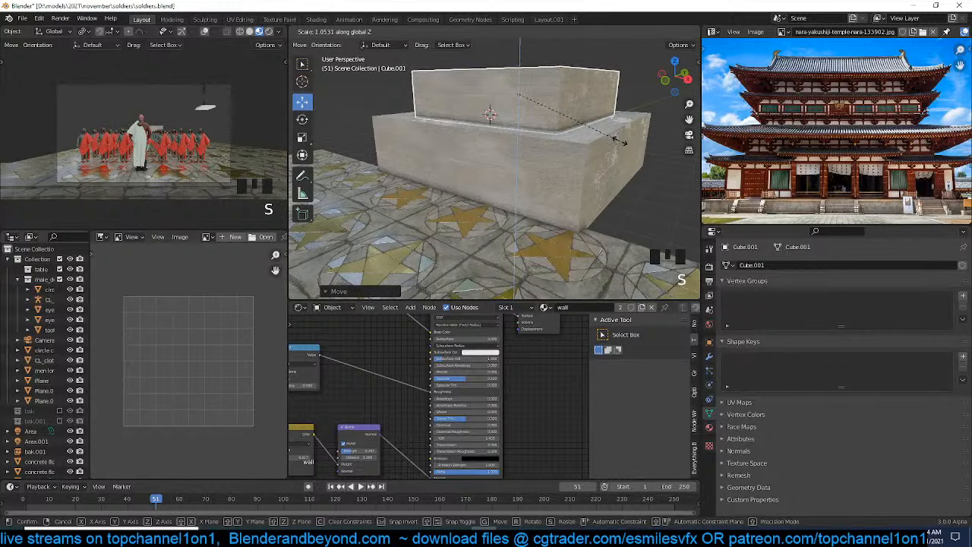
{"action": "left_click", "coordinate": [619, 138]}
Widen both tiers together along X and apply their scale
{"action": "key", "text": "grave"}
{"action": "middle_click_drag", "start_coordinate": [633, 142], "coordinate": [648, 140]}
{"action": "left_click", "coordinate": [599, 140], "text": "shift"}
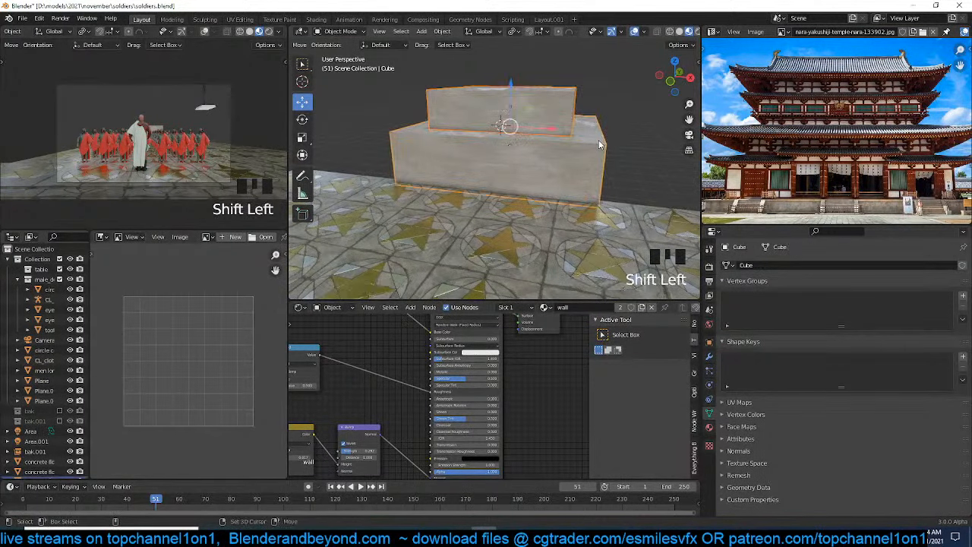
{"action": "key", "text": "s"}
{"action": "key", "text": "x"}
{"action": "left_click", "coordinate": [649, 143]}
{"action": "key", "text": "ctrl+a"}
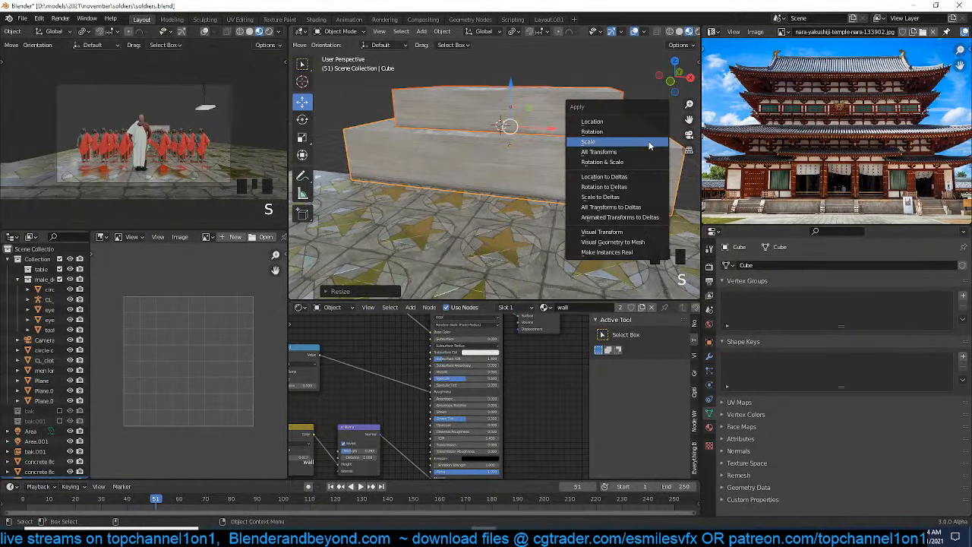
{"action": "left_click", "coordinate": [607, 145]}
Duplicate the second tier, place the copy above it and shrink it to form a third tier
{"action": "key", "text": "grave"}
{"action": "left_click", "coordinate": [588, 135]}
{"action": "key", "text": "shift+d"}
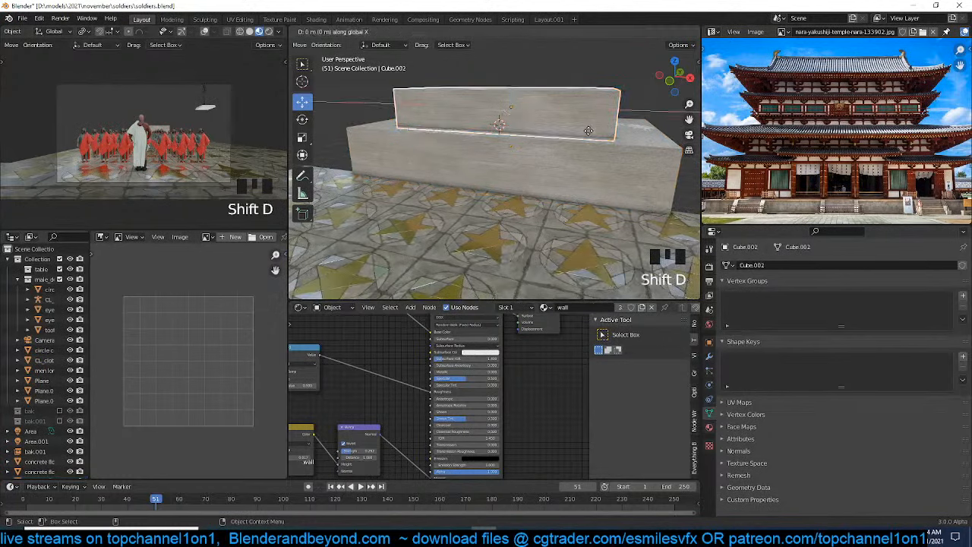
{"action": "left_click", "coordinate": [599, 95]}
{"action": "key", "text": "s"}
{"action": "left_click", "coordinate": [620, 108]}
{"action": "key", "text": "z"}
{"action": "key", "text": "z"}
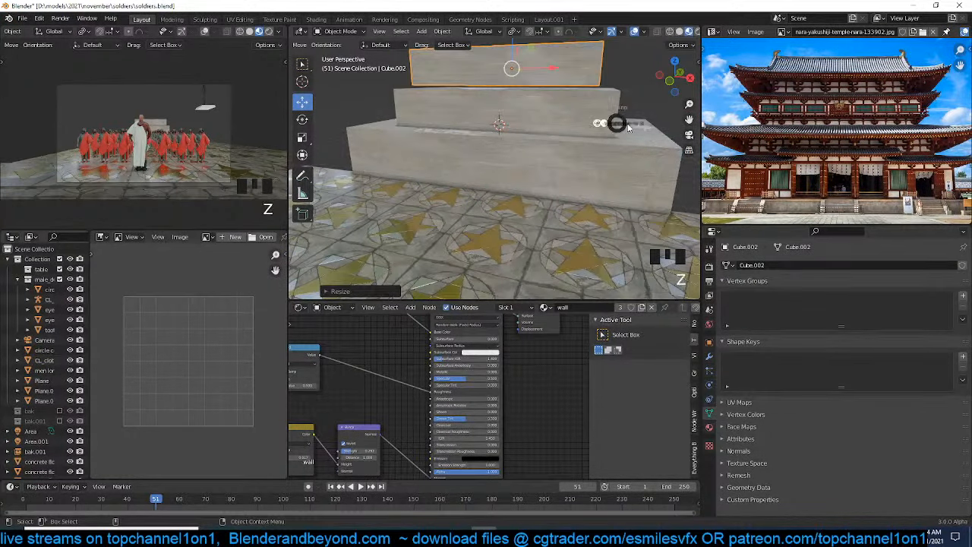
{"action": "left_click", "coordinate": [689, 31]}
{"action": "key", "text": "s"}
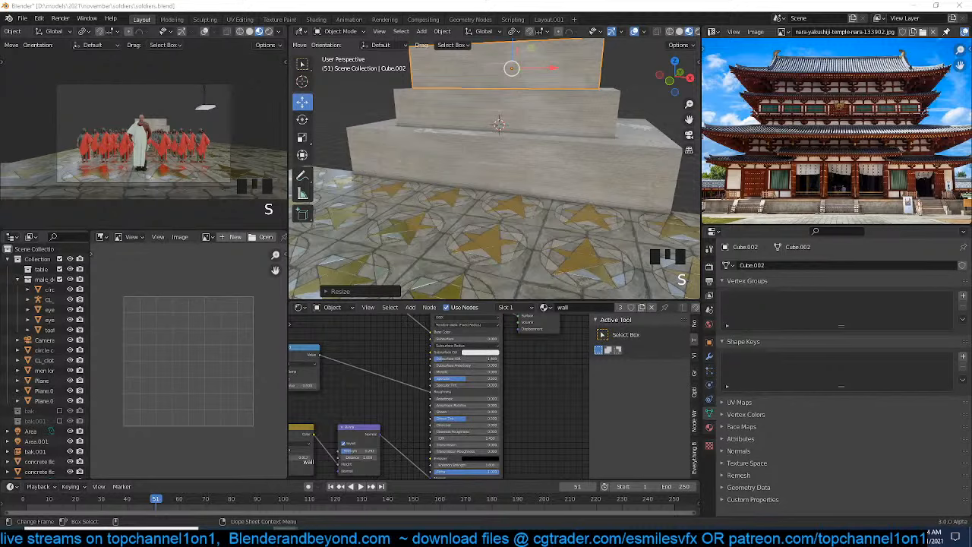
Duplicate the third tier upward along Z, shrink the copy and seat it on top as a fourth tier
{"action": "middle_click_drag", "start_coordinate": [578, 171], "coordinate": [521, 187]}
{"action": "key", "text": "grave"}
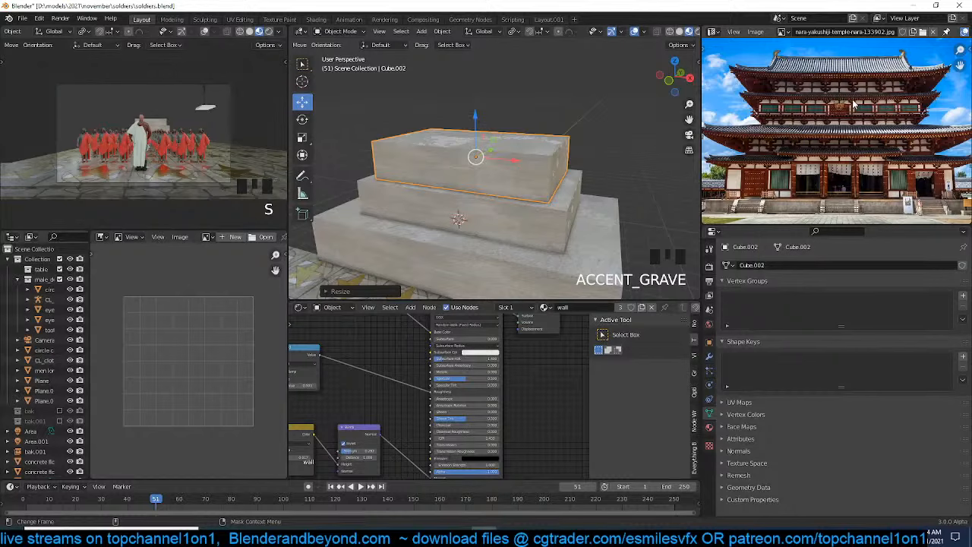
{"action": "key", "text": "grave"}
{"action": "middle_click_drag", "start_coordinate": [475, 159], "coordinate": [482, 154]}
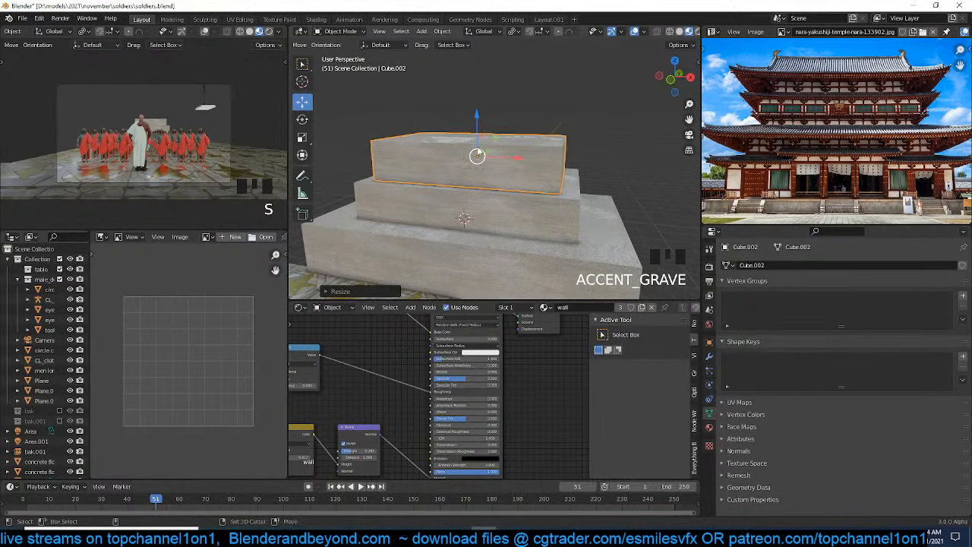
{"action": "key", "text": "shift+d"}
{"action": "key", "text": "z"}
{"action": "left_click", "coordinate": [477, 98]}
{"action": "key", "text": "s"}
{"action": "left_click", "coordinate": [540, 119]}
{"action": "key", "text": "g"}
{"action": "key", "text": "z"}
{"action": "left_click", "coordinate": [559, 168]}
Select all four tiers, change the pivot point to a shared one and enlarge the whole stack uniformly
{"action": "scroll", "coordinate": [559, 169], "scroll_direction": "down", "scroll_amount": 4}
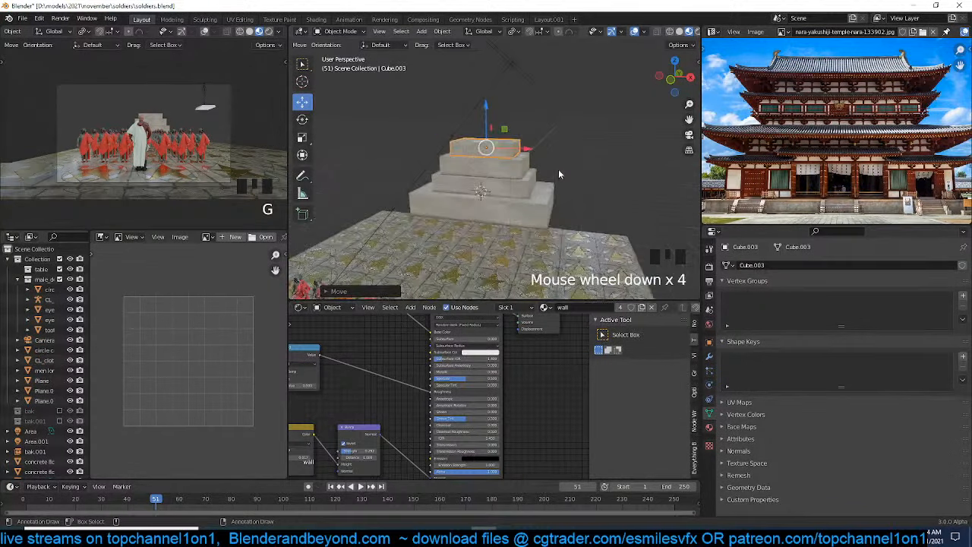
{"action": "key", "text": "grave"}
{"action": "left_click", "coordinate": [527, 220]}
{"action": "left_click", "coordinate": [531, 182], "text": "shift"}
{"action": "left_click", "coordinate": [524, 163], "text": "shift"}
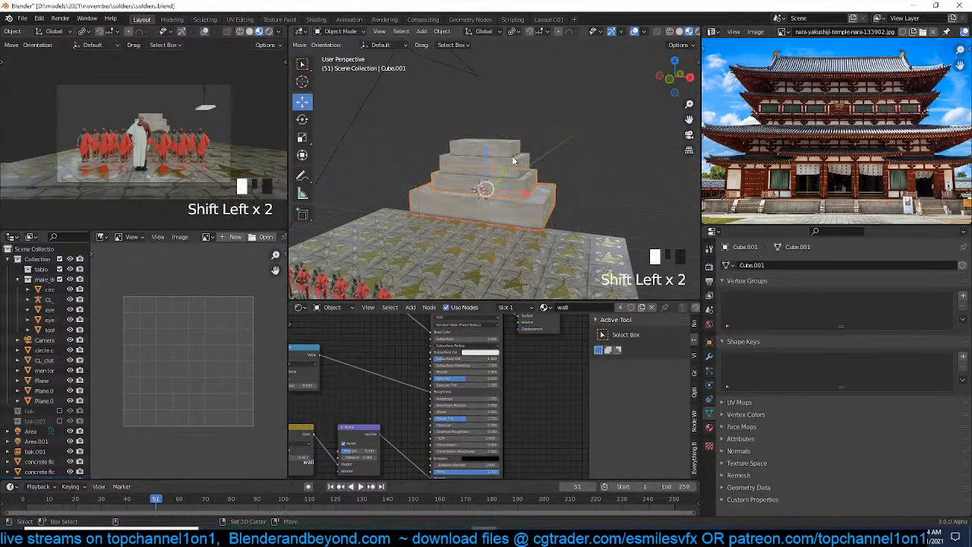
{"action": "left_click", "coordinate": [517, 150], "text": "shift"}
{"action": "key", "text": "s"}
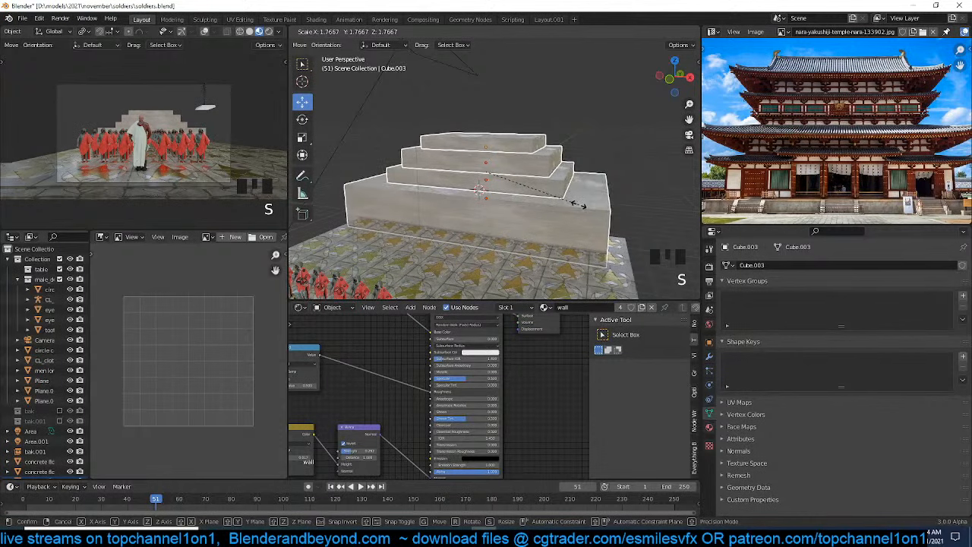
{"action": "right_click", "coordinate": [578, 204]}
{"action": "key", "text": "period"}
{"action": "left_click", "coordinate": [585, 152]}
{"action": "key", "text": "s"}
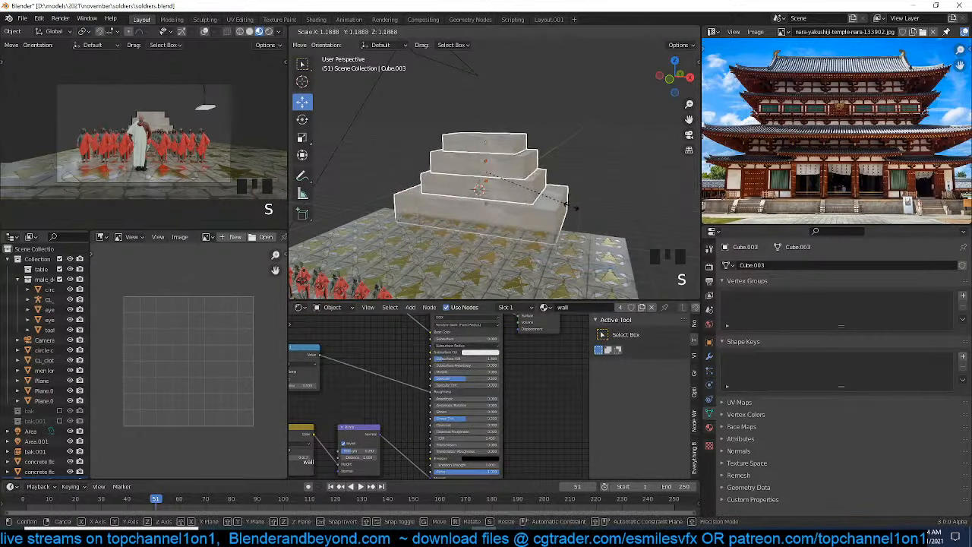
{"action": "left_click", "coordinate": [586, 213]}
Raise the four-tier stack out of the floor and stretch it slightly along Z, keeping its base at ground level
{"action": "key", "text": "g"}
{"action": "key", "text": "z"}
{"action": "left_click", "coordinate": [592, 192]}
{"action": "key", "text": "s"}
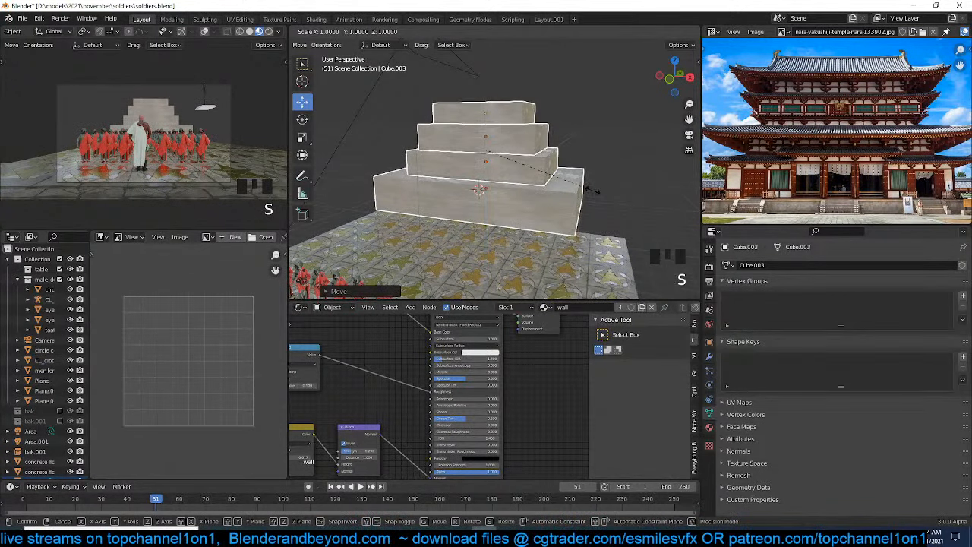
{"action": "key", "text": "z"}
{"action": "left_click", "coordinate": [593, 213]}
{"action": "key", "text": "g"}
{"action": "key", "text": "z"}
{"action": "left_click", "coordinate": [594, 217]}
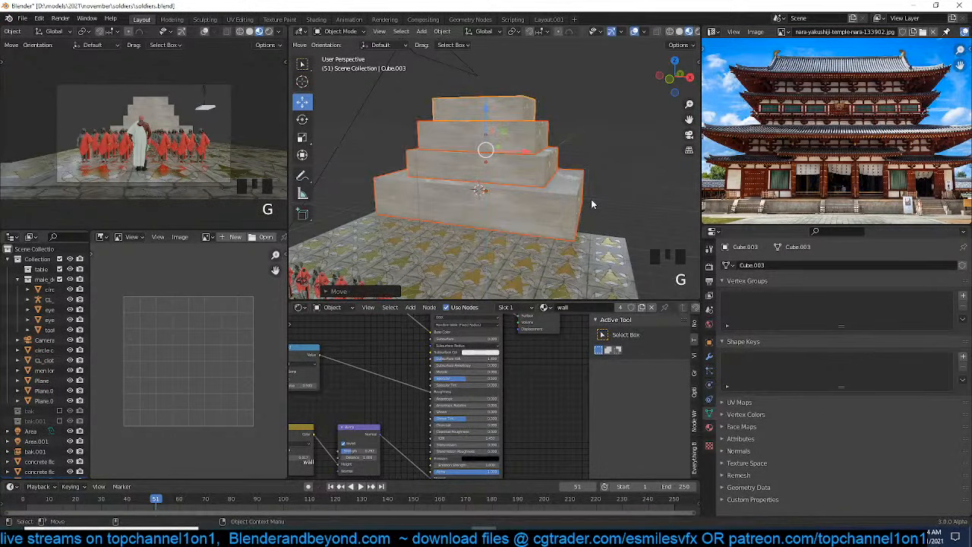
Add a plane at the front corner of the bottom tier, shrink it and lift it slightly off the floor
{"action": "scroll", "coordinate": [813, 128], "scroll_direction": "up", "scroll_amount": 3}
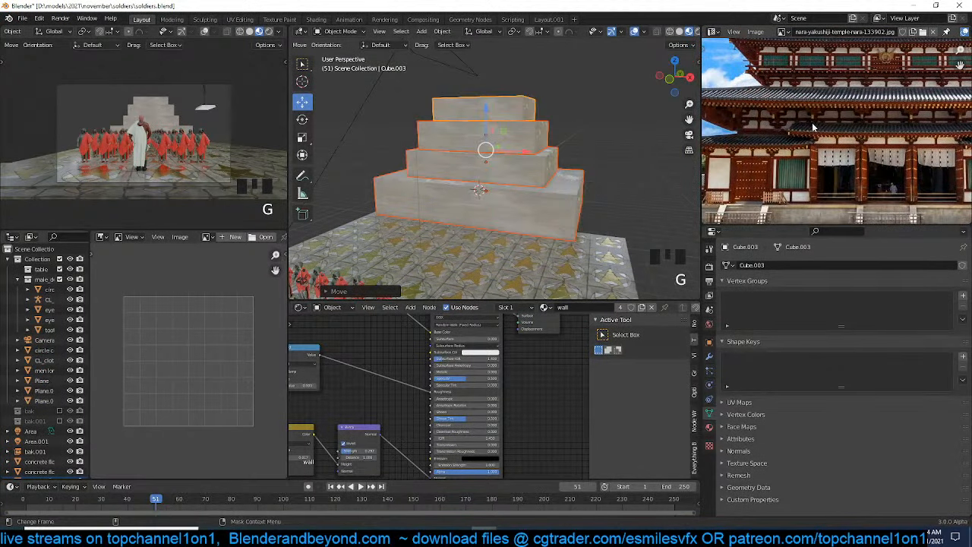
{"action": "scroll", "coordinate": [798, 140], "scroll_direction": "up", "scroll_amount": 2}
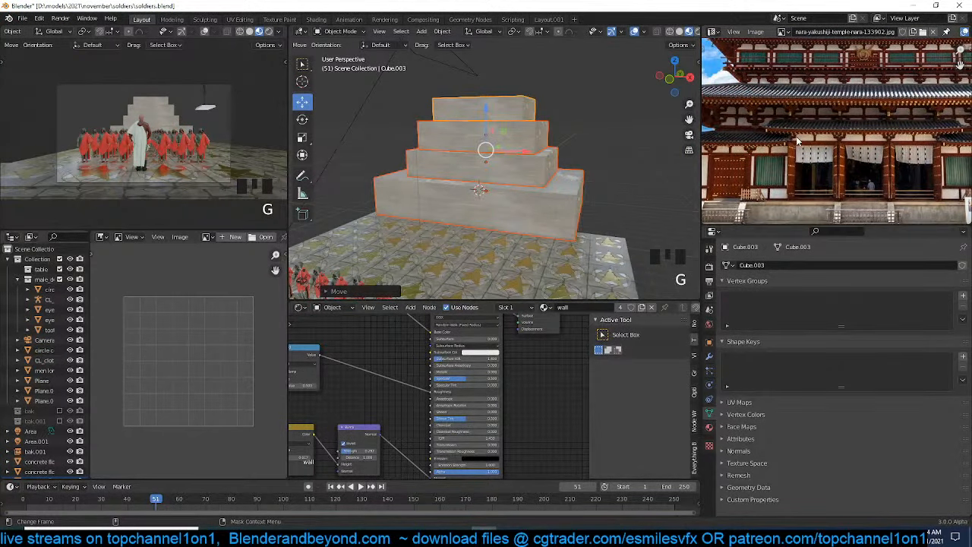
{"action": "scroll", "coordinate": [817, 145], "scroll_direction": "down", "scroll_amount": 2}
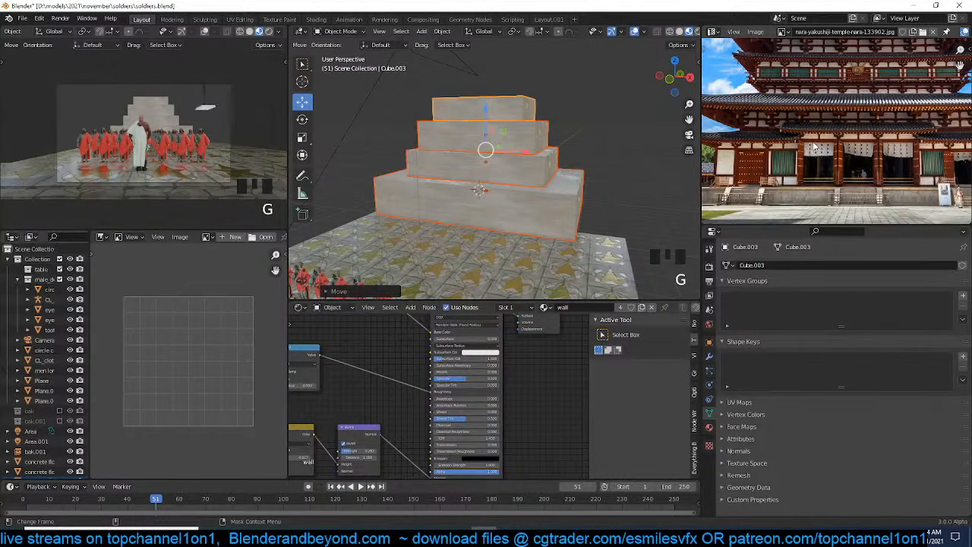
{"action": "scroll", "coordinate": [532, 168], "scroll_direction": "up", "scroll_amount": 6}
{"action": "key", "text": "alt+a"}
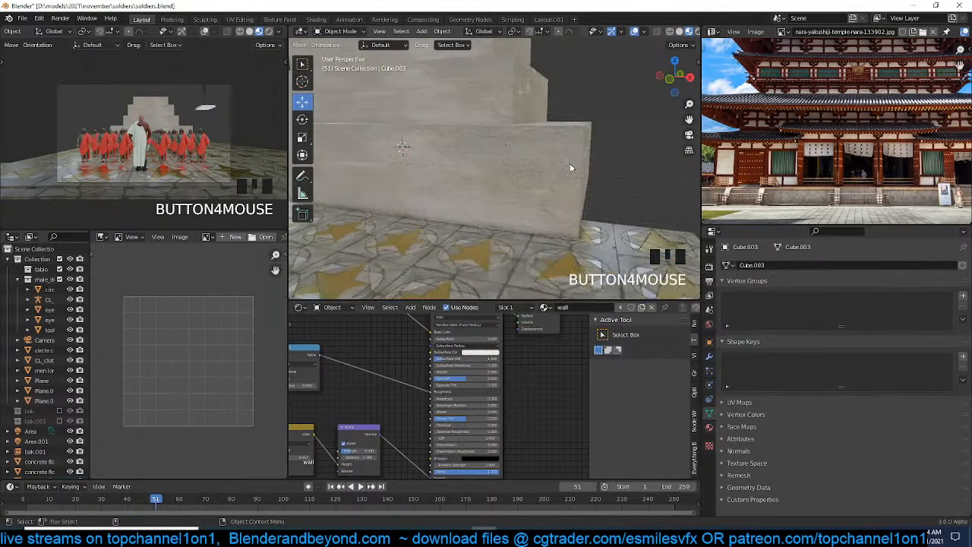
{"action": "key", "text": "grave"}
{"action": "scroll", "coordinate": [529, 191], "scroll_direction": "up", "scroll_amount": 2}
{"action": "key", "text": "shift+a"}
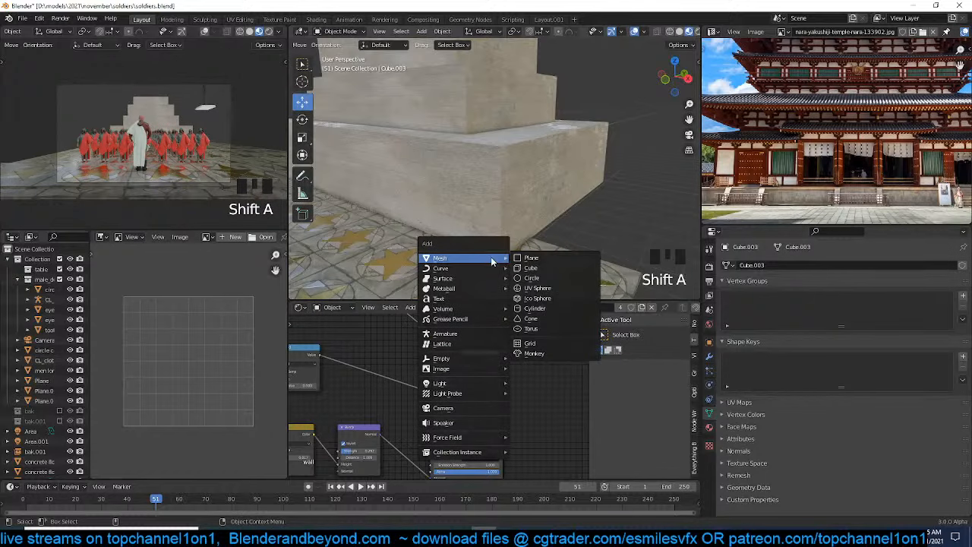
{"action": "left_click", "coordinate": [531, 258]}
{"action": "key", "text": "s"}
{"action": "left_click", "coordinate": [536, 259]}
{"action": "key", "text": "g"}
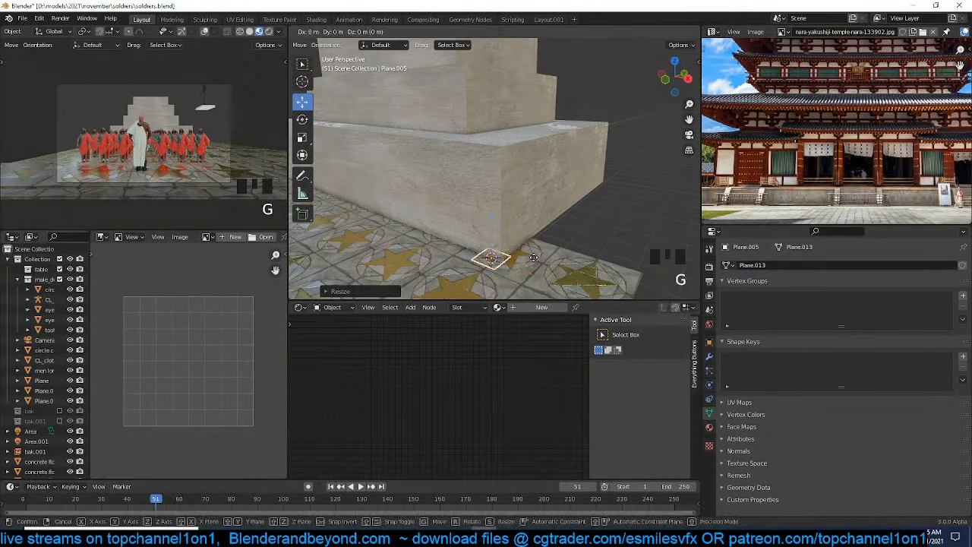
{"action": "left_click", "coordinate": [534, 258]}
Search The Asset Library materials for "wood" and apply the first dark wood material to the small plane
{"action": "key", "text": "n"}
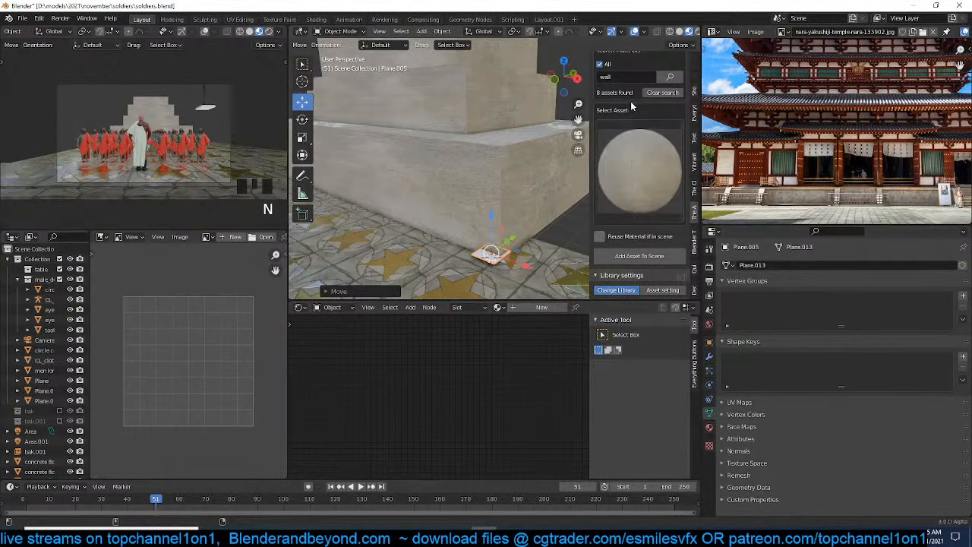
{"action": "left_click", "coordinate": [629, 77]}
{"action": "type", "text": "wood"}
{"action": "key", "text": "Return"}
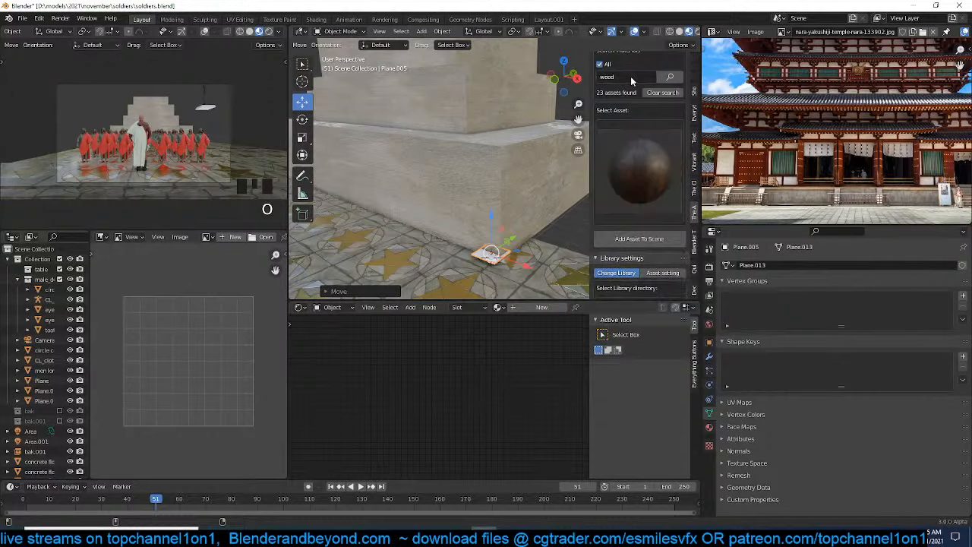
{"action": "left_click", "coordinate": [654, 238]}
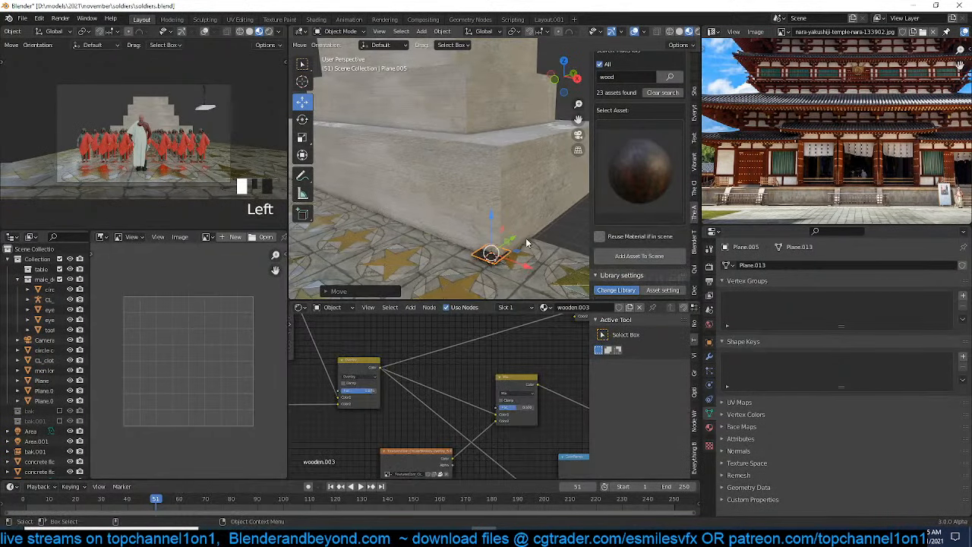
{"action": "middle_click_drag", "start_coordinate": [527, 243], "coordinate": [525, 228]}
{"action": "scroll", "coordinate": [525, 228], "scroll_direction": "up", "scroll_amount": 1}
{"action": "scroll", "coordinate": [525, 228], "scroll_direction": "down", "scroll_amount": 1}
Merge the small plane's vertices into a single central vertex and lower it along Z towards the floor
{"action": "key", "text": "Tab"}
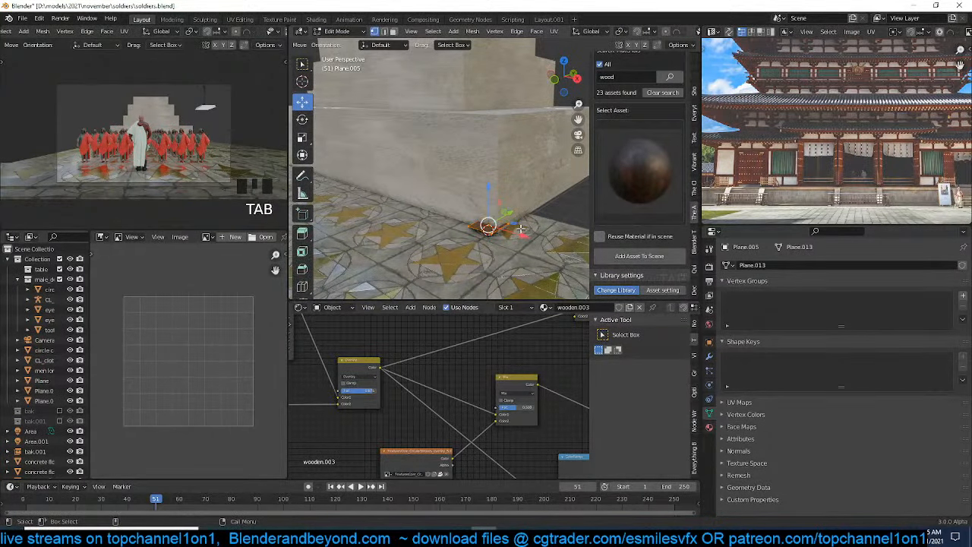
{"action": "key", "text": "m"}
{"action": "left_click", "coordinate": [532, 216]}
{"action": "key", "text": "a"}
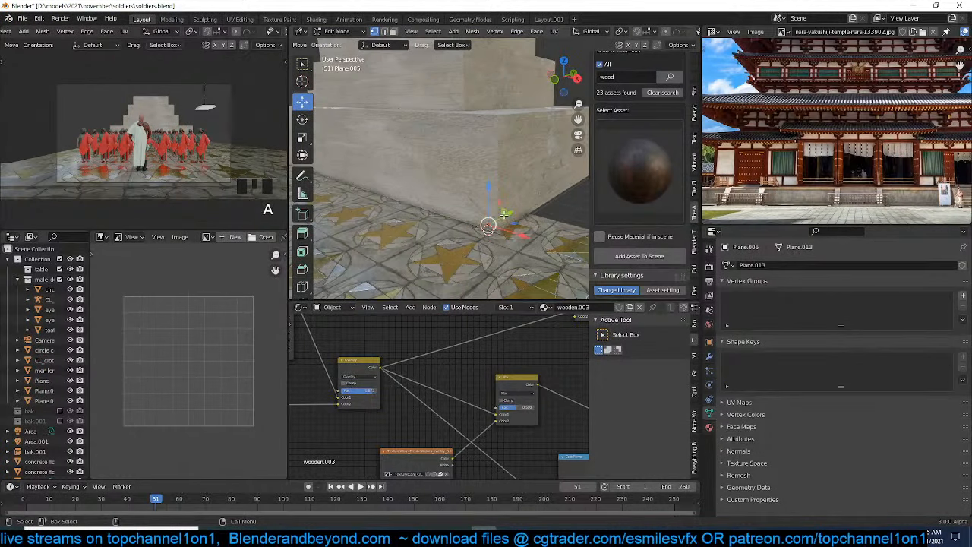
{"action": "left_click_drag", "start_coordinate": [489, 190], "coordinate": [489, 231]}
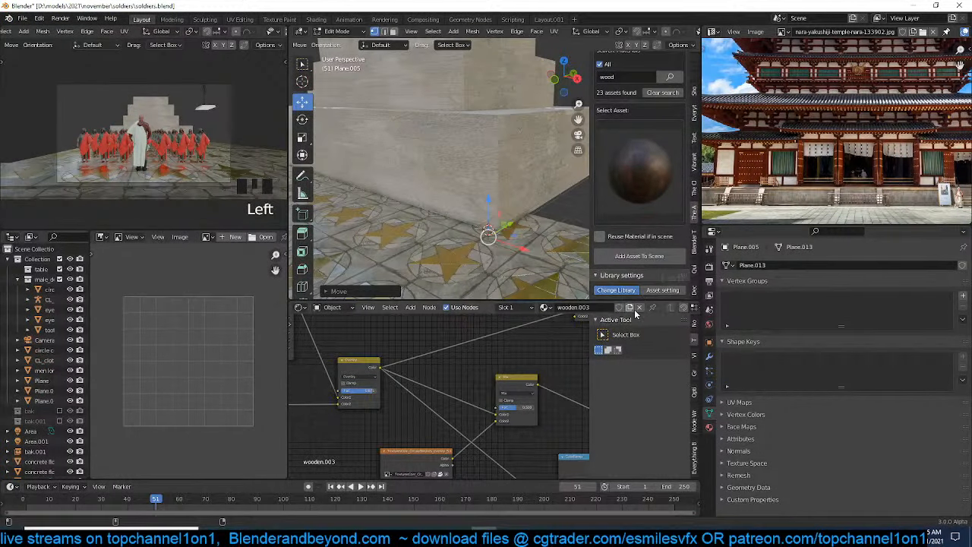
Add a Skin modifier to the single vertex and extrude it about 3.2 m up along Z into a post
{"action": "left_click", "coordinate": [709, 356]}
{"action": "left_click", "coordinate": [780, 264]}
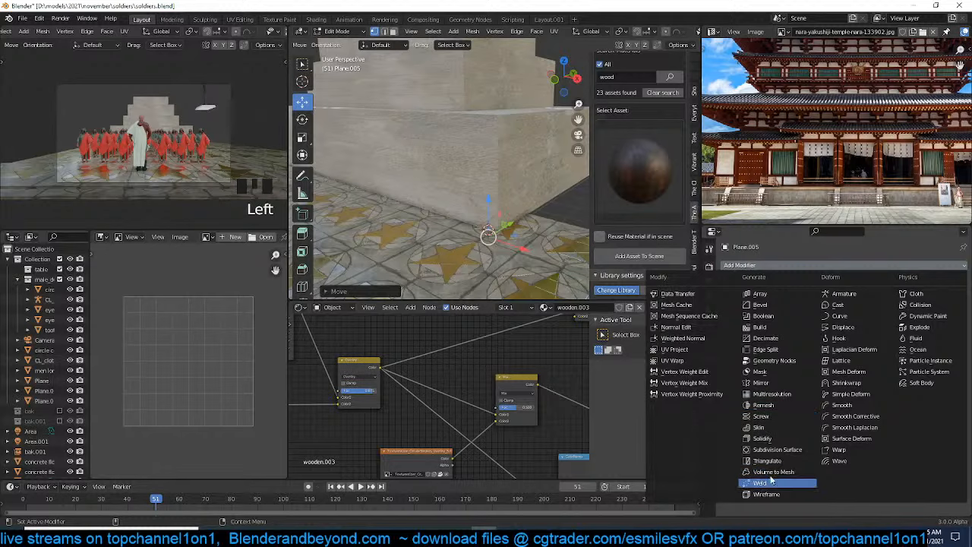
{"action": "left_click", "coordinate": [782, 430]}
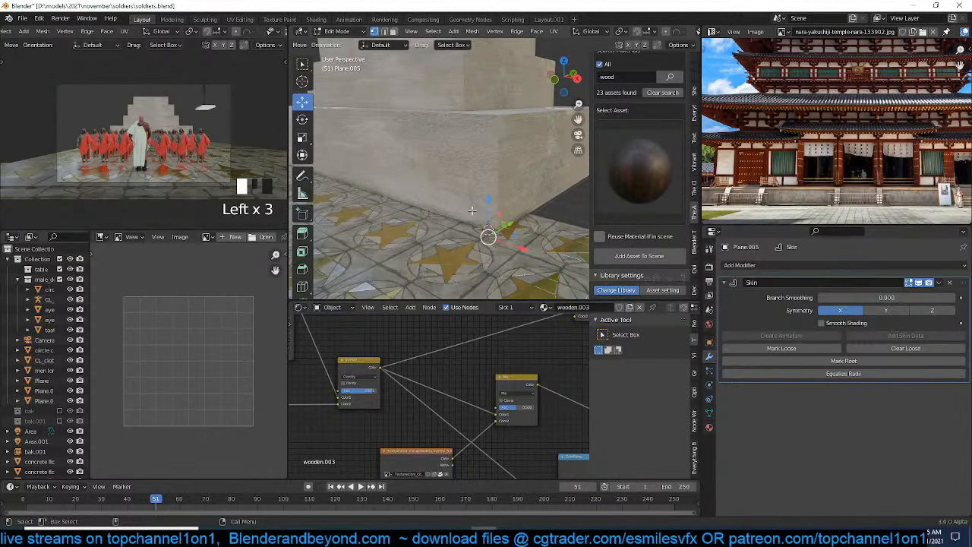
{"action": "key", "text": "e"}
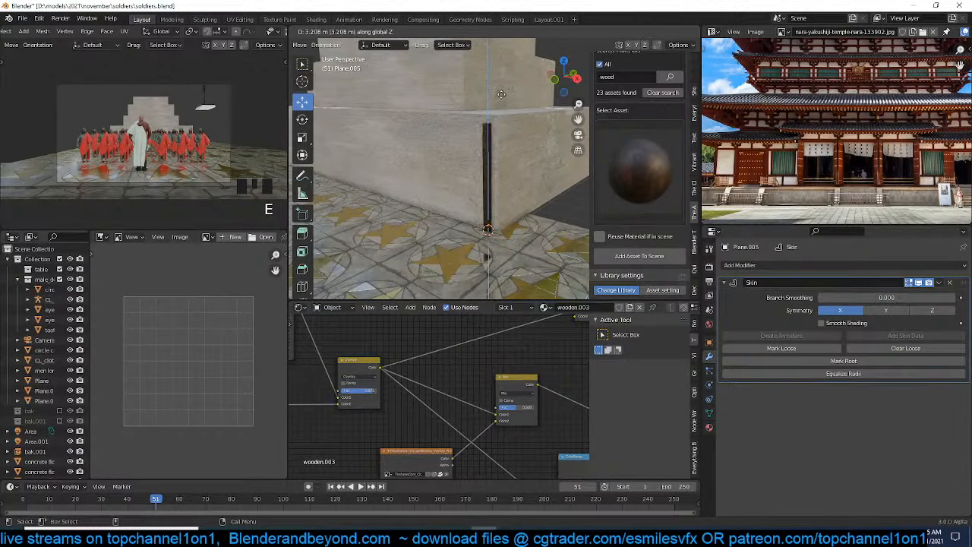
{"action": "left_click", "coordinate": [502, 89]}
{"action": "key", "text": "grave"}
{"action": "middle_click_drag", "start_coordinate": [506, 103], "coordinate": [519, 145]}
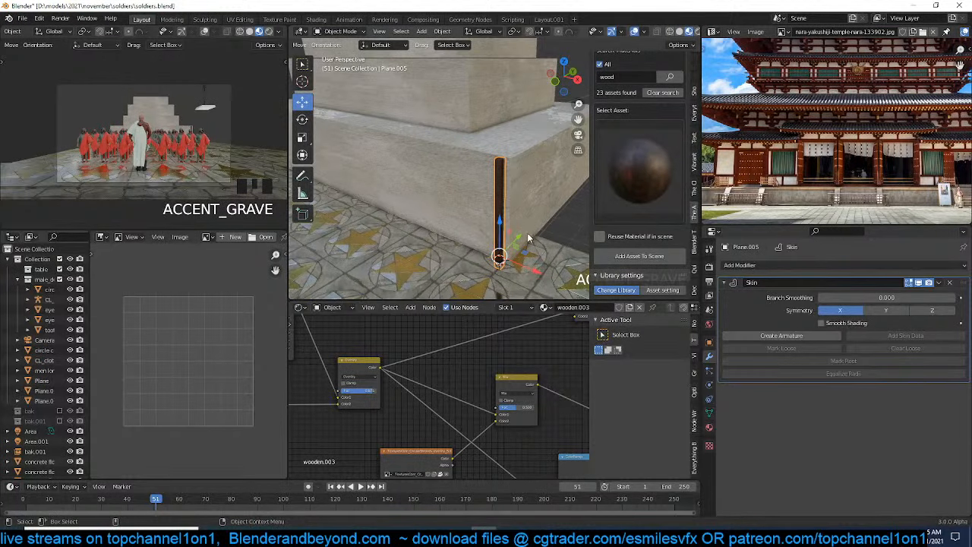
Move the wooden post against the front corner of the bottom tier and check its fit from several angles
{"action": "middle_click_drag", "start_coordinate": [525, 233], "coordinate": [503, 212]}
{"action": "left_click_drag", "start_coordinate": [487, 232], "coordinate": [485, 287]}
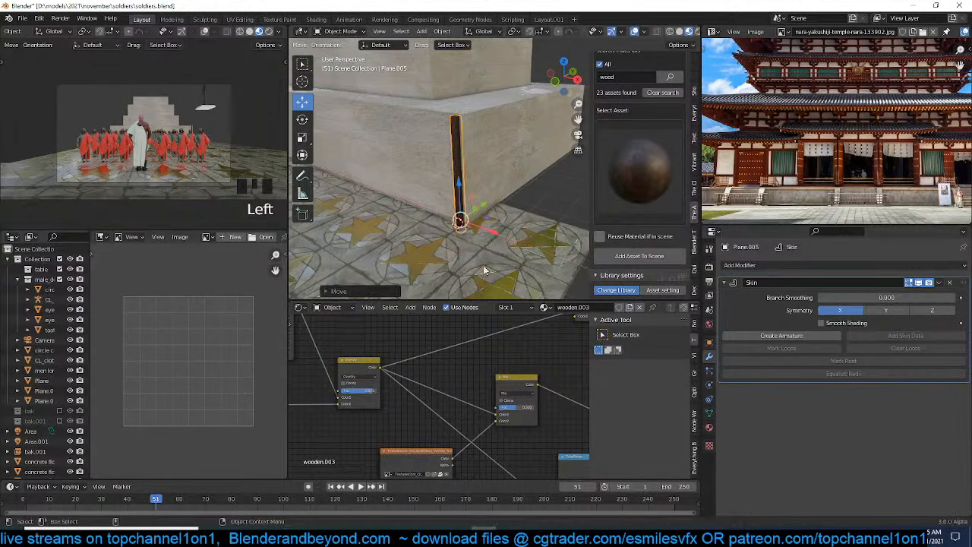
{"action": "scroll", "coordinate": [484, 235], "scroll_direction": "up", "scroll_amount": 5}
{"action": "scroll", "coordinate": [483, 231], "scroll_direction": "down", "scroll_amount": 5}
{"action": "scroll", "coordinate": [484, 235], "scroll_direction": "up", "scroll_amount": 2}
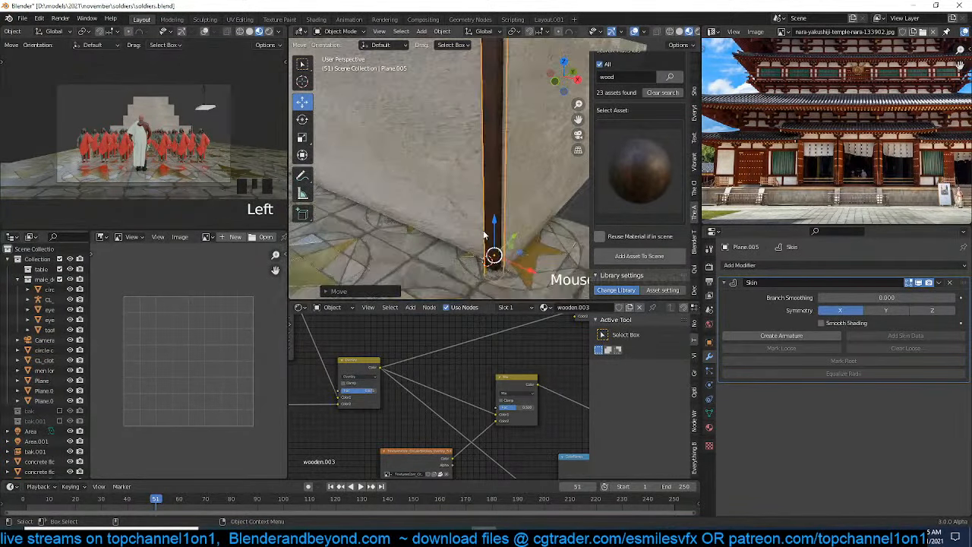
{"action": "middle_click_drag", "start_coordinate": [529, 178], "coordinate": [516, 230]}
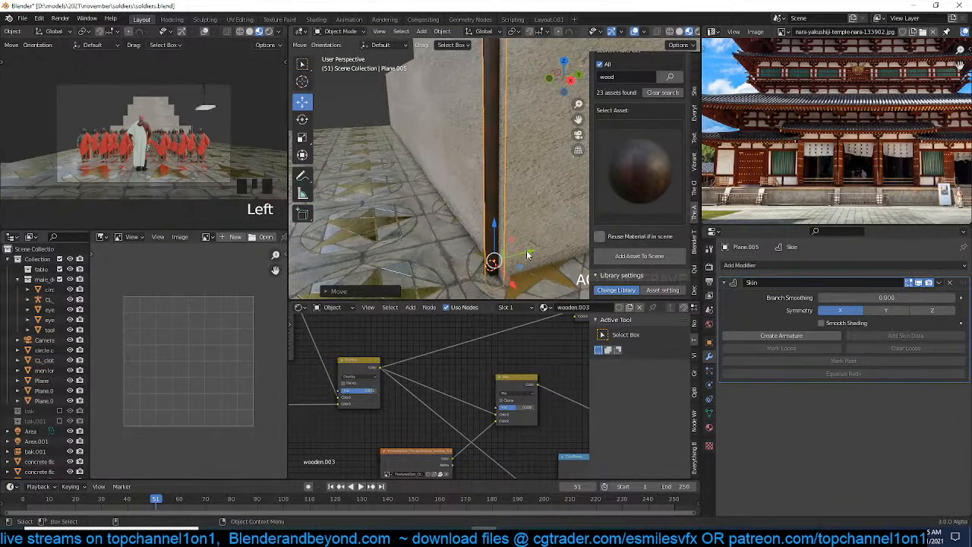
{"action": "key", "text": "grave"}
{"action": "middle_click_drag", "start_coordinate": [527, 250], "coordinate": [566, 225]}
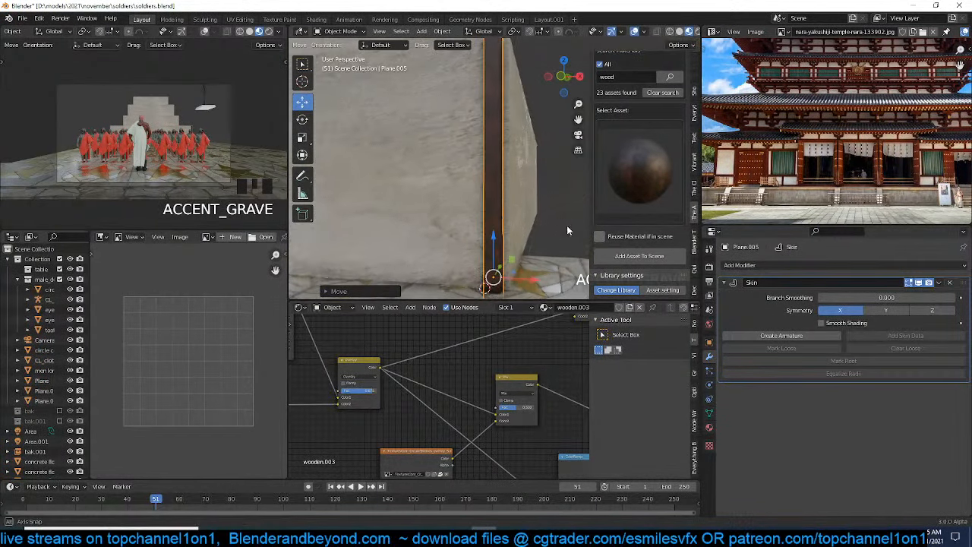
{"action": "scroll", "coordinate": [498, 364], "scroll_direction": "down", "scroll_amount": 4}
Apply the blue-and-orange "wood painted" material from the asset library to the bottom tier
{"action": "left_click", "coordinate": [491, 190]}
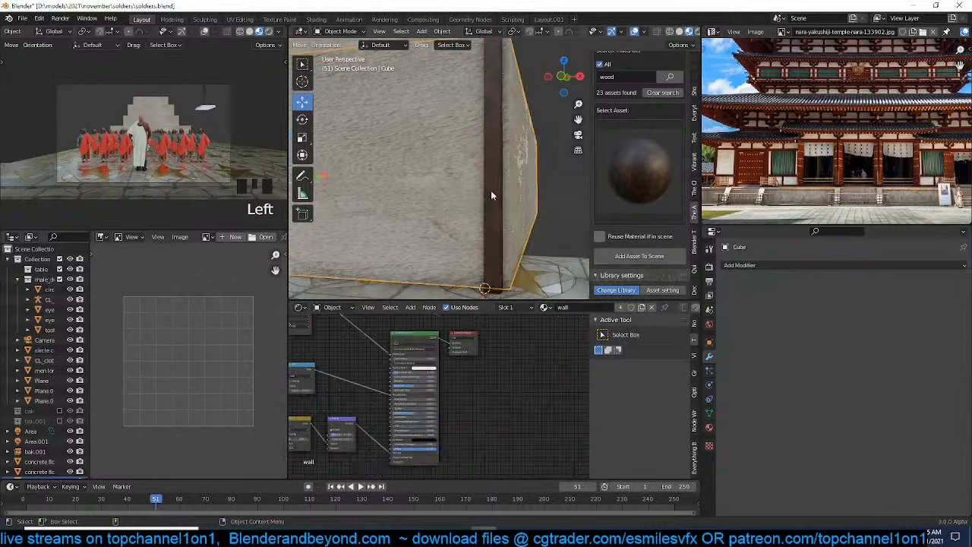
{"action": "scroll", "coordinate": [491, 192], "scroll_direction": "down", "scroll_amount": 1}
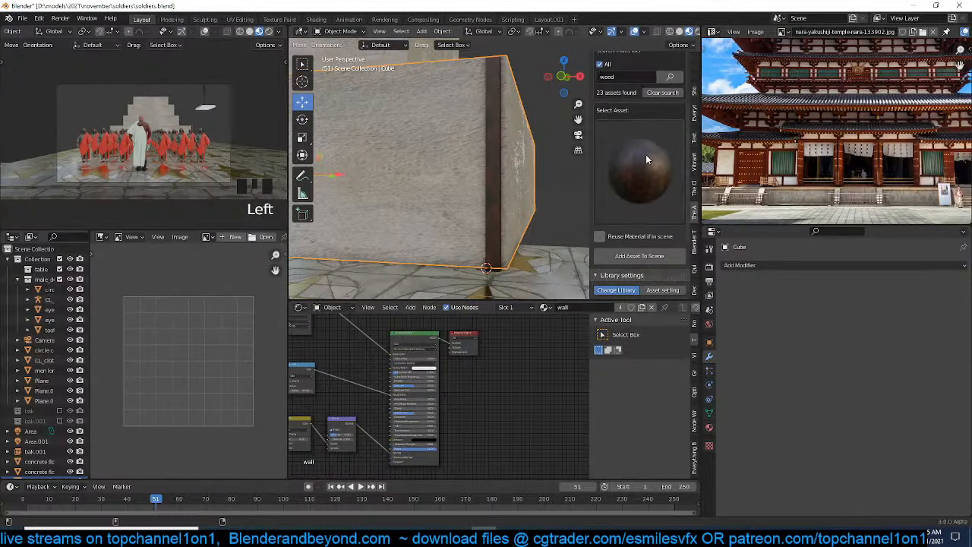
{"action": "left_click", "coordinate": [646, 159]}
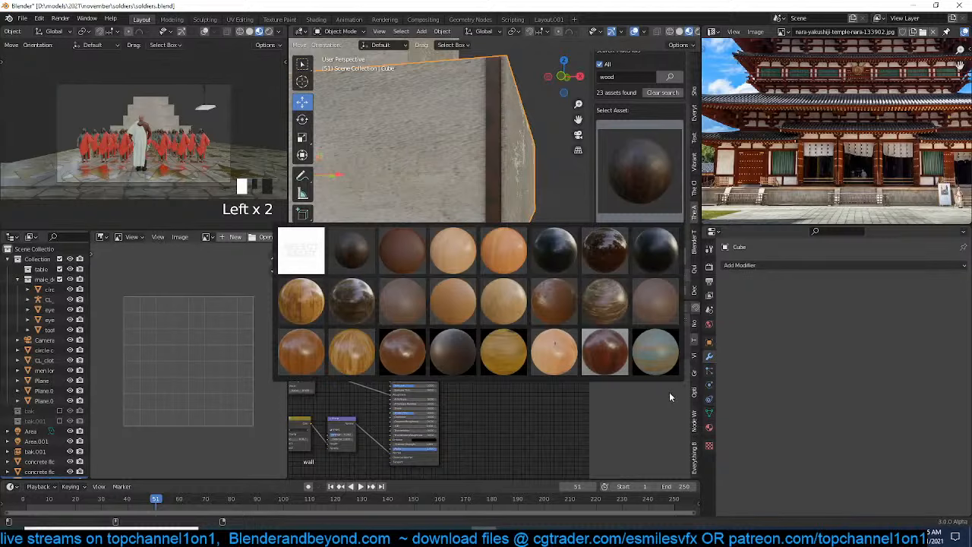
{"action": "left_click", "coordinate": [656, 351]}
{"action": "scroll", "coordinate": [443, 216], "scroll_direction": "down", "scroll_amount": 2}
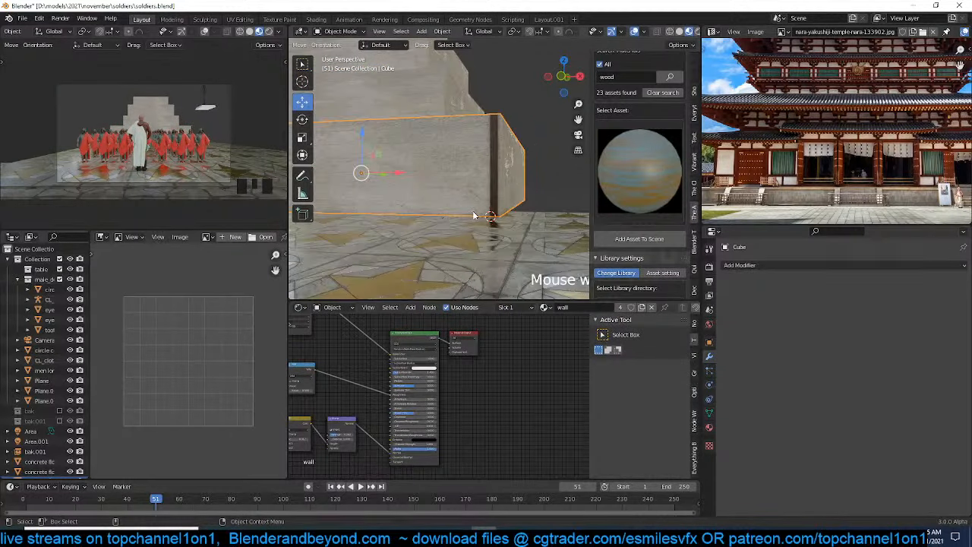
{"action": "left_click", "coordinate": [618, 235]}
{"action": "left_click", "coordinate": [488, 193]}
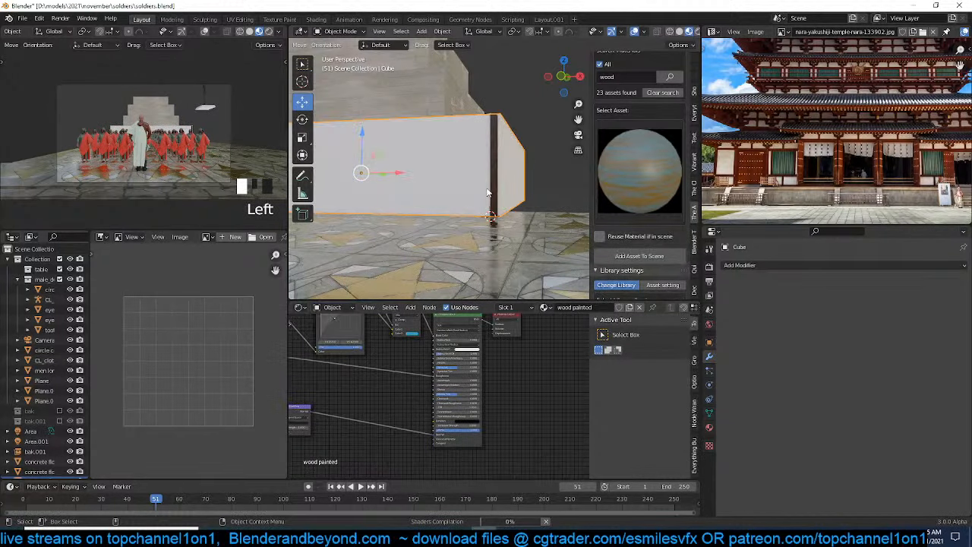
Change the second colour of the painted wood's Mix node from blue to a near-white tone
{"action": "middle_click_drag", "start_coordinate": [394, 360], "coordinate": [406, 394]}
{"action": "scroll", "coordinate": [406, 394], "scroll_direction": "up", "scroll_amount": 3}
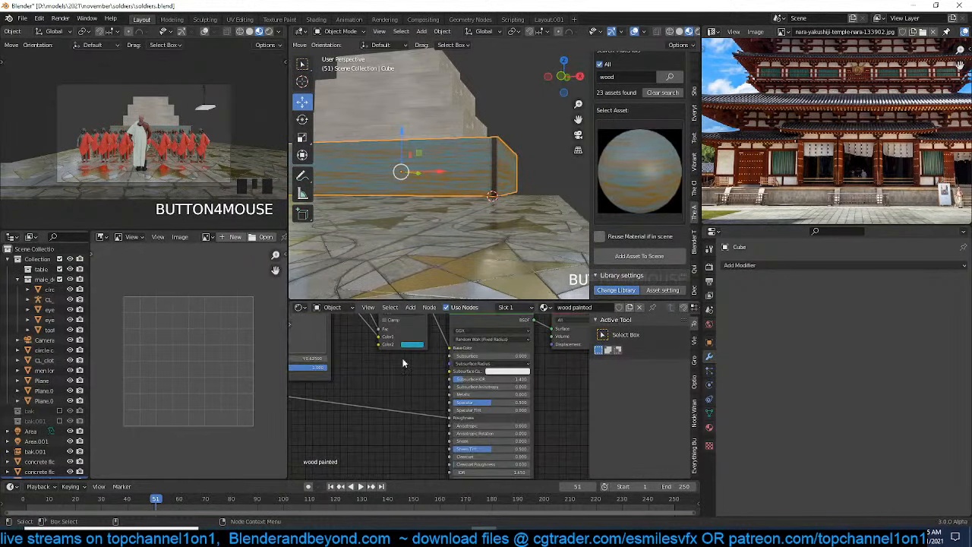
{"action": "middle_click_drag", "start_coordinate": [403, 359], "coordinate": [415, 398]}
{"action": "left_click", "coordinate": [426, 390]}
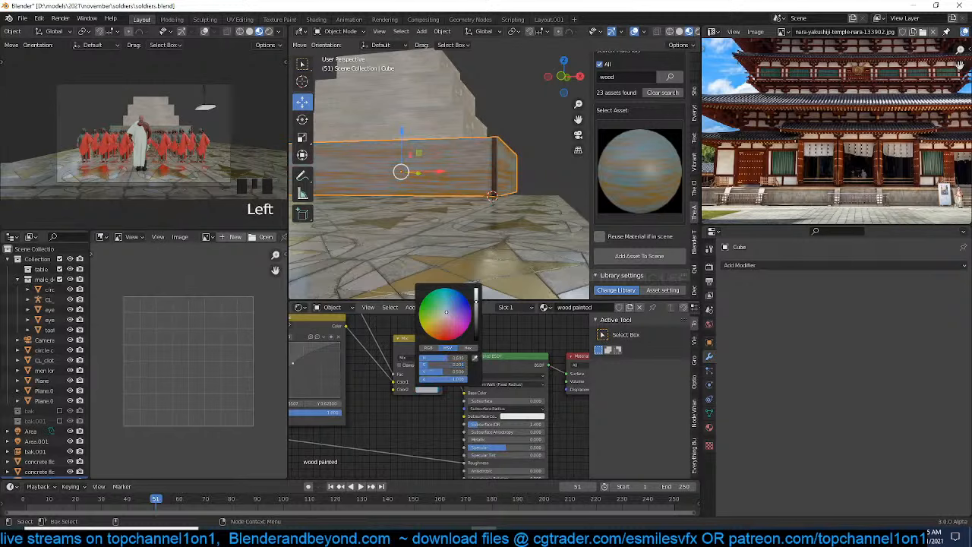
{"action": "left_click_drag", "start_coordinate": [472, 302], "coordinate": [477, 290]}
Disconnect the RGB Curves node from the Color1 input of the painted wood's Mix node
{"action": "scroll", "coordinate": [454, 353], "scroll_direction": "up", "scroll_amount": 3}
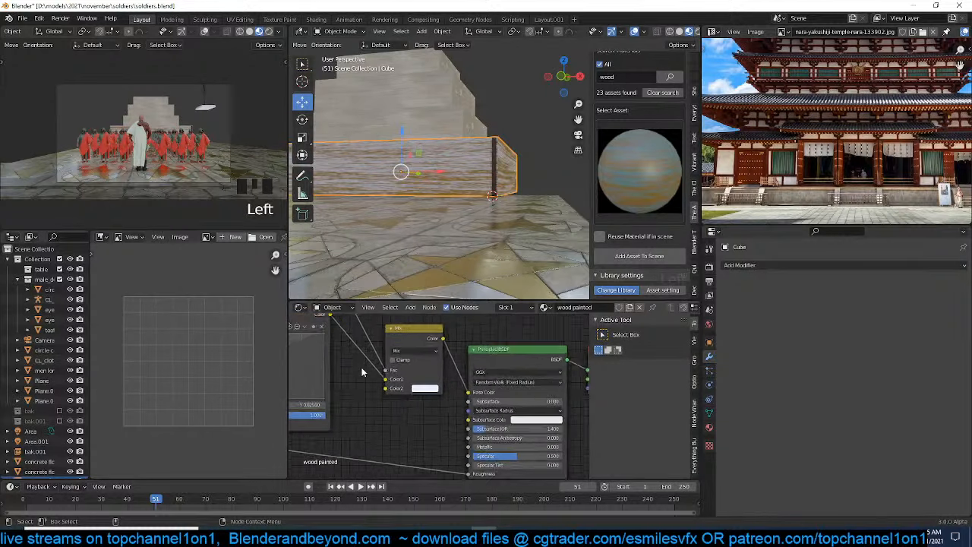
{"action": "scroll", "coordinate": [471, 354], "scroll_direction": "up", "scroll_amount": 2}
{"action": "scroll", "coordinate": [481, 363], "scroll_direction": "down", "scroll_amount": 3}
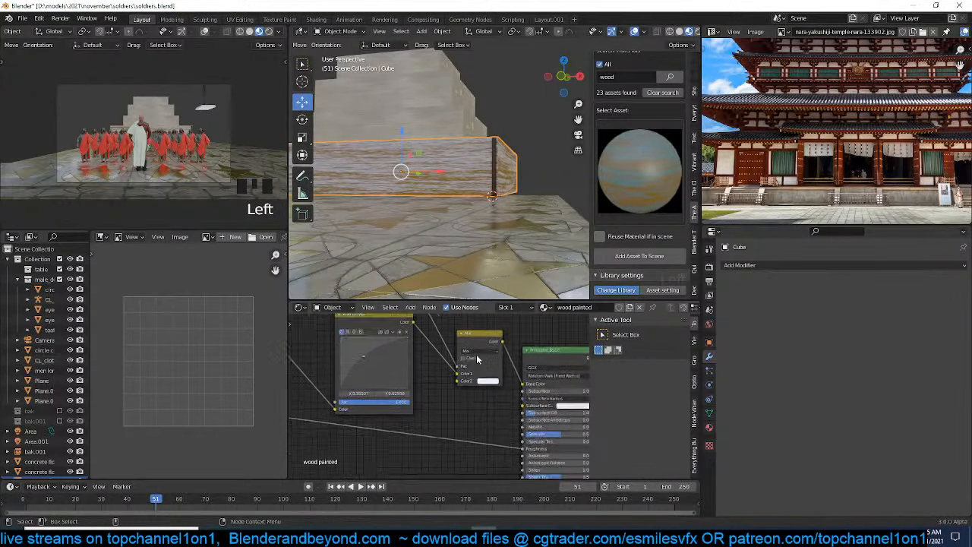
{"action": "middle_click_drag", "start_coordinate": [477, 362], "coordinate": [496, 392]}
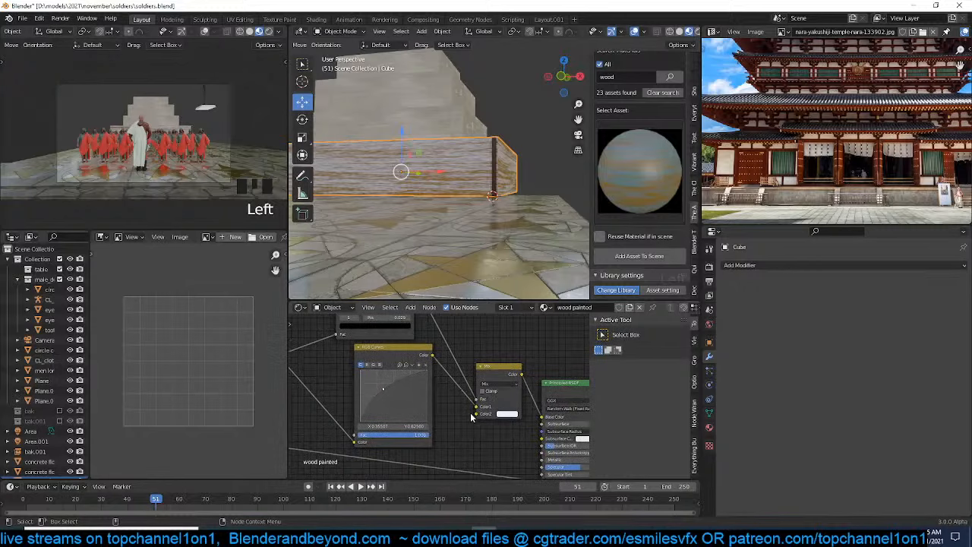
{"action": "left_click", "coordinate": [367, 365]}
{"action": "scroll", "coordinate": [524, 422], "scroll_direction": "up", "scroll_amount": 1}
{"action": "left_click_drag", "start_coordinate": [483, 409], "coordinate": [471, 414]}
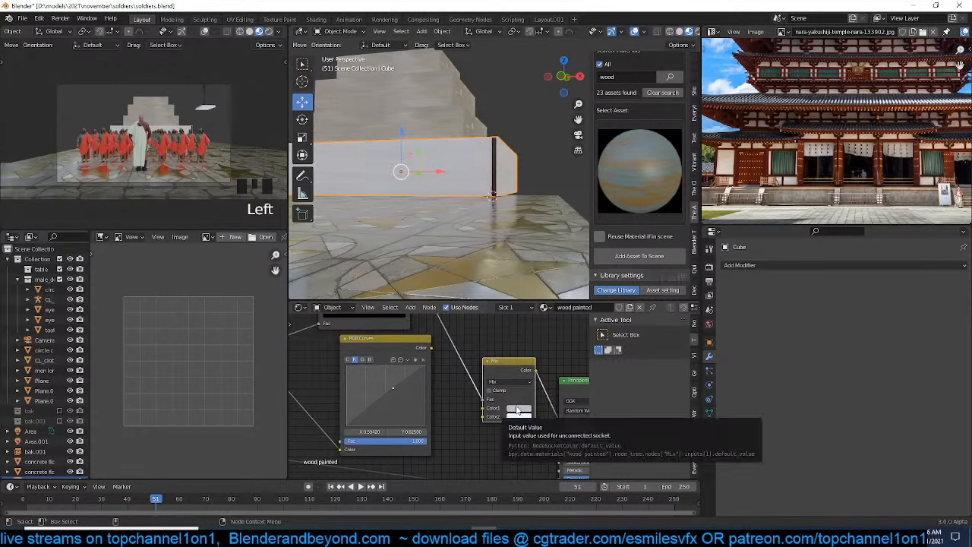
Link the bottom tier's painted wood material to the three upper tiers and deselect everything
{"action": "scroll", "coordinate": [427, 190], "scroll_direction": "down", "scroll_amount": 3}
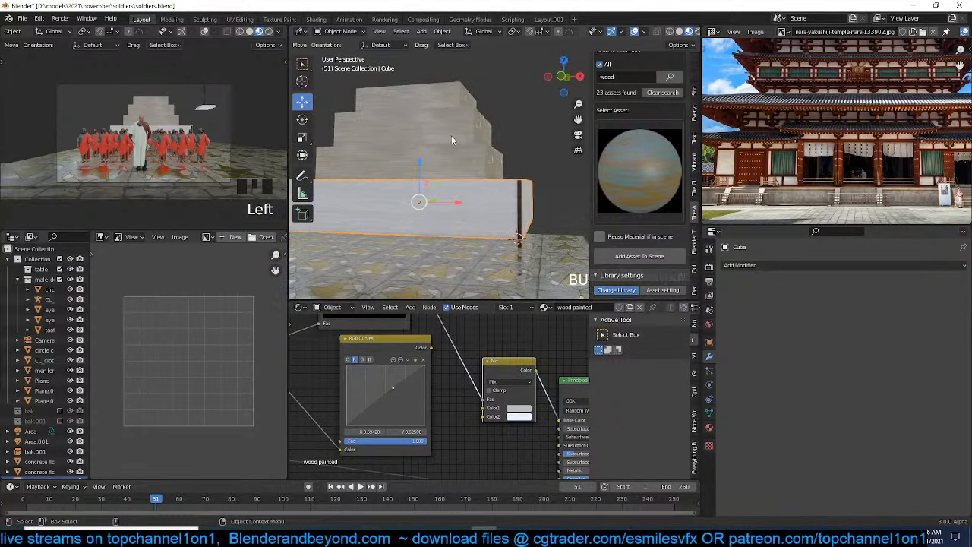
{"action": "left_click", "coordinate": [474, 197], "text": "shift"}
{"action": "key", "text": "ctrl+l"}
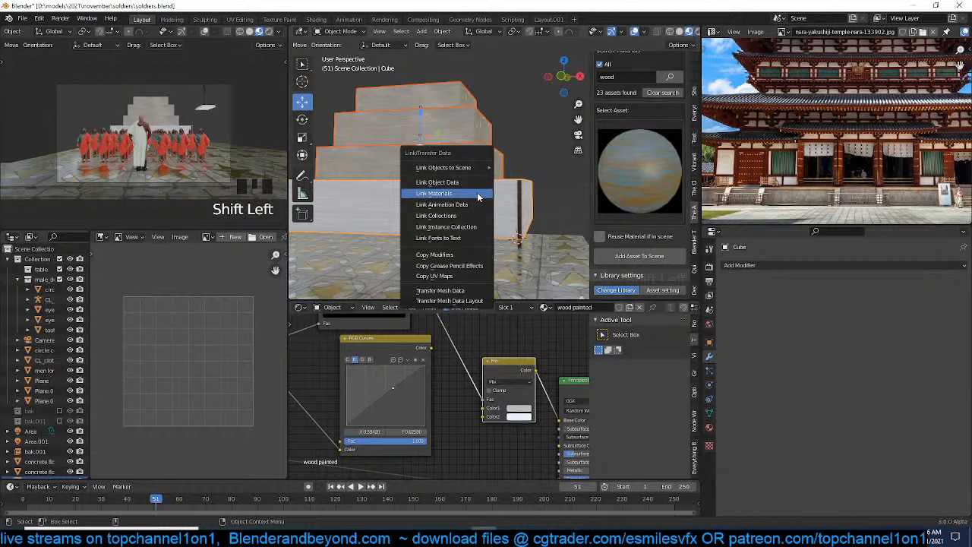
{"action": "left_click", "coordinate": [479, 196]}
{"action": "key", "text": "alt+a"}
Raise the Fac value of the Multiply node in the corner post's wood material
{"action": "scroll", "coordinate": [488, 188], "scroll_direction": "up", "scroll_amount": 3}
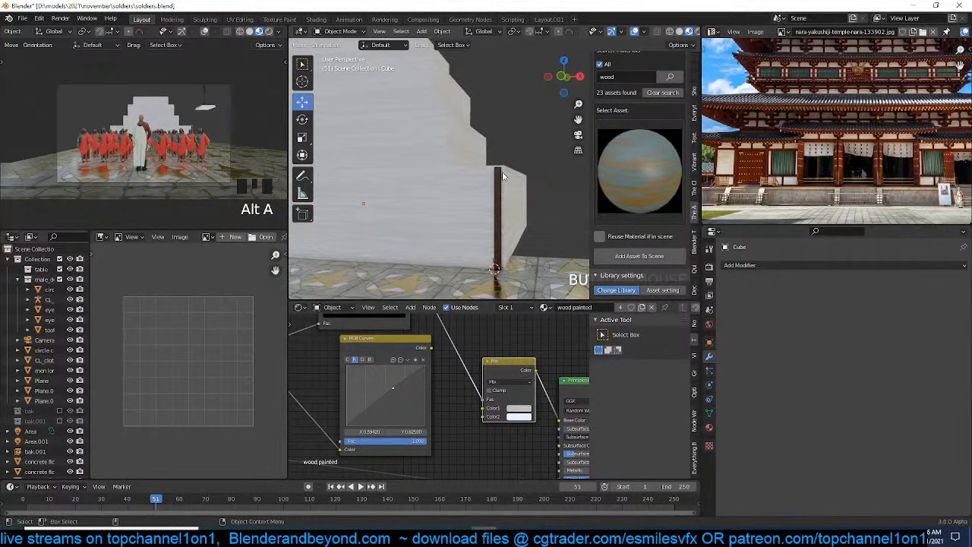
{"action": "left_click", "coordinate": [498, 176]}
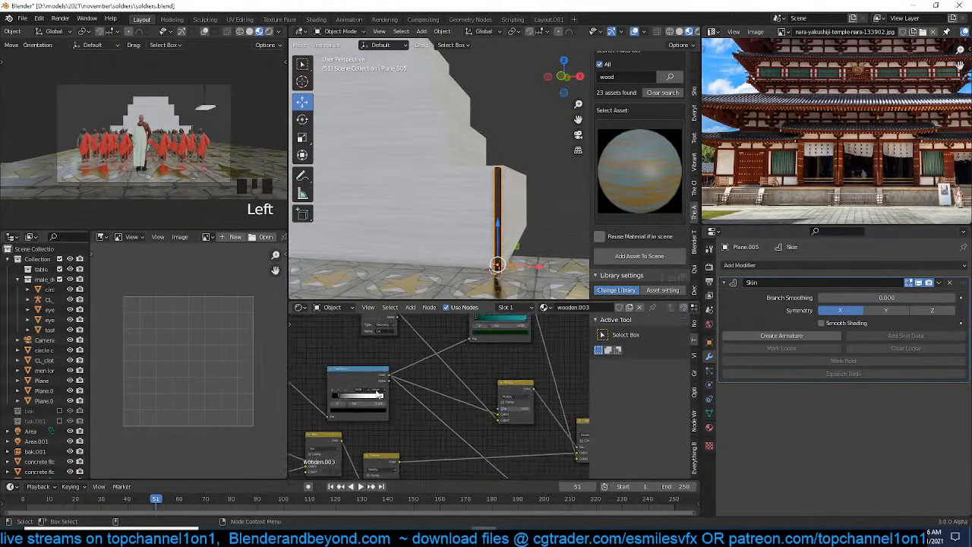
{"action": "scroll", "coordinate": [377, 393], "scroll_direction": "down", "scroll_amount": 2}
{"action": "middle_click_drag", "start_coordinate": [524, 359], "coordinate": [440, 343]}
{"action": "scroll", "coordinate": [446, 373], "scroll_direction": "up", "scroll_amount": 3}
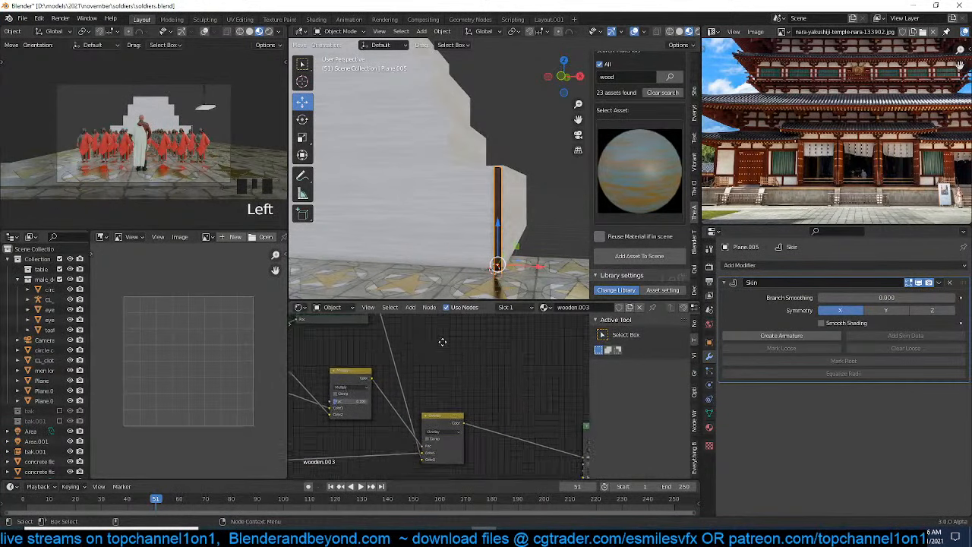
{"action": "scroll", "coordinate": [441, 344], "scroll_direction": "up", "scroll_amount": 2}
{"action": "scroll", "coordinate": [517, 216], "scroll_direction": "up", "scroll_amount": 5}
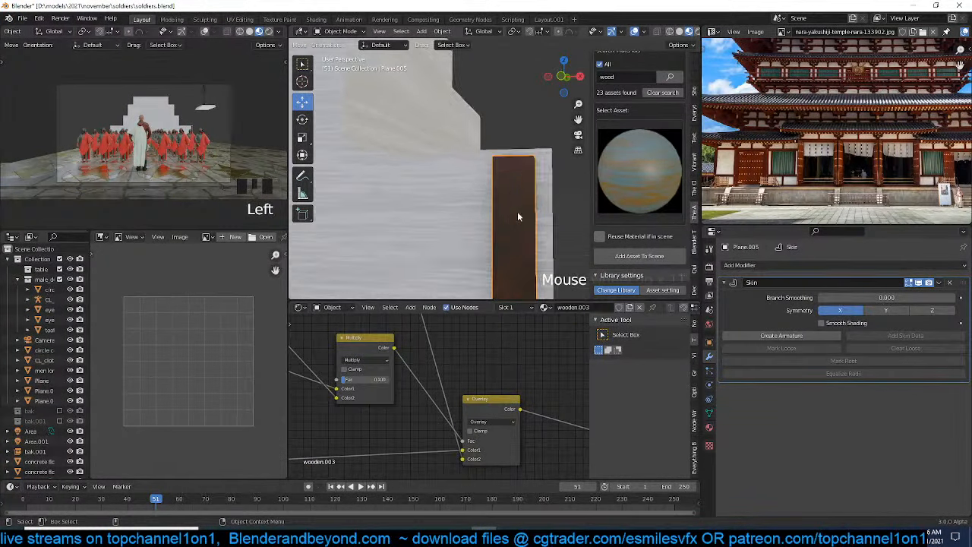
{"action": "middle_click_drag", "start_coordinate": [364, 397], "coordinate": [411, 388]}
{"action": "left_click_drag", "start_coordinate": [402, 378], "coordinate": [461, 368]}
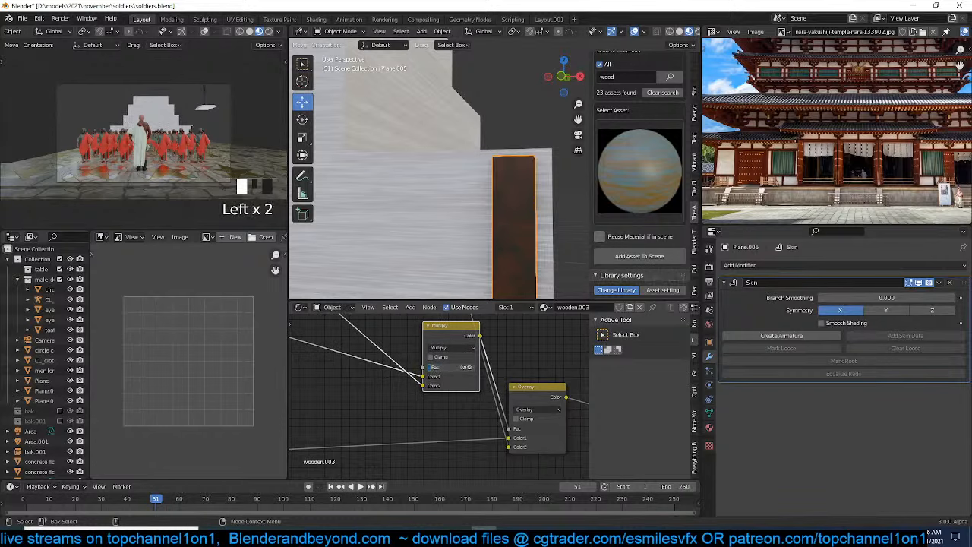
Lower the Fac value of the post material's Overlay node that follows the Mix node to redden the wood
{"action": "scroll", "coordinate": [407, 395], "scroll_direction": "down", "scroll_amount": 4}
{"action": "middle_click_drag", "start_coordinate": [338, 425], "coordinate": [466, 395]}
{"action": "scroll", "coordinate": [463, 396], "scroll_direction": "up", "scroll_amount": 2}
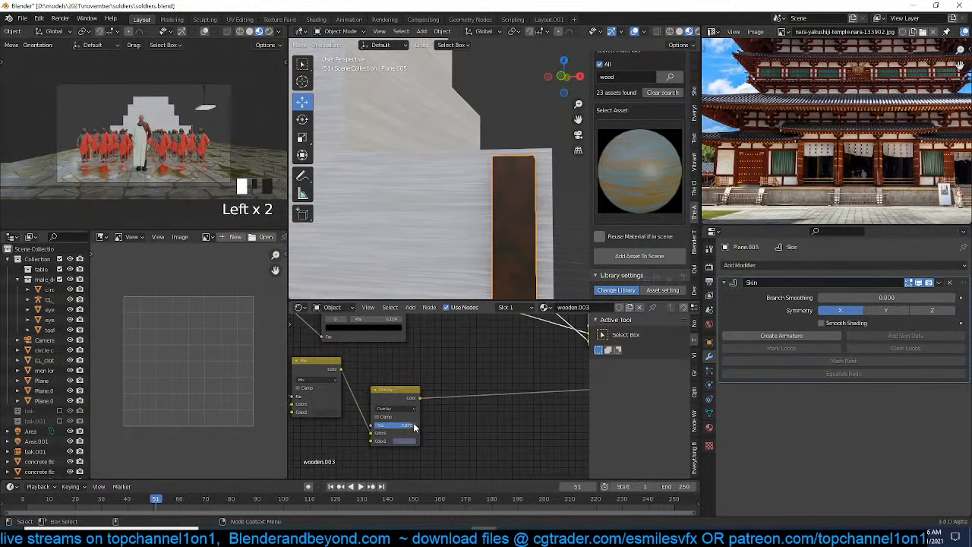
{"action": "left_click_drag", "start_coordinate": [414, 426], "coordinate": [394, 426]}
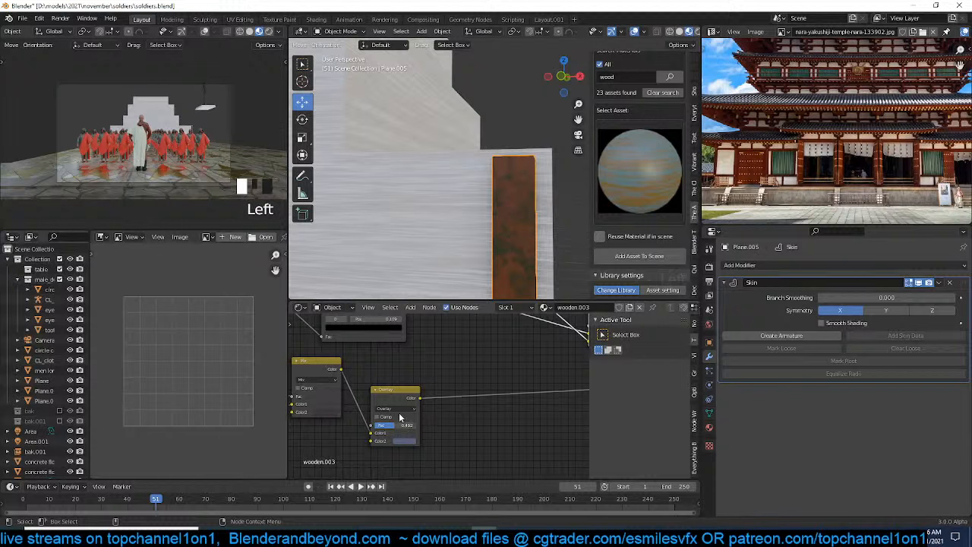
Examine the corner post's mesh and compare it with the columns in the temple reference photo
{"action": "scroll", "coordinate": [544, 253], "scroll_direction": "up", "scroll_amount": 4}
{"action": "key", "text": "Tab"}
{"action": "scroll", "coordinate": [558, 223], "scroll_direction": "up", "scroll_amount": 2}
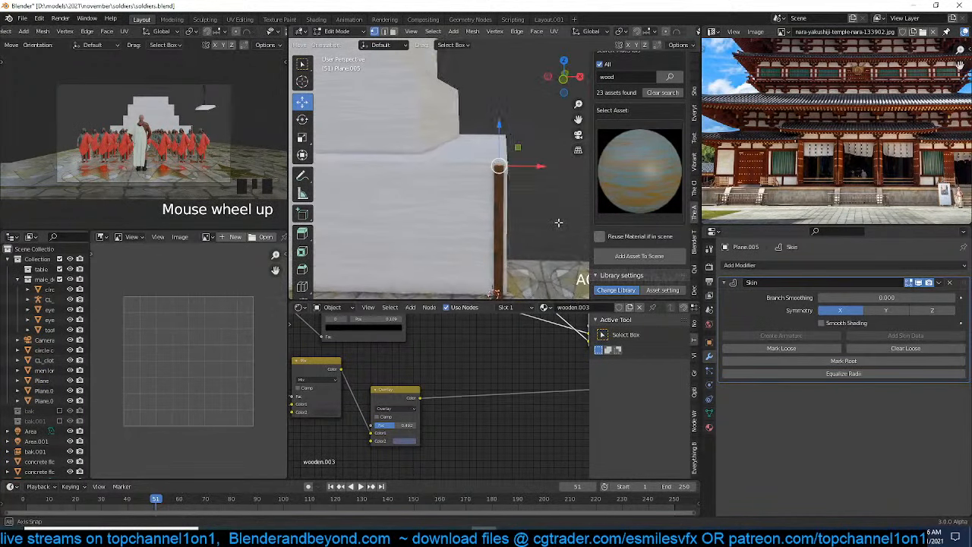
{"action": "scroll", "coordinate": [559, 222], "scroll_direction": "up", "scroll_amount": 2}
{"action": "key", "text": "a"}
{"action": "scroll", "coordinate": [874, 125], "scroll_direction": "up", "scroll_amount": 3}
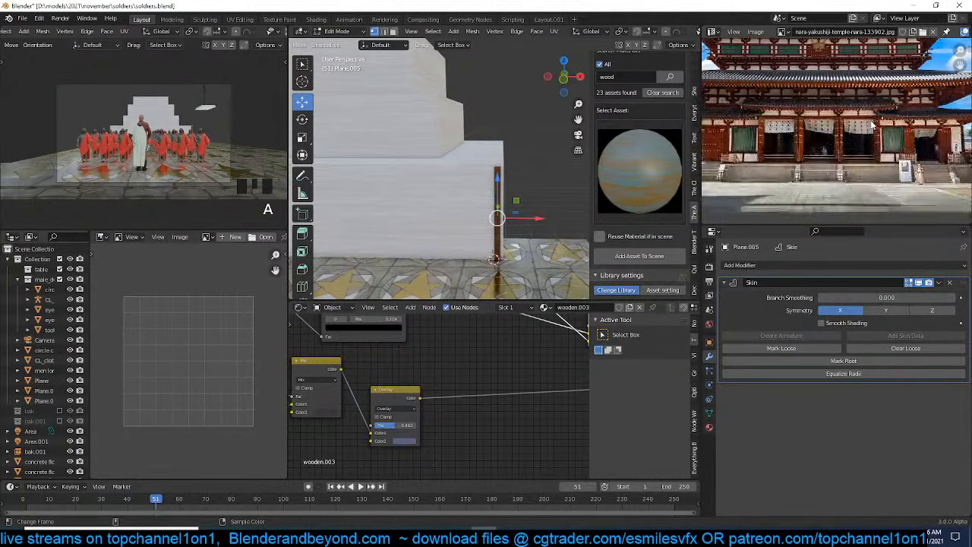
{"action": "scroll", "coordinate": [498, 208], "scroll_direction": "down", "scroll_amount": 2}
{"action": "scroll", "coordinate": [522, 203], "scroll_direction": "down", "scroll_amount": 3}
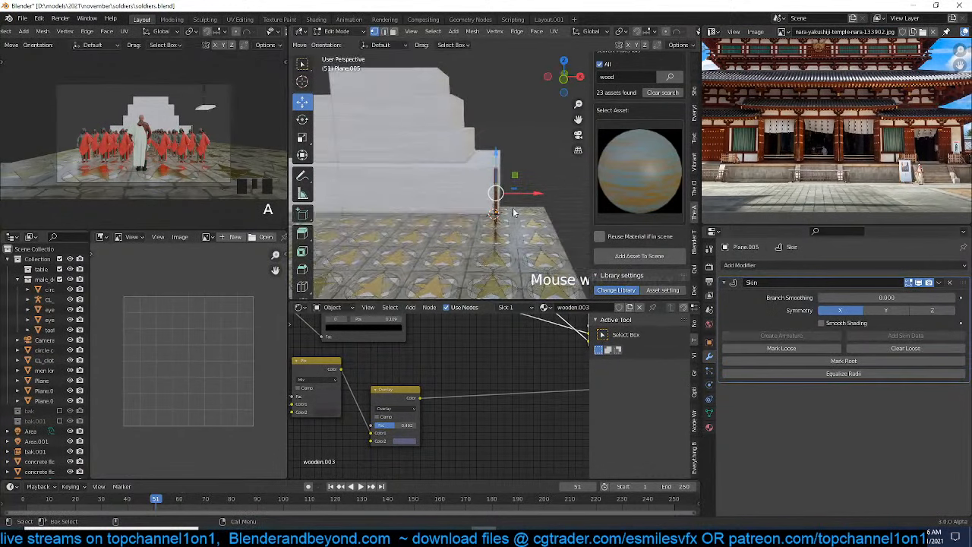
{"action": "key", "text": "Tab"}
Add a Mirror modifier on X to the corner post, with the bottom tier as its mirror object
{"action": "scroll", "coordinate": [466, 251], "scroll_direction": "down", "scroll_amount": 3}
{"action": "left_click", "coordinate": [429, 185]}
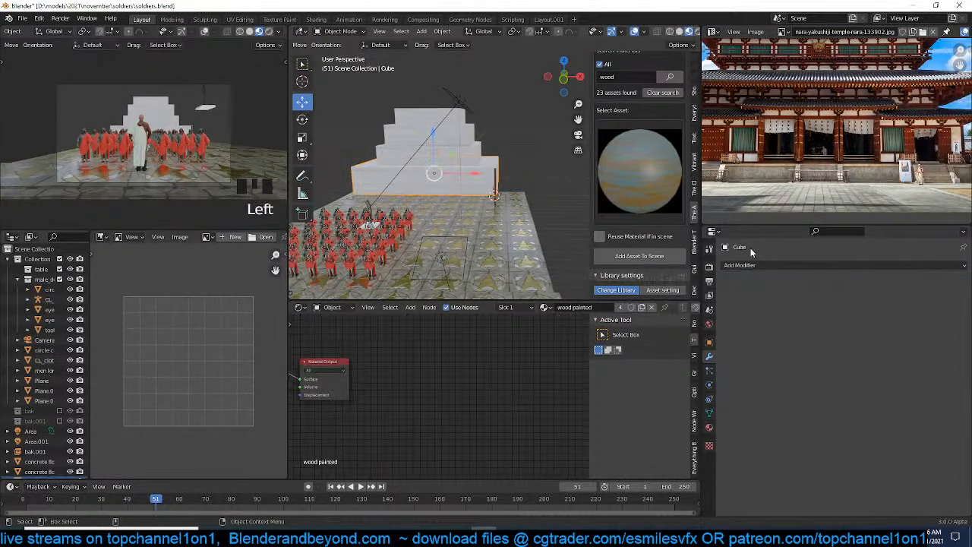
{"action": "left_click", "coordinate": [798, 263]}
{"action": "left_click", "coordinate": [494, 190]}
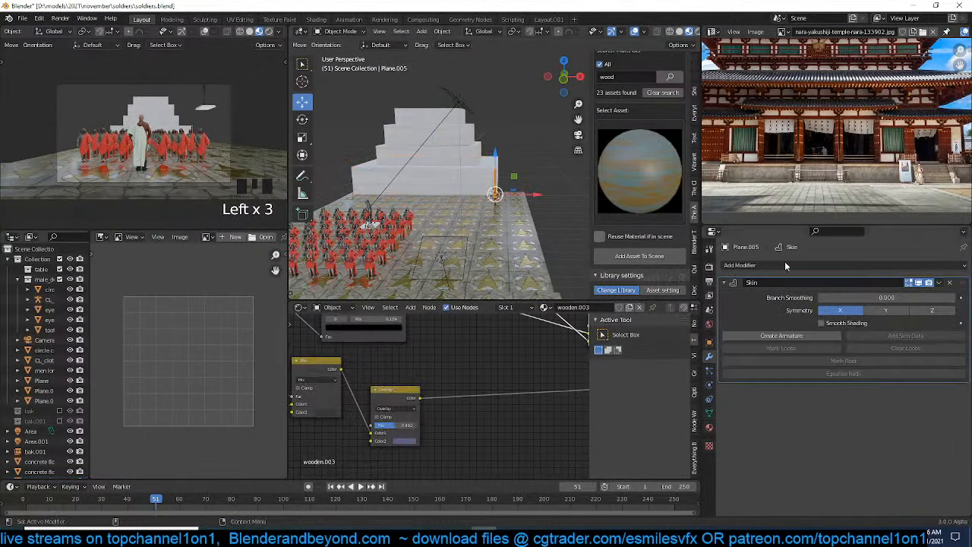
{"action": "left_click", "coordinate": [813, 265]}
{"action": "left_click", "coordinate": [762, 383]}
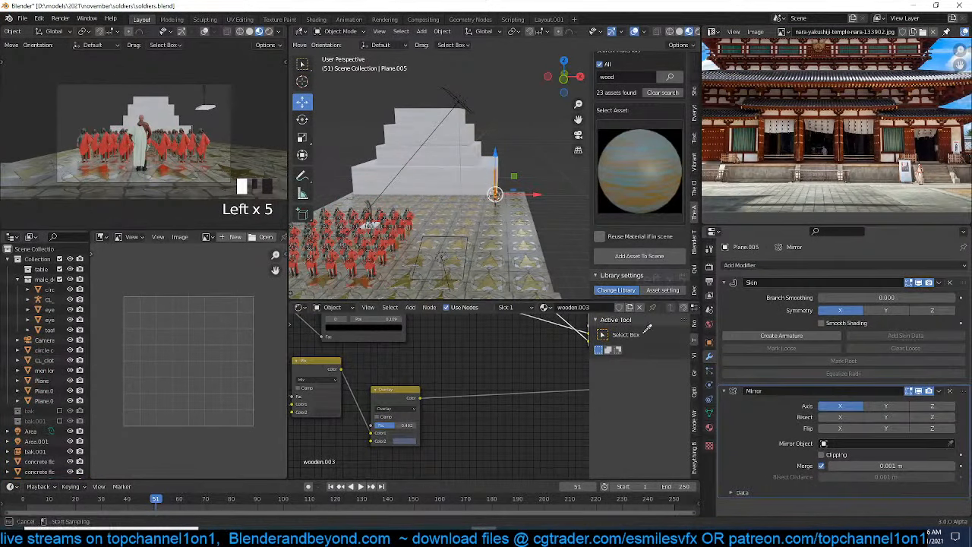
{"action": "left_click", "coordinate": [437, 176]}
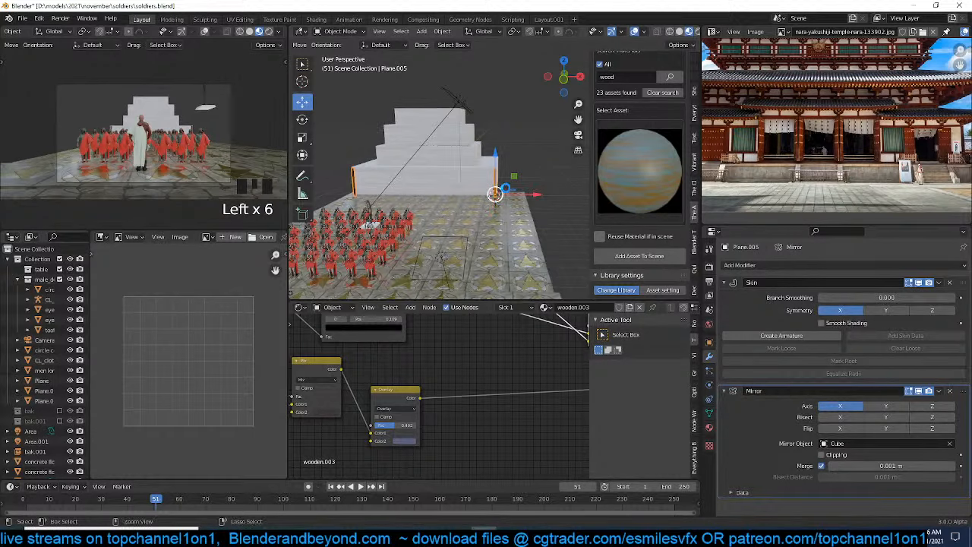
Save the file, and duplicate the corner post's mesh twice along X to space two more posts across the bottom tier
{"action": "key", "text": "ctrl+s"}
{"action": "scroll", "coordinate": [505, 188], "scroll_direction": "up", "scroll_amount": 4}
{"action": "mouse_move", "coordinate": [509, 193]}
{"action": "middle_mouse_down", "text": "shift"}
{"action": "mouse_move", "coordinate": [486, 197]}
{"action": "mouse_move", "coordinate": [521, 196]}
{"action": "middle_mouse_up", "text": "shift"}
{"action": "key", "text": "Tab"}
{"action": "key", "text": "a"}
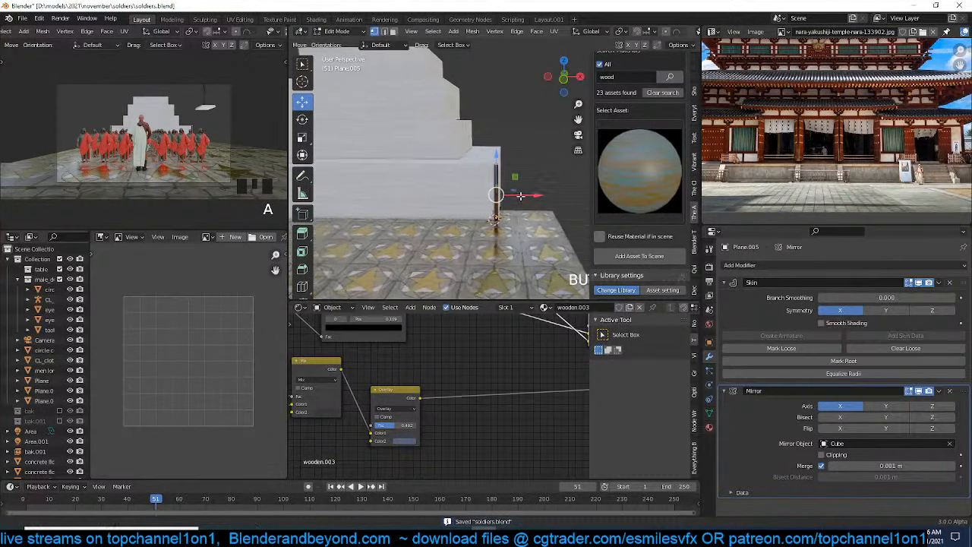
{"action": "key", "text": "shift+d"}
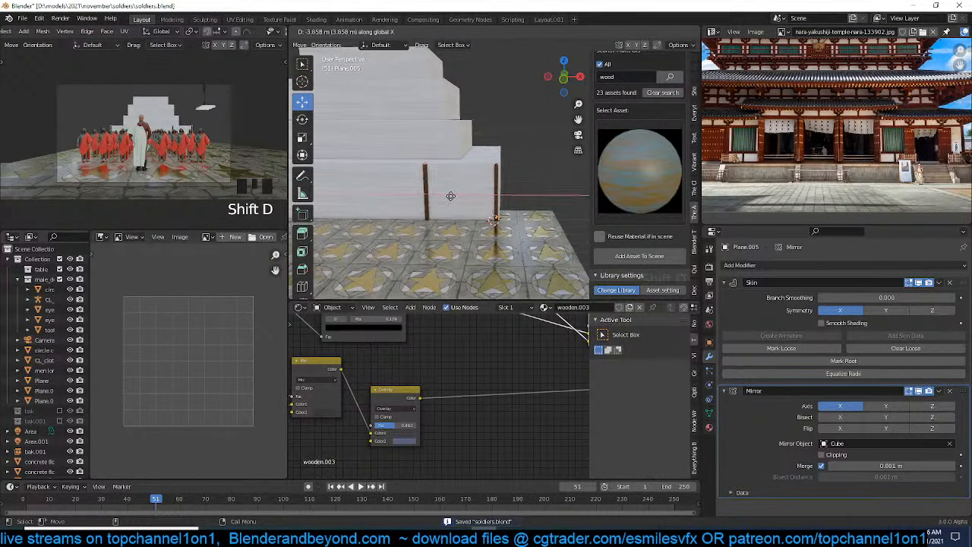
{"action": "left_click", "coordinate": [455, 197]}
{"action": "scroll", "coordinate": [460, 199], "scroll_direction": "down", "scroll_amount": 2}
{"action": "key", "text": "shift+d"}
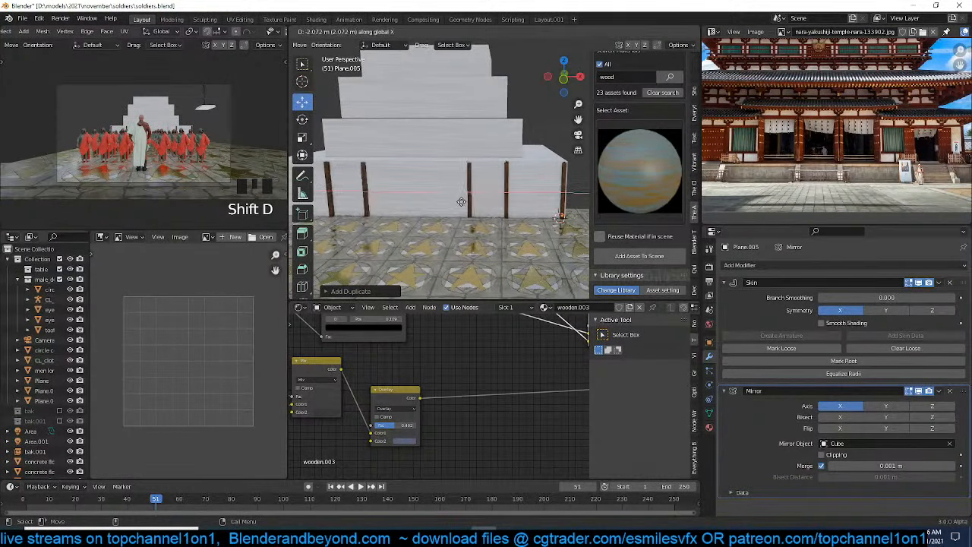
{"action": "left_click", "coordinate": [459, 199]}
{"action": "scroll", "coordinate": [466, 199], "scroll_direction": "up", "scroll_amount": 2}
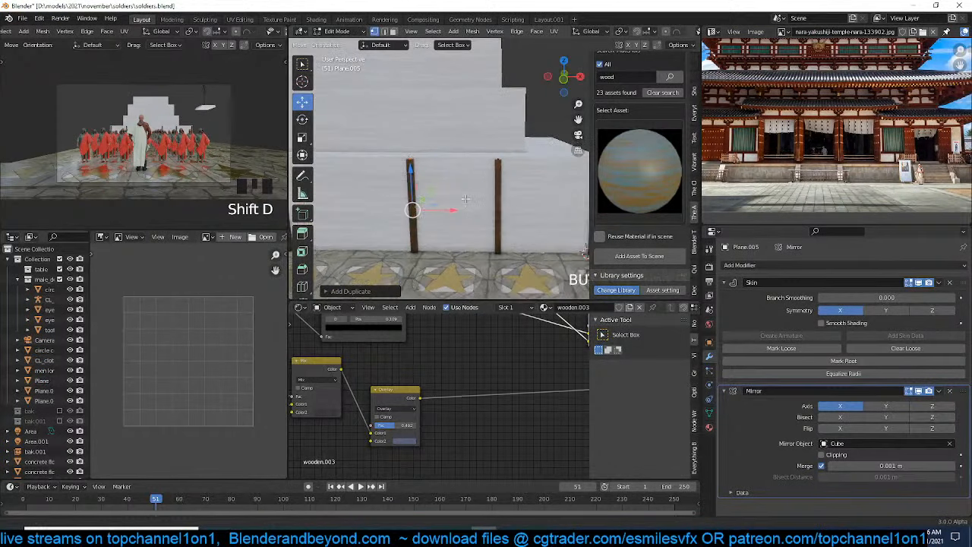
{"action": "middle_click_drag", "start_coordinate": [466, 199], "coordinate": [488, 191]}
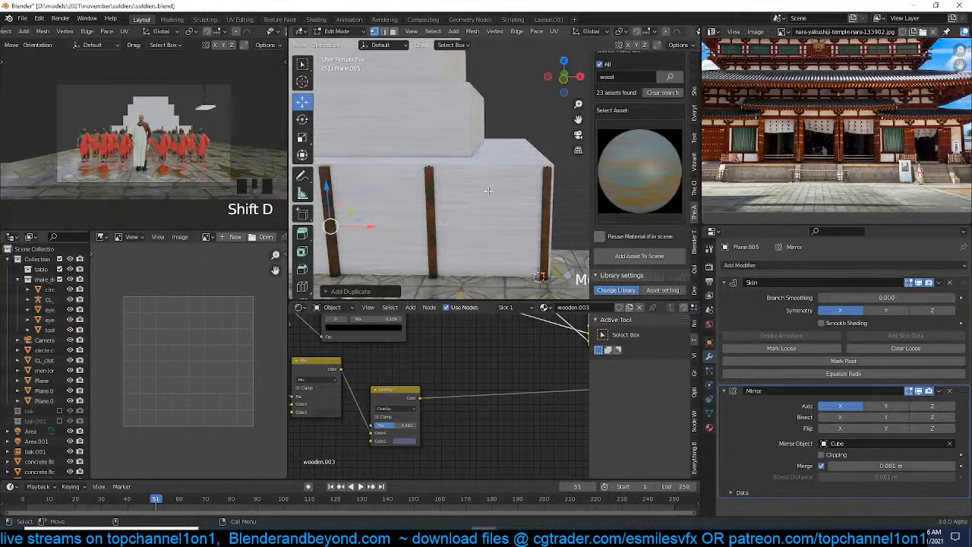
{"action": "left_click", "coordinate": [548, 167]}
{"action": "key", "text": "e"}
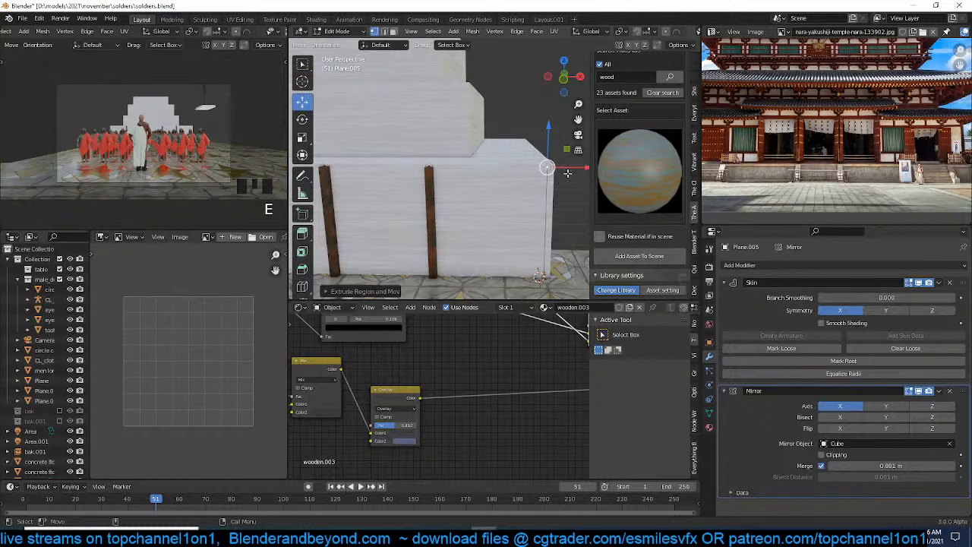
{"action": "left_click_drag", "start_coordinate": [572, 171], "coordinate": [457, 174]}
{"action": "left_click", "coordinate": [545, 171], "text": "shift"}
{"action": "key", "text": "y"}
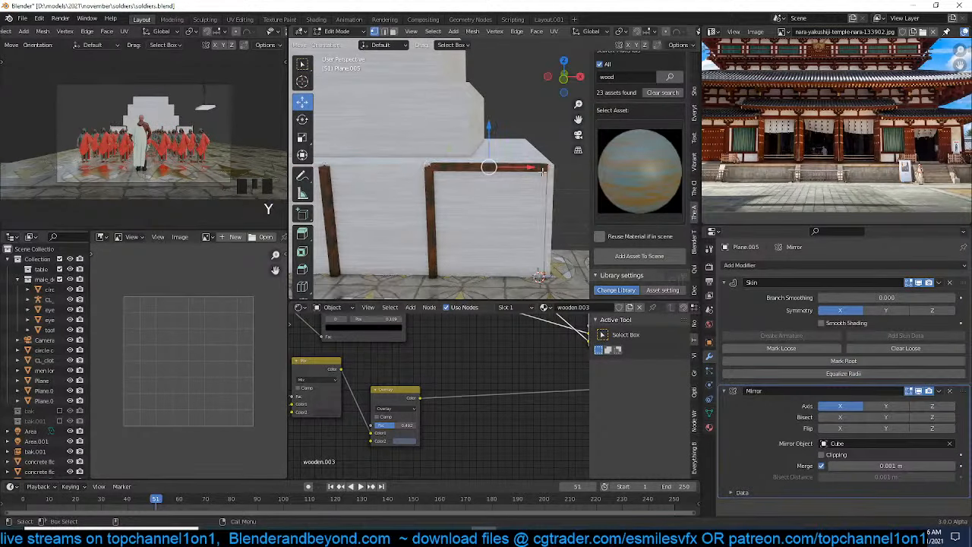
{"action": "key", "text": "ctrl+z"}
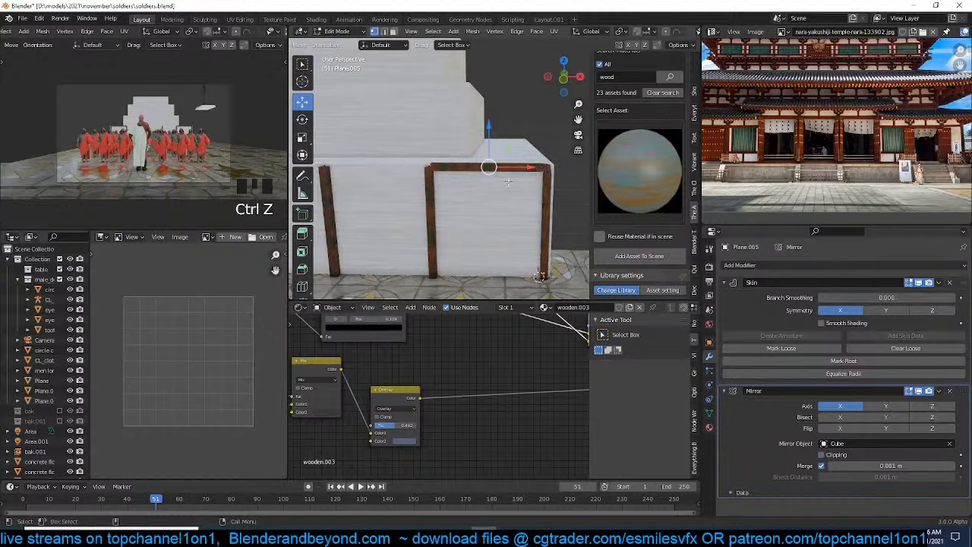
{"action": "key", "text": "ctrl+z"}
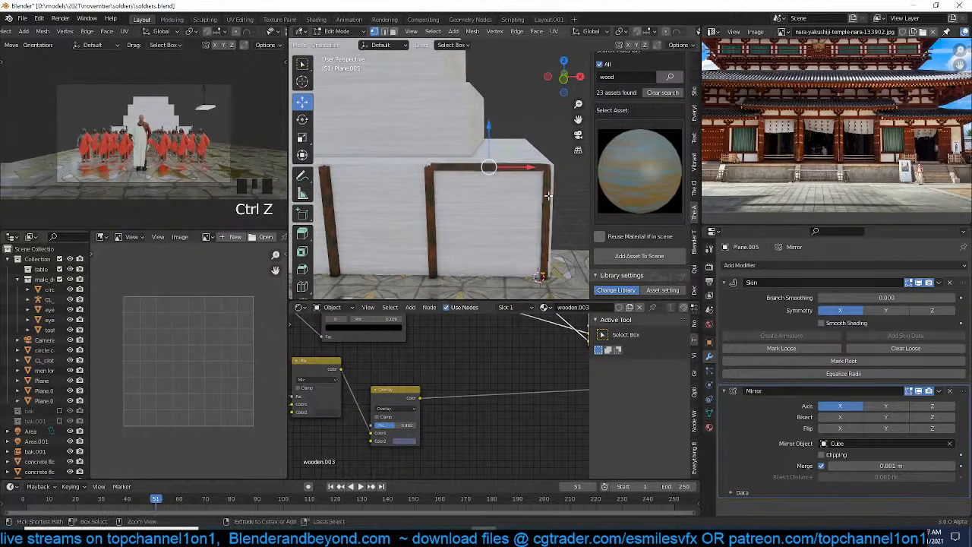
{"action": "key", "text": "ctrl+z"}
{"action": "key", "text": "x"}
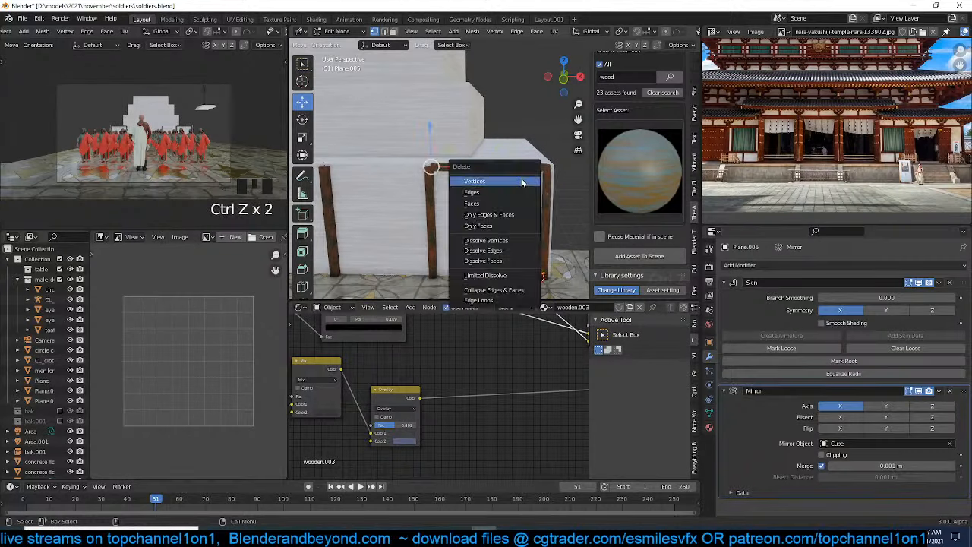
{"action": "left_click", "coordinate": [537, 206]}
{"action": "key", "text": "ctrl+z"}
{"action": "key", "text": "ctrl+z"}
{"action": "key", "text": "ctrl+z"}
{"action": "key", "text": "ctrl+z"}
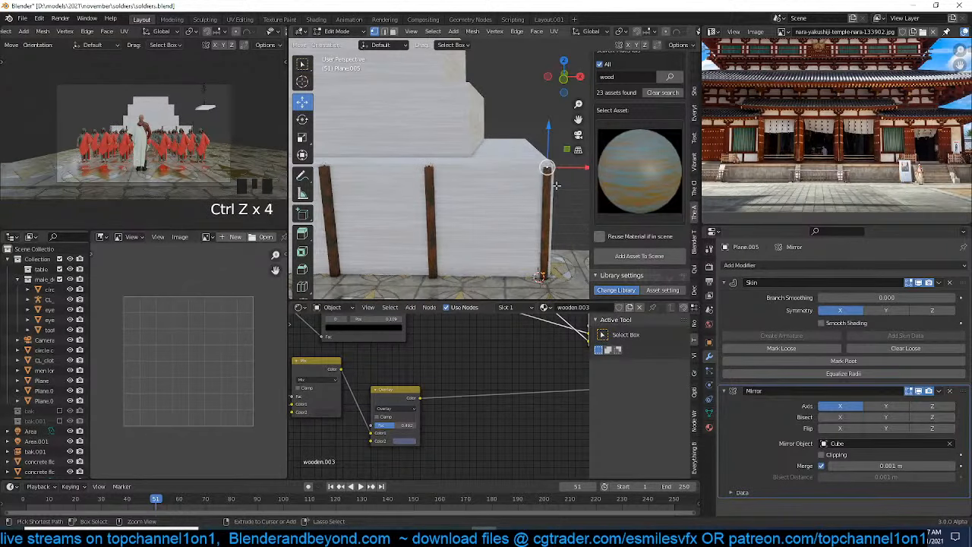
Duplicate the corner post's vertices and rotate the copy 90 degrees about Y to make a horizontal beam
{"action": "left_click", "coordinate": [539, 272], "text": "shift"}
{"action": "key", "text": "shift+d"}
{"action": "key", "text": "r"}
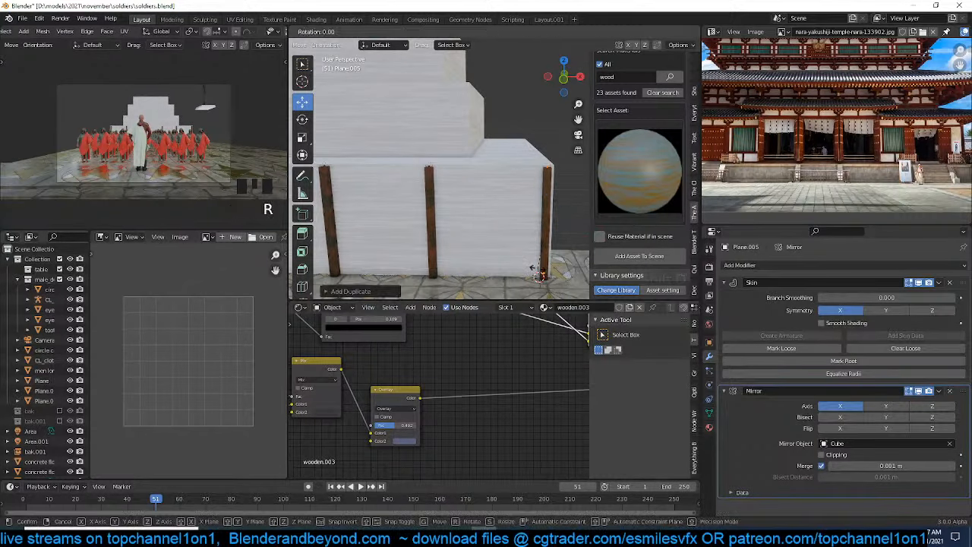
{"action": "key", "text": "y"}
{"action": "key", "text": "9"}
{"action": "key", "text": "0"}
{"action": "key", "text": "Return"}
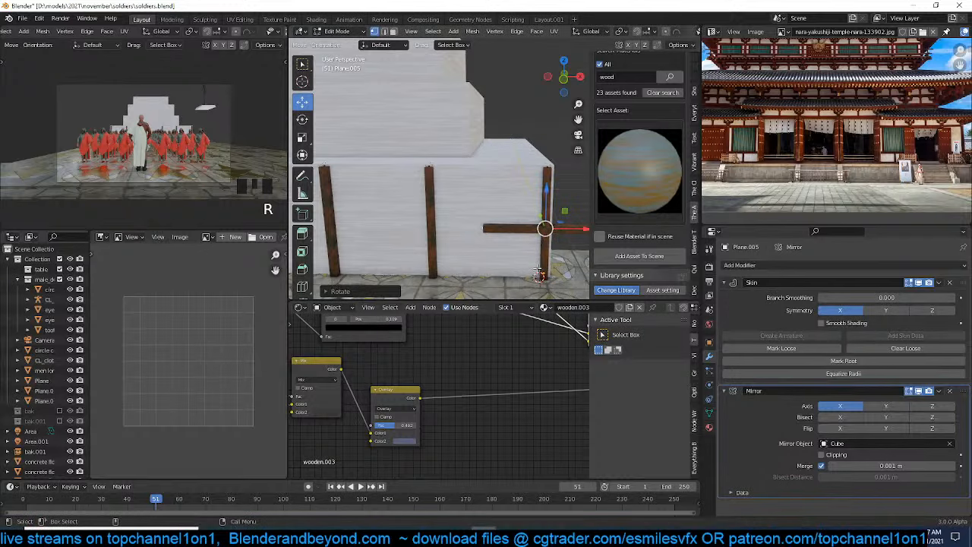
Move the horizontal beam to the upper edge of the bottom tier and stretch its inner end along X past the posts
{"action": "left_click_drag", "start_coordinate": [573, 219], "coordinate": [374, 172]}
{"action": "middle_click_drag", "start_coordinate": [375, 173], "coordinate": [501, 183]}
{"action": "left_click_drag", "start_coordinate": [483, 168], "coordinate": [409, 168]}
{"action": "middle_click_drag", "start_coordinate": [409, 168], "coordinate": [409, 200]}
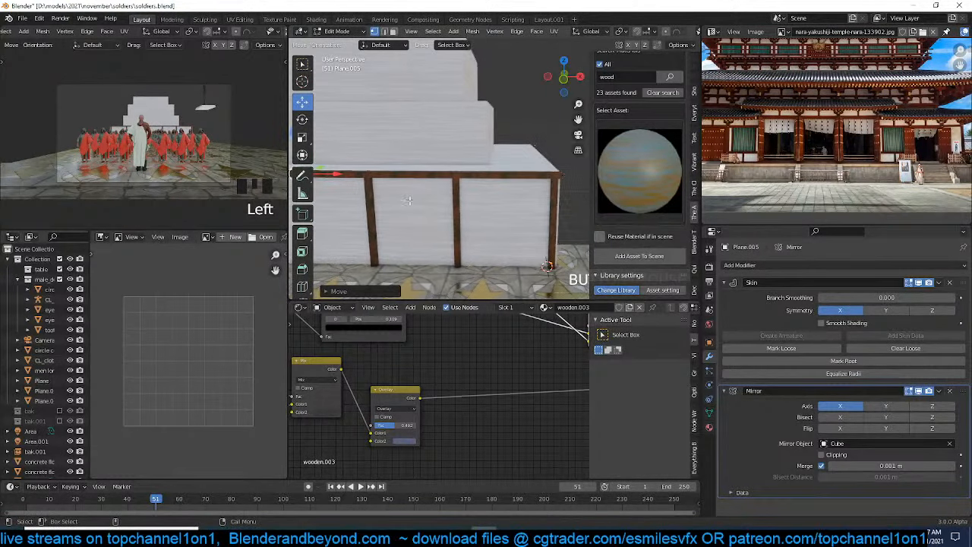
Duplicate the upper beam about 0.68 m down along Z to form a second rail across the posts
{"action": "left_click", "coordinate": [565, 178], "text": "shift"}
{"action": "key", "text": "shift+d"}
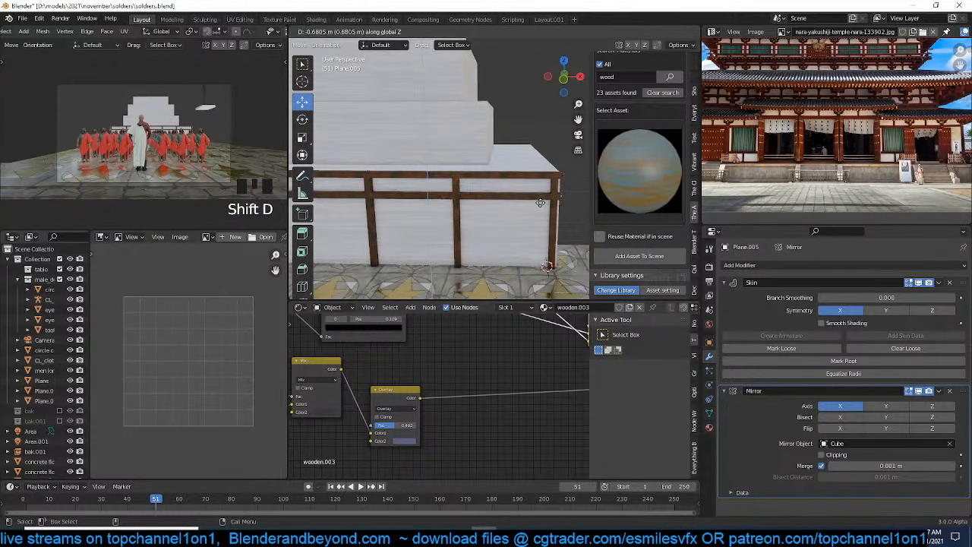
{"action": "left_click", "coordinate": [541, 203]}
Duplicate the post next to the corner post and place the copy midway between those two posts
{"action": "middle_click_drag", "start_coordinate": [488, 205], "coordinate": [467, 197], "text": "shift"}
{"action": "left_click", "coordinate": [427, 240]}
{"action": "left_click", "coordinate": [433, 232]}
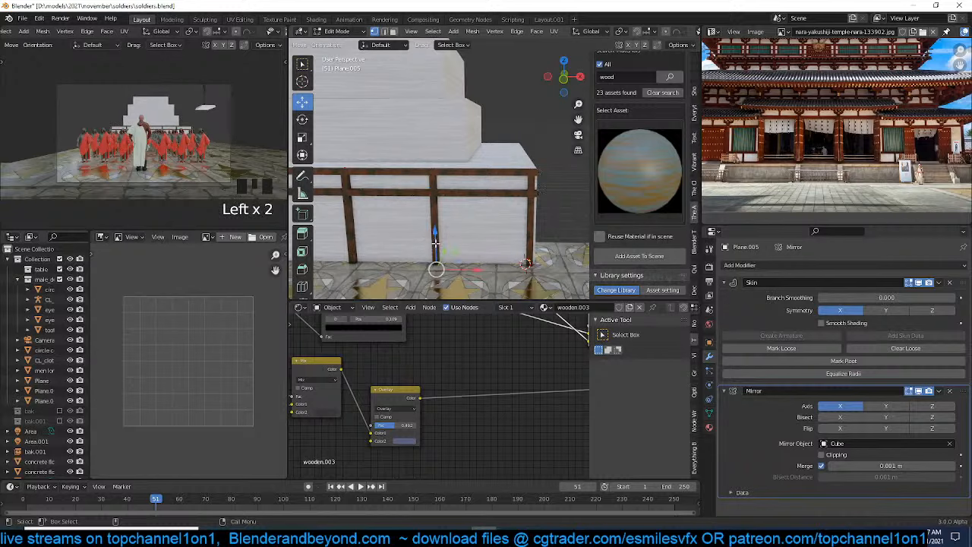
{"action": "key", "text": "shift+d"}
{"action": "left_click_drag", "start_coordinate": [469, 223], "coordinate": [512, 227]}
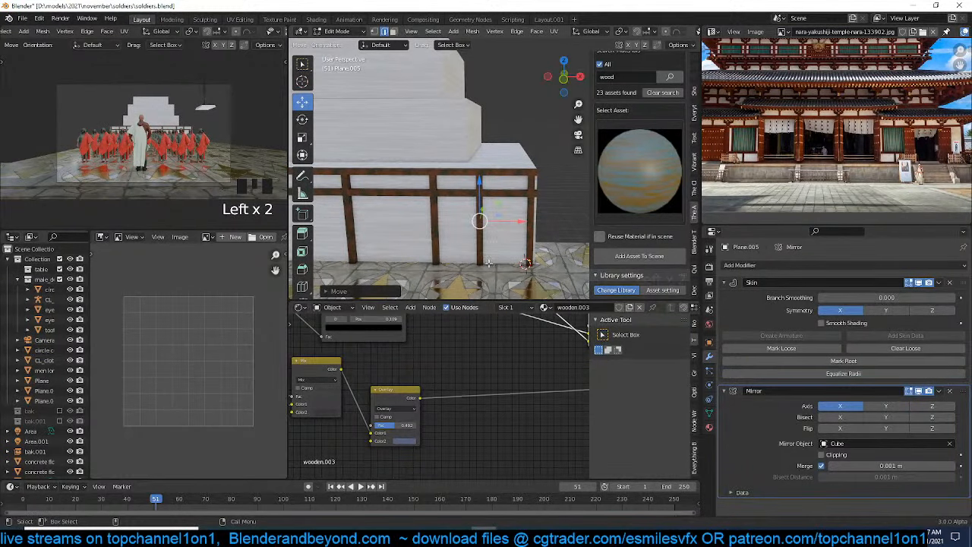
Raise the new middle post's lower vertex along Z to the lower beam, leaving a short strut between the rails
{"action": "left_click", "coordinate": [482, 292]}
{"action": "left_click", "coordinate": [479, 192]}
{"action": "key", "text": "ctrl+z"}
{"action": "left_click", "coordinate": [475, 268]}
{"action": "key", "text": "g"}
{"action": "key", "text": "z"}
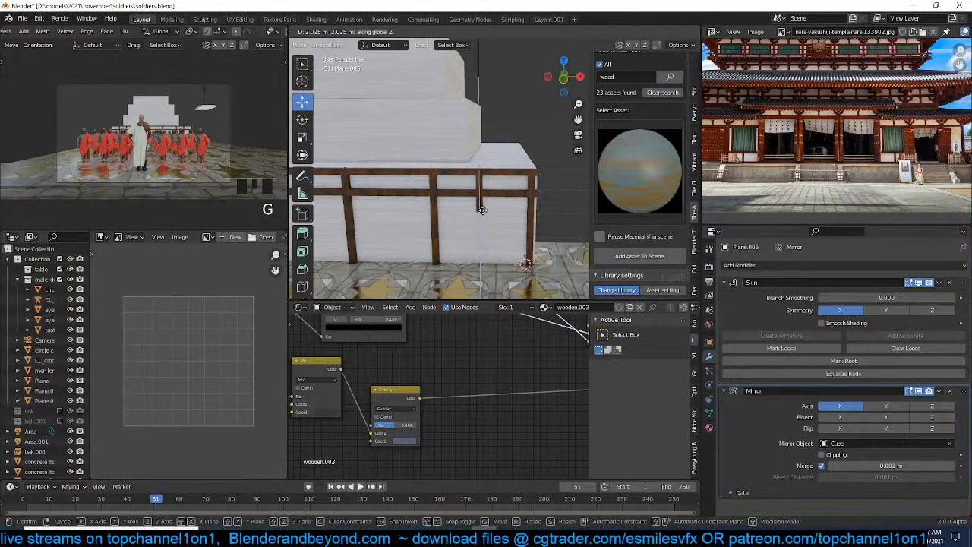
{"action": "left_click", "coordinate": [485, 192]}
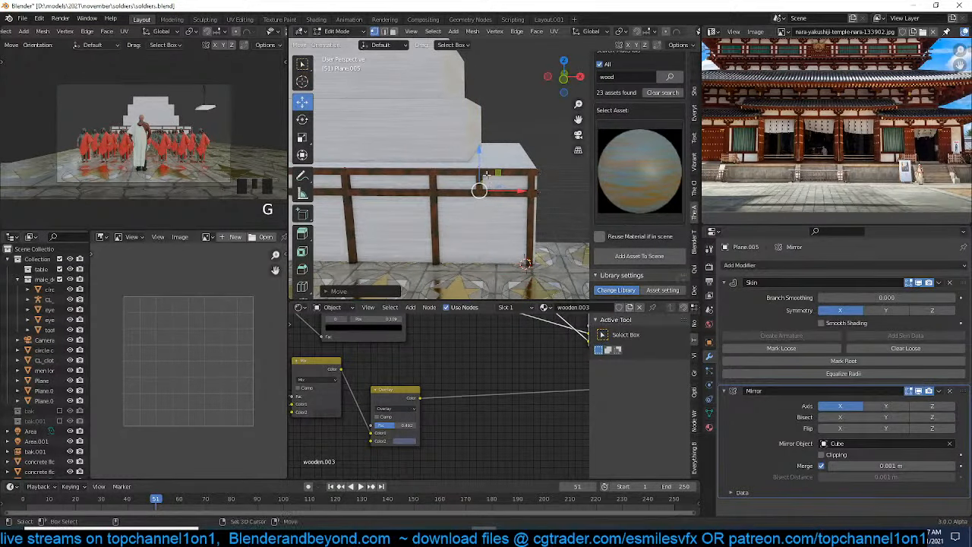
Duplicate the short strut along X into the remaining bays between the two beams, and save the file
{"action": "left_click", "coordinate": [509, 184], "text": "shift"}
{"action": "key", "text": "shift+d"}
{"action": "left_click", "coordinate": [425, 182]}
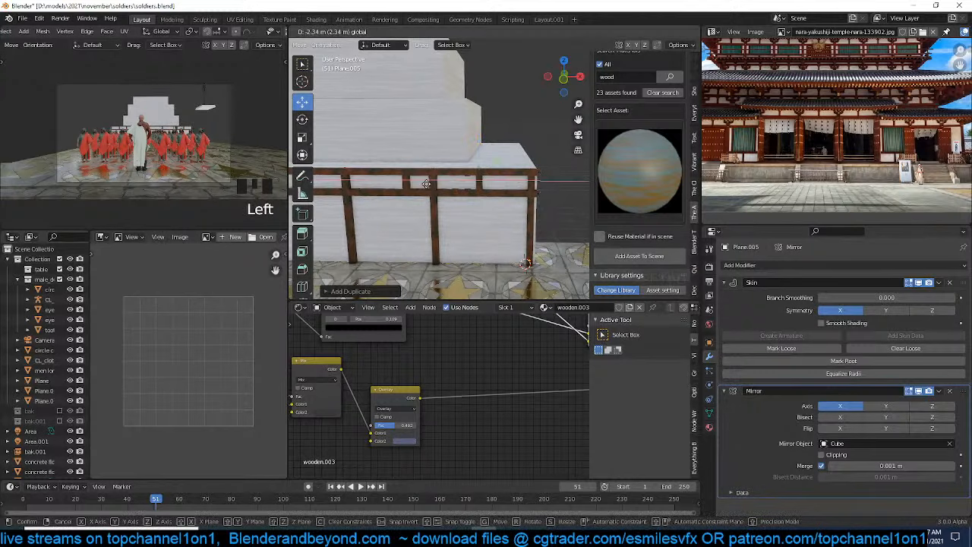
{"action": "key", "text": "Tab"}
{"action": "scroll", "coordinate": [421, 226], "scroll_direction": "down", "scroll_amount": 2}
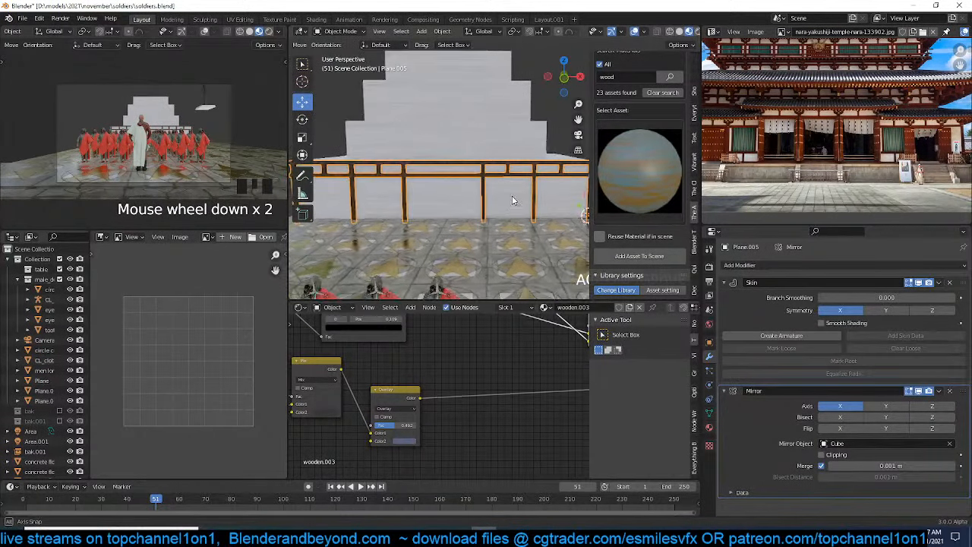
{"action": "key", "text": "alt+a"}
{"action": "mouse_move", "coordinate": [421, 226]}
{"action": "middle_mouse_down"}
{"action": "mouse_move", "coordinate": [518, 218]}
{"action": "mouse_move", "coordinate": [409, 219]}
{"action": "middle_mouse_up"}
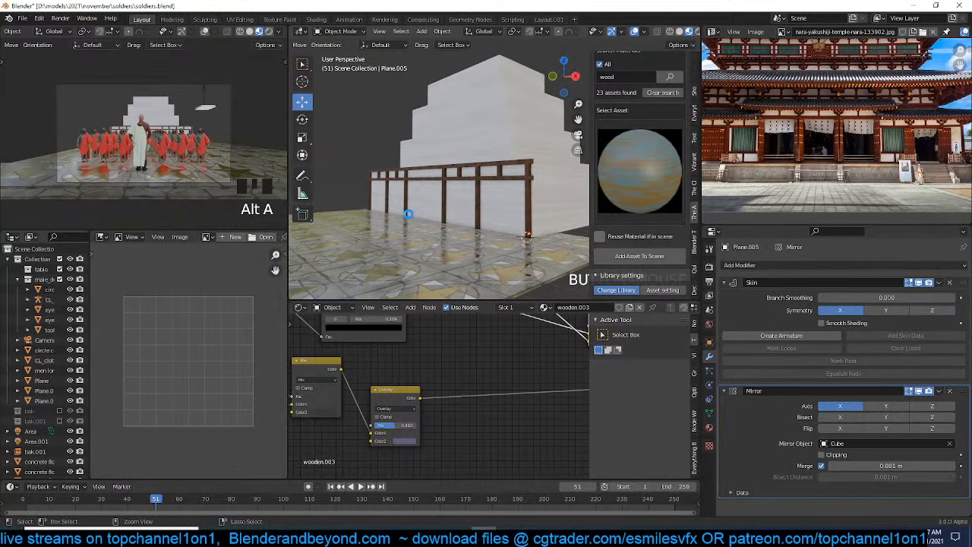
{"action": "key", "text": "ctrl+s"}
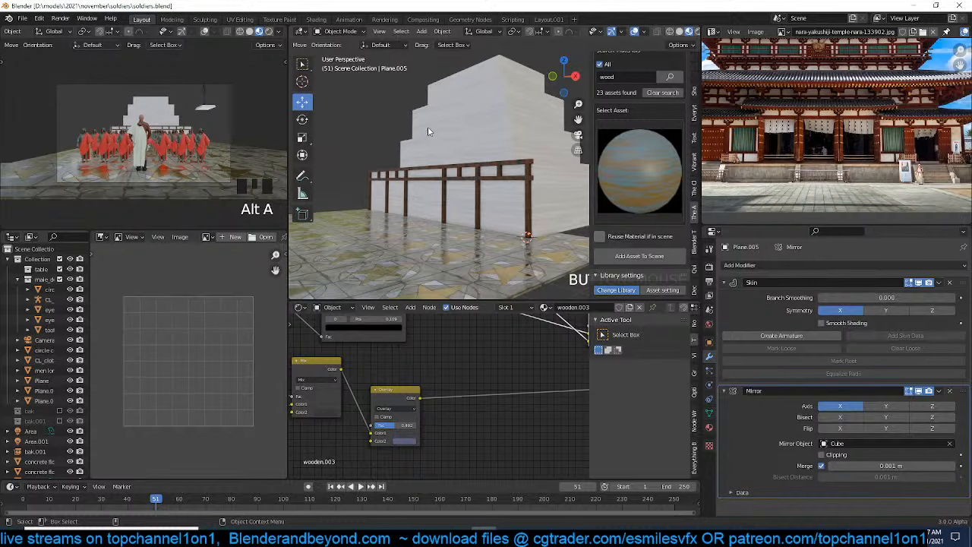
Add a vertical loop cut through the centre of the temple's bottom tier
{"action": "middle_click_drag", "start_coordinate": [434, 158], "coordinate": [414, 166]}
{"action": "scroll", "coordinate": [414, 165], "scroll_direction": "up", "scroll_amount": 3}
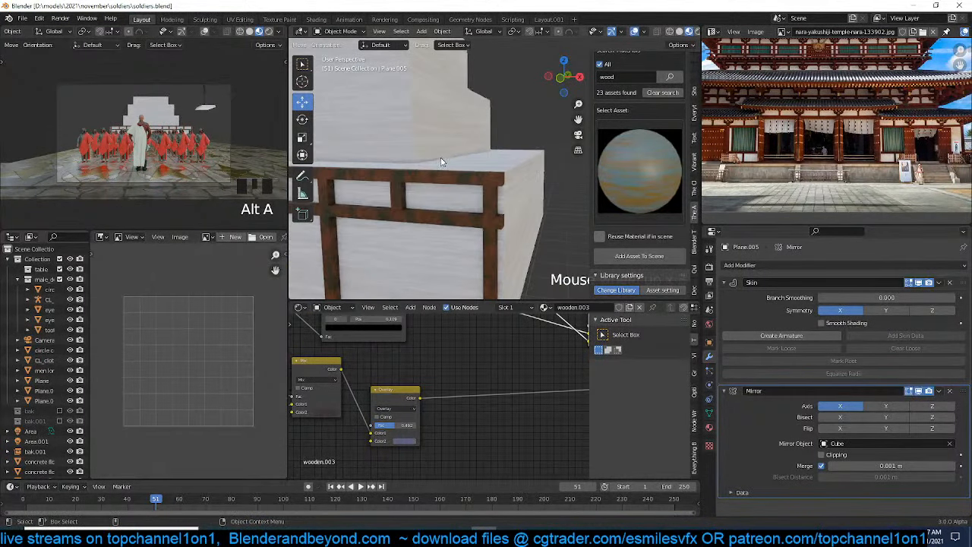
{"action": "left_click", "coordinate": [401, 221]}
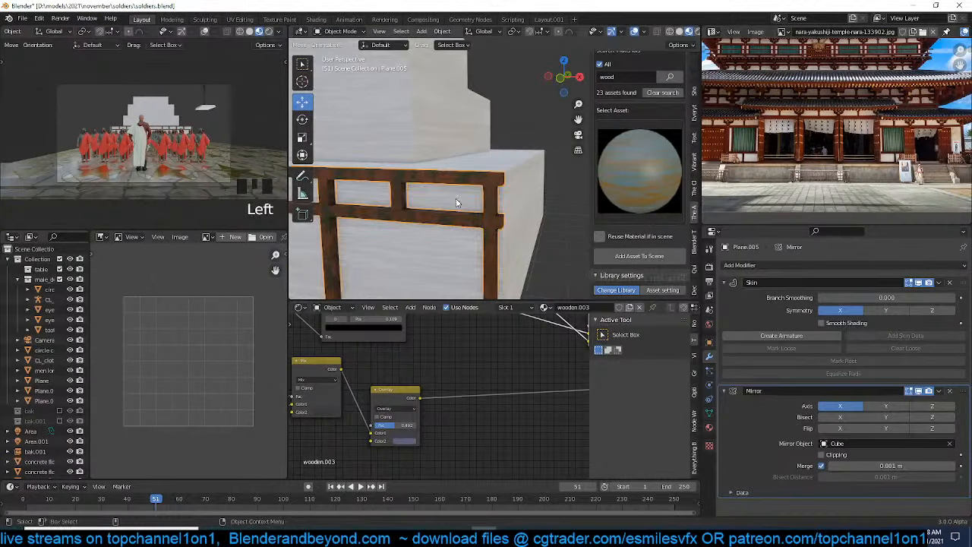
{"action": "scroll", "coordinate": [408, 209], "scroll_direction": "down", "scroll_amount": 3}
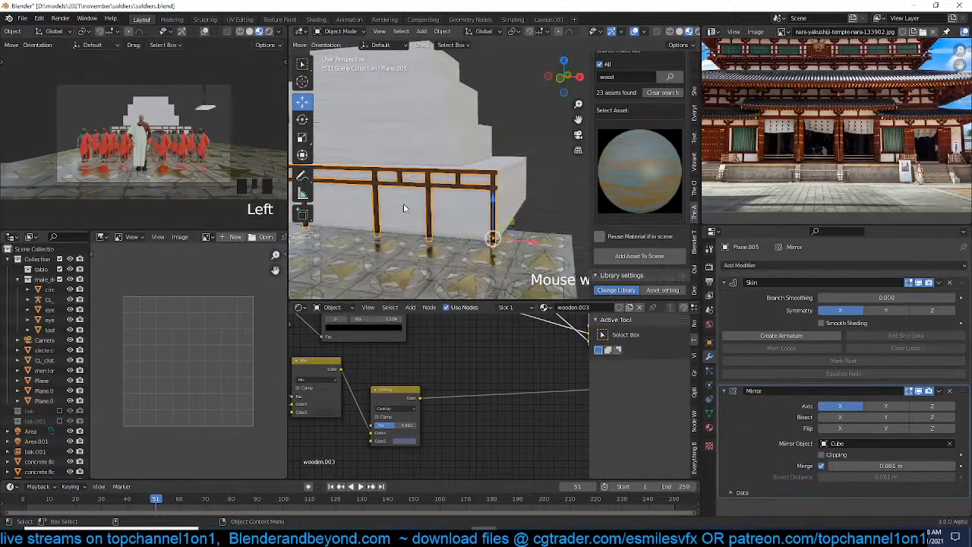
{"action": "middle_click_drag", "start_coordinate": [439, 197], "coordinate": [502, 190]}
{"action": "left_click", "coordinate": [410, 206]}
{"action": "left_click", "coordinate": [425, 212]}
{"action": "key", "text": "Tab"}
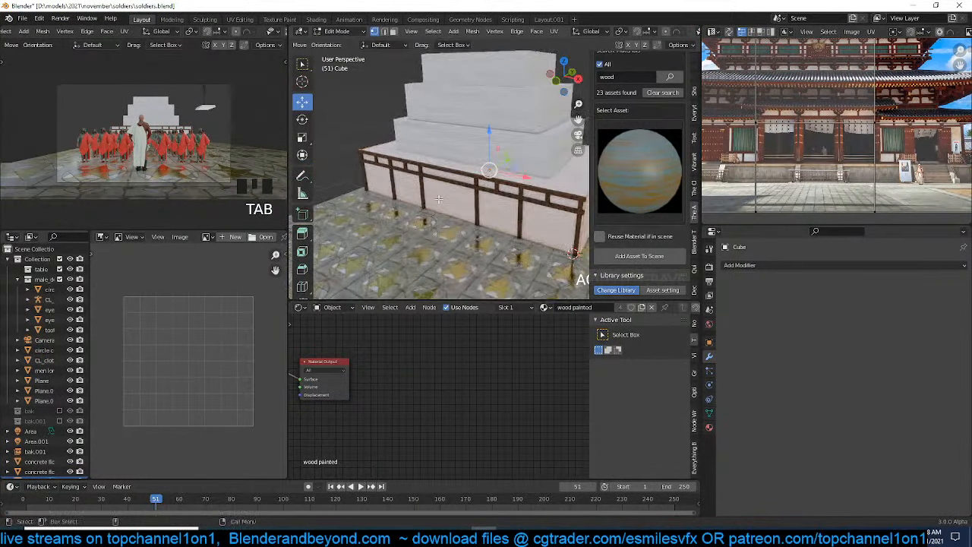
{"action": "key", "text": "alt+a"}
{"action": "key", "text": "ctrl+r"}
{"action": "left_click", "coordinate": [573, 253]}
{"action": "left_click", "coordinate": [574, 253]}
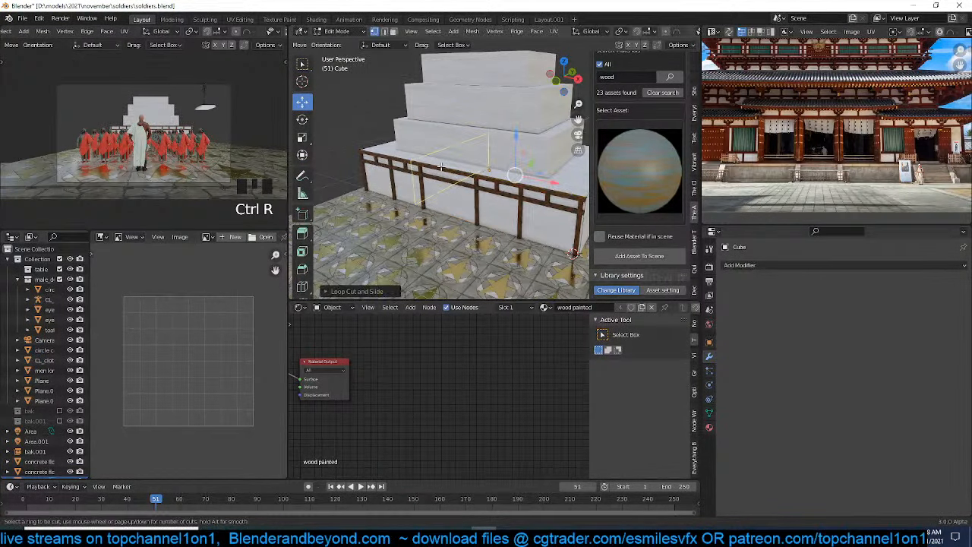
{"action": "key", "text": "ctrl+r"}
{"action": "key", "text": "ctrl+r"}
{"action": "scroll", "coordinate": [462, 168], "scroll_direction": "down", "scroll_amount": 3}
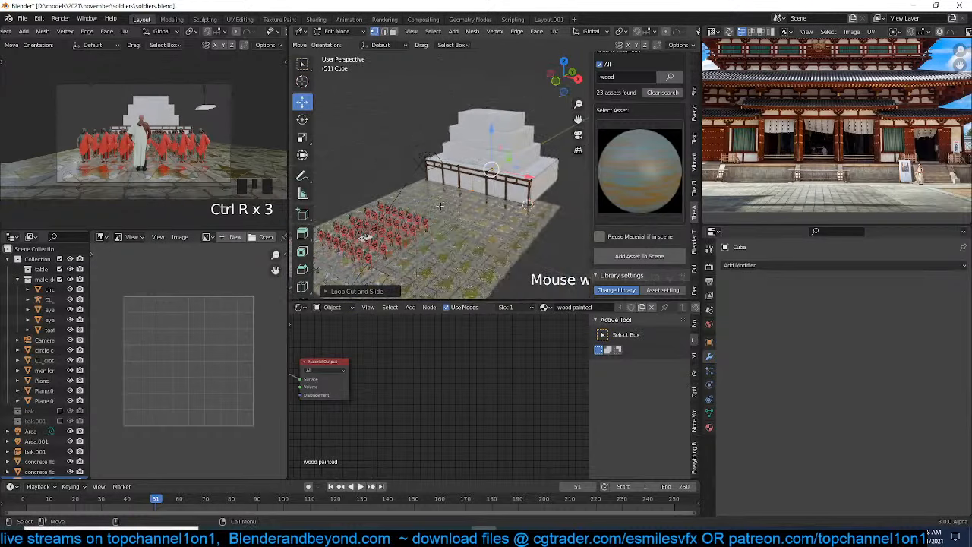
Delete the faces of one half of the bottom tier and add a Mirror modifier on X to rebuild it
{"action": "key", "text": "3"}
{"action": "left_click", "coordinate": [461, 170], "text": "alt"}
{"action": "left_click", "coordinate": [461, 171], "text": "alt+shift"}
{"action": "left_click", "coordinate": [460, 171], "text": "alt+shift"}
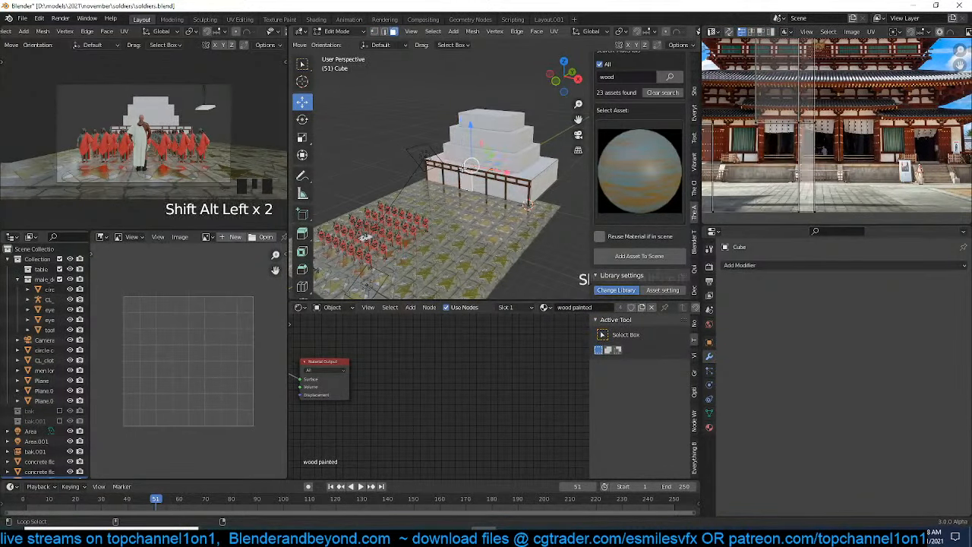
{"action": "left_click", "coordinate": [450, 170], "text": "alt+shift"}
{"action": "left_click", "coordinate": [439, 162], "text": "alt"}
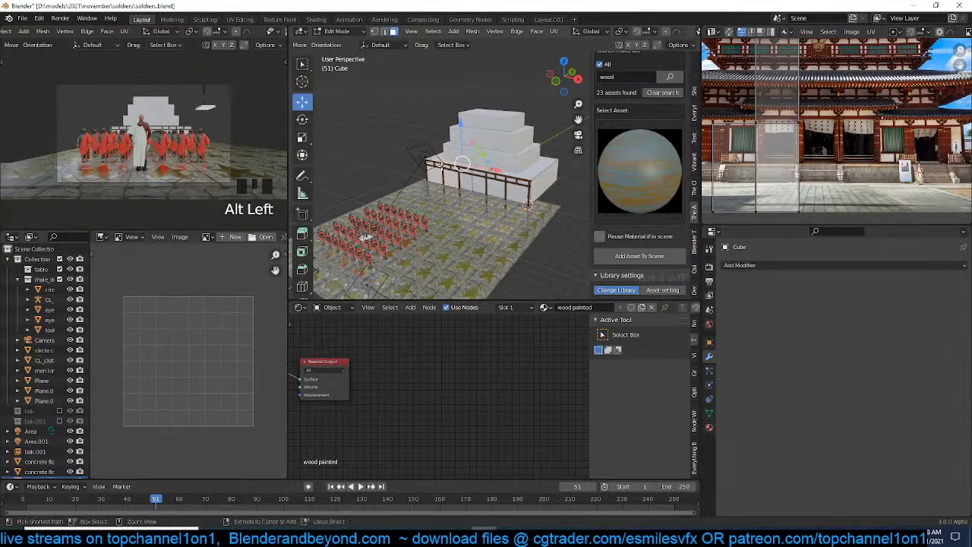
{"action": "key", "text": "ctrl+KP_Add"}
{"action": "key", "text": "x"}
{"action": "left_click", "coordinate": [437, 188]}
{"action": "key", "text": "Tab"}
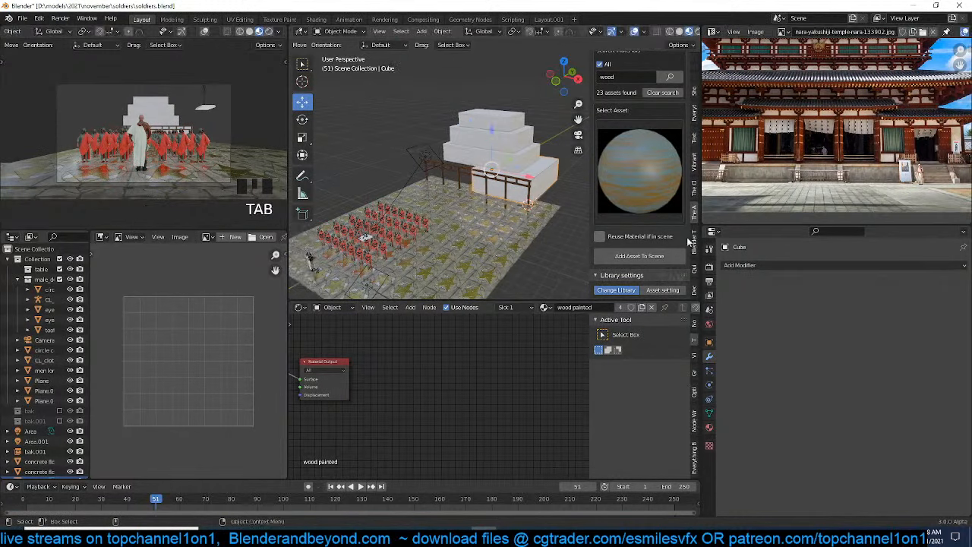
{"action": "left_click", "coordinate": [773, 265]}
{"action": "left_click", "coordinate": [761, 383]}
Add vertical loop cuts to the bottom tier's wall between two posts to mark both sides of a window
{"action": "middle_click_drag", "start_coordinate": [520, 259], "coordinate": [454, 178]}
{"action": "key", "text": "Tab"}
{"action": "key", "text": "ctrl+r"}
{"action": "left_click", "coordinate": [453, 178]}
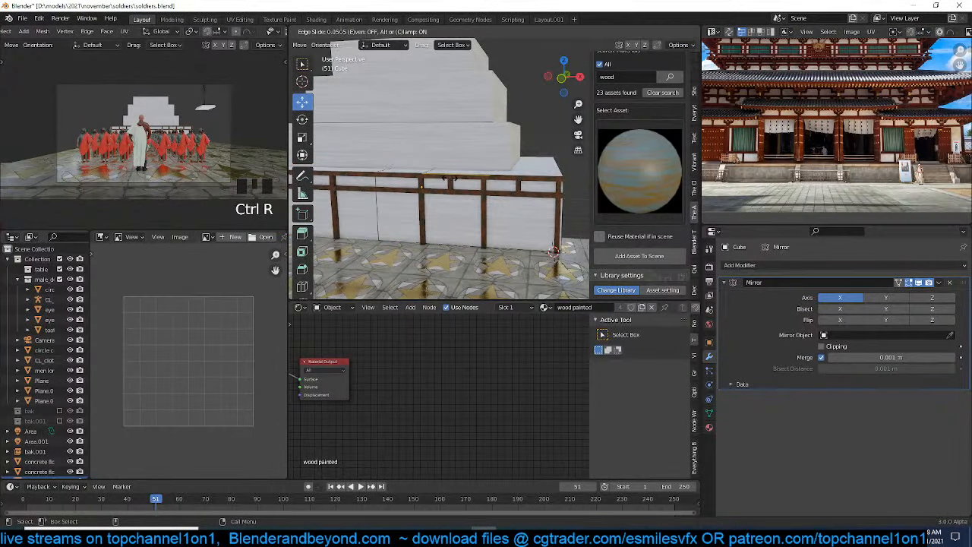
{"action": "left_click", "coordinate": [446, 178]}
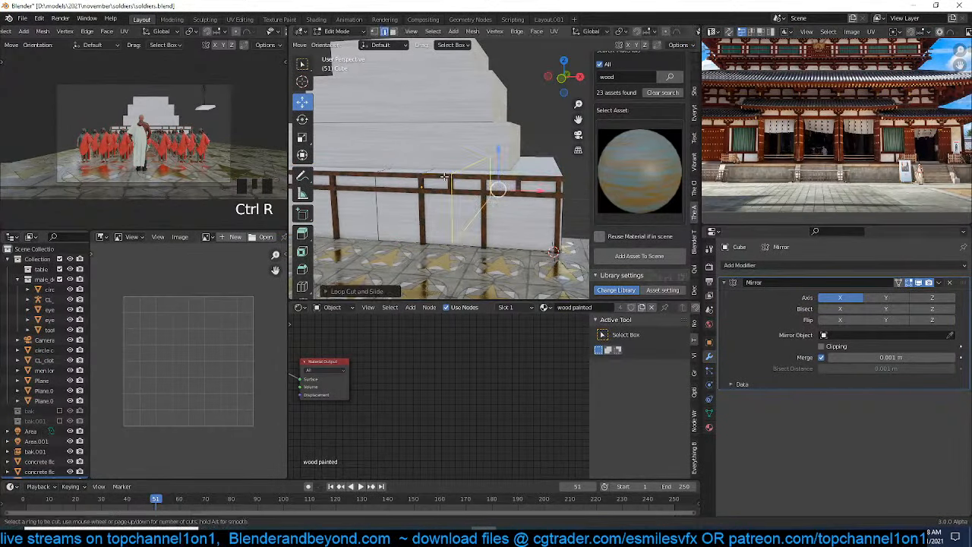
{"action": "key", "text": "ctrl+r"}
{"action": "right_click", "coordinate": [445, 178]}
{"action": "key", "text": "ctrl+r"}
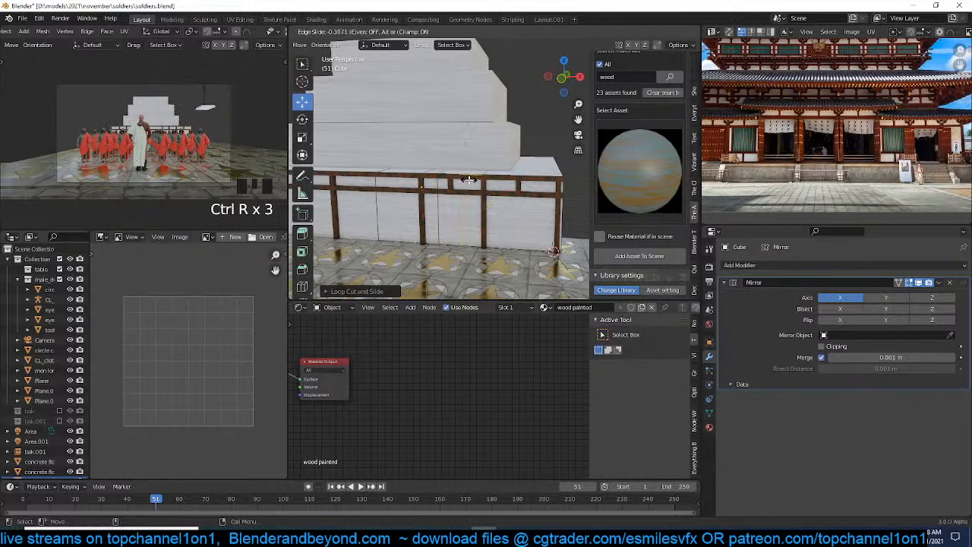
{"action": "right_click", "coordinate": [465, 179]}
Add two horizontal loop cuts to the bottom tier, marking the window's sill and its top edge below the lower beam
{"action": "key", "text": "ctrl+r"}
{"action": "left_click", "coordinate": [457, 239]}
{"action": "key", "text": "ctrl+r"}
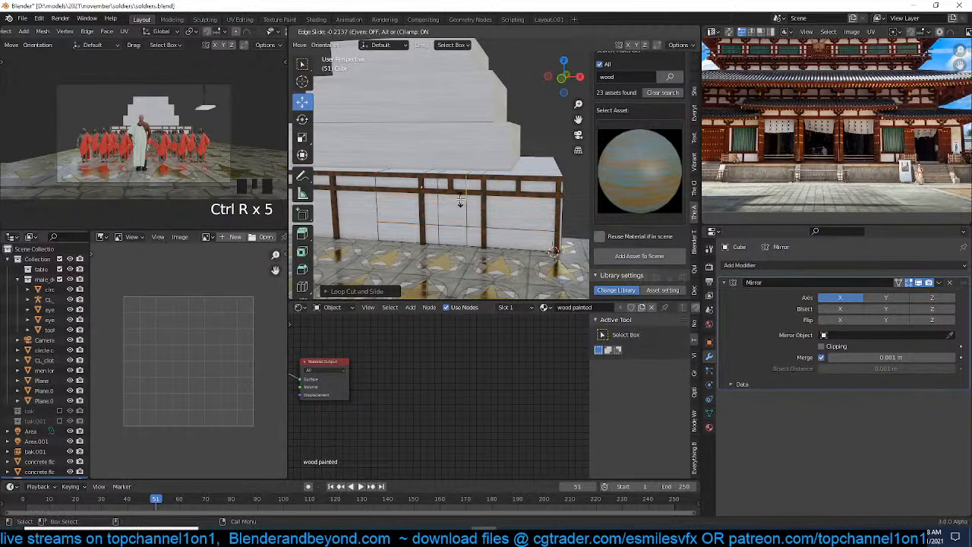
{"action": "left_click", "coordinate": [446, 211]}
Extrude the window face between the loop cuts inward to form a recessed square opening
{"action": "key", "text": "grave"}
{"action": "scroll", "coordinate": [446, 215], "scroll_direction": "up", "scroll_amount": 2}
{"action": "middle_click_drag", "start_coordinate": [445, 215], "coordinate": [511, 222]}
{"action": "key", "text": "e"}
{"action": "left_click", "coordinate": [467, 207]}
{"action": "key", "text": "grave"}
{"action": "scroll", "coordinate": [513, 212], "scroll_direction": "up", "scroll_amount": 3}
Duplicate the post beside the window along X to the opening's edge, scale it down and raise its lower end to the sill
{"action": "key", "text": "Tab"}
{"action": "key", "text": "1"}
{"action": "left_click", "coordinate": [514, 281]}
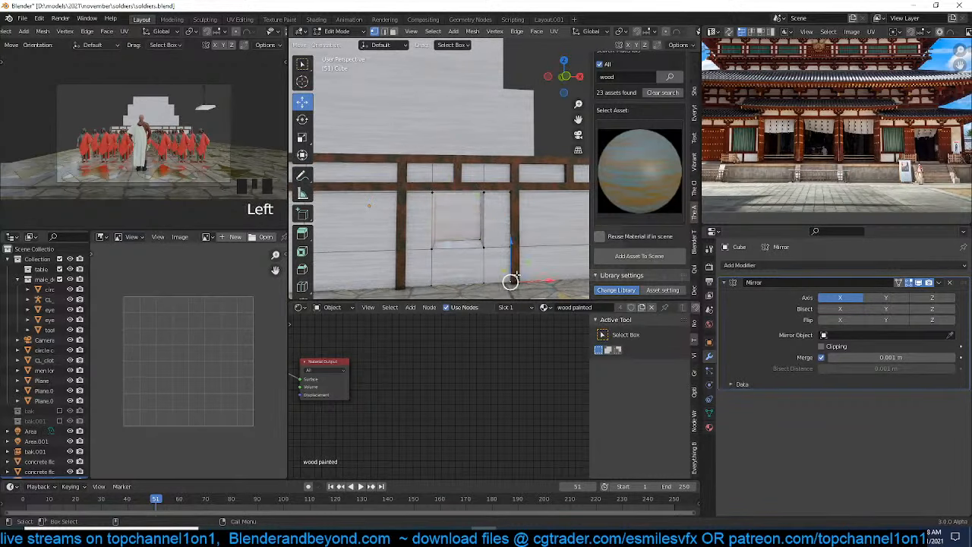
{"action": "key", "text": "2"}
{"action": "key", "text": "Tab"}
{"action": "left_click", "coordinate": [514, 240]}
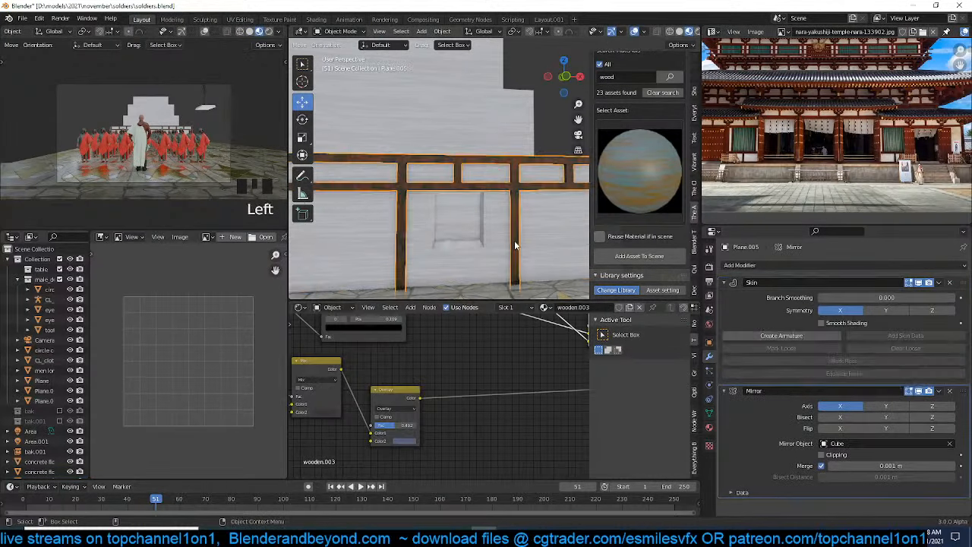
{"action": "key", "text": "Tab"}
{"action": "left_click", "coordinate": [515, 228]}
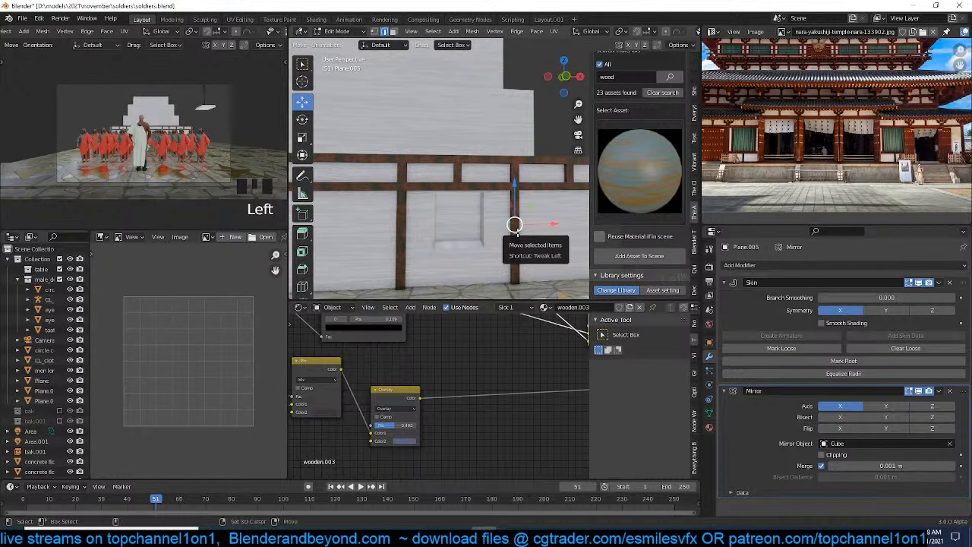
{"action": "key", "text": "shift+d"}
{"action": "middle_click_drag", "start_coordinate": [542, 231], "coordinate": [522, 230]}
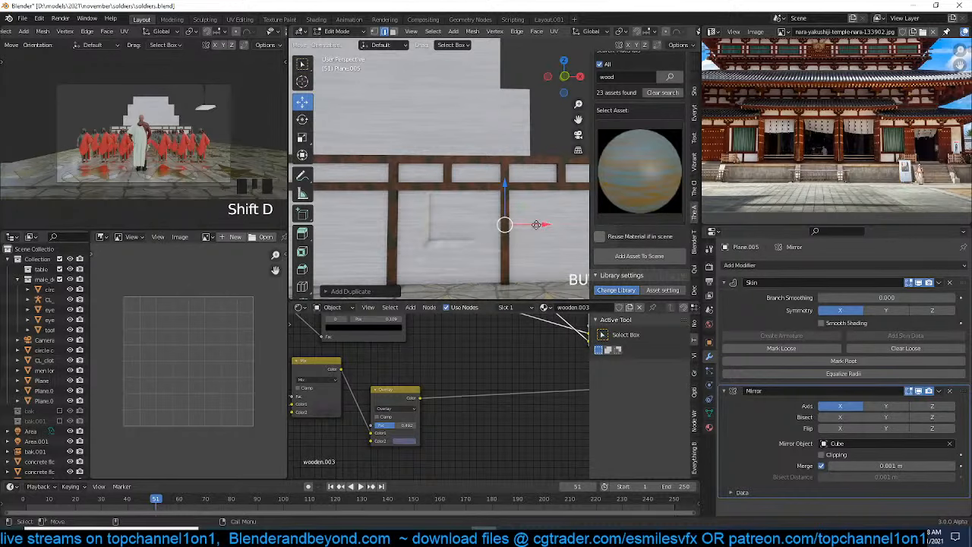
{"action": "left_click_drag", "start_coordinate": [540, 226], "coordinate": [513, 226]}
{"action": "key", "text": "s"}
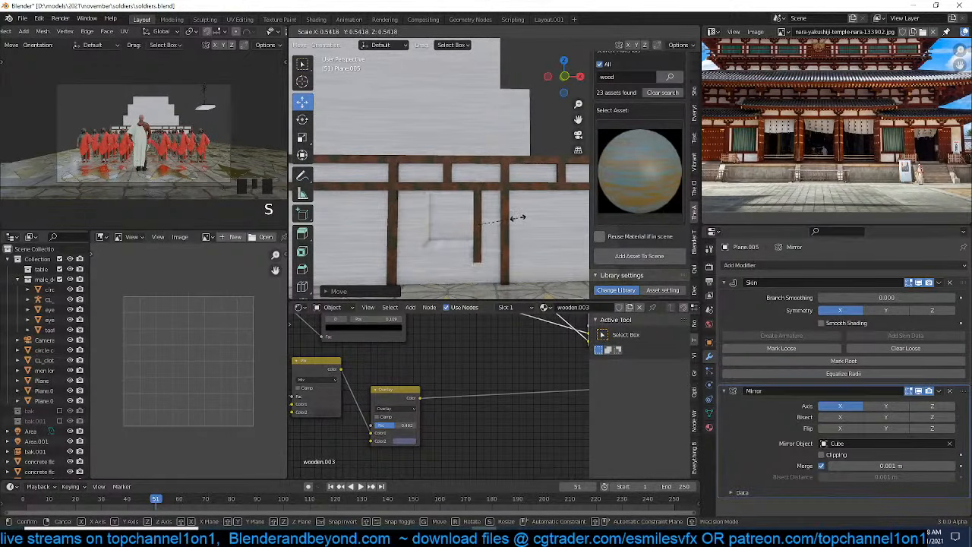
{"action": "left_click", "coordinate": [517, 218]}
{"action": "middle_click_drag", "start_coordinate": [509, 220], "coordinate": [497, 228]}
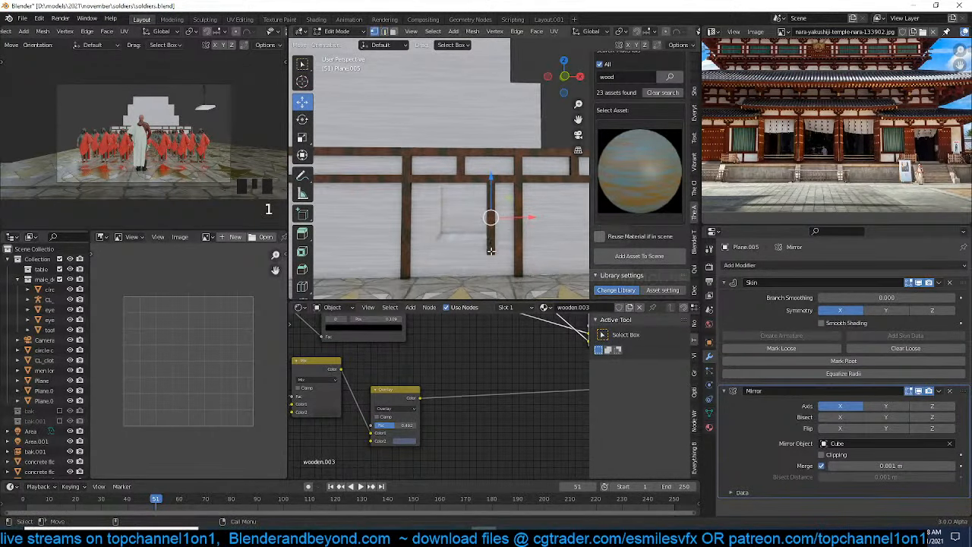
{"action": "left_click_drag", "start_coordinate": [496, 229], "coordinate": [500, 210]}
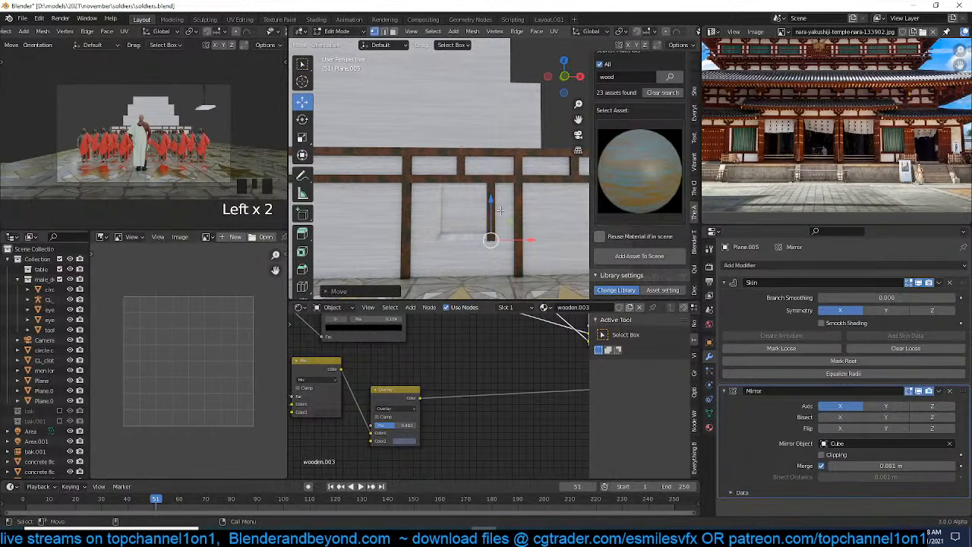
Thin the whole new window strip by reducing its skin radius, and save the file
{"action": "key", "text": "ctrl+l"}
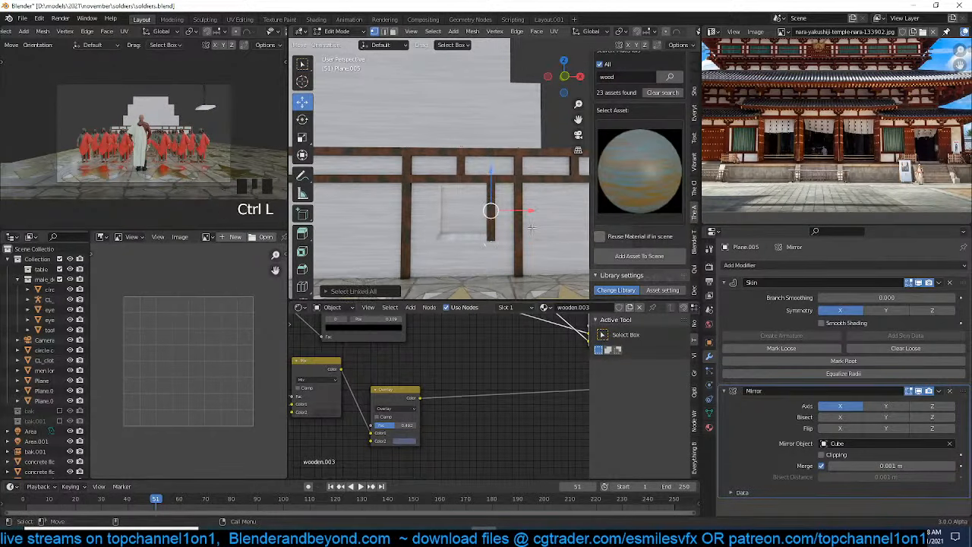
{"action": "key", "text": "alt+s"}
{"action": "key", "text": "Escape"}
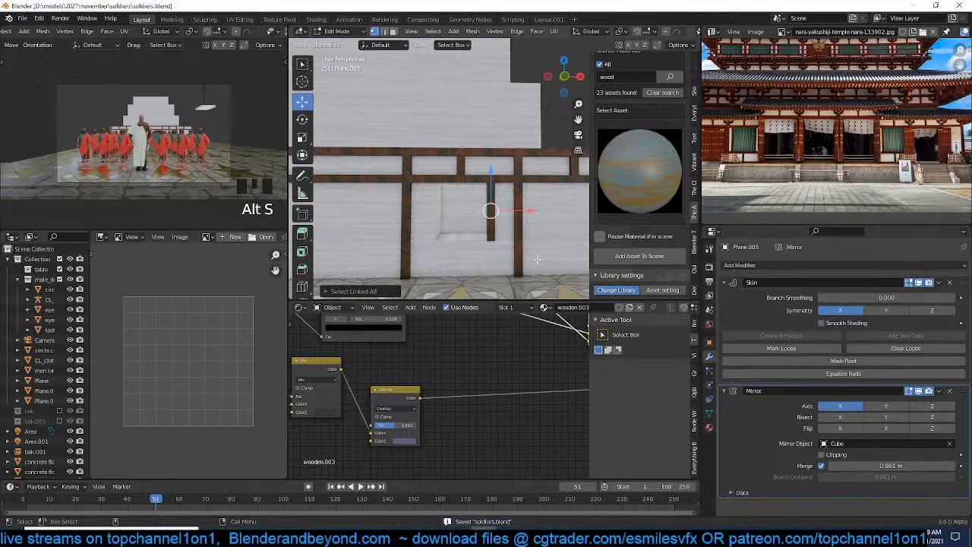
{"action": "scroll", "coordinate": [537, 259], "scroll_direction": "up", "scroll_amount": 1}
{"action": "key", "text": "ctrl+a"}
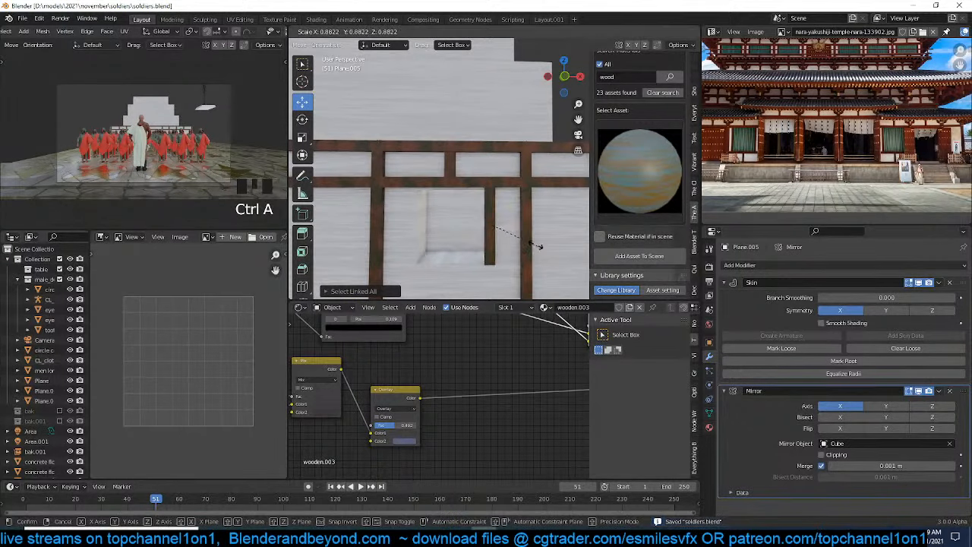
{"action": "left_click", "coordinate": [539, 239]}
Duplicate the thin vertical strip along X to the opposite side of the window opening
{"action": "middle_click_drag", "start_coordinate": [539, 240], "coordinate": [537, 222]}
{"action": "left_click_drag", "start_coordinate": [538, 222], "coordinate": [532, 237]}
{"action": "left_click", "coordinate": [532, 238]}
{"action": "left_click", "coordinate": [535, 166], "text": "shift"}
{"action": "key", "text": "shift+d"}
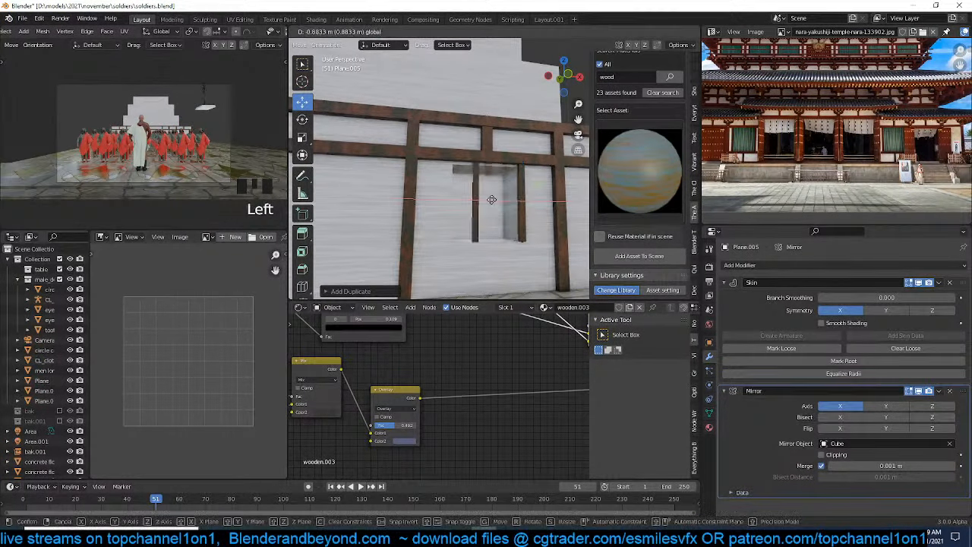
{"action": "middle_click_drag", "start_coordinate": [481, 199], "coordinate": [462, 216]}
Duplicate a side strip, rotate it 90° about Y, move it under the opening as a sill and scale it slightly wider than the window
{"action": "key", "text": "shift+d"}
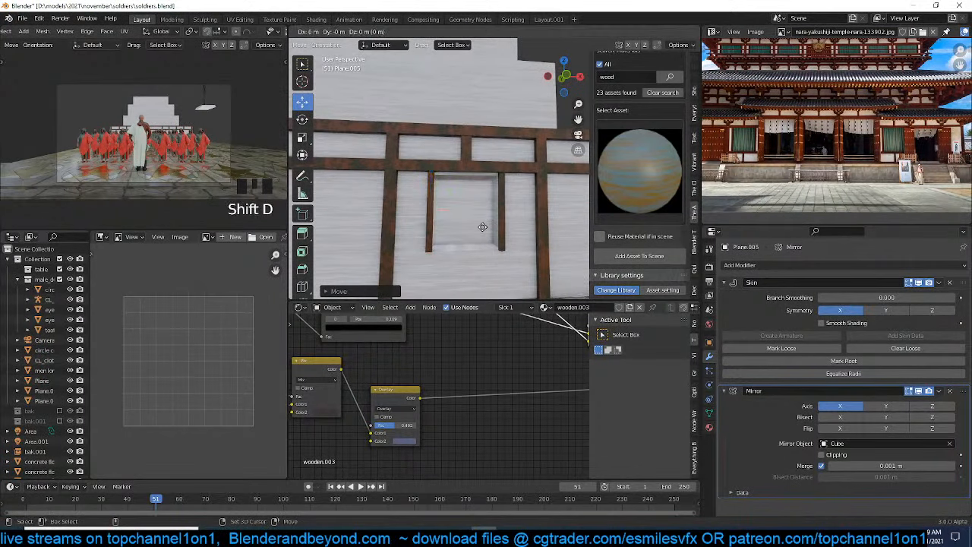
{"action": "type", "text": "r90"}
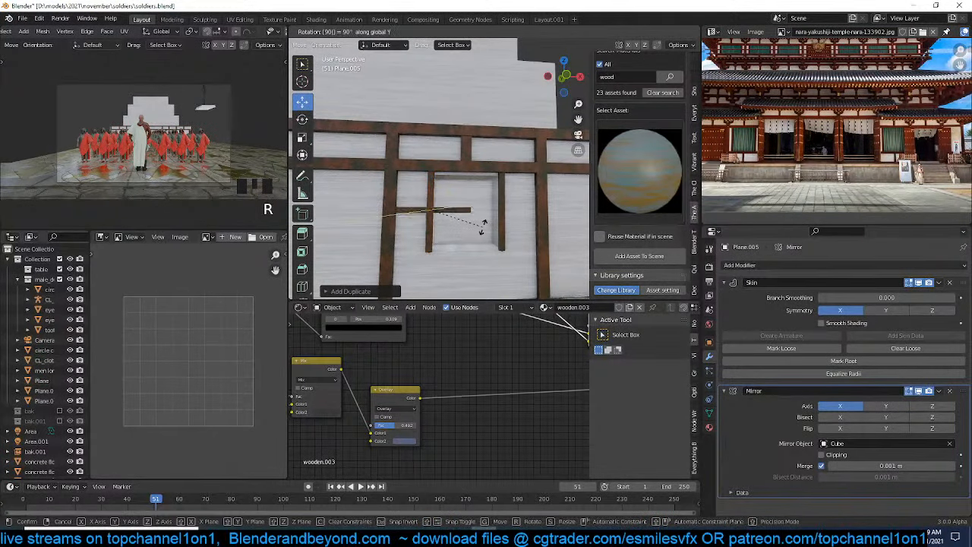
{"action": "key", "text": "Return"}
{"action": "left_click_drag", "start_coordinate": [446, 188], "coordinate": [449, 228]}
{"action": "key", "text": "s"}
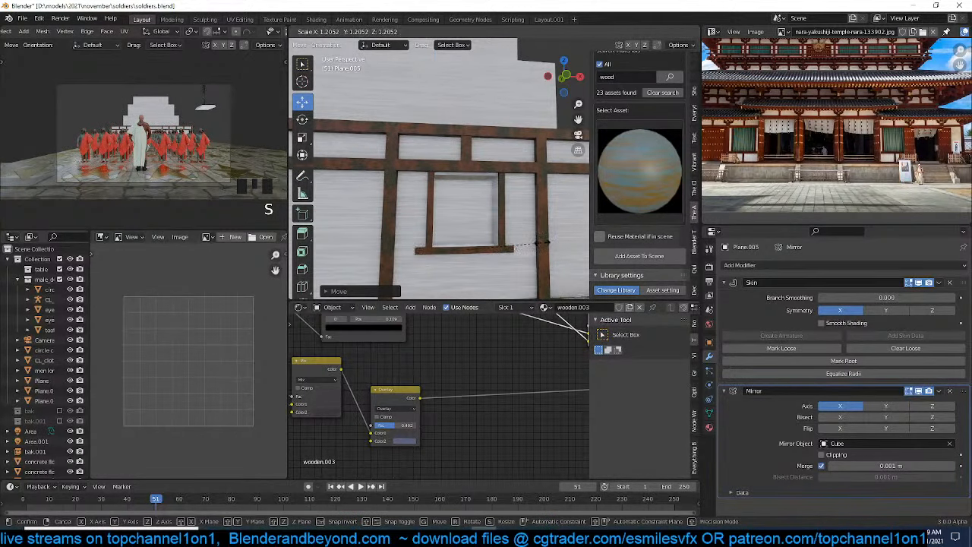
{"action": "left_click", "coordinate": [543, 243]}
Duplicate the sill rotated 90° as a central support, lower its upper vertex to the sill, and save the file
{"action": "middle_click_drag", "start_coordinate": [543, 242], "coordinate": [530, 246]}
{"action": "key", "text": "shift+d"}
{"action": "right_click", "coordinate": [498, 278]}
{"action": "middle_click_drag", "start_coordinate": [498, 279], "coordinate": [532, 210], "text": "shift"}
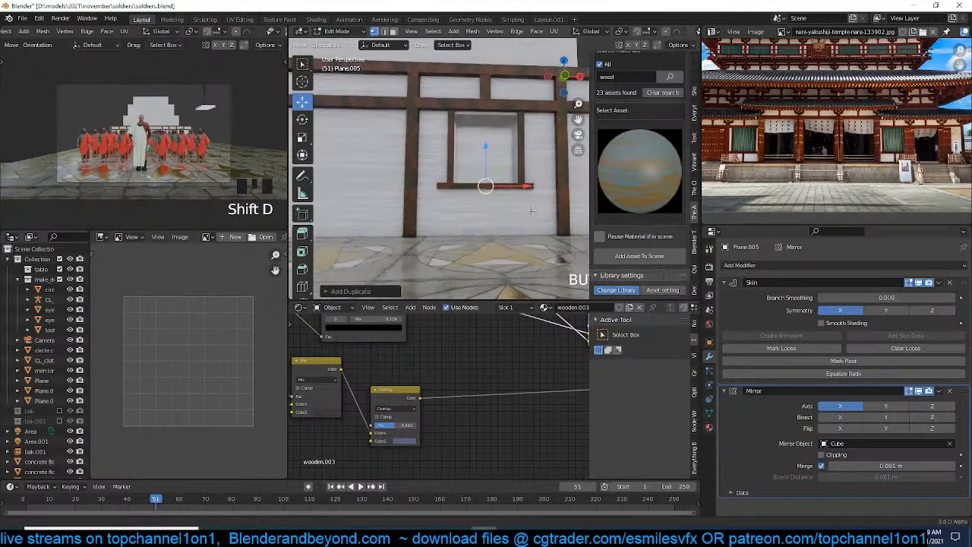
{"action": "type", "text": "r90"}
{"action": "key", "text": "Return"}
{"action": "left_click_drag", "start_coordinate": [487, 148], "coordinate": [486, 151]}
{"action": "left_click", "coordinate": [485, 142]}
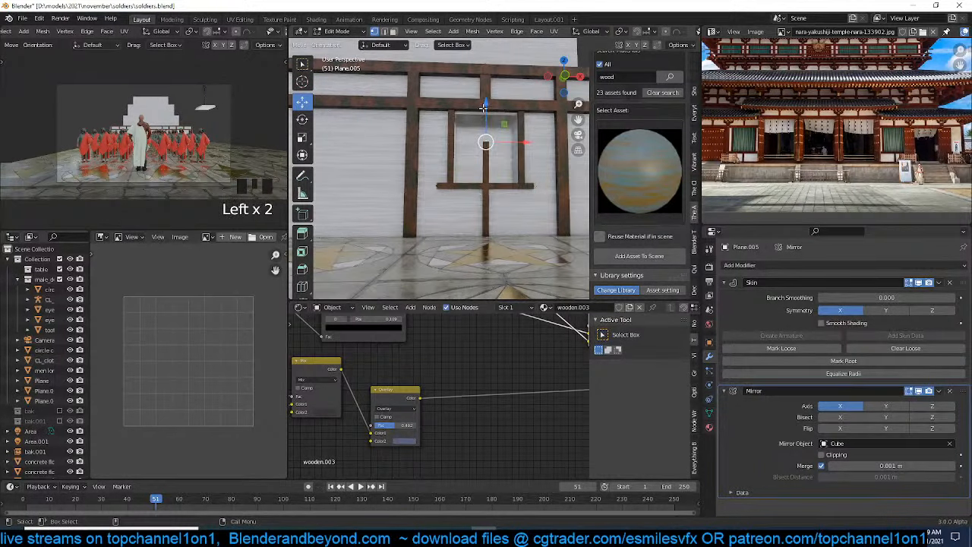
{"action": "left_click_drag", "start_coordinate": [482, 108], "coordinate": [487, 142]}
{"action": "key", "text": "Tab"}
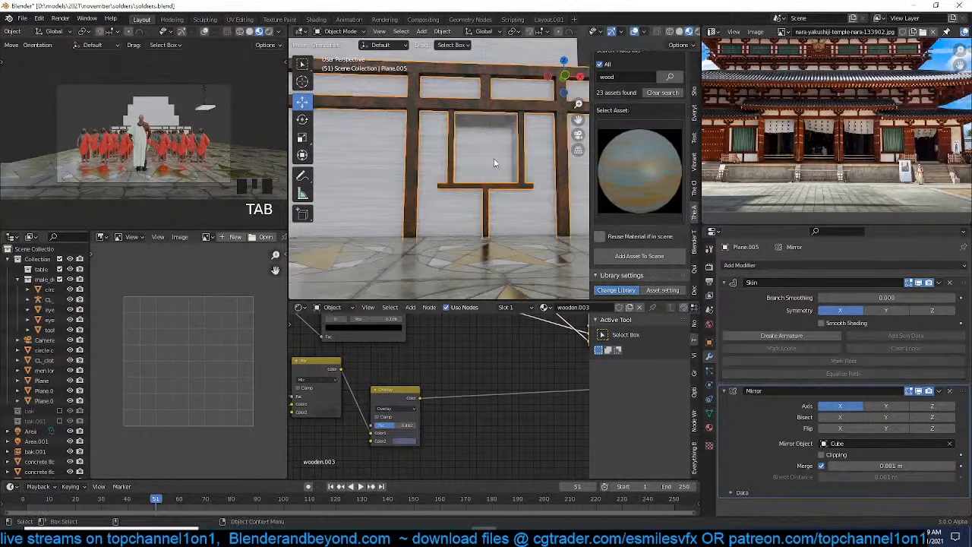
{"action": "key", "text": "grave"}
{"action": "key", "text": "ctrl+s"}
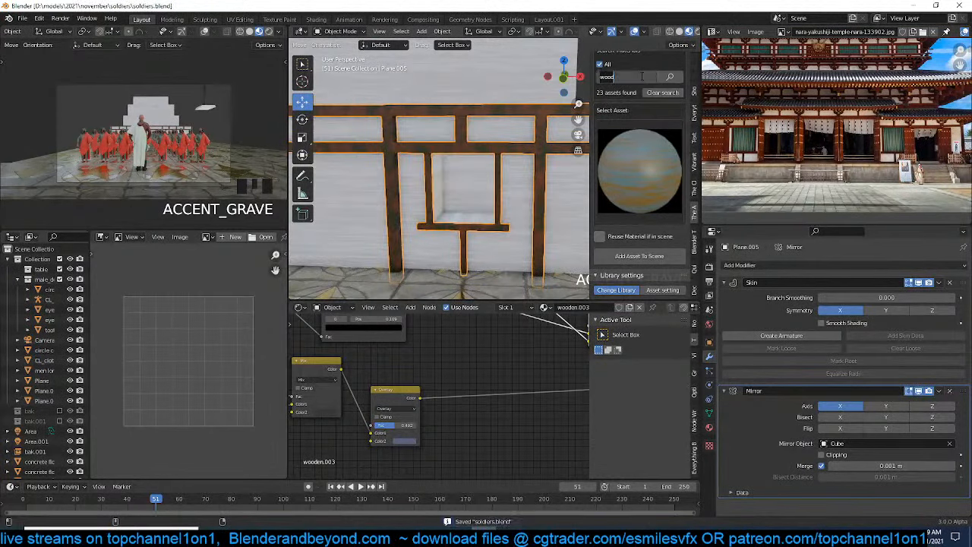
Search the asset library's materials for "blind"
{"action": "type", "text": "ind"}
{"action": "left_click", "coordinate": [647, 169]}
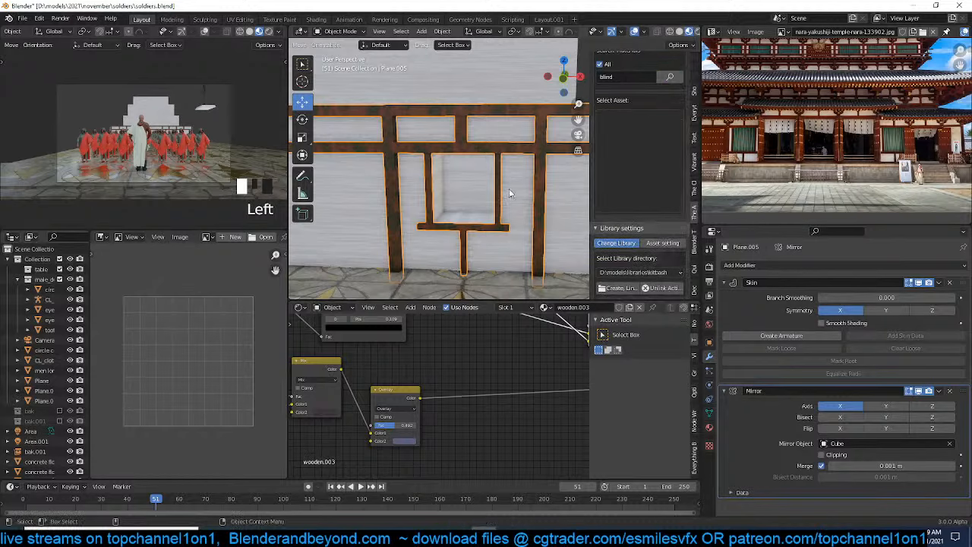
{"action": "key", "text": "alt+a"}
{"action": "scroll", "coordinate": [528, 213], "scroll_direction": "down", "scroll_amount": 2}
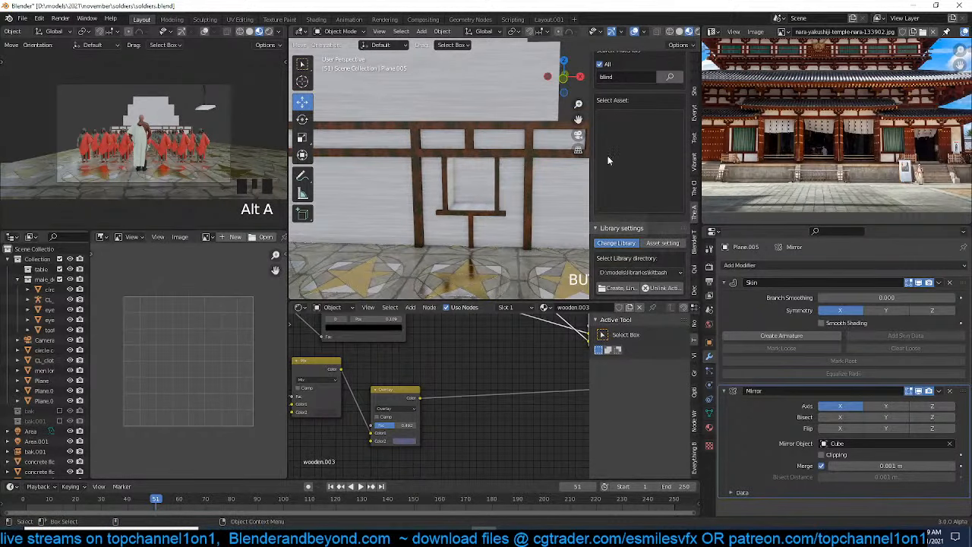
Switch the asset library directory to D:\models\libraries\building parts
{"action": "scroll", "coordinate": [642, 203], "scroll_direction": "down", "scroll_amount": 2}
{"action": "left_click", "coordinate": [644, 240]}
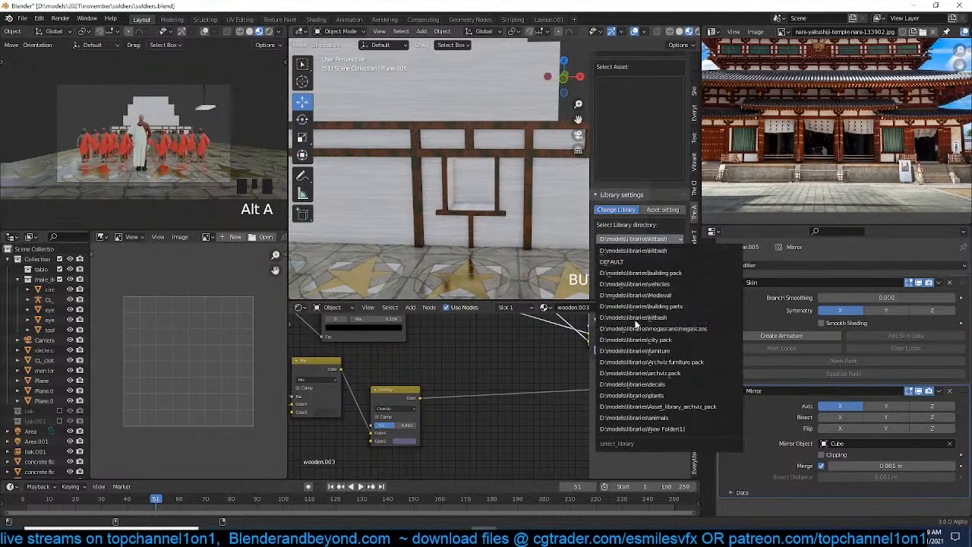
{"action": "left_click", "coordinate": [671, 307]}
Search the library's objects for "blinds" and add the evenly slatted blinds to the scene at the window opening
{"action": "scroll", "coordinate": [658, 209], "scroll_direction": "up", "scroll_amount": 5}
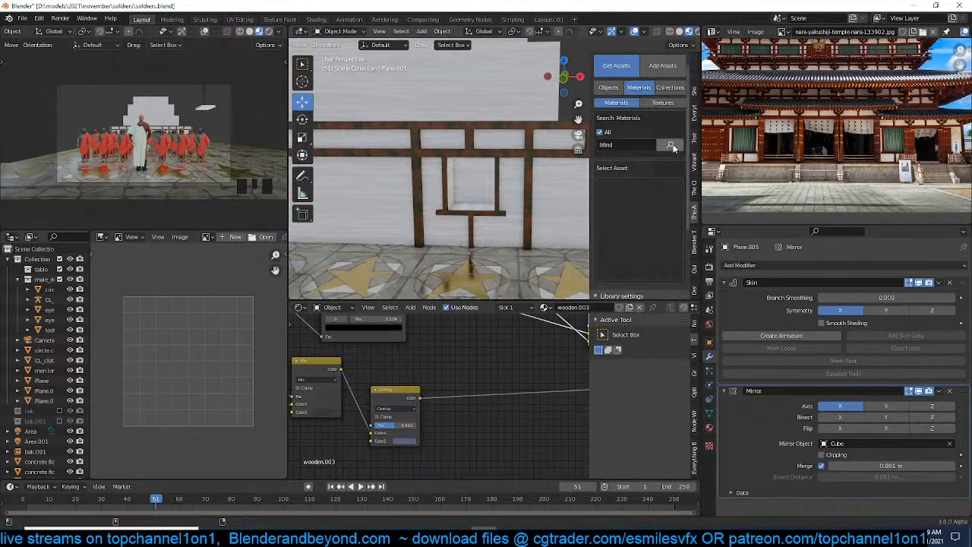
{"action": "left_click", "coordinate": [636, 145]}
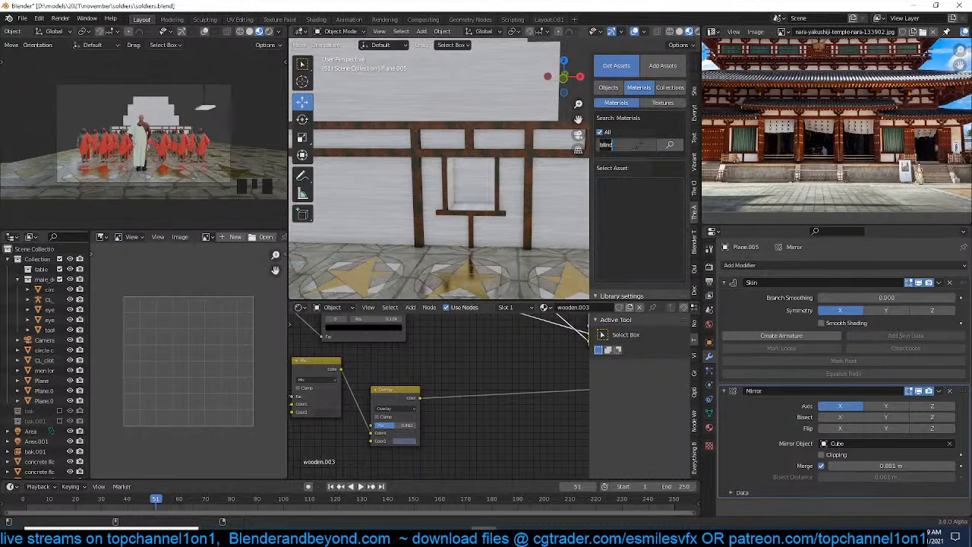
{"action": "left_click", "coordinate": [663, 143]}
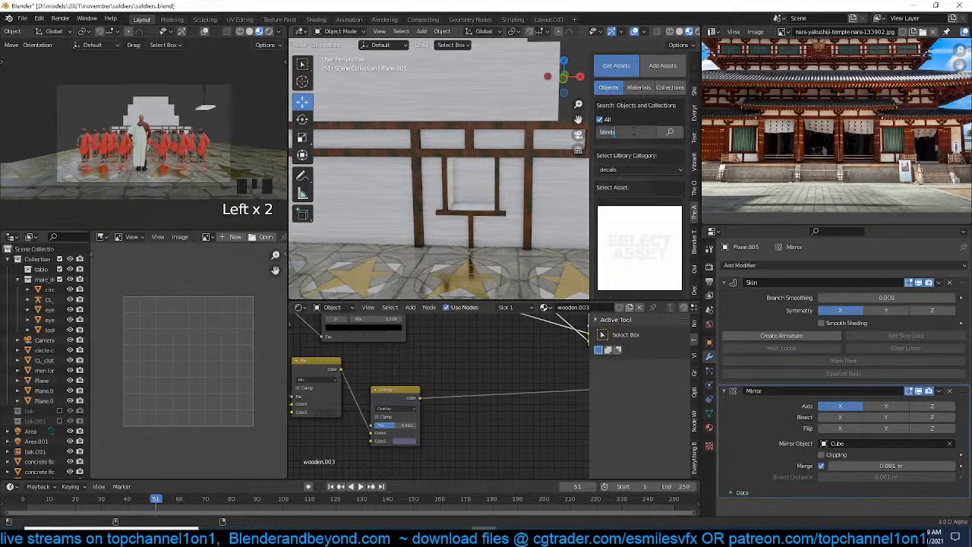
{"action": "left_click", "coordinate": [633, 130]}
{"action": "left_click", "coordinate": [638, 209]}
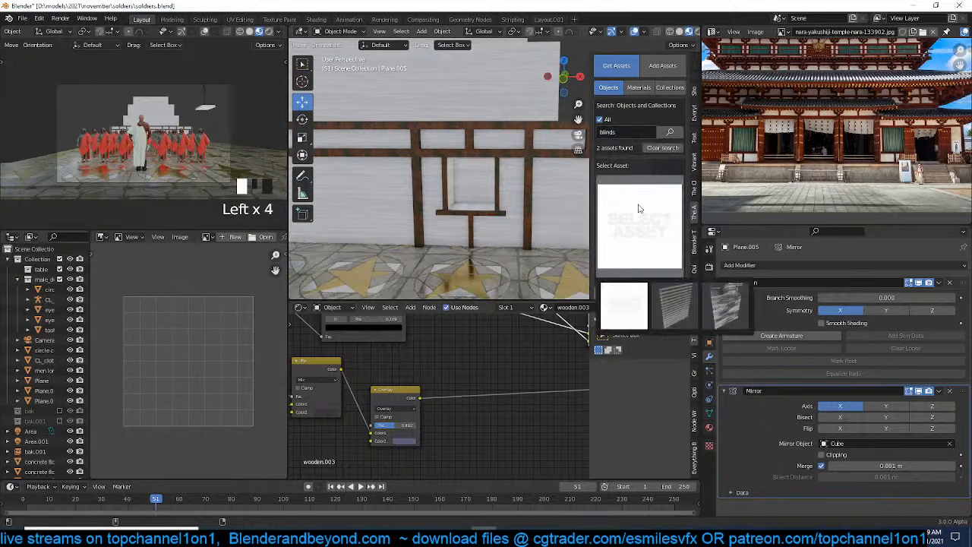
{"action": "left_click", "coordinate": [673, 298]}
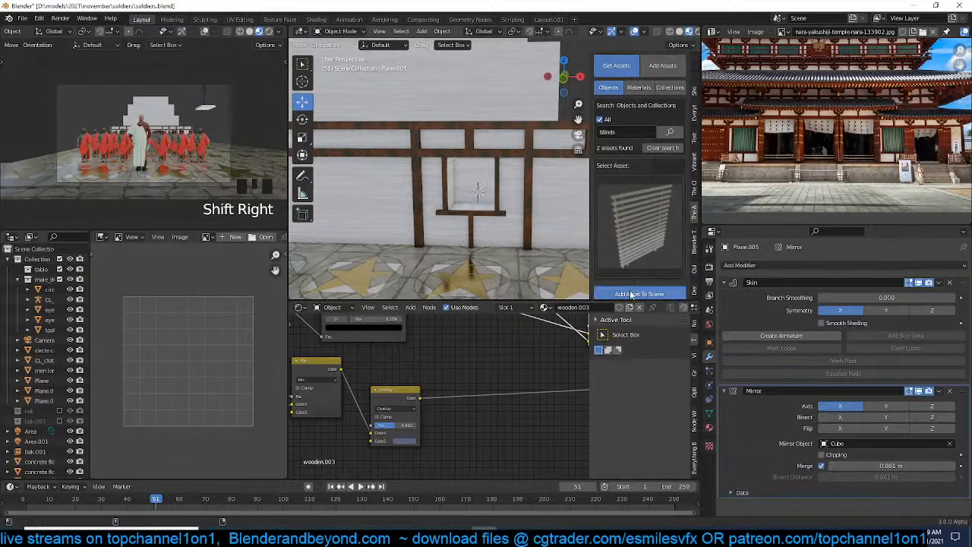
{"action": "left_click", "coordinate": [631, 294]}
Scale the blinds to the window's size and move them along Z to fit the opening's height
{"action": "key", "text": "s"}
{"action": "left_click", "coordinate": [525, 206]}
{"action": "key", "text": "g"}
{"action": "key", "text": "z"}
{"action": "left_click", "coordinate": [516, 179]}
Shift the blinds in depth so they sit inside the window recess behind the wooden frame
{"action": "scroll", "coordinate": [513, 200], "scroll_direction": "up", "scroll_amount": 3}
{"action": "key", "text": "alt+a"}
{"action": "left_click", "coordinate": [472, 171]}
{"action": "key", "text": "grave"}
{"action": "middle_click_drag", "start_coordinate": [472, 171], "coordinate": [434, 173]}
{"action": "left_click_drag", "start_coordinate": [431, 159], "coordinate": [387, 173]}
{"action": "scroll", "coordinate": [386, 176], "scroll_direction": "down", "scroll_amount": 4}
{"action": "mouse_move", "coordinate": [387, 176]}
{"action": "middle_mouse_down"}
{"action": "mouse_move", "coordinate": [417, 200]}
{"action": "mouse_move", "coordinate": [482, 187]}
{"action": "mouse_move", "coordinate": [388, 182]}
{"action": "middle_mouse_up"}
{"action": "scroll", "coordinate": [482, 187], "scroll_direction": "up", "scroll_amount": 2}
{"action": "key", "text": "grave"}
{"action": "left_click_drag", "start_coordinate": [412, 174], "coordinate": [392, 187]}
Align the top of the blinds with the lower beam and slide them along X between the side strips
{"action": "key", "text": "grave"}
{"action": "middle_click_drag", "start_coordinate": [391, 187], "coordinate": [480, 141]}
{"action": "key", "text": "g"}
{"action": "left_click", "coordinate": [449, 137]}
{"action": "key", "text": "grave"}
{"action": "key", "text": "Left"}
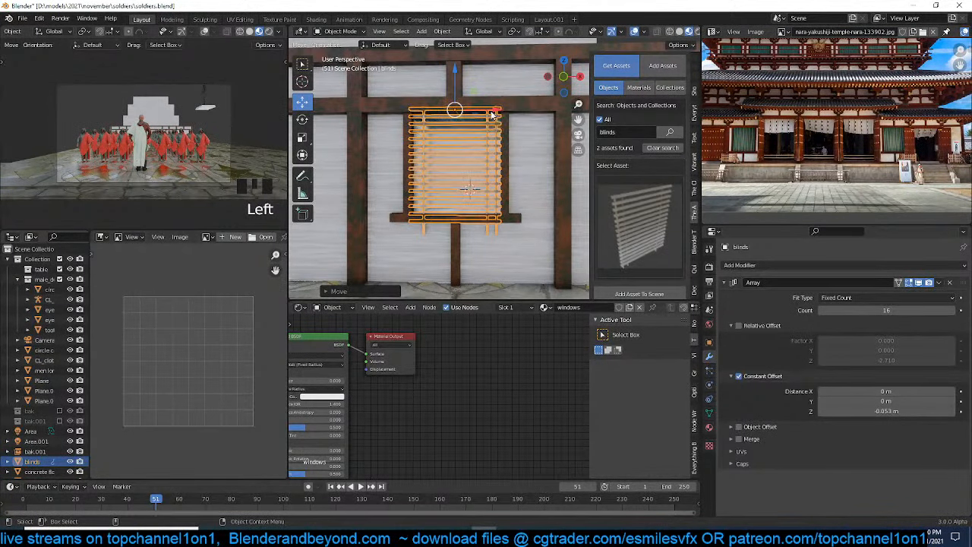
{"action": "key", "text": "Left"}
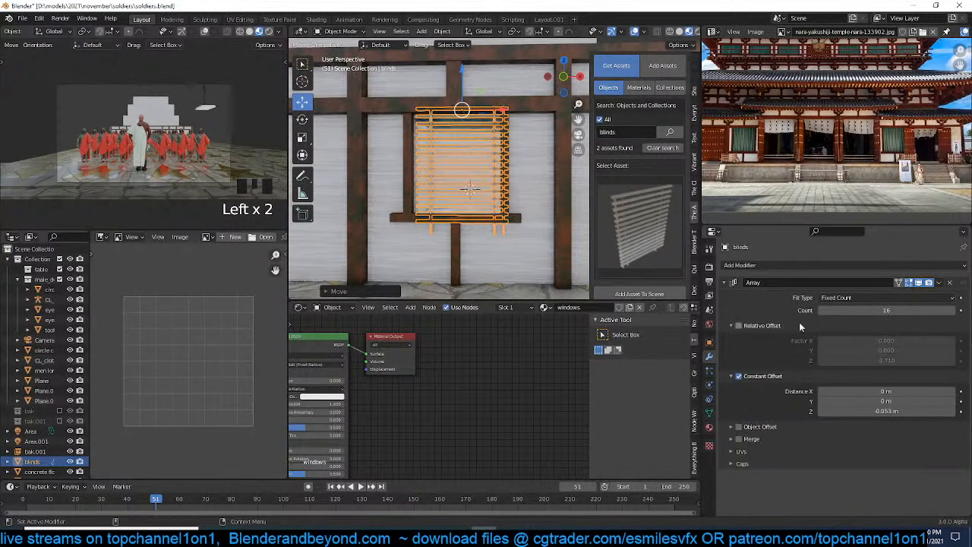
Tighten the slat spacing through the blinds' Array constant Z offset and adjust their position in the window frame
{"action": "left_click_drag", "start_coordinate": [886, 411], "coordinate": [900, 411], "text": "shift"}
{"action": "key", "text": "alt+a"}
{"action": "scroll", "coordinate": [511, 155], "scroll_direction": "up", "scroll_amount": 2}
{"action": "left_click", "coordinate": [502, 149]}
{"action": "key", "text": "g"}
{"action": "key", "text": "alt+a"}
Give the faces inside the window recess of the lowest tier's wall a new material slot with a black base color
{"action": "left_click", "coordinate": [473, 180]}
{"action": "left_click", "coordinate": [478, 221]}
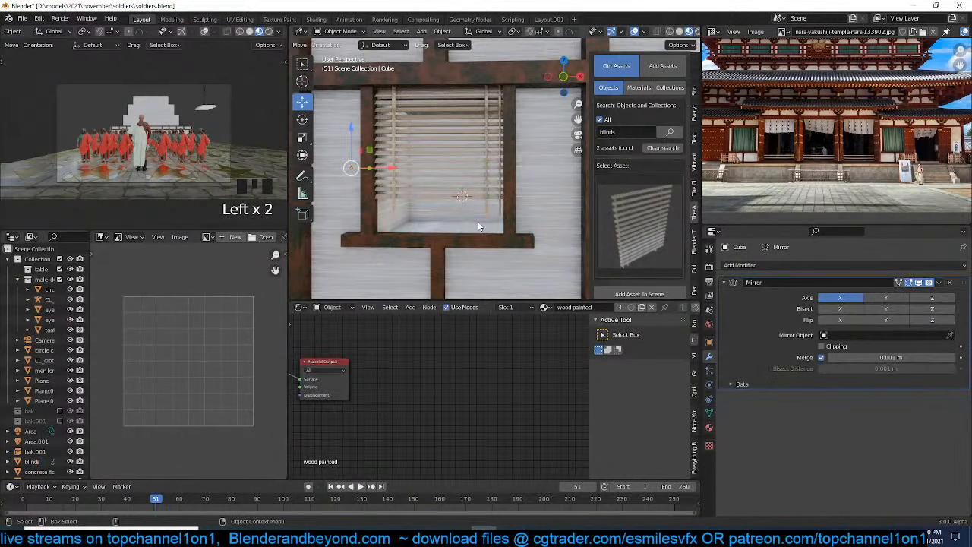
{"action": "key", "text": "Tab"}
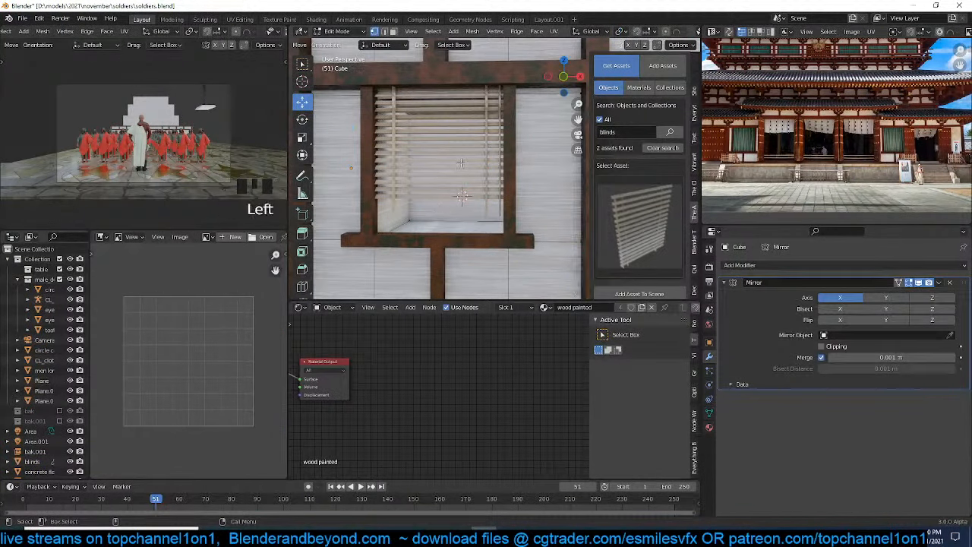
{"action": "left_click", "coordinate": [451, 157]}
{"action": "key", "text": "ctrl+KP_Add"}
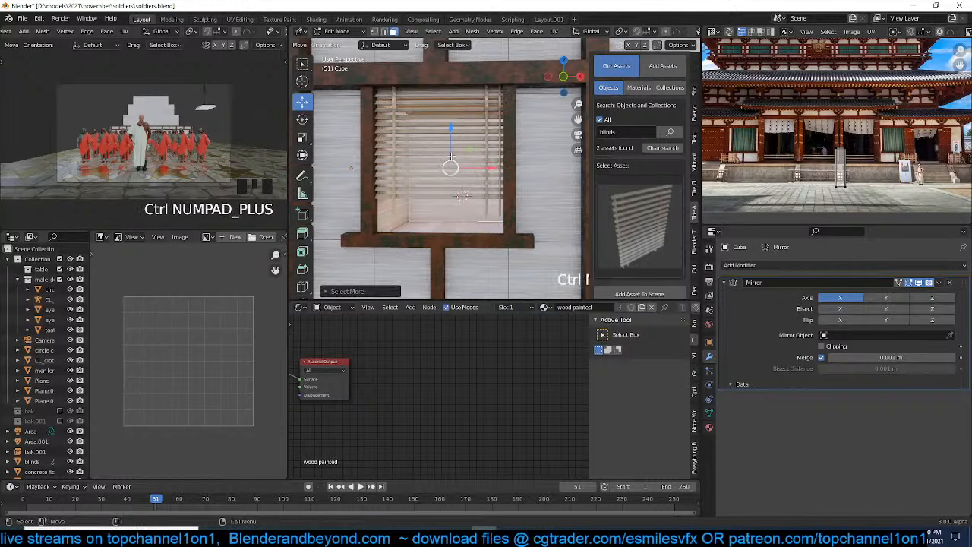
{"action": "left_click", "coordinate": [710, 428]}
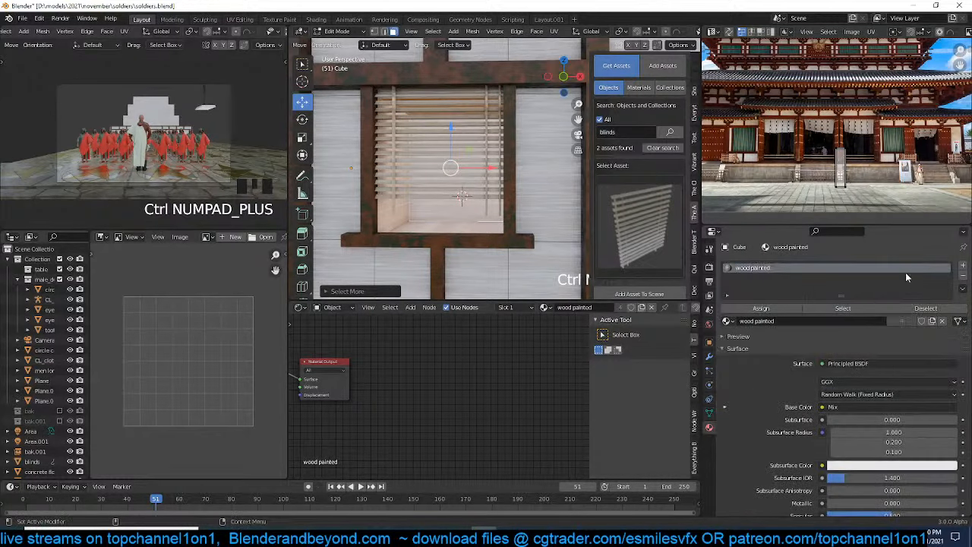
{"action": "left_click", "coordinate": [962, 265]}
{"action": "left_click", "coordinate": [799, 337]}
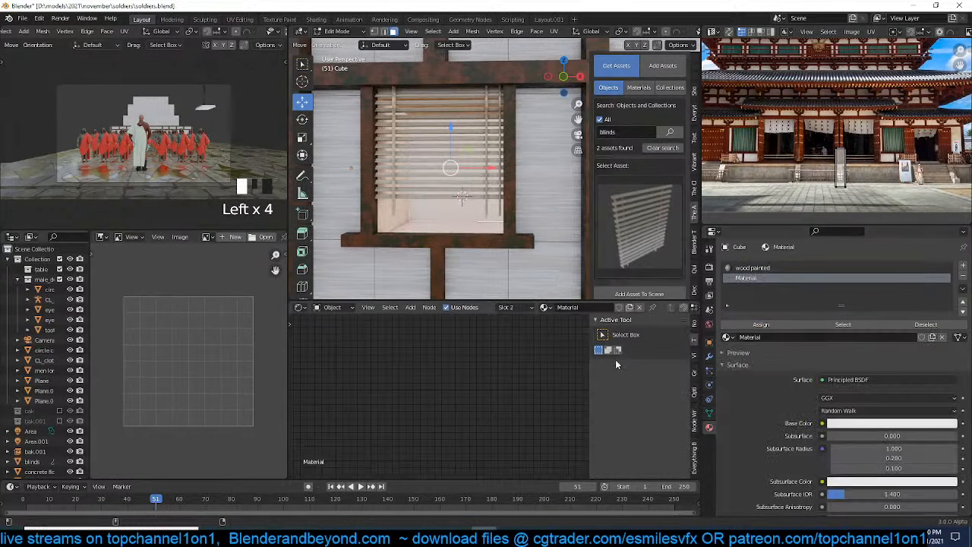
{"action": "left_click", "coordinate": [835, 424]}
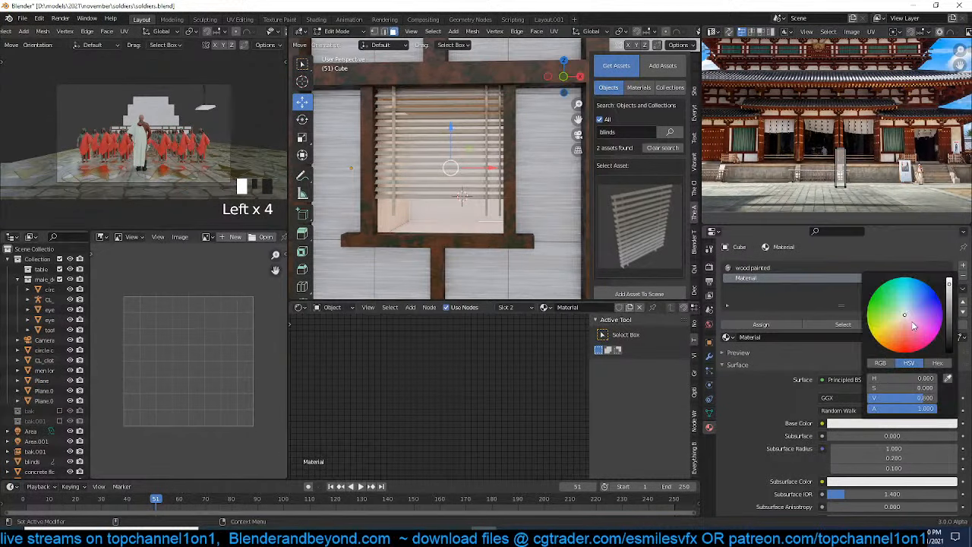
{"action": "left_click_drag", "start_coordinate": [946, 302], "coordinate": [948, 349]}
{"action": "key", "text": "Tab"}
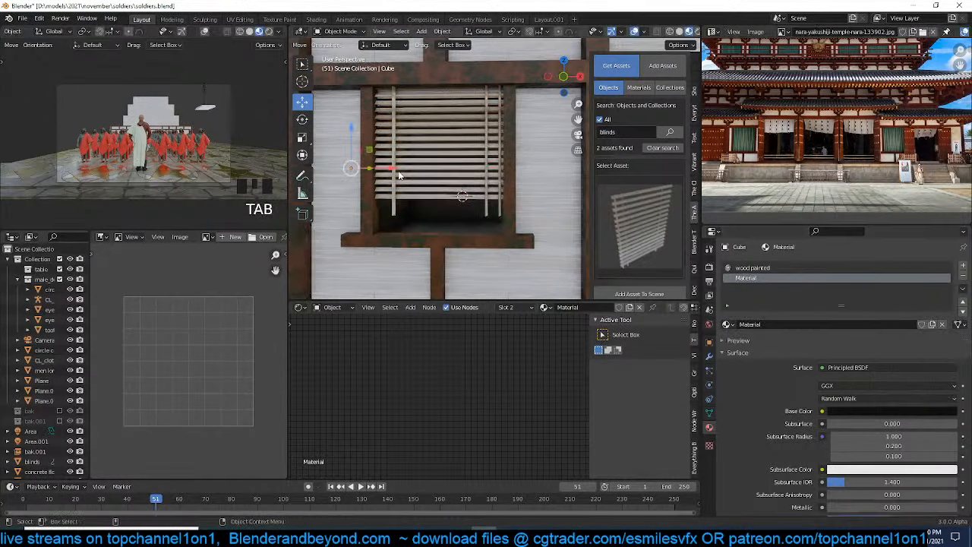
Raise the blinds' Array count to 22 so the slats fill the window, and save the file
{"action": "scroll", "coordinate": [462, 195], "scroll_direction": "down", "scroll_amount": 3}
{"action": "left_click", "coordinate": [471, 185]}
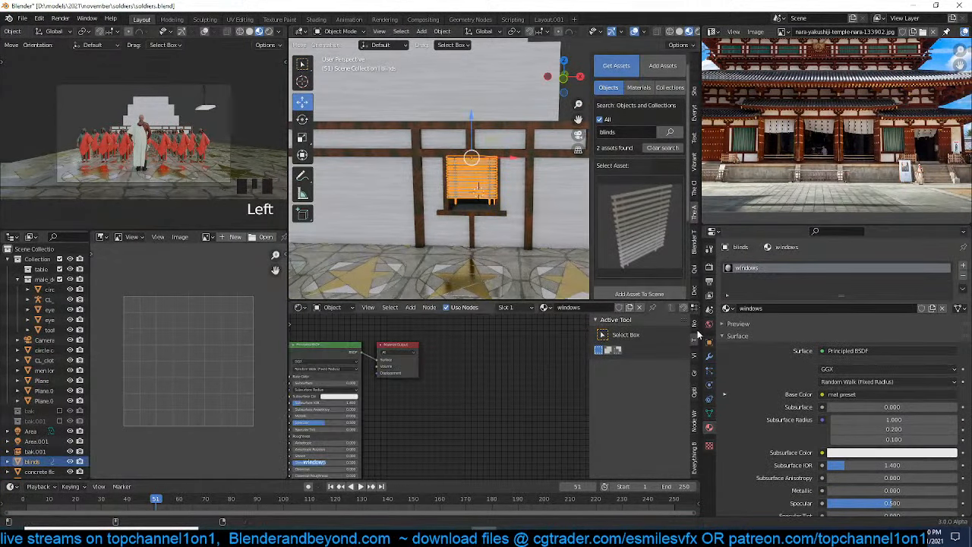
{"action": "left_click", "coordinate": [709, 355]}
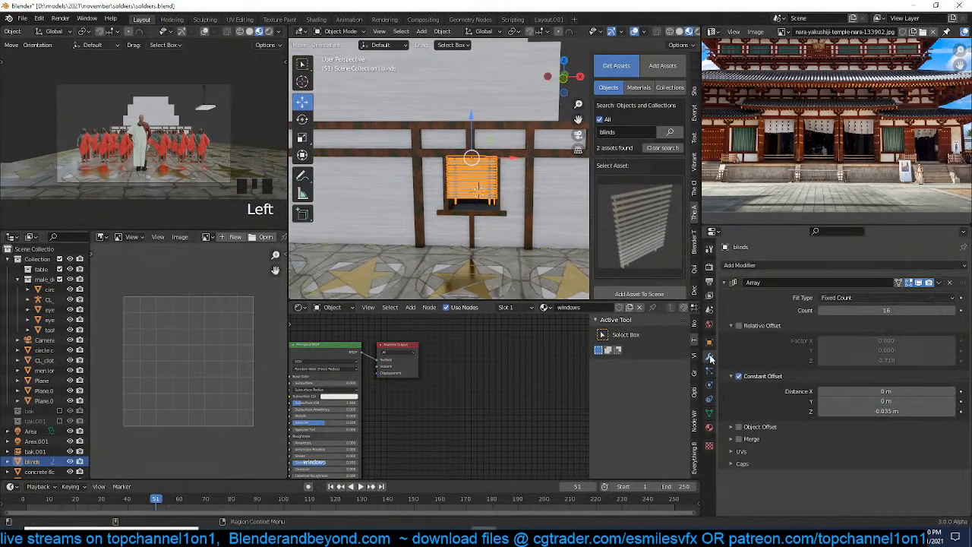
{"action": "left_click", "coordinate": [955, 311]}
{"action": "left_click", "coordinate": [955, 311]}
{"action": "left_click", "coordinate": [954, 311]}
{"action": "left_click", "coordinate": [954, 311]}
{"action": "left_click", "coordinate": [955, 311]}
{"action": "left_click", "coordinate": [954, 311]}
{"action": "key", "text": "alt+a"}
{"action": "middle_click_drag", "start_coordinate": [501, 212], "coordinate": [532, 202]}
{"action": "key", "text": "ctrl+s"}
Make a linked duplicate of the blinds and move it about 7 m along negative X into the other window
{"action": "scroll", "coordinate": [462, 214], "scroll_direction": "up", "scroll_amount": 3}
{"action": "scroll", "coordinate": [456, 210], "scroll_direction": "down", "scroll_amount": 5}
{"action": "double_click", "coordinate": [462, 216]}
{"action": "scroll", "coordinate": [472, 207], "scroll_direction": "up", "scroll_amount": 3}
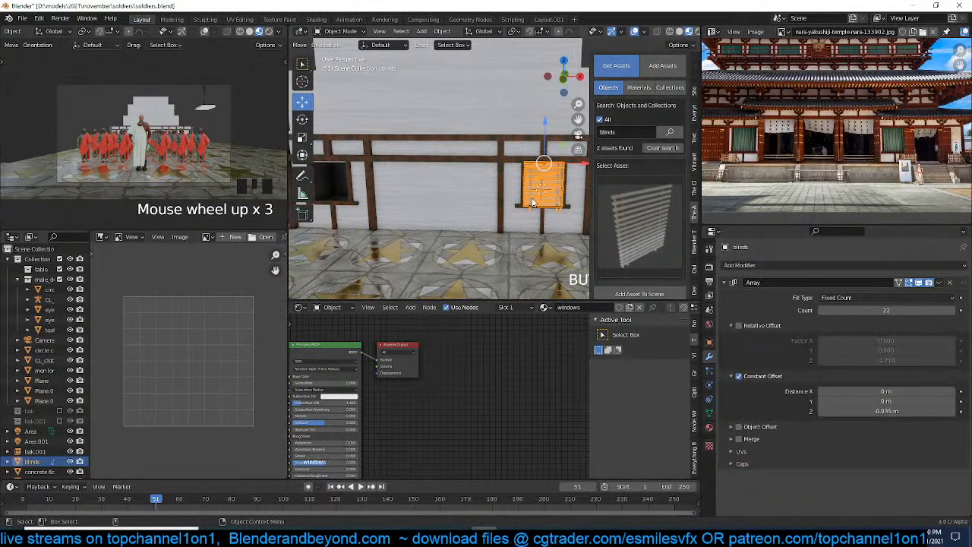
{"action": "scroll", "coordinate": [533, 202], "scroll_direction": "down", "scroll_amount": 3}
{"action": "key", "text": "alt+d"}
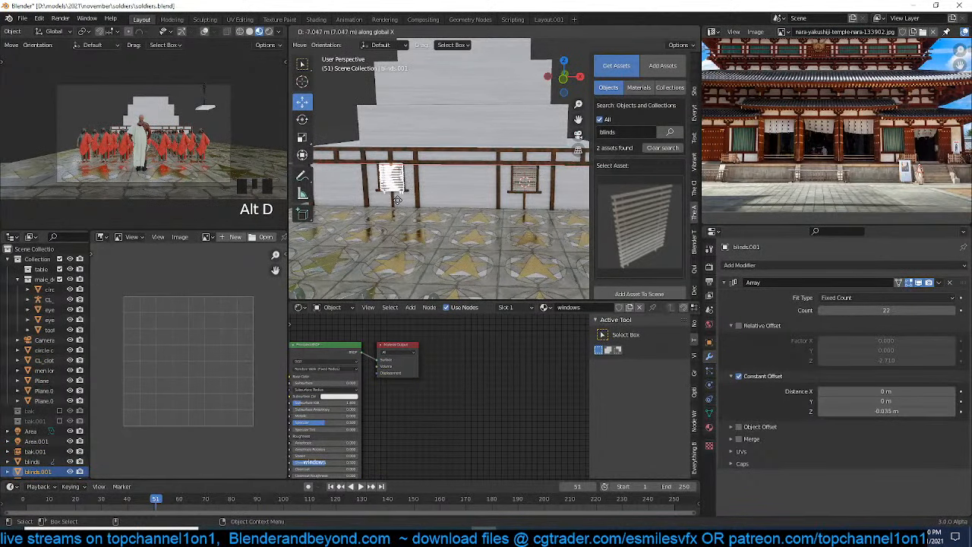
{"action": "left_click", "coordinate": [398, 200]}
{"action": "key", "text": "alt+a"}
{"action": "scroll", "coordinate": [448, 202], "scroll_direction": "up", "scroll_amount": 5}
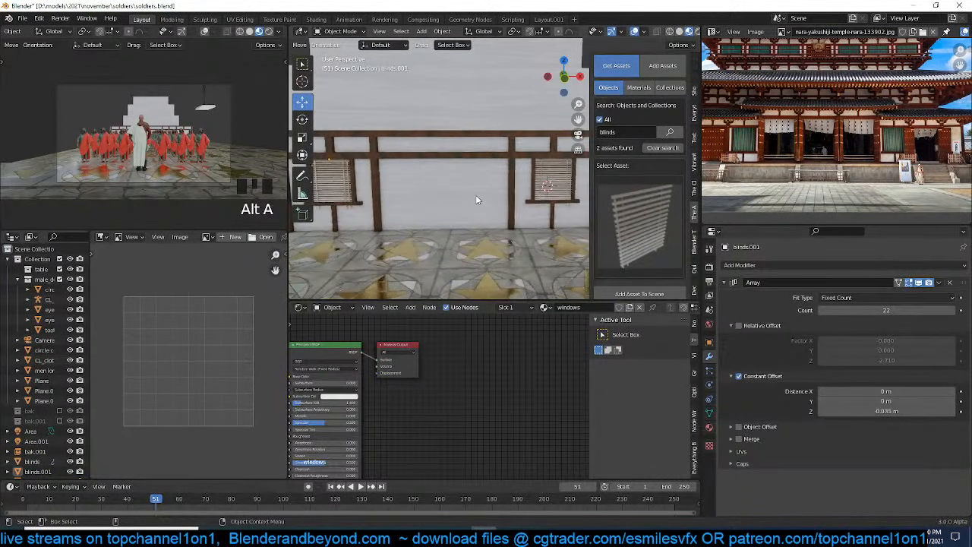
Select the wall faces between the two central posts of the lowest tier and extrude them inward as a doorway recess
{"action": "left_click", "coordinate": [475, 195]}
{"action": "scroll", "coordinate": [779, 145], "scroll_direction": "up", "scroll_amount": 3}
{"action": "mouse_move", "coordinate": [456, 197]}
{"action": "middle_mouse_down"}
{"action": "mouse_move", "coordinate": [482, 183]}
{"action": "mouse_move", "coordinate": [468, 184]}
{"action": "middle_mouse_up"}
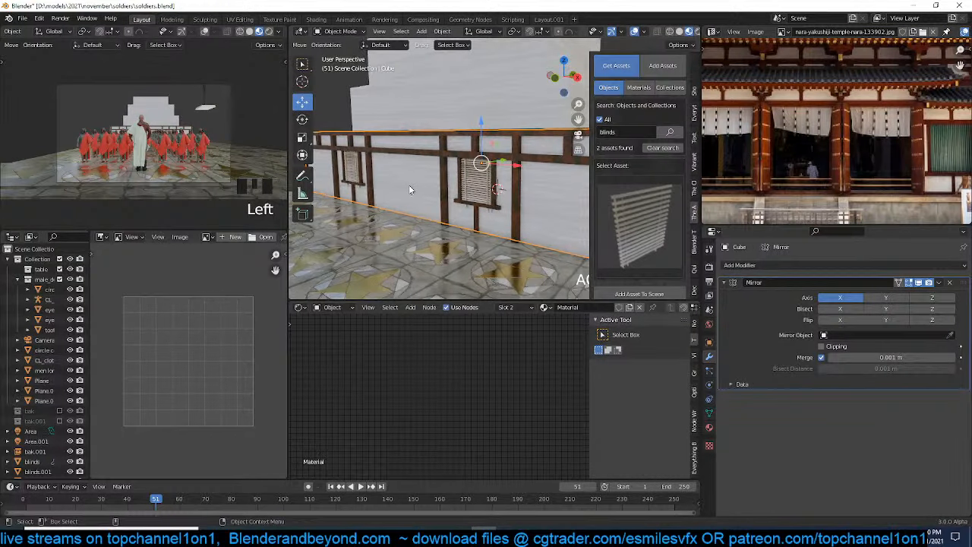
{"action": "middle_click_drag", "start_coordinate": [409, 189], "coordinate": [421, 190]}
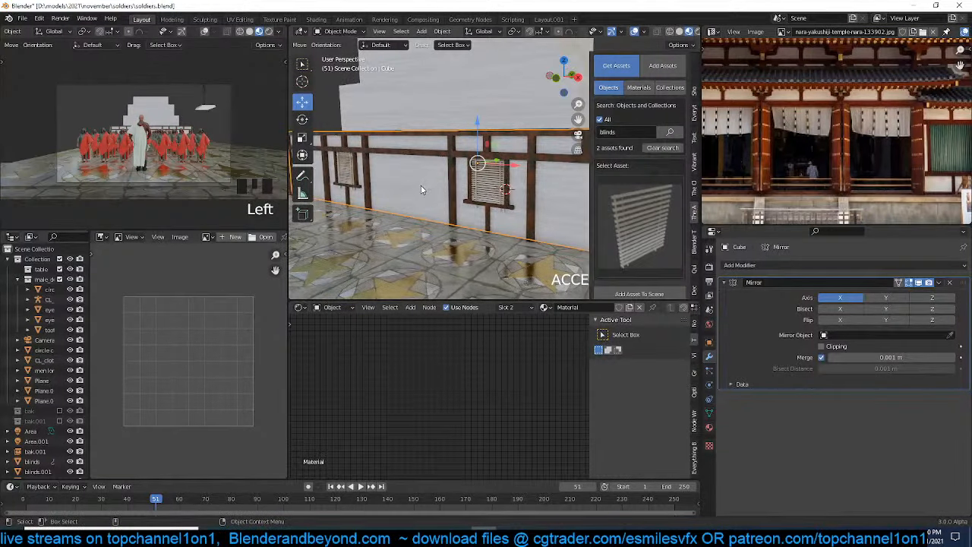
{"action": "middle_click_drag", "start_coordinate": [381, 192], "coordinate": [418, 182]}
{"action": "key", "text": "Tab"}
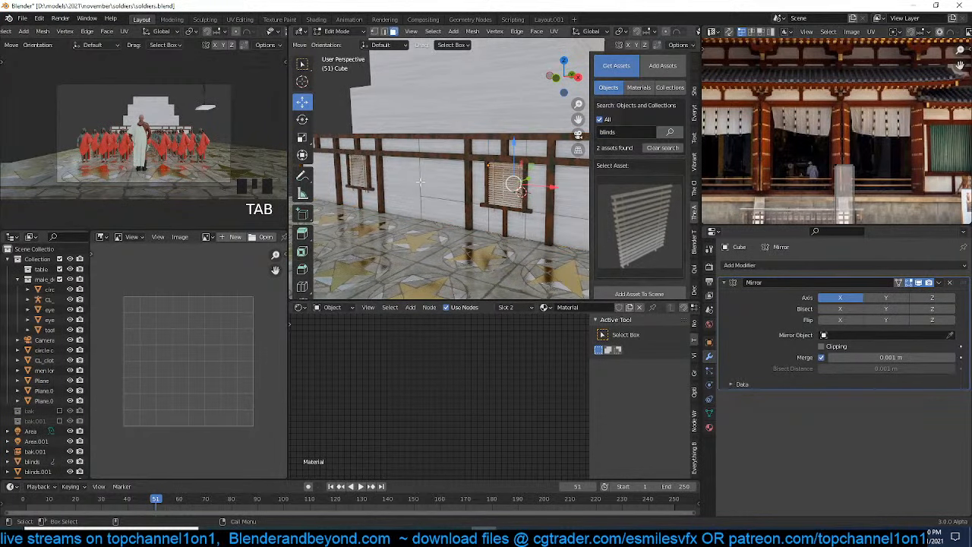
{"action": "left_click", "coordinate": [451, 187]}
{"action": "left_click", "coordinate": [445, 221], "text": "shift"}
{"action": "left_click_drag", "start_coordinate": [445, 221], "coordinate": [428, 230], "text": "alt"}
{"action": "key", "text": "e"}
{"action": "left_click", "coordinate": [460, 195]}
Enable Clipping on the wall's Mirror modifier and remove the dividing face in the middle of the doorway recess
{"action": "left_click_drag", "start_coordinate": [459, 195], "coordinate": [536, 199], "text": "alt"}
{"action": "left_click", "coordinate": [518, 197], "text": "shift"}
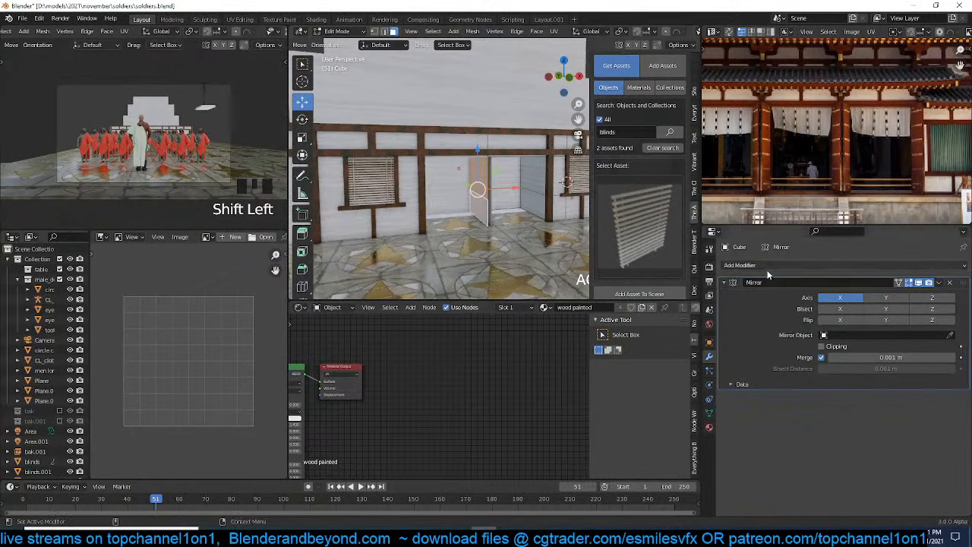
{"action": "left_click", "coordinate": [821, 347]}
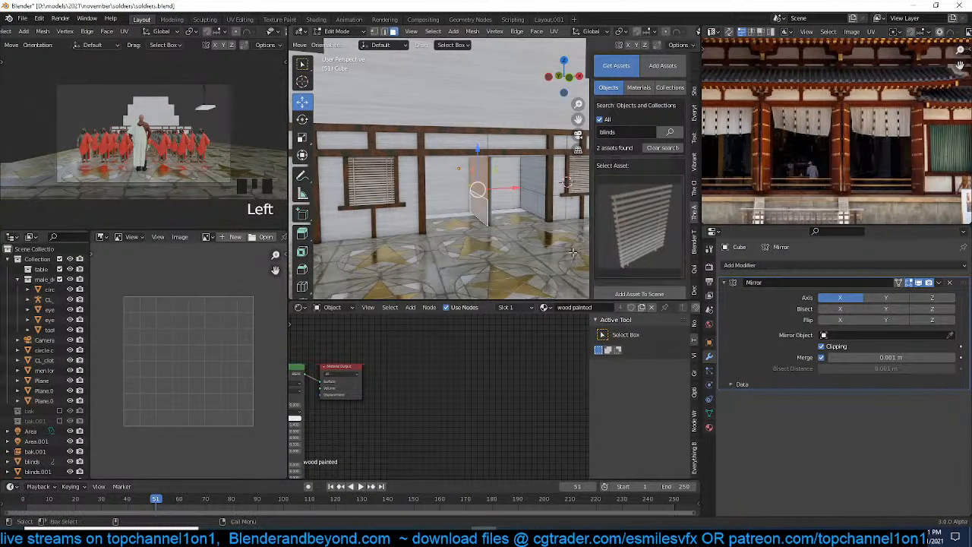
{"action": "left_click_drag", "start_coordinate": [520, 189], "coordinate": [528, 189]}
{"action": "key", "text": "x"}
{"action": "left_click", "coordinate": [527, 189]}
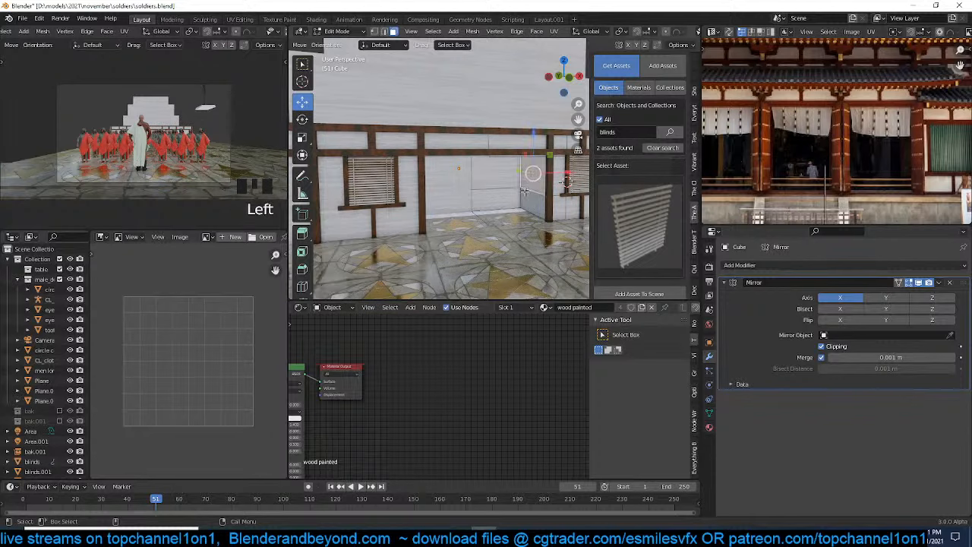
Assign the existing black material to all inner faces of the doorway recess and save the file
{"action": "left_click", "coordinate": [509, 199], "text": "shift"}
{"action": "key", "text": "ctrl+KP_Add"}
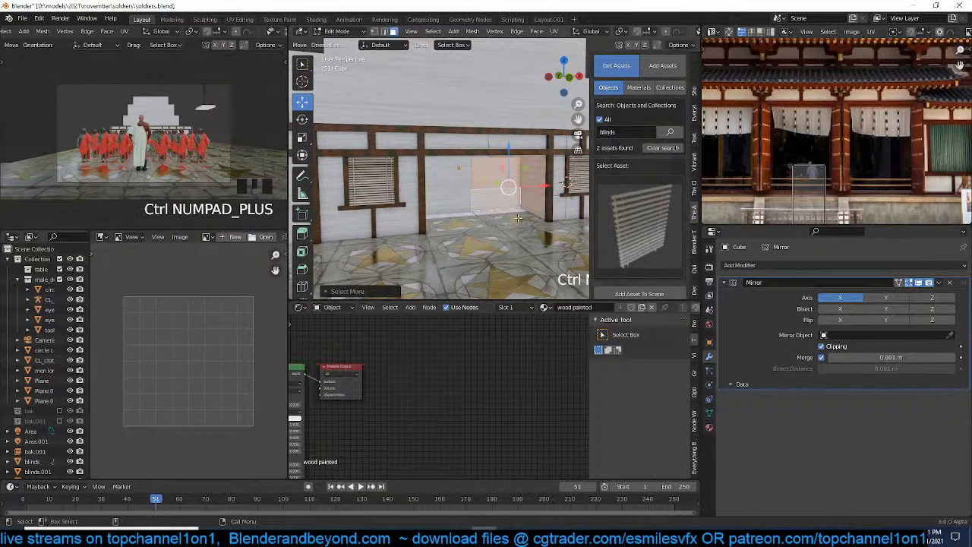
{"action": "left_click", "coordinate": [709, 426]}
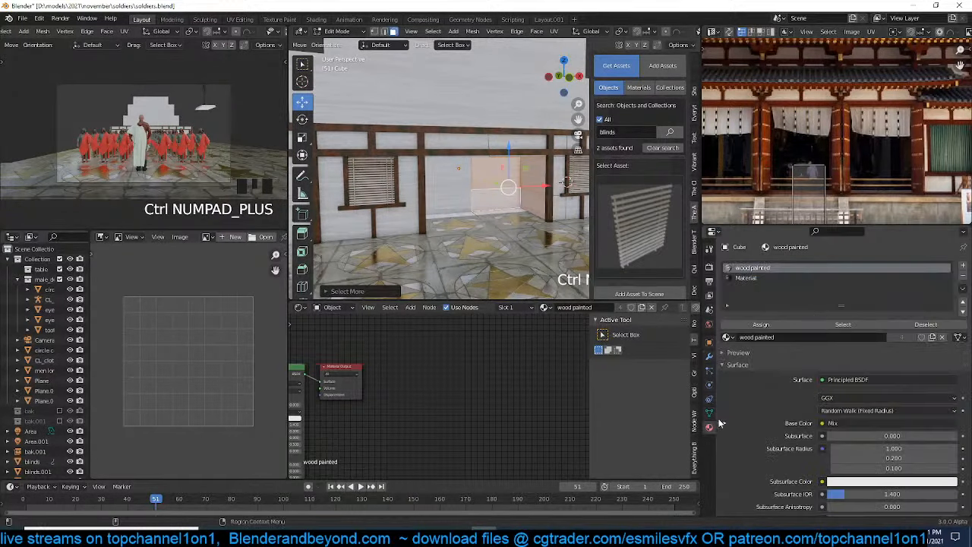
{"action": "left_click", "coordinate": [760, 279]}
{"action": "left_click", "coordinate": [763, 324]}
{"action": "key", "text": "Tab"}
{"action": "scroll", "coordinate": [502, 230], "scroll_direction": "down", "scroll_amount": 3}
{"action": "middle_click_drag", "start_coordinate": [501, 232], "coordinate": [530, 206]}
{"action": "key", "text": "alt+a"}
{"action": "key", "text": "ctrl+s"}
Duplicate the wooden post-and-beam frame within its mesh and place the copy up at the second tier
{"action": "scroll", "coordinate": [749, 181], "scroll_direction": "down", "scroll_amount": 3}
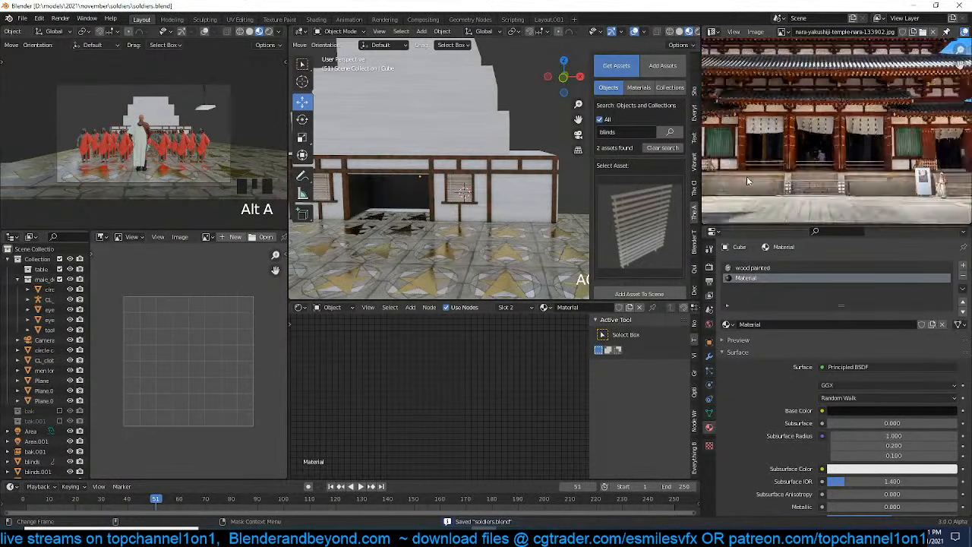
{"action": "middle_click_drag", "start_coordinate": [554, 191], "coordinate": [489, 208]}
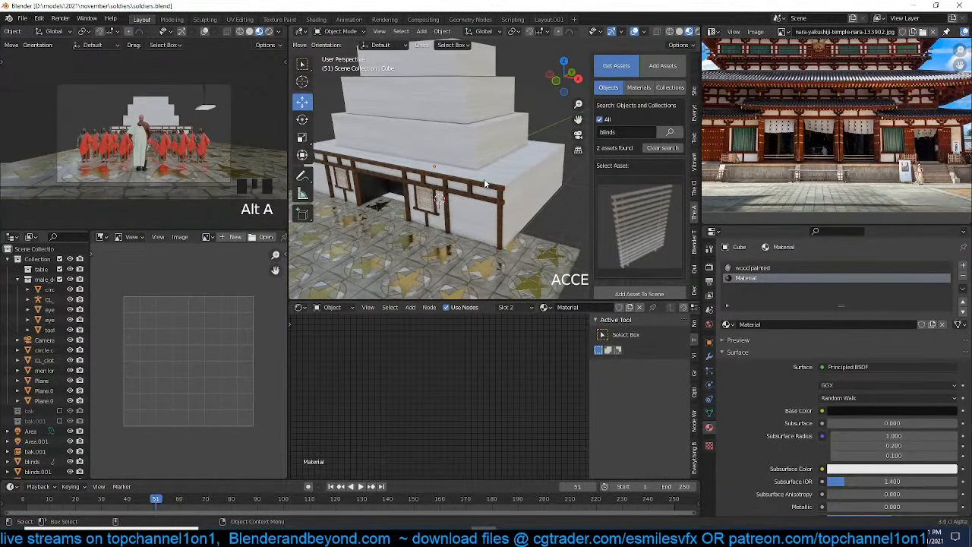
{"action": "left_click", "coordinate": [484, 181]}
{"action": "key", "text": "Tab"}
{"action": "key", "text": "shift+d"}
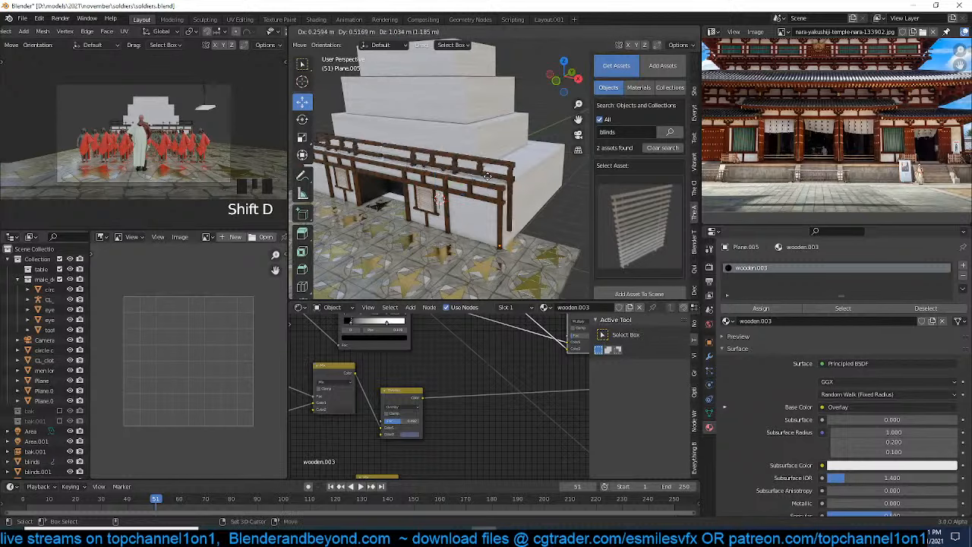
{"action": "left_click", "coordinate": [493, 150]}
Scale the copied frame to about 0.78 in side view and move it against the front of the second tier
{"action": "key", "text": "KP_3"}
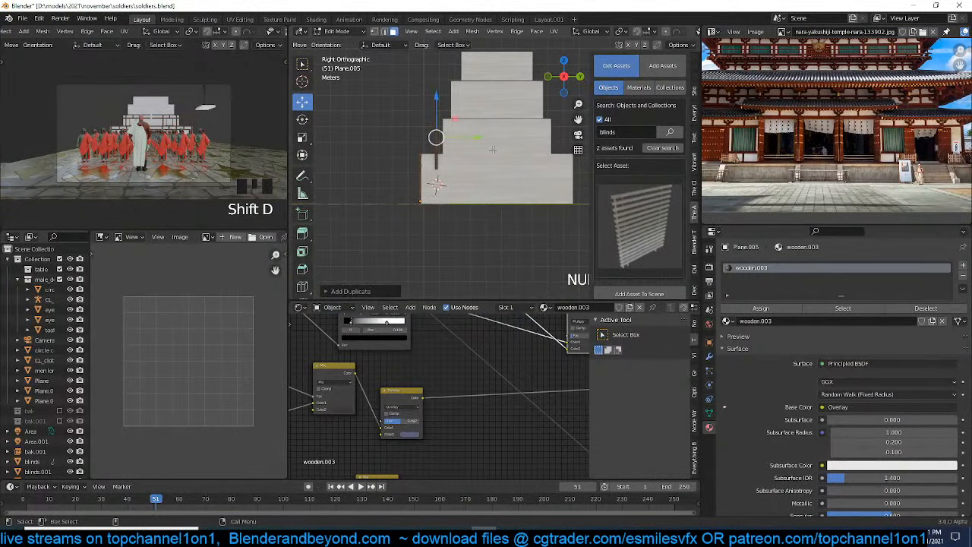
{"action": "scroll", "coordinate": [493, 152], "scroll_direction": "up", "scroll_amount": 3}
{"action": "key", "text": "s"}
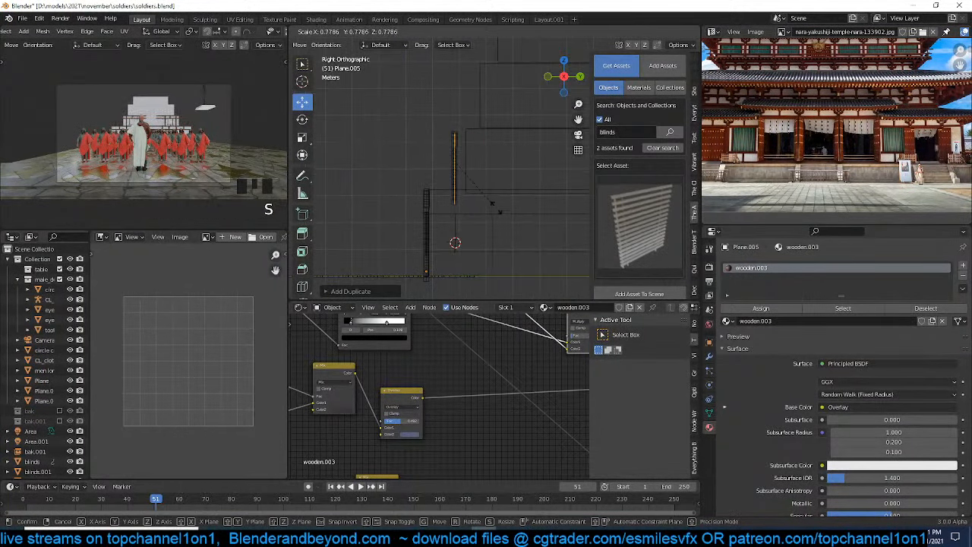
{"action": "left_click", "coordinate": [492, 204]}
{"action": "key", "text": "g"}
{"action": "left_click", "coordinate": [497, 184]}
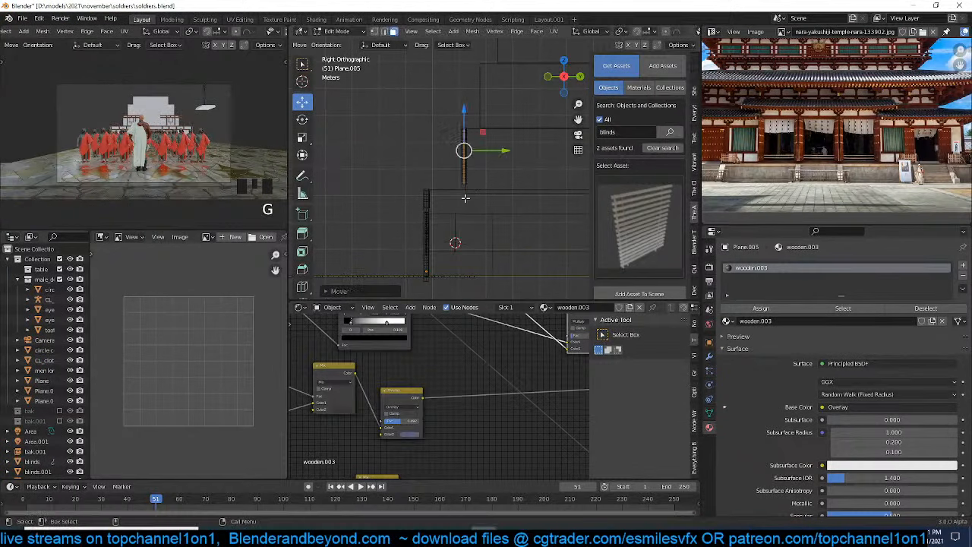
Lower the bottom vertices of the copied posts to the base of the second tier and return to material preview shading
{"action": "scroll", "coordinate": [463, 193], "scroll_direction": "up", "scroll_amount": 2}
{"action": "key", "text": "1"}
{"action": "left_click_drag", "start_coordinate": [465, 201], "coordinate": [486, 206]}
{"action": "left_click_drag", "start_coordinate": [428, 180], "coordinate": [481, 207]}
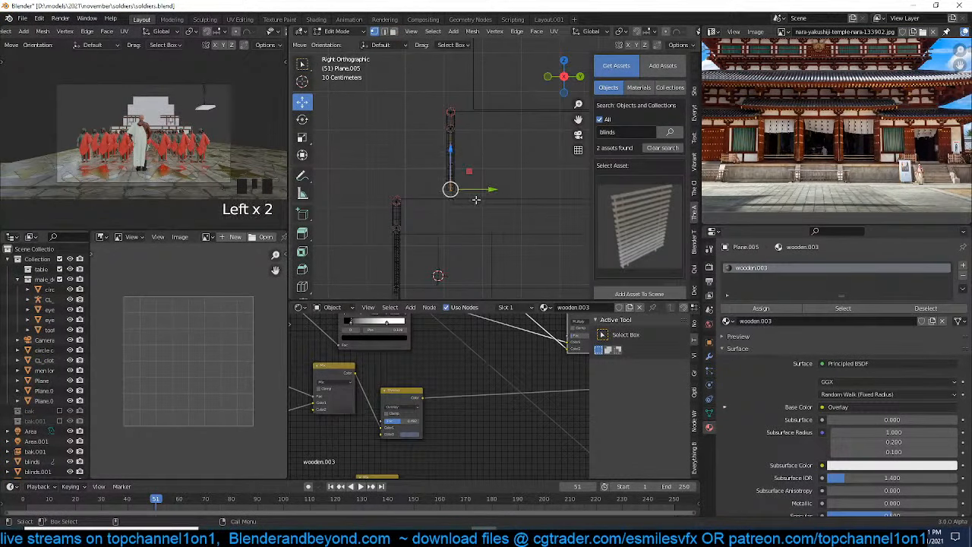
{"action": "left_click_drag", "start_coordinate": [451, 161], "coordinate": [451, 171]}
{"action": "middle_click_drag", "start_coordinate": [450, 173], "coordinate": [540, 191]}
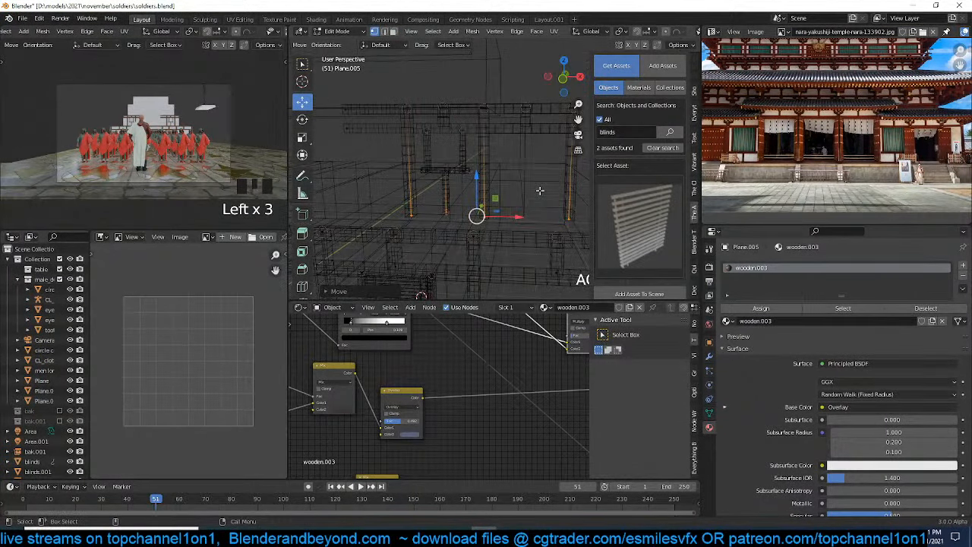
{"action": "key", "text": "KP_1"}
{"action": "key", "text": "z"}
{"action": "scroll", "coordinate": [439, 163], "scroll_direction": "down", "scroll_amount": 3}
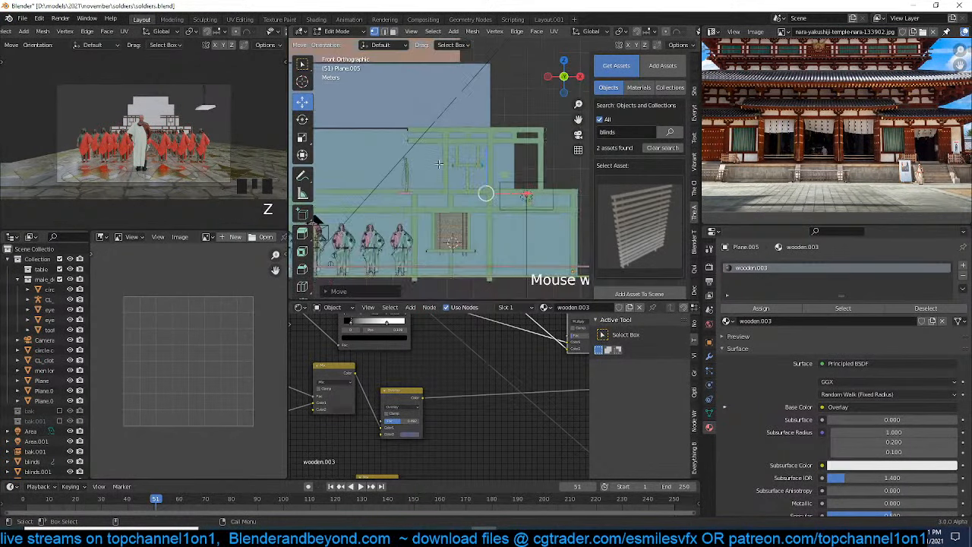
{"action": "middle_click_drag", "start_coordinate": [439, 161], "coordinate": [444, 176]}
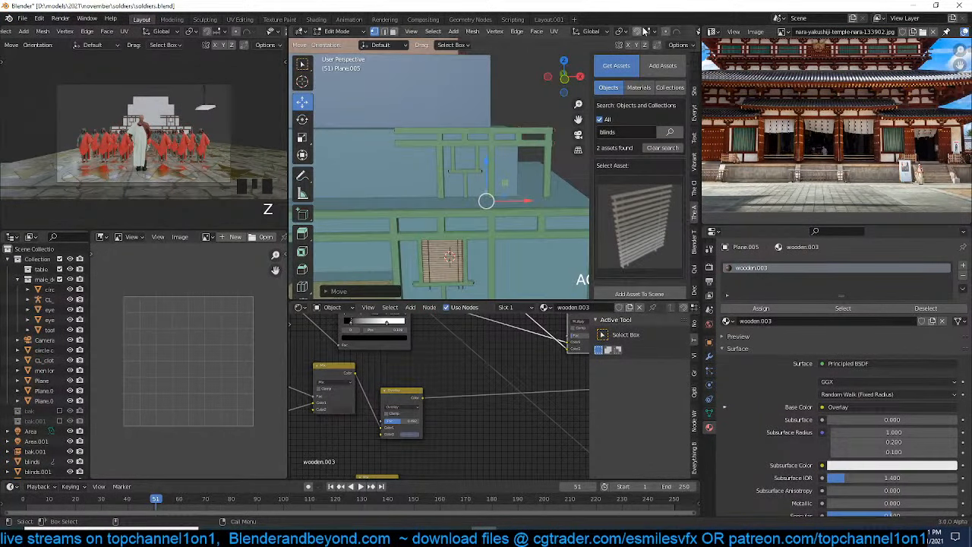
{"action": "scroll", "coordinate": [645, 31], "scroll_direction": "down", "scroll_amount": 5}
{"action": "left_click", "coordinate": [674, 32]}
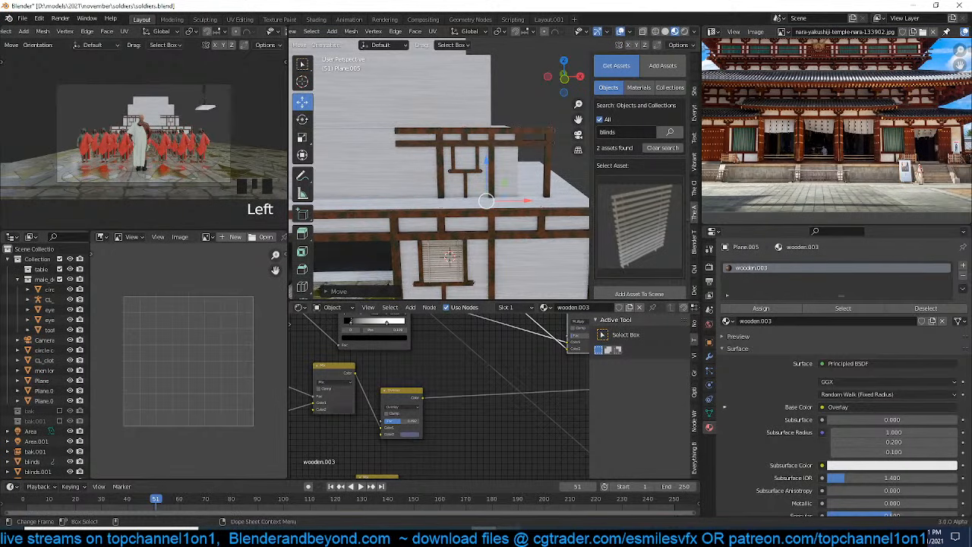
{"action": "key", "text": "alt+Tab"}
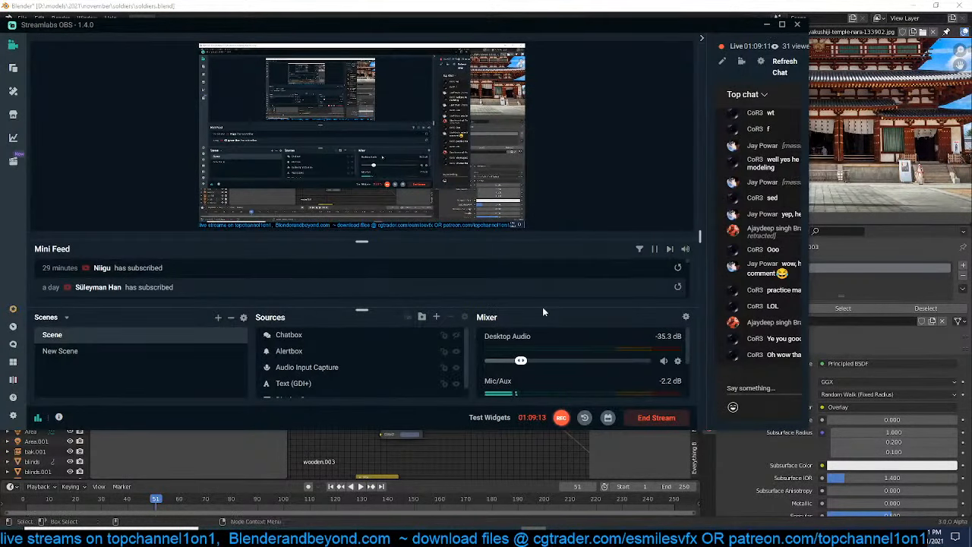
{"action": "key", "text": "alt+Tab"}
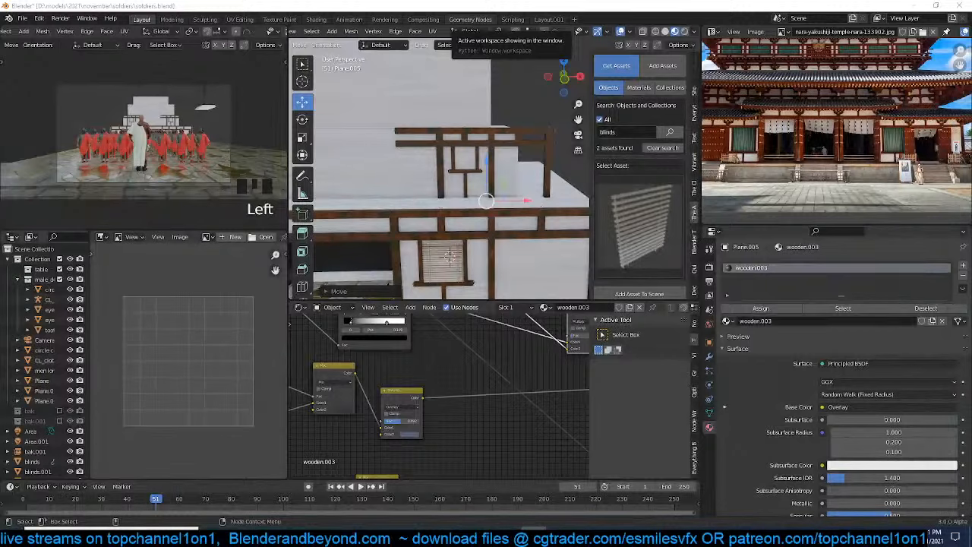
{"action": "left_click_drag", "start_coordinate": [521, 200], "coordinate": [489, 200]}
{"action": "key", "text": "ctrl+z"}
Select the whole second-tier frame half in wireframe and move it inward along X to line up with the tier's edge
{"action": "key", "text": "z"}
{"action": "left_click", "coordinate": [417, 162]}
{"action": "middle_click_drag", "start_coordinate": [410, 136], "coordinate": [407, 134]}
{"action": "left_click_drag", "start_coordinate": [371, 104], "coordinate": [563, 192]}
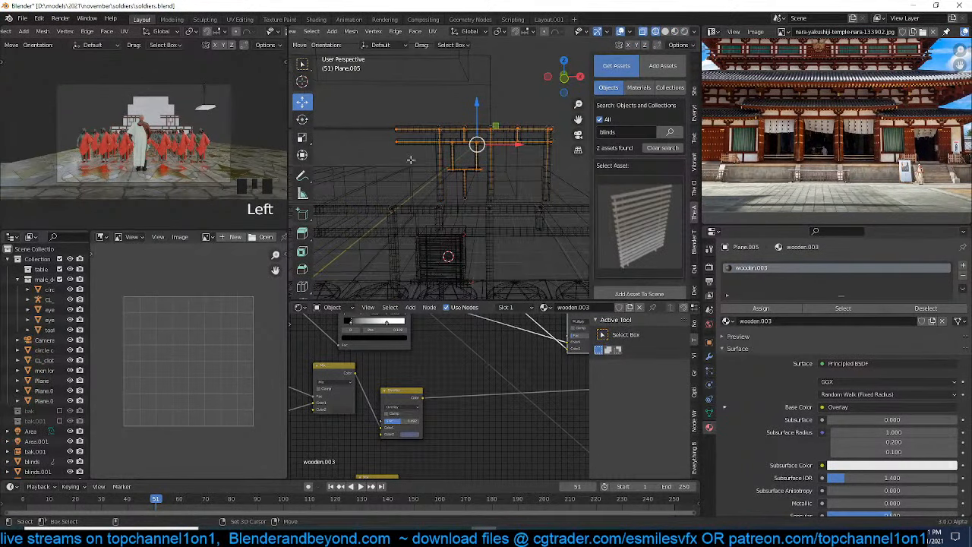
{"action": "left_click_drag", "start_coordinate": [413, 170], "coordinate": [560, 202]}
{"action": "key", "text": "z"}
{"action": "left_click", "coordinate": [514, 165]}
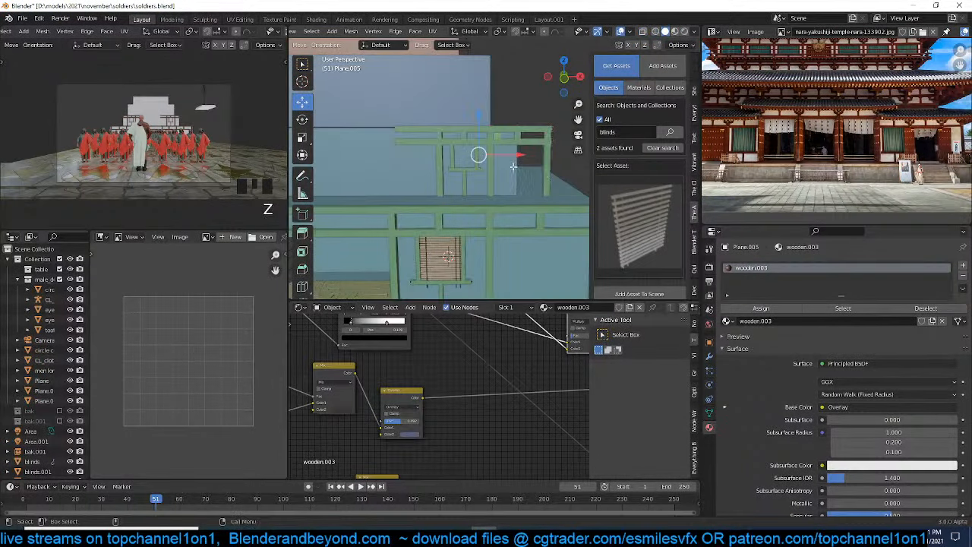
{"action": "left_click", "coordinate": [676, 31]}
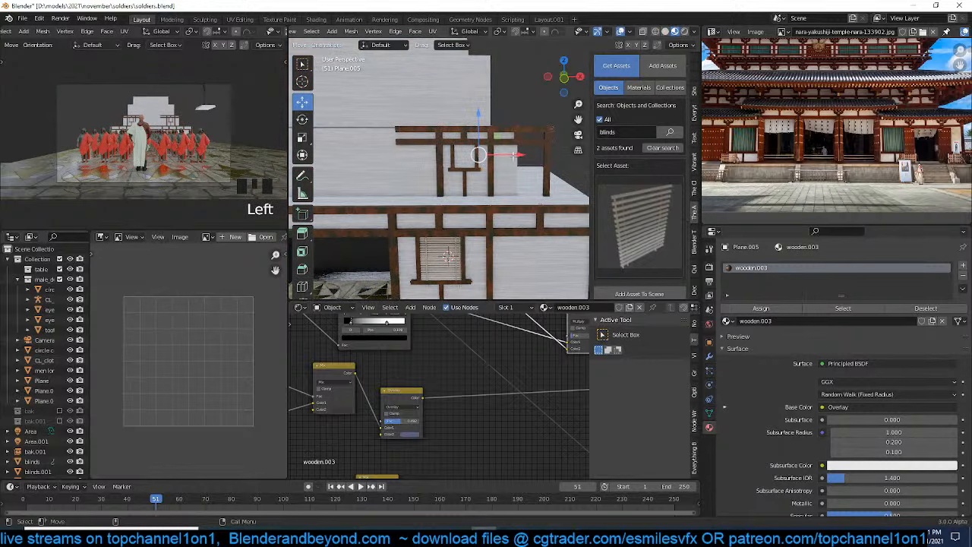
{"action": "left_click_drag", "start_coordinate": [514, 155], "coordinate": [474, 153]}
Extend the inner ends of the second-tier horizontal beams to the centre to close the gap between the mirrored halves
{"action": "scroll", "coordinate": [456, 159], "scroll_direction": "up", "scroll_amount": 2}
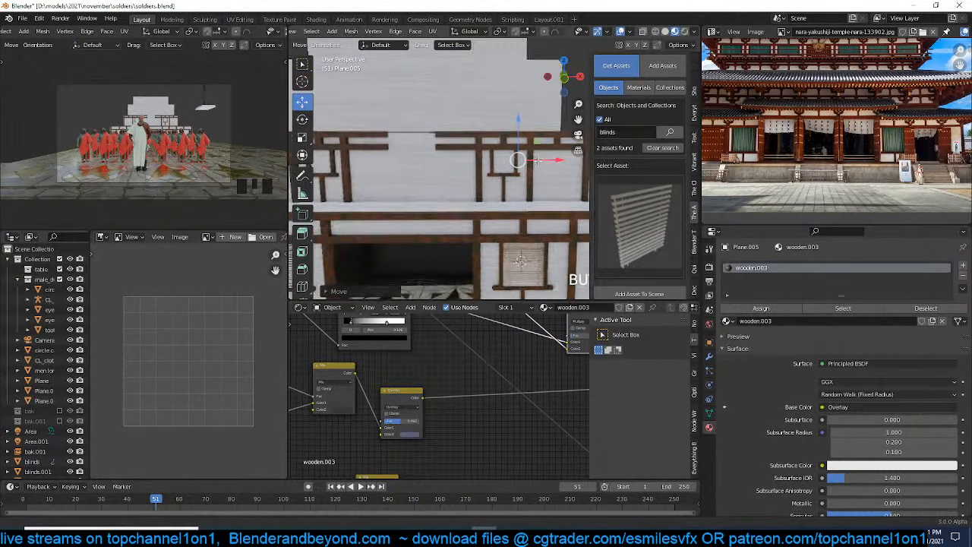
{"action": "left_click", "coordinate": [474, 157]}
{"action": "left_click_drag", "start_coordinate": [476, 144], "coordinate": [440, 144]}
{"action": "scroll", "coordinate": [514, 166], "scroll_direction": "up", "scroll_amount": 2}
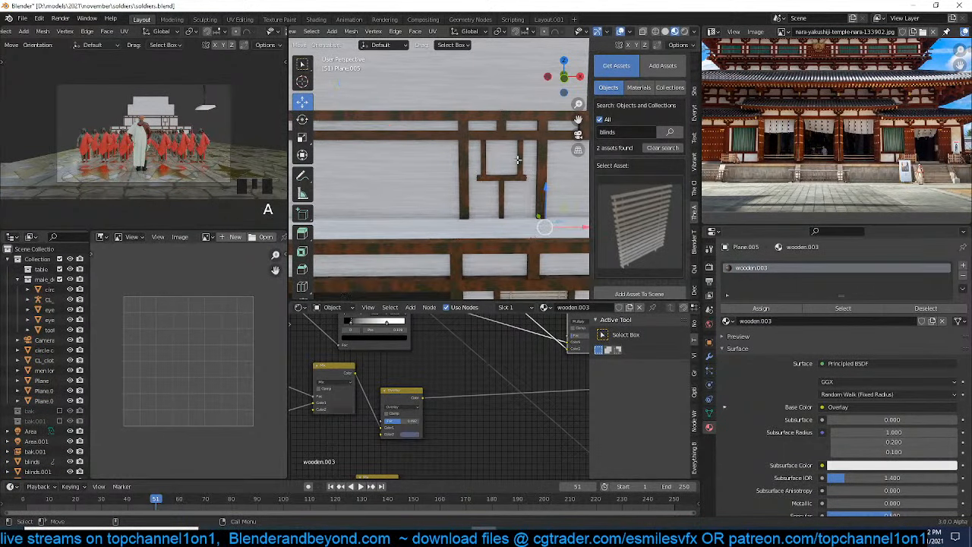
Duplicate the small window frame on the second tier and place the copy along X in the bay toward the centre
{"action": "scroll", "coordinate": [516, 160], "scroll_direction": "down", "scroll_amount": 3}
{"action": "middle_click_drag", "start_coordinate": [515, 160], "coordinate": [490, 156]}
{"action": "key", "text": "alt+a"}
{"action": "scroll", "coordinate": [487, 134], "scroll_direction": "up", "scroll_amount": 4}
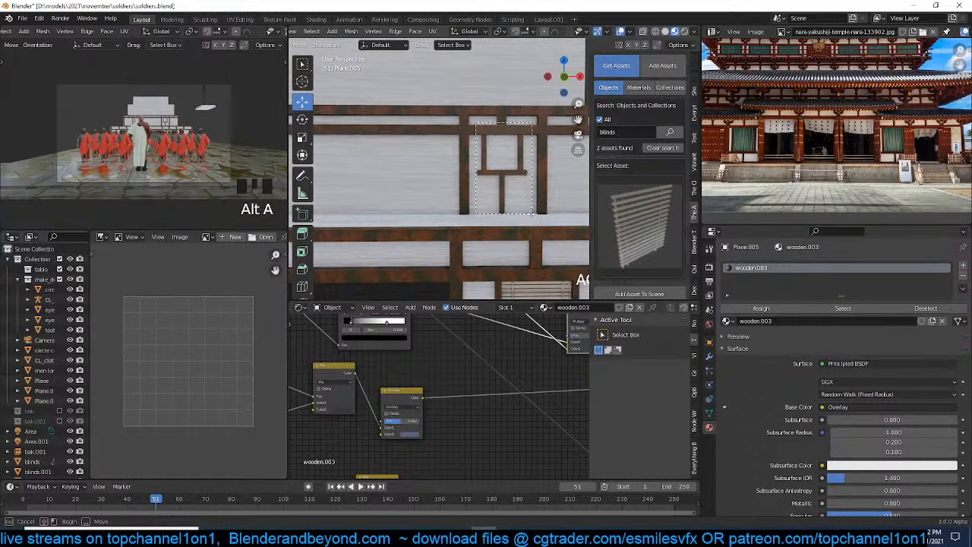
{"action": "left_click_drag", "start_coordinate": [529, 215], "coordinate": [531, 214]}
{"action": "scroll", "coordinate": [537, 171], "scroll_direction": "down", "scroll_amount": 3}
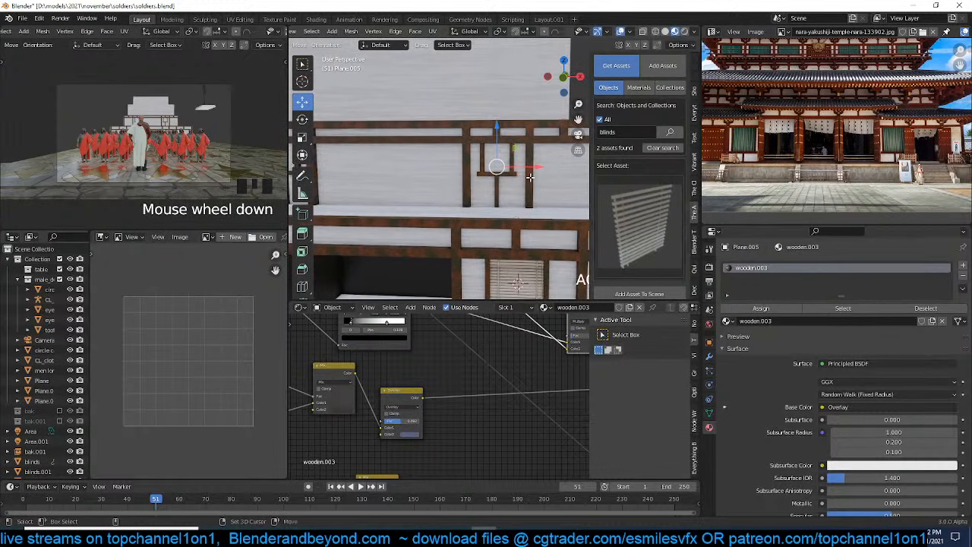
{"action": "key", "text": "shift+d"}
{"action": "left_click_drag", "start_coordinate": [537, 167], "coordinate": [464, 166]}
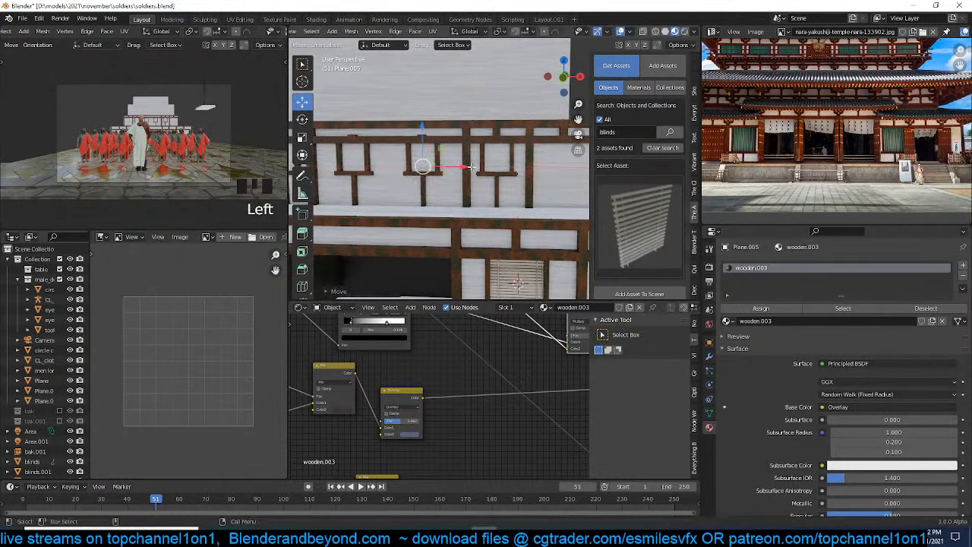
Duplicate the small window frame again and place the copy in the outermost bay of the second tier
{"action": "middle_click_drag", "start_coordinate": [482, 172], "coordinate": [452, 175], "text": "shift"}
{"action": "key", "text": "shift+d"}
{"action": "left_click", "coordinate": [433, 173]}
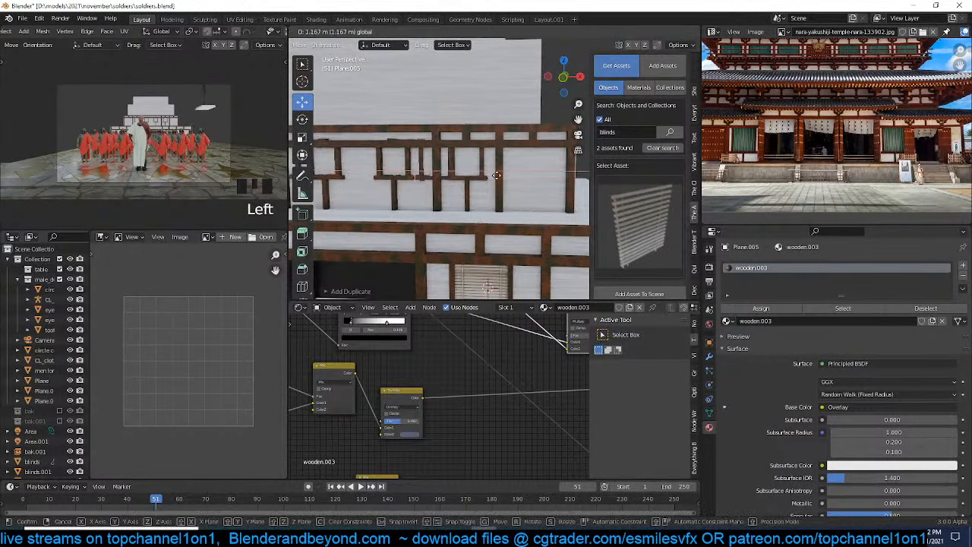
{"action": "left_click_drag", "start_coordinate": [436, 173], "coordinate": [532, 178]}
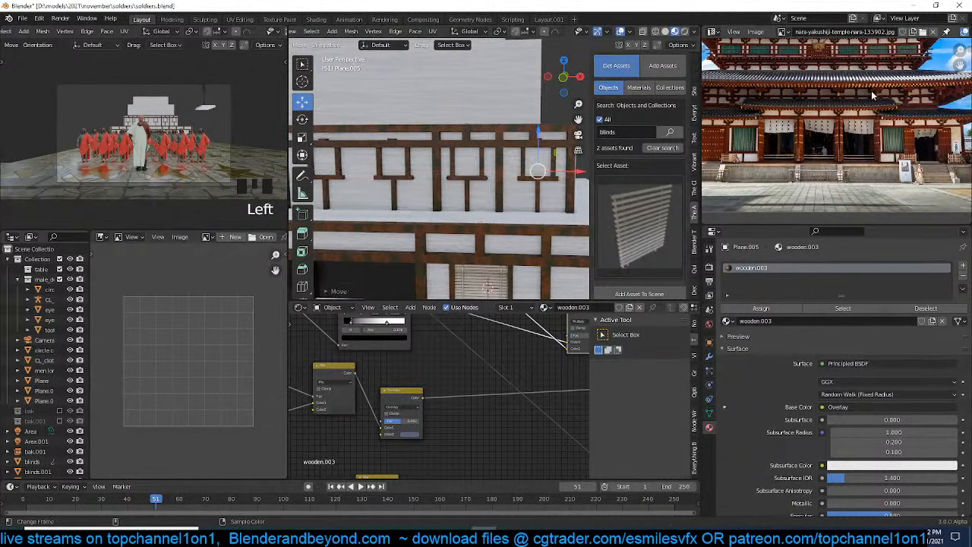
Select the entire second-tier frame in the right side view and separate it into its own object
{"action": "middle_click_drag", "start_coordinate": [524, 182], "coordinate": [431, 157]}
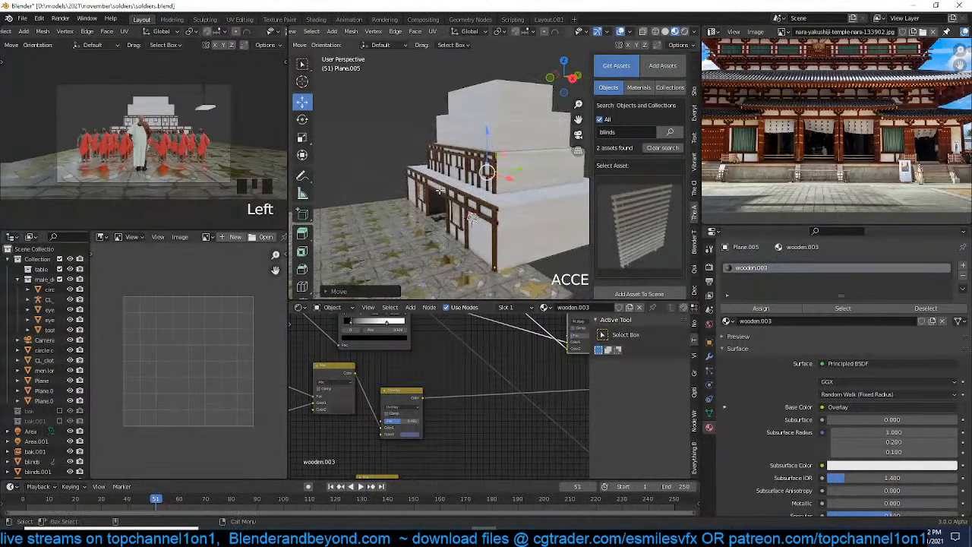
{"action": "key", "text": "KP_5"}
{"action": "key", "text": "KP_1"}
{"action": "key", "text": "KP_3"}
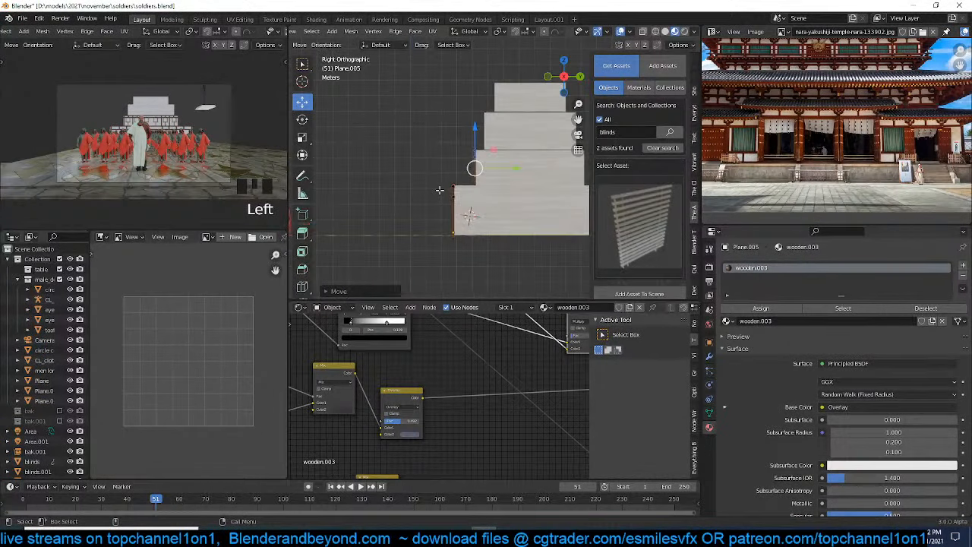
{"action": "scroll", "coordinate": [471, 193], "scroll_direction": "up", "scroll_amount": 5}
{"action": "left_click_drag", "start_coordinate": [490, 196], "coordinate": [494, 199]}
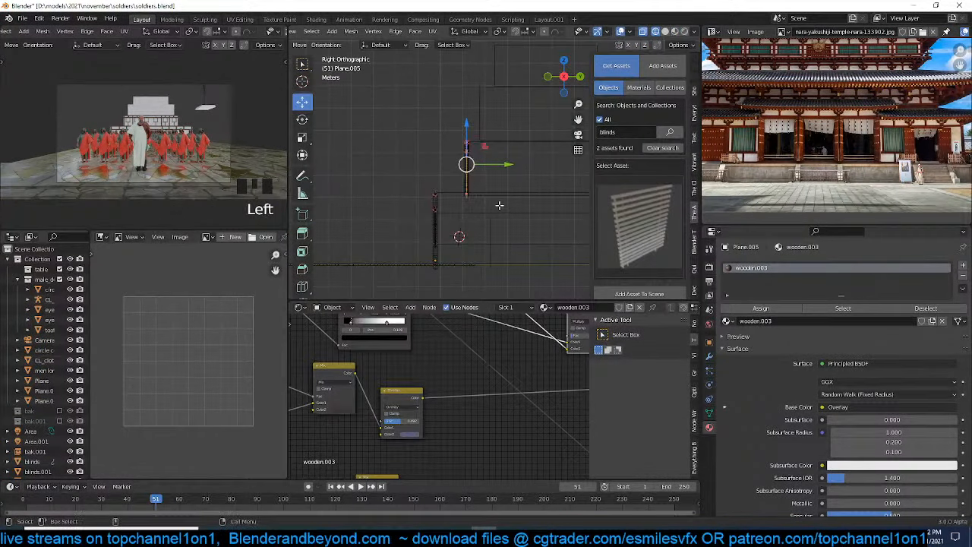
{"action": "key", "text": "p"}
{"action": "left_click", "coordinate": [497, 204]}
{"action": "key", "text": "Tab"}
Set the origin of the separated second-tier frame to its geometry
{"action": "left_click", "coordinate": [469, 180]}
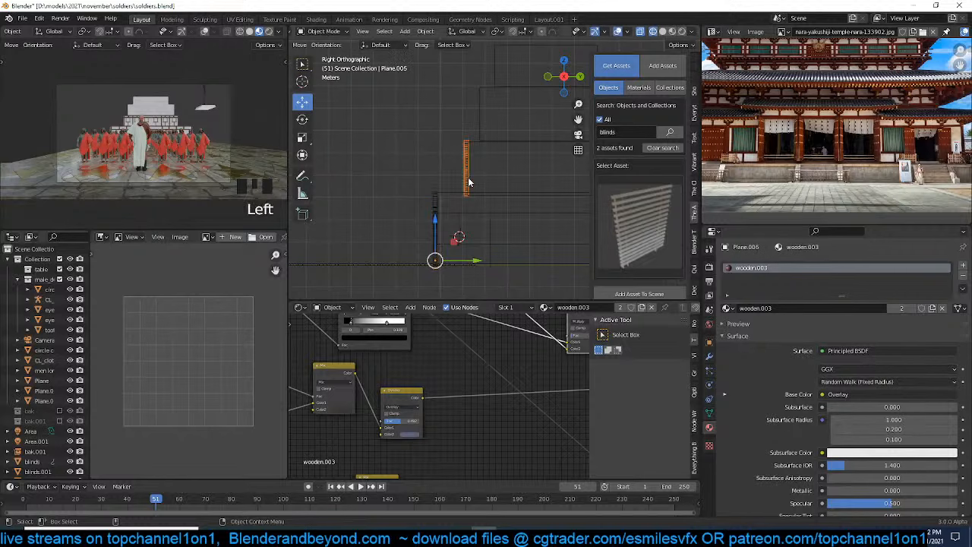
{"action": "right_click", "coordinate": [469, 179]}
{"action": "mouse_move", "coordinate": [484, 219]}
{"action": "left_click", "coordinate": [515, 225]}
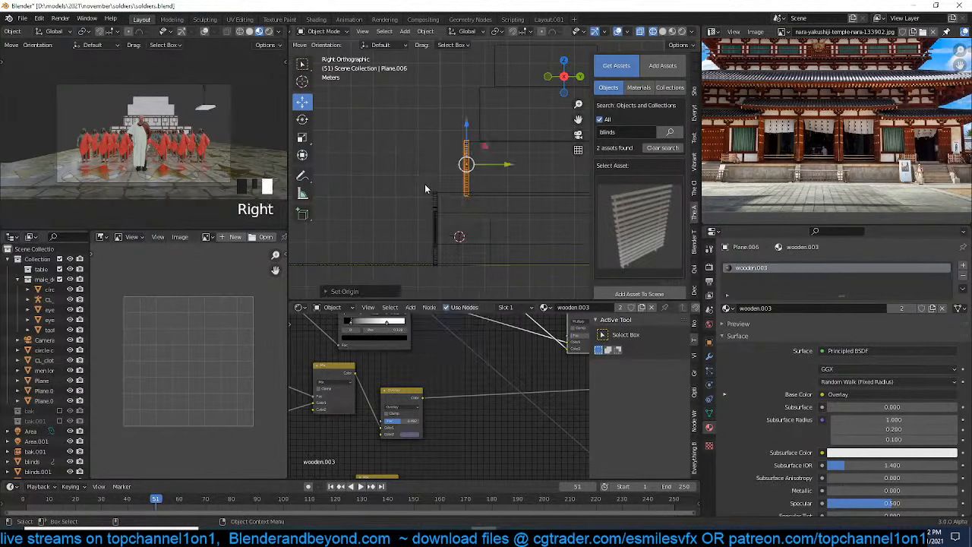
Duplicate the second-tier frame object and move the copy up and back to the front of the third tier
{"action": "key", "text": "KP_1"}
{"action": "key", "text": "z"}
{"action": "left_click", "coordinate": [526, 203]}
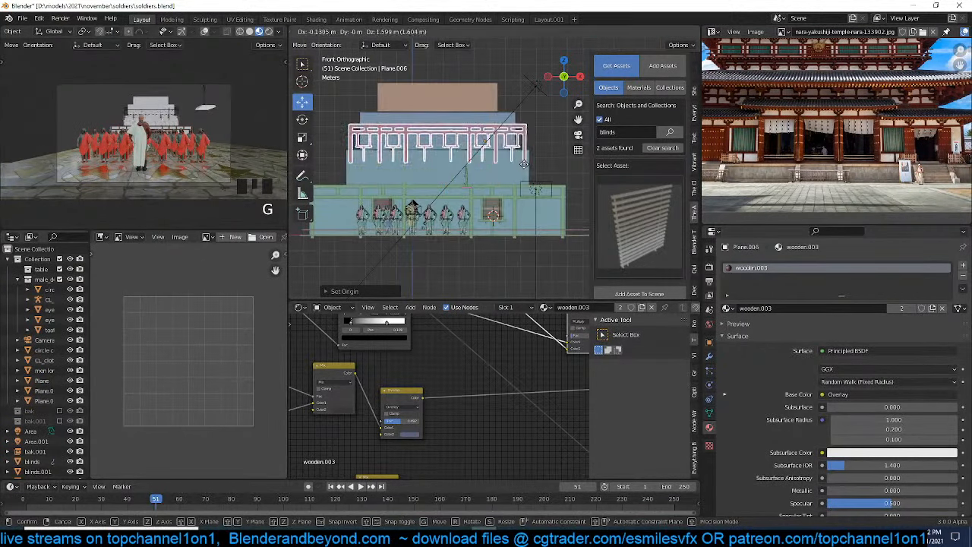
{"action": "mouse_move", "coordinate": [456, 182]}
{"action": "middle_mouse_down"}
{"action": "mouse_move", "coordinate": [493, 154]}
{"action": "mouse_move", "coordinate": [501, 121]}
{"action": "middle_mouse_up"}
{"action": "left_click", "coordinate": [672, 31]}
{"action": "key", "text": "shift+d"}
{"action": "key", "text": "z"}
{"action": "left_click", "coordinate": [520, 57]}
{"action": "middle_click_drag", "start_coordinate": [519, 58], "coordinate": [479, 110]}
{"action": "left_click_drag", "start_coordinate": [480, 110], "coordinate": [501, 113]}
{"action": "middle_click_drag", "start_coordinate": [502, 126], "coordinate": [501, 98]}
Scale down the third-tier frame and align it with the tier's top and outer edge
{"action": "key", "text": "s"}
{"action": "left_click", "coordinate": [537, 107]}
{"action": "left_click_drag", "start_coordinate": [483, 69], "coordinate": [483, 61]}
{"action": "middle_click_drag", "start_coordinate": [483, 62], "coordinate": [480, 117]}
{"action": "left_click_drag", "start_coordinate": [521, 122], "coordinate": [514, 122]}
{"action": "mouse_move", "coordinate": [515, 122]}
{"action": "middle_mouse_down"}
{"action": "mouse_move", "coordinate": [460, 124]}
{"action": "mouse_move", "coordinate": [503, 117]}
{"action": "middle_mouse_up"}
Lower the bottom vertices of the third-tier posts to the base of the tier
{"action": "key", "text": "Tab"}
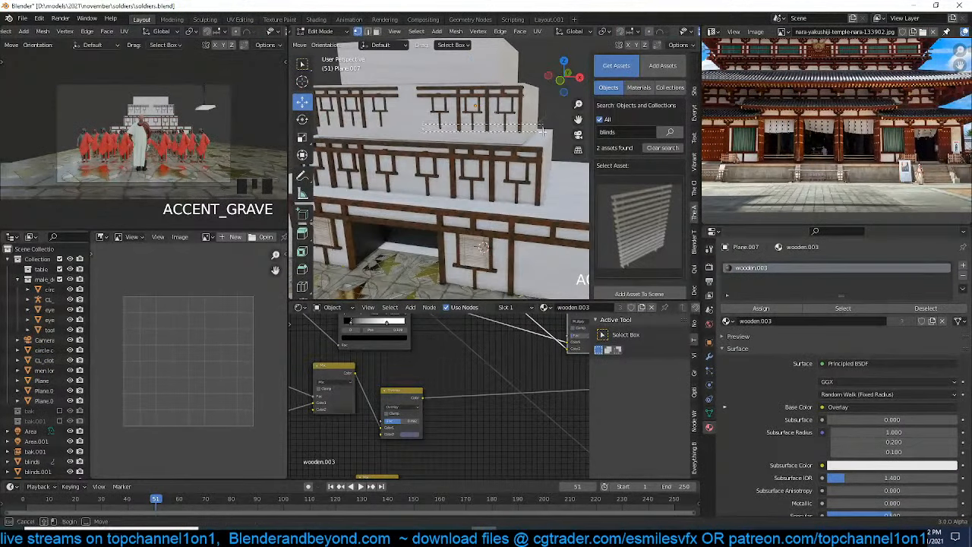
{"action": "left_click_drag", "start_coordinate": [542, 131], "coordinate": [541, 130]}
{"action": "left_click_drag", "start_coordinate": [481, 91], "coordinate": [479, 114]}
Extend the inner ends of the third-tier beams to the centre so the mirrored halves meet
{"action": "middle_click_drag", "start_coordinate": [479, 114], "coordinate": [434, 88]}
{"action": "left_click_drag", "start_coordinate": [442, 93], "coordinate": [412, 93]}
{"action": "scroll", "coordinate": [412, 94], "scroll_direction": "down", "scroll_amount": 4}
{"action": "key", "text": "grave"}
{"action": "middle_click_drag", "start_coordinate": [532, 145], "coordinate": [492, 131]}
Duplicate a small window frame on the third tier and place the copy in the wide bay toward the centre
{"action": "key", "text": "alt+a"}
{"action": "key", "text": "grave"}
{"action": "scroll", "coordinate": [491, 134], "scroll_direction": "up", "scroll_amount": 2}
{"action": "key", "text": "grave"}
{"action": "middle_click_drag", "start_coordinate": [392, 121], "coordinate": [436, 113]}
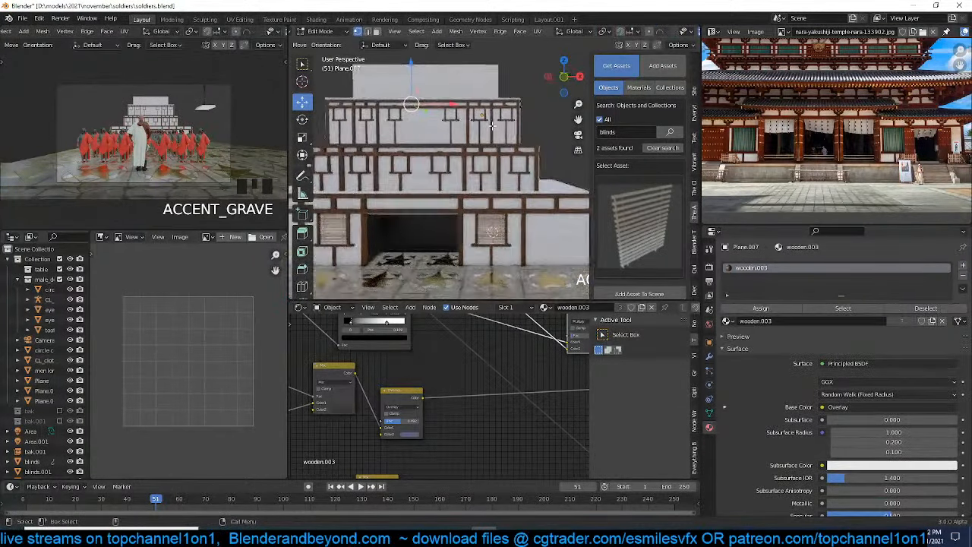
{"action": "scroll", "coordinate": [435, 114], "scroll_direction": "up", "scroll_amount": 4}
{"action": "left_click_drag", "start_coordinate": [487, 139], "coordinate": [487, 139]}
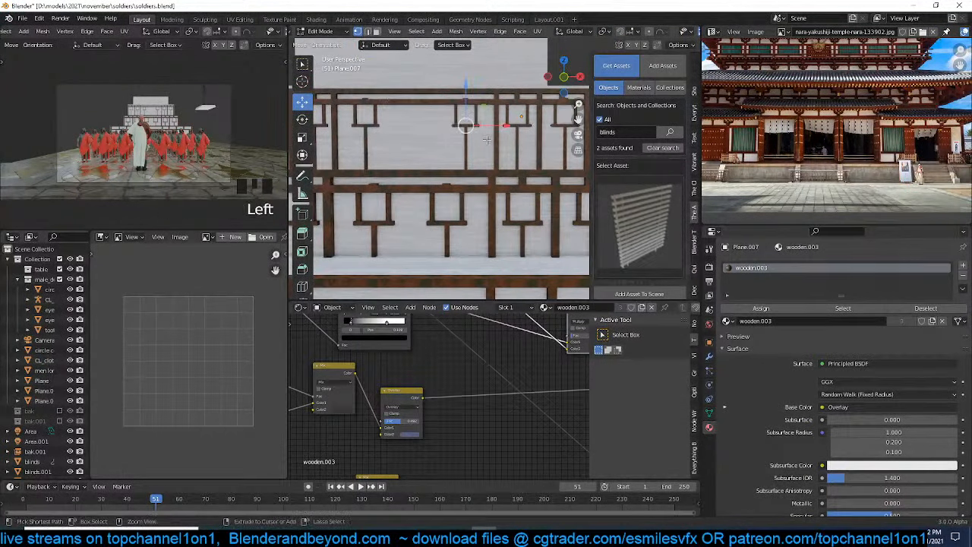
{"action": "key", "text": "shift+d"}
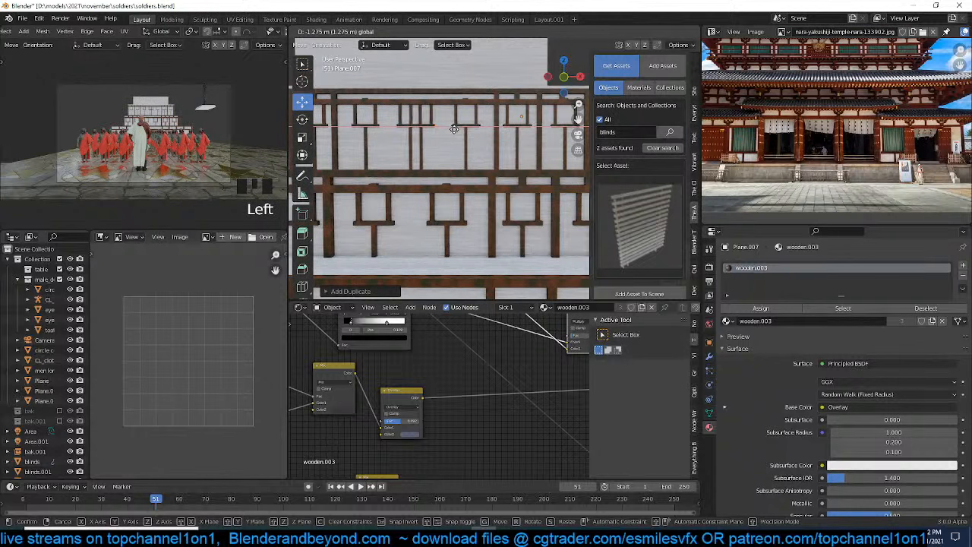
{"action": "left_click", "coordinate": [453, 129]}
Duplicate the linked horizontal beam of the third-tier frame, place it across the middle of the posts, and save the file
{"action": "mouse_move", "coordinate": [454, 130]}
{"action": "middle_mouse_down"}
{"action": "mouse_move", "coordinate": [449, 142]}
{"action": "mouse_move", "coordinate": [472, 144]}
{"action": "mouse_move", "coordinate": [450, 150]}
{"action": "mouse_move", "coordinate": [464, 145]}
{"action": "middle_mouse_up"}
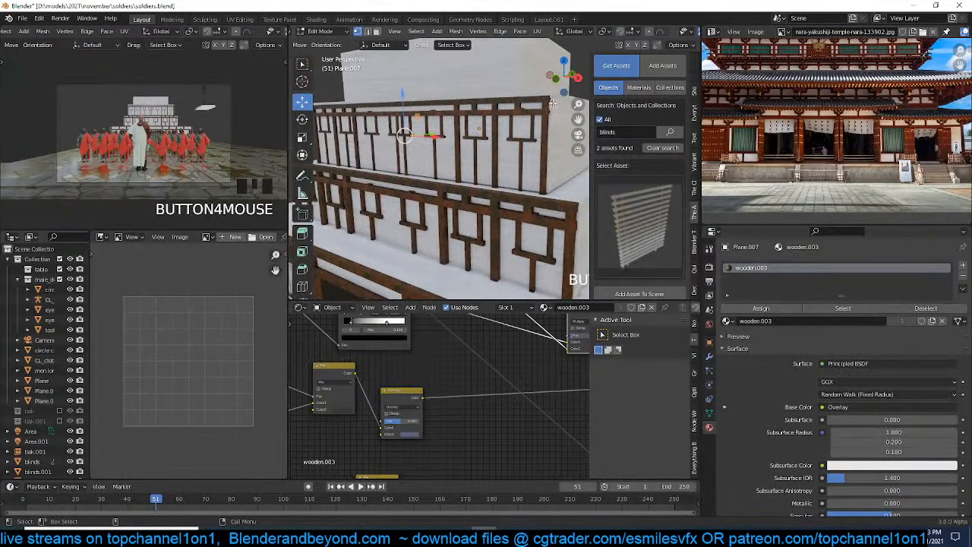
{"action": "key", "text": "ctrl+l"}
{"action": "key", "text": "shift+d"}
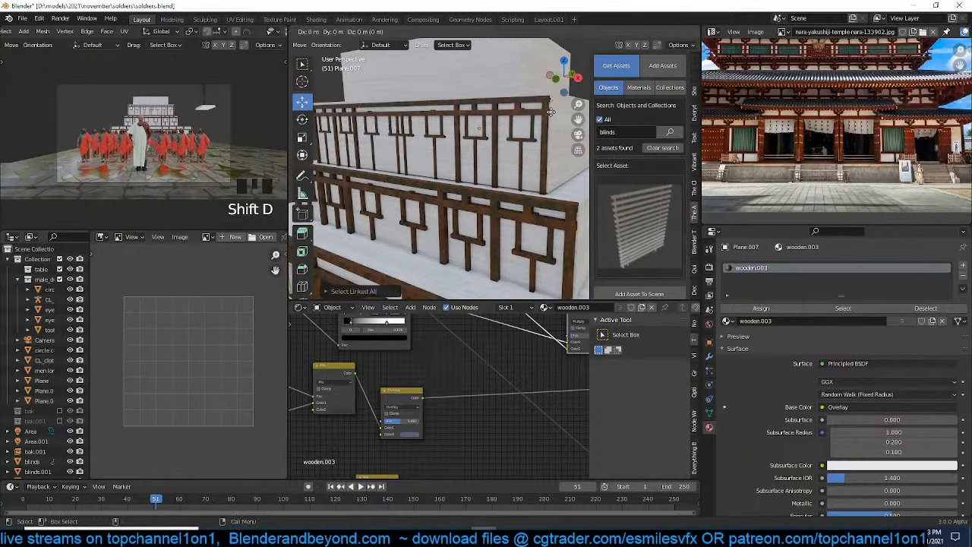
{"action": "left_click", "coordinate": [456, 122]}
{"action": "key", "text": "ctrl+a"}
{"action": "key", "text": "Tab"}
{"action": "scroll", "coordinate": [523, 177], "scroll_direction": "down", "scroll_amount": 4}
{"action": "mouse_move", "coordinate": [563, 173]}
{"action": "middle_mouse_down"}
{"action": "mouse_move", "coordinate": [591, 166]}
{"action": "mouse_move", "coordinate": [575, 164]}
{"action": "middle_mouse_up"}
{"action": "key", "text": "ctrl+s"}
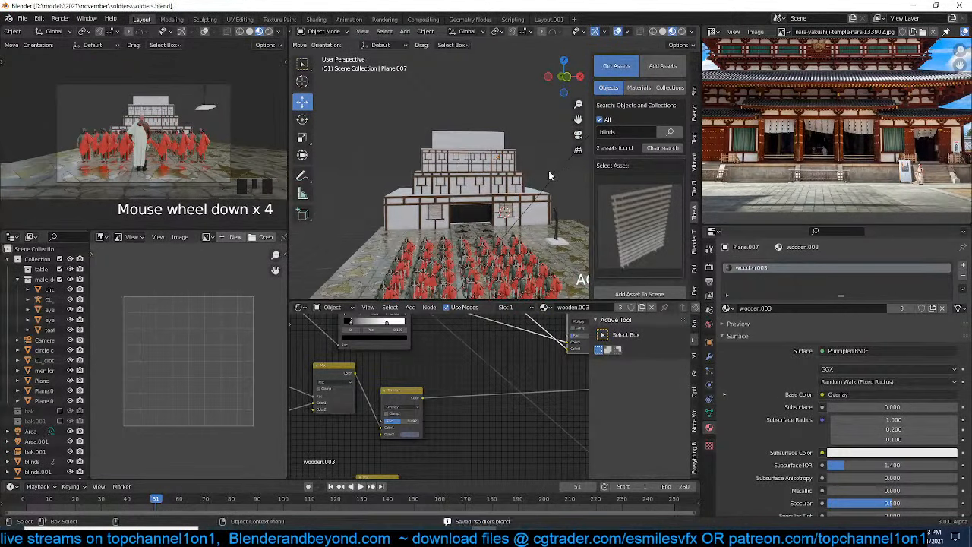
Duplicate the third-tier frame object and move the copy up and back to the front of the top tier
{"action": "scroll", "coordinate": [218, 148], "scroll_direction": "up", "scroll_amount": 2}
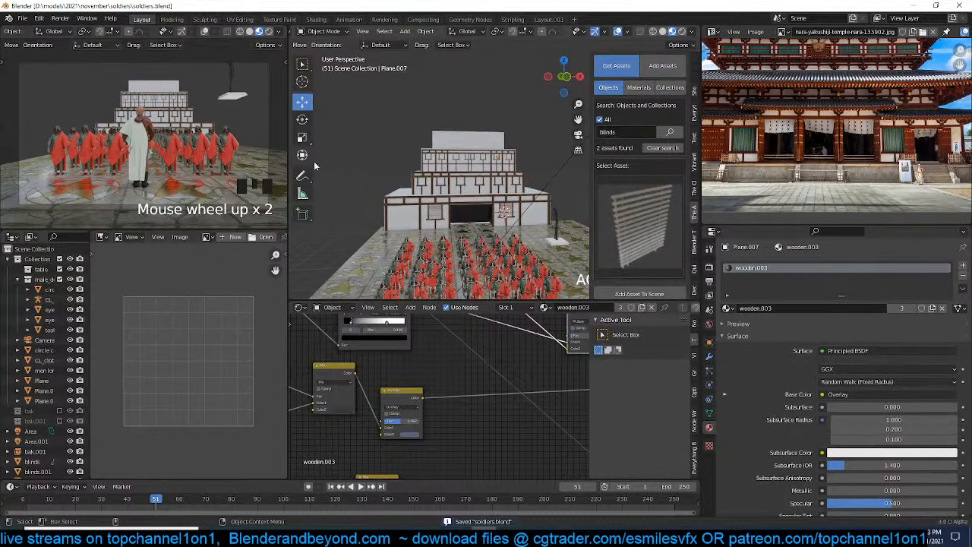
{"action": "scroll", "coordinate": [424, 189], "scroll_direction": "up", "scroll_amount": 5}
{"action": "middle_click_drag", "start_coordinate": [445, 182], "coordinate": [427, 174]}
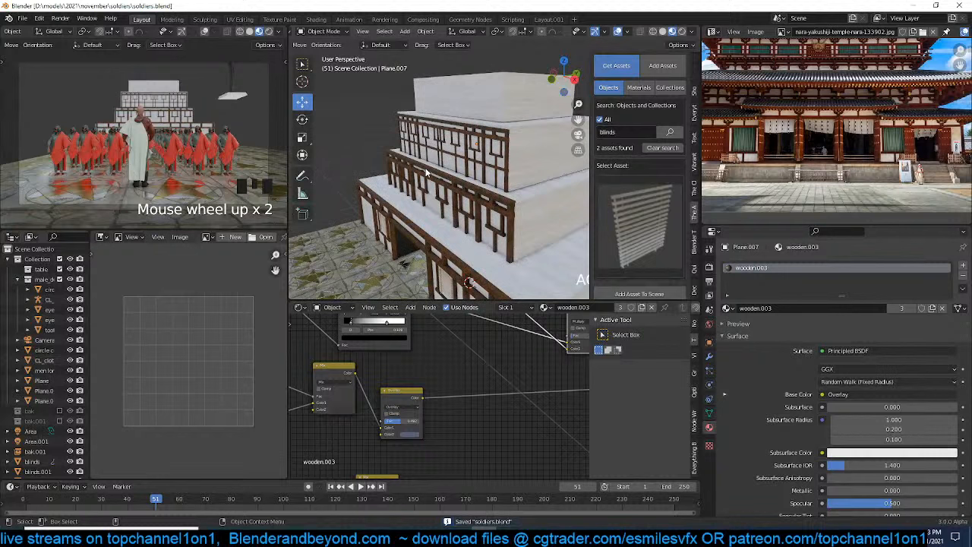
{"action": "left_click", "coordinate": [481, 150]}
{"action": "key", "text": "shift+d"}
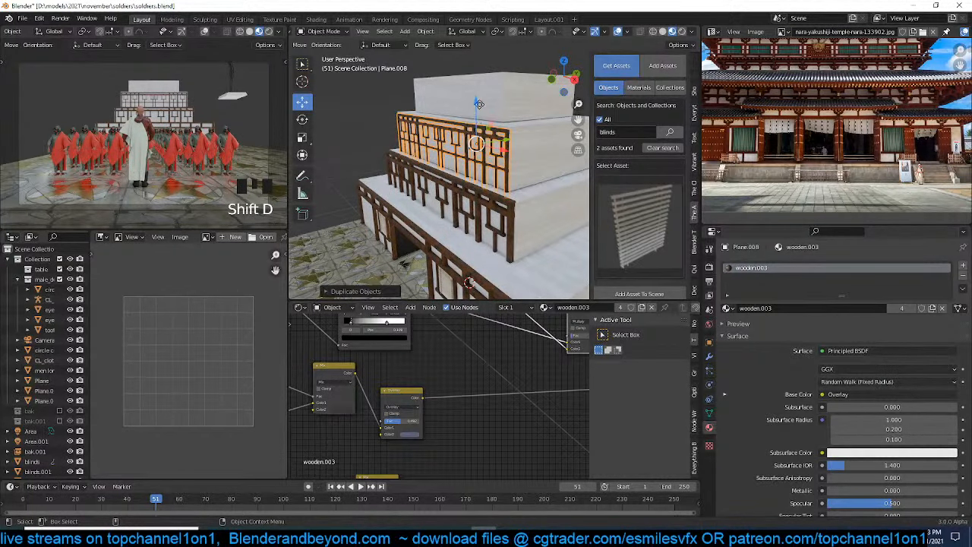
{"action": "left_click_drag", "start_coordinate": [480, 104], "coordinate": [480, 74]}
{"action": "middle_click_drag", "start_coordinate": [524, 90], "coordinate": [461, 105]}
{"action": "left_click_drag", "start_coordinate": [494, 108], "coordinate": [509, 109]}
{"action": "left_click_drag", "start_coordinate": [488, 64], "coordinate": [488, 53]}
{"action": "middle_click_drag", "start_coordinate": [488, 57], "coordinate": [567, 105]}
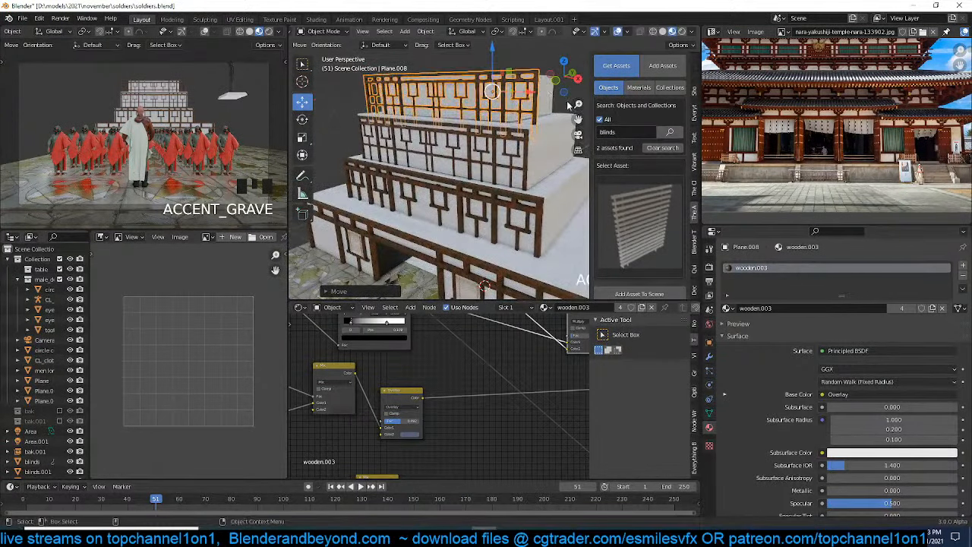
Scale down the top-tier frame and align it with the edges of the top tier
{"action": "key", "text": "s"}
{"action": "left_click", "coordinate": [552, 102]}
{"action": "middle_click_drag", "start_coordinate": [510, 98], "coordinate": [552, 100]}
{"action": "left_click_drag", "start_coordinate": [532, 95], "coordinate": [513, 91]}
{"action": "left_click_drag", "start_coordinate": [481, 56], "coordinate": [483, 50]}
{"action": "key", "text": "s"}
{"action": "left_click", "coordinate": [531, 83]}
{"action": "middle_click_drag", "start_coordinate": [532, 84], "coordinate": [490, 133]}
{"action": "left_click", "coordinate": [531, 84]}
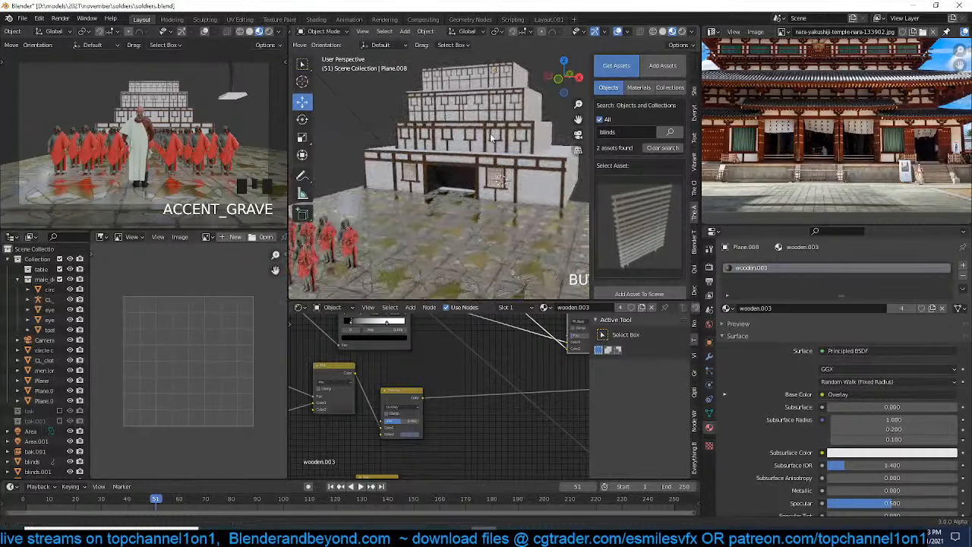
Duplicate the window blinds beside the ground-floor doorway, leaving the copy in place
{"action": "scroll", "coordinate": [511, 137], "scroll_direction": "up", "scroll_amount": 3}
{"action": "left_click", "coordinate": [456, 210]}
{"action": "scroll", "coordinate": [480, 212], "scroll_direction": "up", "scroll_amount": 3}
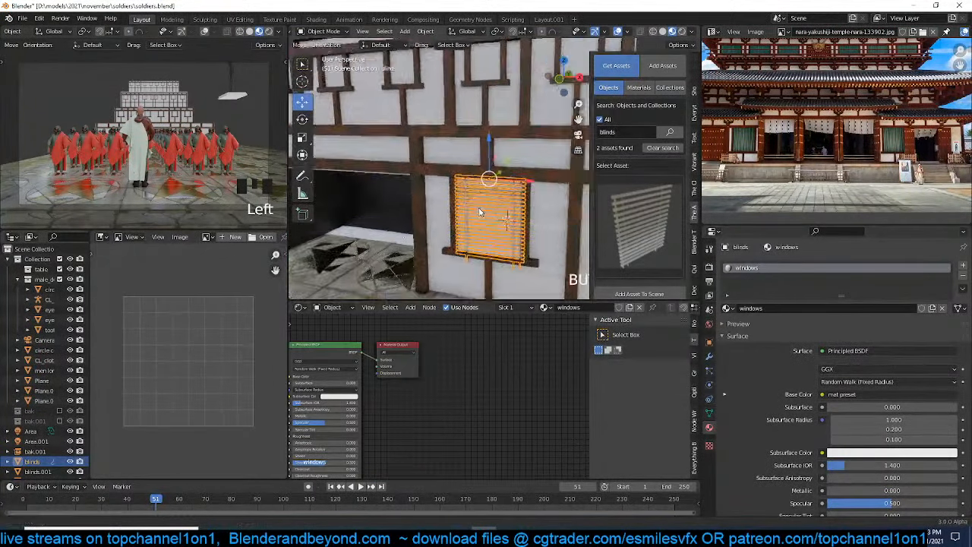
{"action": "middle_click_drag", "start_coordinate": [479, 212], "coordinate": [420, 246], "text": "shift"}
{"action": "scroll", "coordinate": [420, 246], "scroll_direction": "down", "scroll_amount": 4}
{"action": "middle_click_drag", "start_coordinate": [430, 145], "coordinate": [416, 218], "text": "shift"}
{"action": "key", "text": "shift+d"}
{"action": "right_click", "coordinate": [416, 217]}
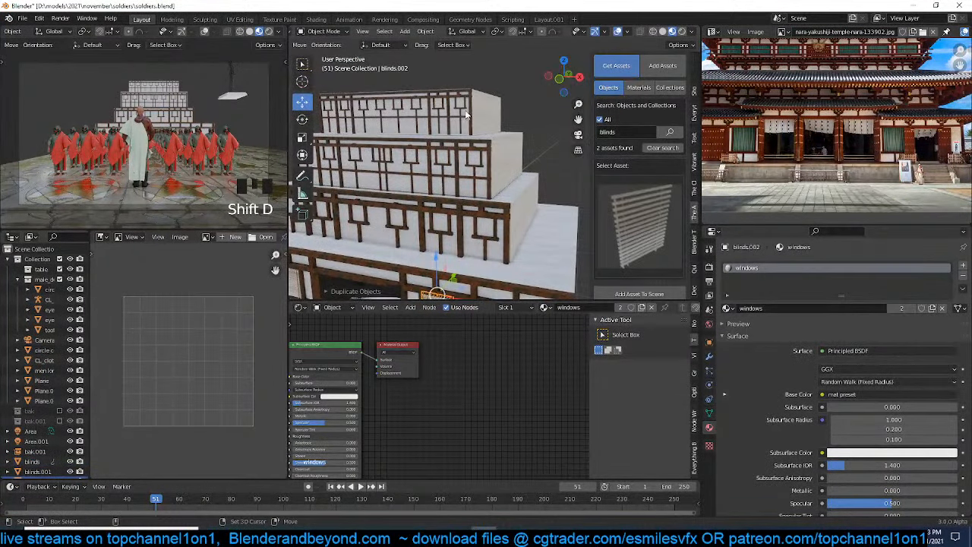
Place the 3D cursor on the top tier's outermost window and snap the duplicated blinds to it
{"action": "right_click", "coordinate": [462, 111], "text": "shift"}
{"action": "right_click", "coordinate": [463, 111], "text": "shift"}
{"action": "key", "text": "shift+s"}
{"action": "left_click", "coordinate": [468, 76]}
{"action": "key", "text": "KP_Decimal"}
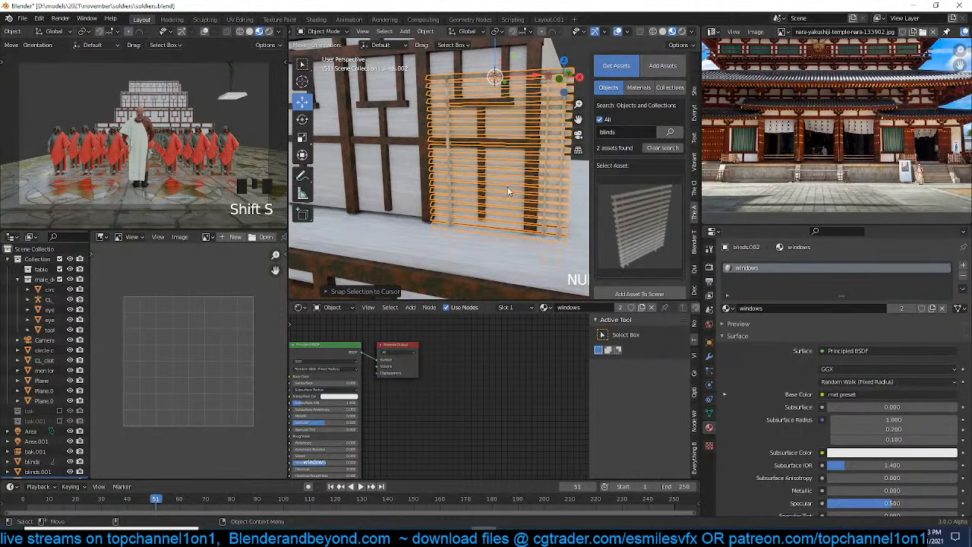
Scale down the duplicated blinds and position them inside the top tier's outermost window frame, just below the beam
{"action": "scroll", "coordinate": [501, 190], "scroll_direction": "down", "scroll_amount": 3}
{"action": "key", "text": "g"}
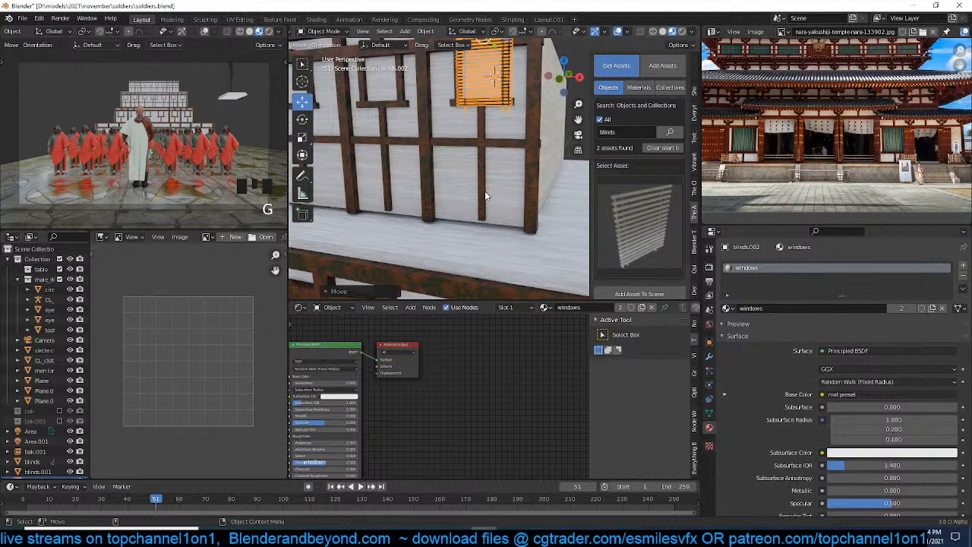
{"action": "middle_click_drag", "start_coordinate": [521, 155], "coordinate": [458, 177]}
{"action": "key", "text": "s"}
{"action": "left_click", "coordinate": [479, 155]}
{"action": "key", "text": "grave"}
{"action": "mouse_move", "coordinate": [455, 73]}
{"action": "left_mouse_down"}
{"action": "mouse_move", "coordinate": [433, 85]}
{"action": "mouse_move", "coordinate": [439, 81]}
{"action": "left_mouse_up"}
{"action": "key", "text": "grave"}
{"action": "middle_click_drag", "start_coordinate": [479, 81], "coordinate": [539, 237]}
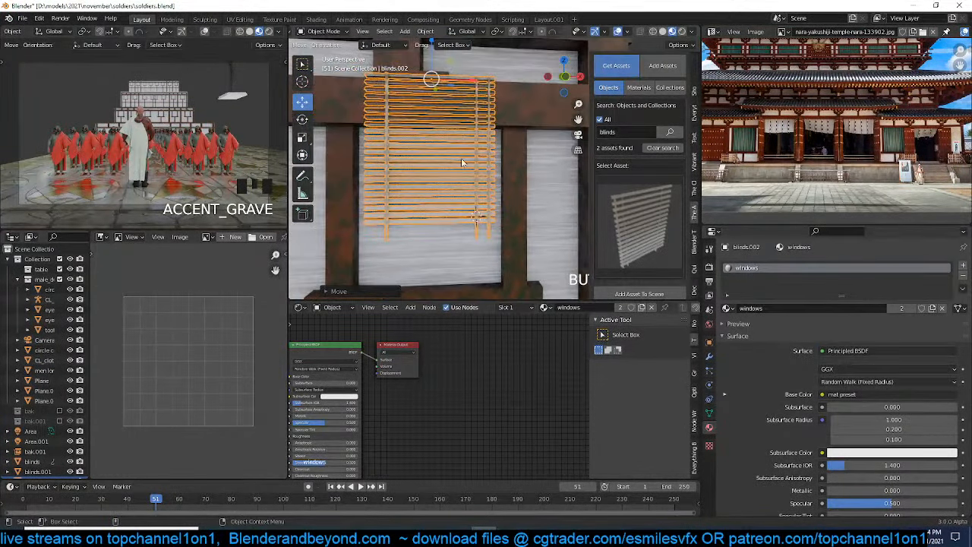
{"action": "left_click_drag", "start_coordinate": [431, 59], "coordinate": [431, 114]}
Widen the whole mesh of the duplicated blinds to fill the window opening between its side posts
{"action": "key", "text": "Tab"}
{"action": "key", "text": "a"}
{"action": "key", "text": "s"}
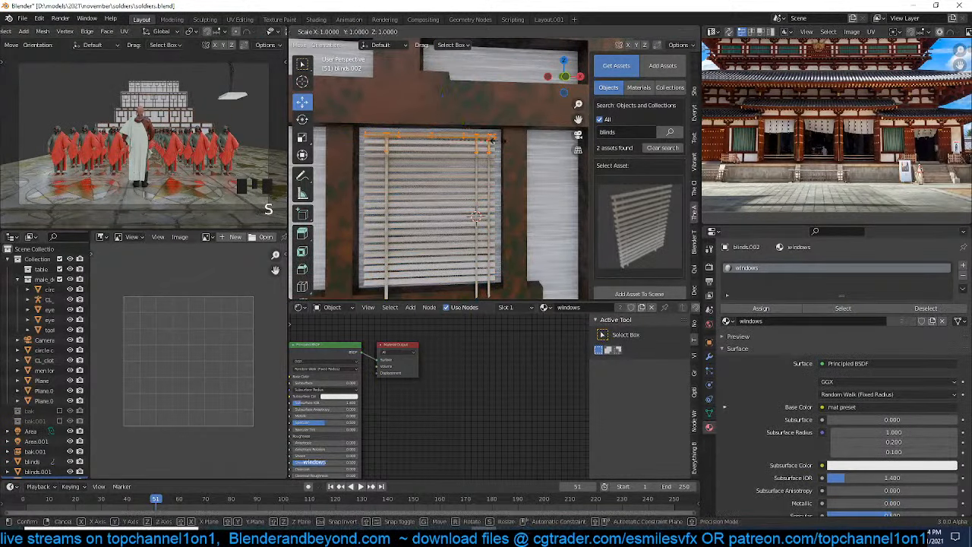
{"action": "left_click", "coordinate": [476, 216]}
{"action": "key", "text": "Tab"}
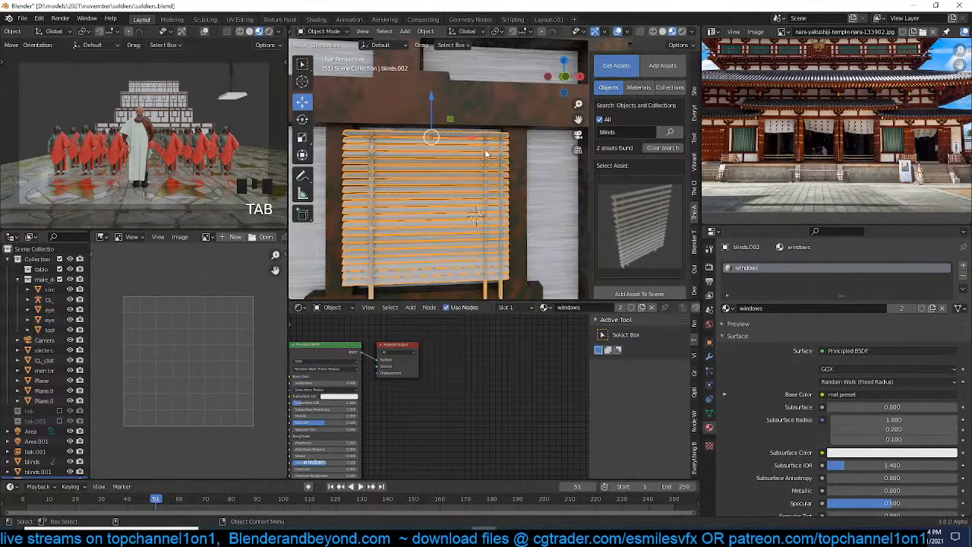
Nudge the duplicated blinds slightly upward inside the top tier's outermost window opening
{"action": "middle_click_drag", "start_coordinate": [477, 217], "coordinate": [441, 122]}
{"action": "left_click_drag", "start_coordinate": [420, 106], "coordinate": [418, 100]}
{"action": "middle_click_drag", "start_coordinate": [418, 107], "coordinate": [389, 114]}
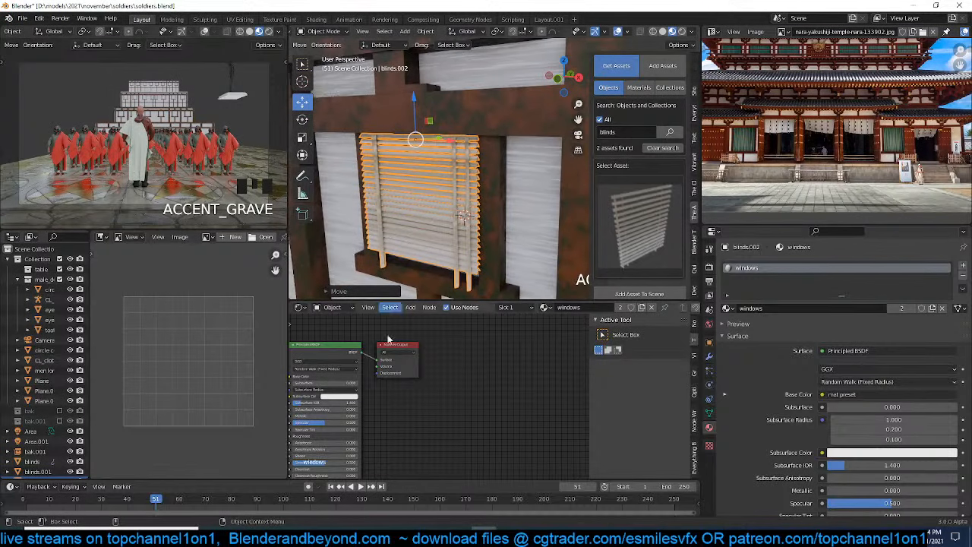
Make the duplicated blinds' shared windows material a single-user copy
{"action": "middle_click_drag", "start_coordinate": [387, 339], "coordinate": [475, 330]}
{"action": "scroll", "coordinate": [612, 309], "scroll_direction": "right", "scroll_amount": 2}
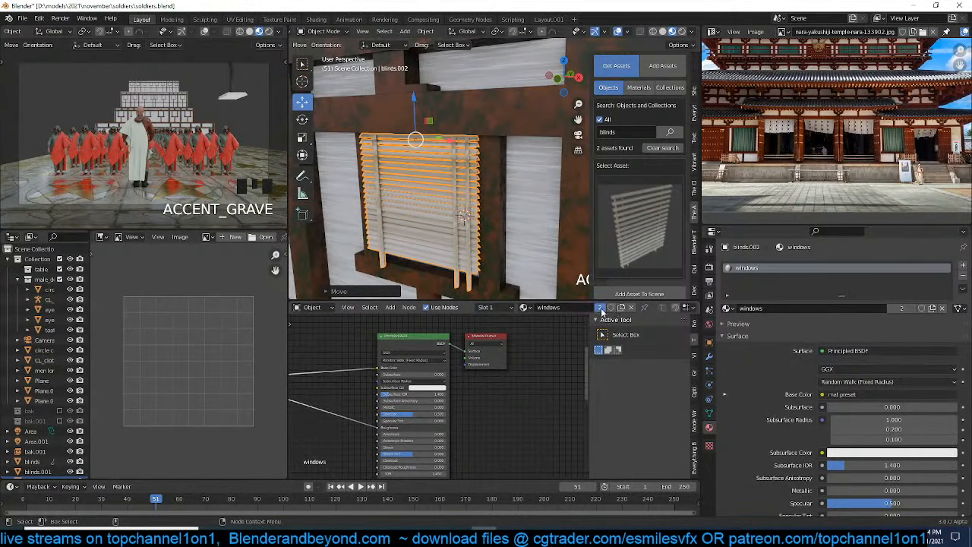
{"action": "left_click", "coordinate": [602, 308]}
{"action": "middle_click_drag", "start_coordinate": [301, 378], "coordinate": [433, 373]}
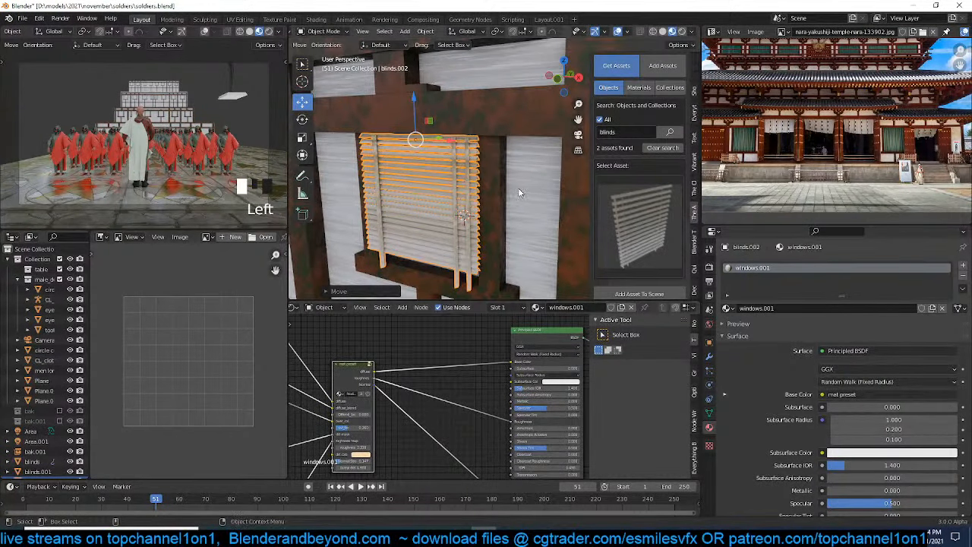
Change the dirt color on the copied material's mat preset node to green
{"action": "scroll", "coordinate": [498, 351], "scroll_direction": "up", "scroll_amount": 2}
{"action": "middle_click_drag", "start_coordinate": [499, 351], "coordinate": [477, 354]}
{"action": "middle_click_drag", "start_coordinate": [406, 376], "coordinate": [454, 349]}
{"action": "left_click", "coordinate": [366, 451]}
{"action": "left_click_drag", "start_coordinate": [396, 335], "coordinate": [419, 338]}
{"action": "middle_click_drag", "start_coordinate": [339, 440], "coordinate": [416, 413]}
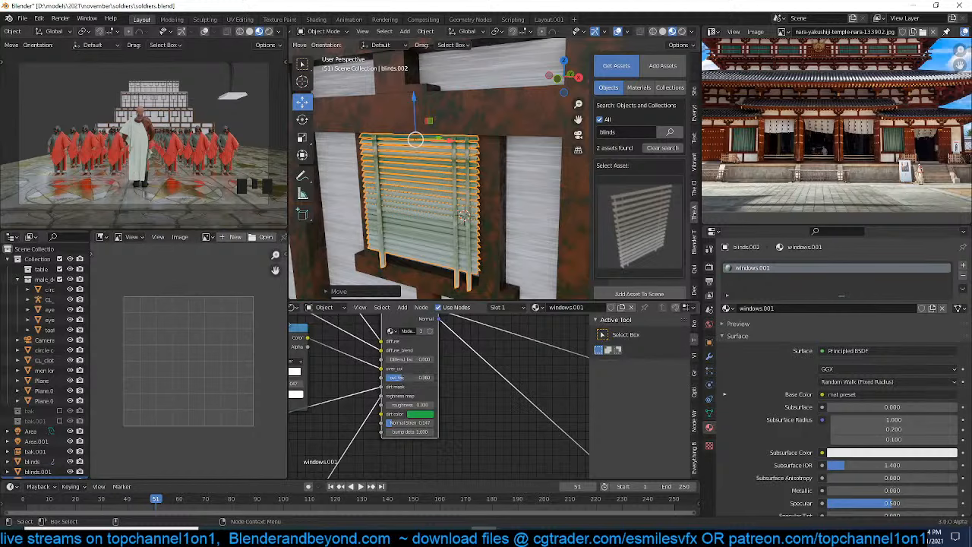
Set the mat preset node's overlay color to a strong green and its overlay factor to 1.000
{"action": "mouse_move", "coordinate": [402, 378]}
{"action": "left_mouse_down"}
{"action": "mouse_move", "coordinate": [427, 377]}
{"action": "mouse_move", "coordinate": [386, 377]}
{"action": "left_mouse_up"}
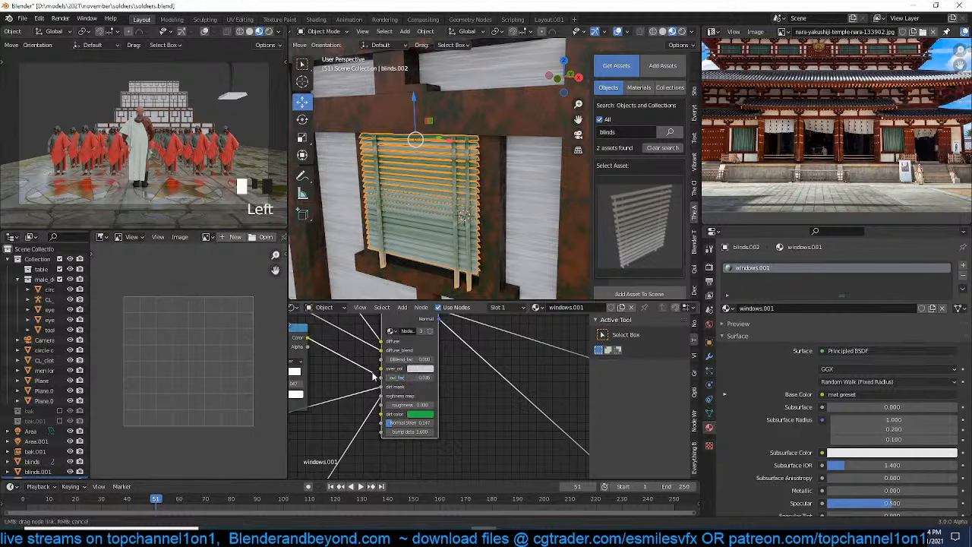
{"action": "left_click", "coordinate": [421, 369]}
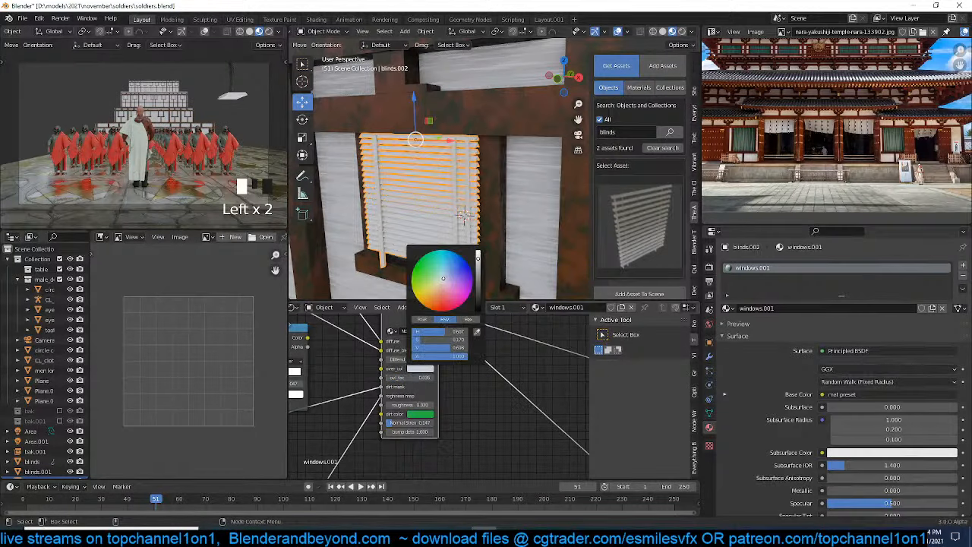
{"action": "left_click", "coordinate": [412, 284]}
{"action": "left_click_drag", "start_coordinate": [392, 378], "coordinate": [435, 378]}
{"action": "left_click", "coordinate": [426, 370]}
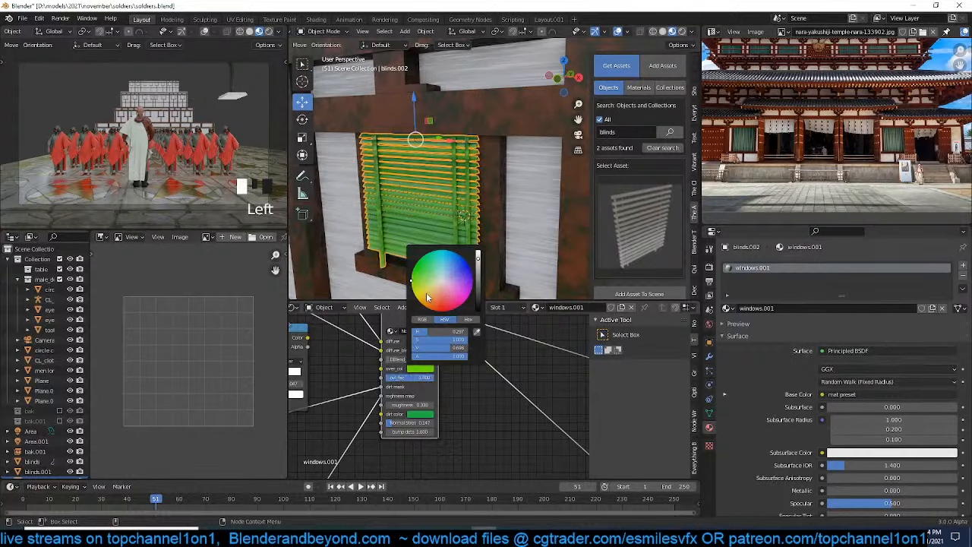
{"action": "left_click_drag", "start_coordinate": [432, 267], "coordinate": [428, 264]}
{"action": "key", "text": "alt+a"}
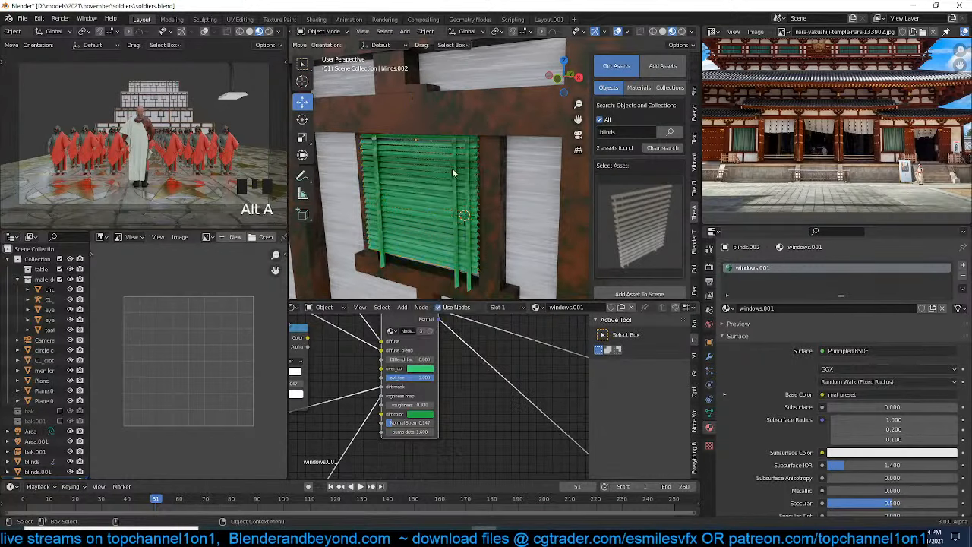
Increase the Array modifier count of the green top-tier blinds to 25
{"action": "scroll", "coordinate": [452, 165], "scroll_direction": "down", "scroll_amount": 4}
{"action": "middle_click_drag", "start_coordinate": [510, 163], "coordinate": [497, 167]}
{"action": "left_click", "coordinate": [466, 183]}
{"action": "key", "text": "grave"}
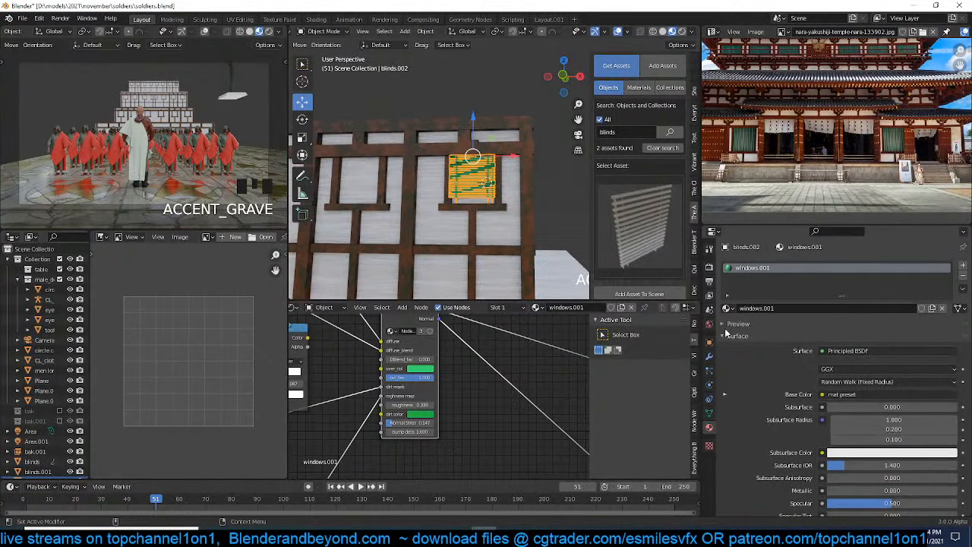
{"action": "left_click", "coordinate": [709, 355]}
{"action": "left_click", "coordinate": [953, 311]}
{"action": "left_click", "coordinate": [952, 312]}
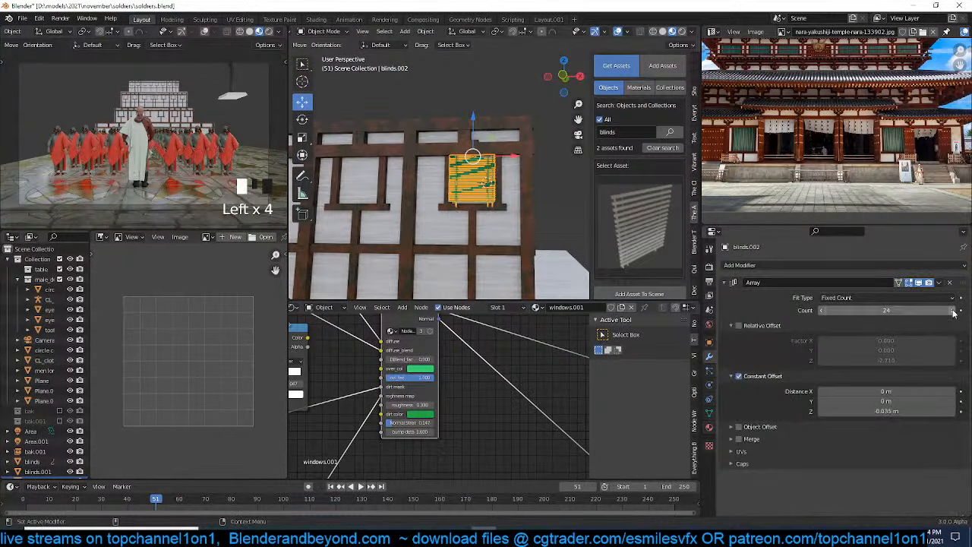
{"action": "left_click", "coordinate": [953, 311]}
{"action": "scroll", "coordinate": [526, 208], "scroll_direction": "down", "scroll_amount": 3}
{"action": "key", "text": "alt+d"}
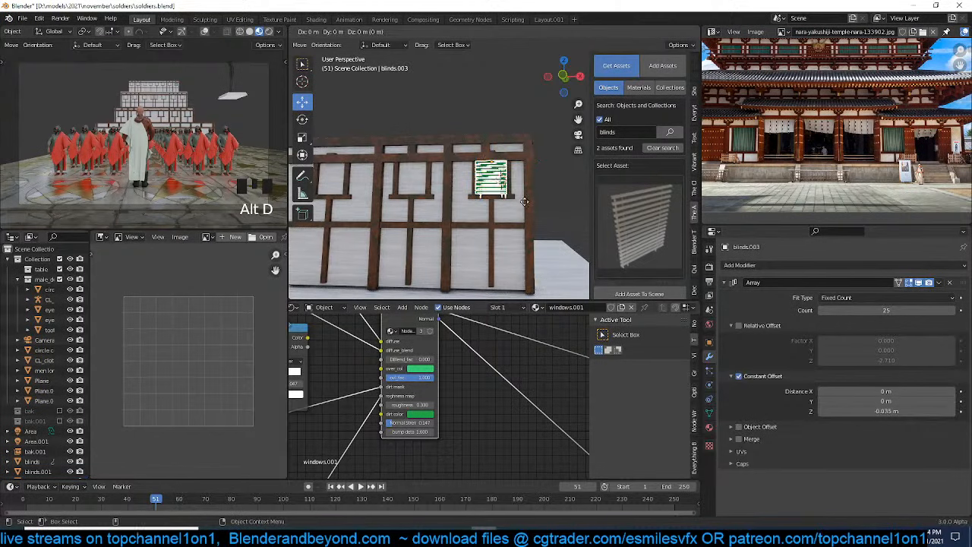
{"action": "key", "text": "x"}
{"action": "left_click", "coordinate": [453, 201]}
{"action": "key", "text": "x"}
{"action": "left_click", "coordinate": [453, 201]}
Add a second Array modifier to the green blinds, with a relative X factor of -2.500 and a count of 6
{"action": "left_click", "coordinate": [490, 182]}
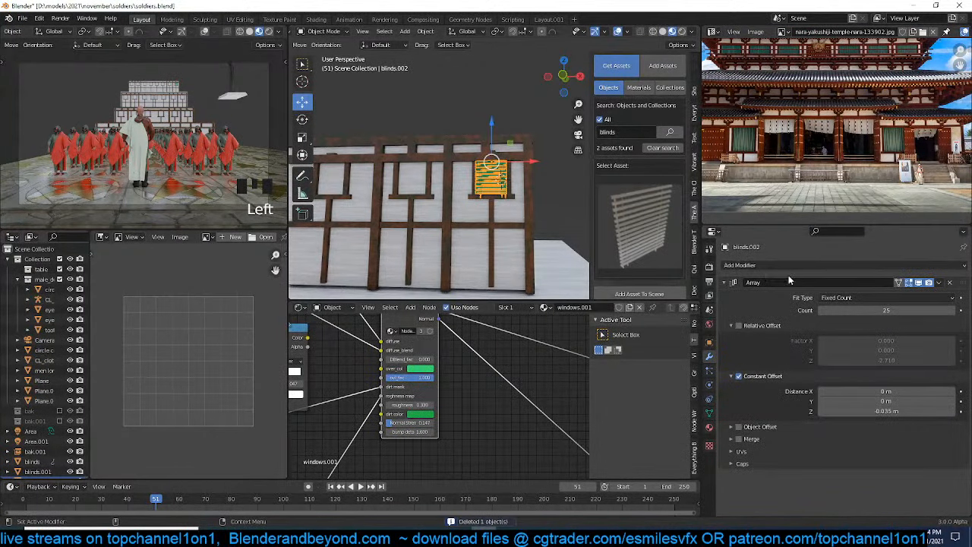
{"action": "left_click", "coordinate": [744, 281]}
{"action": "left_click", "coordinate": [741, 265]}
{"action": "left_click", "coordinate": [760, 295]}
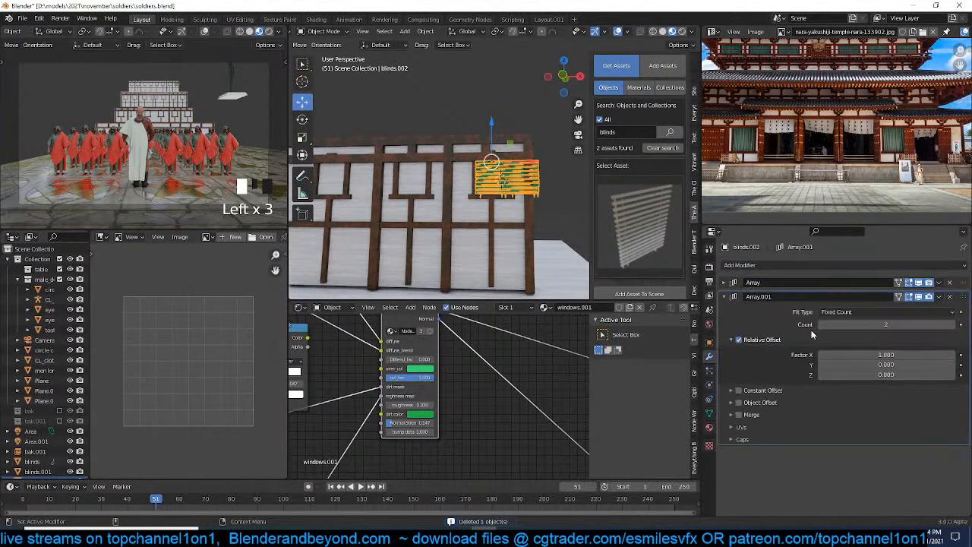
{"action": "left_click_drag", "start_coordinate": [890, 354], "coordinate": [794, 354]}
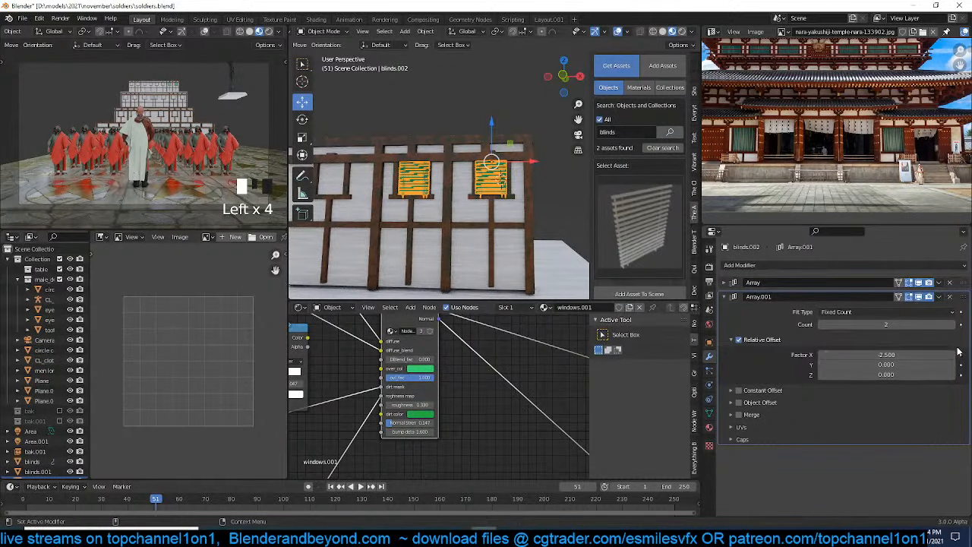
{"action": "left_click", "coordinate": [954, 324]}
{"action": "left_click", "coordinate": [954, 325]}
{"action": "left_click", "coordinate": [953, 325]}
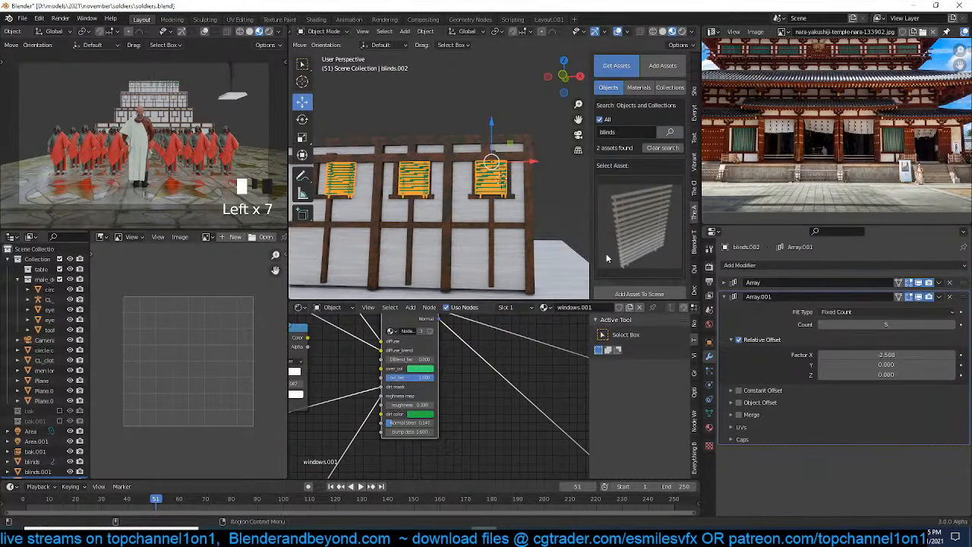
{"action": "scroll", "coordinate": [487, 190], "scroll_direction": "down", "scroll_amount": 3}
{"action": "scroll", "coordinate": [488, 190], "scroll_direction": "down", "scroll_amount": 2}
{"action": "middle_click_drag", "start_coordinate": [487, 206], "coordinate": [531, 199]}
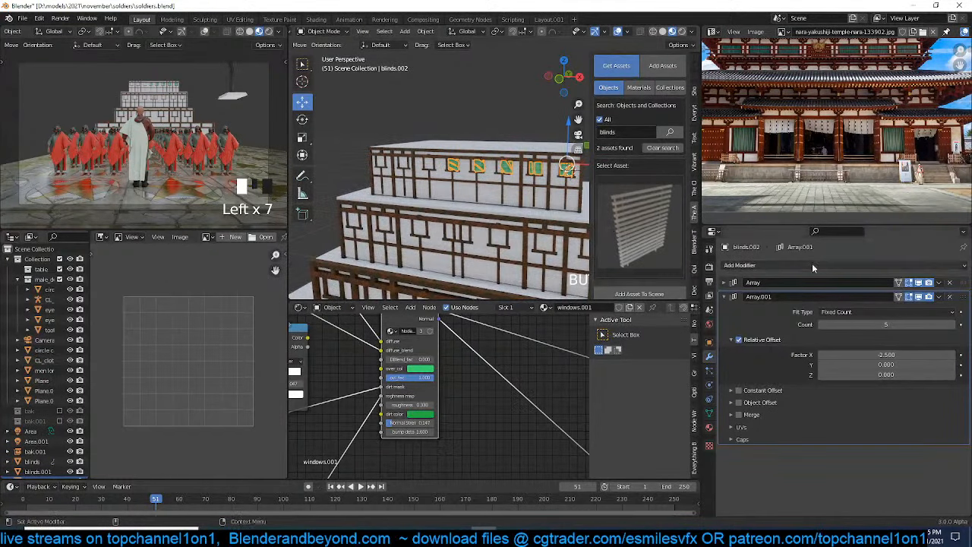
{"action": "left_click", "coordinate": [954, 324]}
Widen the mesh of the green blinds along X beyond the outermost window's side posts
{"action": "scroll", "coordinate": [484, 186], "scroll_direction": "up", "scroll_amount": 4}
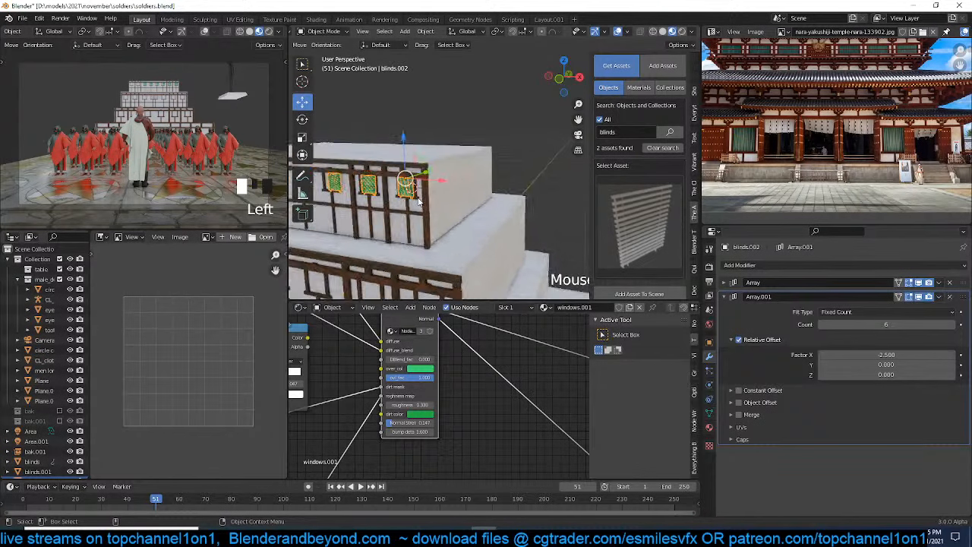
{"action": "key", "text": "Tab"}
{"action": "key", "text": "Tab"}
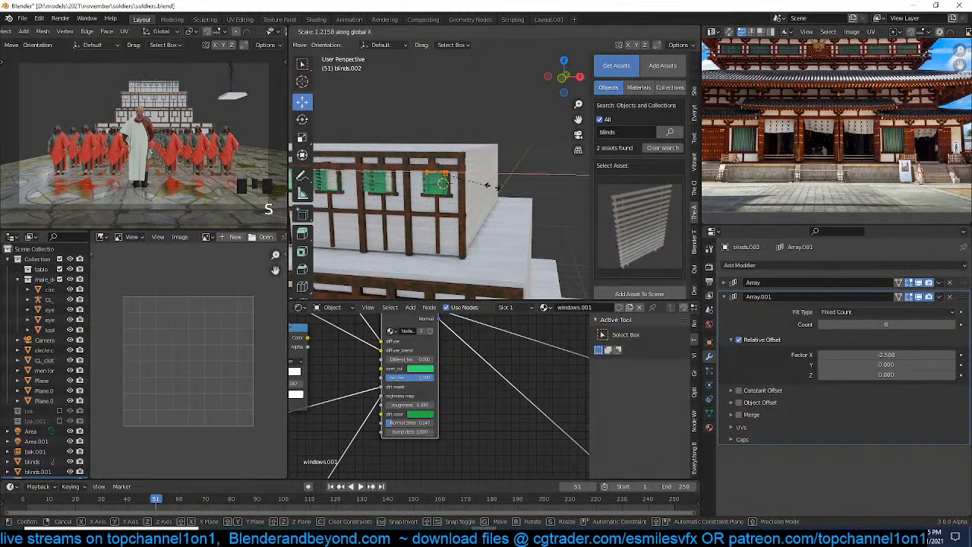
{"action": "scroll", "coordinate": [456, 205], "scroll_direction": "up", "scroll_amount": 2}
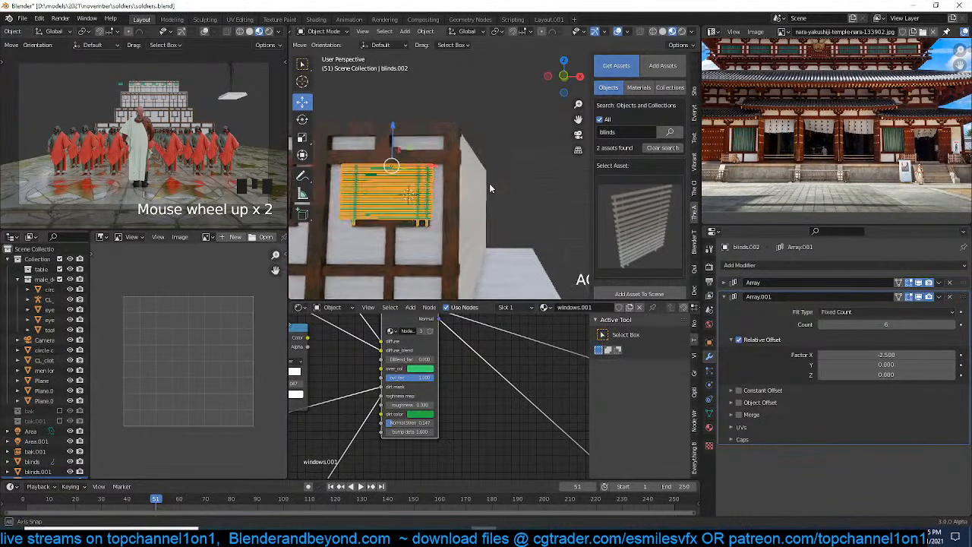
Select the outermost window's frame vertices on the top tier's wooden frame and scale them wider along X around the blinds
{"action": "left_click", "coordinate": [402, 218]}
{"action": "key", "text": "Tab"}
{"action": "key", "text": "grave"}
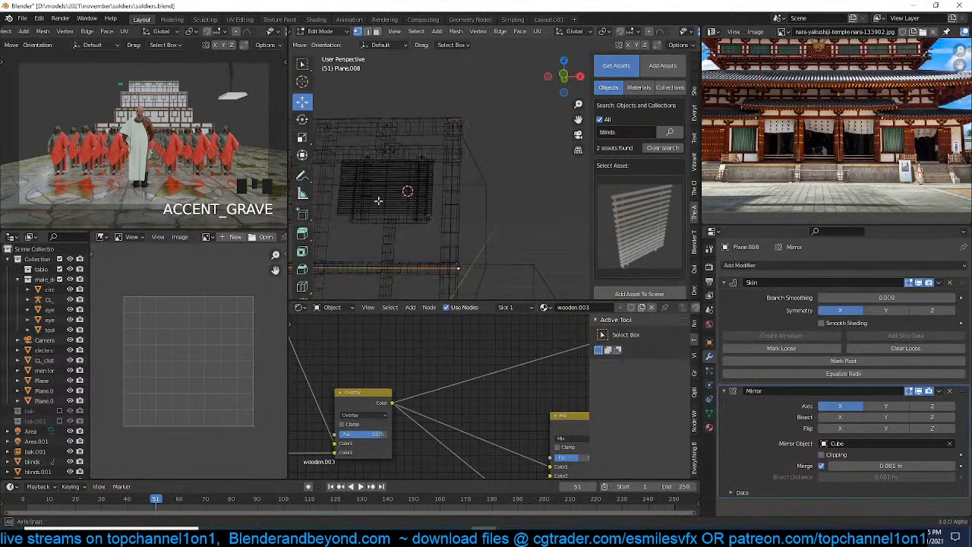
{"action": "left_click_drag", "start_coordinate": [351, 149], "coordinate": [422, 226]}
{"action": "key", "text": "alt+a"}
{"action": "left_click", "coordinate": [393, 197]}
{"action": "key", "text": "s"}
{"action": "key", "text": "x"}
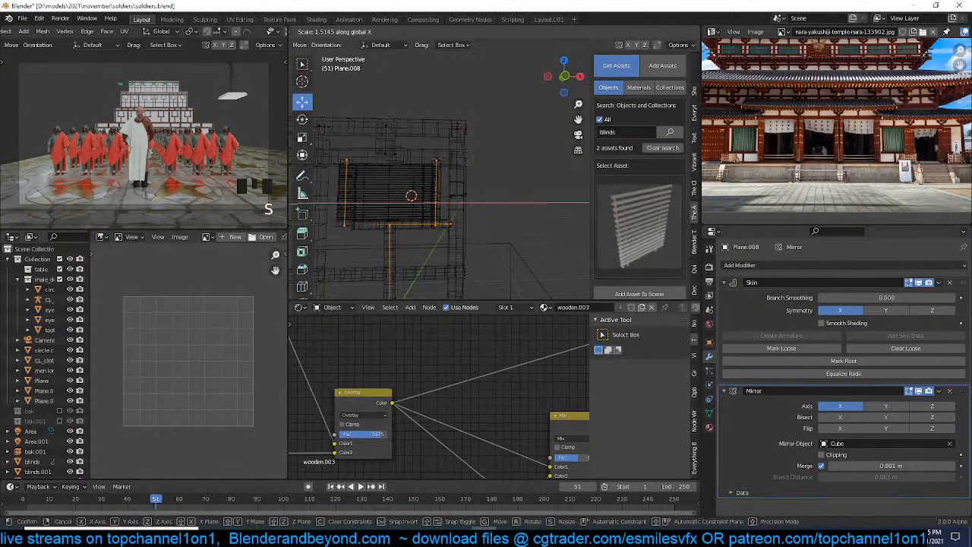
{"action": "left_click", "coordinate": [424, 203]}
Move the widened window frame's inner side post and sill end outward to fit the blinds, and return to the material preview
{"action": "left_click", "coordinate": [351, 175], "text": "alt"}
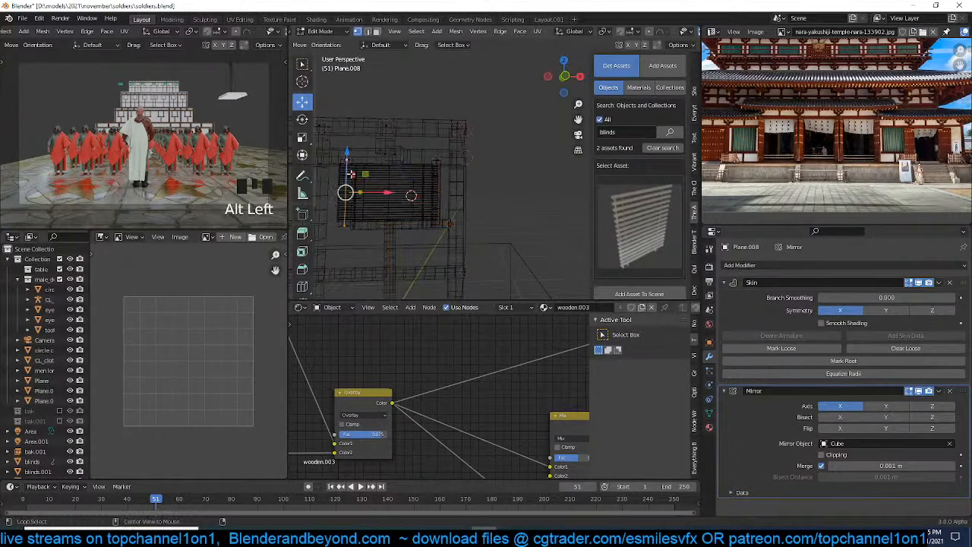
{"action": "left_click_drag", "start_coordinate": [351, 174], "coordinate": [370, 189]}
{"action": "left_click", "coordinate": [352, 225]}
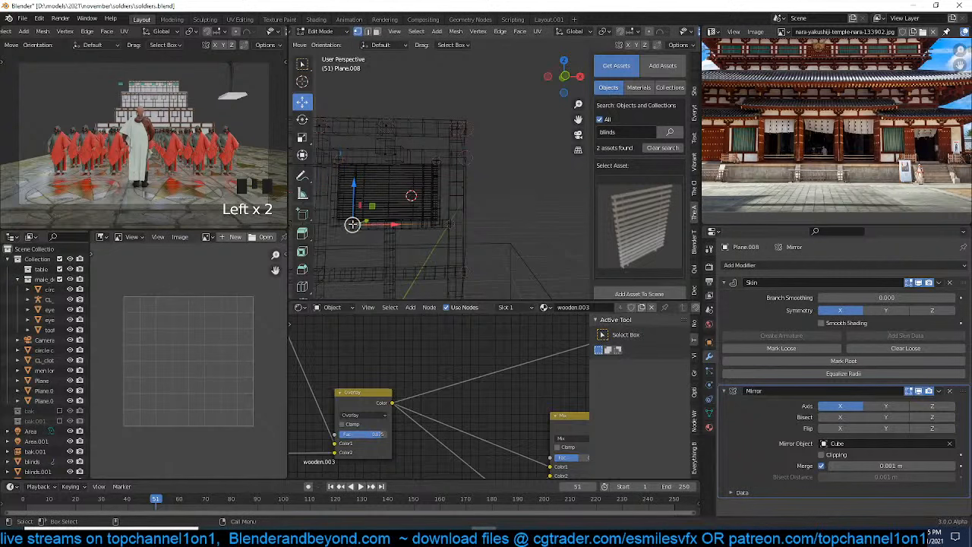
{"action": "left_click", "coordinate": [370, 222]}
{"action": "key", "text": "Tab"}
{"action": "key", "text": "z"}
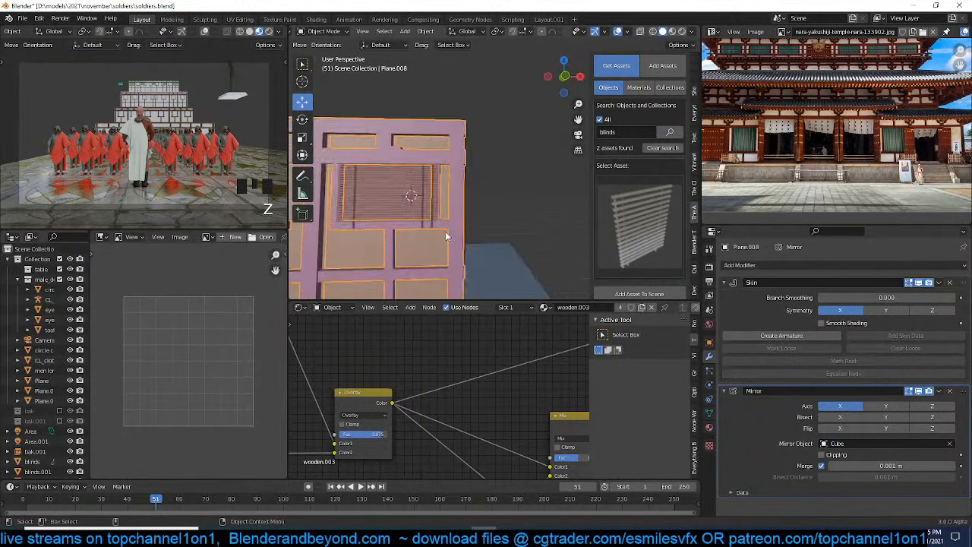
{"action": "left_click", "coordinate": [672, 31]}
Set the green blinds' second array to a relative X factor of -2.920 and a count of 4
{"action": "middle_click_drag", "start_coordinate": [435, 179], "coordinate": [521, 162]}
{"action": "scroll", "coordinate": [486, 186], "scroll_direction": "down", "scroll_amount": 3}
{"action": "middle_click_drag", "start_coordinate": [447, 206], "coordinate": [527, 207]}
{"action": "left_click", "coordinate": [418, 176]}
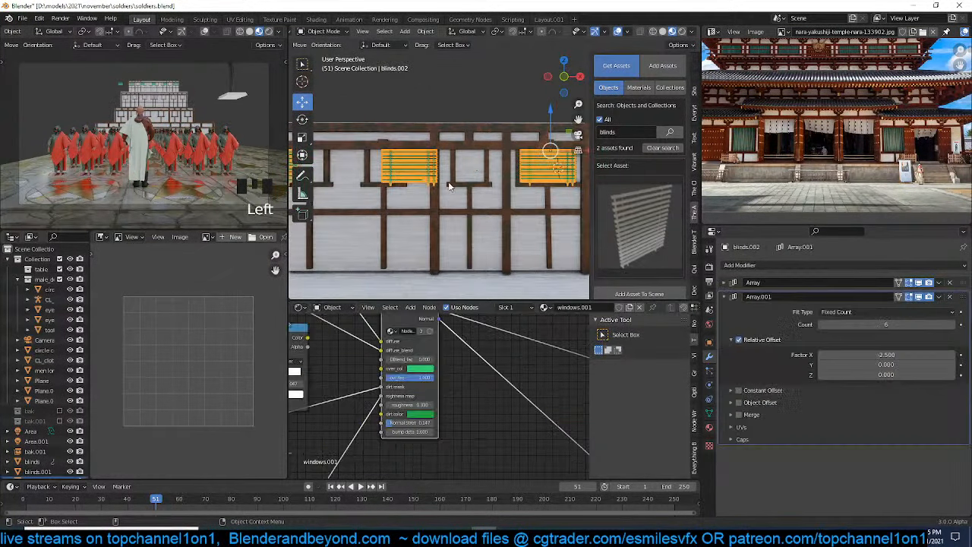
{"action": "left_click_drag", "start_coordinate": [885, 354], "coordinate": [871, 355], "text": "shift"}
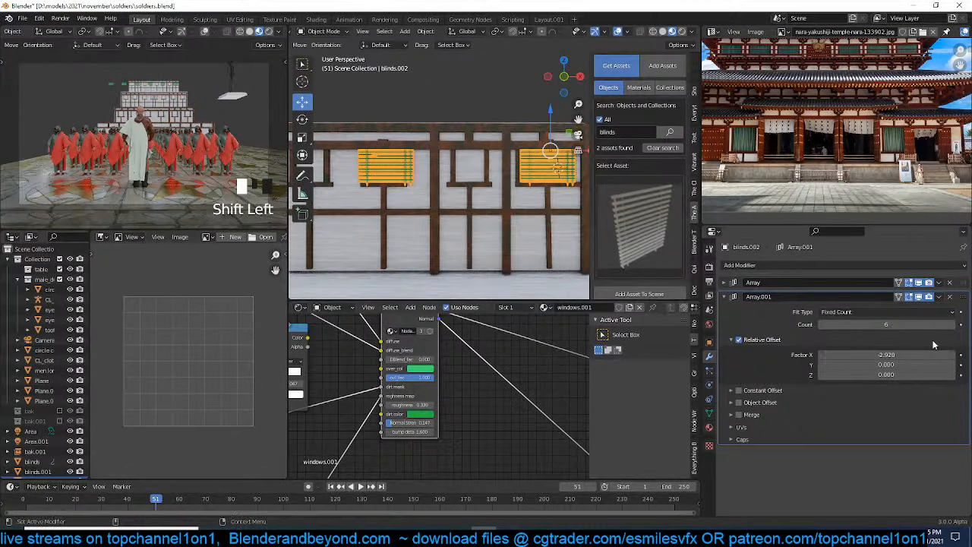
{"action": "left_click", "coordinate": [822, 324]}
{"action": "left_click", "coordinate": [822, 325]}
{"action": "key", "text": "alt+a"}
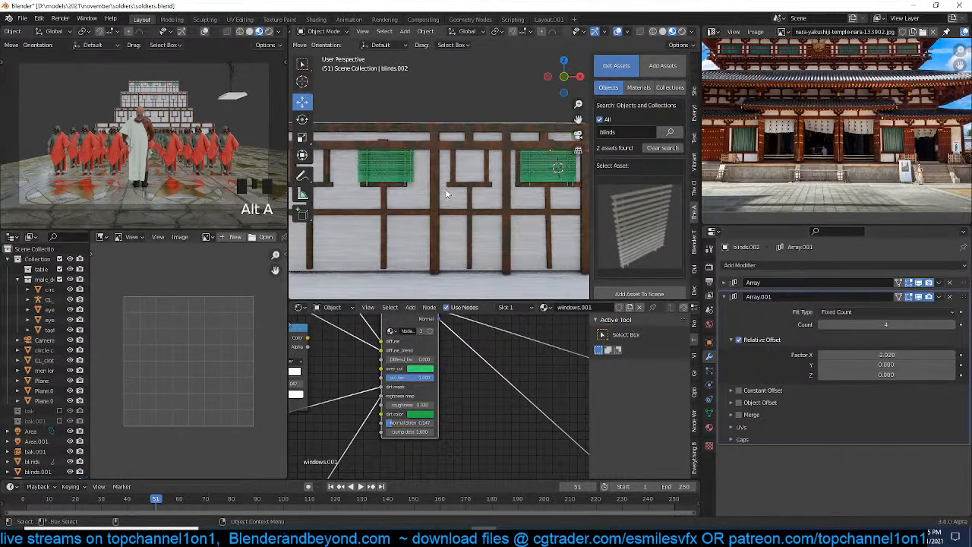
Save the soldiers.blend file
{"action": "middle_click_drag", "start_coordinate": [425, 212], "coordinate": [474, 217]}
{"action": "scroll", "coordinate": [414, 217], "scroll_direction": "down", "scroll_amount": 2}
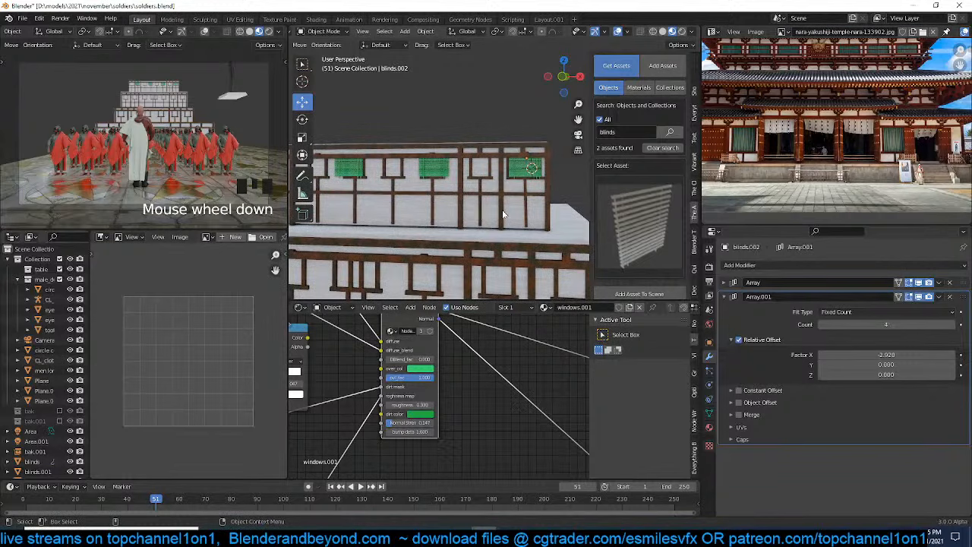
{"action": "key", "text": "ctrl+s"}
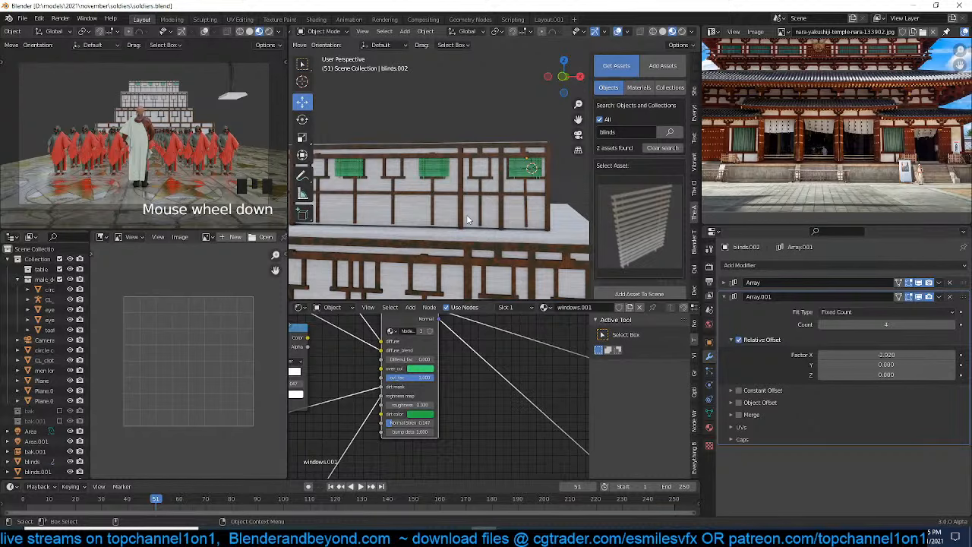
{"action": "left_click", "coordinate": [571, 181], "text": "ctrl"}
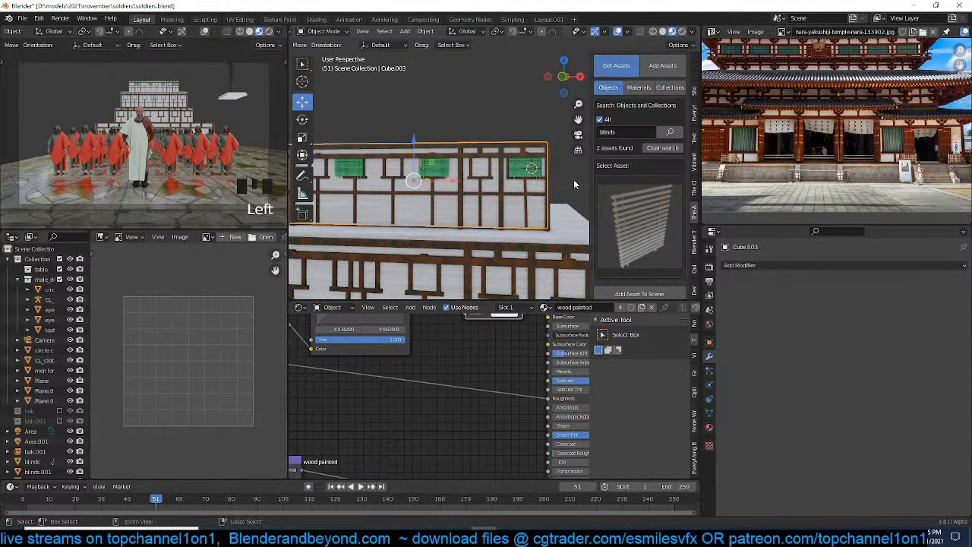
{"action": "key", "text": "ctrl+s"}
Switch to the browser and search Google Images for "japanese architecture roof detail"
{"action": "scroll", "coordinate": [828, 108], "scroll_direction": "up", "scroll_amount": 4}
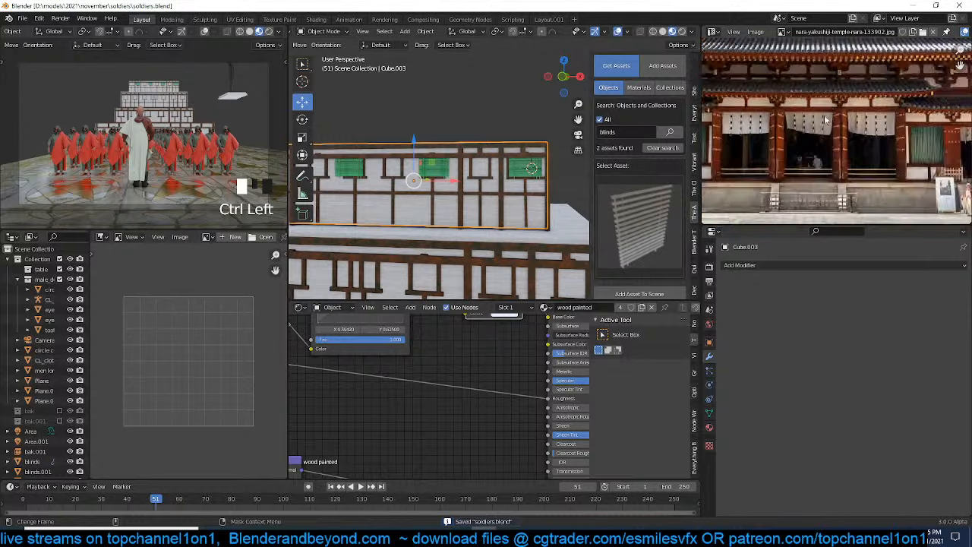
{"action": "scroll", "coordinate": [861, 99], "scroll_direction": "down", "scroll_amount": 2}
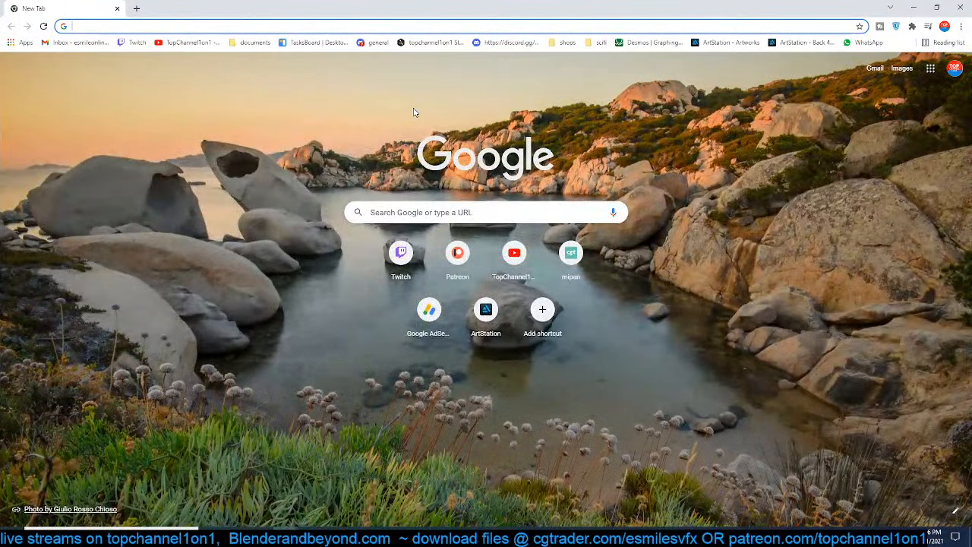
{"action": "type", "text": "ja"}
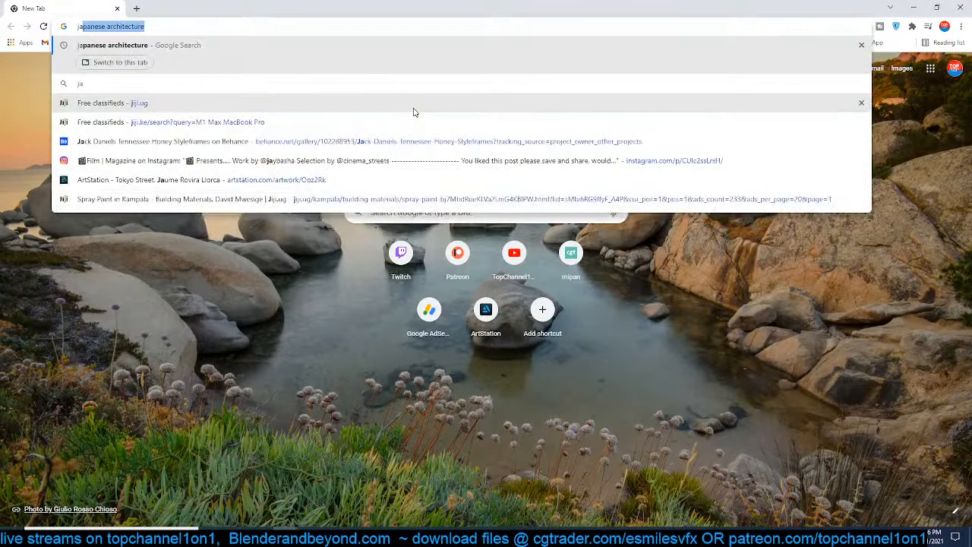
{"action": "type", "text": "panese art"}
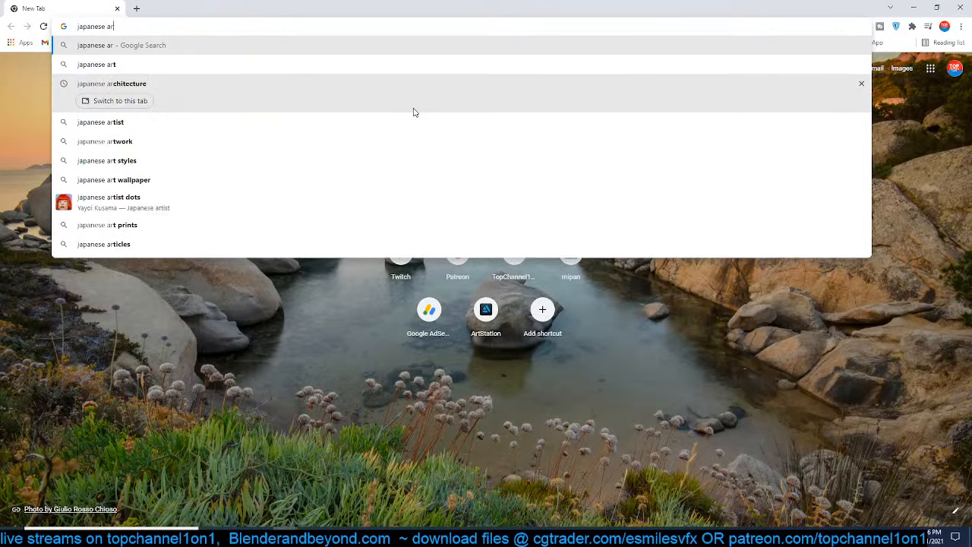
{"action": "key", "text": "BackSpace"}
{"action": "type", "text": "chitecture roof t"}
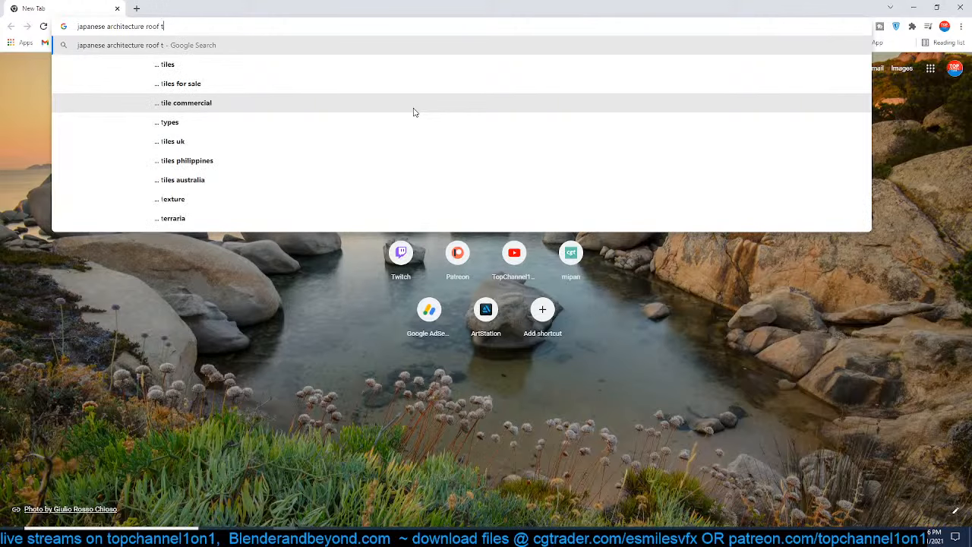
{"action": "key", "text": "BackSpace"}
{"action": "type", "text": "detail"}
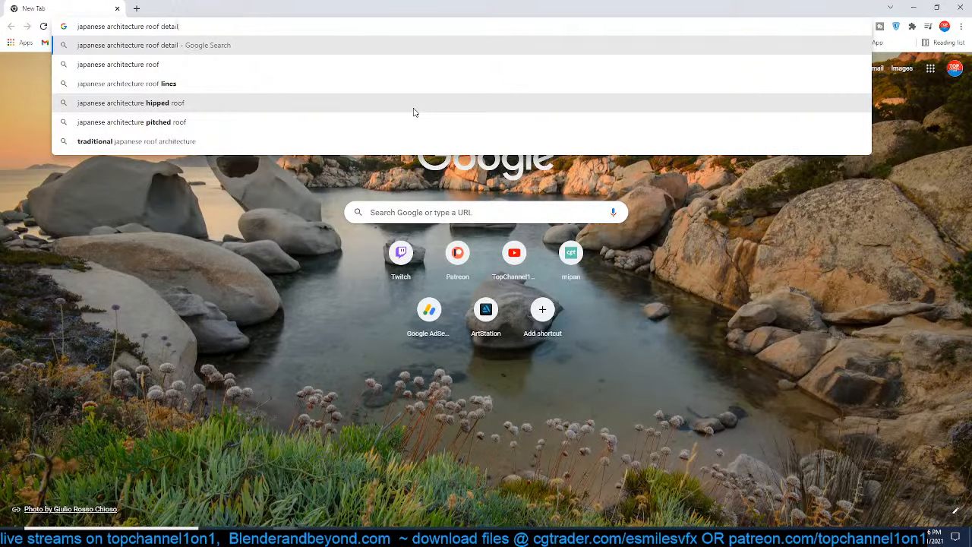
{"action": "key", "text": "Return"}
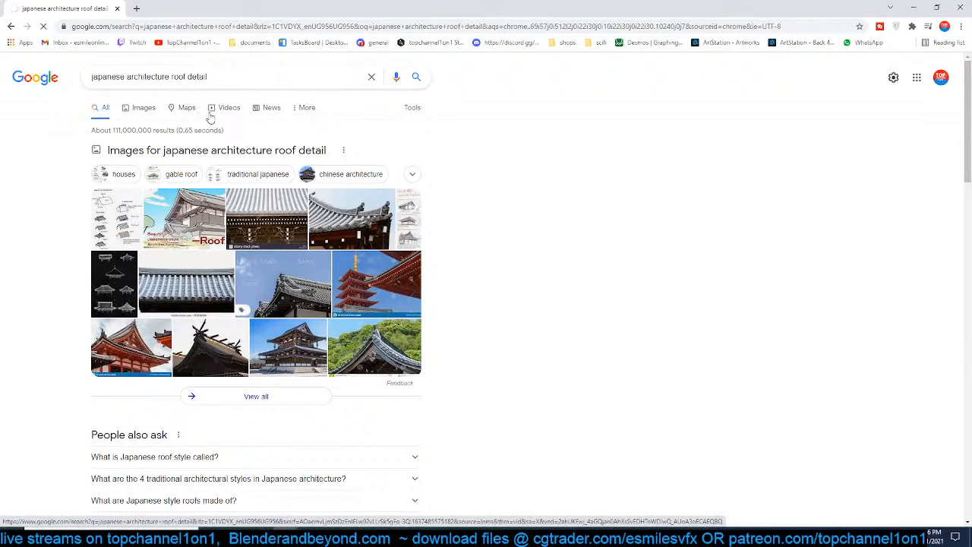
{"action": "left_click", "coordinate": [145, 108]}
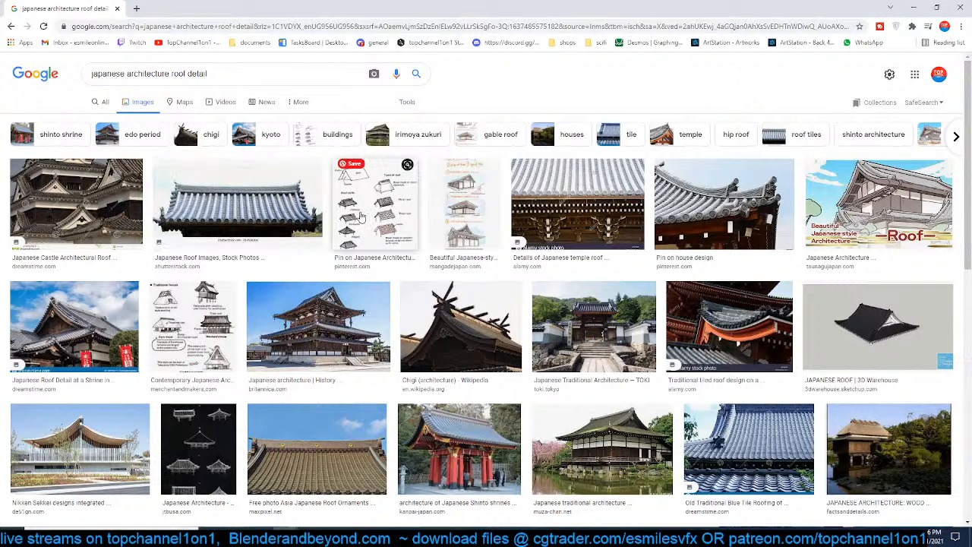
Open the Japanese roof types drawing in a separate tab and save the close-up photo of the curved tile roof to the art folder
{"action": "middle_click", "coordinate": [362, 216]}
{"action": "scroll", "coordinate": [362, 216], "scroll_direction": "down", "scroll_amount": 3}
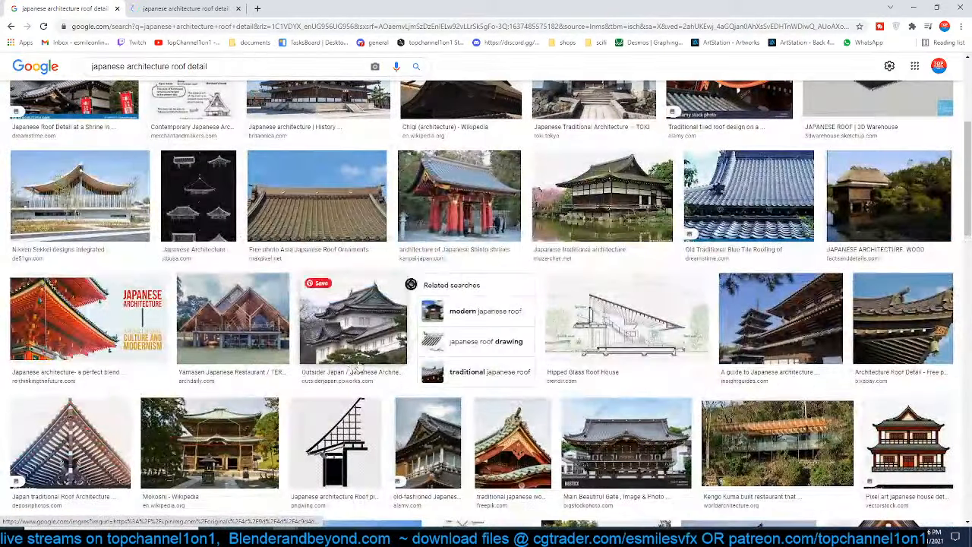
{"action": "scroll", "coordinate": [362, 217], "scroll_direction": "up", "scroll_amount": 3}
{"action": "left_click", "coordinate": [715, 217]}
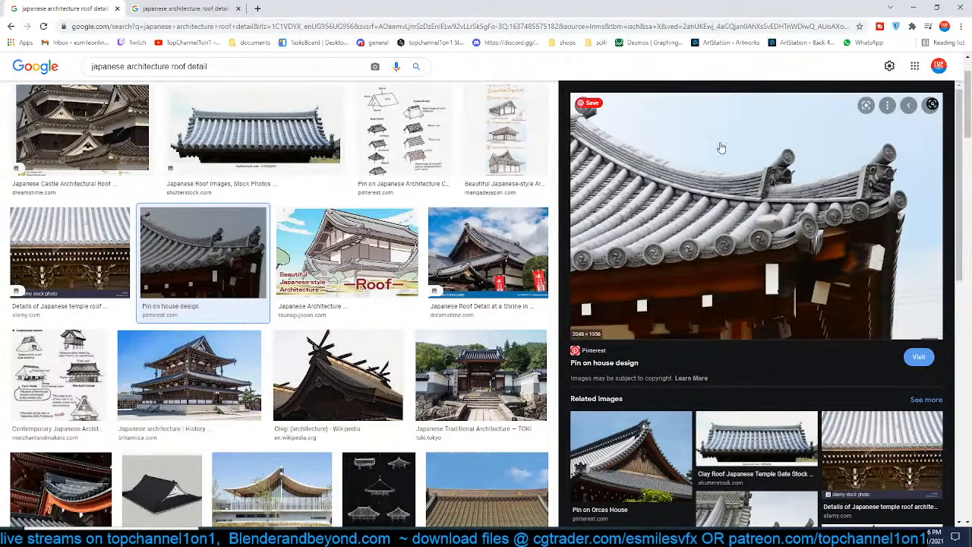
{"action": "right_click", "coordinate": [777, 164]}
{"action": "left_click", "coordinate": [809, 282]}
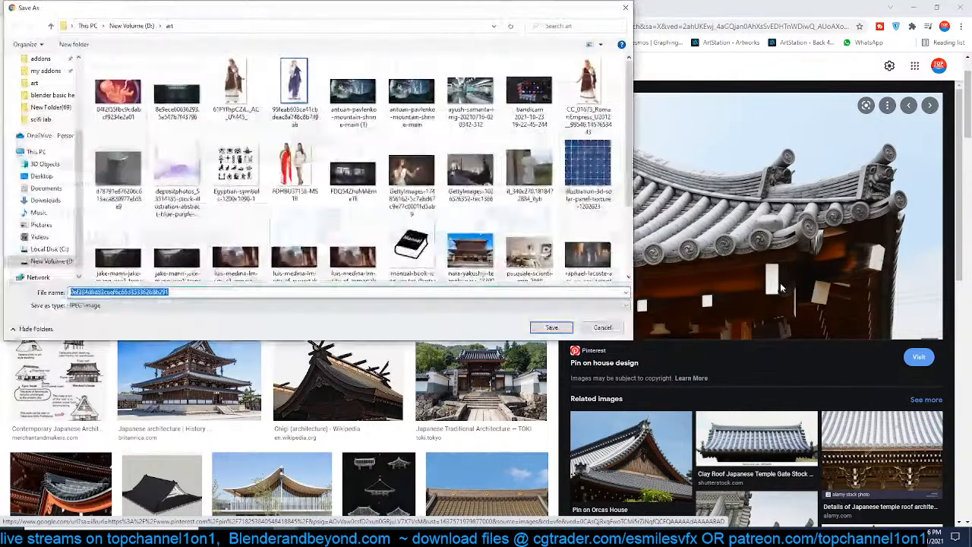
{"action": "left_click", "coordinate": [551, 341]}
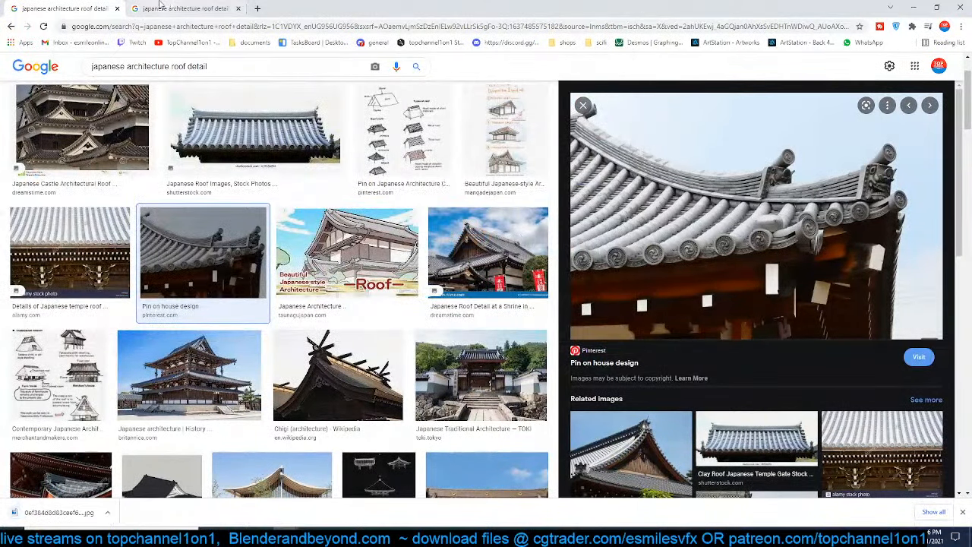
Shrink the browser window over Blender and load the downloaded roof photo into Blender's empty image editor
{"action": "left_click", "coordinate": [161, 7]}
{"action": "left_click", "coordinate": [83, 7]}
{"action": "left_click_drag", "start_coordinate": [320, 8], "coordinate": [301, 112]}
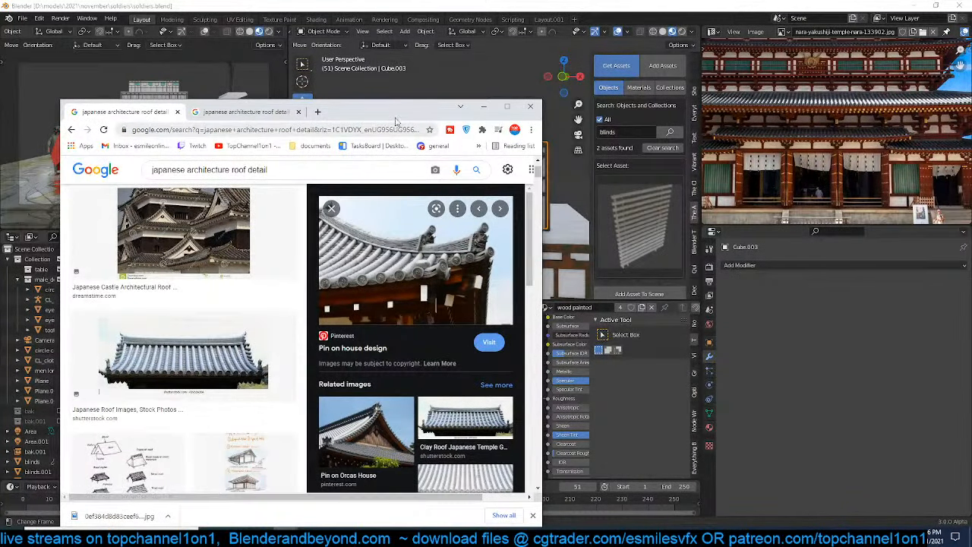
{"action": "left_click_drag", "start_coordinate": [397, 114], "coordinate": [637, 79]}
{"action": "left_click_drag", "start_coordinate": [365, 483], "coordinate": [134, 348]}
{"action": "left_click", "coordinate": [152, 353]}
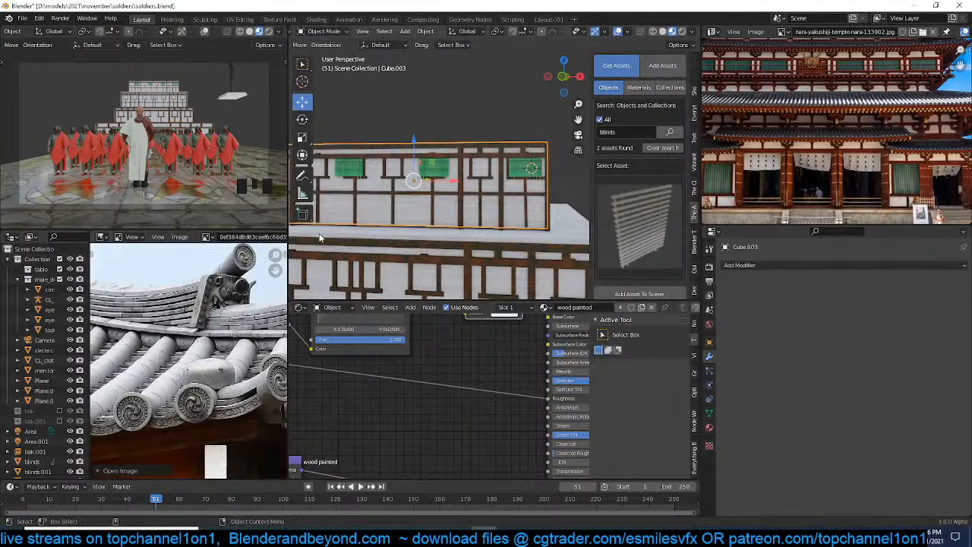
Deselect the temple tier, hide the viewport sidebar and frame the roof photo on its round tile ends
{"action": "scroll", "coordinate": [398, 246], "scroll_direction": "down", "scroll_amount": 2}
{"action": "left_click", "coordinate": [479, 145]}
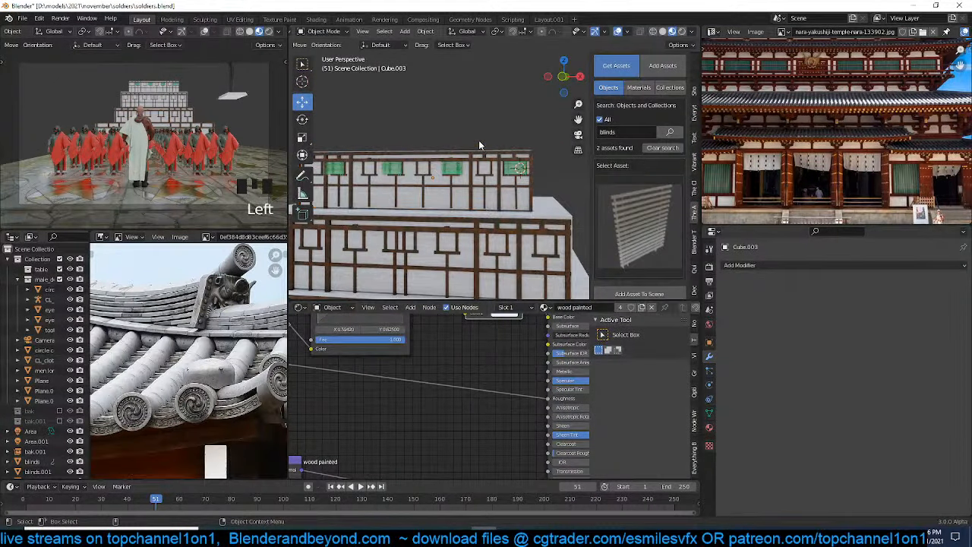
{"action": "key", "text": "n"}
{"action": "scroll", "coordinate": [236, 328], "scroll_direction": "down", "scroll_amount": 2}
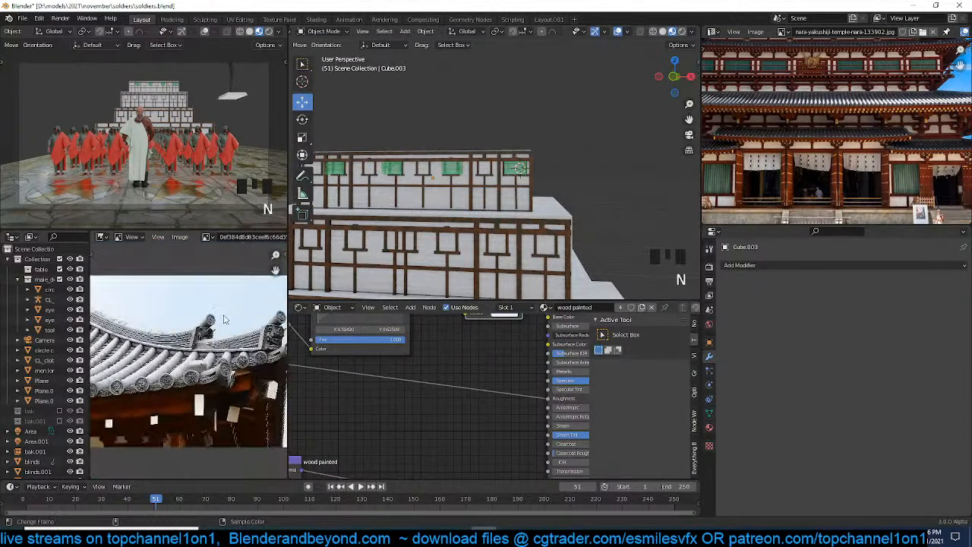
{"action": "scroll", "coordinate": [236, 328], "scroll_direction": "up", "scroll_amount": 4}
{"action": "middle_click_drag", "start_coordinate": [233, 329], "coordinate": [210, 352]}
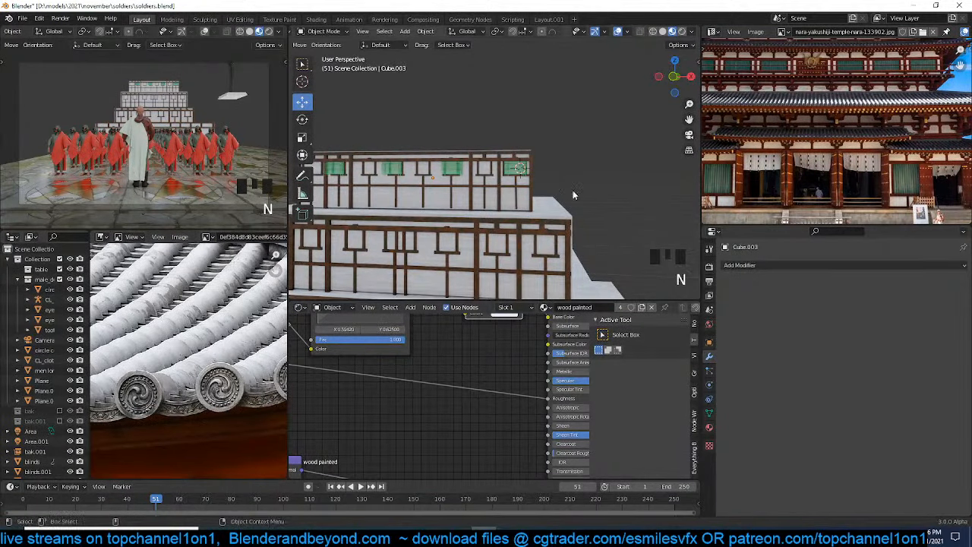
Add a plane beside the temple in top view and scale it into a rectangle wider along X
{"action": "key", "text": "KP_7"}
{"action": "scroll", "coordinate": [587, 181], "scroll_direction": "down", "scroll_amount": 6}
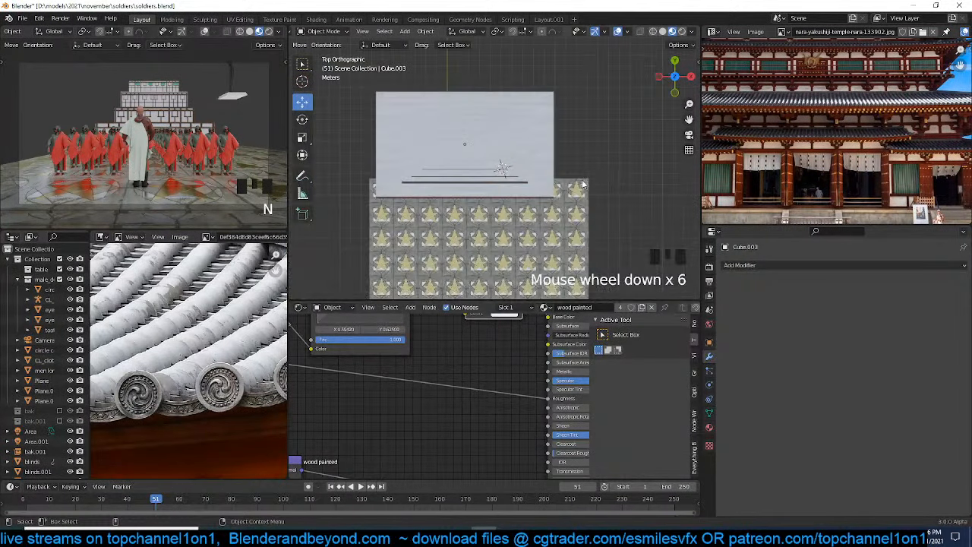
{"action": "key", "text": "shift+a"}
{"action": "mouse_move", "coordinate": [599, 157]}
{"action": "left_click", "coordinate": [630, 157]}
{"action": "key", "text": "KP_Decimal"}
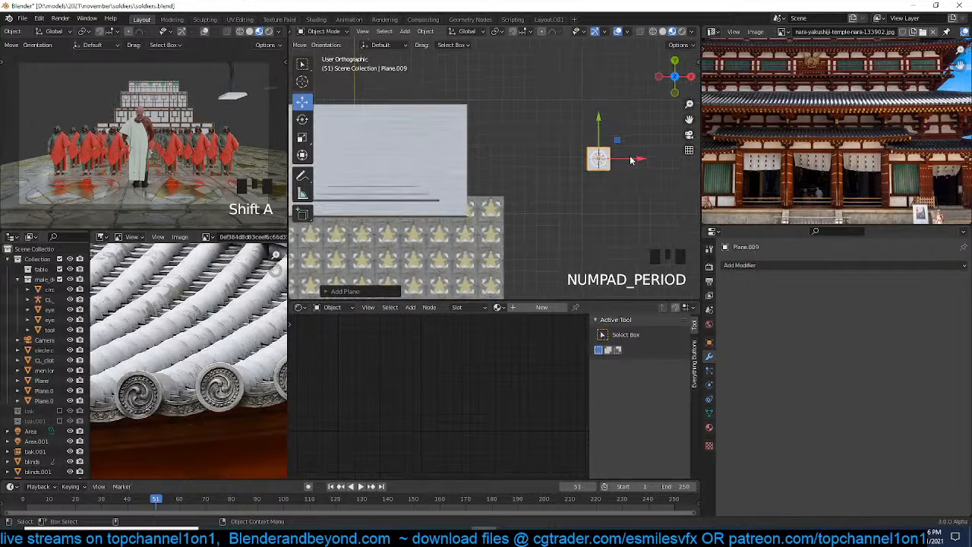
{"action": "scroll", "coordinate": [570, 175], "scroll_direction": "down", "scroll_amount": 3}
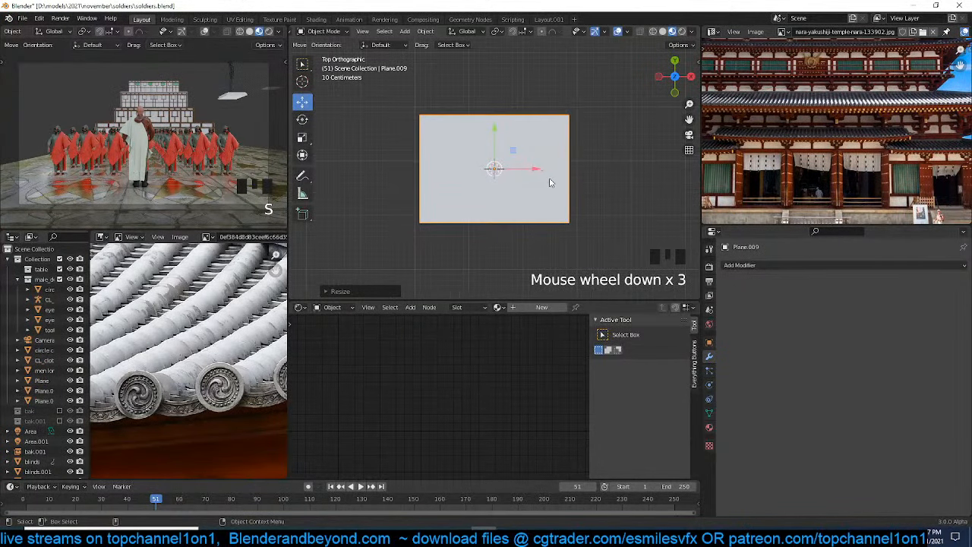
Cut a lengthwise loop through the plane's centre, bevel it into two edges, and add another loop cut midway between them
{"action": "key", "text": "Tab"}
{"action": "key", "text": "z"}
{"action": "key", "text": "ctrl+r"}
{"action": "left_click", "coordinate": [494, 114]}
{"action": "right_click", "coordinate": [503, 151]}
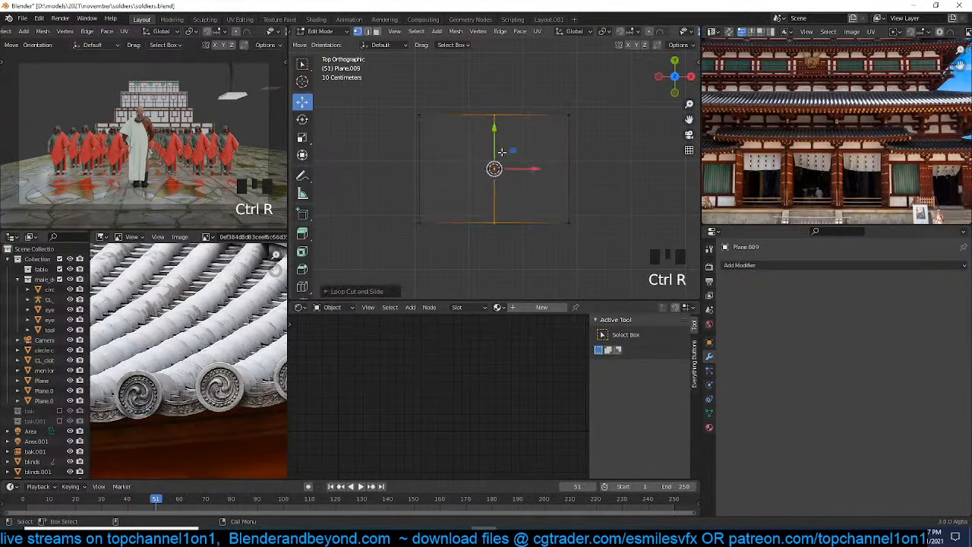
{"action": "key", "text": "ctrl+v"}
{"action": "key", "text": "ctrl+b"}
{"action": "left_click", "coordinate": [551, 139]}
{"action": "key", "text": "ctrl+r"}
{"action": "left_click", "coordinate": [482, 107]}
{"action": "right_click", "coordinate": [481, 107]}
Raise the plane's centre edge along Z into a peak and try to bevel it into a rounded arch
{"action": "key", "text": "grave"}
{"action": "middle_click_drag", "start_coordinate": [511, 155], "coordinate": [497, 98]}
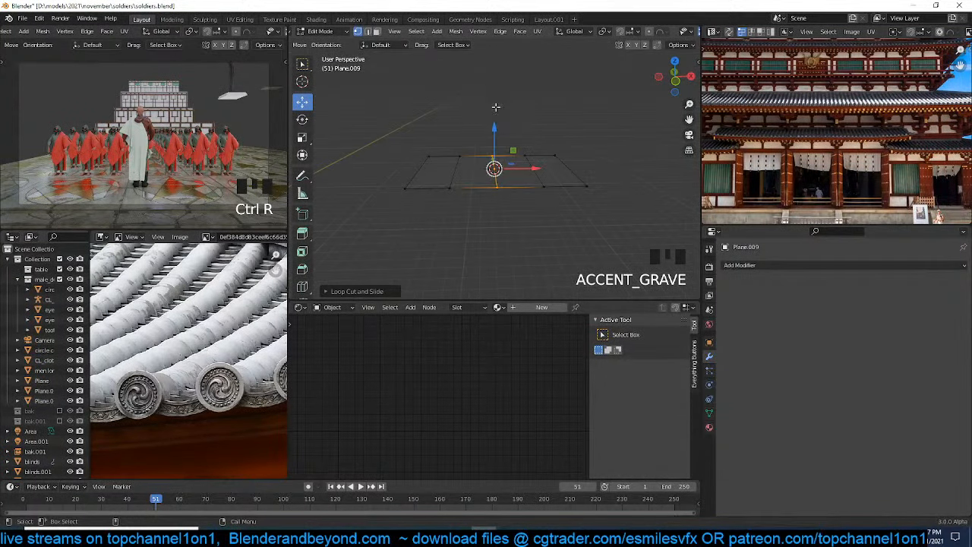
{"action": "key", "text": "z"}
{"action": "key", "text": "g"}
{"action": "key", "text": "z"}
{"action": "left_click", "coordinate": [530, 82]}
{"action": "key", "text": "ctrl+b"}
{"action": "scroll", "coordinate": [612, 141], "scroll_direction": "up", "scroll_amount": 4}
{"action": "right_click", "coordinate": [623, 148]}
Move the centre edge higher along Z and try the rounded bevel again
{"action": "key", "text": "g"}
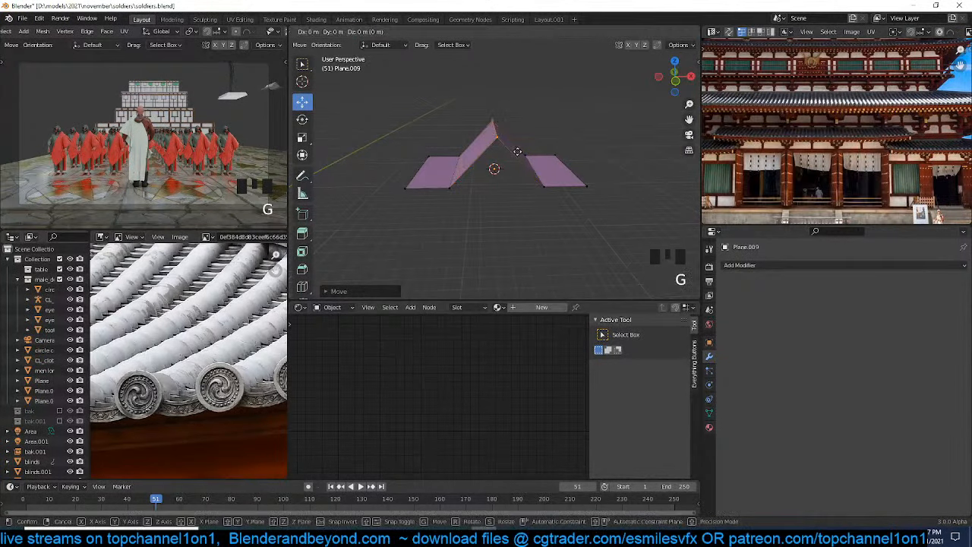
{"action": "key", "text": "z"}
{"action": "left_click", "coordinate": [524, 126]}
{"action": "key", "text": "ctrl+b"}
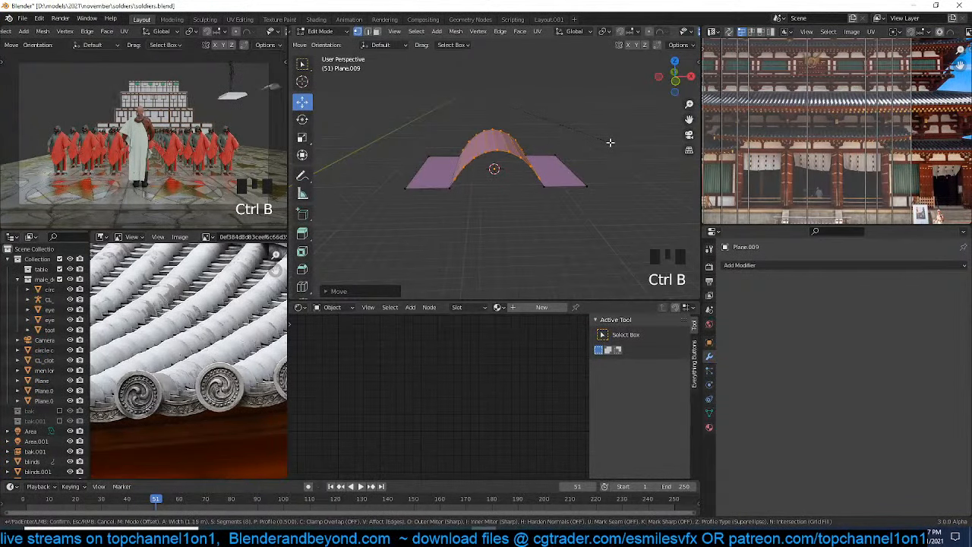
{"action": "right_click", "coordinate": [610, 142]}
In front view, raise the peak further along Z and bevel it with several segments into a rounded tile arch
{"action": "key", "text": "KP_1"}
{"action": "key", "text": "g"}
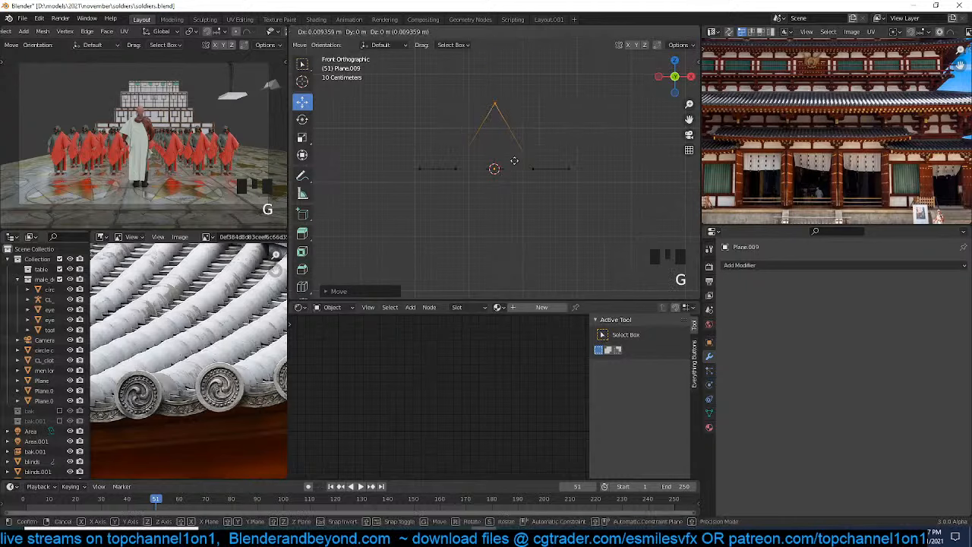
{"action": "key", "text": "z"}
{"action": "left_click", "coordinate": [517, 142]}
{"action": "key", "text": "ctrl+b"}
{"action": "scroll", "coordinate": [626, 178], "scroll_direction": "up", "scroll_amount": 5}
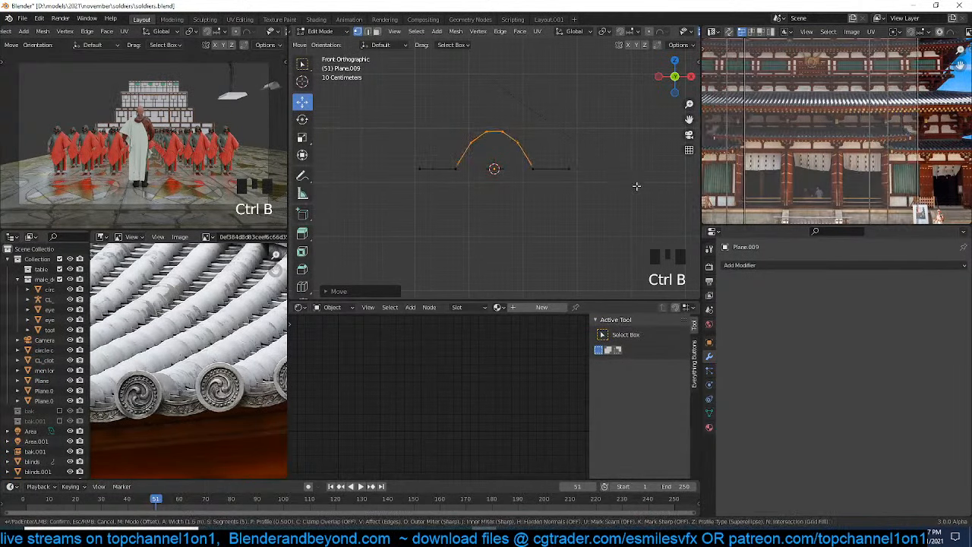
{"action": "left_click", "coordinate": [637, 186]}
Select the whole tile profile, use the 3D cursor as pivot, and scale it taller along Z
{"action": "left_click_drag", "start_coordinate": [408, 104], "coordinate": [576, 187]}
{"action": "key", "text": "period"}
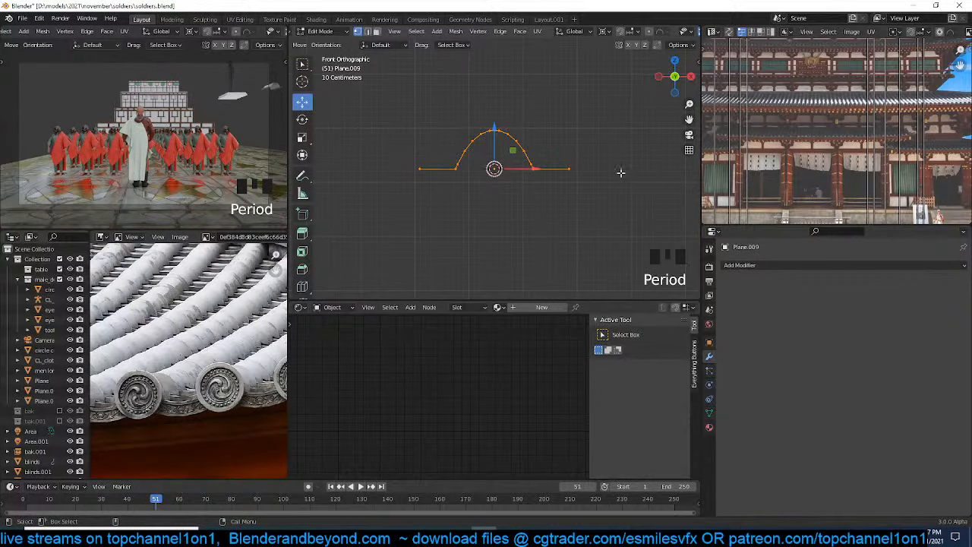
{"action": "key", "text": "s"}
{"action": "key", "text": "z"}
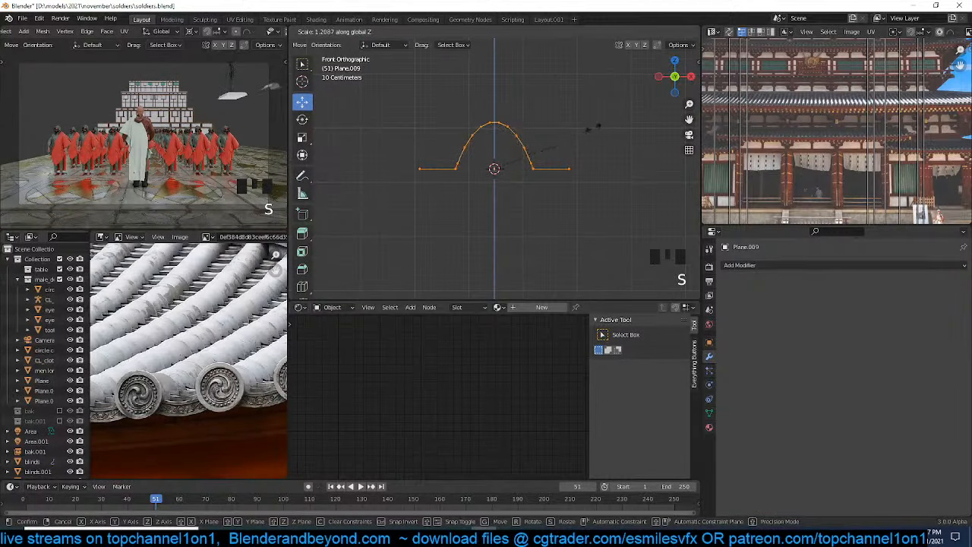
{"action": "left_click", "coordinate": [596, 118]}
Select only the arch vertices, scale them along X, flatten the arch along Z, and return to Object Mode
{"action": "left_click_drag", "start_coordinate": [433, 107], "coordinate": [552, 169]}
{"action": "key", "text": "s"}
{"action": "key", "text": "x"}
{"action": "left_click", "coordinate": [557, 163]}
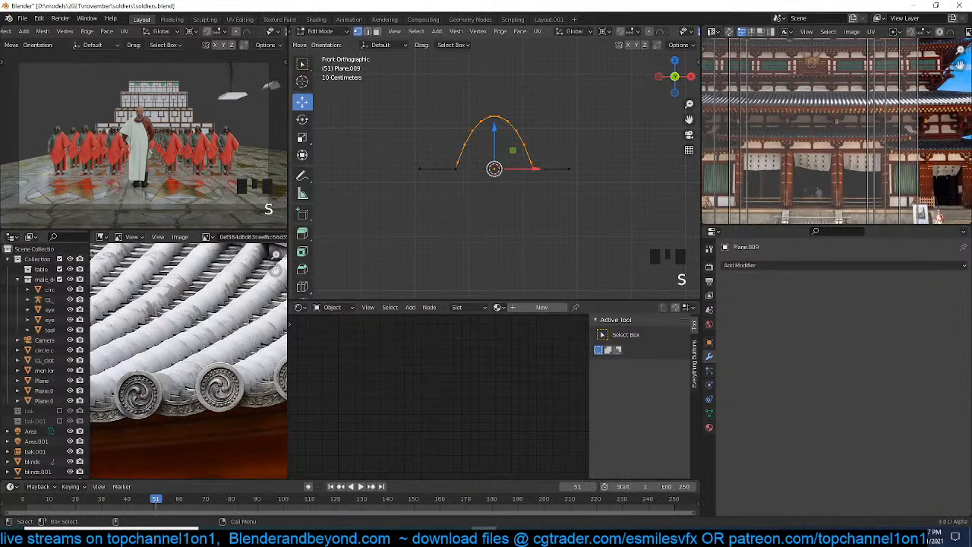
{"action": "key", "text": "s"}
{"action": "key", "text": "z"}
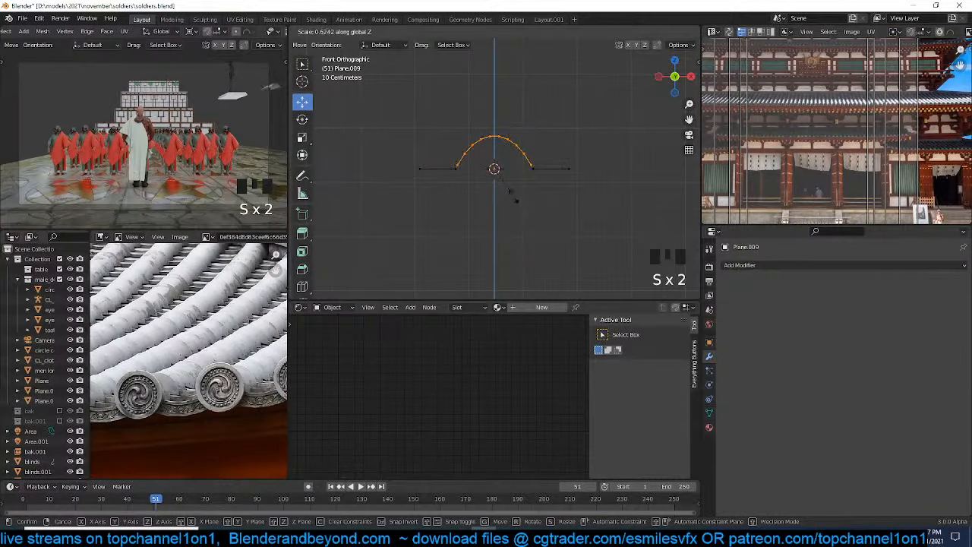
{"action": "left_click", "coordinate": [512, 191]}
{"action": "key", "text": "Tab"}
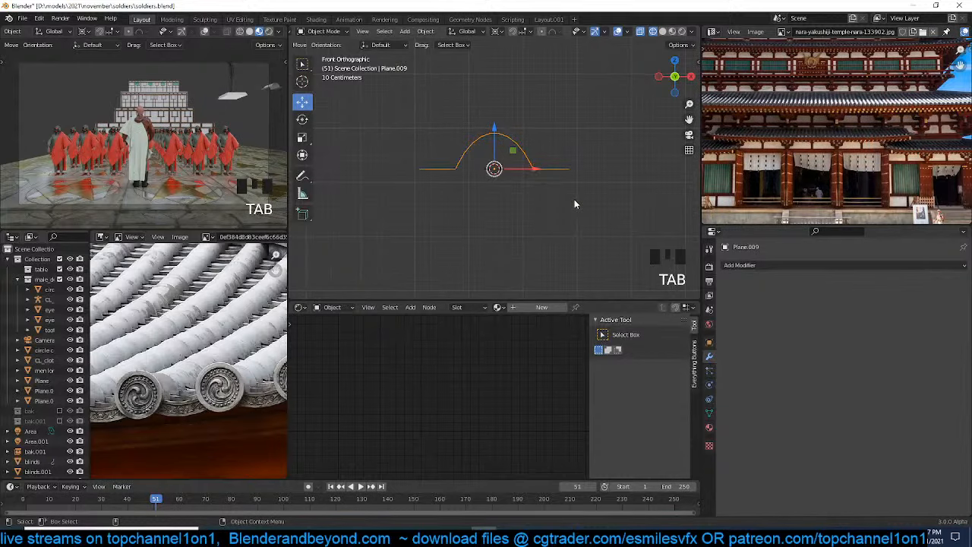
In top view, select the vertices at the arch's far end and scale them wider along X to taper the tile
{"action": "key", "text": "KP_7"}
{"action": "key", "text": "Tab"}
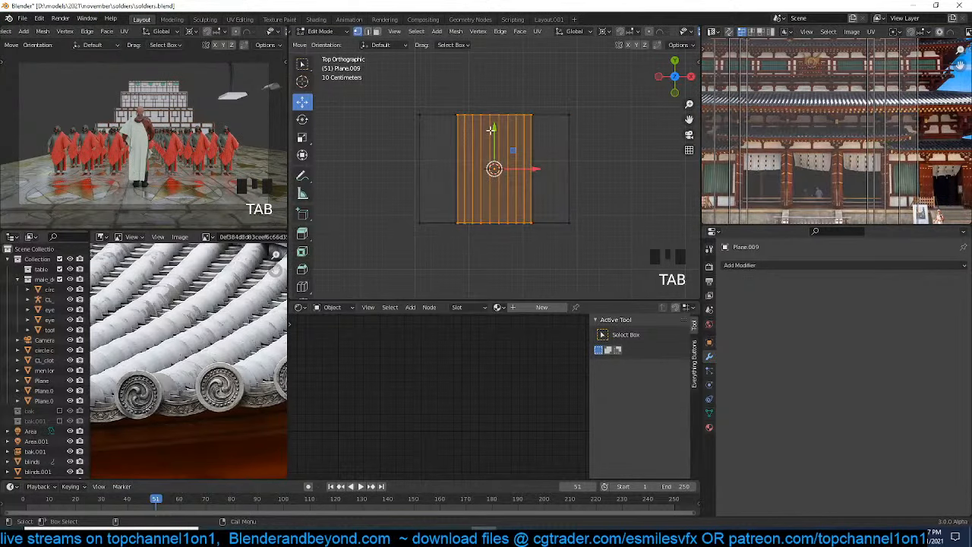
{"action": "left_click_drag", "start_coordinate": [437, 103], "coordinate": [547, 135]}
{"action": "key", "text": "s"}
{"action": "key", "text": "x"}
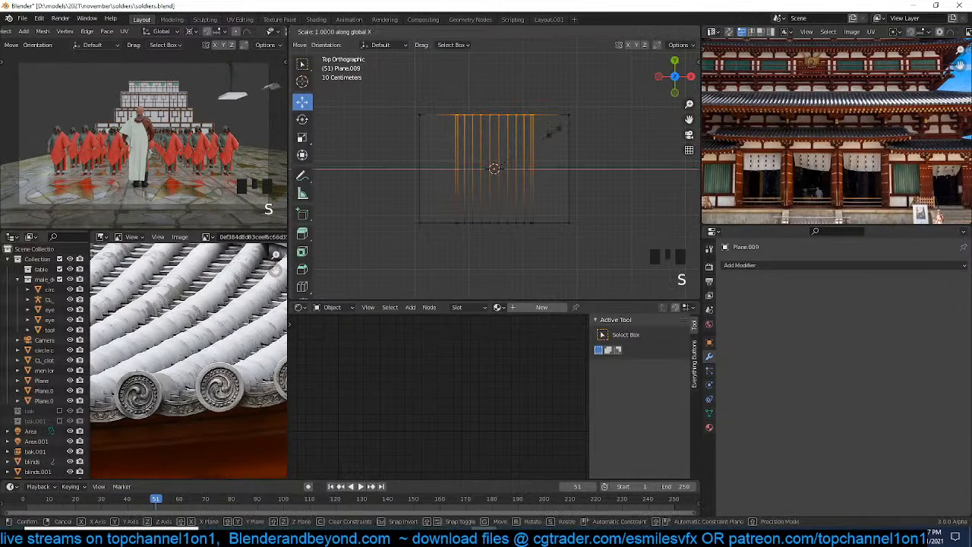
{"action": "left_click", "coordinate": [605, 132]}
Set the pivot back to the selection's centre and add one loop cut across the middle of the tapered tile
{"action": "key", "text": "period"}
{"action": "left_click", "coordinate": [560, 168]}
{"action": "key", "text": "ctrl+r"}
{"action": "scroll", "coordinate": [562, 167], "scroll_direction": "up", "scroll_amount": 1}
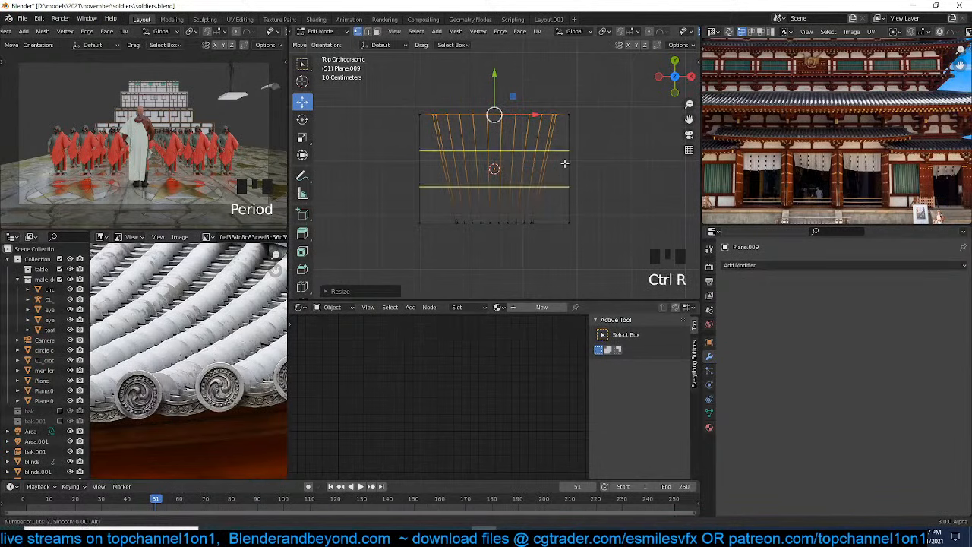
{"action": "key", "text": "ctrl+r"}
{"action": "left_click", "coordinate": [495, 127]}
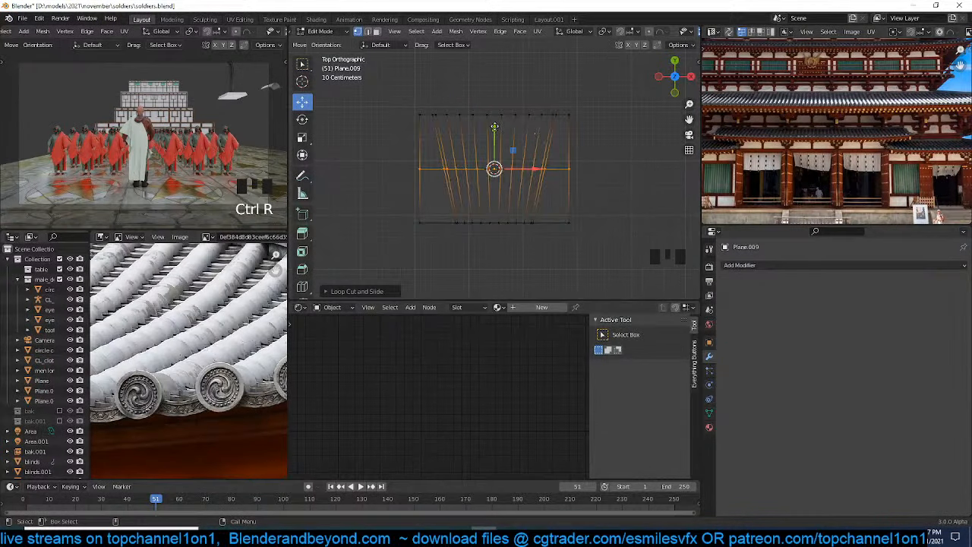
Move the middle loop along Y toward the tile's wide end and scale its arch vertices narrower along X
{"action": "left_click_drag", "start_coordinate": [495, 127], "coordinate": [494, 109]}
{"action": "key", "text": "alt+a"}
{"action": "left_click_drag", "start_coordinate": [430, 143], "coordinate": [561, 164]}
{"action": "key", "text": "s"}
{"action": "key", "text": "x"}
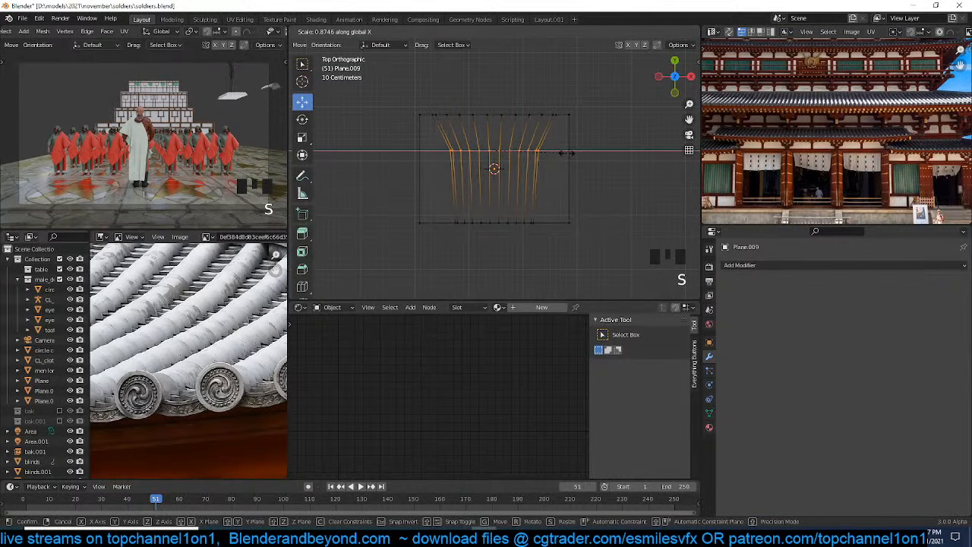
{"action": "left_click", "coordinate": [566, 152]}
Bevel the tile's inner cross loop into several segments to smooth the flare, and return to Object Mode
{"action": "left_click", "coordinate": [532, 155], "text": "alt"}
{"action": "key", "text": "ctrl+b"}
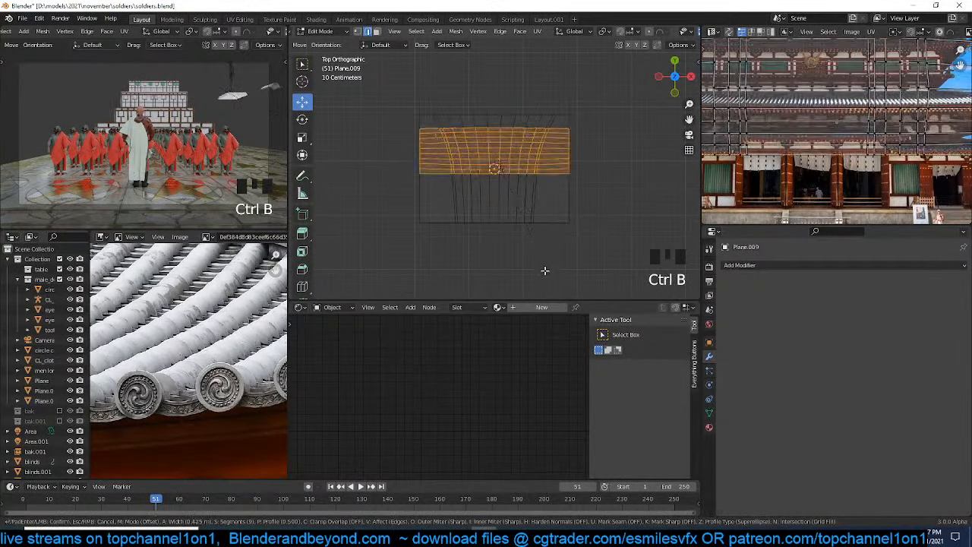
{"action": "left_click", "coordinate": [546, 272]}
{"action": "key", "text": "Tab"}
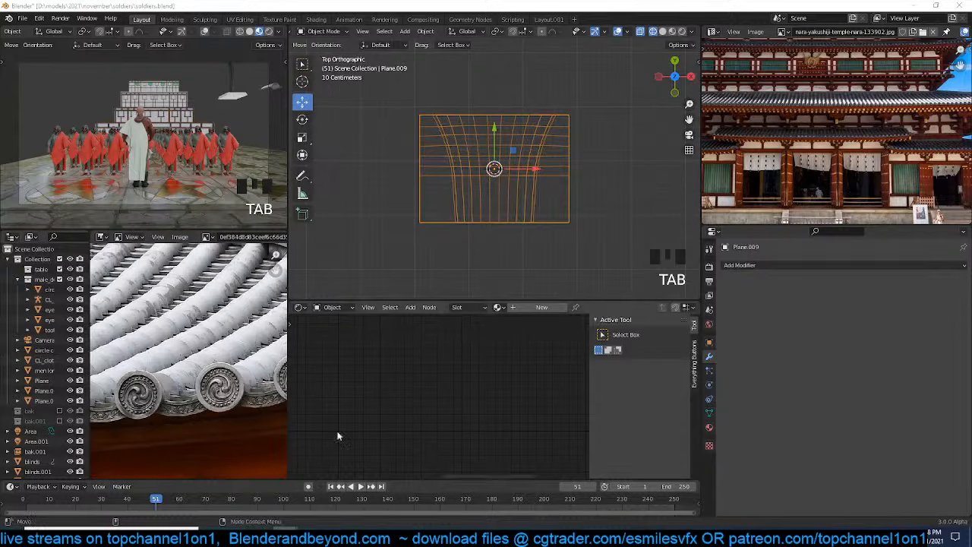
Shade the tile smooth with Auto Smooth enabled and assign it to the main Collection
{"action": "key", "text": "Left"}
{"action": "key", "text": "Left"}
{"action": "key", "text": "grave"}
{"action": "middle_click_drag", "start_coordinate": [629, 199], "coordinate": [487, 140]}
{"action": "right_click", "coordinate": [478, 107]}
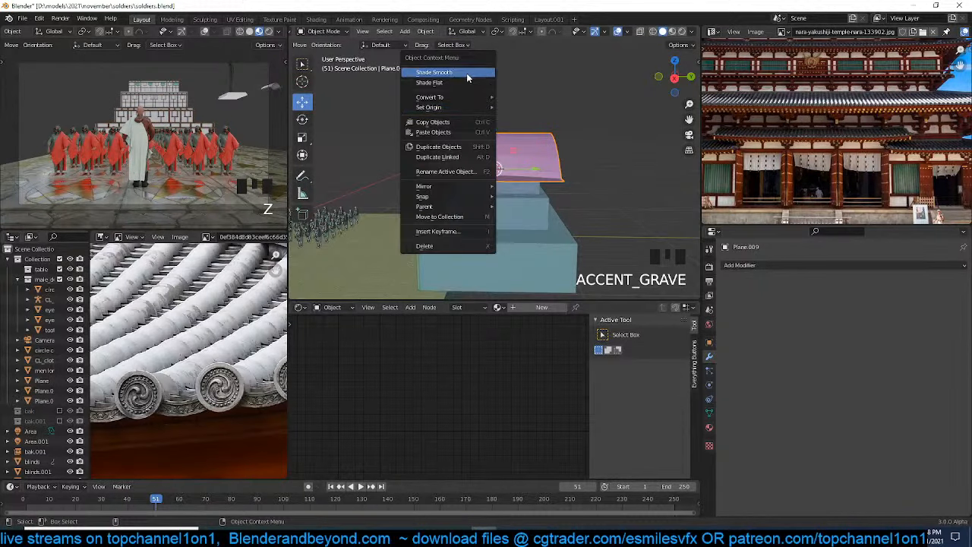
{"action": "left_click", "coordinate": [467, 73]}
{"action": "key", "text": "1"}
{"action": "key", "text": "q"}
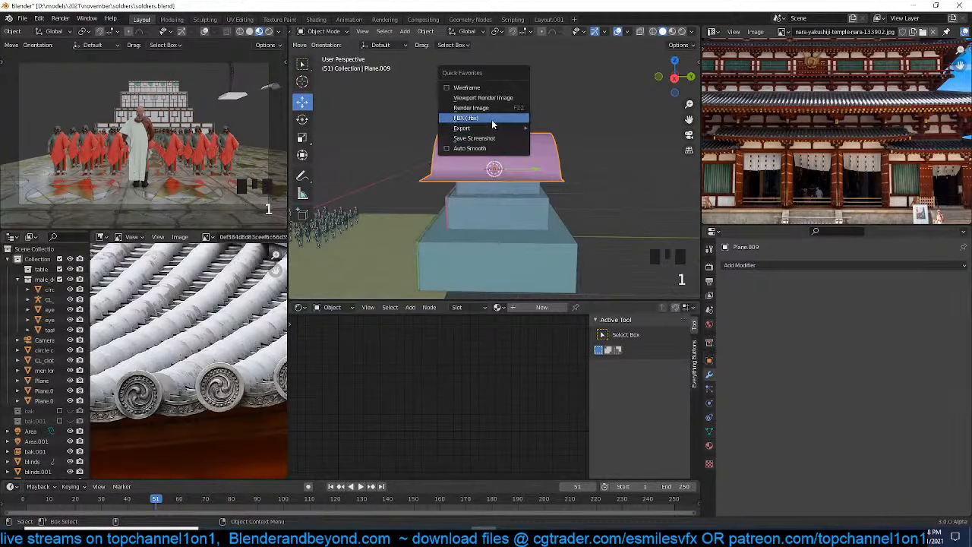
{"action": "left_click", "coordinate": [476, 149]}
Try a Solidify modifier on the tile and remove it again
{"action": "key", "text": "grave"}
{"action": "middle_click_drag", "start_coordinate": [483, 158], "coordinate": [592, 190]}
{"action": "left_click", "coordinate": [787, 264]}
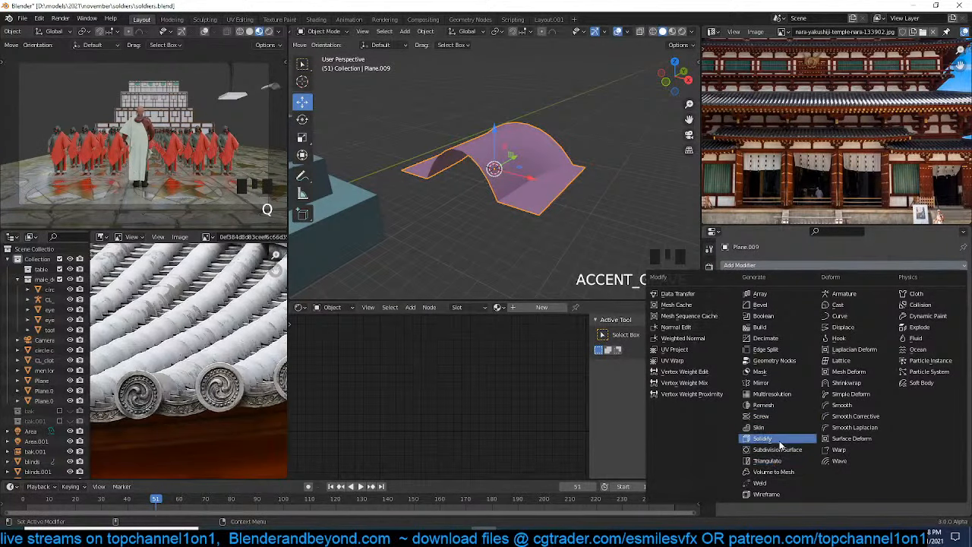
{"action": "left_click", "coordinate": [763, 439]}
{"action": "key", "text": "grave"}
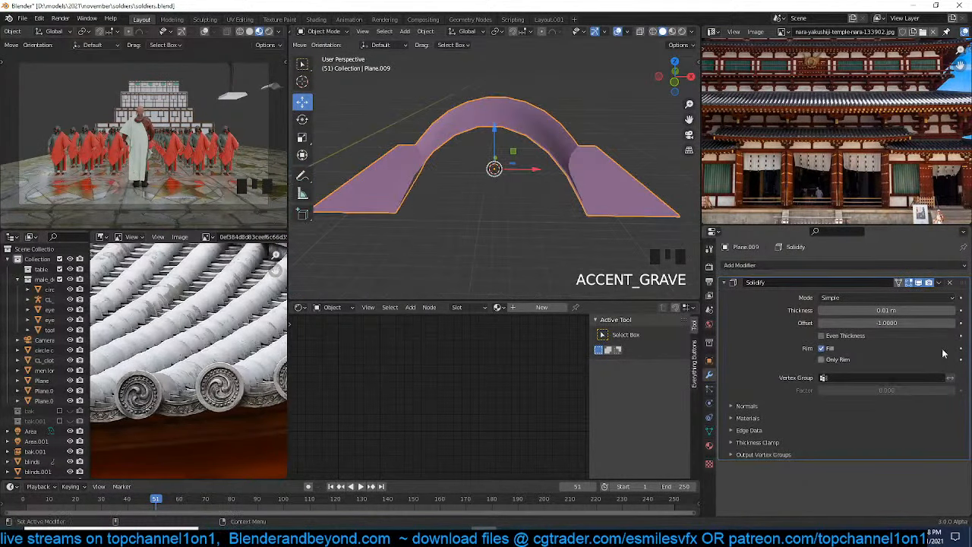
{"action": "left_click", "coordinate": [950, 282]}
In right view, select the tile's wide-end vertices and set the pivot to a 3D cursor placed at the narrow end's lower corner
{"action": "key", "text": "Tab"}
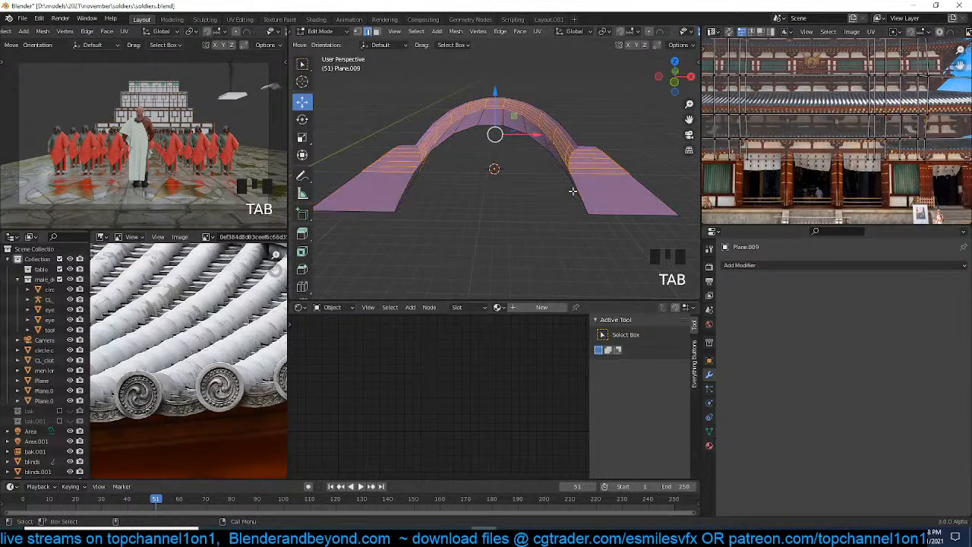
{"action": "left_click", "coordinate": [421, 186], "text": "alt"}
{"action": "left_click", "coordinate": [397, 207], "text": "alt"}
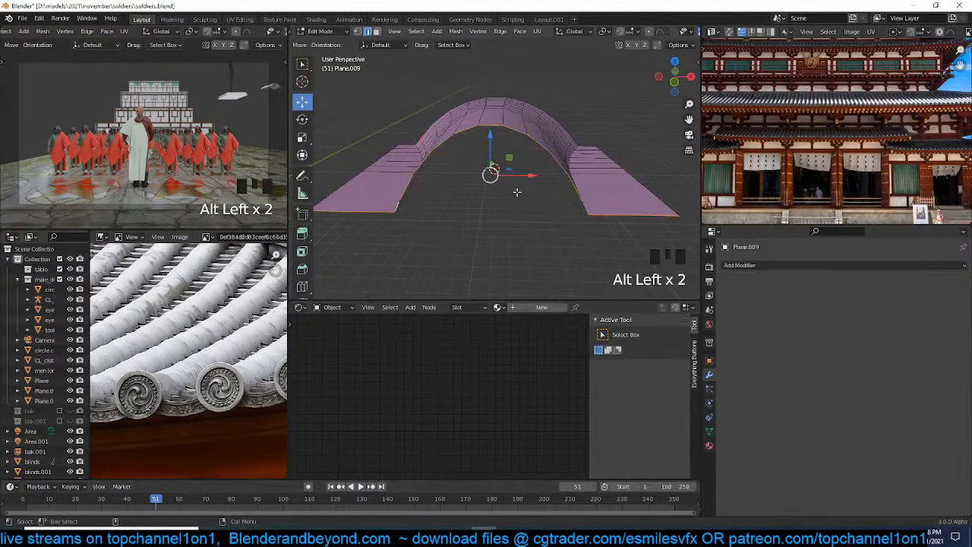
{"action": "key", "text": "grave"}
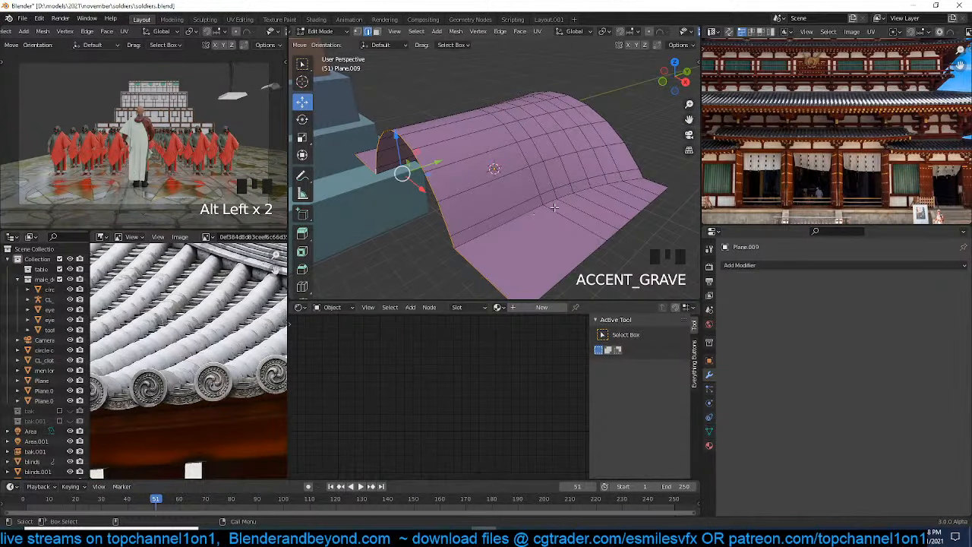
{"action": "key", "text": "KP_3"}
{"action": "key", "text": "z"}
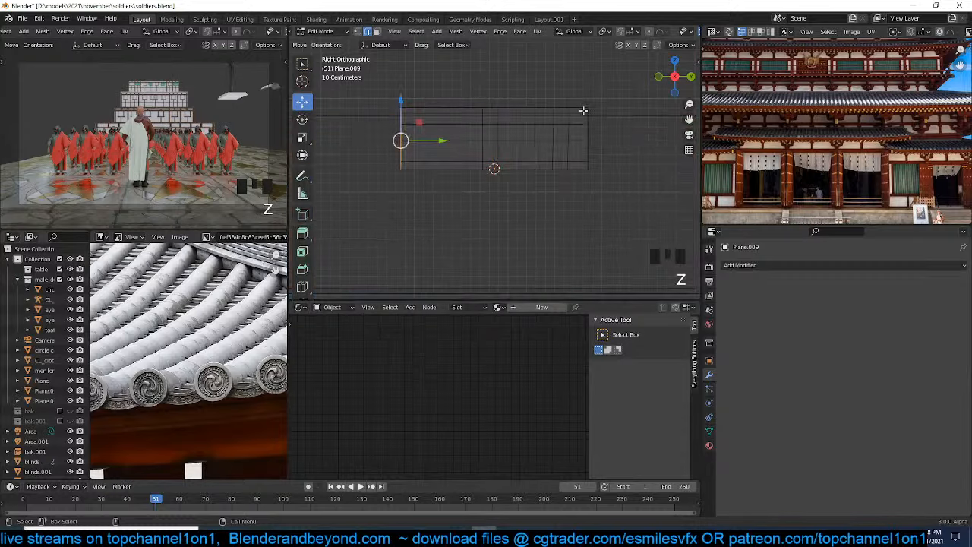
{"action": "left_click", "coordinate": [587, 121], "text": "alt"}
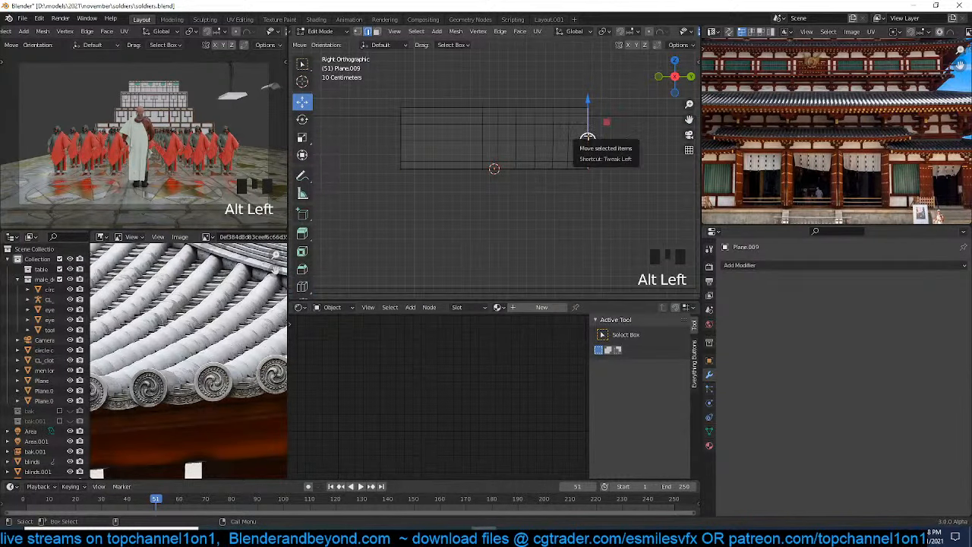
{"action": "right_click", "coordinate": [399, 169], "text": "shift"}
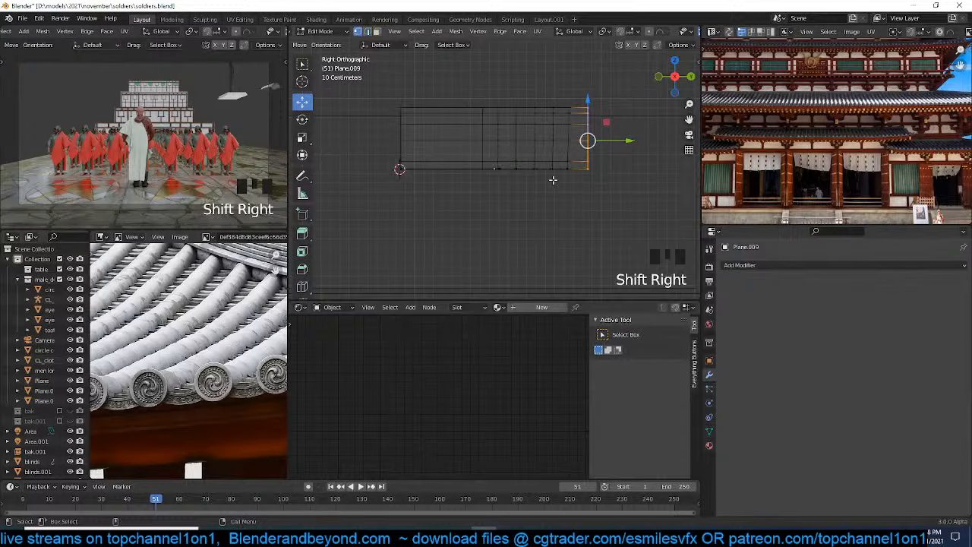
{"action": "key", "text": "r"}
{"action": "right_click", "coordinate": [627, 171]}
{"action": "key", "text": "period"}
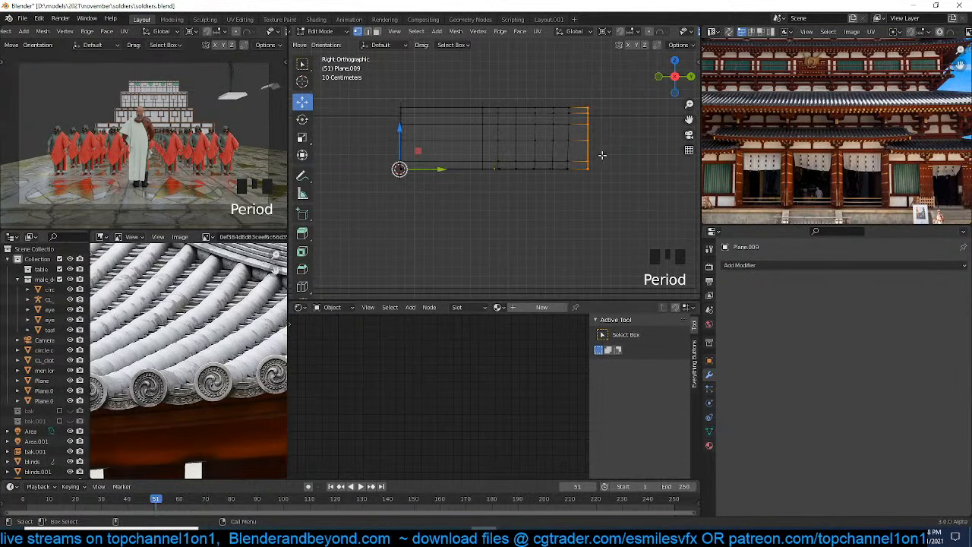
Try rotating the wide end upward around the 3D cursor with proportional editing, using Sphere and Smooth falloff
{"action": "key", "text": "ctrl+z"}
{"action": "key", "text": "ctrl+z"}
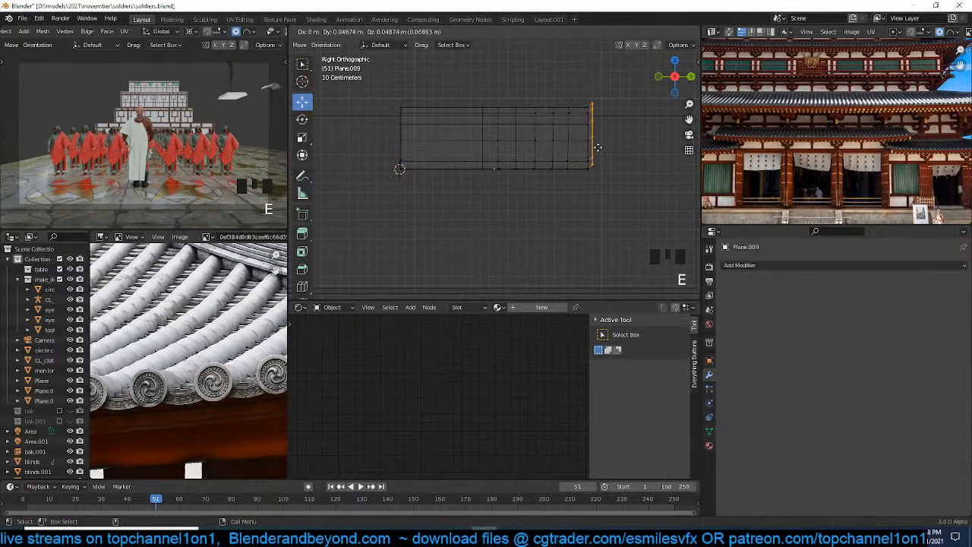
{"action": "key", "text": "r"}
{"action": "scroll", "coordinate": [627, 150], "scroll_direction": "down", "scroll_amount": 3}
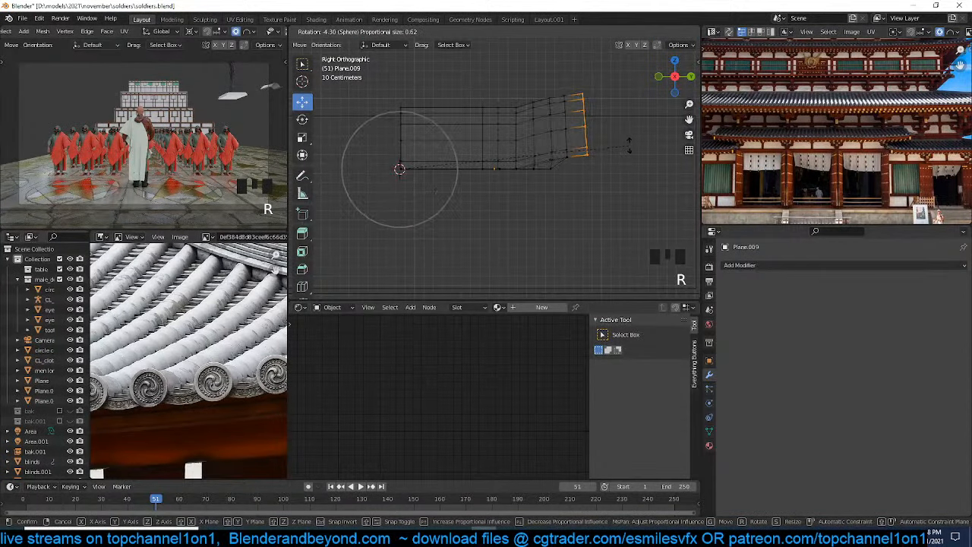
{"action": "right_click", "coordinate": [633, 146]}
{"action": "left_click", "coordinate": [660, 31]}
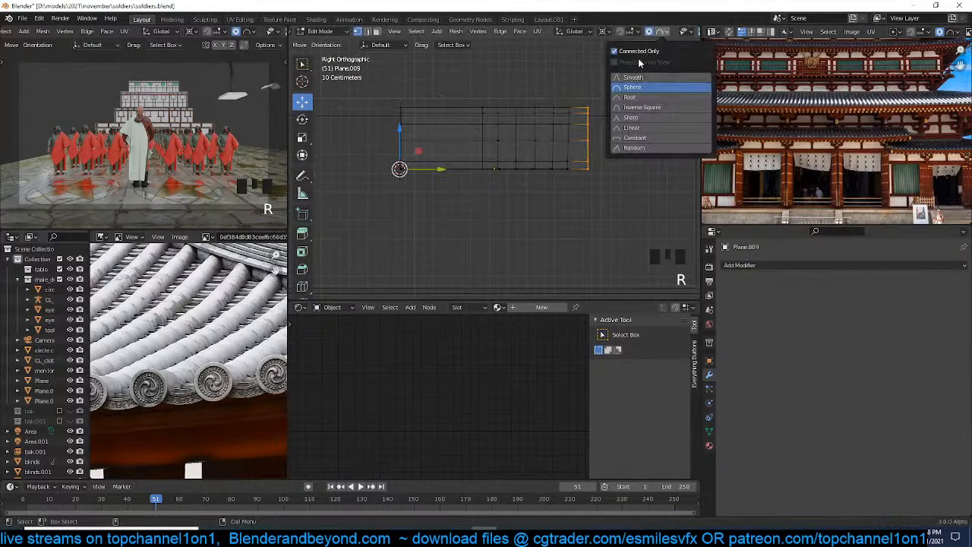
{"action": "key", "text": "r"}
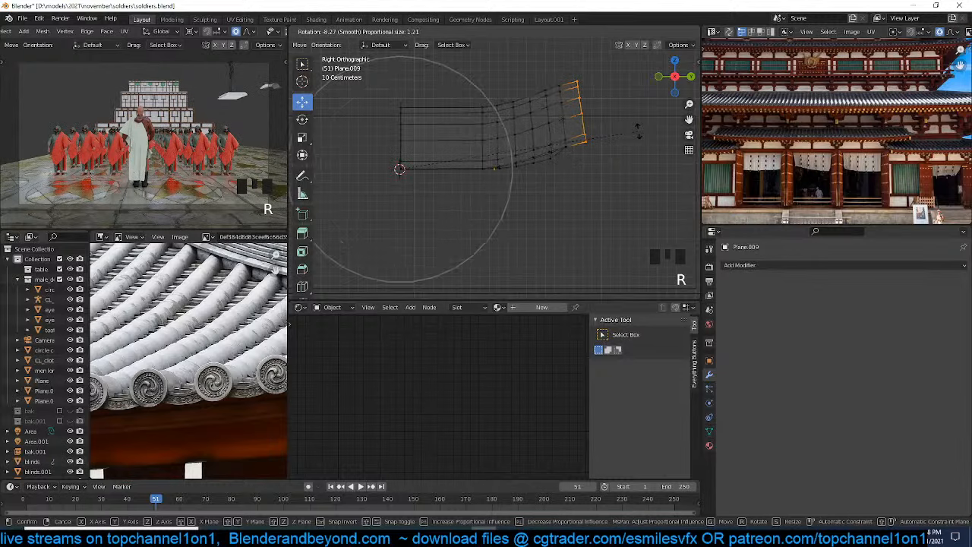
{"action": "scroll", "coordinate": [641, 122], "scroll_direction": "down", "scroll_amount": 3}
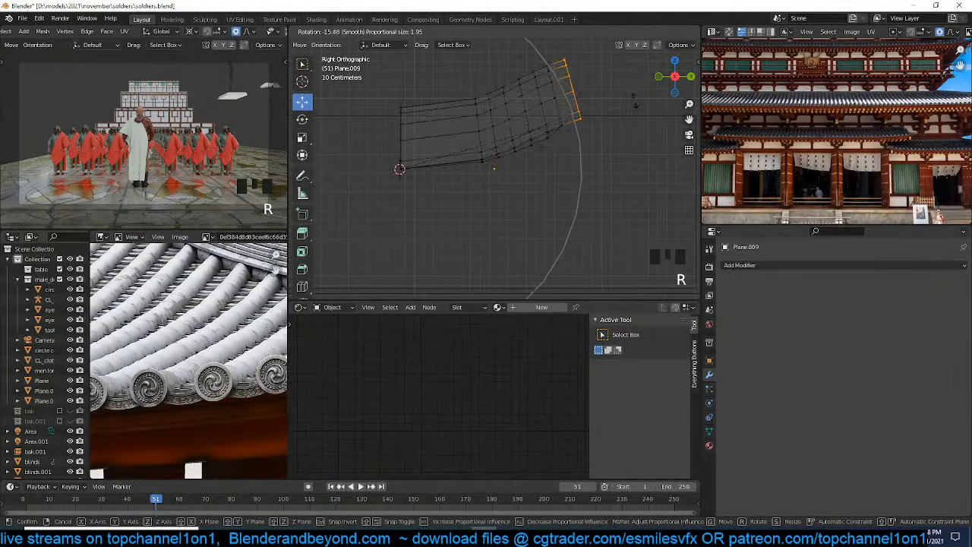
{"action": "right_click", "coordinate": [634, 120]}
Set the proportional falloff to Sharp and rotate the wide end upward around the 3D cursor to curve the tile
{"action": "left_click", "coordinate": [661, 32]}
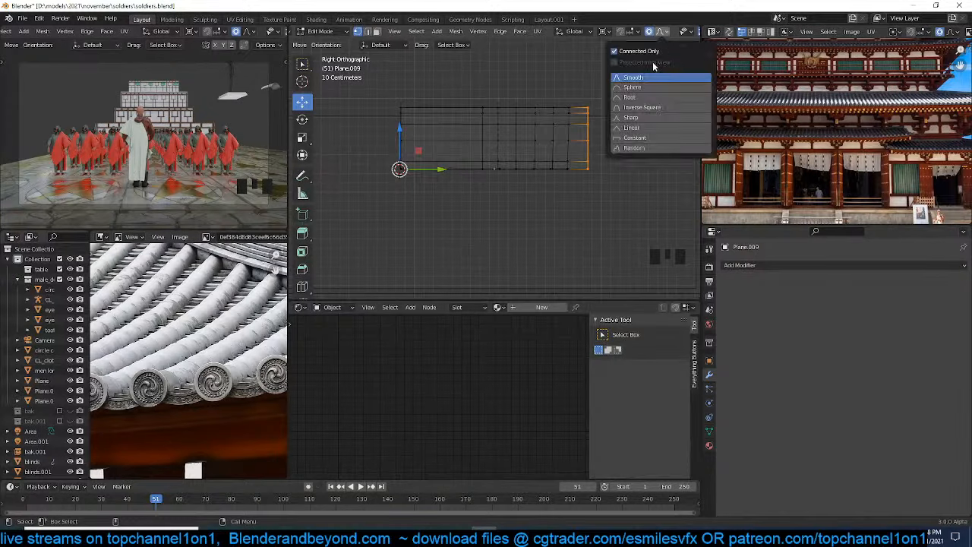
{"action": "left_click", "coordinate": [643, 124]}
{"action": "key", "text": "r"}
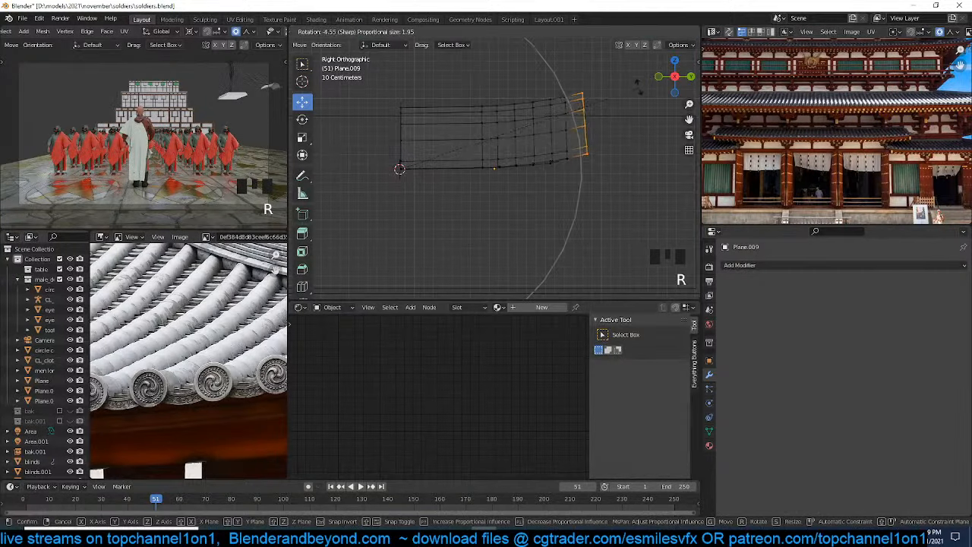
{"action": "key", "text": "z"}
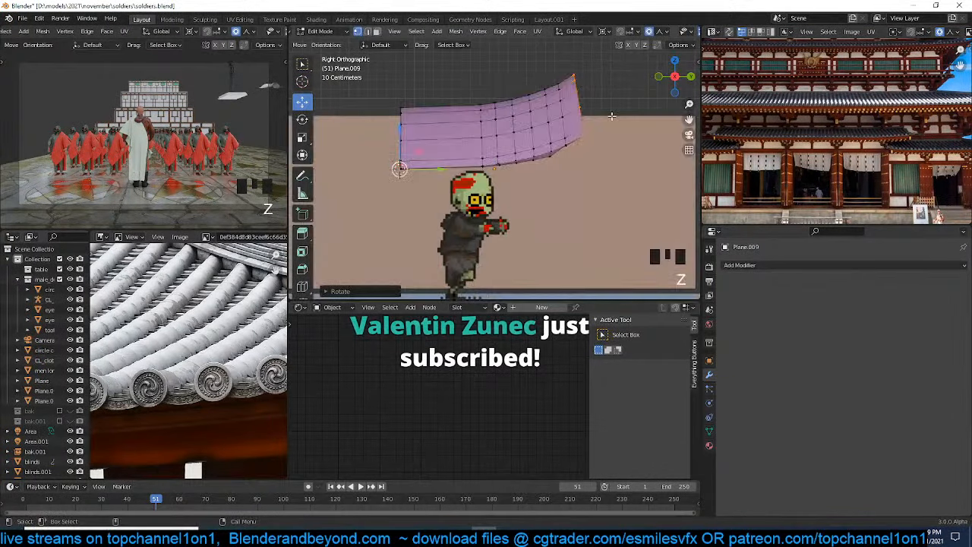
{"action": "left_click", "coordinate": [533, 536]}
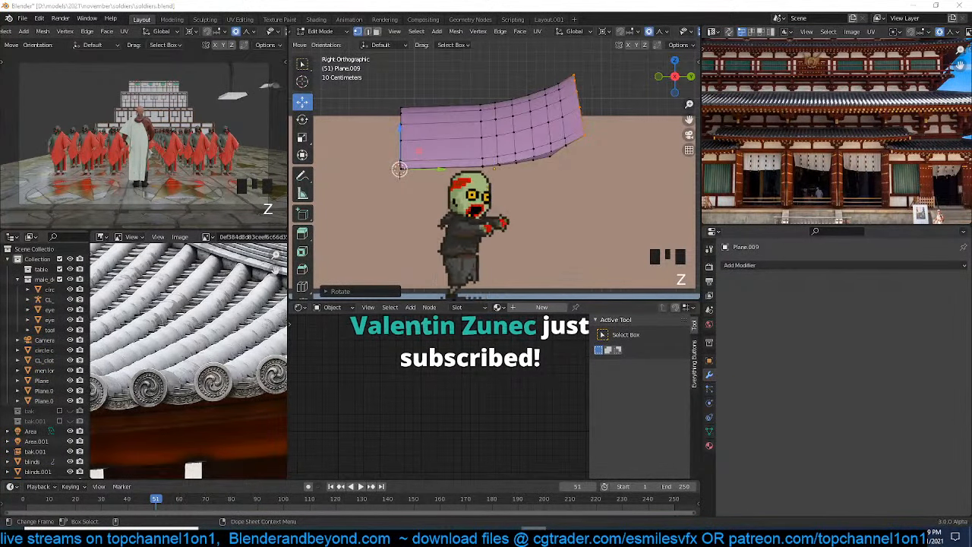
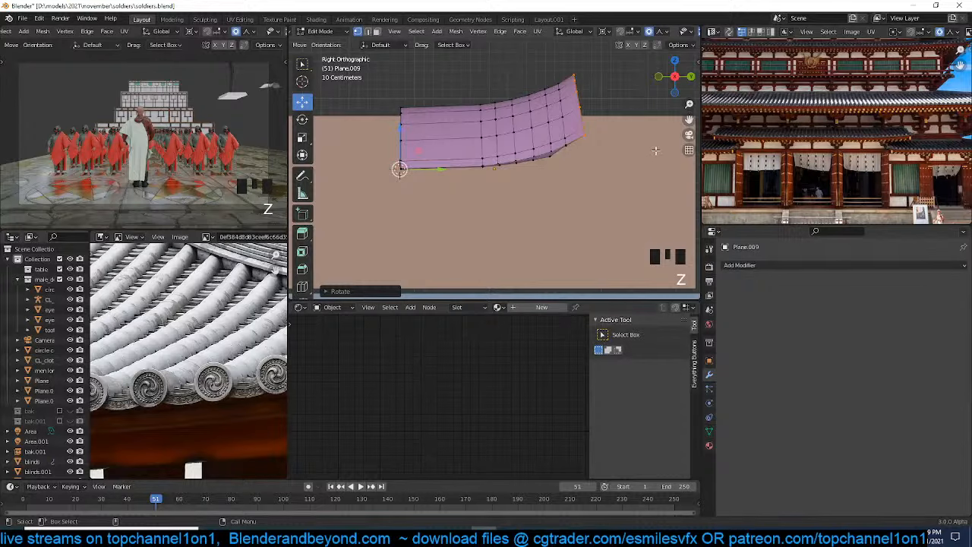
Select the outer edge loops along both flat sides of the tile and extrude them downward along Z
{"action": "scroll", "coordinate": [656, 150], "scroll_direction": "down", "scroll_amount": 3}
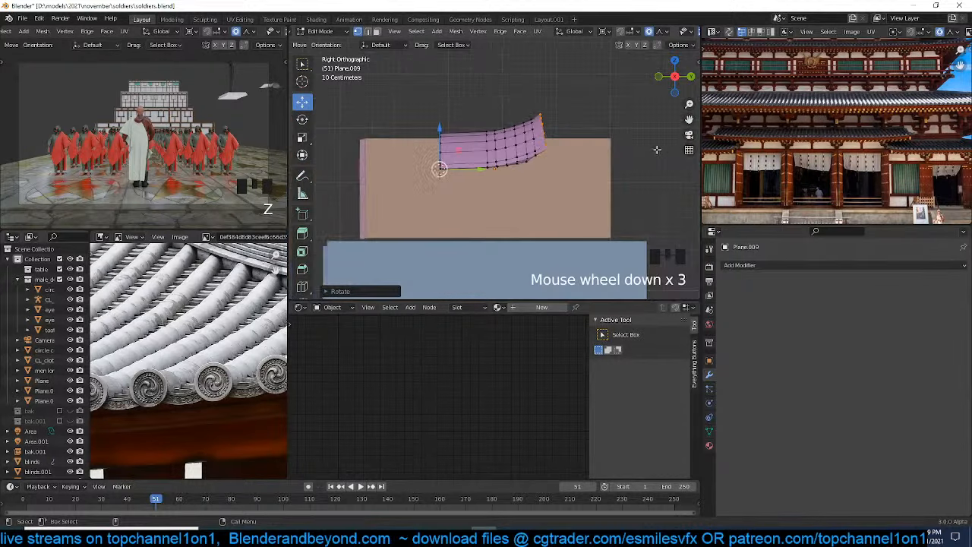
{"action": "middle_click_drag", "start_coordinate": [506, 141], "coordinate": [619, 180], "text": "shift"}
{"action": "key", "text": "grave"}
{"action": "scroll", "coordinate": [621, 180], "scroll_direction": "up", "scroll_amount": 2}
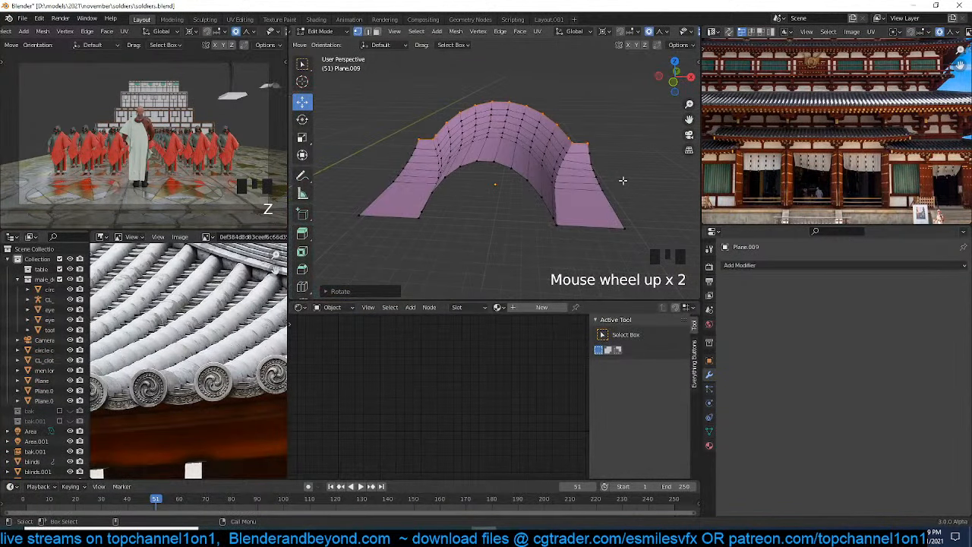
{"action": "key", "text": "2"}
{"action": "left_click", "coordinate": [447, 168], "text": "alt"}
{"action": "left_click", "coordinate": [403, 166], "text": "alt+shift"}
{"action": "key", "text": "grave"}
{"action": "middle_click_drag", "start_coordinate": [402, 166], "coordinate": [480, 164]}
{"action": "key", "text": "e"}
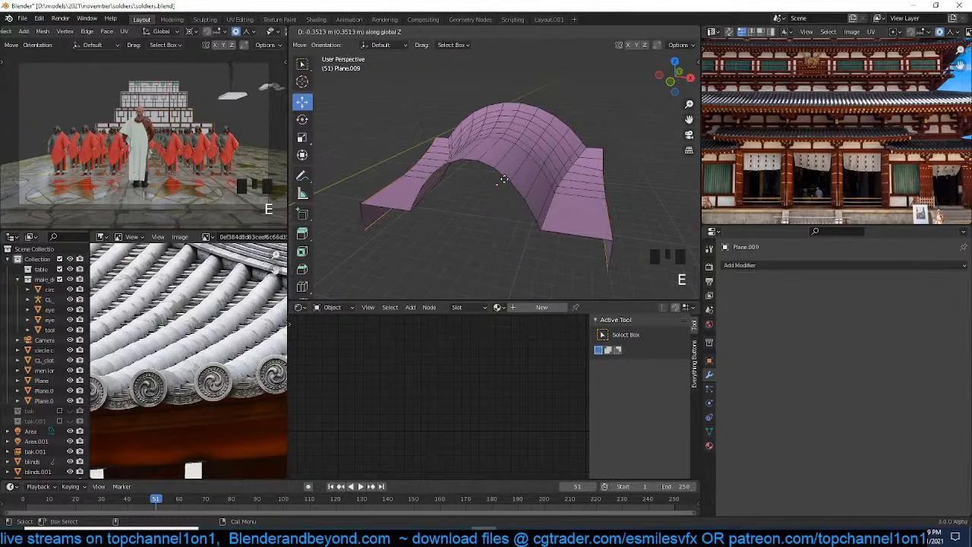
{"action": "left_click", "coordinate": [505, 175]}
Fill the tile's open underside and its two open ends with faces
{"action": "key", "text": "grave"}
{"action": "middle_click_drag", "start_coordinate": [505, 176], "coordinate": [458, 189]}
{"action": "key", "text": "f"}
{"action": "key", "text": "grave"}
{"action": "key", "text": "grave"}
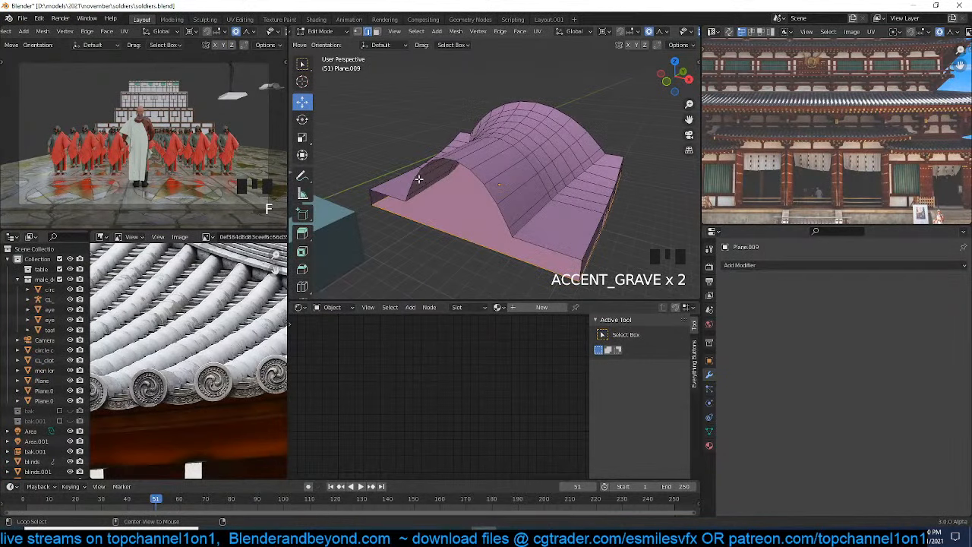
{"action": "left_click", "coordinate": [414, 179], "text": "alt"}
{"action": "key", "text": "f"}
{"action": "key", "text": "grave"}
{"action": "middle_click_drag", "start_coordinate": [590, 147], "coordinate": [519, 115]}
{"action": "left_click", "coordinate": [569, 142], "text": "alt"}
{"action": "key", "text": "f"}
{"action": "key", "text": "grave"}
{"action": "key", "text": "grave"}
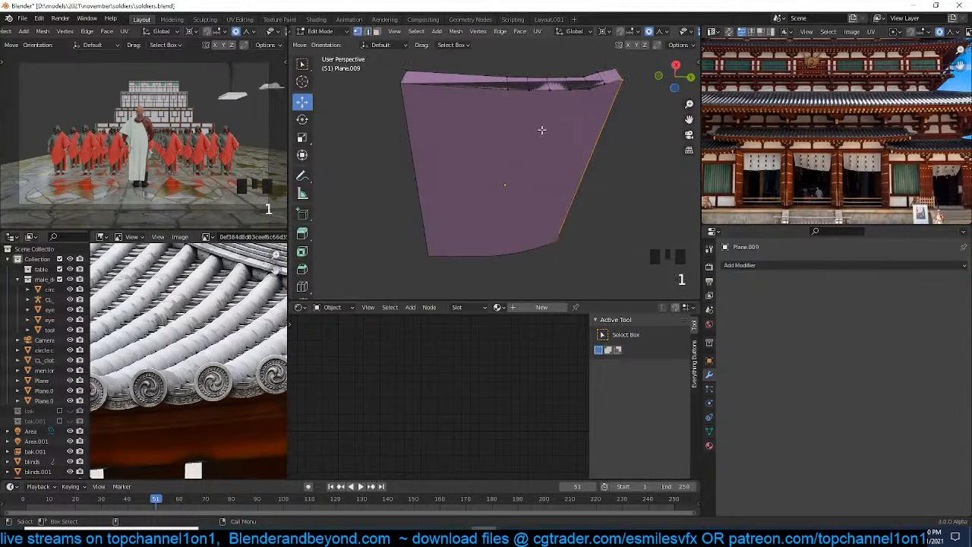
Select the newly filled underside and end faces of the tile and delete them
{"action": "left_click", "coordinate": [564, 138]}
{"action": "key", "text": "grave"}
{"action": "middle_click_drag", "start_coordinate": [562, 138], "coordinate": [512, 130]}
{"action": "key", "text": "grave"}
{"action": "left_click", "coordinate": [507, 141], "text": "shift"}
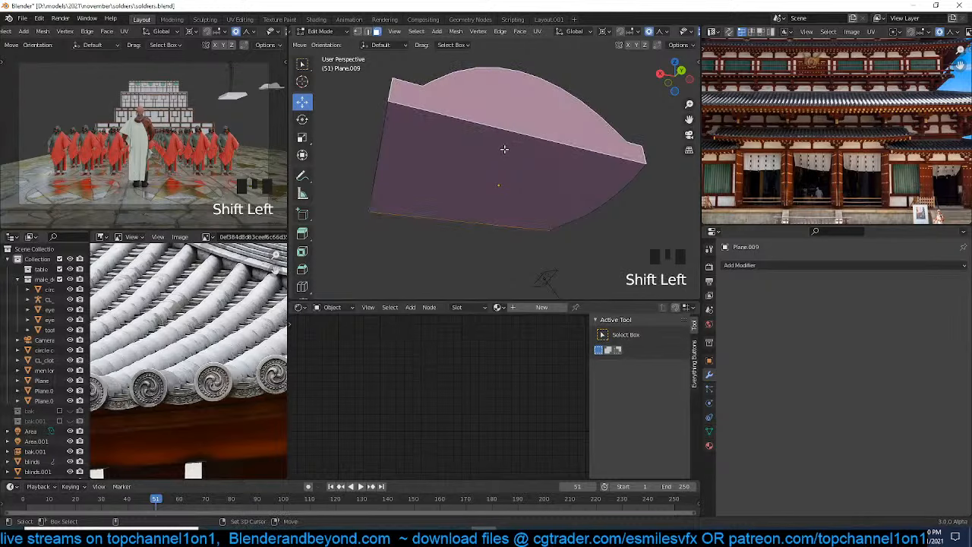
{"action": "left_click", "coordinate": [502, 159], "text": "shift"}
{"action": "key", "text": "x"}
{"action": "left_click", "coordinate": [501, 158]}
Select the lower edge loops of both side walls and bridge them to form the tile's curved underside
{"action": "key", "text": "grave"}
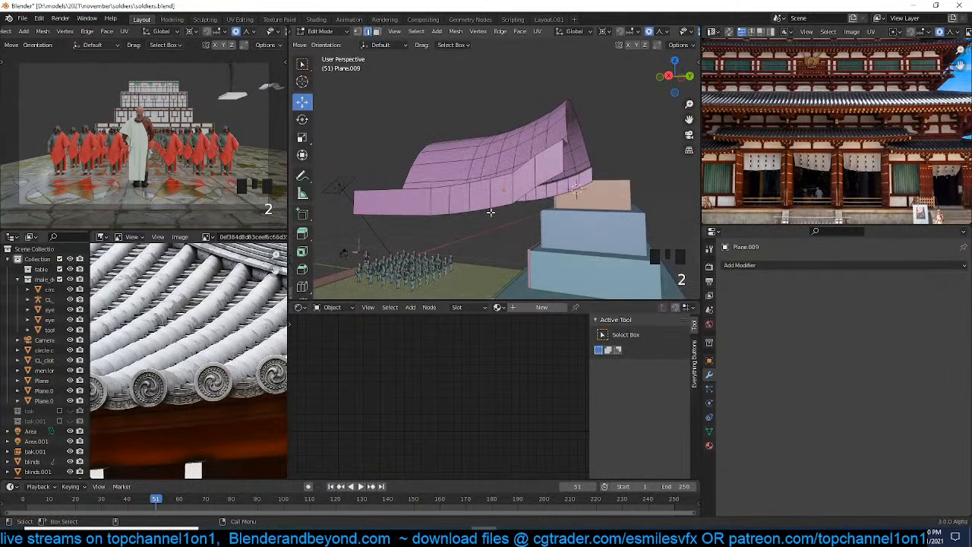
{"action": "left_click", "coordinate": [496, 213], "text": "alt"}
{"action": "right_click", "coordinate": [578, 190]}
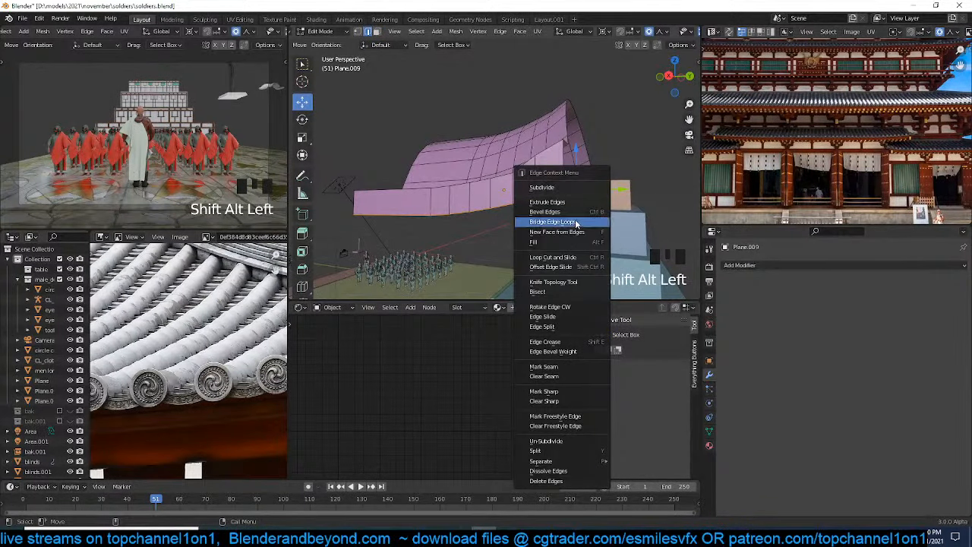
{"action": "left_click", "coordinate": [575, 223]}
Fill the open boundary loops at both ends of the tile and check the closed shape in Object Mode
{"action": "key", "text": "grave"}
{"action": "left_click", "coordinate": [542, 167], "text": "alt"}
{"action": "key", "text": "f"}
{"action": "key", "text": "grave"}
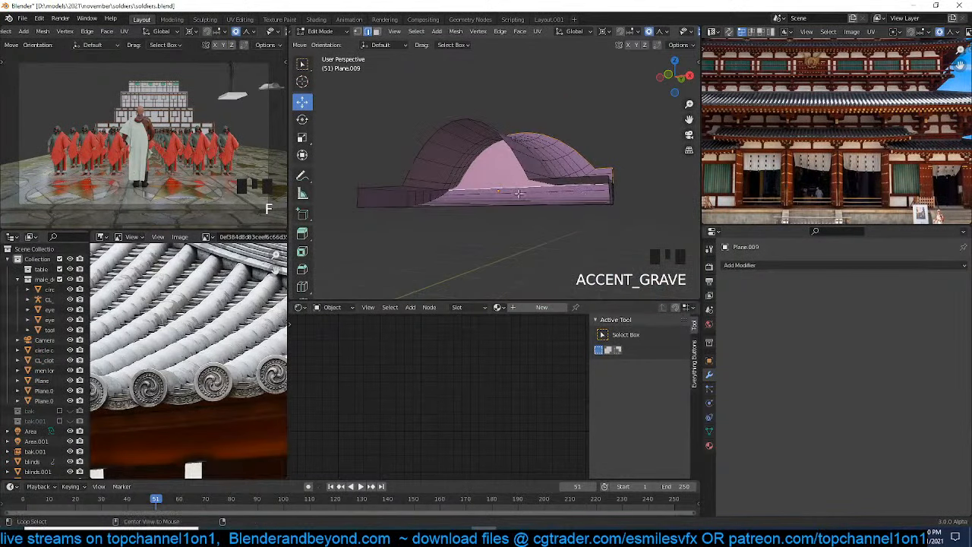
{"action": "left_click", "coordinate": [518, 156], "text": "alt"}
{"action": "key", "text": "Tab"}
{"action": "key", "text": "grave"}
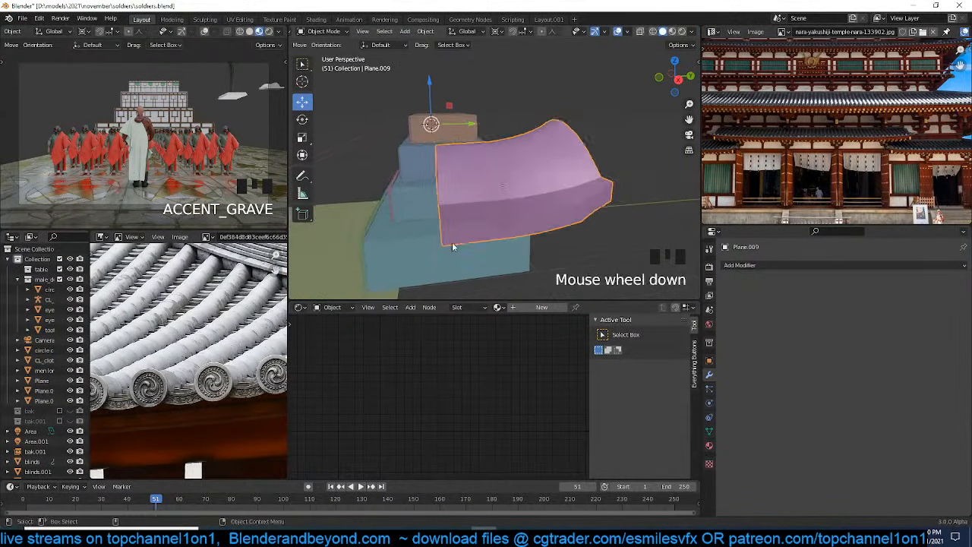
{"action": "scroll", "coordinate": [541, 252], "scroll_direction": "up", "scroll_amount": 3}
{"action": "middle_click_drag", "start_coordinate": [541, 252], "coordinate": [515, 236]}
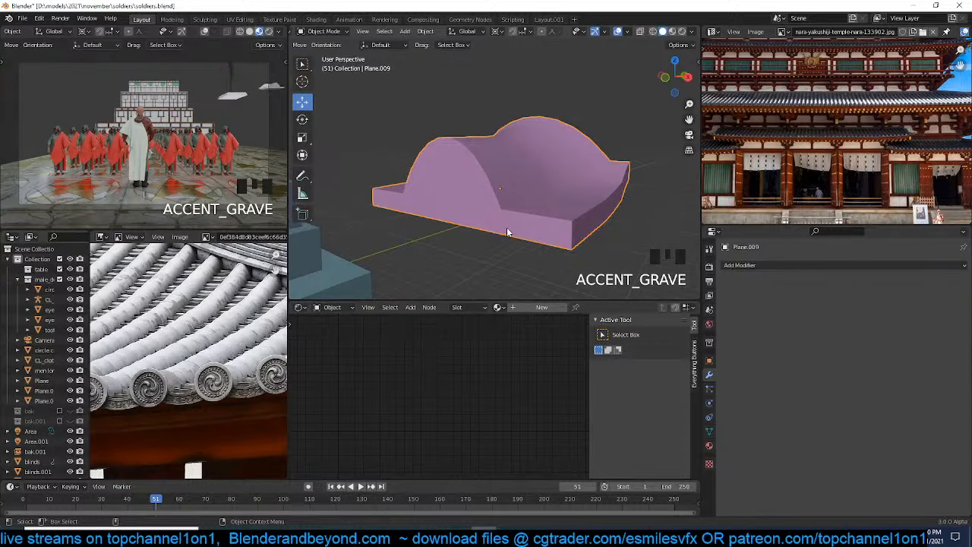
Check the tile rows in the roof reference photo and add an Array modifier to the roof tile
{"action": "scroll", "coordinate": [251, 285], "scroll_direction": "down", "scroll_amount": 3}
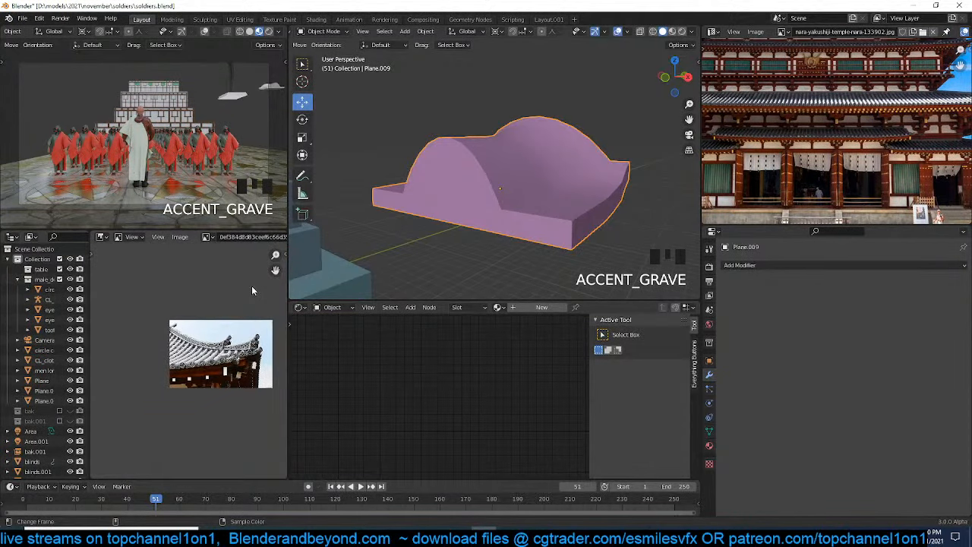
{"action": "scroll", "coordinate": [252, 285], "scroll_direction": "up", "scroll_amount": 4}
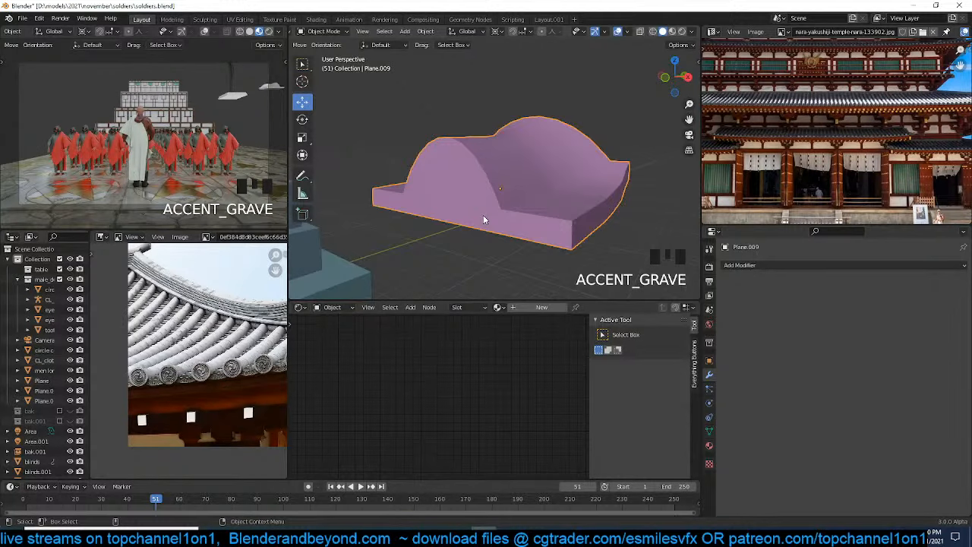
{"action": "scroll", "coordinate": [484, 220], "scroll_direction": "down", "scroll_amount": 2}
{"action": "middle_click_drag", "start_coordinate": [483, 220], "coordinate": [567, 265]}
{"action": "left_click", "coordinate": [825, 265]}
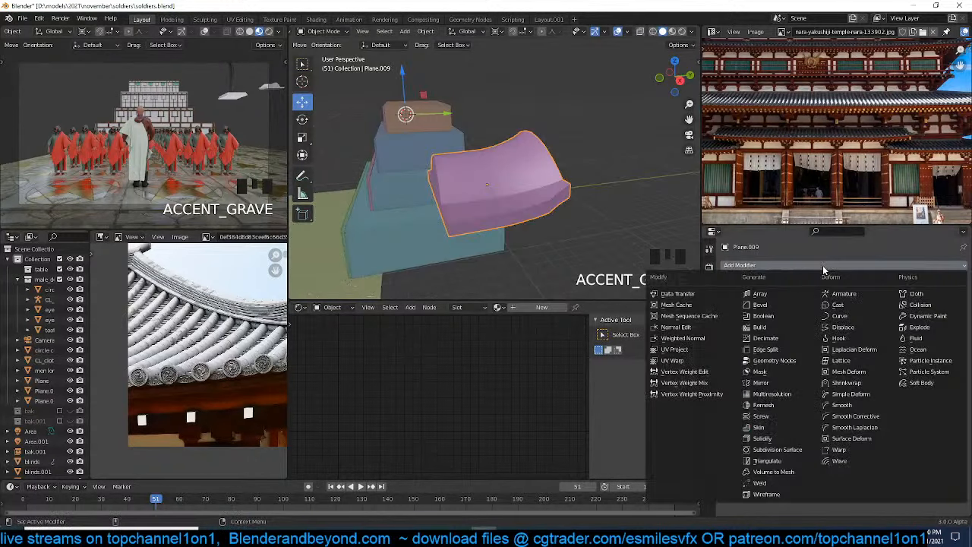
{"action": "left_click", "coordinate": [758, 295]}
{"action": "middle_click_drag", "start_coordinate": [546, 204], "coordinate": [645, 213]}
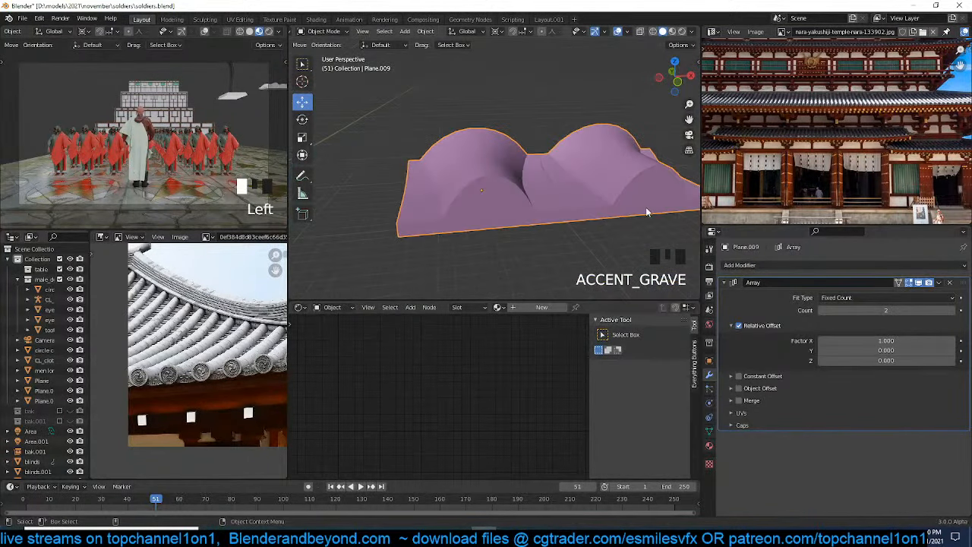
{"action": "scroll", "coordinate": [236, 367], "scroll_direction": "up", "scroll_amount": 2}
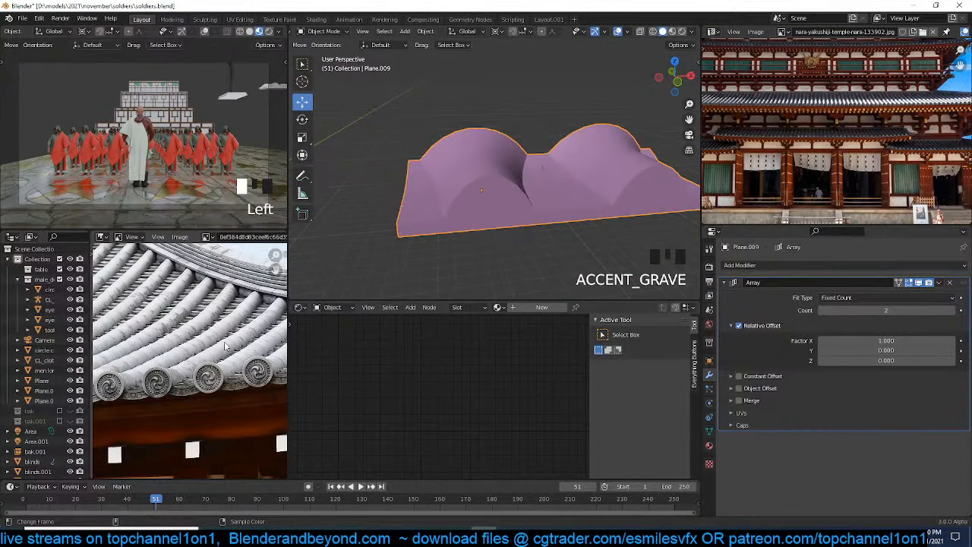
Compare the two arrayed tiles with the reference roof and add a second Array modifier to the tile
{"action": "mouse_move", "coordinate": [608, 178]}
{"action": "middle_mouse_down"}
{"action": "mouse_move", "coordinate": [555, 234]}
{"action": "mouse_move", "coordinate": [594, 126]}
{"action": "middle_mouse_up"}
{"action": "key", "text": "KP_7"}
{"action": "key", "text": "Tab"}
{"action": "key", "text": "Tab"}
{"action": "key", "text": "grave"}
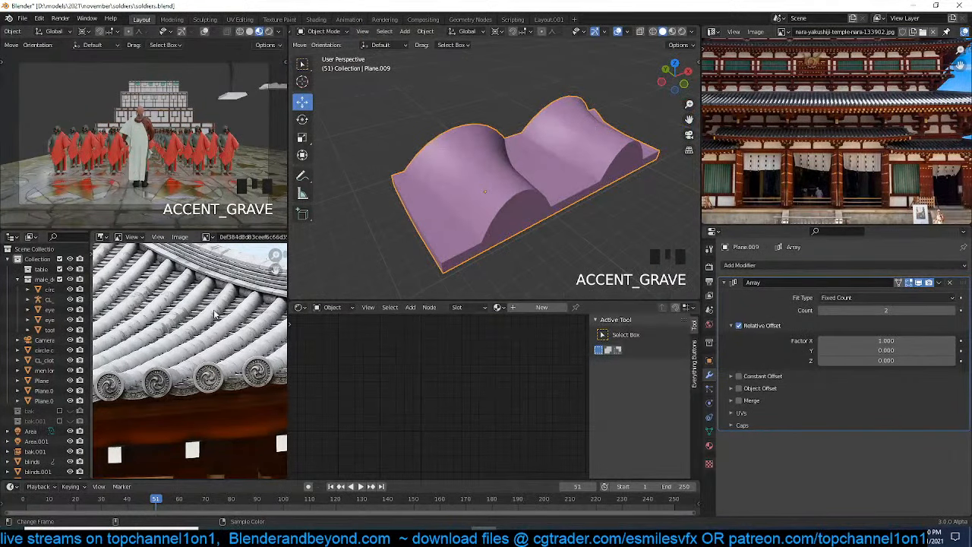
{"action": "key", "text": "grave"}
{"action": "middle_click_drag", "start_coordinate": [520, 184], "coordinate": [486, 167]}
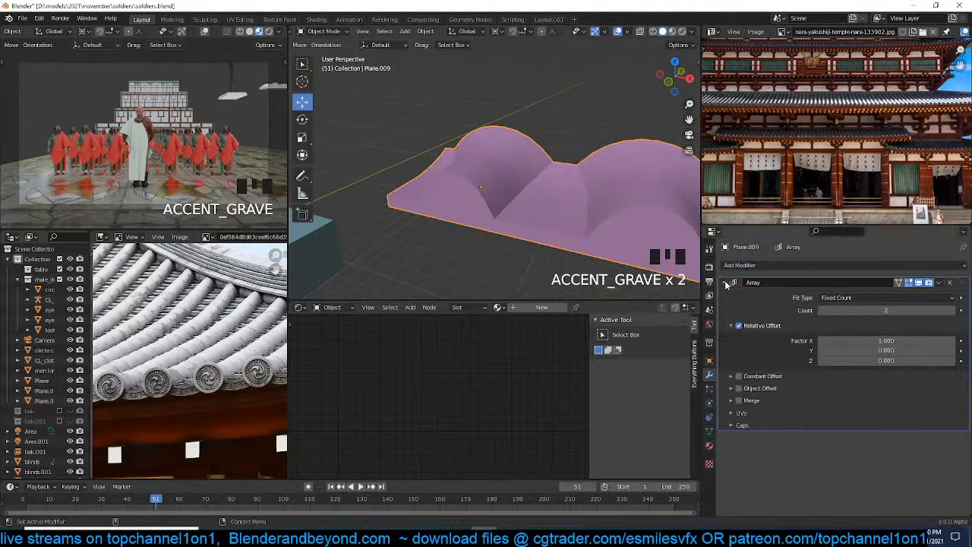
{"action": "left_click", "coordinate": [730, 282]}
{"action": "left_click", "coordinate": [743, 265]}
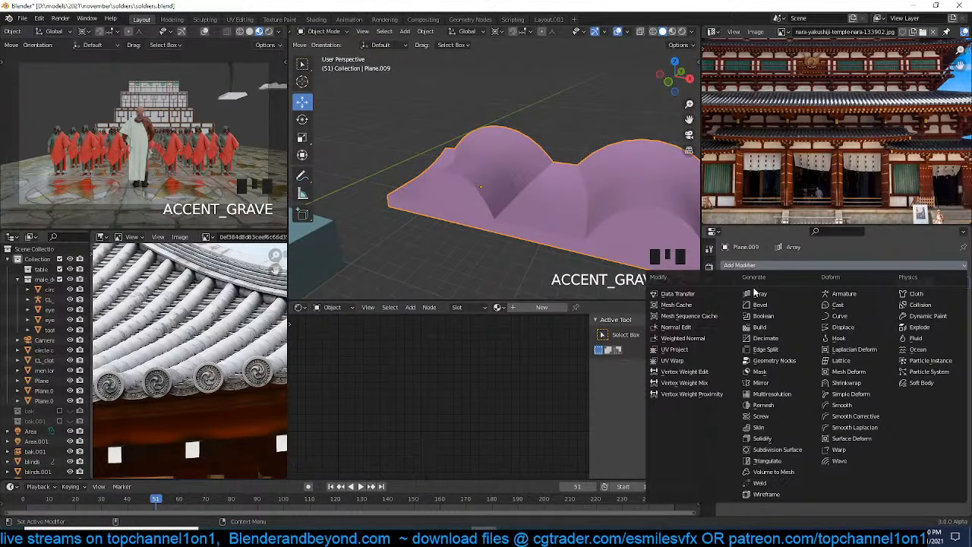
{"action": "left_click", "coordinate": [760, 293]}
{"action": "scroll", "coordinate": [539, 227], "scroll_direction": "down", "scroll_amount": 2}
Set the second array's relative offset to 0 on X and 0.9 on Y so the tile rows overlap
{"action": "key", "text": "grave"}
{"action": "key", "text": "grave"}
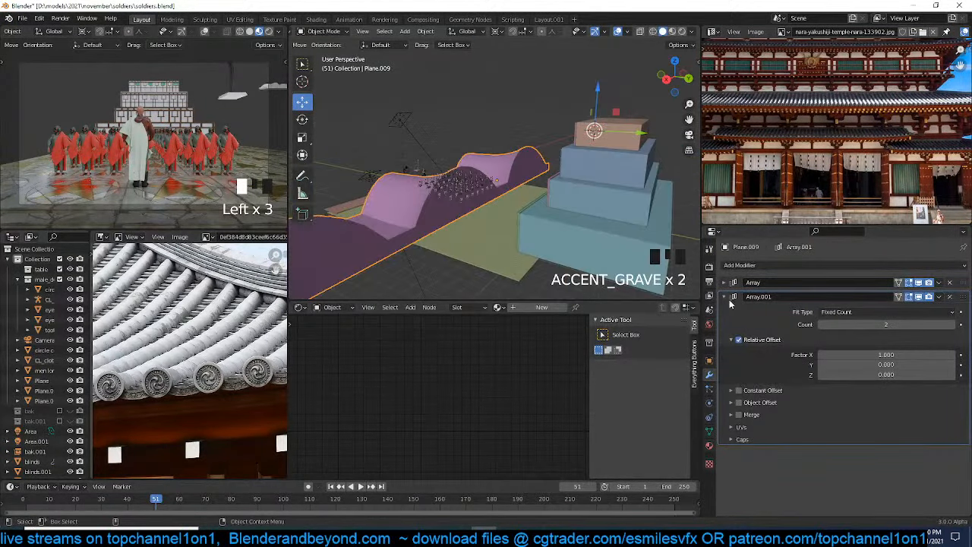
{"action": "left_click", "coordinate": [921, 366]}
{"action": "type", "text": "1"}
{"action": "key", "text": "Return"}
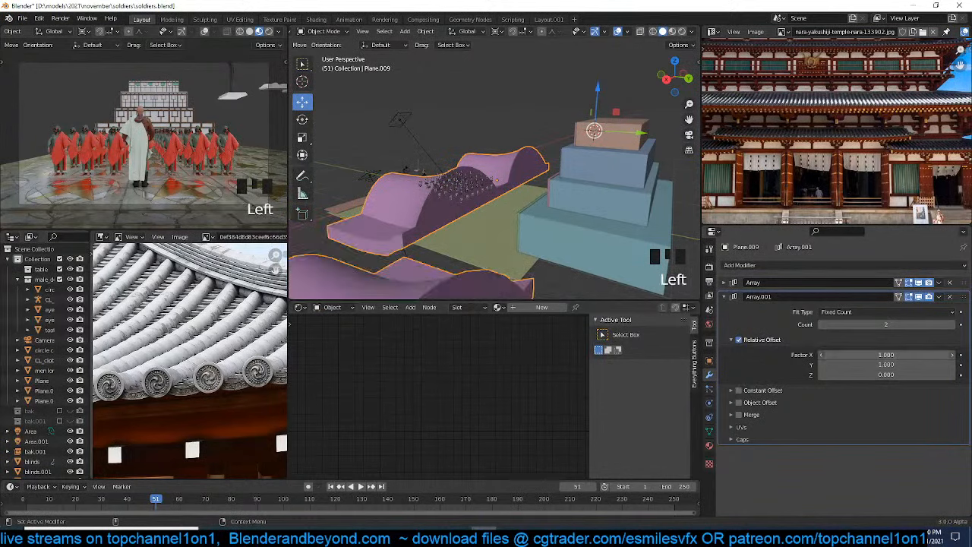
{"action": "left_click", "coordinate": [885, 355]}
{"action": "type", "text": "0"}
{"action": "left_click", "coordinate": [886, 355]}
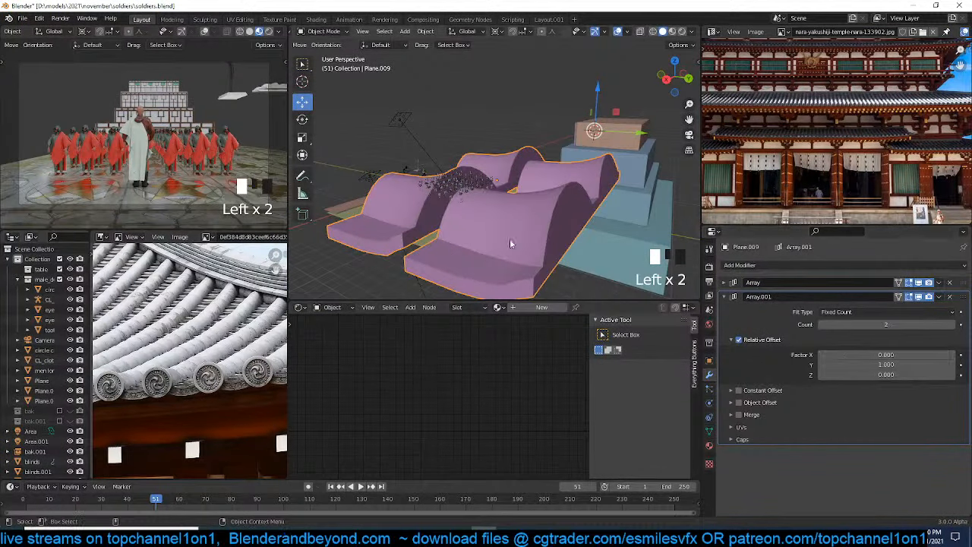
{"action": "key", "text": "grave"}
{"action": "key", "text": "grave"}
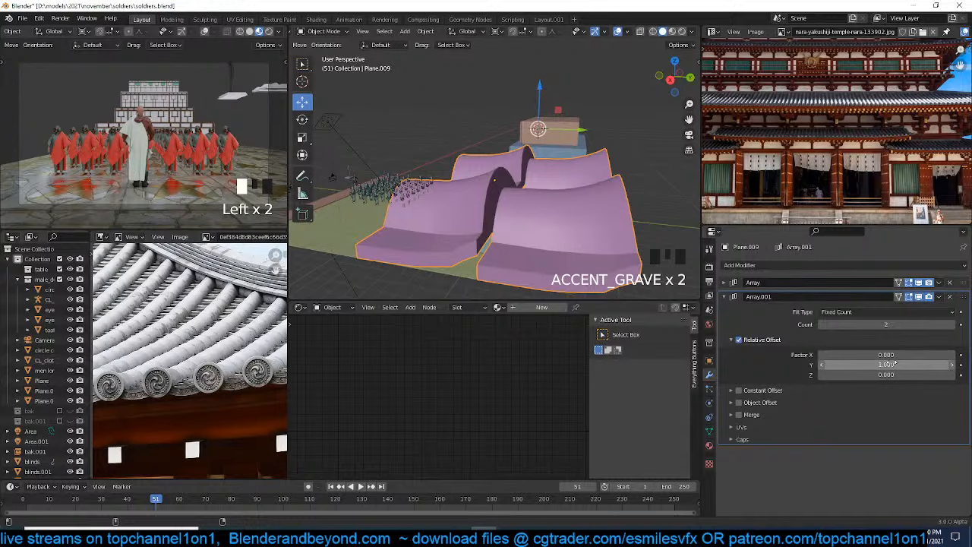
{"action": "left_click_drag", "start_coordinate": [888, 364], "coordinate": [878, 364], "text": "shift"}
{"action": "key", "text": "grave"}
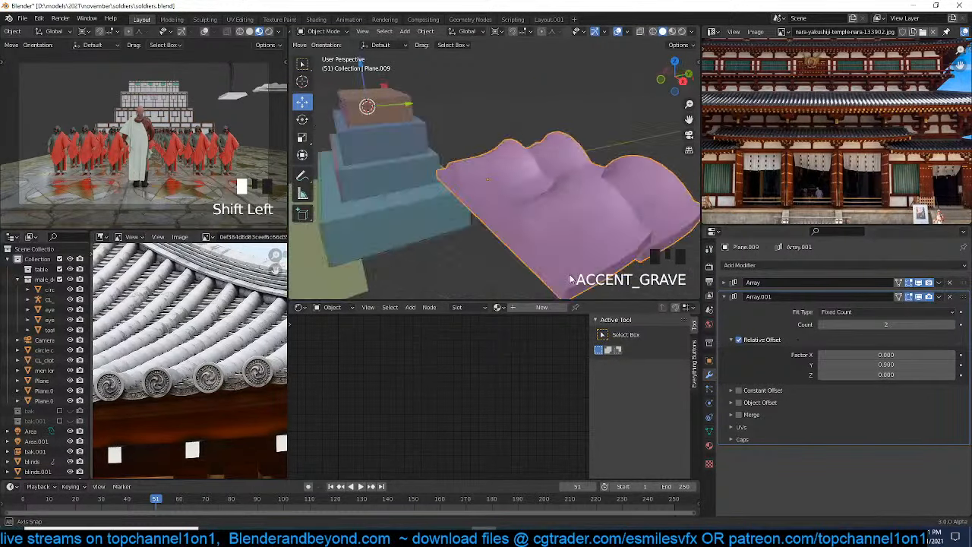
Set the array counts to 12 tiles along X and 9 rows along Y
{"action": "left_click_drag", "start_coordinate": [886, 324], "coordinate": [912, 310]}
{"action": "scroll", "coordinate": [412, 182], "scroll_direction": "down", "scroll_amount": 2}
{"action": "key", "text": "grave"}
{"action": "left_click", "coordinate": [725, 283]}
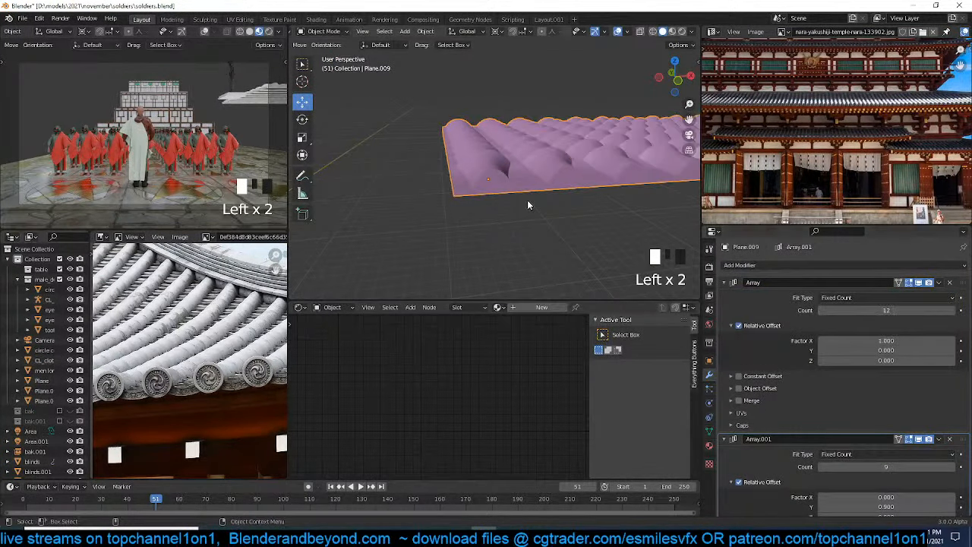
{"action": "key", "text": "grave"}
{"action": "scroll", "coordinate": [572, 221], "scroll_direction": "down", "scroll_amount": 2}
{"action": "key", "text": "grave"}
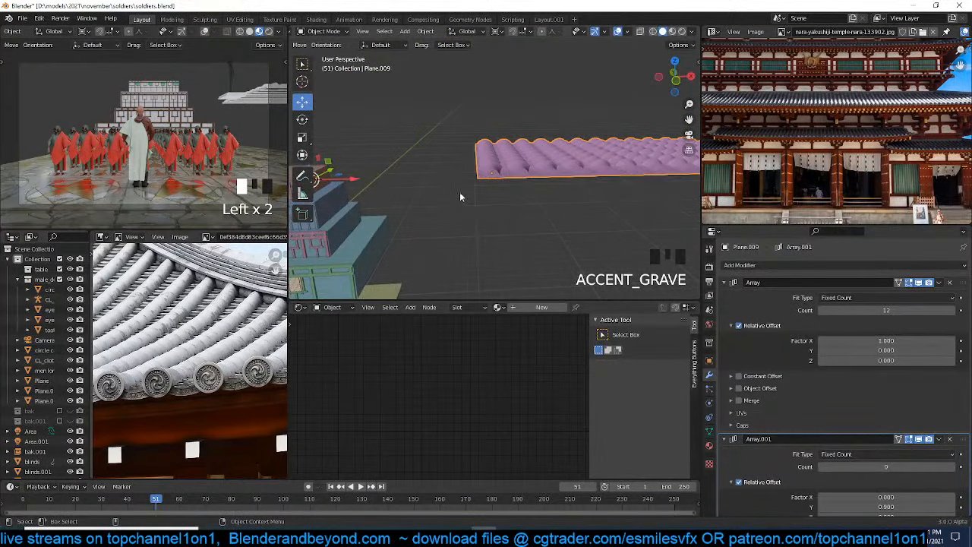
{"action": "scroll", "coordinate": [570, 176], "scroll_direction": "down", "scroll_amount": 3}
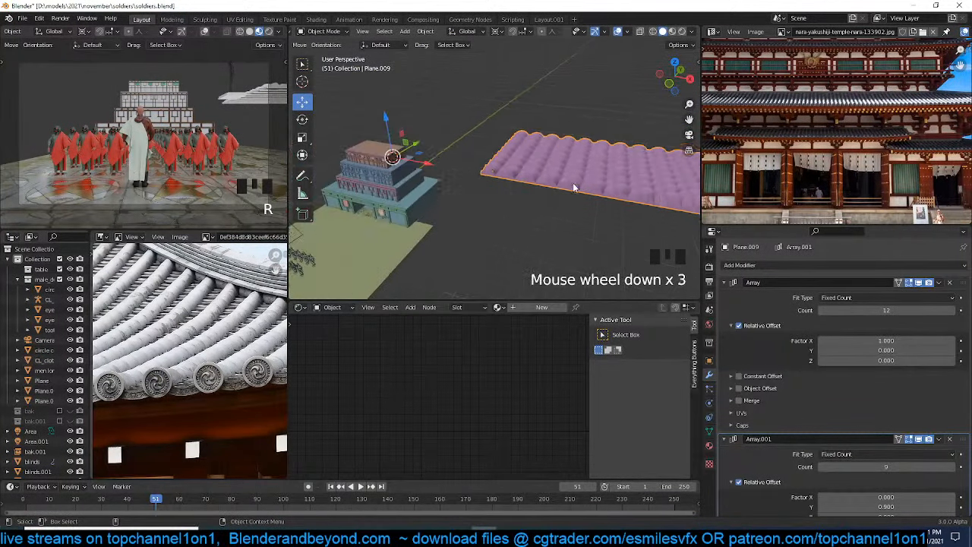
Change the pivot point from the 3D cursor to the tile object and compare the tiled sheet with the temple photo
{"action": "key", "text": "grave"}
{"action": "key", "text": "grave"}
{"action": "key", "text": "period"}
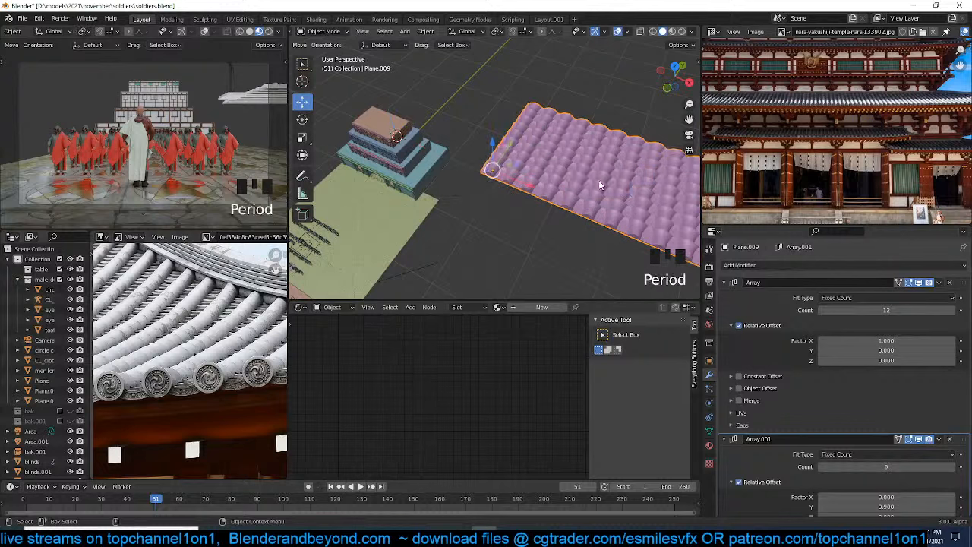
{"action": "key", "text": "grave"}
{"action": "middle_click_drag", "start_coordinate": [486, 144], "coordinate": [612, 195]}
{"action": "scroll", "coordinate": [530, 182], "scroll_direction": "down", "scroll_amount": 2}
{"action": "scroll", "coordinate": [764, 125], "scroll_direction": "up", "scroll_amount": 4}
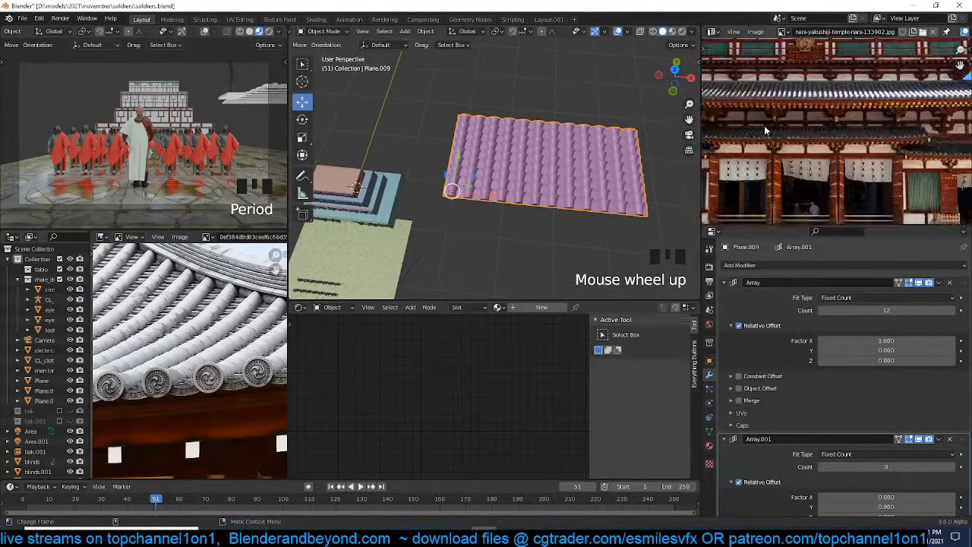
{"action": "scroll", "coordinate": [764, 125], "scroll_direction": "down", "scroll_amount": 4}
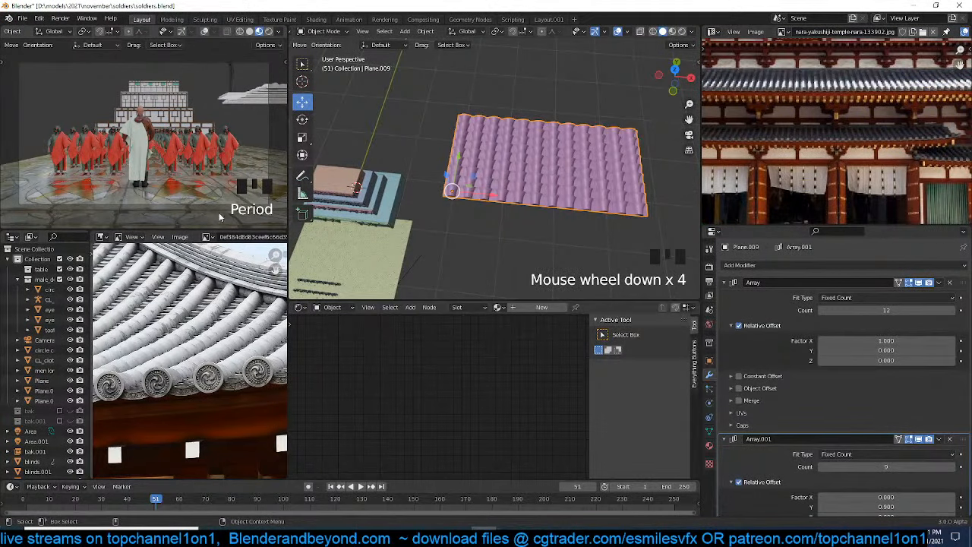
Inset the front end face of the original tile by about 0.05 m
{"action": "middle_click_drag", "start_coordinate": [501, 183], "coordinate": [501, 154]}
{"action": "scroll", "coordinate": [508, 190], "scroll_direction": "up", "scroll_amount": 3}
{"action": "scroll", "coordinate": [502, 160], "scroll_direction": "up", "scroll_amount": 2}
{"action": "scroll", "coordinate": [516, 182], "scroll_direction": "down", "scroll_amount": 4}
{"action": "scroll", "coordinate": [531, 198], "scroll_direction": "up", "scroll_amount": 4}
{"action": "key", "text": "Tab"}
{"action": "scroll", "coordinate": [536, 199], "scroll_direction": "up", "scroll_amount": 2}
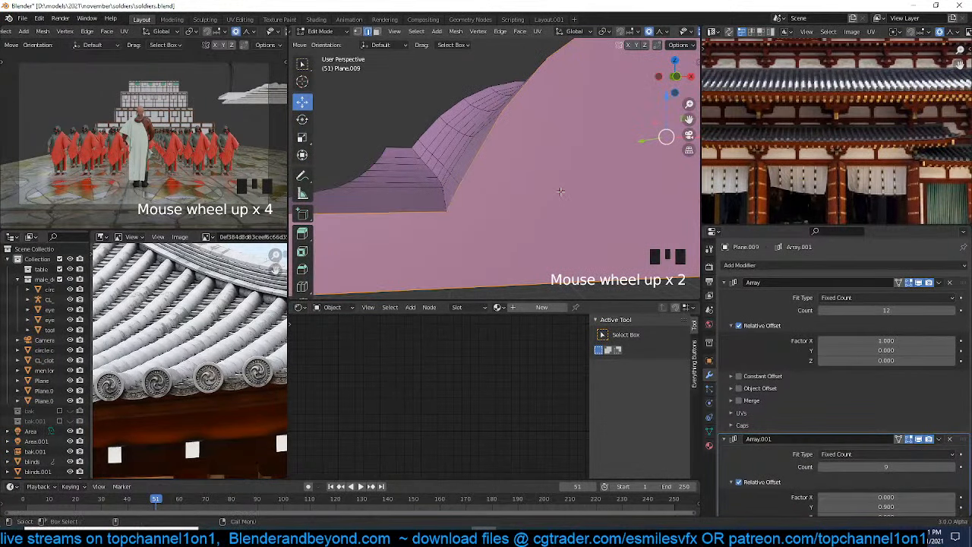
{"action": "scroll", "coordinate": [527, 191], "scroll_direction": "down", "scroll_amount": 3}
{"action": "scroll", "coordinate": [538, 175], "scroll_direction": "up", "scroll_amount": 2}
{"action": "key", "text": "i"}
{"action": "left_click", "coordinate": [569, 157]}
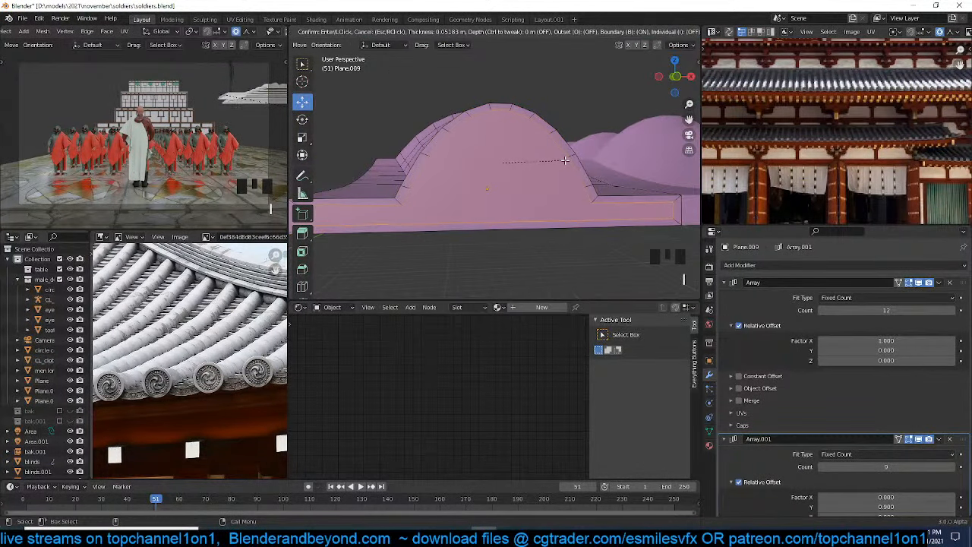
Extrude the inset end face about 0.09 m into the tile and check the recess in Object Mode
{"action": "key", "text": "grave"}
{"action": "mouse_move", "coordinate": [570, 157]}
{"action": "middle_mouse_down"}
{"action": "mouse_move", "coordinate": [581, 161]}
{"action": "mouse_move", "coordinate": [560, 162]}
{"action": "middle_mouse_up"}
{"action": "key", "text": "e"}
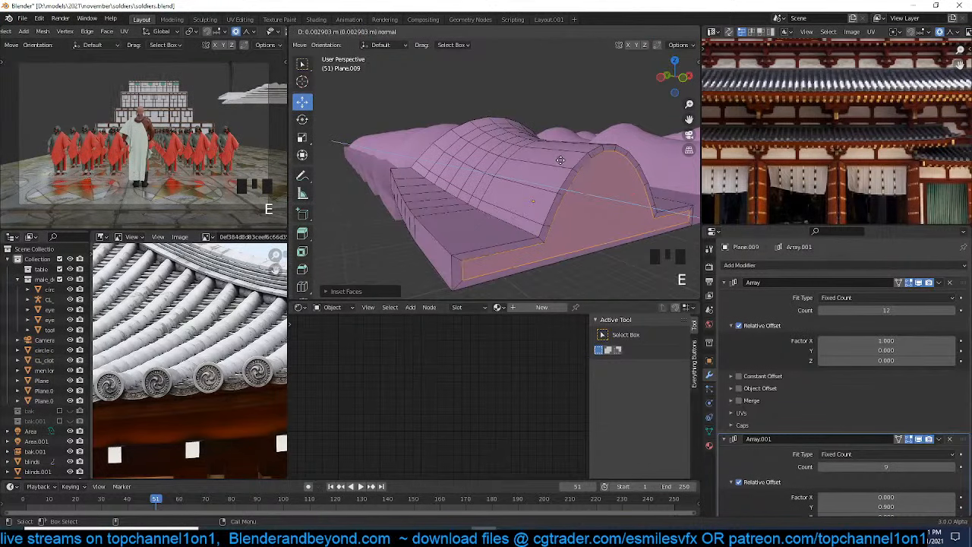
{"action": "left_click", "coordinate": [556, 150]}
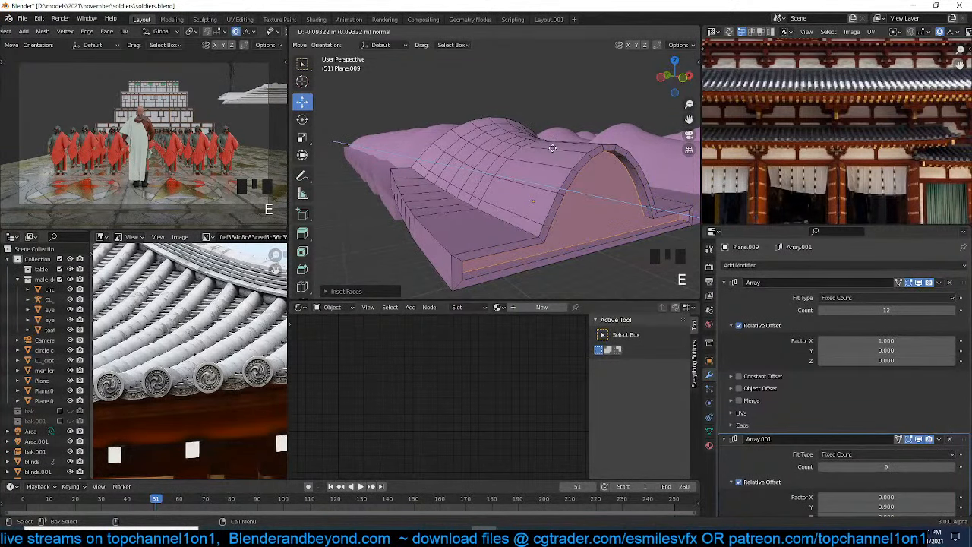
{"action": "key", "text": "Tab"}
{"action": "scroll", "coordinate": [533, 161], "scroll_direction": "down", "scroll_amount": 3}
{"action": "key", "text": "grave"}
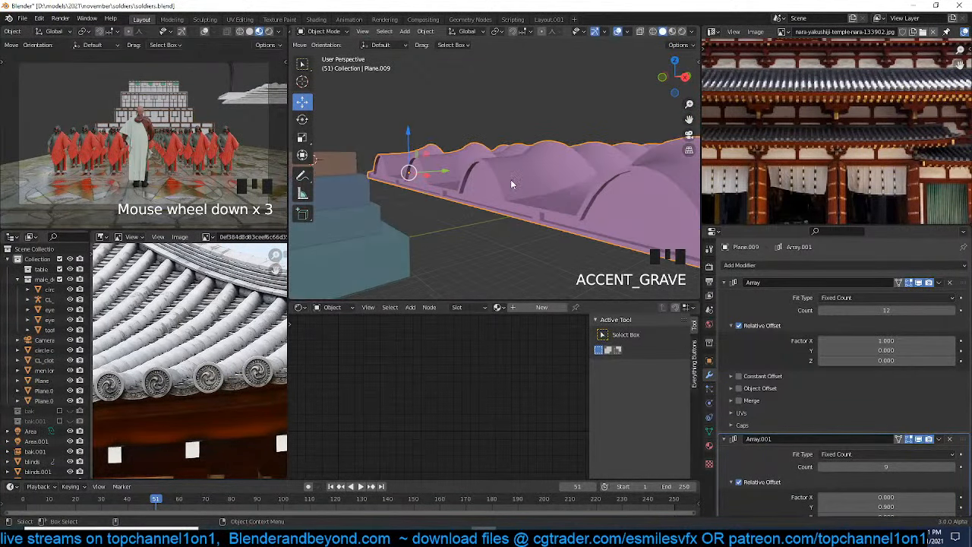
{"action": "key", "text": "grave"}
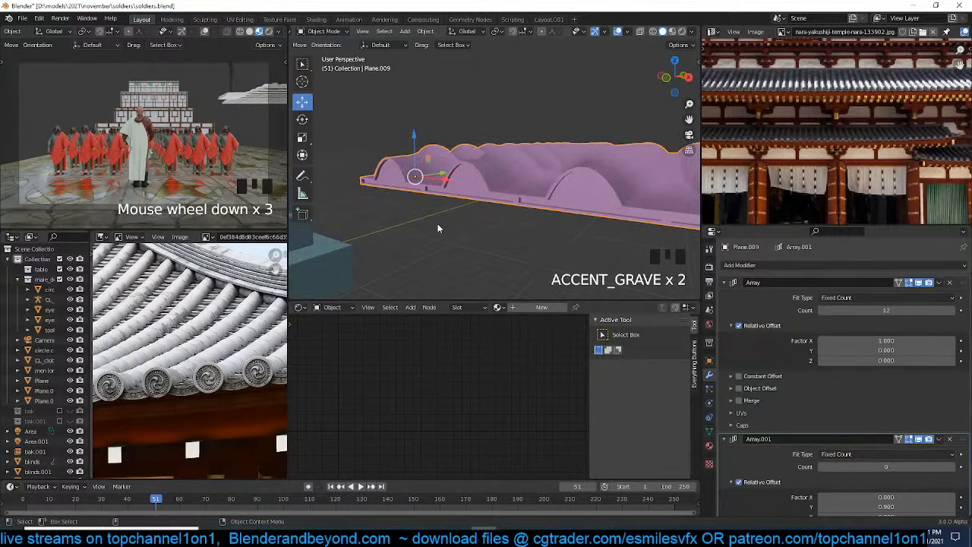
{"action": "key", "text": "grave"}
{"action": "key", "text": "grave"}
{"action": "key", "text": "Tab"}
{"action": "key", "text": "grave"}
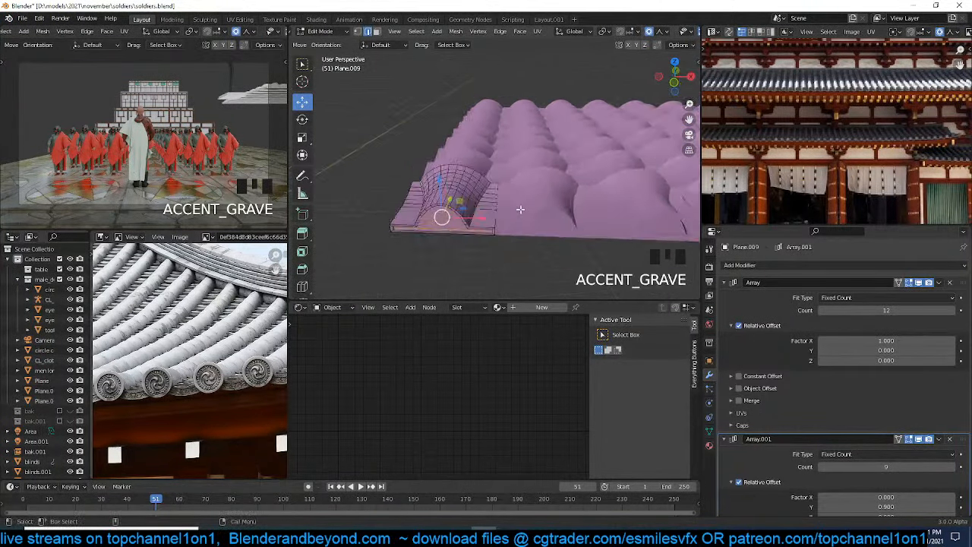
{"action": "middle_click_drag", "start_coordinate": [522, 208], "coordinate": [555, 177], "text": "shift"}
{"action": "scroll", "coordinate": [537, 190], "scroll_direction": "up", "scroll_amount": 4}
{"action": "scroll", "coordinate": [532, 199], "scroll_direction": "down", "scroll_amount": 1}
{"action": "key", "text": "ctrl+r"}
{"action": "key", "text": "Escape"}
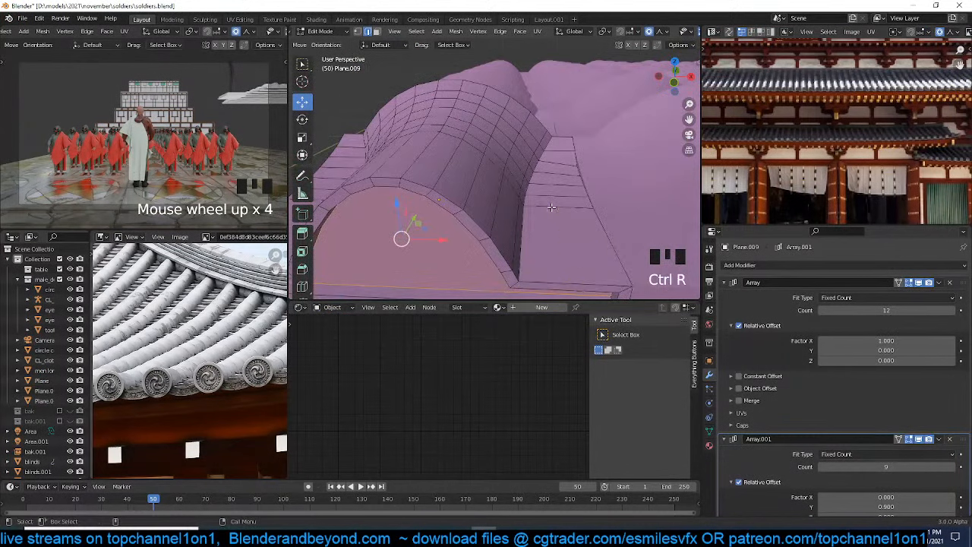
Clear the mesh selection in front wireframe view and select the crosswise edges along the tile's flat base
{"action": "key", "text": "KP_1"}
{"action": "scroll", "coordinate": [551, 208], "scroll_direction": "up", "scroll_amount": 5}
{"action": "middle_click_drag", "start_coordinate": [552, 208], "coordinate": [527, 254], "text": "shift"}
{"action": "scroll", "coordinate": [579, 161], "scroll_direction": "up", "scroll_amount": 1}
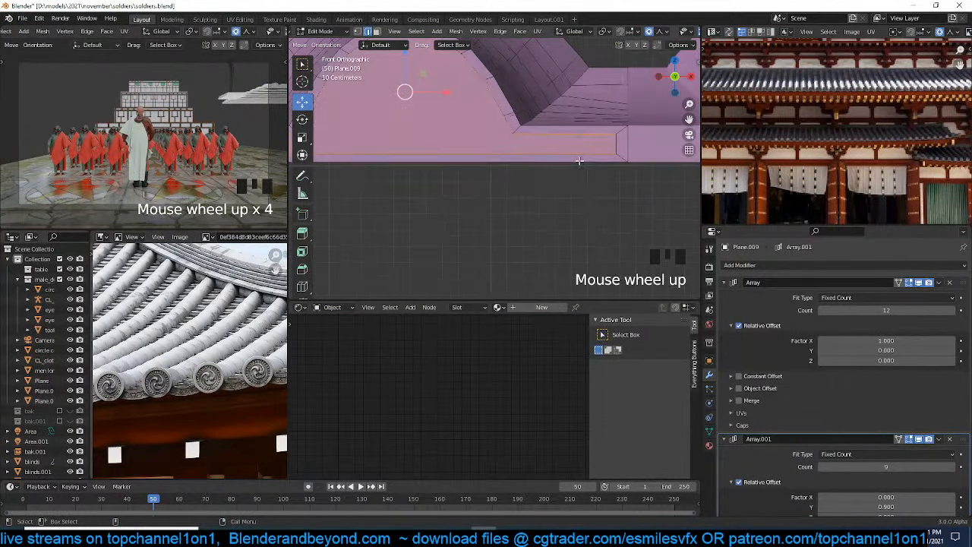
{"action": "key", "text": "3"}
{"action": "key", "text": "z"}
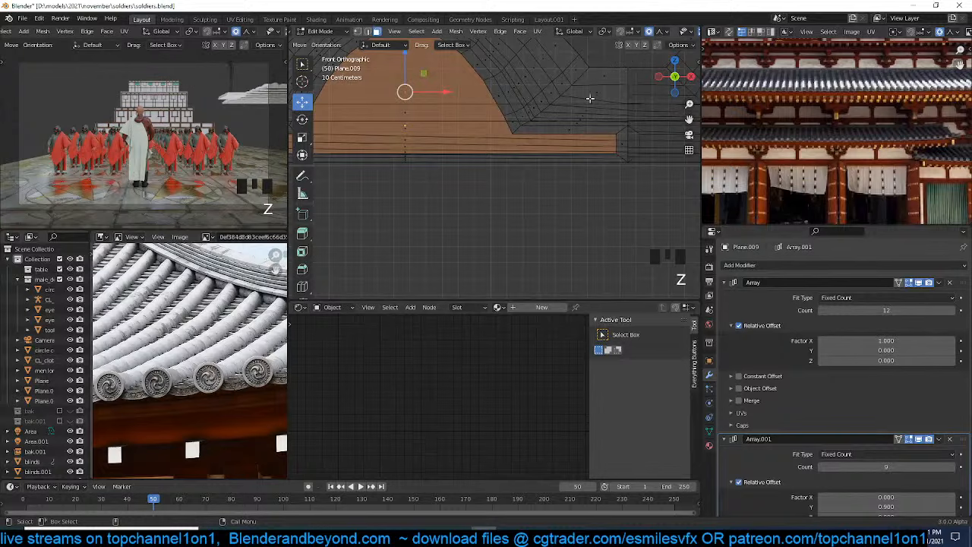
{"action": "key", "text": "1"}
{"action": "key", "text": "alt+a"}
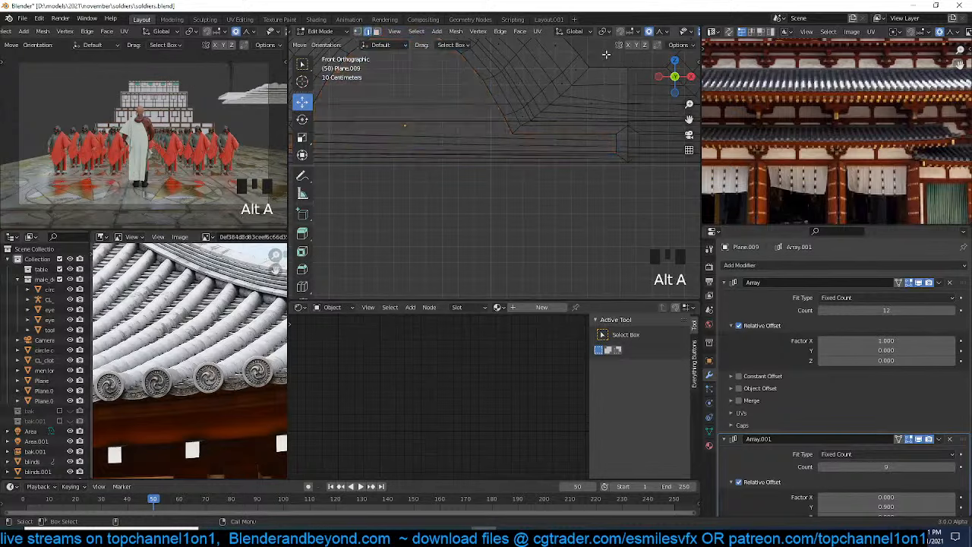
{"action": "left_click_drag", "start_coordinate": [592, 215], "coordinate": [591, 215]}
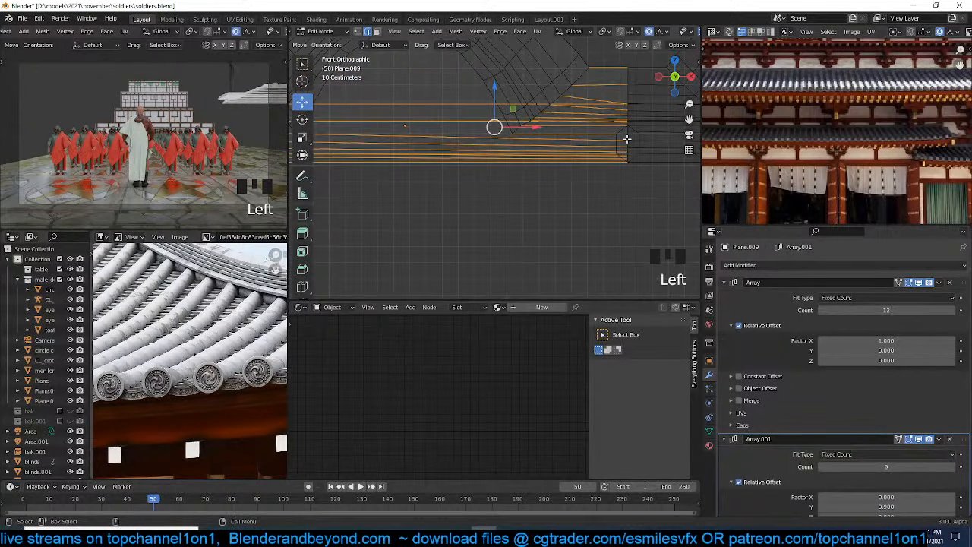
{"action": "key", "text": "Tab"}
{"action": "key", "text": "z"}
Examine the seams between neighbouring tiles and the overall look of the arrayed roof sheet
{"action": "key", "text": "grave"}
{"action": "scroll", "coordinate": [649, 182], "scroll_direction": "down", "scroll_amount": 5}
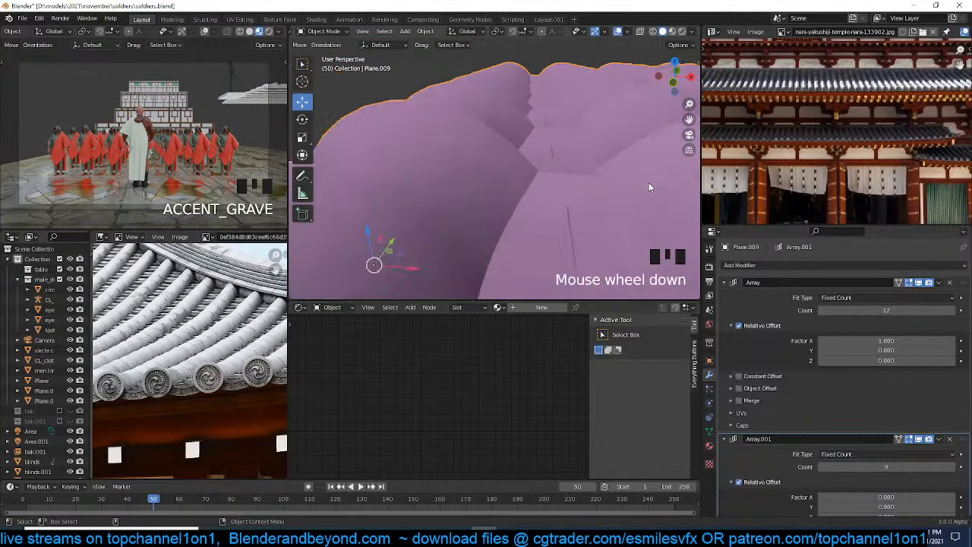
{"action": "scroll", "coordinate": [636, 186], "scroll_direction": "up", "scroll_amount": 2}
{"action": "key", "text": "grave"}
{"action": "scroll", "coordinate": [607, 190], "scroll_direction": "down", "scroll_amount": 14}
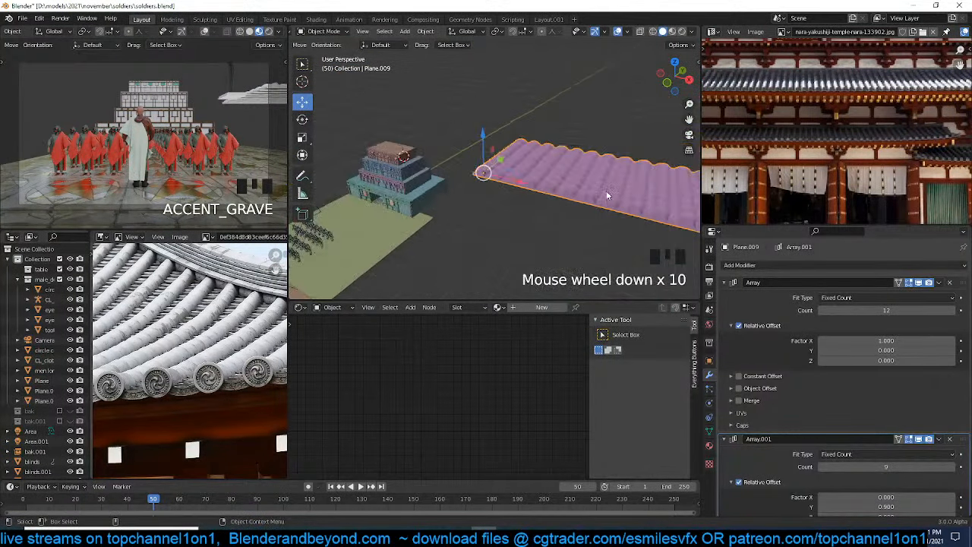
{"action": "scroll", "coordinate": [541, 194], "scroll_direction": "up", "scroll_amount": 5}
{"action": "middle_click_drag", "start_coordinate": [556, 190], "coordinate": [660, 199], "text": "shift"}
{"action": "scroll", "coordinate": [494, 175], "scroll_direction": "up", "scroll_amount": 4}
{"action": "middle_click_drag", "start_coordinate": [423, 163], "coordinate": [474, 150], "text": "shift"}
{"action": "scroll", "coordinate": [490, 181], "scroll_direction": "down", "scroll_amount": 1}
{"action": "scroll", "coordinate": [529, 175], "scroll_direction": "down", "scroll_amount": 2}
{"action": "scroll", "coordinate": [529, 175], "scroll_direction": "down", "scroll_amount": 3}
Shrink the arrayed tile sheet and move it beside the temple's front left corner in top view
{"action": "key", "text": "KP_7"}
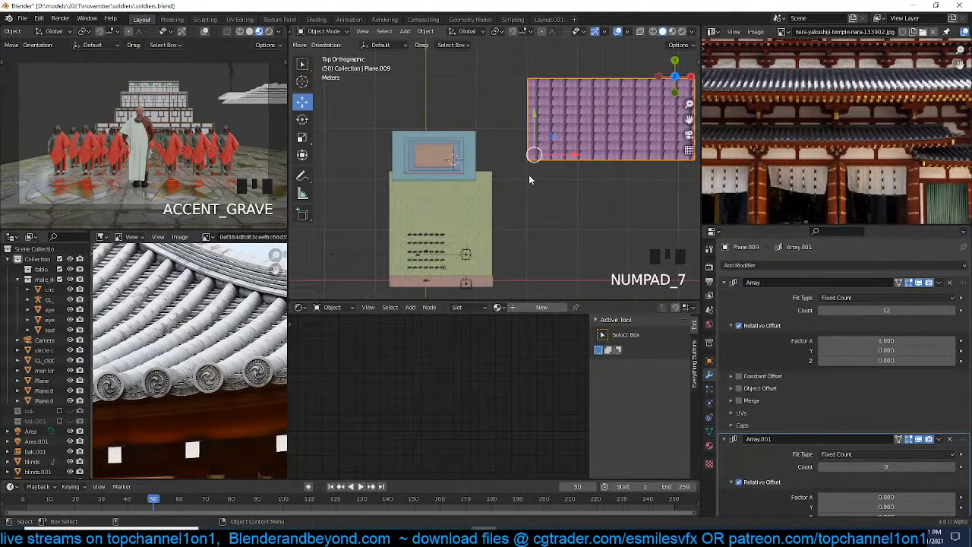
{"action": "scroll", "coordinate": [570, 160], "scroll_direction": "down", "scroll_amount": 4}
{"action": "key", "text": "g"}
{"action": "left_click", "coordinate": [471, 164]}
{"action": "key", "text": "g"}
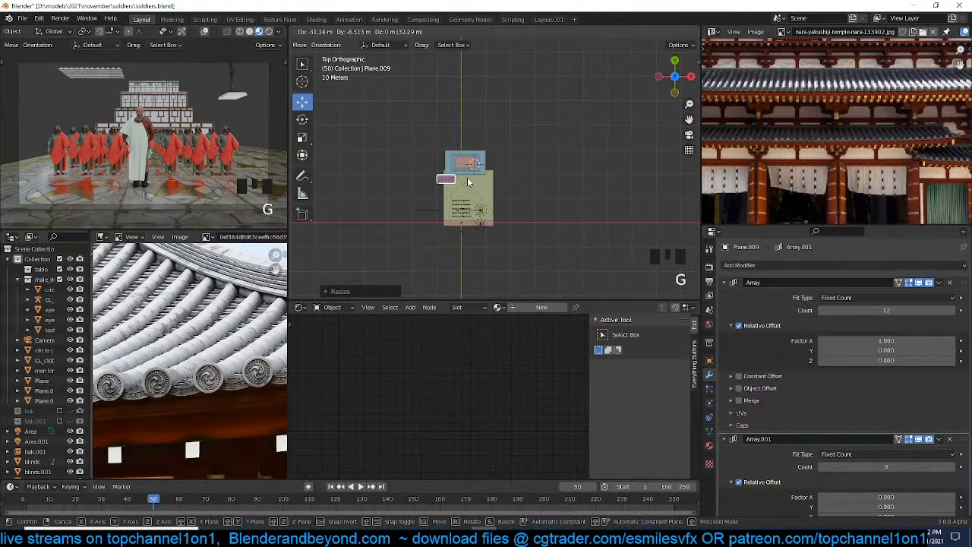
{"action": "left_click", "coordinate": [469, 183]}
{"action": "key", "text": "KP_Decimal"}
{"action": "scroll", "coordinate": [547, 194], "scroll_direction": "up", "scroll_amount": 3}
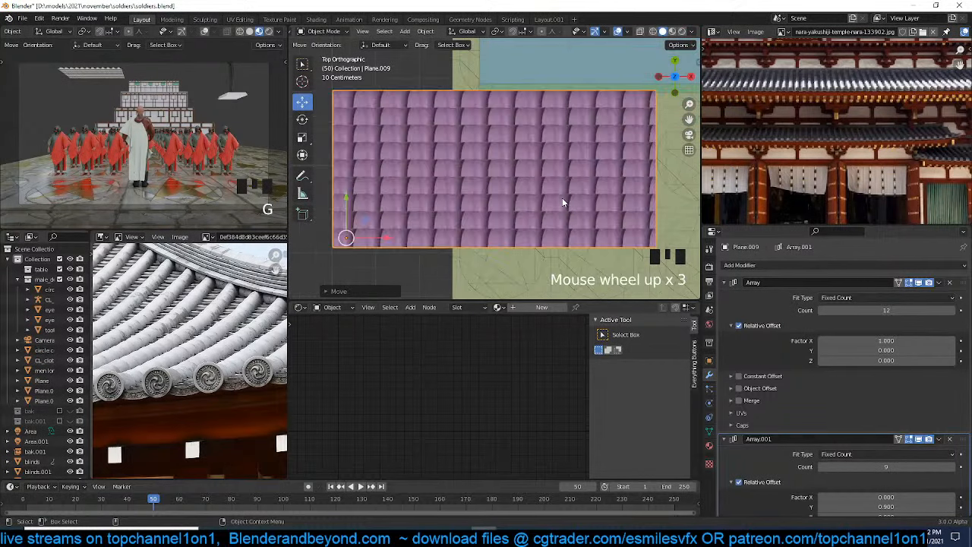
Scale the tile sheet again and place it over the front edge of the temple's lowest tier
{"action": "scroll", "coordinate": [601, 183], "scroll_direction": "down", "scroll_amount": 4}
{"action": "key", "text": "s"}
{"action": "left_click", "coordinate": [529, 186]}
{"action": "key", "text": "g"}
{"action": "left_click", "coordinate": [605, 124]}
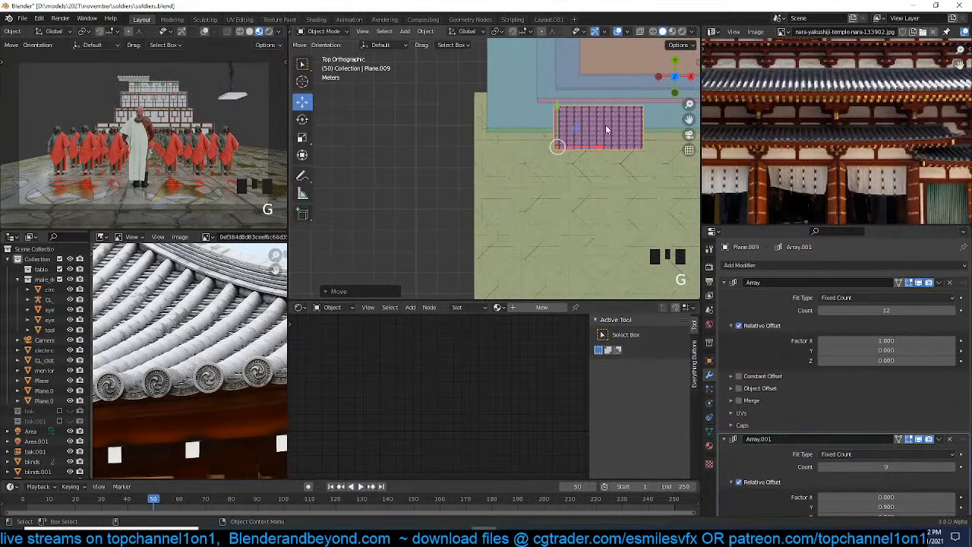
Place the 3D cursor on the lowest tier's front left roof corner and snap the tile sheet to it
{"action": "key", "text": "grave"}
{"action": "middle_click_drag", "start_coordinate": [566, 67], "coordinate": [576, 163]}
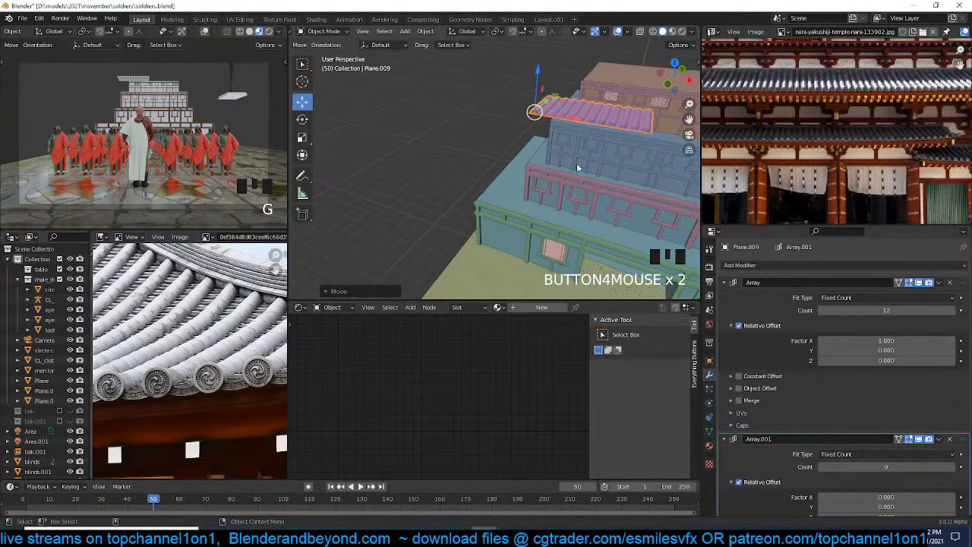
{"action": "scroll", "coordinate": [800, 134], "scroll_direction": "down", "scroll_amount": 7}
{"action": "scroll", "coordinate": [800, 133], "scroll_direction": "up", "scroll_amount": 6}
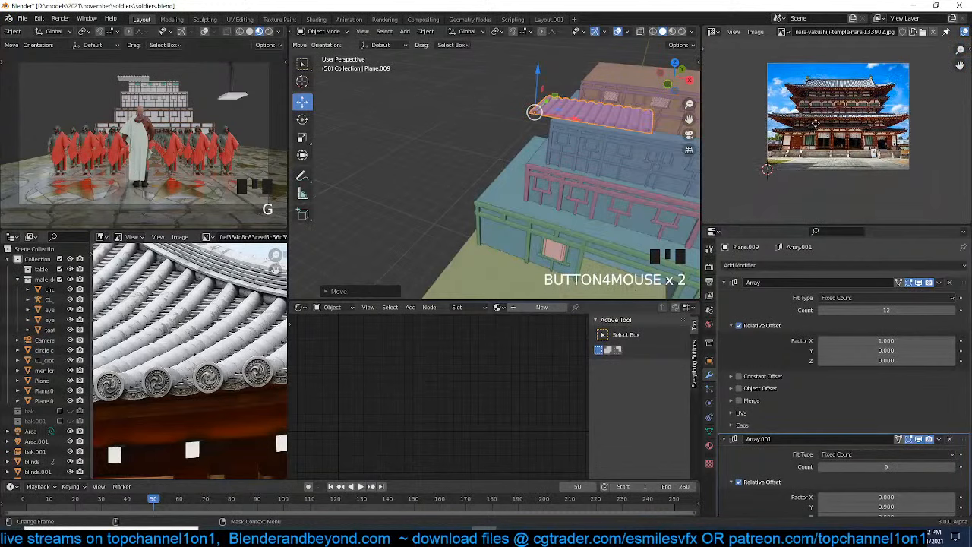
{"action": "right_click", "coordinate": [480, 209], "text": "shift"}
{"action": "key", "text": "shift+s"}
{"action": "key", "text": "grave"}
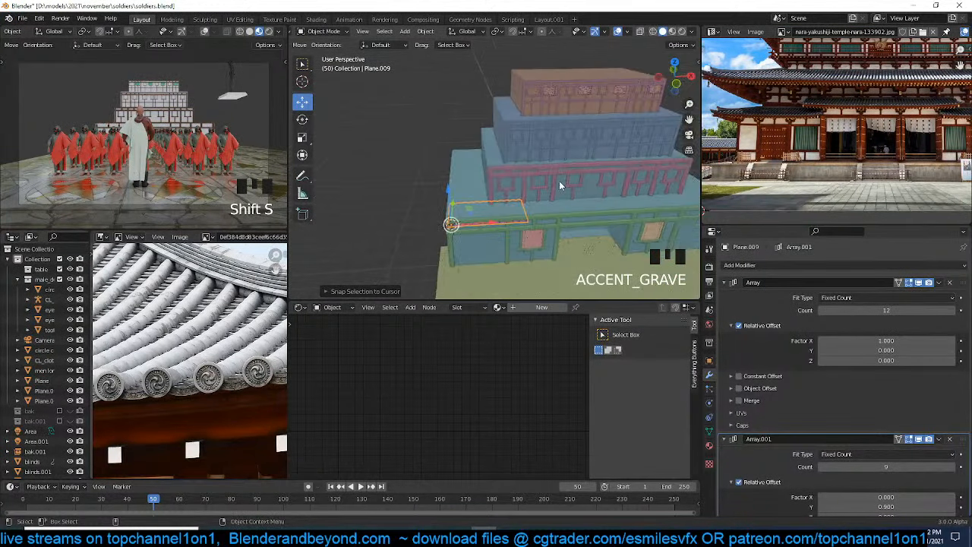
Move the tile sheet forward in top view so its back edge meets the lowest tier's front edge
{"action": "key", "text": "KP_7"}
{"action": "key", "text": "g"}
{"action": "left_click", "coordinate": [558, 232]}
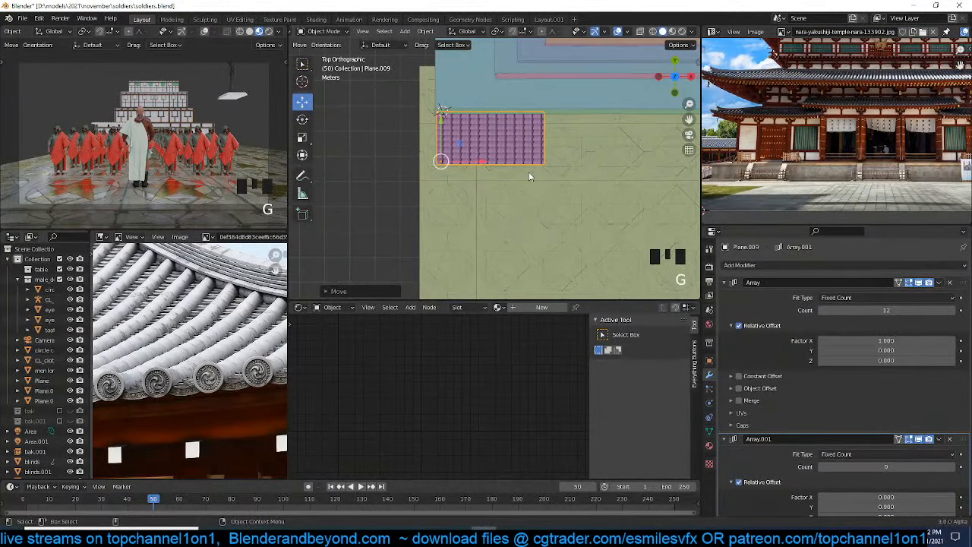
Set the first Array modifier's count to 47 so the tiles span the lowest tier's front, and save the file
{"action": "middle_click_drag", "start_coordinate": [523, 269], "coordinate": [462, 259], "text": "shift"}
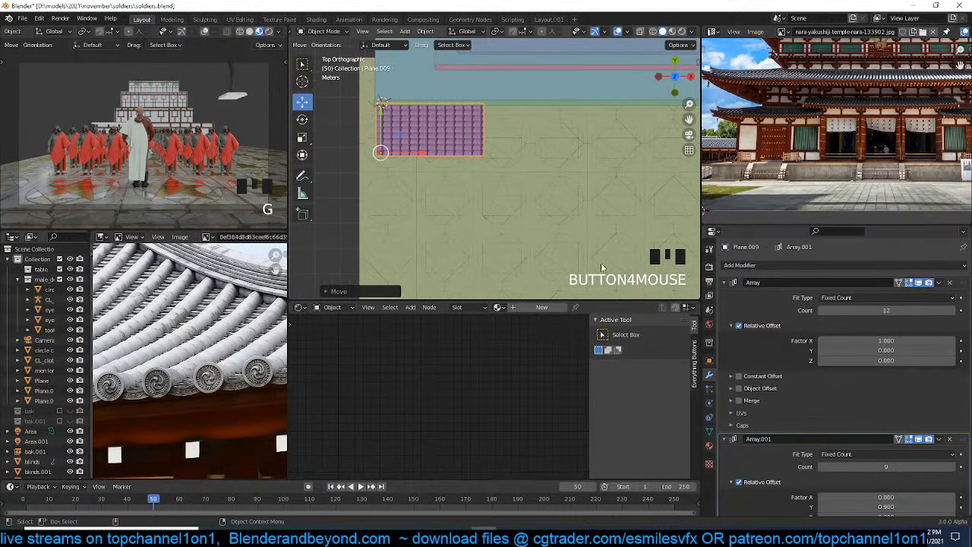
{"action": "left_click_drag", "start_coordinate": [886, 310], "coordinate": [957, 310]}
{"action": "scroll", "coordinate": [547, 223], "scroll_direction": "down", "scroll_amount": 3}
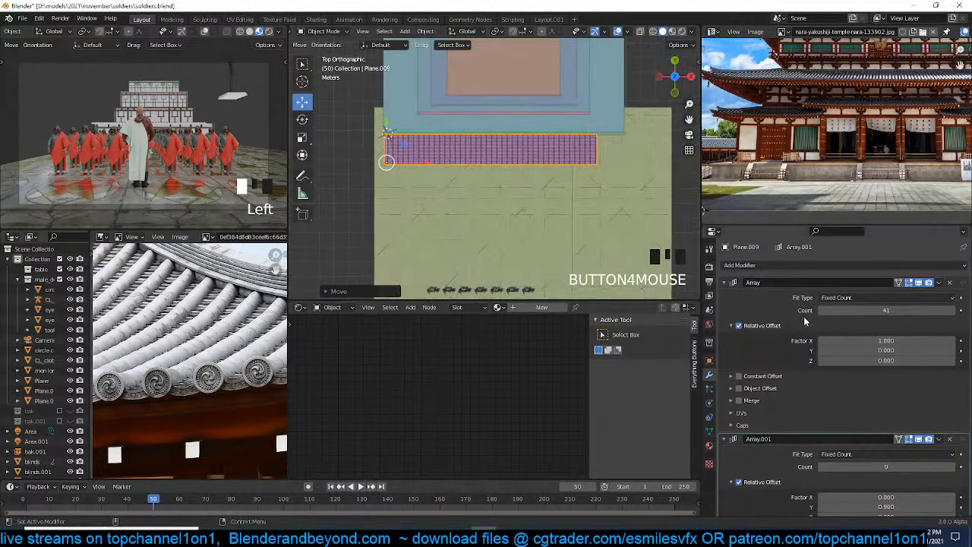
{"action": "mouse_move", "coordinate": [873, 310]}
{"action": "left_mouse_down"}
{"action": "mouse_move", "coordinate": [895, 310]}
{"action": "mouse_move", "coordinate": [859, 298]}
{"action": "mouse_move", "coordinate": [868, 307]}
{"action": "left_mouse_up"}
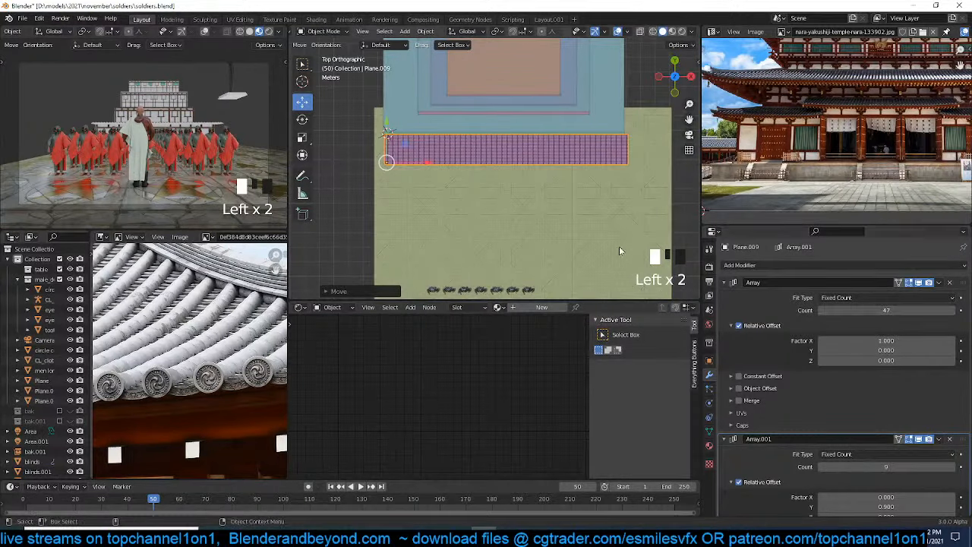
{"action": "key", "text": "grave"}
{"action": "key", "text": "KP_7"}
{"action": "key", "text": "ctrl+s"}
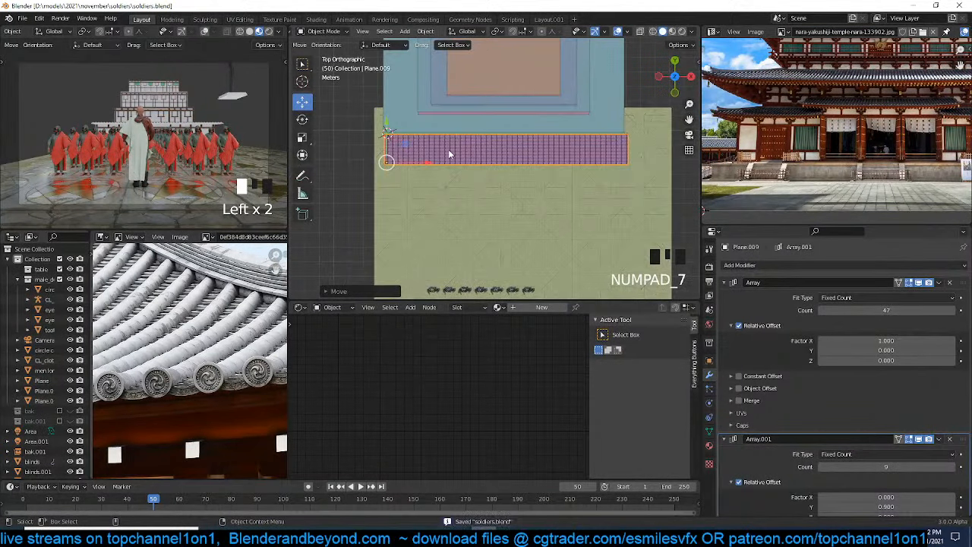
Add a plane at the 3D cursor, move it over the left end of the tile sheet and enter Edit Mode
{"action": "scroll", "coordinate": [456, 156], "scroll_direction": "up", "scroll_amount": 2}
{"action": "key", "text": "shift+a"}
{"action": "mouse_move", "coordinate": [508, 164]}
{"action": "left_click", "coordinate": [546, 168]}
{"action": "scroll", "coordinate": [519, 176], "scroll_direction": "down", "scroll_amount": 2}
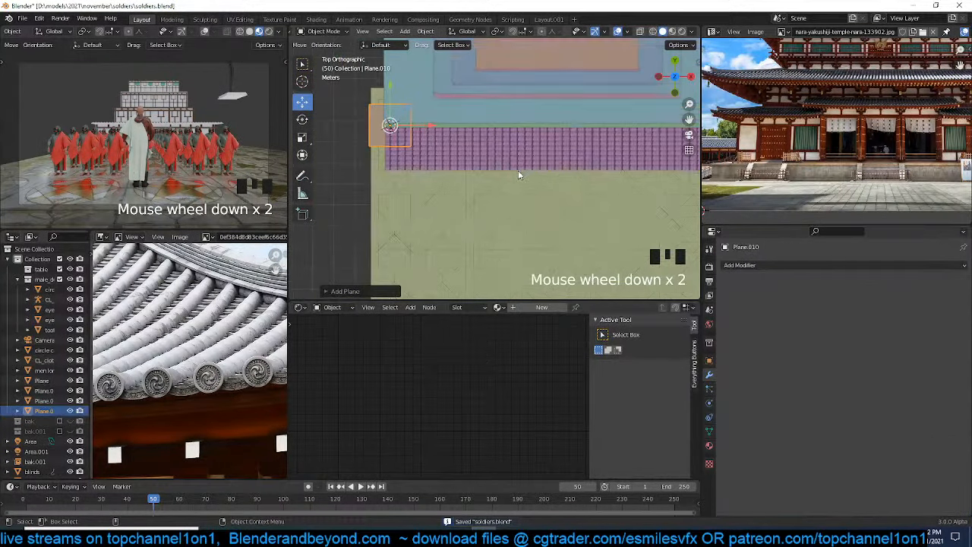
{"action": "key", "text": "g"}
{"action": "left_click", "coordinate": [426, 158]}
{"action": "key", "text": "Tab"}
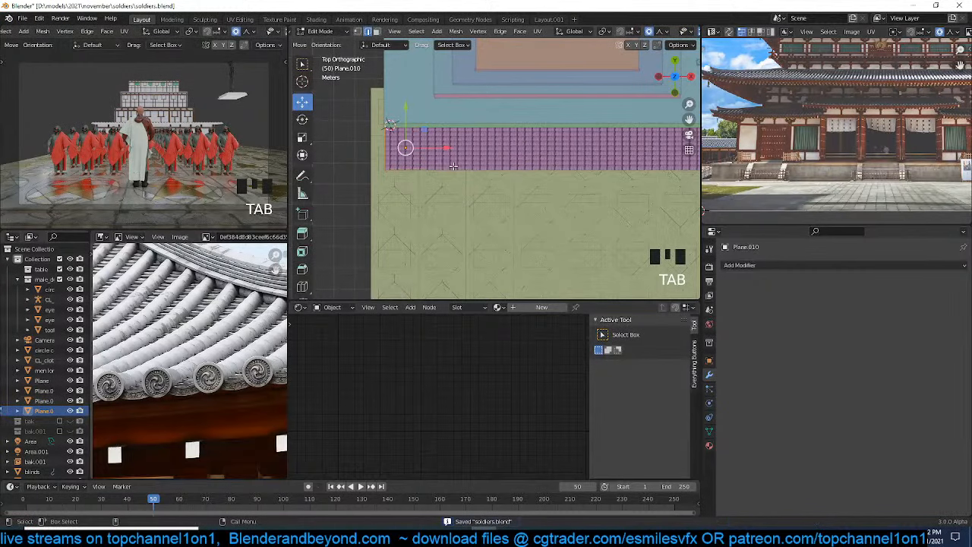
Stretch the plane's right edge to the tile sheet's far end with proportional editing off, and add ten loop cuts across its length
{"action": "scroll", "coordinate": [393, 197], "scroll_direction": "down", "scroll_amount": 3}
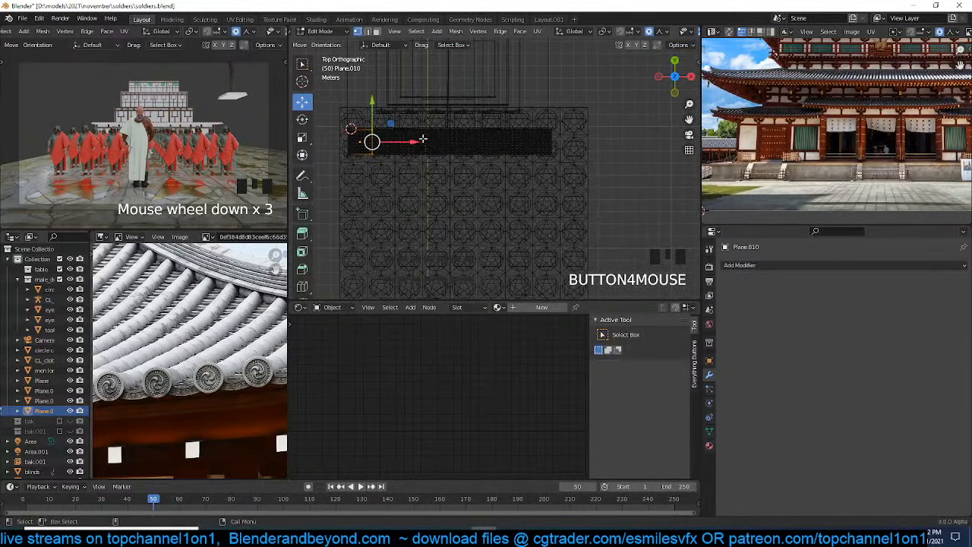
{"action": "left_click_drag", "start_coordinate": [418, 141], "coordinate": [573, 142]}
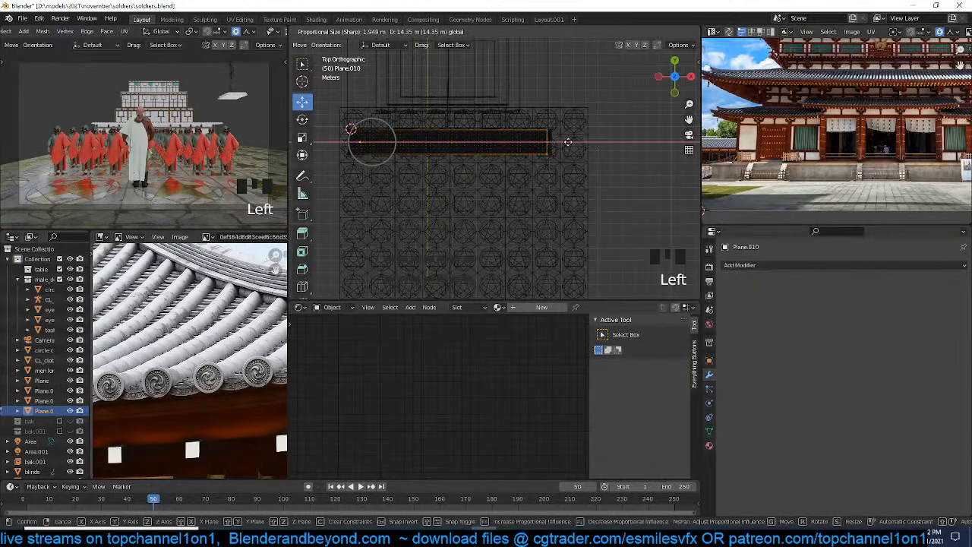
{"action": "key", "text": "ctrl+z"}
{"action": "key", "text": "p"}
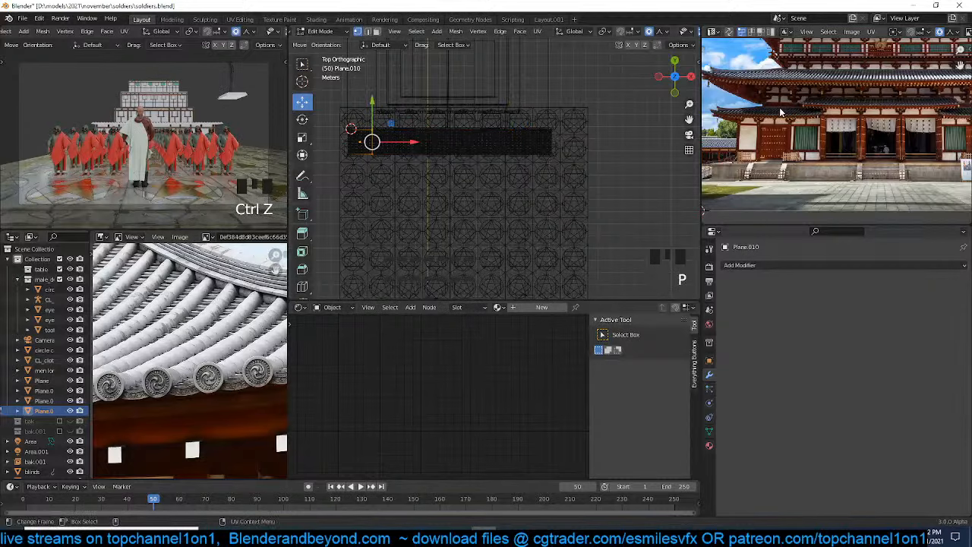
{"action": "left_click_drag", "start_coordinate": [411, 143], "coordinate": [584, 143]}
{"action": "key", "text": "ctrl+r"}
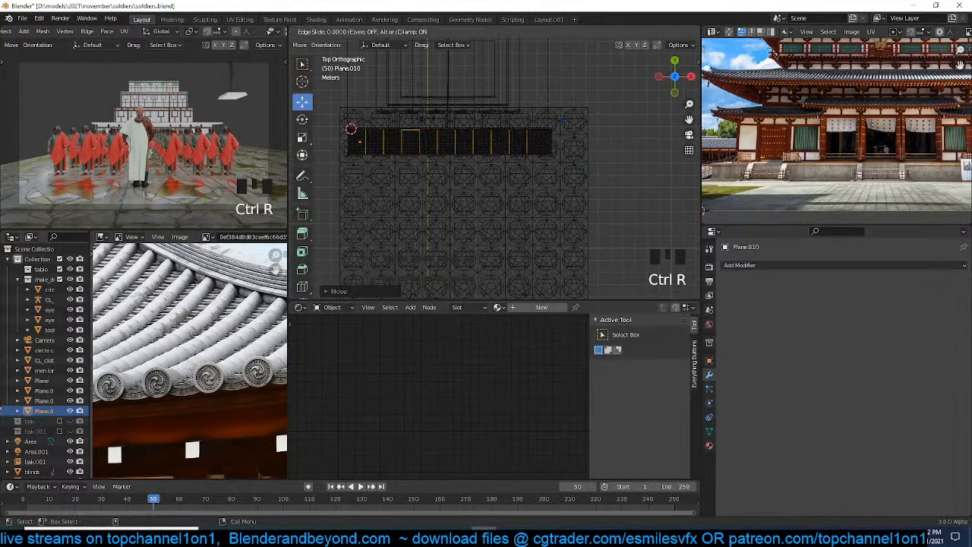
{"action": "left_click", "coordinate": [545, 142]}
Scale up the whole plane slightly and move its left edge about 0.7 m along X to the tile sheet's left end
{"action": "key", "text": "a"}
{"action": "key", "text": "s"}
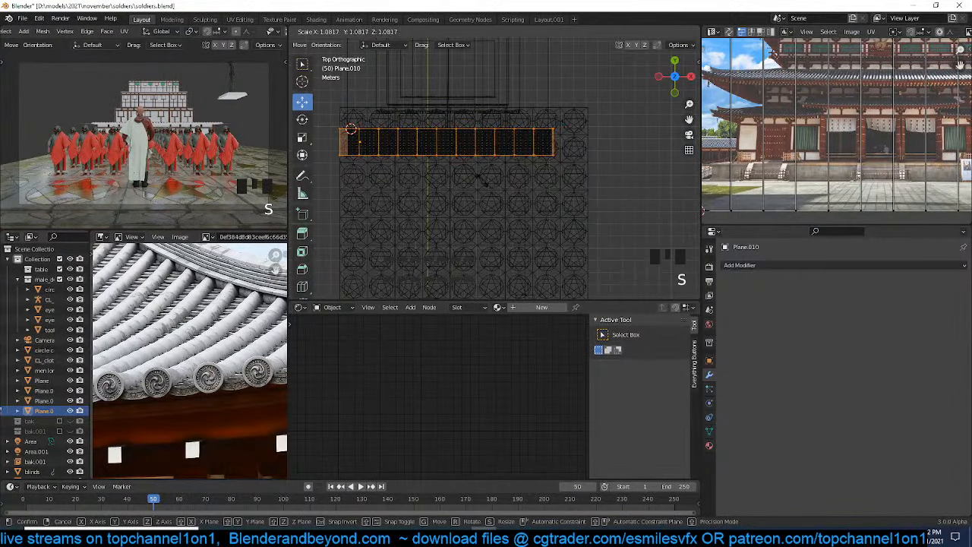
{"action": "left_click", "coordinate": [471, 160]}
{"action": "left_click", "coordinate": [336, 136], "text": "alt"}
{"action": "left_click", "coordinate": [350, 142]}
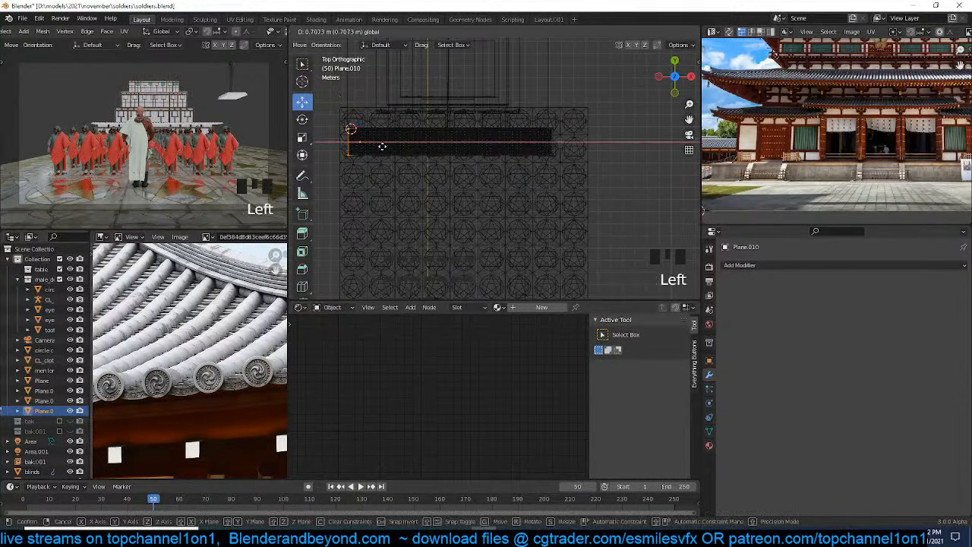
Subdivide the flat plane over the roof tiles with evenly spaced loop cuts, then select its whole mesh
{"action": "key", "text": "ctrl+r"}
{"action": "left_click", "coordinate": [342, 141]}
{"action": "right_click", "coordinate": [343, 141]}
{"action": "key", "text": "a"}
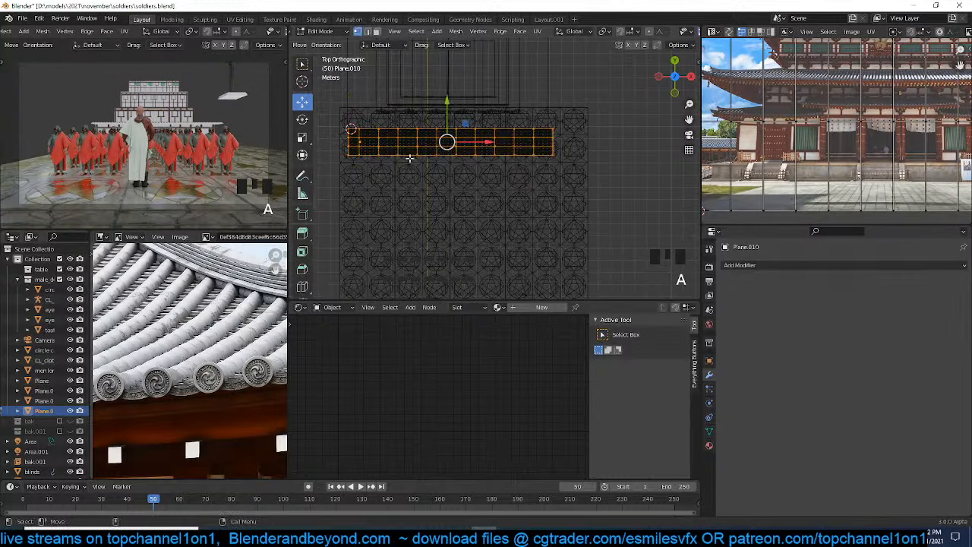
Move the subdivided plane so it sits just above the roof tiles, and save the file
{"action": "middle_click_drag", "start_coordinate": [411, 159], "coordinate": [467, 113]}
{"action": "key", "text": "grave"}
{"action": "key", "text": "z"}
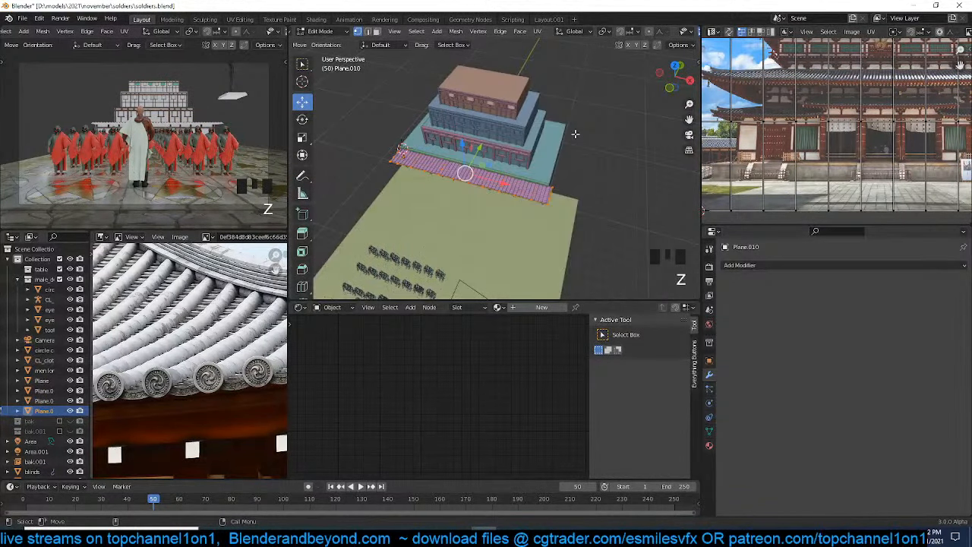
{"action": "key", "text": "KP_Decimal"}
{"action": "scroll", "coordinate": [490, 166], "scroll_direction": "up", "scroll_amount": 7}
{"action": "key", "text": "grave"}
{"action": "key", "text": "g"}
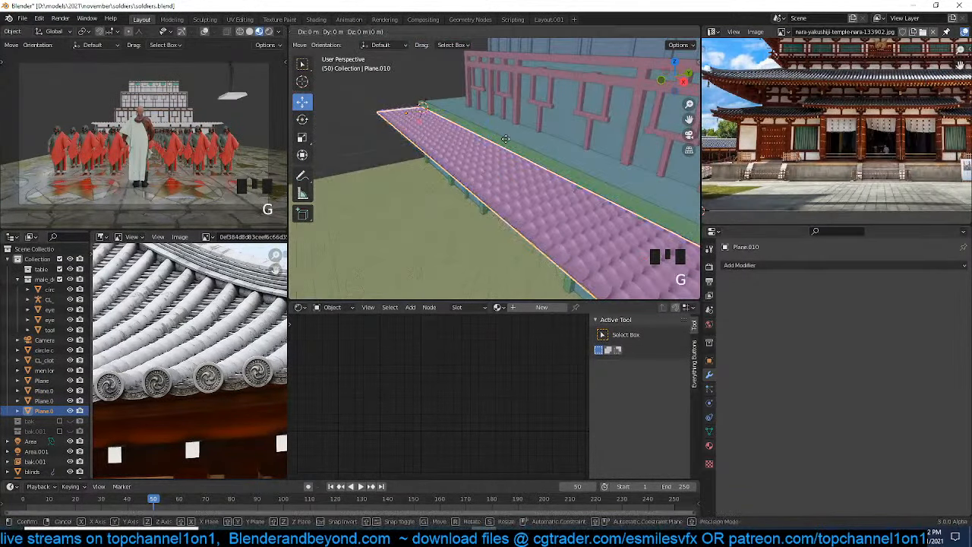
{"action": "left_click", "coordinate": [505, 139]}
{"action": "key", "text": "Tab"}
{"action": "key", "text": "ctrl+s"}
Set the plane's viewport display to Wire and apply its object transform
{"action": "left_click", "coordinate": [710, 360]}
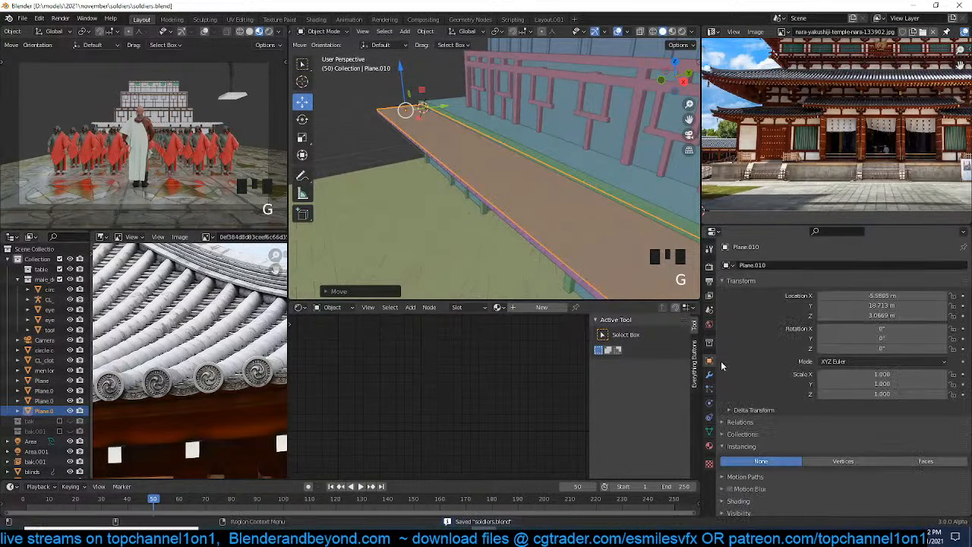
{"action": "scroll", "coordinate": [765, 418], "scroll_direction": "down", "scroll_amount": 2}
{"action": "left_click", "coordinate": [760, 487]}
{"action": "scroll", "coordinate": [765, 490], "scroll_direction": "down", "scroll_amount": 6}
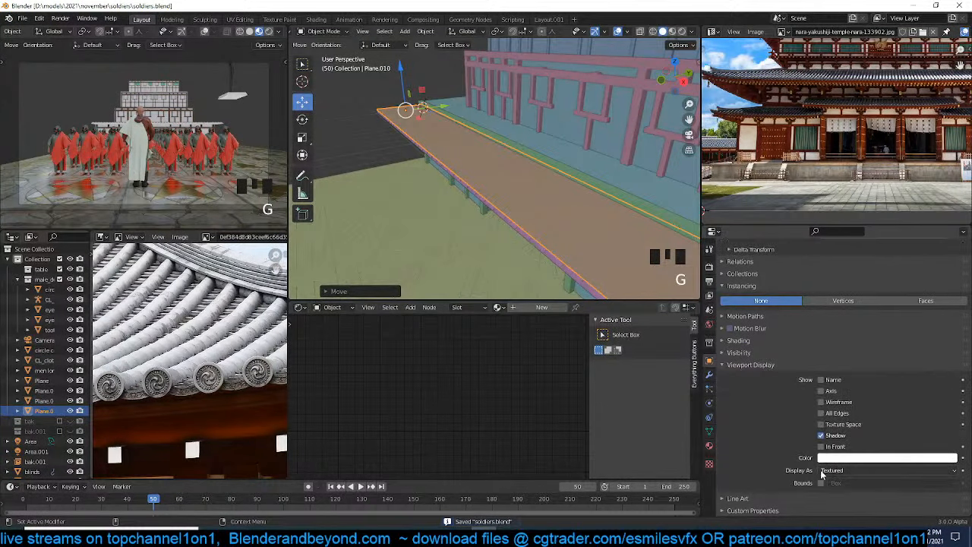
{"action": "left_click", "coordinate": [836, 470]}
{"action": "left_click", "coordinate": [848, 448]}
{"action": "key", "text": "grave"}
{"action": "key", "text": "ctrl+a"}
{"action": "left_click", "coordinate": [540, 196]}
Select the roof tiles and collapse both of their Array modifiers
{"action": "key", "text": "grave"}
{"action": "middle_click_drag", "start_coordinate": [557, 194], "coordinate": [482, 182]}
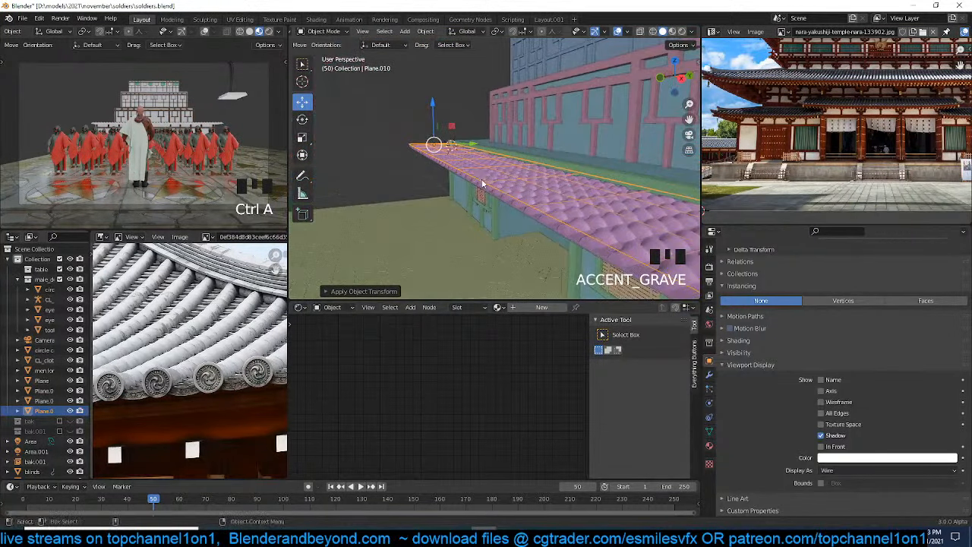
{"action": "left_click", "coordinate": [496, 192]}
{"action": "left_click", "coordinate": [710, 374]}
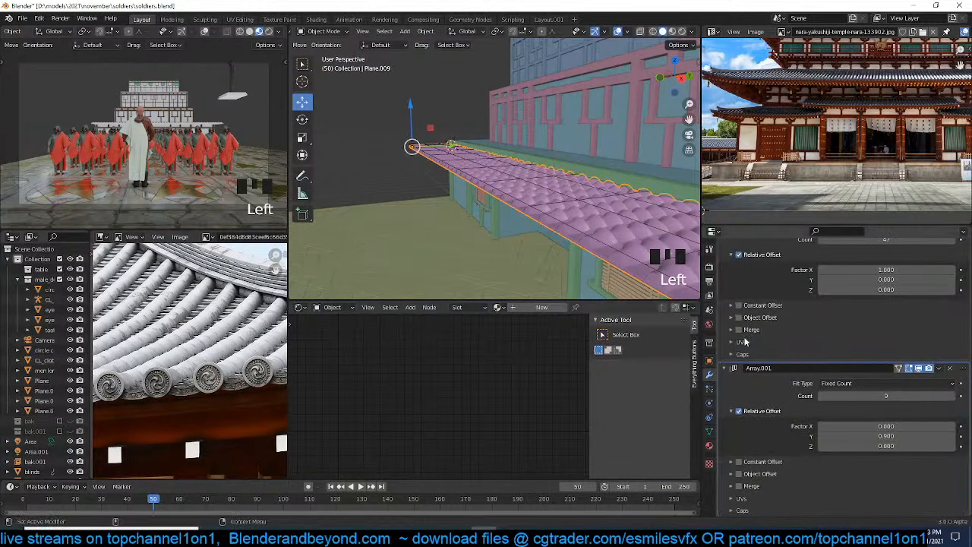
{"action": "scroll", "coordinate": [729, 264], "scroll_direction": "up", "scroll_amount": 3}
{"action": "left_click", "coordinate": [725, 297]}
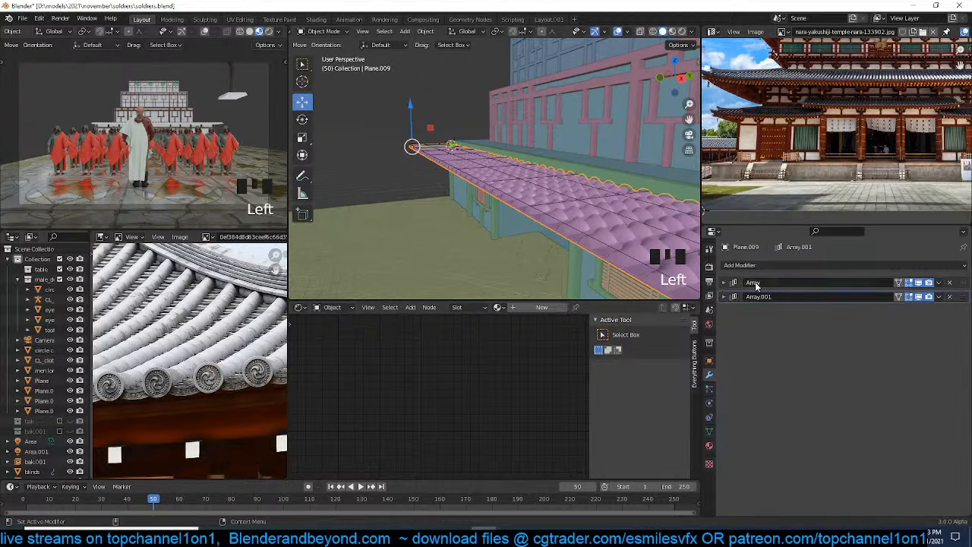
{"action": "left_click", "coordinate": [773, 265]}
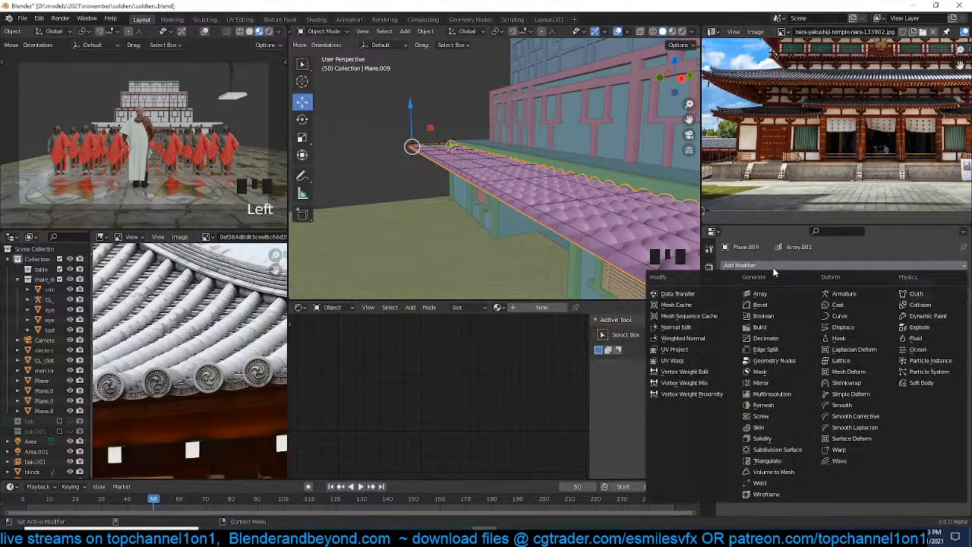
{"action": "left_click", "coordinate": [849, 393]}
{"action": "left_click", "coordinate": [949, 312]}
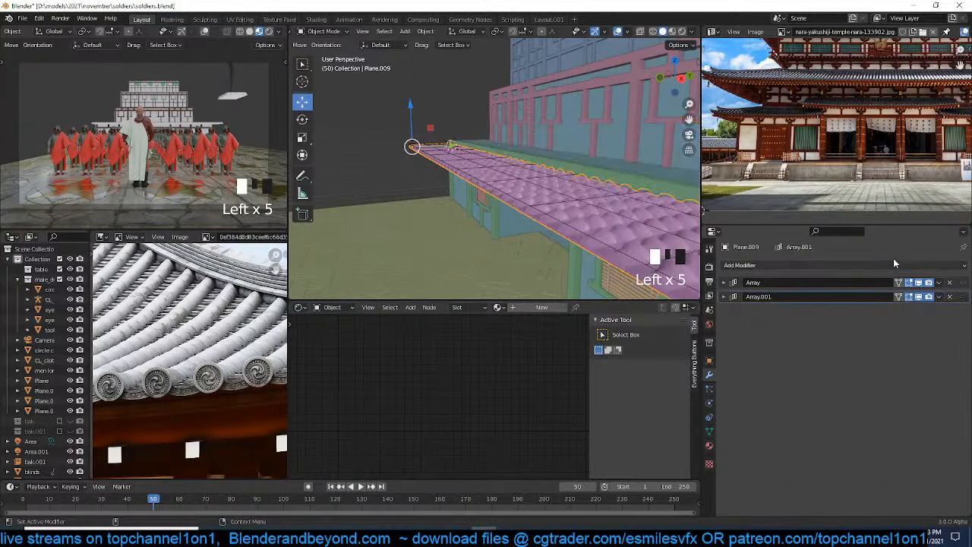
Add a Surface Deform modifier to the roof tiles with the wire plane, Plane.010, as its target
{"action": "left_click", "coordinate": [896, 264]}
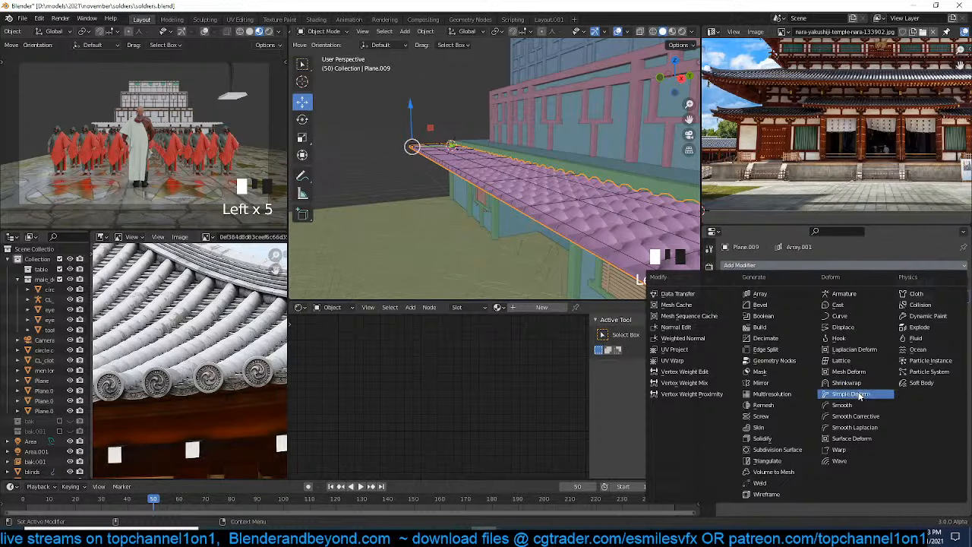
{"action": "left_click", "coordinate": [853, 440]}
{"action": "left_click", "coordinate": [941, 326]}
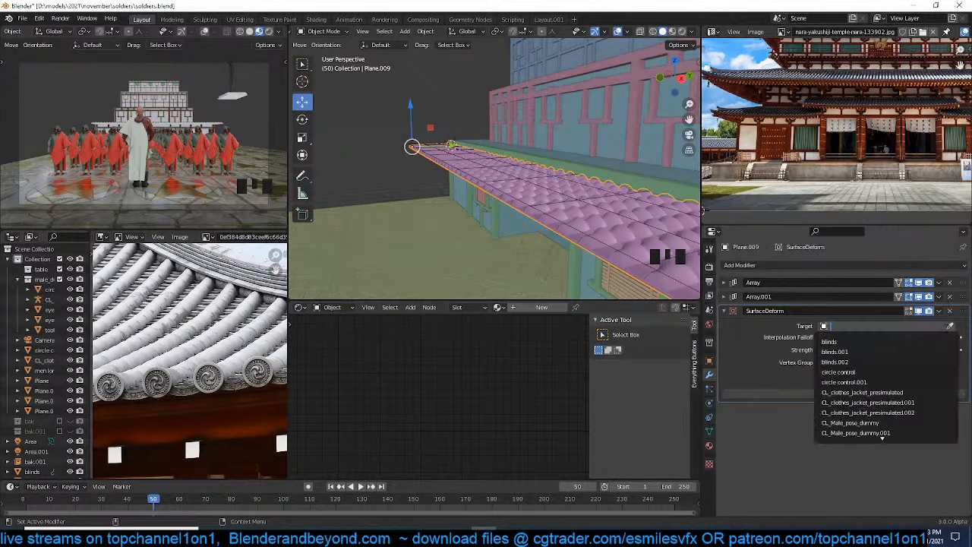
{"action": "left_click", "coordinate": [910, 311]}
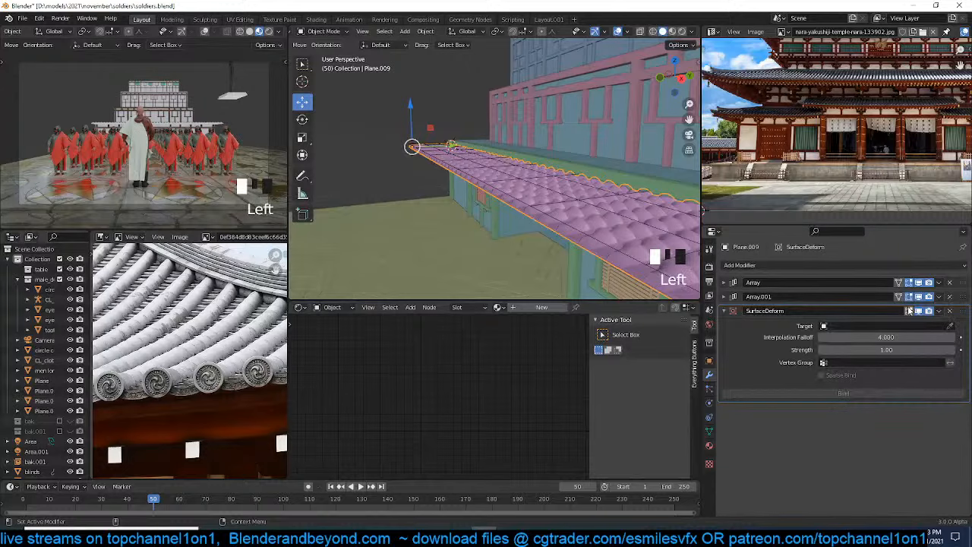
{"action": "left_click", "coordinate": [948, 326]}
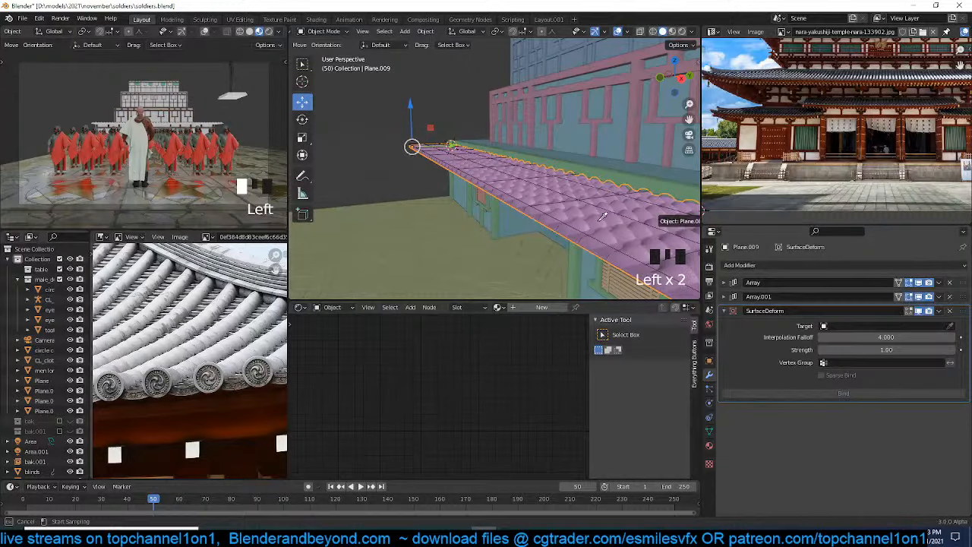
{"action": "left_click", "coordinate": [554, 209]}
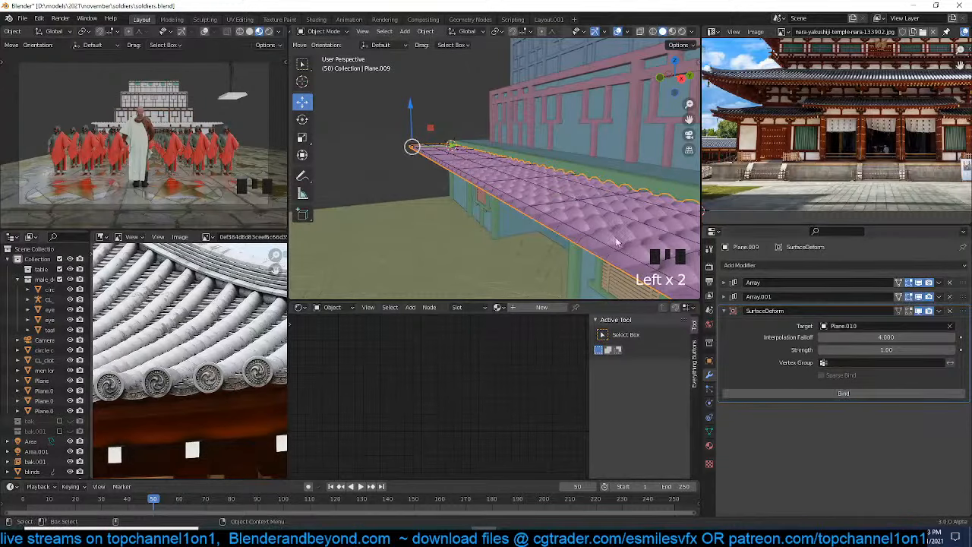
Bind the roof tiles' Surface Deform modifier to the wire plane
{"action": "left_click", "coordinate": [546, 216]}
{"action": "left_click", "coordinate": [534, 192]}
{"action": "left_click", "coordinate": [531, 193]}
{"action": "left_click", "coordinate": [545, 200]}
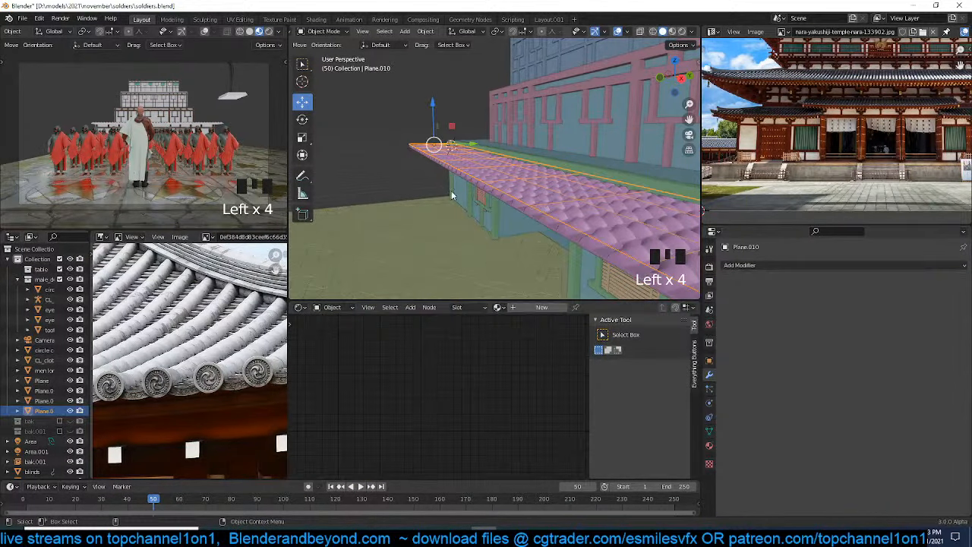
{"action": "left_click", "coordinate": [477, 182]}
{"action": "left_click", "coordinate": [843, 393]}
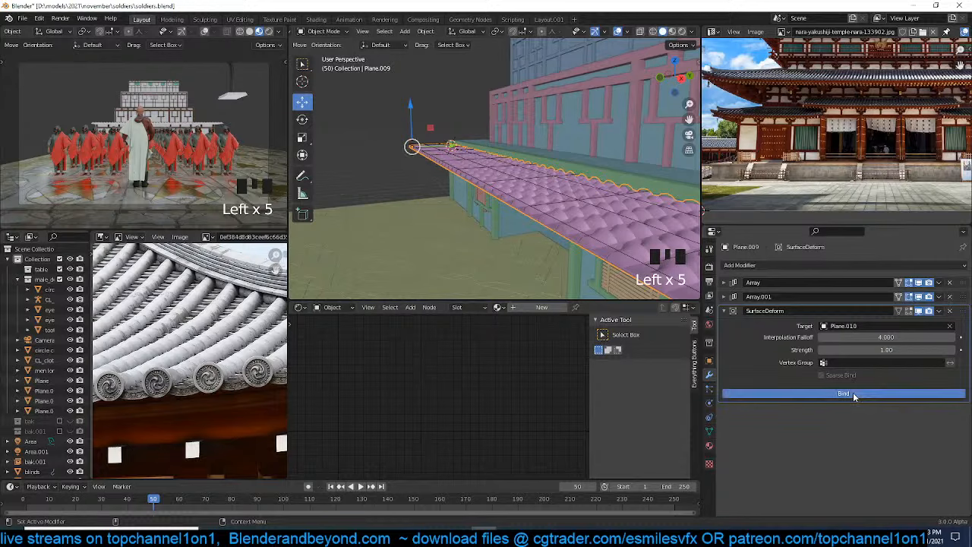
Open the wire plane's mesh for editing and try moving part of it to test the tile deformation
{"action": "left_click", "coordinate": [506, 193]}
{"action": "key", "text": "Tab"}
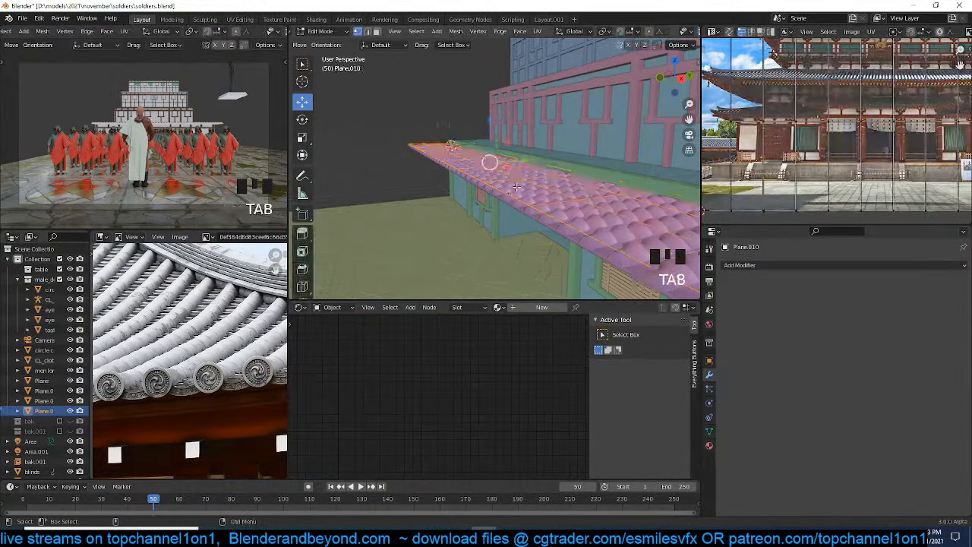
{"action": "key", "text": "grave"}
{"action": "left_click_drag", "start_coordinate": [536, 176], "coordinate": [534, 106], "text": "alt"}
{"action": "key", "text": "ctrl+z"}
Rotate the wire plane's whole mesh by about -20° in the right side view
{"action": "scroll", "coordinate": [559, 195], "scroll_direction": "down", "scroll_amount": 2}
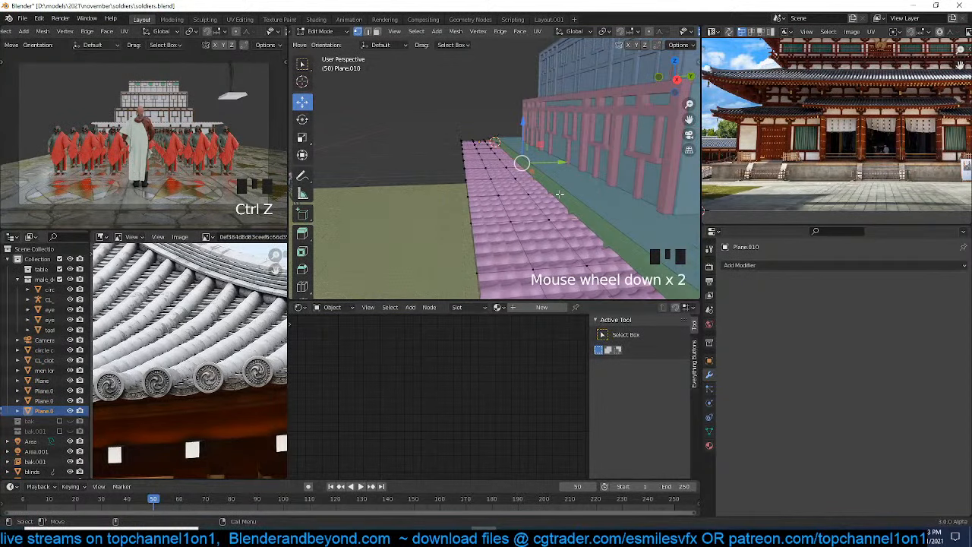
{"action": "key", "text": "KP_3"}
{"action": "scroll", "coordinate": [560, 195], "scroll_direction": "up", "scroll_amount": 3}
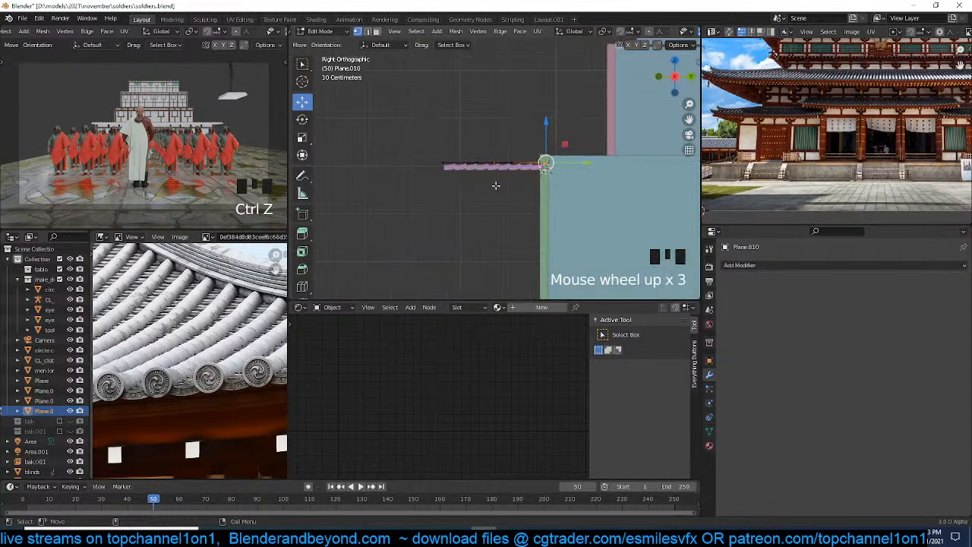
{"action": "key", "text": "a"}
{"action": "key", "text": "shift+z"}
{"action": "key", "text": "r"}
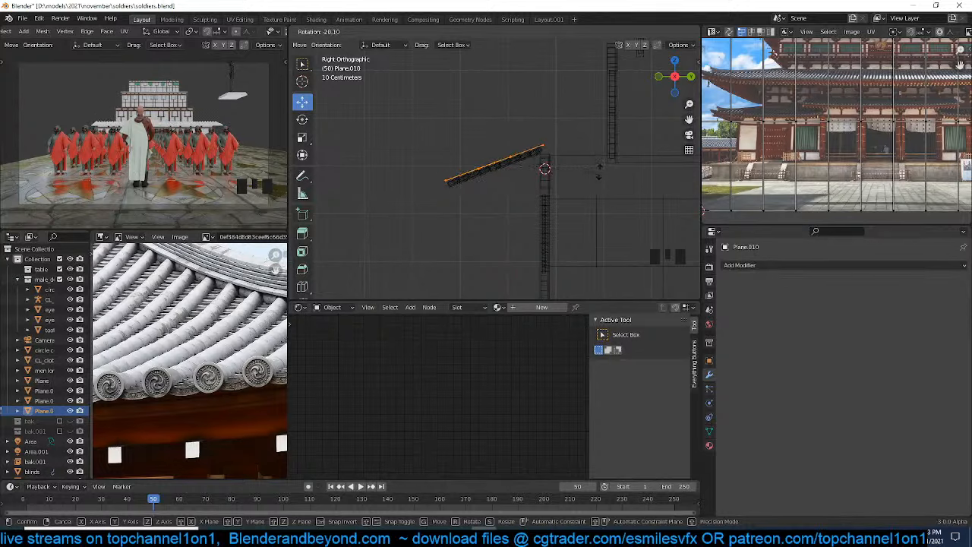
{"action": "left_click", "coordinate": [598, 177]}
{"action": "scroll", "coordinate": [494, 175], "scroll_direction": "up", "scroll_amount": 1}
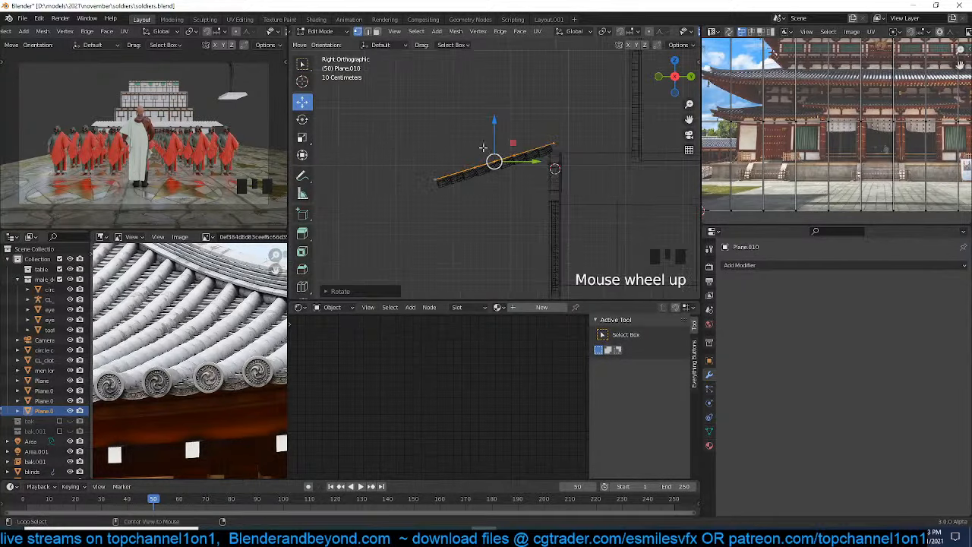
Move the inner vertices of the tilted plane downward to give the roof a sagging curve
{"action": "key", "text": "alt+a"}
{"action": "left_click", "coordinate": [490, 176]}
{"action": "left_click", "coordinate": [519, 173]}
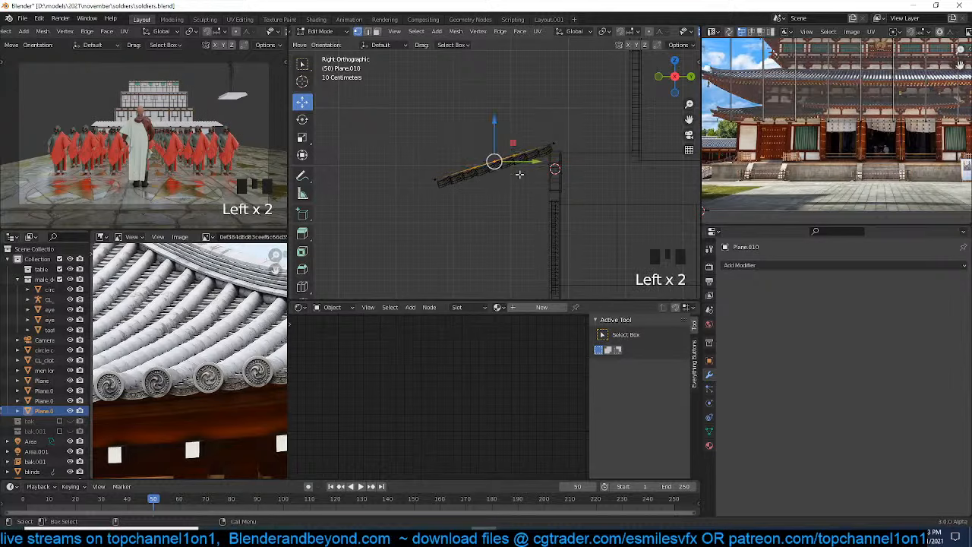
{"action": "key", "text": "g"}
{"action": "left_click", "coordinate": [524, 184]}
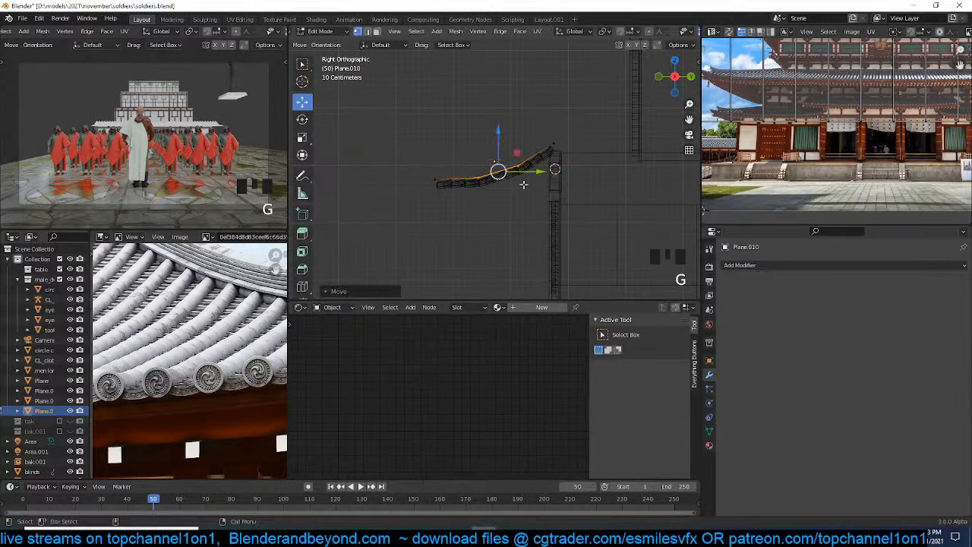
{"action": "left_click", "coordinate": [524, 177]}
{"action": "key", "text": "ctrl+z"}
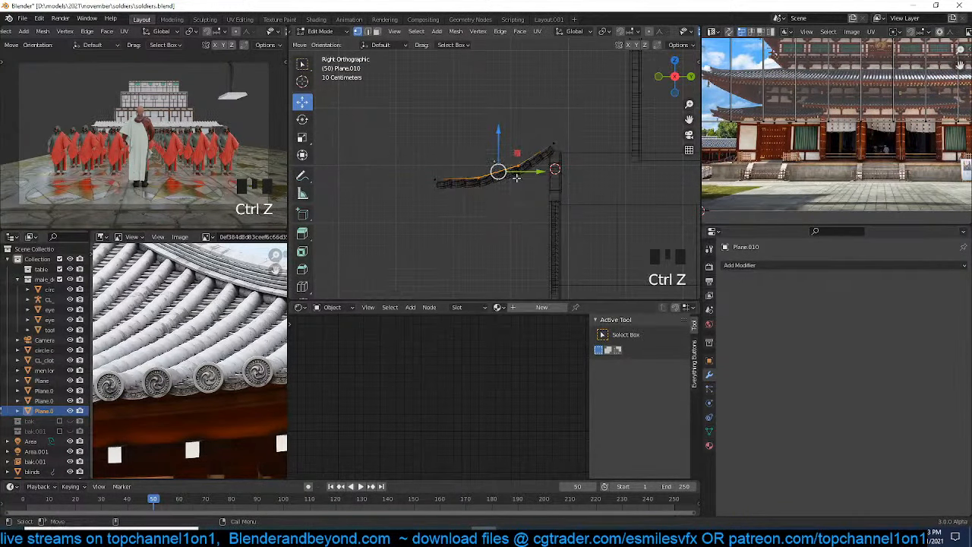
Refine the roof's sagging profile by repositioning the plane's inner vertices, and finish mesh editing
{"action": "key", "text": "g"}
{"action": "left_click", "coordinate": [517, 166]}
{"action": "left_click", "coordinate": [522, 169]}
{"action": "key", "text": "g"}
{"action": "left_click", "coordinate": [506, 182]}
{"action": "key", "text": "Tab"}
Examine the curved tile roof from several angles and distances
{"action": "key", "text": "grave"}
{"action": "scroll", "coordinate": [607, 214], "scroll_direction": "down", "scroll_amount": 2}
{"action": "key", "text": "grave"}
{"action": "scroll", "coordinate": [608, 214], "scroll_direction": "down", "scroll_amount": 2}
{"action": "key", "text": "grave"}
{"action": "scroll", "coordinate": [597, 219], "scroll_direction": "down", "scroll_amount": 3}
{"action": "key", "text": "grave"}
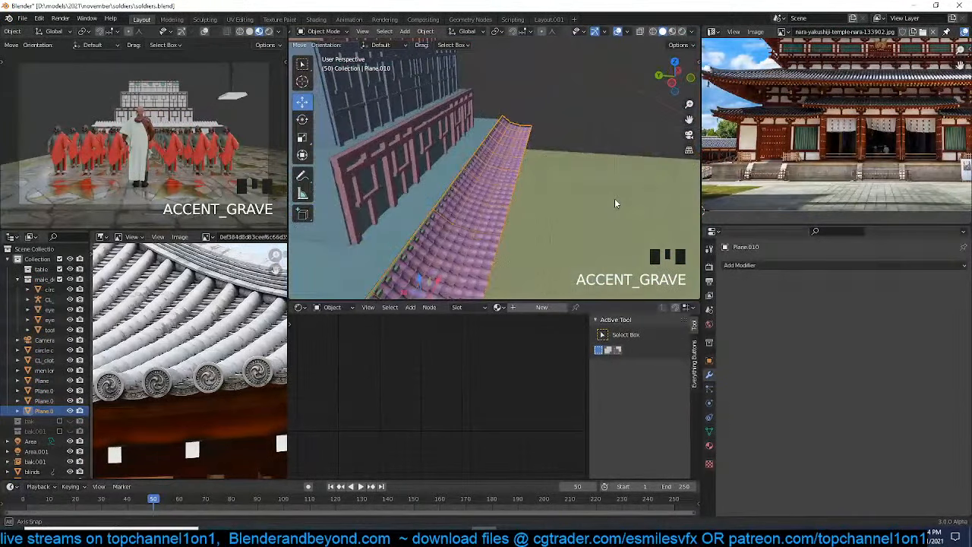
{"action": "left_click", "coordinate": [506, 176]}
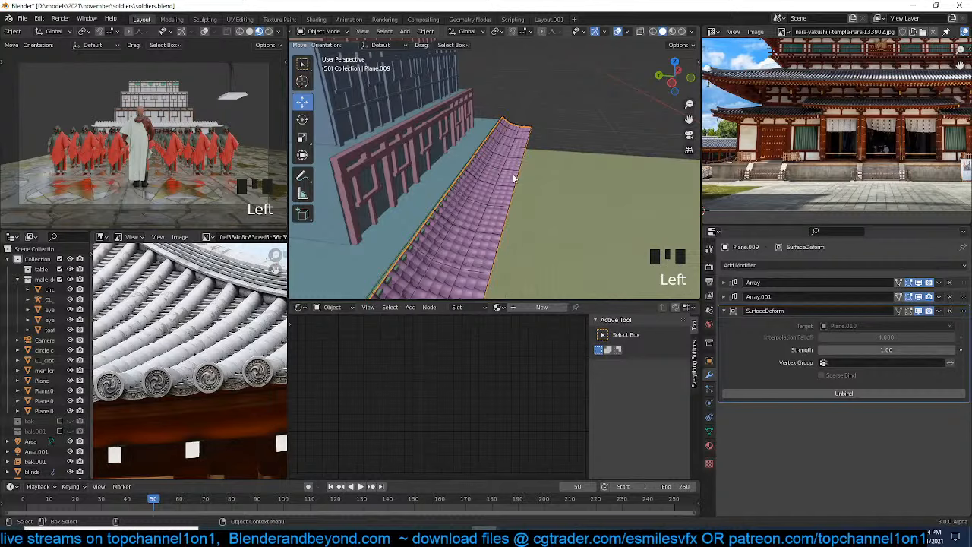
Scale the wire plane's whole mesh along Y by about 1.24 to deepen the roof
{"action": "left_click", "coordinate": [513, 179]}
{"action": "key", "text": "KP_7"}
{"action": "key", "text": "Tab"}
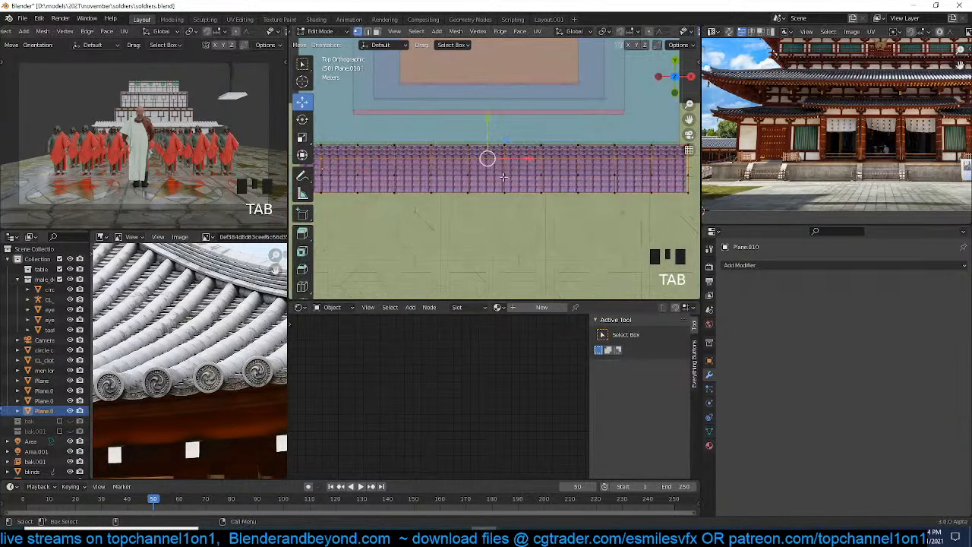
{"action": "key", "text": "a"}
{"action": "key", "text": "s"}
{"action": "key", "text": "y"}
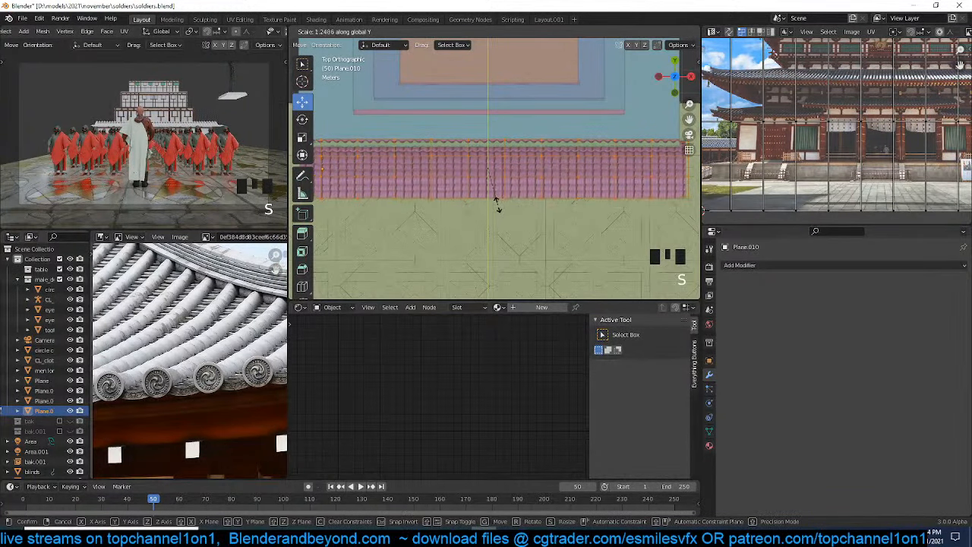
{"action": "left_click", "coordinate": [497, 205]}
Tilt the roof plane more steeply and move it about 1.02 m in Y and 0.72 m in Z to meet the upper wall
{"action": "key", "text": "KP_3"}
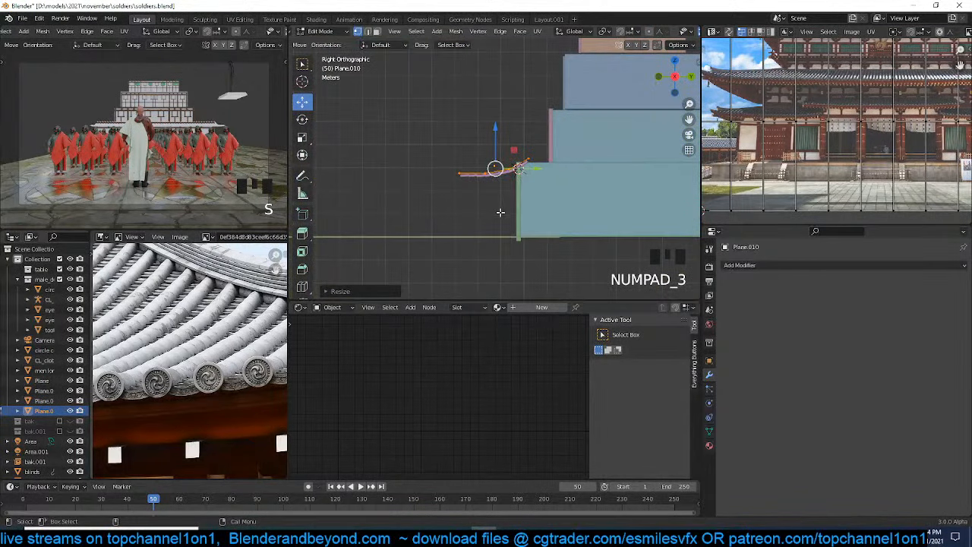
{"action": "scroll", "coordinate": [499, 210], "scroll_direction": "up", "scroll_amount": 4}
{"action": "key", "text": "r"}
{"action": "left_click", "coordinate": [533, 202]}
{"action": "key", "text": "g"}
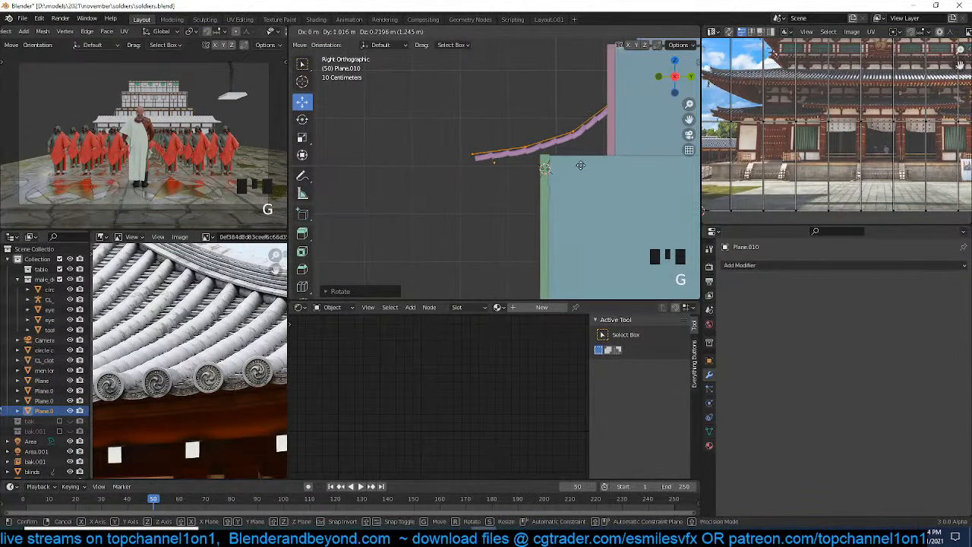
{"action": "left_click", "coordinate": [606, 182]}
Scale the roof plane's mesh by about 1.09 and reposition it with its upper edge against the upper-storey wall
{"action": "key", "text": "s"}
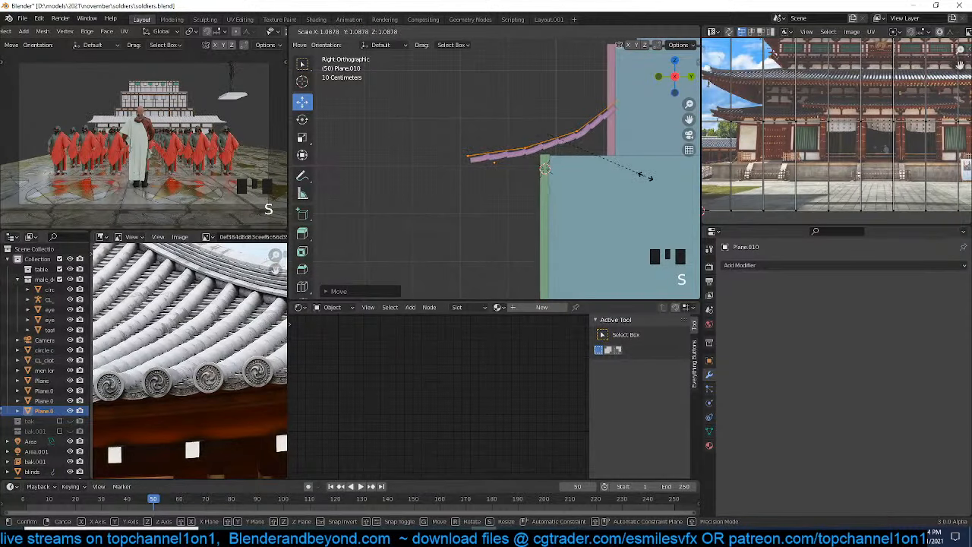
{"action": "left_click", "coordinate": [646, 177]}
{"action": "key", "text": "g"}
{"action": "left_click", "coordinate": [572, 199]}
{"action": "key", "text": "Tab"}
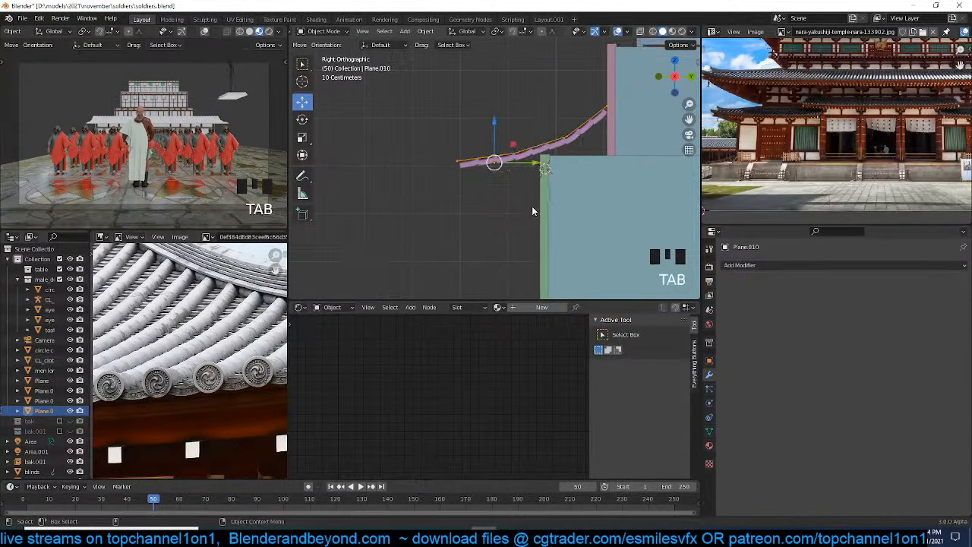
Deselect everything and save the file
{"action": "key", "text": "grave"}
{"action": "scroll", "coordinate": [581, 231], "scroll_direction": "down", "scroll_amount": 3}
{"action": "key", "text": "alt+a"}
{"action": "key", "text": "grave"}
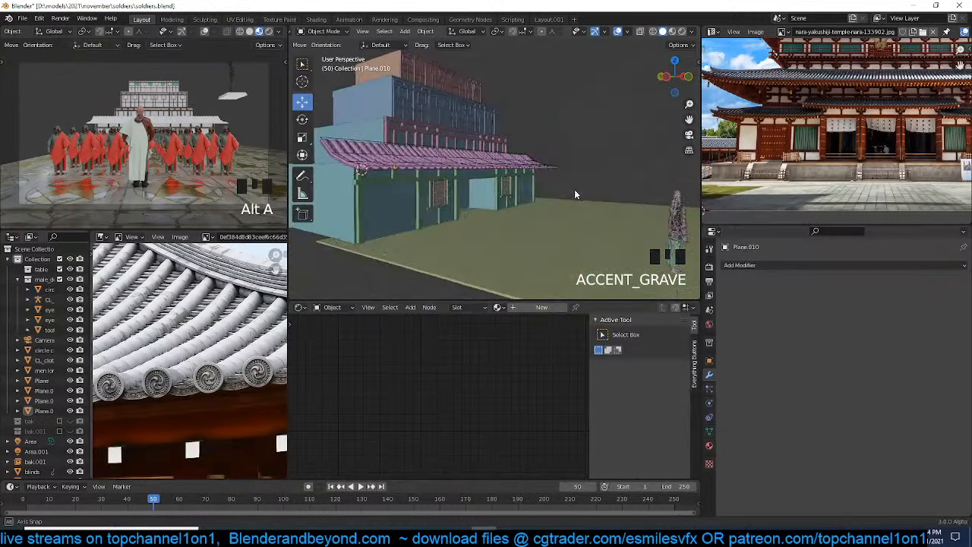
{"action": "middle_click_drag", "start_coordinate": [574, 194], "coordinate": [552, 209]}
{"action": "key", "text": "ctrl+s"}
{"action": "scroll", "coordinate": [553, 210], "scroll_direction": "up", "scroll_amount": 4}
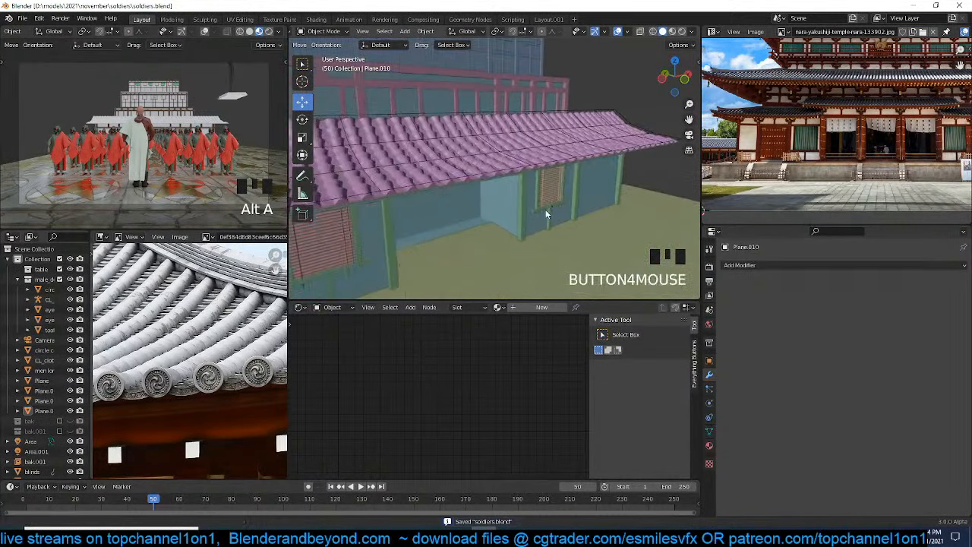
Select the arrayed roof tiles and apply the sandy block concrete material from the asset library's CONC materials
{"action": "key", "text": "grave"}
{"action": "left_click", "coordinate": [541, 206]}
{"action": "left_click", "coordinate": [543, 198]}
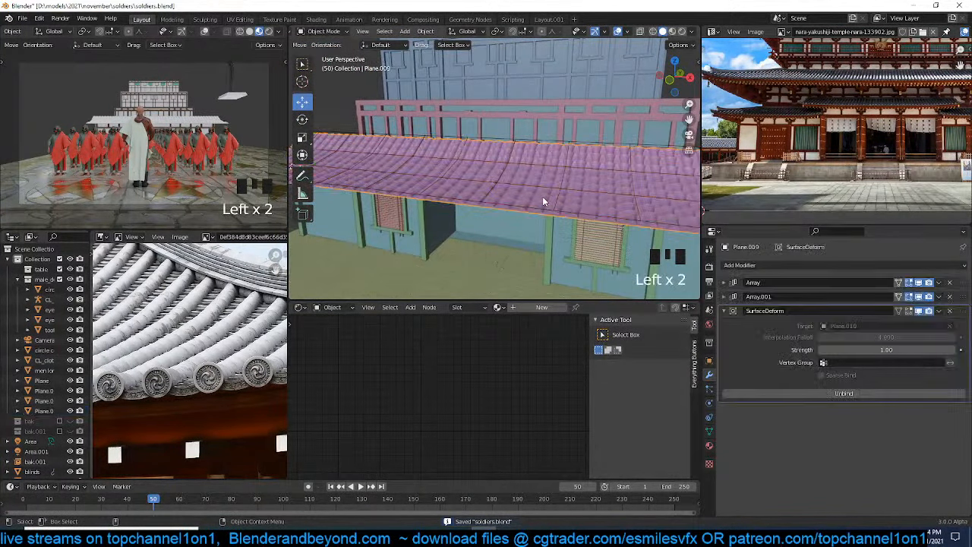
{"action": "key", "text": "n"}
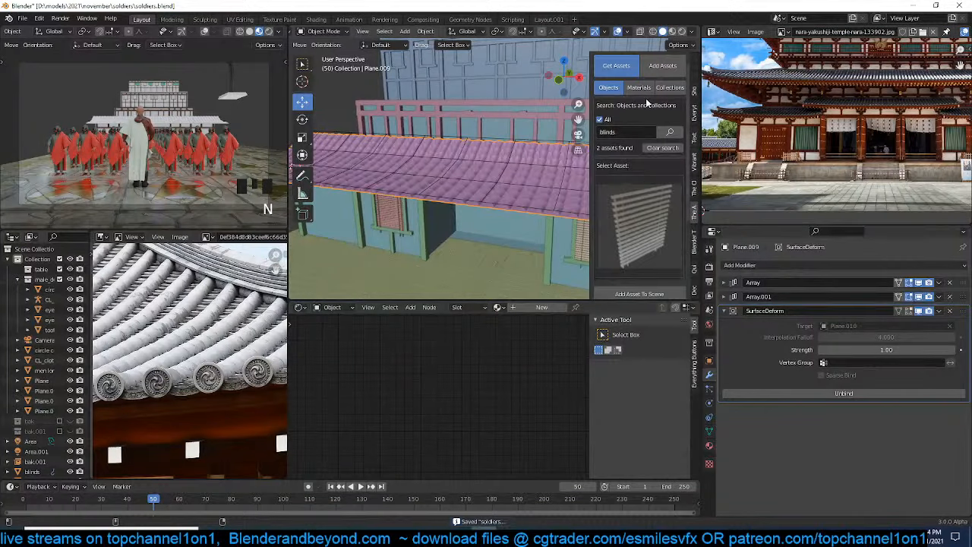
{"action": "left_click", "coordinate": [639, 87]}
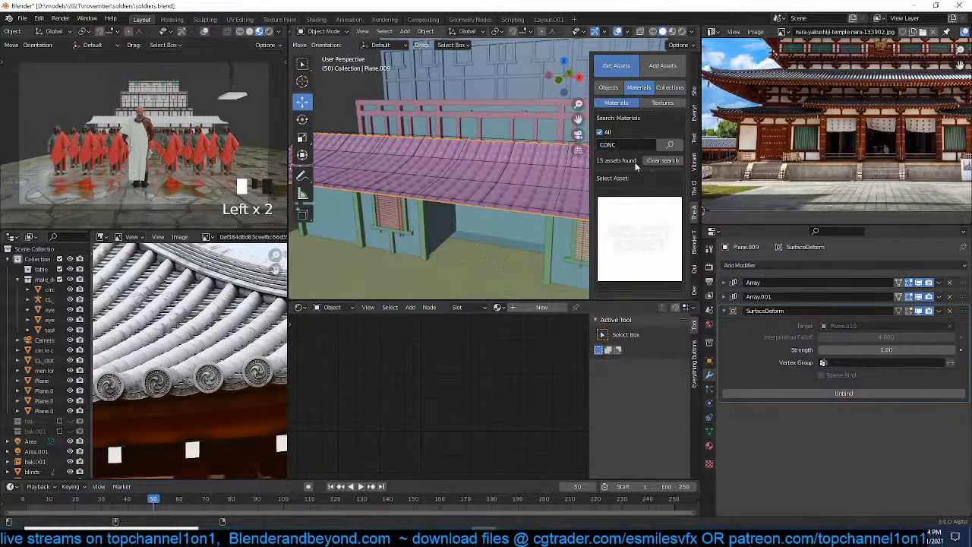
{"action": "left_click", "coordinate": [639, 255]}
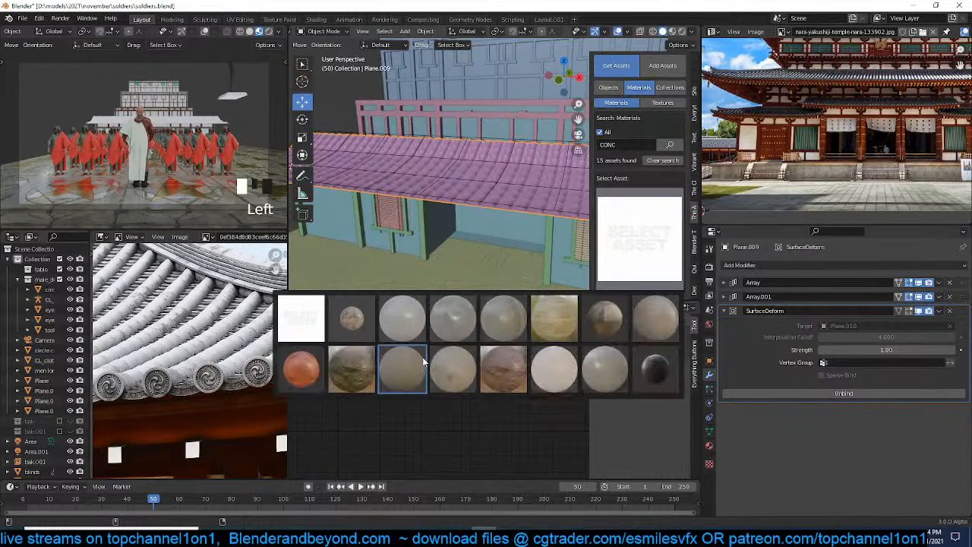
{"action": "left_click", "coordinate": [548, 312]}
{"action": "scroll", "coordinate": [648, 294], "scroll_direction": "down", "scroll_amount": 4}
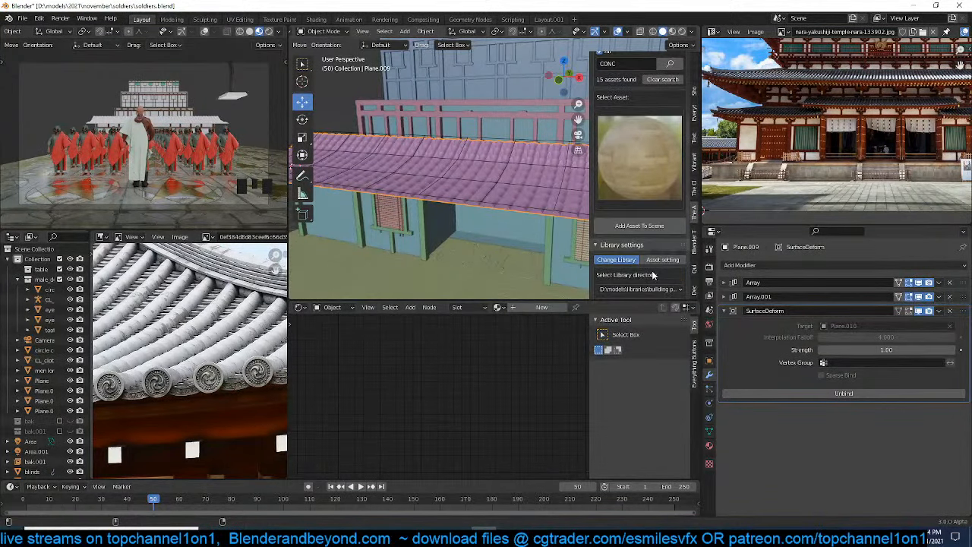
{"action": "left_click", "coordinate": [487, 174]}
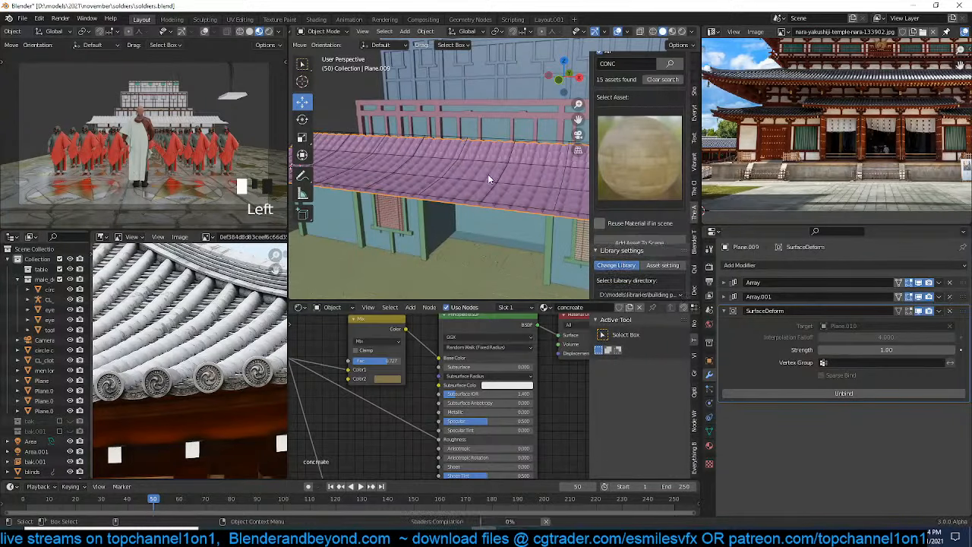
Show the roof in Material Preview shading and darken the concrete material's Mix node Color2 to near black
{"action": "left_click", "coordinate": [672, 32]}
{"action": "scroll", "coordinate": [512, 154], "scroll_direction": "up", "scroll_amount": 2}
{"action": "middle_click_drag", "start_coordinate": [512, 154], "coordinate": [454, 217]}
{"action": "scroll", "coordinate": [460, 213], "scroll_direction": "up", "scroll_amount": 4}
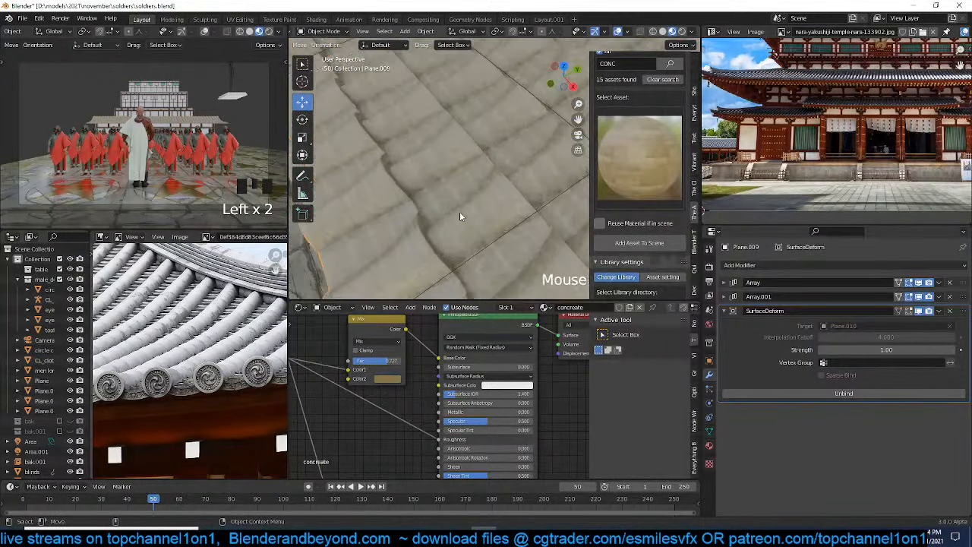
{"action": "middle_click_drag", "start_coordinate": [333, 348], "coordinate": [340, 381]}
{"action": "scroll", "coordinate": [479, 381], "scroll_direction": "up", "scroll_amount": 2}
{"action": "middle_click_drag", "start_coordinate": [538, 375], "coordinate": [480, 379]}
{"action": "left_click", "coordinate": [482, 380]}
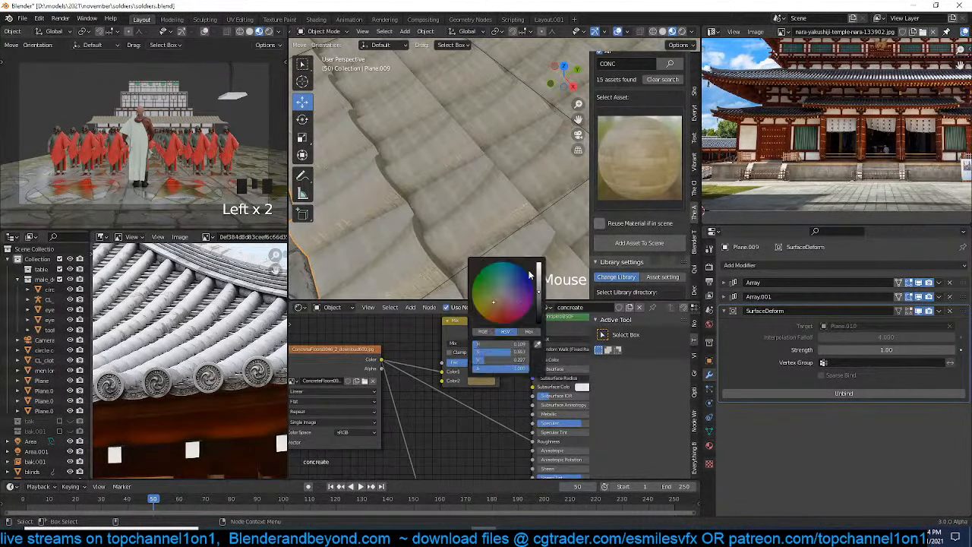
{"action": "left_click", "coordinate": [536, 313]}
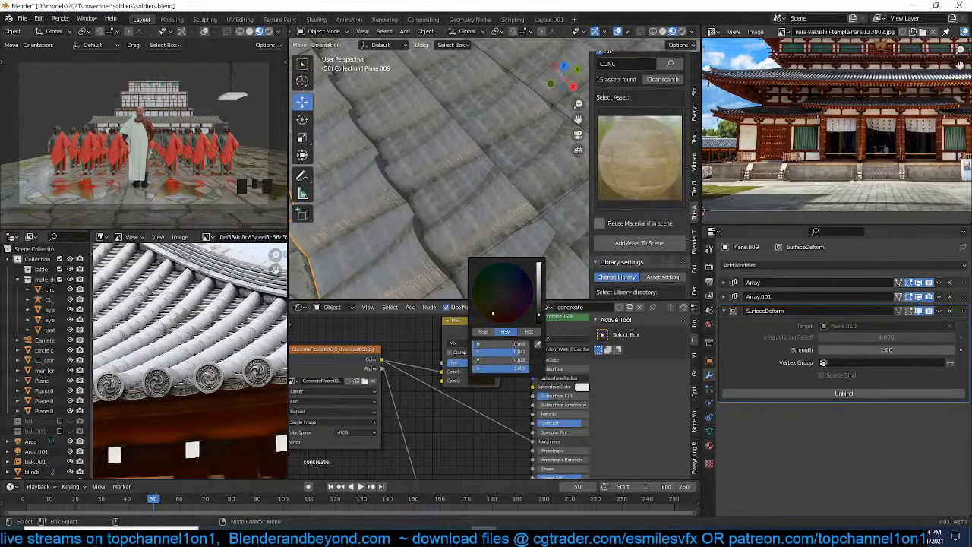
{"action": "scroll", "coordinate": [475, 328], "scroll_direction": "down", "scroll_amount": 2}
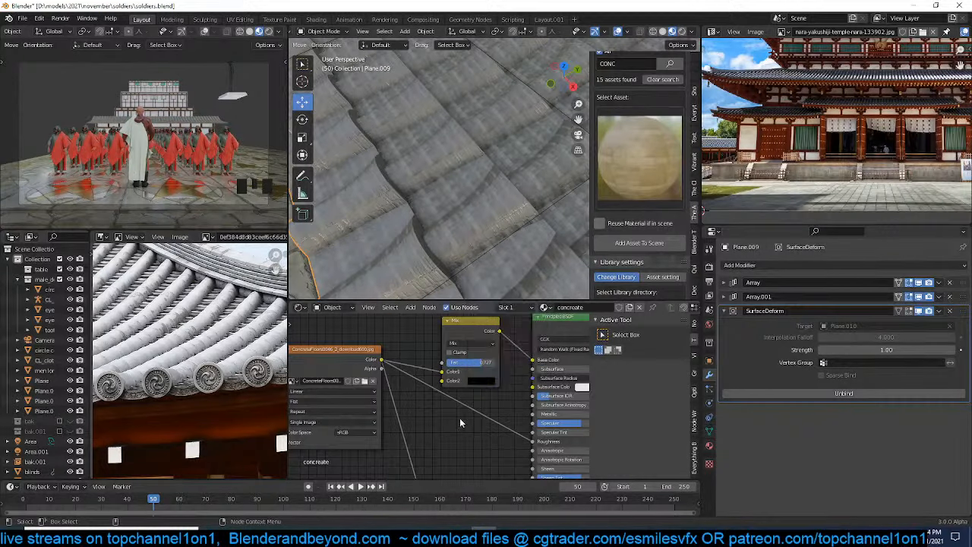
Insert a Math node set to Add into the link feeding the Principled shader's Roughness input
{"action": "middle_click_drag", "start_coordinate": [460, 418], "coordinate": [466, 379]}
{"action": "key", "text": "shift+a"}
{"action": "mouse_move", "coordinate": [435, 453]}
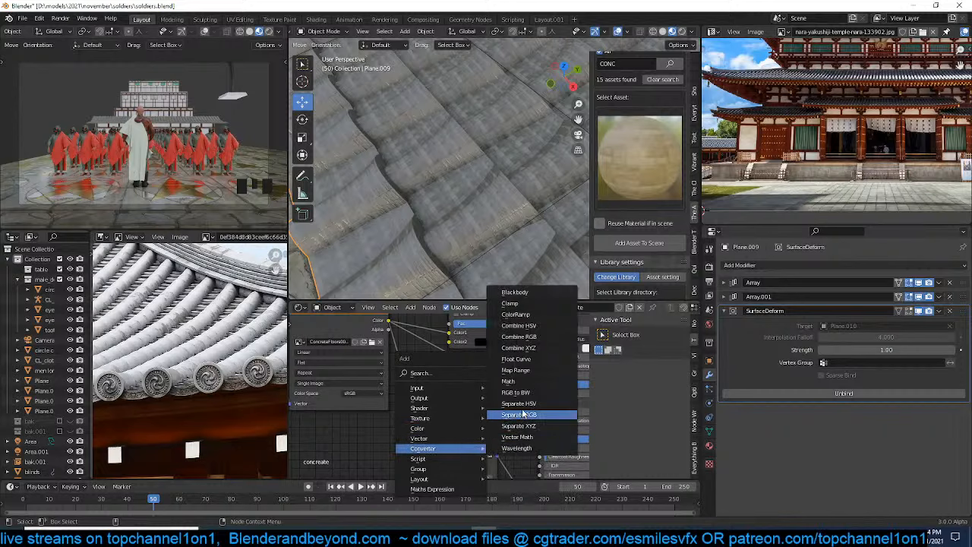
{"action": "left_click", "coordinate": [522, 382]}
{"action": "left_click", "coordinate": [461, 376]}
{"action": "middle_click_drag", "start_coordinate": [477, 405], "coordinate": [485, 360]}
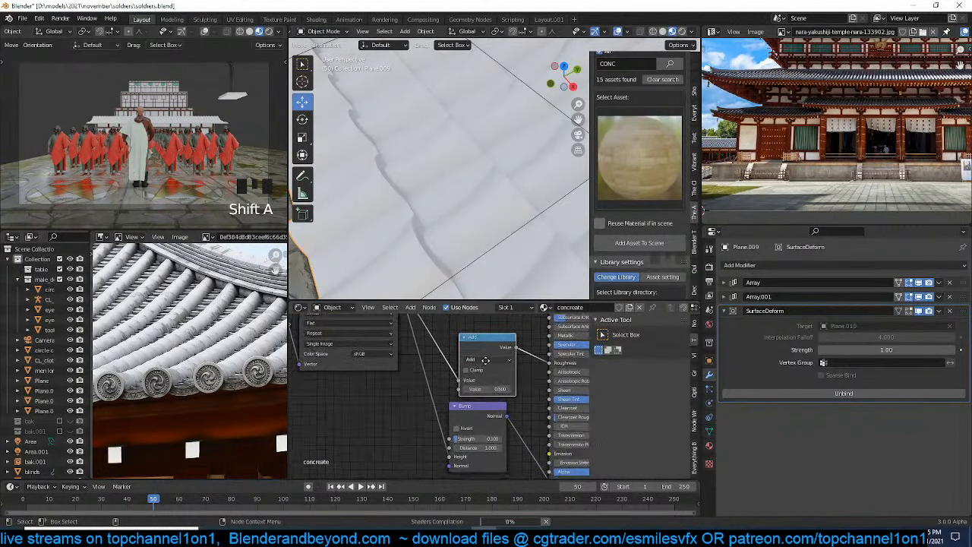
Delete the Bump node from the concrete material and save the file
{"action": "middle_click_drag", "start_coordinate": [484, 418], "coordinate": [458, 381]}
{"action": "left_click", "coordinate": [431, 392]}
{"action": "left_click", "coordinate": [473, 388]}
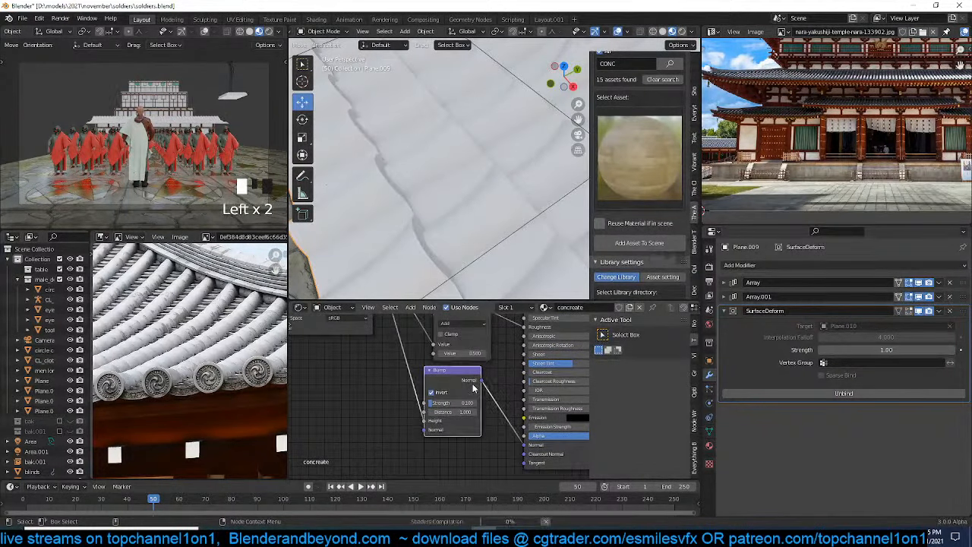
{"action": "key", "text": "x"}
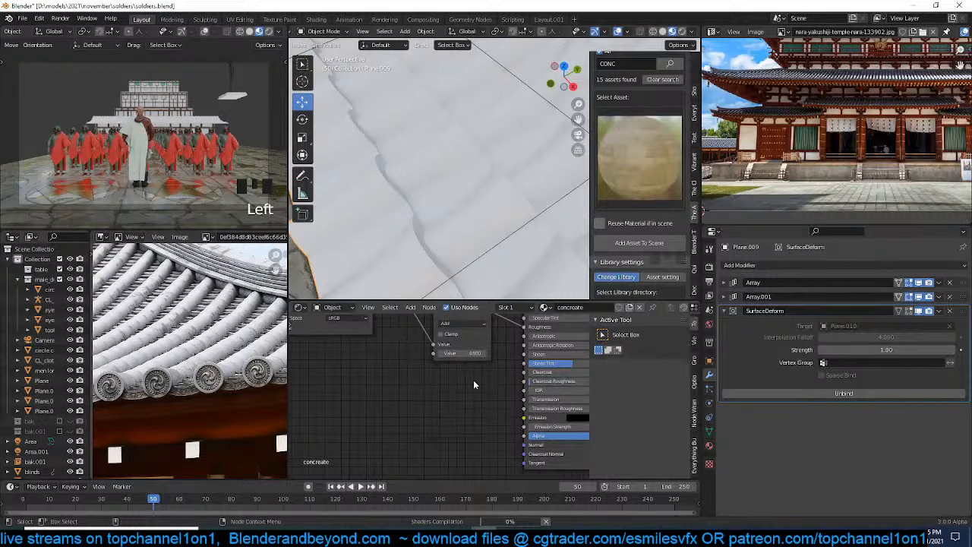
{"action": "scroll", "coordinate": [511, 204], "scroll_direction": "up", "scroll_amount": 2}
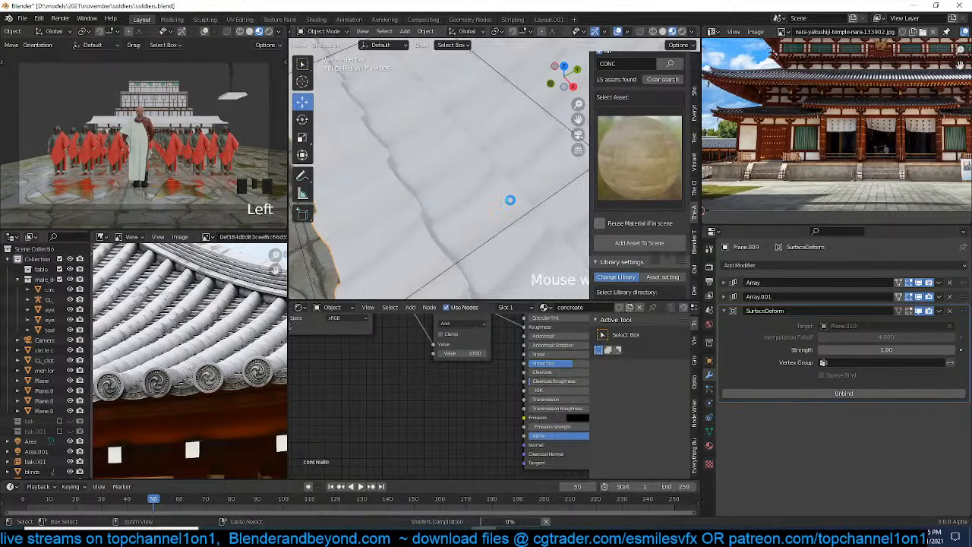
{"action": "key", "text": "ctrl+s"}
Lower the Add node's second value to nearly zero to reduce the tiles' roughness
{"action": "middle_click_drag", "start_coordinate": [509, 202], "coordinate": [479, 363]}
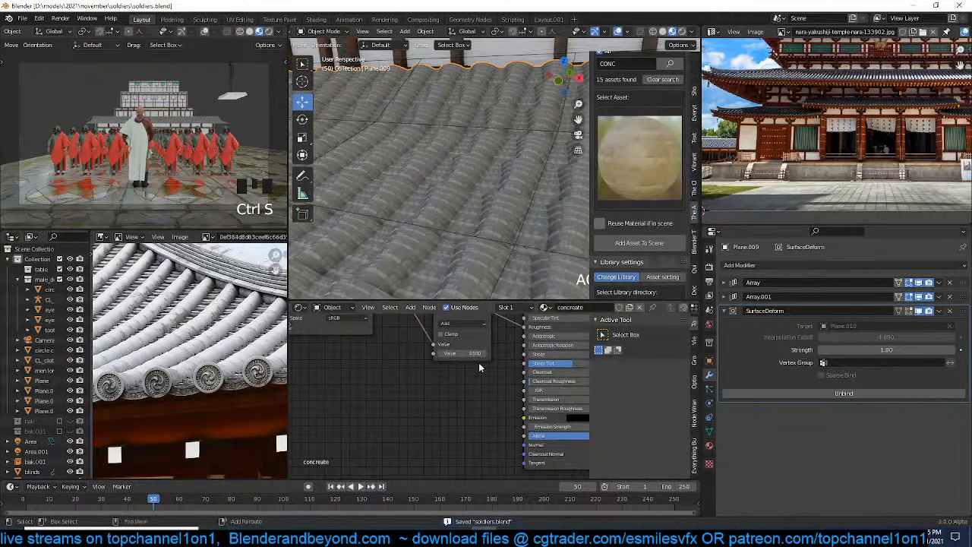
{"action": "left_click_drag", "start_coordinate": [470, 354], "coordinate": [453, 354], "text": "shift"}
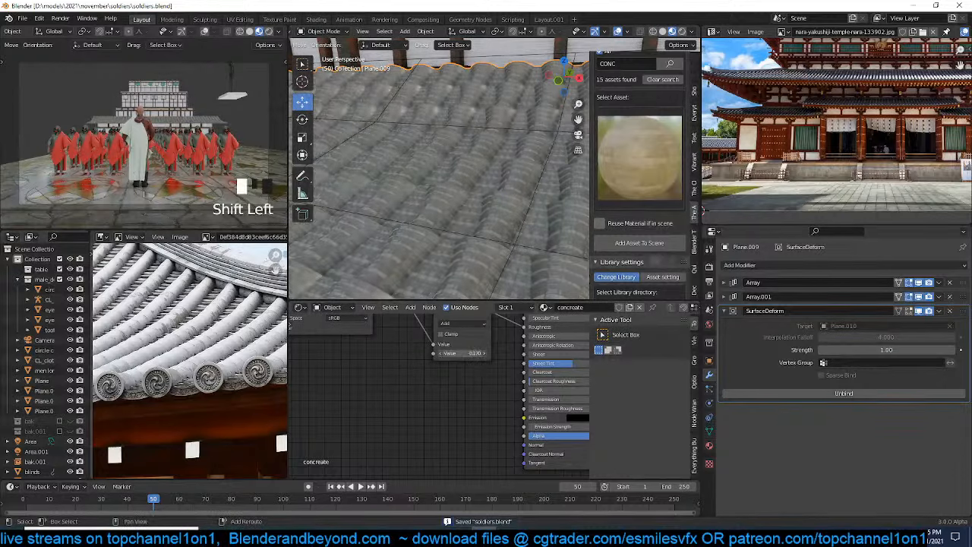
{"action": "scroll", "coordinate": [826, 129], "scroll_direction": "up", "scroll_amount": 3}
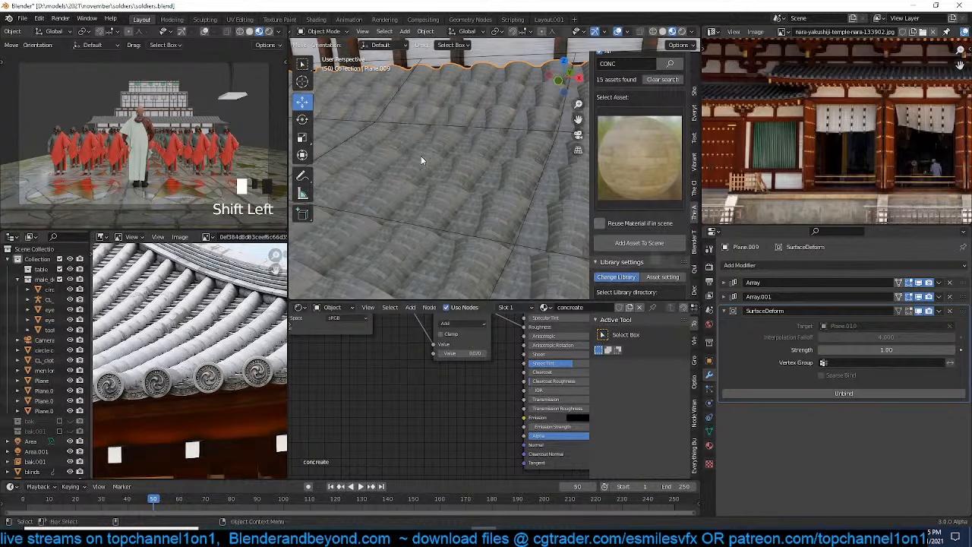
Try tilting the flat strip of the base roof tile about 13° around the global X axis in Edit Mode
{"action": "scroll", "coordinate": [426, 164], "scroll_direction": "down", "scroll_amount": 4}
{"action": "scroll", "coordinate": [427, 169], "scroll_direction": "down", "scroll_amount": 6}
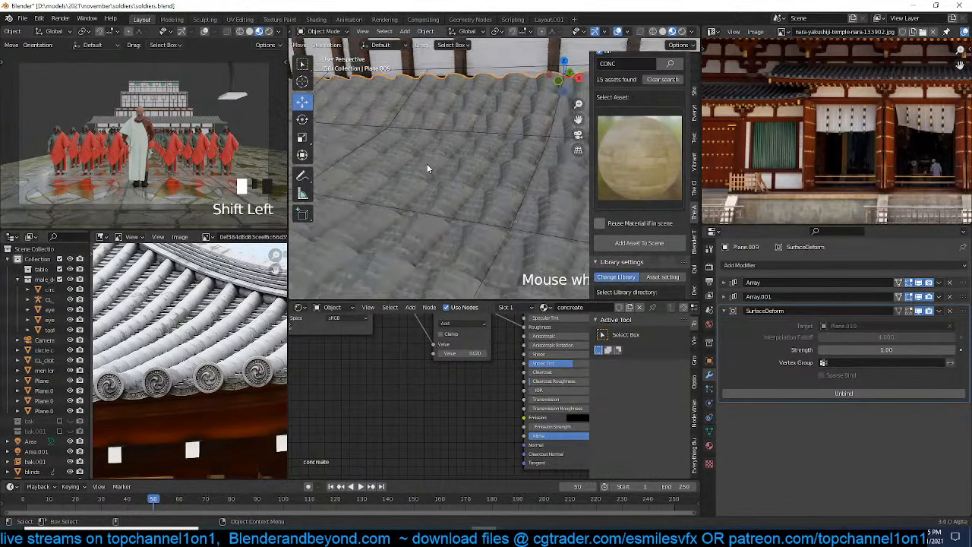
{"action": "scroll", "coordinate": [415, 184], "scroll_direction": "down", "scroll_amount": 3}
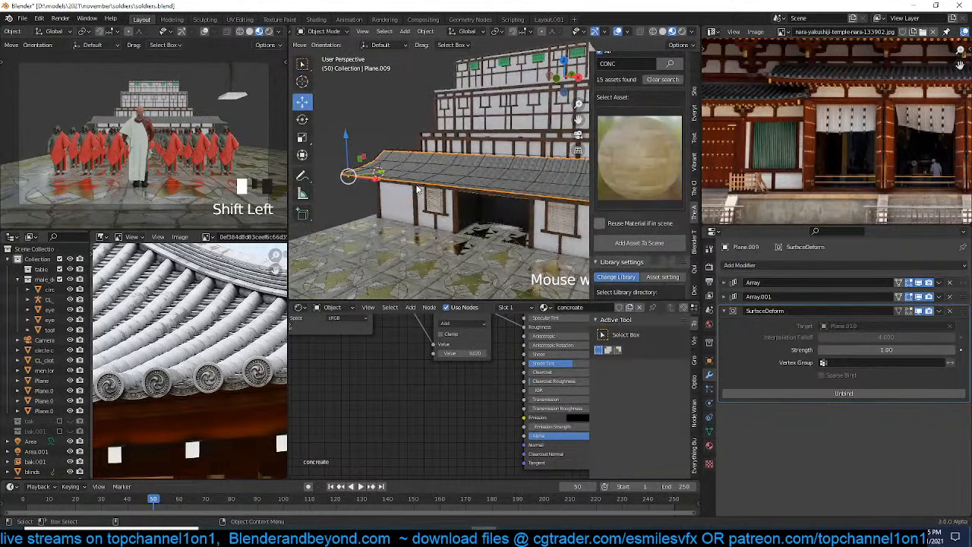
{"action": "key", "text": "Tab"}
{"action": "key", "text": "KP_Decimal"}
{"action": "middle_click_drag", "start_coordinate": [416, 185], "coordinate": [492, 195]}
{"action": "scroll", "coordinate": [483, 182], "scroll_direction": "down", "scroll_amount": 2}
{"action": "key", "text": "grave"}
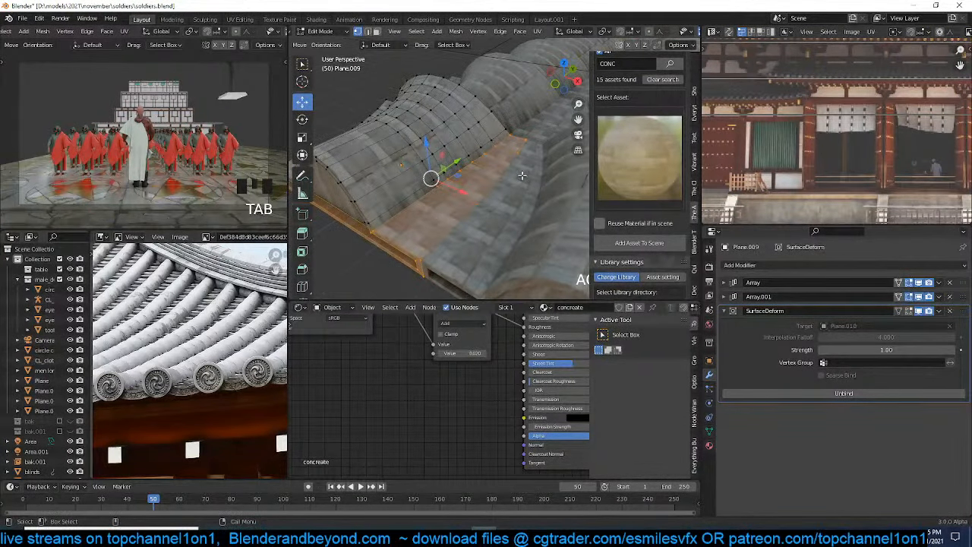
{"action": "key", "text": "r"}
{"action": "key", "text": "x"}
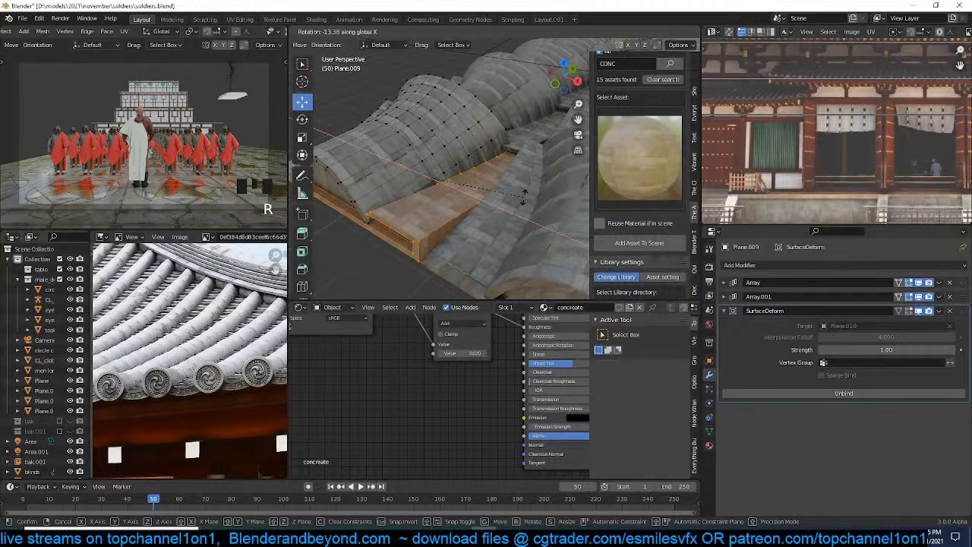
{"action": "left_click", "coordinate": [524, 197]}
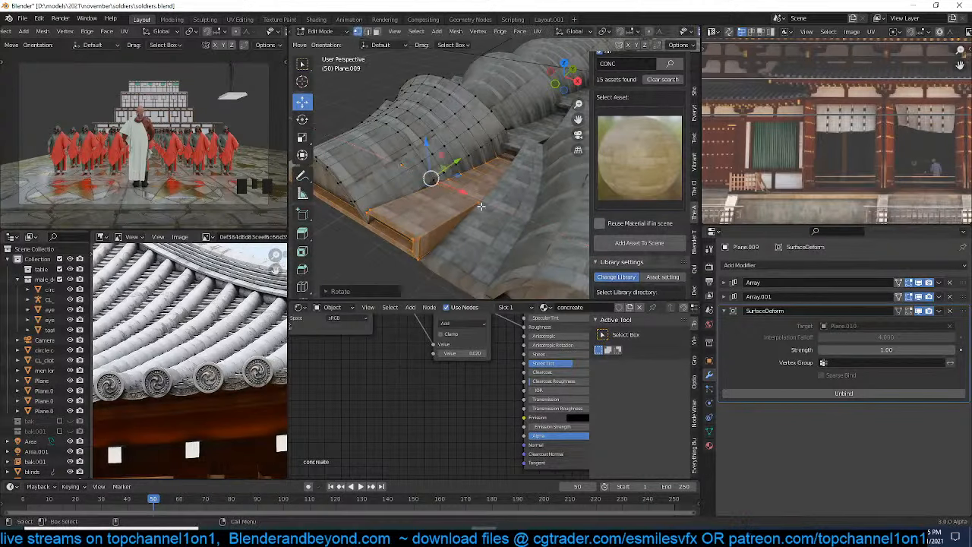
Try tilting the tile's flat strip by about 2° more around X and check the overlap along the roof
{"action": "key", "text": "Tab"}
{"action": "middle_click_drag", "start_coordinate": [454, 228], "coordinate": [503, 182]}
{"action": "key", "text": "Tab"}
{"action": "scroll", "coordinate": [413, 204], "scroll_direction": "down", "scroll_amount": 3}
{"action": "key", "text": "r"}
{"action": "key", "text": "x"}
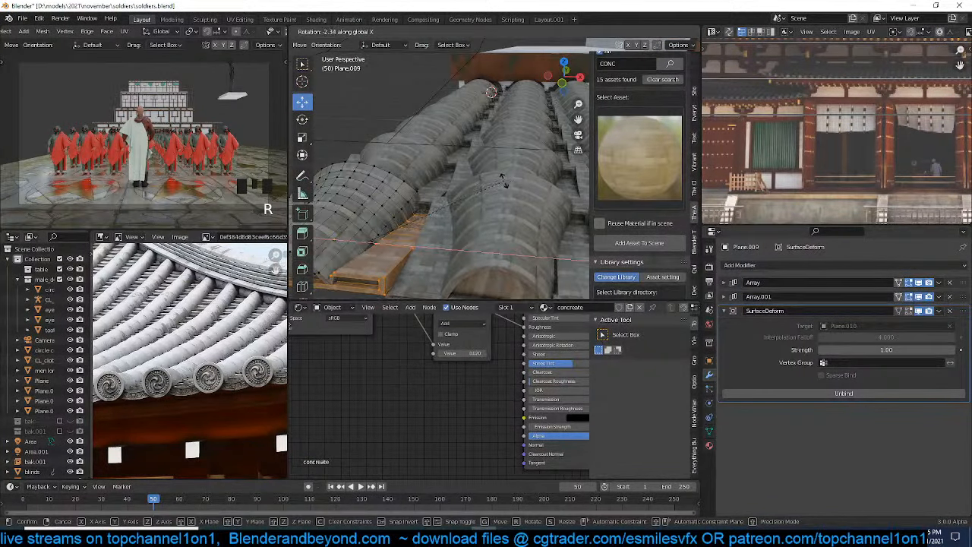
{"action": "left_click", "coordinate": [504, 180]}
{"action": "key", "text": "Tab"}
{"action": "middle_click_drag", "start_coordinate": [505, 180], "coordinate": [610, 205]}
{"action": "scroll", "coordinate": [504, 252], "scroll_direction": "down", "scroll_amount": 4}
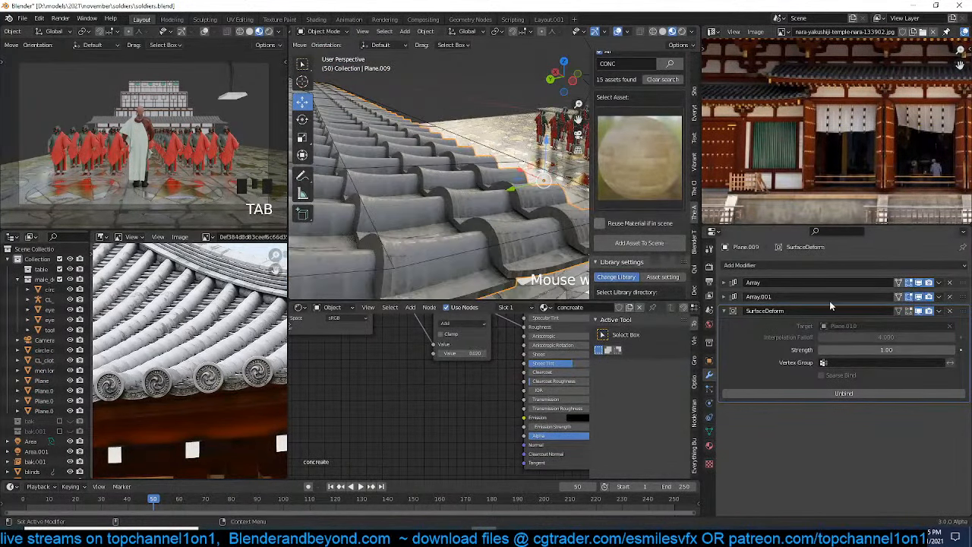
{"action": "mouse_move", "coordinate": [471, 228]}
{"action": "middle_mouse_down"}
{"action": "mouse_move", "coordinate": [428, 228]}
{"action": "mouse_move", "coordinate": [497, 230]}
{"action": "mouse_move", "coordinate": [448, 211]}
{"action": "mouse_move", "coordinate": [467, 214]}
{"action": "middle_mouse_up"}
{"action": "key", "text": "Tab"}
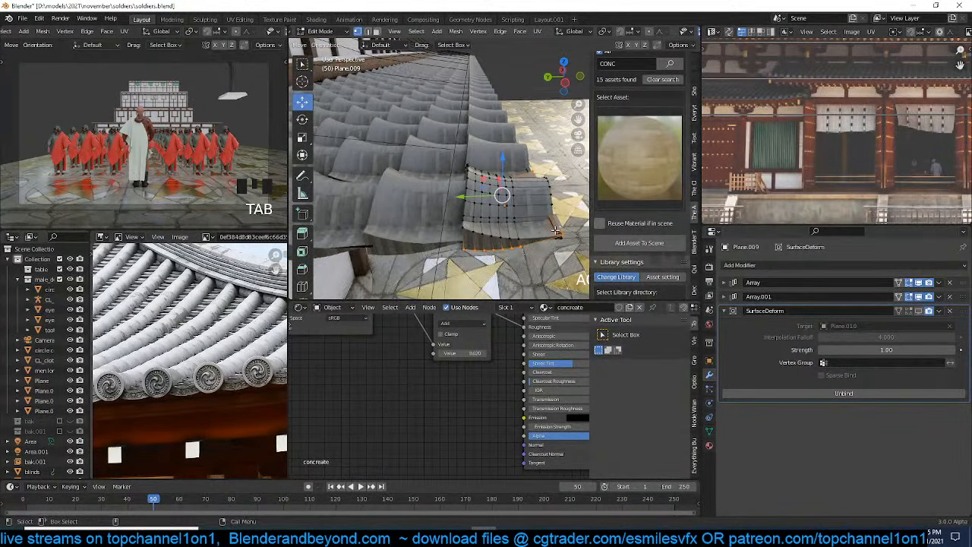
Undo the X-axis rotations of the tile's flat strip
{"action": "key", "text": "ctrl+z"}
{"action": "key", "text": "grave"}
{"action": "middle_click_drag", "start_coordinate": [552, 234], "coordinate": [473, 224]}
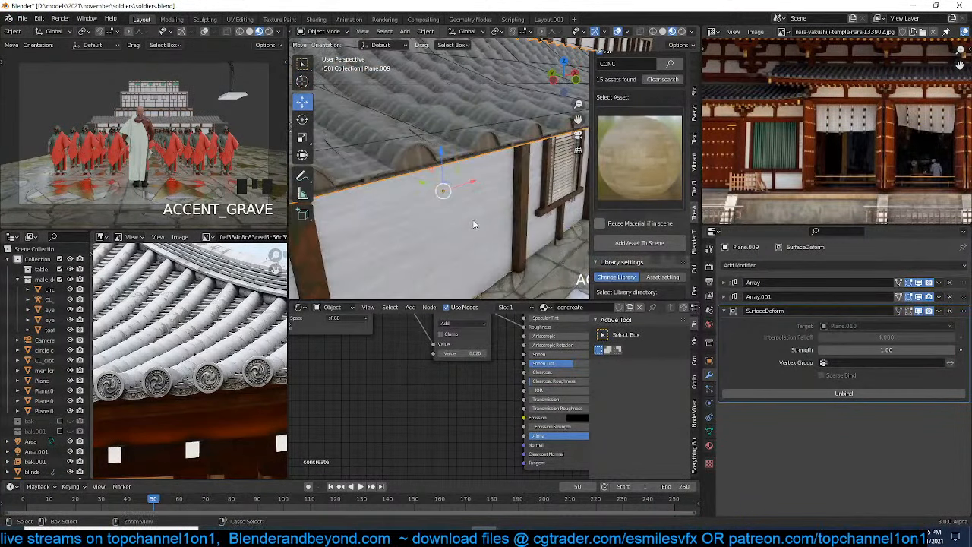
{"action": "key", "text": "ctrl+z"}
{"action": "key", "text": "ctrl+z"}
{"action": "key", "text": "ctrl+z"}
{"action": "key", "text": "ctrl+z"}
{"action": "key", "text": "ctrl+z"}
{"action": "key", "text": "ctrl+z"}
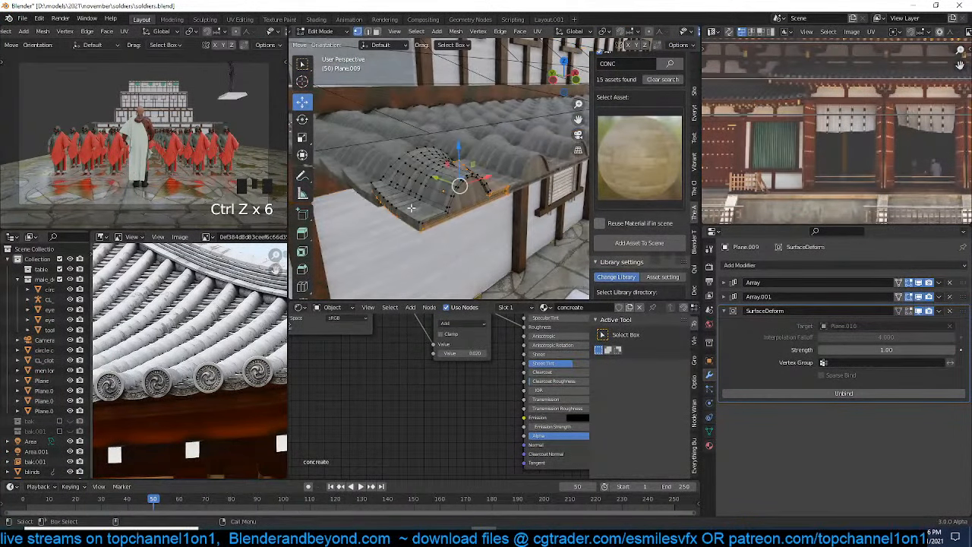
Add the flat faces on the other side of the curved tile to the selection and rotate them about -18° around X
{"action": "middle_click_drag", "start_coordinate": [422, 216], "coordinate": [481, 214]}
{"action": "left_click", "coordinate": [418, 202], "text": "alt+shift"}
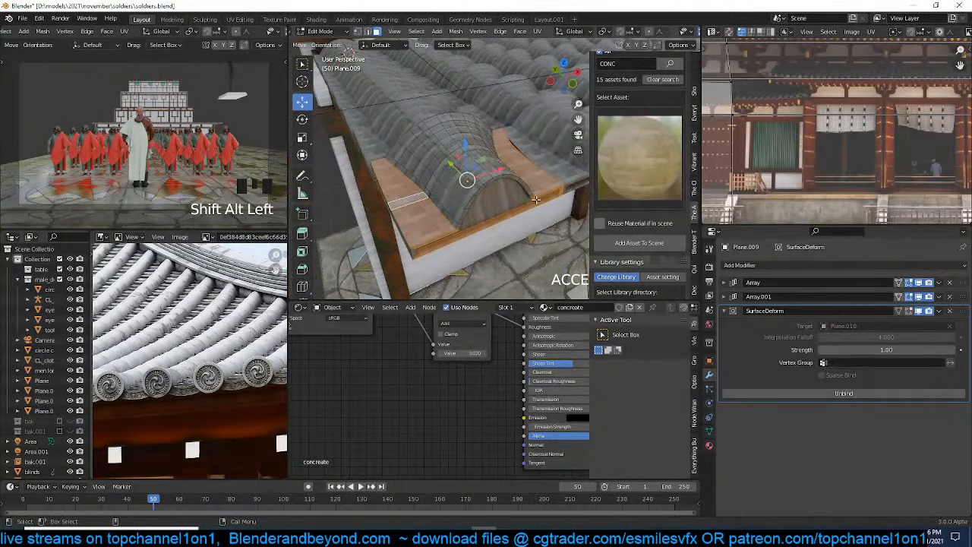
{"action": "key", "text": "r"}
{"action": "key", "text": "x"}
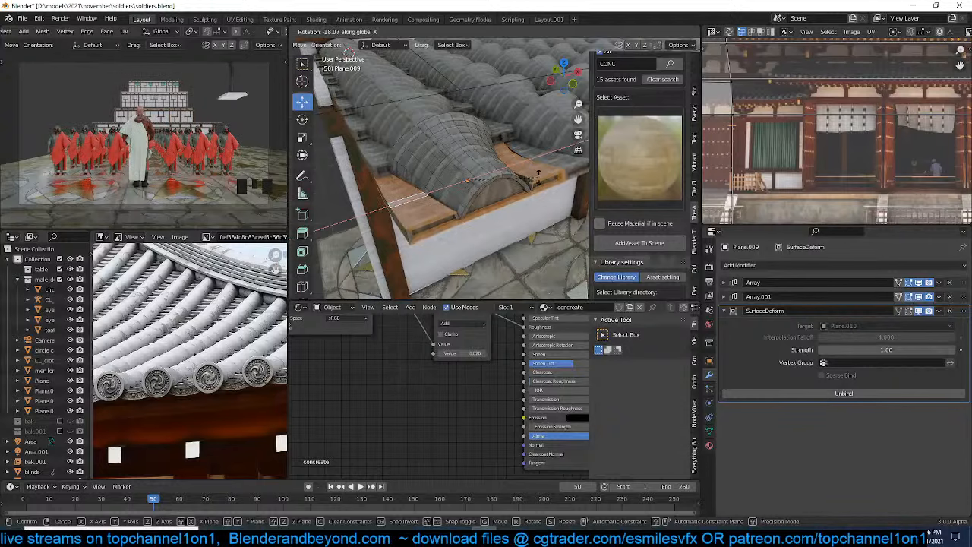
{"action": "left_click", "coordinate": [537, 175]}
{"action": "middle_click_drag", "start_coordinate": [537, 175], "coordinate": [508, 183]}
Select the vertices at the flat strip's outer end in wireframe, scale them along X, and return to Object Mode in Solid shading
{"action": "key", "text": "1"}
{"action": "key", "text": "z"}
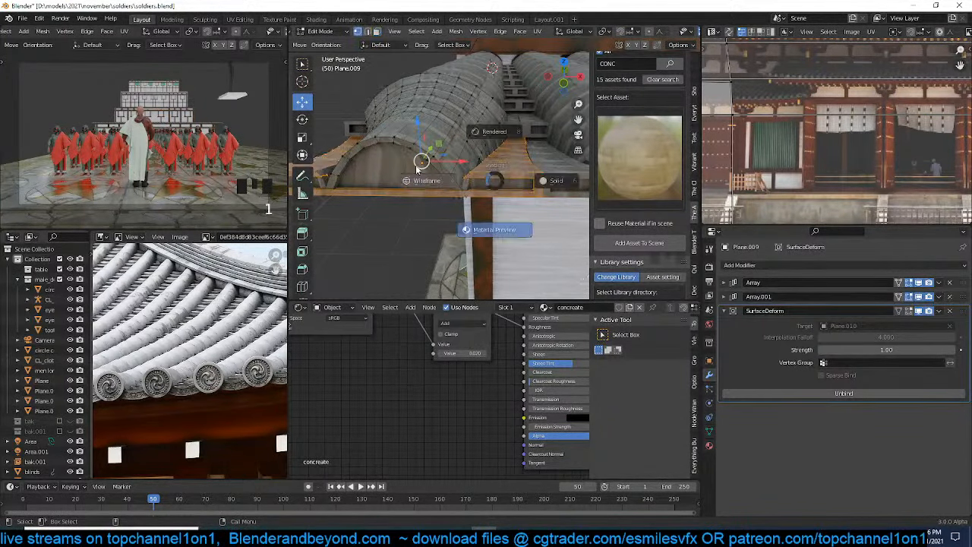
{"action": "left_click_drag", "start_coordinate": [523, 122], "coordinate": [570, 229]}
{"action": "key", "text": "grave"}
{"action": "middle_click_drag", "start_coordinate": [570, 228], "coordinate": [517, 196]}
{"action": "key", "text": "s"}
{"action": "key", "text": "x"}
{"action": "key", "text": "Return"}
{"action": "scroll", "coordinate": [538, 180], "scroll_direction": "up", "scroll_amount": 4}
{"action": "key", "text": "z"}
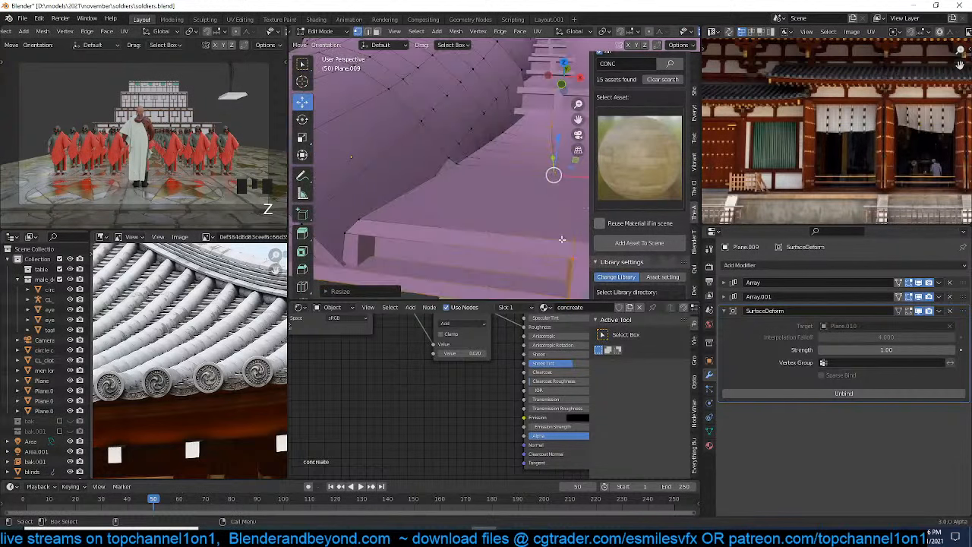
{"action": "scroll", "coordinate": [500, 229], "scroll_direction": "down", "scroll_amount": 4}
{"action": "key", "text": "Tab"}
Set the second Array modifier's relative Y offset to about 1.11 to adjust the spacing between tile rows
{"action": "key", "text": "grave"}
{"action": "middle_click_drag", "start_coordinate": [500, 229], "coordinate": [475, 213]}
{"action": "scroll", "coordinate": [474, 213], "scroll_direction": "down", "scroll_amount": 4}
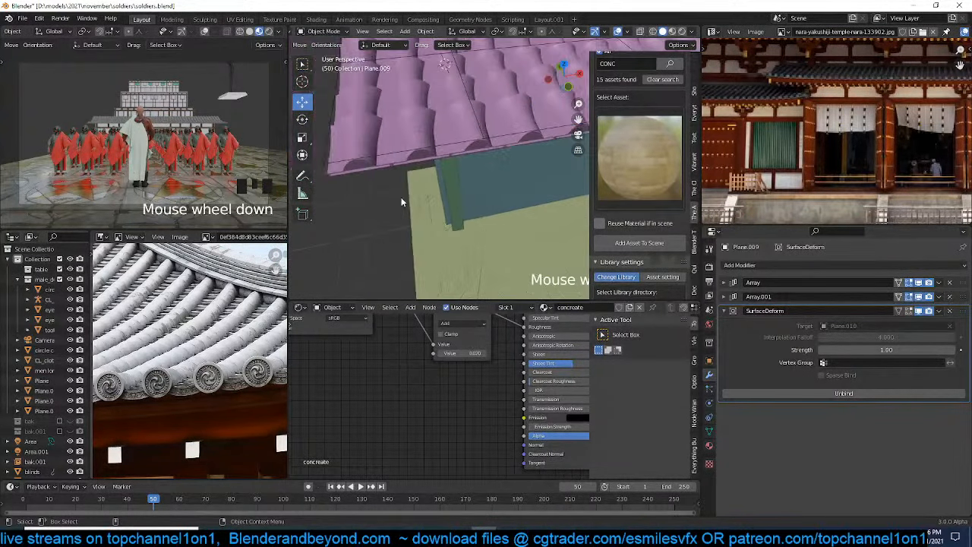
{"action": "middle_click_drag", "start_coordinate": [402, 197], "coordinate": [544, 190]}
{"action": "middle_click_drag", "start_coordinate": [452, 231], "coordinate": [426, 231]}
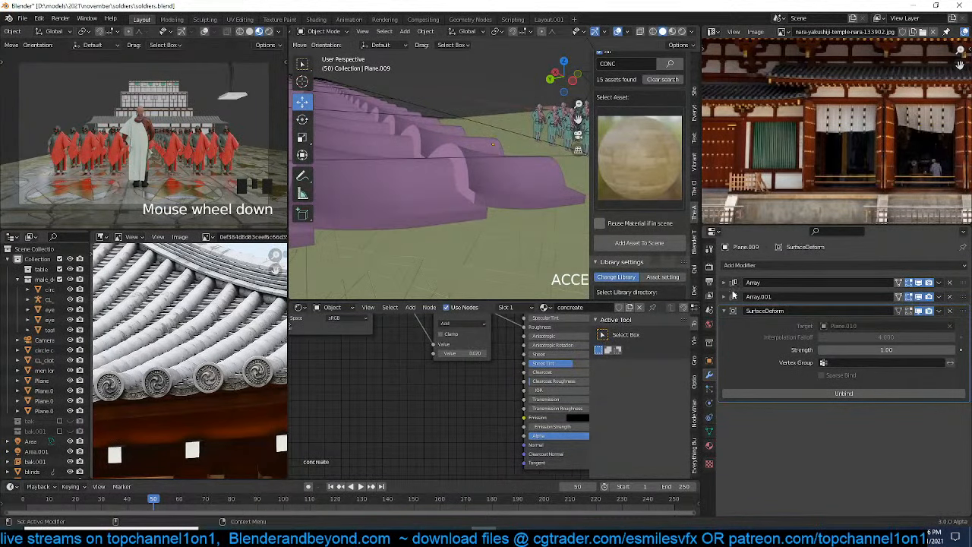
{"action": "left_click", "coordinate": [732, 295]}
{"action": "left_click_drag", "start_coordinate": [886, 364], "coordinate": [878, 364], "text": "shift"}
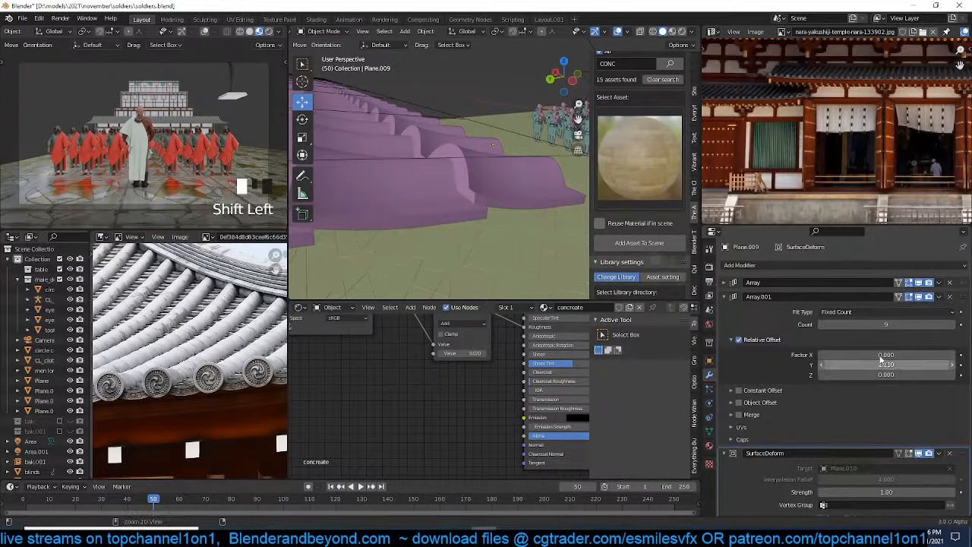
Undo the last row-spacing change on the second Array modifier and try a relative Y offset of 0.25 instead
{"action": "key", "text": "ctrl+z"}
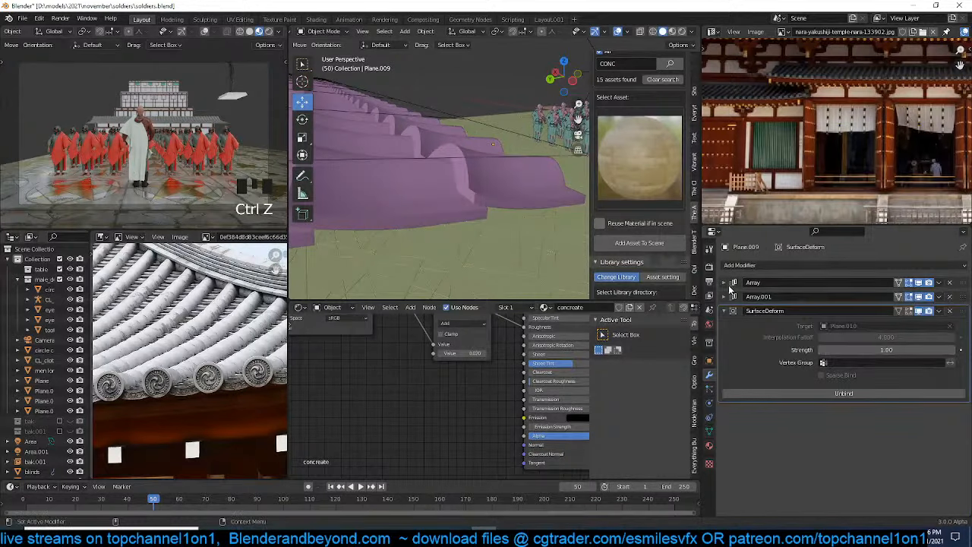
{"action": "left_click", "coordinate": [925, 298]}
{"action": "left_click", "coordinate": [925, 297]}
{"action": "left_click", "coordinate": [730, 297]}
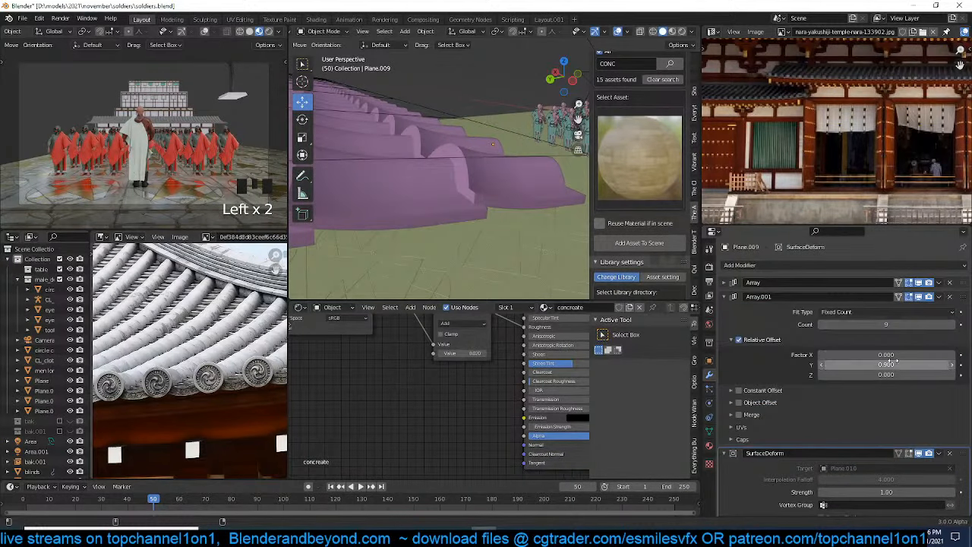
{"action": "left_click", "coordinate": [822, 365], "text": "shift"}
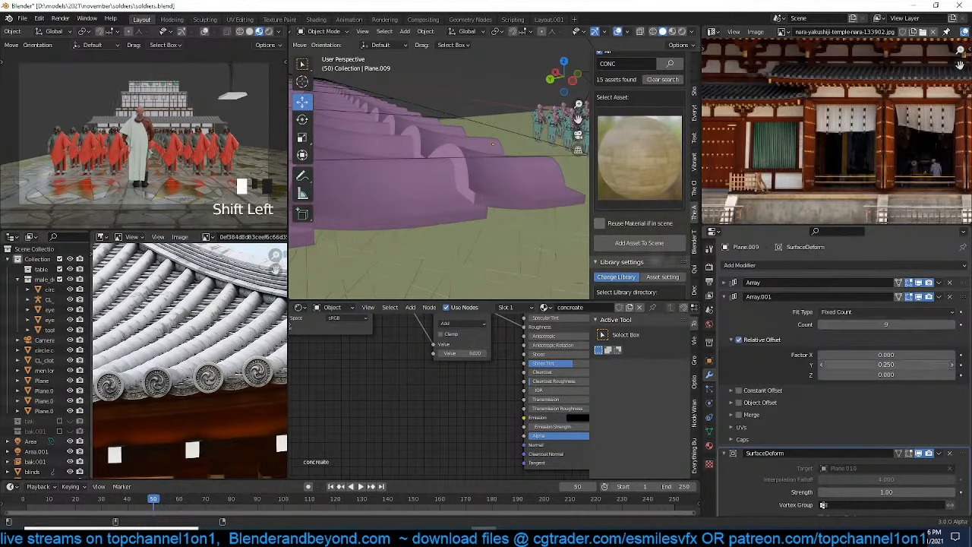
{"action": "key", "text": "ctrl+z"}
Select the tiled roof and turn off the viewport display of its SurfaceDeform modifier
{"action": "middle_click_drag", "start_coordinate": [414, 234], "coordinate": [445, 265]}
{"action": "left_click", "coordinate": [412, 200]}
{"action": "left_click", "coordinate": [421, 188]}
{"action": "scroll", "coordinate": [445, 265], "scroll_direction": "down", "scroll_amount": 2}
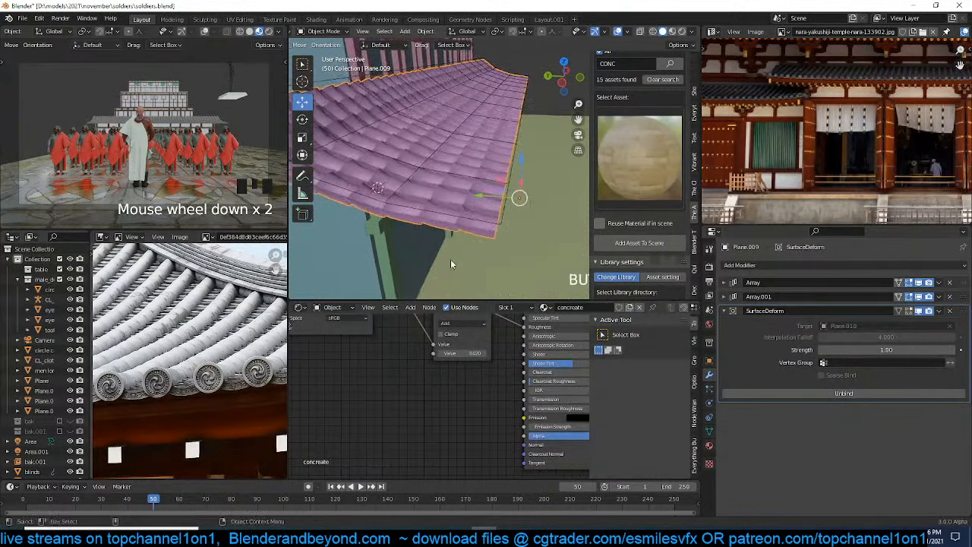
{"action": "left_click", "coordinate": [897, 310]}
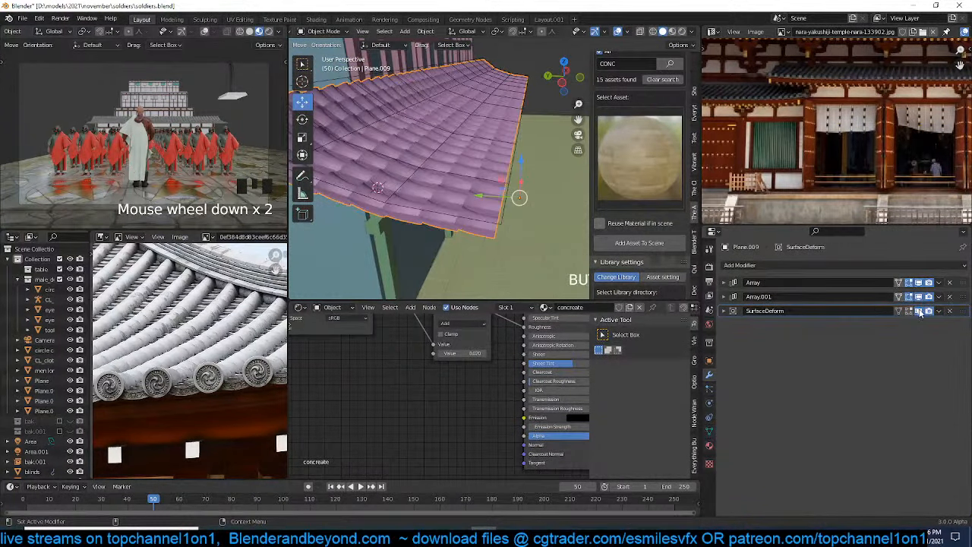
{"action": "left_click", "coordinate": [918, 310]}
{"action": "middle_click_drag", "start_coordinate": [424, 226], "coordinate": [486, 204]}
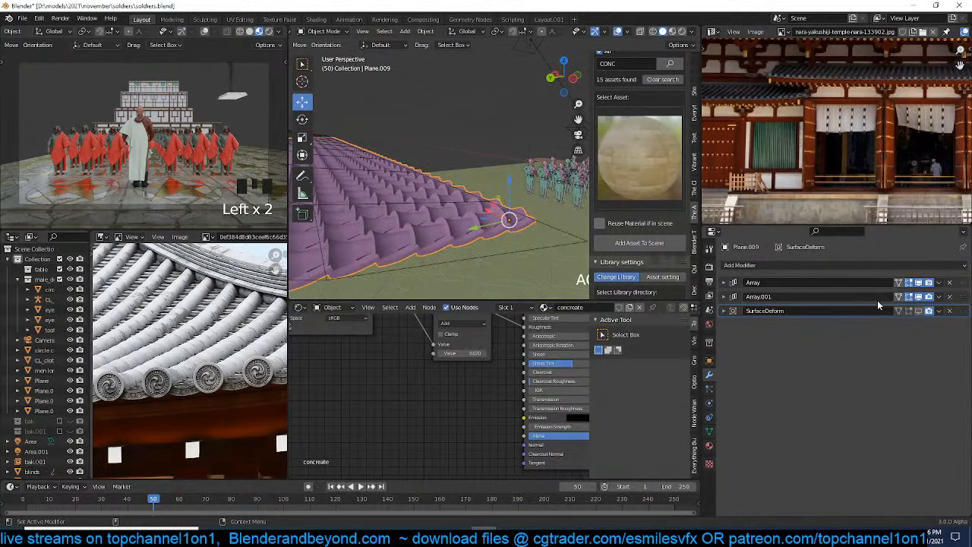
Toggle the second Array modifier's viewport display, try a different relative Y offset, and undo it
{"action": "left_click", "coordinate": [919, 297]}
{"action": "left_click", "coordinate": [919, 297]}
{"action": "left_click", "coordinate": [725, 296]}
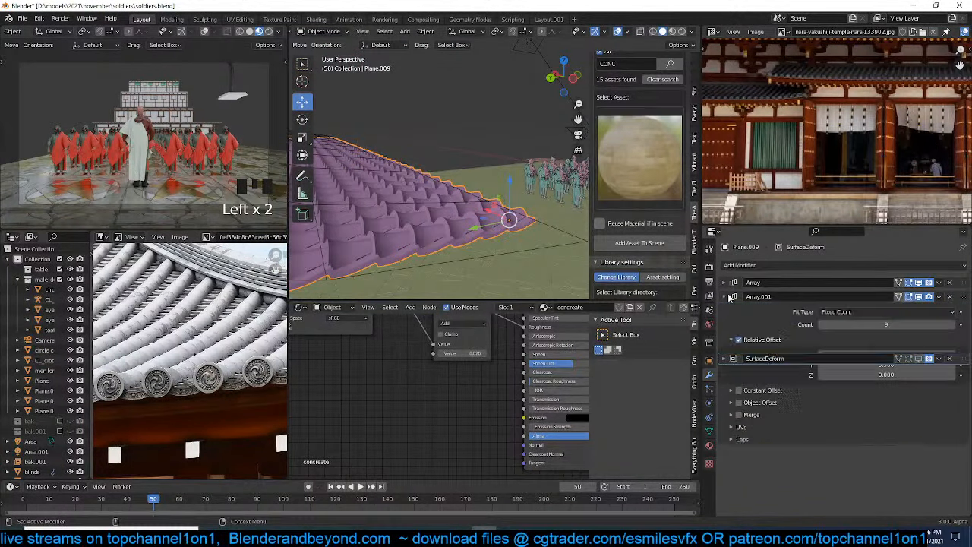
{"action": "scroll", "coordinate": [524, 281], "scroll_direction": "up", "scroll_amount": 2}
{"action": "left_click_drag", "start_coordinate": [887, 364], "coordinate": [927, 364]}
{"action": "key", "text": "ctrl+z"}
{"action": "key", "text": "ctrl+z"}
{"action": "key", "text": "ctrl+z"}
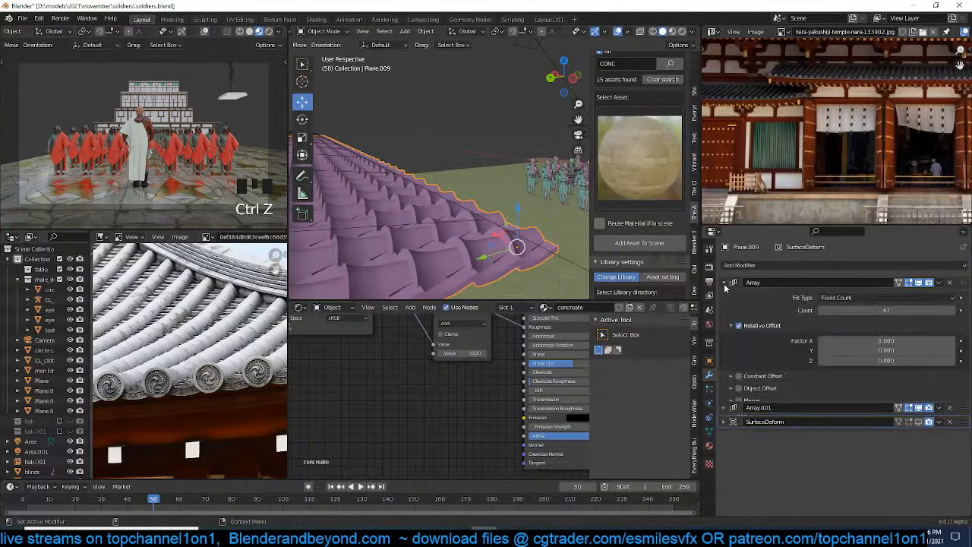
Try a relative X offset of -0.6 on the first Array modifier and a Y offset of 2.2 on the second, undoing each
{"action": "left_click_drag", "start_coordinate": [885, 340], "coordinate": [838, 341], "text": "shift"}
{"action": "key", "text": "ctrl+z"}
{"action": "key", "text": "ctrl+z"}
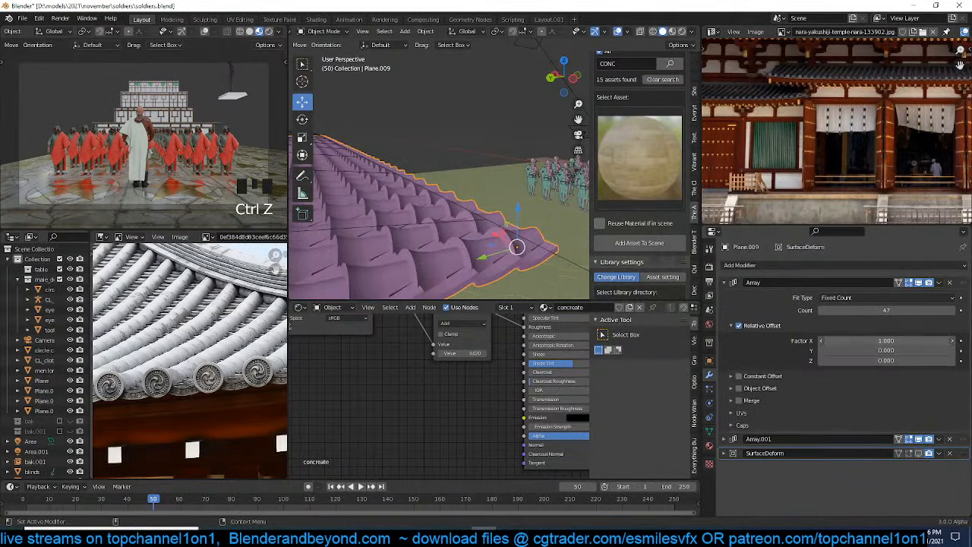
{"action": "left_click_drag", "start_coordinate": [893, 341], "coordinate": [770, 341]}
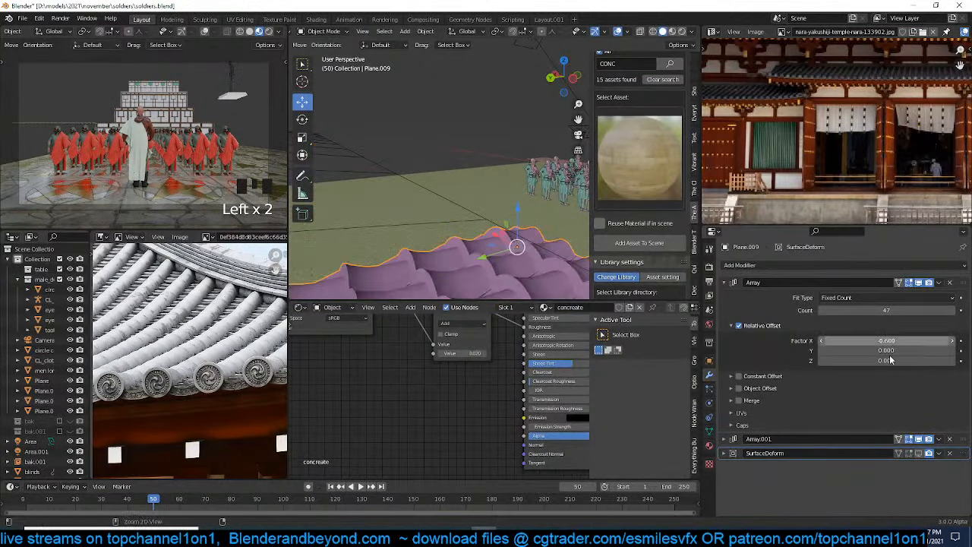
{"action": "key", "text": "ctrl+z"}
{"action": "left_click", "coordinate": [724, 297]}
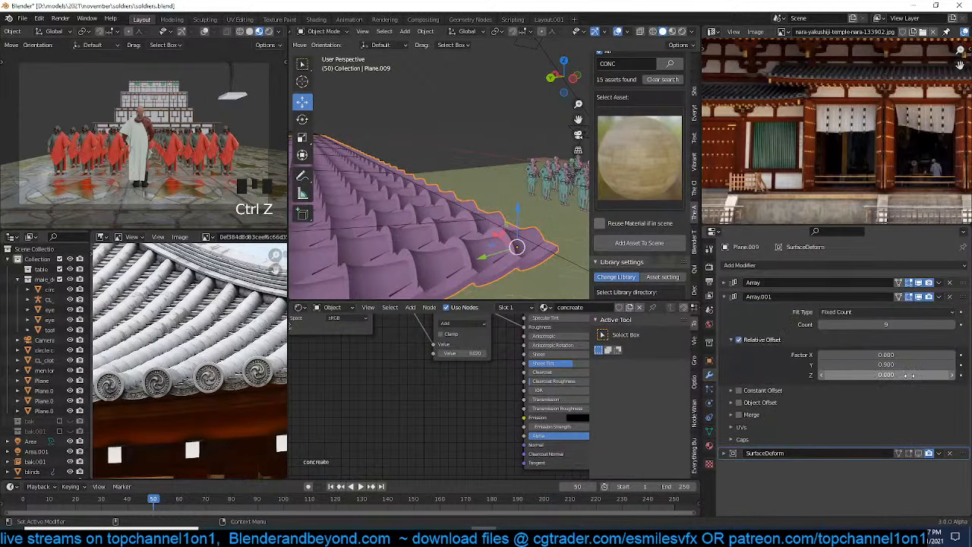
{"action": "left_click_drag", "start_coordinate": [887, 364], "coordinate": [931, 365]}
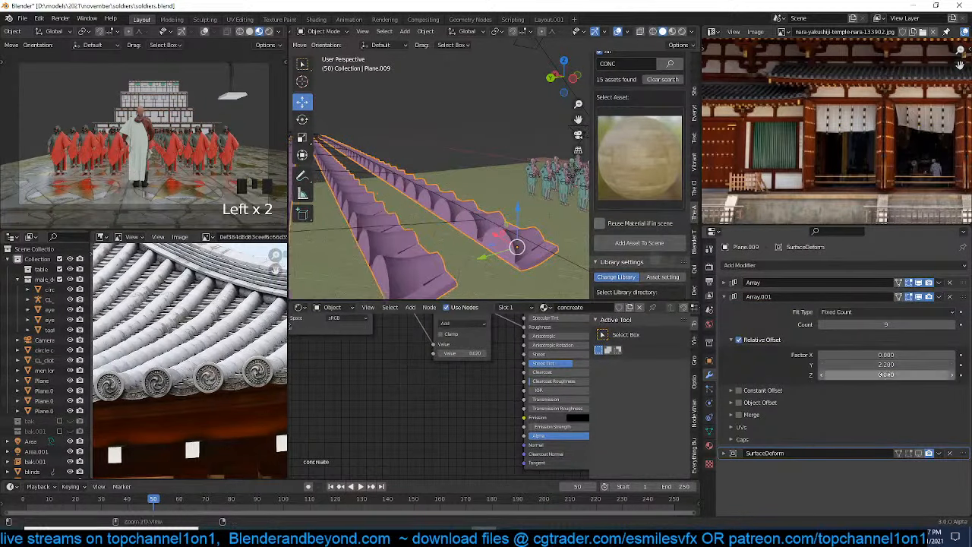
{"action": "key", "text": "ctrl+z"}
Set the second Array modifier's relative Z offset to about 0.09 to step the tile rows in height
{"action": "left_click", "coordinate": [724, 296]}
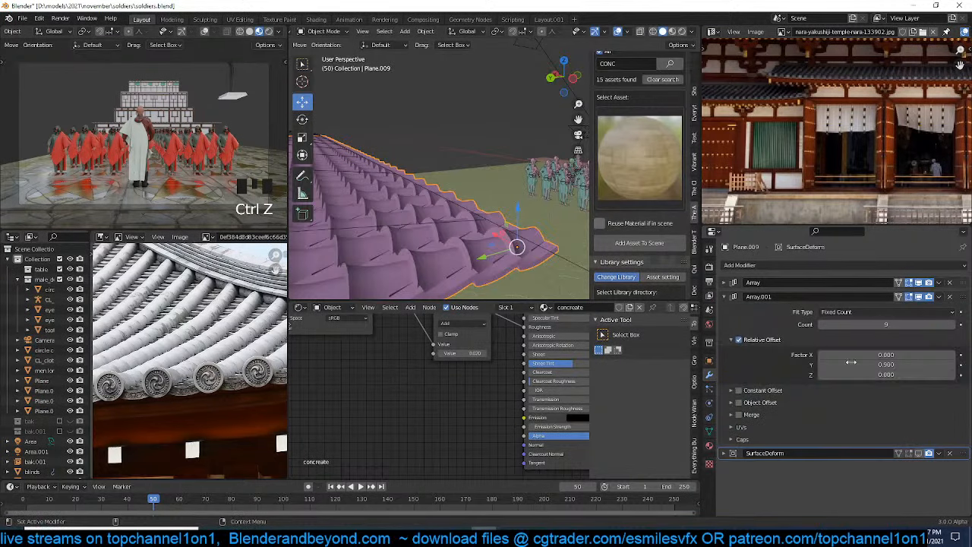
{"action": "mouse_move", "coordinate": [887, 364]}
{"action": "left_mouse_down", "text": "shift"}
{"action": "mouse_move", "coordinate": [869, 374]}
{"action": "mouse_move", "coordinate": [888, 375]}
{"action": "left_mouse_up", "text": "shift"}
In Edit Mode with face selection, select the flat faces on both sides of the curved tile and rotate them to change their tilt
{"action": "middle_click_drag", "start_coordinate": [577, 192], "coordinate": [530, 227]}
{"action": "key", "text": "Tab"}
{"action": "key", "text": "3"}
{"action": "left_click", "coordinate": [506, 214], "text": "alt"}
{"action": "left_click", "coordinate": [433, 225], "text": "alt+shift"}
{"action": "key", "text": "grave"}
{"action": "middle_click_drag", "start_coordinate": [442, 227], "coordinate": [484, 165]}
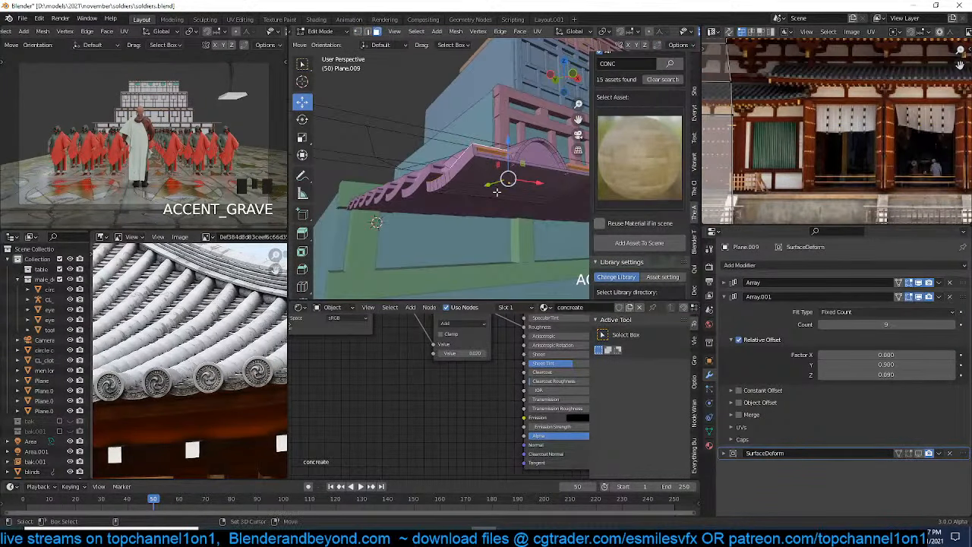
{"action": "left_click", "coordinate": [521, 179], "text": "shift"}
{"action": "key", "text": "grave"}
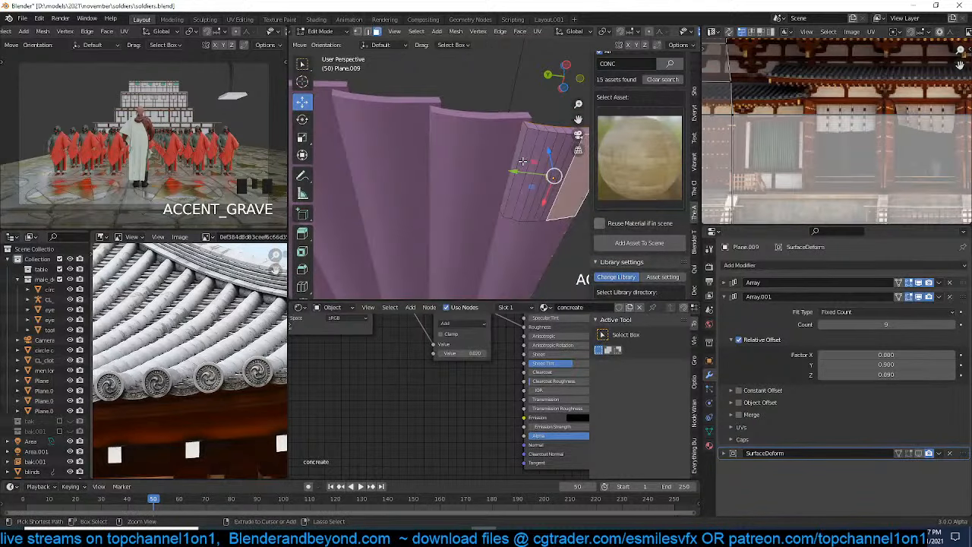
{"action": "left_click", "coordinate": [523, 161], "text": "ctrl"}
{"action": "key", "text": "grave"}
{"action": "key", "text": "grave"}
{"action": "middle_click_drag", "start_coordinate": [512, 237], "coordinate": [527, 228]}
{"action": "key", "text": "grave"}
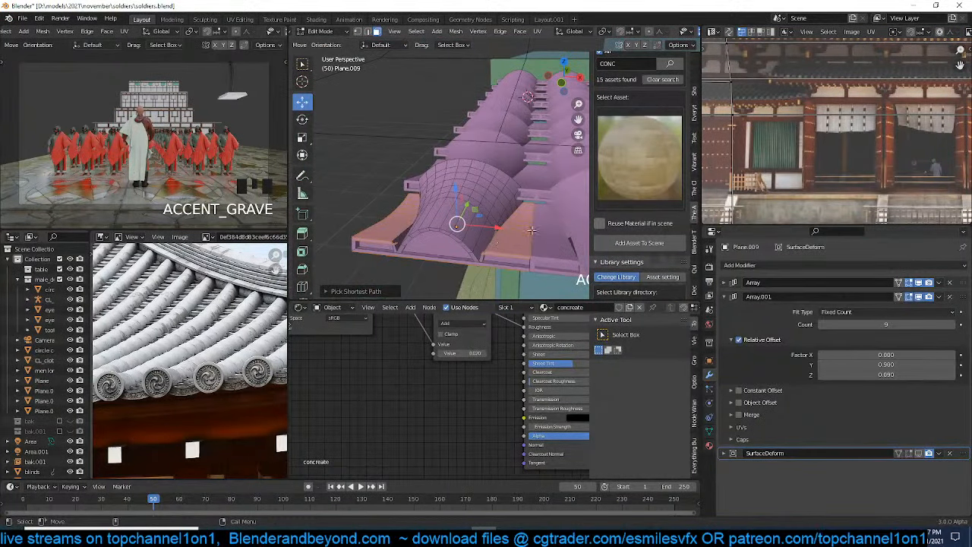
{"action": "key", "text": "r"}
{"action": "left_click", "coordinate": [501, 234]}
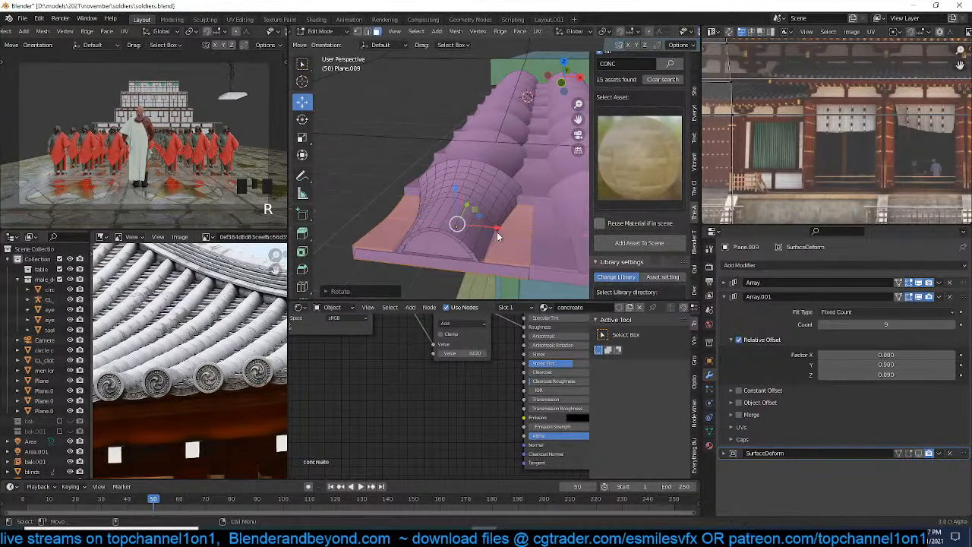
Return the tile to Object Mode and save the file
{"action": "key", "text": "Tab"}
{"action": "key", "text": "grave"}
{"action": "middle_click_drag", "start_coordinate": [543, 216], "coordinate": [427, 233]}
{"action": "scroll", "coordinate": [487, 232], "scroll_direction": "down", "scroll_amount": 3}
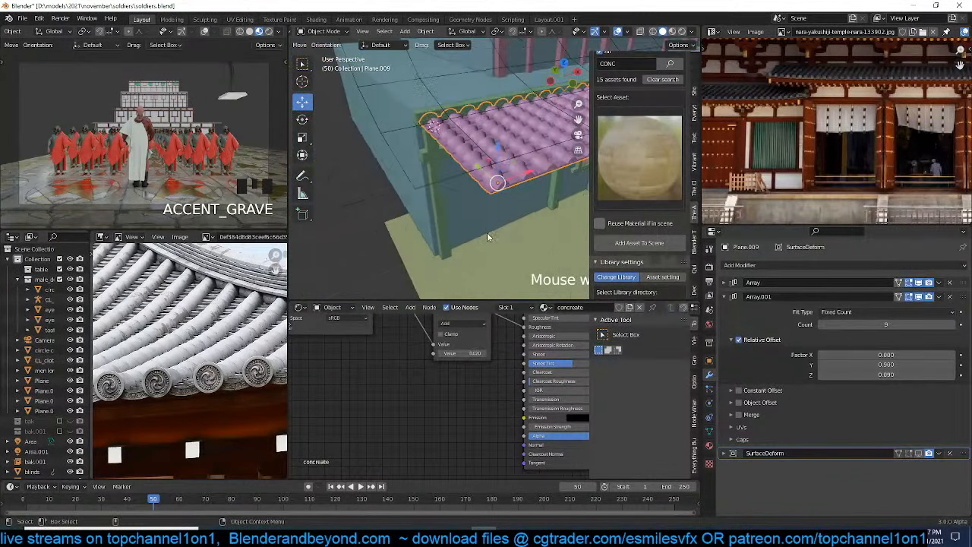
{"action": "middle_click_drag", "start_coordinate": [487, 232], "coordinate": [377, 254]}
{"action": "key", "text": "ctrl+s"}
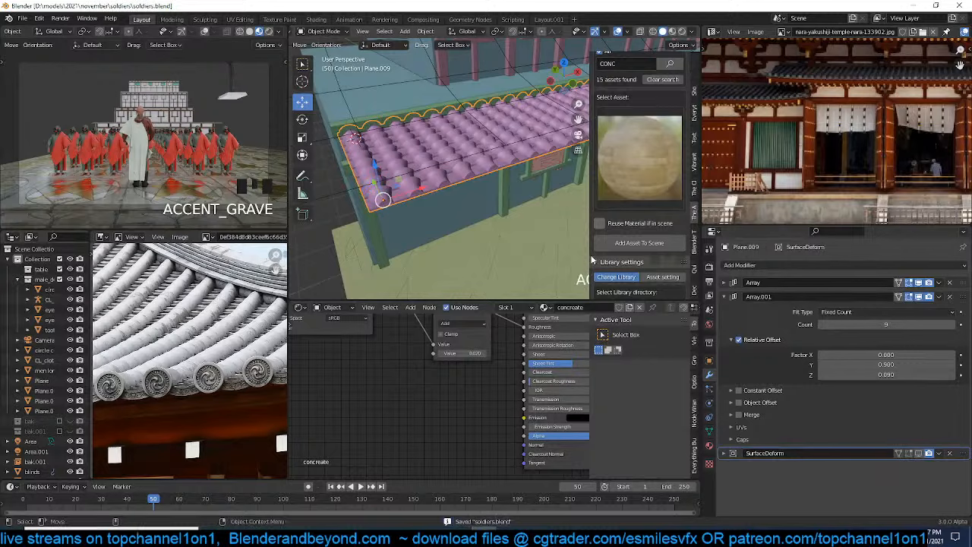
Turn the SurfaceDeform modifier's viewport display back on for the tiled roof and save the file
{"action": "left_click", "coordinate": [917, 453]}
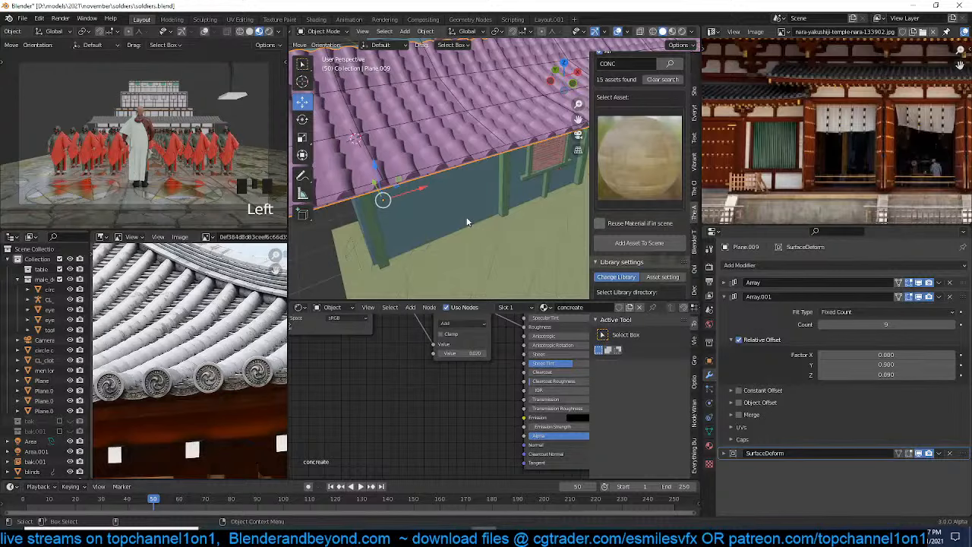
{"action": "key", "text": "ctrl+s"}
{"action": "key", "text": "n"}
{"action": "scroll", "coordinate": [541, 205], "scroll_direction": "down", "scroll_amount": 4}
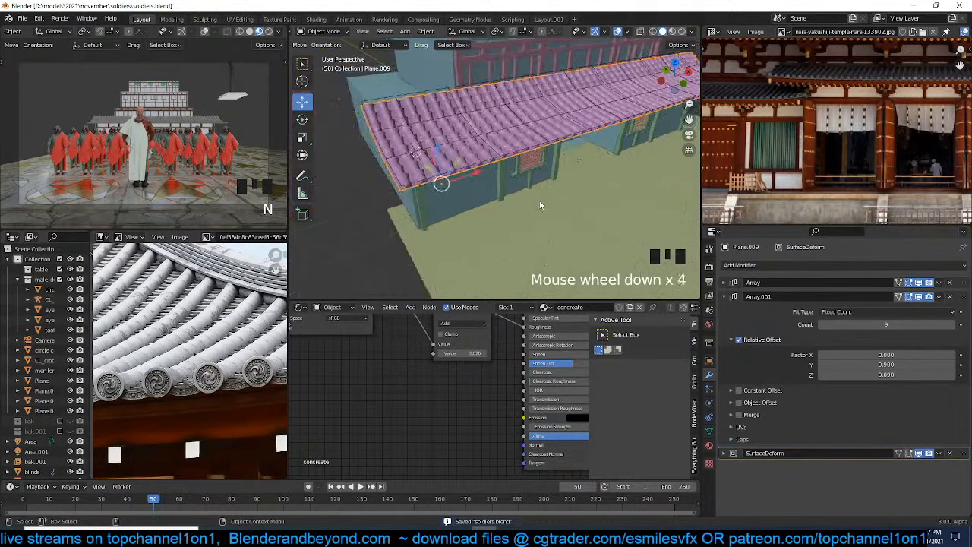
{"action": "middle_click_drag", "start_coordinate": [540, 205], "coordinate": [436, 239]}
{"action": "scroll", "coordinate": [483, 222], "scroll_direction": "down", "scroll_amount": 3}
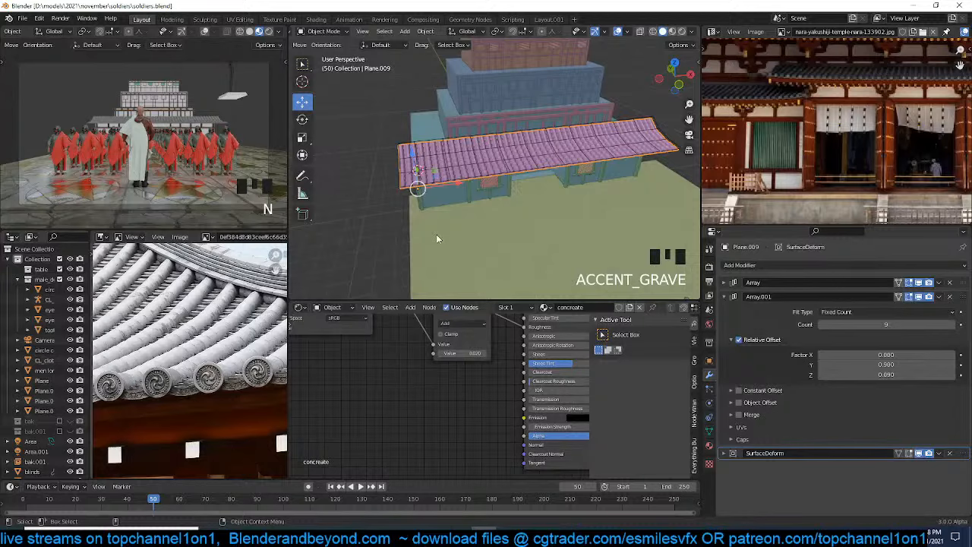
{"action": "middle_click_drag", "start_coordinate": [437, 239], "coordinate": [414, 249]}
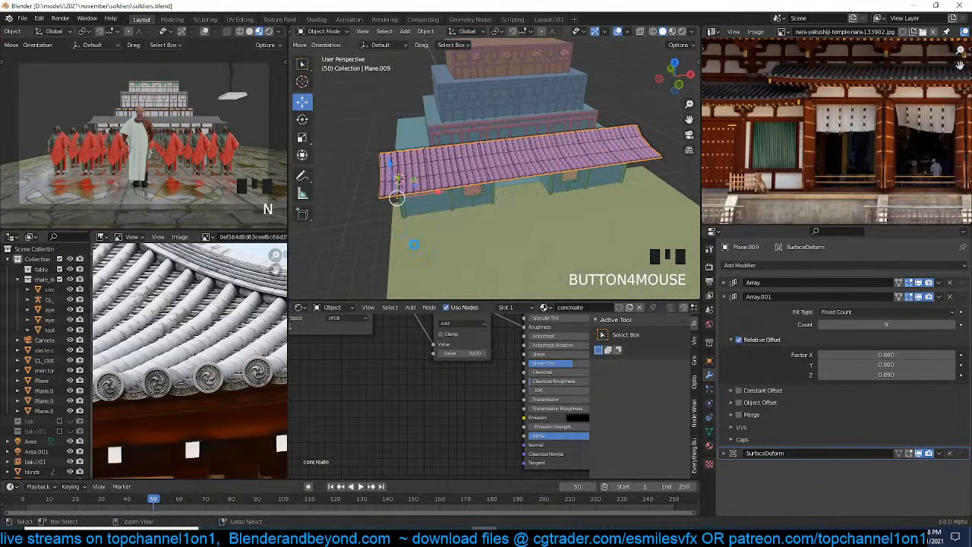
{"action": "key", "text": "ctrl+s"}
Examine the tiled roof against the temple in both the perspective view and the camera view
{"action": "scroll", "coordinate": [414, 243], "scroll_direction": "up", "scroll_amount": 4}
{"action": "scroll", "coordinate": [424, 243], "scroll_direction": "down", "scroll_amount": 3}
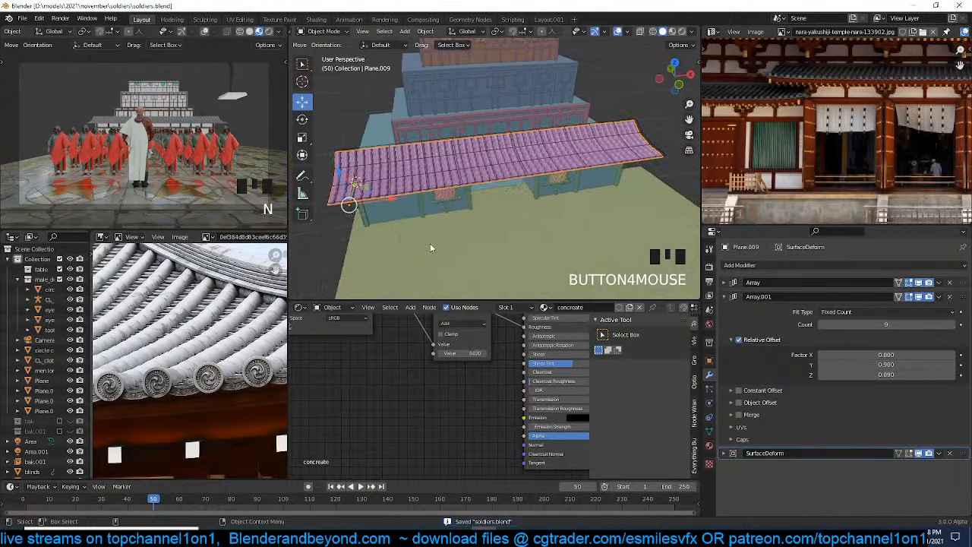
{"action": "key", "text": "grave"}
{"action": "middle_click_drag", "start_coordinate": [430, 248], "coordinate": [472, 234]}
{"action": "scroll", "coordinate": [155, 171], "scroll_direction": "up", "scroll_amount": 2}
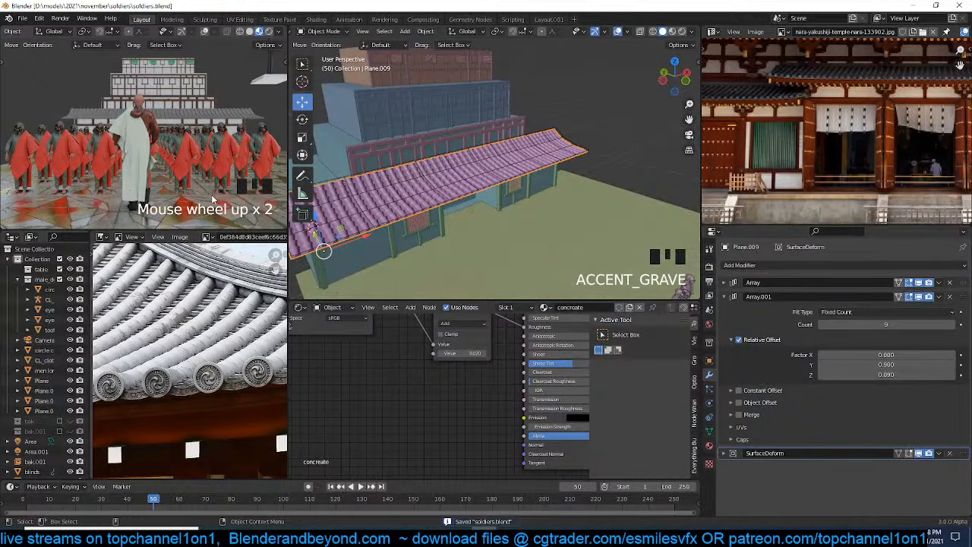
{"action": "scroll", "coordinate": [420, 191], "scroll_direction": "up", "scroll_amount": 2}
{"action": "scroll", "coordinate": [420, 191], "scroll_direction": "down", "scroll_amount": 4}
{"action": "scroll", "coordinate": [441, 192], "scroll_direction": "up", "scroll_amount": 3}
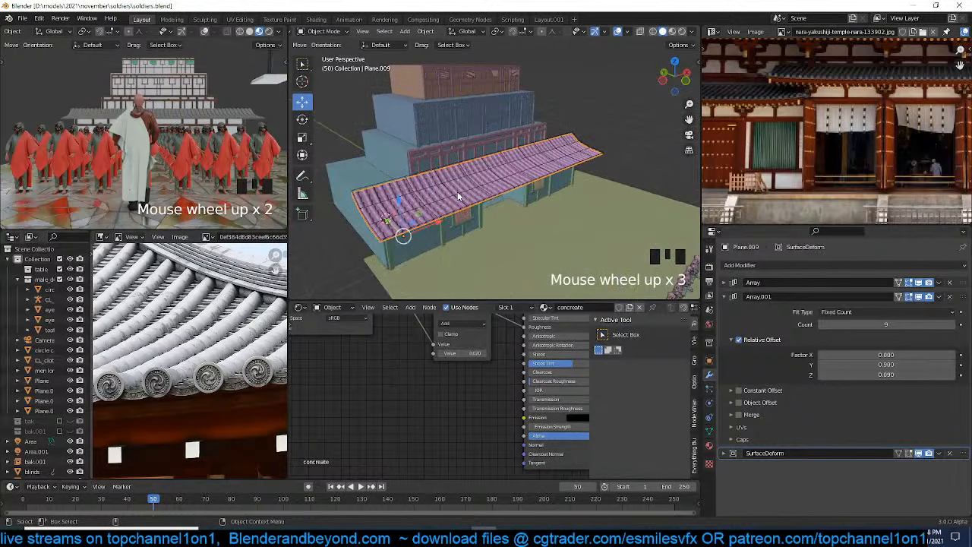
In top view, add an Arrows empty and move it to the temple's front corner near the tiled roof's end
{"action": "key", "text": "KP_7"}
{"action": "scroll", "coordinate": [455, 186], "scroll_direction": "down", "scroll_amount": 2}
{"action": "scroll", "coordinate": [449, 216], "scroll_direction": "up", "scroll_amount": 1}
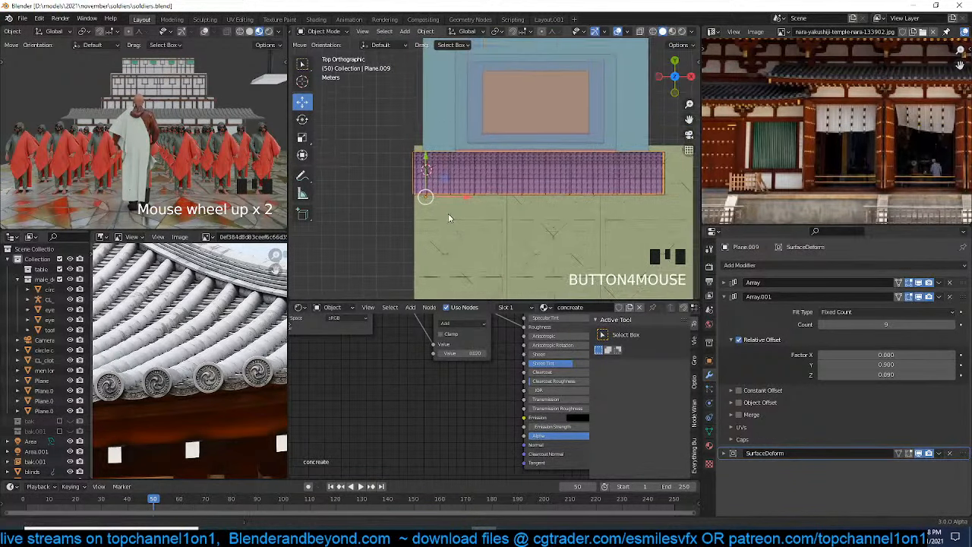
{"action": "middle_click_drag", "start_coordinate": [448, 214], "coordinate": [480, 220], "text": "shift"}
{"action": "scroll", "coordinate": [463, 201], "scroll_direction": "up", "scroll_amount": 2}
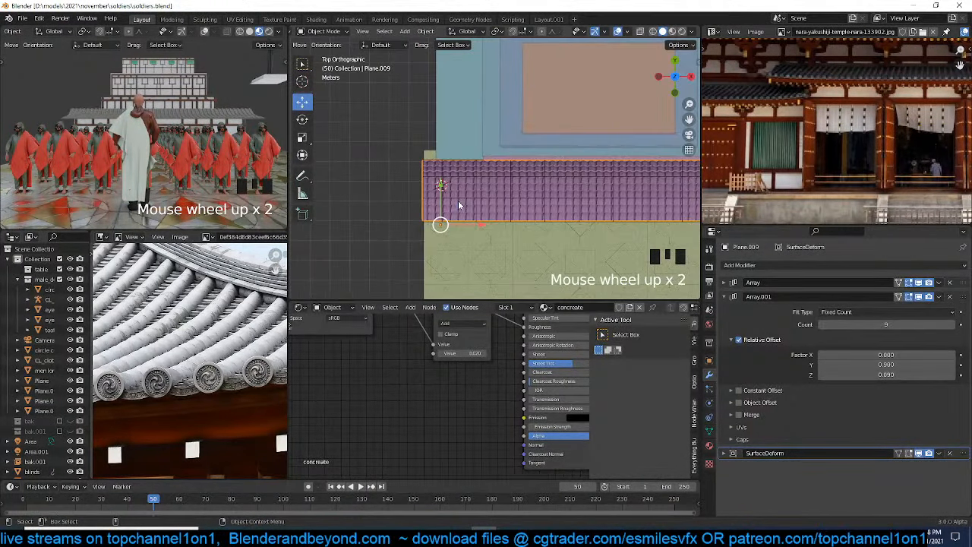
{"action": "scroll", "coordinate": [455, 190], "scroll_direction": "up", "scroll_amount": 1}
{"action": "scroll", "coordinate": [579, 174], "scroll_direction": "down", "scroll_amount": 6}
{"action": "scroll", "coordinate": [580, 173], "scroll_direction": "up", "scroll_amount": 1}
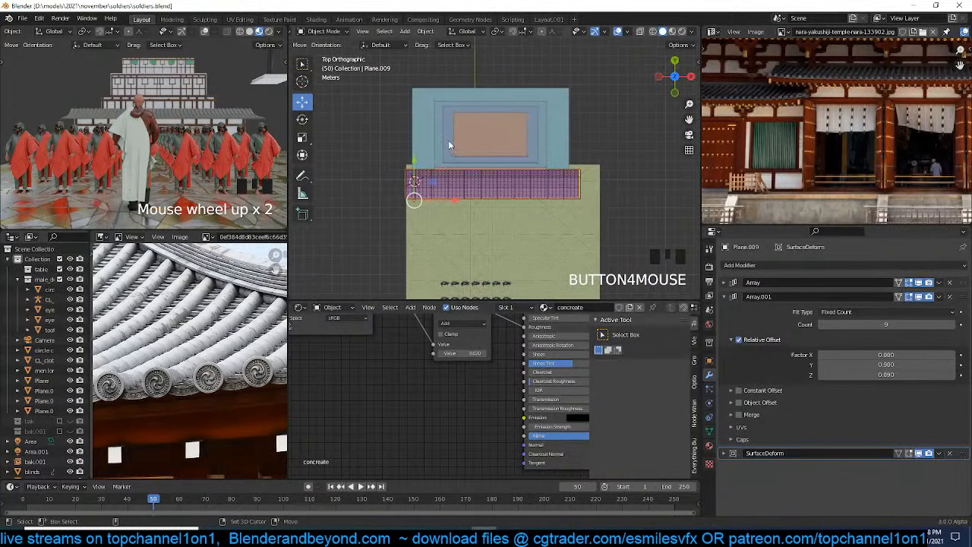
{"action": "right_click", "coordinate": [419, 257], "text": "shift"}
{"action": "key", "text": "shift+a"}
{"action": "mouse_move", "coordinate": [419, 257]}
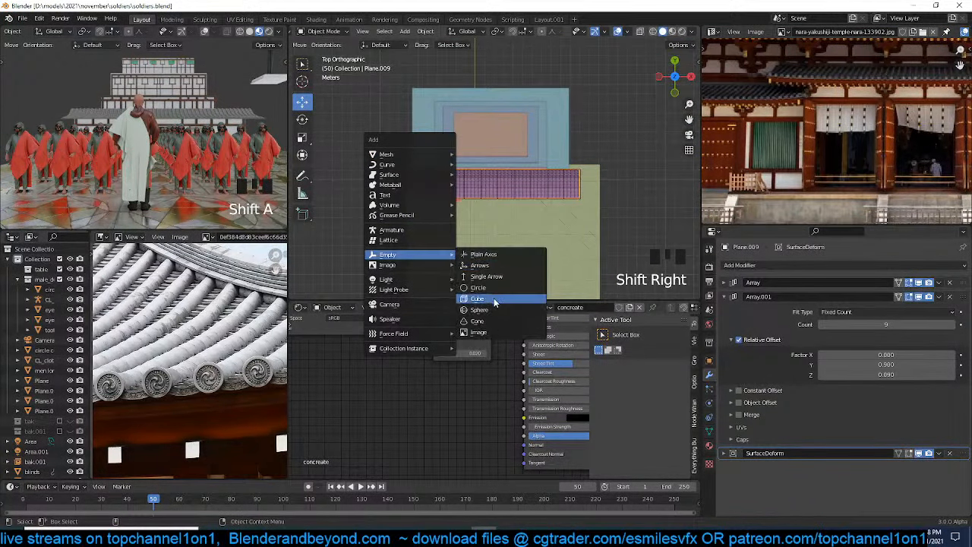
{"action": "left_click", "coordinate": [505, 269]}
{"action": "key", "text": "g"}
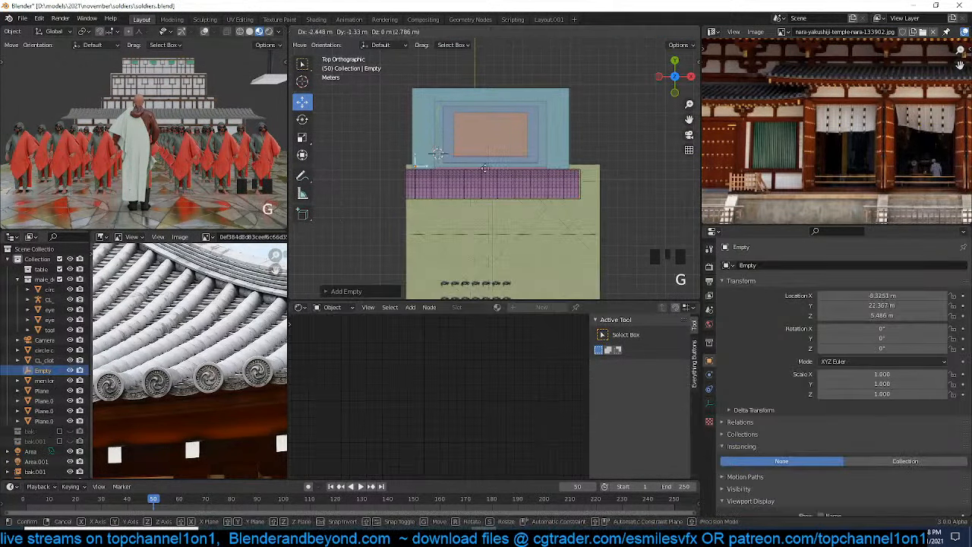
{"action": "left_click", "coordinate": [475, 193]}
Select the tiled roof and add a Mirror modifier after its SurfaceDeform modifier
{"action": "scroll", "coordinate": [475, 193], "scroll_direction": "up", "scroll_amount": 2}
{"action": "scroll", "coordinate": [517, 189], "scroll_direction": "up", "scroll_amount": 2}
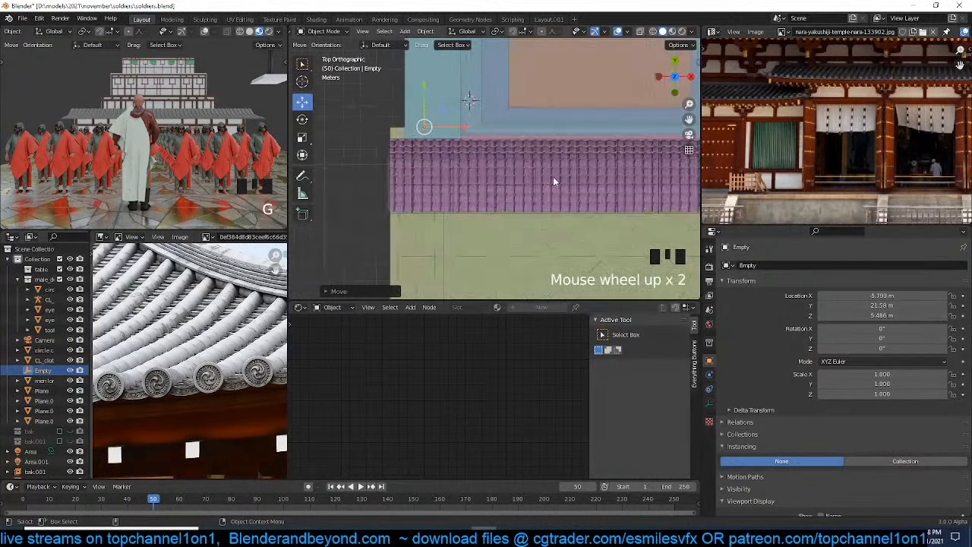
{"action": "left_click", "coordinate": [448, 147]}
{"action": "left_click", "coordinate": [725, 296]}
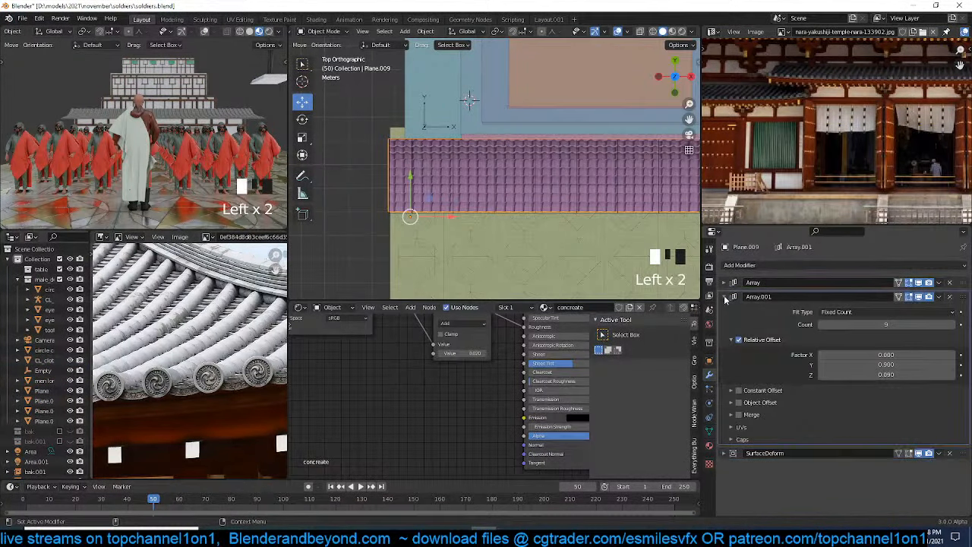
{"action": "left_click", "coordinate": [798, 265]}
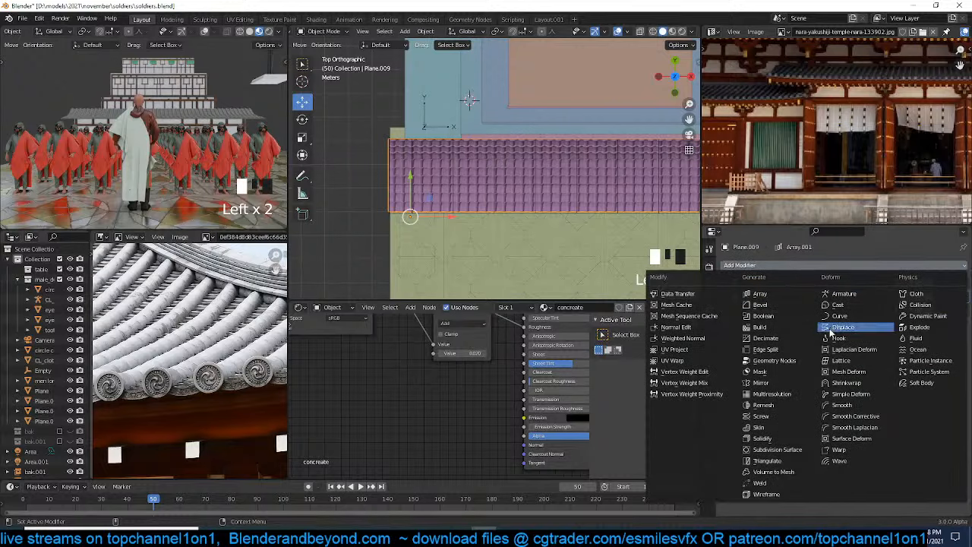
{"action": "left_click", "coordinate": [775, 384]}
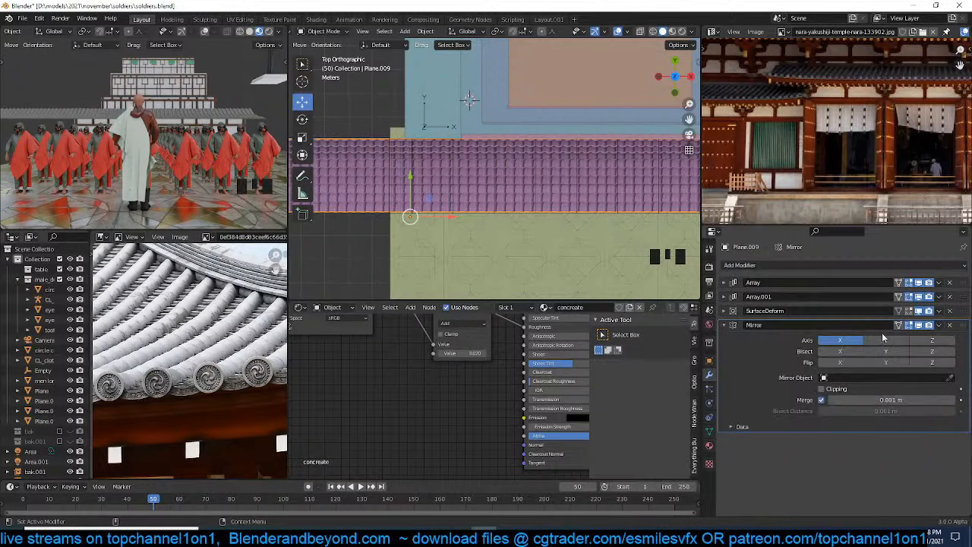
Set the Arrows empty as the roof Mirror modifier's mirror object and rotate the empty 45° in top view
{"action": "left_click", "coordinate": [947, 378]}
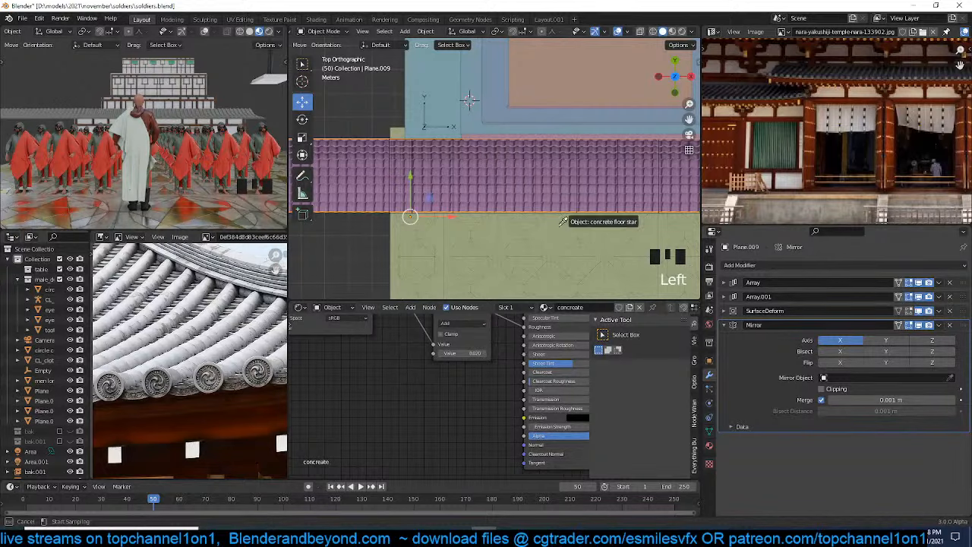
{"action": "left_click", "coordinate": [427, 126]}
{"action": "left_click", "coordinate": [428, 125]}
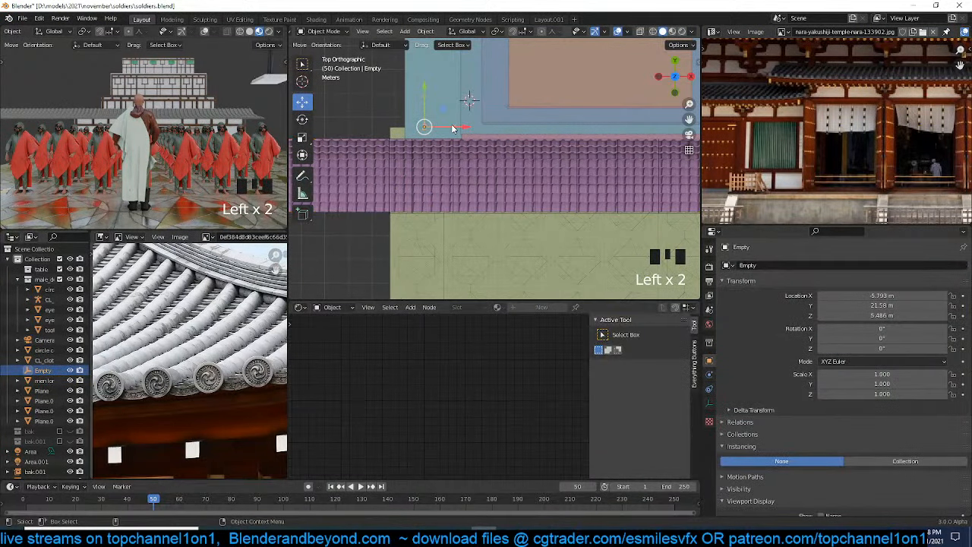
{"action": "key", "text": "r"}
{"action": "key", "text": "4"}
{"action": "key", "text": "5"}
{"action": "key", "text": "Return"}
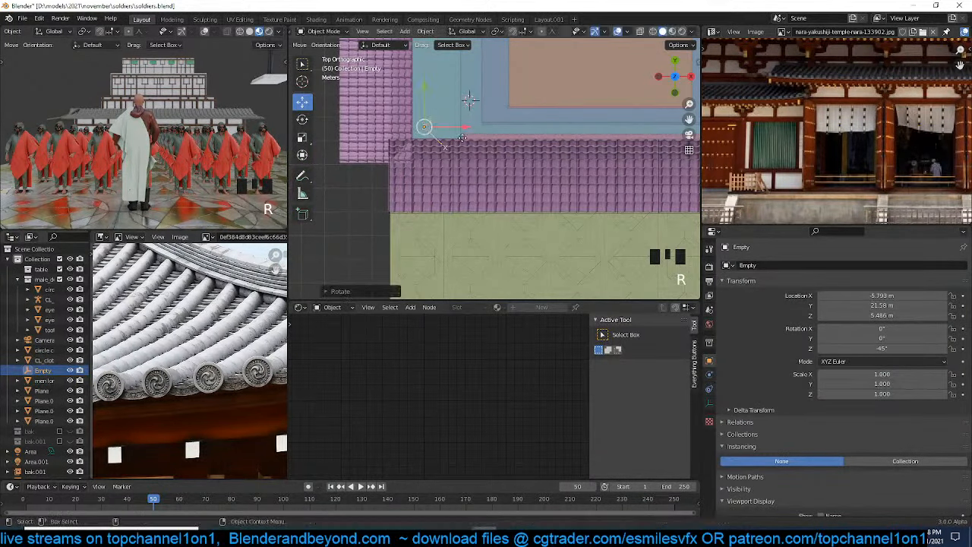
Move the empty to the roof's inner corner so the mirrored side roof meets the front roof at the building's corner
{"action": "key", "text": "g"}
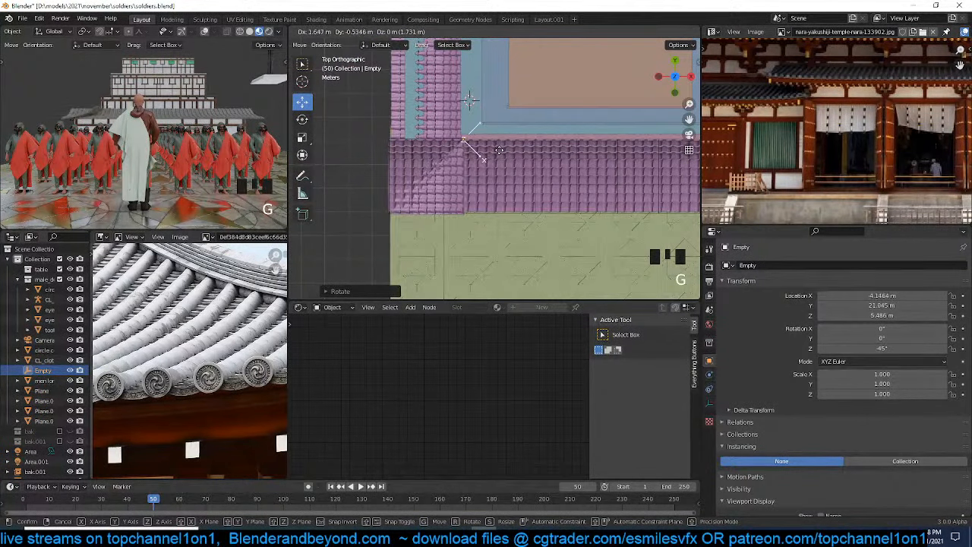
{"action": "left_click", "coordinate": [486, 164]}
{"action": "key", "text": "grave"}
{"action": "middle_click_drag", "start_coordinate": [486, 164], "coordinate": [509, 82]}
{"action": "key", "text": "grave"}
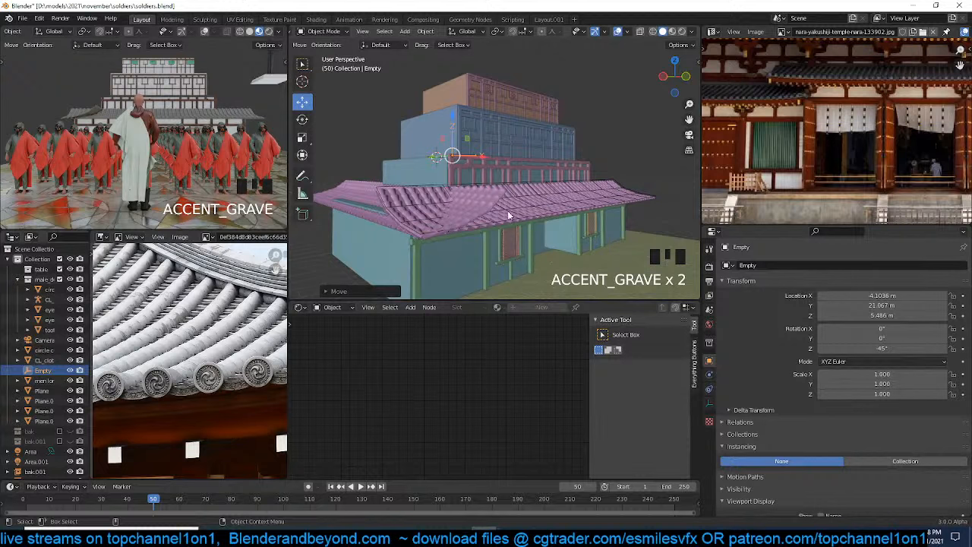
Enable X bisect in the tiled roof's Mirror modifier and inspect the mitred corner up close
{"action": "left_click", "coordinate": [450, 236]}
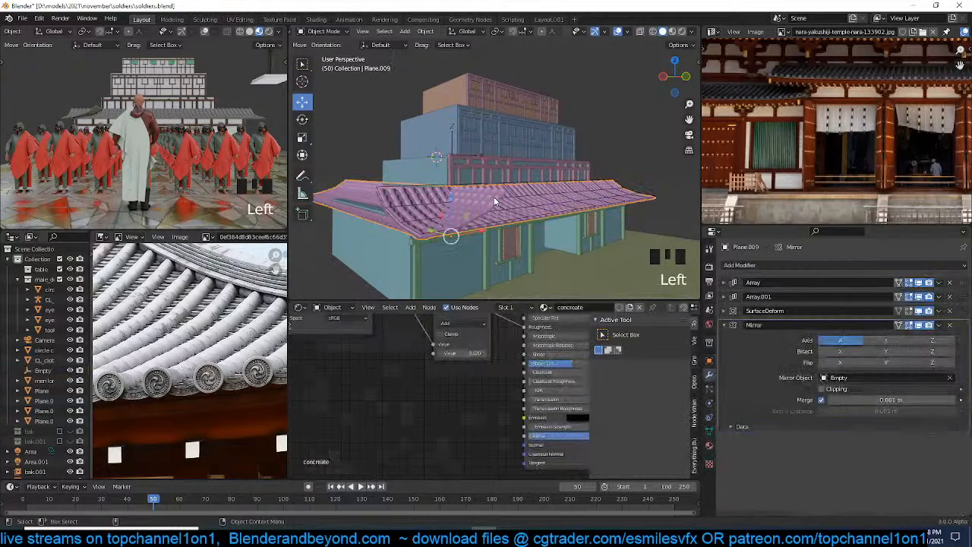
{"action": "left_click", "coordinate": [840, 351]}
{"action": "key", "text": "grave"}
{"action": "middle_click_drag", "start_coordinate": [487, 228], "coordinate": [470, 181]}
{"action": "key", "text": "grave"}
{"action": "key", "text": "grave"}
{"action": "scroll", "coordinate": [448, 213], "scroll_direction": "up", "scroll_amount": 4}
{"action": "key", "text": "alt+a"}
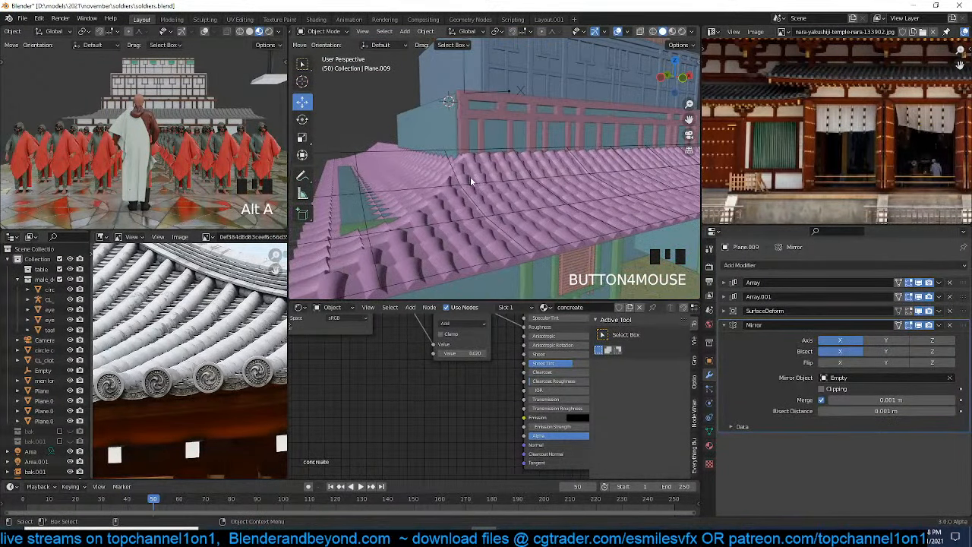
{"action": "left_click", "coordinate": [446, 175], "text": "shift"}
{"action": "left_click", "coordinate": [450, 172], "text": "shift"}
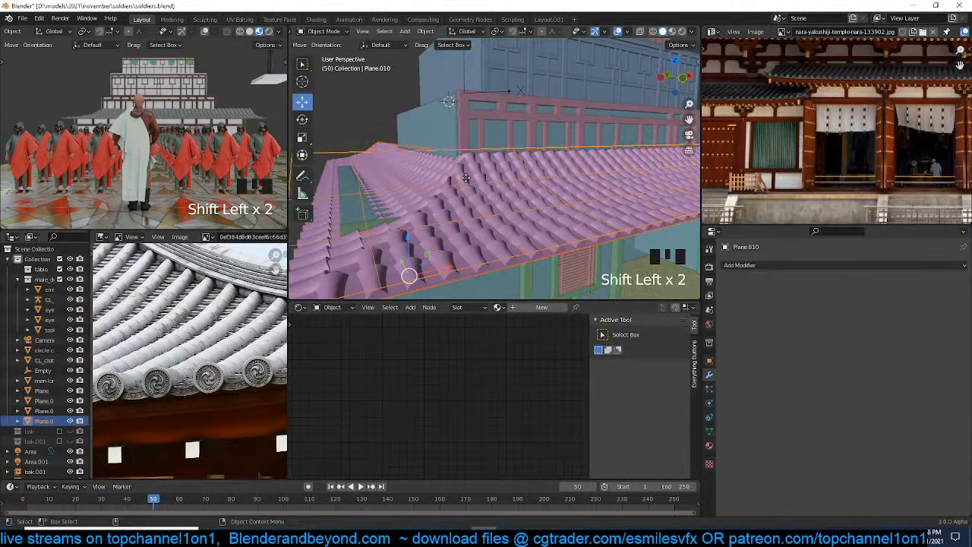
{"action": "key", "text": "g"}
{"action": "key", "text": "z"}
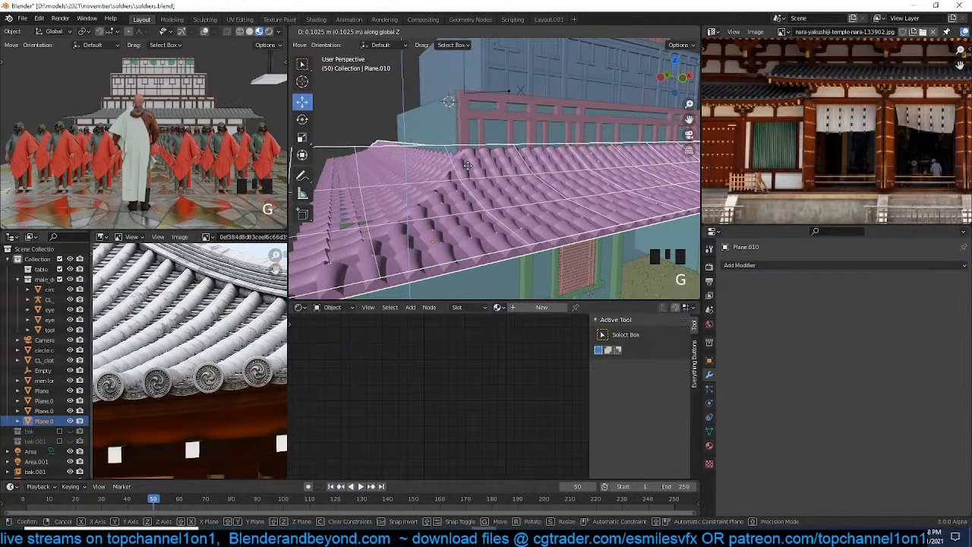
{"action": "right_click", "coordinate": [469, 170]}
{"action": "key", "text": "alt+a"}
Add a second Mirror modifier to the tiled roof and place it directly above the first Mirror in the stack
{"action": "middle_click_drag", "start_coordinate": [469, 170], "coordinate": [485, 200]}
{"action": "left_click", "coordinate": [508, 198]}
{"action": "middle_click_drag", "start_coordinate": [553, 198], "coordinate": [532, 190]}
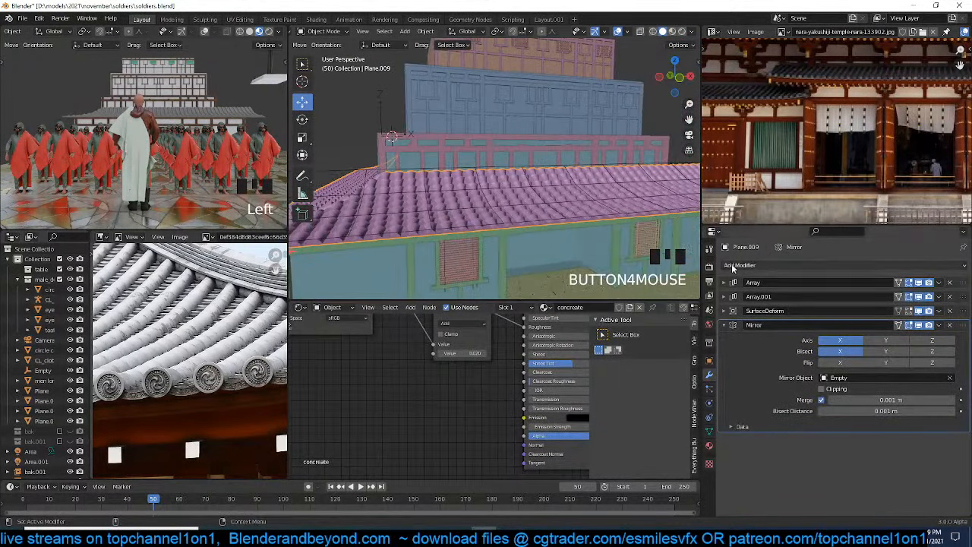
{"action": "left_click", "coordinate": [725, 325]}
{"action": "left_click", "coordinate": [834, 264]}
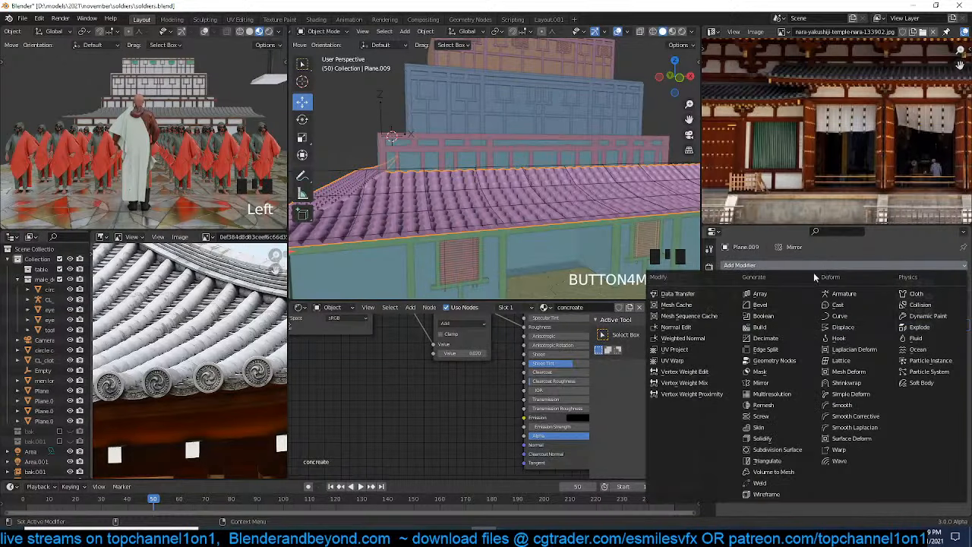
{"action": "left_click", "coordinate": [786, 378]}
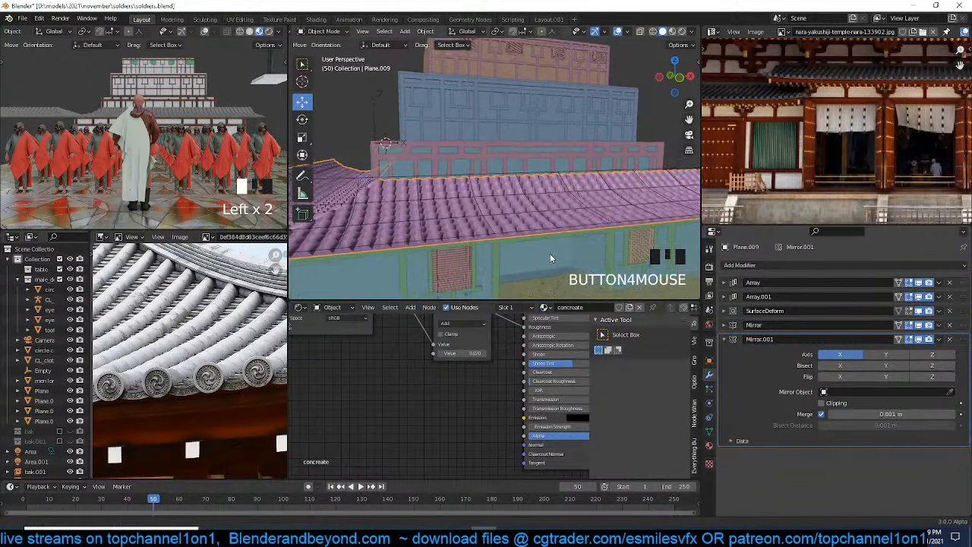
{"action": "scroll", "coordinate": [553, 249], "scroll_direction": "down", "scroll_amount": 3}
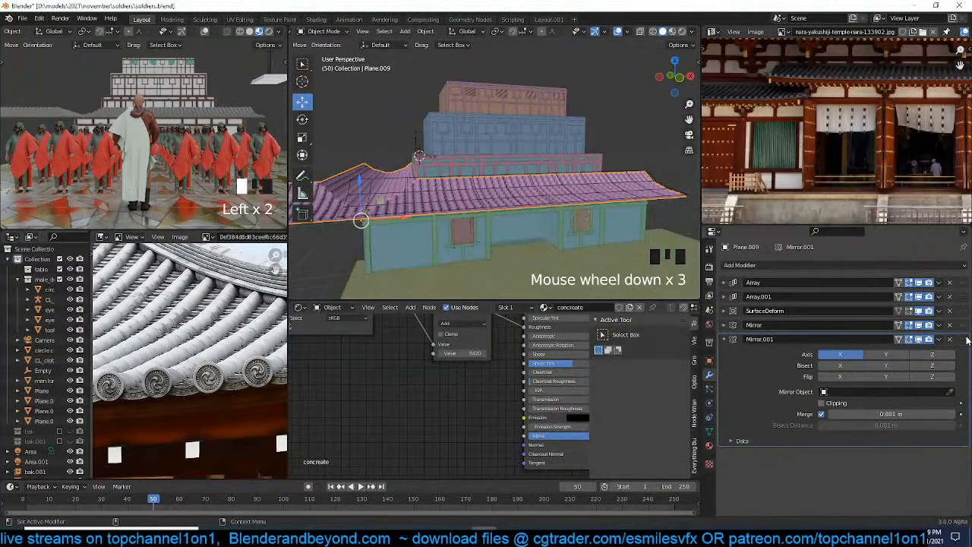
{"action": "left_click_drag", "start_coordinate": [961, 345], "coordinate": [960, 331]}
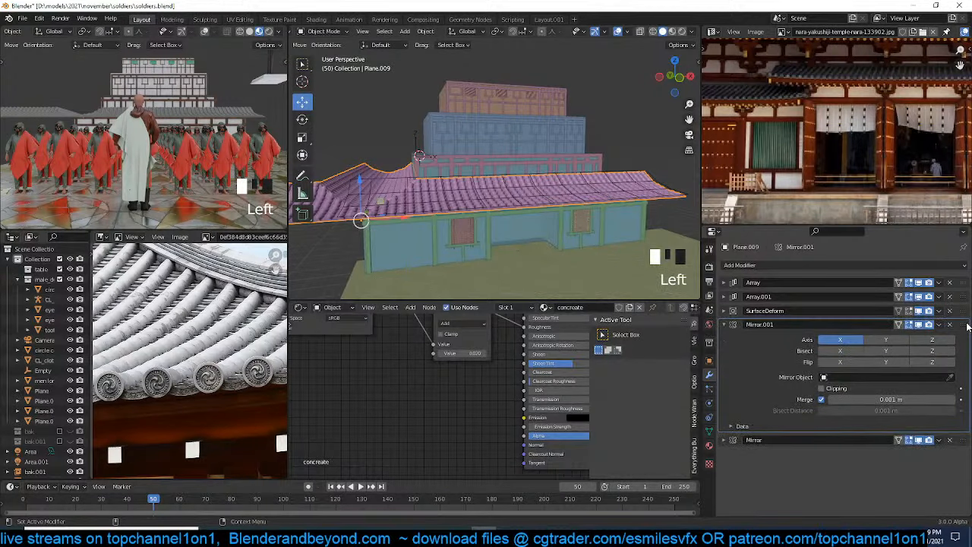
Set the second Mirror modifier to the Y axis only, with the building's ground-floor block Cube as mirror object
{"action": "left_click", "coordinate": [884, 343]}
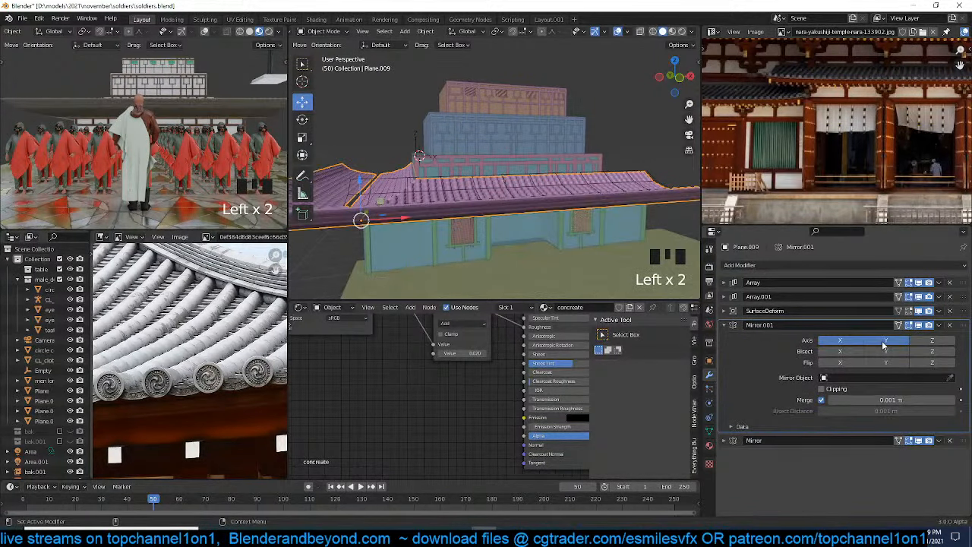
{"action": "left_click", "coordinate": [943, 376]}
{"action": "left_click", "coordinate": [765, 367]}
{"action": "left_click", "coordinate": [841, 340]}
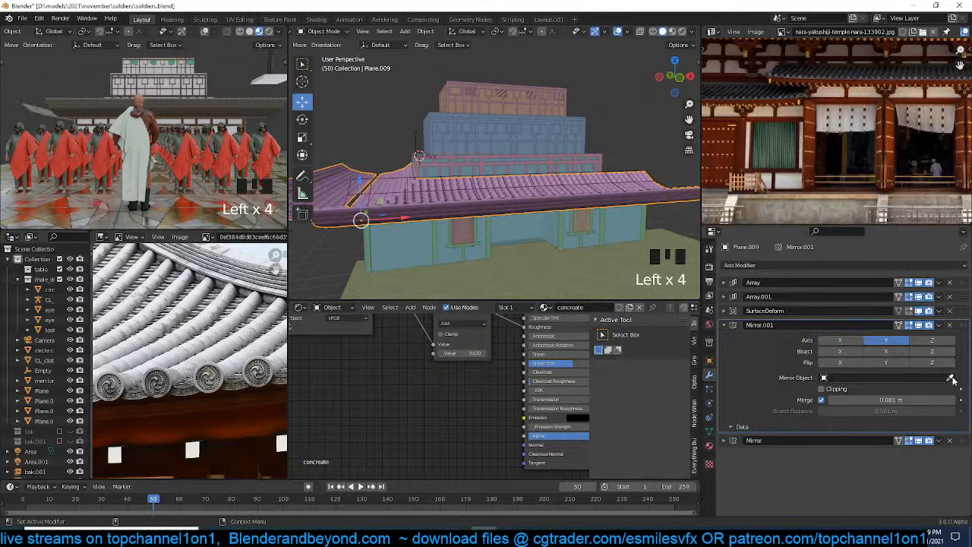
{"action": "left_click", "coordinate": [952, 378]}
{"action": "left_click", "coordinate": [566, 249]}
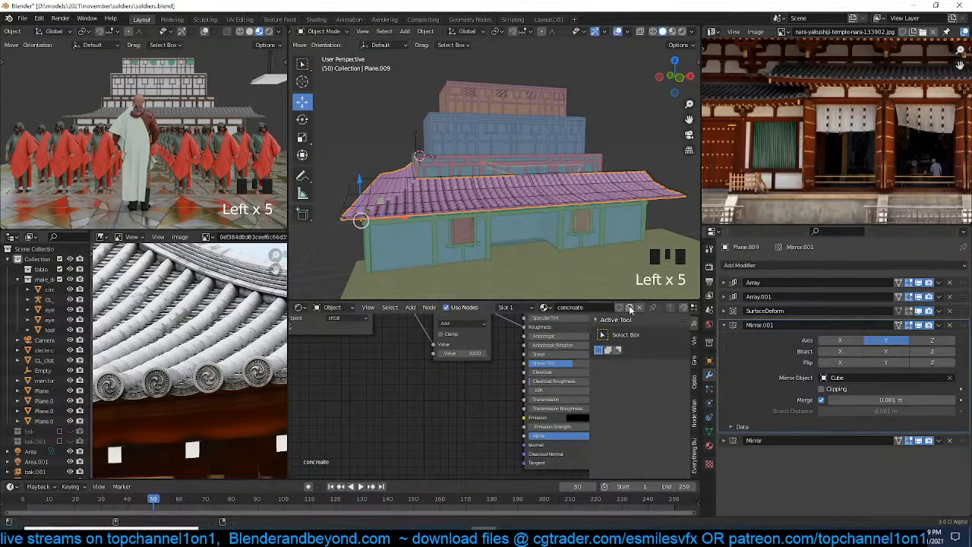
{"action": "middle_click_drag", "start_coordinate": [536, 259], "coordinate": [405, 254]}
{"action": "scroll", "coordinate": [523, 231], "scroll_direction": "down", "scroll_amount": 2}
{"action": "middle_click_drag", "start_coordinate": [523, 230], "coordinate": [421, 246], "text": "shift"}
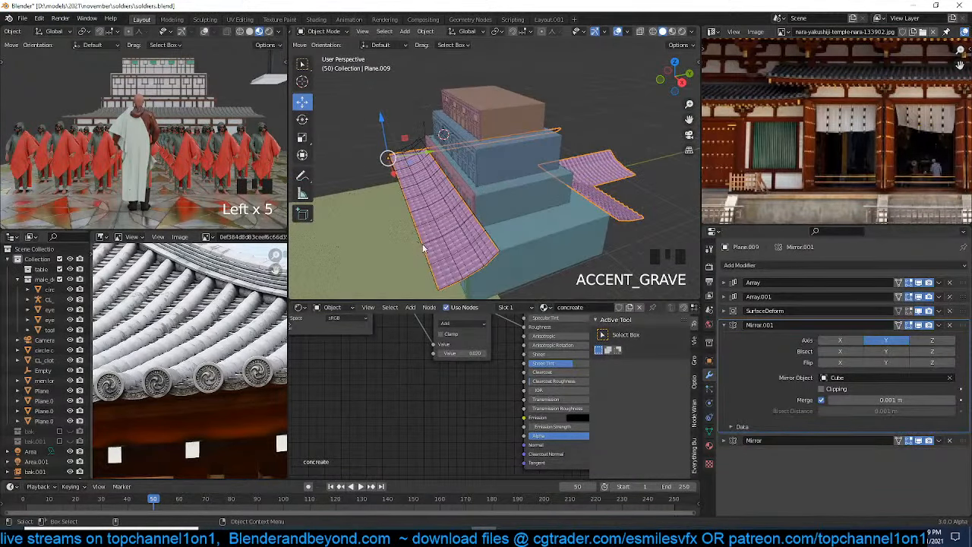
{"action": "middle_click_drag", "start_coordinate": [488, 252], "coordinate": [511, 247]}
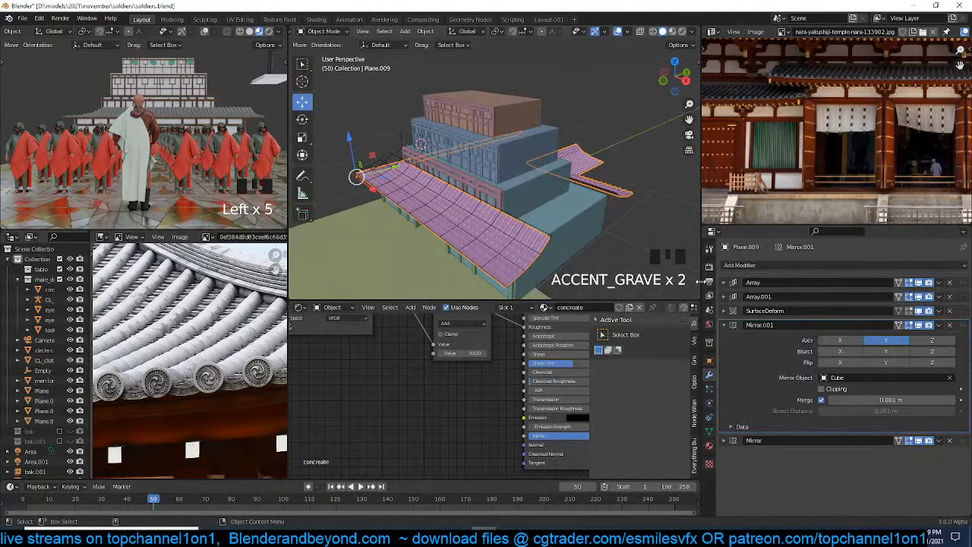
Switch the second Mirror modifier from Y to the X axis only, trying the Z axis along the way
{"action": "left_click", "coordinate": [857, 341]}
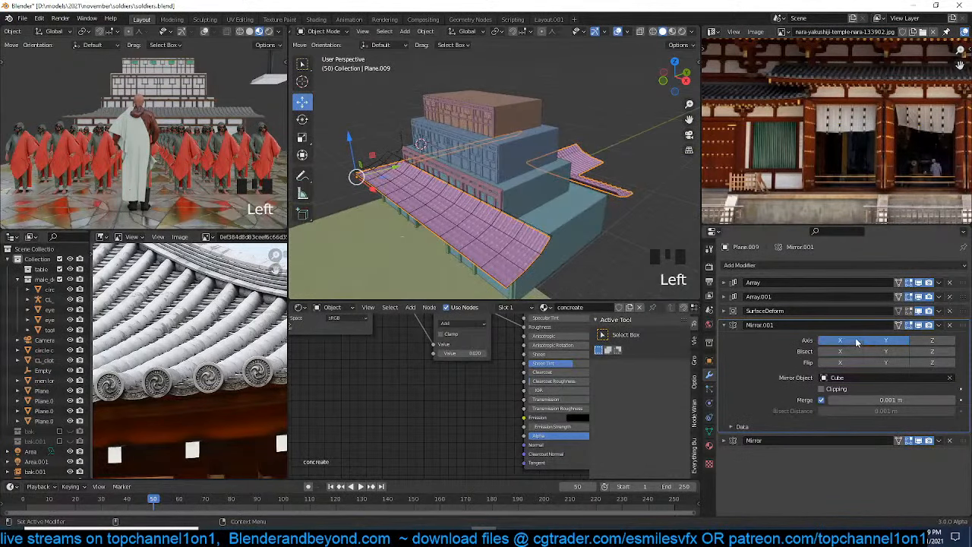
{"action": "left_click", "coordinate": [925, 339]}
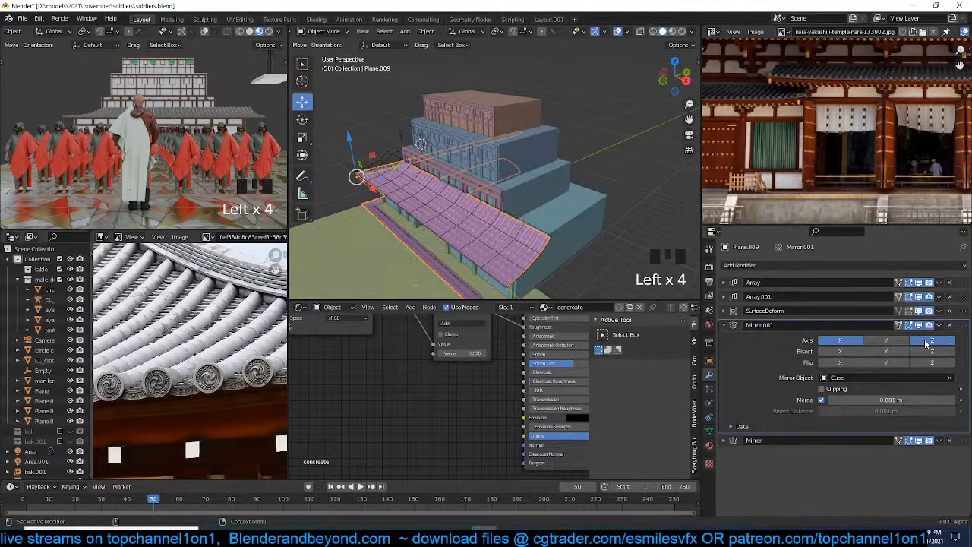
{"action": "left_click", "coordinate": [921, 338]}
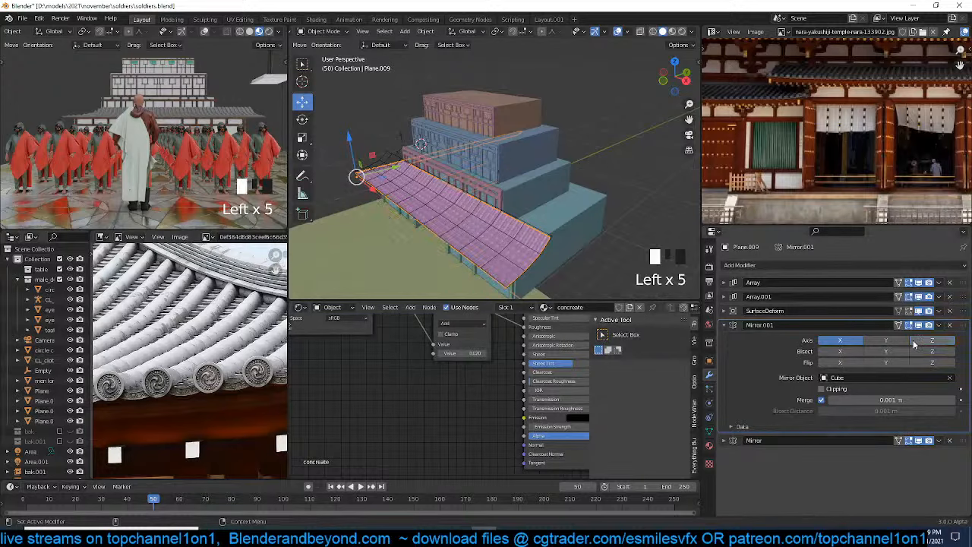
{"action": "key", "text": "grave"}
{"action": "key", "text": "grave"}
Compare the ground-floor block's origin and Mirror settings with those of the tiled roof from several angles
{"action": "left_click", "coordinate": [564, 226]}
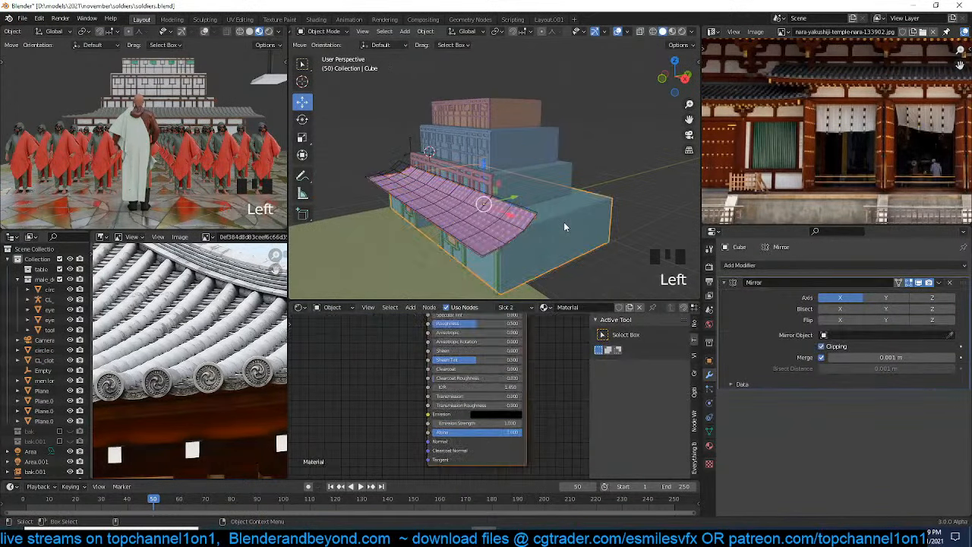
{"action": "left_click", "coordinate": [523, 228]}
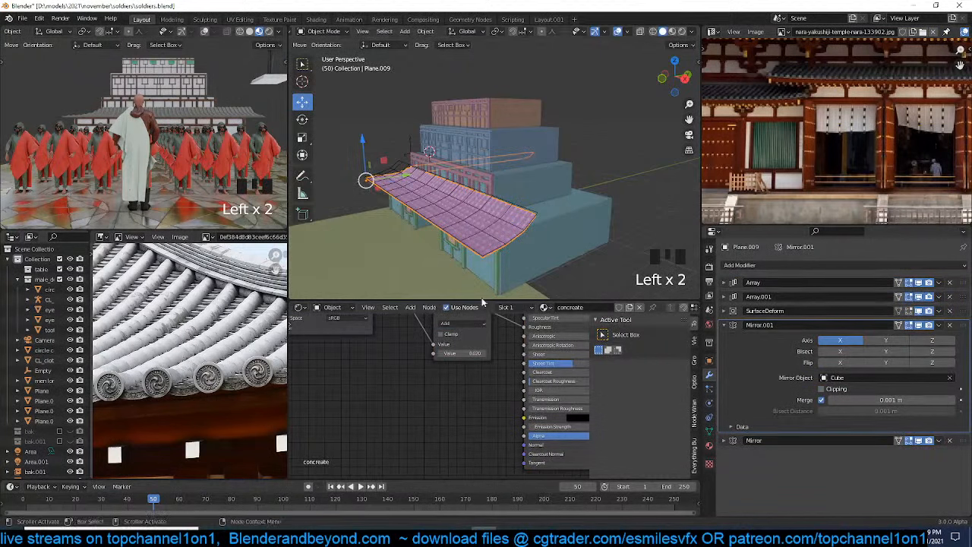
{"action": "key", "text": "grave"}
{"action": "key", "text": "grave"}
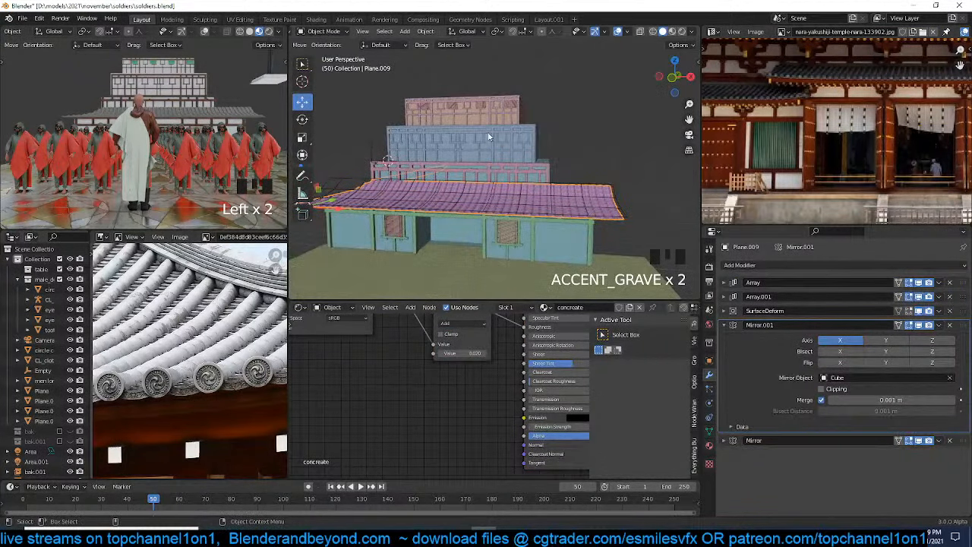
{"action": "left_click", "coordinate": [482, 222]}
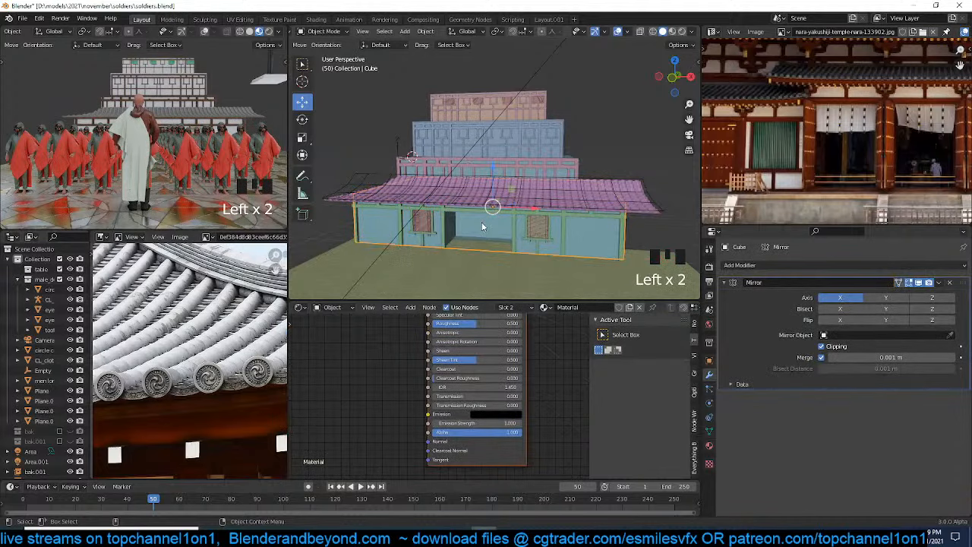
{"action": "key", "text": "grave"}
{"action": "left_click", "coordinate": [602, 219]}
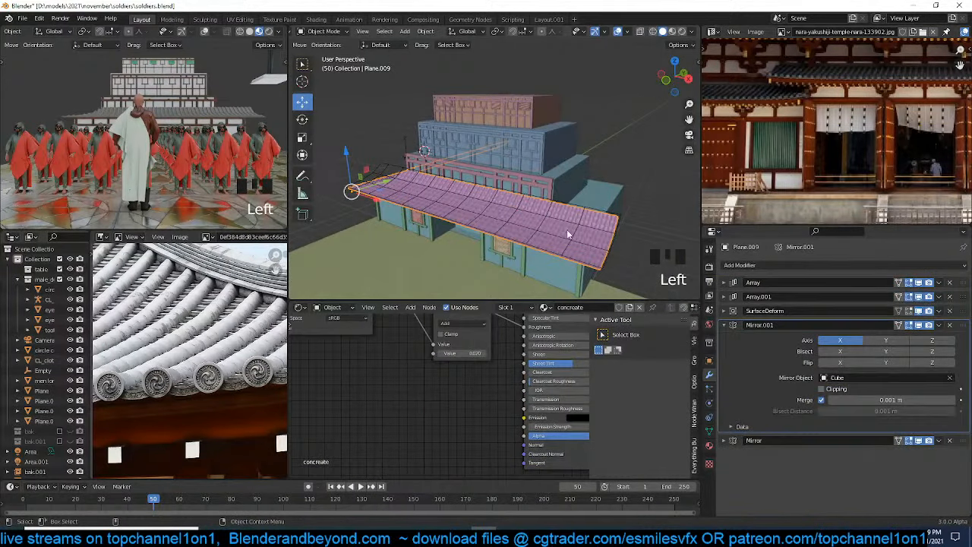
Try mirroring the tiled roof on the Y axis as well in the second Mirror modifier
{"action": "left_click", "coordinate": [878, 339]}
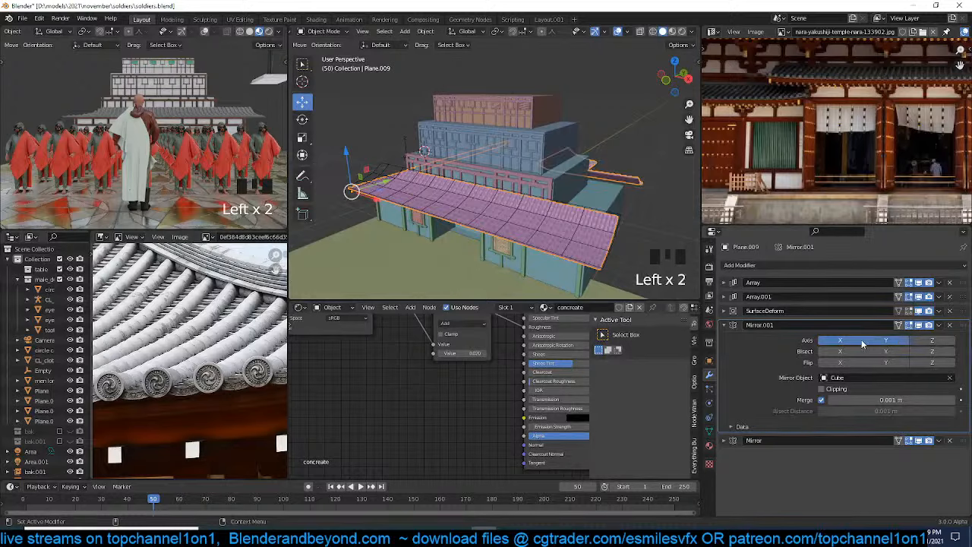
{"action": "left_click", "coordinate": [870, 339]}
{"action": "key", "text": "grave"}
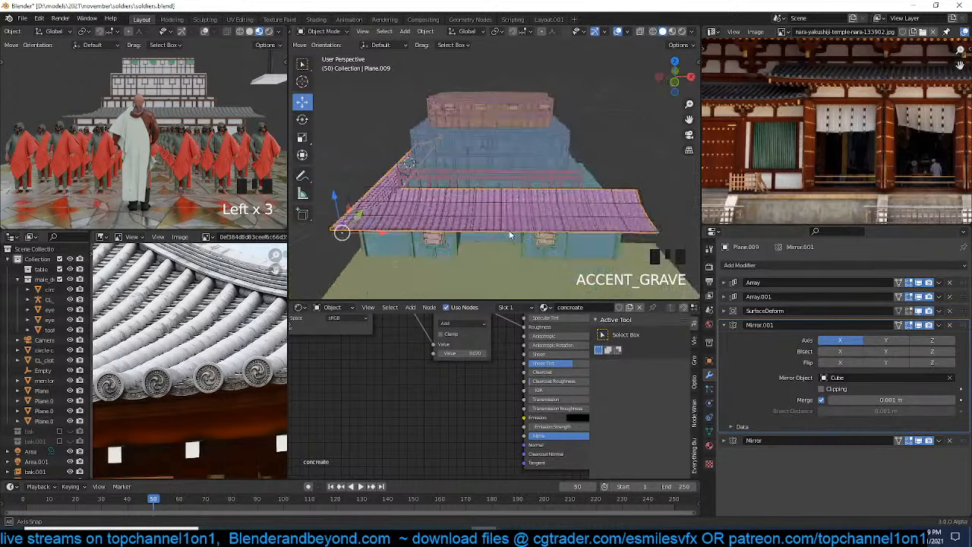
{"action": "key", "text": "grave"}
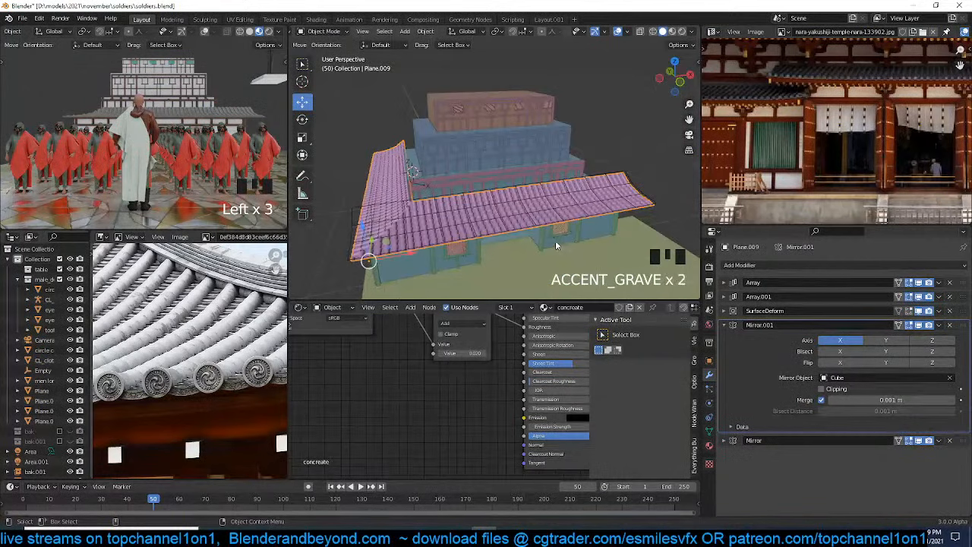
Reorder the tiled roof's modifiers so the Mirror using the empty sits above the one using the Cube
{"action": "left_click", "coordinate": [599, 235]}
{"action": "left_click", "coordinate": [632, 189]}
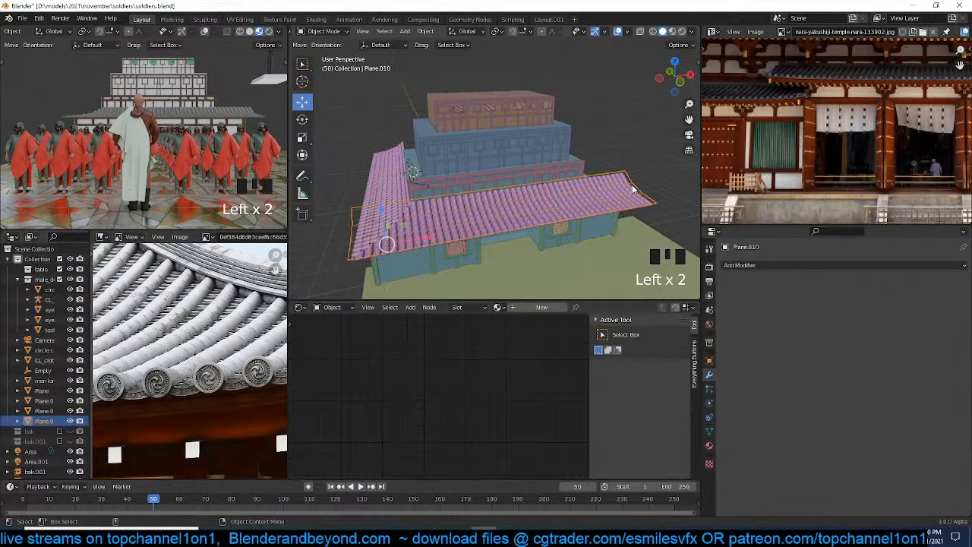
{"action": "left_click", "coordinate": [872, 323]}
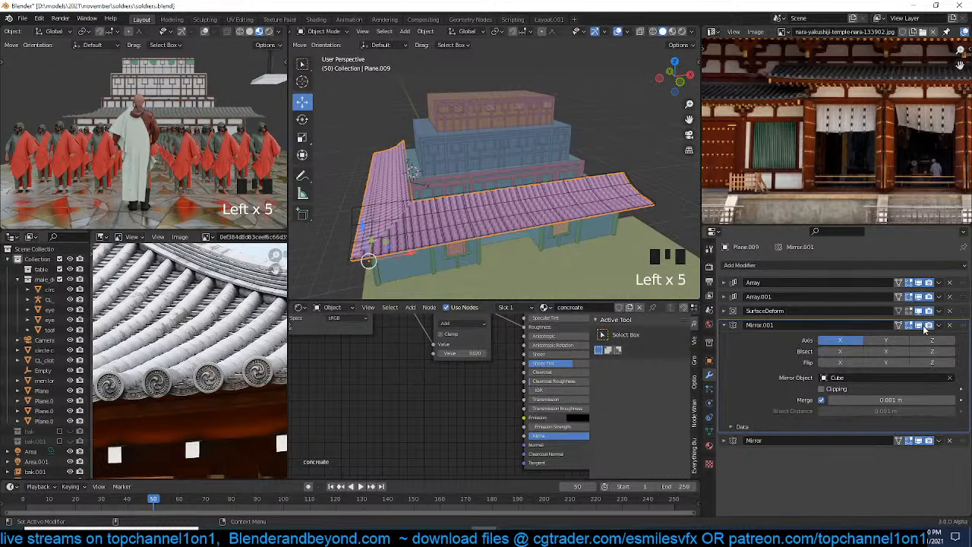
{"action": "left_click_drag", "start_coordinate": [964, 440], "coordinate": [947, 326]}
Enable Bisect X and Flip X in the Mirror modifier that uses the Cube
{"action": "key", "text": "grave"}
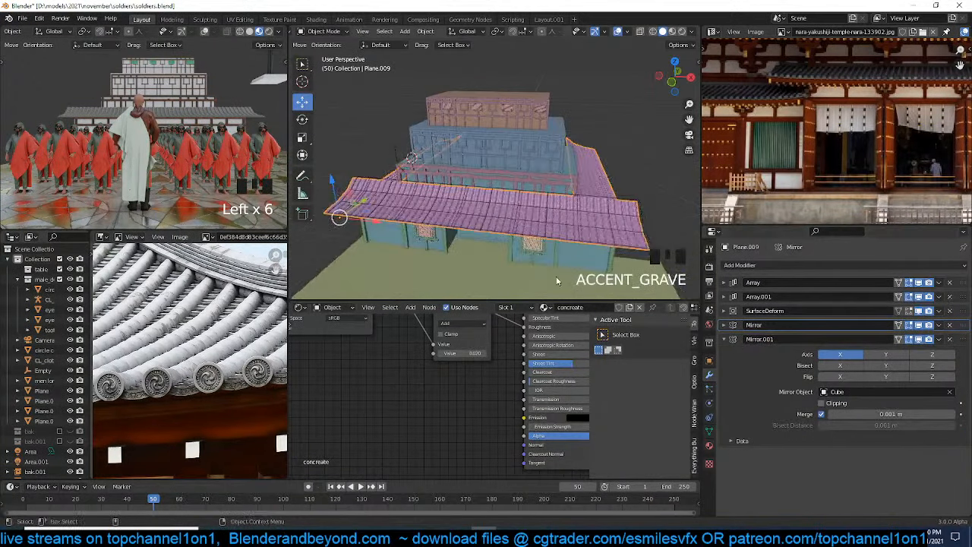
{"action": "left_click", "coordinate": [854, 366]}
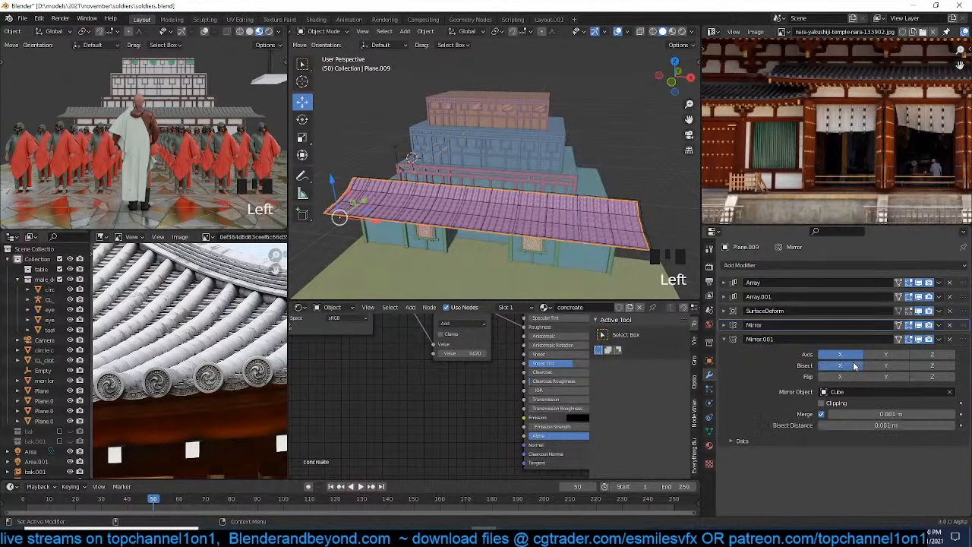
{"action": "left_click", "coordinate": [849, 375]}
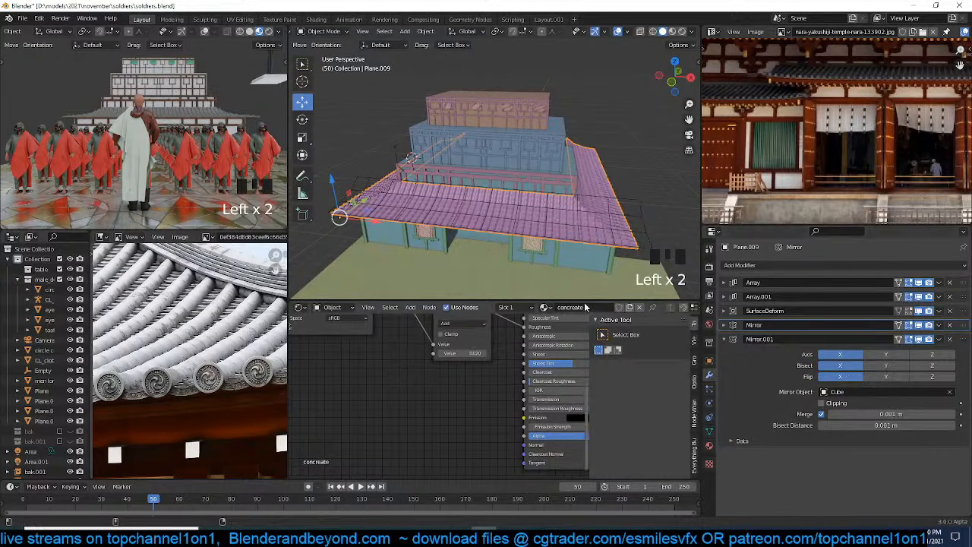
Save the soldiers.blend file with the corrected roof mirroring
{"action": "key", "text": "grave"}
{"action": "key", "text": "grave"}
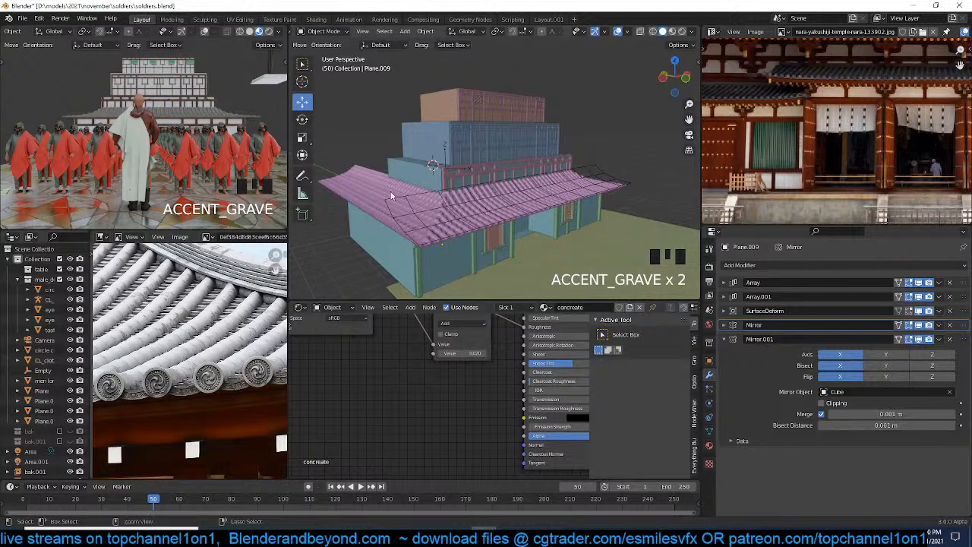
{"action": "key", "text": "ctrl+s"}
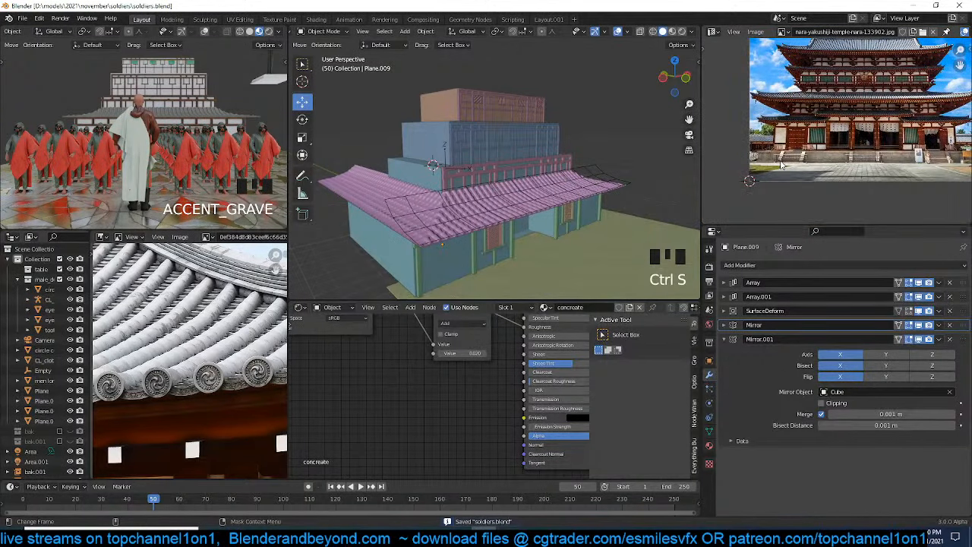
Examine the tiled roof's mirrored corner and side run against the temple reference photo
{"action": "scroll", "coordinate": [537, 164], "scroll_direction": "up", "scroll_amount": 5}
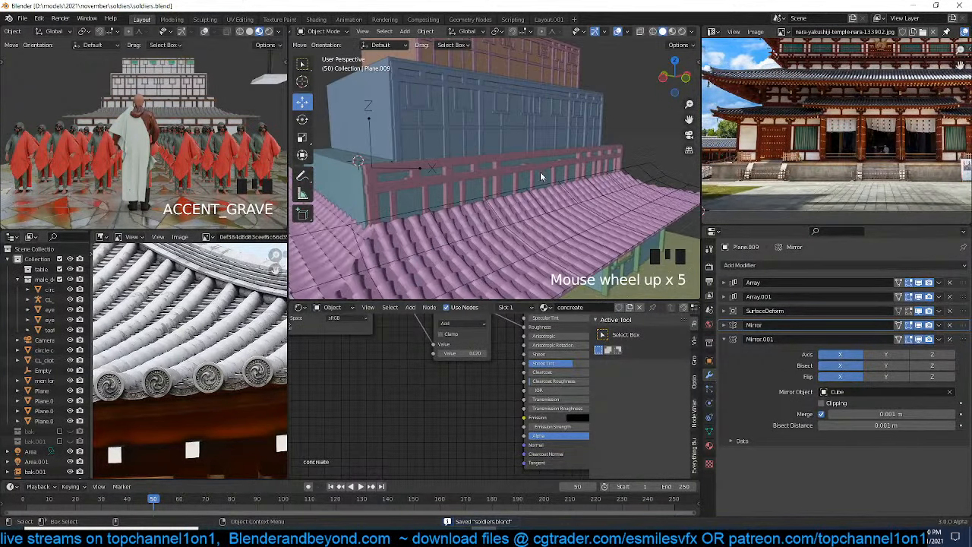
{"action": "scroll", "coordinate": [531, 161], "scroll_direction": "down", "scroll_amount": 1}
{"action": "key", "text": "grave"}
{"action": "middle_click_drag", "start_coordinate": [515, 154], "coordinate": [562, 176]}
{"action": "scroll", "coordinate": [560, 182], "scroll_direction": "down", "scroll_amount": 2}
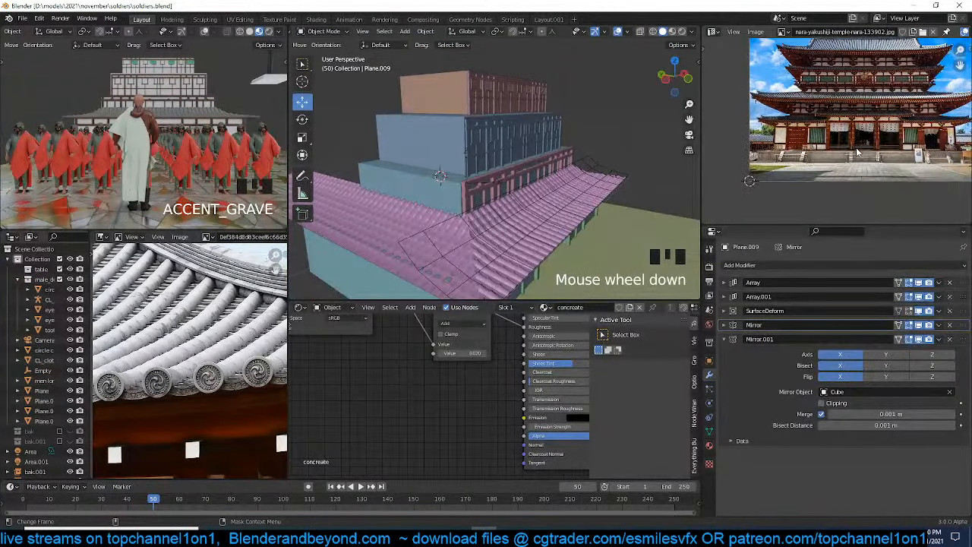
{"action": "left_click", "coordinate": [437, 216]}
{"action": "key", "text": "grave"}
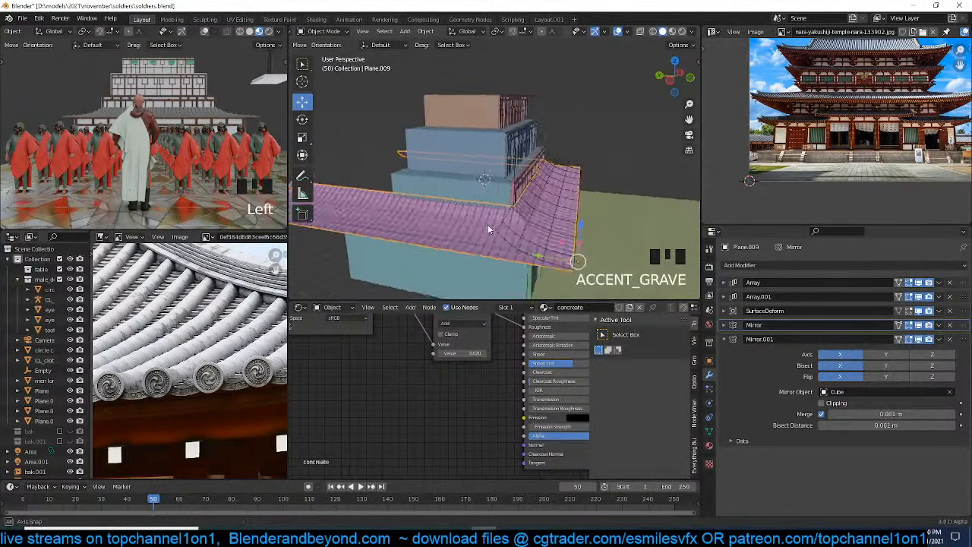
{"action": "key", "text": "grave"}
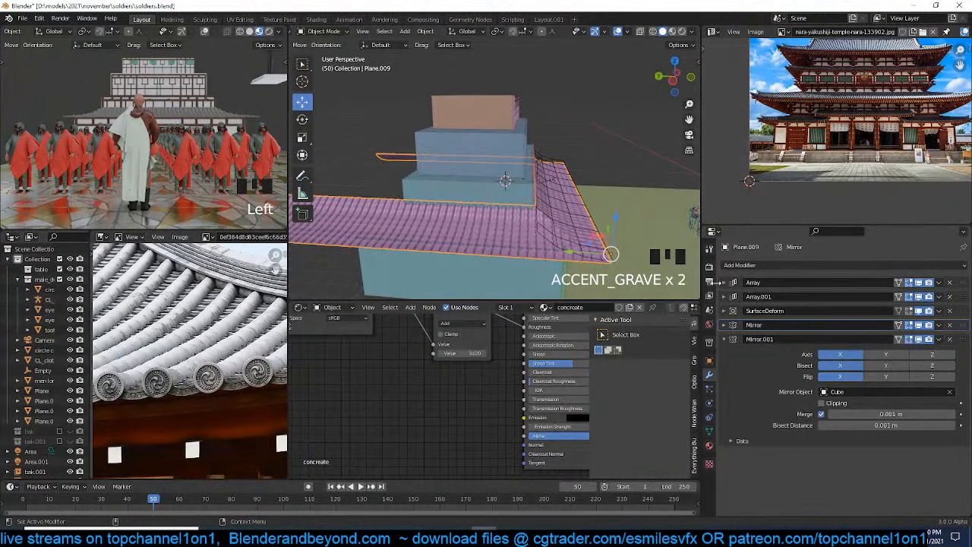
Try setting the count of the tiled roof's first Array modifier to 46
{"action": "left_click", "coordinate": [724, 282]}
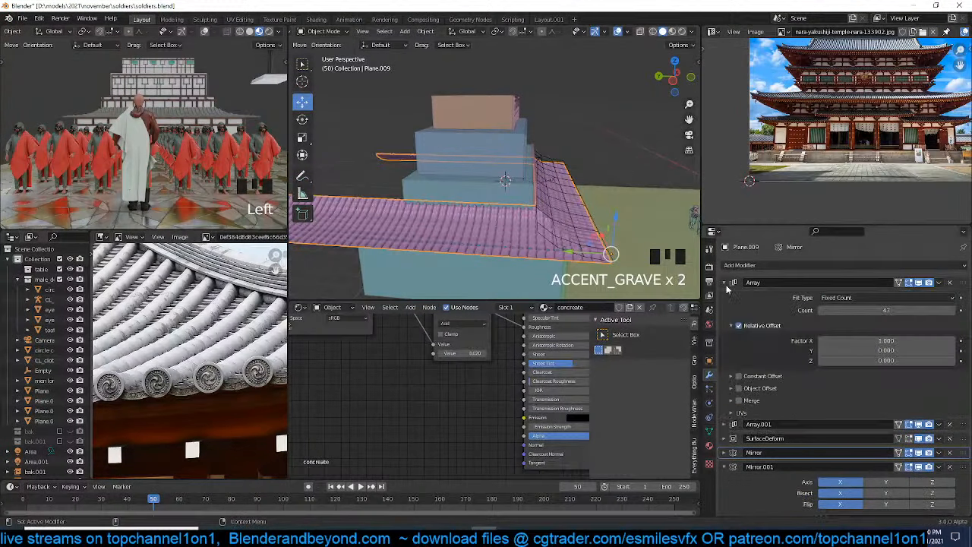
{"action": "left_click", "coordinate": [824, 311]}
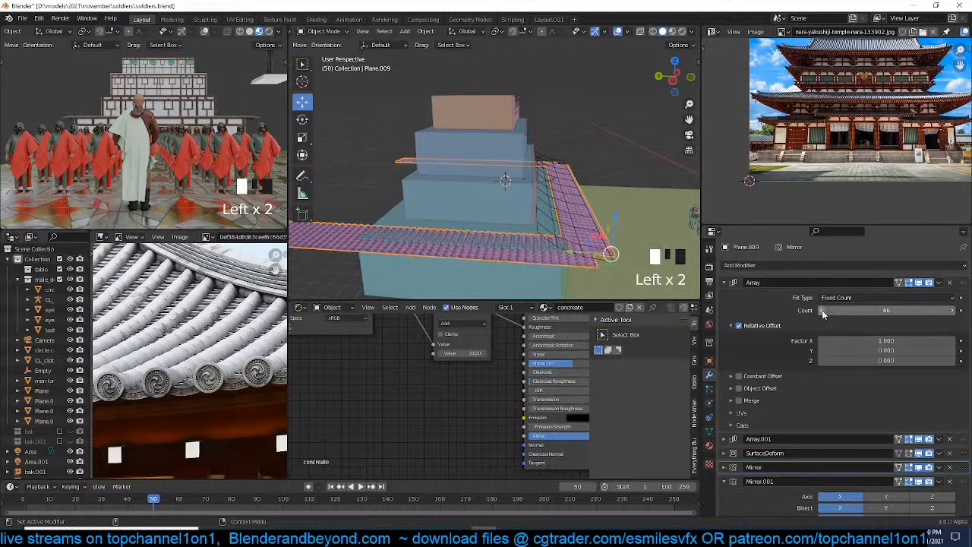
{"action": "key", "text": "ctrl+z"}
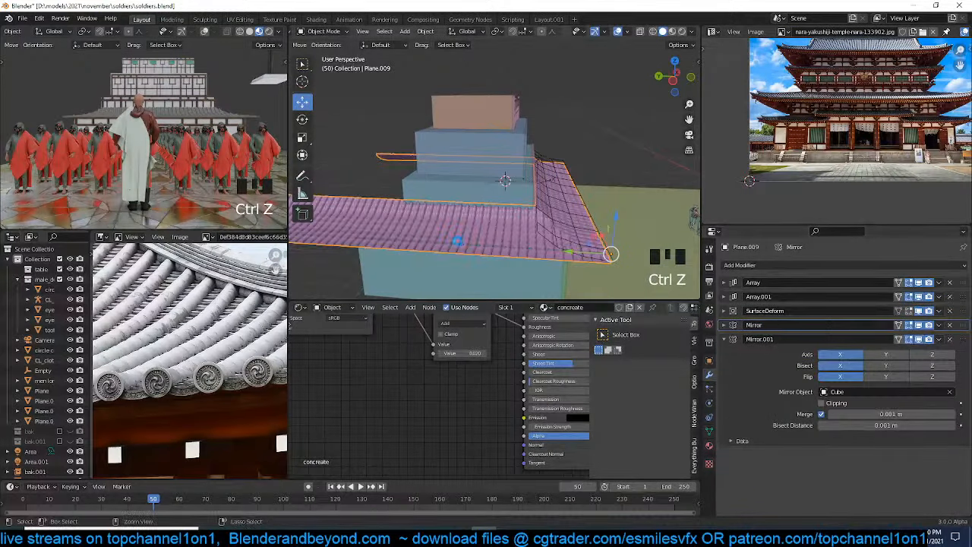
Duplicate the tiled roof in place and convert the copy's visual geometry to a mesh
{"action": "key", "text": "grave"}
{"action": "key", "text": "grave"}
{"action": "key", "text": "grave"}
{"action": "middle_click_drag", "start_coordinate": [470, 229], "coordinate": [478, 228]}
{"action": "key", "text": "grave"}
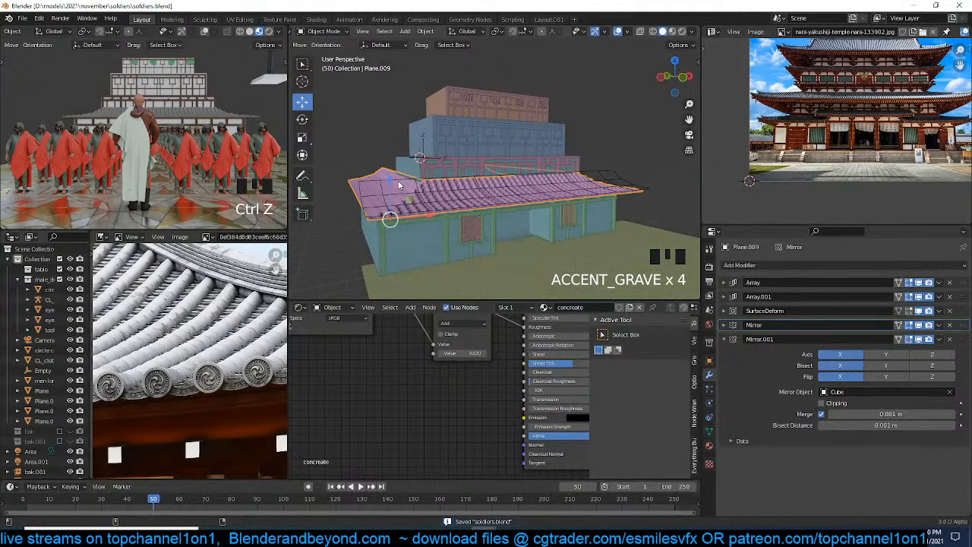
{"action": "left_click", "coordinate": [380, 179]}
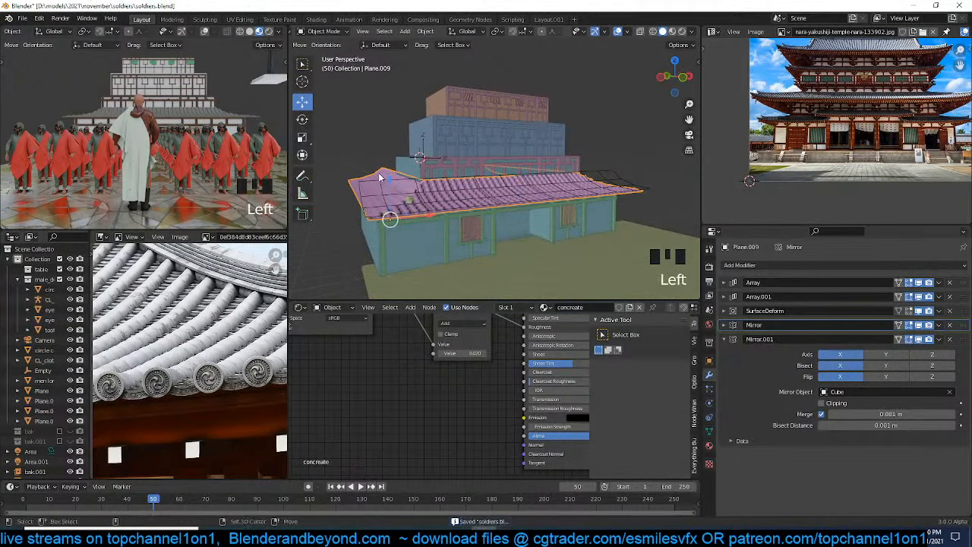
{"action": "key", "text": "shift+d"}
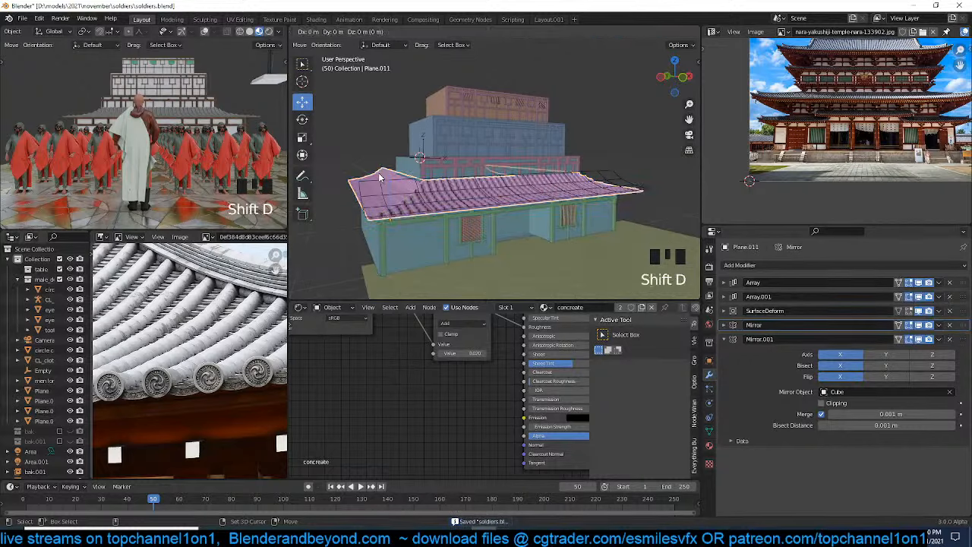
{"action": "right_click", "coordinate": [470, 222]}
{"action": "key", "text": "ctrl+a"}
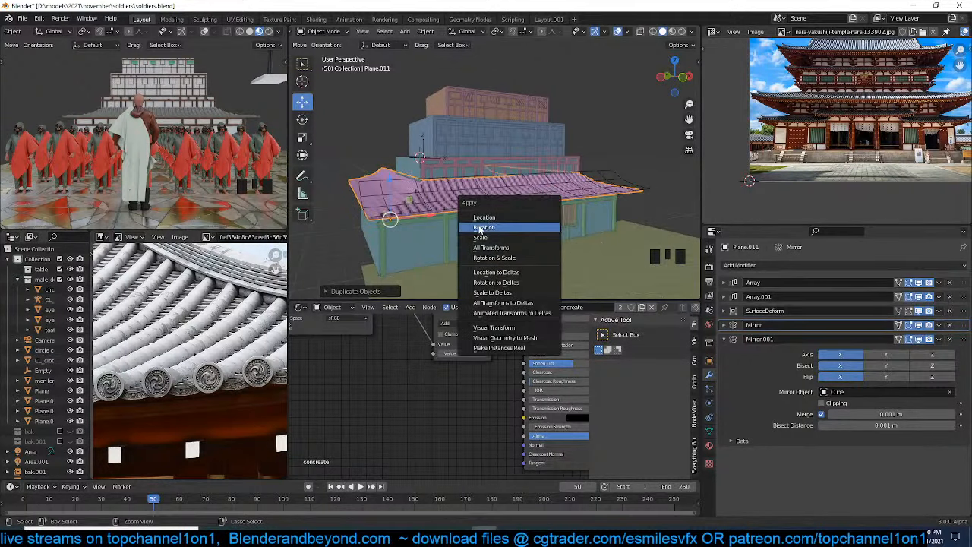
{"action": "left_click", "coordinate": [522, 337]}
Raise the roof copy about 1.56 m along Z and set its origin to its geometry
{"action": "key", "text": "g"}
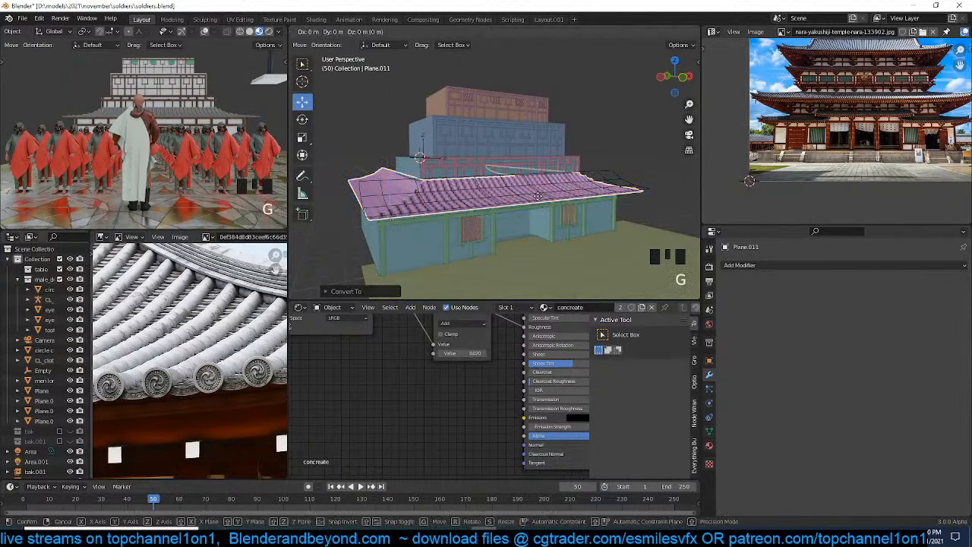
{"action": "key", "text": "z"}
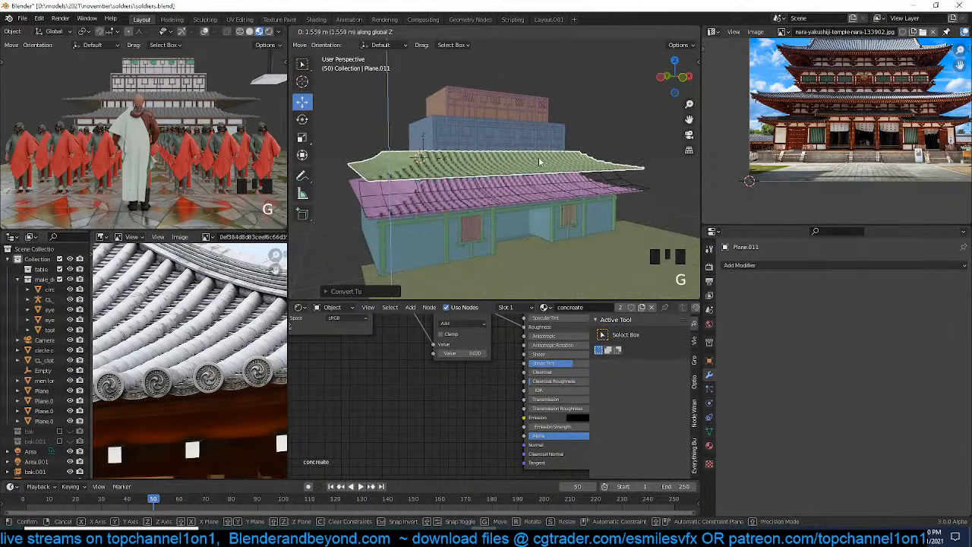
{"action": "left_click", "coordinate": [540, 163]}
{"action": "key", "text": "s"}
{"action": "right_click", "coordinate": [599, 162]}
{"action": "right_click", "coordinate": [595, 162]}
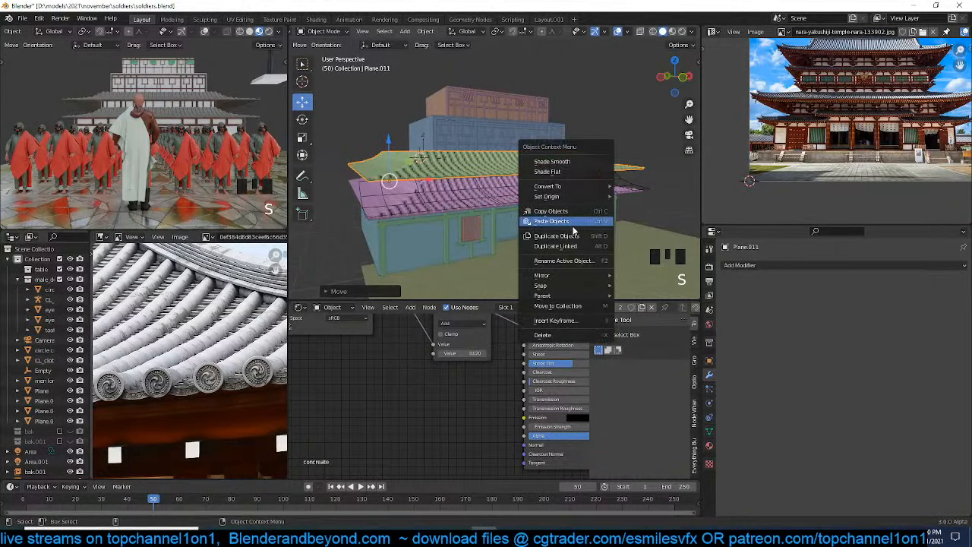
{"action": "mouse_move", "coordinate": [596, 197]}
{"action": "left_click", "coordinate": [641, 207]}
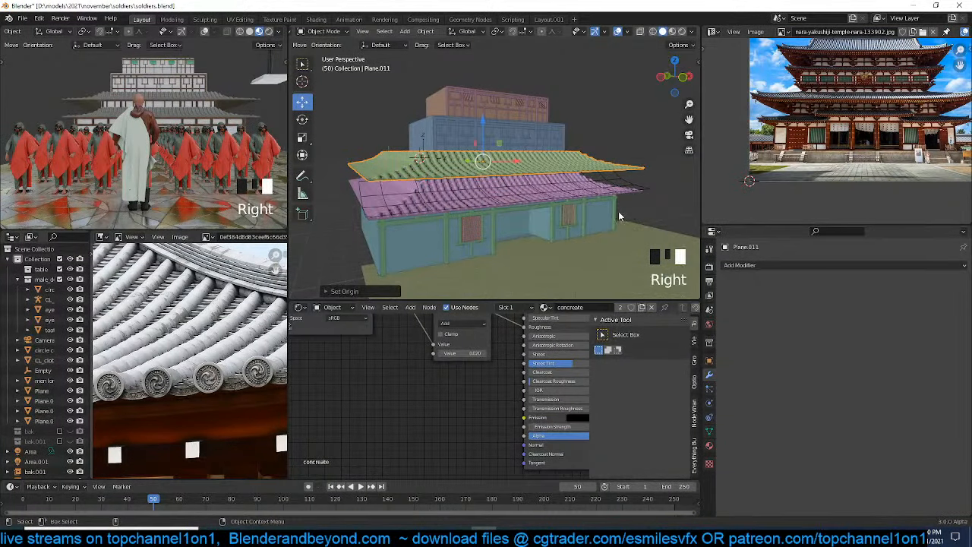
Scale the raised roof copy down around the second tier and lift it slightly along Z
{"action": "key", "text": "s"}
{"action": "left_click", "coordinate": [590, 214]}
{"action": "key", "text": "grave"}
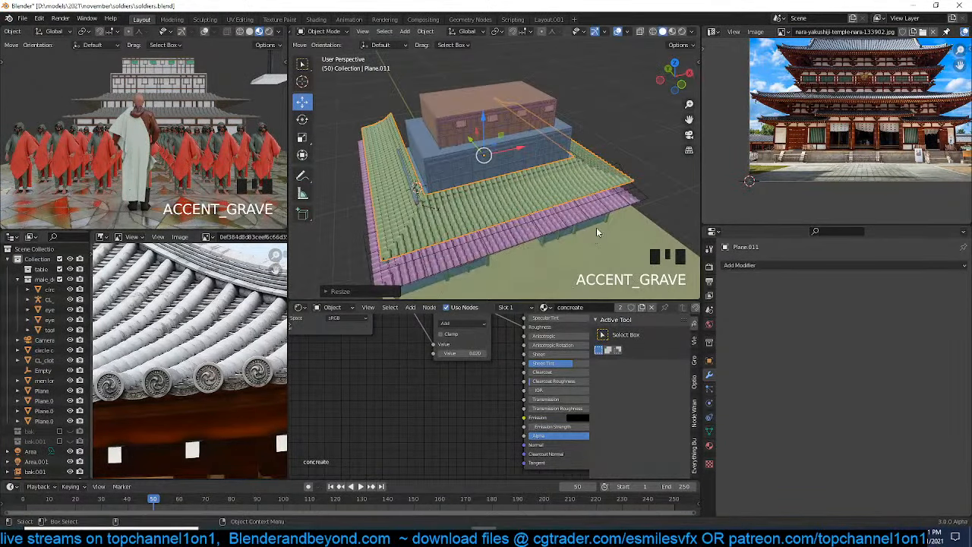
{"action": "key", "text": "s"}
{"action": "left_click", "coordinate": [590, 222]}
{"action": "key", "text": "grave"}
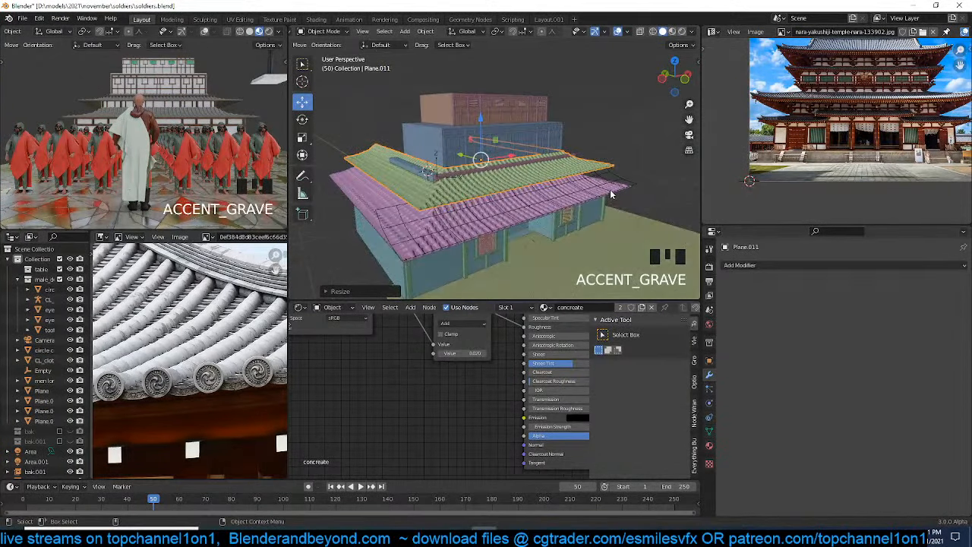
{"action": "key", "text": "g"}
{"action": "key", "text": "z"}
{"action": "left_click", "coordinate": [611, 190]}
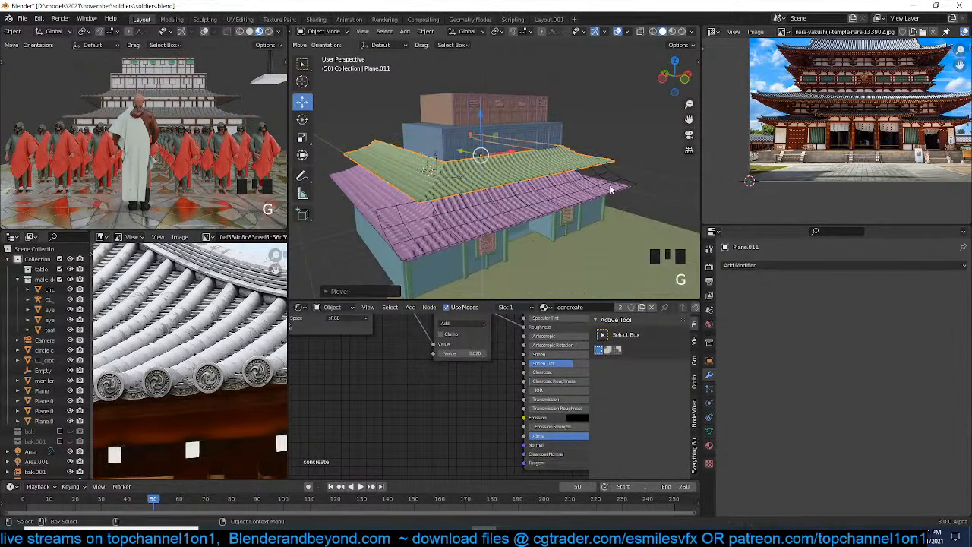
Duplicate the second-tier roof, scale the copy to about 0.8 and place it over the blue storey
{"action": "key", "text": "grave"}
{"action": "key", "text": "grave"}
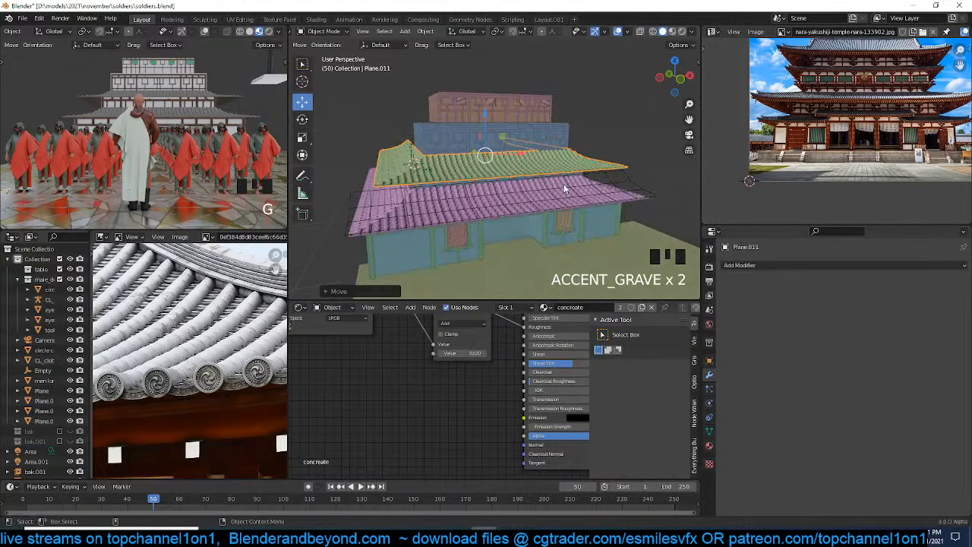
{"action": "key", "text": "shift+d"}
{"action": "key", "text": "s"}
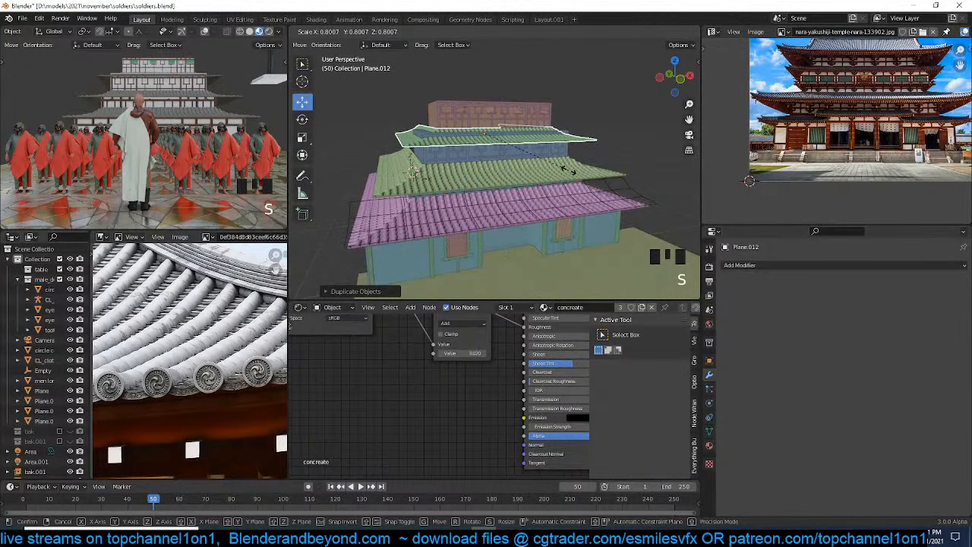
{"action": "left_click", "coordinate": [570, 175]}
{"action": "key", "text": "g"}
{"action": "left_click", "coordinate": [570, 165]}
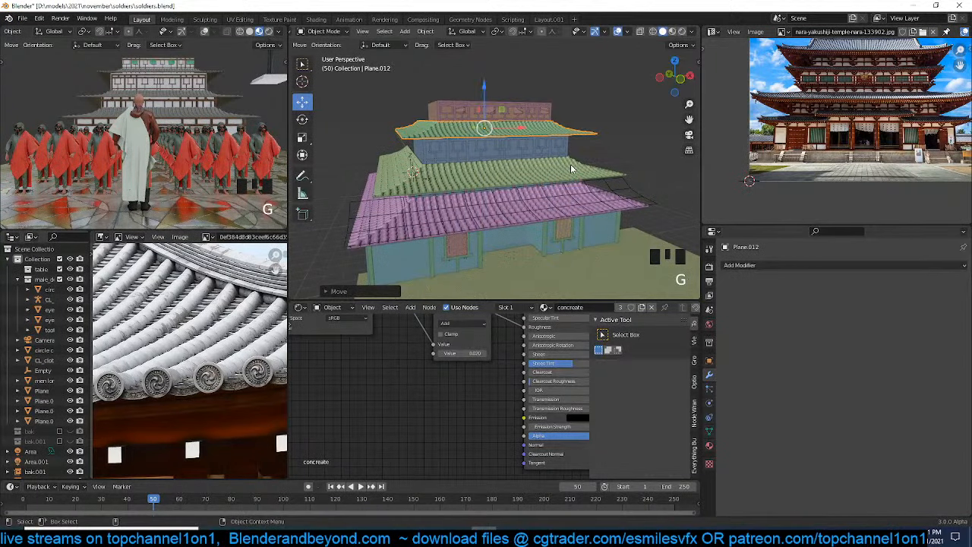
Duplicate the blue storey's roof upward along Z, scaling the copy down uniformly and along Z for the top storey
{"action": "middle_click_drag", "start_coordinate": [570, 165], "coordinate": [561, 211], "text": "shift"}
{"action": "scroll", "coordinate": [829, 114], "scroll_direction": "up", "scroll_amount": 4}
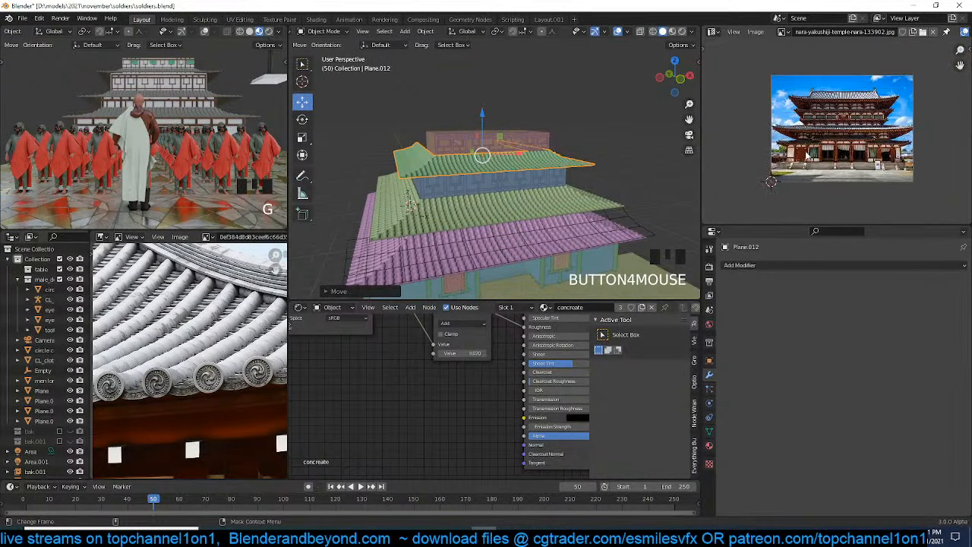
{"action": "key", "text": "shift+d"}
{"action": "key", "text": "z"}
{"action": "left_click", "coordinate": [519, 145]}
{"action": "key", "text": "s"}
{"action": "left_click", "coordinate": [514, 142]}
{"action": "key", "text": "s"}
{"action": "key", "text": "z"}
{"action": "left_click", "coordinate": [521, 192]}
Enlarge the topmost roof so it overhangs the top storey and adjust its height along Z to sit on the walls
{"action": "key", "text": "g"}
{"action": "middle_click", "coordinate": [524, 198]}
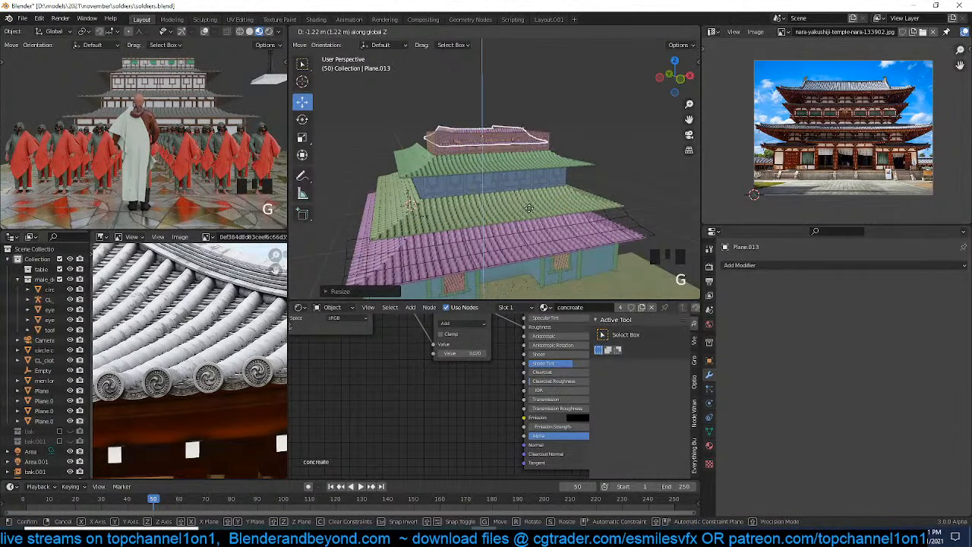
{"action": "left_click", "coordinate": [530, 201]}
{"action": "key", "text": "s"}
{"action": "key", "text": "s"}
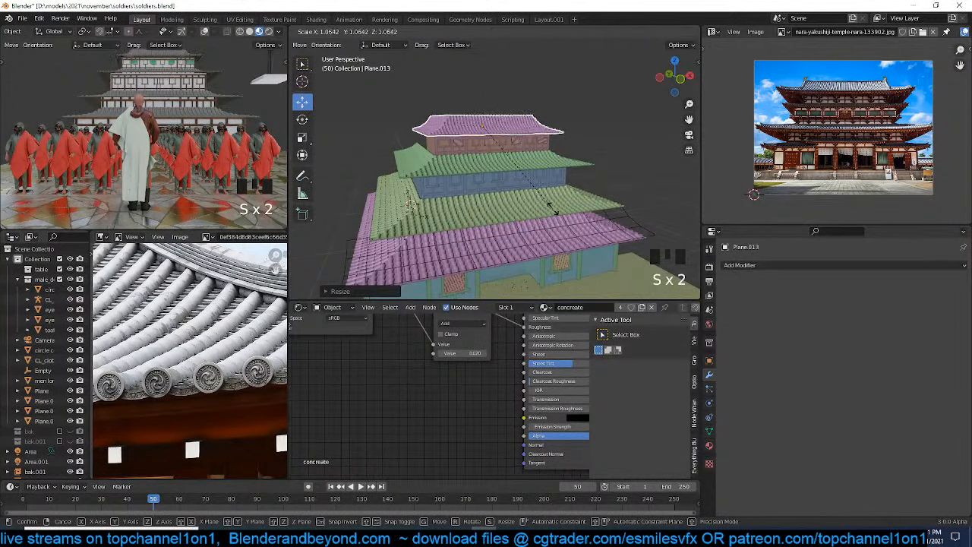
{"action": "left_click", "coordinate": [552, 208]}
{"action": "key", "text": "g"}
{"action": "middle_click", "coordinate": [554, 214]}
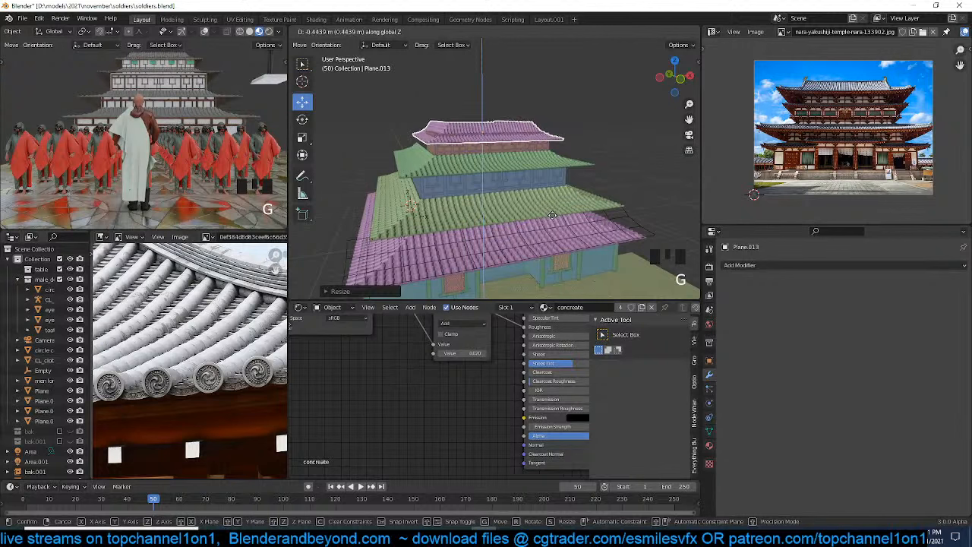
{"action": "left_click", "coordinate": [551, 196]}
Deselect everything and compare the stacked roofs, seen from below, with the temple reference photo
{"action": "key", "text": "grave"}
{"action": "middle_click_drag", "start_coordinate": [552, 196], "coordinate": [528, 149]}
{"action": "key", "text": "grave"}
{"action": "scroll", "coordinate": [496, 168], "scroll_direction": "up", "scroll_amount": 3}
{"action": "key", "text": "grave"}
{"action": "key", "text": "alt+a"}
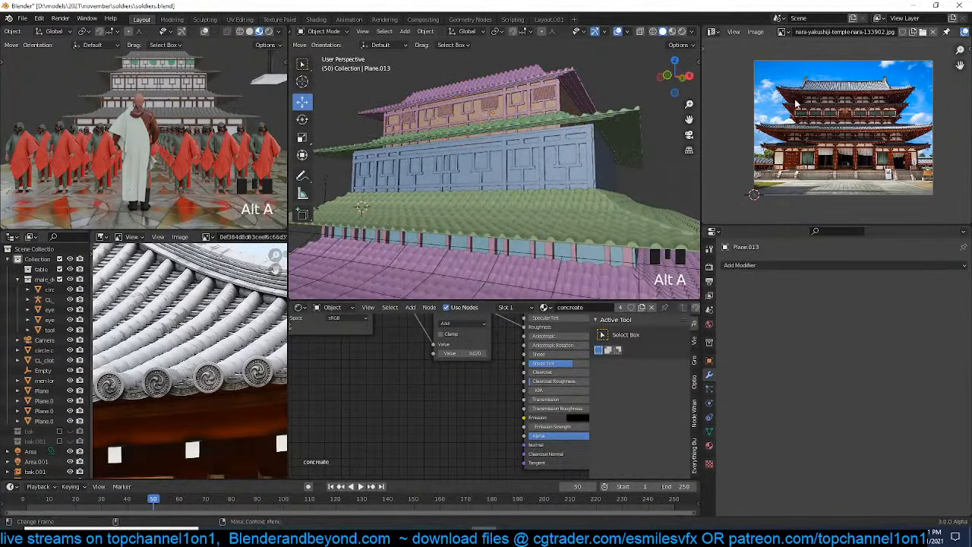
{"action": "scroll", "coordinate": [828, 89], "scroll_direction": "up", "scroll_amount": 3}
{"action": "scroll", "coordinate": [828, 90], "scroll_direction": "down", "scroll_amount": 1}
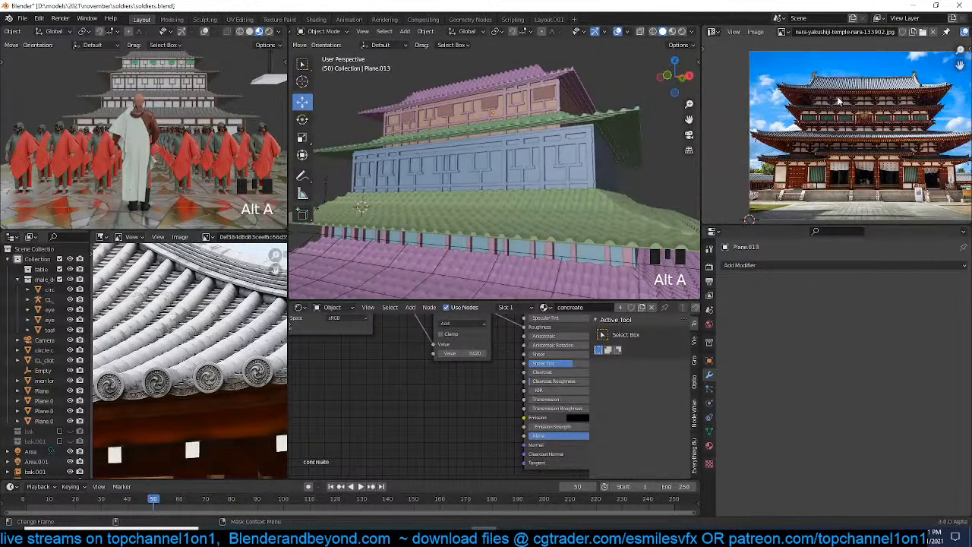
{"action": "scroll", "coordinate": [506, 174], "scroll_direction": "down", "scroll_amount": 3}
Save the file with all four temple roofs in place
{"action": "key", "text": "grave"}
{"action": "middle_click_drag", "start_coordinate": [506, 174], "coordinate": [573, 195]}
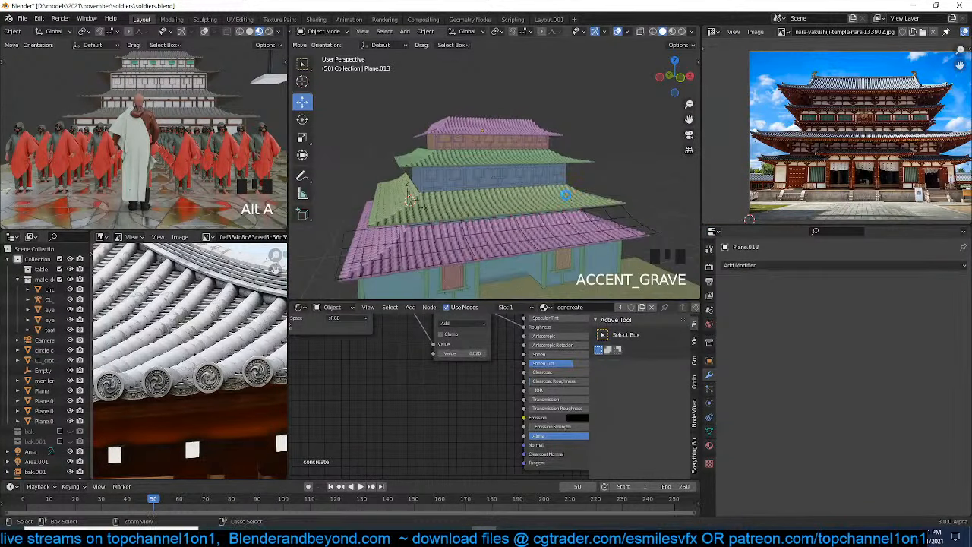
{"action": "key", "text": "ctrl+s"}
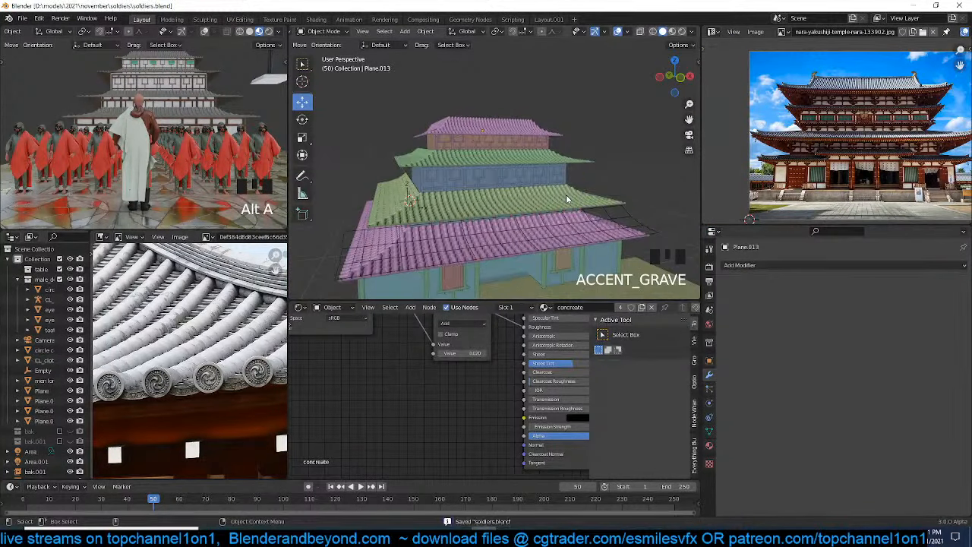
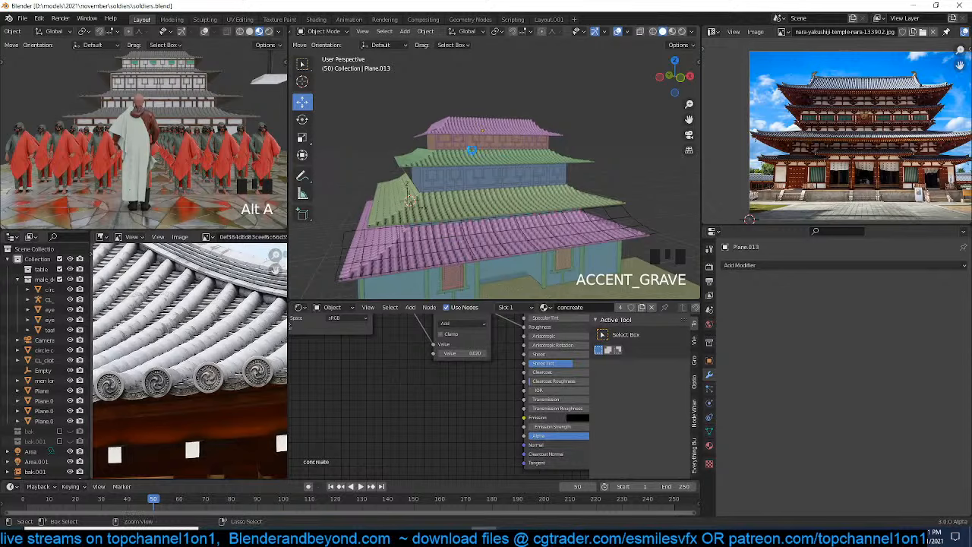
Examine the temple and its tiered roofs from the front, behind the soldiers and from the side
{"action": "scroll", "coordinate": [512, 199], "scroll_direction": "up", "scroll_amount": 3}
{"action": "middle_click_drag", "start_coordinate": [512, 199], "coordinate": [488, 171]}
{"action": "scroll", "coordinate": [469, 236], "scroll_direction": "down", "scroll_amount": 2}
{"action": "scroll", "coordinate": [469, 237], "scroll_direction": "down", "scroll_amount": 1}
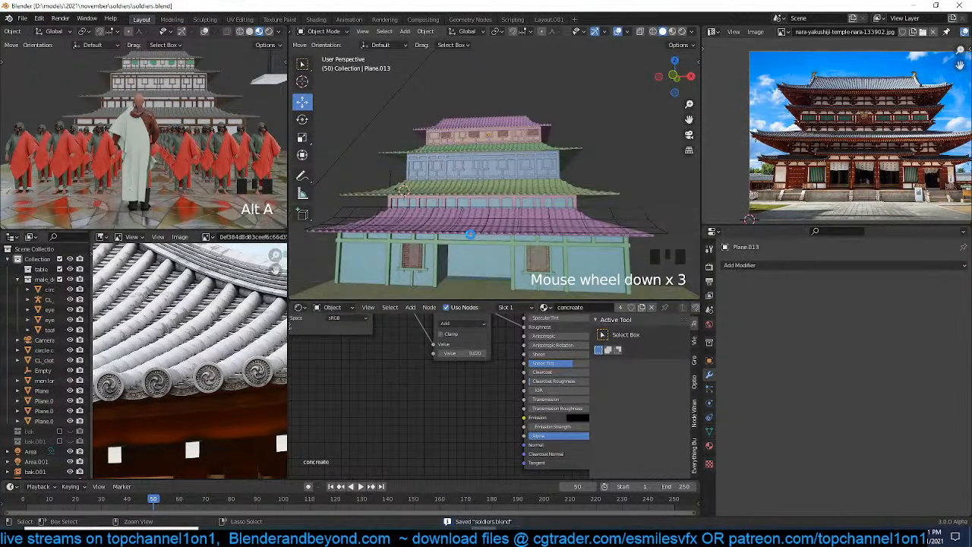
{"action": "scroll", "coordinate": [470, 234], "scroll_direction": "down", "scroll_amount": 2}
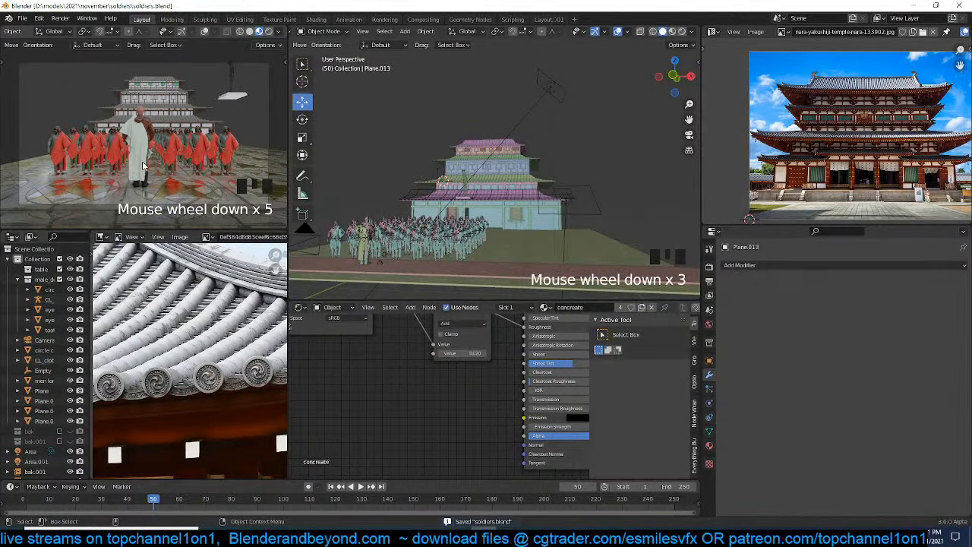
{"action": "key", "text": "grave"}
{"action": "key", "text": "grave"}
{"action": "middle_click_drag", "start_coordinate": [494, 166], "coordinate": [530, 181]}
{"action": "key", "text": "grave"}
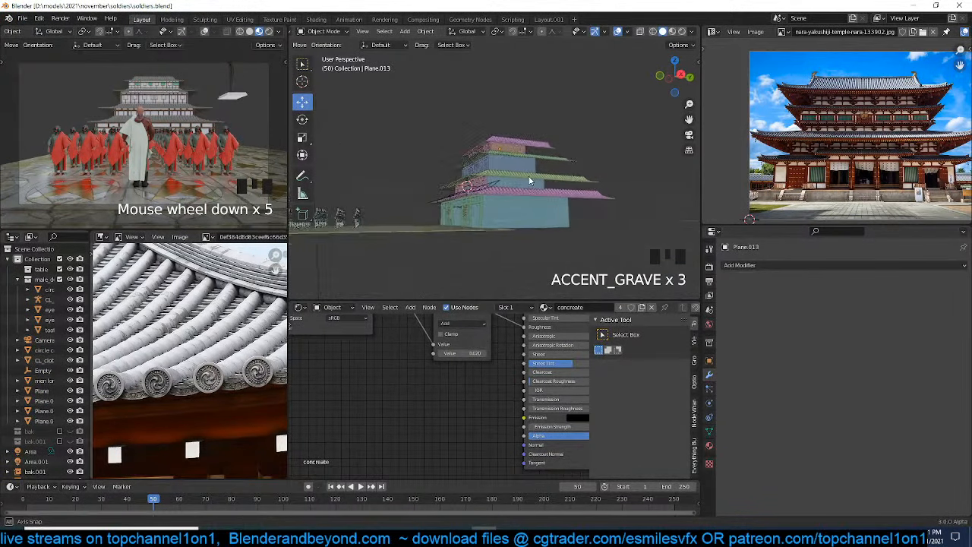
Move all the temple's parts into a new collection named building and save the file
{"action": "left_click_drag", "start_coordinate": [427, 122], "coordinate": [589, 218]}
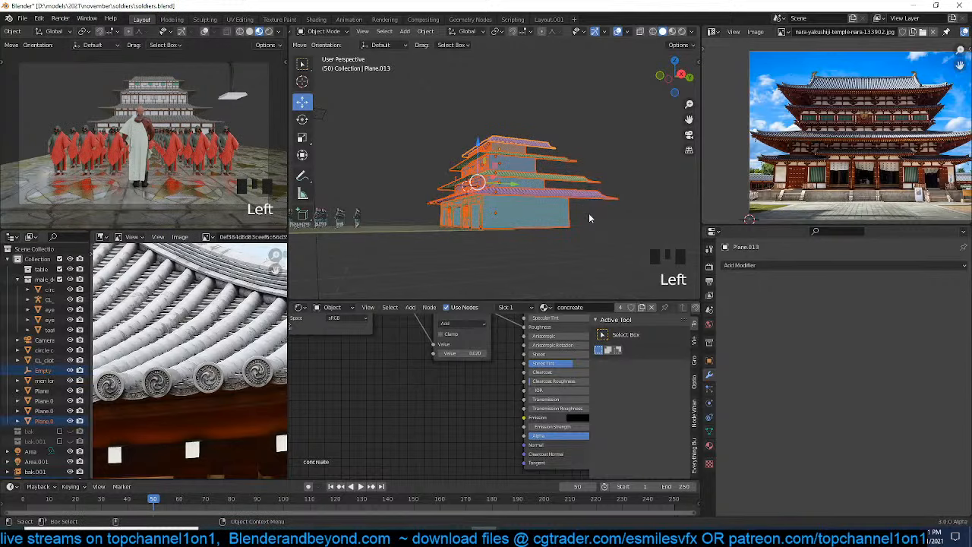
{"action": "key", "text": "m"}
{"action": "left_click", "coordinate": [562, 174]}
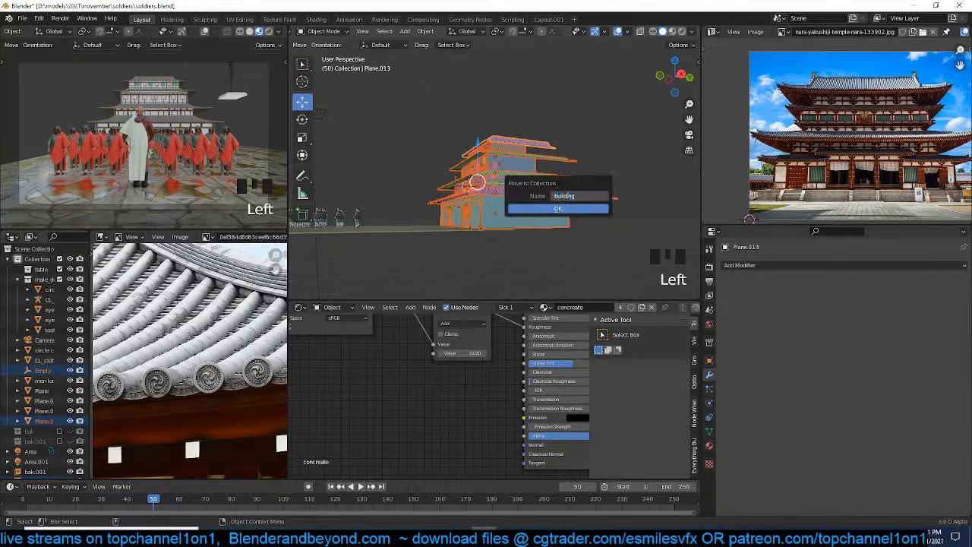
{"action": "key", "text": "Return"}
{"action": "left_click", "coordinate": [558, 208]}
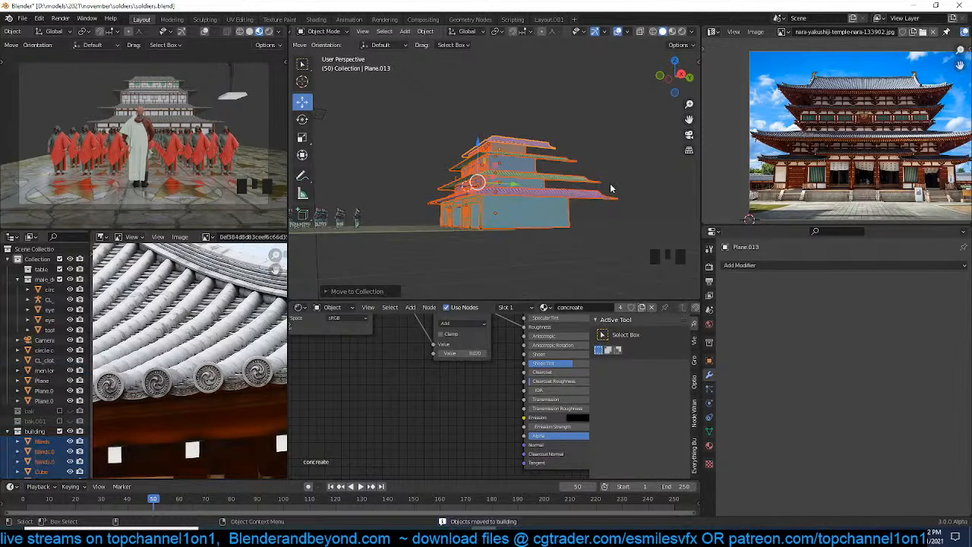
{"action": "left_click", "coordinate": [610, 184]}
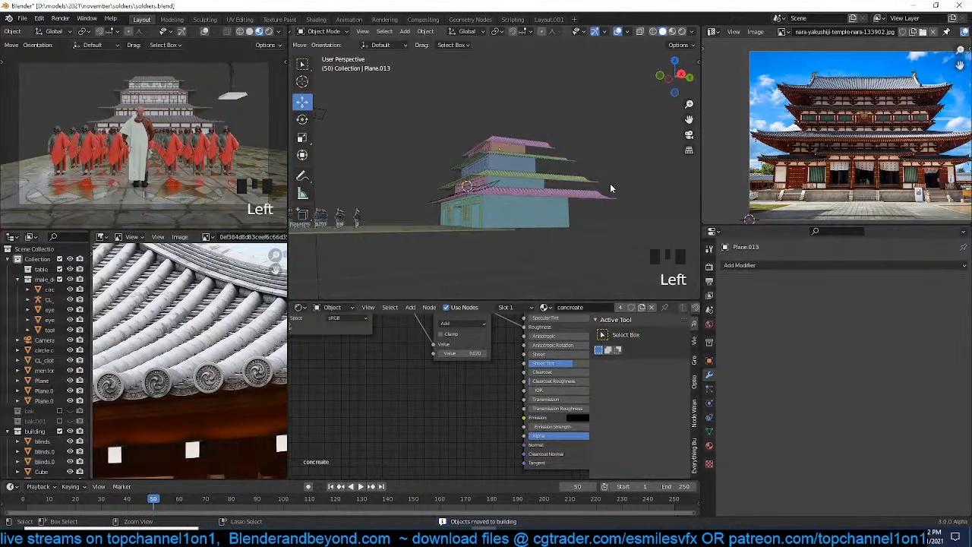
{"action": "key", "text": "ctrl+s"}
Add a collection instance of building and rotate it 90° to make a side temple
{"action": "left_click", "coordinate": [552, 191]}
{"action": "key", "text": "KP_7"}
{"action": "scroll", "coordinate": [552, 192], "scroll_direction": "down", "scroll_amount": 4}
{"action": "key", "text": "shift+a"}
{"action": "mouse_move", "coordinate": [491, 248]}
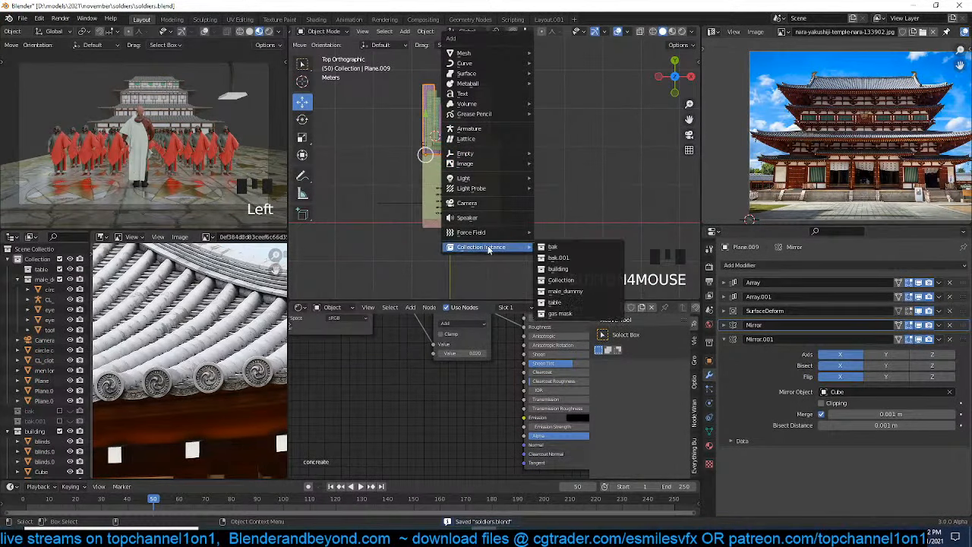
{"action": "left_click", "coordinate": [582, 269]}
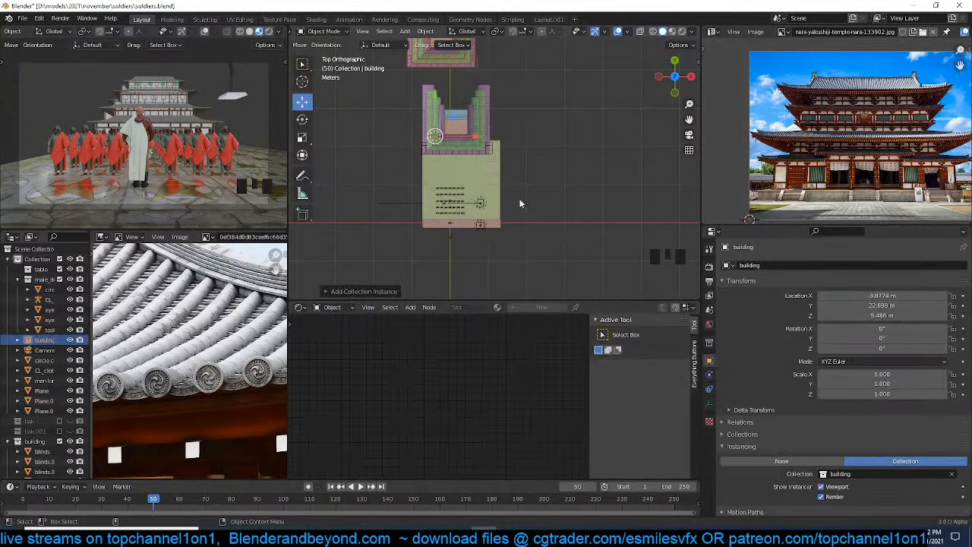
{"action": "type", "text": "rr90"}
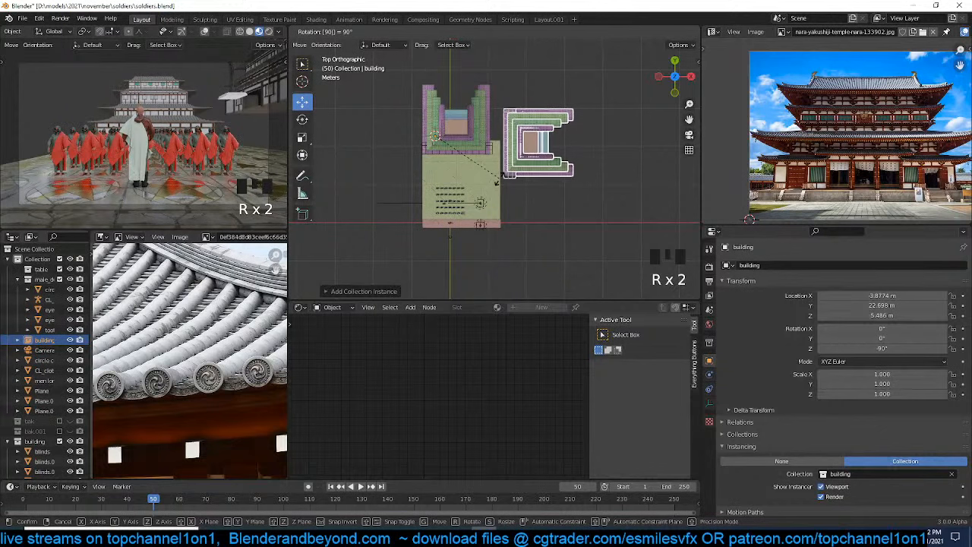
{"action": "key", "text": "Return"}
Place the building instance along one side of the courtyard and lower it along Z to ground level
{"action": "key", "text": "g"}
{"action": "left_click", "coordinate": [482, 231]}
{"action": "key", "text": "grave"}
{"action": "middle_click_drag", "start_coordinate": [483, 228], "coordinate": [523, 79]}
{"action": "key", "text": "g"}
{"action": "key", "text": "z"}
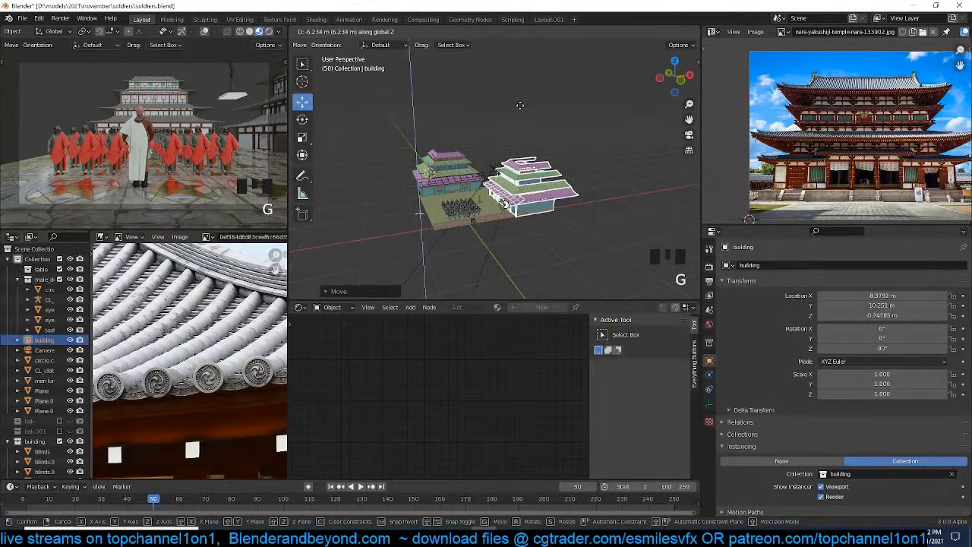
{"action": "left_click", "coordinate": [520, 104]}
Make a linked duplicate of the building instance, rotate it 180° and place it on the courtyard's opposite side
{"action": "key", "text": "KP_7"}
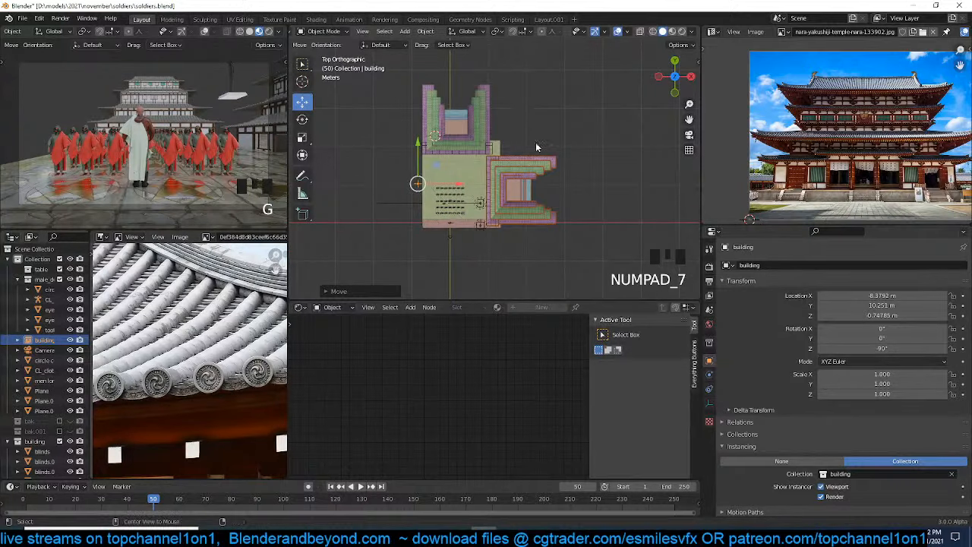
{"action": "key", "text": "alt+d"}
{"action": "type", "text": "r180"}
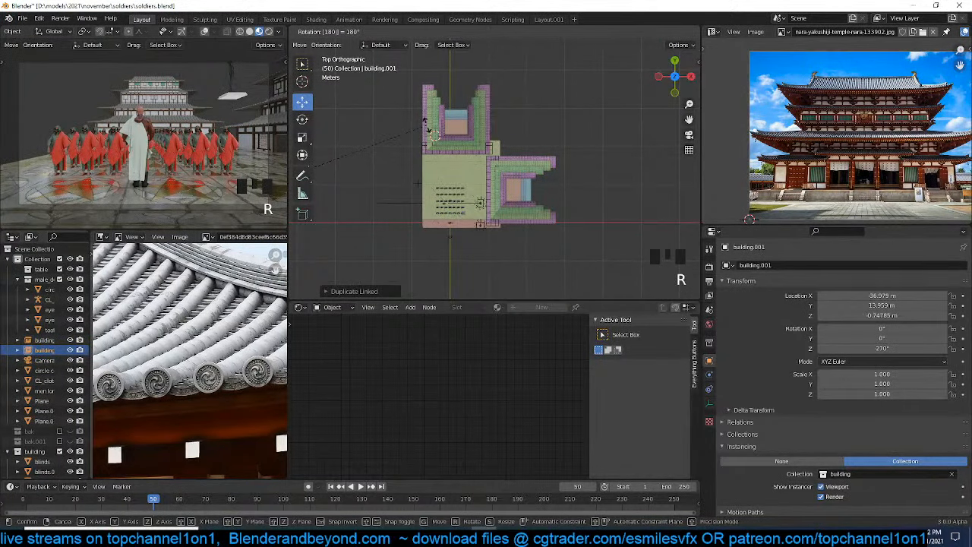
{"action": "left_click", "coordinate": [427, 130]}
{"action": "key", "text": "g"}
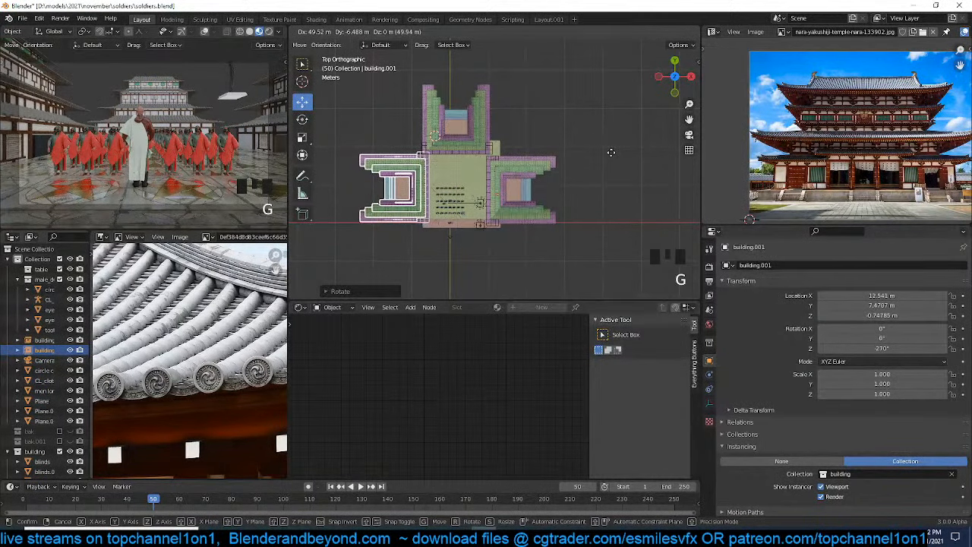
{"action": "left_click", "coordinate": [605, 169]}
Adjust the duplicated building's height along Z in relation to the courtyard
{"action": "key", "text": "grave"}
{"action": "key", "text": "g"}
{"action": "key", "text": "z"}
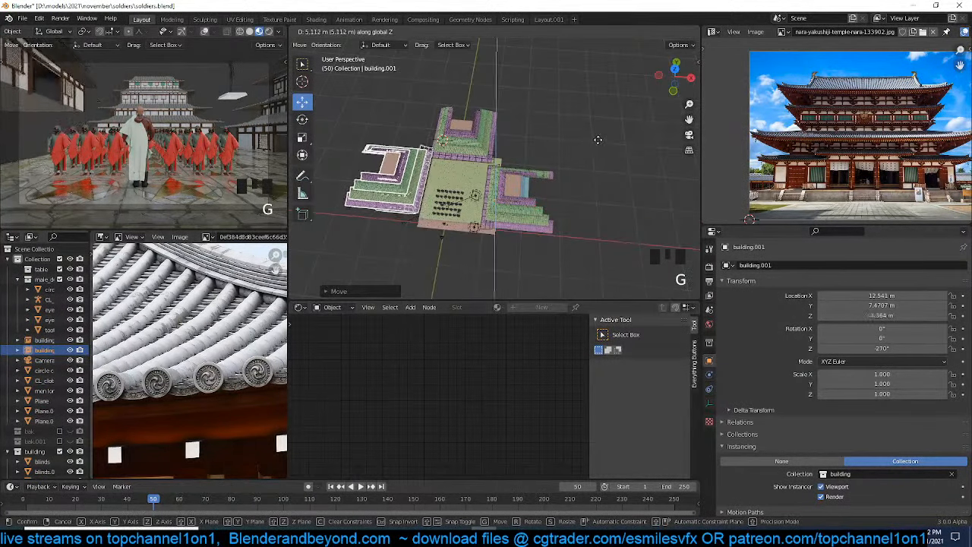
{"action": "left_click", "coordinate": [603, 189]}
Add a cube and snap it to the 3D cursor placed on the duplicated side building
{"action": "scroll", "coordinate": [852, 184], "scroll_direction": "up", "scroll_amount": 4}
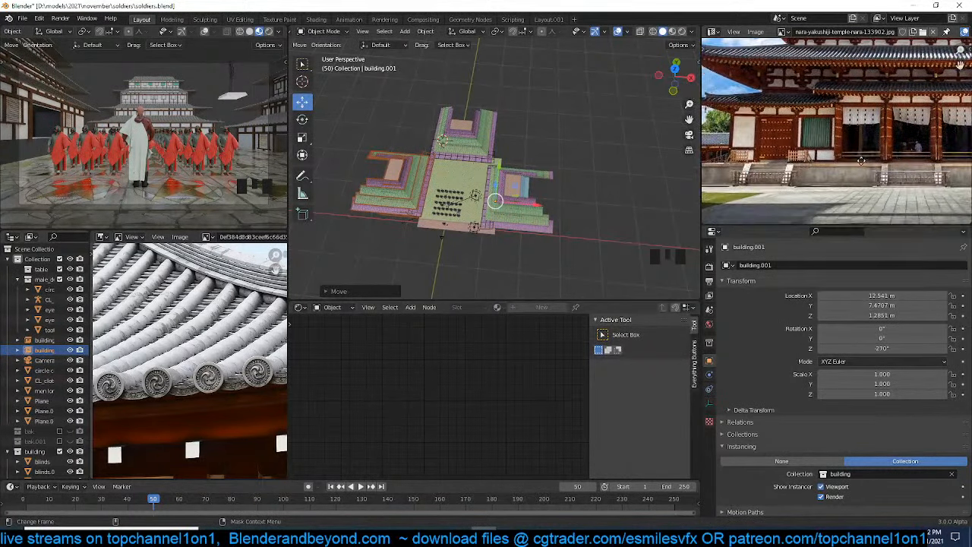
{"action": "key", "text": "n"}
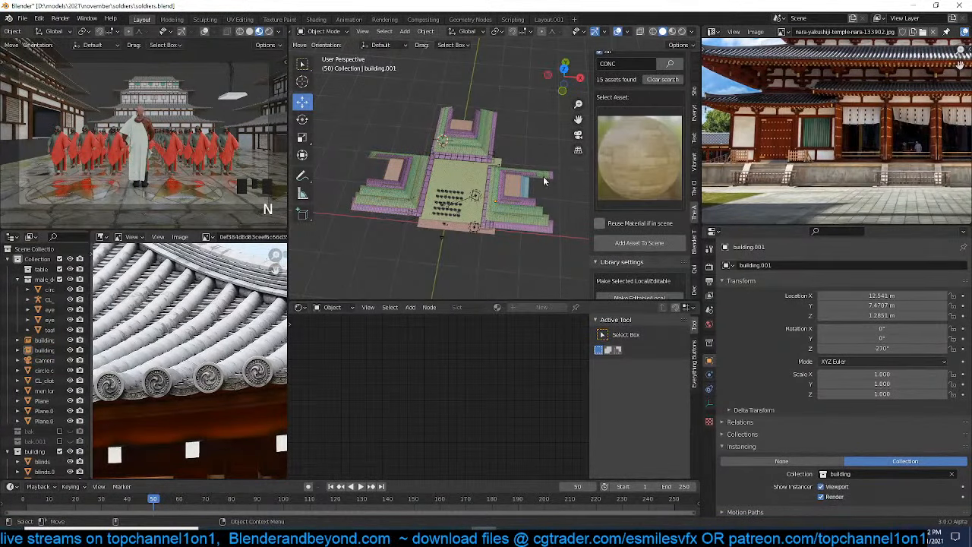
{"action": "middle_click_drag", "start_coordinate": [570, 165], "coordinate": [445, 181]}
{"action": "scroll", "coordinate": [448, 171], "scroll_direction": "up", "scroll_amount": 3}
{"action": "key", "text": "shift+a"}
{"action": "mouse_move", "coordinate": [433, 38]}
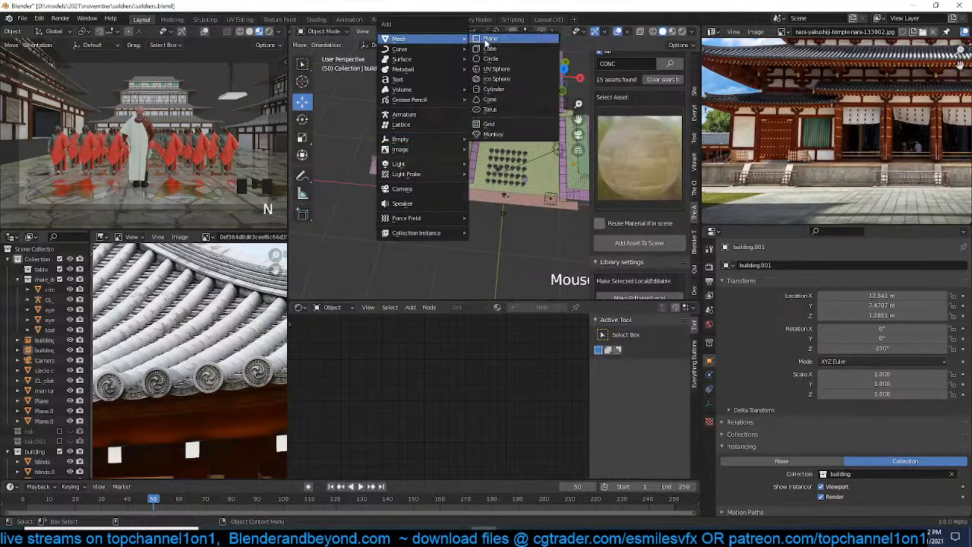
{"action": "left_click", "coordinate": [487, 48]}
{"action": "right_click", "coordinate": [435, 163], "text": "shift"}
{"action": "key", "text": "shift+s"}
Move the cube in front view to the base of the side building, under its courtyard-facing wall
{"action": "key", "text": "grave"}
{"action": "key", "text": "KP_1"}
{"action": "scroll", "coordinate": [426, 185], "scroll_direction": "up", "scroll_amount": 2}
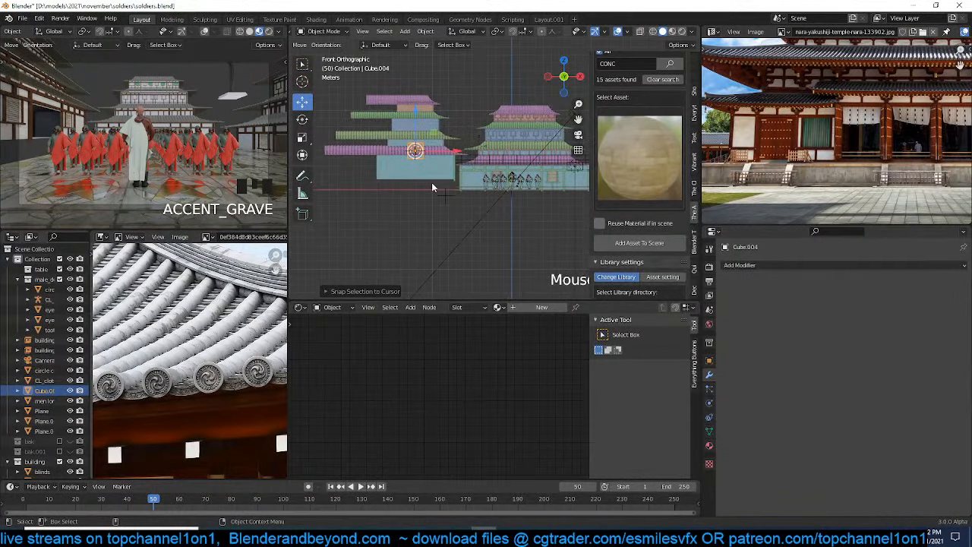
{"action": "key", "text": "n"}
{"action": "scroll", "coordinate": [432, 185], "scroll_direction": "up", "scroll_amount": 3}
{"action": "scroll", "coordinate": [452, 179], "scroll_direction": "up", "scroll_amount": 1}
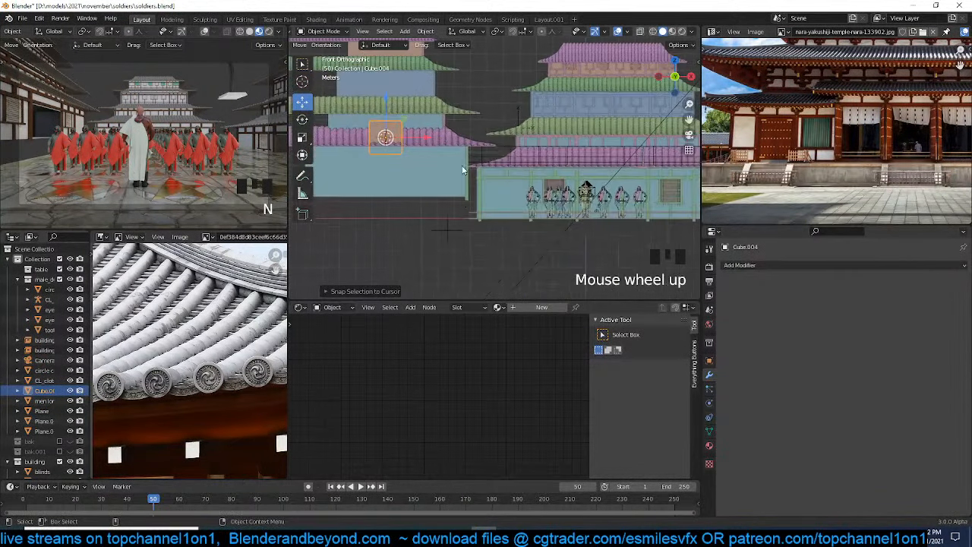
{"action": "key", "text": "g"}
{"action": "left_click", "coordinate": [530, 209]}
{"action": "scroll", "coordinate": [530, 206], "scroll_direction": "up", "scroll_amount": 2}
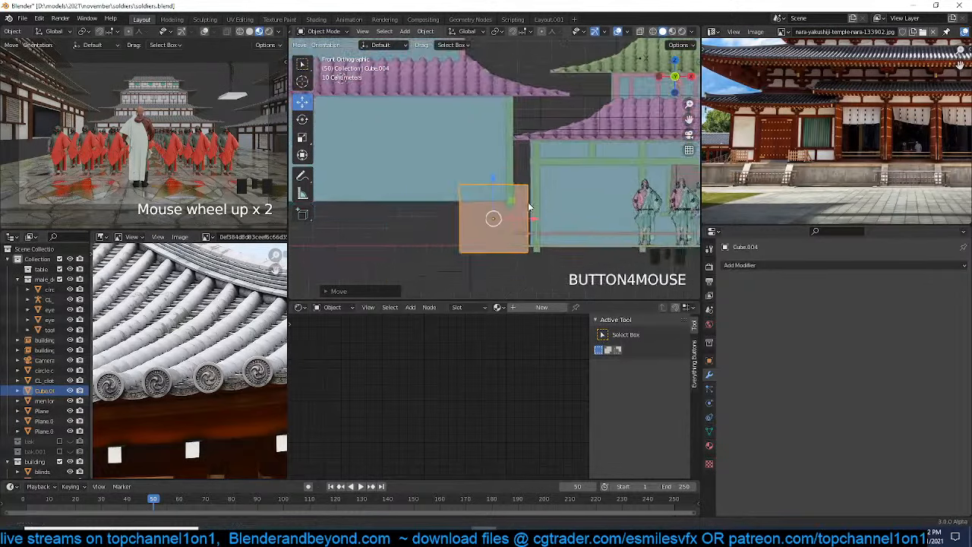
Flatten the cube vertically into a low block beneath the side building's wall
{"action": "scroll", "coordinate": [529, 206], "scroll_direction": "up", "scroll_amount": 2}
{"action": "scroll", "coordinate": [530, 206], "scroll_direction": "down", "scroll_amount": 3}
{"action": "key", "text": "s"}
{"action": "left_click", "coordinate": [515, 241]}
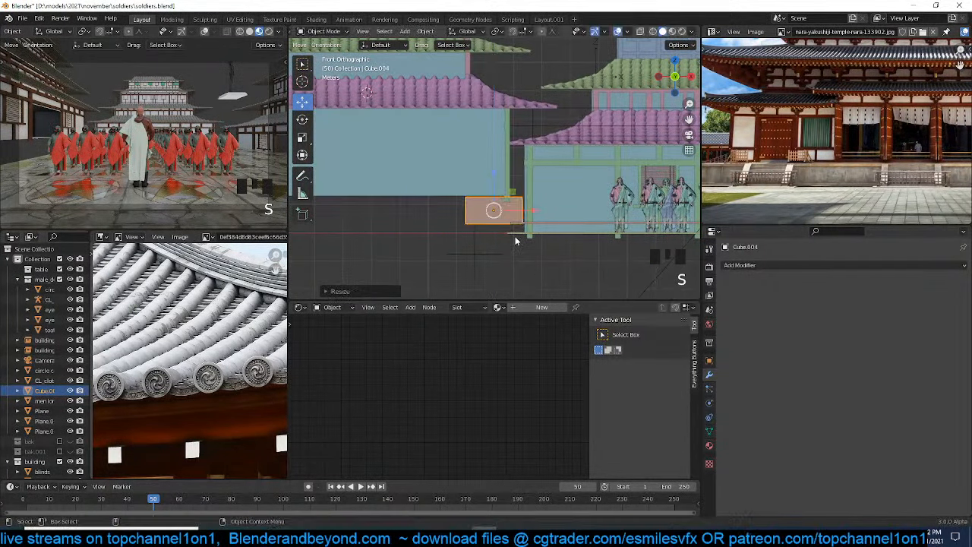
Stretch the block's outer face across the side building's width with X-ray on in Edit Mode
{"action": "key", "text": "Tab"}
{"action": "scroll", "coordinate": [497, 207], "scroll_direction": "down", "scroll_amount": 2}
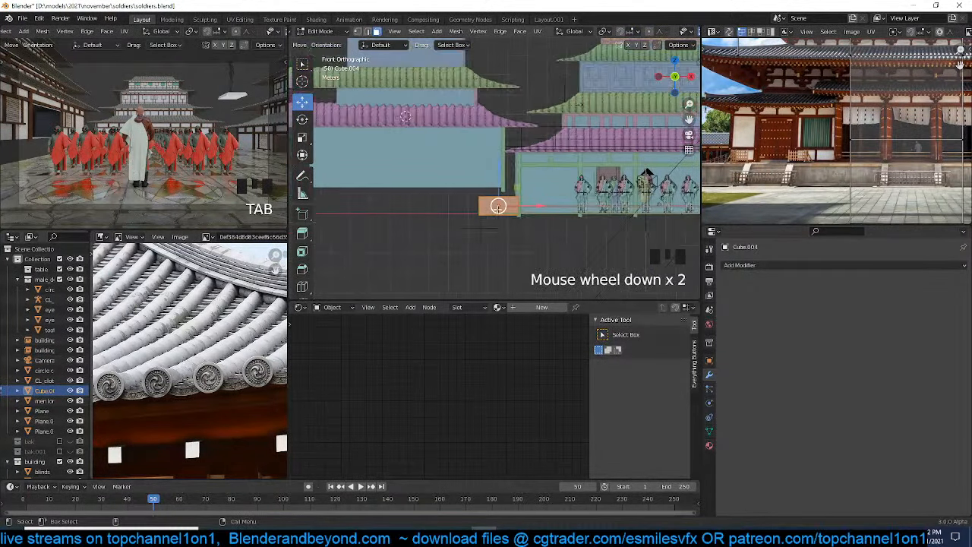
{"action": "key", "text": "alt+z"}
{"action": "scroll", "coordinate": [497, 205], "scroll_direction": "down", "scroll_amount": 3}
{"action": "left_click_drag", "start_coordinate": [528, 190], "coordinate": [376, 190]}
{"action": "scroll", "coordinate": [465, 200], "scroll_direction": "up", "scroll_amount": 1}
{"action": "key", "text": "Tab"}
Extend the block's end faces so the platform runs the side building's full length and projects past its corners
{"action": "middle_click_drag", "start_coordinate": [464, 200], "coordinate": [401, 240]}
{"action": "key", "text": "grave"}
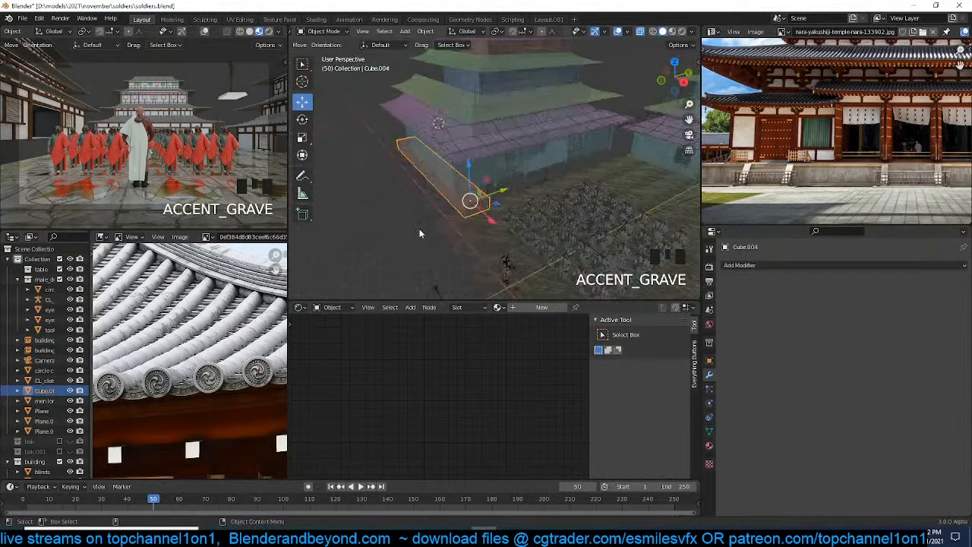
{"action": "middle_click_drag", "start_coordinate": [521, 209], "coordinate": [516, 206]}
{"action": "key", "text": "alt+z"}
{"action": "key", "text": "Tab"}
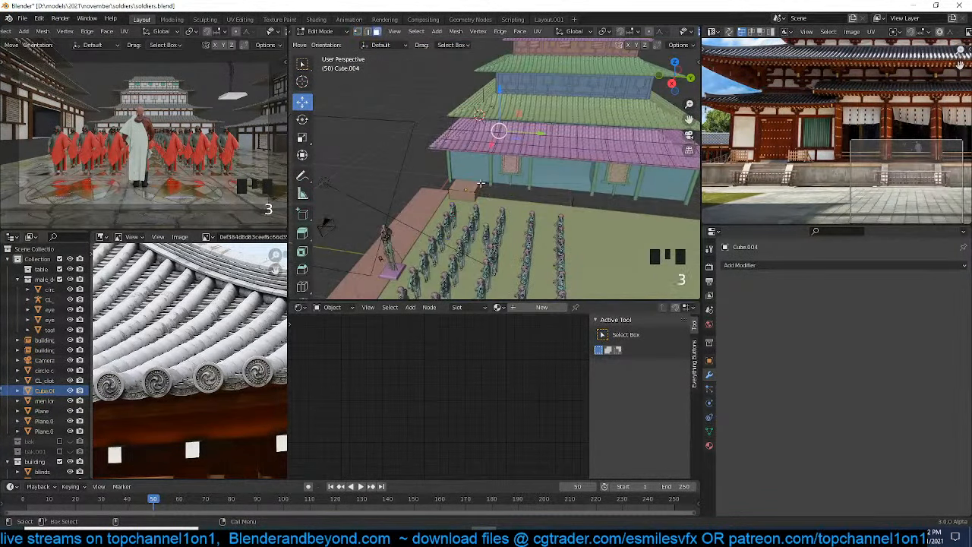
{"action": "scroll", "coordinate": [481, 183], "scroll_direction": "down", "scroll_amount": 2}
{"action": "left_click_drag", "start_coordinate": [463, 161], "coordinate": [577, 172]}
{"action": "key", "text": "grave"}
{"action": "middle_click_drag", "start_coordinate": [358, 224], "coordinate": [476, 210]}
{"action": "left_click", "coordinate": [477, 209]}
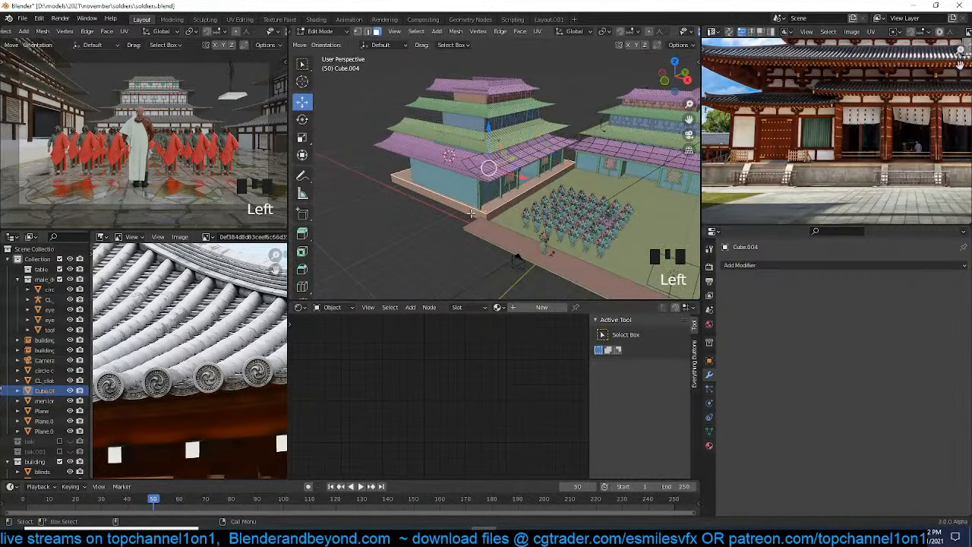
{"action": "left_click", "coordinate": [477, 202]}
{"action": "left_click_drag", "start_coordinate": [459, 182], "coordinate": [440, 191]}
Raise the platform's top face along Z to meet the bottom of the building's posts
{"action": "key", "text": "grave"}
{"action": "middle_click_drag", "start_coordinate": [498, 215], "coordinate": [504, 198]}
{"action": "left_click", "coordinate": [505, 196]}
{"action": "key", "text": "g"}
{"action": "key", "text": "z"}
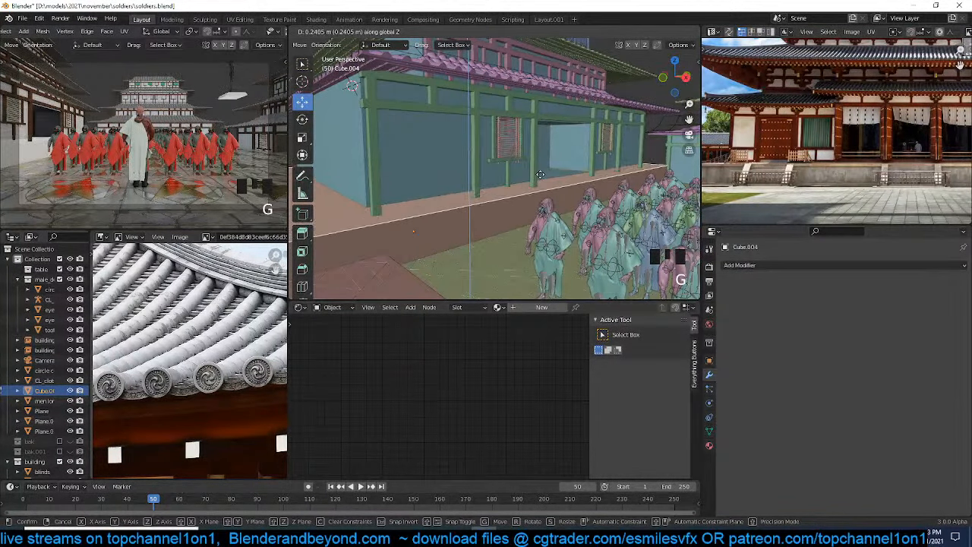
{"action": "left_click", "coordinate": [550, 148]}
Add a horizontal loop cut around the platform's side, below its top edge
{"action": "key", "text": "Tab"}
{"action": "key", "text": "grave"}
{"action": "middle_click_drag", "start_coordinate": [551, 149], "coordinate": [662, 154]}
{"action": "key", "text": "ctrl+r"}
{"action": "middle_click_drag", "start_coordinate": [591, 178], "coordinate": [525, 211]}
{"action": "left_click", "coordinate": [518, 211]}
{"action": "left_click", "coordinate": [519, 207]}
{"action": "key", "text": "grave"}
{"action": "key", "text": "grave"}
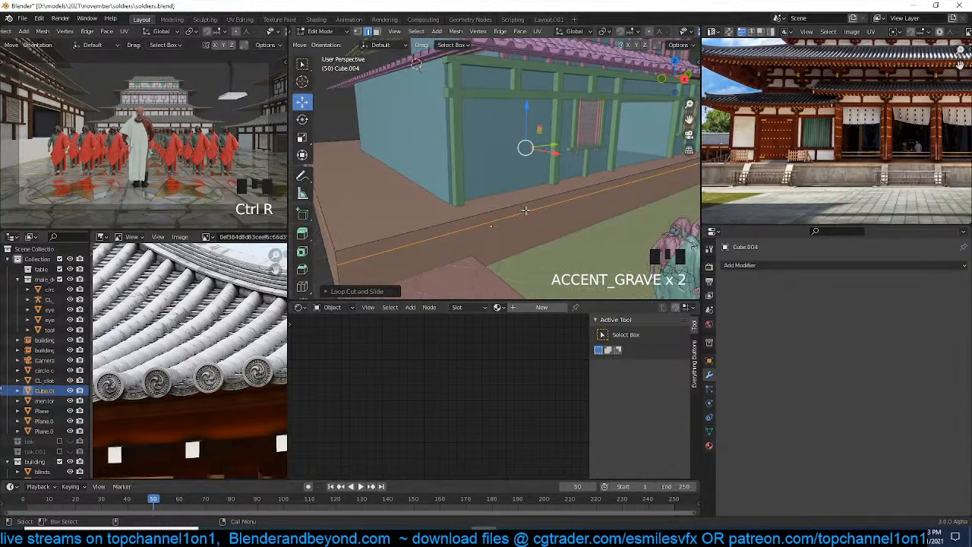
Add a vertical loop cut at the platform's middle and bevel it with one segment into a wide entrance section
{"action": "key", "text": "ctrl+r"}
{"action": "scroll", "coordinate": [532, 204], "scroll_direction": "down", "scroll_amount": 2}
{"action": "key", "text": "grave"}
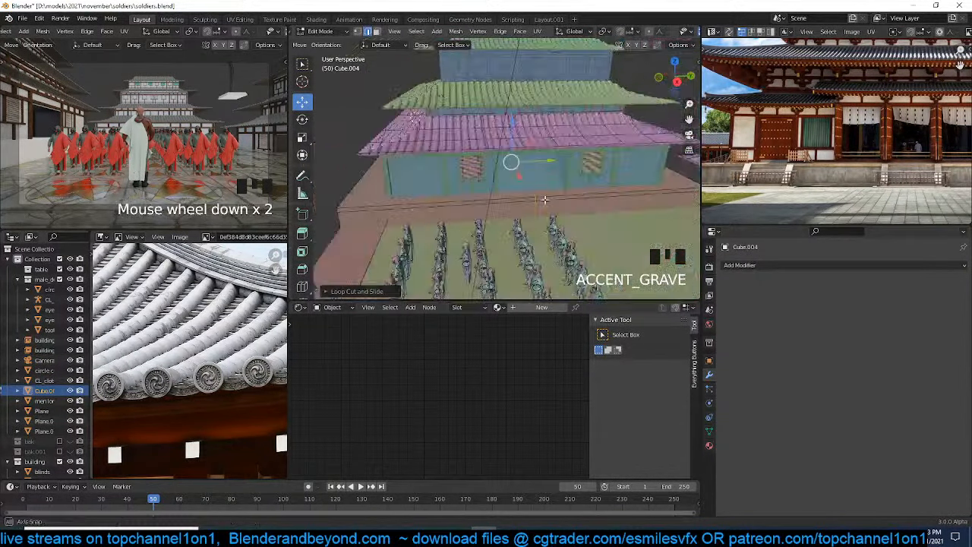
{"action": "key", "text": "grave"}
{"action": "middle_click_drag", "start_coordinate": [539, 198], "coordinate": [551, 213]}
{"action": "key", "text": "ctrl+b"}
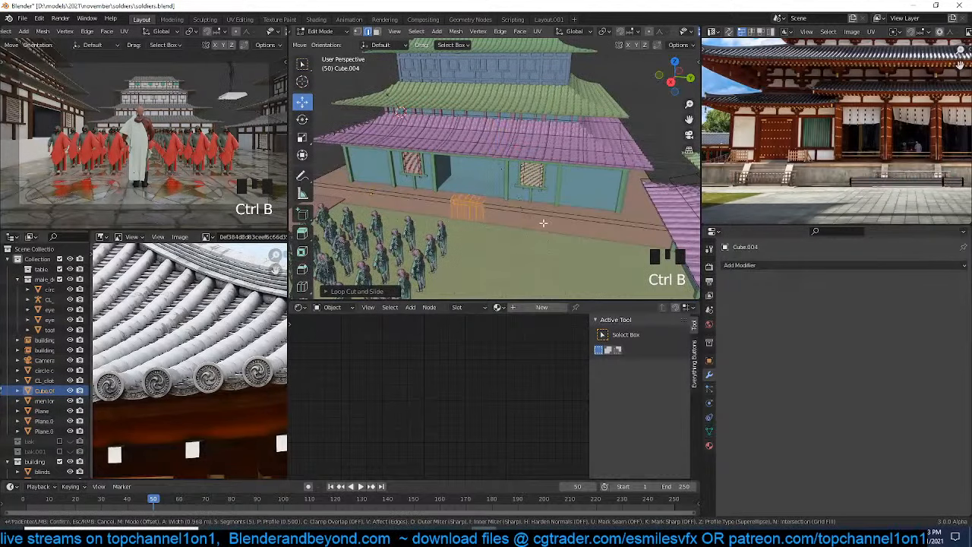
{"action": "scroll", "coordinate": [551, 225], "scroll_direction": "down", "scroll_amount": 1}
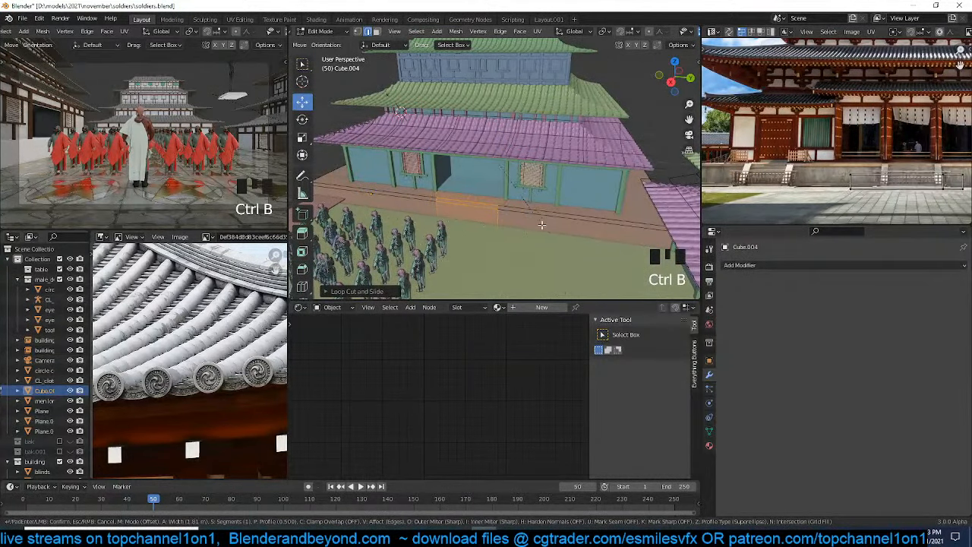
{"action": "left_click", "coordinate": [540, 224]}
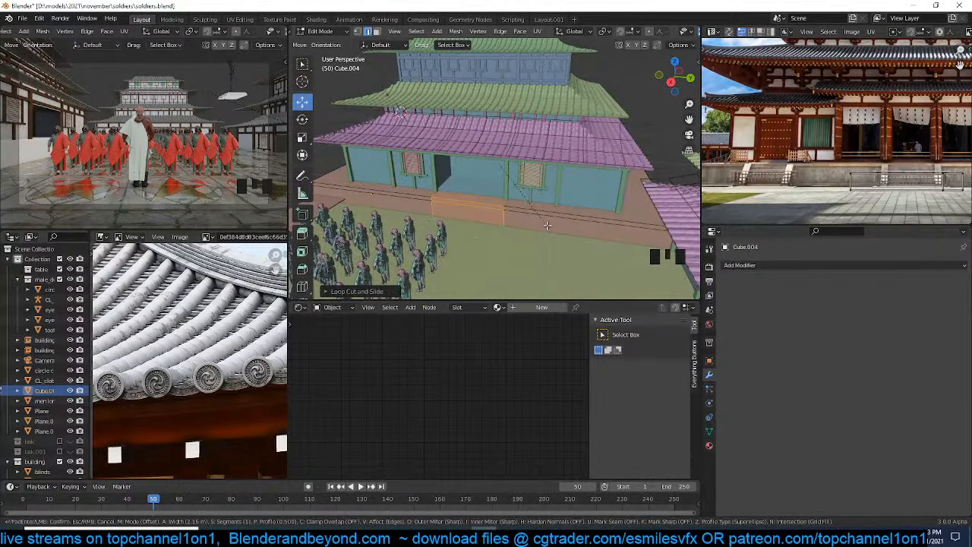
Bevel the two edge loops bounding the entrance section into narrow pillar strips
{"action": "left_click", "coordinate": [494, 217], "text": "alt"}
{"action": "left_click", "coordinate": [431, 215], "text": "alt+shift"}
{"action": "key", "text": "ctrl+b"}
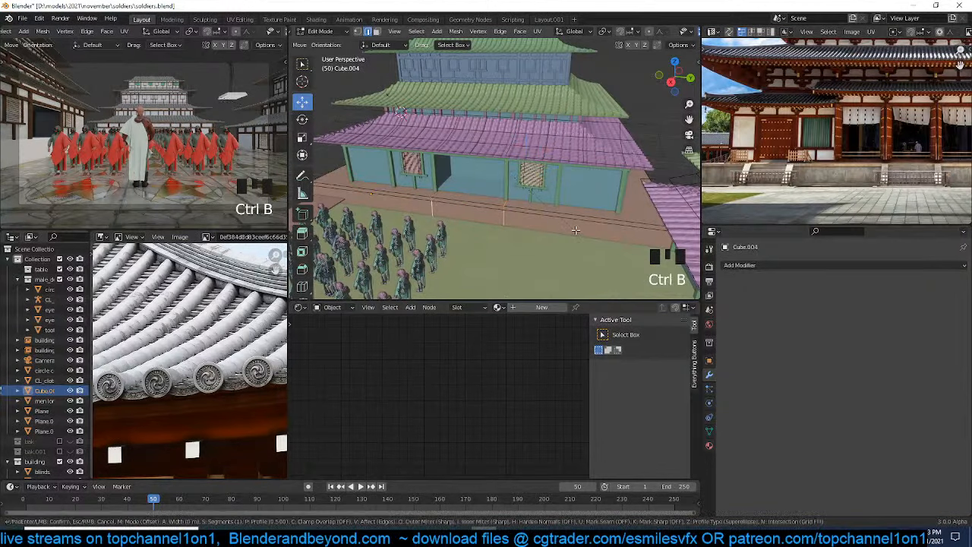
{"action": "left_click", "coordinate": [580, 231]}
Add one vertical loop cut near each end of the platform and bevel both into narrow pillar strips
{"action": "key", "text": "ctrl+r"}
{"action": "left_click", "coordinate": [586, 219]}
{"action": "left_click", "coordinate": [589, 220]}
{"action": "key", "text": "ctrl+r"}
{"action": "left_click", "coordinate": [384, 200]}
{"action": "left_click", "coordinate": [381, 198]}
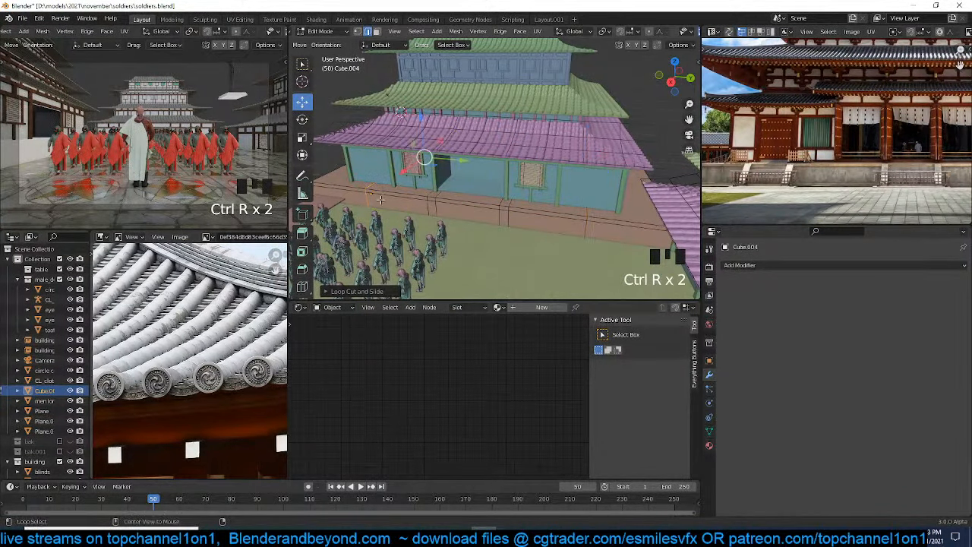
{"action": "left_click", "coordinate": [588, 225], "text": "alt+shift"}
{"action": "key", "text": "ctrl+b"}
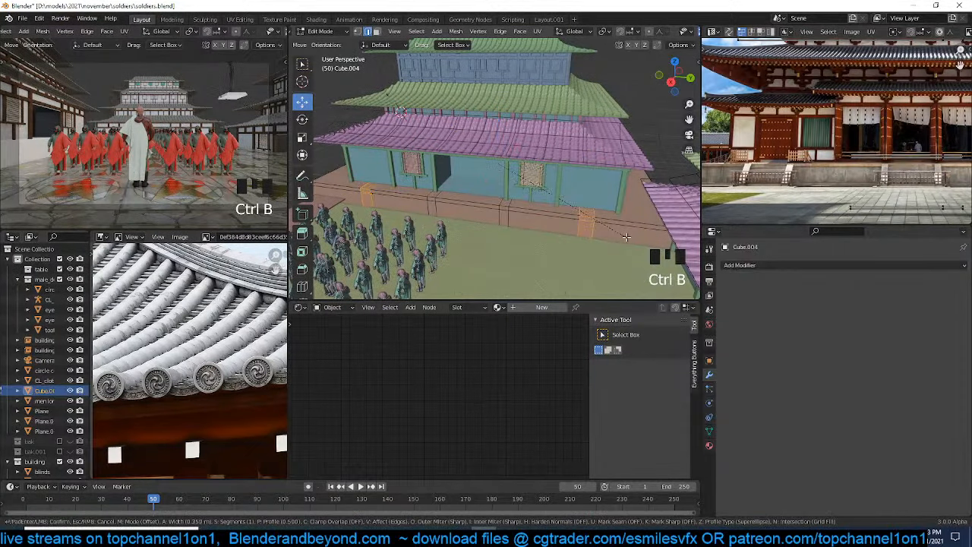
{"action": "left_click", "coordinate": [612, 237]}
Select the platform's four pillar strips and its upper horizontal band, and extrude these faces slightly outward
{"action": "key", "text": "3"}
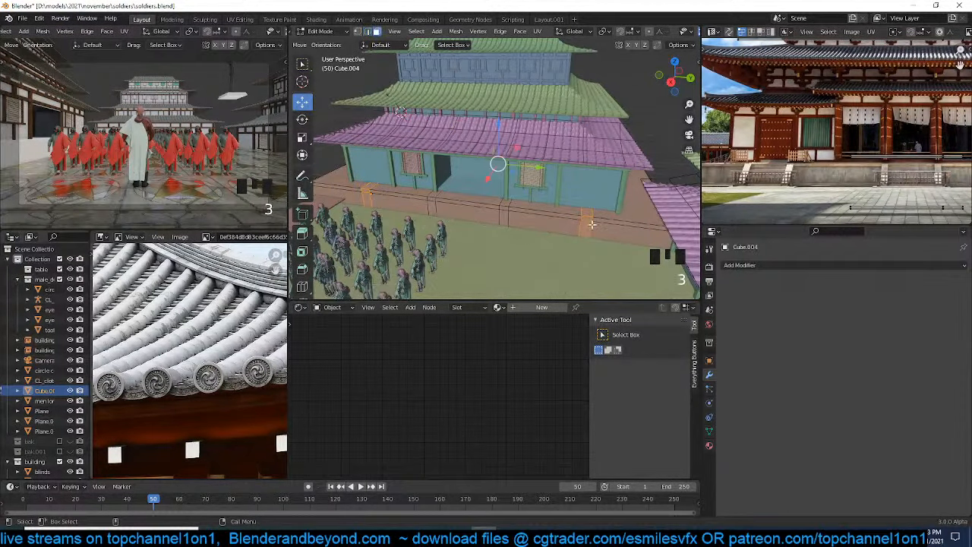
{"action": "left_click", "coordinate": [590, 218]}
{"action": "left_click", "coordinate": [586, 231], "text": "shift"}
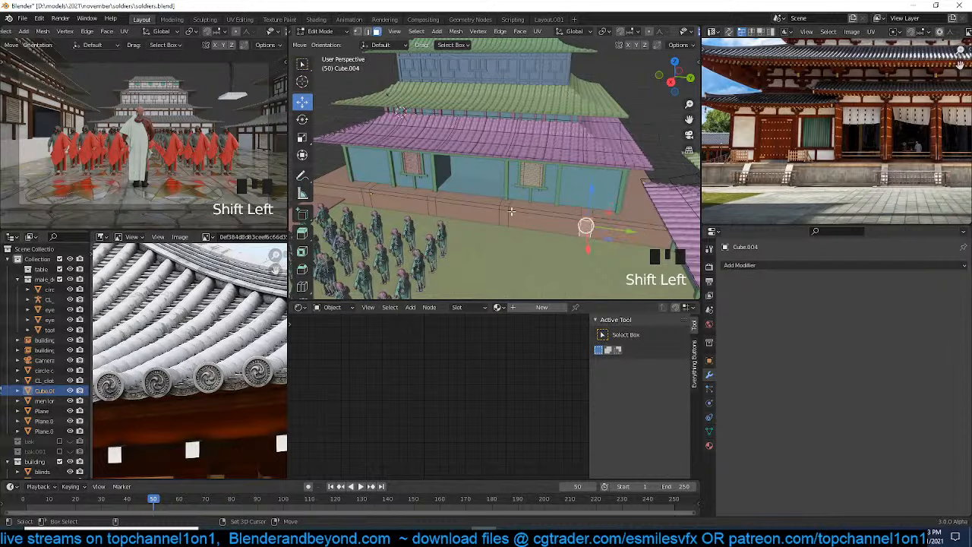
{"action": "left_click", "coordinate": [504, 210], "text": "shift"}
{"action": "left_click", "coordinate": [430, 196], "text": "shift"}
{"action": "left_click", "coordinate": [432, 206], "text": "shift"}
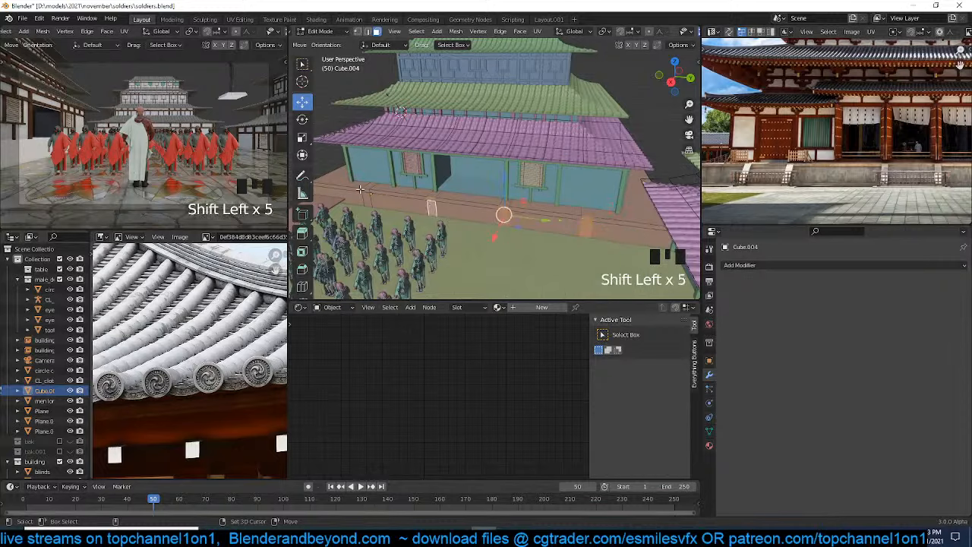
{"action": "left_click", "coordinate": [365, 196], "text": "shift"}
{"action": "key", "text": "ctrl+z"}
{"action": "left_click", "coordinate": [368, 195], "text": "shift"}
{"action": "left_click", "coordinate": [369, 196], "text": "shift"}
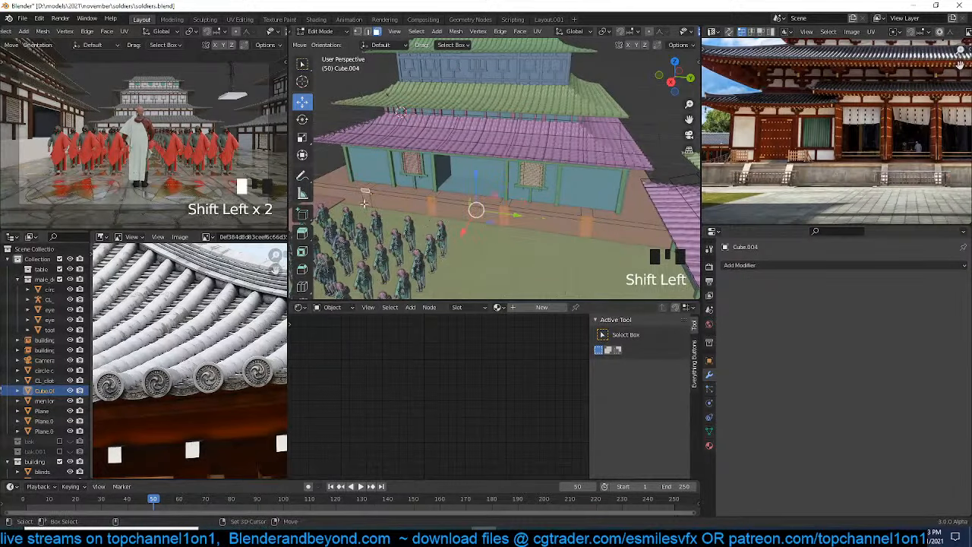
{"action": "left_click", "coordinate": [591, 219], "text": "alt+shift"}
{"action": "left_click", "coordinate": [590, 219], "text": "alt+shift"}
{"action": "key", "text": "ctrl+z"}
{"action": "left_click", "coordinate": [589, 218], "text": "alt+shift"}
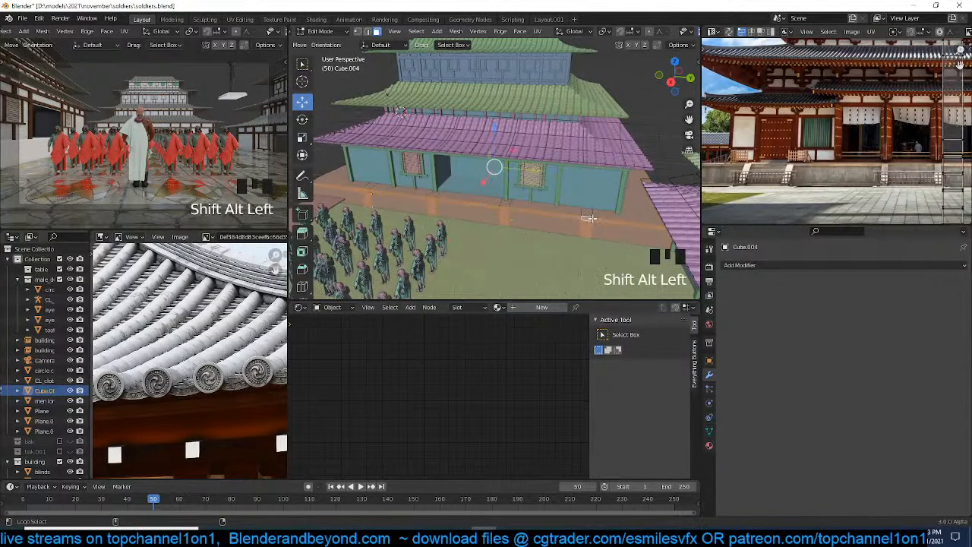
{"action": "key", "text": "e"}
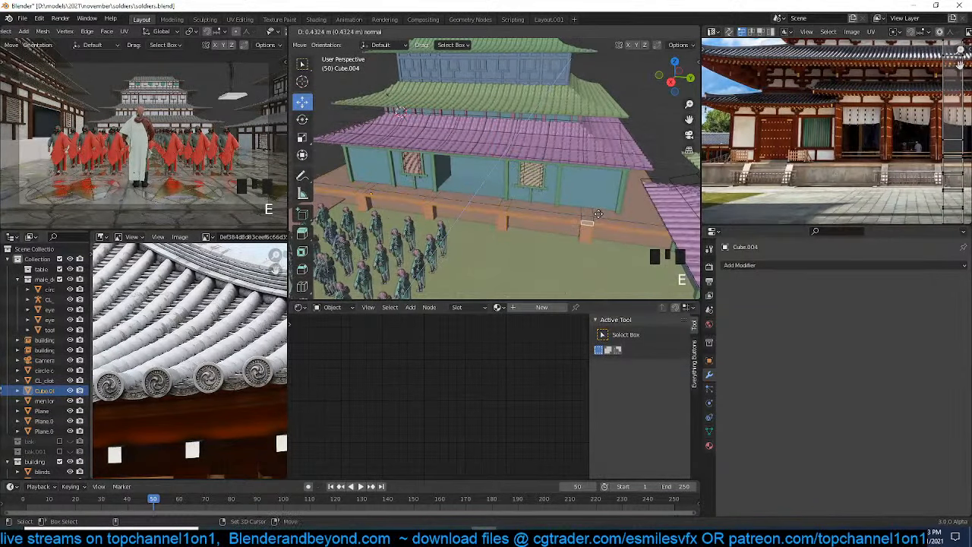
{"action": "left_click", "coordinate": [603, 209]}
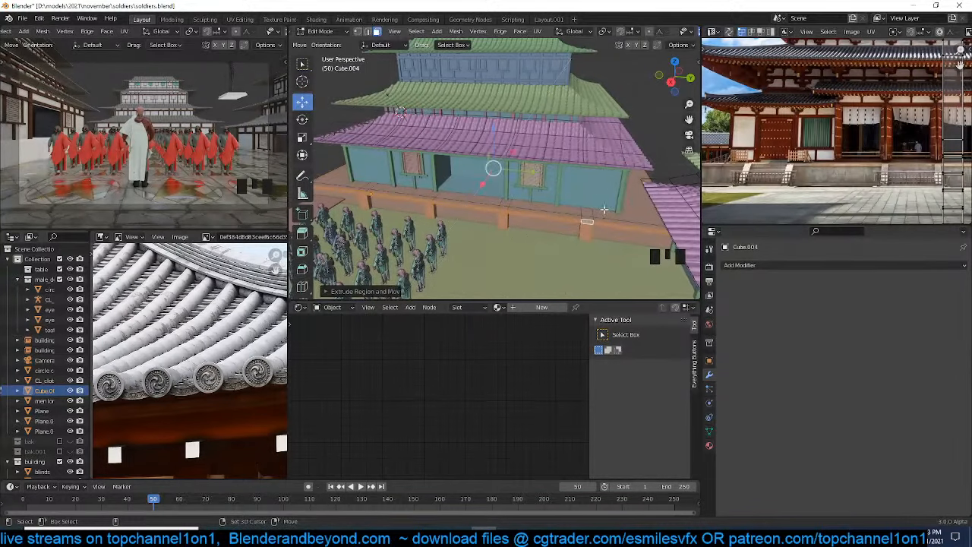
Select the front faces of the four pillars and extrude them farther outward into projecting buttresses
{"action": "left_click", "coordinate": [587, 220]}
{"action": "left_click", "coordinate": [586, 223], "text": "ctrl"}
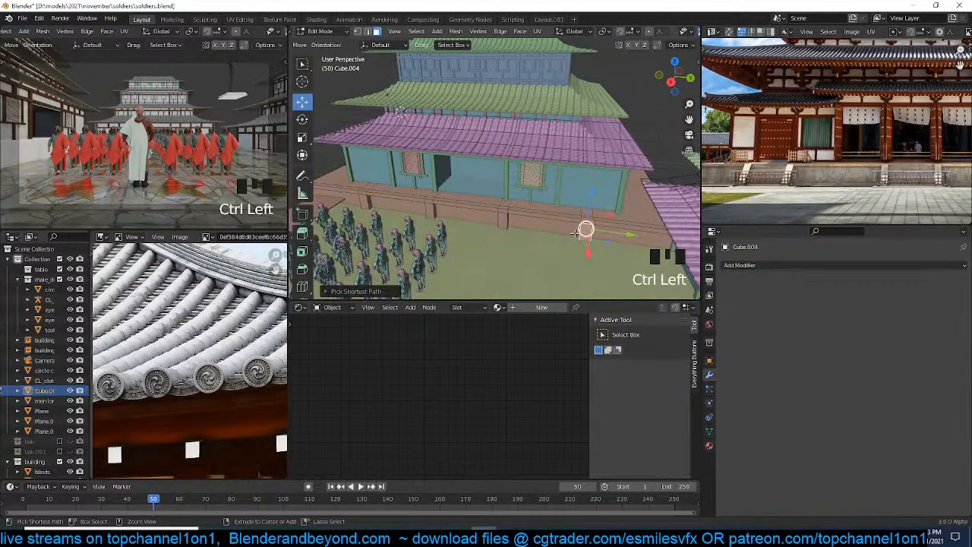
{"action": "left_click", "coordinate": [504, 221], "text": "shift"}
{"action": "left_click", "coordinate": [449, 210], "text": "ctrl"}
{"action": "left_click", "coordinate": [433, 208], "text": "shift"}
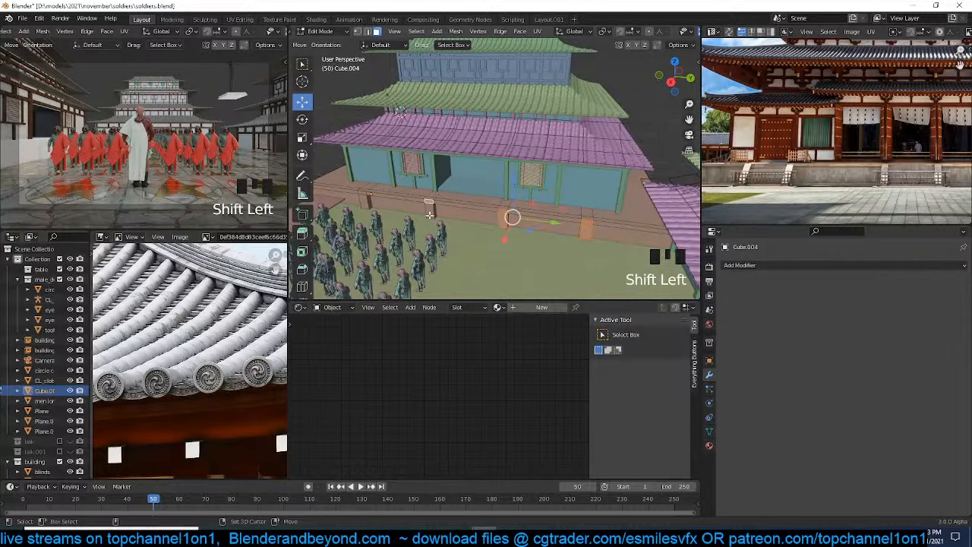
{"action": "left_click", "coordinate": [432, 210], "text": "shift"}
{"action": "left_click", "coordinate": [429, 210], "text": "shift"}
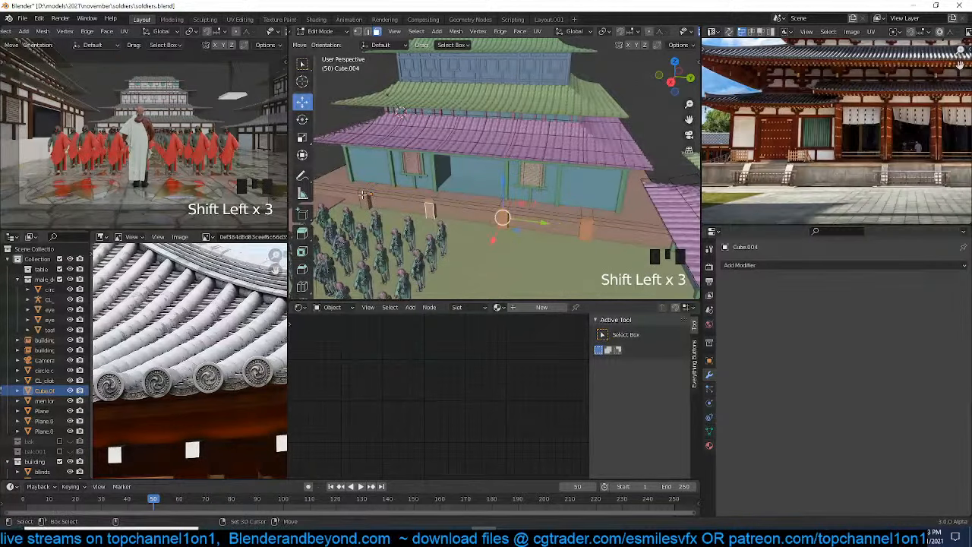
{"action": "left_click", "coordinate": [362, 199], "text": "shift"}
{"action": "left_click", "coordinate": [453, 204], "text": "shift"}
{"action": "key", "text": "e"}
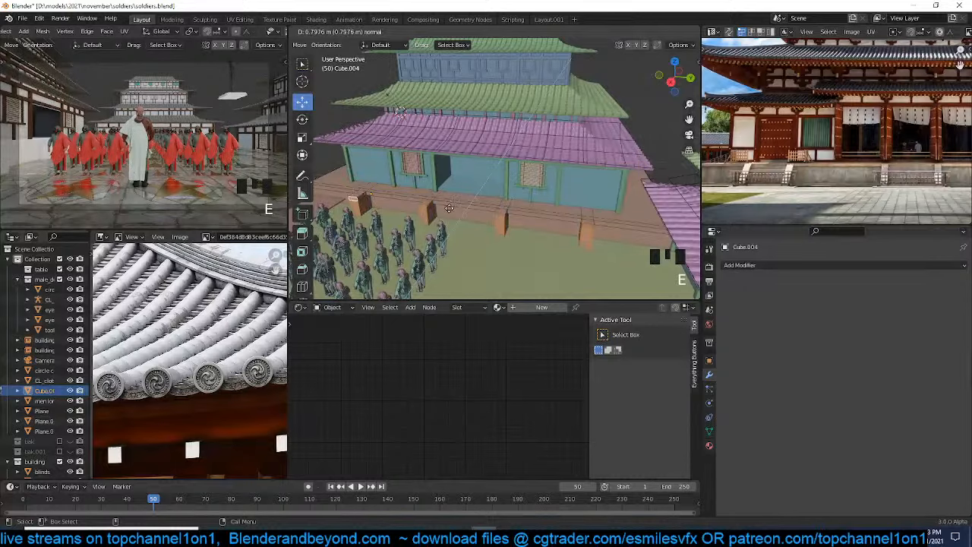
{"action": "left_click", "coordinate": [467, 204]}
Shear the extruded buttress ends so their fronts slope down toward the ground
{"action": "scroll", "coordinate": [304, 287], "scroll_direction": "down", "scroll_amount": 5}
{"action": "left_click", "coordinate": [302, 270]}
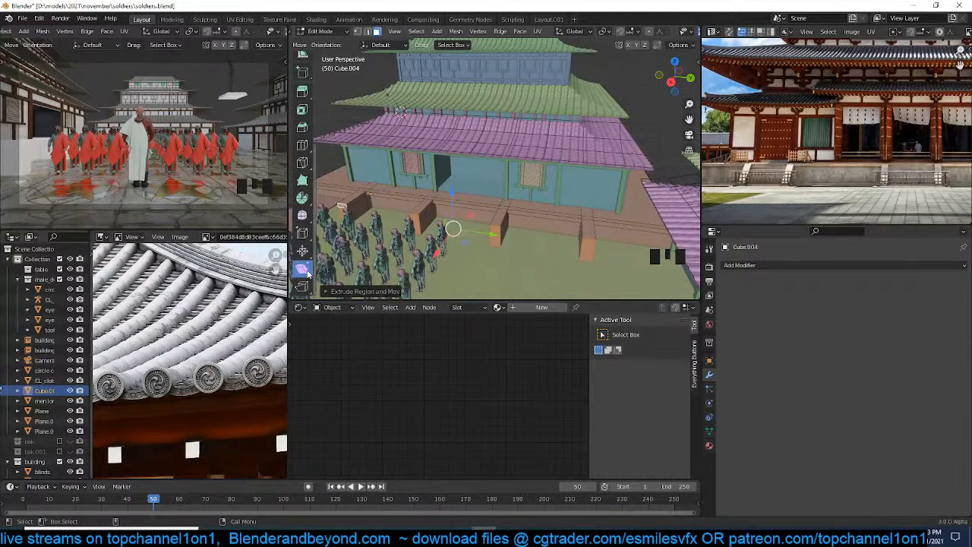
{"action": "key", "text": "grave"}
{"action": "scroll", "coordinate": [512, 186], "scroll_direction": "up", "scroll_amount": 3}
{"action": "scroll", "coordinate": [512, 185], "scroll_direction": "up", "scroll_amount": 2}
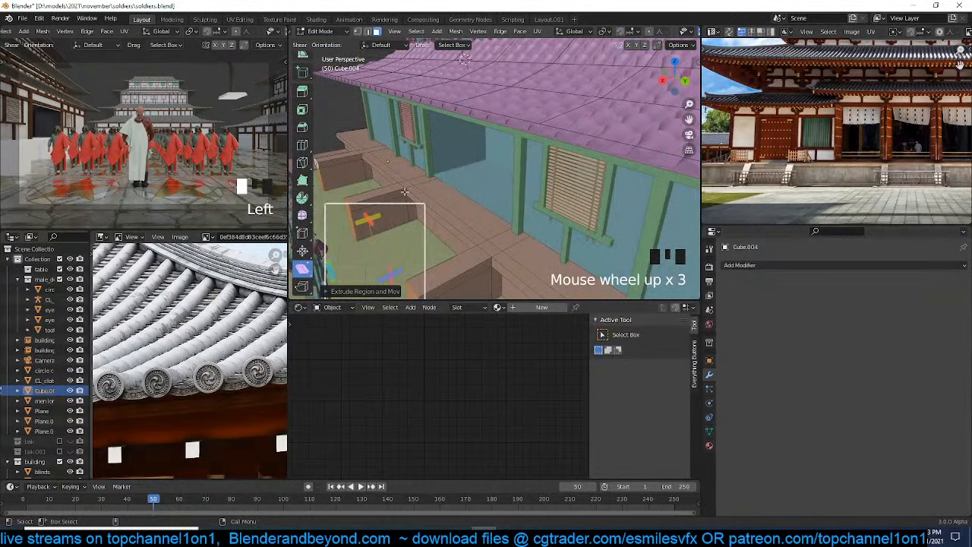
{"action": "left_click", "coordinate": [376, 215]}
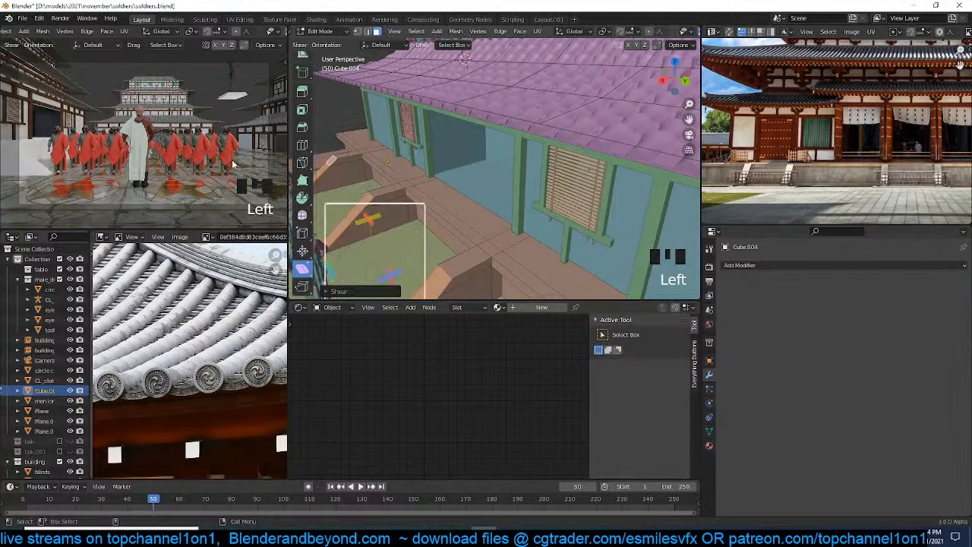
{"action": "key", "text": "grave"}
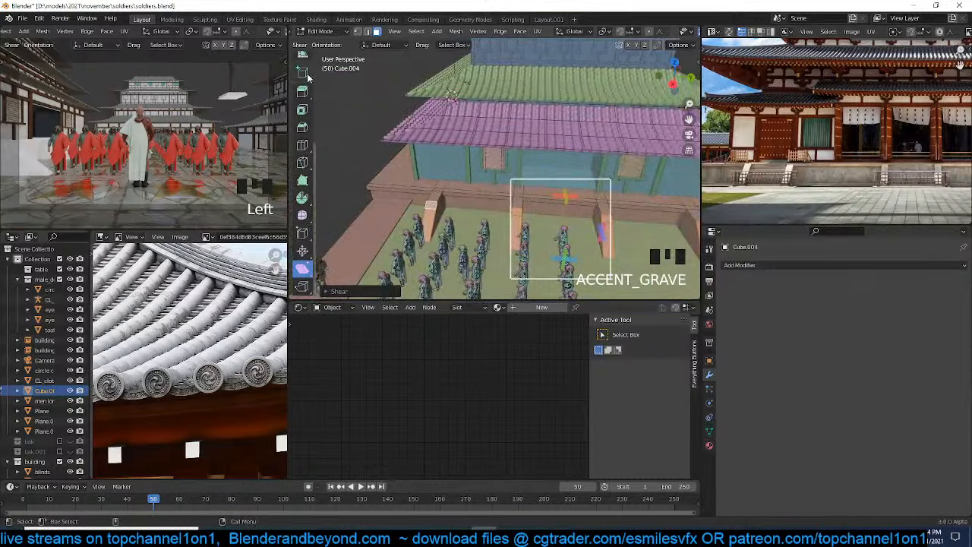
{"action": "scroll", "coordinate": [359, 143], "scroll_direction": "down", "scroll_amount": 2}
{"action": "key", "text": "grave"}
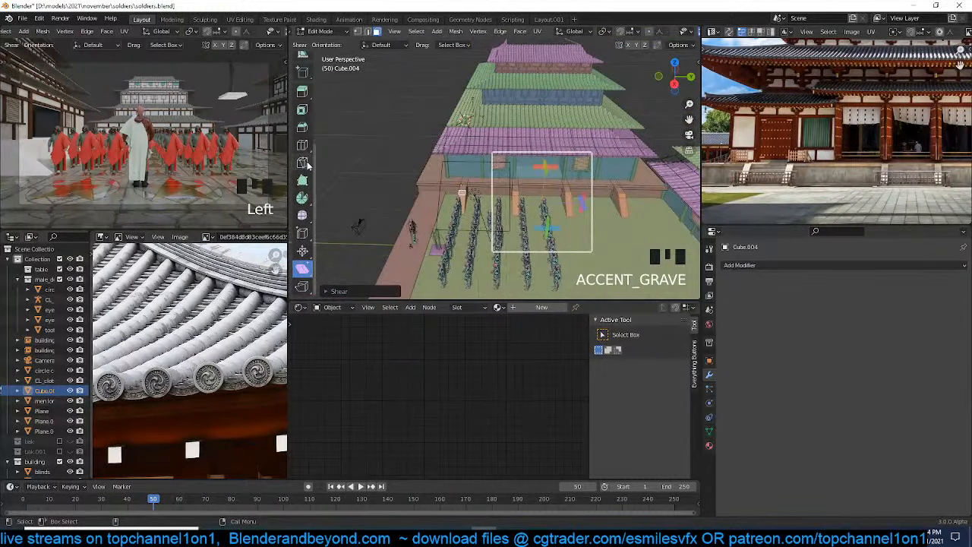
{"action": "scroll", "coordinate": [305, 152], "scroll_direction": "up", "scroll_amount": 5}
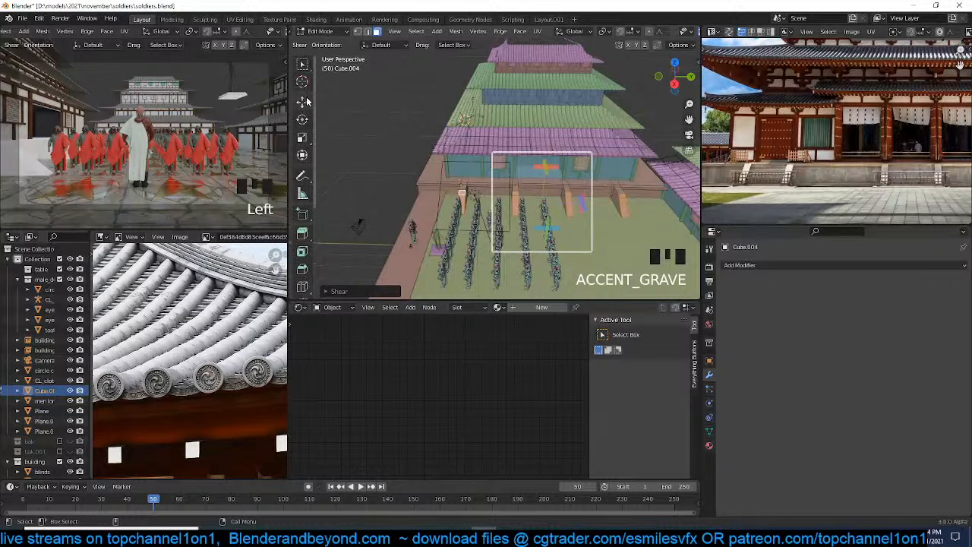
Select all vertices of the buttress at the platform's end nearest the lone figure and scale it narrower along Y
{"action": "left_click", "coordinate": [302, 101]}
{"action": "scroll", "coordinate": [575, 217], "scroll_direction": "up", "scroll_amount": 2}
{"action": "scroll", "coordinate": [575, 217], "scroll_direction": "down", "scroll_amount": 1}
{"action": "key", "text": "grave"}
{"action": "key", "text": "1"}
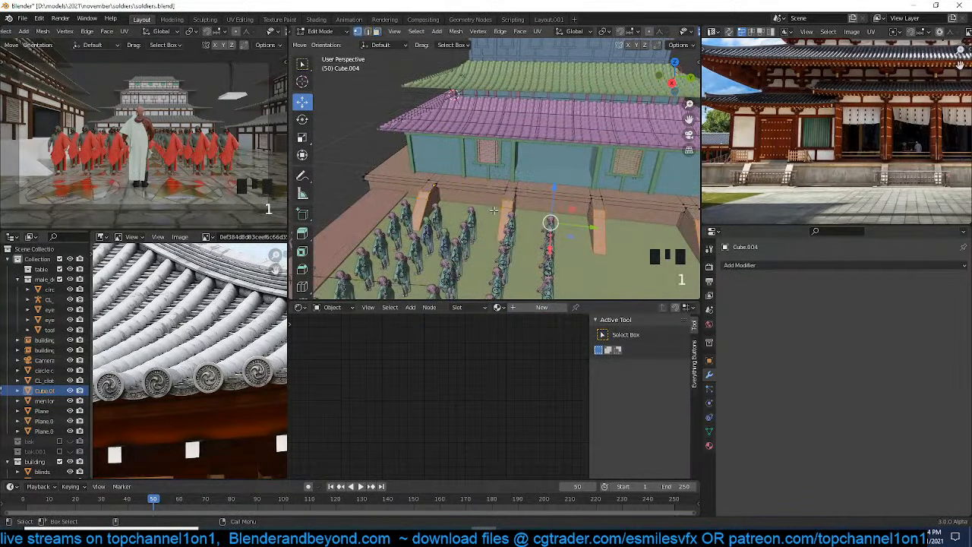
{"action": "key", "text": "grave"}
{"action": "scroll", "coordinate": [490, 209], "scroll_direction": "down", "scroll_amount": 1}
{"action": "key", "text": "z"}
{"action": "left_click", "coordinate": [406, 210]}
{"action": "key", "text": "grave"}
{"action": "key", "text": "grave"}
{"action": "key", "text": "grave"}
{"action": "mouse_move", "coordinate": [443, 114]}
{"action": "left_mouse_down"}
{"action": "mouse_move", "coordinate": [462, 228]}
{"action": "mouse_move", "coordinate": [473, 238]}
{"action": "left_mouse_up"}
{"action": "key", "text": "grave"}
{"action": "key", "text": "z"}
{"action": "left_click", "coordinate": [553, 233]}
{"action": "key", "text": "s"}
{"action": "key", "text": "x"}
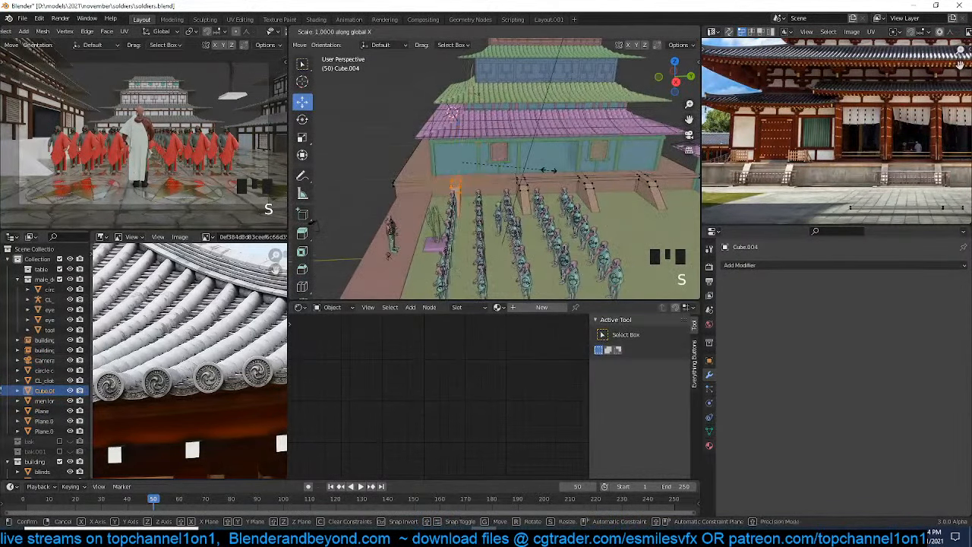
{"action": "left_click", "coordinate": [539, 169]}
{"action": "key", "text": "Tab"}
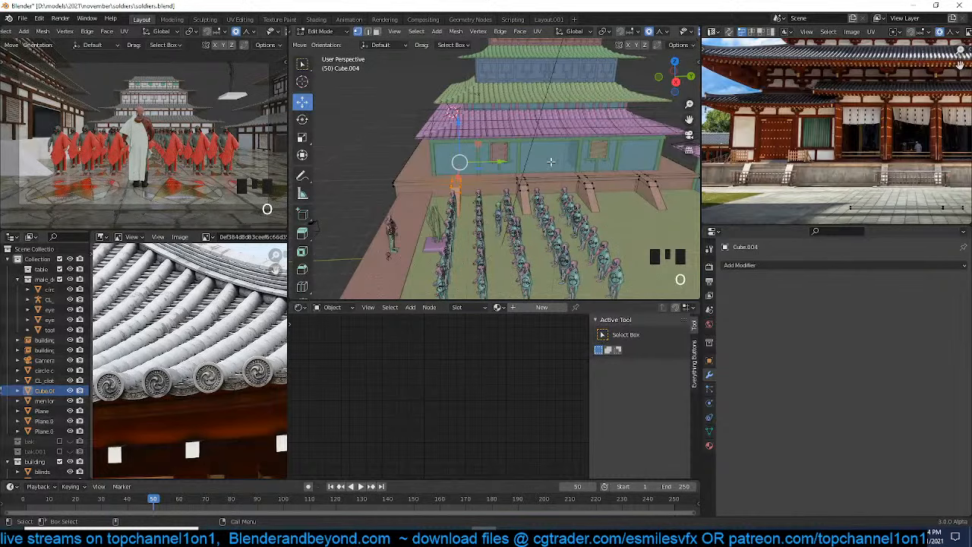
{"action": "key", "text": "o"}
{"action": "key", "text": "s"}
{"action": "key", "text": "y"}
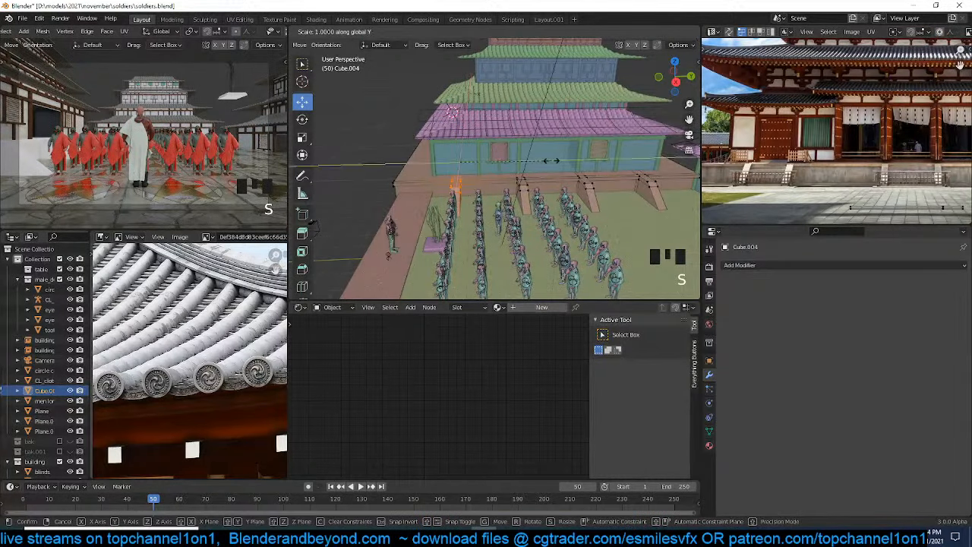
{"action": "left_click", "coordinate": [510, 161]}
{"action": "key", "text": "grave"}
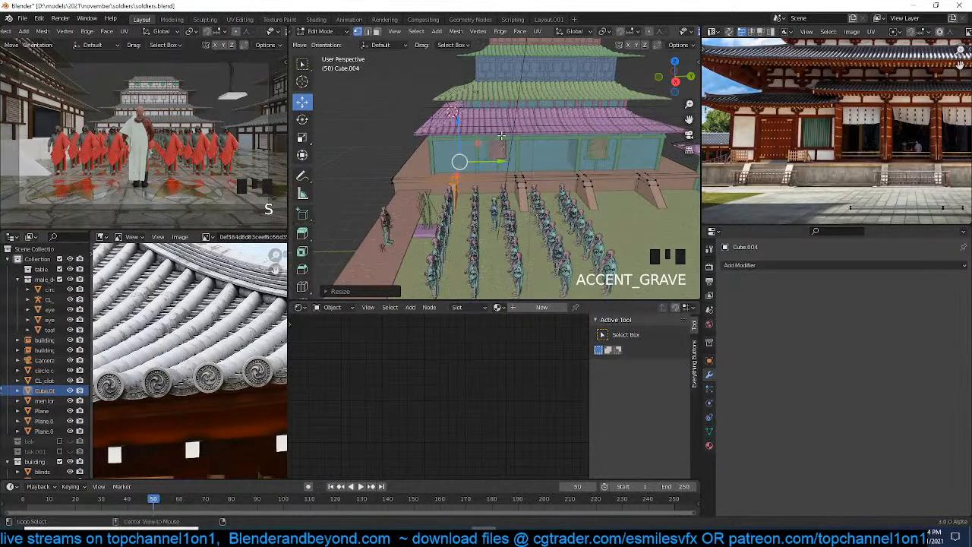
Select the second buttress, scale it to about 0.76 along Y, and nudge it slightly along Y
{"action": "key", "text": "alt+a"}
{"action": "key", "text": "alt+z"}
{"action": "key", "text": "grave"}
{"action": "left_click_drag", "start_coordinate": [481, 109], "coordinate": [532, 244]}
{"action": "key", "text": "s"}
{"action": "key", "text": "x"}
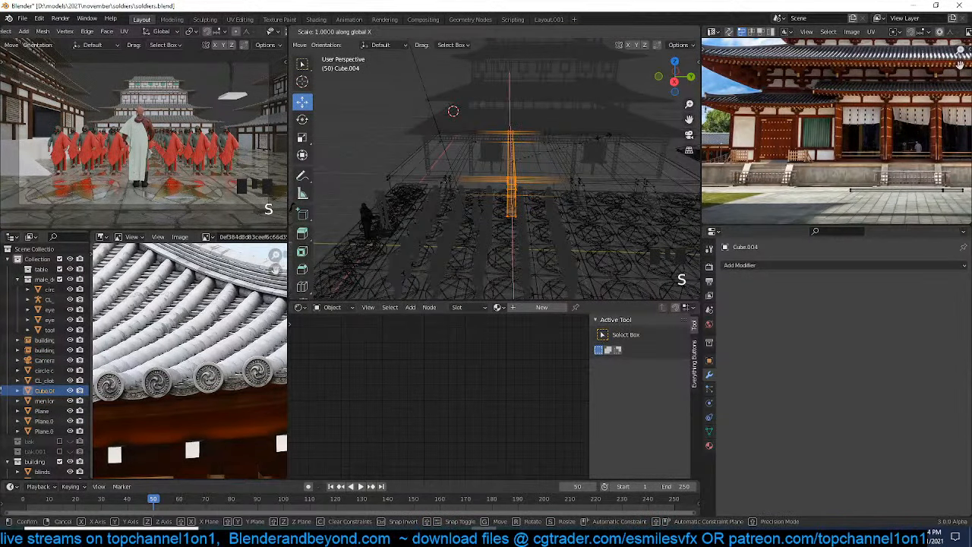
{"action": "key", "text": "y"}
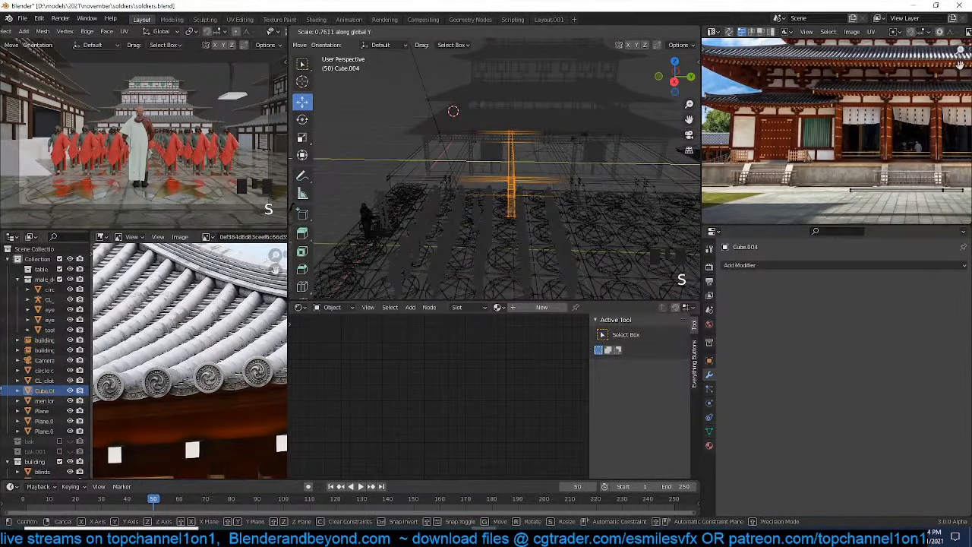
{"action": "key", "text": "Return"}
{"action": "key", "text": "grave"}
{"action": "key", "text": "z"}
{"action": "key", "text": "z"}
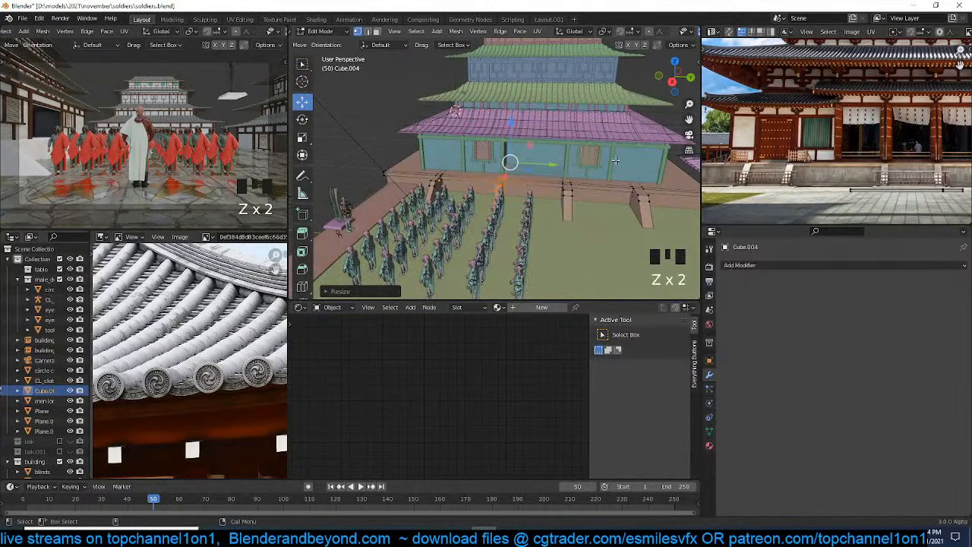
{"action": "scroll", "coordinate": [616, 161], "scroll_direction": "up", "scroll_amount": 2}
{"action": "left_click_drag", "start_coordinate": [553, 163], "coordinate": [554, 163]}
Select all vertices of the third buttress, on the other side of the entrance, and scale it narrower
{"action": "scroll", "coordinate": [551, 162], "scroll_direction": "down", "scroll_amount": 2}
{"action": "key", "text": "z"}
{"action": "key", "text": "grave"}
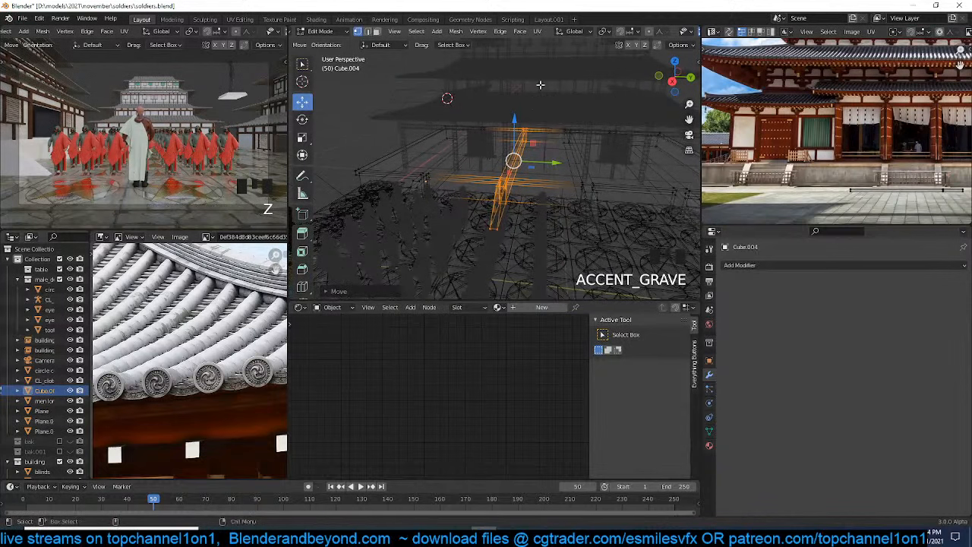
{"action": "left_click_drag", "start_coordinate": [552, 101], "coordinate": [627, 253]}
{"action": "key", "text": "z"}
{"action": "key", "text": "grave"}
{"action": "middle_click_drag", "start_coordinate": [626, 146], "coordinate": [615, 141]}
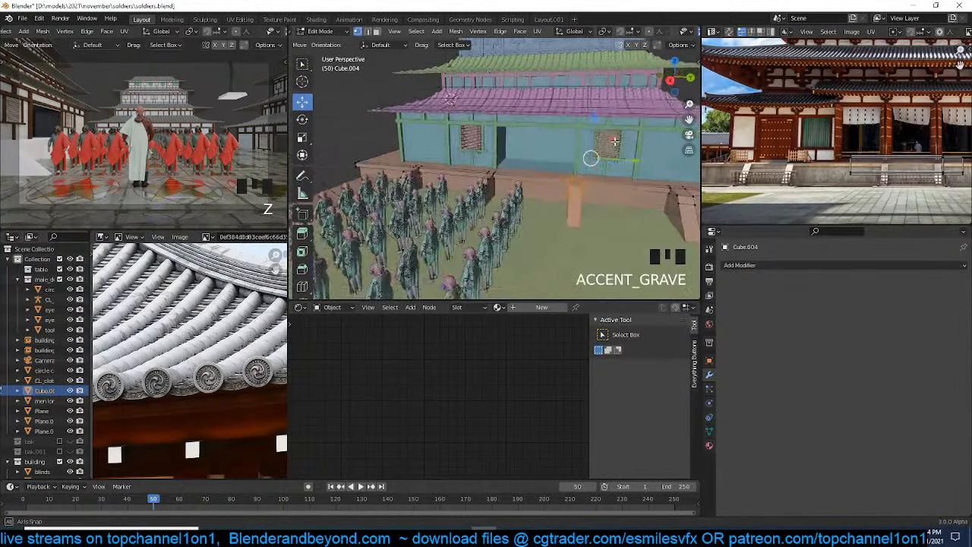
{"action": "key", "text": "z"}
{"action": "left_click_drag", "start_coordinate": [536, 90], "coordinate": [597, 274]}
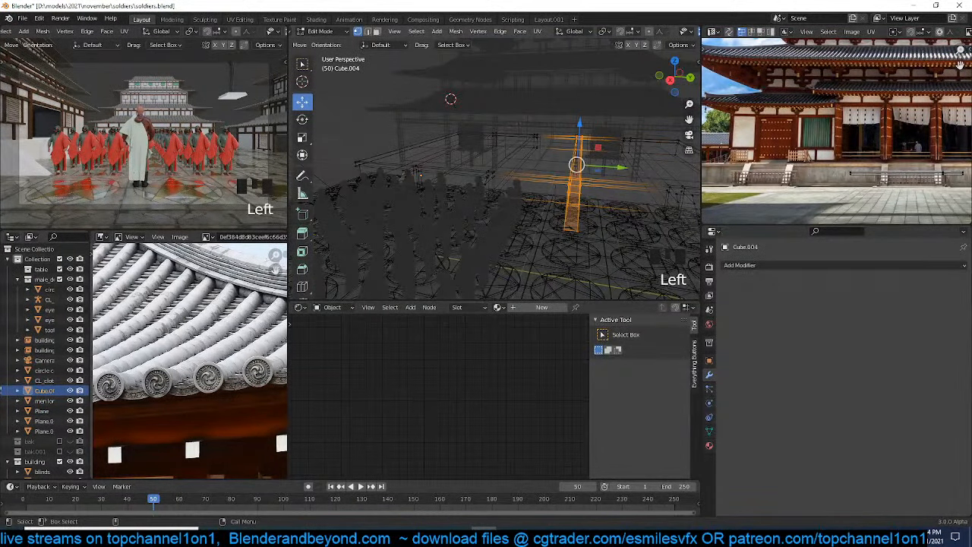
{"action": "key", "text": "s"}
{"action": "left_click", "coordinate": [634, 168]}
{"action": "key", "text": "z"}
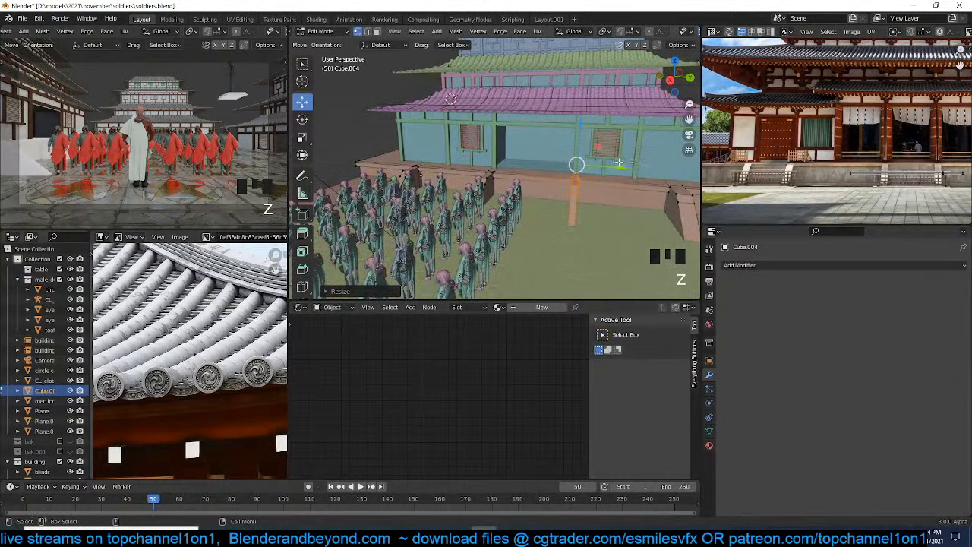
Leave mesh editing and save the scene file
{"action": "key", "text": "Tab"}
{"action": "key", "text": "grave"}
{"action": "middle_click_drag", "start_coordinate": [551, 199], "coordinate": [575, 210]}
{"action": "key", "text": "grave"}
{"action": "scroll", "coordinate": [568, 212], "scroll_direction": "up", "scroll_amount": 1}
{"action": "key", "text": "ctrl+s"}
In front view, select the sloped buttress ends, make their slope steeper by scaling along X, and move them about 1.25 m toward the platform
{"action": "key", "text": "grave"}
{"action": "key", "text": "KP_3"}
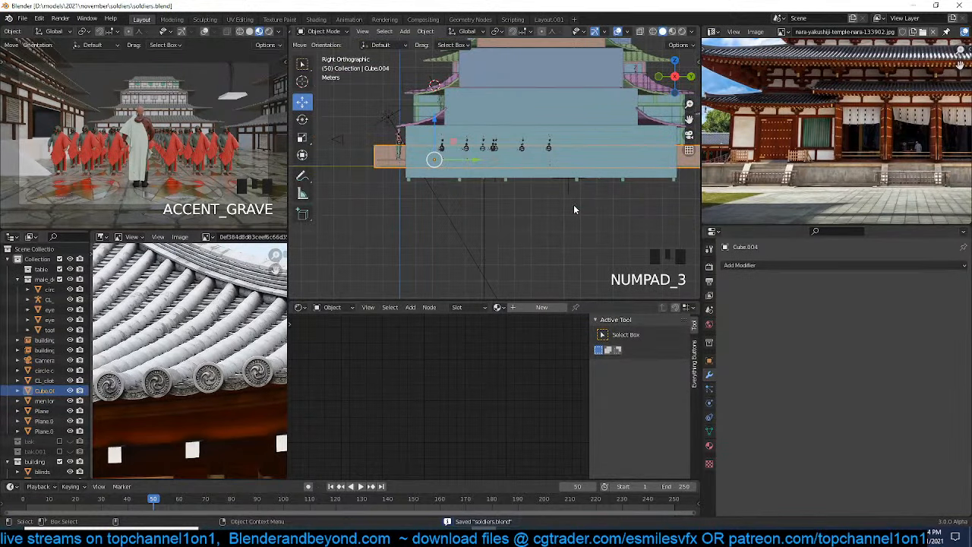
{"action": "key", "text": "KP_1"}
{"action": "key", "text": "Tab"}
{"action": "scroll", "coordinate": [530, 144], "scroll_direction": "up", "scroll_amount": 4}
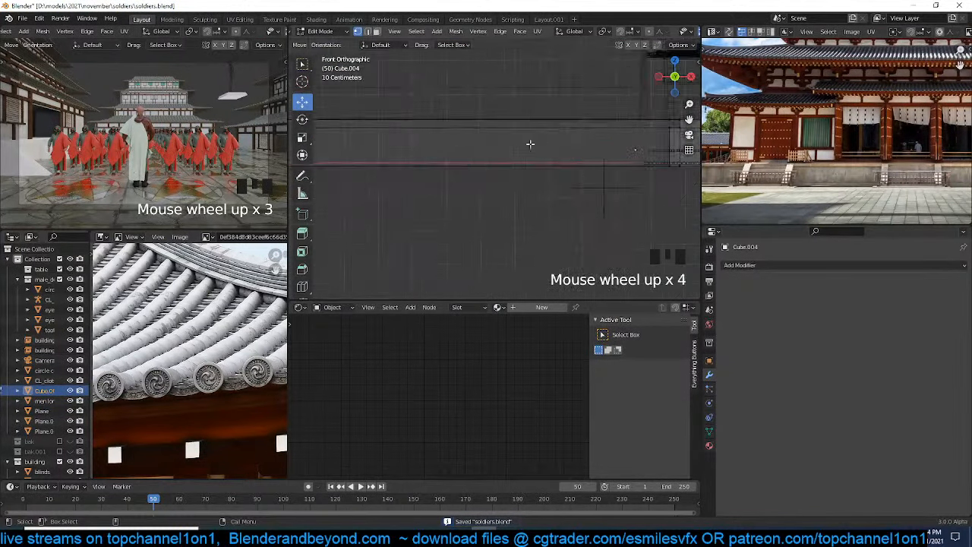
{"action": "middle_click_drag", "start_coordinate": [646, 139], "coordinate": [495, 171], "text": "shift"}
{"action": "left_click_drag", "start_coordinate": [545, 127], "coordinate": [653, 219]}
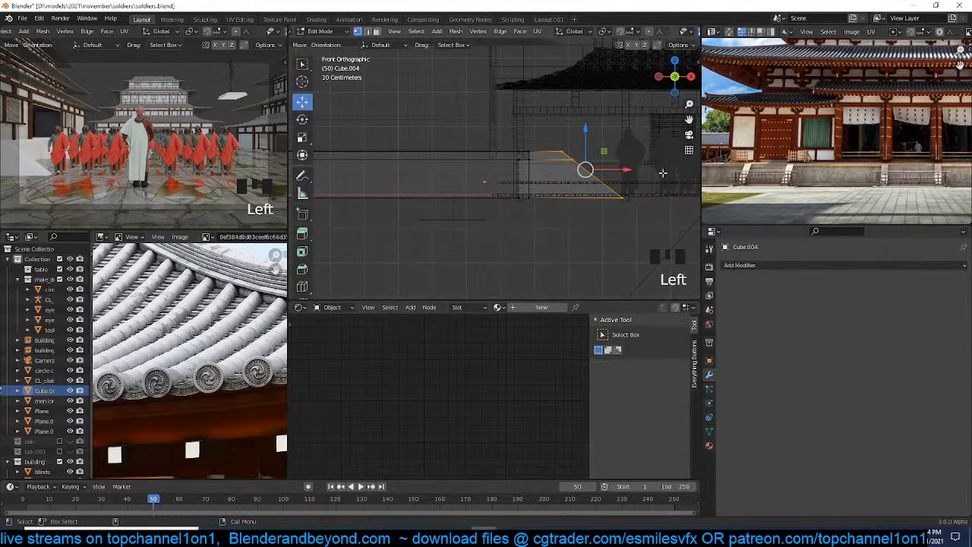
{"action": "key", "text": "s"}
{"action": "key", "text": "x"}
{"action": "left_click", "coordinate": [630, 169]}
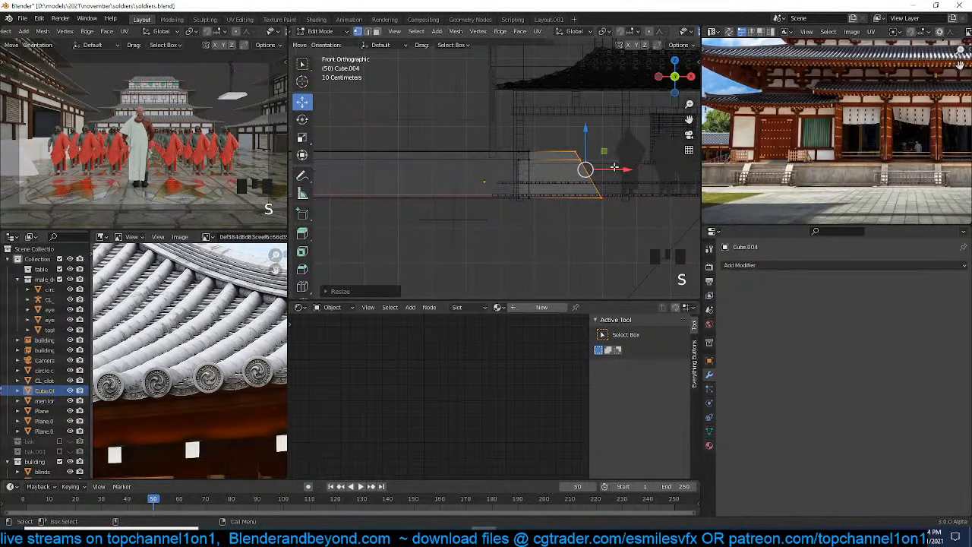
{"action": "left_click_drag", "start_coordinate": [611, 170], "coordinate": [568, 171]}
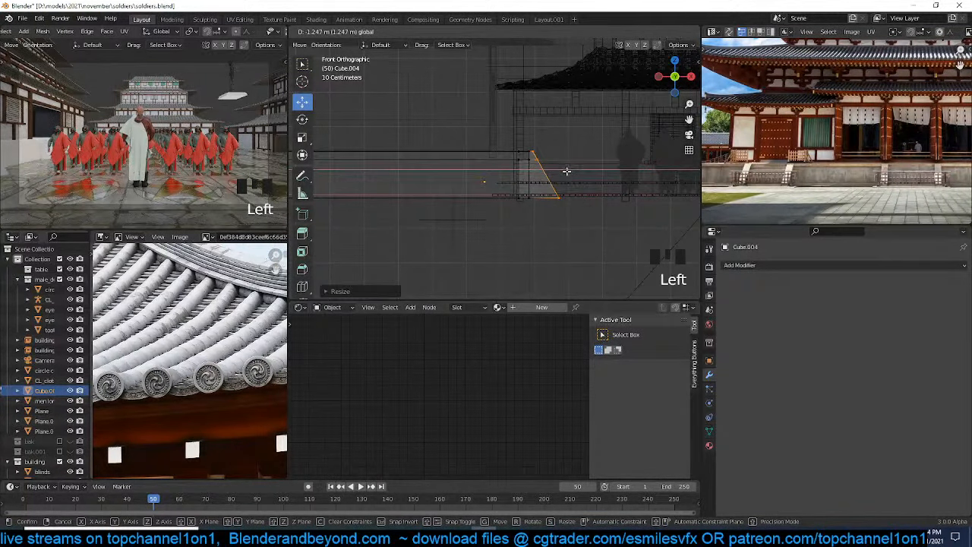
Scale the sloped buttress ends wider along X, shift them slightly outward, and return to solid shading
{"action": "key", "text": "Tab"}
{"action": "key", "text": "Tab"}
{"action": "key", "text": "s"}
{"action": "key", "text": "x"}
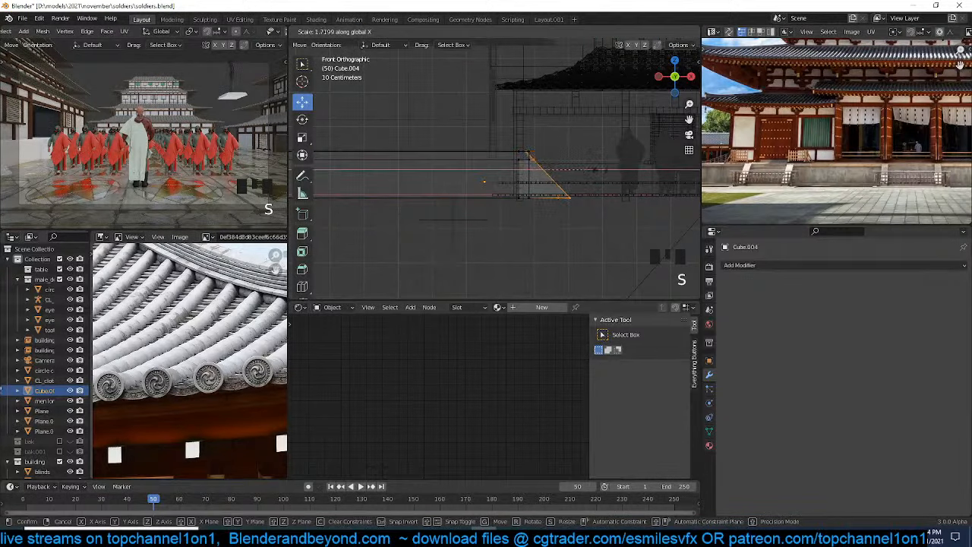
{"action": "left_click", "coordinate": [597, 171]}
{"action": "left_click_drag", "start_coordinate": [588, 168], "coordinate": [596, 169]}
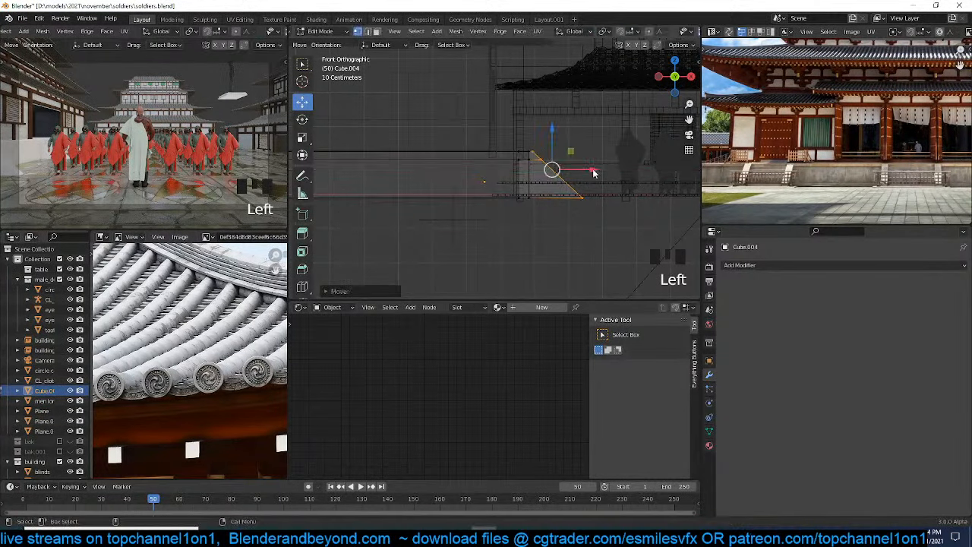
{"action": "key", "text": "Tab"}
{"action": "key", "text": "z"}
{"action": "key", "text": "grave"}
{"action": "middle_click_drag", "start_coordinate": [572, 200], "coordinate": [569, 179]}
Duplicate the platform's front face between two buttresses and move the copy slightly outward along X
{"action": "key", "text": "Tab"}
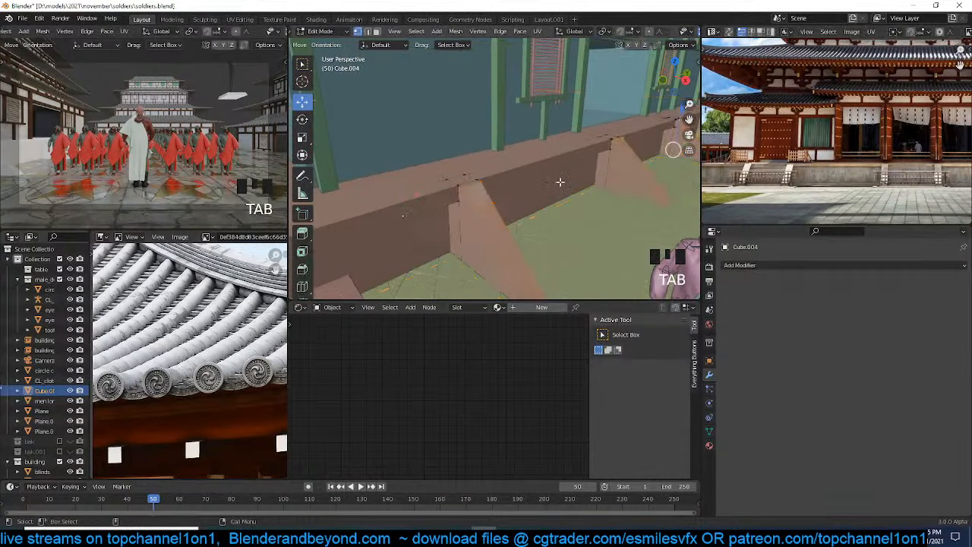
{"action": "key", "text": "grave"}
{"action": "key", "text": "3"}
{"action": "left_click", "coordinate": [532, 187]}
{"action": "key", "text": "grave"}
{"action": "key", "text": "shift+d"}
{"action": "right_click", "coordinate": [563, 187]}
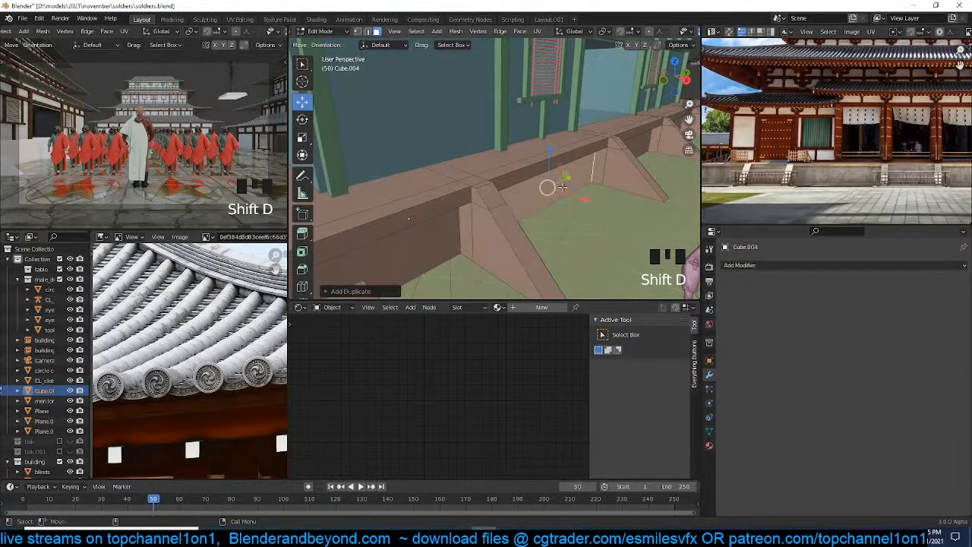
{"action": "left_click", "coordinate": [584, 200]}
Divide the duplicated face into horizontal strips with loop cuts and extrude the strips below the top one outward as the first stair step
{"action": "key", "text": "ctrl+r"}
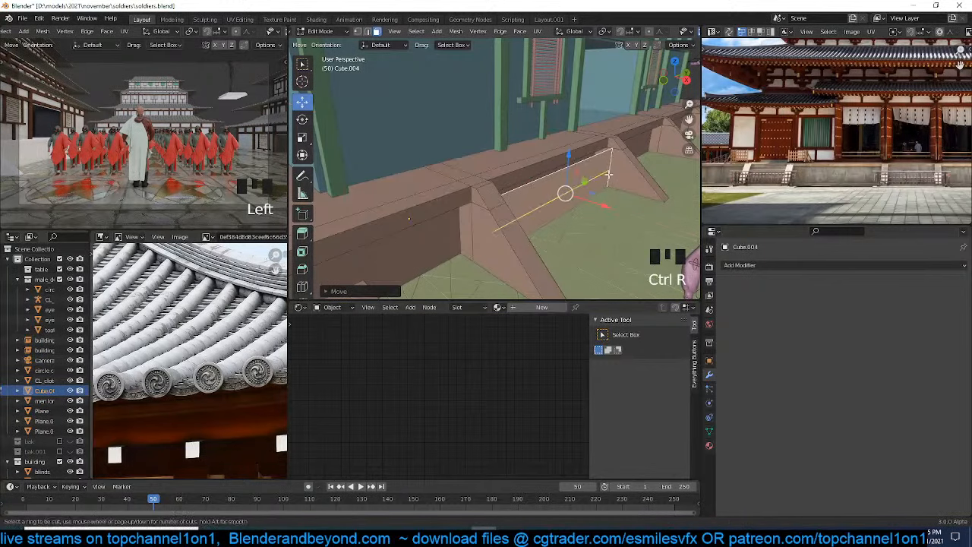
{"action": "scroll", "coordinate": [610, 171], "scroll_direction": "up", "scroll_amount": 4}
{"action": "scroll", "coordinate": [610, 171], "scroll_direction": "down", "scroll_amount": 4}
{"action": "left_click", "coordinate": [585, 201]}
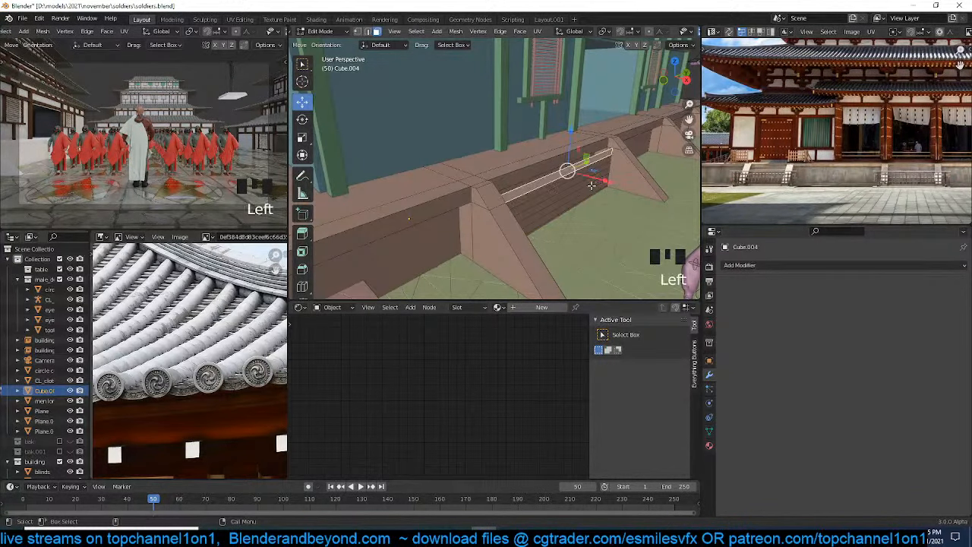
{"action": "left_click", "coordinate": [570, 191], "text": "ctrl"}
{"action": "key", "text": "3"}
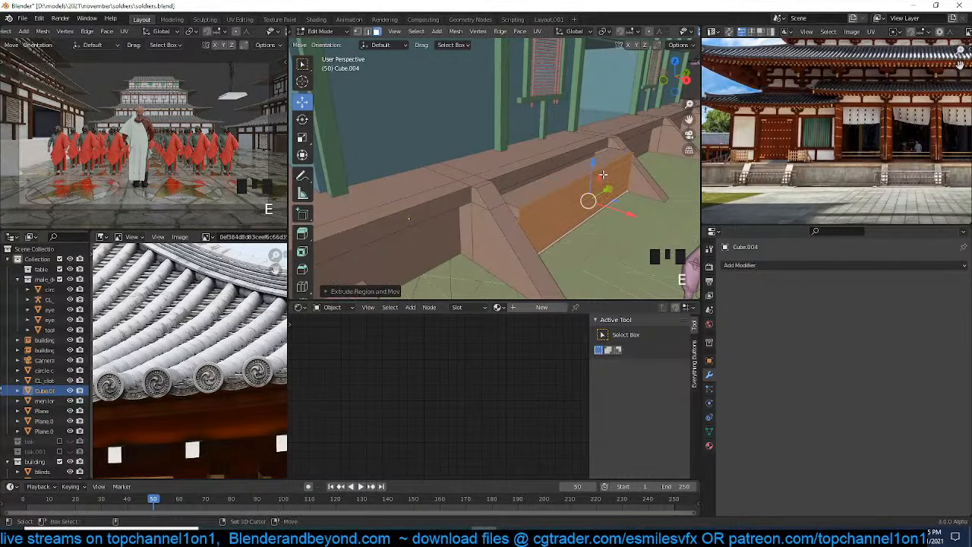
Extrude the remaining strips outward repeatedly, deselecting the uppermost strip each time, to form the middle stair steps
{"action": "left_click", "coordinate": [606, 185], "text": "shift"}
{"action": "left_click", "coordinate": [605, 186], "text": "shift"}
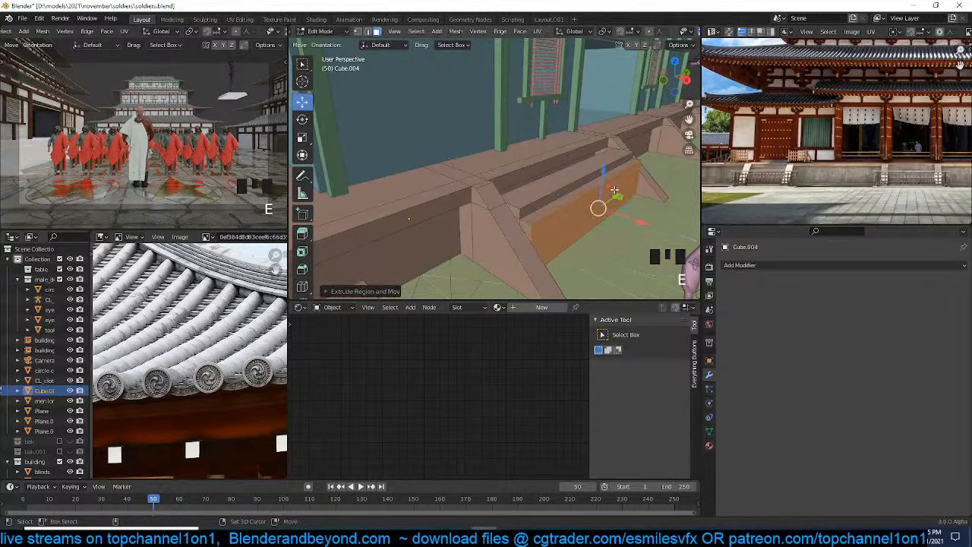
{"action": "key", "text": "ctrl+z"}
{"action": "left_click", "coordinate": [611, 196], "text": "shift"}
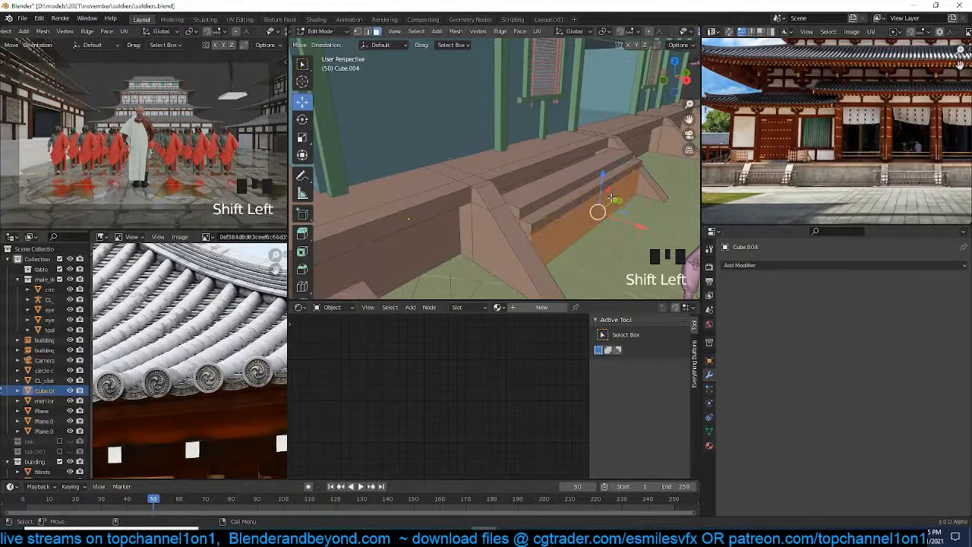
{"action": "key", "text": "e"}
{"action": "left_click", "coordinate": [618, 199]}
{"action": "left_click", "coordinate": [618, 200], "text": "shift"}
{"action": "key", "text": "e"}
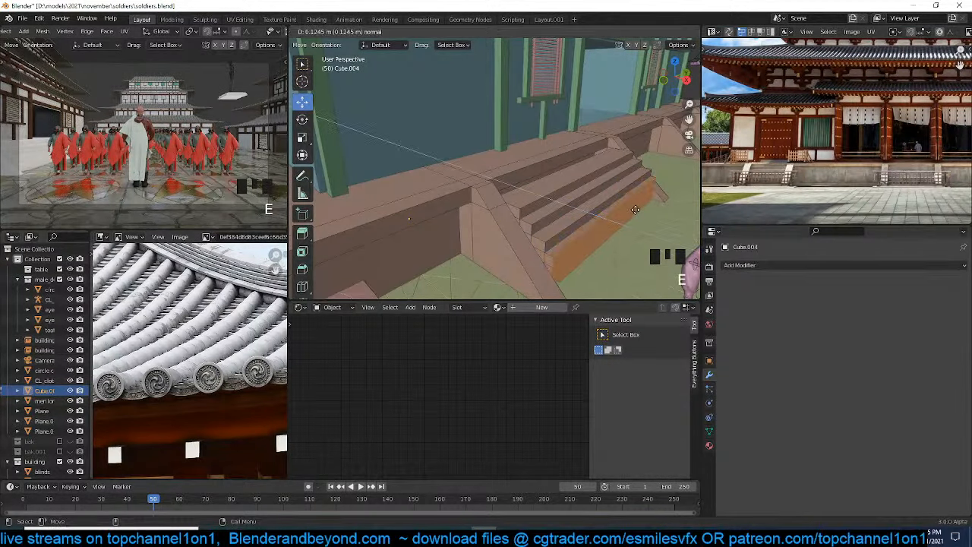
{"action": "left_click", "coordinate": [631, 221]}
Extrude the remaining strips about 0.16 m outward, deselect the upper one, and extrude the lowest strip as the bottom step
{"action": "key", "text": "e"}
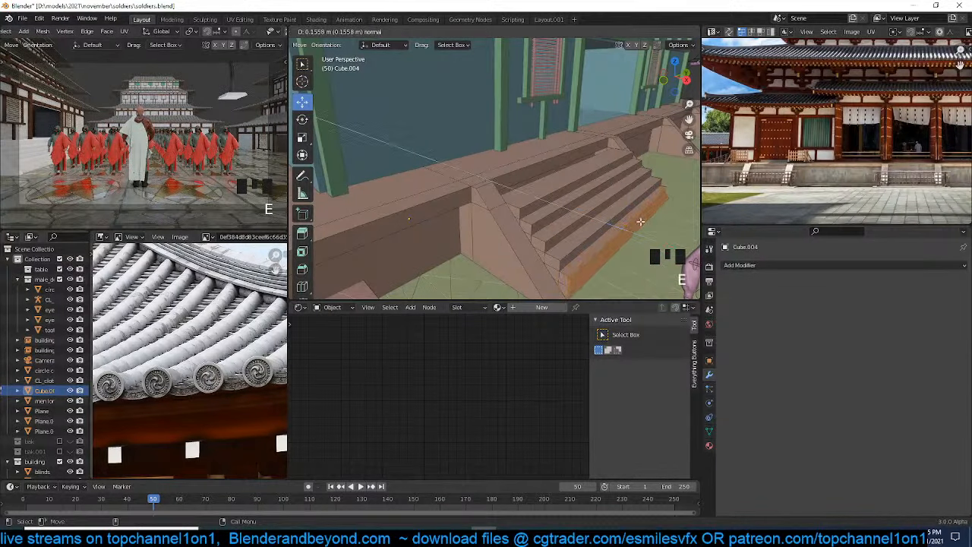
{"action": "left_click", "coordinate": [630, 233], "text": "shift"}
{"action": "key", "text": "r"}
{"action": "right_click", "coordinate": [654, 227]}
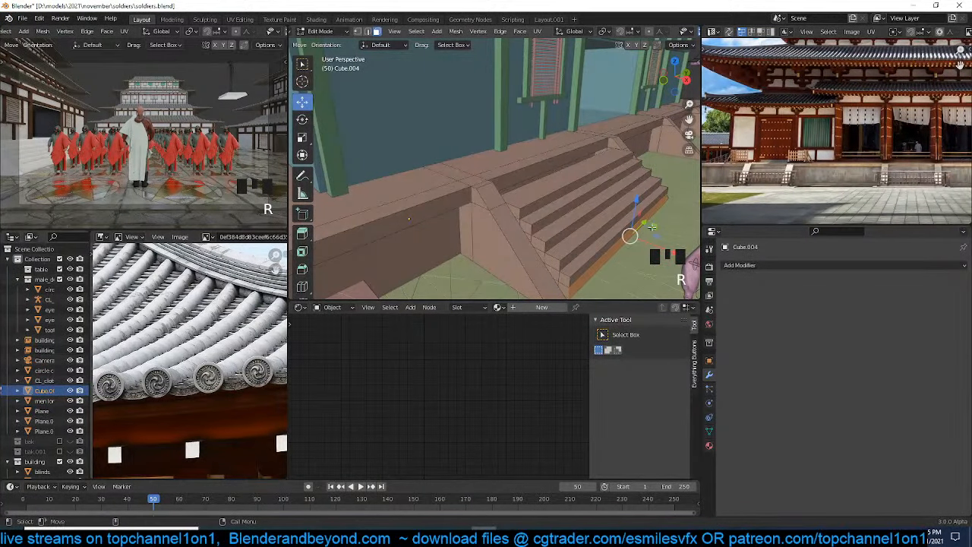
{"action": "key", "text": "e"}
{"action": "left_click", "coordinate": [656, 230]}
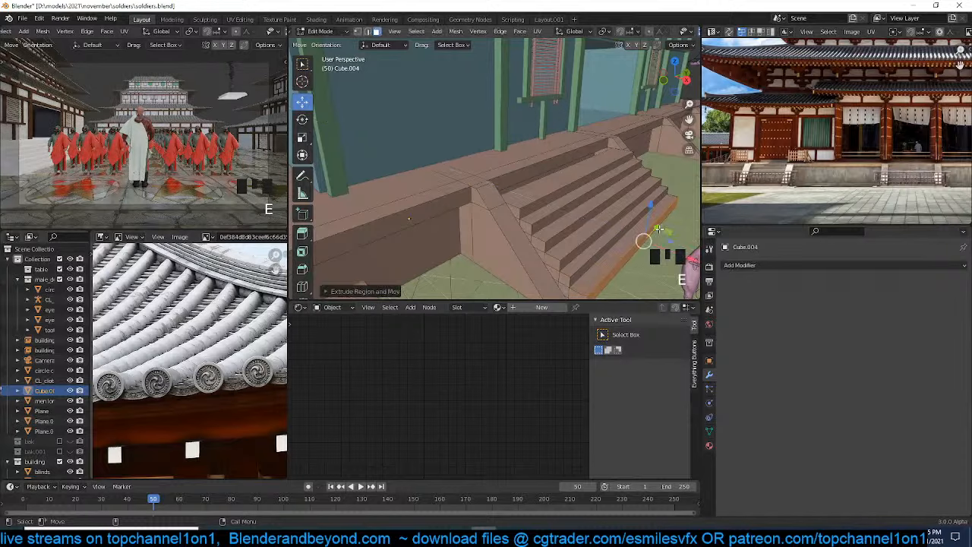
Select the whole linked staircase, scale it to about 0.99 with Y locked, and stretch it to about 1.68 along X
{"action": "key", "text": "ctrl+l"}
{"action": "key", "text": "s"}
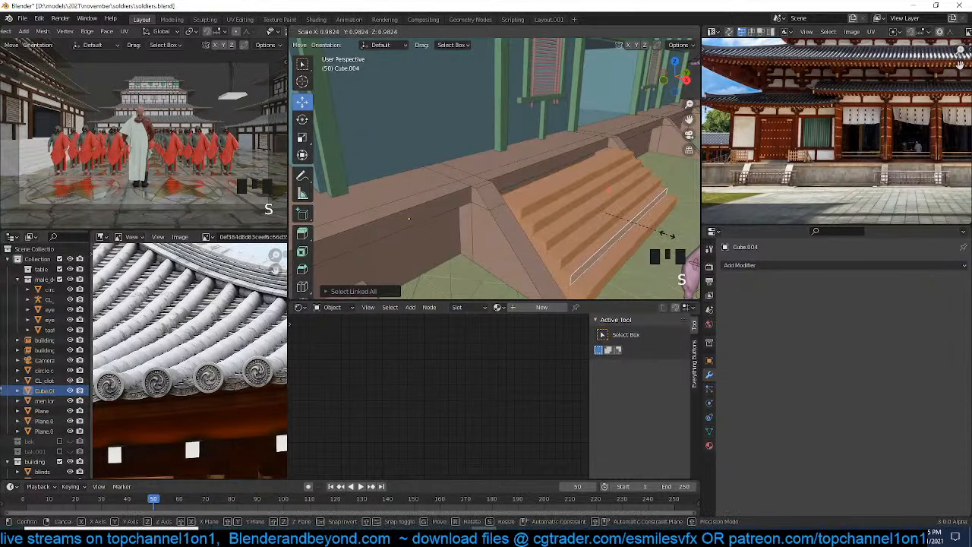
{"action": "key", "text": "s"}
{"action": "key", "text": "x"}
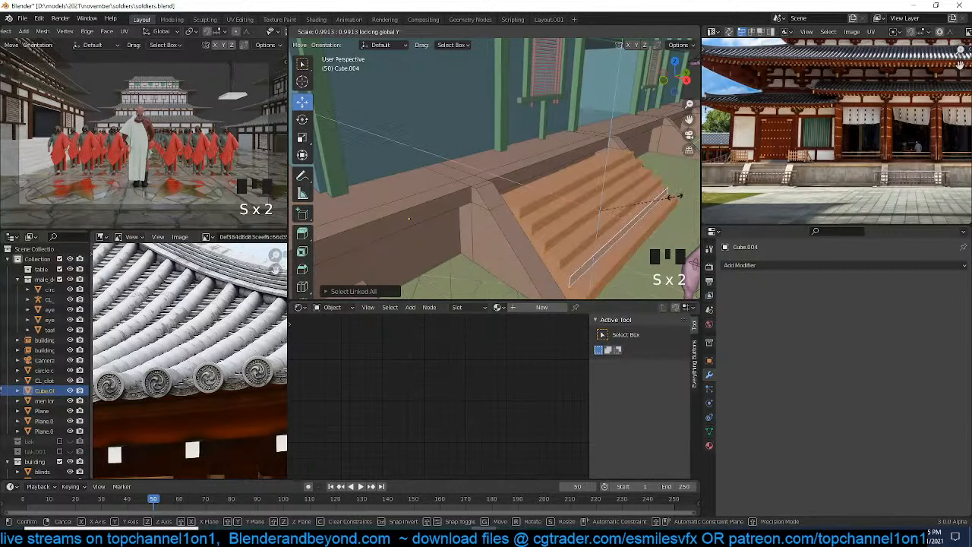
{"action": "left_click", "coordinate": [669, 197]}
{"action": "key", "text": "s"}
{"action": "key", "text": "x"}
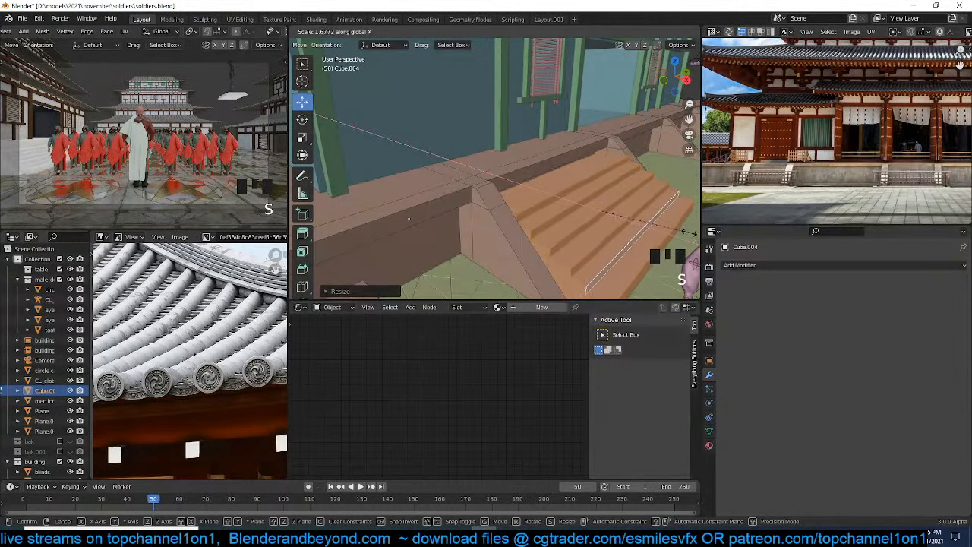
{"action": "left_click", "coordinate": [687, 232]}
Move the staircase to the neighbouring bay at the entrance, duplicate it, and move the copy about 9 m along negative Y
{"action": "scroll", "coordinate": [632, 215], "scroll_direction": "down", "scroll_amount": 3}
{"action": "key", "text": "grave"}
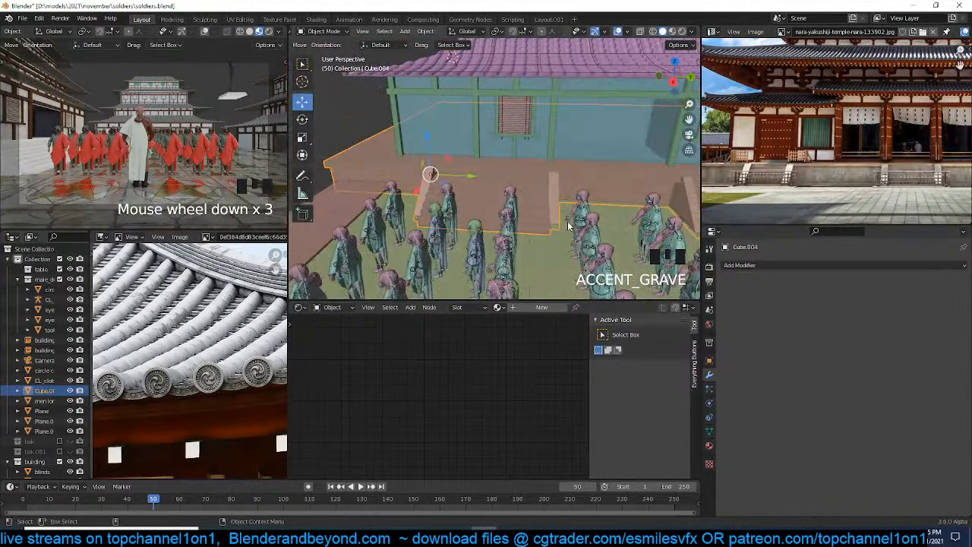
{"action": "key", "text": "grave"}
{"action": "scroll", "coordinate": [557, 211], "scroll_direction": "down", "scroll_amount": 2}
{"action": "key", "text": "grave"}
{"action": "key", "text": "Tab"}
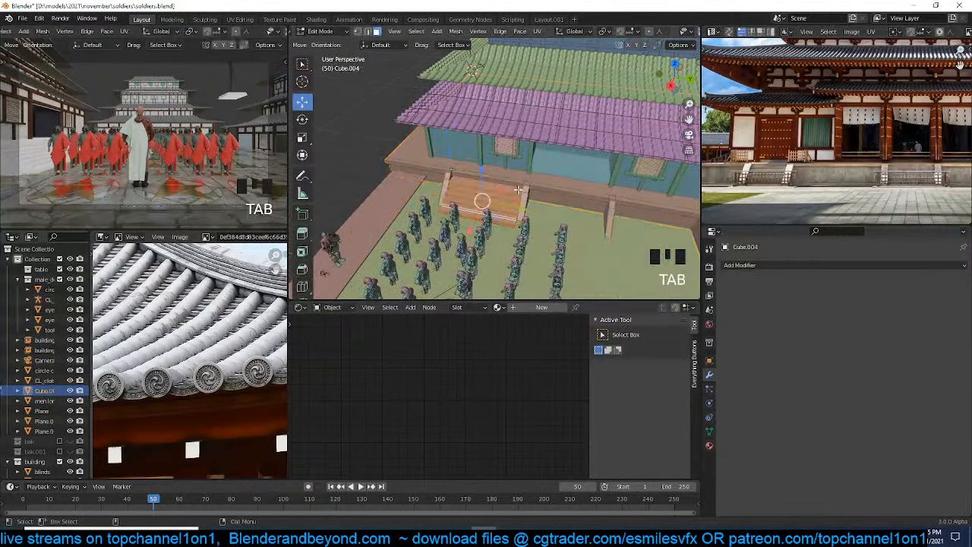
{"action": "left_click_drag", "start_coordinate": [526, 217], "coordinate": [442, 196]}
{"action": "key", "text": "shift+d"}
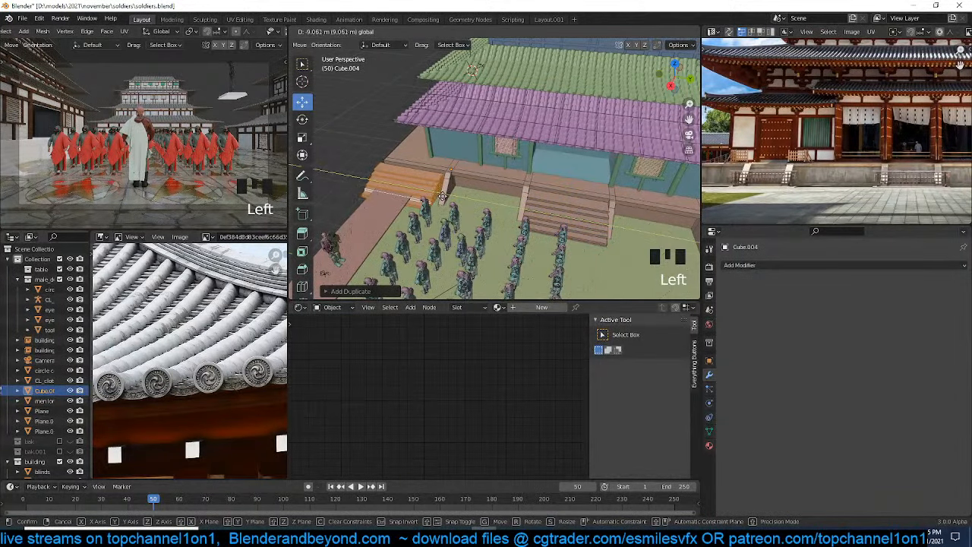
Duplicate the staircase again 18 m along Y to the platform's far end, leave mesh editing, and save the scene file
{"action": "scroll", "coordinate": [446, 196], "scroll_direction": "down", "scroll_amount": 2}
{"action": "key", "text": "shift+d"}
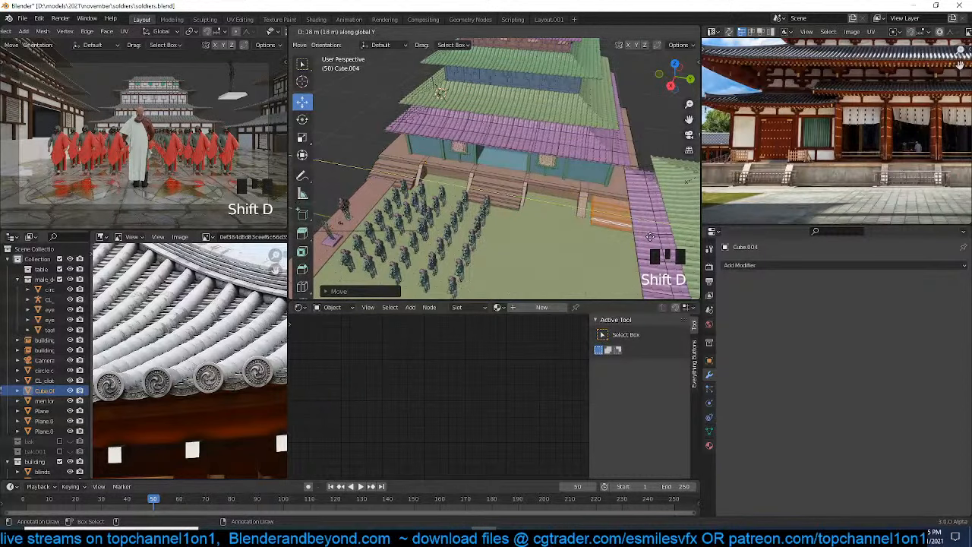
{"action": "left_click", "coordinate": [643, 236]}
{"action": "key", "text": "Tab"}
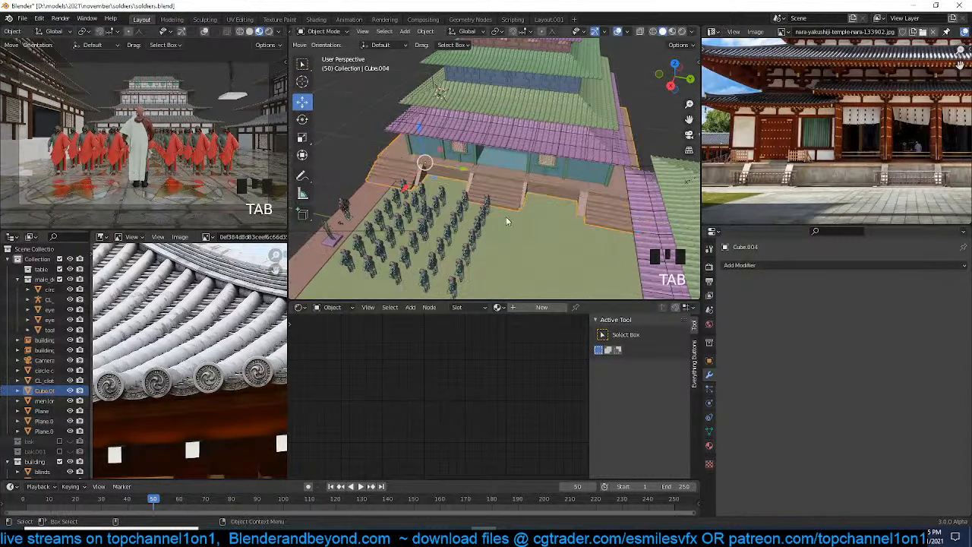
{"action": "key", "text": "grave"}
{"action": "middle_click_drag", "start_coordinate": [521, 223], "coordinate": [595, 193]}
{"action": "scroll", "coordinate": [539, 217], "scroll_direction": "up", "scroll_amount": 2}
{"action": "key", "text": "ctrl+s"}
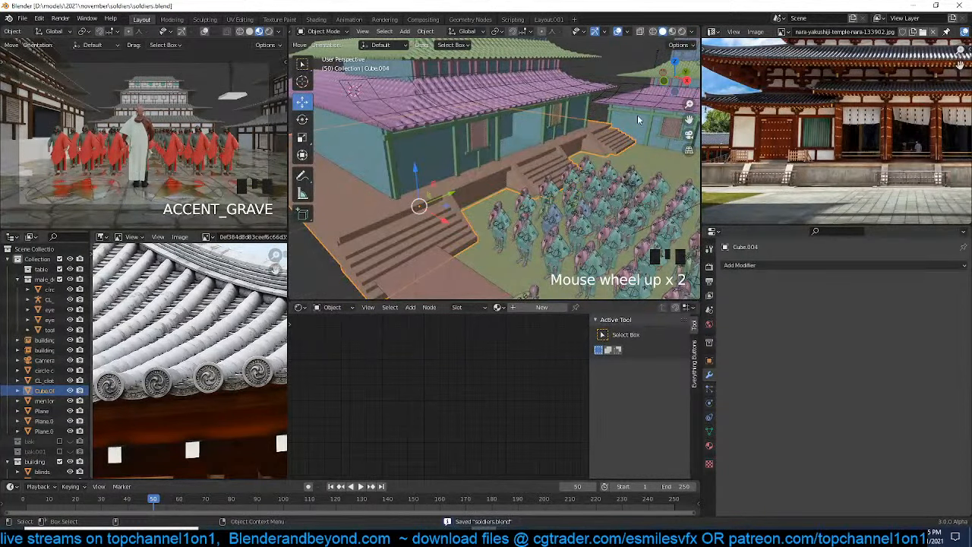
Choose a smooth grey concrete material from the asset library and add it to the stone platform
{"action": "key", "text": "n"}
{"action": "left_click", "coordinate": [635, 163]}
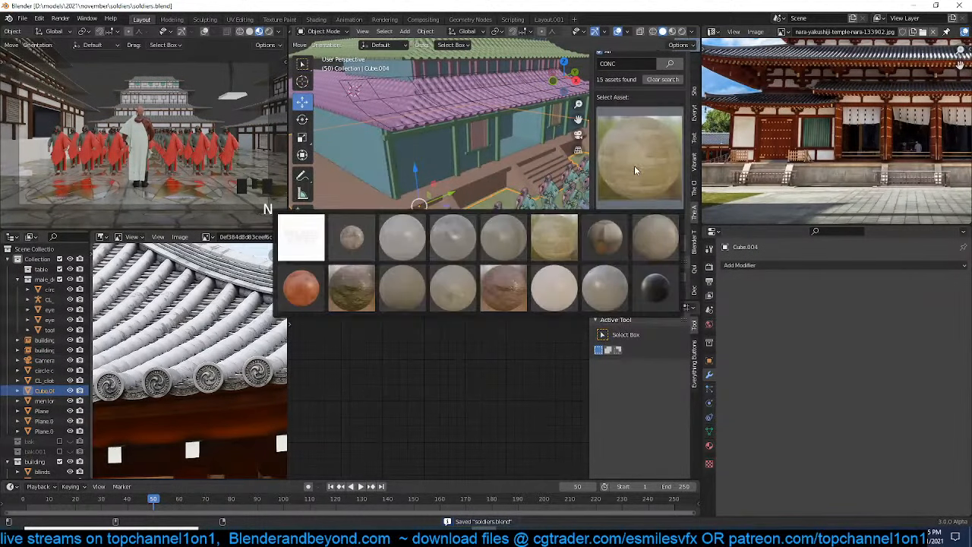
{"action": "left_click", "coordinate": [453, 247]}
{"action": "left_click", "coordinate": [640, 242]}
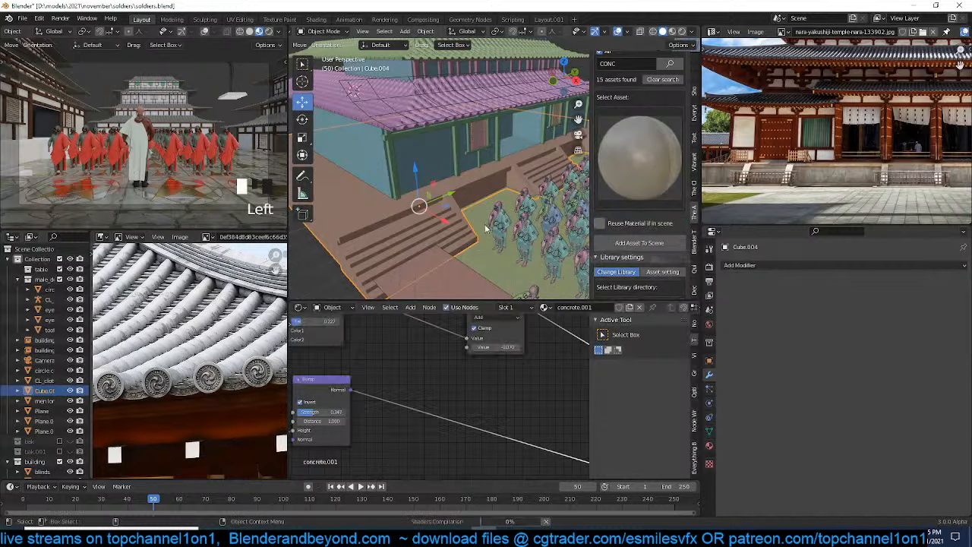
Switch the main view to material preview, check the concrete on the platform, and save the scene file
{"action": "scroll", "coordinate": [478, 224], "scroll_direction": "down", "scroll_amount": 3}
{"action": "left_click", "coordinate": [672, 31]}
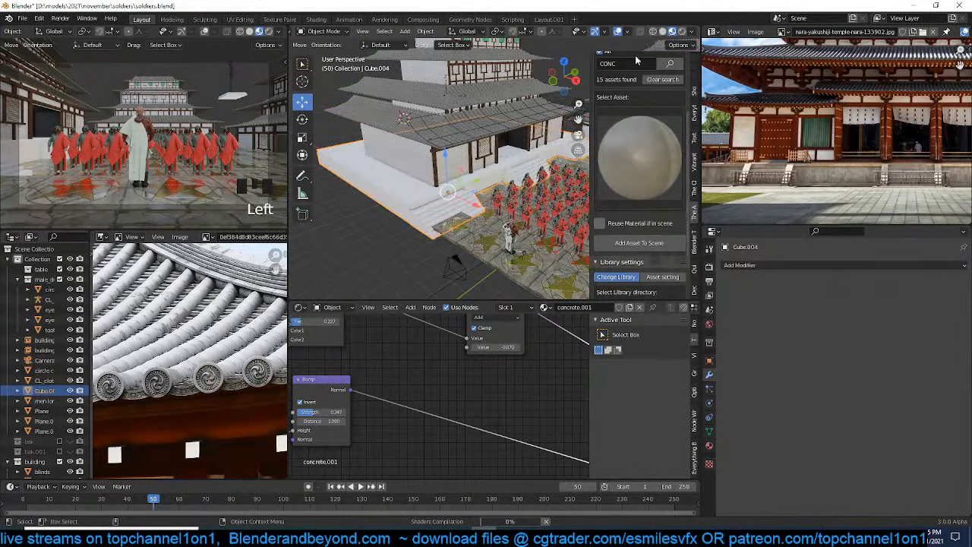
{"action": "scroll", "coordinate": [640, 167], "scroll_direction": "up", "scroll_amount": 2}
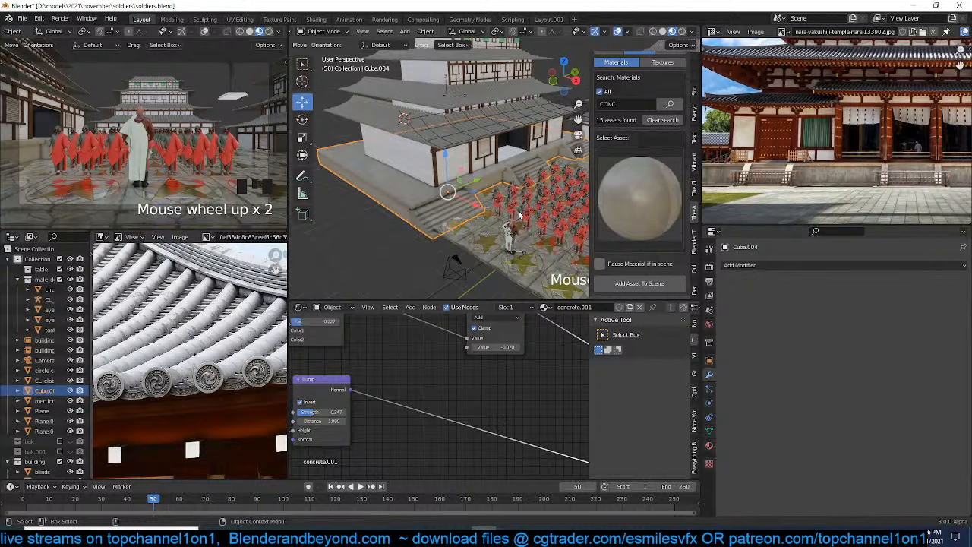
{"action": "scroll", "coordinate": [521, 214], "scroll_direction": "up", "scroll_amount": 4}
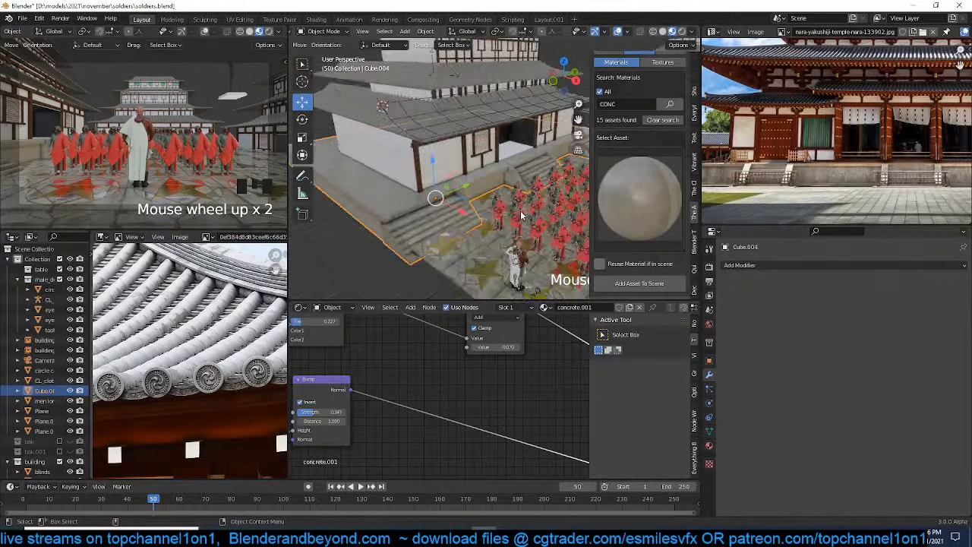
{"action": "middle_click_drag", "start_coordinate": [522, 214], "coordinate": [466, 168]}
{"action": "key", "text": "ctrl+s"}
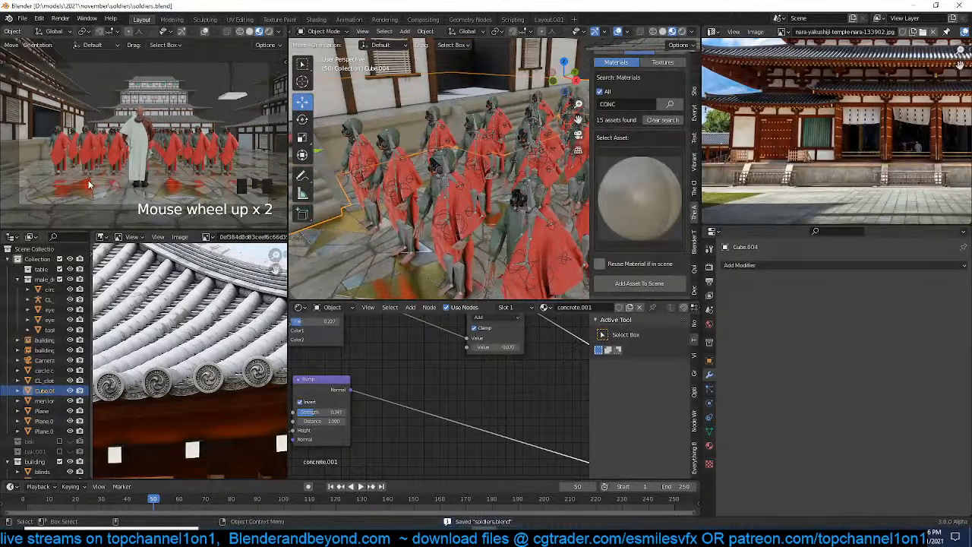
Unwrap the platform's entire mesh with Smart UV Project and leave mesh editing
{"action": "middle_click_drag", "start_coordinate": [407, 186], "coordinate": [463, 180]}
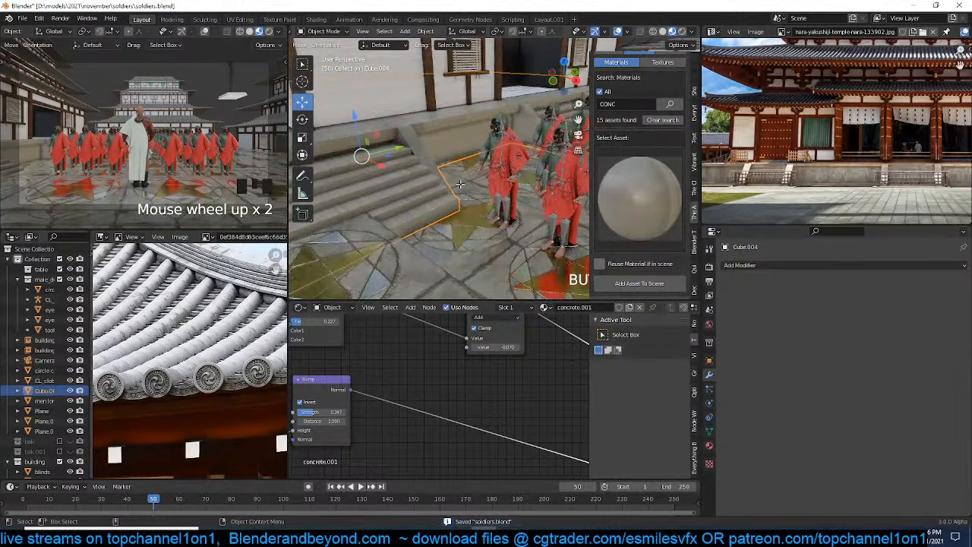
{"action": "key", "text": "Tab"}
{"action": "key", "text": "a"}
{"action": "key", "text": "u"}
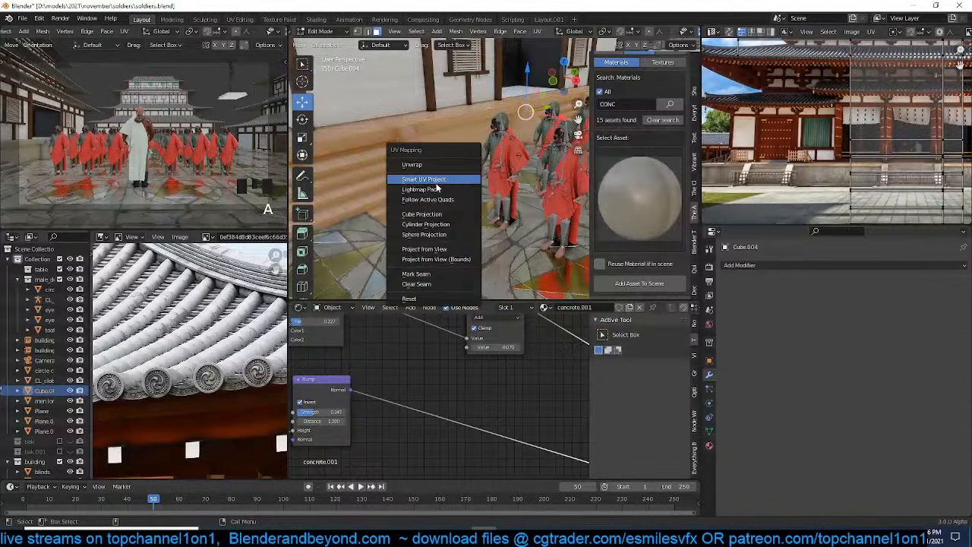
{"action": "left_click", "coordinate": [433, 177]}
{"action": "left_click", "coordinate": [439, 264]}
{"action": "key", "text": "Tab"}
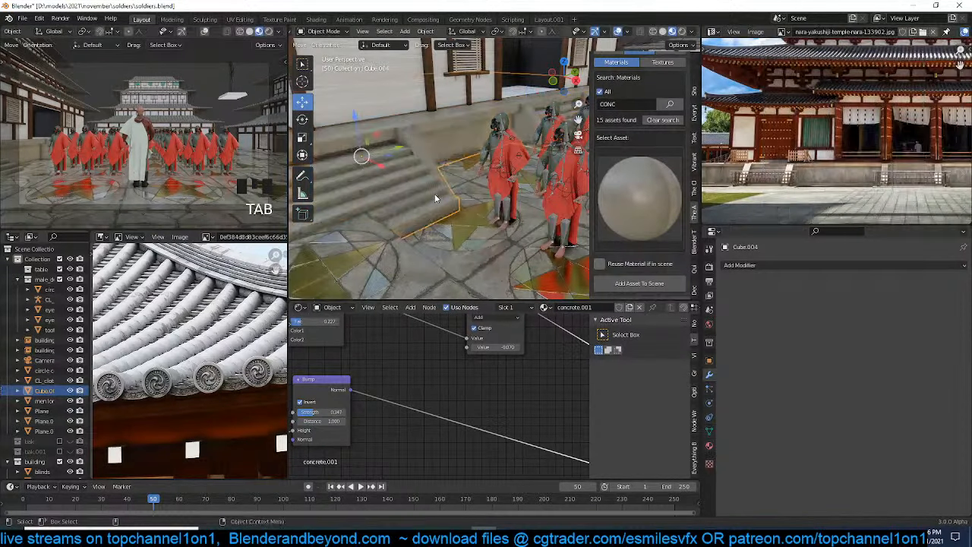
Deselect all objects, check the textured platform and stairs, and save the scene file
{"action": "key", "text": "grave"}
{"action": "key", "text": "alt+a"}
{"action": "scroll", "coordinate": [456, 190], "scroll_direction": "down", "scroll_amount": 10}
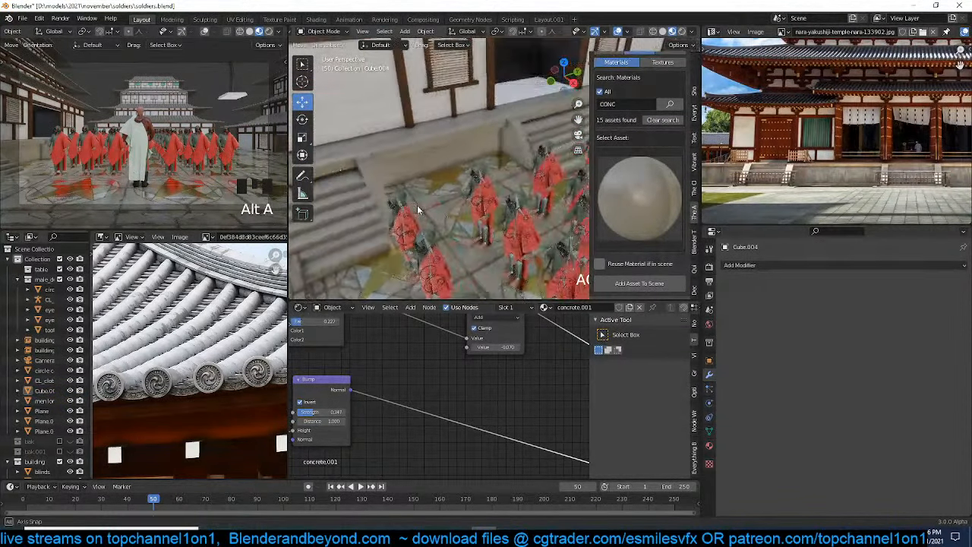
{"action": "scroll", "coordinate": [424, 202], "scroll_direction": "up", "scroll_amount": 5}
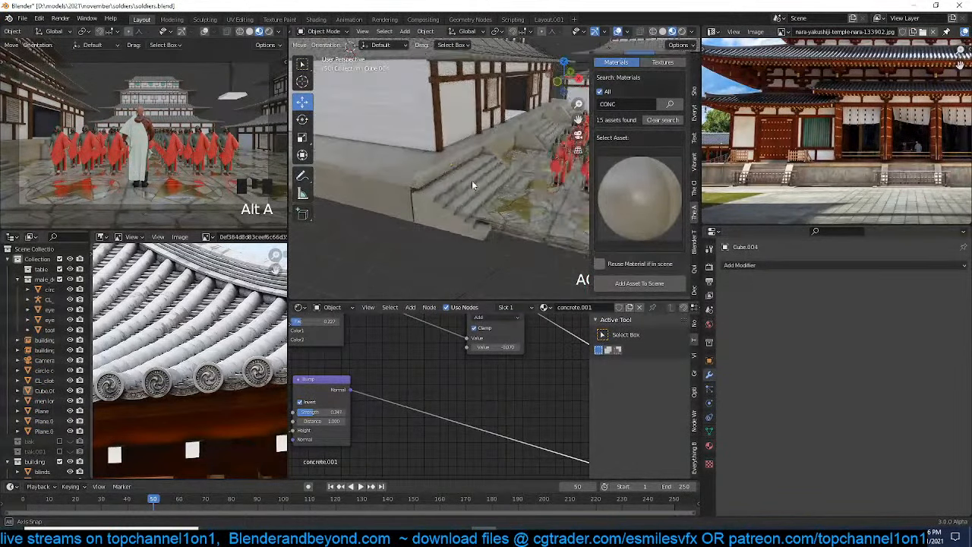
{"action": "middle_click_drag", "start_coordinate": [472, 180], "coordinate": [413, 199]}
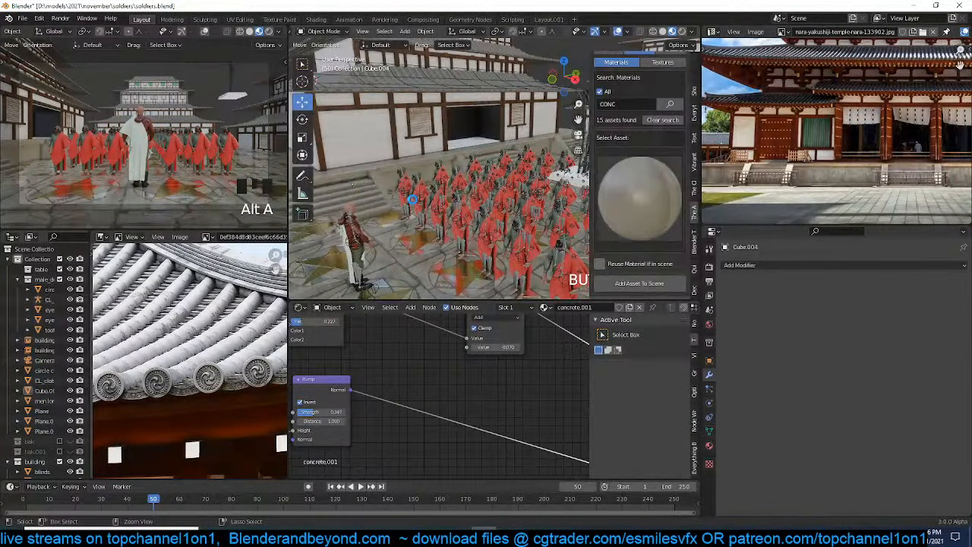
{"action": "key", "text": "ctrl+s"}
Examine the temple buildings and their platforms around the courtyard from several angles
{"action": "middle_click_drag", "start_coordinate": [392, 193], "coordinate": [458, 174]}
{"action": "scroll", "coordinate": [469, 194], "scroll_direction": "up", "scroll_amount": 3}
{"action": "scroll", "coordinate": [437, 164], "scroll_direction": "up", "scroll_amount": 3}
{"action": "scroll", "coordinate": [480, 165], "scroll_direction": "down", "scroll_amount": 5}
{"action": "scroll", "coordinate": [434, 170], "scroll_direction": "up", "scroll_amount": 3}
{"action": "scroll", "coordinate": [435, 171], "scroll_direction": "down", "scroll_amount": 4}
{"action": "scroll", "coordinate": [439, 170], "scroll_direction": "up", "scroll_amount": 3}
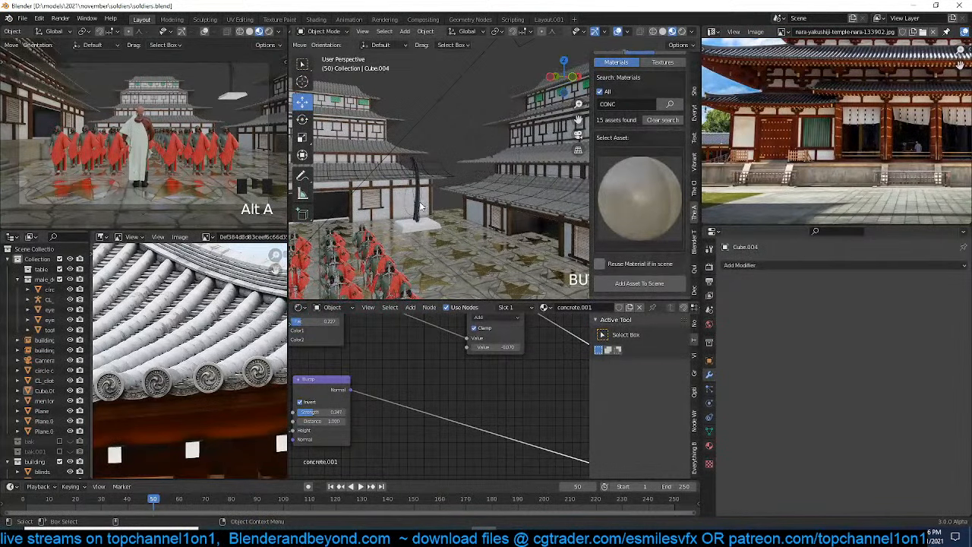
Delete the dark pole and its white base beside the soldiers, and save the scene file
{"action": "left_click", "coordinate": [425, 228]}
{"action": "left_click", "coordinate": [425, 228], "text": "shift"}
{"action": "key", "text": "x"}
{"action": "left_click", "coordinate": [426, 228]}
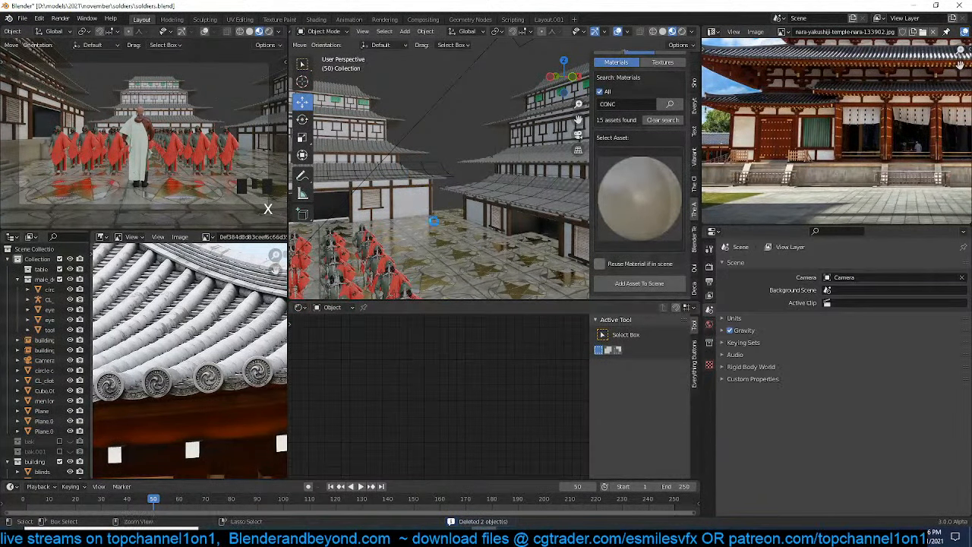
{"action": "key", "text": "ctrl+s"}
Duplicate a side temple building in top view and place the copy behind the courtyard at about X -2.8 m, Y 38.7 m
{"action": "scroll", "coordinate": [492, 181], "scroll_direction": "down", "scroll_amount": 4}
{"action": "left_click", "coordinate": [538, 163]}
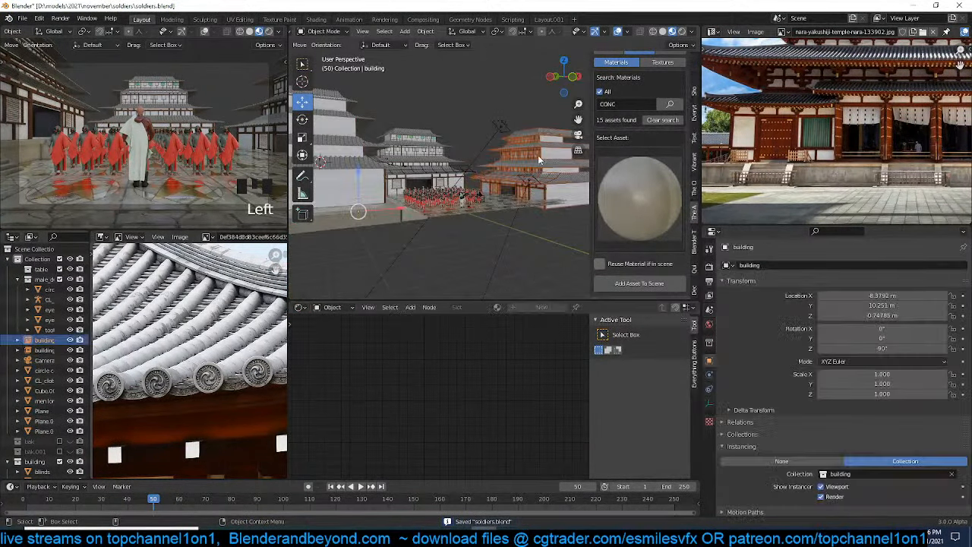
{"action": "key", "text": "KP_7"}
{"action": "scroll", "coordinate": [540, 156], "scroll_direction": "down", "scroll_amount": 4}
{"action": "key", "text": "shift+d"}
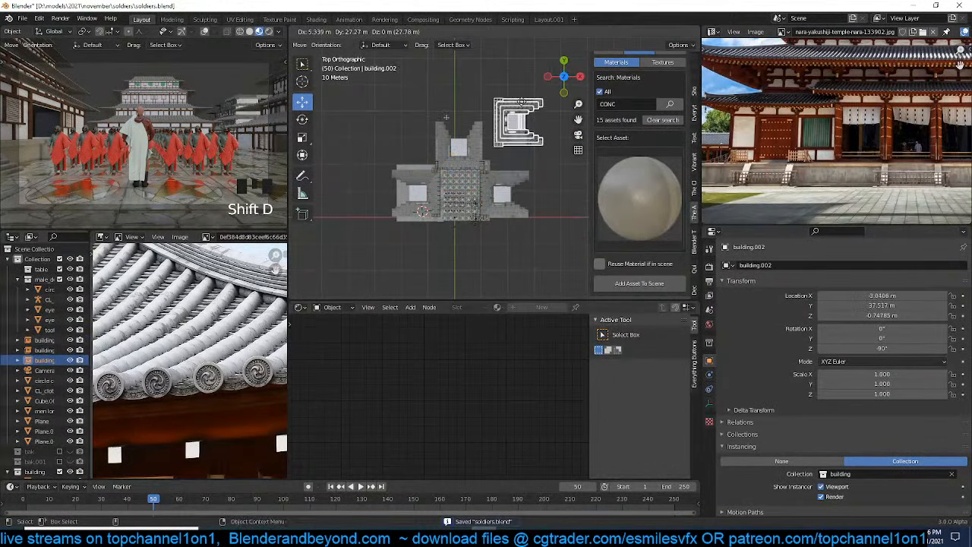
{"action": "left_click", "coordinate": [525, 103]}
Scale the copied building down in plan to about 0.68 in X scale and 0.72 in Y scale
{"action": "key", "text": "s"}
{"action": "key", "text": "y"}
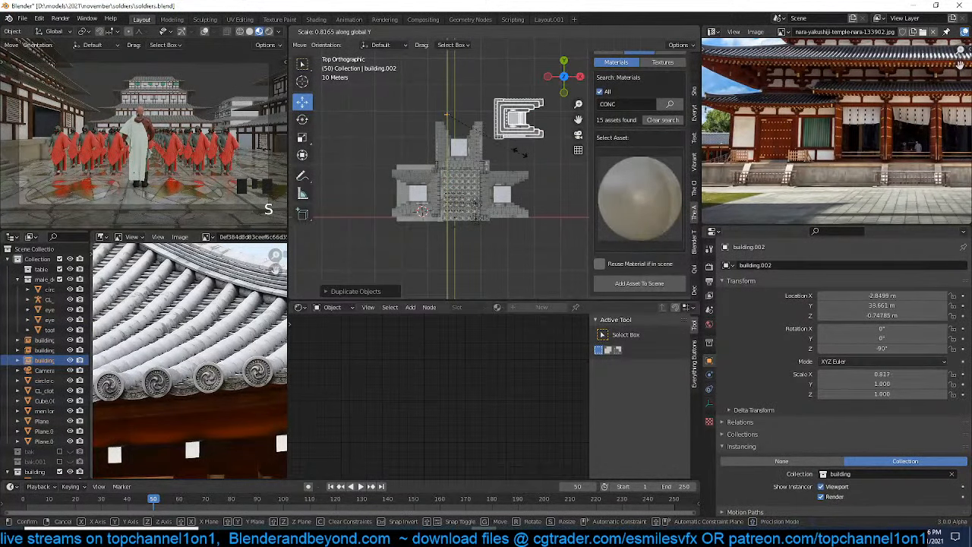
{"action": "left_click", "coordinate": [512, 140]}
{"action": "key", "text": "s"}
{"action": "key", "text": "x"}
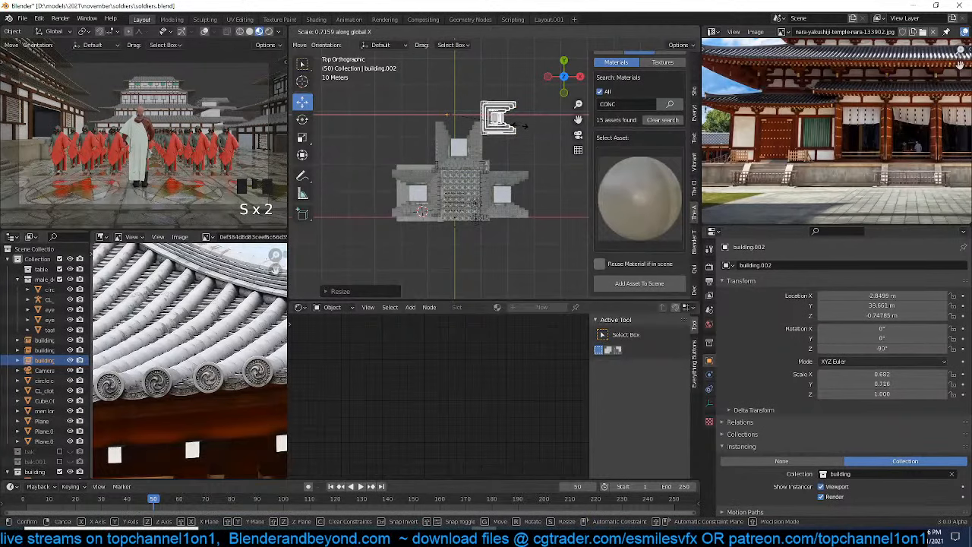
{"action": "left_click", "coordinate": [518, 137]}
Rotate the copied building to -270° about Z and move it to about X 0.01 m, Y 31.4 m
{"action": "type", "text": "r90"}
{"action": "key", "text": "minus"}
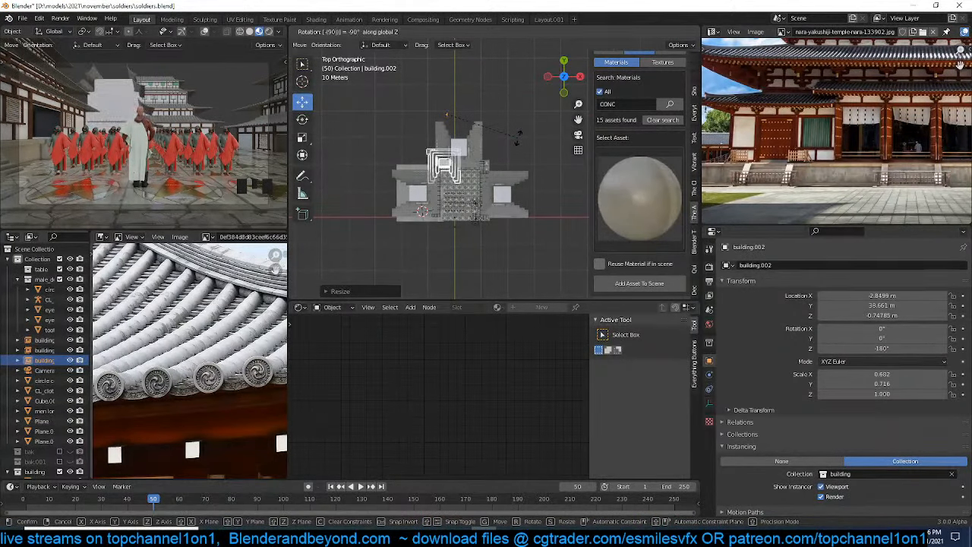
{"action": "key", "text": "minus"}
{"action": "type", "text": "9"}
{"action": "right_click", "coordinate": [518, 137]}
{"action": "type", "text": "r90"}
{"action": "key", "text": "Return"}
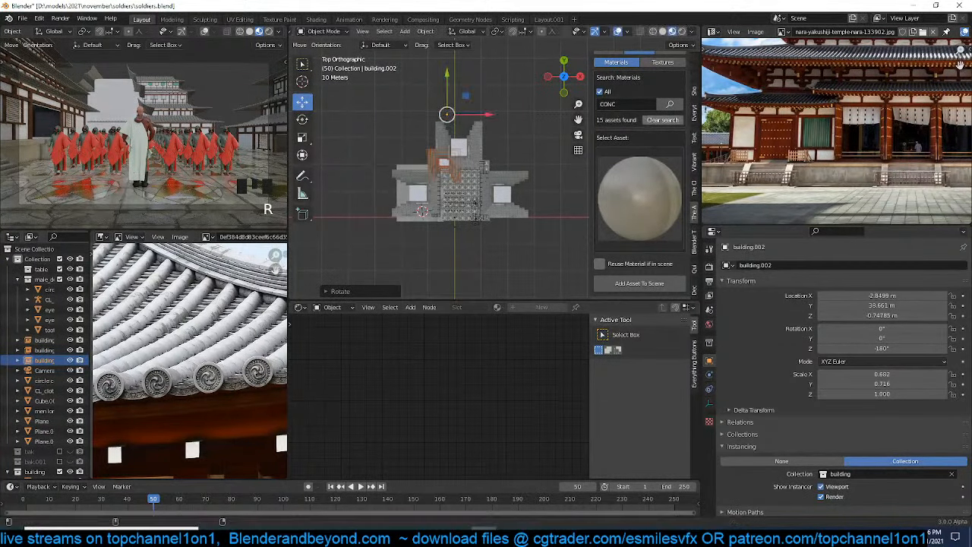
{"action": "type", "text": "r90"}
{"action": "key", "text": "Return"}
{"action": "key", "text": "g"}
{"action": "left_click", "coordinate": [535, 148]}
In camera view, stretch the copied building to about 2.03 in Z scale and shift it to about X 4.1 m
{"action": "key", "text": "KP_0"}
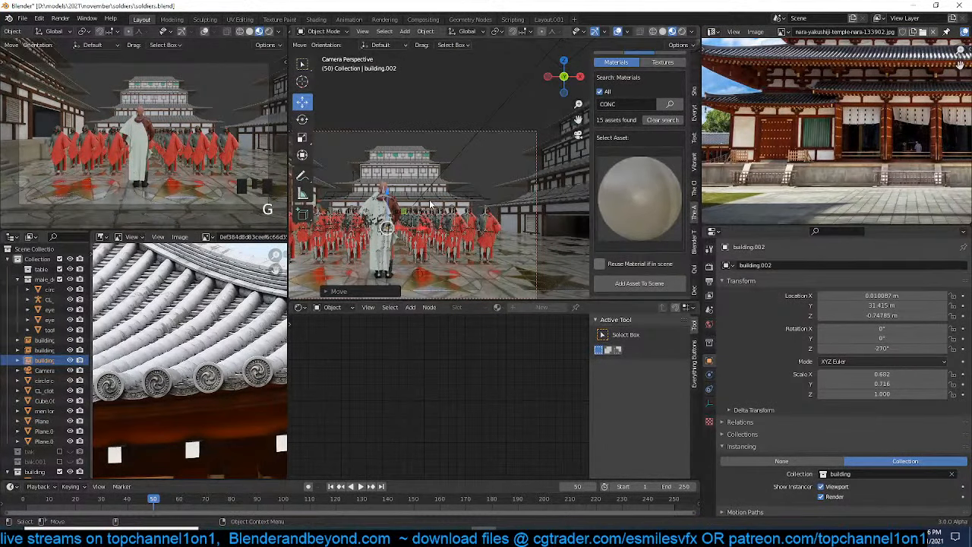
{"action": "key", "text": "s"}
{"action": "key", "text": "z"}
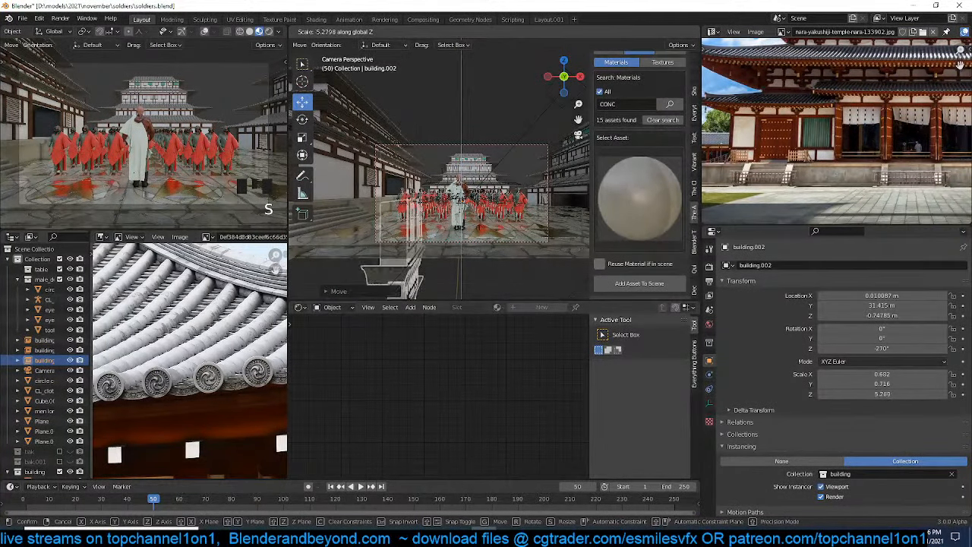
{"action": "key", "text": "s"}
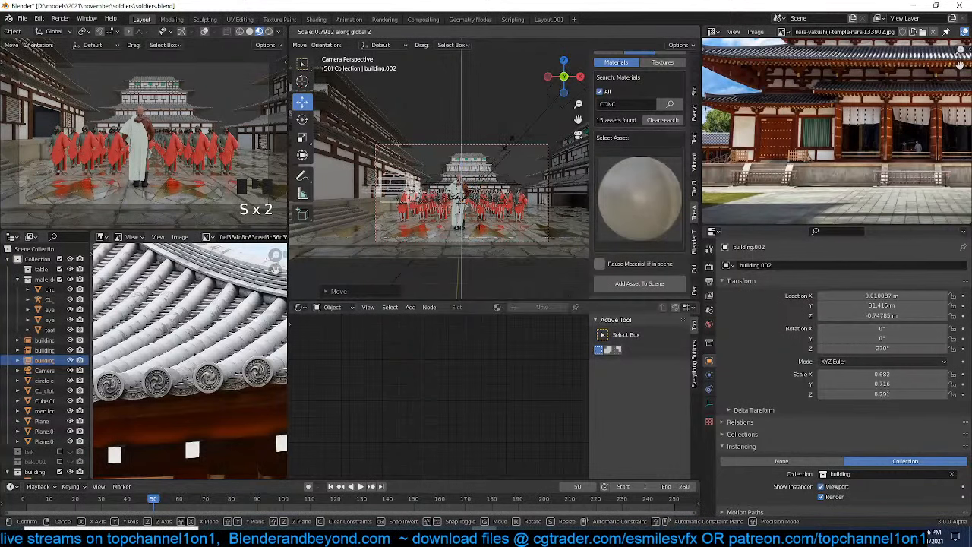
{"action": "left_click", "coordinate": [480, 152]}
{"action": "key", "text": "g"}
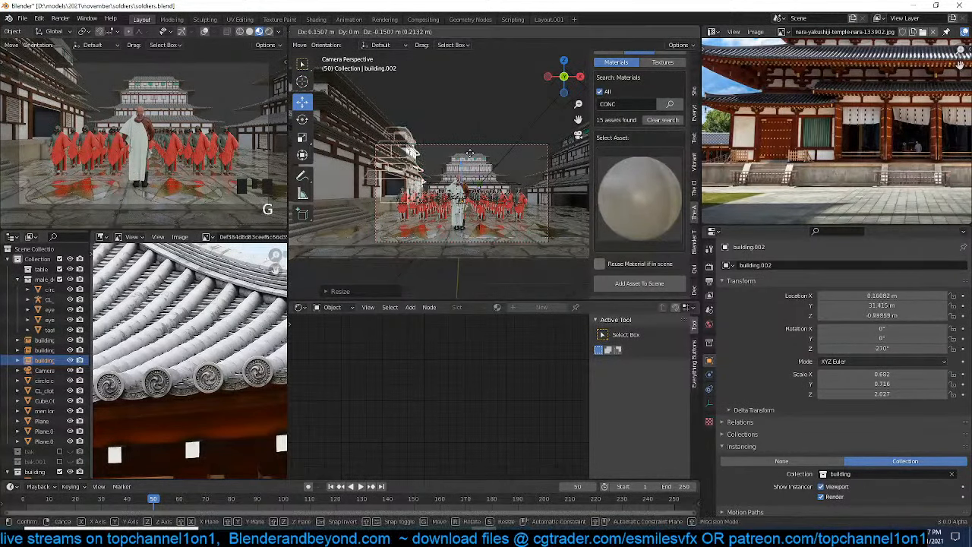
{"action": "left_click", "coordinate": [479, 151]}
Rotate the copied building another -90° about Z and slide it along X to about -14.2 m
{"action": "type", "text": "rz"}
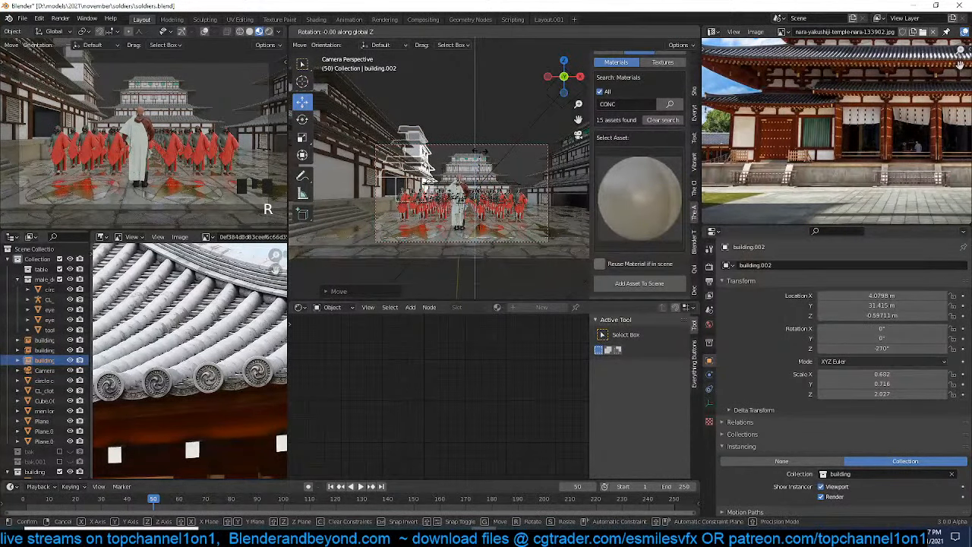
{"action": "type", "text": "-90"}
{"action": "left_click", "coordinate": [480, 154]}
{"action": "left_click_drag", "start_coordinate": [478, 154], "coordinate": [433, 157]}
Shrink the background building to about 0.58, 0.61 and 1.04 in X, Y, Z scale, turn it to about -353°, and deselect it
{"action": "key", "text": "s"}
{"action": "left_click", "coordinate": [478, 173]}
{"action": "key", "text": "s"}
{"action": "key", "text": "z"}
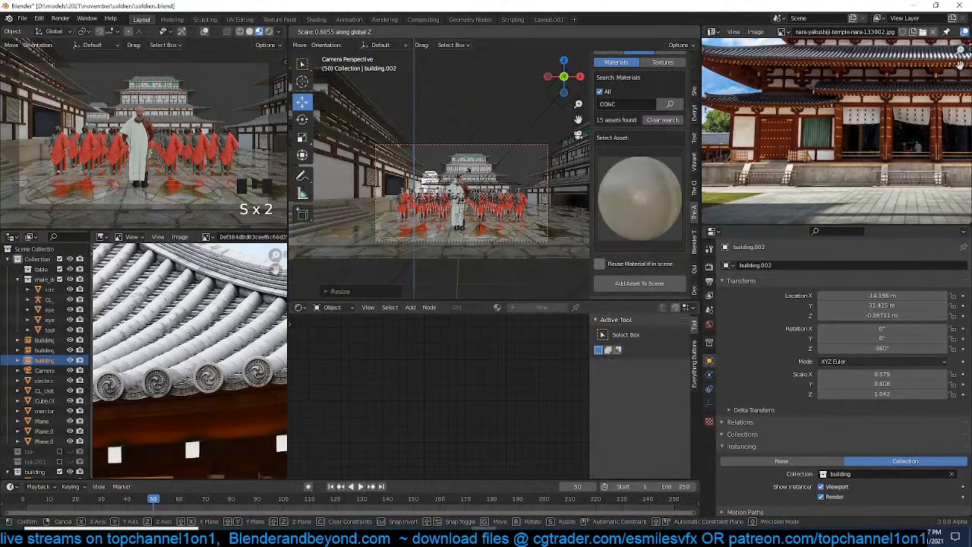
{"action": "key", "text": "r"}
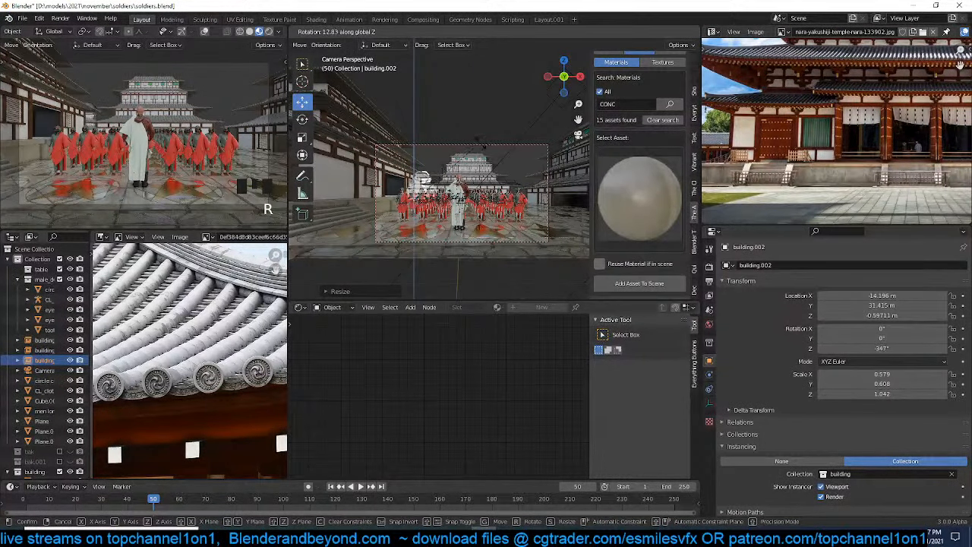
{"action": "left_click", "coordinate": [471, 166]}
{"action": "key", "text": "alt+a"}
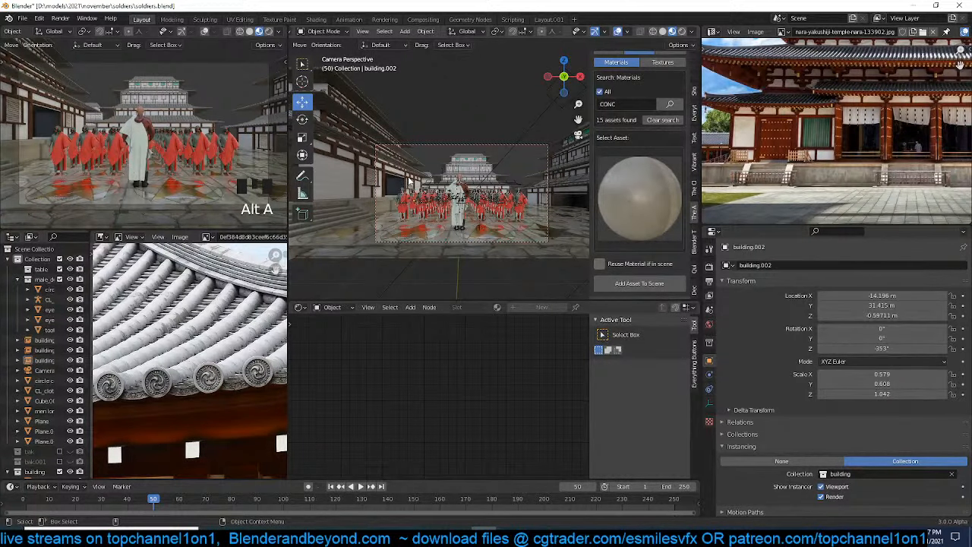
Move the concrete platform with stairs into the "building" collection
{"action": "scroll", "coordinate": [409, 181], "scroll_direction": "up", "scroll_amount": 5}
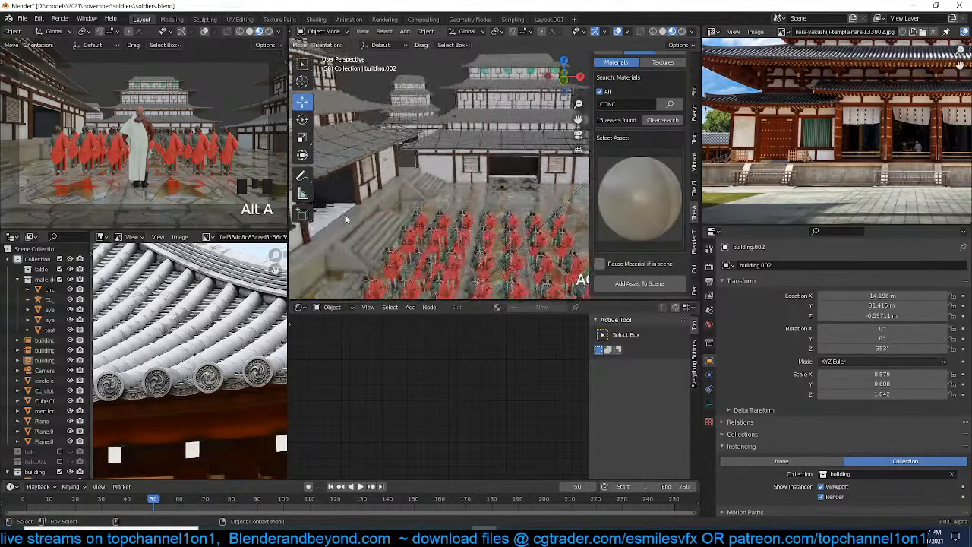
{"action": "scroll", "coordinate": [403, 209], "scroll_direction": "up", "scroll_amount": 1}
{"action": "left_click", "coordinate": [411, 222]}
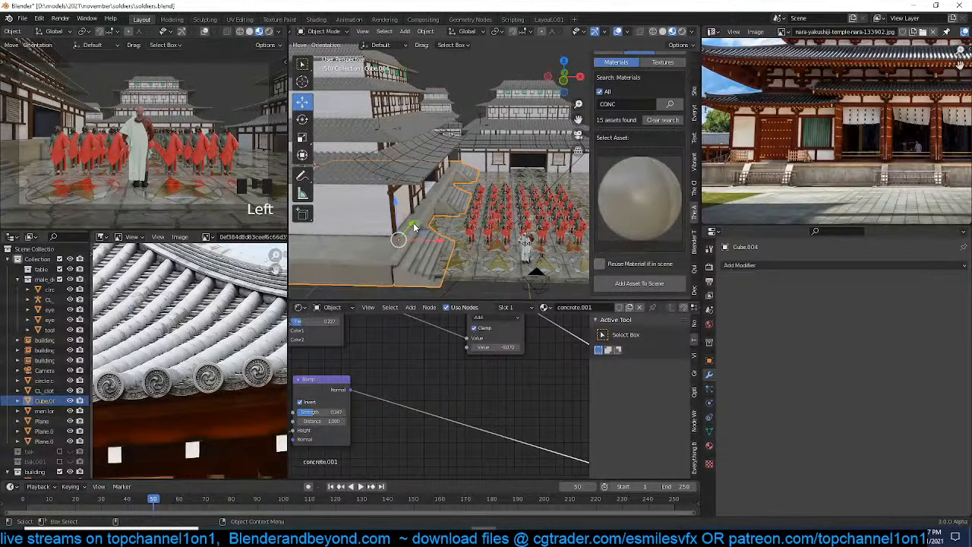
{"action": "key", "text": "m"}
{"action": "left_click", "coordinate": [391, 279]}
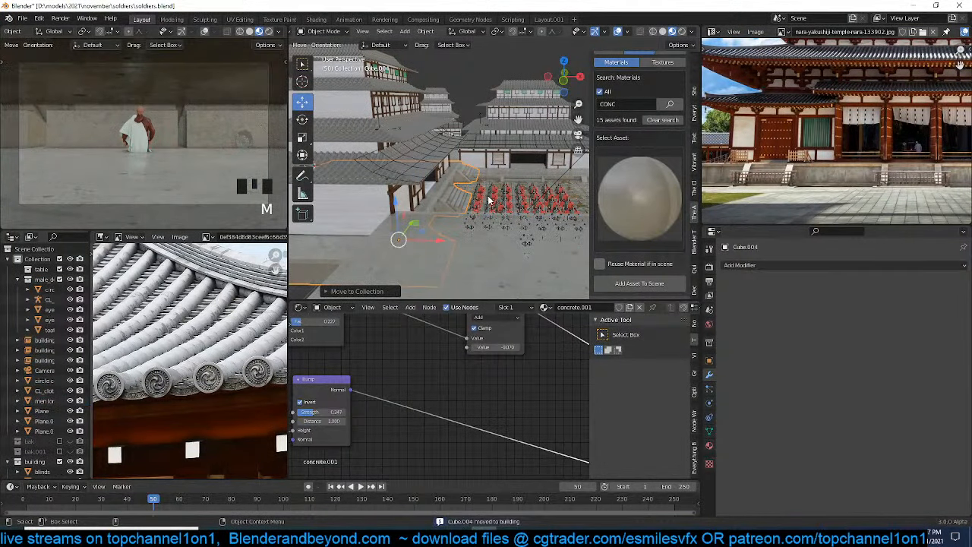
Rotate the concrete platform 90° in top view and position it under the original temple at the courtyard's rear
{"action": "scroll", "coordinate": [490, 200], "scroll_direction": "down", "scroll_amount": 3}
{"action": "mouse_move", "coordinate": [490, 200]}
{"action": "middle_mouse_down"}
{"action": "mouse_move", "coordinate": [423, 199]}
{"action": "mouse_move", "coordinate": [427, 170]}
{"action": "mouse_move", "coordinate": [478, 153]}
{"action": "mouse_move", "coordinate": [441, 222]}
{"action": "mouse_move", "coordinate": [474, 195]}
{"action": "middle_mouse_up"}
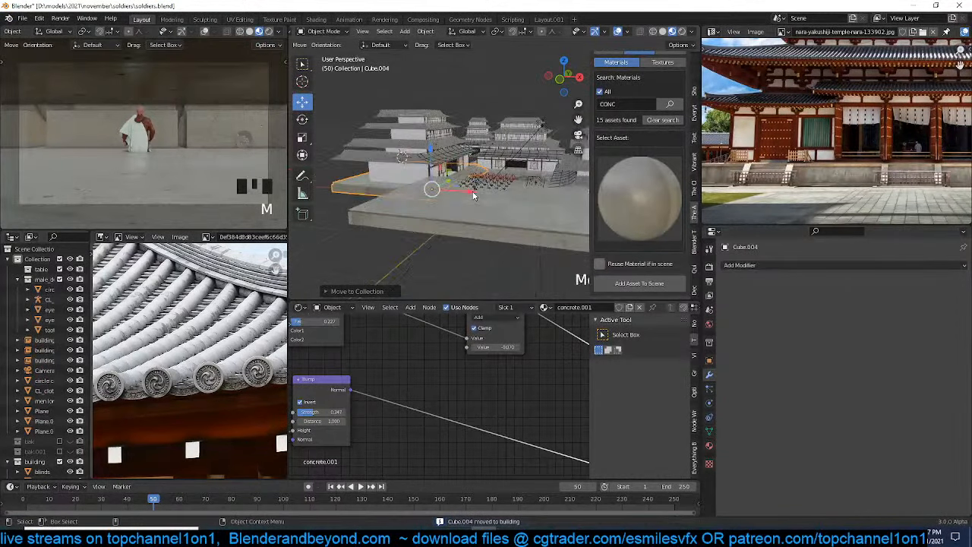
{"action": "scroll", "coordinate": [511, 174], "scroll_direction": "down", "scroll_amount": 2}
{"action": "key", "text": "KP_7"}
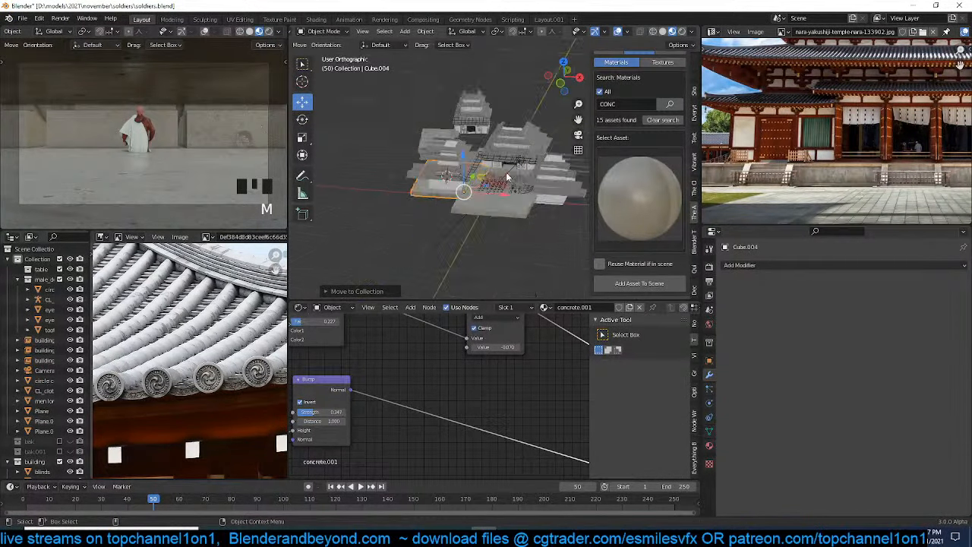
{"action": "scroll", "coordinate": [515, 162], "scroll_direction": "up", "scroll_amount": 2}
{"action": "type", "text": "r90"}
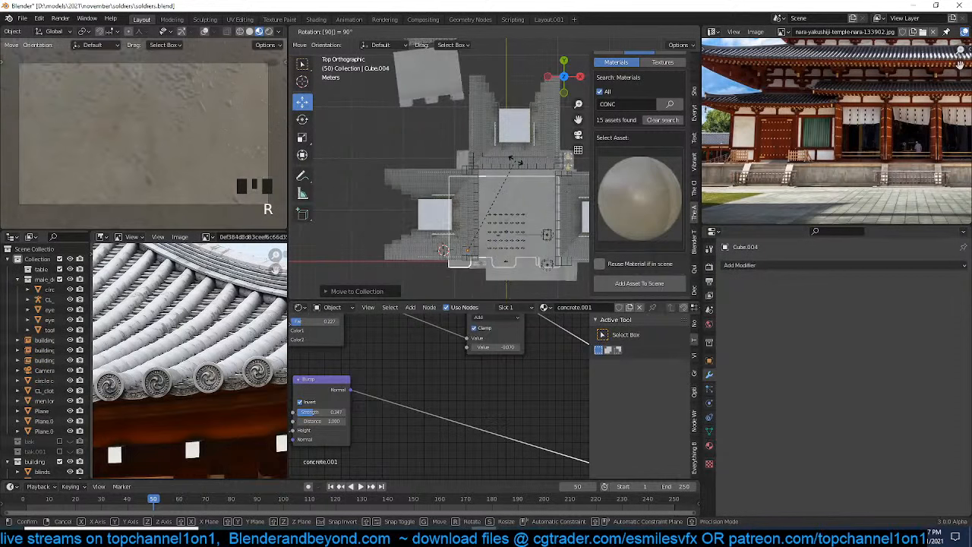
{"action": "key", "text": "Return"}
{"action": "key", "text": "g"}
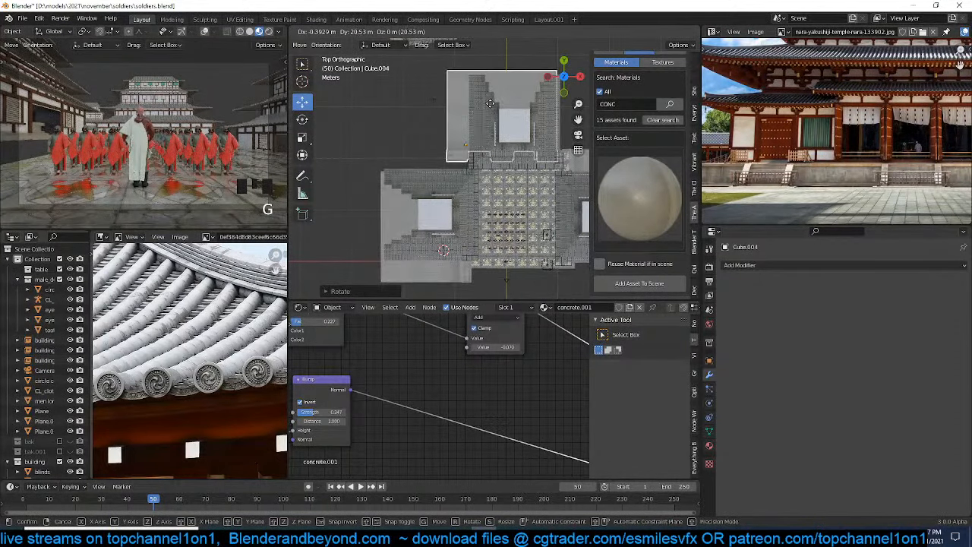
{"action": "left_click", "coordinate": [486, 111]}
Lower the concrete platform along Z by about 1.3 m beneath the rear temple's entrance
{"action": "key", "text": "grave"}
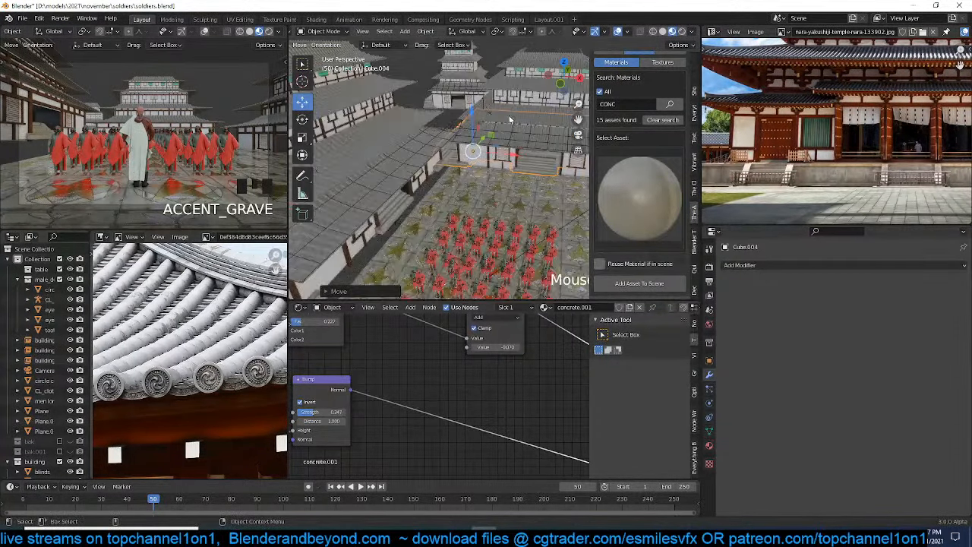
{"action": "key", "text": "w"}
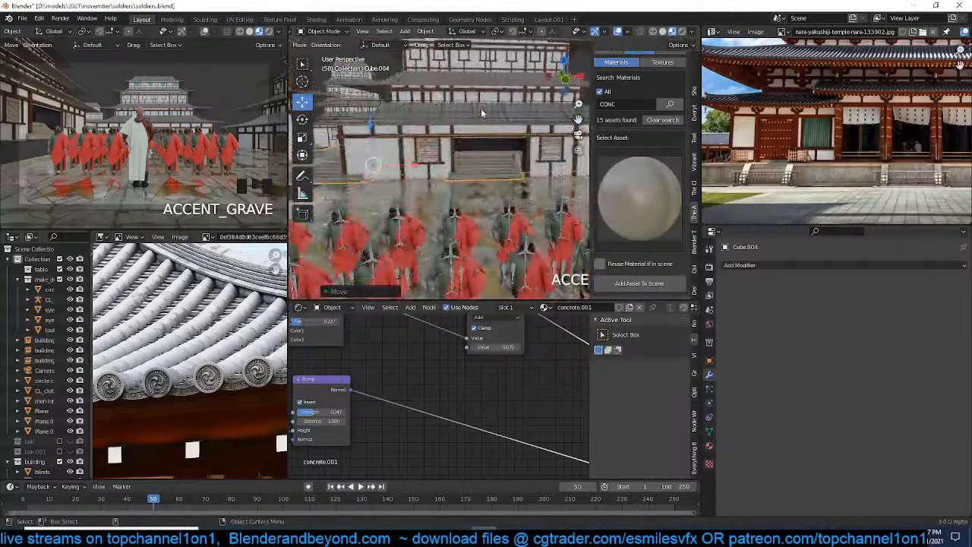
{"action": "key", "text": "g"}
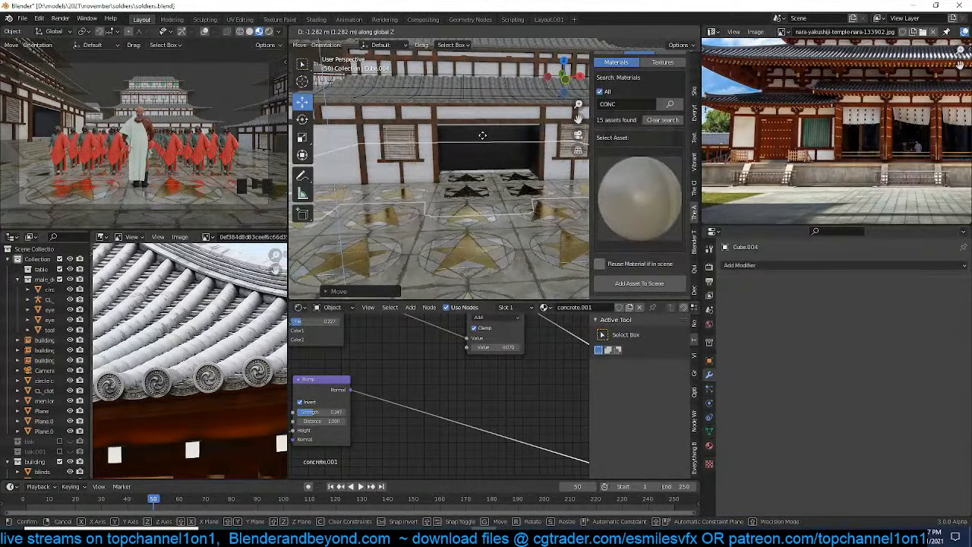
{"action": "left_click", "coordinate": [483, 134]}
Select every object in the "building" collection, starting from the blinds, and isolate them in local view
{"action": "scroll", "coordinate": [482, 135], "scroll_direction": "down", "scroll_amount": 3}
{"action": "scroll", "coordinate": [65, 395], "scroll_direction": "down", "scroll_amount": 3}
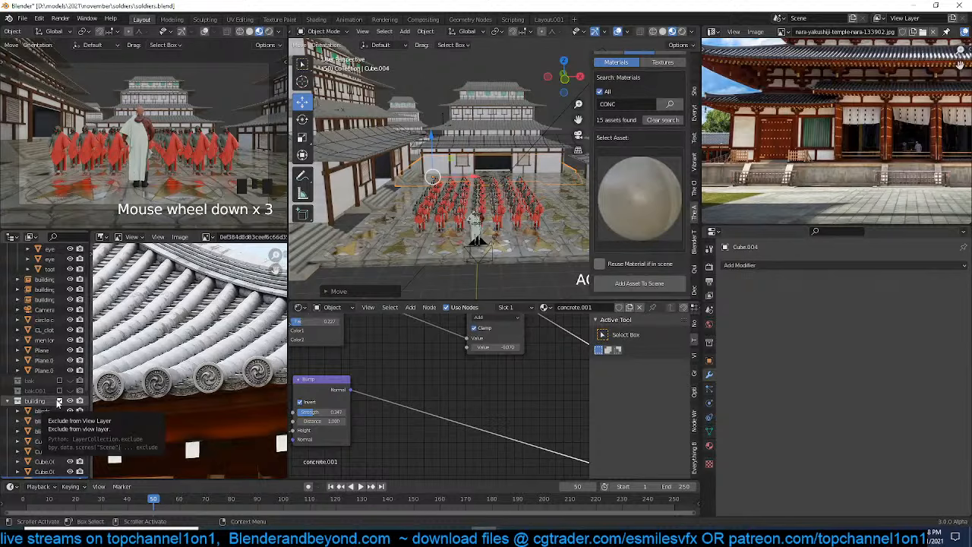
{"action": "scroll", "coordinate": [59, 403], "scroll_direction": "down", "scroll_amount": 5}
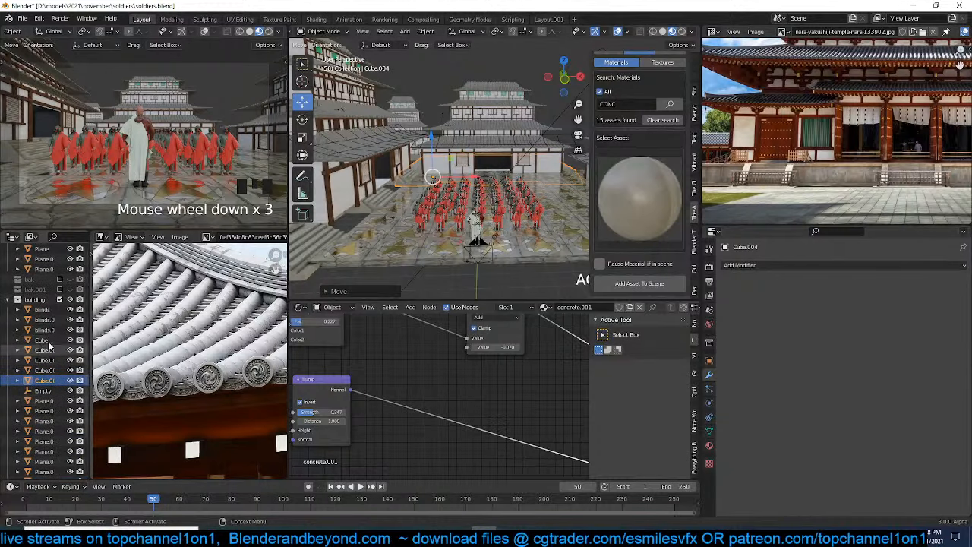
{"action": "left_click", "coordinate": [44, 311]}
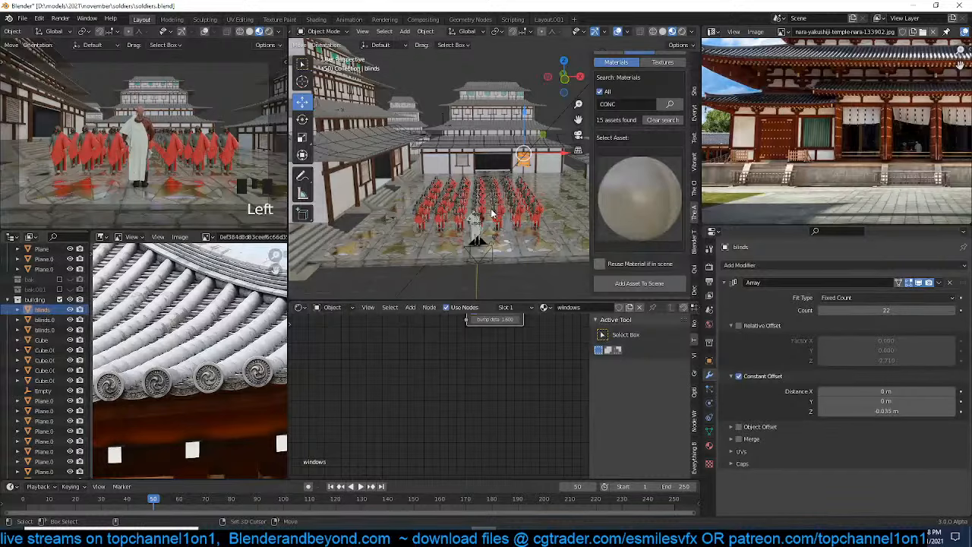
{"action": "key", "text": "shift+g"}
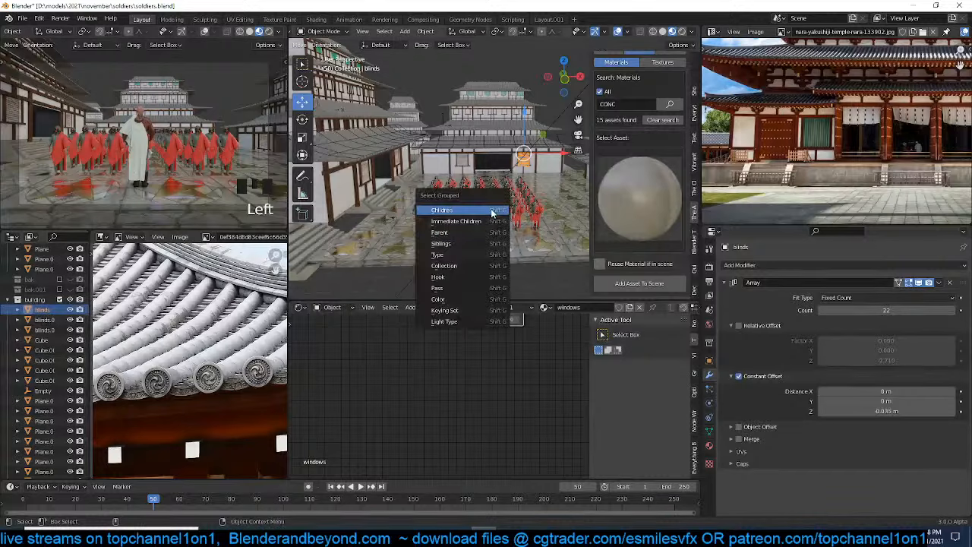
{"action": "left_click", "coordinate": [444, 265]}
{"action": "key", "text": "KP_Divide"}
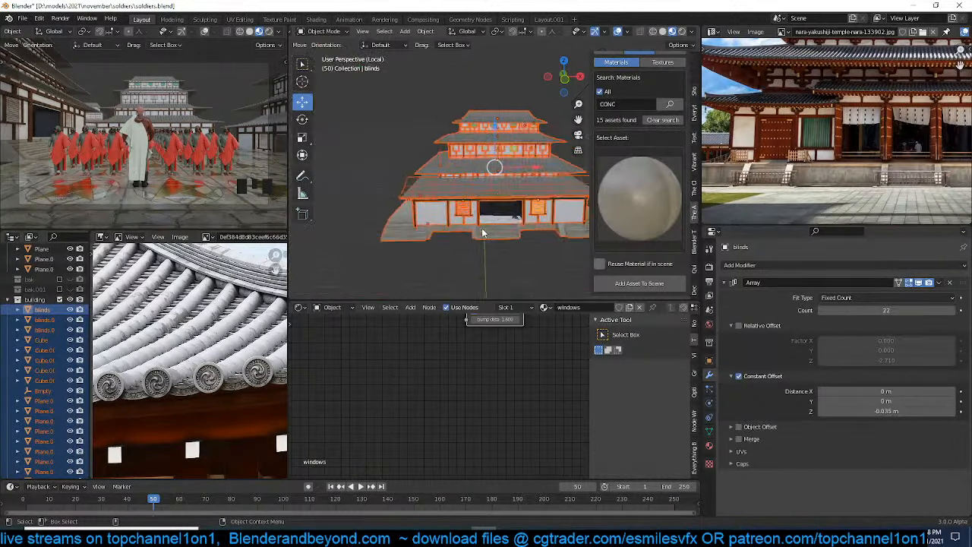
Slide the stepped platform about 3 m forward along Y from the temple front and adjust its height slightly along Z
{"action": "middle_click_drag", "start_coordinate": [482, 228], "coordinate": [463, 213]}
{"action": "left_click", "coordinate": [443, 221]}
{"action": "left_click", "coordinate": [463, 213]}
{"action": "key", "text": "grave"}
{"action": "left_click", "coordinate": [472, 229]}
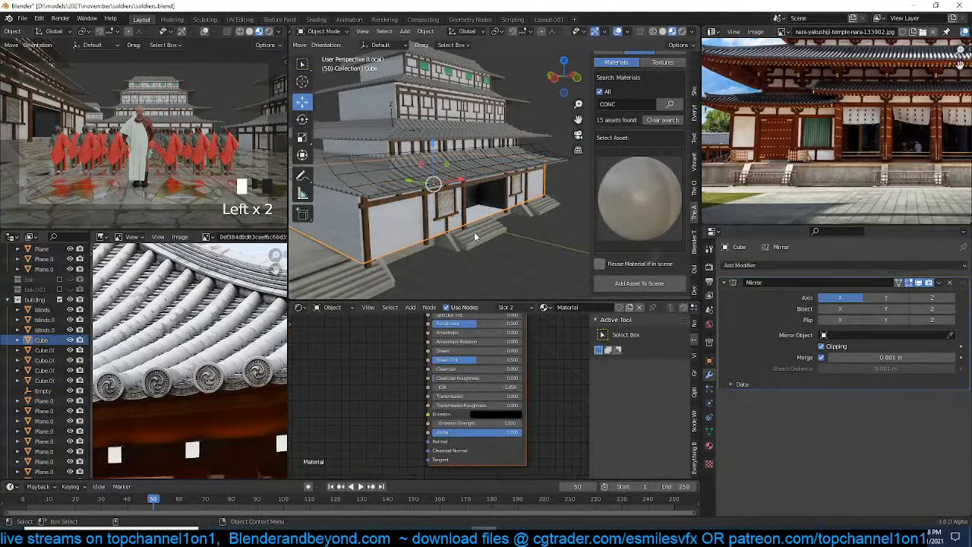
{"action": "left_click", "coordinate": [461, 227]}
{"action": "left_click_drag", "start_coordinate": [346, 258], "coordinate": [355, 272]}
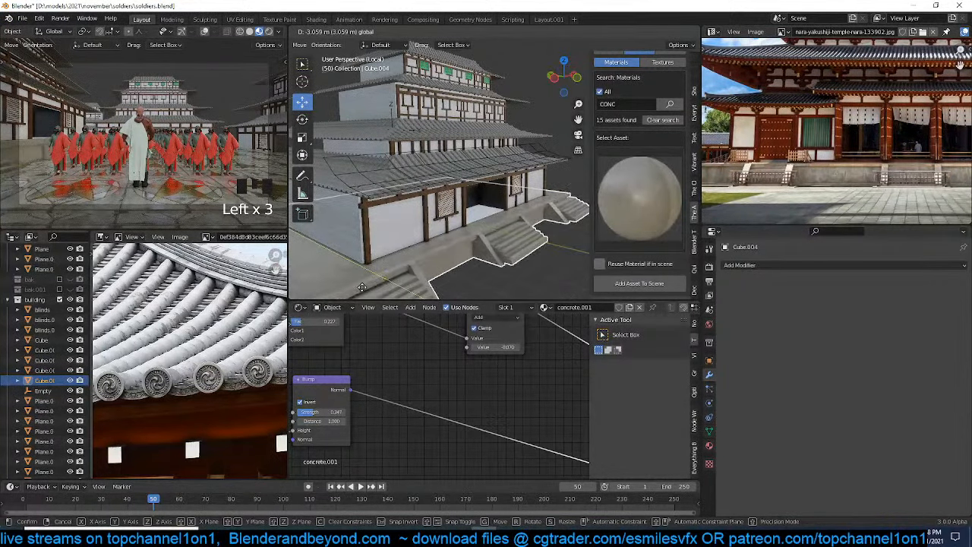
{"action": "key", "text": "g"}
{"action": "key", "text": "z"}
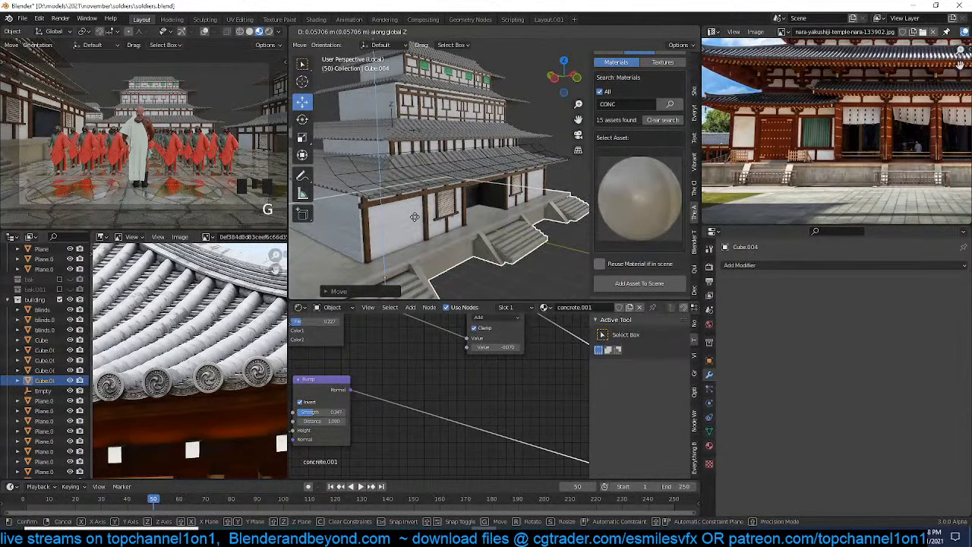
{"action": "left_click", "coordinate": [417, 222]}
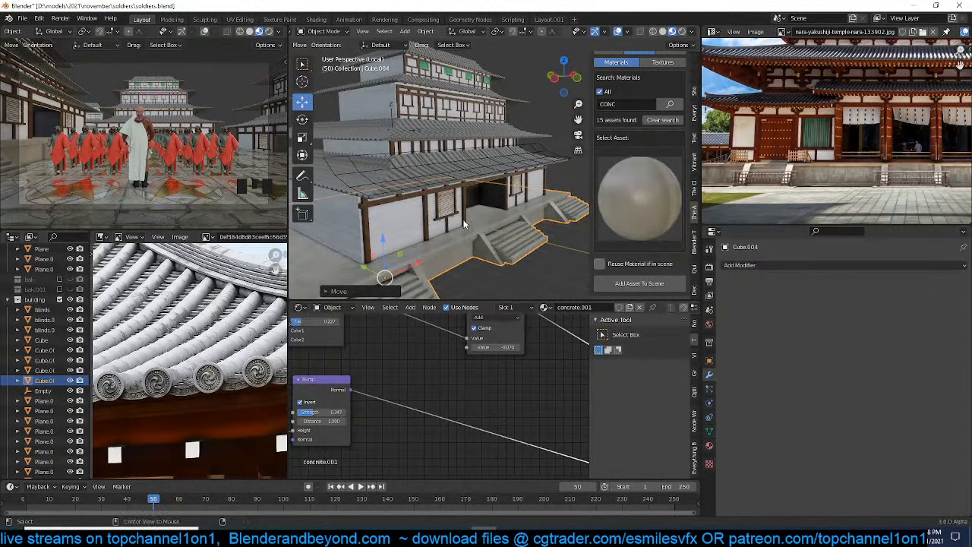
Save the scene file and check how the isolated temple sits on its platform from a low angle
{"action": "key", "text": "grave"}
{"action": "scroll", "coordinate": [431, 225], "scroll_direction": "down", "scroll_amount": 2}
{"action": "key", "text": "ctrl+s"}
{"action": "key", "text": "grave"}
{"action": "mouse_move", "coordinate": [409, 220]}
{"action": "middle_mouse_down"}
{"action": "mouse_move", "coordinate": [475, 191]}
{"action": "mouse_move", "coordinate": [473, 200]}
{"action": "middle_mouse_up"}
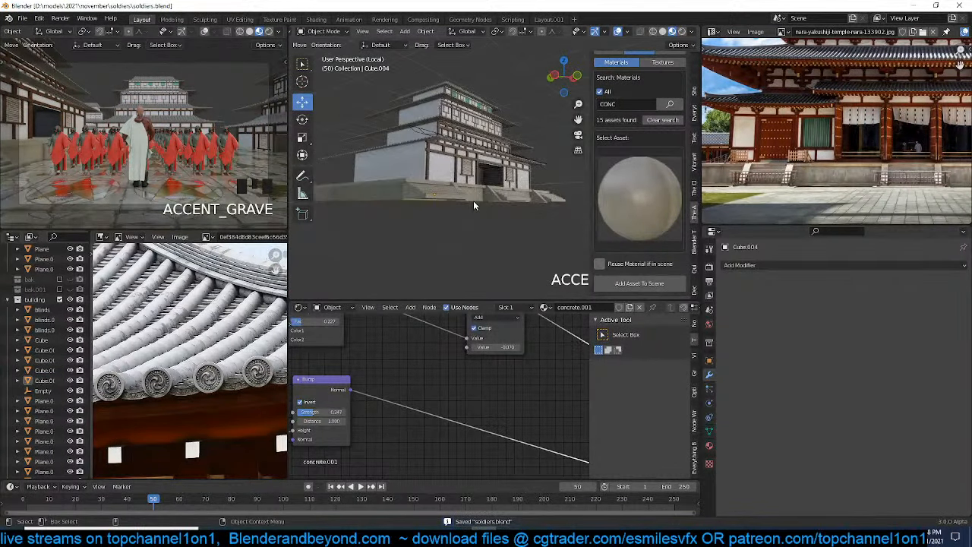
Select the whole isolated temple in a top wireframe view and move it along negative Y until its front meets the X axis
{"action": "key", "text": "KP_7"}
{"action": "key", "text": "z"}
{"action": "left_click", "coordinate": [345, 171]}
{"action": "mouse_move", "coordinate": [401, 99]}
{"action": "left_mouse_down"}
{"action": "mouse_move", "coordinate": [439, 142]}
{"action": "mouse_move", "coordinate": [554, 218]}
{"action": "left_mouse_up"}
{"action": "key", "text": "g"}
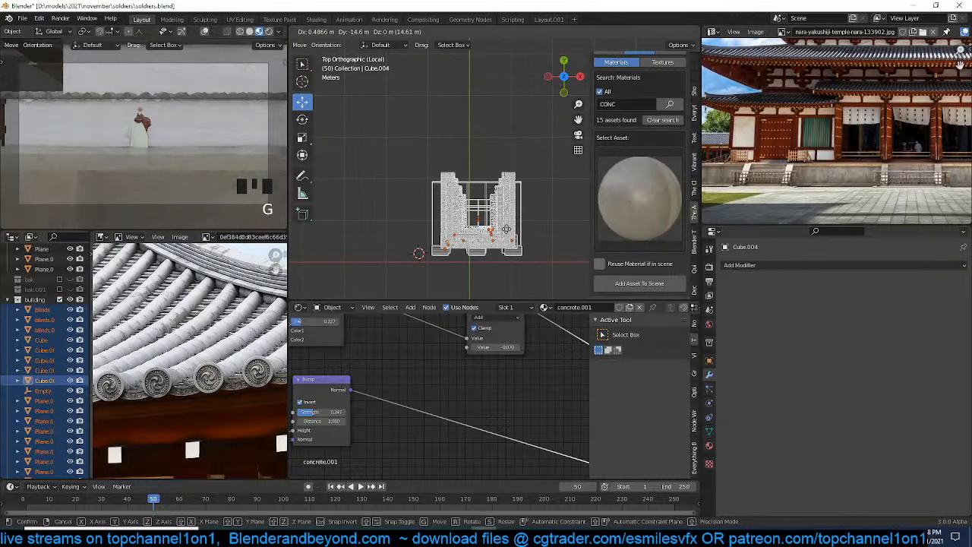
{"action": "left_click", "coordinate": [500, 230]}
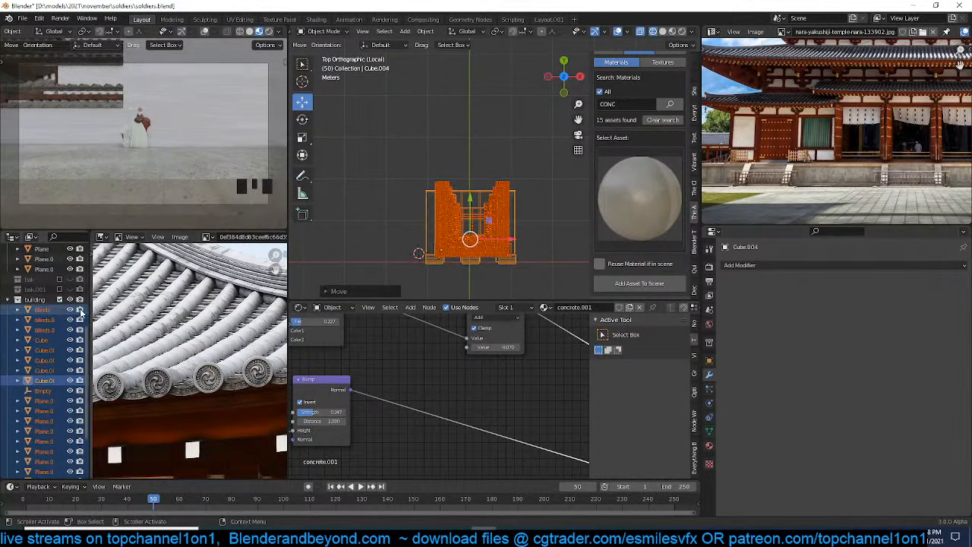
Exclude the "building" collection from the view layer and leave local view to return to the full scene
{"action": "left_click", "coordinate": [59, 300]}
{"action": "scroll", "coordinate": [61, 298], "scroll_direction": "up", "scroll_amount": 5}
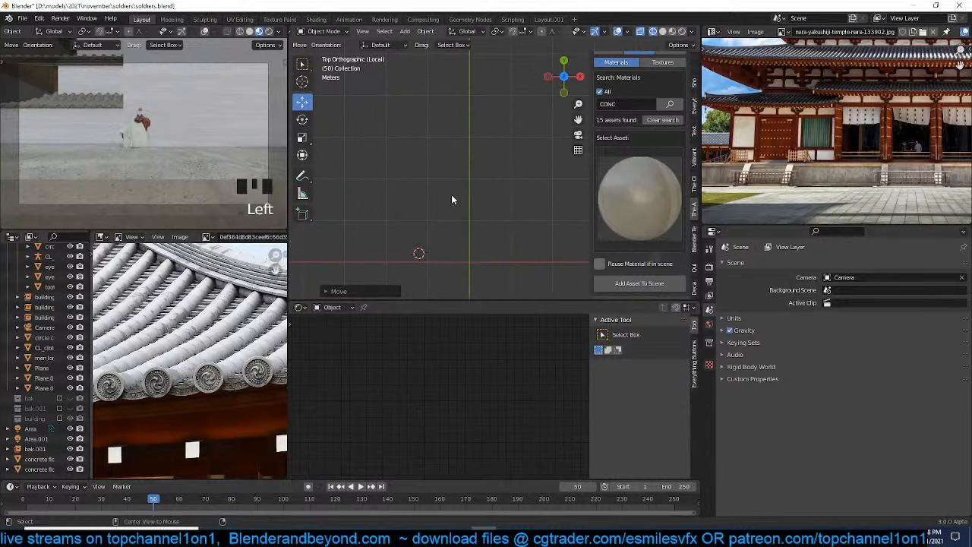
{"action": "key", "text": "KP_Divide"}
Move the building.001 instance about 17.8 m along negative X to the opposite side of the soldiers' courtyard
{"action": "scroll", "coordinate": [469, 217], "scroll_direction": "up", "scroll_amount": 2}
{"action": "key", "text": "z"}
{"action": "middle_click_drag", "start_coordinate": [511, 224], "coordinate": [472, 222]}
{"action": "scroll", "coordinate": [471, 225], "scroll_direction": "up", "scroll_amount": 3}
{"action": "left_click", "coordinate": [479, 210]}
{"action": "scroll", "coordinate": [479, 211], "scroll_direction": "down", "scroll_amount": 4}
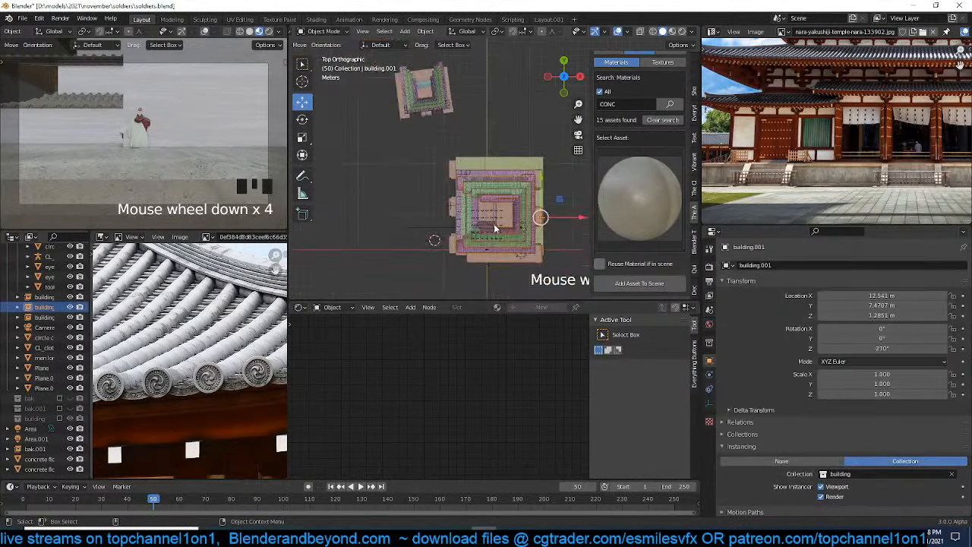
{"action": "key", "text": "g"}
{"action": "right_click", "coordinate": [564, 187]}
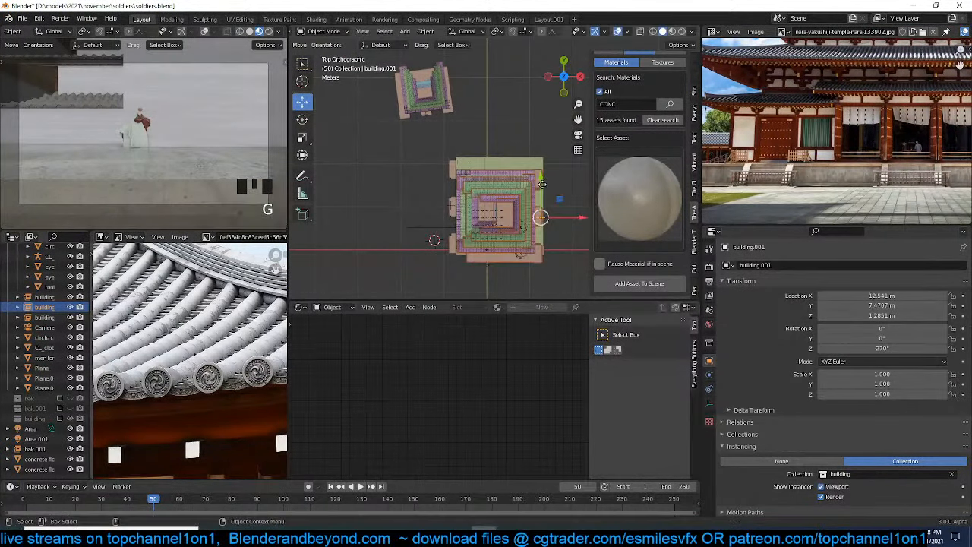
{"action": "key", "text": "g"}
{"action": "middle_click", "coordinate": [524, 188]}
{"action": "left_click", "coordinate": [466, 188]}
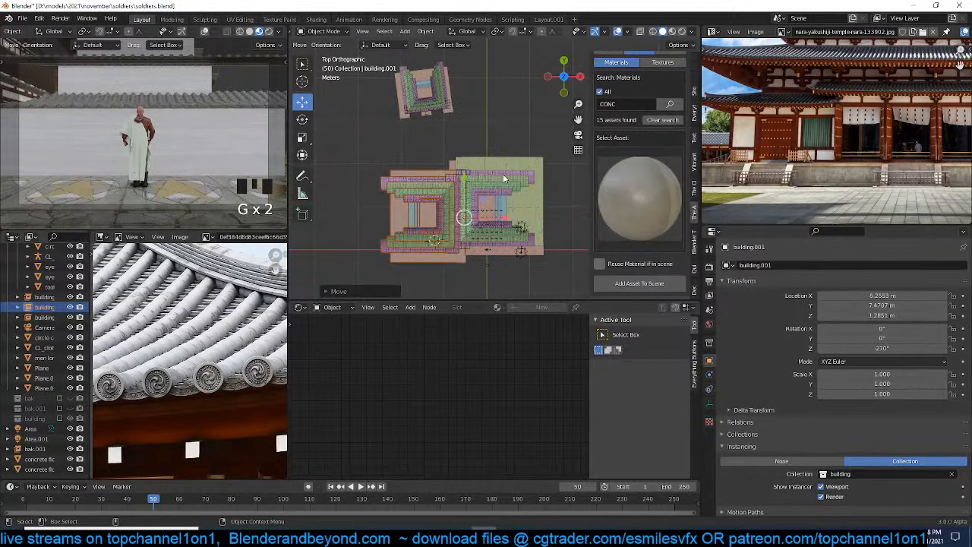
Move the building instance across the courtyard to the positive X side, at about X 11.9 m and Y 10.8 m
{"action": "left_click", "coordinate": [506, 178]}
{"action": "key", "text": "g"}
{"action": "middle_click", "coordinate": [538, 189]}
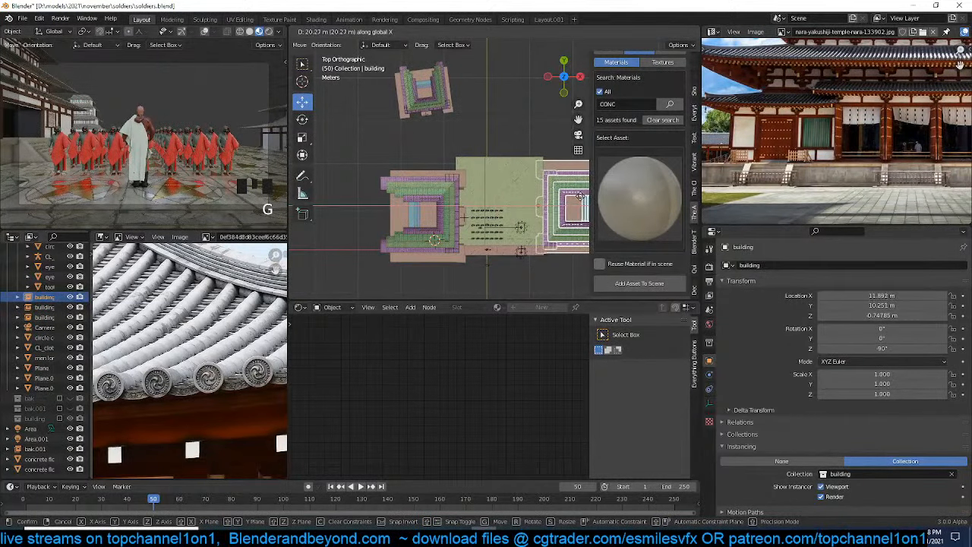
{"action": "left_click", "coordinate": [524, 204]}
{"action": "middle_click_drag", "start_coordinate": [524, 203], "coordinate": [541, 130]}
{"action": "key", "text": "KP_7"}
{"action": "key", "text": "g"}
{"action": "left_click", "coordinate": [512, 208]}
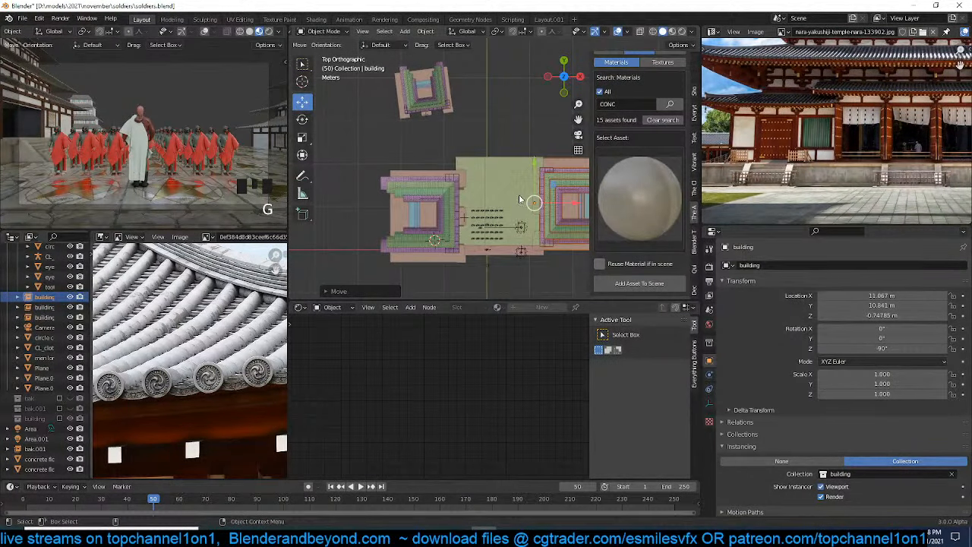
Select both side temple instances and raise them together about 1.9 m along Z
{"action": "left_click", "coordinate": [537, 184]}
{"action": "left_click", "coordinate": [445, 198], "text": "shift"}
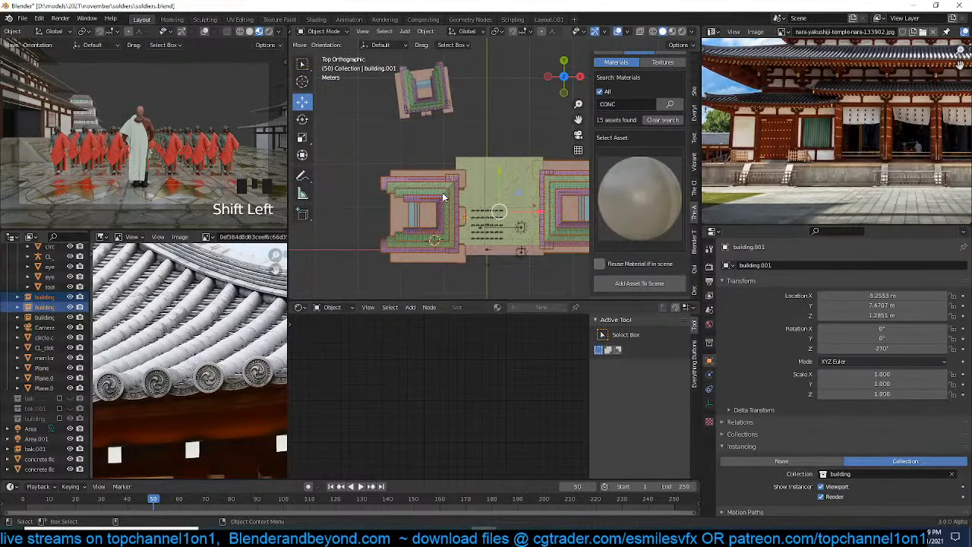
{"action": "key", "text": "KP_1"}
{"action": "scroll", "coordinate": [455, 214], "scroll_direction": "up", "scroll_amount": 3}
{"action": "key", "text": "g"}
{"action": "key", "text": "z"}
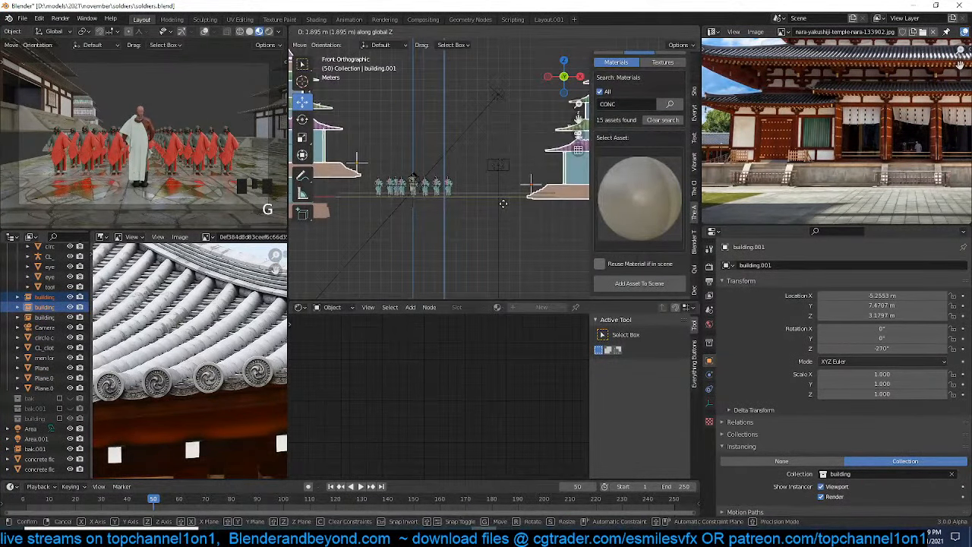
{"action": "left_click", "coordinate": [503, 204]}
Lower the building.001 instance about 1.8 m along Z so its platform meets the ground line
{"action": "middle_click_drag", "start_coordinate": [513, 202], "coordinate": [578, 199], "text": "shift"}
{"action": "left_click", "coordinate": [427, 175]}
{"action": "key", "text": "g"}
{"action": "key", "text": "z"}
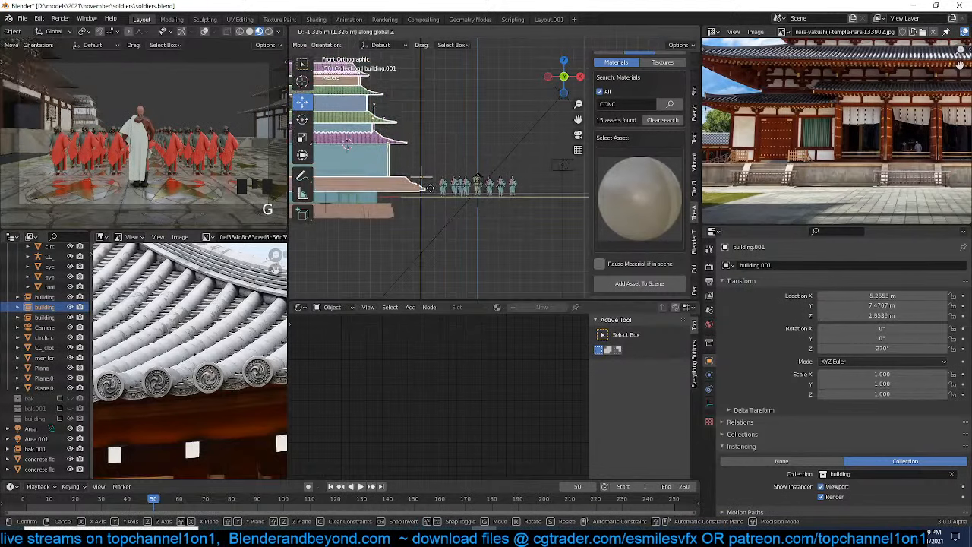
{"action": "left_click", "coordinate": [430, 188]}
Raise the small rear temple building.002 about 2.6 m to ground level and reduce its Z scale to about 0.695
{"action": "left_click", "coordinate": [385, 223]}
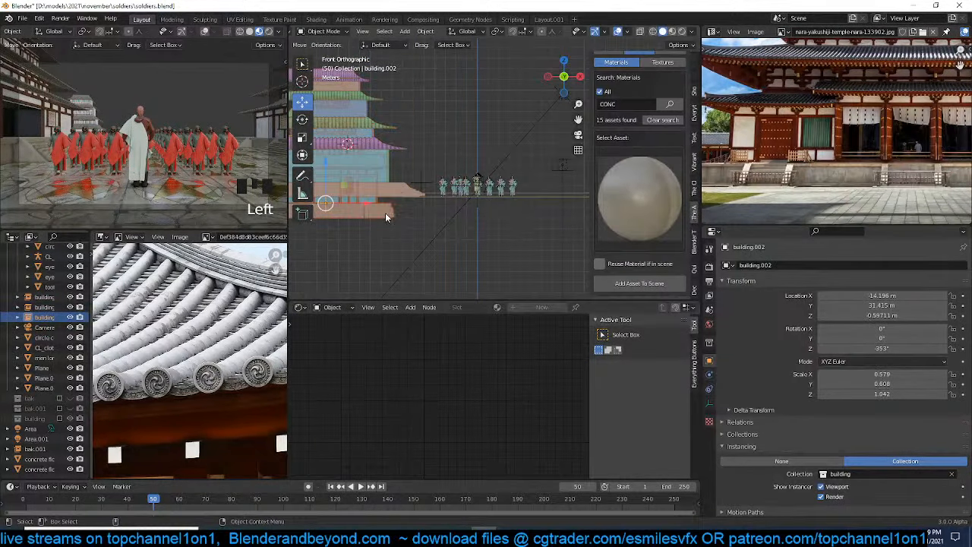
{"action": "key", "text": "g"}
{"action": "left_click", "coordinate": [433, 199]}
{"action": "key", "text": "s"}
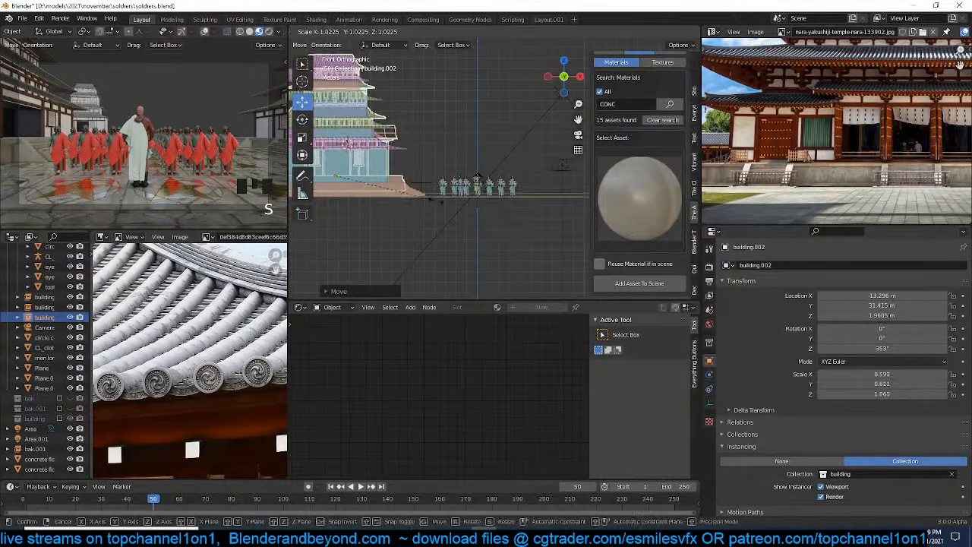
{"action": "key", "text": "z"}
{"action": "left_click", "coordinate": [394, 169]}
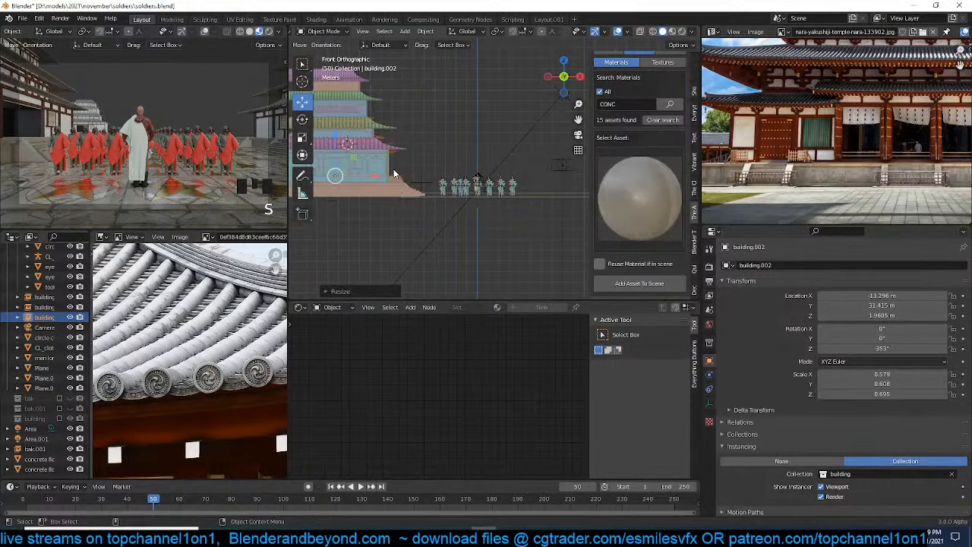
Duplicate the building.001 temple, rotate the copy 90°, and place it across the back of the courtyard facing the soldiers
{"action": "key", "text": "KP_7"}
{"action": "left_click", "coordinate": [395, 171]}
{"action": "key", "text": "shift+d"}
{"action": "right_click", "coordinate": [395, 171]}
{"action": "type", "text": "r90"}
{"action": "key", "text": "Return"}
{"action": "key", "text": "g"}
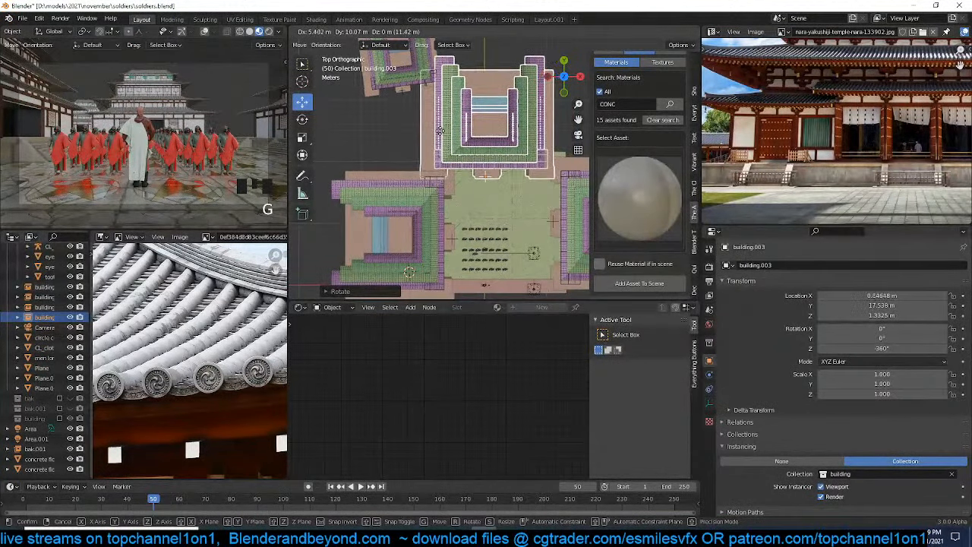
{"action": "left_click", "coordinate": [438, 166]}
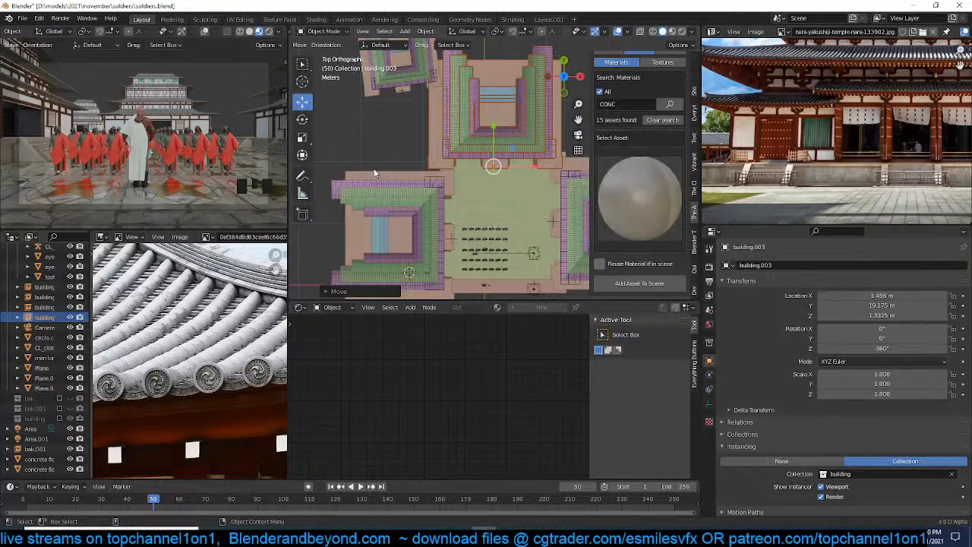
Shift the building.001 side temple along X to about -6.16 m, slightly away from the courtyard
{"action": "left_click", "coordinate": [394, 197]}
{"action": "middle_click_drag", "start_coordinate": [463, 212], "coordinate": [448, 162], "text": "shift"}
{"action": "key", "text": "g"}
{"action": "key", "text": "x"}
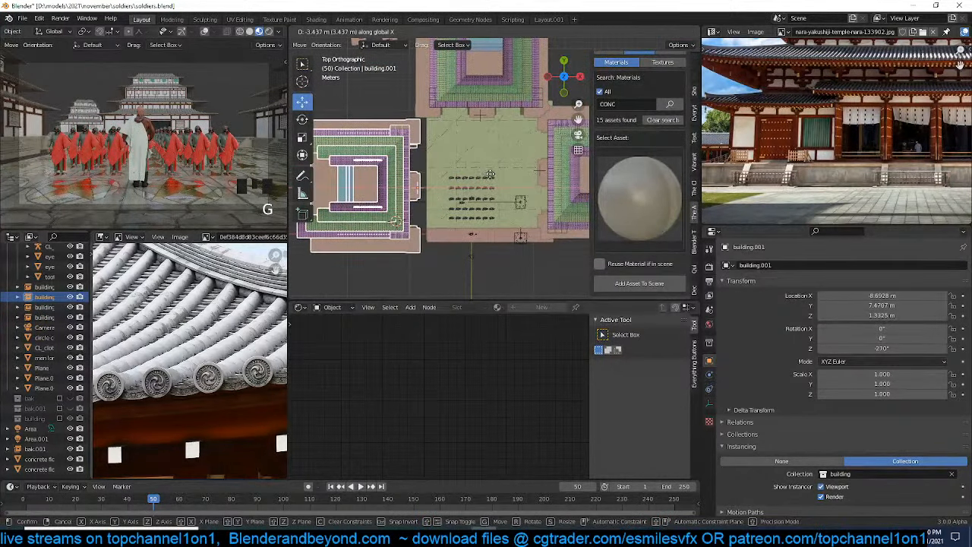
{"action": "left_click", "coordinate": [498, 174]}
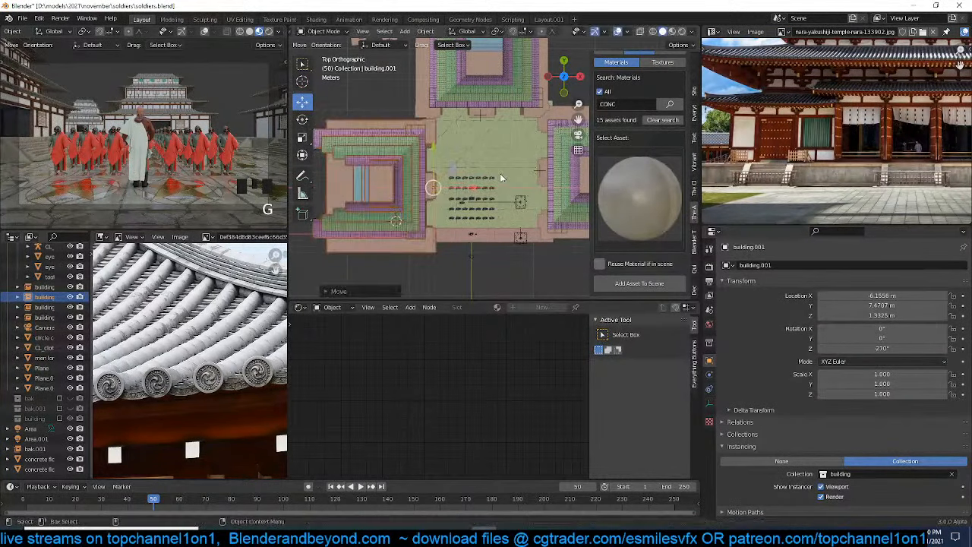
Reposition the side temple on the positive X side to about X 11.9 m and Y 8.6 m, aligning it with the opposite one
{"action": "middle_click_drag", "start_coordinate": [502, 175], "coordinate": [447, 177], "text": "shift"}
{"action": "left_click", "coordinate": [527, 176]}
{"action": "key", "text": "g"}
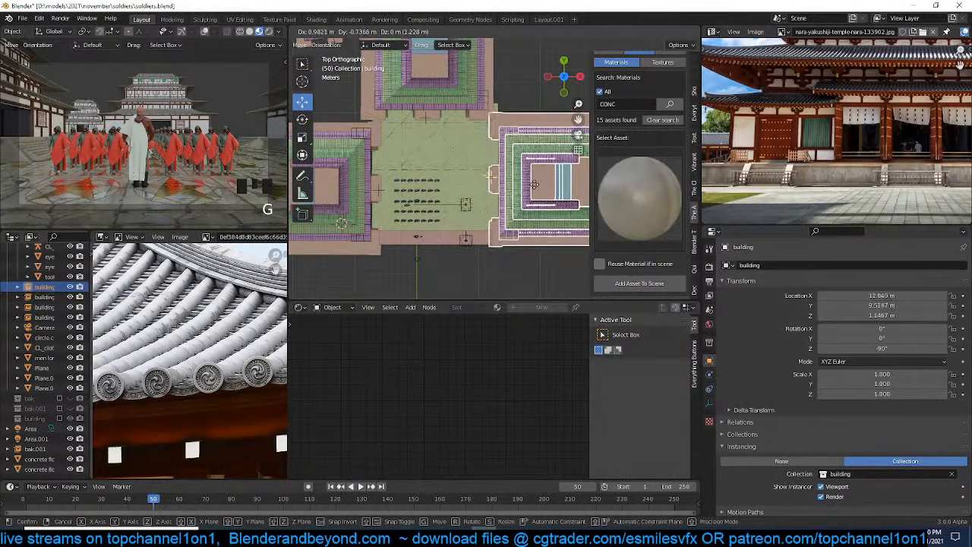
{"action": "left_click", "coordinate": [536, 190]}
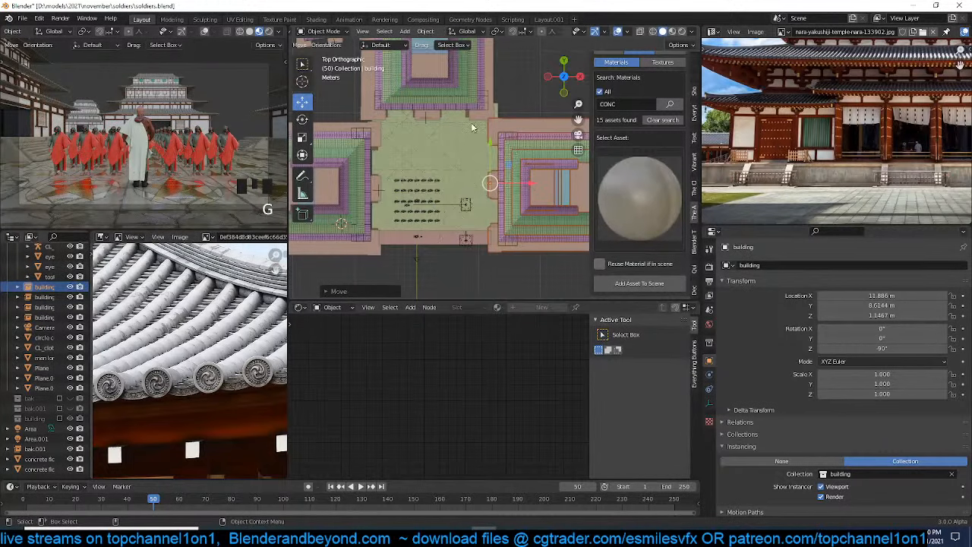
Clear the back temple's rotation and shift it about 1.7 m along X to centre it between the side temples
{"action": "left_click", "coordinate": [473, 117]}
{"action": "key", "text": "alt+r"}
{"action": "key", "text": "g"}
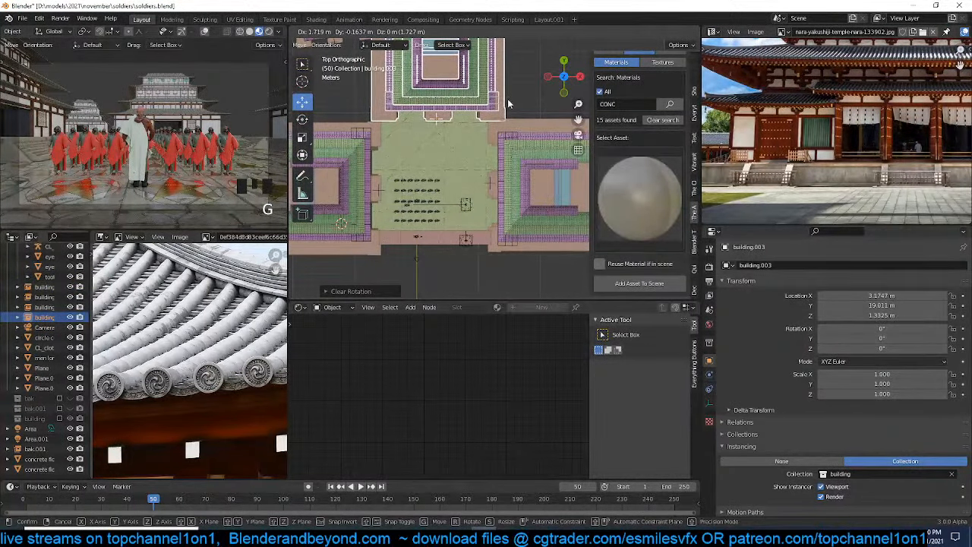
{"action": "left_click", "coordinate": [486, 131]}
{"action": "scroll", "coordinate": [486, 131], "scroll_direction": "down", "scroll_amount": 2}
{"action": "scroll", "coordinate": [486, 131], "scroll_direction": "up", "scroll_amount": 2}
{"action": "mouse_move", "coordinate": [462, 151]}
{"action": "middle_mouse_down"}
{"action": "mouse_move", "coordinate": [489, 83]}
{"action": "mouse_move", "coordinate": [472, 152]}
{"action": "middle_mouse_up"}
{"action": "key", "text": "alt+a"}
{"action": "scroll", "coordinate": [814, 141], "scroll_direction": "down", "scroll_amount": 3}
{"action": "scroll", "coordinate": [813, 140], "scroll_direction": "up", "scroll_amount": 1}
{"action": "middle_click_drag", "start_coordinate": [889, 143], "coordinate": [871, 149]}
{"action": "middle_click_drag", "start_coordinate": [431, 196], "coordinate": [444, 144]}
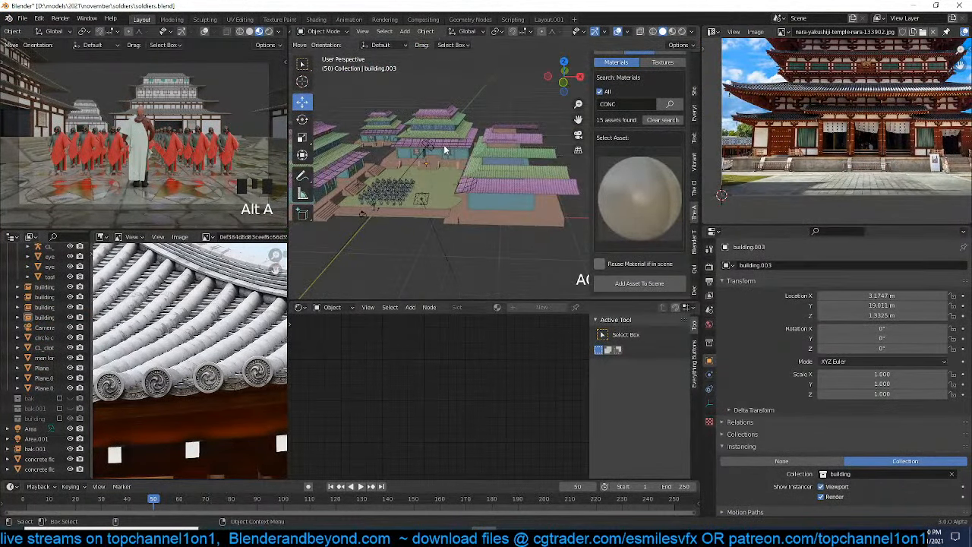
Duplicate the small rear temple building.002 into the gap beside the back temple on the positive X side and clear the copy's rotation
{"action": "left_click", "coordinate": [378, 120]}
{"action": "key", "text": "KP_7"}
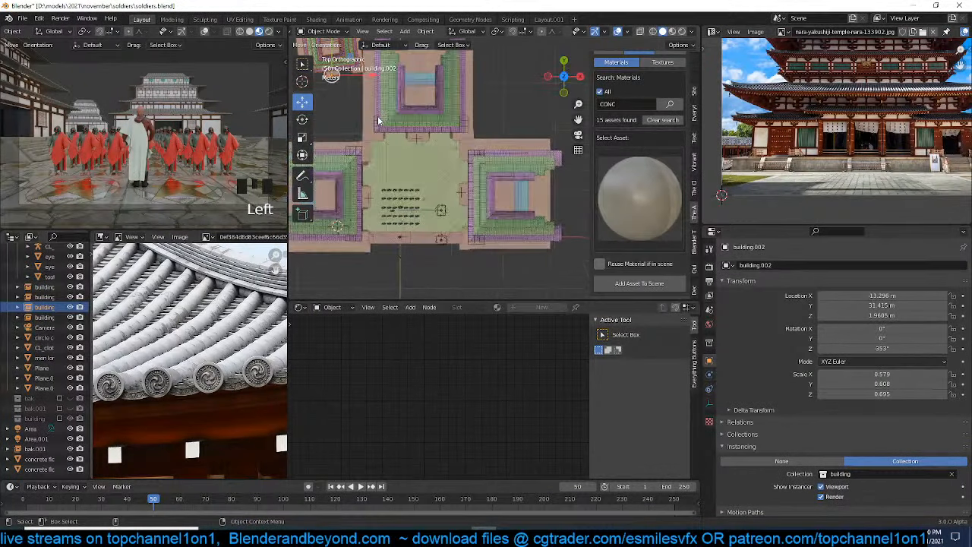
{"action": "key", "text": "shift+d"}
{"action": "left_click", "coordinate": [541, 181]}
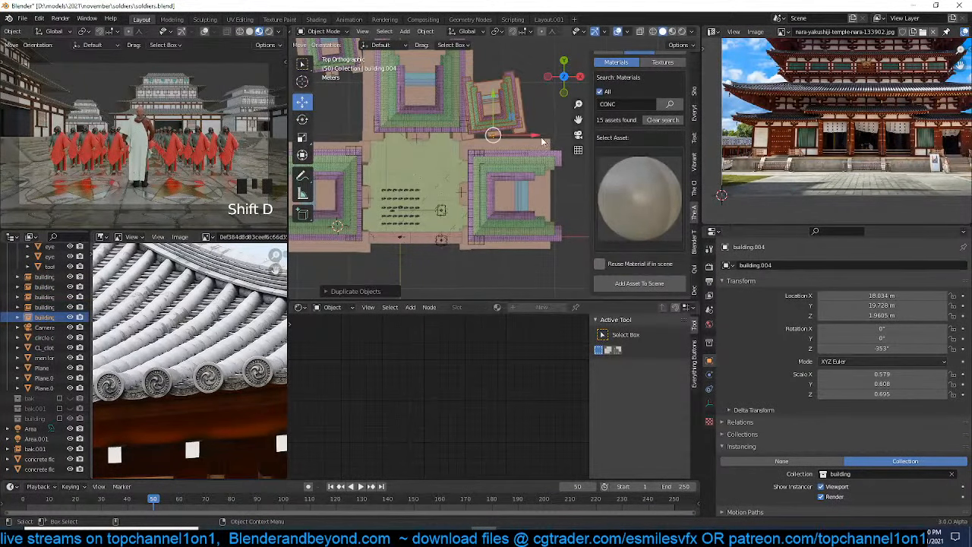
{"action": "middle_click_drag", "start_coordinate": [540, 181], "coordinate": [513, 76]}
{"action": "key", "text": "alt+r"}
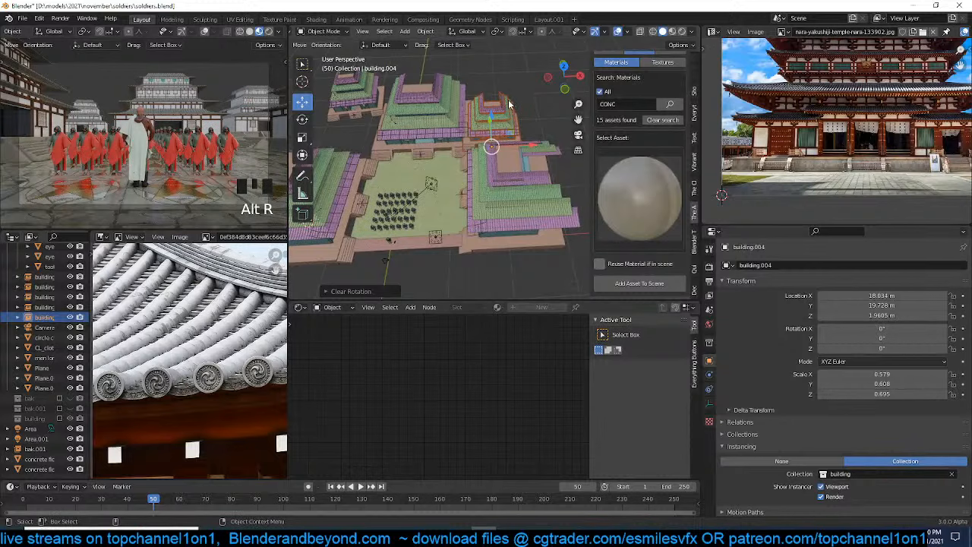
Lower the new small corner temple about 5.4 m along Z
{"action": "key", "text": "g"}
{"action": "key", "text": "z"}
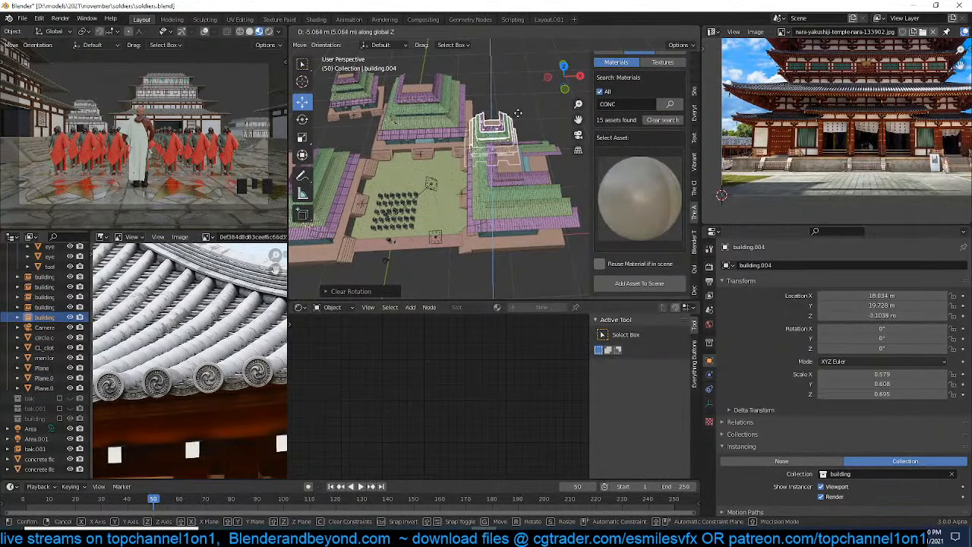
{"action": "left_click", "coordinate": [520, 116]}
{"action": "scroll", "coordinate": [490, 158], "scroll_direction": "up", "scroll_amount": 3}
{"action": "middle_click_drag", "start_coordinate": [491, 158], "coordinate": [555, 108]}
{"action": "key", "text": "g"}
{"action": "key", "text": "z"}
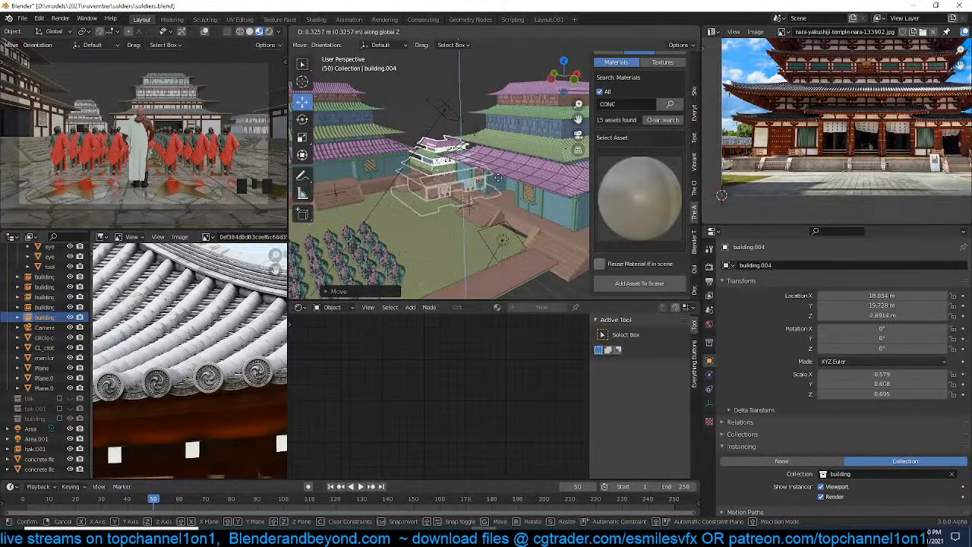
{"action": "left_click", "coordinate": [490, 232]}
Duplicate the small corner temple into the opposite rear corner, at about X -11 m and Y 17.1 m
{"action": "key", "text": "KP_7"}
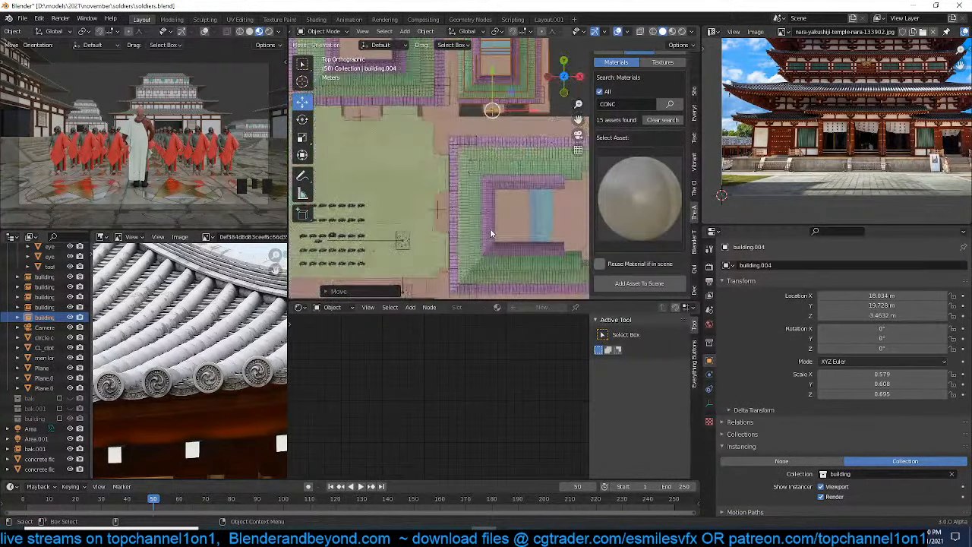
{"action": "scroll", "coordinate": [490, 228], "scroll_direction": "down", "scroll_amount": 3}
{"action": "key", "text": "shift+d"}
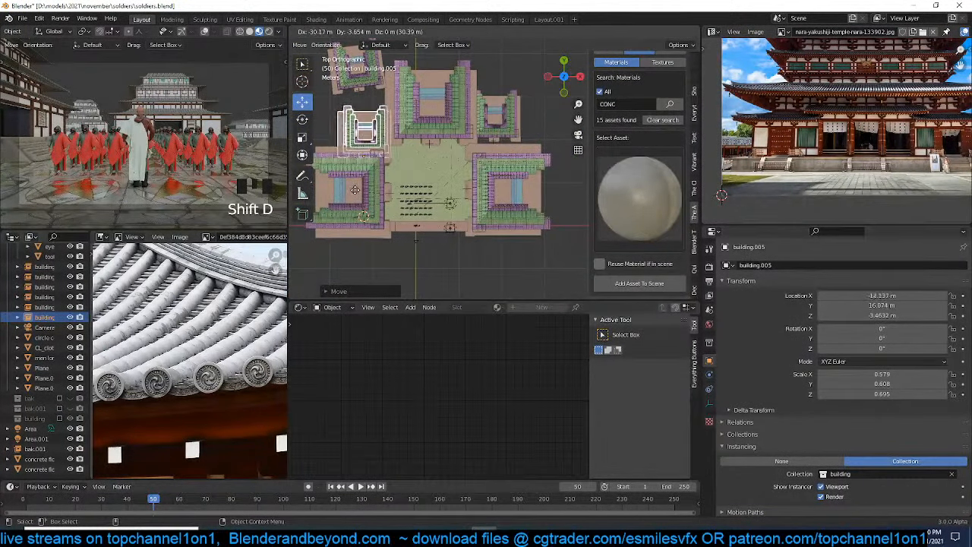
{"action": "left_click", "coordinate": [390, 173]}
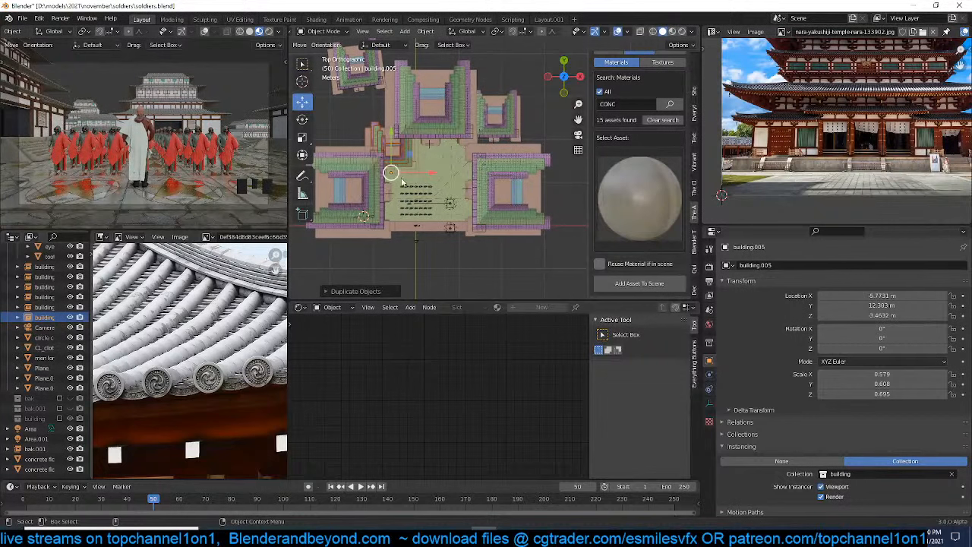
{"action": "key", "text": "r"}
{"action": "scroll", "coordinate": [391, 172], "scroll_direction": "up", "scroll_amount": 3}
{"action": "key", "text": "g"}
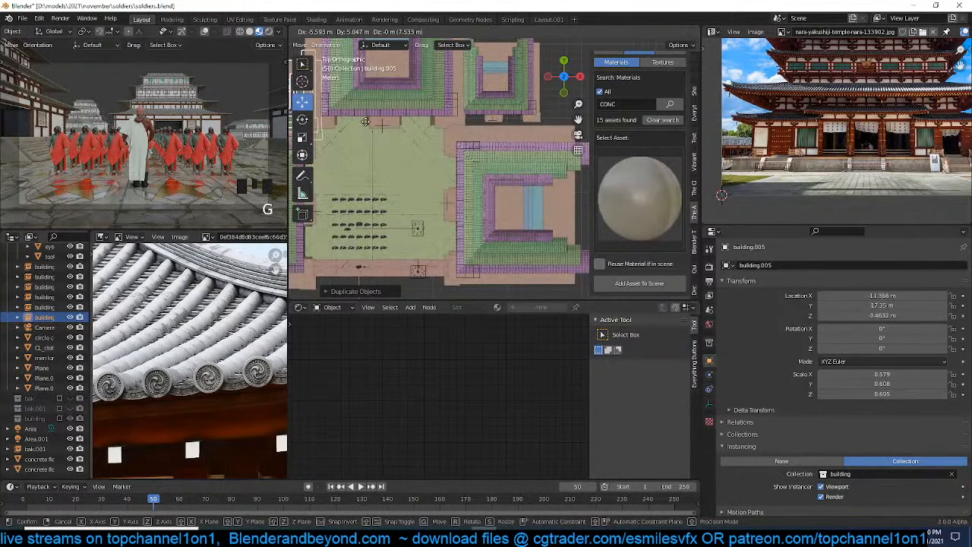
{"action": "left_click", "coordinate": [369, 125]}
{"action": "middle_click_drag", "start_coordinate": [406, 168], "coordinate": [487, 168], "text": "shift"}
{"action": "middle_click_drag", "start_coordinate": [395, 187], "coordinate": [466, 193], "text": "shift"}
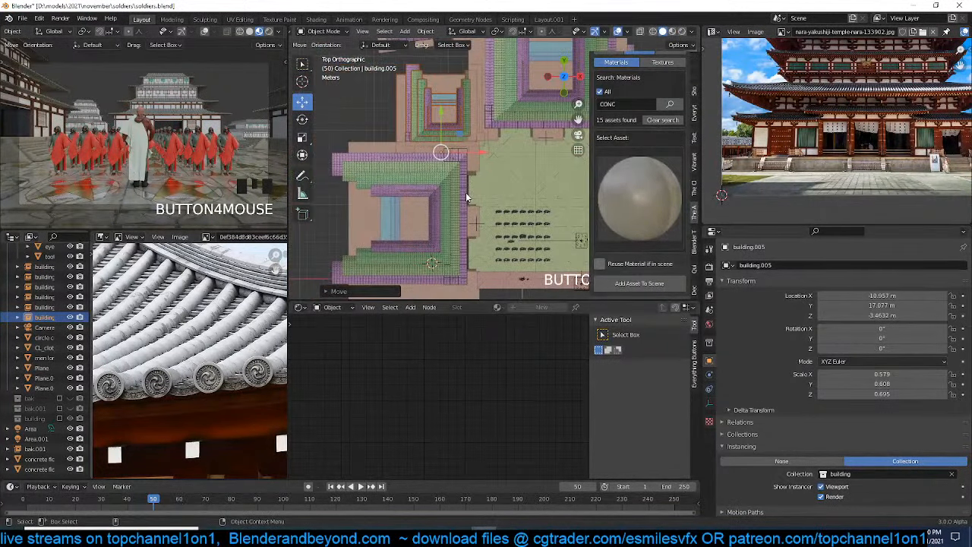
Make a linked duplicate of that corner temple, place it farther back outside the courtyard, and raise it about 3.4 m along Z
{"action": "key", "text": "alt+d"}
{"action": "left_click", "coordinate": [433, 128]}
{"action": "middle_click_drag", "start_coordinate": [434, 128], "coordinate": [443, 174]}
{"action": "scroll", "coordinate": [493, 150], "scroll_direction": "down", "scroll_amount": 3}
{"action": "key", "text": "g"}
{"action": "key", "text": "z"}
{"action": "left_click", "coordinate": [507, 156]}
{"action": "key", "text": "grave"}
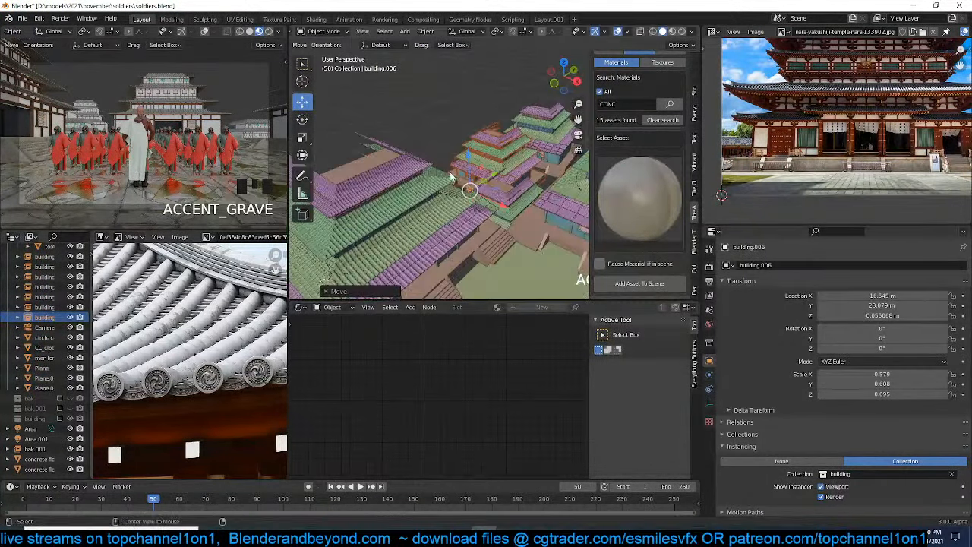
Deselect everything and switch the camera view to rendered shading
{"action": "key", "text": "alt+a"}
{"action": "scroll", "coordinate": [489, 224], "scroll_direction": "down", "scroll_amount": 4}
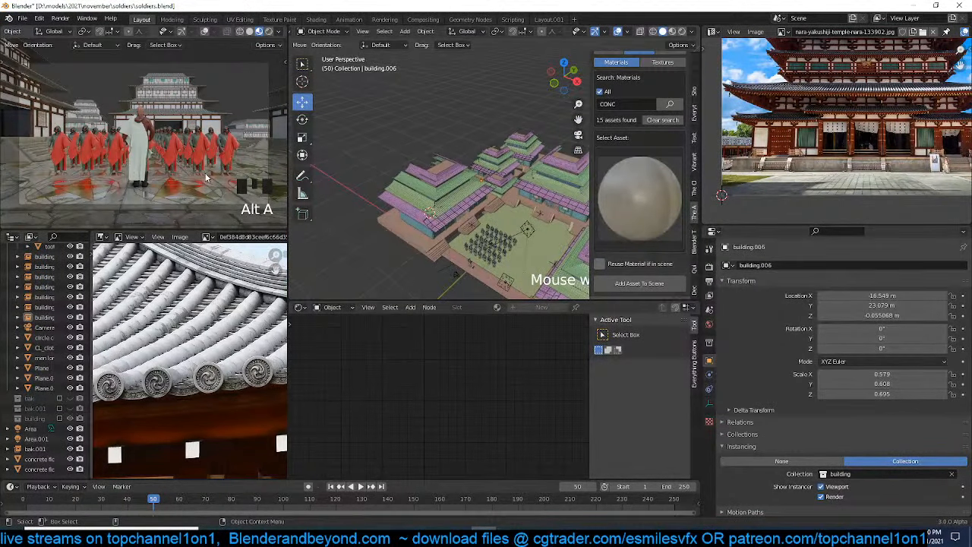
{"action": "left_click", "coordinate": [269, 32]}
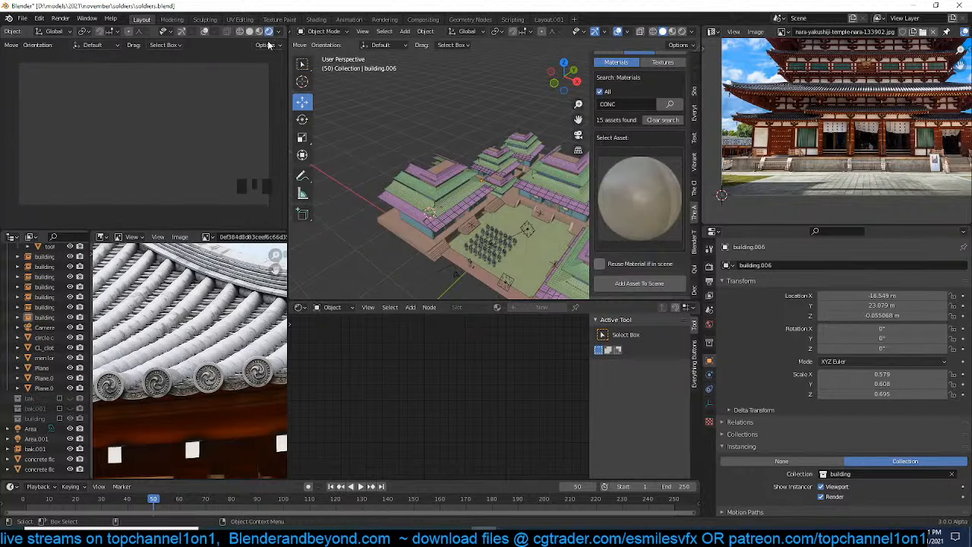
Open the render settings, check the temple layout in the rendered camera view, and save the file
{"action": "scroll", "coordinate": [275, 34], "scroll_direction": "down", "scroll_amount": 2}
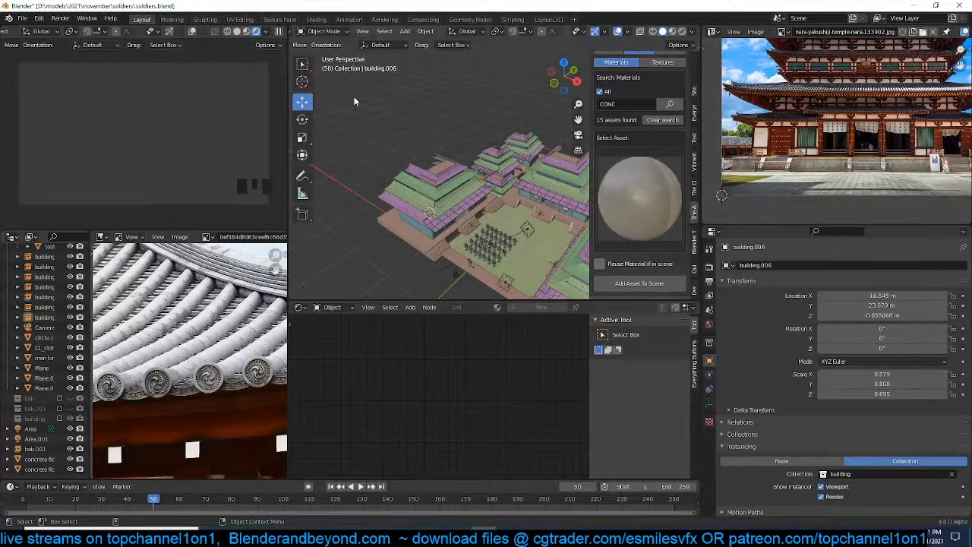
{"action": "scroll", "coordinate": [213, 91], "scroll_direction": "down", "scroll_amount": 2}
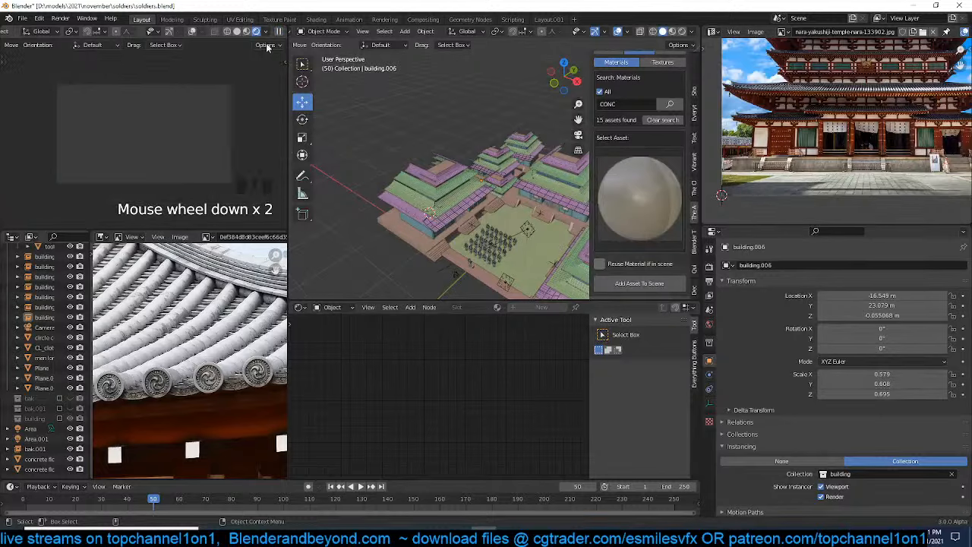
{"action": "scroll", "coordinate": [213, 91], "scroll_direction": "up", "scroll_amount": 1}
{"action": "scroll", "coordinate": [213, 91], "scroll_direction": "up", "scroll_amount": 1}
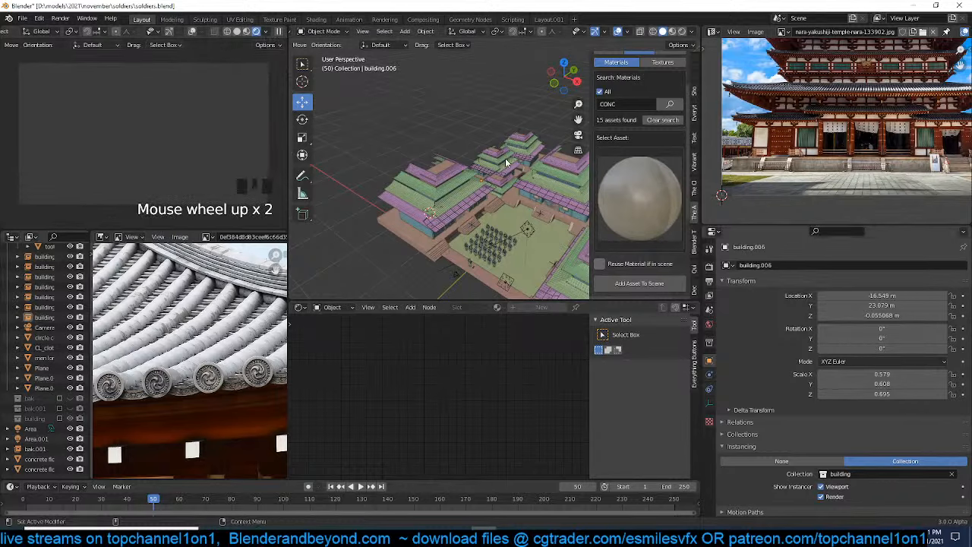
{"action": "scroll", "coordinate": [729, 264], "scroll_direction": "up", "scroll_amount": 1}
{"action": "left_click", "coordinate": [710, 266]}
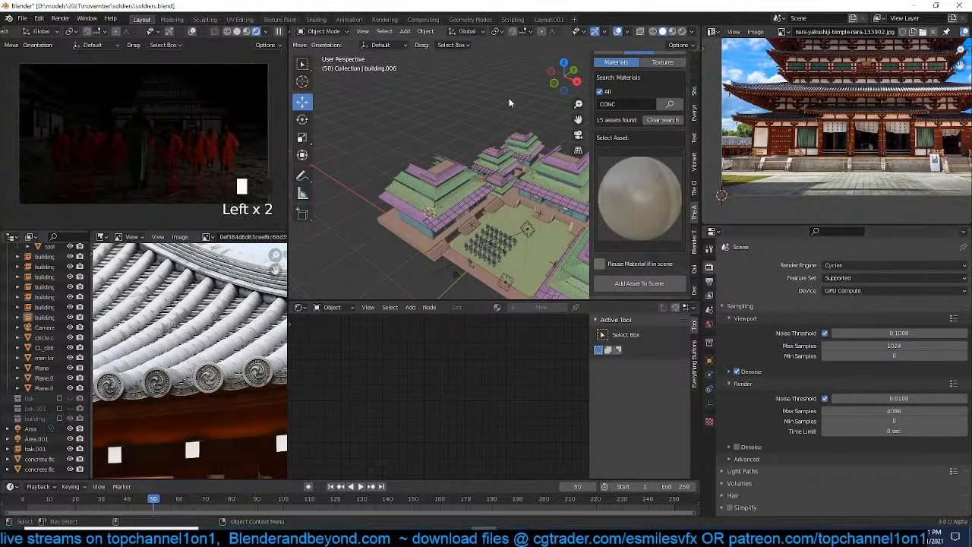
{"action": "middle_click_drag", "start_coordinate": [509, 98], "coordinate": [494, 147], "text": "ctrl"}
{"action": "key", "text": "grave"}
{"action": "scroll", "coordinate": [494, 149], "scroll_direction": "up", "scroll_amount": 2}
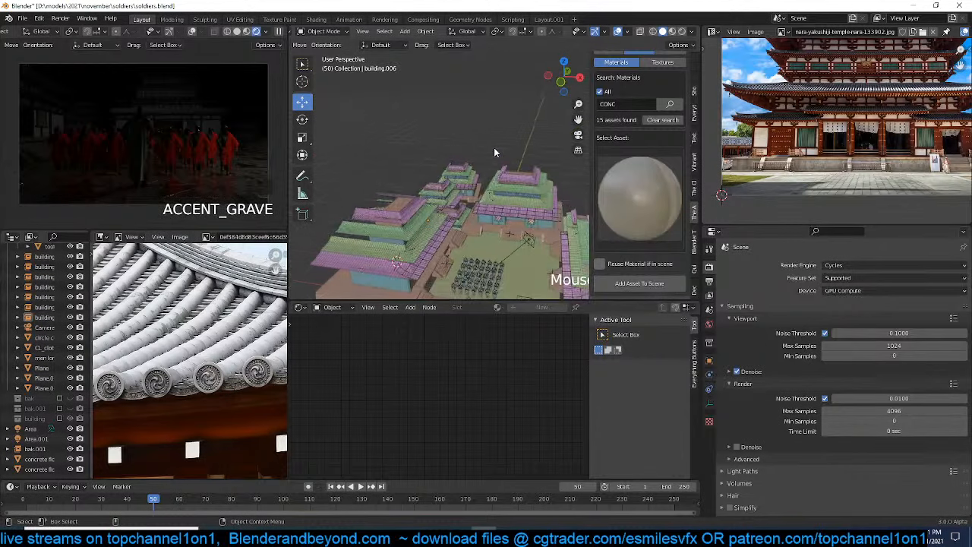
{"action": "scroll", "coordinate": [490, 150], "scroll_direction": "up", "scroll_amount": 1}
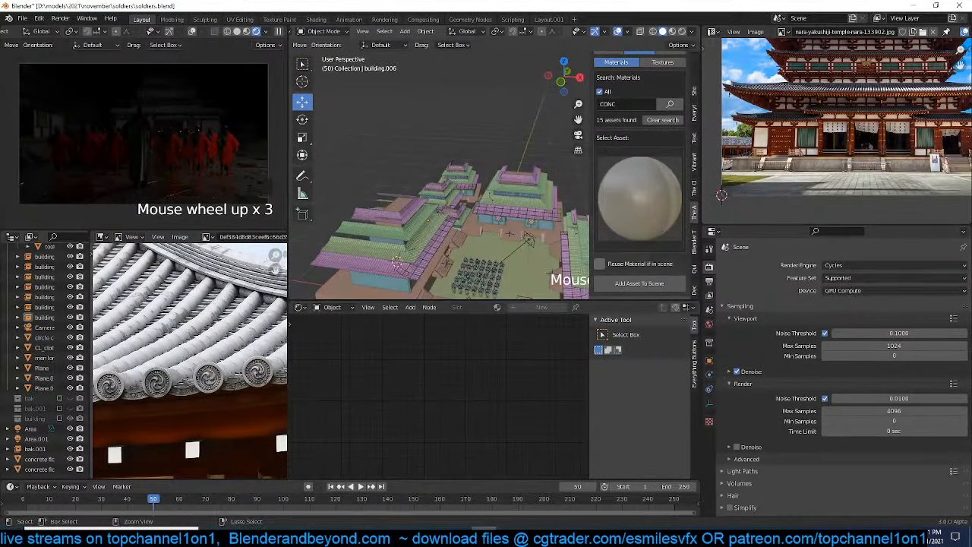
{"action": "key", "text": "ctrl+s"}
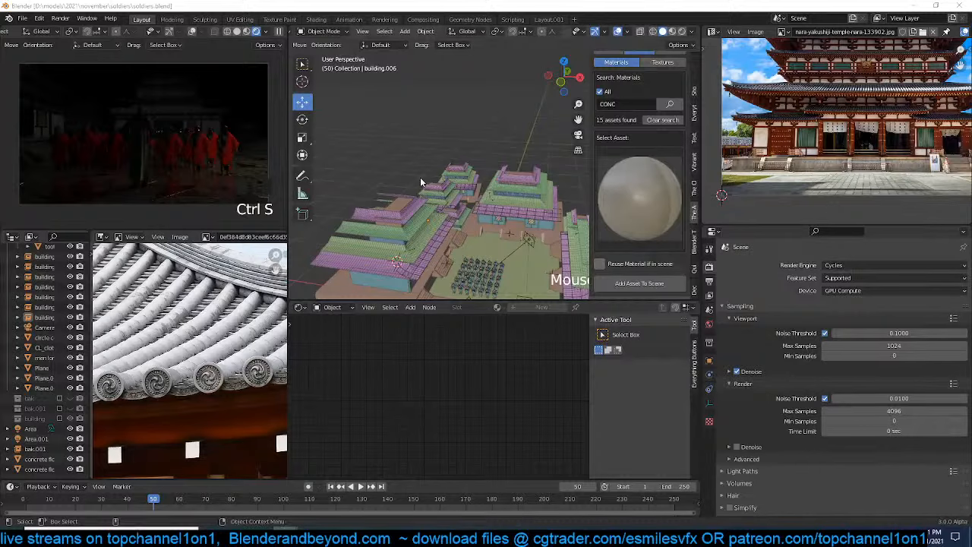
Select the area light in the courtyard and move it in front view to just above the lead character
{"action": "left_click", "coordinate": [477, 118]}
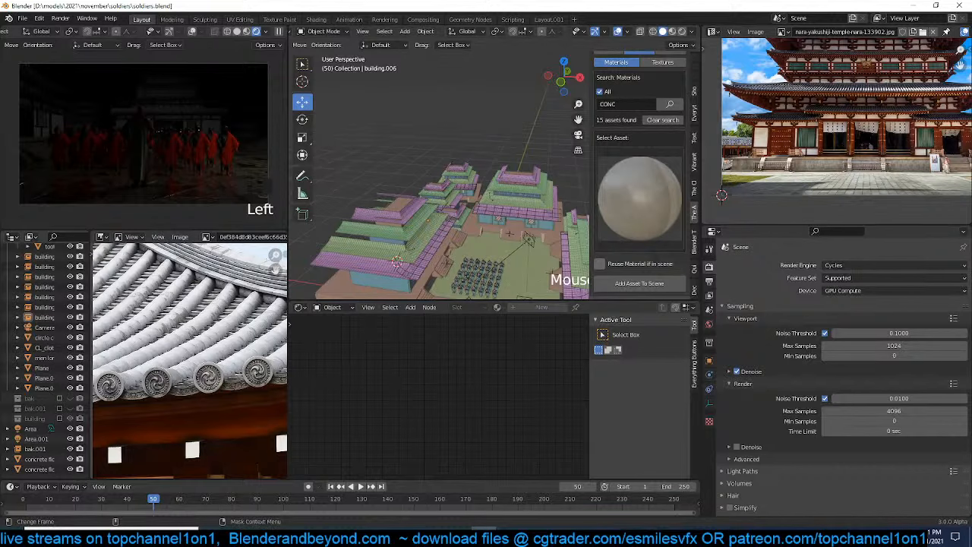
{"action": "scroll", "coordinate": [501, 227], "scroll_direction": "up", "scroll_amount": 2}
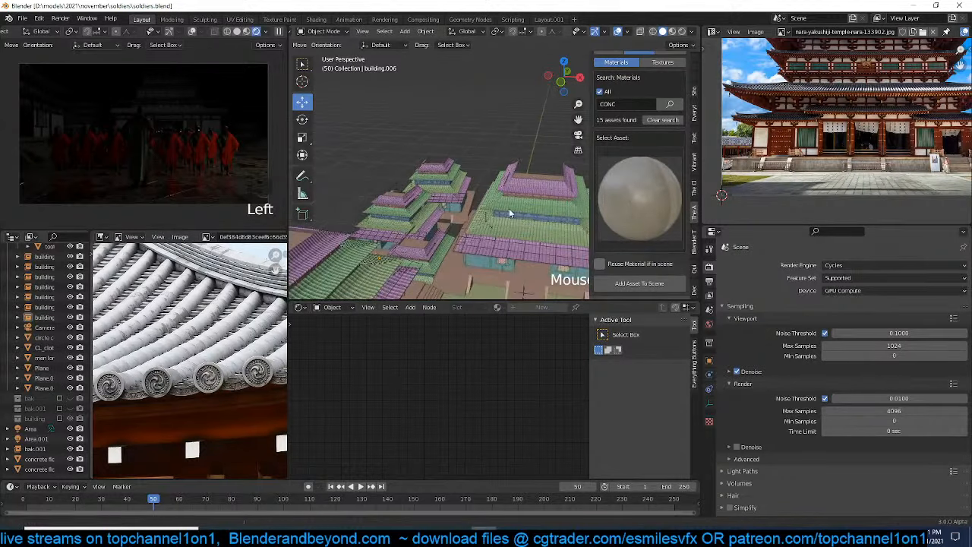
{"action": "scroll", "coordinate": [509, 209], "scroll_direction": "down", "scroll_amount": 1}
{"action": "middle_click_drag", "start_coordinate": [509, 209], "coordinate": [455, 183], "text": "shift"}
{"action": "scroll", "coordinate": [471, 184], "scroll_direction": "down", "scroll_amount": 3}
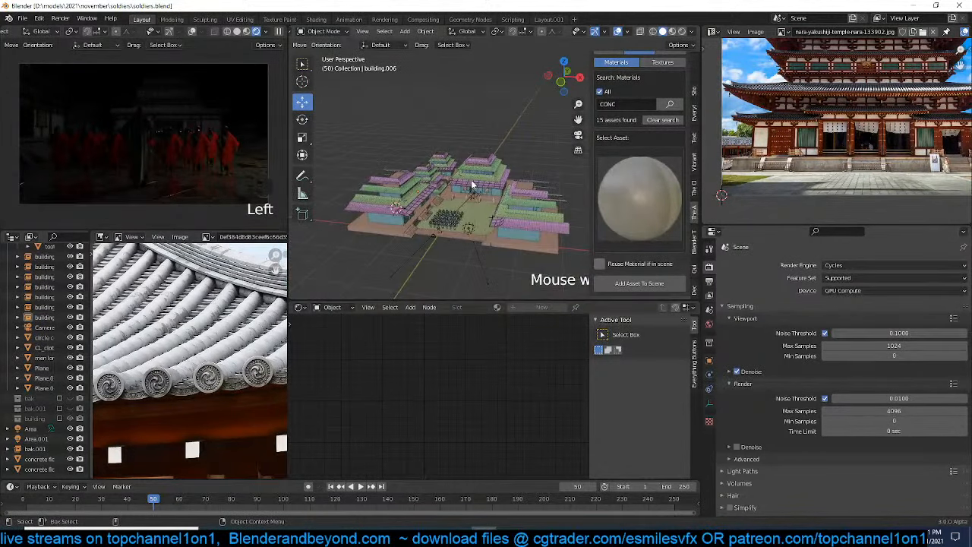
{"action": "left_click", "coordinate": [469, 226]}
{"action": "middle_click_drag", "start_coordinate": [495, 224], "coordinate": [526, 209]}
{"action": "scroll", "coordinate": [526, 209], "scroll_direction": "up", "scroll_amount": 3}
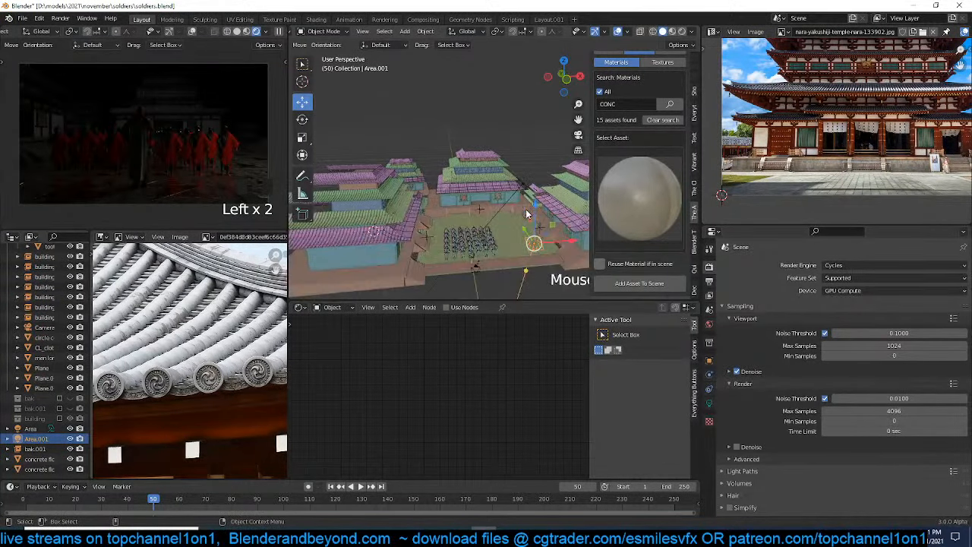
{"action": "key", "text": "KP_3"}
{"action": "scroll", "coordinate": [525, 209], "scroll_direction": "up", "scroll_amount": 3}
{"action": "middle_click_drag", "start_coordinate": [430, 184], "coordinate": [532, 210], "text": "shift"}
{"action": "key", "text": "KP_1"}
{"action": "scroll", "coordinate": [555, 156], "scroll_direction": "up", "scroll_amount": 5}
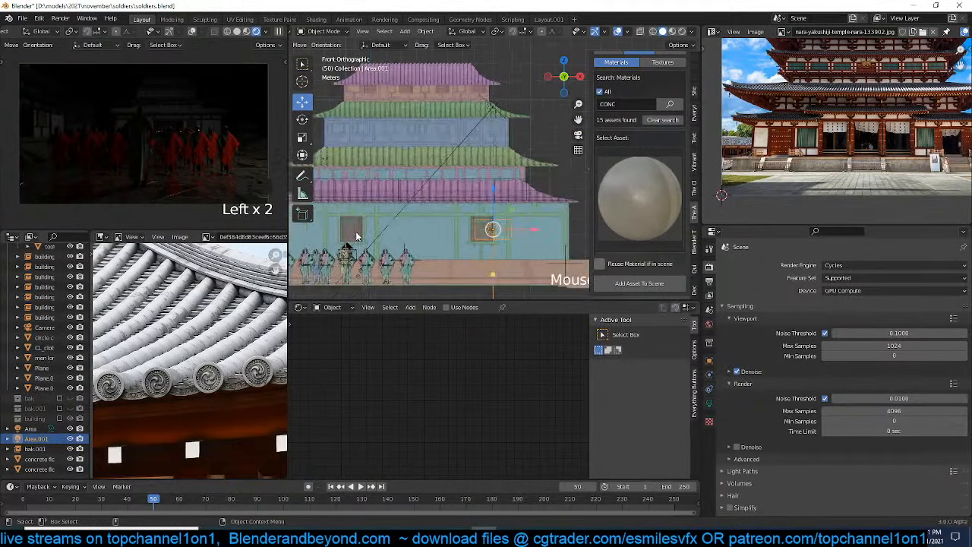
{"action": "middle_click_drag", "start_coordinate": [556, 157], "coordinate": [536, 168], "text": "shift"}
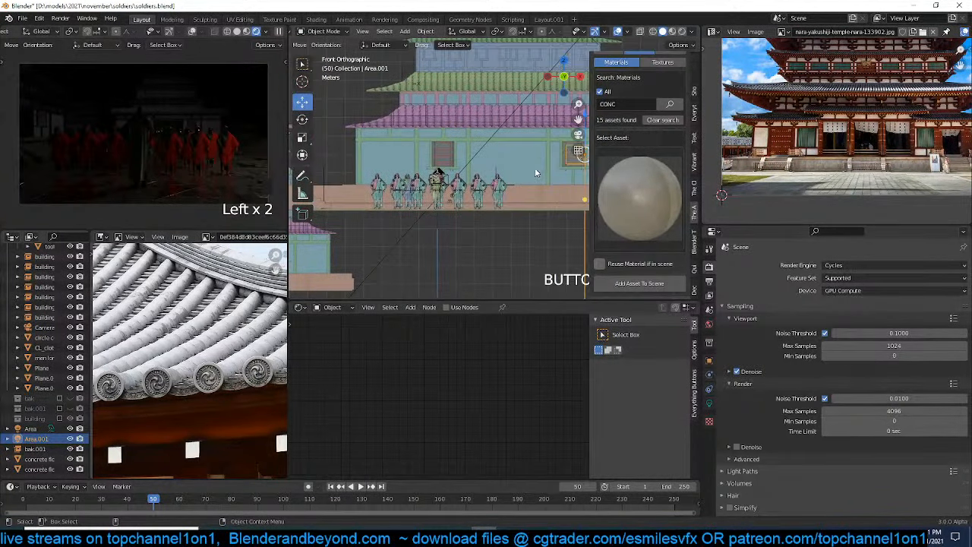
{"action": "key", "text": "g"}
{"action": "left_click", "coordinate": [388, 183]}
In the side view with wireframe shading, move the area light above and slightly away from the lead character
{"action": "key", "text": "KP_3"}
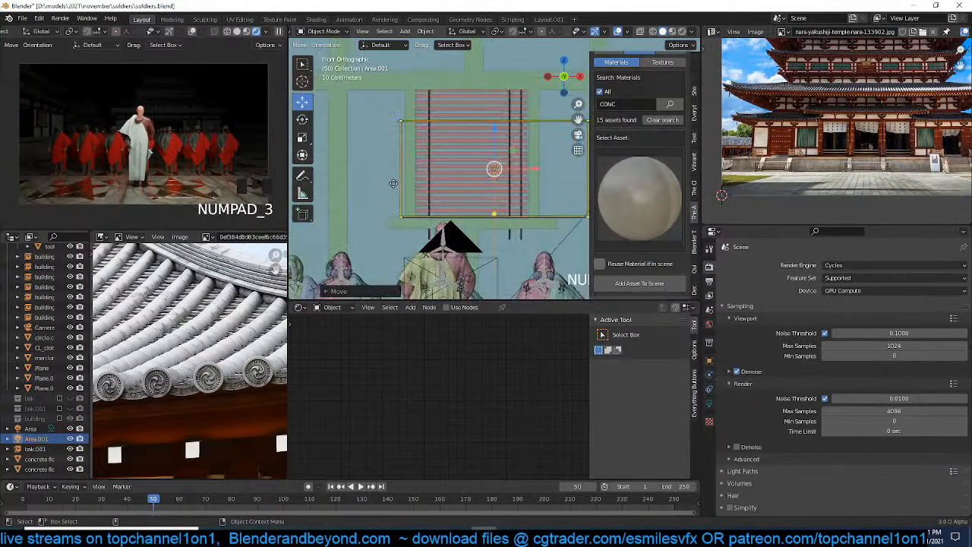
{"action": "scroll", "coordinate": [402, 194], "scroll_direction": "down", "scroll_amount": 2}
{"action": "scroll", "coordinate": [371, 218], "scroll_direction": "down", "scroll_amount": 2}
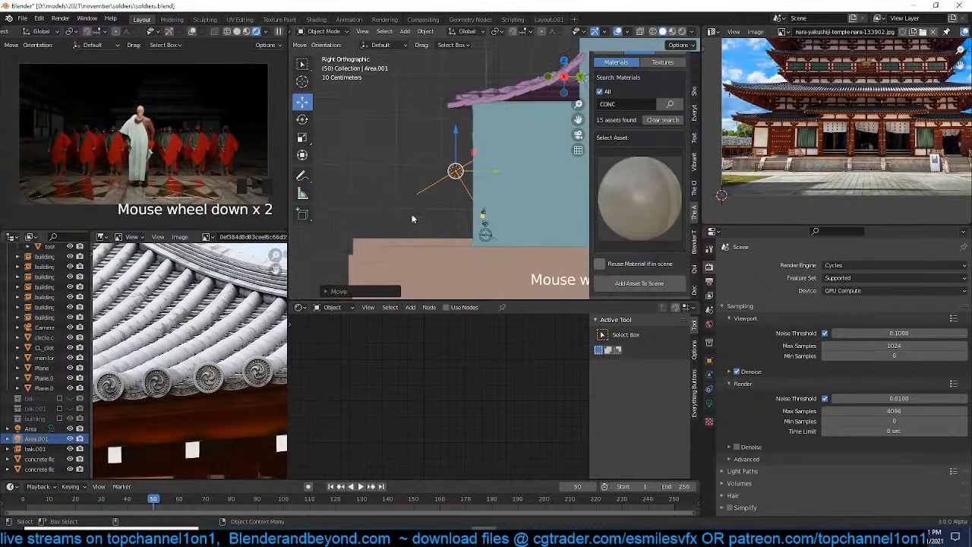
{"action": "key", "text": "z"}
{"action": "left_click", "coordinate": [345, 215]}
{"action": "key", "text": "g"}
{"action": "left_click", "coordinate": [338, 162]}
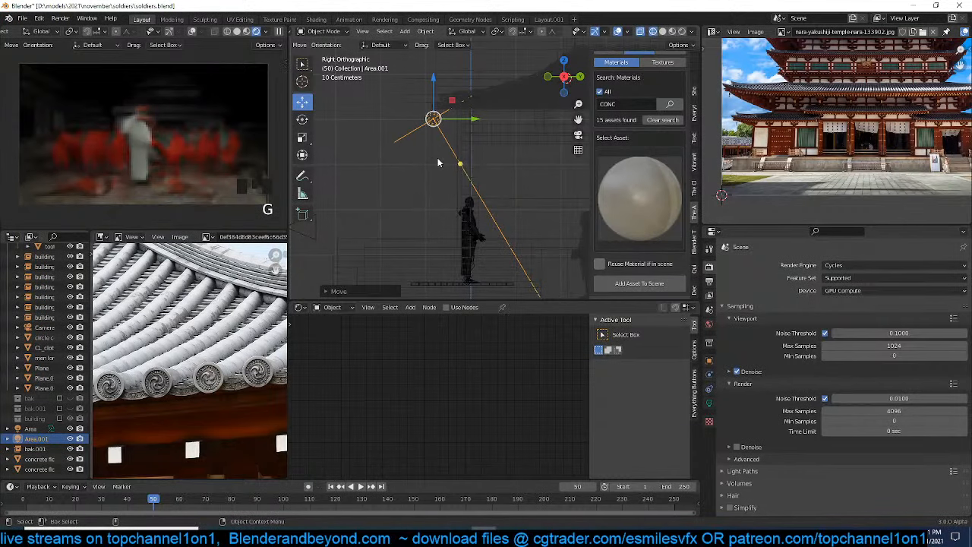
Tint the area light's color a pale blue
{"action": "left_click", "coordinate": [709, 403]}
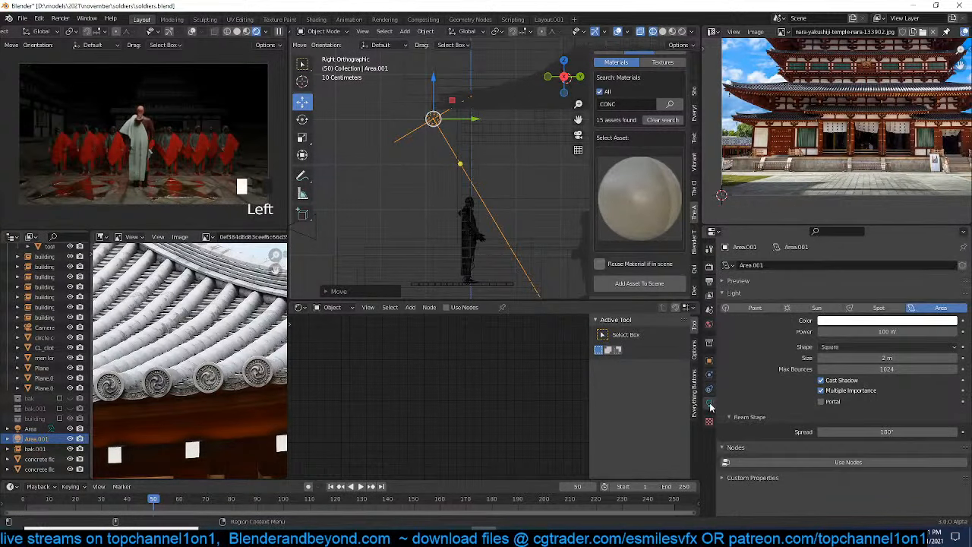
{"action": "left_click", "coordinate": [872, 332]}
{"action": "key", "text": "Escape"}
{"action": "left_click", "coordinate": [869, 321]}
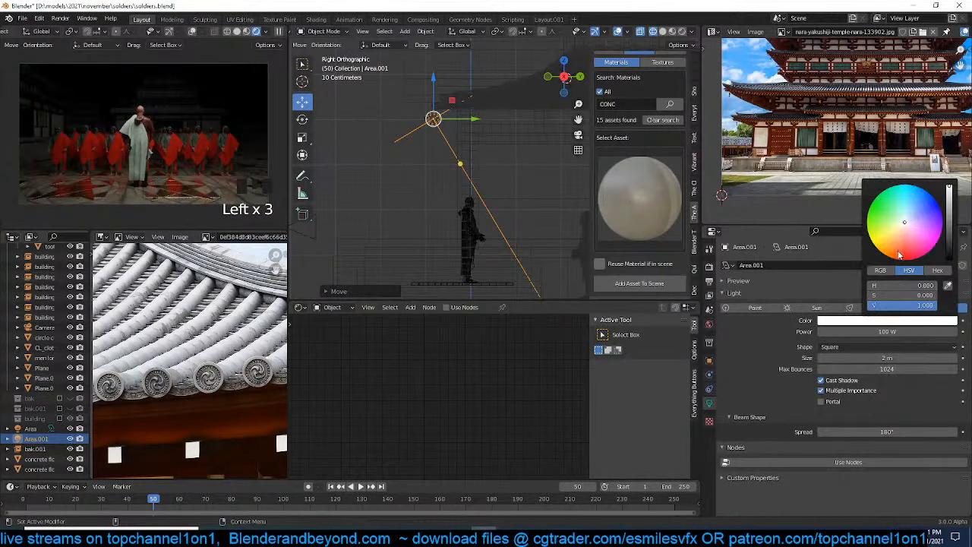
{"action": "left_click", "coordinate": [911, 216]}
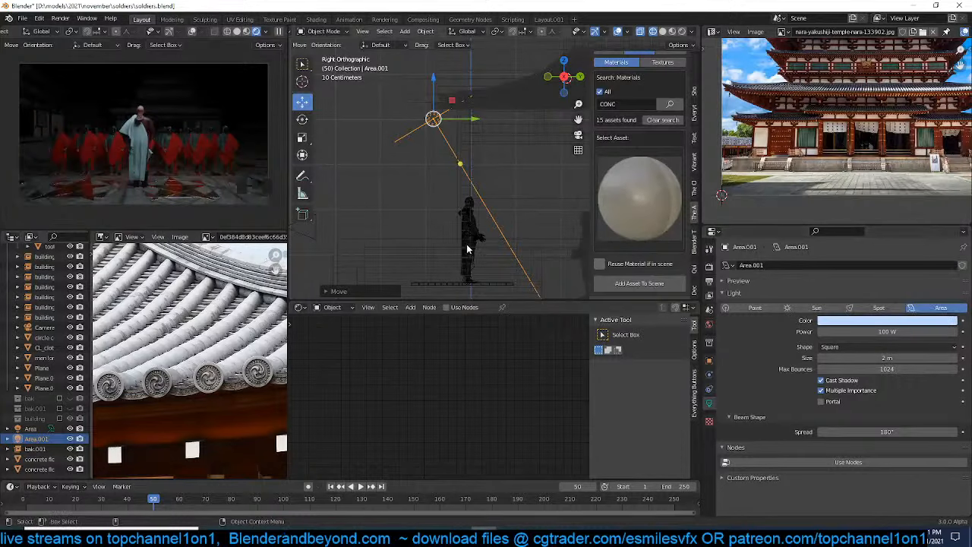
Return to solid shading and try to link materials between the concrete walkway and the adjacent temple instance
{"action": "scroll", "coordinate": [469, 253], "scroll_direction": "down", "scroll_amount": 3}
{"action": "mouse_move", "coordinate": [469, 252]}
{"action": "middle_mouse_down"}
{"action": "mouse_move", "coordinate": [458, 235]}
{"action": "mouse_move", "coordinate": [501, 252]}
{"action": "middle_mouse_up"}
{"action": "key", "text": "z"}
{"action": "left_click", "coordinate": [493, 251]}
{"action": "left_click", "coordinate": [501, 256]}
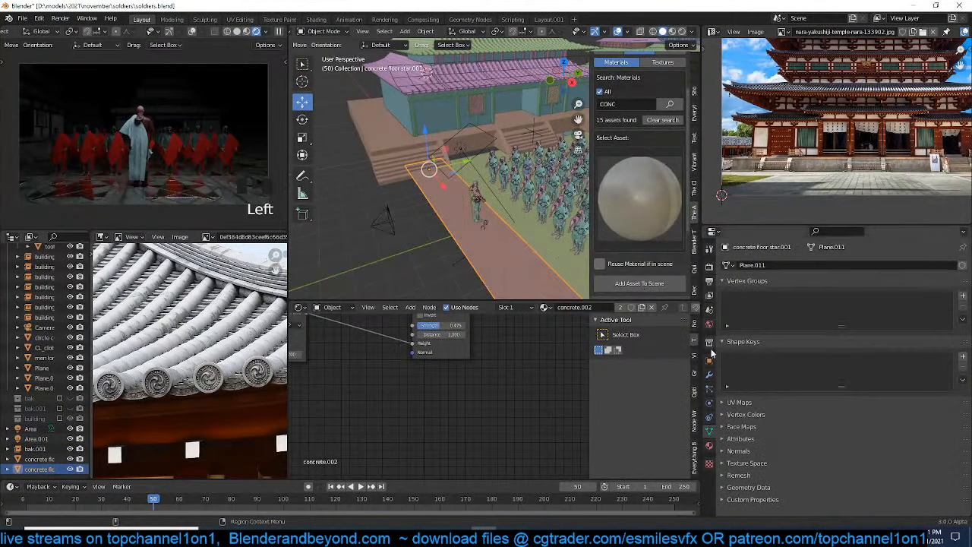
{"action": "left_click", "coordinate": [389, 155], "text": "shift"}
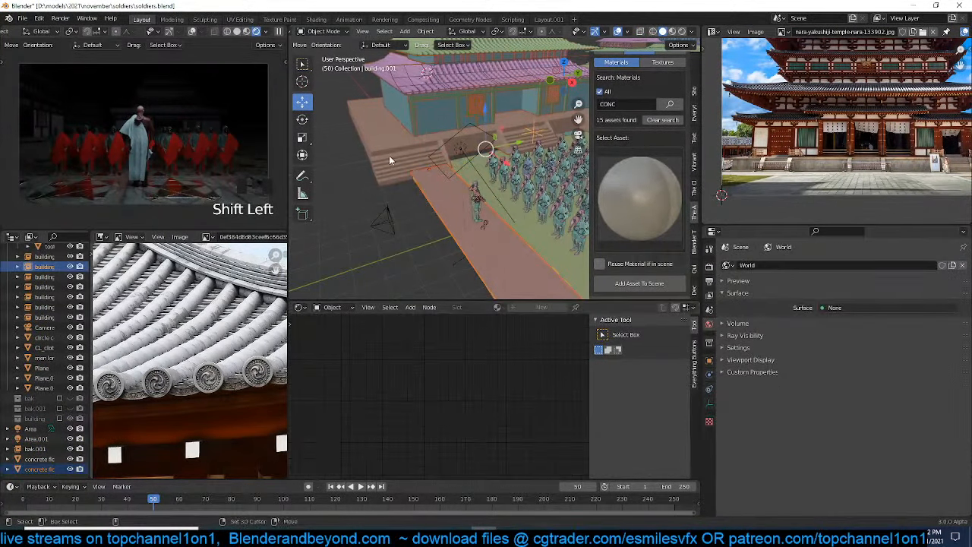
{"action": "key", "text": "ctrl+l"}
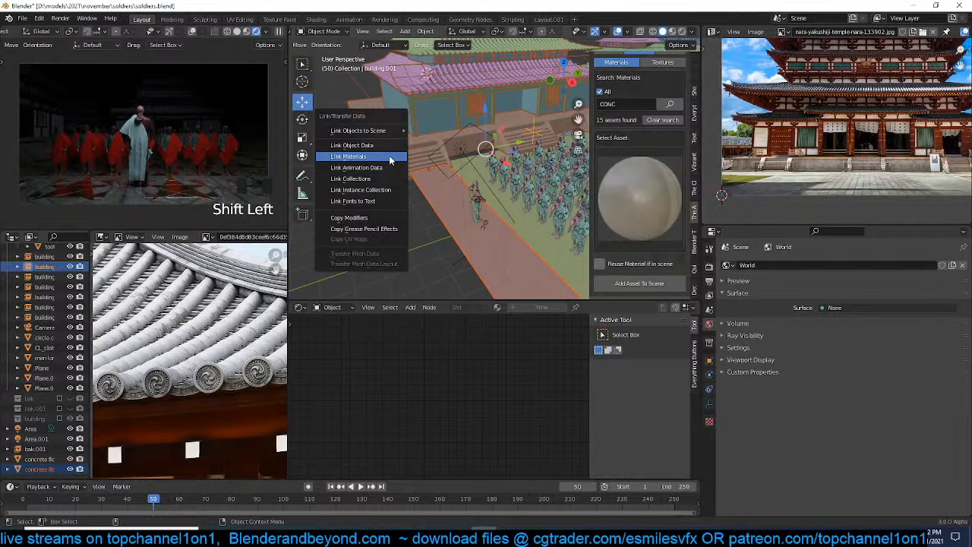
{"action": "left_click", "coordinate": [389, 155]}
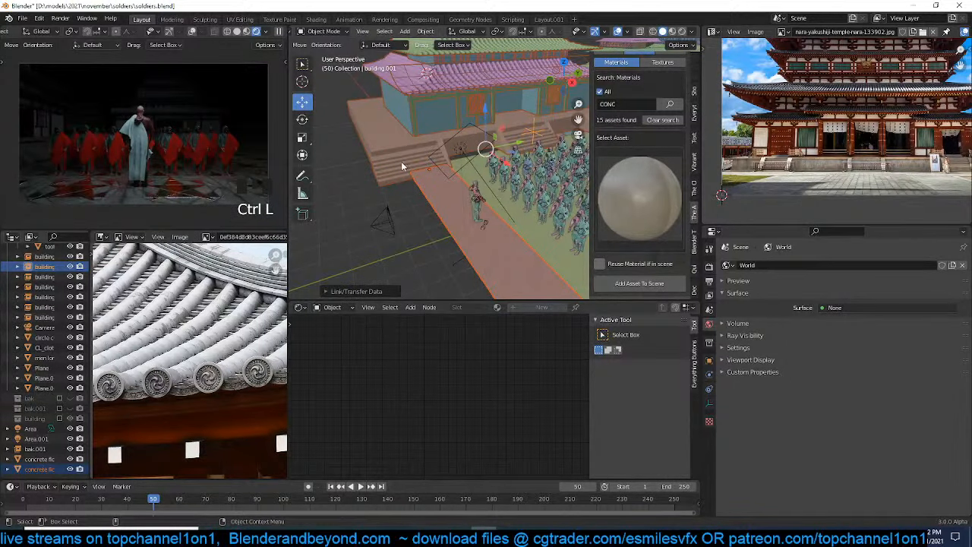
Select the concrete walkway alone, show its material slots, and save the file
{"action": "left_click", "coordinate": [441, 186]}
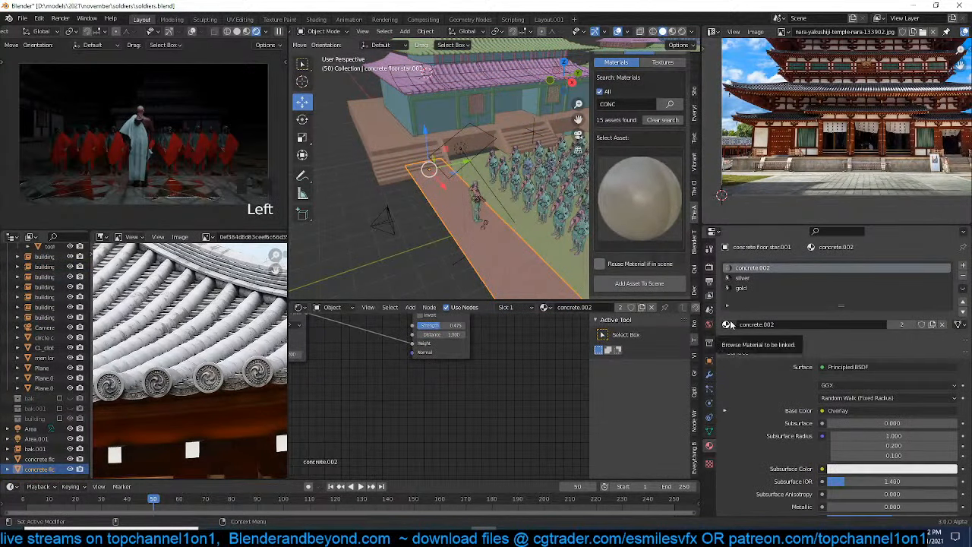
{"action": "middle_click_drag", "start_coordinate": [456, 190], "coordinate": [277, 81]}
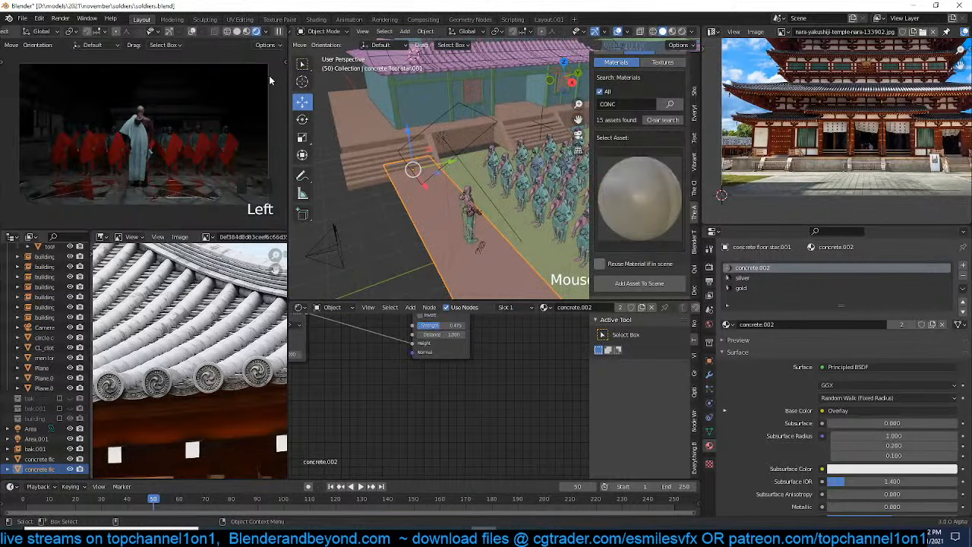
{"action": "scroll", "coordinate": [233, 142], "scroll_direction": "down", "scroll_amount": 1}
{"action": "scroll", "coordinate": [233, 142], "scroll_direction": "up", "scroll_amount": 1}
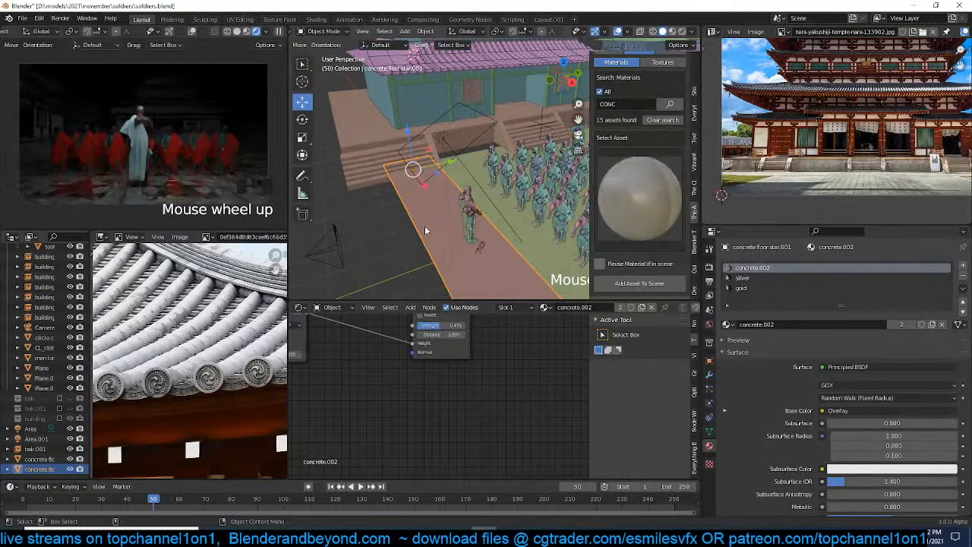
{"action": "key", "text": "ctrl+s"}
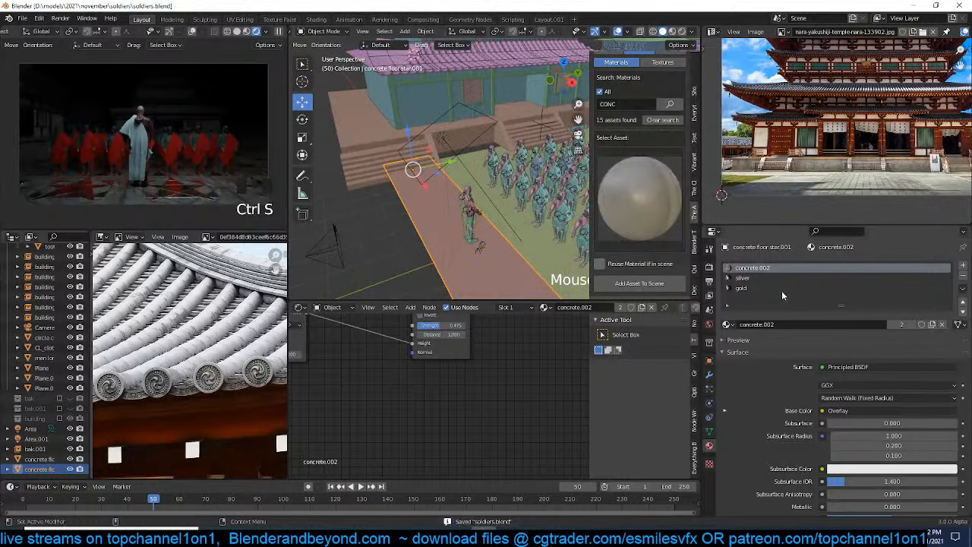
Remove the gold and silver material slots from the concrete walkway
{"action": "left_click", "coordinate": [755, 287]}
{"action": "left_click", "coordinate": [963, 279]}
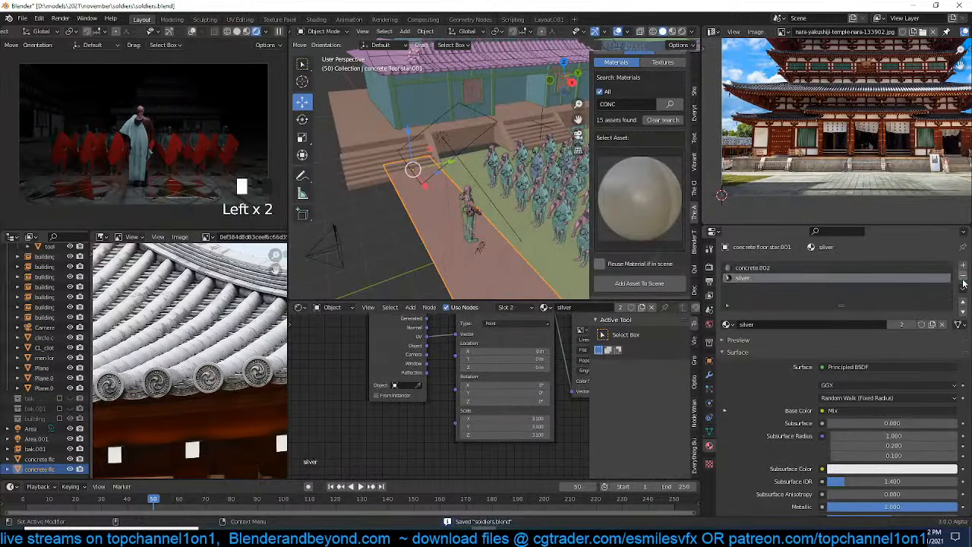
{"action": "left_click", "coordinate": [963, 281]}
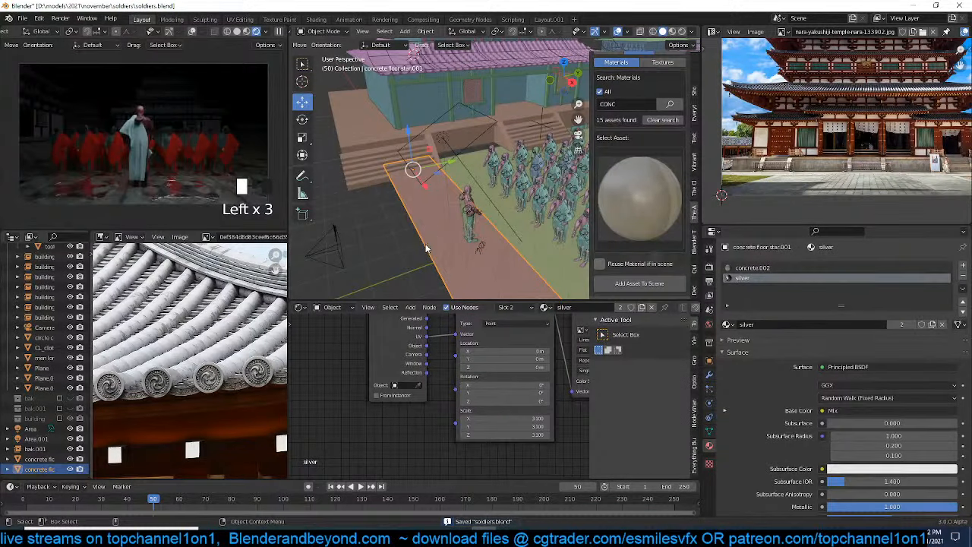
{"action": "left_click", "coordinate": [963, 279]}
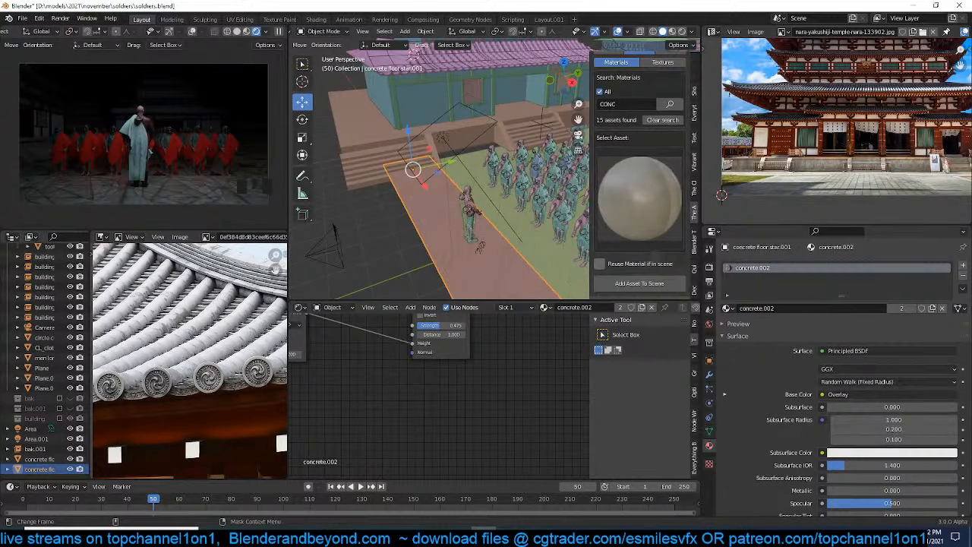
Switch to Chrome and run a Google image search for "japanese tiles" in a new window
{"action": "key", "text": "ctrl+n"}
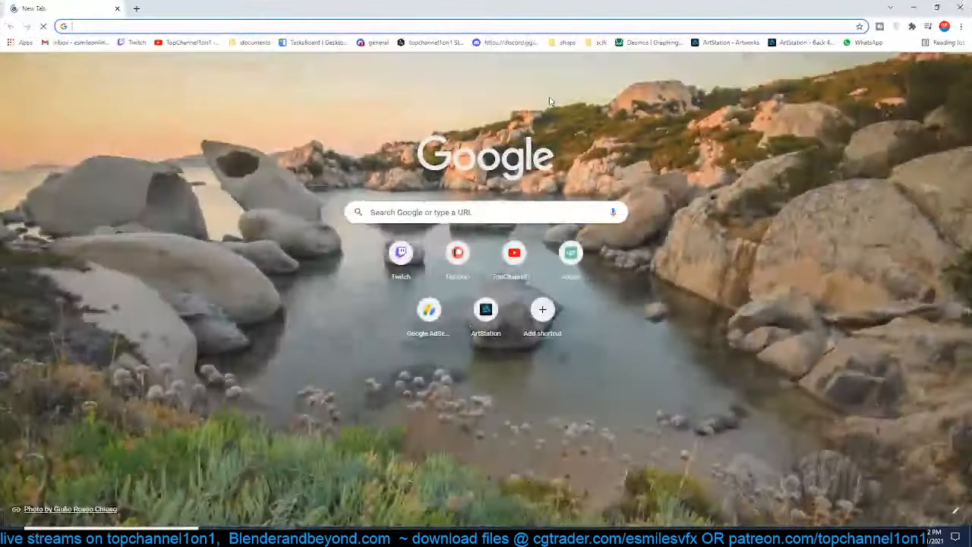
{"action": "type", "text": "japane"}
{"action": "type", "text": "se st"}
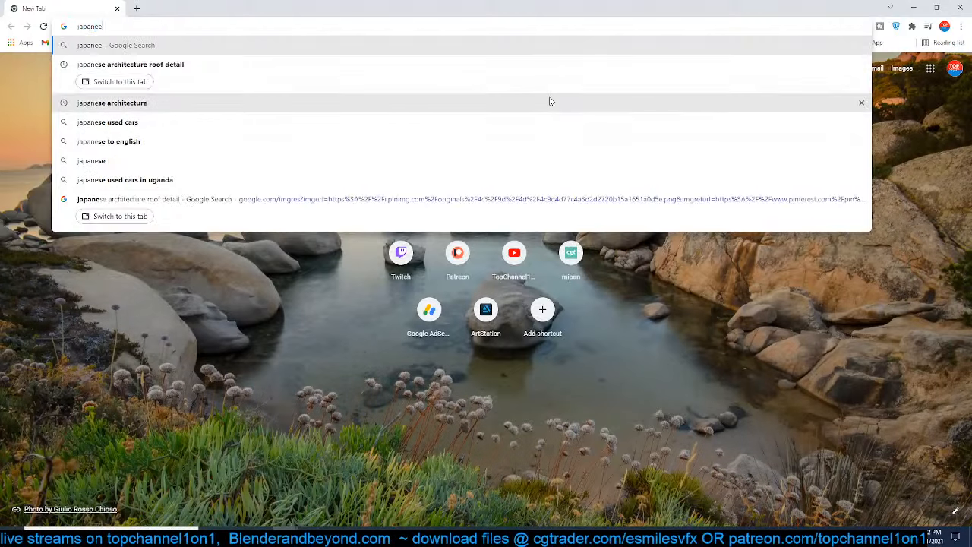
{"action": "key", "text": "BackSpace"}
{"action": "key", "text": "BackSpace"}
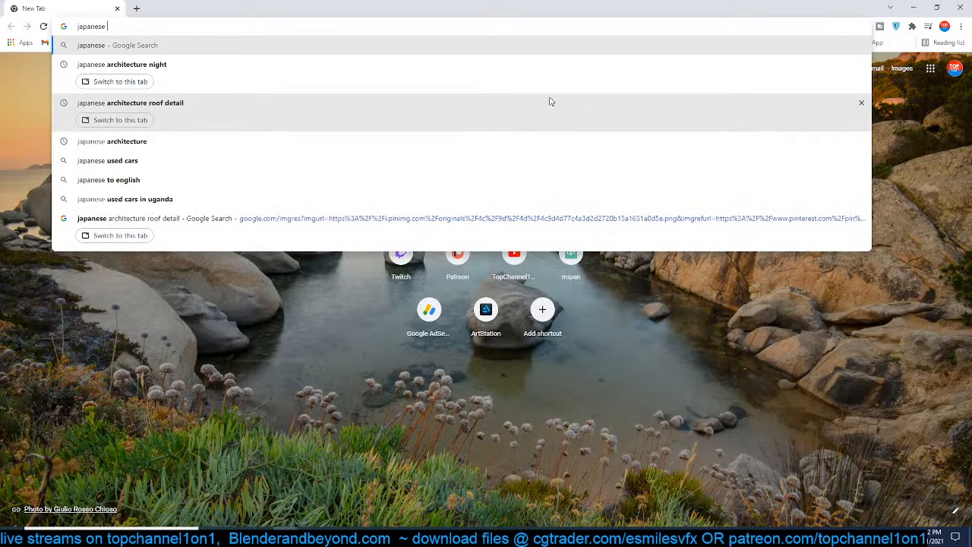
{"action": "type", "text": "tiles"}
{"action": "key", "text": "Return"}
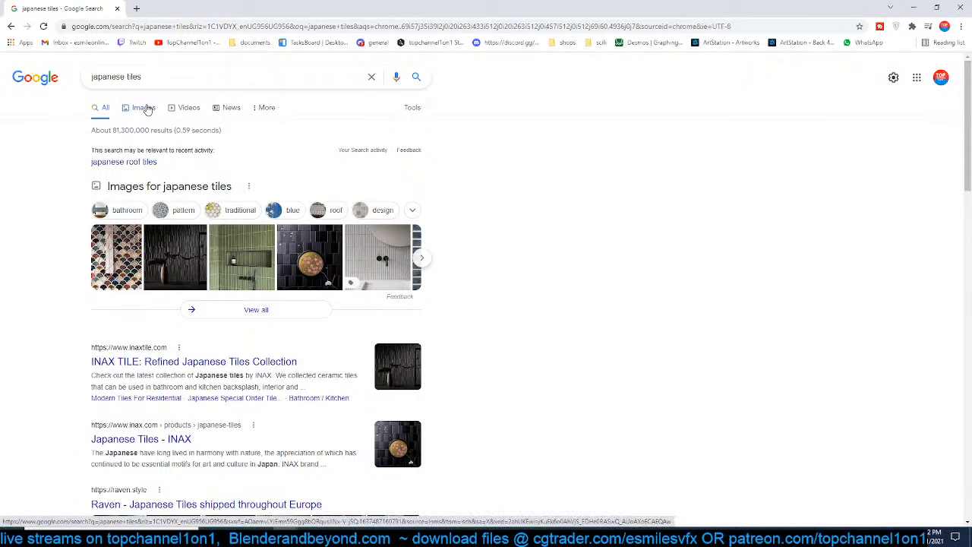
{"action": "left_click", "coordinate": [144, 108]}
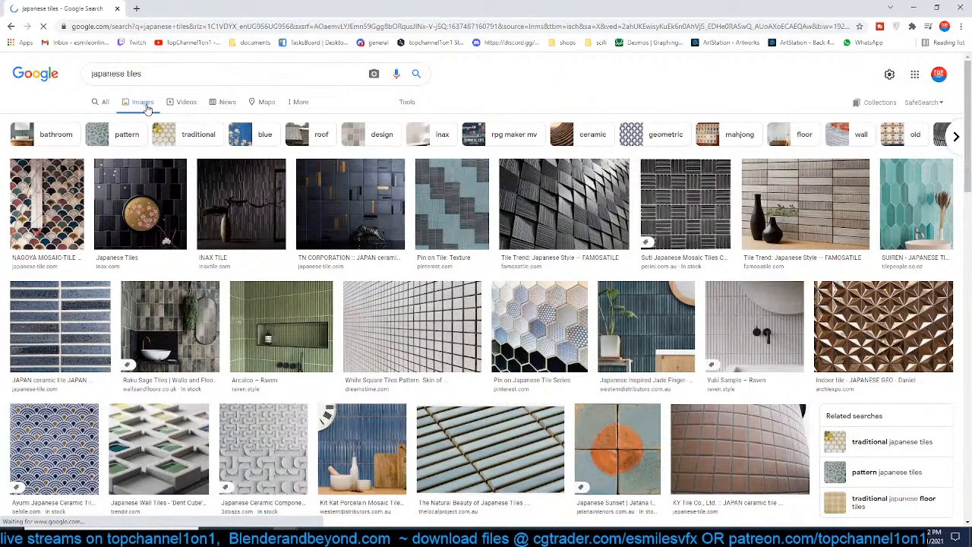
Refine the image search to "japanese floor tiles" and browse the results for floor pattern references
{"action": "scroll", "coordinate": [285, 198], "scroll_direction": "down", "scroll_amount": 5}
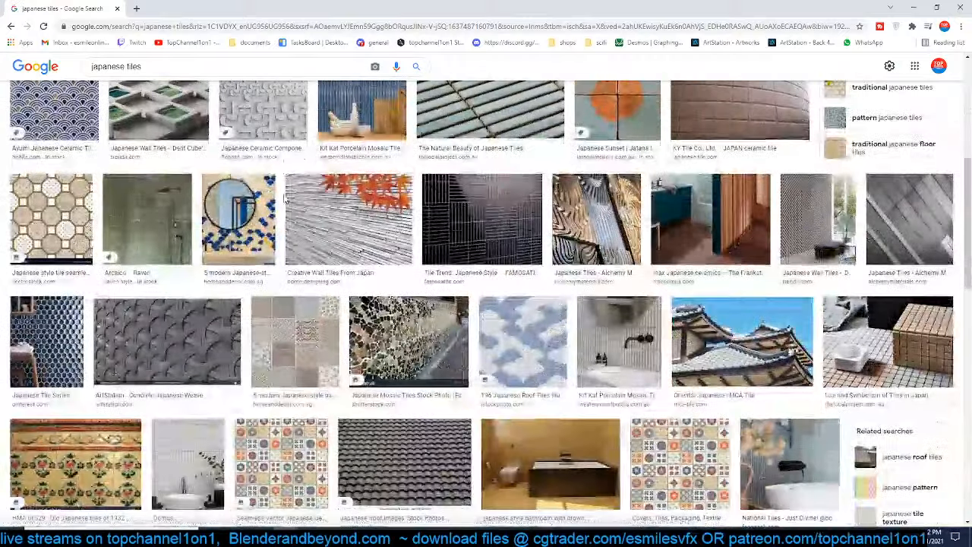
{"action": "scroll", "coordinate": [285, 198], "scroll_direction": "up", "scroll_amount": 5}
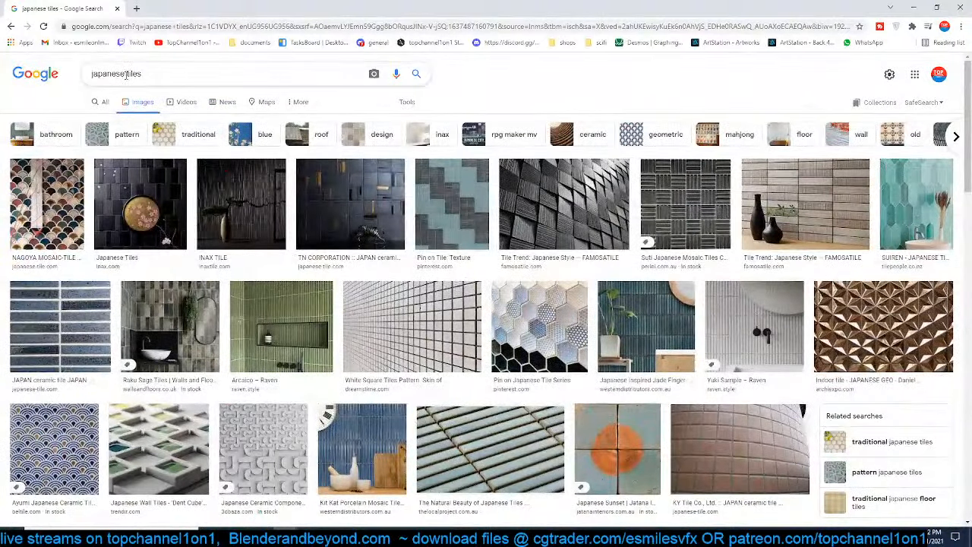
{"action": "left_click", "coordinate": [125, 75]}
{"action": "type", "text": "flo "}
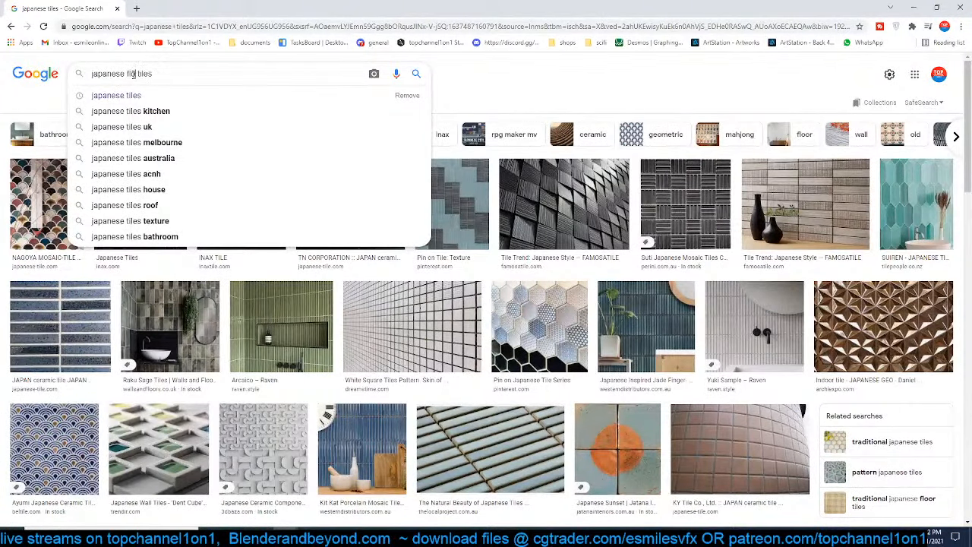
{"action": "type", "text": "or"}
{"action": "key", "text": "Return"}
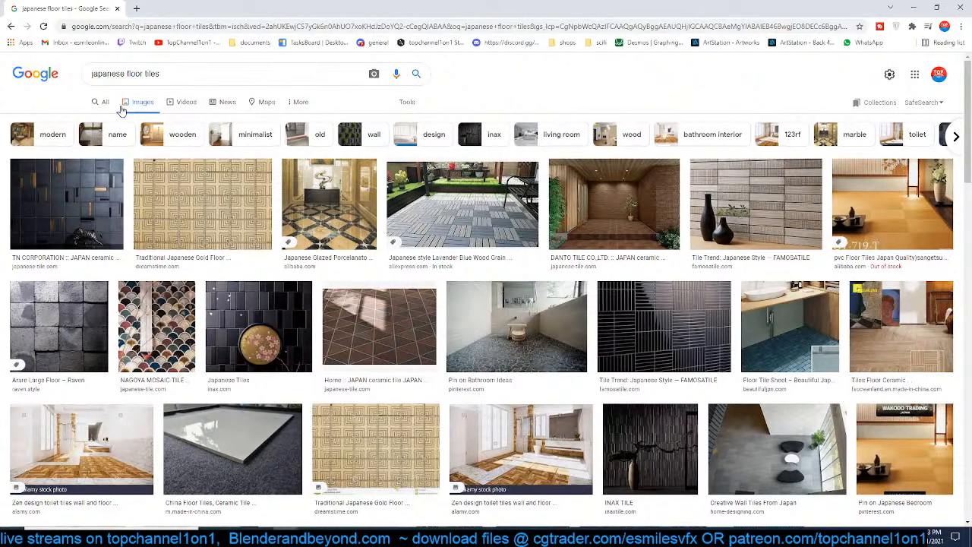
{"action": "scroll", "coordinate": [401, 239], "scroll_direction": "down", "scroll_amount": 2}
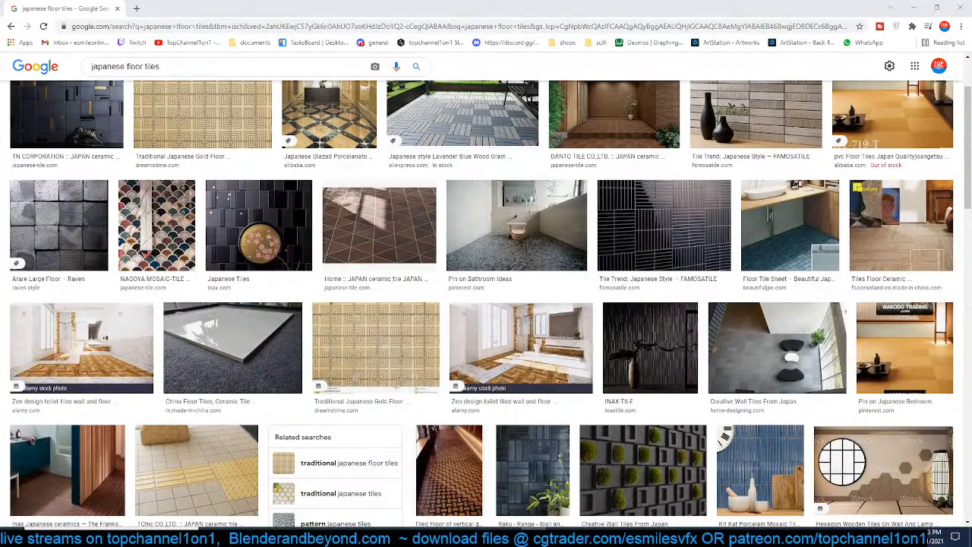
{"action": "scroll", "coordinate": [517, 228], "scroll_direction": "down", "scroll_amount": 2}
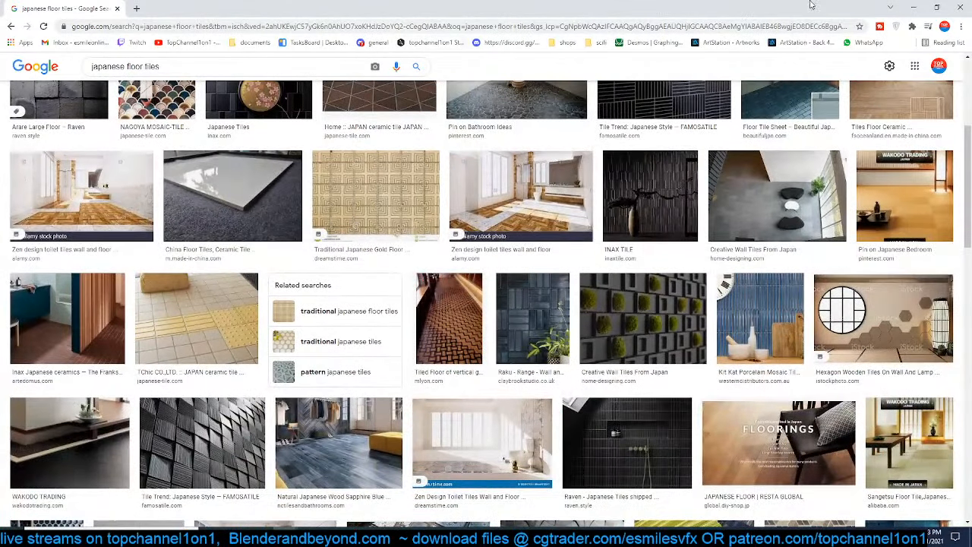
Switch back to Blender, select the area light in front of the temple, and open its size value for editing
{"action": "left_click", "coordinate": [914, 7]}
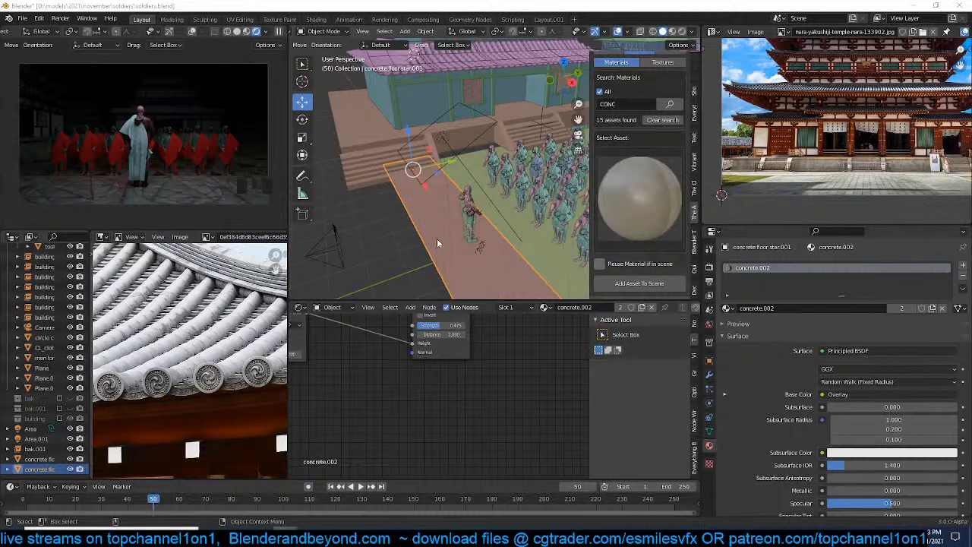
{"action": "middle_click_drag", "start_coordinate": [438, 238], "coordinate": [406, 181]}
{"action": "left_click", "coordinate": [418, 207]}
{"action": "scroll", "coordinate": [405, 181], "scroll_direction": "down", "scroll_amount": 3}
{"action": "left_click", "coordinate": [447, 133]}
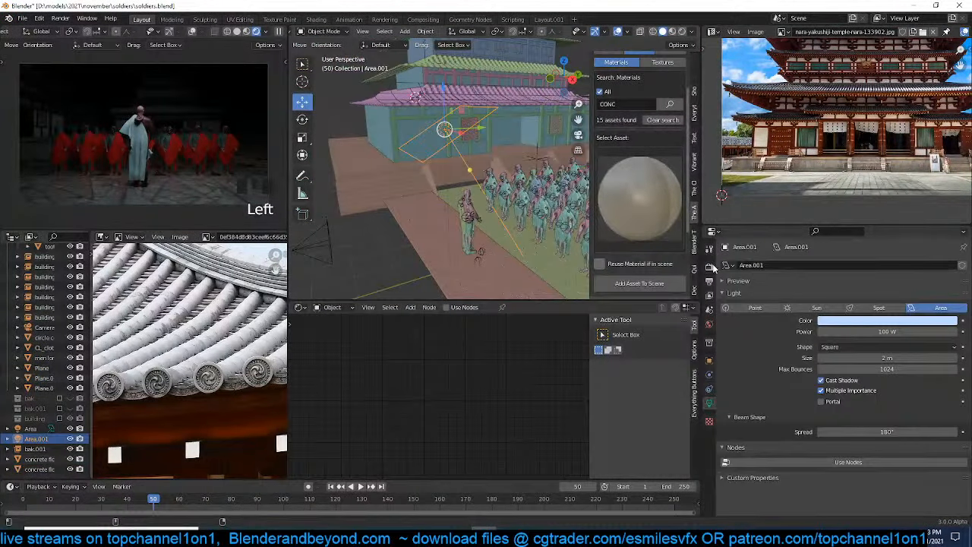
{"action": "left_click", "coordinate": [887, 322]}
{"action": "left_click", "coordinate": [890, 349]}
{"action": "left_click", "coordinate": [887, 357]}
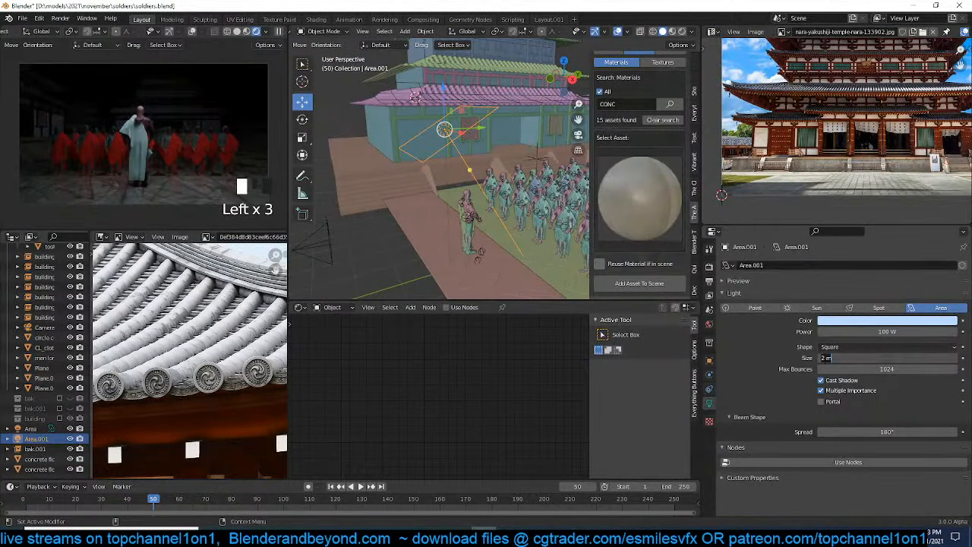
Set the square area light's size to 1 m and its power to 20 W
{"action": "type", "text": "1"}
{"action": "key", "text": "Return"}
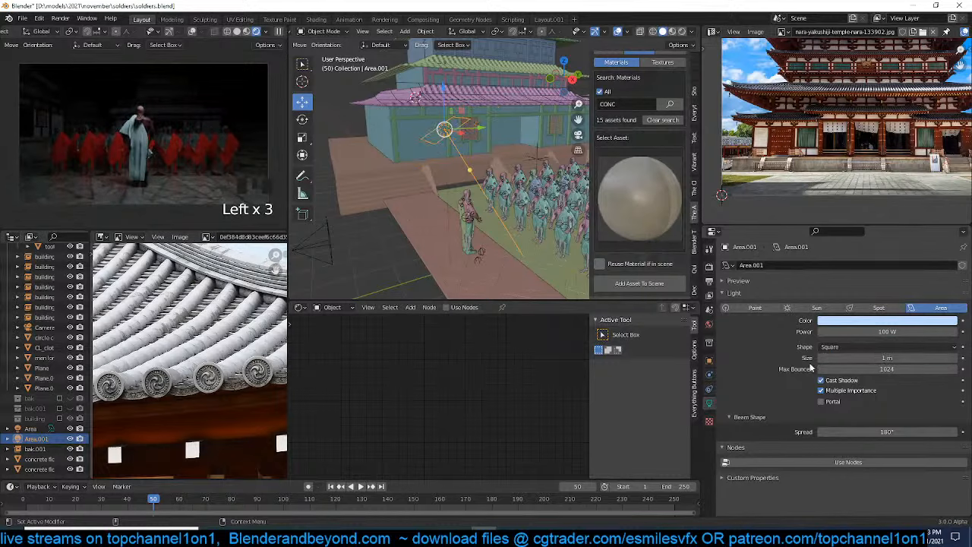
{"action": "middle_click_drag", "start_coordinate": [419, 189], "coordinate": [407, 171], "text": "shift"}
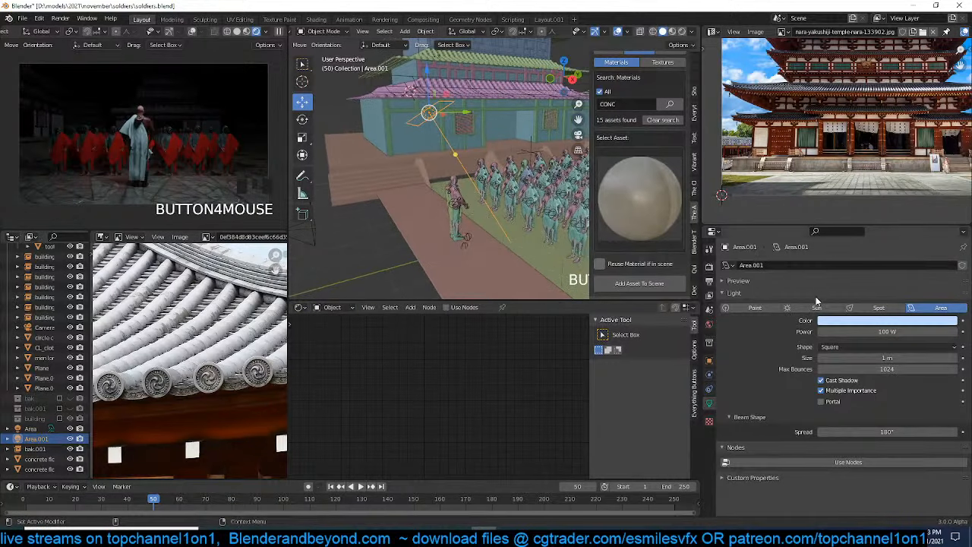
{"action": "left_click", "coordinate": [887, 331]}
{"action": "left_click_drag", "start_coordinate": [887, 331], "coordinate": [810, 341]}
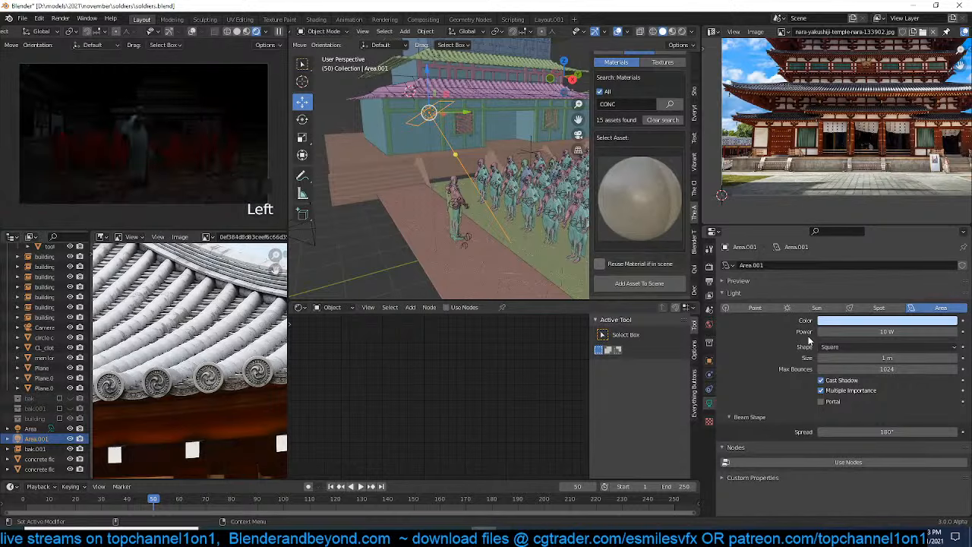
{"action": "left_click", "coordinate": [852, 333]}
{"action": "type", "text": "20"}
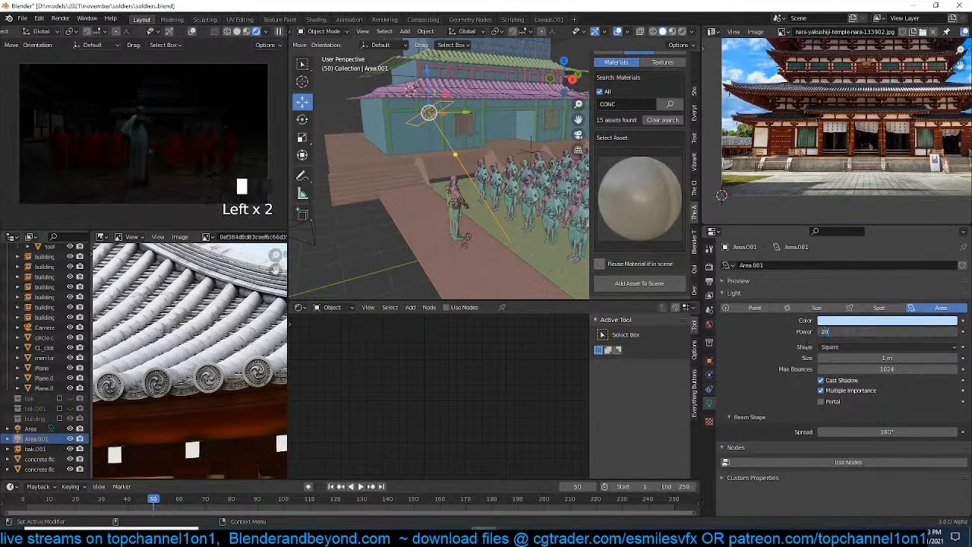
{"action": "key", "text": "Return"}
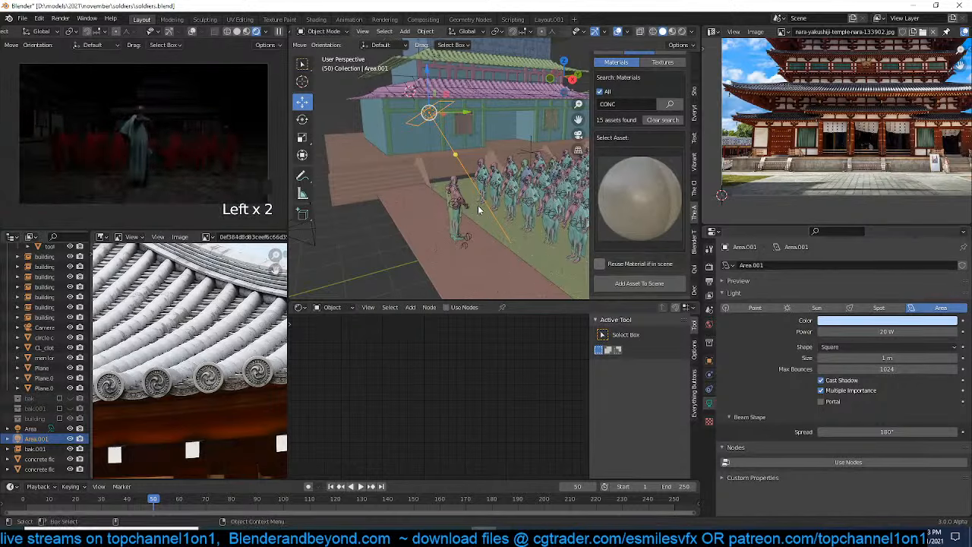
{"action": "middle_click_drag", "start_coordinate": [478, 205], "coordinate": [480, 129]}
{"action": "scroll", "coordinate": [405, 210], "scroll_direction": "up", "scroll_amount": 2}
{"action": "scroll", "coordinate": [481, 128], "scroll_direction": "up", "scroll_amount": 3}
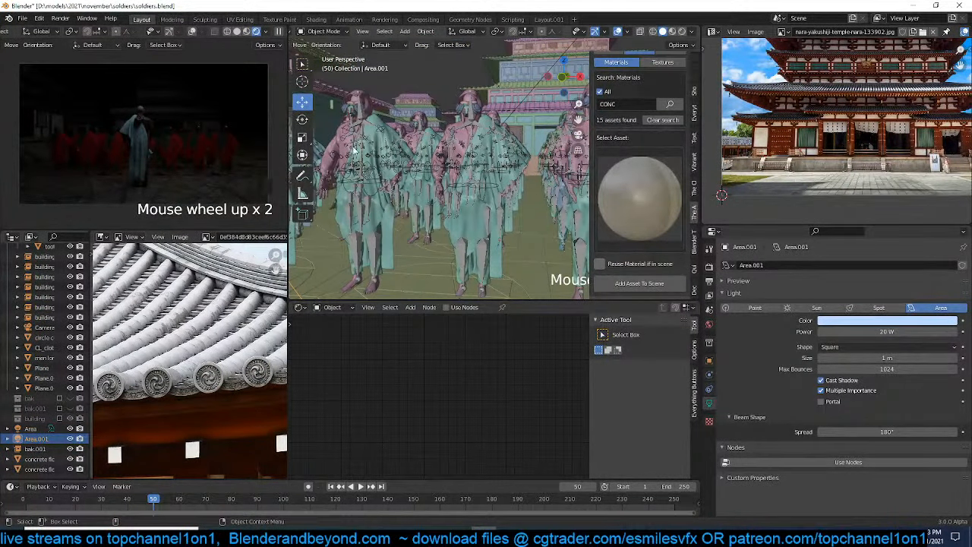
Switch to Chrome and search Google Images for "historic japanese floor tiles"
{"action": "left_click", "coordinate": [483, 531]}
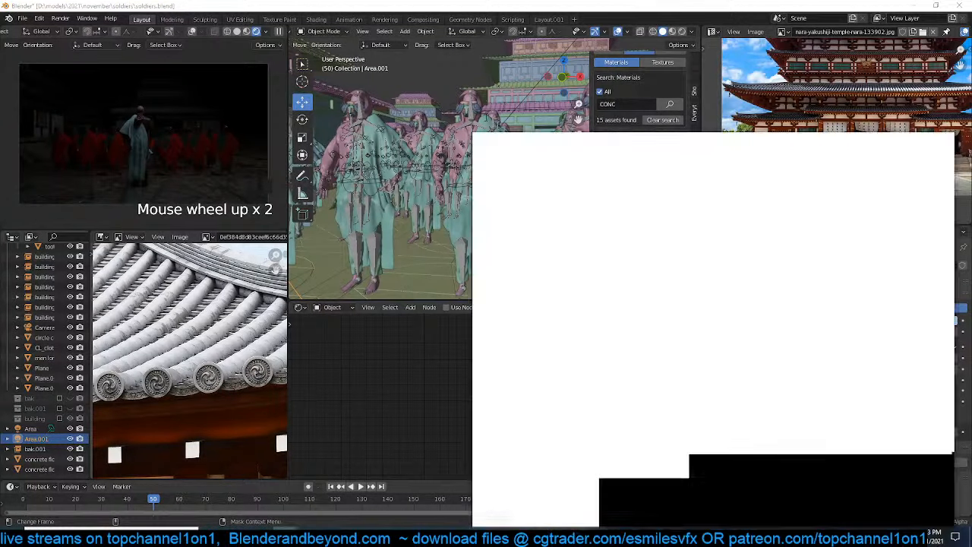
{"action": "type", "text": "histo"}
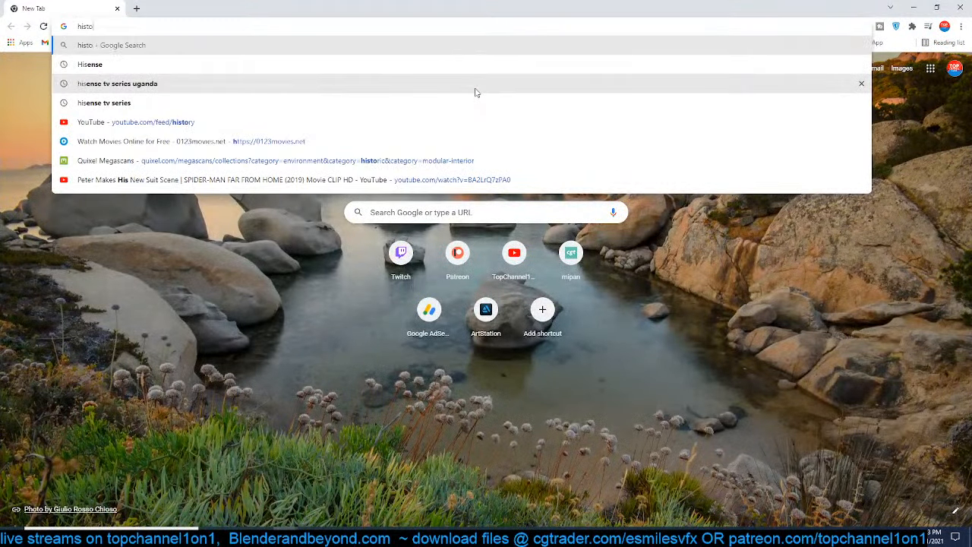
{"action": "type", "text": "ric japane"}
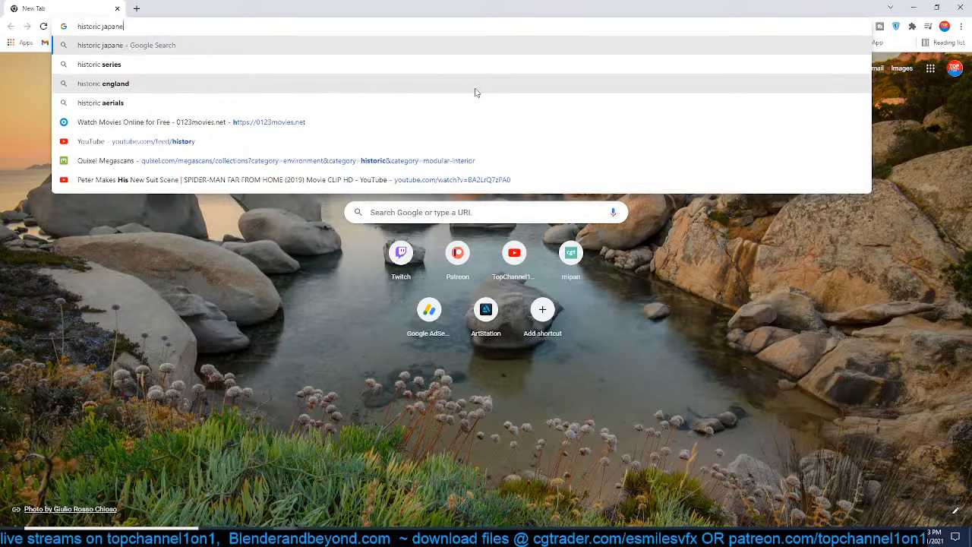
{"action": "type", "text": "se floor tiles"}
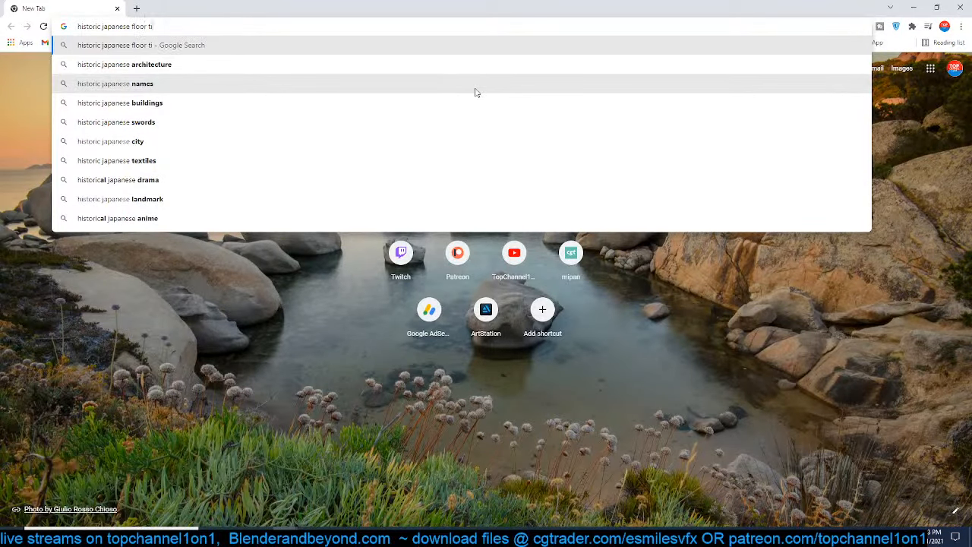
{"action": "key", "text": "Return"}
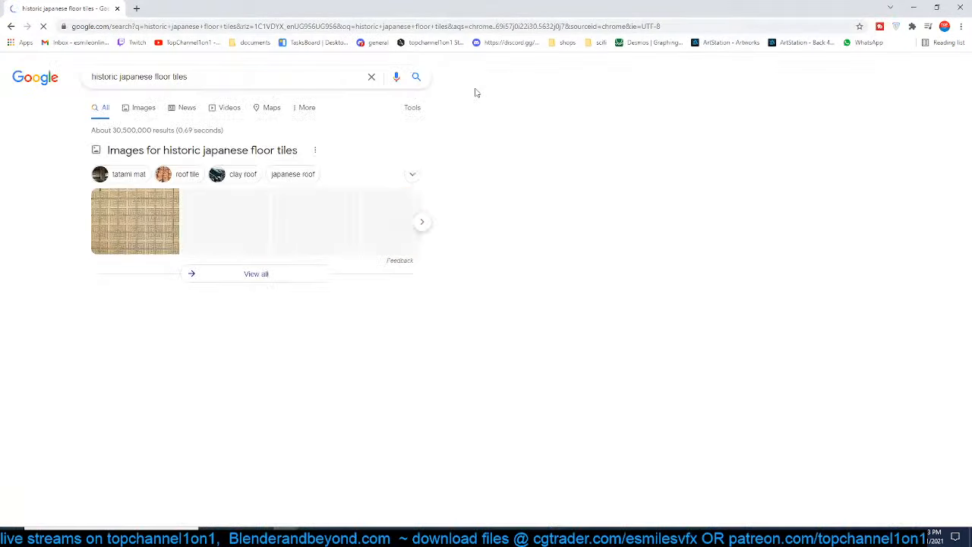
{"action": "left_click", "coordinate": [152, 106]}
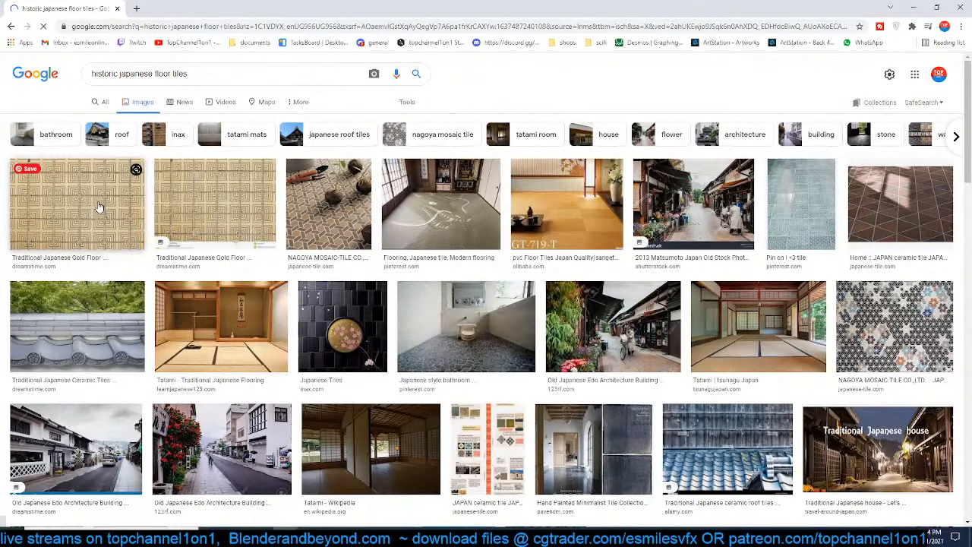
Open the traditional gold floor tile image in a new tab, browse the remaining image results, and view that image
{"action": "right_click", "coordinate": [98, 207]}
{"action": "left_click", "coordinate": [126, 214]}
{"action": "scroll", "coordinate": [304, 221], "scroll_direction": "down", "scroll_amount": 2}
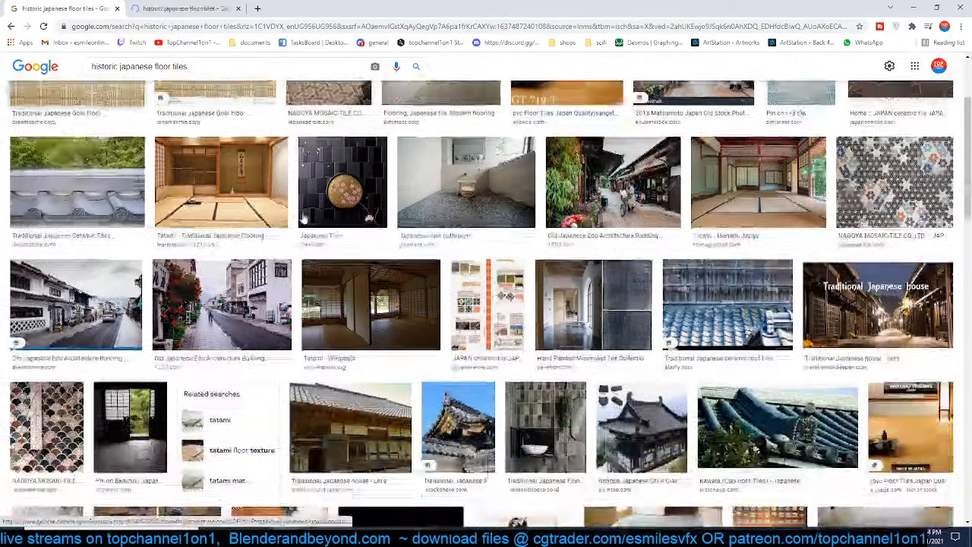
{"action": "scroll", "coordinate": [303, 221], "scroll_direction": "down", "scroll_amount": 2}
{"action": "scroll", "coordinate": [303, 220], "scroll_direction": "down", "scroll_amount": 3}
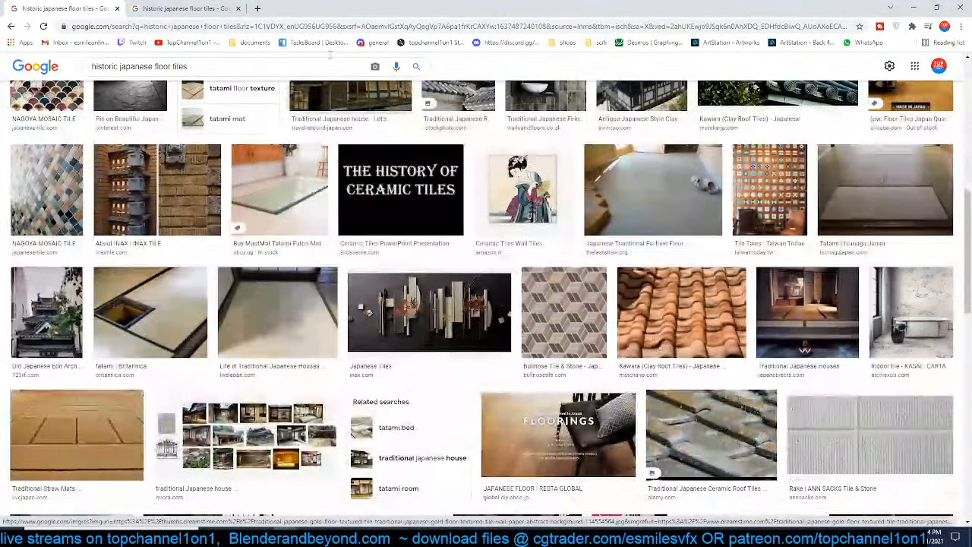
{"action": "left_click", "coordinate": [247, 10]}
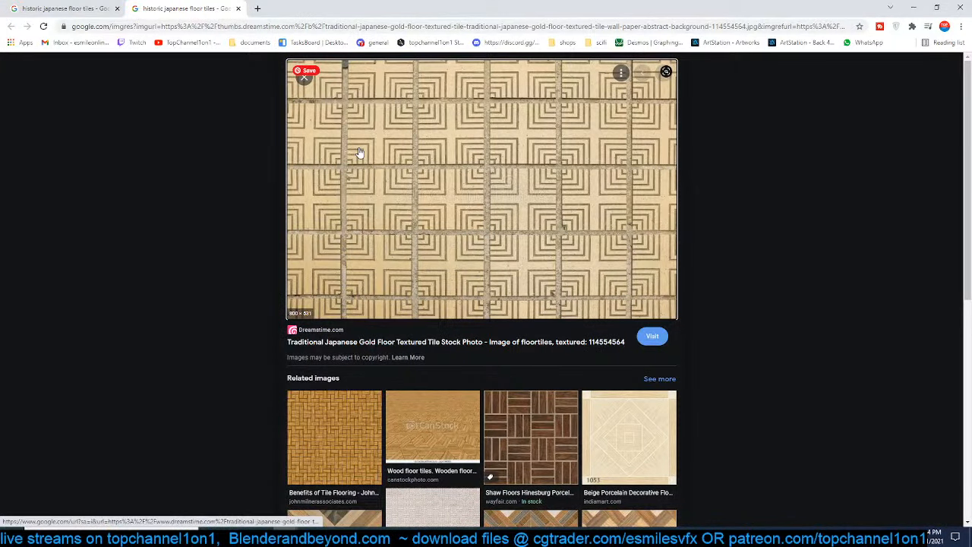
Open textures.com in a new tab and search its library for "japanese tiles"
{"action": "left_click", "coordinate": [258, 8]}
{"action": "type", "text": "tex"}
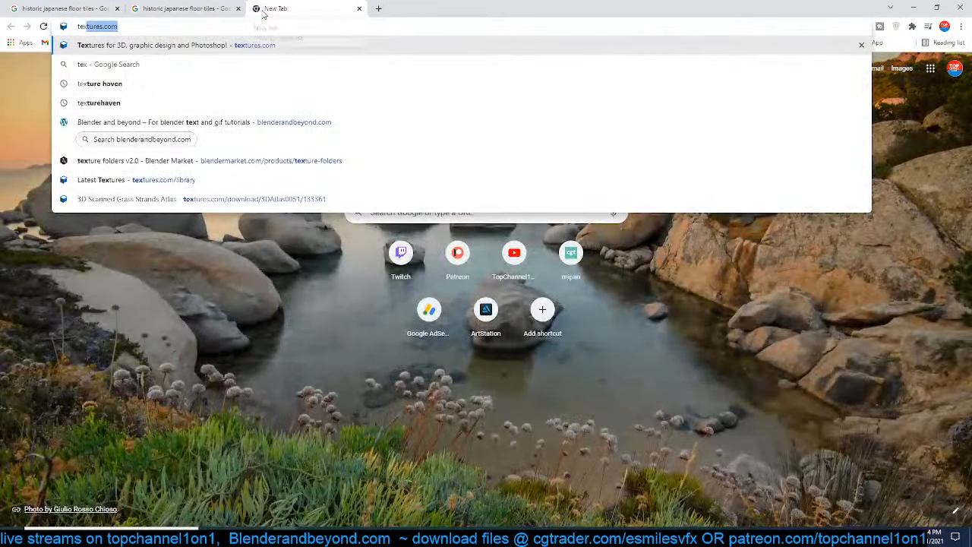
{"action": "key", "text": "Return"}
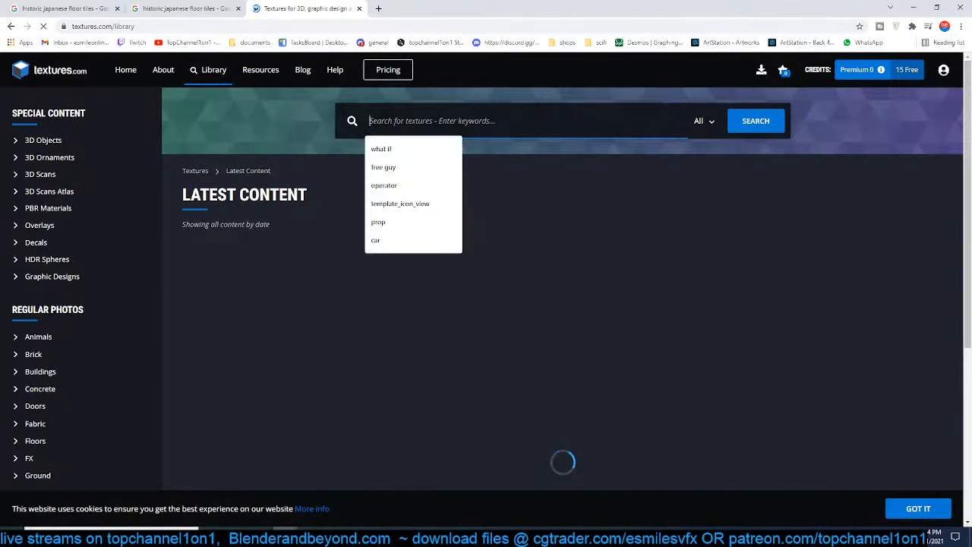
{"action": "type", "text": "japanese"}
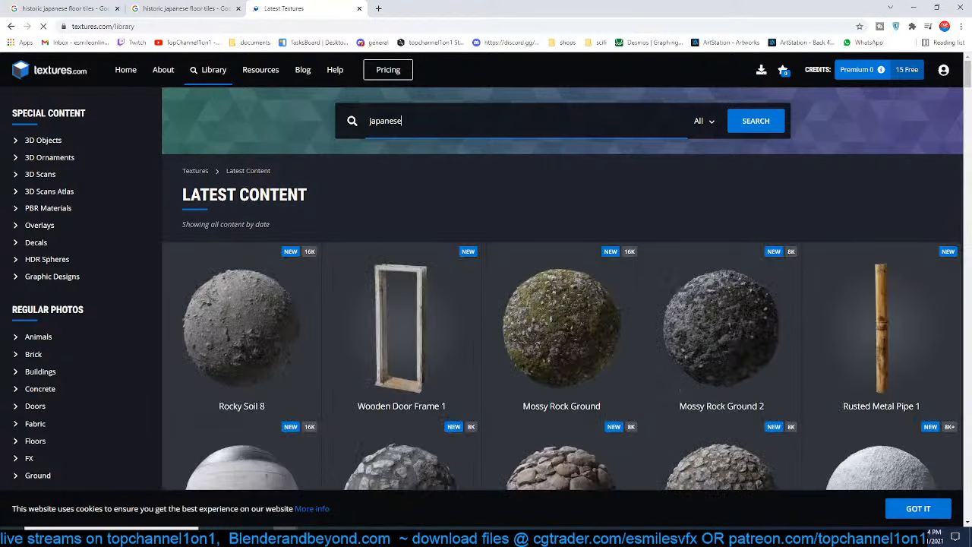
{"action": "type", "text": " tiles"}
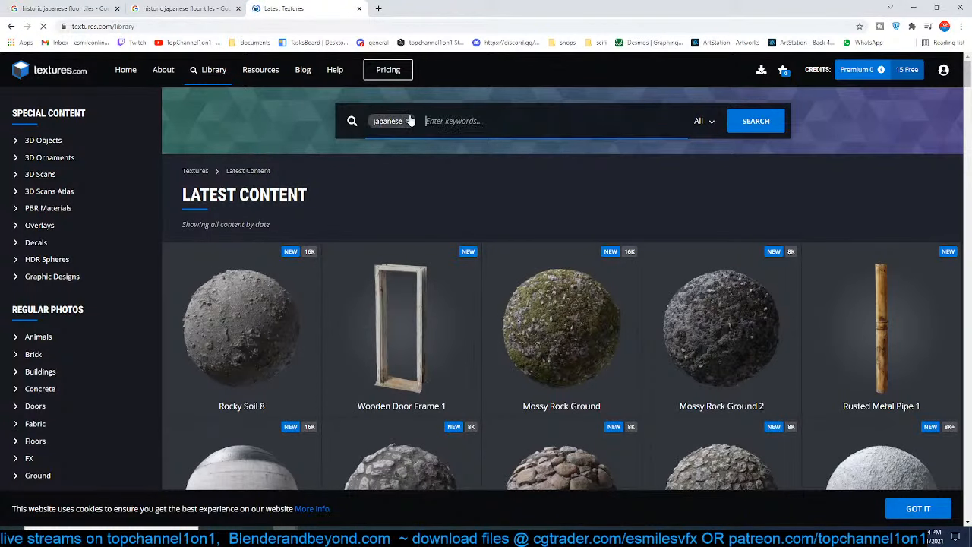
{"action": "key", "text": "Return"}
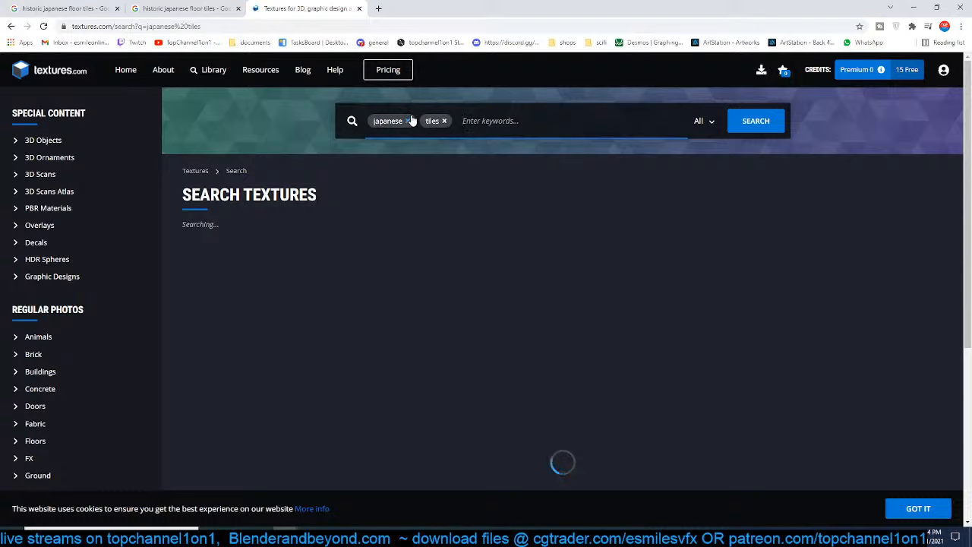
Look through the tile textures found, review the gold floor tile image again, and return to Blender
{"action": "scroll", "coordinate": [411, 121], "scroll_direction": "down", "scroll_amount": 2}
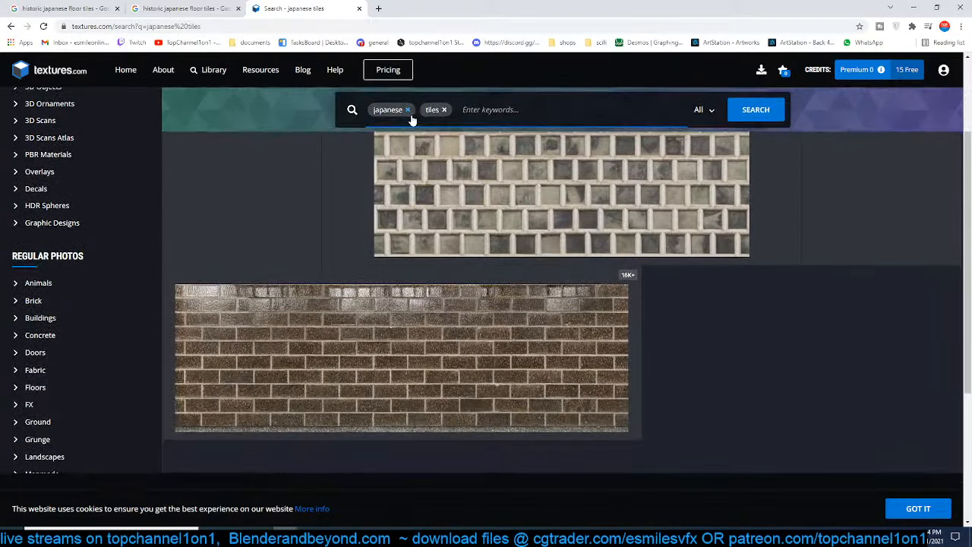
{"action": "scroll", "coordinate": [442, 194], "scroll_direction": "up", "scroll_amount": 1}
{"action": "scroll", "coordinate": [441, 190], "scroll_direction": "down", "scroll_amount": 5}
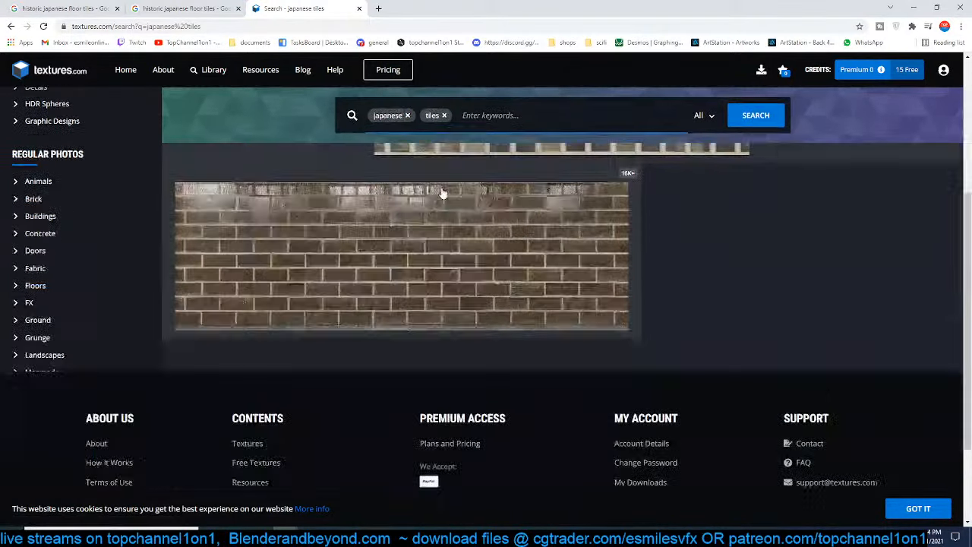
{"action": "scroll", "coordinate": [441, 190], "scroll_direction": "up", "scroll_amount": 5}
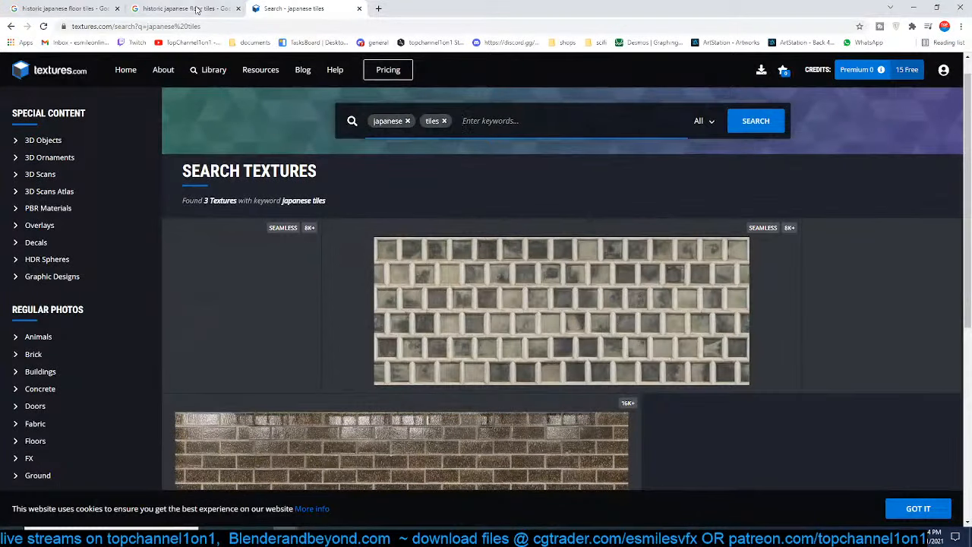
{"action": "left_click", "coordinate": [196, 9]}
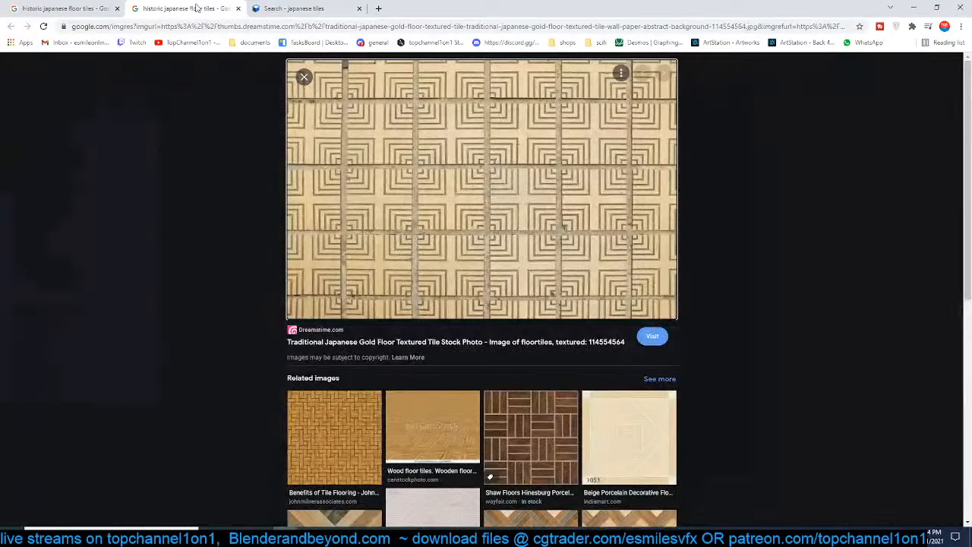
{"action": "left_click", "coordinate": [914, 8]}
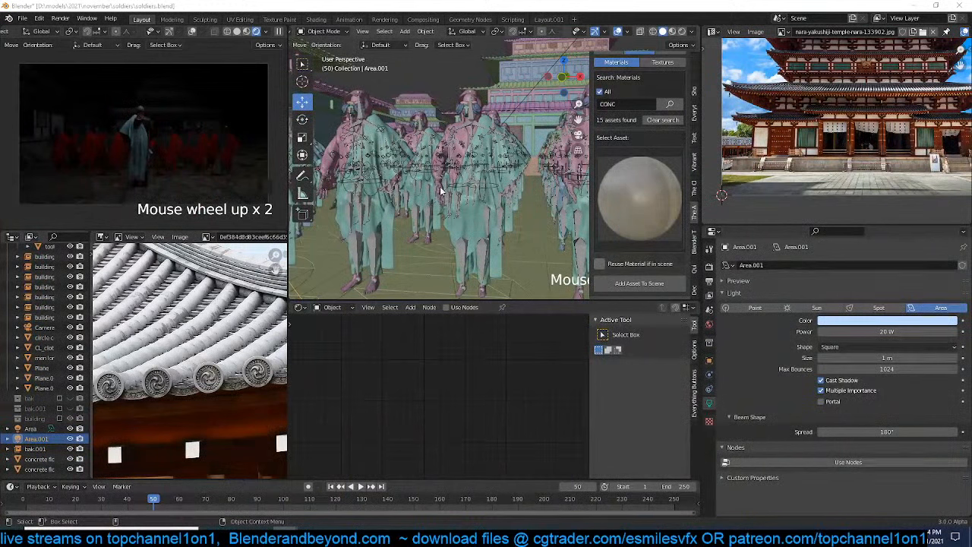
Place the 3D cursor on the path beside the lone figure facing the soldiers
{"action": "middle_click_drag", "start_coordinate": [452, 184], "coordinate": [487, 208]}
{"action": "key", "text": "alt+a"}
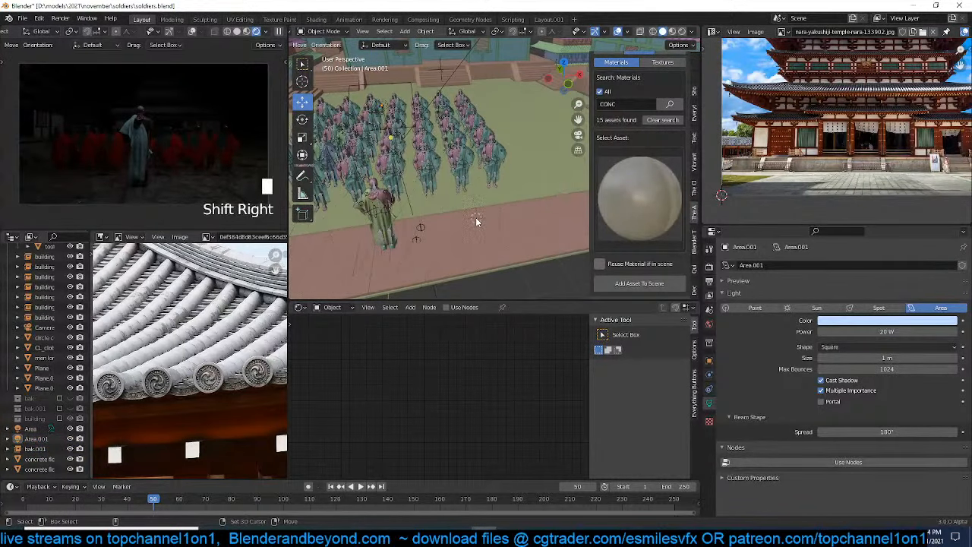
{"action": "key", "text": "shift+a"}
{"action": "mouse_move", "coordinate": [475, 218]}
Search the asset library's materials for "cal" and for "cul"
{"action": "left_click", "coordinate": [642, 104]}
{"action": "type", "text": "ca"}
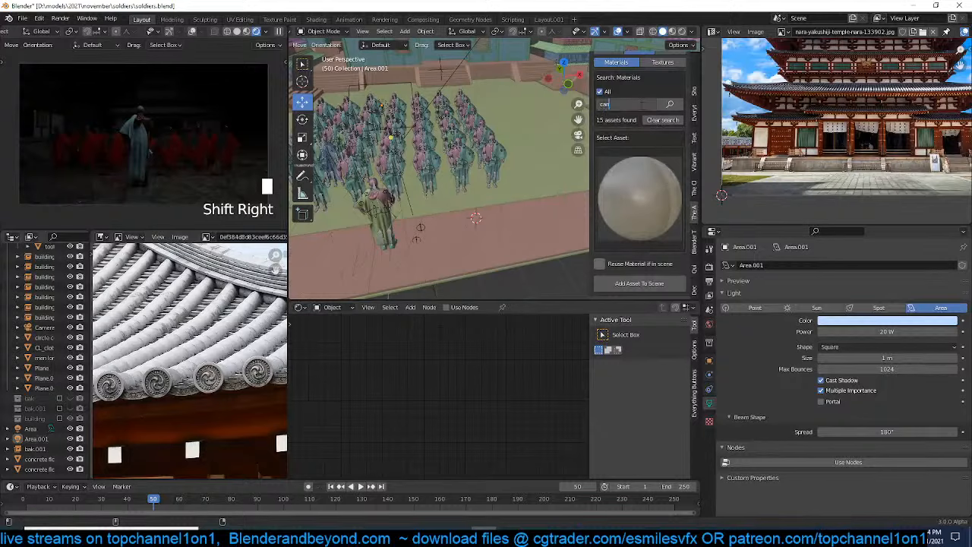
{"action": "type", "text": "l"}
{"action": "left_click", "coordinate": [641, 105]}
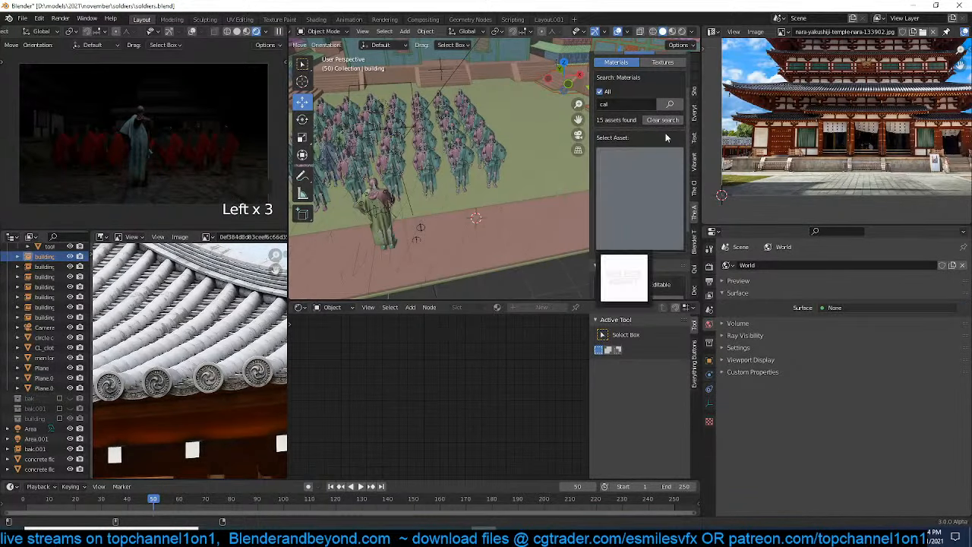
{"action": "left_click", "coordinate": [673, 105]}
{"action": "left_click", "coordinate": [644, 105]}
{"action": "left_click", "coordinate": [647, 158]}
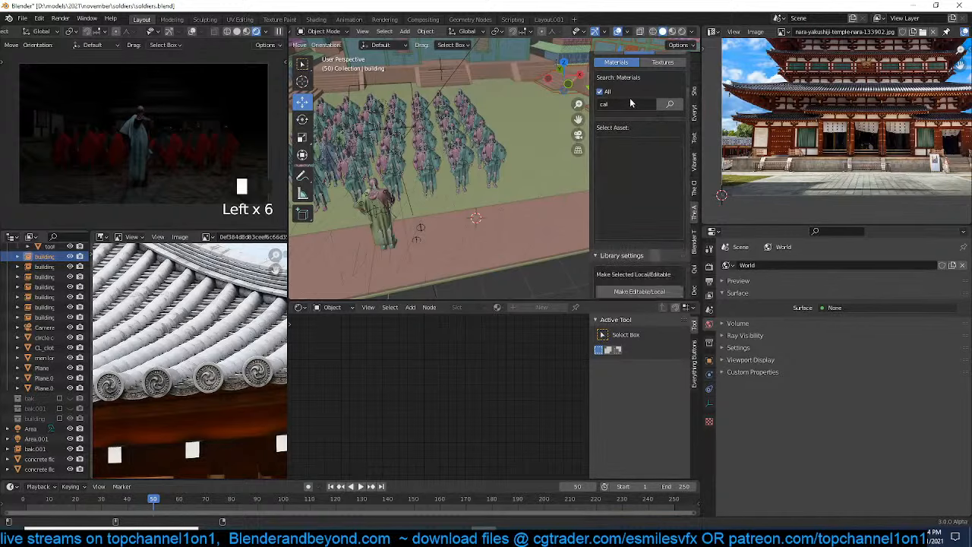
{"action": "left_click", "coordinate": [608, 104]}
{"action": "type", "text": "cul"}
{"action": "left_click", "coordinate": [665, 101]}
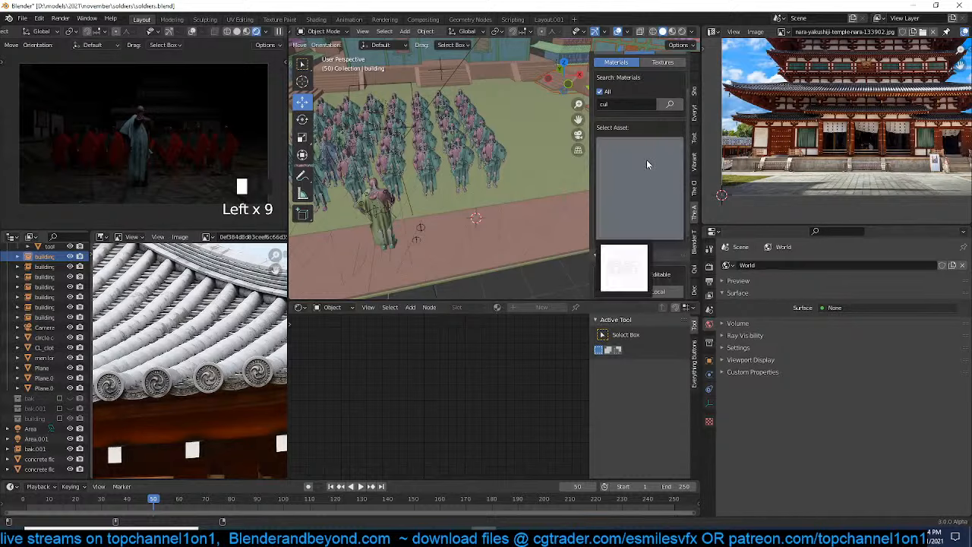
Set the asset search term to "pot" and search the library's objects instead of its materials
{"action": "left_click", "coordinate": [646, 103]}
{"action": "type", "text": "pol"}
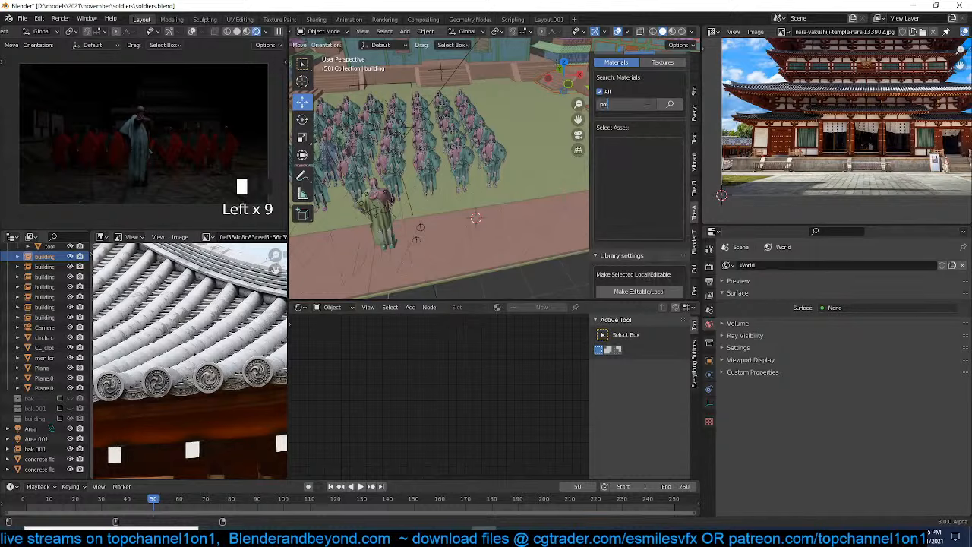
{"action": "left_click", "coordinate": [658, 102]}
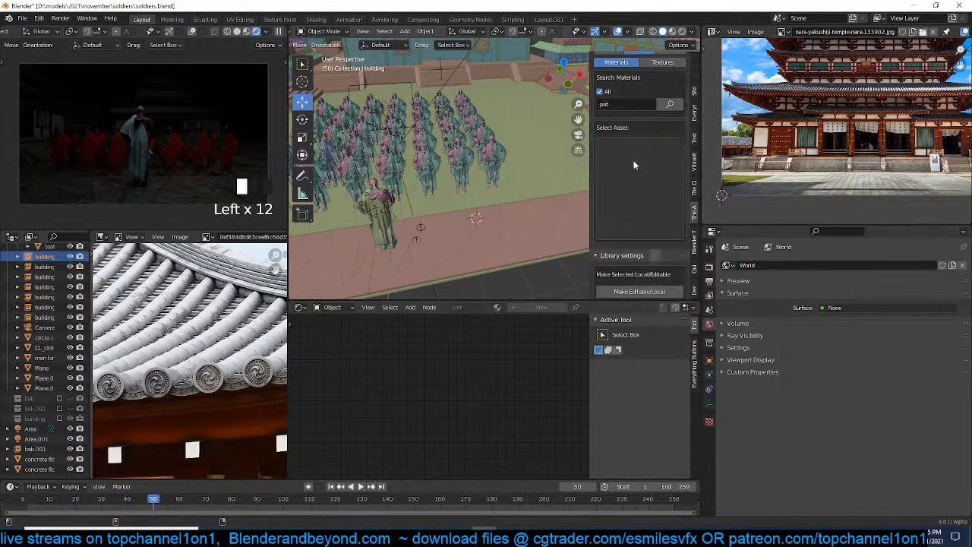
{"action": "scroll", "coordinate": [653, 102], "scroll_direction": "up", "scroll_amount": 2}
{"action": "scroll", "coordinate": [653, 102], "scroll_direction": "down", "scroll_amount": 4}
{"action": "scroll", "coordinate": [618, 132], "scroll_direction": "up", "scroll_amount": 5}
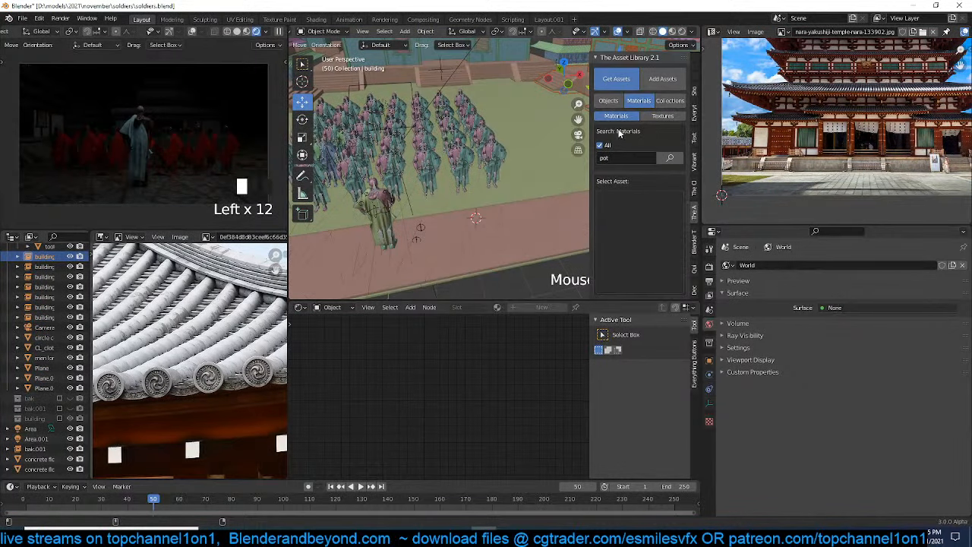
{"action": "left_click", "coordinate": [618, 101]}
{"action": "left_click", "coordinate": [670, 146]}
Choose the dark medieval pot asset and add it to the scene at a new 3D cursor position on the path near the lone figure
{"action": "left_click", "coordinate": [641, 205]}
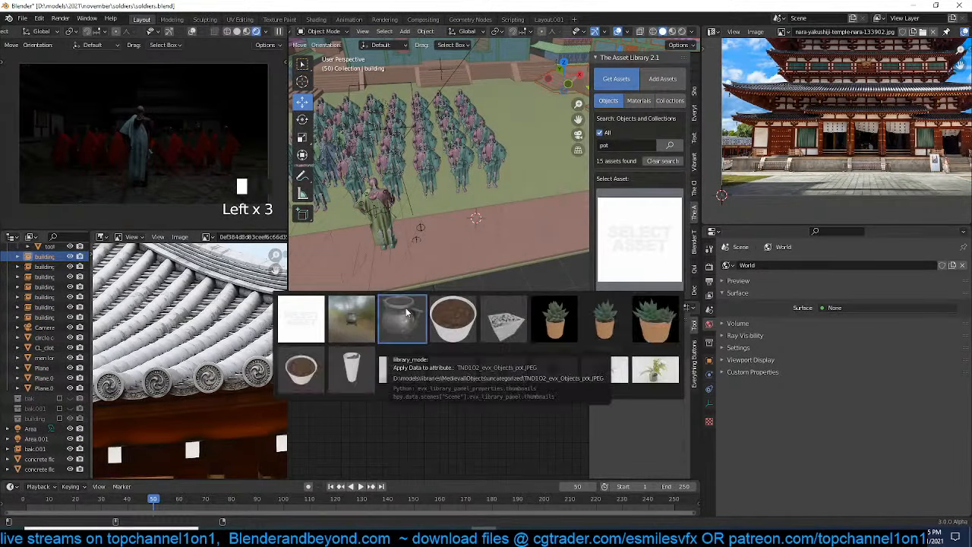
{"action": "left_click", "coordinate": [401, 309]}
{"action": "right_click", "coordinate": [444, 231], "text": "shift"}
{"action": "scroll", "coordinate": [619, 246], "scroll_direction": "down", "scroll_amount": 3}
{"action": "left_click", "coordinate": [640, 247]}
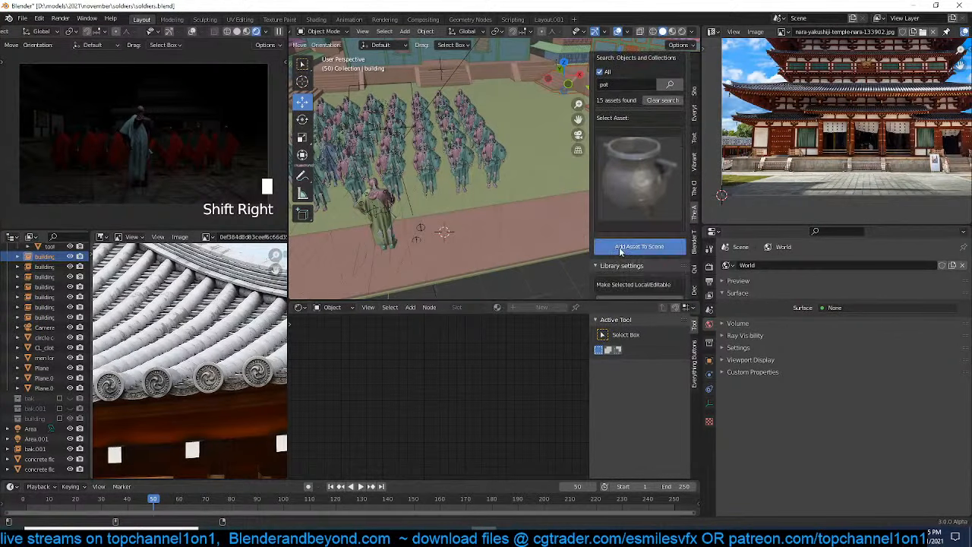
Scale the pot down to roughly a quarter of its size and place the 3D cursor in its opening
{"action": "key", "text": "s"}
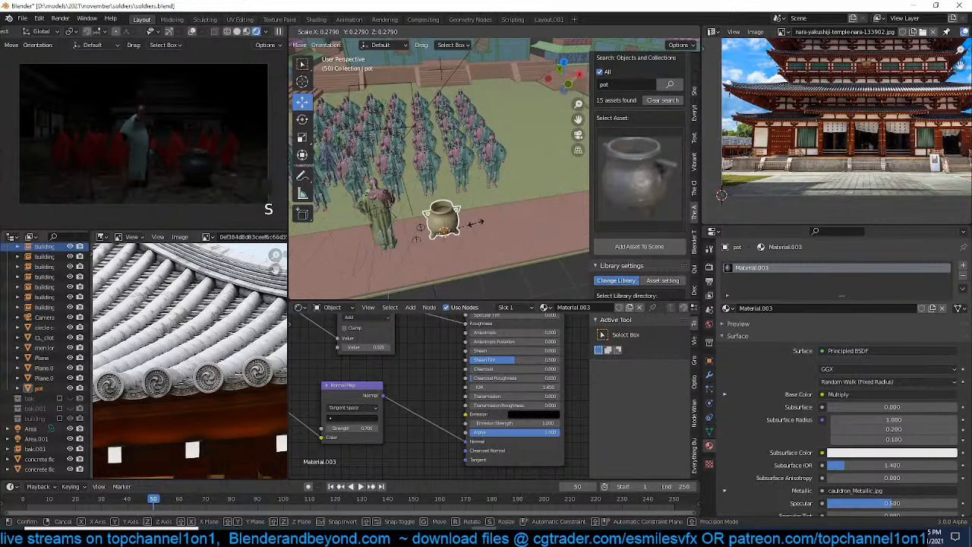
{"action": "left_click", "coordinate": [472, 225]}
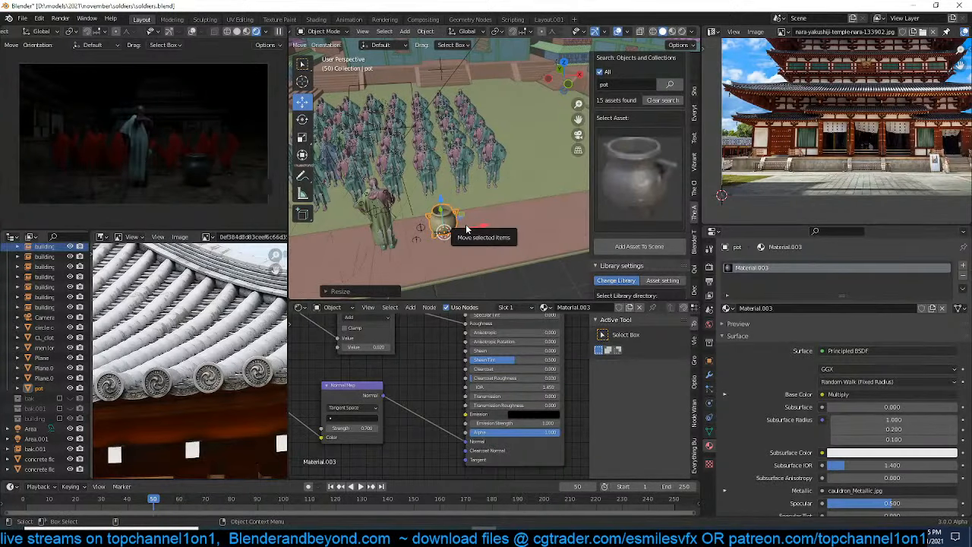
{"action": "middle_click_drag", "start_coordinate": [467, 228], "coordinate": [487, 215], "text": "shift"}
{"action": "scroll", "coordinate": [503, 202], "scroll_direction": "up", "scroll_amount": 4}
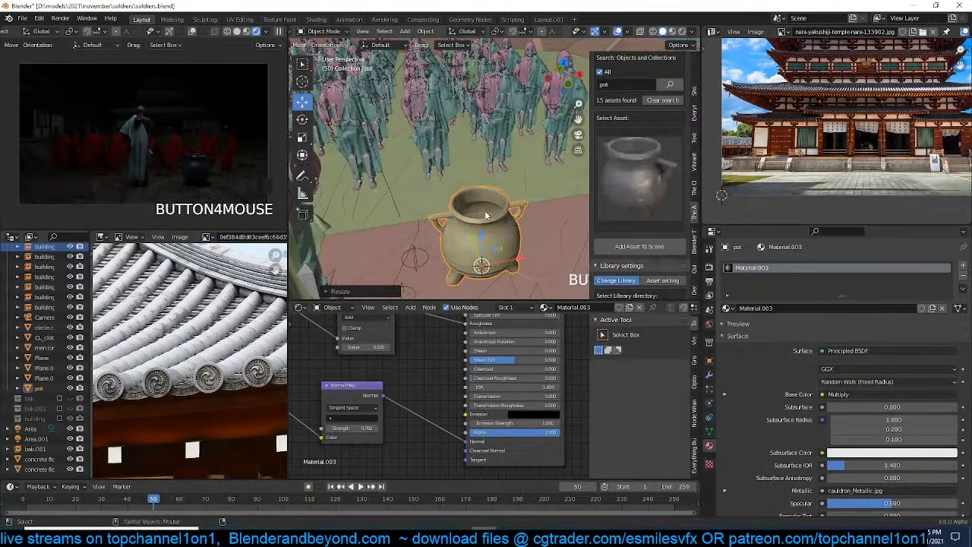
{"action": "right_click", "coordinate": [484, 212], "text": "shift"}
Add a point light at the 3D cursor and centre it over the pot's opening as seen from above
{"action": "key", "text": "shift+a"}
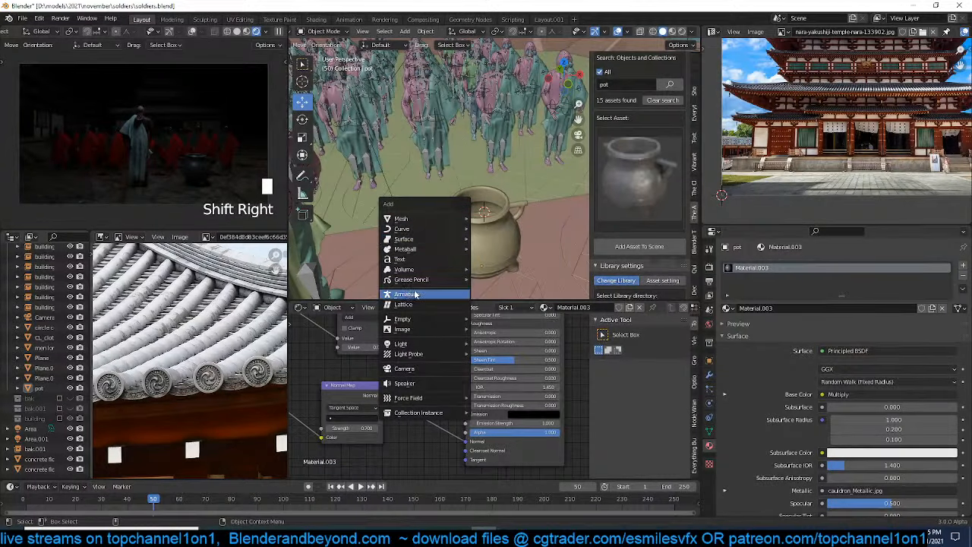
{"action": "mouse_move", "coordinate": [412, 344]}
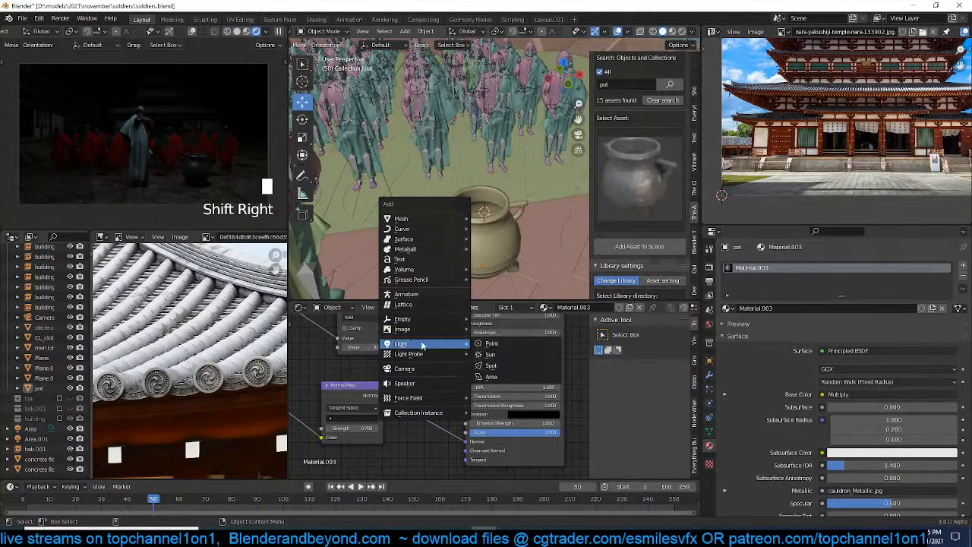
{"action": "left_click", "coordinate": [491, 344]}
{"action": "key", "text": "g"}
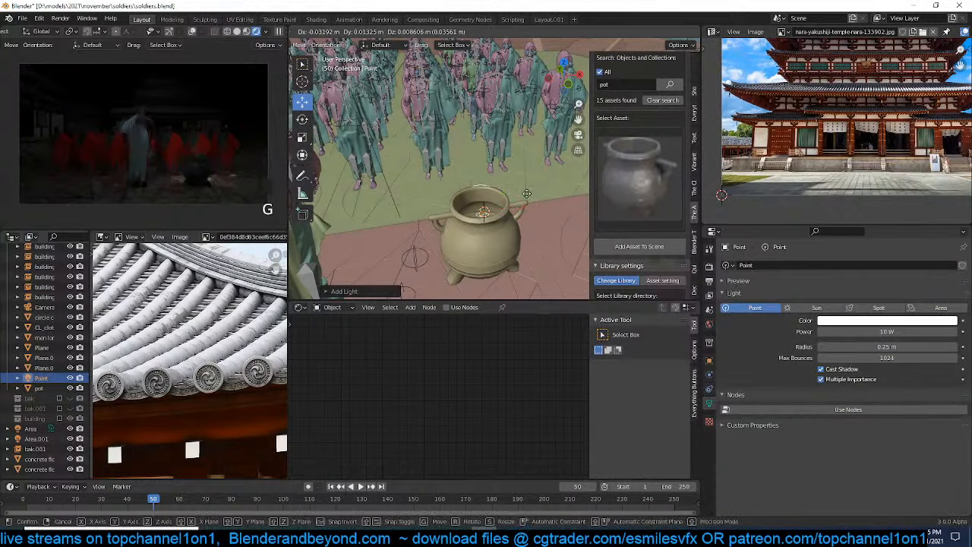
{"action": "key", "text": "KP_7"}
{"action": "left_click", "coordinate": [514, 215]}
{"action": "key", "text": "g"}
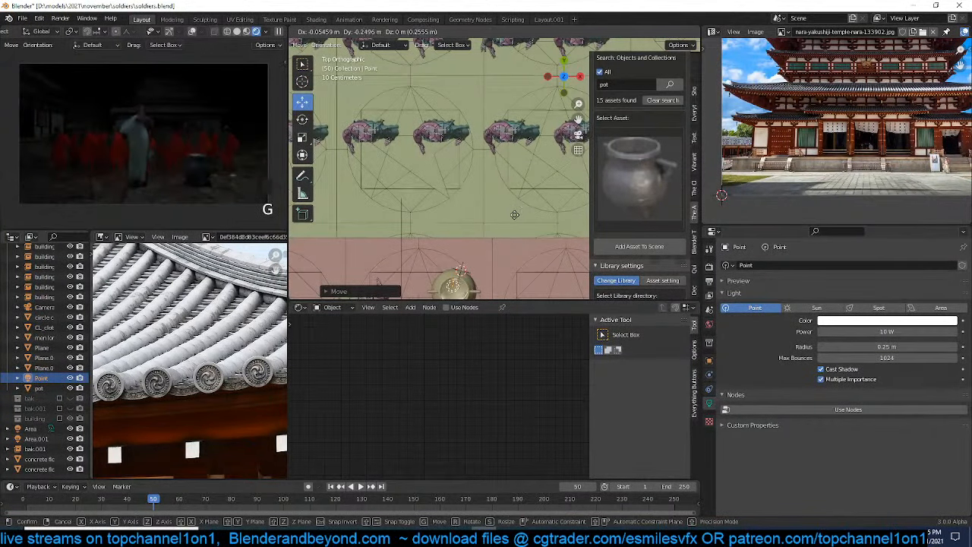
{"action": "left_click", "coordinate": [513, 217]}
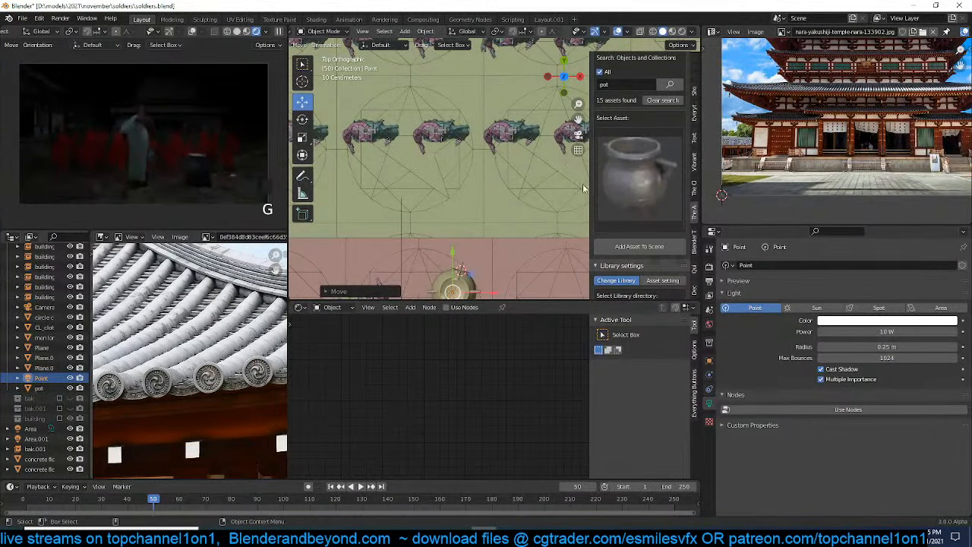
Set the point light's colour to orange and its power to 100 W
{"action": "left_click", "coordinate": [862, 325]}
{"action": "left_click", "coordinate": [900, 292]}
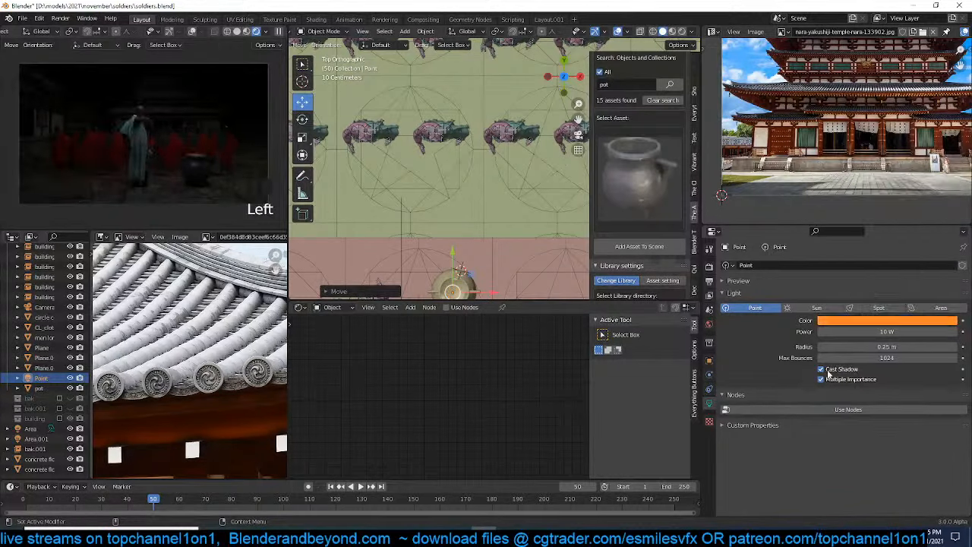
{"action": "key", "text": "Left"}
{"action": "key", "text": "KP_0"}
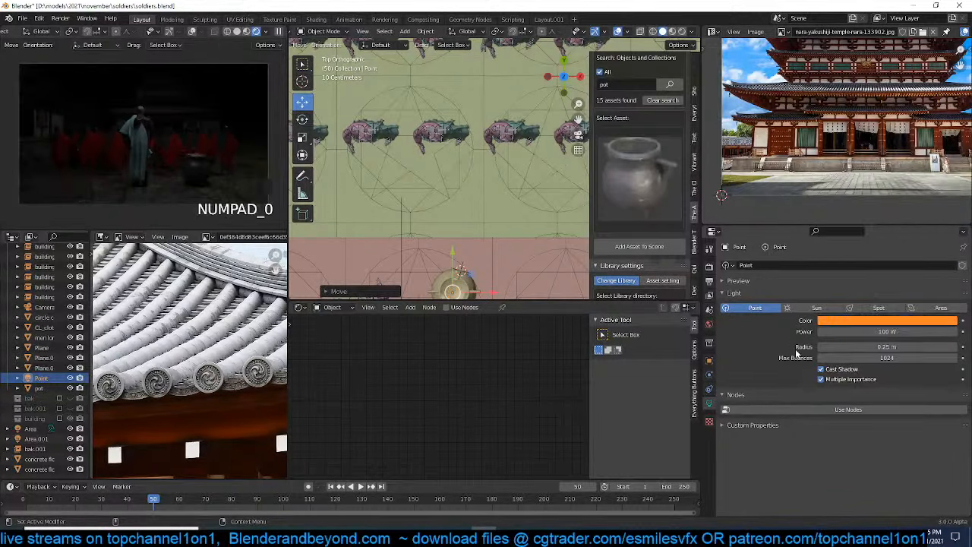
Raise the point light along Z toward the pot's rim and reduce its radius to 0.13 m
{"action": "middle_click_drag", "start_coordinate": [406, 231], "coordinate": [456, 163], "text": "shift"}
{"action": "key", "text": "g"}
{"action": "key", "text": "z"}
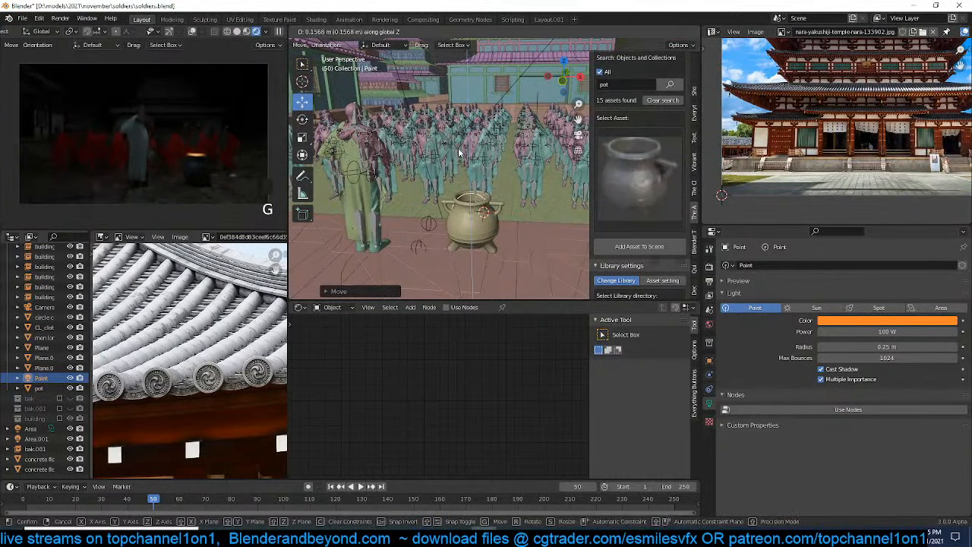
{"action": "left_click", "coordinate": [457, 147]}
{"action": "left_click_drag", "start_coordinate": [887, 347], "coordinate": [858, 346]}
Duplicate the orange point light upward along Z so the copy sits above the pot, and save the file
{"action": "key", "text": "shift+d"}
{"action": "key", "text": "z"}
{"action": "left_click", "coordinate": [420, 171]}
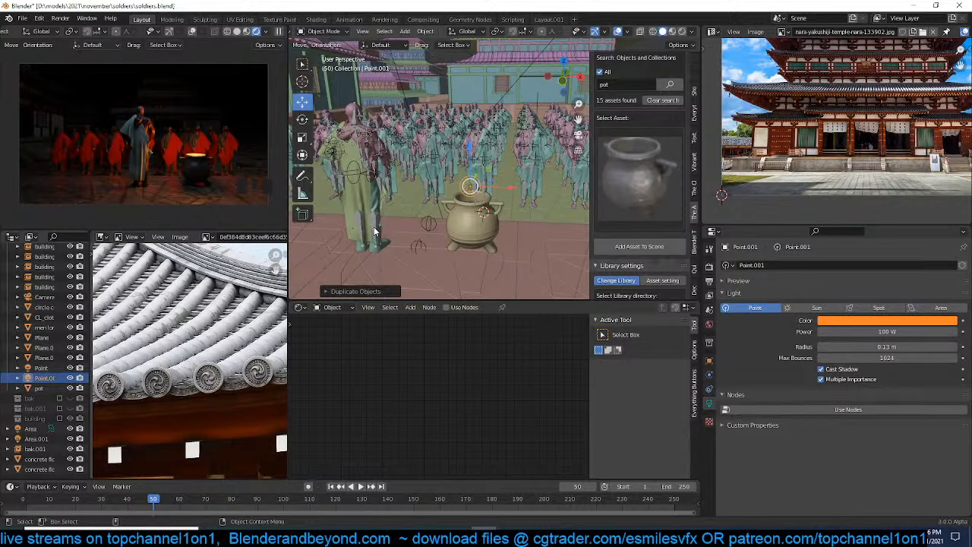
{"action": "middle_click_drag", "start_coordinate": [374, 226], "coordinate": [456, 191]}
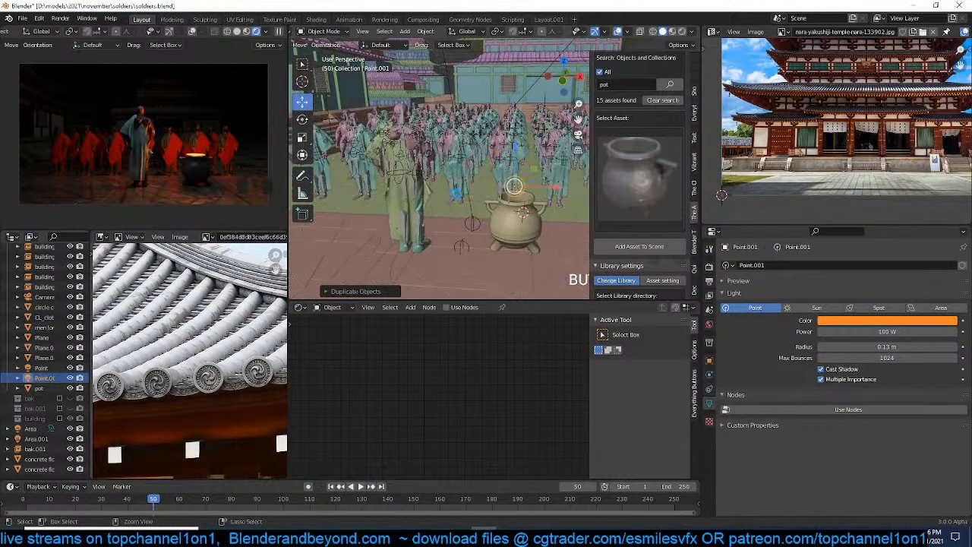
{"action": "key", "text": "ctrl+s"}
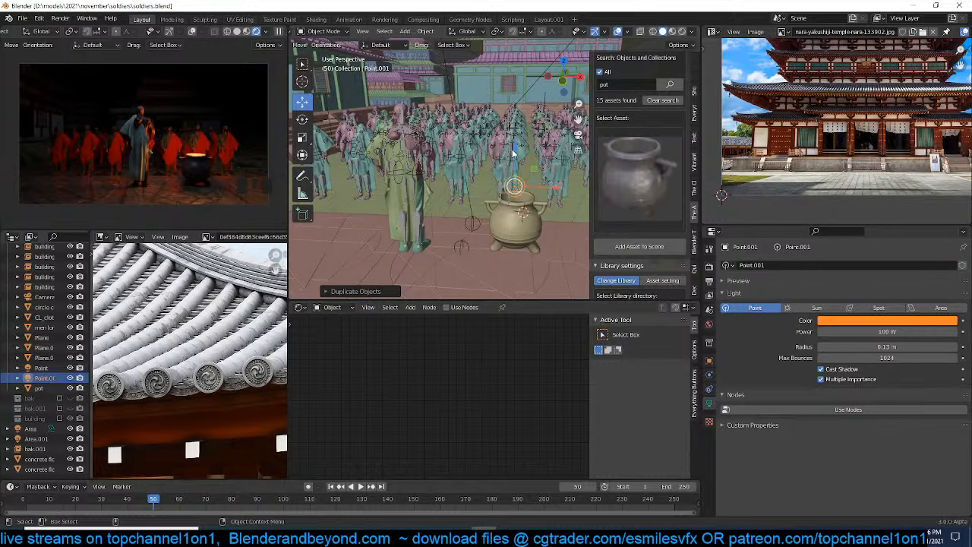
Include the bak collection in the scene and select the male pose rig inside it
{"action": "scroll", "coordinate": [512, 154], "scroll_direction": "up", "scroll_amount": 2}
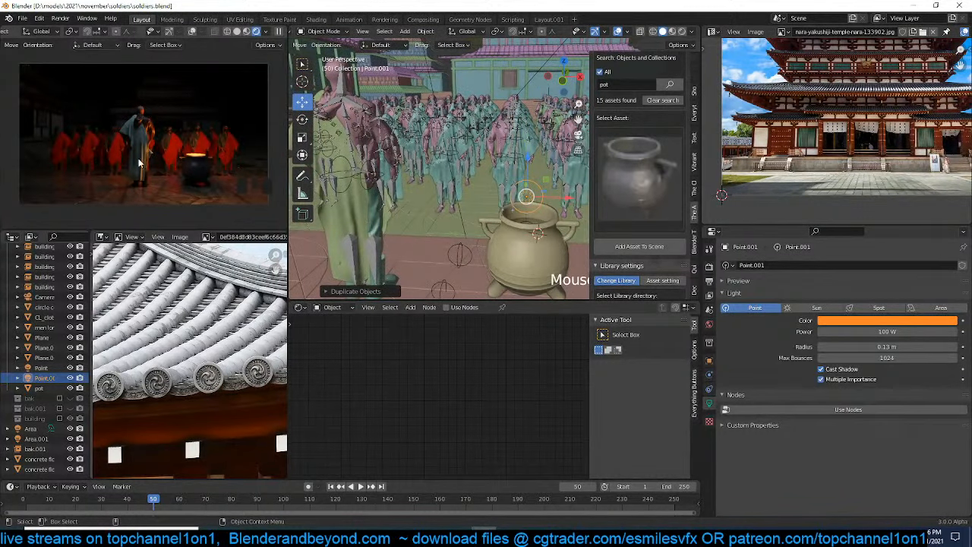
{"action": "left_click", "coordinate": [442, 172]}
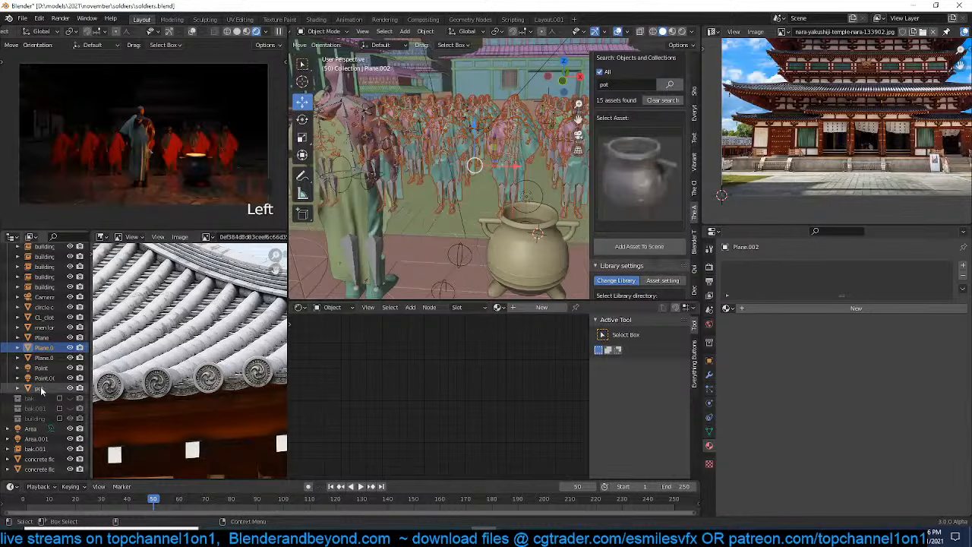
{"action": "scroll", "coordinate": [58, 406], "scroll_direction": "up", "scroll_amount": 5}
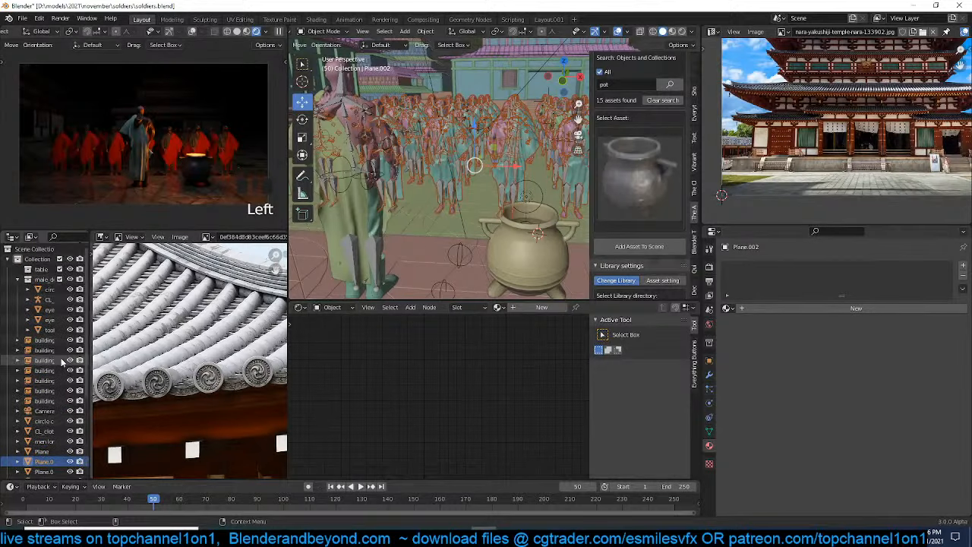
{"action": "scroll", "coordinate": [57, 406], "scroll_direction": "down", "scroll_amount": 4}
{"action": "scroll", "coordinate": [465, 166], "scroll_direction": "down", "scroll_amount": 6}
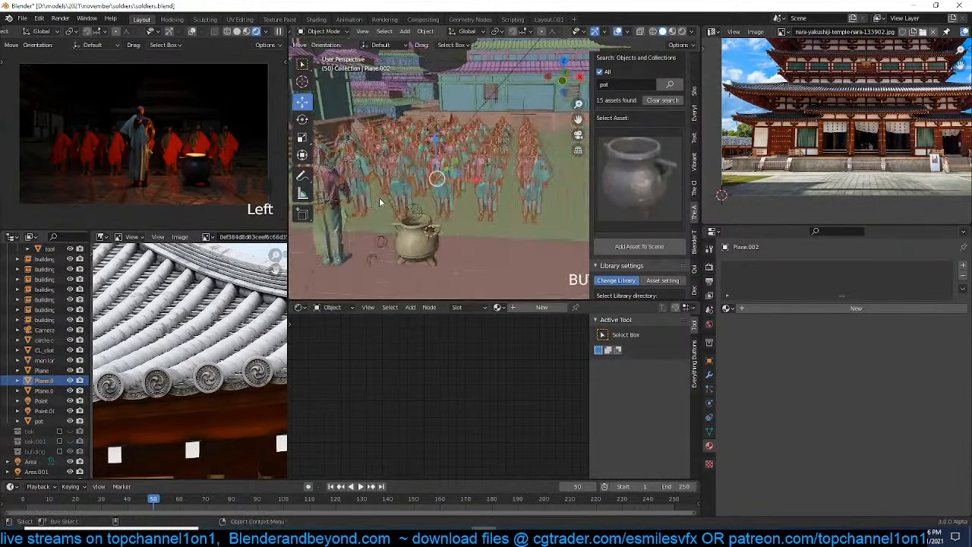
{"action": "scroll", "coordinate": [72, 413], "scroll_direction": "down", "scroll_amount": 2}
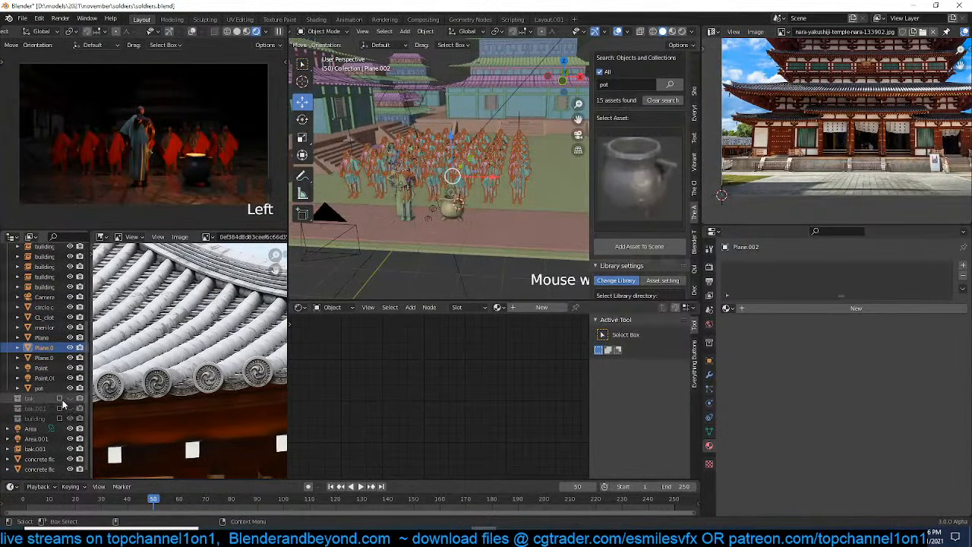
{"action": "left_click", "coordinate": [60, 398]}
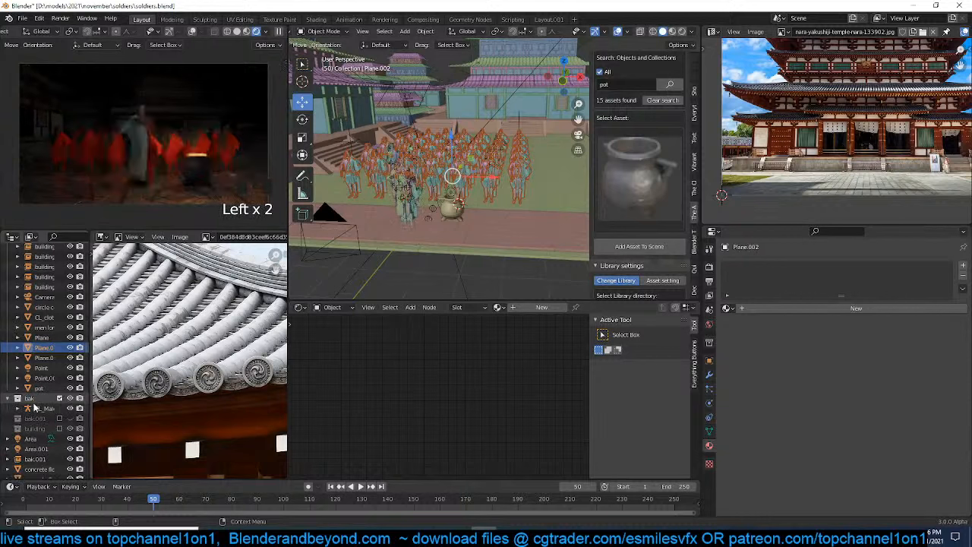
{"action": "left_click", "coordinate": [44, 408]}
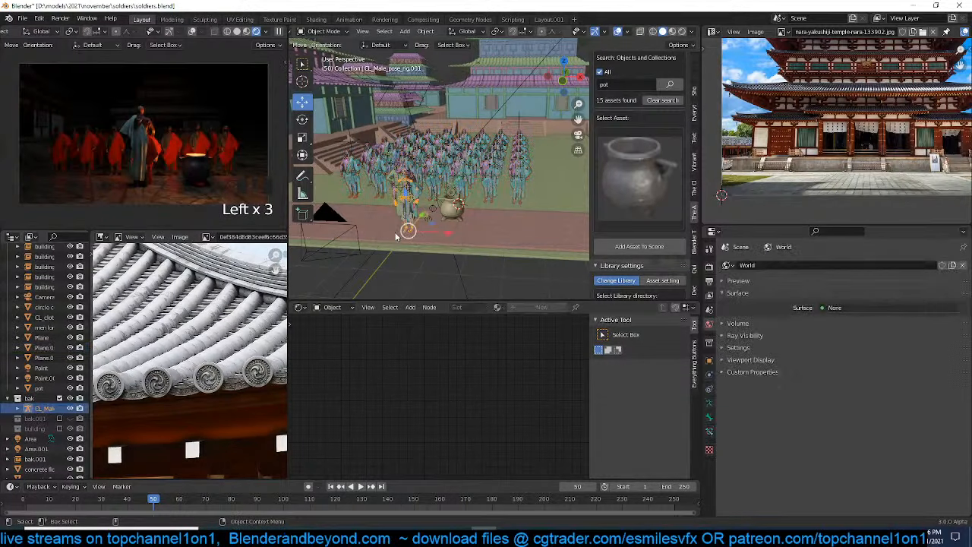
Set the base colour of the soldier robe's fabric.001 material to dark blue (hue 0.613, saturation 0.798, value 0.163)
{"action": "key", "text": "KP_Decimal"}
{"action": "key", "text": "grave"}
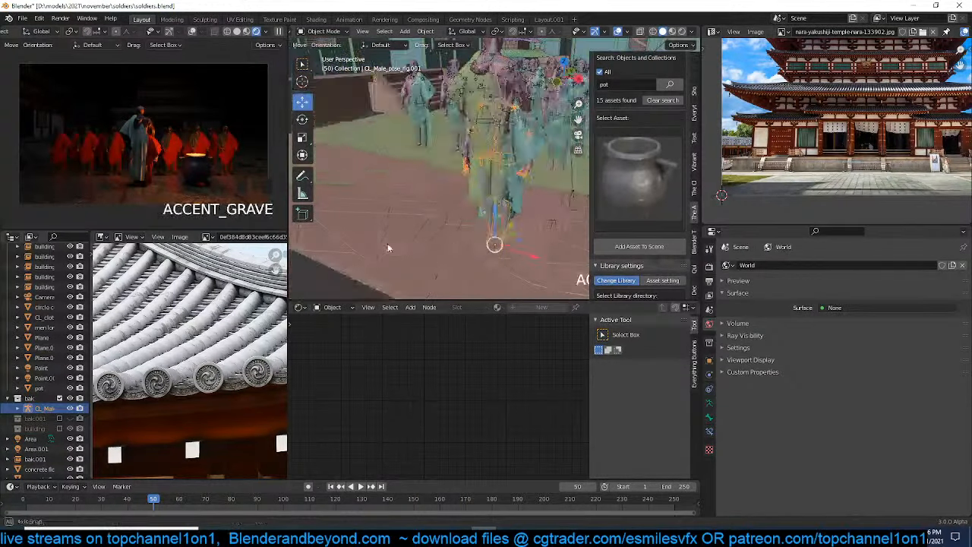
{"action": "left_click", "coordinate": [530, 144]}
{"action": "left_click", "coordinate": [709, 446]}
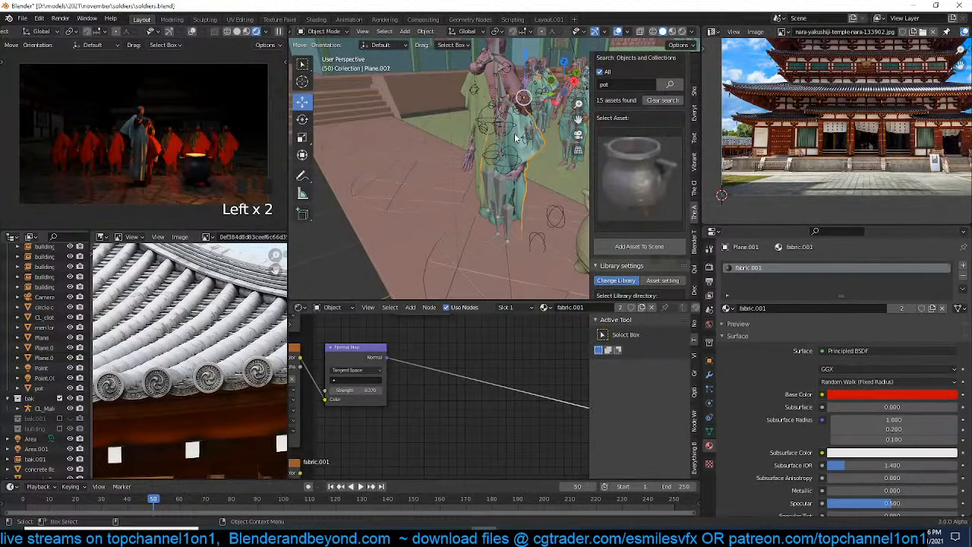
{"action": "left_click", "coordinate": [853, 395]}
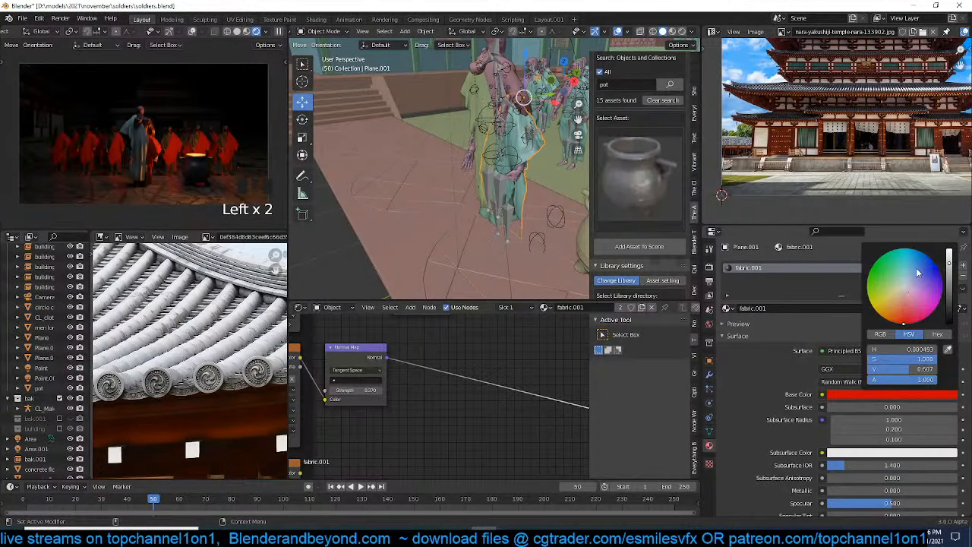
{"action": "left_click", "coordinate": [916, 267]}
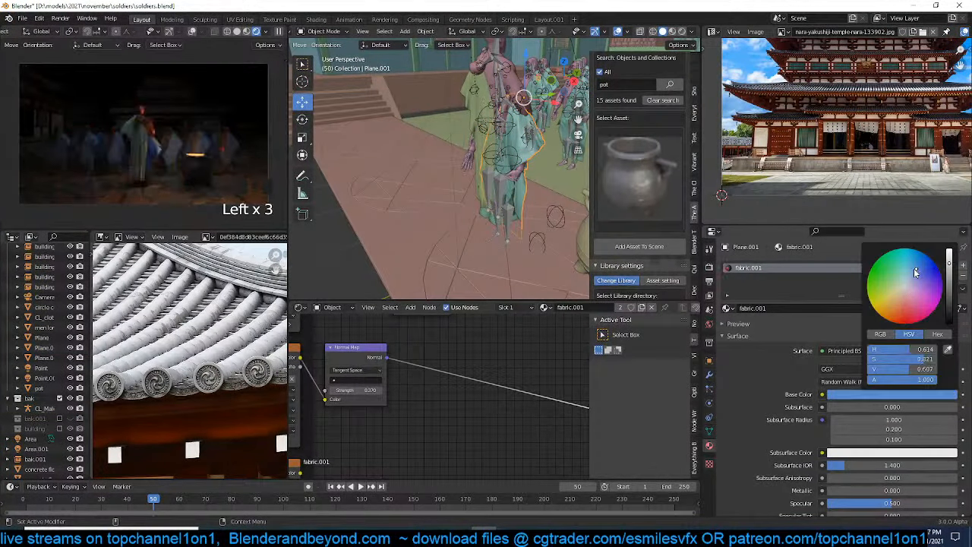
{"action": "left_click", "coordinate": [952, 306]}
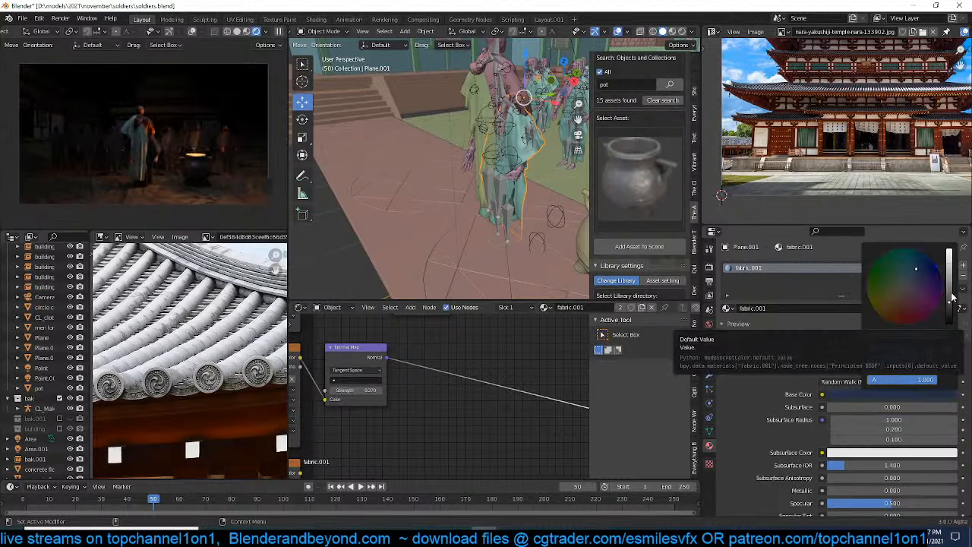
{"action": "left_click", "coordinate": [950, 289]}
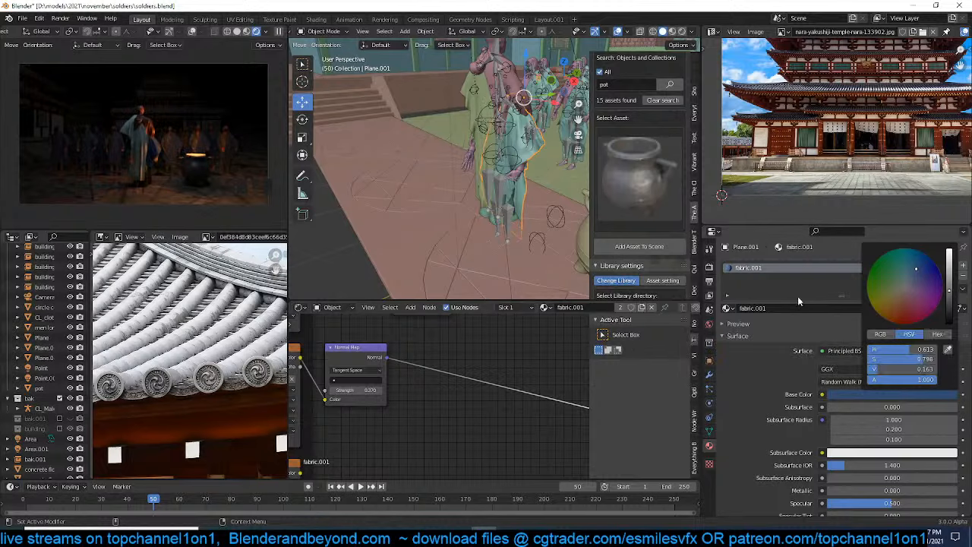
Exclude the bak collection from the scene and save the file
{"action": "left_click", "coordinate": [61, 398]}
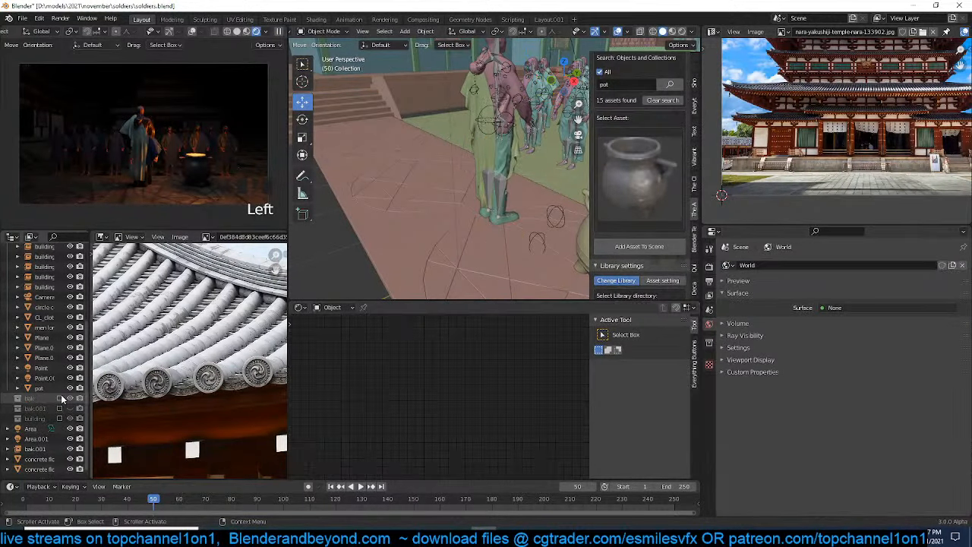
{"action": "key", "text": "ctrl+s"}
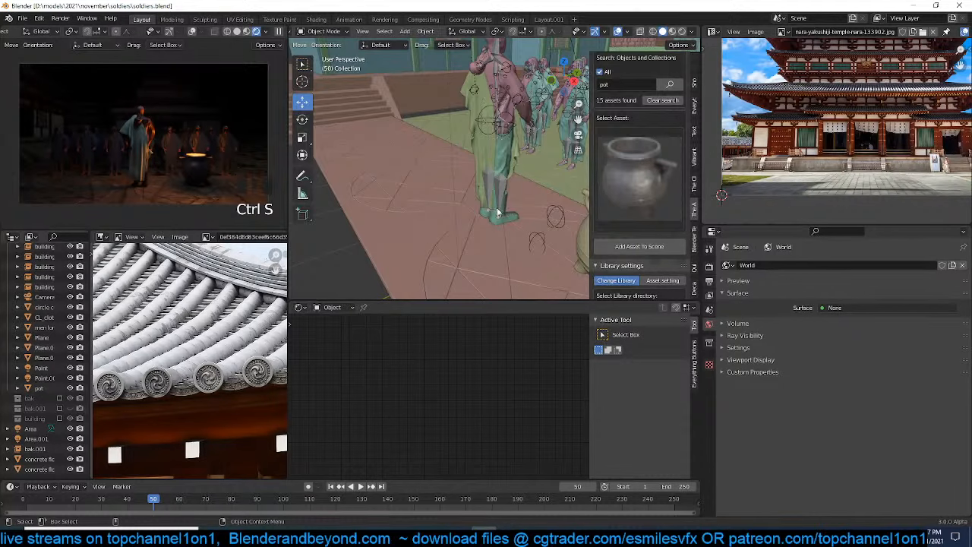
In the camera view, move the building on the courtyard's right side inward along X toward the camera frame, deselect it and save the file
{"action": "middle_click_drag", "start_coordinate": [410, 241], "coordinate": [456, 222]}
{"action": "key", "text": "KP_0"}
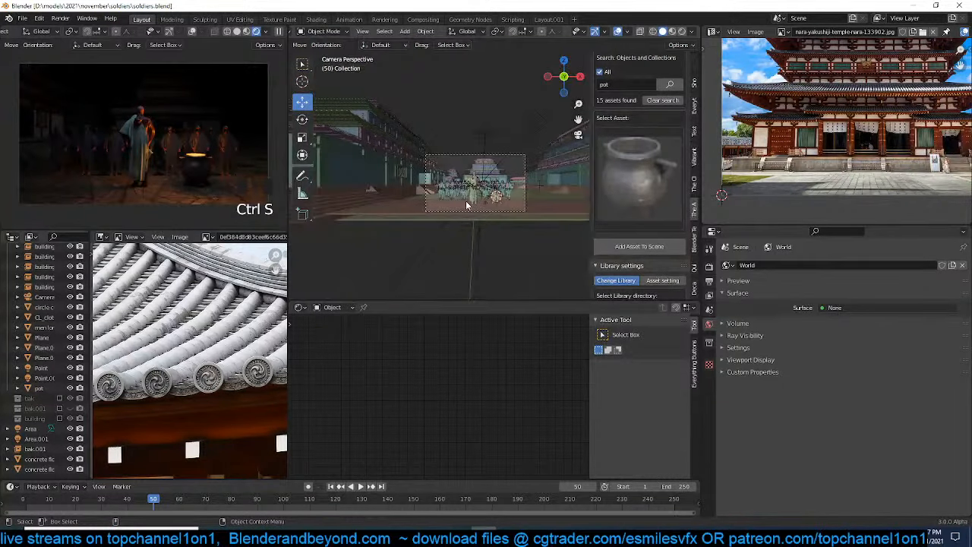
{"action": "key", "text": "n"}
{"action": "scroll", "coordinate": [487, 123], "scroll_direction": "up", "scroll_amount": 2}
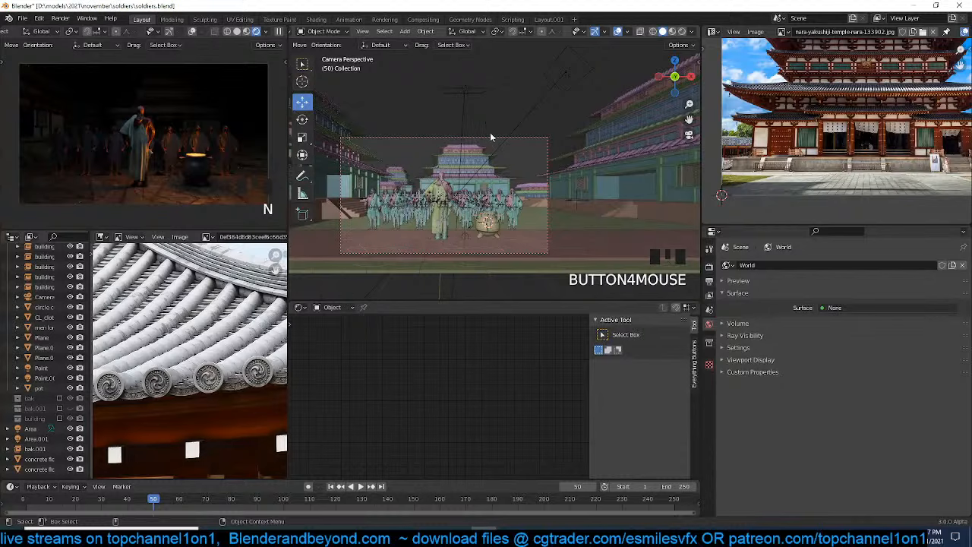
{"action": "left_click", "coordinate": [490, 136]}
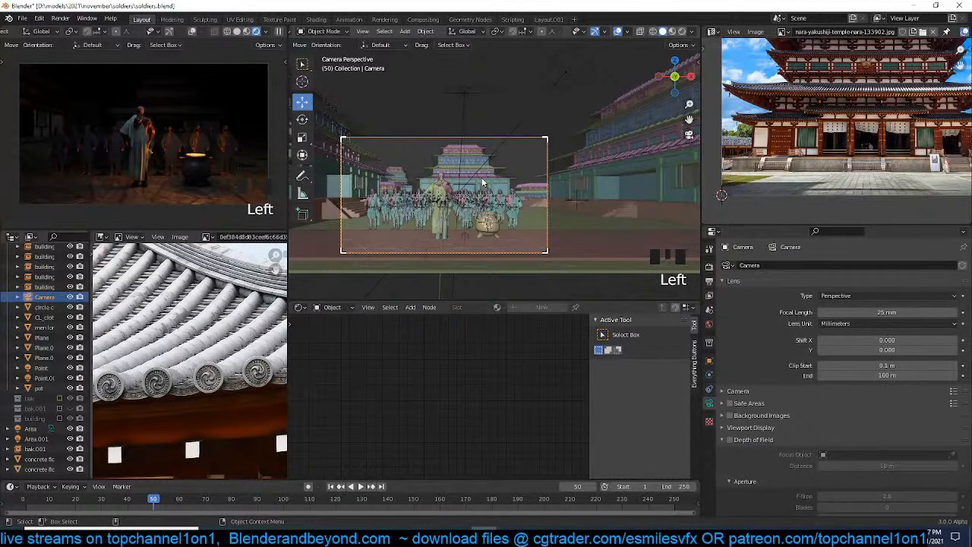
{"action": "left_click", "coordinate": [645, 160]}
{"action": "left_click", "coordinate": [606, 201]}
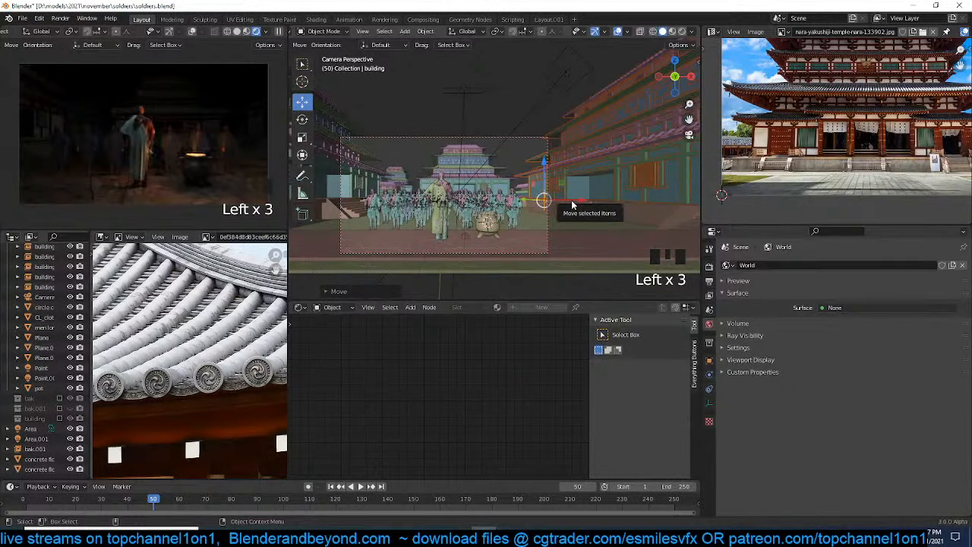
{"action": "key", "text": "alt+a"}
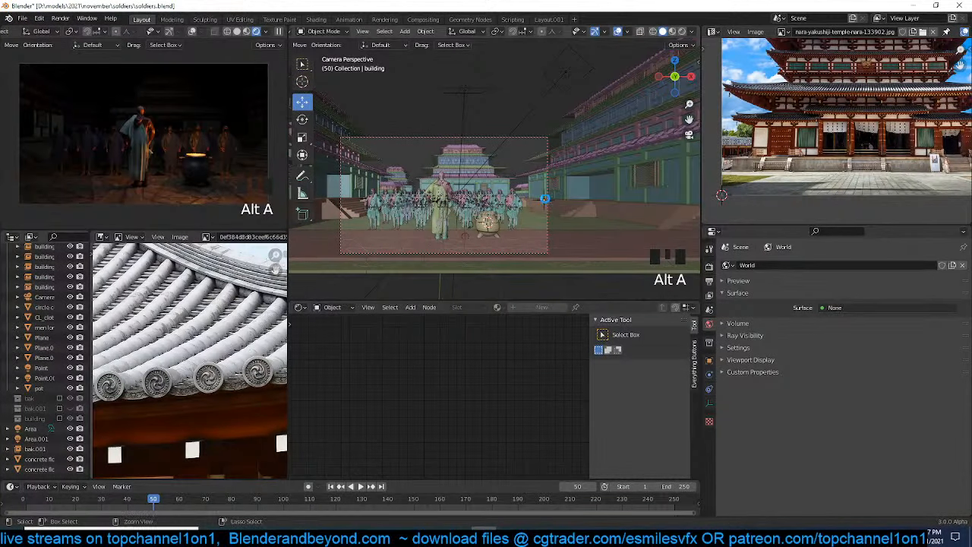
{"action": "key", "text": "ctrl+s"}
{"action": "key", "text": "grave"}
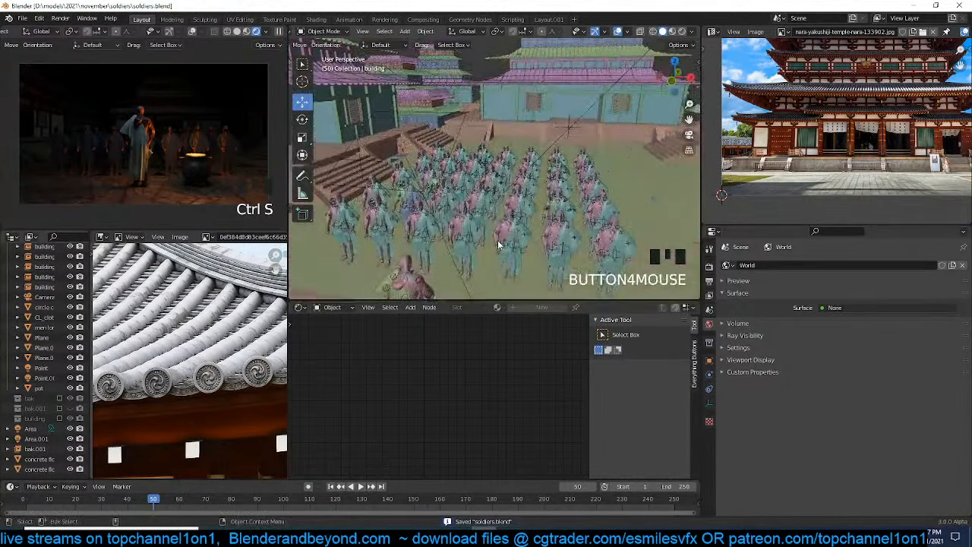
Add a point light in the doorway recess of the building at the courtyard's far end and shift it toward the opening
{"action": "right_click", "coordinate": [532, 161], "text": "shift"}
{"action": "mouse_move", "coordinate": [563, 169]}
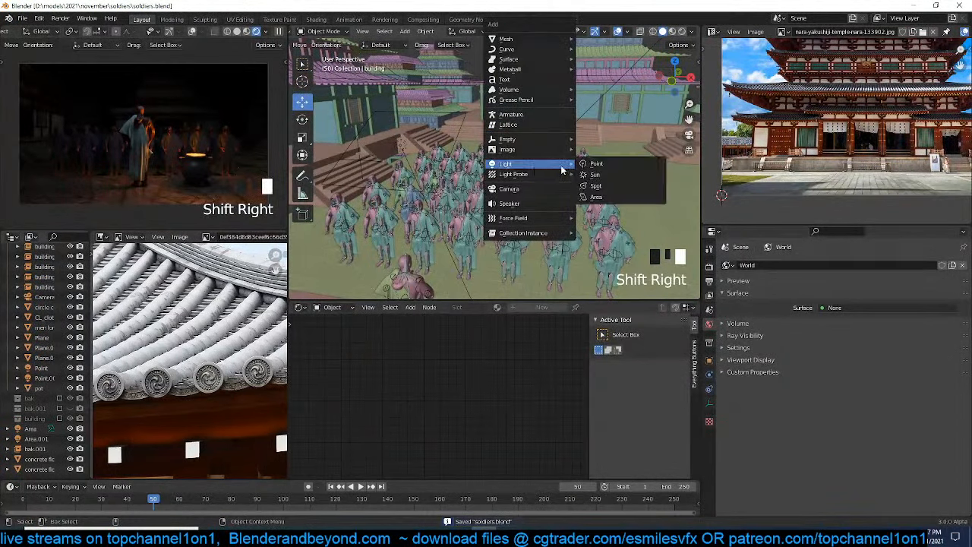
{"action": "left_click", "coordinate": [597, 164]}
{"action": "key", "text": "KP_Decimal"}
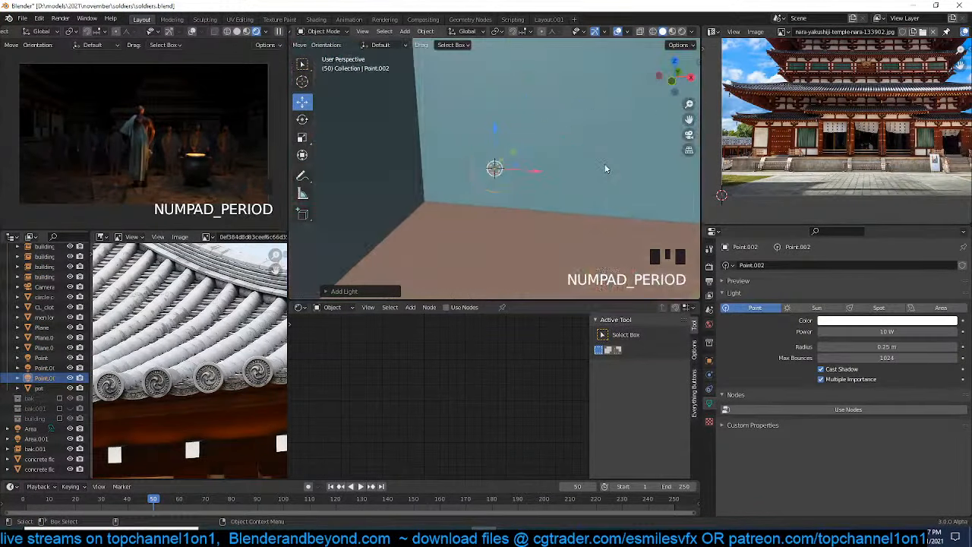
{"action": "scroll", "coordinate": [606, 167], "scroll_direction": "down", "scroll_amount": 4}
{"action": "key", "text": "grave"}
{"action": "left_click", "coordinate": [527, 163]}
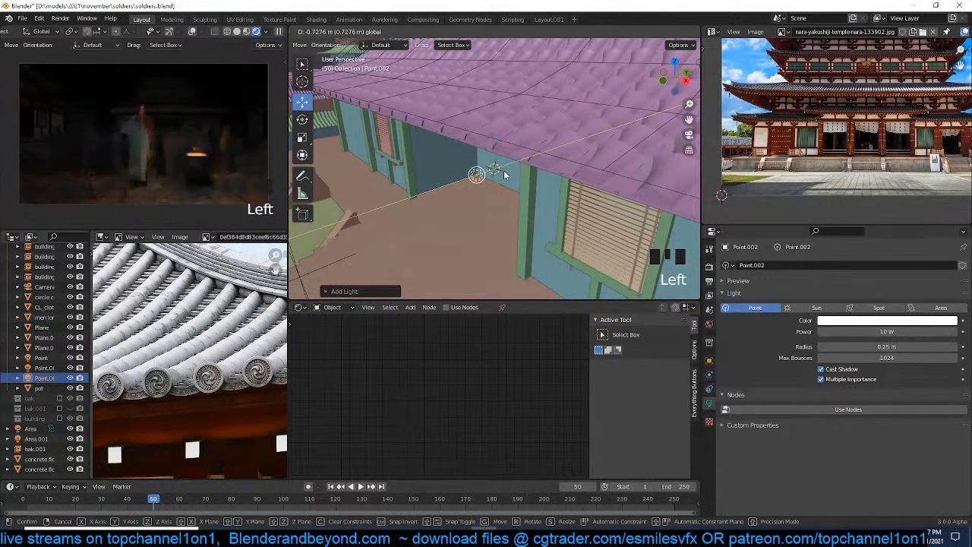
Convert the point light to an area light and raise it toward the top of the doorway in the front view
{"action": "left_click", "coordinate": [941, 307]}
{"action": "key", "text": "grave"}
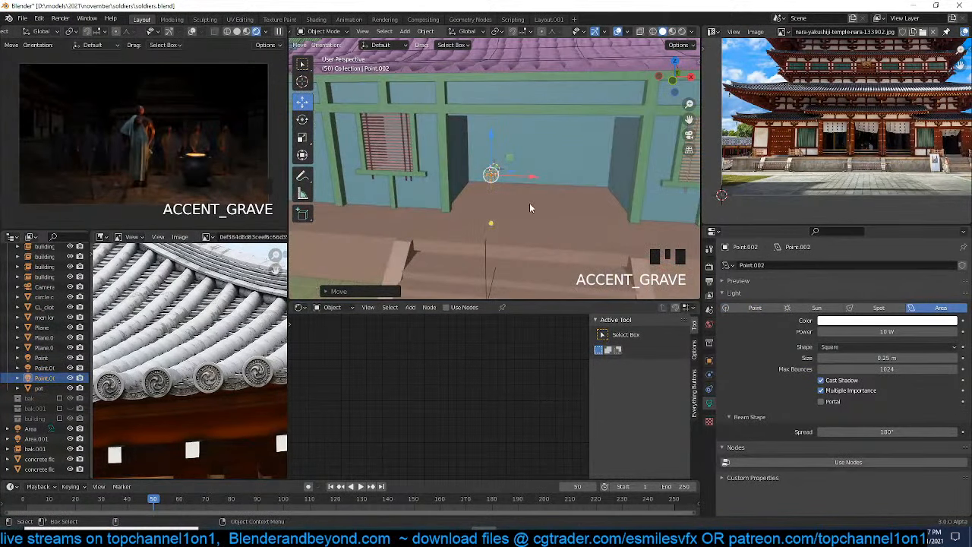
{"action": "key", "text": "KP_1"}
{"action": "key", "text": "g"}
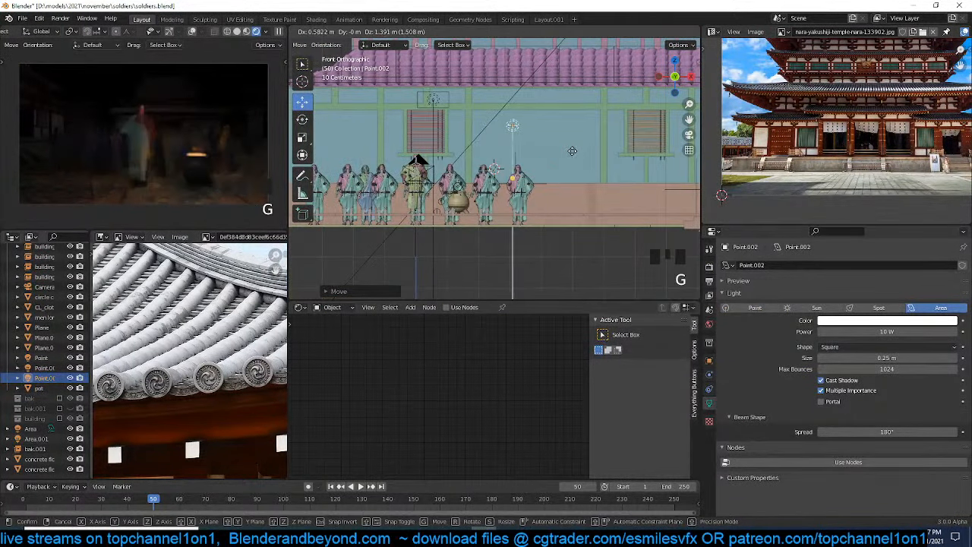
{"action": "left_click", "coordinate": [562, 146]}
Set the area light's power to 100 W and fine-tune its height along Z near the recess ceiling
{"action": "left_click", "coordinate": [864, 332]}
{"action": "type", "text": "0"}
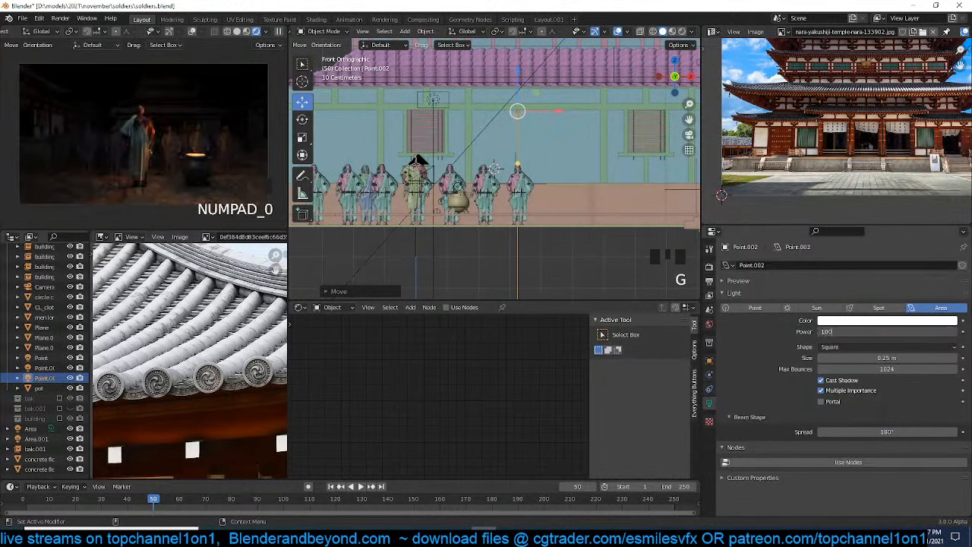
{"action": "key", "text": "Return"}
{"action": "scroll", "coordinate": [631, 190], "scroll_direction": "up", "scroll_amount": 3}
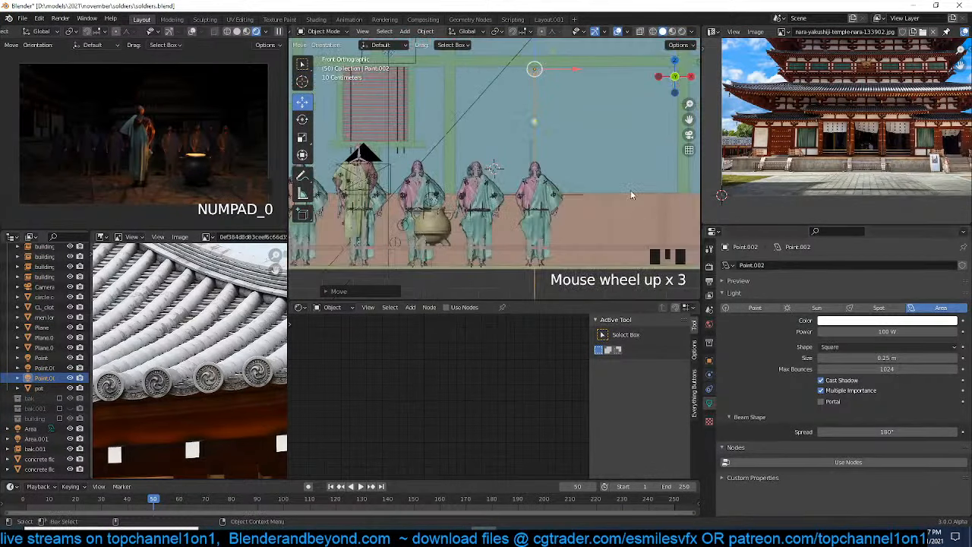
{"action": "key", "text": "grave"}
{"action": "key", "text": "grave"}
{"action": "key", "text": "g"}
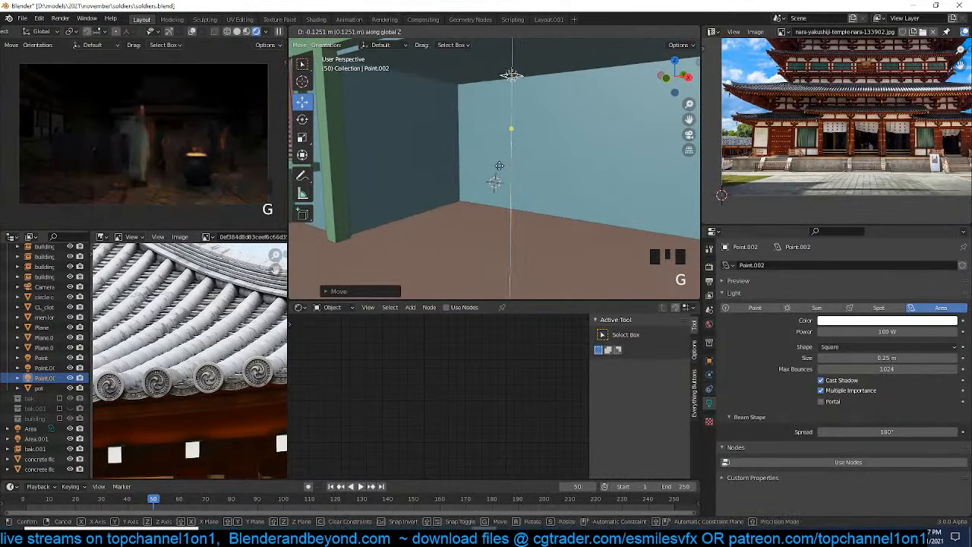
{"action": "left_click", "coordinate": [503, 166]}
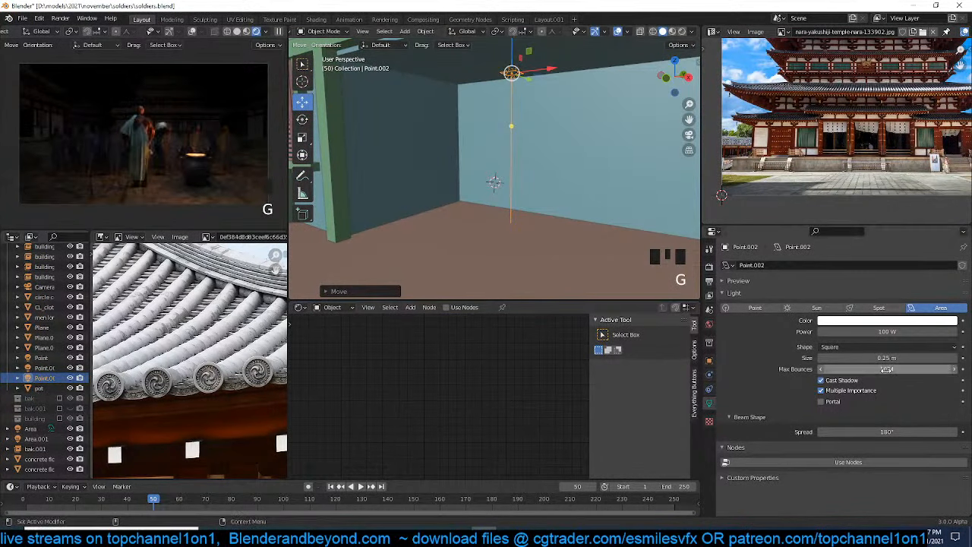
Give the area light a rectangular shape with a Size X of 1 m and set its power to 1000 W
{"action": "left_click", "coordinate": [881, 347]}
{"action": "left_click", "coordinate": [881, 362]}
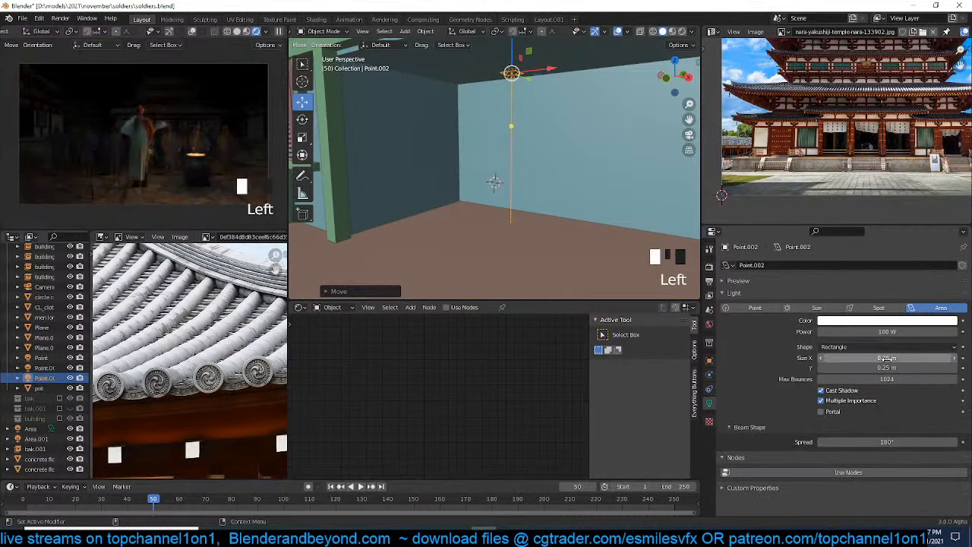
{"action": "left_click_drag", "start_coordinate": [882, 358], "coordinate": [939, 358]}
{"action": "left_click", "coordinate": [892, 332]}
{"action": "type", "text": "1000"}
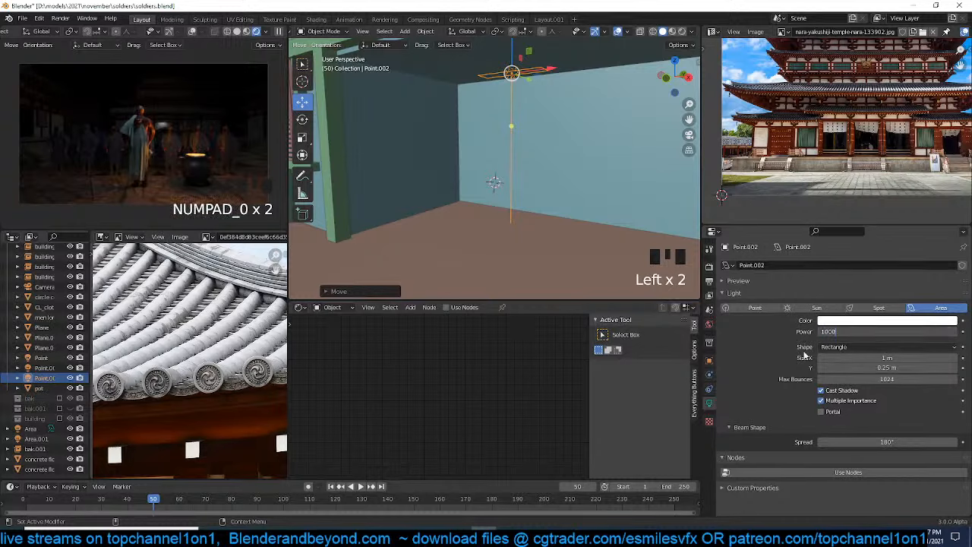
{"action": "key", "text": "Return"}
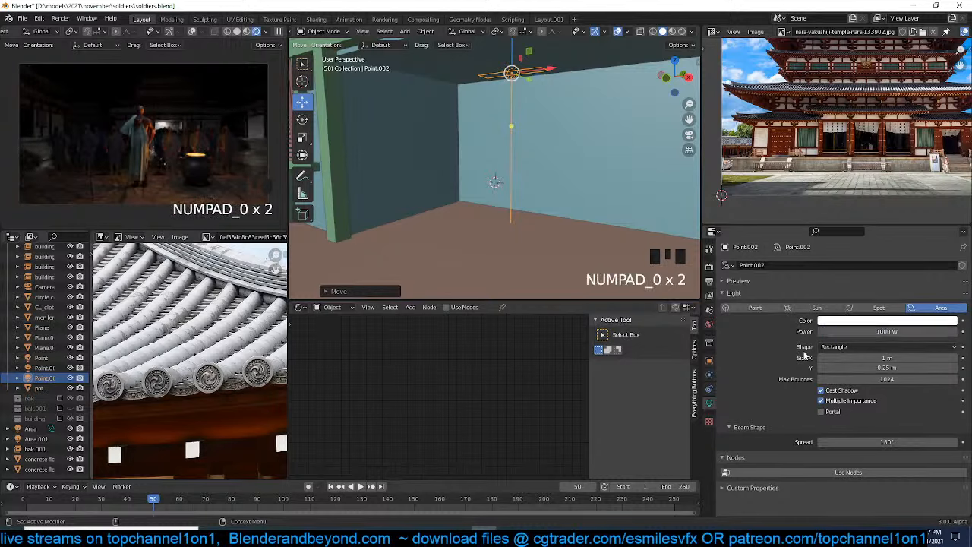
Move the rectangular area light outward from the recess to the front edge of the doorway
{"action": "scroll", "coordinate": [537, 178], "scroll_direction": "down", "scroll_amount": 2}
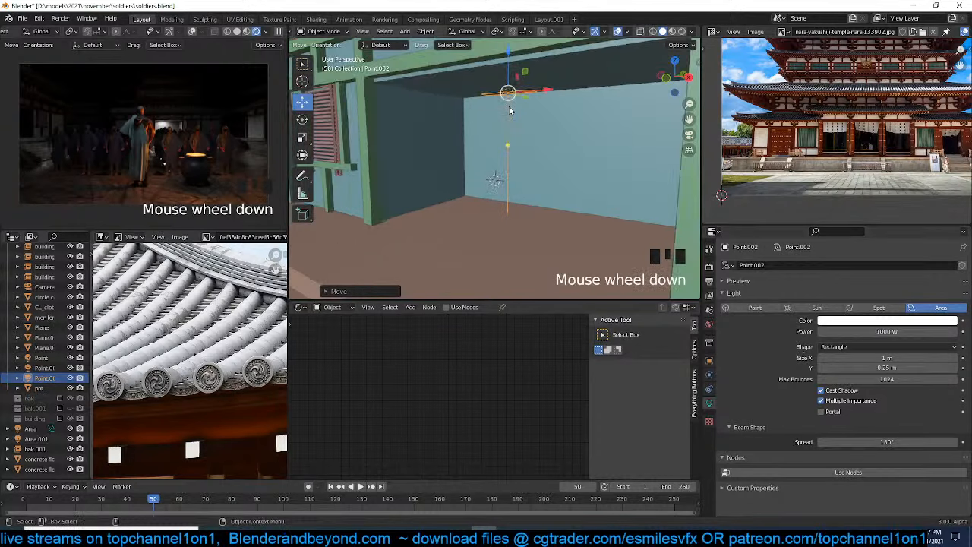
{"action": "key", "text": "grave"}
{"action": "left_click_drag", "start_coordinate": [521, 97], "coordinate": [462, 104]}
Set the area light's power to 100 W and its colour to light blue
{"action": "double_click", "coordinate": [841, 334]}
{"action": "type", "text": "10"}
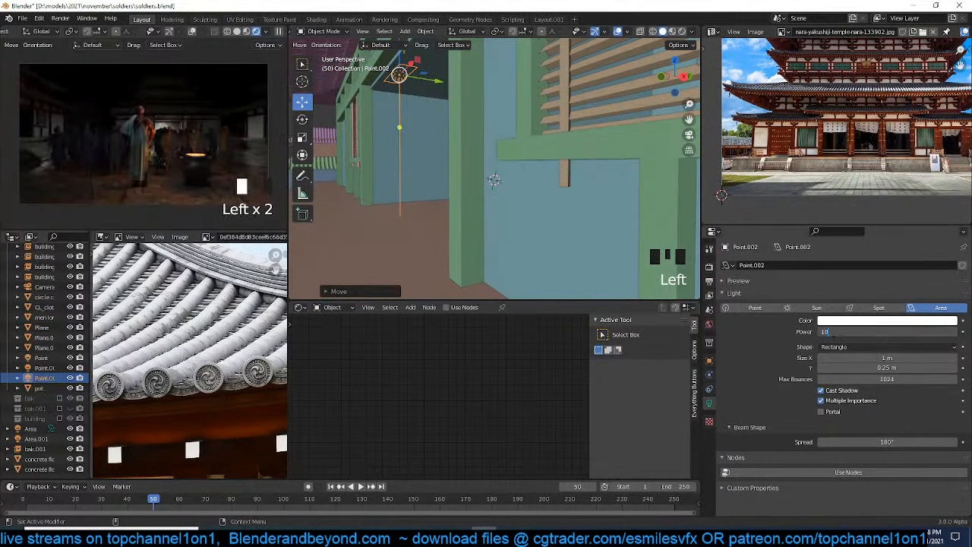
{"action": "type", "text": "0"}
{"action": "left_click", "coordinate": [792, 347]}
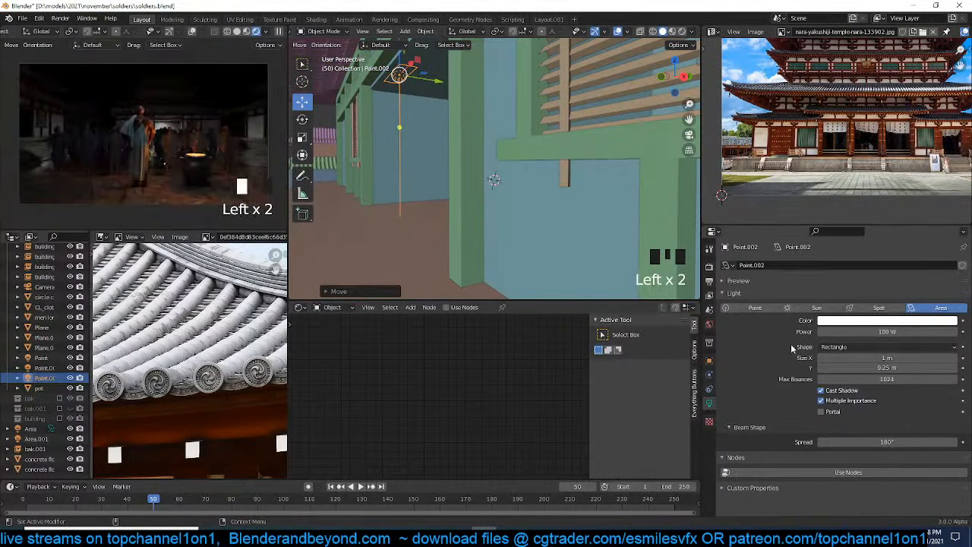
{"action": "left_click", "coordinate": [870, 322]}
{"action": "left_click_drag", "start_coordinate": [924, 193], "coordinate": [910, 199]}
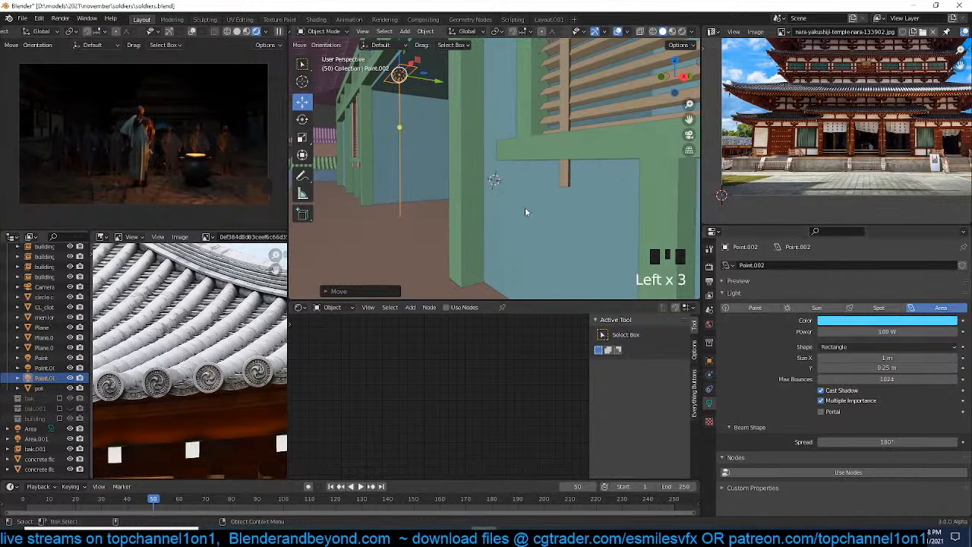
Make a linked duplicate of the area light at the building on the courtyard's right side and rotate it 90°
{"action": "key", "text": "KP_7"}
{"action": "scroll", "coordinate": [525, 206], "scroll_direction": "down", "scroll_amount": 5}
{"action": "key", "text": "z"}
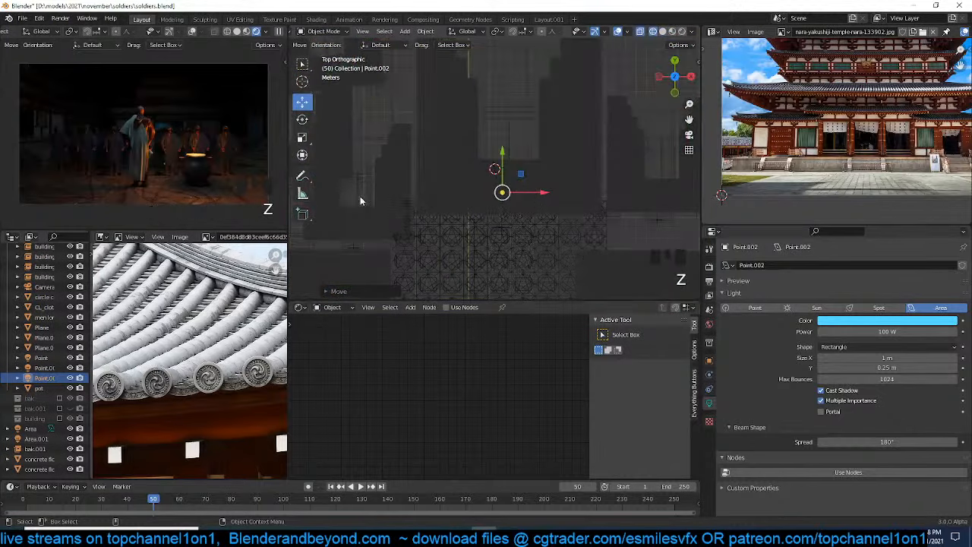
{"action": "middle_click_drag", "start_coordinate": [360, 196], "coordinate": [380, 173], "text": "shift"}
{"action": "scroll", "coordinate": [560, 201], "scroll_direction": "down", "scroll_amount": 2}
{"action": "middle_click_drag", "start_coordinate": [560, 201], "coordinate": [493, 128], "text": "shift"}
{"action": "key", "text": "alt+d"}
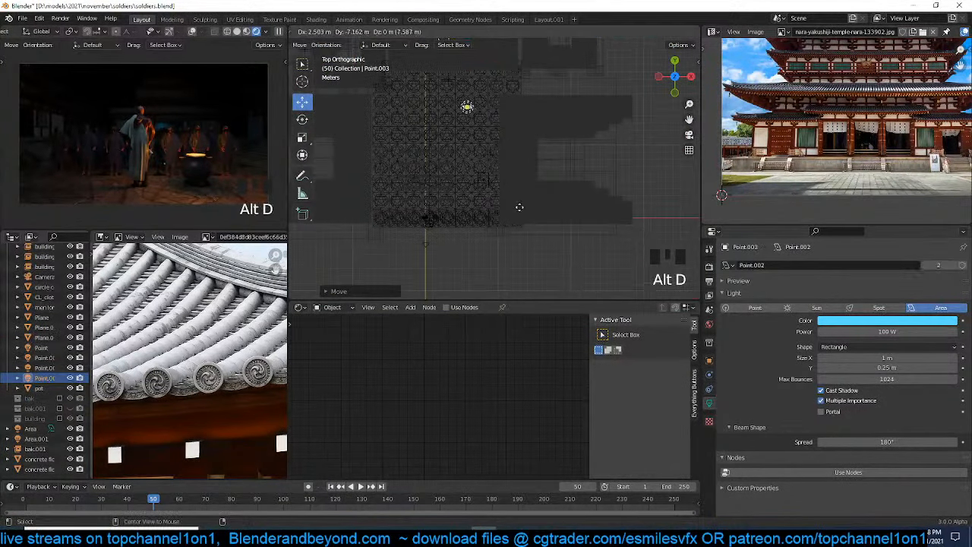
{"action": "left_click", "coordinate": [562, 247]}
{"action": "key", "text": "r"}
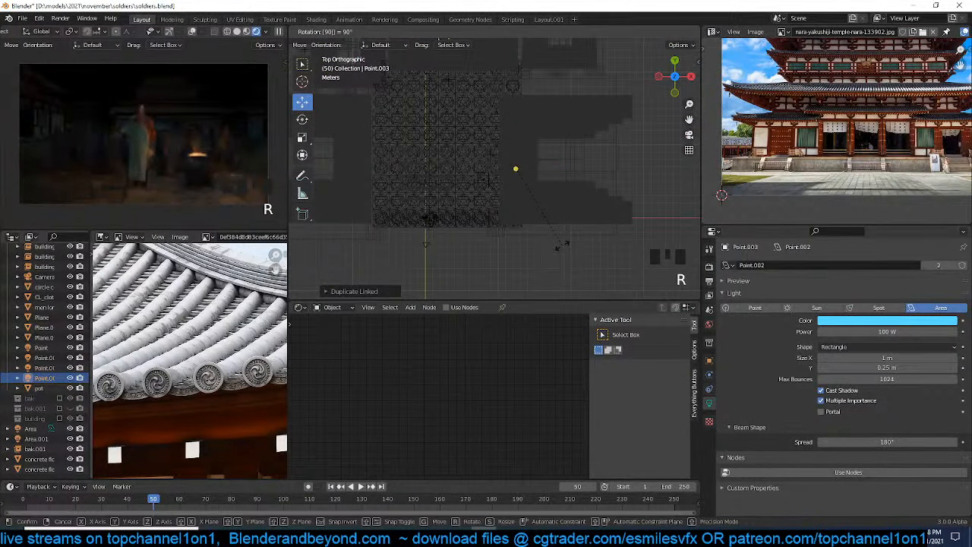
{"action": "key", "text": "Return"}
Fine-tune the duplicated light's position so it sits at the top of the right building's doorway
{"action": "key", "text": "z"}
{"action": "key", "text": "shift+grave"}
{"action": "scroll", "coordinate": [581, 66], "scroll_direction": "up", "scroll_amount": 7}
{"action": "scroll", "coordinate": [578, 83], "scroll_direction": "up", "scroll_amount": 3}
{"action": "key", "text": "grave"}
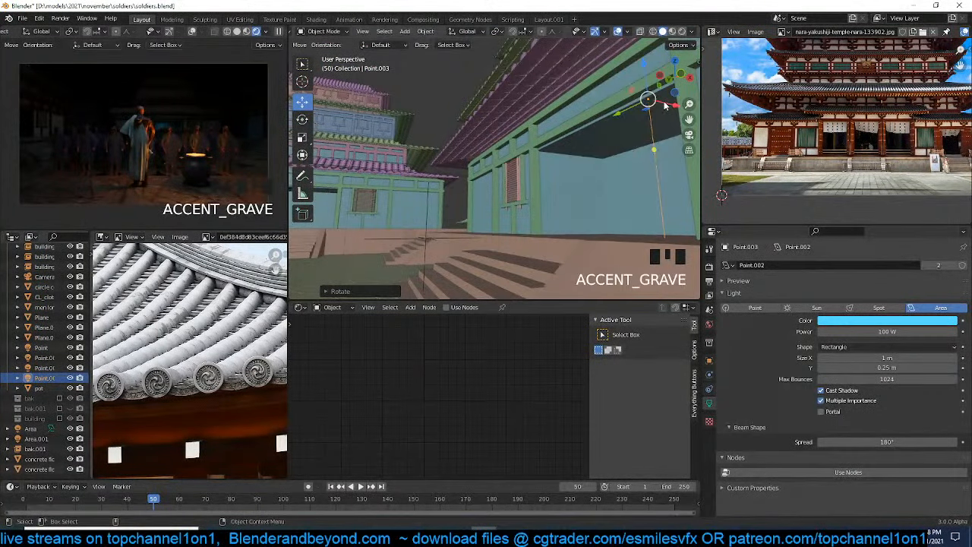
{"action": "left_click", "coordinate": [665, 106]}
{"action": "key", "text": "g"}
{"action": "left_click", "coordinate": [640, 128]}
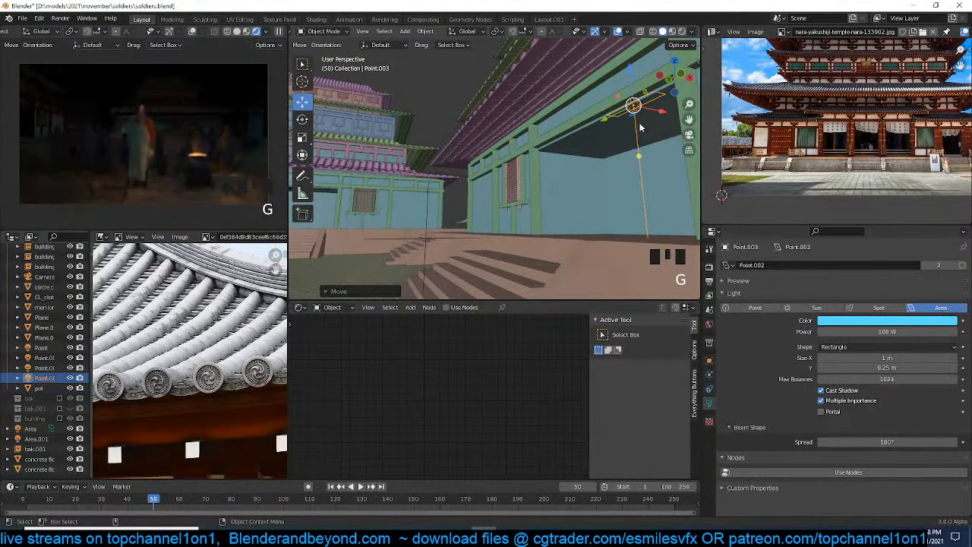
{"action": "left_click_drag", "start_coordinate": [634, 105], "coordinate": [563, 158]}
Make a linked duplicate of the right building's light and move it along X to the courtyard's opposite side
{"action": "key", "text": "KP_7"}
{"action": "scroll", "coordinate": [500, 229], "scroll_direction": "down", "scroll_amount": 8}
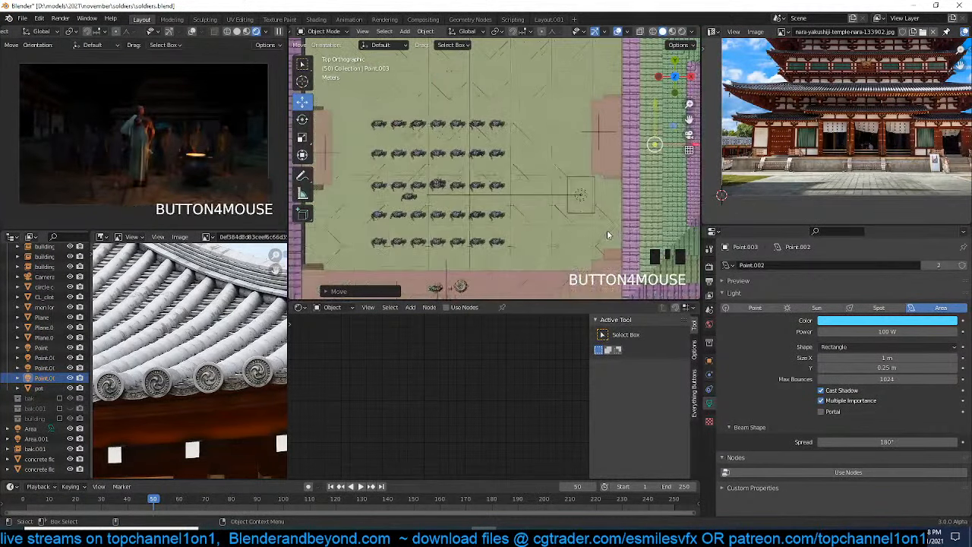
{"action": "key", "text": "z"}
{"action": "key", "text": "alt+d"}
{"action": "key", "text": "x"}
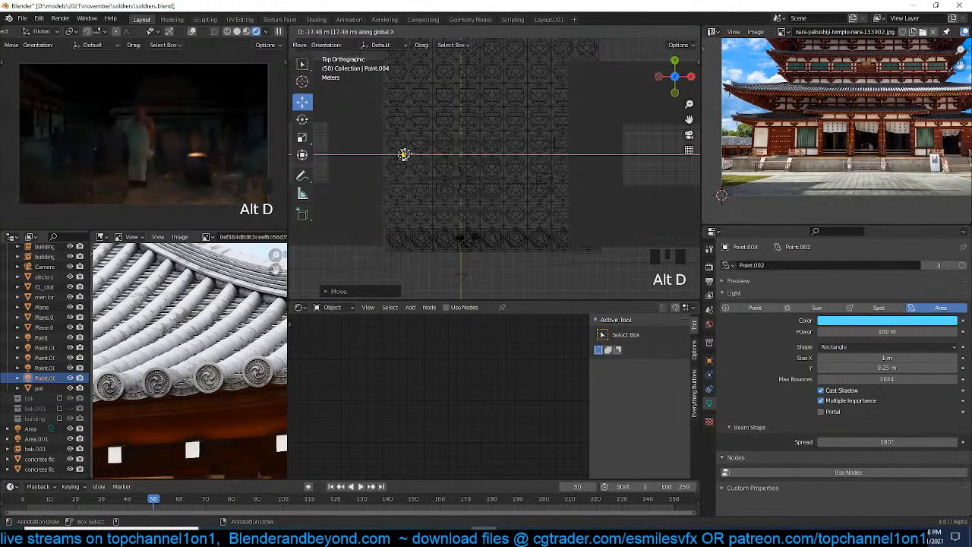
{"action": "left_click", "coordinate": [395, 155]}
Move the new light inward under the eave to the left building's doorway and save the file
{"action": "key", "text": "KP_Decimal"}
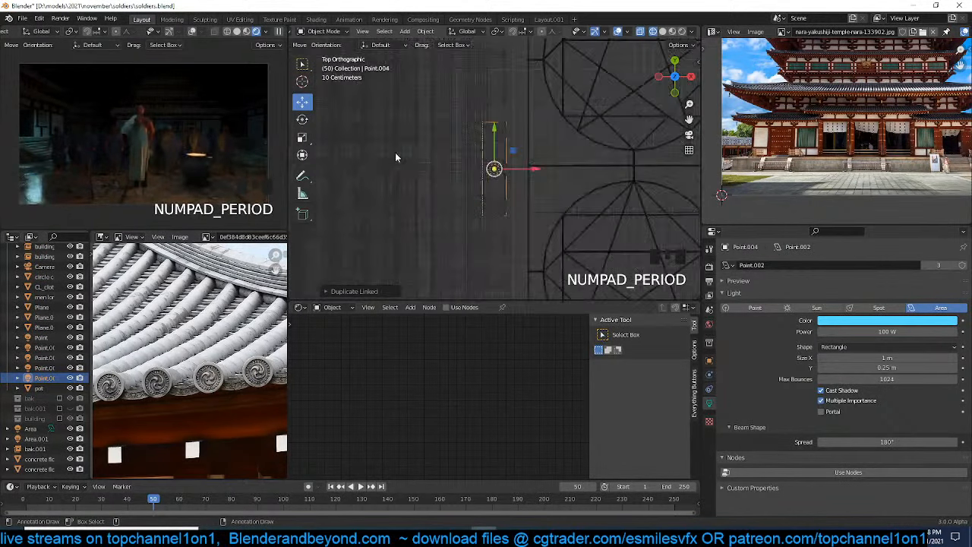
{"action": "key", "text": "z"}
{"action": "key", "text": "grave"}
{"action": "key", "text": "grave"}
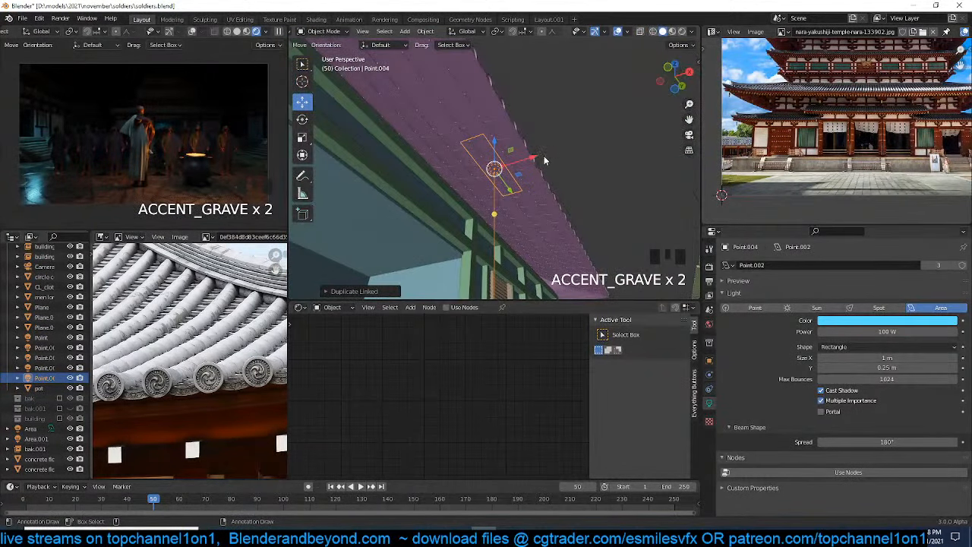
{"action": "left_click_drag", "start_coordinate": [544, 160], "coordinate": [433, 202]}
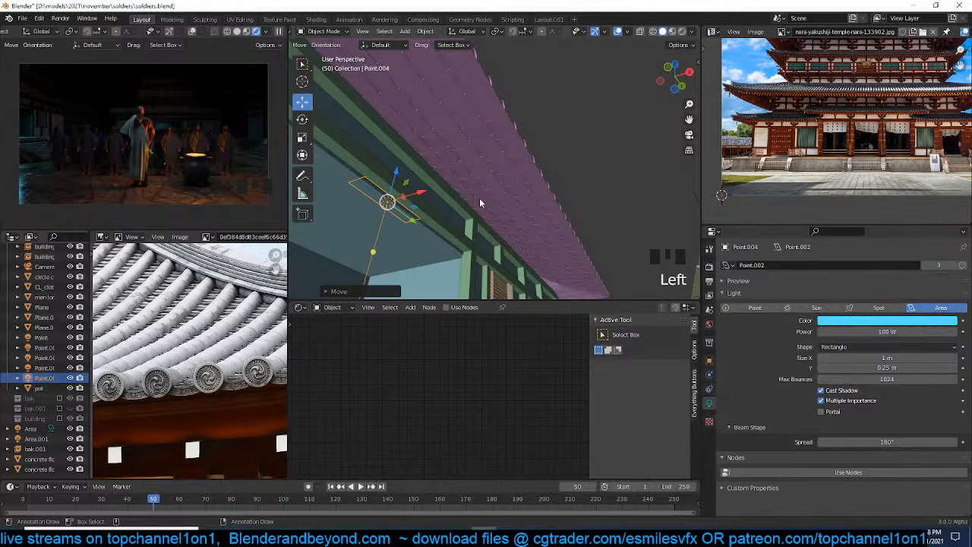
{"action": "scroll", "coordinate": [844, 174], "scroll_direction": "down", "scroll_amount": 3}
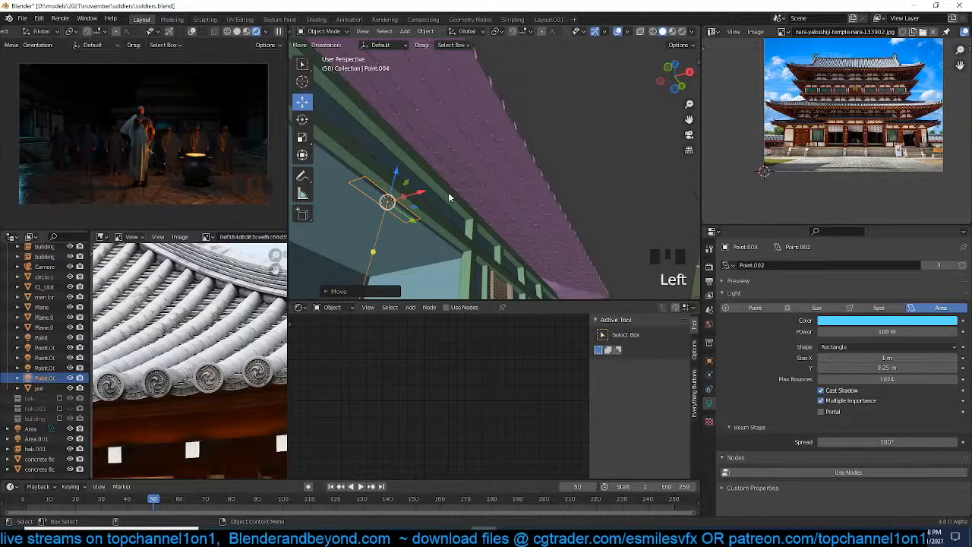
{"action": "left_click_drag", "start_coordinate": [430, 195], "coordinate": [419, 198]}
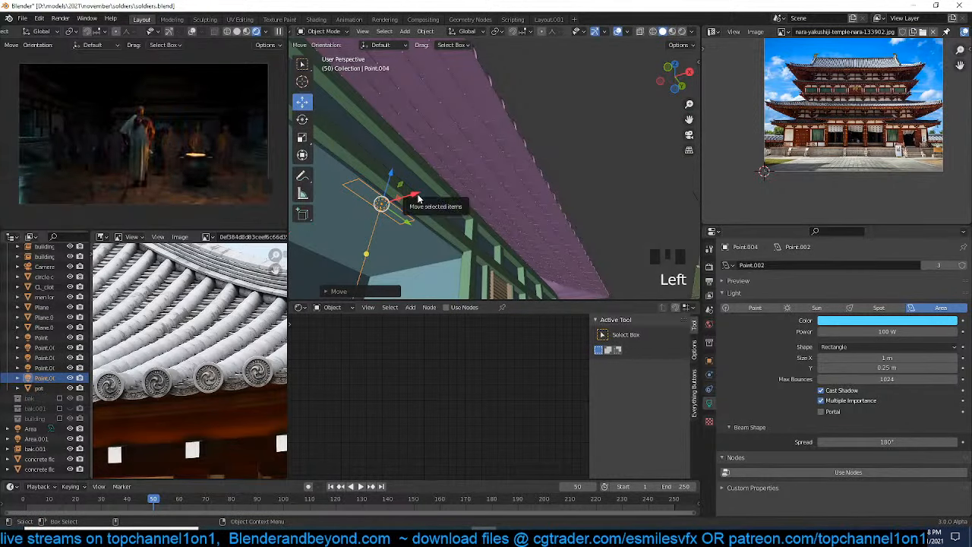
{"action": "scroll", "coordinate": [535, 182], "scroll_direction": "down", "scroll_amount": 7}
{"action": "key", "text": "ctrl+s"}
Pause the rendered camera preview and deselect the light
{"action": "scroll", "coordinate": [532, 178], "scroll_direction": "down", "scroll_amount": 2}
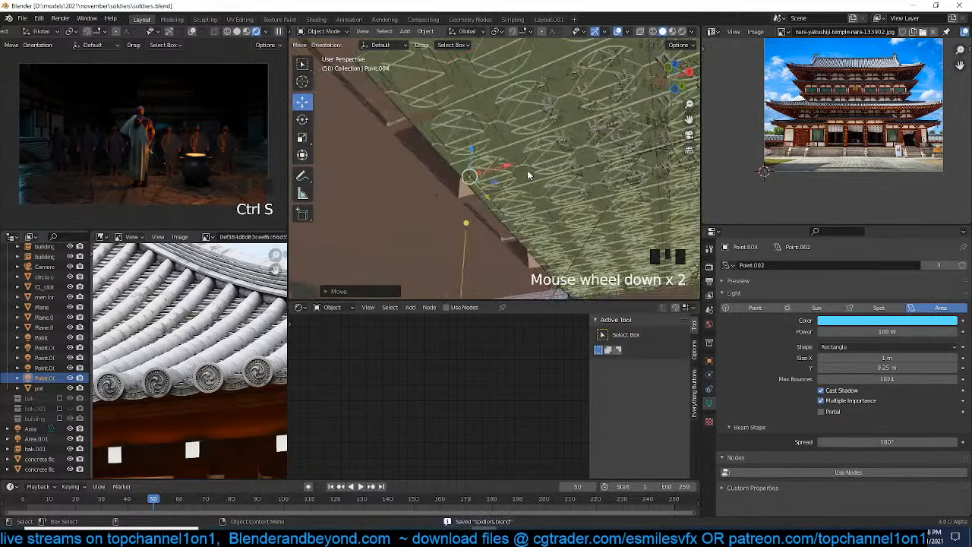
{"action": "key", "text": "KP_1"}
{"action": "middle_click_drag", "start_coordinate": [527, 168], "coordinate": [502, 204]}
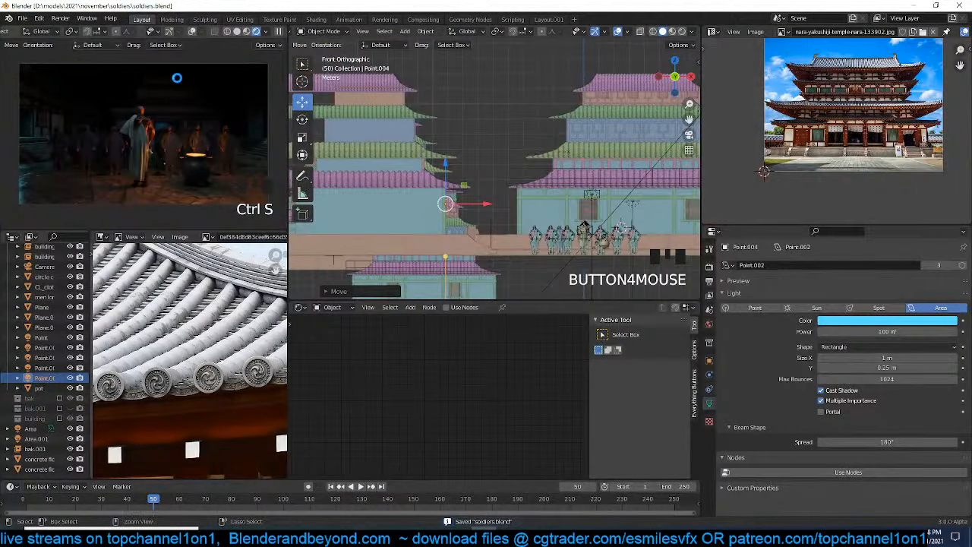
{"action": "left_click", "coordinate": [278, 31]}
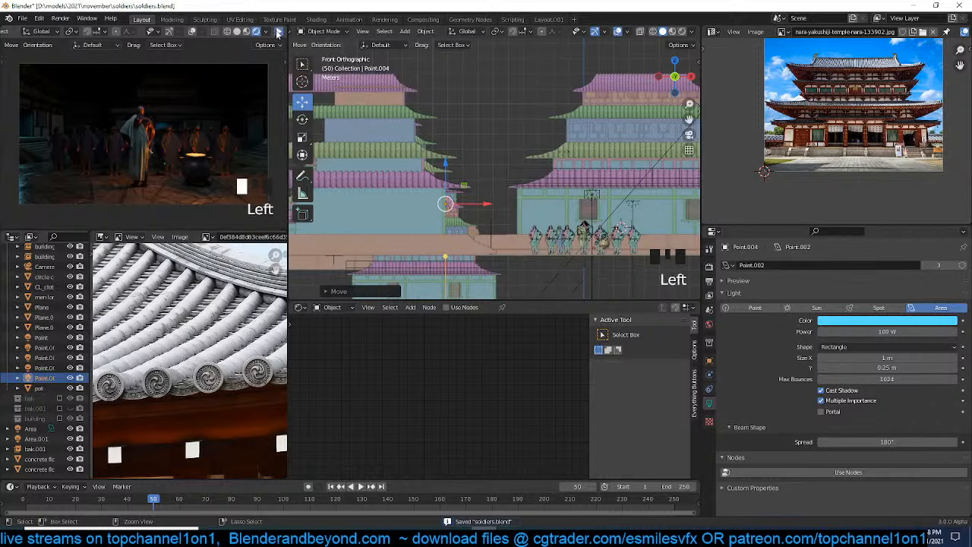
{"action": "scroll", "coordinate": [472, 179], "scroll_direction": "down", "scroll_amount": 3}
{"action": "key", "text": "alt+a"}
Add a Bezier curve above the temple roofs in the front view and rotate it to stand vertically
{"action": "scroll", "coordinate": [472, 179], "scroll_direction": "up", "scroll_amount": 3}
{"action": "key", "text": "shift+a"}
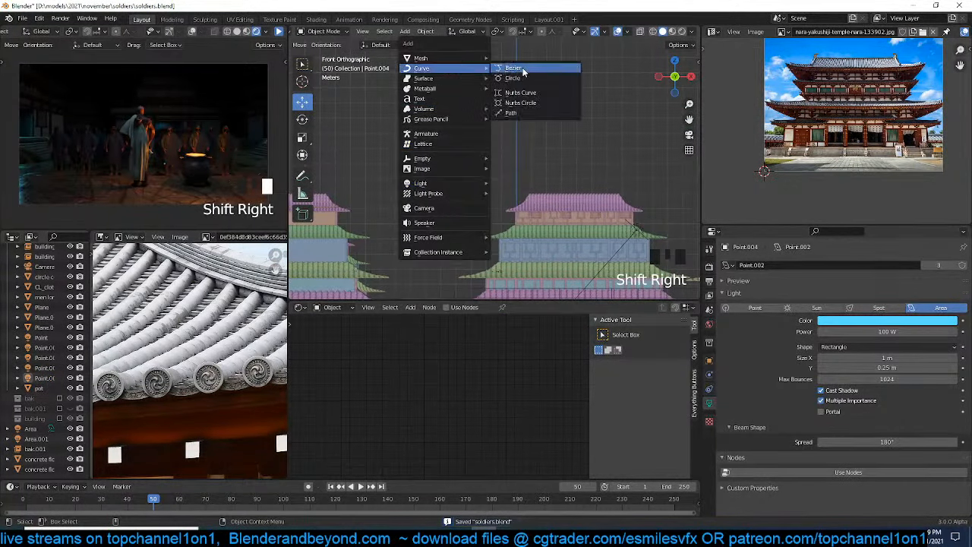
{"action": "left_click", "coordinate": [518, 68]}
{"action": "type", "text": "r9"}
{"action": "left_click", "coordinate": [516, 110]}
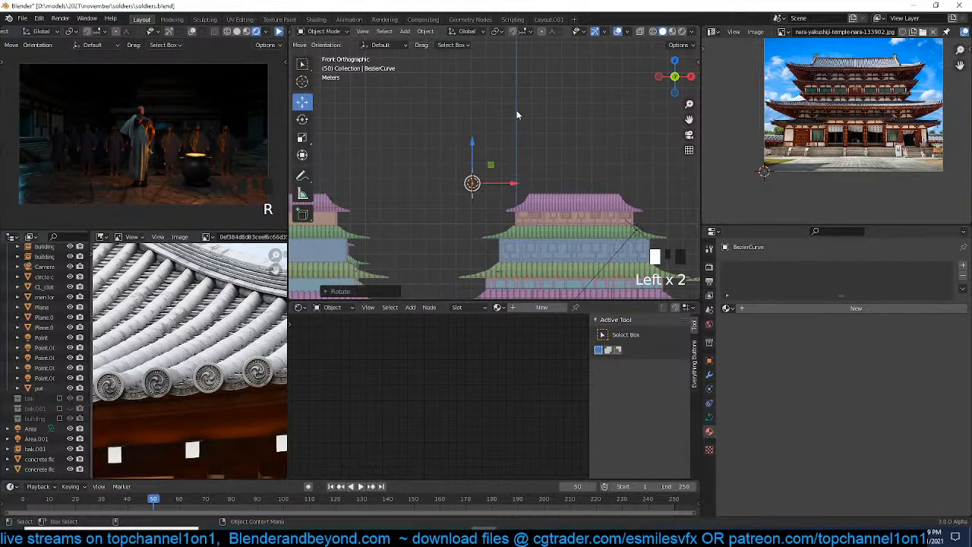
Change the handle type of the Bezier curve's control points in Edit Mode and return to Object Mode
{"action": "key", "text": "Tab"}
{"action": "key", "text": "v"}
{"action": "left_click", "coordinate": [520, 111]}
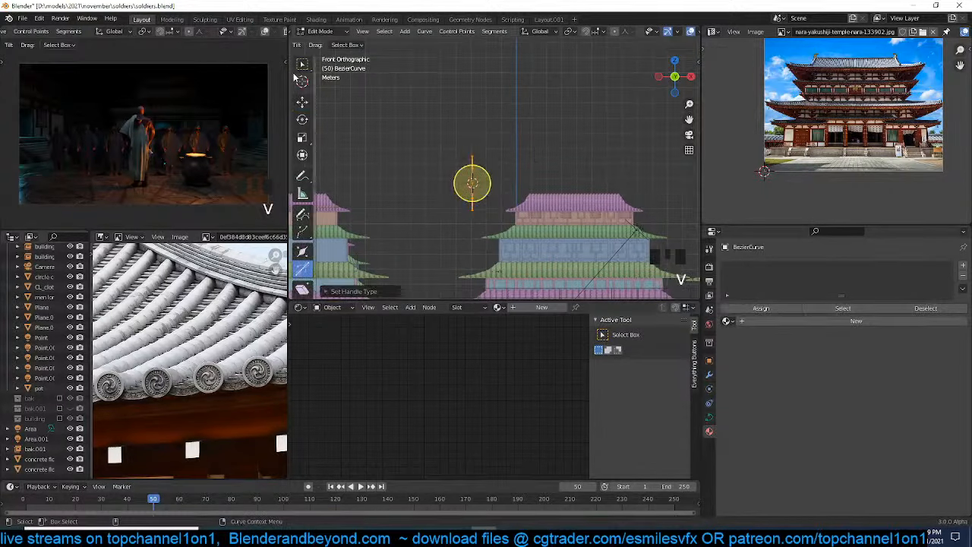
{"action": "left_click", "coordinate": [512, 173]}
{"action": "key", "text": "Tab"}
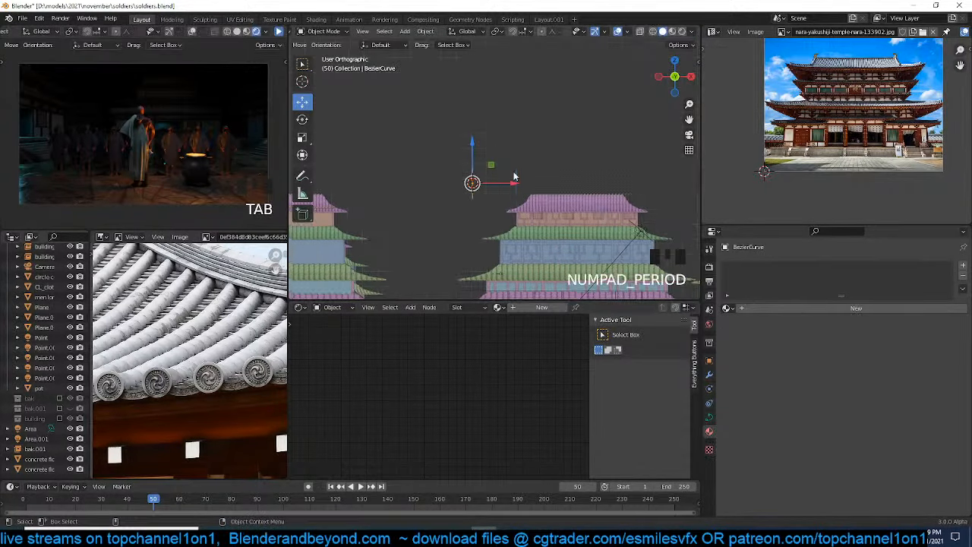
Move the Bezier curve's end control point upward in Edit Mode to lengthen the staff curve above the roofs
{"action": "key", "text": "KP_Decimal"}
{"action": "key", "text": "grave"}
{"action": "key", "text": "Tab"}
{"action": "key", "text": "g"}
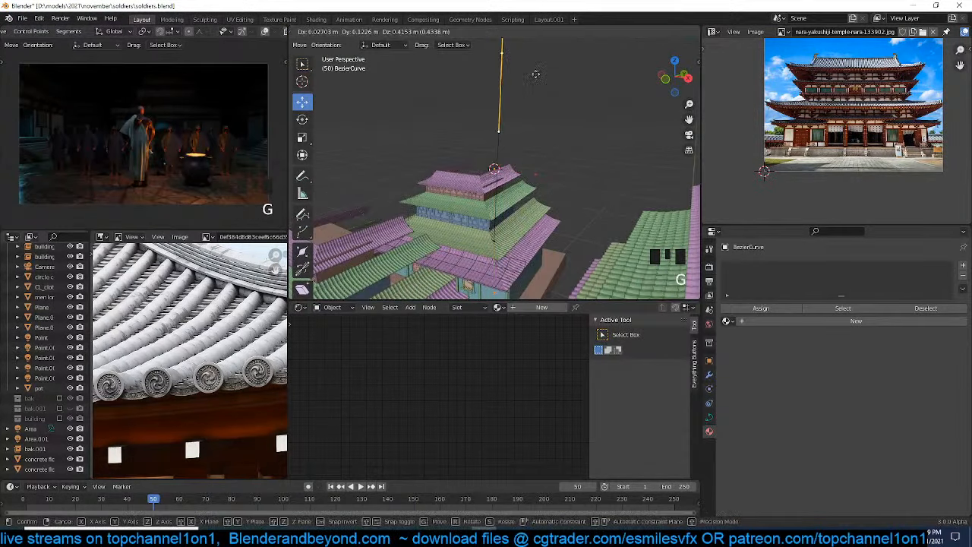
{"action": "left_click", "coordinate": [531, 66]}
Extrude a new control point sideways from the curve's upper end and lower it to form a cane-like hook
{"action": "key", "text": "KP_1"}
{"action": "middle_click_drag", "start_coordinate": [531, 66], "coordinate": [515, 132]}
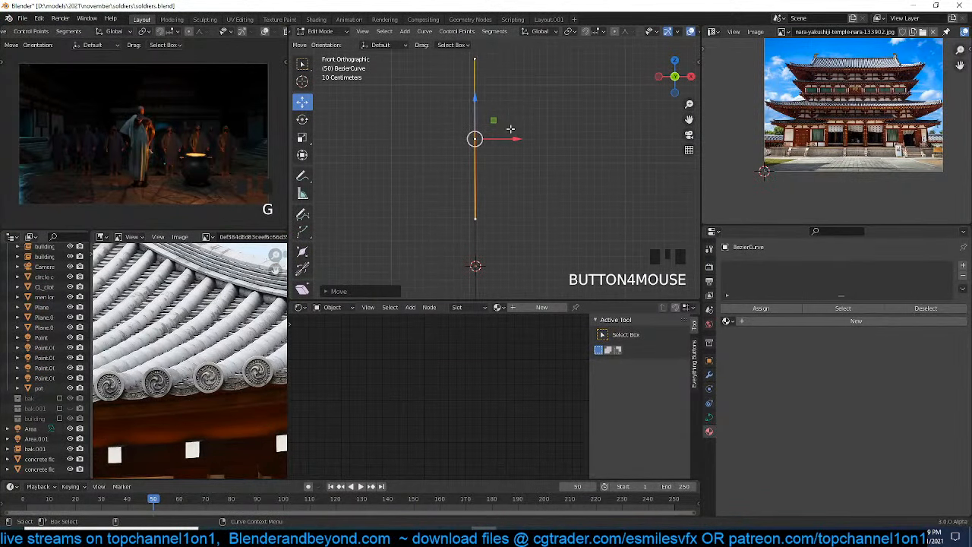
{"action": "key", "text": "e"}
{"action": "left_click", "coordinate": [544, 121]}
{"action": "key", "text": "g"}
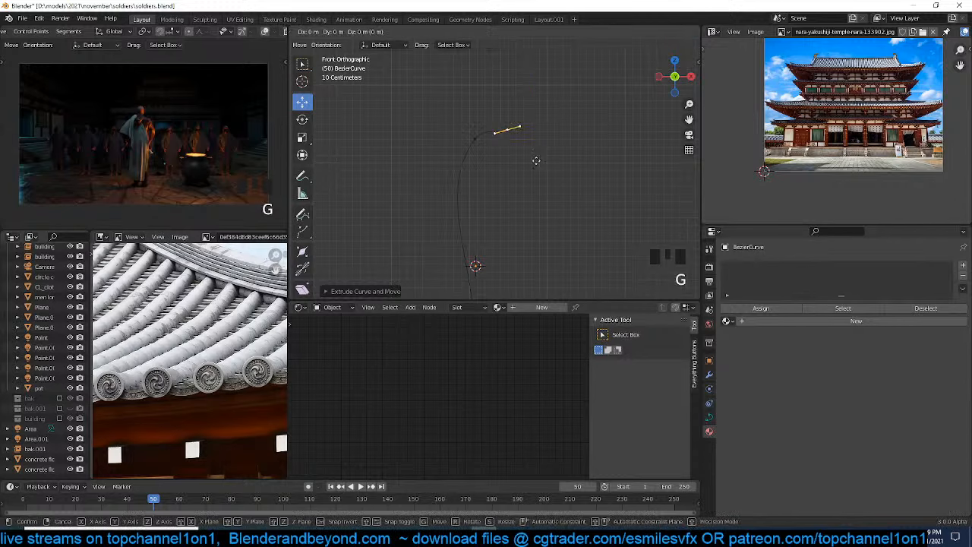
{"action": "left_click", "coordinate": [527, 195]}
Subdivide the whole hook curve, shift one shaft control point slightly sideways, and return to Object Mode
{"action": "key", "text": "a"}
{"action": "right_click", "coordinate": [481, 168]}
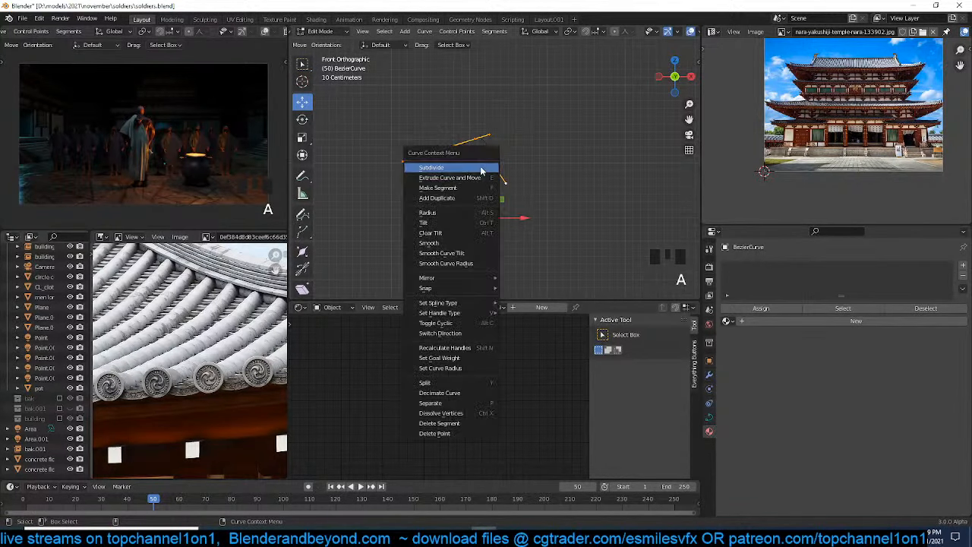
{"action": "left_click", "coordinate": [481, 168]}
{"action": "left_click", "coordinate": [443, 228]}
{"action": "key", "text": "g"}
{"action": "left_click", "coordinate": [463, 226]}
{"action": "key", "text": "Tab"}
{"action": "key", "text": "grave"}
{"action": "middle_click_drag", "start_coordinate": [562, 190], "coordinate": [449, 228]}
{"action": "scroll", "coordinate": [497, 223], "scroll_direction": "up", "scroll_amount": 2}
{"action": "middle_click_drag", "start_coordinate": [509, 248], "coordinate": [513, 232]}
{"action": "key", "text": "Tab"}
{"action": "left_click", "coordinate": [513, 231]}
{"action": "key", "text": "Tab"}
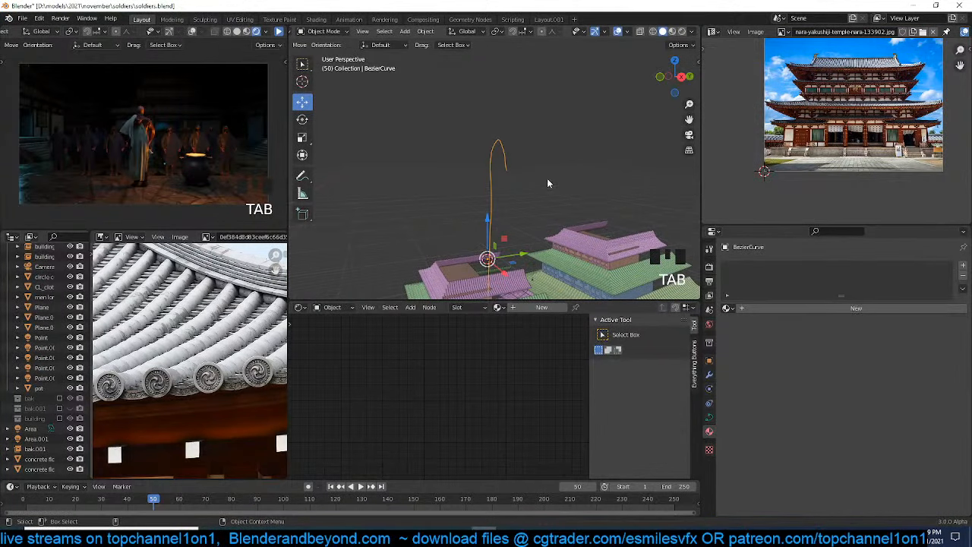
Add a Bezier circle above the temple roofs and scale its points down in Edit Mode
{"action": "key", "text": "KP_7"}
{"action": "key", "text": "grave"}
{"action": "middle_click_drag", "start_coordinate": [547, 178], "coordinate": [498, 98]}
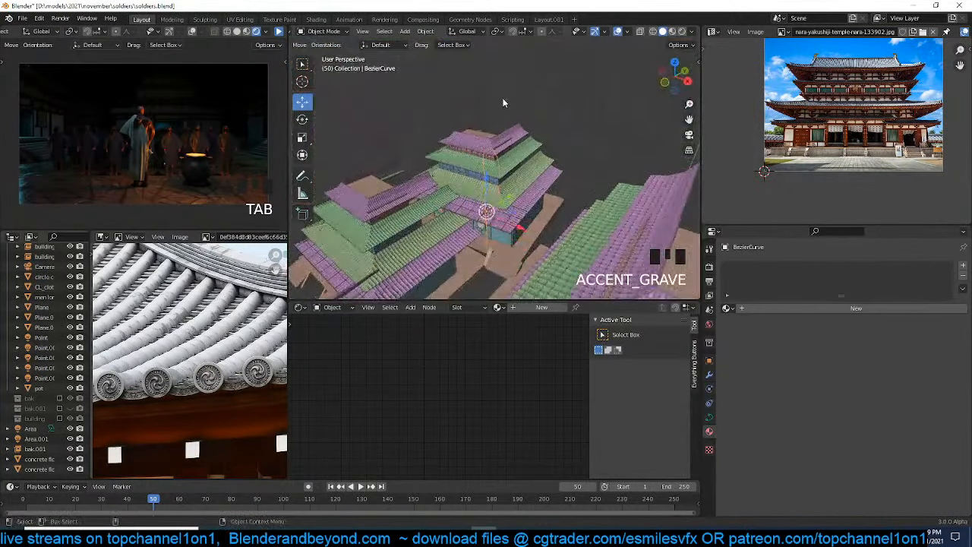
{"action": "right_click", "coordinate": [551, 112], "text": "shift"}
{"action": "left_click", "coordinate": [590, 121]}
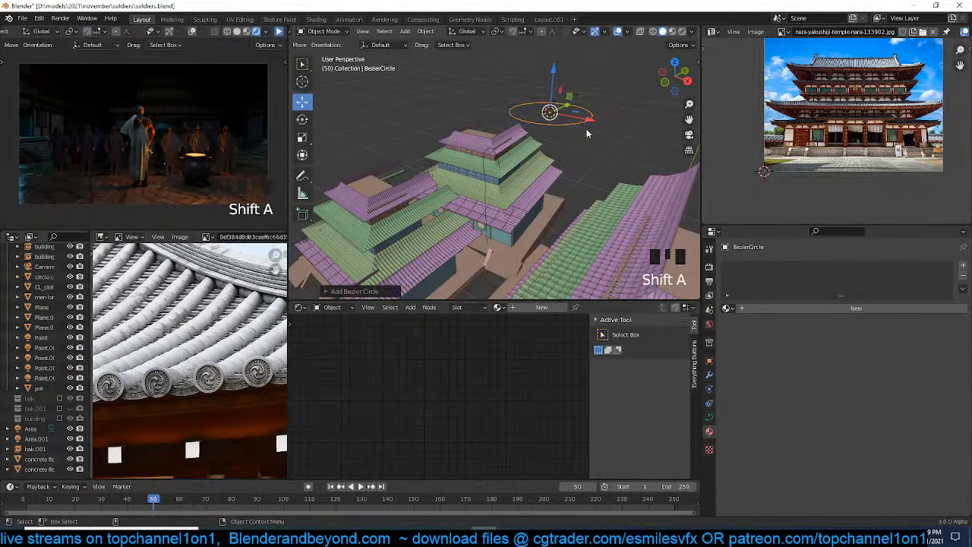
{"action": "key", "text": "KP_7"}
{"action": "key", "text": "Tab"}
{"action": "key", "text": "s"}
{"action": "left_click", "coordinate": [551, 109]}
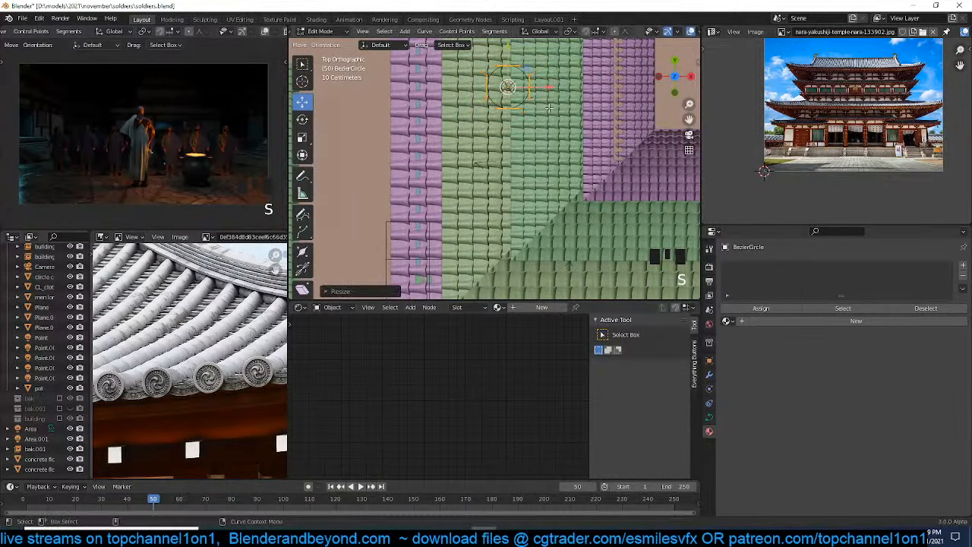
{"action": "scroll", "coordinate": [550, 108], "scroll_direction": "up", "scroll_amount": 3}
{"action": "key", "text": "Tab"}
Set the hook curve's bevel to Object and assign the Bezier circle as its bevel object
{"action": "key", "text": "grave"}
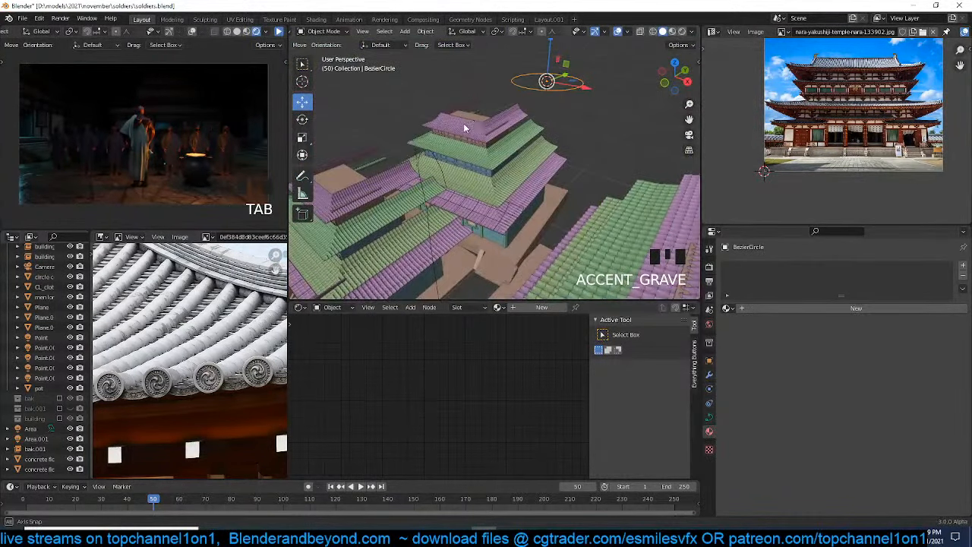
{"action": "key", "text": "grave"}
{"action": "left_click", "coordinate": [555, 214]}
{"action": "left_click", "coordinate": [710, 417]}
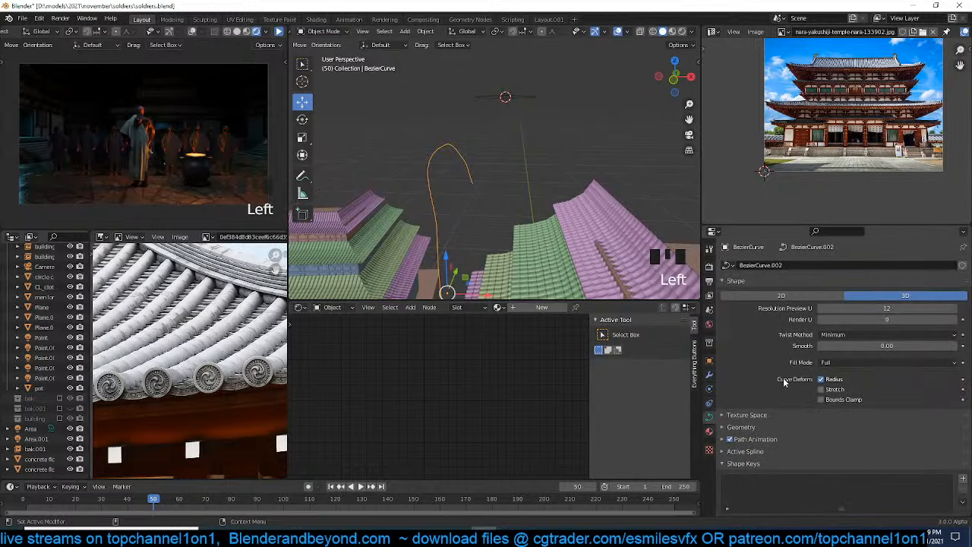
{"action": "left_click", "coordinate": [769, 426]}
{"action": "scroll", "coordinate": [836, 422], "scroll_direction": "down", "scroll_amount": 3}
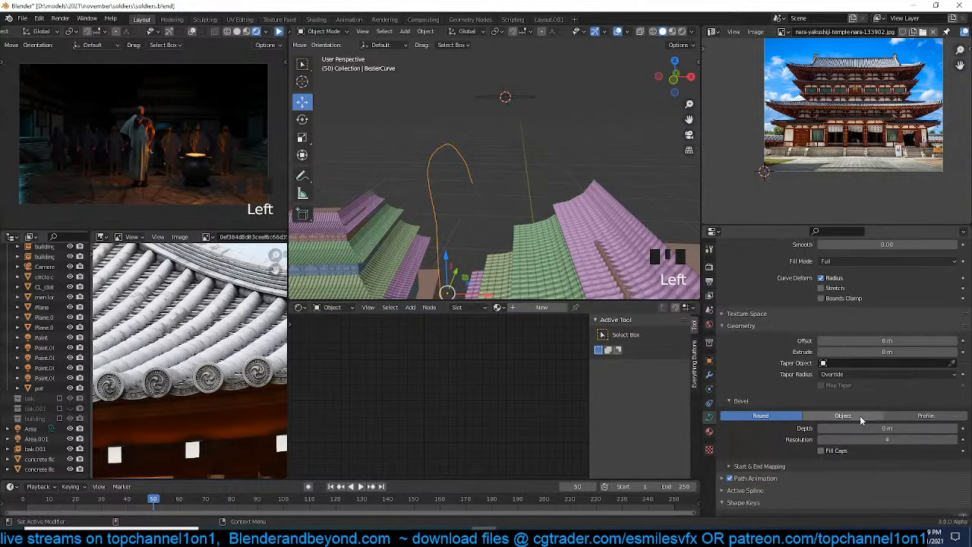
{"action": "left_click", "coordinate": [862, 417]}
{"action": "left_click_drag", "start_coordinate": [952, 430], "coordinate": [523, 102]}
Scale down the Bezier circle to make the beveled staff thinner
{"action": "left_click", "coordinate": [508, 97]}
{"action": "key", "text": "s"}
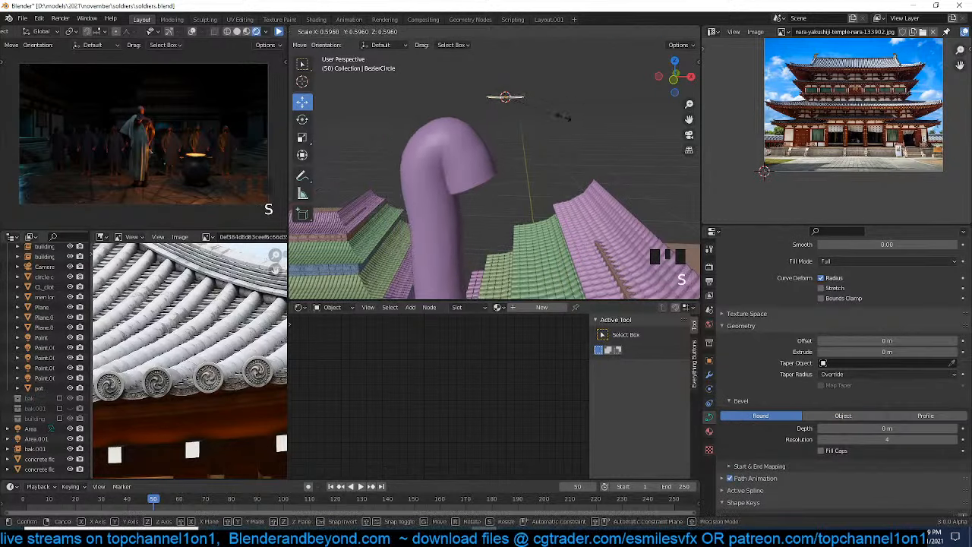
{"action": "left_click", "coordinate": [524, 105]}
Subdivide the Bezier circle in Edit Mode, working in wireframe from the top view
{"action": "key", "text": "KP_7"}
{"action": "key", "text": "Tab"}
{"action": "scroll", "coordinate": [455, 149], "scroll_direction": "up", "scroll_amount": 1}
{"action": "key", "text": "z"}
{"action": "right_click", "coordinate": [454, 149]}
{"action": "left_click", "coordinate": [455, 144]}
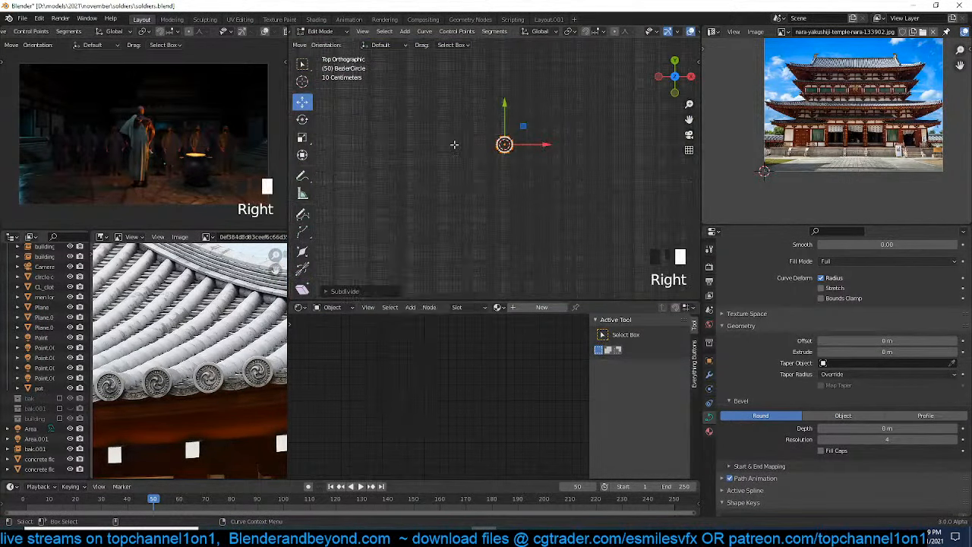
Move the circle's rightmost control point slightly inward, then return to Object Mode with solid shading
{"action": "key", "text": "KP_Decimal"}
{"action": "left_click", "coordinate": [590, 173]}
{"action": "key", "text": "g"}
{"action": "left_click", "coordinate": [574, 170]}
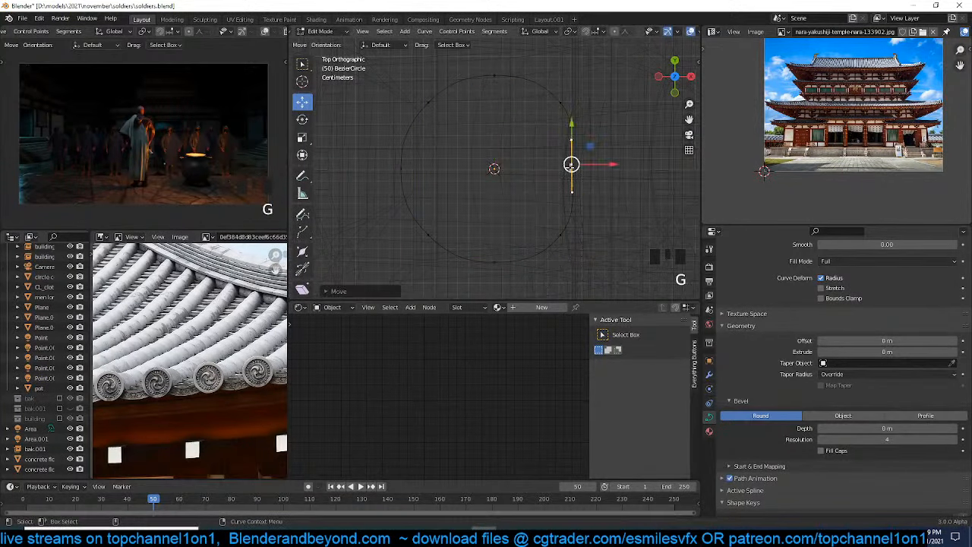
{"action": "scroll", "coordinate": [567, 185], "scroll_direction": "down", "scroll_amount": 5}
{"action": "key", "text": "Tab"}
{"action": "scroll", "coordinate": [567, 184], "scroll_direction": "down", "scroll_amount": 2}
{"action": "key", "text": "grave"}
{"action": "middle_click_drag", "start_coordinate": [439, 146], "coordinate": [427, 134]}
{"action": "key", "text": "z"}
{"action": "left_click", "coordinate": [531, 134]}
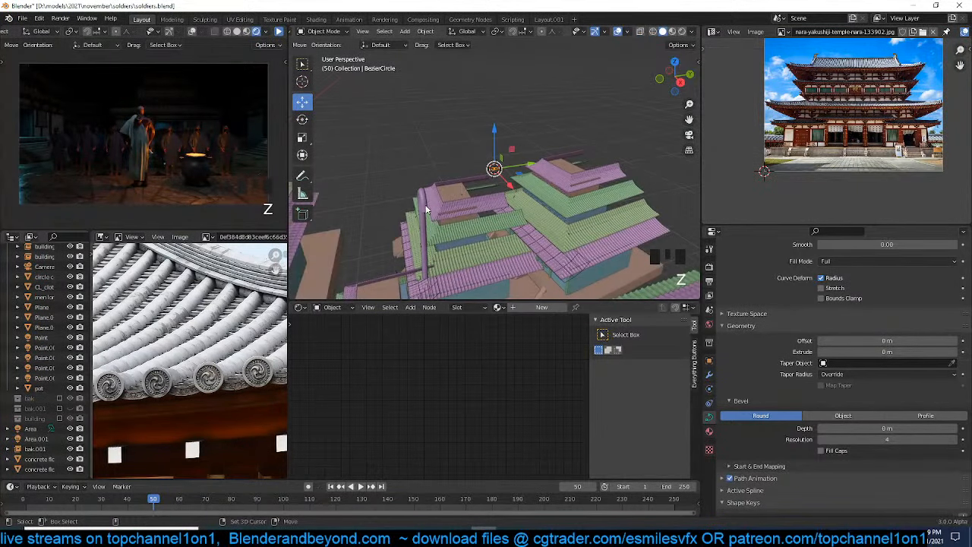
Isolate the staff curve and Bezier circle in local view and move the circle down beside the staff
{"action": "left_click", "coordinate": [423, 208], "text": "shift"}
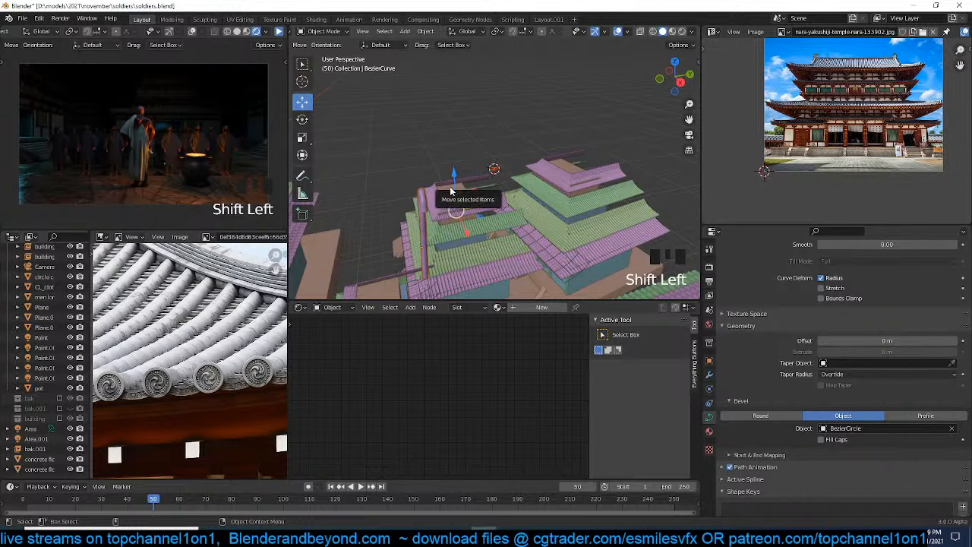
{"action": "key", "text": "slash"}
{"action": "key", "text": "grave"}
{"action": "left_click", "coordinate": [559, 98]}
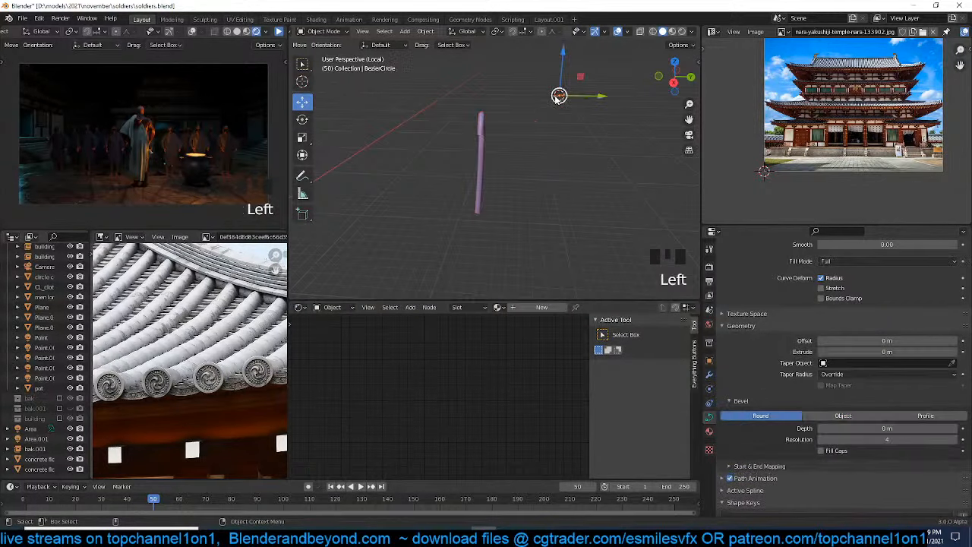
{"action": "key", "text": "g"}
{"action": "scroll", "coordinate": [532, 183], "scroll_direction": "up", "scroll_amount": 3}
Rotate the Bezier circle 90 degrees about the X axis to face the front view
{"action": "key", "text": "r"}
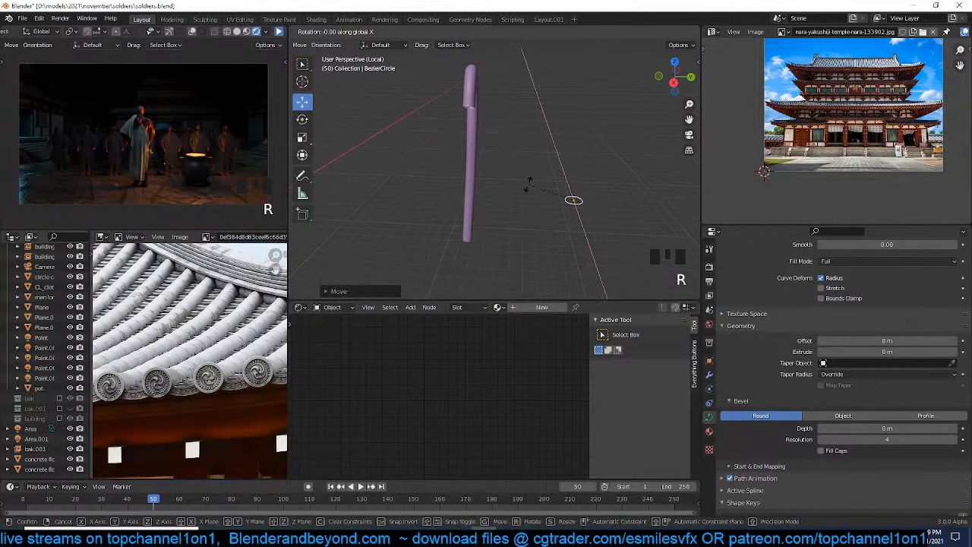
{"action": "right_click", "coordinate": [529, 185]}
{"action": "key", "text": "KP_1"}
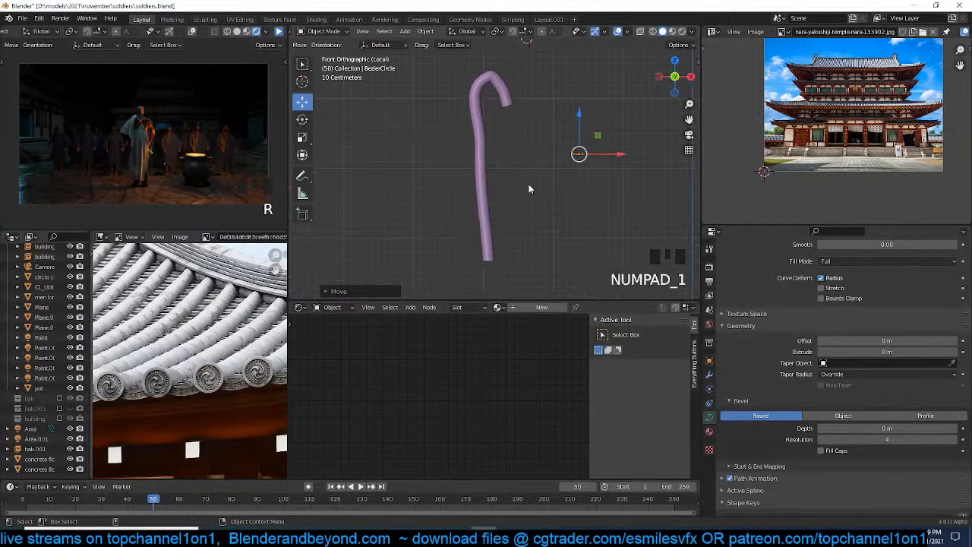
{"action": "key", "text": "r"}
{"action": "key", "text": "x"}
{"action": "key", "text": "9"}
{"action": "left_click", "coordinate": [528, 184]}
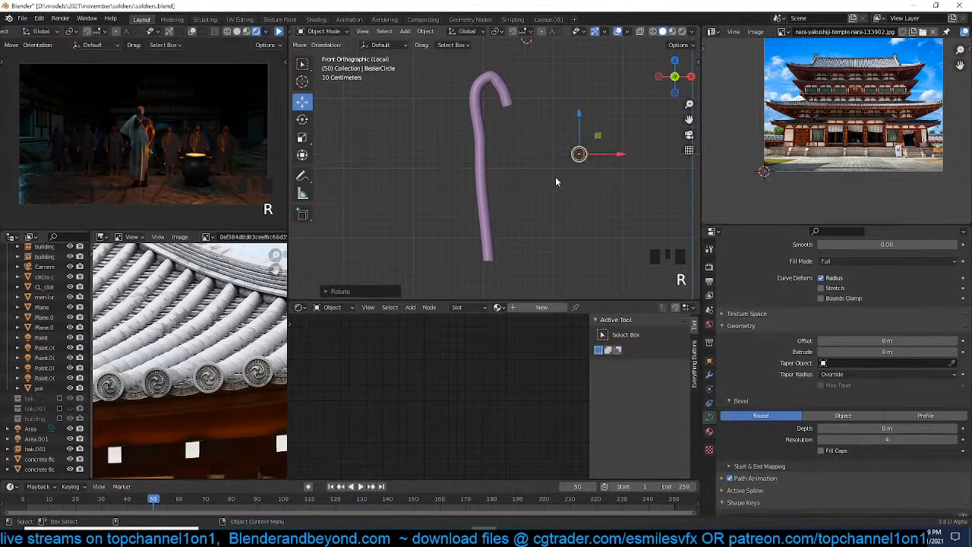
Move individual control points of the Bezier circle in Edit Mode to give the staff an irregular, grooved profile
{"action": "scroll", "coordinate": [547, 176], "scroll_direction": "up", "scroll_amount": 2}
{"action": "key", "text": "g"}
{"action": "right_click", "coordinate": [507, 186]}
{"action": "left_click", "coordinate": [508, 186]}
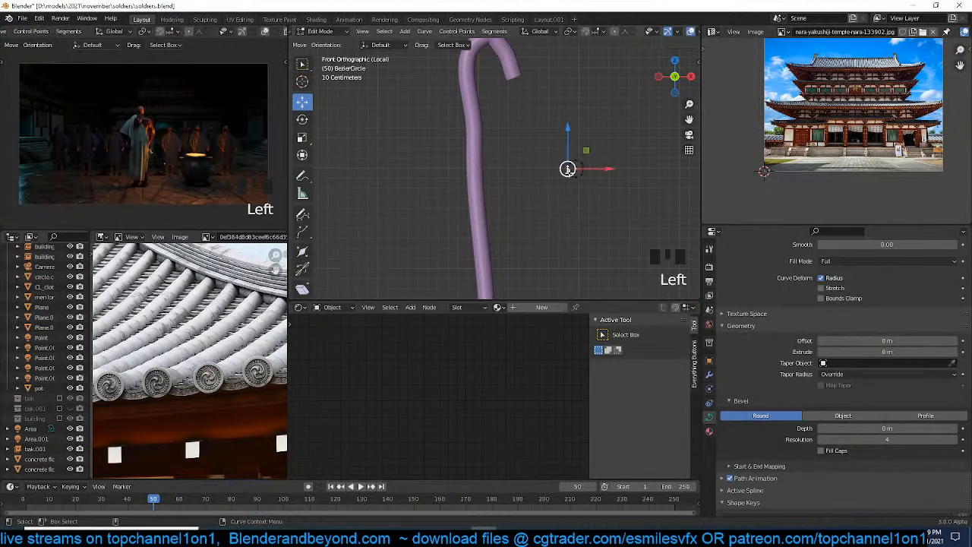
{"action": "scroll", "coordinate": [540, 200], "scroll_direction": "up", "scroll_amount": 3}
{"action": "key", "text": "Tab"}
{"action": "key", "text": "g"}
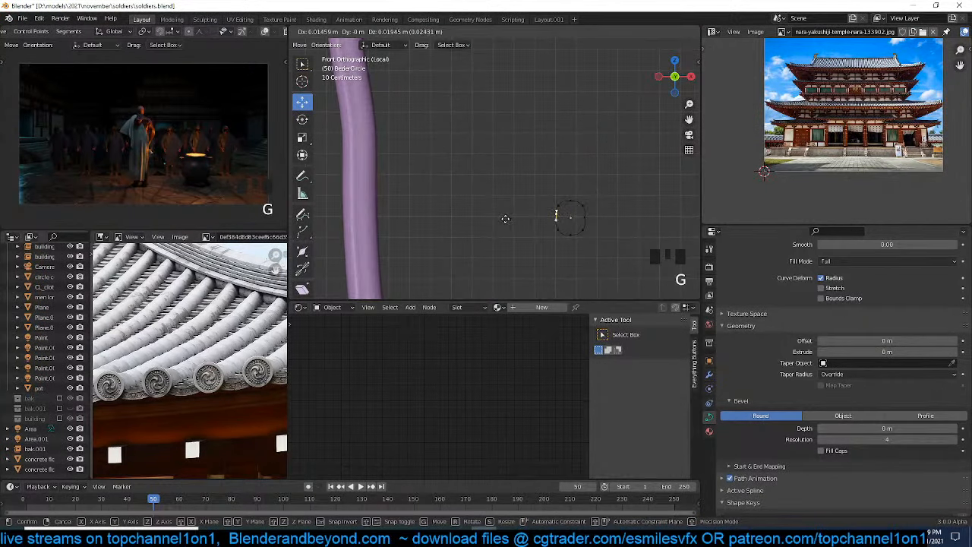
{"action": "left_click", "coordinate": [507, 220]}
{"action": "key", "text": "g"}
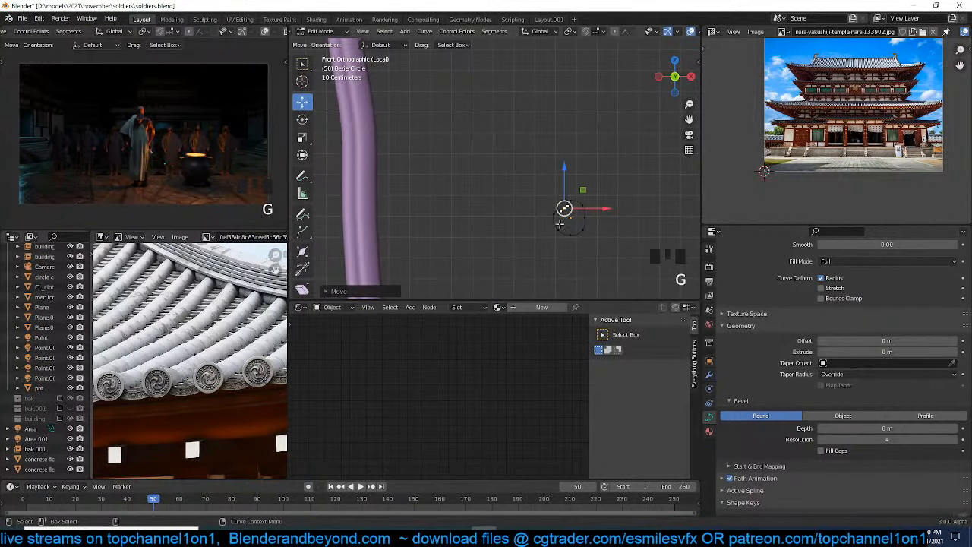
{"action": "left_click", "coordinate": [575, 226]}
Duplicate the whole profile loop, scale the copy down, and move and rotate it to the lower right of the original
{"action": "key", "text": "a"}
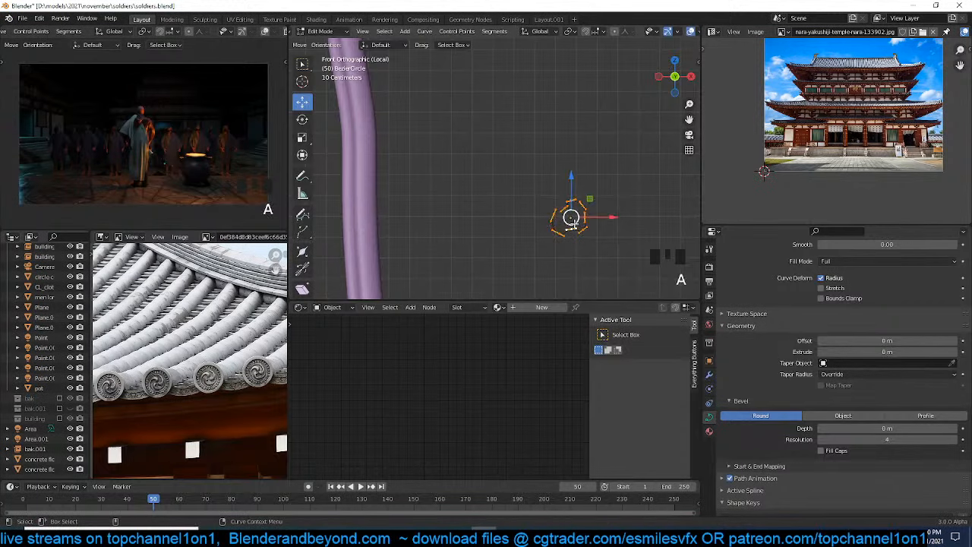
{"action": "scroll", "coordinate": [570, 220], "scroll_direction": "down", "scroll_amount": 3}
{"action": "key", "text": "shift+d"}
{"action": "left_click", "coordinate": [586, 215]}
{"action": "key", "text": "s"}
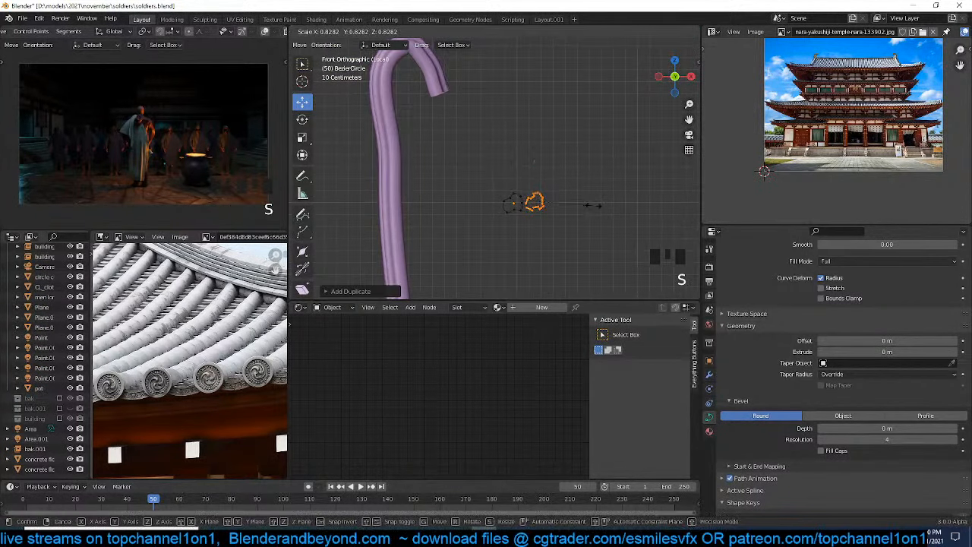
{"action": "left_click", "coordinate": [588, 214]}
{"action": "key", "text": "g"}
{"action": "left_click", "coordinate": [582, 219]}
{"action": "key", "text": "r"}
{"action": "left_click", "coordinate": [582, 222]}
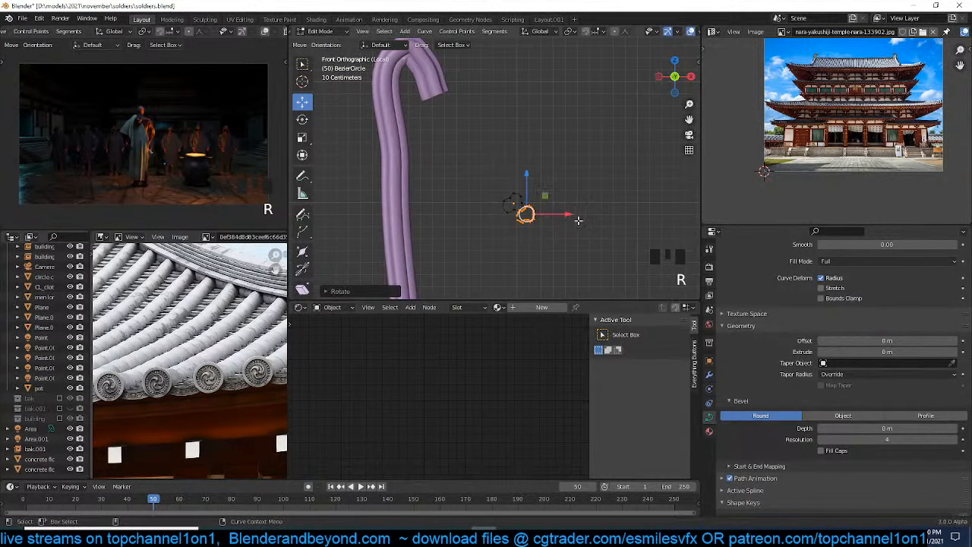
Duplicate the second profile loop, shrink the copy and place it above that loop, then leave Edit Mode
{"action": "scroll", "coordinate": [581, 221], "scroll_direction": "up", "scroll_amount": 3}
{"action": "key", "text": "shift+d"}
{"action": "left_click", "coordinate": [589, 192]}
{"action": "key", "text": "s"}
{"action": "left_click", "coordinate": [602, 200]}
{"action": "key", "text": "g"}
{"action": "left_click", "coordinate": [597, 204]}
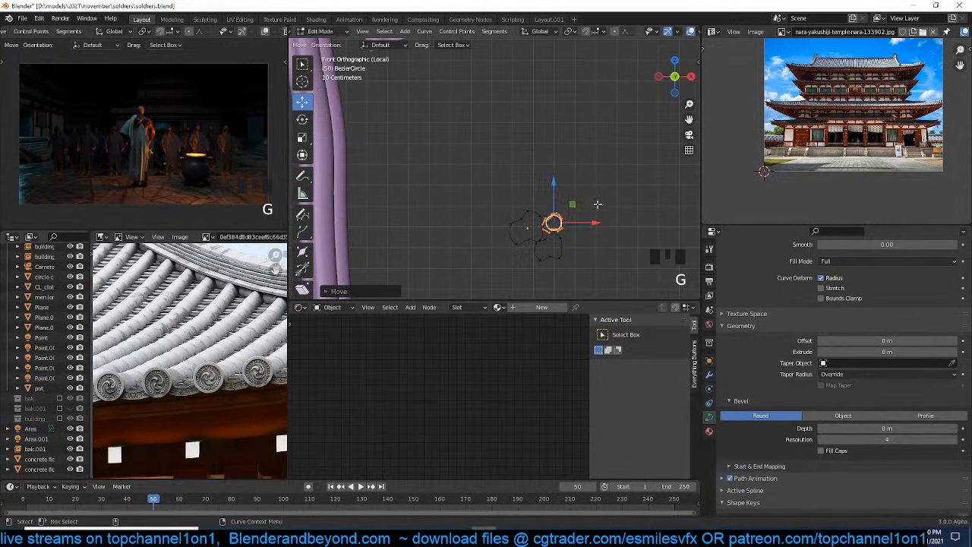
{"action": "key", "text": "Tab"}
Dissolve the control points where the three profile loops meet, in Edit Mode from the front view
{"action": "scroll", "coordinate": [427, 172], "scroll_direction": "down", "scroll_amount": 4}
{"action": "middle_click_drag", "start_coordinate": [427, 171], "coordinate": [434, 217]}
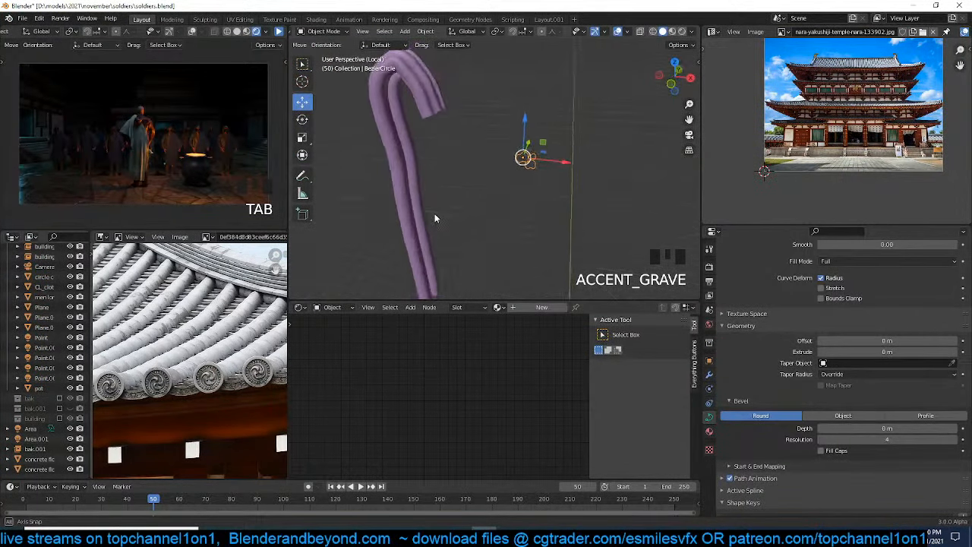
{"action": "scroll", "coordinate": [481, 214], "scroll_direction": "up", "scroll_amount": 4}
{"action": "key", "text": "KP_7"}
{"action": "key", "text": "KP_Decimal"}
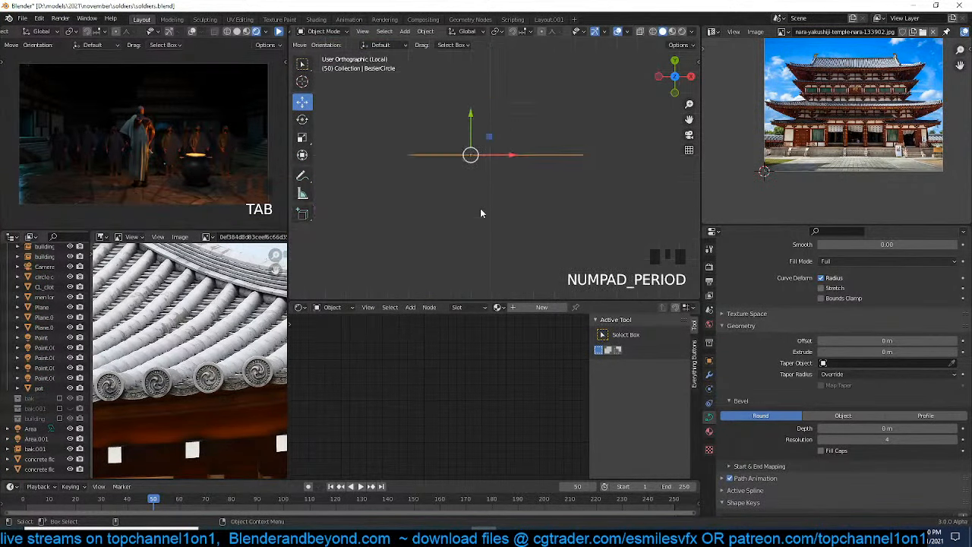
{"action": "key", "text": "Tab"}
{"action": "key", "text": "KP_1"}
{"action": "scroll", "coordinate": [480, 209], "scroll_direction": "up", "scroll_amount": 2}
{"action": "scroll", "coordinate": [480, 208], "scroll_direction": "up", "scroll_amount": 2}
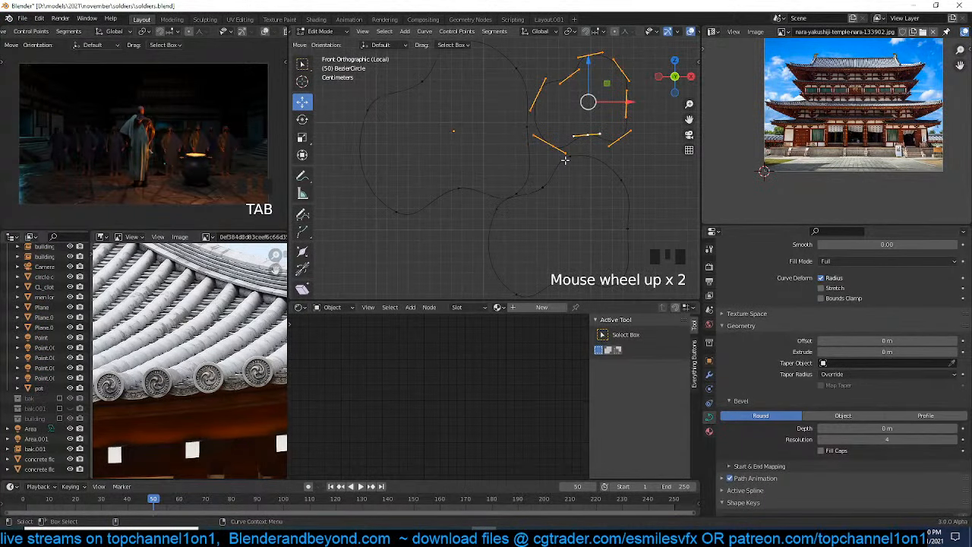
{"action": "key", "text": "ctrl+x"}
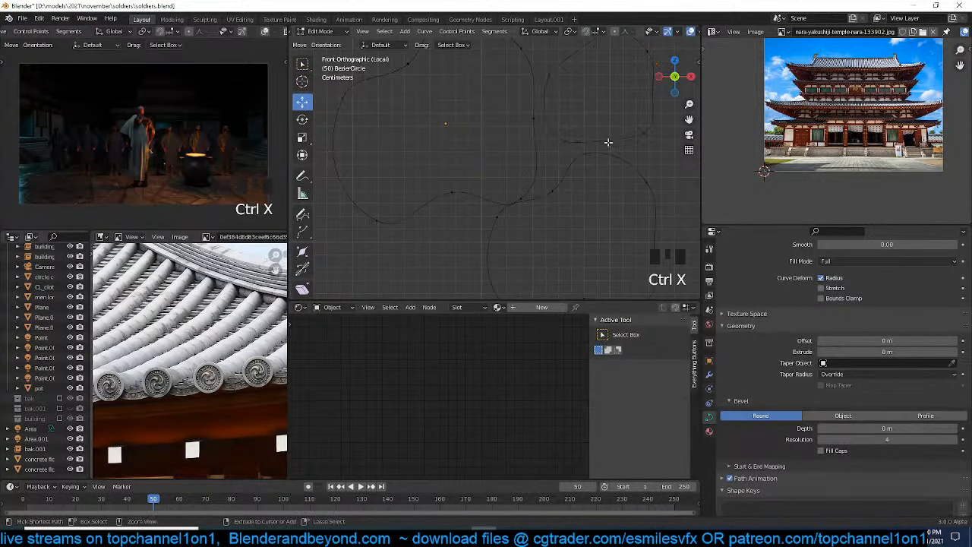
{"action": "left_click", "coordinate": [586, 153]}
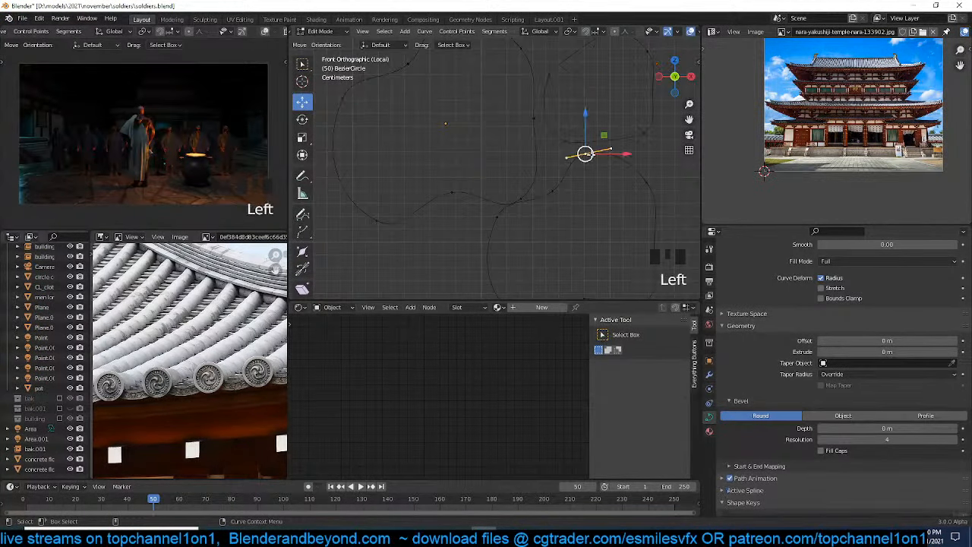
{"action": "key", "text": "ctrl+x"}
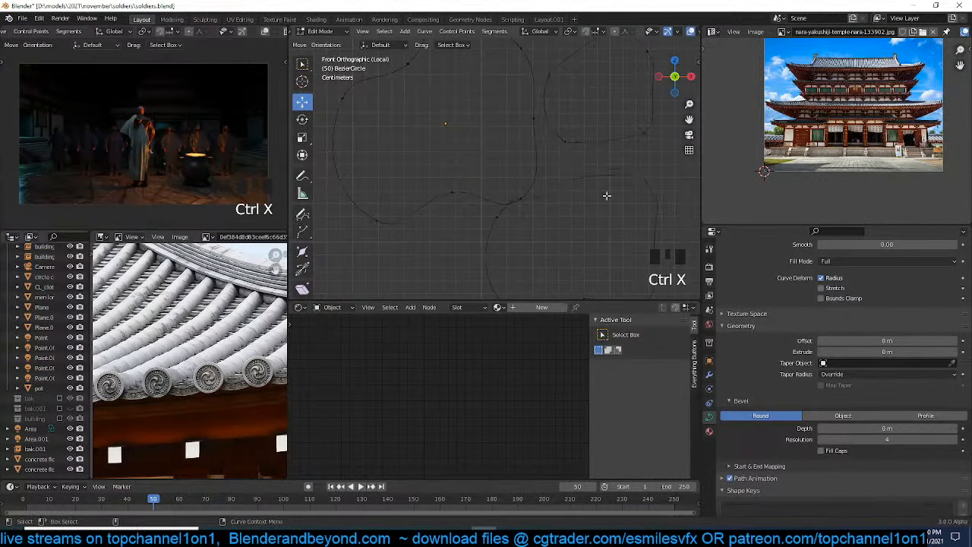
Move the lower-left control point of the largest profile loop inward and slightly down to round its underside
{"action": "scroll", "coordinate": [494, 176], "scroll_direction": "down", "scroll_amount": 4}
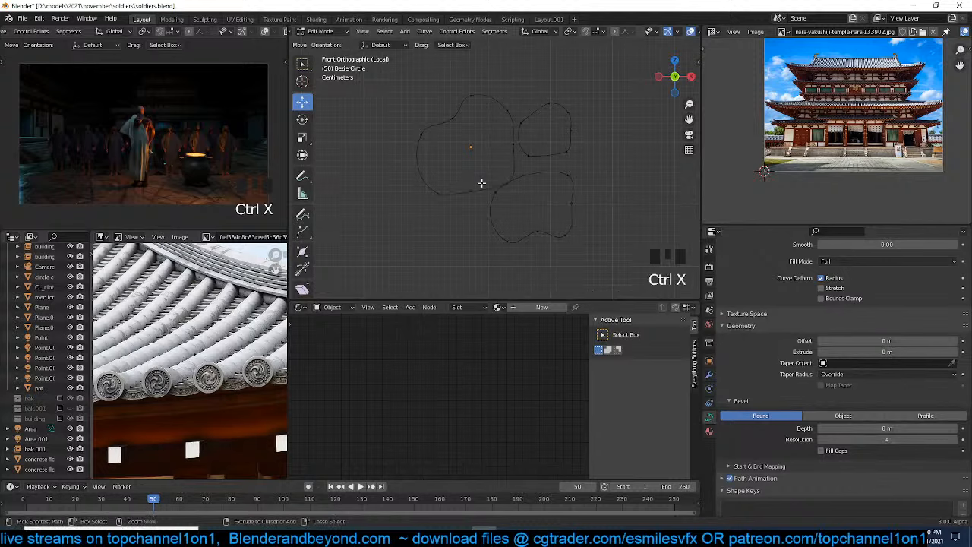
{"action": "left_click", "coordinate": [441, 193]}
{"action": "key", "text": "g"}
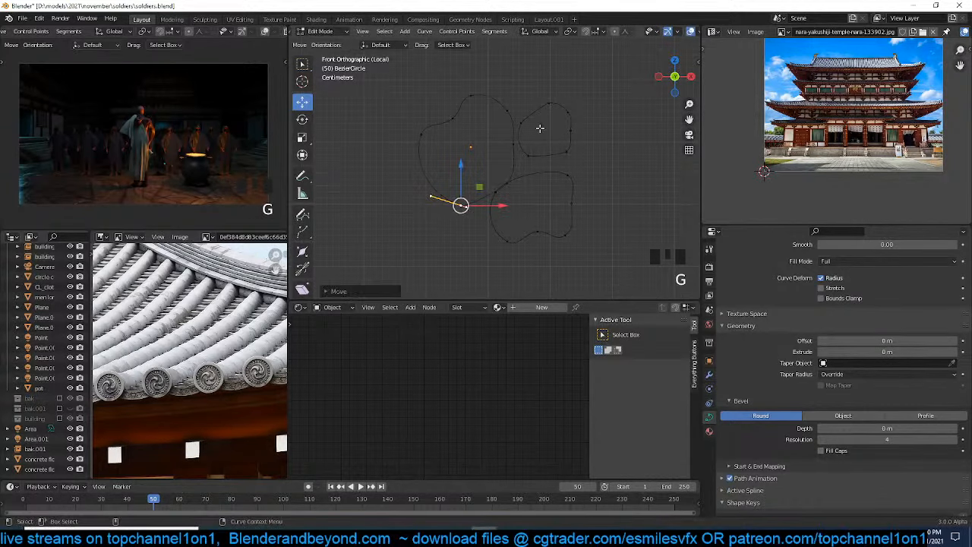
Move the small upper profile loop down and inward onto the other two loops, scale it, and leave Edit Mode
{"action": "left_click", "coordinate": [462, 202]}
{"action": "left_click", "coordinate": [528, 156]}
{"action": "key", "text": "ctrl+l"}
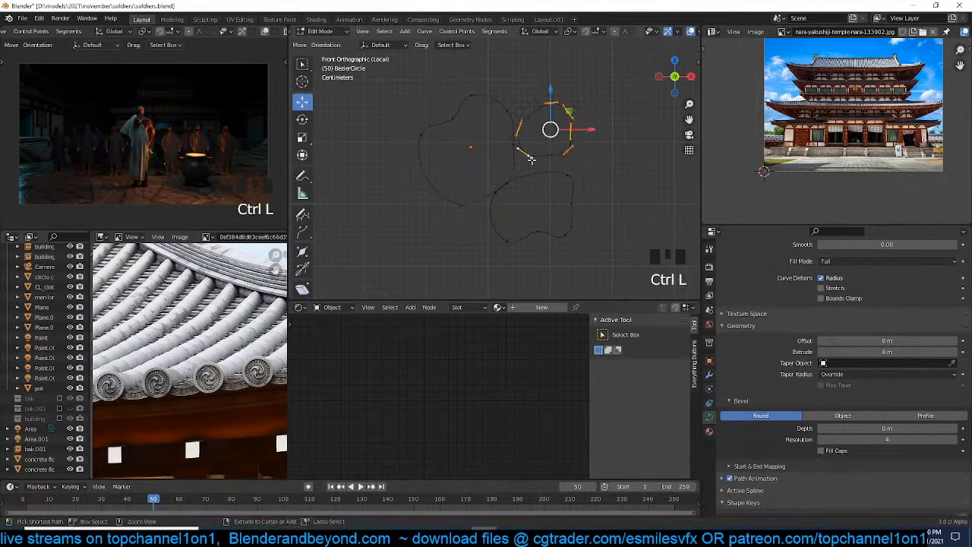
{"action": "key", "text": "g"}
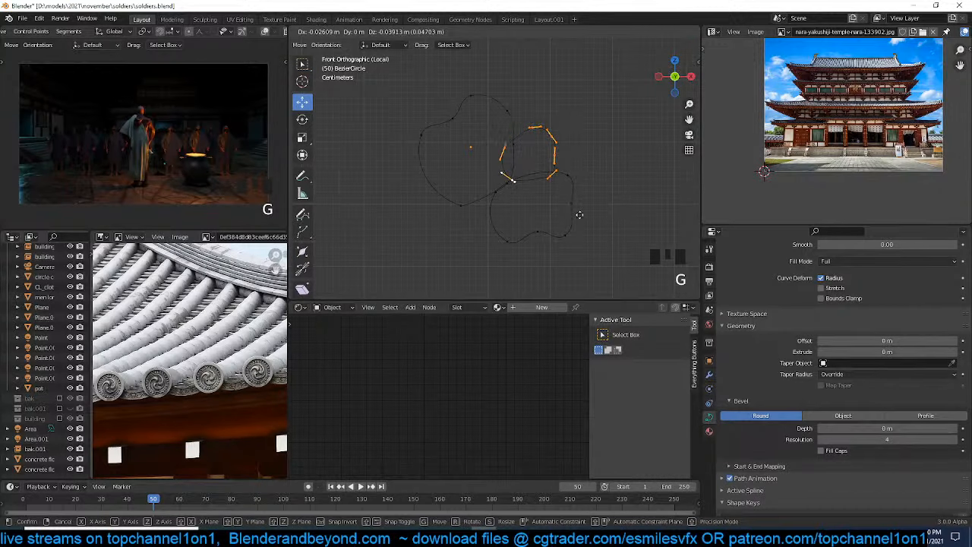
{"action": "left_click", "coordinate": [580, 215]}
{"action": "key", "text": "s"}
{"action": "left_click", "coordinate": [602, 221]}
{"action": "key", "text": "Tab"}
Select the staff curve and subdivide all of its control points in Edit Mode
{"action": "scroll", "coordinate": [577, 204], "scroll_direction": "down", "scroll_amount": 4}
{"action": "key", "text": "z"}
{"action": "key", "text": "grave"}
{"action": "middle_click_drag", "start_coordinate": [612, 192], "coordinate": [498, 163]}
{"action": "key", "text": "grave"}
{"action": "scroll", "coordinate": [500, 199], "scroll_direction": "down", "scroll_amount": 3}
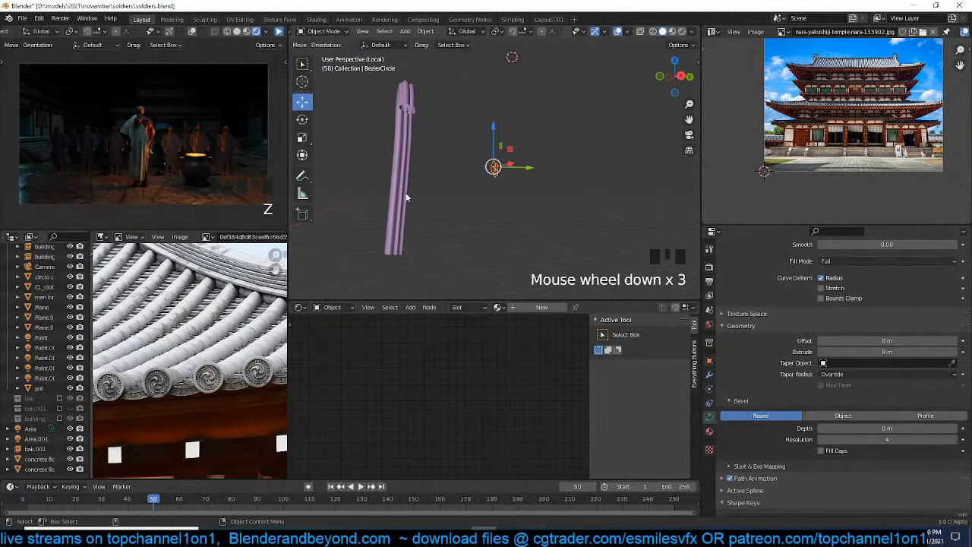
{"action": "left_click", "coordinate": [388, 186]}
{"action": "key", "text": "grave"}
{"action": "key", "text": "Tab"}
{"action": "scroll", "coordinate": [448, 202], "scroll_direction": "down", "scroll_amount": 3}
{"action": "key", "text": "a"}
{"action": "right_click", "coordinate": [486, 149]}
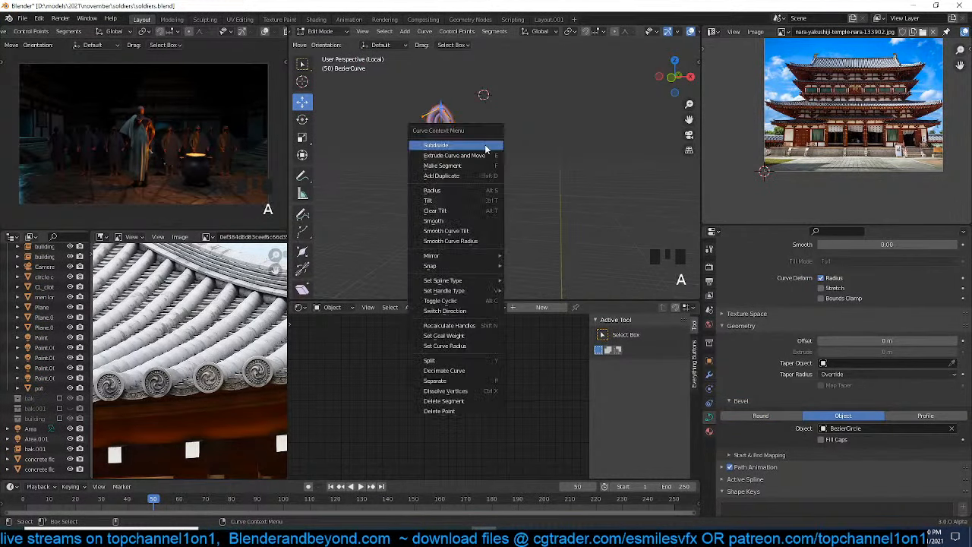
{"action": "left_click", "coordinate": [486, 147]}
Select the staff's bottom control point and use proportional editing with Connected Only and the Smooth falloff
{"action": "scroll", "coordinate": [455, 183], "scroll_direction": "up", "scroll_amount": 2}
{"action": "left_click", "coordinate": [406, 266]}
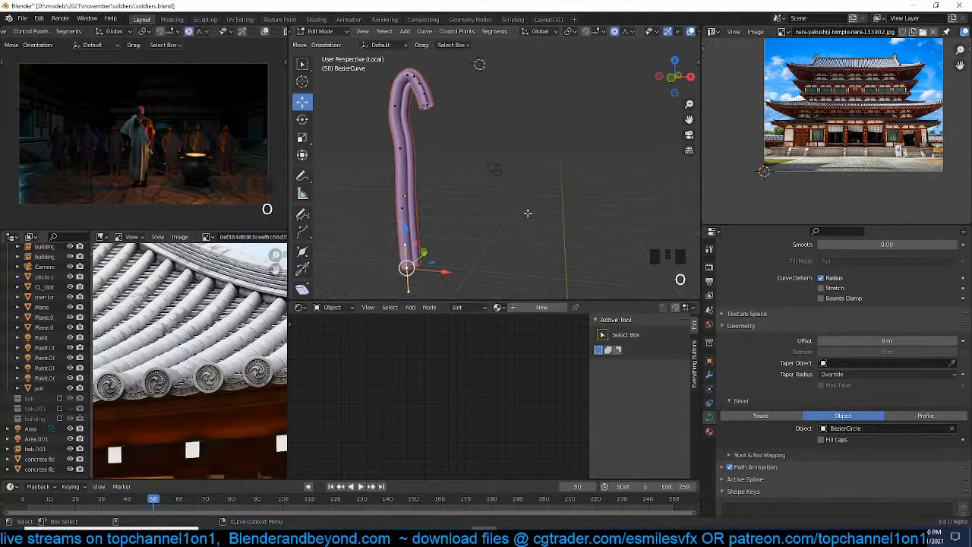
{"action": "left_click", "coordinate": [629, 31]}
{"action": "left_click", "coordinate": [596, 79]}
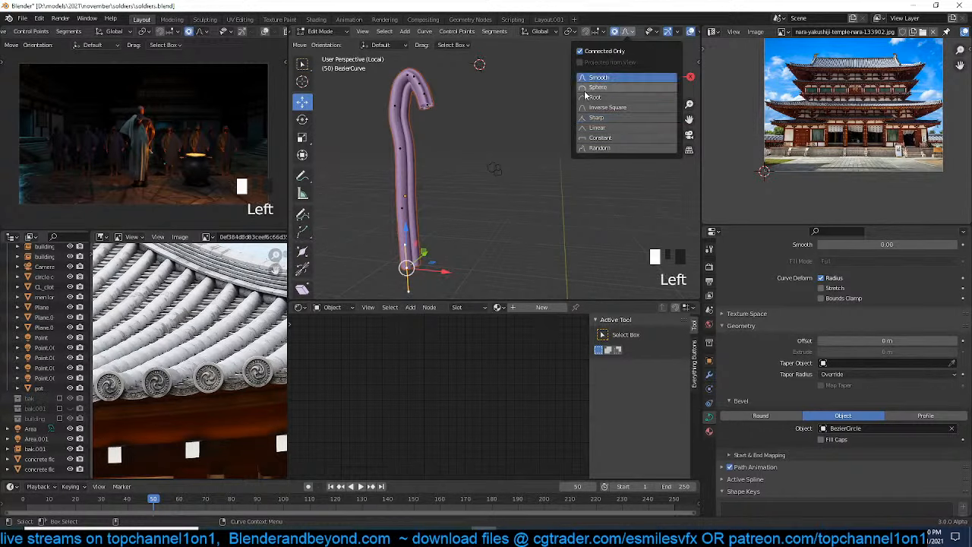
{"action": "key", "text": "r"}
{"action": "key", "text": "z"}
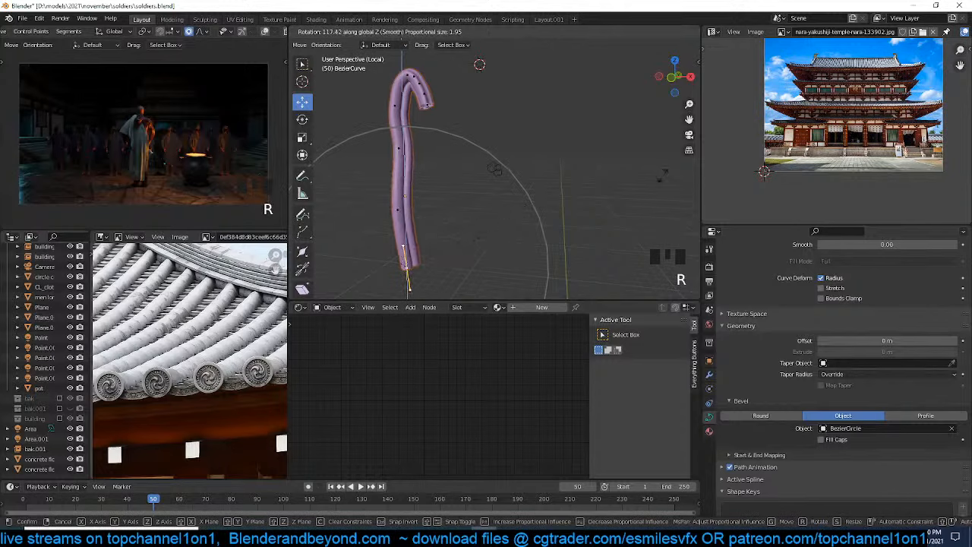
{"action": "left_click", "coordinate": [524, 271]}
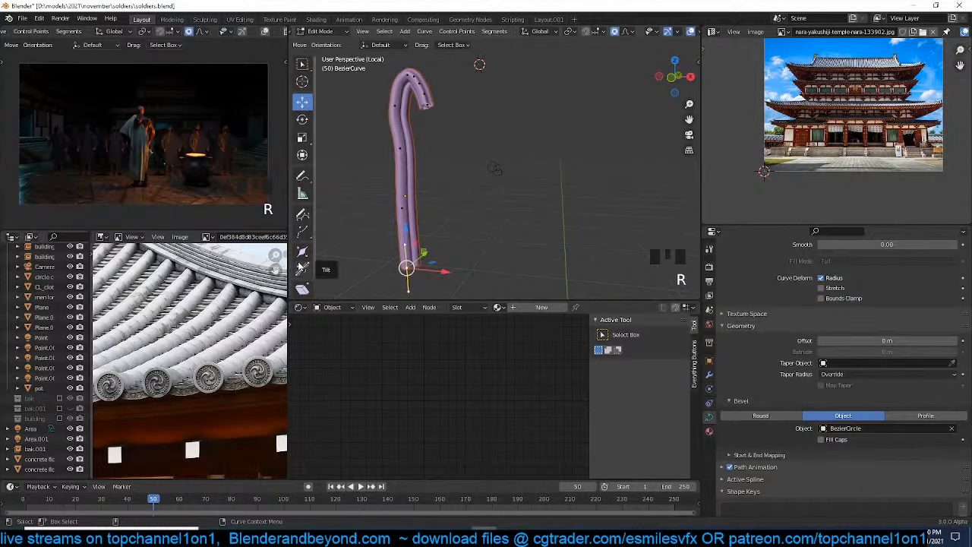
Twist the strands along the staff by applying Tilt to its bottom control point, and leave Edit Mode
{"action": "left_click", "coordinate": [302, 267]}
{"action": "left_click_drag", "start_coordinate": [406, 269], "coordinate": [559, 134]}
{"action": "key", "text": "Tab"}
{"action": "key", "text": "grave"}
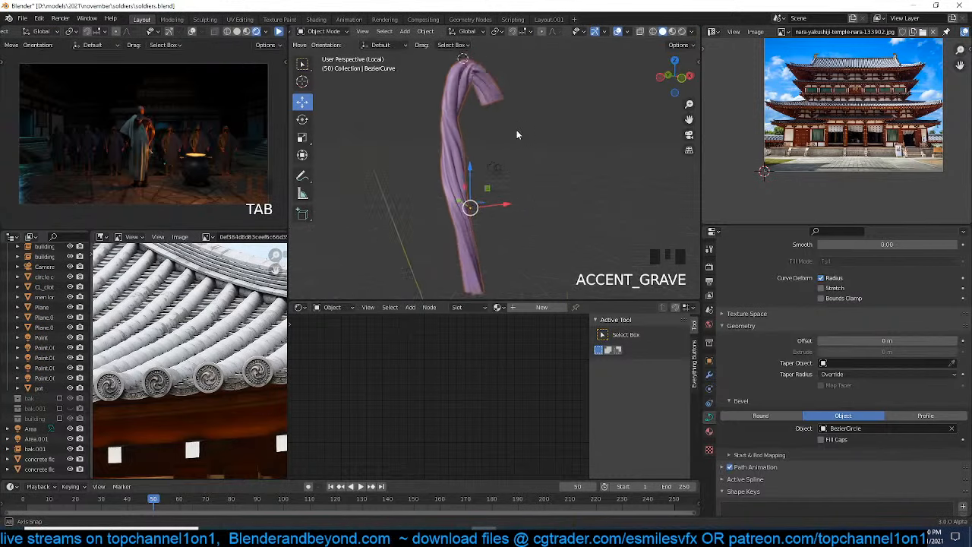
Shrink the radius of all the staff's control points to make the whole staff thinner
{"action": "key", "text": "Tab"}
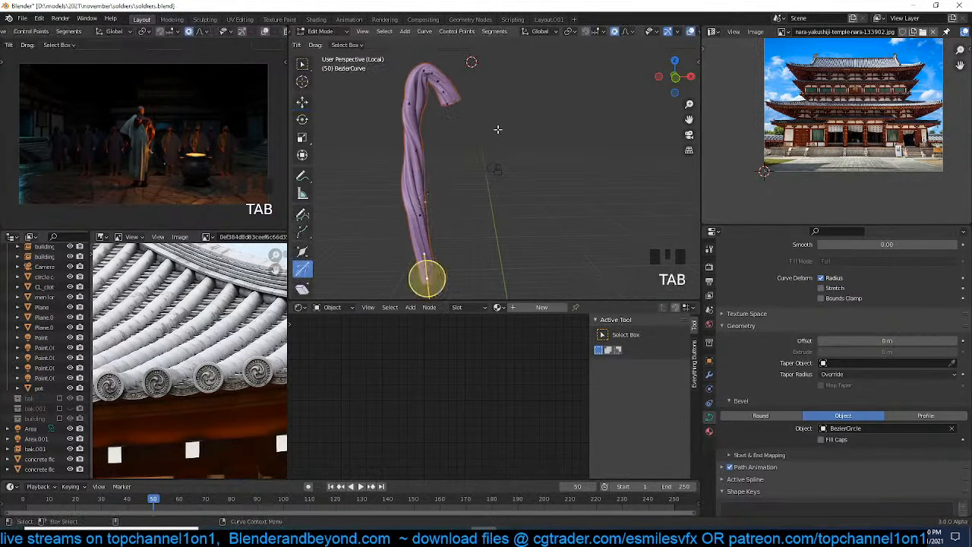
{"action": "key", "text": "a"}
{"action": "key", "text": "alt+s"}
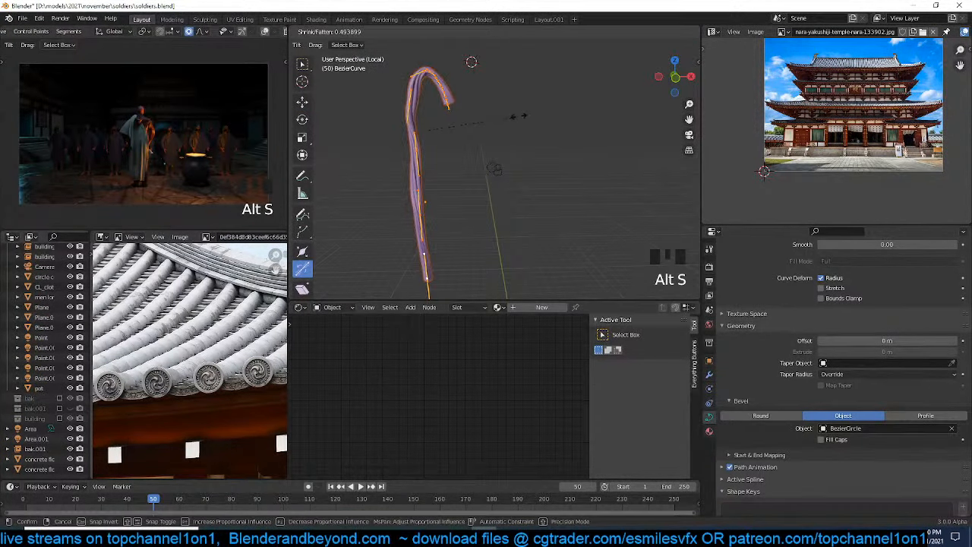
{"action": "left_click", "coordinate": [431, 129]}
{"action": "key", "text": "Tab"}
{"action": "key", "text": "grave"}
{"action": "key", "text": "grave"}
Move and rotate the hook's end control point inward and up so the tip curls back toward the shaft
{"action": "mouse_move", "coordinate": [462, 102]}
{"action": "middle_mouse_down", "text": "shift"}
{"action": "mouse_move", "coordinate": [464, 139]}
{"action": "mouse_move", "coordinate": [476, 145]}
{"action": "mouse_move", "coordinate": [462, 113]}
{"action": "middle_mouse_up", "text": "shift"}
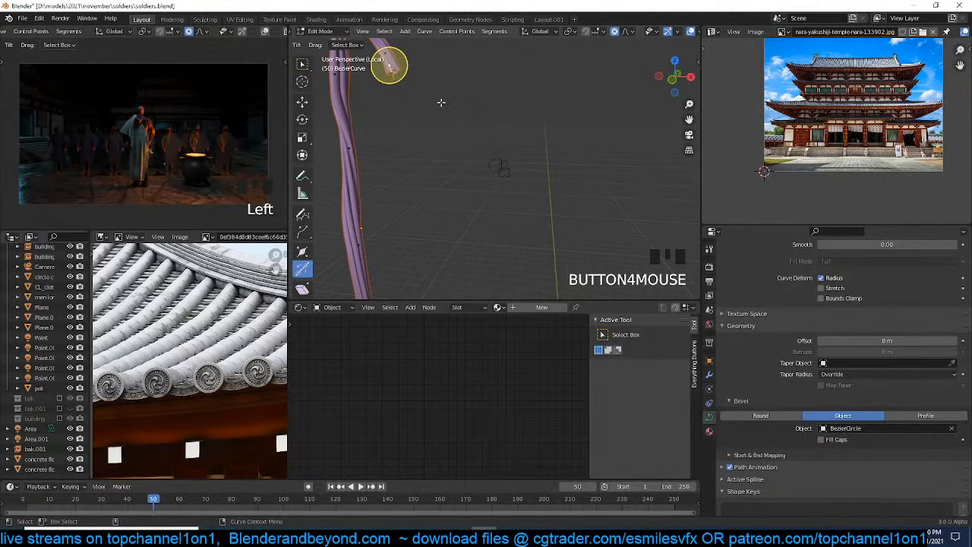
{"action": "left_click", "coordinate": [303, 101]}
{"action": "middle_click_drag", "start_coordinate": [392, 103], "coordinate": [479, 164], "text": "shift"}
{"action": "scroll", "coordinate": [412, 102], "scroll_direction": "up", "scroll_amount": 1}
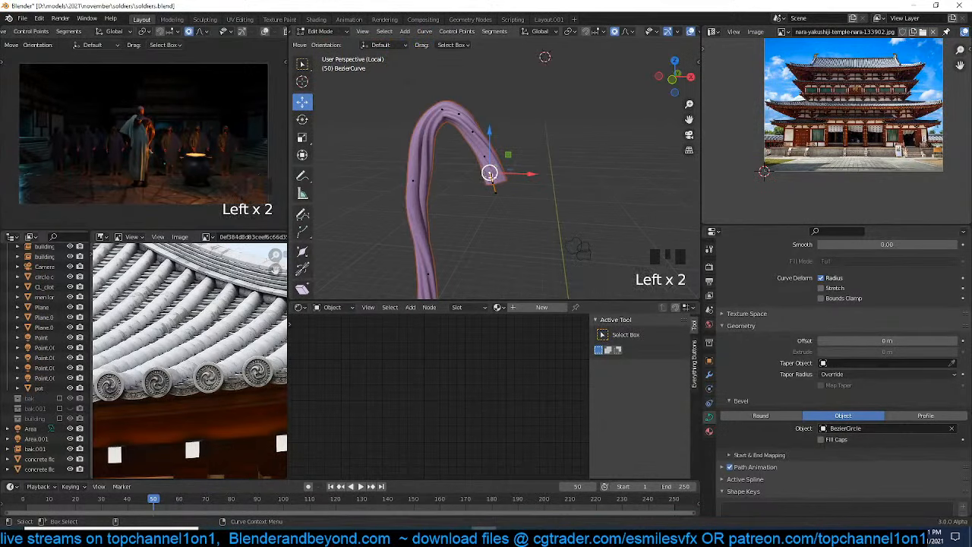
{"action": "key", "text": "grave"}
{"action": "key", "text": "g"}
{"action": "right_click", "coordinate": [506, 172]}
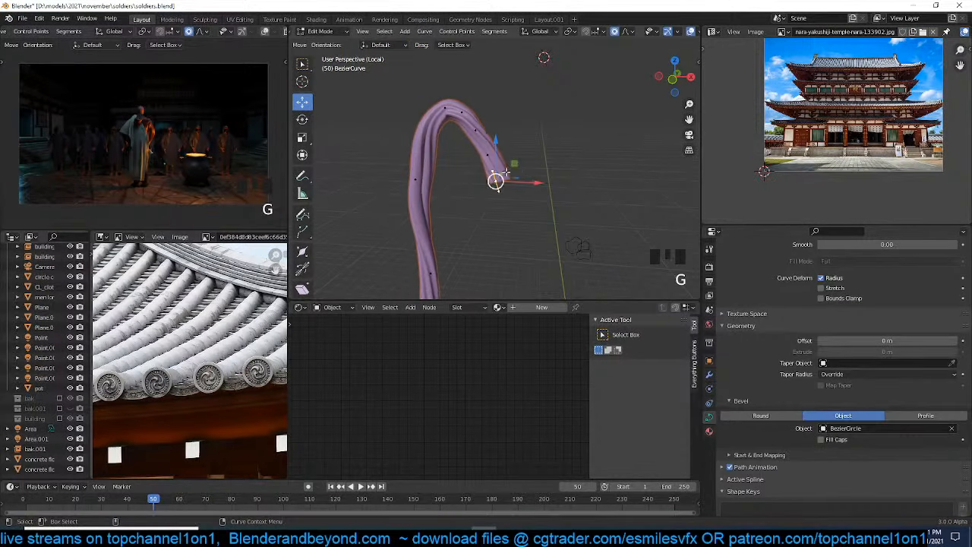
{"action": "key", "text": "g"}
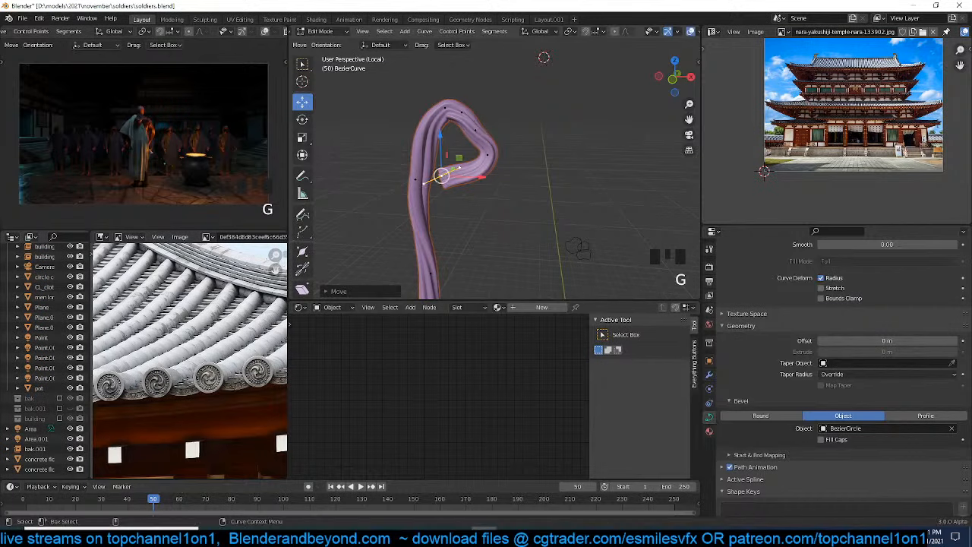
{"action": "key", "text": "r"}
{"action": "key", "text": "g"}
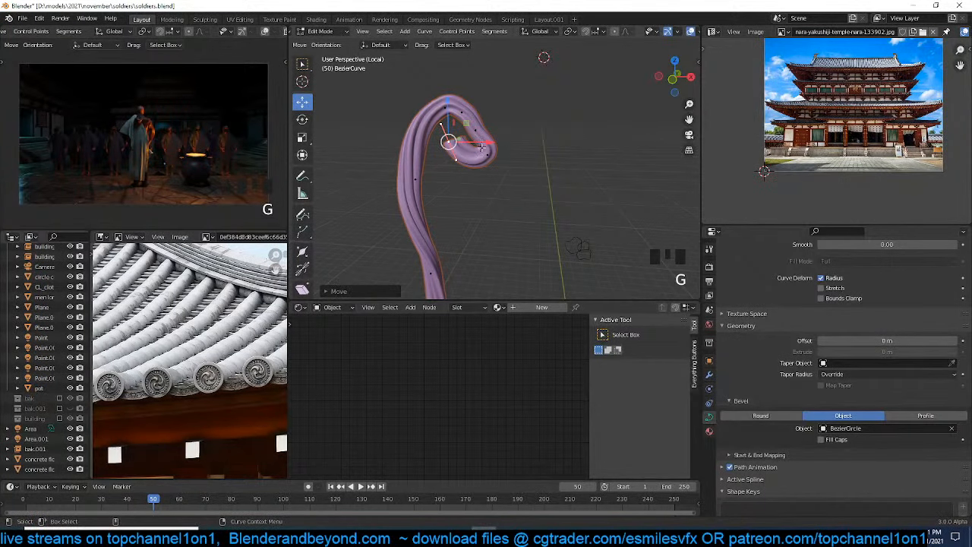
Scale the handles of the hook's lower outer control point and move the point above it upward
{"action": "left_click", "coordinate": [488, 156]}
{"action": "key", "text": "s"}
{"action": "left_click", "coordinate": [517, 169]}
{"action": "key", "text": "g"}
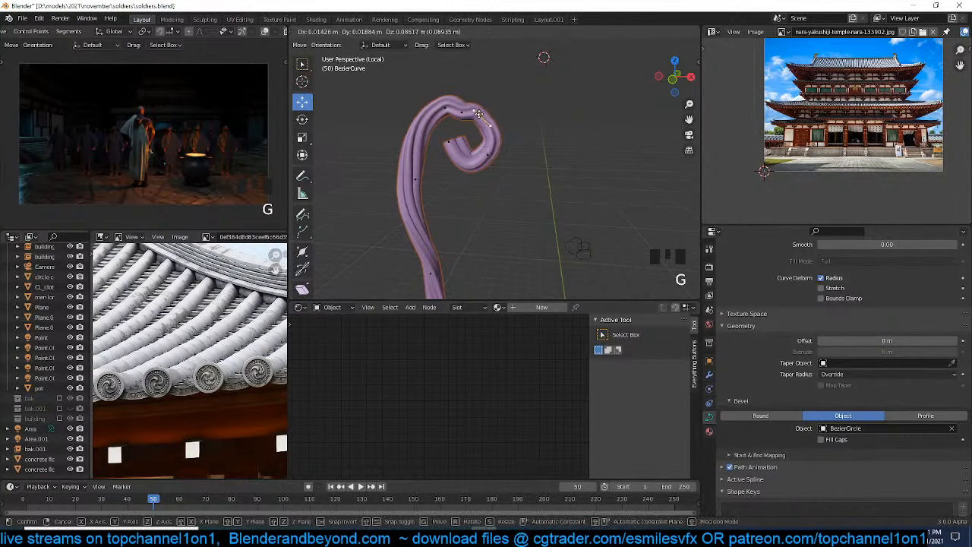
Reposition the hook's end point and move its lower control point inward toward the shaft
{"action": "left_click", "coordinate": [462, 144]}
{"action": "key", "text": "g"}
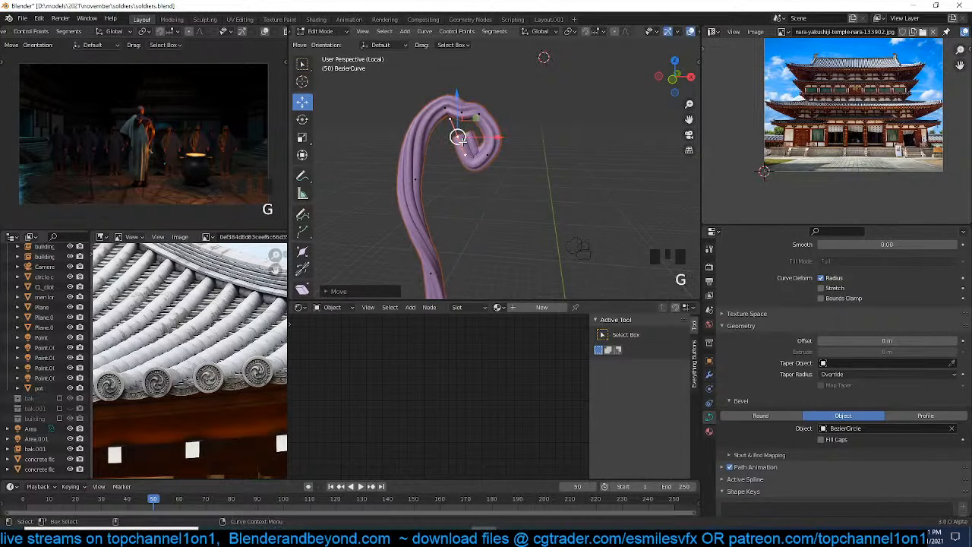
{"action": "key", "text": "g"}
{"action": "left_click", "coordinate": [484, 156]}
{"action": "key", "text": "g"}
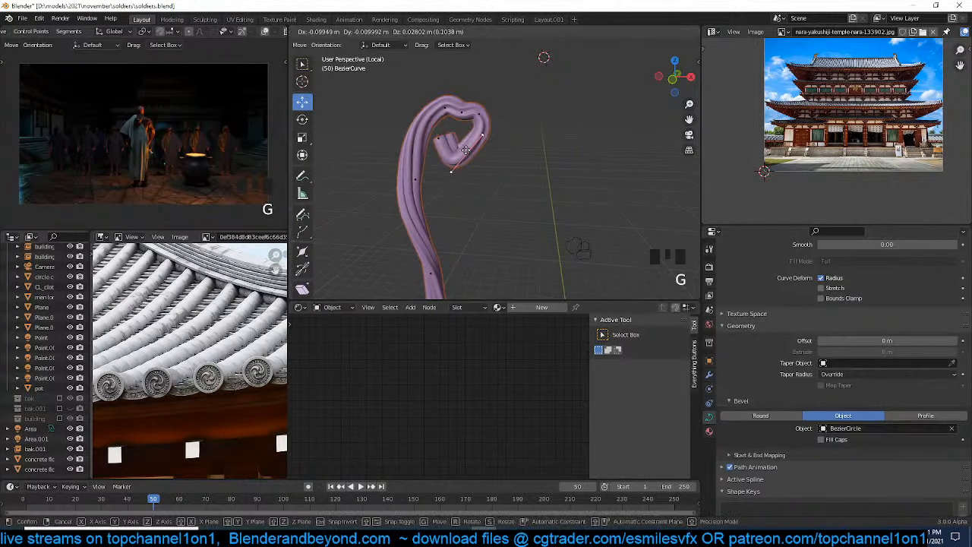
Scale and reposition the hook's outer control point to round the curl, and leave Edit Mode
{"action": "left_click", "coordinate": [480, 135]}
{"action": "key", "text": "s"}
{"action": "left_click", "coordinate": [491, 122]}
{"action": "key", "text": "g"}
{"action": "left_click", "coordinate": [482, 129]}
{"action": "key", "text": "Tab"}
{"action": "key", "text": "grave"}
{"action": "middle_click_drag", "start_coordinate": [480, 130], "coordinate": [339, 97]}
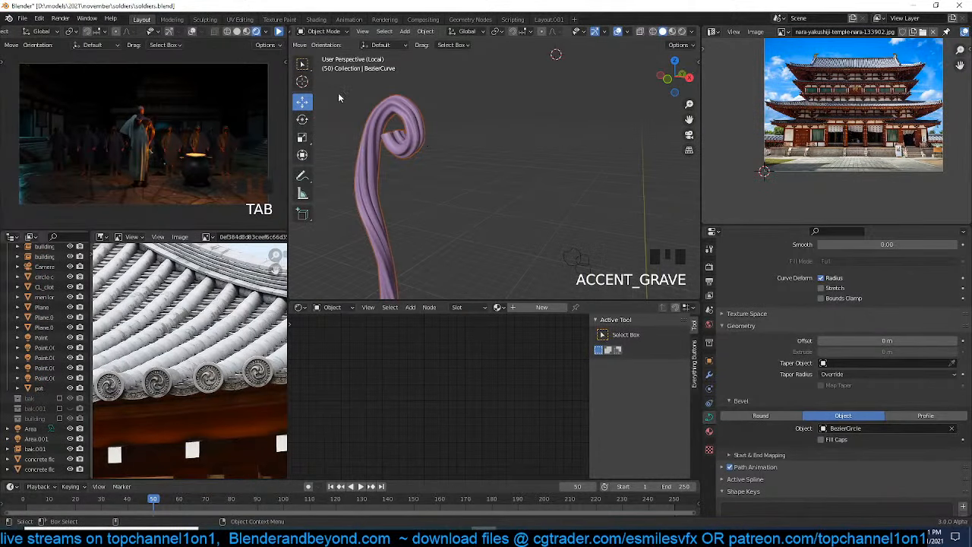
{"action": "left_click", "coordinate": [334, 32]}
{"action": "right_click", "coordinate": [434, 112]}
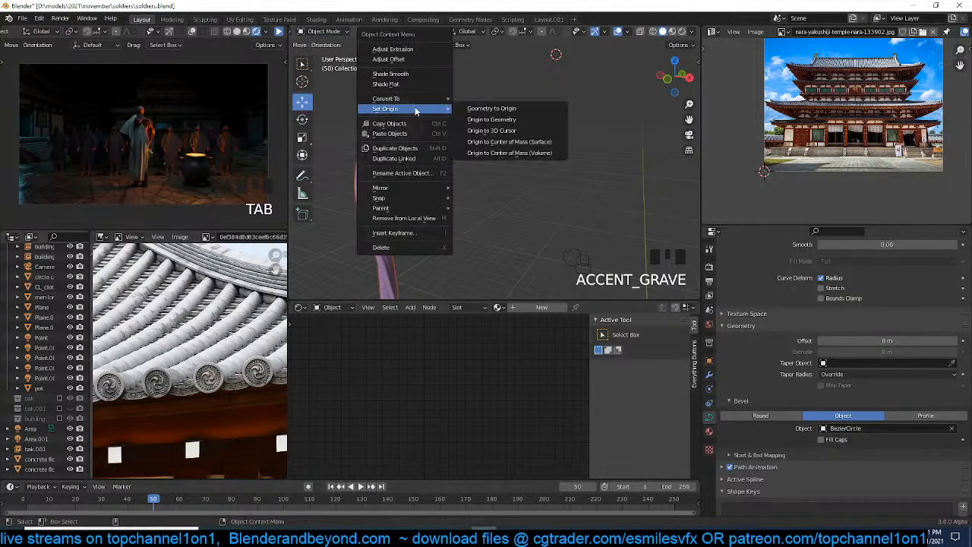
{"action": "mouse_move", "coordinate": [406, 99]}
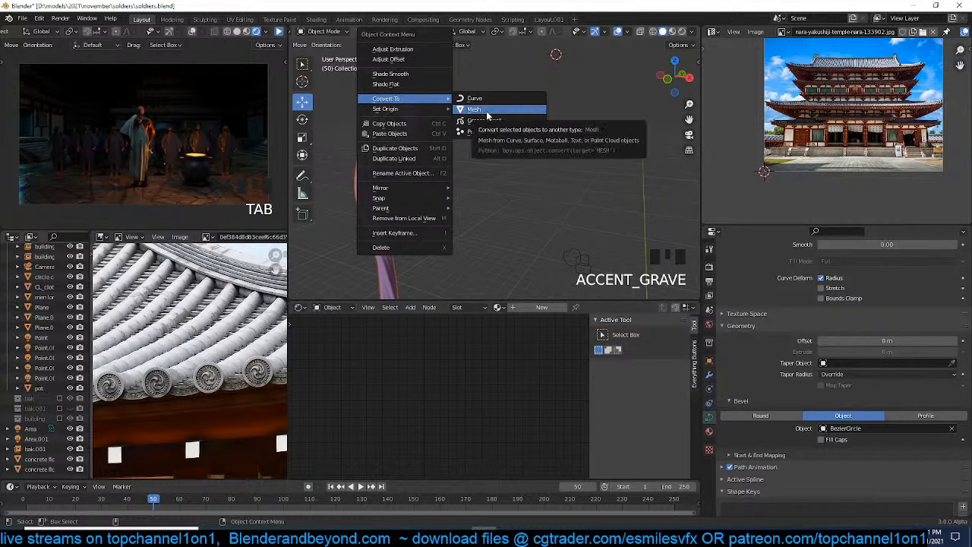
{"action": "key", "text": "Escape"}
Show the wireframe over the staff and set the curve's Resolution Preview U to 16
{"action": "key", "text": "q"}
{"action": "left_click", "coordinate": [475, 135]}
{"action": "middle_click_drag", "start_coordinate": [402, 141], "coordinate": [513, 135], "text": "shift"}
{"action": "scroll", "coordinate": [513, 133], "scroll_direction": "up", "scroll_amount": 4}
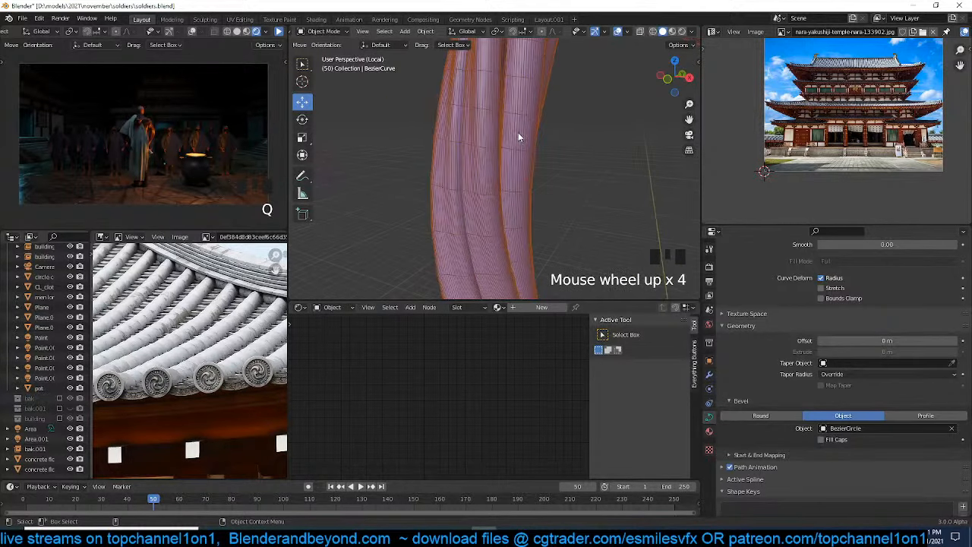
{"action": "scroll", "coordinate": [827, 264], "scroll_direction": "up", "scroll_amount": 4}
{"action": "left_click_drag", "start_coordinate": [905, 313], "coordinate": [911, 313]}
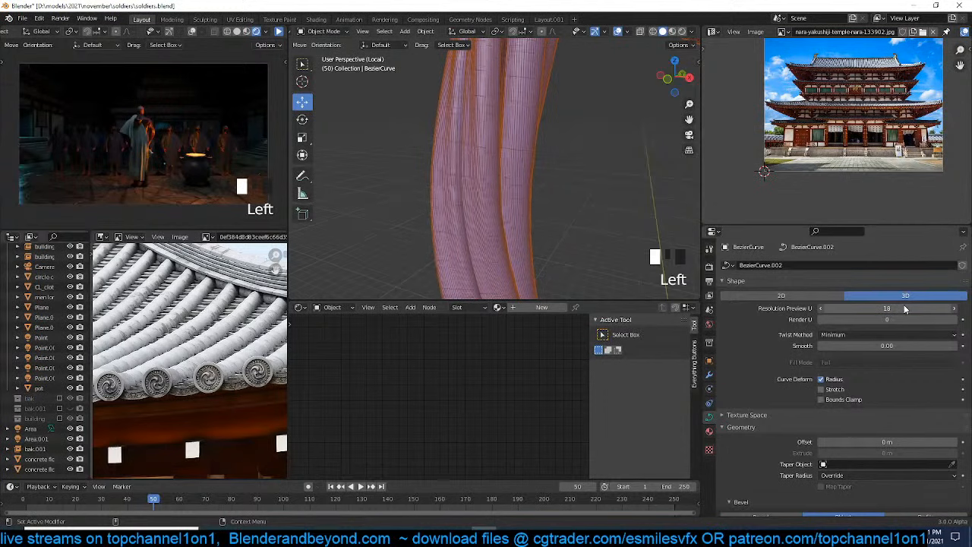
{"action": "left_click_drag", "start_coordinate": [904, 309], "coordinate": [895, 308]}
Lower the bevel profile curve's preview resolution to thin out the lengthwise edges, and reselect the staff
{"action": "scroll", "coordinate": [617, 167], "scroll_direction": "down", "scroll_amount": 7}
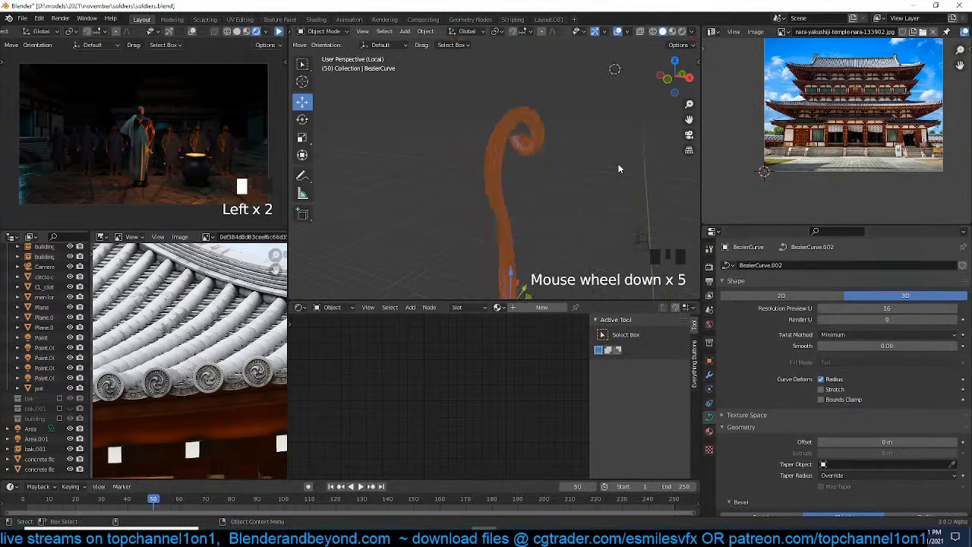
{"action": "left_click", "coordinate": [595, 217]}
{"action": "left_click_drag", "start_coordinate": [878, 308], "coordinate": [851, 307]}
{"action": "scroll", "coordinate": [502, 143], "scroll_direction": "up", "scroll_amount": 5}
{"action": "left_click", "coordinate": [504, 145]}
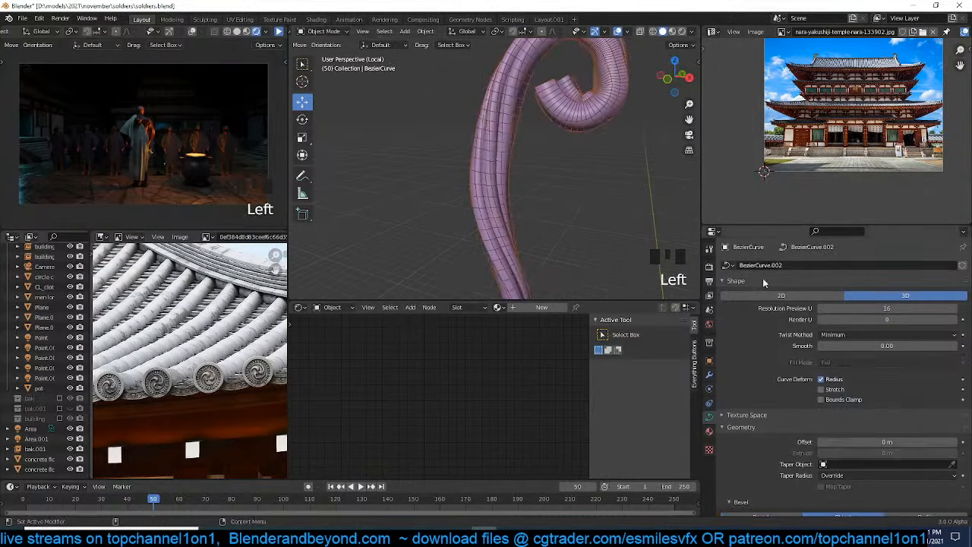
Convert the staff curve to a mesh and hide the wireframe overlay
{"action": "middle_click_drag", "start_coordinate": [573, 225], "coordinate": [489, 215]}
{"action": "right_click", "coordinate": [490, 215]}
{"action": "mouse_move", "coordinate": [504, 206]}
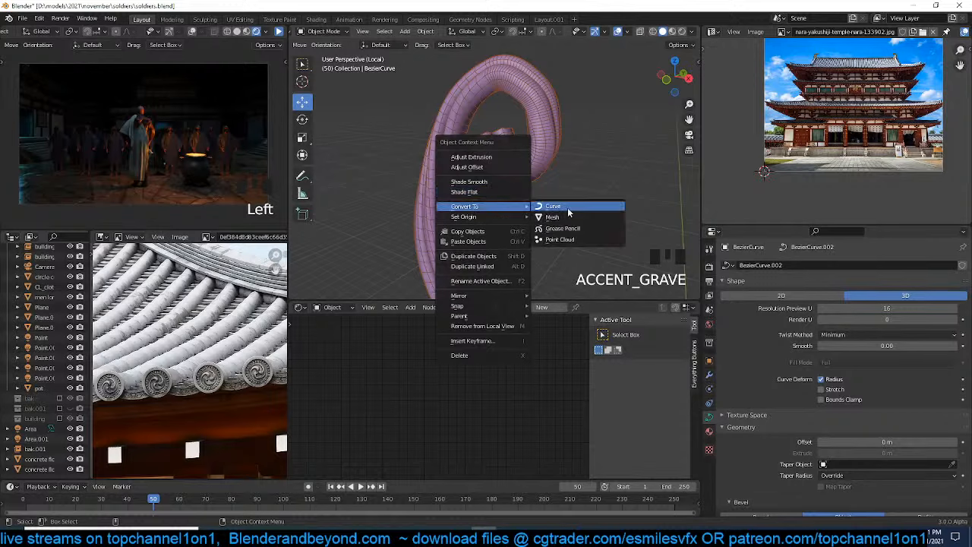
{"action": "left_click", "coordinate": [564, 217]}
{"action": "key", "text": "q"}
{"action": "left_click", "coordinate": [549, 191]}
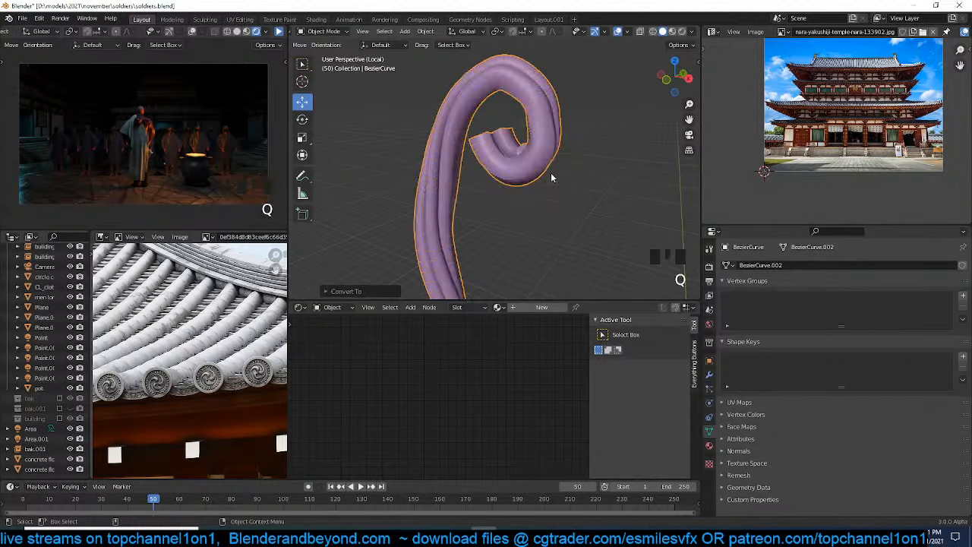
Switch the staff to Sculpt Mode and enable Dyntopo, accepting the vertex data warning
{"action": "middle_click_drag", "start_coordinate": [542, 128], "coordinate": [518, 125]}
{"action": "left_click", "coordinate": [327, 31]}
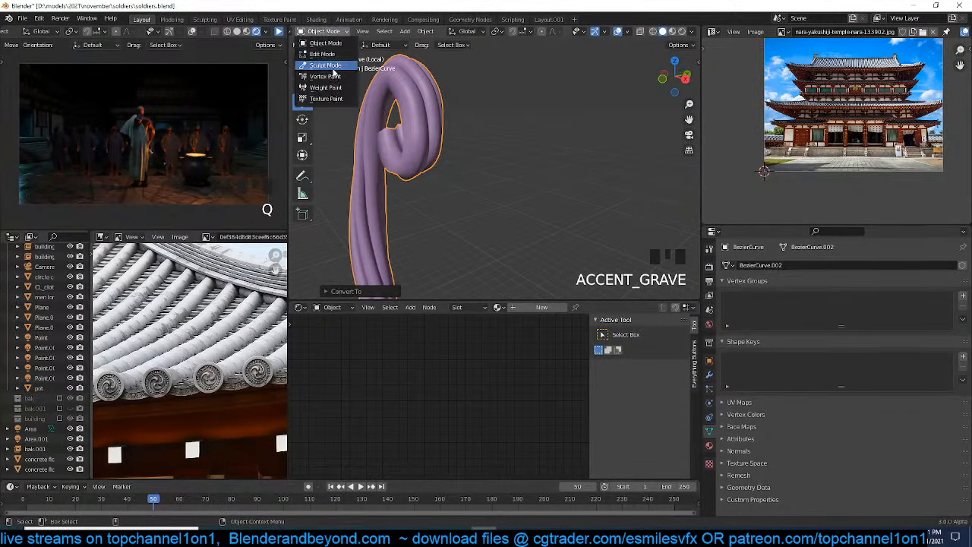
{"action": "left_click", "coordinate": [337, 66]}
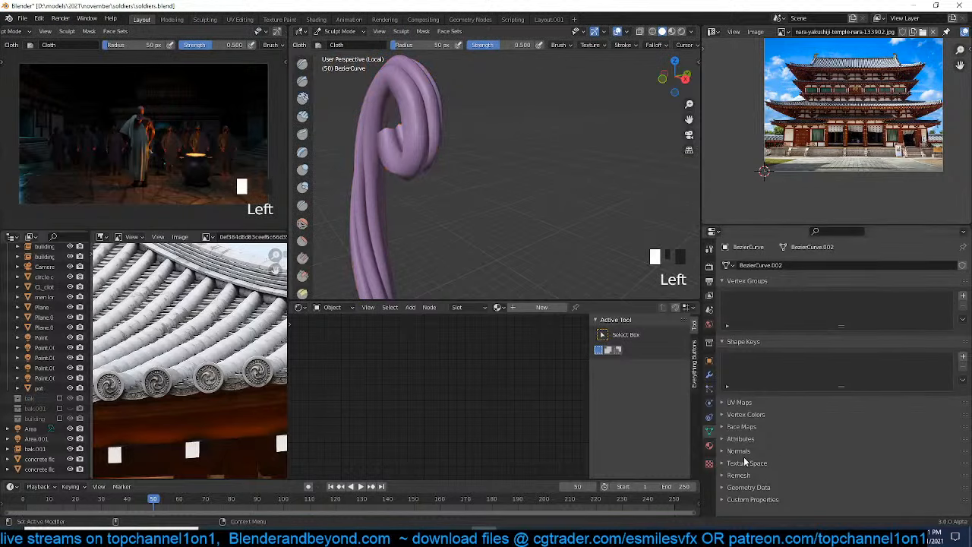
{"action": "left_click", "coordinate": [710, 250]}
{"action": "scroll", "coordinate": [780, 415], "scroll_direction": "down", "scroll_amount": 10}
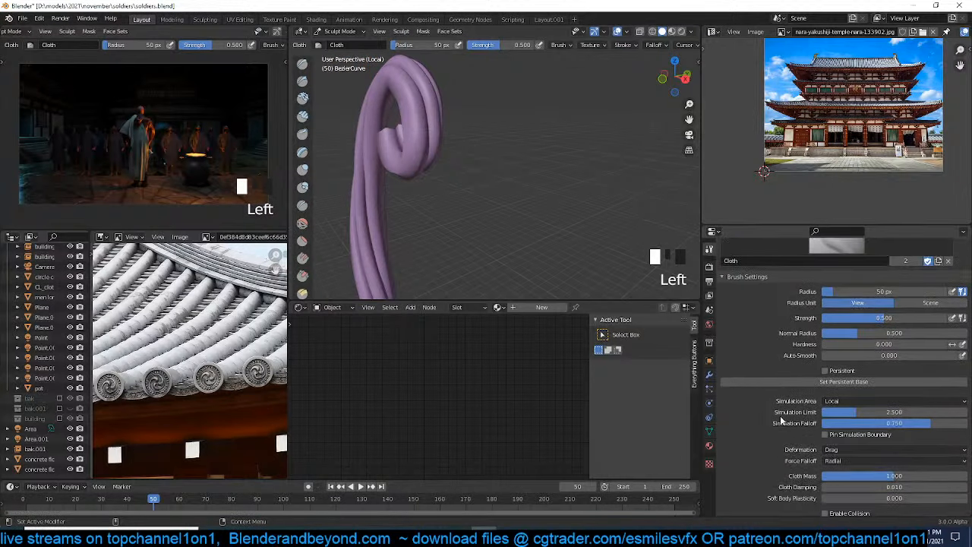
{"action": "left_click", "coordinate": [732, 462]}
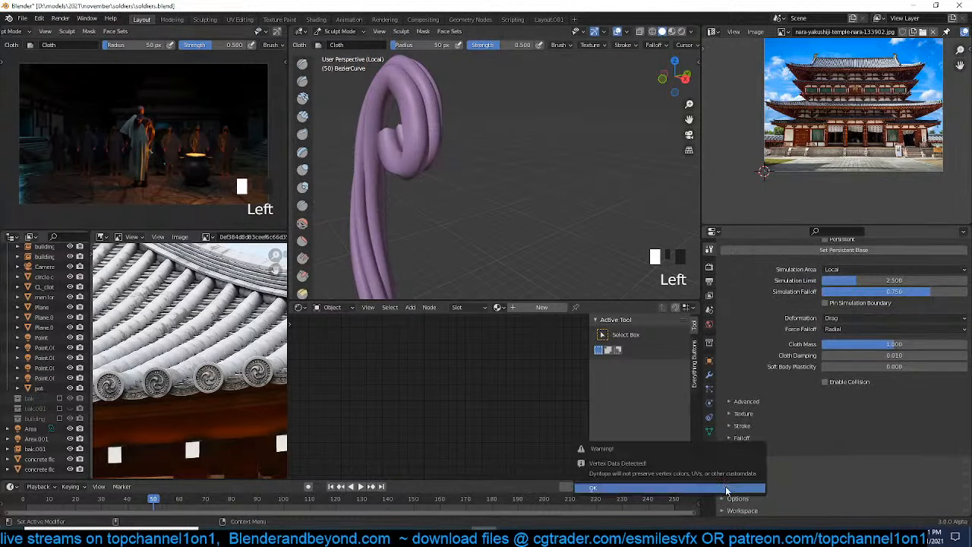
{"action": "left_click", "coordinate": [726, 488]}
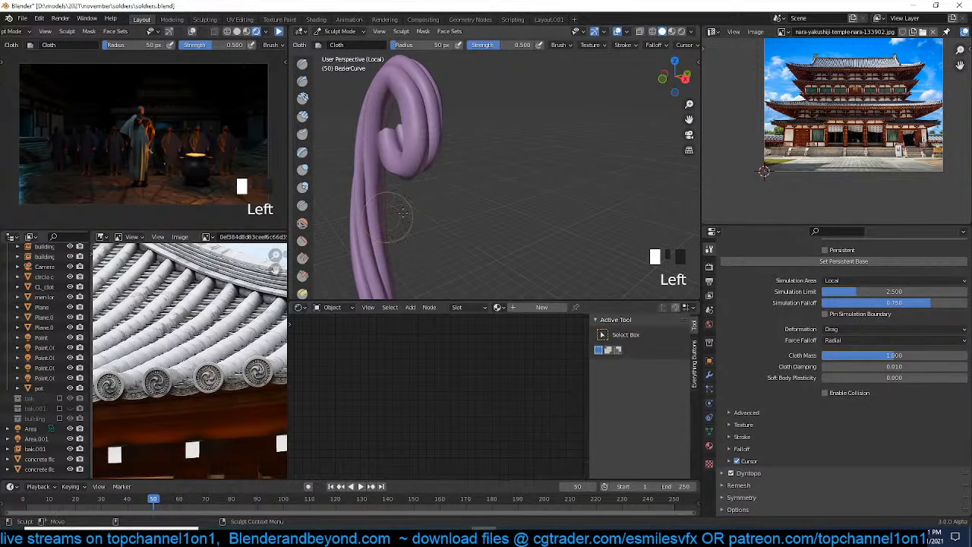
Make a few short Cloth brush strokes on the middle of the staff's shaft
{"action": "scroll", "coordinate": [514, 185], "scroll_direction": "up", "scroll_amount": 2}
{"action": "scroll", "coordinate": [532, 185], "scroll_direction": "up", "scroll_amount": 2}
{"action": "scroll", "coordinate": [570, 159], "scroll_direction": "down", "scroll_amount": 2}
{"action": "scroll", "coordinate": [497, 198], "scroll_direction": "up", "scroll_amount": 1}
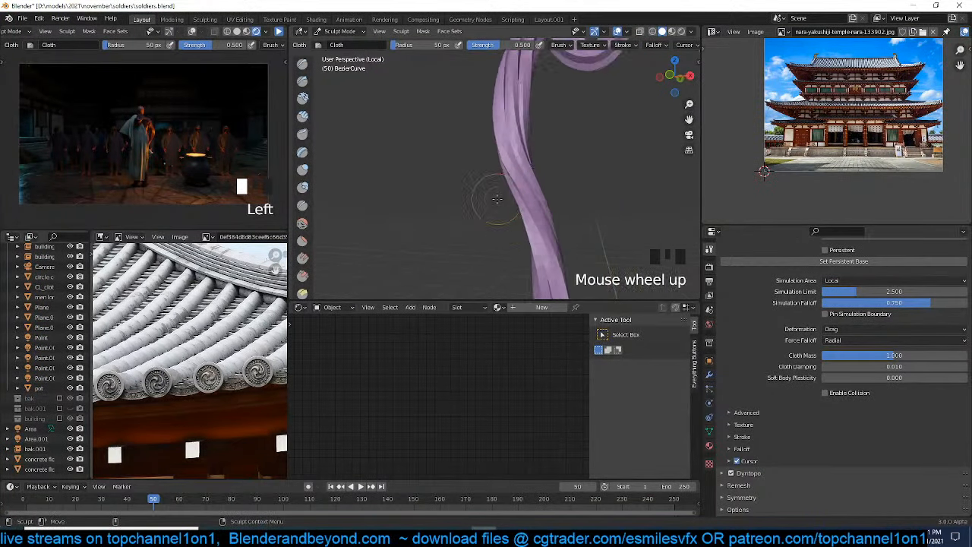
{"action": "left_click_drag", "start_coordinate": [497, 198], "coordinate": [516, 199]}
{"action": "left_click_drag", "start_coordinate": [568, 225], "coordinate": [568, 225]}
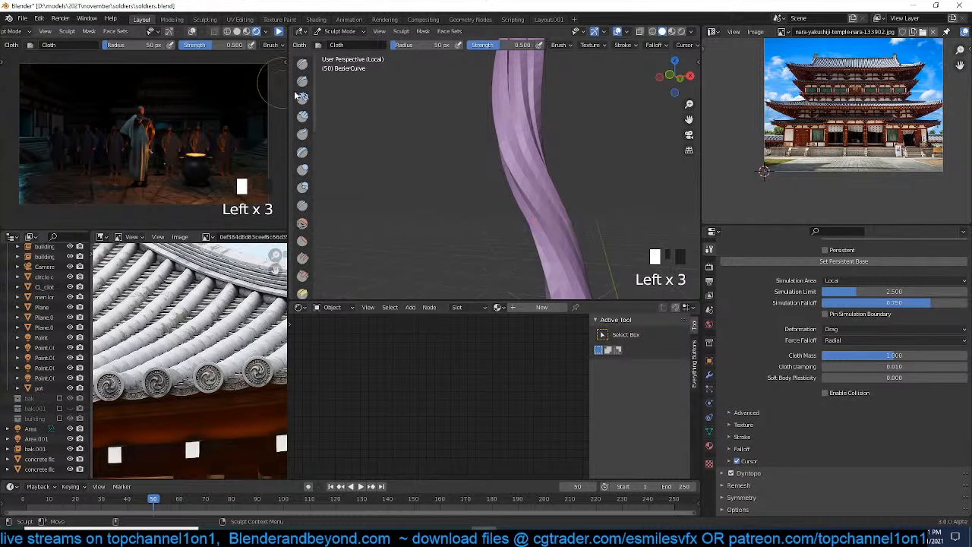
Try the Clay Strips brush at strength 0.600 with several short strokes down the middle of the staff's shaft
{"action": "left_click", "coordinate": [303, 114]}
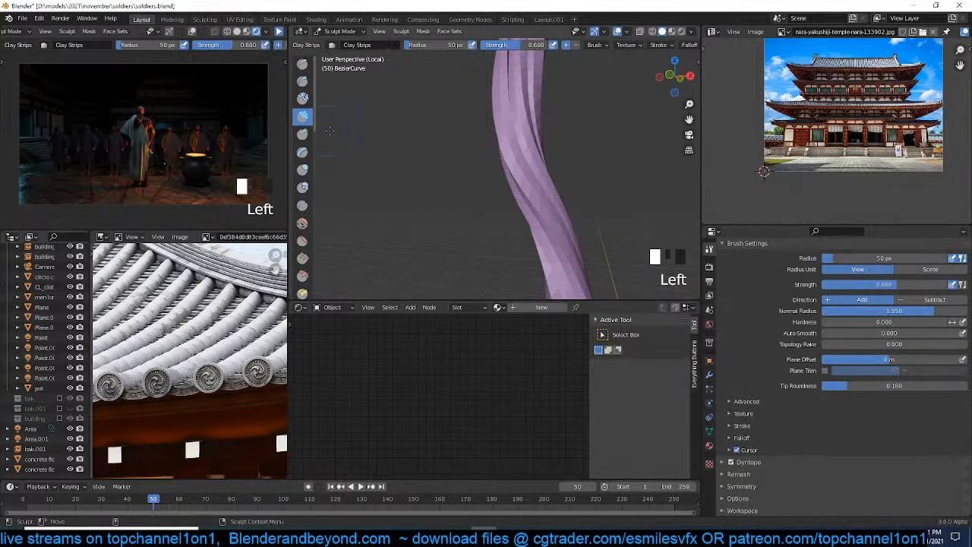
{"action": "left_click", "coordinate": [515, 138]}
{"action": "left_click", "coordinate": [517, 156]}
{"action": "key", "text": "grave"}
{"action": "left_click", "coordinate": [479, 112]}
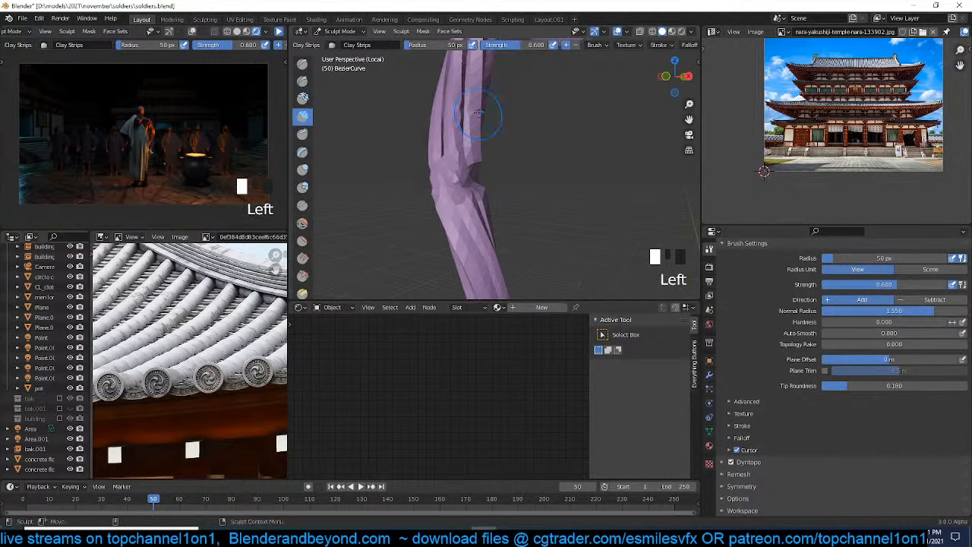
{"action": "middle_click_drag", "start_coordinate": [493, 223], "coordinate": [486, 174]}
{"action": "left_click_drag", "start_coordinate": [486, 183], "coordinate": [486, 250]}
{"action": "left_click", "coordinate": [456, 233]}
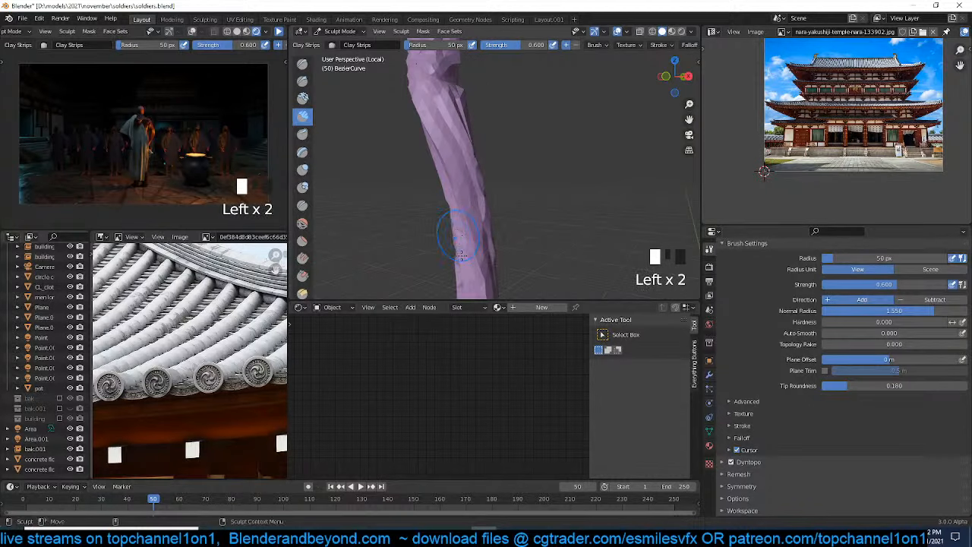
{"action": "left_click", "coordinate": [456, 232]}
{"action": "key", "text": "grave"}
{"action": "middle_click_drag", "start_coordinate": [623, 174], "coordinate": [521, 176]}
Expand the Dyntopo settings and try more Clay Strips strokes around the sides of the shaft
{"action": "left_click", "coordinate": [748, 462]}
{"action": "scroll", "coordinate": [890, 435], "scroll_direction": "down", "scroll_amount": 2}
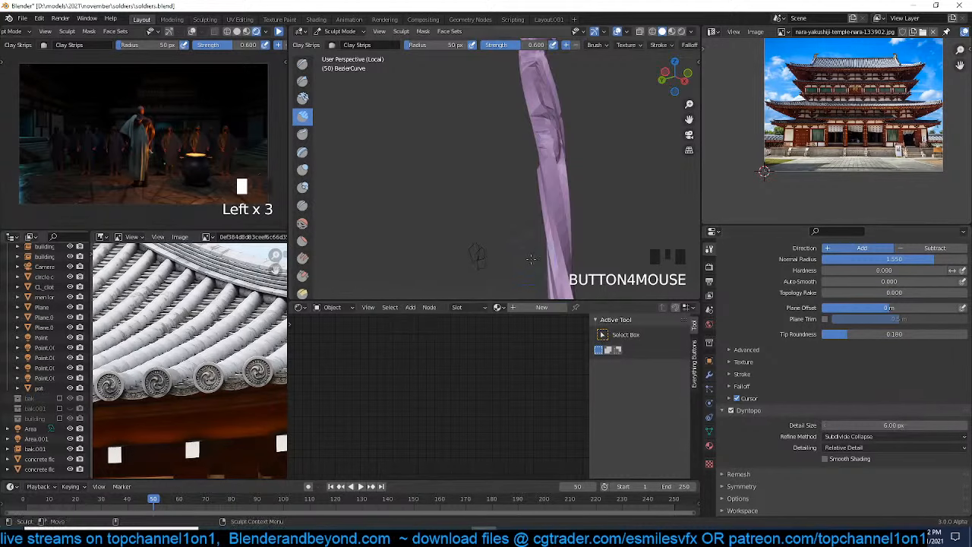
{"action": "middle_click_drag", "start_coordinate": [537, 199], "coordinate": [441, 199]}
{"action": "left_click_drag", "start_coordinate": [488, 199], "coordinate": [449, 224]}
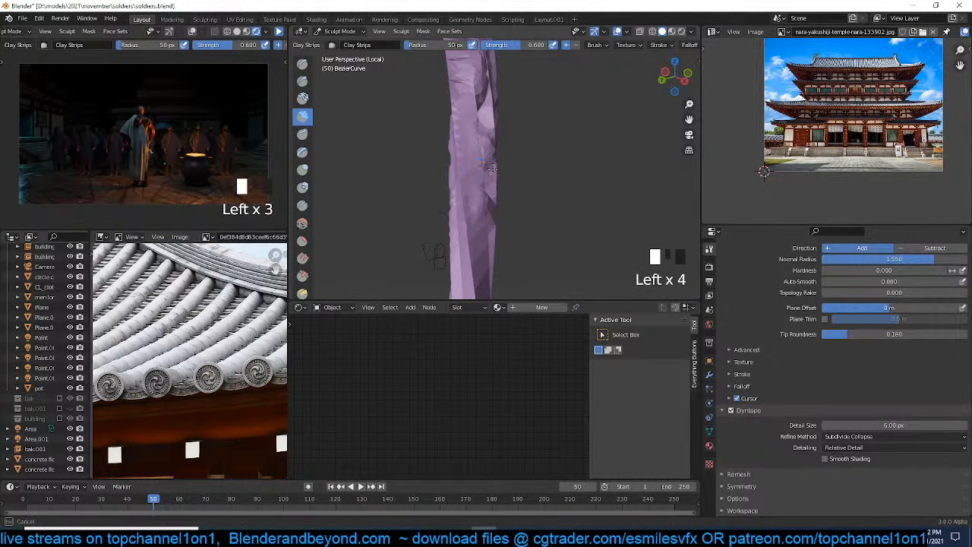
{"action": "middle_click_drag", "start_coordinate": [492, 169], "coordinate": [565, 169], "text": "shift"}
{"action": "middle_click_drag", "start_coordinate": [565, 169], "coordinate": [646, 172]}
{"action": "middle_click_drag", "start_coordinate": [555, 172], "coordinate": [494, 179], "text": "shift"}
{"action": "left_click_drag", "start_coordinate": [486, 201], "coordinate": [477, 232]}
{"action": "left_click_drag", "start_coordinate": [476, 204], "coordinate": [461, 232]}
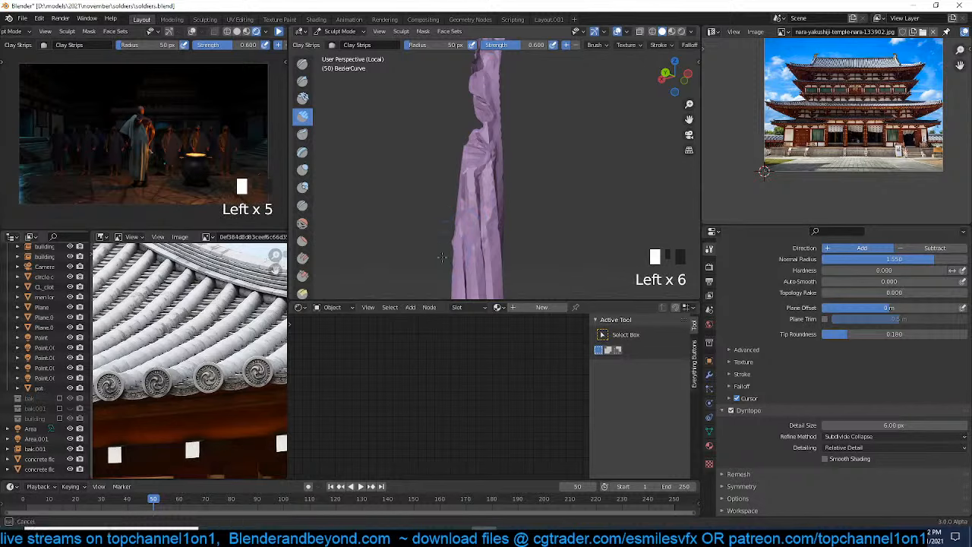
{"action": "middle_click_drag", "start_coordinate": [442, 257], "coordinate": [467, 149], "text": "shift"}
{"action": "left_click_drag", "start_coordinate": [499, 199], "coordinate": [490, 247]}
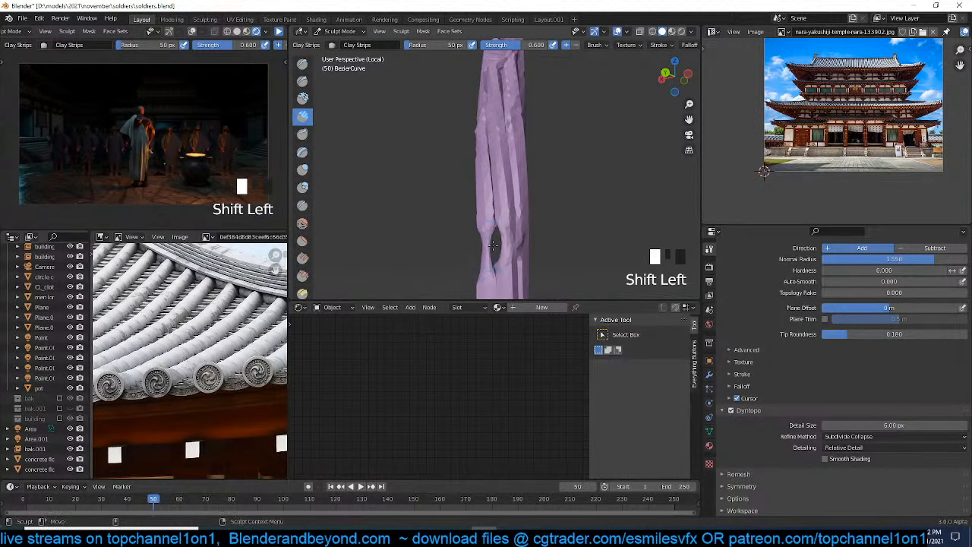
Try further Clay Strips strokes around the gap in the shaft and down toward the staff's base
{"action": "middle_click_drag", "start_coordinate": [493, 245], "coordinate": [491, 183]}
{"action": "scroll", "coordinate": [490, 177], "scroll_direction": "up", "scroll_amount": 3}
{"action": "mouse_move", "coordinate": [475, 176]}
{"action": "left_mouse_down"}
{"action": "mouse_move", "coordinate": [453, 235]}
{"action": "mouse_move", "coordinate": [503, 200]}
{"action": "mouse_move", "coordinate": [490, 217]}
{"action": "left_mouse_up"}
{"action": "scroll", "coordinate": [490, 216], "scroll_direction": "down", "scroll_amount": 4}
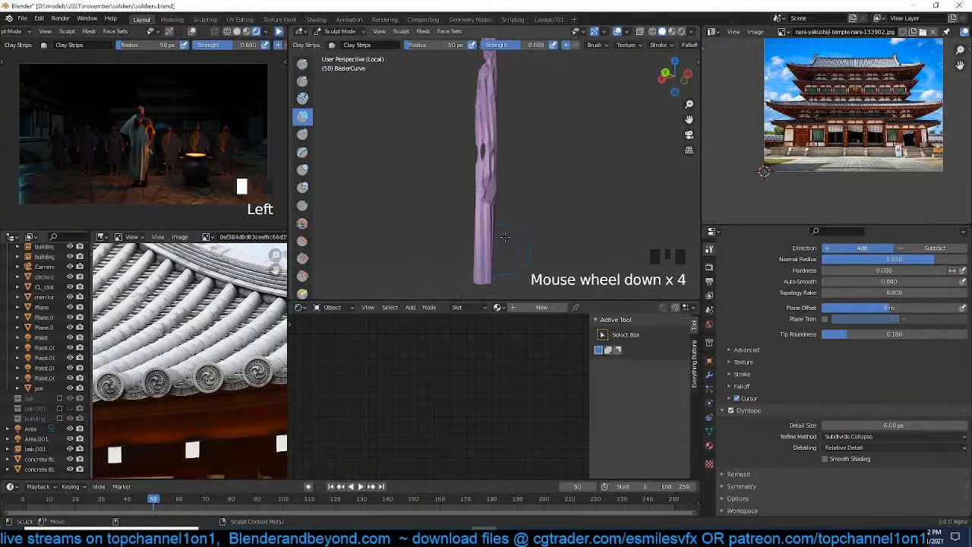
{"action": "middle_click_drag", "start_coordinate": [487, 199], "coordinate": [508, 161], "text": "shift"}
{"action": "left_click_drag", "start_coordinate": [509, 160], "coordinate": [482, 228]}
{"action": "middle_click_drag", "start_coordinate": [480, 230], "coordinate": [589, 235]}
{"action": "scroll", "coordinate": [591, 234], "scroll_direction": "up", "scroll_amount": 2}
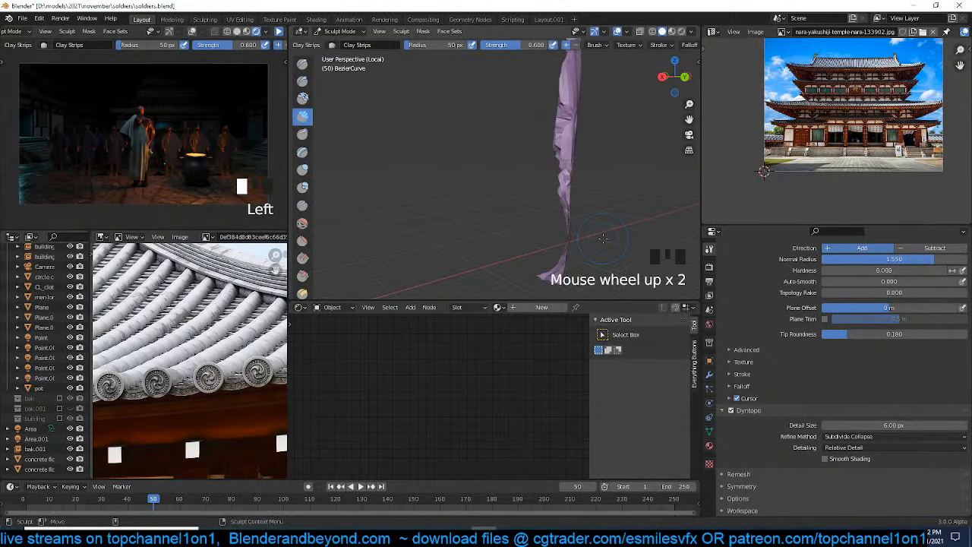
Undo the latest Clay Strips strokes and set the Dyntopo detail size to 2.00 px
{"action": "key", "text": "ctrl+z"}
{"action": "key", "text": "grave"}
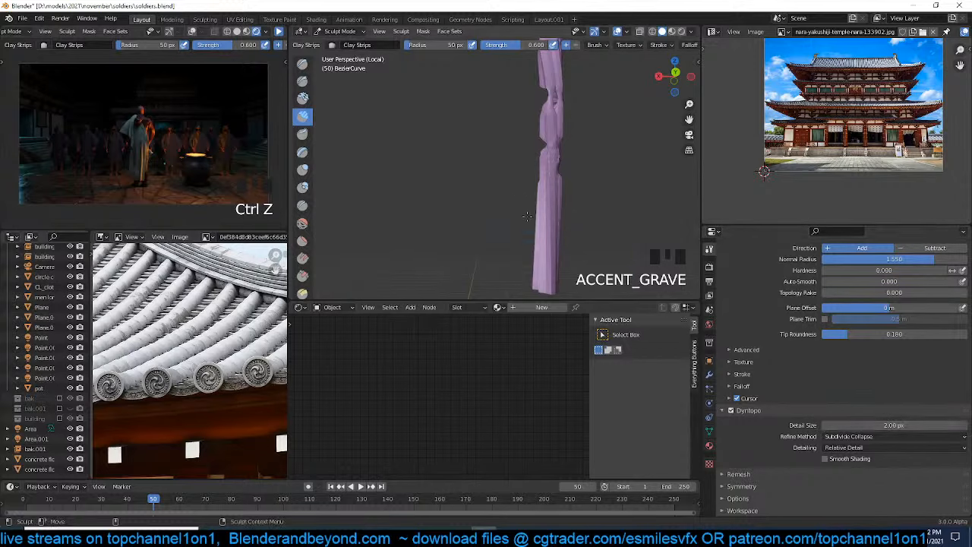
{"action": "key", "text": "grave"}
{"action": "scroll", "coordinate": [575, 217], "scroll_direction": "up", "scroll_amount": 2}
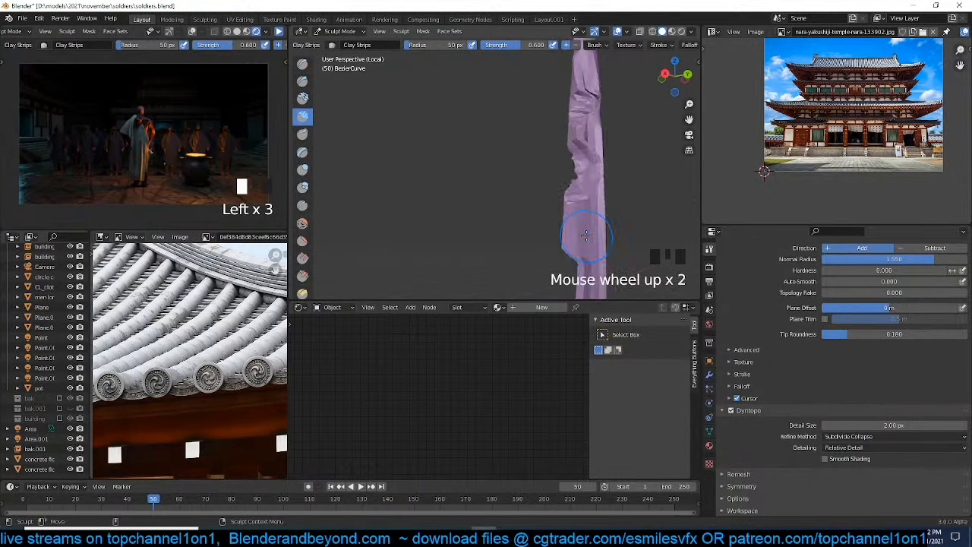
{"action": "left_click_drag", "start_coordinate": [462, 210], "coordinate": [487, 233], "text": "shift"}
{"action": "key", "text": "ctrl+z"}
{"action": "key", "text": "grave"}
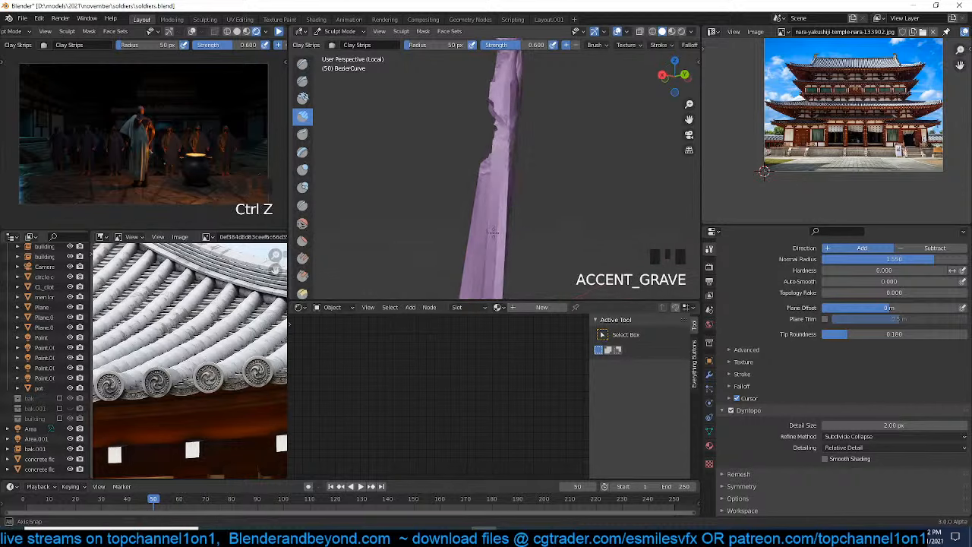
Try short Clay Strips strokes at the finer Dyntopo detail on several sides of the lower shaft
{"action": "double_click", "coordinate": [498, 171]}
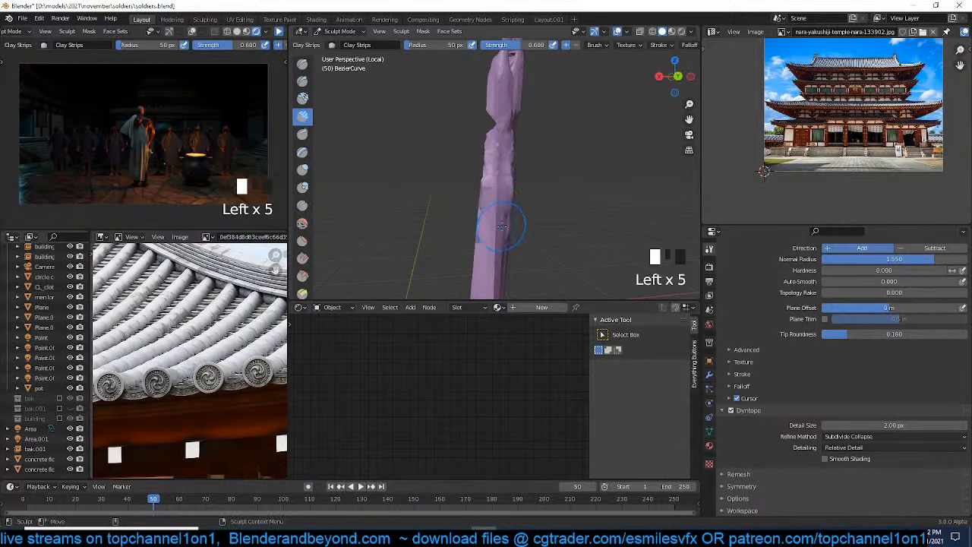
{"action": "key", "text": "grave"}
{"action": "left_click", "coordinate": [494, 253]}
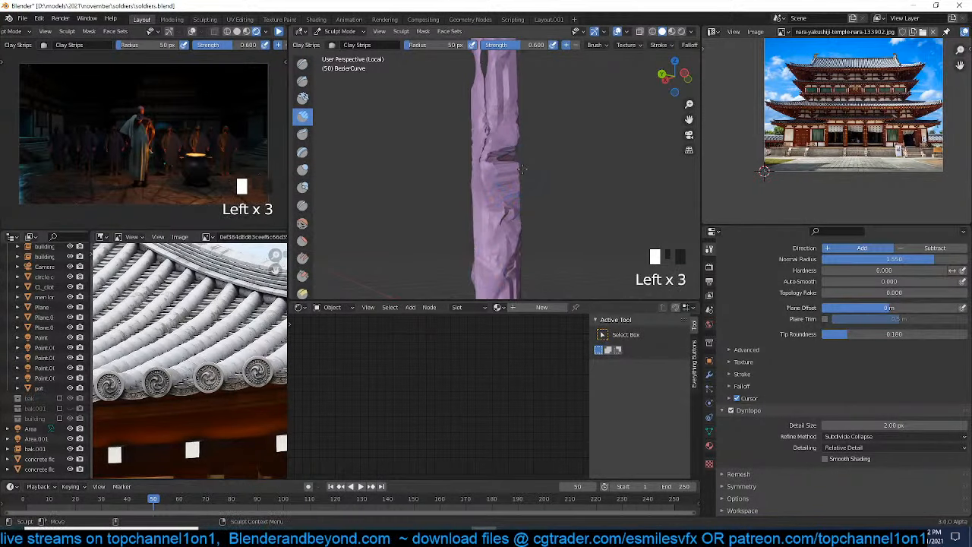
{"action": "middle_click_drag", "start_coordinate": [522, 169], "coordinate": [452, 164]}
{"action": "left_click", "coordinate": [450, 163]}
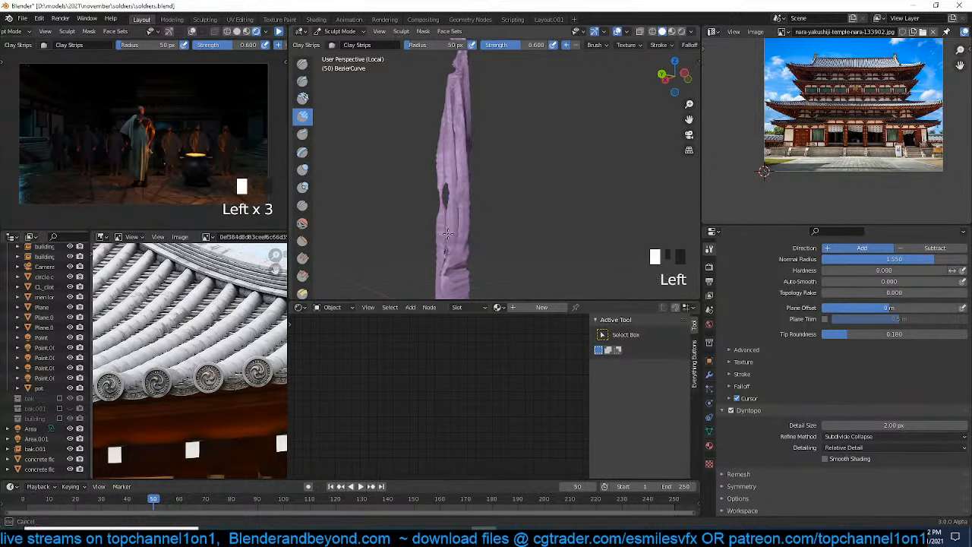
{"action": "key", "text": "grave"}
{"action": "scroll", "coordinate": [477, 229], "scroll_direction": "down", "scroll_amount": 3}
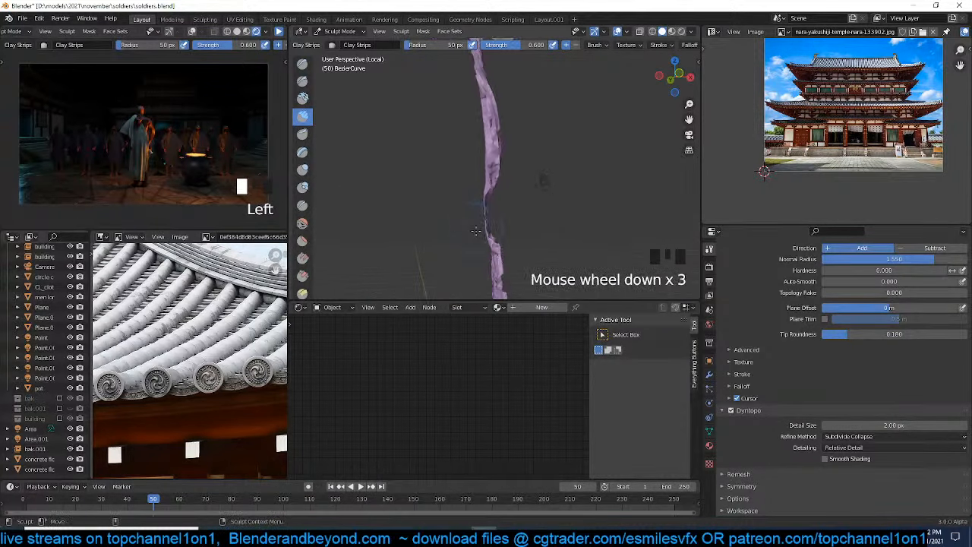
Undo all the sculpting strokes to restore the staff's original clean shape
{"action": "key", "text": "grave"}
{"action": "key", "text": "ctrl+z"}
{"action": "key", "text": "ctrl+z"}
{"action": "key", "text": "ctrl+z"}
{"action": "key", "text": "ctrl+z"}
{"action": "key", "text": "ctrl+z"}
{"action": "key", "text": "ctrl+z"}
{"action": "key", "text": "ctrl+z"}
{"action": "key", "text": "ctrl+z"}
{"action": "key", "text": "ctrl+z"}
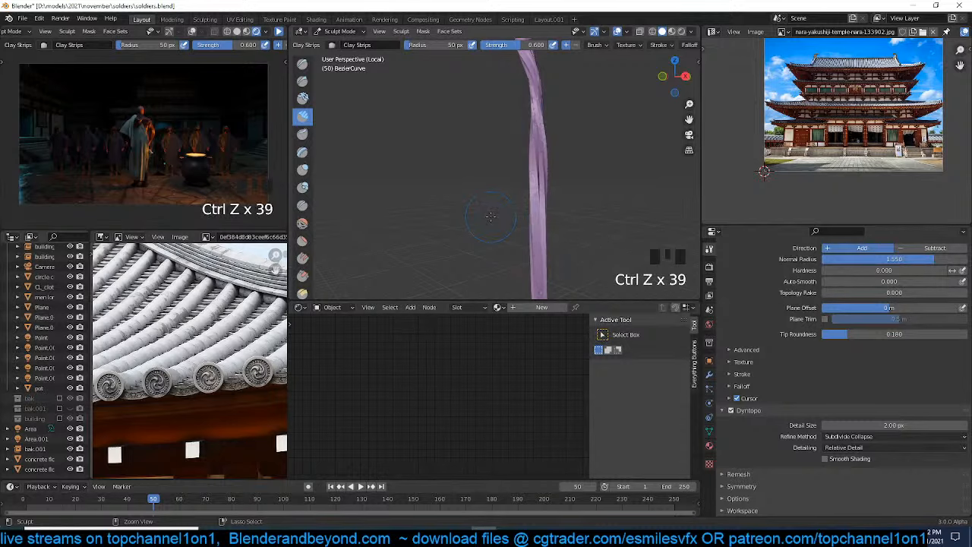
Return the staff to Object Mode and apply Shade Smooth to it
{"action": "key", "text": "grave"}
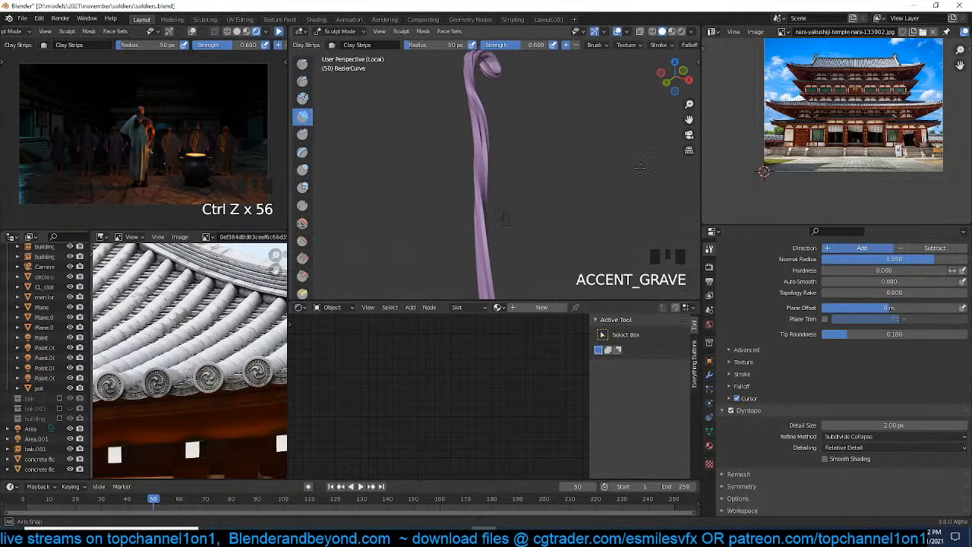
{"action": "left_click", "coordinate": [340, 31]}
{"action": "left_click", "coordinate": [344, 44]}
{"action": "right_click", "coordinate": [479, 127]}
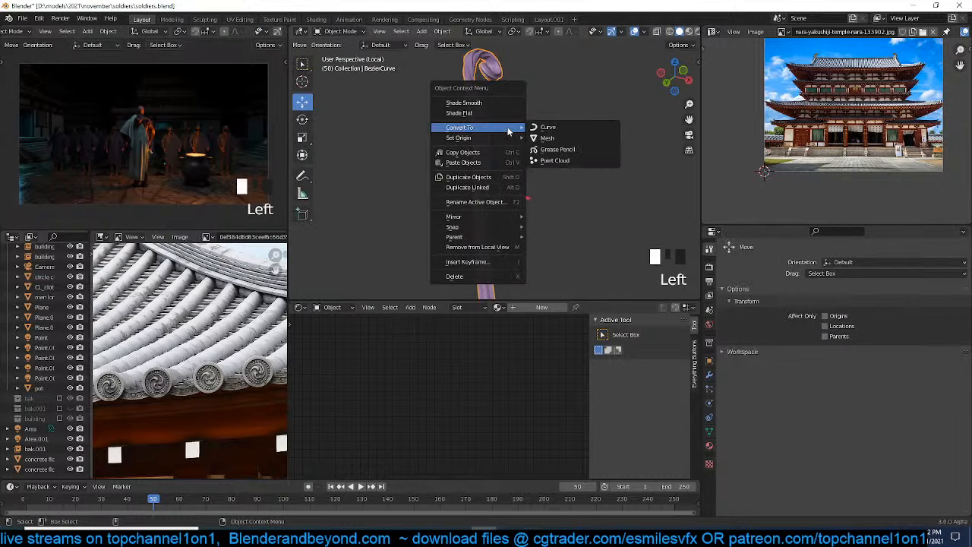
{"action": "left_click", "coordinate": [486, 105]}
Assign the existing wooden.003 material to the staff
{"action": "scroll", "coordinate": [516, 152], "scroll_direction": "down", "scroll_amount": 2}
{"action": "key", "text": "grave"}
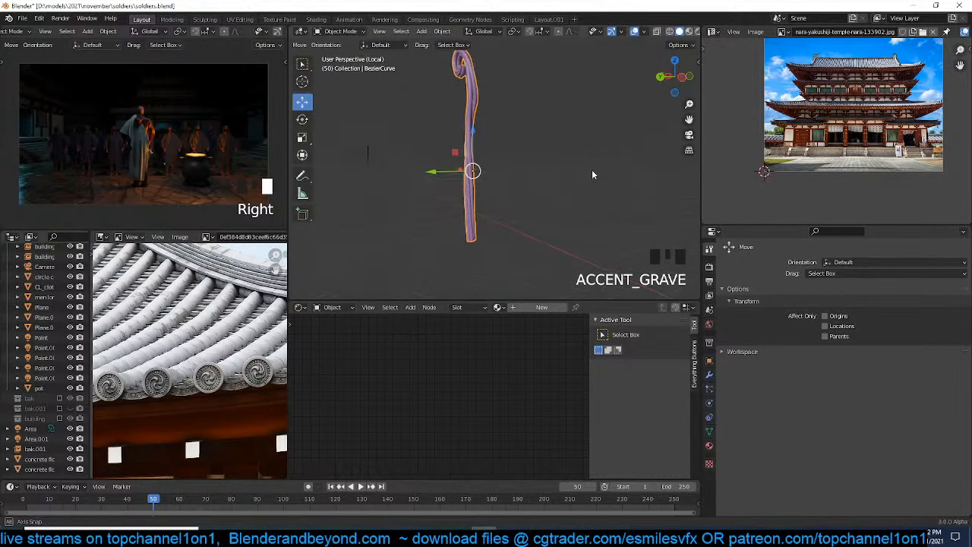
{"action": "scroll", "coordinate": [585, 163], "scroll_direction": "up", "scroll_amount": 2}
{"action": "middle_click_drag", "start_coordinate": [569, 152], "coordinate": [570, 221], "text": "shift"}
{"action": "key", "text": "grave"}
{"action": "scroll", "coordinate": [578, 162], "scroll_direction": "up", "scroll_amount": 4}
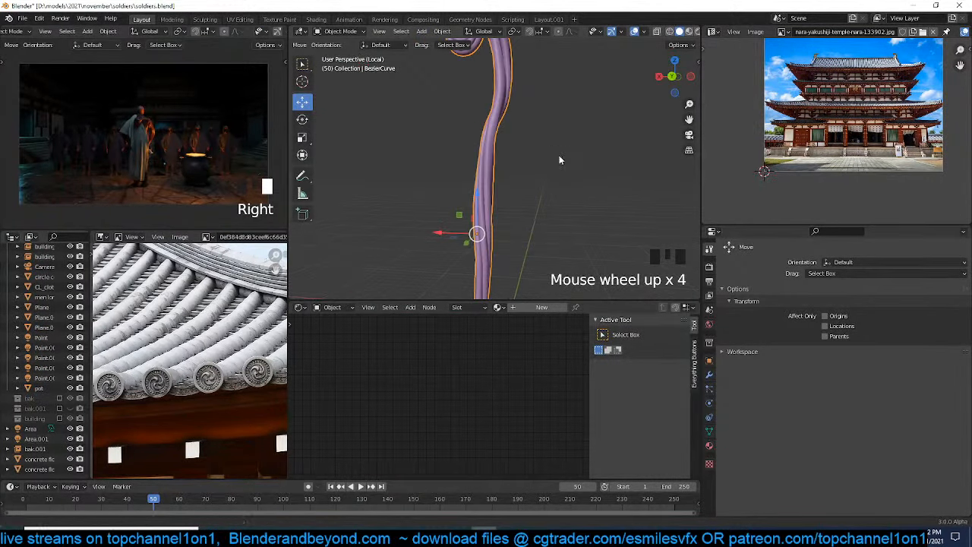
{"action": "middle_click_drag", "start_coordinate": [560, 159], "coordinate": [666, 51], "text": "shift"}
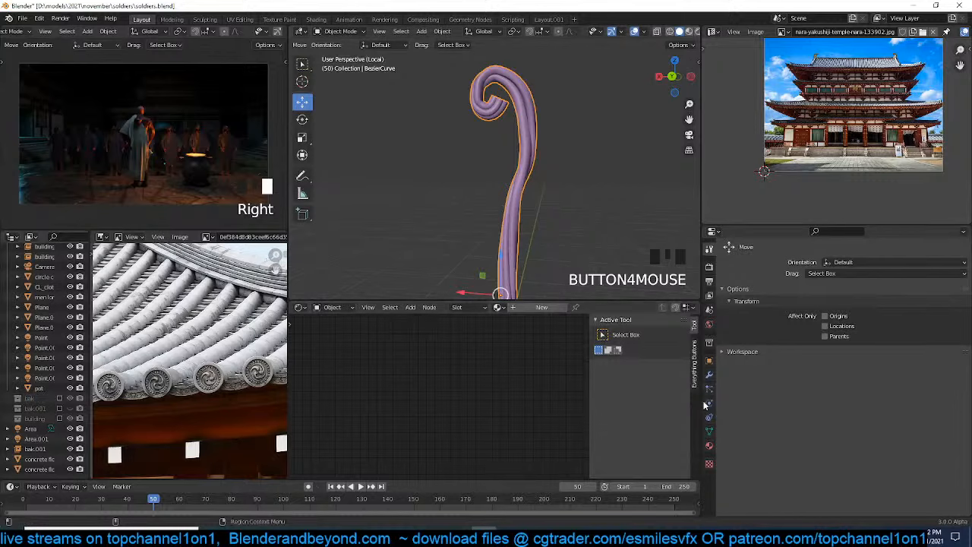
{"action": "left_click", "coordinate": [709, 374]}
{"action": "left_click", "coordinate": [709, 445]}
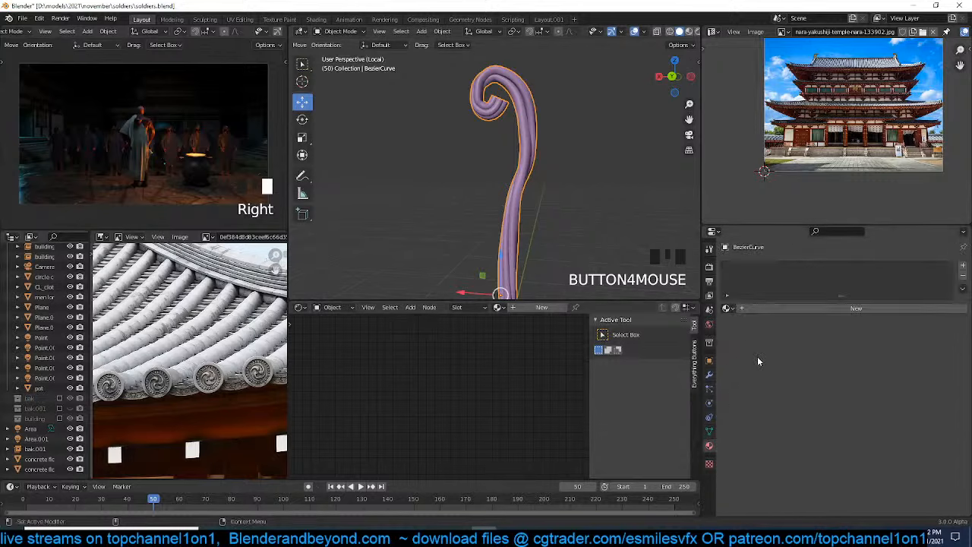
{"action": "left_click", "coordinate": [727, 308]}
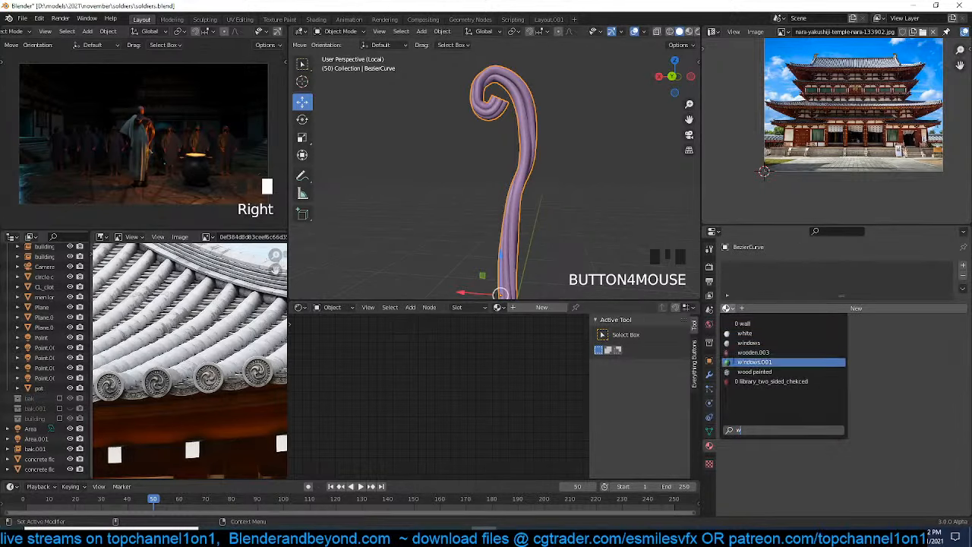
{"action": "left_click", "coordinate": [748, 362]}
Check the staff's UV layout, and examine the wood texture along the shaft in Material Preview shading
{"action": "key", "text": "Tab"}
{"action": "key", "text": "a"}
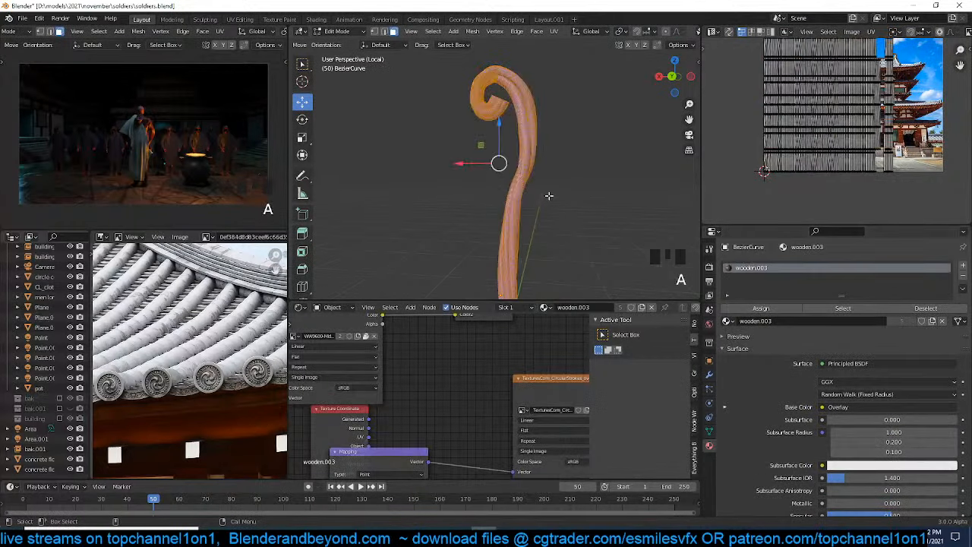
{"action": "key", "text": "Tab"}
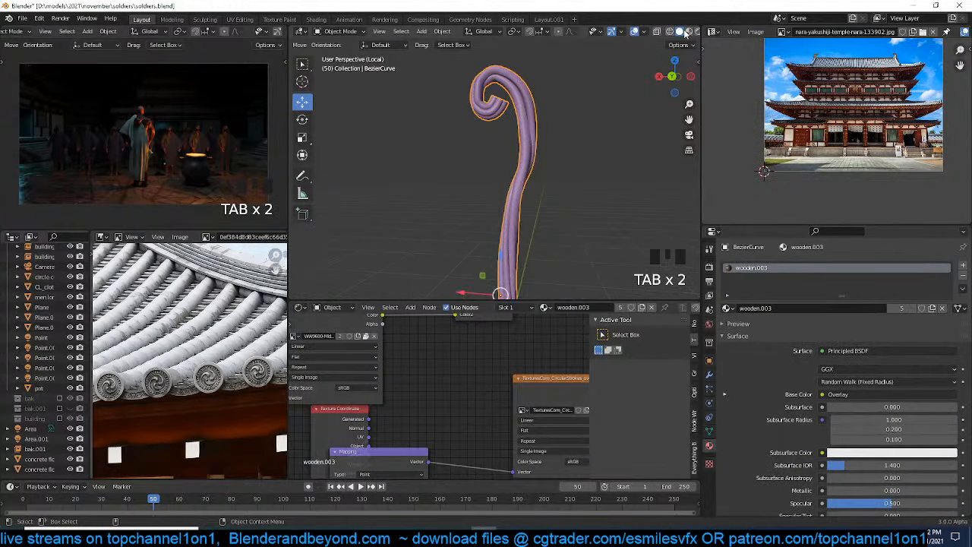
{"action": "scroll", "coordinate": [684, 34], "scroll_direction": "down", "scroll_amount": 2}
{"action": "left_click", "coordinate": [672, 31]}
{"action": "scroll", "coordinate": [524, 141], "scroll_direction": "up", "scroll_amount": 3}
{"action": "key", "text": "grave"}
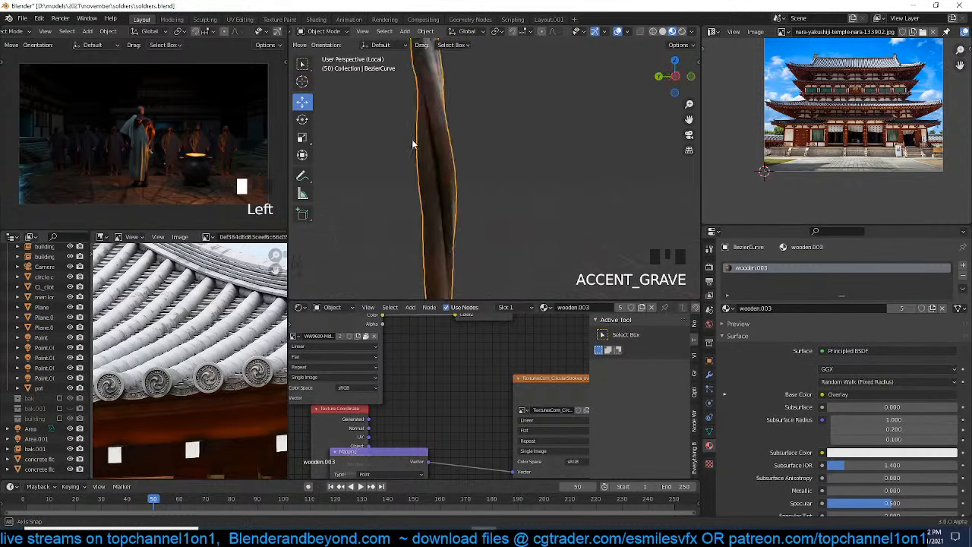
{"action": "scroll", "coordinate": [514, 206], "scroll_direction": "down", "scroll_amount": 1}
{"action": "key", "text": "grave"}
{"action": "scroll", "coordinate": [438, 223], "scroll_direction": "down", "scroll_amount": 3}
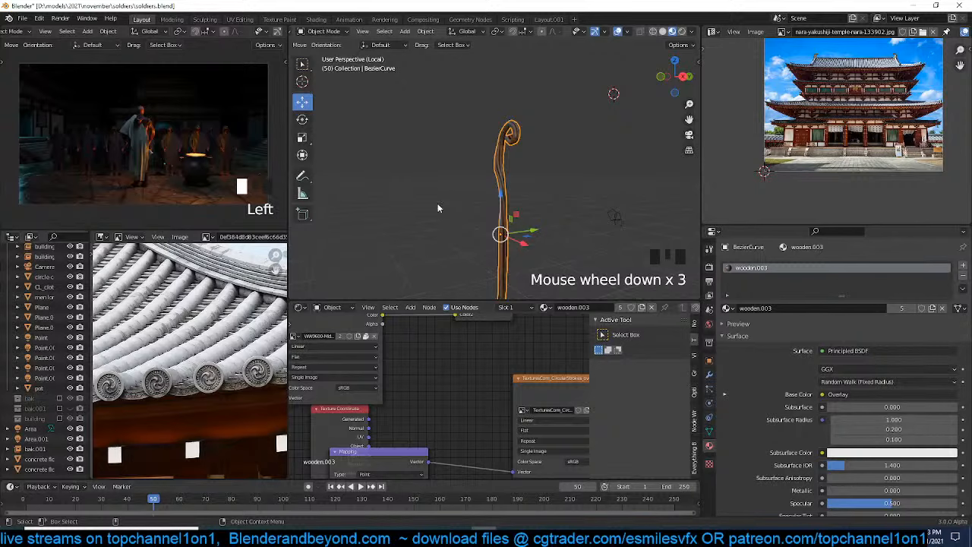
Select the vertices at the staff's bottom end with X-ray on and snap the 3D cursor to them
{"action": "scroll", "coordinate": [468, 224], "scroll_direction": "down", "scroll_amount": 1}
{"action": "key", "text": "Tab"}
{"action": "scroll", "coordinate": [468, 174], "scroll_direction": "up", "scroll_amount": 3}
{"action": "key", "text": "1"}
{"action": "key", "text": "alt+z"}
{"action": "left_click", "coordinate": [444, 231]}
{"action": "left_click_drag", "start_coordinate": [450, 235], "coordinate": [550, 248]}
{"action": "key", "text": "shift+s"}
{"action": "key", "text": "Tab"}
Set the staff's origin to the 3D cursor at its base
{"action": "right_click", "coordinate": [492, 223]}
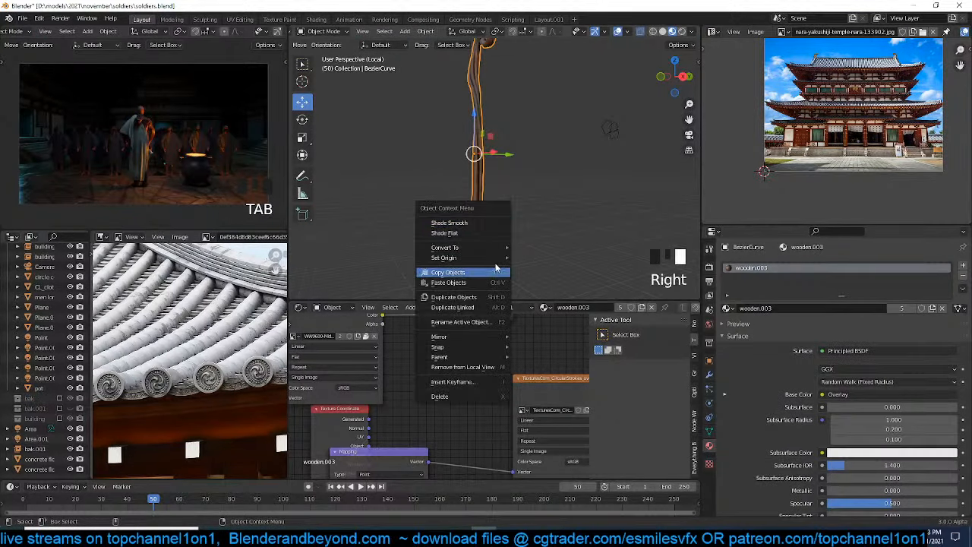
{"action": "mouse_move", "coordinate": [479, 257]}
{"action": "left_click", "coordinate": [566, 276]}
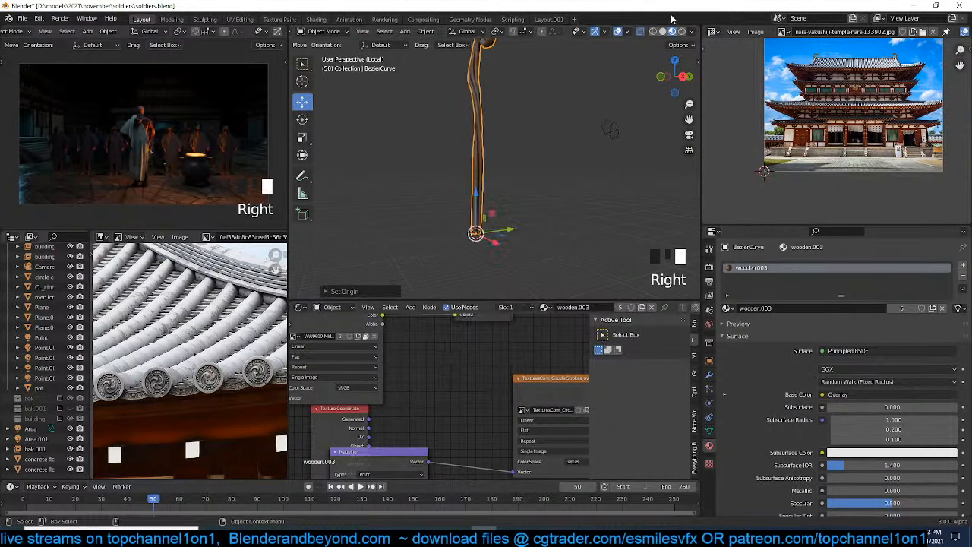
Exit the staff's local view to show the full temple scene, and save the file
{"action": "scroll", "coordinate": [571, 193], "scroll_direction": "down", "scroll_amount": 3}
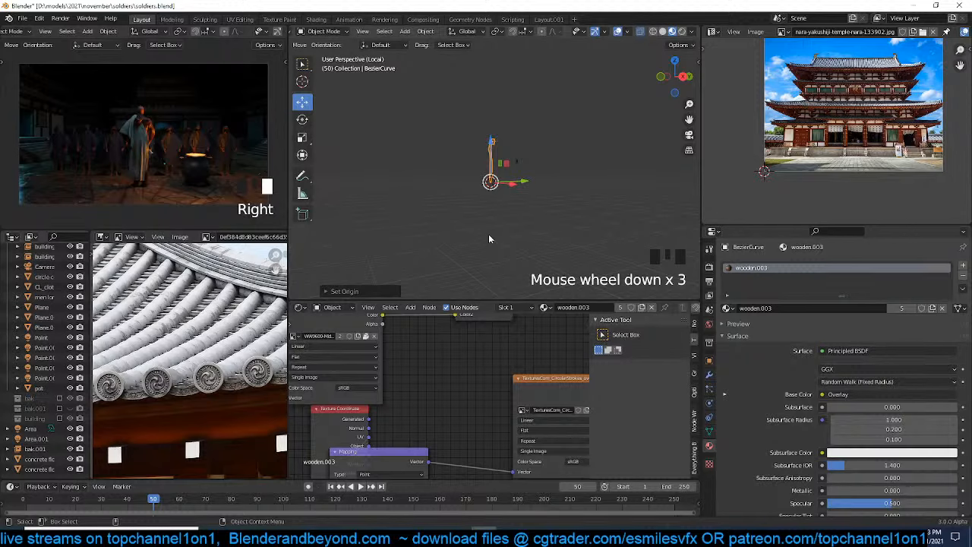
{"action": "key", "text": "KP_Divide"}
{"action": "scroll", "coordinate": [488, 238], "scroll_direction": "up", "scroll_amount": 1}
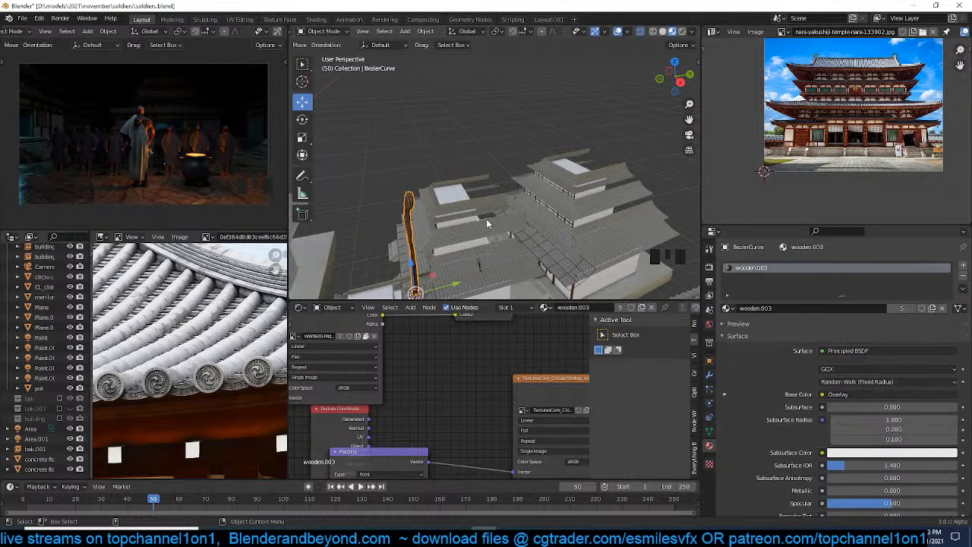
{"action": "scroll", "coordinate": [488, 223], "scroll_direction": "down", "scroll_amount": 2}
{"action": "key", "text": "grave"}
{"action": "scroll", "coordinate": [527, 194], "scroll_direction": "down", "scroll_amount": 3}
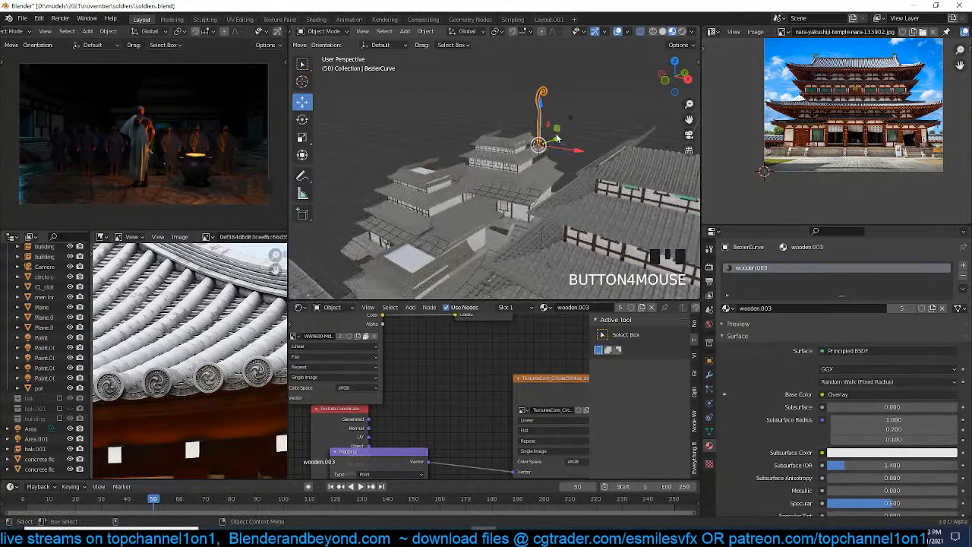
{"action": "key", "text": "grave"}
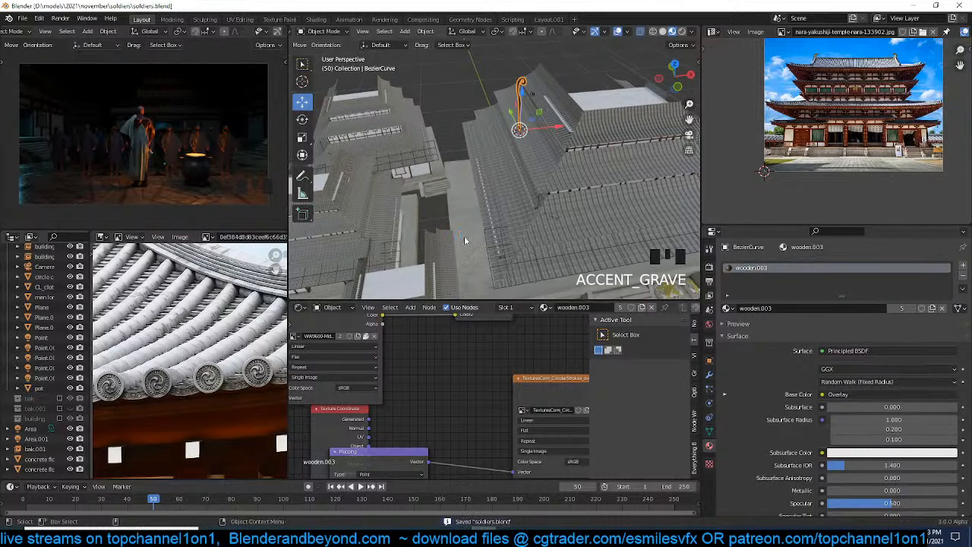
{"action": "key", "text": "grave"}
{"action": "scroll", "coordinate": [438, 184], "scroll_direction": "down", "scroll_amount": 3}
{"action": "scroll", "coordinate": [438, 184], "scroll_direction": "up", "scroll_amount": 3}
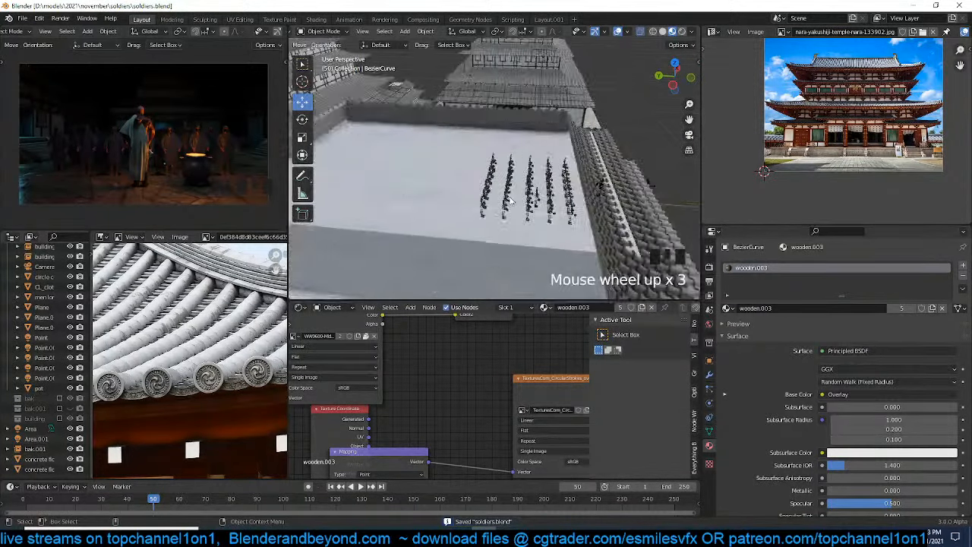
Place the 3D cursor on the floor beside the robed leader's feet and snap the curled staff to it
{"action": "key", "text": "grave"}
{"action": "scroll", "coordinate": [524, 184], "scroll_direction": "up", "scroll_amount": 1}
{"action": "scroll", "coordinate": [524, 185], "scroll_direction": "up", "scroll_amount": 5}
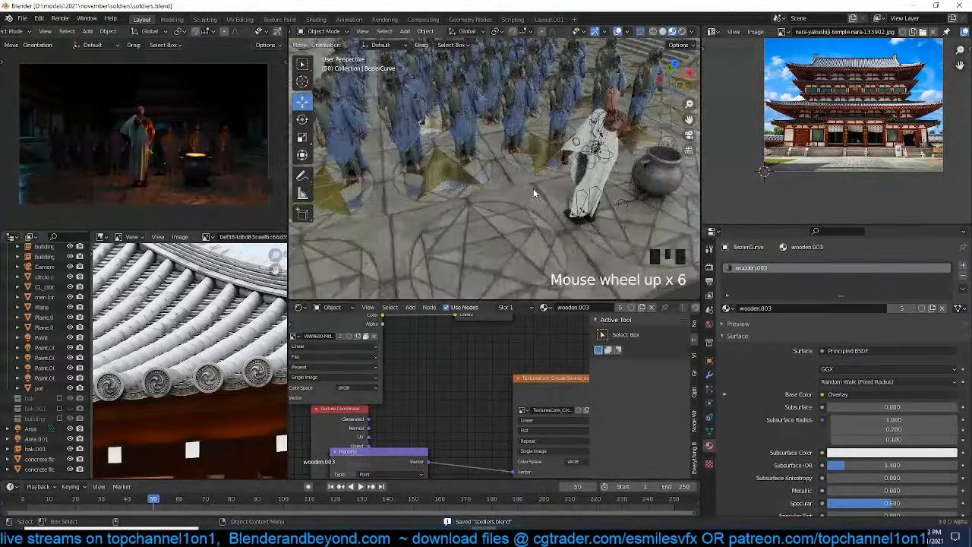
{"action": "right_click", "coordinate": [560, 206], "text": "shift"}
{"action": "key", "text": "shift+s"}
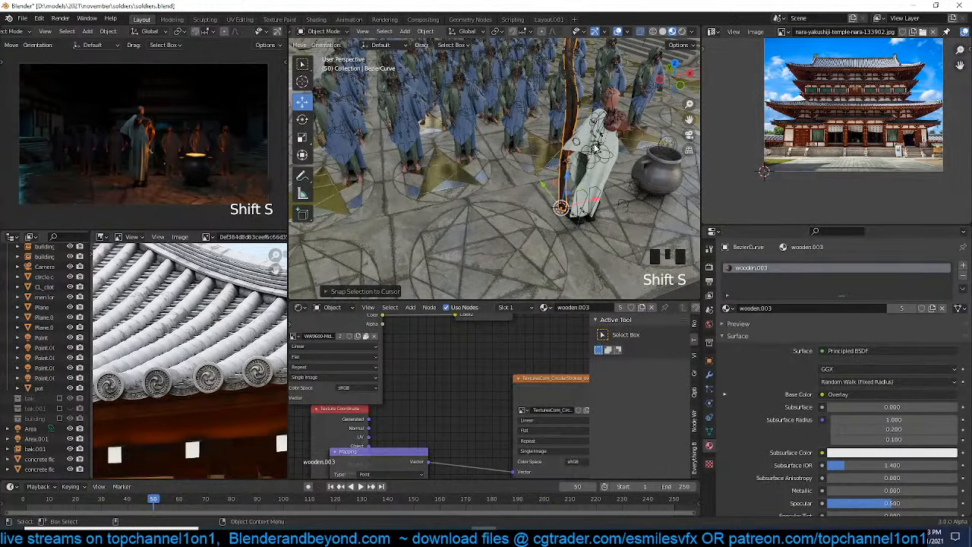
Remove the gold and silver material slots from the star-patterned concrete floor, and deselect it
{"action": "scroll", "coordinate": [582, 157], "scroll_direction": "down", "scroll_amount": 2}
{"action": "key", "text": "grave"}
{"action": "left_click", "coordinate": [660, 156]}
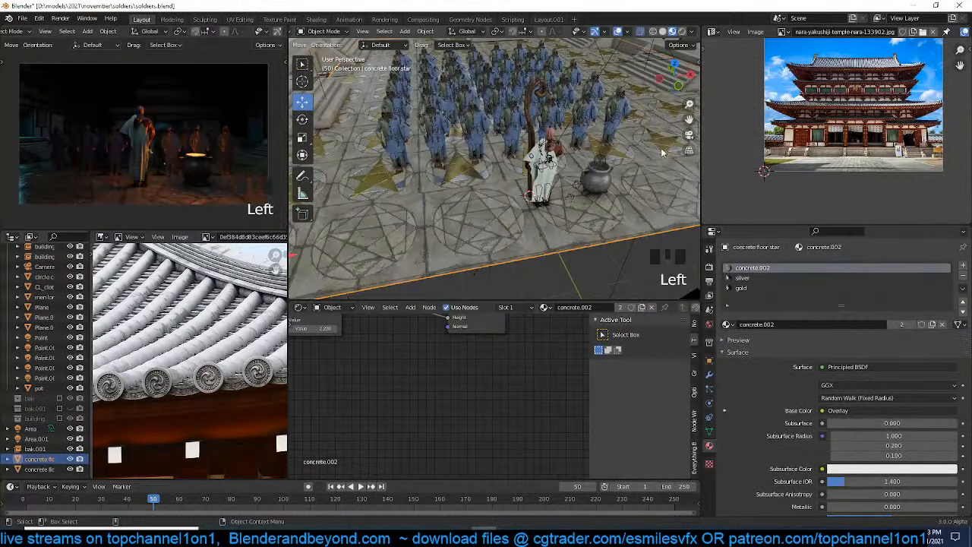
{"action": "scroll", "coordinate": [653, 152], "scroll_direction": "down", "scroll_amount": 2}
{"action": "left_click", "coordinate": [646, 145]}
{"action": "left_click", "coordinate": [647, 145]}
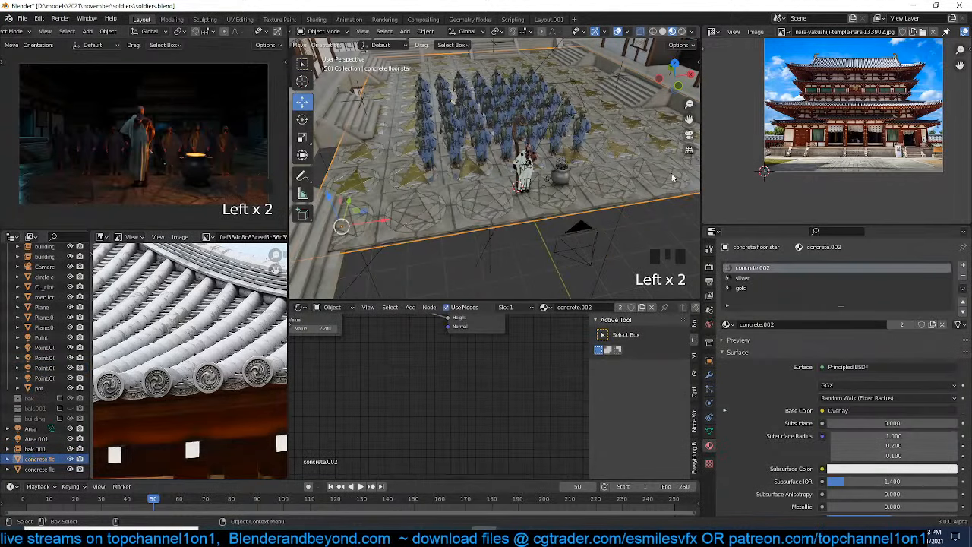
{"action": "key", "text": "grave"}
{"action": "middle_click_drag", "start_coordinate": [613, 141], "coordinate": [569, 172]}
{"action": "left_click", "coordinate": [926, 287]}
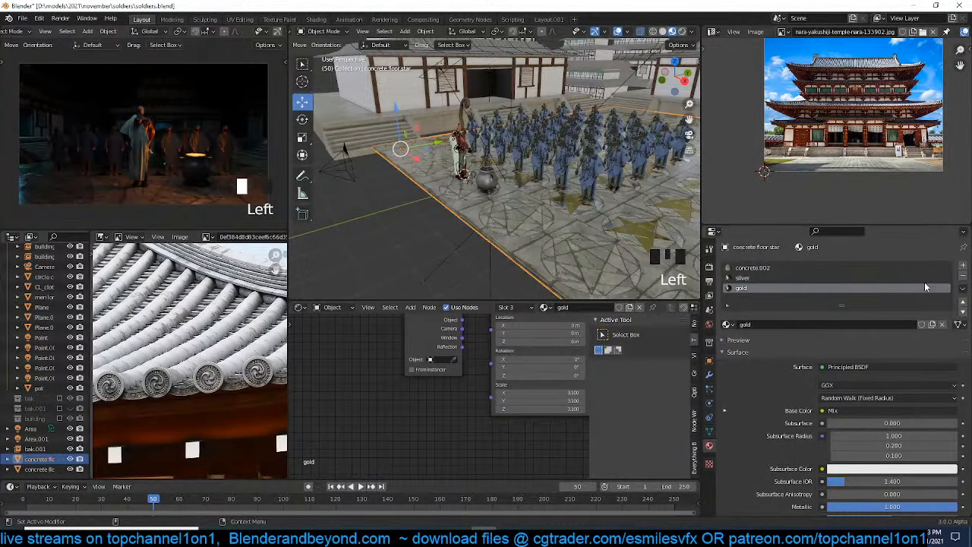
{"action": "left_click", "coordinate": [964, 280]}
{"action": "left_click", "coordinate": [964, 280]}
{"action": "key", "text": "grave"}
{"action": "key", "text": "alt+a"}
Place the 3D cursor on the floor between the robed leader and the pot, and snap the staff to it with X-ray on
{"action": "key", "text": "grave"}
{"action": "scroll", "coordinate": [623, 242], "scroll_direction": "up", "scroll_amount": 3}
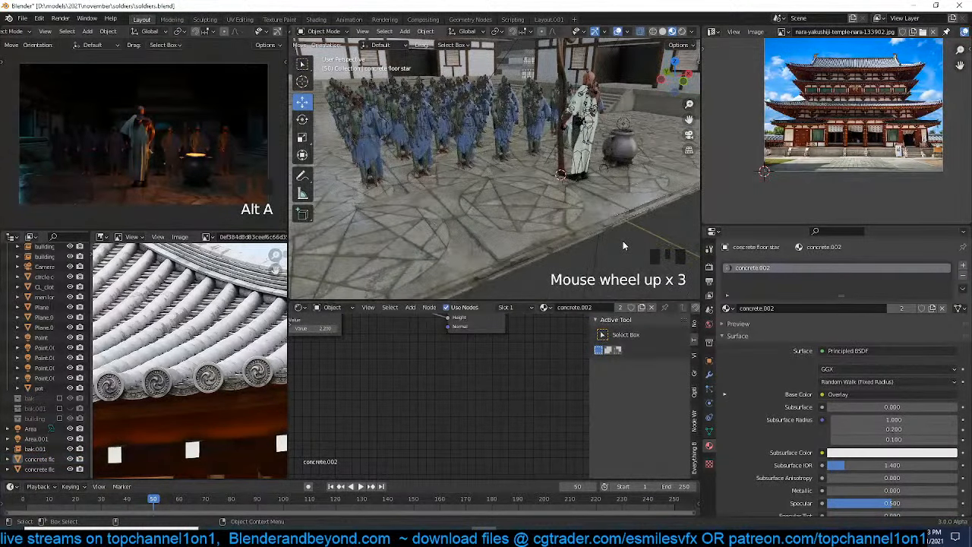
{"action": "scroll", "coordinate": [623, 242], "scroll_direction": "up", "scroll_amount": 1}
{"action": "scroll", "coordinate": [623, 241], "scroll_direction": "up", "scroll_amount": 1}
{"action": "key", "text": "grave"}
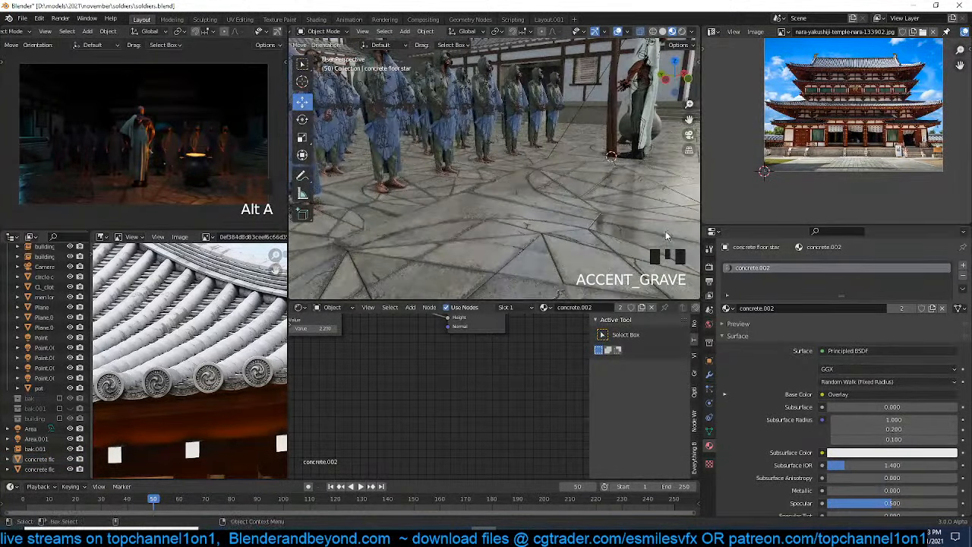
{"action": "middle_click_drag", "start_coordinate": [597, 275], "coordinate": [544, 247]}
{"action": "left_click", "coordinate": [509, 184]}
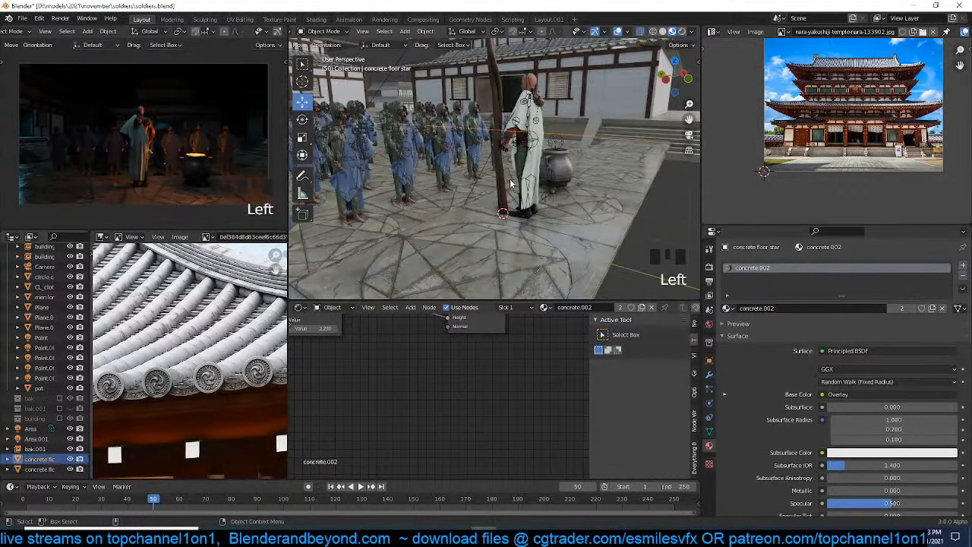
{"action": "left_click", "coordinate": [510, 185]}
{"action": "key", "text": "grave"}
{"action": "right_click", "coordinate": [524, 211], "text": "shift"}
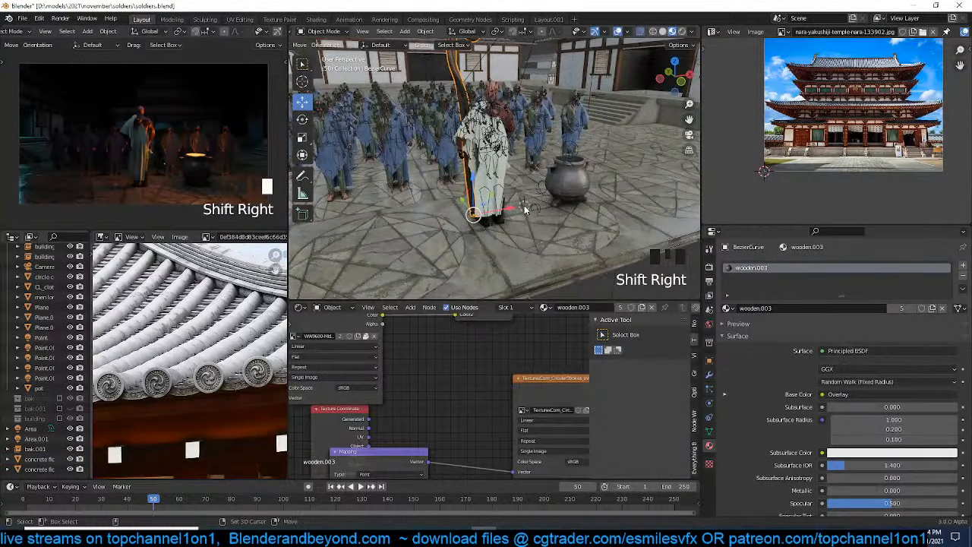
{"action": "key", "text": "z"}
{"action": "scroll", "coordinate": [596, 190], "scroll_direction": "up", "scroll_amount": 2}
{"action": "key", "text": "alt+z"}
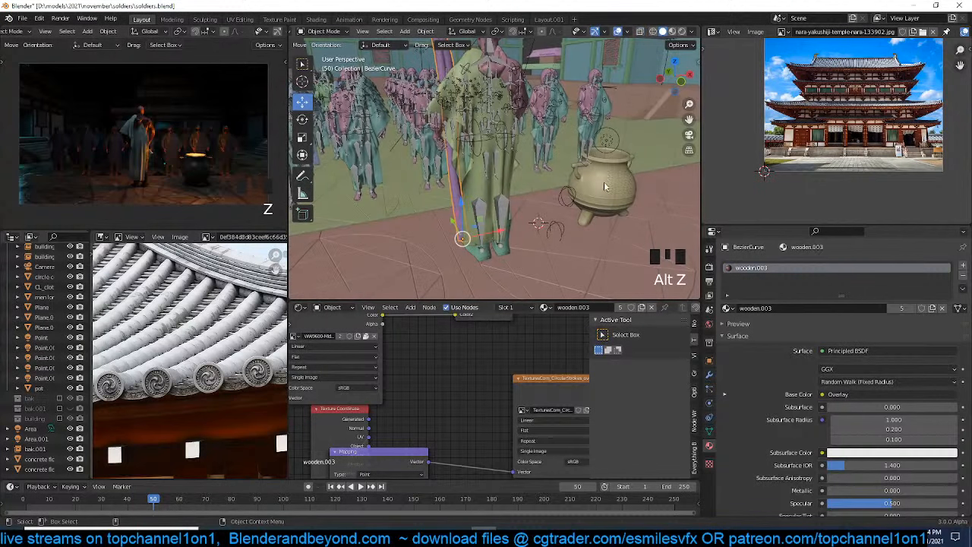
{"action": "key", "text": "shift+s"}
Scale the staff down to about 0.45 and rotate it freely beside the robed leader
{"action": "key", "text": "s"}
{"action": "left_click", "coordinate": [570, 167]}
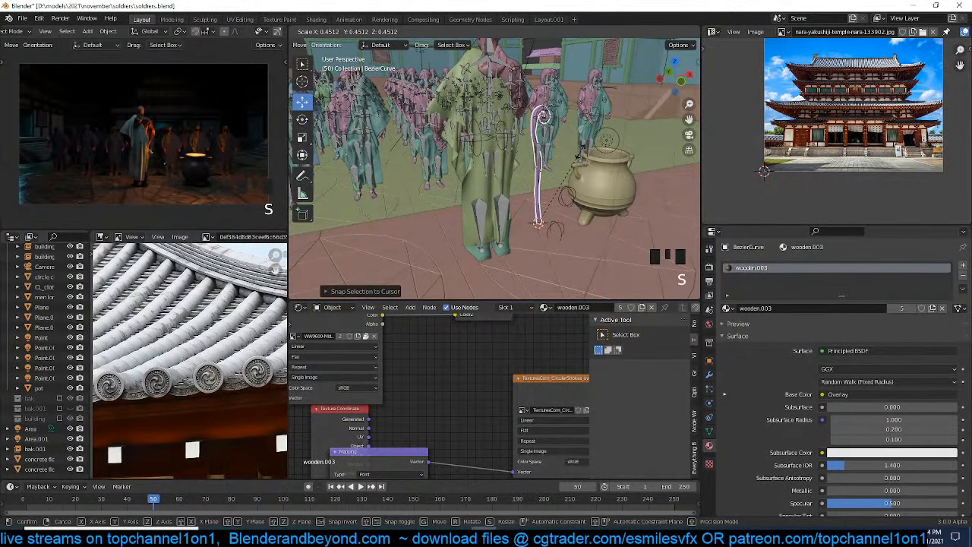
{"action": "key", "text": "grave"}
{"action": "scroll", "coordinate": [563, 164], "scroll_direction": "up", "scroll_amount": 2}
{"action": "key", "text": "r"}
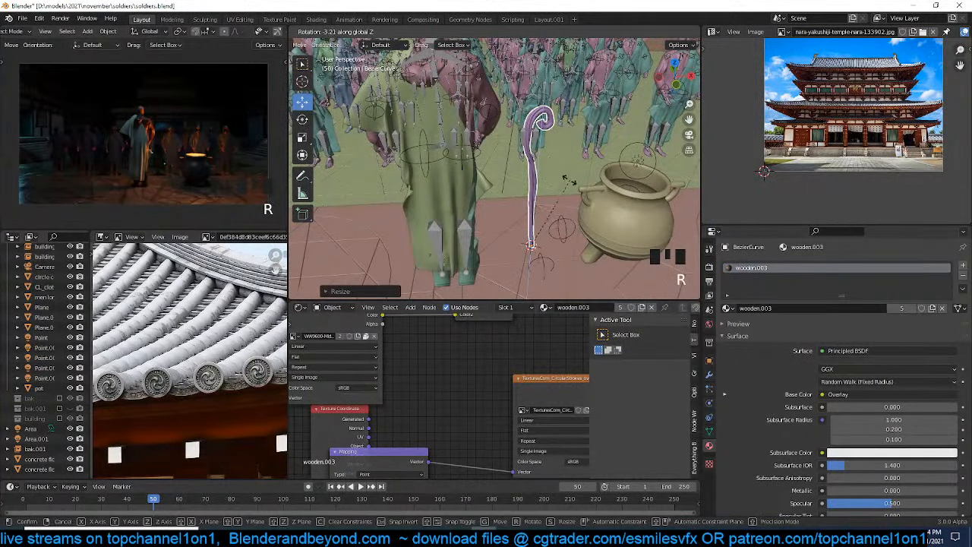
{"action": "key", "text": "r"}
{"action": "left_click", "coordinate": [595, 148]}
Put the robed leader's rig in Pose Mode and rotate the arm.R bone outward toward the staff in front view
{"action": "key", "text": "grave"}
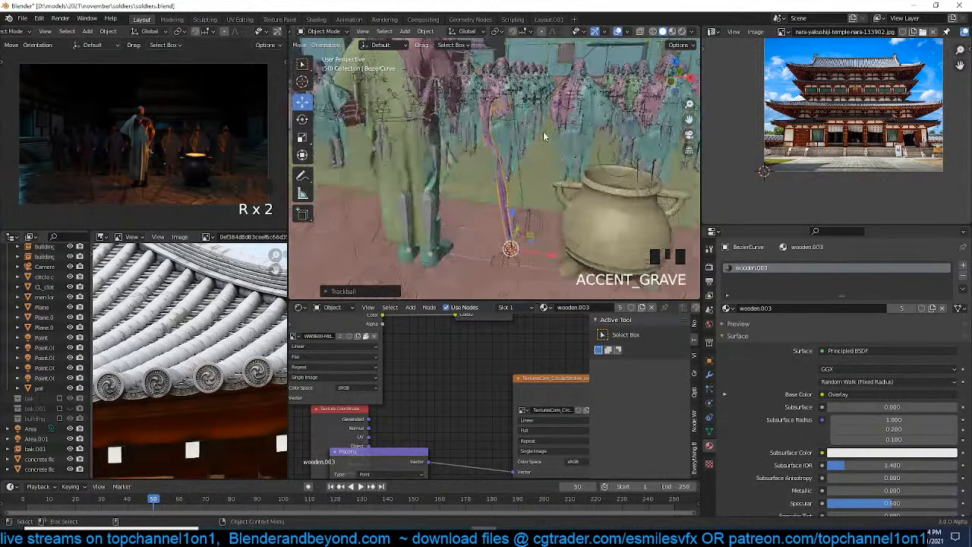
{"action": "middle_click_drag", "start_coordinate": [545, 135], "coordinate": [610, 231], "text": "shift"}
{"action": "key", "text": "grave"}
{"action": "left_click", "coordinate": [544, 167]}
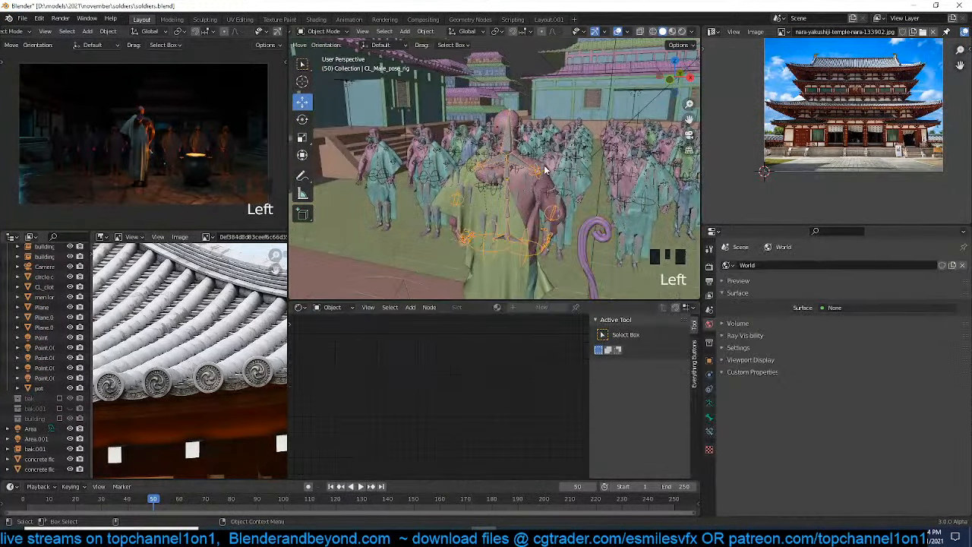
{"action": "key", "text": "ctrl+Tab"}
{"action": "key", "text": "KP_1"}
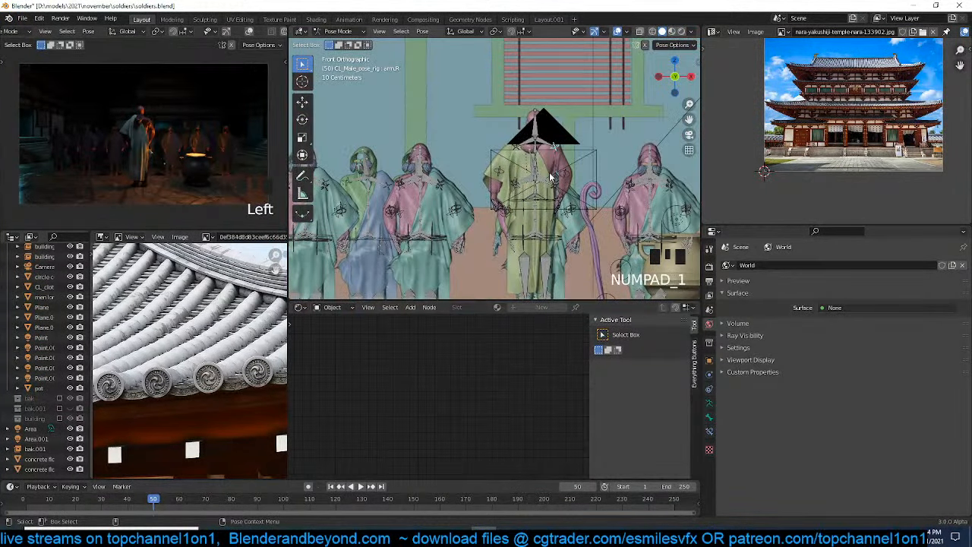
{"action": "key", "text": "KP_Decimal"}
{"action": "scroll", "coordinate": [549, 172], "scroll_direction": "down", "scroll_amount": 8}
{"action": "middle_click_drag", "start_coordinate": [573, 214], "coordinate": [492, 148], "text": "shift"}
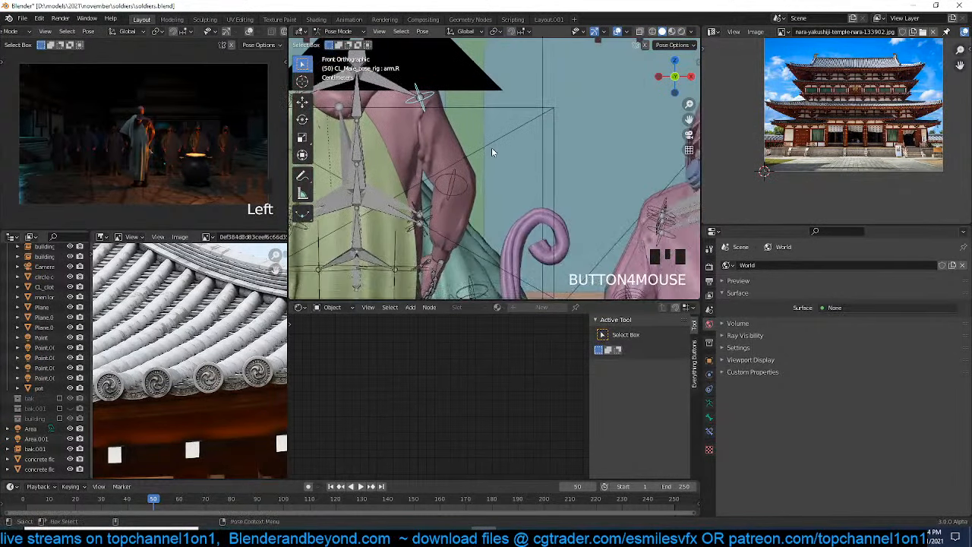
{"action": "key", "text": "r"}
{"action": "left_click", "coordinate": [551, 158]}
Rotate the forearm bone hand.R toward the staff and turn the hand bone hand.R.001 with trackball rotation
{"action": "left_click", "coordinate": [501, 174]}
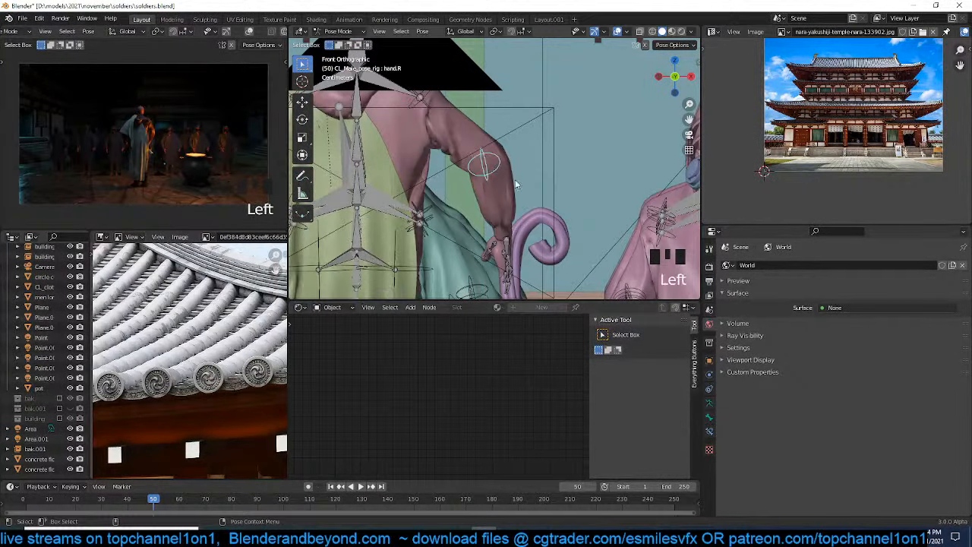
{"action": "key", "text": "r"}
{"action": "left_click", "coordinate": [552, 176]}
{"action": "left_click", "coordinate": [524, 235]}
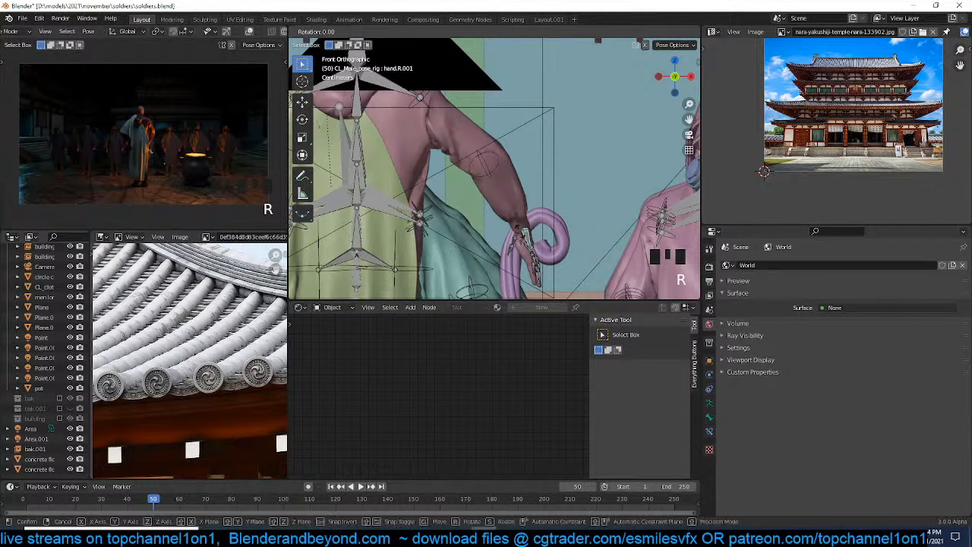
{"action": "key", "text": "r"}
{"action": "key", "text": "r"}
{"action": "left_click", "coordinate": [506, 253]}
Refine the hand.R.001 rotation so the right hand extends palm down across the staff's curl
{"action": "middle_click_drag", "start_coordinate": [548, 233], "coordinate": [531, 206], "text": "shift"}
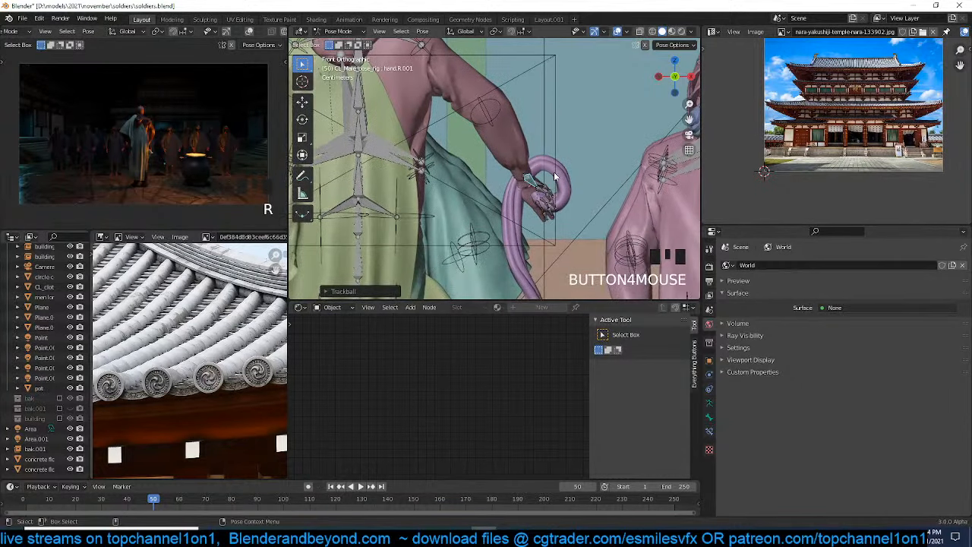
{"action": "key", "text": "KP_Decimal"}
{"action": "scroll", "coordinate": [556, 173], "scroll_direction": "down", "scroll_amount": 4}
{"action": "scroll", "coordinate": [560, 185], "scroll_direction": "down", "scroll_amount": 3}
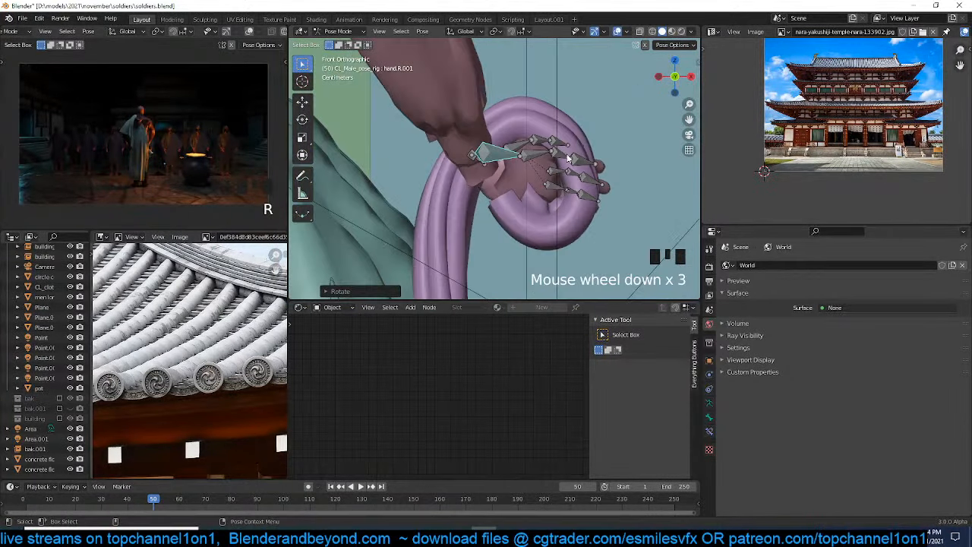
{"action": "key", "text": "r"}
{"action": "key", "text": "r"}
{"action": "left_click", "coordinate": [560, 165]}
Bend the right hand's finger bones downward over the staff's curl and tilt hand.R.001 upward
{"action": "left_click", "coordinate": [562, 168]}
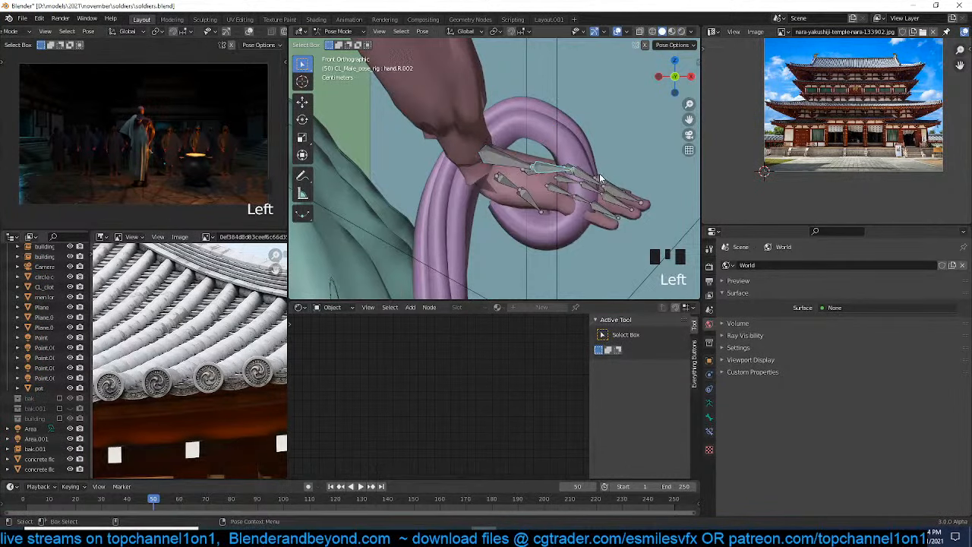
{"action": "key", "text": "r"}
{"action": "key", "text": "r"}
{"action": "left_click", "coordinate": [585, 156]}
{"action": "left_click_drag", "start_coordinate": [573, 146], "coordinate": [650, 218]}
{"action": "key", "text": "r"}
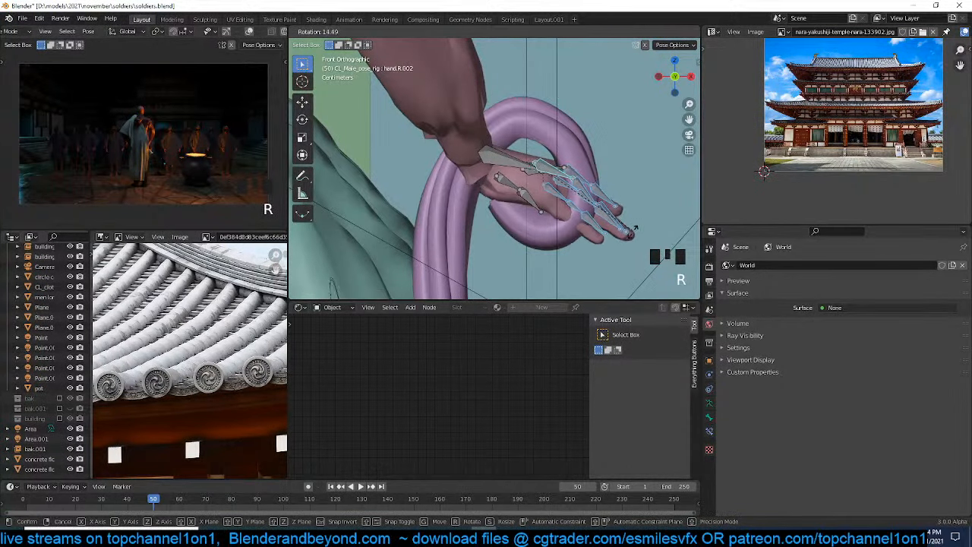
{"action": "left_click", "coordinate": [628, 230]}
{"action": "left_click", "coordinate": [627, 267]}
{"action": "key", "text": "r"}
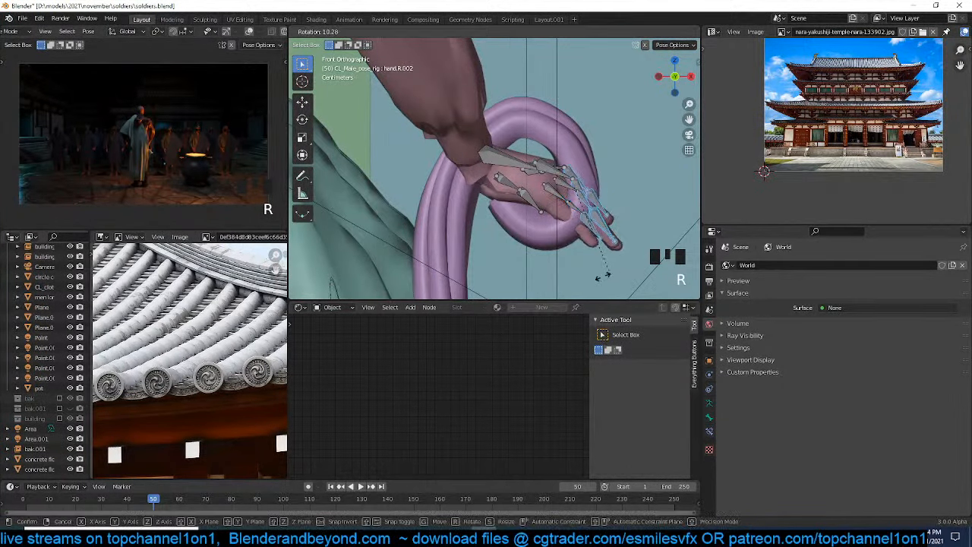
{"action": "left_click", "coordinate": [574, 257]}
{"action": "key", "text": "r"}
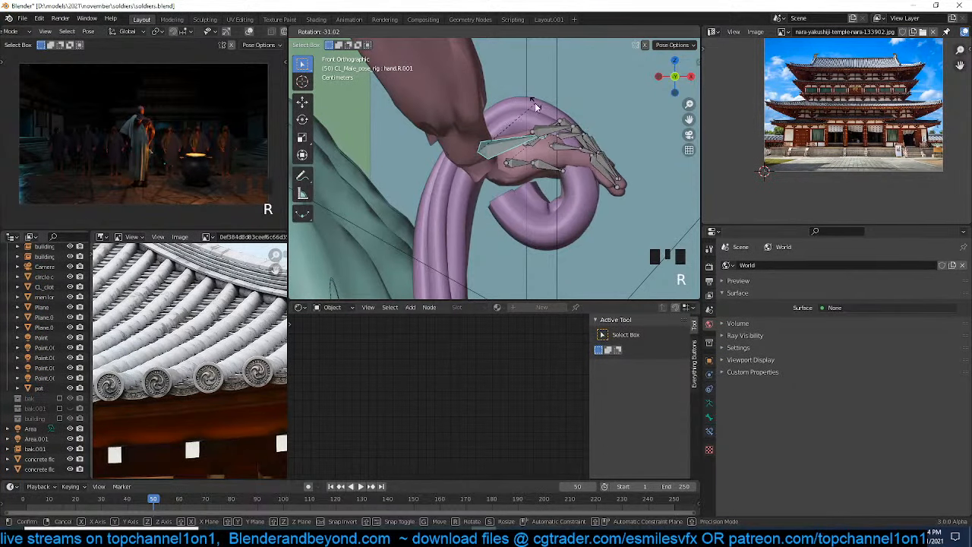
{"action": "left_click", "coordinate": [552, 184]}
In Object Mode, scale the staff down slightly and rotate it so its curl sits under the leader's right hand
{"action": "scroll", "coordinate": [551, 185], "scroll_direction": "down", "scroll_amount": 3}
{"action": "key", "text": "ctrl+Tab"}
{"action": "left_click", "coordinate": [552, 184]}
{"action": "key", "text": "s"}
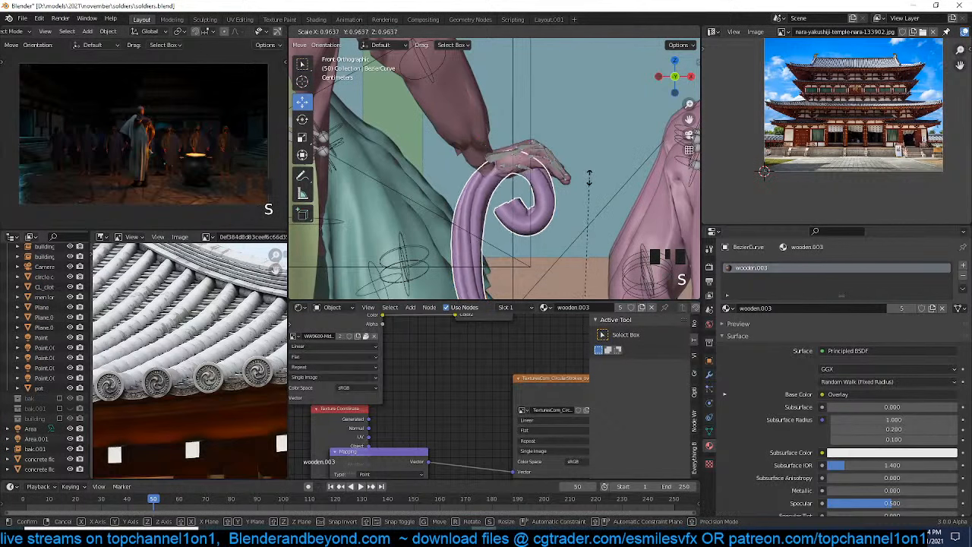
{"action": "left_click", "coordinate": [596, 184]}
{"action": "key", "text": "r"}
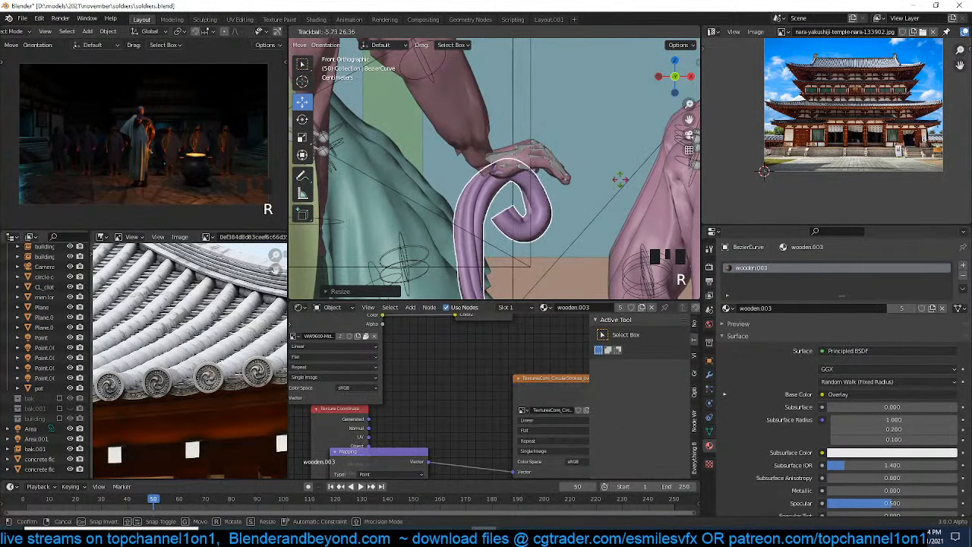
{"action": "key", "text": "r"}
{"action": "left_click", "coordinate": [560, 211]}
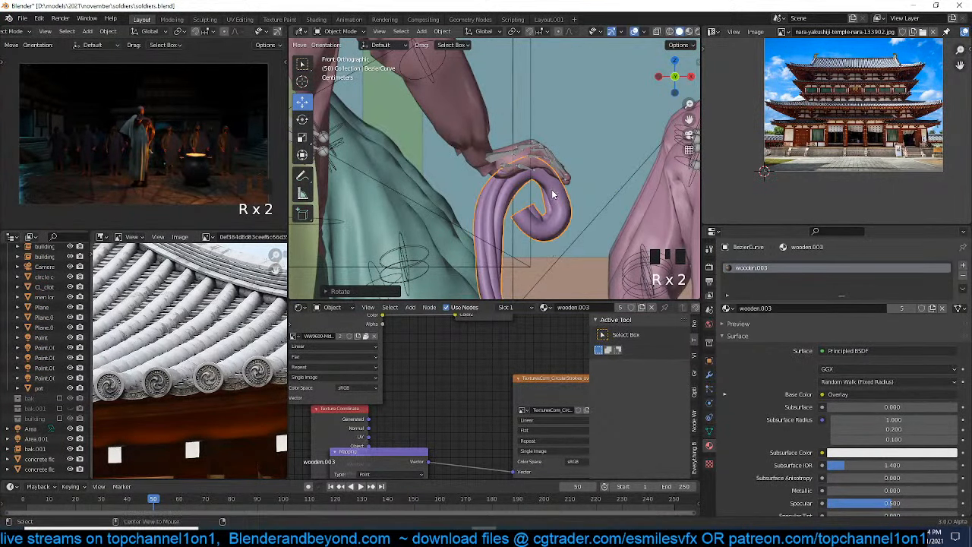
{"action": "key", "text": "alt+a"}
{"action": "key", "text": "grave"}
{"action": "middle_click_drag", "start_coordinate": [560, 211], "coordinate": [502, 231]}
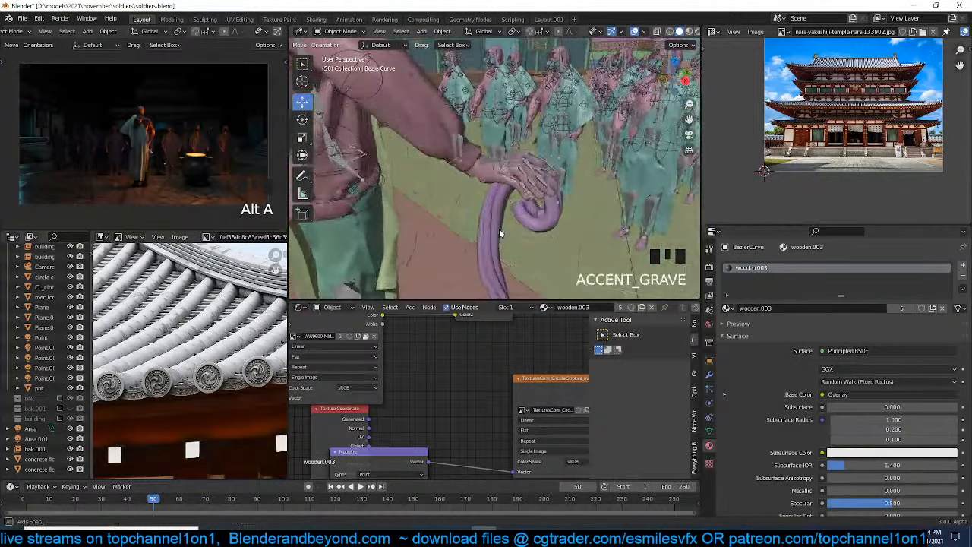
{"action": "scroll", "coordinate": [502, 231], "scroll_direction": "up", "scroll_amount": 3}
{"action": "key", "text": "ctrl+Tab"}
{"action": "left_click", "coordinate": [506, 152]}
{"action": "key", "text": "ctrl+Tab"}
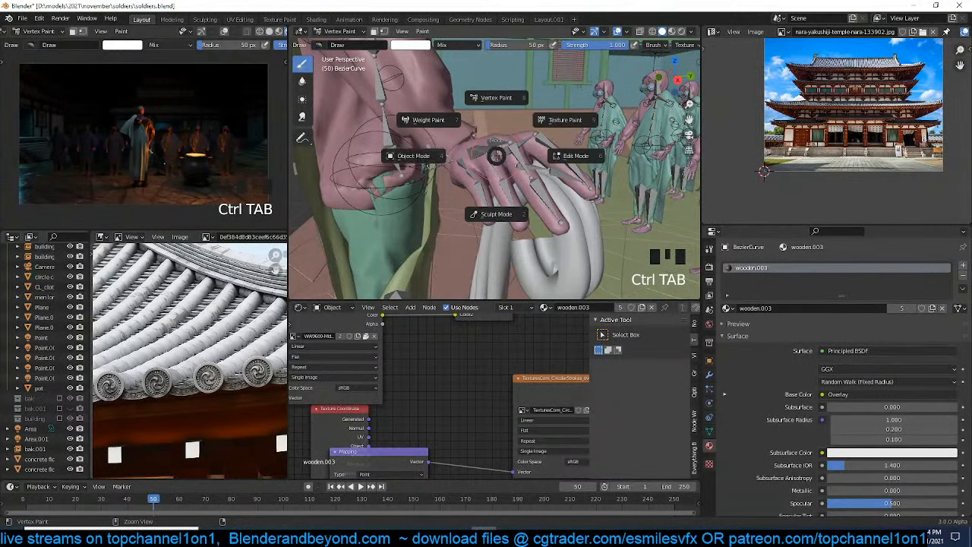
{"action": "left_click", "coordinate": [411, 150]}
Return the leader's rig to Pose Mode and rotate the right-hand finger bone hand.R.008 over the staff
{"action": "left_click", "coordinate": [500, 168]}
{"action": "key", "text": "ctrl+Tab"}
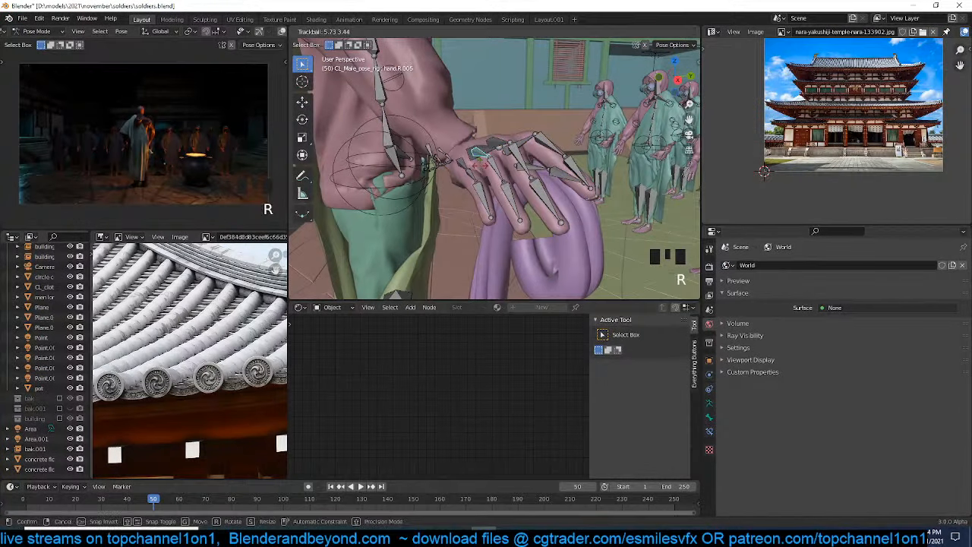
{"action": "left_click", "coordinate": [465, 176]}
{"action": "key", "text": "r"}
{"action": "key", "text": "r"}
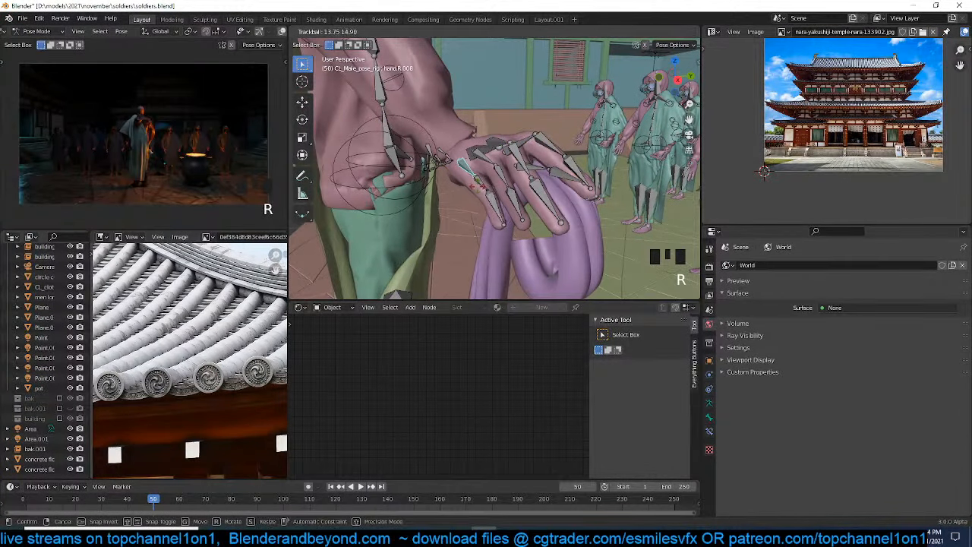
{"action": "left_click", "coordinate": [480, 196]}
Adjust the hand.R.008 finger bone with further trackball rotations from a low side view of the staff's curl
{"action": "middle_click_drag", "start_coordinate": [469, 161], "coordinate": [551, 148]}
{"action": "key", "text": "r"}
{"action": "key", "text": "r"}
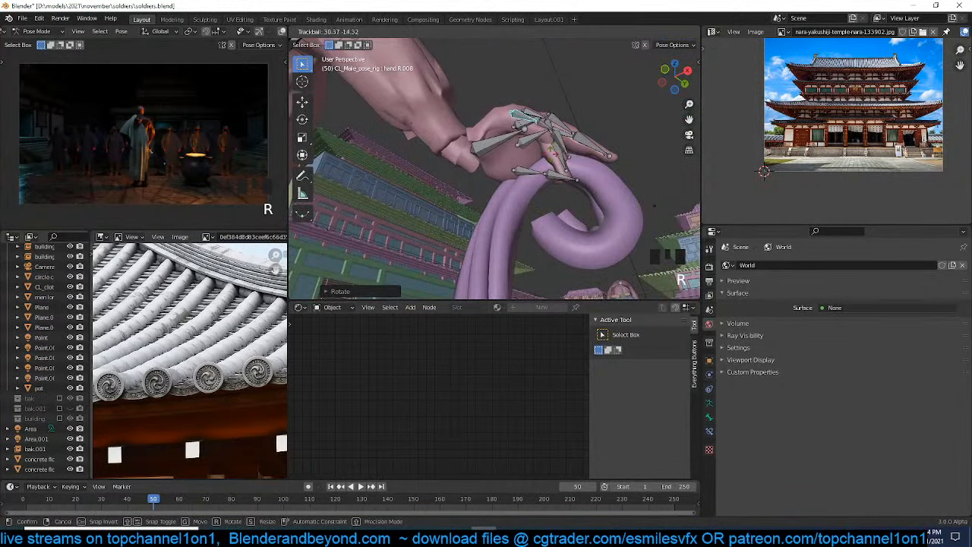
{"action": "key", "text": "Return"}
{"action": "key", "text": "r"}
{"action": "key", "text": "r"}
{"action": "key", "text": "Return"}
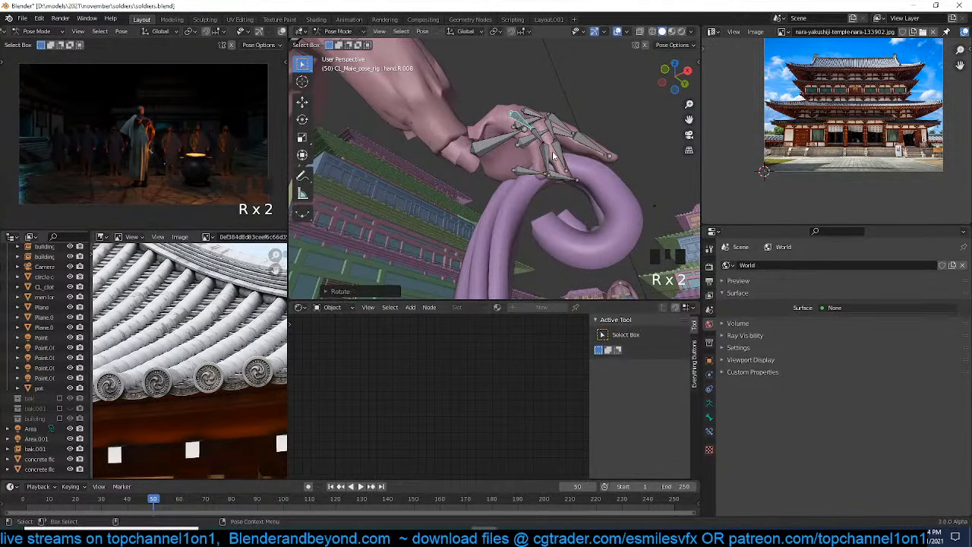
Examine the right hand's grip on the staff in Object Mode with overlays hidden, and return to Pose Mode with overlays shown
{"action": "key", "text": "ctrl+Tab"}
{"action": "left_click", "coordinate": [632, 32]}
{"action": "middle_click_drag", "start_coordinate": [547, 159], "coordinate": [425, 216]}
{"action": "scroll", "coordinate": [426, 217], "scroll_direction": "up", "scroll_amount": 2}
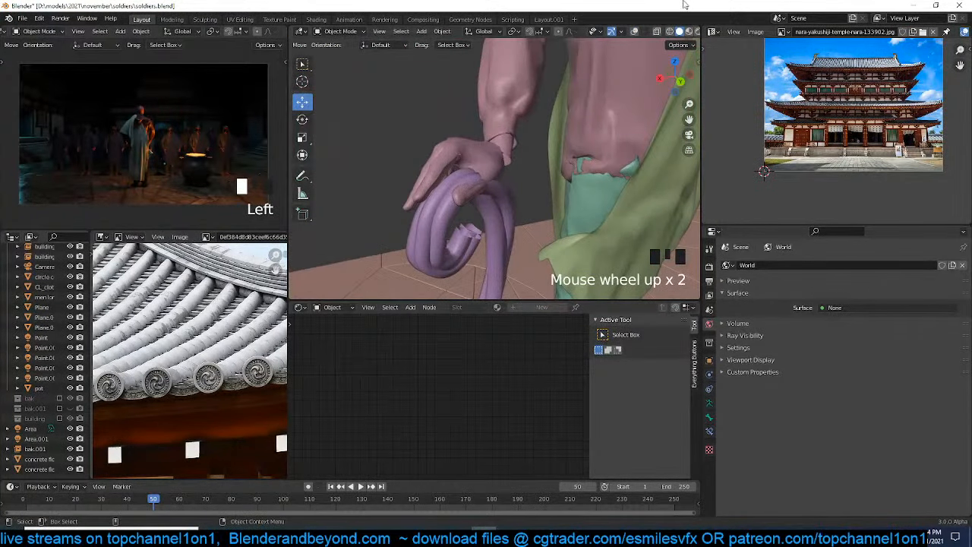
{"action": "left_click", "coordinate": [629, 33]}
{"action": "scroll", "coordinate": [493, 200], "scroll_direction": "up", "scroll_amount": 3}
{"action": "key", "text": "ctrl+Tab"}
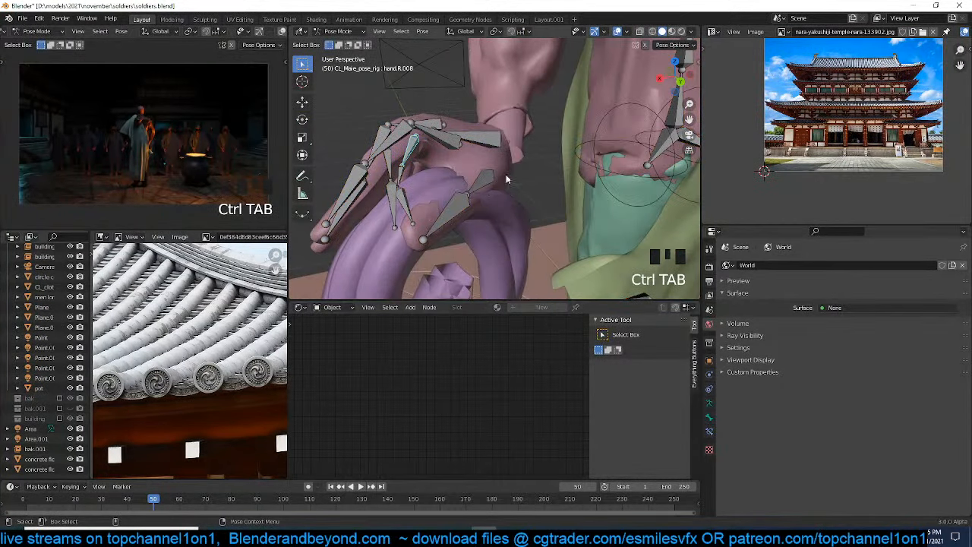
Rotate the right thumb bones hand.R.014 and hand.R.015 around the staff's curl, and save the file
{"action": "key", "text": "grave"}
{"action": "key", "text": "r"}
{"action": "left_click", "coordinate": [548, 148]}
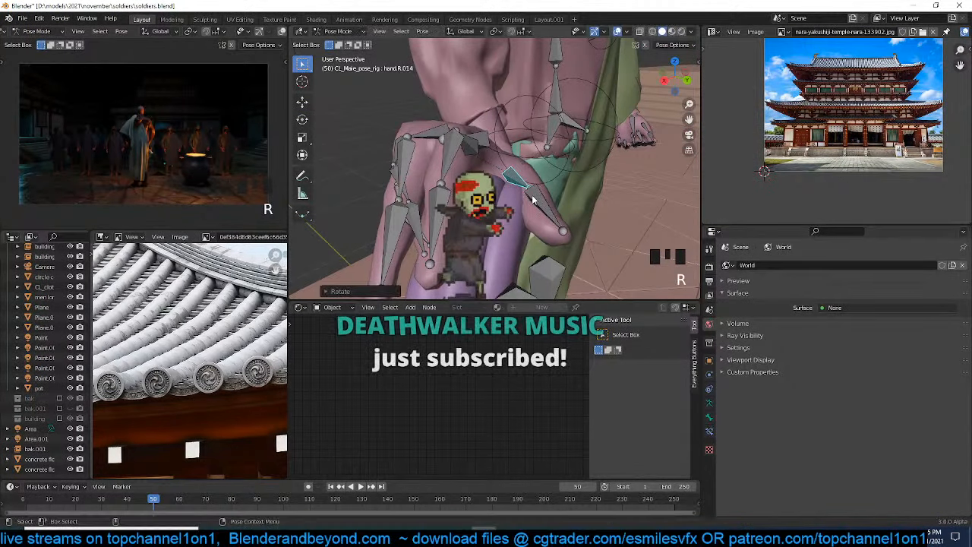
{"action": "left_click", "coordinate": [544, 204]}
{"action": "key", "text": "r"}
{"action": "key", "text": "Return"}
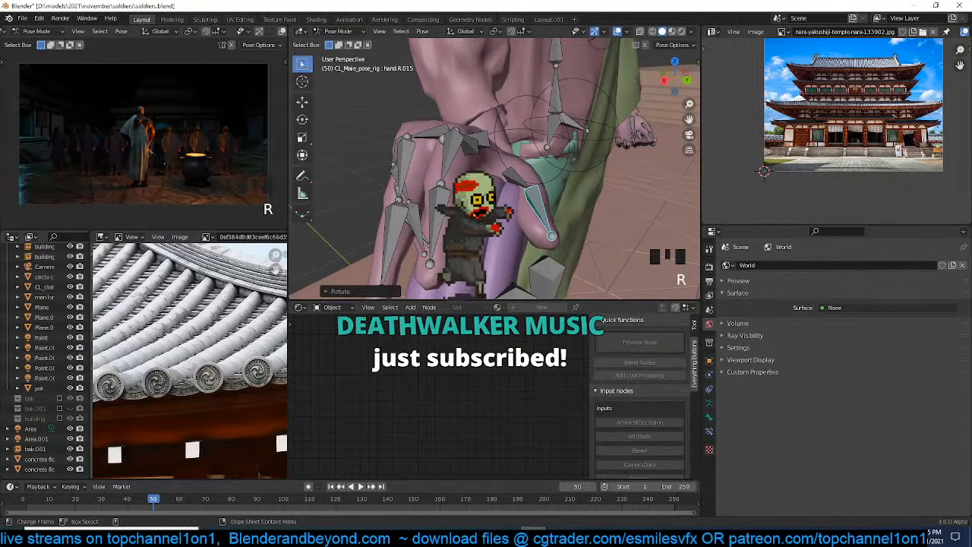
{"action": "scroll", "coordinate": [586, 232], "scroll_direction": "down", "scroll_amount": 2}
{"action": "scroll", "coordinate": [586, 232], "scroll_direction": "down", "scroll_amount": 4}
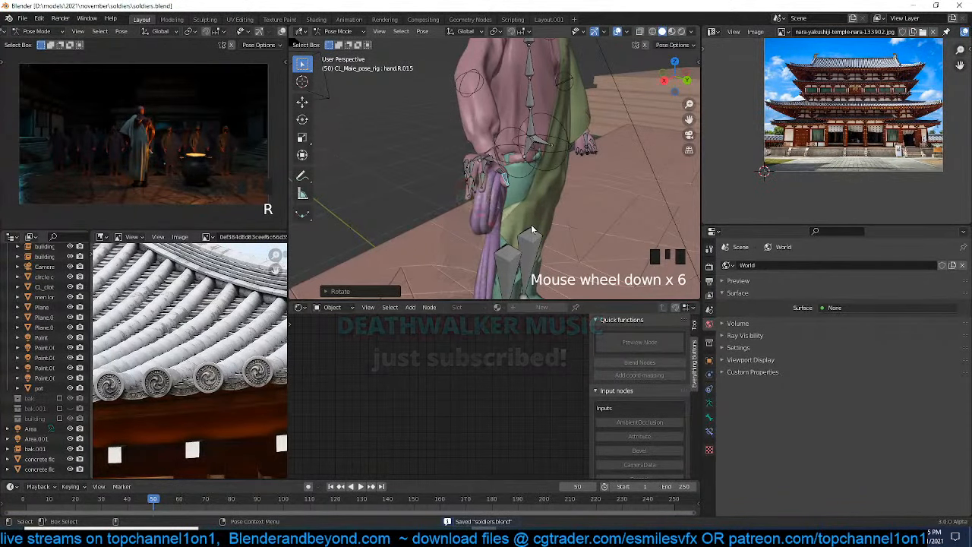
{"action": "key", "text": "ctrl+s"}
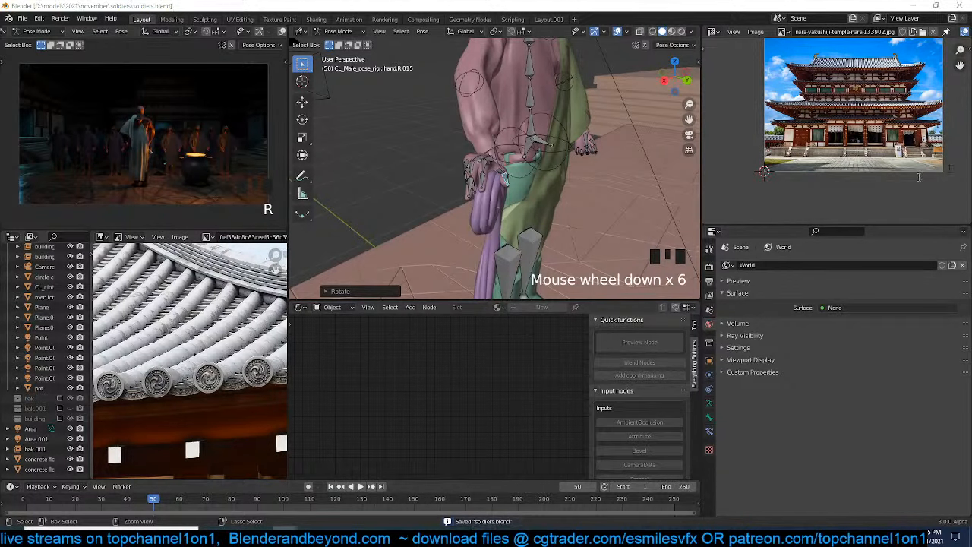
Switch to Chrome and open the textures.com website
{"action": "key", "text": "alt+Tab"}
{"action": "type", "text": "tex"}
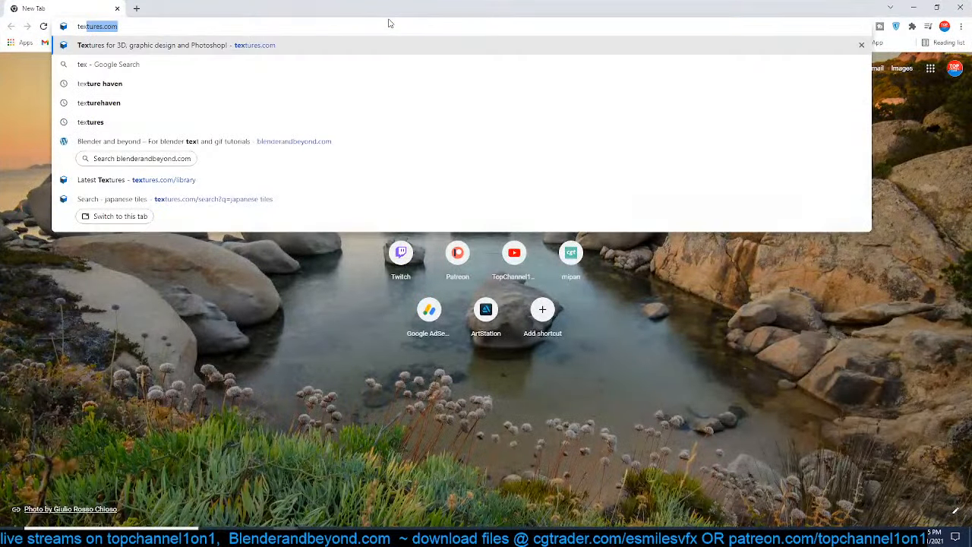
{"action": "key", "text": "Return"}
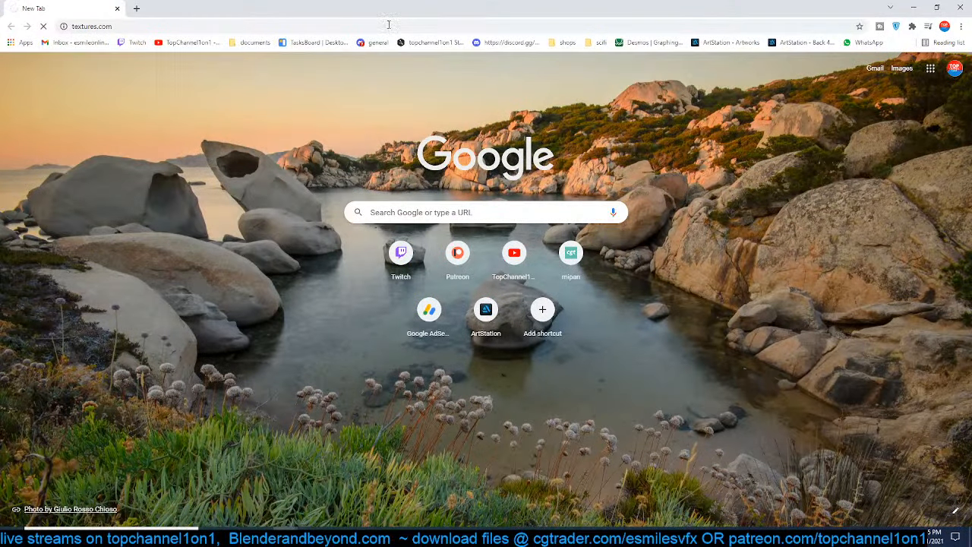
Search the web for hdri haven and open the Night category of HDRIs on Poly Haven
{"action": "left_click", "coordinate": [390, 27]}
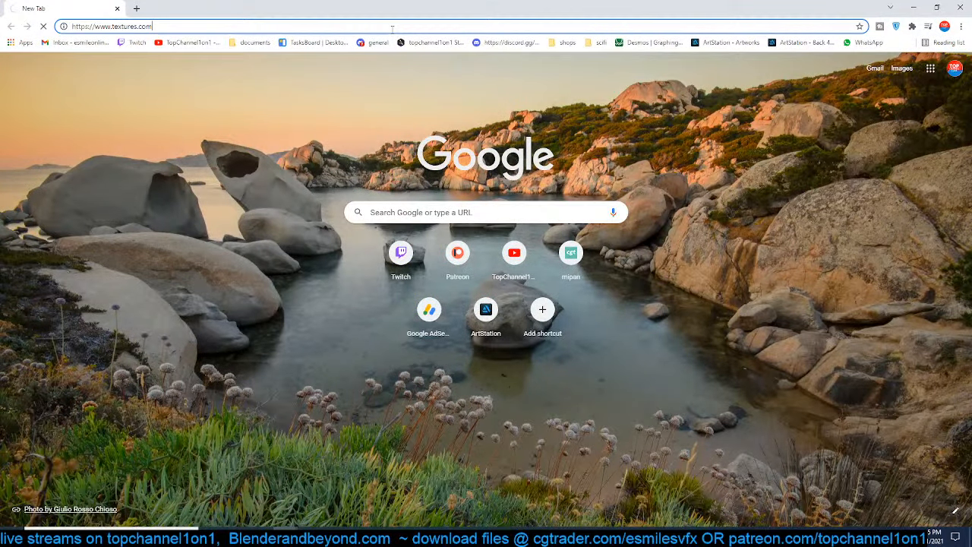
{"action": "key", "text": "ctrl+a"}
{"action": "type", "text": "h"}
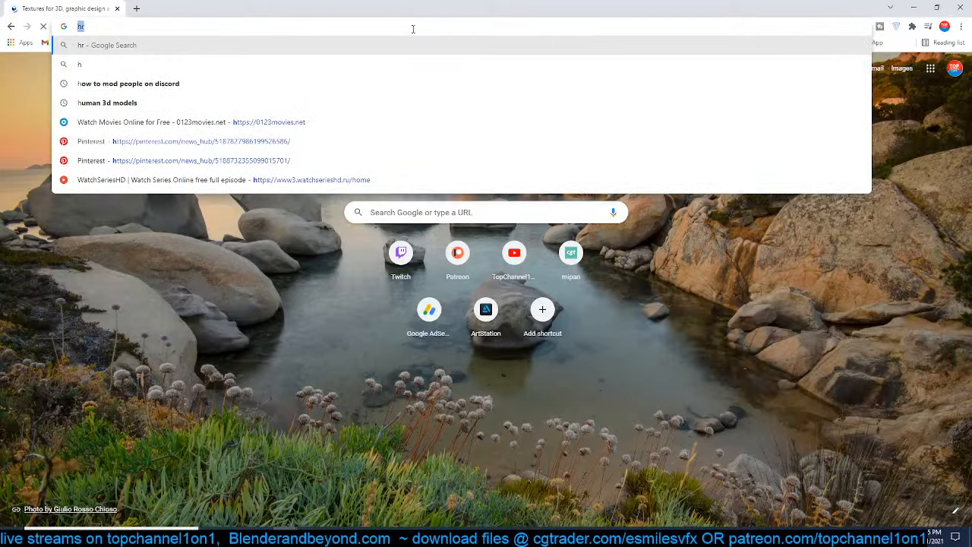
{"action": "type", "text": "dri haven"}
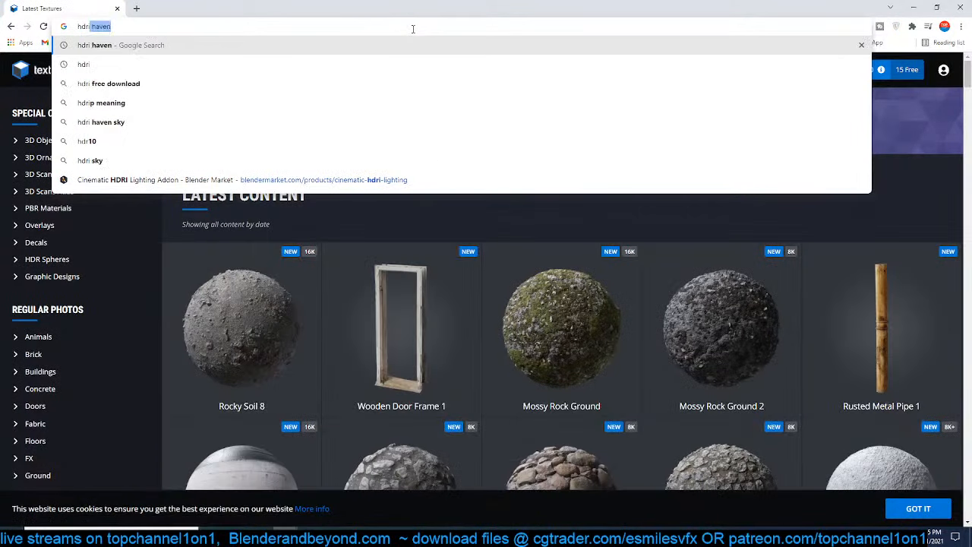
{"action": "key", "text": "Return"}
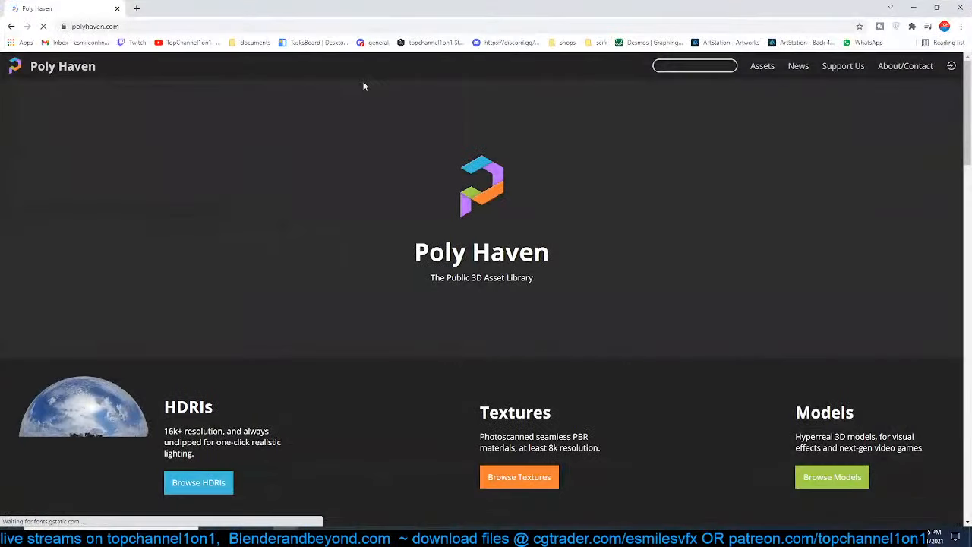
{"action": "scroll", "coordinate": [415, 260], "scroll_direction": "down", "scroll_amount": 2}
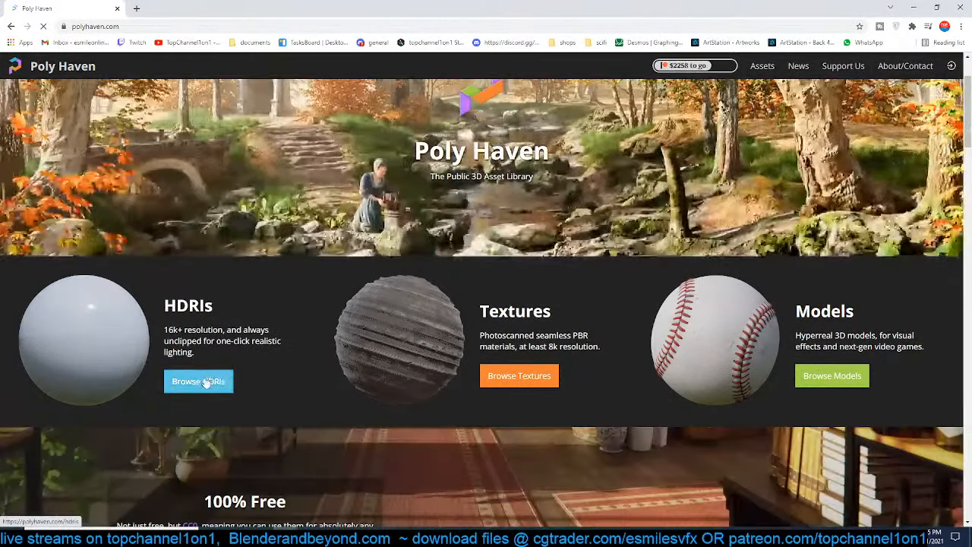
{"action": "left_click", "coordinate": [205, 381]}
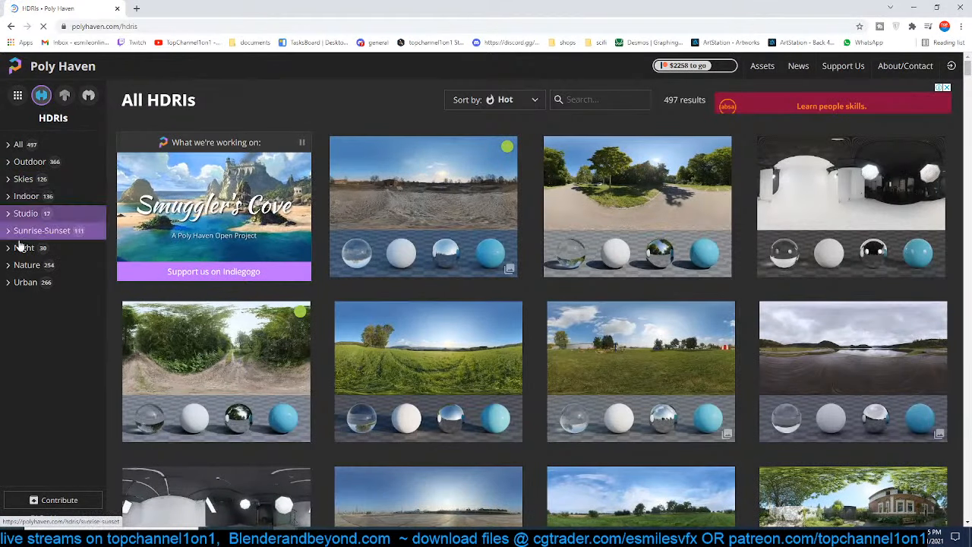
{"action": "left_click", "coordinate": [22, 247]}
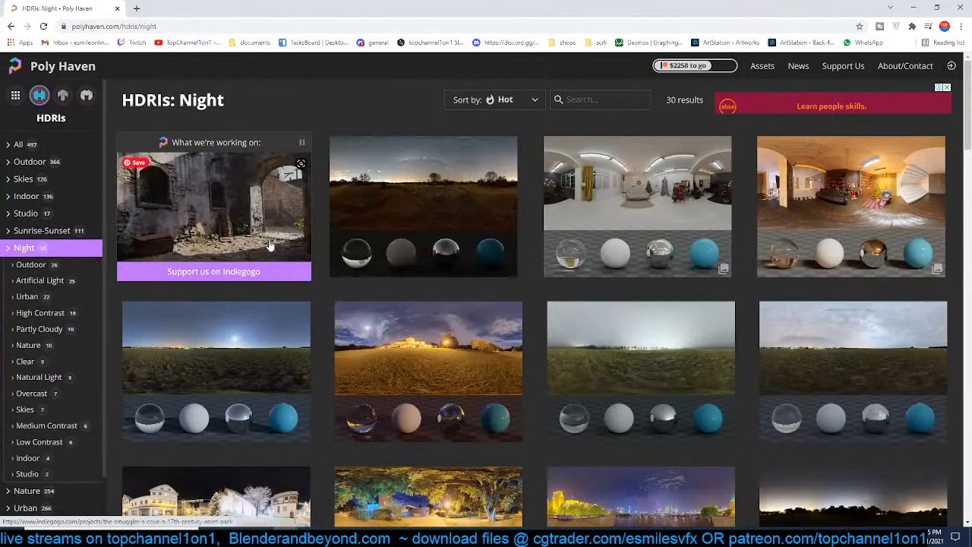
Browse the Night HDRIs and open Pond Bridge Night, Satara Night (No Lamps) and Moonless Golf in separate tabs
{"action": "scroll", "coordinate": [240, 317], "scroll_direction": "down", "scroll_amount": 8}
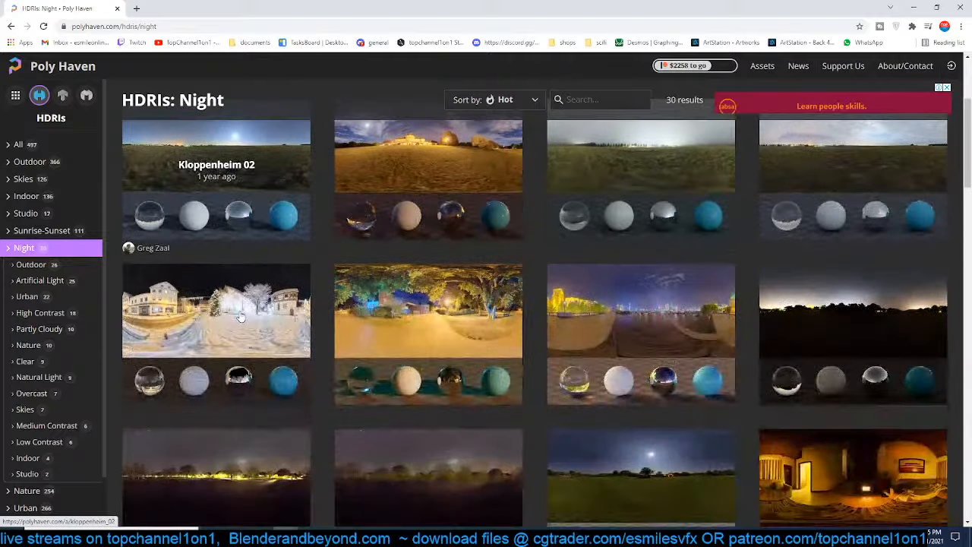
{"action": "scroll", "coordinate": [240, 316], "scroll_direction": "down", "scroll_amount": 3}
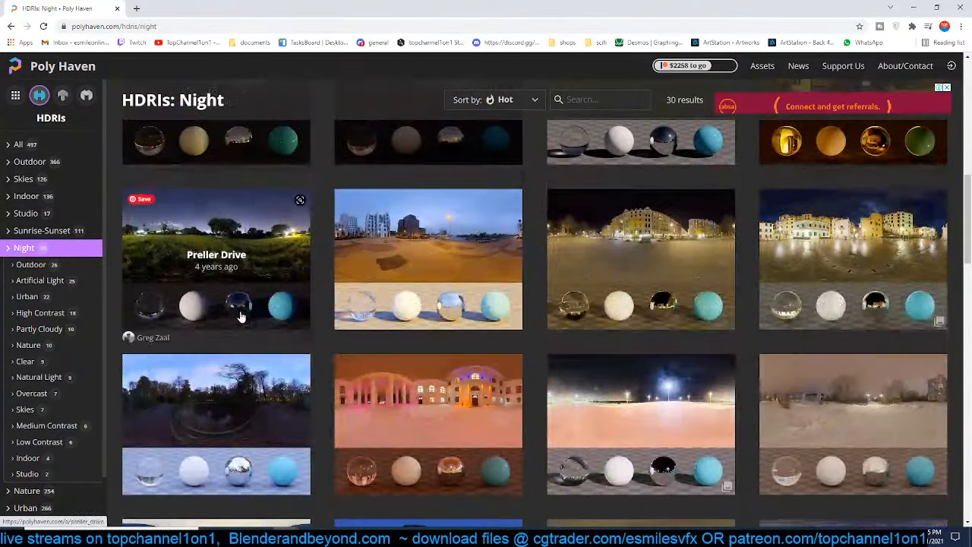
{"action": "scroll", "coordinate": [240, 320], "scroll_direction": "down", "scroll_amount": 1}
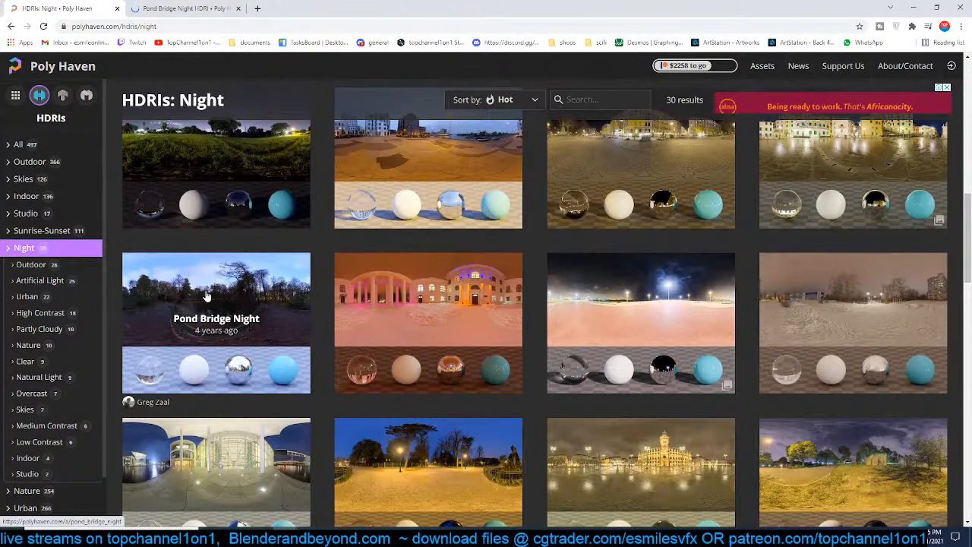
{"action": "scroll", "coordinate": [205, 295], "scroll_direction": "down", "scroll_amount": 3}
{"action": "scroll", "coordinate": [205, 295], "scroll_direction": "down", "scroll_amount": 3}
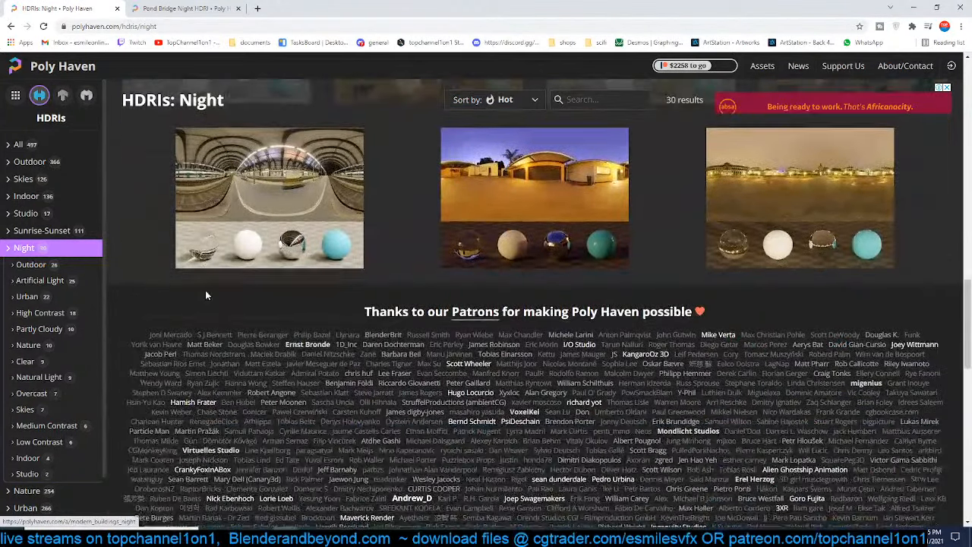
{"action": "scroll", "coordinate": [205, 295], "scroll_direction": "up", "scroll_amount": 5}
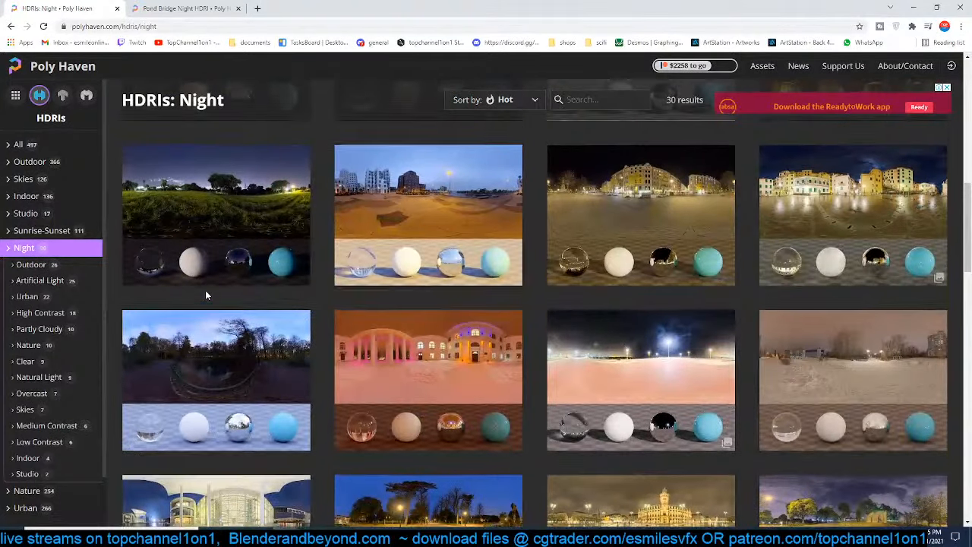
{"action": "scroll", "coordinate": [205, 295], "scroll_direction": "up", "scroll_amount": 3}
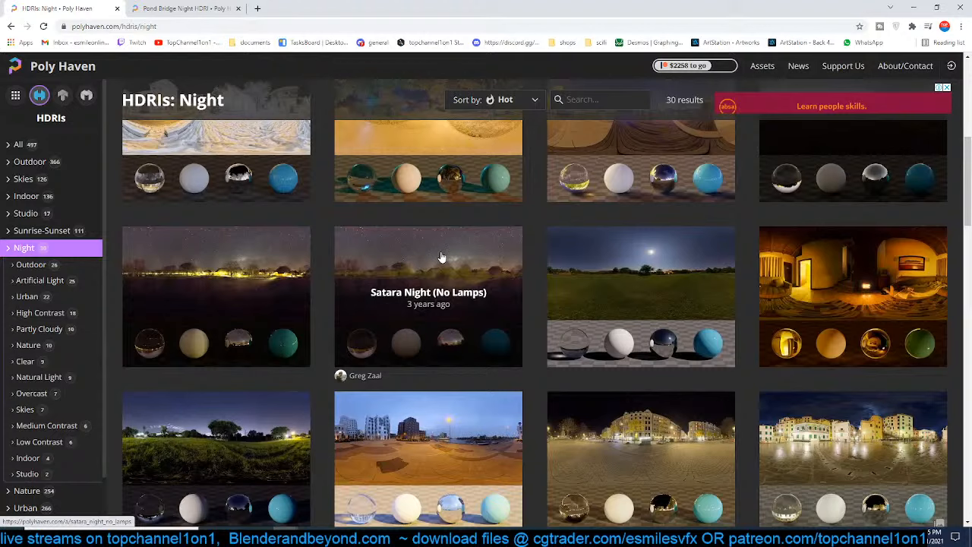
{"action": "scroll", "coordinate": [436, 283], "scroll_direction": "up", "scroll_amount": 1}
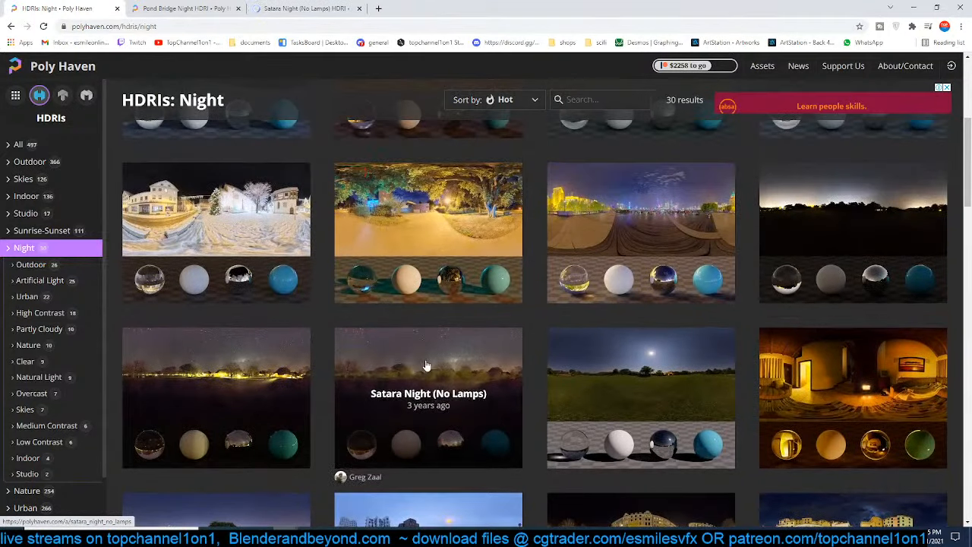
{"action": "scroll", "coordinate": [426, 367], "scroll_direction": "up", "scroll_amount": 1}
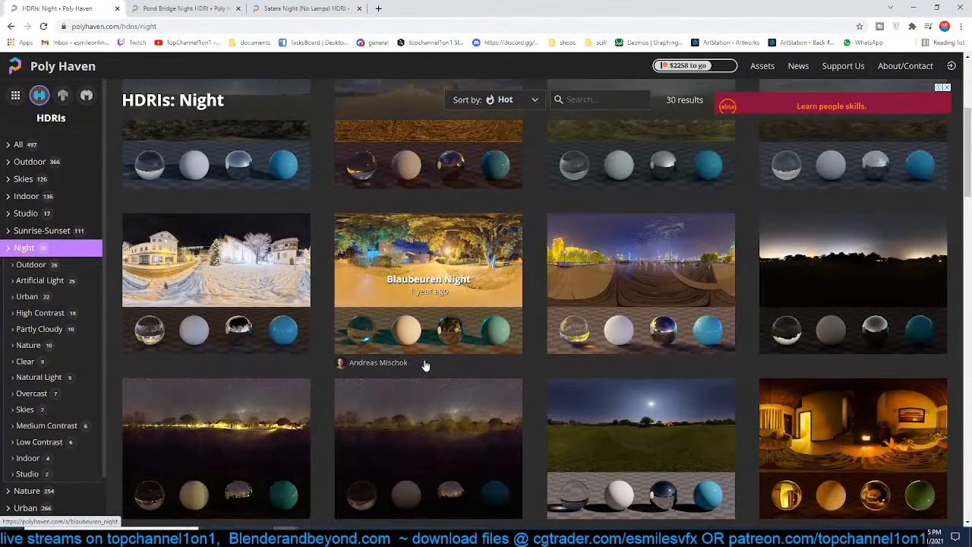
{"action": "scroll", "coordinate": [759, 266], "scroll_direction": "up", "scroll_amount": 3}
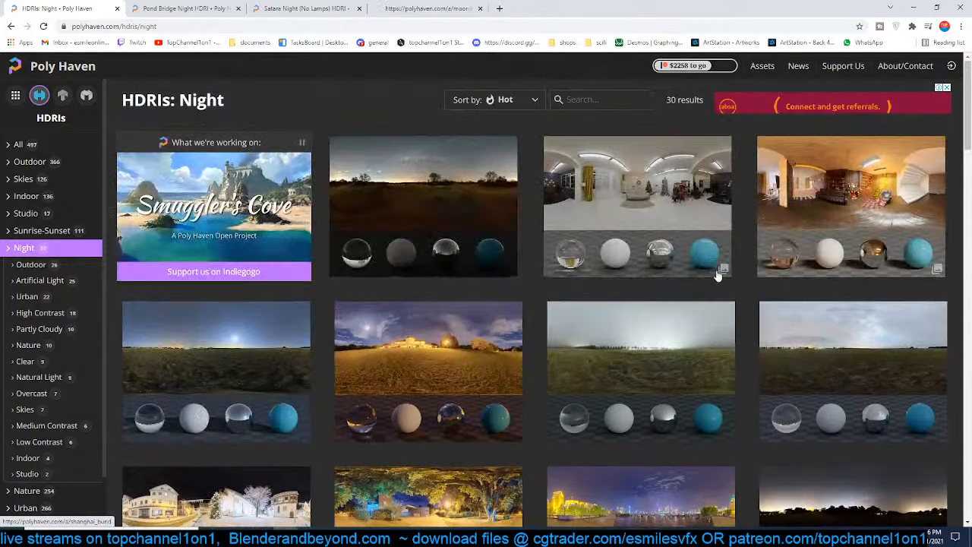
Download the Satara Night (No Lamps) and Pond Bridge Night HDRIs as 4K EXR files
{"action": "left_click", "coordinate": [288, 9]}
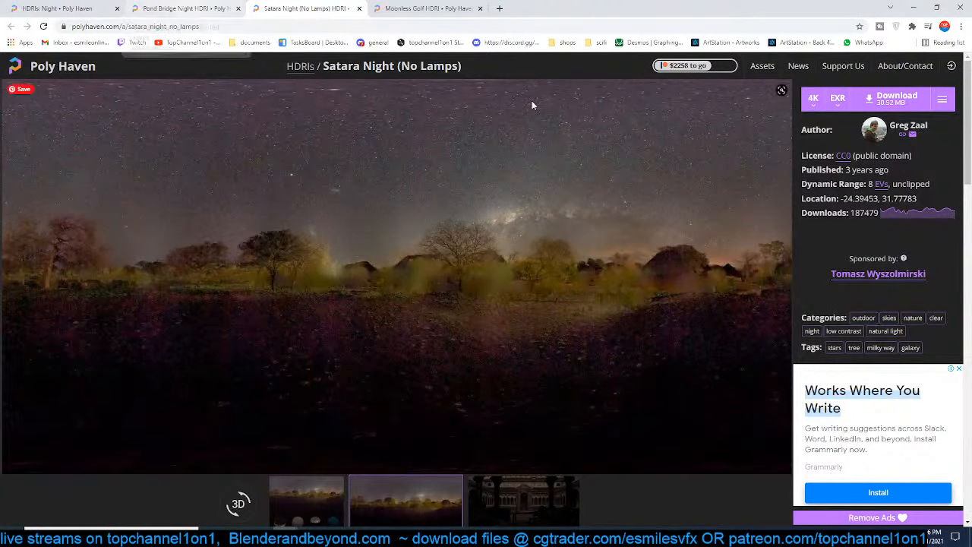
{"action": "left_click", "coordinate": [862, 109]}
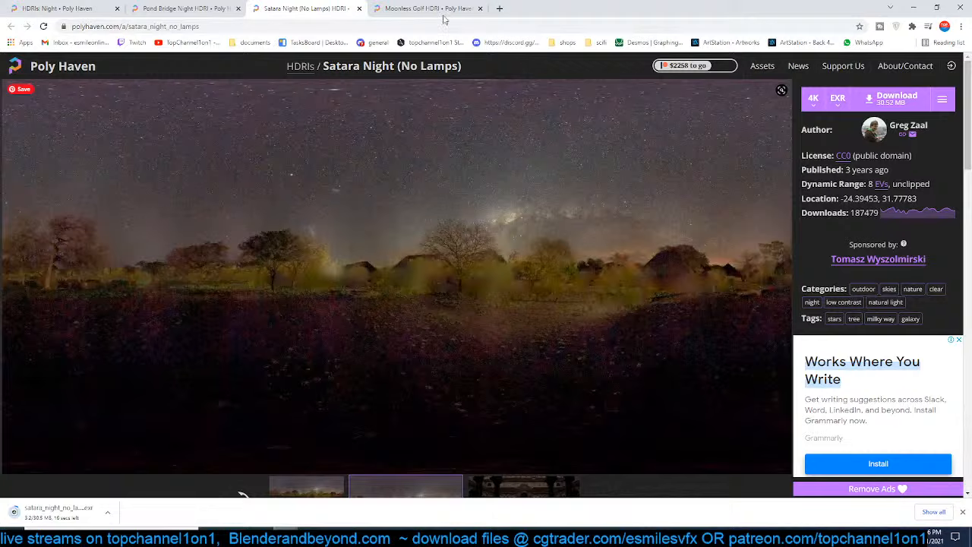
{"action": "left_click", "coordinate": [430, 9]}
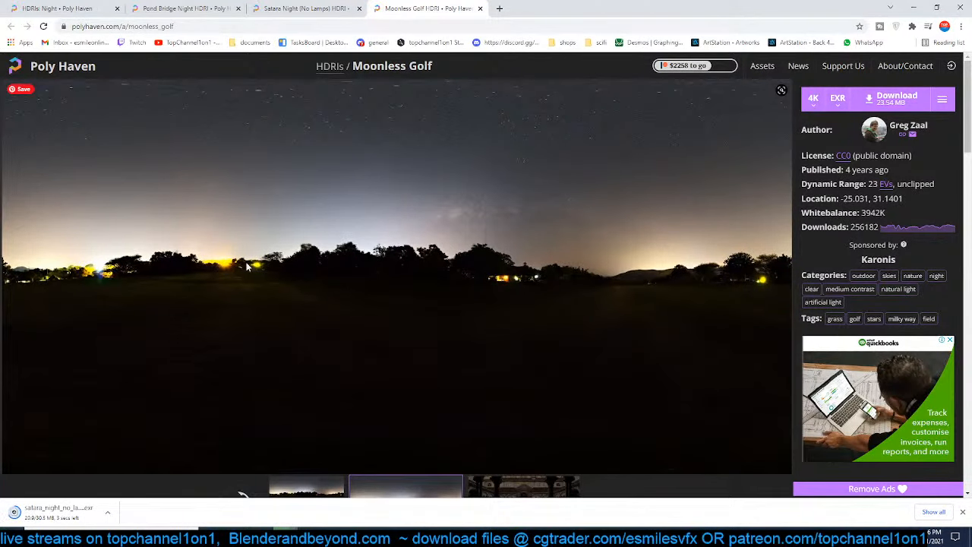
{"action": "left_click", "coordinate": [187, 9]}
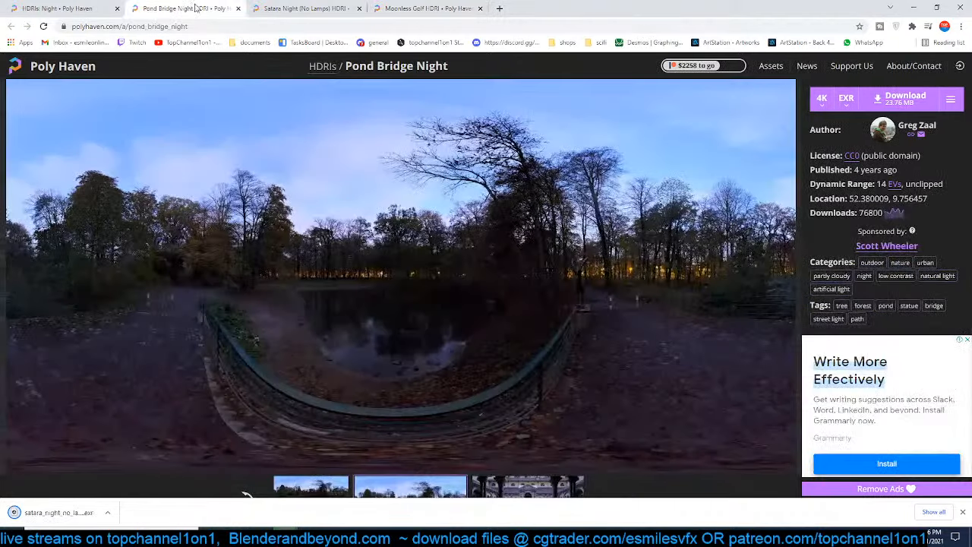
{"action": "left_click", "coordinate": [867, 104]}
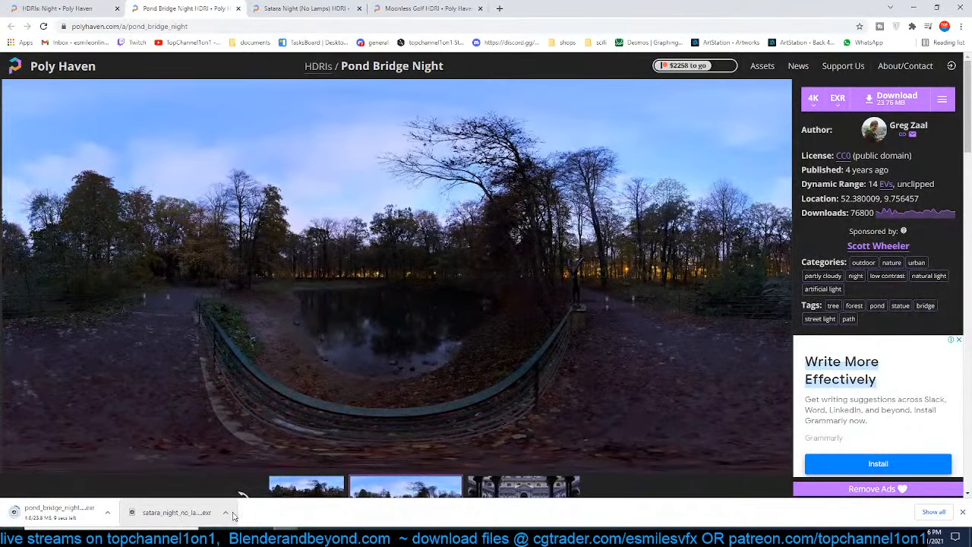
Show the downloaded Satara Night file in its folder and return to Blender
{"action": "left_click", "coordinate": [225, 516]}
{"action": "left_click", "coordinate": [255, 481]}
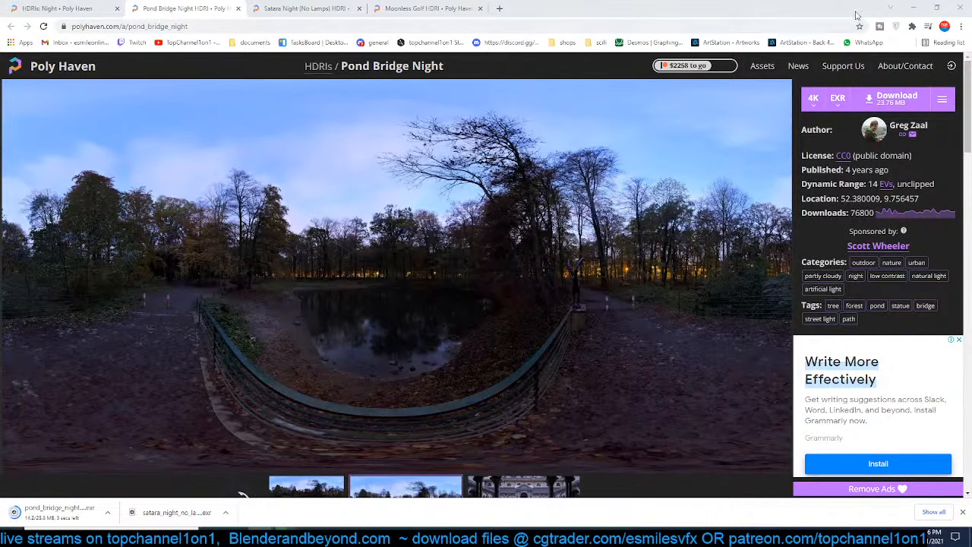
{"action": "left_click", "coordinate": [913, 8]}
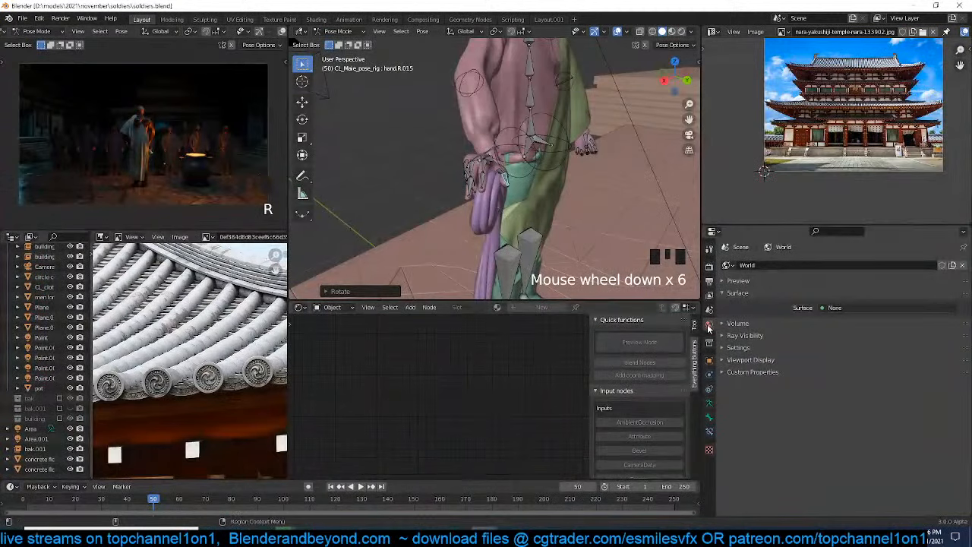
Set the world's surface shader to Background and link an Environment Texture to its color
{"action": "left_click", "coordinate": [752, 348]}
{"action": "left_click", "coordinate": [755, 348]}
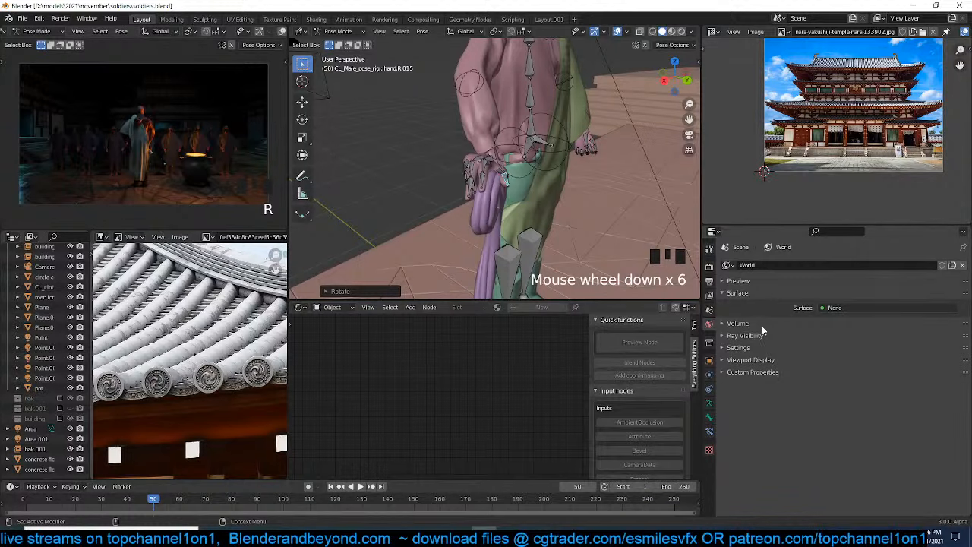
{"action": "left_click", "coordinate": [752, 361]}
{"action": "left_click", "coordinate": [752, 360]}
{"action": "left_click", "coordinate": [840, 307]}
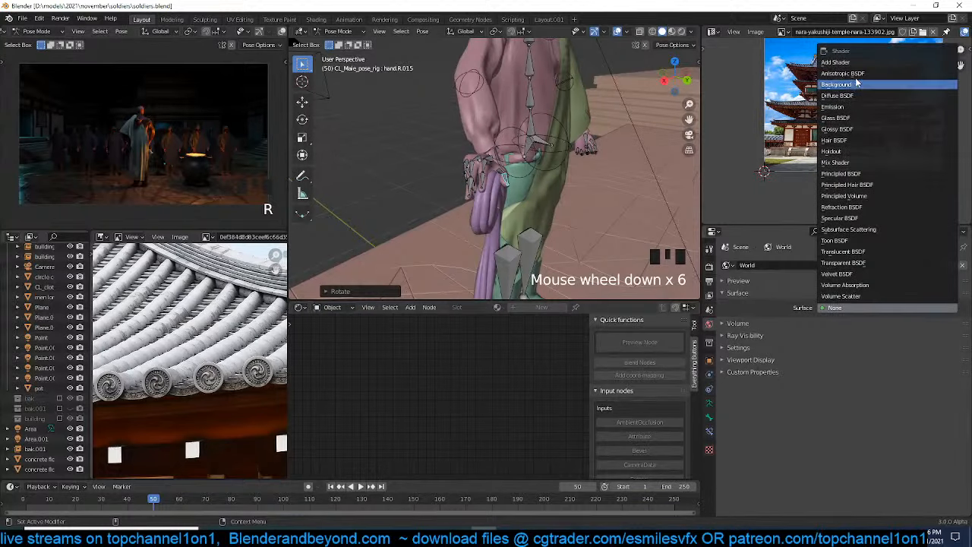
{"action": "left_click", "coordinate": [856, 86]}
{"action": "left_click", "coordinate": [822, 326]}
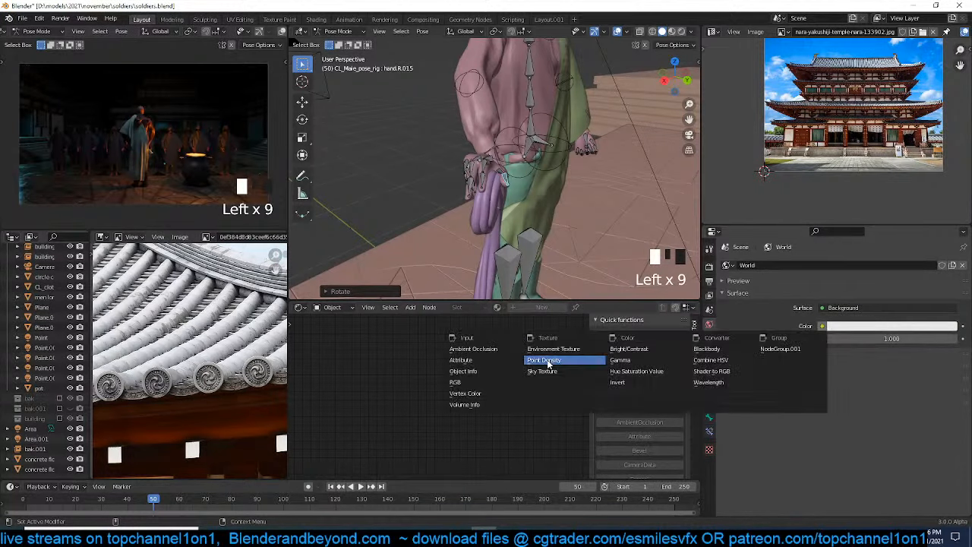
{"action": "left_click", "coordinate": [560, 351]}
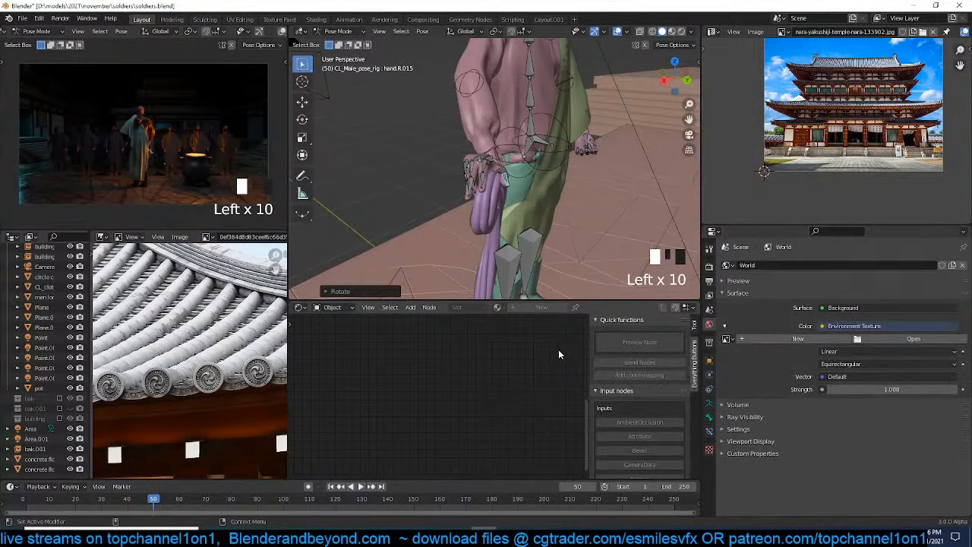
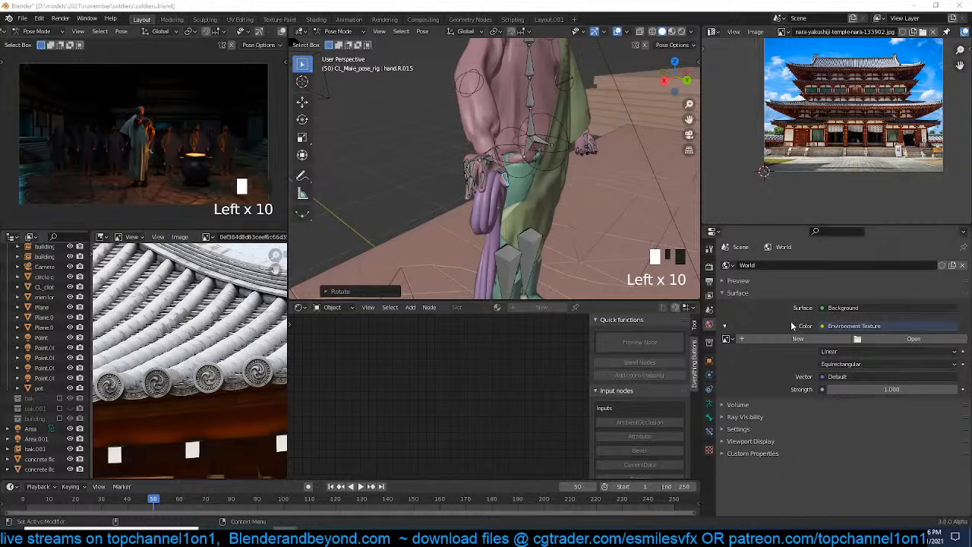
Load satara_night_no_lamps_4k.exr from the Downloads folder as the world's environment image and check it in the rendered preview
{"action": "left_click", "coordinate": [893, 338]}
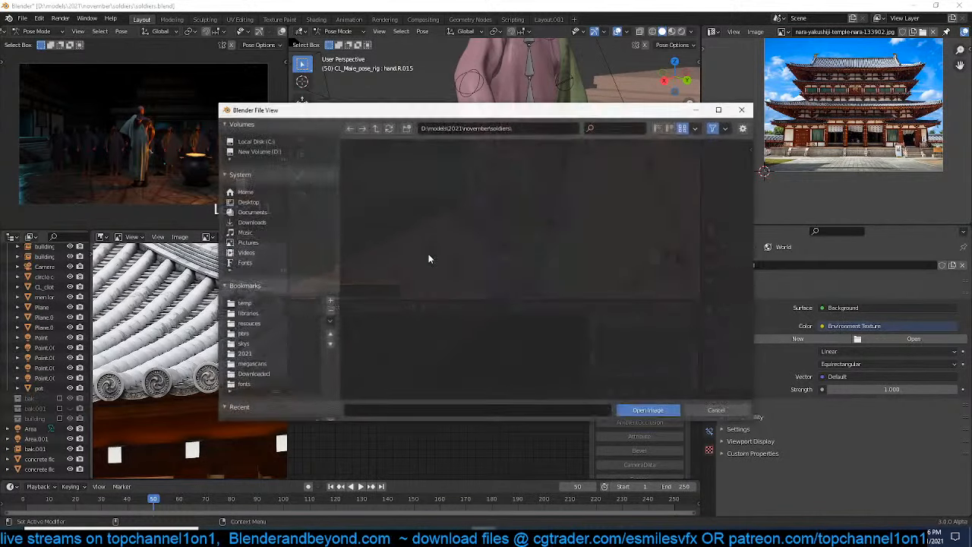
{"action": "left_click", "coordinate": [252, 221]}
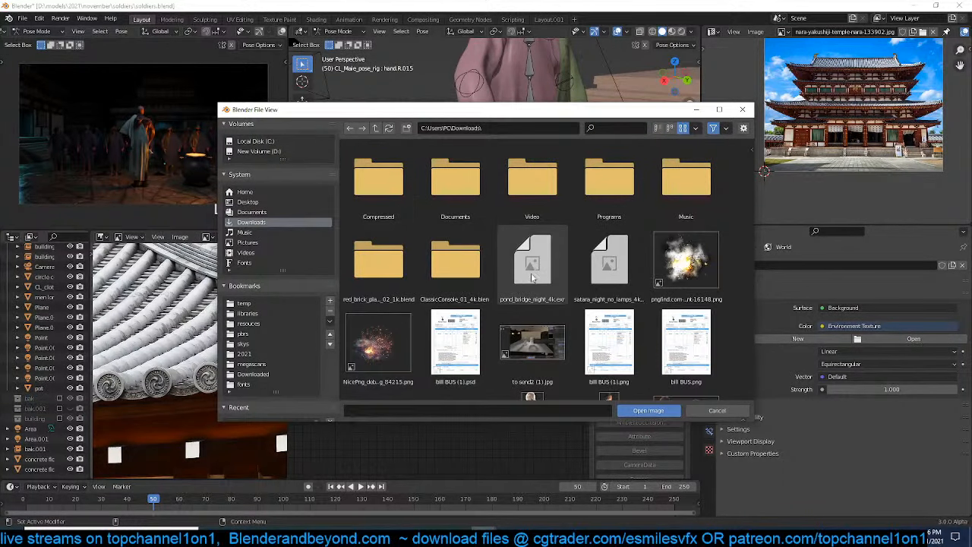
{"action": "left_click", "coordinate": [532, 278]}
{"action": "double_click", "coordinate": [604, 262]}
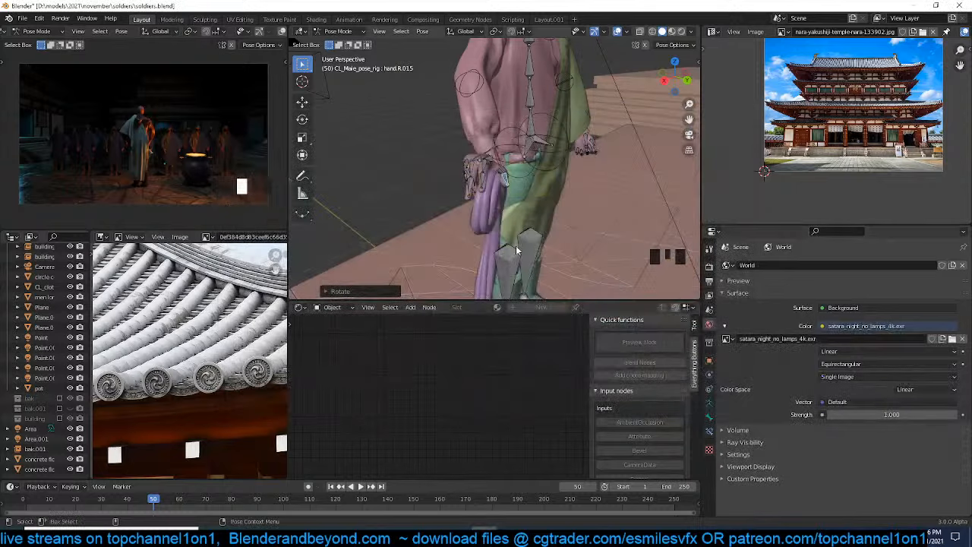
{"action": "scroll", "coordinate": [277, 35], "scroll_direction": "right", "scroll_amount": 4}
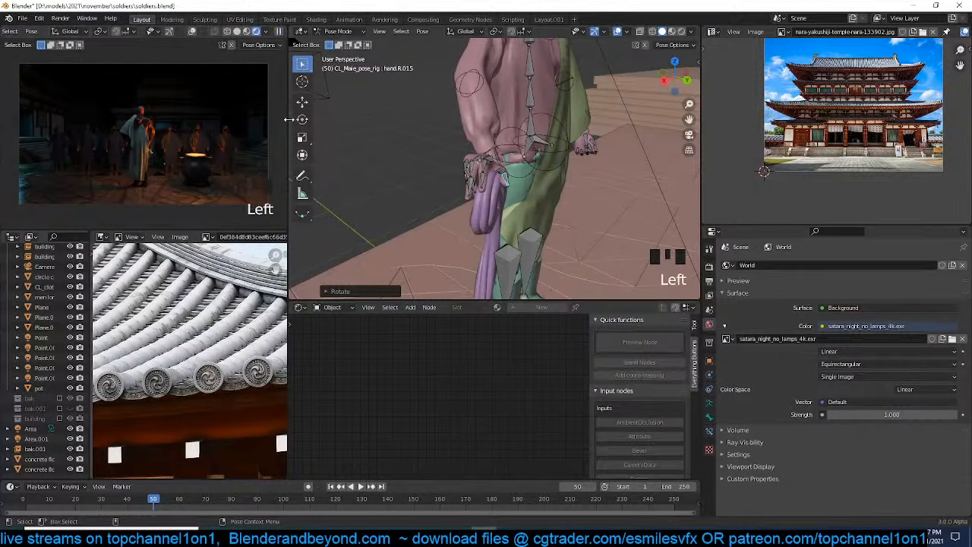
{"action": "scroll", "coordinate": [224, 124], "scroll_direction": "down", "scroll_amount": 1}
{"action": "scroll", "coordinate": [224, 125], "scroll_direction": "up", "scroll_amount": 1}
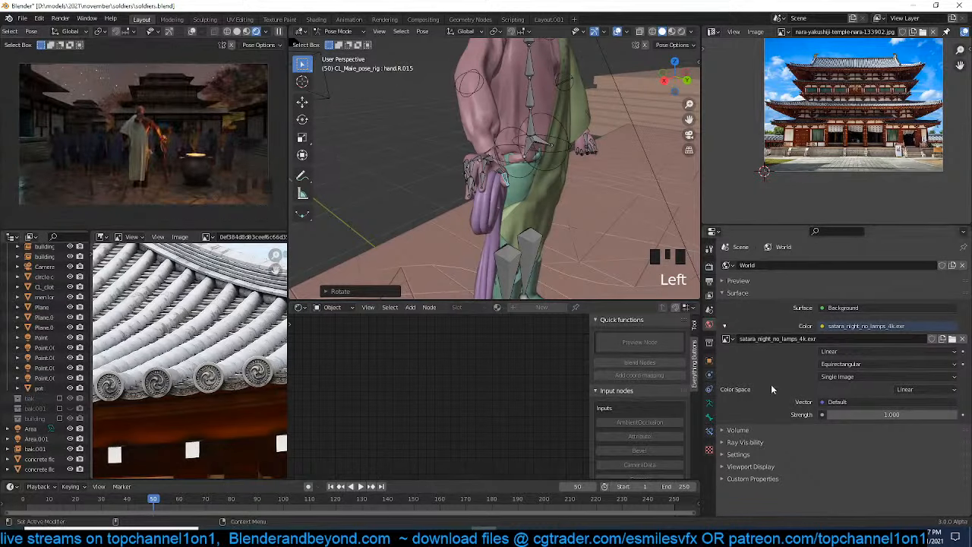
Try world background strengths of 0.01 and 0.2 against the rendered preview
{"action": "left_click", "coordinate": [902, 417]}
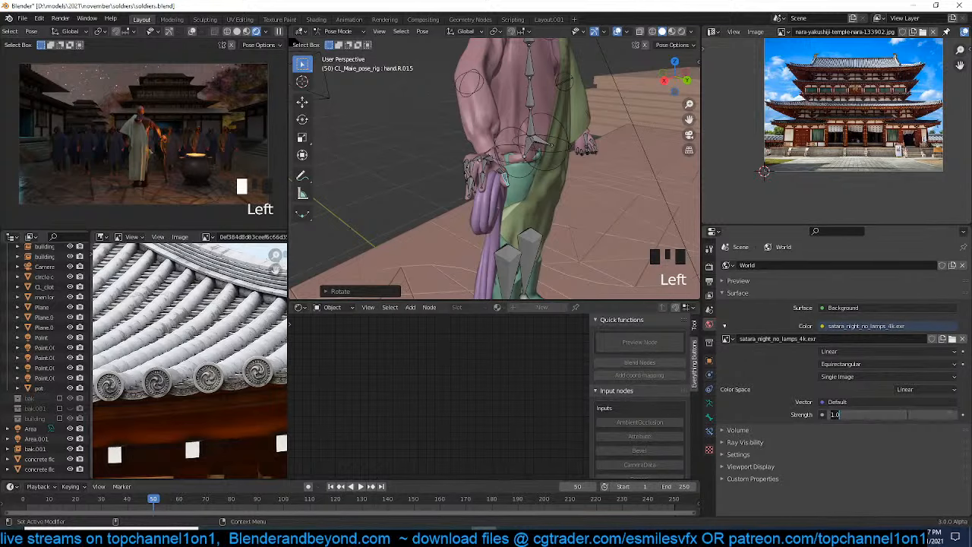
{"action": "key", "text": "Return"}
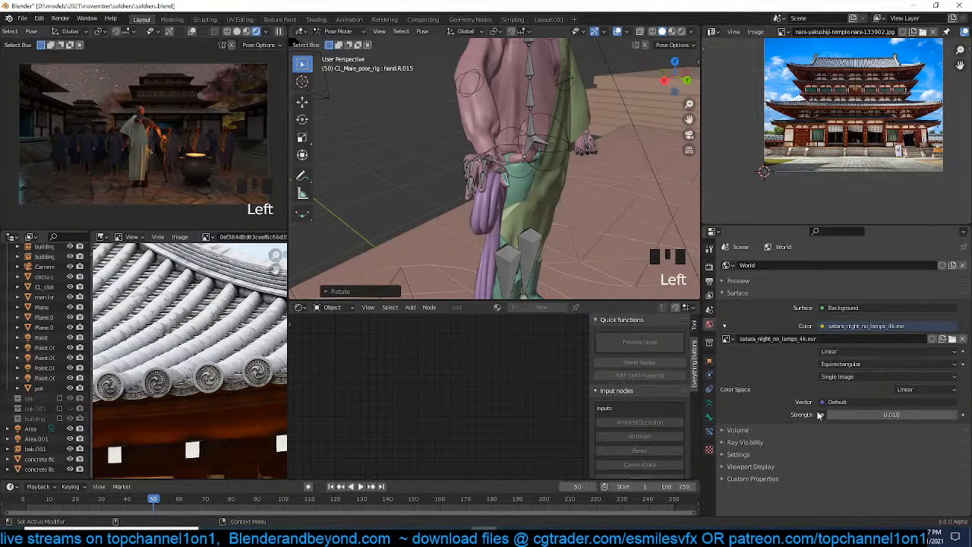
{"action": "left_click", "coordinate": [879, 414]}
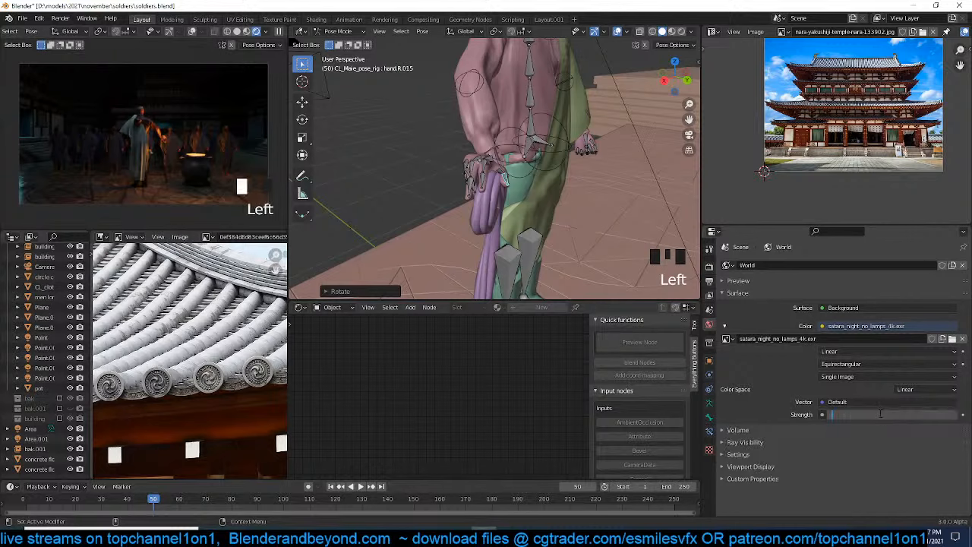
{"action": "type", "text": ".2"}
{"action": "key", "text": "Return"}
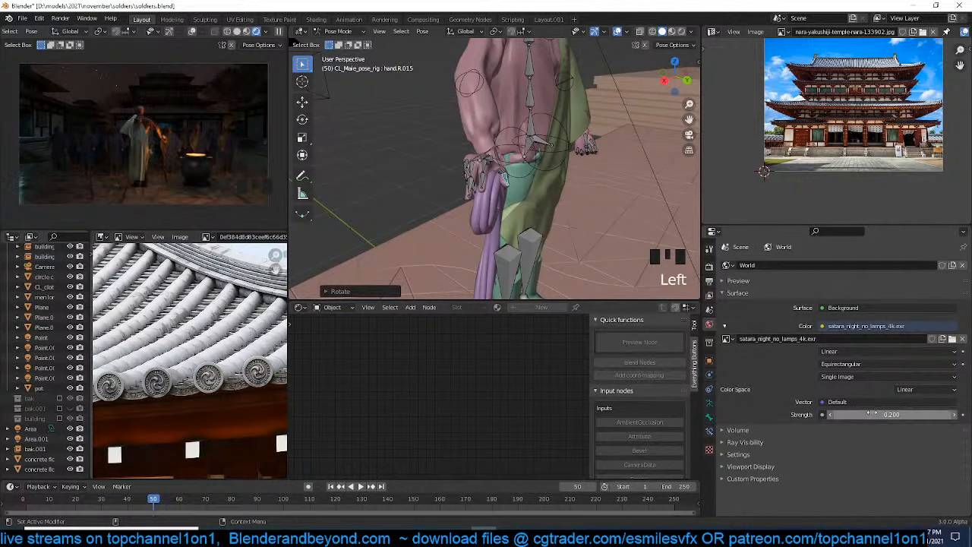
Try lower world background strengths of 0.1 and 0.05
{"action": "key", "text": "KP_Decimal"}
{"action": "key", "text": "KP_1"}
{"action": "left_click", "coordinate": [775, 408]}
{"action": "left_click", "coordinate": [858, 414]}
{"action": "key", "text": "BackSpace"}
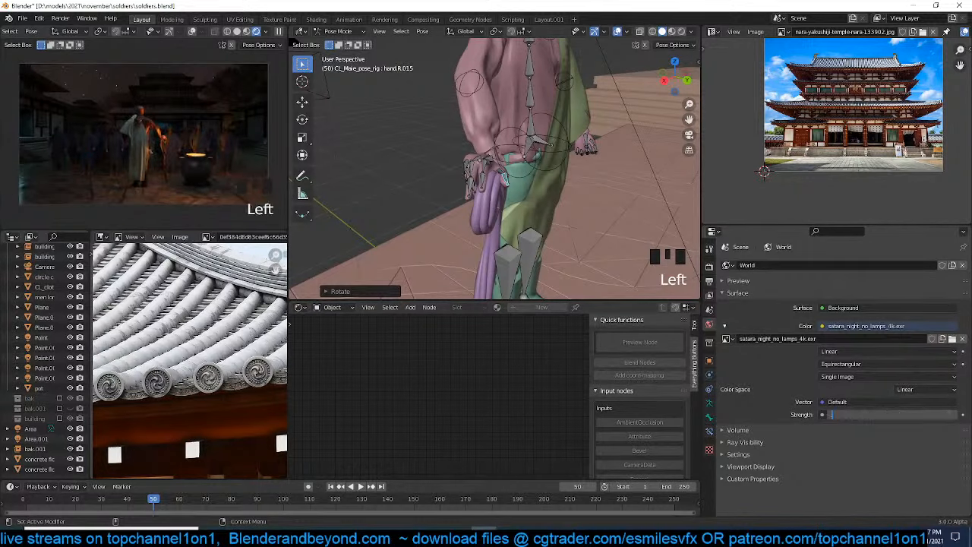
{"action": "left_click", "coordinate": [756, 410]}
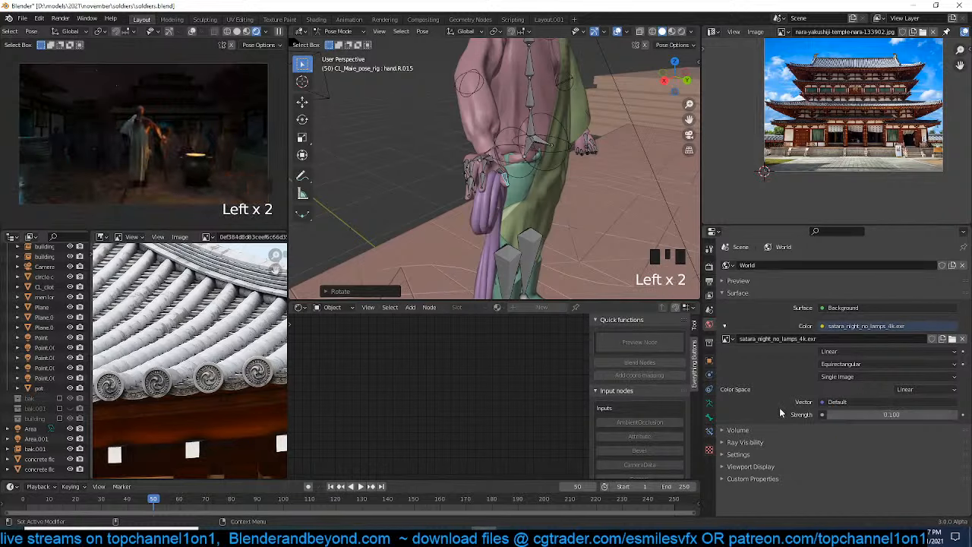
{"action": "left_click", "coordinate": [844, 414]}
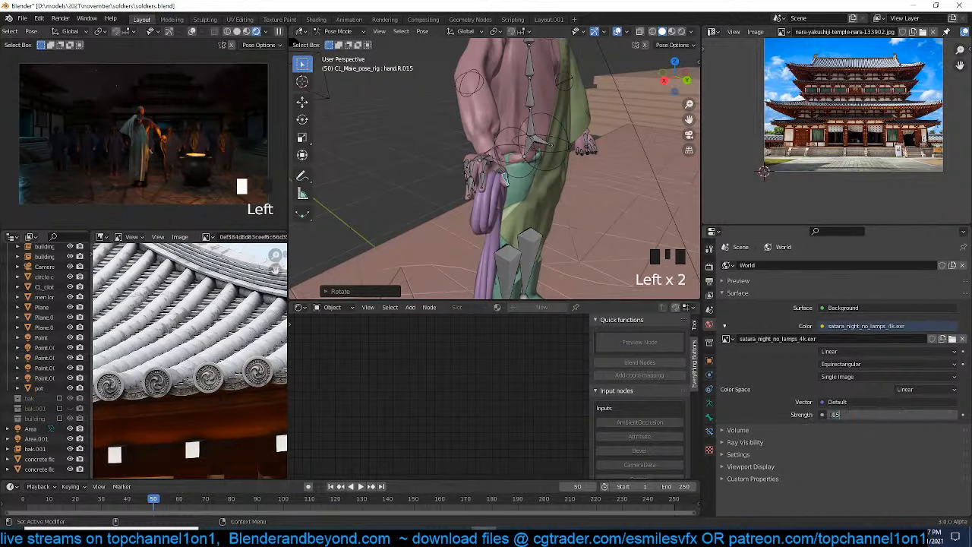
{"action": "type", "text": ".05"}
{"action": "key", "text": "Return"}
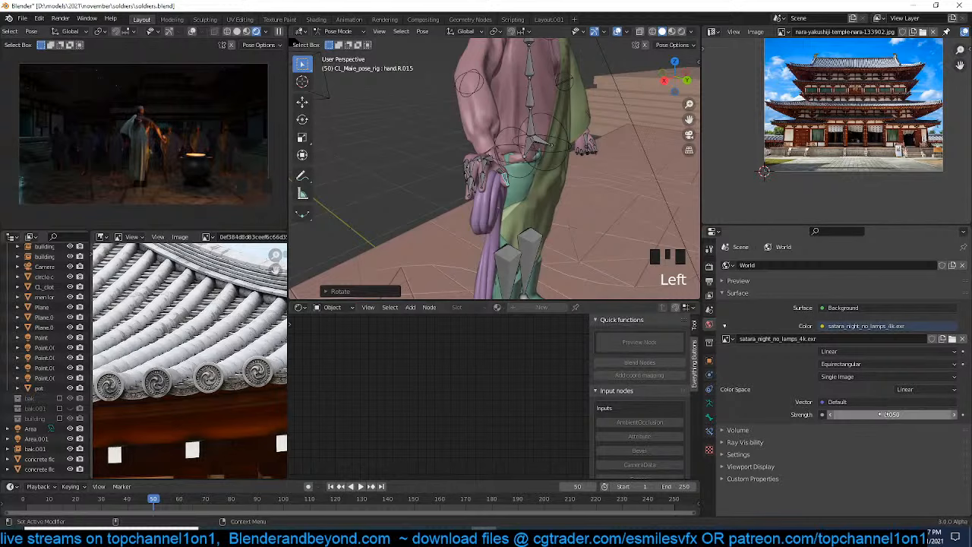
Set the world background strength to 0.01 and save the file
{"action": "left_click", "coordinate": [892, 418]}
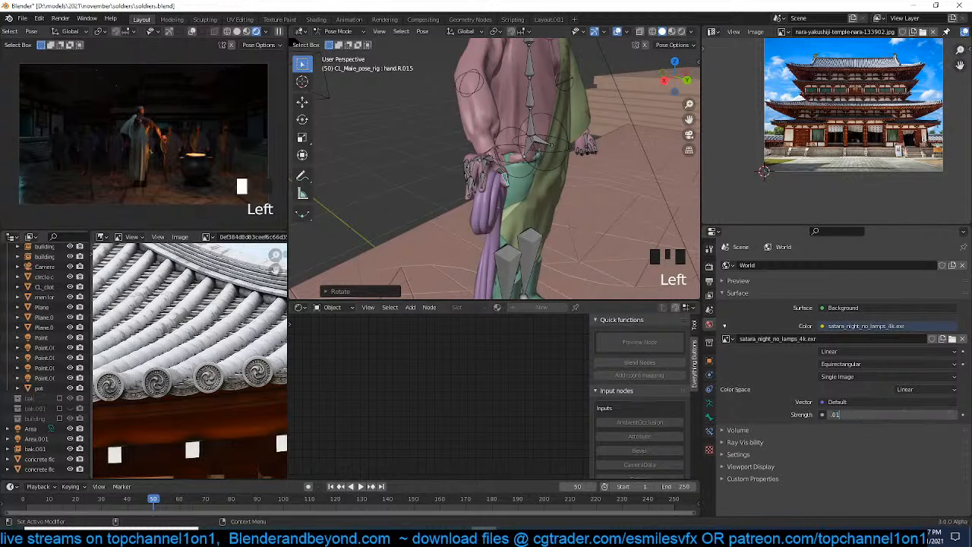
{"action": "type", "text": ".01"}
{"action": "key", "text": "Return"}
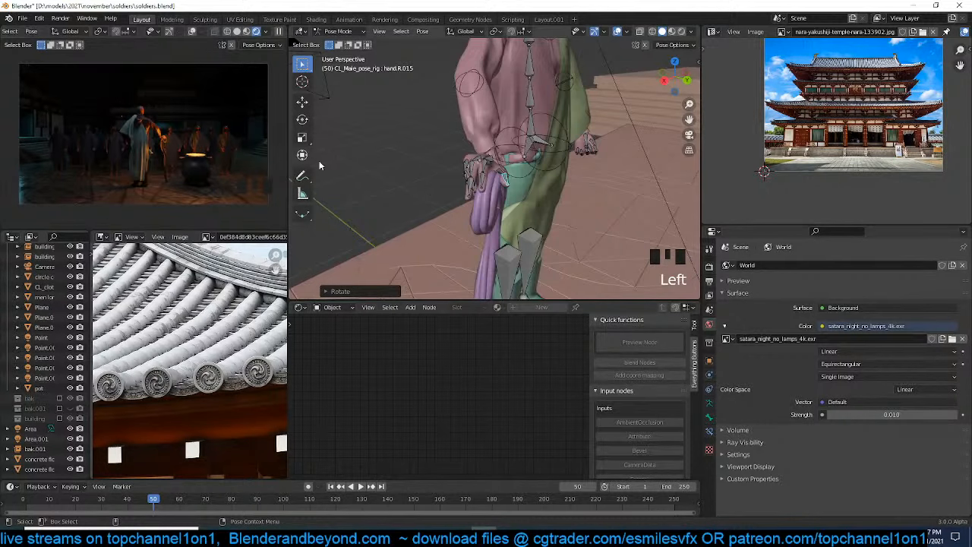
{"action": "scroll", "coordinate": [426, 184], "scroll_direction": "down", "scroll_amount": 6}
{"action": "key", "text": "ctrl+s"}
Leave Pose Mode, duplicate the area light beside the soldiers, and place the copy in top view near the courtyard's far corner
{"action": "scroll", "coordinate": [441, 194], "scroll_direction": "down", "scroll_amount": 3}
{"action": "middle_click_drag", "start_coordinate": [440, 195], "coordinate": [364, 217]}
{"action": "key", "text": "grave"}
{"action": "scroll", "coordinate": [416, 186], "scroll_direction": "down", "scroll_amount": 4}
{"action": "scroll", "coordinate": [395, 212], "scroll_direction": "down", "scroll_amount": 4}
{"action": "middle_click_drag", "start_coordinate": [436, 215], "coordinate": [482, 187]}
{"action": "left_click", "coordinate": [478, 165]}
{"action": "key", "text": "KP_7"}
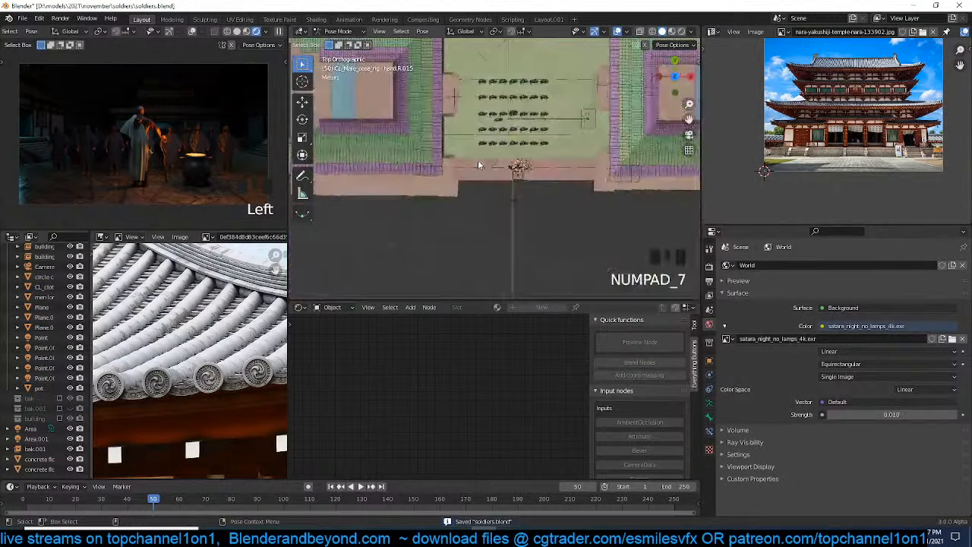
{"action": "scroll", "coordinate": [558, 145], "scroll_direction": "down", "scroll_amount": 4}
{"action": "middle_click_drag", "start_coordinate": [558, 146], "coordinate": [584, 220]}
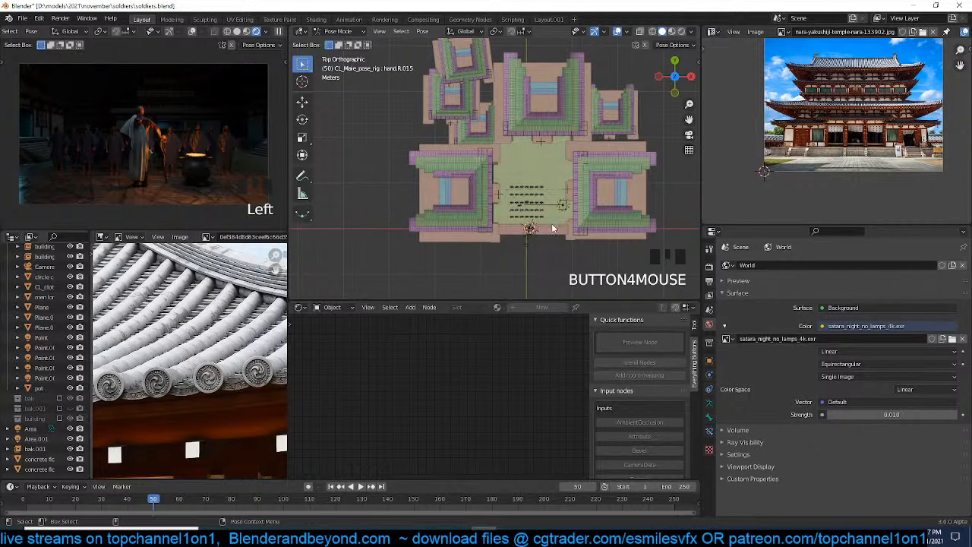
{"action": "scroll", "coordinate": [550, 224], "scroll_direction": "up", "scroll_amount": 3}
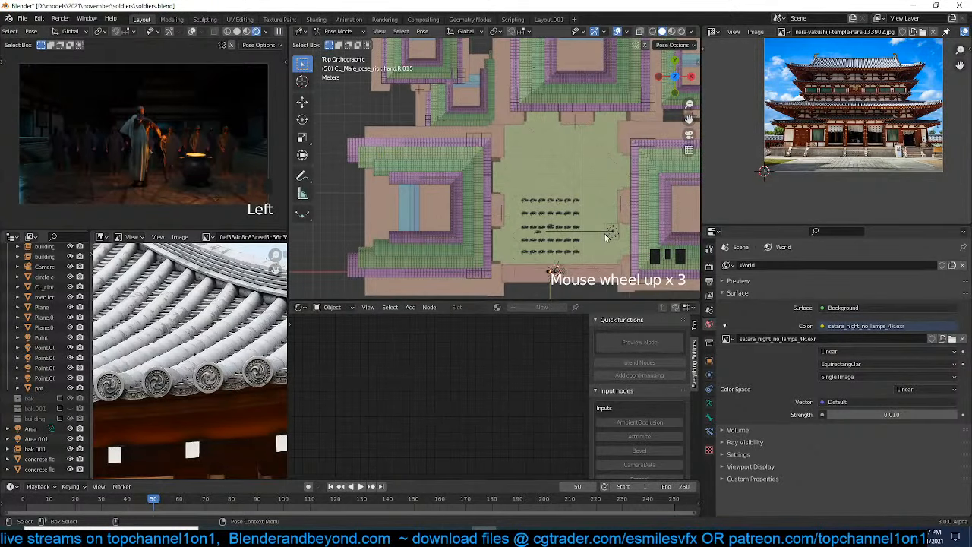
{"action": "key", "text": "grave"}
{"action": "scroll", "coordinate": [573, 176], "scroll_direction": "up", "scroll_amount": 2}
{"action": "key", "text": "ctrl+Tab"}
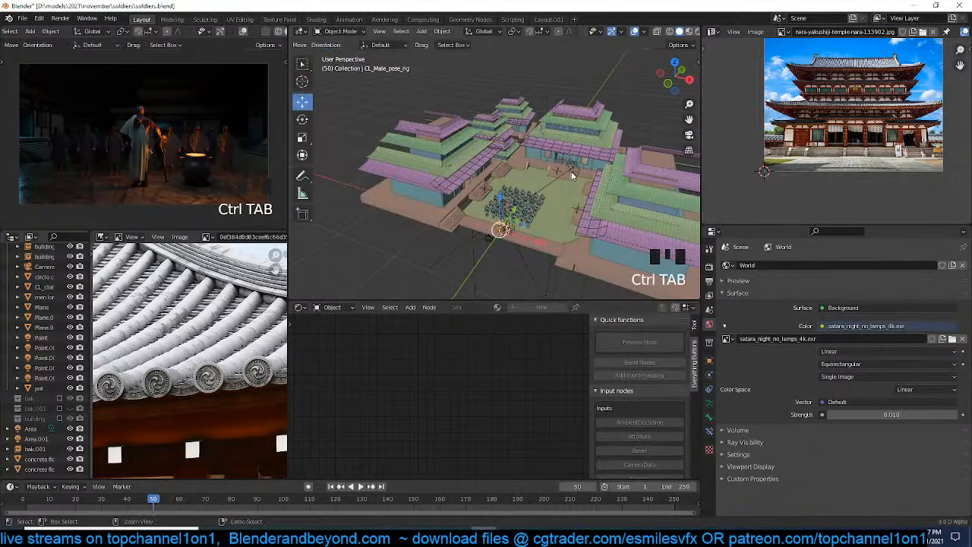
{"action": "left_click", "coordinate": [573, 176]}
{"action": "key", "text": "KP_7"}
{"action": "key", "text": "shift+d"}
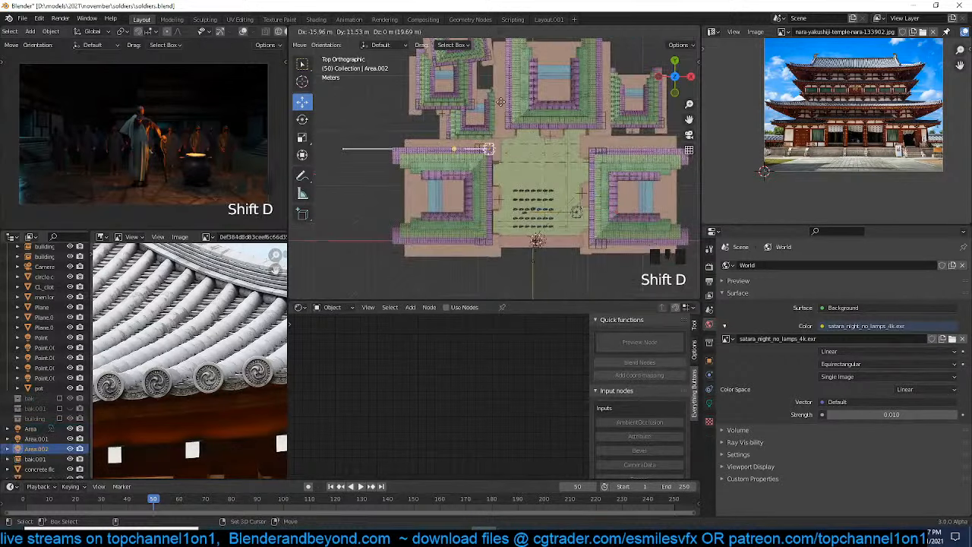
{"action": "left_click", "coordinate": [493, 73]}
Rotate the duplicated area light in top view to aim it toward the courtyard
{"action": "key", "text": "r"}
{"action": "left_click", "coordinate": [477, 174]}
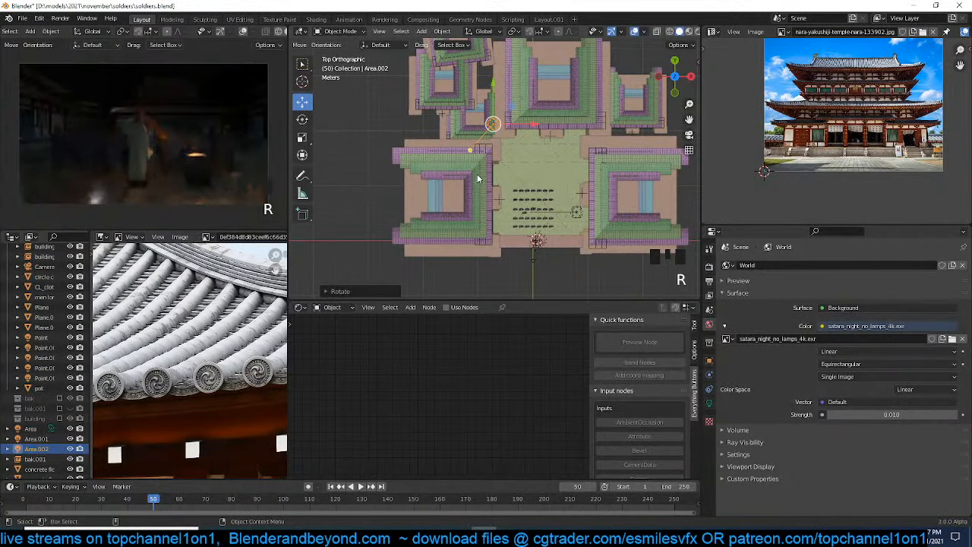
{"action": "key", "text": "r"}
{"action": "left_click", "coordinate": [532, 153]}
Move the duplicated area light in perspective view to raise it above the temple buildings
{"action": "key", "text": "grave"}
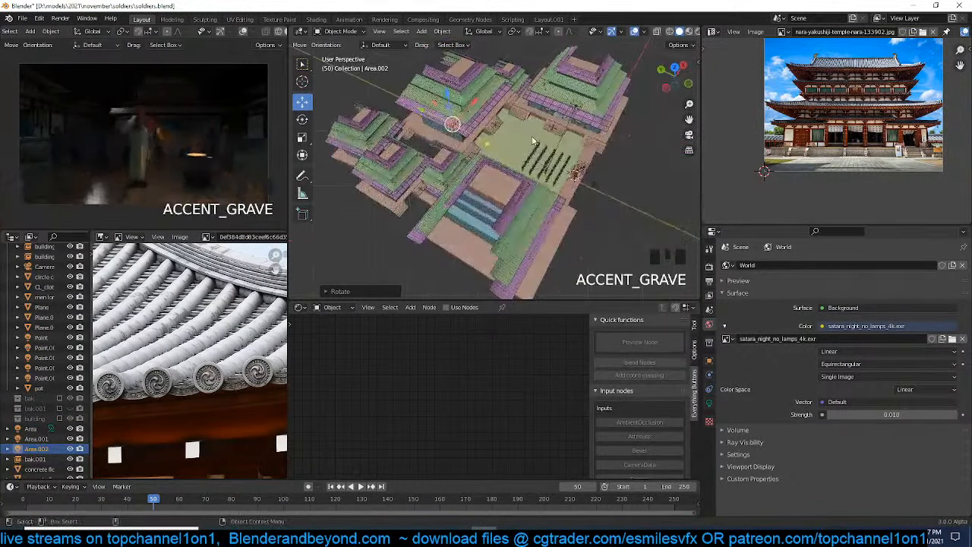
{"action": "scroll", "coordinate": [509, 153], "scroll_direction": "up", "scroll_amount": 2}
{"action": "key", "text": "g"}
{"action": "left_click", "coordinate": [511, 127]}
Reposition the raised area light at roof height beside the top of the large temple, still aimed down at the courtyard
{"action": "key", "text": "grave"}
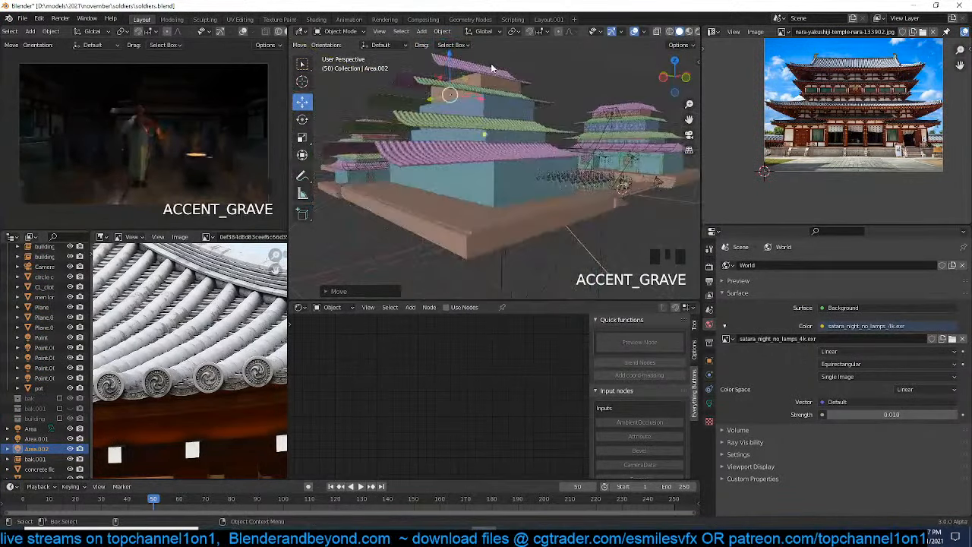
{"action": "middle_click_drag", "start_coordinate": [492, 69], "coordinate": [486, 152]}
{"action": "scroll", "coordinate": [495, 181], "scroll_direction": "up", "scroll_amount": 2}
{"action": "key", "text": "grave"}
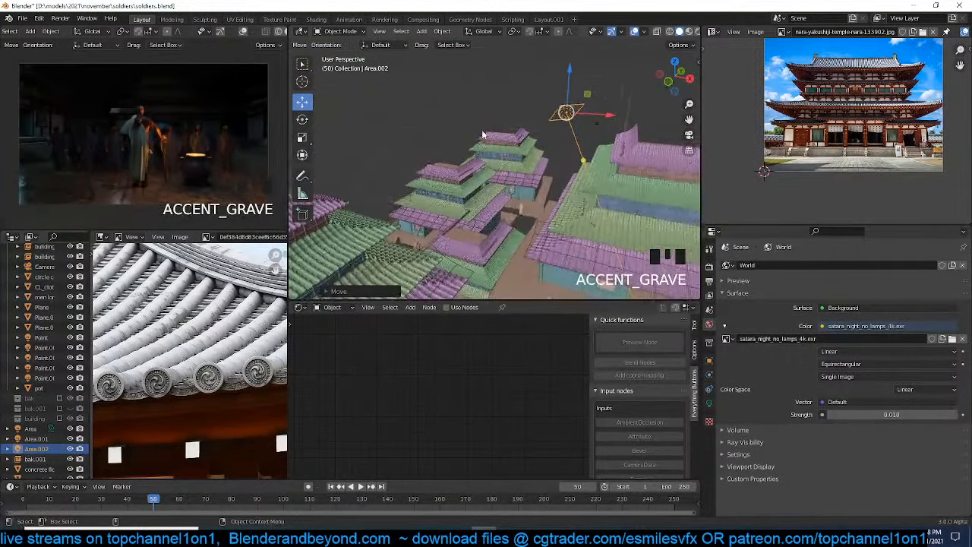
{"action": "key", "text": "g"}
{"action": "left_click", "coordinate": [568, 150]}
{"action": "key", "text": "grave"}
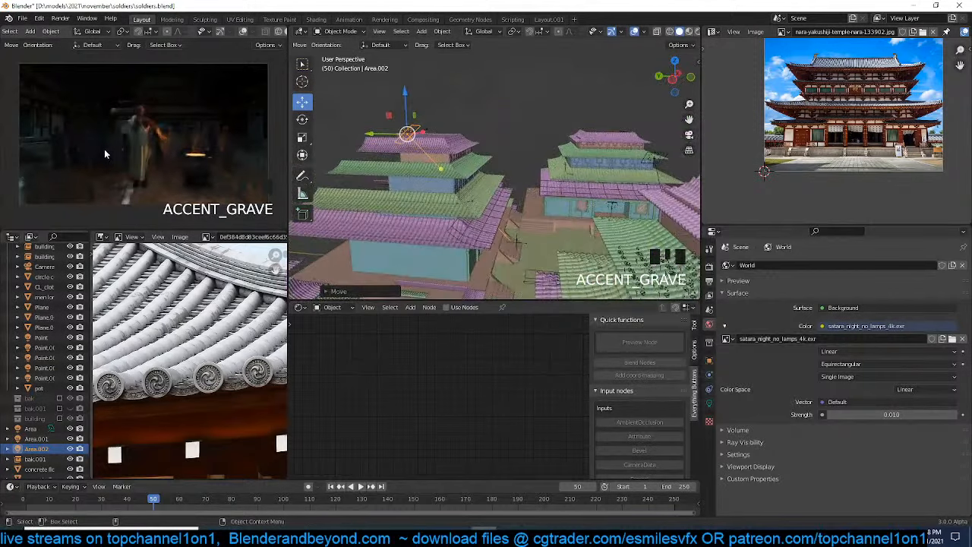
{"action": "key", "text": "g"}
{"action": "key", "text": "g"}
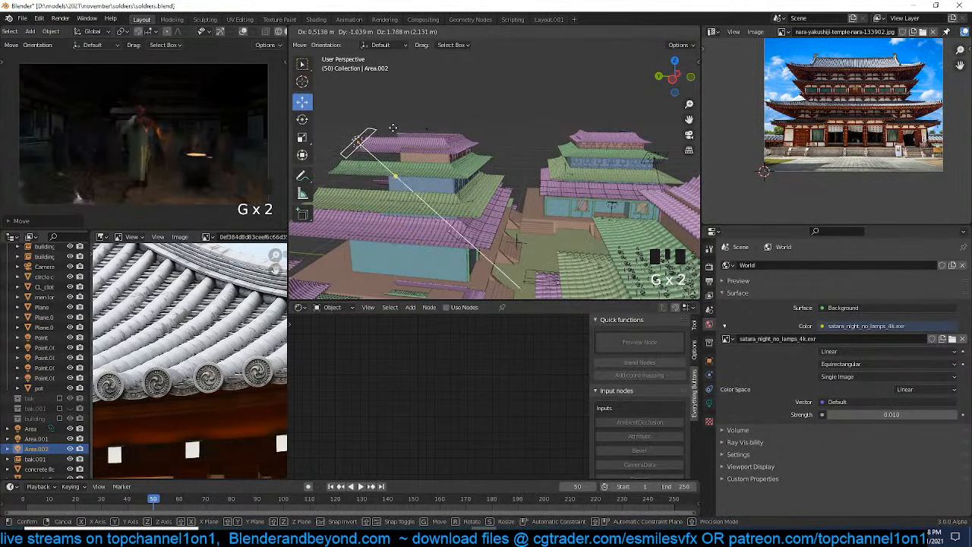
{"action": "left_click", "coordinate": [393, 127]}
Set the new area light's size to 10 m and move it higher above the temple roofs
{"action": "left_click", "coordinate": [710, 397]}
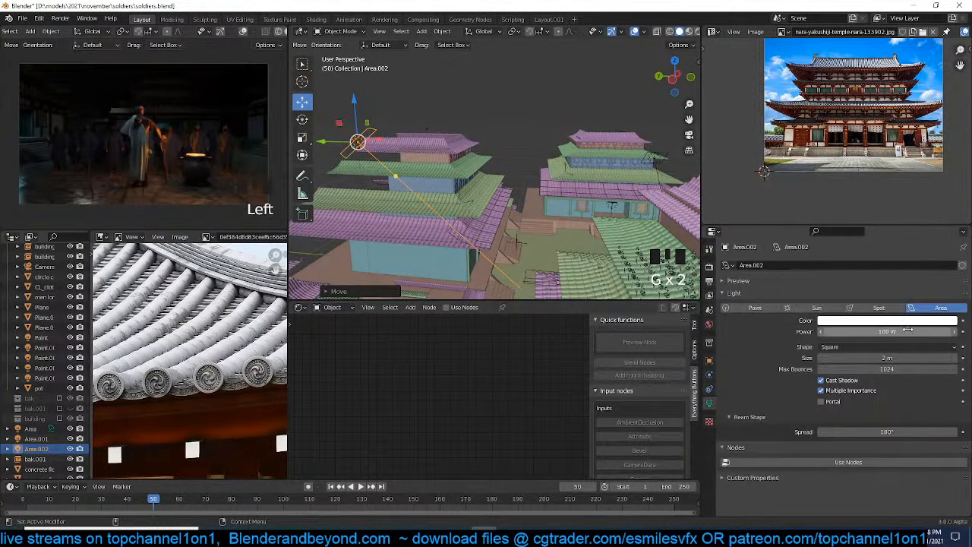
{"action": "left_click", "coordinate": [887, 358]}
{"action": "type", "text": "10"}
{"action": "key", "text": "Return"}
{"action": "scroll", "coordinate": [502, 173], "scroll_direction": "down", "scroll_amount": 5}
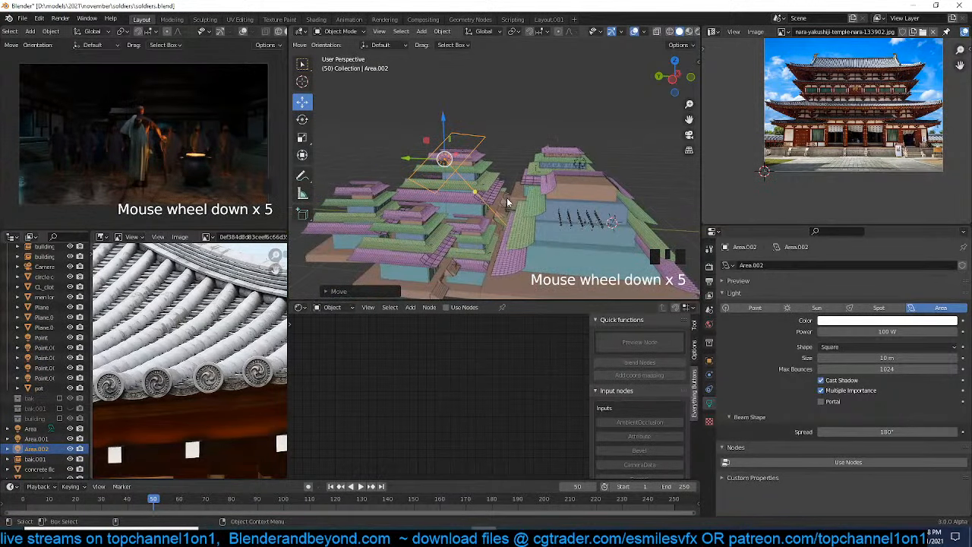
{"action": "key", "text": "g"}
{"action": "left_click", "coordinate": [446, 141]}
Set the new area light's power to 1000 W and its color to light cyan
{"action": "left_click", "coordinate": [887, 332]}
{"action": "type", "text": "0"}
{"action": "key", "text": "Return"}
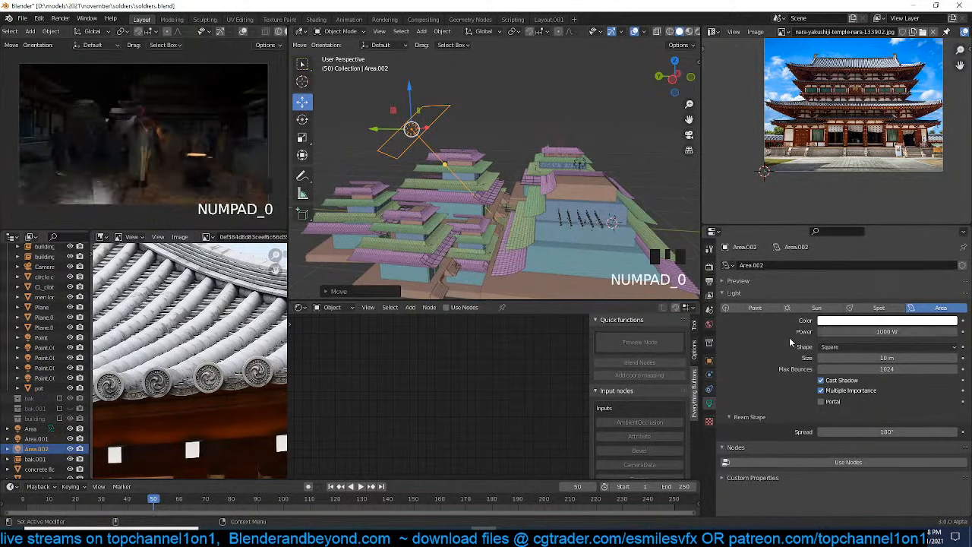
{"action": "left_click", "coordinate": [872, 321]}
{"action": "left_click", "coordinate": [907, 207]}
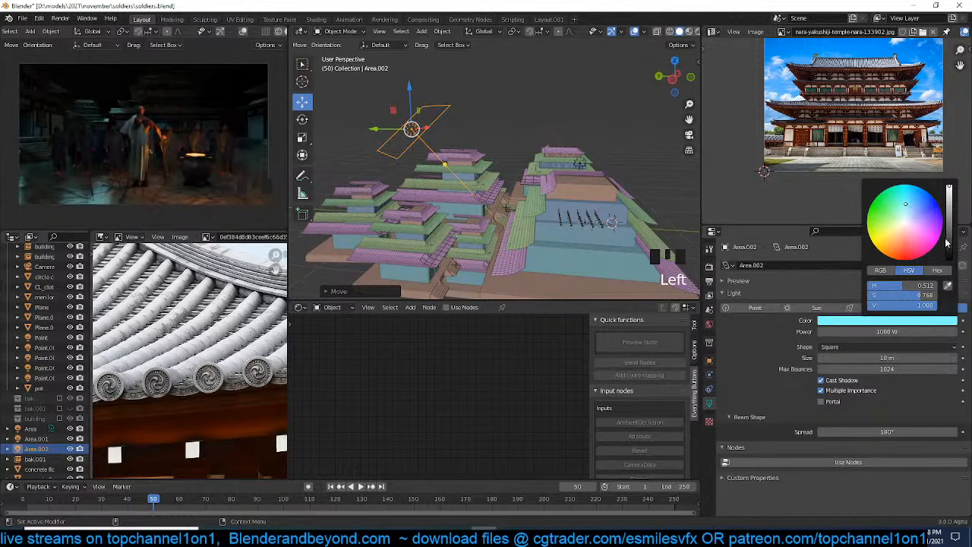
Darken the new area light's color to a very dark teal, set its size to 5 m and save the file
{"action": "left_click_drag", "start_coordinate": [950, 186], "coordinate": [953, 240]}
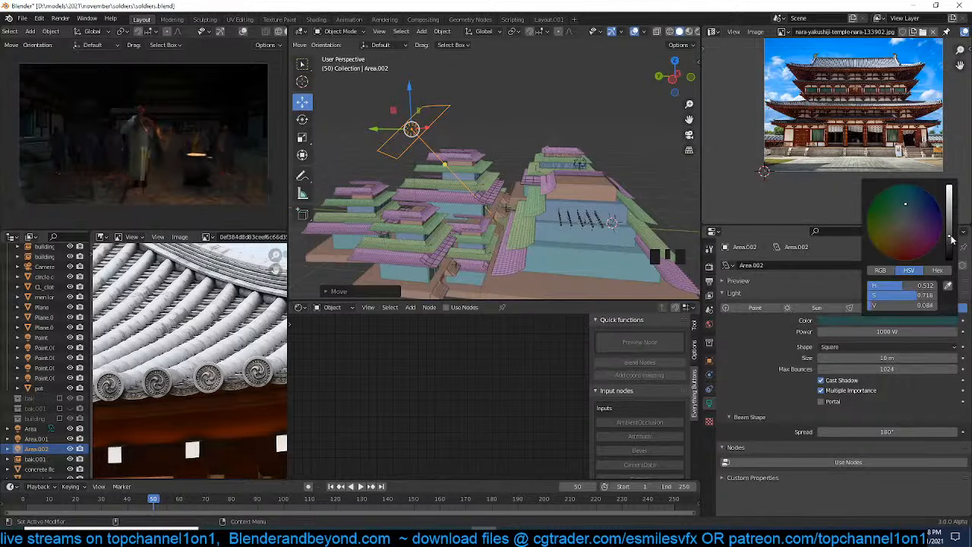
{"action": "left_click", "coordinate": [887, 358]}
{"action": "type", "text": "5"}
{"action": "key", "text": "Return"}
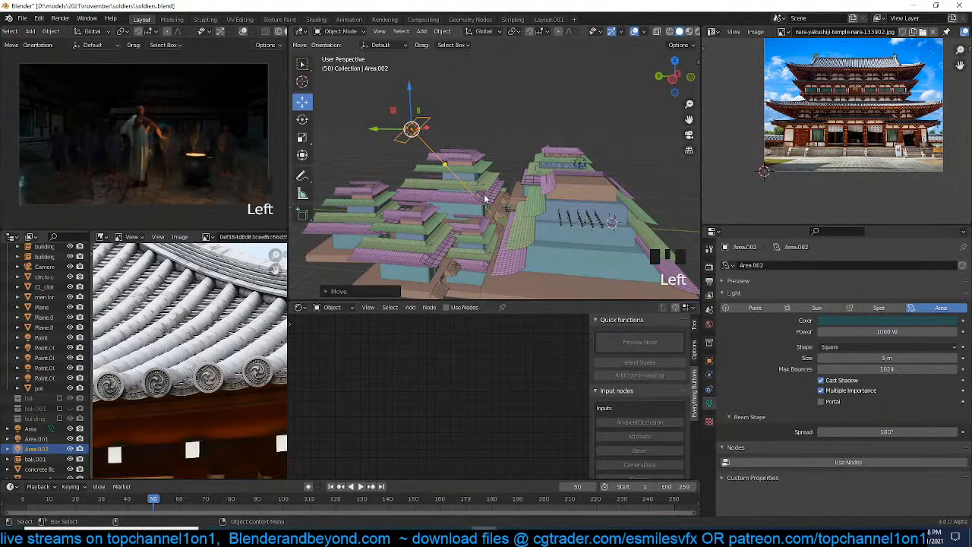
{"action": "key", "text": "ctrl+s"}
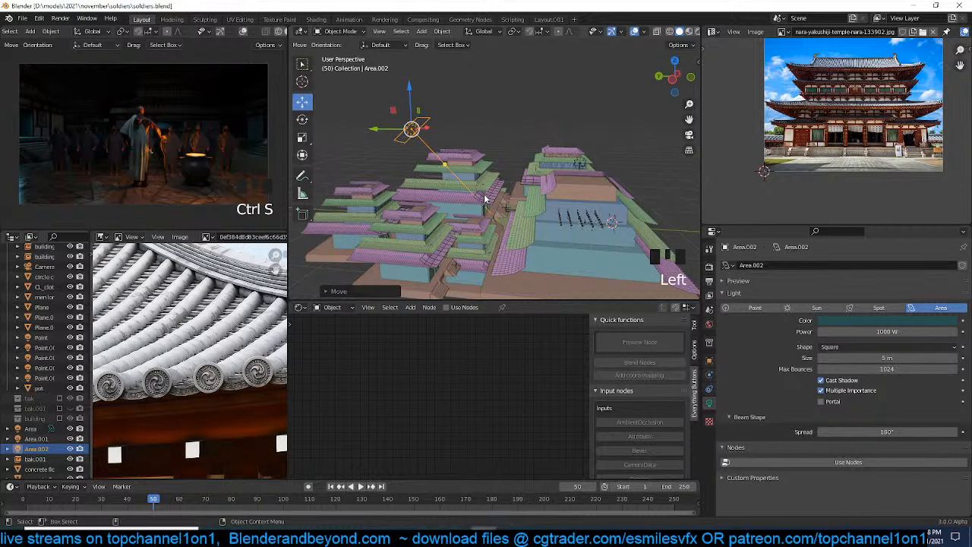
{"action": "left_click", "coordinate": [561, 119]}
{"action": "key", "text": "ctrl+s"}
{"action": "key", "text": "grave"}
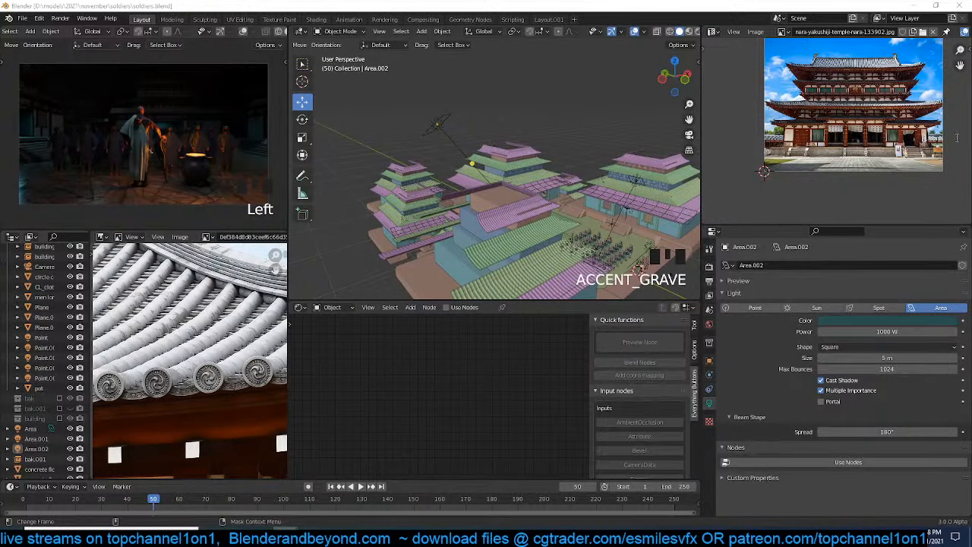
Switch to the browser and search Google Images for "japanese lantern"
{"action": "key", "text": "alt+Tab"}
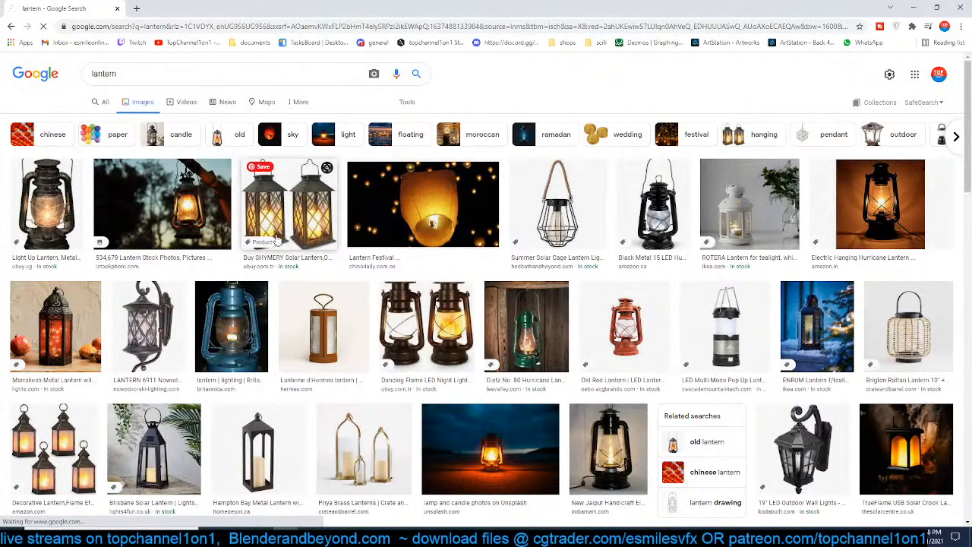
{"action": "left_click", "coordinate": [95, 75]}
{"action": "type", "text": "japanese"}
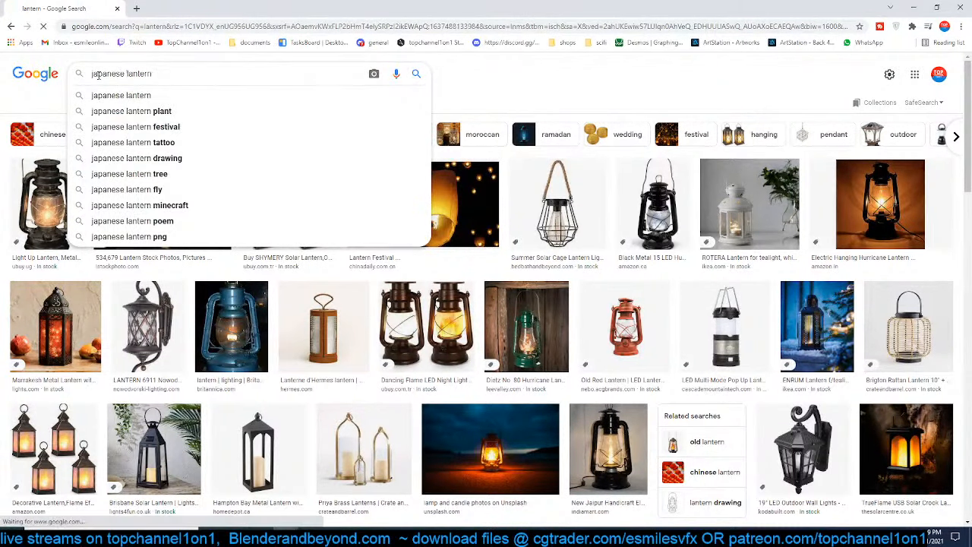
{"action": "key", "text": "Return"}
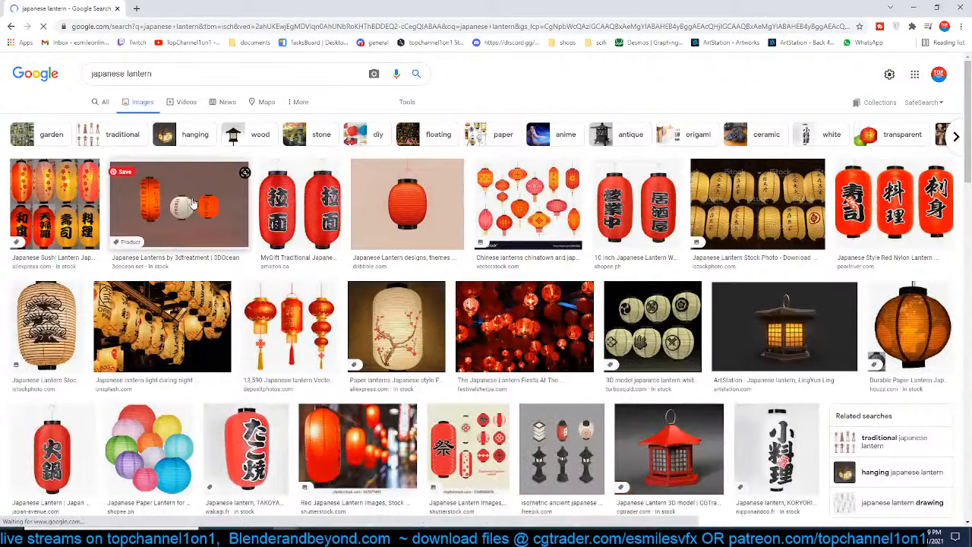
Open the cream paper lantern stock photo with black pine drawings and load it into Blender's reference image viewer, replacing the temple photo
{"action": "left_click", "coordinate": [81, 325]}
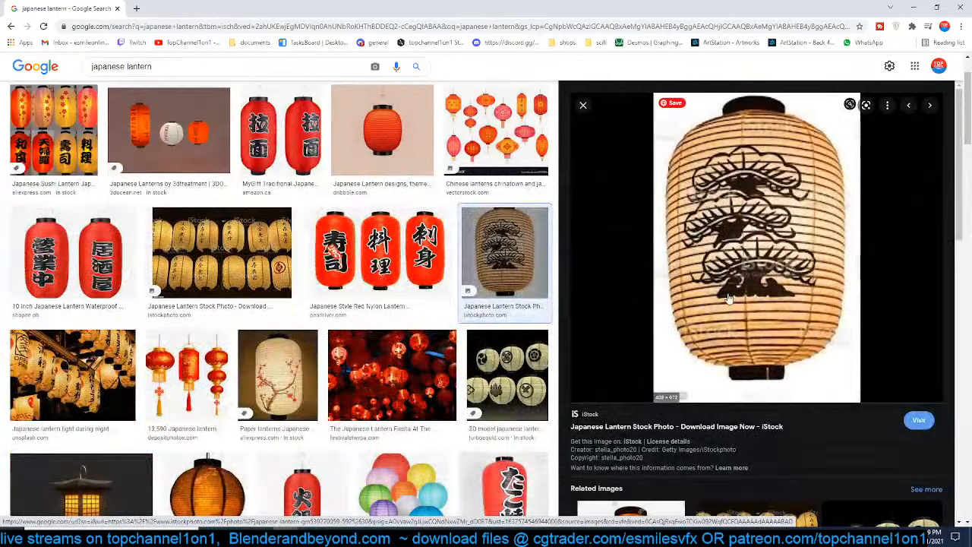
{"action": "left_click_drag", "start_coordinate": [668, 4], "coordinate": [971, 76]}
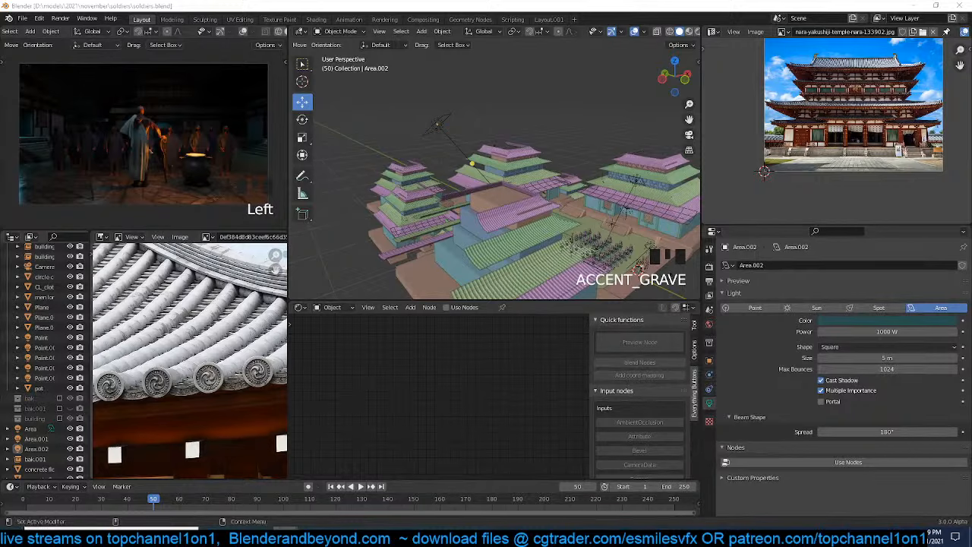
{"action": "left_click_drag", "start_coordinate": [833, 269], "coordinate": [818, 156]}
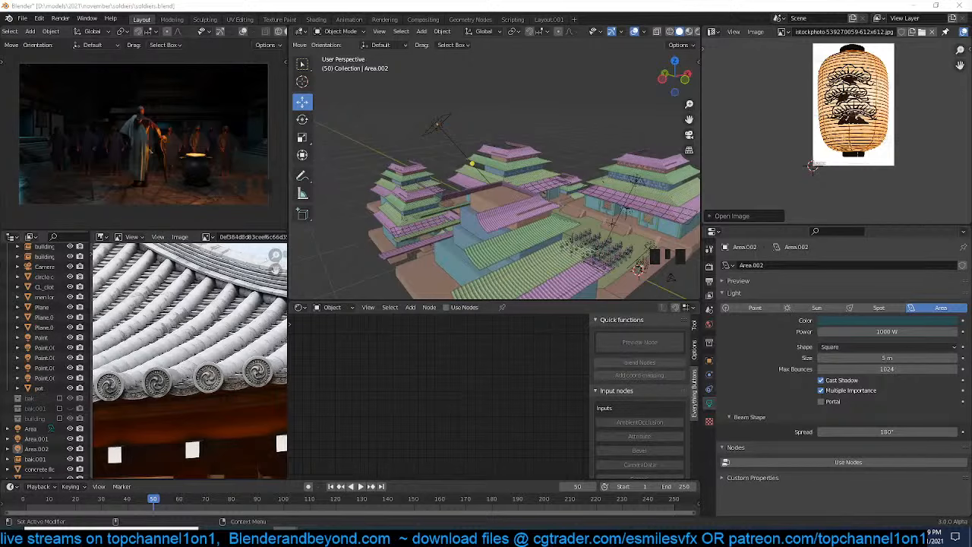
Pause the rendered preview in the camera viewport and save the soldiers.blend file
{"action": "scroll", "coordinate": [278, 31], "scroll_direction": "down", "scroll_amount": 3}
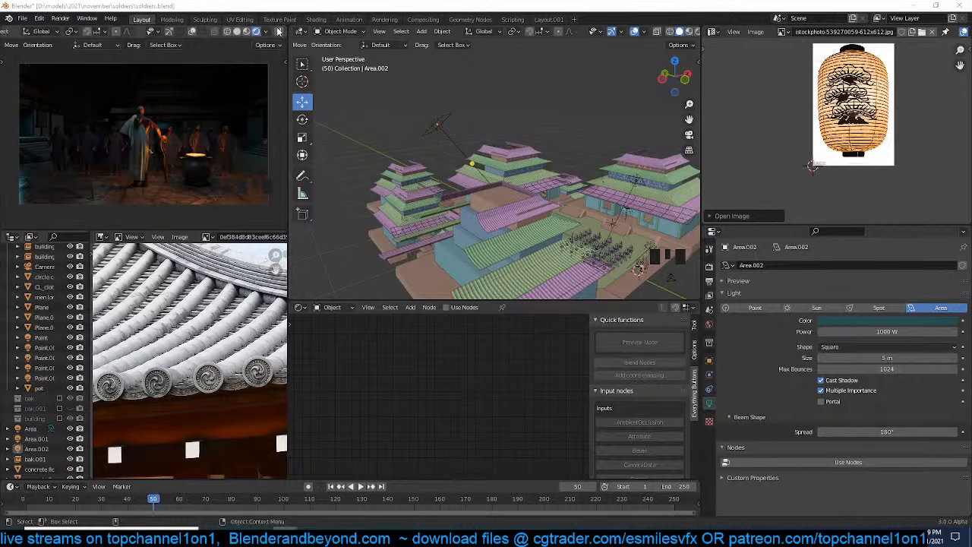
{"action": "left_click", "coordinate": [279, 31]}
{"action": "scroll", "coordinate": [503, 120], "scroll_direction": "down", "scroll_amount": 4}
{"action": "middle_click_drag", "start_coordinate": [502, 120], "coordinate": [460, 122], "text": "shift"}
{"action": "key", "text": "ctrl+s"}
Place the 3D cursor in the empty space beside the temples and add a mesh circle with 16 vertices and 1 m radius there
{"action": "middle_click_drag", "start_coordinate": [562, 200], "coordinate": [480, 176], "text": "shift"}
{"action": "right_click_drag", "start_coordinate": [480, 176], "coordinate": [523, 211], "text": "shift"}
{"action": "key", "text": "KP_1"}
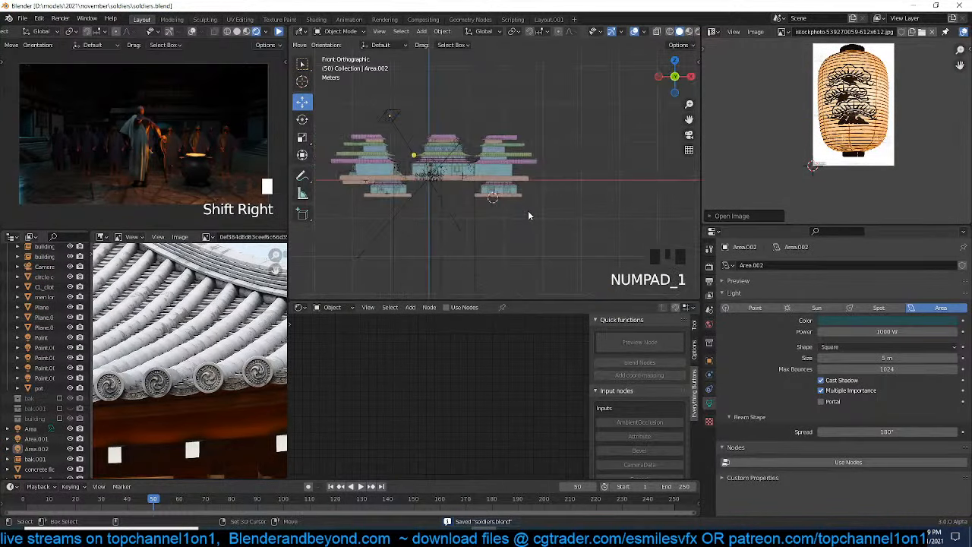
{"action": "right_click", "coordinate": [529, 215], "text": "shift"}
{"action": "scroll", "coordinate": [532, 212], "scroll_direction": "up", "scroll_amount": 5}
{"action": "scroll", "coordinate": [558, 161], "scroll_direction": "up", "scroll_amount": 3}
{"action": "scroll", "coordinate": [530, 124], "scroll_direction": "up", "scroll_amount": 4}
{"action": "key", "text": "shift+a"}
{"action": "mouse_move", "coordinate": [532, 126]}
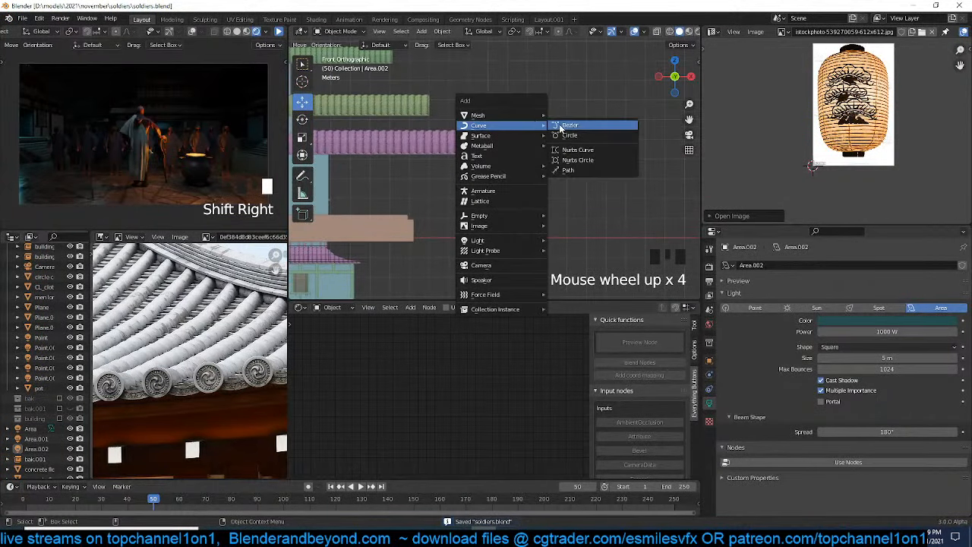
{"action": "mouse_move", "coordinate": [486, 114]}
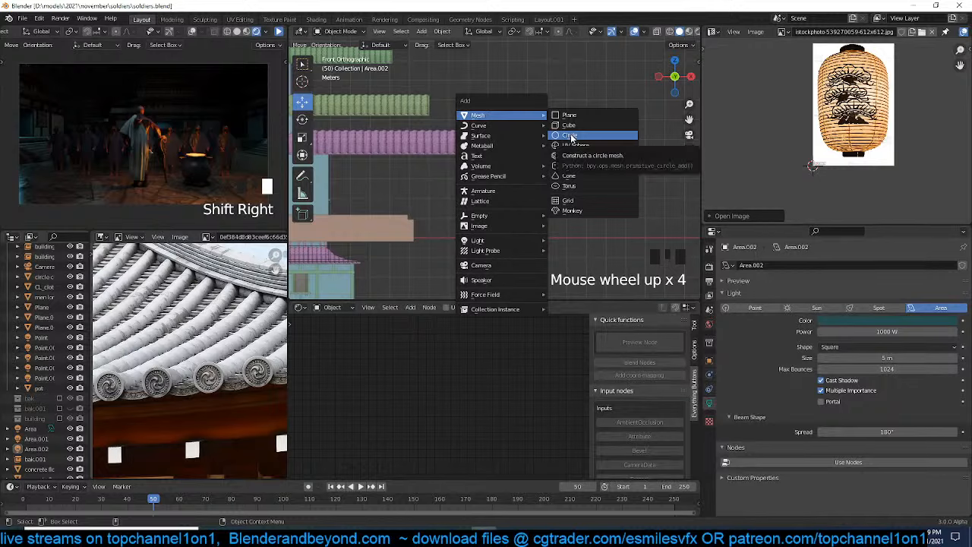
{"action": "left_click", "coordinate": [571, 134]}
{"action": "left_click", "coordinate": [378, 293]}
{"action": "double_click", "coordinate": [422, 181]}
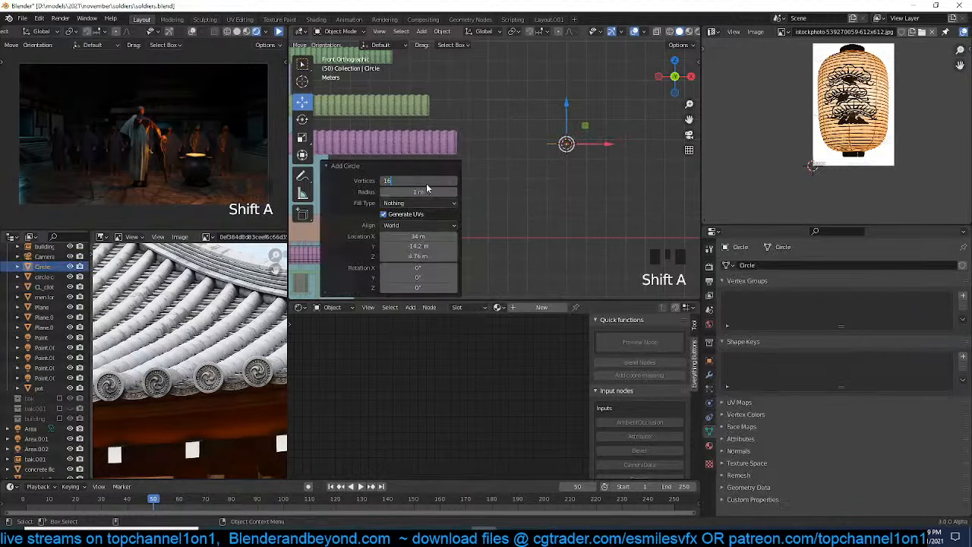
{"action": "key", "text": "Left"}
{"action": "key", "text": "Left"}
{"action": "key", "text": "KP_Enter"}
Extrude the circle about 4.6 m upward along Z to form the tall lantern cylinder
{"action": "key", "text": "Tab"}
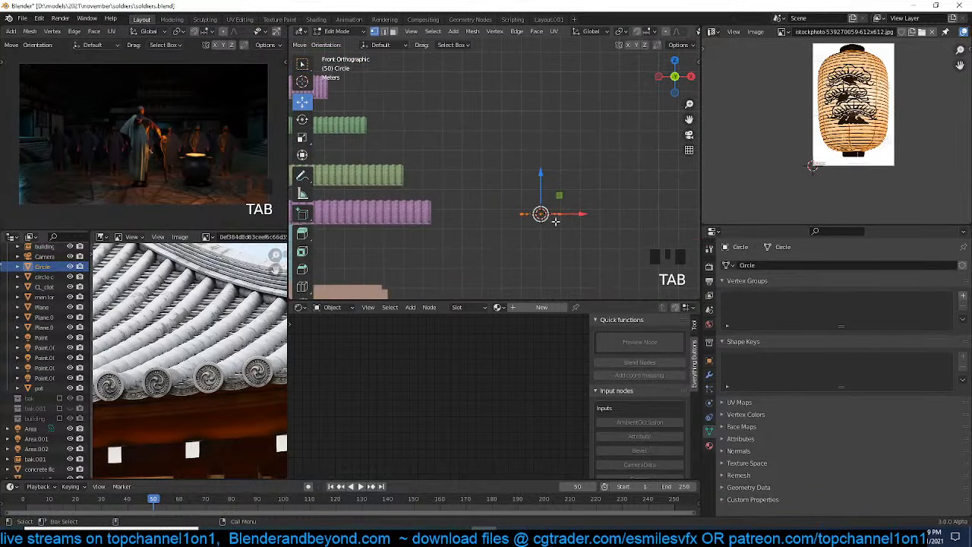
{"action": "key", "text": "e"}
{"action": "left_click", "coordinate": [569, 148]}
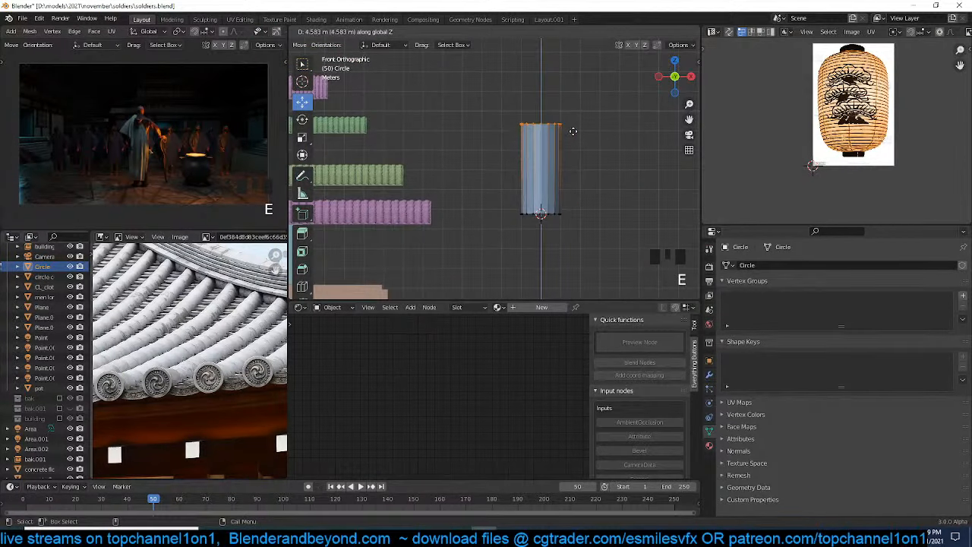
Fill the open top and bottom edge loops of the cylinder with faces
{"action": "scroll", "coordinate": [585, 151], "scroll_direction": "up", "scroll_amount": 3}
{"action": "key", "text": "a"}
{"action": "key", "text": "grave"}
{"action": "scroll", "coordinate": [585, 150], "scroll_direction": "down", "scroll_amount": 3}
{"action": "key", "text": "KP_Decimal"}
{"action": "scroll", "coordinate": [599, 179], "scroll_direction": "up", "scroll_amount": 2}
{"action": "scroll", "coordinate": [577, 200], "scroll_direction": "down", "scroll_amount": 4}
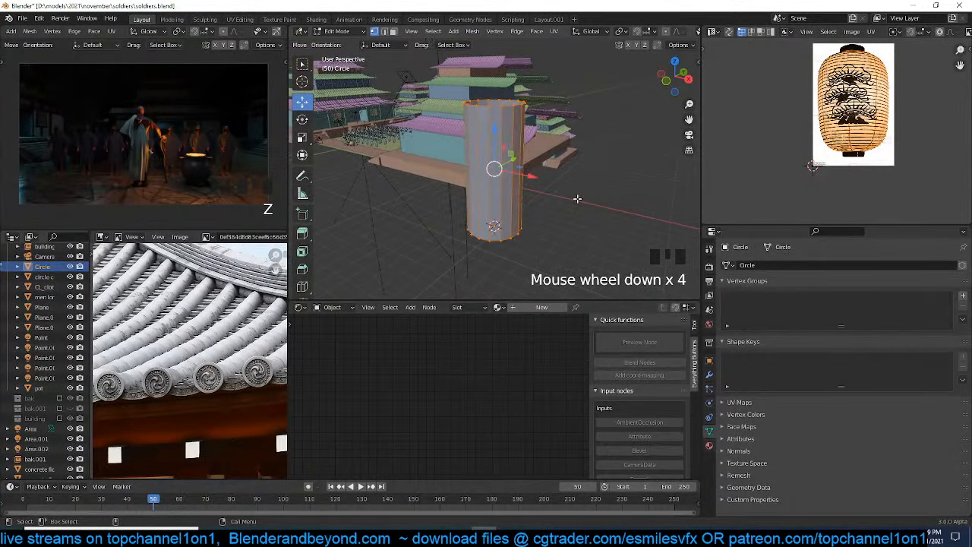
{"action": "key", "text": "2"}
{"action": "left_click", "coordinate": [541, 136], "text": "alt"}
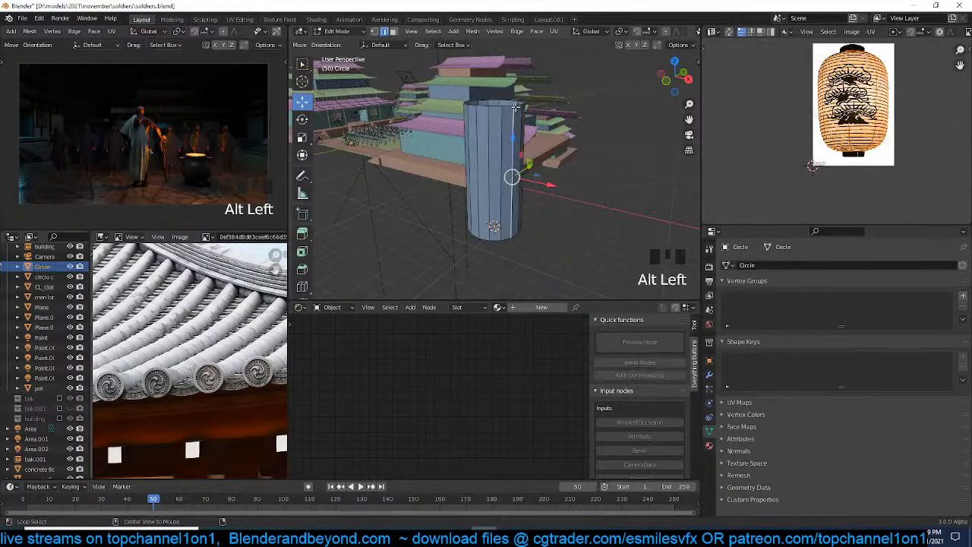
{"action": "left_click", "coordinate": [517, 232], "text": "alt"}
{"action": "key", "text": "f"}
Scale the whole cylinder down along Z to shorten it to lantern proportions
{"action": "key", "text": "a"}
{"action": "key", "text": "s"}
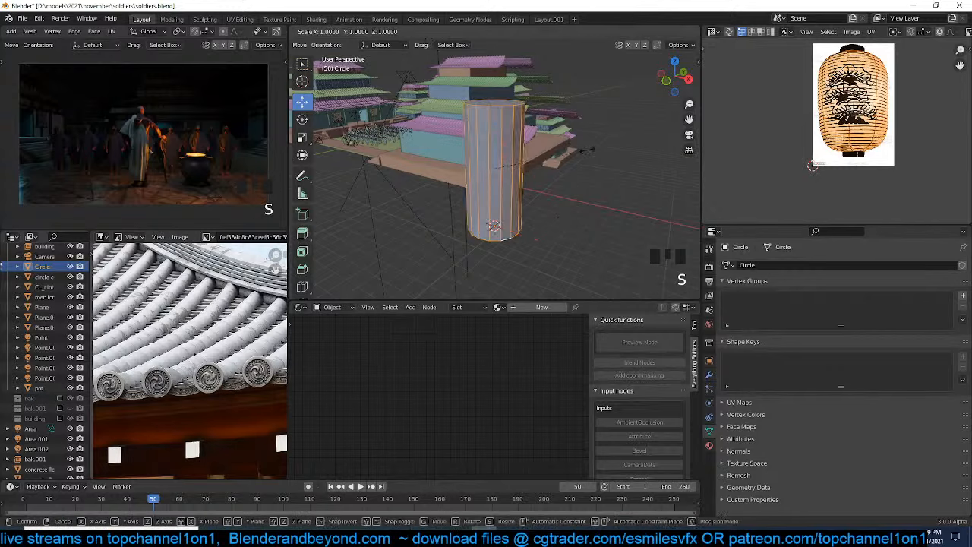
{"action": "key", "text": "z"}
{"action": "left_click", "coordinate": [519, 129]}
Bevel the cylinder's top and bottom edge loops about 0.88 m wide with 4 segments to round the lantern's ends
{"action": "scroll", "coordinate": [518, 129], "scroll_direction": "up", "scroll_amount": 1}
{"action": "left_click", "coordinate": [518, 128], "text": "alt"}
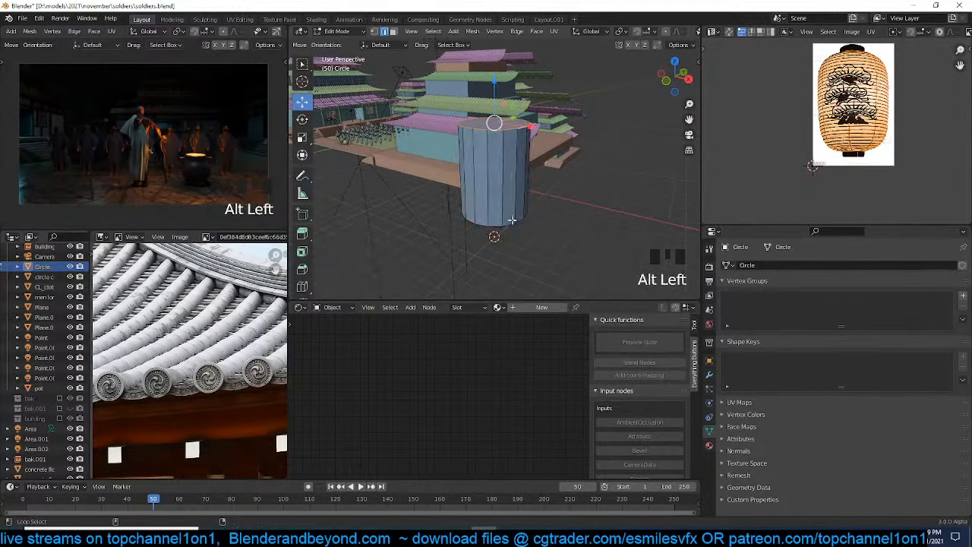
{"action": "left_click", "coordinate": [513, 222], "text": "alt+shift"}
{"action": "key", "text": "ctrl+v"}
{"action": "key", "text": "ctrl+b"}
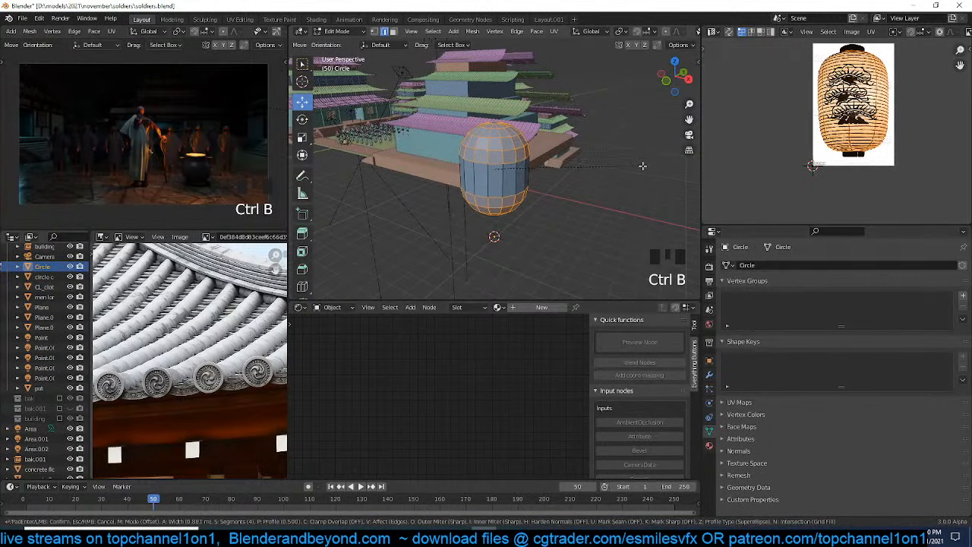
{"action": "left_click", "coordinate": [644, 166]}
Leave mesh editing and shade the lantern body smooth
{"action": "key", "text": "Tab"}
{"action": "middle_click_drag", "start_coordinate": [573, 146], "coordinate": [571, 98]}
{"action": "right_click", "coordinate": [570, 98]}
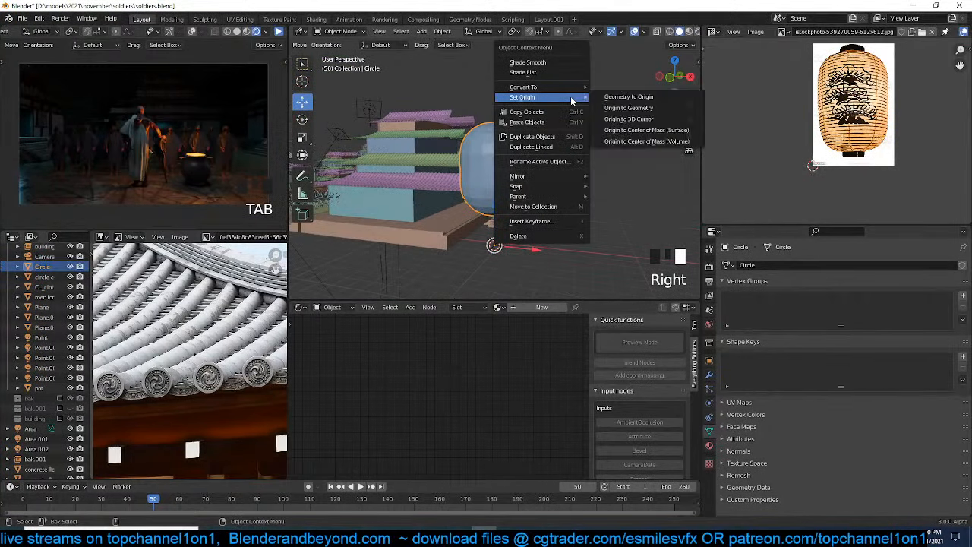
{"action": "left_click", "coordinate": [565, 63]}
Add four evenly spaced horizontal loop cuts around the lantern's straight middle section
{"action": "scroll", "coordinate": [565, 66], "scroll_direction": "up", "scroll_amount": 4}
{"action": "key", "text": "Tab"}
{"action": "scroll", "coordinate": [581, 122], "scroll_direction": "up", "scroll_amount": 2}
{"action": "key", "text": "alt+a"}
{"action": "key", "text": "ctrl+r"}
{"action": "scroll", "coordinate": [581, 122], "scroll_direction": "up", "scroll_amount": 4}
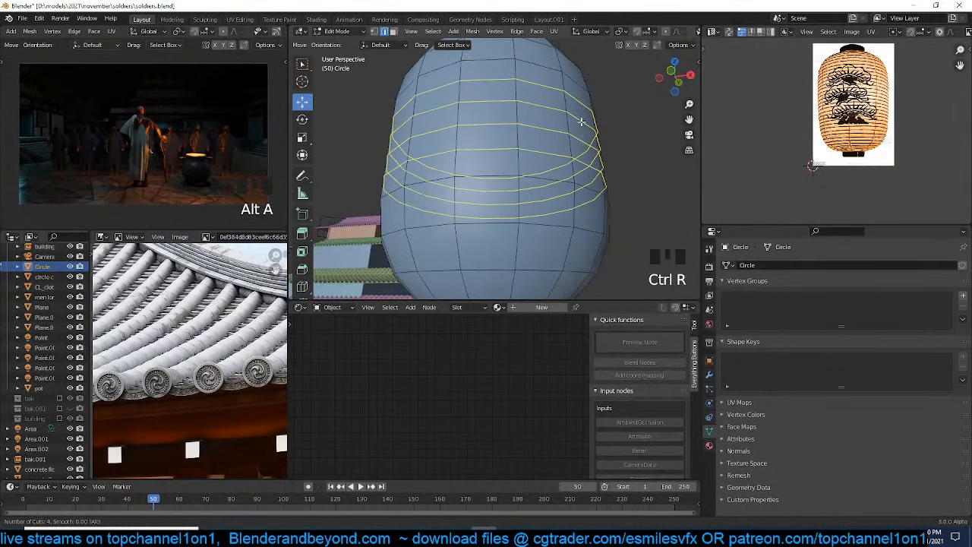
{"action": "left_click", "coordinate": [581, 122]}
{"action": "scroll", "coordinate": [578, 162], "scroll_direction": "down", "scroll_amount": 3}
{"action": "key", "text": "alt+a"}
Add single centered horizontal loop cuts between the existing rings in the lower part of the lantern
{"action": "scroll", "coordinate": [553, 154], "scroll_direction": "up", "scroll_amount": 1, "text": "alt"}
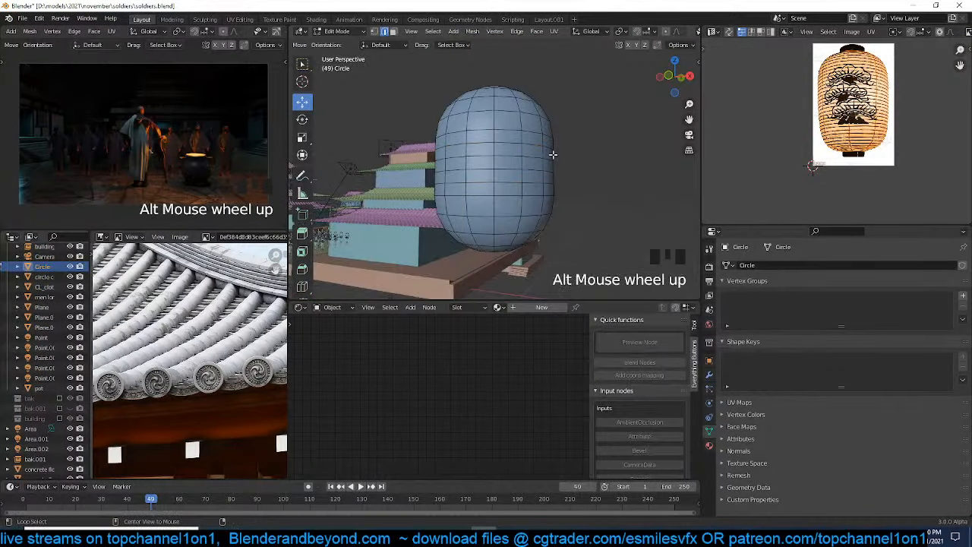
{"action": "scroll", "coordinate": [553, 155], "scroll_direction": "up", "scroll_amount": 2}
{"action": "middle_click_drag", "start_coordinate": [553, 154], "coordinate": [575, 123]}
{"action": "key", "text": "grave"}
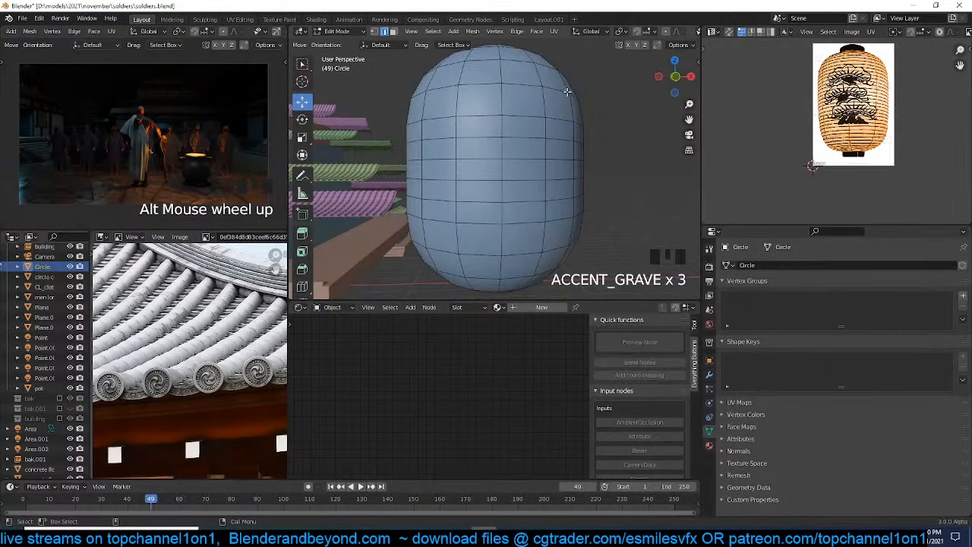
{"action": "key", "text": "ctrl+r"}
{"action": "left_click", "coordinate": [528, 252]}
{"action": "key", "text": "ctrl+r"}
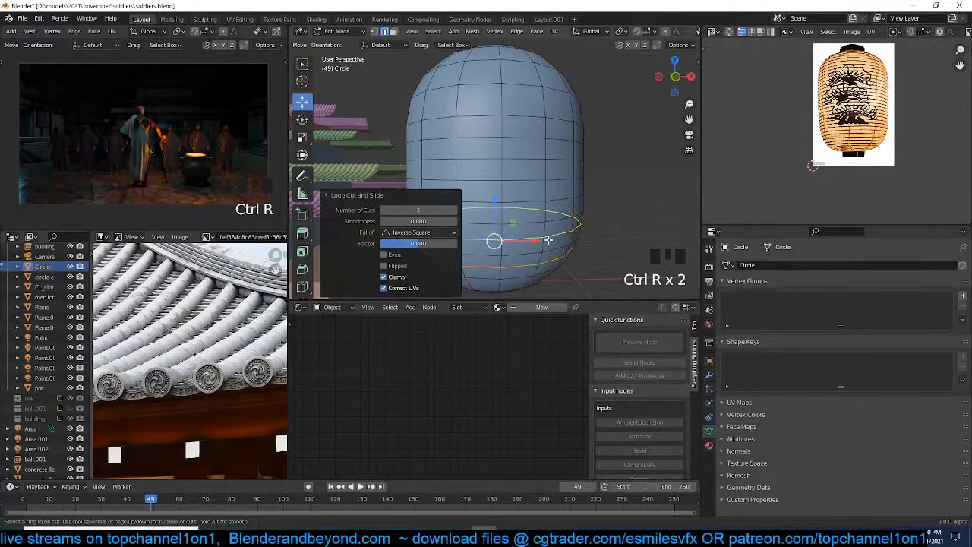
{"action": "left_click", "coordinate": [494, 239]}
{"action": "left_click", "coordinate": [547, 238]}
{"action": "key", "text": "ctrl+r"}
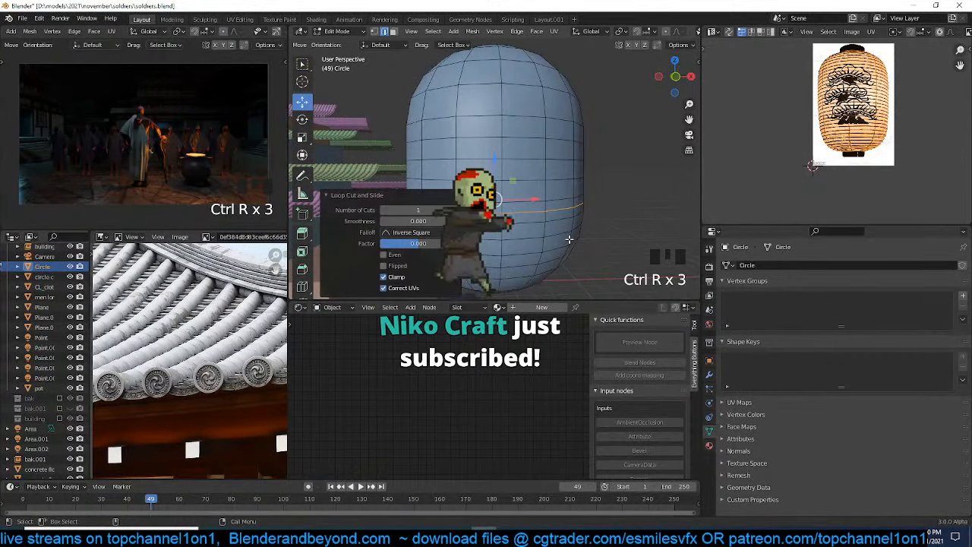
Add single centered horizontal loop cuts between the rings of the lantern's middle section, working up to the upper rounding
{"action": "middle_click_drag", "start_coordinate": [579, 251], "coordinate": [575, 249]}
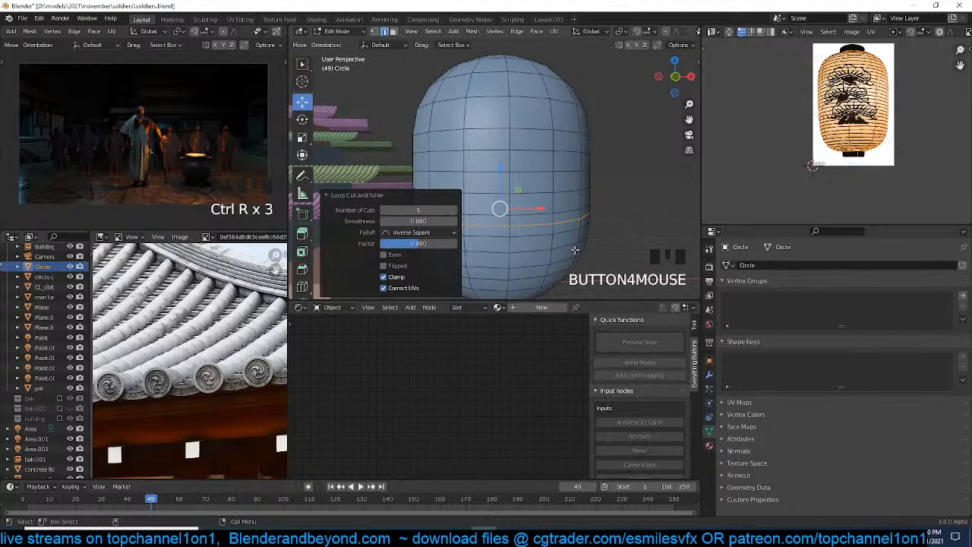
{"action": "key", "text": "ctrl+r"}
{"action": "key", "text": "ctrl+r"}
{"action": "key", "text": "ctrl+r"}
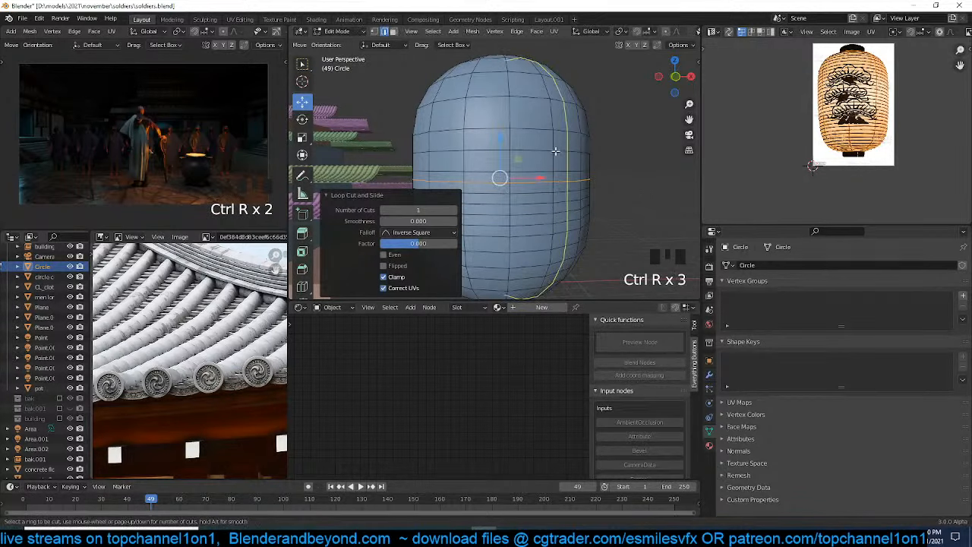
{"action": "key", "text": "ctrl+r"}
{"action": "key", "text": "ctrl+r"}
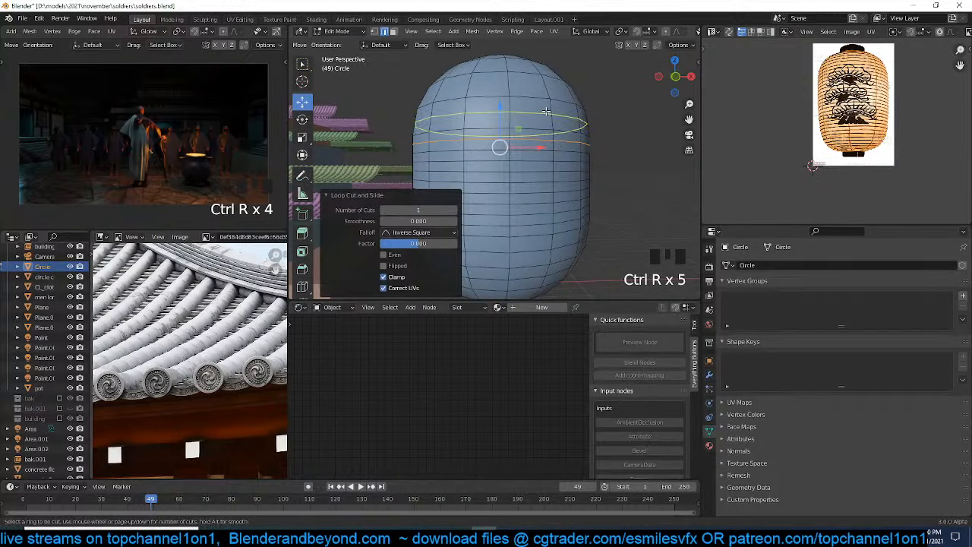
{"action": "left_click", "coordinate": [547, 112]}
{"action": "right_click", "coordinate": [546, 111]}
Add two centered horizontal loop cuts between the rings of the lantern's rounded top
{"action": "key", "text": "ctrl+r"}
{"action": "left_click", "coordinate": [546, 94]}
{"action": "right_click", "coordinate": [546, 92]}
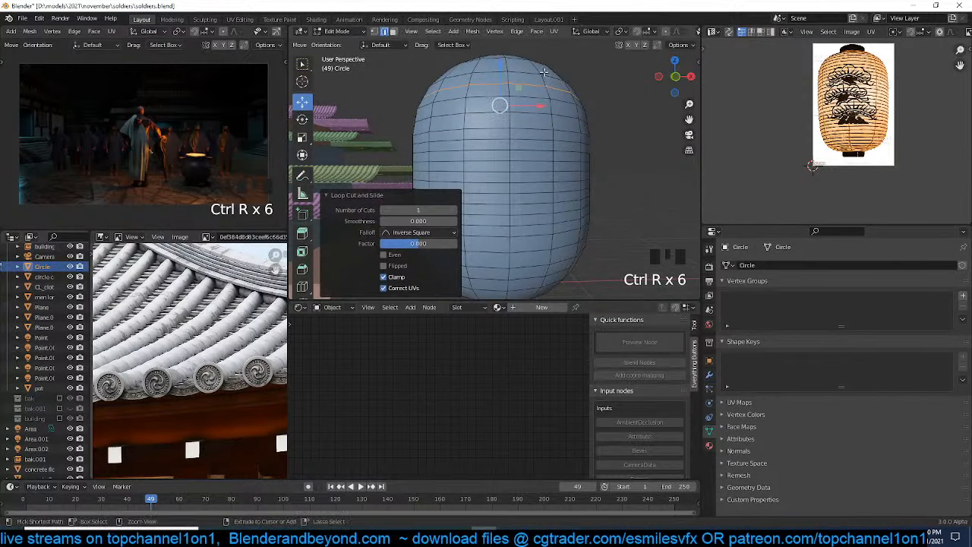
{"action": "key", "text": "ctrl+r"}
{"action": "left_click", "coordinate": [539, 66]}
{"action": "right_click", "coordinate": [539, 67]}
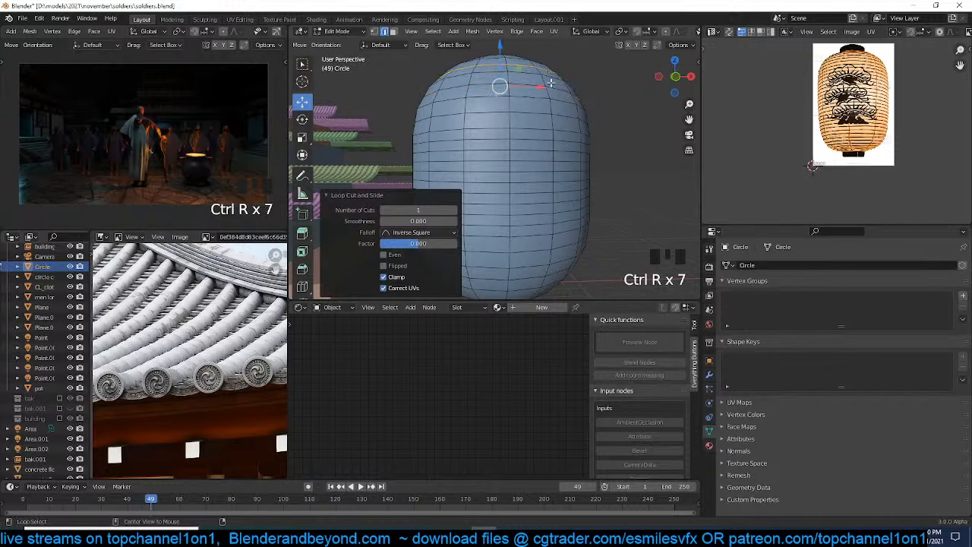
Extend the selection to every second horizontal edge loop from the lantern's rounded top down to its base
{"action": "left_click", "coordinate": [558, 90], "text": "alt+shift"}
{"action": "left_click", "coordinate": [559, 128], "text": "alt+shift"}
{"action": "left_click", "coordinate": [565, 142], "text": "alt+shift"}
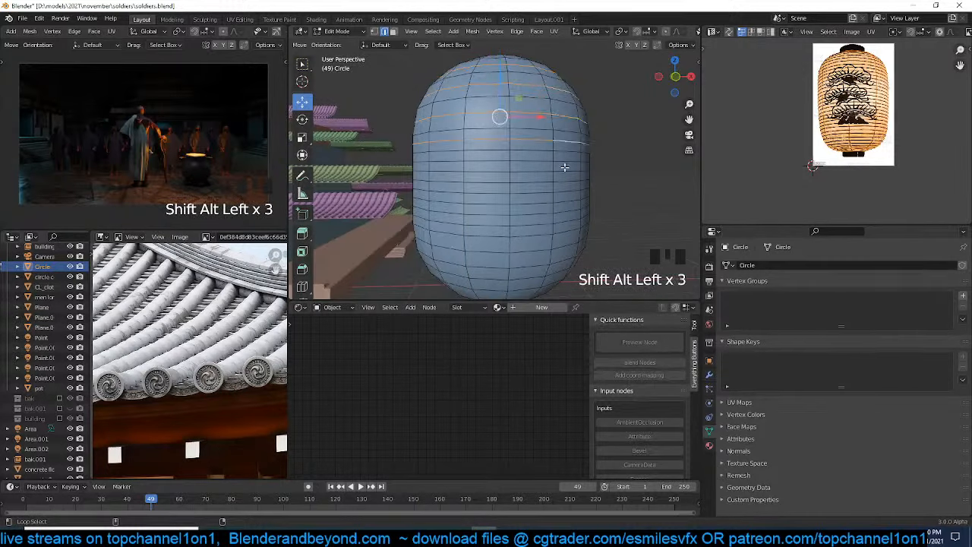
{"action": "left_click", "coordinate": [566, 167], "text": "alt+shift"}
{"action": "left_click", "coordinate": [571, 173], "text": "alt+shift"}
{"action": "left_click", "coordinate": [567, 188], "text": "alt+shift"}
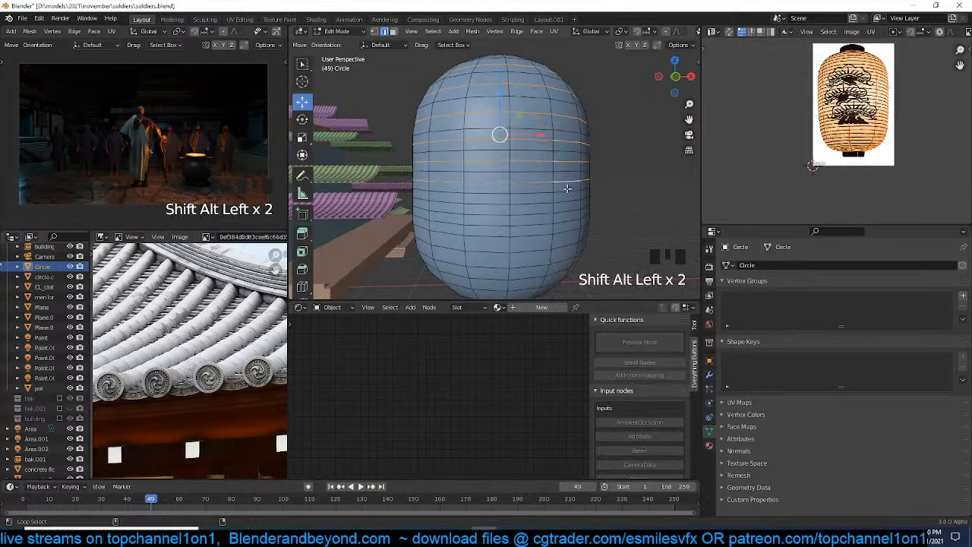
{"action": "left_click", "coordinate": [566, 202], "text": "alt+shift"}
{"action": "left_click", "coordinate": [566, 225], "text": "alt+shift"}
{"action": "left_click", "coordinate": [563, 245], "text": "alt+shift"}
{"action": "left_click", "coordinate": [559, 269], "text": "alt+shift"}
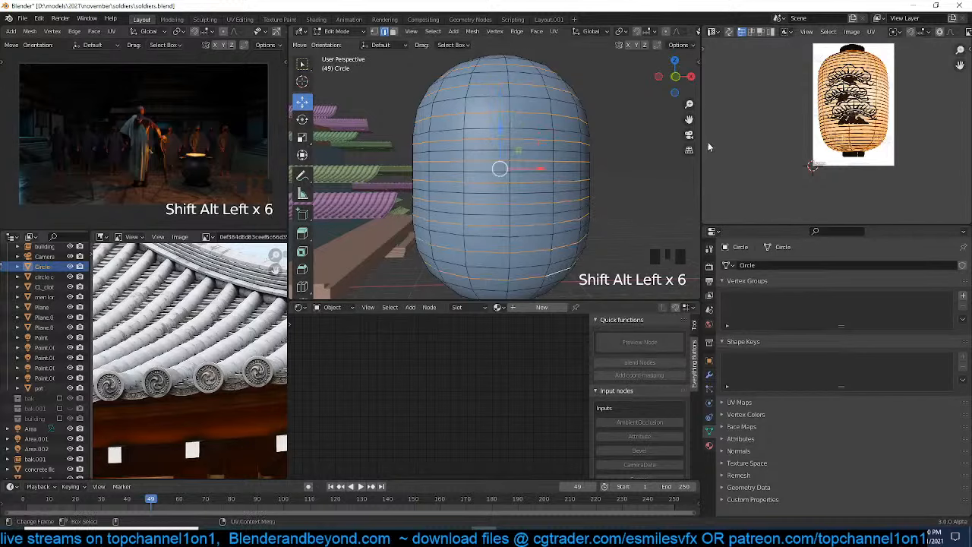
Try to push the selected rings outward 0.167 m with Shrink/Fatten and bevel them with three segments
{"action": "key", "text": "alt+s"}
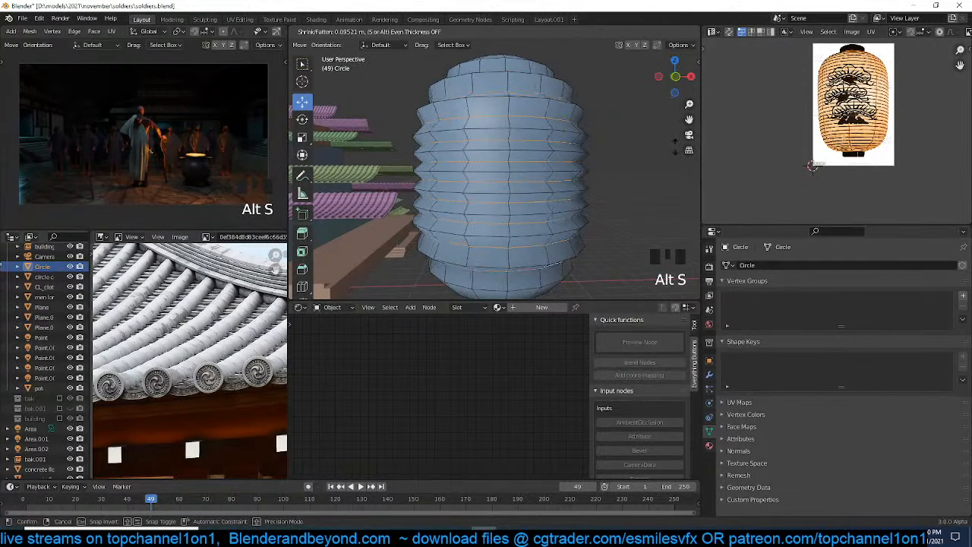
{"action": "left_click", "coordinate": [671, 158]}
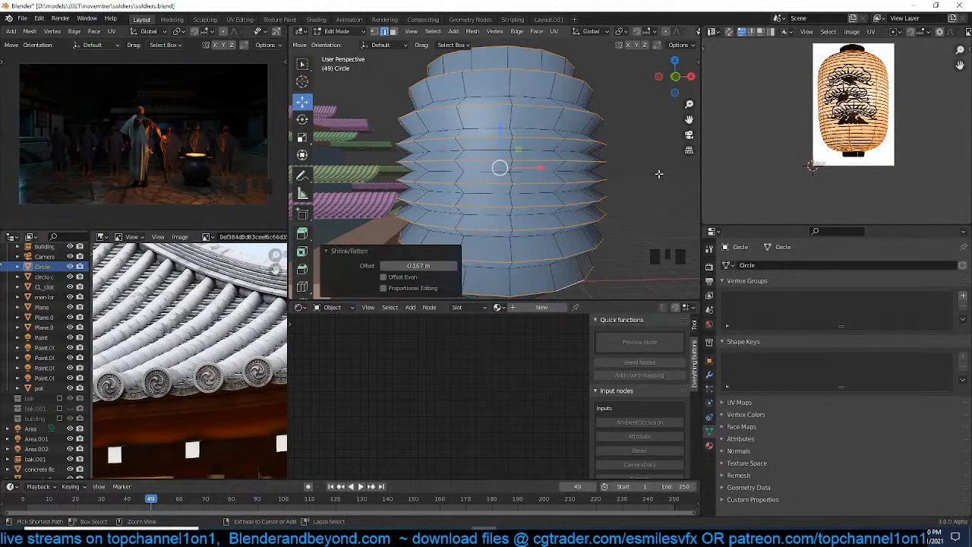
{"action": "key", "text": "ctrl+b"}
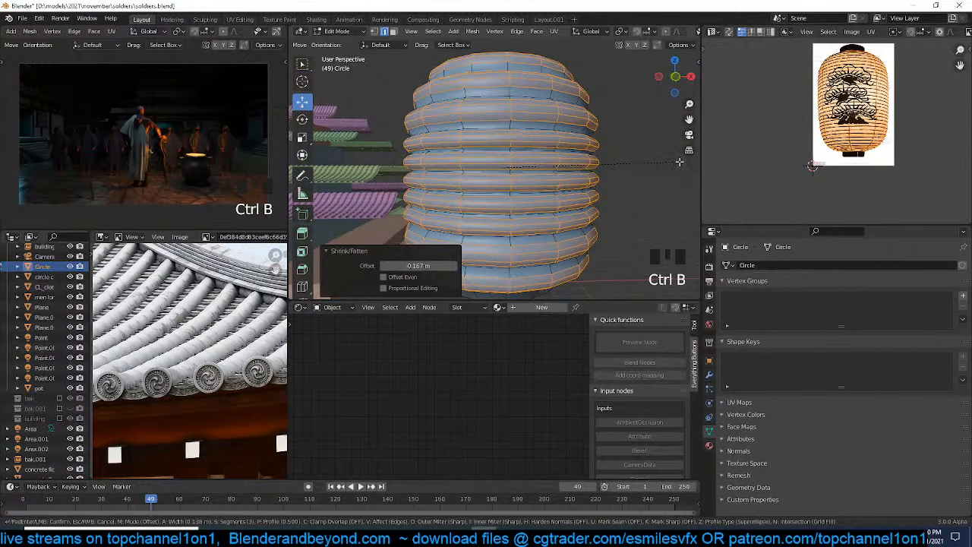
{"action": "left_click", "coordinate": [679, 161]}
{"action": "key", "text": "Tab"}
{"action": "key", "text": "grave"}
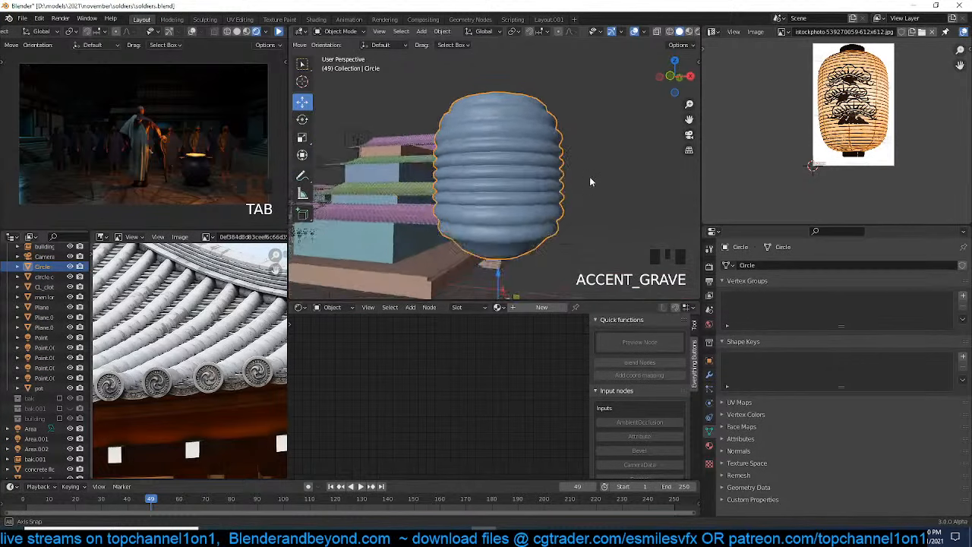
Undo the bevel and the outward offset, returning to the smooth lantern with its alternate edge loops selected
{"action": "key", "text": "Tab"}
{"action": "key", "text": "ctrl+z"}
{"action": "key", "text": "ctrl+z"}
{"action": "key", "text": "ctrl+z"}
{"action": "key", "text": "ctrl+z"}
{"action": "key", "text": "ctrl+z"}
{"action": "key", "text": "ctrl+z"}
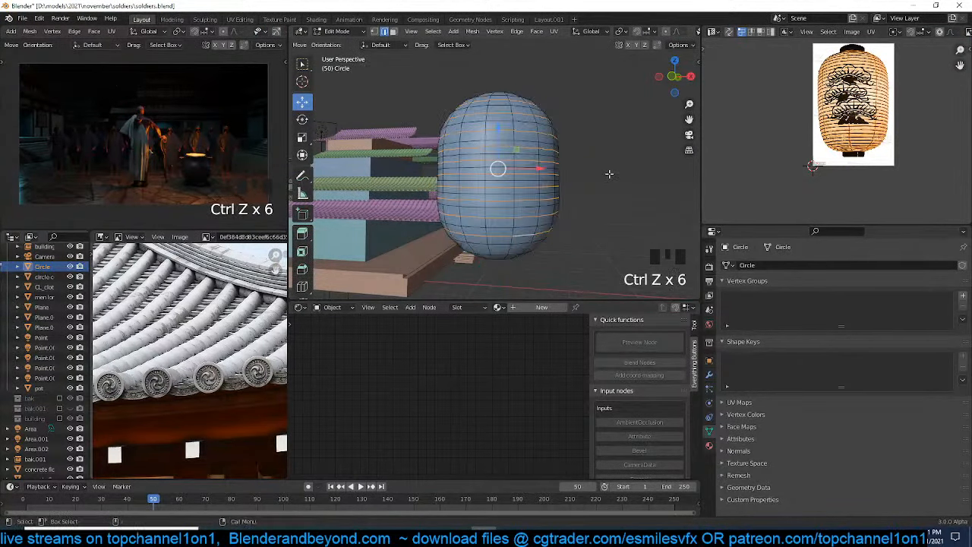
Try a 0.068 m bevel with three segments and a 0.331 shape on the selected rings
{"action": "key", "text": "ctrl+b"}
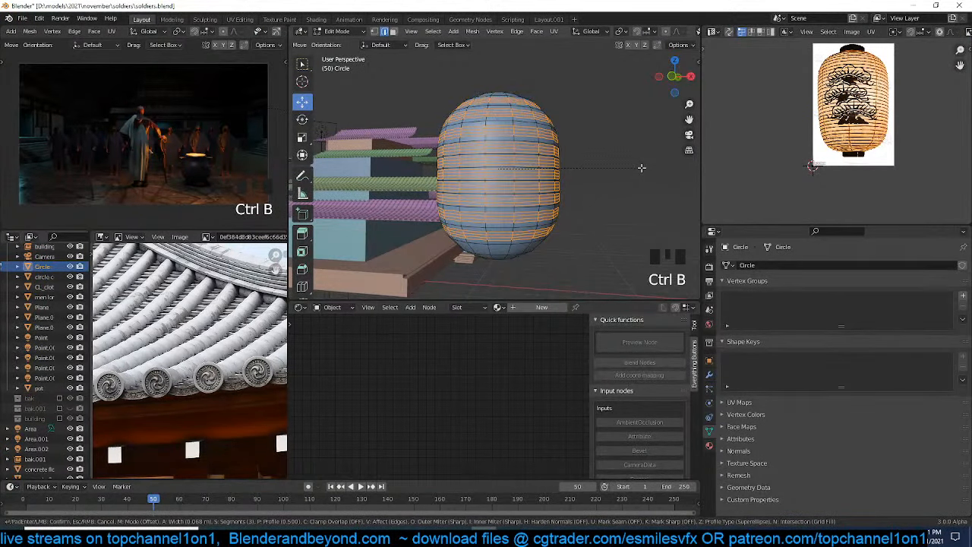
{"action": "left_click", "coordinate": [641, 167]}
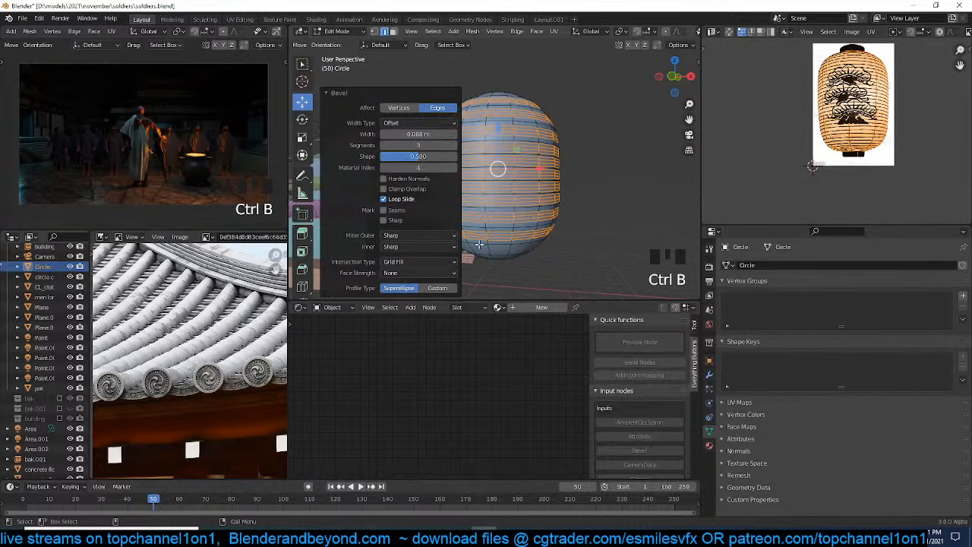
{"action": "left_click", "coordinate": [399, 159]}
{"action": "key", "text": "ctrl+z"}
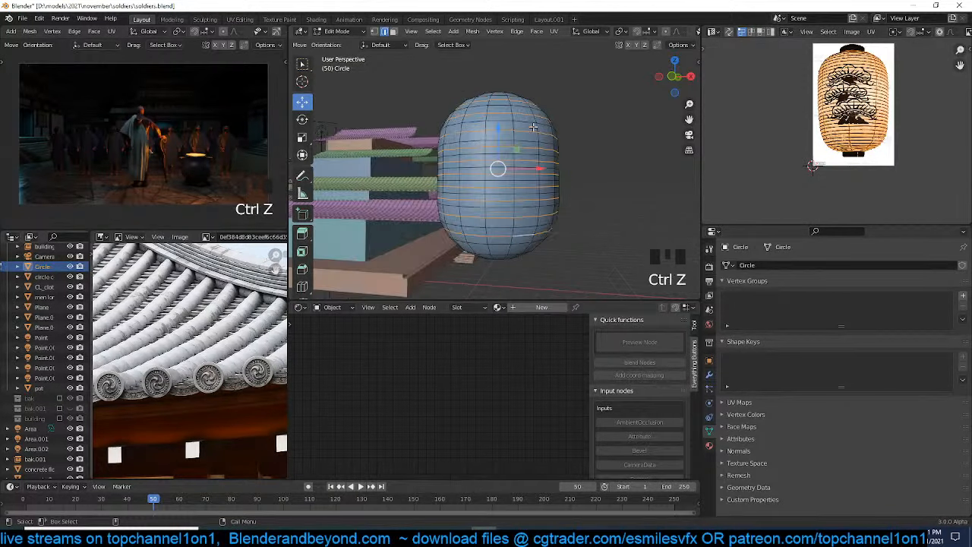
Shrink the selected rings inward by 0.171 m and bevel them about 0.151 m with three segments
{"action": "scroll", "coordinate": [576, 144], "scroll_direction": "up", "scroll_amount": 1}
{"action": "key", "text": "alt+s"}
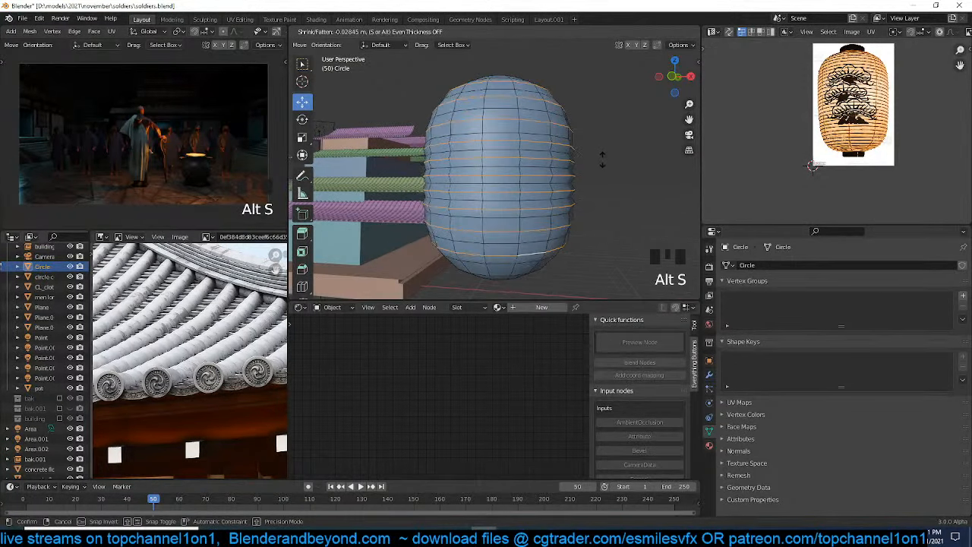
{"action": "left_click", "coordinate": [613, 152]}
{"action": "key", "text": "ctrl+b"}
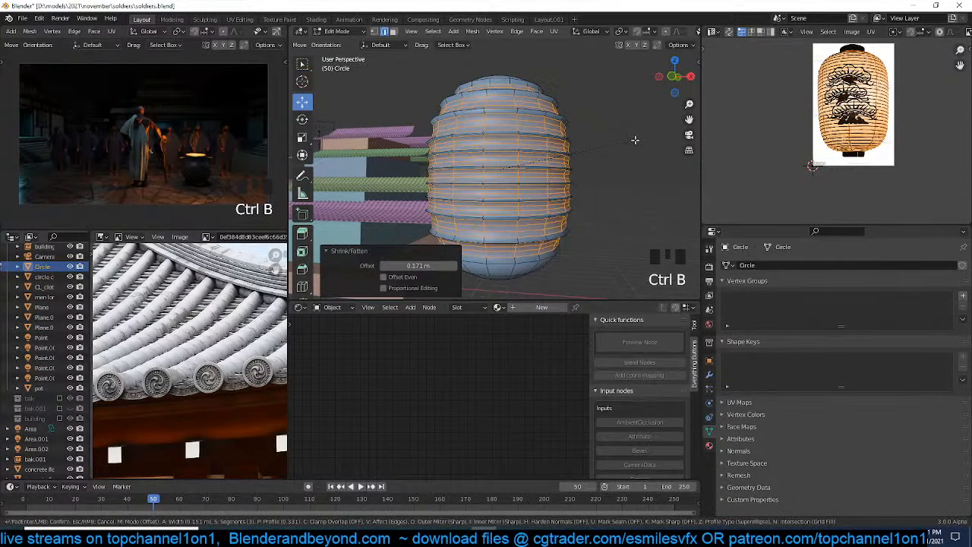
{"action": "left_click", "coordinate": [635, 140]}
{"action": "key", "text": "Tab"}
{"action": "key", "text": "grave"}
{"action": "middle_click_drag", "start_coordinate": [608, 136], "coordinate": [579, 113]}
Add a single centered loop cut near the lantern's base and scale the ring to 0.8
{"action": "key", "text": "Tab"}
{"action": "key", "text": "ctrl+r"}
{"action": "left_click", "coordinate": [576, 217]}
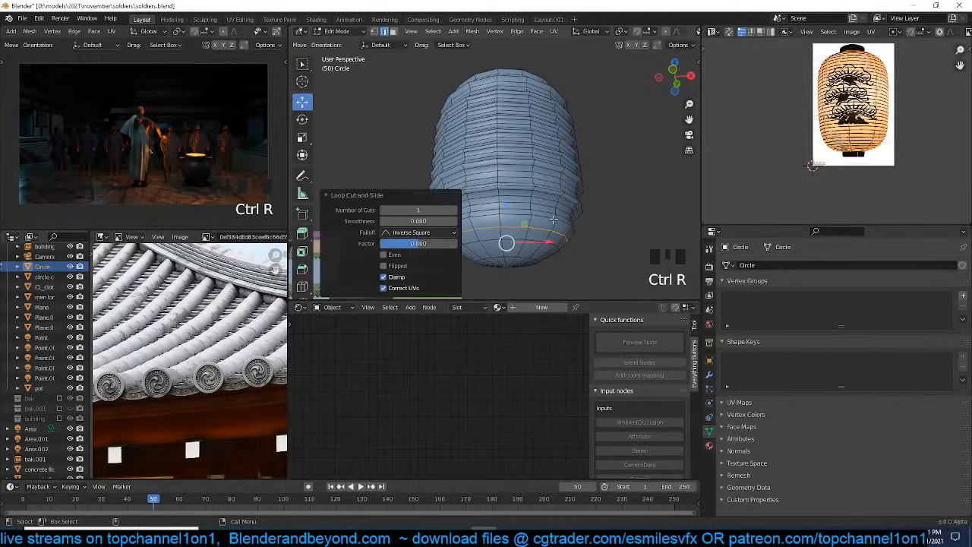
{"action": "key", "text": "s"}
{"action": "left_click", "coordinate": [577, 206]}
Bevel the base ring 0.129 m with three segments and move the resulting band slightly up along Z
{"action": "key", "text": "ctrl+b"}
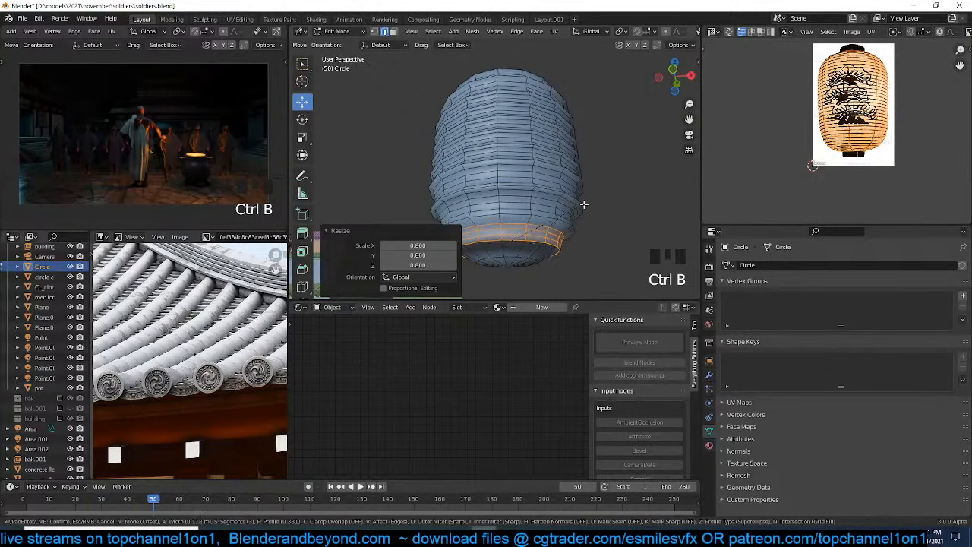
{"action": "left_click", "coordinate": [582, 205]}
{"action": "key", "text": "g"}
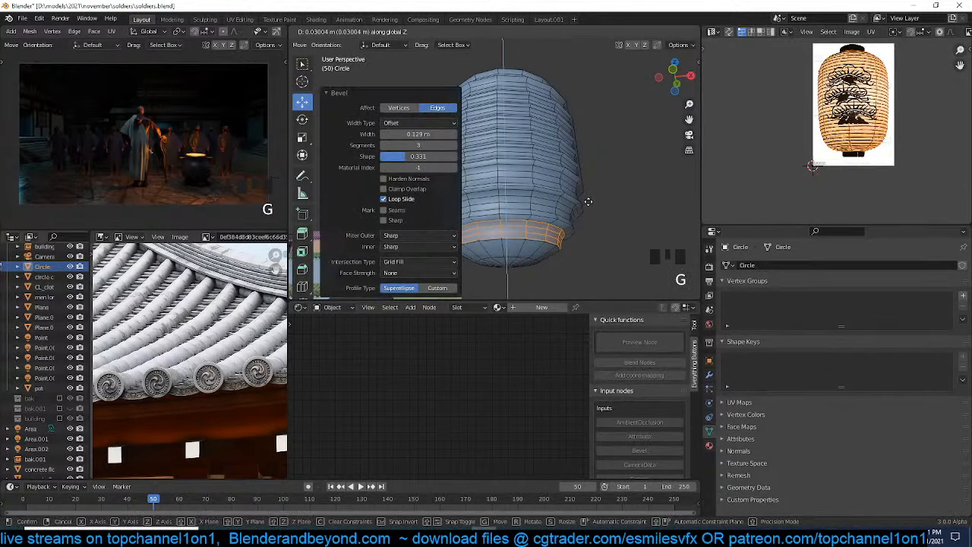
{"action": "key", "text": "Tab"}
{"action": "key", "text": "grave"}
{"action": "scroll", "coordinate": [575, 213], "scroll_direction": "up", "scroll_amount": 2}
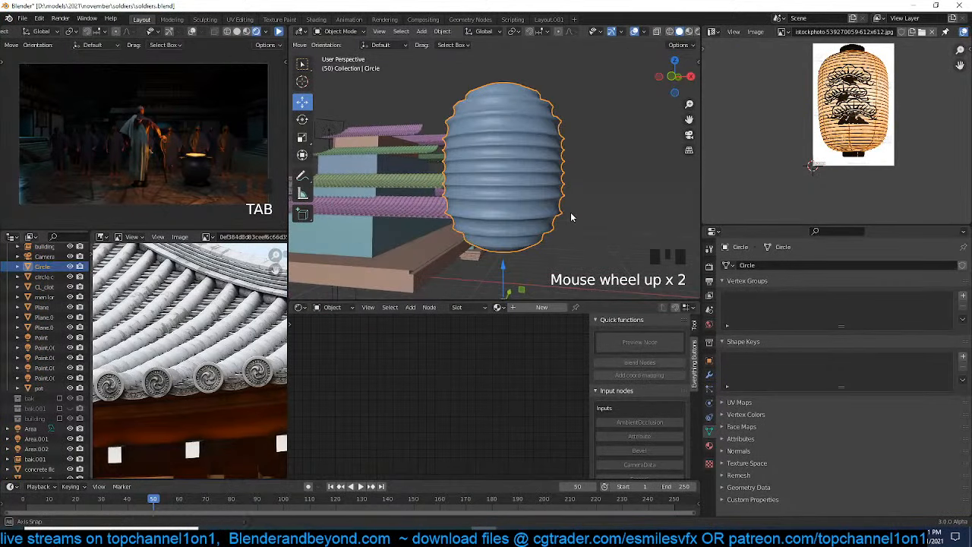
Set the lantern's origin to its geometry and save the file
{"action": "key", "text": "Tab"}
{"action": "key", "text": "Tab"}
{"action": "right_click", "coordinate": [575, 212]}
{"action": "mouse_move", "coordinate": [562, 211]}
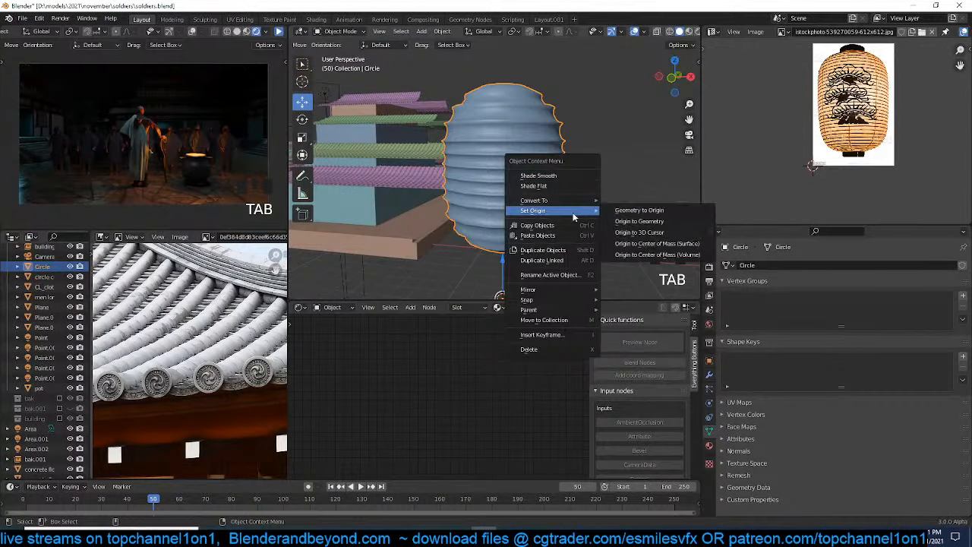
{"action": "left_click", "coordinate": [627, 222]}
{"action": "scroll", "coordinate": [562, 177], "scroll_direction": "up", "scroll_amount": 2}
{"action": "key", "text": "ctrl+s"}
Inspect the ribbed lantern up close in Material Preview shading
{"action": "key", "text": "grave"}
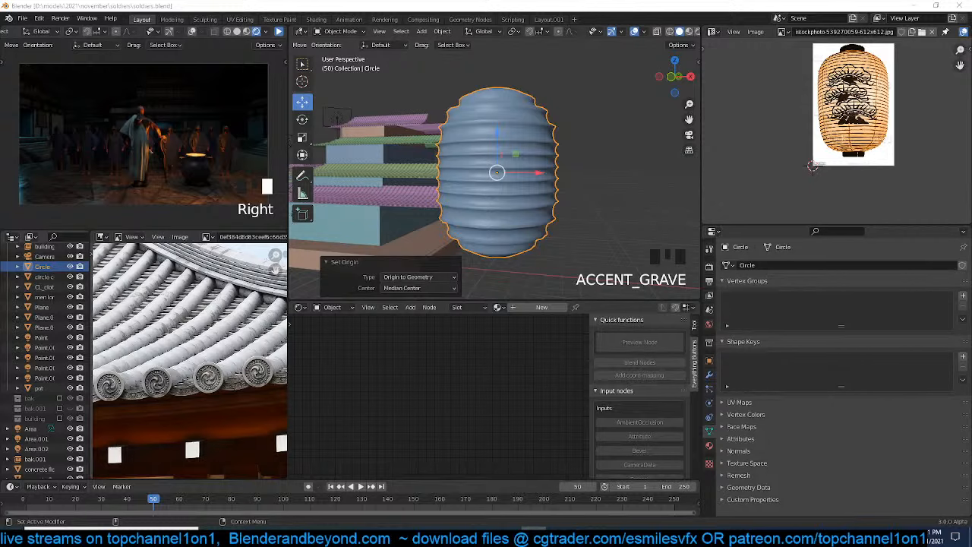
{"action": "left_click", "coordinate": [555, 152]}
{"action": "scroll", "coordinate": [592, 149], "scroll_direction": "up", "scroll_amount": 2}
{"action": "scroll", "coordinate": [591, 150], "scroll_direction": "up", "scroll_amount": 1}
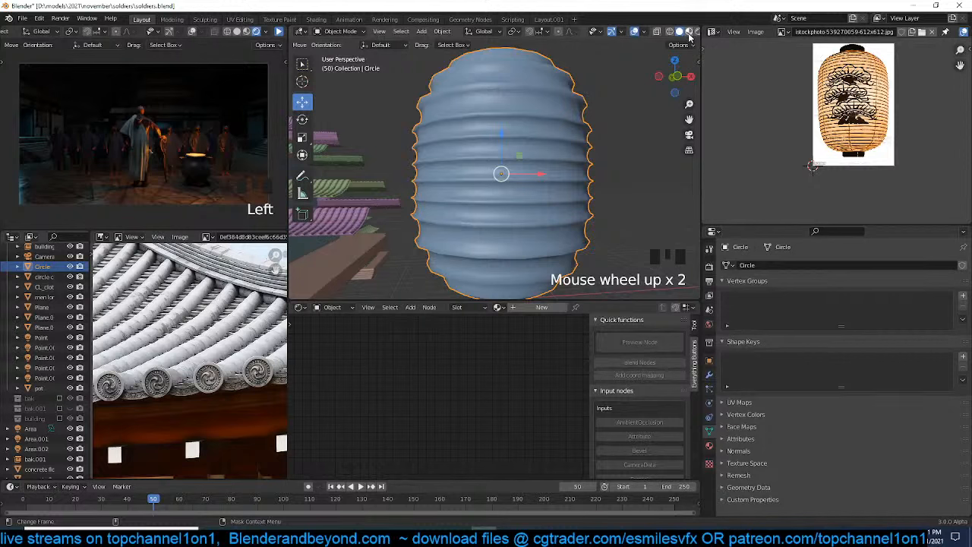
{"action": "left_click", "coordinate": [689, 32]}
{"action": "left_click", "coordinate": [689, 34]}
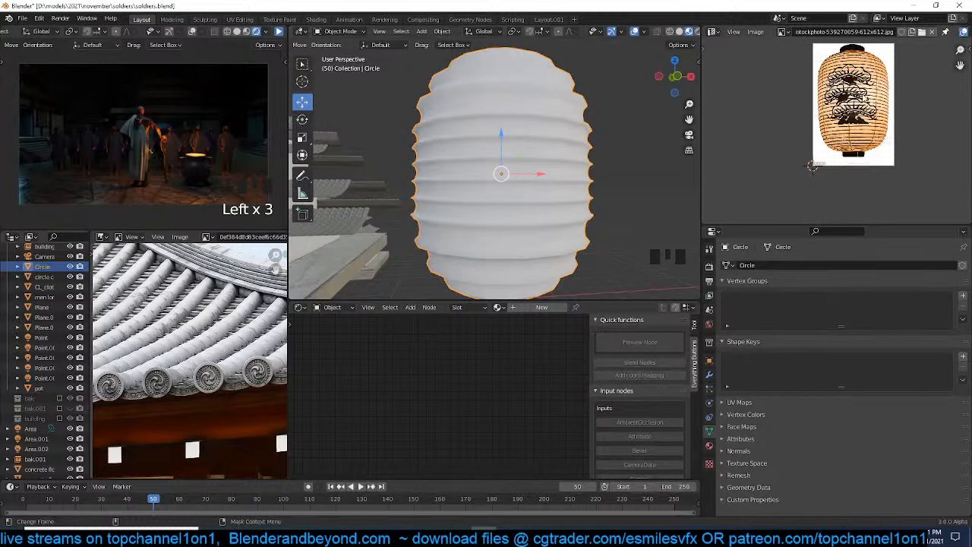
{"action": "scroll", "coordinate": [812, 166], "scroll_direction": "up", "scroll_amount": 1}
{"action": "left_click", "coordinate": [571, 159]}
Clear the mesh selection and select the ridge edge loops around the lantern's middle section
{"action": "key", "text": "Tab"}
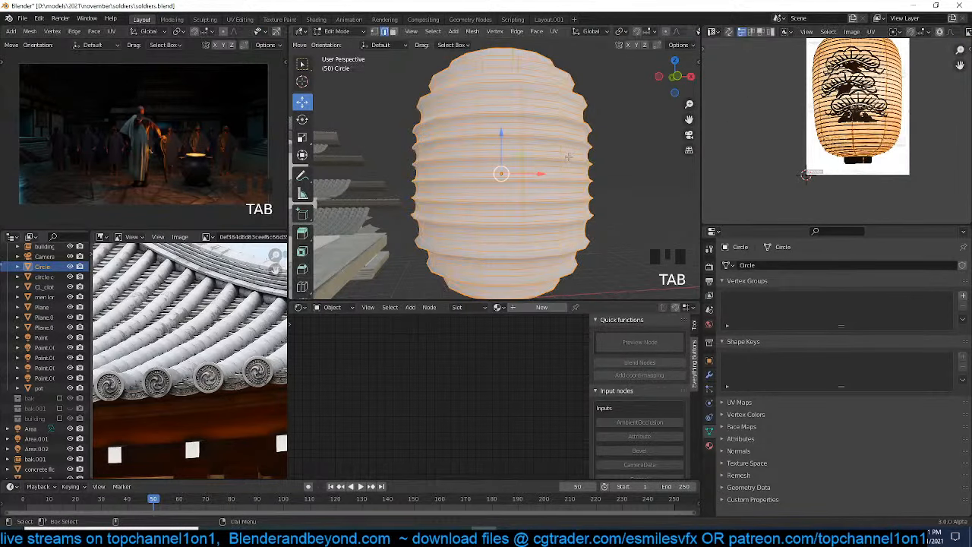
{"action": "key", "text": "alt+a"}
{"action": "left_click", "coordinate": [573, 139], "text": "alt"}
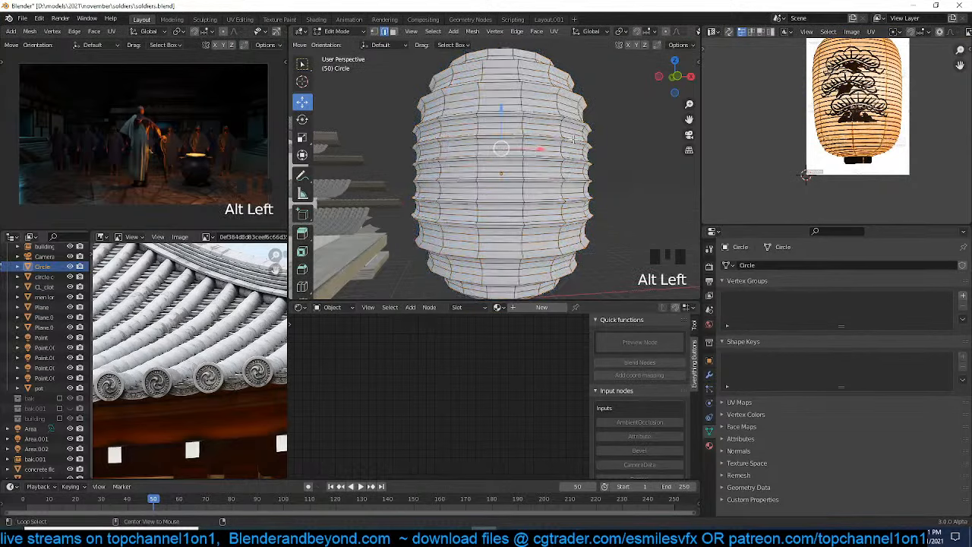
{"action": "left_click", "coordinate": [576, 182], "text": "alt+shift"}
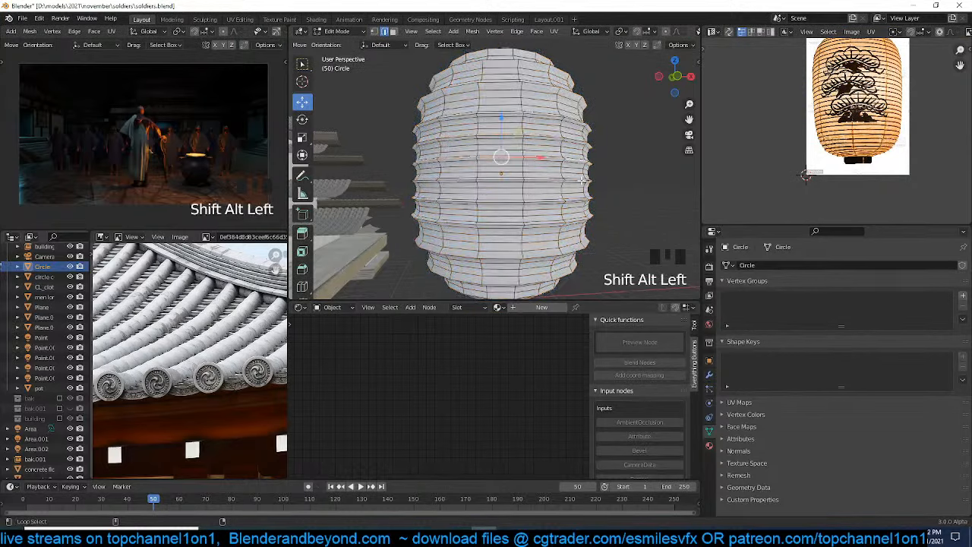
{"action": "left_click", "coordinate": [576, 196], "text": "alt+shift"}
{"action": "left_click", "coordinate": [580, 201], "text": "alt+shift"}
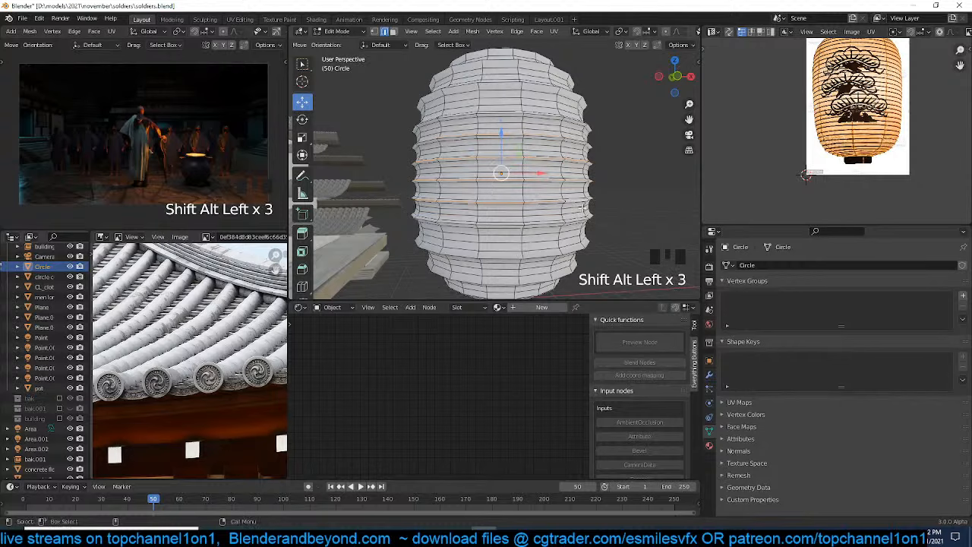
Add the ridge edge loops of the lantern's lower part, down to its base, to the selection
{"action": "key", "text": "grave"}
{"action": "left_click", "coordinate": [581, 227], "text": "alt+shift"}
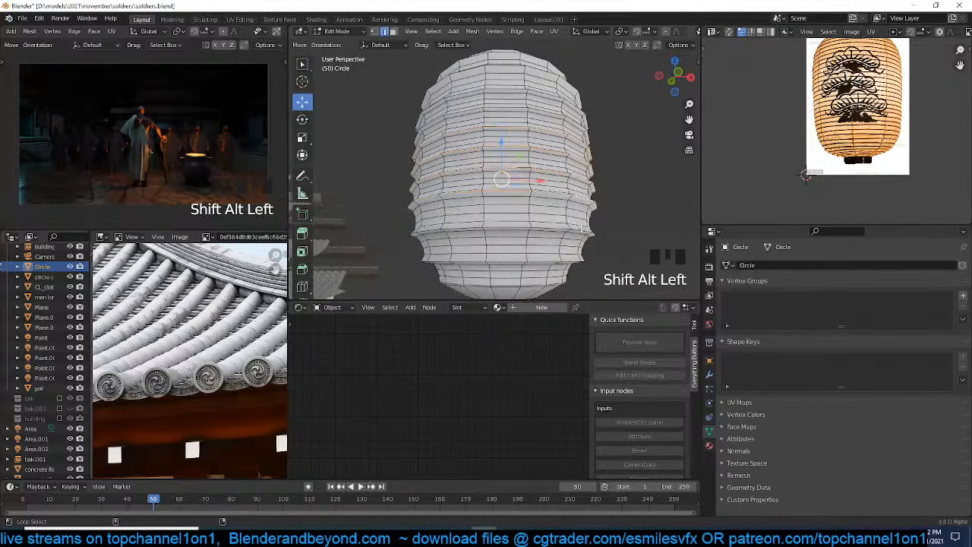
{"action": "left_click", "coordinate": [578, 237], "text": "alt+shift"}
{"action": "left_click", "coordinate": [574, 253], "text": "alt+shift"}
{"action": "key", "text": "grave"}
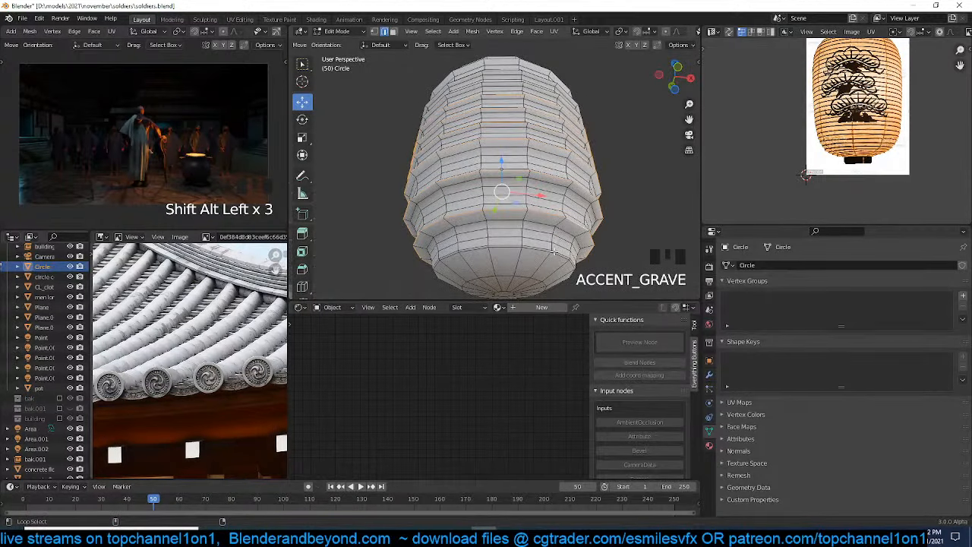
{"action": "left_click", "coordinate": [554, 252], "text": "alt+shift"}
{"action": "key", "text": "grave"}
{"action": "key", "text": "grave"}
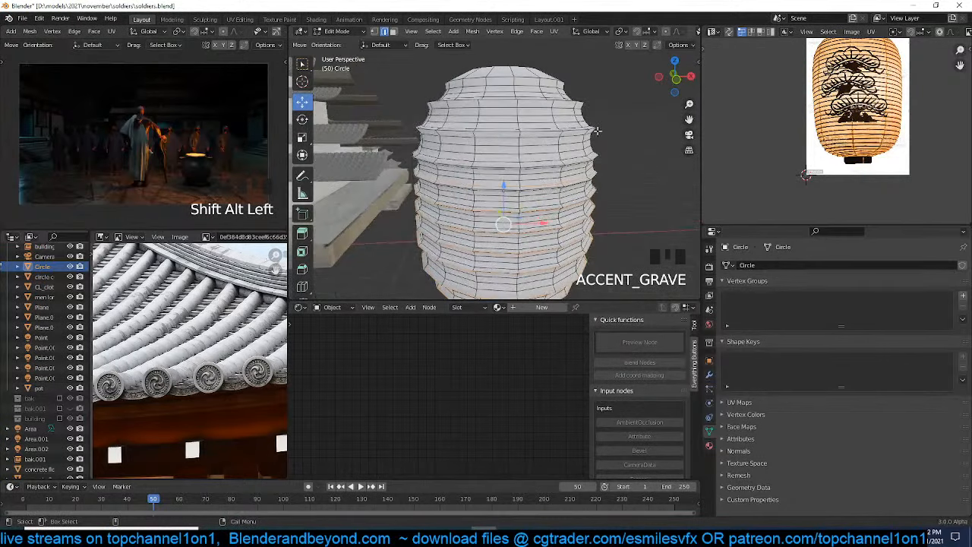
Switch back to Solid shading and add the ridge edge loops of the lantern's upper part to the selection
{"action": "left_click", "coordinate": [591, 130], "text": "alt+shift"}
{"action": "key", "text": "z"}
{"action": "left_click", "coordinate": [559, 160]}
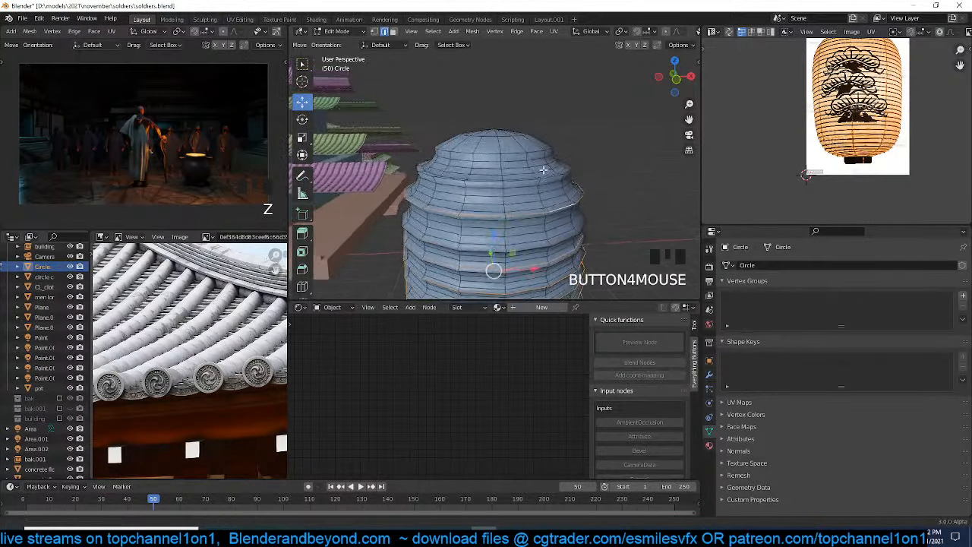
{"action": "scroll", "coordinate": [544, 166], "scroll_direction": "up", "scroll_amount": 2}
{"action": "key", "text": "grave"}
{"action": "left_click", "coordinate": [597, 187], "text": "alt+shift"}
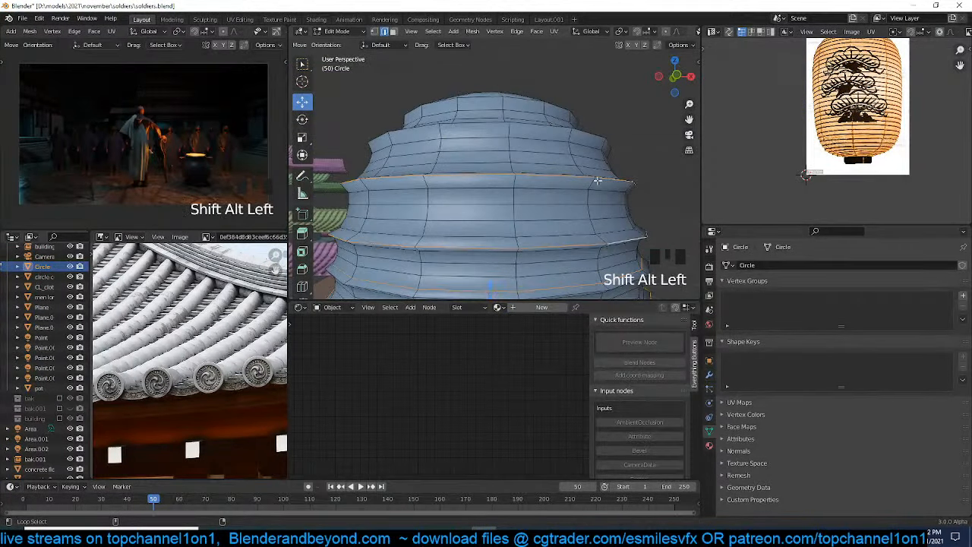
{"action": "left_click", "coordinate": [571, 115], "text": "alt+shift"}
{"action": "left_click", "coordinate": [565, 108], "text": "alt+shift"}
{"action": "scroll", "coordinate": [565, 109], "scroll_direction": "down", "scroll_amount": 2}
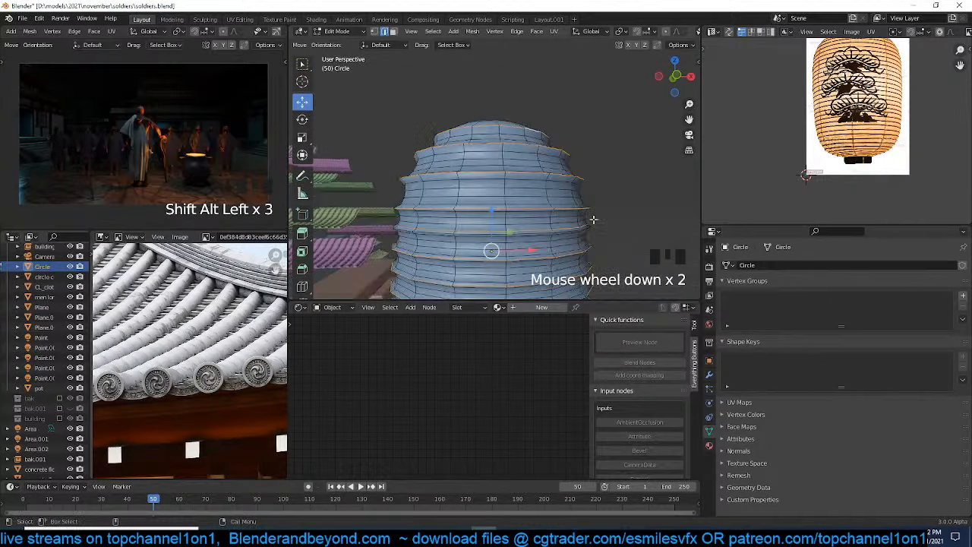
Duplicate the selected ridge loops in place and separate them into their own object
{"action": "key", "text": "shift+d"}
{"action": "right_click", "coordinate": [612, 208]}
{"action": "key", "text": "p"}
{"action": "left_click", "coordinate": [612, 205]}
{"action": "key", "text": "Tab"}
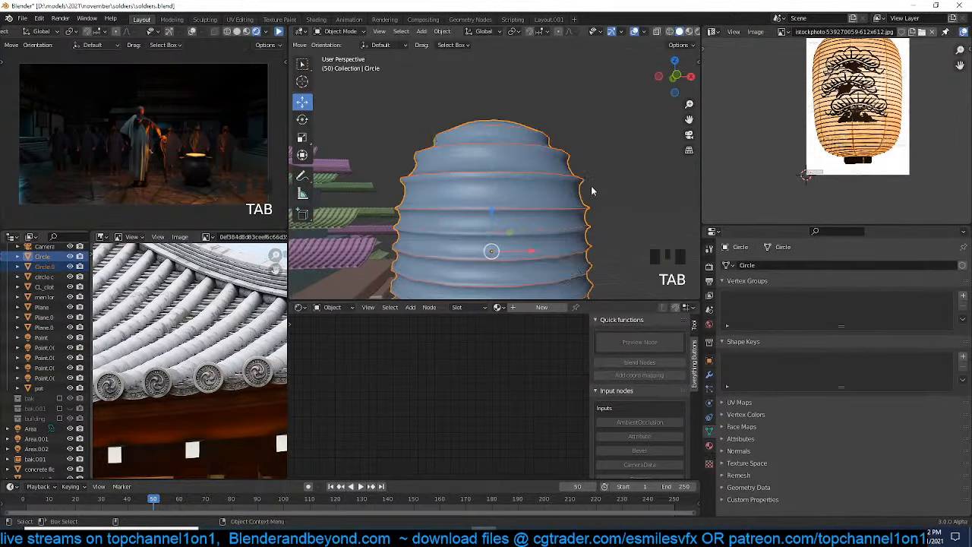
Select only the separated ridge rings object and convert it to a curve
{"action": "left_click", "coordinate": [592, 190]}
{"action": "left_click", "coordinate": [571, 180]}
{"action": "left_click", "coordinate": [572, 179]}
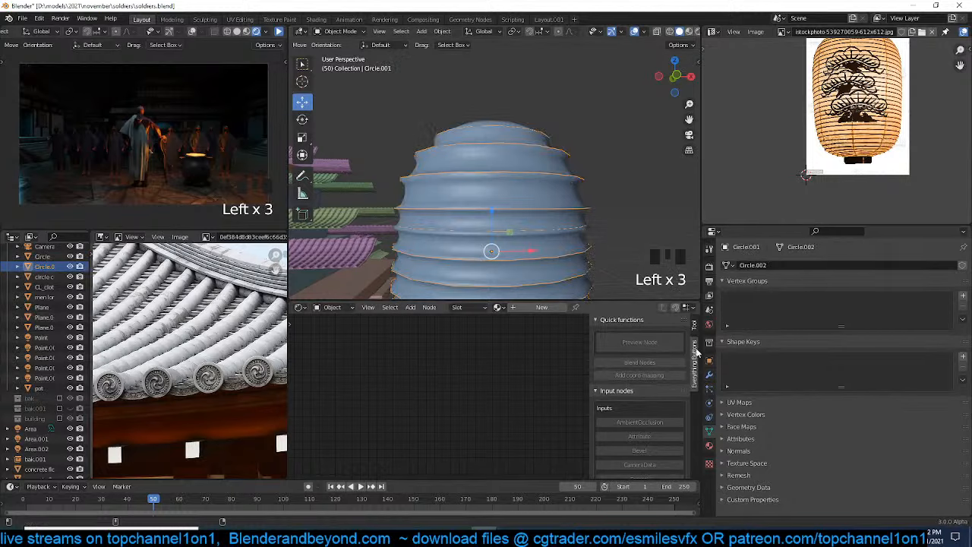
{"action": "right_click", "coordinate": [612, 270]}
{"action": "mouse_move", "coordinate": [612, 272]}
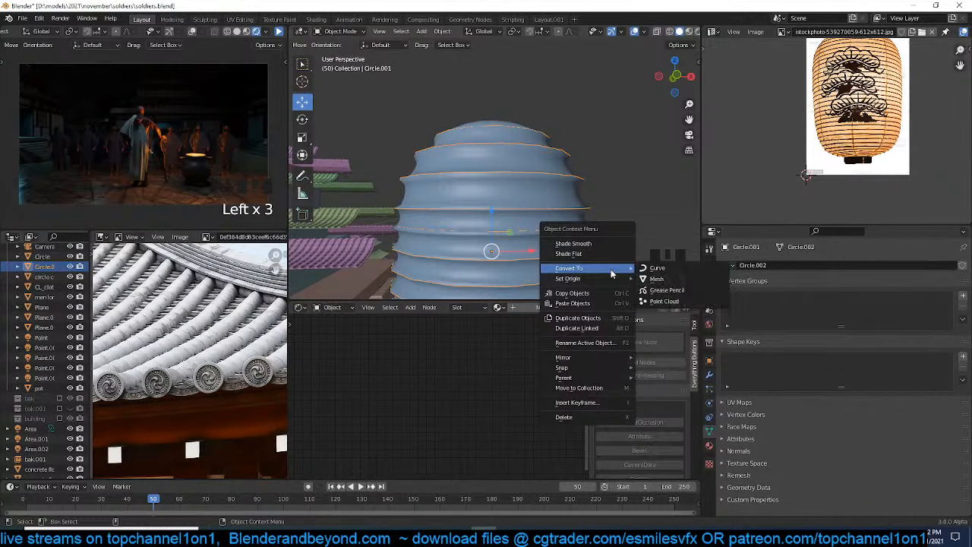
{"action": "left_click", "coordinate": [655, 268]}
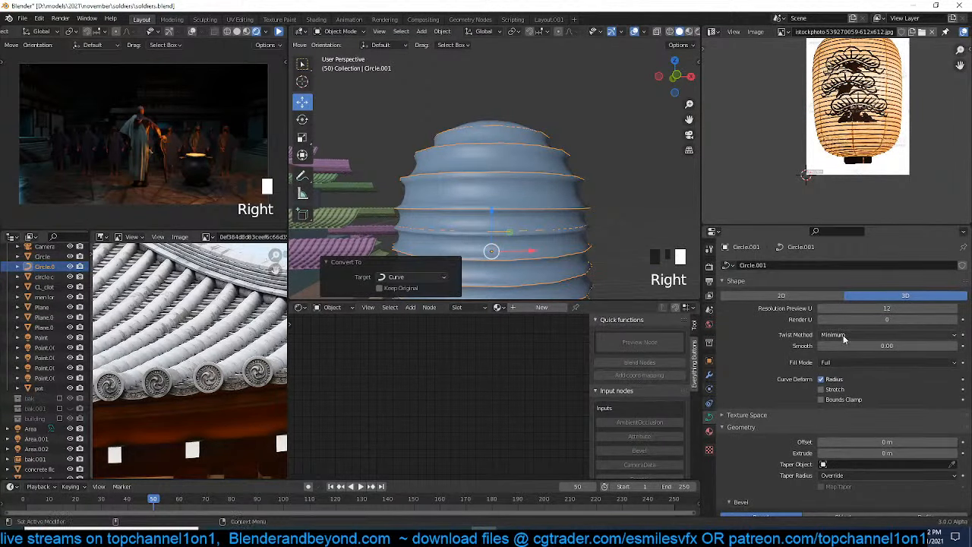
Give the ring curve a round bevel 0.015 m deep and set its preview resolution to 1
{"action": "scroll", "coordinate": [813, 444], "scroll_direction": "down", "scroll_amount": 3}
{"action": "mouse_move", "coordinate": [864, 449]}
{"action": "left_mouse_down"}
{"action": "mouse_move", "coordinate": [882, 450]}
{"action": "mouse_move", "coordinate": [868, 450]}
{"action": "left_mouse_up"}
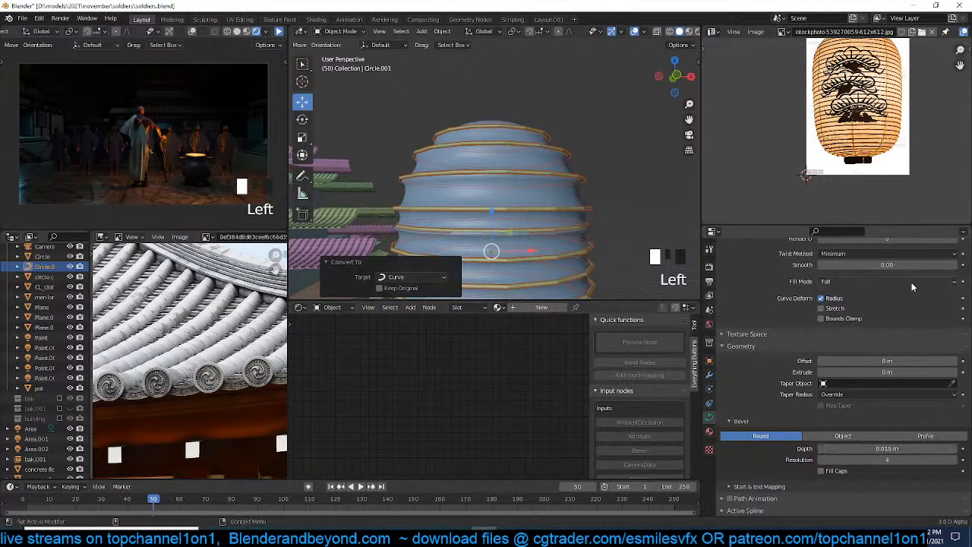
{"action": "scroll", "coordinate": [893, 289], "scroll_direction": "up", "scroll_amount": 3}
{"action": "left_click_drag", "start_coordinate": [910, 308], "coordinate": [859, 308]}
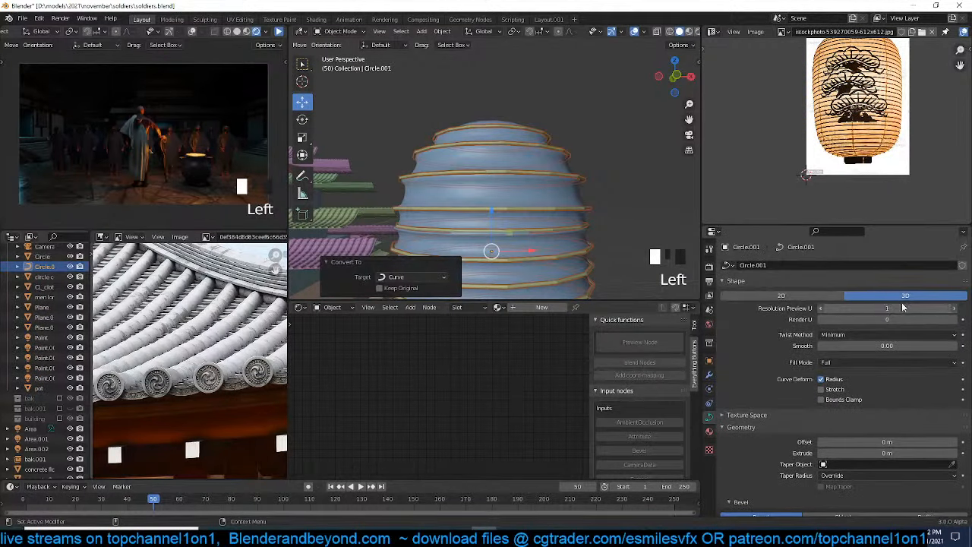
Clear the selection and examine the bevelled rings around the lantern from several distances and angles
{"action": "right_click", "coordinate": [544, 205]}
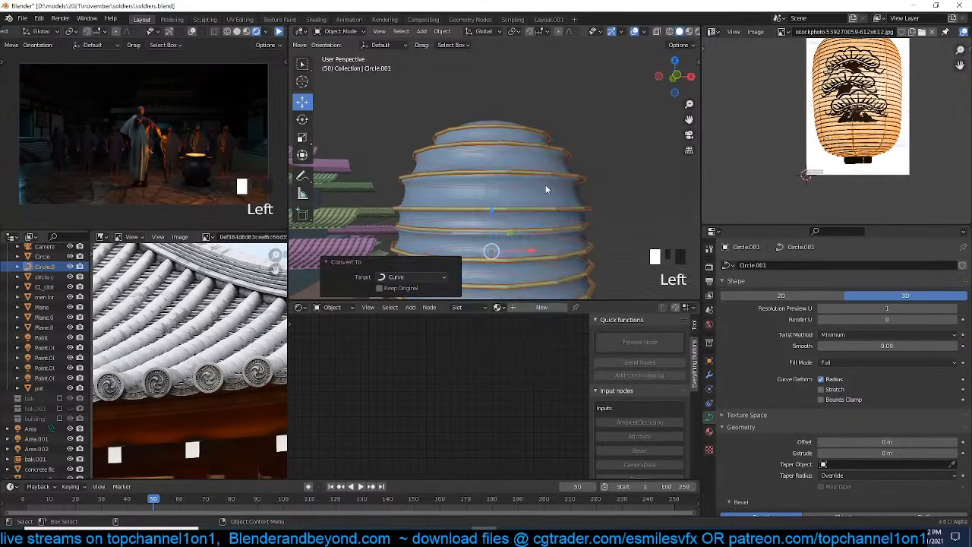
{"action": "scroll", "coordinate": [545, 187], "scroll_direction": "up", "scroll_amount": 3}
{"action": "scroll", "coordinate": [593, 198], "scroll_direction": "down", "scroll_amount": 3}
{"action": "key", "text": "alt+a"}
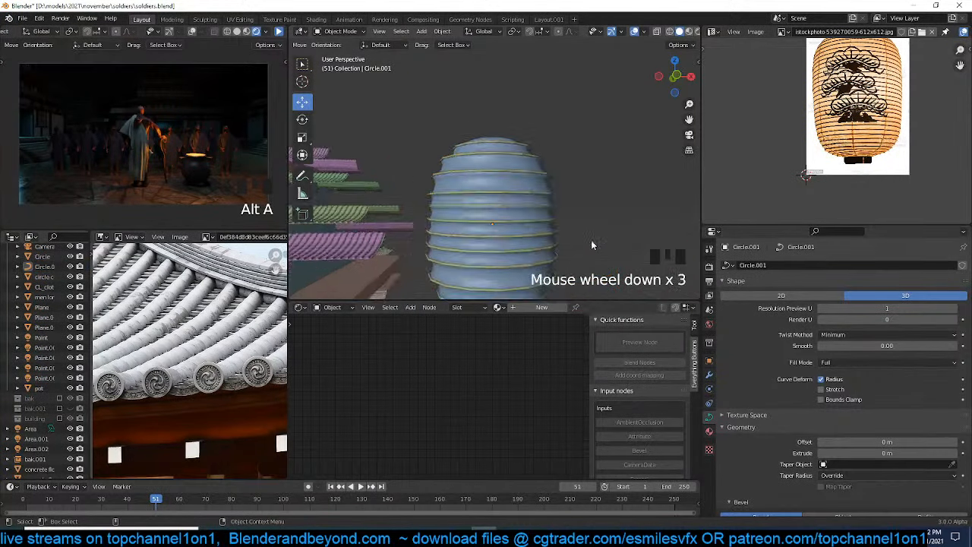
{"action": "scroll", "coordinate": [591, 240], "scroll_direction": "down", "scroll_amount": 3}
{"action": "middle_click_drag", "start_coordinate": [591, 240], "coordinate": [593, 199], "text": "shift"}
{"action": "scroll", "coordinate": [613, 173], "scroll_direction": "up", "scroll_amount": 3}
{"action": "key", "text": "grave"}
{"action": "key", "text": "grave"}
{"action": "scroll", "coordinate": [574, 235], "scroll_direction": "up", "scroll_amount": 2}
Apply smooth shading to the ring curve, then deselect it and check the rings near the lantern's base
{"action": "left_click", "coordinate": [593, 205]}
{"action": "right_click", "coordinate": [592, 208]}
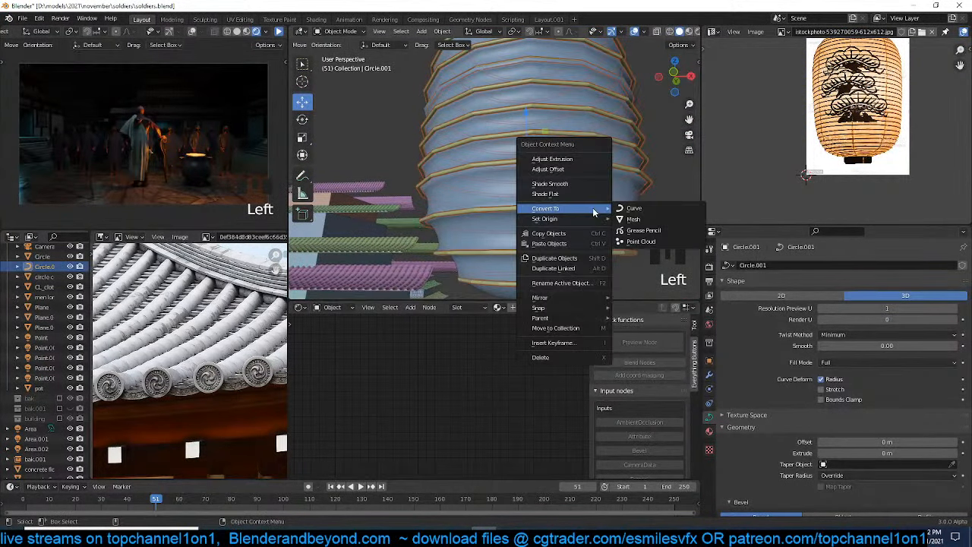
{"action": "right_click", "coordinate": [563, 182]}
{"action": "key", "text": "alt+a"}
{"action": "key", "text": "grave"}
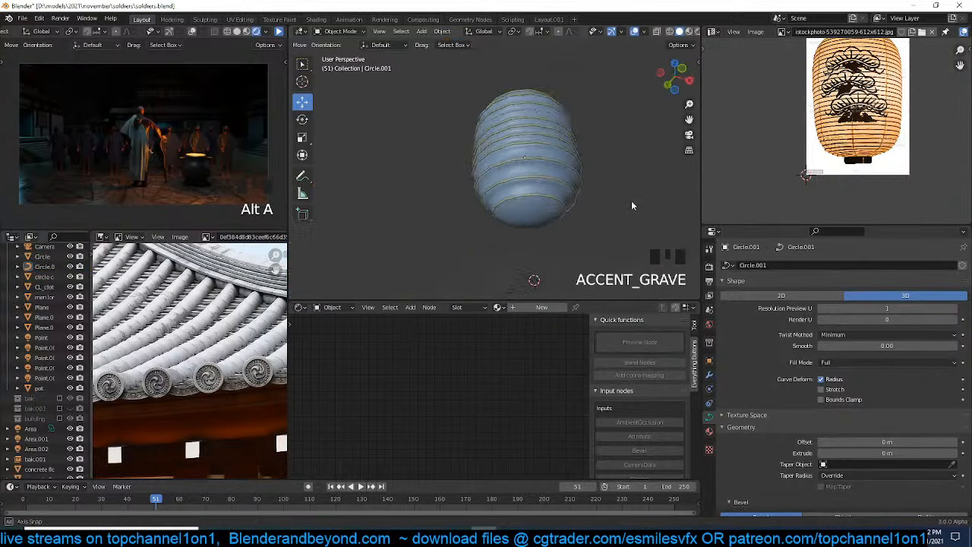
{"action": "scroll", "coordinate": [592, 228], "scroll_direction": "up", "scroll_amount": 3}
{"action": "key", "text": "grave"}
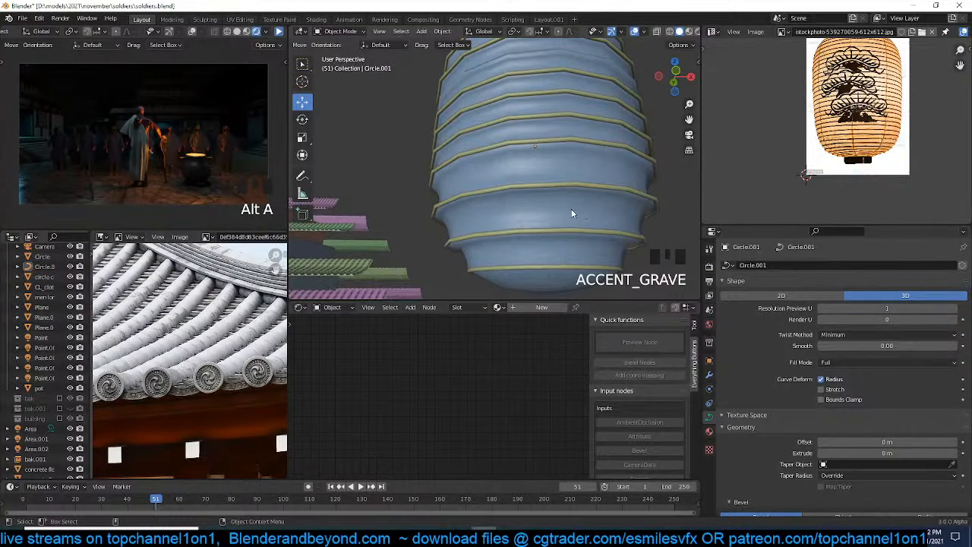
Thin the lantern's ring curve by setting its bevel depth to 0.003 m
{"action": "left_click", "coordinate": [623, 190]}
{"action": "left_click", "coordinate": [656, 204]}
{"action": "left_click", "coordinate": [658, 206]}
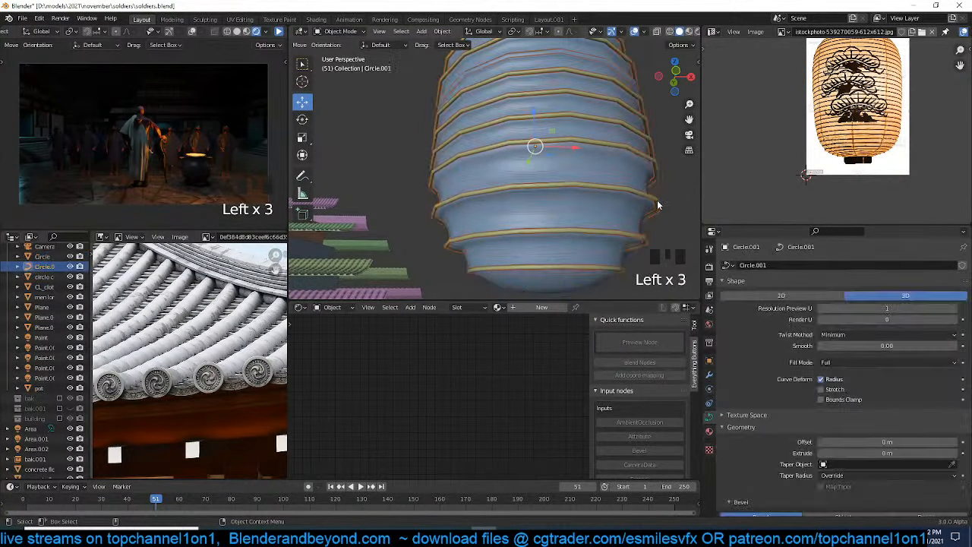
{"action": "scroll", "coordinate": [889, 410], "scroll_direction": "up", "scroll_amount": 3}
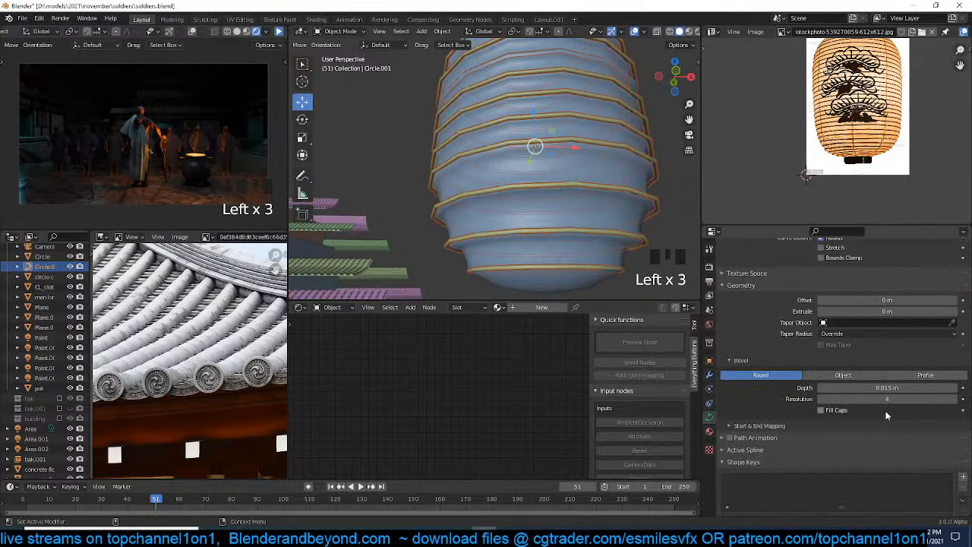
{"action": "left_click_drag", "start_coordinate": [888, 387], "coordinate": [830, 388], "text": "shift"}
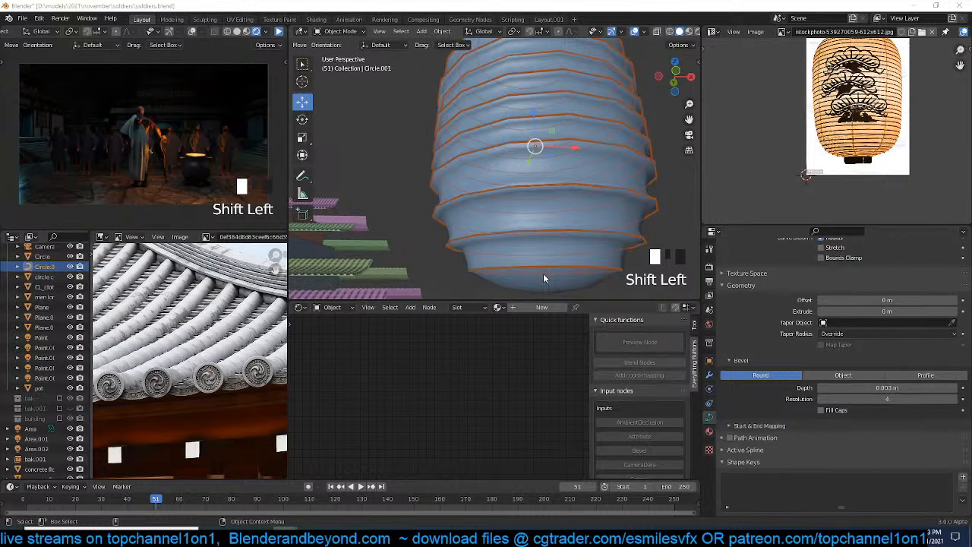
Examine the thinned rings close up against the lantern body with nothing selected
{"action": "left_click", "coordinate": [537, 251]}
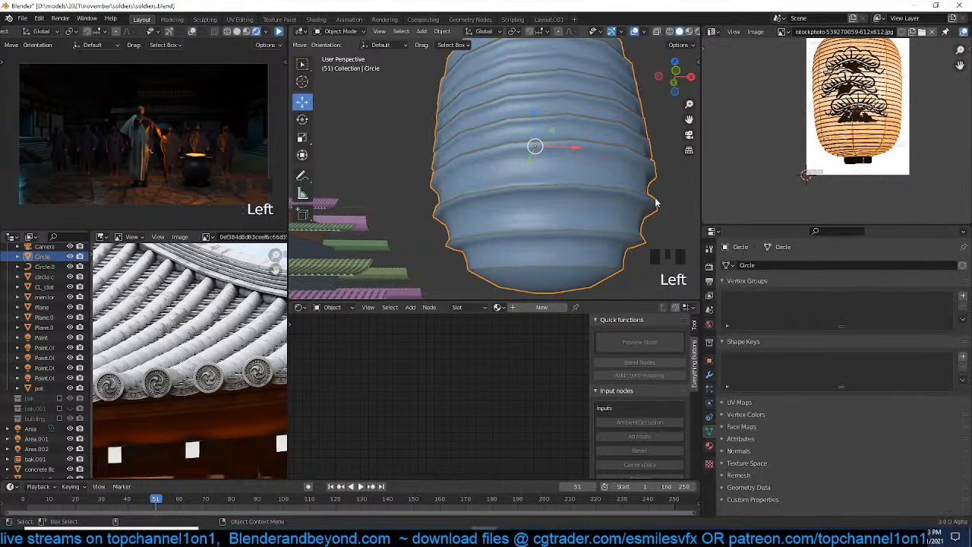
{"action": "left_click", "coordinate": [633, 206]}
{"action": "key", "text": "grave"}
{"action": "key", "text": "alt+a"}
{"action": "scroll", "coordinate": [649, 231], "scroll_direction": "up", "scroll_amount": 5}
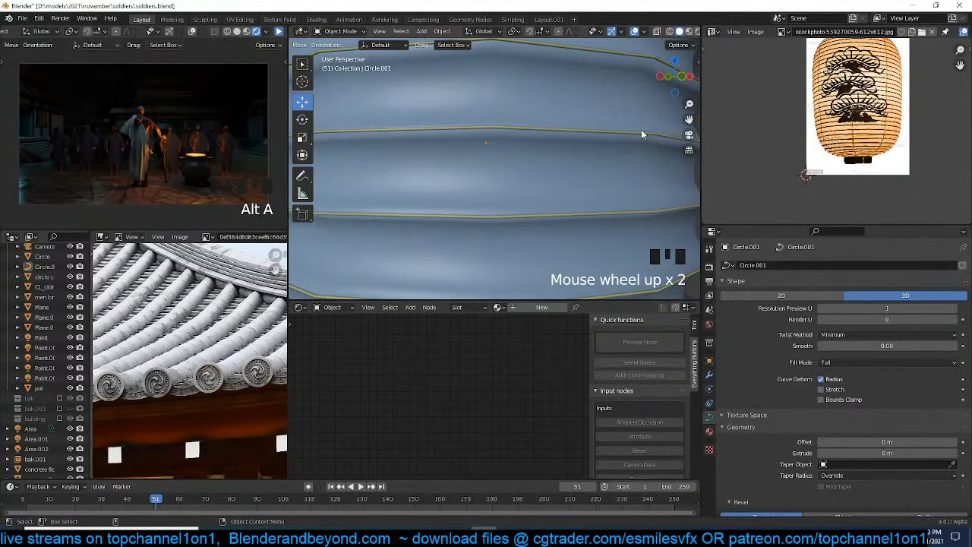
Select the ring curve and switch the viewport to Material Preview shading
{"action": "scroll", "coordinate": [636, 142], "scroll_direction": "down", "scroll_amount": 3}
{"action": "left_click", "coordinate": [586, 163]}
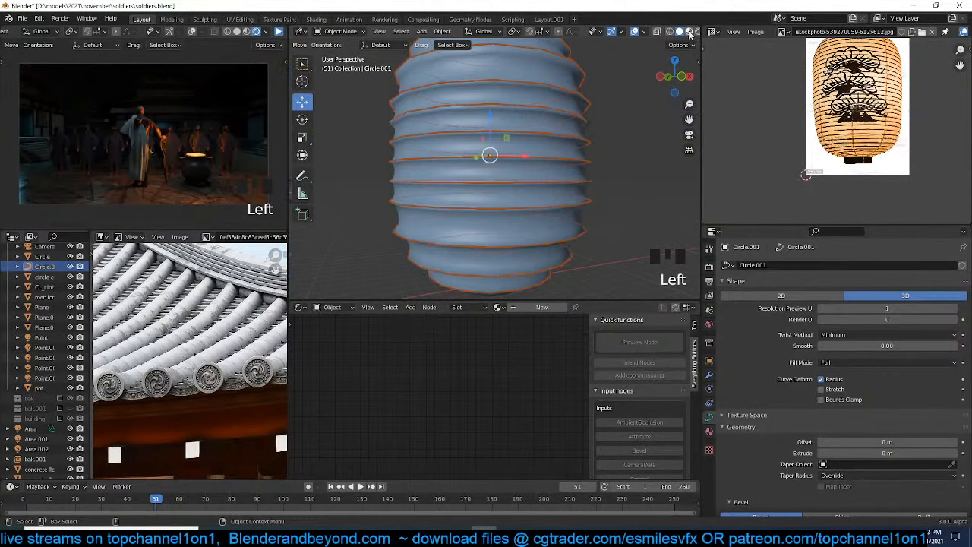
{"action": "left_click", "coordinate": [689, 31]}
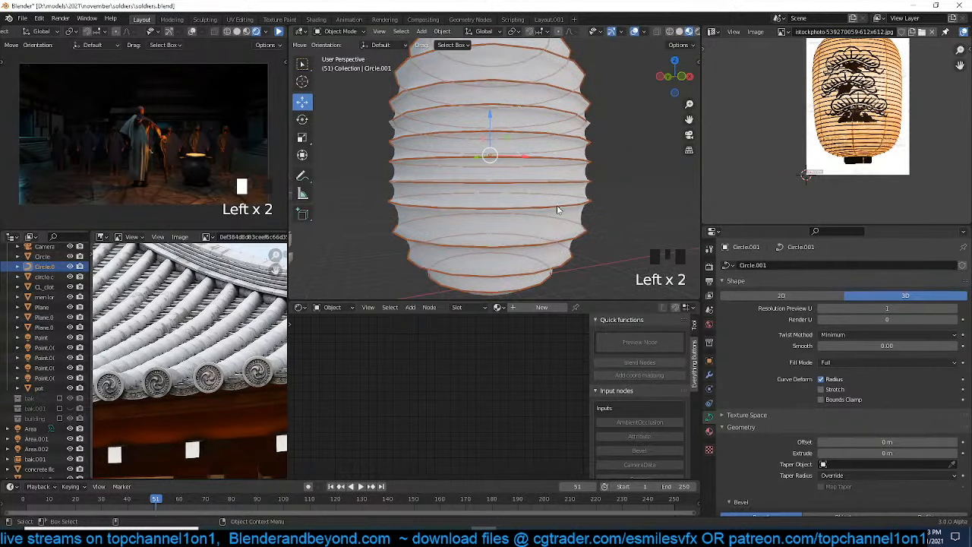
Select the white ribbed lantern body and create a new material for it
{"action": "scroll", "coordinate": [556, 204], "scroll_direction": "up", "scroll_amount": 1}
{"action": "left_click", "coordinate": [618, 185]}
{"action": "left_click", "coordinate": [617, 180]}
{"action": "left_click", "coordinate": [611, 174]}
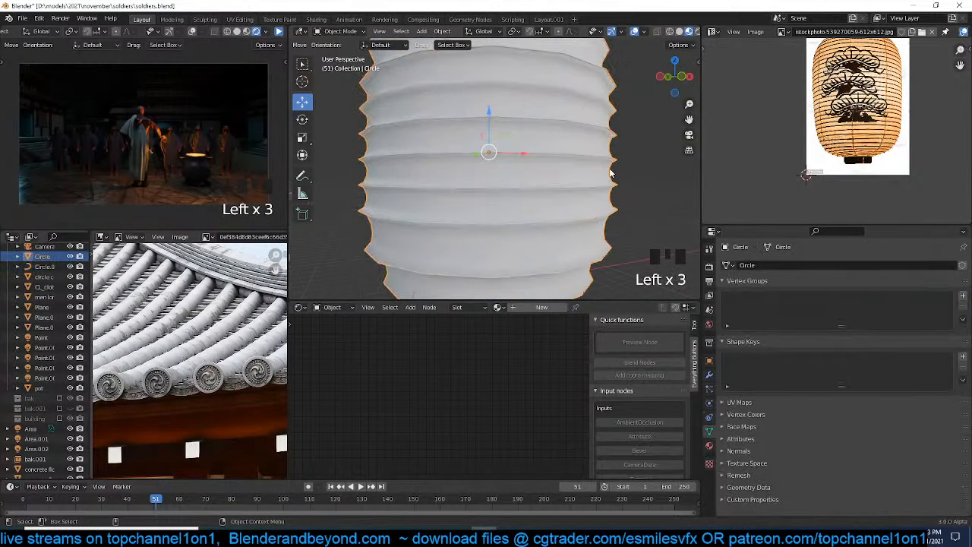
{"action": "left_click", "coordinate": [542, 307]}
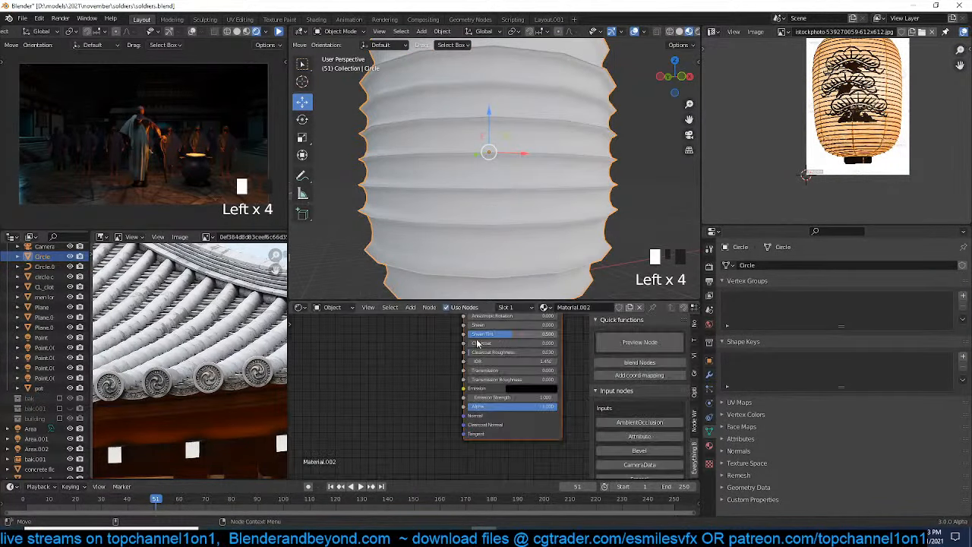
{"action": "scroll", "coordinate": [455, 397], "scroll_direction": "down", "scroll_amount": 1}
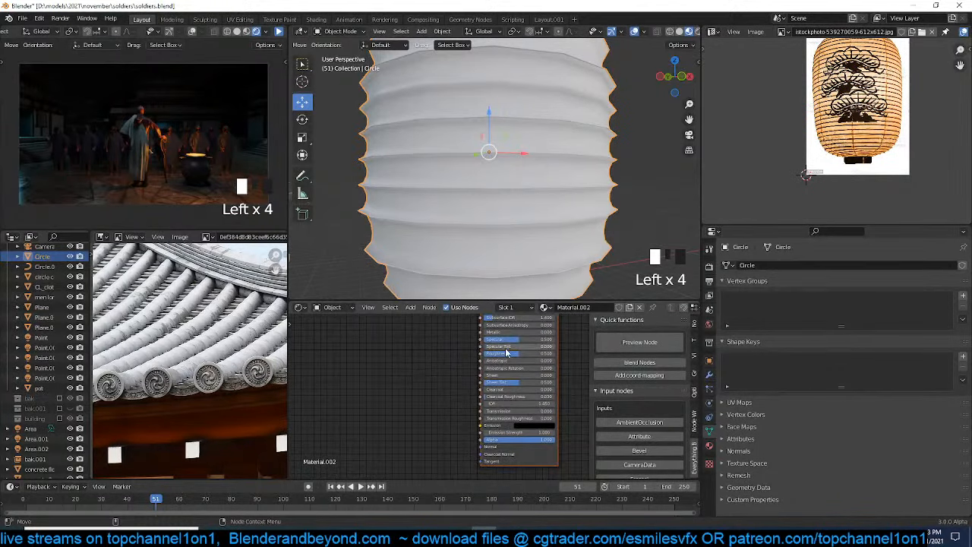
Add an Image Texture node to the lantern material and browse the resources folder for an image
{"action": "key", "text": "shift+a"}
{"action": "mouse_move", "coordinate": [369, 402]}
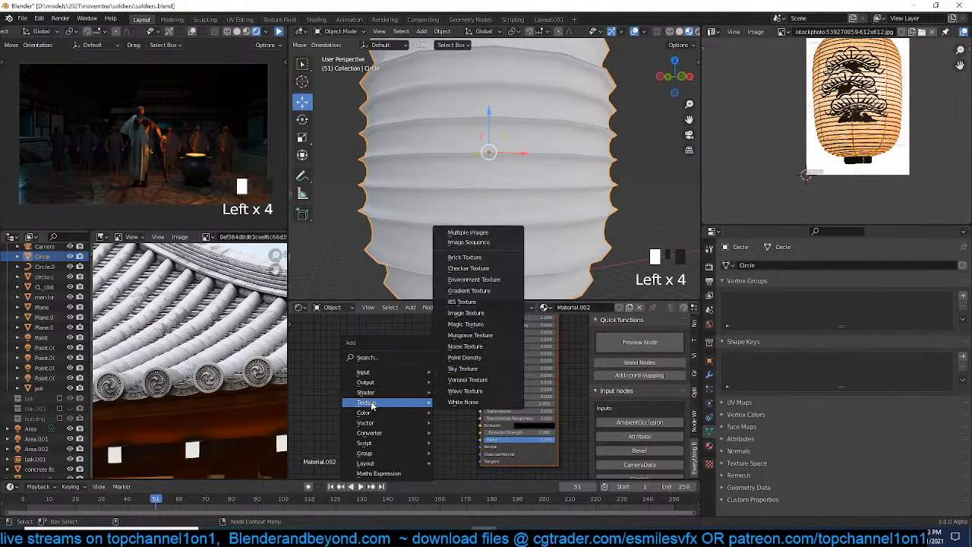
{"action": "left_click", "coordinate": [476, 313]}
{"action": "left_click", "coordinate": [430, 359]}
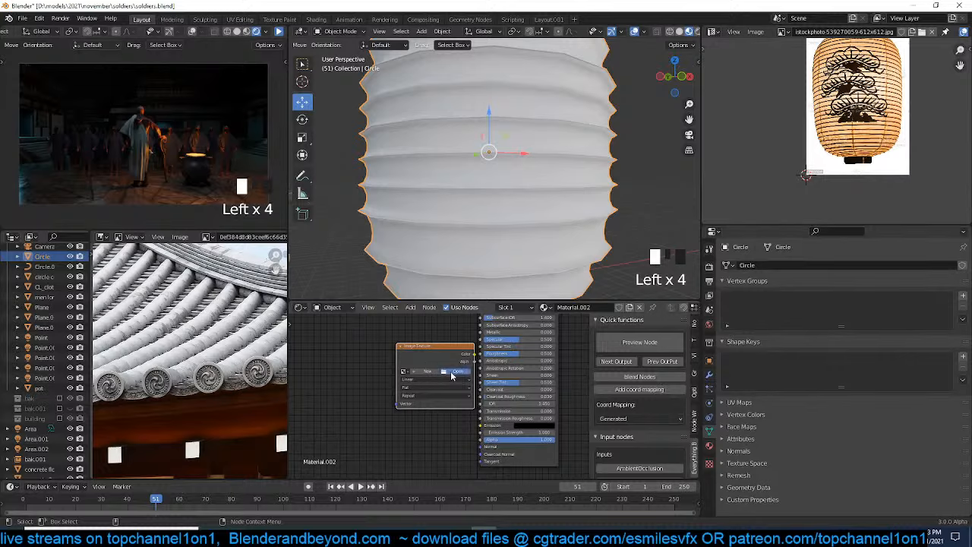
{"action": "left_click", "coordinate": [452, 373]}
{"action": "left_click", "coordinate": [258, 323]}
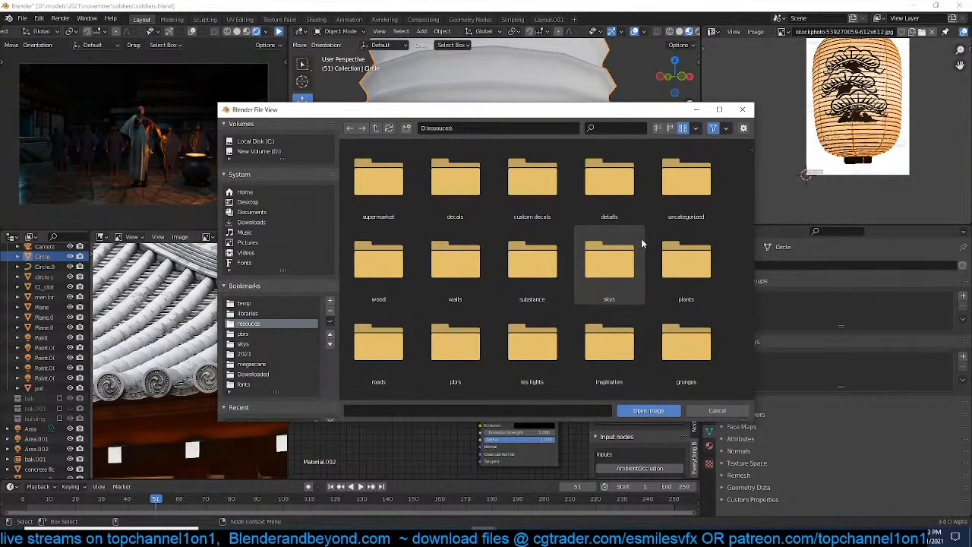
{"action": "left_click", "coordinate": [612, 180]}
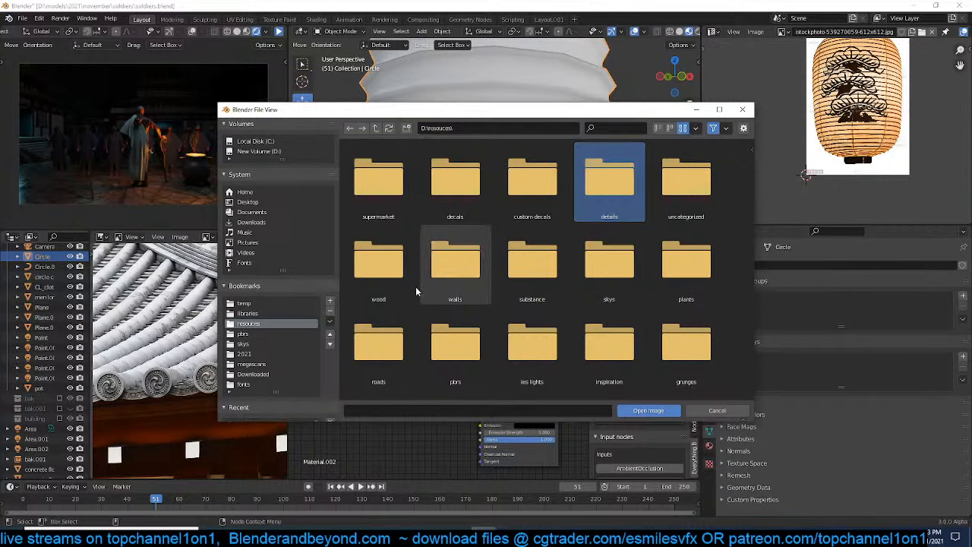
{"action": "left_click", "coordinate": [717, 411]}
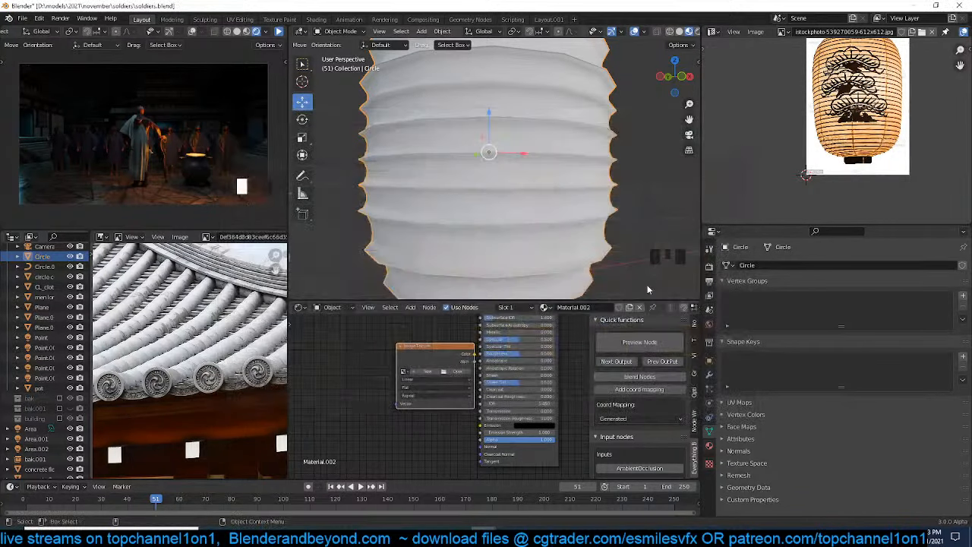
Search all texture folders for "paper" in the Texture Folders add-on
{"action": "key", "text": "n"}
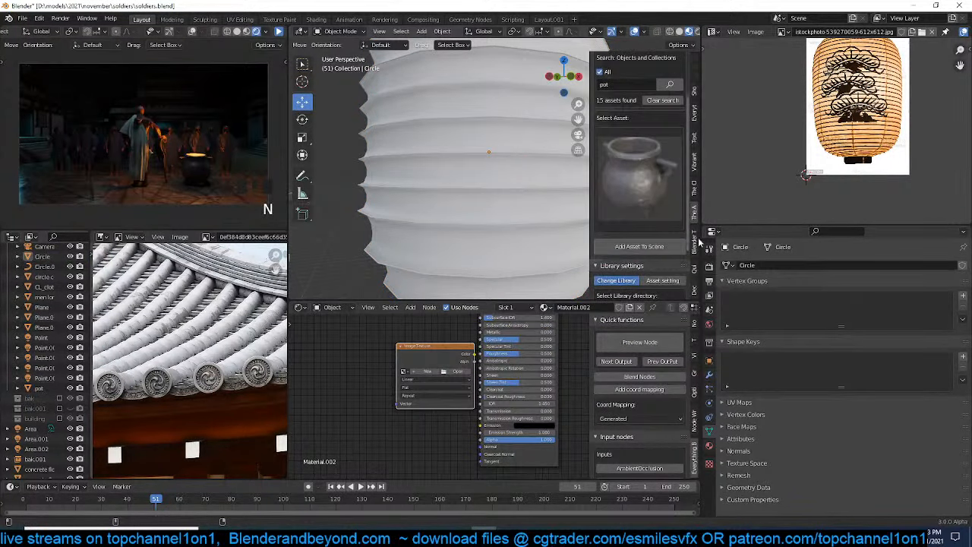
{"action": "left_click", "coordinate": [696, 232]}
{"action": "scroll", "coordinate": [696, 247], "scroll_direction": "up", "scroll_amount": 4}
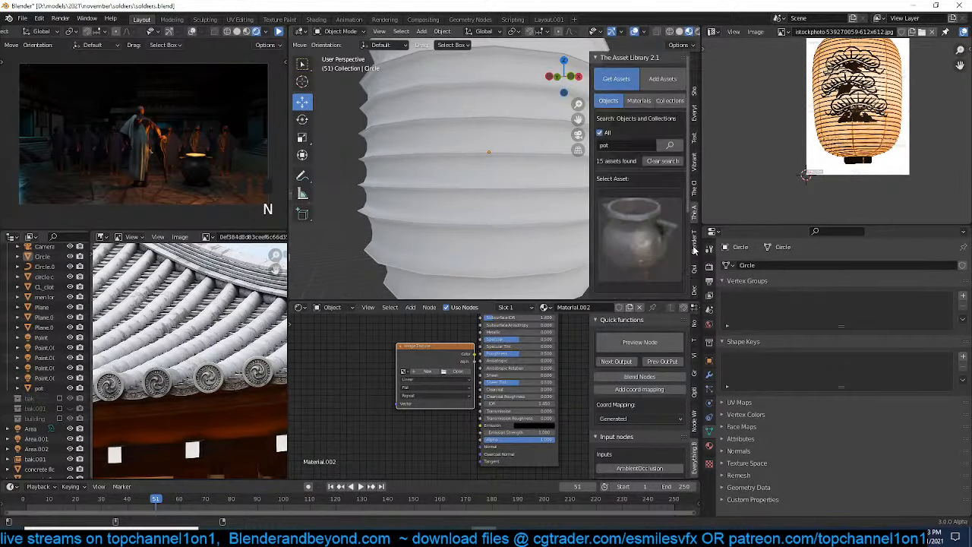
{"action": "scroll", "coordinate": [696, 248], "scroll_direction": "up", "scroll_amount": 3}
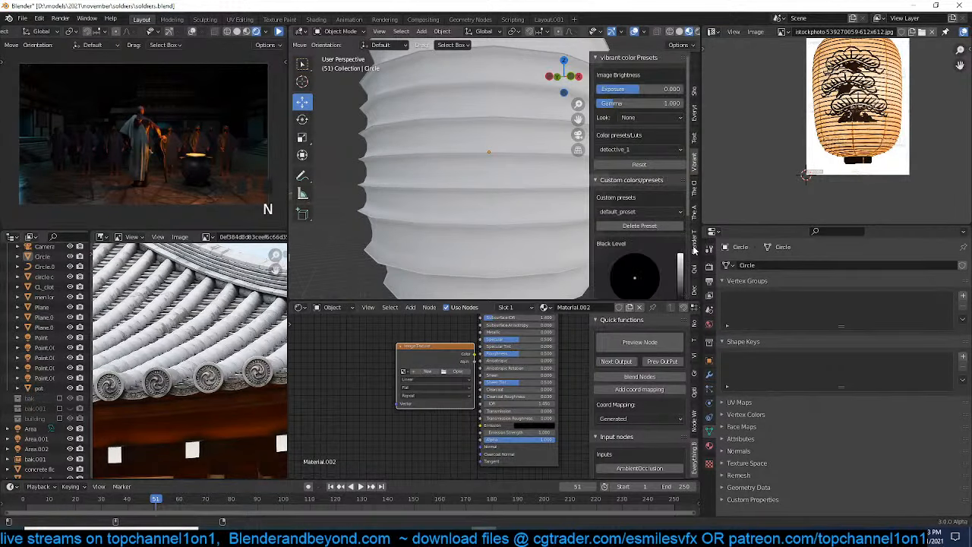
{"action": "scroll", "coordinate": [694, 247], "scroll_direction": "down", "scroll_amount": 4}
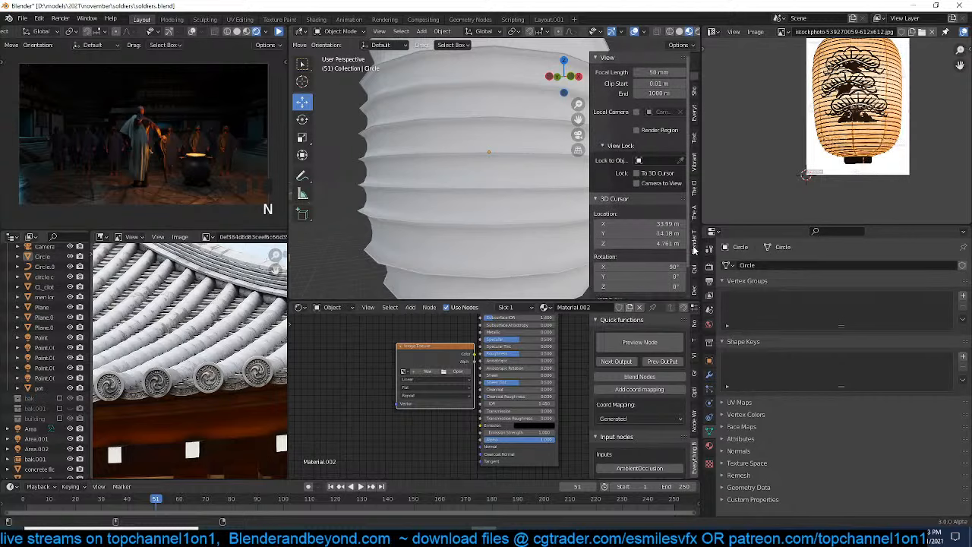
{"action": "scroll", "coordinate": [697, 144], "scroll_direction": "up", "scroll_amount": 4}
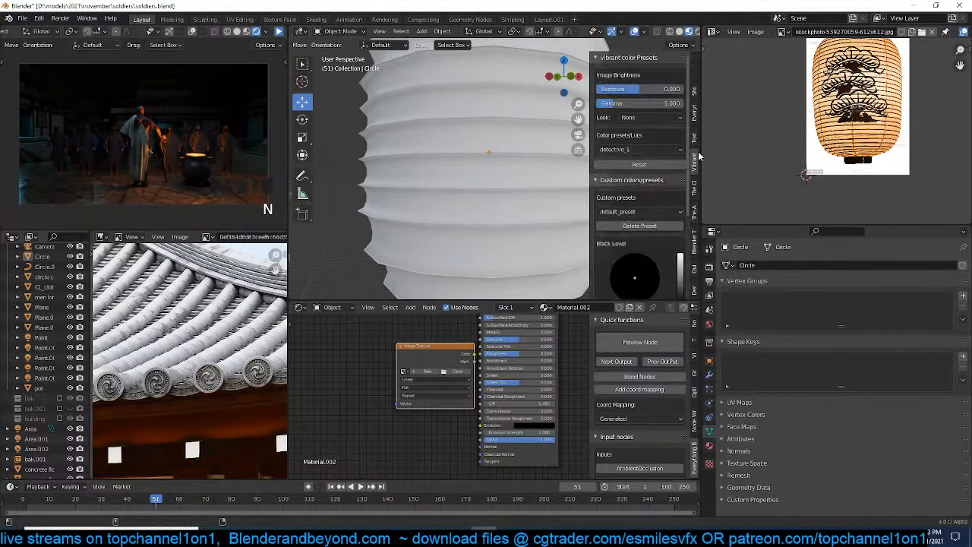
{"action": "left_click", "coordinate": [694, 140]}
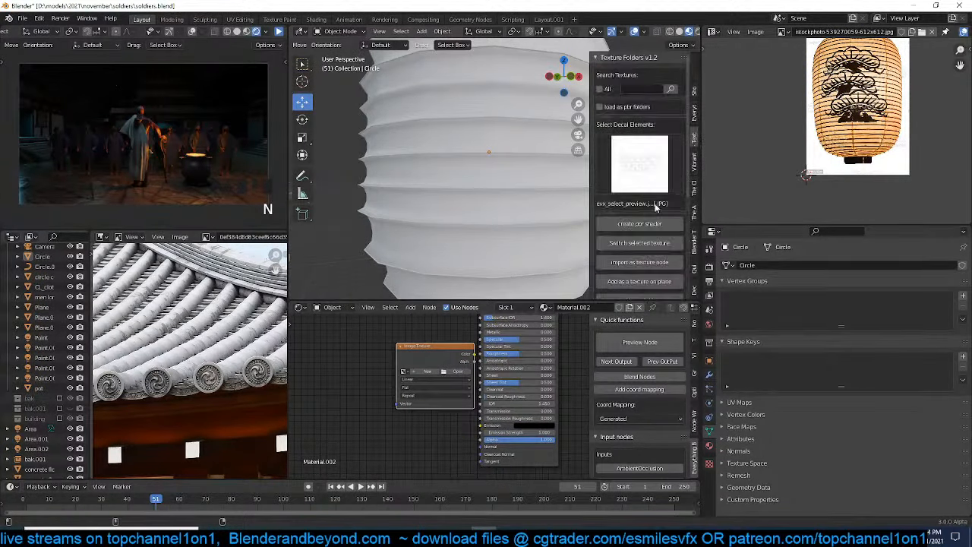
{"action": "left_click", "coordinate": [600, 88]}
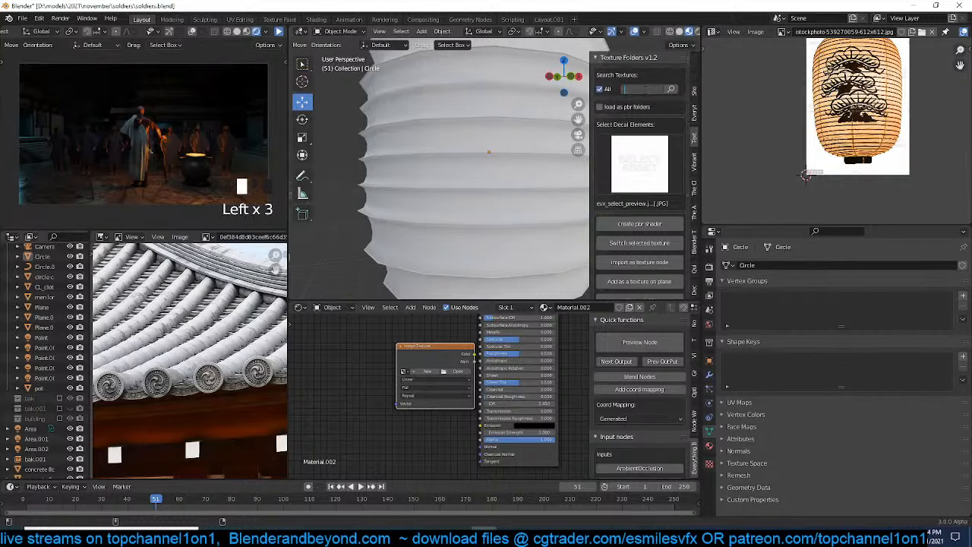
{"action": "key", "text": "Return"}
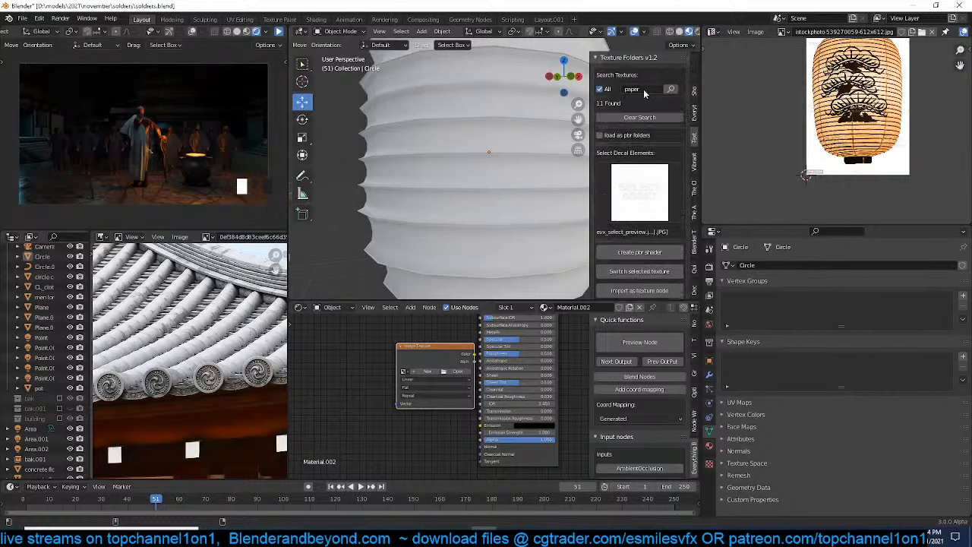
{"action": "left_click", "coordinate": [661, 170]}
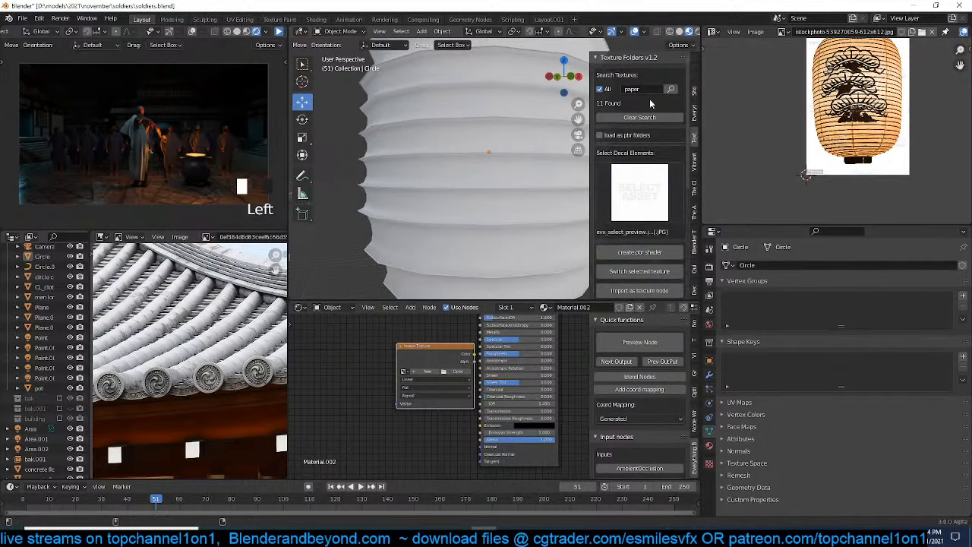
{"action": "left_click", "coordinate": [669, 88]}
Import paper-textures2.jpg as a texture node in place of the empty Image Texture node
{"action": "left_click", "coordinate": [627, 181]}
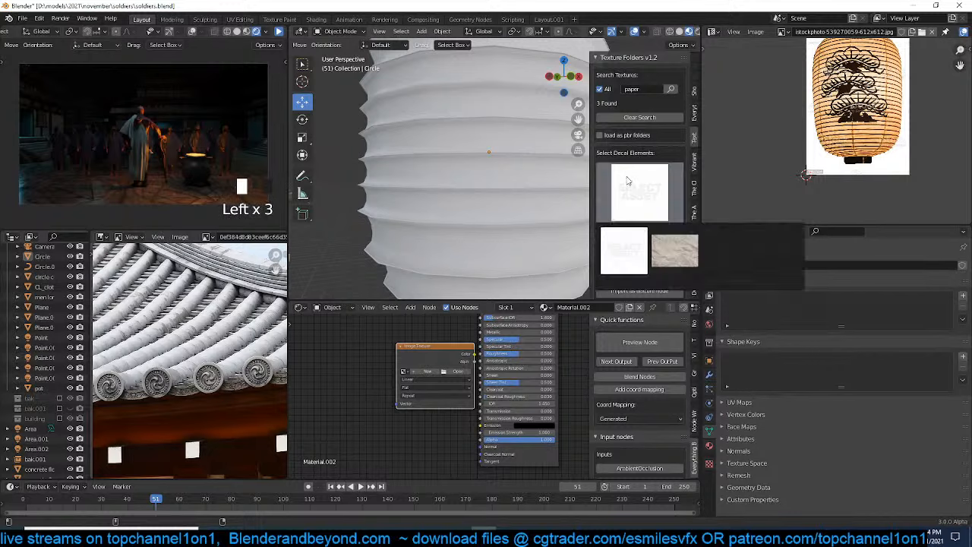
{"action": "left_click", "coordinate": [675, 250]}
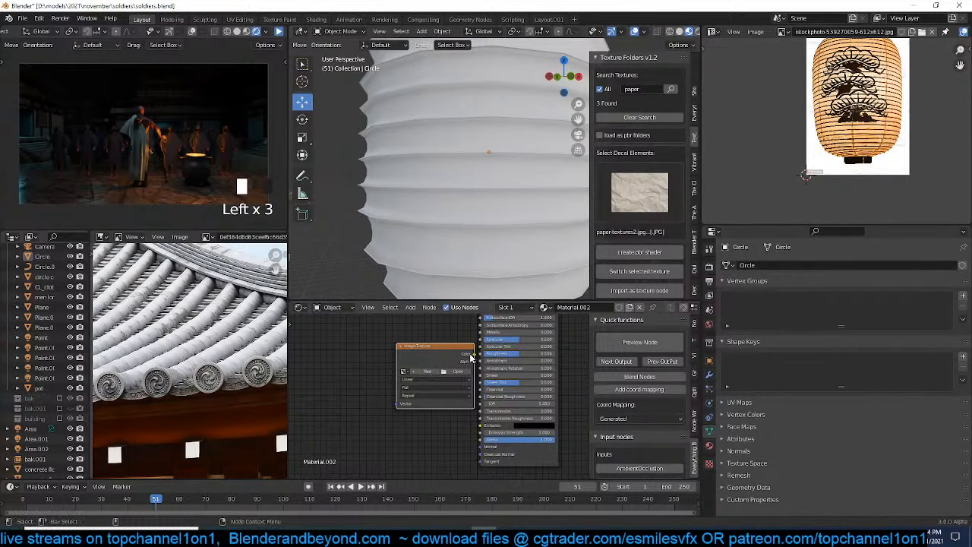
{"action": "scroll", "coordinate": [677, 265], "scroll_direction": "down", "scroll_amount": 3}
{"action": "left_click", "coordinate": [640, 189]}
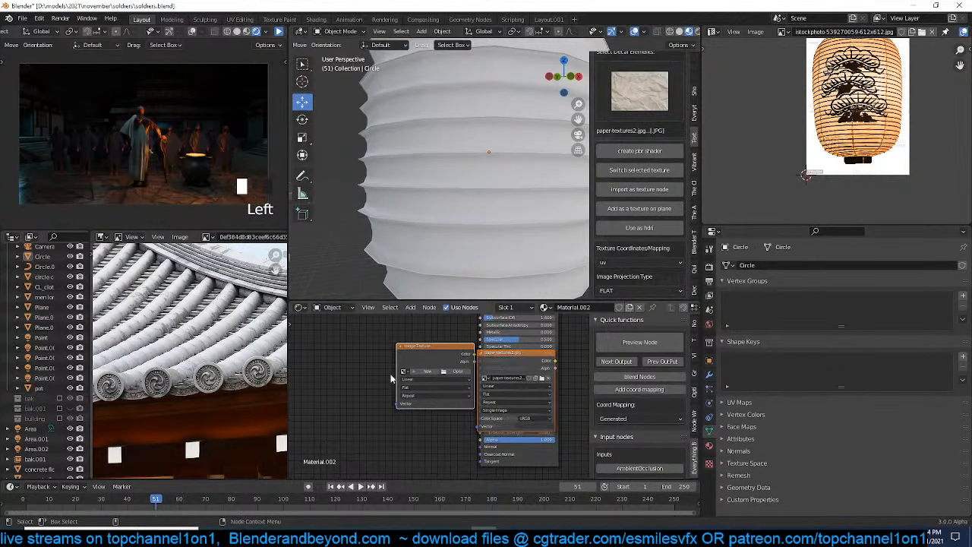
{"action": "left_click_drag", "start_coordinate": [499, 360], "coordinate": [390, 345]}
{"action": "left_click", "coordinate": [333, 351]}
{"action": "key", "text": "Delete"}
Reselect the lantern body and preview the paper texture node directly on it
{"action": "left_click", "coordinate": [574, 187]}
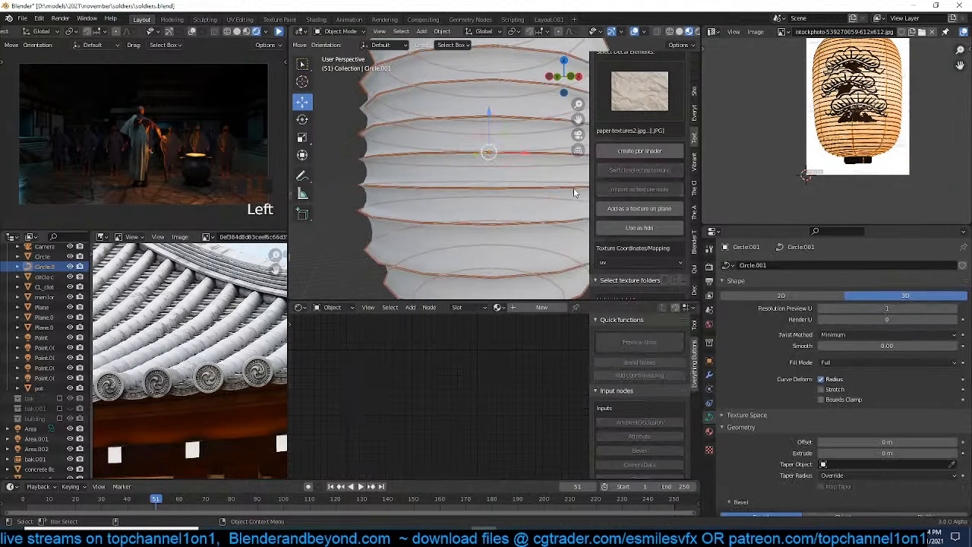
{"action": "key", "text": "n"}
{"action": "left_click", "coordinate": [571, 199]}
{"action": "left_click", "coordinate": [411, 358], "text": "ctrl+shift"}
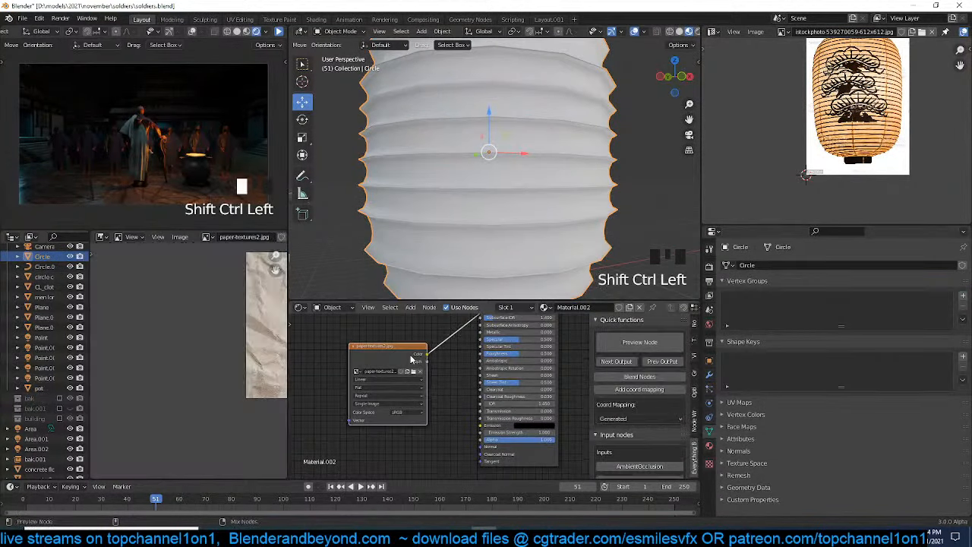
Add Texture Coordinate and Mapping nodes to the paper texture and set its projection to Box
{"action": "left_click", "coordinate": [386, 356]}
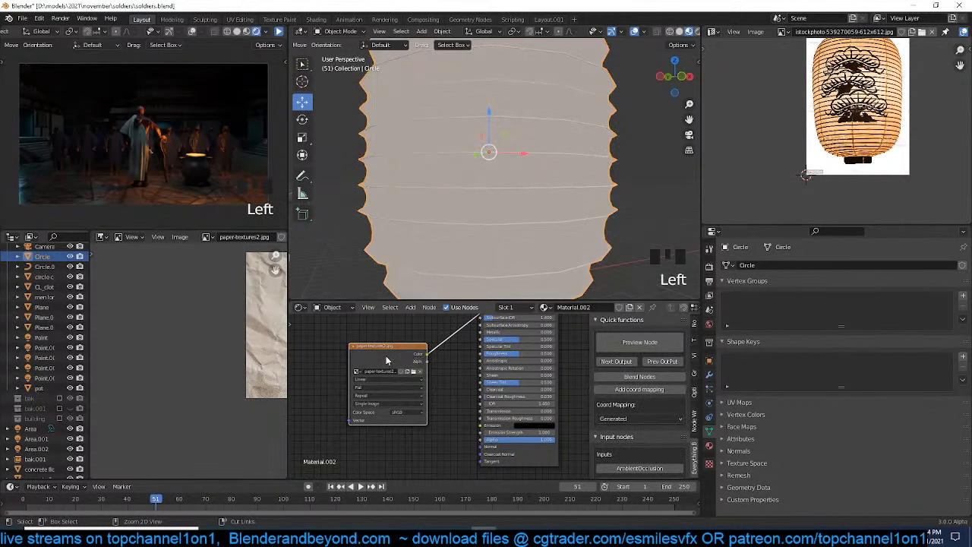
{"action": "key", "text": "ctrl+t"}
{"action": "left_click", "coordinate": [445, 376]}
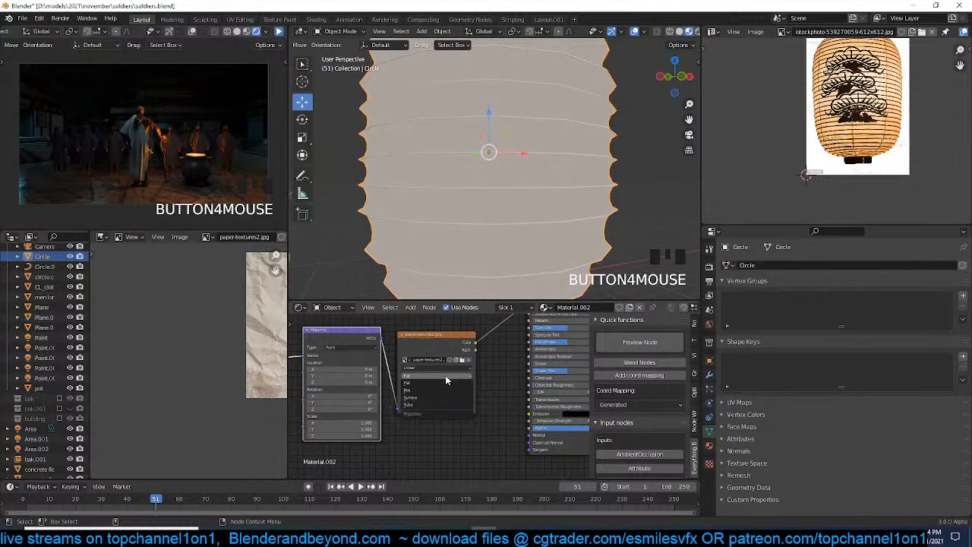
{"action": "left_click", "coordinate": [438, 386]}
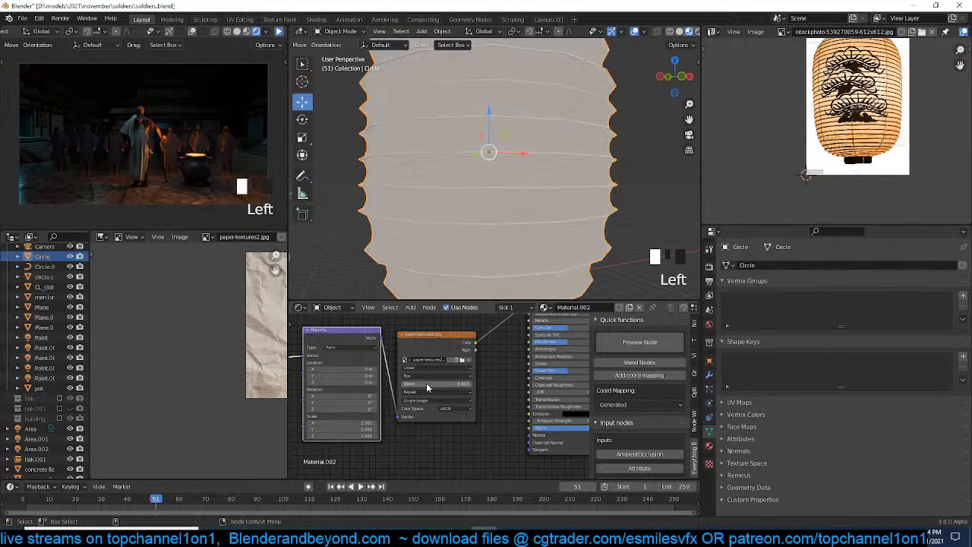
Feed the Mapping node's vector from the Object texture coordinates
{"action": "middle_click_drag", "start_coordinate": [426, 383], "coordinate": [498, 383]}
{"action": "scroll", "coordinate": [489, 372], "scroll_direction": "up", "scroll_amount": 2}
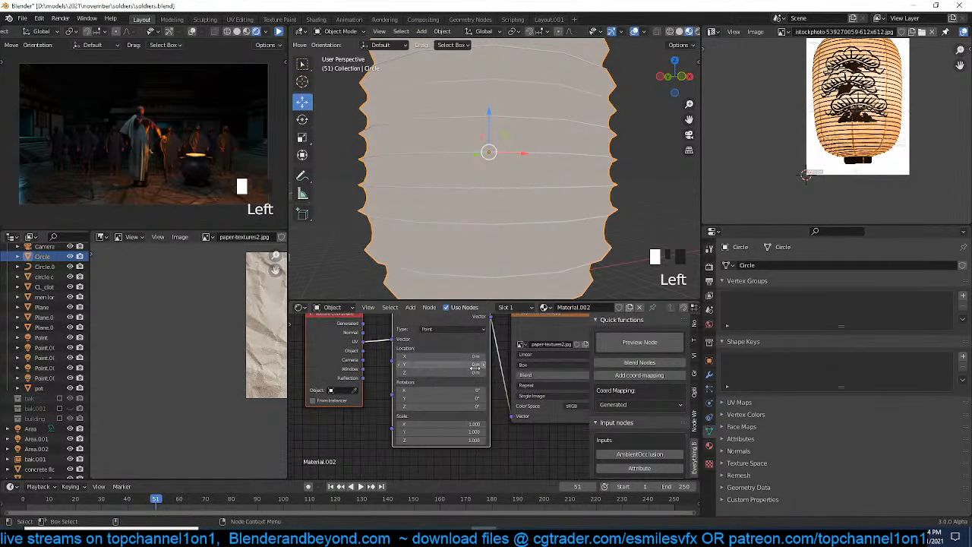
{"action": "left_click_drag", "start_coordinate": [363, 351], "coordinate": [404, 346]}
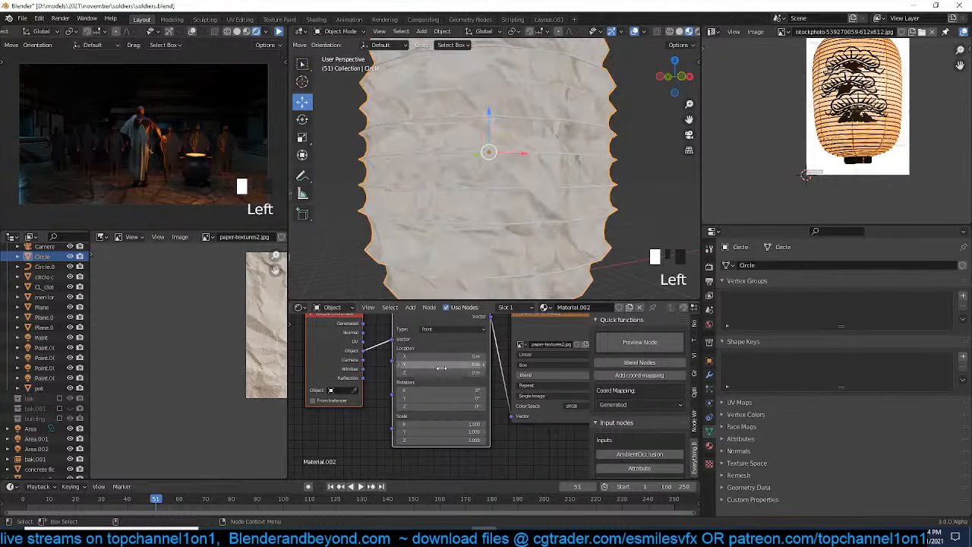
{"action": "scroll", "coordinate": [429, 380], "scroll_direction": "down", "scroll_amount": 3}
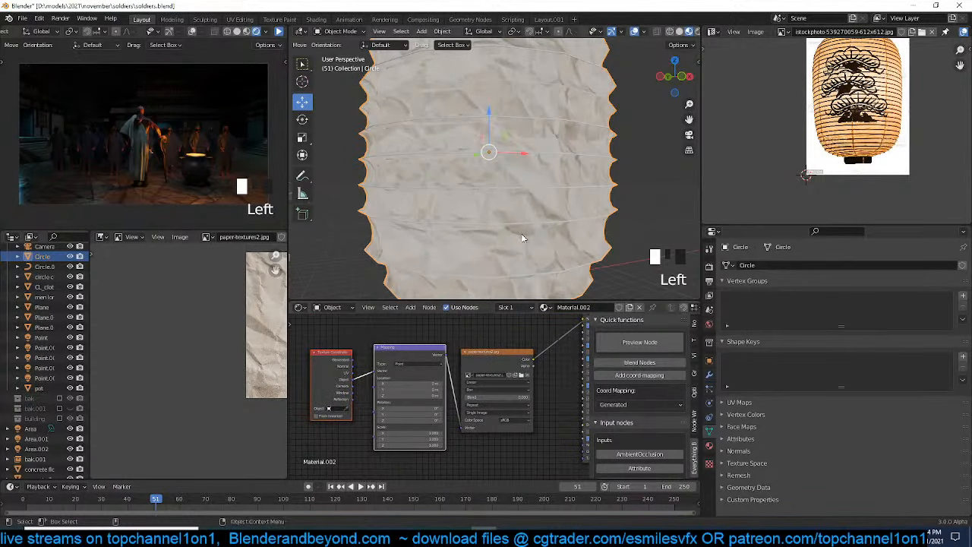
Move the texture nodes away from the shader and raise the paper texture's box-projection blend to soften the seams
{"action": "key", "text": "grave"}
{"action": "key", "text": "grave"}
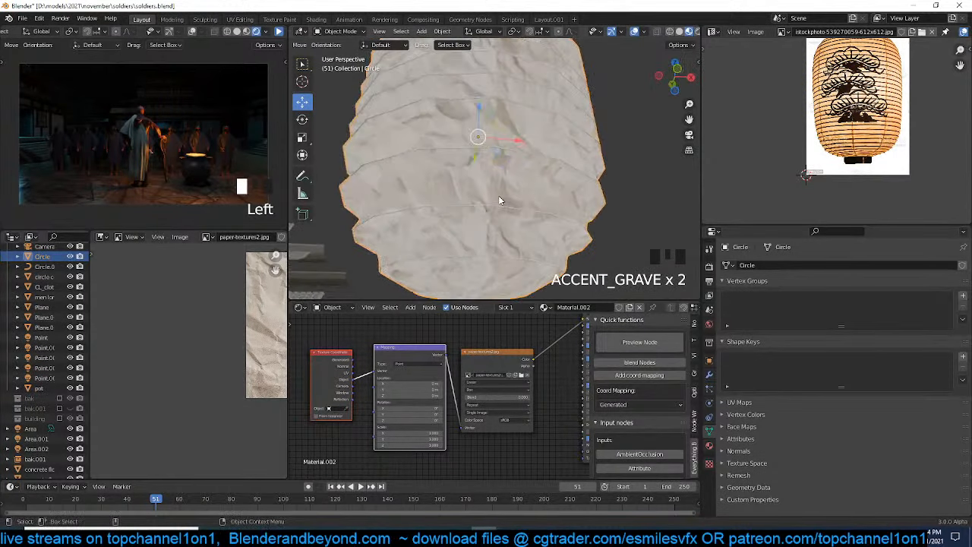
{"action": "scroll", "coordinate": [498, 195], "scroll_direction": "up", "scroll_amount": 1}
{"action": "scroll", "coordinate": [513, 373], "scroll_direction": "down", "scroll_amount": 3}
{"action": "middle_click_drag", "start_coordinate": [515, 371], "coordinate": [465, 378]}
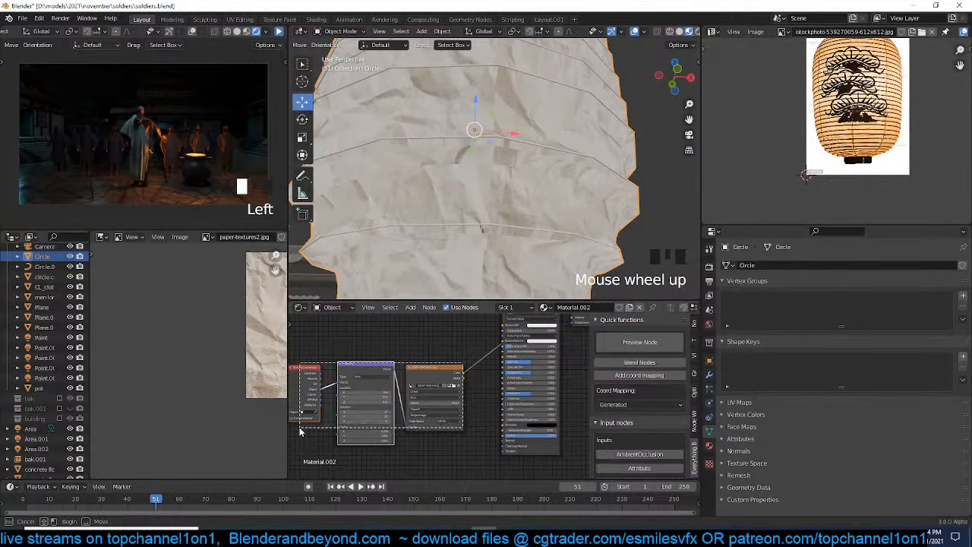
{"action": "left_click_drag", "start_coordinate": [439, 436], "coordinate": [426, 378]}
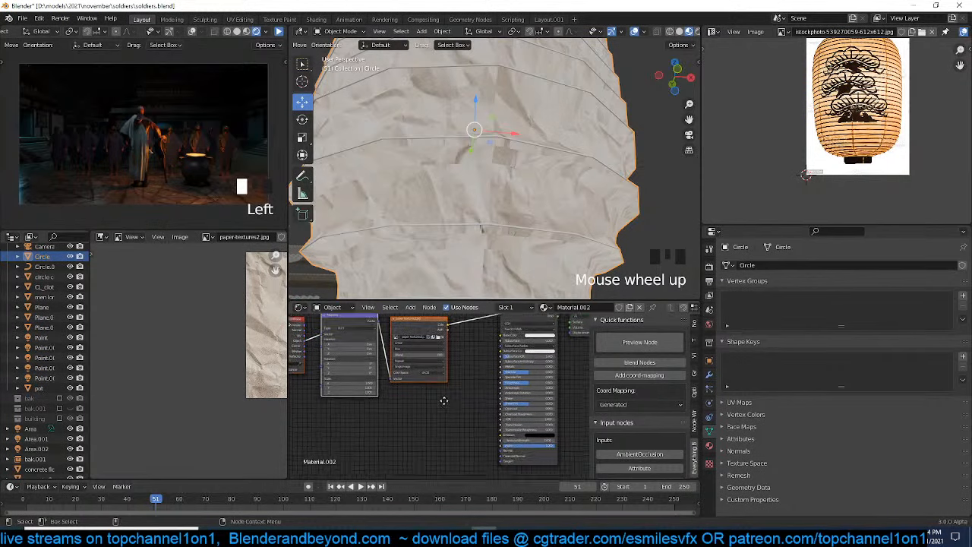
{"action": "scroll", "coordinate": [454, 389], "scroll_direction": "up", "scroll_amount": 2}
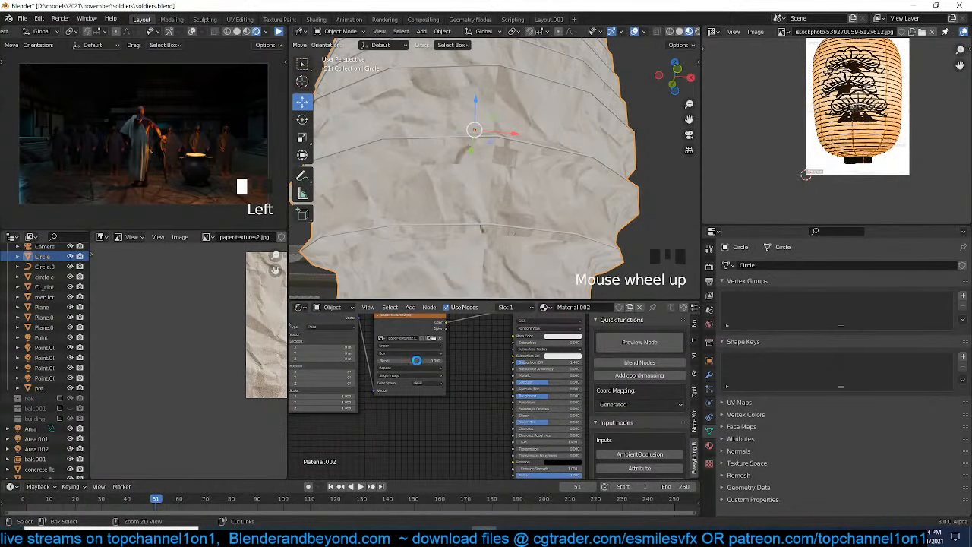
{"action": "left_click_drag", "start_coordinate": [400, 362], "coordinate": [427, 362]}
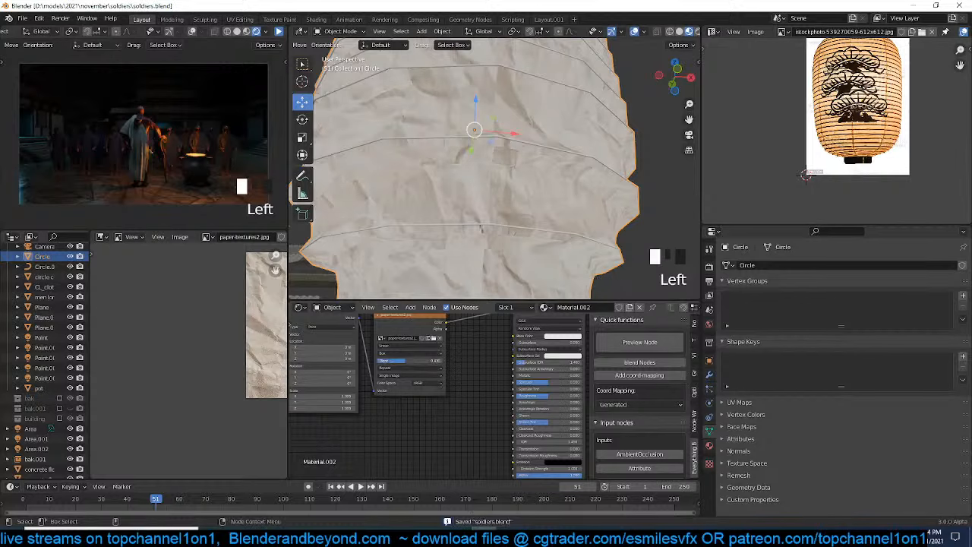
Adjust the Mapping node's scale to make the paper creases on the lantern finer
{"action": "scroll", "coordinate": [490, 166], "scroll_direction": "down", "scroll_amount": 3}
{"action": "middle_click_drag", "start_coordinate": [490, 166], "coordinate": [512, 228]}
{"action": "key", "text": "grave"}
{"action": "middle_click_drag", "start_coordinate": [430, 380], "coordinate": [467, 374]}
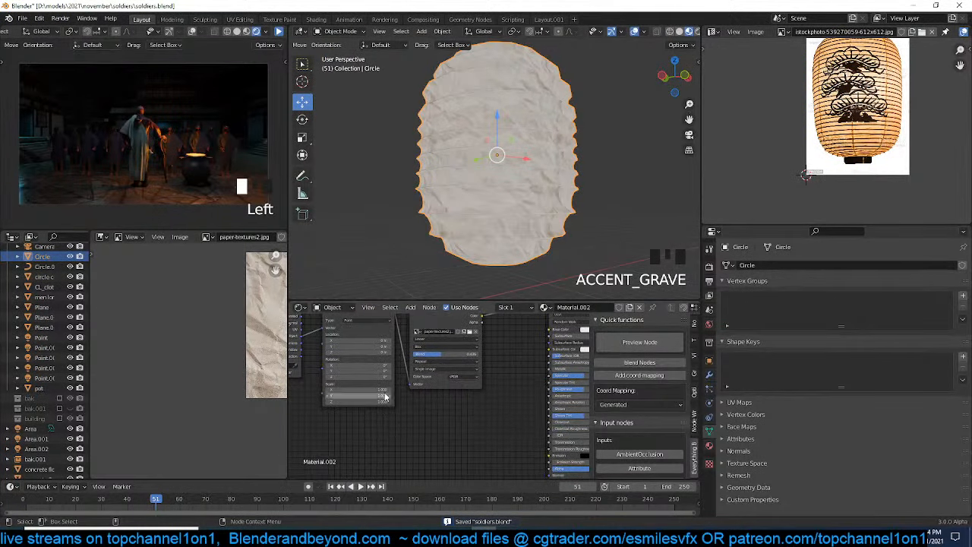
{"action": "left_click_drag", "start_coordinate": [384, 391], "coordinate": [351, 391]}
{"action": "scroll", "coordinate": [385, 391], "scroll_direction": "up", "scroll_amount": 4}
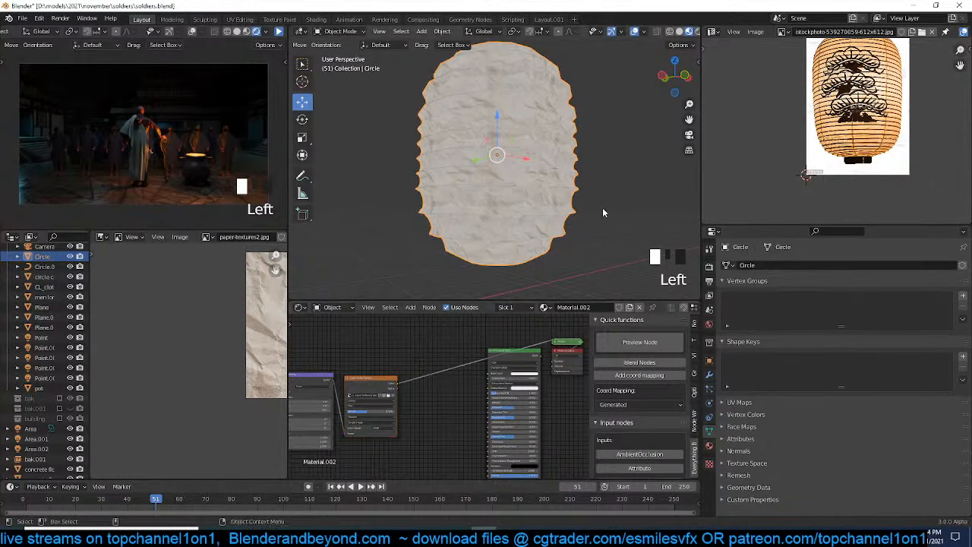
Search all texture folders for "grung"
{"action": "key", "text": "n"}
{"action": "scroll", "coordinate": [655, 180], "scroll_direction": "up", "scroll_amount": 4}
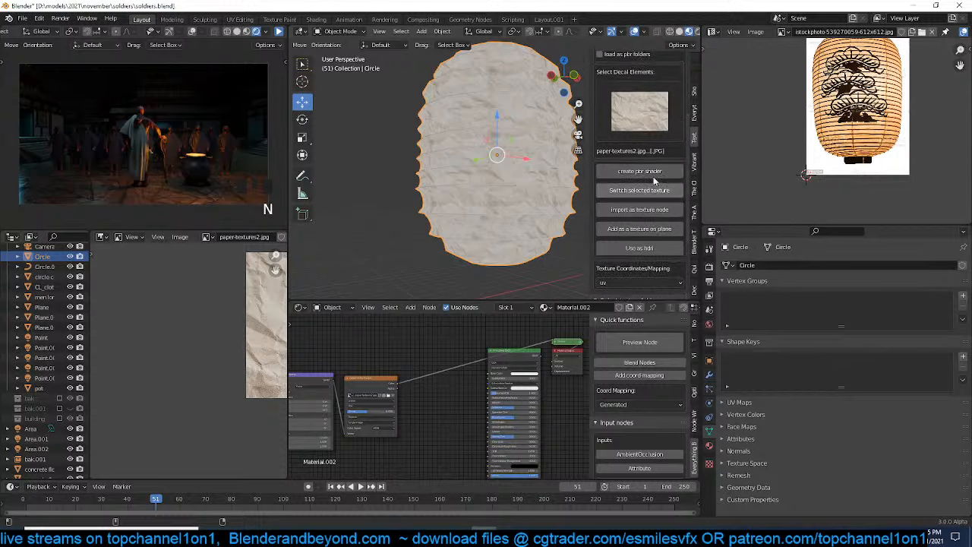
{"action": "left_click", "coordinate": [651, 87]}
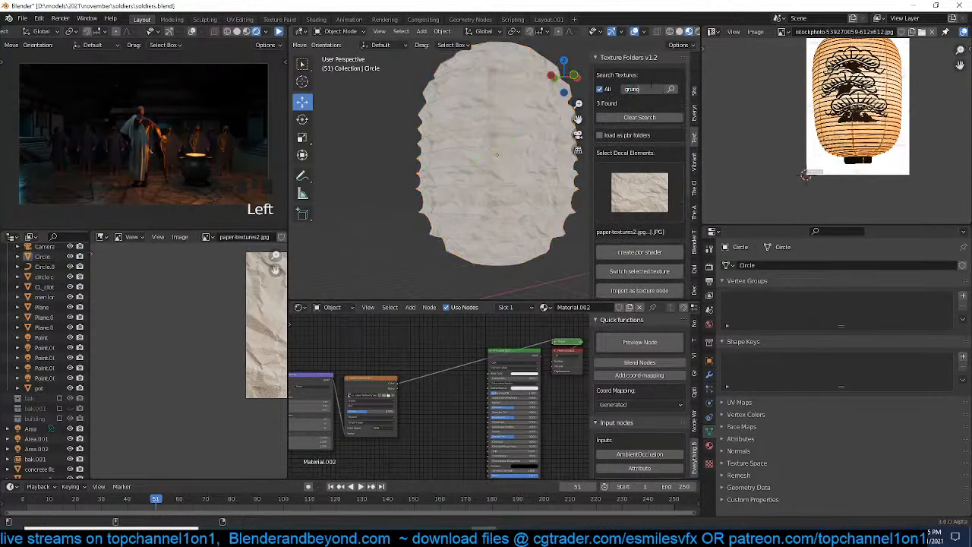
{"action": "key", "text": "Return"}
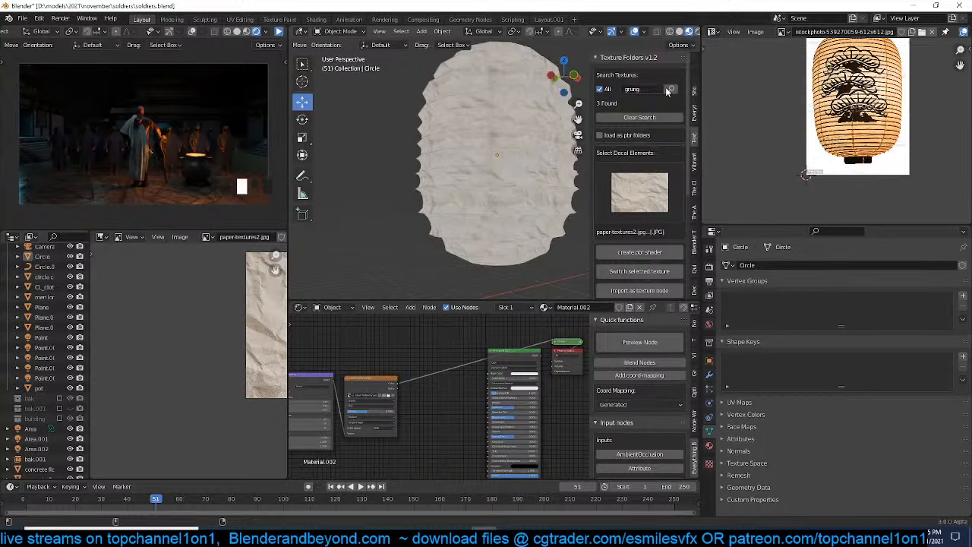
{"action": "left_click", "coordinate": [666, 89]}
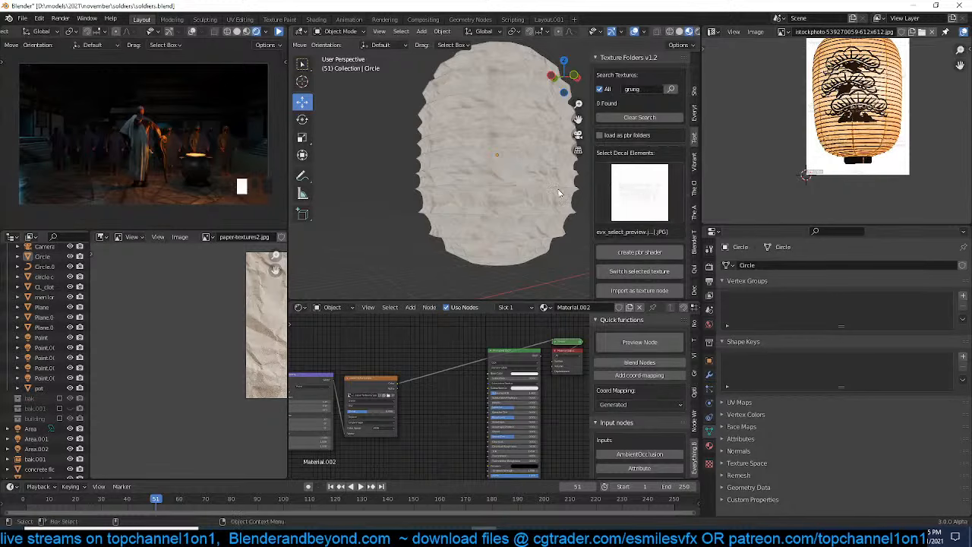
{"action": "key", "text": "n"}
Insert a Mix color node after the paper texture, with the texture's color feeding Color1
{"action": "middle_click_drag", "start_coordinate": [502, 233], "coordinate": [534, 204], "text": "shift"}
{"action": "scroll", "coordinate": [419, 412], "scroll_direction": "up", "scroll_amount": 3}
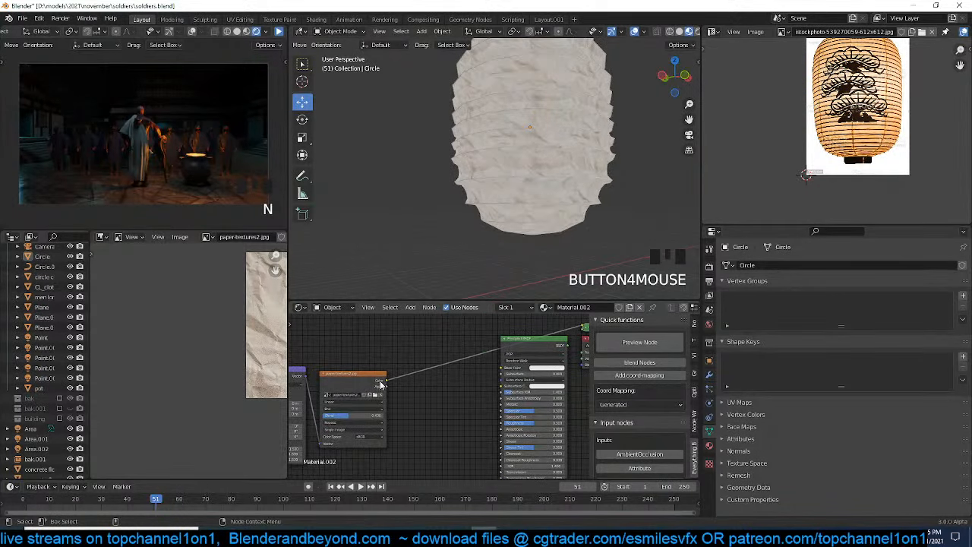
{"action": "left_click", "coordinate": [380, 386]}
{"action": "key", "text": "shift+a"}
{"action": "mouse_move", "coordinate": [410, 386]}
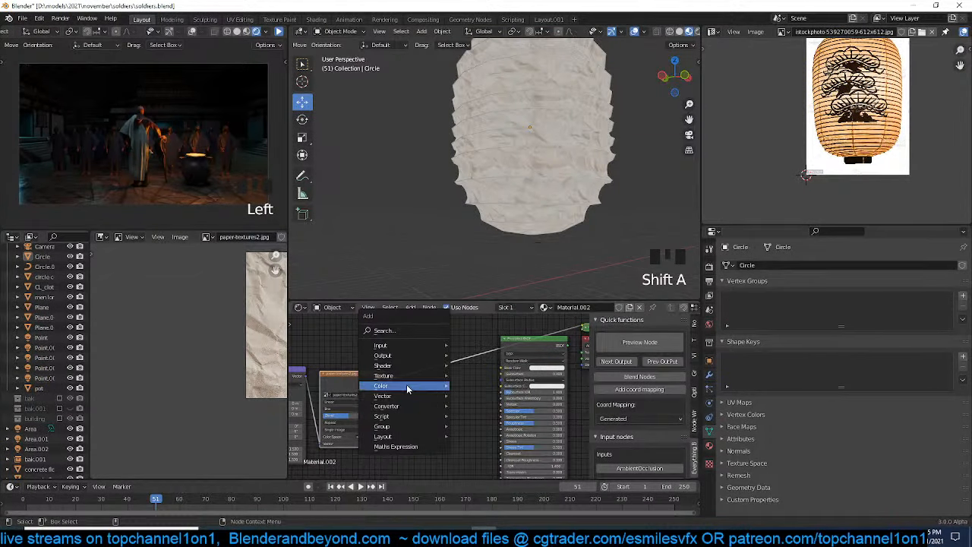
{"action": "left_click", "coordinate": [487, 443]}
{"action": "left_click", "coordinate": [456, 376]}
{"action": "middle_click_drag", "start_coordinate": [377, 337], "coordinate": [438, 361]}
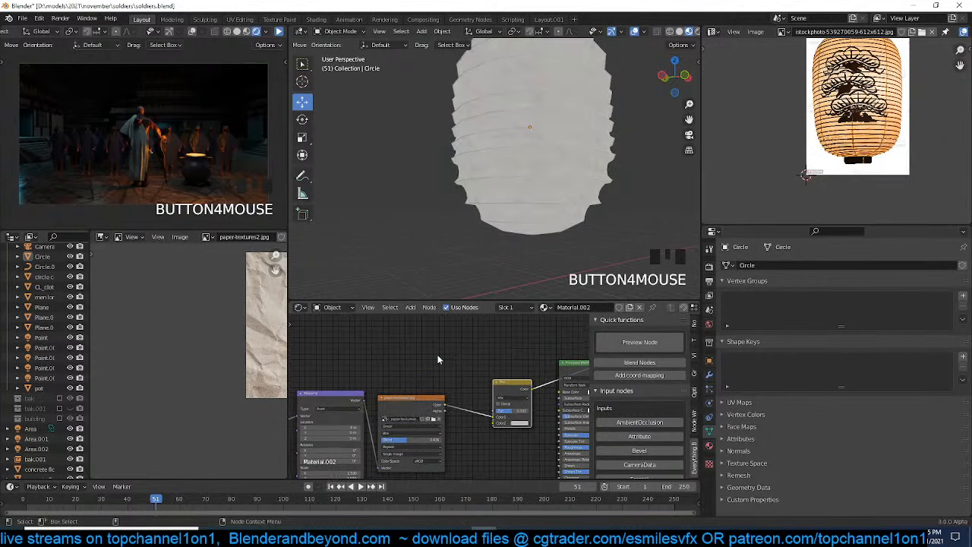
Add a Layer Weight node, connect its Facing output to the Mix factor, and preview the Mix node
{"action": "key", "text": "shift+a"}
{"action": "key", "text": "Escape"}
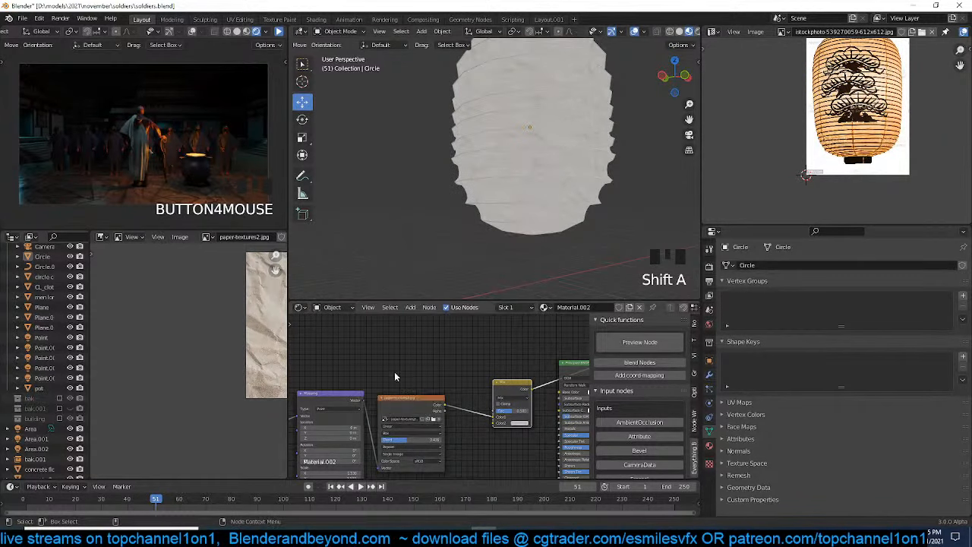
{"action": "key", "text": "shift+a"}
{"action": "mouse_move", "coordinate": [372, 334]}
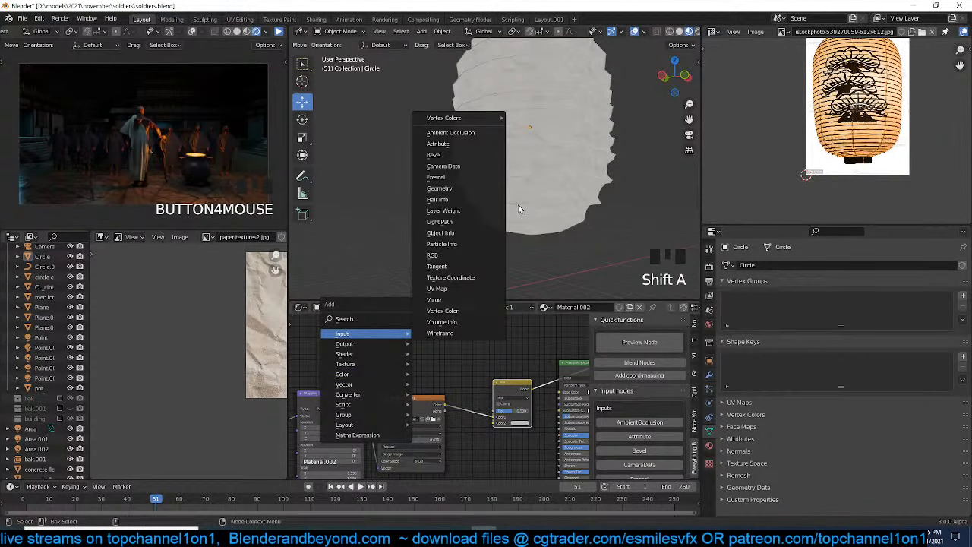
{"action": "left_click", "coordinate": [458, 211]}
{"action": "left_click", "coordinate": [410, 341]}
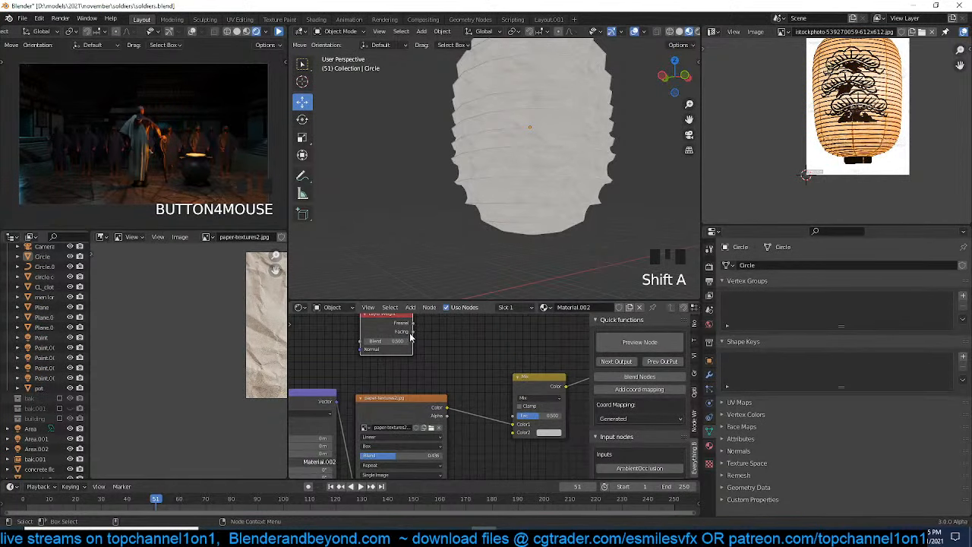
{"action": "left_click_drag", "start_coordinate": [415, 332], "coordinate": [519, 416]}
{"action": "left_click", "coordinate": [532, 383], "text": "ctrl+shift"}
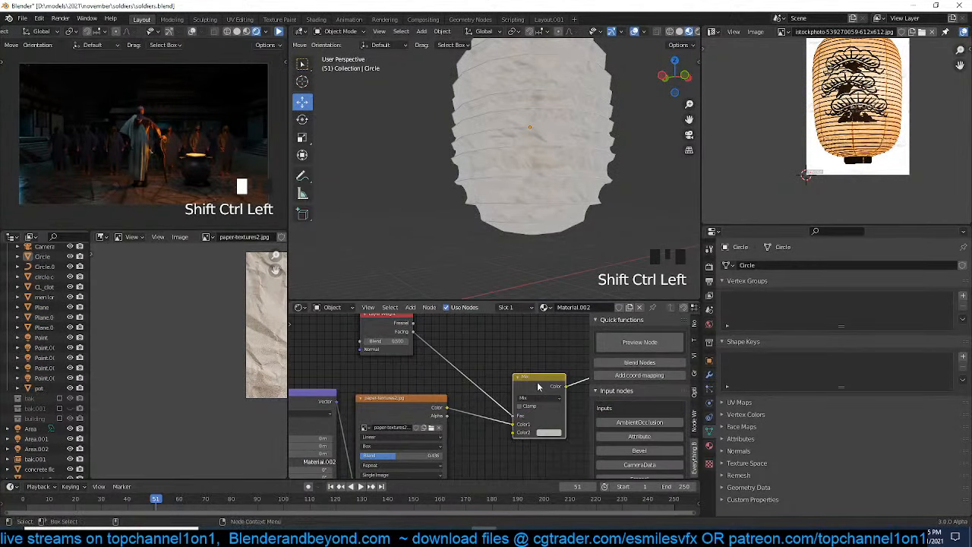
Set the Mix node's second color to a saturated orange to tint the lantern's edges
{"action": "left_click", "coordinate": [546, 437]}
{"action": "left_click", "coordinate": [563, 373]}
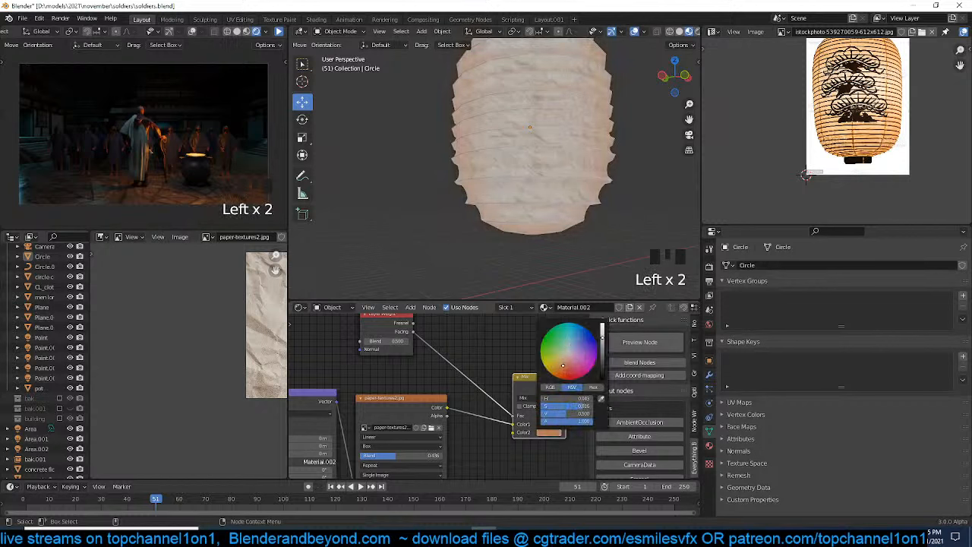
{"action": "left_click_drag", "start_coordinate": [560, 376], "coordinate": [550, 373]}
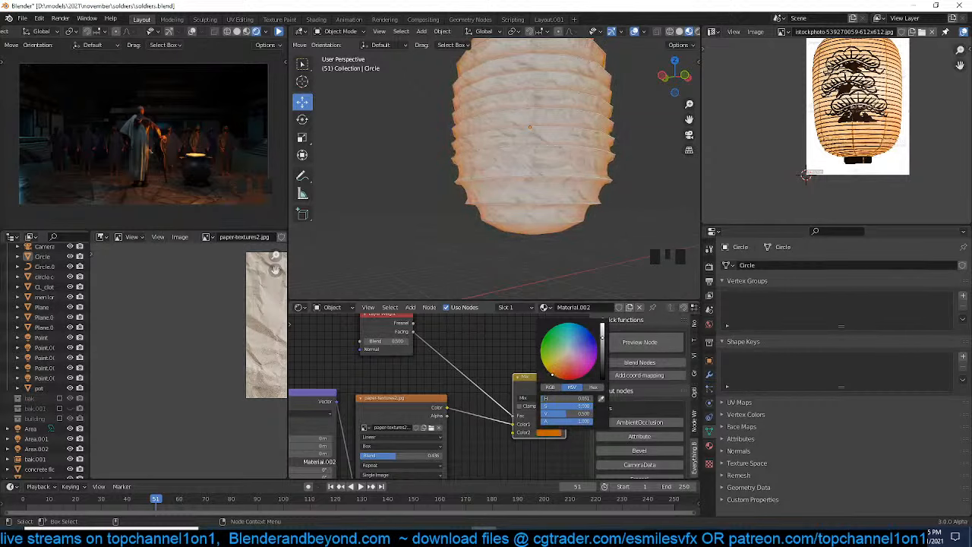
{"action": "left_click_drag", "start_coordinate": [530, 390], "coordinate": [530, 382]}
{"action": "scroll", "coordinate": [564, 224], "scroll_direction": "down", "scroll_amount": 2}
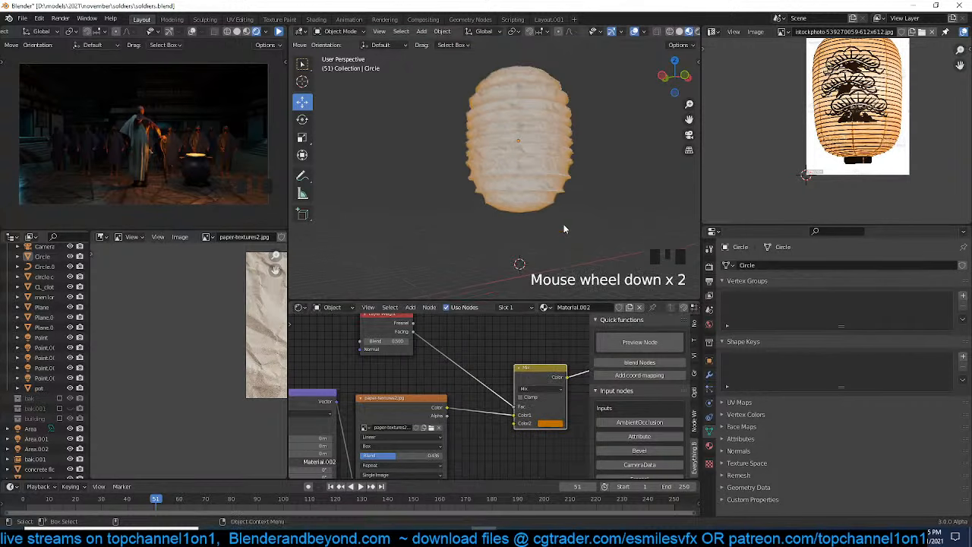
{"action": "scroll", "coordinate": [564, 224], "scroll_direction": "up", "scroll_amount": 1}
{"action": "scroll", "coordinate": [501, 351], "scroll_direction": "down", "scroll_amount": 1}
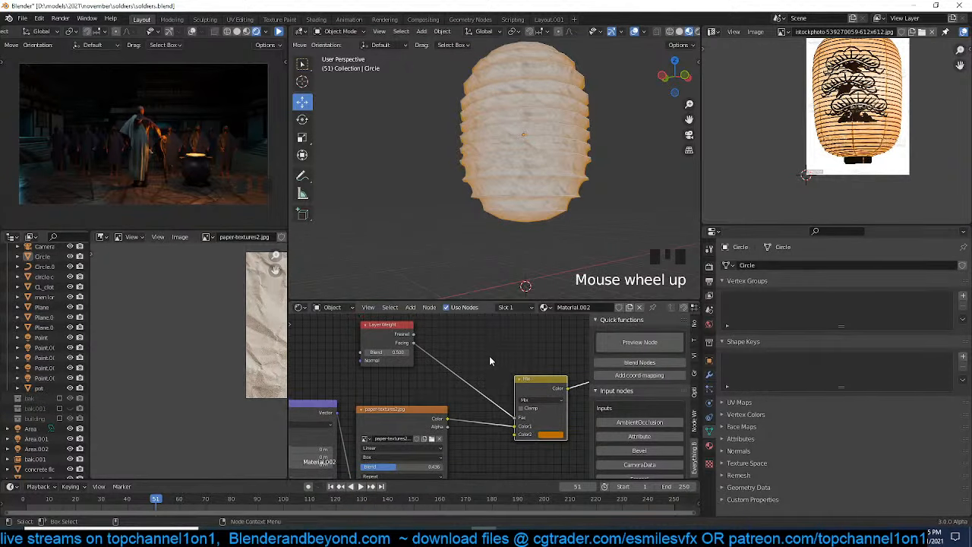
Fine-tune the Mapping node's scale on all three axes to resize the paper creases on the lantern
{"action": "scroll", "coordinate": [489, 355], "scroll_direction": "down", "scroll_amount": 1}
{"action": "scroll", "coordinate": [519, 202], "scroll_direction": "up", "scroll_amount": 1}
{"action": "key", "text": "grave"}
{"action": "scroll", "coordinate": [577, 164], "scroll_direction": "up", "scroll_amount": 2}
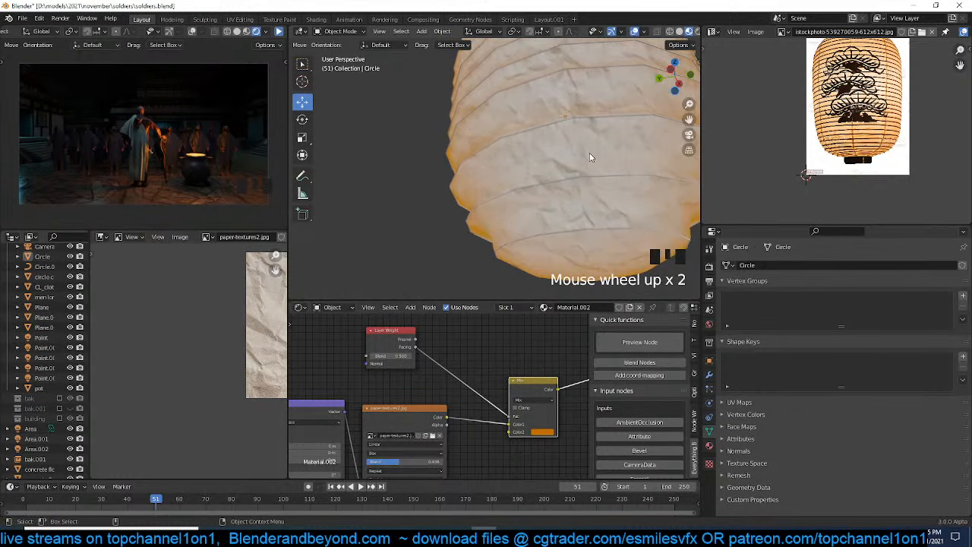
{"action": "scroll", "coordinate": [465, 380], "scroll_direction": "down", "scroll_amount": 1}
{"action": "middle_click_drag", "start_coordinate": [463, 380], "coordinate": [495, 344]}
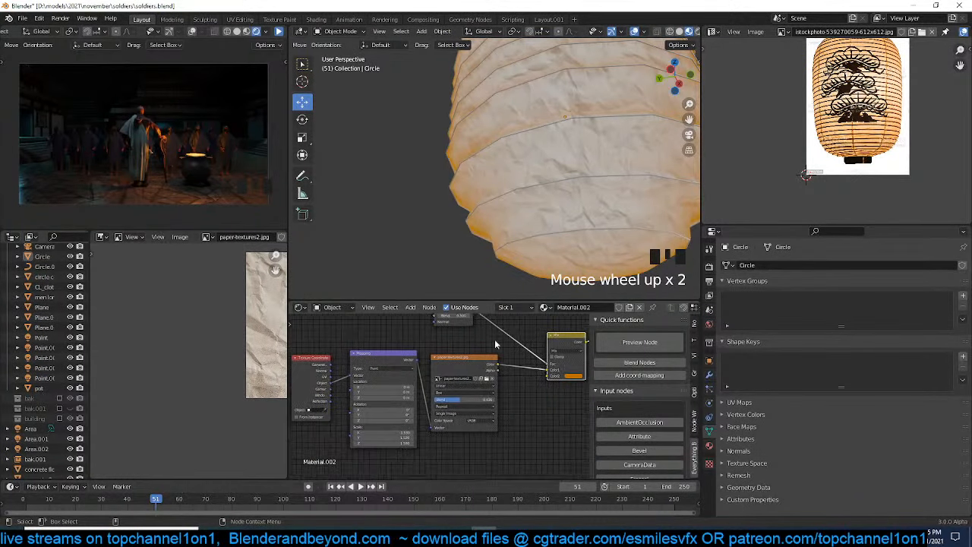
{"action": "mouse_move", "coordinate": [404, 433]}
{"action": "left_mouse_down"}
{"action": "mouse_move", "coordinate": [404, 443]}
{"action": "mouse_move", "coordinate": [471, 443]}
{"action": "mouse_move", "coordinate": [397, 443]}
{"action": "left_mouse_up"}
{"action": "middle_click_drag", "start_coordinate": [564, 117], "coordinate": [569, 152]}
{"action": "scroll", "coordinate": [555, 171], "scroll_direction": "down", "scroll_amount": 3}
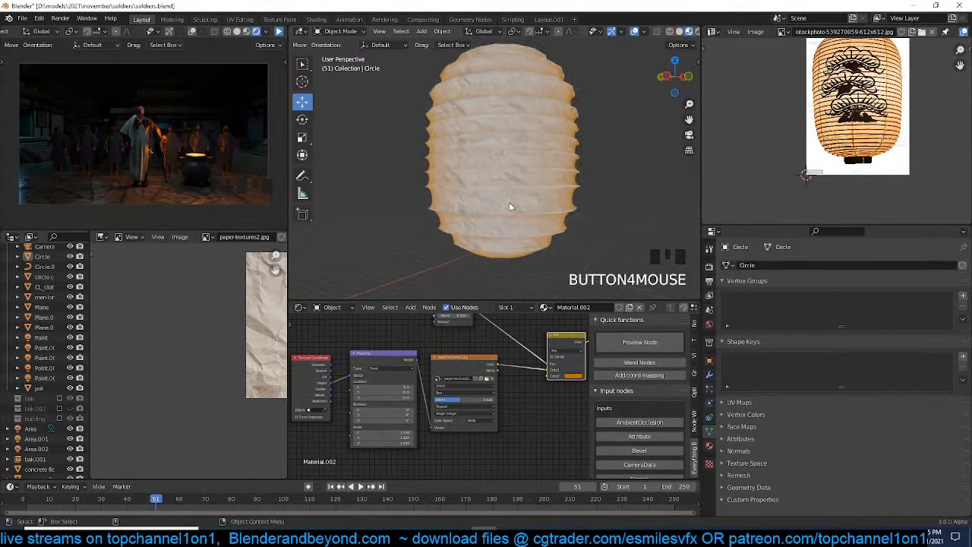
{"action": "key", "text": "grave"}
Duplicate the paper texture node, place the copy above the Mapping node, and start choosing a different image for it
{"action": "middle_click_drag", "start_coordinate": [532, 355], "coordinate": [510, 385]}
{"action": "scroll", "coordinate": [483, 365], "scroll_direction": "down", "scroll_amount": 4}
{"action": "left_click", "coordinate": [445, 400]}
{"action": "key", "text": "shift+d"}
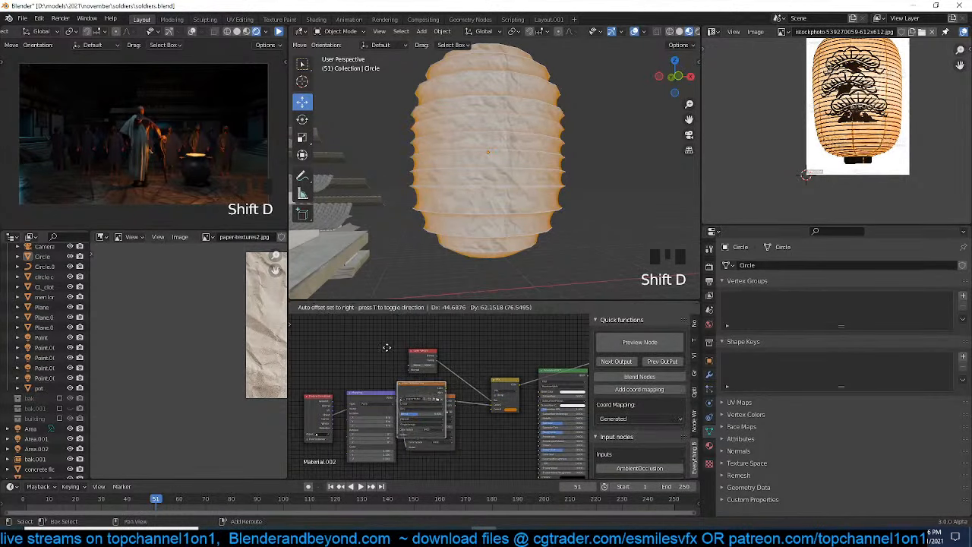
{"action": "left_click", "coordinate": [380, 341]}
{"action": "left_click", "coordinate": [376, 349]}
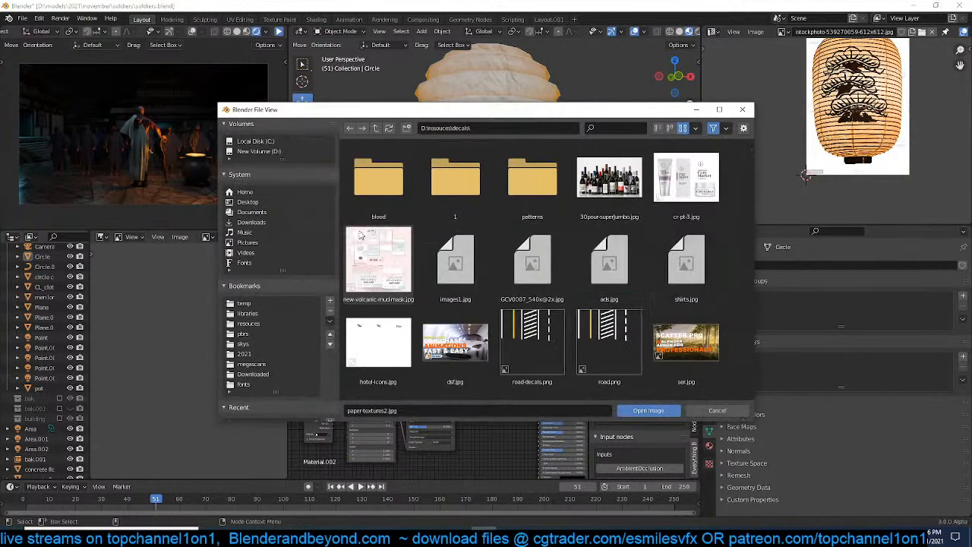
Load index.png from the decals folder into the duplicated texture node
{"action": "scroll", "coordinate": [477, 325], "scroll_direction": "down", "scroll_amount": 3}
{"action": "scroll", "coordinate": [477, 326], "scroll_direction": "up", "scroll_amount": 2}
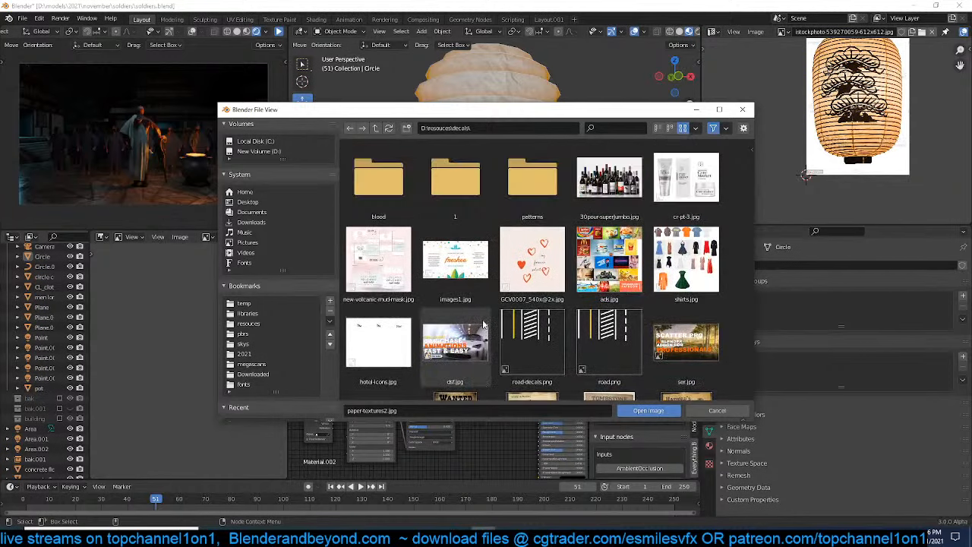
{"action": "scroll", "coordinate": [478, 325], "scroll_direction": "down", "scroll_amount": 6}
{"action": "scroll", "coordinate": [484, 325], "scroll_direction": "down", "scroll_amount": 10}
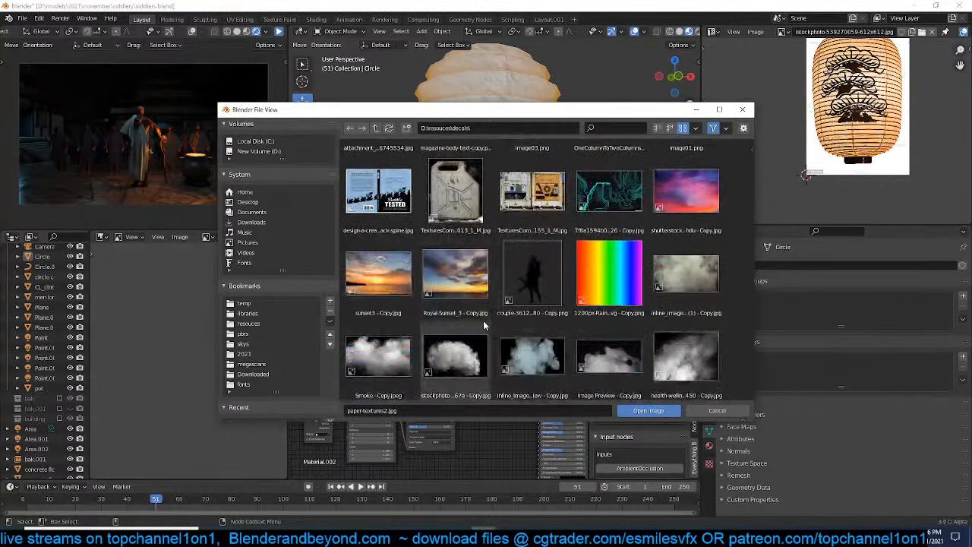
{"action": "scroll", "coordinate": [484, 325], "scroll_direction": "down", "scroll_amount": 10}
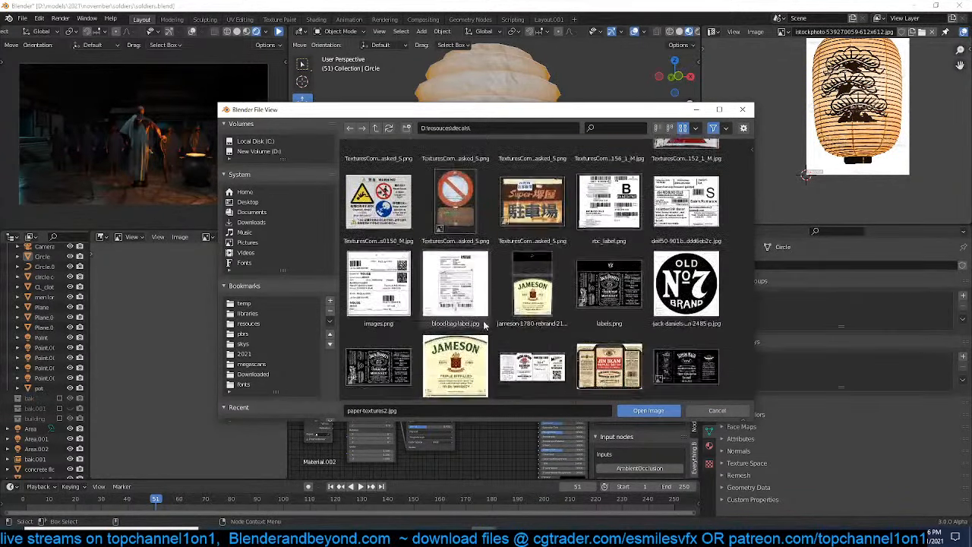
{"action": "scroll", "coordinate": [467, 334], "scroll_direction": "down", "scroll_amount": 5}
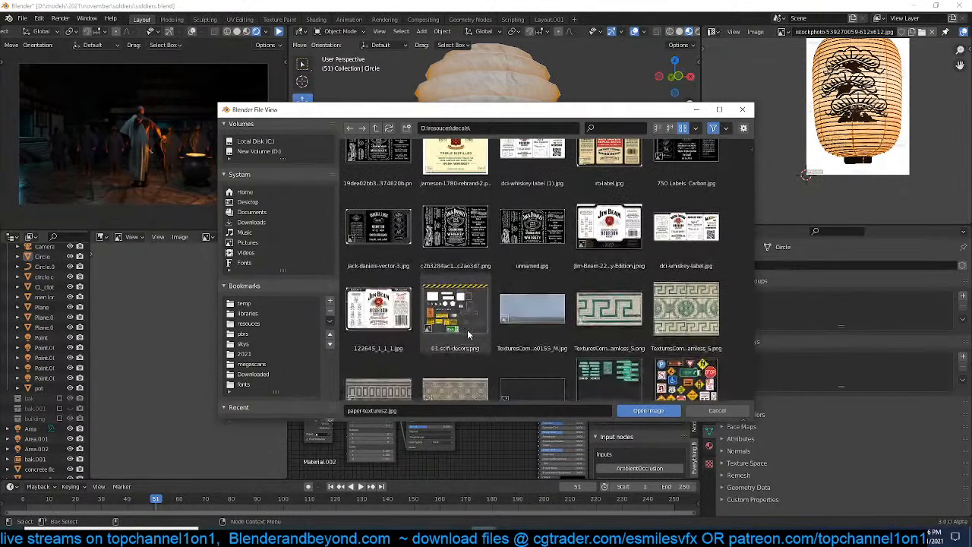
{"action": "scroll", "coordinate": [467, 335], "scroll_direction": "down", "scroll_amount": 8}
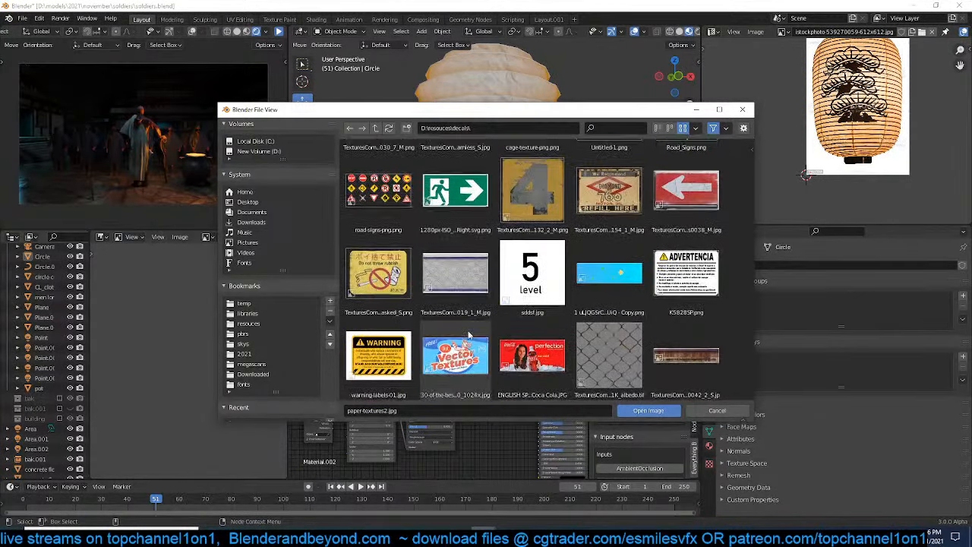
{"action": "scroll", "coordinate": [469, 335], "scroll_direction": "down", "scroll_amount": 3}
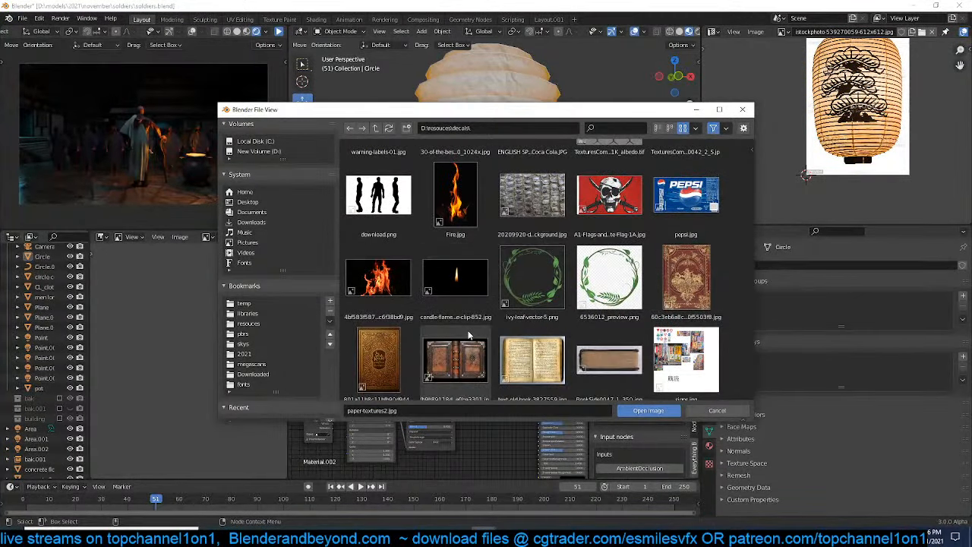
{"action": "scroll", "coordinate": [469, 334], "scroll_direction": "down", "scroll_amount": 12}
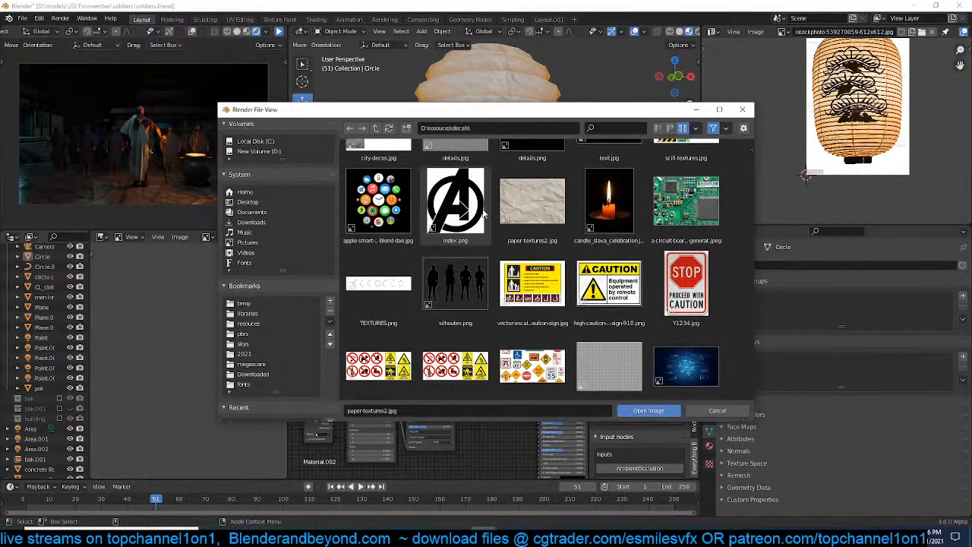
{"action": "key", "text": "Return"}
Preview the index.png texture on the lantern and feed its vector from the Object texture coordinates
{"action": "left_click", "coordinate": [367, 335], "text": "ctrl+shift"}
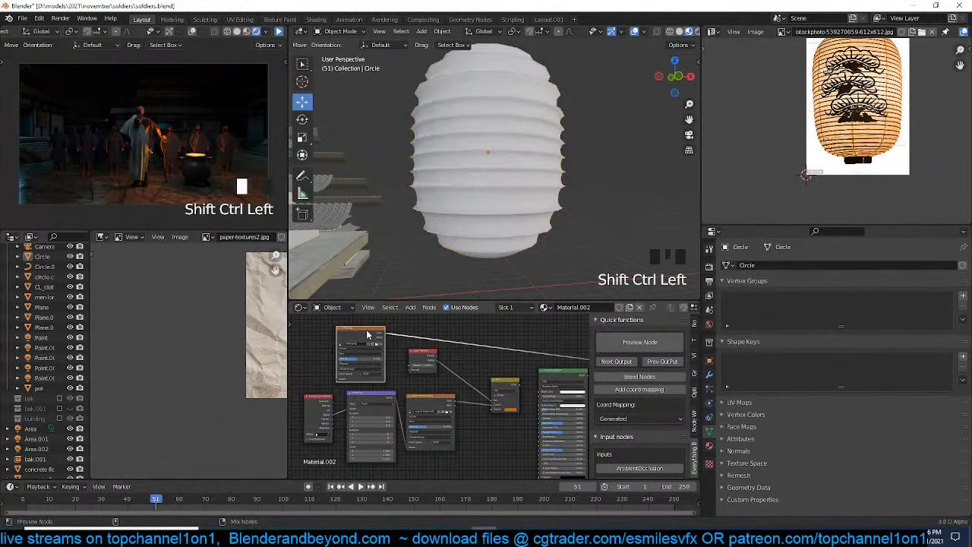
{"action": "middle_click_drag", "start_coordinate": [368, 335], "coordinate": [441, 336]}
{"action": "scroll", "coordinate": [431, 352], "scroll_direction": "up", "scroll_amount": 1}
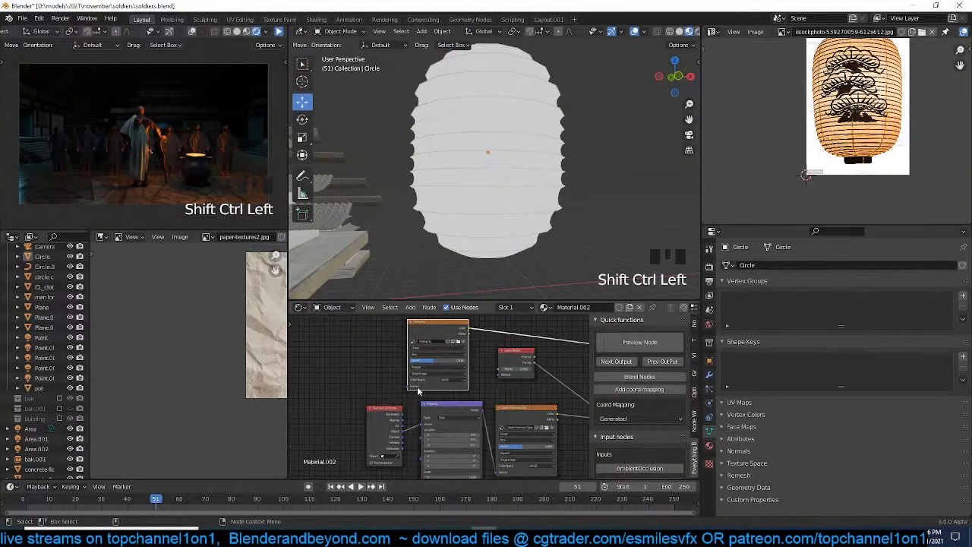
{"action": "left_click", "coordinate": [406, 430]}
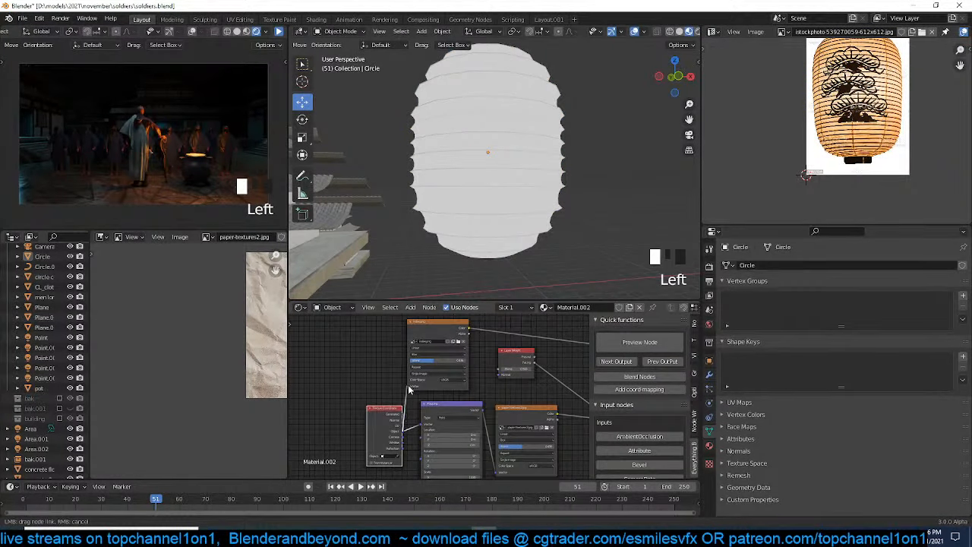
{"action": "scroll", "coordinate": [437, 356], "scroll_direction": "up", "scroll_amount": 2}
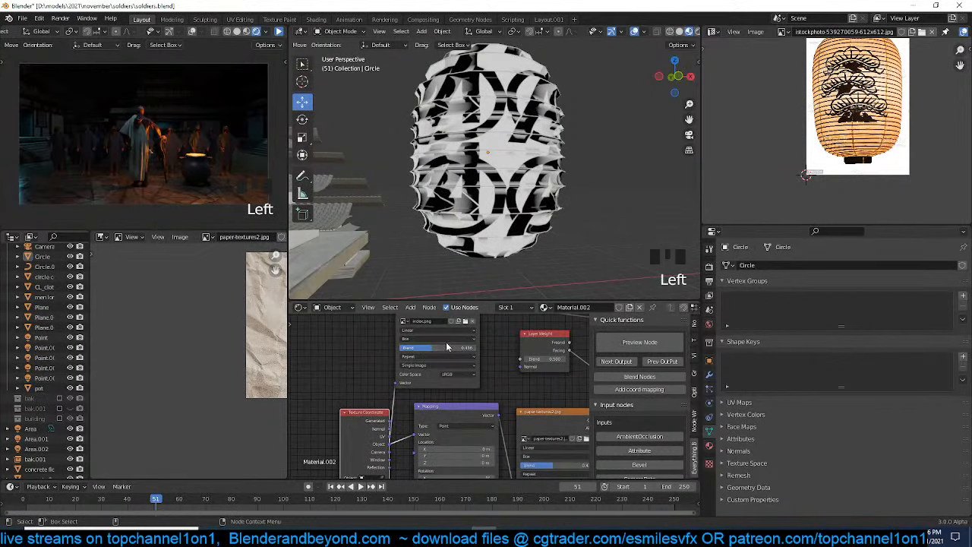
Try the Extend extension mode on the index.png texture and check the lantern from another angle
{"action": "left_click", "coordinate": [443, 358]}
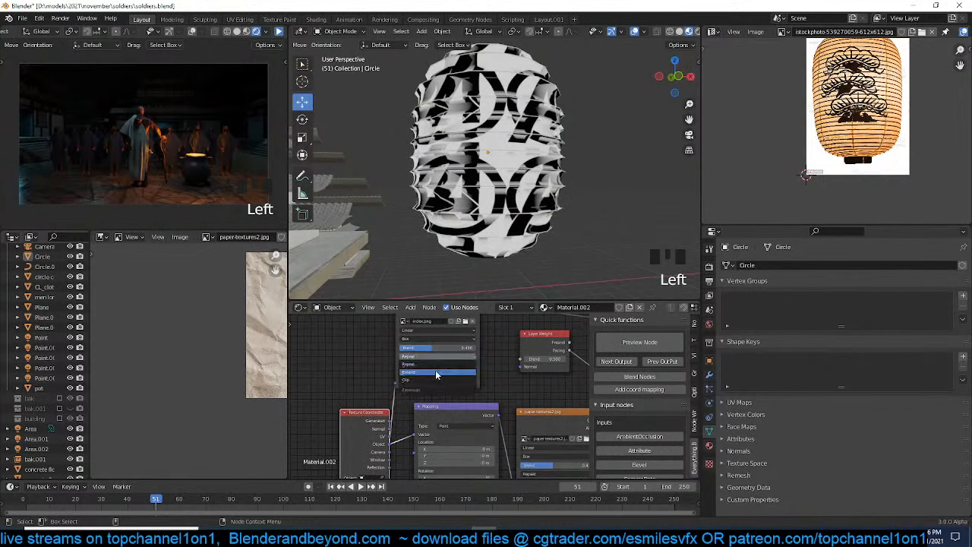
{"action": "left_click", "coordinate": [435, 372]}
{"action": "scroll", "coordinate": [534, 218], "scroll_direction": "down", "scroll_amount": 3}
{"action": "key", "text": "grave"}
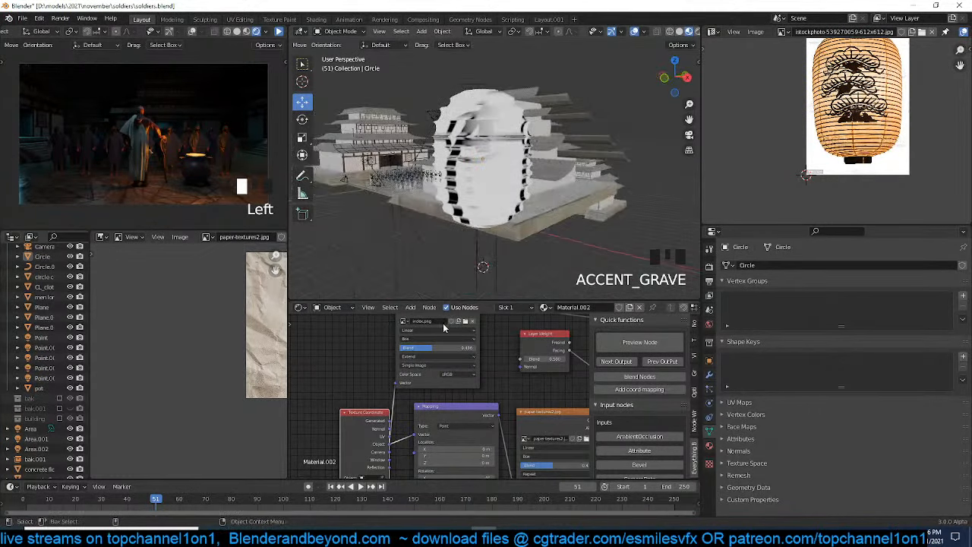
Set the index.png texture's extension mode to Clip
{"action": "scroll", "coordinate": [447, 351], "scroll_direction": "up", "scroll_amount": 3}
{"action": "left_click", "coordinate": [447, 348]}
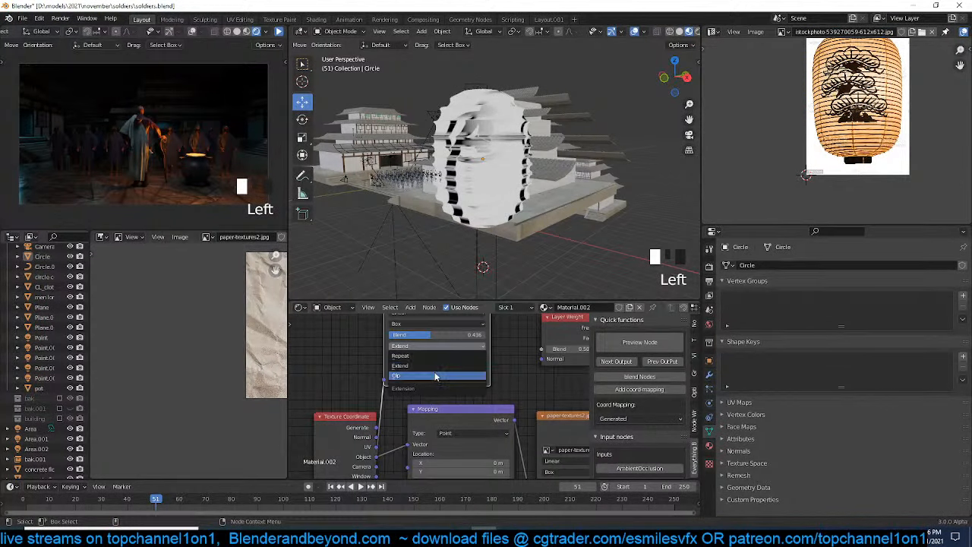
{"action": "left_click", "coordinate": [436, 377]}
{"action": "middle_click_drag", "start_coordinate": [437, 345], "coordinate": [480, 359]}
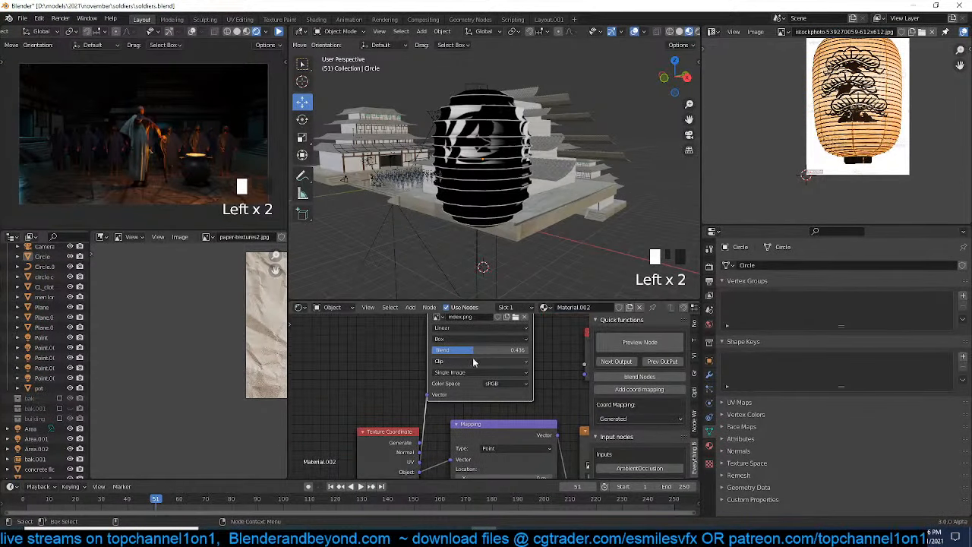
Replace the index.png decal in the image texture node with ivy-leaf-vector-5.png from the decals folder
{"action": "left_click_drag", "start_coordinate": [393, 434], "coordinate": [339, 432]}
{"action": "scroll", "coordinate": [422, 373], "scroll_direction": "down", "scroll_amount": 1}
{"action": "middle_click_drag", "start_coordinate": [422, 373], "coordinate": [419, 387]}
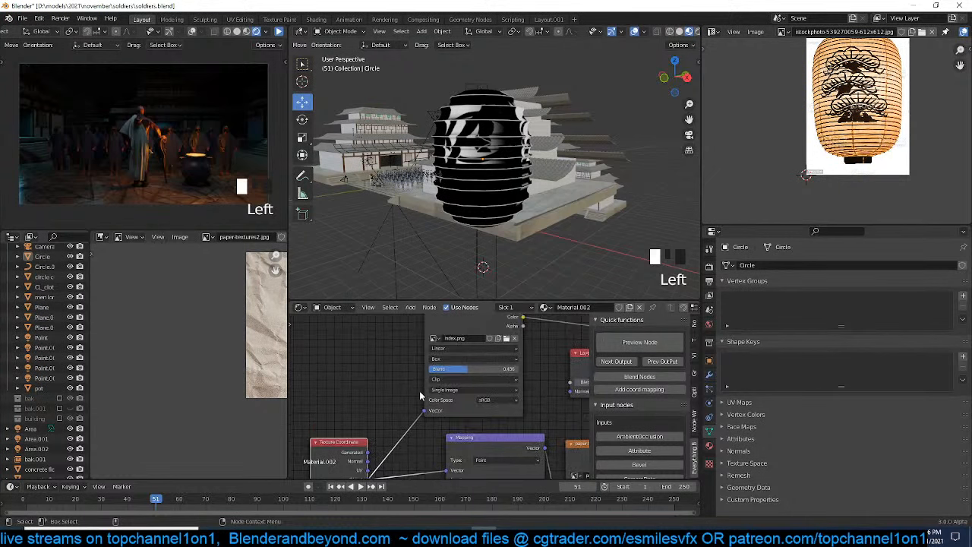
{"action": "scroll", "coordinate": [419, 387], "scroll_direction": "up", "scroll_amount": 3}
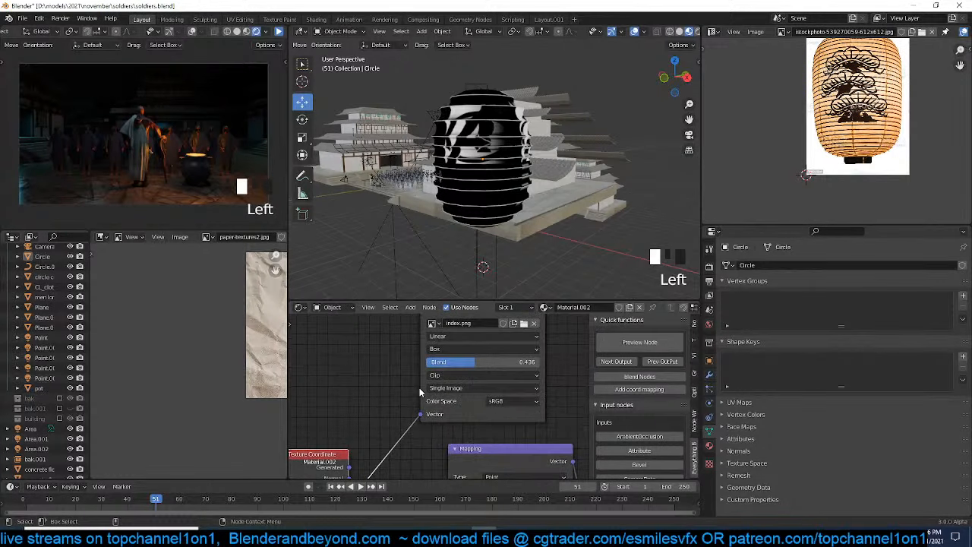
{"action": "left_click", "coordinate": [523, 323]}
{"action": "scroll", "coordinate": [559, 330], "scroll_direction": "down", "scroll_amount": 6}
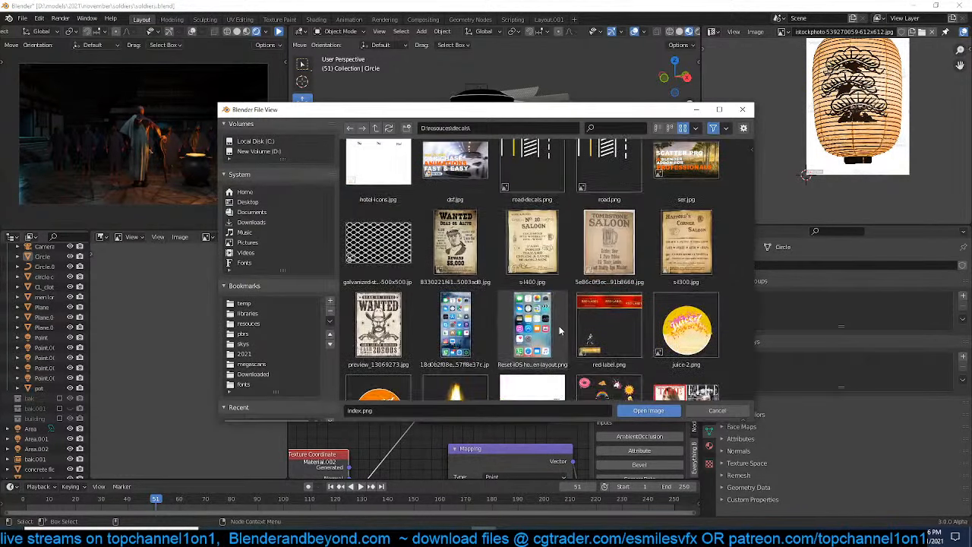
{"action": "scroll", "coordinate": [560, 330], "scroll_direction": "down", "scroll_amount": 10}
{"action": "scroll", "coordinate": [563, 330], "scroll_direction": "down", "scroll_amount": 5}
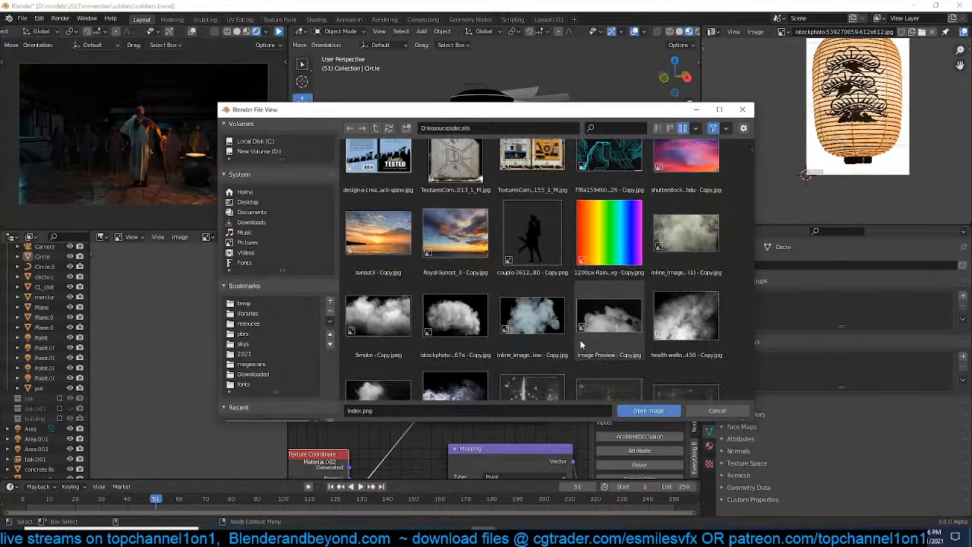
{"action": "scroll", "coordinate": [572, 342], "scroll_direction": "down", "scroll_amount": 8}
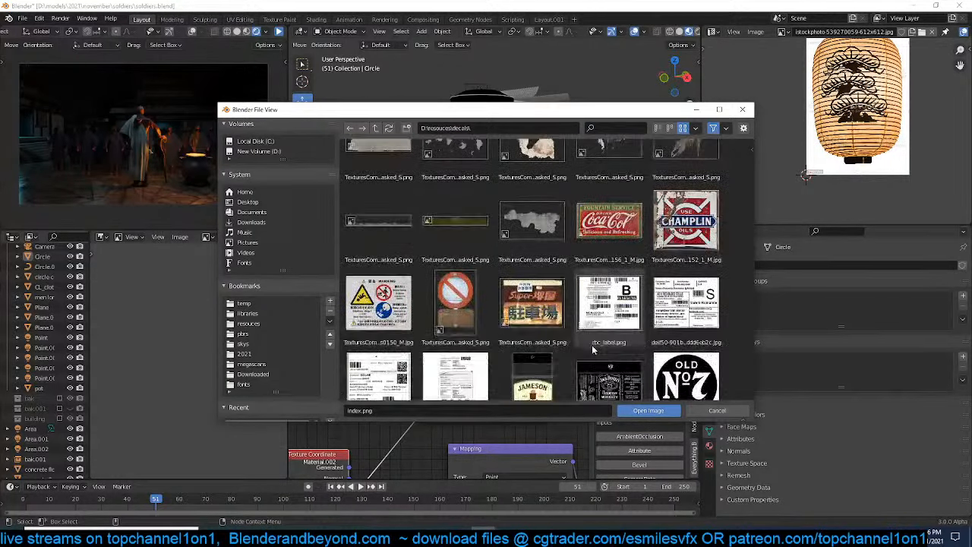
{"action": "scroll", "coordinate": [593, 349], "scroll_direction": "down", "scroll_amount": 8}
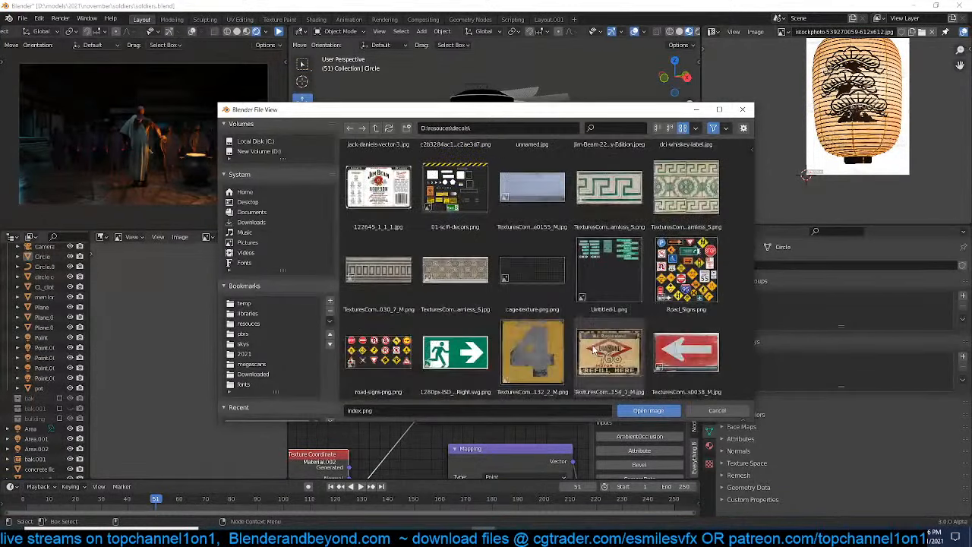
{"action": "scroll", "coordinate": [593, 349], "scroll_direction": "down", "scroll_amount": 8}
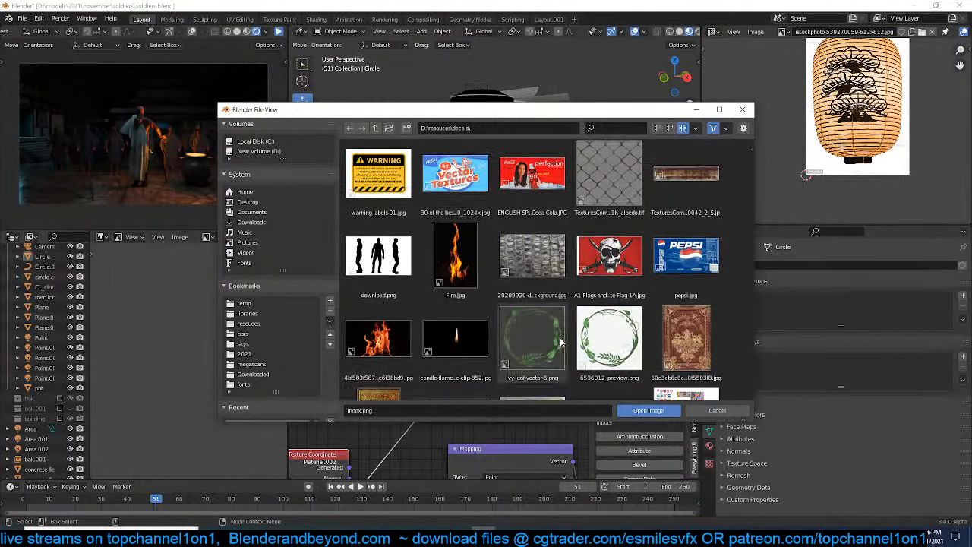
{"action": "scroll", "coordinate": [561, 344], "scroll_direction": "down", "scroll_amount": 3}
{"action": "double_click", "coordinate": [548, 262]}
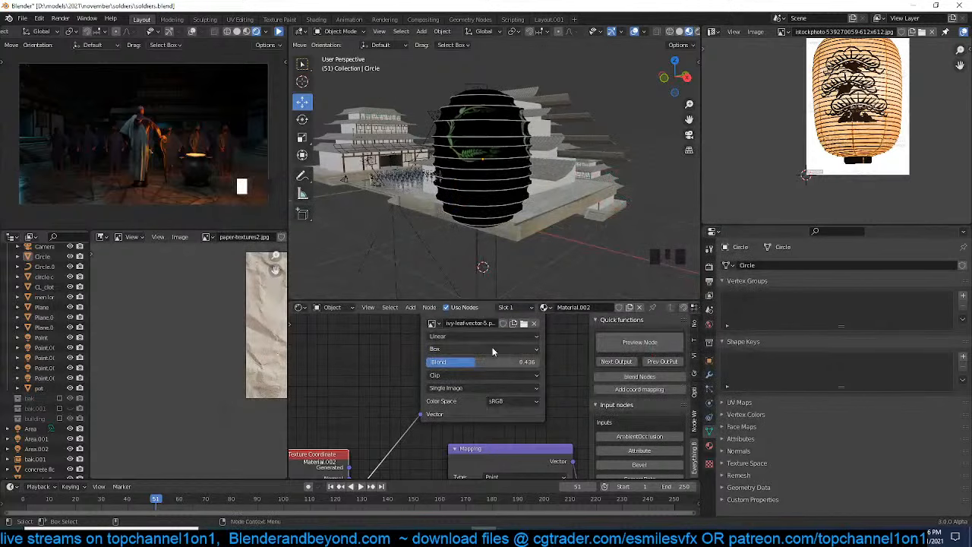
Blend the ivy decal texture with the paper-and-orange colour mix through a new Mix node and space the nodes apart
{"action": "scroll", "coordinate": [492, 352], "scroll_direction": "down", "scroll_amount": 3}
{"action": "middle_click_drag", "start_coordinate": [442, 333], "coordinate": [372, 335]}
{"action": "scroll", "coordinate": [487, 395], "scroll_direction": "down", "scroll_amount": 4}
{"action": "middle_click_drag", "start_coordinate": [486, 395], "coordinate": [451, 397]}
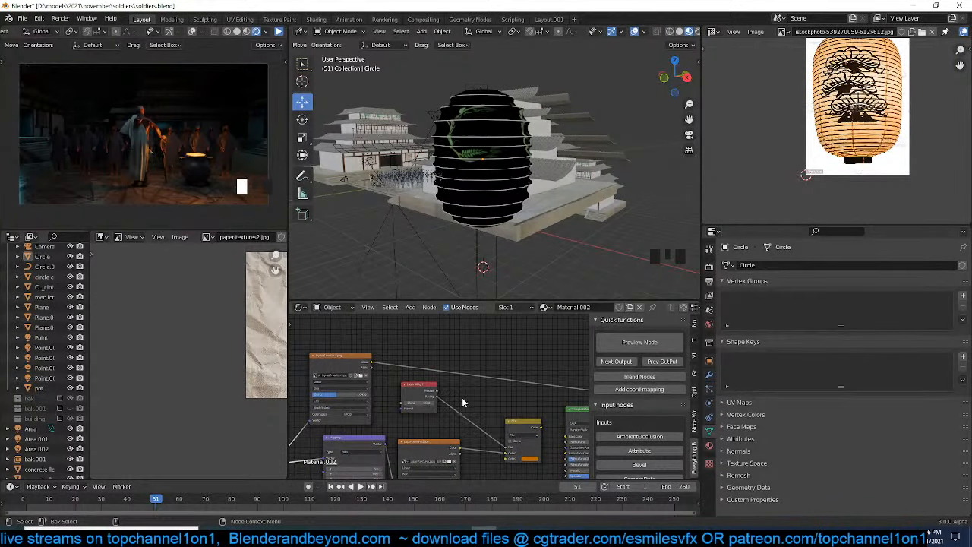
{"action": "left_click_drag", "start_coordinate": [510, 423], "coordinate": [501, 423]}
{"action": "left_click", "coordinate": [501, 422]}
{"action": "right_click_drag", "start_coordinate": [502, 427], "coordinate": [354, 365], "text": "ctrl+shift"}
{"action": "middle_click_drag", "start_coordinate": [552, 399], "coordinate": [495, 406]}
{"action": "left_click_drag", "start_coordinate": [439, 419], "coordinate": [415, 408]}
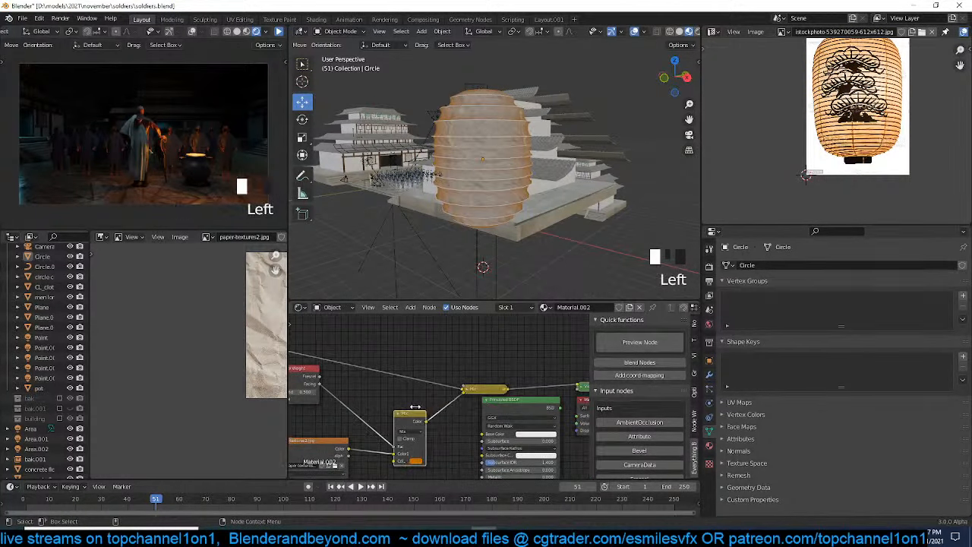
Expand the new Mix node and drive its factor with the ivy decal texture's alpha
{"action": "left_click", "coordinate": [468, 391]}
{"action": "left_click_drag", "start_coordinate": [466, 389], "coordinate": [477, 350]}
{"action": "scroll", "coordinate": [454, 381], "scroll_direction": "down", "scroll_amount": 4}
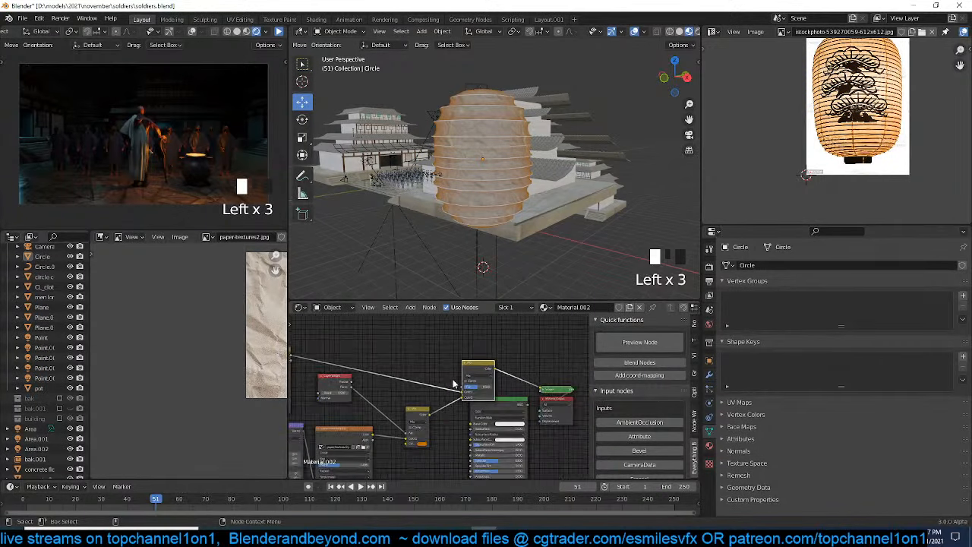
{"action": "middle_click_drag", "start_coordinate": [454, 383], "coordinate": [513, 384]}
{"action": "left_click_drag", "start_coordinate": [351, 363], "coordinate": [523, 396]}
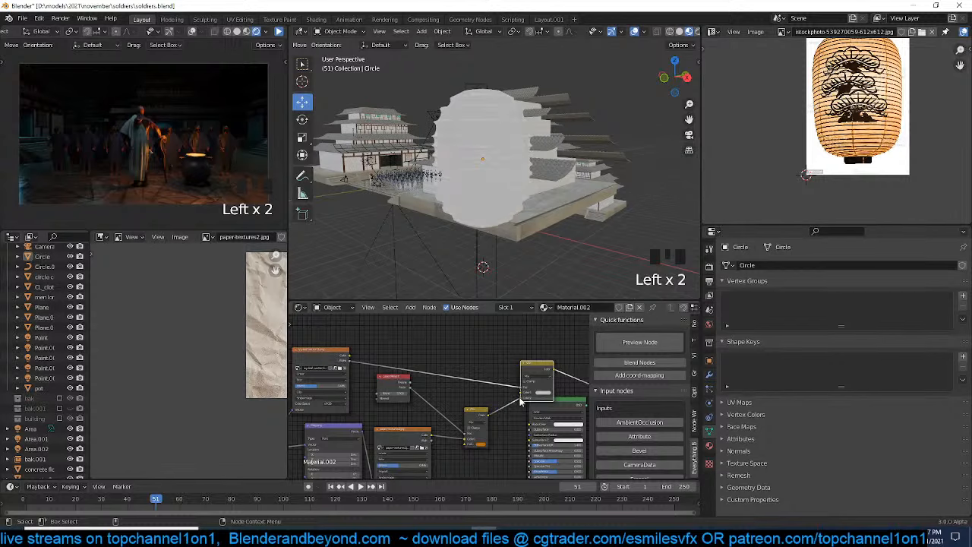
Move the paper-and-orange mix to the new Mix node's Color1 and set Color2 to black for a dark emblem
{"action": "scroll", "coordinate": [520, 403], "scroll_direction": "up", "scroll_amount": 1}
{"action": "middle_click_drag", "start_coordinate": [520, 403], "coordinate": [456, 395]}
{"action": "left_click_drag", "start_coordinate": [471, 395], "coordinate": [474, 378]}
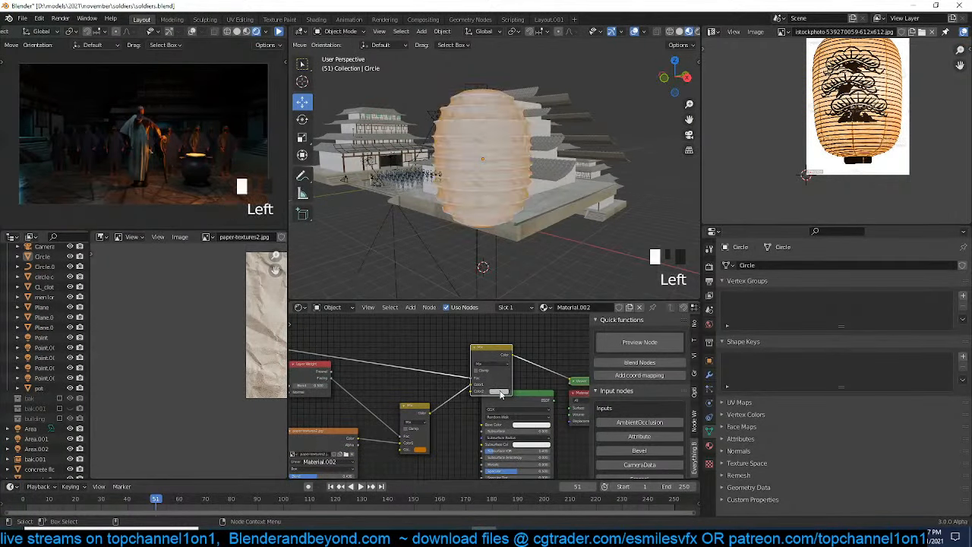
{"action": "left_click", "coordinate": [500, 393]}
{"action": "left_click_drag", "start_coordinate": [542, 328], "coordinate": [541, 348]}
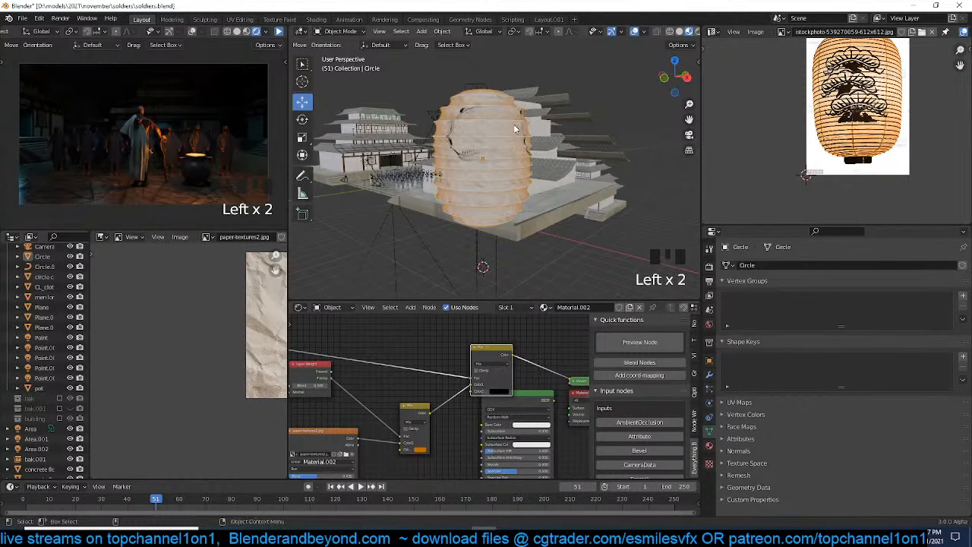
{"action": "key", "text": "grave"}
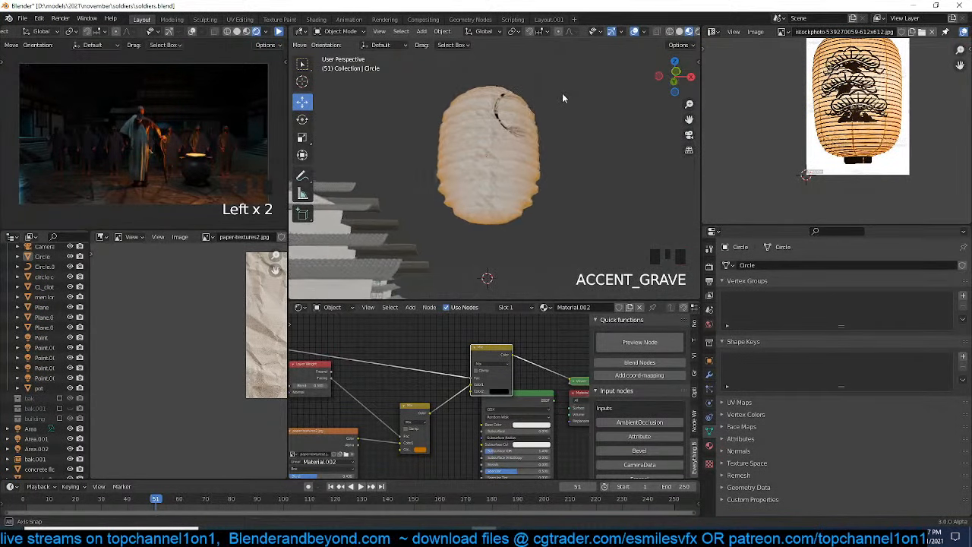
{"action": "key", "text": "grave"}
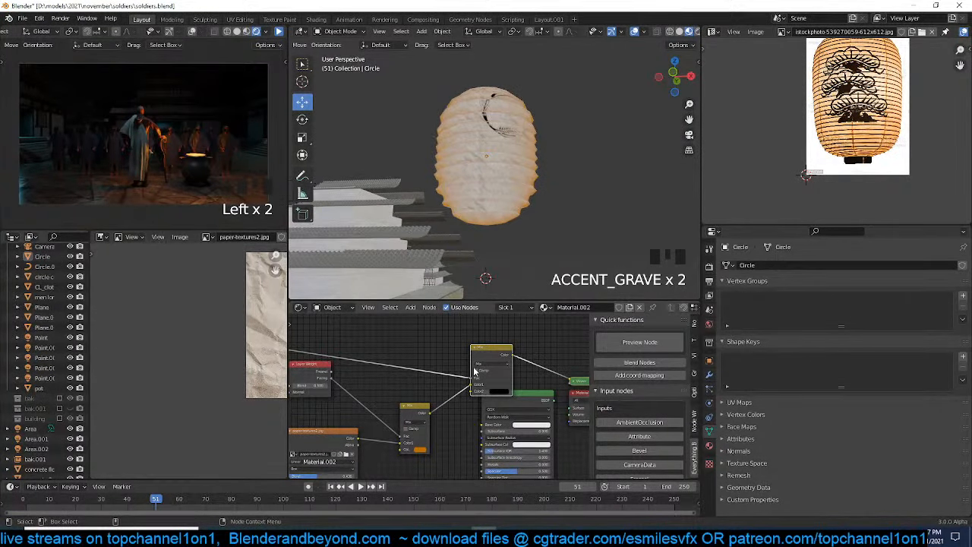
Rearrange the two Mix nodes and the Principled BSDF to make room in the node tree
{"action": "middle_click_drag", "start_coordinate": [435, 411], "coordinate": [460, 395]}
{"action": "left_click_drag", "start_coordinate": [520, 324], "coordinate": [427, 402]}
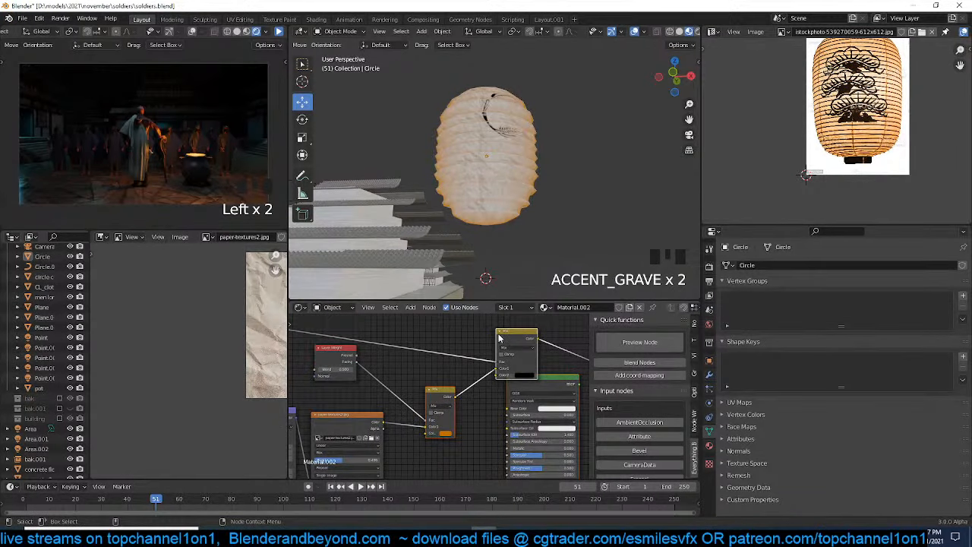
{"action": "left_click_drag", "start_coordinate": [498, 337], "coordinate": [456, 345]}
{"action": "left_click_drag", "start_coordinate": [513, 384], "coordinate": [549, 384]}
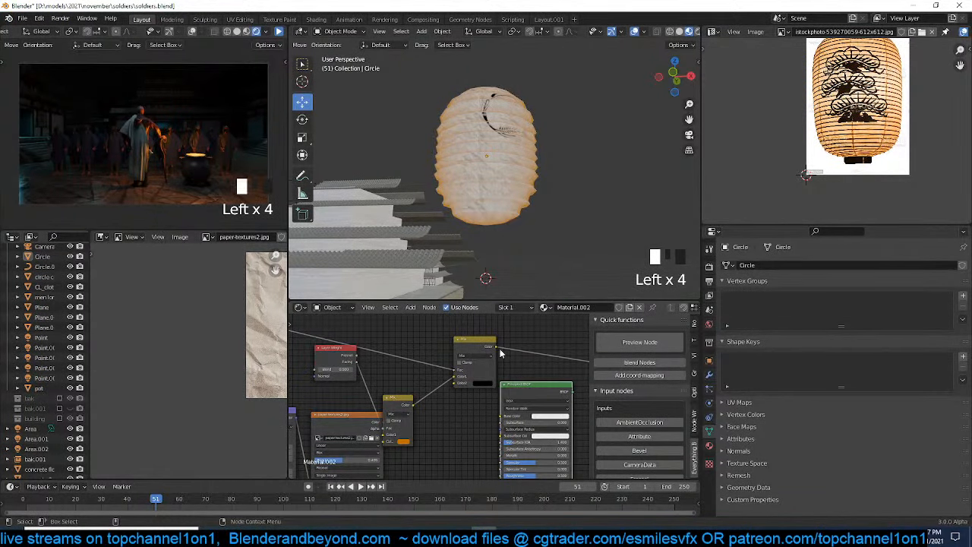
{"action": "left_click", "coordinate": [500, 354]}
Add a Translucent BSDF and feed the decal mix colour into both it and the Principled BSDF's Base Color
{"action": "middle_click_drag", "start_coordinate": [513, 367], "coordinate": [419, 390]}
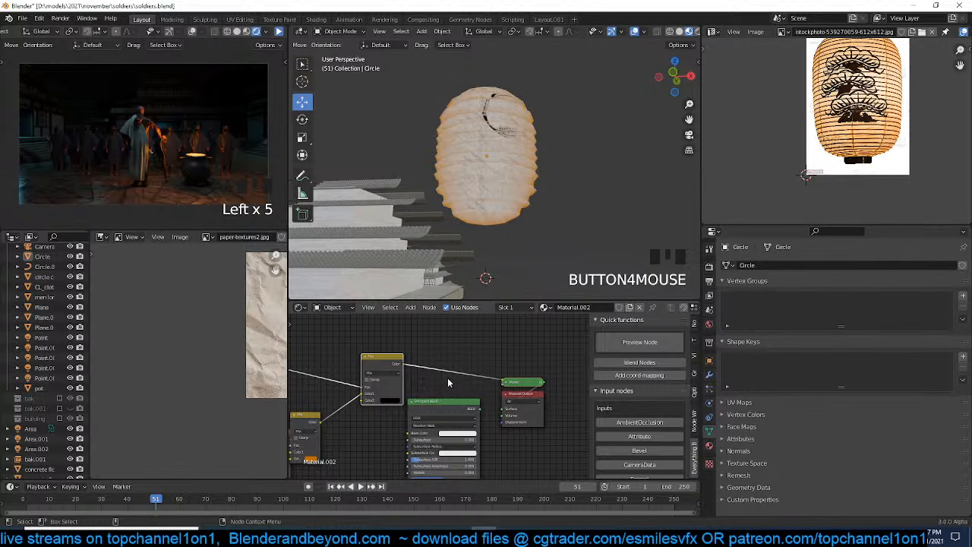
{"action": "key", "text": "shift+a"}
{"action": "mouse_move", "coordinate": [384, 357]}
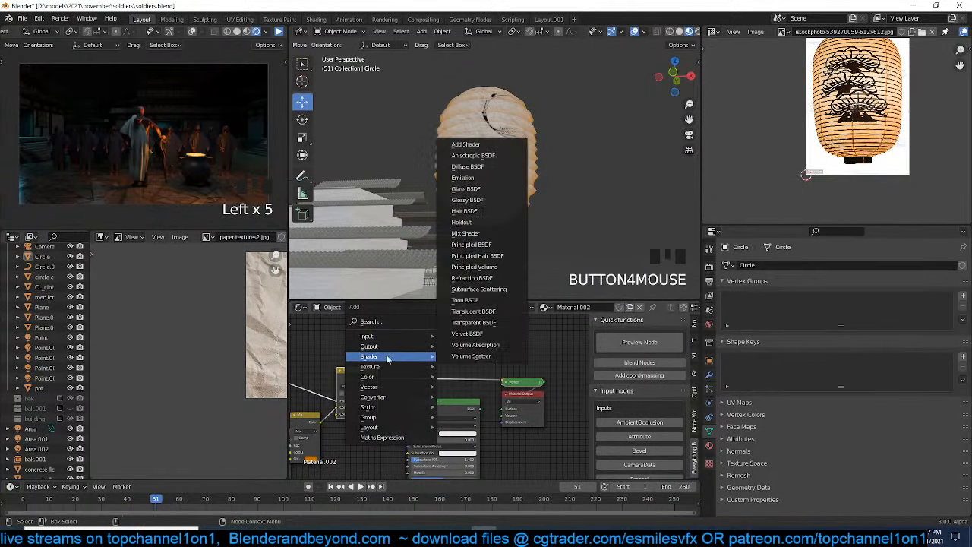
{"action": "left_click", "coordinate": [475, 312]}
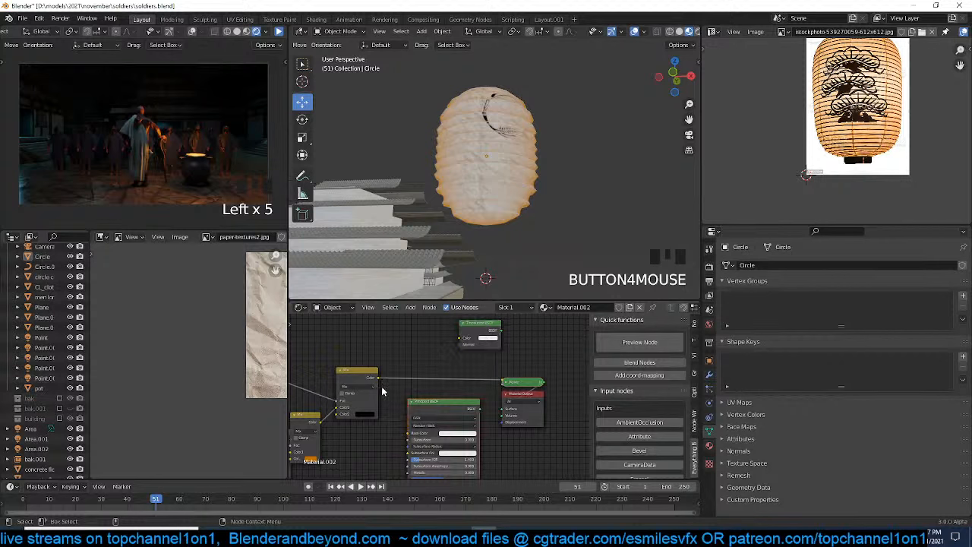
{"action": "left_click_drag", "start_coordinate": [379, 379], "coordinate": [414, 433]}
{"action": "left_click_drag", "start_coordinate": [379, 379], "coordinate": [448, 348]}
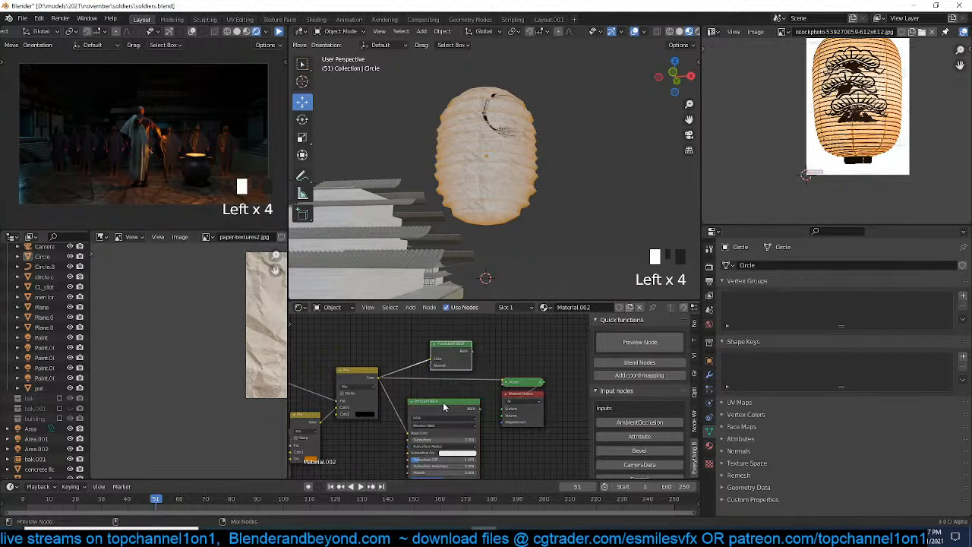
Combine the Translucent and Principled BSDFs with a Mix Shader as the surface output and compare with the reference lantern
{"action": "right_click_drag", "start_coordinate": [445, 406], "coordinate": [459, 344], "text": "ctrl+shift"}
{"action": "left_click", "coordinate": [532, 392], "text": "ctrl+shift"}
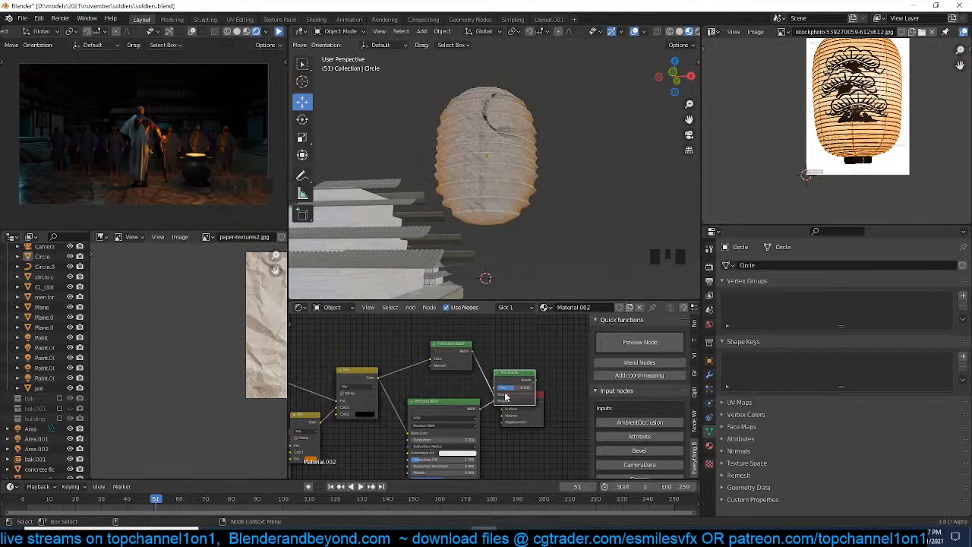
{"action": "scroll", "coordinate": [862, 133], "scroll_direction": "up", "scroll_amount": 2}
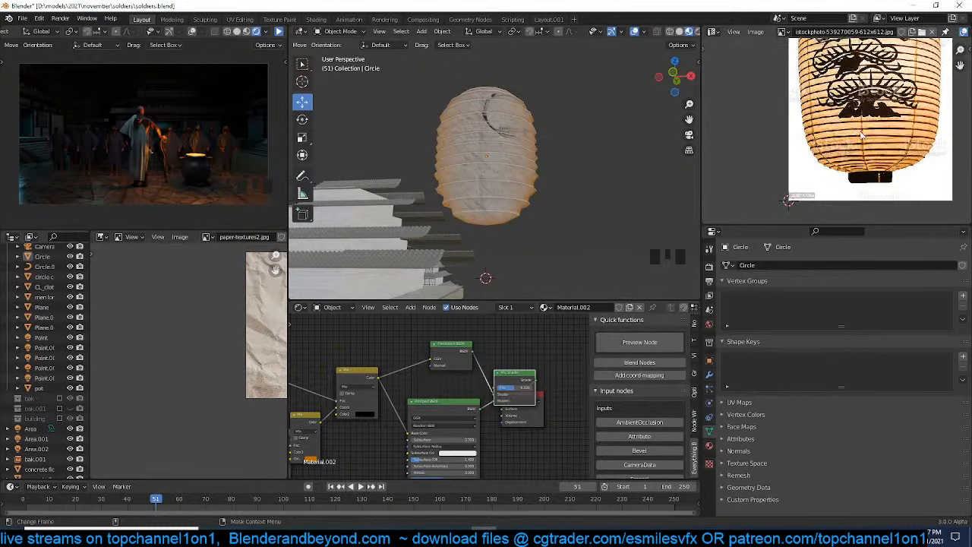
{"action": "middle_click_drag", "start_coordinate": [848, 146], "coordinate": [807, 187]}
{"action": "scroll", "coordinate": [807, 187], "scroll_direction": "down", "scroll_amount": 2}
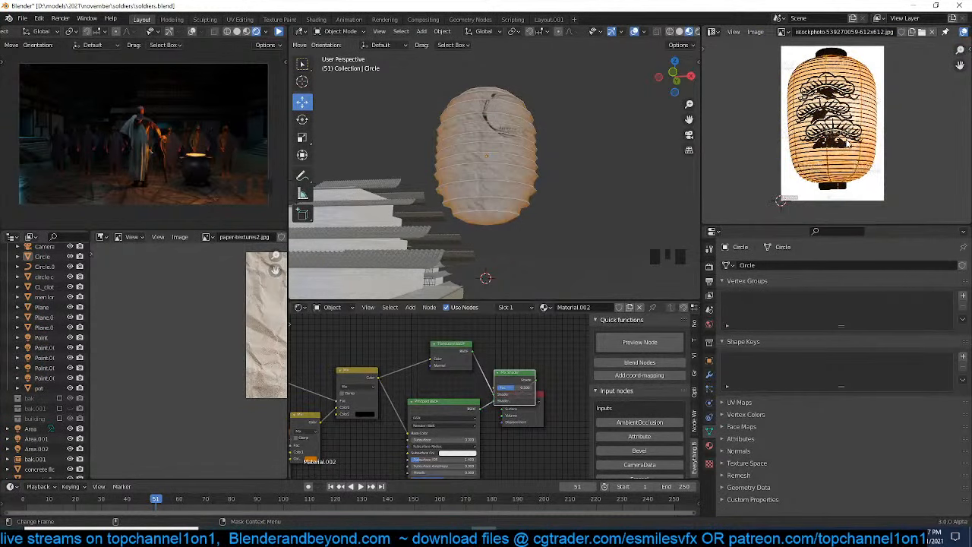
{"action": "scroll", "coordinate": [848, 142], "scroll_direction": "up", "scroll_amount": 2}
{"action": "scroll", "coordinate": [802, 186], "scroll_direction": "down", "scroll_amount": 2}
{"action": "scroll", "coordinate": [533, 183], "scroll_direction": "up", "scroll_amount": 1}
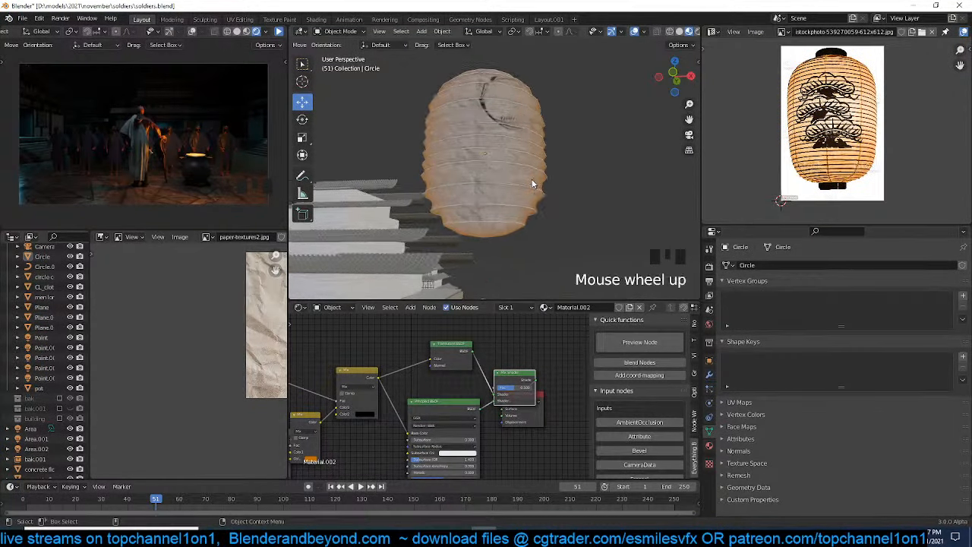
Select the lantern's rib curves, Circle.001, and create a new material for them
{"action": "key", "text": "grave"}
{"action": "scroll", "coordinate": [483, 219], "scroll_direction": "up", "scroll_amount": 2}
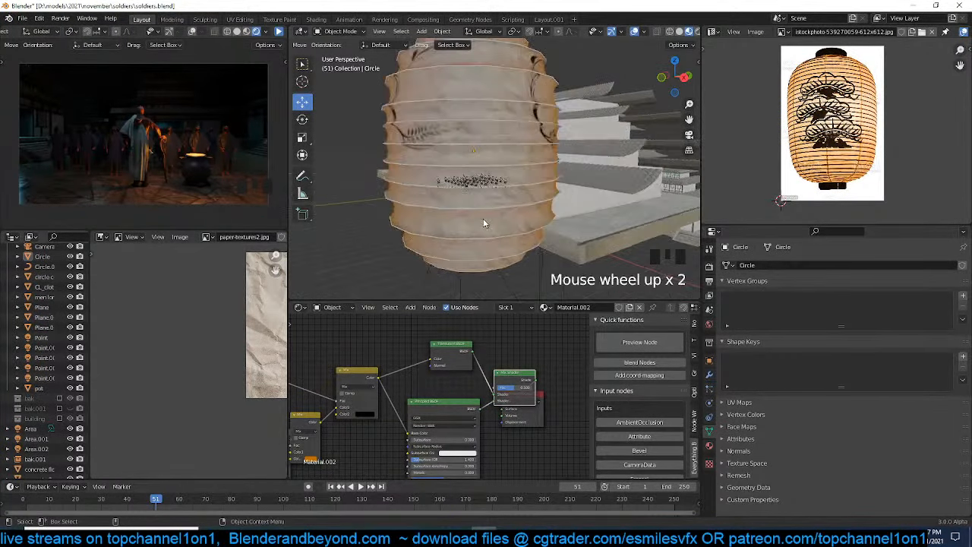
{"action": "left_click", "coordinate": [491, 208]}
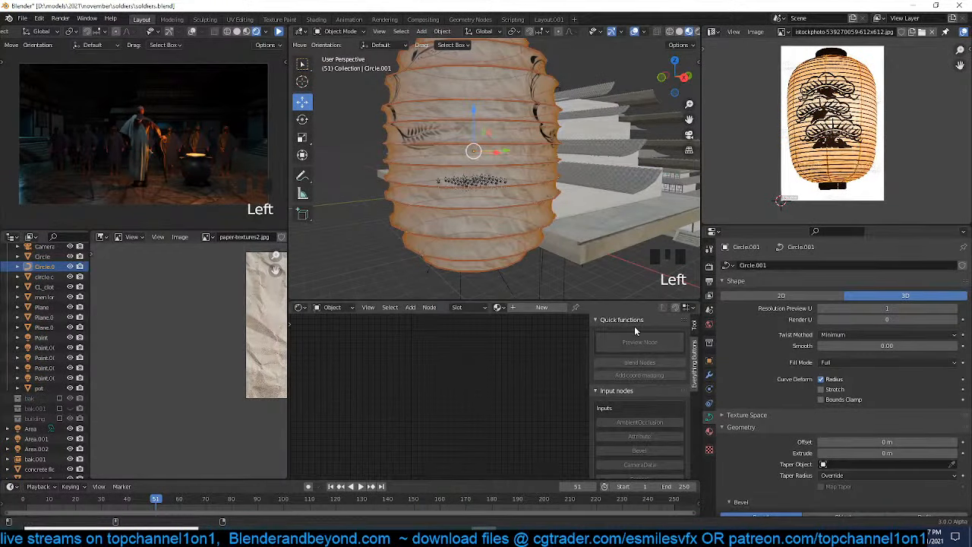
{"action": "left_click", "coordinate": [534, 308]}
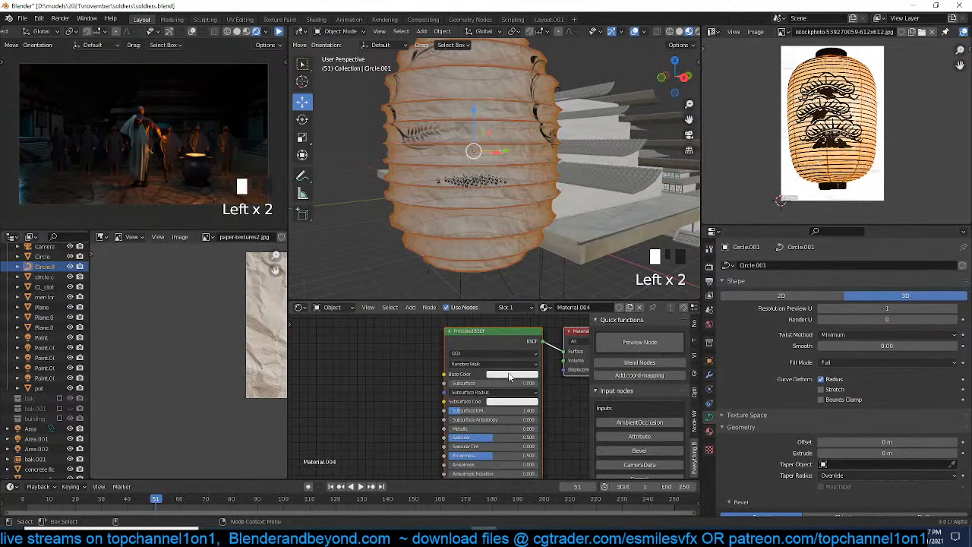
Set the rib material's Metallic to 1 and lower its Roughness to about 0.186
{"action": "left_click", "coordinate": [513, 374]}
{"action": "left_click", "coordinate": [488, 405]}
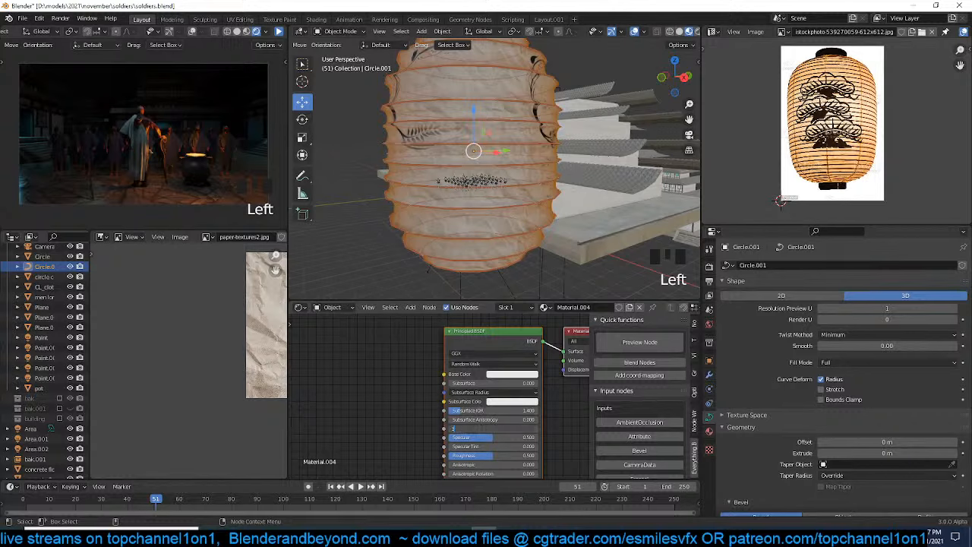
{"action": "key", "text": "Return"}
{"action": "left_click_drag", "start_coordinate": [478, 458], "coordinate": [450, 458]}
{"action": "left_click", "coordinate": [417, 416]}
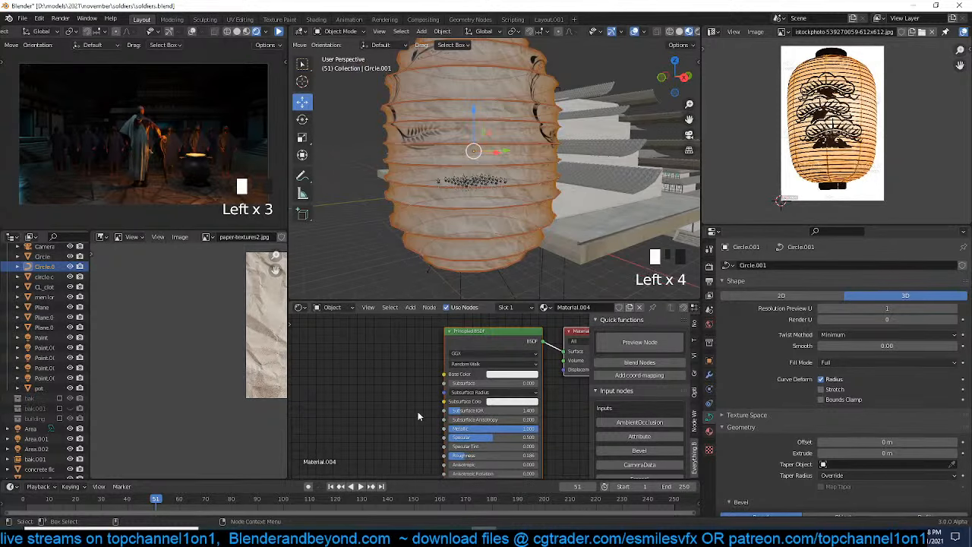
Deselect everything and examine the lantern's metallic ribs up close and from several angles
{"action": "scroll", "coordinate": [474, 220], "scroll_direction": "up", "scroll_amount": 4}
{"action": "key", "text": "grave"}
{"action": "key", "text": "alt+a"}
{"action": "scroll", "coordinate": [505, 202], "scroll_direction": "down", "scroll_amount": 2}
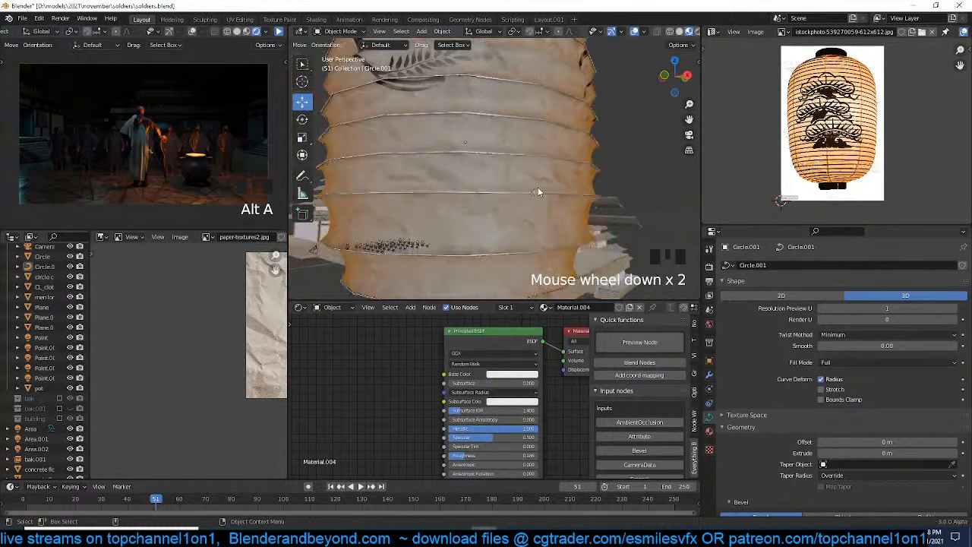
{"action": "key", "text": "grave"}
{"action": "scroll", "coordinate": [552, 183], "scroll_direction": "down", "scroll_amount": 2}
{"action": "key", "text": "grave"}
{"action": "scroll", "coordinate": [546, 207], "scroll_direction": "down", "scroll_amount": 2}
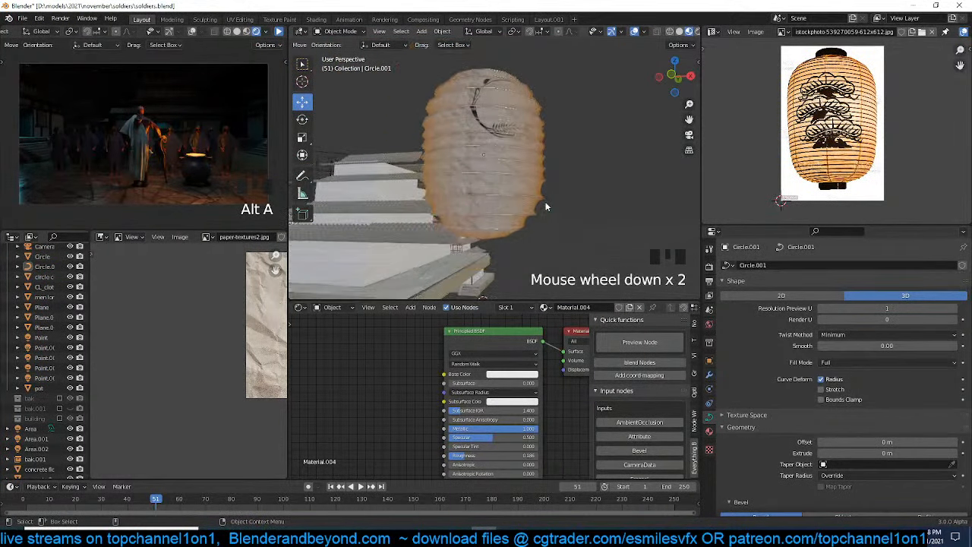
Select the lantern body, switch the render engine to Eevee and save the file
{"action": "left_click", "coordinate": [521, 147]}
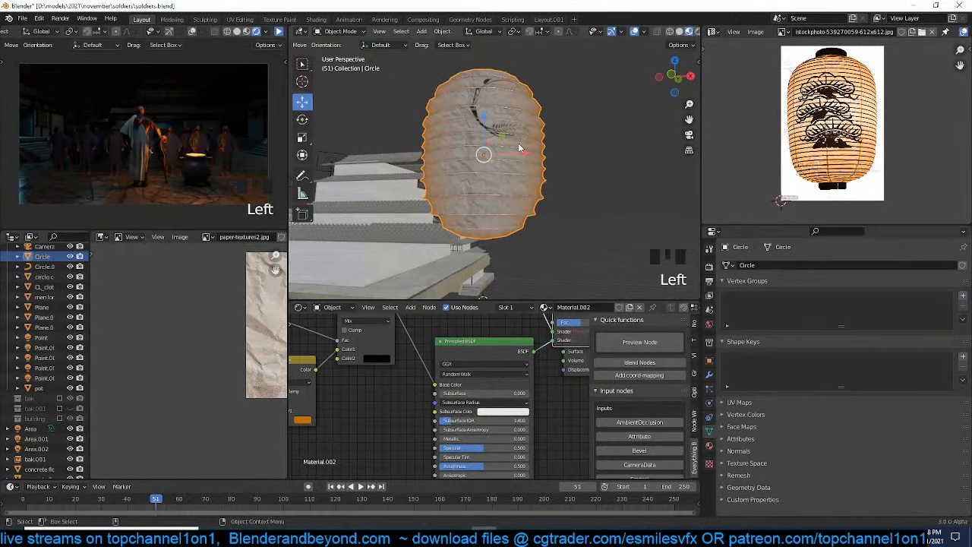
{"action": "left_click", "coordinate": [710, 446]}
{"action": "scroll", "coordinate": [786, 450], "scroll_direction": "down", "scroll_amount": 6}
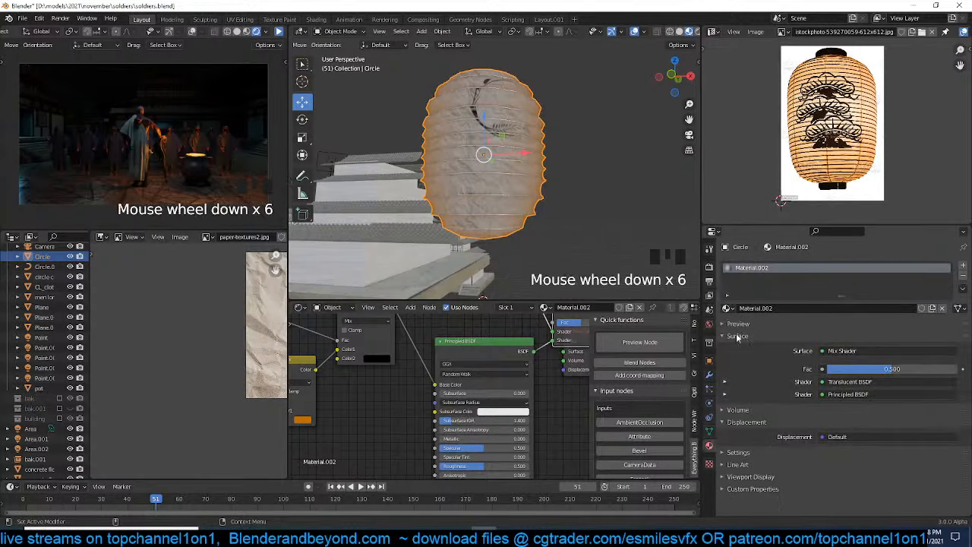
{"action": "left_click", "coordinate": [710, 268]}
{"action": "left_click", "coordinate": [847, 267]}
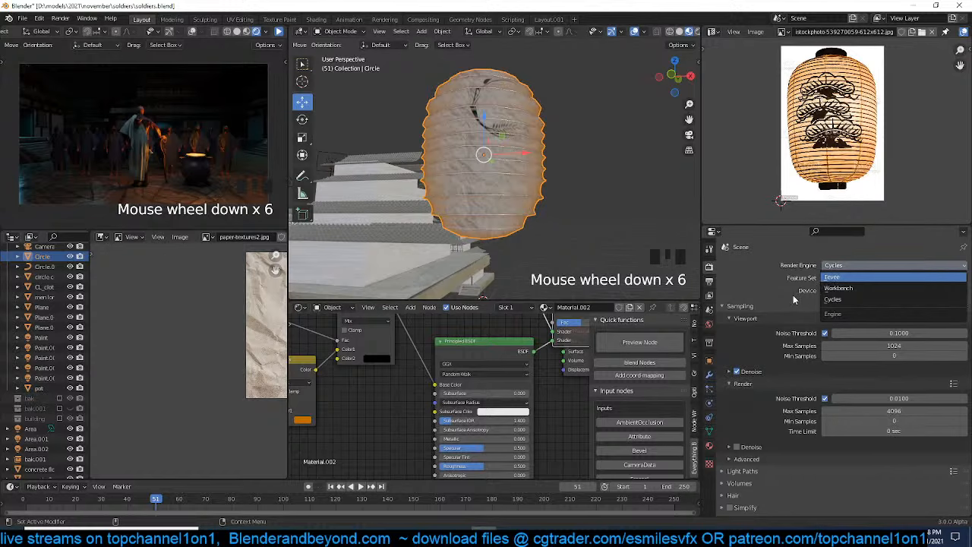
{"action": "left_click", "coordinate": [836, 278]}
{"action": "key", "text": "ctrl+s"}
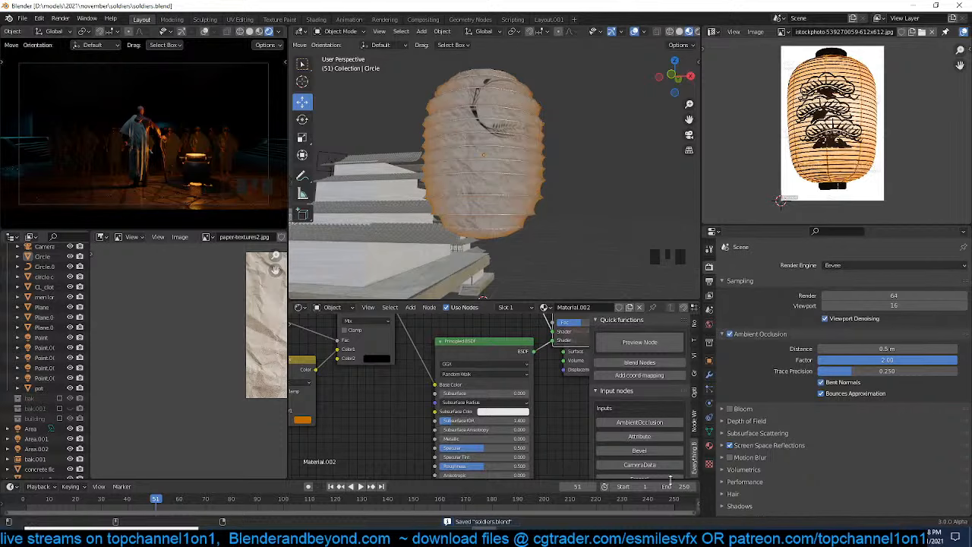
Set the Shadow Mode of the lantern's paper material, Material.002, to None
{"action": "left_click", "coordinate": [709, 446]}
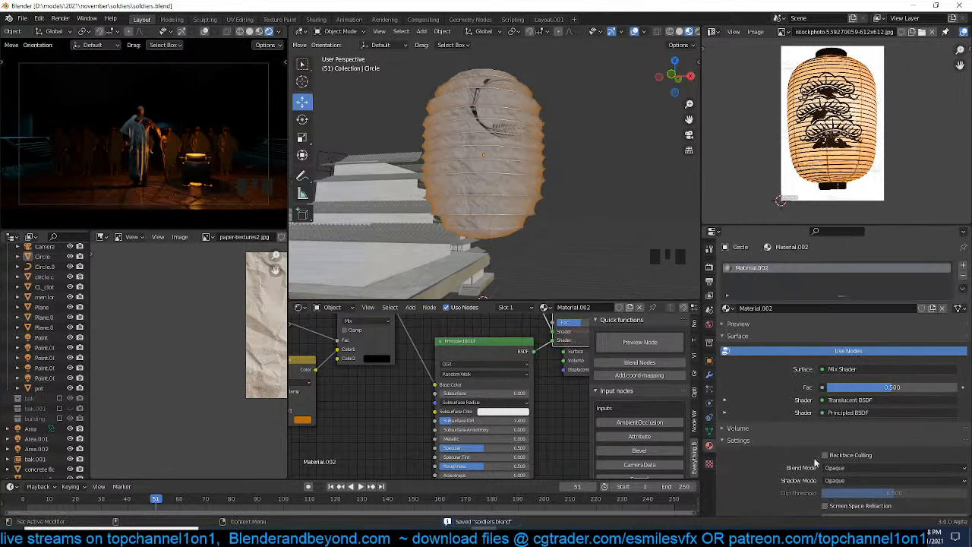
{"action": "scroll", "coordinate": [826, 467], "scroll_direction": "down", "scroll_amount": 3}
{"action": "left_click", "coordinate": [892, 408]}
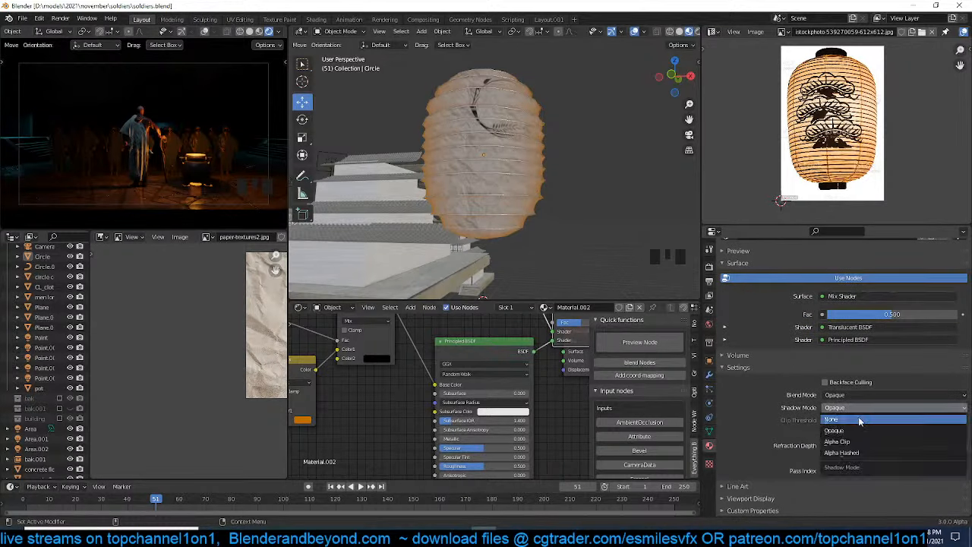
{"action": "left_click", "coordinate": [892, 419]}
Switch the render engine back to Cycles
{"action": "left_click", "coordinate": [710, 267]}
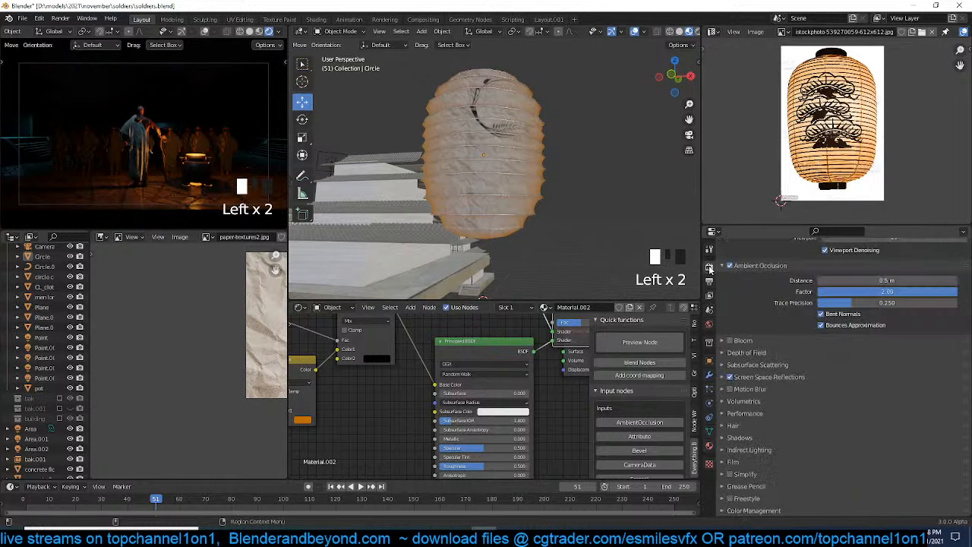
{"action": "scroll", "coordinate": [866, 280], "scroll_direction": "up", "scroll_amount": 5}
{"action": "left_click", "coordinate": [910, 265]}
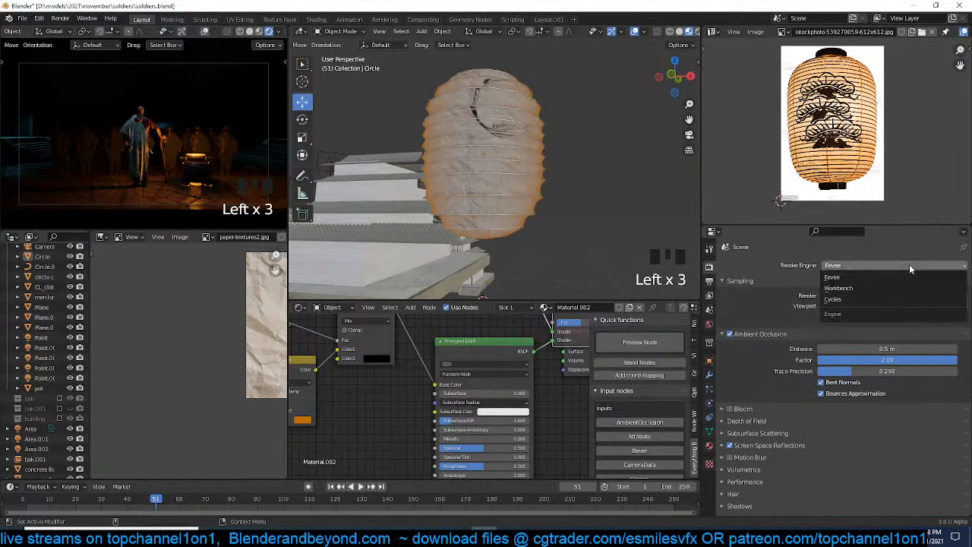
{"action": "left_click", "coordinate": [885, 302]}
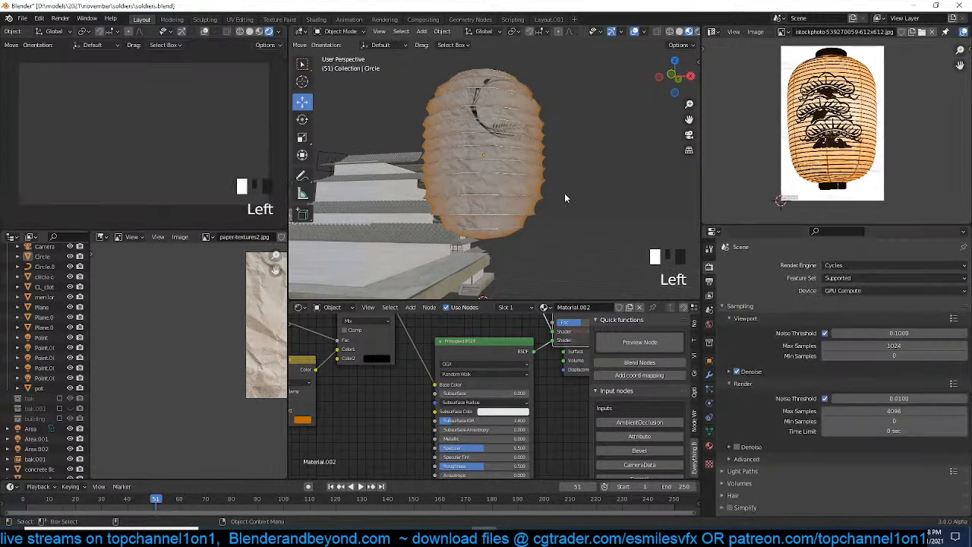
Snap the 3D cursor to the centre of the lantern and add a point light there
{"action": "right_click", "coordinate": [532, 145], "text": "shift"}
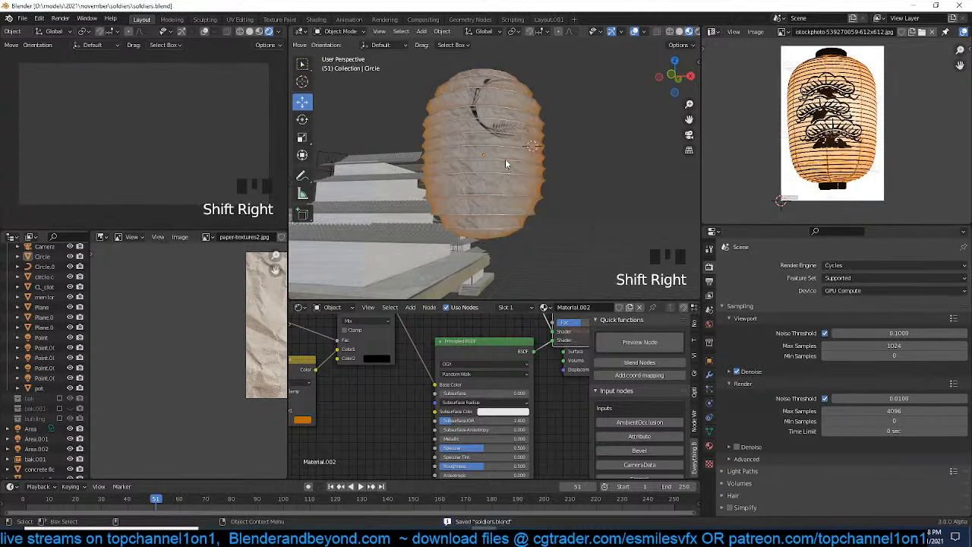
{"action": "left_click", "coordinate": [506, 161]}
{"action": "key", "text": "shift+s"}
{"action": "key", "text": "shift+a"}
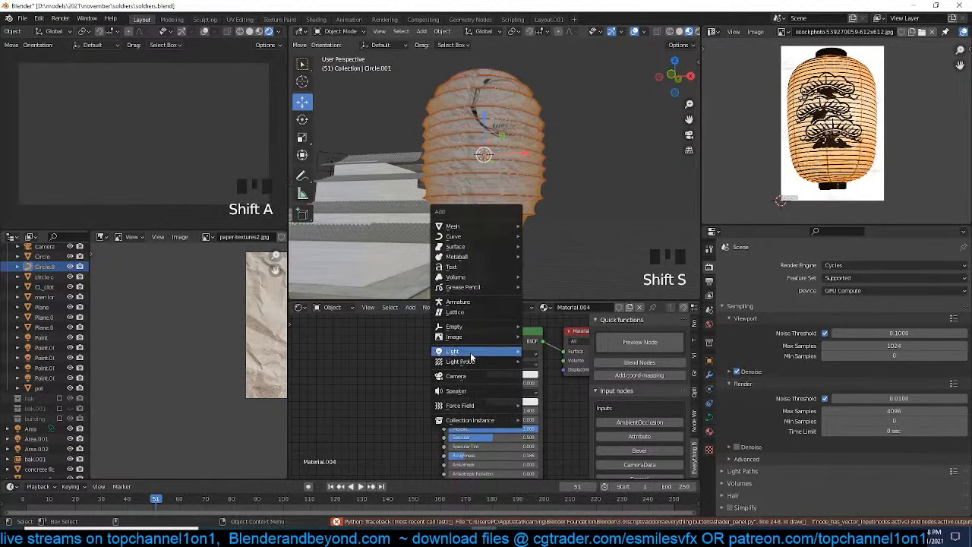
{"action": "mouse_move", "coordinate": [456, 352]}
{"action": "left_click", "coordinate": [546, 348]}
{"action": "key", "text": "grave"}
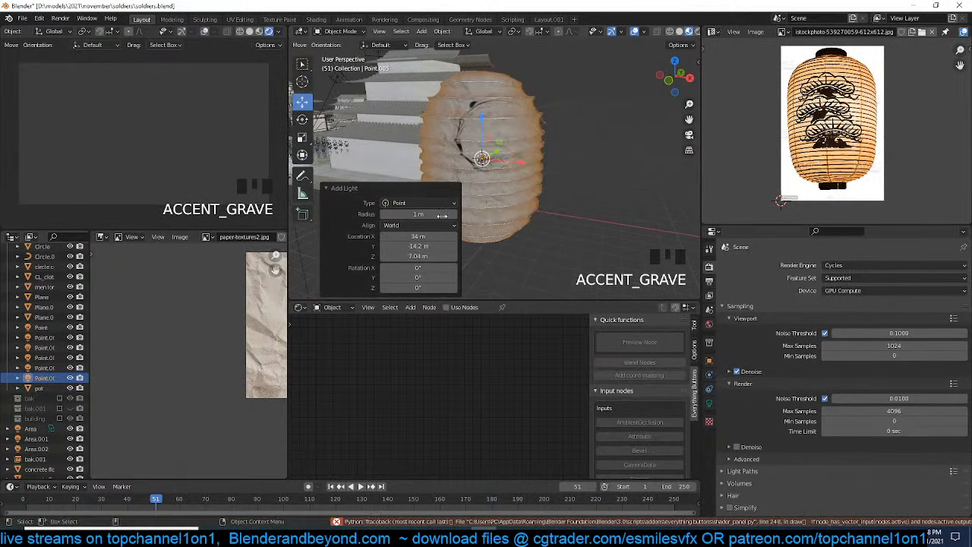
Set the new point light's power to 1000 W and its colour to pale orange
{"action": "left_click", "coordinate": [711, 406]}
{"action": "double_click", "coordinate": [881, 332]}
{"action": "type", "text": "000 W"}
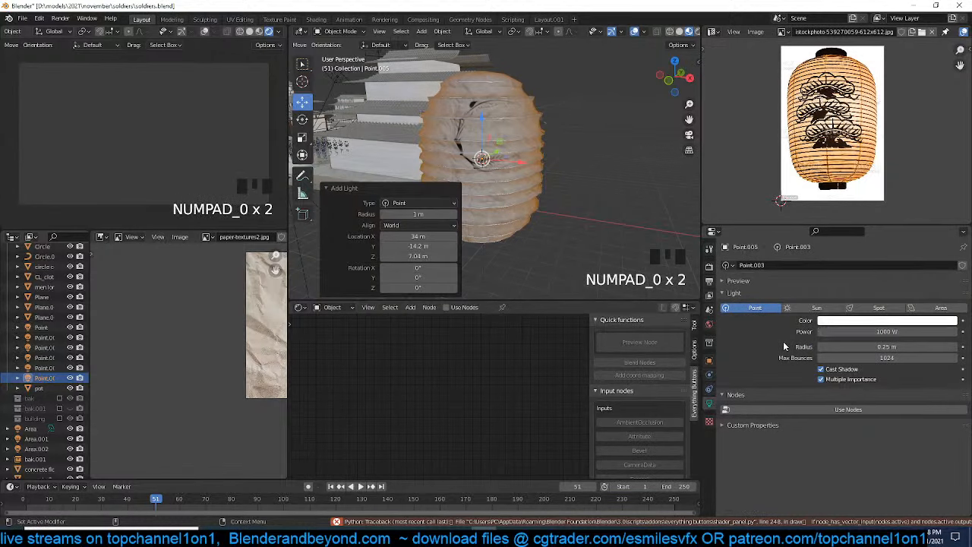
{"action": "left_click", "coordinate": [883, 323]}
{"action": "left_click", "coordinate": [897, 232]}
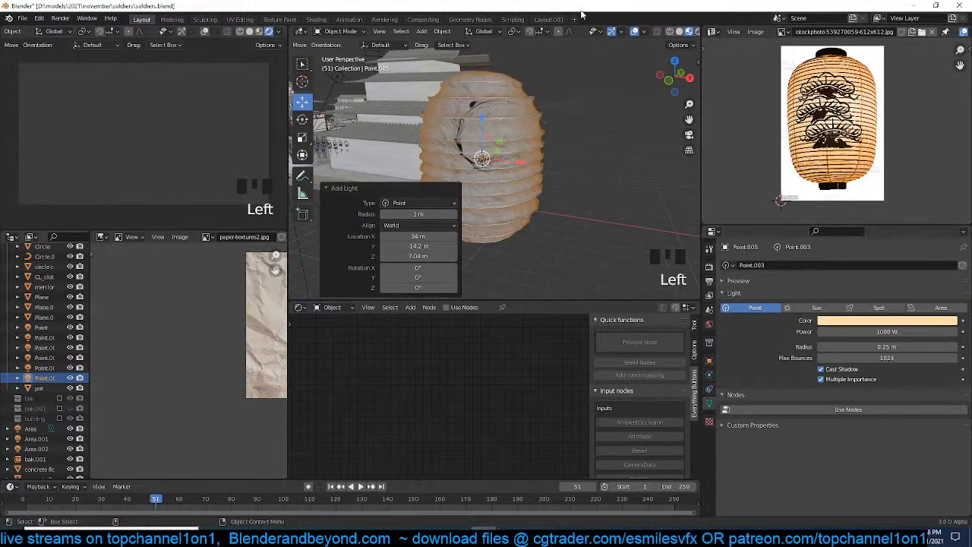
Enable Scene Lights in the viewport shading so the point light illuminates the lantern preview
{"action": "scroll", "coordinate": [683, 31], "scroll_direction": "down", "scroll_amount": 5}
{"action": "left_click", "coordinate": [691, 31]}
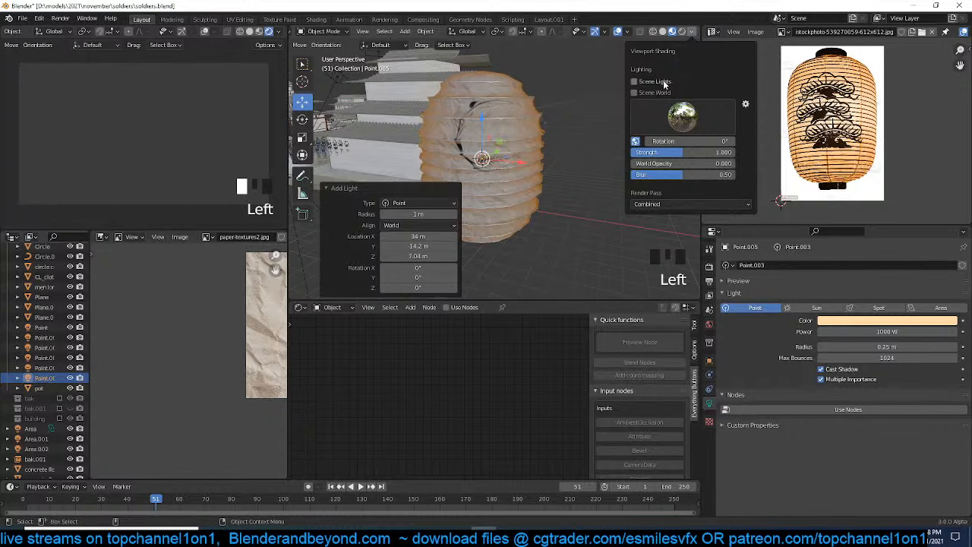
{"action": "left_click", "coordinate": [665, 82]}
{"action": "key", "text": "grave"}
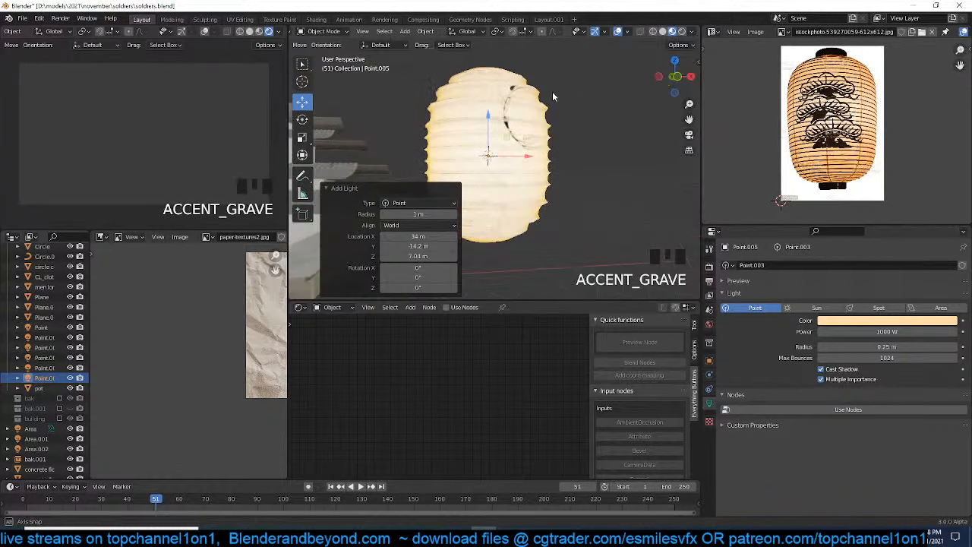
Give the point light a deeper orange colour with hue 0.028 and a power of 500 W, and save the file
{"action": "left_click", "coordinate": [869, 324]}
{"action": "left_click", "coordinate": [895, 242]}
{"action": "left_click_drag", "start_coordinate": [895, 243], "coordinate": [896, 247]}
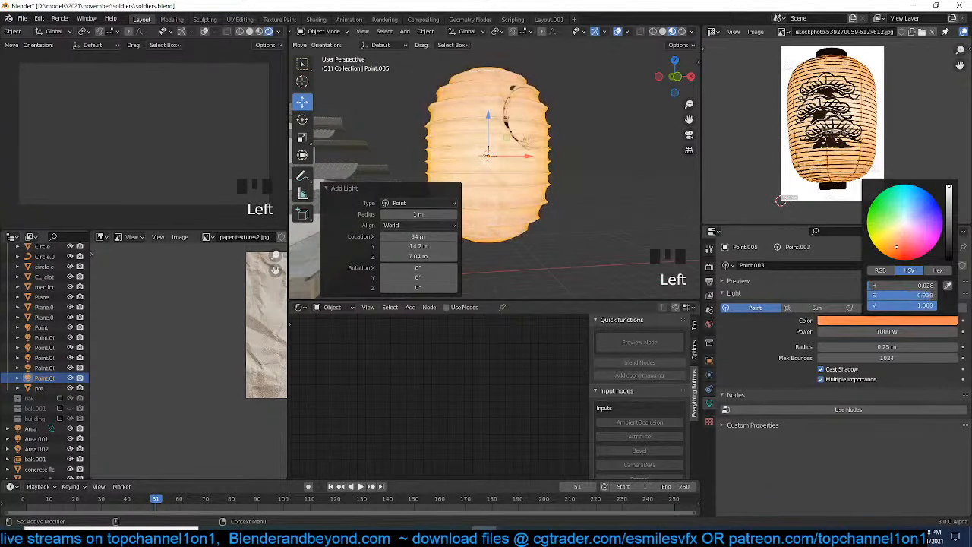
{"action": "left_click", "coordinate": [888, 332]}
{"action": "type", "text": "500"}
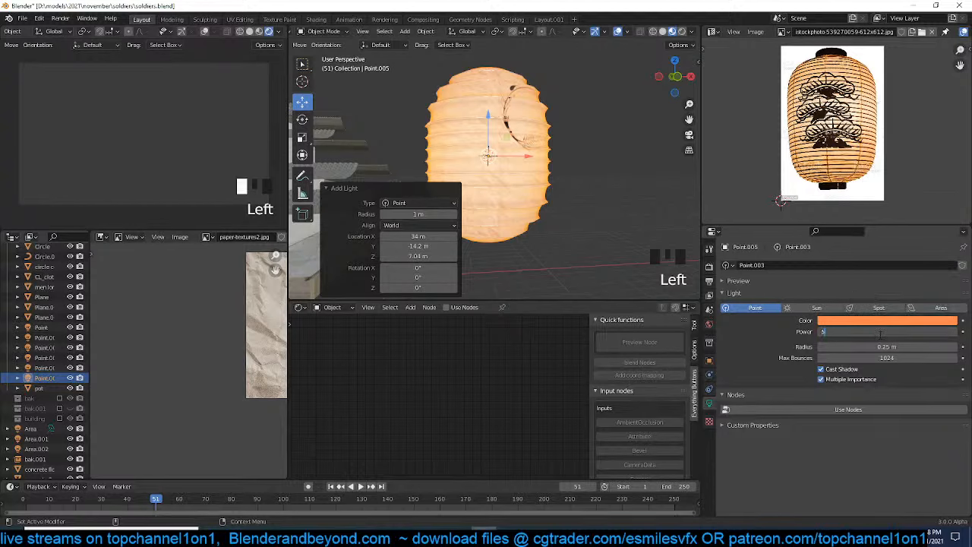
{"action": "scroll", "coordinate": [552, 190], "scroll_direction": "down", "scroll_amount": 4}
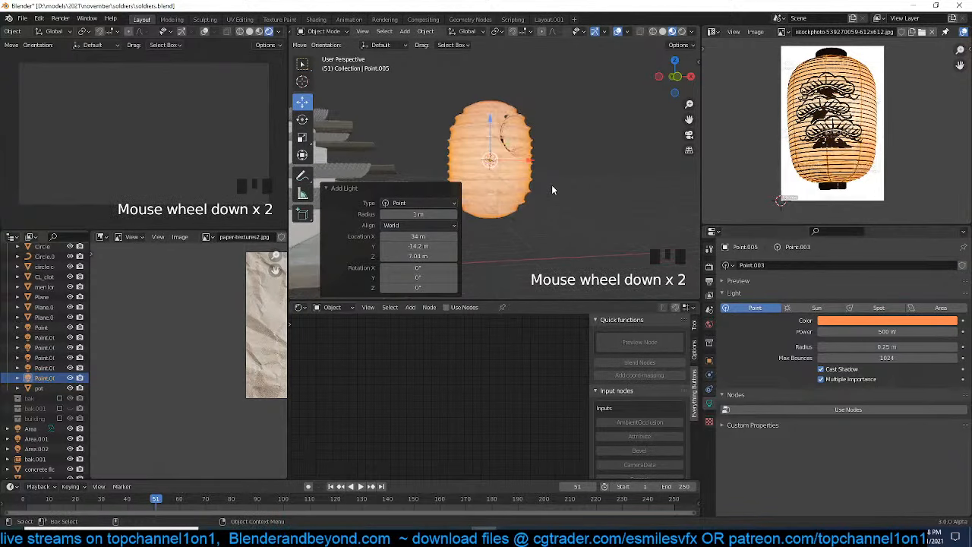
{"action": "scroll", "coordinate": [552, 184], "scroll_direction": "up", "scroll_amount": 2}
{"action": "key", "text": "grave"}
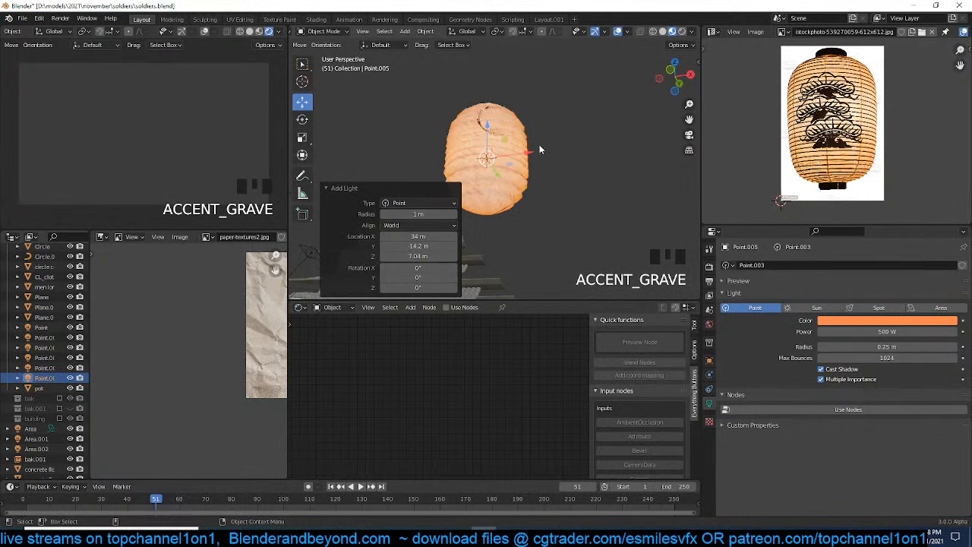
{"action": "key", "text": "ctrl+s"}
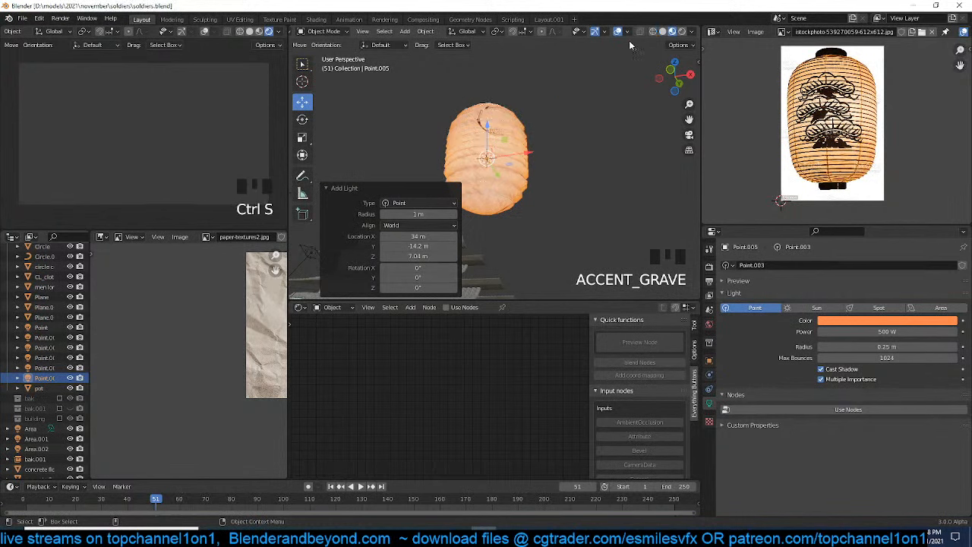
In solid shading, parent the point light and the rib curves to the lantern body with the Object option
{"action": "left_click", "coordinate": [661, 32]}
{"action": "key", "text": "grave"}
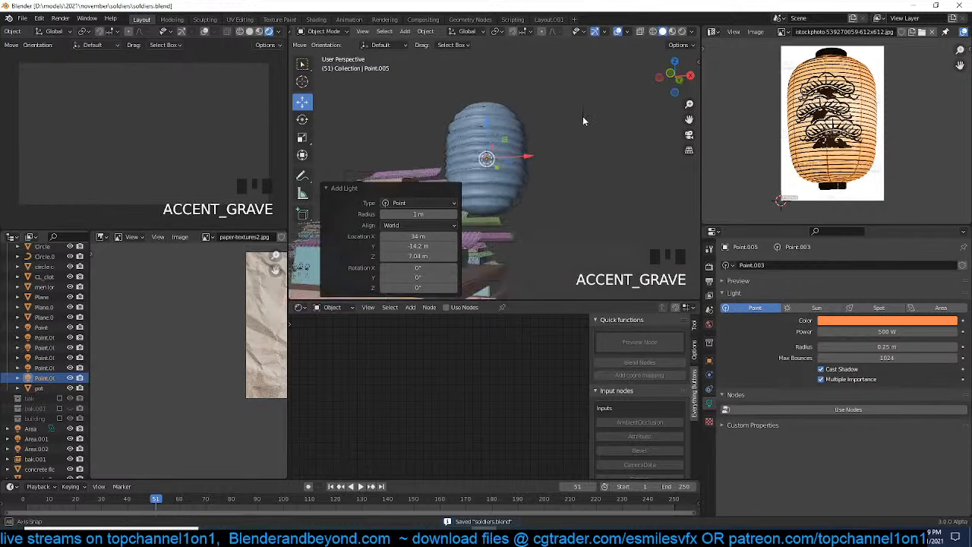
{"action": "left_click", "coordinate": [507, 129], "text": "shift"}
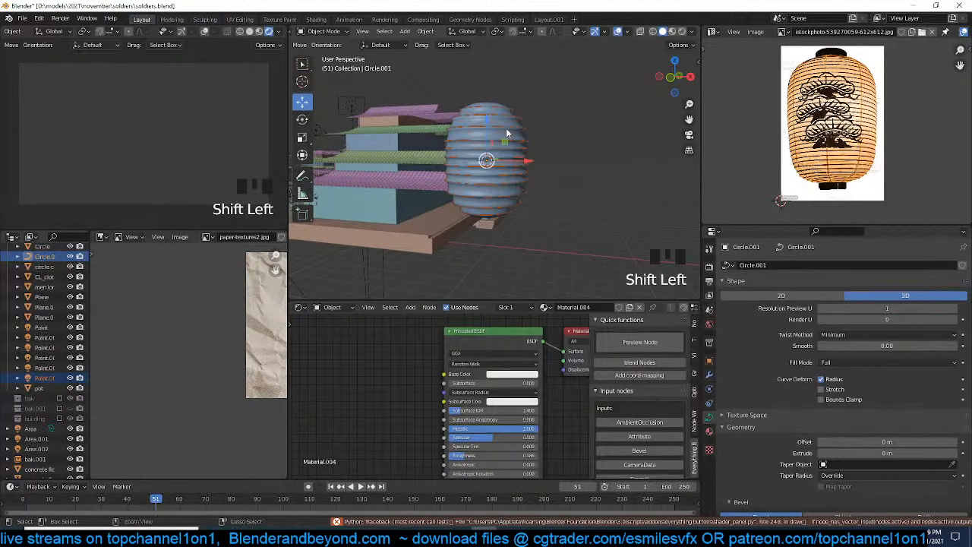
{"action": "left_click", "coordinate": [513, 140], "text": "shift"}
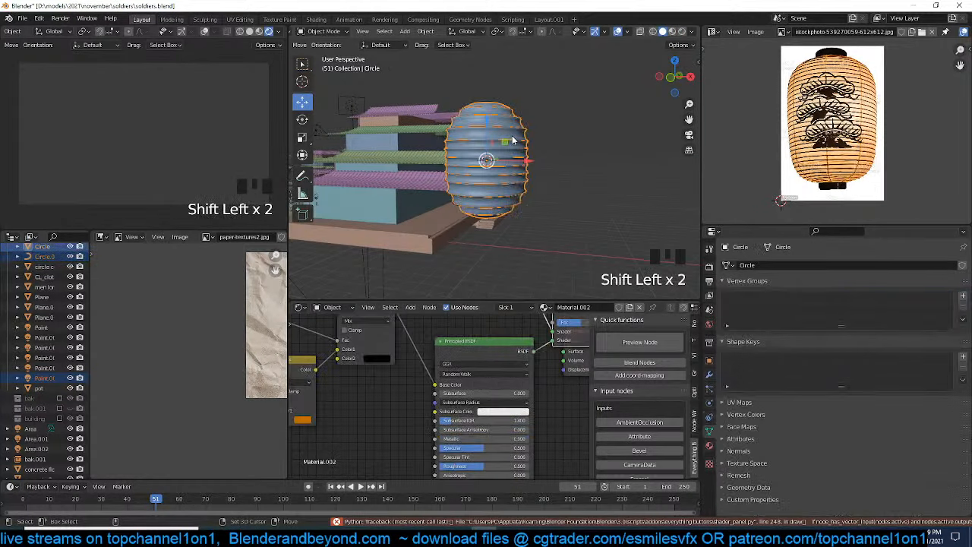
{"action": "left_click", "coordinate": [514, 138], "text": "shift"}
{"action": "left_click", "coordinate": [515, 138], "text": "shift"}
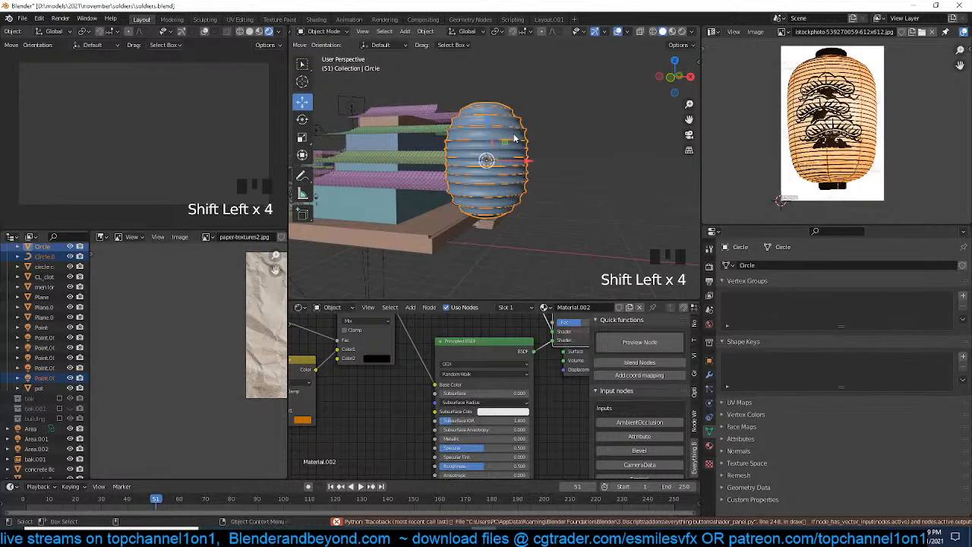
{"action": "key", "text": "ctrl+p"}
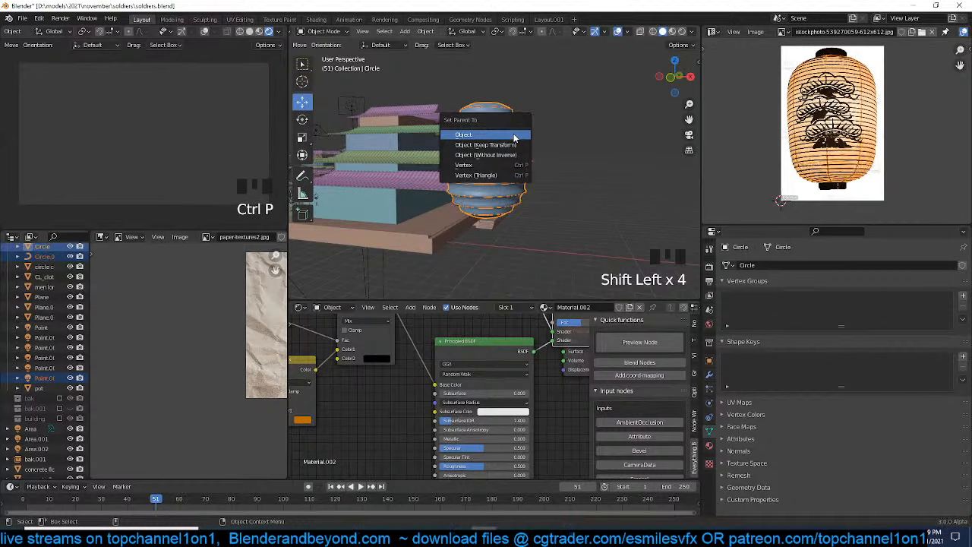
{"action": "left_click", "coordinate": [514, 137]}
{"action": "left_click", "coordinate": [511, 91]}
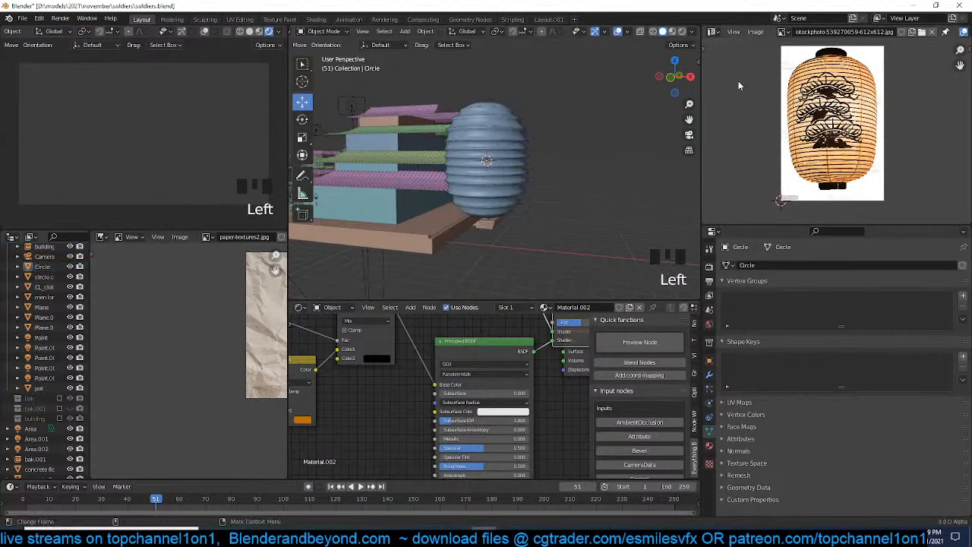
Select the lantern body and open its mesh for editing in edge-select mode, viewed closely at the top
{"action": "left_click", "coordinate": [486, 114]}
{"action": "key", "text": "KP_Divide"}
{"action": "key", "text": "KP_1"}
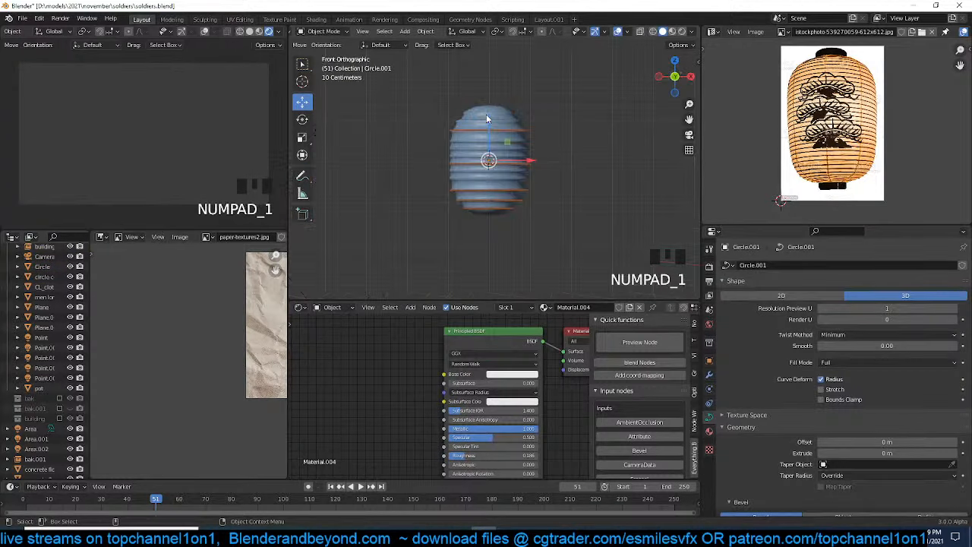
{"action": "scroll", "coordinate": [512, 146], "scroll_direction": "up", "scroll_amount": 5}
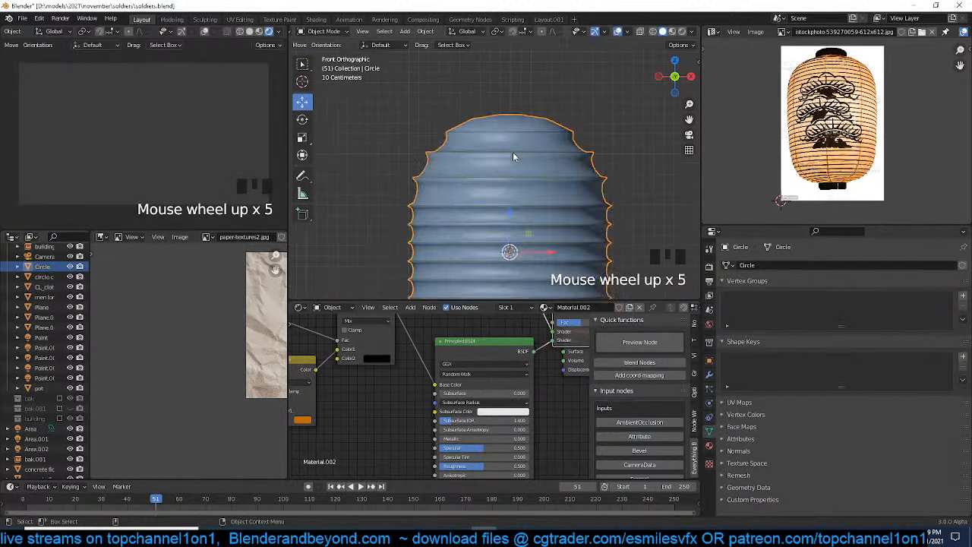
{"action": "key", "text": "grave"}
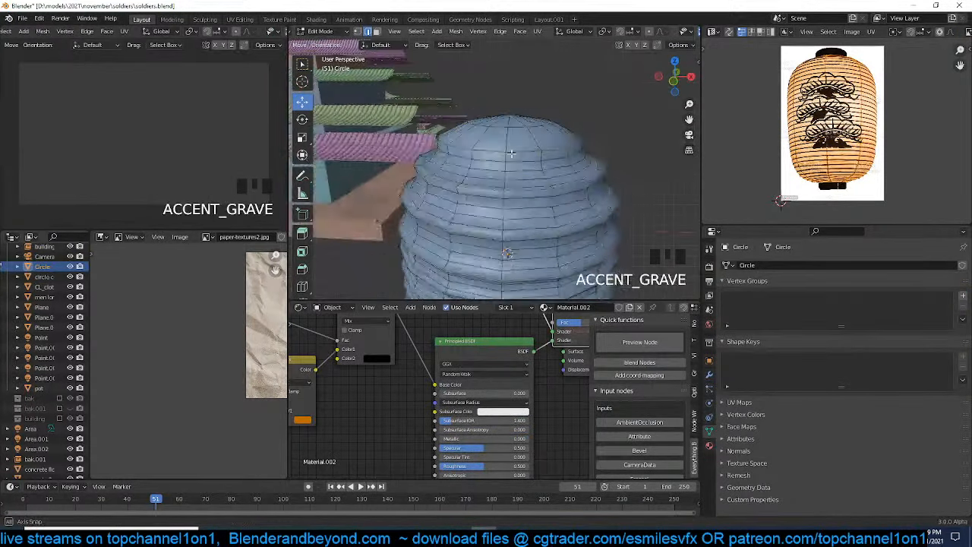
{"action": "key", "text": "2"}
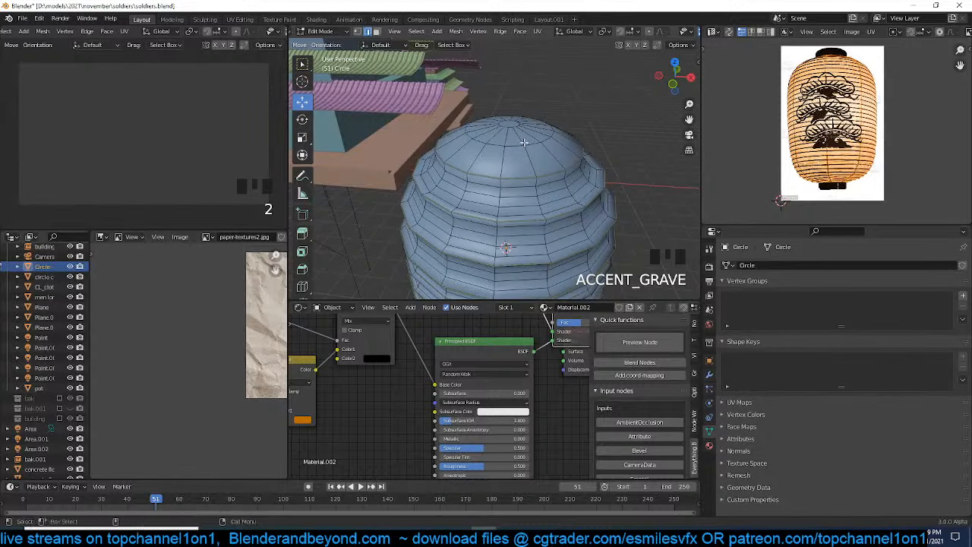
Add an edge loop near the lantern's top, duplicate it in place and extrude it upward along Z into a collar
{"action": "key", "text": "ctrl+r"}
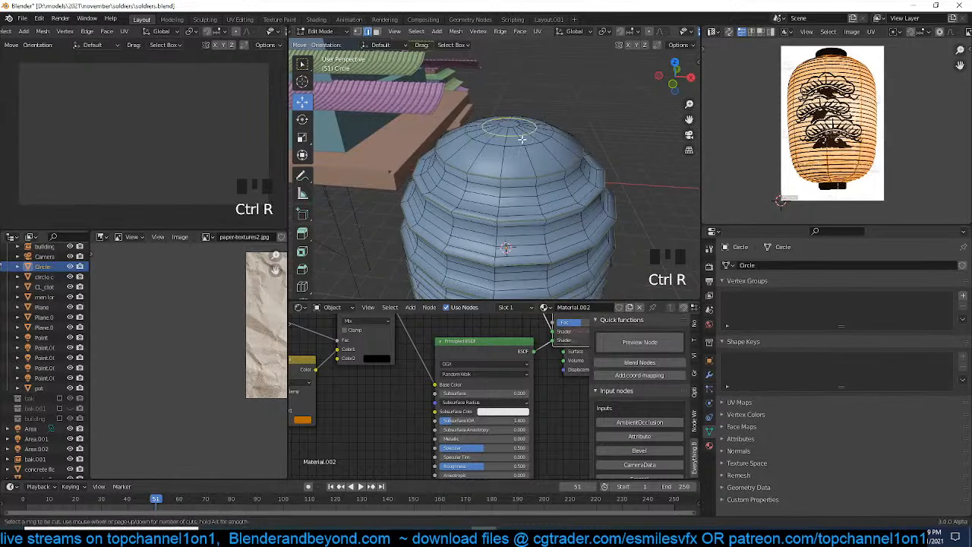
{"action": "left_click", "coordinate": [522, 138]}
{"action": "right_click", "coordinate": [523, 138]}
{"action": "key", "text": "shift+d"}
{"action": "right_click", "coordinate": [525, 138]}
{"action": "key", "text": "e"}
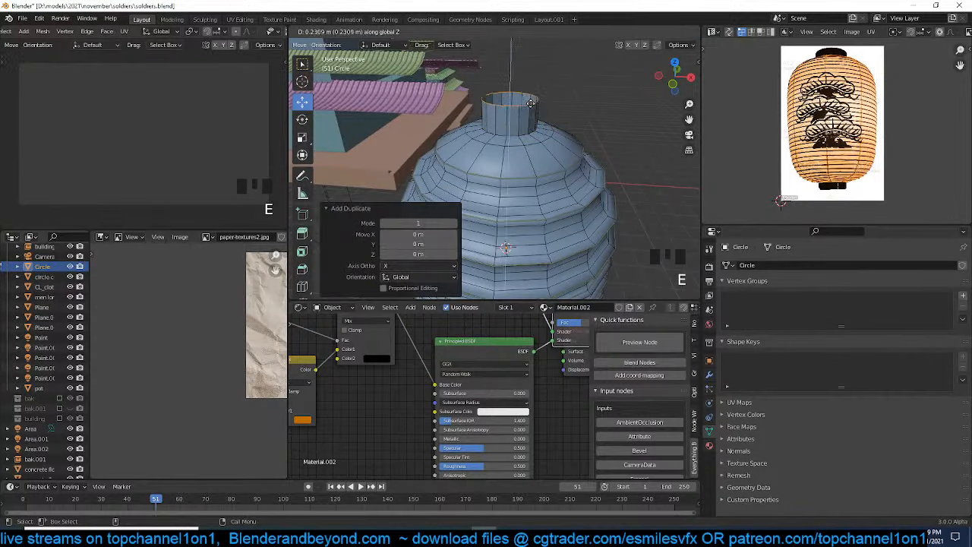
{"action": "left_click", "coordinate": [510, 97]}
Fill the opening on top of the upper collar, inset the new face and extrude it down into a recess
{"action": "key", "text": "Tab"}
{"action": "right_click", "coordinate": [528, 109]}
{"action": "key", "text": "Tab"}
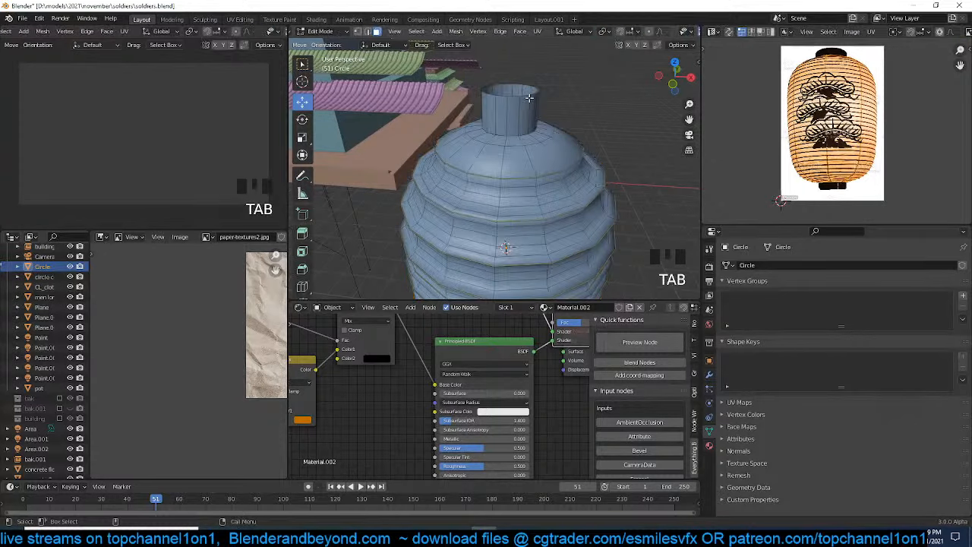
{"action": "left_click", "coordinate": [530, 93], "text": "alt"}
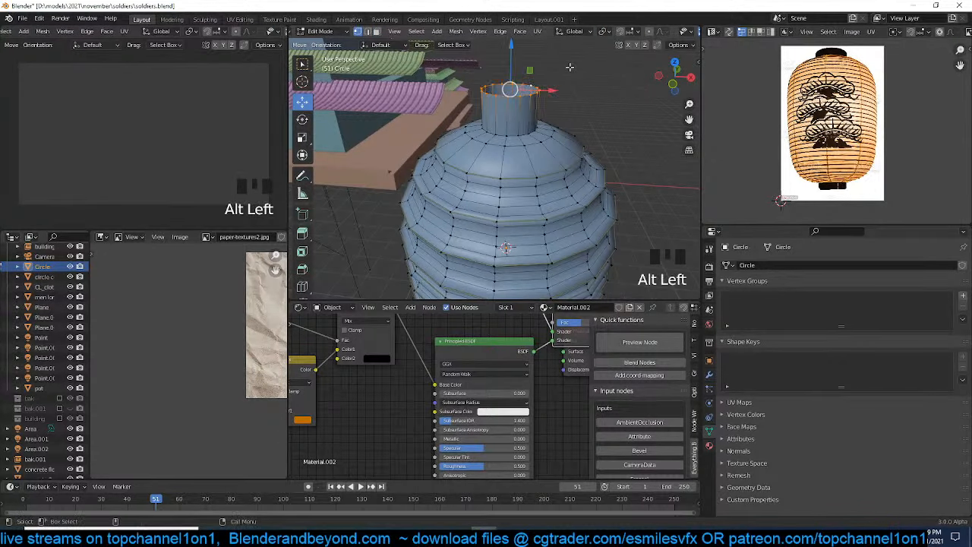
{"action": "key", "text": "f"}
{"action": "key", "text": "i"}
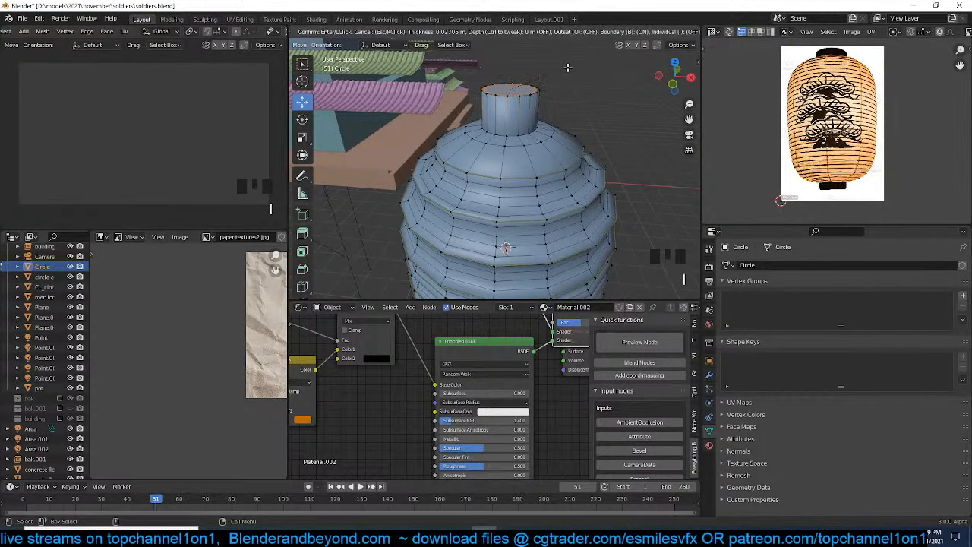
{"action": "left_click", "coordinate": [568, 68]}
{"action": "key", "text": "e"}
{"action": "left_click", "coordinate": [568, 74]}
{"action": "key", "text": "x"}
{"action": "left_click", "coordinate": [569, 73]}
{"action": "key", "text": "grave"}
Select the whole collar, scale it along Z by about 0.71 and lower it about 0.07 m onto the lantern
{"action": "middle_click_drag", "start_coordinate": [562, 80], "coordinate": [554, 67]}
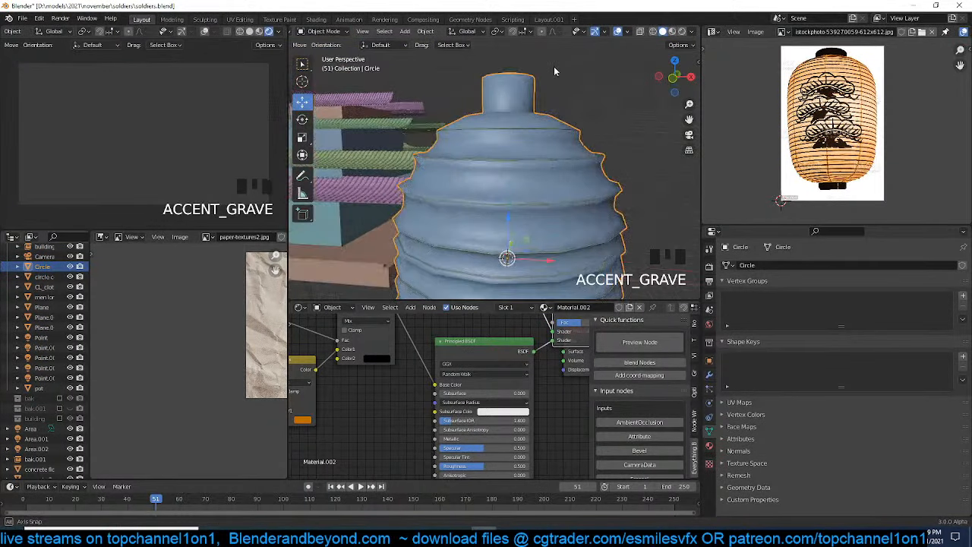
{"action": "key", "text": "Tab"}
{"action": "left_click", "coordinate": [522, 81]}
{"action": "key", "text": "ctrl+l"}
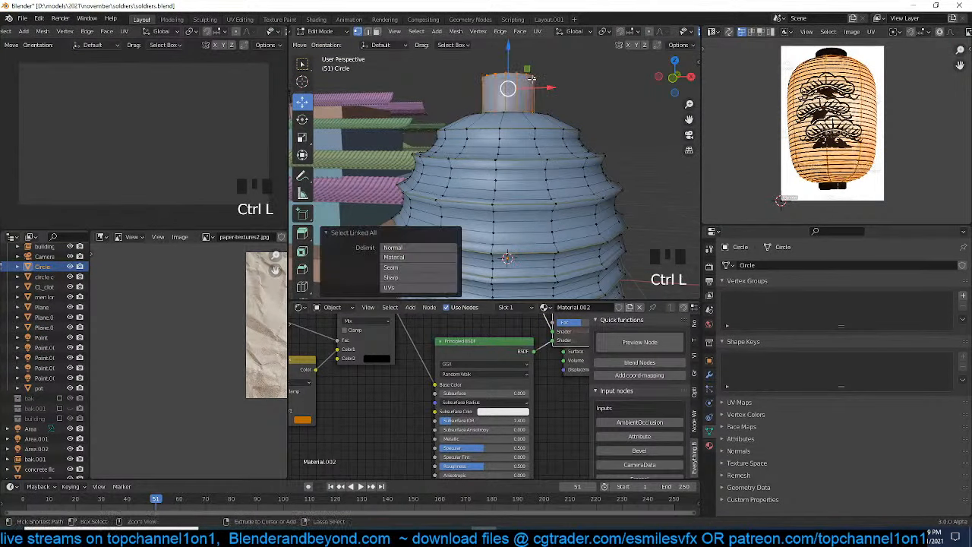
{"action": "key", "text": "s"}
{"action": "key", "text": "z"}
{"action": "left_click", "coordinate": [526, 87]}
{"action": "key", "text": "g"}
{"action": "key", "text": "z"}
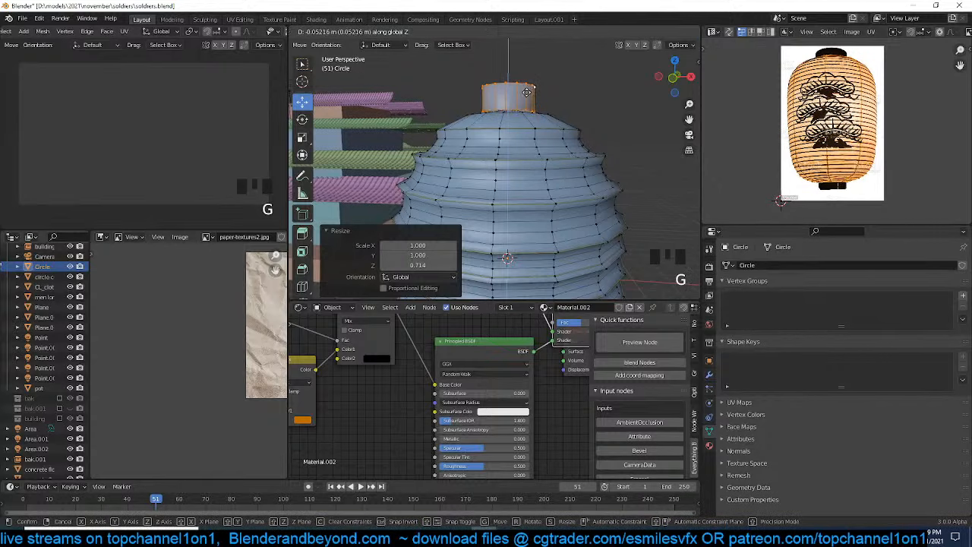
{"action": "left_click", "coordinate": [527, 100]}
Duplicate the collar about 2.85 m down along Z to the lantern's lower end and mirror the copy
{"action": "scroll", "coordinate": [526, 176], "scroll_direction": "down", "scroll_amount": 6}
{"action": "key", "text": "shift+d"}
{"action": "key", "text": "z"}
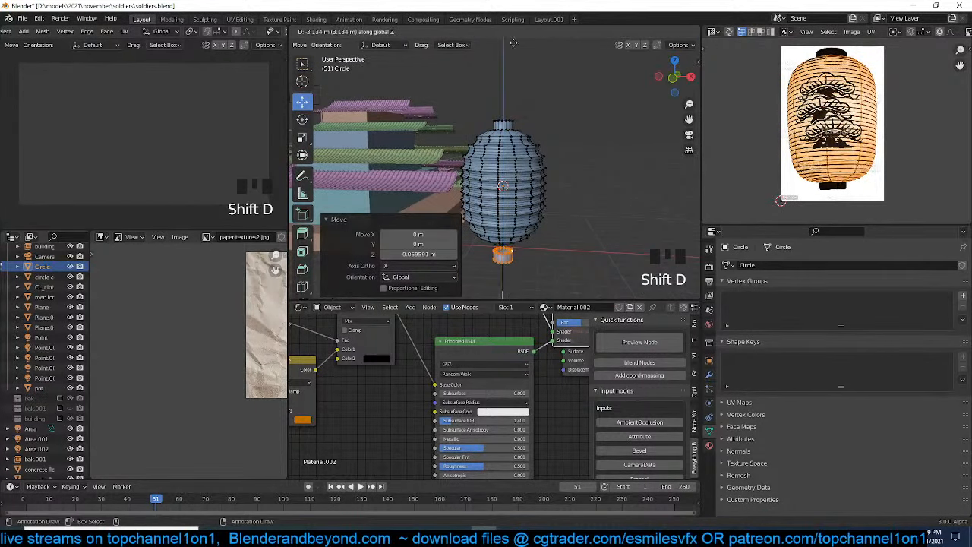
{"action": "left_click", "coordinate": [517, 286]}
{"action": "key", "text": "grave"}
{"action": "middle_click_drag", "start_coordinate": [517, 286], "coordinate": [525, 233]}
{"action": "key", "text": "ctrl+m"}
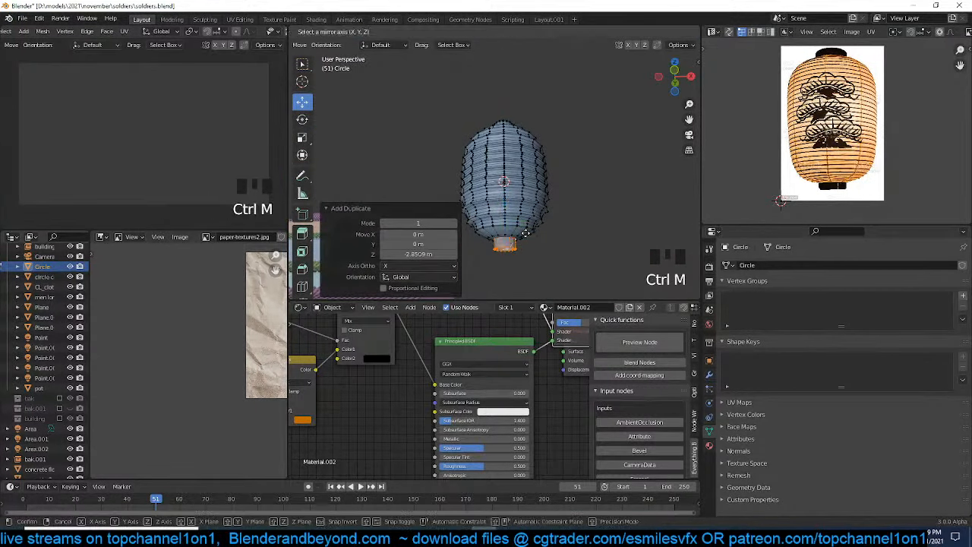
{"action": "left_click", "coordinate": [526, 232]}
Duplicate the floor face of the upper collar's recess in place and scale the copy to 0.32
{"action": "key", "text": "grave"}
{"action": "scroll", "coordinate": [508, 266], "scroll_direction": "up", "scroll_amount": 3}
{"action": "middle_click_drag", "start_coordinate": [511, 237], "coordinate": [529, 292]}
{"action": "key", "text": "Tab"}
{"action": "key", "text": "grave"}
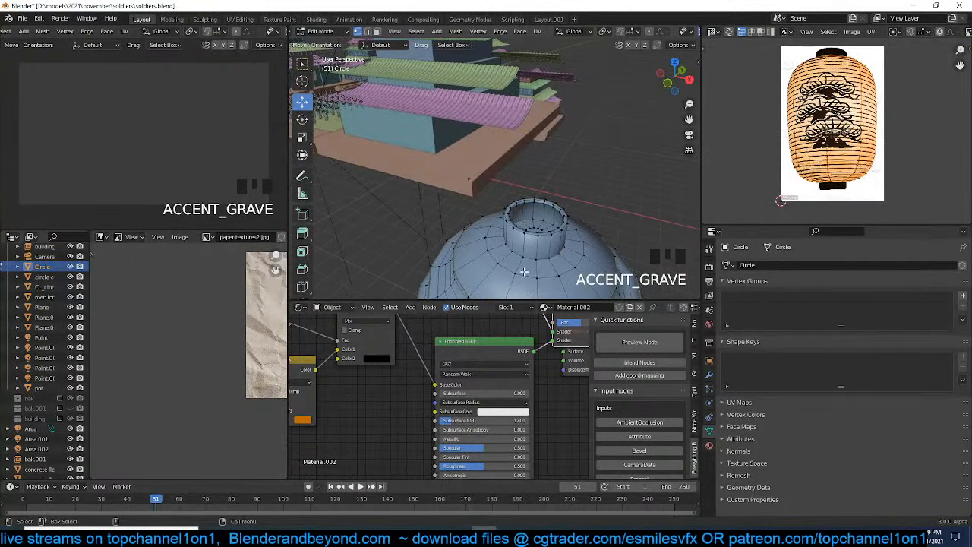
{"action": "scroll", "coordinate": [520, 277], "scroll_direction": "up", "scroll_amount": 2}
{"action": "key", "text": "grave"}
{"action": "key", "text": "3"}
{"action": "left_click", "coordinate": [588, 255]}
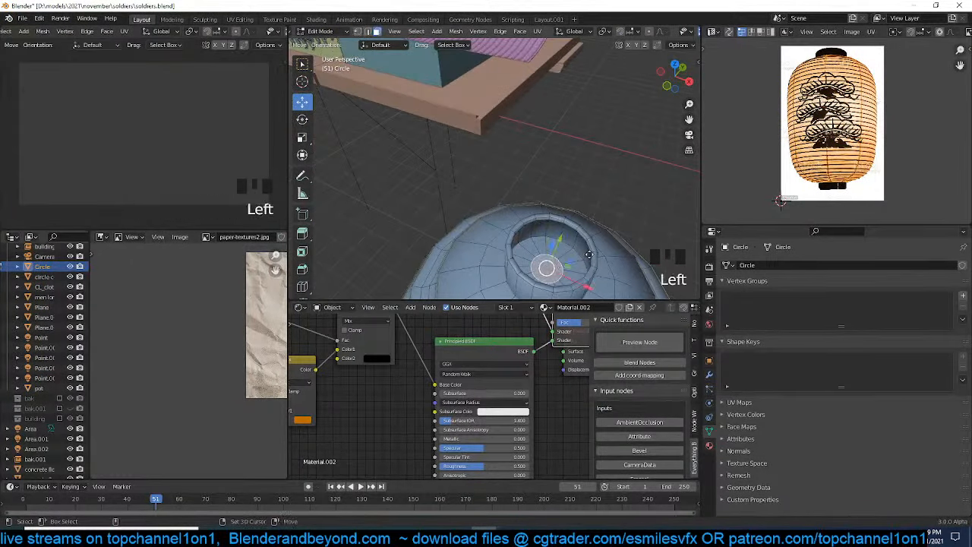
{"action": "key", "text": "shift+d"}
{"action": "key", "text": "Escape"}
{"action": "key", "text": "s"}
{"action": "left_click", "coordinate": [572, 258]}
{"action": "scroll", "coordinate": [571, 258], "scroll_direction": "down", "scroll_amount": 4}
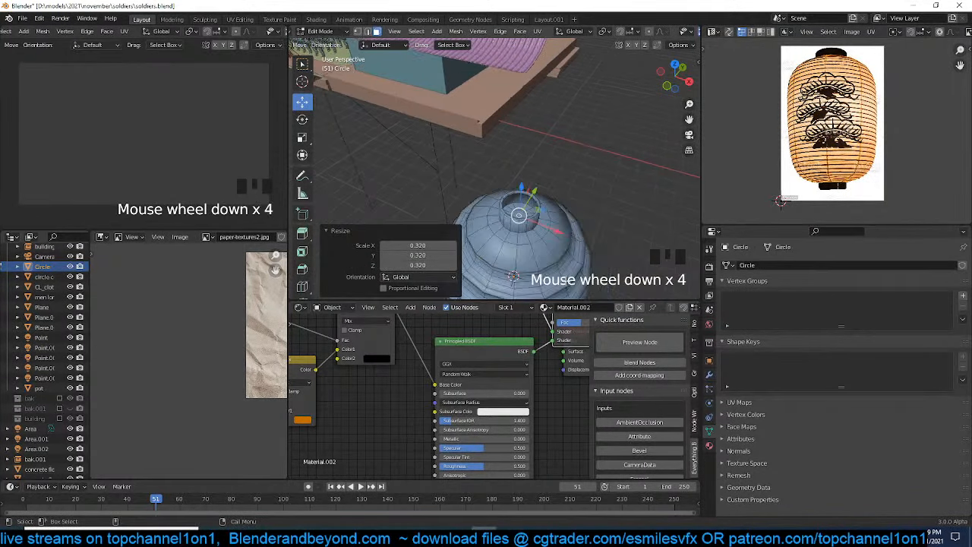
Extrude the small face upward about 1.52 m into a hanging rod and thin the rod while locking the Z axis
{"action": "key", "text": "1"}
{"action": "key", "text": "e"}
{"action": "left_click", "coordinate": [579, 114]}
{"action": "key", "text": "ctrl+l"}
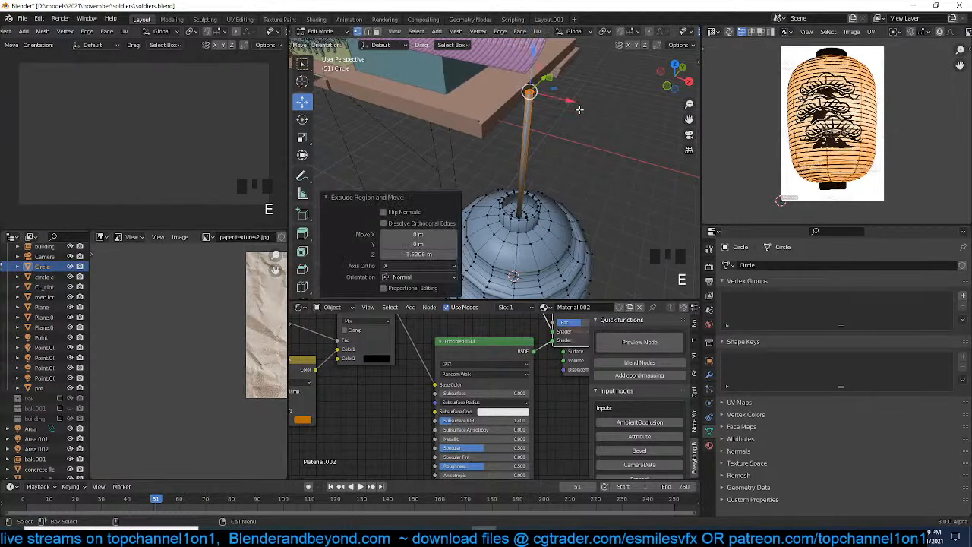
{"action": "key", "text": "shift+z"}
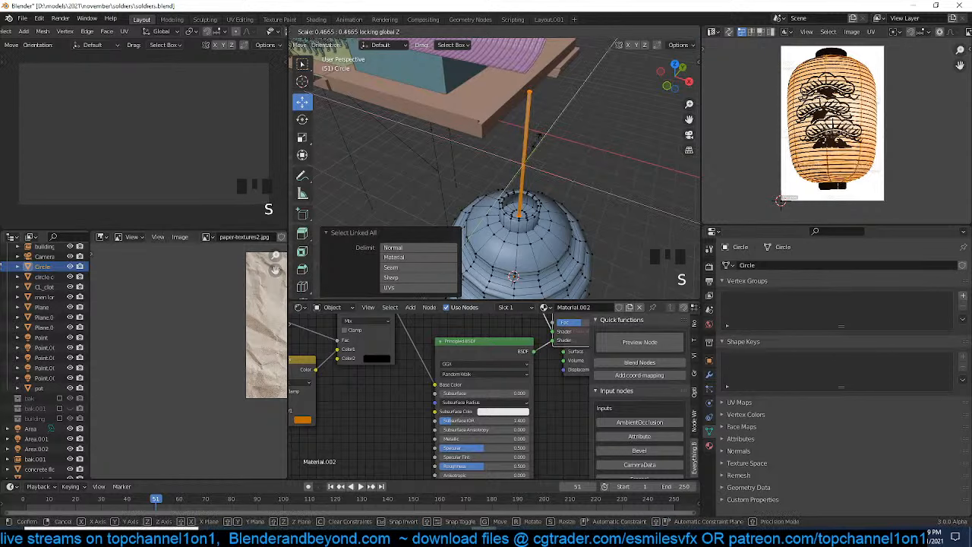
{"action": "left_click", "coordinate": [542, 138]}
{"action": "key", "text": "grave"}
{"action": "middle_click_drag", "start_coordinate": [551, 145], "coordinate": [594, 68]}
{"action": "left_click", "coordinate": [594, 68]}
{"action": "scroll", "coordinate": [542, 199], "scroll_direction": "down", "scroll_amount": 4}
With X-ray display on, lower the hanging rod about 0.24 m along Z into the collar
{"action": "key", "text": "Tab"}
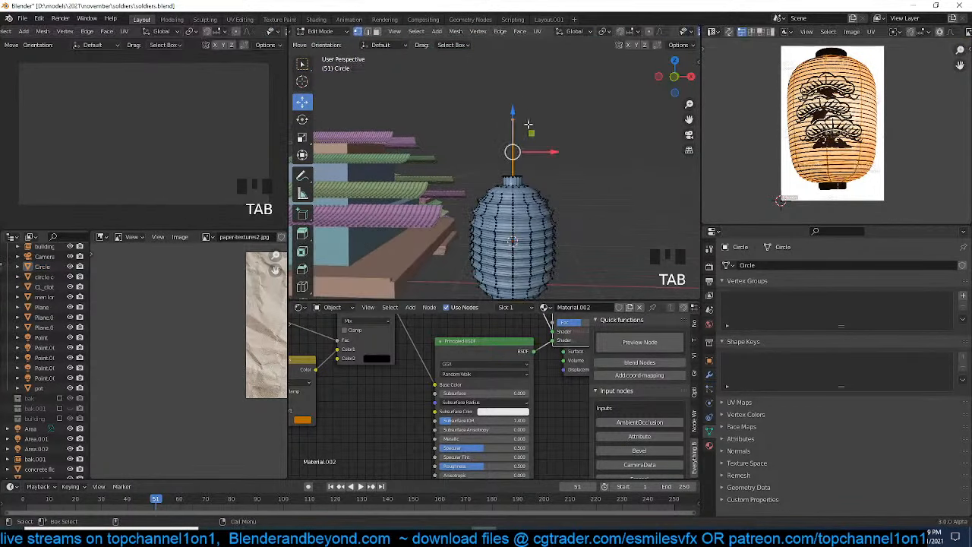
{"action": "key", "text": "1"}
{"action": "key", "text": "alt+z"}
{"action": "left_click_drag", "start_coordinate": [514, 117], "coordinate": [547, 131]}
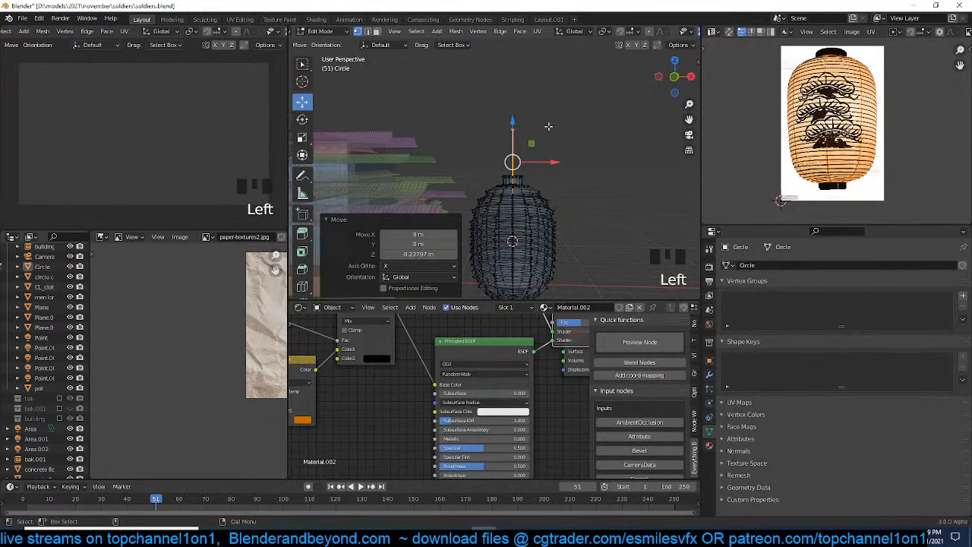
Snap the 3D cursor to the upper end of the hanging rod and leave mesh editing
{"action": "key", "text": "alt+a"}
{"action": "left_click", "coordinate": [513, 129]}
{"action": "key", "text": "shift+s"}
{"action": "key", "text": "Tab"}
Select the lantern object and set its origin to the 3D cursor at the rod's upper end
{"action": "right_click", "coordinate": [490, 161]}
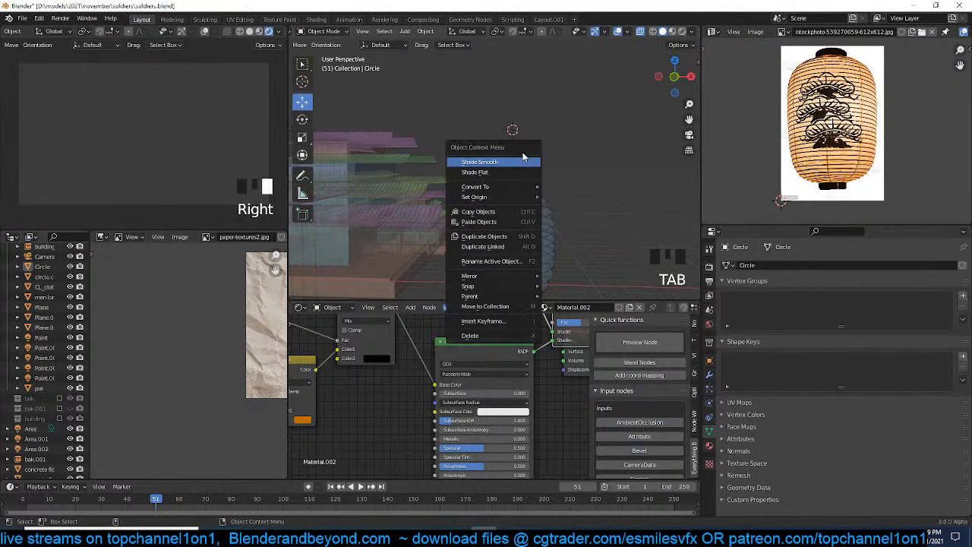
{"action": "mouse_move", "coordinate": [502, 192]}
{"action": "left_click", "coordinate": [571, 206]}
{"action": "scroll", "coordinate": [517, 203], "scroll_direction": "down", "scroll_amount": 2}
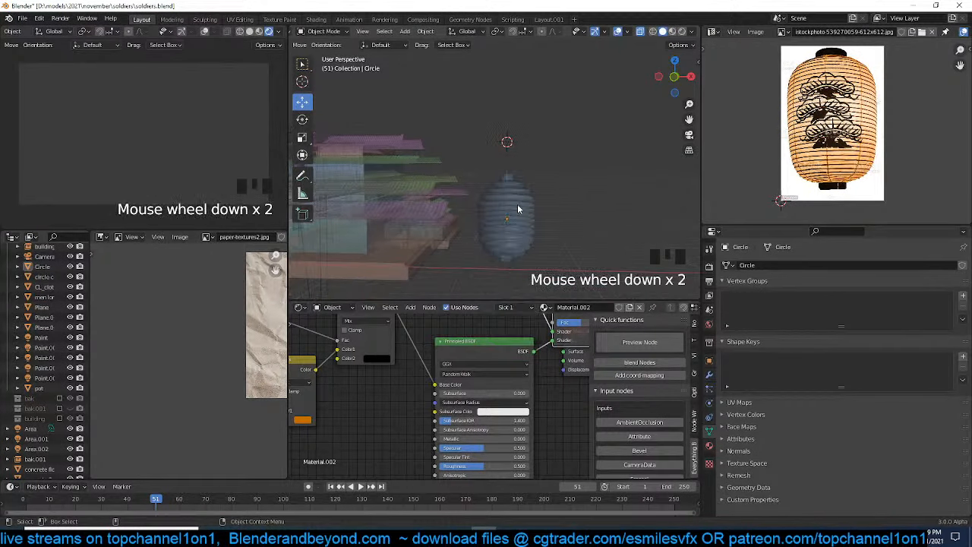
{"action": "left_click", "coordinate": [517, 203]}
{"action": "left_click", "coordinate": [509, 164]}
{"action": "right_click", "coordinate": [509, 164]}
{"action": "mouse_move", "coordinate": [509, 163]}
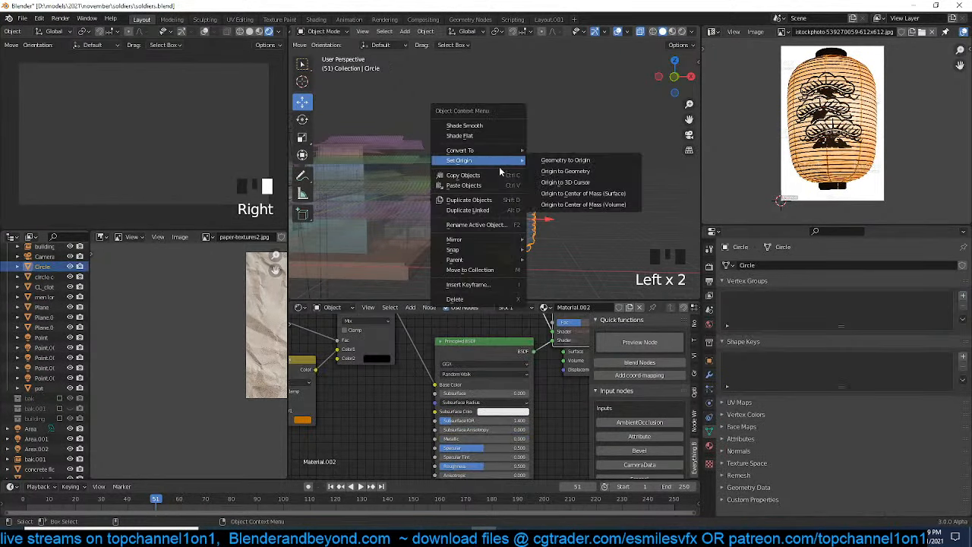
{"action": "left_click", "coordinate": [576, 182]}
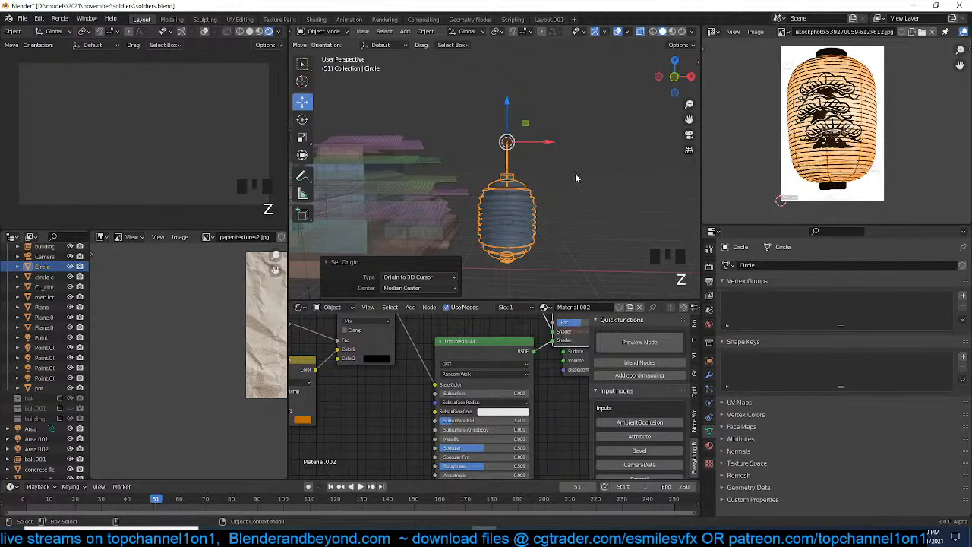
Turn off X-ray display, clear the lantern's location and frame the lantern in the viewport
{"action": "key", "text": "alt+z"}
{"action": "key", "text": "alt+g"}
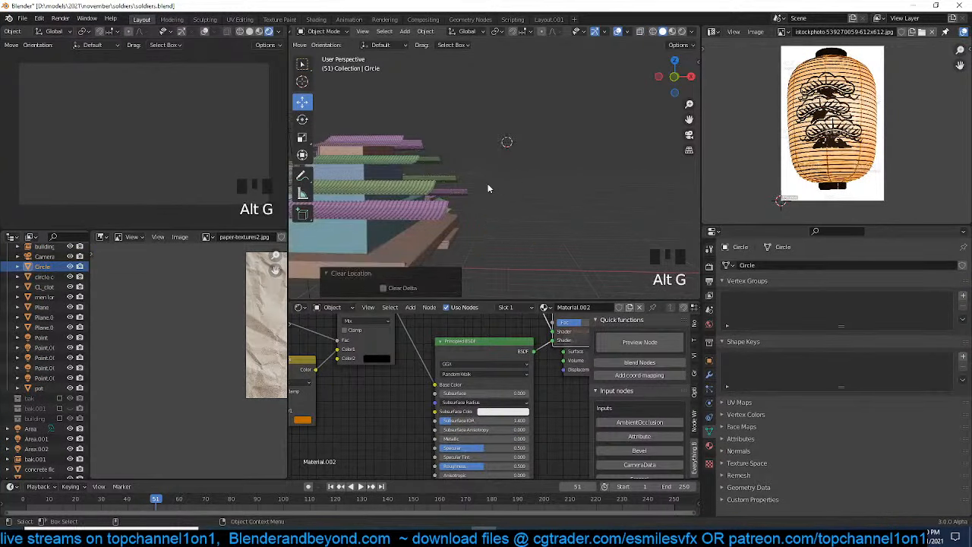
{"action": "key", "text": "KP_Decimal"}
{"action": "key", "text": "grave"}
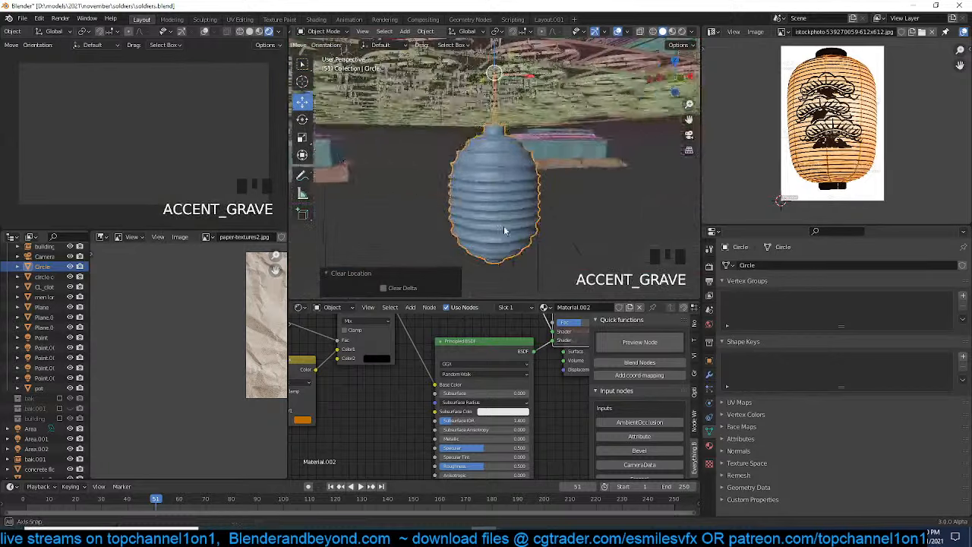
In wireframe shading, select the lantern and move it into a new collection named lantern
{"action": "key", "text": "z"}
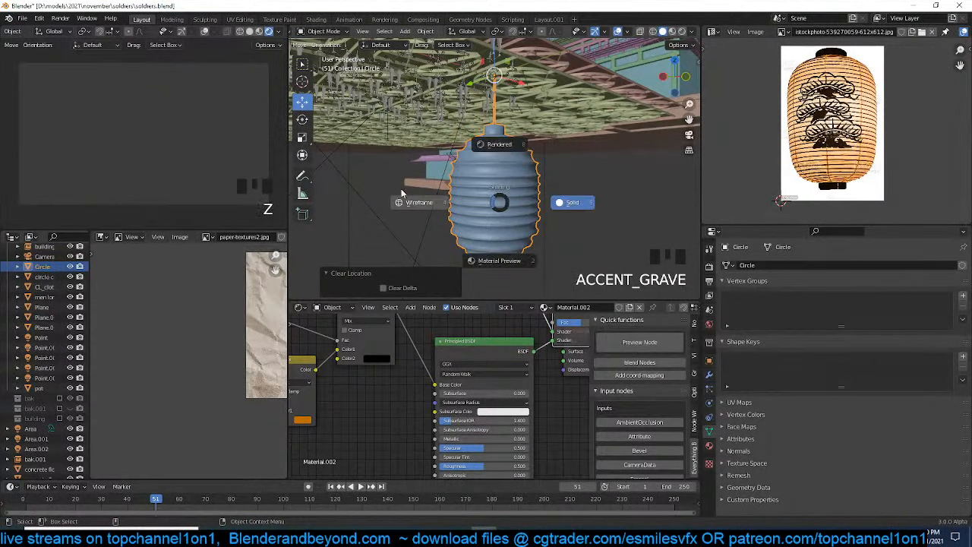
{"action": "left_click", "coordinate": [475, 190]}
{"action": "left_click", "coordinate": [499, 199], "text": "shift"}
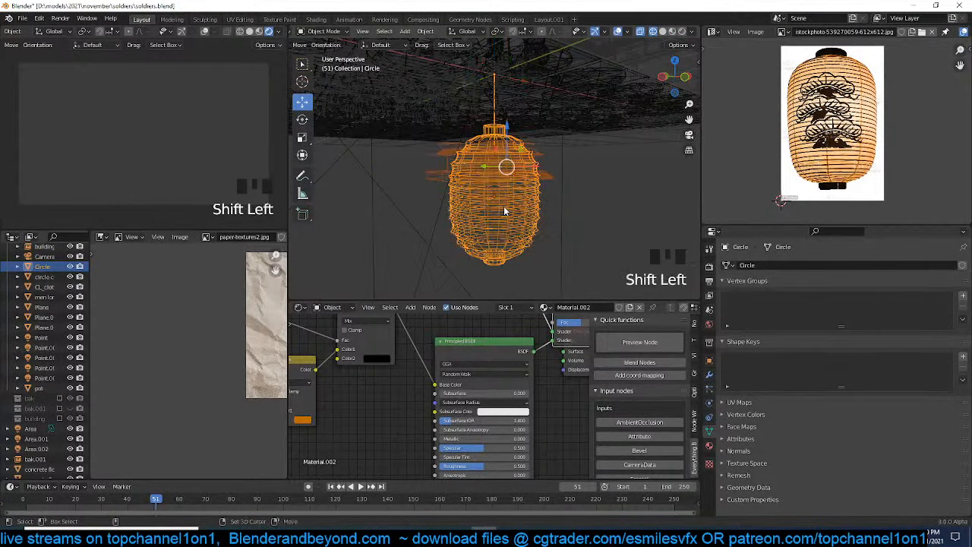
{"action": "key", "text": "grave"}
{"action": "key", "text": "alt+a"}
{"action": "left_click", "coordinate": [489, 196]}
{"action": "key", "text": "grave"}
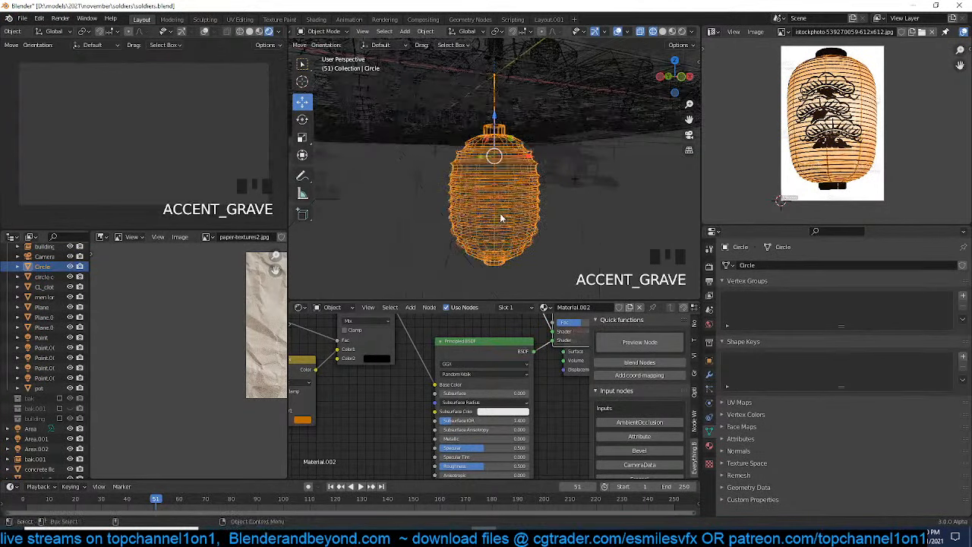
{"action": "key", "text": "m"}
{"action": "left_click", "coordinate": [461, 159]}
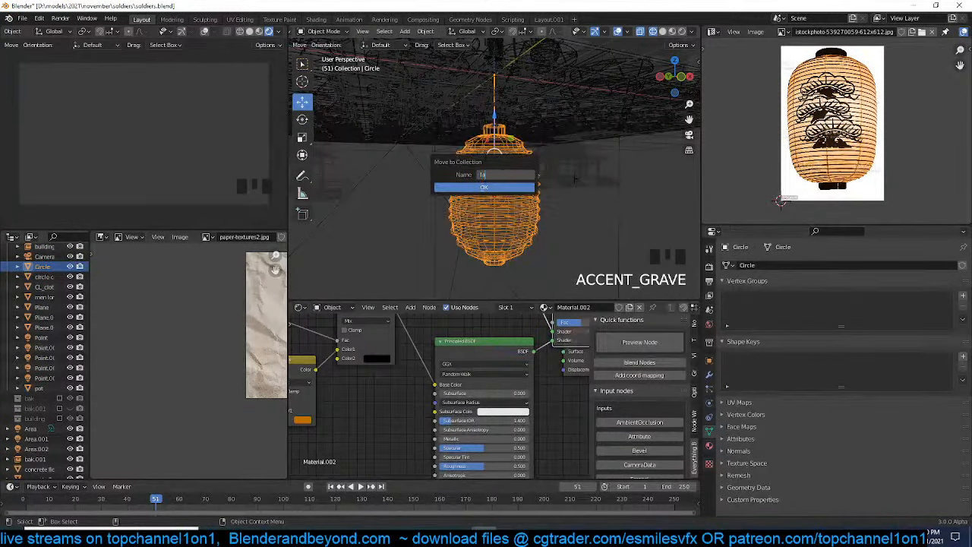
{"action": "key", "text": "BackSpace"}
{"action": "key", "text": "BackSpace"}
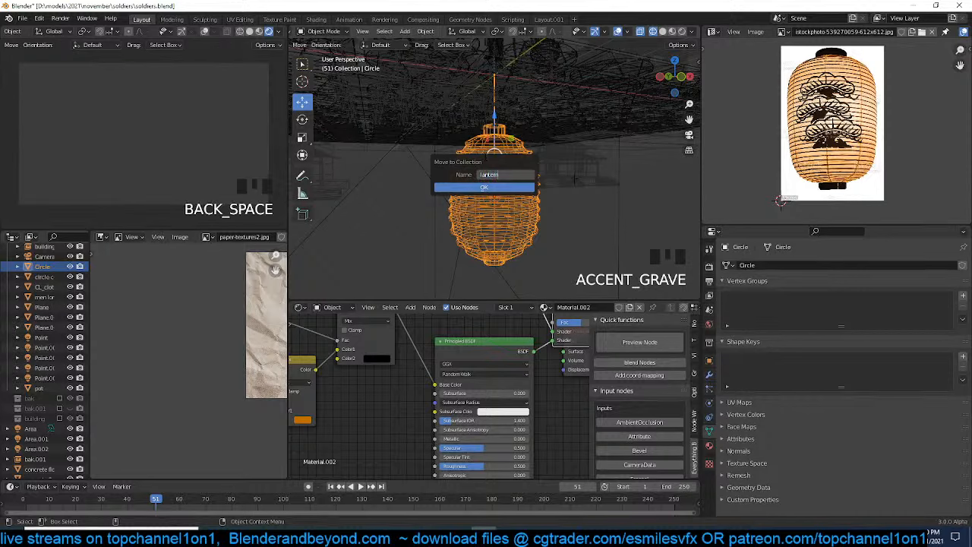
{"action": "key", "text": "BackSpace"}
{"action": "left_click", "coordinate": [470, 188]}
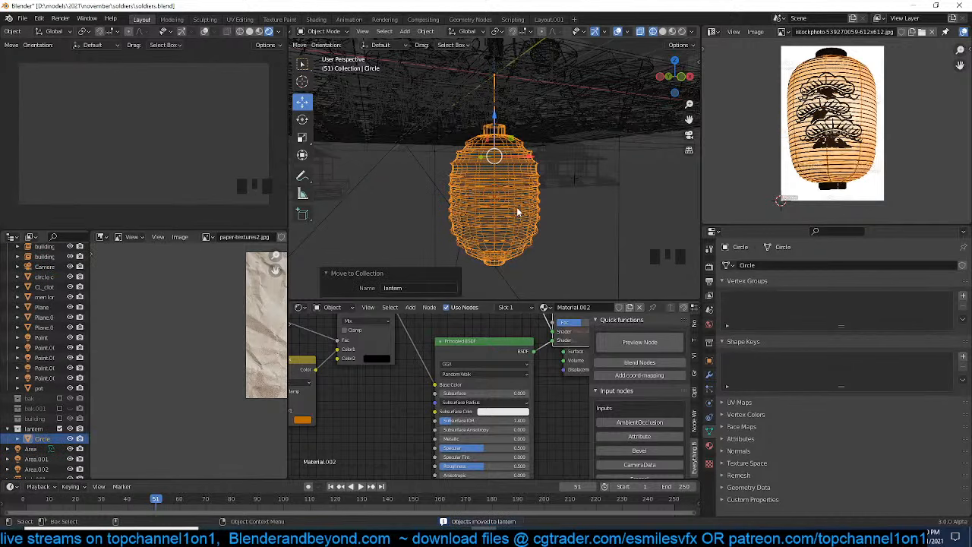
{"action": "left_click", "coordinate": [600, 270]}
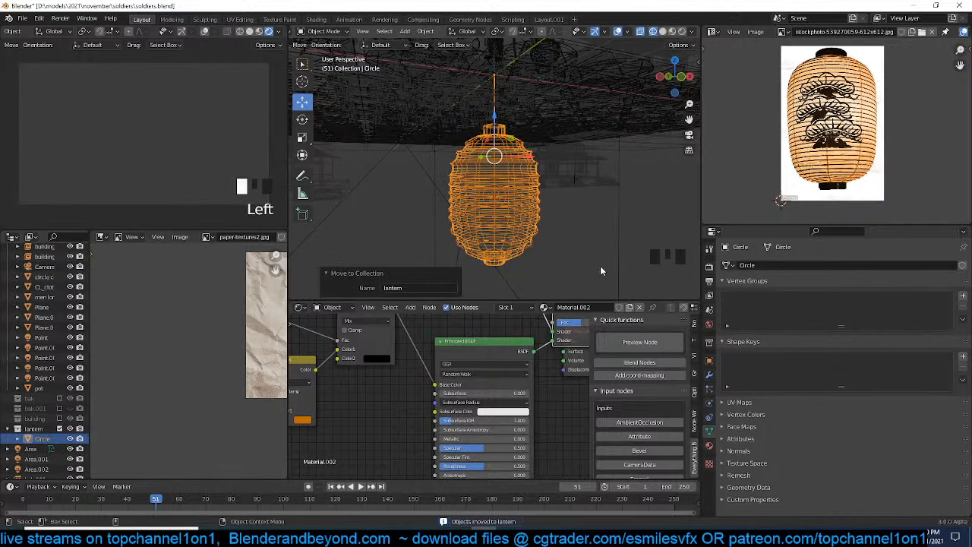
Return the viewport to solid shading, select the rib curves and save the file
{"action": "key", "text": "ctrl+s"}
{"action": "key", "text": "z"}
{"action": "left_click", "coordinate": [522, 205]}
{"action": "key", "text": "ctrl+s"}
{"action": "scroll", "coordinate": [490, 205], "scroll_direction": "down", "scroll_amount": 3}
{"action": "key", "text": "grave"}
{"action": "scroll", "coordinate": [490, 205], "scroll_direction": "up", "scroll_amount": 3}
{"action": "key", "text": "grave"}
{"action": "key", "text": "ctrl+s"}
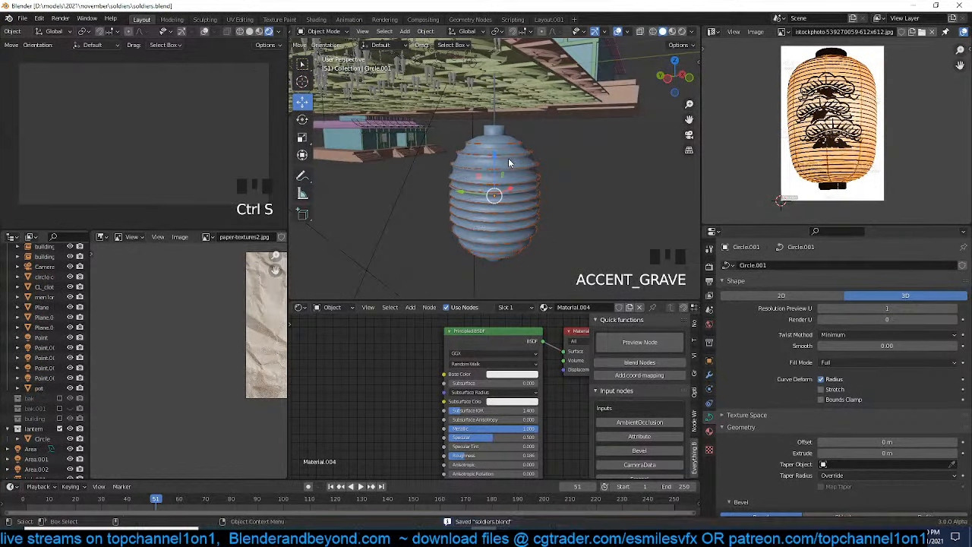
Exclude the lantern collection from the view layer
{"action": "scroll", "coordinate": [38, 380], "scroll_direction": "down", "scroll_amount": 9}
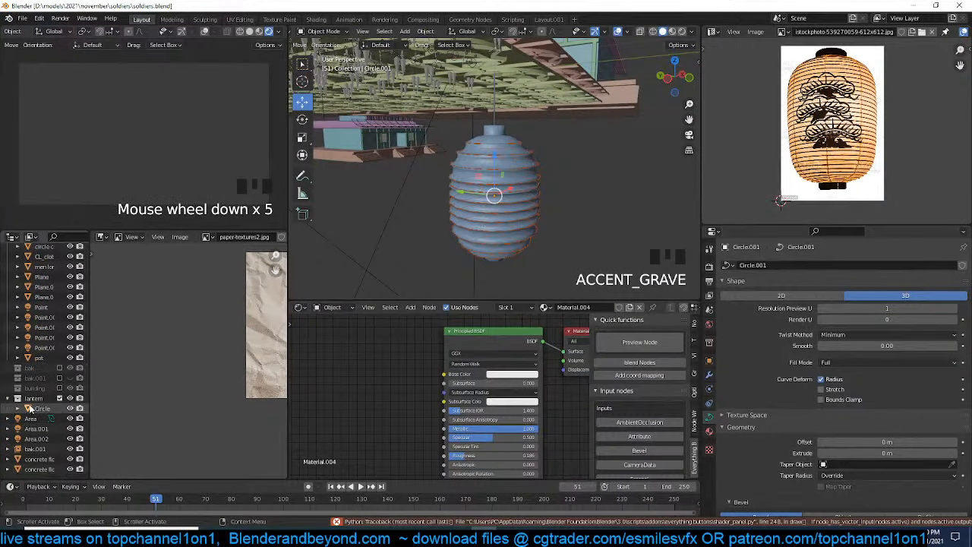
{"action": "left_click", "coordinate": [60, 398]}
{"action": "scroll", "coordinate": [421, 252], "scroll_direction": "down", "scroll_amount": 4}
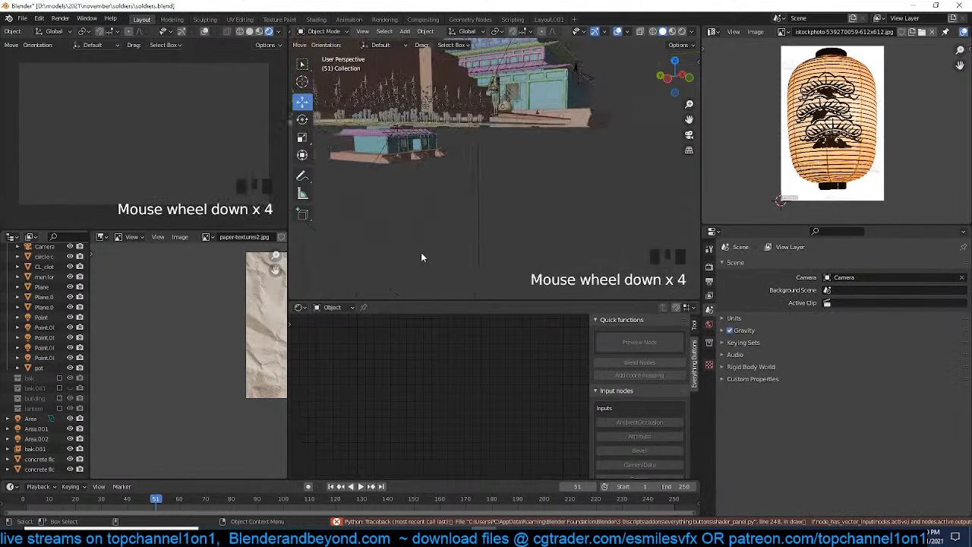
In the front orthographic view, place the 3D cursor beside the lower roof eave of the building facing the courtyard's left side
{"action": "key", "text": "grave"}
{"action": "middle_click_drag", "start_coordinate": [388, 269], "coordinate": [419, 319], "text": "shift"}
{"action": "scroll", "coordinate": [456, 167], "scroll_direction": "up", "scroll_amount": 3}
{"action": "key", "text": "grave"}
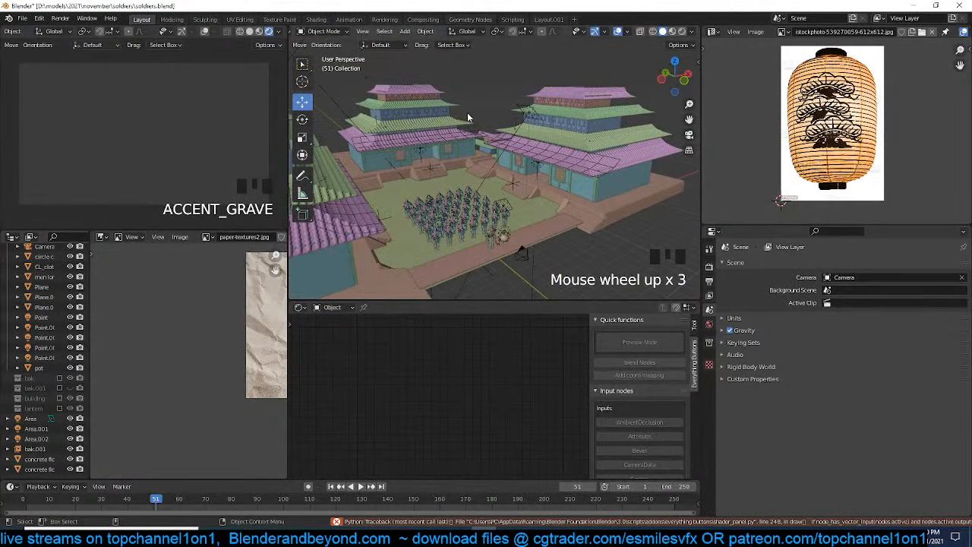
{"action": "scroll", "coordinate": [448, 148], "scroll_direction": "up", "scroll_amount": 6}
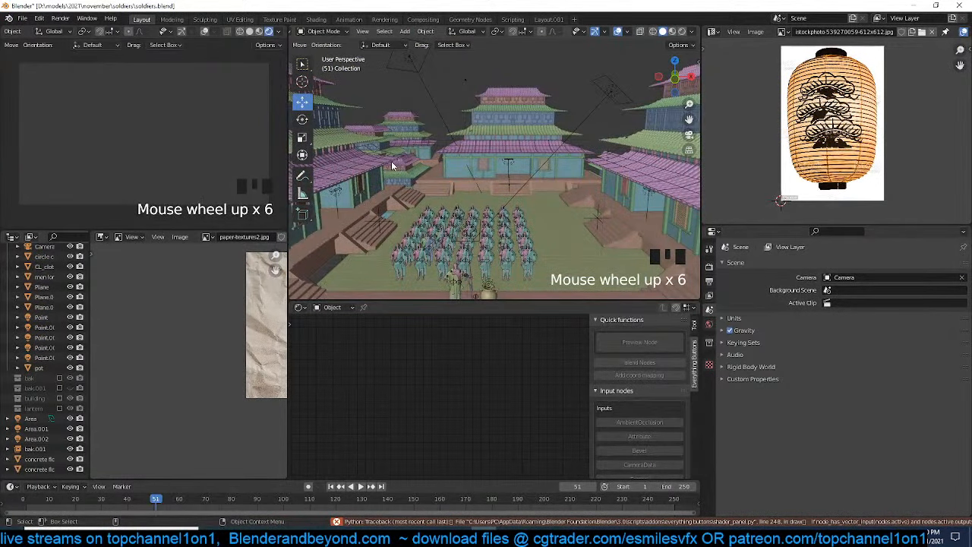
{"action": "key", "text": "KP_1"}
{"action": "scroll", "coordinate": [572, 221], "scroll_direction": "down", "scroll_amount": 4}
{"action": "middle_click_drag", "start_coordinate": [521, 224], "coordinate": [436, 171], "text": "shift"}
{"action": "right_click", "coordinate": [436, 172], "text": "shift"}
{"action": "right_click", "coordinate": [438, 172], "text": "shift"}
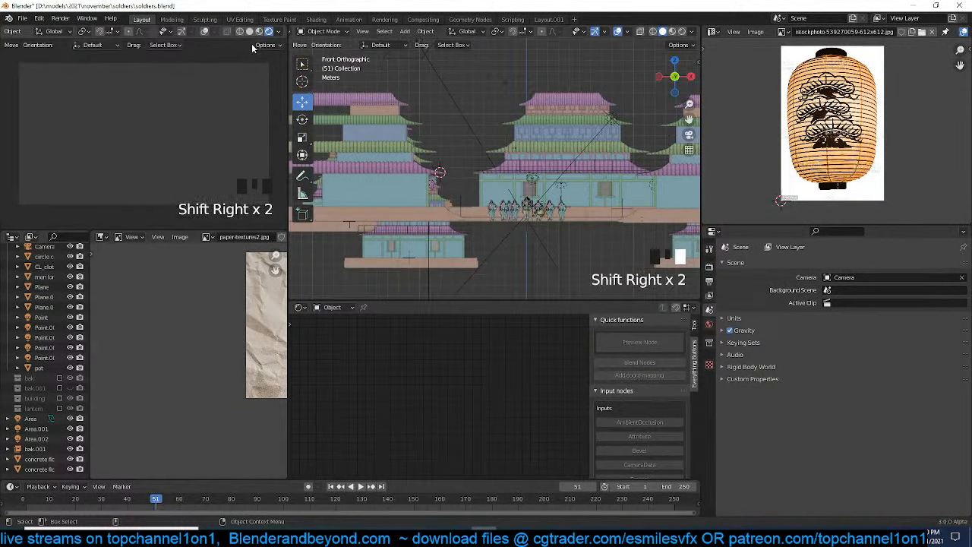
{"action": "scroll", "coordinate": [273, 34], "scroll_direction": "down", "scroll_amount": 2}
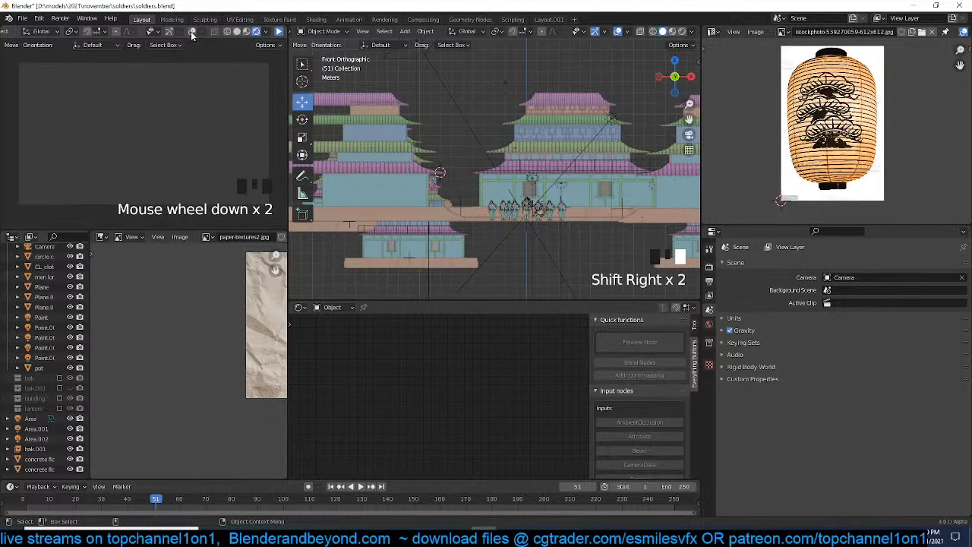
Show the overlays in the camera view, select the building.001 instance there and save the file
{"action": "left_click", "coordinate": [604, 170]}
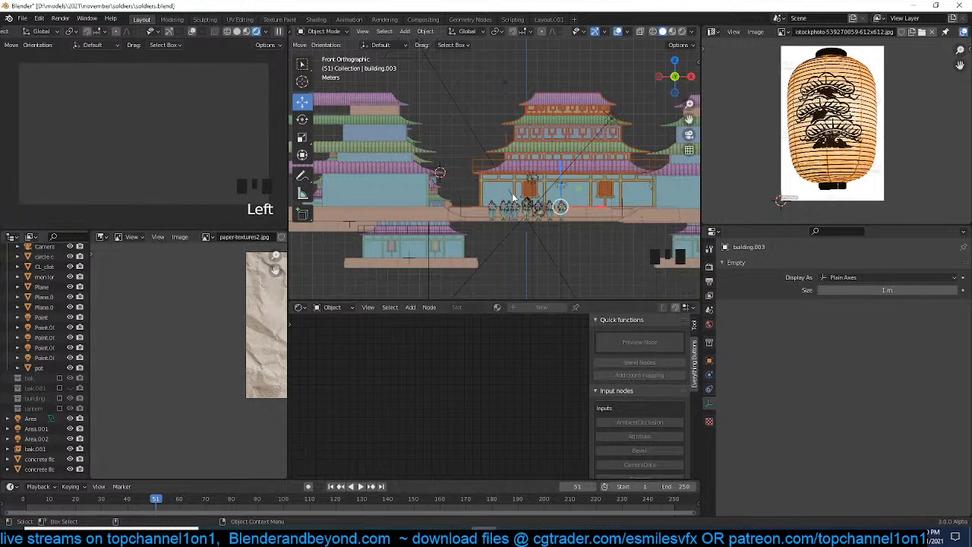
{"action": "left_click", "coordinate": [193, 33]}
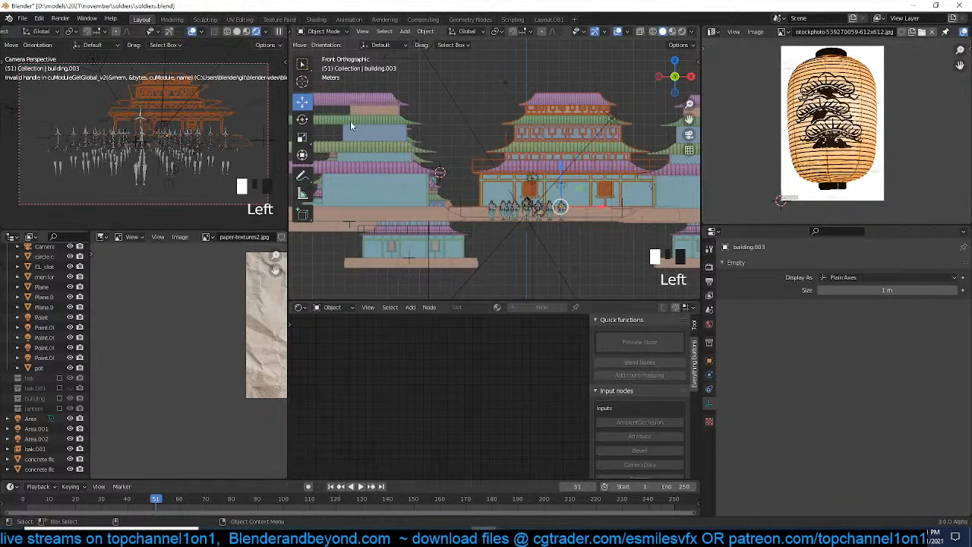
{"action": "left_click", "coordinate": [249, 122]}
{"action": "left_click", "coordinate": [196, 141]}
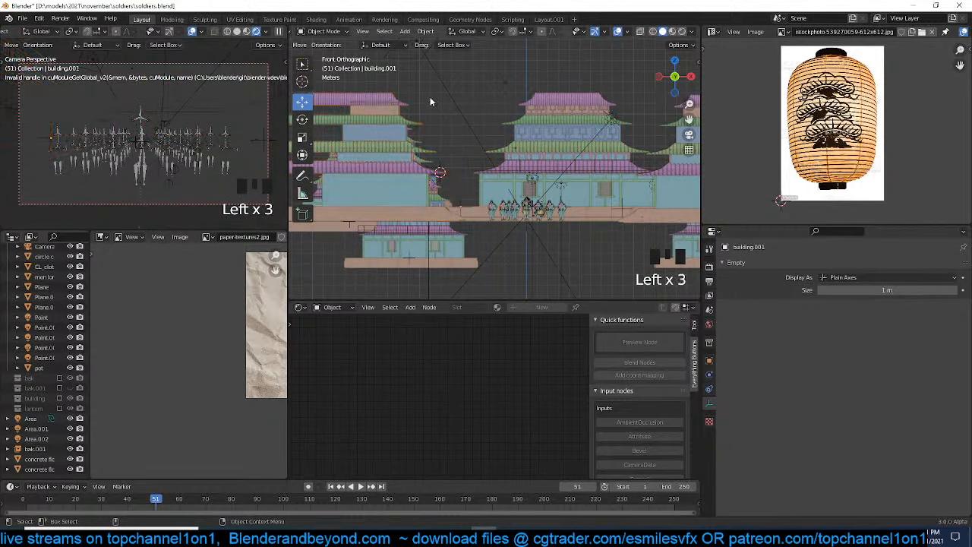
{"action": "key", "text": "ctrl+s"}
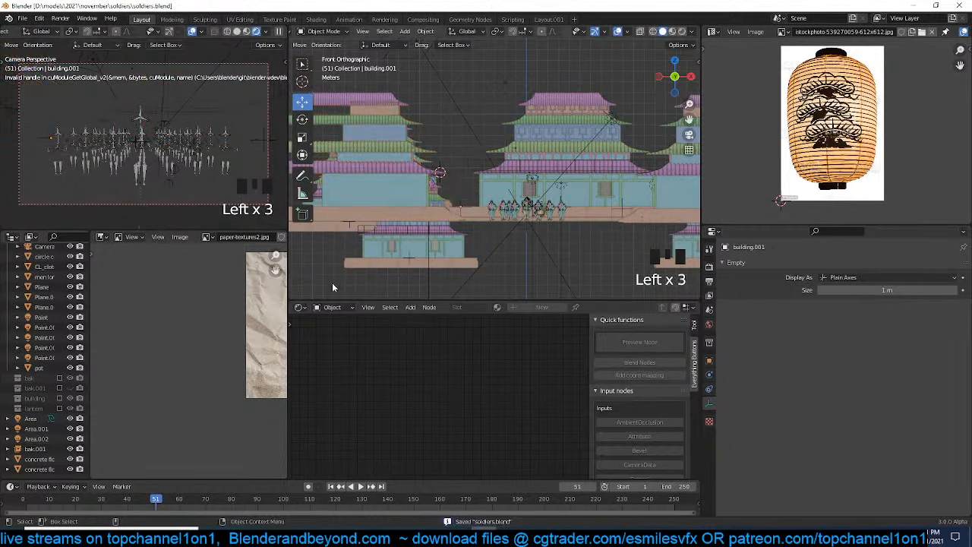
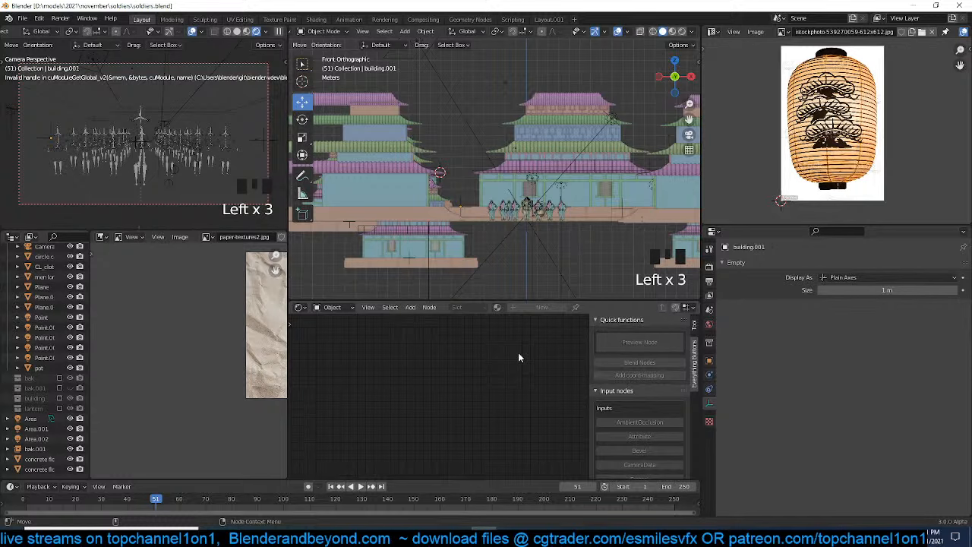
Place the 3D cursor at the tip of the left building's lower eave and add a Bezier curve rotated 90° about X
{"action": "scroll", "coordinate": [517, 267], "scroll_direction": "up", "scroll_amount": 2}
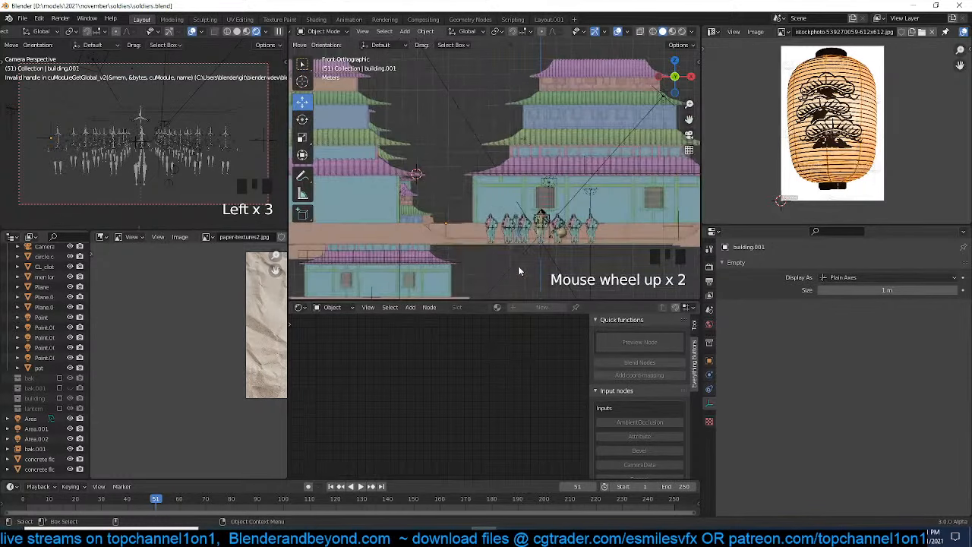
{"action": "middle_click_drag", "start_coordinate": [518, 266], "coordinate": [424, 258], "text": "shift"}
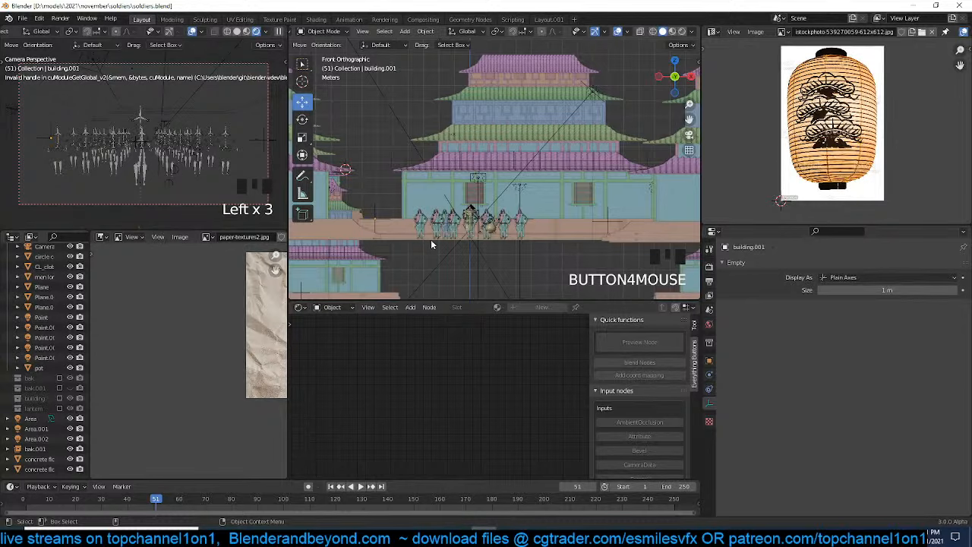
{"action": "scroll", "coordinate": [448, 237], "scroll_direction": "up", "scroll_amount": 1}
{"action": "right_click", "coordinate": [385, 166], "text": "shift"}
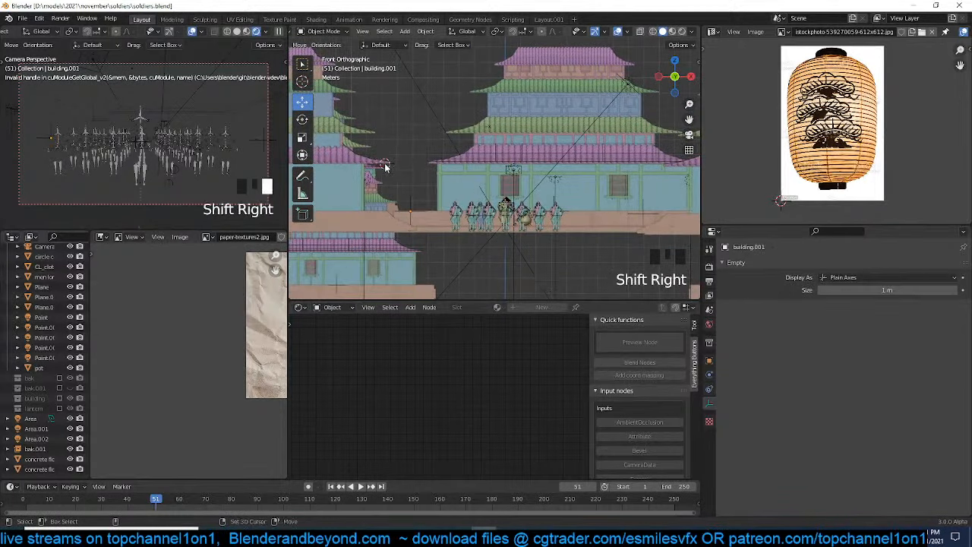
{"action": "key", "text": "shift+a"}
{"action": "mouse_move", "coordinate": [362, 50]}
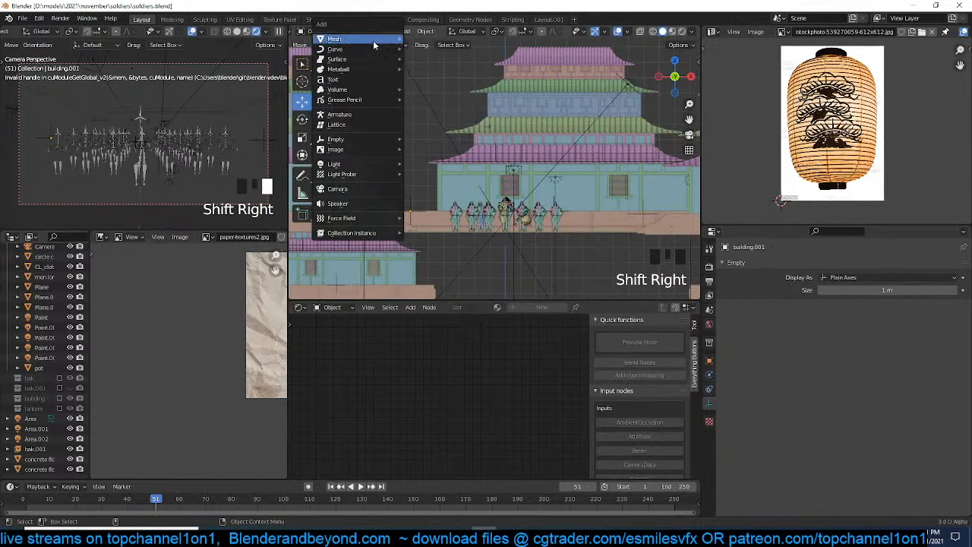
{"action": "left_click", "coordinate": [437, 50]}
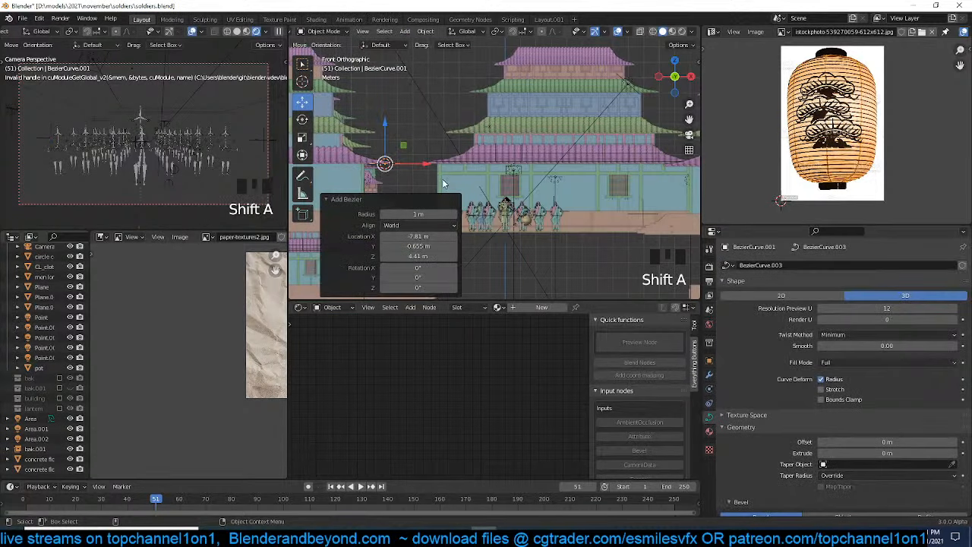
{"action": "type", "text": "r"}
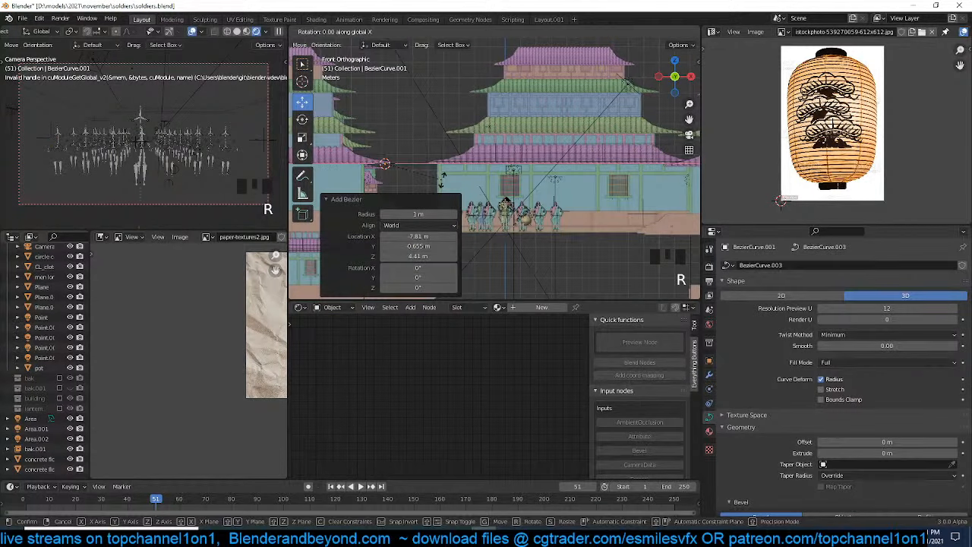
{"action": "type", "text": "90"}
{"action": "key", "text": "Return"}
Edit the new curve in see-through wireframe and set its points' handle type to Automatic
{"action": "key", "text": "Tab"}
{"action": "key", "text": "alt+z"}
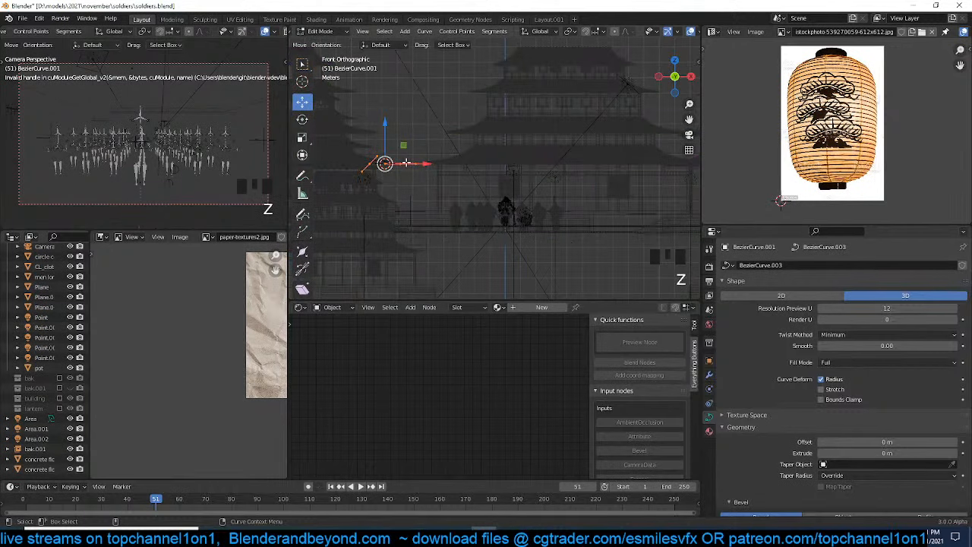
{"action": "key", "text": "v"}
{"action": "left_click", "coordinate": [414, 162]}
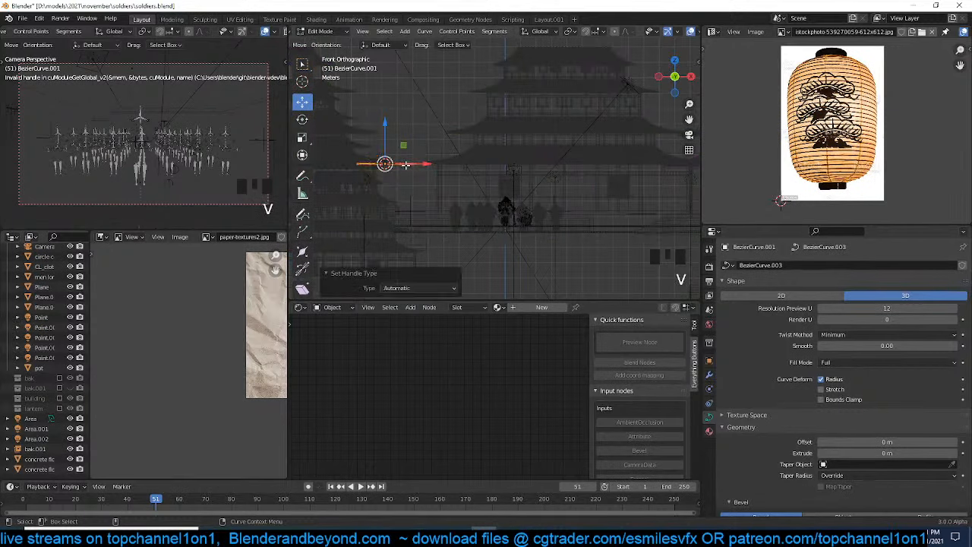
Extend the curve from its right point across the courtyard to the opposite building's lower eave and adjust the new end point's position
{"action": "left_click", "coordinate": [398, 162]}
{"action": "middle_click_drag", "start_coordinate": [398, 163], "coordinate": [374, 199], "text": "shift"}
{"action": "scroll", "coordinate": [487, 174], "scroll_direction": "down", "scroll_amount": 3}
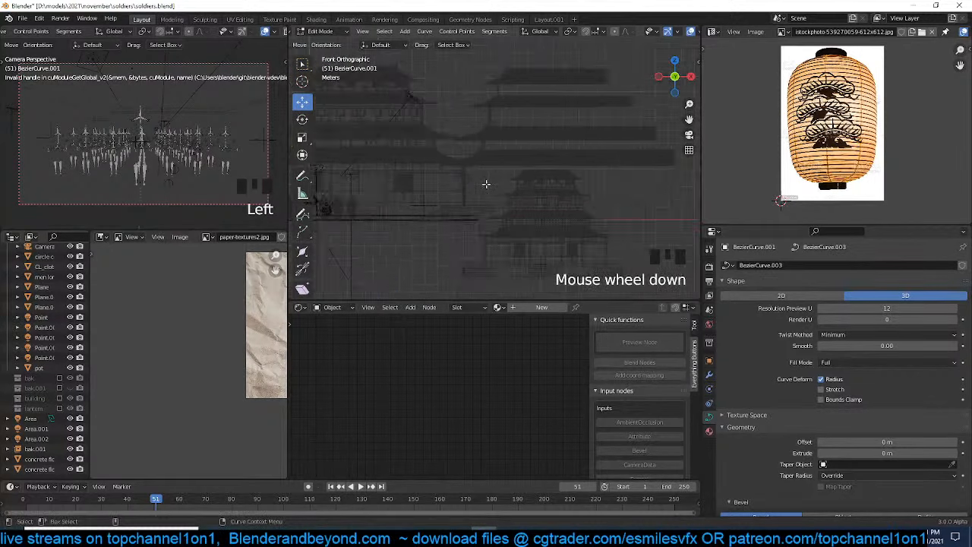
{"action": "scroll", "coordinate": [470, 168], "scroll_direction": "up", "scroll_amount": 2}
{"action": "right_click", "coordinate": [471, 168], "text": "ctrl"}
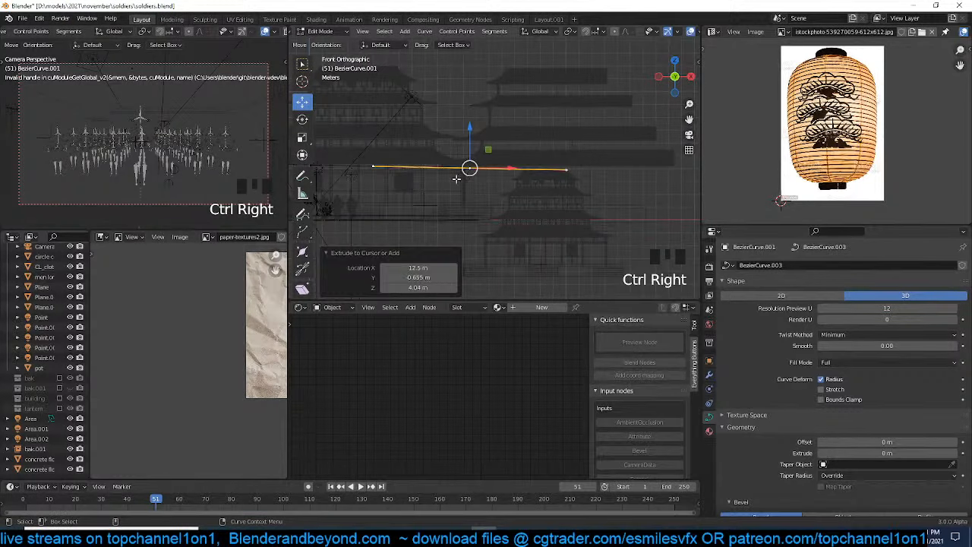
{"action": "key", "text": "g"}
Select all the curve's points and subdivide it with one cut per segment
{"action": "key", "text": "a"}
{"action": "middle_click_drag", "start_coordinate": [447, 178], "coordinate": [599, 185], "text": "shift"}
{"action": "right_click", "coordinate": [599, 184]}
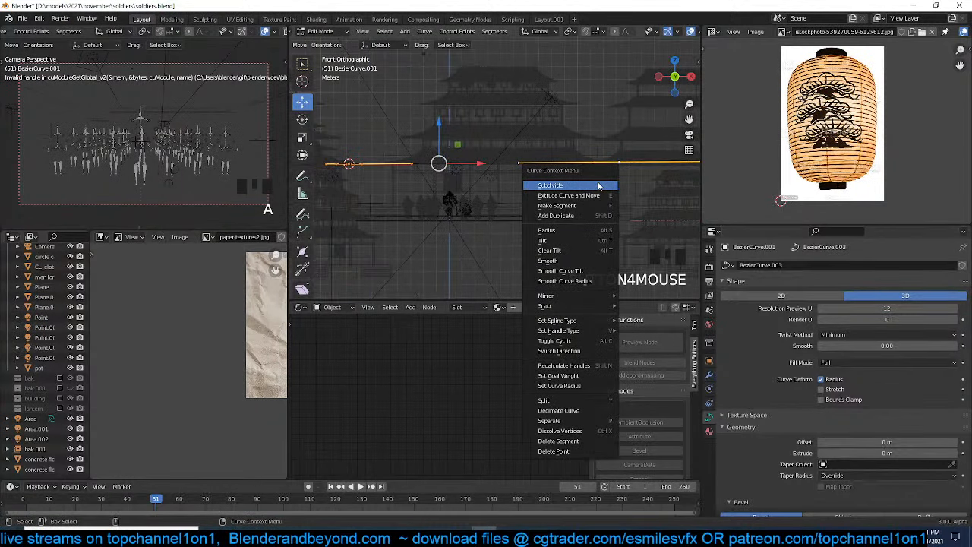
{"action": "left_click", "coordinate": [599, 185]}
{"action": "right_click", "coordinate": [599, 185]}
{"action": "left_click", "coordinate": [599, 184]}
{"action": "right_click", "coordinate": [598, 185]}
{"action": "right_click", "coordinate": [599, 185]}
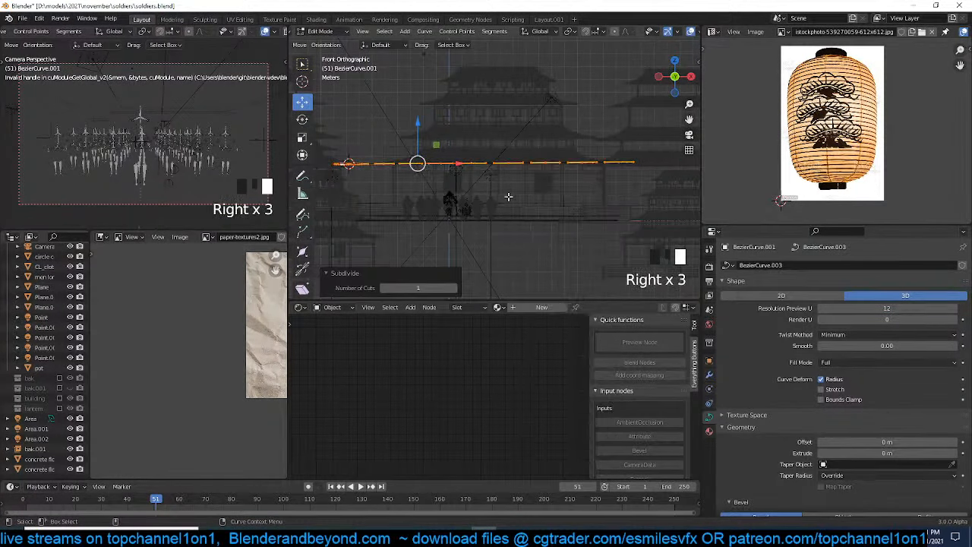
{"action": "key", "text": "z"}
{"action": "key", "text": "grave"}
{"action": "key", "text": "grave"}
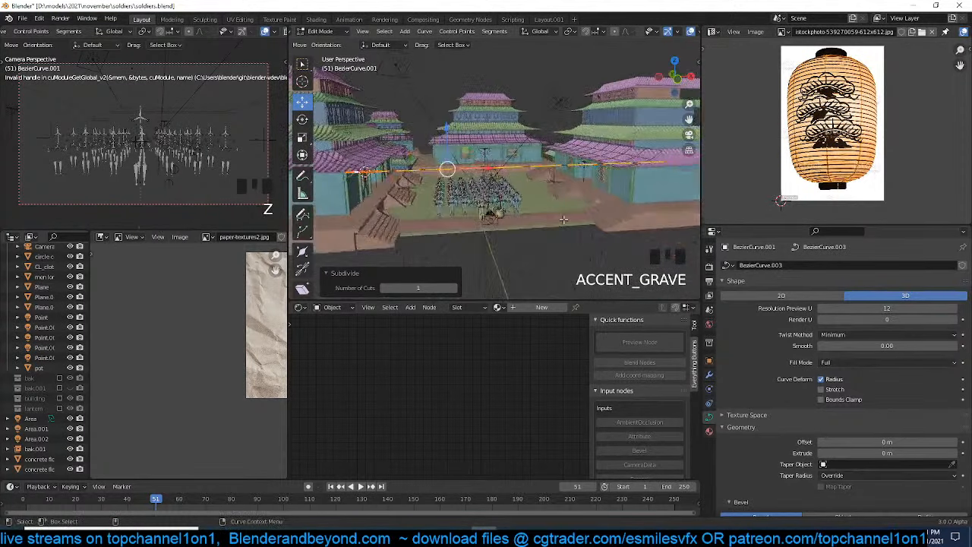
{"action": "scroll", "coordinate": [563, 219], "scroll_direction": "up", "scroll_amount": 2}
{"action": "key", "text": "ctrl+z"}
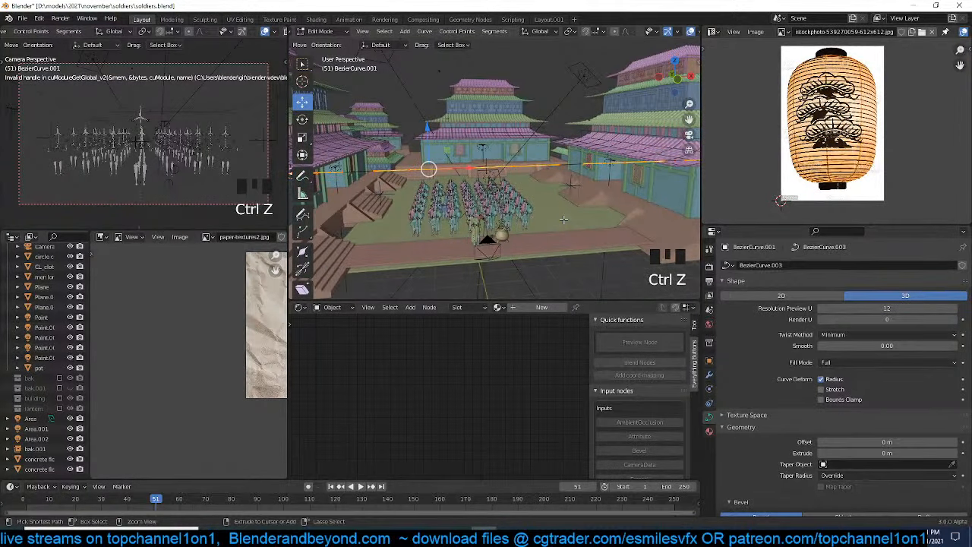
{"action": "key", "text": "ctrl+z"}
In Object Mode, move the whole curve about 9.18 m along the Y axis so that it spans the courtyard
{"action": "left_click", "coordinate": [513, 162]}
{"action": "key", "text": "grave"}
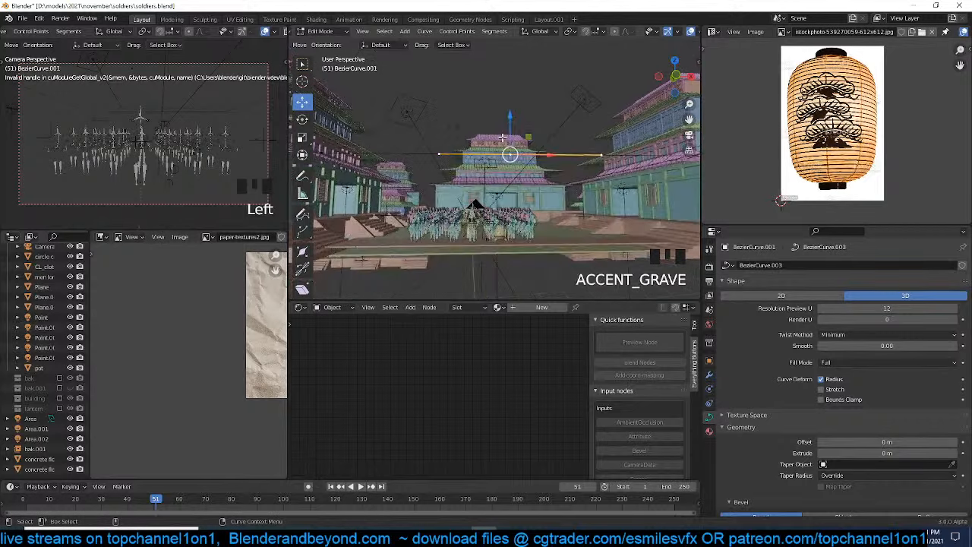
{"action": "key", "text": "grave"}
{"action": "key", "text": "Tab"}
{"action": "key", "text": "grave"}
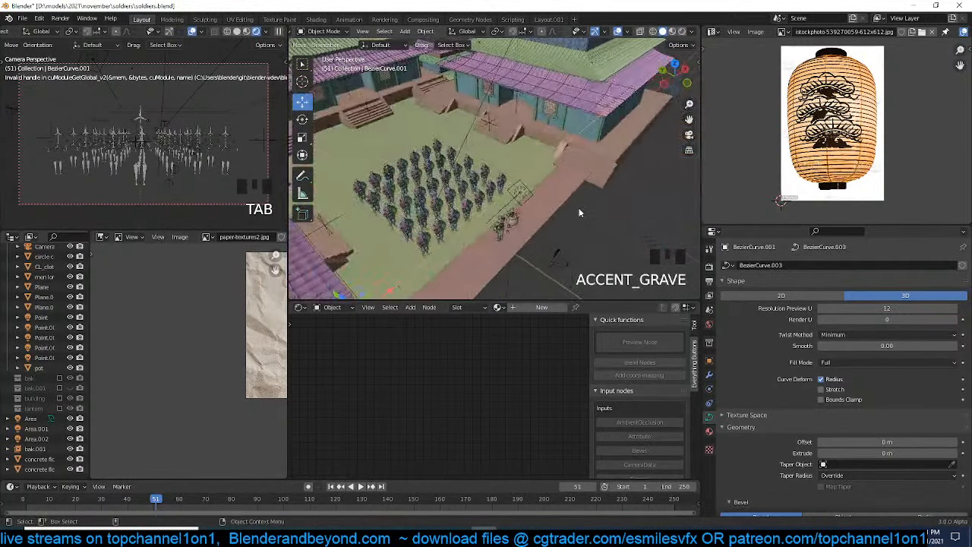
{"action": "scroll", "coordinate": [579, 213], "scroll_direction": "down", "scroll_amount": 3}
{"action": "key", "text": "g"}
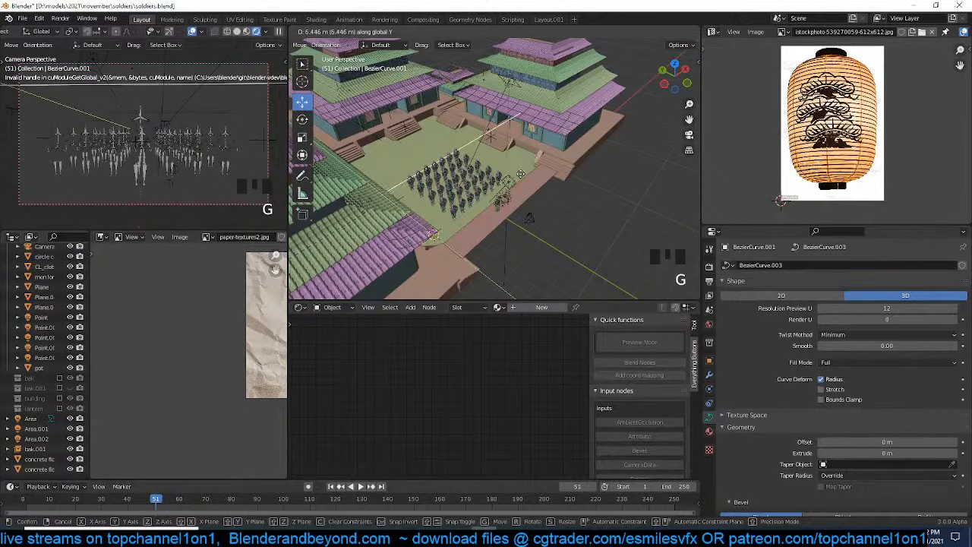
{"action": "left_click", "coordinate": [502, 160]}
Give the curve a round bevel with a depth of 0.03 m
{"action": "key", "text": "grave"}
{"action": "mouse_move", "coordinate": [503, 158]}
{"action": "middle_mouse_down"}
{"action": "mouse_move", "coordinate": [449, 126]}
{"action": "mouse_move", "coordinate": [458, 157]}
{"action": "mouse_move", "coordinate": [488, 152]}
{"action": "middle_mouse_up"}
{"action": "scroll", "coordinate": [449, 126], "scroll_direction": "up", "scroll_amount": 2}
{"action": "scroll", "coordinate": [764, 432], "scroll_direction": "down", "scroll_amount": 2}
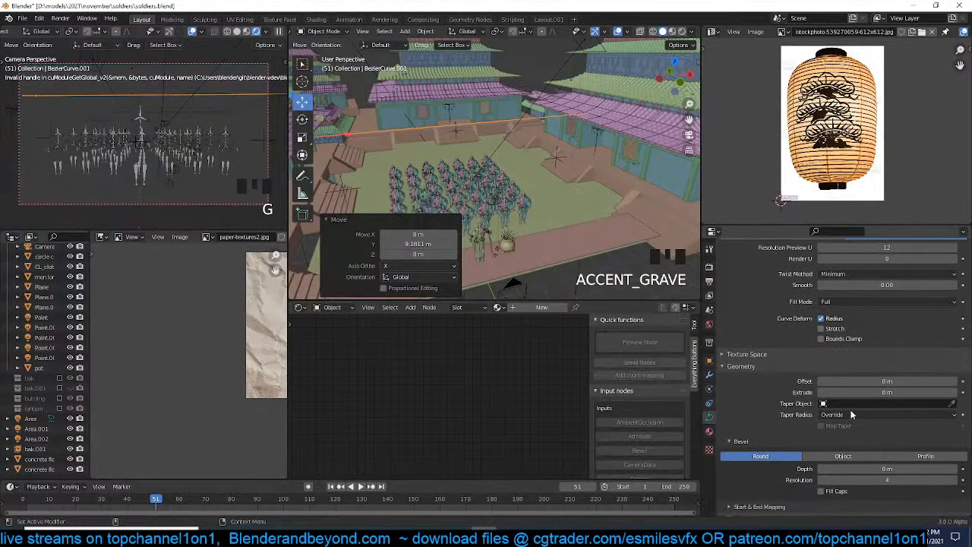
{"action": "left_click_drag", "start_coordinate": [874, 469], "coordinate": [883, 469]}
{"action": "key", "text": "z"}
{"action": "key", "text": "grave"}
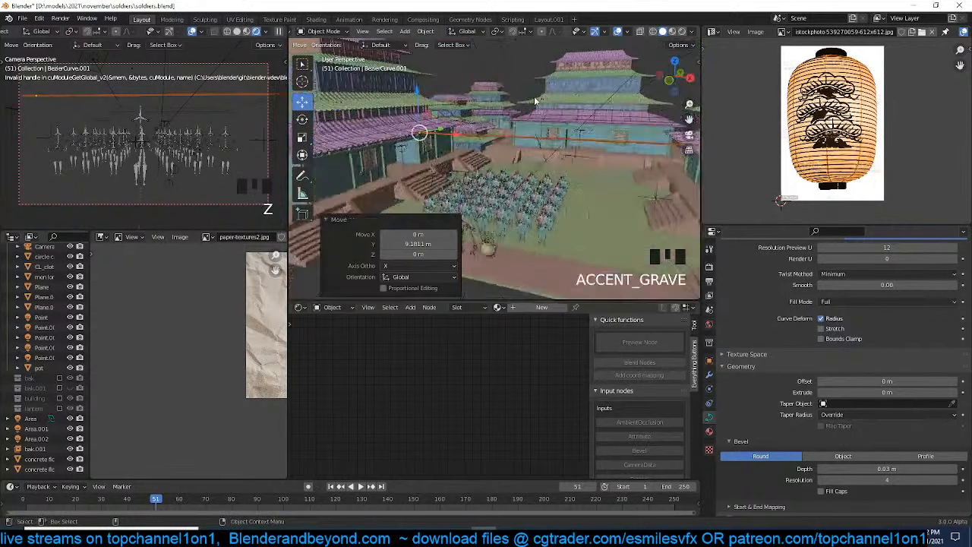
Lower the curve's middle point in Edit Mode so the rope sags above the soldiers
{"action": "key", "text": "alt+a"}
{"action": "scroll", "coordinate": [577, 137], "scroll_direction": "up", "scroll_amount": 5}
{"action": "left_click", "coordinate": [465, 128]}
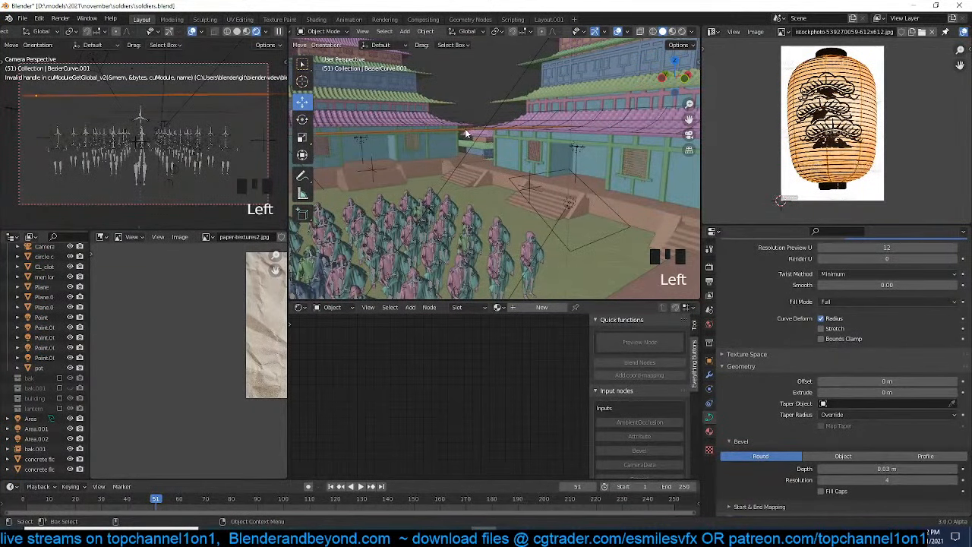
{"action": "key", "text": "grave"}
{"action": "key", "text": "Tab"}
{"action": "key", "text": "grave"}
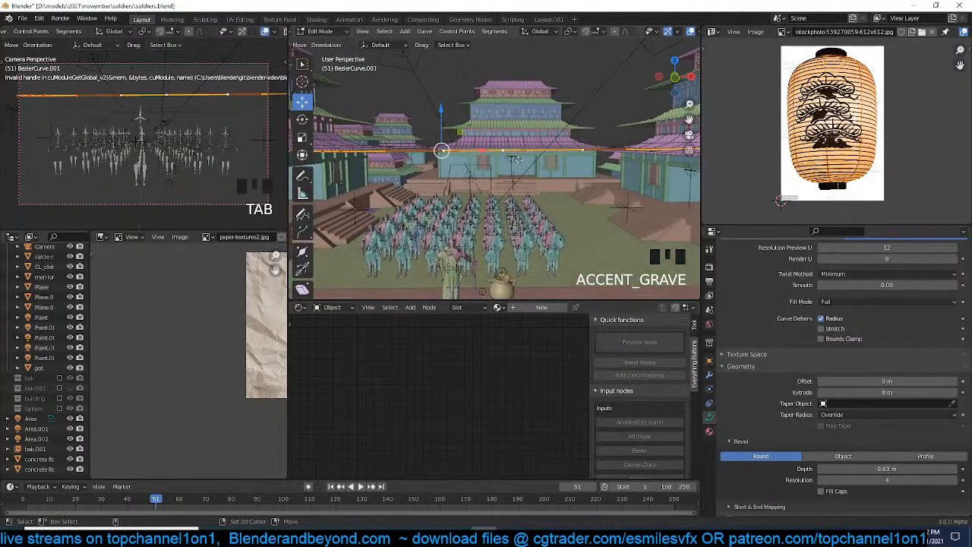
{"action": "key", "text": "g"}
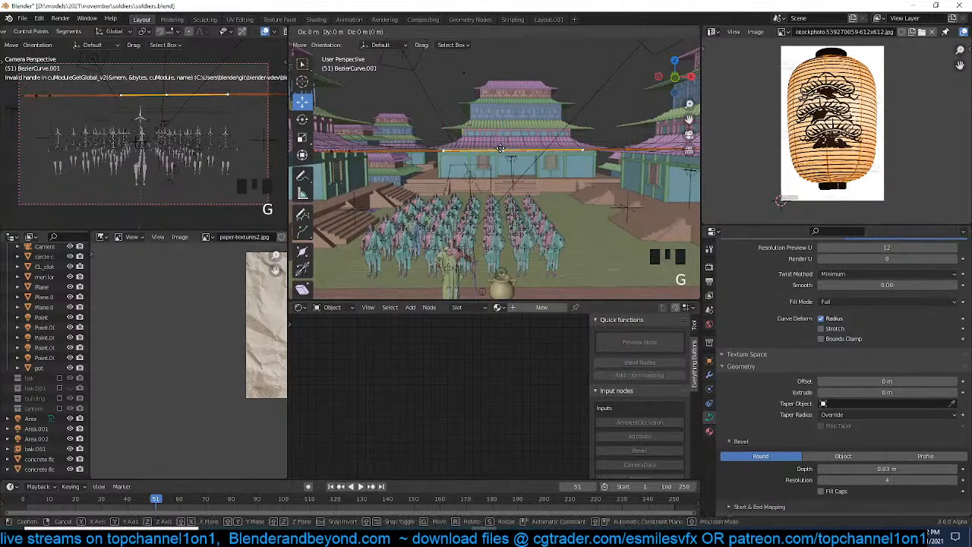
{"action": "left_click", "coordinate": [495, 168]}
{"action": "key", "text": "a"}
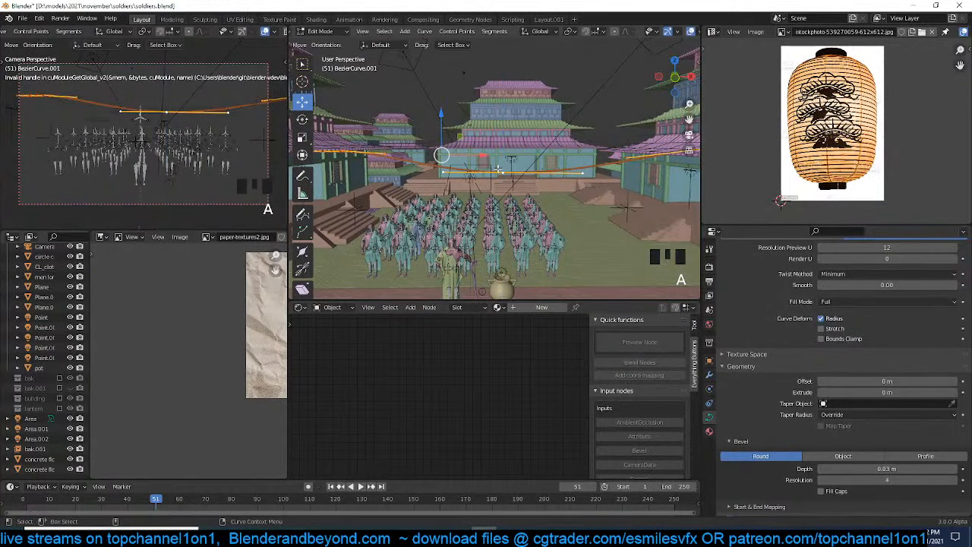
Delete the surplus curve points beside the rope's left end point
{"action": "left_click", "coordinate": [688, 151]}
{"action": "scroll", "coordinate": [639, 161], "scroll_direction": "down", "scroll_amount": 4}
{"action": "middle_click_drag", "start_coordinate": [639, 161], "coordinate": [660, 174]}
{"action": "key", "text": "KP_5"}
{"action": "left_click", "coordinate": [575, 147]}
{"action": "left_click", "coordinate": [368, 158], "text": "shift"}
{"action": "left_click", "coordinate": [379, 157], "text": "shift"}
{"action": "left_click", "coordinate": [379, 156]}
{"action": "left_click", "coordinate": [384, 156]}
{"action": "key", "text": "x"}
{"action": "left_click", "coordinate": [387, 157]}
{"action": "left_click", "coordinate": [377, 157]}
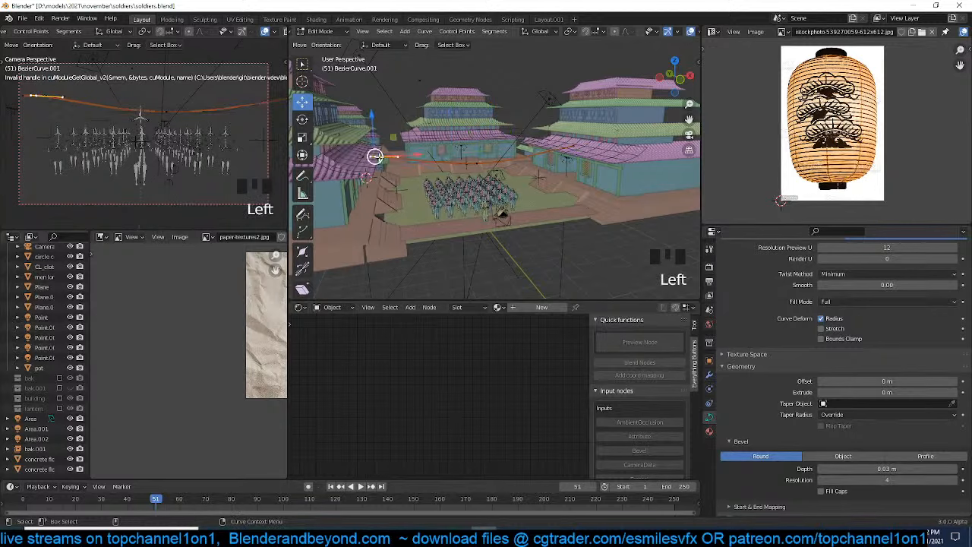
{"action": "key", "text": "x"}
{"action": "left_click", "coordinate": [378, 157]}
{"action": "key", "text": "a"}
Select the rope's two end points and set their handle type to Vector
{"action": "left_click", "coordinate": [363, 157]}
{"action": "left_click", "coordinate": [564, 147], "text": "shift"}
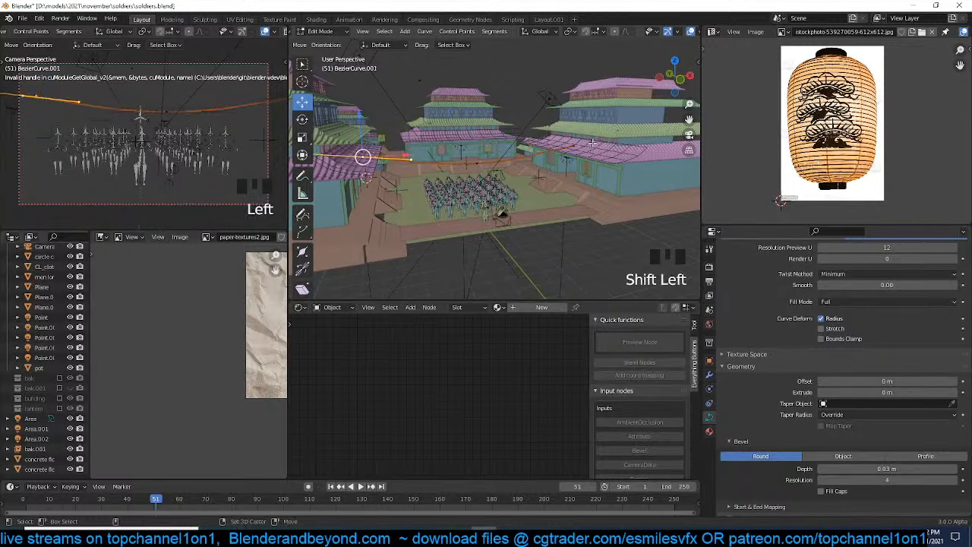
{"action": "left_click", "coordinate": [573, 147], "text": "shift"}
{"action": "key", "text": "v"}
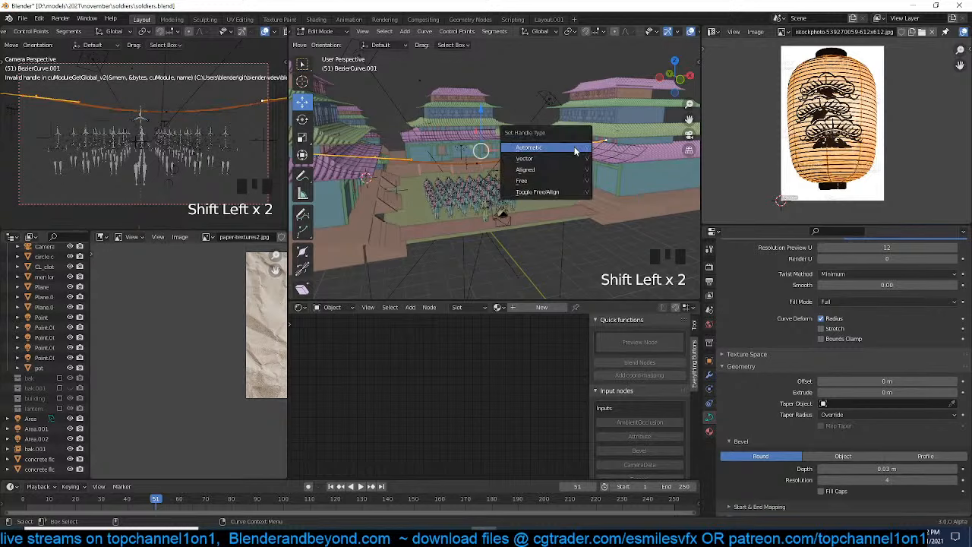
{"action": "left_click", "coordinate": [565, 156]}
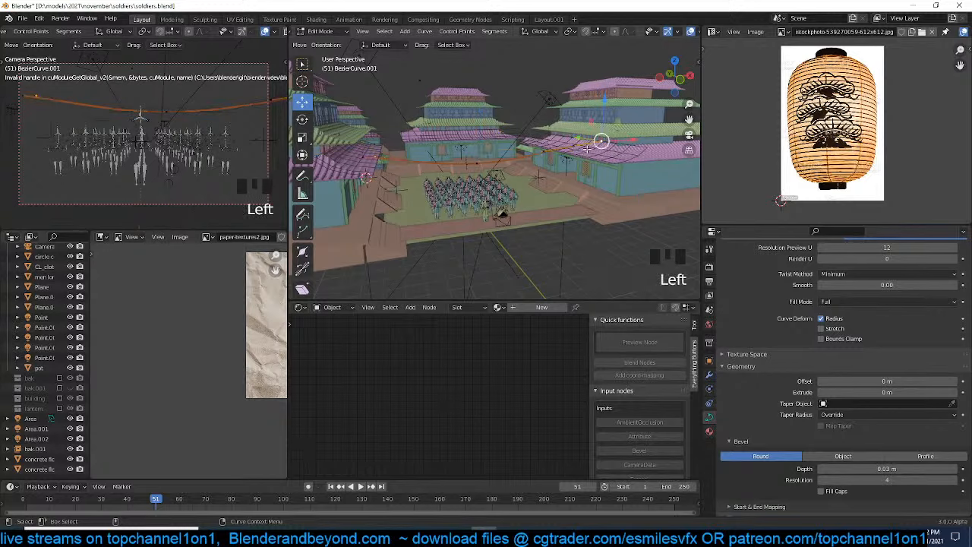
Scale the handle at the rope's right end and return to Object Mode
{"action": "left_click", "coordinate": [579, 148]}
{"action": "key", "text": "s"}
{"action": "left_click", "coordinate": [577, 150]}
{"action": "left_click", "coordinate": [368, 155]}
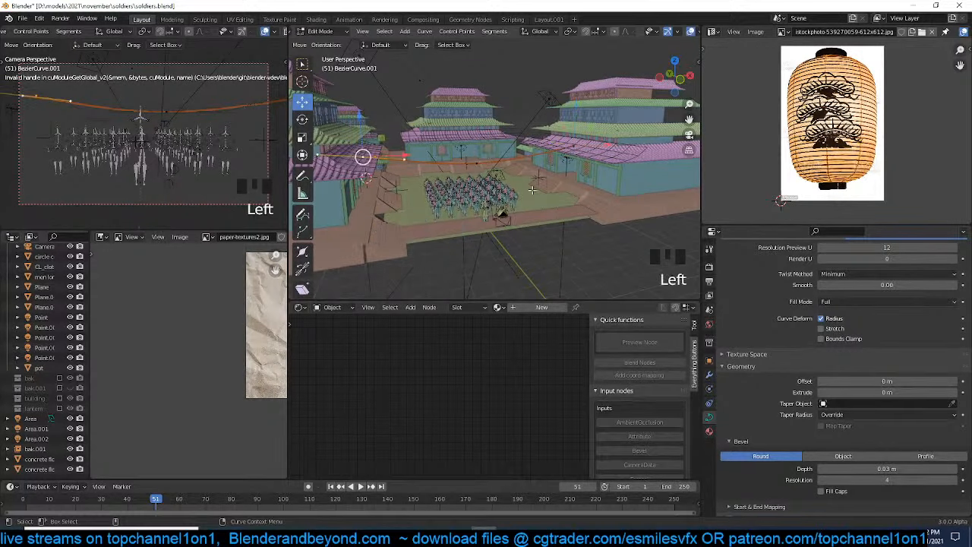
{"action": "key", "text": "Tab"}
{"action": "key", "text": "grave"}
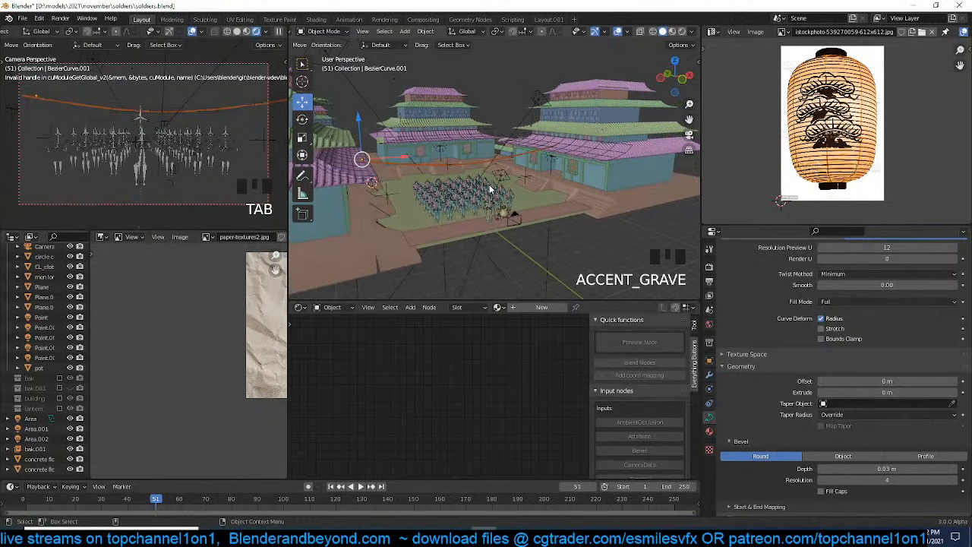
{"action": "scroll", "coordinate": [490, 190], "scroll_direction": "up", "scroll_amount": 3}
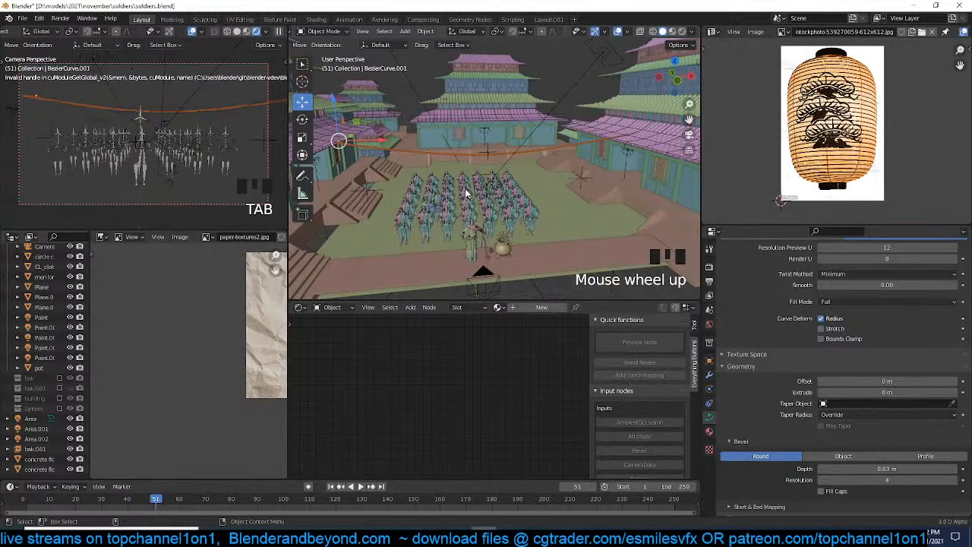
Set the Cycles render device to CPU and hide the overlays in the camera viewport
{"action": "left_click", "coordinate": [557, 147]}
{"action": "left_click", "coordinate": [559, 146]}
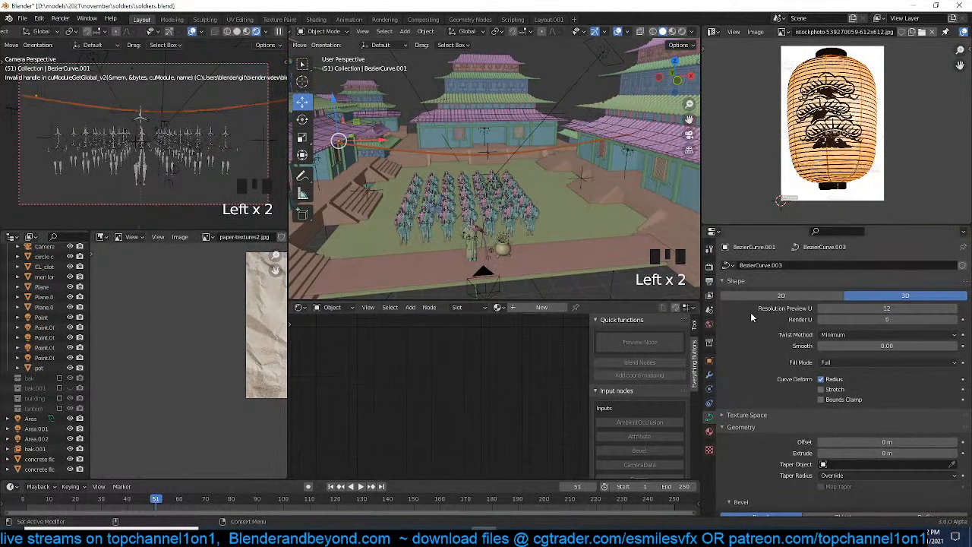
{"action": "left_click", "coordinate": [710, 267]}
{"action": "left_click", "coordinate": [866, 290]}
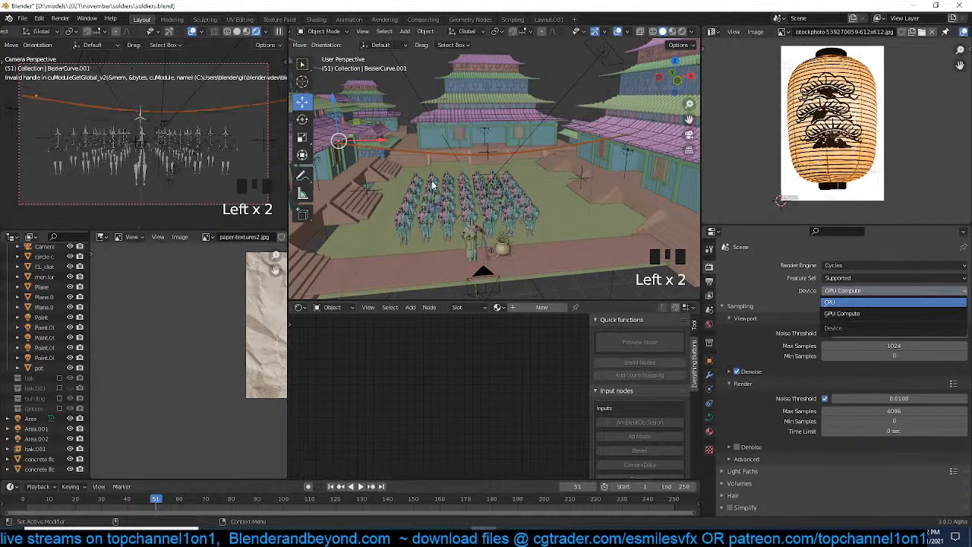
{"action": "left_click", "coordinate": [832, 301]}
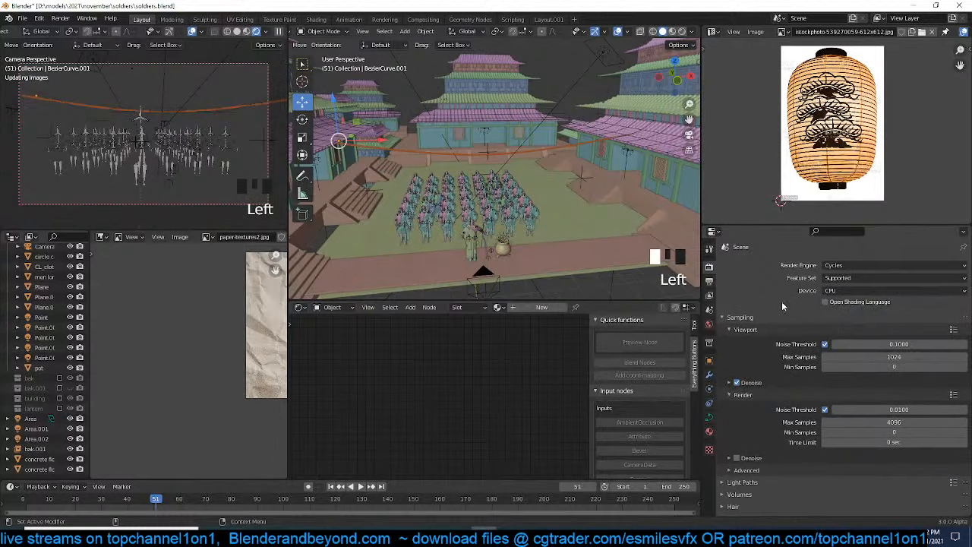
{"action": "left_click", "coordinate": [196, 35]}
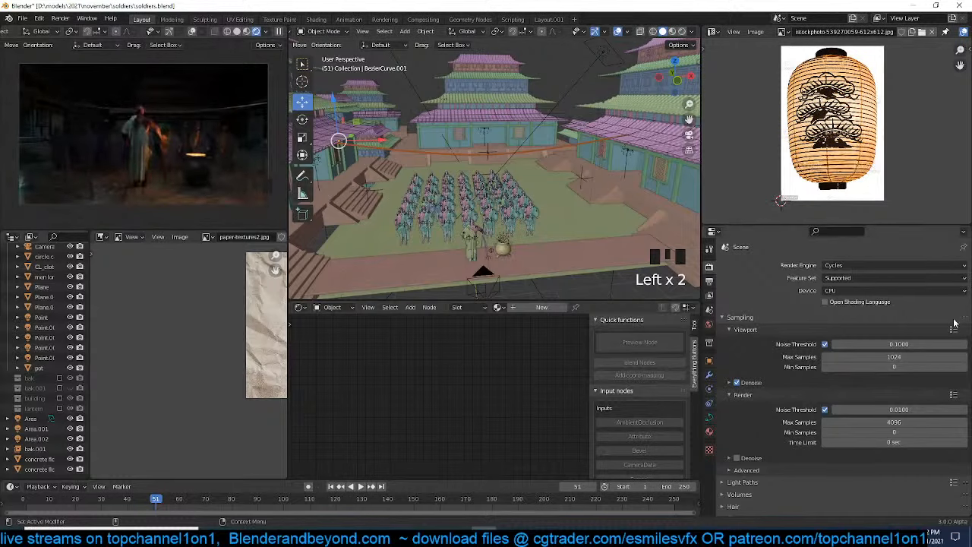
Switch the Cycles render device to GPU Compute
{"action": "left_click", "coordinate": [710, 295]}
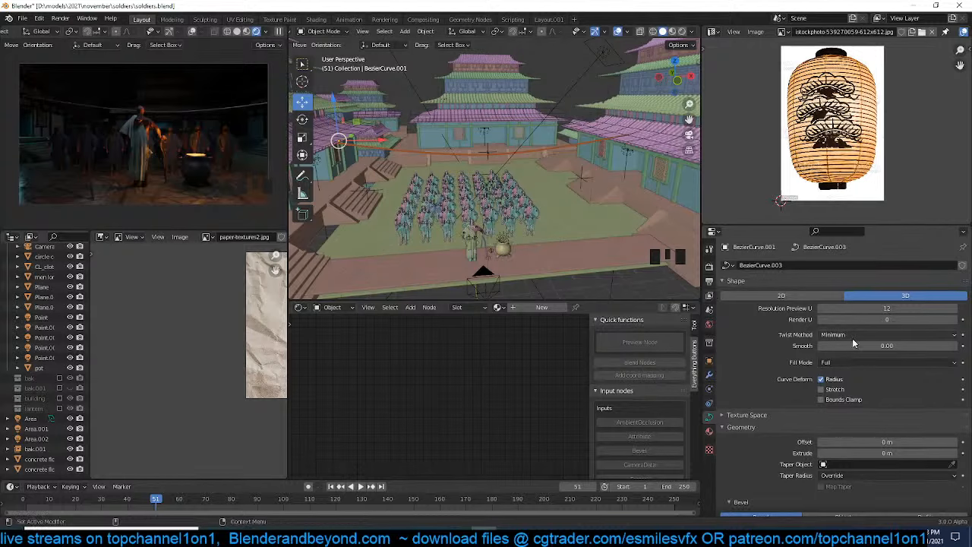
{"action": "left_click", "coordinate": [710, 268]}
{"action": "left_click", "coordinate": [710, 268]}
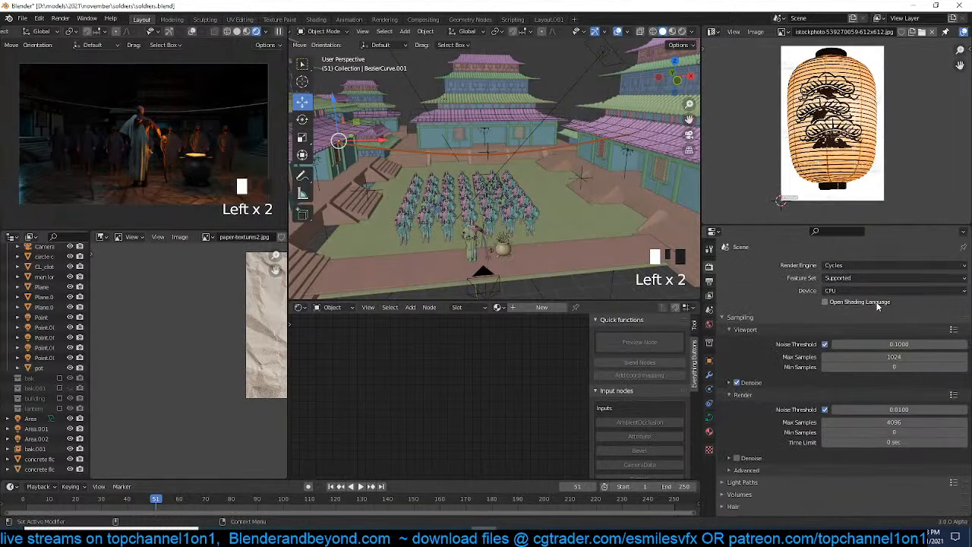
{"action": "left_click", "coordinate": [874, 291]}
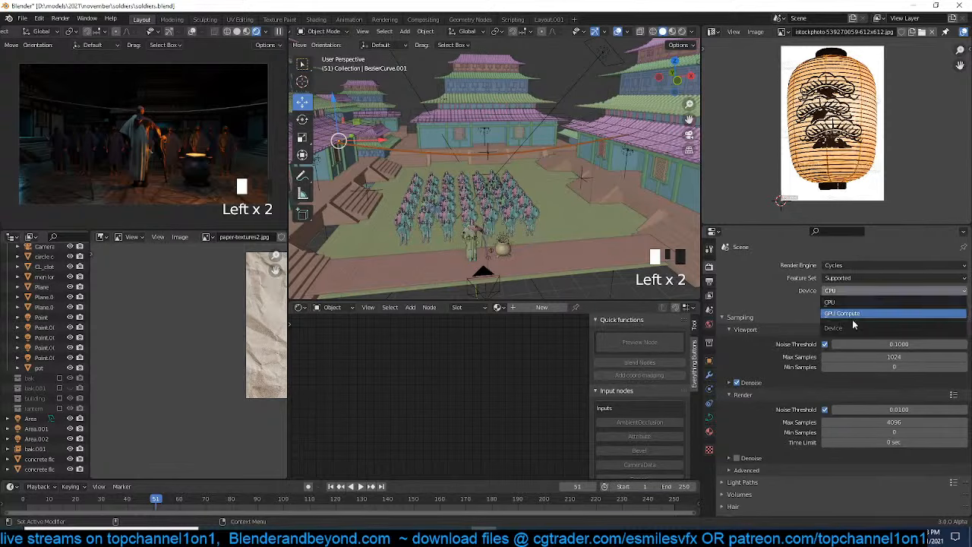
{"action": "left_click", "coordinate": [852, 319]}
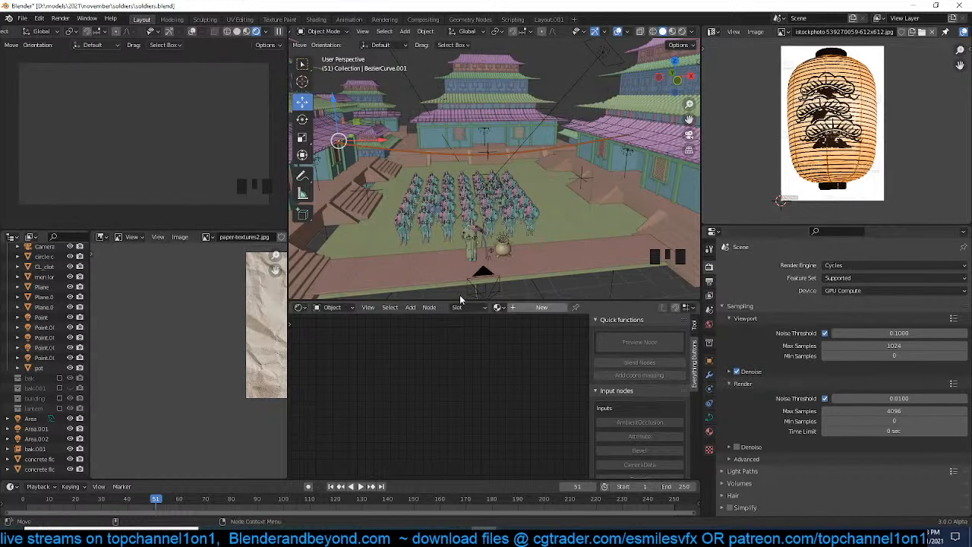
Examine the courtyard, its buildings and the soldiers from several angles
{"action": "left_click", "coordinate": [617, 280]}
{"action": "scroll", "coordinate": [621, 279], "scroll_direction": "down", "scroll_amount": 1}
{"action": "left_click", "coordinate": [542, 264]}
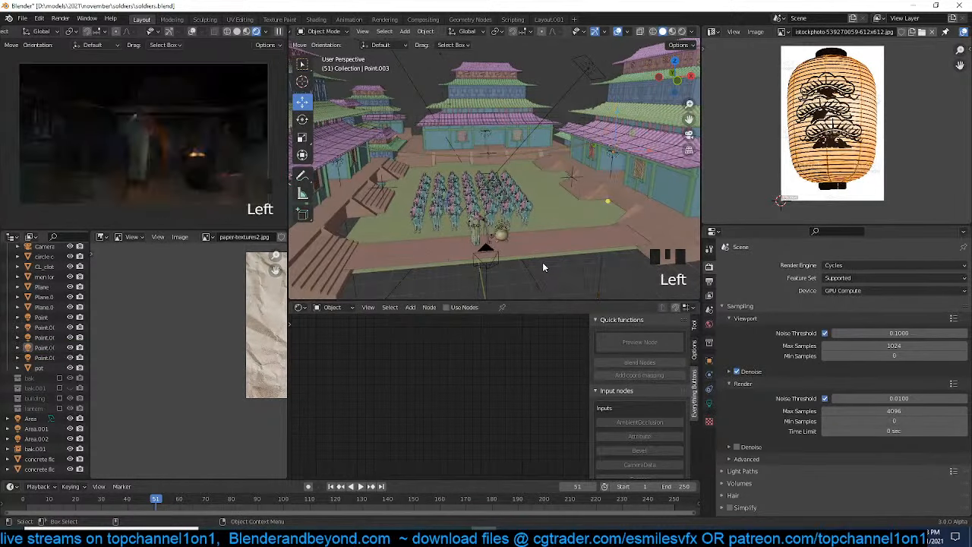
{"action": "mouse_move", "coordinate": [542, 264]}
{"action": "middle_mouse_down"}
{"action": "mouse_move", "coordinate": [471, 257]}
{"action": "mouse_move", "coordinate": [512, 274]}
{"action": "mouse_move", "coordinate": [530, 265]}
{"action": "middle_mouse_up"}
{"action": "key", "text": "grave"}
{"action": "key", "text": "grave"}
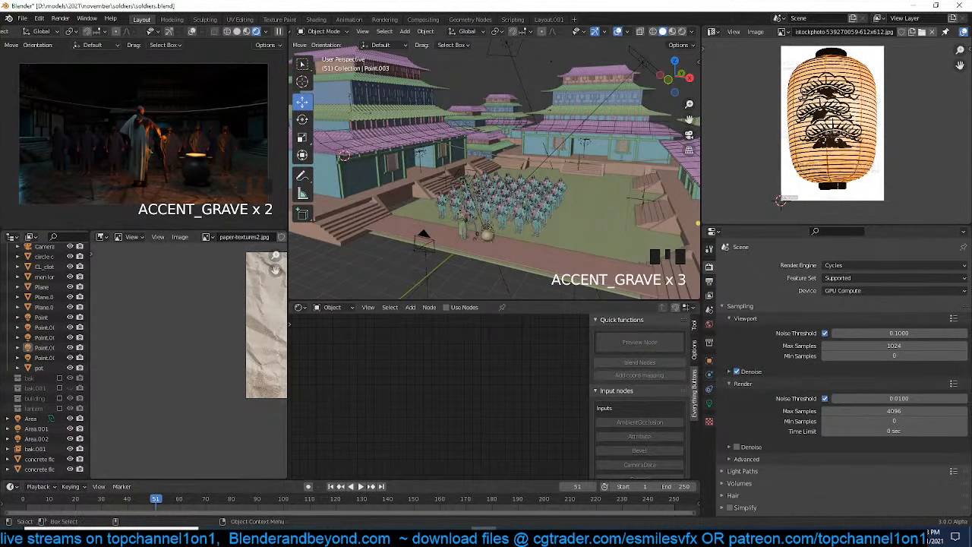
{"action": "key", "text": "ctrl+s"}
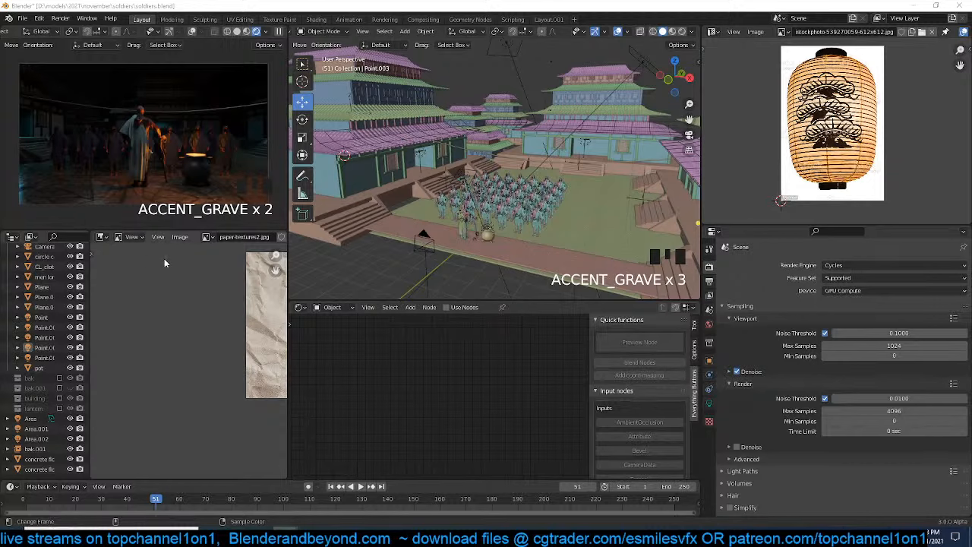
{"action": "left_click", "coordinate": [457, 248]}
{"action": "key", "text": "grave"}
{"action": "key", "text": "grave"}
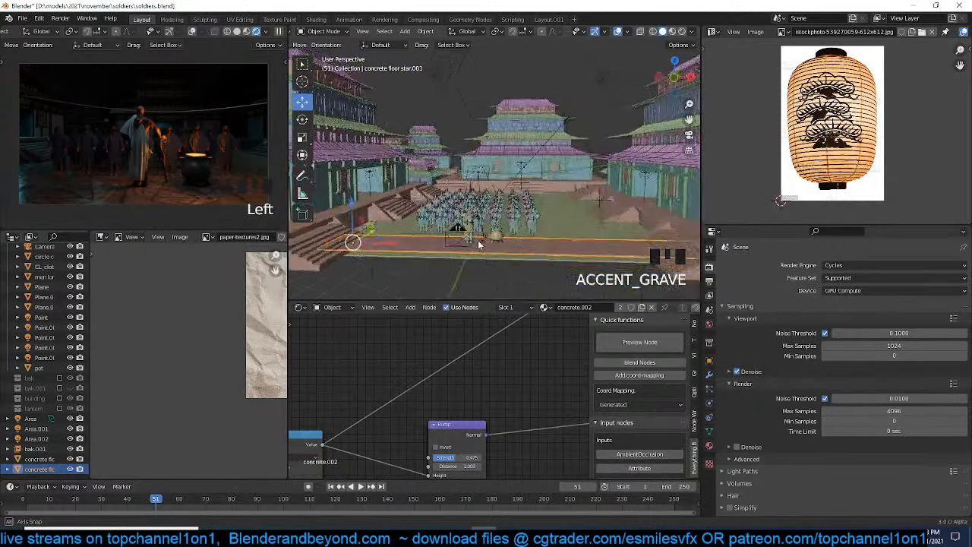
{"action": "key", "text": "grave"}
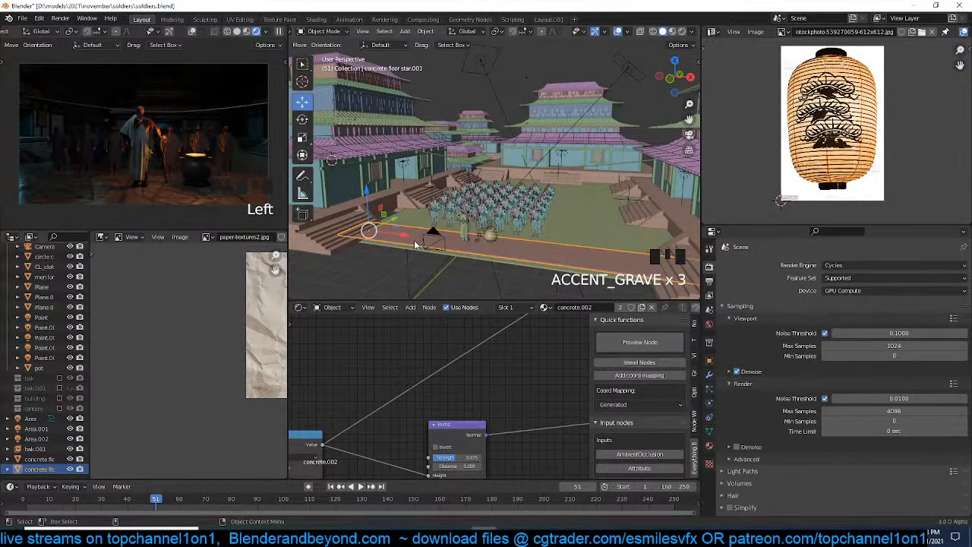
{"action": "key", "text": "grave"}
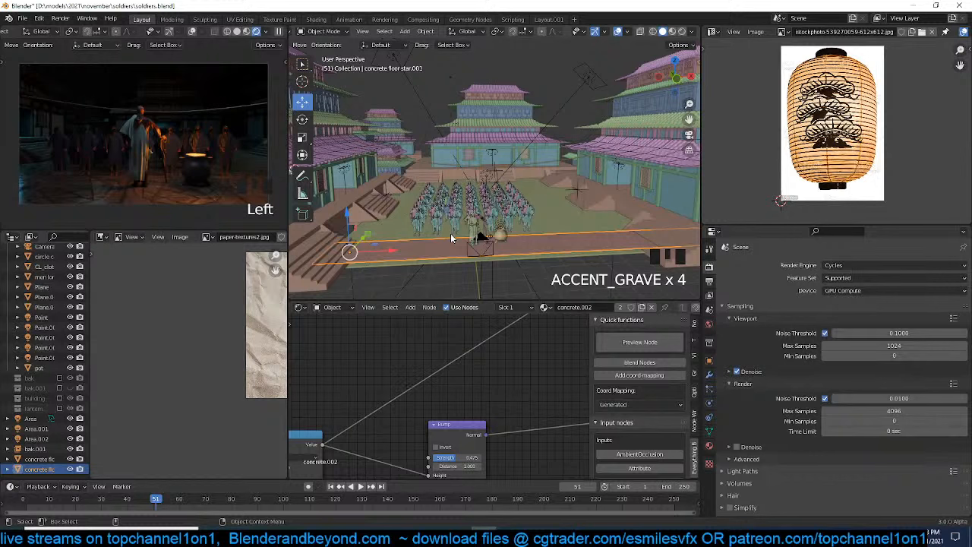
{"action": "key", "text": "grave"}
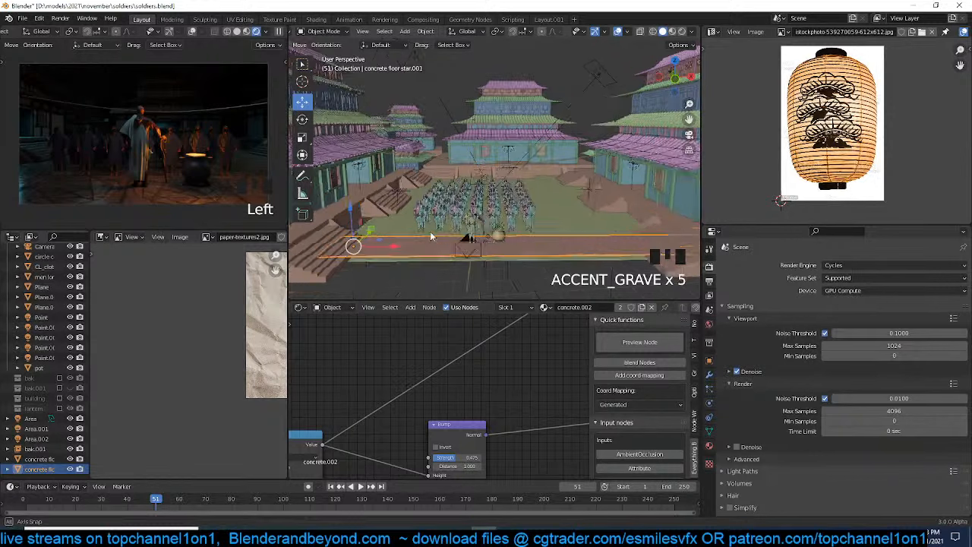
Select the rope and shrink the radius of all its curve points in Edit Mode
{"action": "key", "text": "alt+a"}
{"action": "key", "text": "grave"}
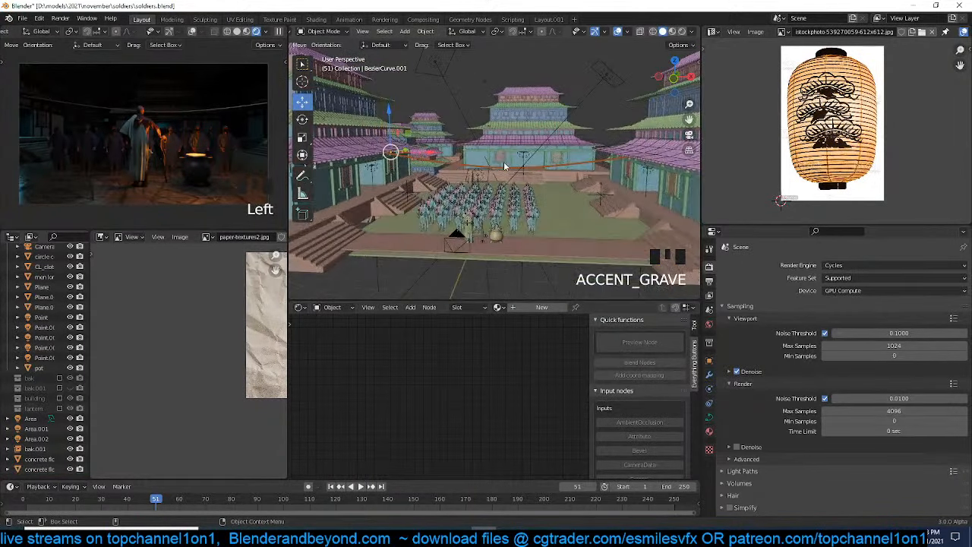
{"action": "scroll", "coordinate": [555, 175], "scroll_direction": "up", "scroll_amount": 3}
{"action": "scroll", "coordinate": [460, 183], "scroll_direction": "up", "scroll_amount": 4}
{"action": "key", "text": "Tab"}
{"action": "key", "text": "a"}
{"action": "key", "text": "alt+s"}
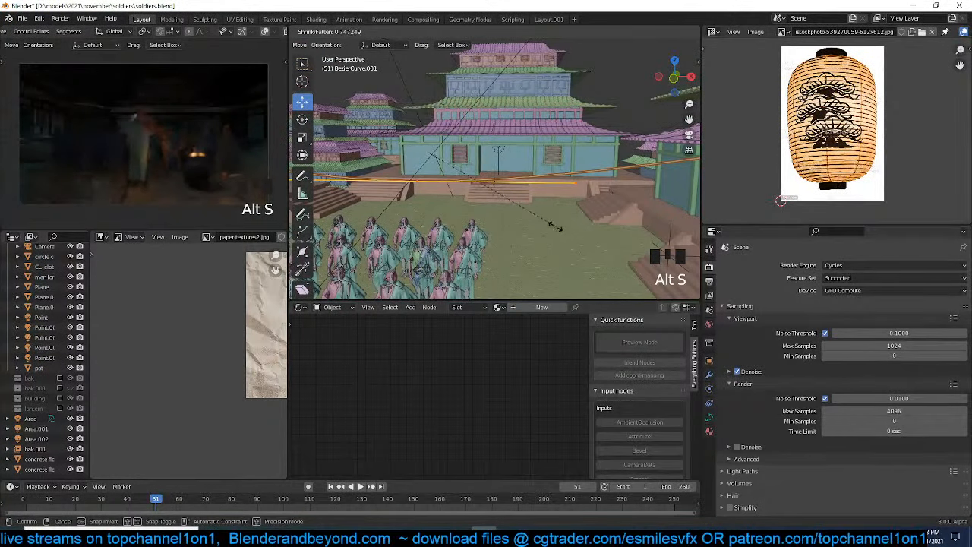
{"action": "key", "text": "Tab"}
Pause the camera view's rendered preview and assign the existing material named Material to the rope
{"action": "left_click", "coordinate": [279, 31]}
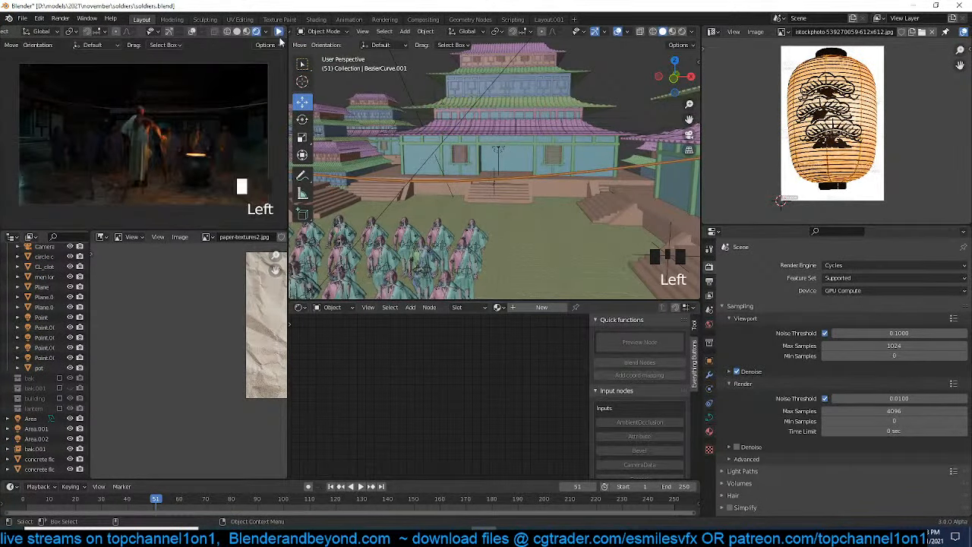
{"action": "scroll", "coordinate": [524, 205], "scroll_direction": "up", "scroll_amount": 2}
{"action": "left_click", "coordinate": [497, 306]}
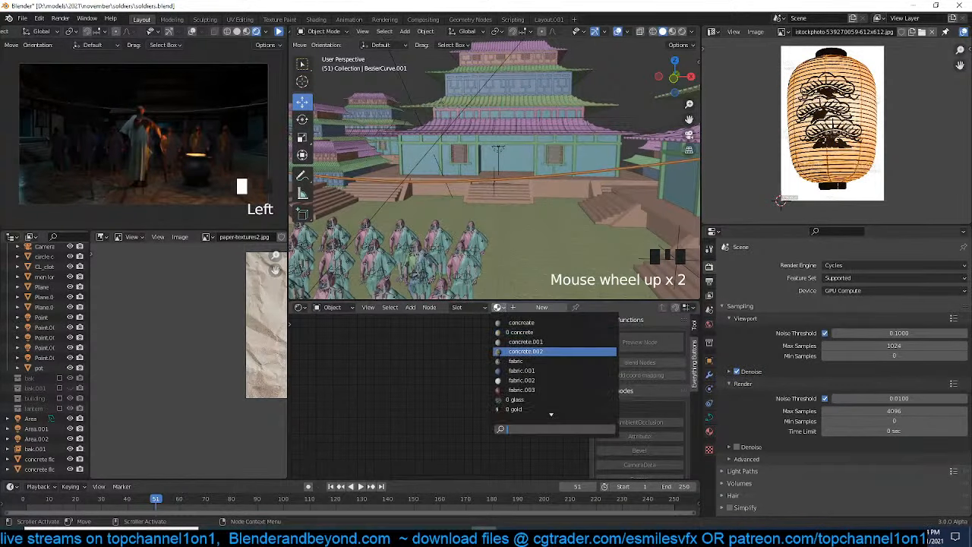
{"action": "scroll", "coordinate": [532, 402], "scroll_direction": "down", "scroll_amount": 5}
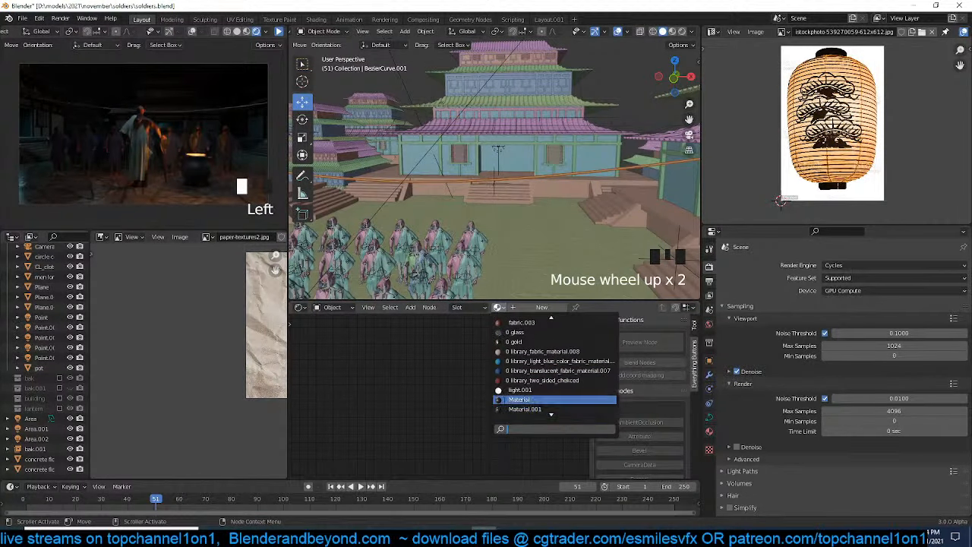
{"action": "left_click", "coordinate": [520, 399]}
Isolate the rope in front view, duplicate all its curve points in place and hide the unselected originals
{"action": "scroll", "coordinate": [500, 260], "scroll_direction": "up", "scroll_amount": 5}
{"action": "key", "text": "KP_1"}
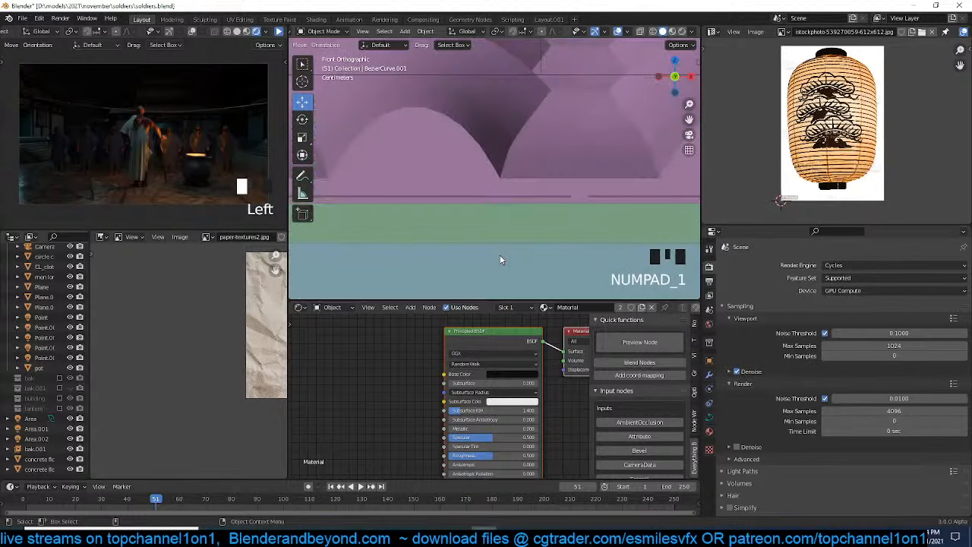
{"action": "key", "text": "slash"}
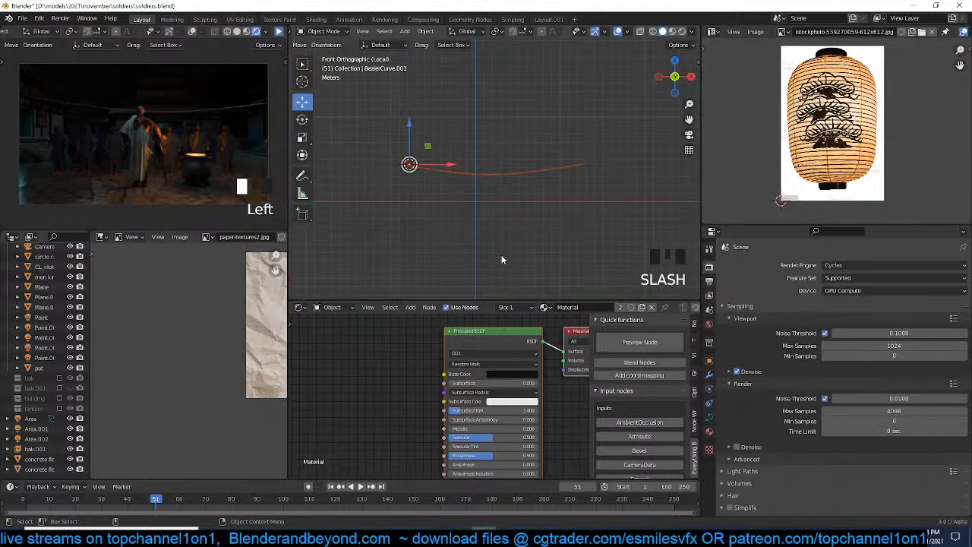
{"action": "key", "text": "Tab"}
{"action": "scroll", "coordinate": [505, 227], "scroll_direction": "up", "scroll_amount": 7}
{"action": "key", "text": "shift+d"}
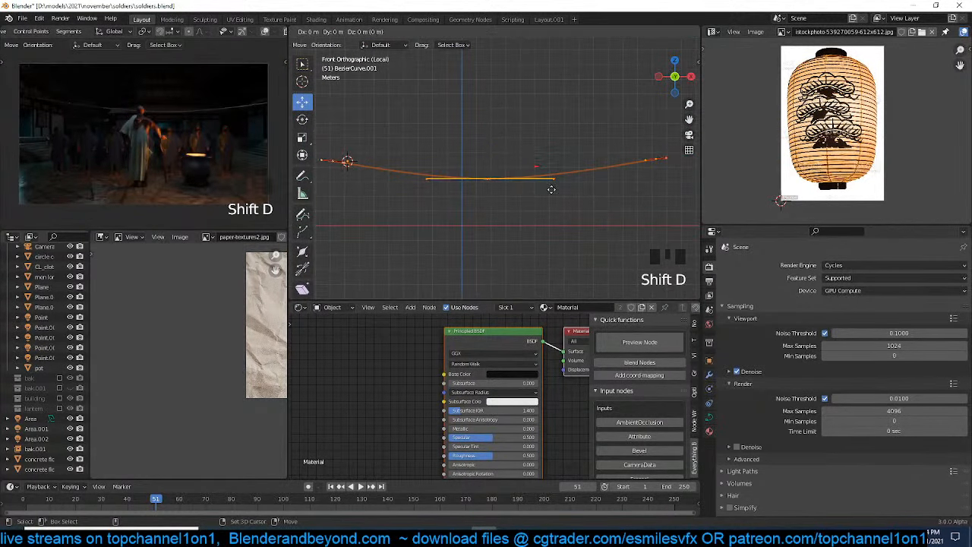
{"action": "right_click", "coordinate": [551, 189]}
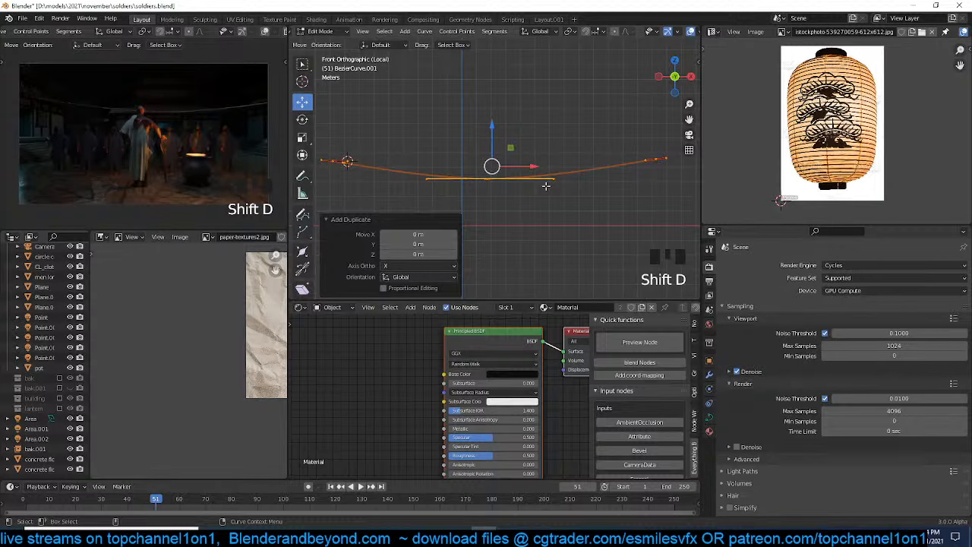
{"action": "key", "text": "shift+h"}
Subdivide the rope's curve three times with one cut each and undo the last subdivision
{"action": "right_click", "coordinate": [566, 171]}
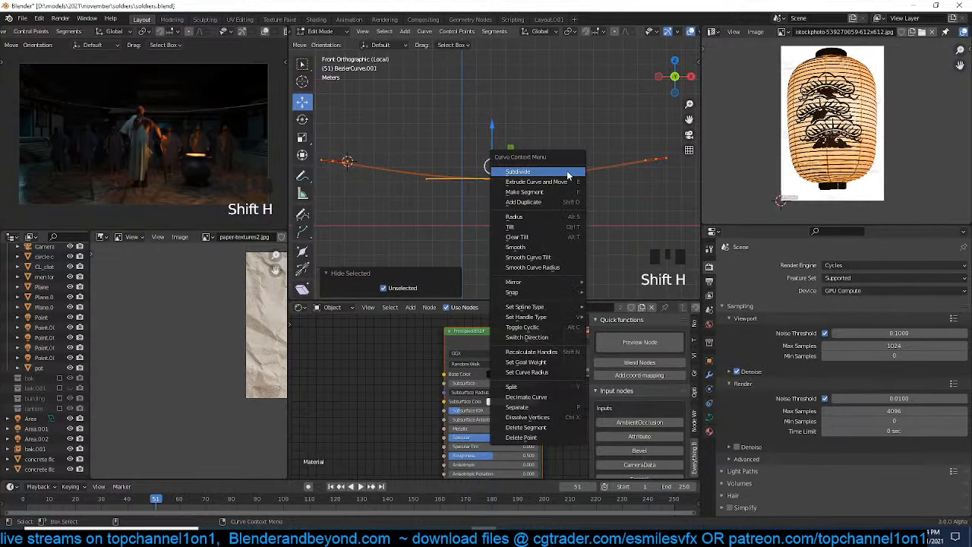
{"action": "right_click", "coordinate": [566, 172]}
{"action": "right_click", "coordinate": [567, 171]}
{"action": "left_click", "coordinate": [568, 173]}
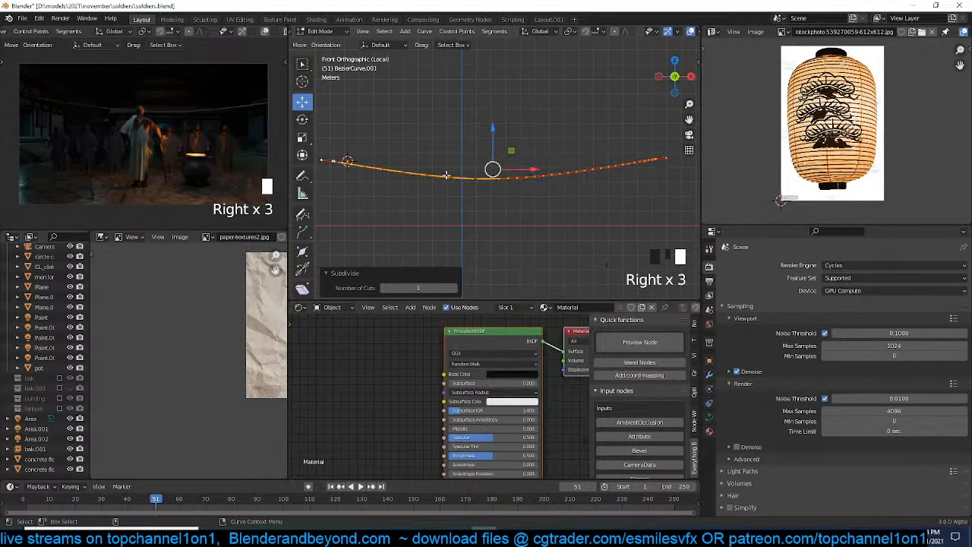
{"action": "key", "text": "ctrl+z"}
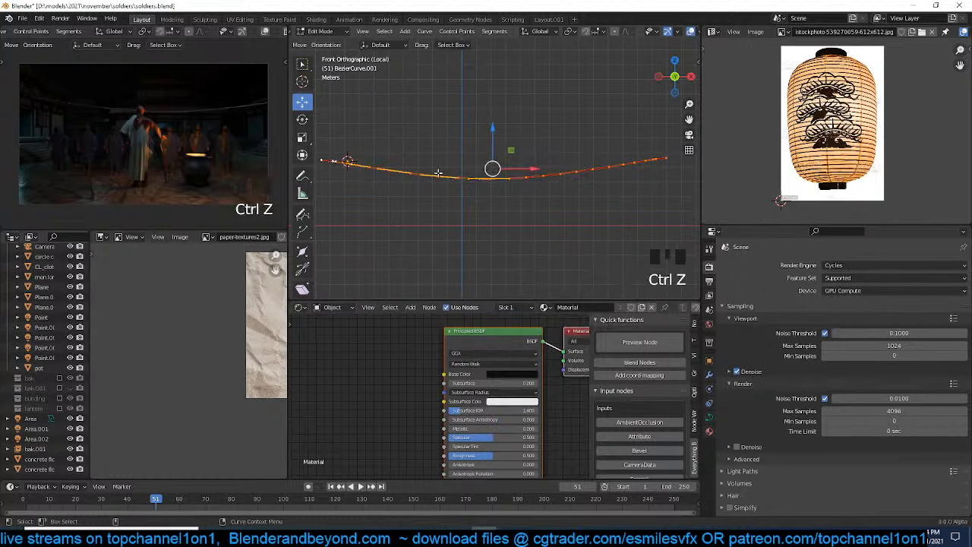
Select four alternate points along the rope and lower them about 2 m along Z
{"action": "left_click", "coordinate": [357, 164]}
{"action": "left_click", "coordinate": [443, 176], "text": "shift"}
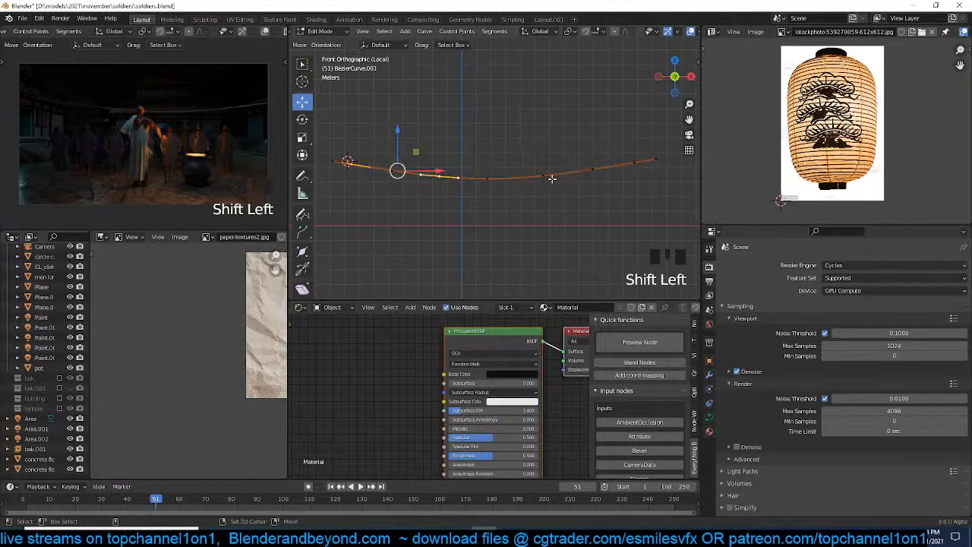
{"action": "left_click", "coordinate": [546, 177], "text": "shift"}
{"action": "left_click", "coordinate": [634, 162], "text": "shift"}
{"action": "key", "text": "g"}
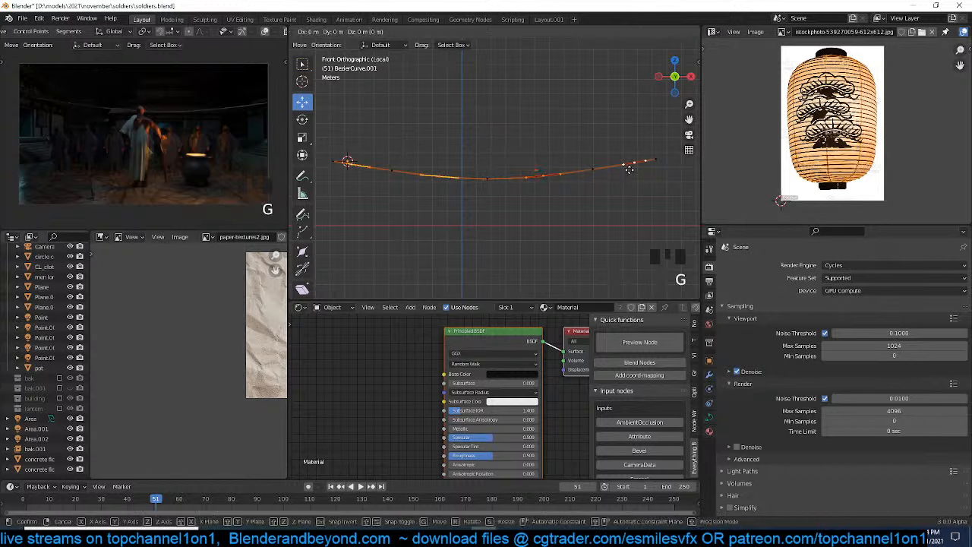
{"action": "key", "text": "z"}
{"action": "left_click", "coordinate": [629, 198]}
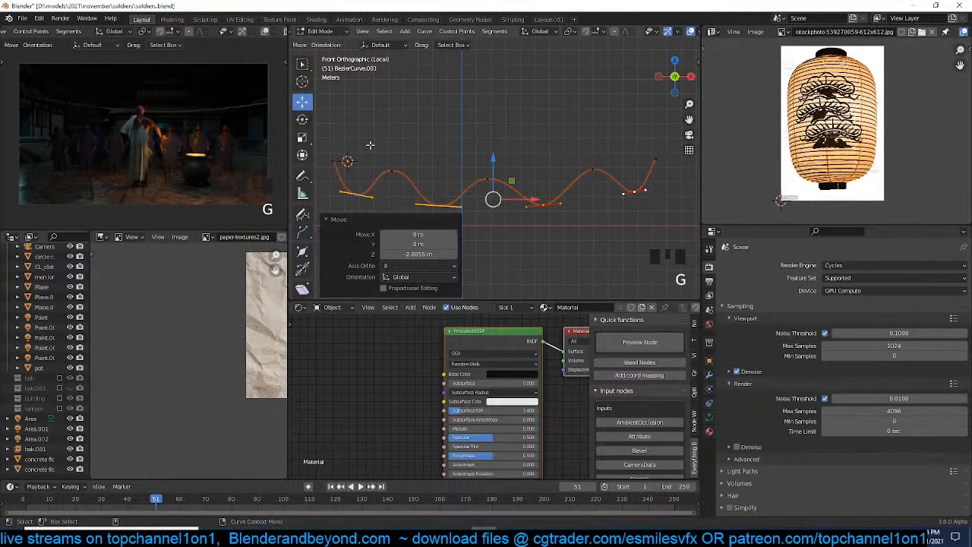
Select the three upper points between the rope's sags and set their handle type to Vector
{"action": "left_click_drag", "start_coordinate": [370, 144], "coordinate": [609, 181]}
{"action": "key", "text": "v"}
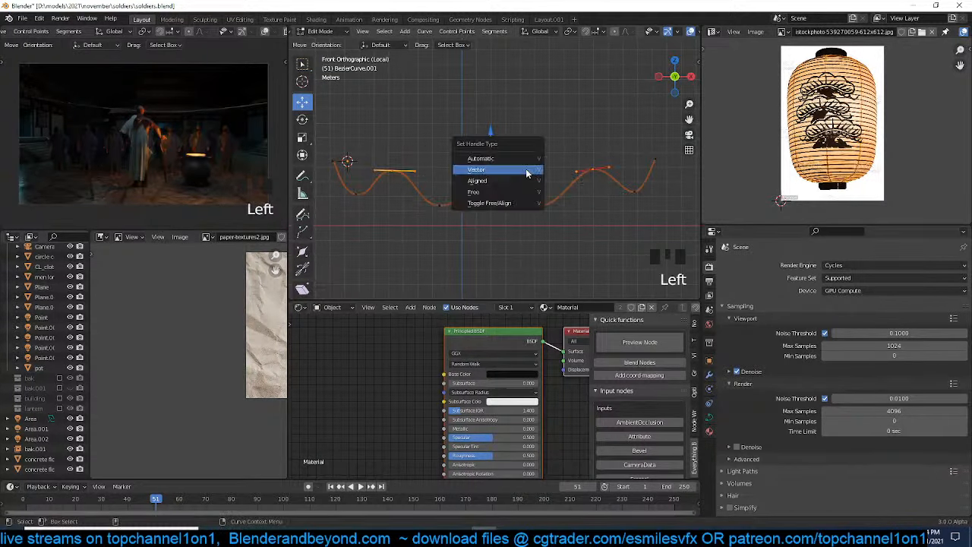
{"action": "key", "text": "v"}
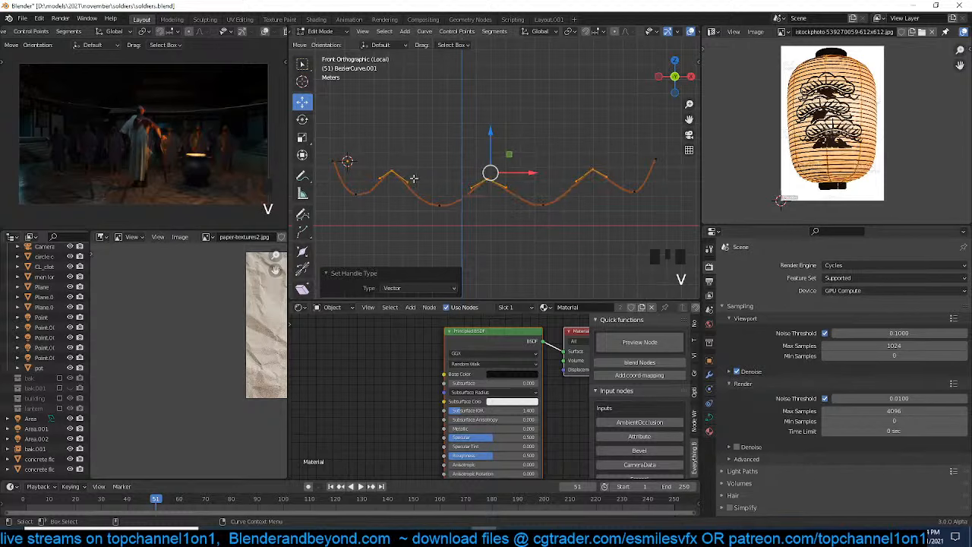
Set the pivot point to Individual Origins and scale down the handles of the three peak points
{"action": "key", "text": "s"}
{"action": "right_click", "coordinate": [569, 204]}
{"action": "key", "text": "period"}
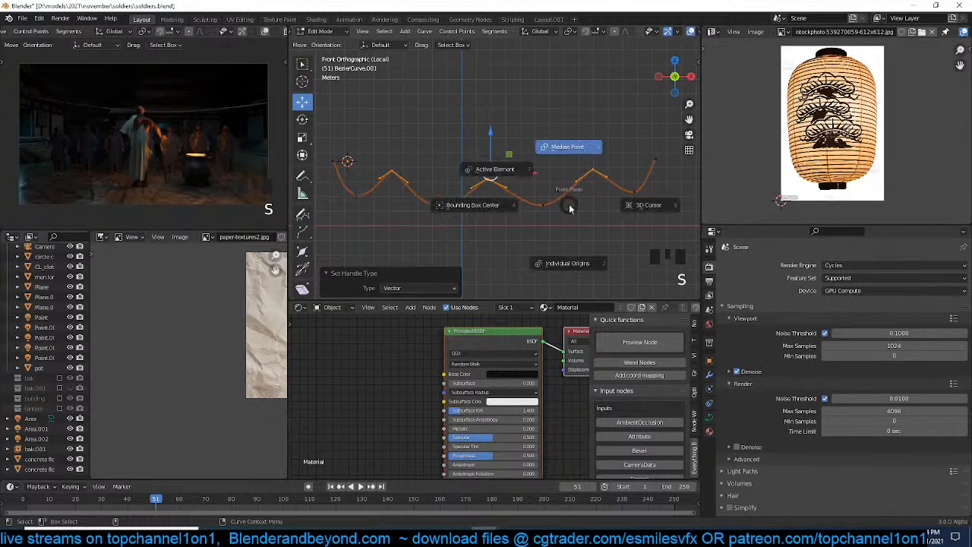
{"action": "left_click", "coordinate": [569, 263]}
{"action": "key", "text": "s"}
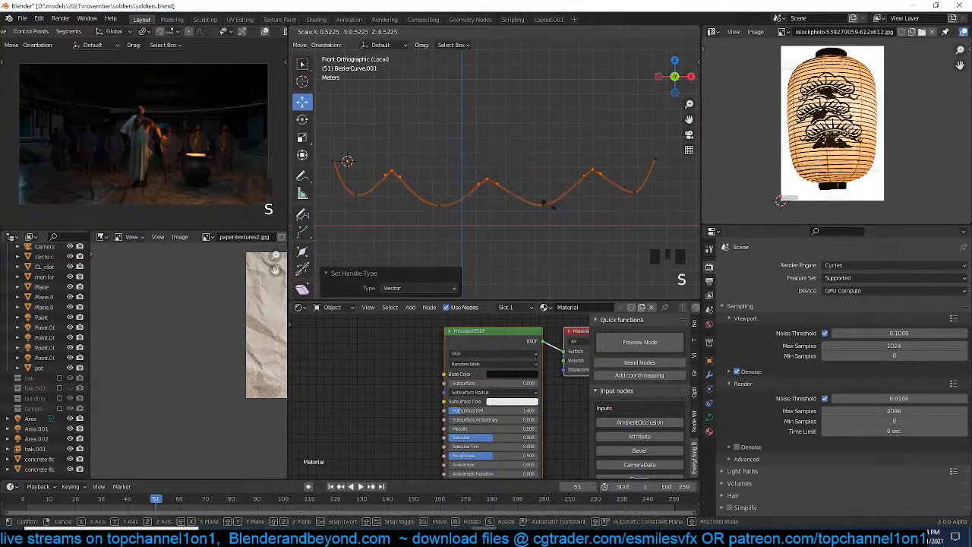
{"action": "left_click", "coordinate": [517, 186]}
Scale down the handles of the second sag's lowest point to about 0.565 and raise the point to make the sag shallower
{"action": "left_click", "coordinate": [439, 205]}
{"action": "key", "text": "s"}
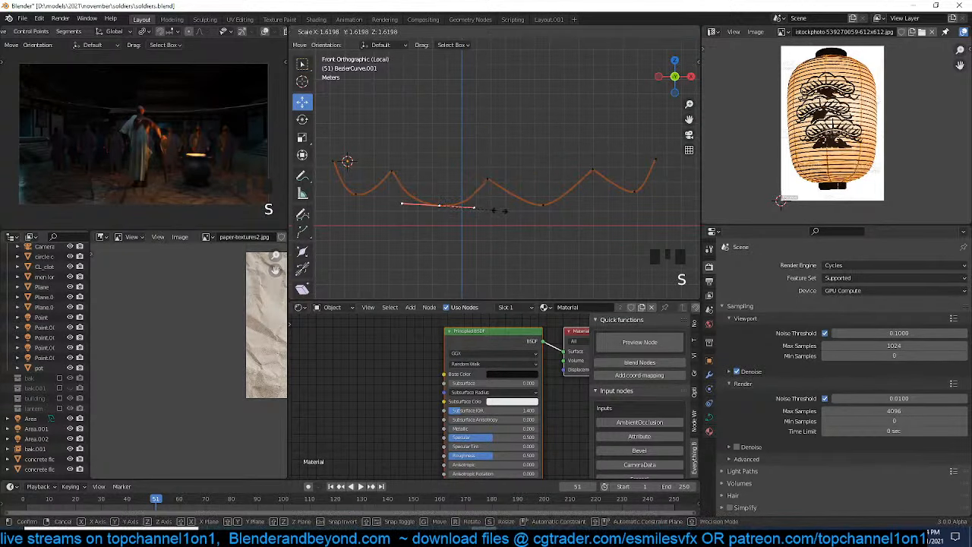
{"action": "left_click", "coordinate": [511, 210]}
{"action": "key", "text": "s"}
{"action": "left_click", "coordinate": [479, 209]}
{"action": "key", "text": "g"}
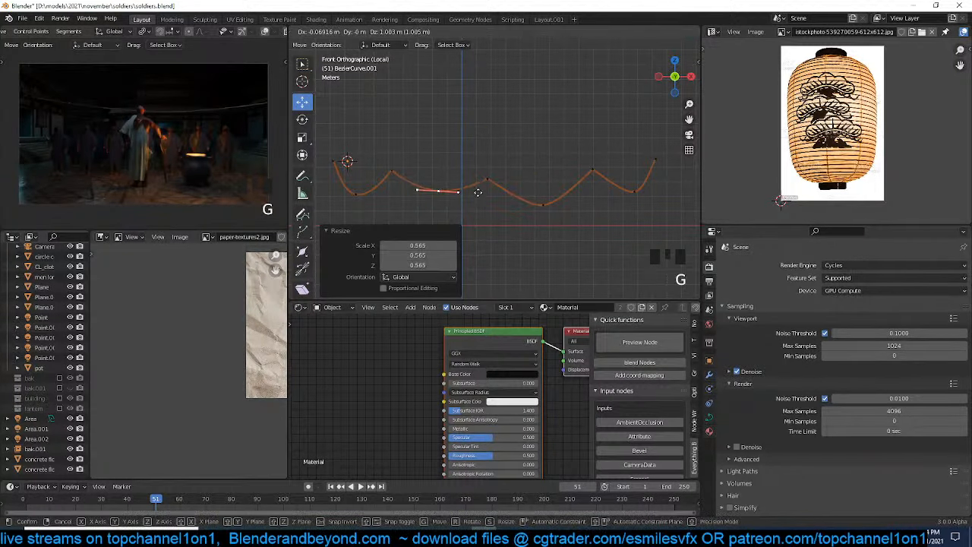
{"action": "left_click", "coordinate": [496, 205]}
{"action": "key", "text": "g"}
{"action": "left_click", "coordinate": [484, 196]}
Raise the lowest points of the third and fourth sags by roughly 1 m and rotate the fourth point's handles
{"action": "left_click", "coordinate": [571, 212]}
{"action": "key", "text": "g"}
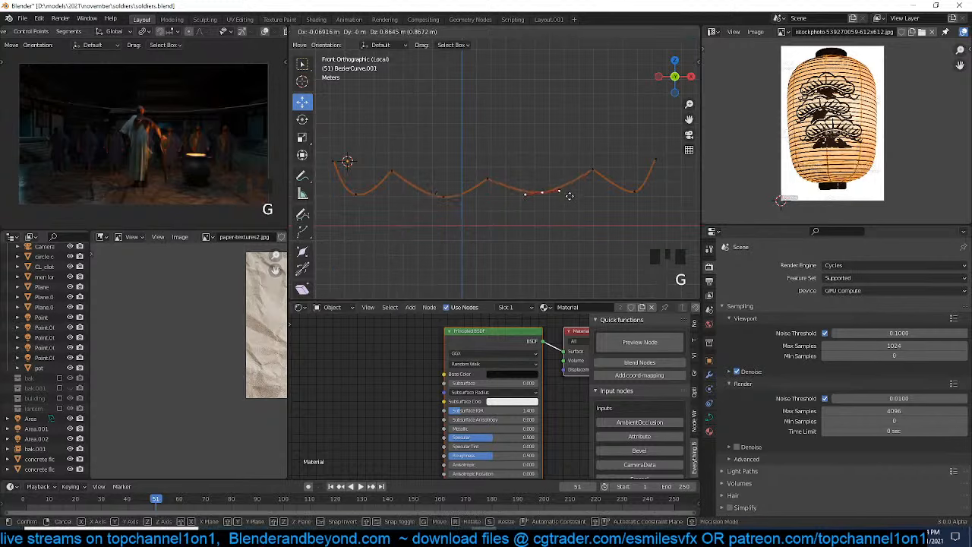
{"action": "left_click", "coordinate": [570, 196]}
{"action": "left_click", "coordinate": [642, 192]}
{"action": "key", "text": "g"}
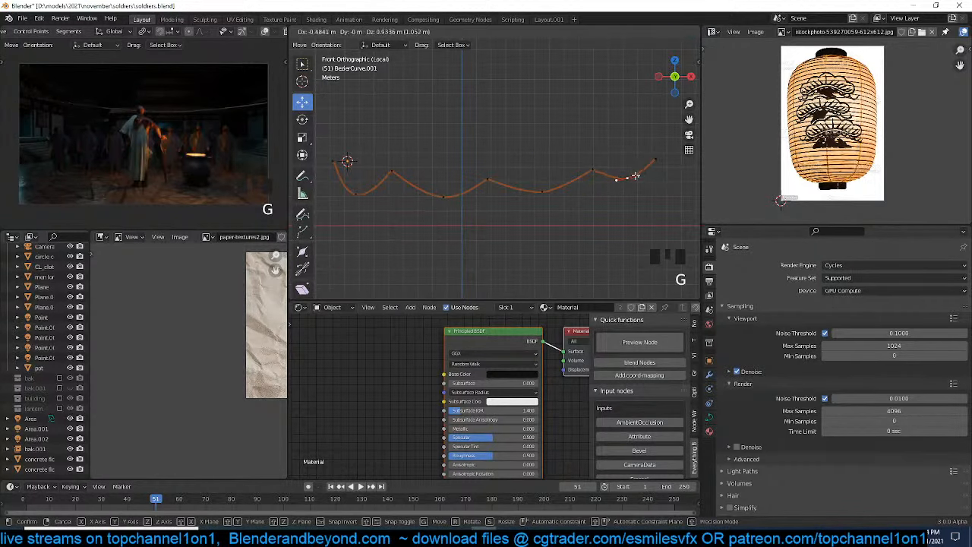
{"action": "left_click", "coordinate": [650, 195]}
{"action": "key", "text": "r"}
{"action": "left_click", "coordinate": [647, 199]}
Raise the lowest point of the rope's first sag, leave curve editing and deselect everything
{"action": "left_click", "coordinate": [366, 201]}
{"action": "key", "text": "g"}
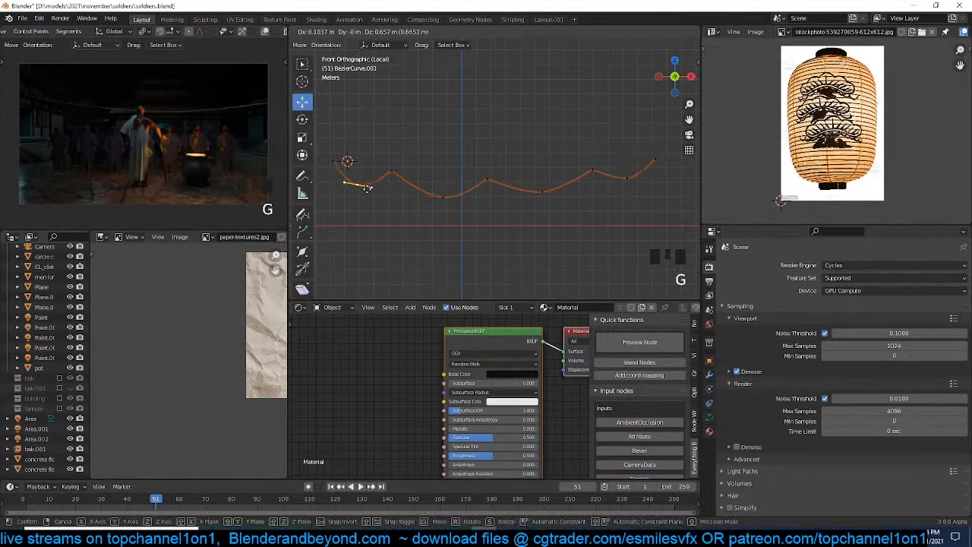
{"action": "left_click", "coordinate": [368, 182]}
{"action": "key", "text": "Tab"}
{"action": "key", "text": "alt+a"}
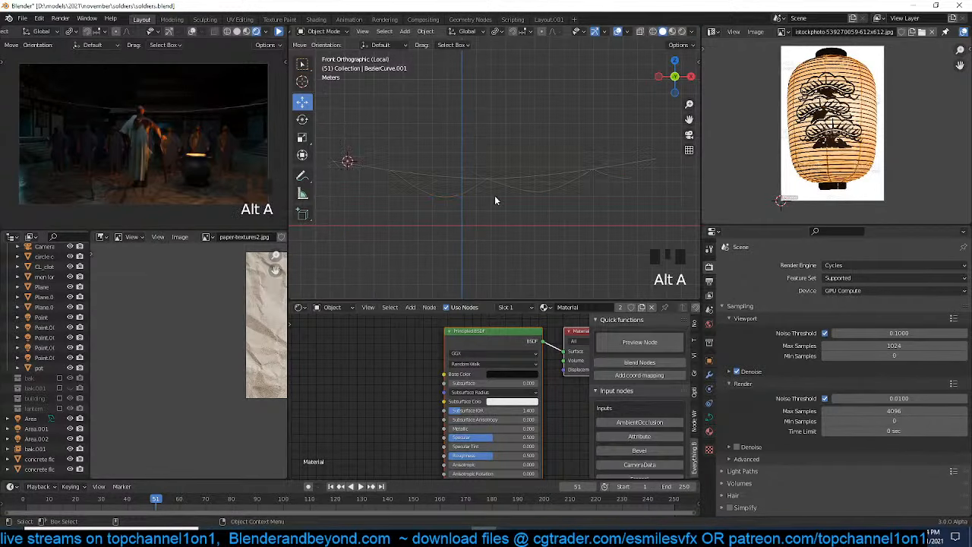
Snap the 3D cursor to the lowest control point of the rope's first sag
{"action": "key", "text": "grave"}
{"action": "scroll", "coordinate": [504, 216], "scroll_direction": "up", "scroll_amount": 2}
{"action": "left_click", "coordinate": [510, 194]}
{"action": "scroll", "coordinate": [541, 172], "scroll_direction": "up", "scroll_amount": 2}
{"action": "key", "text": "Tab"}
{"action": "left_click", "coordinate": [440, 163]}
{"action": "key", "text": "shift+s"}
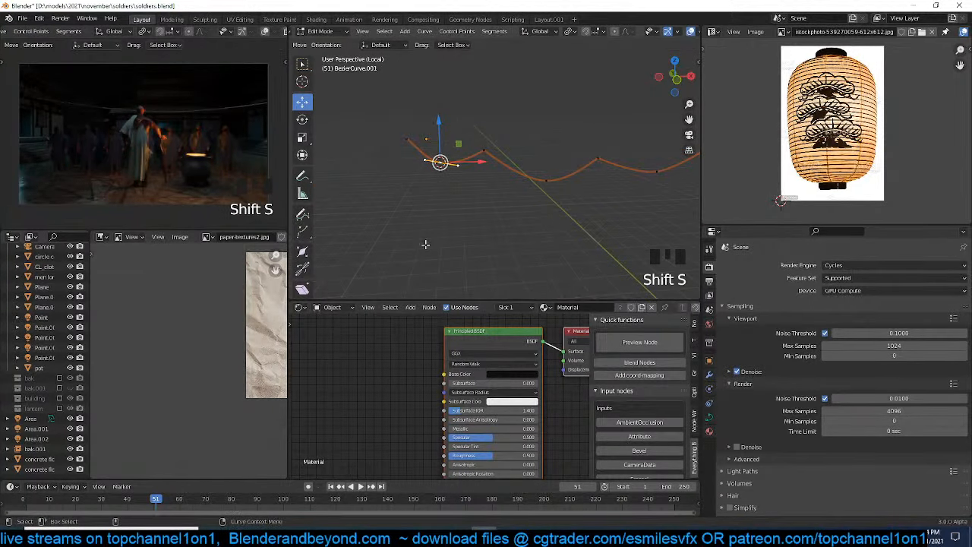
Add a collection instance of the lantern at the 3D cursor under the first sag
{"action": "key", "text": "Tab"}
{"action": "key", "text": "shift+a"}
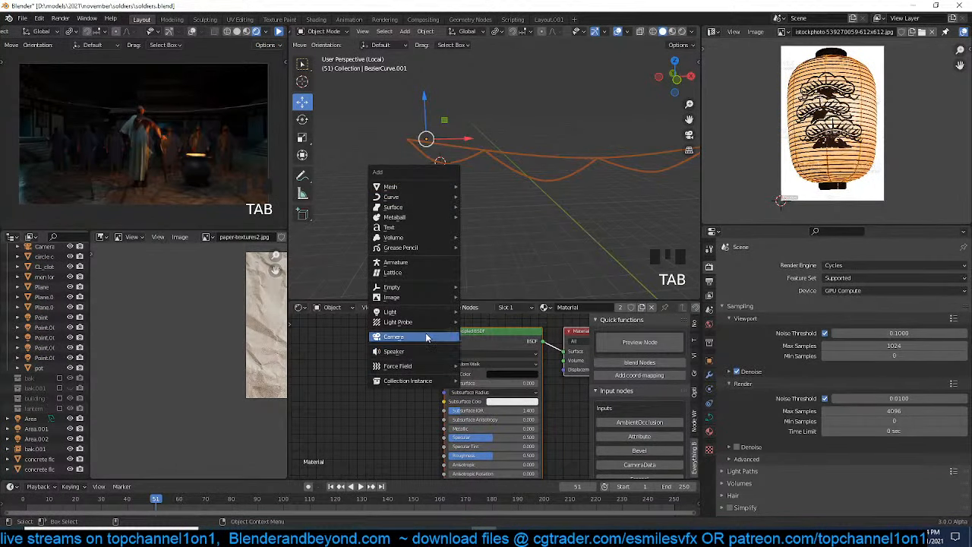
{"action": "mouse_move", "coordinate": [422, 382]}
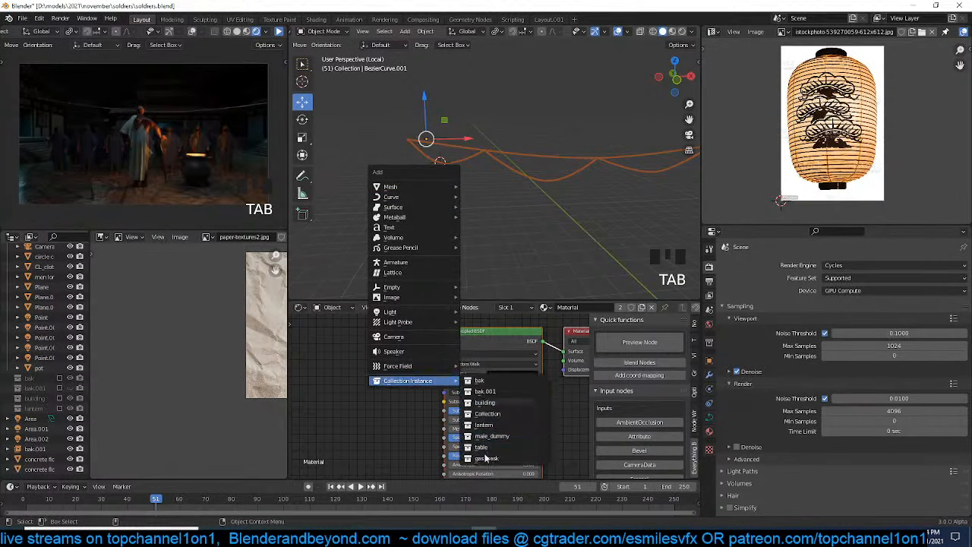
{"action": "left_click", "coordinate": [494, 424]}
{"action": "scroll", "coordinate": [487, 197], "scroll_direction": "up", "scroll_amount": 2}
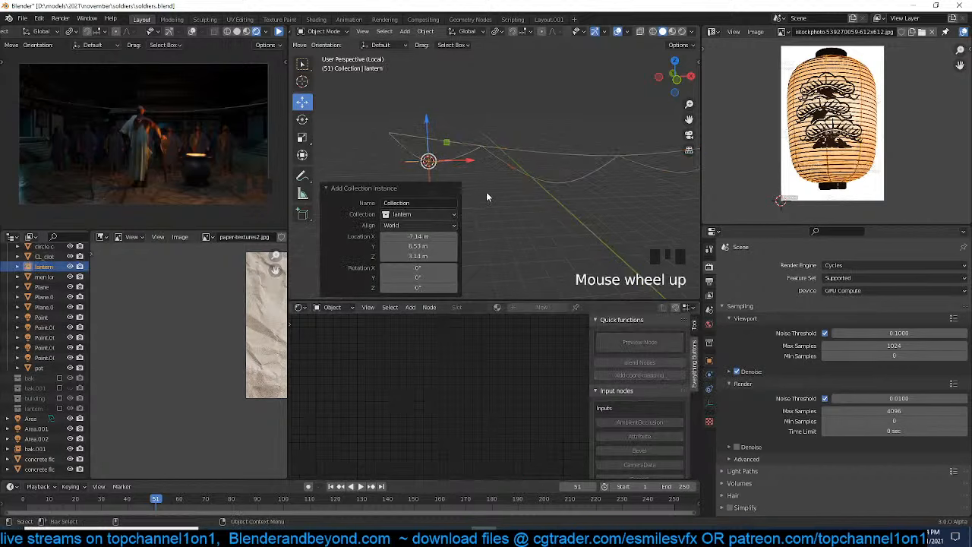
Scale the lantern instance down to suit the rope, then enlarge it by a factor of 1.325
{"action": "key", "text": "KP_Decimal"}
{"action": "key", "text": "s"}
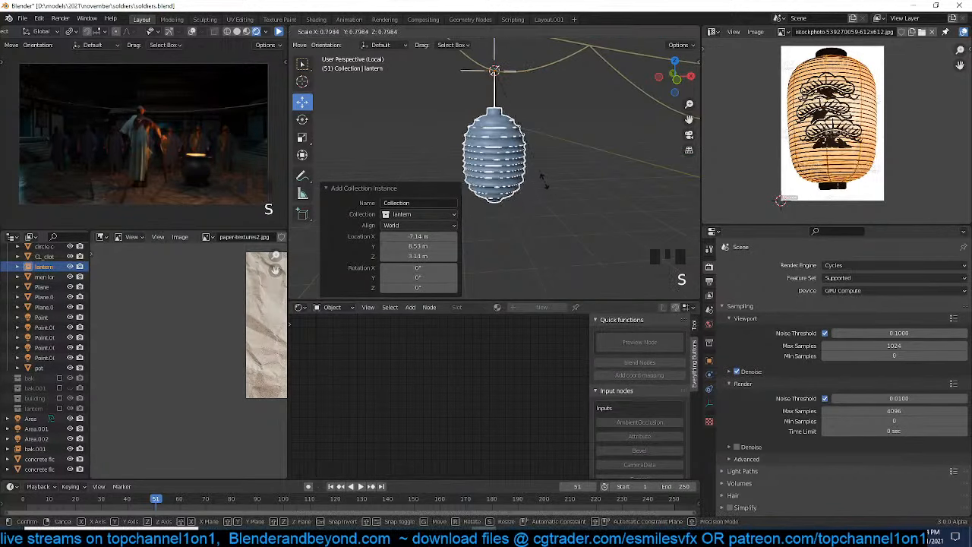
{"action": "left_click", "coordinate": [504, 118]}
{"action": "key", "text": "alt+a"}
{"action": "key", "text": "grave"}
{"action": "middle_click_drag", "start_coordinate": [509, 183], "coordinate": [448, 152]}
{"action": "left_click", "coordinate": [499, 119]}
{"action": "key", "text": "s"}
{"action": "left_click", "coordinate": [506, 129]}
Raise the lantern slightly along Z so that it hangs from the rope's first sag
{"action": "key", "text": "g"}
{"action": "key", "text": "z"}
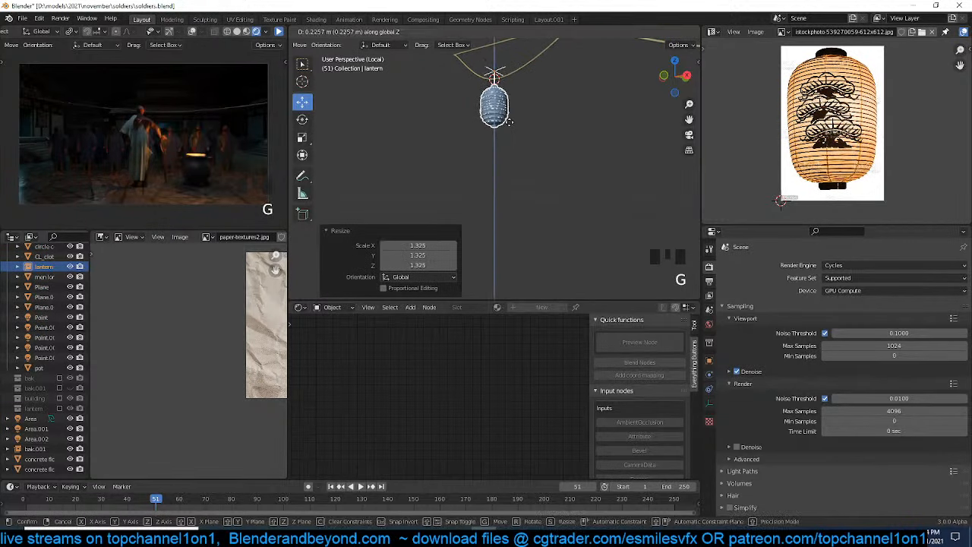
{"action": "left_click", "coordinate": [508, 124]}
{"action": "key", "text": "alt+a"}
{"action": "key", "text": "grave"}
{"action": "key", "text": "grave"}
{"action": "middle_click_drag", "start_coordinate": [526, 139], "coordinate": [505, 193]}
{"action": "scroll", "coordinate": [509, 202], "scroll_direction": "up", "scroll_amount": 2}
{"action": "key", "text": "grave"}
Make a linked duplicate of the lantern under the second sag, moved about 5.85 m in X and -1.2 m in Z
{"action": "left_click", "coordinate": [492, 90]}
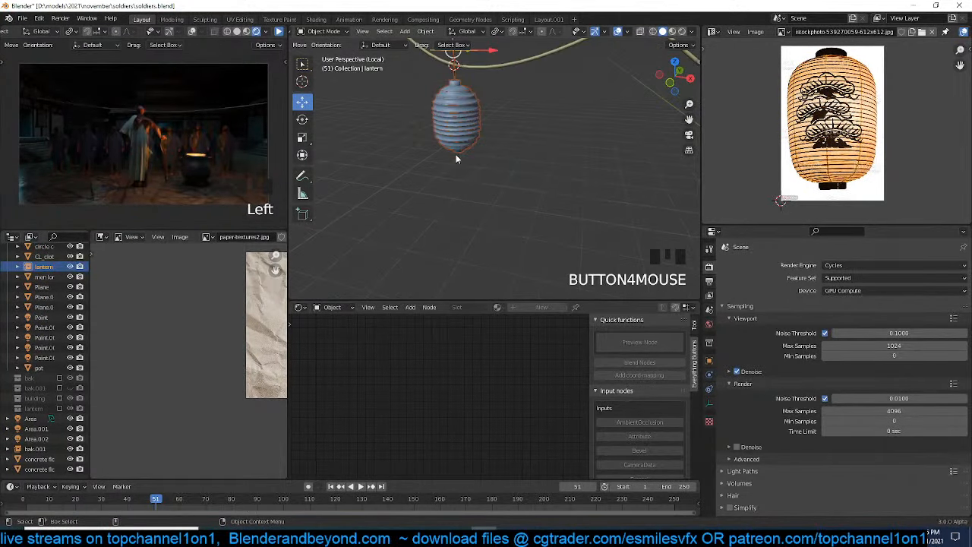
{"action": "key", "text": "KP_1"}
{"action": "scroll", "coordinate": [477, 182], "scroll_direction": "down", "scroll_amount": 3}
{"action": "middle_click_drag", "start_coordinate": [495, 195], "coordinate": [419, 202], "text": "shift"}
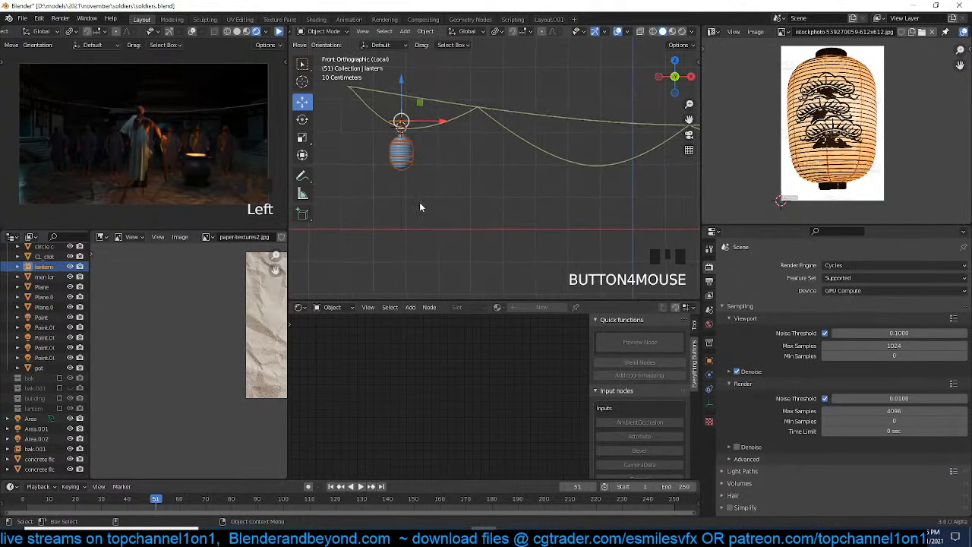
{"action": "key", "text": "alt+d"}
{"action": "left_click", "coordinate": [627, 231]}
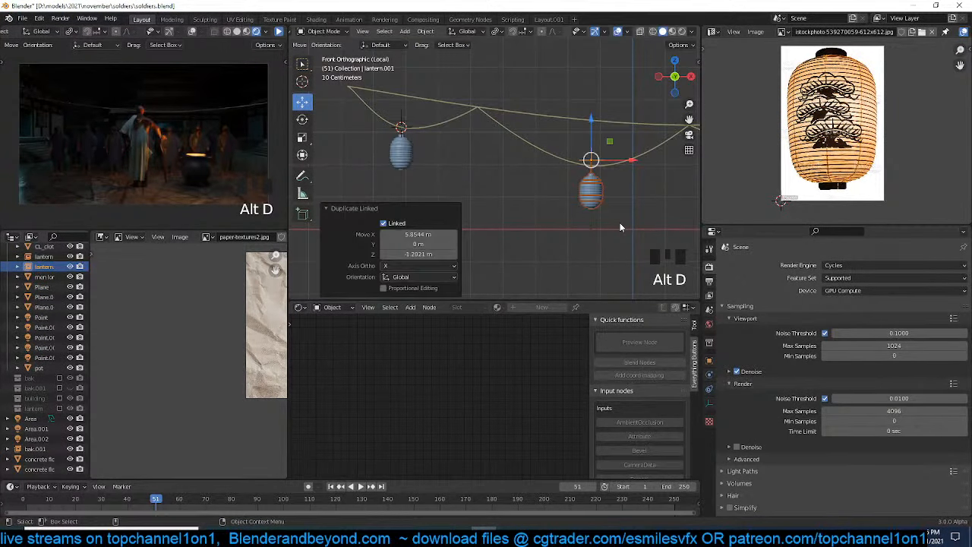
Make another linked lantern duplicate under the third sag, moved about 6.63 m in X and 0.34 m in Z
{"action": "middle_click_drag", "start_coordinate": [620, 227], "coordinate": [532, 190]}
{"action": "scroll", "coordinate": [547, 215], "scroll_direction": "down", "scroll_amount": 2}
{"action": "key", "text": "alt+d"}
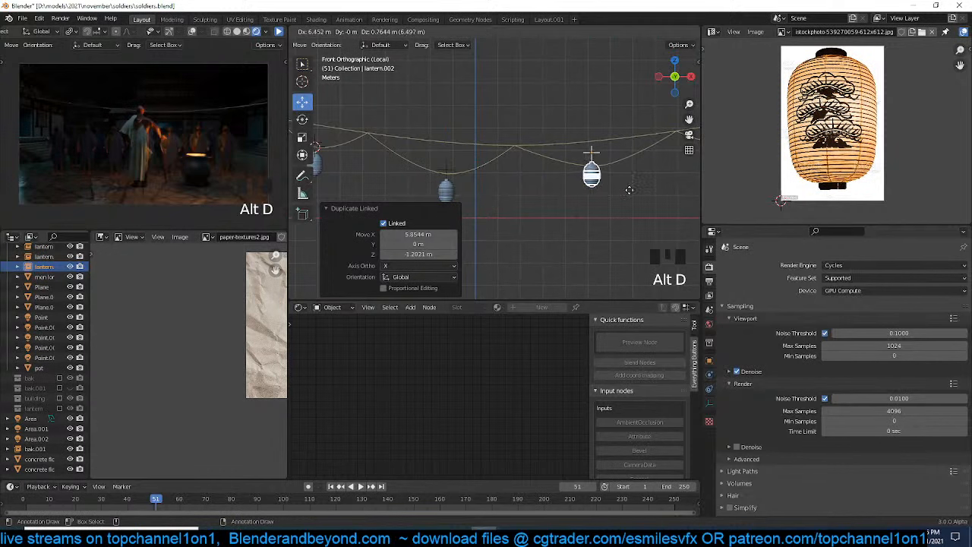
{"action": "left_click", "coordinate": [632, 200]}
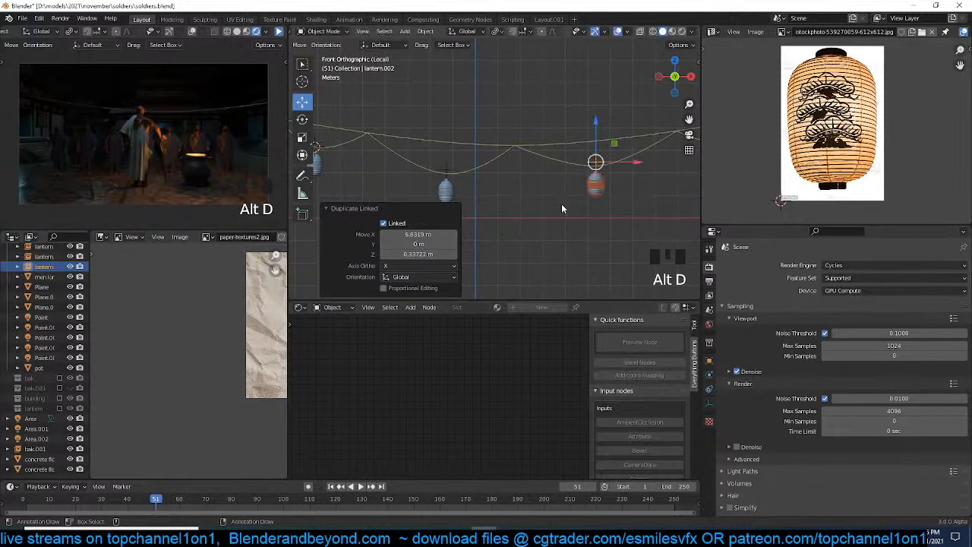
Leave local view to bring back the full courtyard and look at the lanterns through the camera
{"action": "key", "text": "slash"}
{"action": "scroll", "coordinate": [562, 209], "scroll_direction": "down", "scroll_amount": 11}
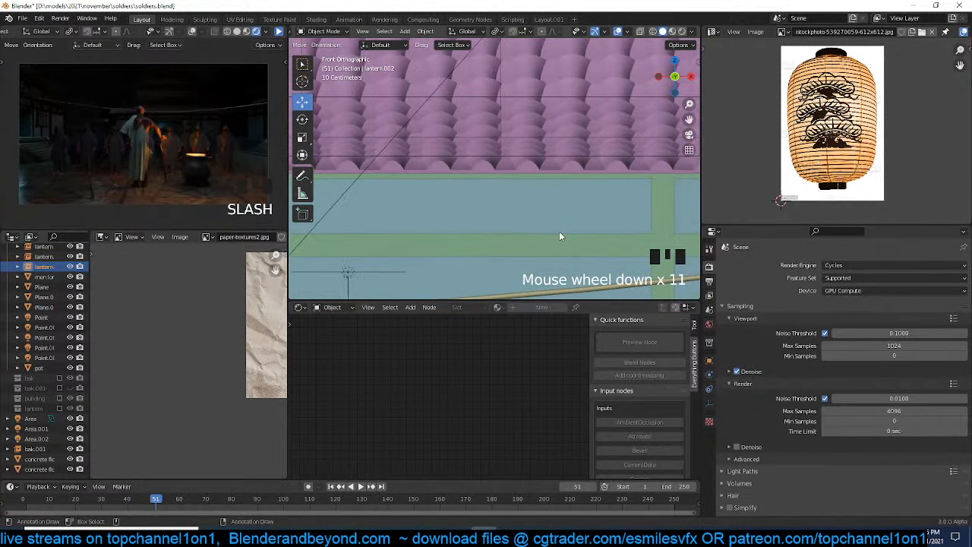
{"action": "key", "text": "KP_0"}
{"action": "scroll", "coordinate": [560, 231], "scroll_direction": "up", "scroll_amount": 6}
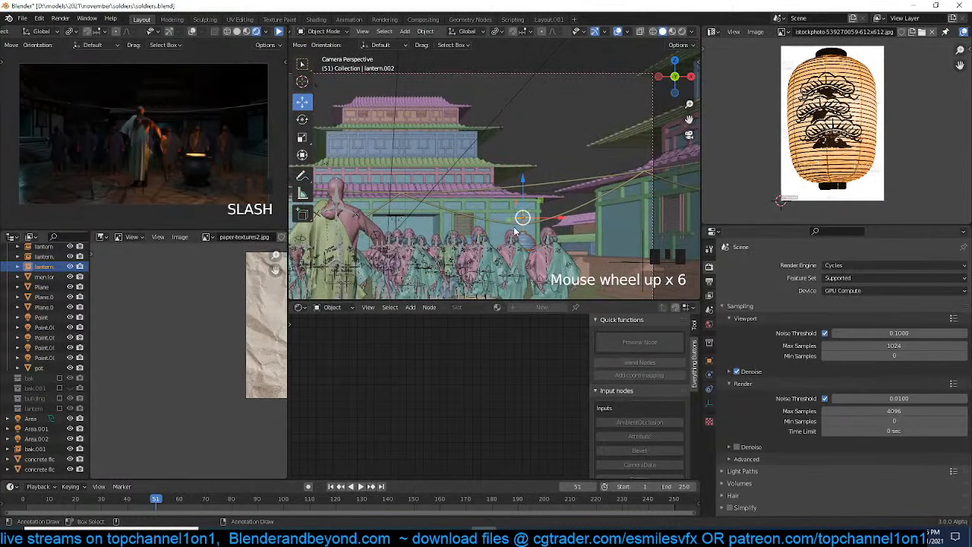
Select the sagging rope with its three lanterns and raise them about 2.38 m along Z
{"action": "key", "text": "grave"}
{"action": "scroll", "coordinate": [472, 238], "scroll_direction": "up", "scroll_amount": 3}
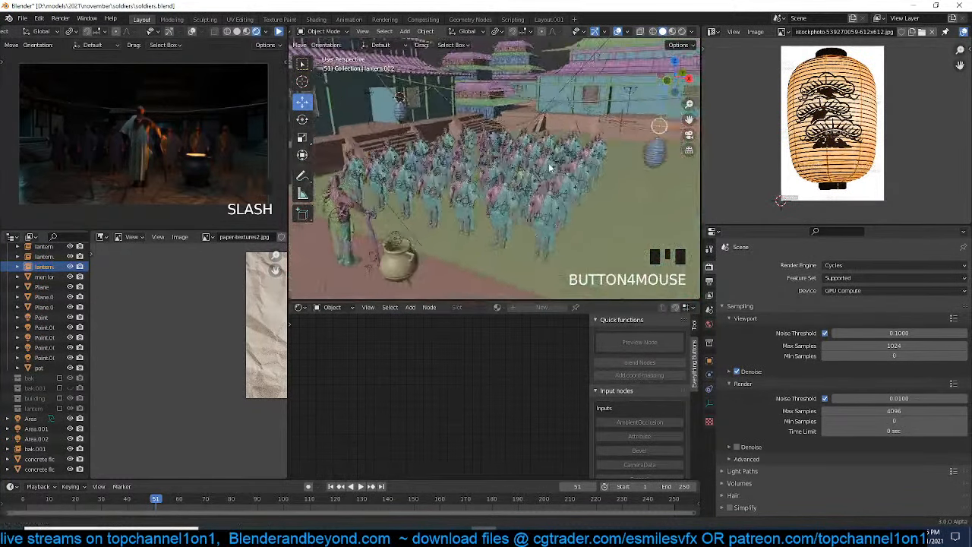
{"action": "middle_click_drag", "start_coordinate": [567, 161], "coordinate": [488, 178], "text": "shift"}
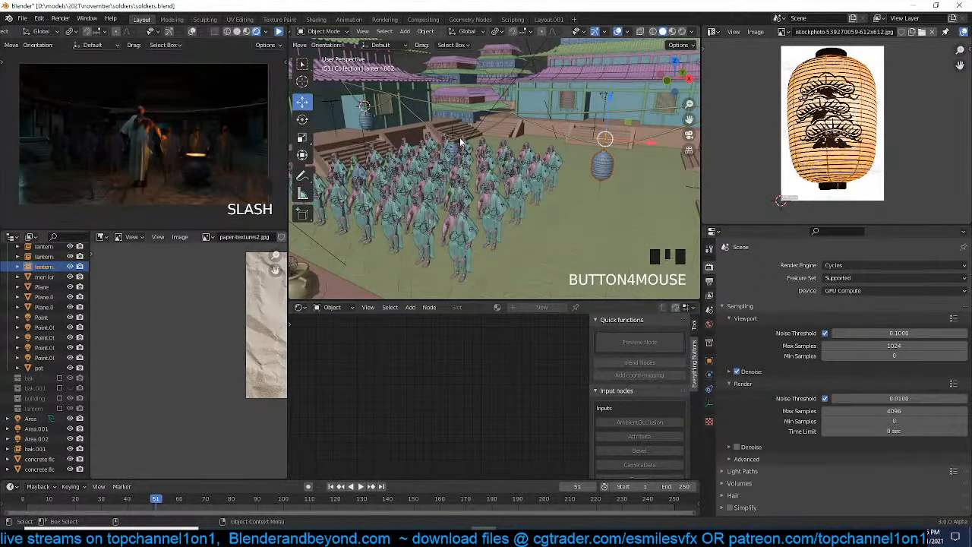
{"action": "left_click", "coordinate": [454, 147], "text": "shift"}
{"action": "left_click", "coordinate": [463, 145]}
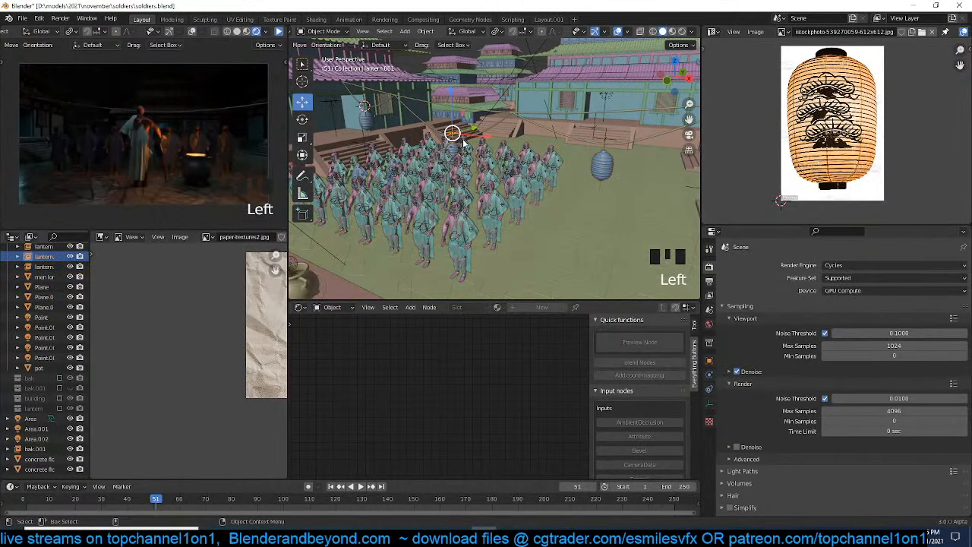
{"action": "left_click", "coordinate": [497, 127], "text": "shift"}
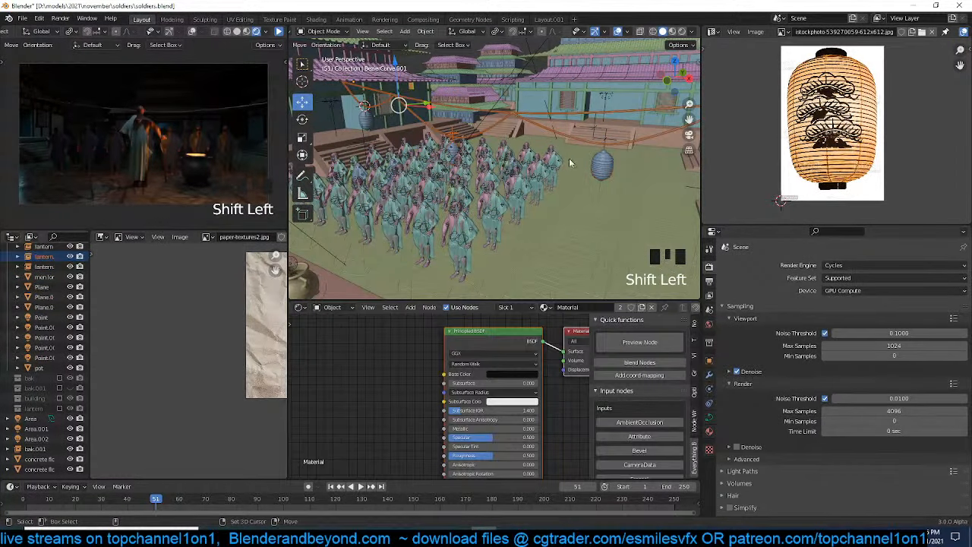
{"action": "left_click", "coordinate": [602, 165], "text": "shift"}
{"action": "left_click", "coordinate": [366, 115], "text": "shift"}
{"action": "scroll", "coordinate": [577, 167], "scroll_direction": "down", "scroll_amount": 4}
{"action": "key", "text": "g"}
{"action": "key", "text": "z"}
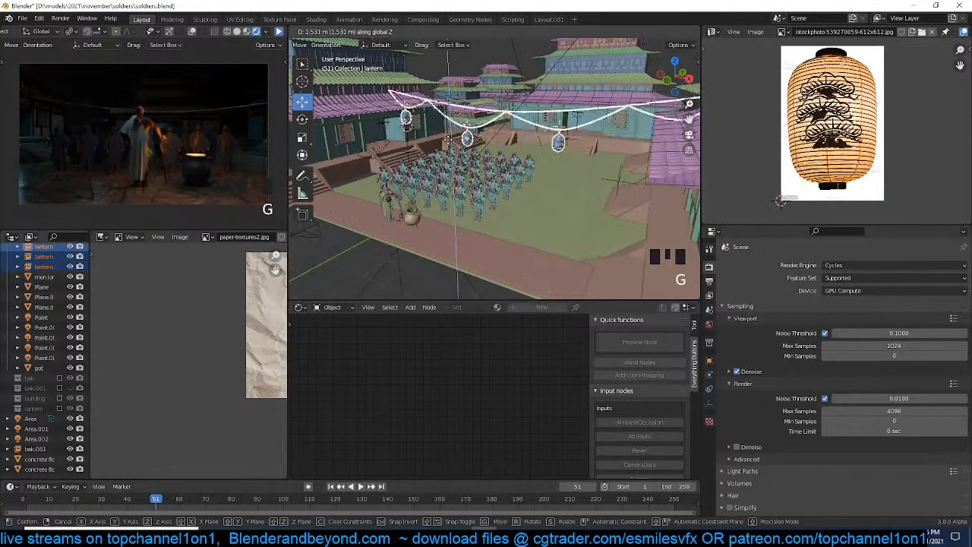
{"action": "left_click", "coordinate": [450, 128]}
Raise the rope and lanterns a further 0.45 m along Z while looking through the camera
{"action": "key", "text": "grave"}
{"action": "middle_click_drag", "start_coordinate": [451, 128], "coordinate": [517, 119]}
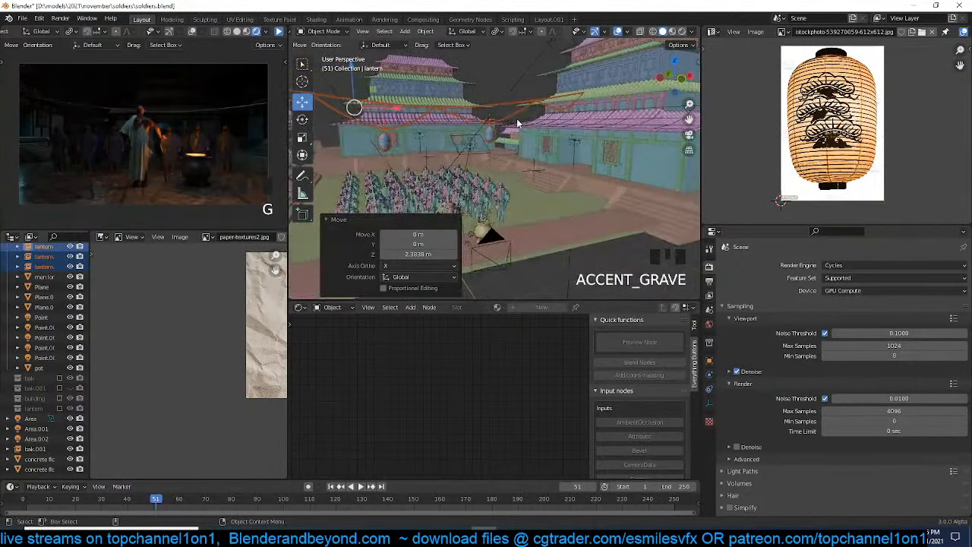
{"action": "key", "text": "KP_0"}
{"action": "scroll", "coordinate": [516, 121], "scroll_direction": "down", "scroll_amount": 4}
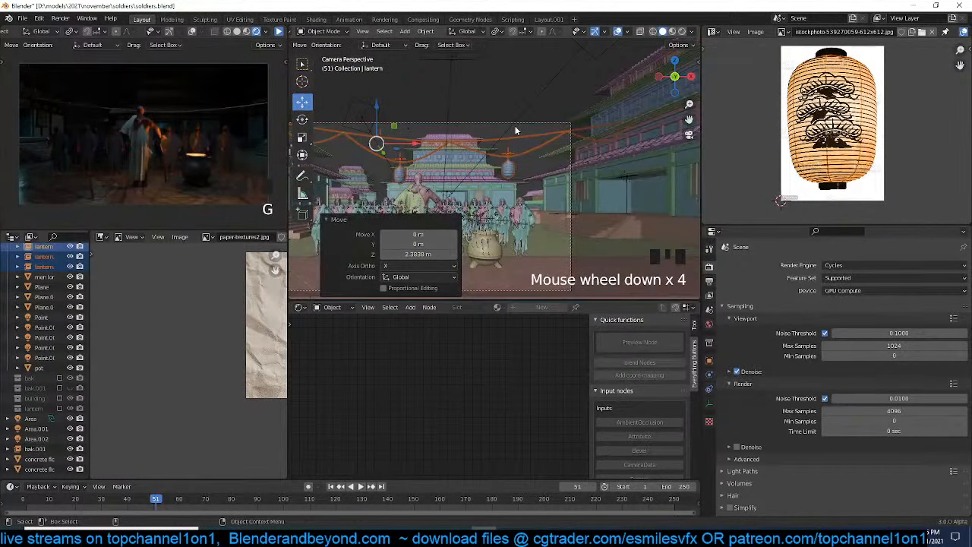
{"action": "key", "text": "g"}
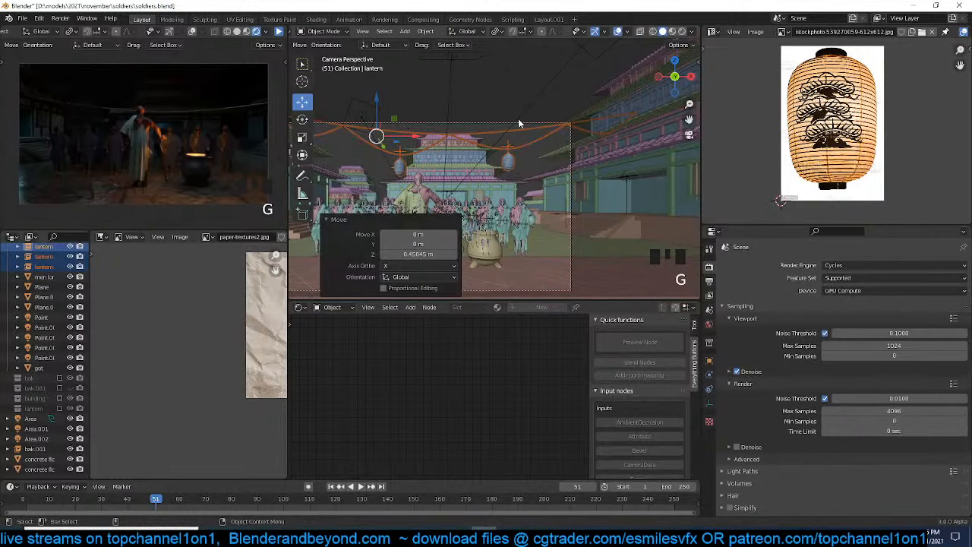
Create a linked duplicate of the rope and lanterns from the top view, offset about 1.1 m in X and 5.4 m in Y
{"action": "key", "text": "KP_7"}
{"action": "scroll", "coordinate": [519, 119], "scroll_direction": "down", "scroll_amount": 4}
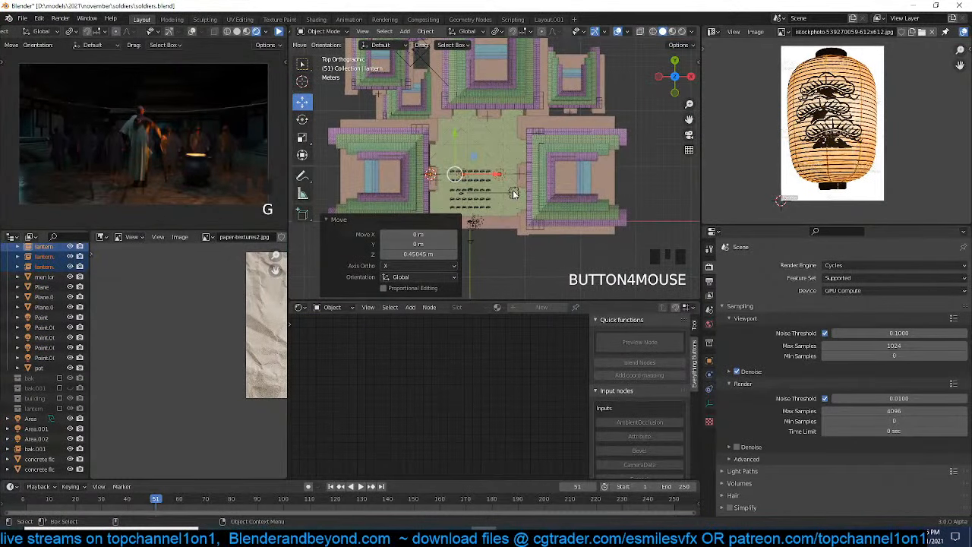
{"action": "key", "text": "alt+d"}
{"action": "key", "text": "r"}
{"action": "right_click", "coordinate": [503, 190]}
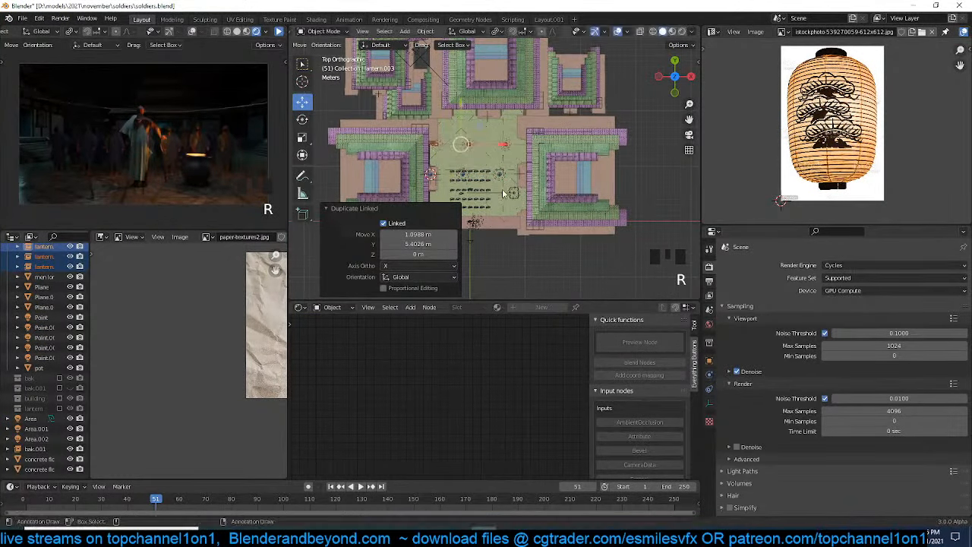
Change the pivot point, rotate the duplicated lantern string 36.9° about Z and move it about 2.93 m in X and 4.49 m in Y
{"action": "key", "text": "period"}
{"action": "left_click", "coordinate": [514, 113]}
{"action": "key", "text": "r"}
{"action": "left_click", "coordinate": [538, 181]}
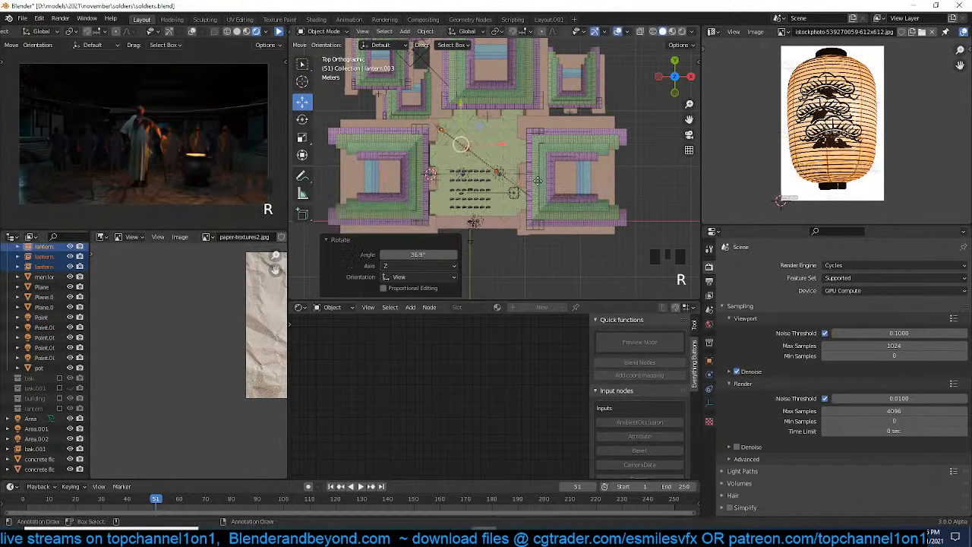
{"action": "key", "text": "g"}
{"action": "left_click", "coordinate": [532, 174]}
Fine-tune the duplicated lantern string's position so that it spans diagonally between the rear courtyard buildings
{"action": "key", "text": "grave"}
{"action": "middle_click_drag", "start_coordinate": [532, 175], "coordinate": [563, 78]}
{"action": "scroll", "coordinate": [528, 123], "scroll_direction": "up", "scroll_amount": 6}
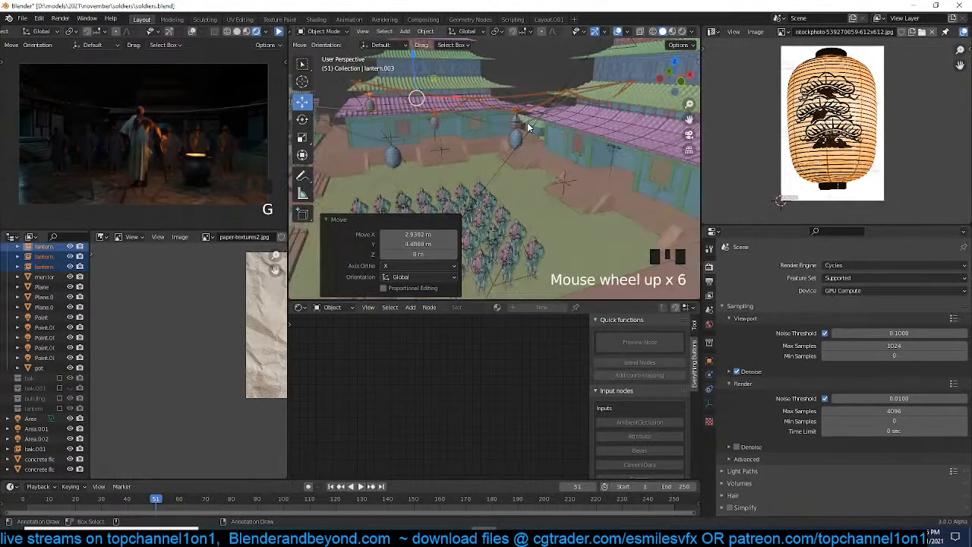
{"action": "key", "text": "grave"}
{"action": "middle_click_drag", "start_coordinate": [528, 125], "coordinate": [484, 155]}
{"action": "key", "text": "g"}
{"action": "left_click", "coordinate": [502, 126]}
{"action": "key", "text": "grave"}
{"action": "key", "text": "grave"}
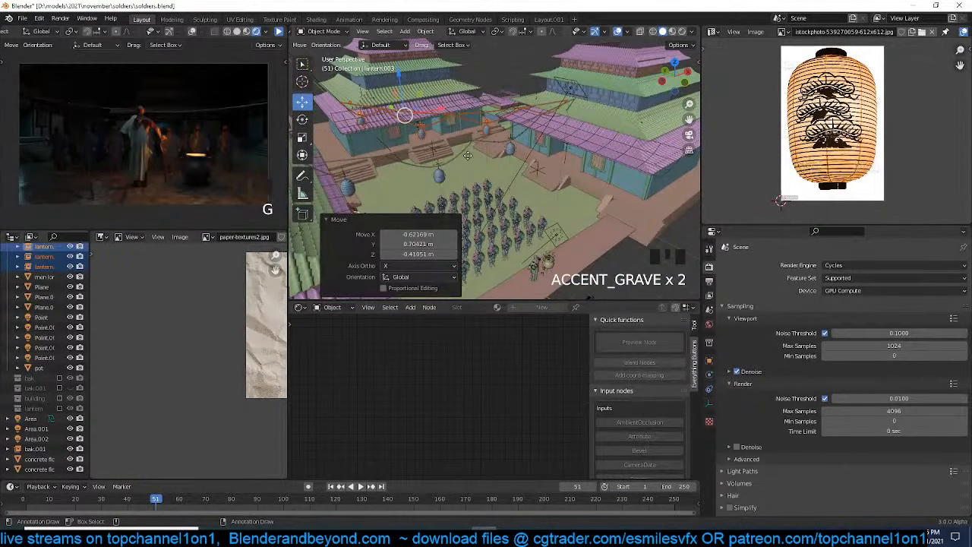
{"action": "key", "text": "g"}
{"action": "left_click", "coordinate": [423, 179]}
Deselect everything, save soldiers.blend and resume the rendered camera preview
{"action": "middle_click_drag", "start_coordinate": [423, 179], "coordinate": [423, 139]}
{"action": "key", "text": "grave"}
{"action": "key", "text": "grave"}
{"action": "key", "text": "alt+a"}
{"action": "key", "text": "grave"}
{"action": "key", "text": "ctrl+s"}
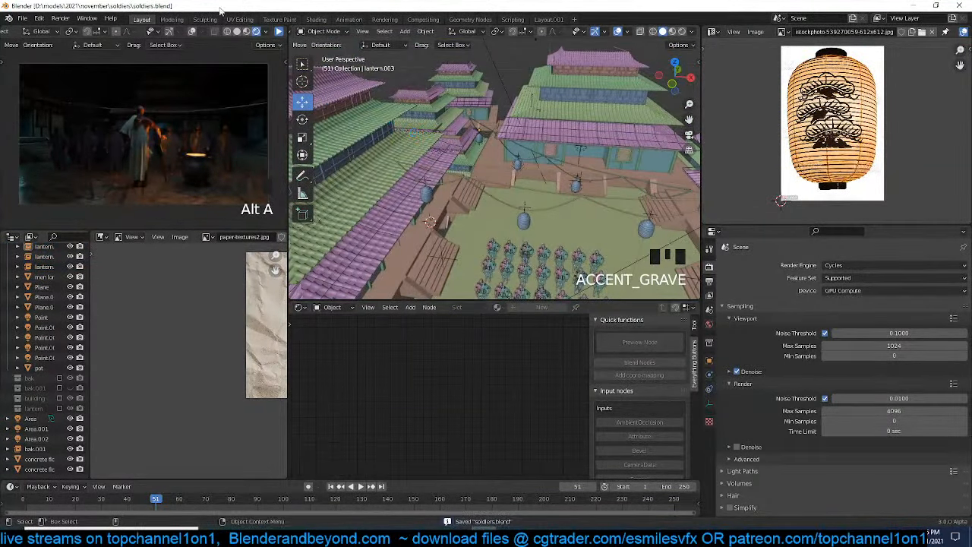
{"action": "left_click", "coordinate": [279, 32]}
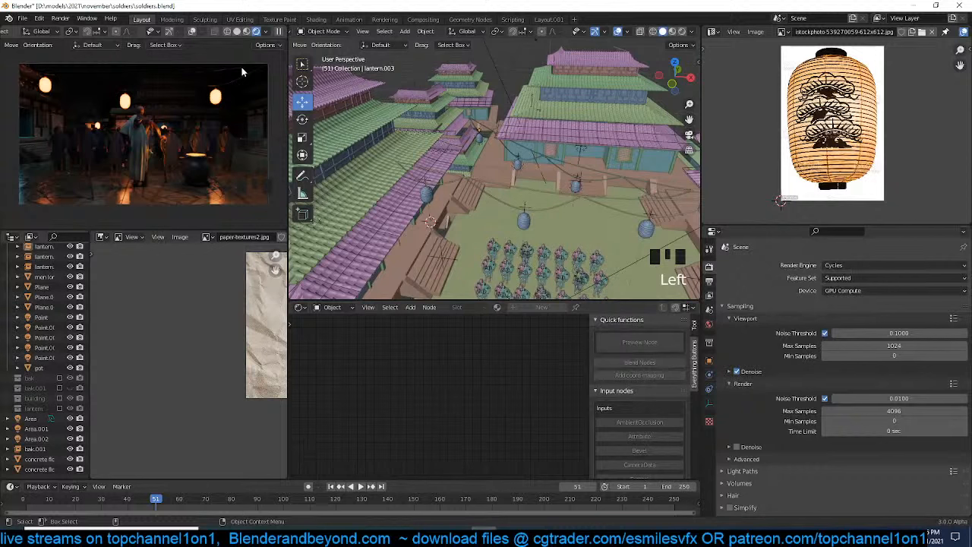
Enable the lantern collection and select its Circle lantern mesh to bring up the nodes of Material.002
{"action": "scroll", "coordinate": [584, 167], "scroll_direction": "up", "scroll_amount": 3}
{"action": "middle_click_drag", "start_coordinate": [578, 177], "coordinate": [546, 212]}
{"action": "left_click", "coordinate": [547, 218]}
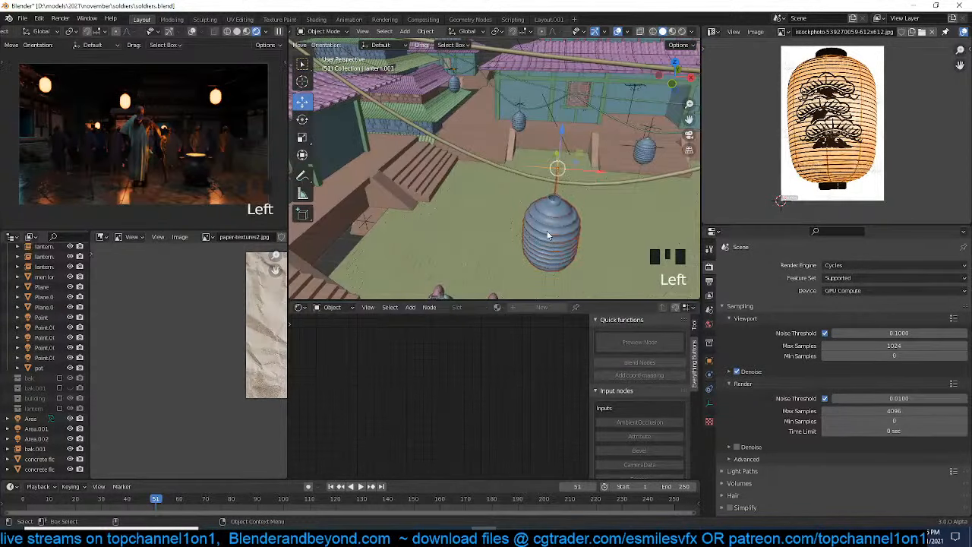
{"action": "left_click", "coordinate": [59, 409]}
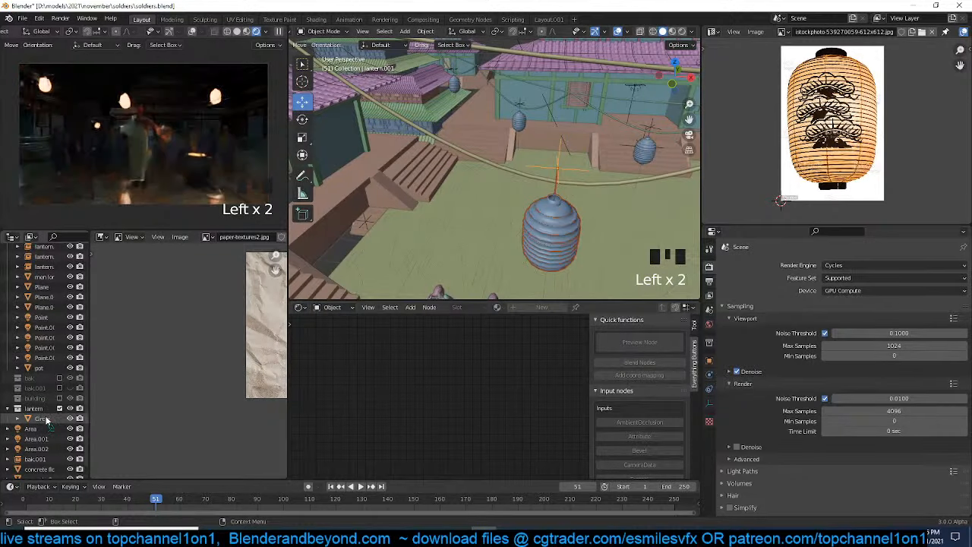
{"action": "left_click", "coordinate": [41, 418]}
{"action": "scroll", "coordinate": [501, 393], "scroll_direction": "down", "scroll_amount": 5}
{"action": "middle_click_drag", "start_coordinate": [501, 394], "coordinate": [466, 393]}
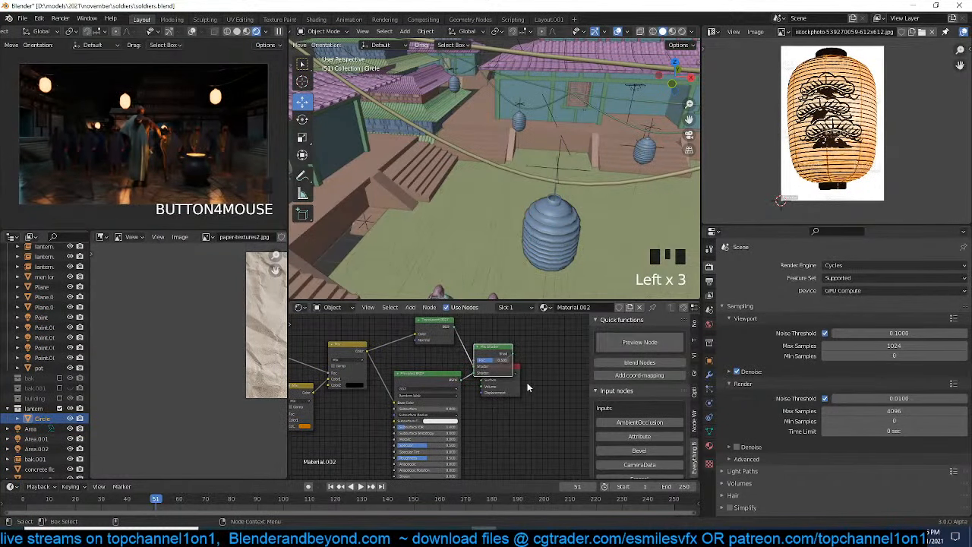
Disconnect the Principled BSDF, connect the Translucent BSDF straight to the Material Output and delete the Mix Shader
{"action": "left_click_drag", "start_coordinate": [511, 388], "coordinate": [561, 378]}
{"action": "left_click_drag", "start_coordinate": [454, 383], "coordinate": [456, 408], "text": "alt"}
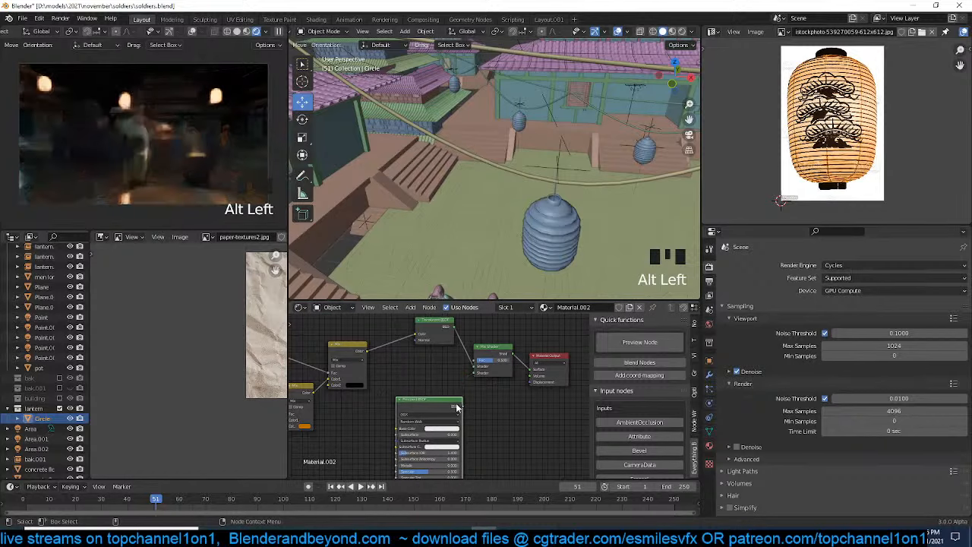
{"action": "left_click", "coordinate": [446, 326], "text": "ctrl+shift"}
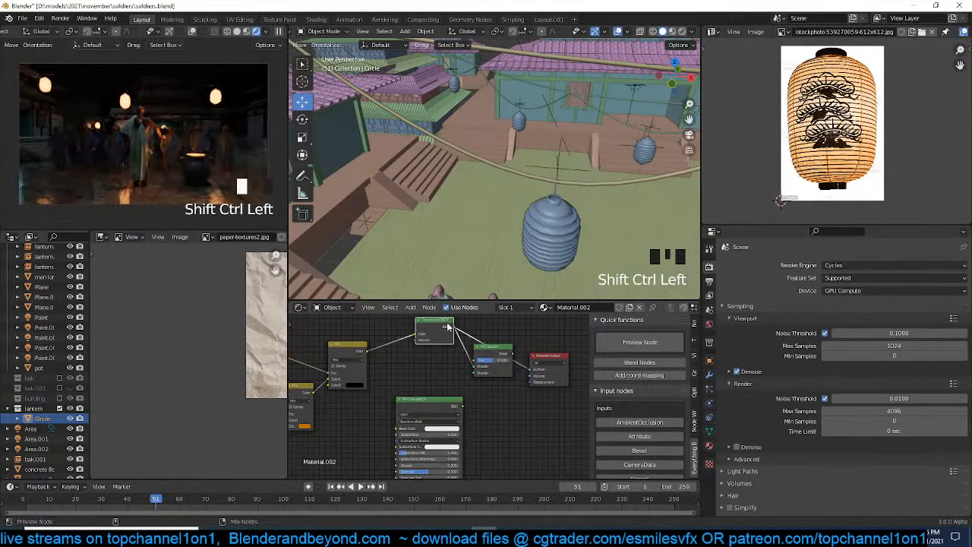
{"action": "left_click", "coordinate": [481, 349]}
{"action": "key", "text": "Delete"}
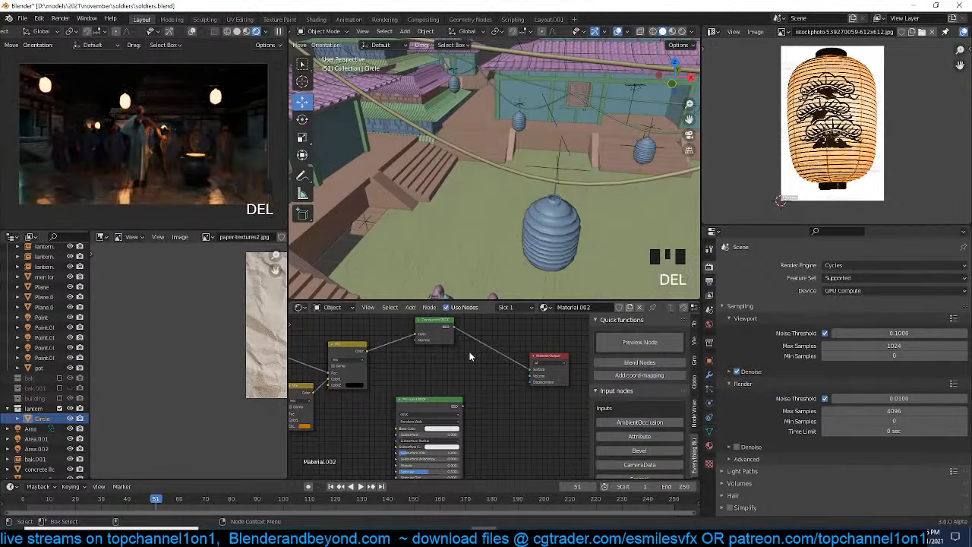
Set the radius of the point light inside the lantern to 0.1 m and its colour to pale peach
{"action": "left_click", "coordinate": [18, 418]}
{"action": "left_click", "coordinate": [47, 449]}
{"action": "left_click", "coordinate": [709, 404]}
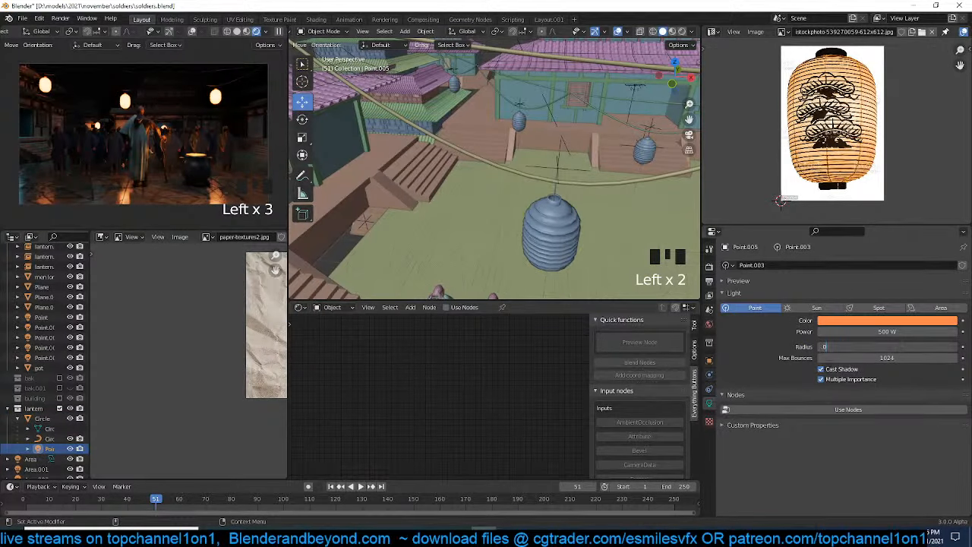
{"action": "type", "text": ".1"}
{"action": "left_click", "coordinate": [784, 373]}
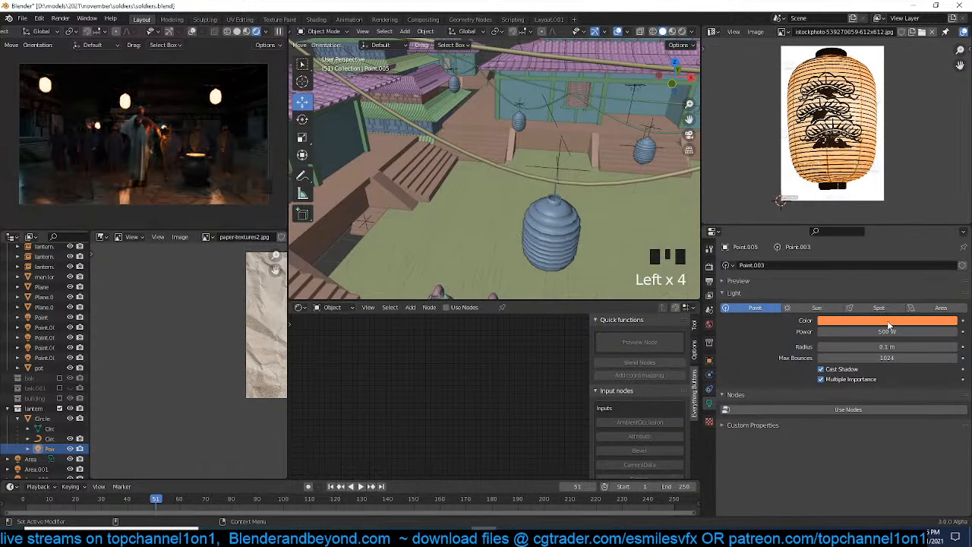
{"action": "left_click", "coordinate": [893, 320]}
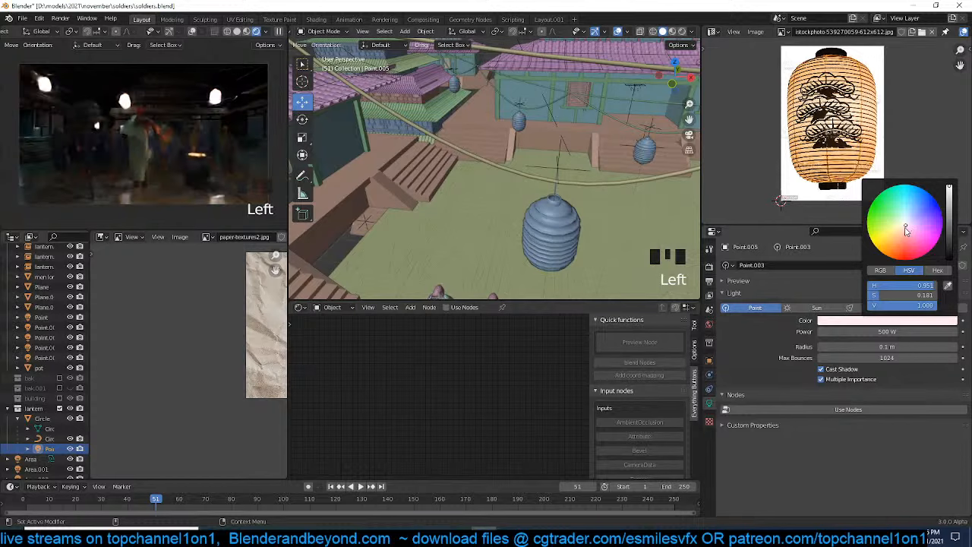
{"action": "left_click", "coordinate": [904, 240]}
Try the lantern light's power at 100 W, 1 W and 10 W, and settle on 20 W
{"action": "left_click", "coordinate": [875, 328]}
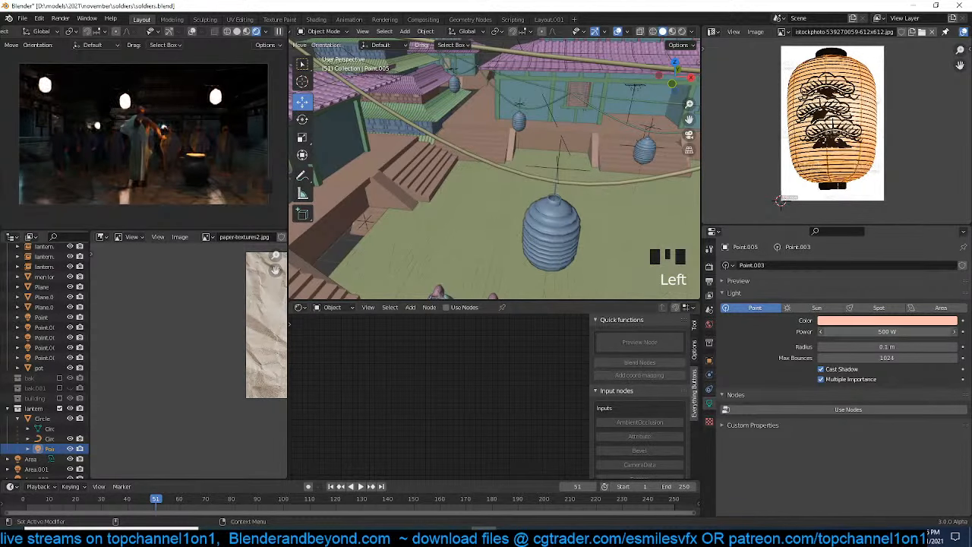
{"action": "type", "text": "100"}
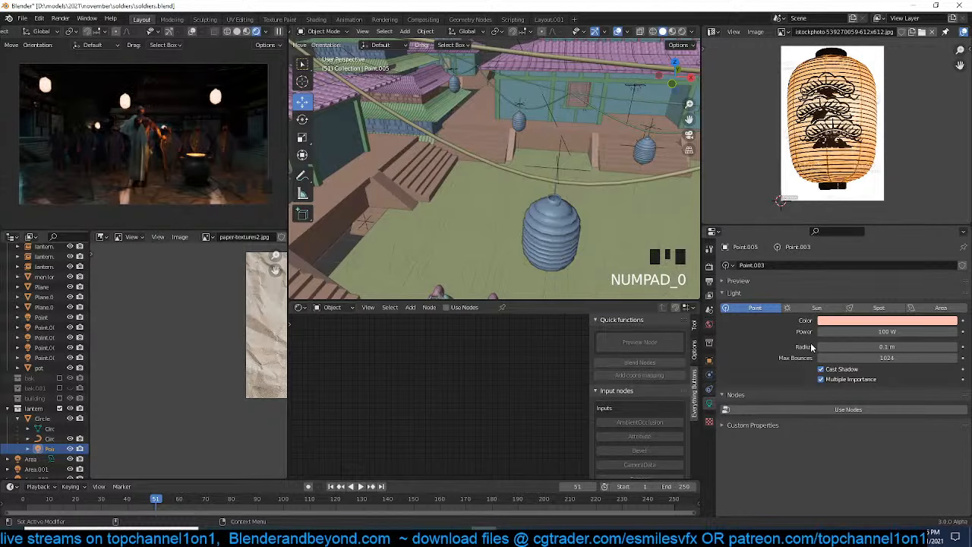
{"action": "left_click", "coordinate": [876, 332]}
{"action": "type", "text": "1"}
{"action": "left_click", "coordinate": [802, 348]}
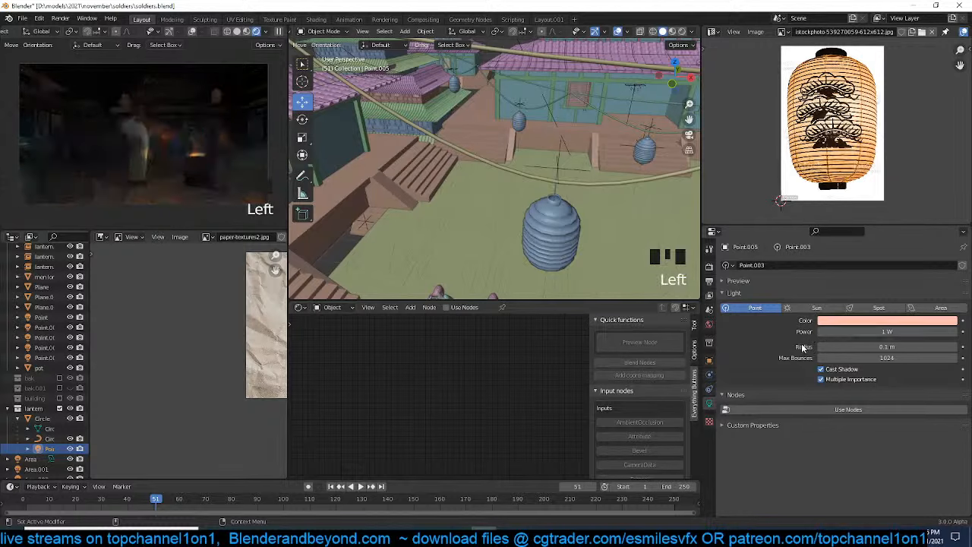
{"action": "left_click", "coordinate": [885, 332]}
{"action": "type", "text": "10"}
{"action": "left_click", "coordinate": [800, 350]}
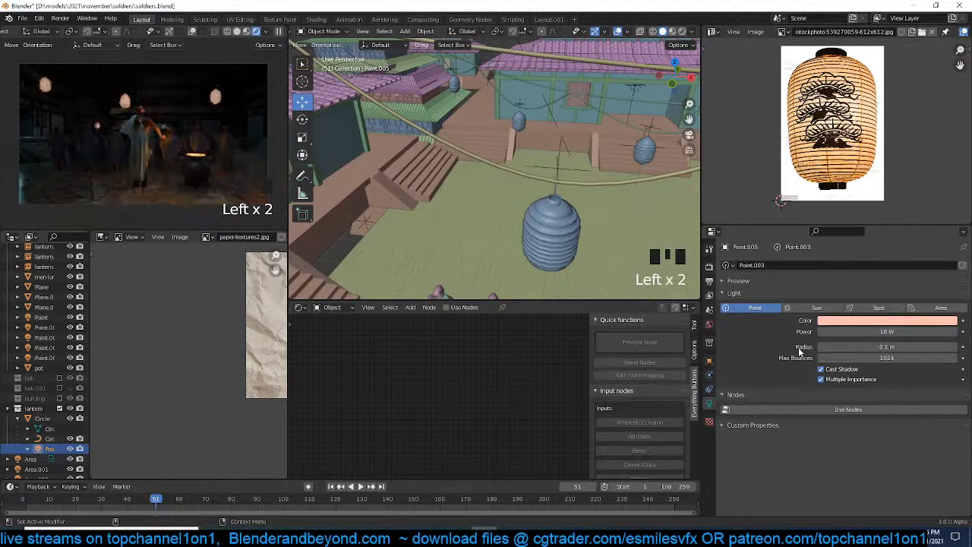
{"action": "left_click_drag", "start_coordinate": [826, 332], "coordinate": [836, 333]}
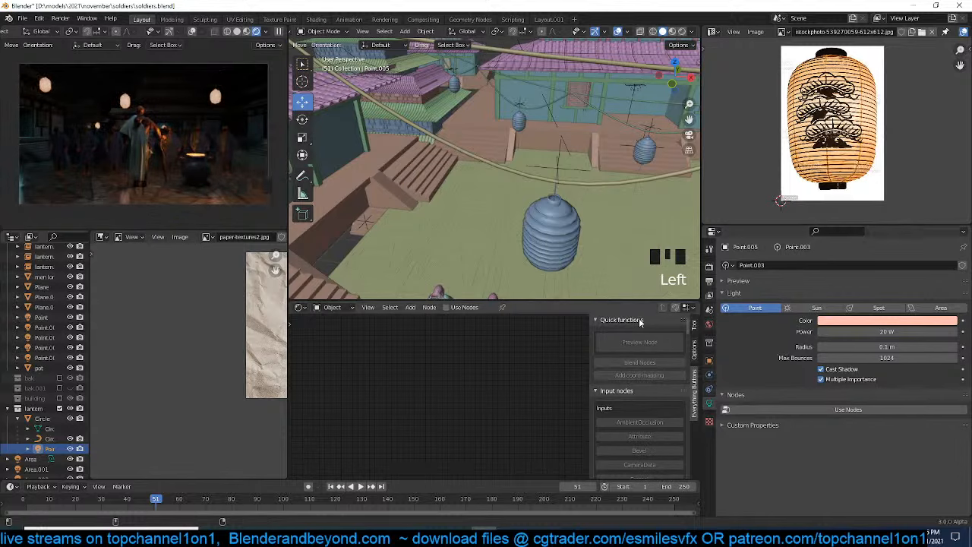
Link the lantern's Mix colour to the Principled BSDF, blend it with the Translucent BSDF through a Mix Shader at factor 0.167, and save
{"action": "left_click", "coordinate": [545, 243]}
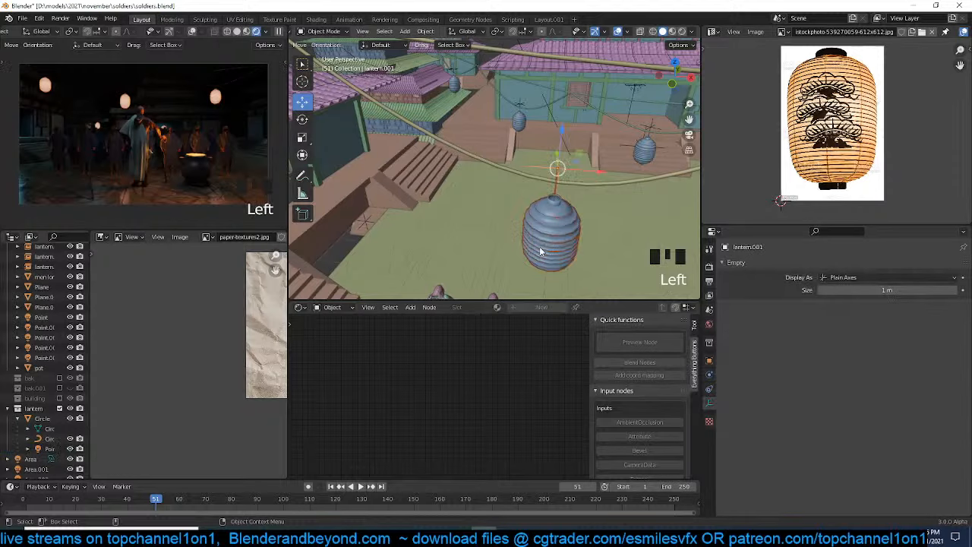
{"action": "left_click", "coordinate": [42, 418]}
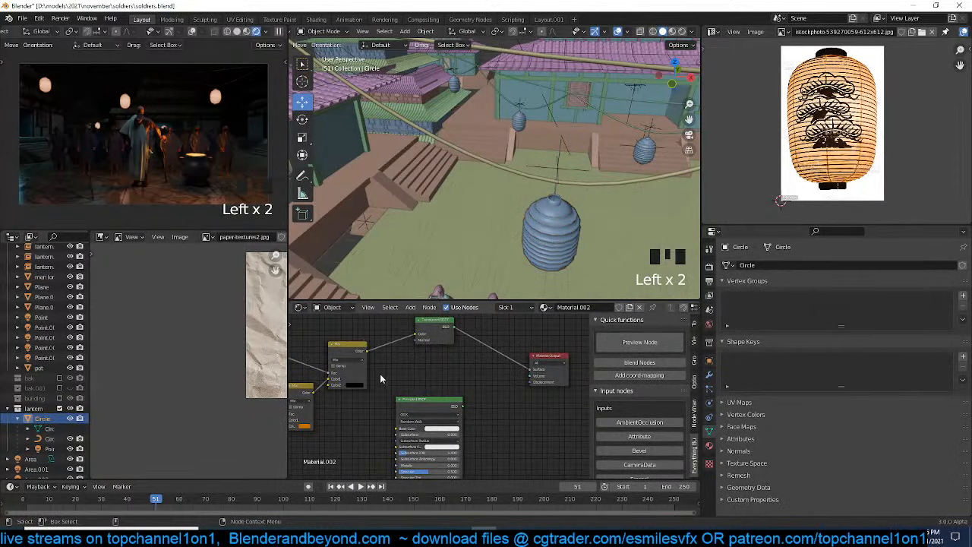
{"action": "left_click_drag", "start_coordinate": [368, 353], "coordinate": [396, 428]}
{"action": "right_click_drag", "start_coordinate": [435, 395], "coordinate": [438, 352], "text": "ctrl+shift"}
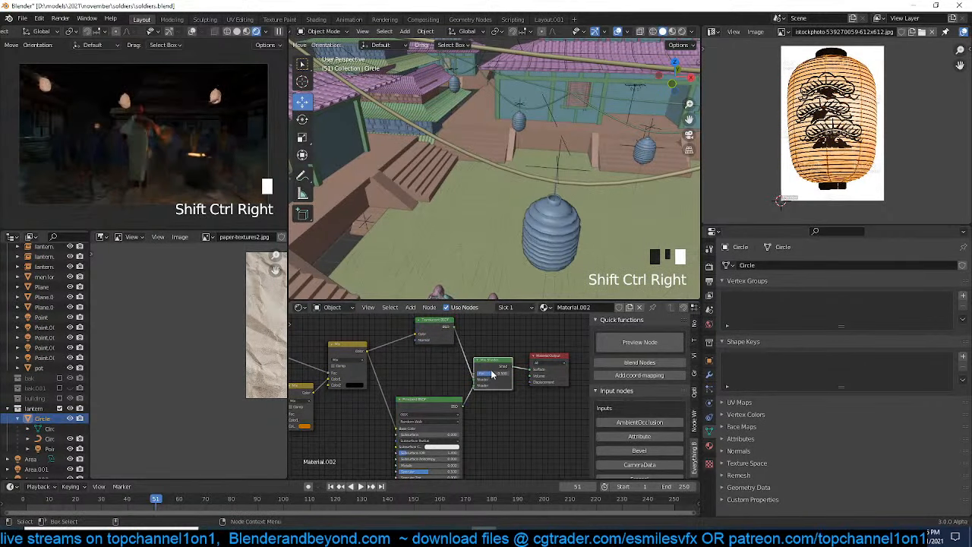
{"action": "left_click", "coordinate": [492, 365]}
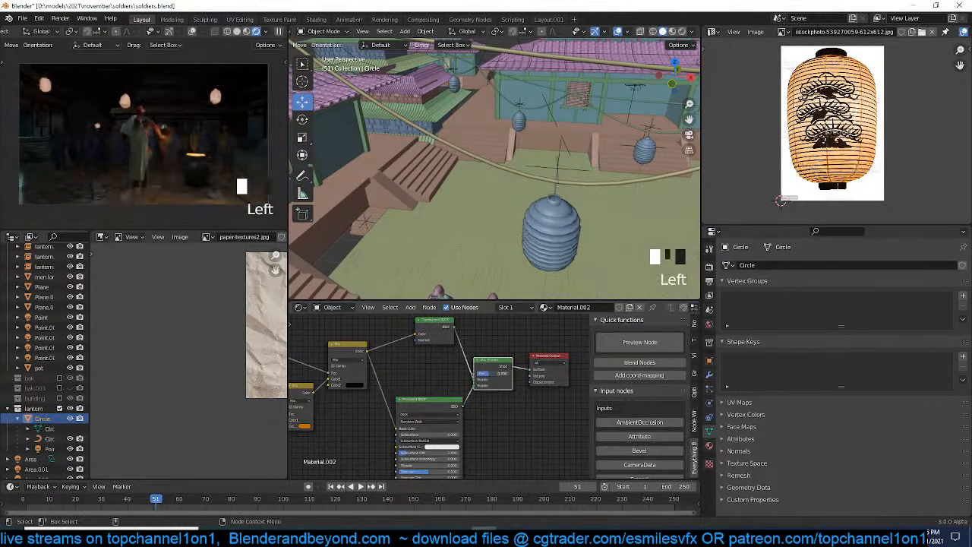
{"action": "left_click", "coordinate": [500, 407]}
{"action": "key", "text": "ctrl+s"}
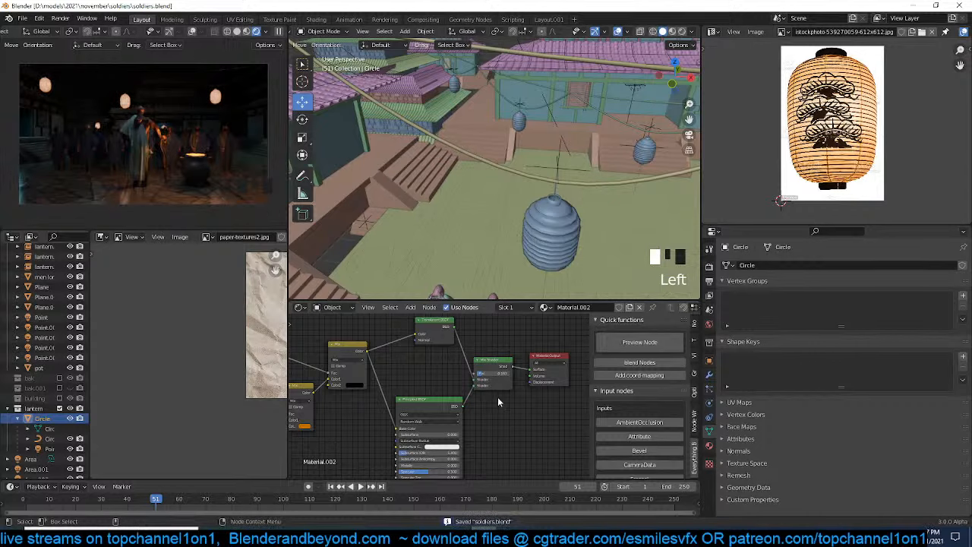
Add a second material slot to the lantern mesh and fill it with the existing PLASTIC BLACK material
{"action": "left_click", "coordinate": [710, 446]}
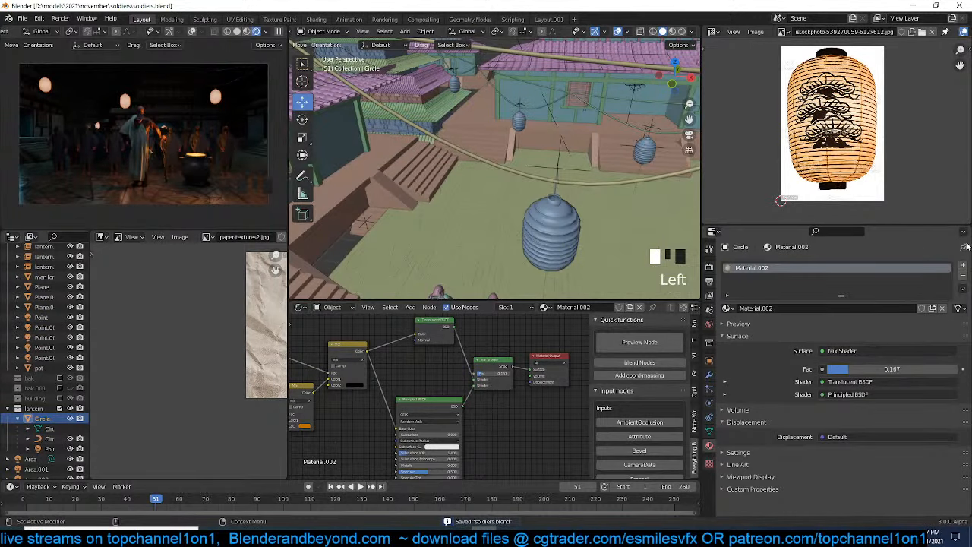
{"action": "left_click", "coordinate": [963, 265]}
{"action": "left_click", "coordinate": [727, 324]}
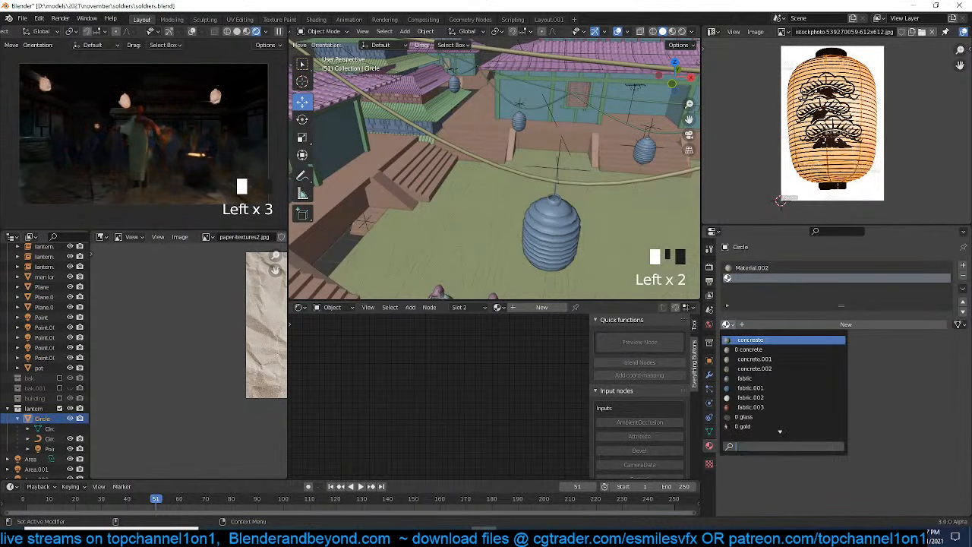
{"action": "type", "text": "o"}
{"action": "key", "text": "BackSpace"}
{"action": "type", "text": "pl"}
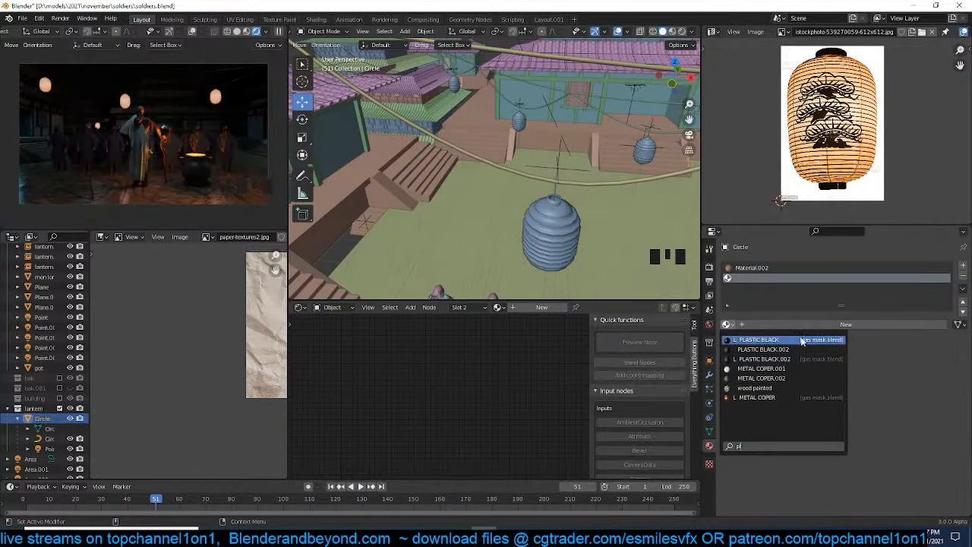
{"action": "key", "text": "Return"}
Select the linked faces of the lantern's top and bottom caps in Edit Mode and assign them to the active Material.002 slot
{"action": "key", "text": "grave"}
{"action": "scroll", "coordinate": [582, 182], "scroll_direction": "down", "scroll_amount": 4}
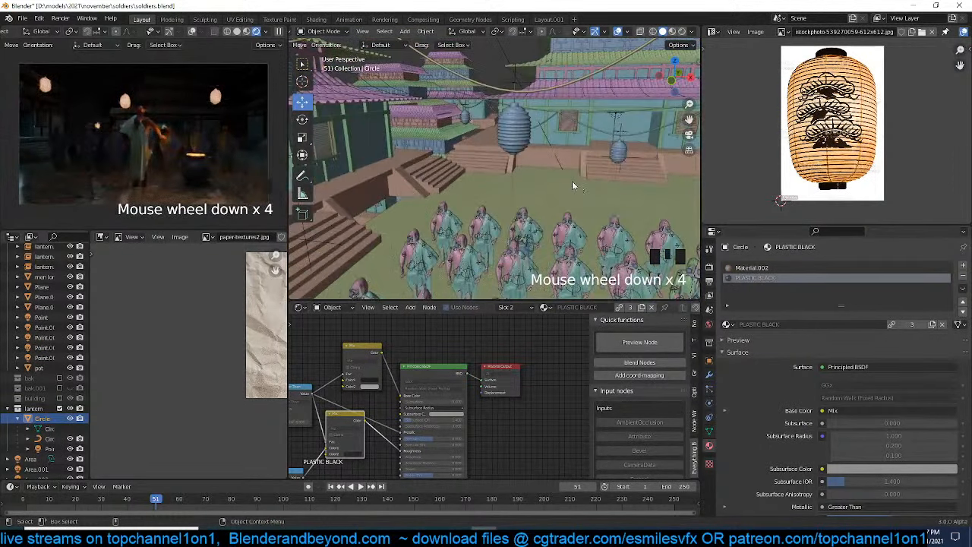
{"action": "scroll", "coordinate": [539, 167], "scroll_direction": "down", "scroll_amount": 7}
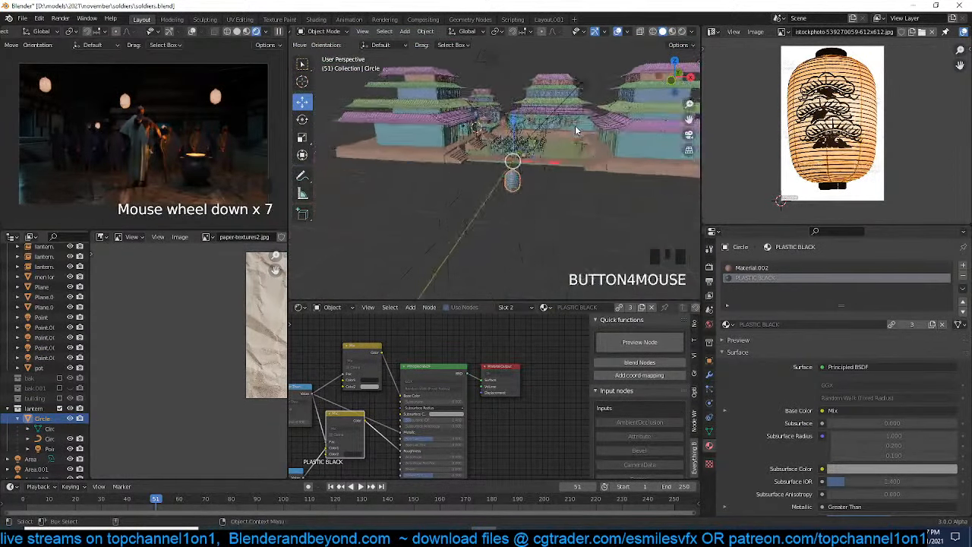
{"action": "key", "text": "Tab"}
{"action": "scroll", "coordinate": [547, 114], "scroll_direction": "down", "scroll_amount": 3}
{"action": "key", "text": "3"}
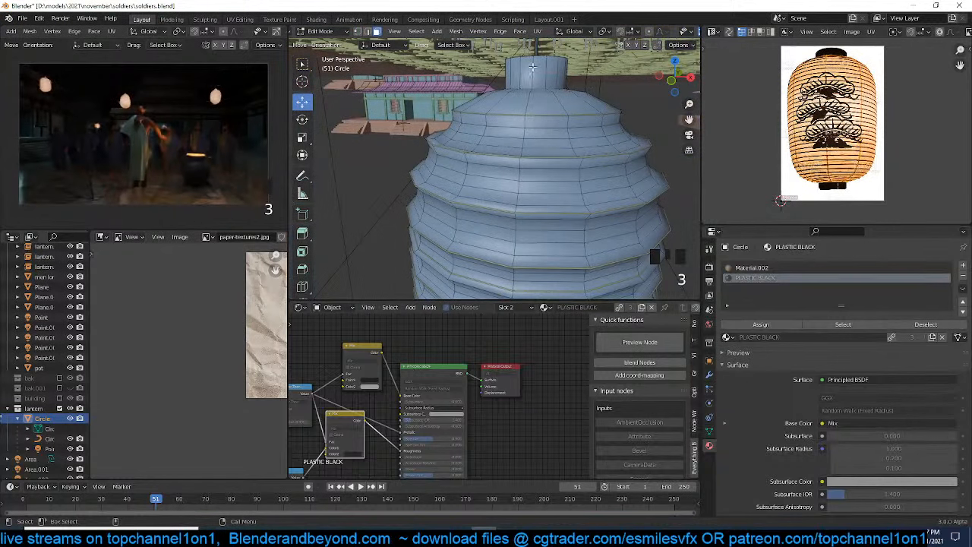
{"action": "left_click", "coordinate": [532, 66]}
{"action": "scroll", "coordinate": [532, 199], "scroll_direction": "down", "scroll_amount": 3}
{"action": "scroll", "coordinate": [532, 196], "scroll_direction": "up", "scroll_amount": 1}
{"action": "key", "text": "grave"}
{"action": "key", "text": "KP_Decimal"}
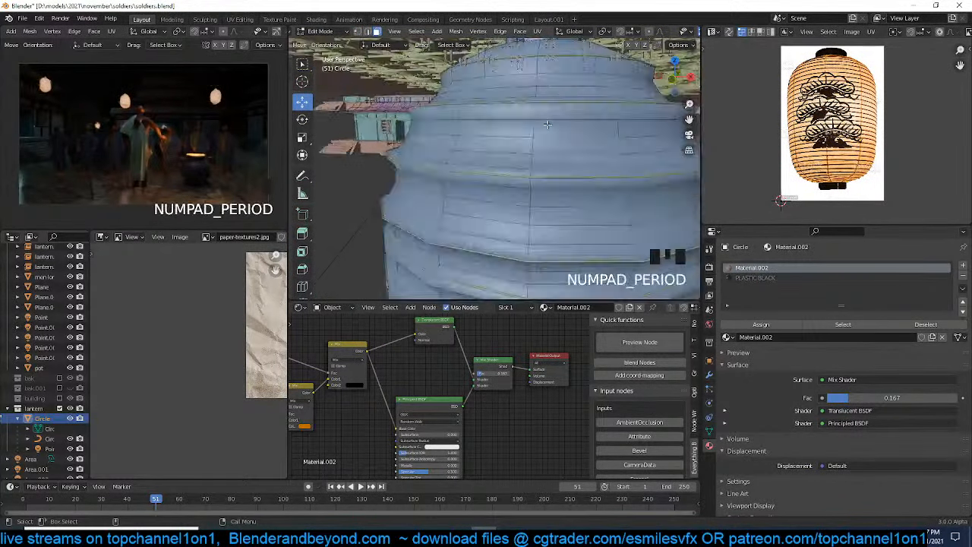
{"action": "scroll", "coordinate": [497, 163], "scroll_direction": "down", "scroll_amount": 6}
{"action": "middle_click_drag", "start_coordinate": [497, 162], "coordinate": [538, 205]}
{"action": "scroll", "coordinate": [527, 92], "scroll_direction": "down", "scroll_amount": 3}
{"action": "key", "text": "grave"}
{"action": "left_click", "coordinate": [522, 246], "text": "shift"}
{"action": "key", "text": "ctrl+l"}
{"action": "left_click", "coordinate": [756, 325]}
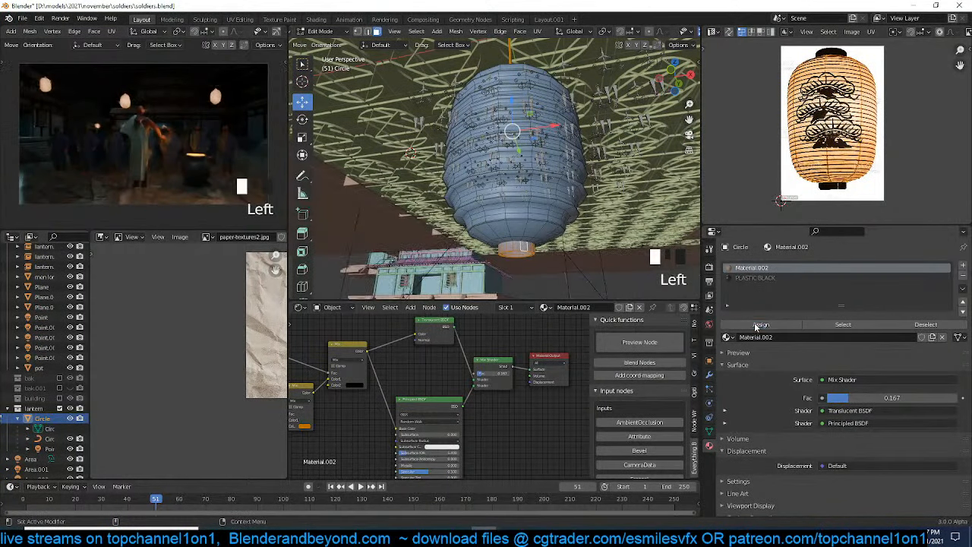
{"action": "key", "text": "Tab"}
Shorten the lantern's hanging wire by moving its top vertices down in X-ray vertex mode
{"action": "key", "text": "grave"}
{"action": "scroll", "coordinate": [501, 140], "scroll_direction": "down", "scroll_amount": 4}
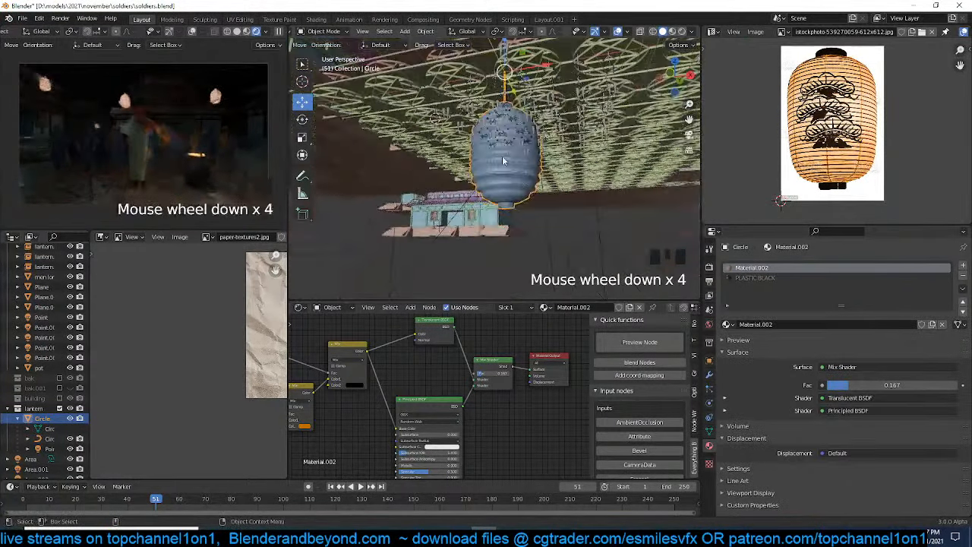
{"action": "scroll", "coordinate": [504, 150], "scroll_direction": "up", "scroll_amount": 4}
{"action": "key", "text": "grave"}
{"action": "key", "text": "Tab"}
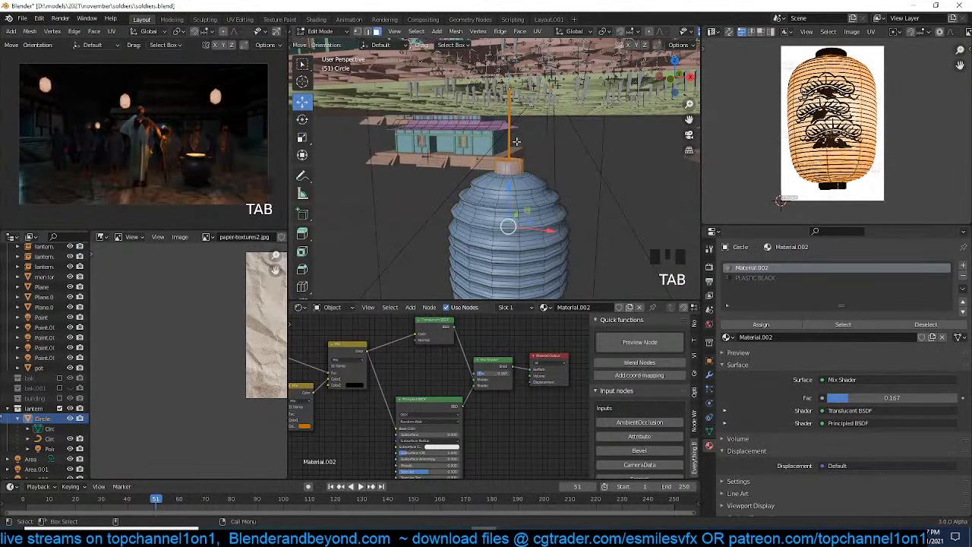
{"action": "key", "text": "alt+z"}
{"action": "key", "text": "1"}
{"action": "left_click", "coordinate": [467, 82]}
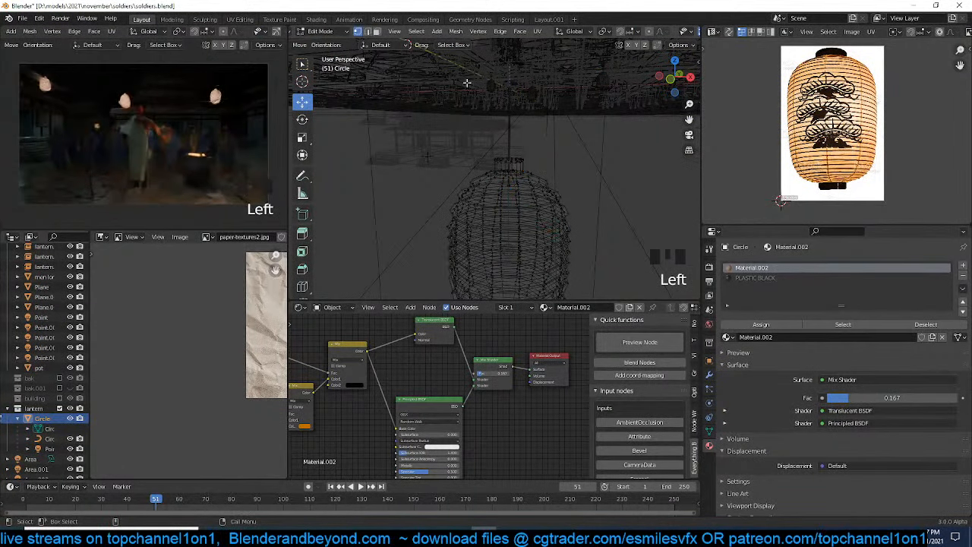
{"action": "left_click_drag", "start_coordinate": [467, 82], "coordinate": [586, 109]}
{"action": "key", "text": "g"}
Select the entire lantern mesh, move it up slightly toward its origin and return to Object Mode
{"action": "key", "text": "a"}
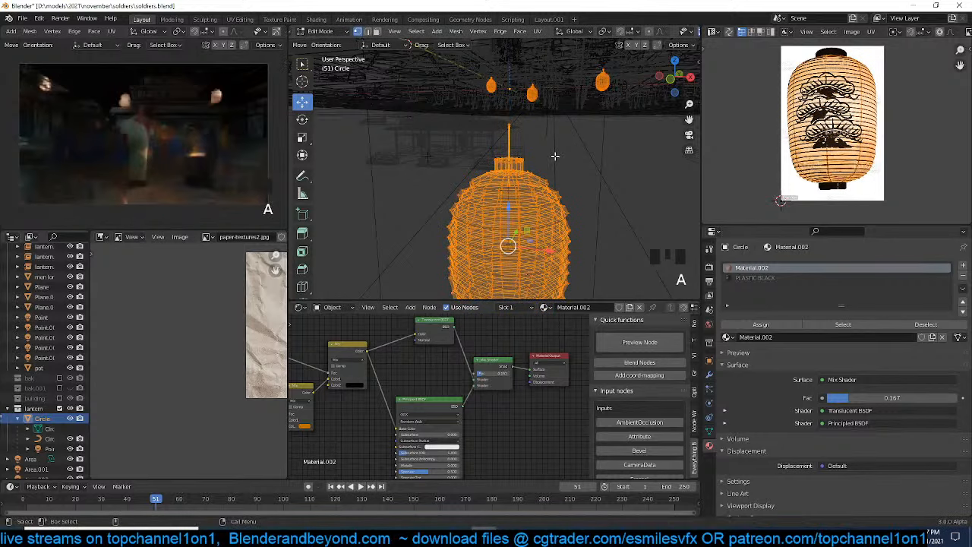
{"action": "scroll", "coordinate": [555, 156], "scroll_direction": "down", "scroll_amount": 2}
{"action": "key", "text": "grave"}
{"action": "key", "text": "g"}
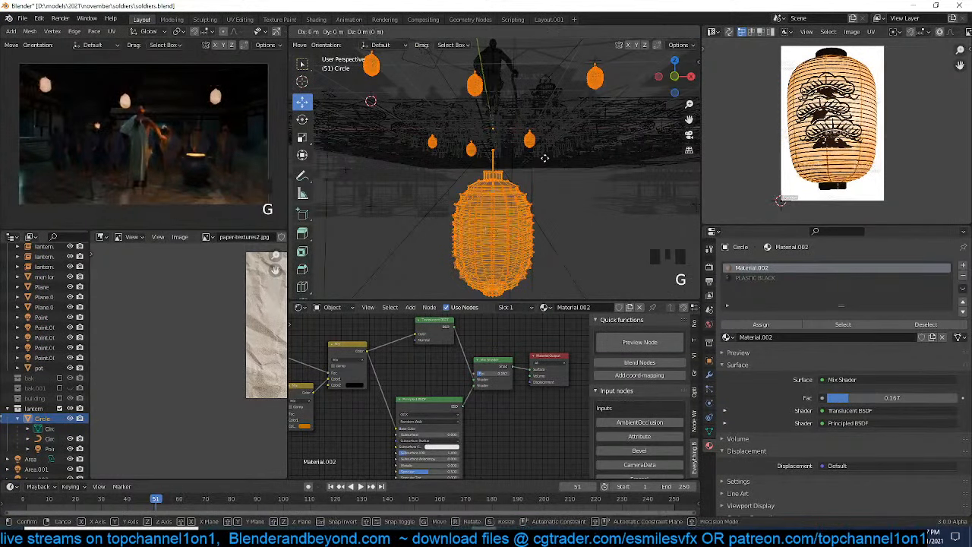
{"action": "left_click", "coordinate": [552, 143]}
{"action": "key", "text": "Tab"}
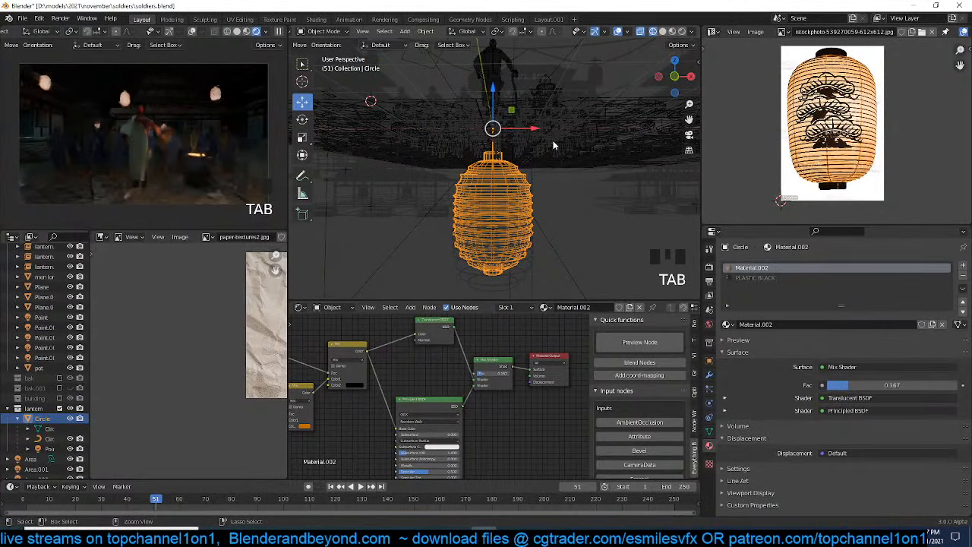
Switch to solid shading and move the lantern's separate ring wires up along Z about 0.49 m to line up with its ribs
{"action": "left_click", "coordinate": [579, 154]}
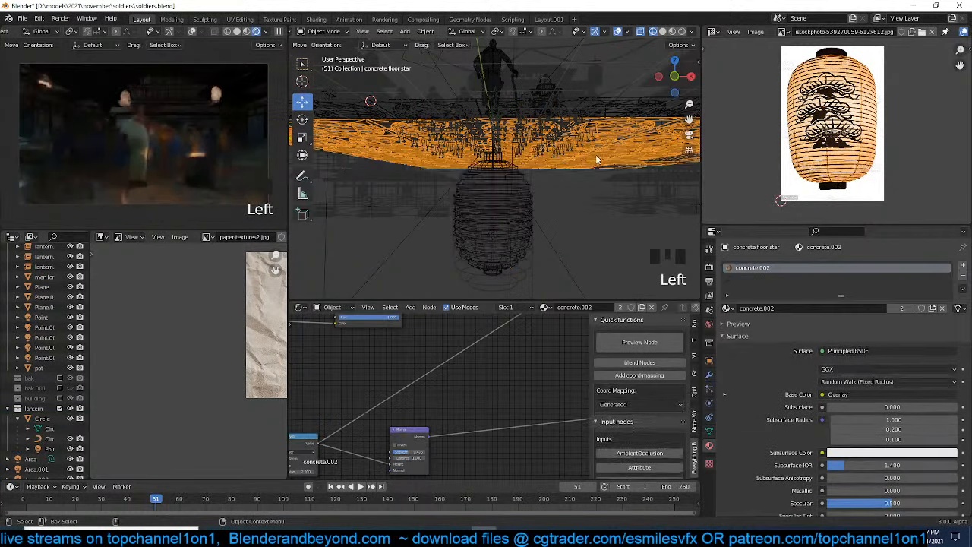
{"action": "key", "text": "z"}
{"action": "left_click", "coordinate": [492, 231]}
{"action": "key", "text": "g"}
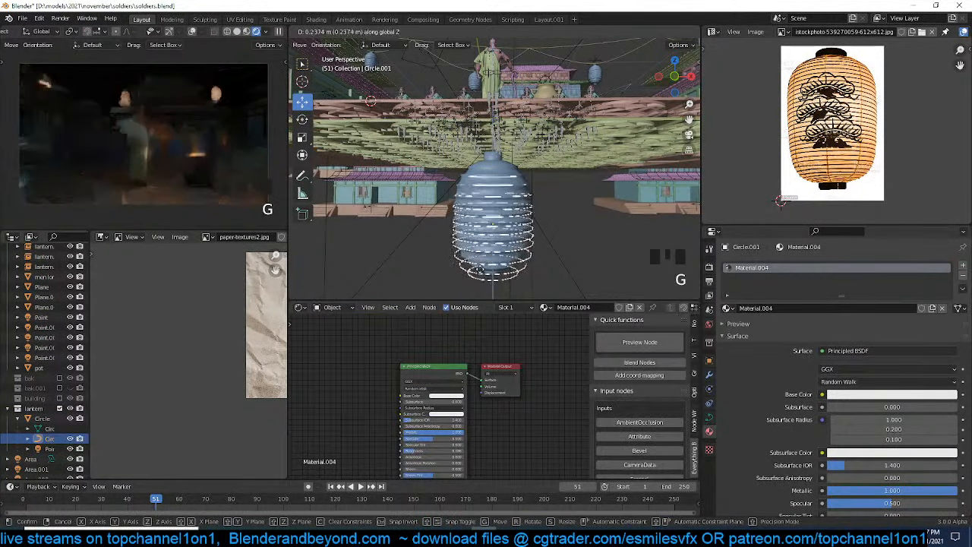
{"action": "left_click", "coordinate": [484, 259]}
{"action": "key", "text": "KP_Decimal"}
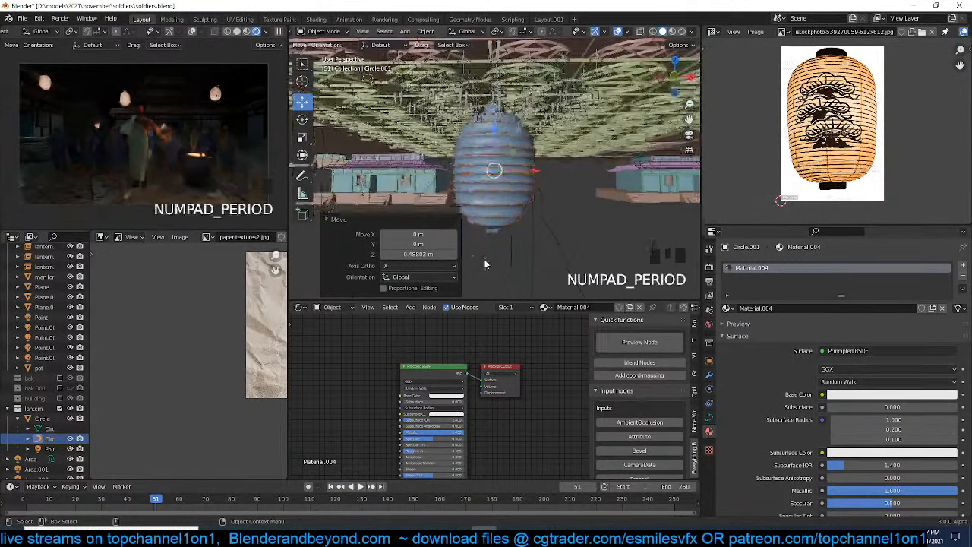
{"action": "scroll", "coordinate": [630, 159], "scroll_direction": "up", "scroll_amount": 9}
{"action": "scroll", "coordinate": [635, 166], "scroll_direction": "down", "scroll_amount": 4}
{"action": "key", "text": "alt+a"}
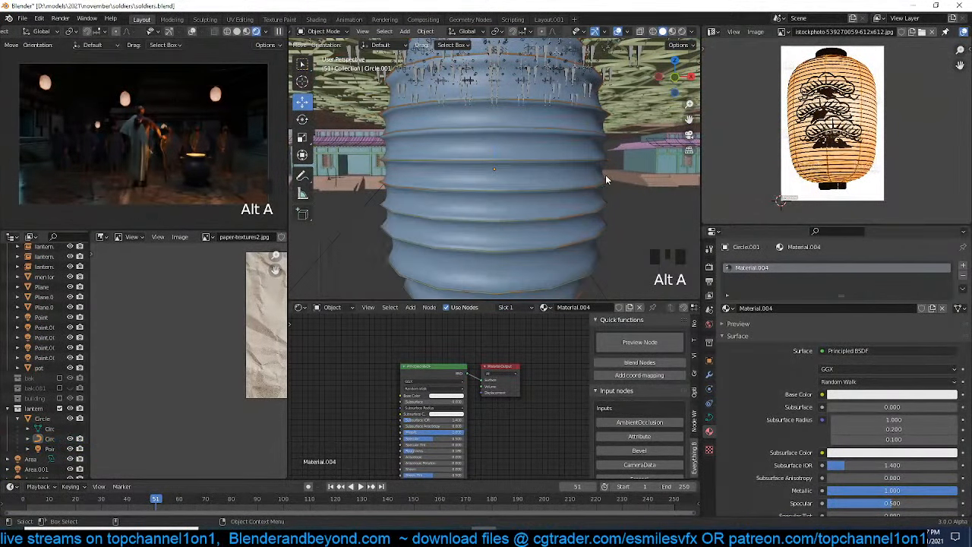
{"action": "scroll", "coordinate": [595, 187], "scroll_direction": "down", "scroll_amount": 5}
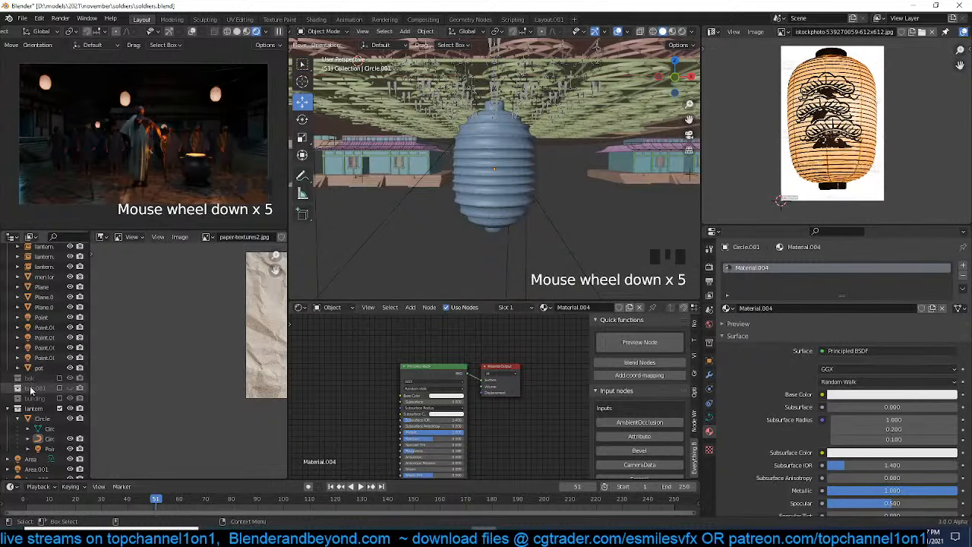
Exclude the lantern collection from the view layer and save the file
{"action": "left_click", "coordinate": [59, 409]}
{"action": "left_click", "coordinate": [490, 197]}
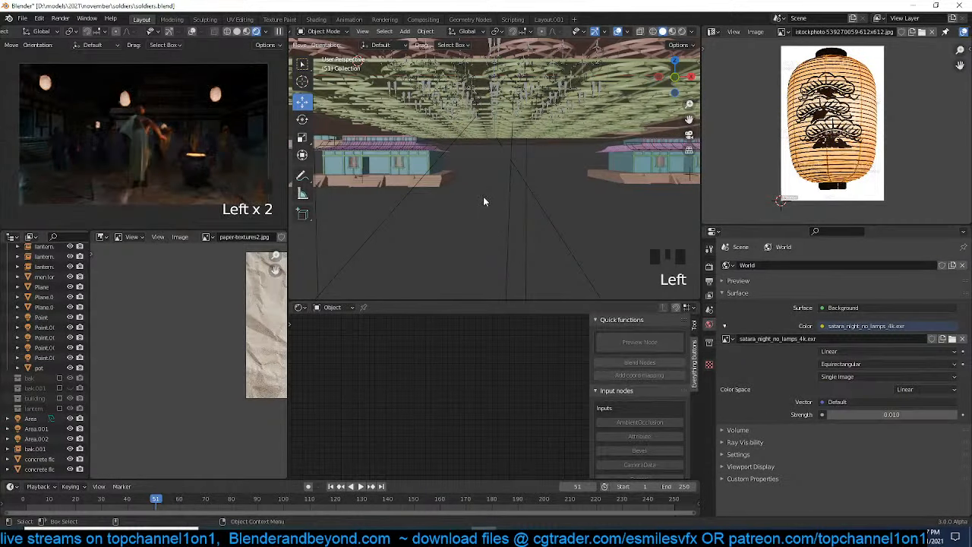
{"action": "key", "text": "ctrl+s"}
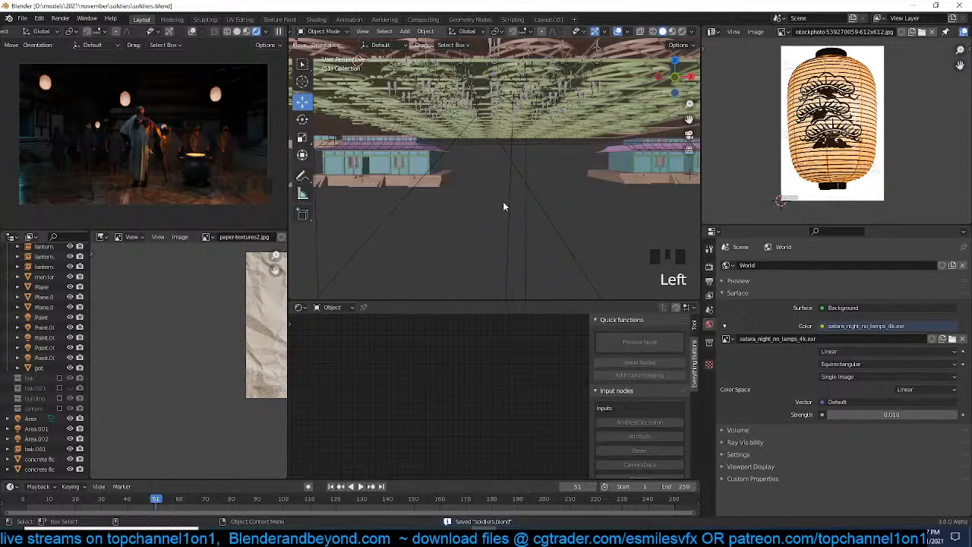
Duplicate the Area.002 light in front view and place the copy about 18 m along X and 4 m lower, beside the central roof
{"action": "scroll", "coordinate": [503, 203], "scroll_direction": "down", "scroll_amount": 10}
{"action": "key", "text": "grave"}
{"action": "scroll", "coordinate": [505, 210], "scroll_direction": "down", "scroll_amount": 9}
{"action": "key", "text": "grave"}
{"action": "scroll", "coordinate": [478, 193], "scroll_direction": "up", "scroll_amount": 3}
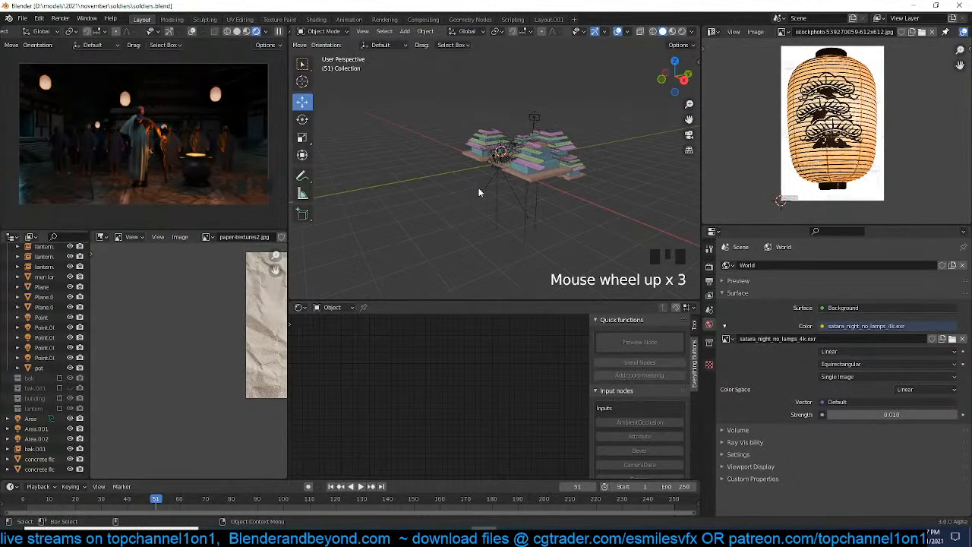
{"action": "scroll", "coordinate": [522, 196], "scroll_direction": "up", "scroll_amount": 3}
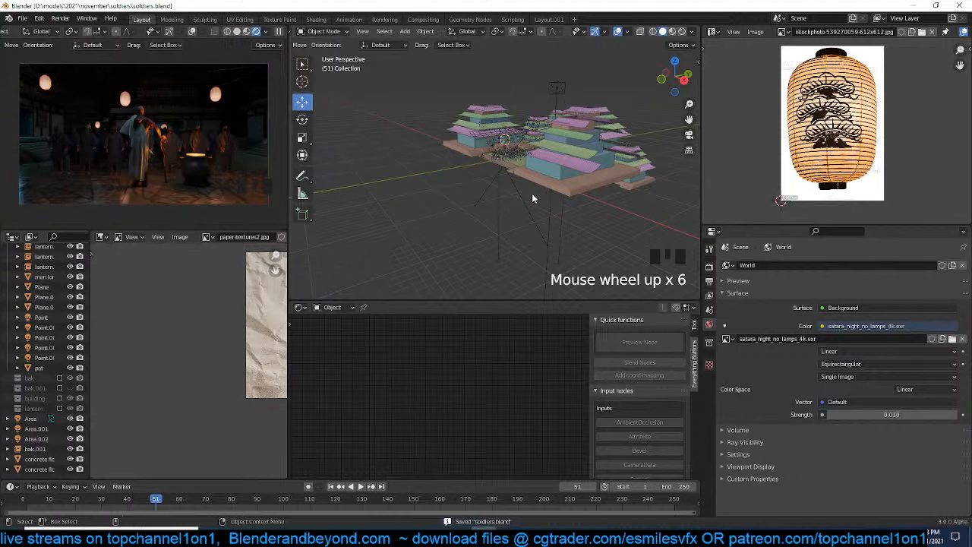
{"action": "scroll", "coordinate": [556, 161], "scroll_direction": "up", "scroll_amount": 3}
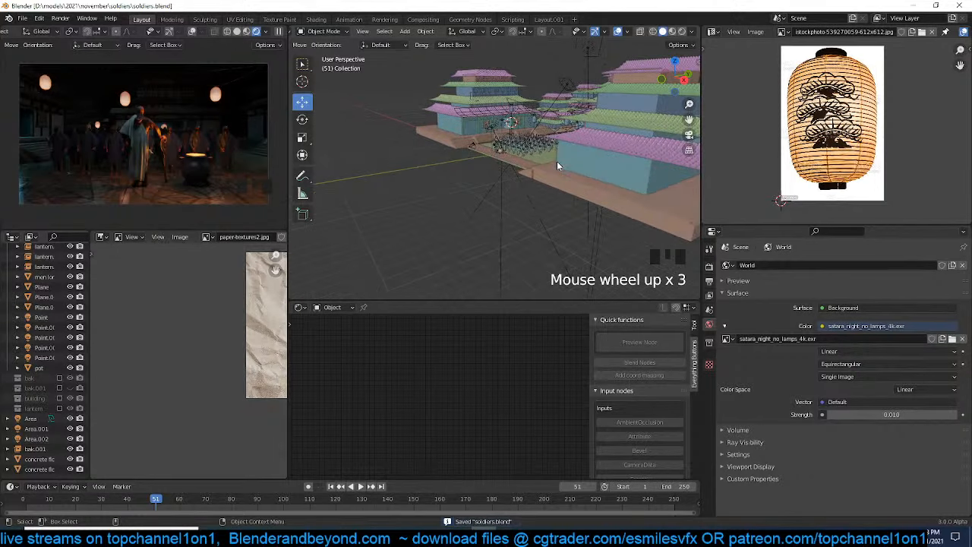
{"action": "middle_click_drag", "start_coordinate": [557, 161], "coordinate": [500, 215]}
{"action": "scroll", "coordinate": [502, 217], "scroll_direction": "up", "scroll_amount": 3}
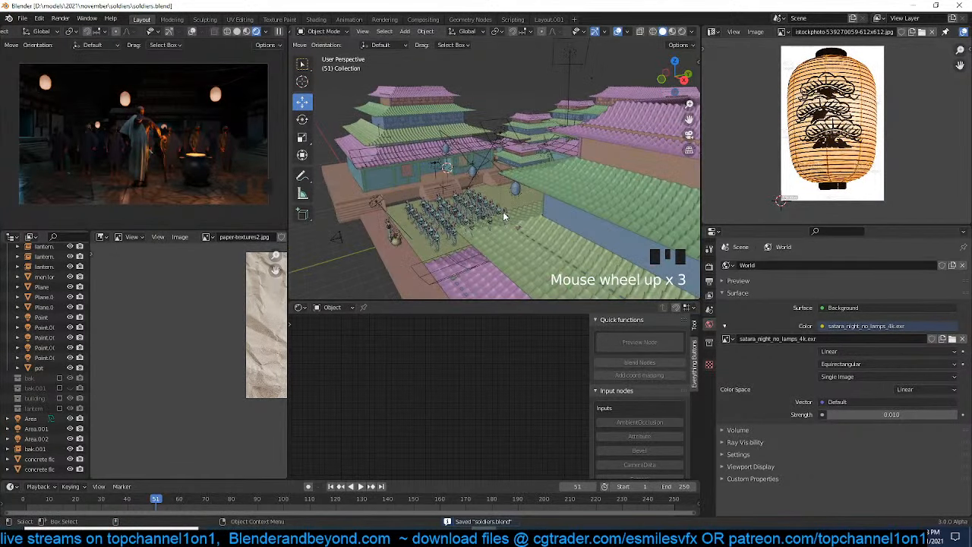
{"action": "middle_click_drag", "start_coordinate": [450, 218], "coordinate": [544, 237]}
{"action": "scroll", "coordinate": [356, 152], "scroll_direction": "up", "scroll_amount": 3}
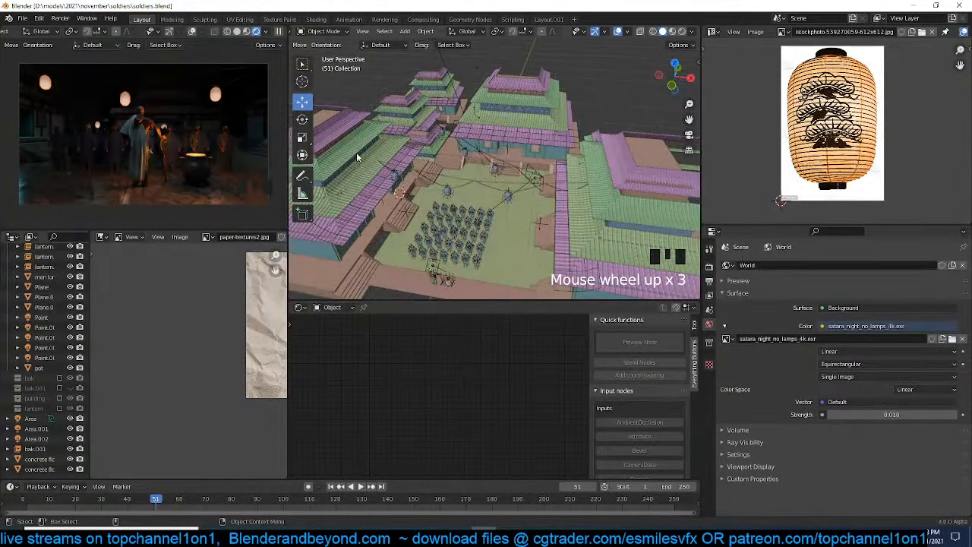
{"action": "middle_click_drag", "start_coordinate": [450, 72], "coordinate": [430, 68]}
{"action": "left_click", "coordinate": [428, 68]}
{"action": "key", "text": "KP_1"}
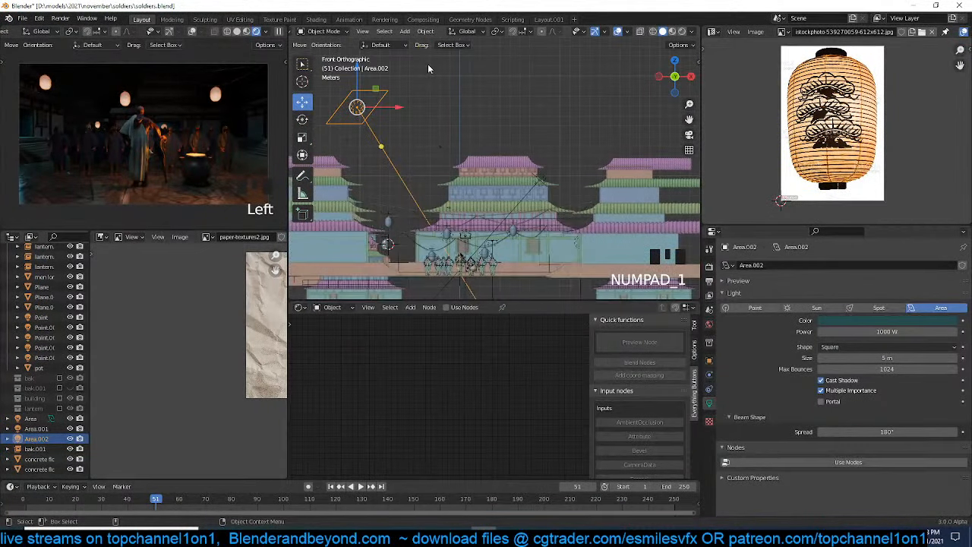
{"action": "key", "text": "shift+d"}
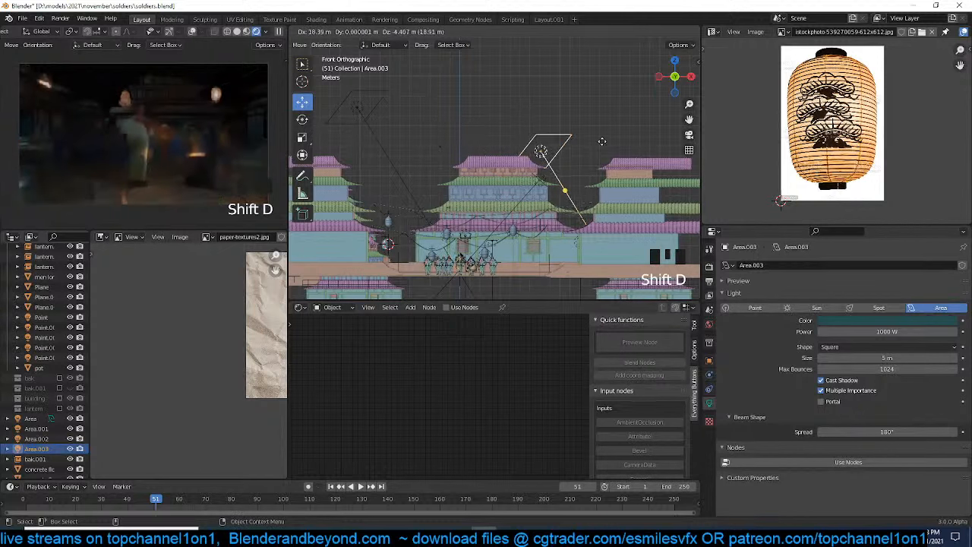
{"action": "left_click", "coordinate": [602, 140]}
Clear the copied light's rotation, then aim it across the central building in front view with 78° and -10.8° rotations, adjusting its position slightly
{"action": "key", "text": "alt+r"}
{"action": "key", "text": "r"}
{"action": "left_click", "coordinate": [565, 199]}
{"action": "key", "text": "g"}
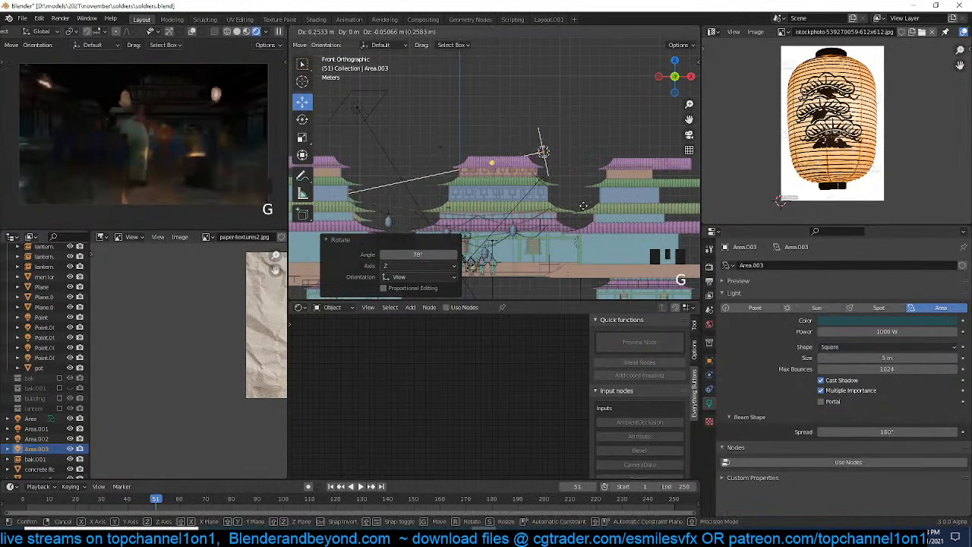
{"action": "left_click", "coordinate": [594, 215]}
{"action": "key", "text": "r"}
{"action": "left_click", "coordinate": [603, 209]}
Rotate the copied area light about 6.6° in top view to angle it over the central building
{"action": "key", "text": "KP_7"}
{"action": "scroll", "coordinate": [603, 208], "scroll_direction": "down", "scroll_amount": 5}
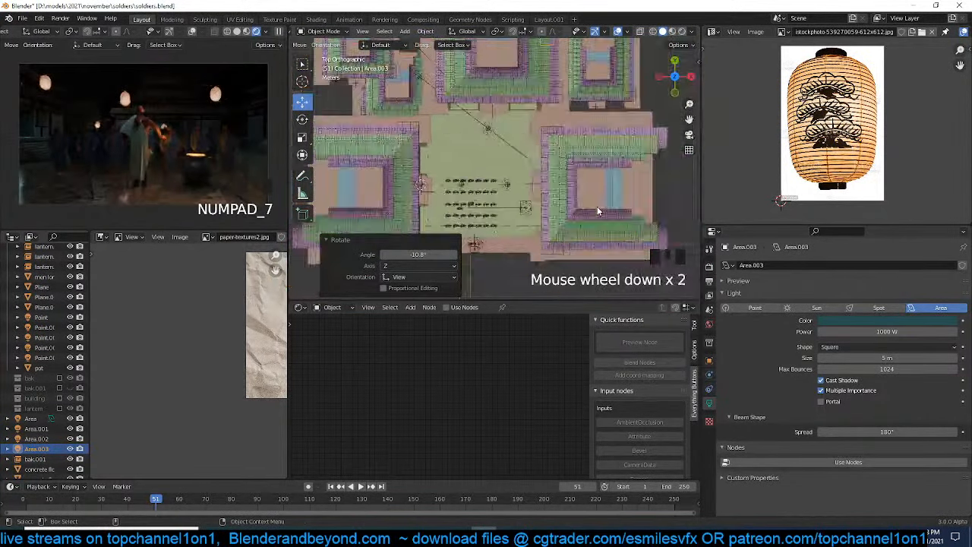
{"action": "key", "text": "r"}
{"action": "left_click", "coordinate": [526, 112]}
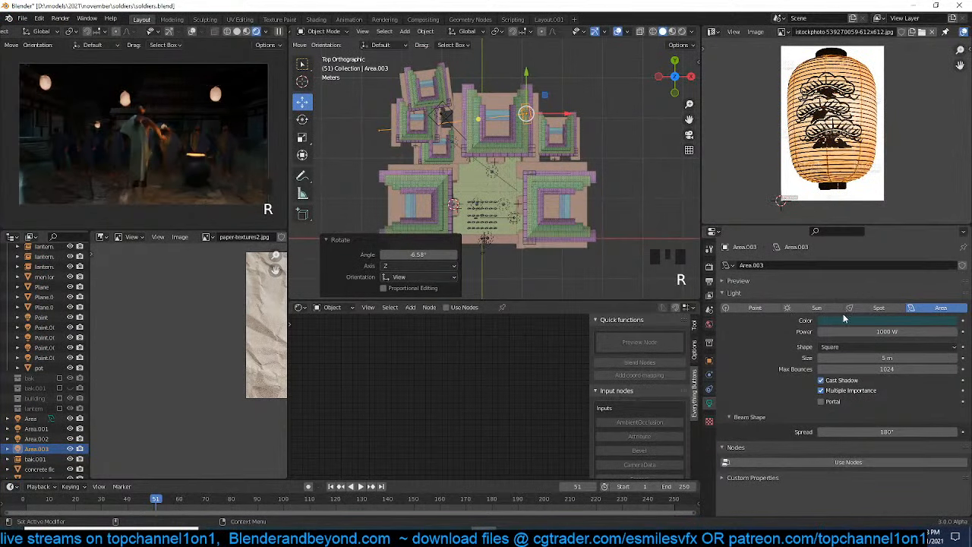
Change the copied area light's colour to a bright near-white
{"action": "left_click", "coordinate": [869, 321]}
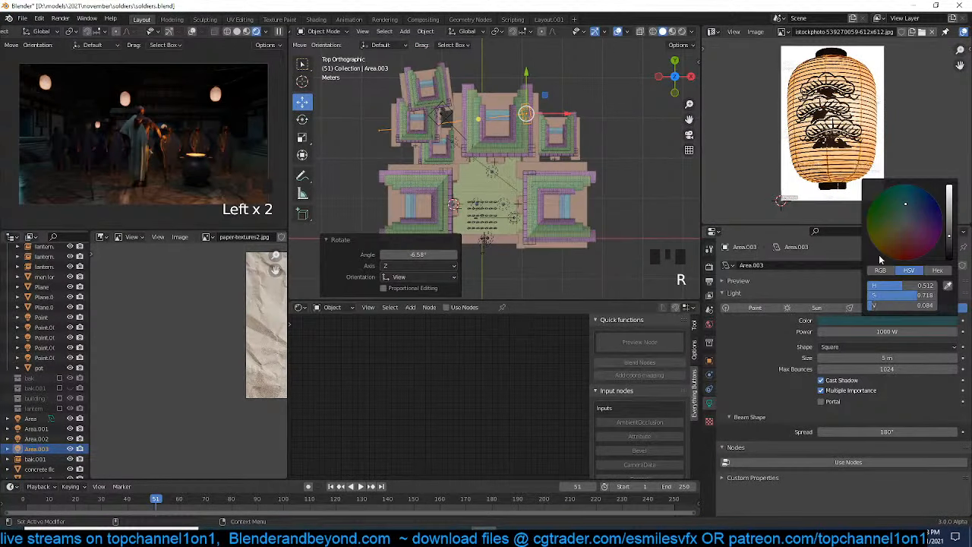
{"action": "left_click", "coordinate": [906, 222]}
{"action": "left_click_drag", "start_coordinate": [954, 199], "coordinate": [951, 182]}
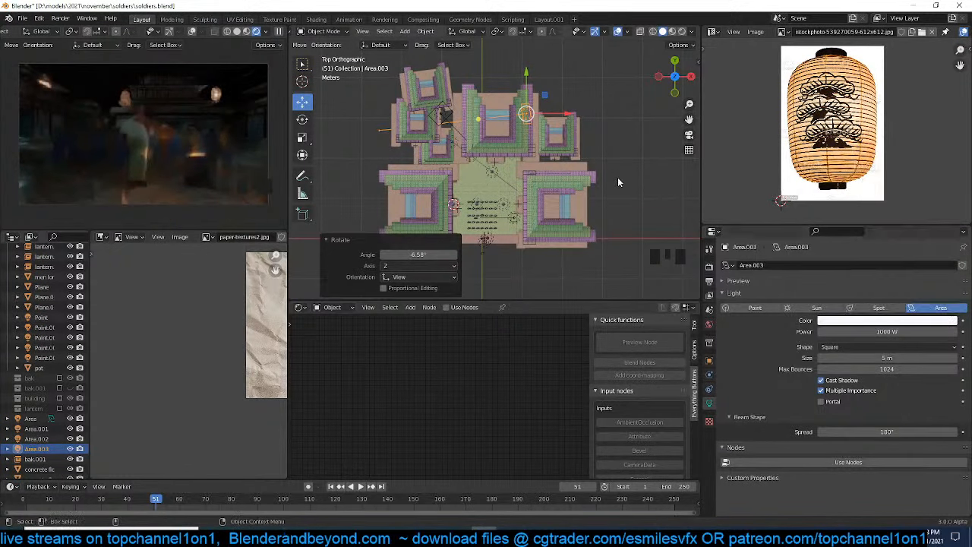
Tilt the white area light about 14.8° and move it about 5.1 m, mostly upward, above the central building's roof
{"action": "key", "text": "KP_1"}
{"action": "scroll", "coordinate": [556, 207], "scroll_direction": "up", "scroll_amount": 7}
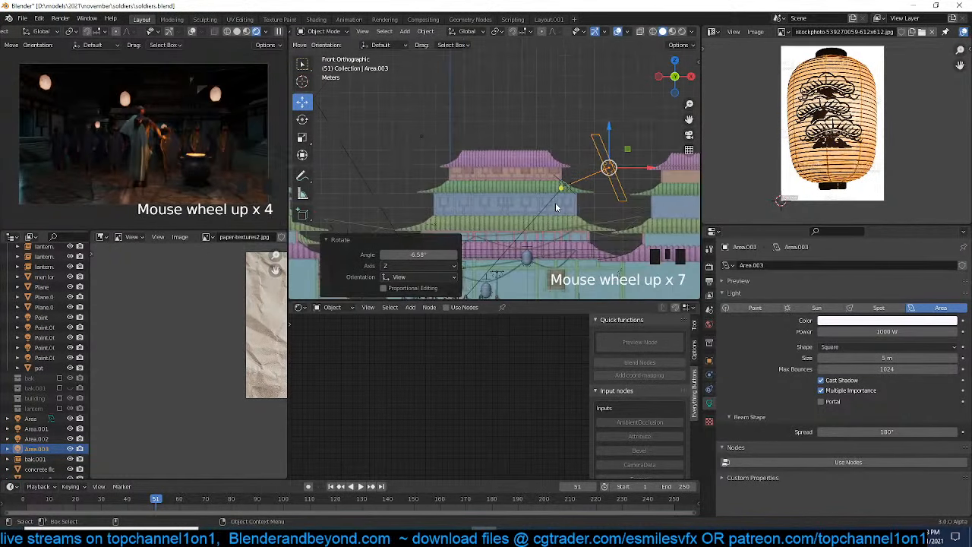
{"action": "key", "text": "KP_0"}
{"action": "scroll", "coordinate": [555, 202], "scroll_direction": "up", "scroll_amount": 4}
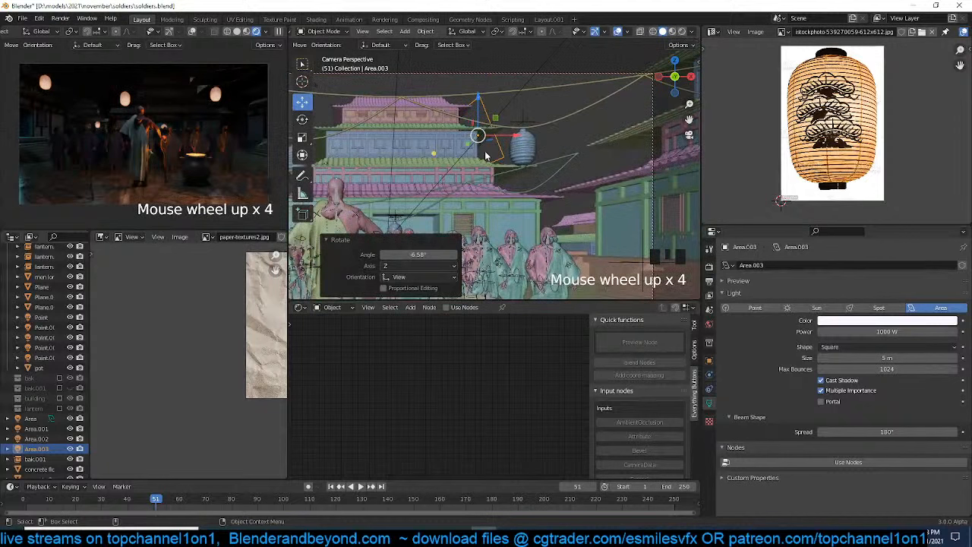
{"action": "key", "text": "KP_7"}
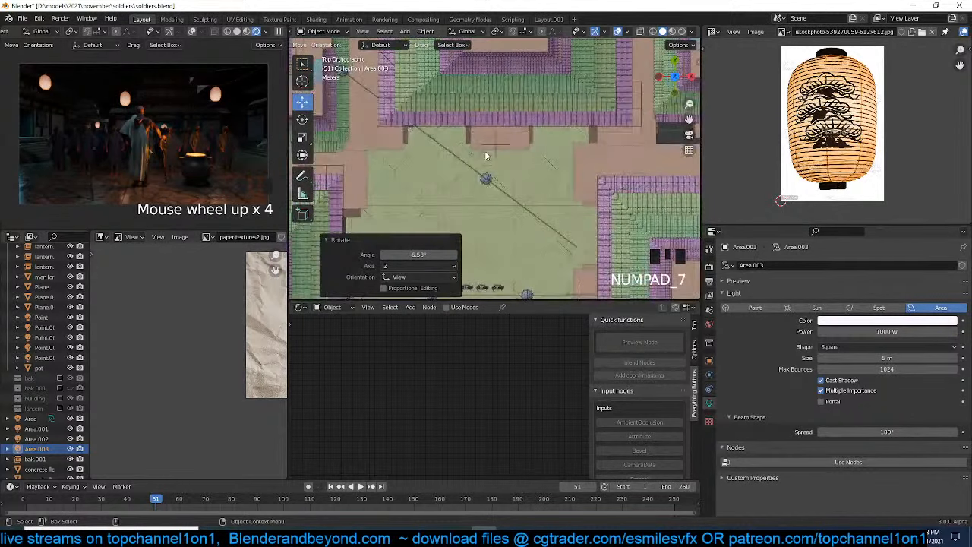
{"action": "scroll", "coordinate": [485, 150], "scroll_direction": "down", "scroll_amount": 8}
{"action": "key", "text": "grave"}
{"action": "scroll", "coordinate": [532, 76], "scroll_direction": "up", "scroll_amount": 6}
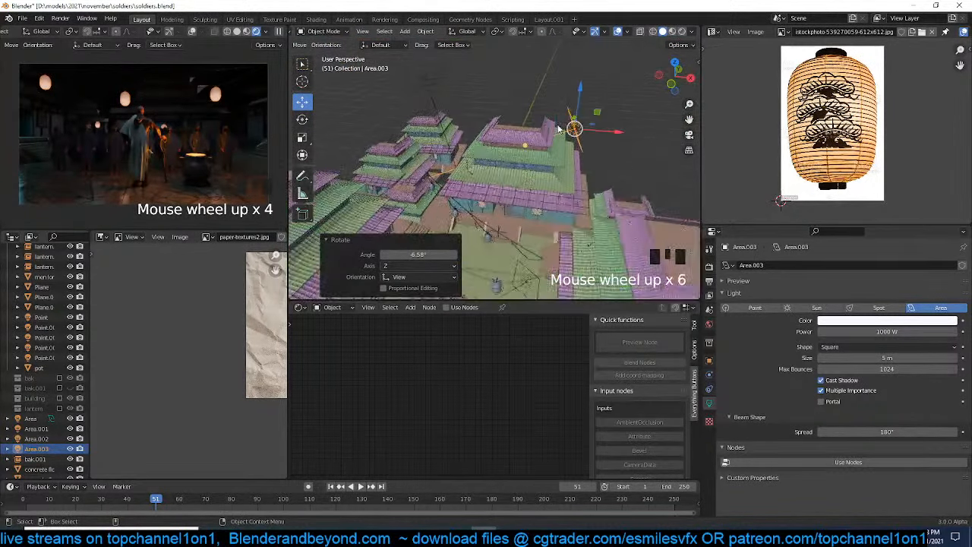
{"action": "key", "text": "r"}
{"action": "left_click", "coordinate": [648, 139]}
{"action": "key", "text": "g"}
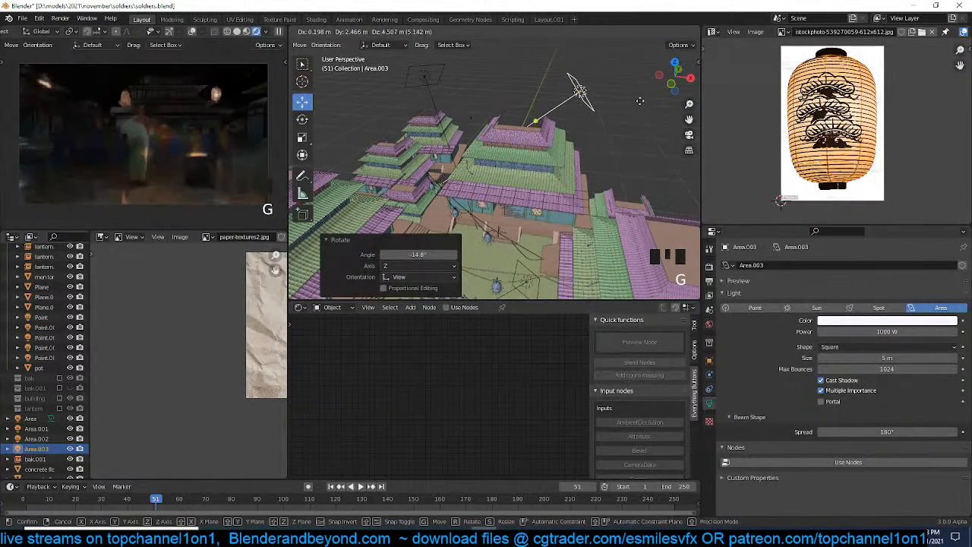
{"action": "left_click", "coordinate": [652, 101]}
Set the white area light's size to 1 m
{"action": "left_click", "coordinate": [888, 357]}
{"action": "type", "text": "1"}
{"action": "key", "text": "Return"}
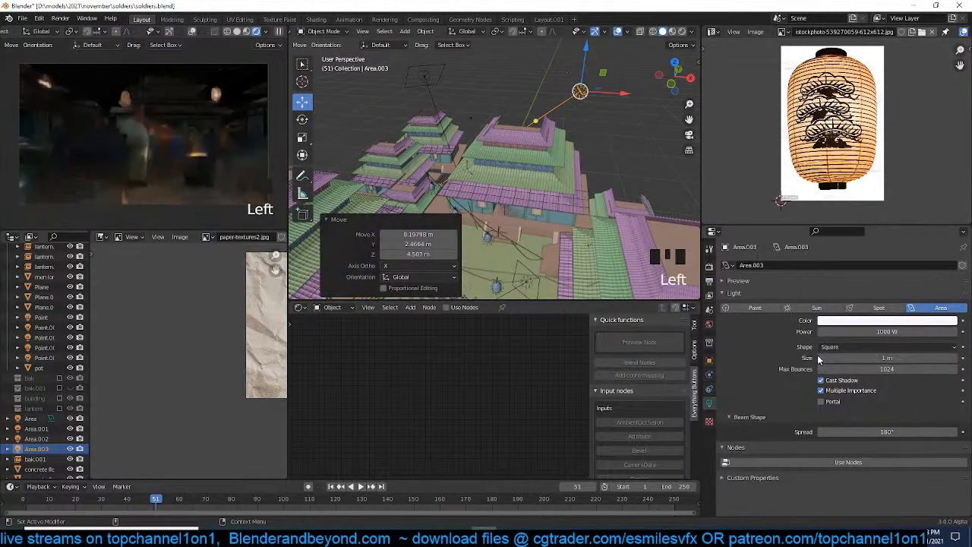
Duplicate the white light in top view to the central building's opposite side, about -16 m in X and -4.9 m in Y, and rotate it -140°
{"action": "key", "text": "KP_7"}
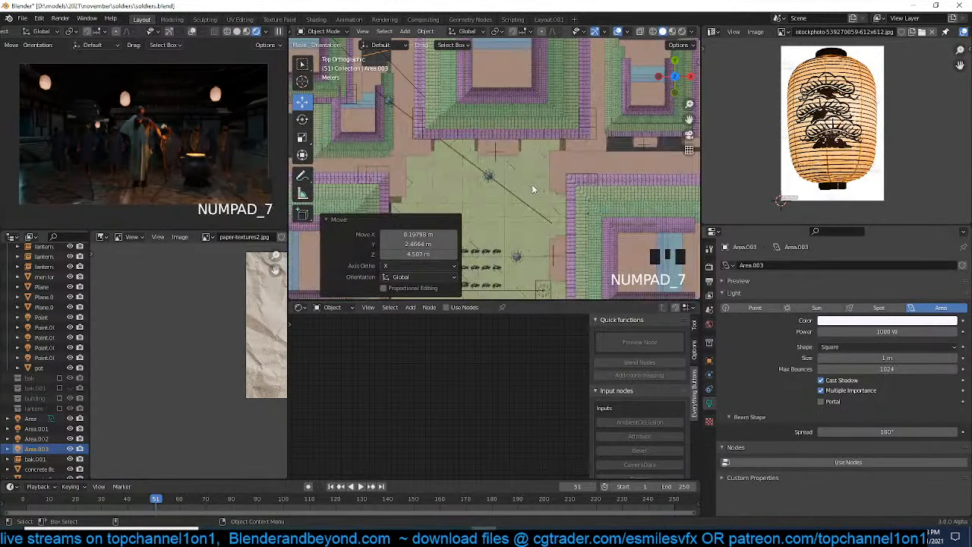
{"action": "scroll", "coordinate": [532, 184], "scroll_direction": "down", "scroll_amount": 4}
{"action": "key", "text": "shift+d"}
{"action": "key", "text": "r"}
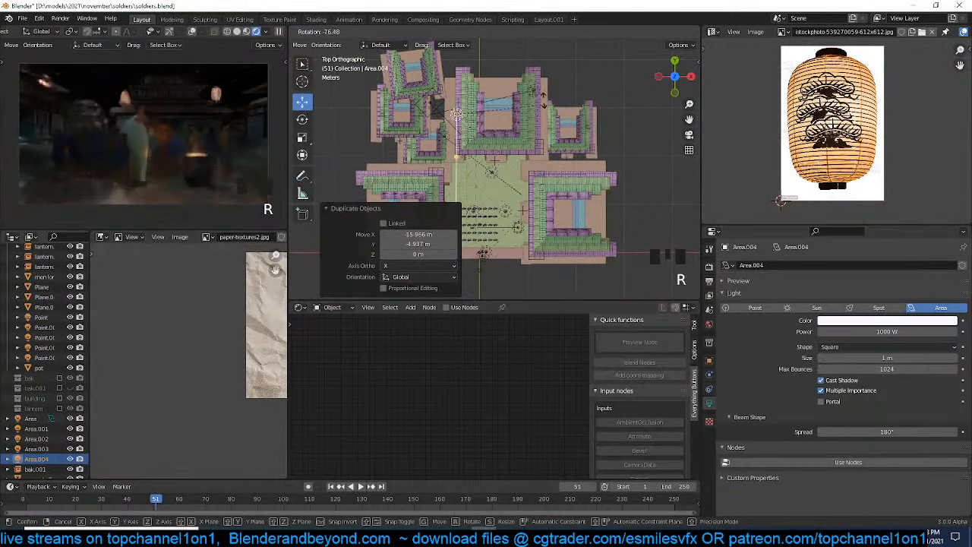
{"action": "left_click", "coordinate": [519, 274]}
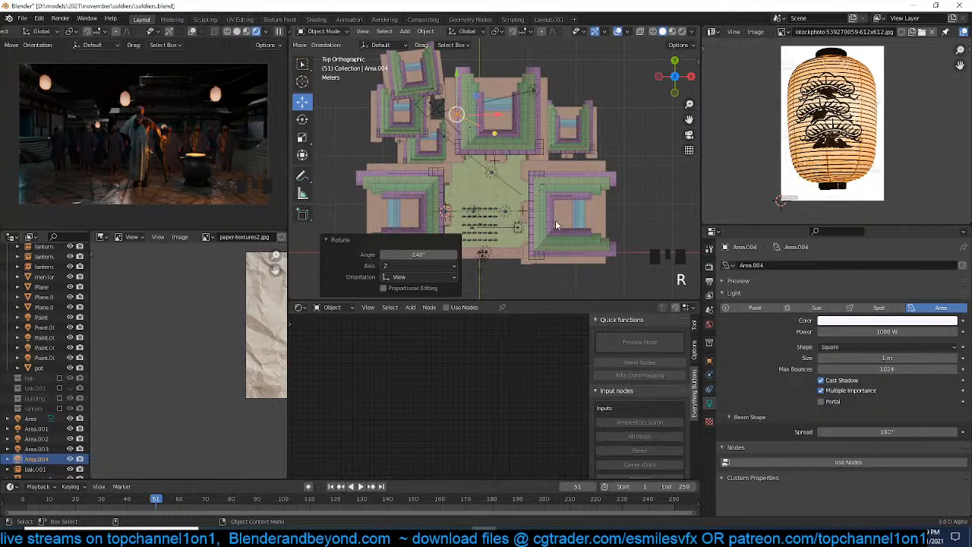
{"action": "left_click", "coordinate": [348, 241]}
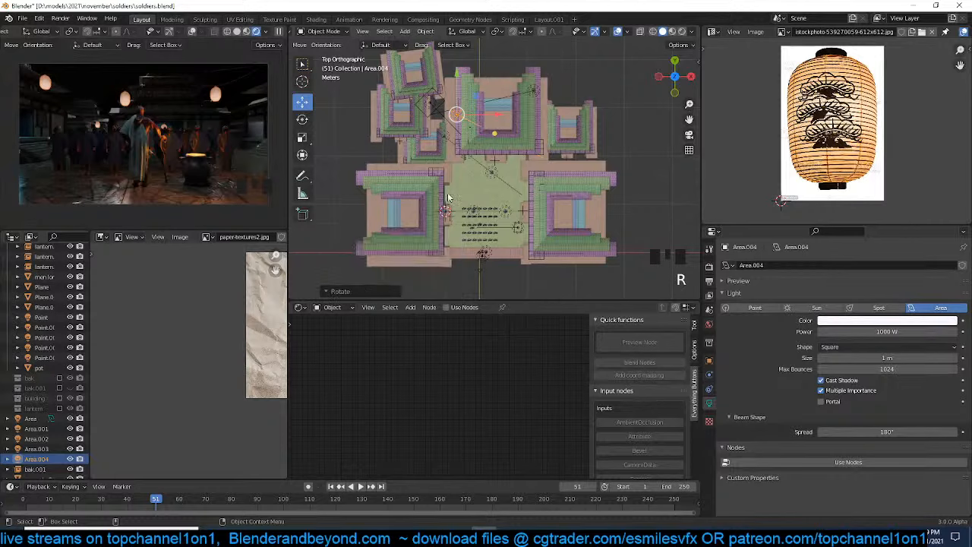
Save the file and pause the rendered camera preview
{"action": "scroll", "coordinate": [446, 222], "scroll_direction": "down", "scroll_amount": 4}
{"action": "key", "text": "ctrl+s"}
{"action": "left_click", "coordinate": [267, 32]}
{"action": "left_click", "coordinate": [279, 32]}
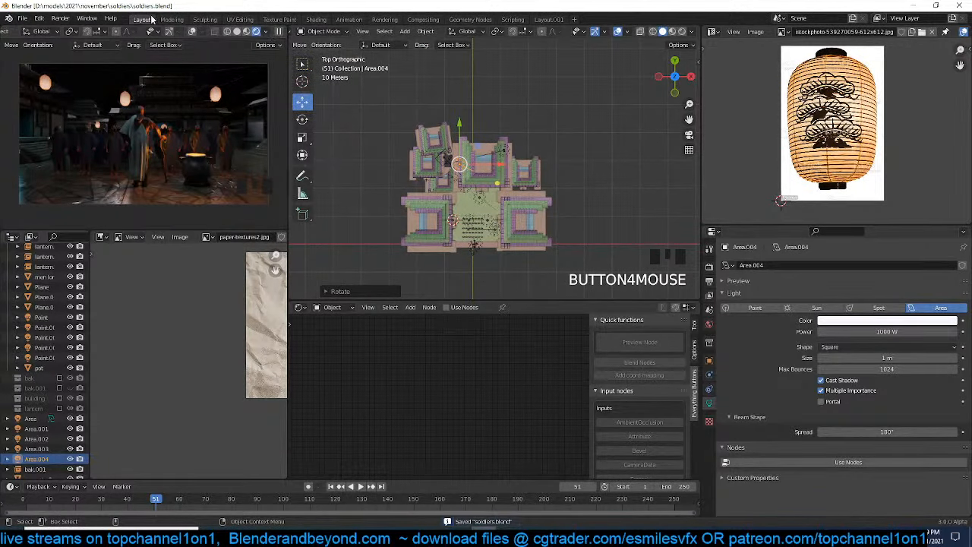
{"action": "left_click", "coordinate": [541, 161]}
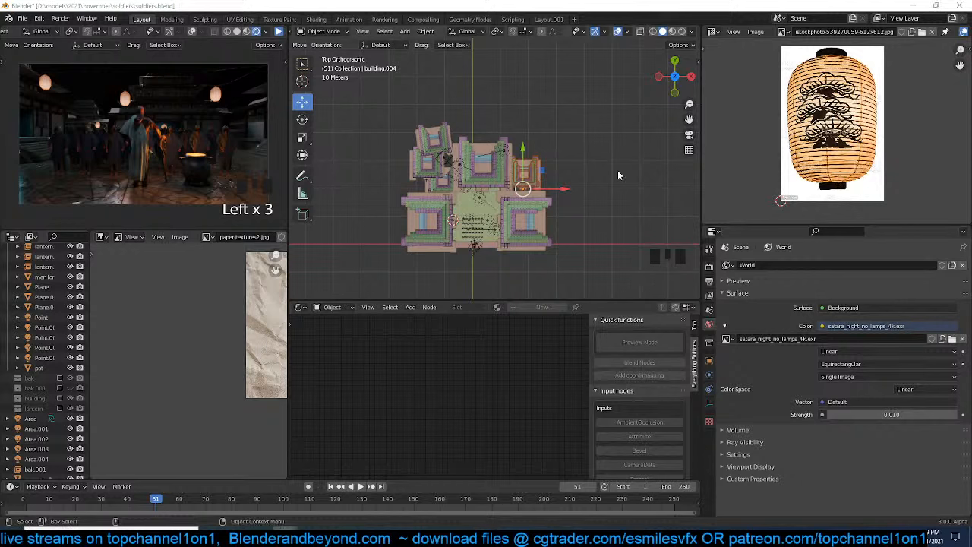
{"action": "left_click", "coordinate": [590, 182]}
{"action": "middle_click_drag", "start_coordinate": [581, 186], "coordinate": [590, 182], "text": "shift"}
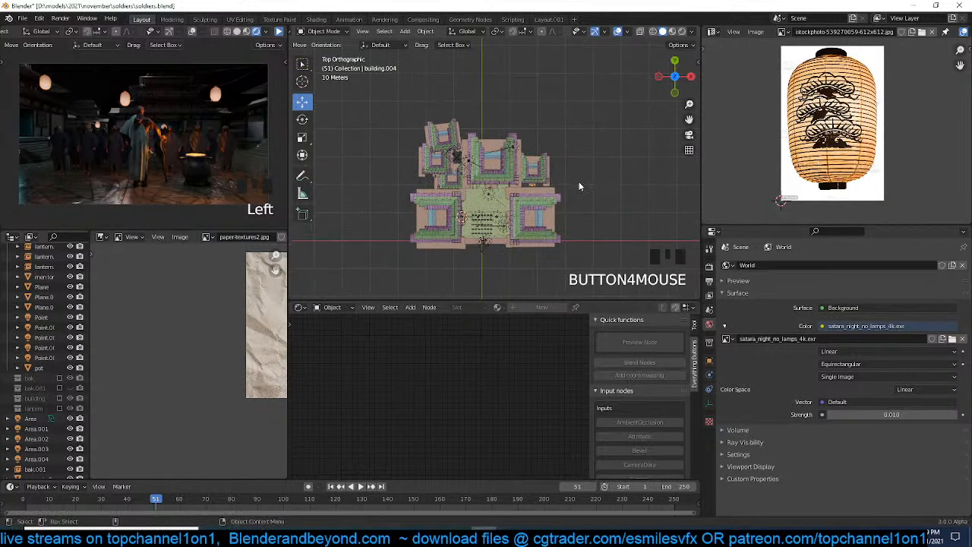
{"action": "key", "text": "shift+a"}
{"action": "mouse_move", "coordinate": [504, 40]}
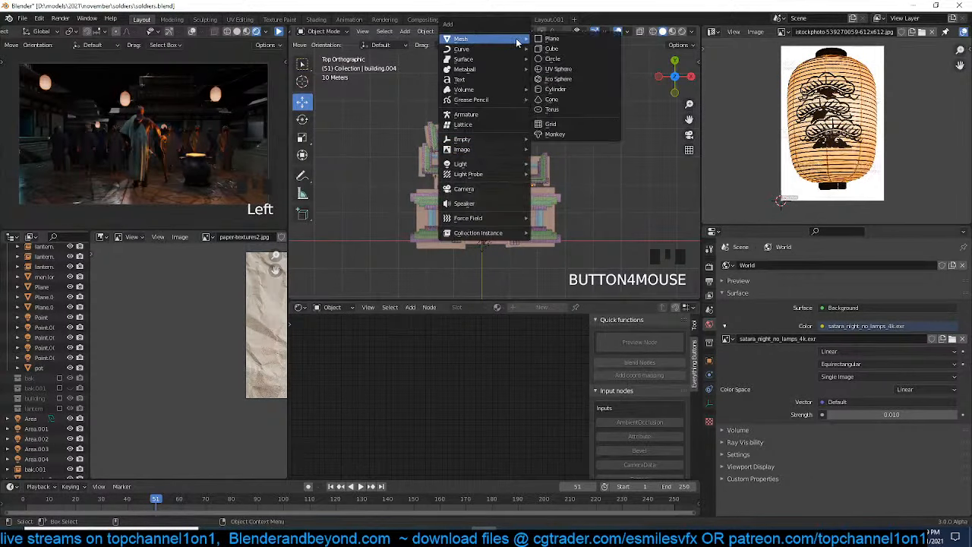
Search the Asset Library objects for "flag" and choose the pair of red hanging banners
{"action": "key", "text": "n"}
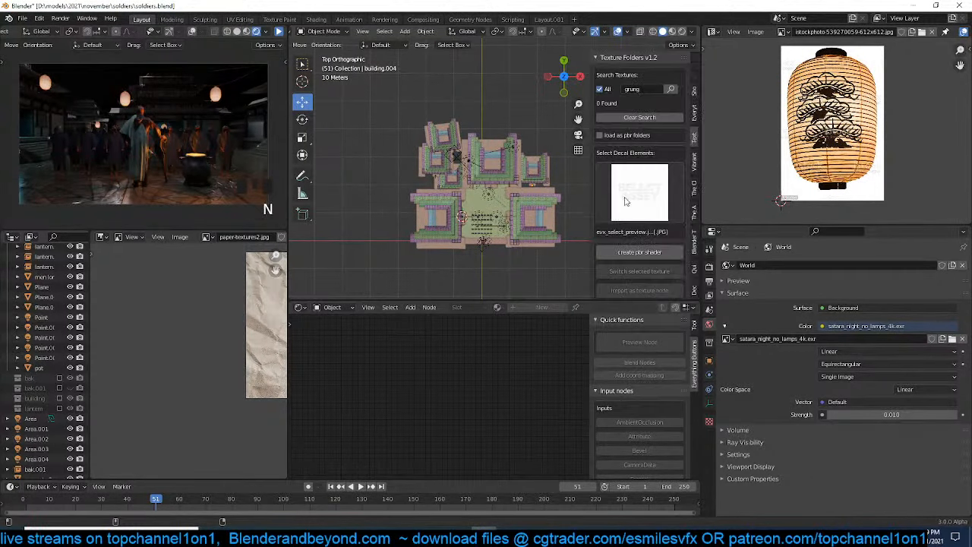
{"action": "left_click", "coordinate": [693, 213]}
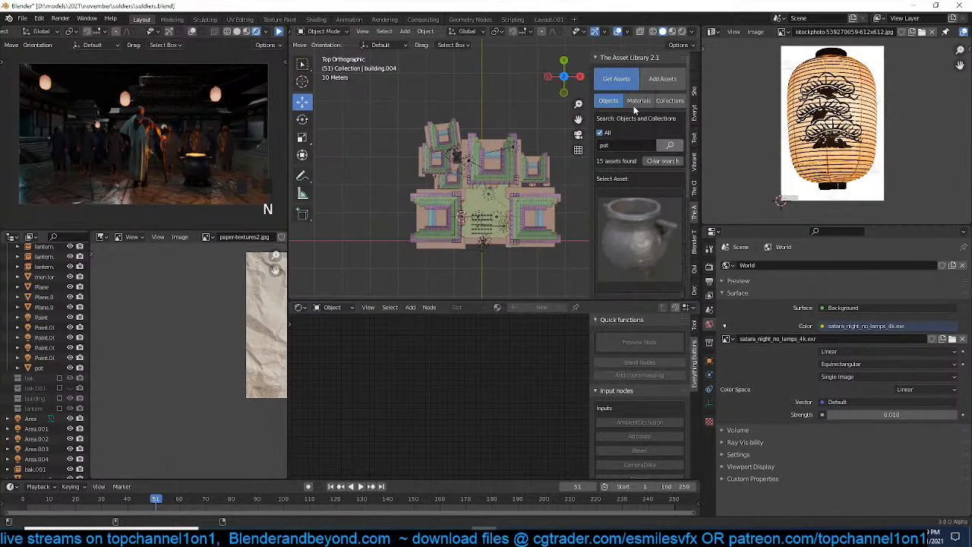
{"action": "left_click", "coordinate": [628, 144]}
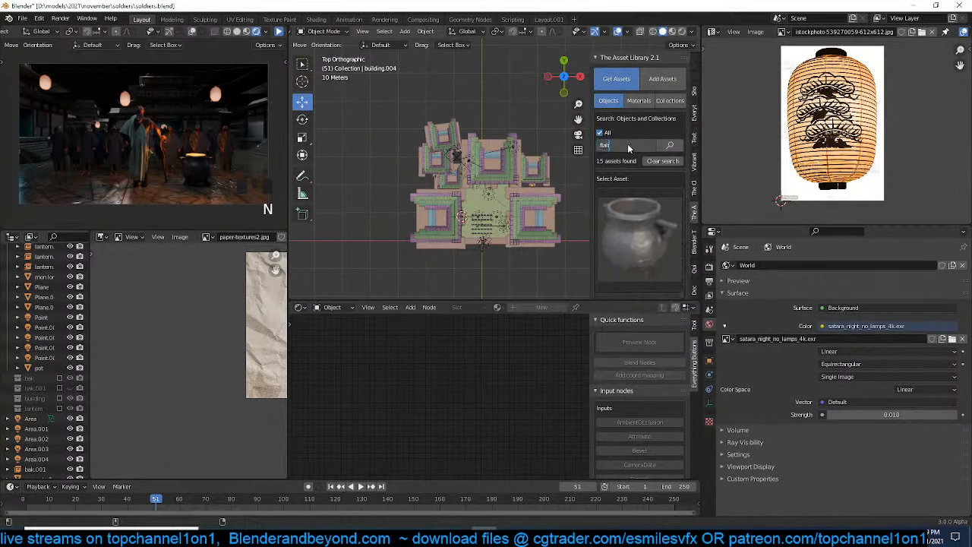
{"action": "key", "text": "Left"}
{"action": "key", "text": "Left"}
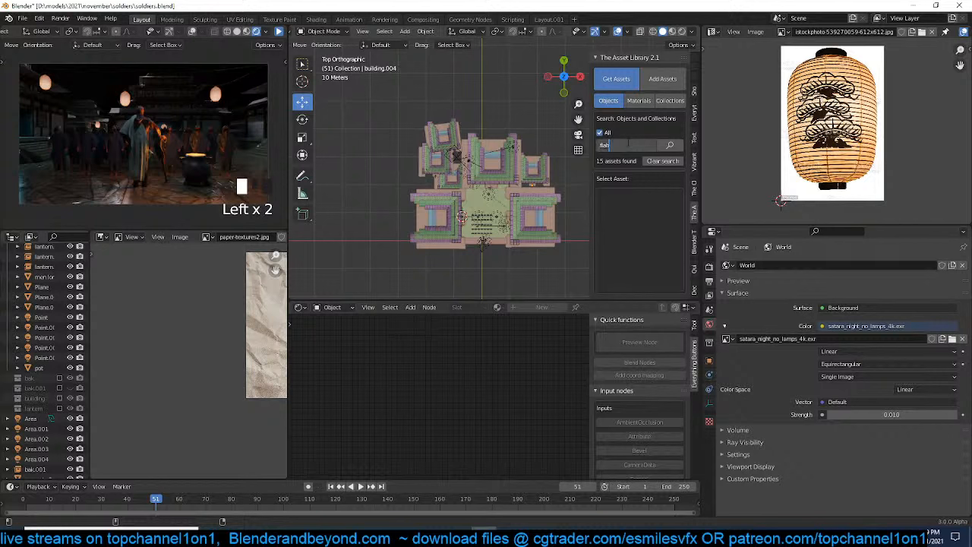
{"action": "type", "text": "flag"}
{"action": "key", "text": "Return"}
{"action": "left_click", "coordinate": [629, 192]}
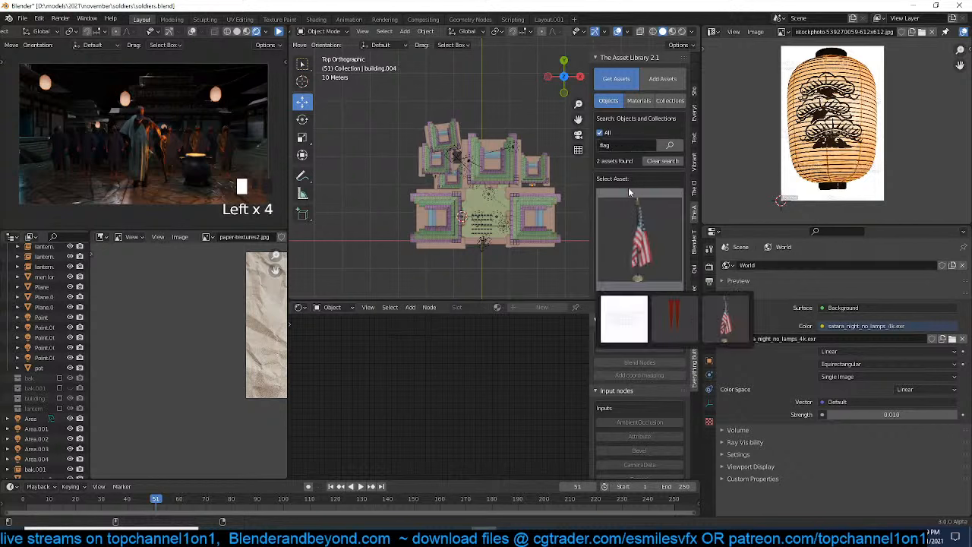
{"action": "left_click", "coordinate": [674, 315]}
Place the 3D cursor on the courtyard ground beside the soldier formation and add the red banner asset there
{"action": "middle_click_drag", "start_coordinate": [464, 212], "coordinate": [477, 153]}
{"action": "scroll", "coordinate": [476, 154], "scroll_direction": "up", "scroll_amount": 8}
{"action": "right_click", "coordinate": [451, 176], "text": "shift"}
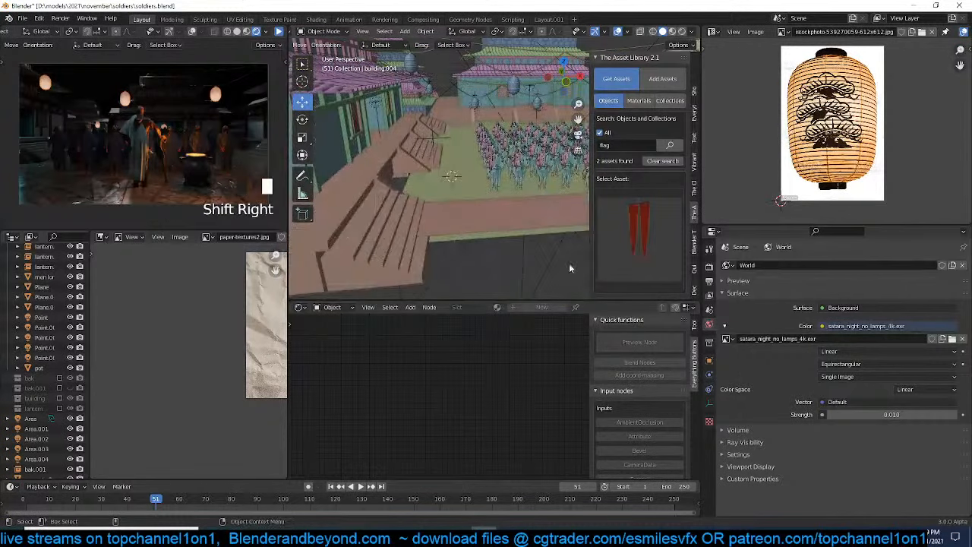
{"action": "left_click", "coordinate": [646, 226]}
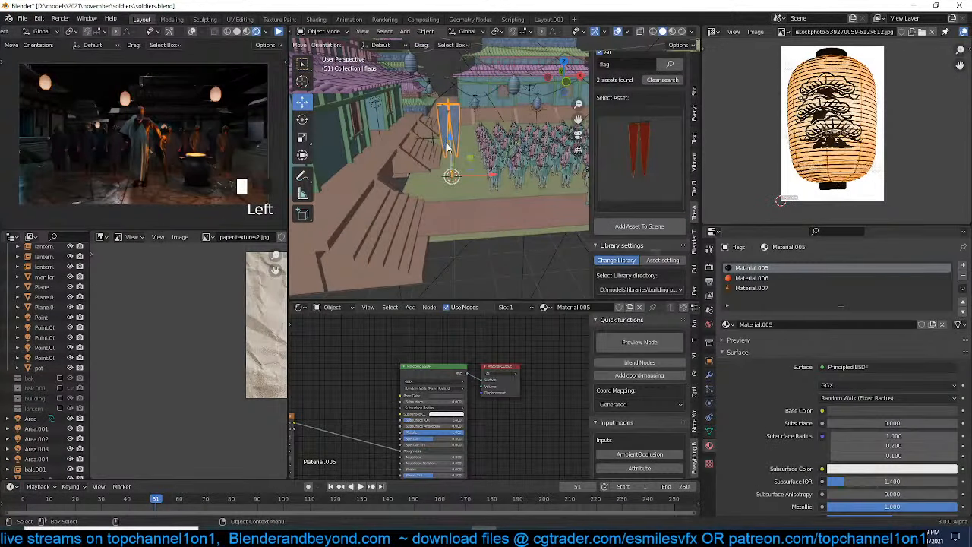
In top view, place linked duplicates of the banners at the other three corners of the courtyard
{"action": "key", "text": "KP_7"}
{"action": "scroll", "coordinate": [459, 189], "scroll_direction": "down", "scroll_amount": 4}
{"action": "middle_click_drag", "start_coordinate": [459, 189], "coordinate": [431, 145], "text": "shift"}
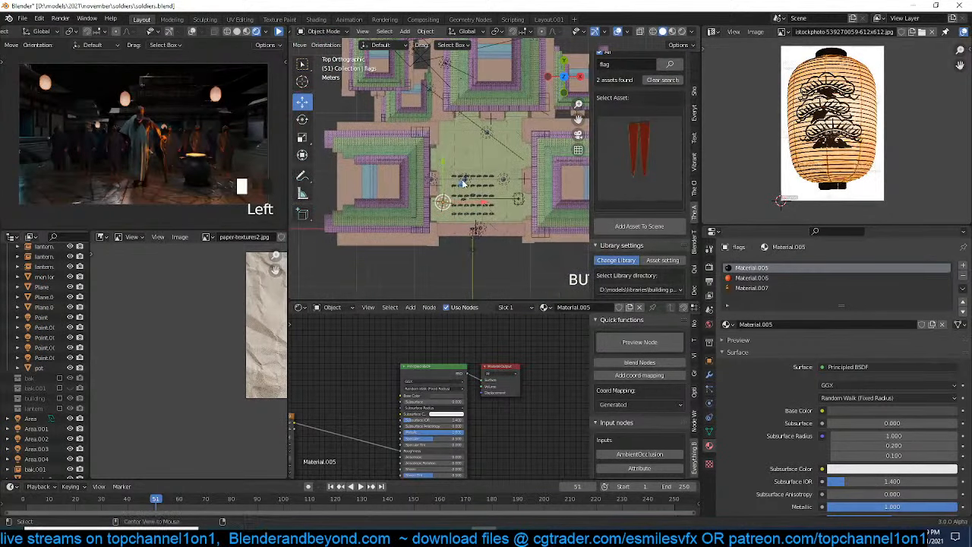
{"action": "key", "text": "alt+d"}
{"action": "scroll", "coordinate": [509, 204], "scroll_direction": "up", "scroll_amount": 2}
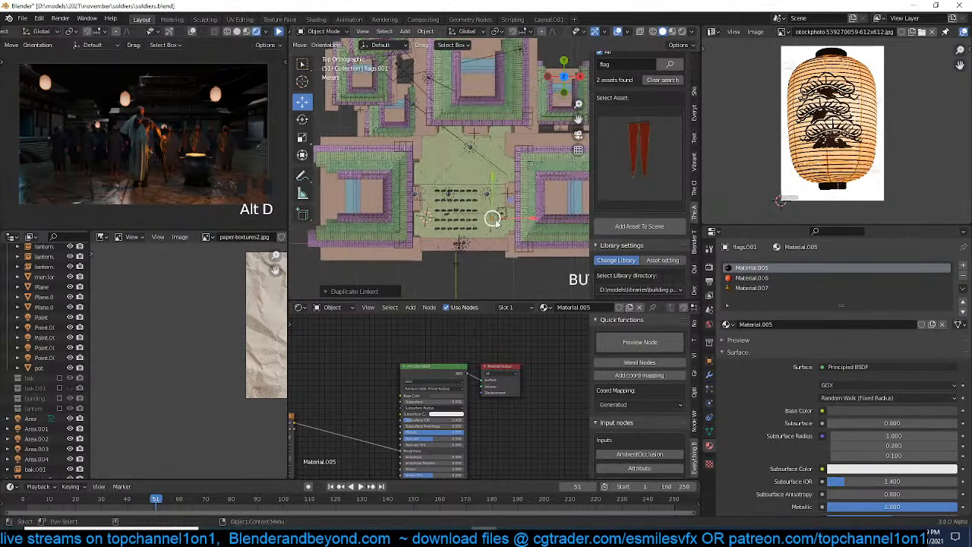
{"action": "key", "text": "alt+d"}
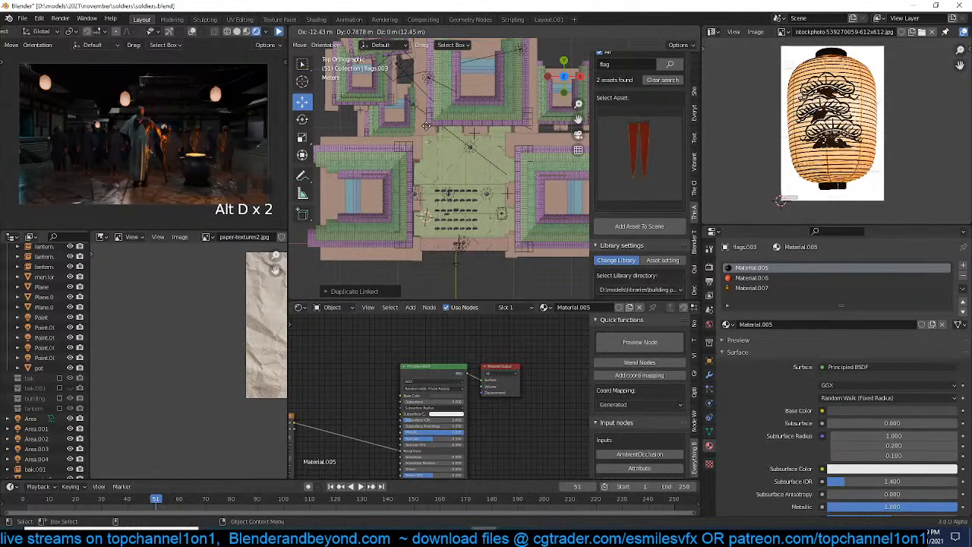
Resume the rendered camera preview, deselect the banners and save the file
{"action": "left_click", "coordinate": [281, 36]}
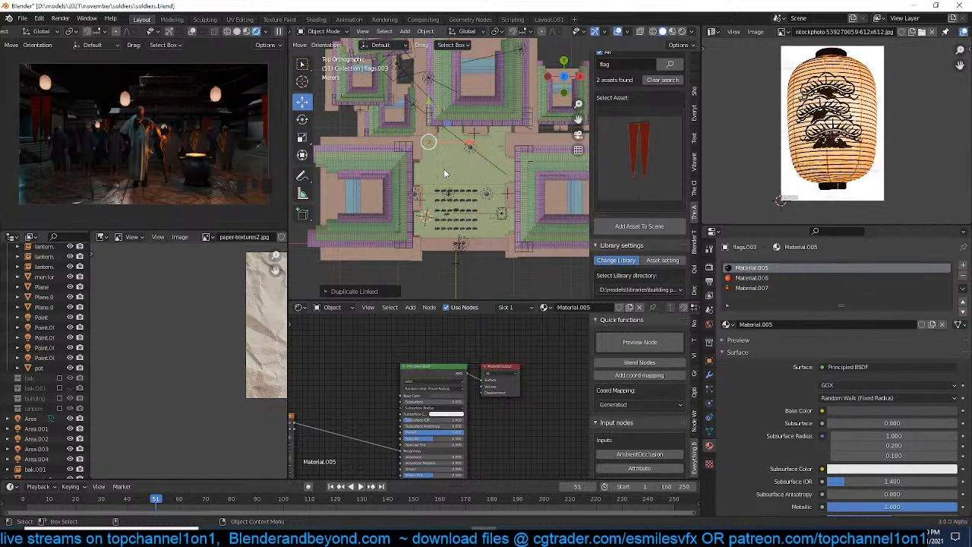
{"action": "left_click", "coordinate": [500, 275]}
{"action": "key", "text": "ctrl+s"}
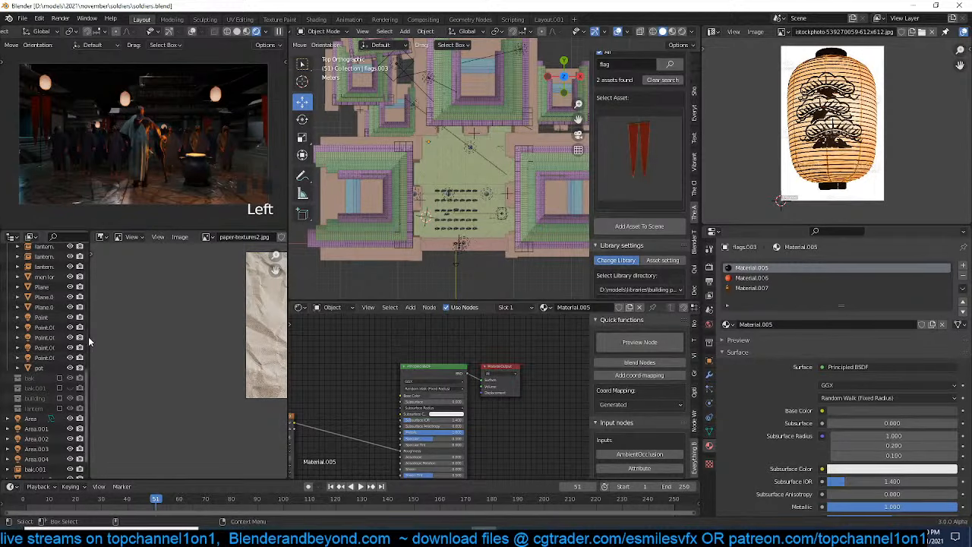
Select all the area and point lights by type and move them into a new collection named "lights"
{"action": "left_click_drag", "start_coordinate": [90, 337], "coordinate": [98, 336]}
{"action": "middle_click_drag", "start_coordinate": [456, 83], "coordinate": [508, 81]}
{"action": "left_click", "coordinate": [508, 81]}
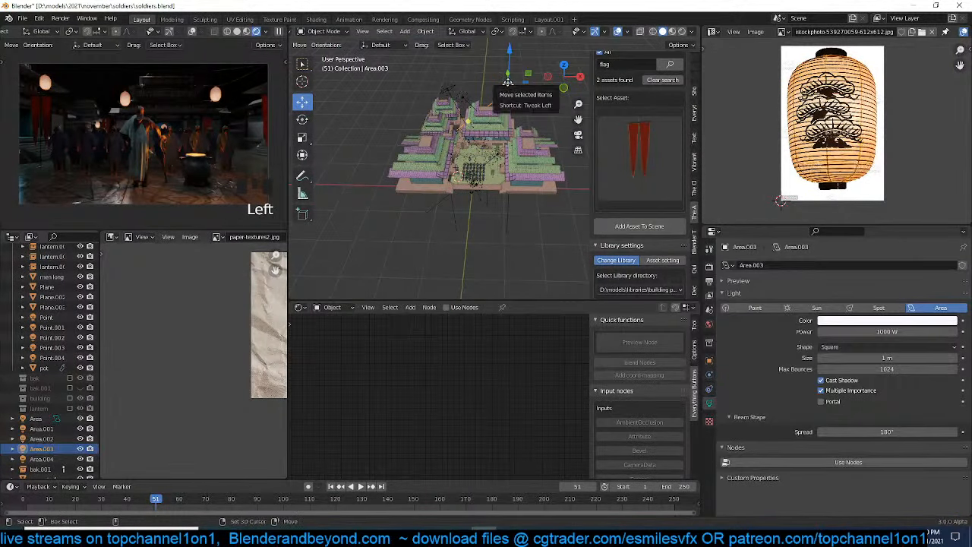
{"action": "key", "text": "shift+g"}
{"action": "left_click", "coordinate": [508, 84]}
{"action": "key", "text": "m"}
{"action": "left_click", "coordinate": [508, 112]}
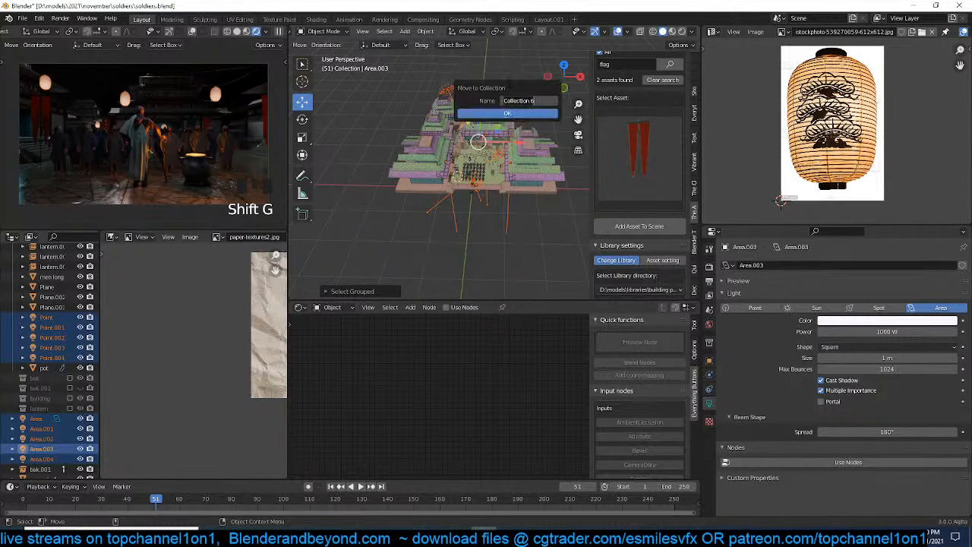
{"action": "key", "text": "BackSpace"}
{"action": "type", "text": "lights"}
{"action": "key", "text": "Return"}
{"action": "key", "text": "Return"}
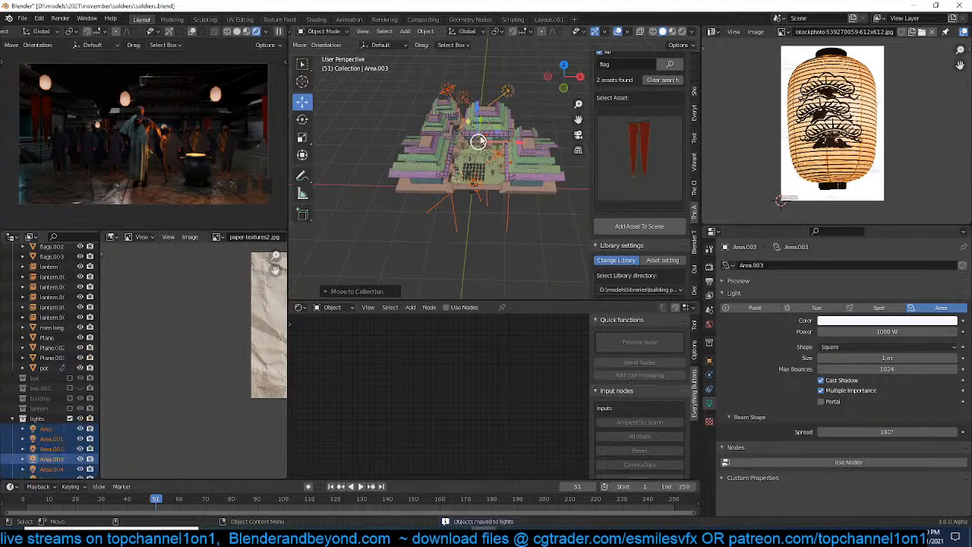
Hide every light in the lights collection from the viewport and save the file
{"action": "scroll", "coordinate": [117, 361], "scroll_direction": "down", "scroll_amount": 3}
{"action": "scroll", "coordinate": [59, 385], "scroll_direction": "down", "scroll_amount": 3}
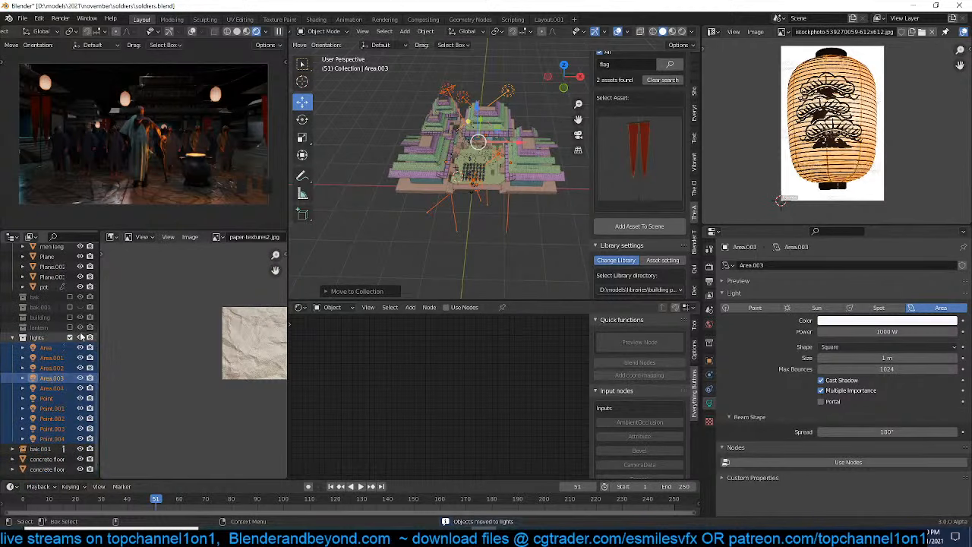
{"action": "left_click_drag", "start_coordinate": [81, 349], "coordinate": [80, 438]}
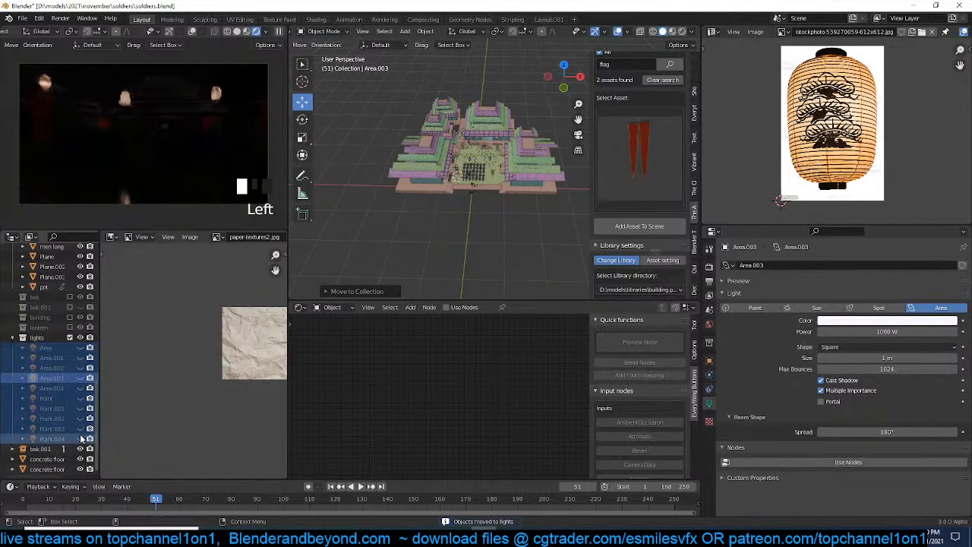
{"action": "left_click", "coordinate": [425, 264]}
{"action": "key", "text": "ctrl+s"}
{"action": "left_click", "coordinate": [414, 254]}
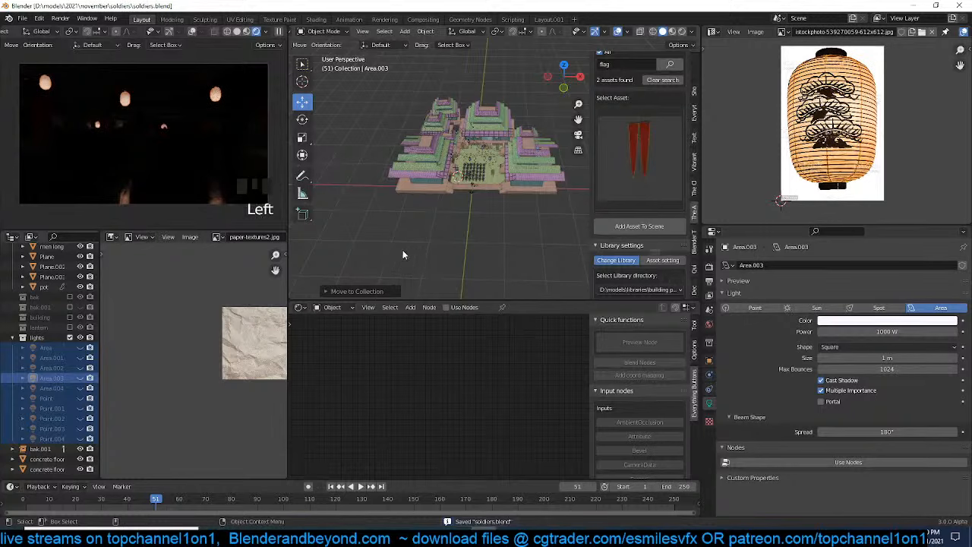
{"action": "left_click", "coordinate": [379, 218]}
{"action": "left_click", "coordinate": [340, 255]}
{"action": "left_click", "coordinate": [340, 255]}
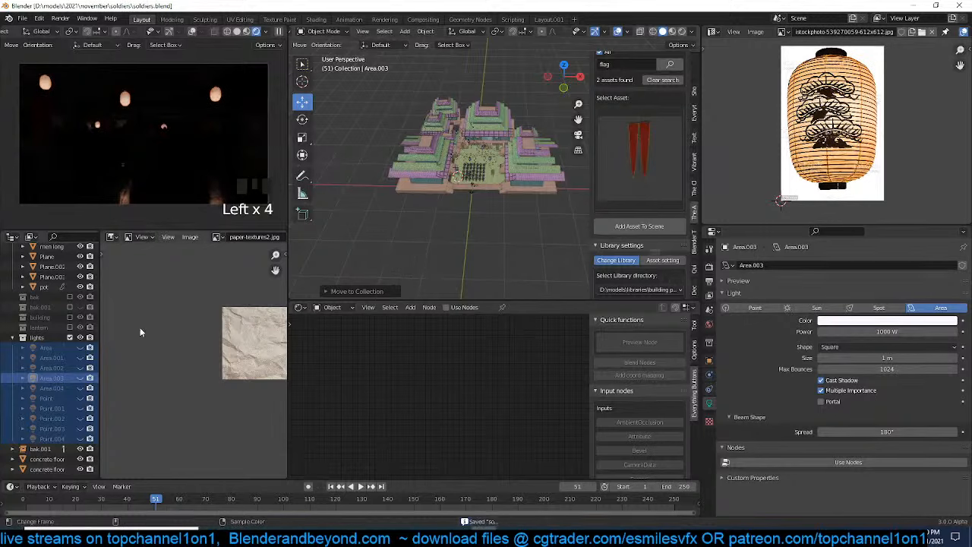
In right view, add an area light behind the rear buildings at roof height and rotate it toward the courtyard
{"action": "key", "text": "KP_3"}
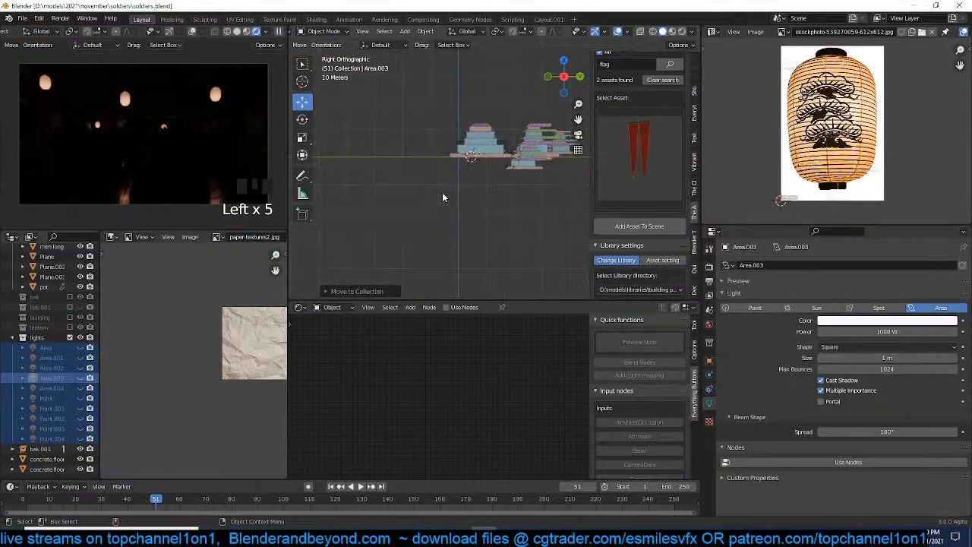
{"action": "middle_click_drag", "start_coordinate": [447, 204], "coordinate": [339, 221], "text": "shift"}
{"action": "right_click", "coordinate": [482, 151], "text": "shift"}
{"action": "key", "text": "shift+a"}
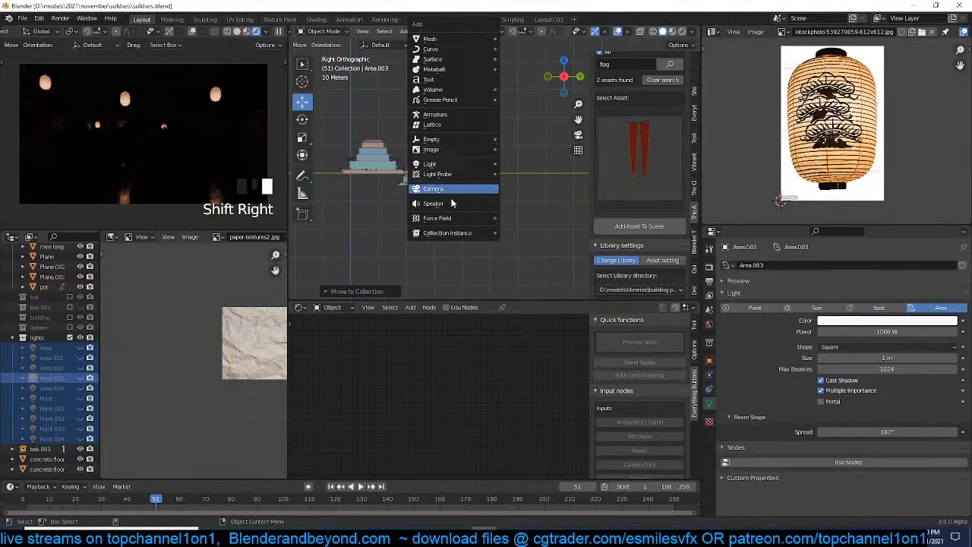
{"action": "mouse_move", "coordinate": [493, 167]}
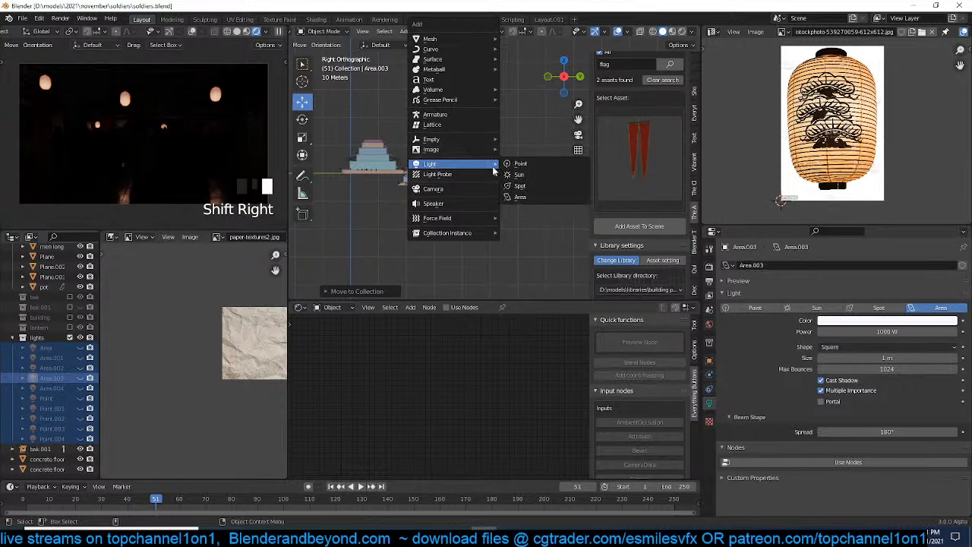
{"action": "left_click", "coordinate": [519, 197]}
{"action": "key", "text": "r"}
{"action": "left_click", "coordinate": [718, 311]}
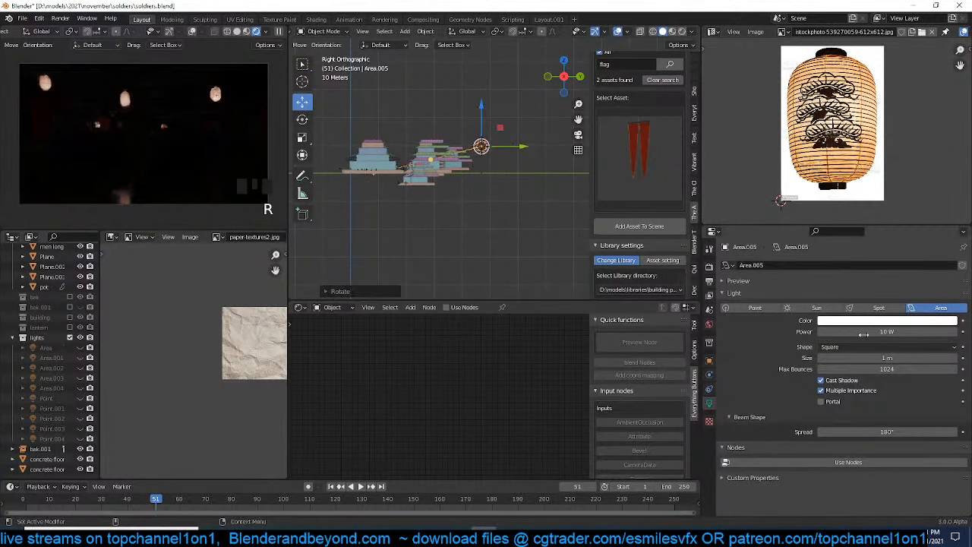
Set the new area light's power to 1000 W and move it slightly farther behind the buildings
{"action": "left_click", "coordinate": [851, 332]}
{"action": "key", "text": "Left"}
{"action": "type", "text": "00"}
{"action": "key", "text": "Return"}
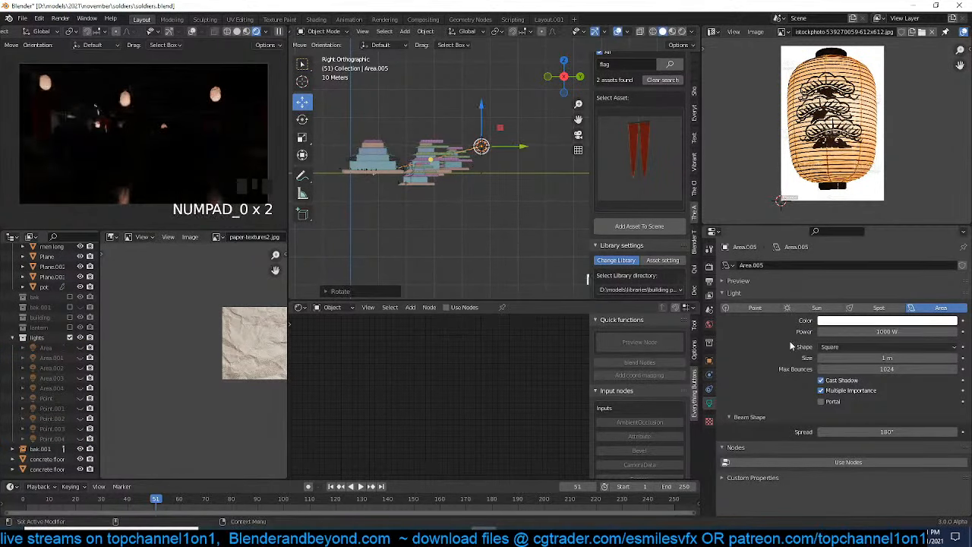
{"action": "scroll", "coordinate": [440, 201], "scroll_direction": "up", "scroll_amount": 1}
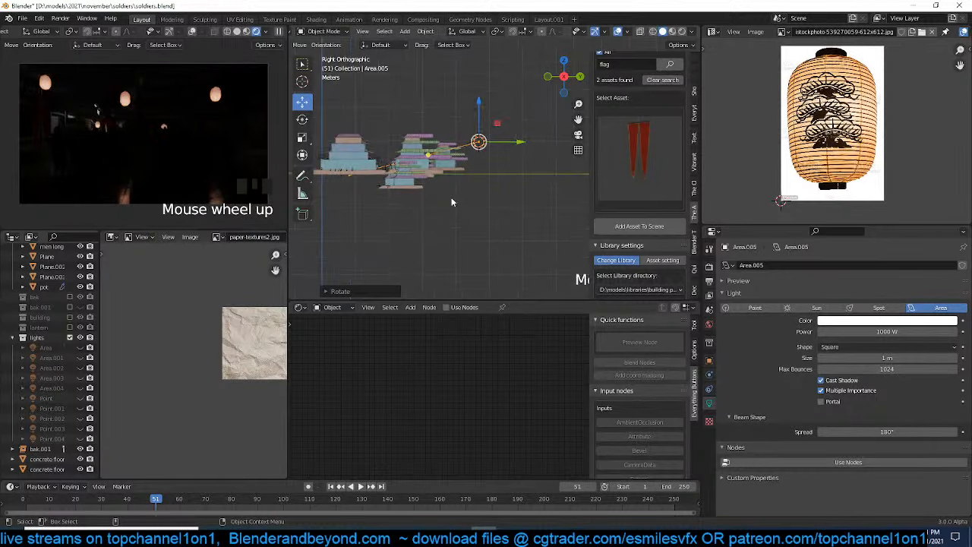
{"action": "key", "text": "g"}
{"action": "left_click", "coordinate": [465, 197]}
Enlarge the area light to about 28.1 m, then make its shape Rectangle with a Y size of 5 m
{"action": "left_click_drag", "start_coordinate": [894, 358], "coordinate": [916, 358]}
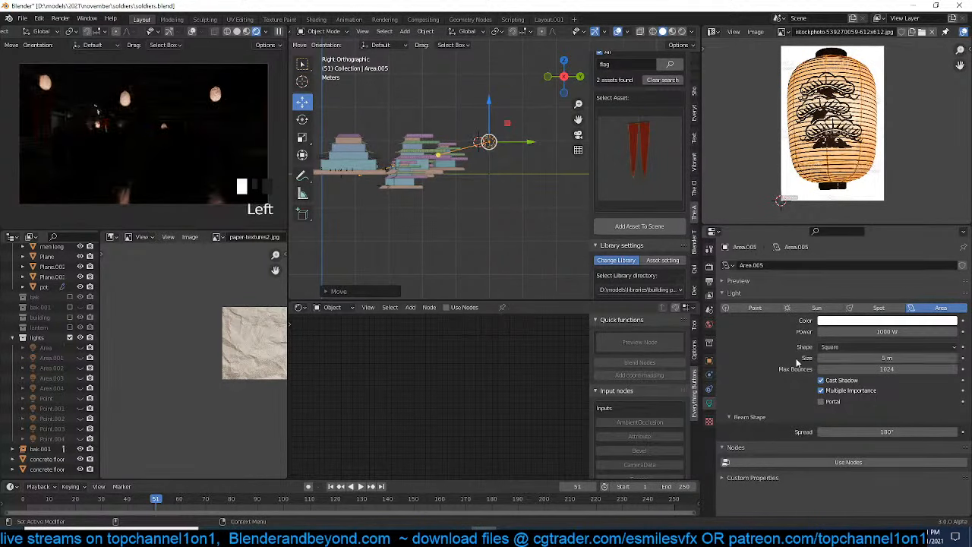
{"action": "middle_click_drag", "start_coordinate": [321, 173], "coordinate": [532, 251]}
{"action": "left_click_drag", "start_coordinate": [873, 356], "coordinate": [950, 355]}
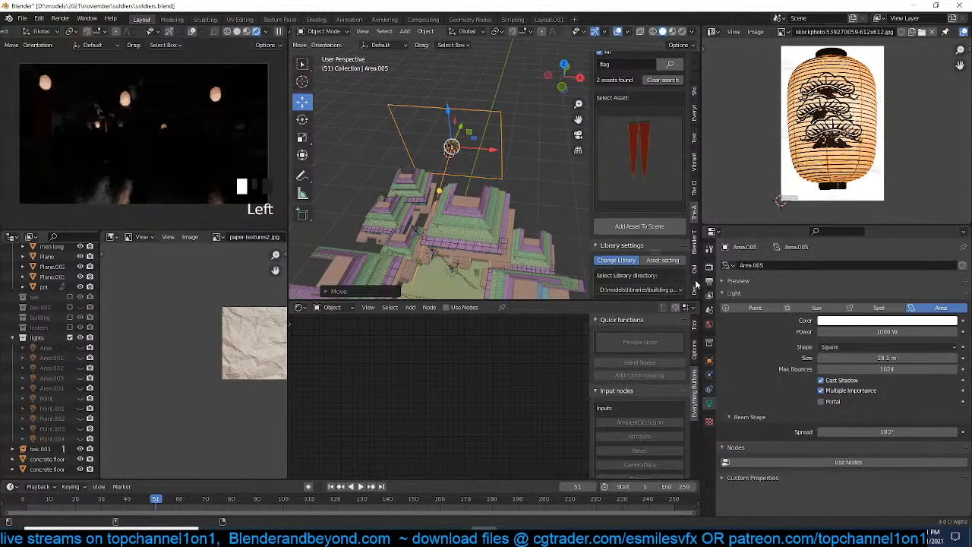
{"action": "left_click", "coordinate": [900, 348]}
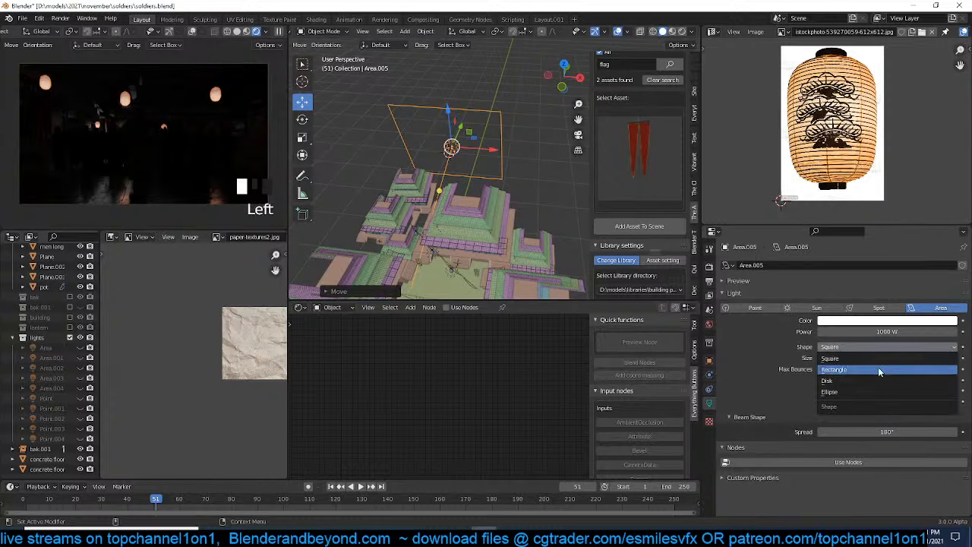
{"action": "left_click", "coordinate": [878, 369]}
{"action": "left_click", "coordinate": [888, 368]}
{"action": "type", "text": "5"}
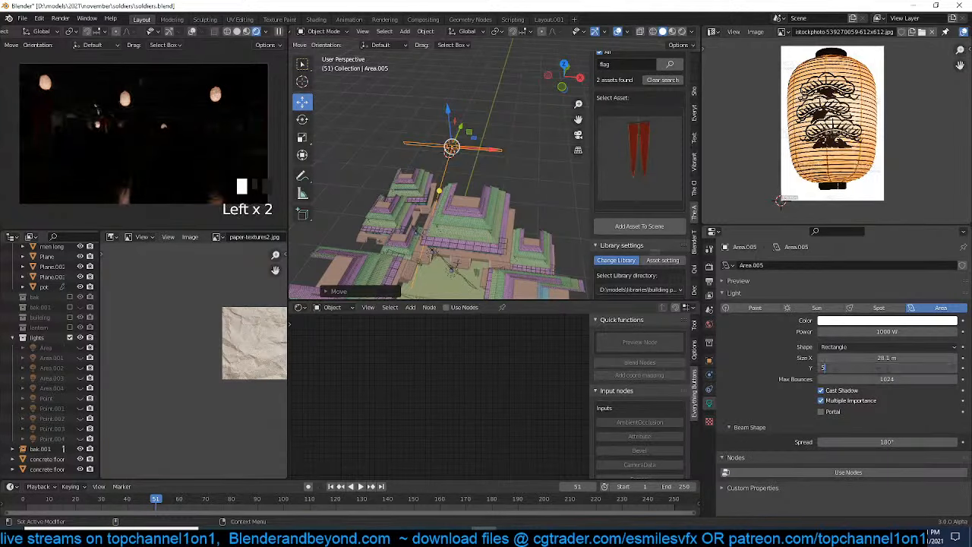
{"action": "key", "text": "Return"}
In front view, centre the rectangular area light behind the central building and raise it slightly
{"action": "key", "text": "KP_1"}
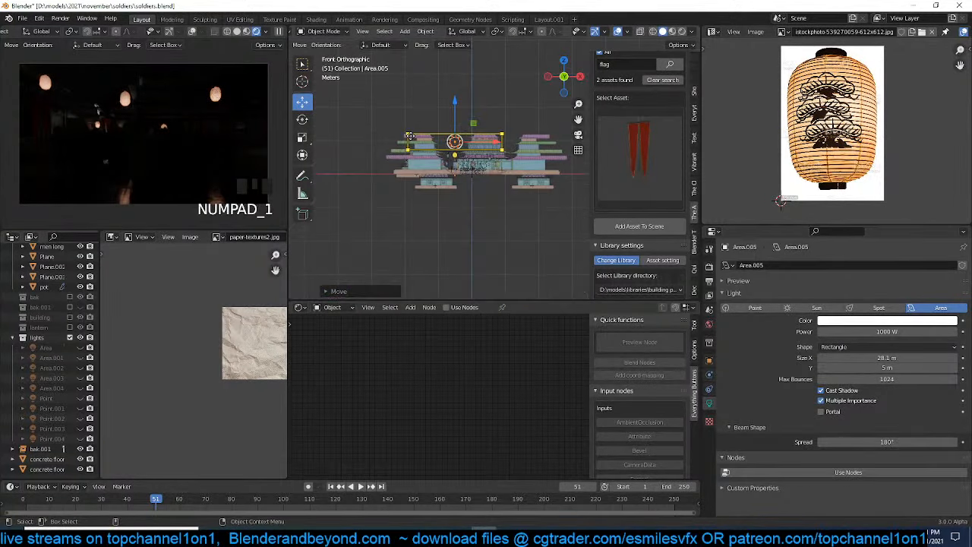
{"action": "key", "text": "g"}
{"action": "left_click", "coordinate": [532, 166]}
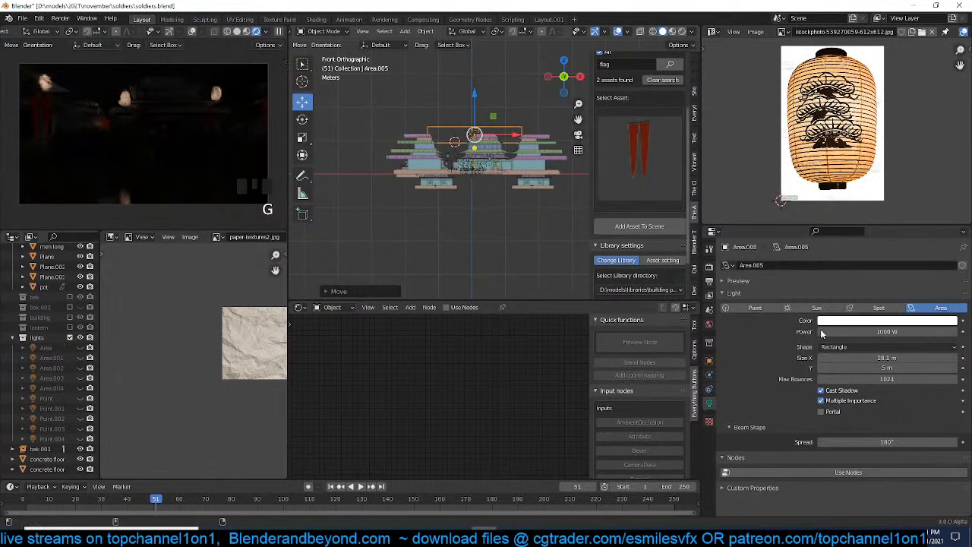
Set the rectangular area light's size to about 30.6 m in X and 10 m in Y
{"action": "mouse_move", "coordinate": [891, 357]}
{"action": "left_mouse_down"}
{"action": "mouse_move", "coordinate": [904, 357]}
{"action": "mouse_move", "coordinate": [889, 358]}
{"action": "left_mouse_up"}
{"action": "left_click", "coordinate": [859, 368]}
{"action": "type", "text": "10"}
{"action": "key", "text": "Return"}
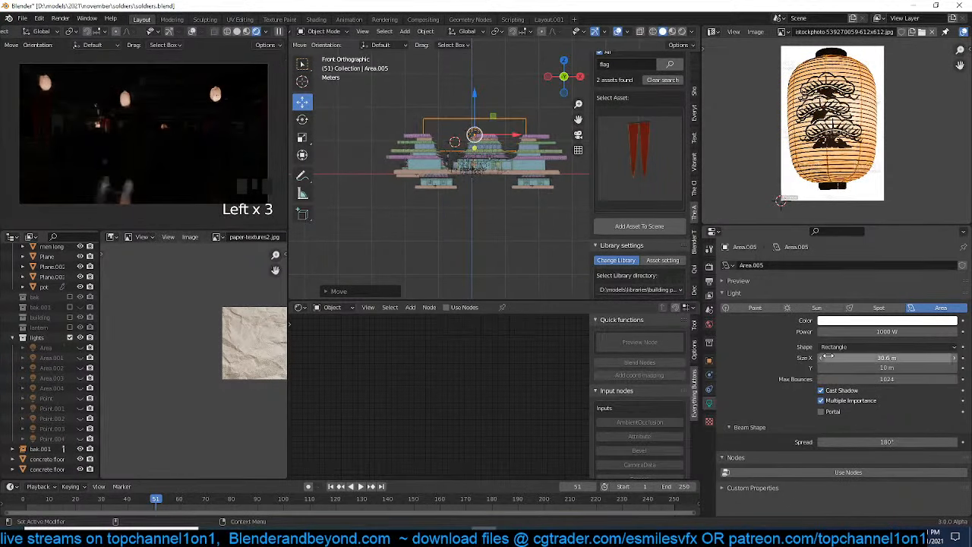
Set the rectangular area light's power to 2000 W and deselect it
{"action": "left_click", "coordinate": [874, 332]}
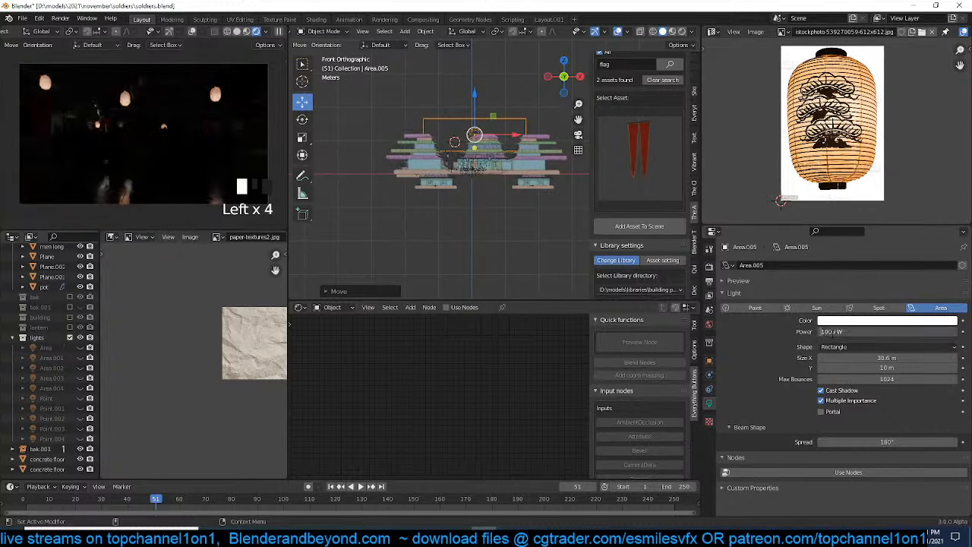
{"action": "type", "text": "2000"}
{"action": "key", "text": "Return"}
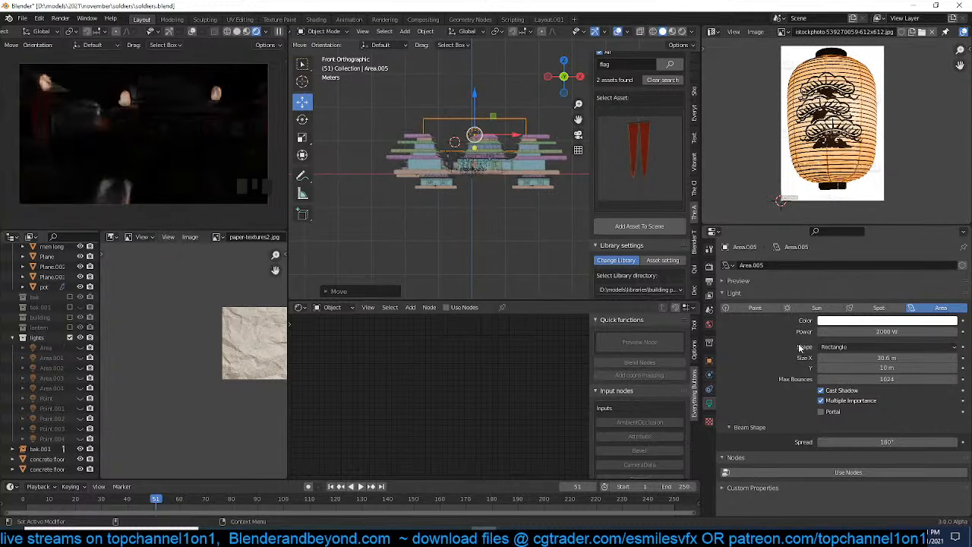
{"action": "left_click", "coordinate": [432, 249]}
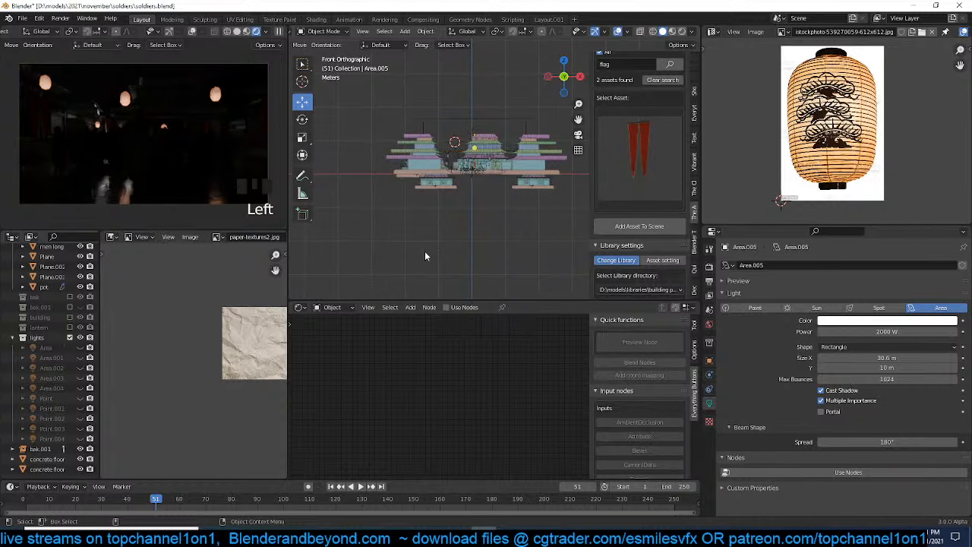
Save the soldiers scene file
{"action": "left_click", "coordinate": [422, 245]}
{"action": "key", "text": "ctrl+s"}
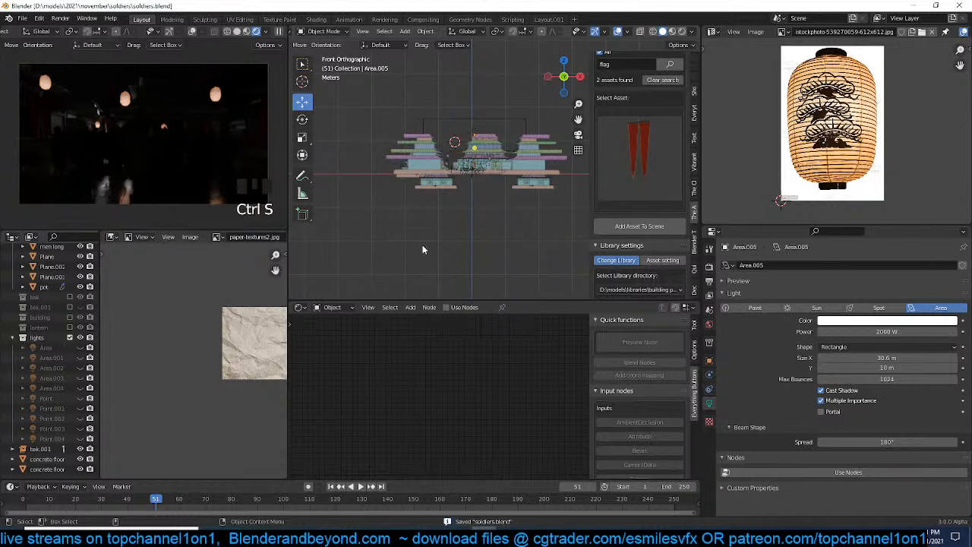
{"action": "scroll", "coordinate": [435, 233], "scroll_direction": "up", "scroll_amount": 5}
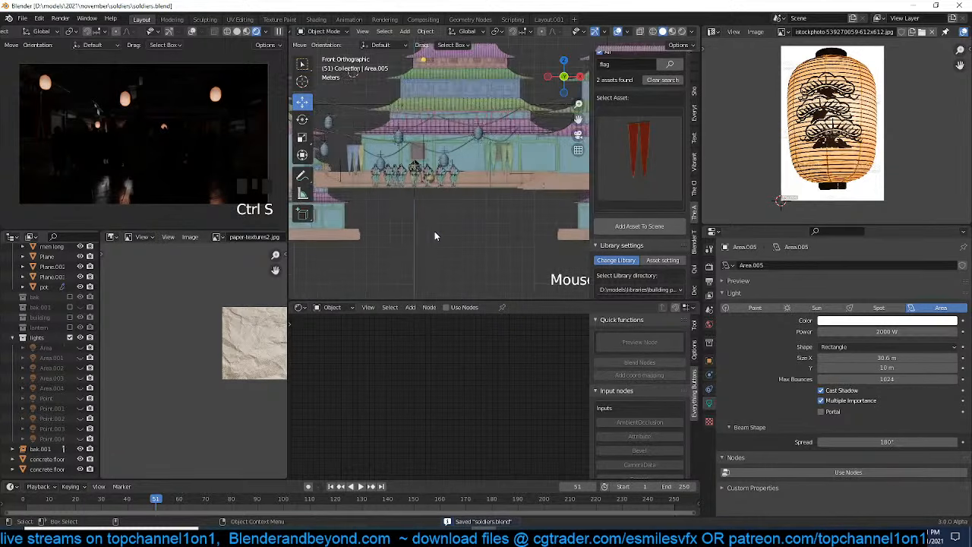
Unhide the light named Area in the lights collection, select it and frame it in the viewport
{"action": "left_click", "coordinate": [61, 348]}
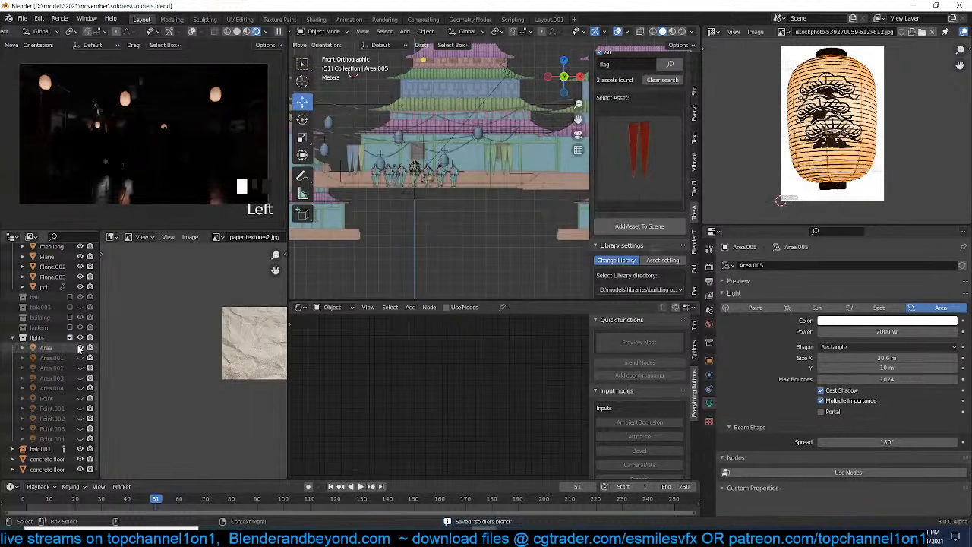
{"action": "left_click", "coordinate": [55, 348]}
{"action": "key", "text": "grave"}
{"action": "scroll", "coordinate": [414, 202], "scroll_direction": "down", "scroll_amount": 6}
{"action": "key", "text": "KP_Decimal"}
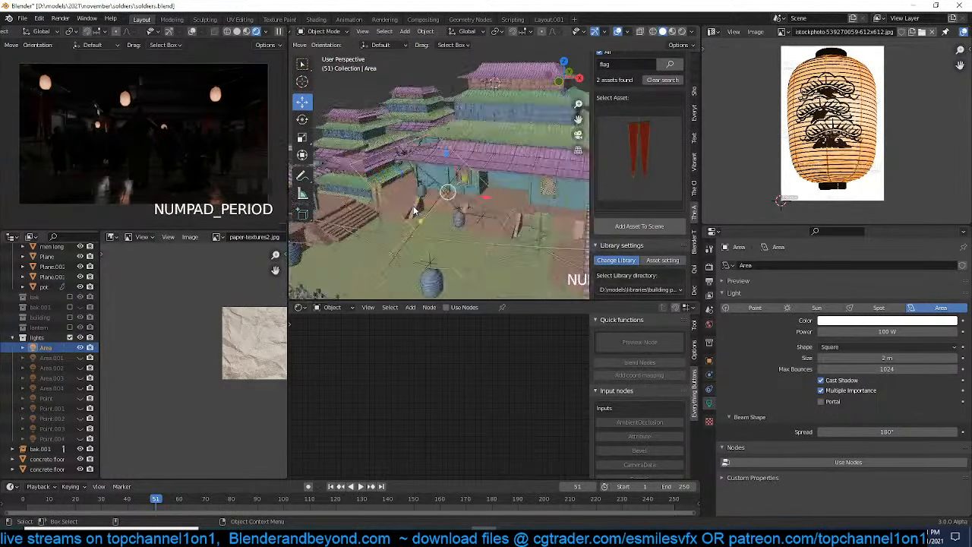
Try moving the Area light outward and up, high above the side building
{"action": "scroll", "coordinate": [414, 204], "scroll_direction": "down", "scroll_amount": 12}
{"action": "key", "text": "grave"}
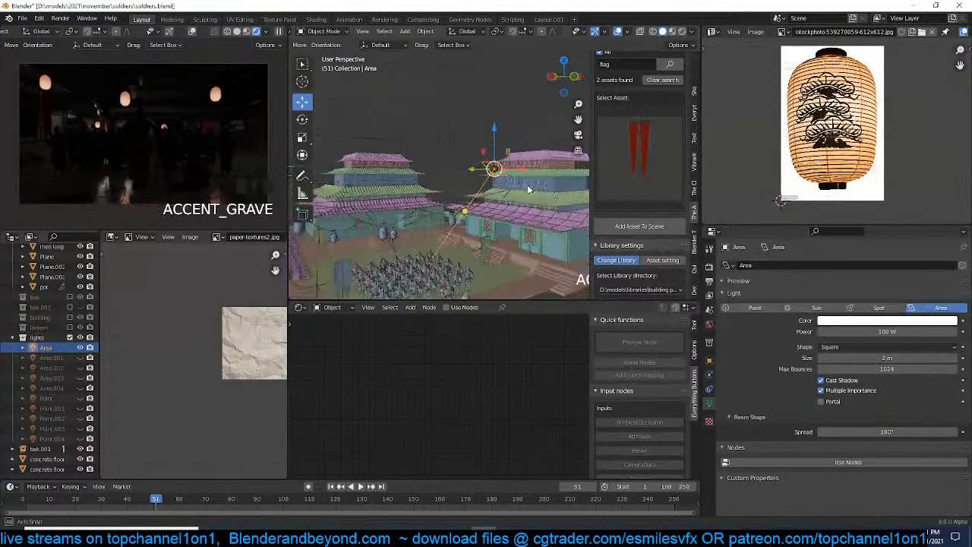
{"action": "scroll", "coordinate": [510, 195], "scroll_direction": "down", "scroll_amount": 2}
{"action": "middle_click_drag", "start_coordinate": [510, 195], "coordinate": [357, 214]}
{"action": "key", "text": "g"}
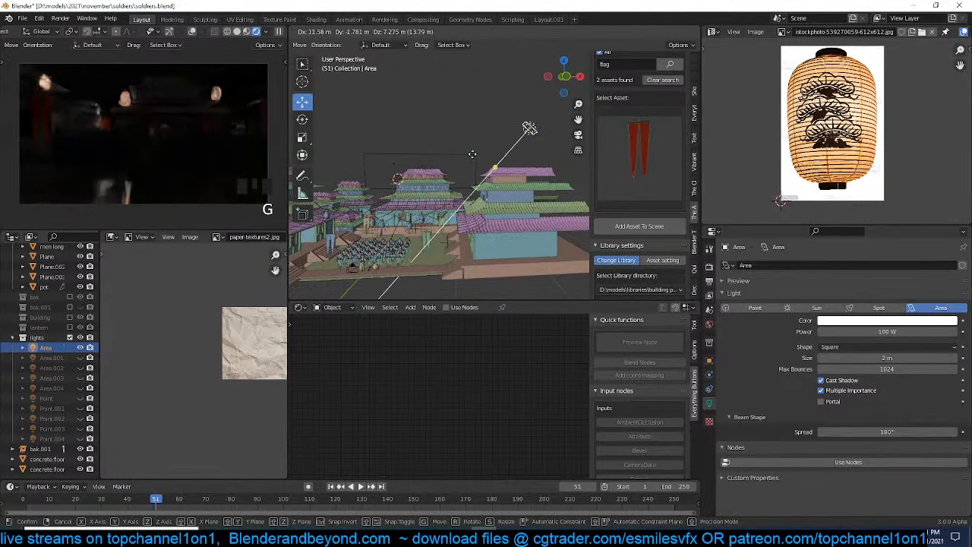
{"action": "left_click", "coordinate": [471, 174]}
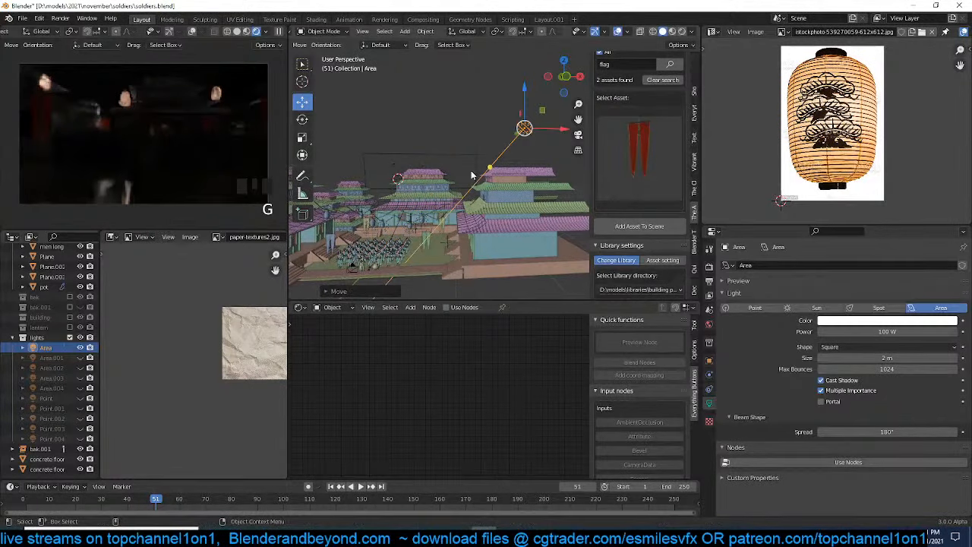
Try the Area light at 1000 W, and delete it from the scene
{"action": "left_click", "coordinate": [869, 332]}
{"action": "type", "text": "0"}
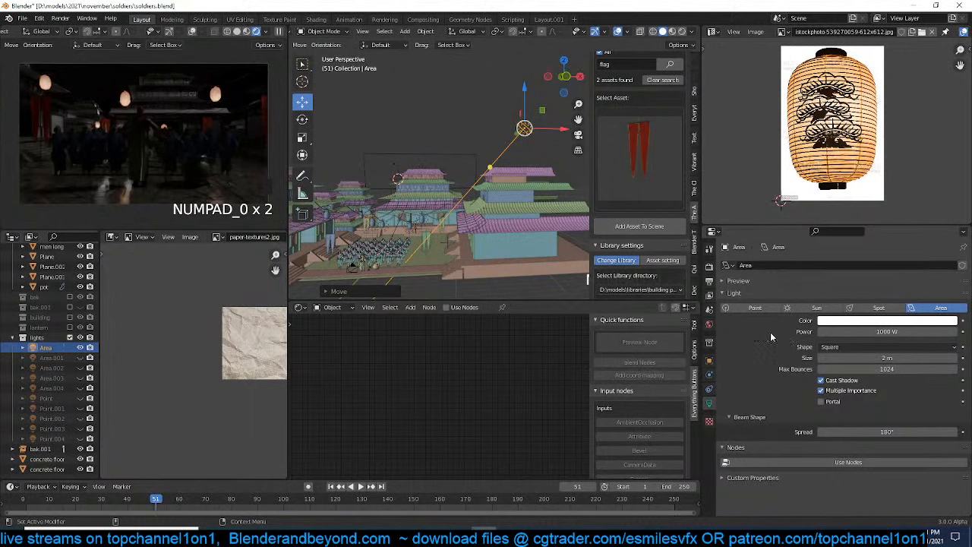
{"action": "type", "text": "x"}
{"action": "left_click", "coordinate": [571, 200]}
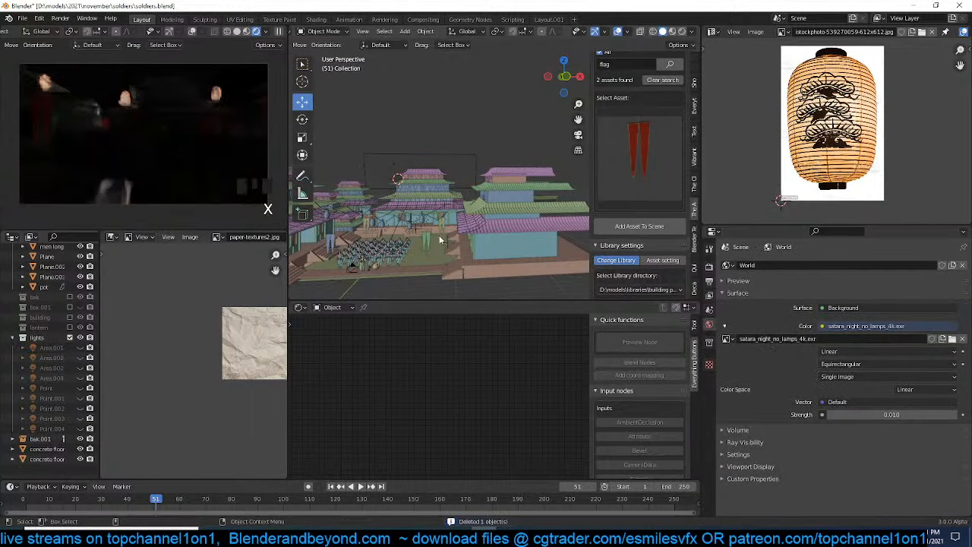
In the concrete floor's concrete.002 material, set the Add math node's second value to -0.030, and save the file
{"action": "left_click", "coordinate": [404, 266]}
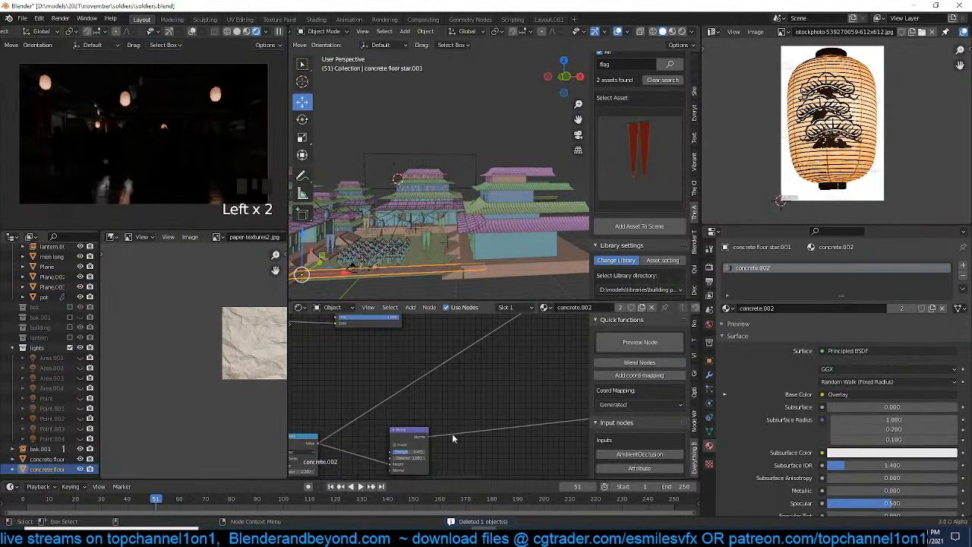
{"action": "scroll", "coordinate": [455, 410], "scroll_direction": "down", "scroll_amount": 5}
{"action": "scroll", "coordinate": [455, 411], "scroll_direction": "up", "scroll_amount": 3}
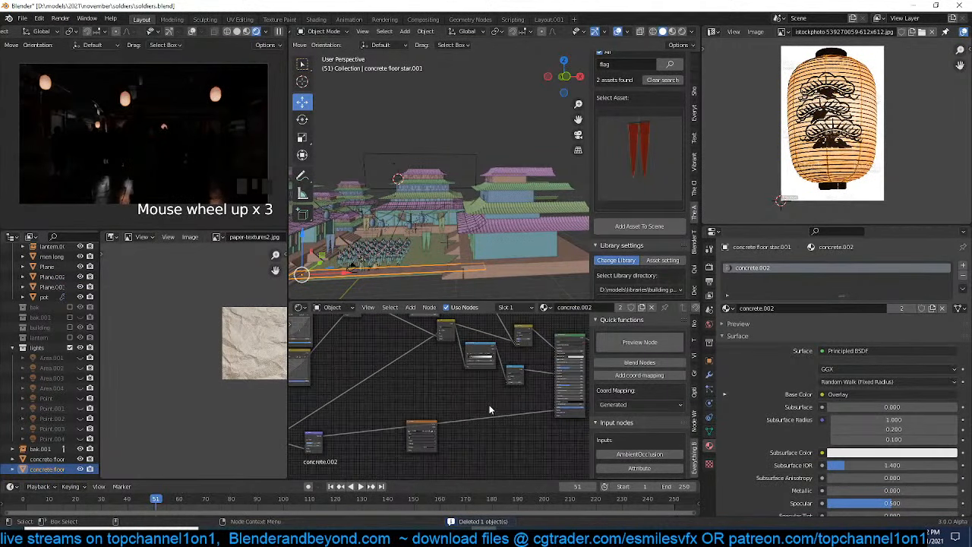
{"action": "scroll", "coordinate": [437, 397], "scroll_direction": "up", "scroll_amount": 3}
{"action": "mouse_move", "coordinate": [447, 387]}
{"action": "left_mouse_down"}
{"action": "mouse_move", "coordinate": [433, 387]}
{"action": "mouse_move", "coordinate": [448, 386]}
{"action": "left_mouse_up"}
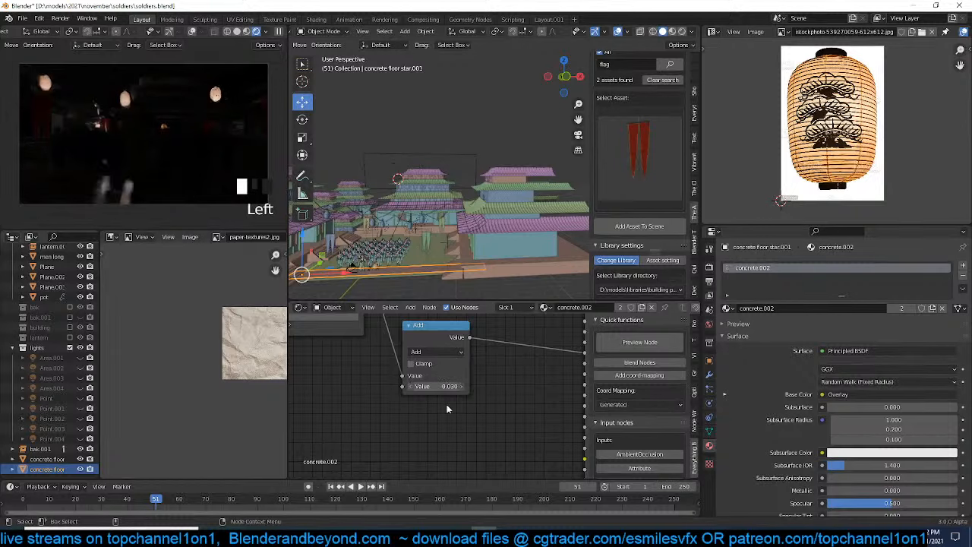
{"action": "key", "text": "ctrl+s"}
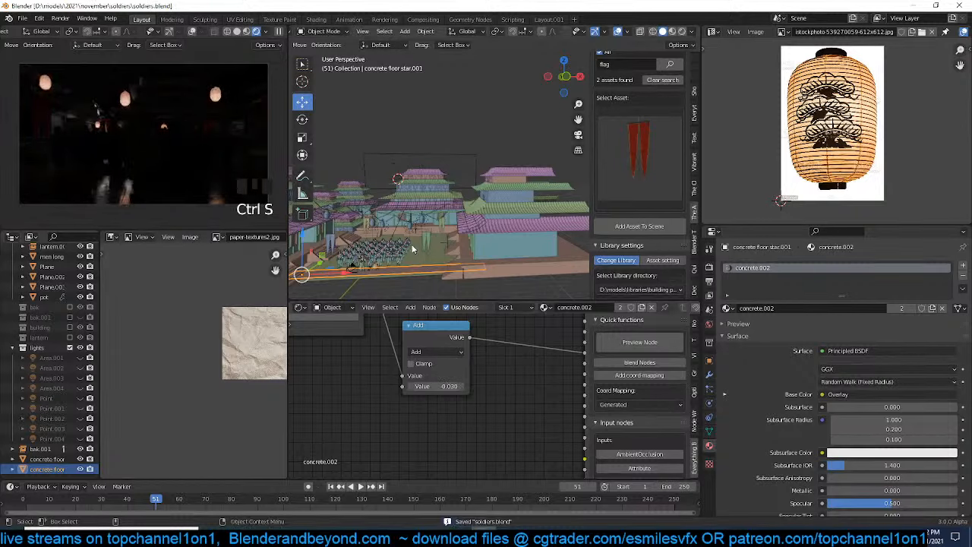
Place the 3D cursor in the empty space high above the side building
{"action": "scroll", "coordinate": [397, 256], "scroll_direction": "up", "scroll_amount": 2}
{"action": "scroll", "coordinate": [436, 230], "scroll_direction": "down", "scroll_amount": 3}
{"action": "scroll", "coordinate": [441, 229], "scroll_direction": "up", "scroll_amount": 2}
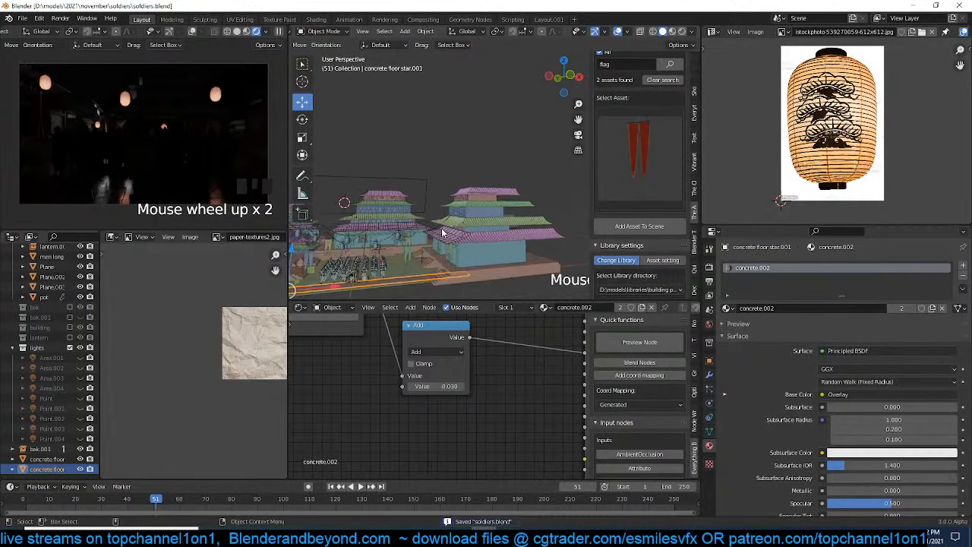
{"action": "right_click", "coordinate": [436, 121], "text": "shift"}
{"action": "key", "text": "shift+a"}
{"action": "middle_click_drag", "start_coordinate": [517, 225], "coordinate": [405, 238]}
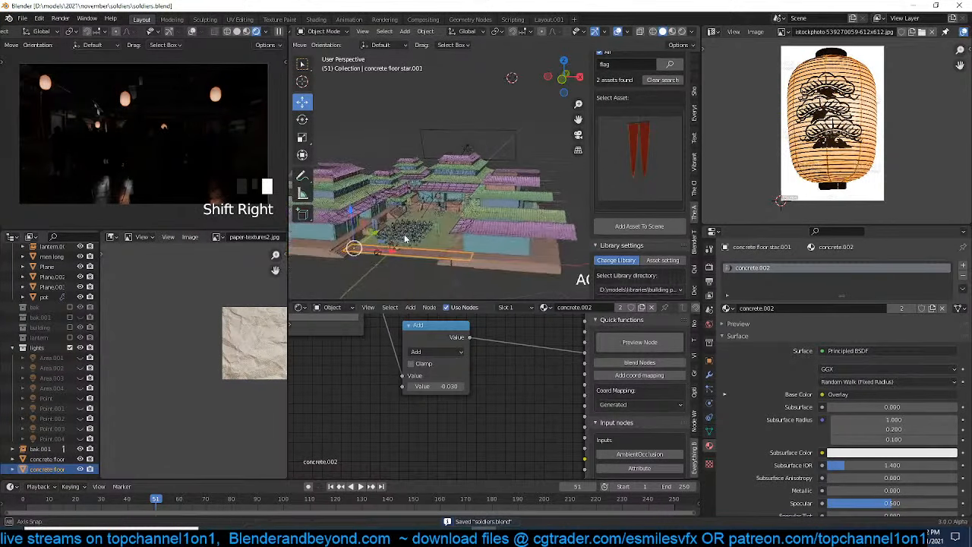
Add a UV sphere to the scene and scale it up to serve as the moon
{"action": "key", "text": "shift+a"}
{"action": "mouse_move", "coordinate": [429, 38]}
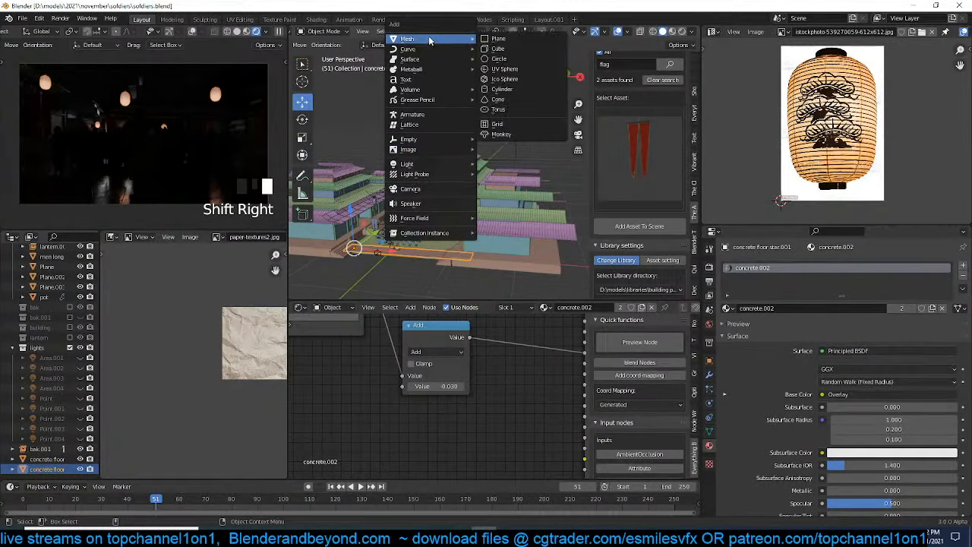
{"action": "left_click", "coordinate": [499, 66]}
{"action": "key", "text": "s"}
{"action": "left_click", "coordinate": [494, 196]}
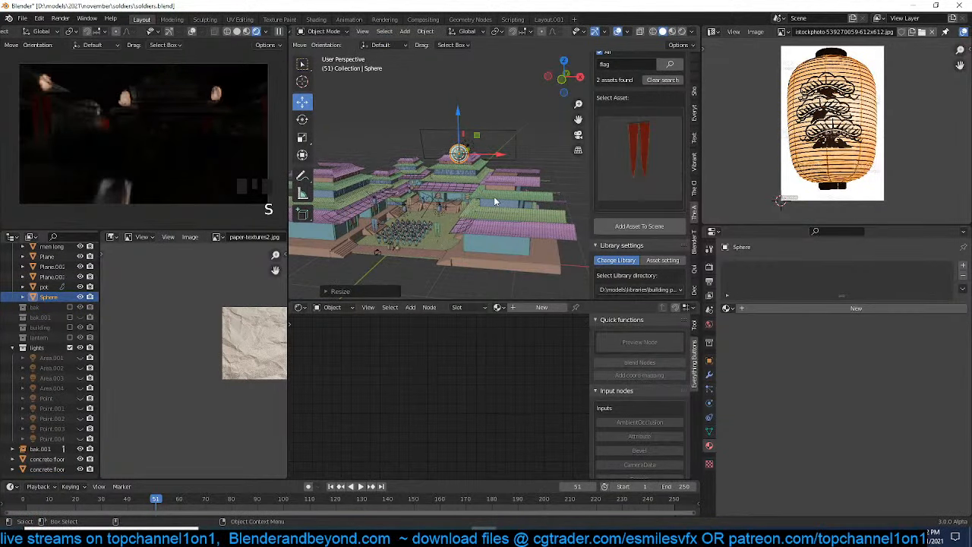
Move the sphere far behind the palace buildings and place it in the camera view's sky, just above the right-hand lantern
{"action": "key", "text": "KP_0"}
{"action": "scroll", "coordinate": [494, 196], "scroll_direction": "up", "scroll_amount": 3}
{"action": "key", "text": "g"}
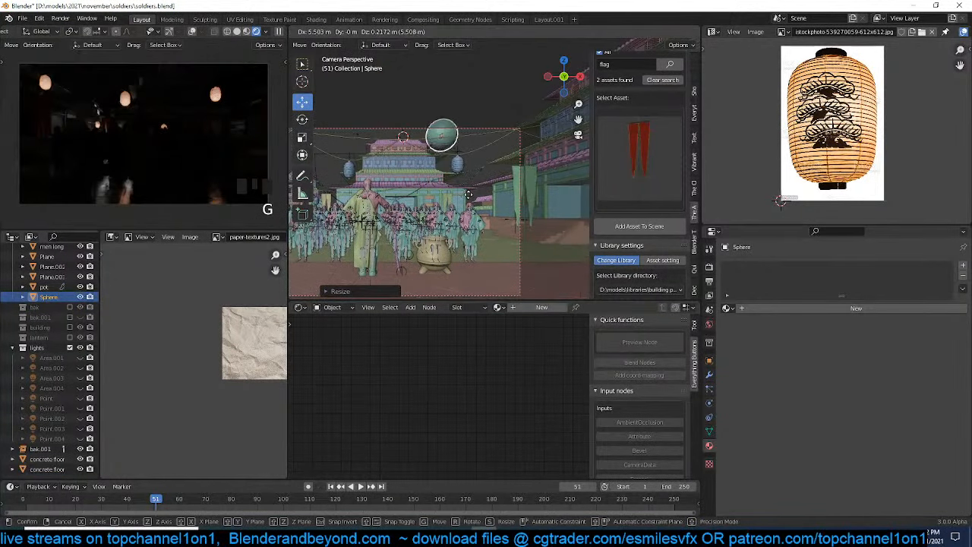
{"action": "left_click", "coordinate": [469, 194]}
{"action": "key", "text": "KP_7"}
{"action": "scroll", "coordinate": [469, 202], "scroll_direction": "down", "scroll_amount": 2}
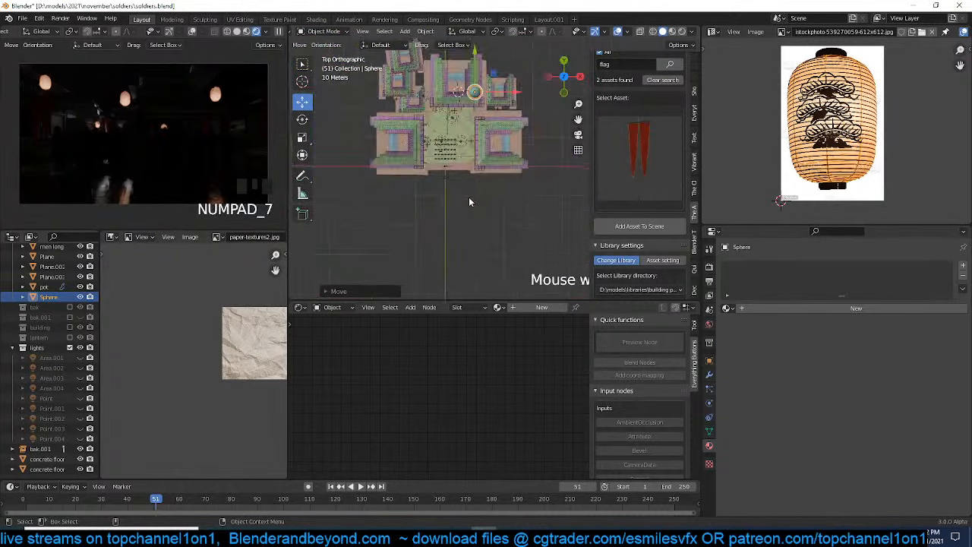
{"action": "scroll", "coordinate": [469, 197], "scroll_direction": "down", "scroll_amount": 9}
{"action": "key", "text": "g"}
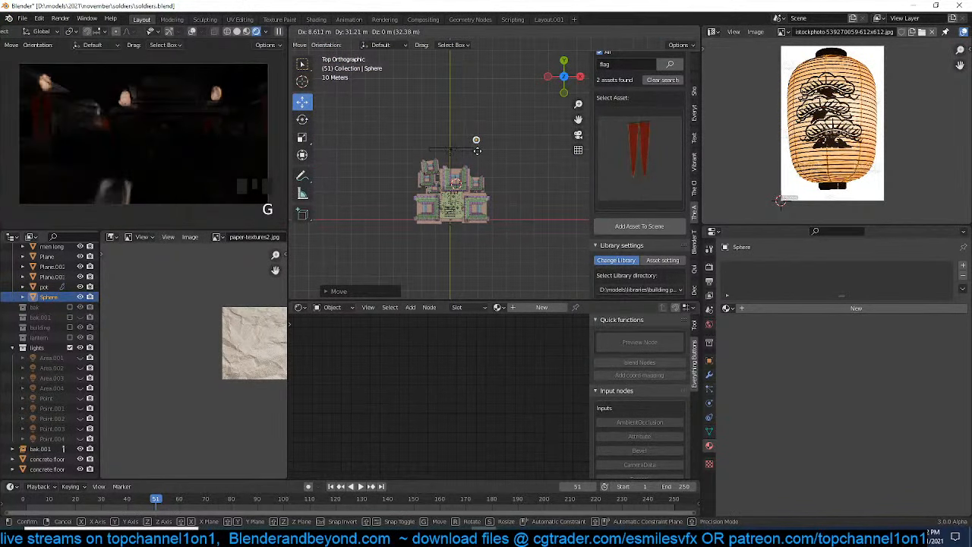
{"action": "key", "text": "KP_0"}
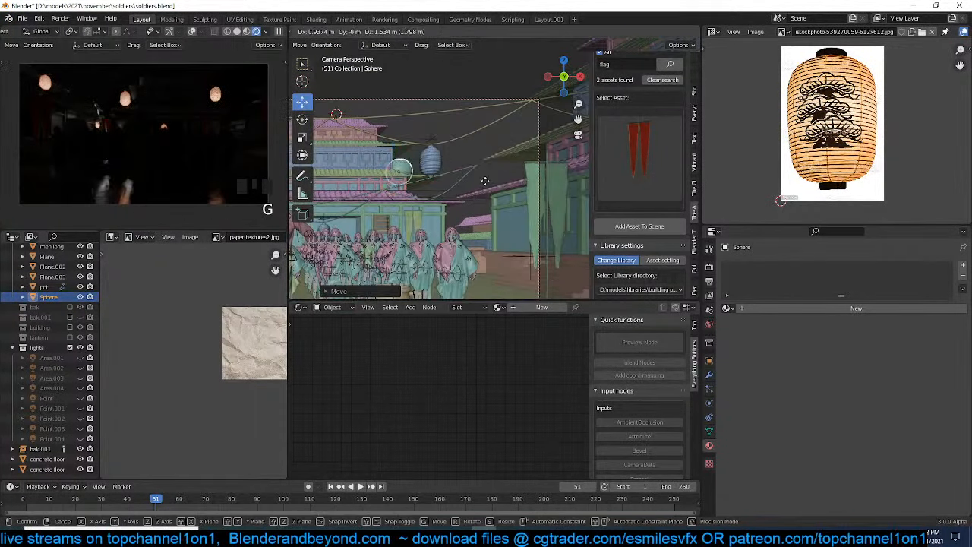
{"action": "left_click", "coordinate": [497, 142]}
{"action": "right_click", "coordinate": [496, 141]}
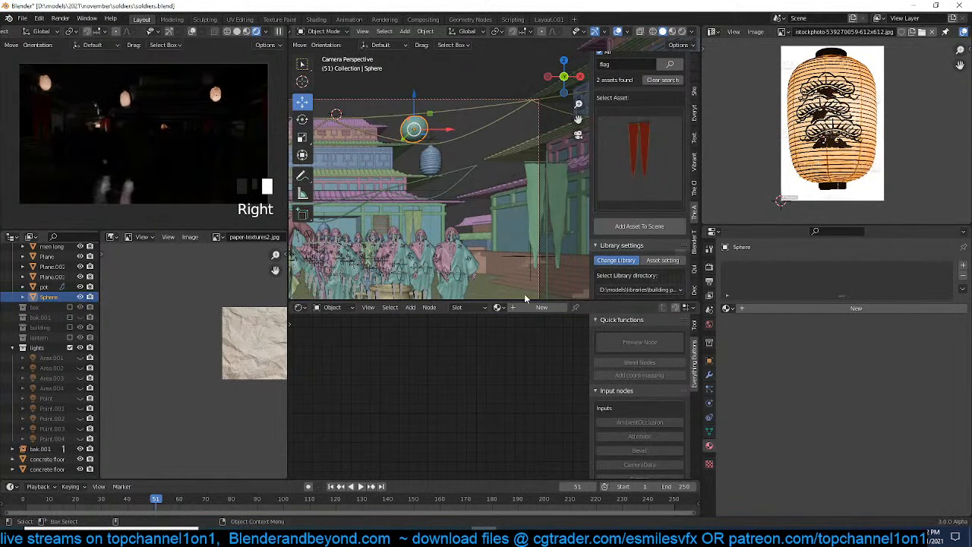
Give the sphere a new material with an Emission shader feeding the output, and delete the default Principled BSDF node
{"action": "double_click", "coordinate": [534, 311]}
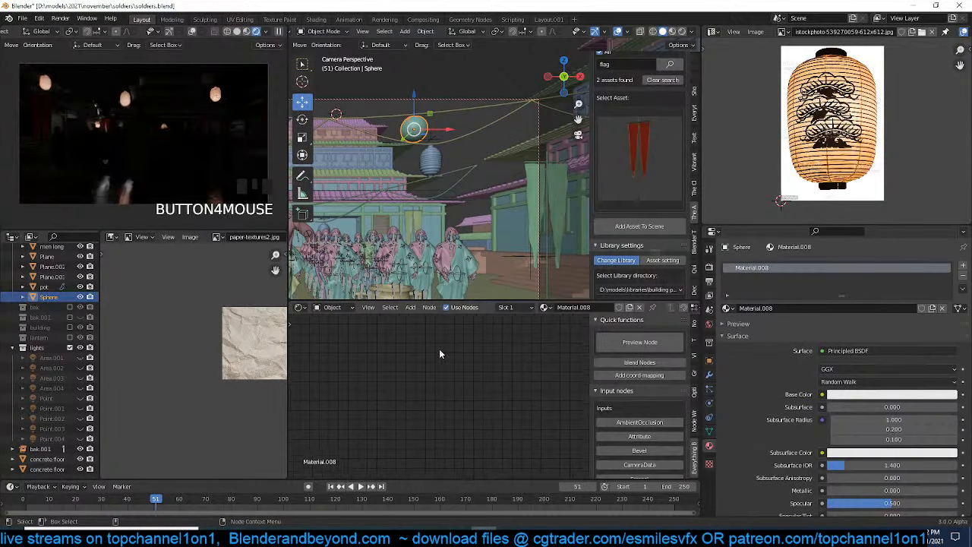
{"action": "key", "text": "KP_Decimal"}
{"action": "key", "text": "shift+a"}
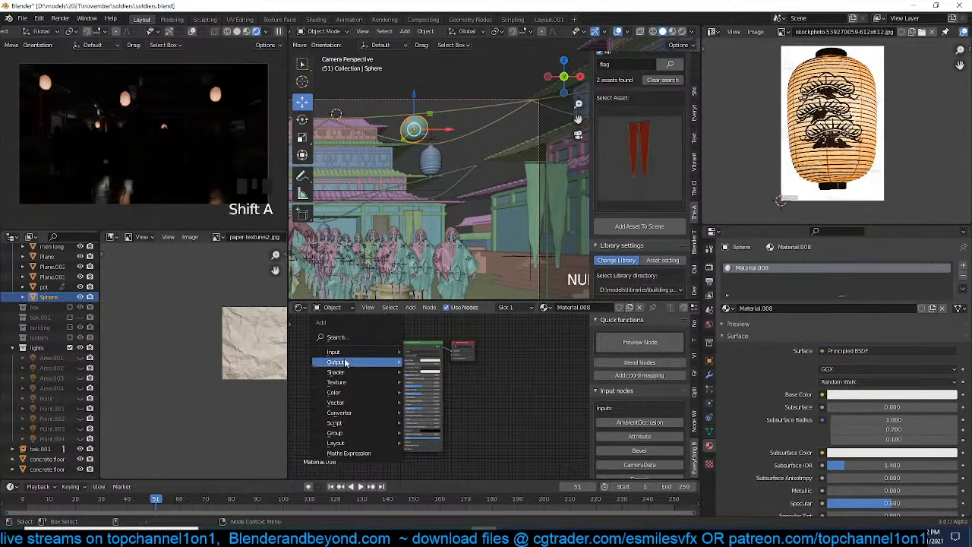
{"action": "mouse_move", "coordinate": [341, 382]}
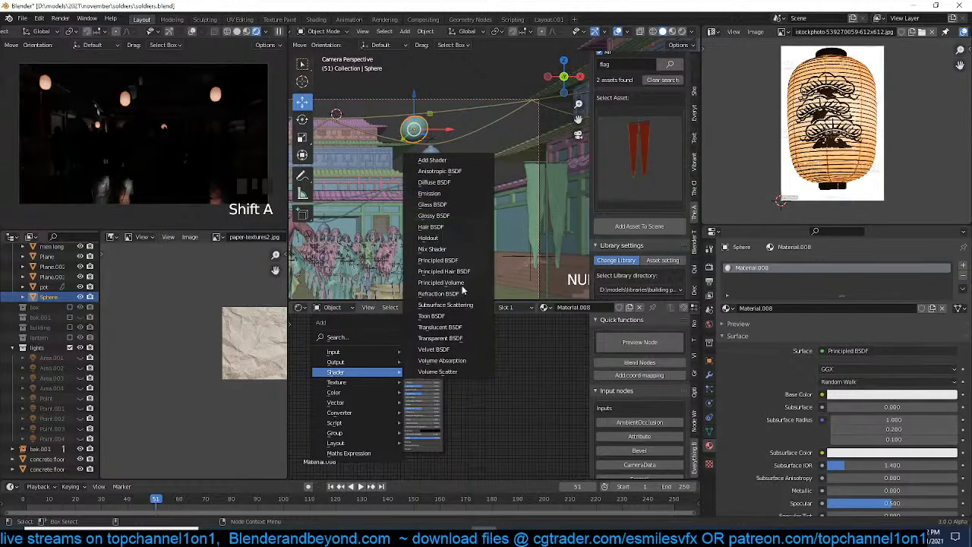
{"action": "left_click", "coordinate": [454, 201]}
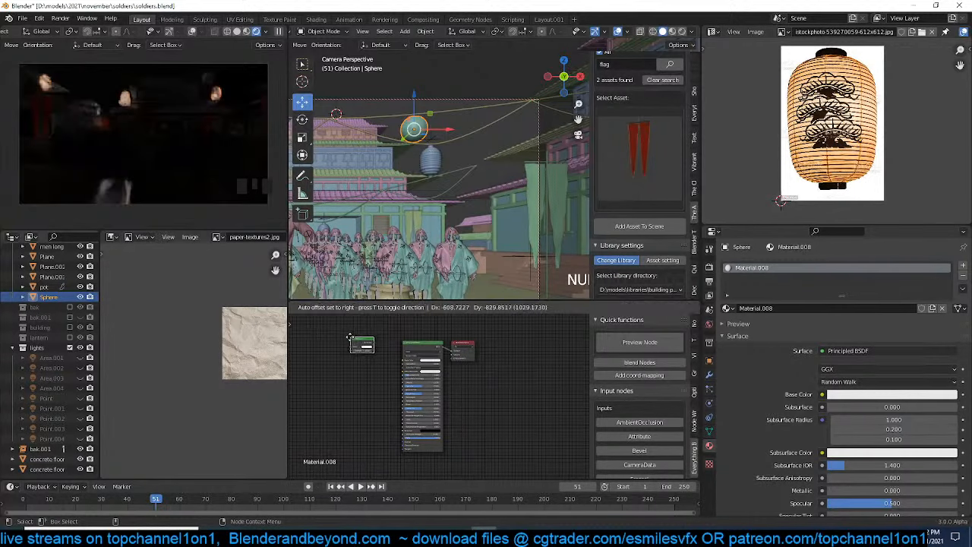
{"action": "left_click", "coordinate": [357, 343], "text": "ctrl"}
{"action": "left_click", "coordinate": [357, 343], "text": "ctrl+shift"}
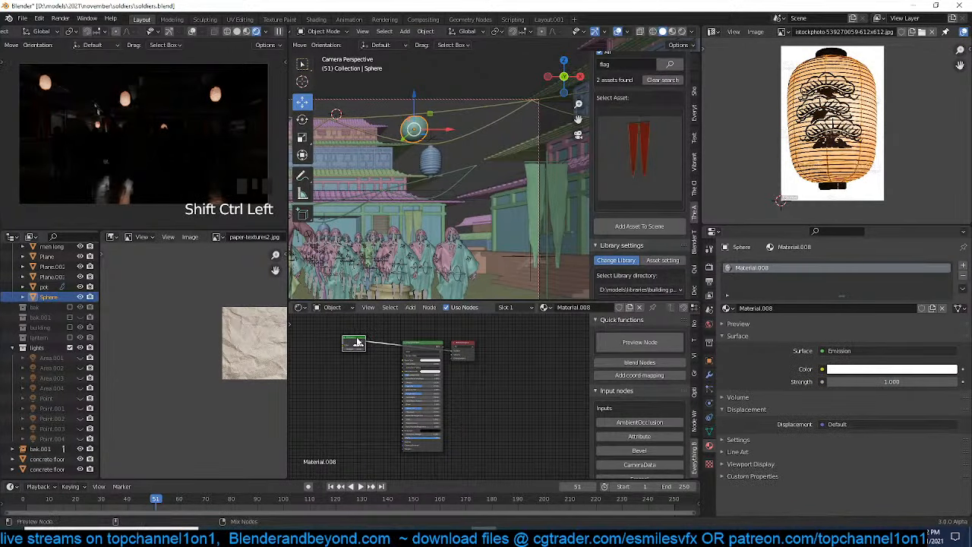
{"action": "left_click", "coordinate": [416, 357]}
{"action": "key", "text": "Delete"}
Feed the download.jpg image texture into the Emission colour and save the file
{"action": "scroll", "coordinate": [350, 351], "scroll_direction": "up", "scroll_amount": 3}
{"action": "middle_click_drag", "start_coordinate": [361, 343], "coordinate": [401, 360]}
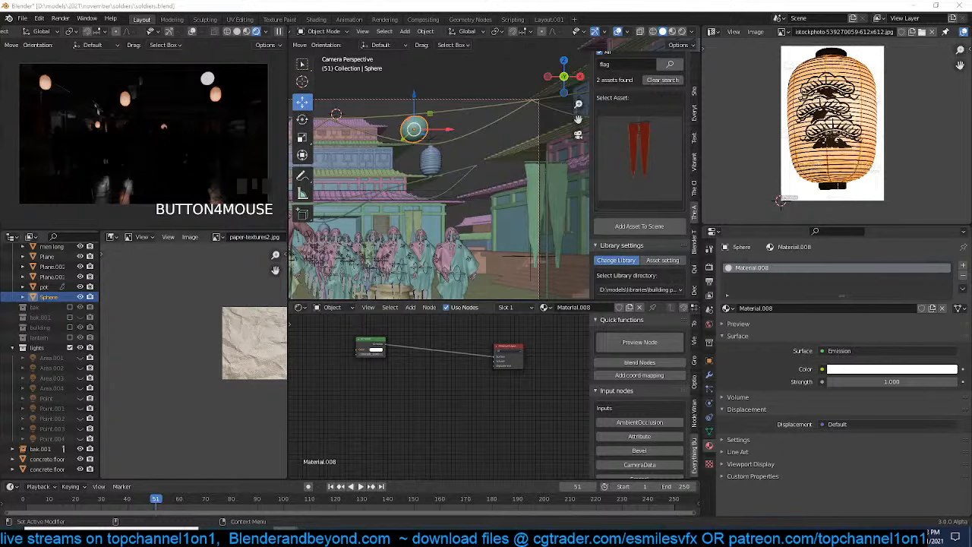
{"action": "left_click_drag", "start_coordinate": [412, 374], "coordinate": [362, 351]}
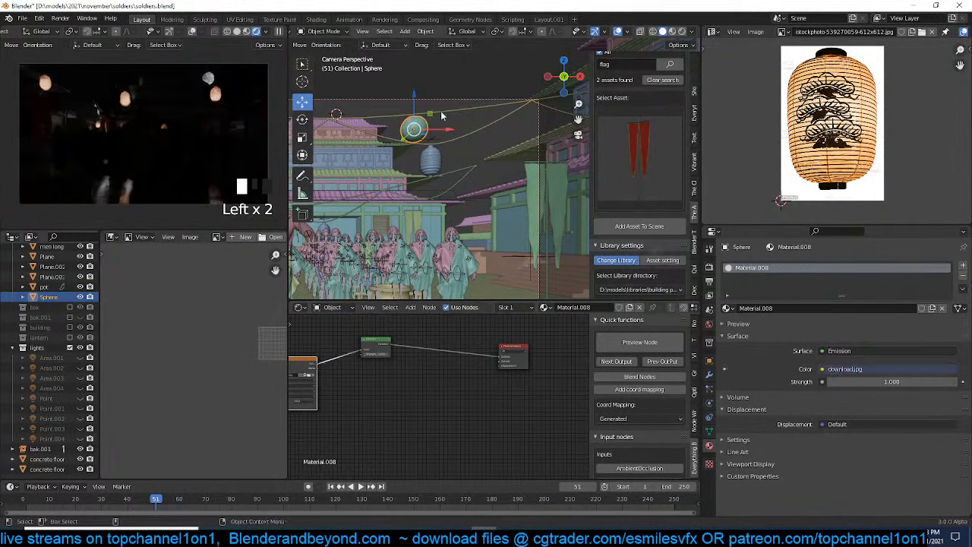
{"action": "key", "text": "ctrl+s"}
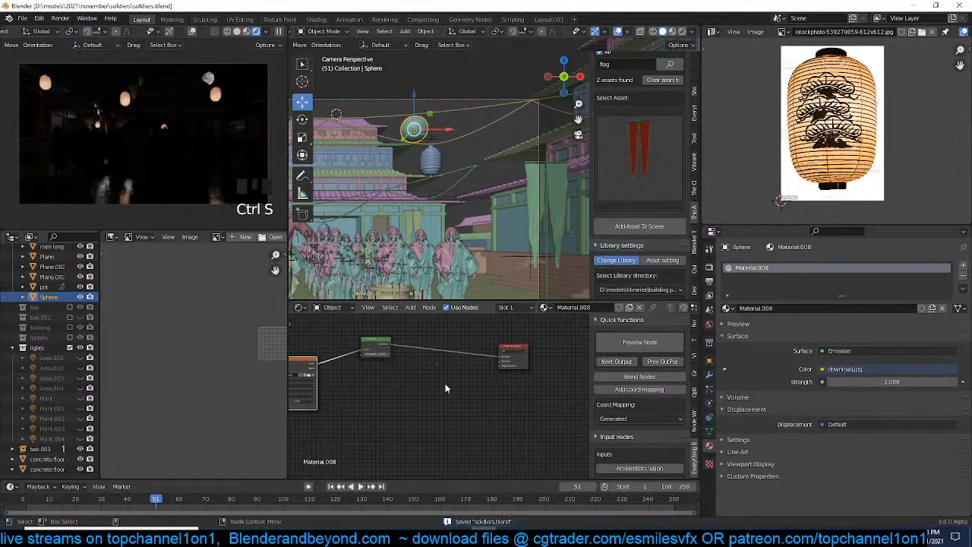
Set the sphere material's emission strength to 0.1
{"action": "left_click", "coordinate": [384, 354]}
{"action": "key", "text": "ctrl+z"}
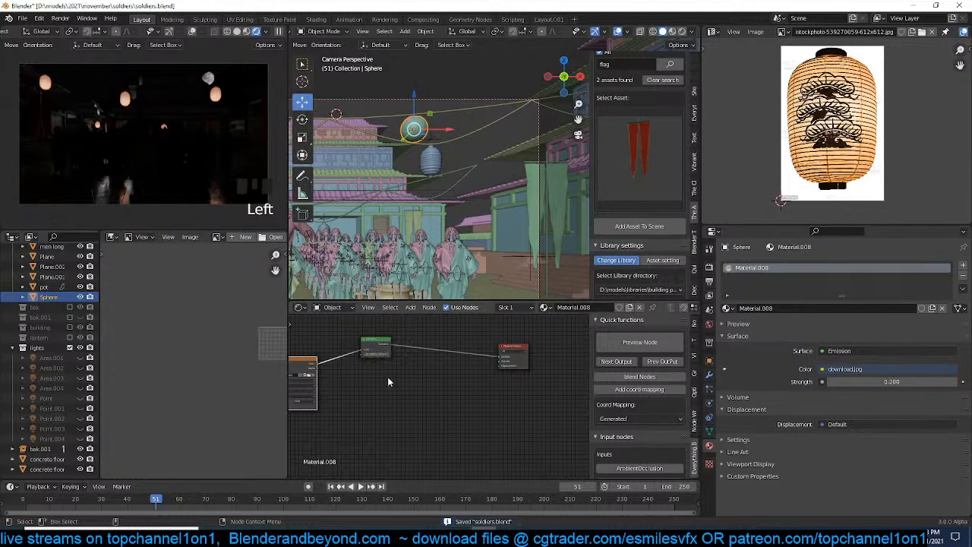
{"action": "key", "text": "Left"}
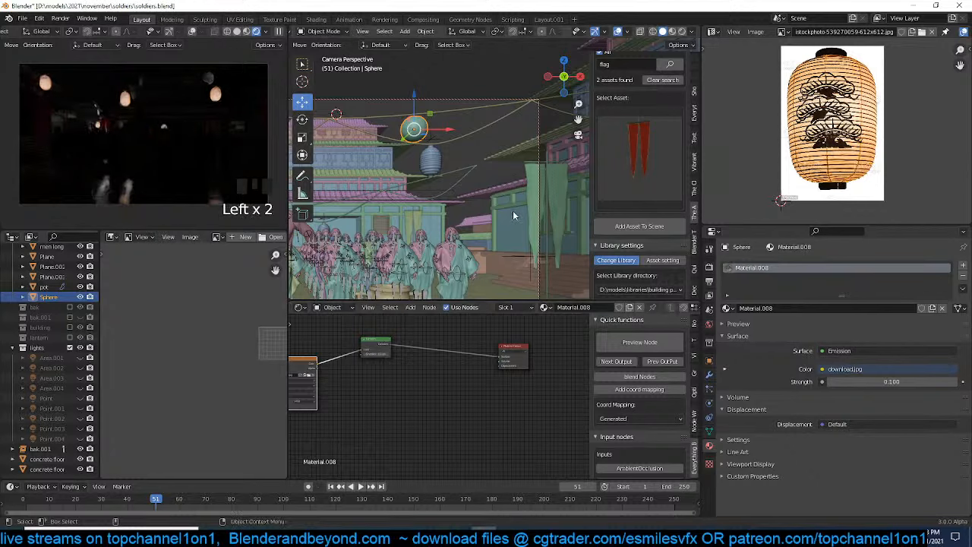
Place the 3D cursor on the upper part of the main palace and add an area light there
{"action": "middle_click_drag", "start_coordinate": [514, 217], "coordinate": [497, 207]}
{"action": "key", "text": "grave"}
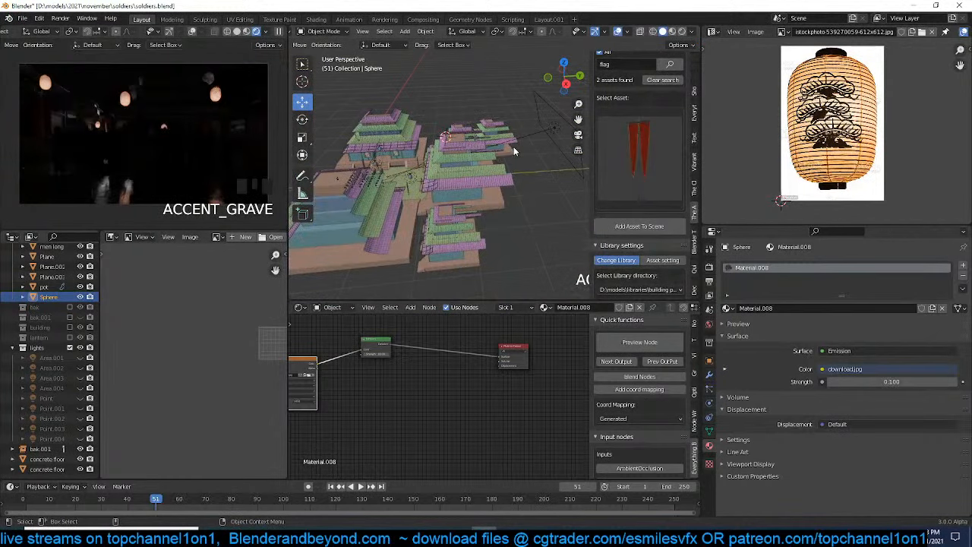
{"action": "key", "text": "grave"}
{"action": "key", "text": "grave"}
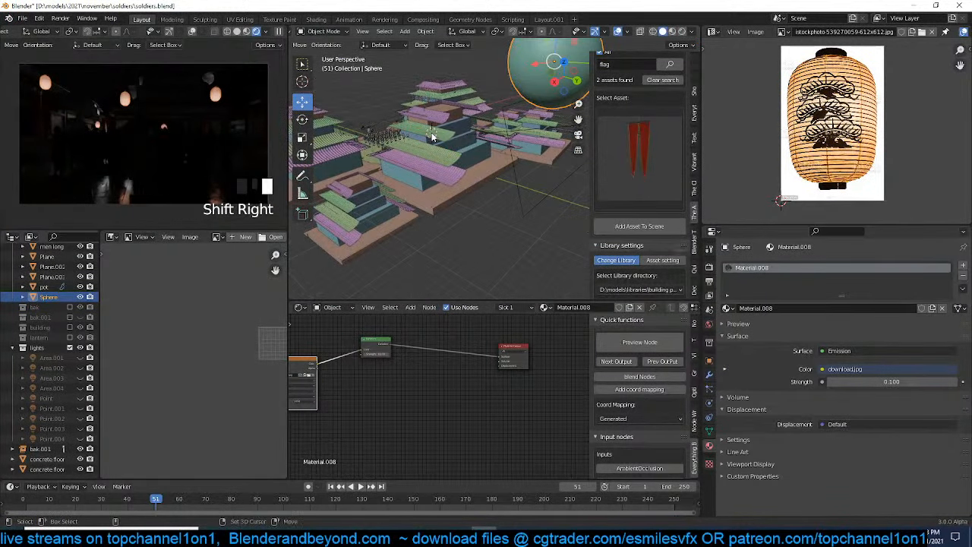
{"action": "key", "text": "shift+a"}
{"action": "mouse_move", "coordinate": [430, 139]}
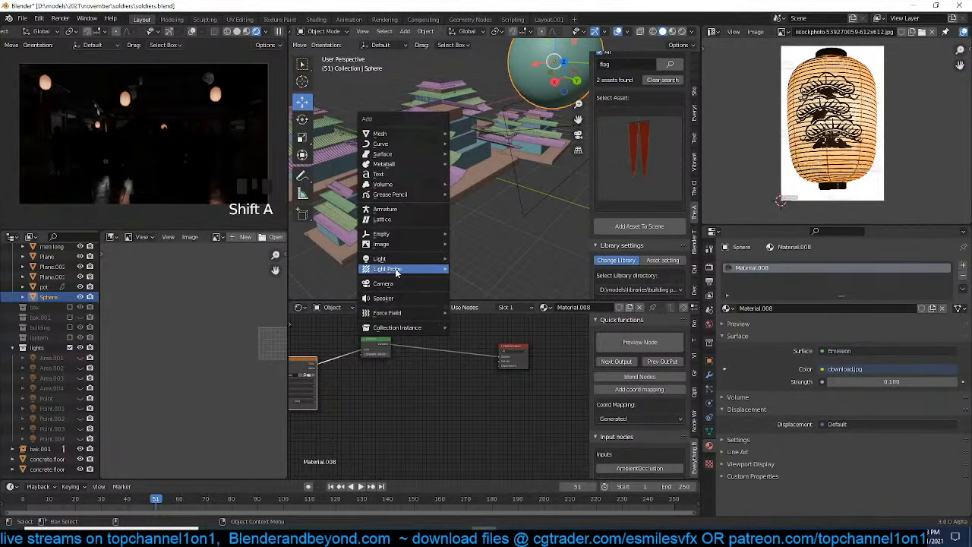
{"action": "mouse_move", "coordinate": [407, 263]}
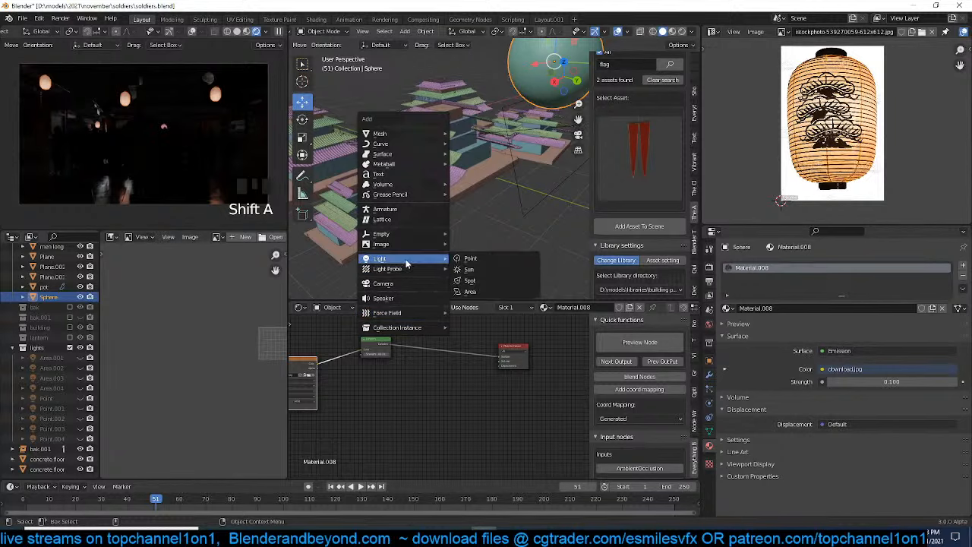
{"action": "left_click", "coordinate": [468, 293]}
Tilt the area light in the right side view and move it up and back behind the main palace
{"action": "key", "text": "grave"}
{"action": "key", "text": "KP_1"}
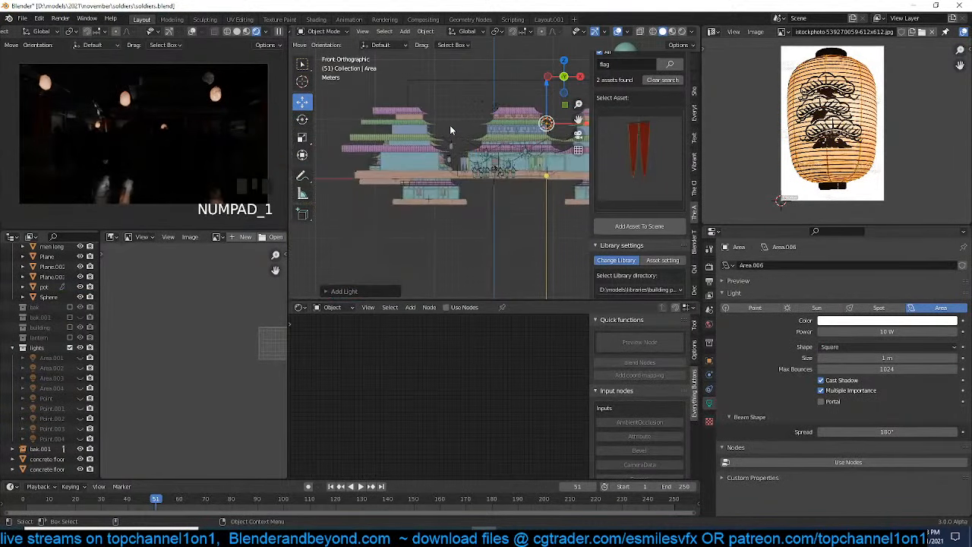
{"action": "key", "text": "KP_3"}
{"action": "key", "text": "r"}
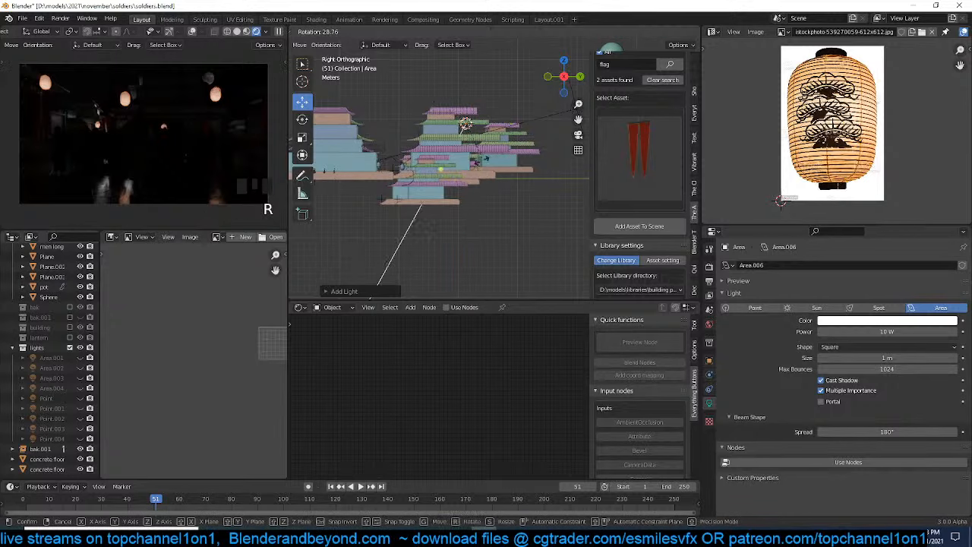
{"action": "left_click", "coordinate": [466, 185]}
{"action": "key", "text": "g"}
{"action": "left_click", "coordinate": [507, 150]}
Rotate the area light in the top view to aim diagonally across the main palace and move it to the building's right side
{"action": "key", "text": "KP_7"}
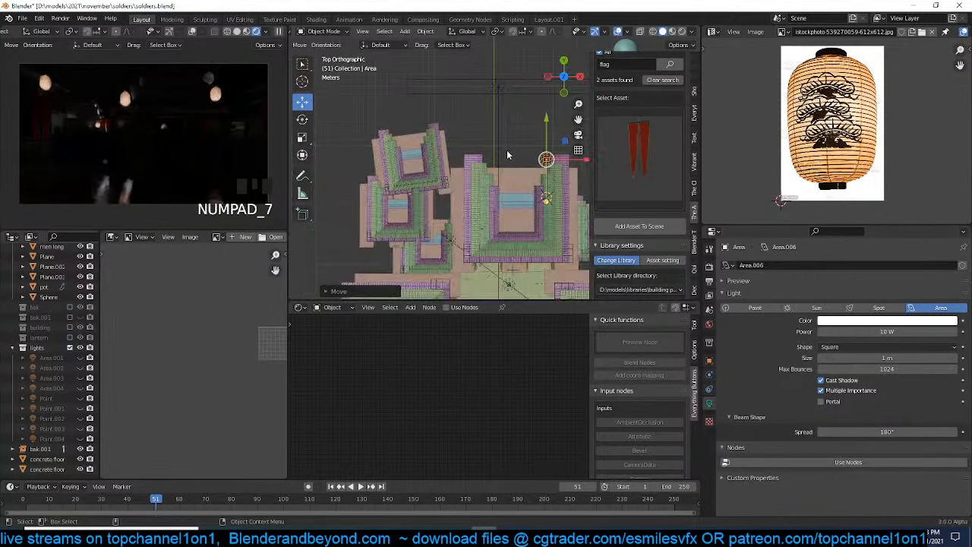
{"action": "key", "text": "r"}
{"action": "left_click", "coordinate": [535, 208]}
{"action": "key", "text": "g"}
{"action": "left_click", "coordinate": [570, 238]}
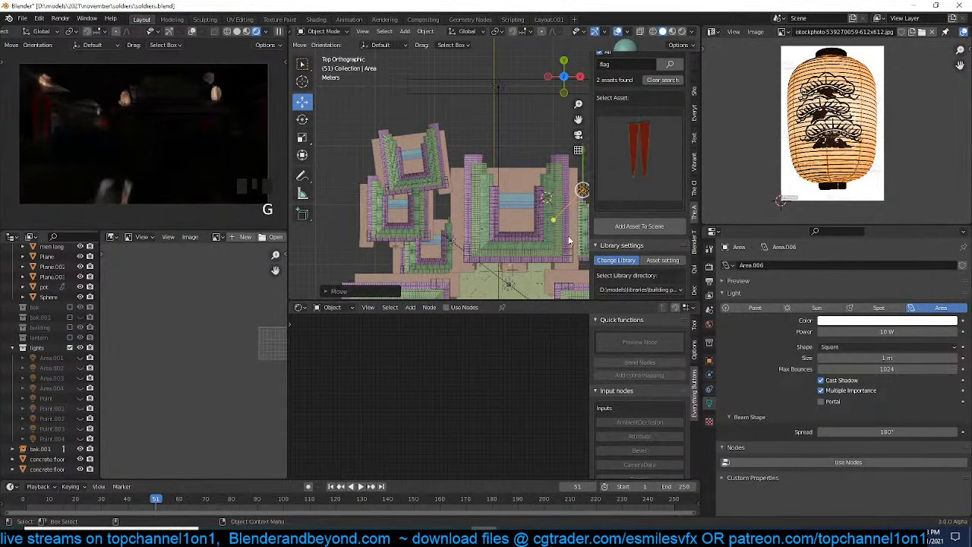
Raise the area light's power to 10000 W and move it above the moon sphere in the camera view
{"action": "left_click", "coordinate": [874, 332]}
{"action": "type", "text": "10000"}
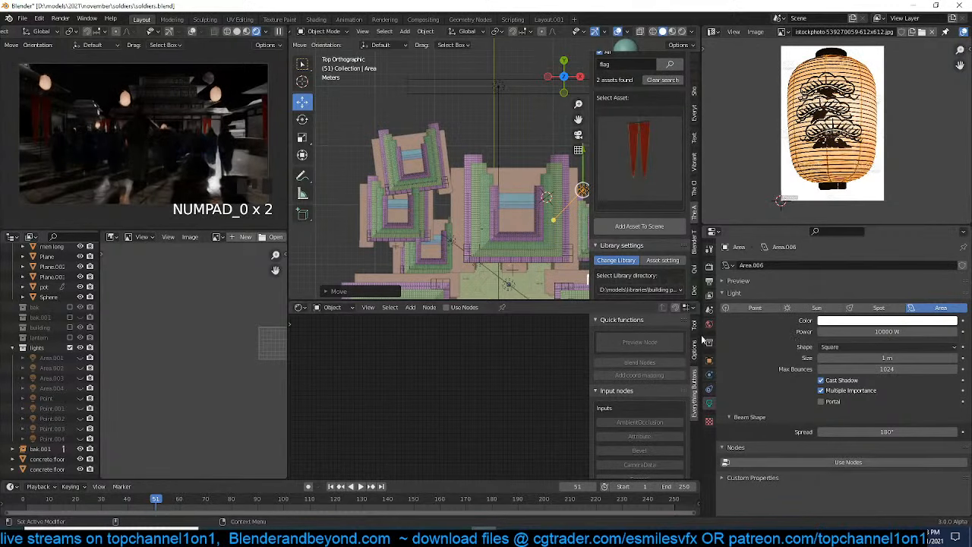
{"action": "key", "text": "KP_0"}
{"action": "scroll", "coordinate": [451, 236], "scroll_direction": "up", "scroll_amount": 4}
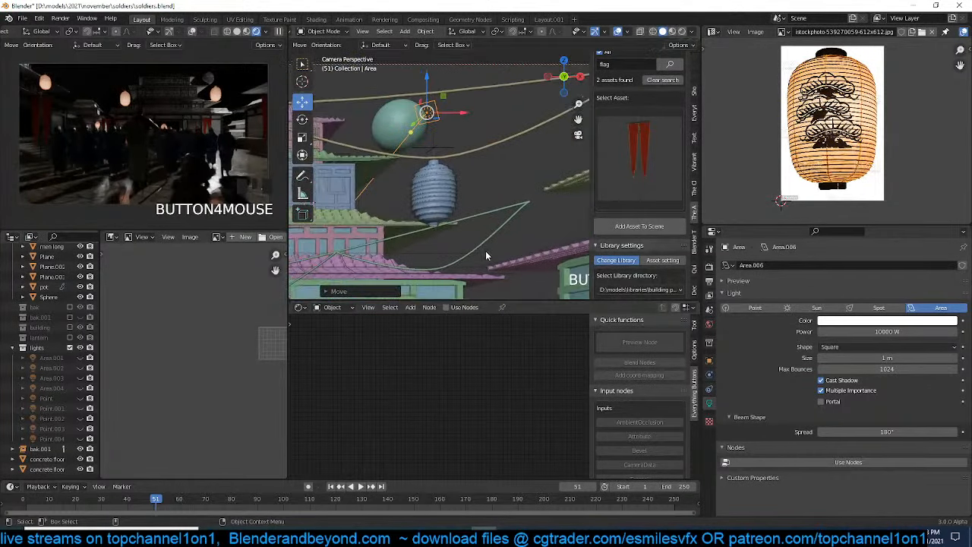
{"action": "middle_click_drag", "start_coordinate": [469, 216], "coordinate": [495, 233], "text": "shift"}
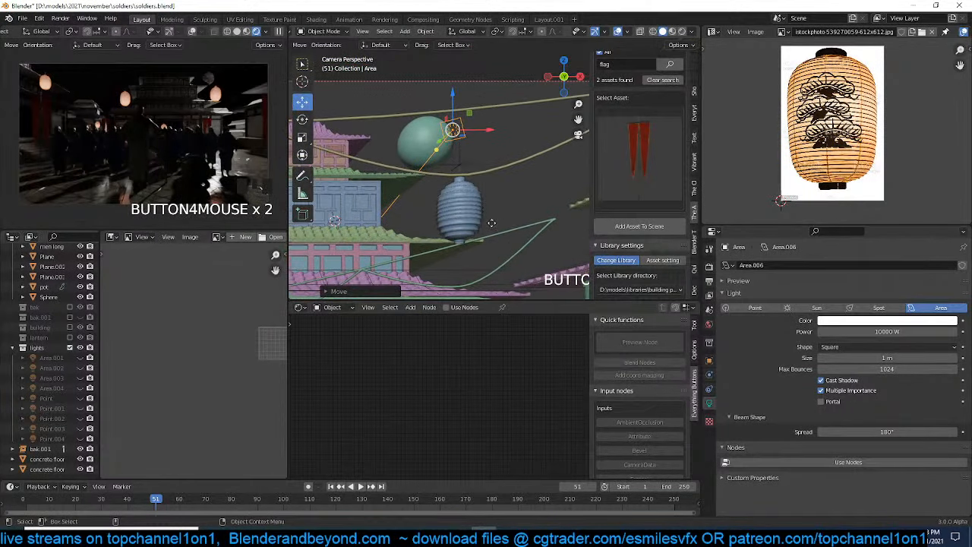
{"action": "key", "text": "g"}
{"action": "left_click", "coordinate": [469, 190]}
Set the area light's power to 500 W and its colour to light blue
{"action": "left_click", "coordinate": [887, 332]}
{"action": "type", "text": "100"}
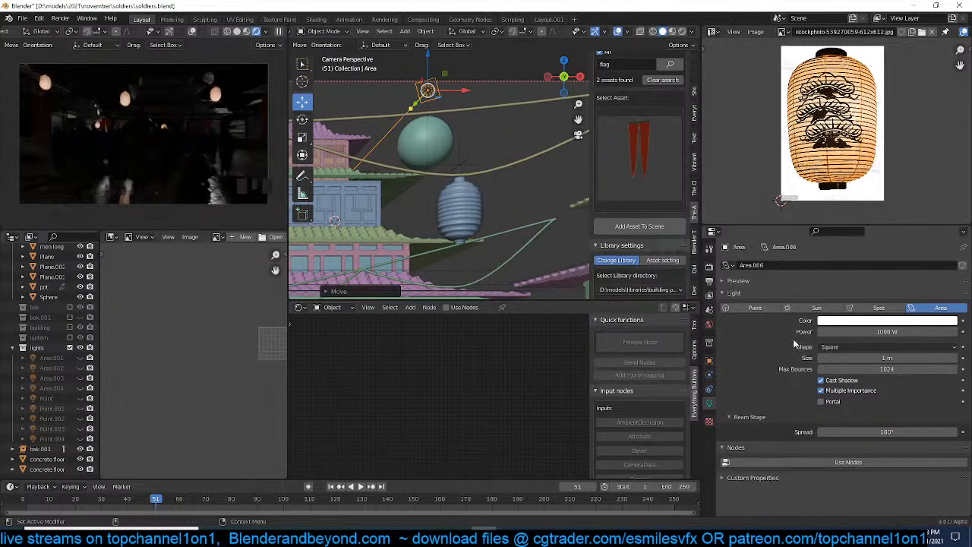
{"action": "left_click", "coordinate": [851, 331]}
{"action": "type", "text": "500"}
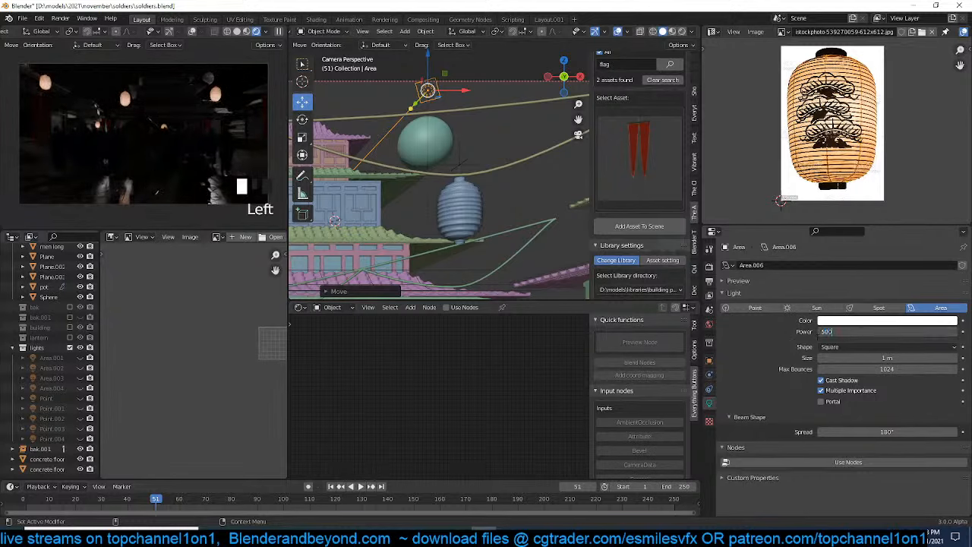
{"action": "key", "text": "Return"}
{"action": "left_click", "coordinate": [849, 321]}
{"action": "left_click", "coordinate": [886, 228]}
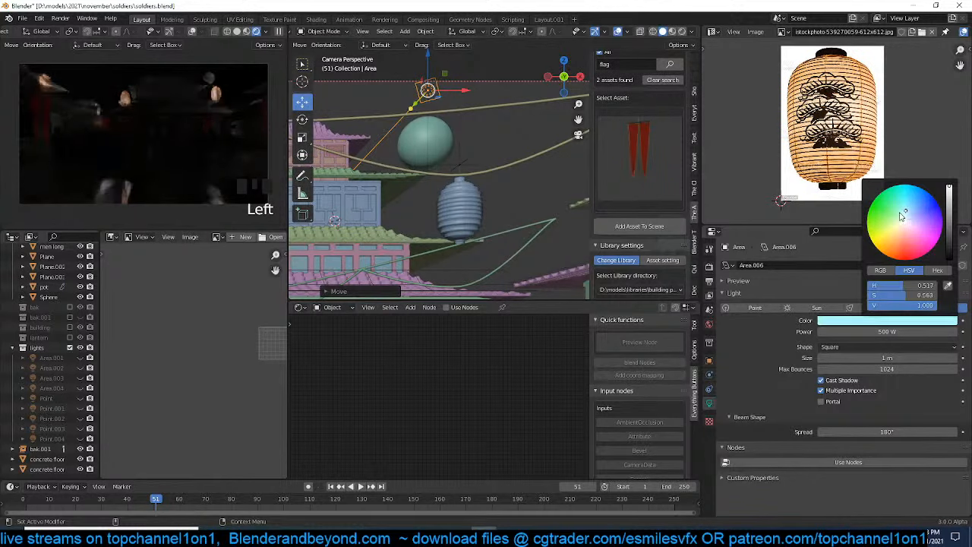
{"action": "scroll", "coordinate": [495, 229], "scroll_direction": "down", "scroll_amount": 2}
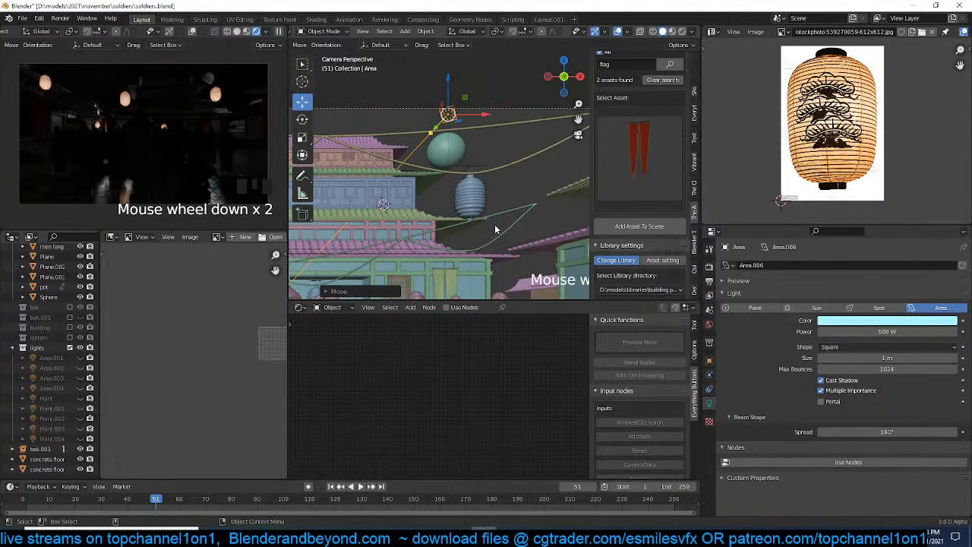
Unhide all the area and point lights in the lights collection and save the file
{"action": "left_click", "coordinate": [80, 359]}
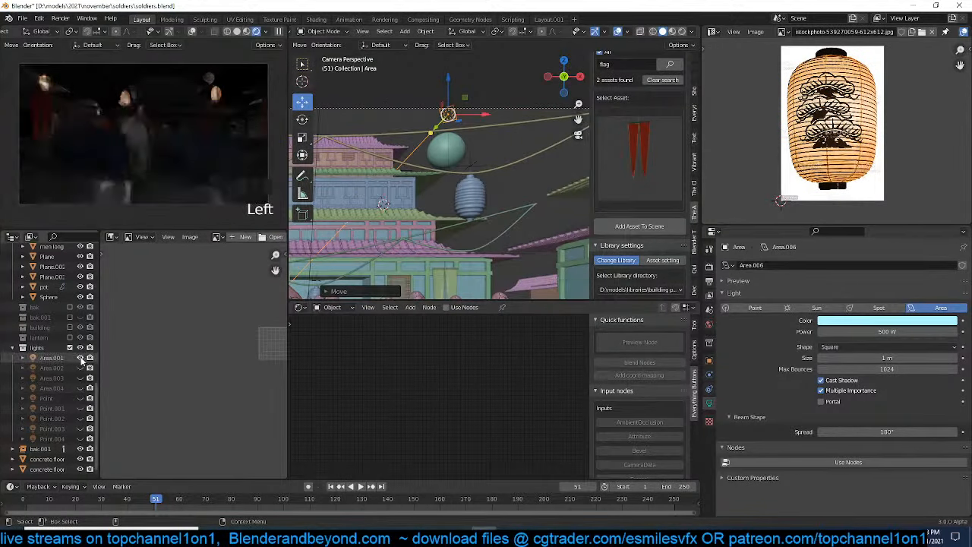
{"action": "left_click", "coordinate": [81, 358]}
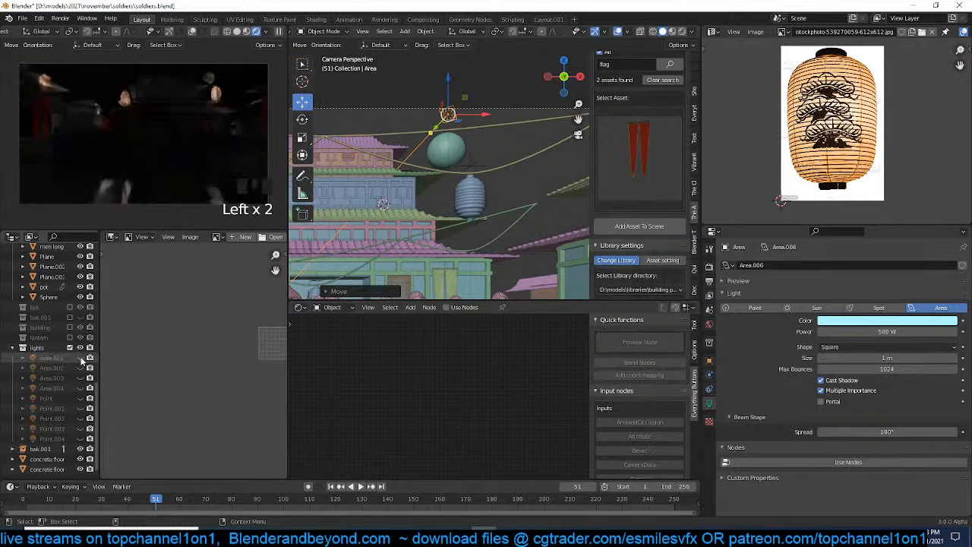
{"action": "left_click", "coordinate": [80, 369]}
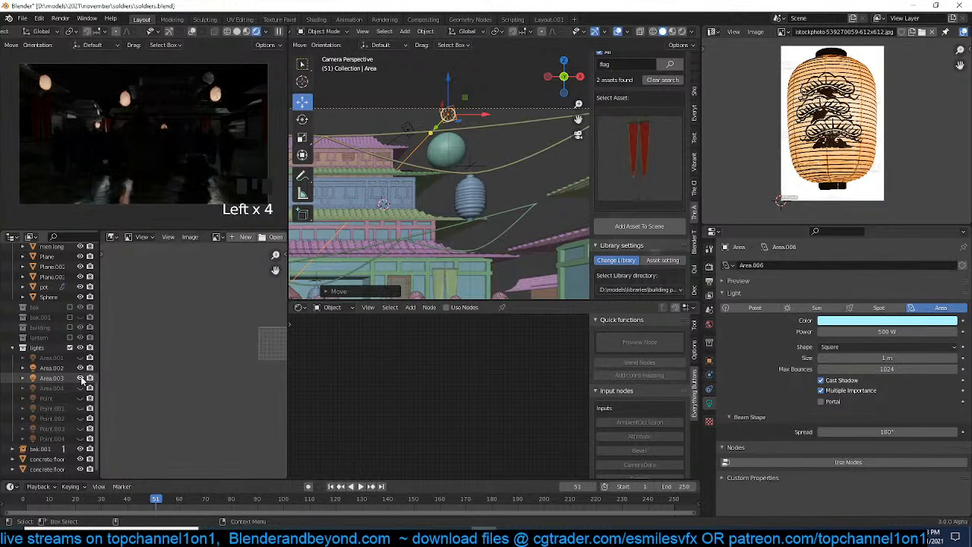
{"action": "left_click", "coordinate": [80, 389]}
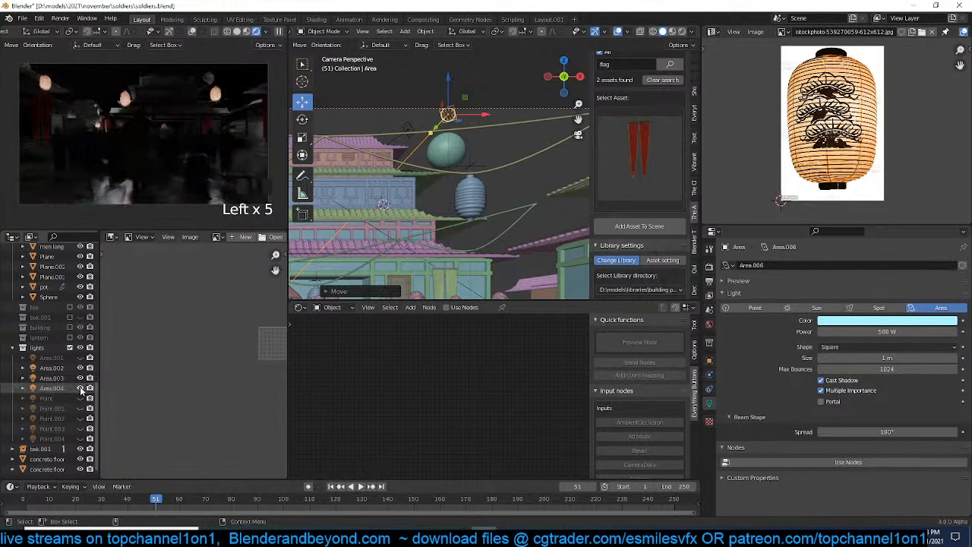
{"action": "left_click_drag", "start_coordinate": [81, 389], "coordinate": [78, 440]}
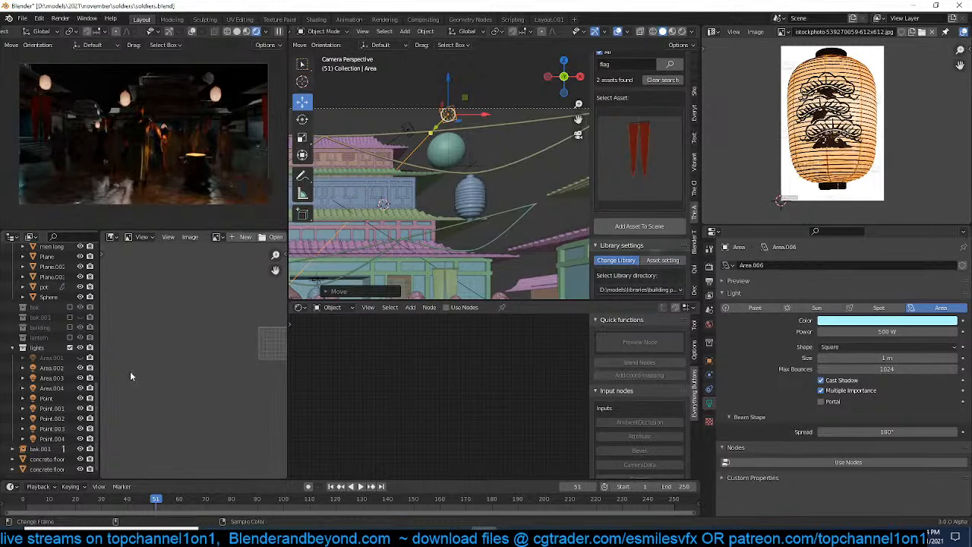
{"action": "left_click", "coordinate": [79, 358]}
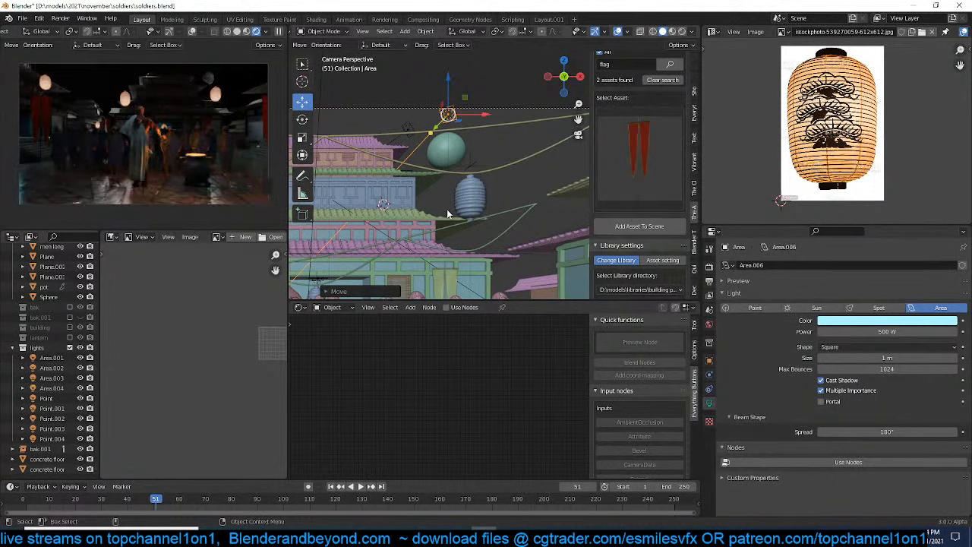
{"action": "key", "text": "ctrl+s"}
Search the add-on preferences for "bota" and enable the botaniq full add-on
{"action": "scroll", "coordinate": [448, 214], "scroll_direction": "down", "scroll_amount": 2}
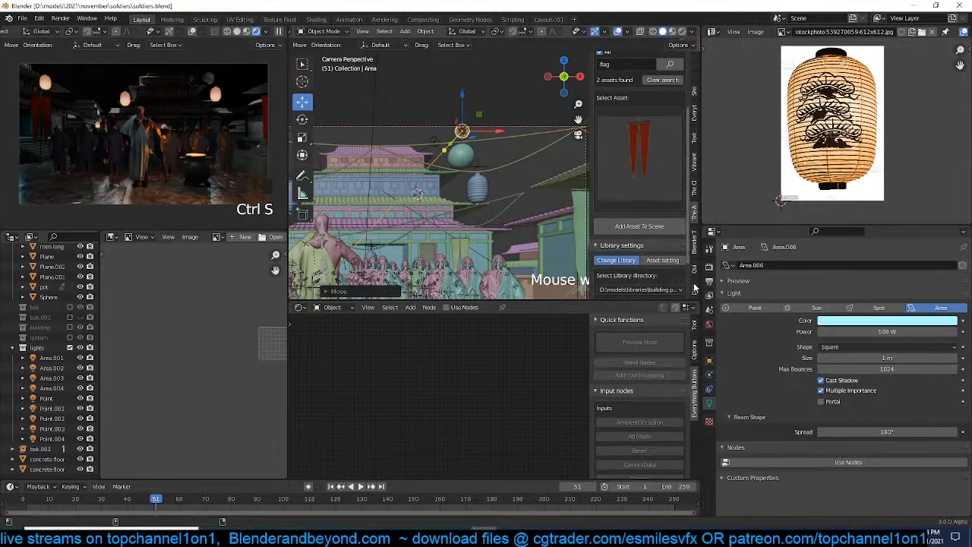
{"action": "scroll", "coordinate": [694, 288], "scroll_direction": "down", "scroll_amount": 4}
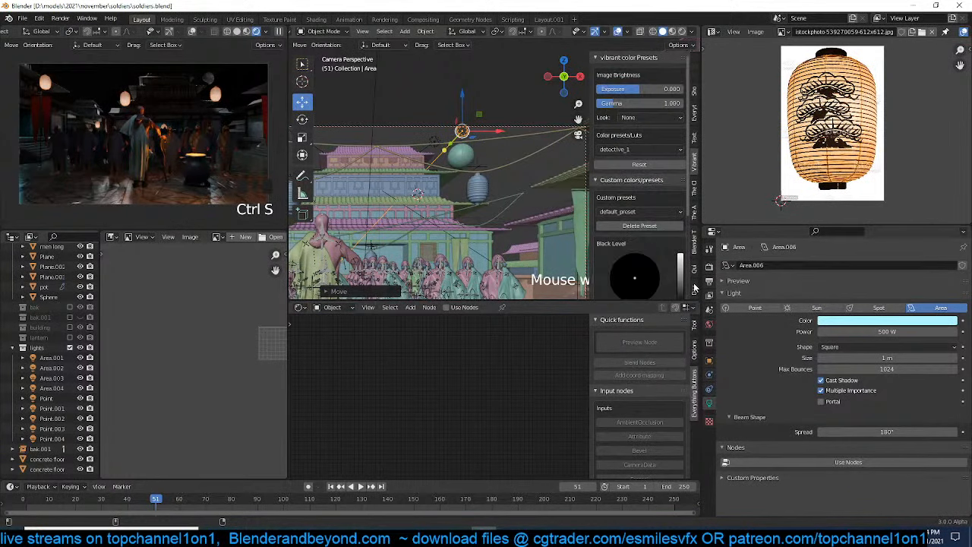
{"action": "scroll", "coordinate": [694, 288], "scroll_direction": "down", "scroll_amount": 2}
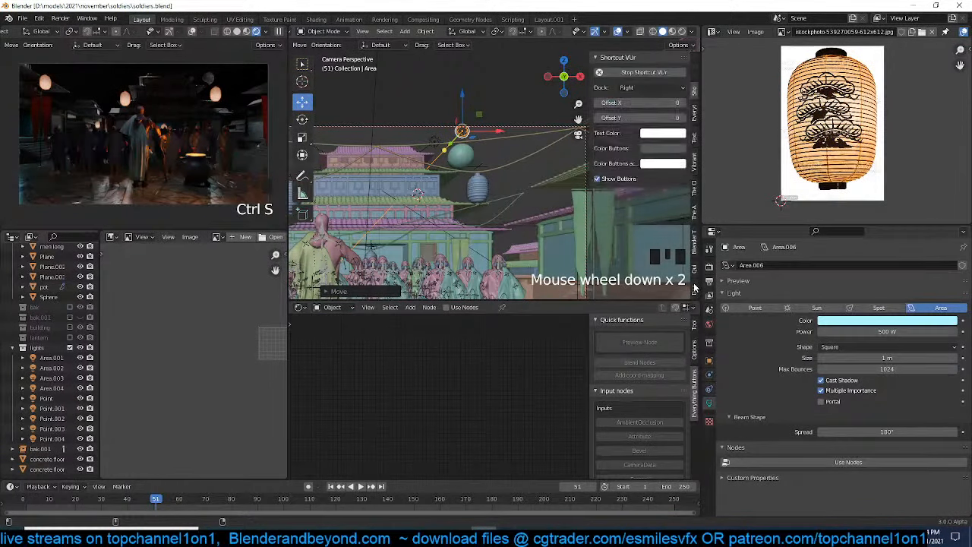
{"action": "left_click", "coordinate": [39, 19]}
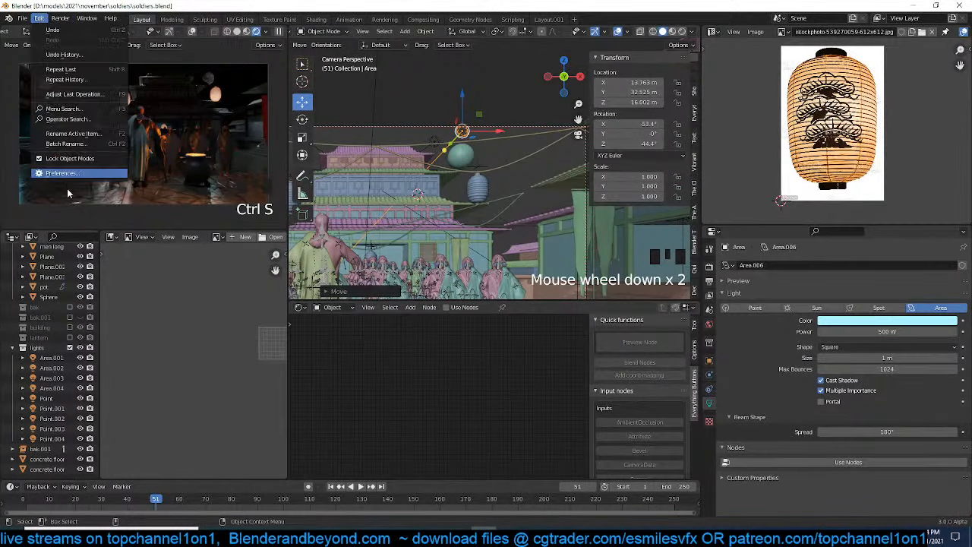
{"action": "left_click", "coordinate": [72, 173]}
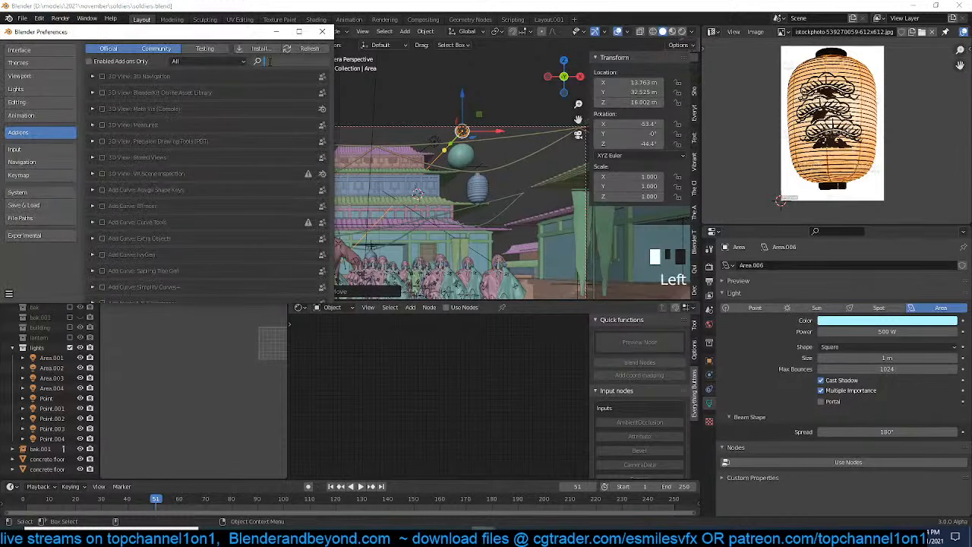
{"action": "type", "text": "bota"}
{"action": "key", "text": "Return"}
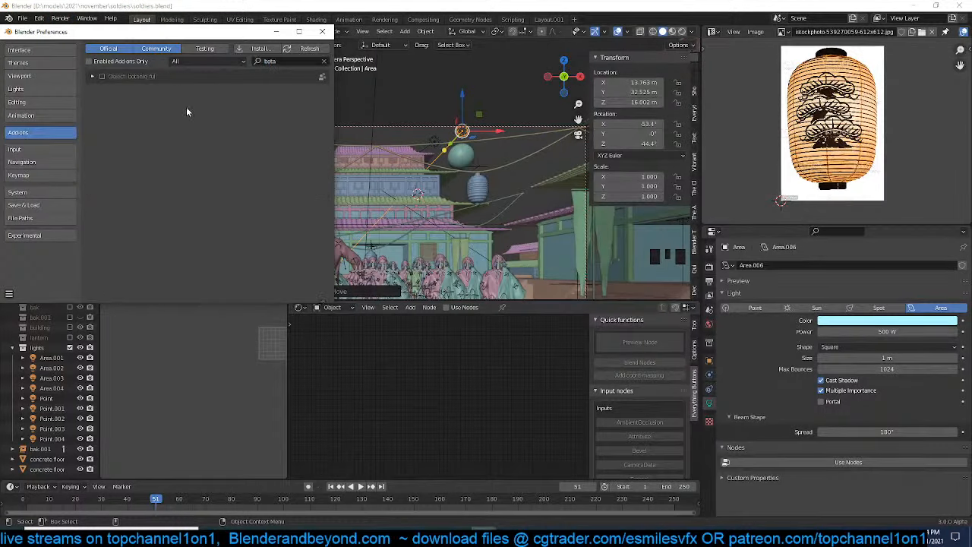
{"action": "left_click", "coordinate": [323, 31]}
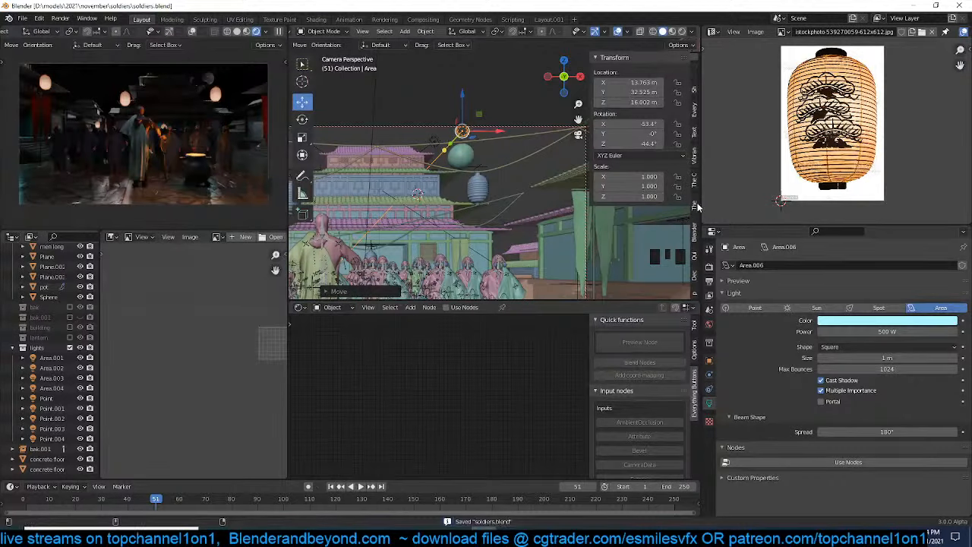
Spawn the coniferous Maritime Pine asset Pinus pinaster (C) with botaniq and move it to the right of the main palace in the camera view
{"action": "scroll", "coordinate": [694, 216], "scroll_direction": "down", "scroll_amount": 4}
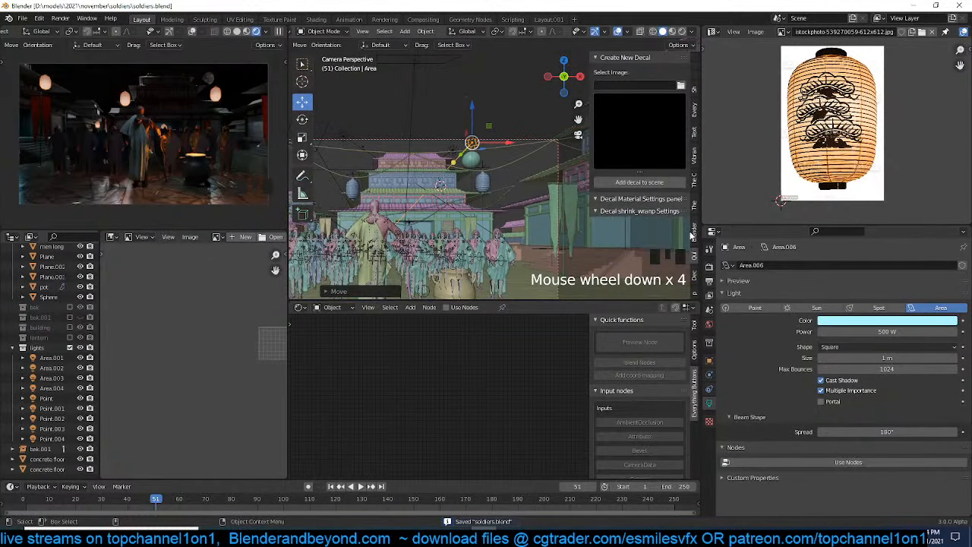
{"action": "scroll", "coordinate": [695, 268], "scroll_direction": "down", "scroll_amount": 6}
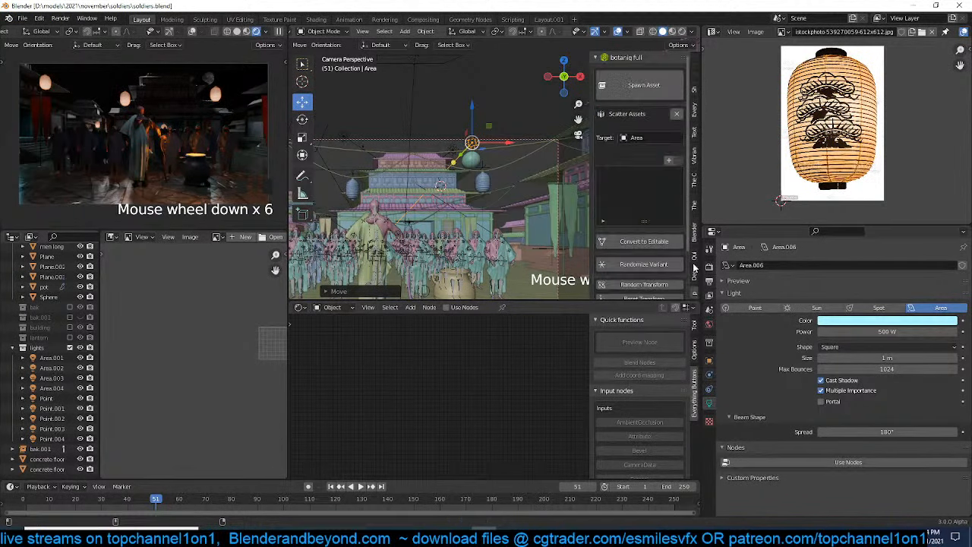
{"action": "left_click", "coordinate": [645, 85]}
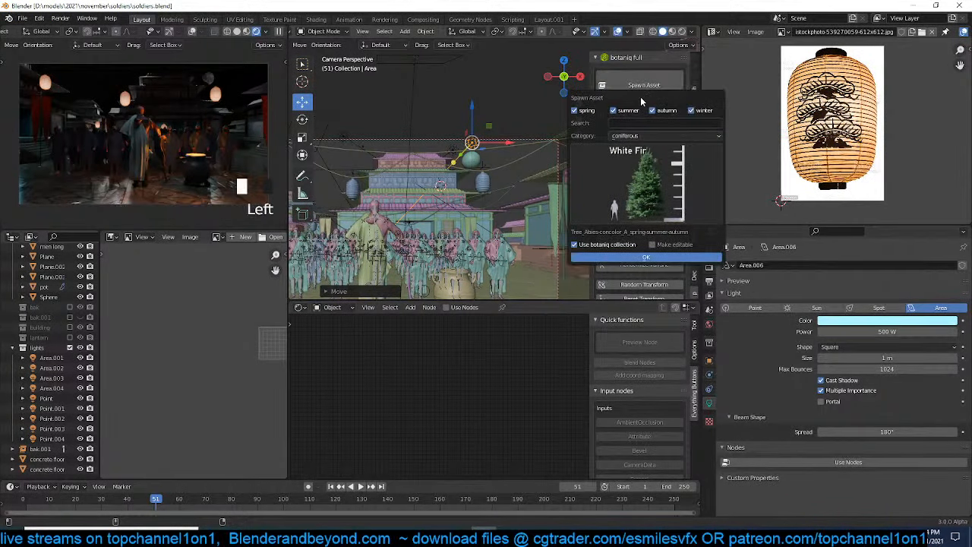
{"action": "left_click", "coordinate": [640, 160]}
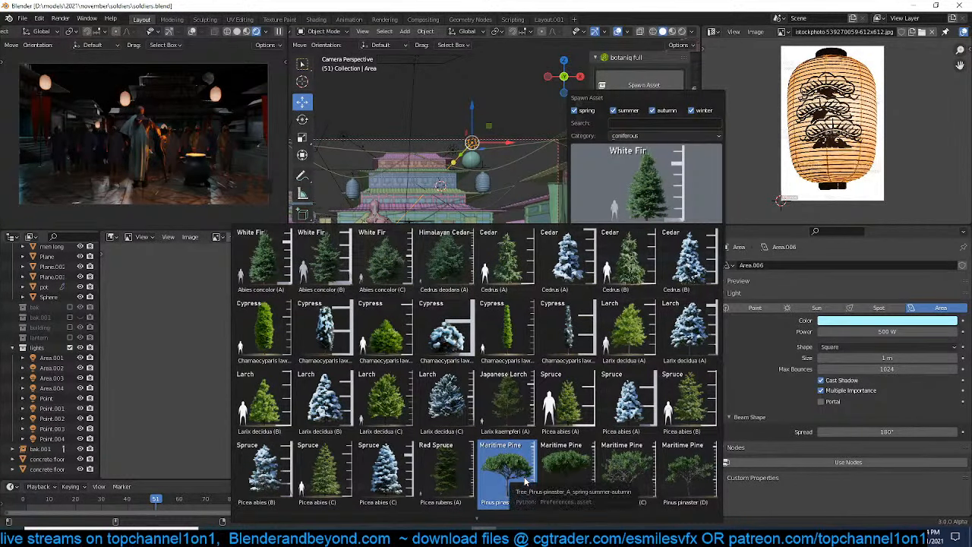
{"action": "left_click", "coordinate": [619, 471]}
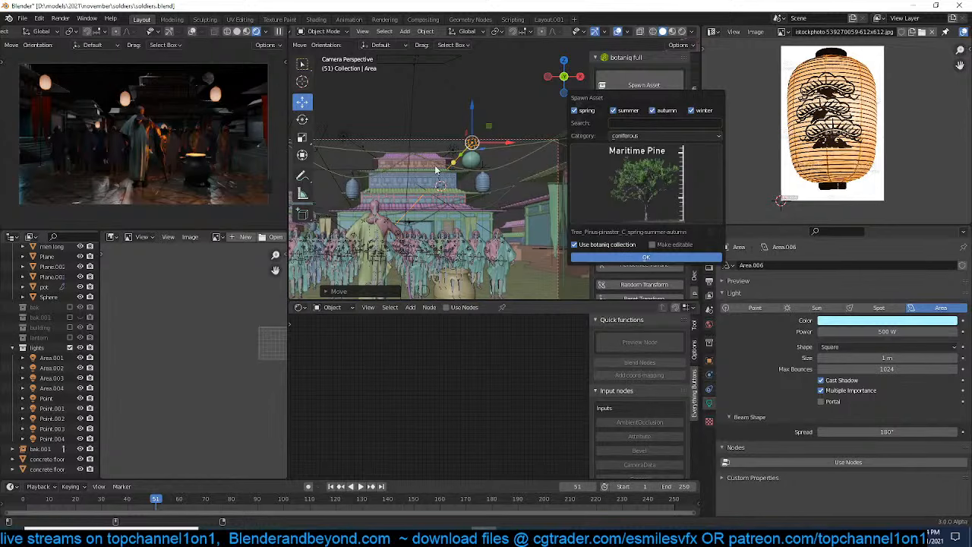
{"action": "left_click", "coordinate": [630, 258]}
{"action": "key", "text": "g"}
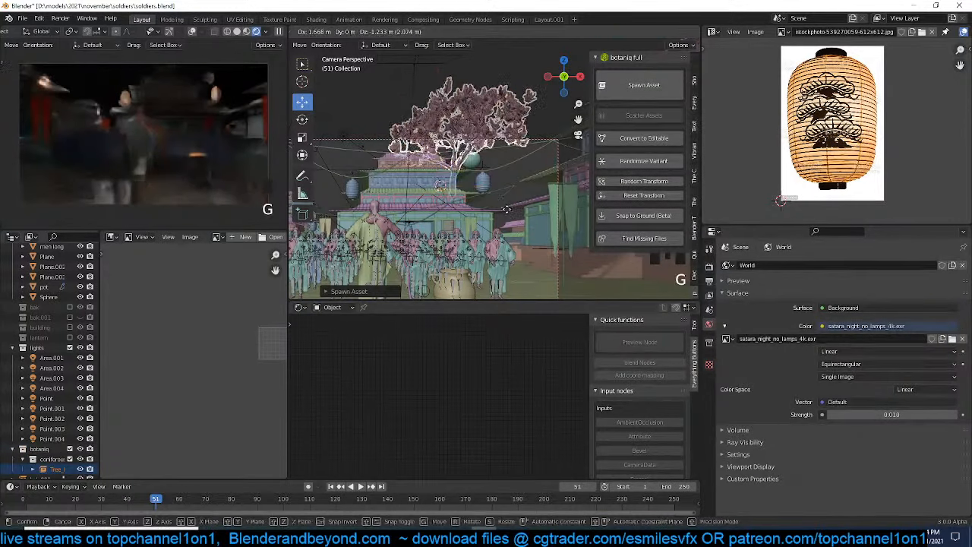
{"action": "left_click", "coordinate": [551, 261]}
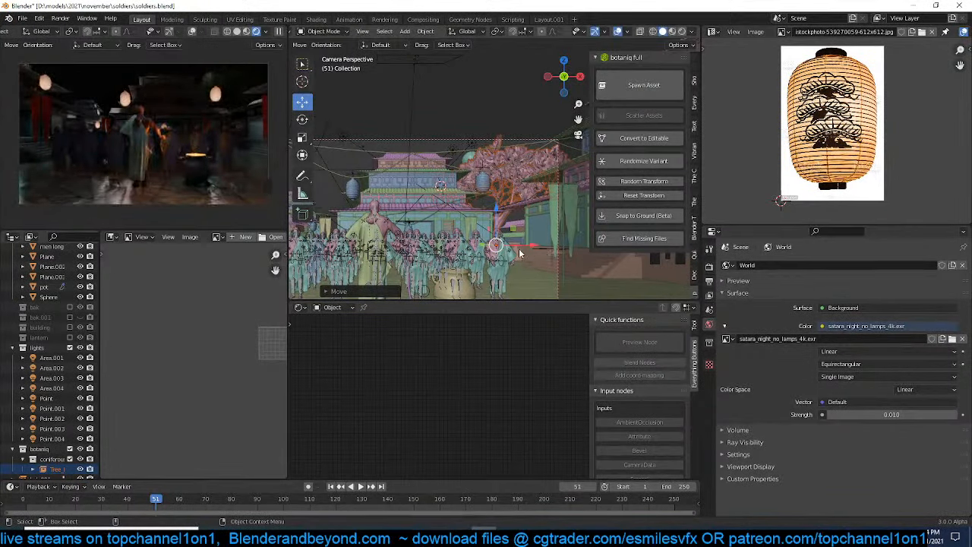
Make a linked duplicate of the pine in the top view, placed left of the main palace, rotated and scaled down
{"action": "key", "text": "KP_7"}
{"action": "scroll", "coordinate": [510, 240], "scroll_direction": "up", "scroll_amount": 2}
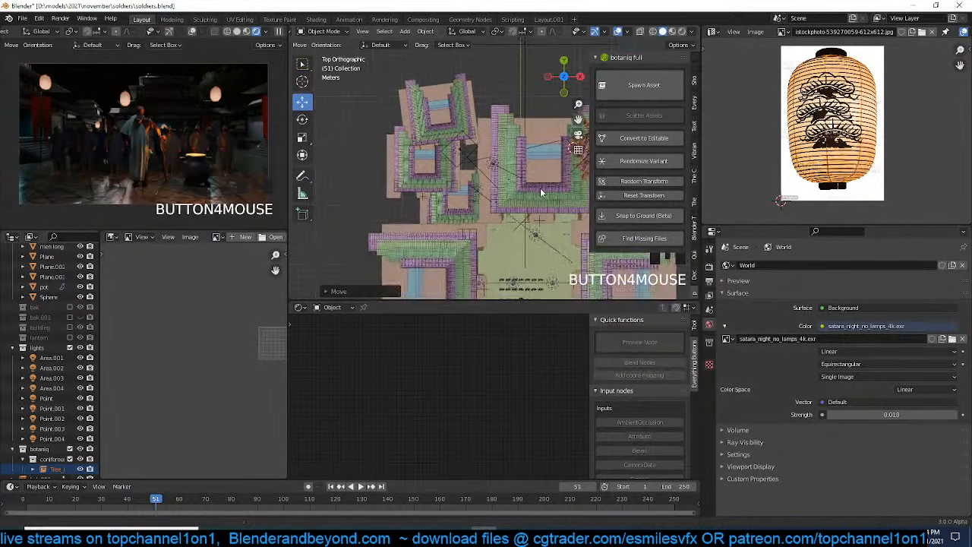
{"action": "key", "text": "alt+d"}
{"action": "key", "text": "r"}
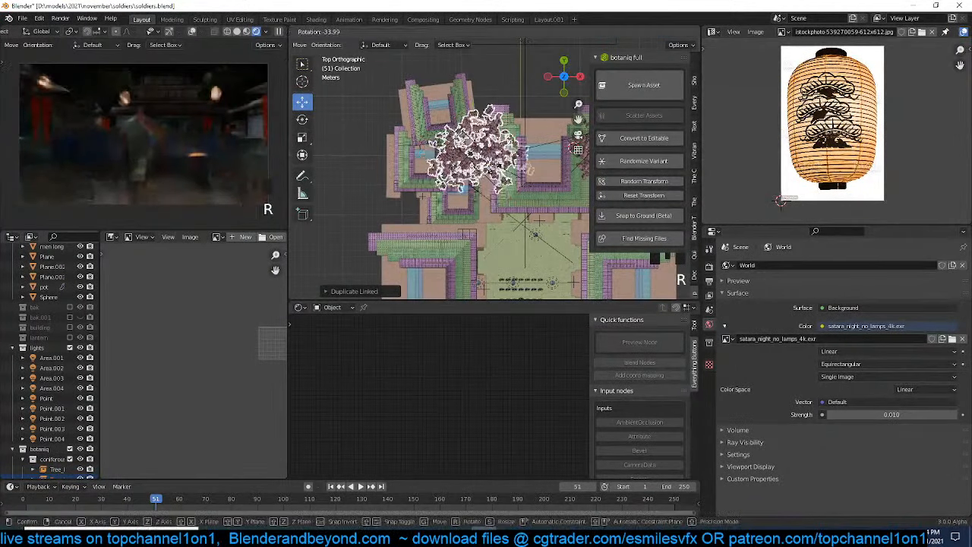
{"action": "key", "text": "s"}
{"action": "left_click", "coordinate": [502, 160]}
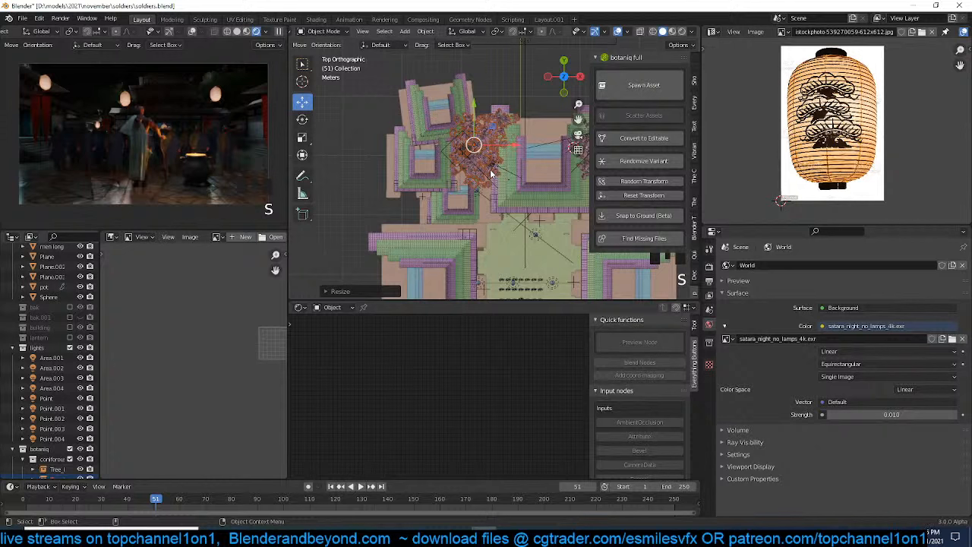
Scale the original pine right of the main palace to about 0.88 of its size
{"action": "middle_click_drag", "start_coordinate": [488, 191], "coordinate": [445, 180], "text": "shift"}
{"action": "left_click", "coordinate": [560, 163]}
{"action": "key", "text": "s"}
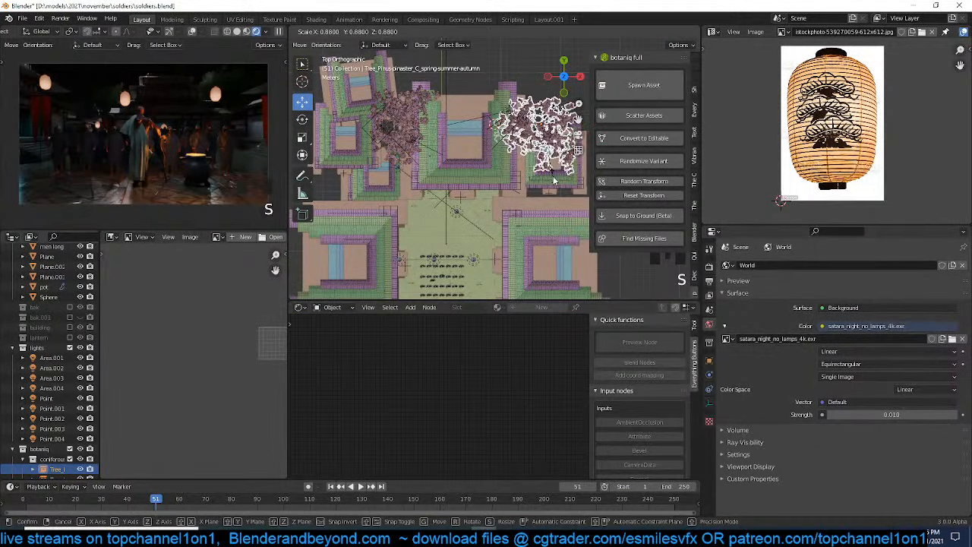
{"action": "left_click", "coordinate": [553, 180]}
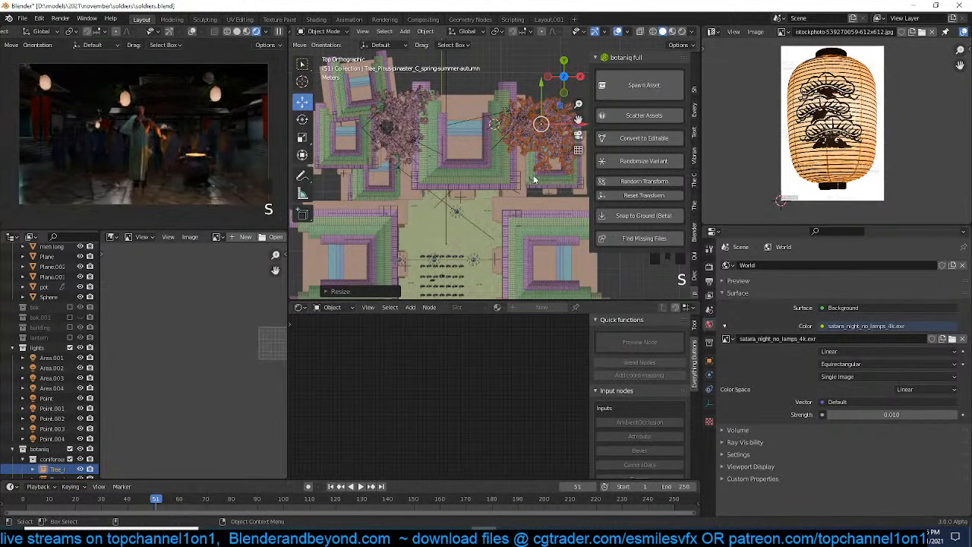
Move the moon sphere slightly right and down in the camera view
{"action": "key", "text": "KP_0"}
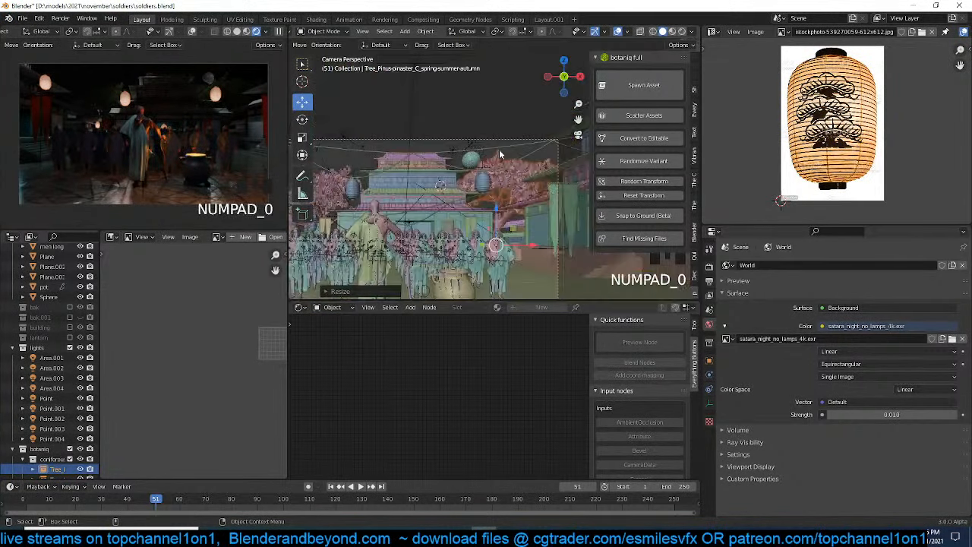
{"action": "left_click", "coordinate": [474, 161]}
{"action": "key", "text": "g"}
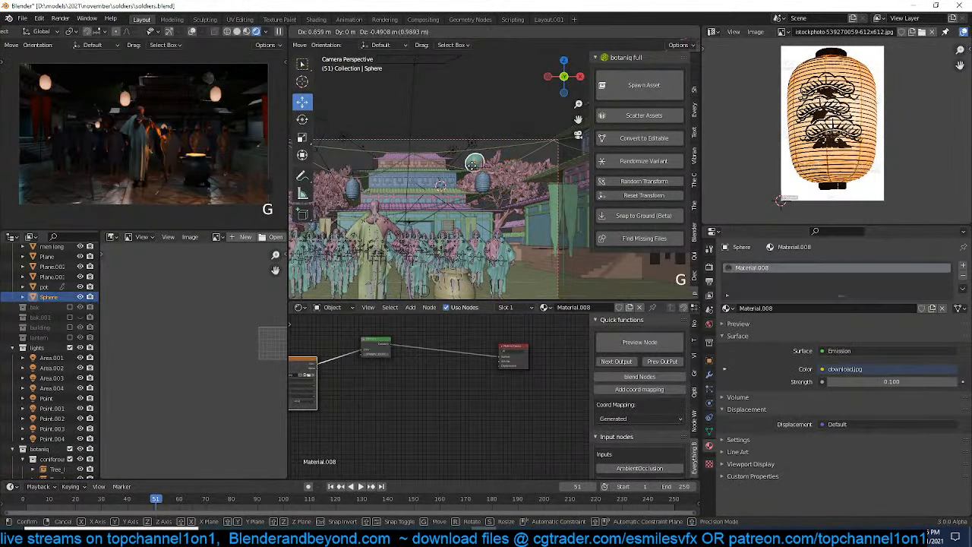
{"action": "left_click", "coordinate": [473, 181]}
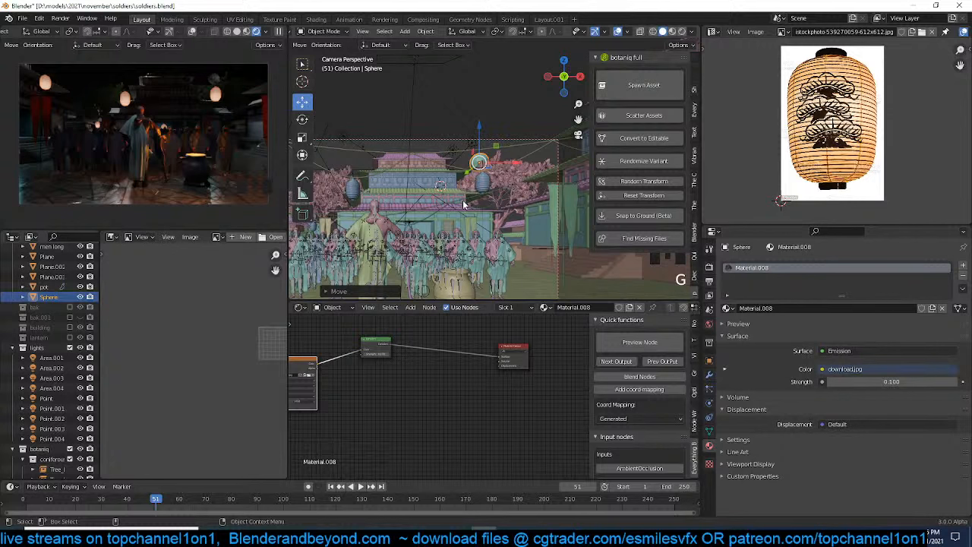
Examine the courtyard, the soldiers and the surrounding palace buildings from several angles outside the camera view
{"action": "scroll", "coordinate": [441, 233], "scroll_direction": "down", "scroll_amount": 2}
{"action": "key", "text": "grave"}
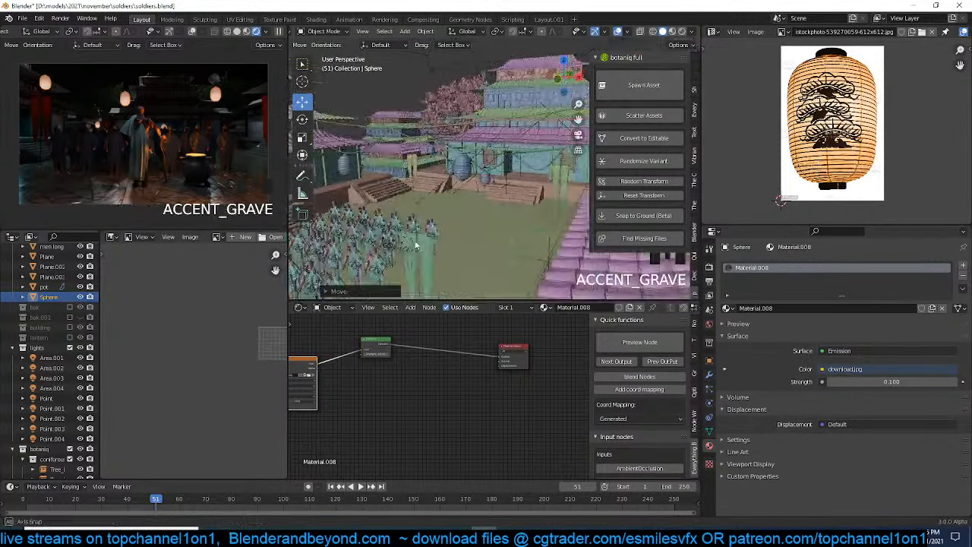
{"action": "key", "text": "grave"}
{"action": "middle_click_drag", "start_coordinate": [445, 214], "coordinate": [457, 194]}
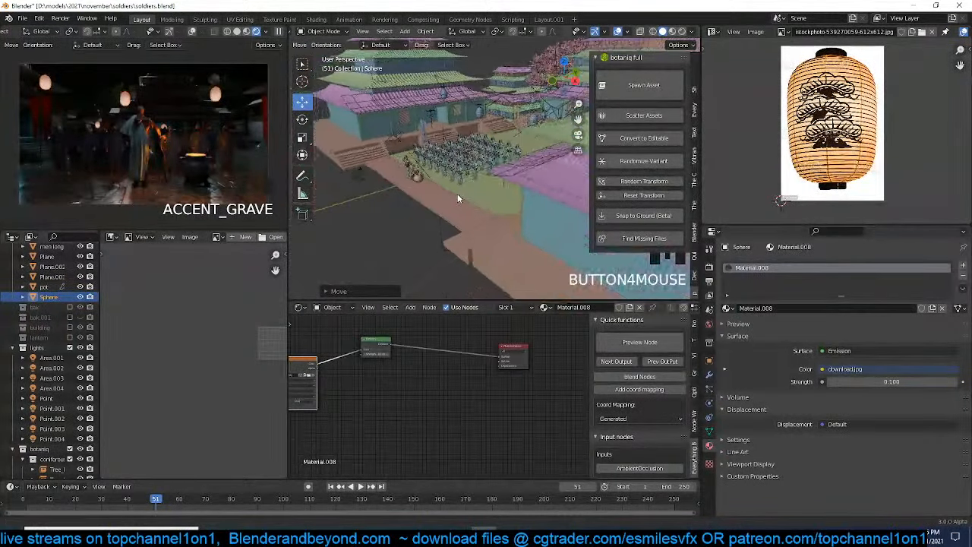
{"action": "key", "text": "grave"}
{"action": "key", "text": "grave"}
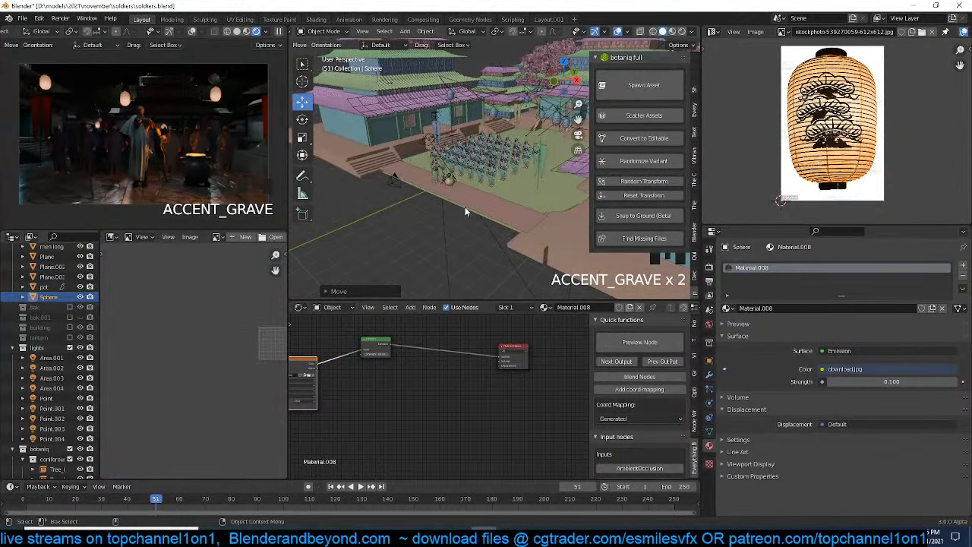
{"action": "scroll", "coordinate": [466, 212], "scroll_direction": "up", "scroll_amount": 2}
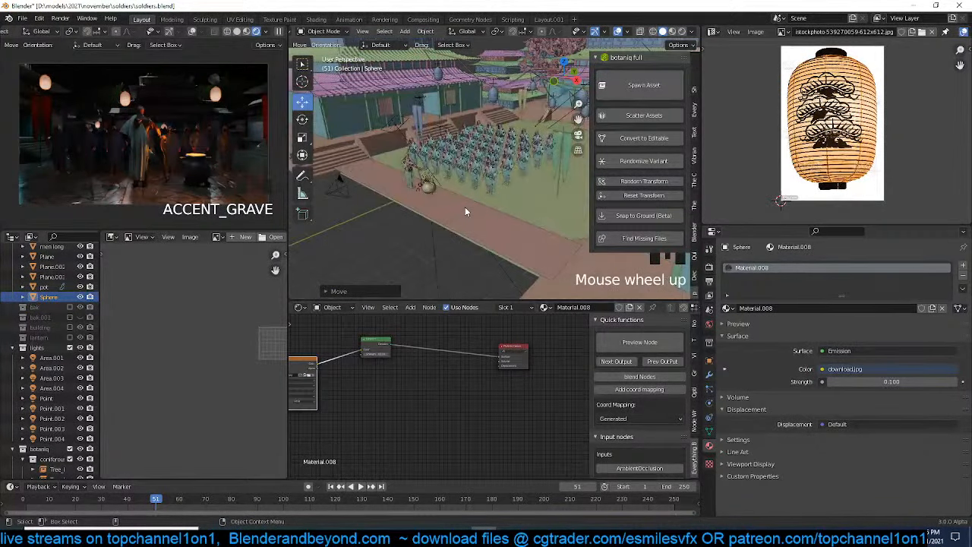
{"action": "scroll", "coordinate": [465, 212], "scroll_direction": "down", "scroll_amount": 2}
{"action": "middle_click_drag", "start_coordinate": [473, 199], "coordinate": [479, 169]}
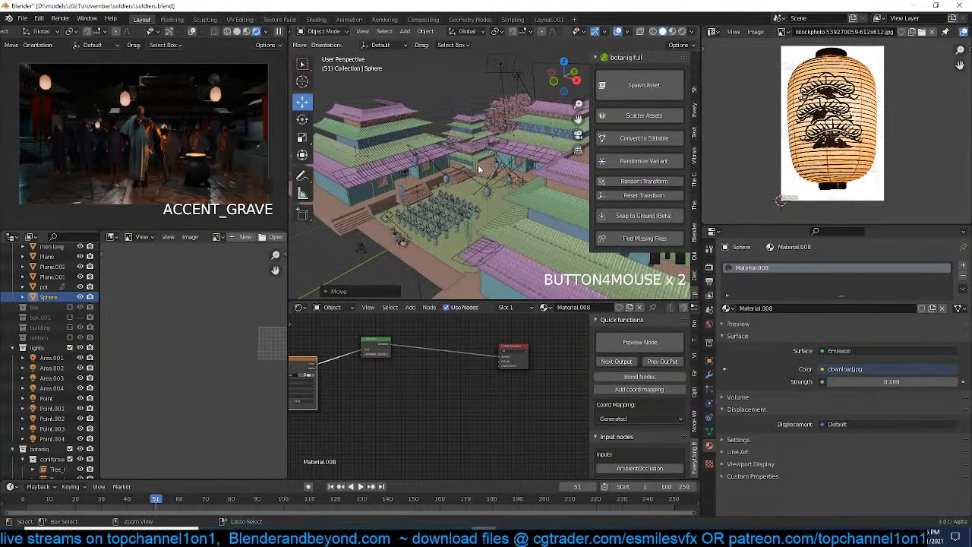
Save the file and add a cube, enlarging it and moving it over the palace courtyard
{"action": "key", "text": "ctrl+s"}
{"action": "key", "text": "shift+a"}
{"action": "mouse_move", "coordinate": [456, 40]}
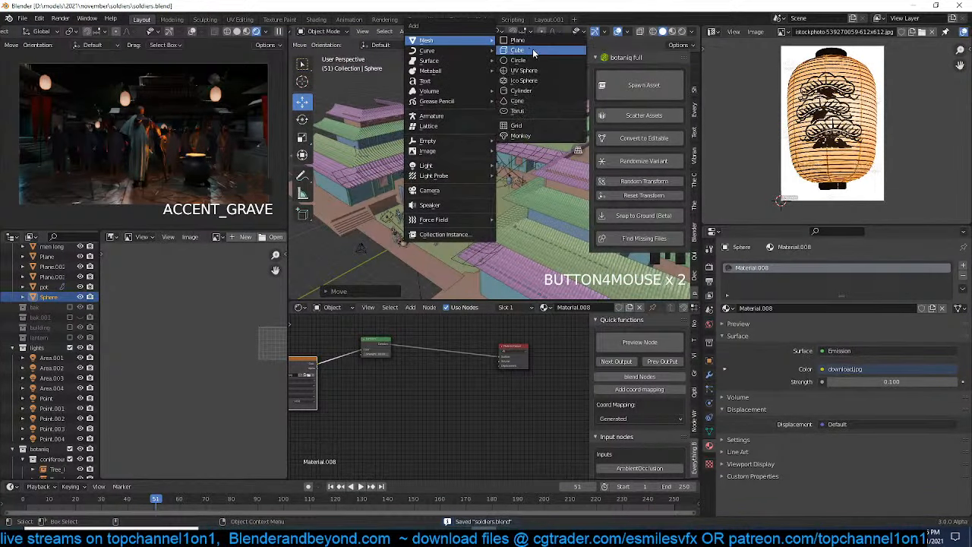
{"action": "left_click", "coordinate": [535, 51]}
{"action": "scroll", "coordinate": [506, 166], "scroll_direction": "down", "scroll_amount": 3}
{"action": "key", "text": "s"}
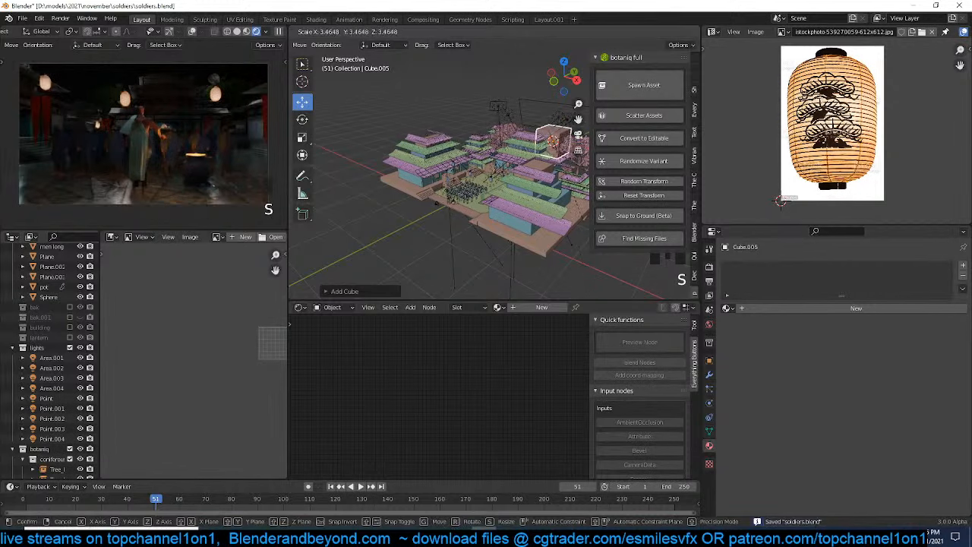
{"action": "left_click", "coordinate": [607, 89]}
{"action": "key", "text": "g"}
{"action": "left_click", "coordinate": [489, 118]}
{"action": "key", "text": "s"}
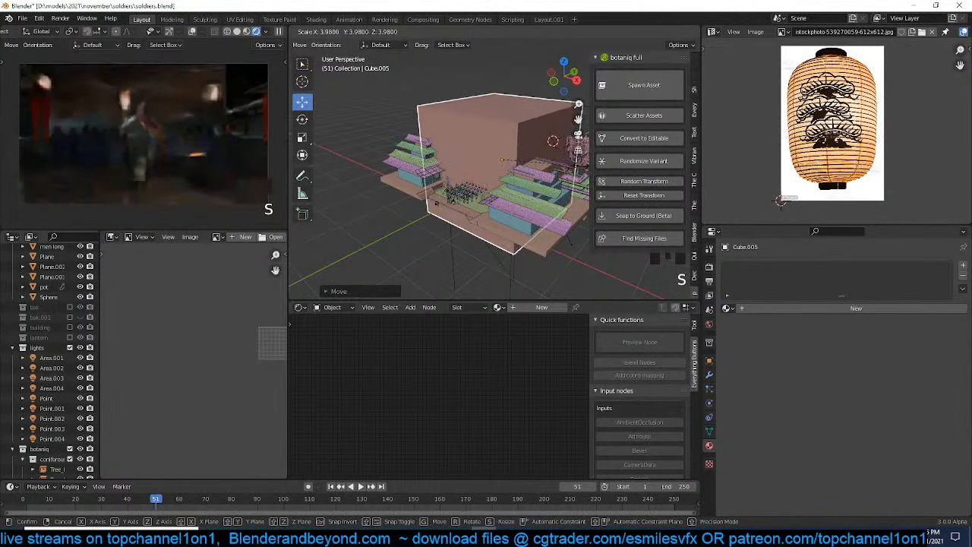
{"action": "left_click", "coordinate": [581, 103]}
Stretch the cube along X and scale it up further until it encloses all the palace buildings
{"action": "scroll", "coordinate": [532, 167], "scroll_direction": "down", "scroll_amount": 2}
{"action": "key", "text": "grave"}
{"action": "key", "text": "s"}
{"action": "key", "text": "x"}
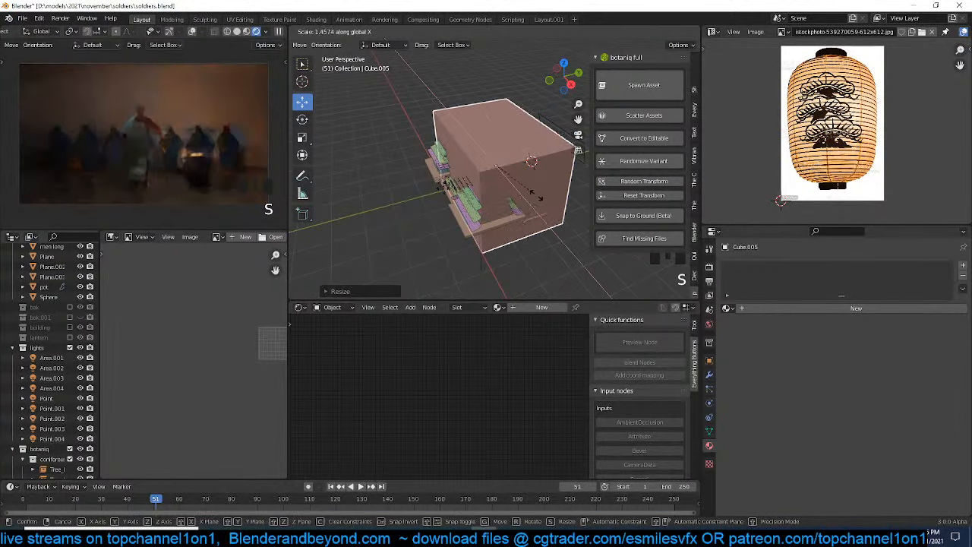
{"action": "left_click", "coordinate": [541, 198]}
{"action": "key", "text": "s"}
{"action": "left_click", "coordinate": [621, 168]}
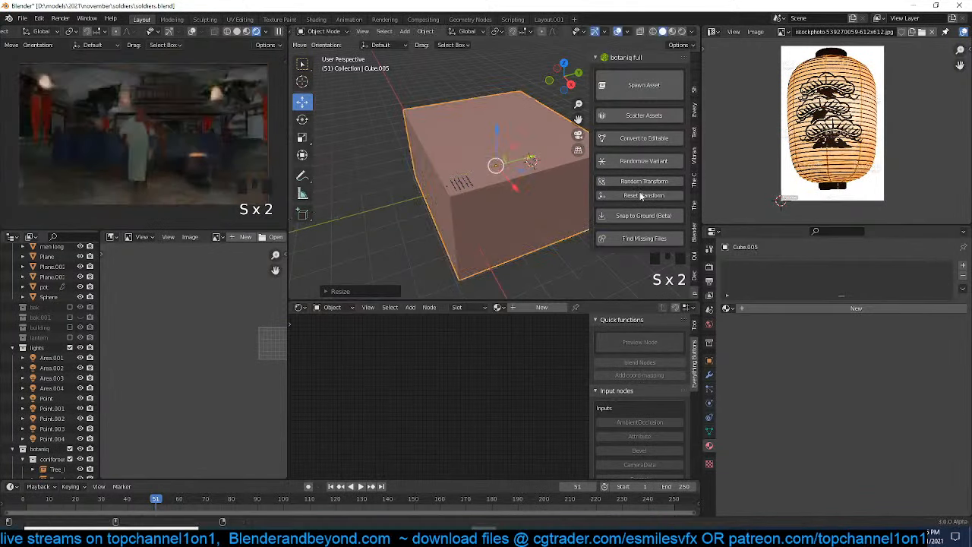
Set the enclosing cube's viewport display to Wire
{"action": "left_click", "coordinate": [709, 360]}
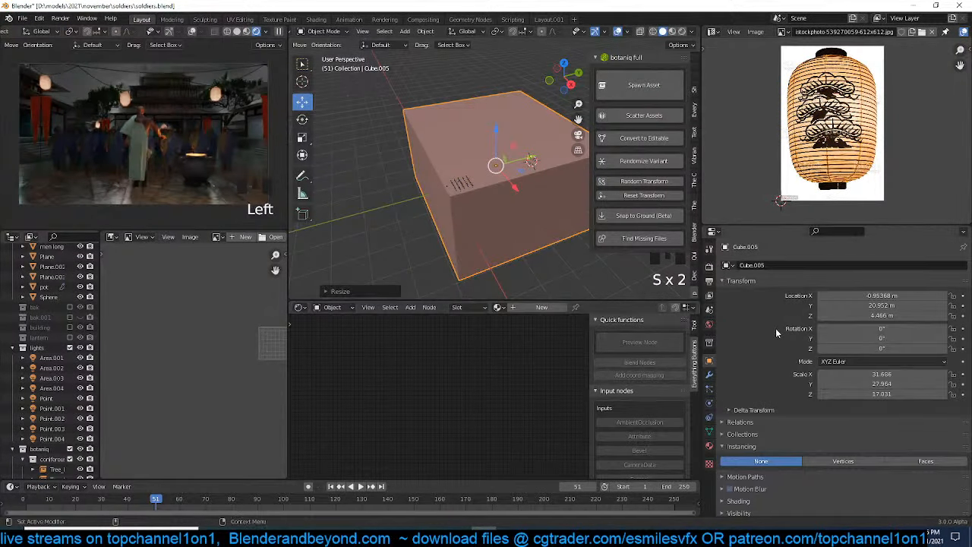
{"action": "scroll", "coordinate": [755, 407], "scroll_direction": "down", "scroll_amount": 4}
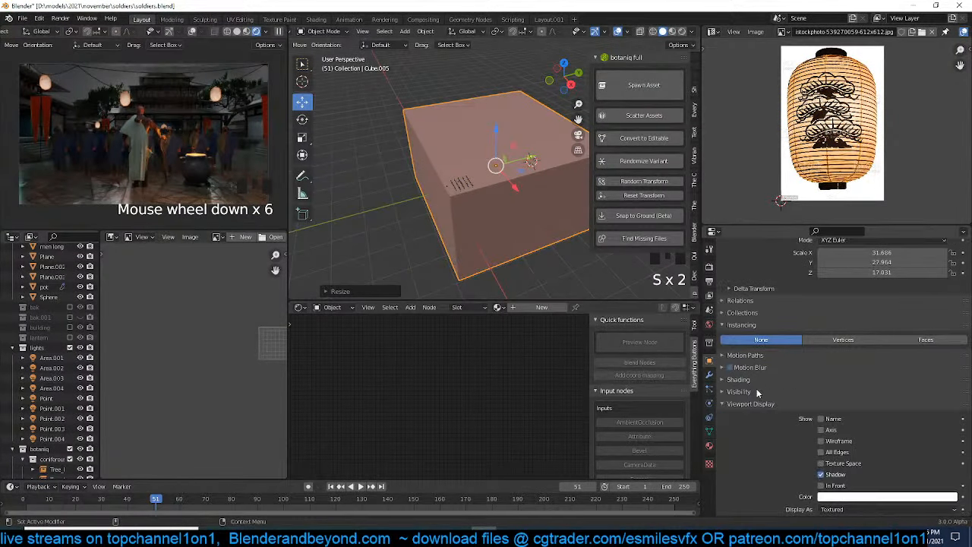
{"action": "left_click", "coordinate": [754, 402]}
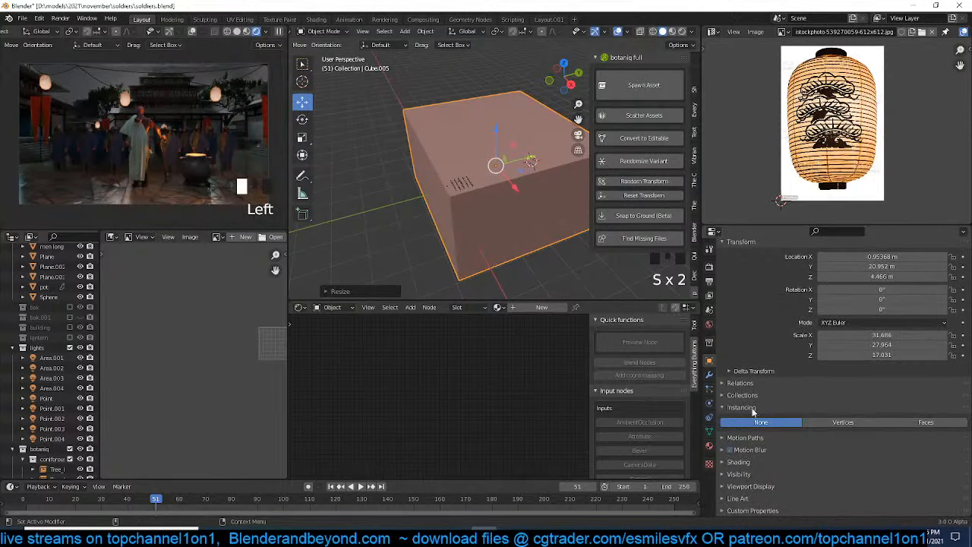
{"action": "left_click", "coordinate": [753, 486]}
{"action": "scroll", "coordinate": [754, 486], "scroll_direction": "down", "scroll_amount": 7}
{"action": "left_click", "coordinate": [866, 470]}
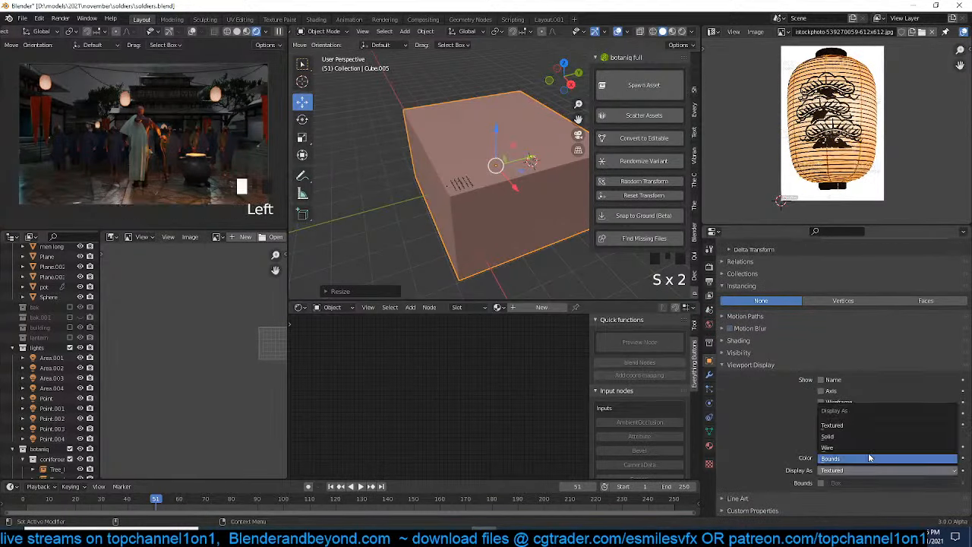
{"action": "left_click", "coordinate": [869, 448]}
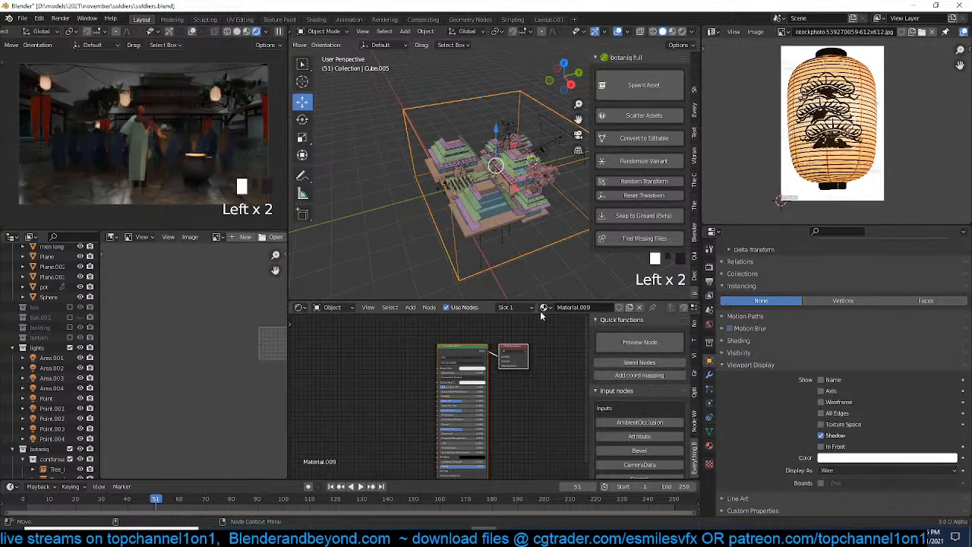
Give the cube a new material and connect an added Principled Volume node to the material output's volume
{"action": "key", "text": "shift+a"}
{"action": "mouse_move", "coordinate": [395, 373]}
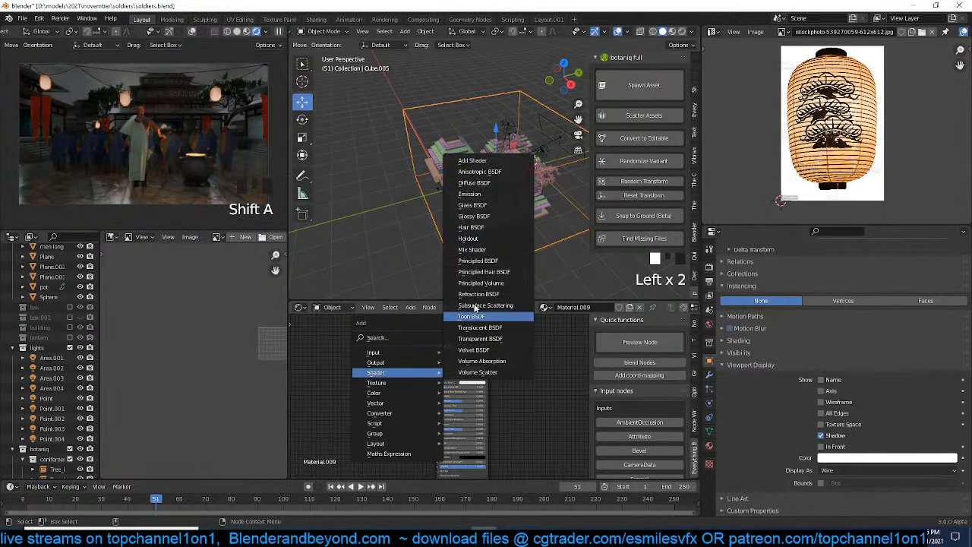
{"action": "left_click", "coordinate": [481, 283]}
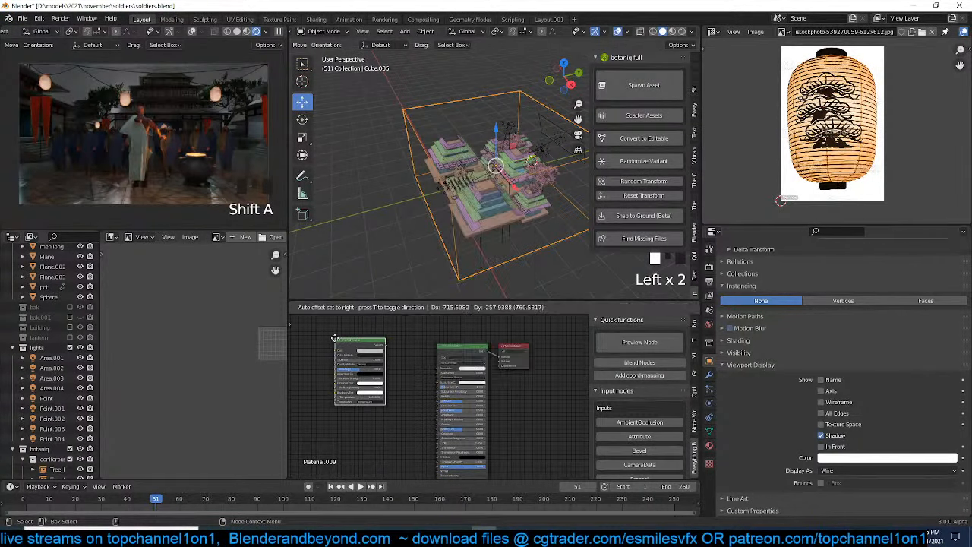
{"action": "left_click", "coordinate": [335, 338]}
{"action": "left_click", "coordinate": [352, 343], "text": "ctrl+shift"}
Delete the cube material's Principled BSDF node and save the file
{"action": "left_click", "coordinate": [457, 347]}
{"action": "left_click", "coordinate": [456, 346]}
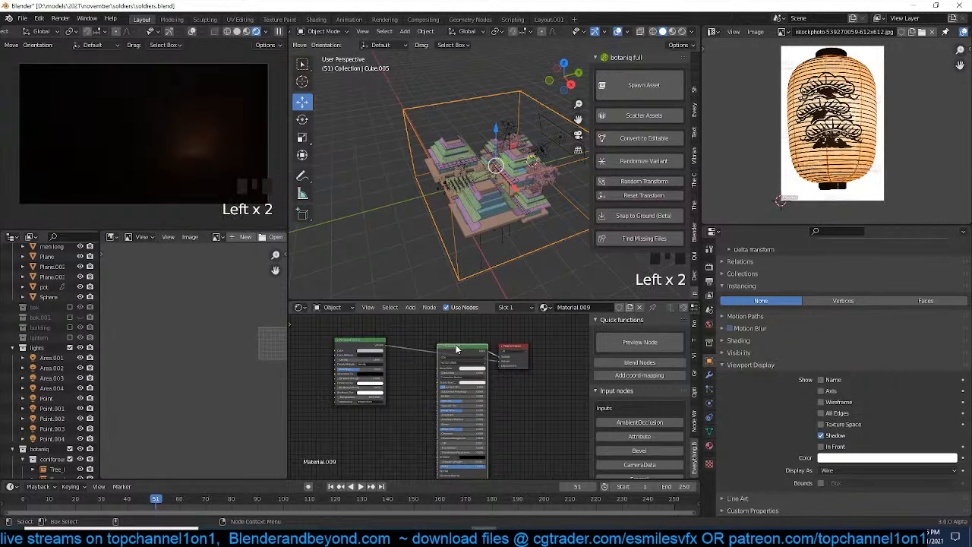
{"action": "key", "text": "Delete"}
{"action": "left_click", "coordinate": [363, 358]}
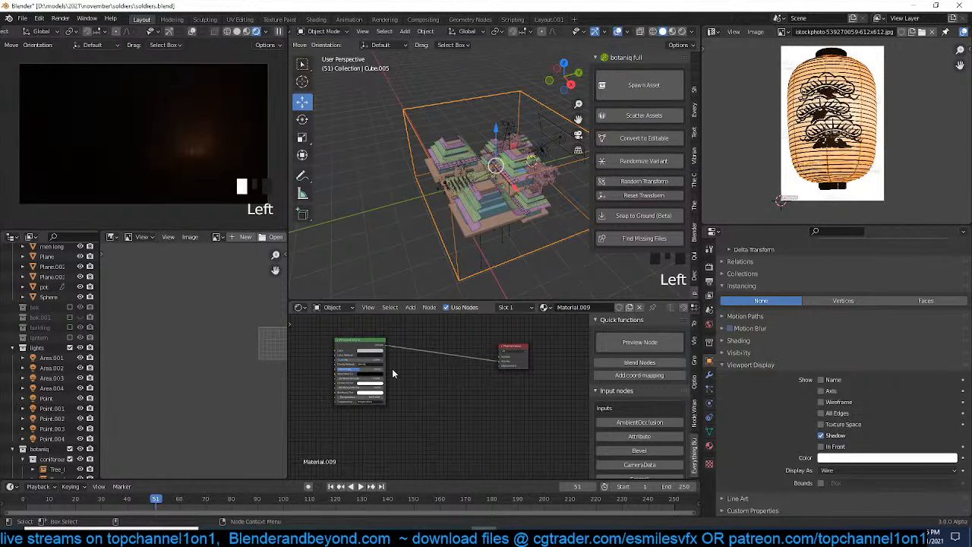
{"action": "key", "text": "ctrl+s"}
Set the Principled Volume's density to 0.001
{"action": "scroll", "coordinate": [394, 363], "scroll_direction": "up", "scroll_amount": 8}
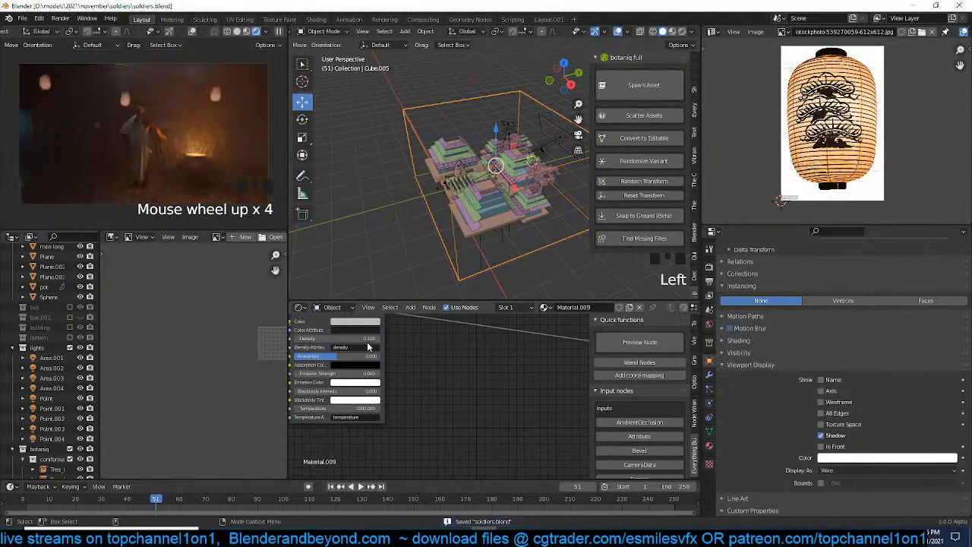
{"action": "left_click", "coordinate": [368, 339]}
{"action": "type", "text": "0.001"}
{"action": "key", "text": "Return"}
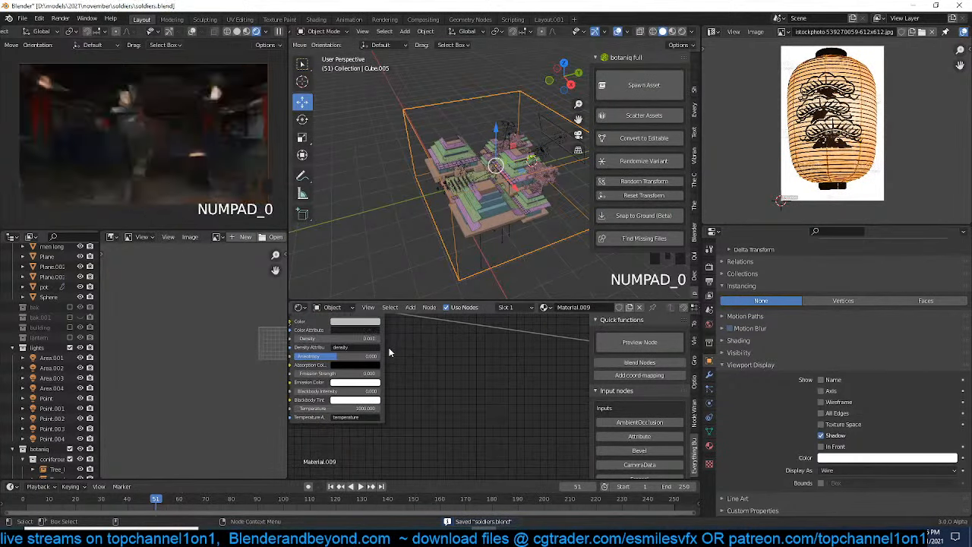
Set the Principled Volume's density to 0.010
{"action": "middle_click_drag", "start_coordinate": [389, 352], "coordinate": [427, 355]}
{"action": "left_click", "coordinate": [408, 341]}
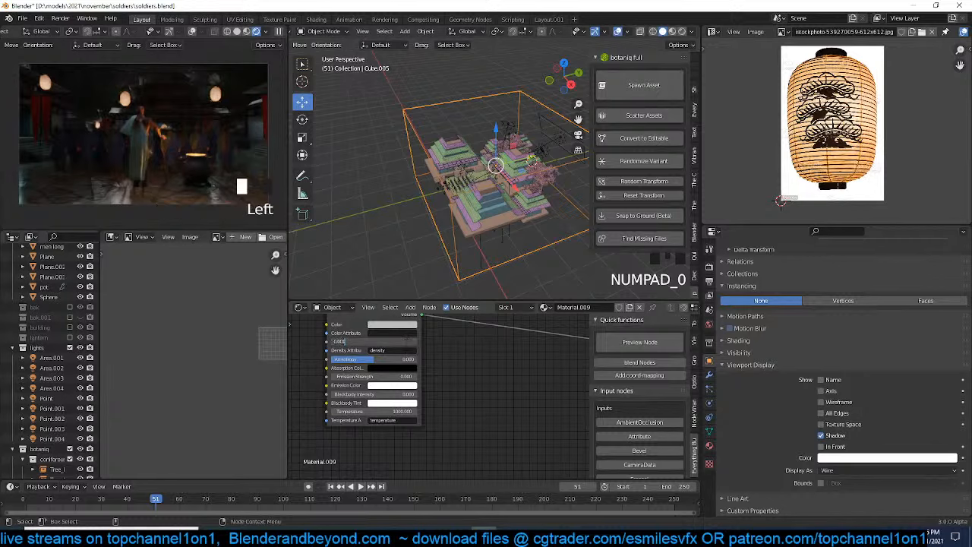
{"action": "key", "text": "BackSpace"}
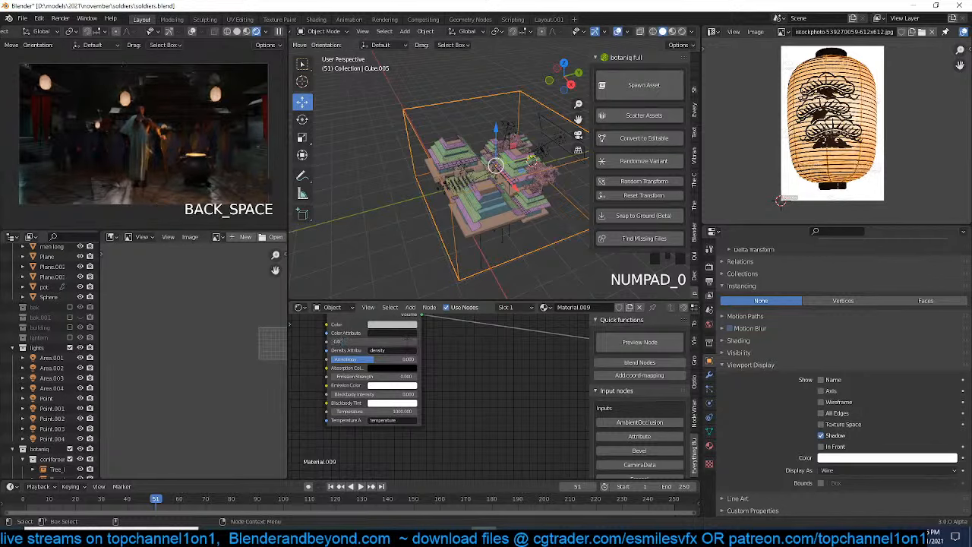
{"action": "key", "text": "BackSpace"}
{"action": "key", "text": "Return"}
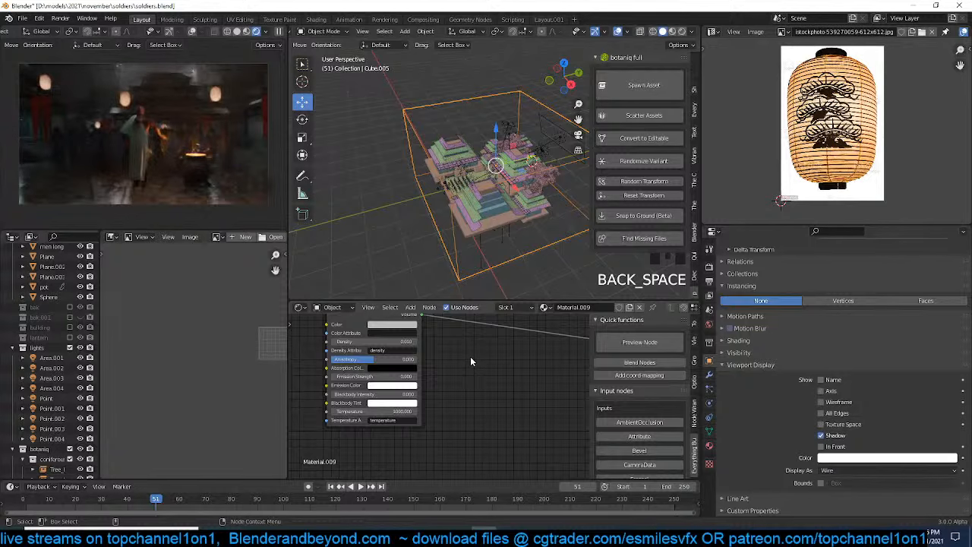
Lower the Principled Volume's density to 0.000 and set its emission strength to 0.010
{"action": "left_click", "coordinate": [384, 341]}
{"action": "key", "text": "Left"}
{"action": "left_click", "coordinate": [434, 365]}
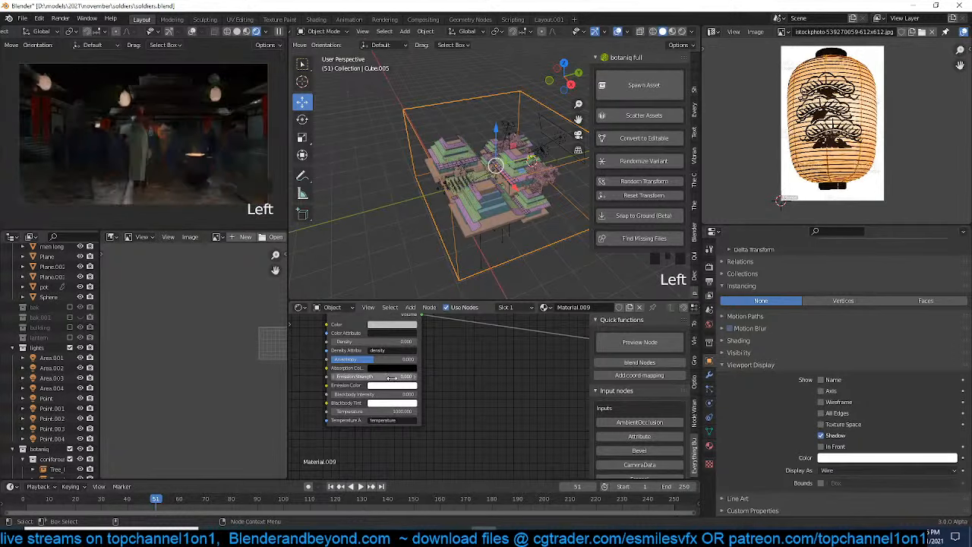
{"action": "left_click_drag", "start_coordinate": [392, 378], "coordinate": [392, 377], "text": "shift"}
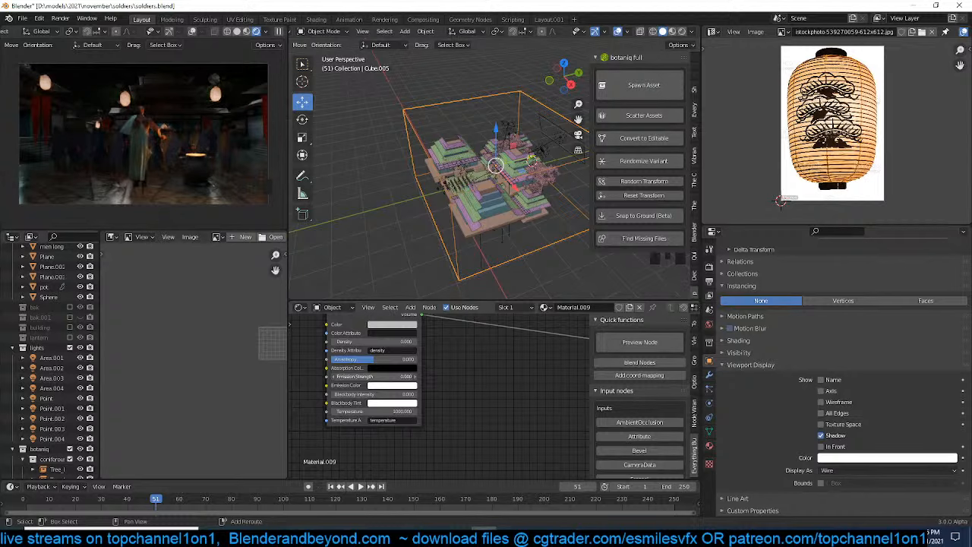
Set the volume's emission color to dark blue with hue 0.605, saturation about 0.76 and value about 0.07
{"action": "scroll", "coordinate": [447, 394], "scroll_direction": "up", "scroll_amount": 4}
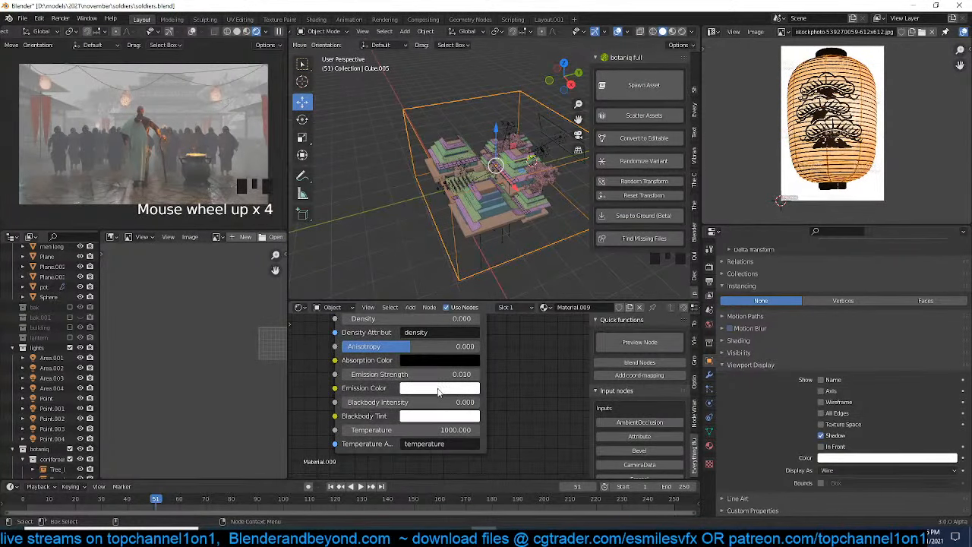
{"action": "left_click", "coordinate": [438, 390]}
{"action": "left_click", "coordinate": [466, 230]}
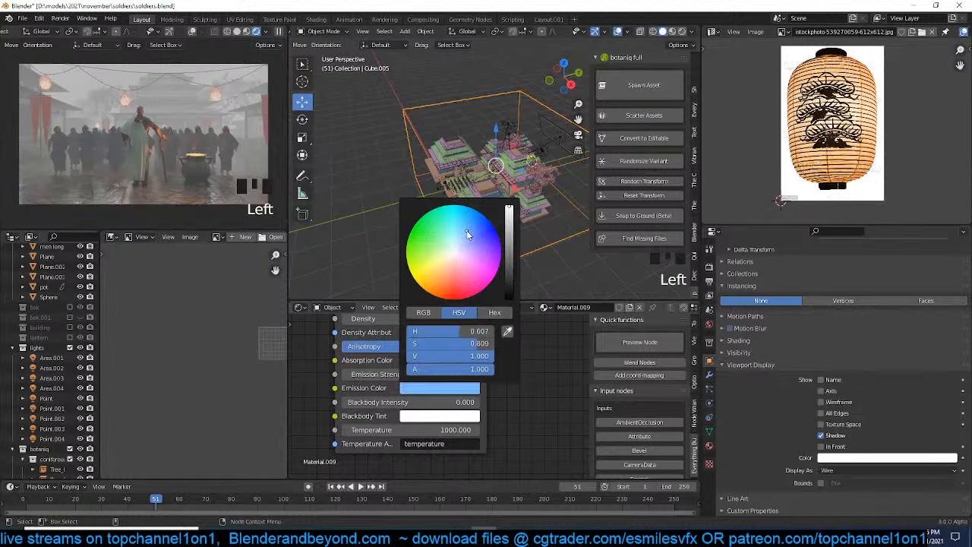
{"action": "left_click", "coordinate": [509, 272]}
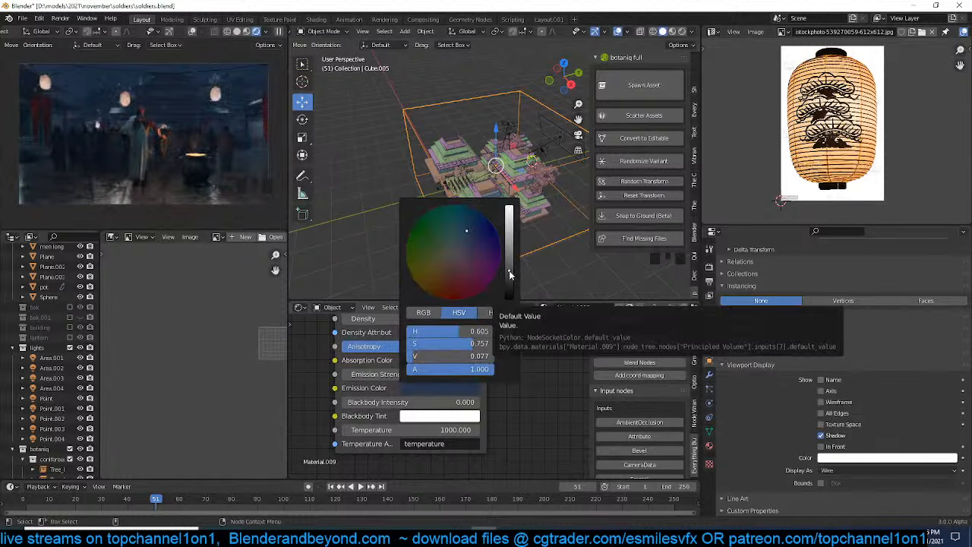
Flatten the volume cube along Z and lower it around the palace buildings
{"action": "scroll", "coordinate": [556, 261], "scroll_direction": "down", "scroll_amount": 3}
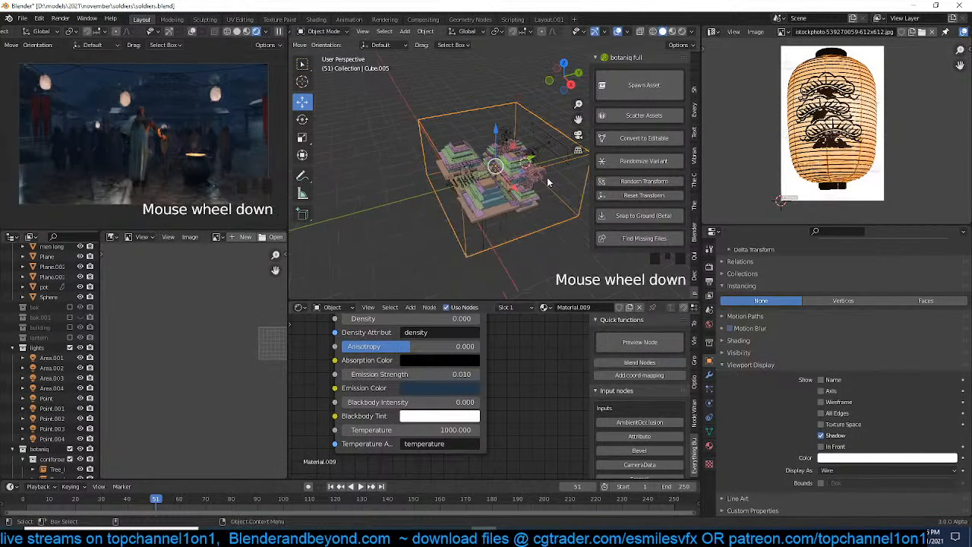
{"action": "key", "text": "grave"}
{"action": "key", "text": "s"}
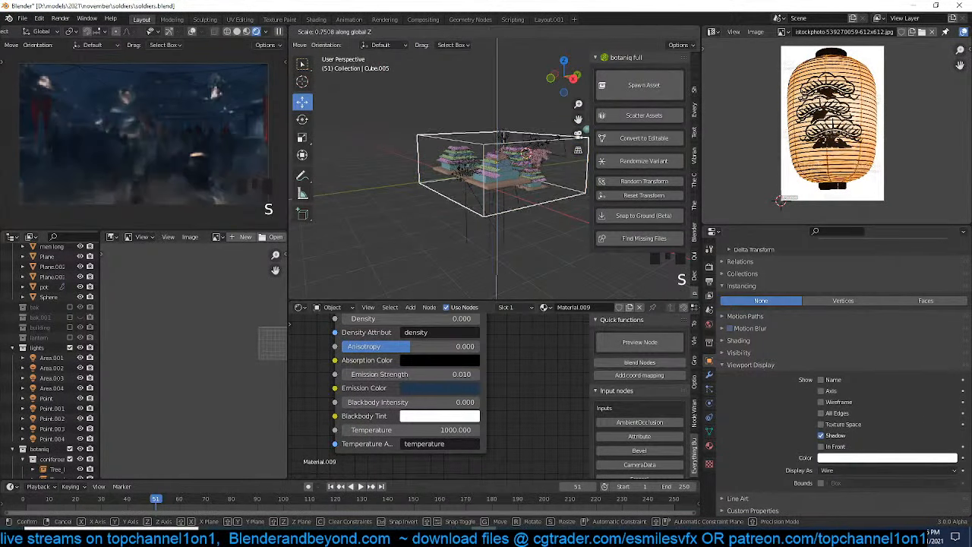
{"action": "key", "text": "Return"}
{"action": "key", "text": "g"}
{"action": "key", "text": "z"}
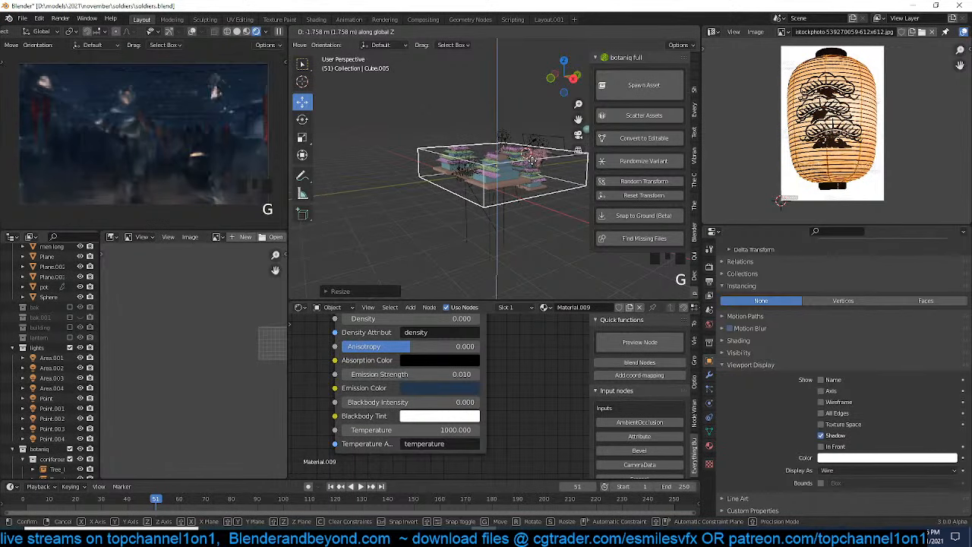
{"action": "left_click", "coordinate": [530, 173]}
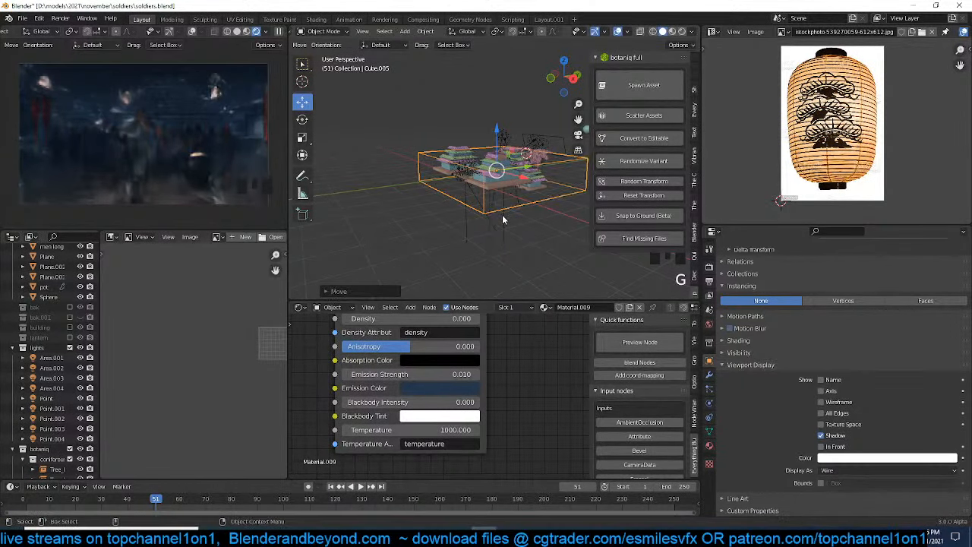
Narrow the volume cube along Y in the top view to roughly half its depth
{"action": "key", "text": "grave"}
{"action": "scroll", "coordinate": [512, 203], "scroll_direction": "up", "scroll_amount": 2}
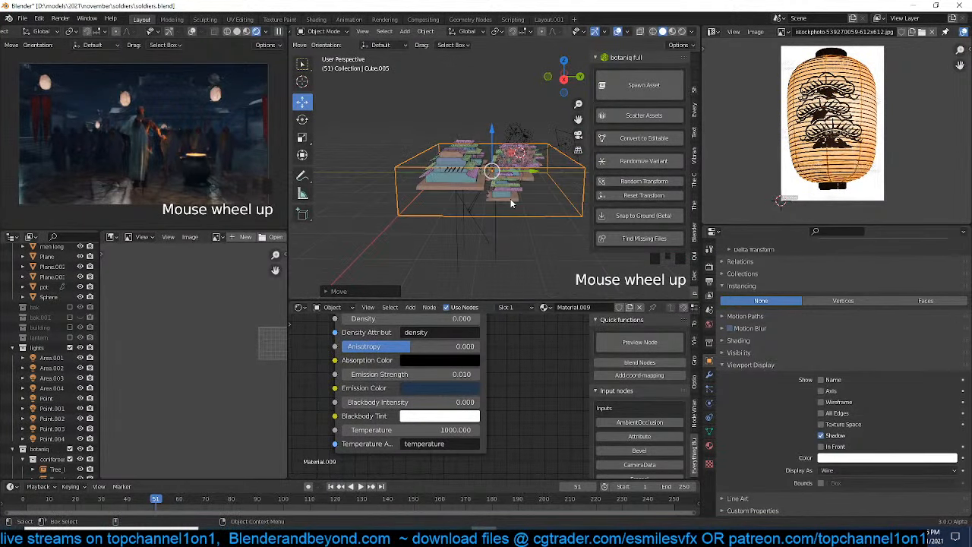
{"action": "key", "text": "KP_7"}
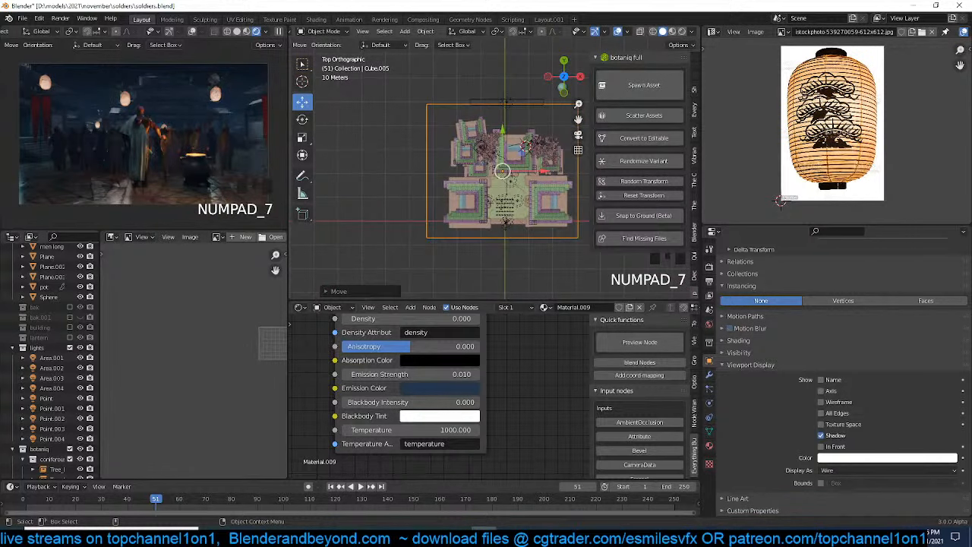
{"action": "key", "text": "s"}
{"action": "left_click", "coordinate": [514, 194]}
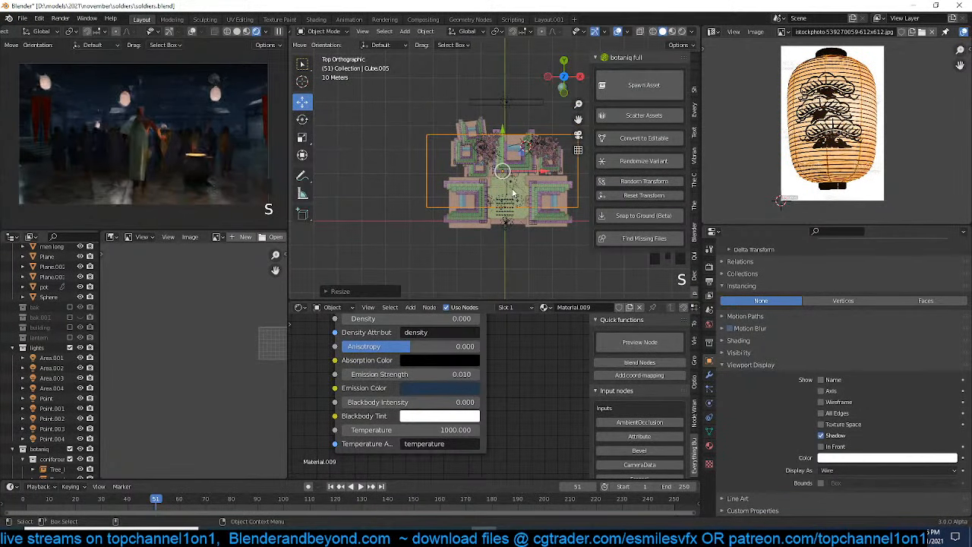
Scale the volume cube down along Z so its top sits lower among the palace roofs
{"action": "key", "text": "grave"}
{"action": "scroll", "coordinate": [487, 103], "scroll_direction": "up", "scroll_amount": 2}
{"action": "key", "text": "grave"}
{"action": "key", "text": "grave"}
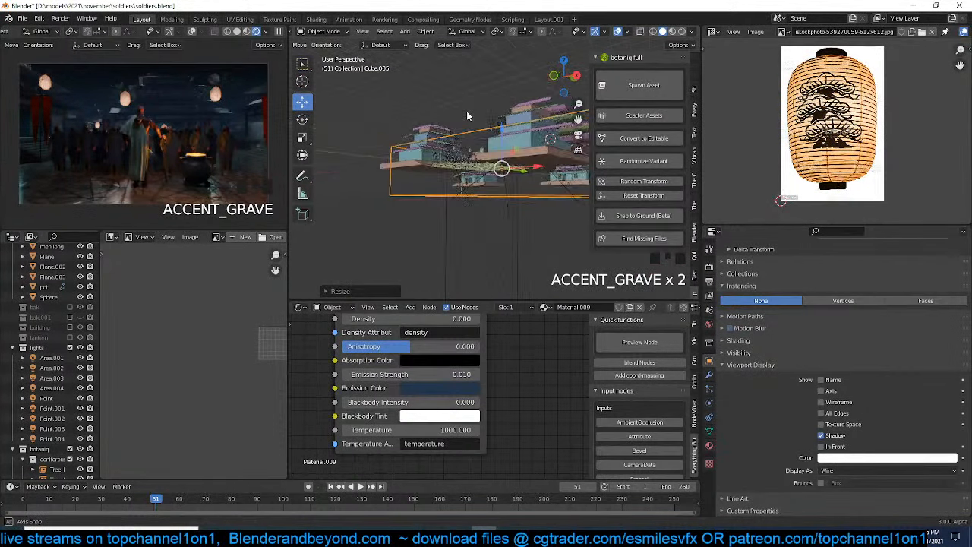
{"action": "key", "text": "grave"}
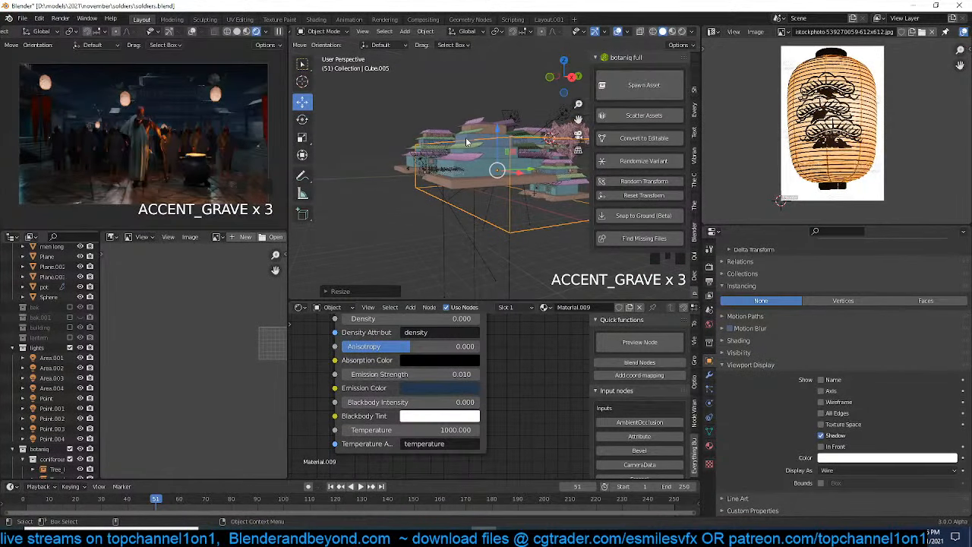
{"action": "key", "text": "s"}
{"action": "key", "text": "z"}
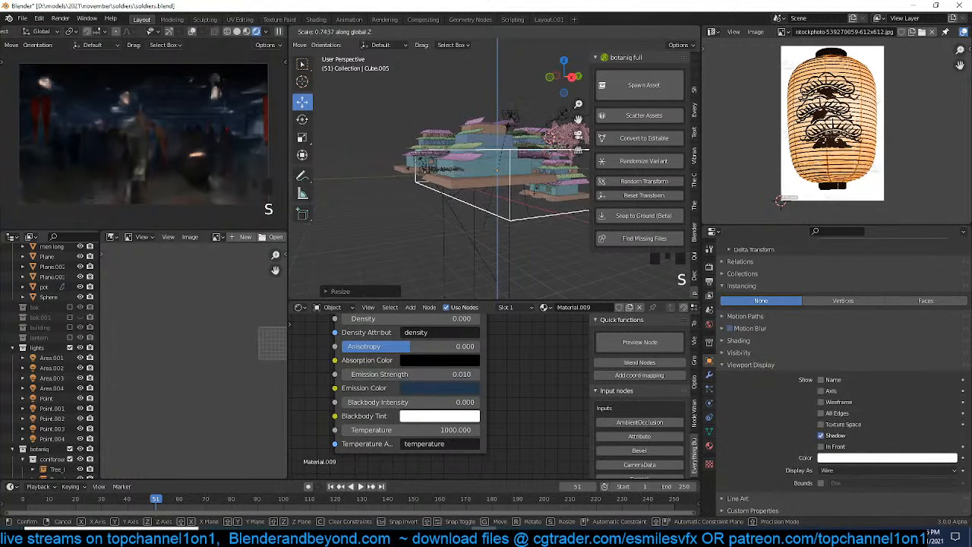
{"action": "left_click", "coordinate": [511, 114]}
Shift the volume's emission color to a more muted, purplish dark blue and save the file
{"action": "left_click", "coordinate": [431, 385]}
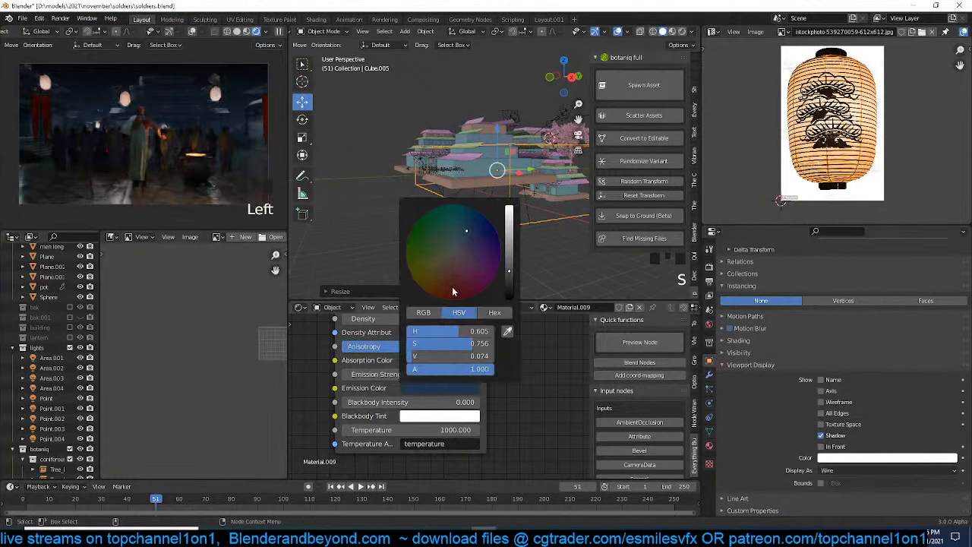
{"action": "left_click", "coordinate": [466, 246]}
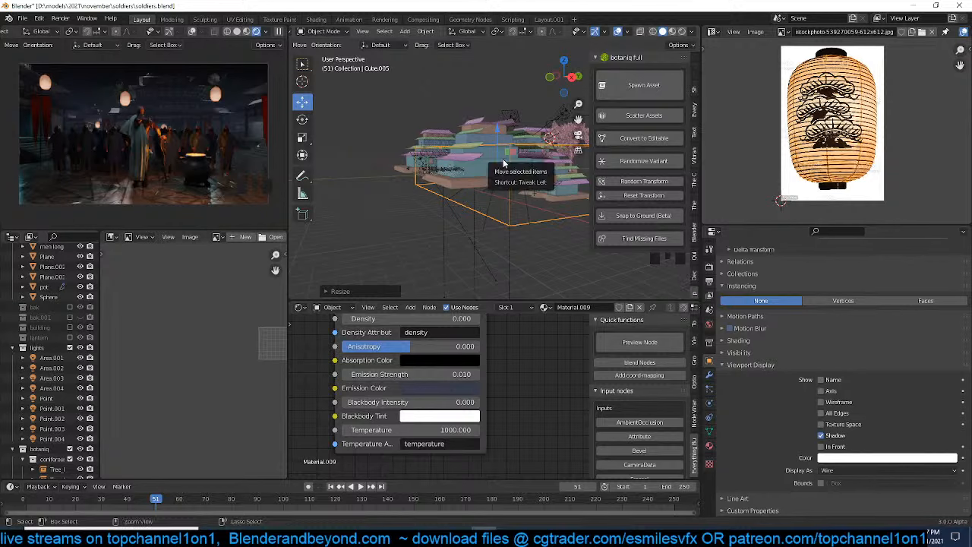
{"action": "key", "text": "ctrl+s"}
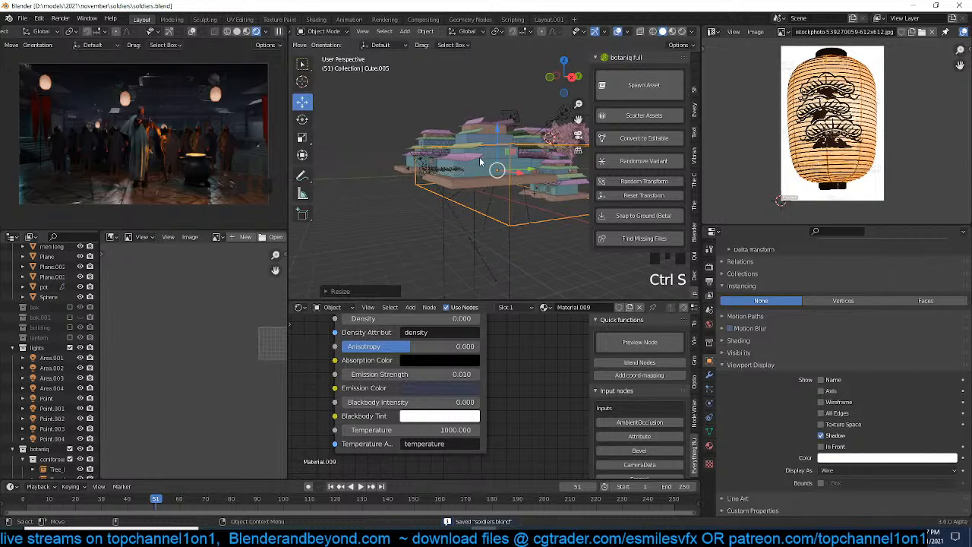
Show the lantern collection in the scene and select the lantern object
{"action": "scroll", "coordinate": [480, 161], "scroll_direction": "up", "scroll_amount": 3}
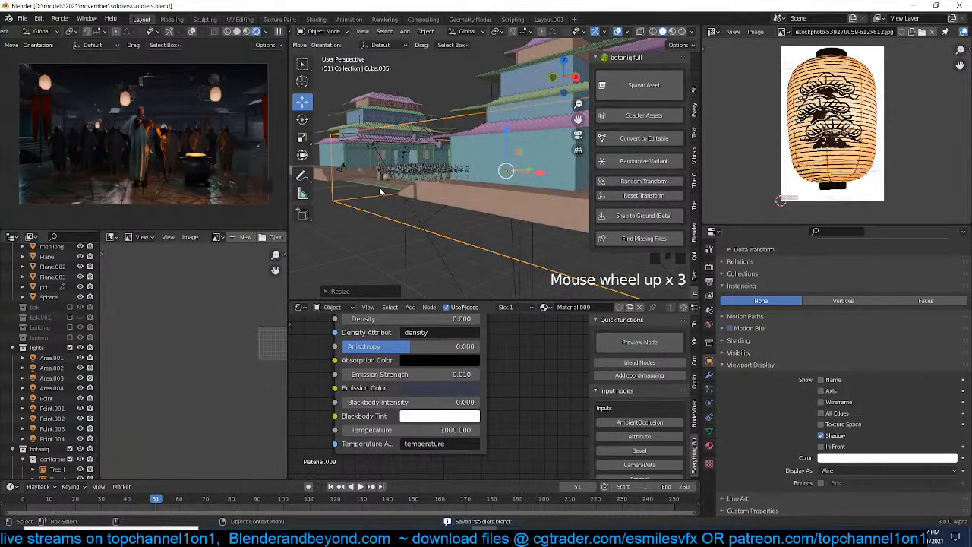
{"action": "scroll", "coordinate": [380, 191], "scroll_direction": "down", "scroll_amount": 1}
{"action": "left_click", "coordinate": [22, 337]}
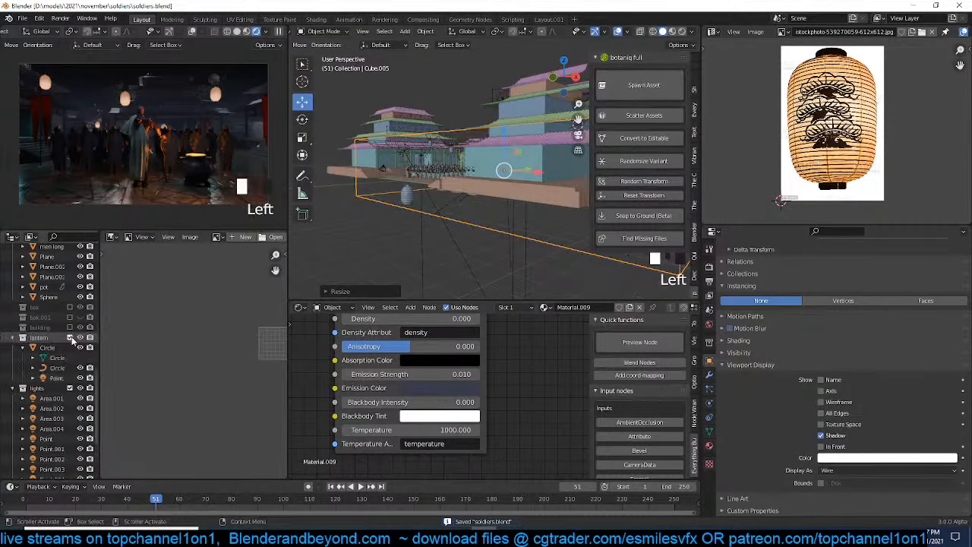
{"action": "left_click", "coordinate": [406, 187]}
{"action": "left_click", "coordinate": [406, 193]}
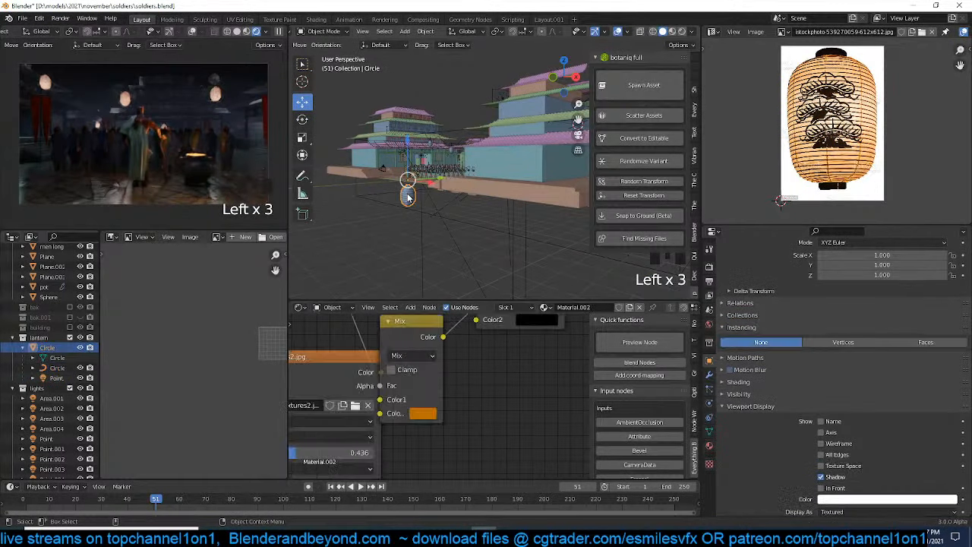
Move the two Mix nodes of the lantern material closer to the shaders to space out the node tree
{"action": "scroll", "coordinate": [331, 374], "scroll_direction": "down", "scroll_amount": 9}
{"action": "scroll", "coordinate": [331, 375], "scroll_direction": "down", "scroll_amount": 5}
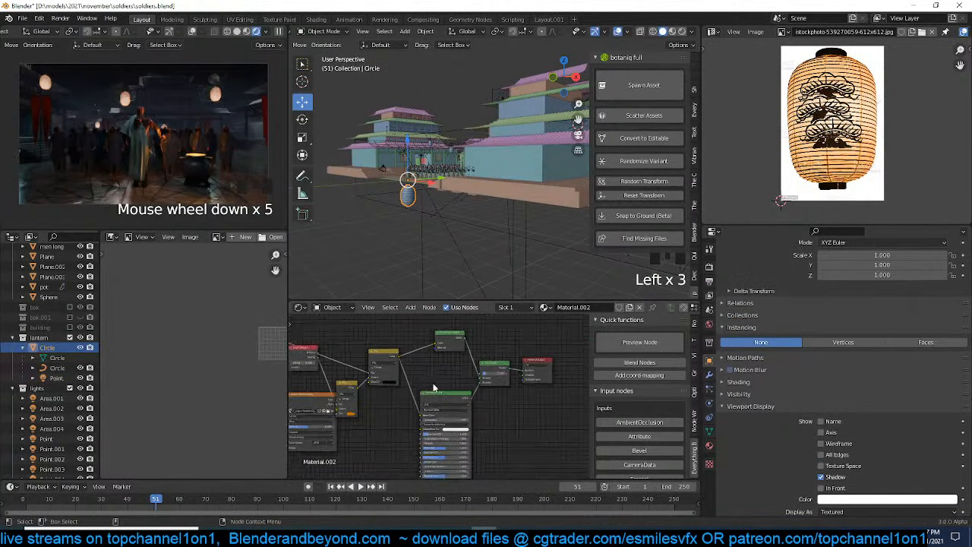
{"action": "left_click_drag", "start_coordinate": [498, 353], "coordinate": [457, 382]}
{"action": "left_click", "coordinate": [332, 404]}
{"action": "middle_click_drag", "start_coordinate": [305, 404], "coordinate": [414, 392]}
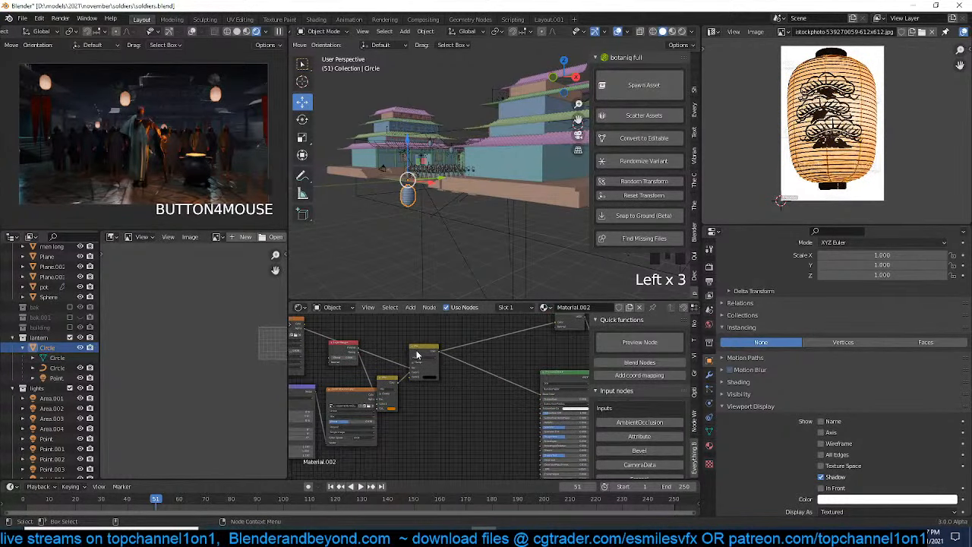
{"action": "left_click_drag", "start_coordinate": [417, 355], "coordinate": [469, 351]}
{"action": "left_click", "coordinate": [388, 383]}
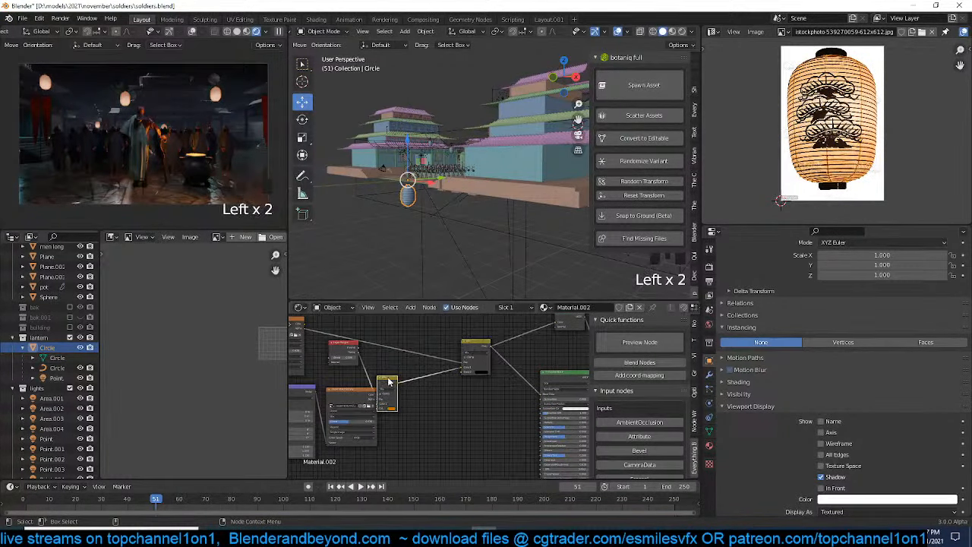
{"action": "left_click_drag", "start_coordinate": [388, 382], "coordinate": [427, 369]}
Examine the lantern material's node chain from the Mix nodes through the Translucent and Principled shaders to the Material Output
{"action": "scroll", "coordinate": [426, 370], "scroll_direction": "down", "scroll_amount": 5}
{"action": "scroll", "coordinate": [355, 389], "scroll_direction": "up", "scroll_amount": 4}
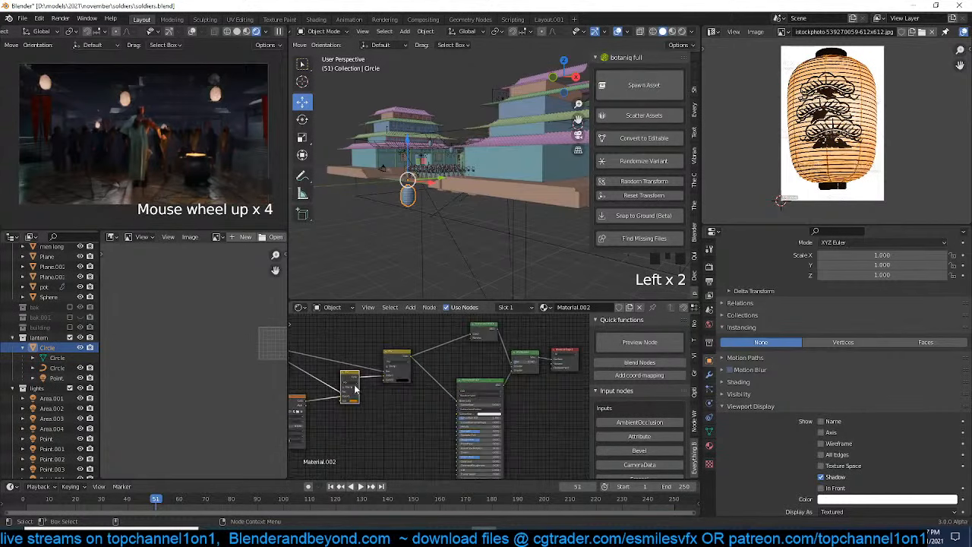
{"action": "middle_click_drag", "start_coordinate": [354, 389], "coordinate": [428, 376]}
{"action": "scroll", "coordinate": [454, 371], "scroll_direction": "up", "scroll_amount": 4}
{"action": "middle_click_drag", "start_coordinate": [577, 368], "coordinate": [372, 417]}
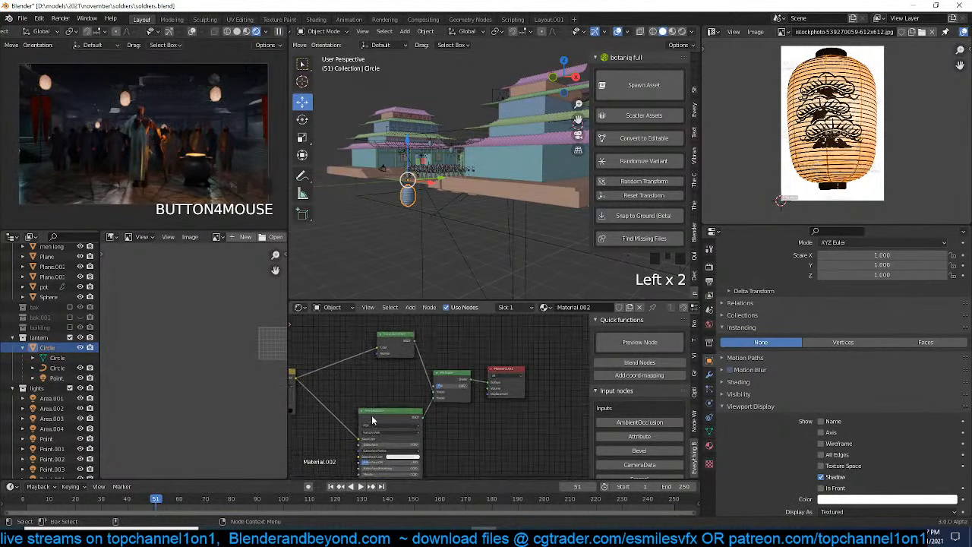
{"action": "scroll", "coordinate": [409, 399], "scroll_direction": "up", "scroll_amount": 4}
{"action": "middle_click_drag", "start_coordinate": [380, 348], "coordinate": [376, 382]}
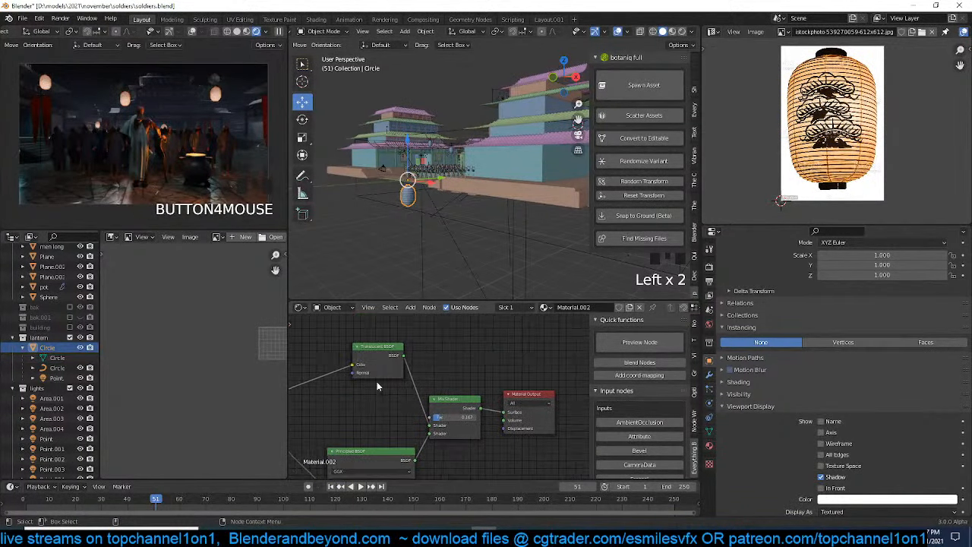
{"action": "middle_click_drag", "start_coordinate": [393, 426], "coordinate": [451, 382]}
{"action": "scroll", "coordinate": [399, 388], "scroll_direction": "down", "scroll_amount": 5}
{"action": "scroll", "coordinate": [451, 382], "scroll_direction": "up", "scroll_amount": 3}
{"action": "scroll", "coordinate": [432, 378], "scroll_direction": "up", "scroll_amount": 4}
{"action": "middle_click_drag", "start_coordinate": [347, 387], "coordinate": [380, 414]}
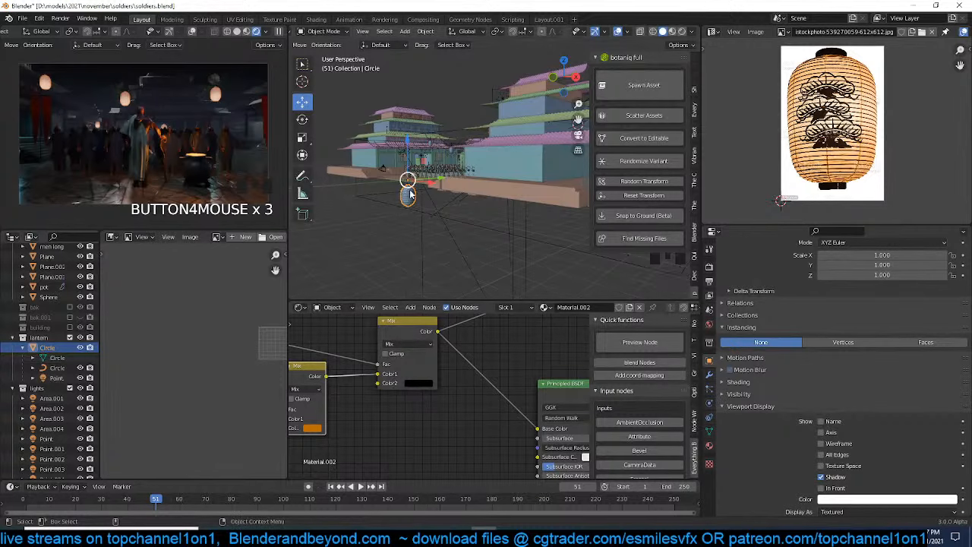
Frame the selected lantern close up in the 3D view and save the file
{"action": "scroll", "coordinate": [433, 162], "scroll_direction": "up", "scroll_amount": 3}
{"action": "middle_click_drag", "start_coordinate": [408, 170], "coordinate": [464, 208]}
{"action": "scroll", "coordinate": [462, 209], "scroll_direction": "down", "scroll_amount": 1}
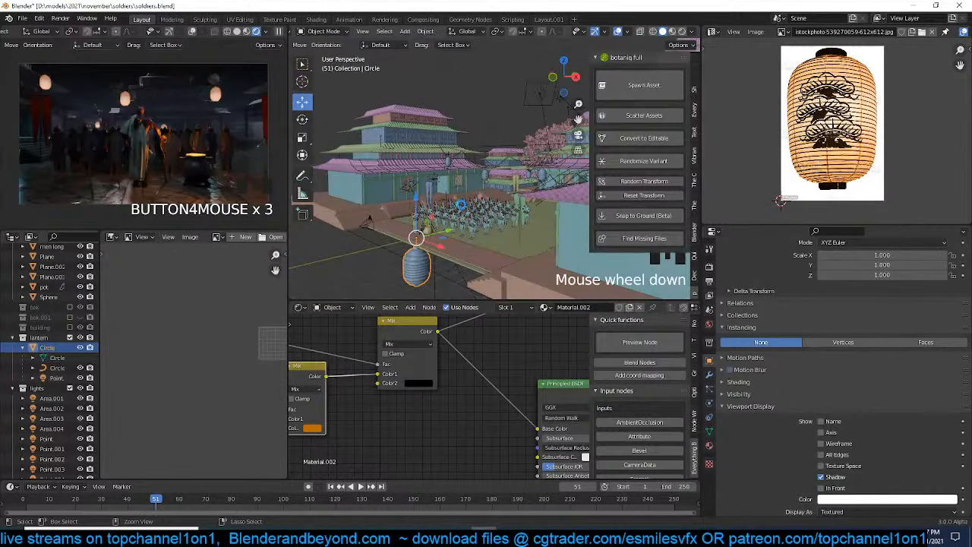
{"action": "key", "text": "ctrl+s"}
{"action": "scroll", "coordinate": [449, 215], "scroll_direction": "up", "scroll_amount": 5}
{"action": "key", "text": "KP_Decimal"}
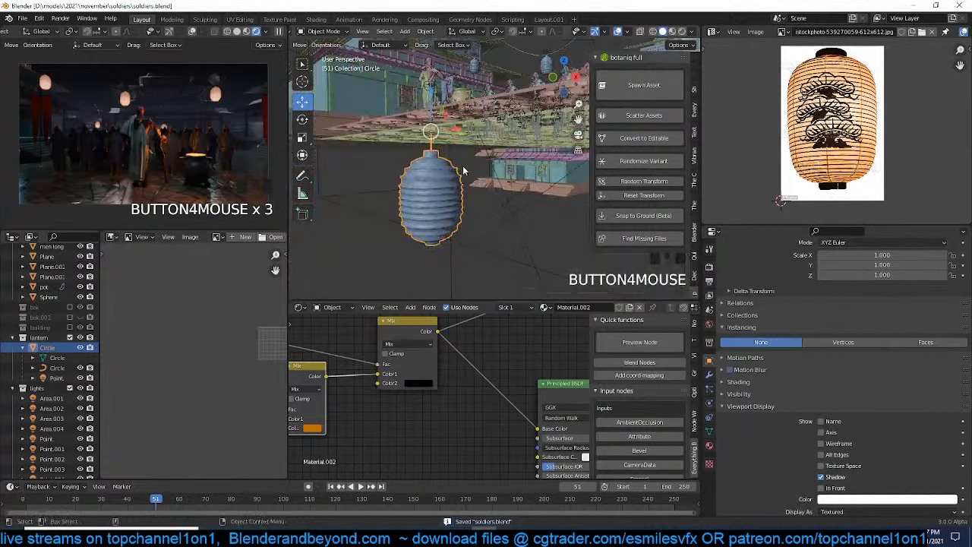
Check the lantern's mesh in Edit Mode, and change the projection of the upper image texture node in its material
{"action": "scroll", "coordinate": [503, 332], "scroll_direction": "down", "scroll_amount": 5}
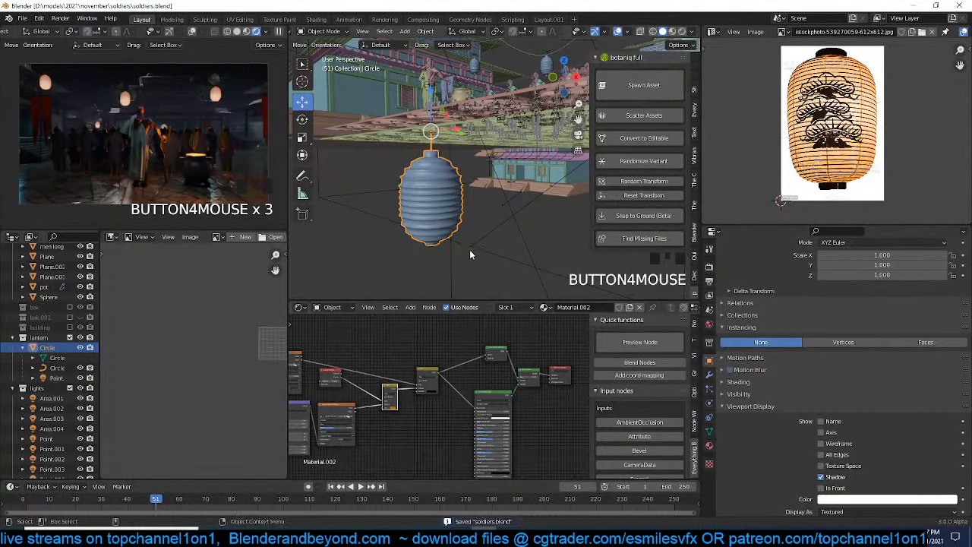
{"action": "key", "text": "Tab"}
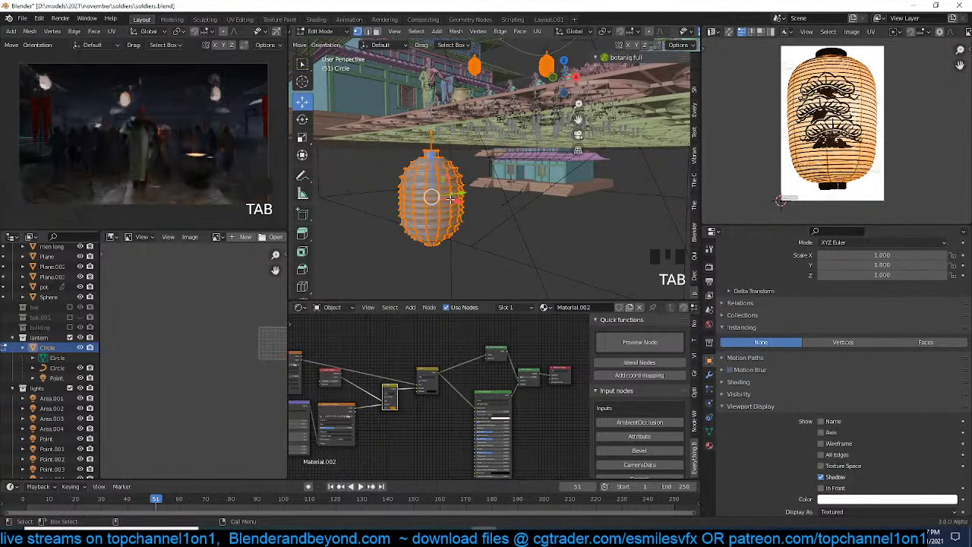
{"action": "key", "text": "Tab"}
{"action": "scroll", "coordinate": [476, 378], "scroll_direction": "up", "scroll_amount": 10}
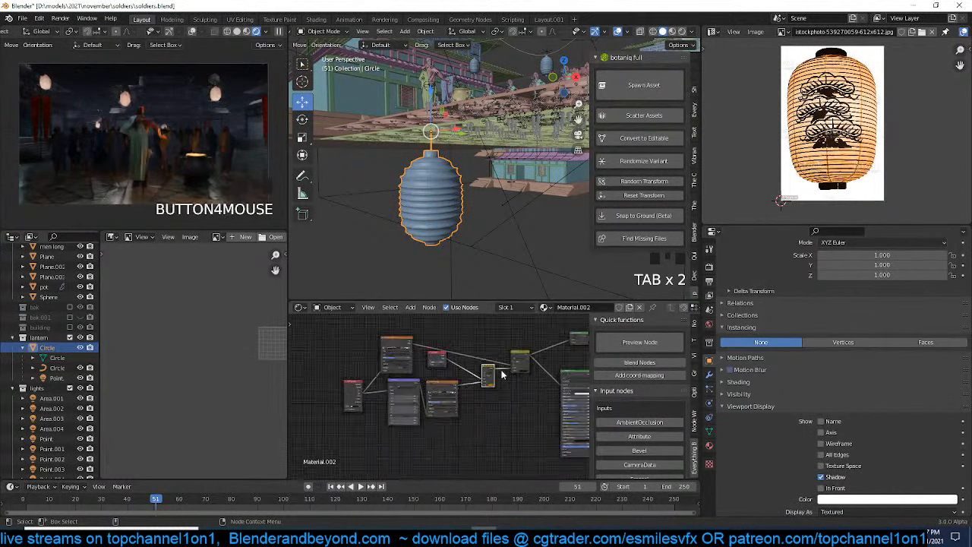
{"action": "scroll", "coordinate": [476, 377], "scroll_direction": "up", "scroll_amount": 3}
{"action": "middle_click_drag", "start_coordinate": [476, 378], "coordinate": [460, 410]}
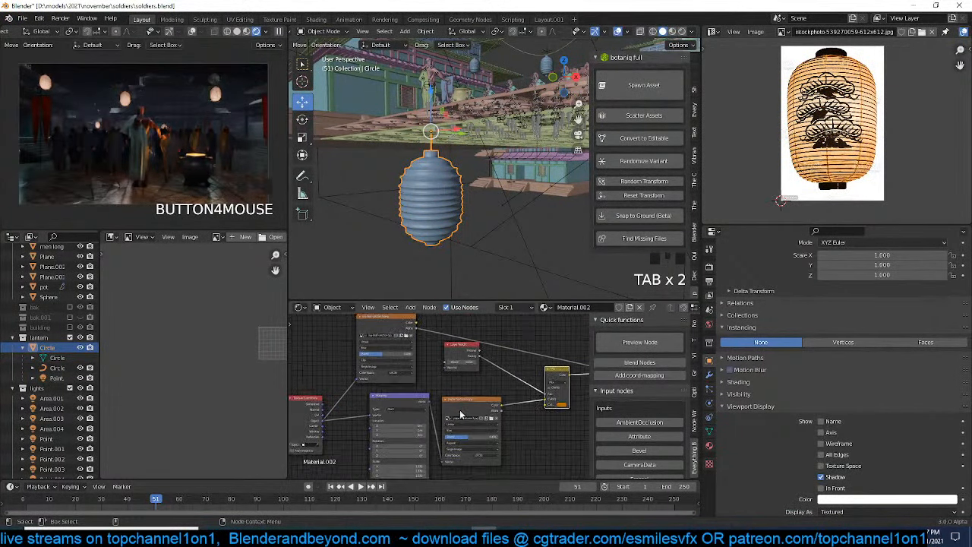
{"action": "middle_click_drag", "start_coordinate": [394, 365], "coordinate": [464, 385]}
{"action": "left_click", "coordinate": [472, 354]}
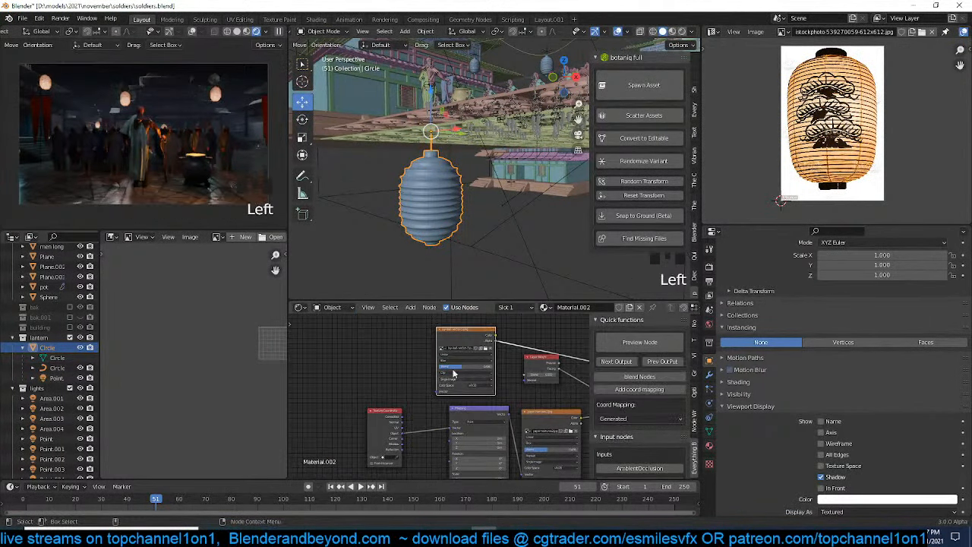
{"action": "left_click", "coordinate": [473, 354]}
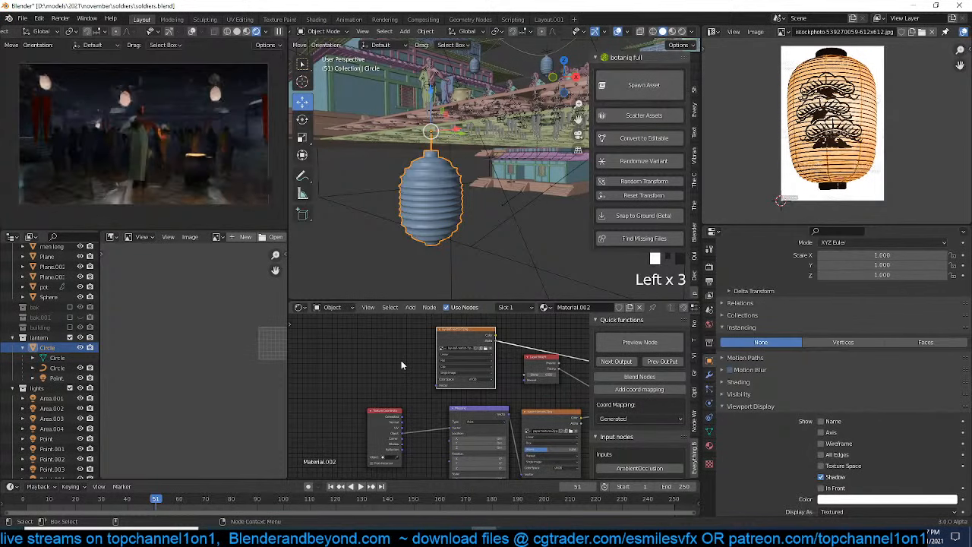
Save the file and exclude the lantern collection from the scene again
{"action": "left_click", "coordinate": [487, 232]}
{"action": "key", "text": "ctrl+s"}
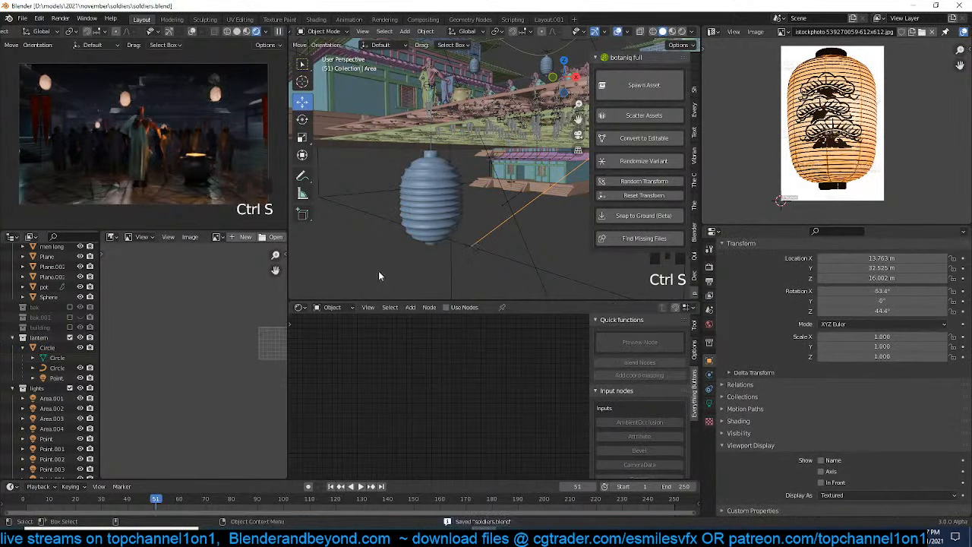
{"action": "left_click", "coordinate": [70, 337]}
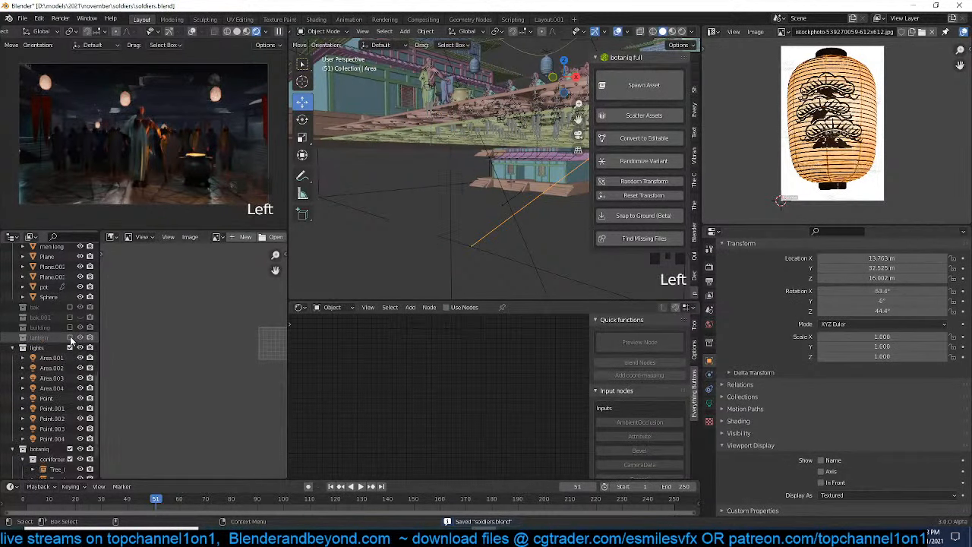
Select the fog volume cube and examine how it encloses the palace buildings from several angles
{"action": "left_click", "coordinate": [431, 192]}
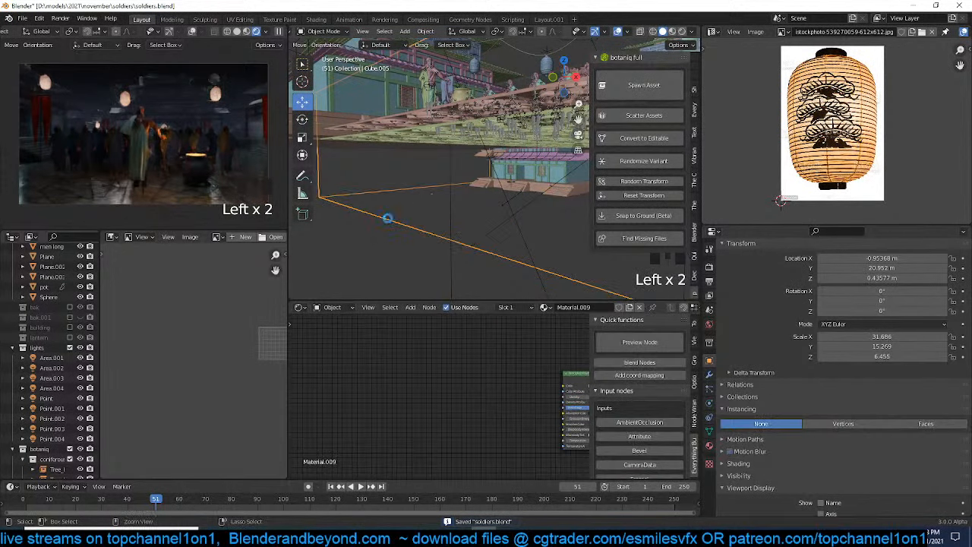
{"action": "key", "text": "grave"}
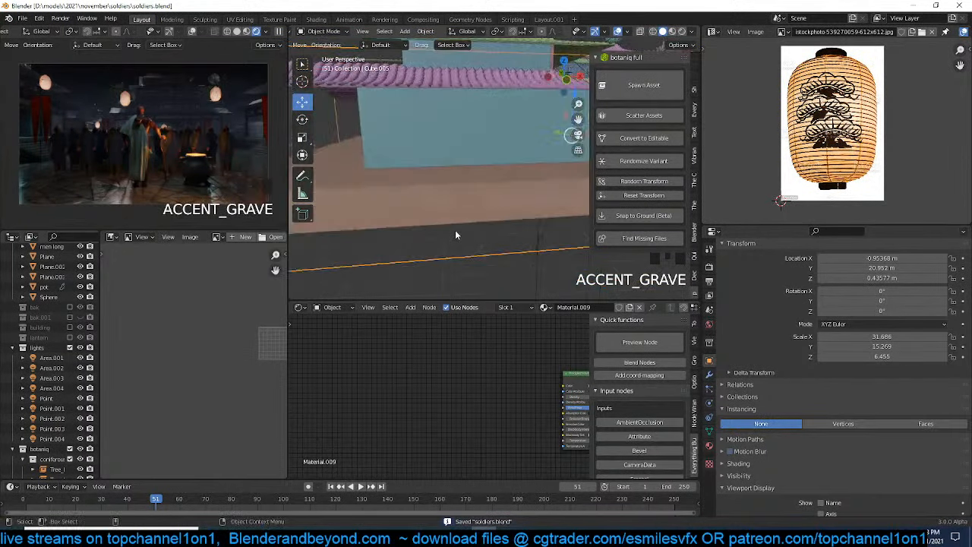
{"action": "scroll", "coordinate": [423, 212], "scroll_direction": "down", "scroll_amount": 2}
{"action": "key", "text": "grave"}
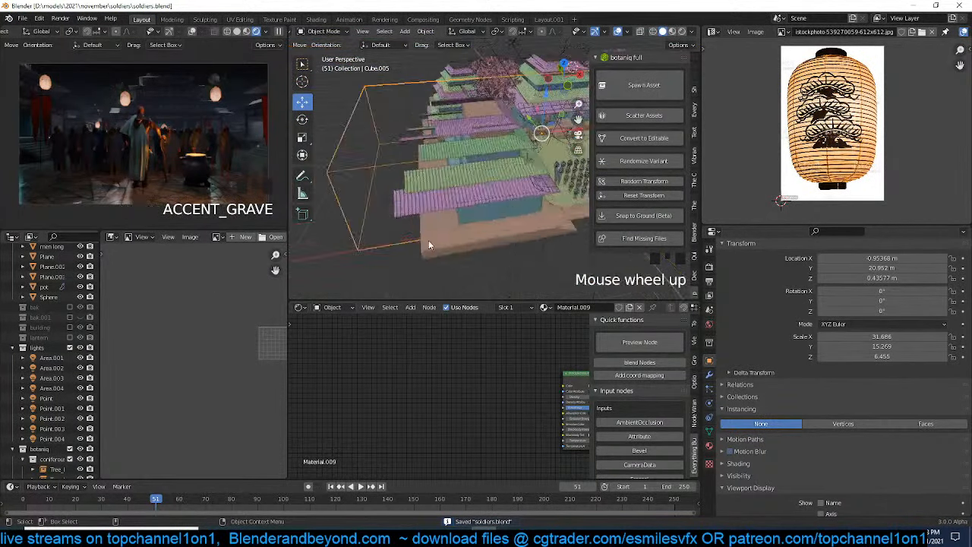
{"action": "scroll", "coordinate": [493, 213], "scroll_direction": "up", "scroll_amount": 3}
{"action": "key", "text": "grave"}
{"action": "key", "text": "grave"}
{"action": "scroll", "coordinate": [447, 214], "scroll_direction": "down", "scroll_amount": 1}
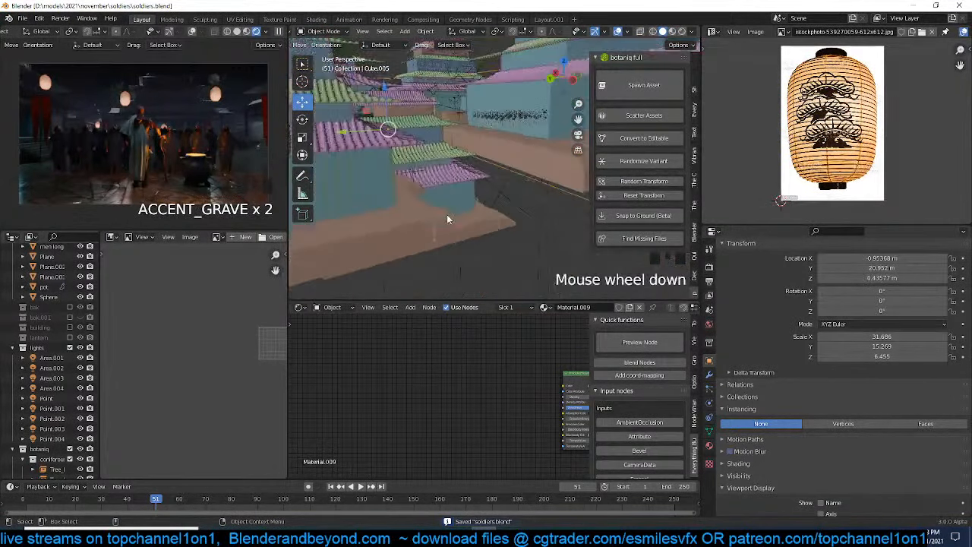
{"action": "key", "text": "grave"}
{"action": "scroll", "coordinate": [531, 218], "scroll_direction": "down", "scroll_amount": 4}
{"action": "key", "text": "grave"}
{"action": "scroll", "coordinate": [476, 213], "scroll_direction": "up", "scroll_amount": 1}
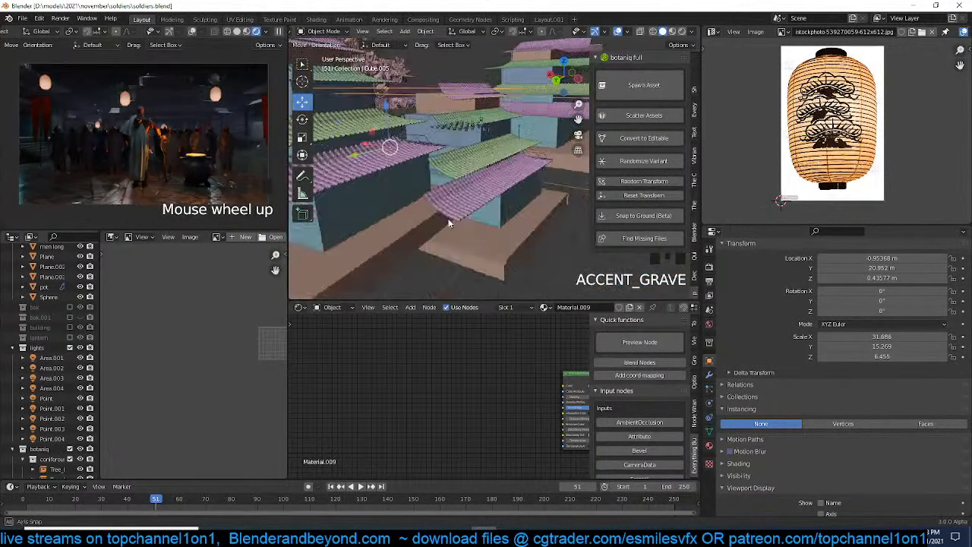
{"action": "scroll", "coordinate": [426, 224], "scroll_direction": "down", "scroll_amount": 3}
{"action": "key", "text": "grave"}
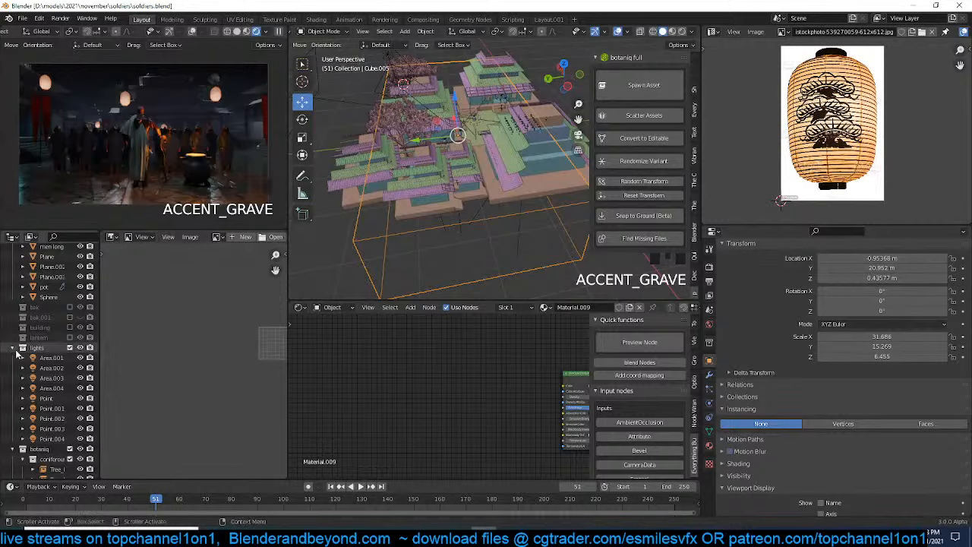
Collapse the lights collection, show the building collection, and pause the rendered camera preview
{"action": "left_click", "coordinate": [13, 348]}
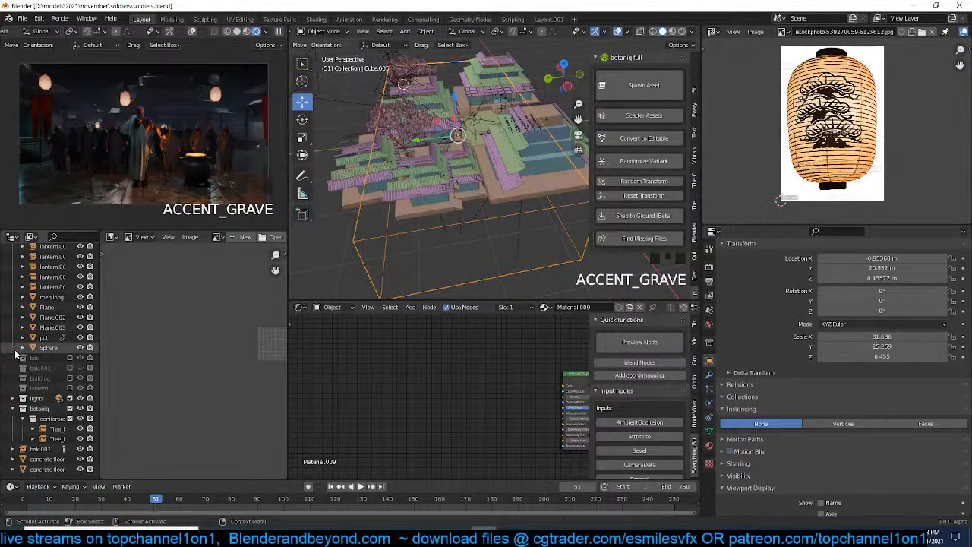
{"action": "double_click", "coordinate": [71, 378]}
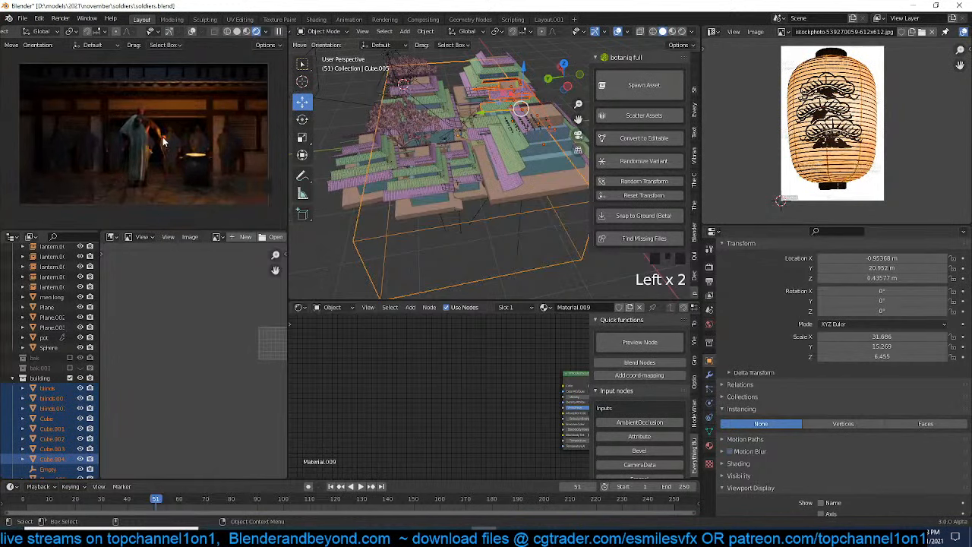
{"action": "left_click", "coordinate": [276, 32]}
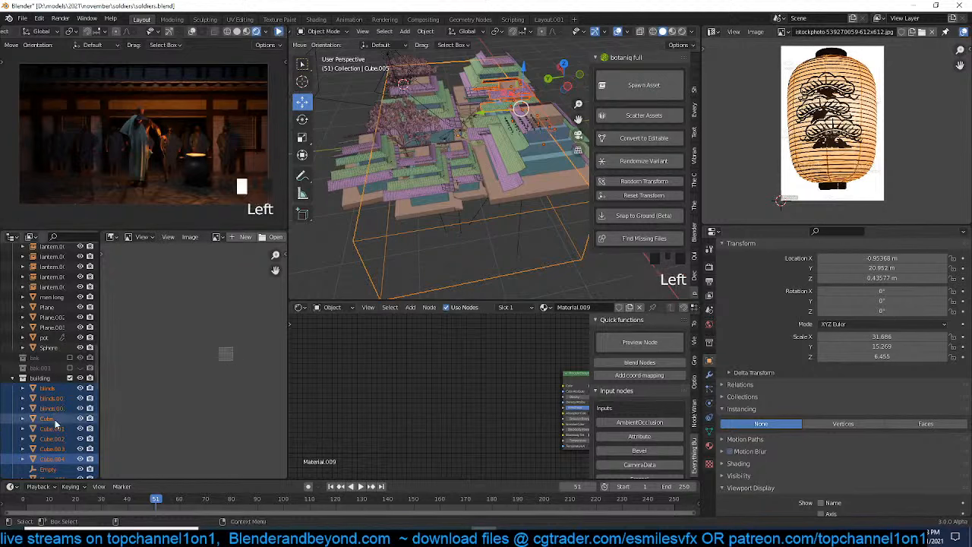
Duplicate Cube.004 from the building collection in place and move the copy to the Scene Collection
{"action": "left_click", "coordinate": [50, 459]}
{"action": "key", "text": "grave"}
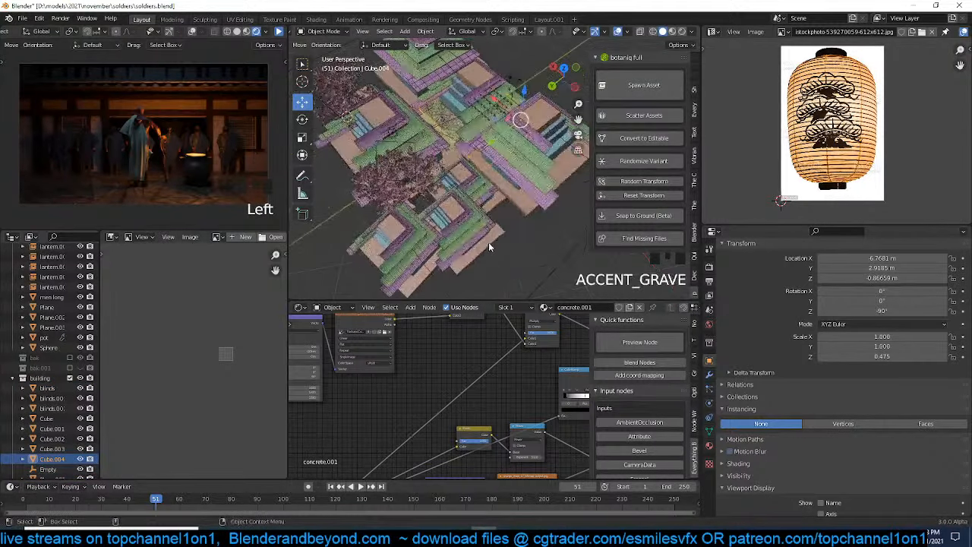
{"action": "key", "text": "shift+d"}
{"action": "key", "text": "m"}
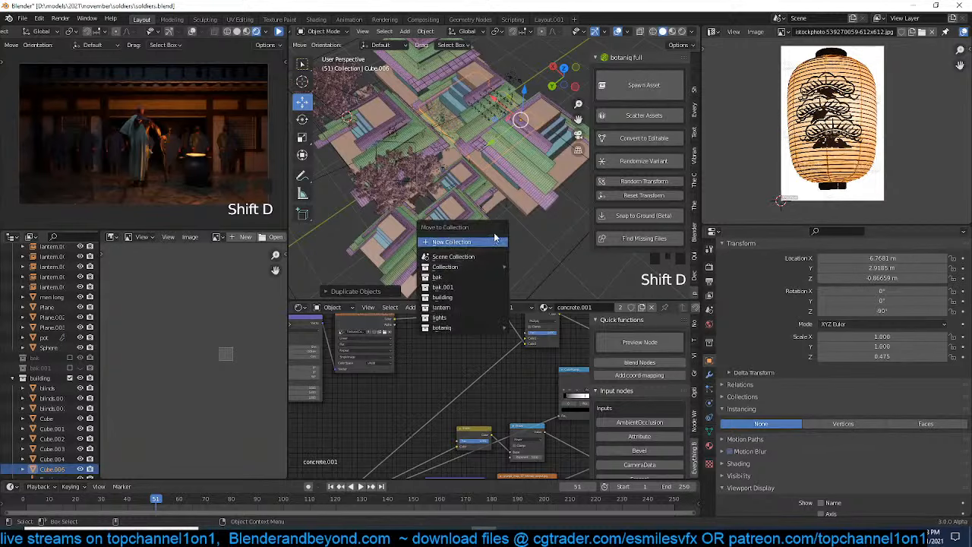
{"action": "left_click", "coordinate": [493, 250]}
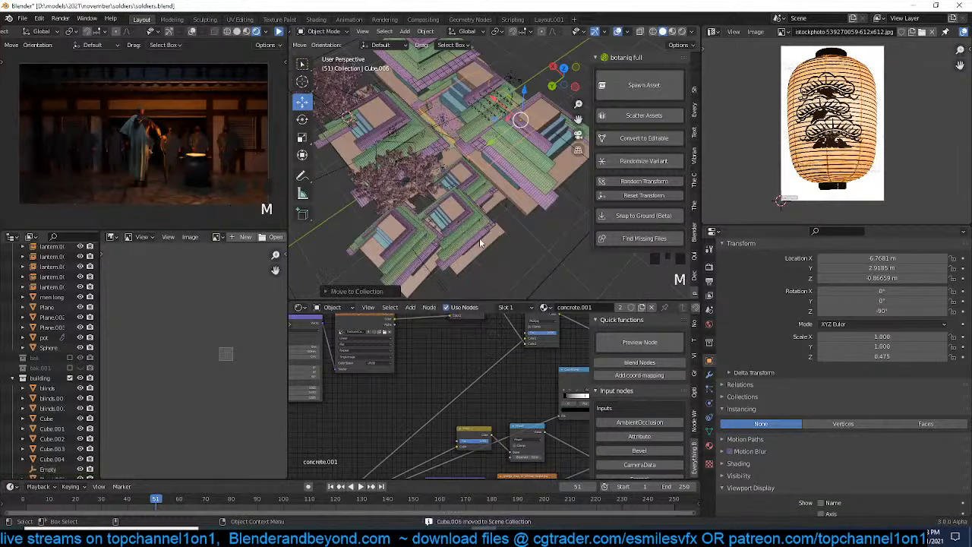
Exclude the building collection from the scene and rotate the copied floor platform 180° around the vertical axis in top view
{"action": "left_click", "coordinate": [70, 377]}
{"action": "key", "text": "KP_7"}
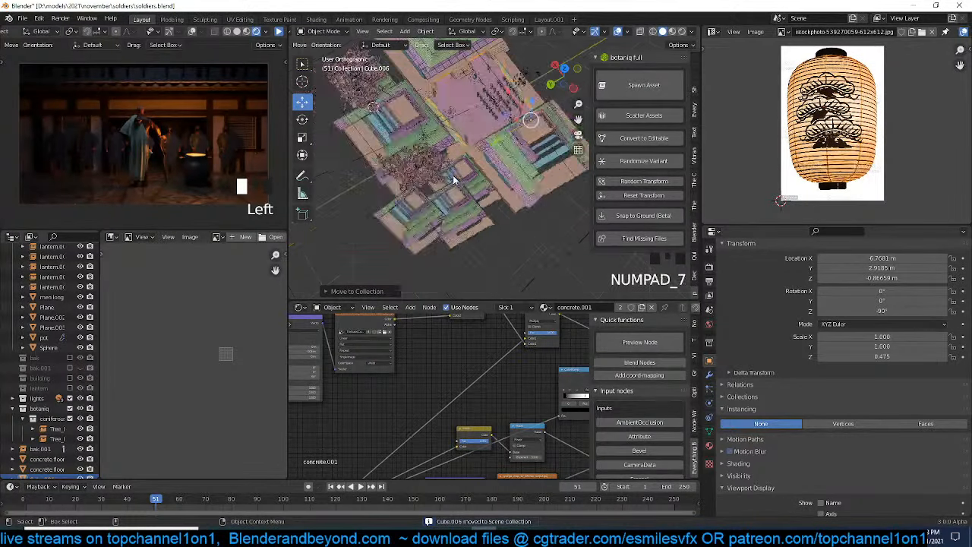
{"action": "scroll", "coordinate": [453, 176], "scroll_direction": "up", "scroll_amount": 2}
{"action": "key", "text": "r"}
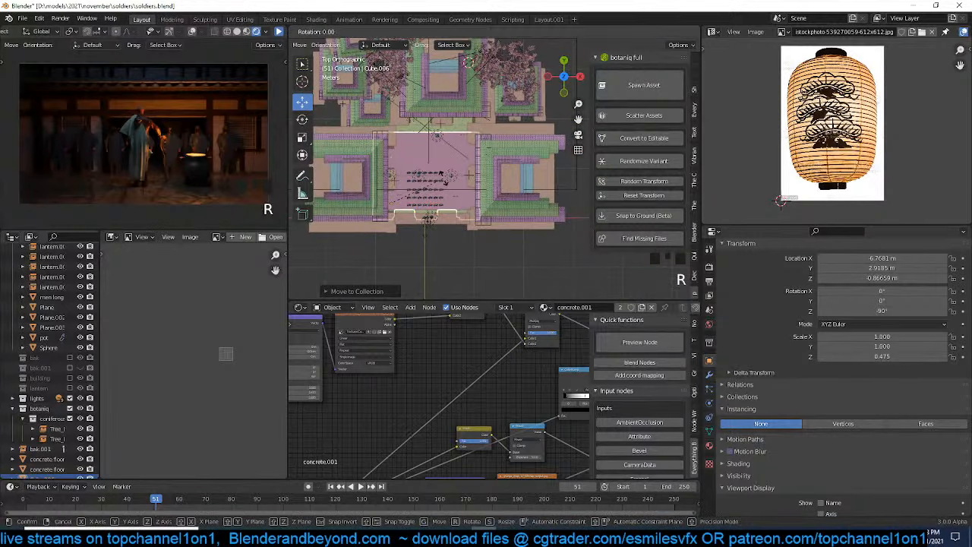
{"action": "right_click", "coordinate": [443, 178]}
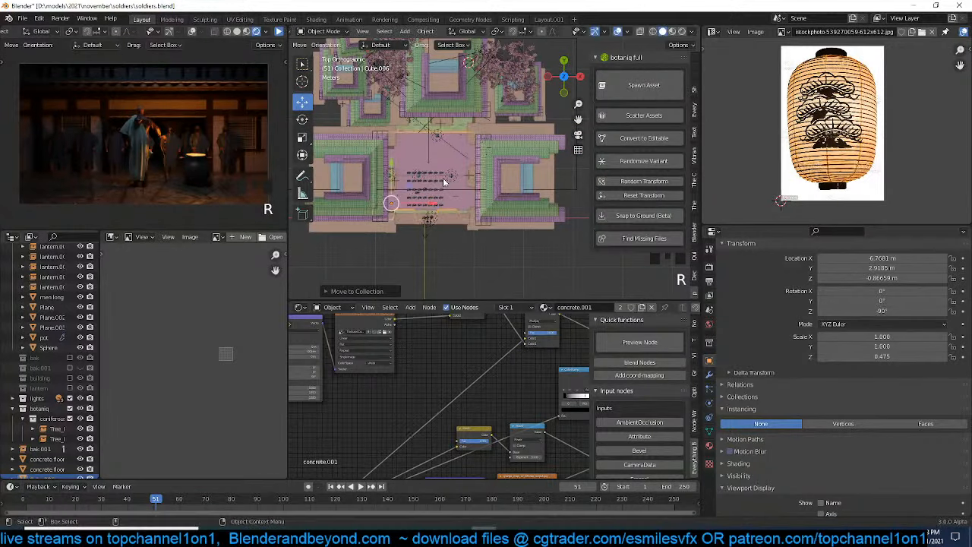
{"action": "type", "text": "r190"}
{"action": "key", "text": "Escape"}
{"action": "type", "text": "r"}
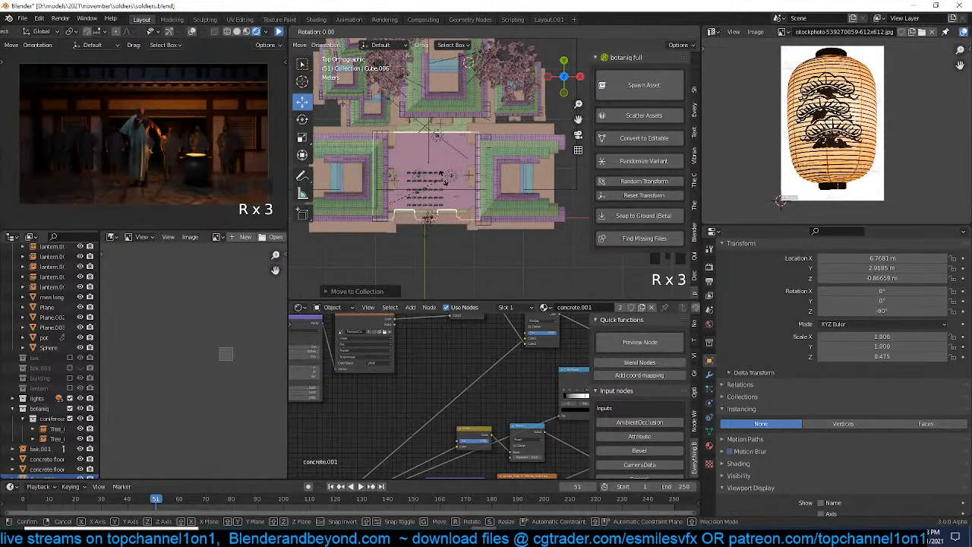
{"action": "type", "text": "180"}
{"action": "key", "text": "Return"}
Move the floor platform copy to the courtyard's open front end and delete the old floor slab around the cauldron
{"action": "key", "text": "g"}
{"action": "left_click", "coordinate": [528, 201]}
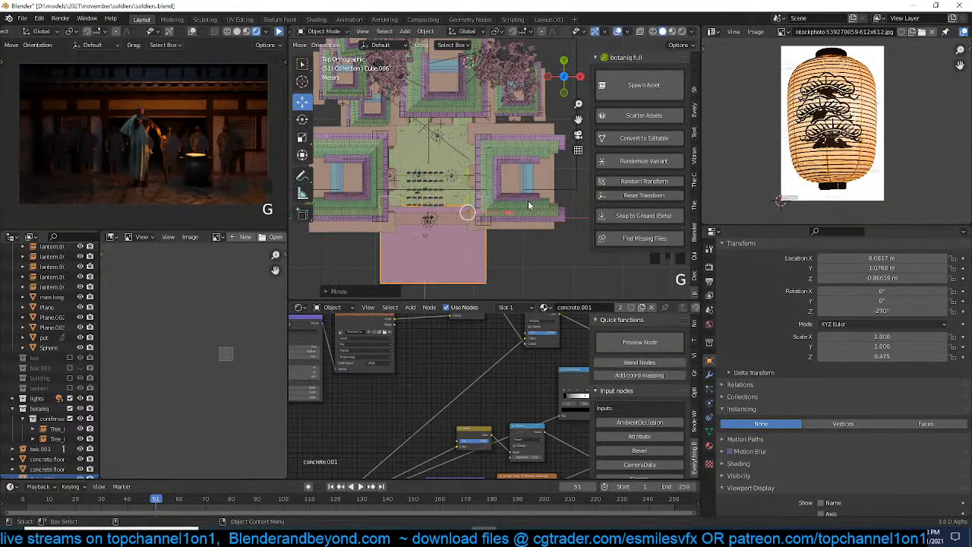
{"action": "key", "text": "KP_Decimal"}
{"action": "key", "text": "grave"}
{"action": "middle_click_drag", "start_coordinate": [543, 190], "coordinate": [348, 132]}
{"action": "scroll", "coordinate": [487, 156], "scroll_direction": "up", "scroll_amount": 3}
{"action": "key", "text": "grave"}
{"action": "scroll", "coordinate": [481, 171], "scroll_direction": "up", "scroll_amount": 3}
{"action": "scroll", "coordinate": [505, 191], "scroll_direction": "up", "scroll_amount": 2}
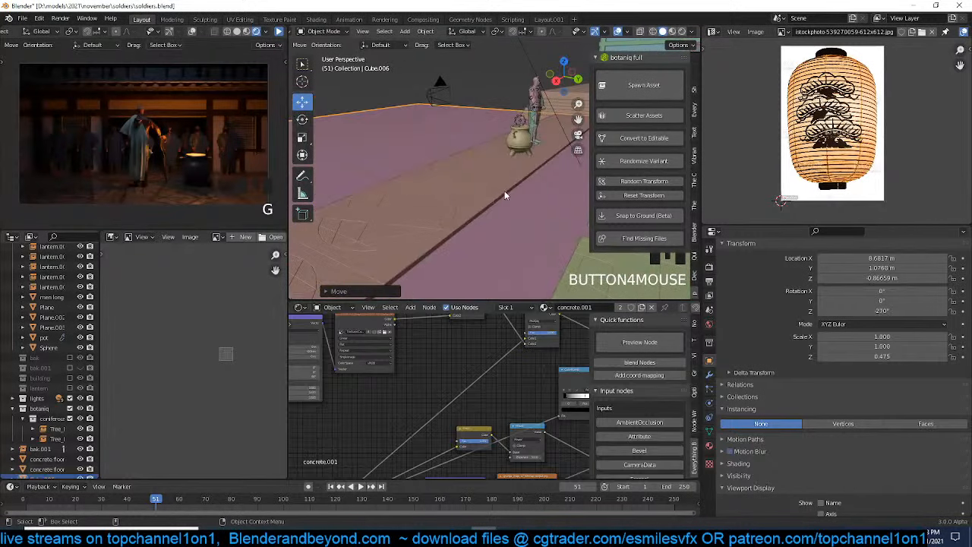
{"action": "left_click", "coordinate": [505, 190]}
{"action": "key", "text": "x"}
{"action": "left_click", "coordinate": [505, 191]}
Raise the copied floor platform along Z and shift it along Y away from the rows of soldiers
{"action": "left_click", "coordinate": [532, 196]}
{"action": "key", "text": "g"}
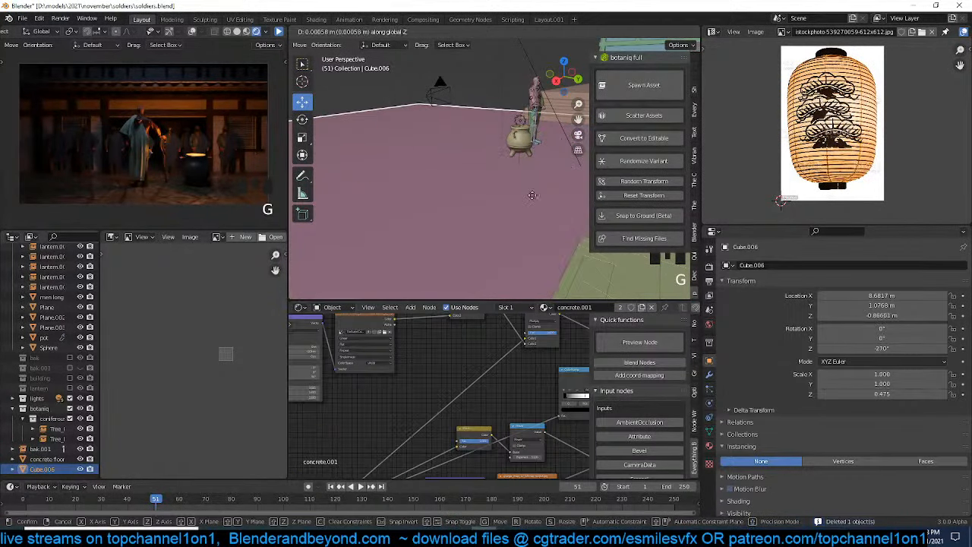
{"action": "left_click", "coordinate": [542, 114]}
{"action": "key", "text": "grave"}
{"action": "middle_click_drag", "start_coordinate": [508, 179], "coordinate": [572, 190]}
{"action": "key", "text": "g"}
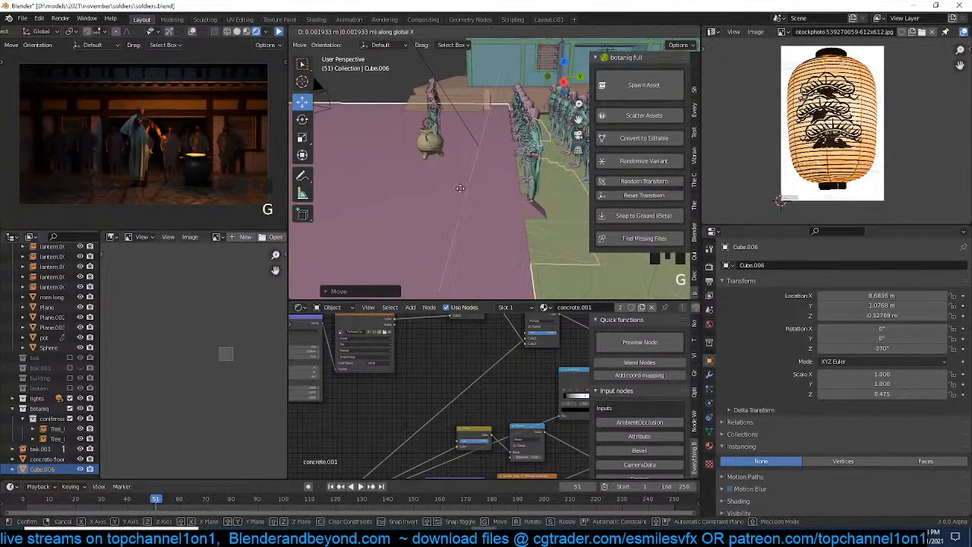
{"action": "key", "text": "y"}
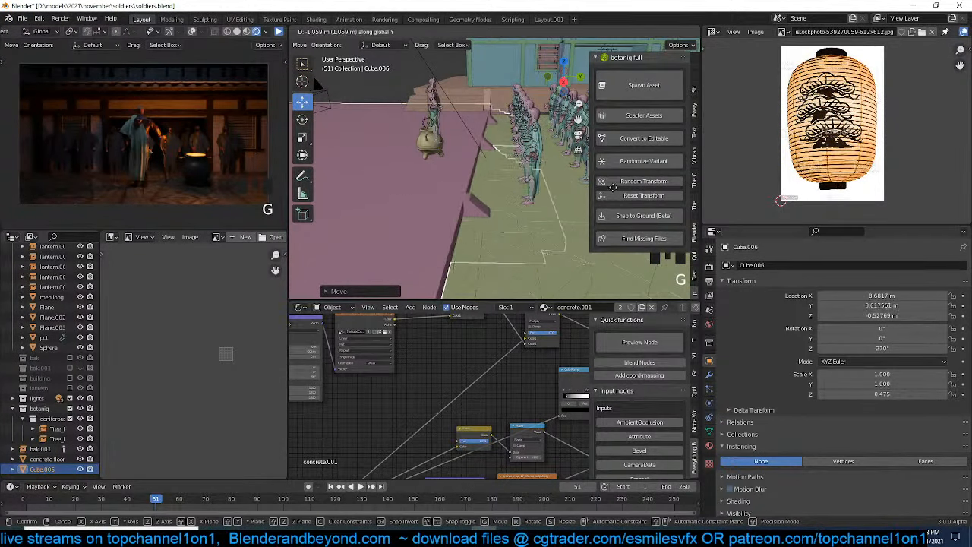
{"action": "left_click", "coordinate": [423, 193]}
Set the platform's origin to its geometry and scale it down uniformly by a factor of about 0.376
{"action": "key", "text": "s"}
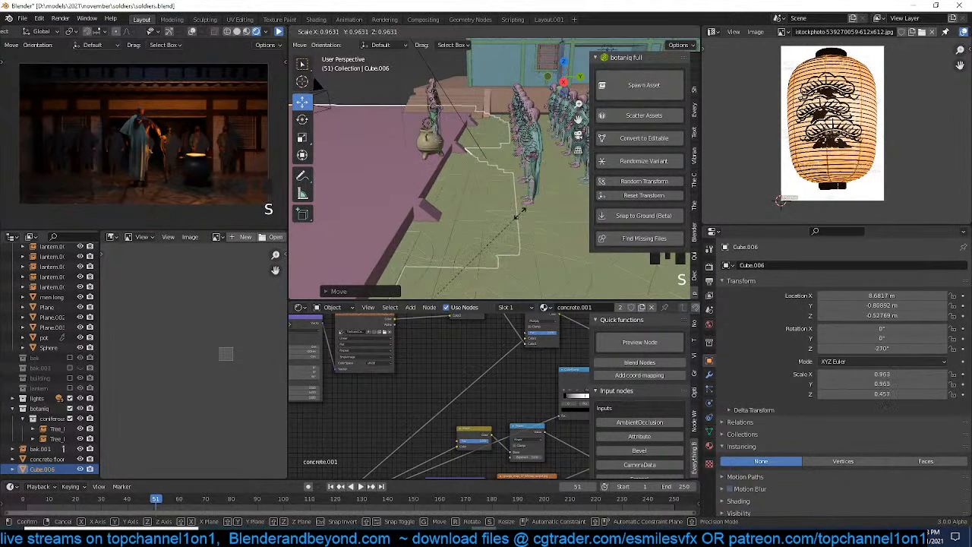
{"action": "right_click", "coordinate": [525, 215]}
{"action": "right_click", "coordinate": [507, 213]}
{"action": "mouse_move", "coordinate": [498, 251]}
{"action": "left_click", "coordinate": [580, 260]}
{"action": "key", "text": "s"}
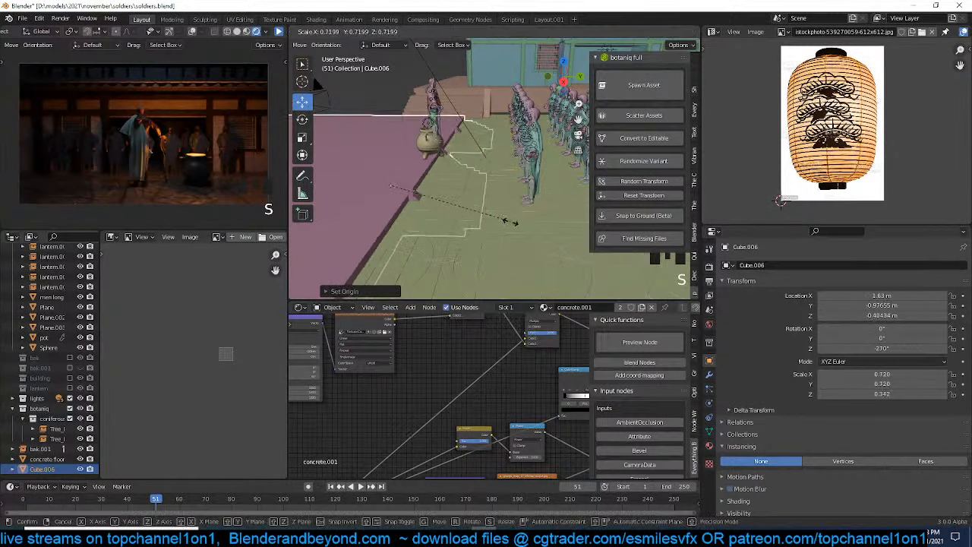
{"action": "left_click", "coordinate": [450, 223]}
Move the scaled platform along Y towards the soldiers to about 0.38 m and raise it beneath the cauldron
{"action": "left_click", "coordinate": [416, 194]}
{"action": "key", "text": "g"}
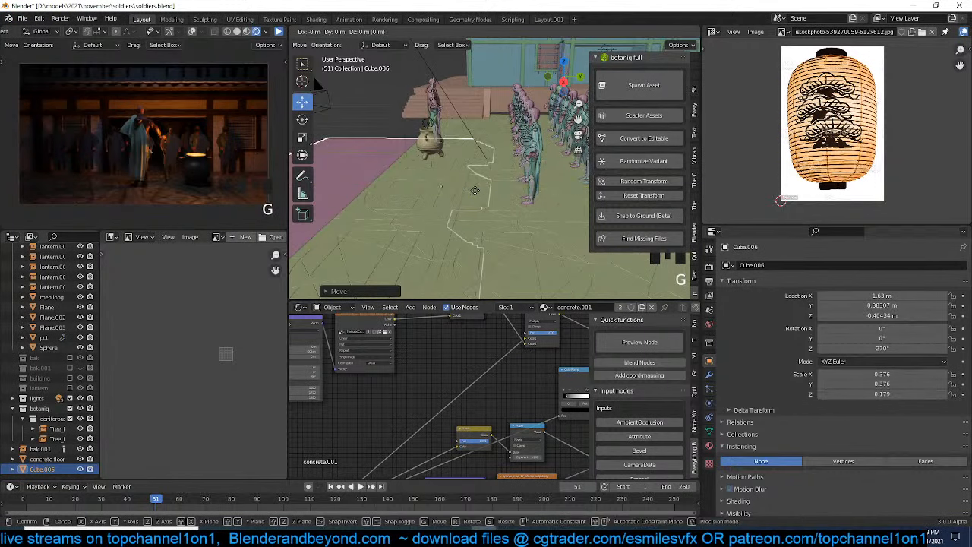
{"action": "left_click", "coordinate": [478, 172]}
Check the platform through the camera with the rendered preview resumed, and shift it along X to about 0.58 m
{"action": "key", "text": "grave"}
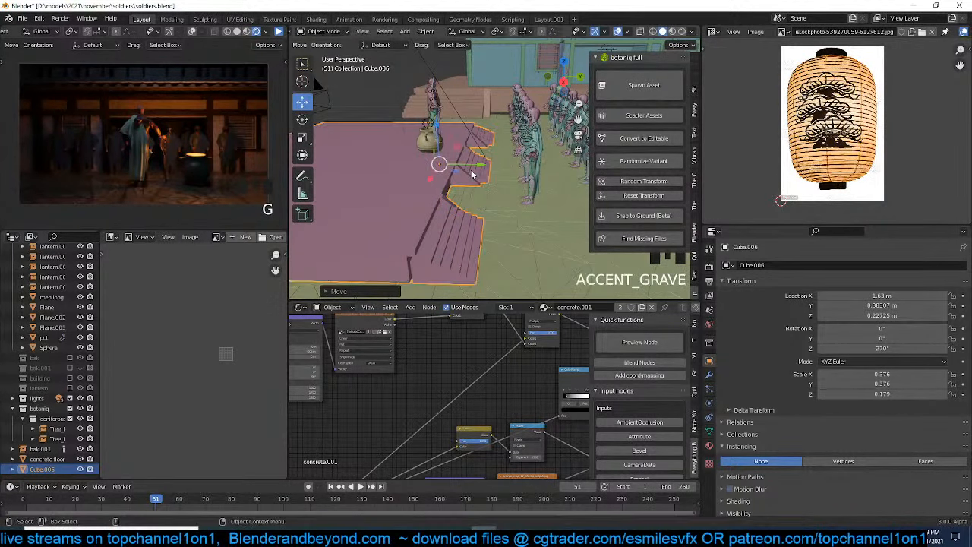
{"action": "key", "text": "KP_0"}
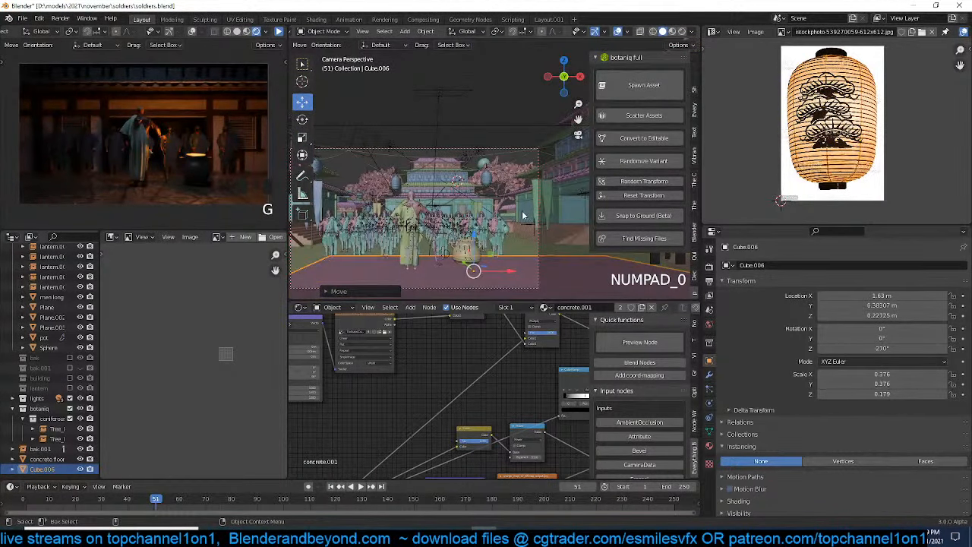
{"action": "middle_click_drag", "start_coordinate": [522, 216], "coordinate": [560, 142]}
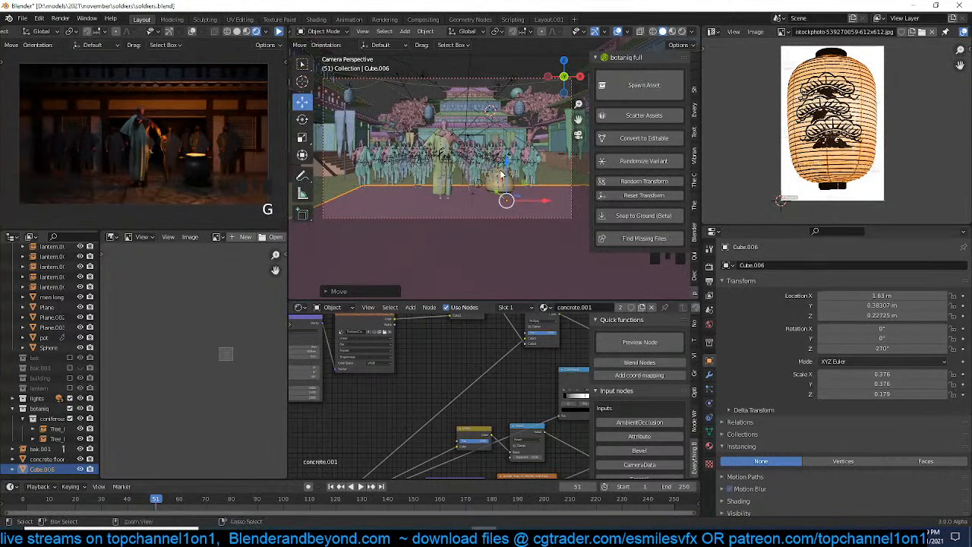
{"action": "key", "text": "alt+a"}
{"action": "key", "text": "Left"}
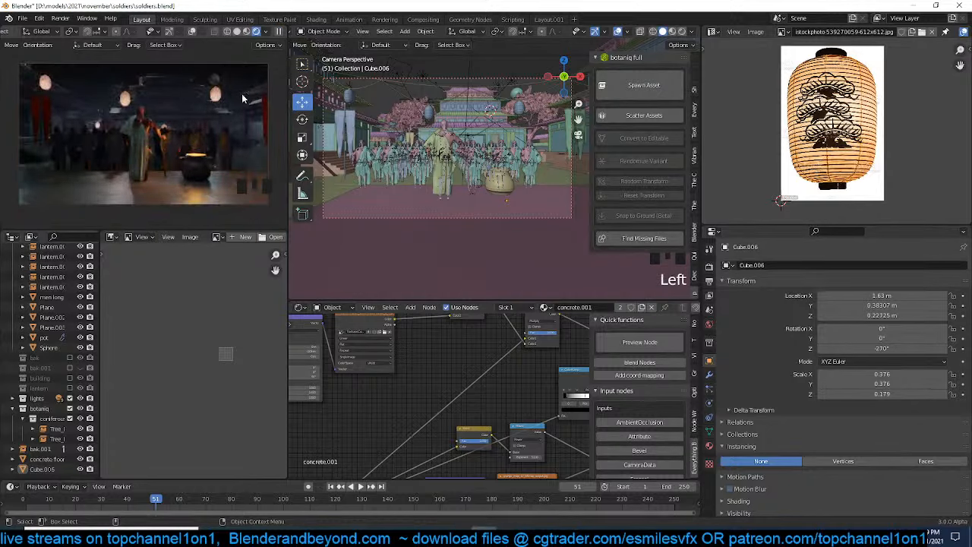
{"action": "left_click", "coordinate": [491, 203]}
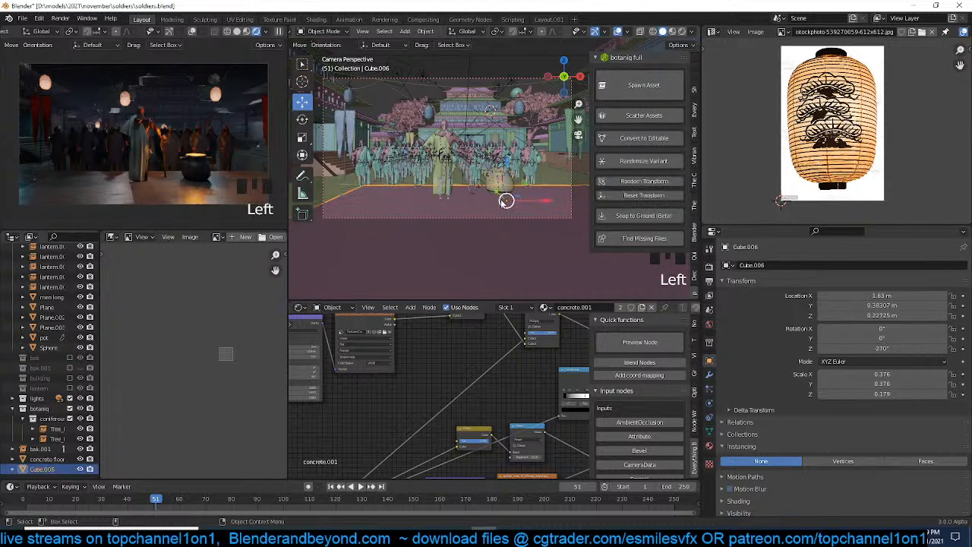
{"action": "left_click_drag", "start_coordinate": [544, 203], "coordinate": [506, 203]}
Select the camera and move it closer to the robed figure, to about -2.84 m in Y
{"action": "key", "text": "grave"}
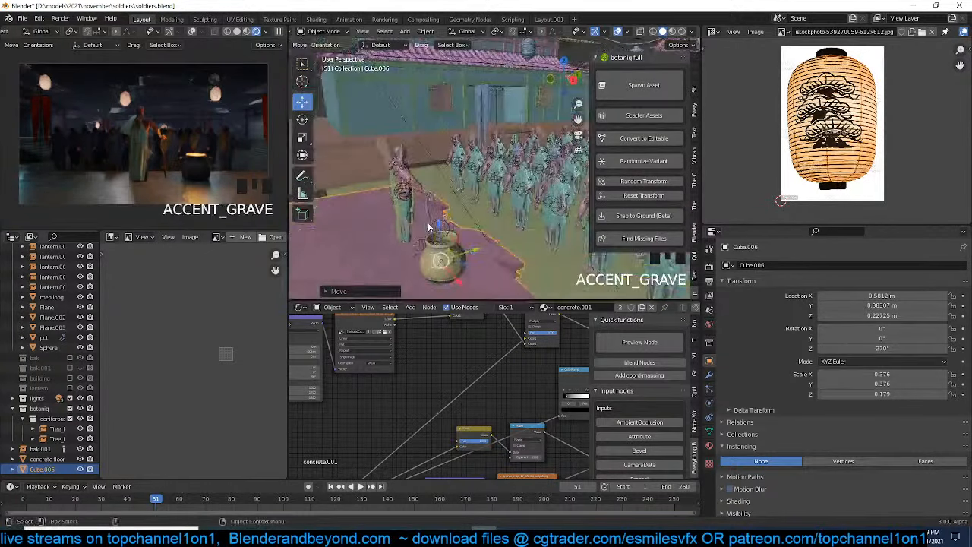
{"action": "scroll", "coordinate": [428, 222], "scroll_direction": "down", "scroll_amount": 3}
{"action": "key", "text": "grave"}
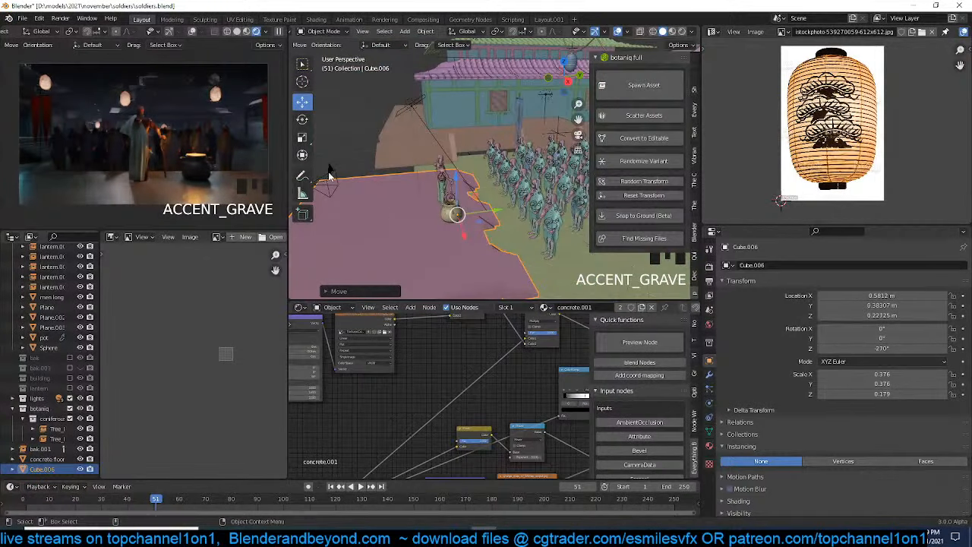
{"action": "left_click", "coordinate": [358, 181]}
{"action": "left_click", "coordinate": [358, 181]}
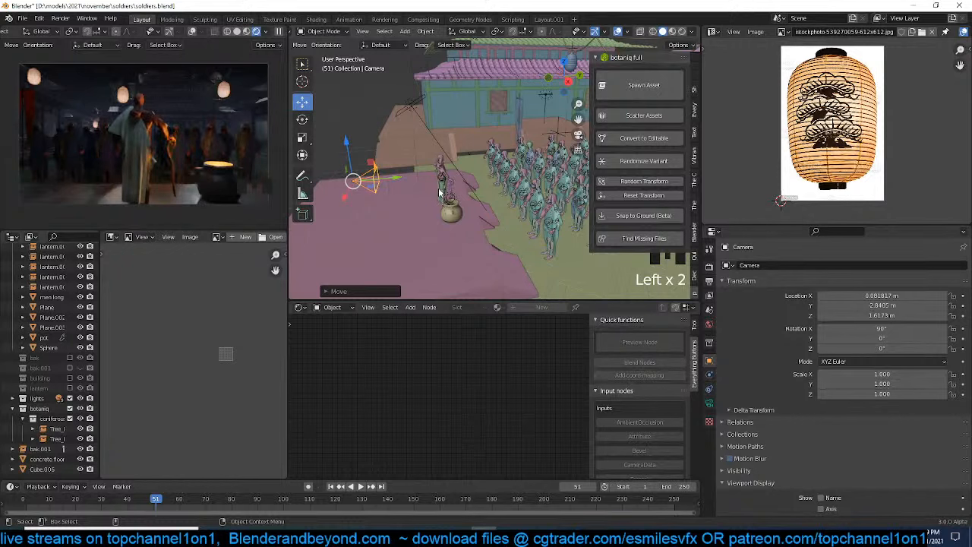
In the robed figure's jacket mesh, select the connected piece bulging out behind the shoulder and delete it
{"action": "scroll", "coordinate": [438, 191], "scroll_direction": "up", "scroll_amount": 3}
{"action": "key", "text": "grave"}
{"action": "scroll", "coordinate": [444, 167], "scroll_direction": "up", "scroll_amount": 3}
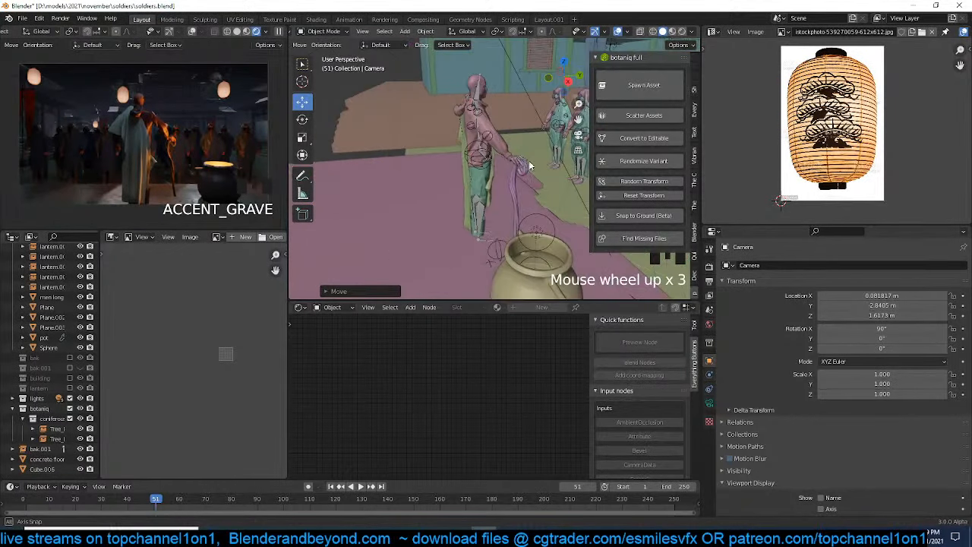
{"action": "key", "text": "grave"}
{"action": "middle_click_drag", "start_coordinate": [465, 172], "coordinate": [483, 150]}
{"action": "left_click", "coordinate": [482, 98]}
{"action": "middle_click_drag", "start_coordinate": [482, 98], "coordinate": [459, 108]}
{"action": "left_click", "coordinate": [407, 127]}
{"action": "key", "text": "Tab"}
{"action": "left_click", "coordinate": [410, 129]}
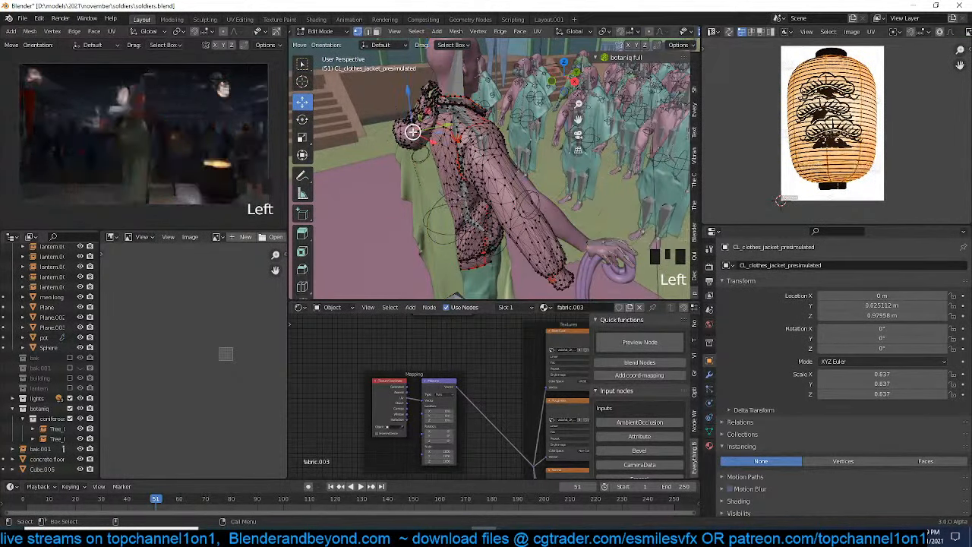
{"action": "key", "text": "ctrl+l"}
{"action": "key", "text": "x"}
{"action": "left_click", "coordinate": [412, 132]}
{"action": "key", "text": "Tab"}
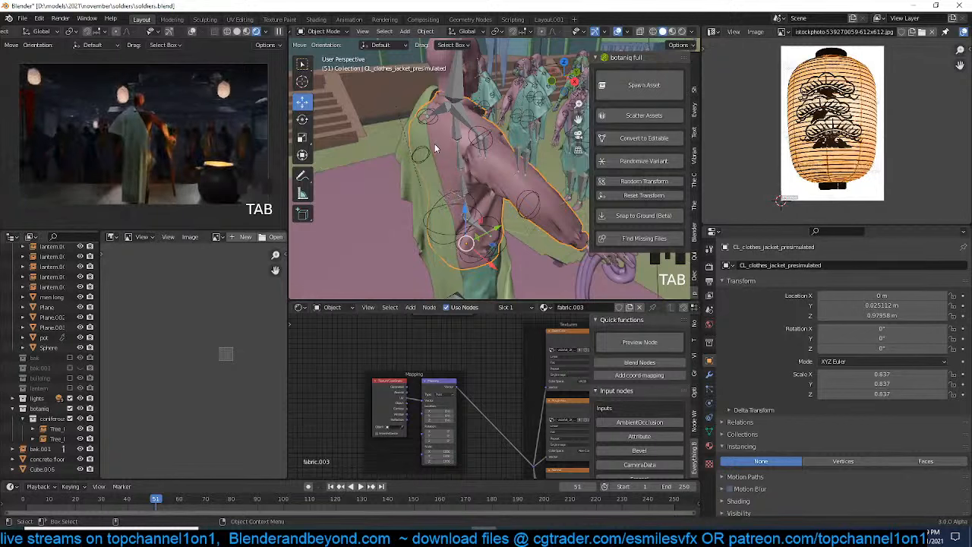
Select the robe cloth draped over the figure's shoulder and nudge it along Y to about 0.237 m
{"action": "key", "text": "grave"}
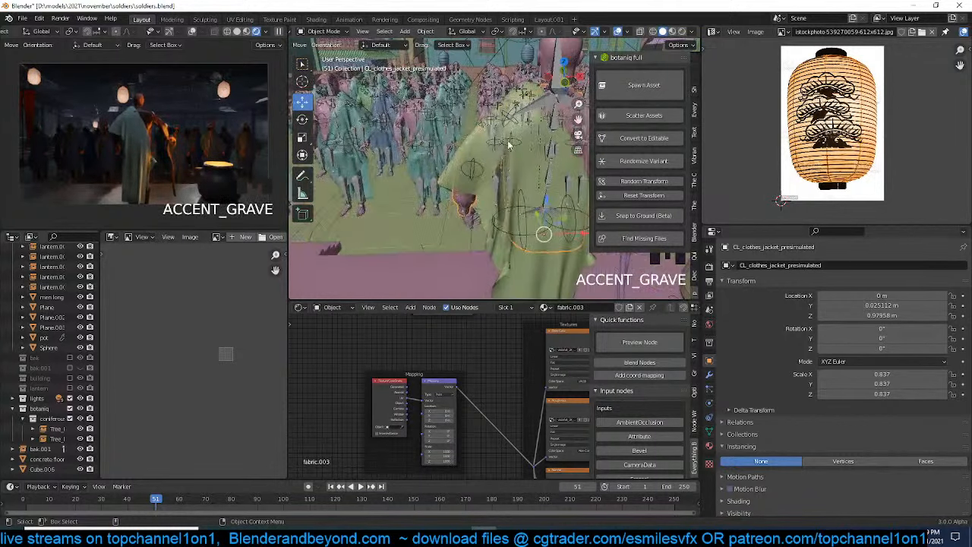
{"action": "left_click", "coordinate": [506, 145]}
{"action": "middle_click_drag", "start_coordinate": [493, 146], "coordinate": [390, 185]}
{"action": "left_click", "coordinate": [351, 186]}
{"action": "key", "text": "grave"}
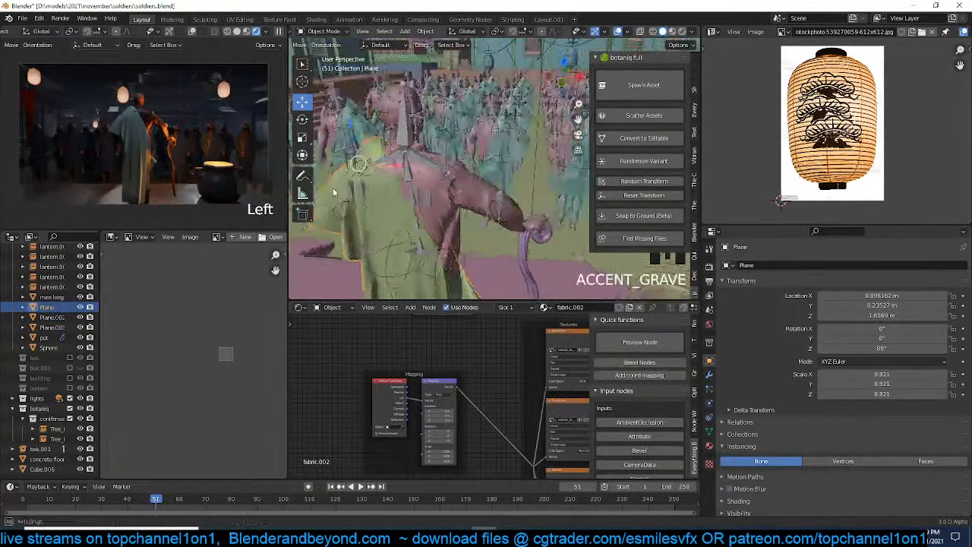
{"action": "key", "text": "grave"}
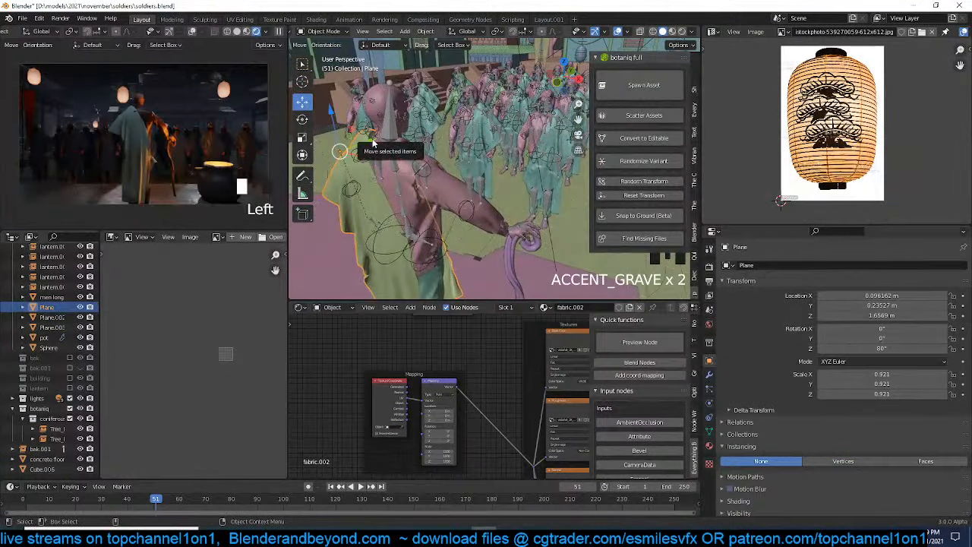
{"action": "left_click_drag", "start_coordinate": [372, 145], "coordinate": [372, 144]}
{"action": "key", "text": "alt+a"}
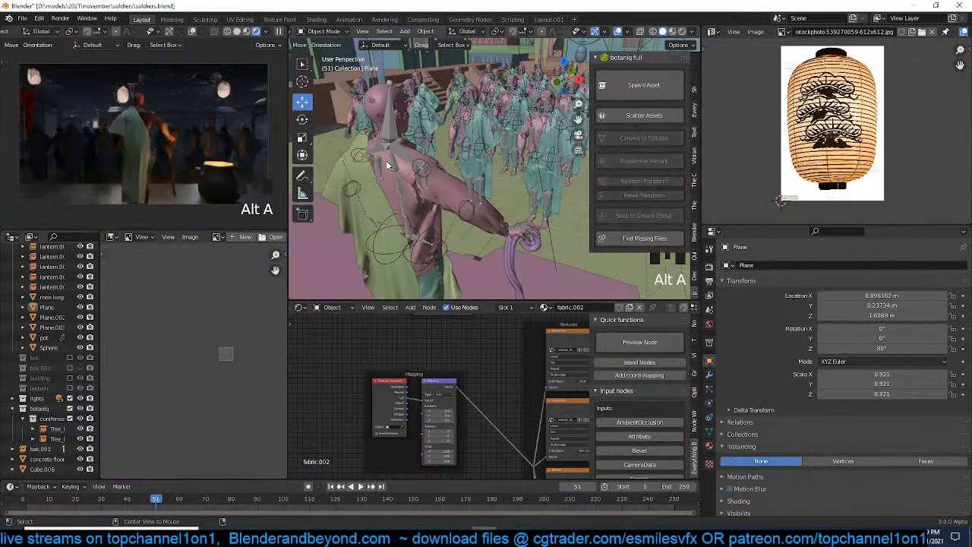
Link the draped robe's fabric.002 material to the figure's jacket
{"action": "key", "text": "grave"}
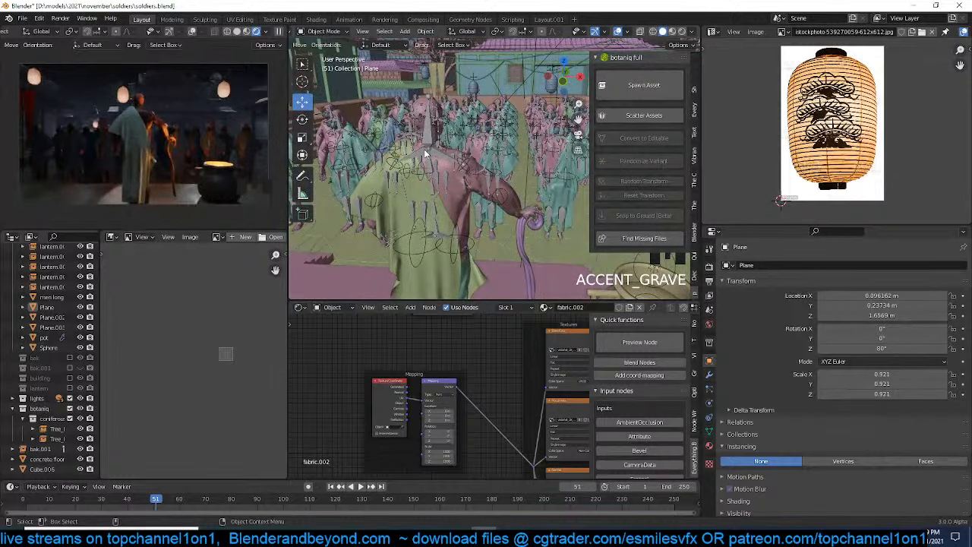
{"action": "left_click", "coordinate": [453, 199]}
{"action": "left_click", "coordinate": [445, 198], "text": "shift"}
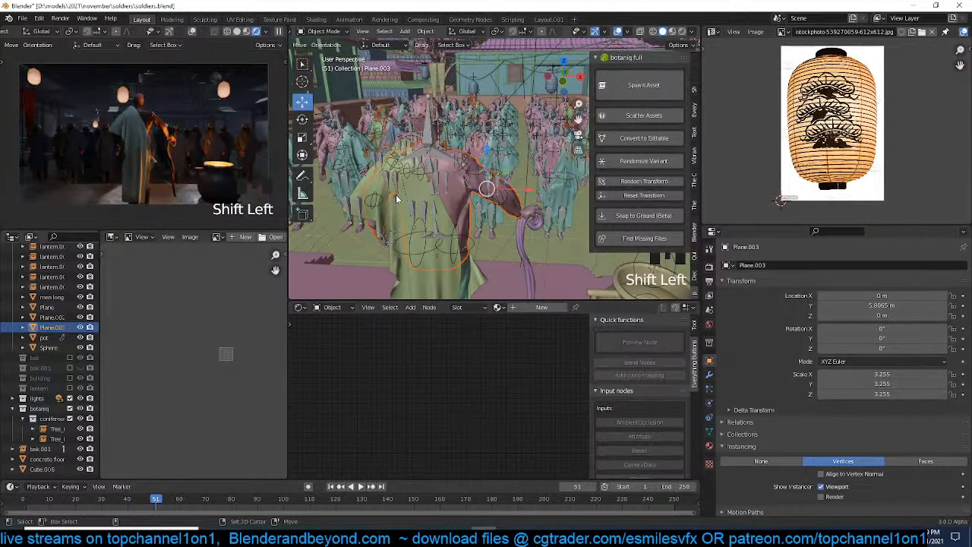
{"action": "left_click", "coordinate": [456, 199]}
{"action": "left_click", "coordinate": [477, 281], "text": "shift"}
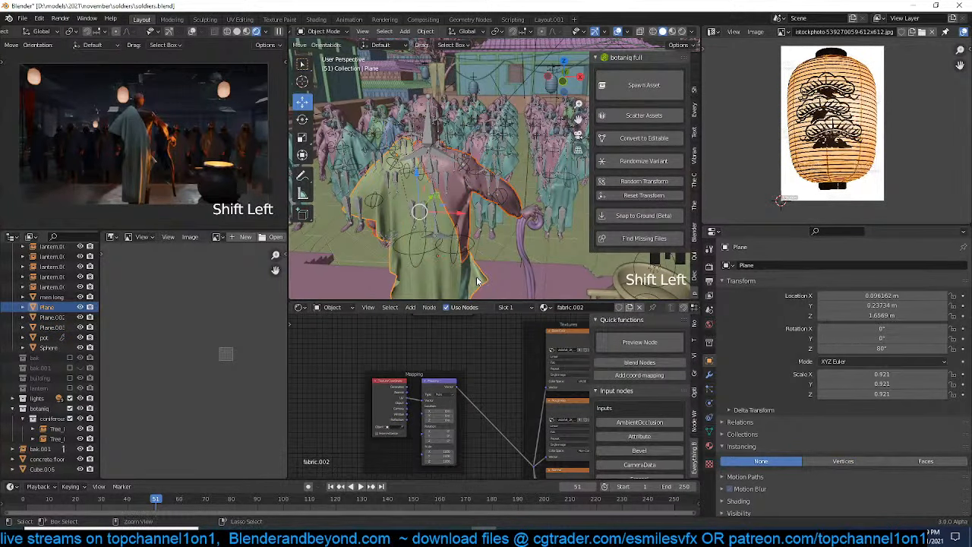
{"action": "key", "text": "ctrl+l"}
{"action": "left_click", "coordinate": [476, 277]}
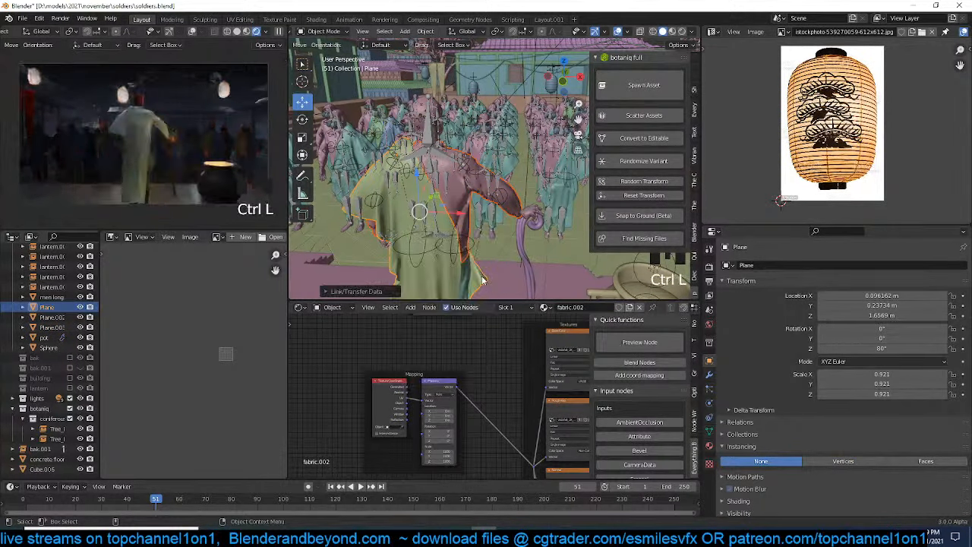
{"action": "key", "text": "alt+a"}
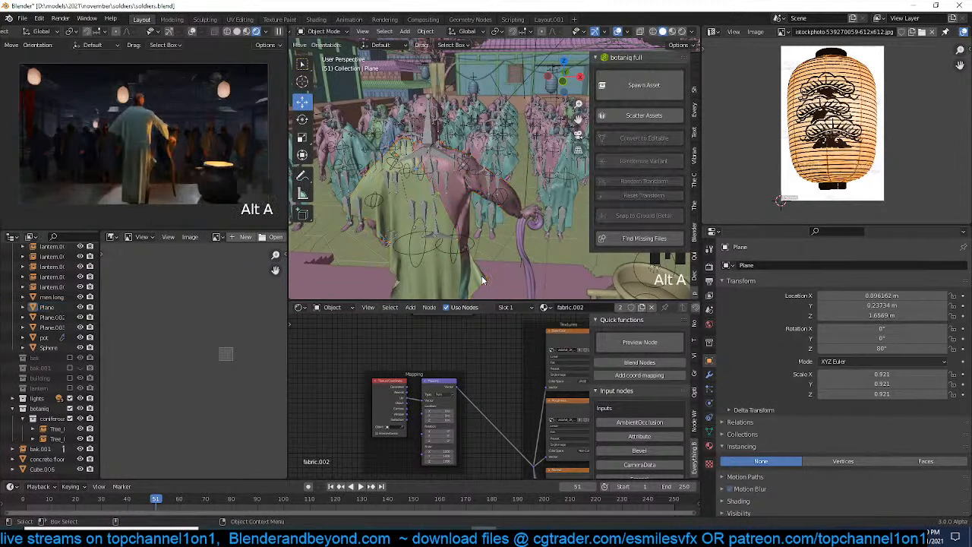
Link the draped robe's fabric.002 material to the figure's long trousers and save the file
{"action": "key", "text": "grave"}
{"action": "key", "text": "grave"}
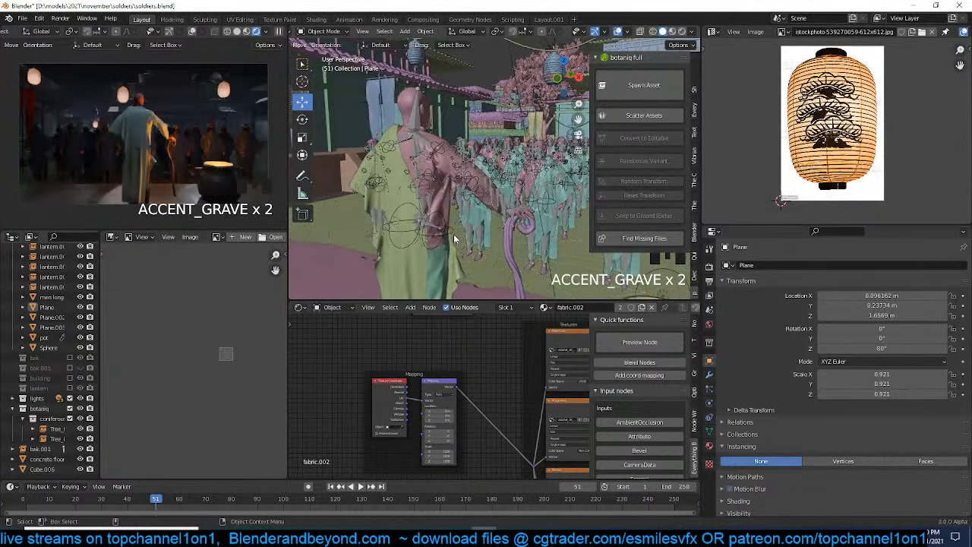
{"action": "key", "text": "grave"}
{"action": "scroll", "coordinate": [442, 219], "scroll_direction": "down", "scroll_amount": 3}
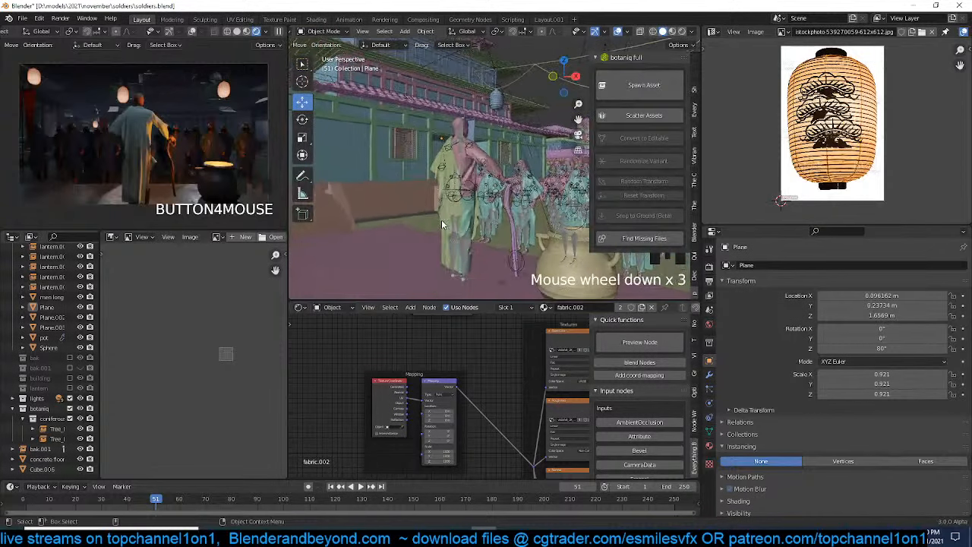
{"action": "scroll", "coordinate": [446, 197], "scroll_direction": "up", "scroll_amount": 2}
{"action": "left_click", "coordinate": [460, 222]}
{"action": "key", "text": "grave"}
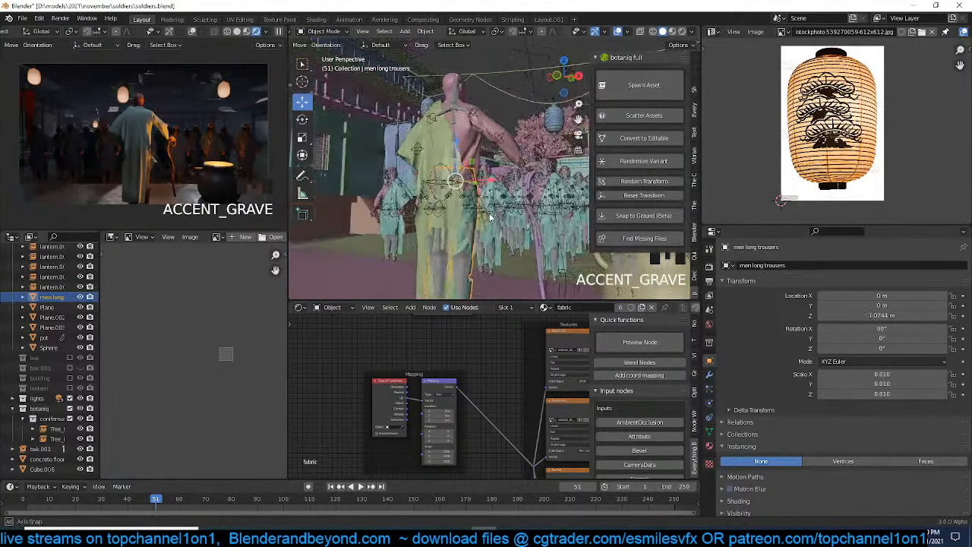
{"action": "left_click", "coordinate": [445, 155], "text": "shift"}
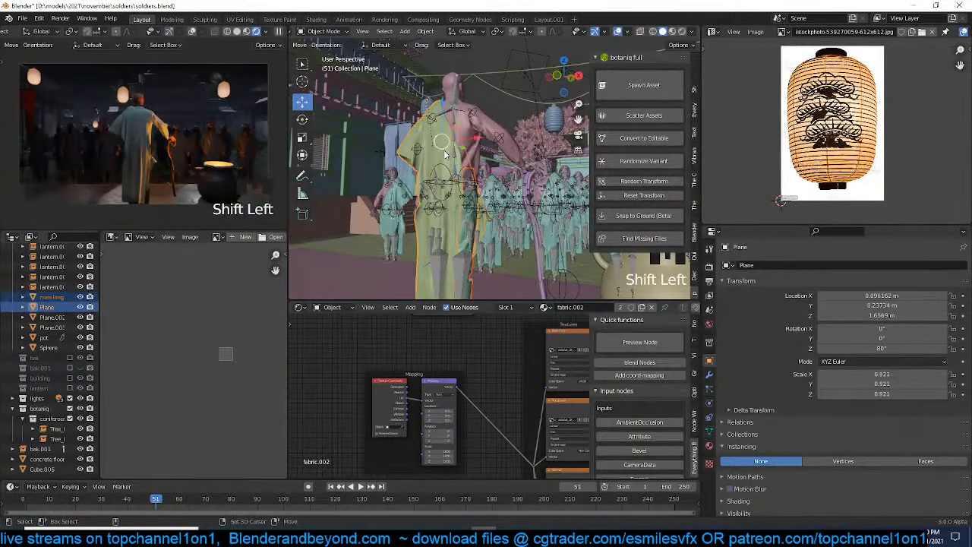
{"action": "key", "text": "ctrl+l"}
{"action": "left_click", "coordinate": [445, 155]}
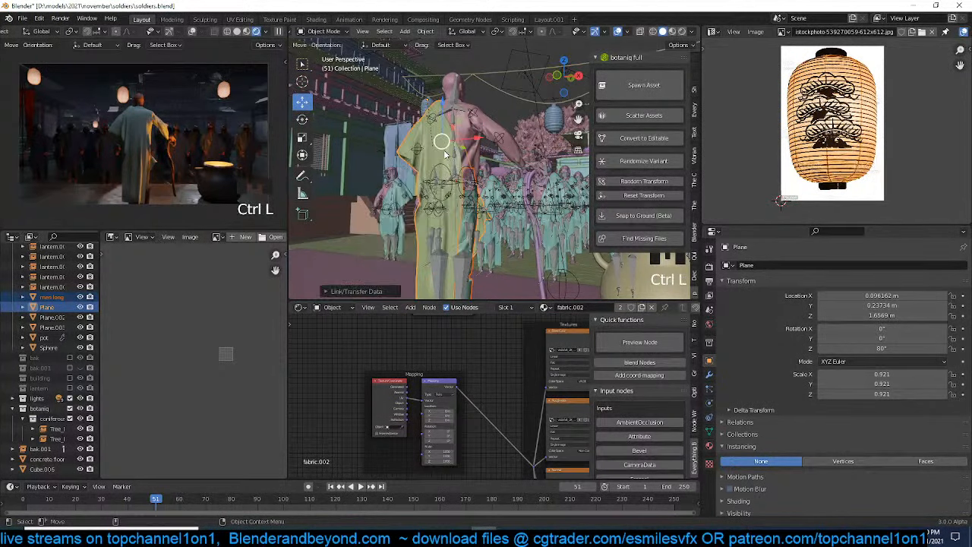
{"action": "key", "text": "alt+a"}
{"action": "key", "text": "ctrl+s"}
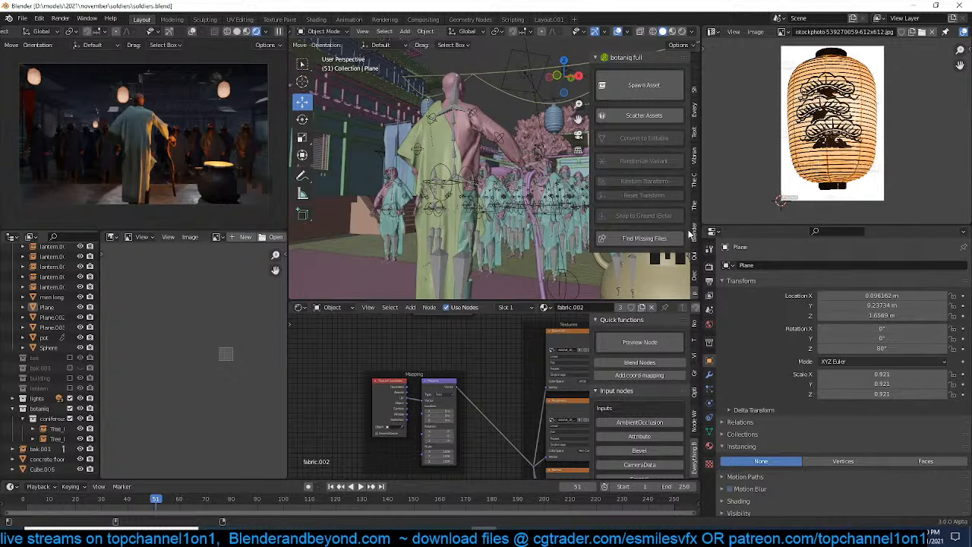
Search the Asset Library's objects for "hut", replace the search with "hat", and choose the sombrero asset
{"action": "left_click", "coordinate": [695, 202]}
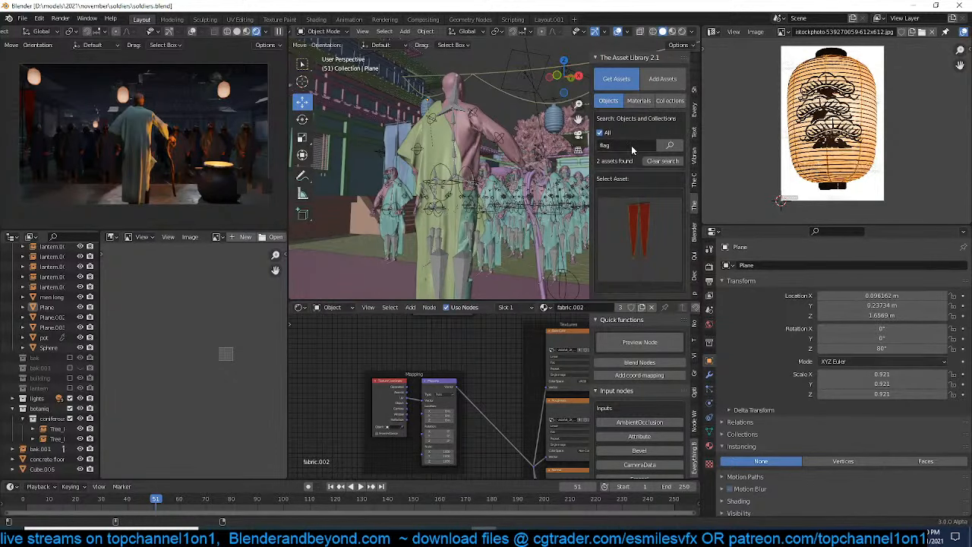
{"action": "type", "text": "hut"}
{"action": "key", "text": "Return"}
{"action": "left_click", "coordinate": [670, 146]}
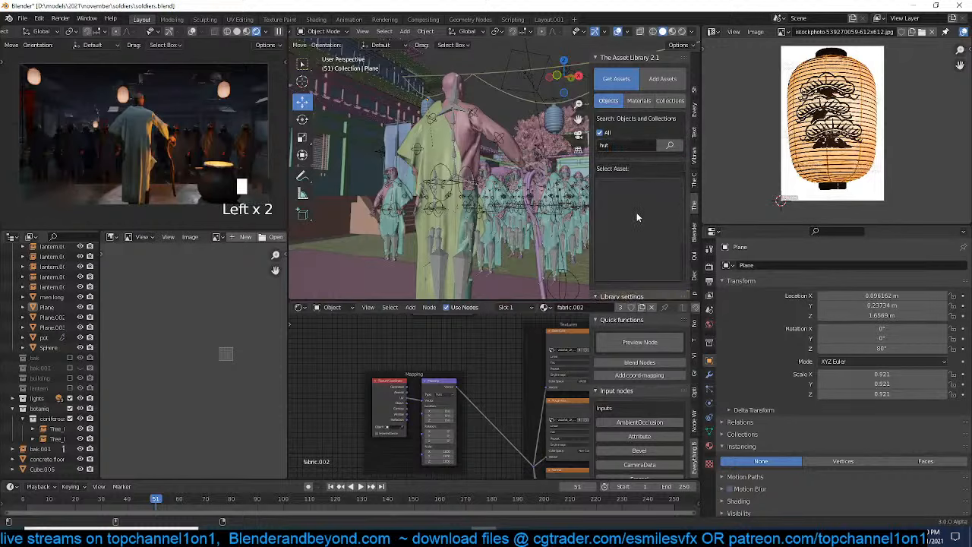
{"action": "type", "text": "hat"}
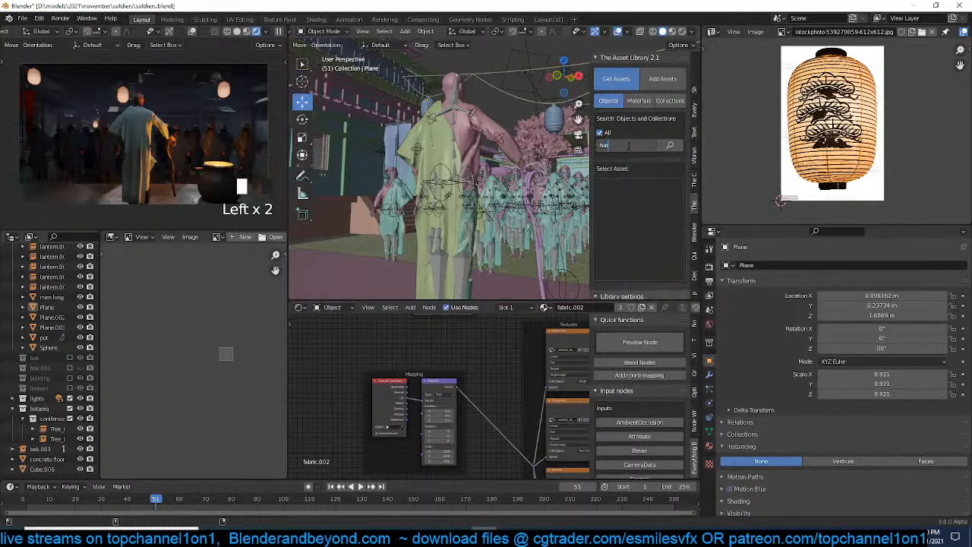
{"action": "key", "text": "Return"}
{"action": "left_click", "coordinate": [640, 229]}
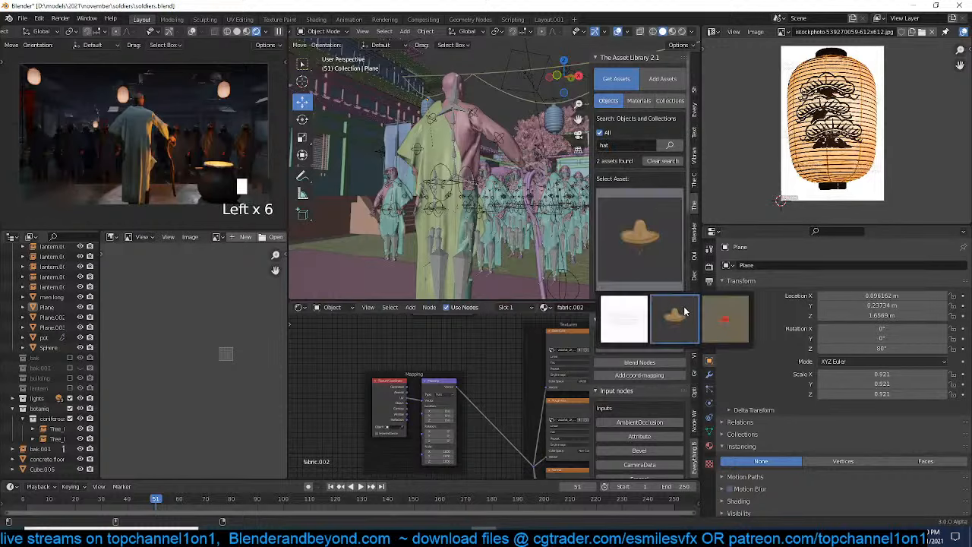
Place the 3D cursor on top of the robed figure's head and add the sombrero asset there
{"action": "middle_click_drag", "start_coordinate": [562, 213], "coordinate": [455, 229]}
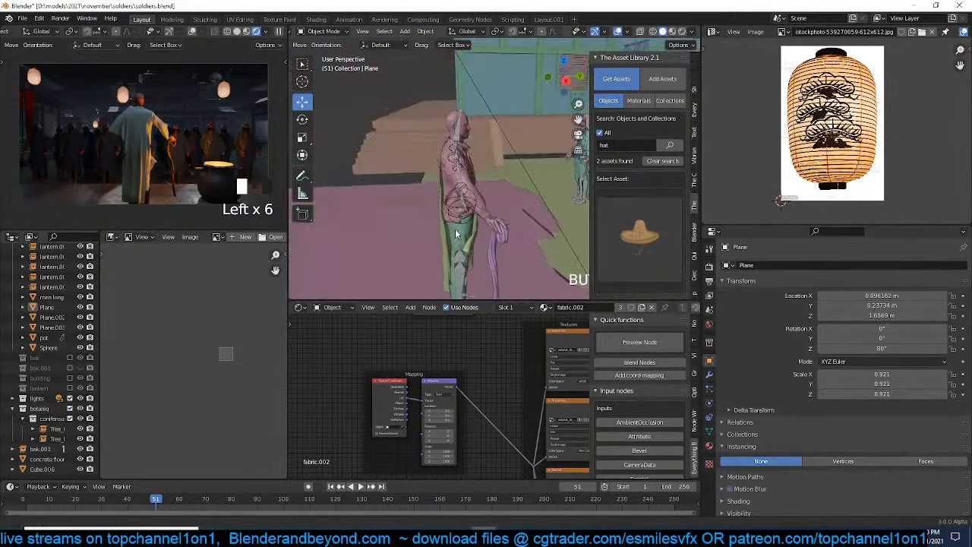
{"action": "scroll", "coordinate": [460, 225], "scroll_direction": "up", "scroll_amount": 3}
{"action": "right_click", "coordinate": [442, 118], "text": "shift"}
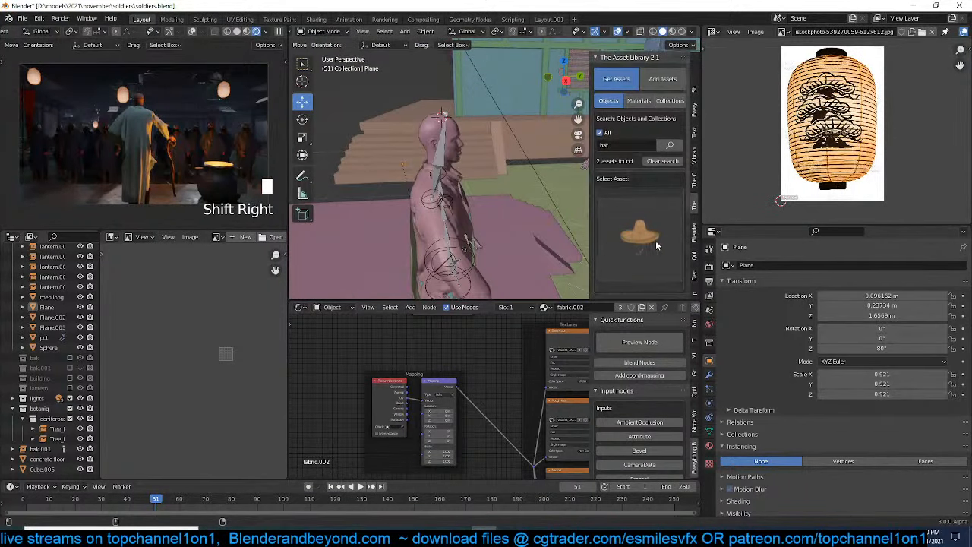
{"action": "scroll", "coordinate": [653, 245], "scroll_direction": "down", "scroll_amount": 2}
{"action": "left_click", "coordinate": [470, 193]}
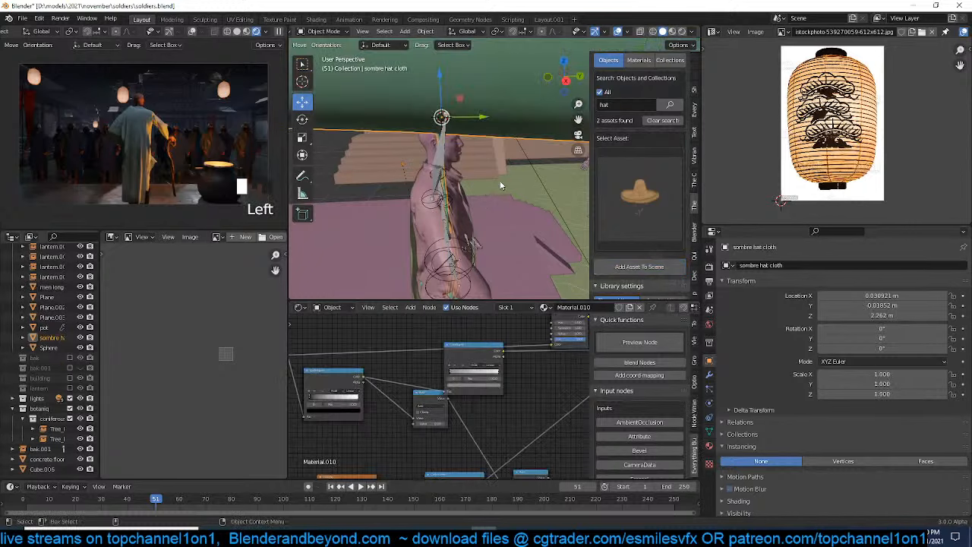
Scale the sombrero down to about 0.246 and move it onto the figure's head, at about 2.213 m in Z
{"action": "key", "text": "s"}
{"action": "key", "text": "s"}
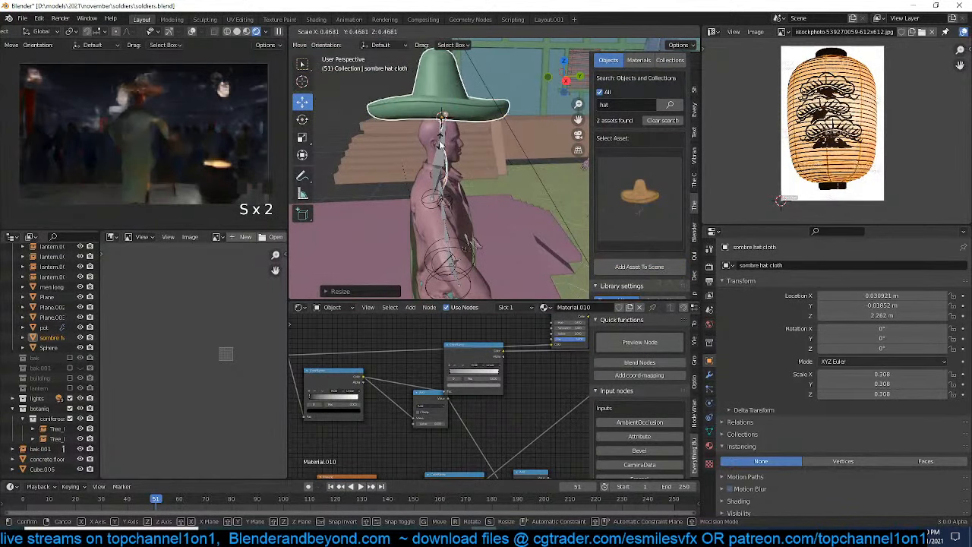
{"action": "key", "text": "s"}
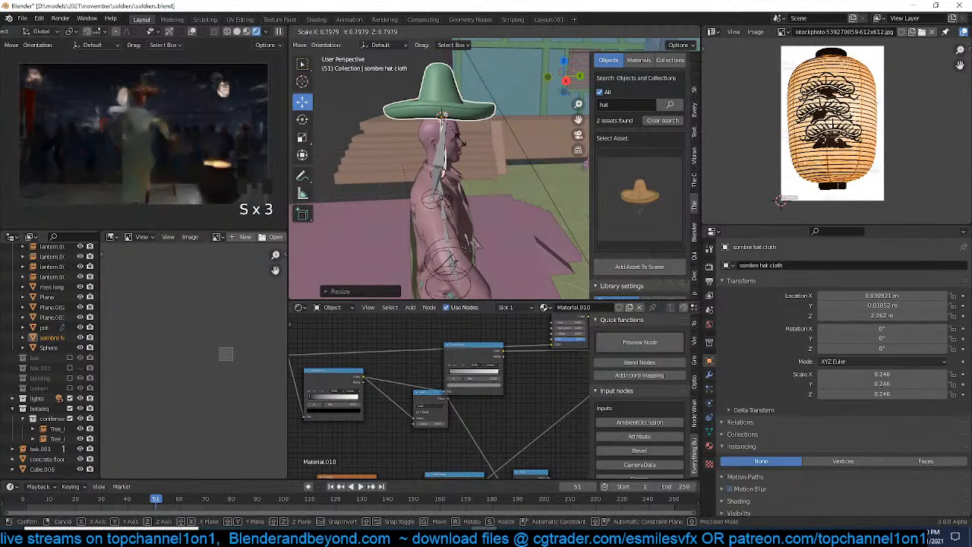
{"action": "left_click", "coordinate": [461, 139]}
{"action": "key", "text": "g"}
{"action": "left_click", "coordinate": [465, 152]}
Tilt the sombrero backwards by about 21° around X and lower it to about 2.16 m in Z
{"action": "key", "text": "grave"}
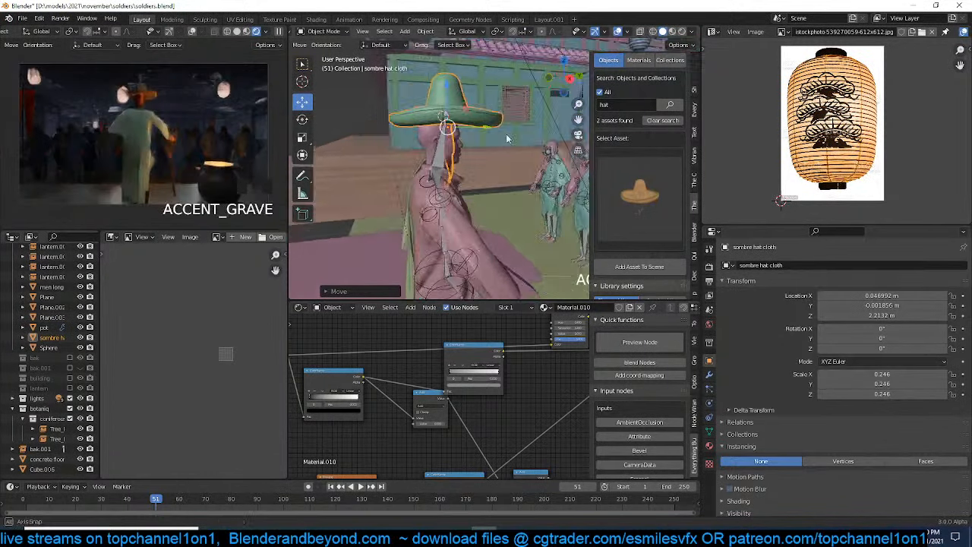
{"action": "key", "text": "grave"}
{"action": "key", "text": "r"}
{"action": "left_click", "coordinate": [504, 134]}
{"action": "key", "text": "g"}
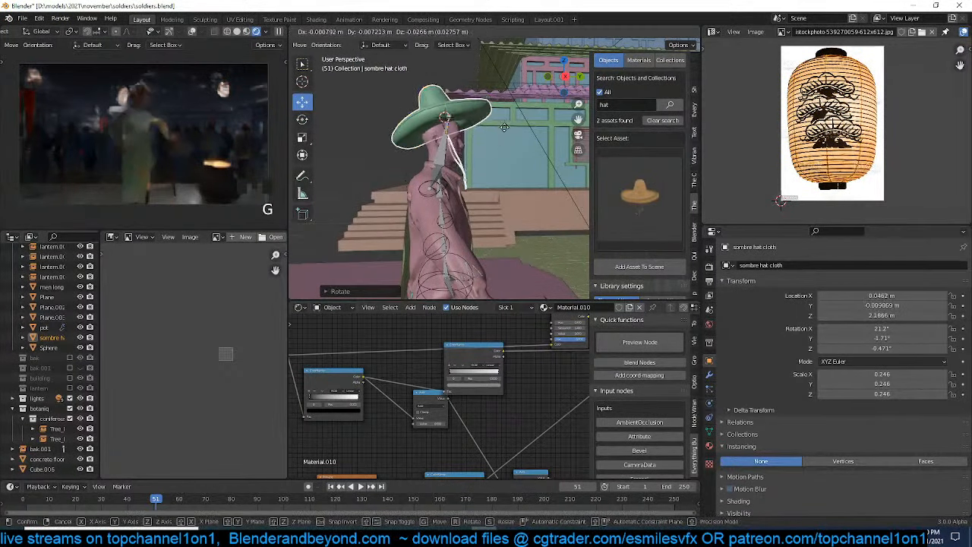
{"action": "left_click", "coordinate": [503, 135]}
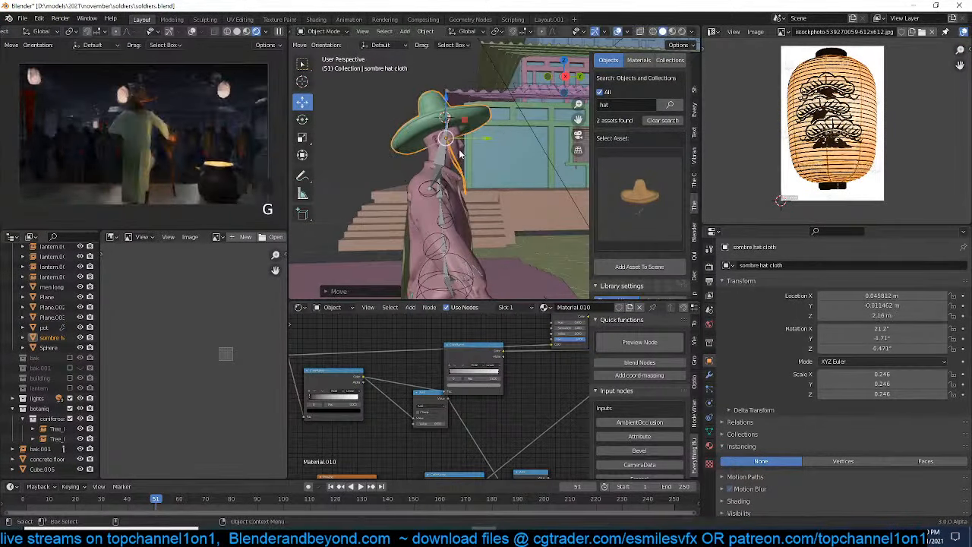
Centre the sombrero on the head at about X 0.012 m, Y -0.028 m, Z 2.177 m, and save the file
{"action": "key", "text": "grave"}
{"action": "key", "text": "g"}
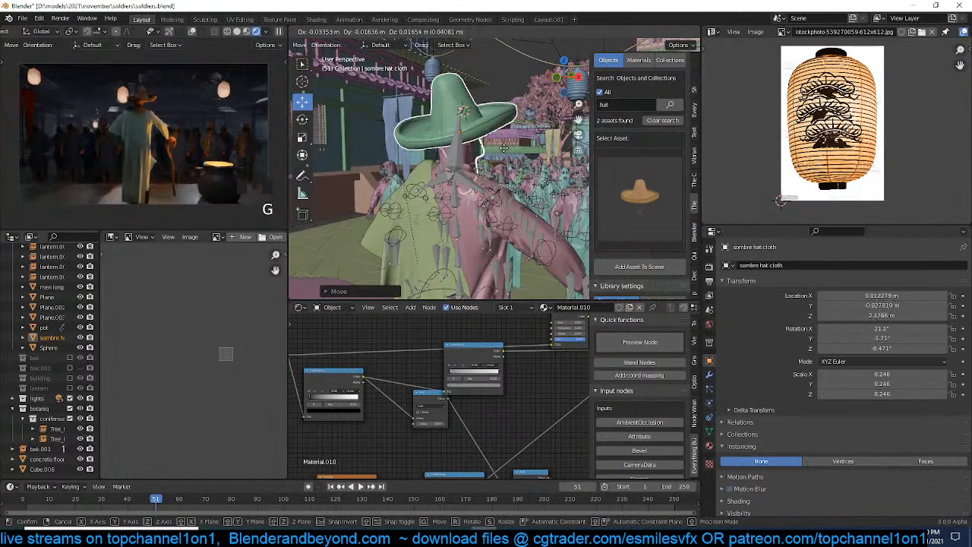
{"action": "left_click", "coordinate": [503, 153]}
{"action": "key", "text": "grave"}
{"action": "key", "text": "alt+a"}
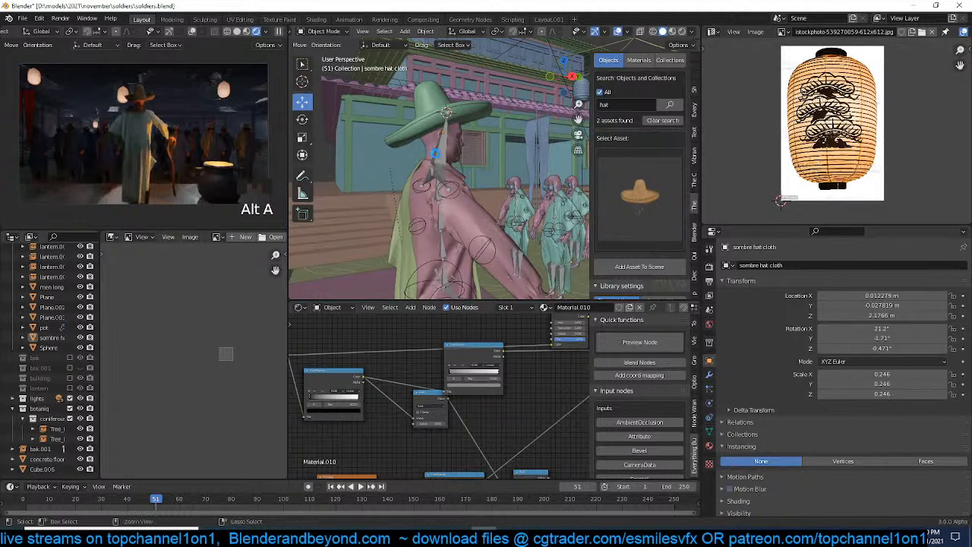
{"action": "key", "text": "ctrl+s"}
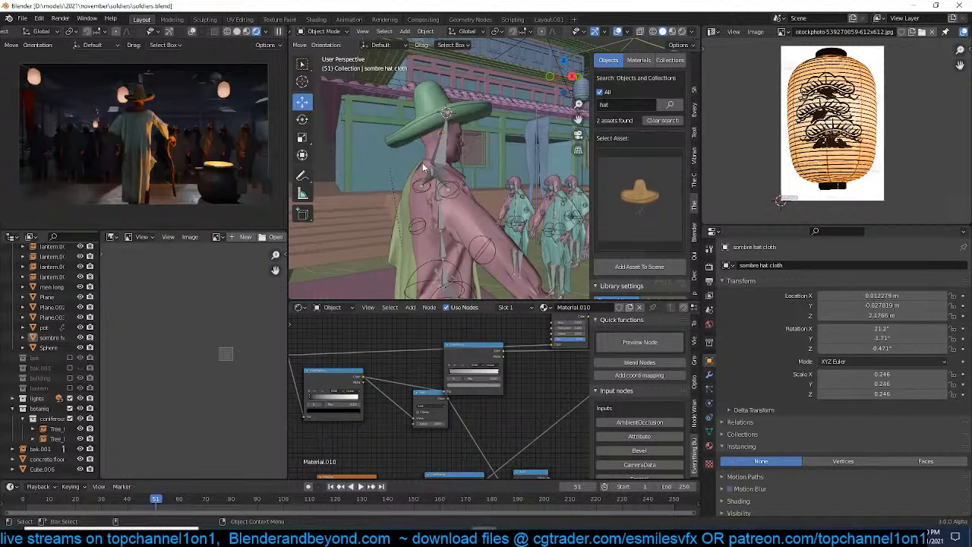
In the camera view, enlarge the background sphere to a scale of about 5.314, move it to about X 23.35 m, Z 21.87 m, and save
{"action": "middle_click_drag", "start_coordinate": [433, 178], "coordinate": [403, 180]}
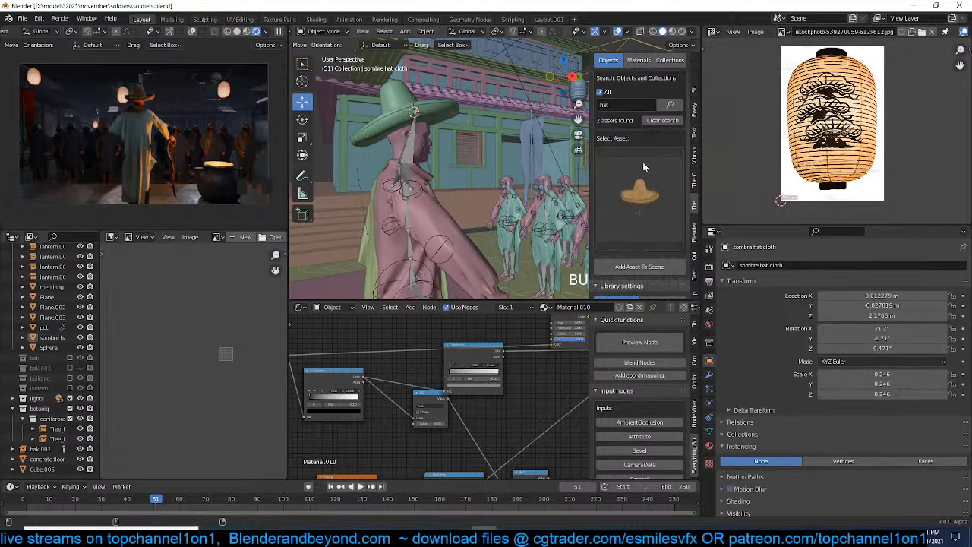
{"action": "key", "text": "KP_0"}
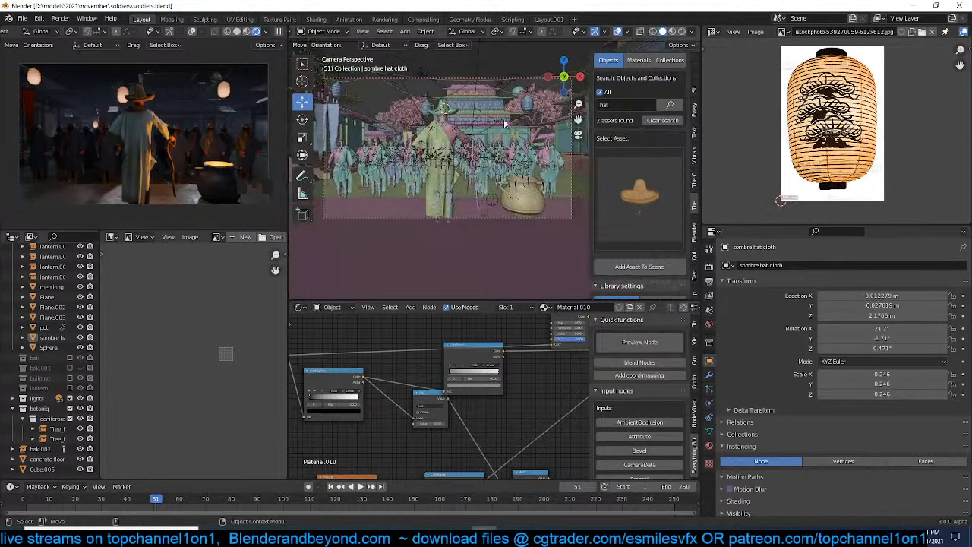
{"action": "left_click", "coordinate": [524, 121]}
{"action": "key", "text": "s"}
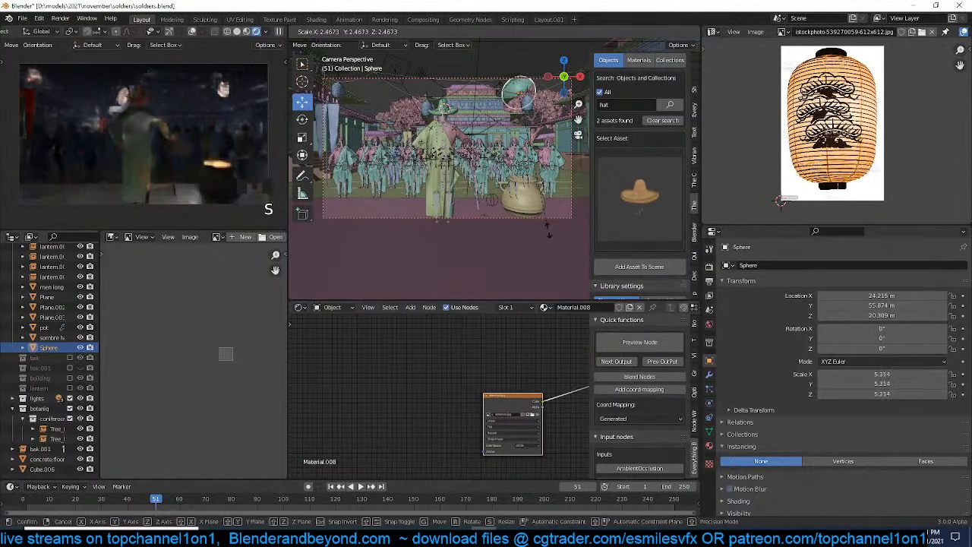
{"action": "left_click", "coordinate": [548, 212]}
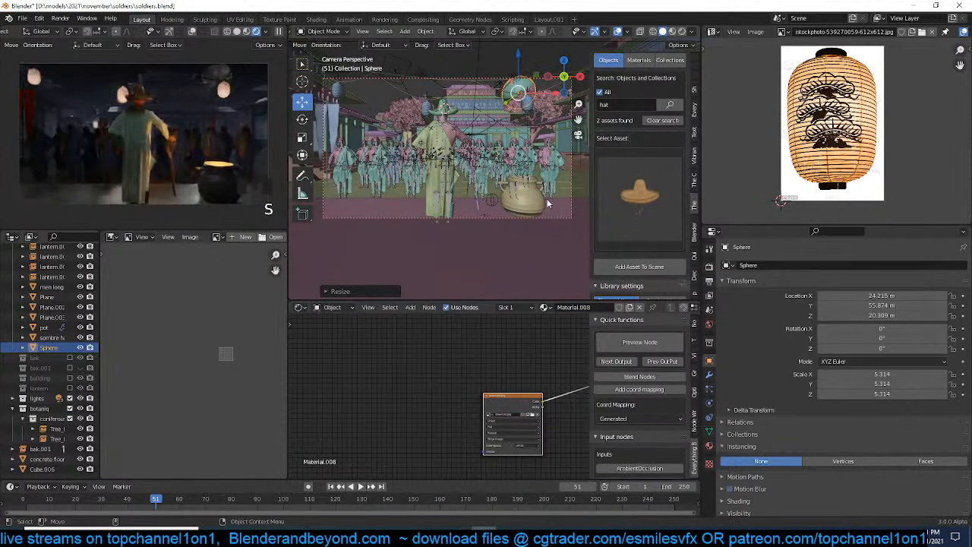
{"action": "key", "text": "g"}
{"action": "left_click", "coordinate": [544, 193]}
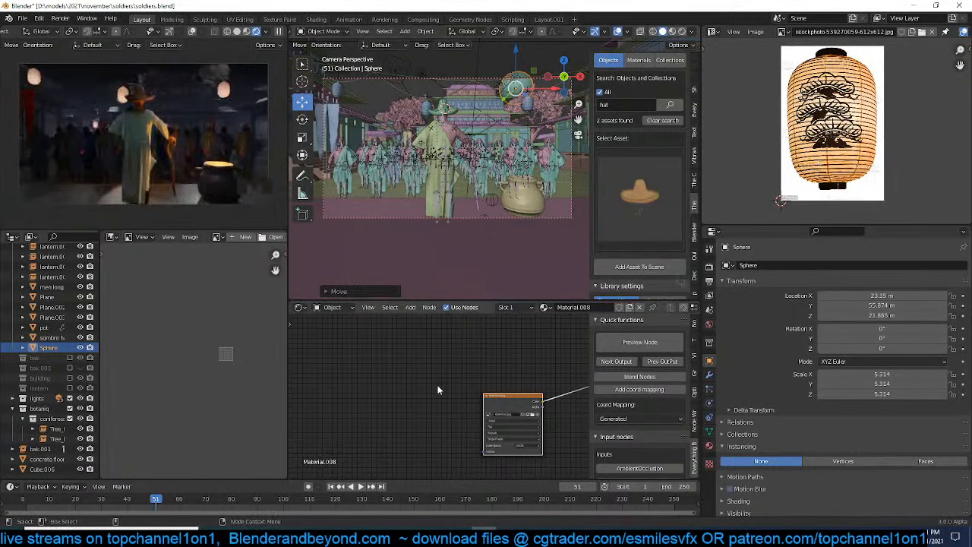
{"action": "middle_click_drag", "start_coordinate": [481, 388], "coordinate": [332, 389]}
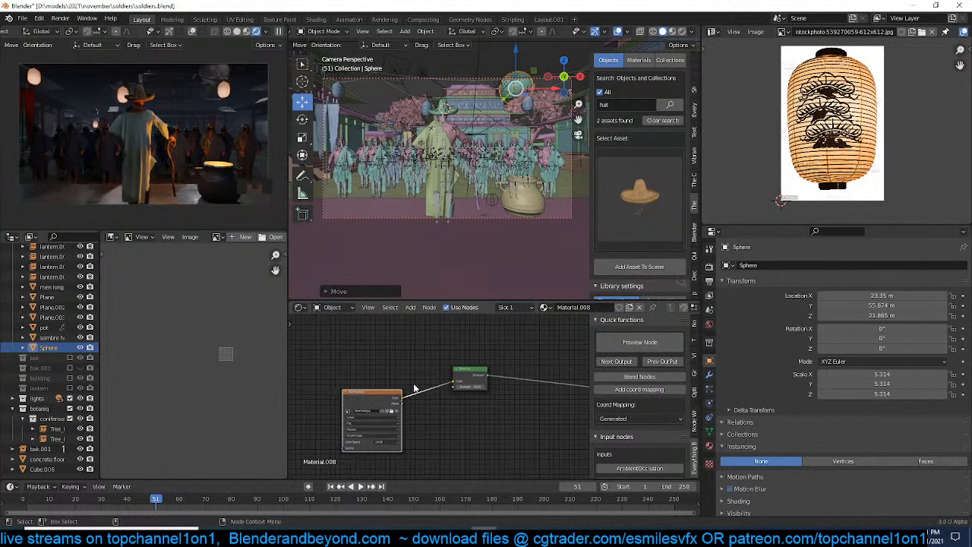
{"action": "middle_click_drag", "start_coordinate": [414, 384], "coordinate": [272, 384]}
{"action": "scroll", "coordinate": [405, 382], "scroll_direction": "up", "scroll_amount": 2}
{"action": "middle_click_drag", "start_coordinate": [405, 383], "coordinate": [453, 384]}
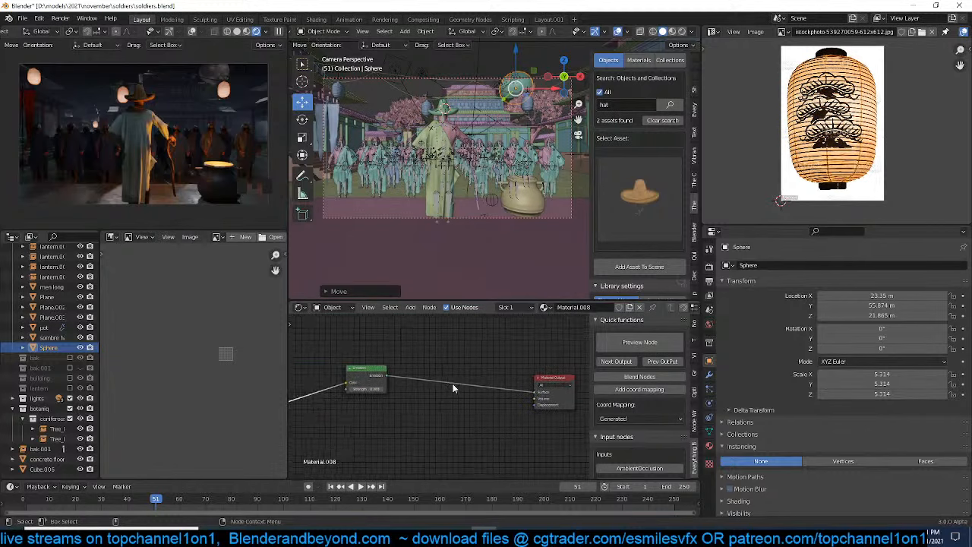
{"action": "key", "text": "ctrl+s"}
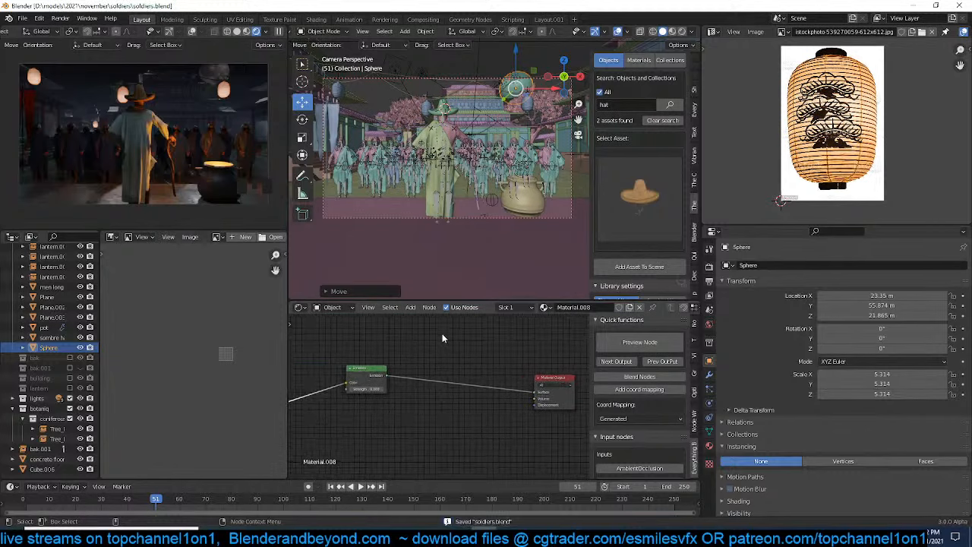
Save the file, then duplicate the large fog volume cube, flatten the copy to a Z scale of about 1.758 and lower it to about -0.19 m
{"action": "middle_click_drag", "start_coordinate": [425, 183], "coordinate": [449, 142]}
{"action": "scroll", "coordinate": [449, 202], "scroll_direction": "down", "scroll_amount": 6}
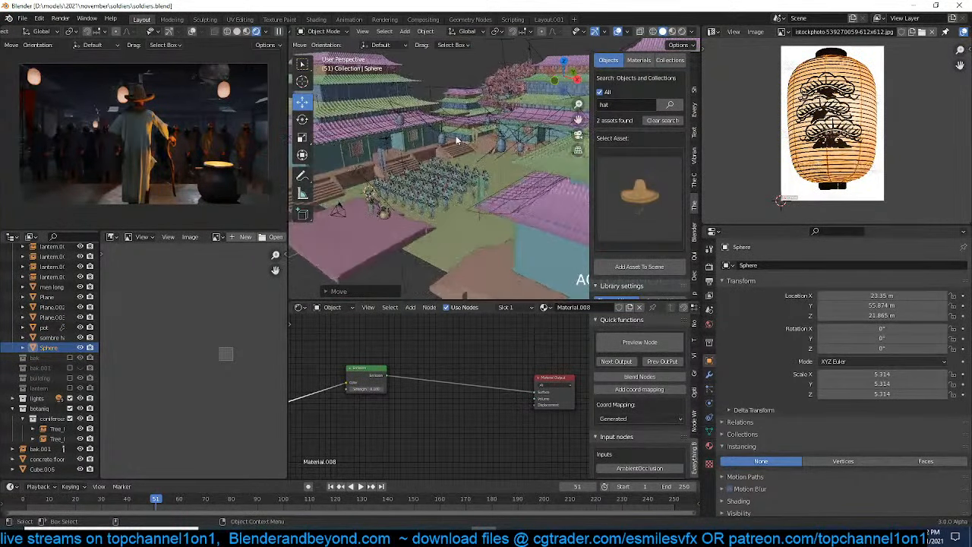
{"action": "left_click", "coordinate": [445, 115]}
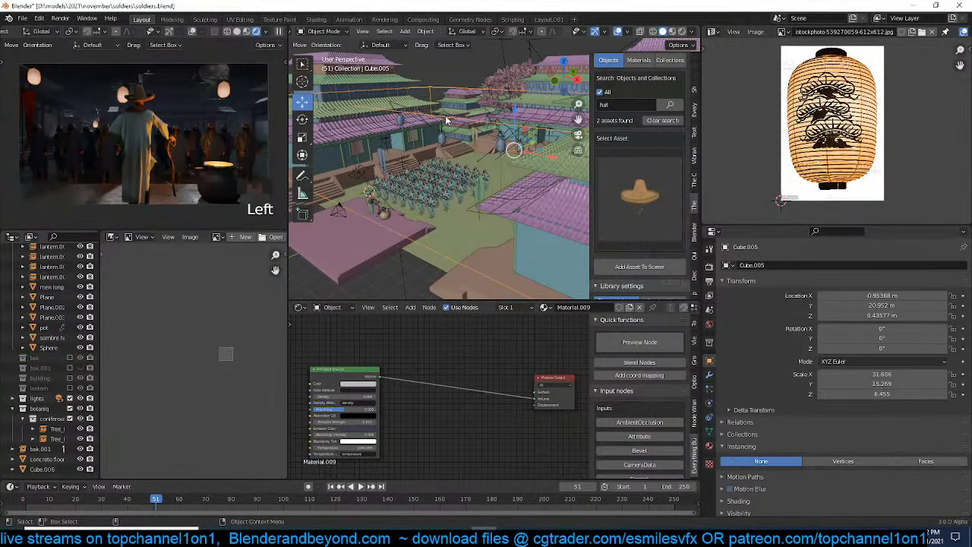
{"action": "key", "text": "KP_1"}
{"action": "key", "text": "ctrl+s"}
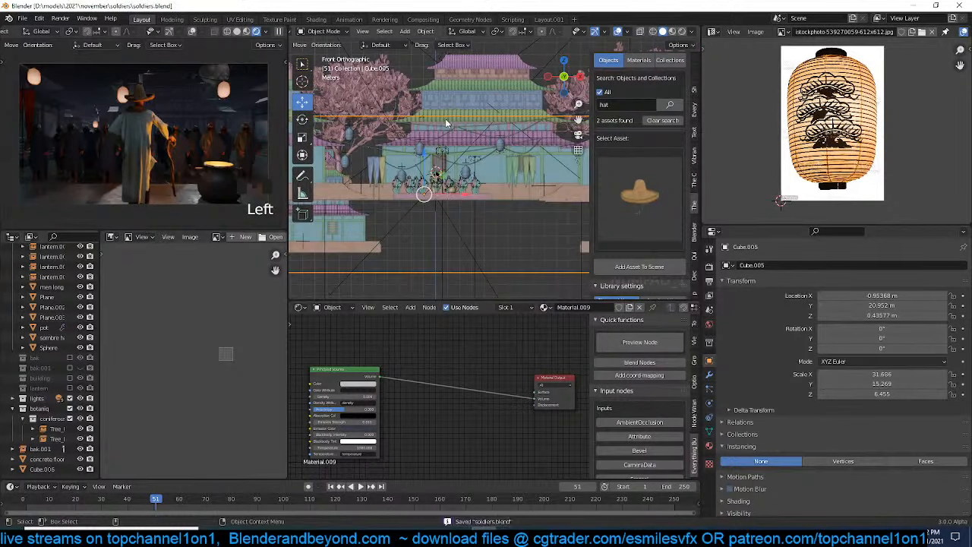
{"action": "key", "text": "shift+d"}
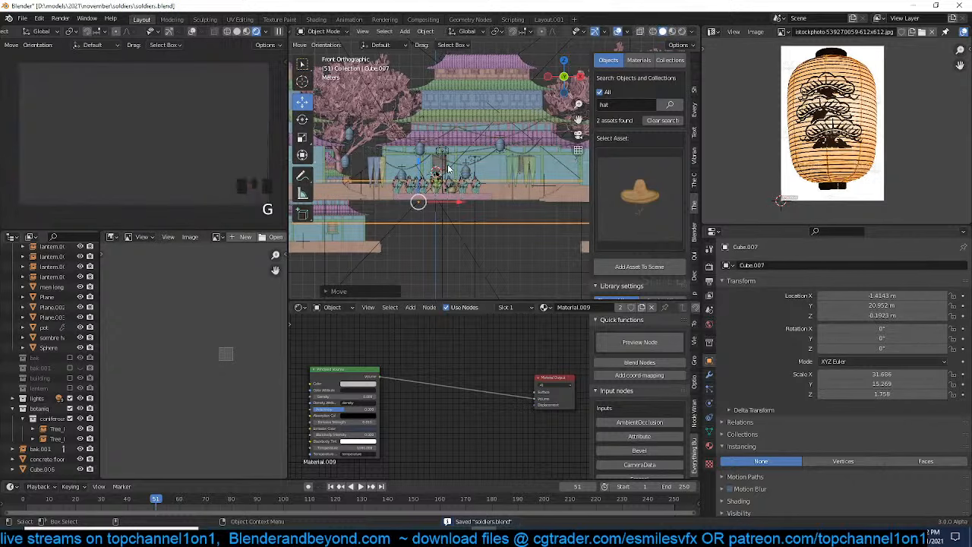
In the right side view, move the flattened fog volume to about Y 15.72 m and Z -0.78 m
{"action": "key", "text": "KP_3"}
{"action": "key", "text": "z"}
{"action": "key", "text": "g"}
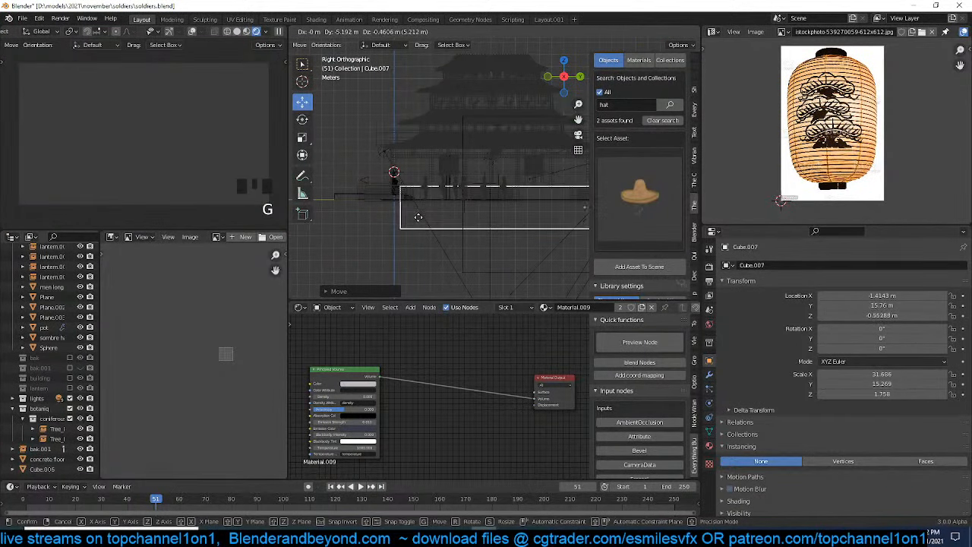
{"action": "left_click", "coordinate": [417, 223]}
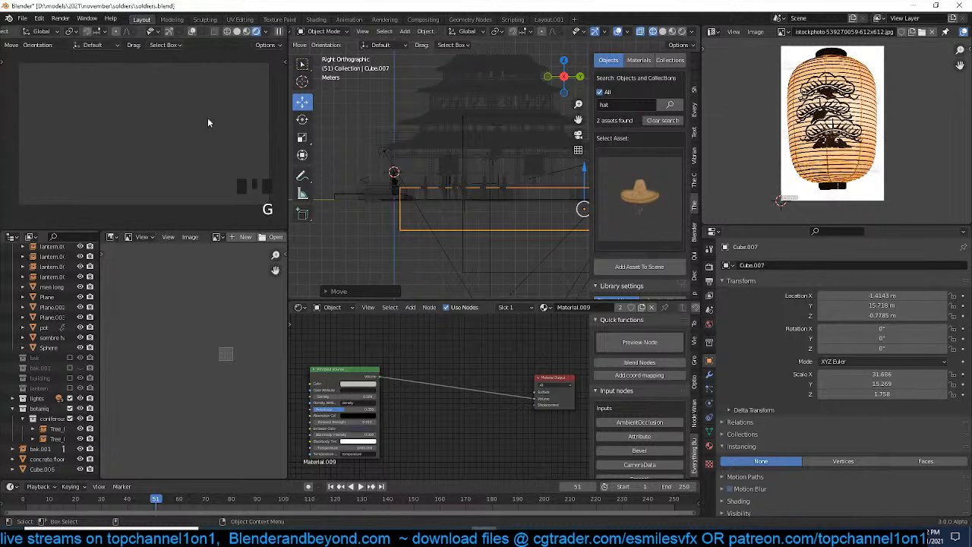
Save the file and switch the Cycles render device to CPU
{"action": "left_click", "coordinate": [193, 32]}
{"action": "left_click", "coordinate": [193, 32]}
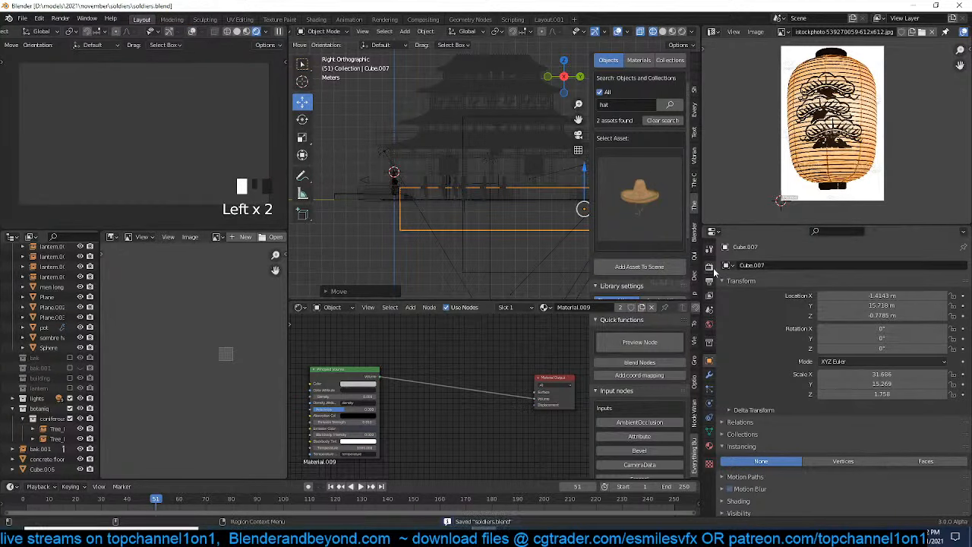
{"action": "left_click", "coordinate": [709, 266]}
{"action": "key", "text": "ctrl+s"}
{"action": "left_click", "coordinate": [836, 278]}
{"action": "left_click", "coordinate": [840, 278]}
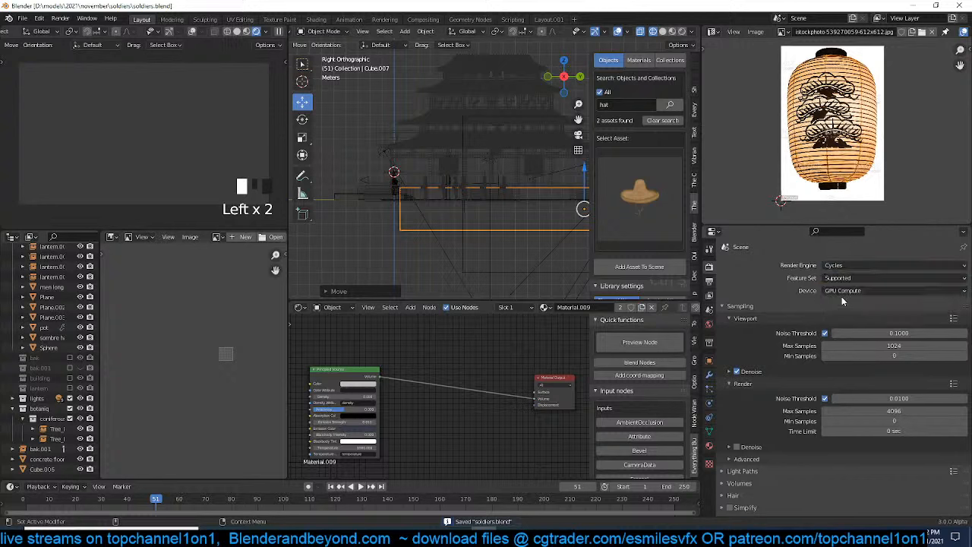
{"action": "left_click", "coordinate": [843, 292]}
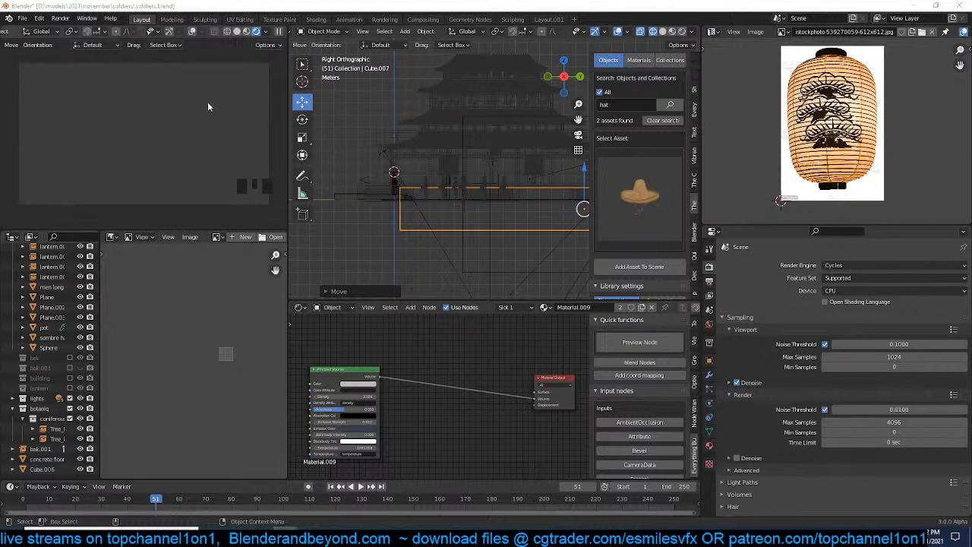
Show the overlays in the camera view and set the Cycles render device to GPU Compute
{"action": "scroll", "coordinate": [208, 101], "scroll_direction": "up", "scroll_amount": 1}
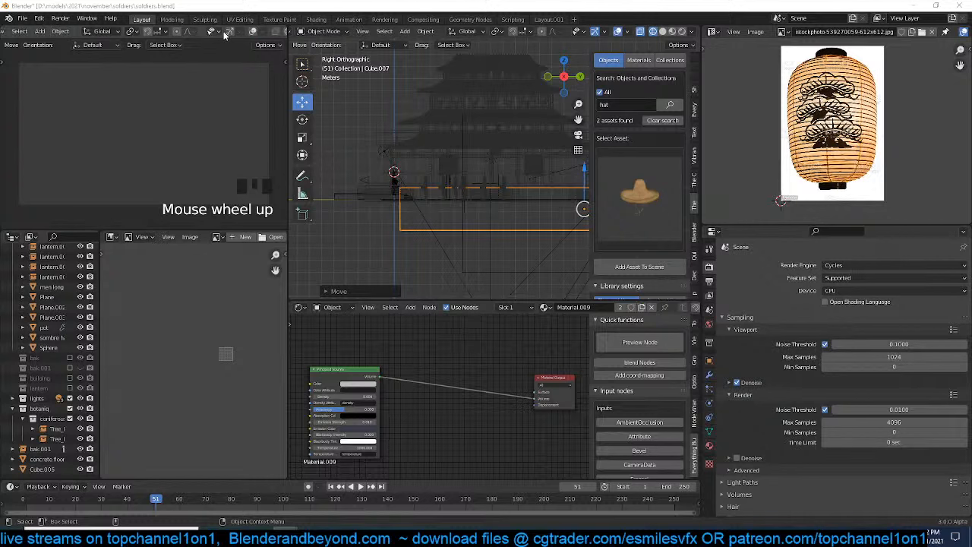
{"action": "left_click", "coordinate": [252, 32]}
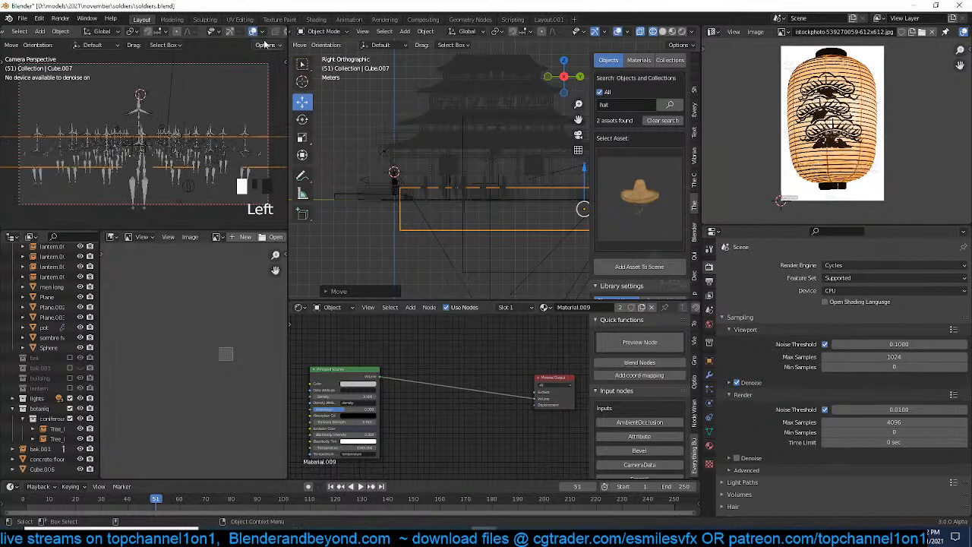
{"action": "left_click", "coordinate": [830, 291]}
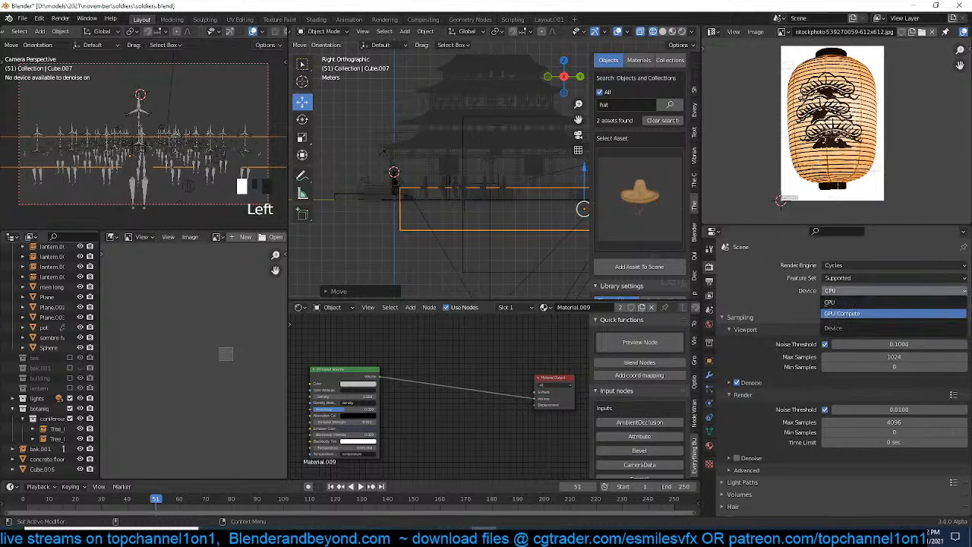
{"action": "left_click", "coordinate": [843, 313]}
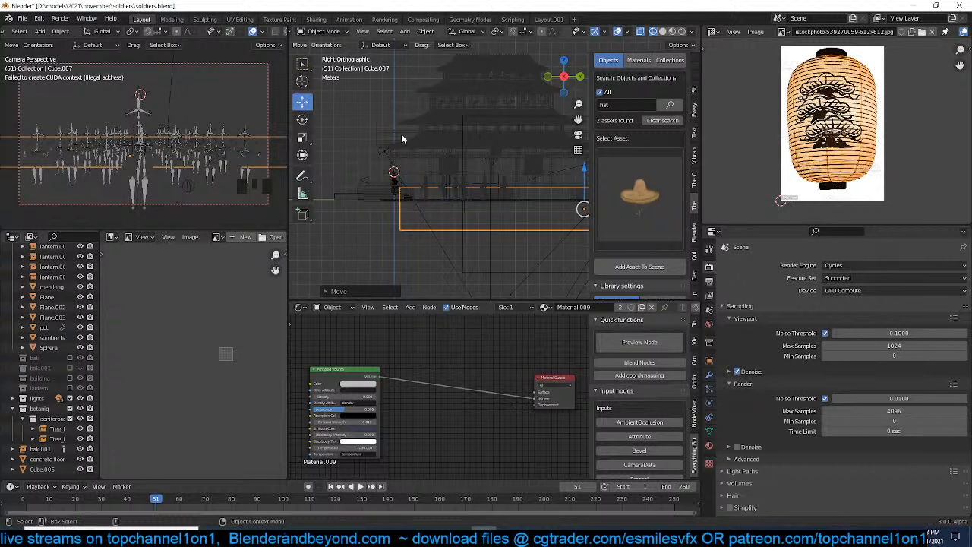
Hide the overlays in the camera view, pause its rendered preview and save the file
{"action": "left_click", "coordinate": [252, 32]}
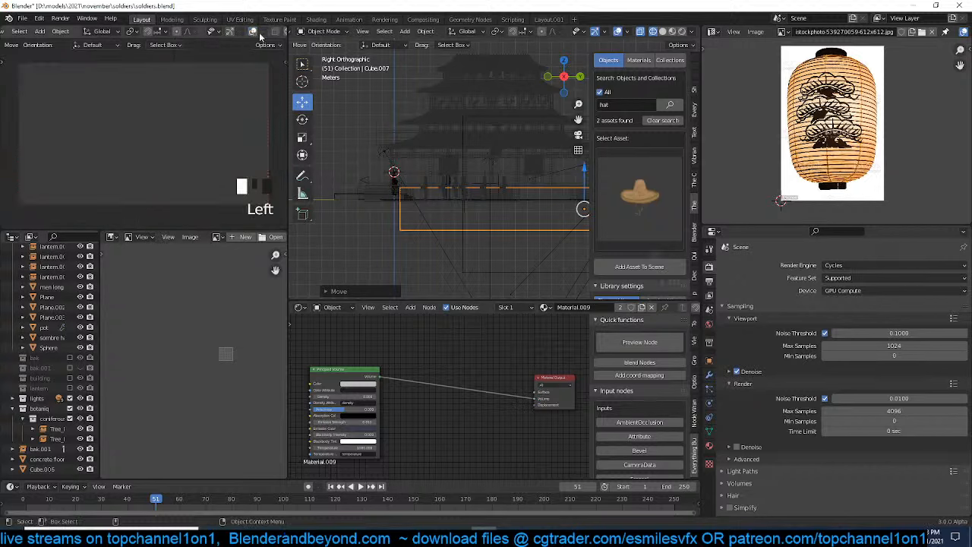
{"action": "scroll", "coordinate": [266, 34], "scroll_direction": "down", "scroll_amount": 4}
{"action": "left_click", "coordinate": [279, 32]}
{"action": "key", "text": "ctrl+s"}
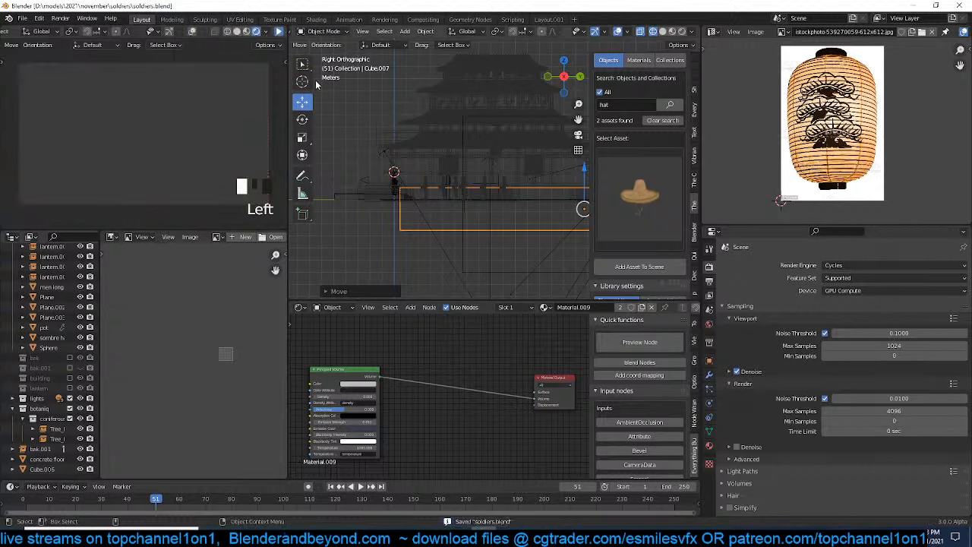
In the larger viewport, switch to solid shading, select the main figure's sombrero and frame it up close
{"action": "scroll", "coordinate": [403, 142], "scroll_direction": "down", "scroll_amount": 1}
{"action": "middle_click_drag", "start_coordinate": [403, 143], "coordinate": [442, 172]}
{"action": "key", "text": "z"}
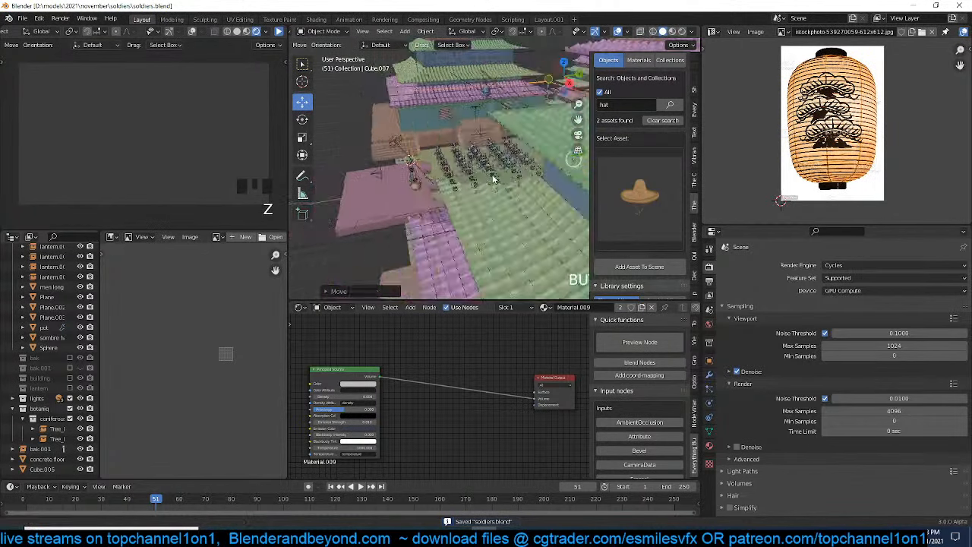
{"action": "middle_click_drag", "start_coordinate": [524, 173], "coordinate": [504, 149]}
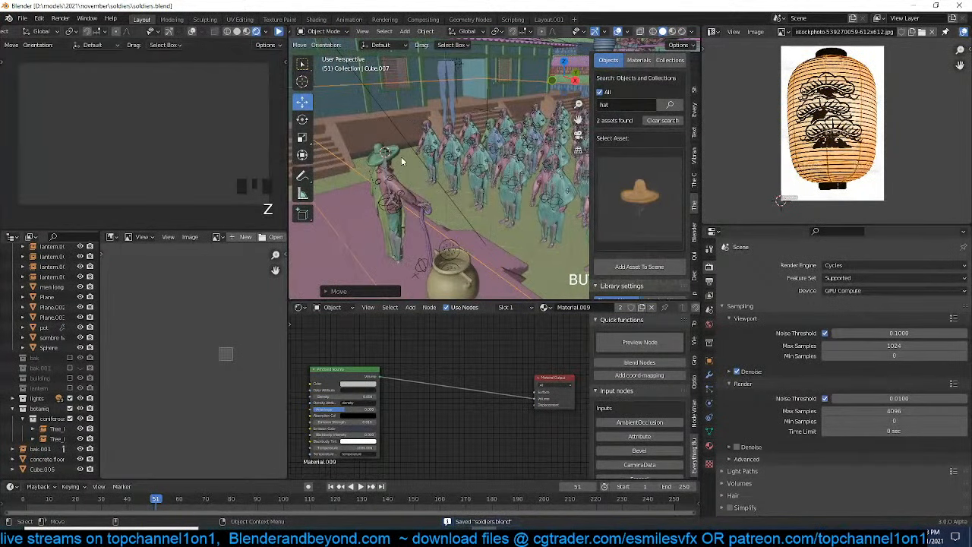
{"action": "left_click", "coordinate": [398, 157]}
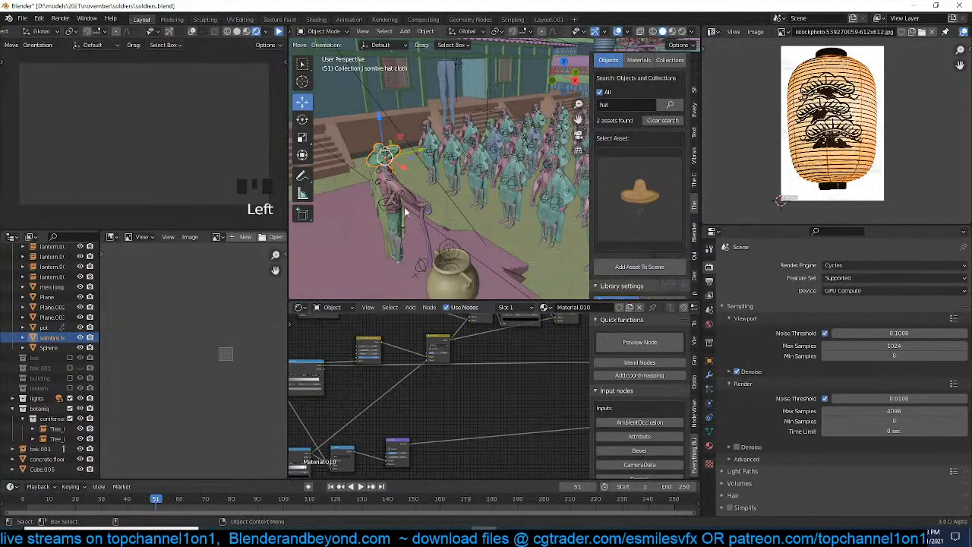
{"action": "key", "text": "KP_Decimal"}
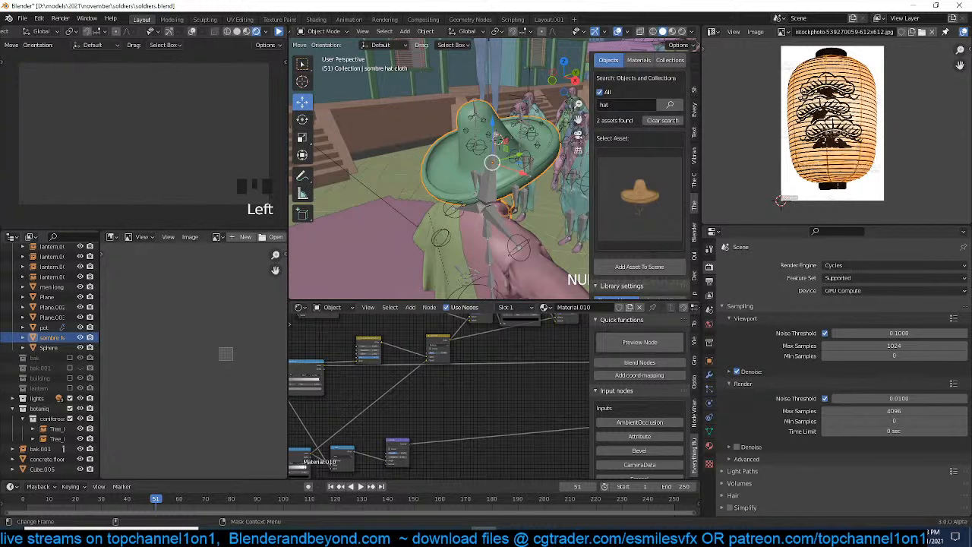
Bring up the browser's Japanese hat image results and examine the monk's conical straw hat as reference for the hat's shape
{"action": "left_click_drag", "start_coordinate": [968, 199], "coordinate": [434, 5]}
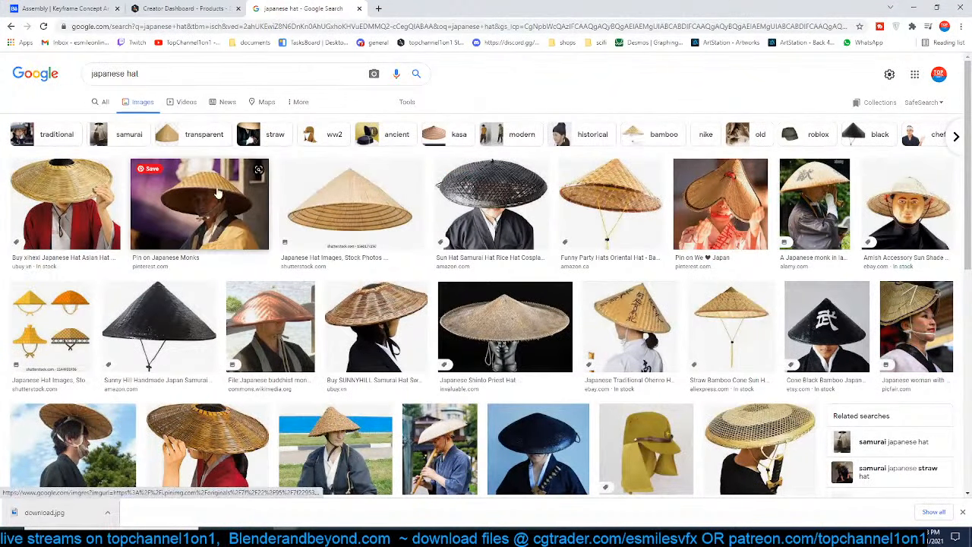
{"action": "left_click", "coordinate": [194, 206]}
{"action": "left_click_drag", "start_coordinate": [527, 6], "coordinate": [971, 91]}
{"action": "scroll", "coordinate": [486, 149], "scroll_direction": "up", "scroll_amount": 2}
{"action": "scroll", "coordinate": [486, 148], "scroll_direction": "down", "scroll_amount": 3}
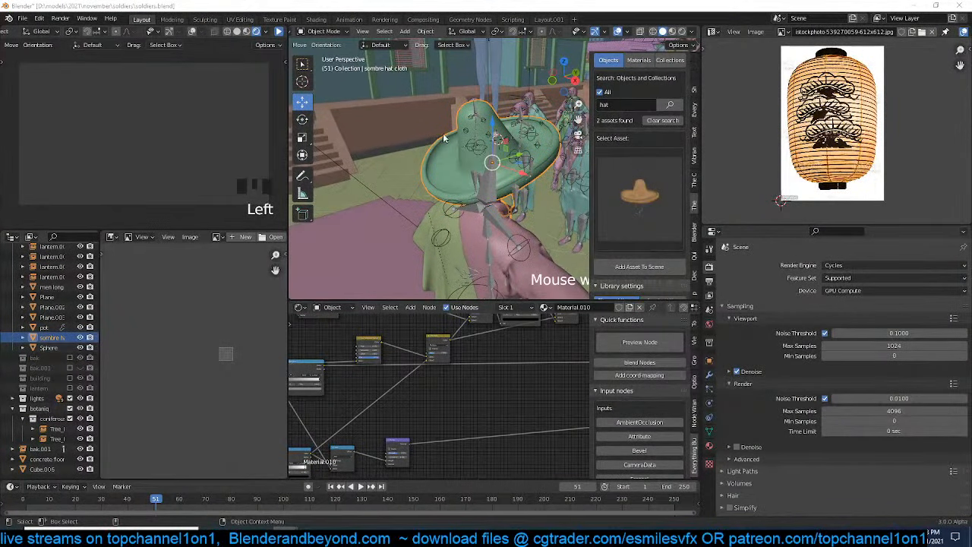
In the sombrero's mesh, extend the selection over the wide brim and hanging cord and delete it, keeping only the crown
{"action": "left_click", "coordinate": [479, 109]}
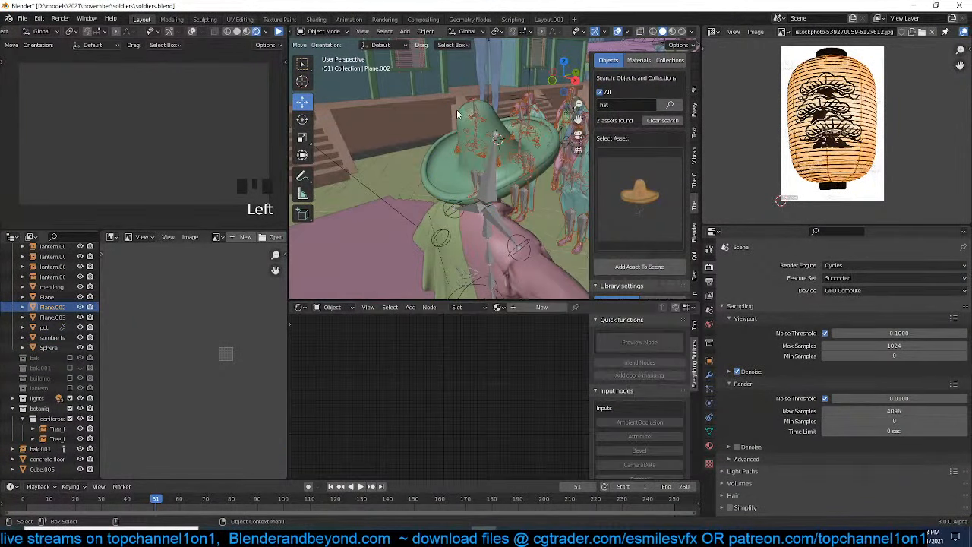
{"action": "left_click", "coordinate": [458, 114]}
{"action": "middle_click_drag", "start_coordinate": [458, 114], "coordinate": [503, 88]}
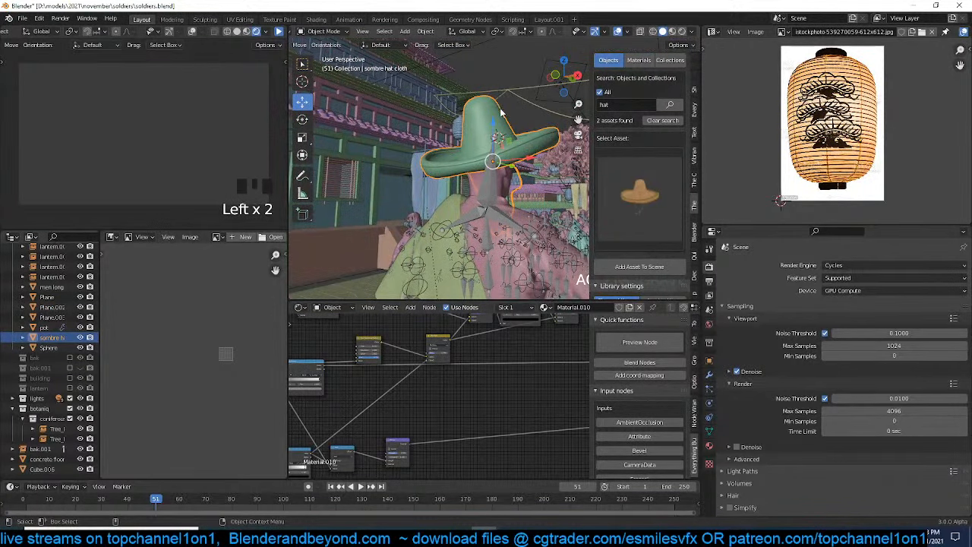
{"action": "key", "text": "Tab"}
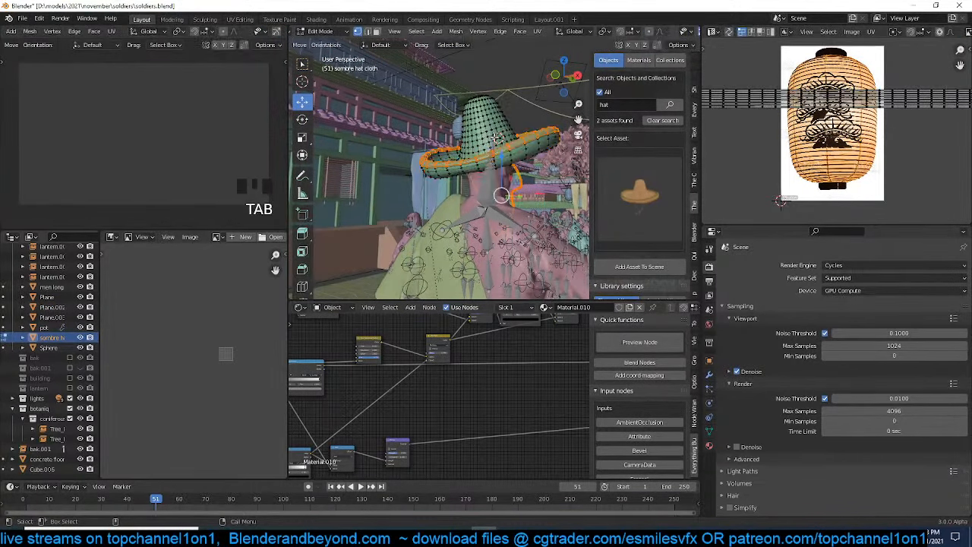
{"action": "middle_click_drag", "start_coordinate": [492, 129], "coordinate": [495, 164]}
{"action": "key", "text": "ctrl+KP_Add"}
{"action": "key", "text": "ctrl+KP_Add"}
{"action": "key", "text": "ctrl+KP_Add"}
{"action": "key", "text": "ctrl+KP_Add"}
{"action": "key", "text": "ctrl+KP_Add"}
{"action": "key", "text": "ctrl+KP_Add"}
{"action": "key", "text": "ctrl+KP_Add"}
{"action": "key", "text": "ctrl+KP_Add"}
{"action": "key", "text": "ctrl+KP_Add"}
{"action": "key", "text": "ctrl+KP_Add"}
{"action": "key", "text": "ctrl+KP_Add"}
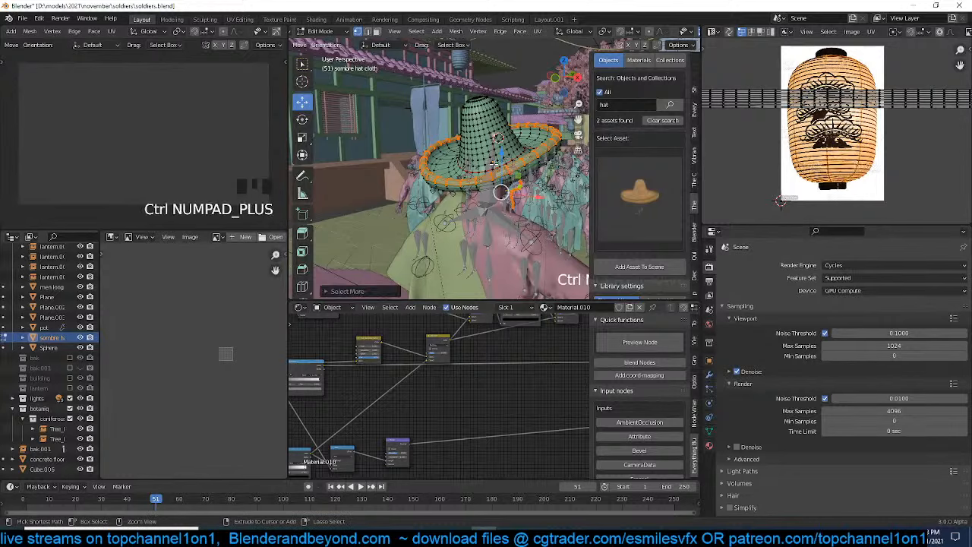
{"action": "key", "text": "ctrl+KP_Subtract"}
{"action": "key", "text": "ctrl+KP_Subtract"}
{"action": "key", "text": "ctrl+KP_Subtract"}
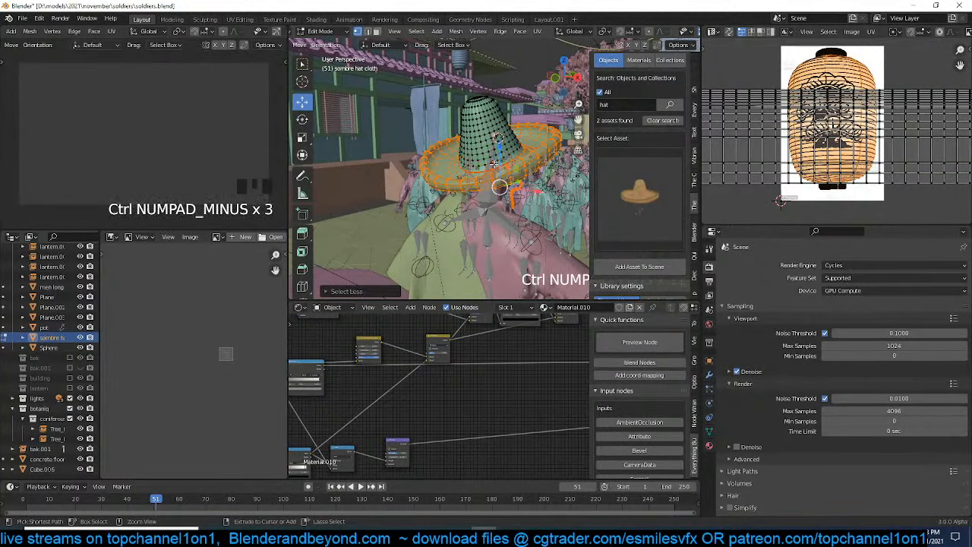
{"action": "key", "text": "x"}
{"action": "left_click", "coordinate": [487, 186]}
Scale the crown's bottom edge loop up about 3 times using proportional editing with Linear falloff, flaring the crown into a wide hat
{"action": "left_click", "coordinate": [507, 162], "text": "alt"}
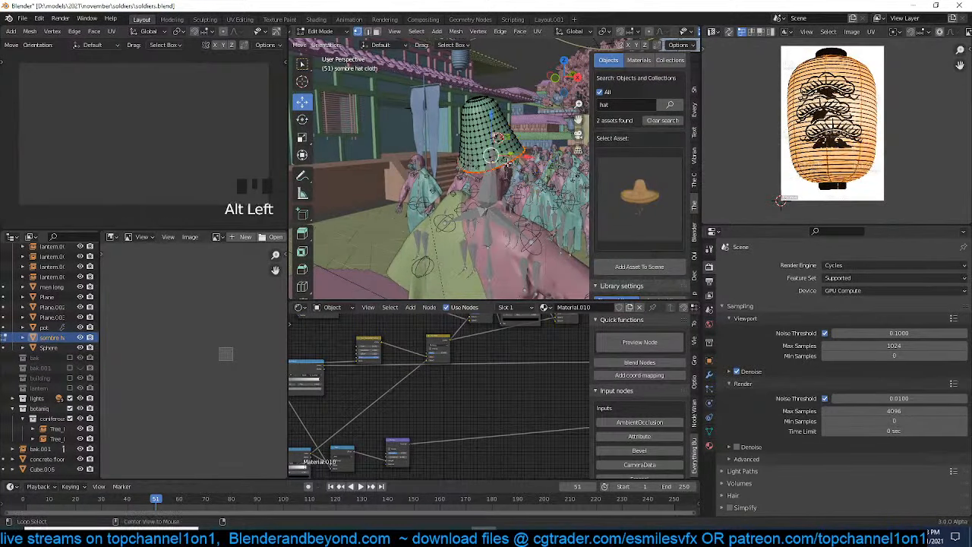
{"action": "key", "text": "o"}
{"action": "key", "text": "s"}
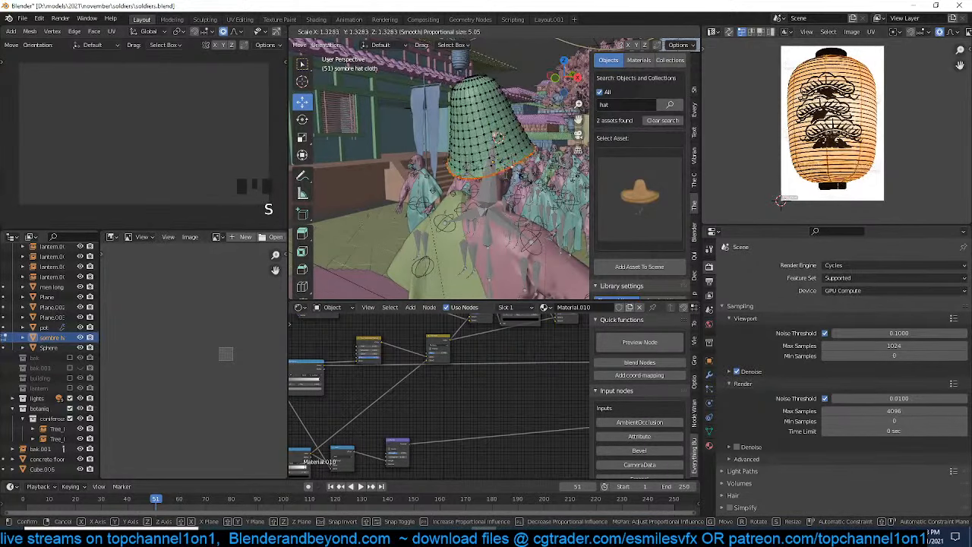
{"action": "right_click", "coordinate": [529, 181]}
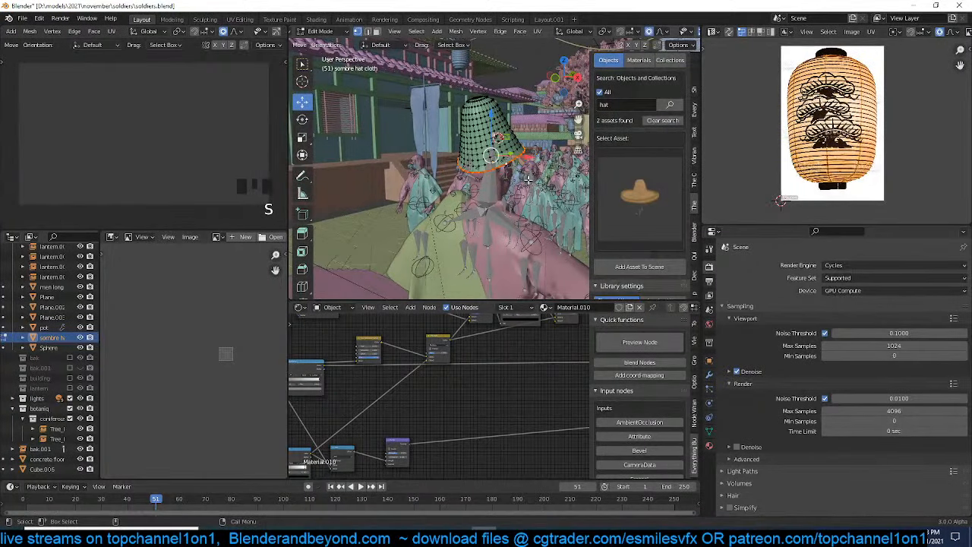
{"action": "left_click", "coordinate": [663, 31]}
{"action": "left_click", "coordinate": [632, 127]}
{"action": "key", "text": "s"}
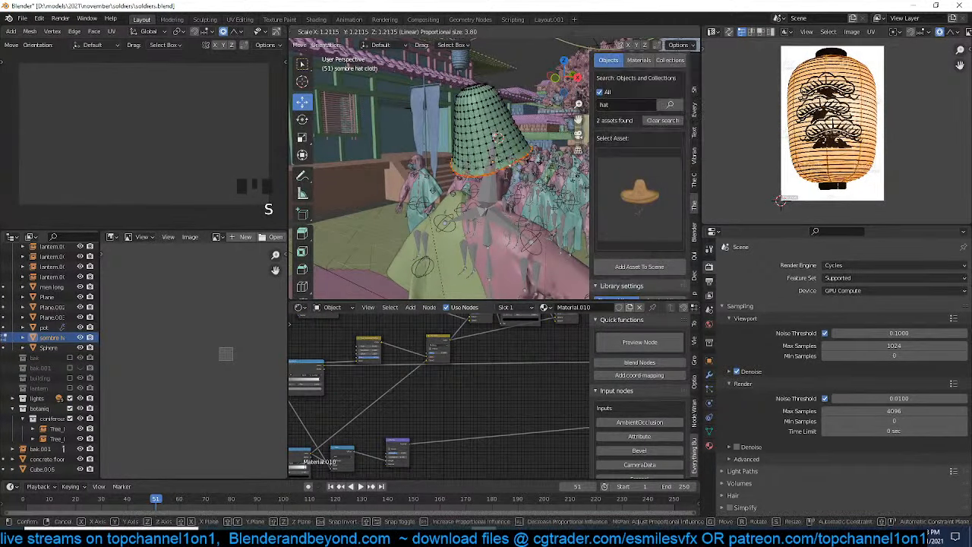
{"action": "scroll", "coordinate": [497, 137], "scroll_direction": "up", "scroll_amount": 18}
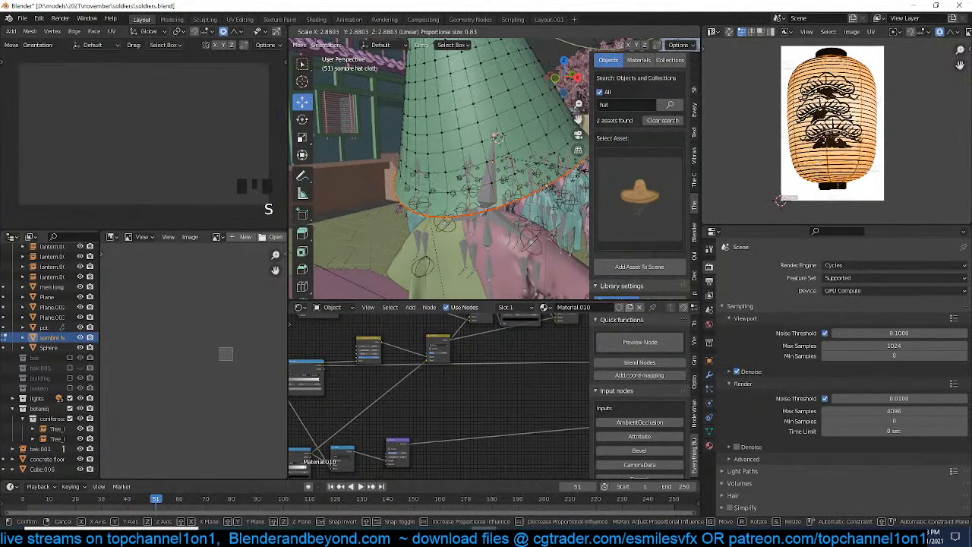
{"action": "scroll", "coordinate": [498, 137], "scroll_direction": "up", "scroll_amount": 8}
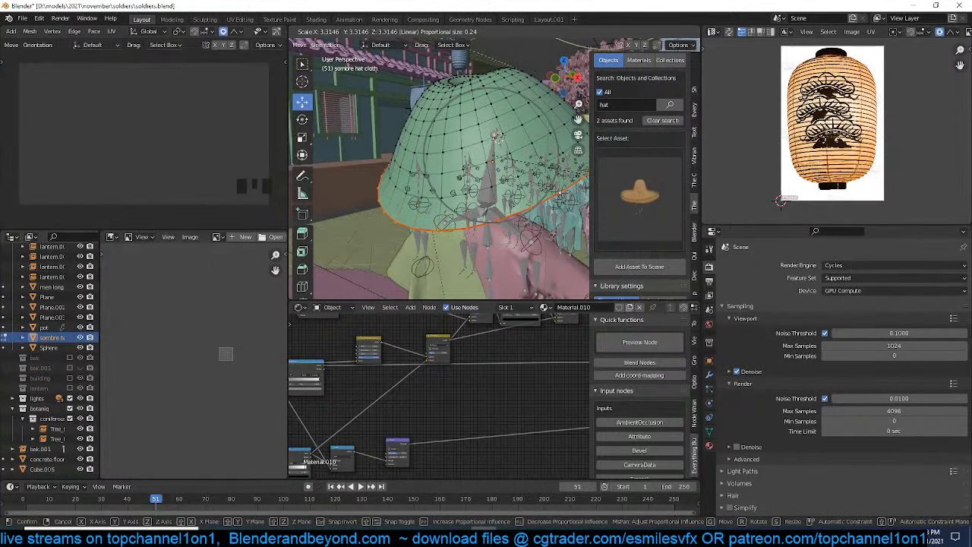
{"action": "scroll", "coordinate": [497, 137], "scroll_direction": "down", "scroll_amount": 6}
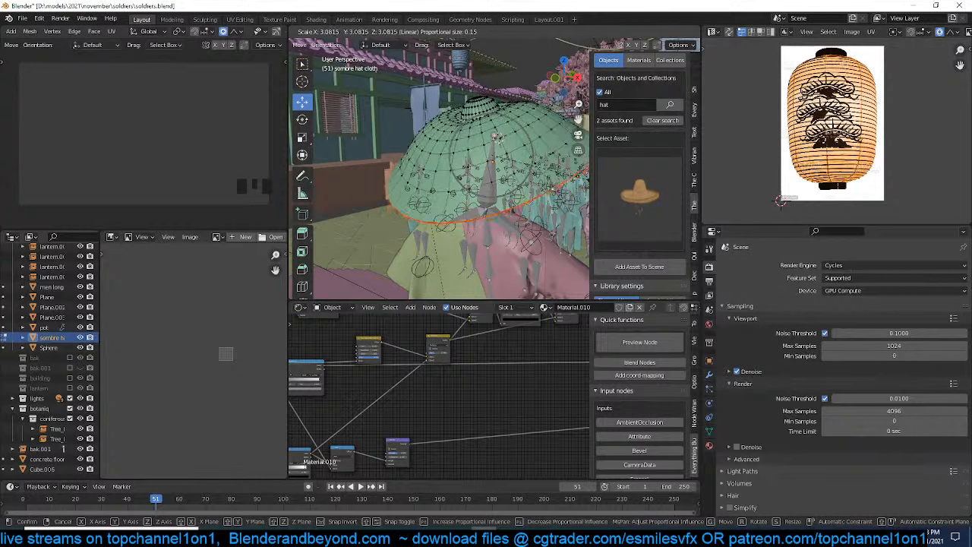
{"action": "left_click", "coordinate": [496, 136]}
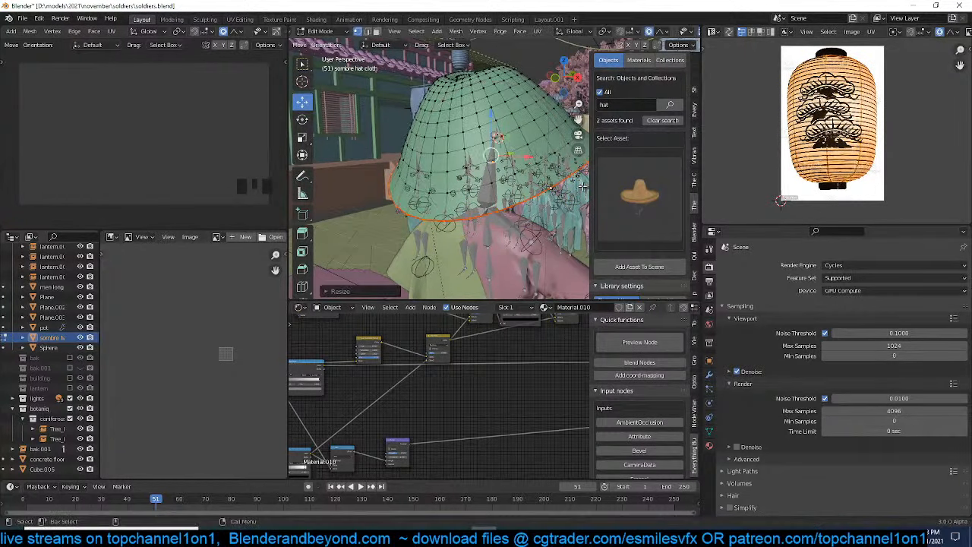
Flatten the whole hat object along its local Z axis
{"action": "key", "text": "Tab"}
{"action": "key", "text": "s"}
{"action": "key", "text": "z"}
{"action": "key", "text": "z"}
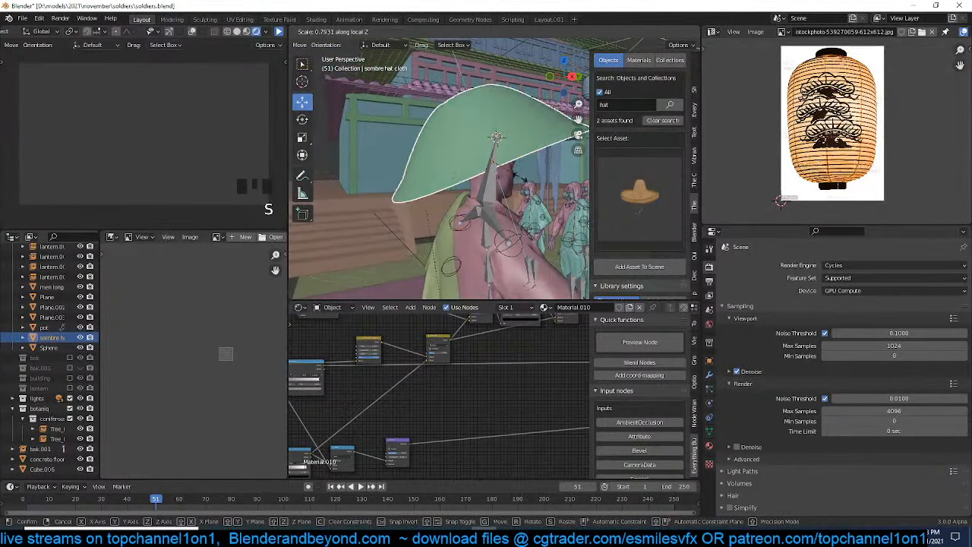
{"action": "left_click", "coordinate": [507, 171]}
{"action": "middle_click_drag", "start_coordinate": [507, 172], "coordinate": [489, 158]}
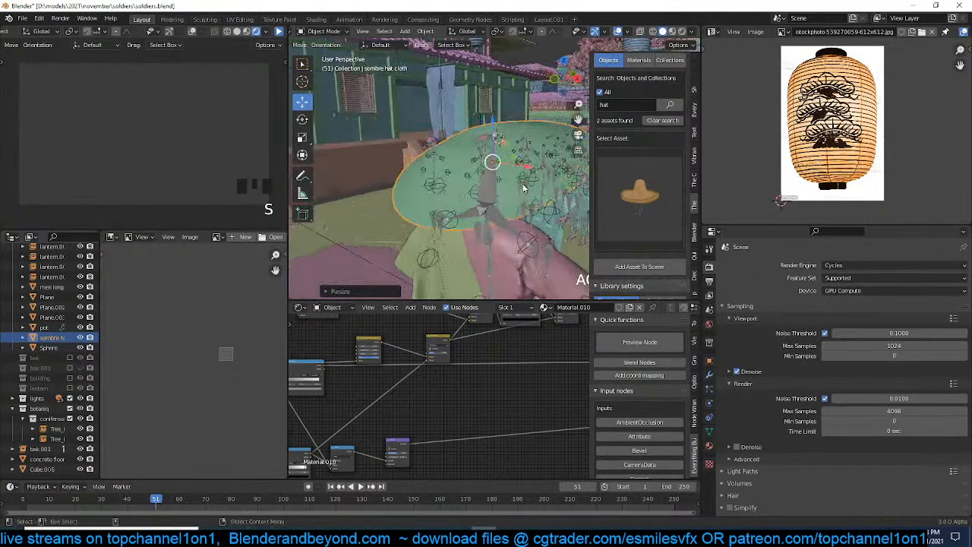
Move the hat along its local Z axis to seat it on the figure's head
{"action": "key", "text": "g"}
{"action": "key", "text": "z"}
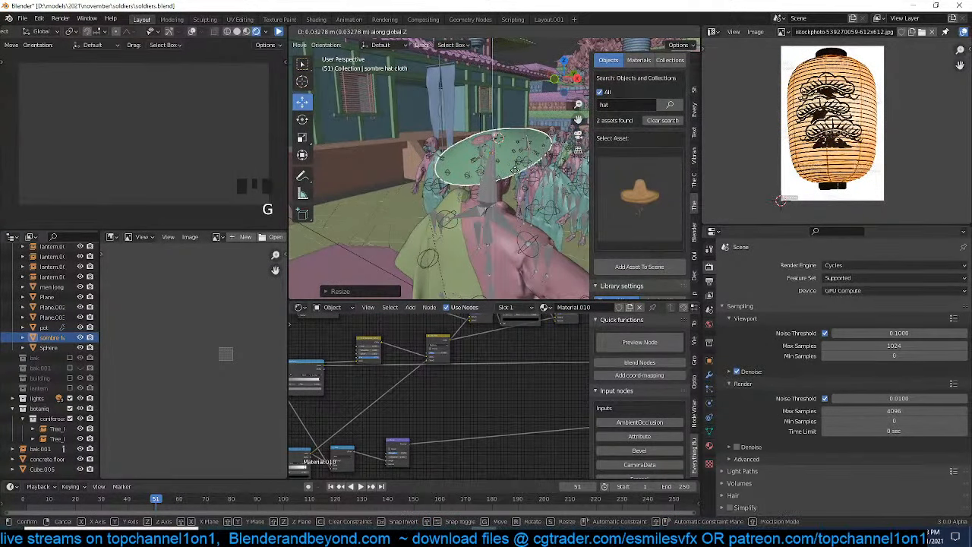
{"action": "key", "text": "z"}
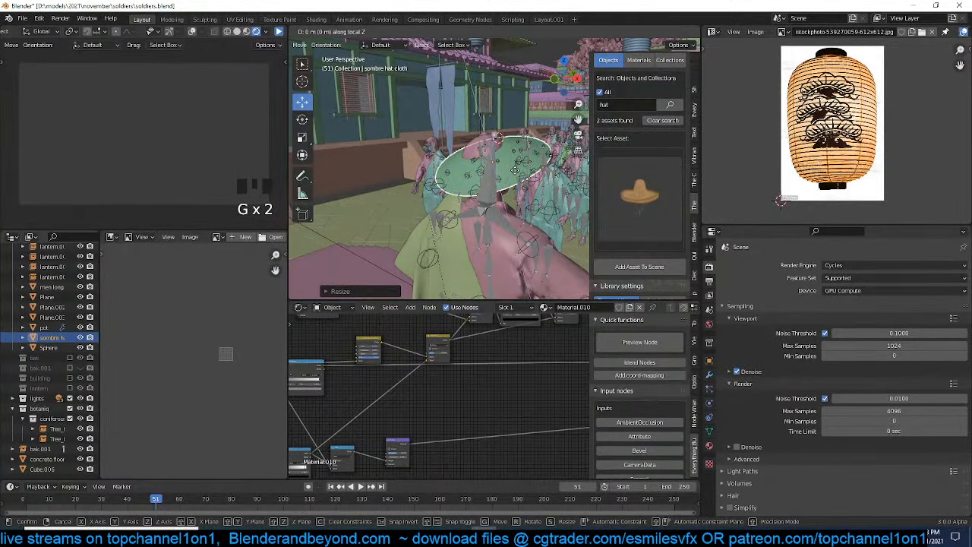
{"action": "left_click", "coordinate": [509, 161]}
{"action": "mouse_move", "coordinate": [508, 161]}
{"action": "middle_mouse_down"}
{"action": "mouse_move", "coordinate": [530, 140]}
{"action": "mouse_move", "coordinate": [461, 153]}
{"action": "mouse_move", "coordinate": [511, 175]}
{"action": "middle_mouse_up"}
In face mode, nudge the top of the hat slightly upward with a small proportional editing radius, and save the file
{"action": "key", "text": "Tab"}
{"action": "scroll", "coordinate": [502, 163], "scroll_direction": "up", "scroll_amount": 5}
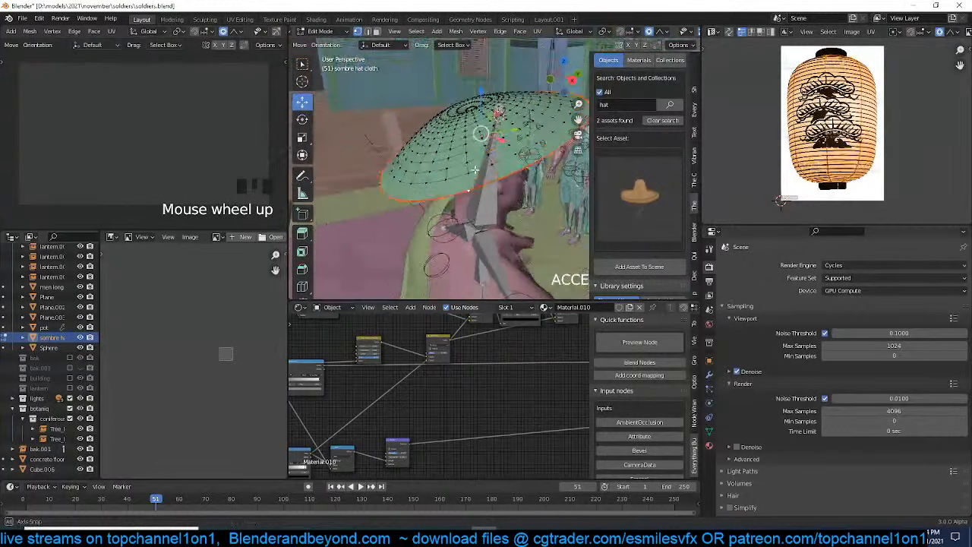
{"action": "key", "text": "3"}
{"action": "key", "text": "g"}
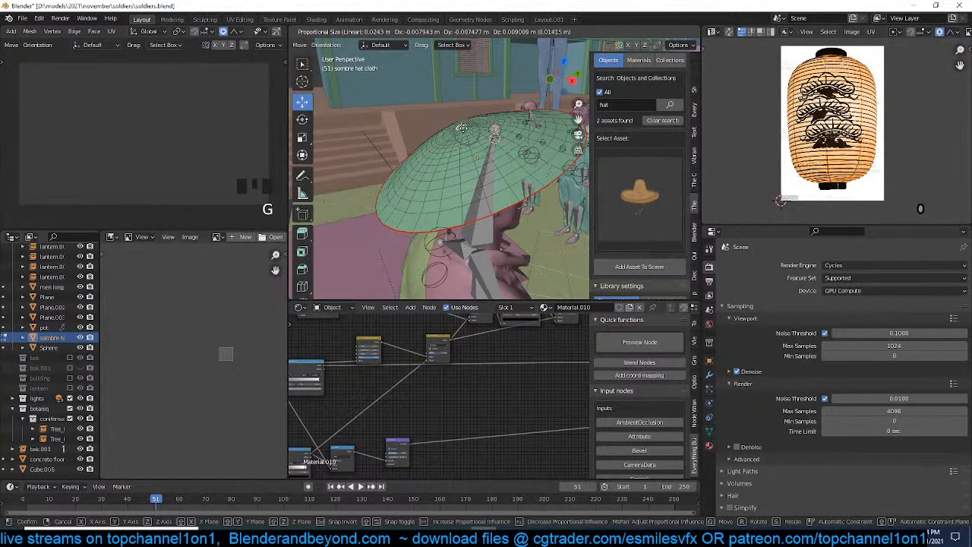
{"action": "left_click", "coordinate": [459, 152]}
{"action": "key", "text": "Tab"}
{"action": "middle_click_drag", "start_coordinate": [459, 152], "coordinate": [406, 182]}
{"action": "key", "text": "ctrl+s"}
{"action": "scroll", "coordinate": [456, 185], "scroll_direction": "up", "scroll_amount": 2}
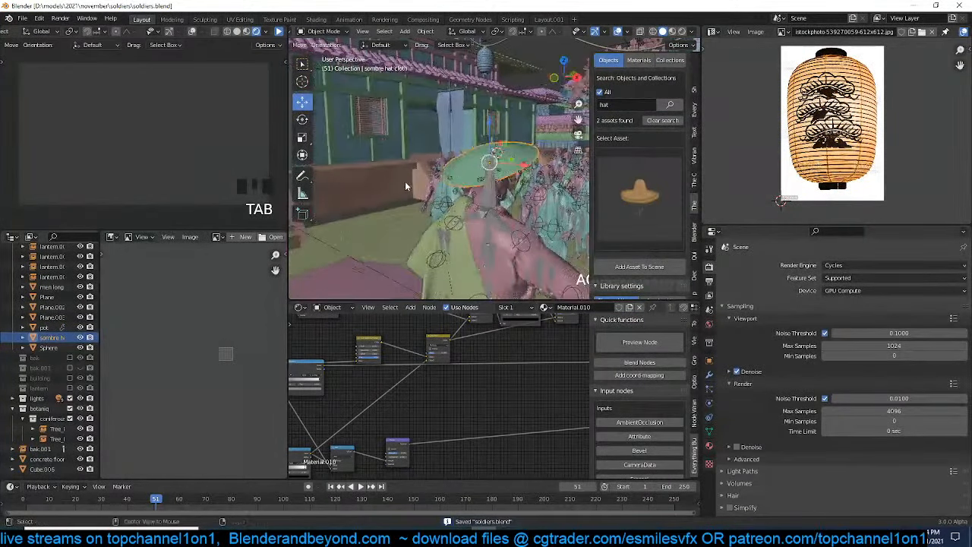
Add a horizontal edge loop around the hat's brim and fatten it outward about 0.05 m
{"action": "key", "text": "alt+a"}
{"action": "scroll", "coordinate": [465, 168], "scroll_direction": "up", "scroll_amount": 2}
{"action": "key", "text": "Tab"}
{"action": "middle_click_drag", "start_coordinate": [464, 168], "coordinate": [488, 181]}
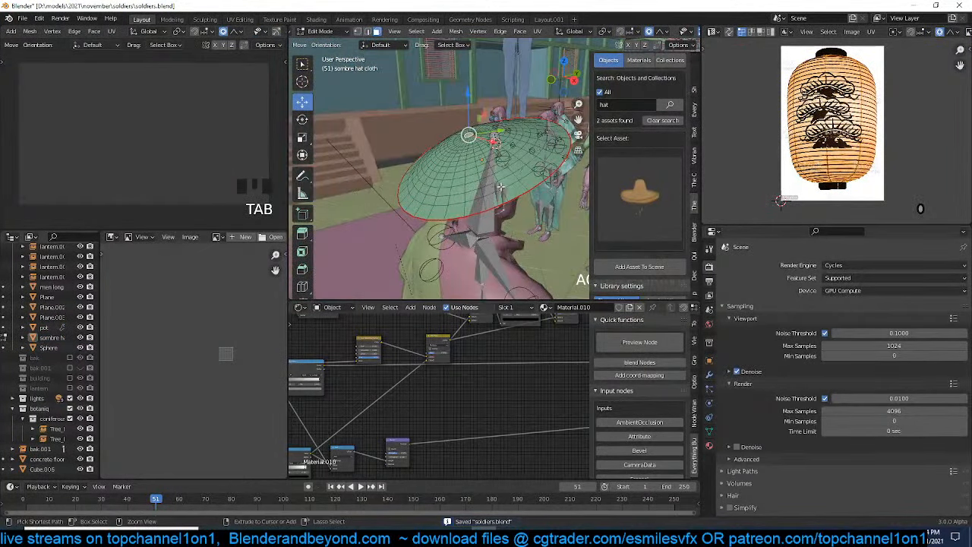
{"action": "key", "text": "ctrl+r"}
{"action": "key", "text": "3"}
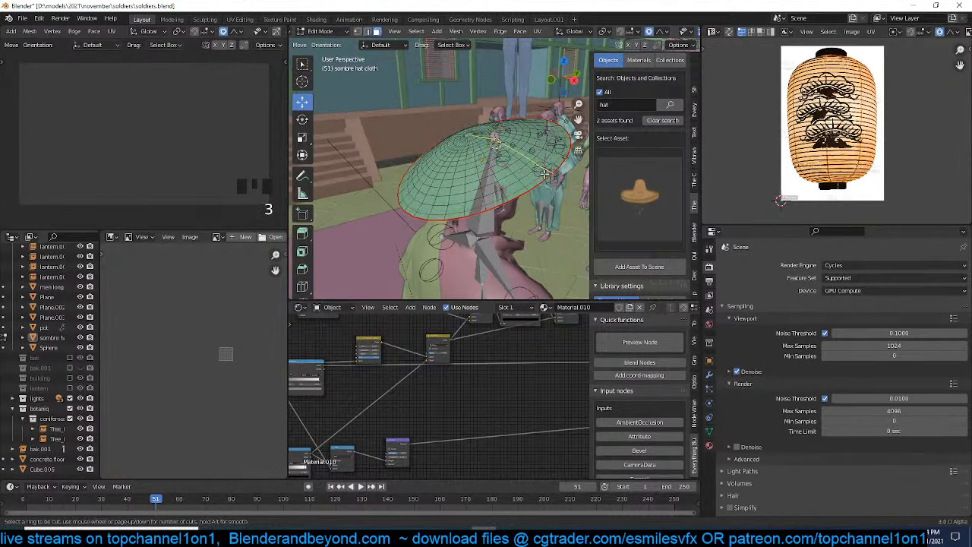
{"action": "left_click", "coordinate": [528, 187]}
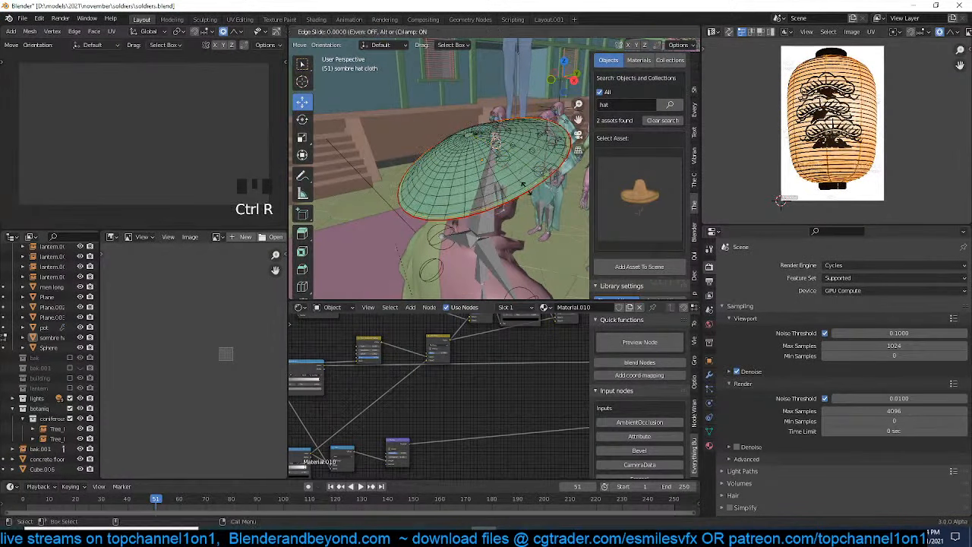
{"action": "left_click", "coordinate": [530, 188]}
{"action": "key", "text": "alt+s"}
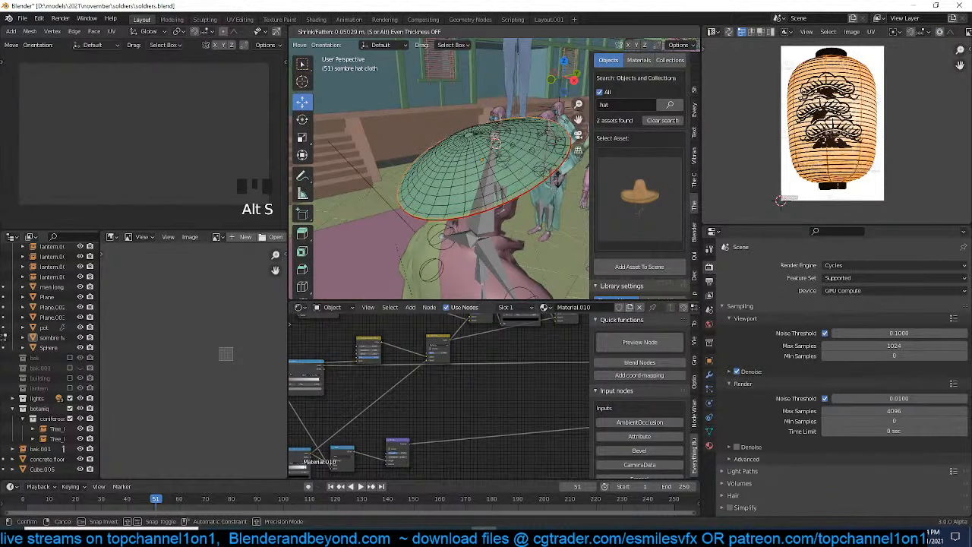
{"action": "left_click", "coordinate": [554, 173]}
Cut a second edge loop around the hat's brim and shrink/fatten it to shape the rim
{"action": "mouse_move", "coordinate": [554, 173]}
{"action": "middle_mouse_down"}
{"action": "mouse_move", "coordinate": [541, 155]}
{"action": "mouse_move", "coordinate": [544, 186]}
{"action": "middle_mouse_up"}
{"action": "key", "text": "ctrl+r"}
{"action": "left_click", "coordinate": [541, 182]}
{"action": "left_click", "coordinate": [538, 177]}
{"action": "key", "text": "alt+s"}
{"action": "left_click", "coordinate": [541, 135]}
Cut a third edge loop near the hat's edge, fatten it about 0.04 m, and save the file from object mode
{"action": "key", "text": "ctrl+r"}
{"action": "left_click", "coordinate": [556, 140]}
{"action": "left_click", "coordinate": [564, 134]}
{"action": "key", "text": "alt+s"}
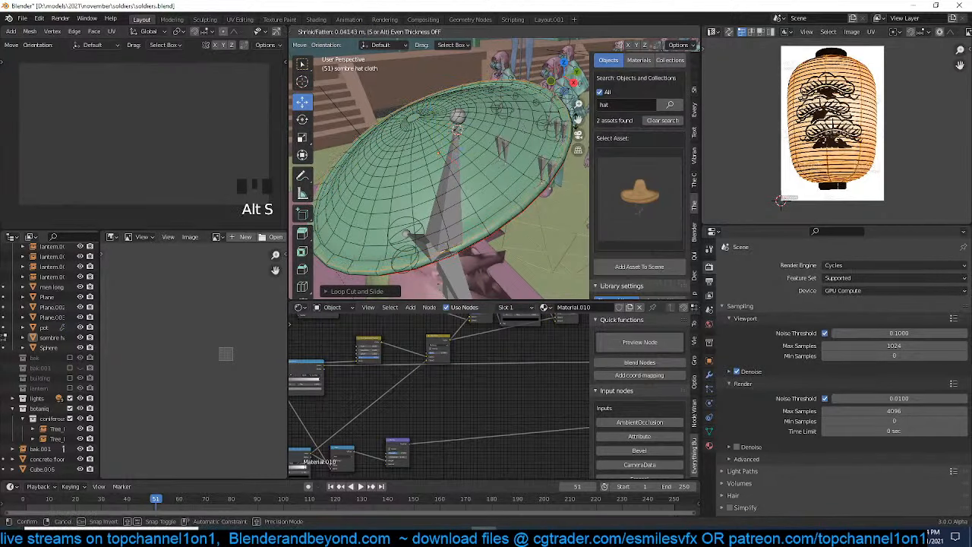
{"action": "left_click", "coordinate": [457, 129]}
{"action": "key", "text": "Tab"}
{"action": "middle_click_drag", "start_coordinate": [458, 129], "coordinate": [406, 156]}
{"action": "key", "text": "ctrl+s"}
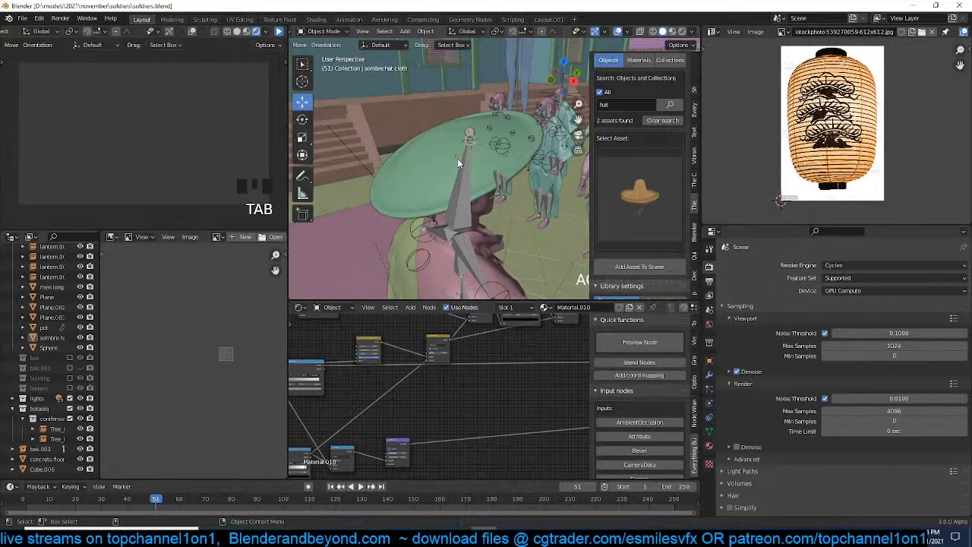
Turn on the overlays in the camera view's rendered preview and save the file
{"action": "scroll", "coordinate": [386, 100], "scroll_direction": "down", "scroll_amount": 4}
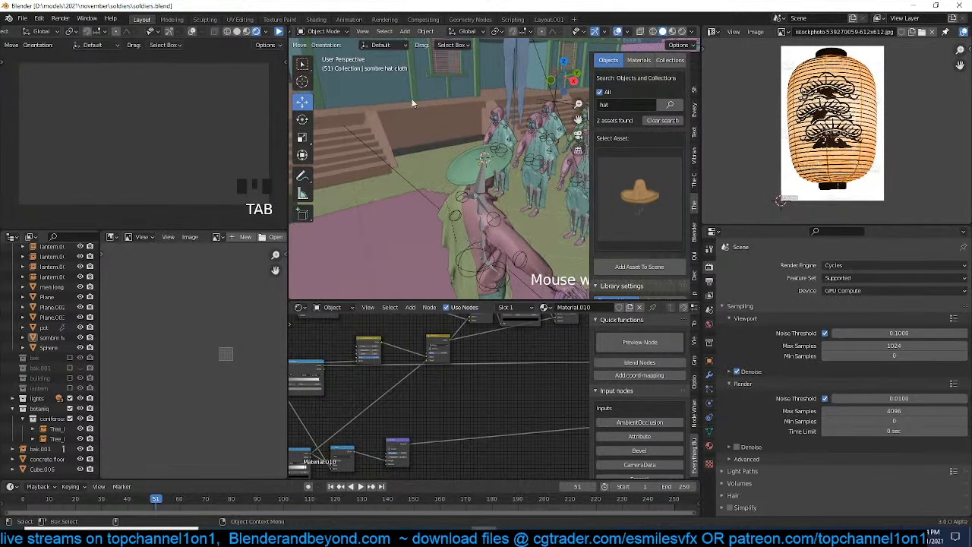
{"action": "left_click", "coordinate": [282, 33]}
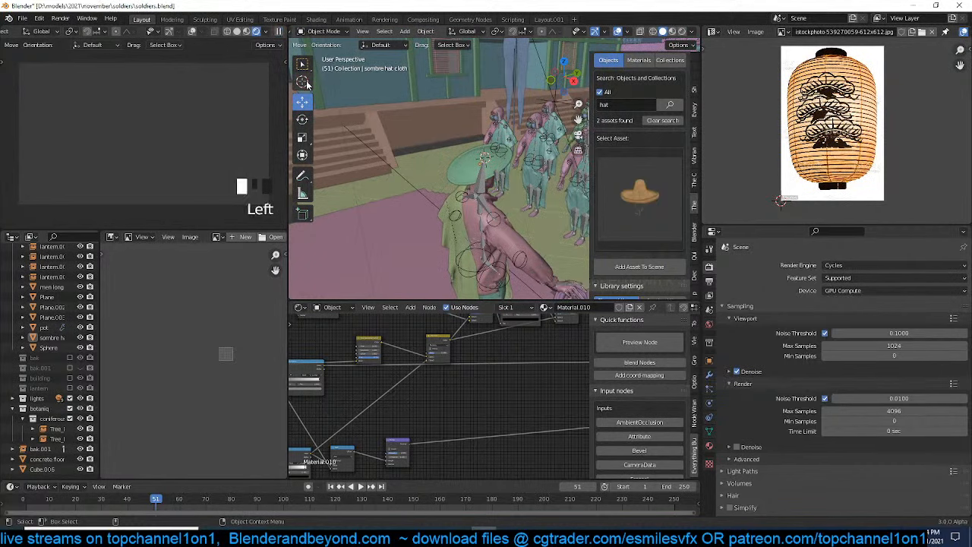
{"action": "scroll", "coordinate": [419, 119], "scroll_direction": "down", "scroll_amount": 5}
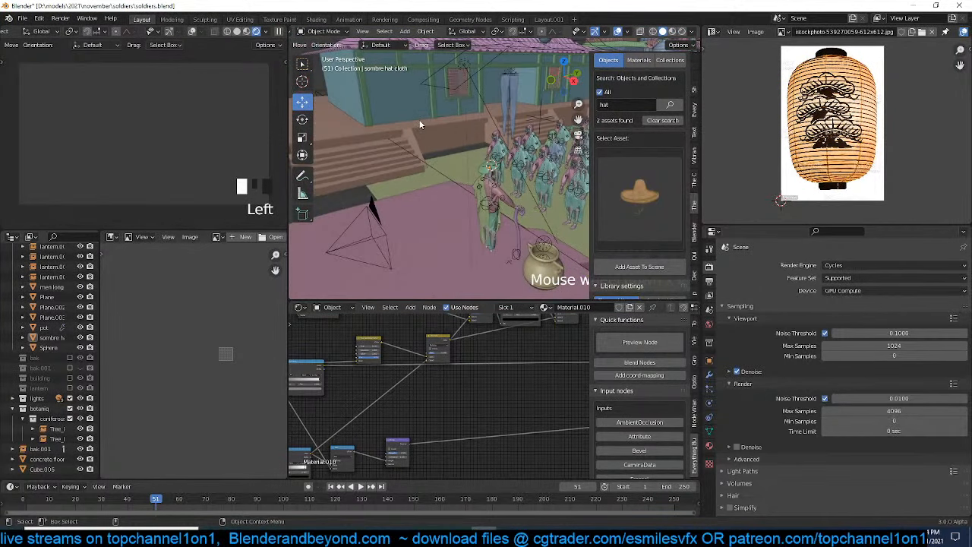
{"action": "left_click", "coordinate": [192, 31]}
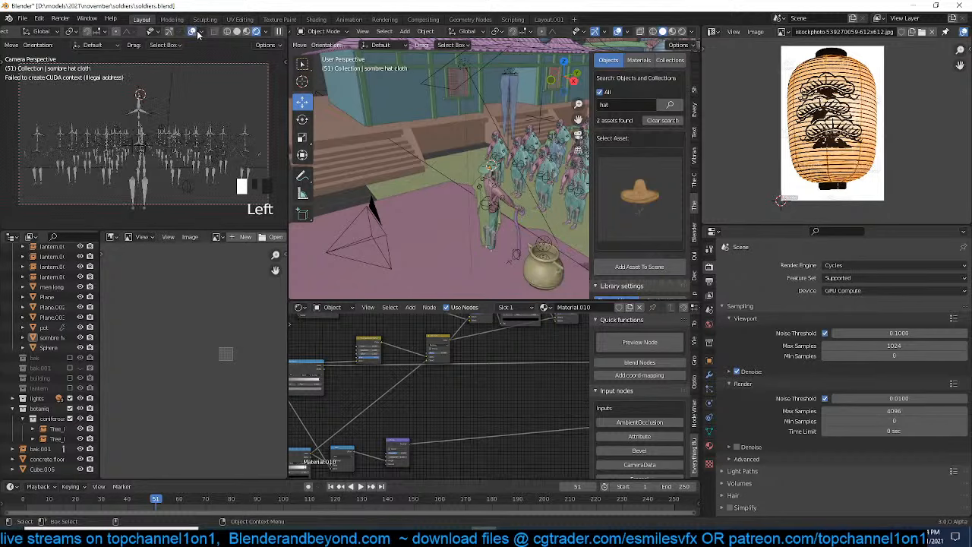
{"action": "key", "text": "ctrl+s"}
Switch the Cycles render device to CPU and back to GPU Compute
{"action": "left_click", "coordinate": [847, 291]}
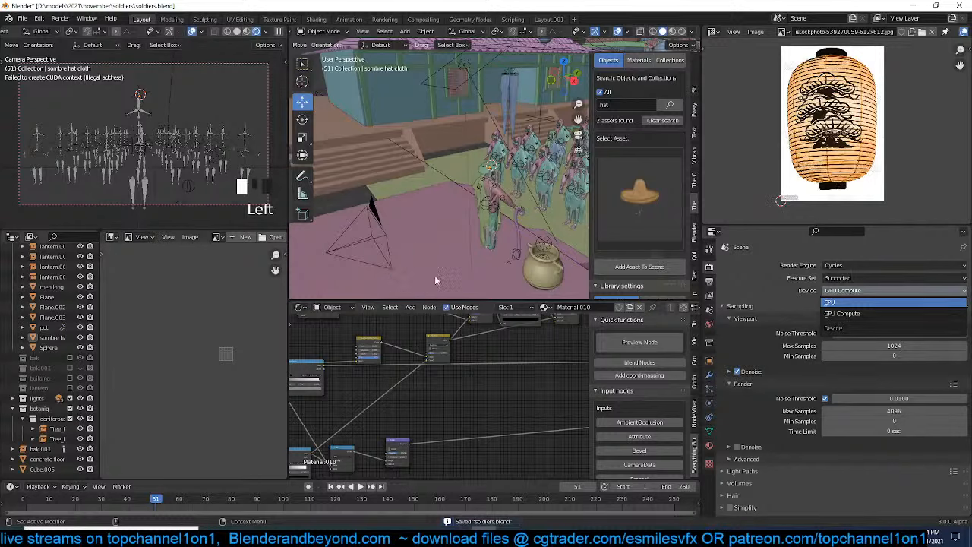
{"action": "left_click", "coordinate": [836, 301]}
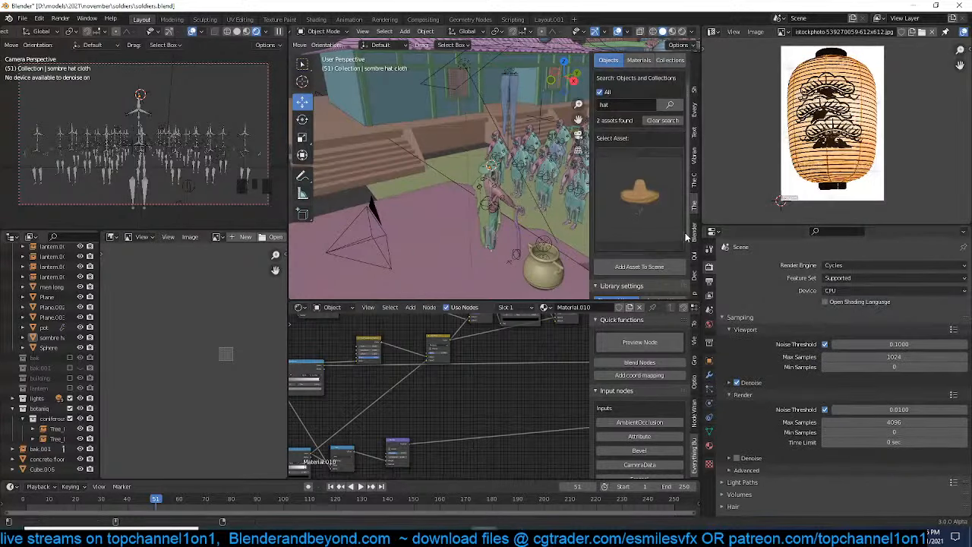
{"action": "left_click", "coordinate": [828, 290]}
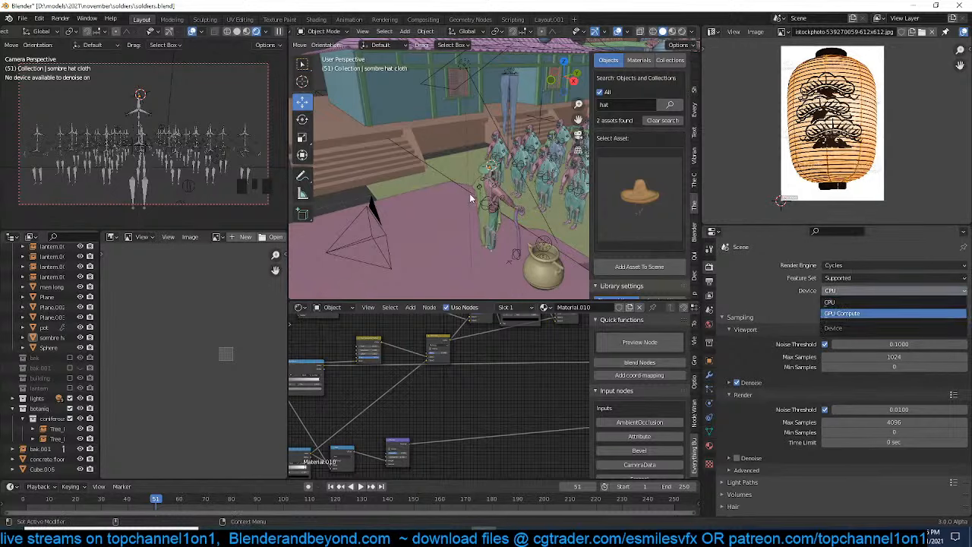
{"action": "left_click", "coordinate": [842, 313]}
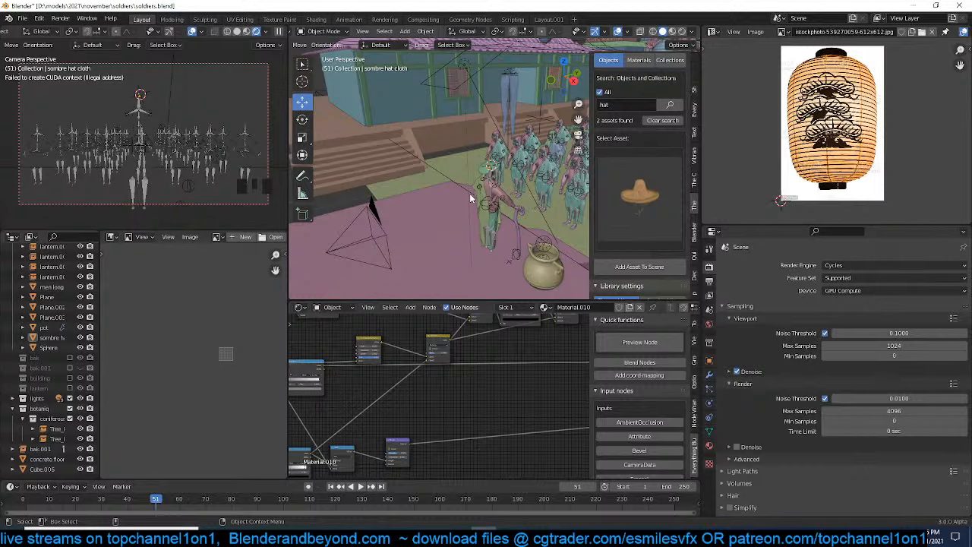
Scale the concrete floor very slightly and shift it a little along the X axis
{"action": "left_click", "coordinate": [456, 177]}
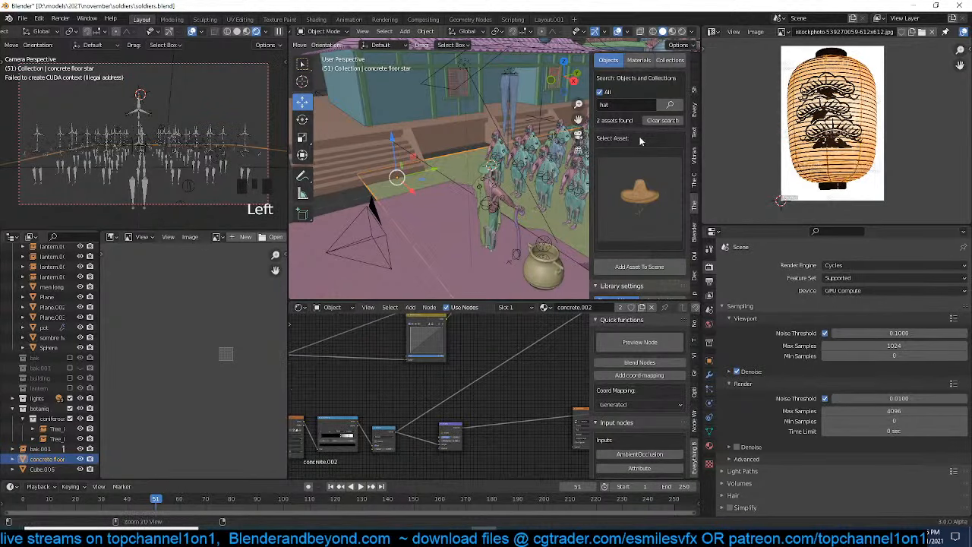
{"action": "key", "text": "ctrl+s"}
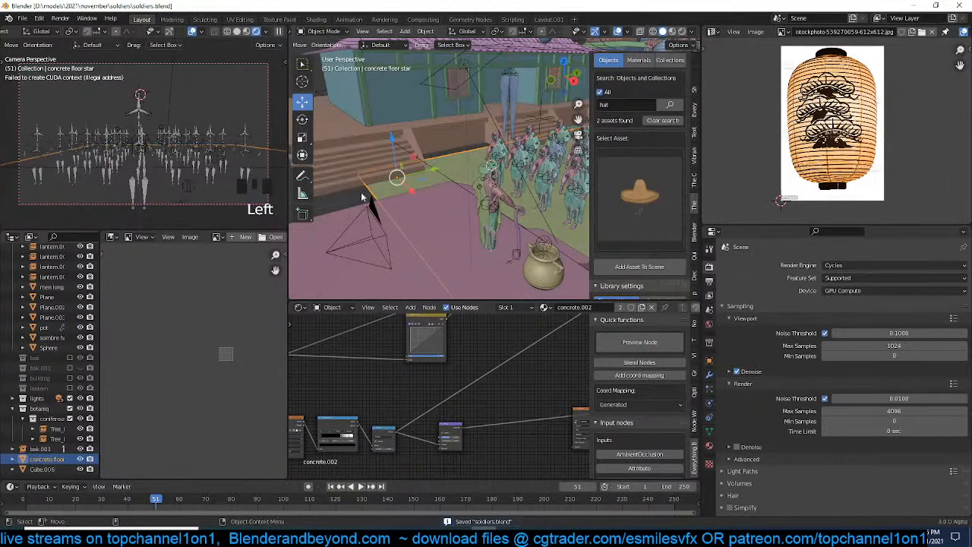
{"action": "scroll", "coordinate": [433, 199], "scroll_direction": "down", "scroll_amount": 3}
{"action": "middle_click_drag", "start_coordinate": [520, 216], "coordinate": [478, 215]}
{"action": "key", "text": "s"}
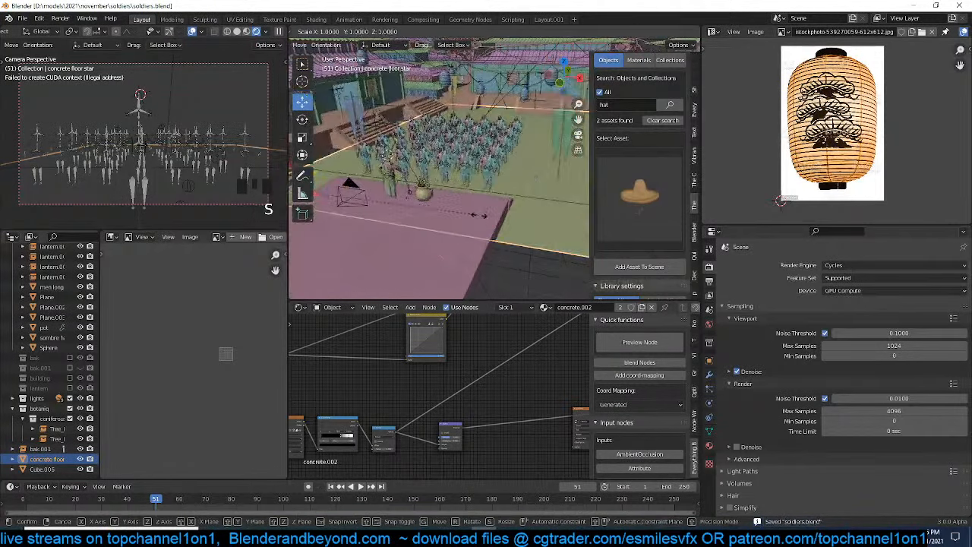
{"action": "left_click", "coordinate": [486, 218]}
{"action": "scroll", "coordinate": [449, 203], "scroll_direction": "down", "scroll_amount": 3}
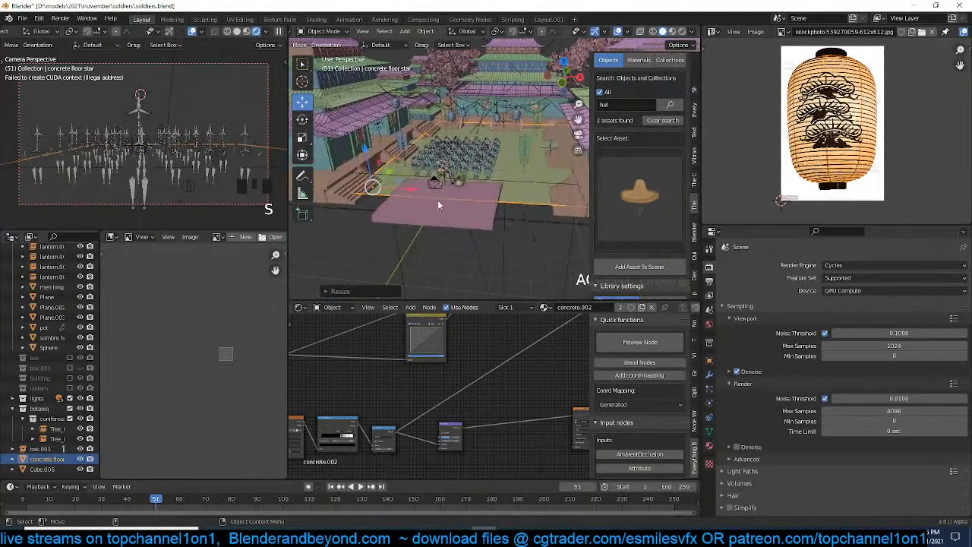
{"action": "left_click_drag", "start_coordinate": [411, 193], "coordinate": [406, 192]}
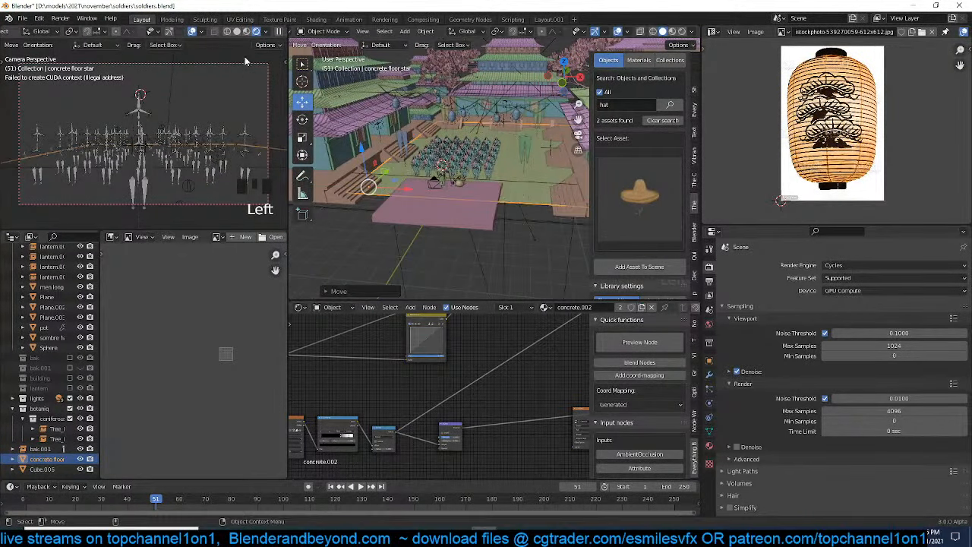
Switch the camera view to solid shading and move the rear palace and its hanging flags back from the courtyard floor
{"action": "left_click", "coordinate": [237, 33]}
{"action": "key", "text": "alt+a"}
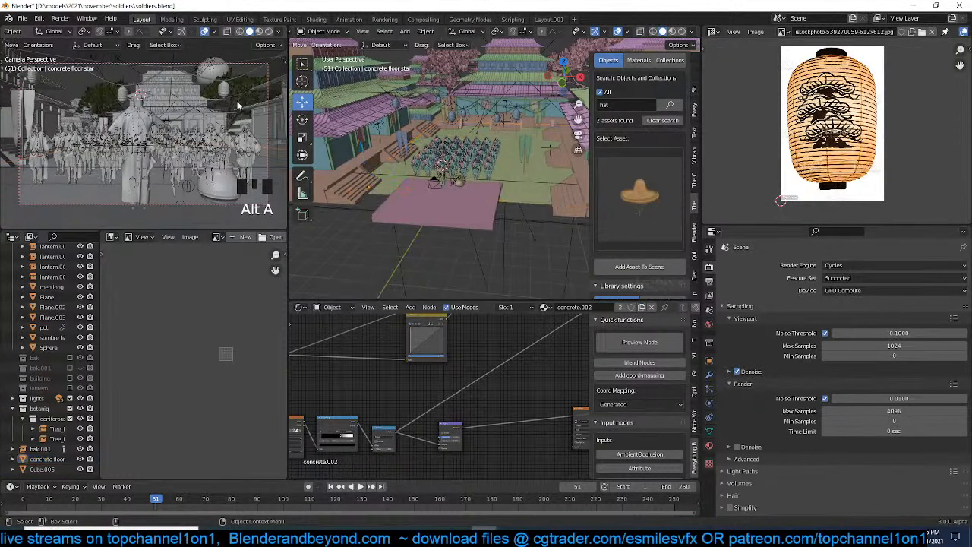
{"action": "scroll", "coordinate": [374, 146], "scroll_direction": "down", "scroll_amount": 2}
{"action": "middle_click_drag", "start_coordinate": [456, 152], "coordinate": [480, 158]}
{"action": "scroll", "coordinate": [480, 158], "scroll_direction": "up", "scroll_amount": 5}
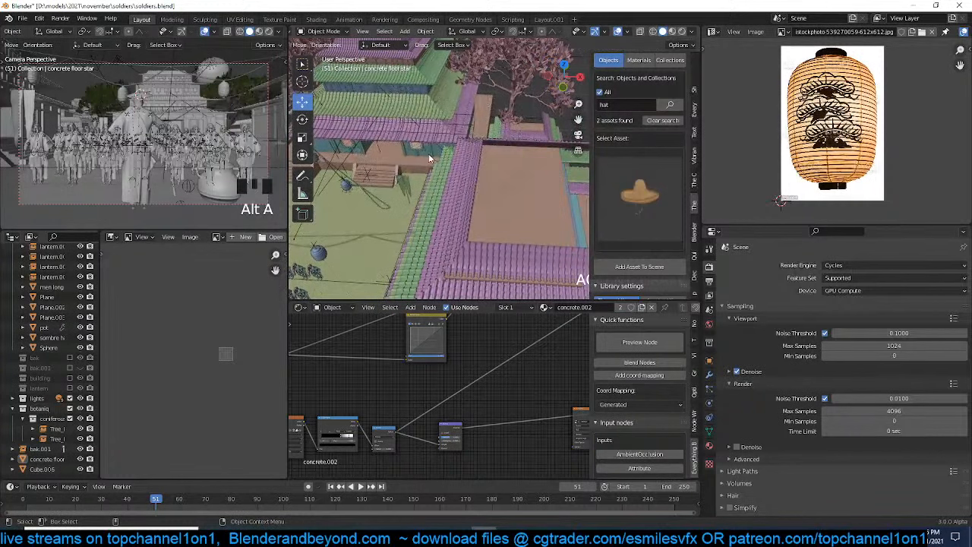
{"action": "left_click", "coordinate": [391, 187]}
{"action": "left_click", "coordinate": [411, 188], "text": "shift"}
{"action": "scroll", "coordinate": [411, 187], "scroll_direction": "down", "scroll_amount": 3}
{"action": "middle_click_drag", "start_coordinate": [411, 188], "coordinate": [448, 180]}
{"action": "left_click_drag", "start_coordinate": [431, 214], "coordinate": [500, 208]}
{"action": "key", "text": "grave"}
{"action": "middle_click_drag", "start_coordinate": [500, 208], "coordinate": [575, 187]}
{"action": "left_click_drag", "start_coordinate": [524, 163], "coordinate": [467, 109]}
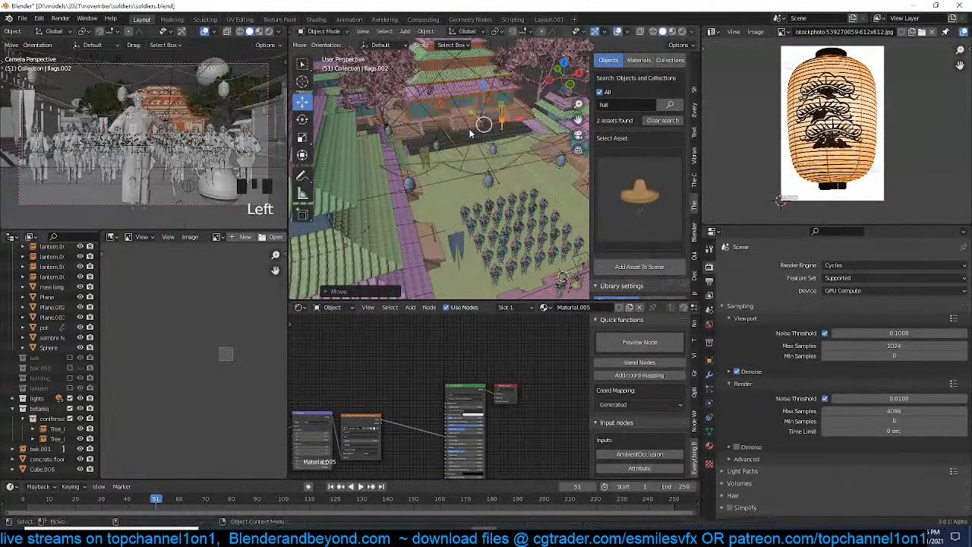
Select the lantern string near the rear palace with its lanterns and move it forward over the soldiers in top view
{"action": "scroll", "coordinate": [467, 117], "scroll_direction": "up", "scroll_amount": 6}
{"action": "left_click", "coordinate": [494, 92]}
{"action": "middle_click_drag", "start_coordinate": [496, 87], "coordinate": [484, 144], "text": "shift"}
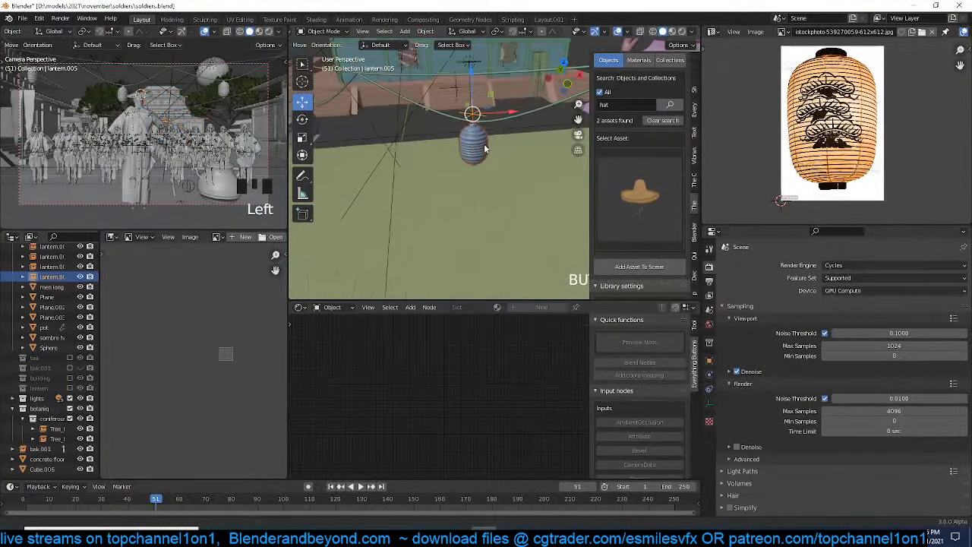
{"action": "left_click", "coordinate": [506, 119], "text": "shift"}
{"action": "middle_click_drag", "start_coordinate": [404, 132], "coordinate": [491, 139], "text": "shift"}
{"action": "left_click", "coordinate": [376, 132], "text": "shift"}
{"action": "scroll", "coordinate": [407, 146], "scroll_direction": "down", "scroll_amount": 6}
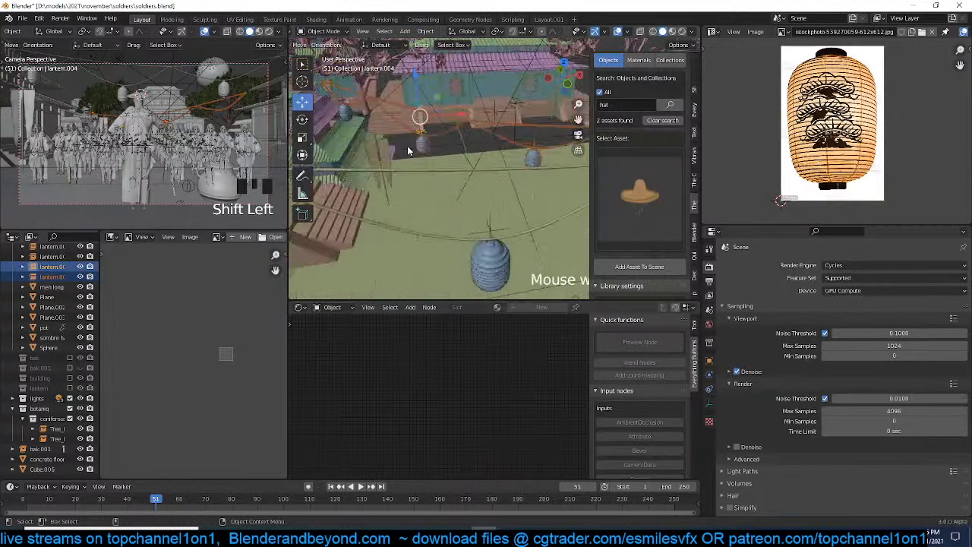
{"action": "left_click", "coordinate": [402, 134], "text": "shift"}
{"action": "middle_click_drag", "start_coordinate": [410, 156], "coordinate": [466, 150]}
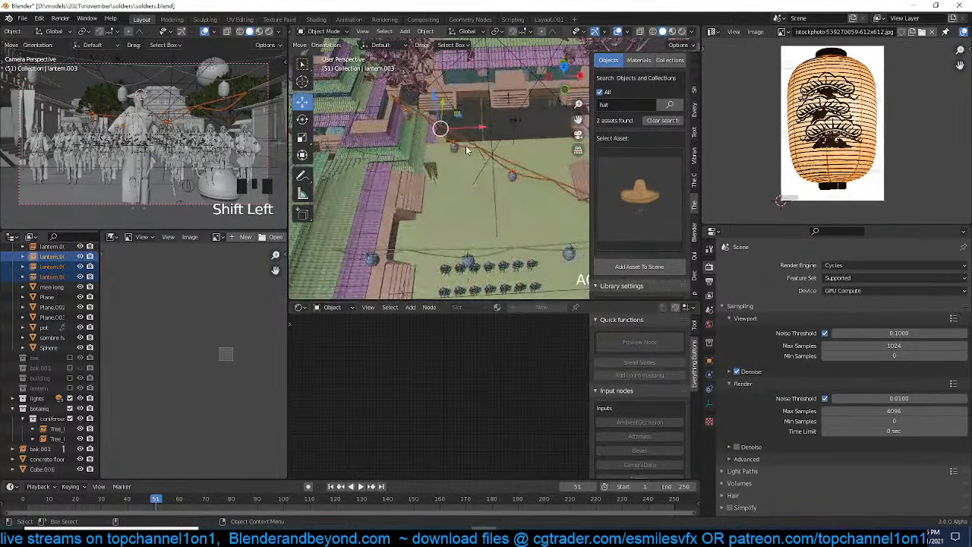
{"action": "scroll", "coordinate": [466, 150], "scroll_direction": "down", "scroll_amount": 3}
{"action": "key", "text": "KP_7"}
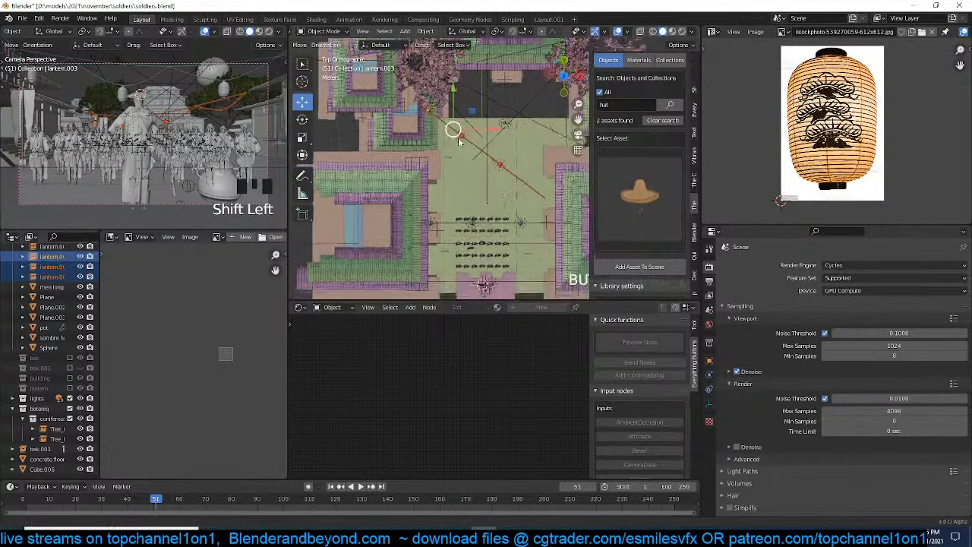
{"action": "key", "text": "g"}
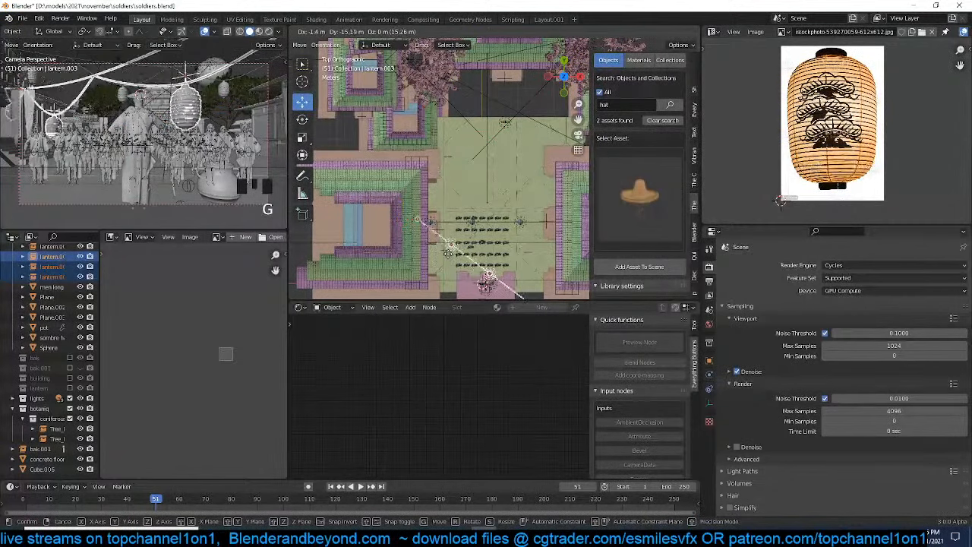
{"action": "left_click", "coordinate": [520, 245]}
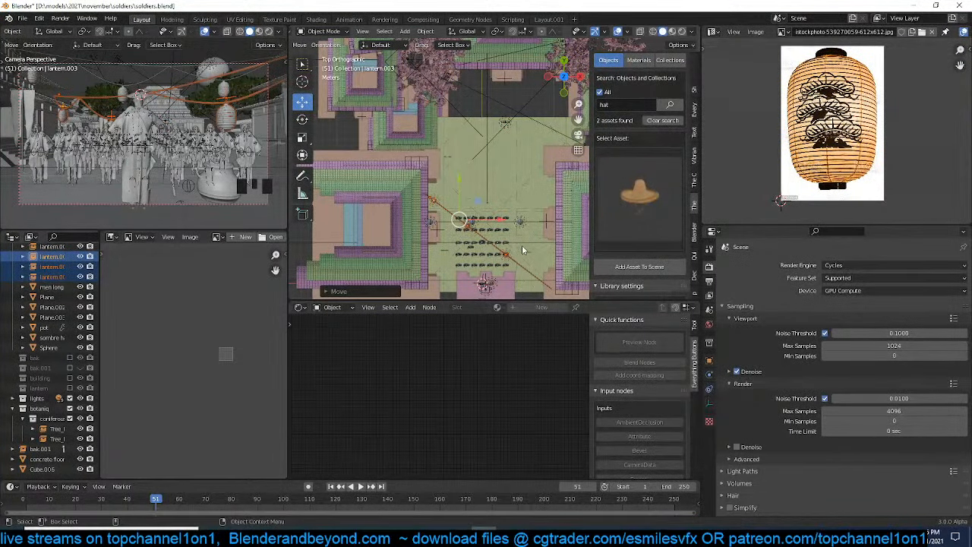
Rotate the lantern string to run across the courtyard and reposition it at the courtyard's front edge
{"action": "key", "text": "r"}
{"action": "left_click", "coordinate": [542, 200]}
{"action": "key", "text": "g"}
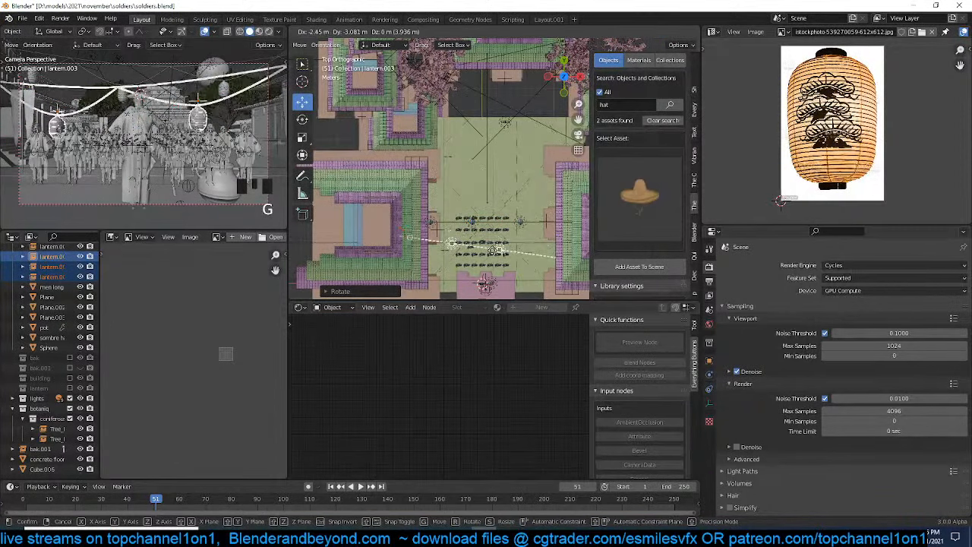
{"action": "left_click", "coordinate": [508, 288]}
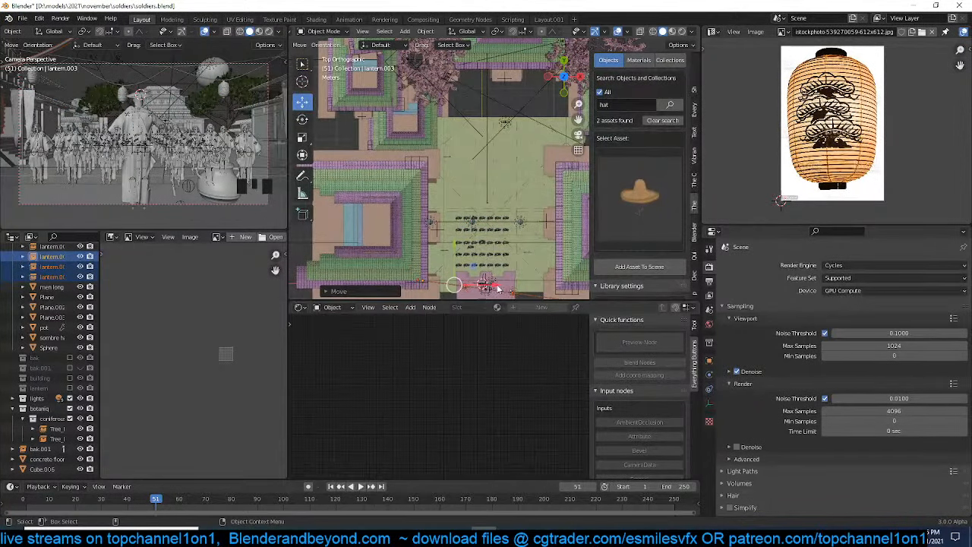
{"action": "middle_click_drag", "start_coordinate": [507, 289], "coordinate": [444, 167]}
{"action": "key", "text": "g"}
{"action": "key", "text": "z"}
{"action": "left_click", "coordinate": [511, 145]}
Move the rear palace about 12 m forward toward the courtyard
{"action": "scroll", "coordinate": [513, 156], "scroll_direction": "up", "scroll_amount": 4}
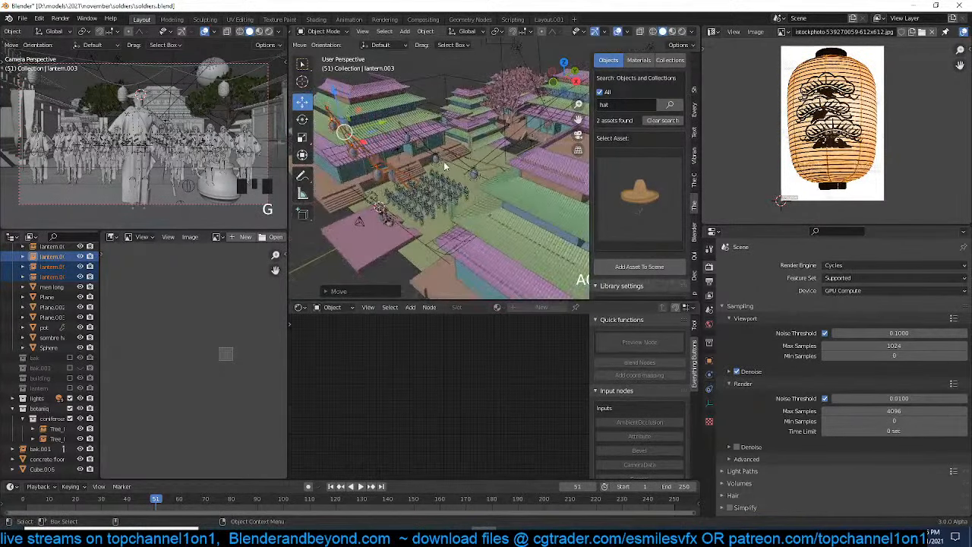
{"action": "left_click", "coordinate": [547, 129]}
{"action": "left_click", "coordinate": [547, 130]}
{"action": "middle_click_drag", "start_coordinate": [547, 129], "coordinate": [473, 132], "text": "shift"}
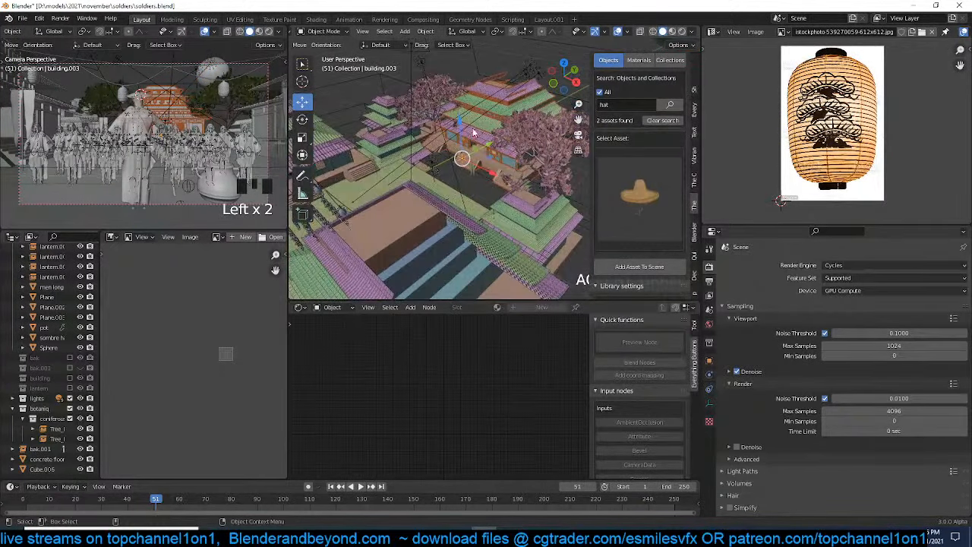
{"action": "key", "text": "g"}
{"action": "key", "text": "z"}
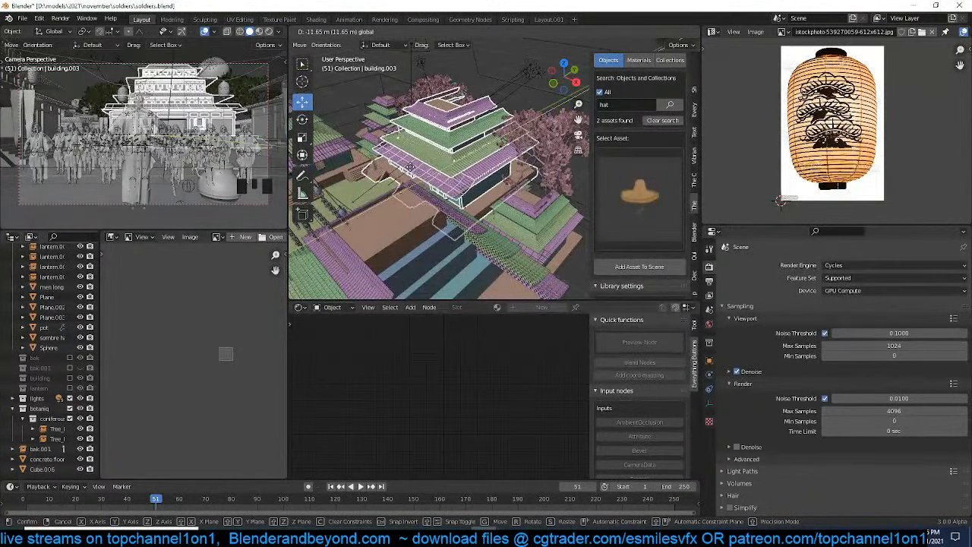
{"action": "left_click", "coordinate": [396, 171]}
Clear the selection, save the file and close the program
{"action": "key", "text": "alt+a"}
{"action": "key", "text": "ctrl+s"}
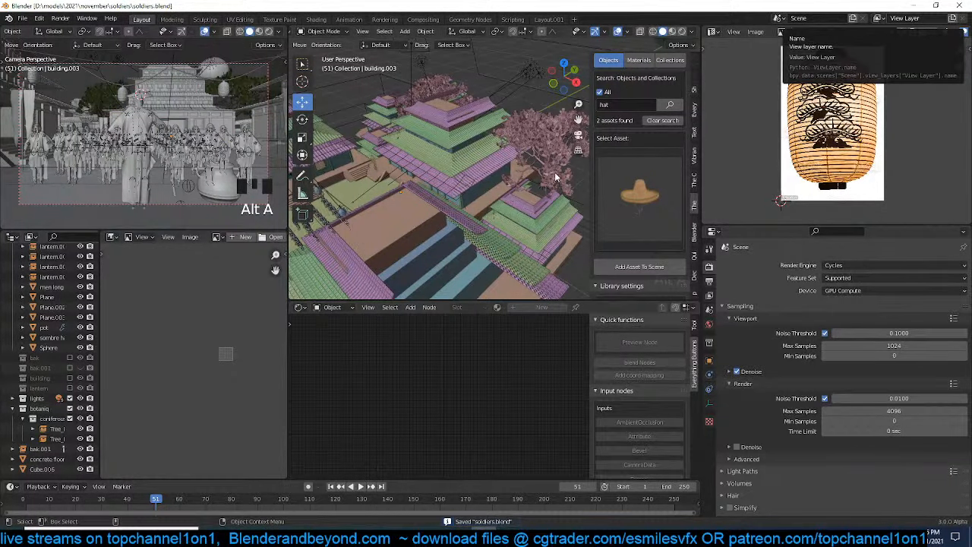
{"action": "left_click", "coordinate": [959, 5]}
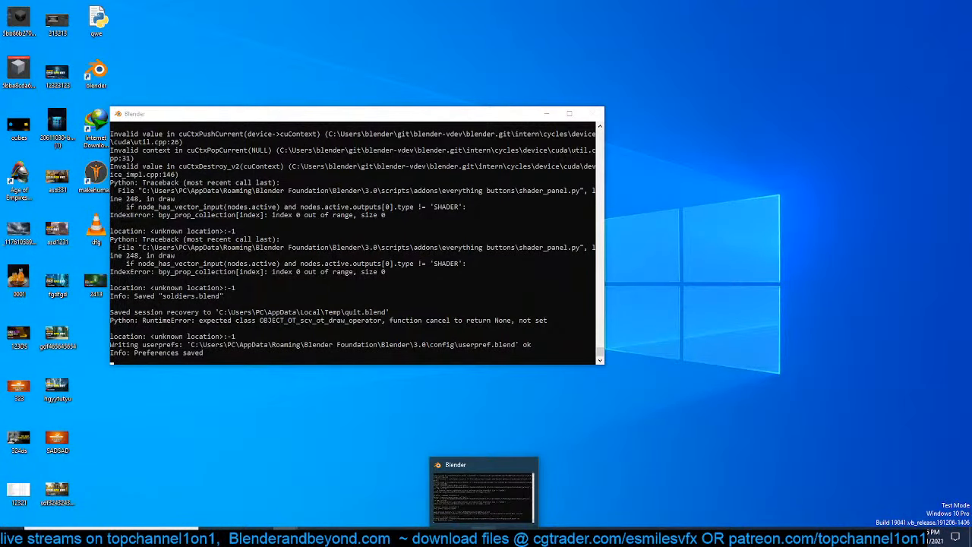
Start Blender again and reopen the recent file soldiers.blend
{"action": "left_click", "coordinate": [484, 537]}
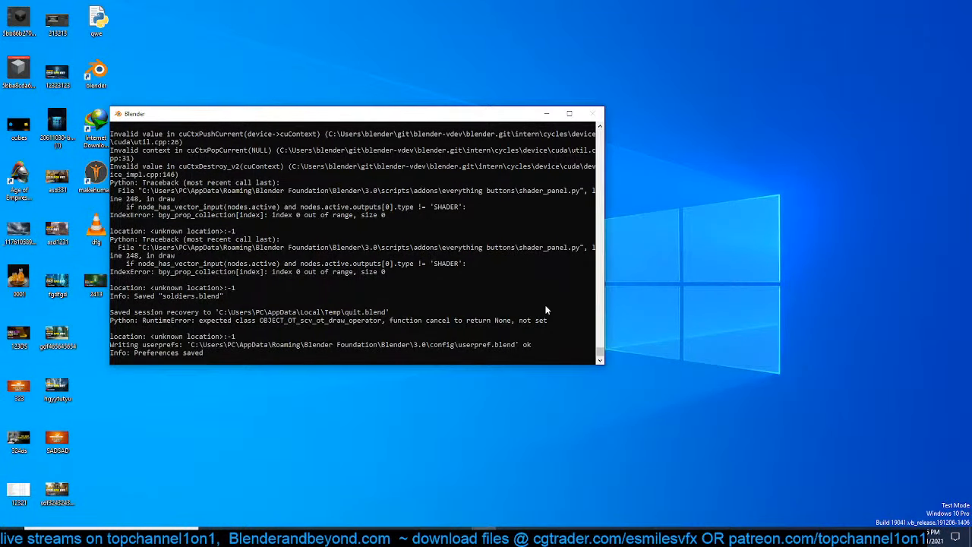
{"action": "left_click", "coordinate": [508, 537]}
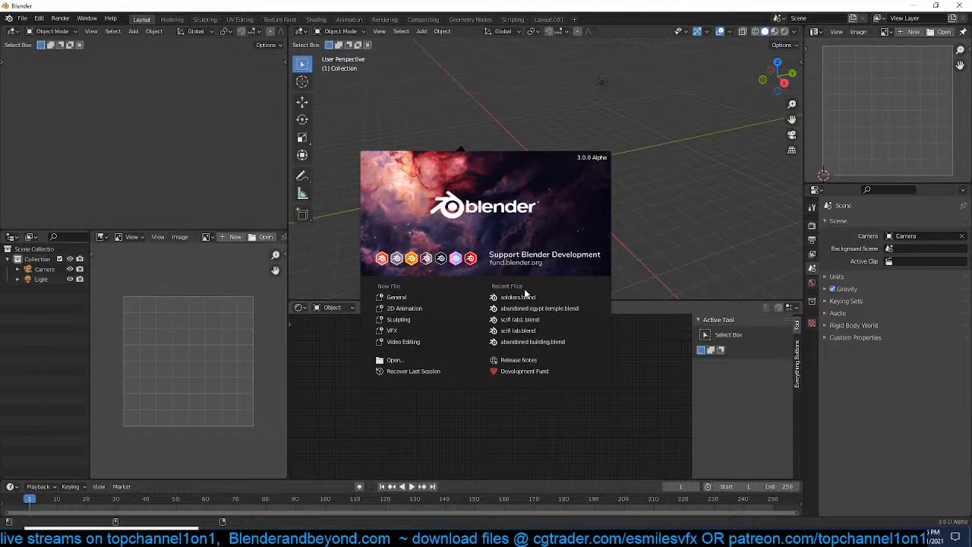
{"action": "left_click", "coordinate": [527, 298]}
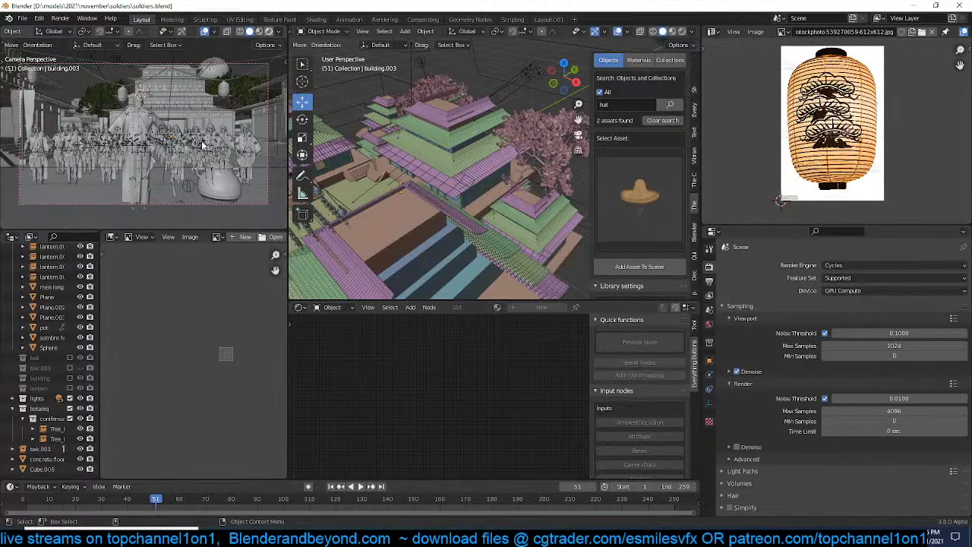
Switch the camera view to rendered shading and hide its overlays
{"action": "key", "text": "shift+z"}
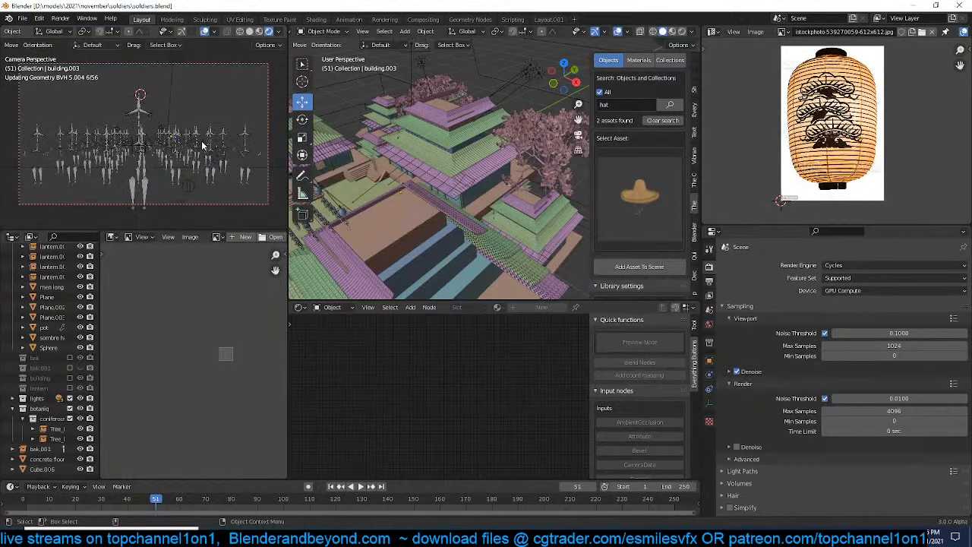
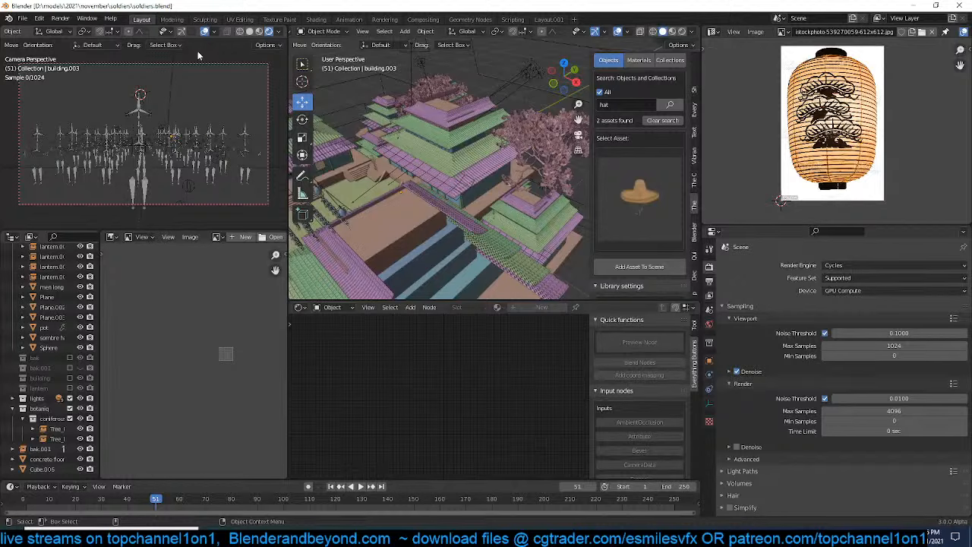
{"action": "left_click", "coordinate": [375, 89]}
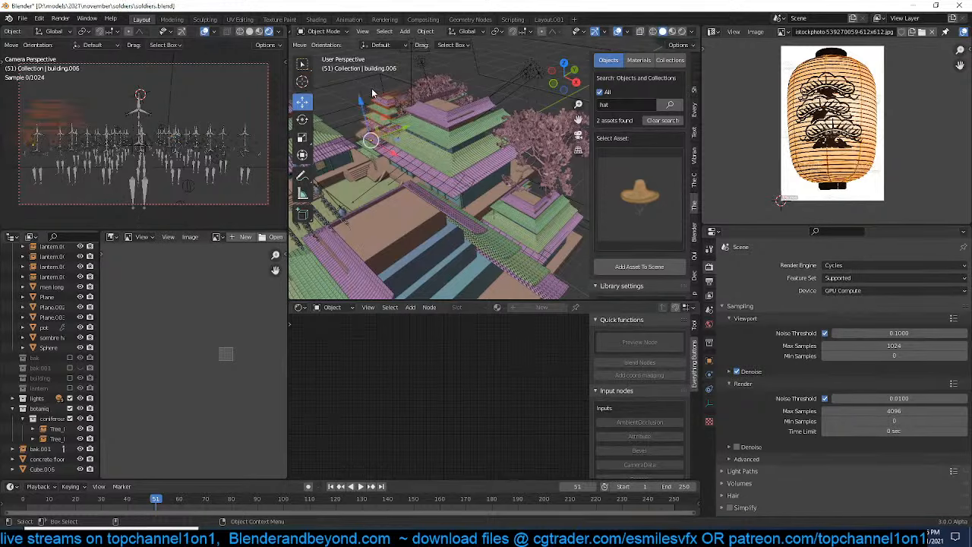
{"action": "key", "text": "shift+alt+z"}
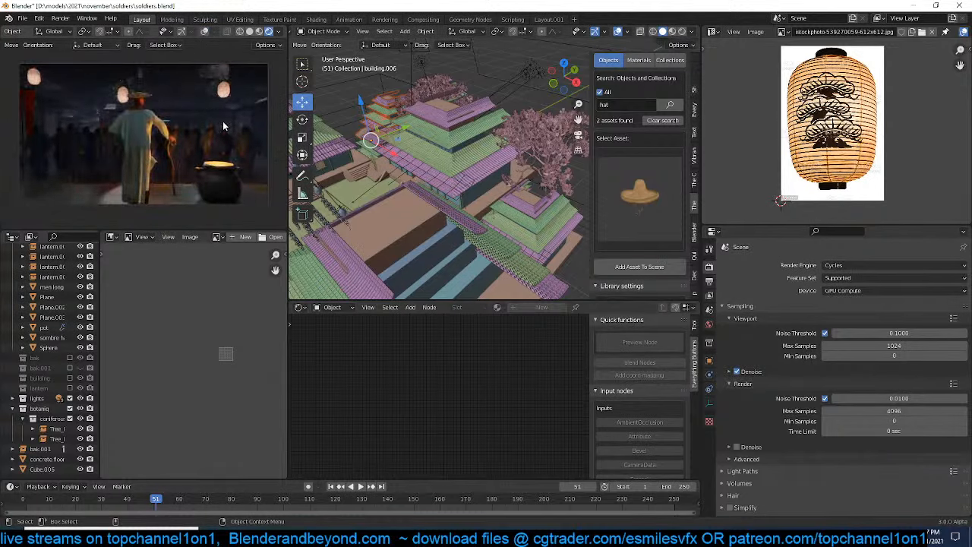
Select the large multi-tier palace beside the courtyard and move it along the Y axis
{"action": "left_click", "coordinate": [445, 161]}
{"action": "scroll", "coordinate": [445, 159], "scroll_direction": "down", "scroll_amount": 1}
{"action": "middle_click_drag", "start_coordinate": [428, 164], "coordinate": [376, 175]}
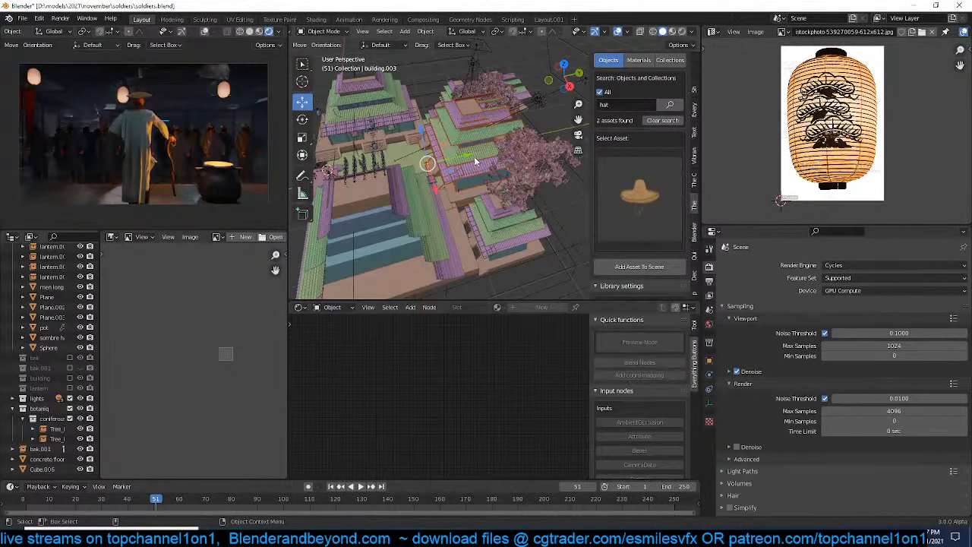
{"action": "left_click_drag", "start_coordinate": [469, 157], "coordinate": [516, 199]}
{"action": "middle_click_drag", "start_coordinate": [516, 195], "coordinate": [555, 179]}
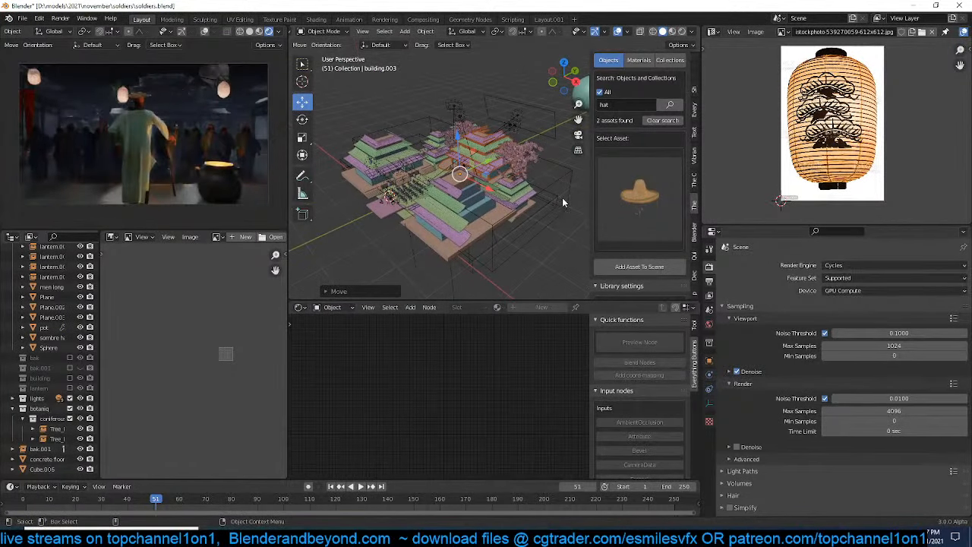
Select the lower fog volume box, raise it slightly and shift it along the Y axis
{"action": "left_click", "coordinate": [565, 181]}
{"action": "middle_click_drag", "start_coordinate": [545, 215], "coordinate": [536, 199]}
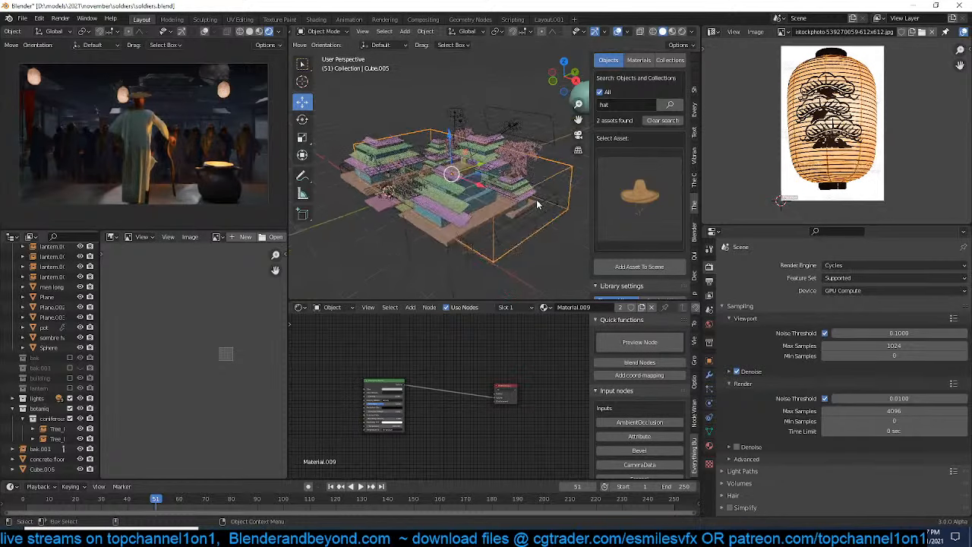
{"action": "scroll", "coordinate": [536, 200], "scroll_direction": "up", "scroll_amount": 2}
{"action": "left_click", "coordinate": [540, 246]}
{"action": "middle_click_drag", "start_coordinate": [539, 247], "coordinate": [537, 231]}
{"action": "key", "text": "g"}
{"action": "key", "text": "z"}
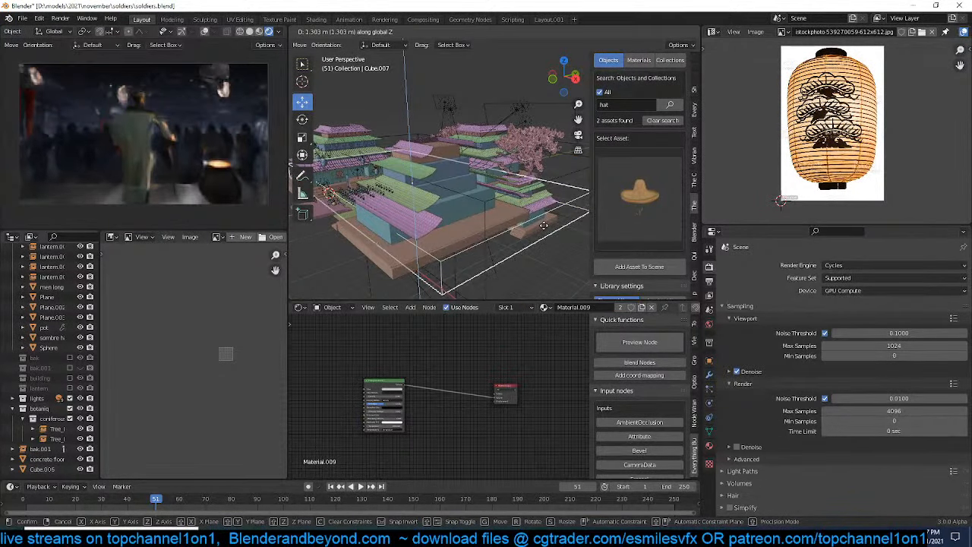
{"action": "left_click", "coordinate": [540, 233]}
{"action": "scroll", "coordinate": [429, 391], "scroll_direction": "up", "scroll_amount": 3}
{"action": "middle_click_drag", "start_coordinate": [401, 397], "coordinate": [474, 334]}
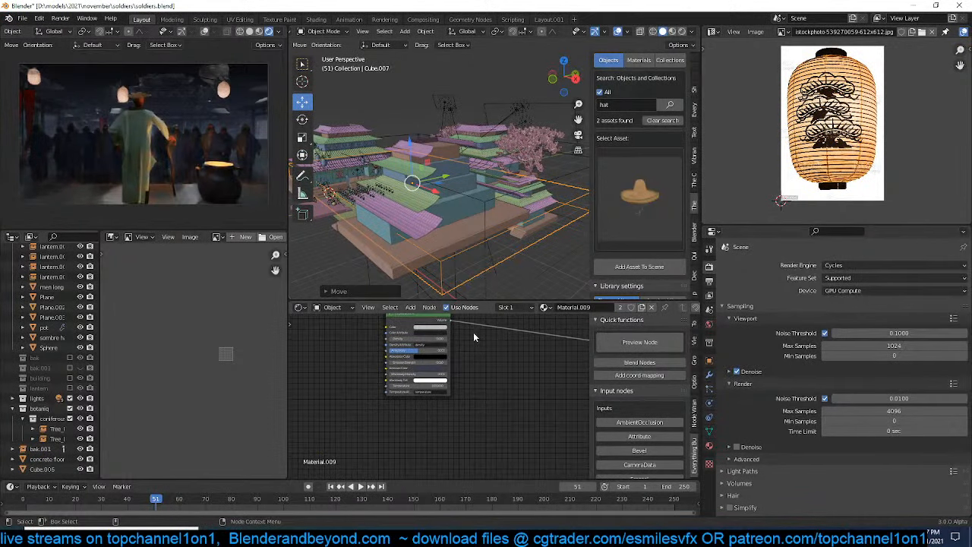
{"action": "middle_click_drag", "start_coordinate": [479, 201], "coordinate": [459, 194]}
{"action": "left_click_drag", "start_coordinate": [445, 179], "coordinate": [427, 184]}
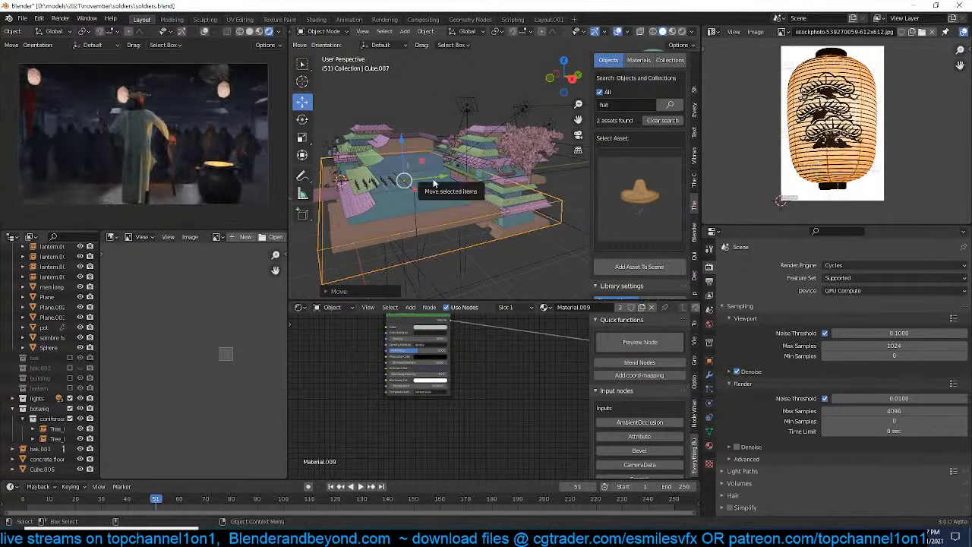
Change the fog volume's emission colour to a dark, weakly saturated blue-grey
{"action": "scroll", "coordinate": [405, 419], "scroll_direction": "up", "scroll_amount": 2}
{"action": "scroll", "coordinate": [405, 419], "scroll_direction": "up", "scroll_amount": 1}
{"action": "left_click", "coordinate": [427, 370]}
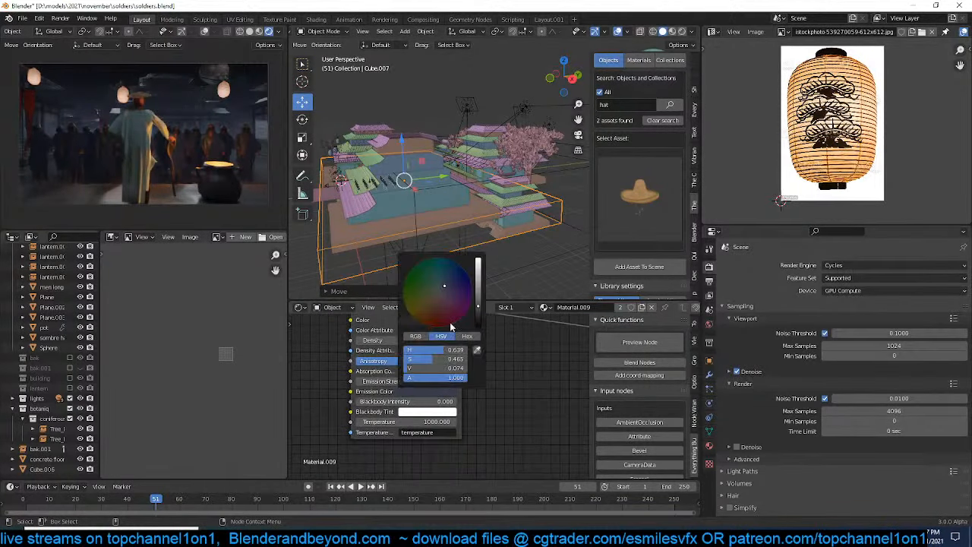
{"action": "left_click", "coordinate": [441, 289]}
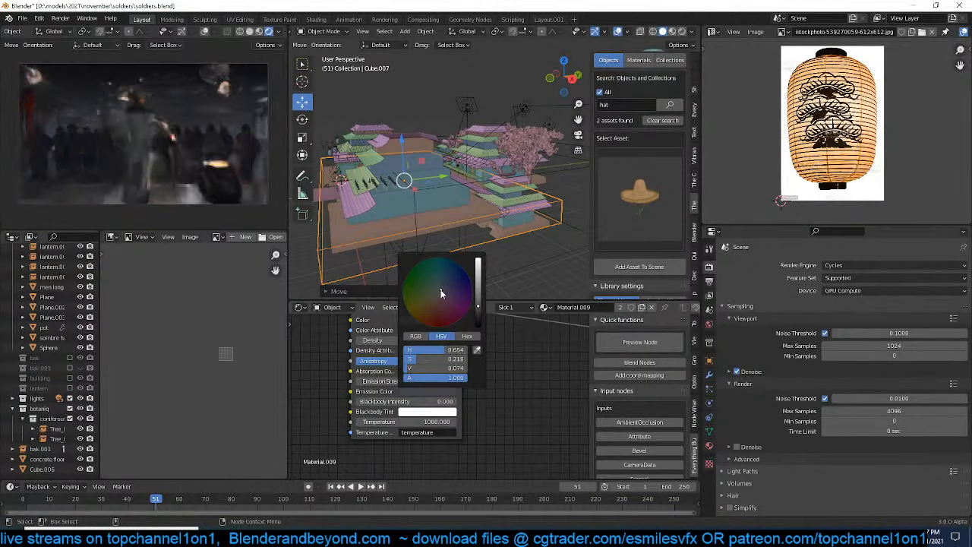
{"action": "left_click", "coordinate": [479, 263]}
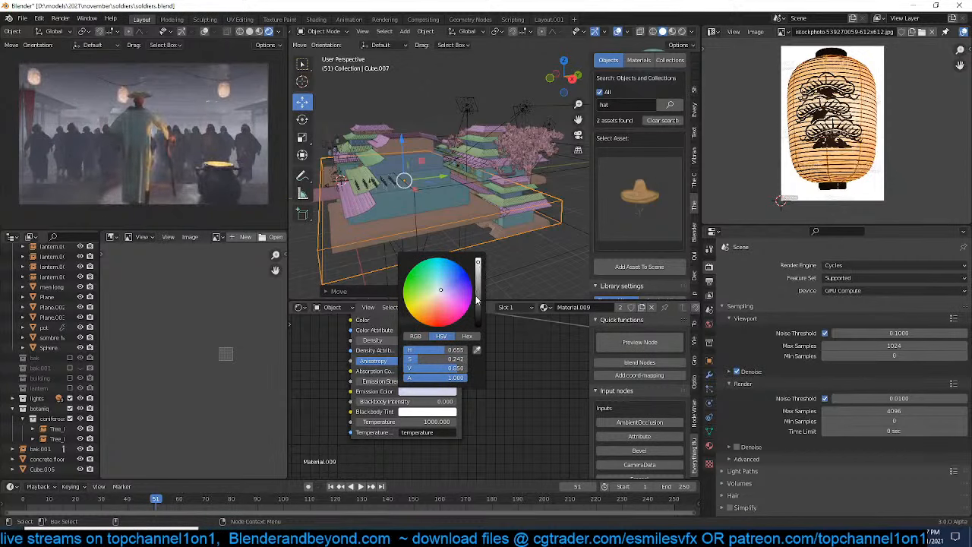
{"action": "left_click", "coordinate": [478, 312]}
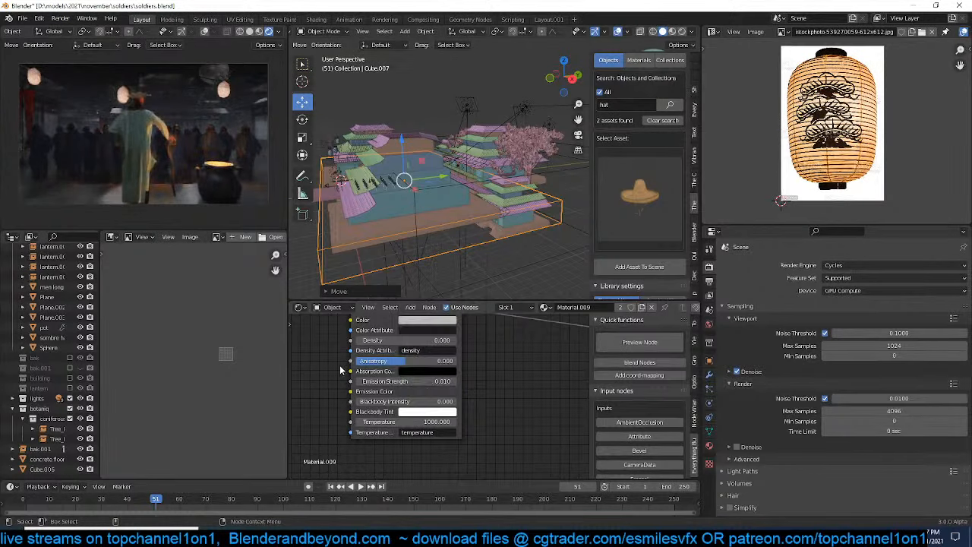
Set the fog volume's blackbody tint to yellow
{"action": "middle_click_drag", "start_coordinate": [434, 316], "coordinate": [442, 337]}
{"action": "left_click", "coordinate": [443, 341]}
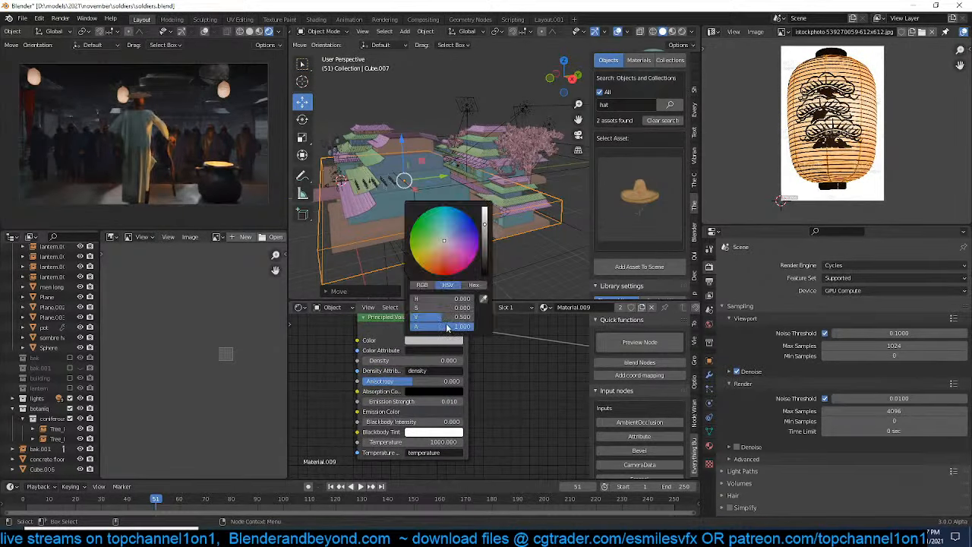
{"action": "left_click", "coordinate": [460, 432]}
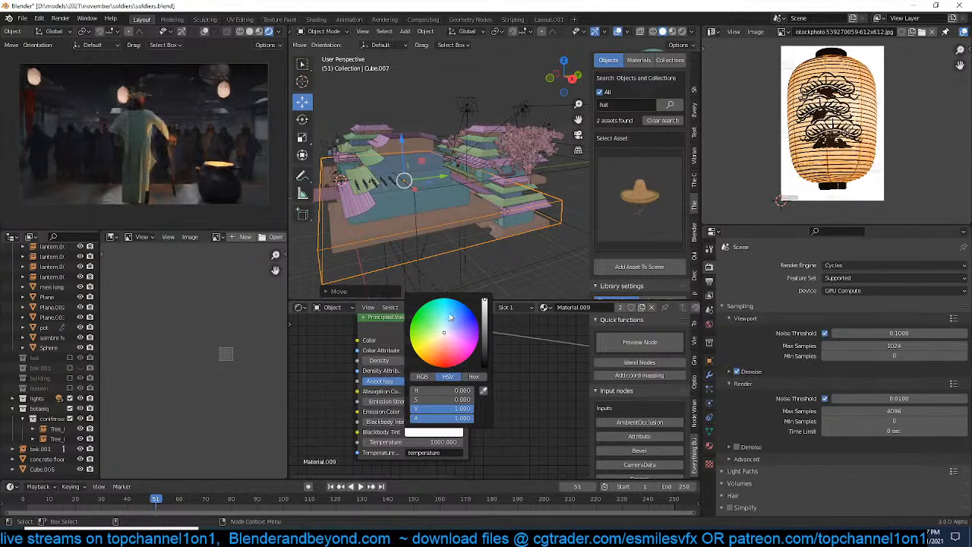
{"action": "left_click", "coordinate": [450, 316]}
{"action": "left_click", "coordinate": [426, 350]}
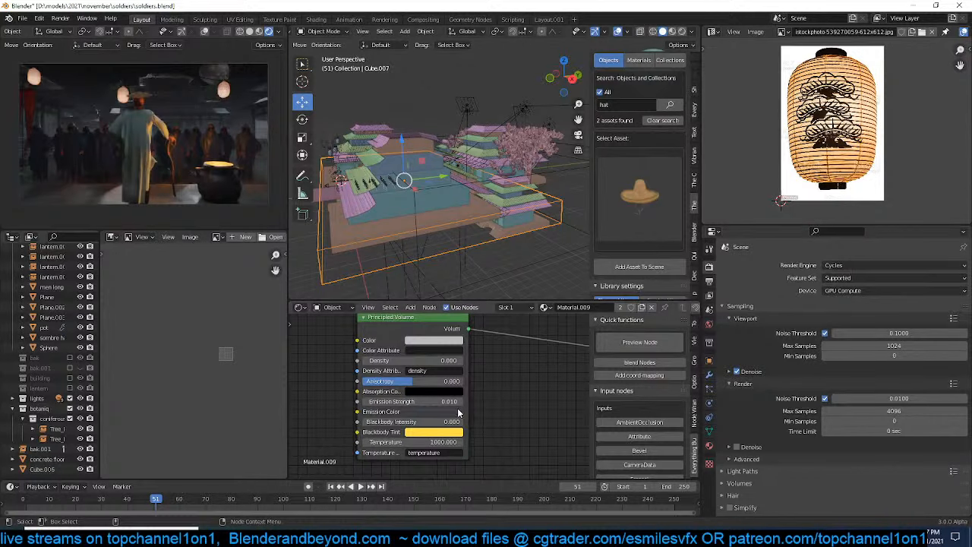
Change the fog volume's emission colour to dark teal and save the file
{"action": "left_click", "coordinate": [462, 412]}
{"action": "left_click", "coordinate": [439, 324]}
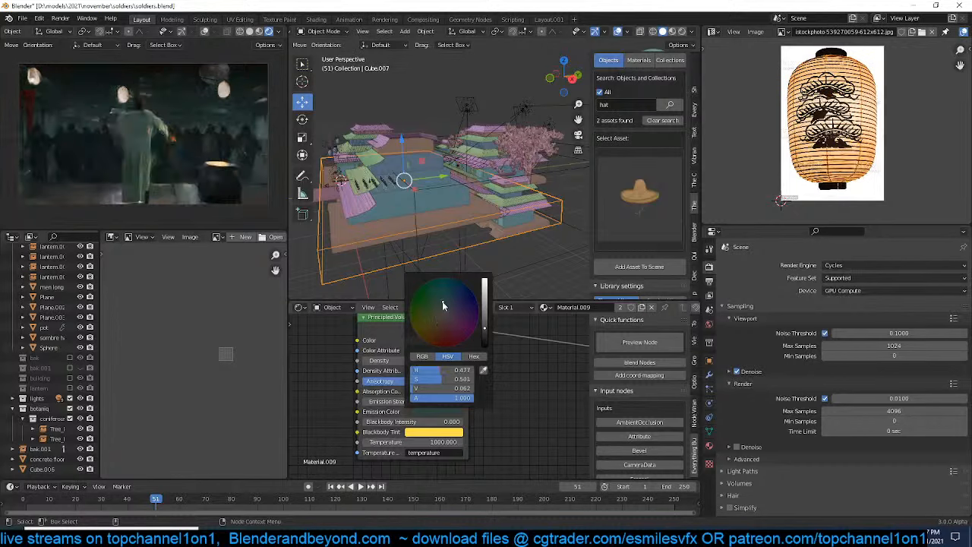
{"action": "key", "text": "ctrl"}
{"action": "key", "text": "ctrl+s"}
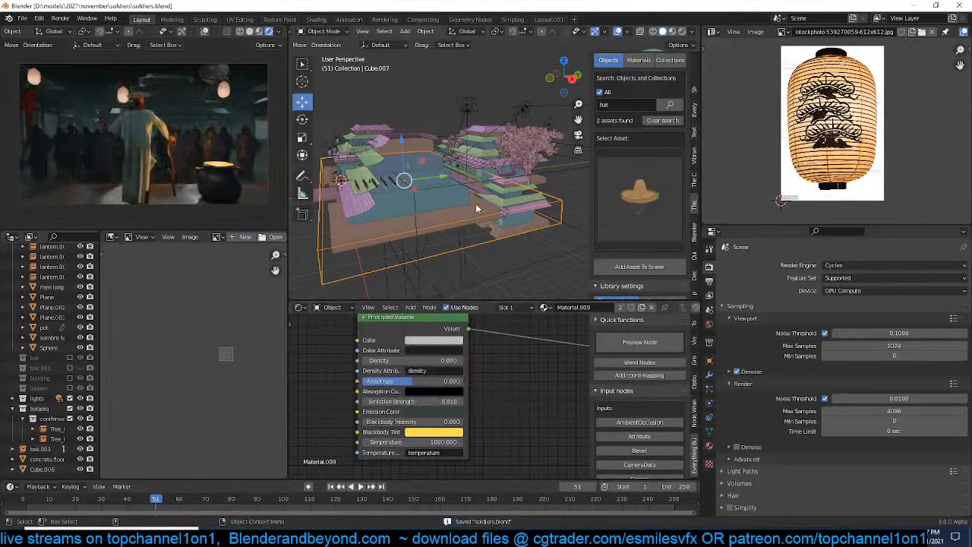
Create a linked duplicate of the flag near the side stairs and place it farther across the courtyard along Y
{"action": "middle_click_drag", "start_coordinate": [441, 225], "coordinate": [500, 257]}
{"action": "scroll", "coordinate": [407, 263], "scroll_direction": "up", "scroll_amount": 3}
{"action": "middle_click_drag", "start_coordinate": [396, 239], "coordinate": [436, 230]}
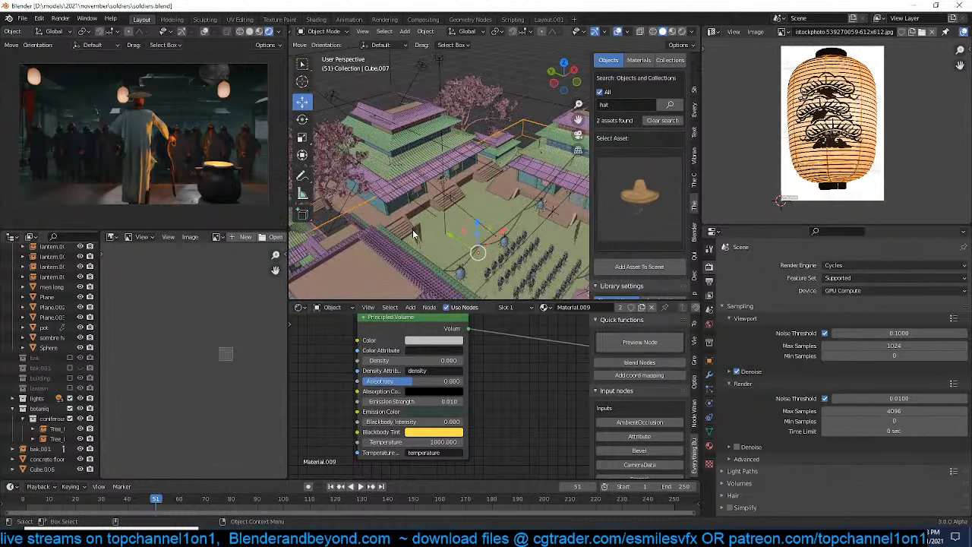
{"action": "left_click", "coordinate": [414, 232]}
{"action": "key", "text": "g"}
{"action": "key", "text": "y"}
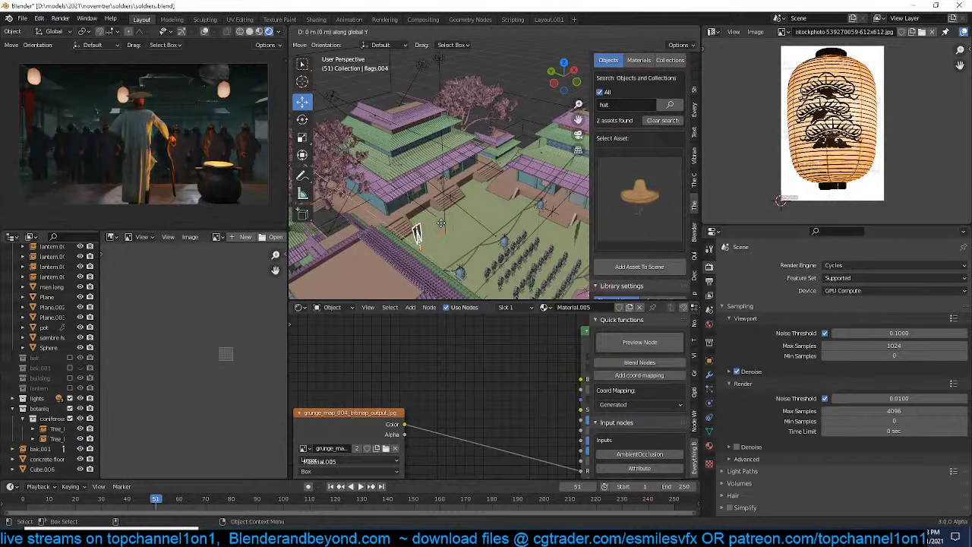
{"action": "left_click", "coordinate": [502, 195]}
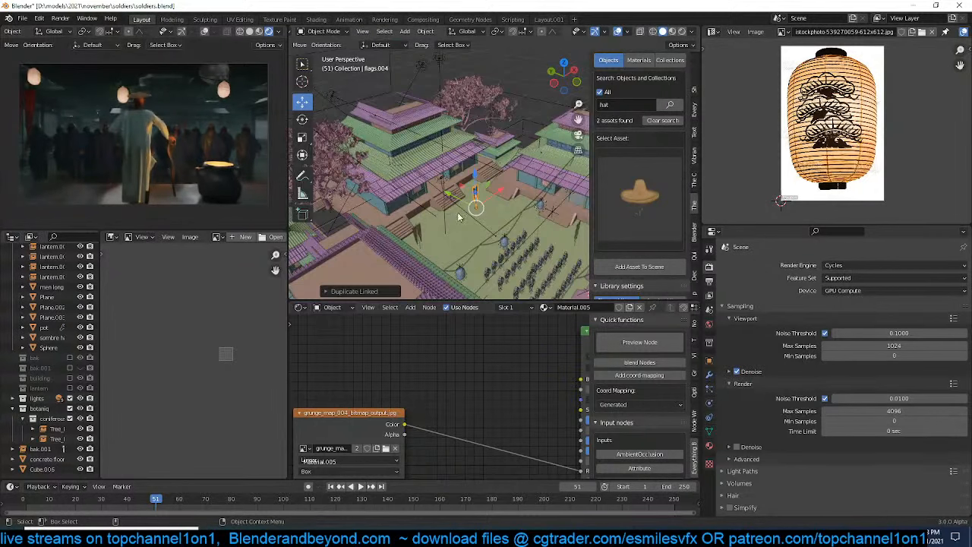
Select the stair platform beneath the main figure and lower it about 0.1 m
{"action": "scroll", "coordinate": [448, 205], "scroll_direction": "down", "scroll_amount": 3}
{"action": "scroll", "coordinate": [449, 142], "scroll_direction": "up", "scroll_amount": 4}
{"action": "middle_click_drag", "start_coordinate": [465, 199], "coordinate": [415, 156], "text": "shift"}
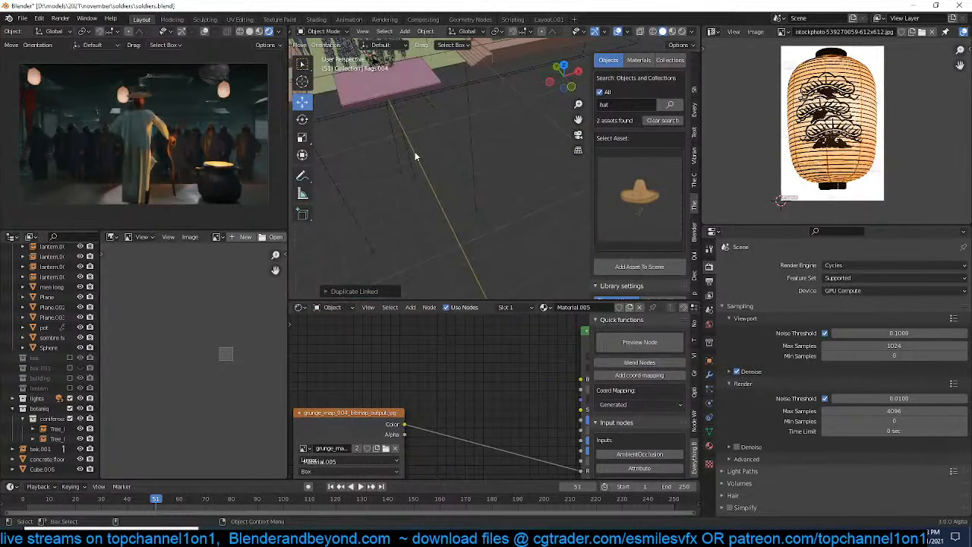
{"action": "left_click", "coordinate": [425, 88]}
{"action": "key", "text": "KP_Decimal"}
{"action": "scroll", "coordinate": [518, 154], "scroll_direction": "up", "scroll_amount": 4}
{"action": "middle_click_drag", "start_coordinate": [518, 154], "coordinate": [474, 157]}
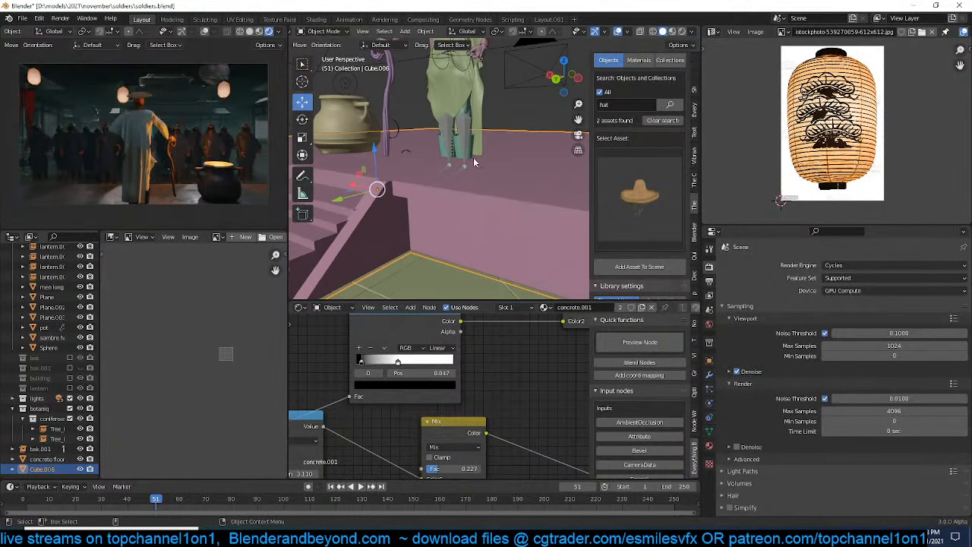
{"action": "key", "text": "g"}
{"action": "key", "text": "z"}
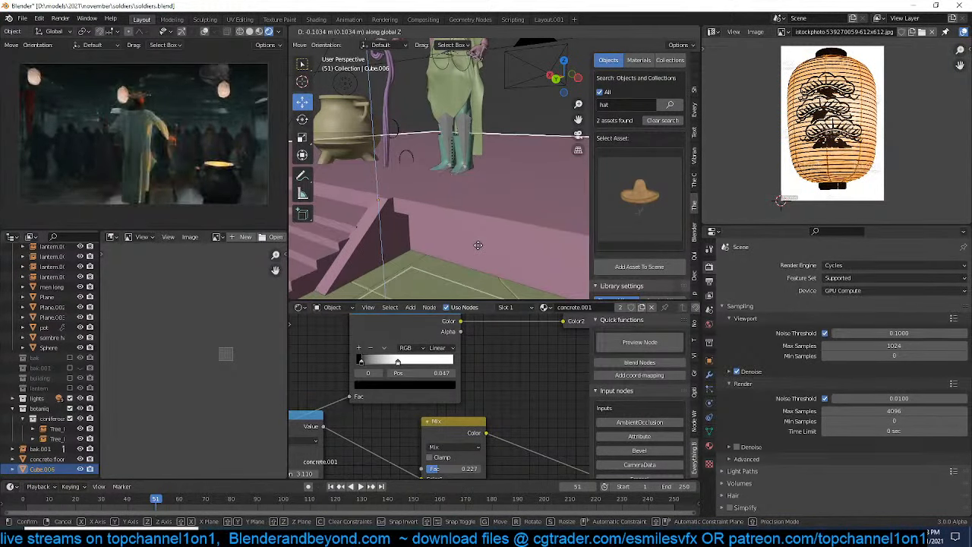
{"action": "left_click", "coordinate": [474, 257]}
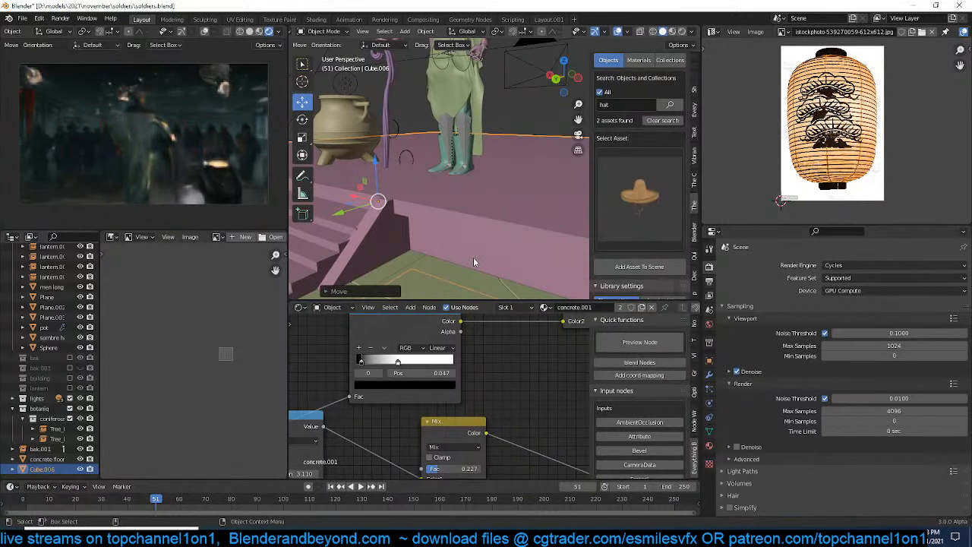
Raise the cauldron, main figure and platform together about 0.17 m and save the file
{"action": "scroll", "coordinate": [477, 198], "scroll_direction": "down", "scroll_amount": 2}
{"action": "middle_click_drag", "start_coordinate": [477, 199], "coordinate": [425, 156]}
{"action": "scroll", "coordinate": [494, 203], "scroll_direction": "up", "scroll_amount": 1}
{"action": "left_click", "coordinate": [395, 149]}
{"action": "key", "text": "g"}
{"action": "key", "text": "z"}
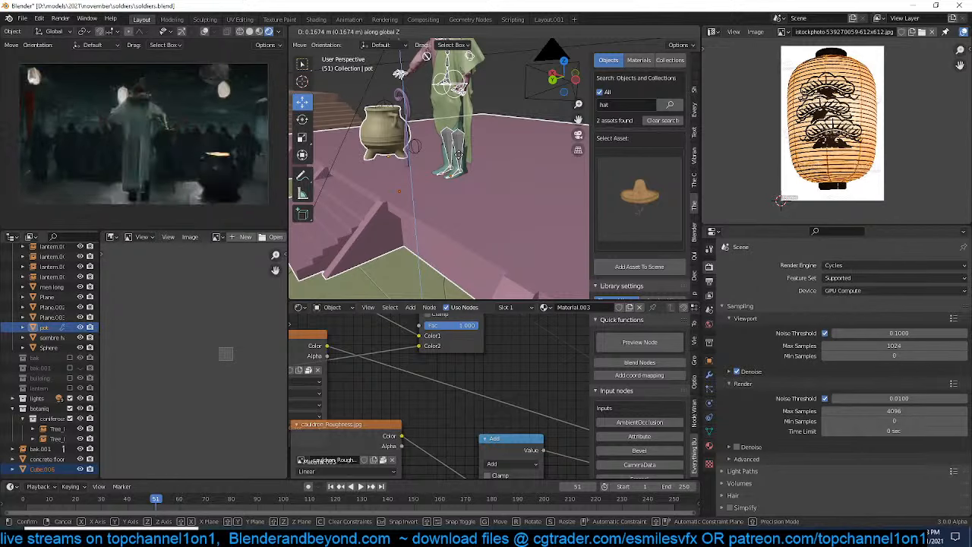
{"action": "left_click", "coordinate": [460, 158]}
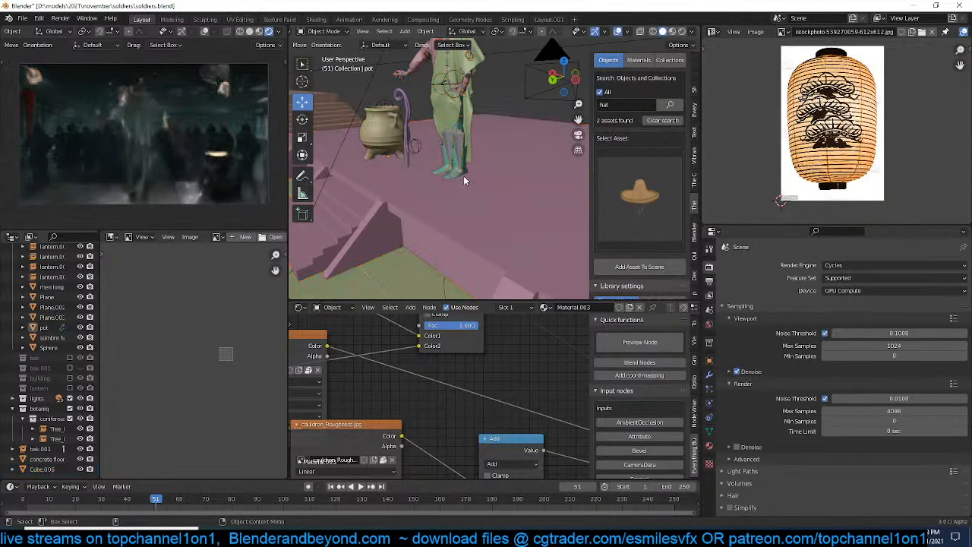
{"action": "middle_click_drag", "start_coordinate": [460, 175], "coordinate": [434, 170]}
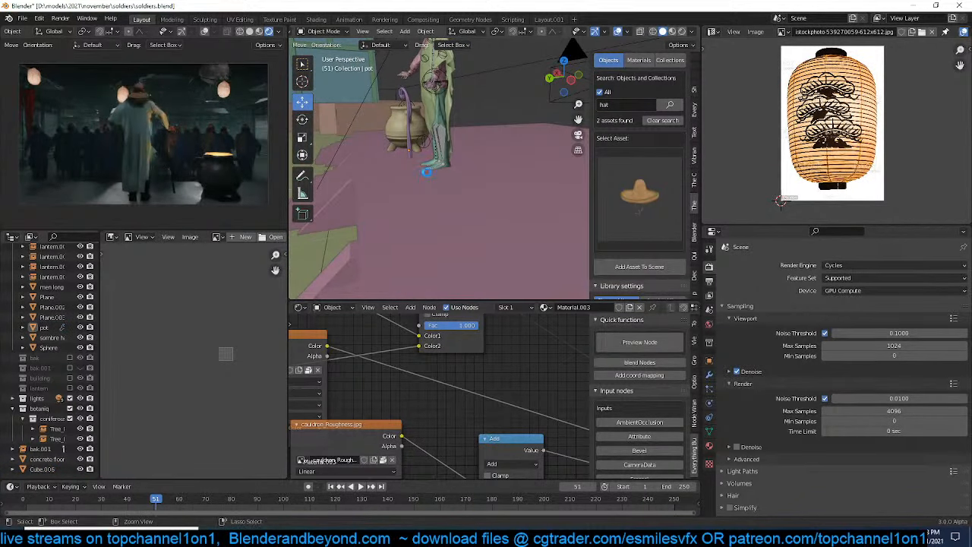
{"action": "key", "text": "ctrl+s"}
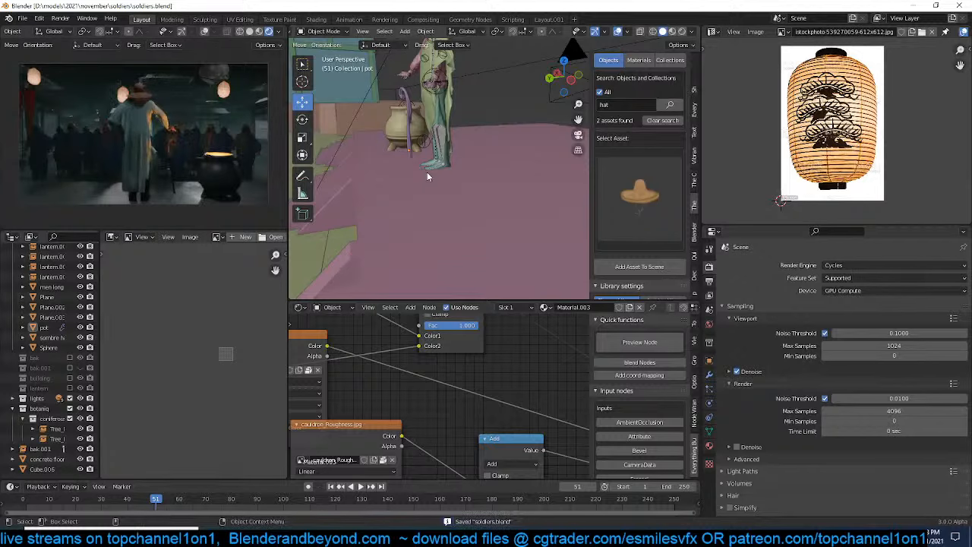
Unwrap the platform beneath the main figure with Smart UV Project at a 66° angle limit, save the file and clear the selection
{"action": "left_click", "coordinate": [427, 194]}
{"action": "key", "text": "Tab"}
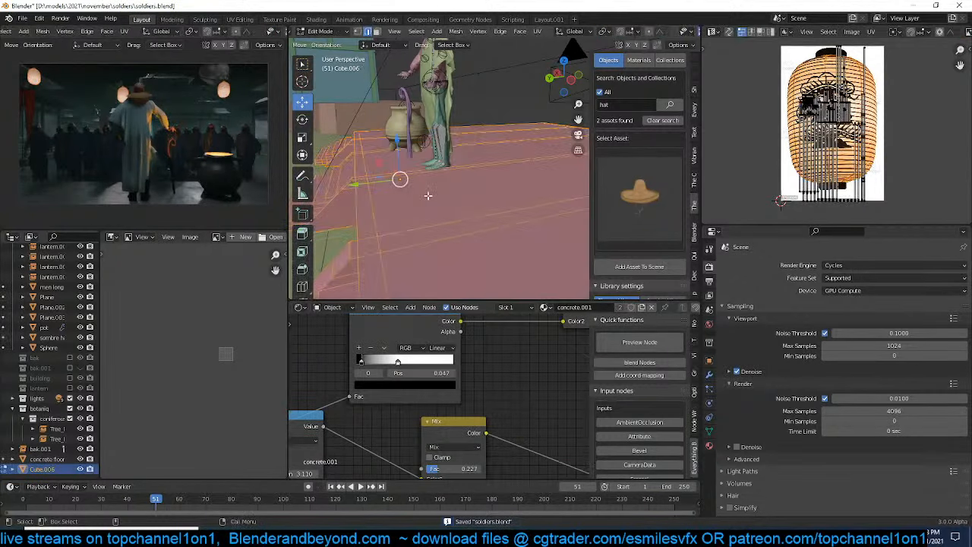
{"action": "key", "text": "u"}
{"action": "left_click", "coordinate": [426, 205]}
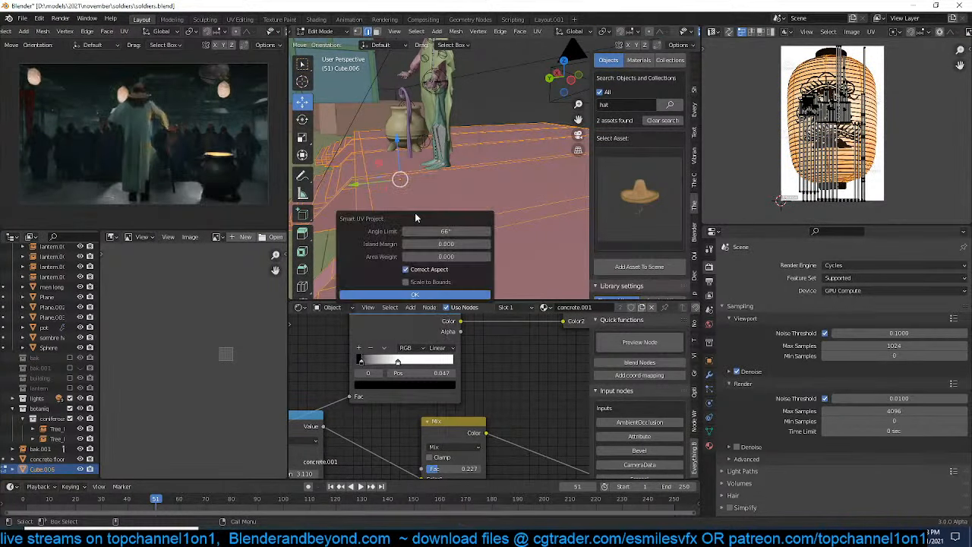
{"action": "left_click", "coordinate": [416, 296]}
{"action": "key", "text": "Tab"}
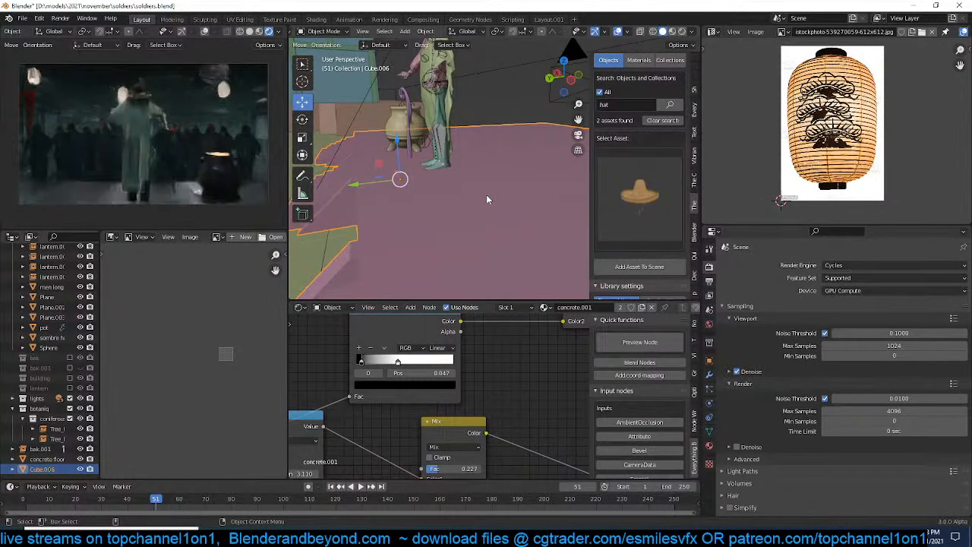
{"action": "key", "text": "ctrl+s"}
{"action": "key", "text": "alt+a"}
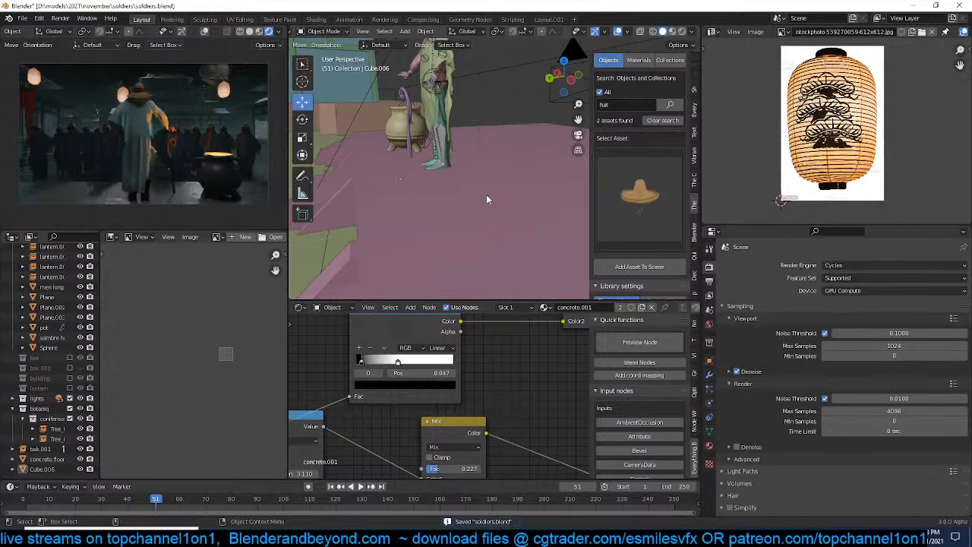
Raise the main figure's hat along Z onto his head and adjust its size and tilt to fit
{"action": "middle_click_drag", "start_coordinate": [487, 200], "coordinate": [421, 201]}
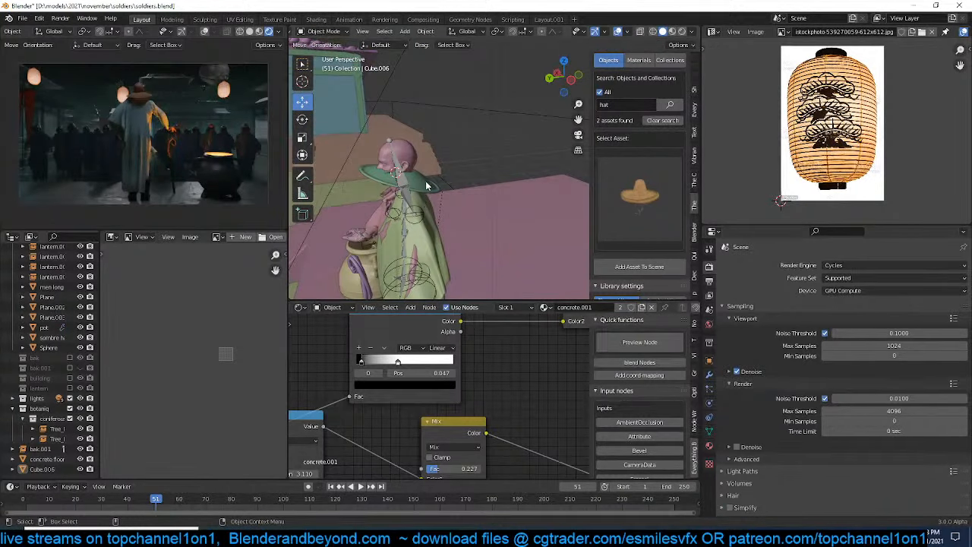
{"action": "left_click", "coordinate": [427, 185]}
{"action": "key", "text": "g"}
{"action": "key", "text": "z"}
{"action": "left_click", "coordinate": [435, 158]}
{"action": "key", "text": "s"}
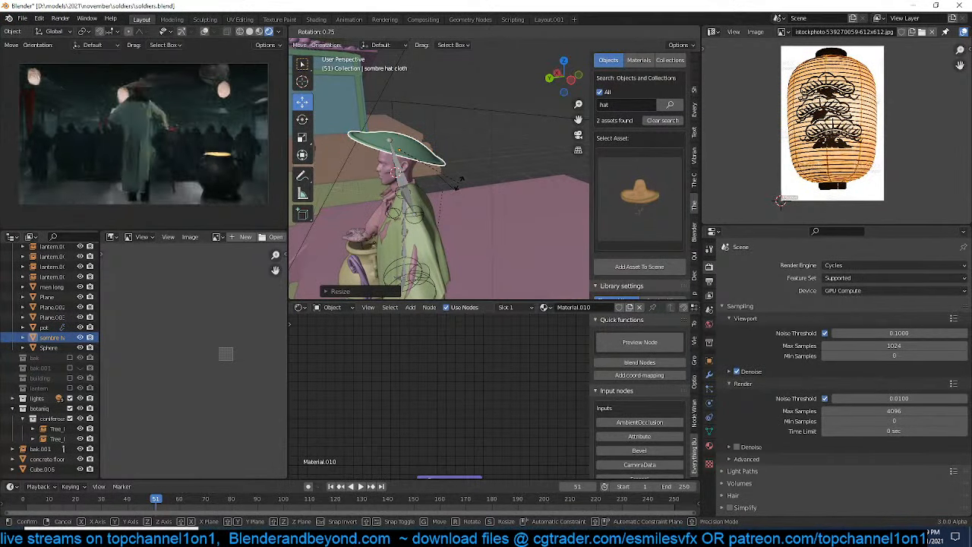
{"action": "left_click", "coordinate": [455, 190]}
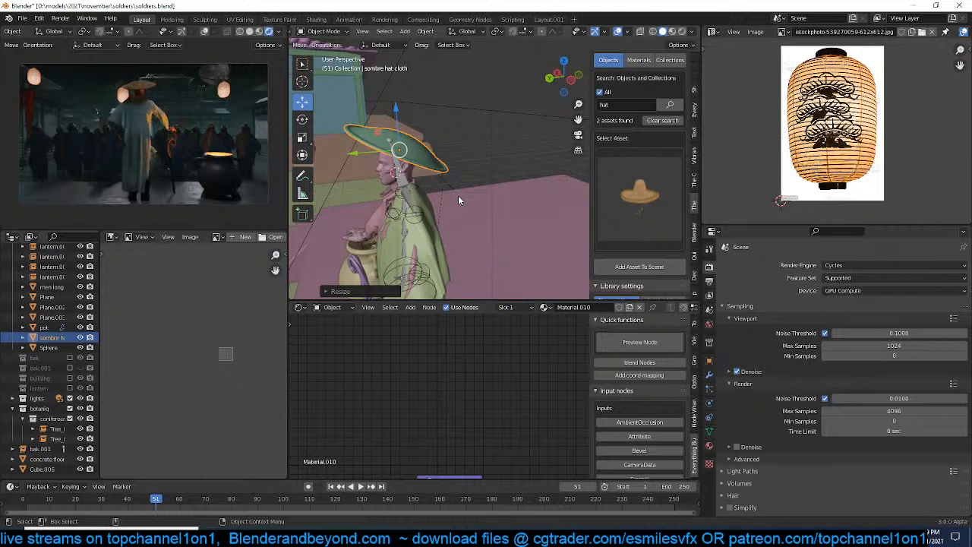
{"action": "middle_click_drag", "start_coordinate": [458, 197], "coordinate": [456, 168]}
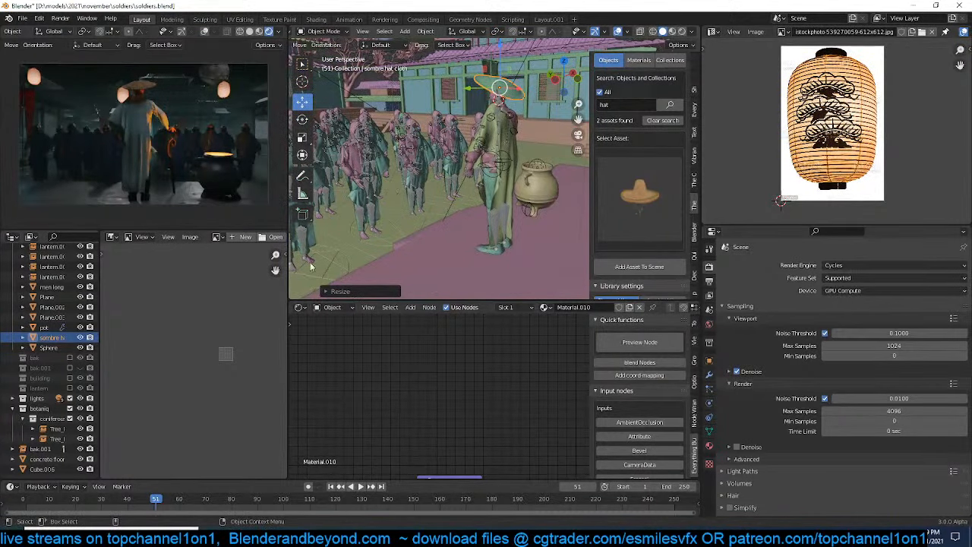
Enable the bak collection and select the robe of its source soldier beside the main figure
{"action": "left_click", "coordinate": [382, 166]}
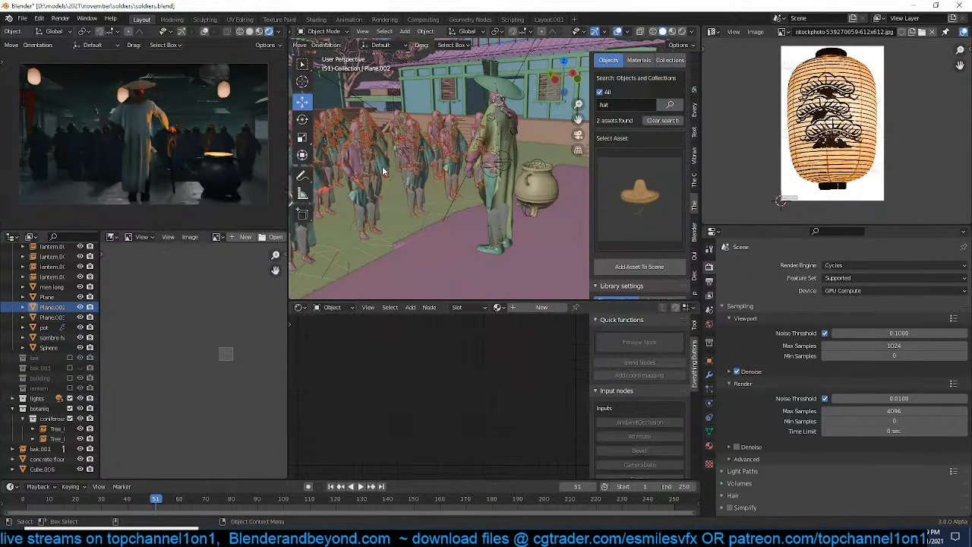
{"action": "left_click", "coordinate": [69, 357]}
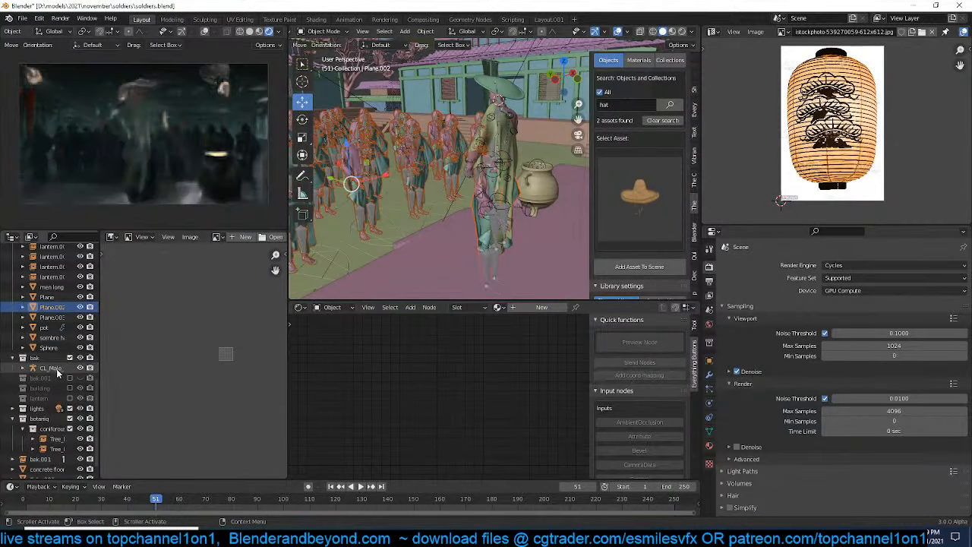
{"action": "left_click", "coordinate": [57, 370]}
{"action": "key", "text": "KP_Decimal"}
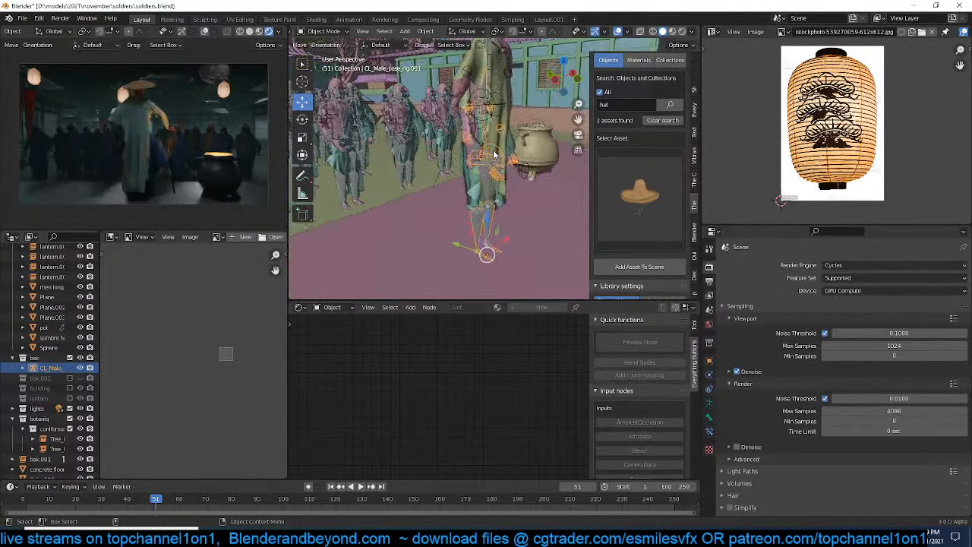
{"action": "middle_click_drag", "start_coordinate": [494, 155], "coordinate": [431, 205]}
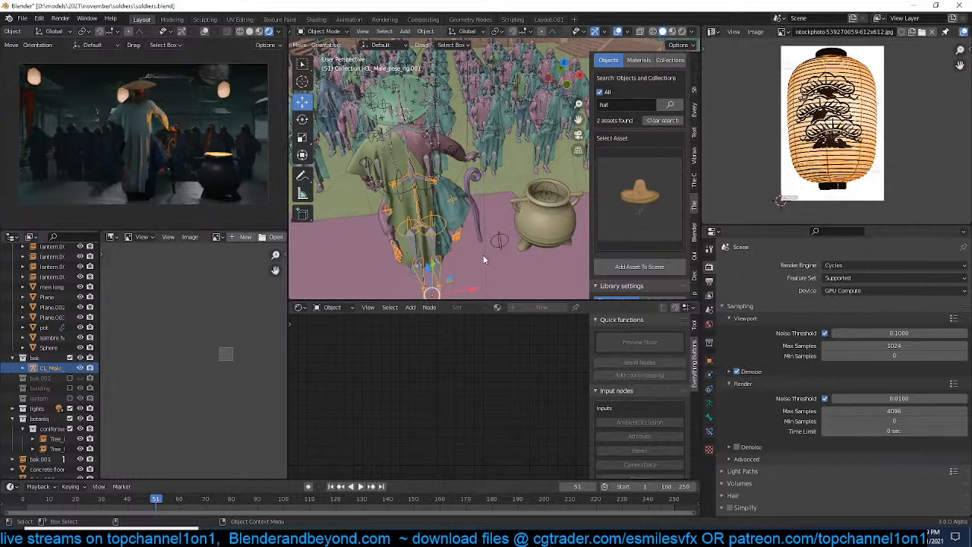
{"action": "left_click", "coordinate": [458, 222]}
Change the Principled BSDF base colour of the soldiers' fabric.001 material to a bright orange-red
{"action": "scroll", "coordinate": [456, 391], "scroll_direction": "down", "scroll_amount": 8}
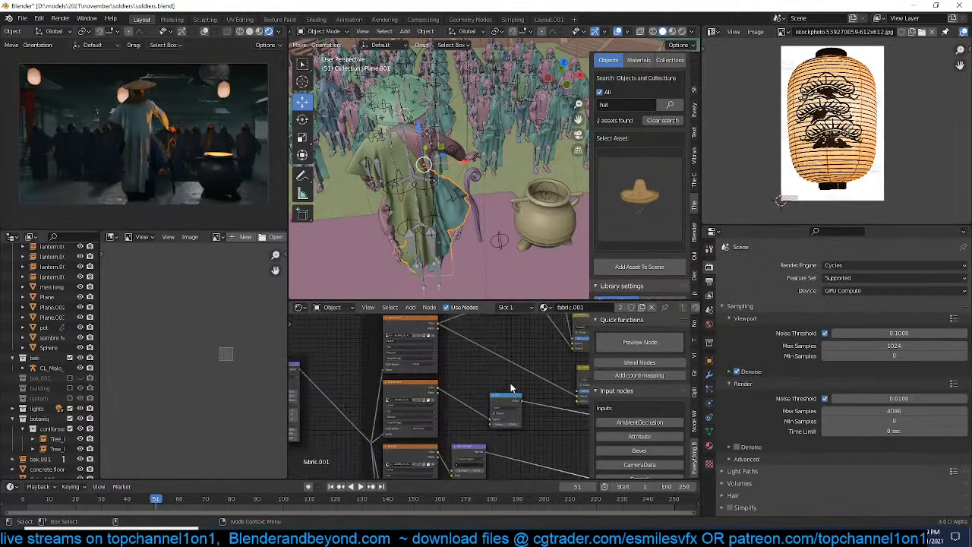
{"action": "middle_click_drag", "start_coordinate": [511, 383], "coordinate": [384, 403]}
{"action": "scroll", "coordinate": [452, 388], "scroll_direction": "up", "scroll_amount": 4}
{"action": "middle_click_drag", "start_coordinate": [450, 390], "coordinate": [344, 396]}
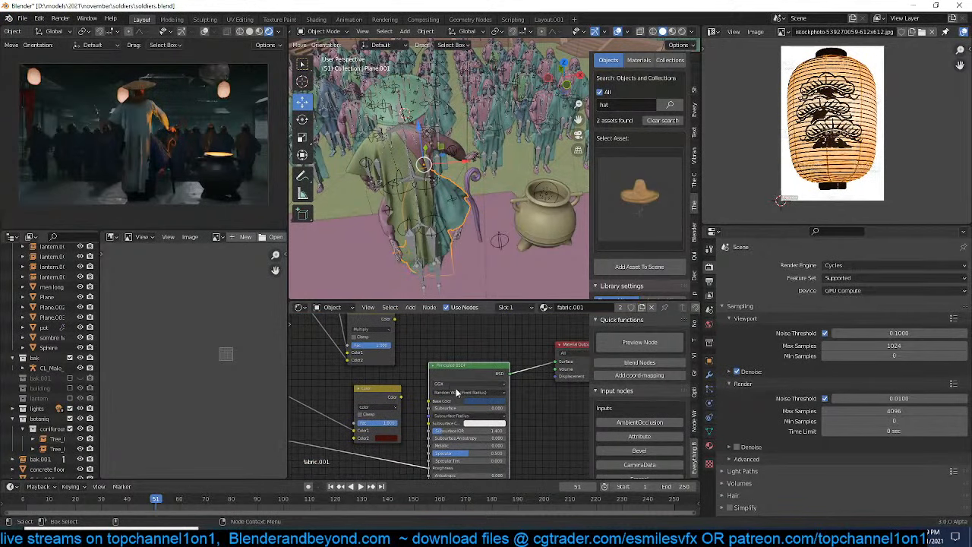
{"action": "left_click", "coordinate": [497, 401]}
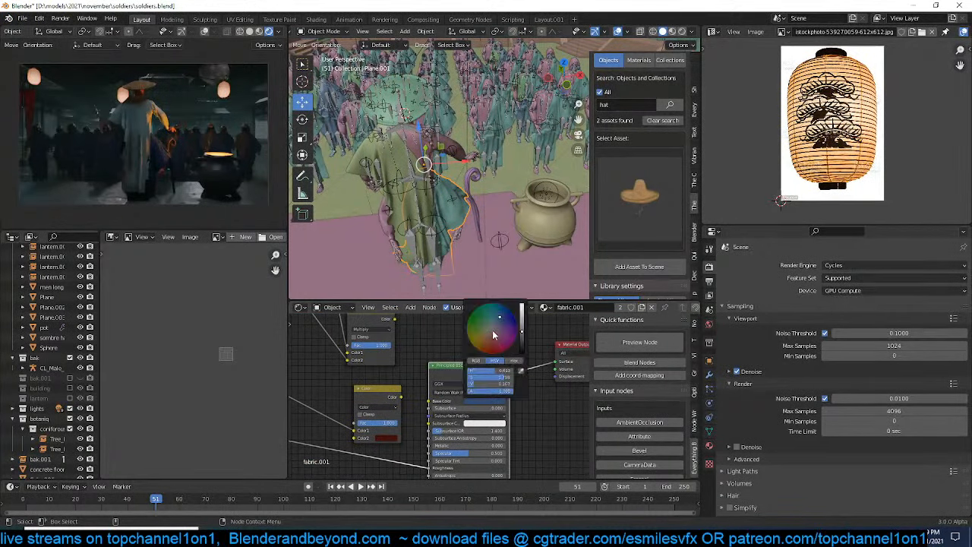
{"action": "left_click", "coordinate": [493, 332]}
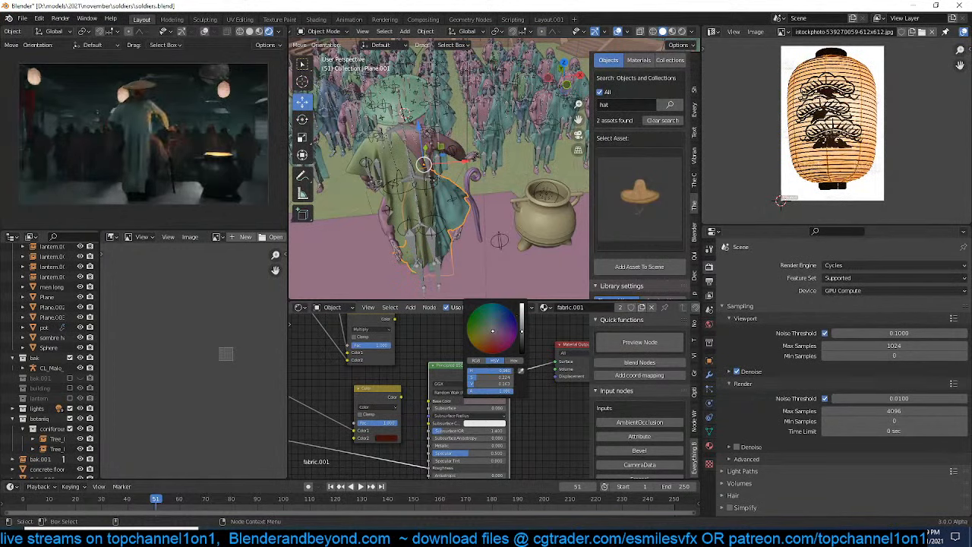
{"action": "left_click", "coordinate": [522, 312]}
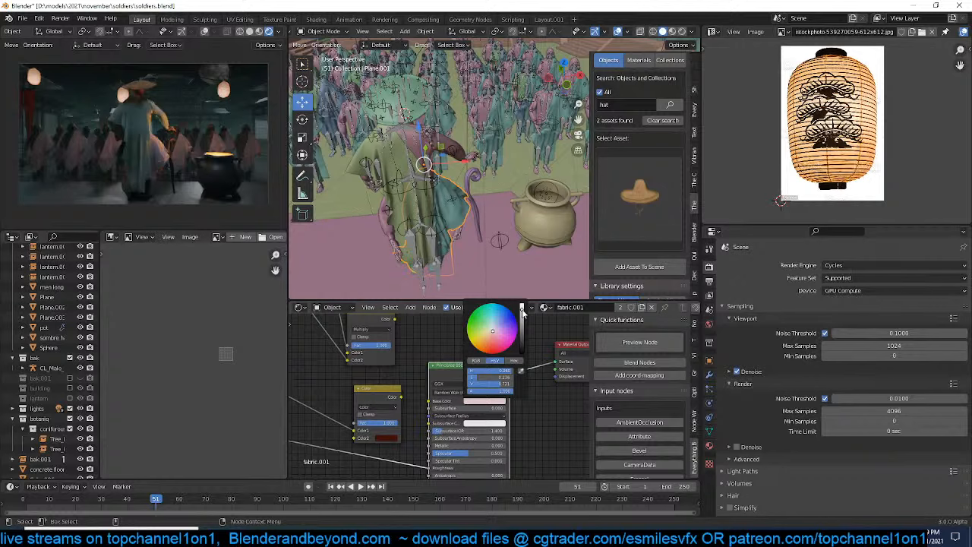
{"action": "left_click", "coordinate": [495, 347]}
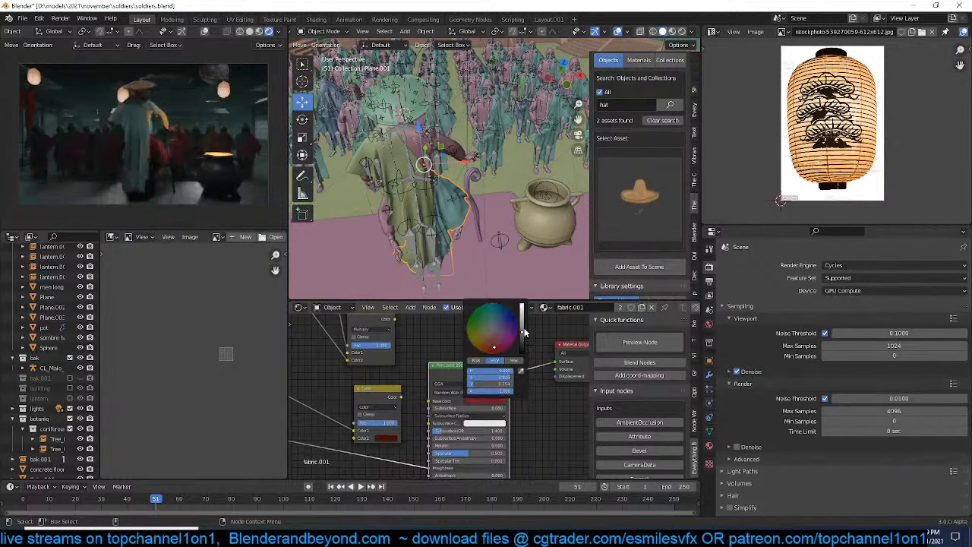
{"action": "left_click", "coordinate": [524, 328]}
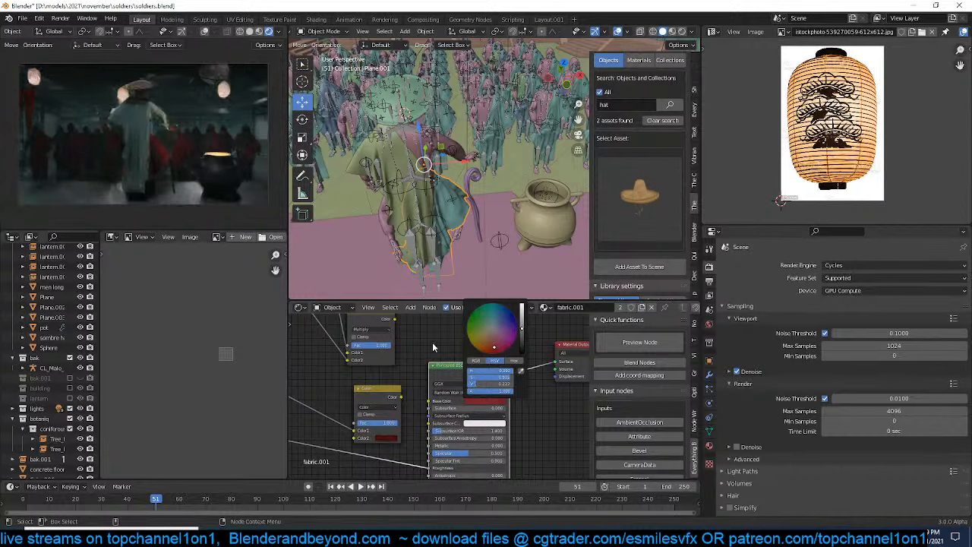
{"action": "left_click", "coordinate": [473, 401]}
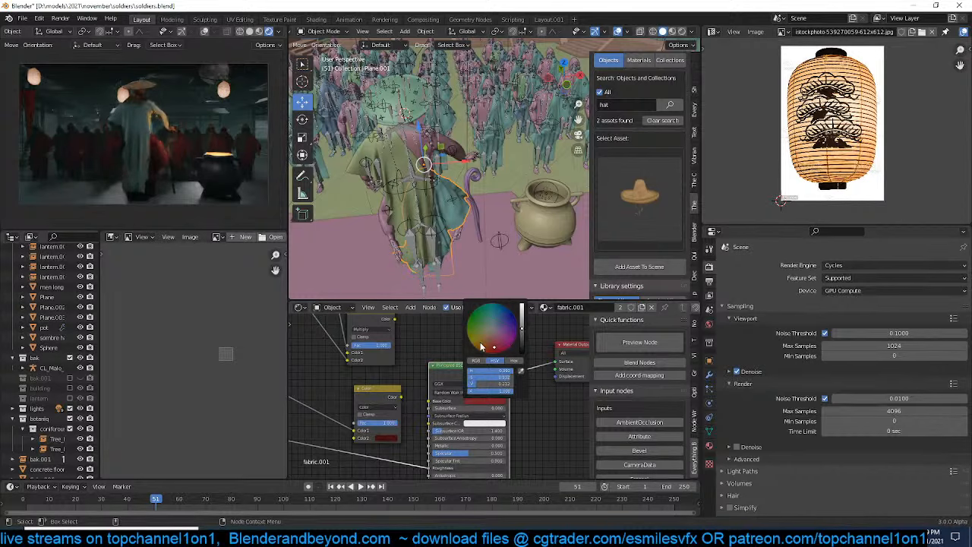
{"action": "left_click", "coordinate": [493, 345]}
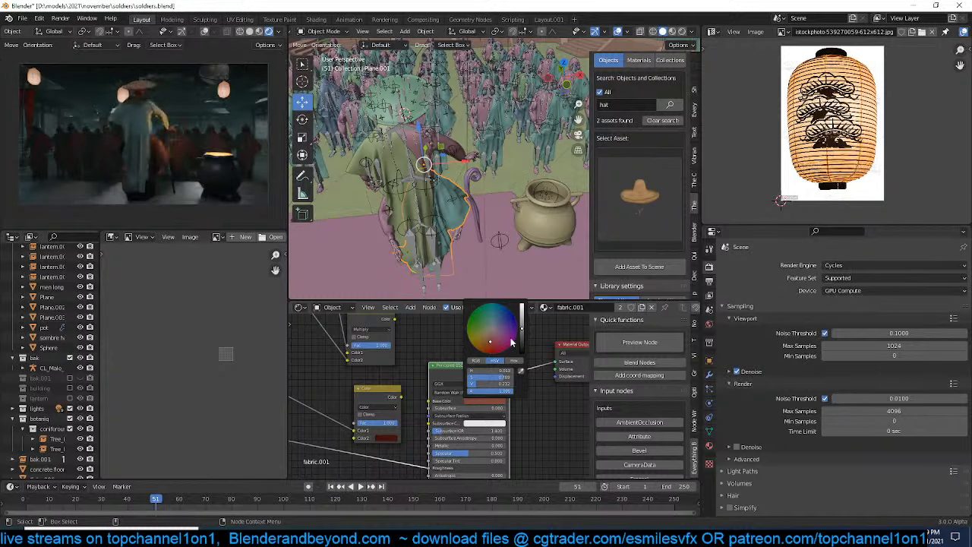
{"action": "left_click", "coordinate": [522, 321]}
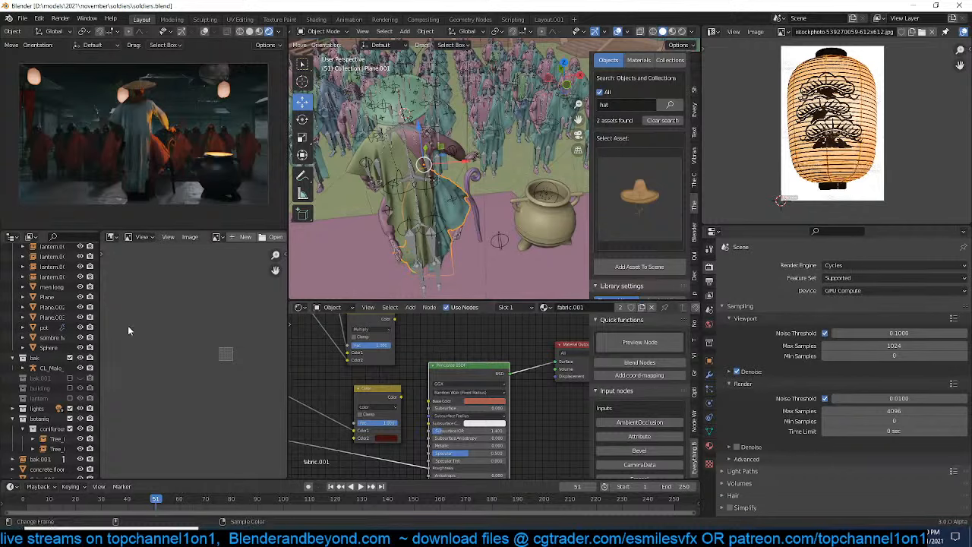
Exclude the bak collection from the view layer again and save the file
{"action": "left_click", "coordinate": [69, 358]}
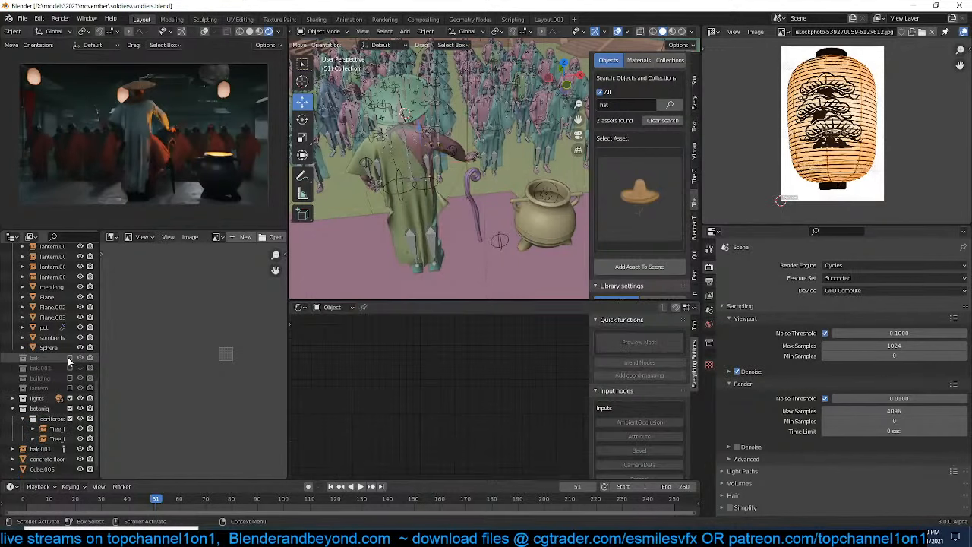
{"action": "scroll", "coordinate": [460, 211], "scroll_direction": "down", "scroll_amount": 3}
{"action": "mouse_move", "coordinate": [455, 218]}
{"action": "middle_mouse_down", "text": "shift"}
{"action": "mouse_move", "coordinate": [429, 216]}
{"action": "mouse_move", "coordinate": [467, 233]}
{"action": "middle_mouse_up", "text": "shift"}
{"action": "key", "text": "ctrl+s"}
{"action": "scroll", "coordinate": [466, 228], "scroll_direction": "up", "scroll_amount": 1}
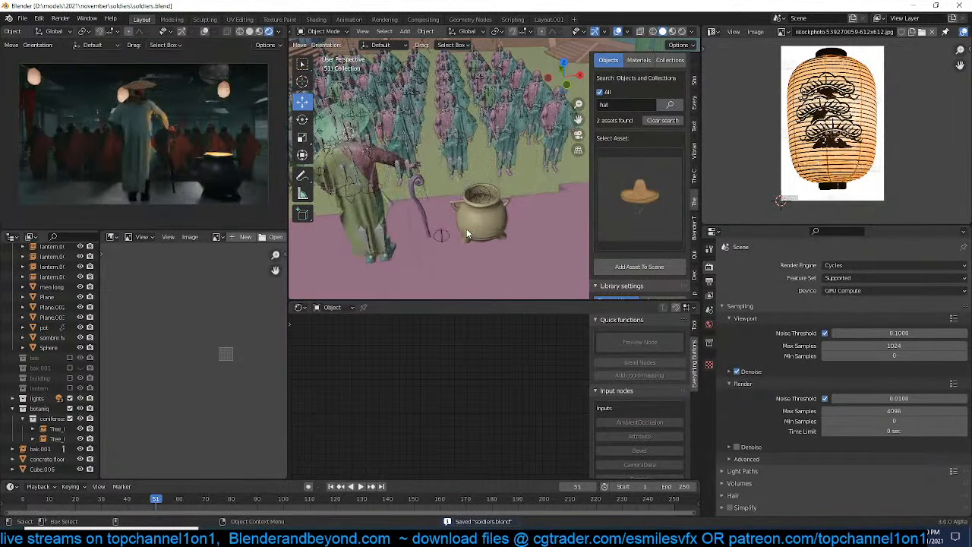
Scale the cauldron down to about 0.4 and delete the two light objects above it
{"action": "left_click", "coordinate": [486, 207]}
{"action": "key", "text": "s"}
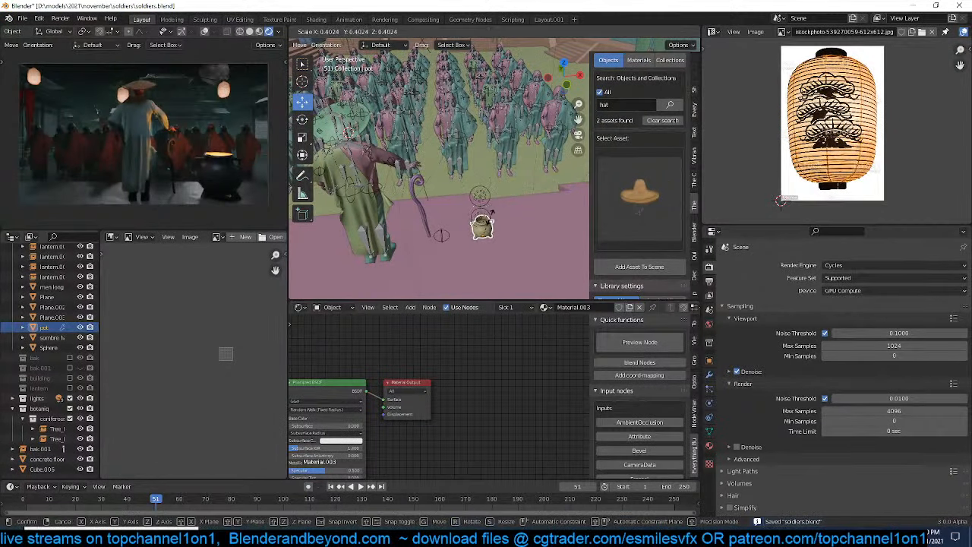
{"action": "left_click", "coordinate": [489, 216]}
{"action": "left_click", "coordinate": [489, 217]}
{"action": "mouse_move", "coordinate": [489, 217]}
{"action": "middle_mouse_down"}
{"action": "mouse_move", "coordinate": [460, 217]}
{"action": "mouse_move", "coordinate": [482, 207]}
{"action": "middle_mouse_up"}
{"action": "scroll", "coordinate": [483, 205], "scroll_direction": "up", "scroll_amount": 1}
{"action": "key", "text": "Delete"}
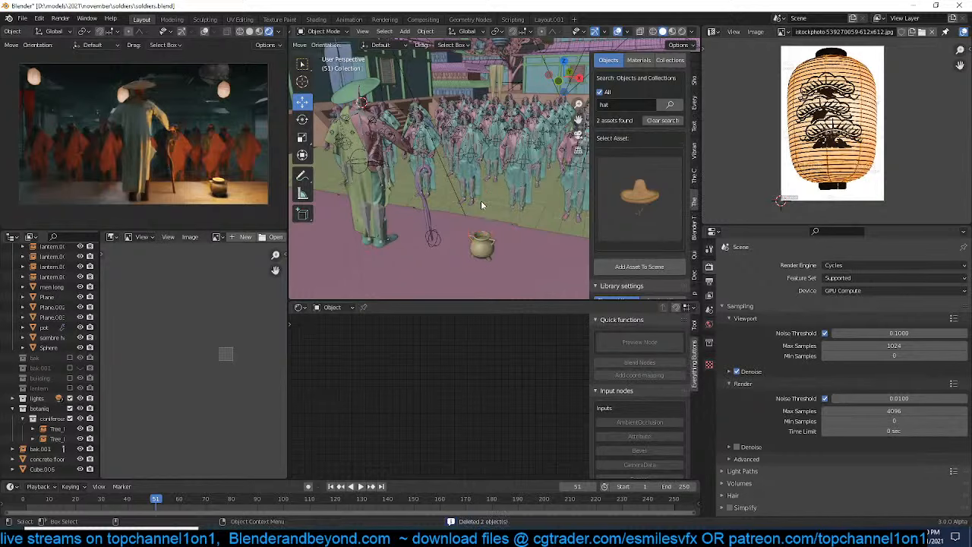
Try stacking two linked duplicates of the small cauldron above it along Z, and delete both copies
{"action": "left_click", "coordinate": [486, 253]}
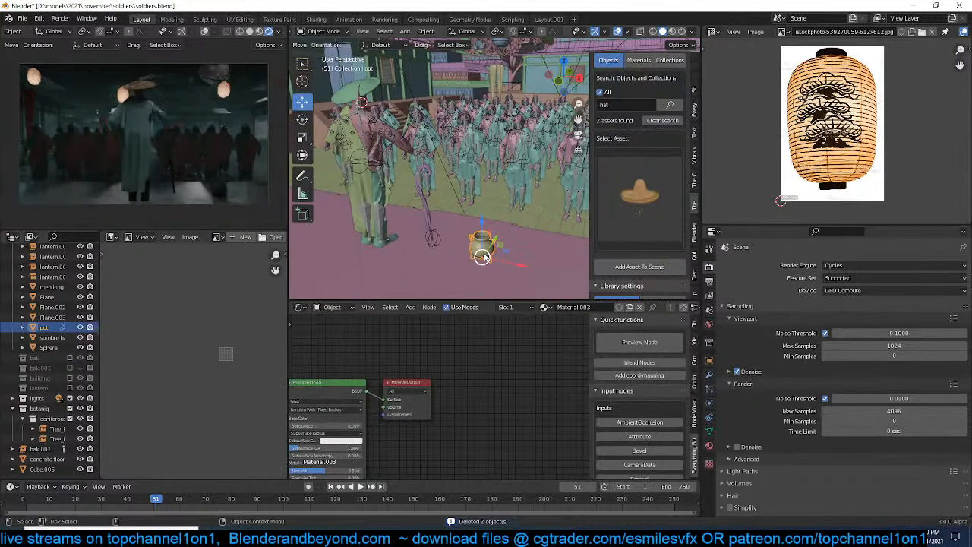
{"action": "key", "text": "shift+d"}
{"action": "key", "text": "z"}
{"action": "left_click", "coordinate": [490, 231]}
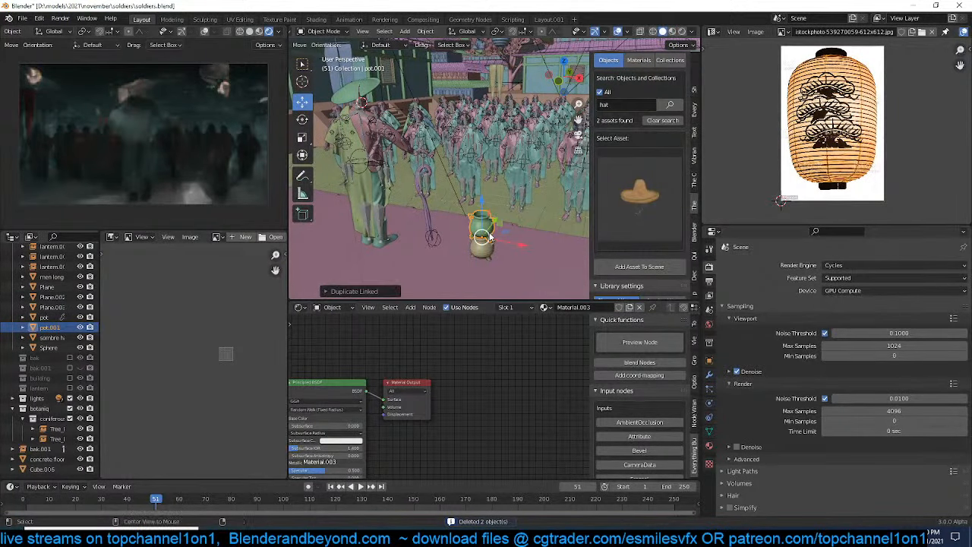
{"action": "key", "text": "alt+d"}
{"action": "key", "text": "z"}
{"action": "left_click", "coordinate": [496, 216]}
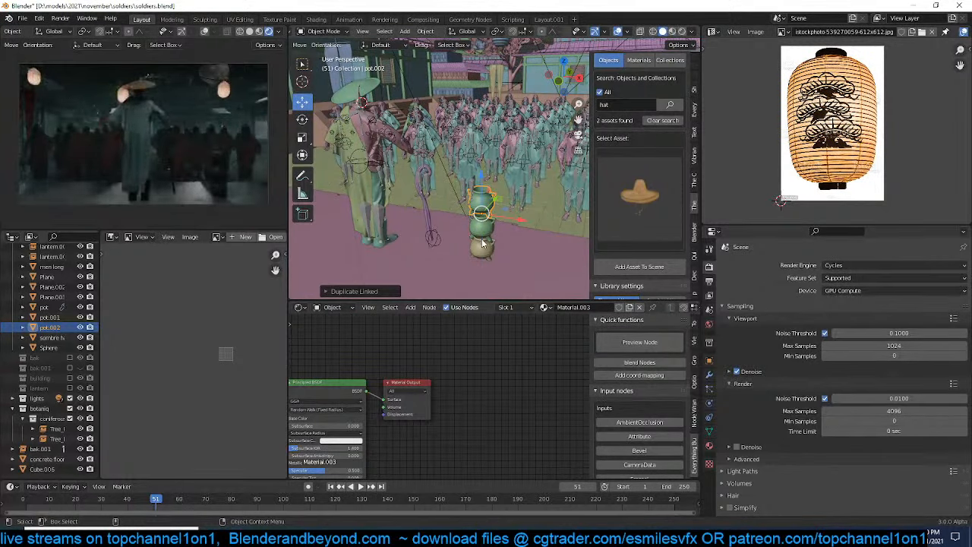
{"action": "left_click", "coordinate": [483, 226], "text": "shift"}
{"action": "key", "text": "x"}
{"action": "left_click", "coordinate": [490, 229]}
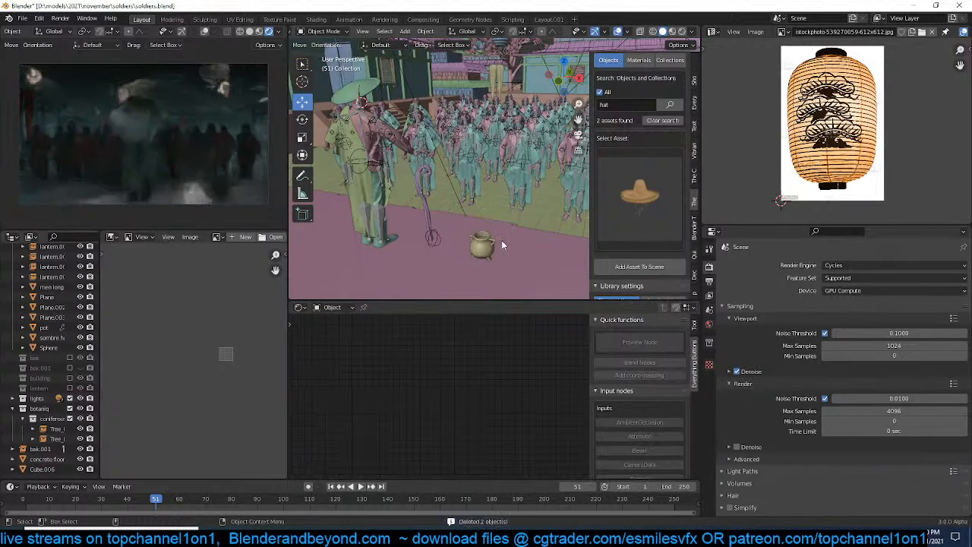
Save the file and add a collection instance of bak.001 on the platform beside the cauldron
{"action": "key", "text": "ctrl+s"}
{"action": "middle_click_drag", "start_coordinate": [457, 264], "coordinate": [465, 242]}
{"action": "key", "text": "shift+a"}
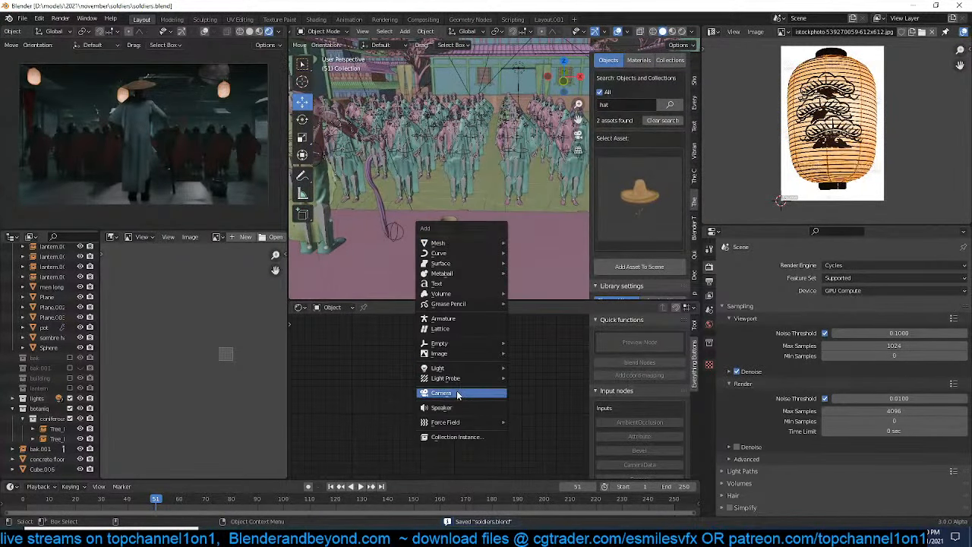
{"action": "left_click", "coordinate": [467, 438]}
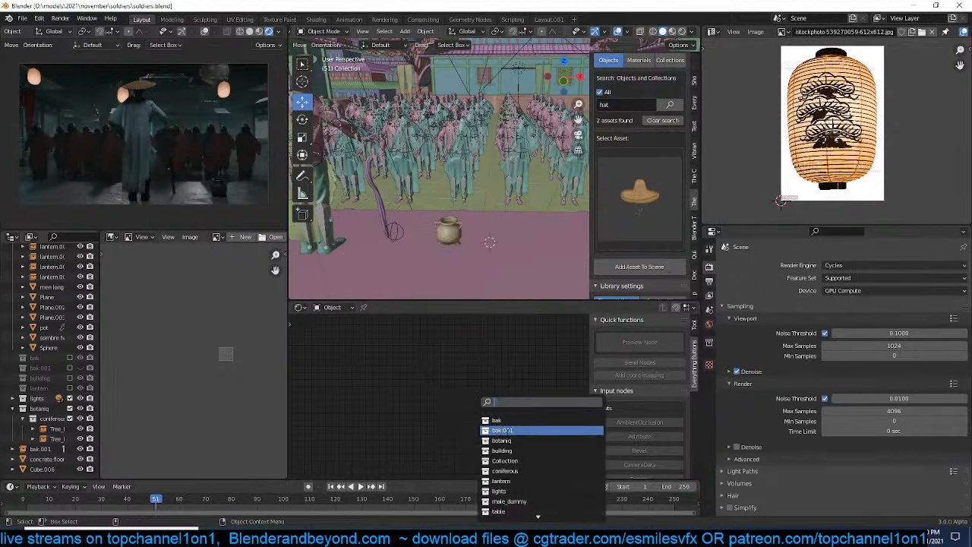
{"action": "left_click", "coordinate": [503, 430]}
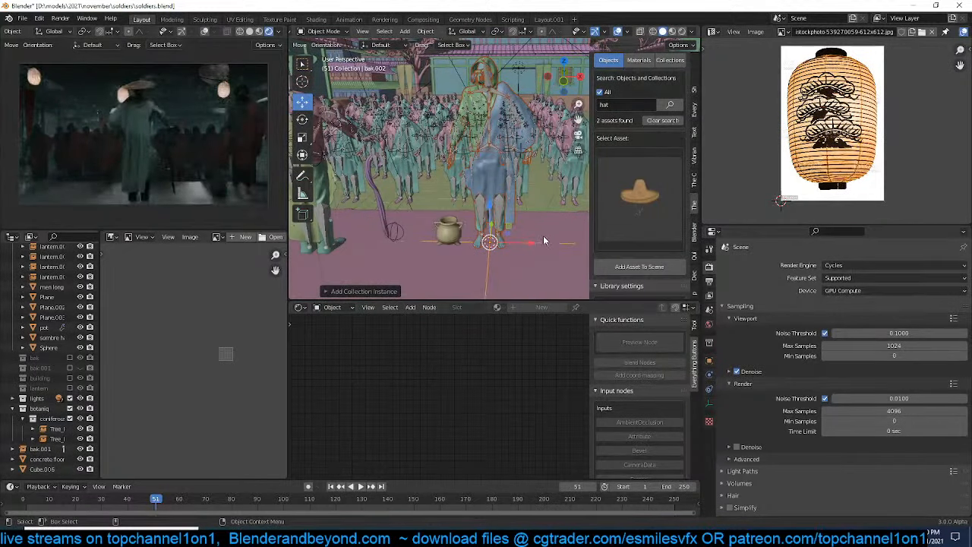
Rotate the new bak.001 instance 180° about Z to face the crowd and scale it down slightly
{"action": "type", "text": "rz180"}
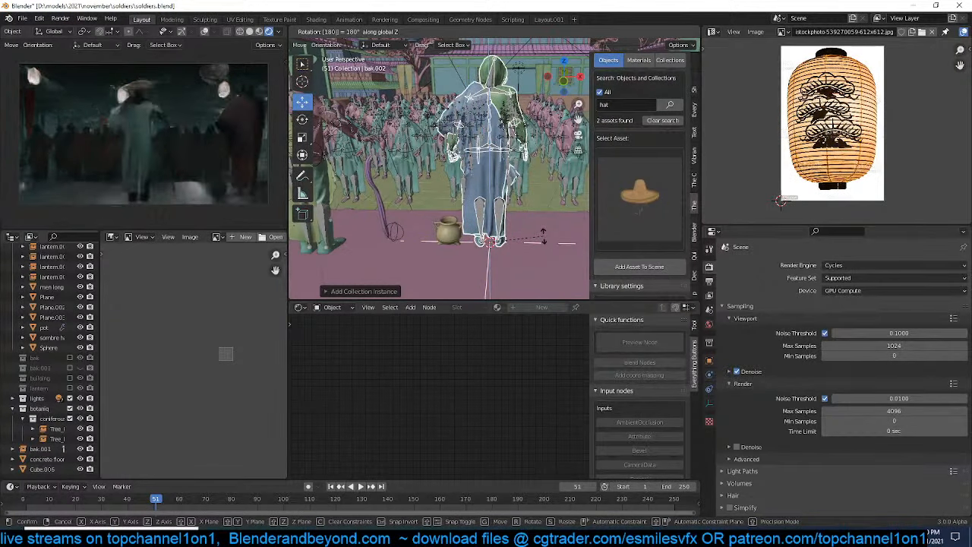
{"action": "key", "text": "Return"}
{"action": "key", "text": "s"}
{"action": "left_click", "coordinate": [558, 226]}
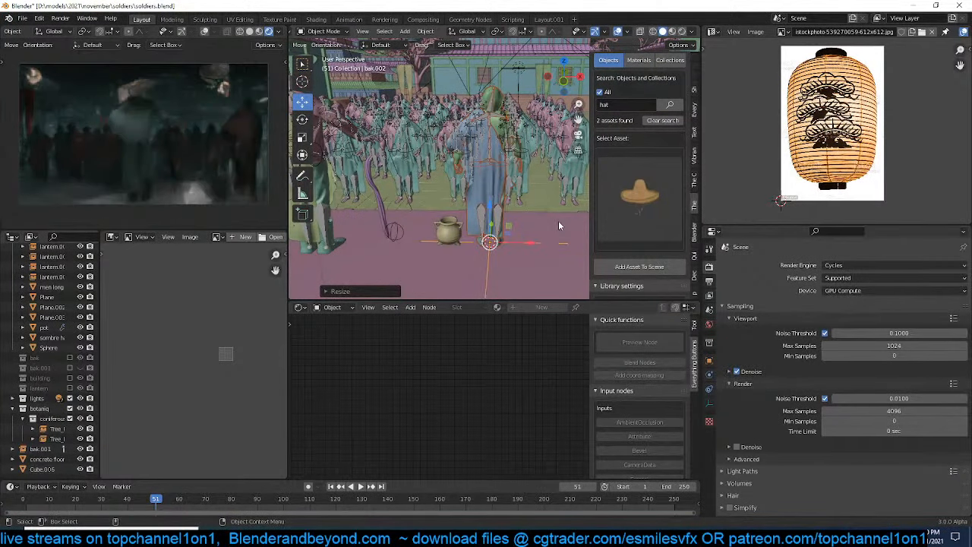
Make a linked duplicate of the bak.001 figure along X and position it on the opposite side of the main figure
{"action": "middle_click_drag", "start_coordinate": [558, 225], "coordinate": [545, 239]}
{"action": "key", "text": "shift+d"}
{"action": "key", "text": "x"}
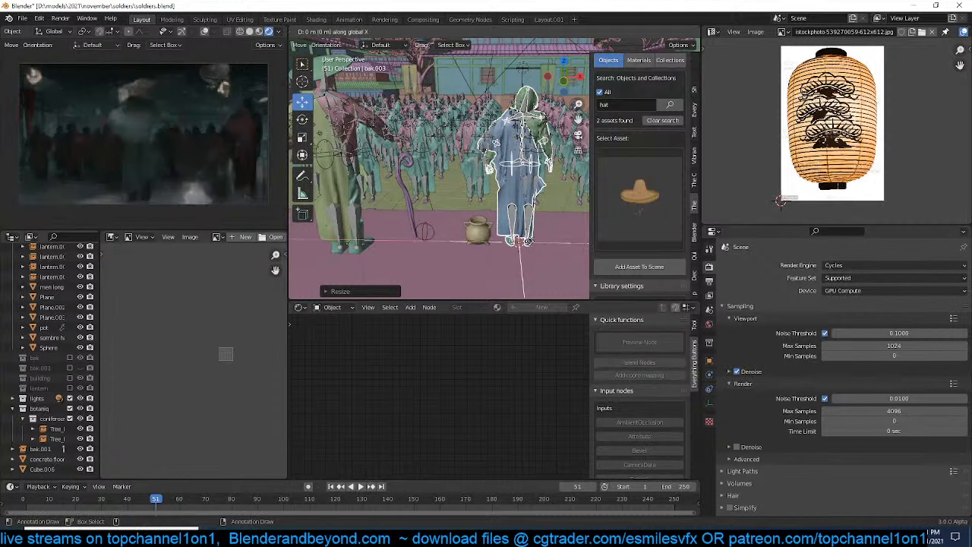
{"action": "left_click", "coordinate": [307, 244]}
{"action": "middle_click_drag", "start_coordinate": [356, 238], "coordinate": [462, 233]}
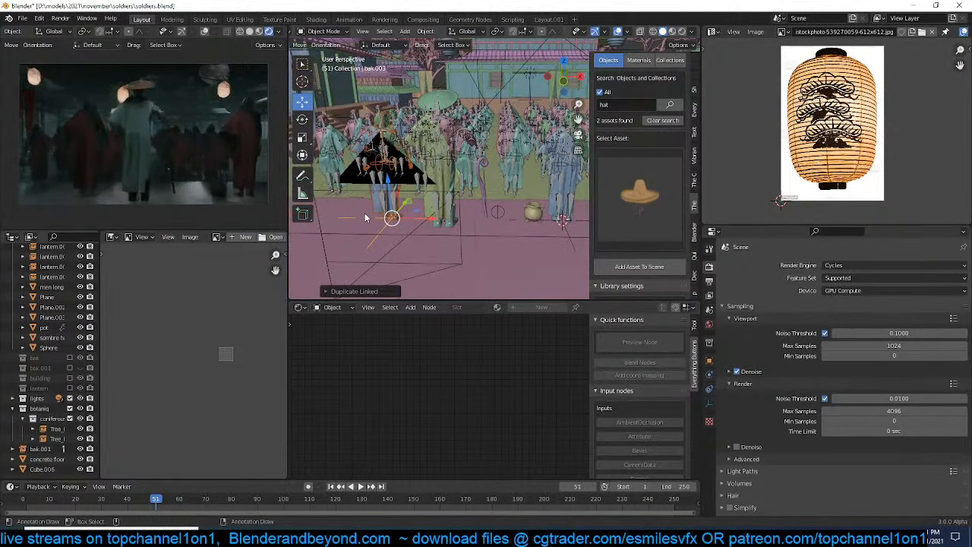
{"action": "left_click_drag", "start_coordinate": [422, 220], "coordinate": [390, 220]}
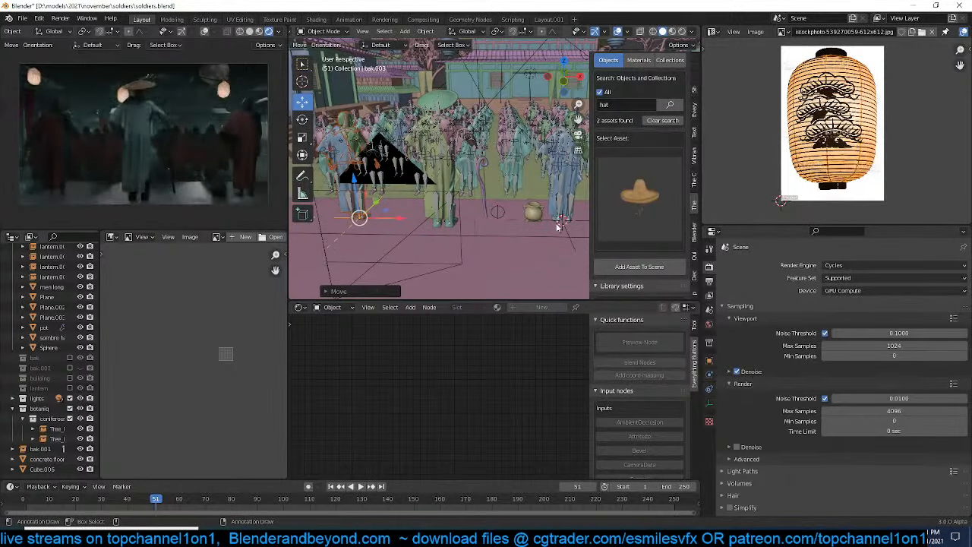
{"action": "left_click", "coordinate": [635, 185]}
{"action": "left_click", "coordinate": [635, 185]}
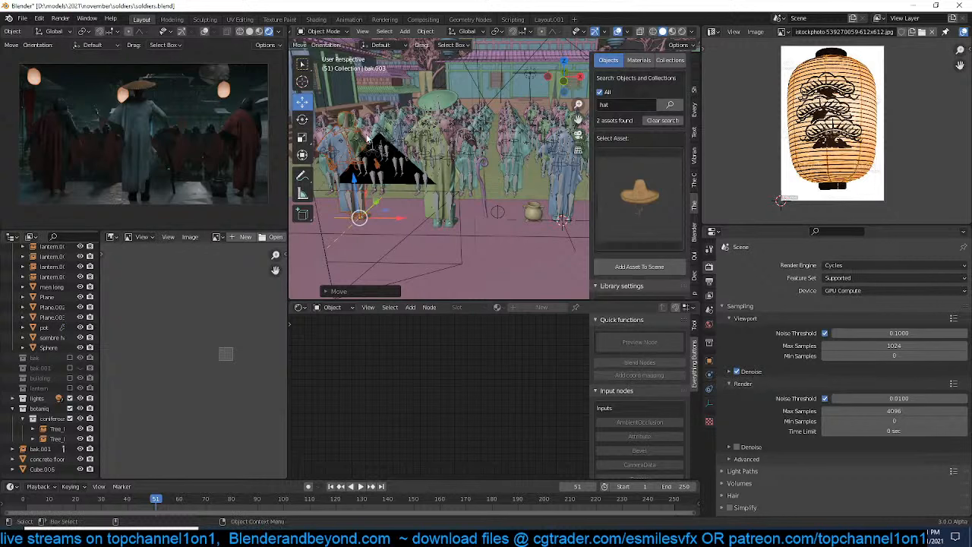
Select the sombre hat cloth mesh on the main figure's head
{"action": "middle_click_drag", "start_coordinate": [409, 133], "coordinate": [409, 169]}
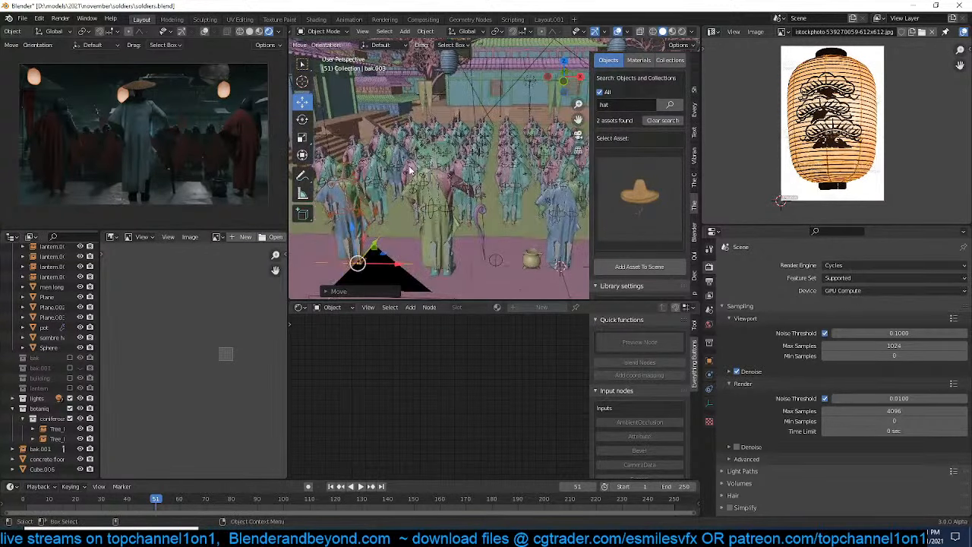
{"action": "left_click", "coordinate": [450, 153]}
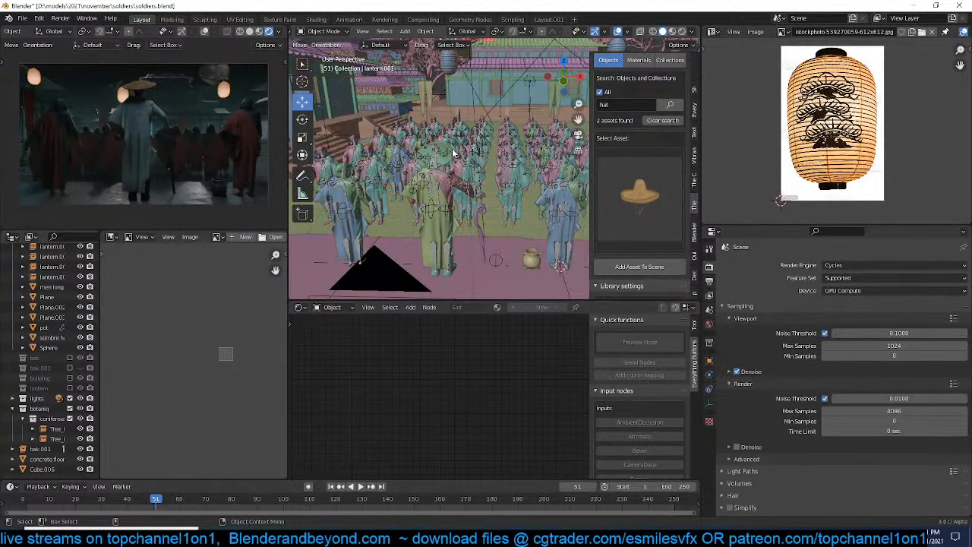
{"action": "scroll", "coordinate": [456, 155], "scroll_direction": "up", "scroll_amount": 2}
{"action": "middle_click_drag", "start_coordinate": [462, 169], "coordinate": [431, 153], "text": "shift"}
{"action": "left_click", "coordinate": [474, 204]}
{"action": "left_click", "coordinate": [465, 201]}
{"action": "left_click", "coordinate": [446, 189]}
{"action": "left_click", "coordinate": [453, 180]}
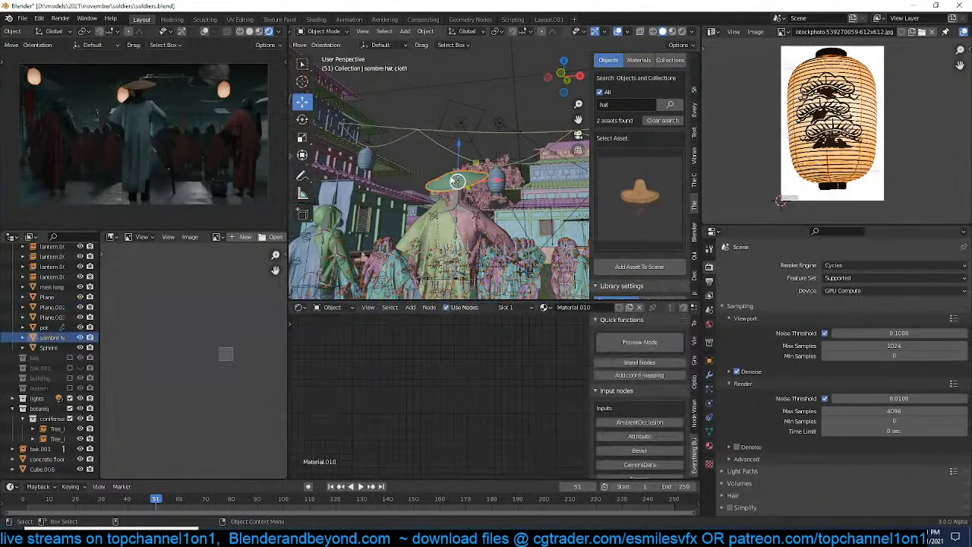
Save the file and switch the camera view to solid shading
{"action": "key", "text": "Home"}
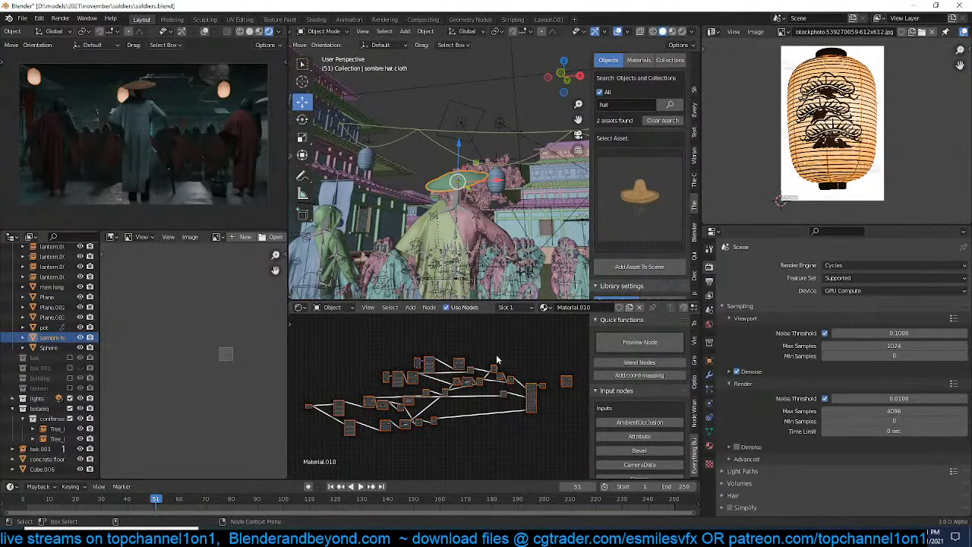
{"action": "scroll", "coordinate": [473, 180], "scroll_direction": "up", "scroll_amount": 8}
{"action": "scroll", "coordinate": [418, 183], "scroll_direction": "down", "scroll_amount": 2}
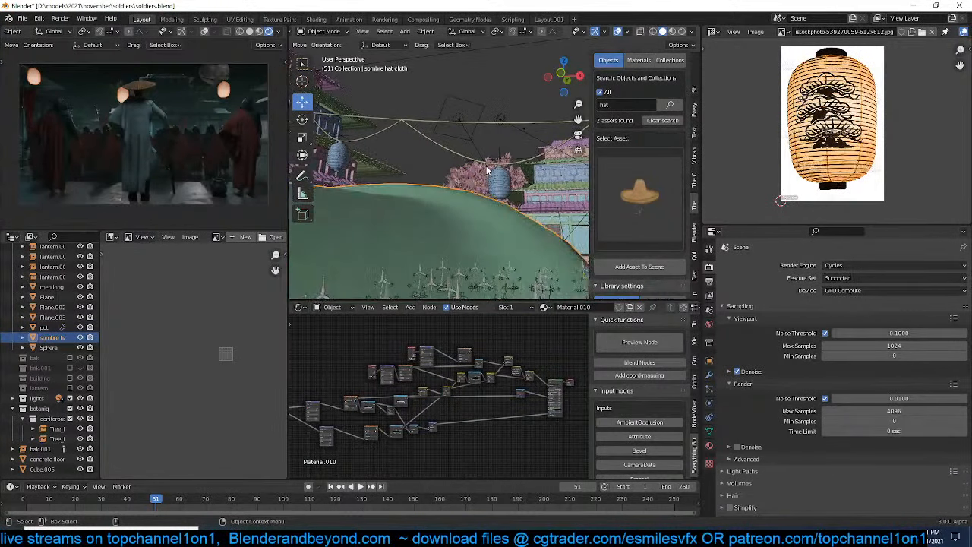
{"action": "middle_click_drag", "start_coordinate": [488, 235], "coordinate": [475, 191], "text": "shift"}
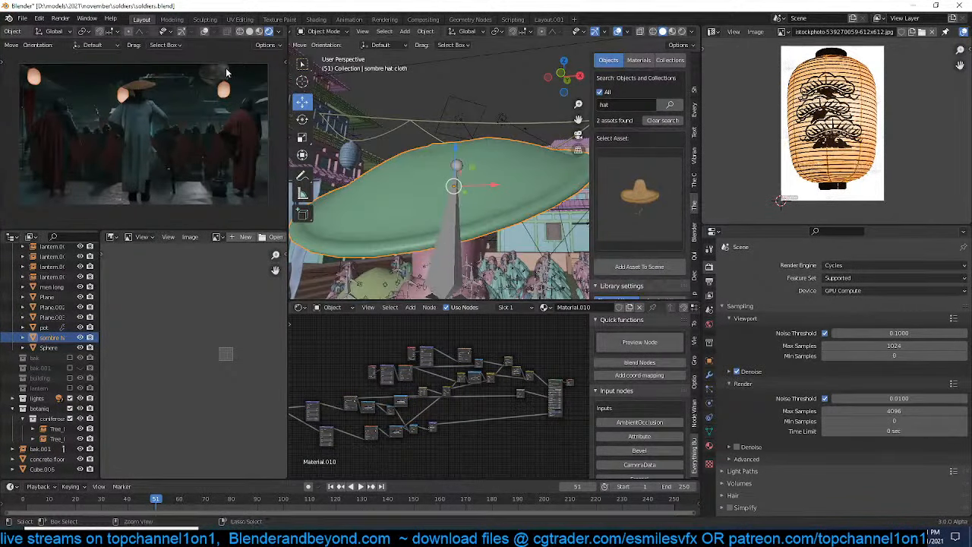
{"action": "key", "text": "ctrl+s"}
{"action": "left_click", "coordinate": [250, 32]}
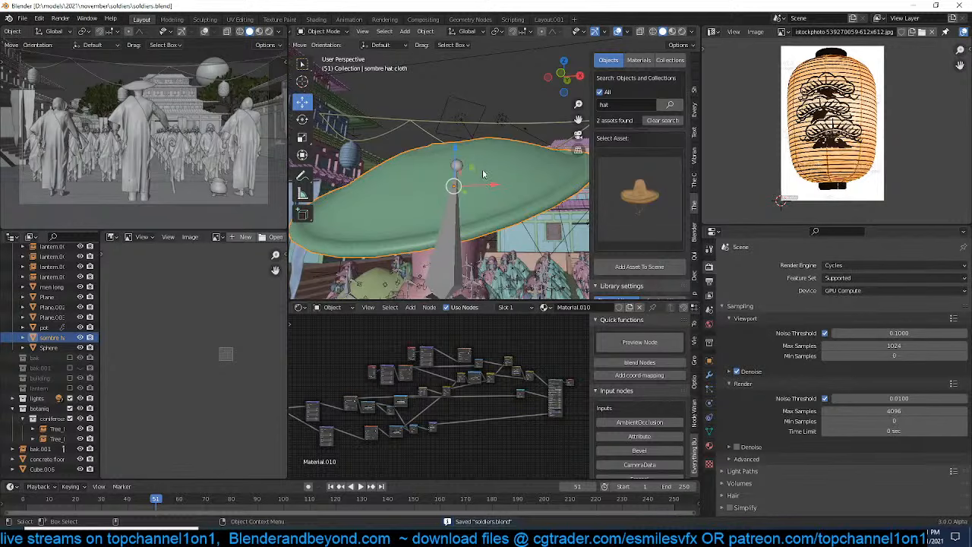
Select the concentric edge loops around the hat's mesh and bevel them about 0.047 m wide with 2 segments
{"action": "key", "text": "Tab"}
{"action": "middle_click_drag", "start_coordinate": [484, 174], "coordinate": [534, 219]}
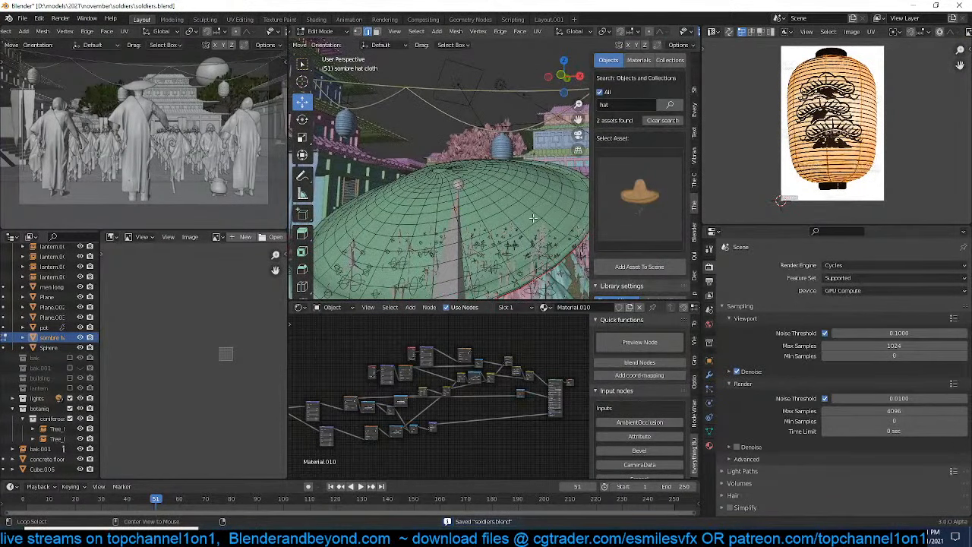
{"action": "left_click", "coordinate": [528, 223], "text": "alt"}
{"action": "left_click", "coordinate": [517, 212], "text": "alt+shift"}
{"action": "left_click", "coordinate": [507, 200], "text": "alt+shift"}
{"action": "left_click", "coordinate": [498, 192], "text": "alt+shift"}
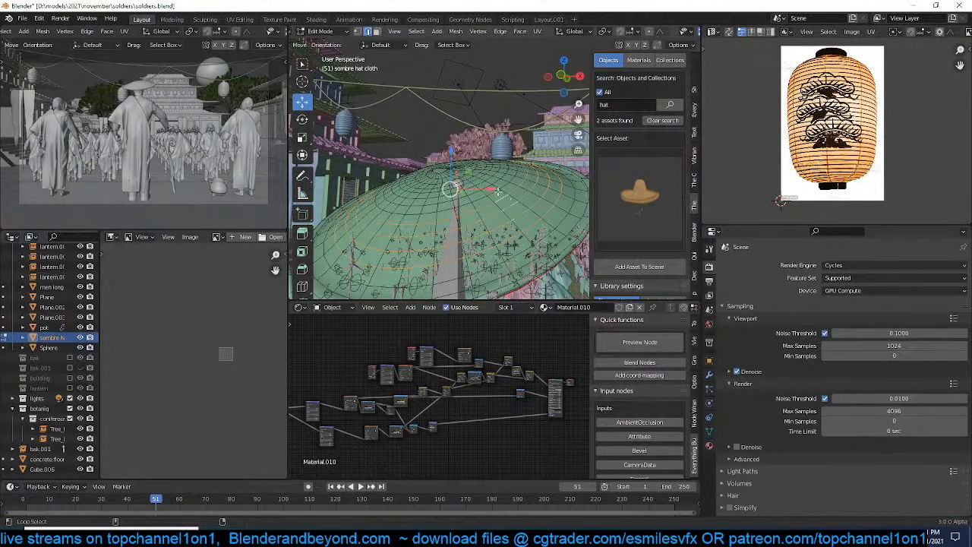
{"action": "left_click", "coordinate": [497, 190], "text": "alt+shift"}
{"action": "left_click", "coordinate": [486, 183], "text": "alt+shift"}
{"action": "key", "text": "ctrl+b"}
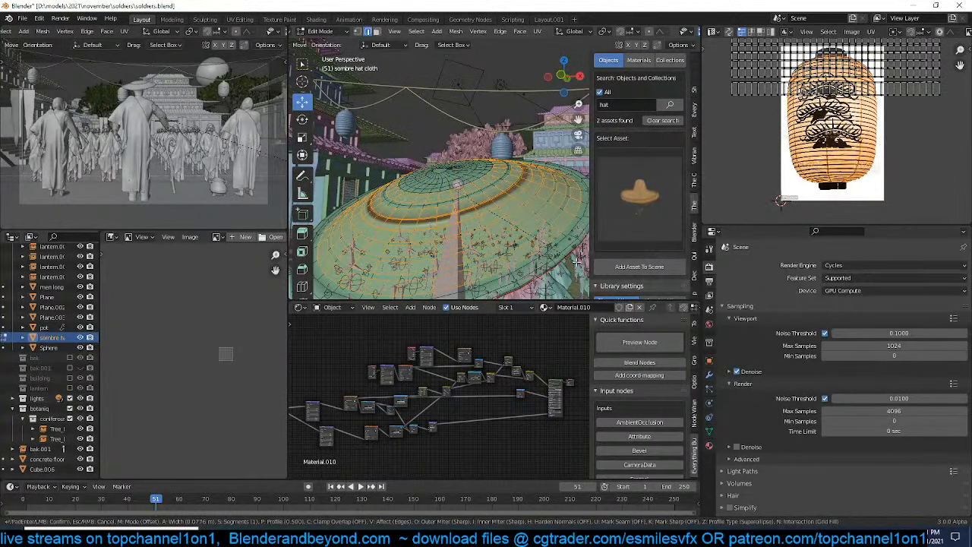
{"action": "scroll", "coordinate": [575, 258], "scroll_direction": "up", "scroll_amount": 1}
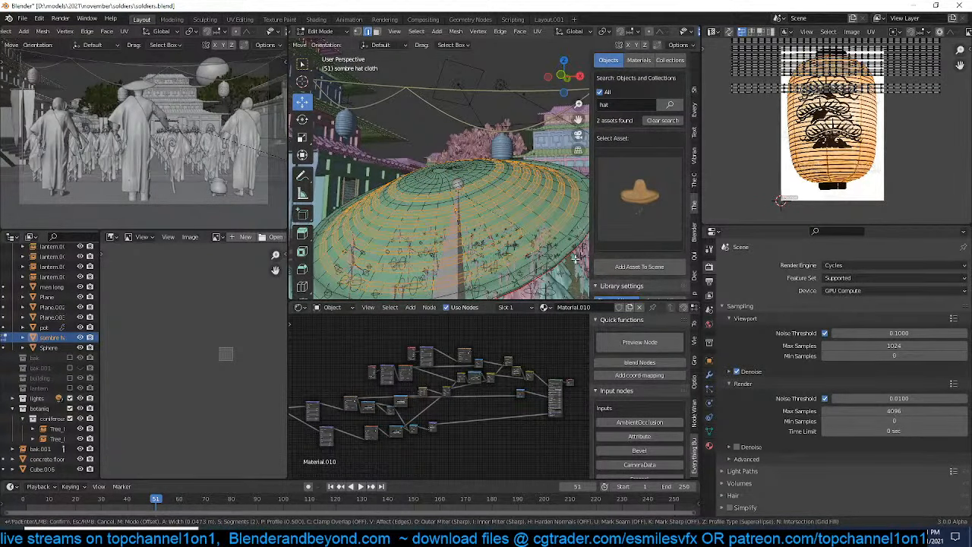
{"action": "left_click", "coordinate": [575, 259]}
Reduce the selection to the bevels' middle loops, offset them with Shrink/Fatten to form ridges on the hat, and save the file
{"action": "key", "text": "ctrl+KP_Subtract"}
{"action": "key", "text": "alt+s"}
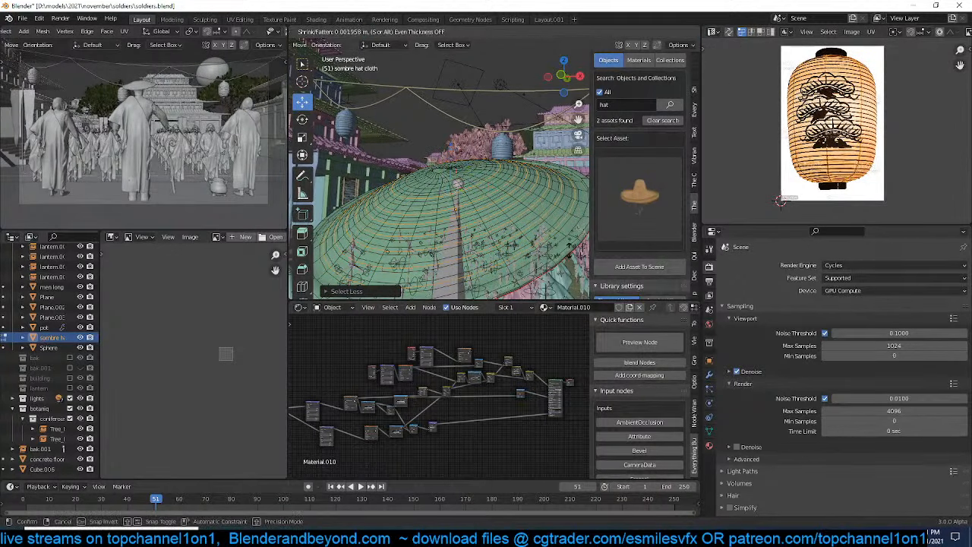
{"action": "left_click", "coordinate": [465, 96]}
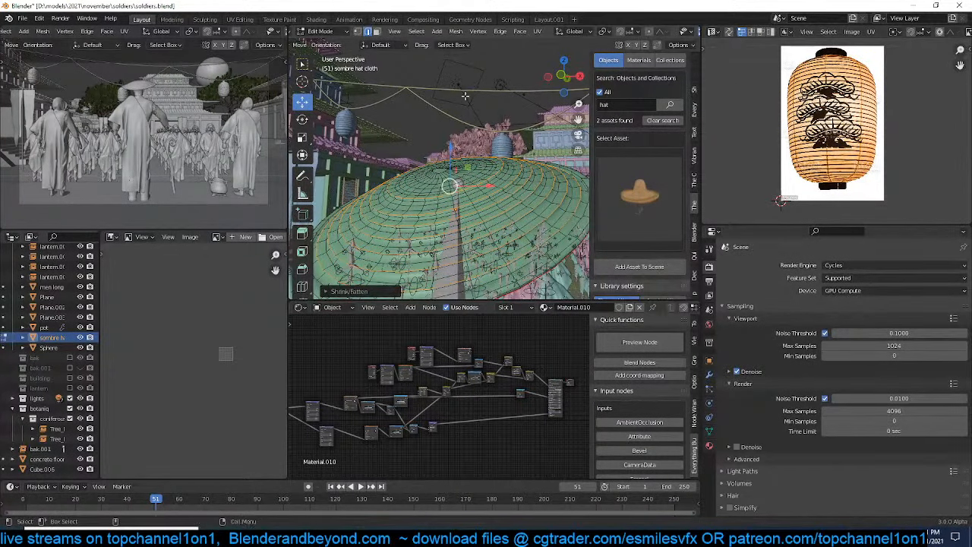
{"action": "key", "text": "Tab"}
{"action": "scroll", "coordinate": [436, 187], "scroll_direction": "down", "scroll_amount": 5}
{"action": "middle_click_drag", "start_coordinate": [437, 187], "coordinate": [437, 217]}
{"action": "key", "text": "alt+a"}
{"action": "key", "text": "ctrl+s"}
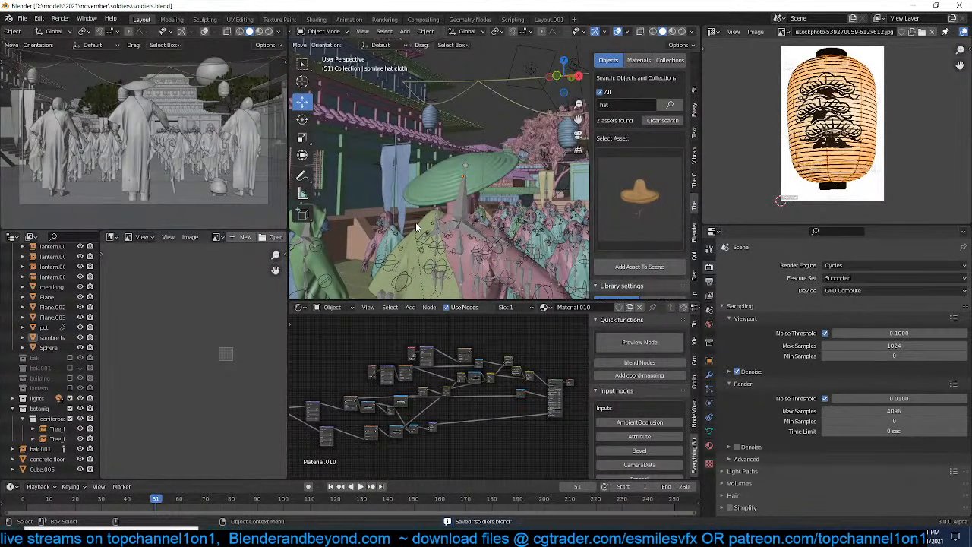
Clear the hat search and set the asset library directory to building parts
{"action": "scroll", "coordinate": [420, 226], "scroll_direction": "down", "scroll_amount": 2}
{"action": "scroll", "coordinate": [450, 241], "scroll_direction": "down", "scroll_amount": 6}
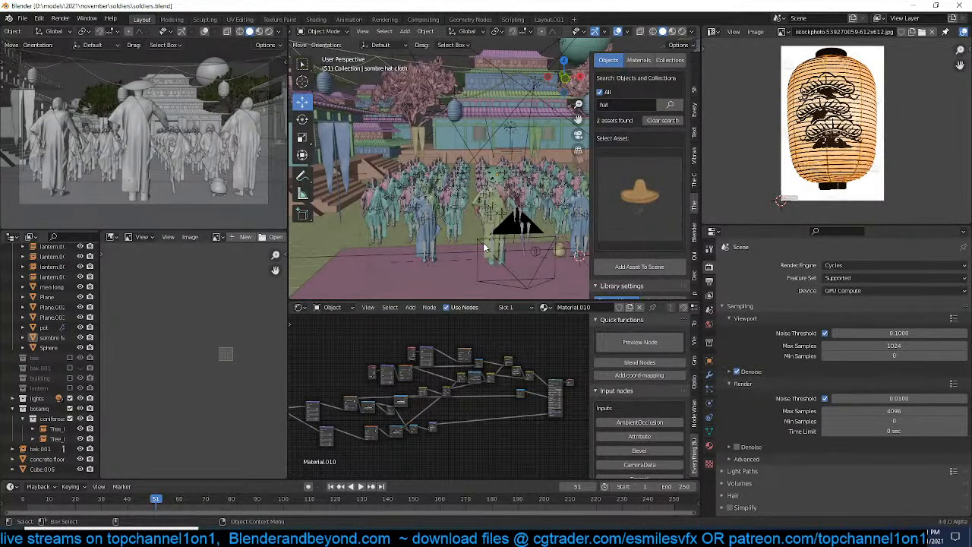
{"action": "left_click", "coordinate": [653, 122]}
{"action": "left_click", "coordinate": [658, 263]}
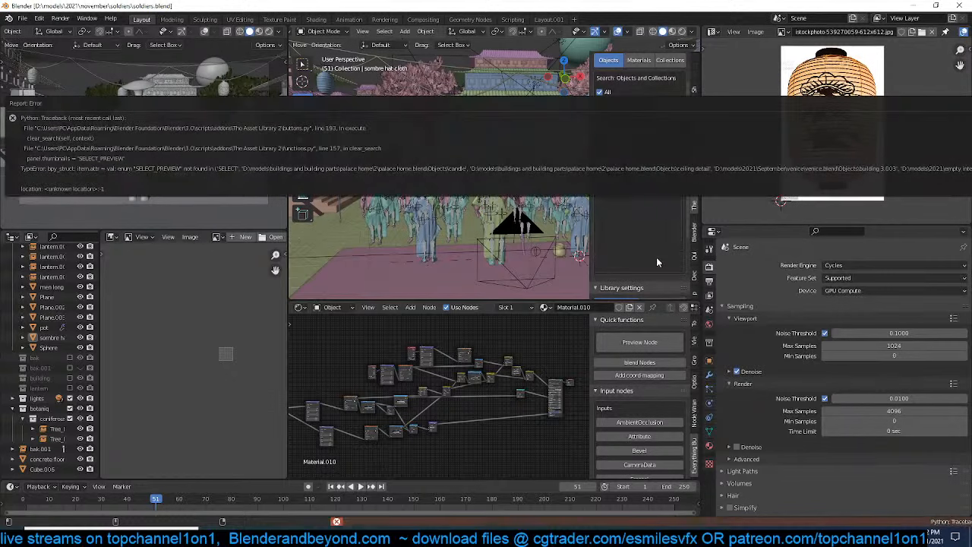
{"action": "scroll", "coordinate": [647, 223], "scroll_direction": "down", "scroll_amount": 3}
{"action": "left_click", "coordinate": [640, 239]}
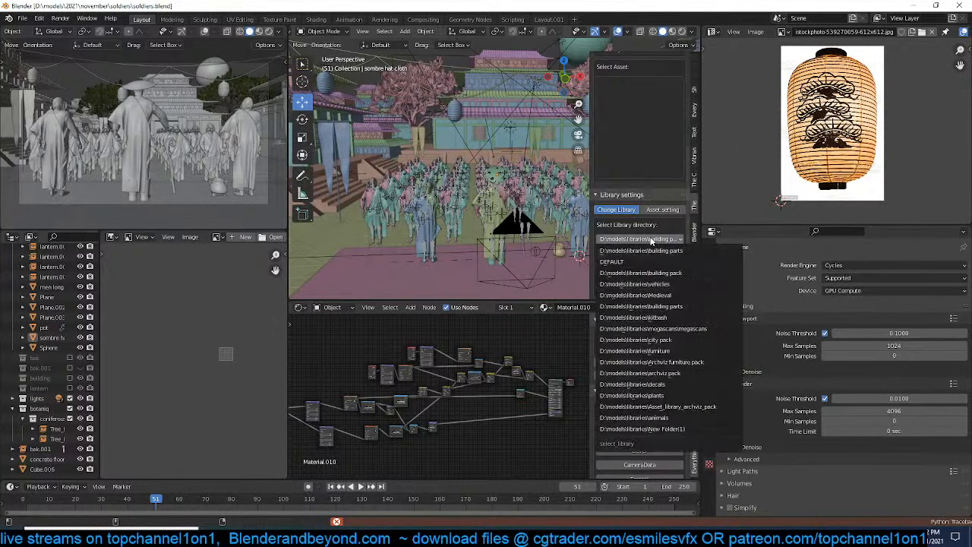
{"action": "left_click", "coordinate": [611, 250]}
{"action": "scroll", "coordinate": [627, 149], "scroll_direction": "up", "scroll_amount": 5}
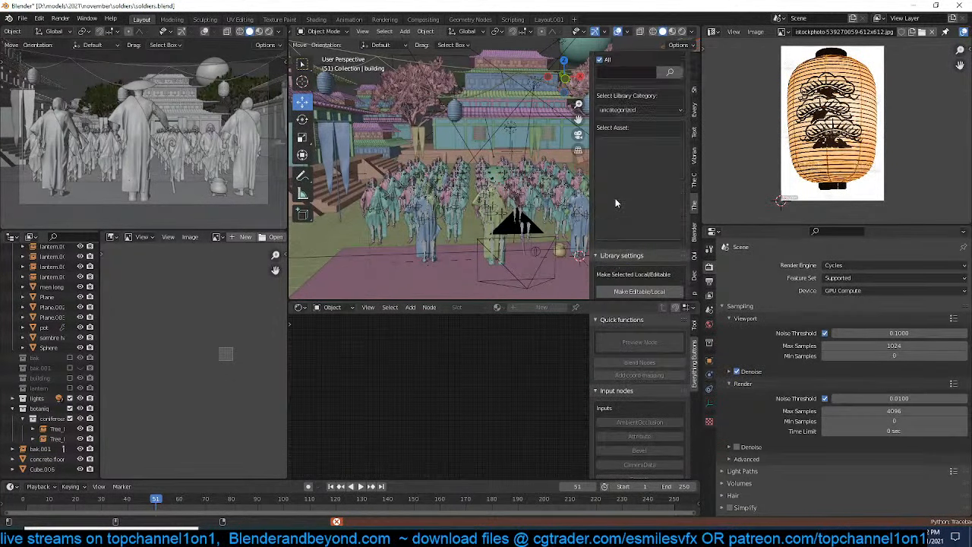
Browse the uncategorized, ceiling and decals categories of the building parts library, and save the file
{"action": "left_click", "coordinate": [634, 218]}
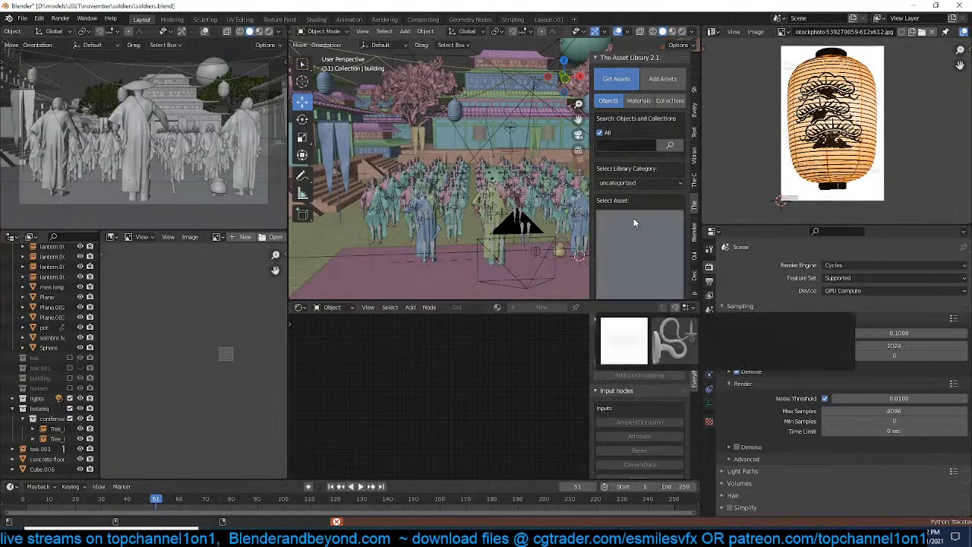
{"action": "left_click", "coordinate": [630, 182]}
{"action": "left_click", "coordinate": [630, 226]}
{"action": "left_click", "coordinate": [630, 226]}
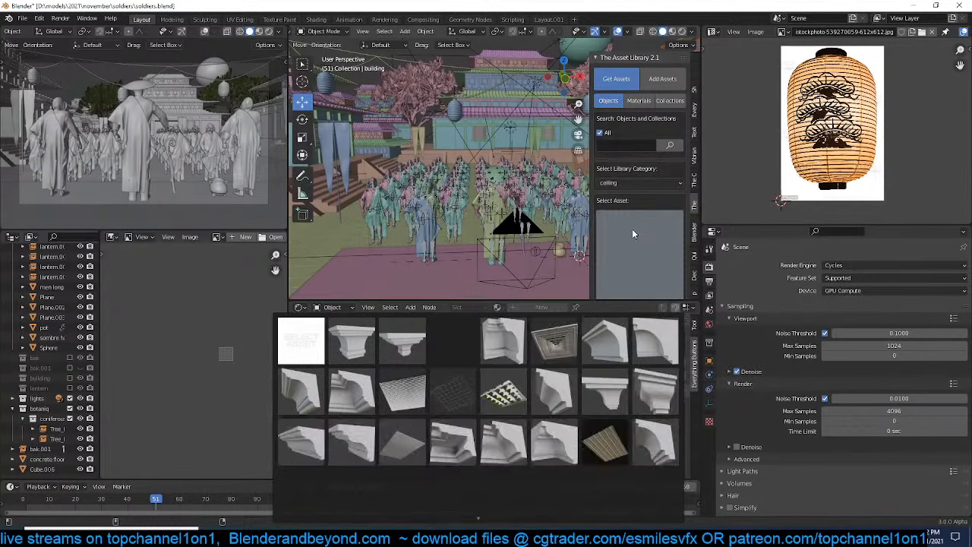
{"action": "left_click", "coordinate": [647, 182]}
{"action": "left_click", "coordinate": [629, 207]}
{"action": "left_click", "coordinate": [635, 225]}
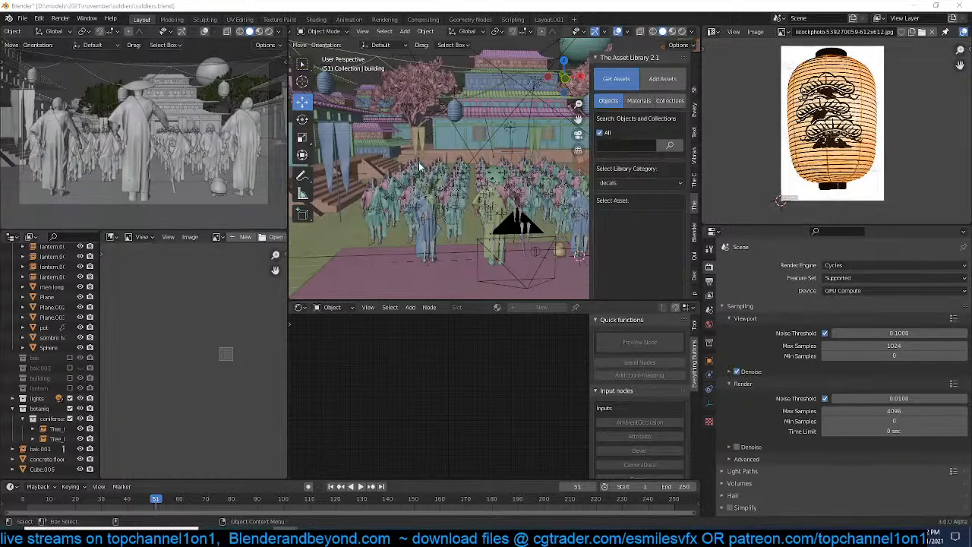
{"action": "left_click", "coordinate": [502, 229]}
{"action": "key", "text": "ctrl+s"}
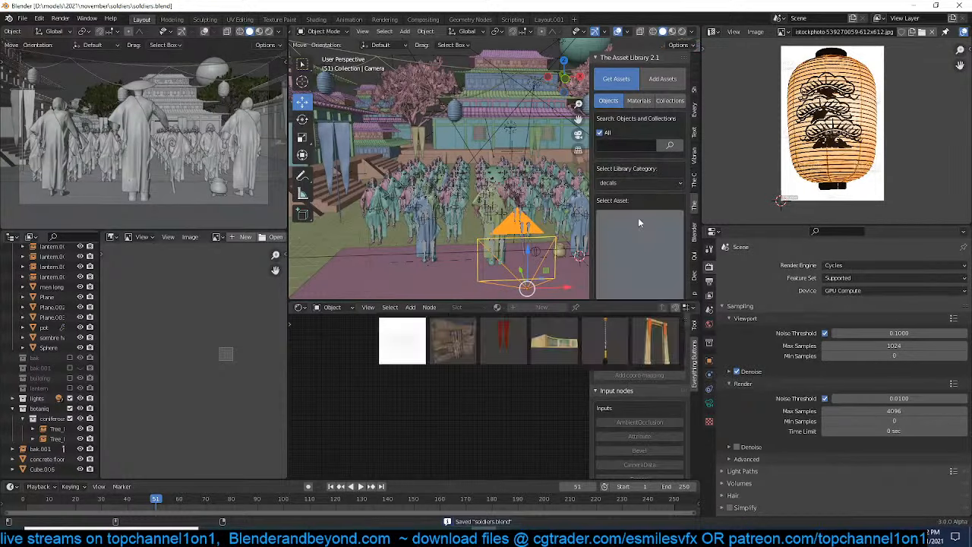
Look through the decals, pipes, shop and roof asset categories for objects that suit the courtyard
{"action": "left_click", "coordinate": [649, 182]}
{"action": "left_click", "coordinate": [624, 205]}
{"action": "left_click", "coordinate": [627, 226]}
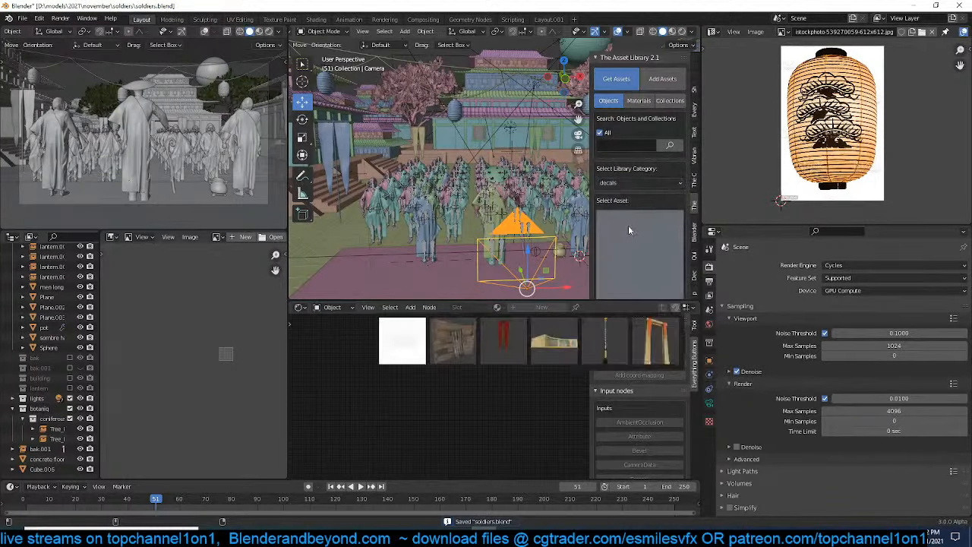
{"action": "left_click", "coordinate": [648, 182]}
{"action": "left_click", "coordinate": [620, 241]}
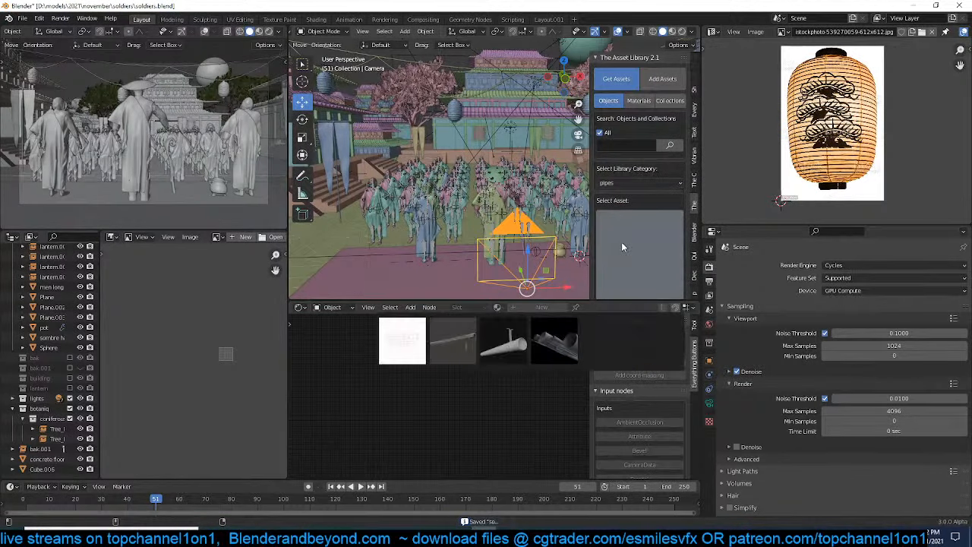
{"action": "left_click", "coordinate": [650, 184]}
{"action": "left_click", "coordinate": [625, 268]}
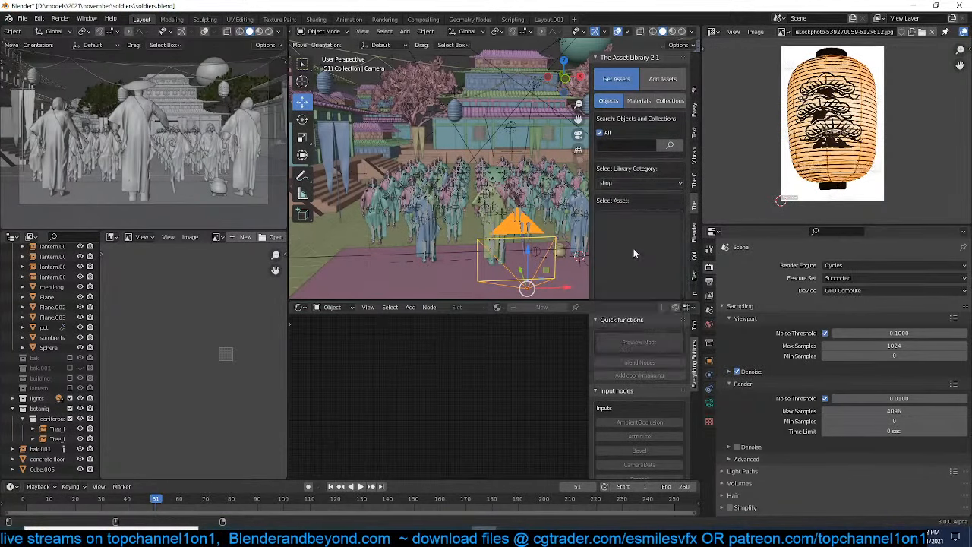
{"action": "left_click", "coordinate": [642, 210]}
{"action": "left_click", "coordinate": [654, 184]}
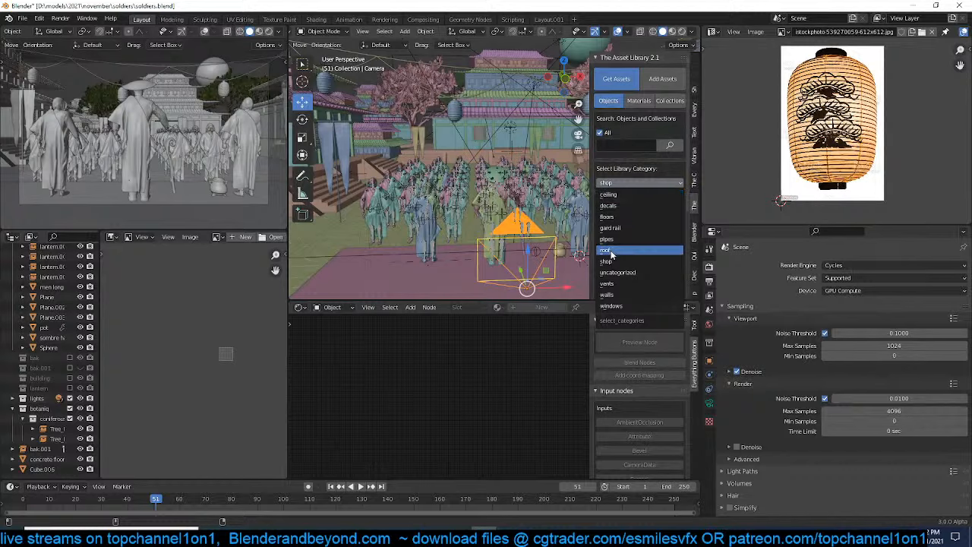
{"action": "left_click", "coordinate": [640, 252]}
{"action": "left_click", "coordinate": [636, 213]}
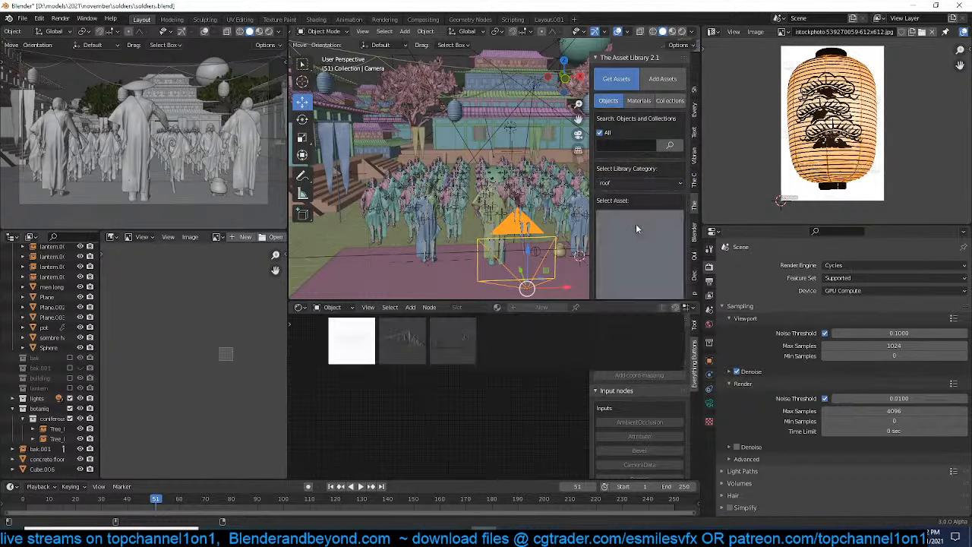
{"action": "left_click", "coordinate": [657, 183]}
{"action": "left_click", "coordinate": [608, 250]}
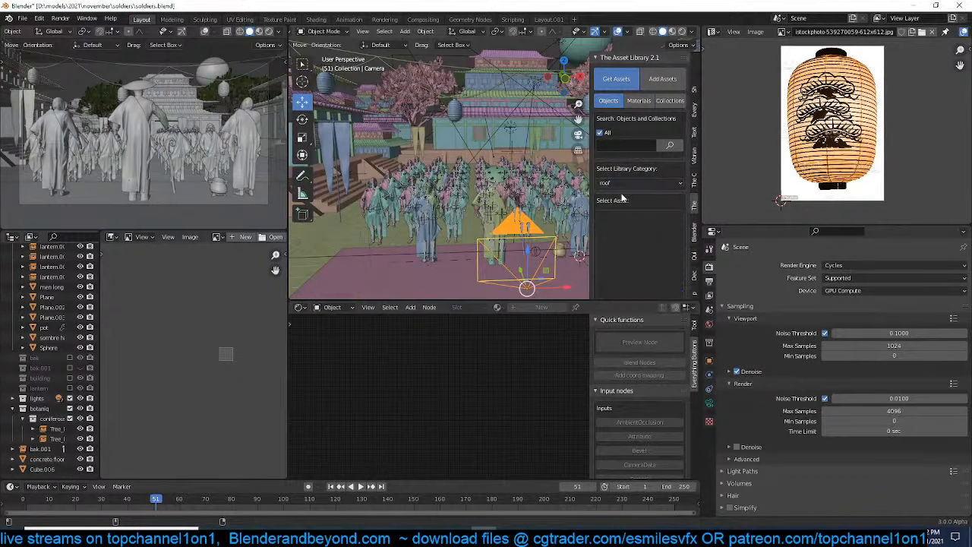
Set the asset library directory to archviz pack and check its uncategorized objects
{"action": "left_click", "coordinate": [670, 103]}
{"action": "scroll", "coordinate": [633, 226], "scroll_direction": "down", "scroll_amount": 5}
{"action": "left_click", "coordinate": [641, 272]}
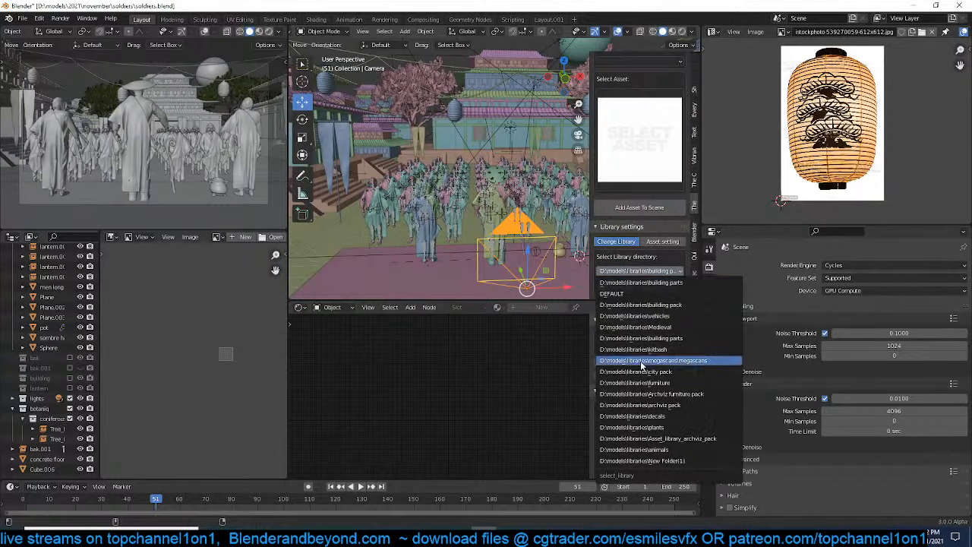
{"action": "left_click", "coordinate": [671, 407]}
{"action": "scroll", "coordinate": [636, 198], "scroll_direction": "up", "scroll_amount": 3}
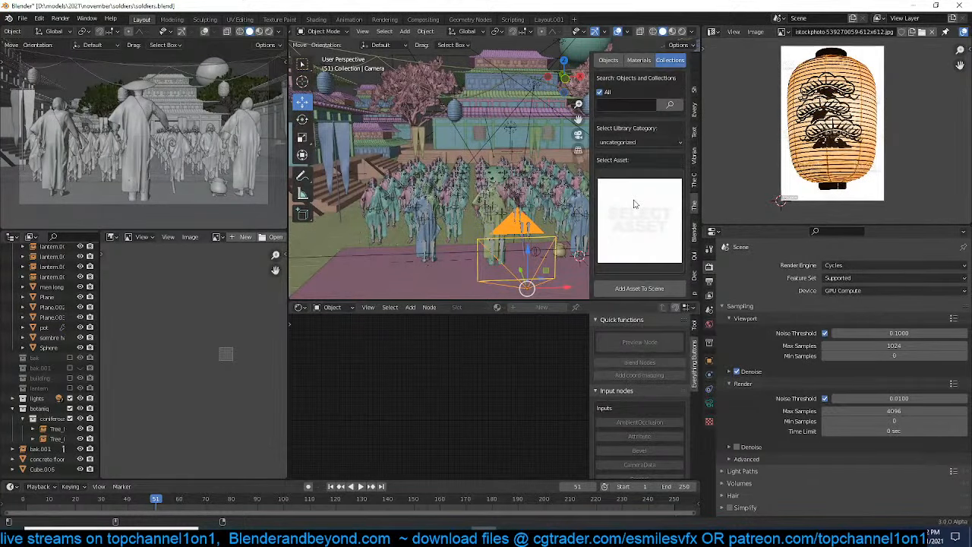
{"action": "left_click", "coordinate": [612, 61]}
{"action": "left_click", "coordinate": [648, 143]}
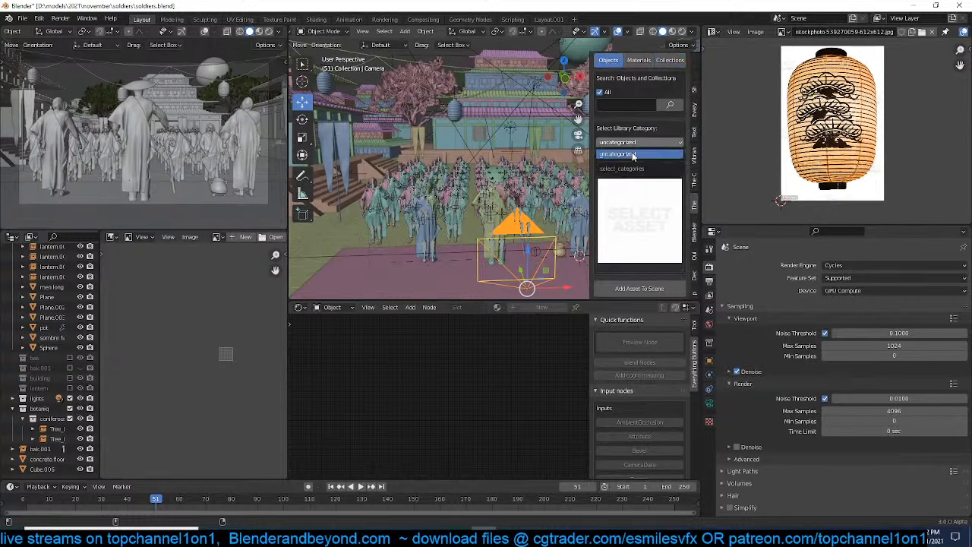
{"action": "left_click", "coordinate": [634, 155]}
Set the asset library directory to furniture and look through its uncategorized objects for courtyard props
{"action": "scroll", "coordinate": [645, 228], "scroll_direction": "down", "scroll_amount": 3}
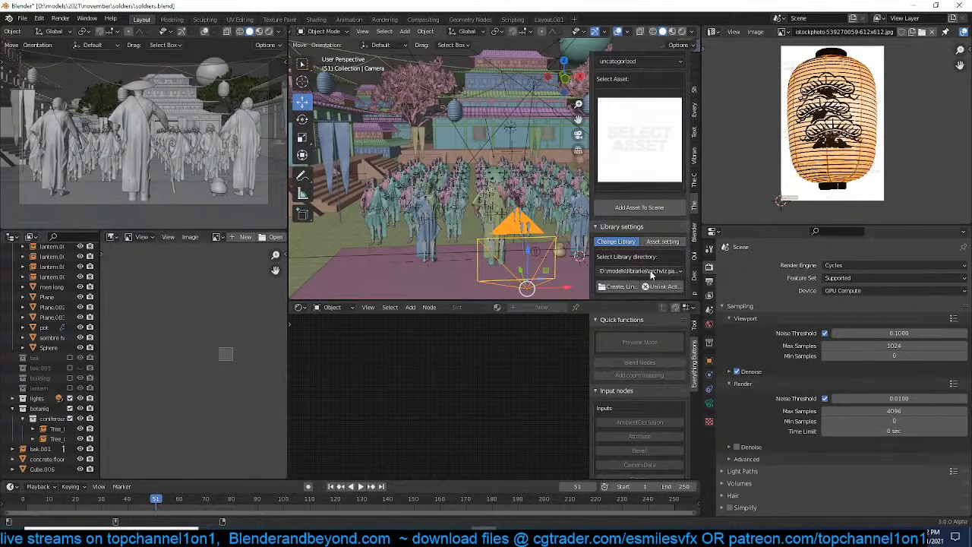
{"action": "left_click", "coordinate": [651, 272]}
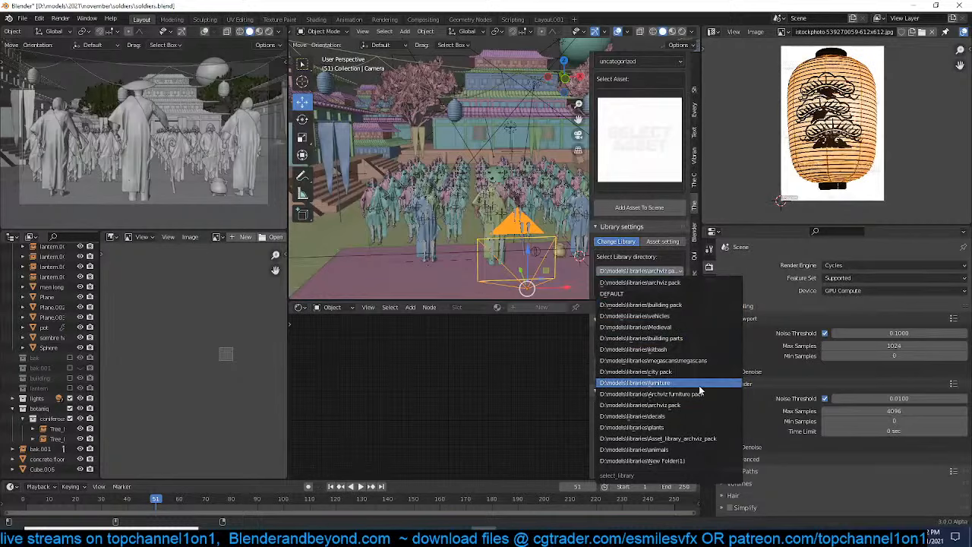
{"action": "left_click", "coordinate": [700, 386]}
{"action": "scroll", "coordinate": [634, 213], "scroll_direction": "up", "scroll_amount": 3}
{"action": "left_click", "coordinate": [631, 209]}
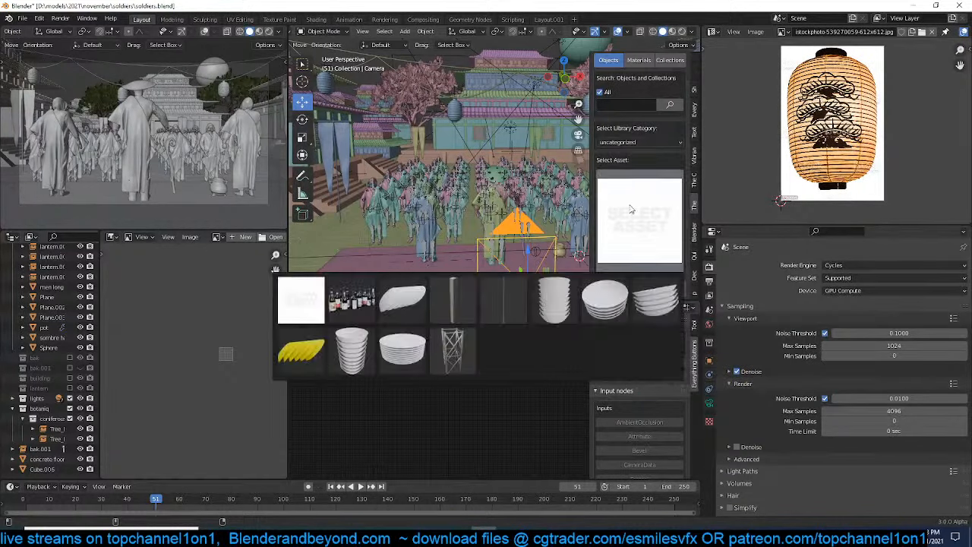
{"action": "left_click", "coordinate": [418, 191]}
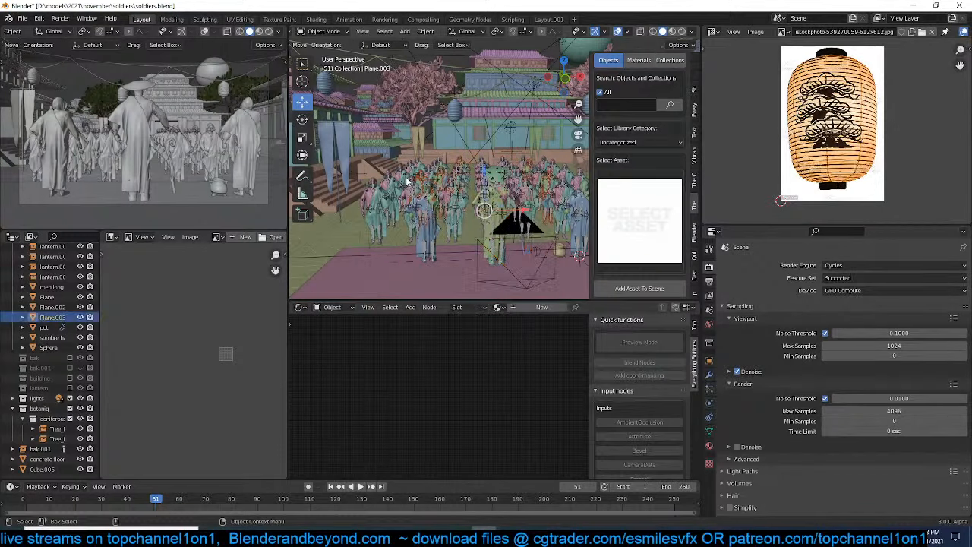
Inspect the soldiers and platform figures, save the file, and switch the camera view to rendered shading
{"action": "middle_click_drag", "start_coordinate": [408, 181], "coordinate": [413, 186]}
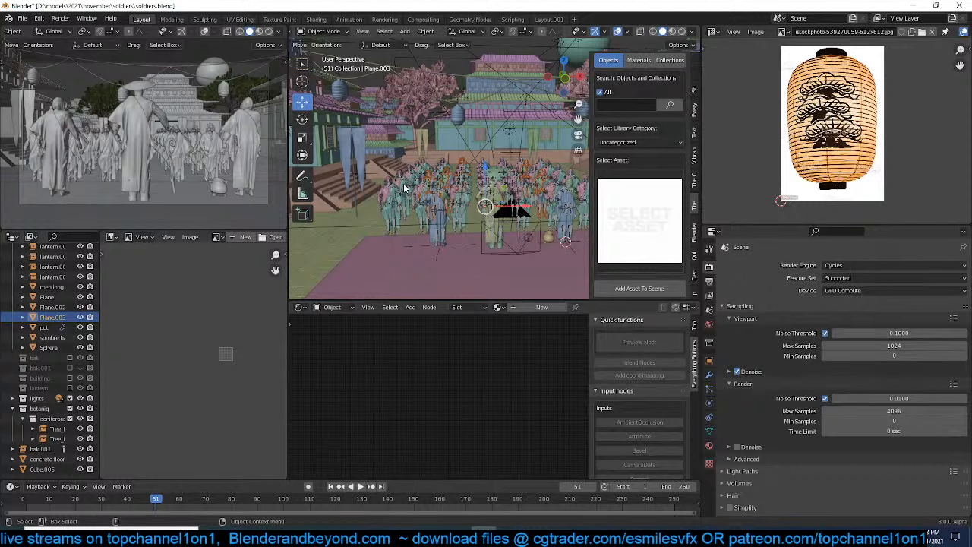
{"action": "left_click", "coordinate": [444, 184]}
{"action": "key", "text": "ctrl+s"}
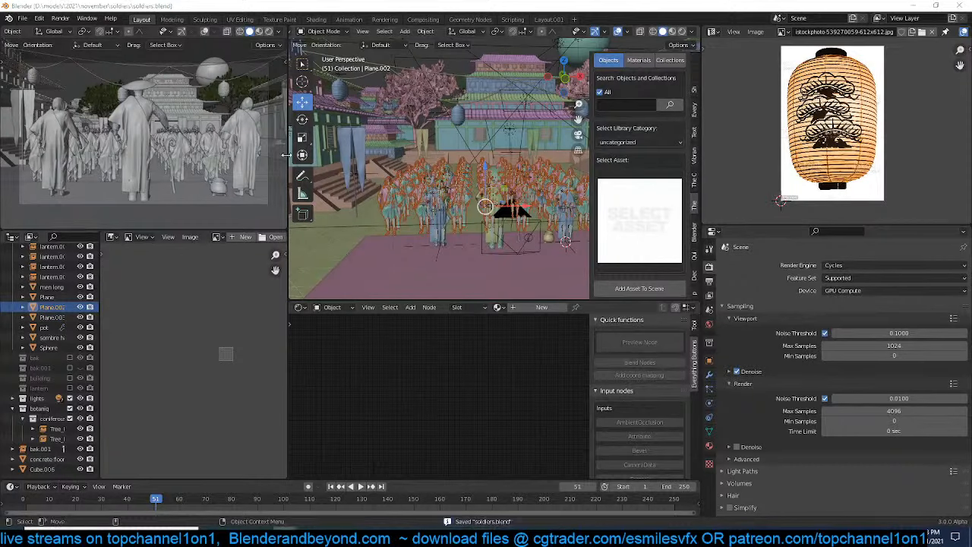
{"action": "left_click", "coordinate": [456, 139]}
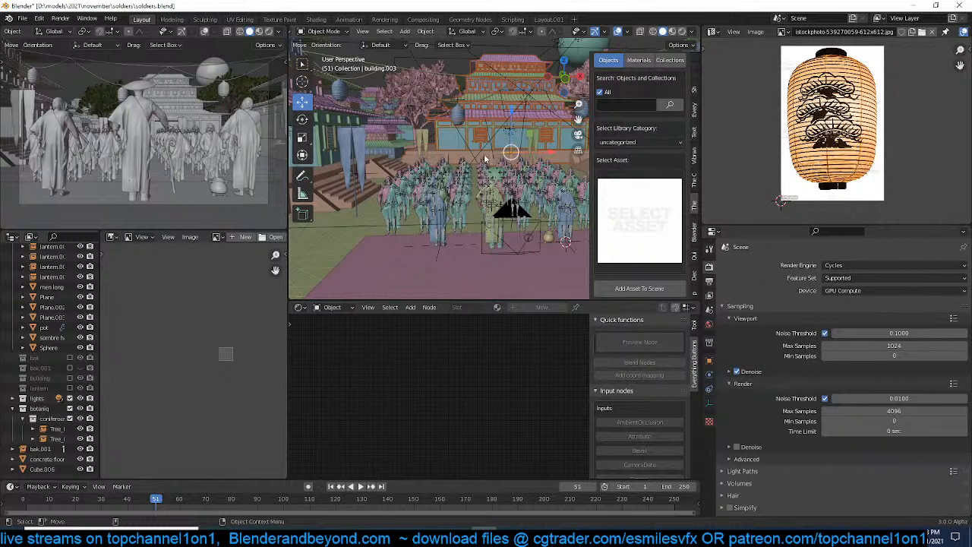
{"action": "middle_click_drag", "start_coordinate": [556, 242], "coordinate": [461, 224], "text": "shift"}
{"action": "scroll", "coordinate": [469, 233], "scroll_direction": "up", "scroll_amount": 3}
{"action": "key", "text": "ctrl+s"}
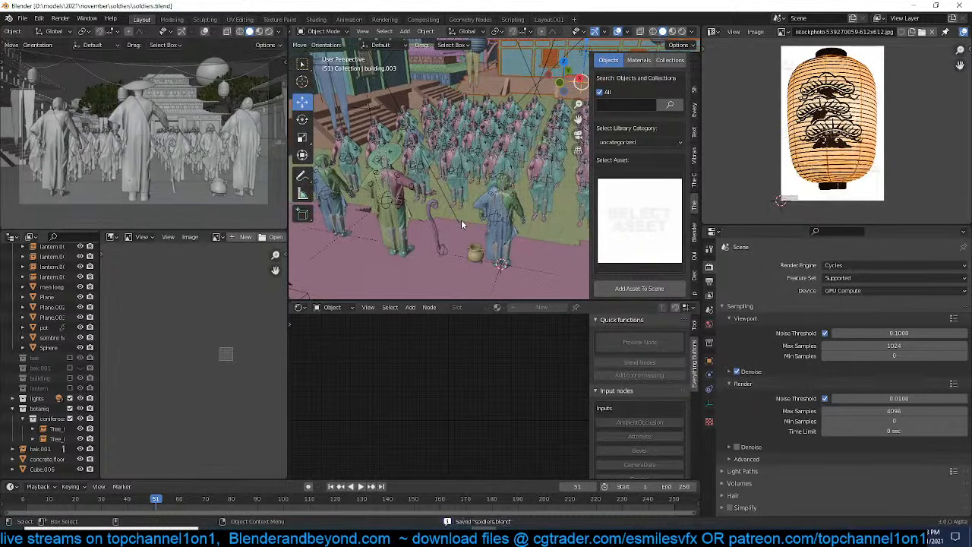
{"action": "left_click", "coordinate": [268, 31]}
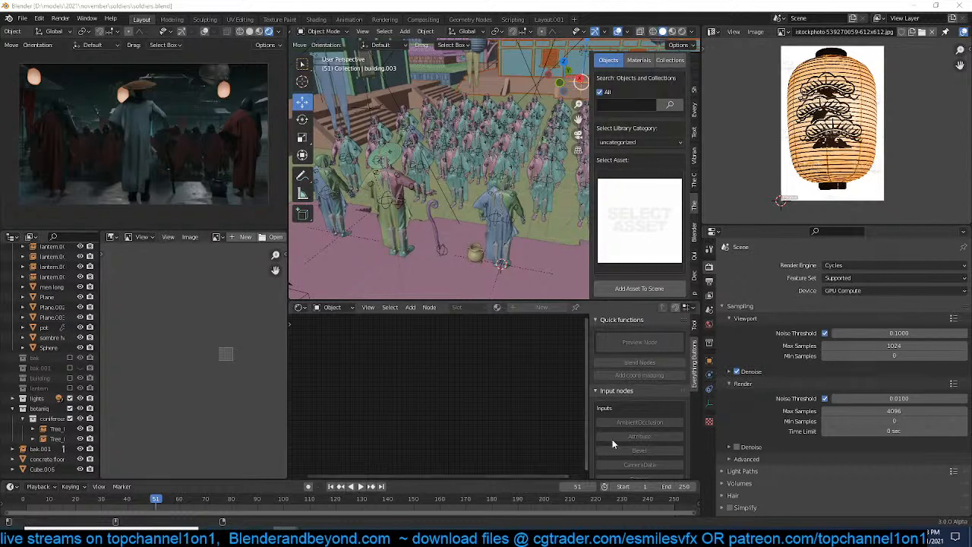
Raise the camera along Z and rotate it about X to look over the main figure at the crowd
{"action": "left_click", "coordinate": [476, 267]}
{"action": "scroll", "coordinate": [362, 231], "scroll_direction": "down", "scroll_amount": 2}
{"action": "middle_click_drag", "start_coordinate": [378, 212], "coordinate": [372, 198]}
{"action": "left_click", "coordinate": [373, 199]}
{"action": "scroll", "coordinate": [386, 209], "scroll_direction": "down", "scroll_amount": 3}
{"action": "scroll", "coordinate": [393, 219], "scroll_direction": "down", "scroll_amount": 1}
{"action": "key", "text": "g"}
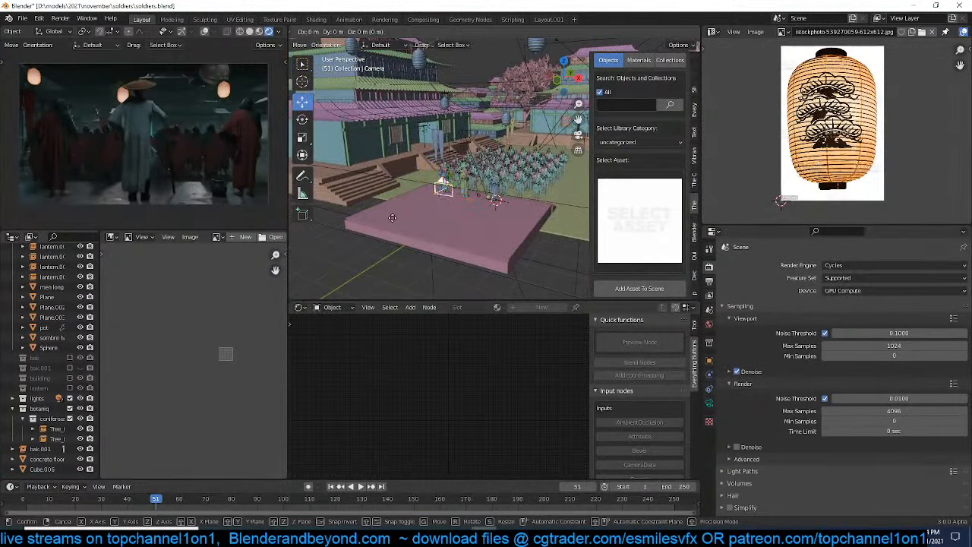
{"action": "key", "text": "z"}
{"action": "left_click", "coordinate": [478, 152]}
{"action": "key", "text": "r"}
{"action": "key", "text": "x"}
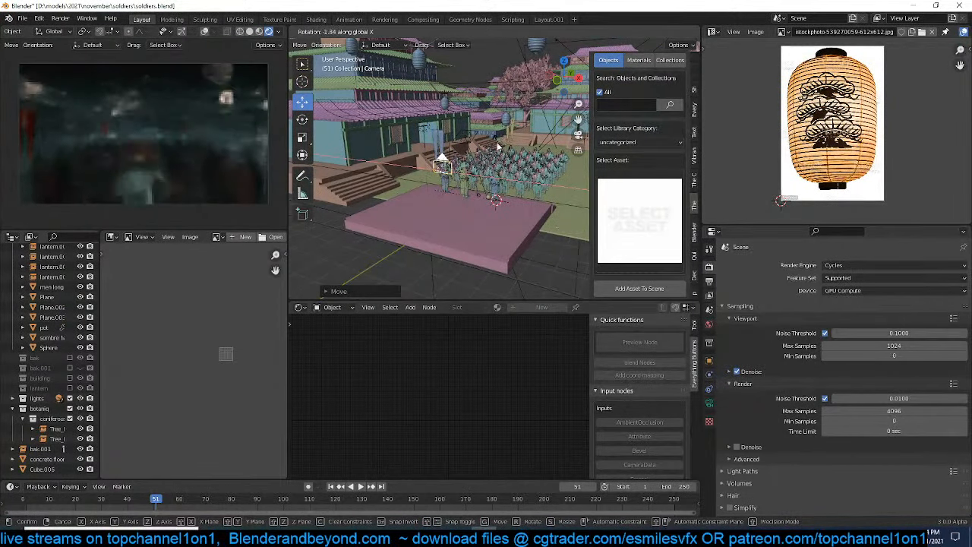
{"action": "left_click", "coordinate": [450, 173]}
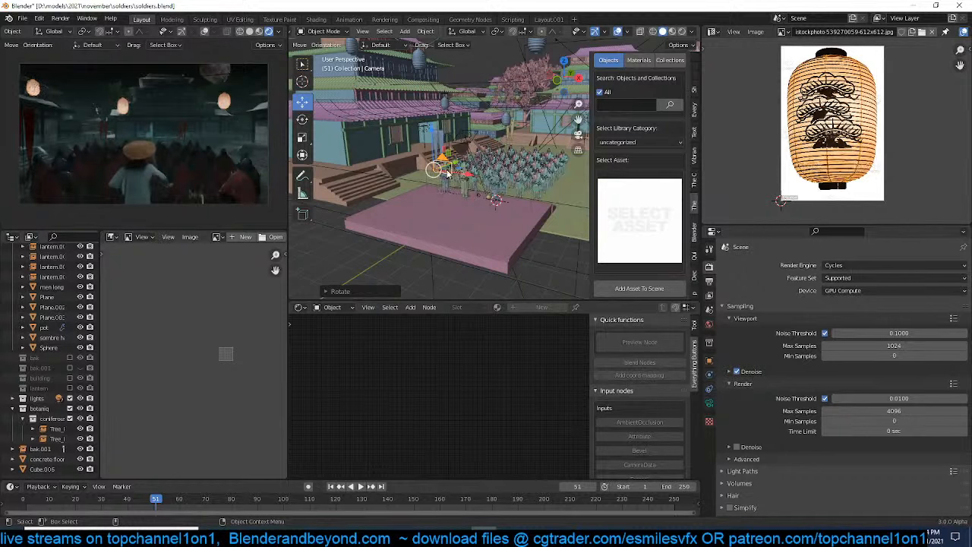
Select the soldier crowd and show it with the courtyard in top orthographic view
{"action": "middle_click_drag", "start_coordinate": [449, 173], "coordinate": [531, 186]}
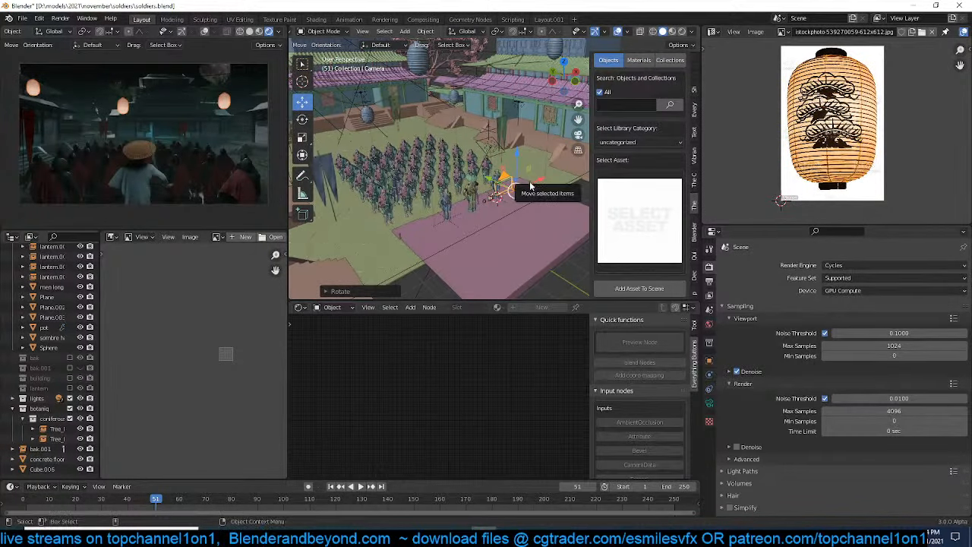
{"action": "middle_click_drag", "start_coordinate": [531, 204], "coordinate": [488, 222]}
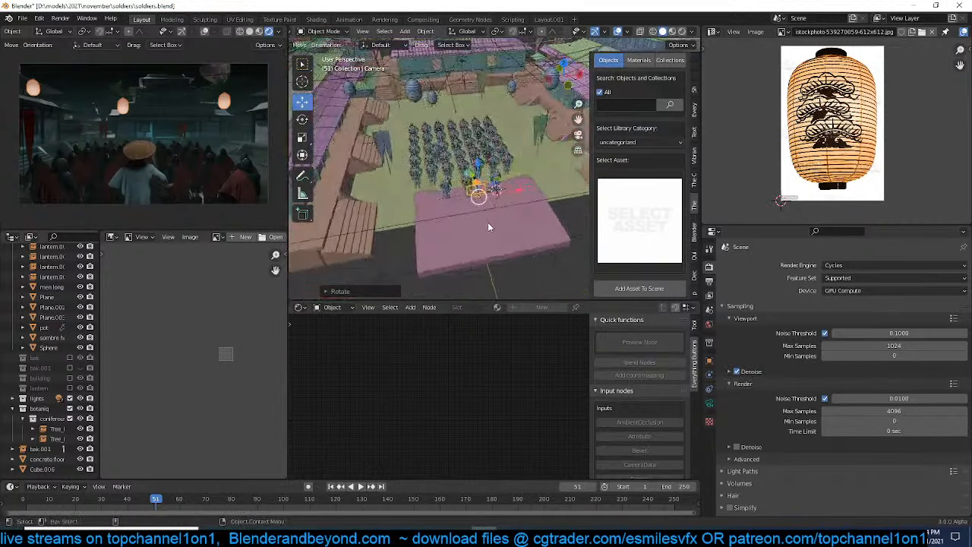
{"action": "left_click", "coordinate": [490, 146]}
{"action": "left_click", "coordinate": [490, 146]}
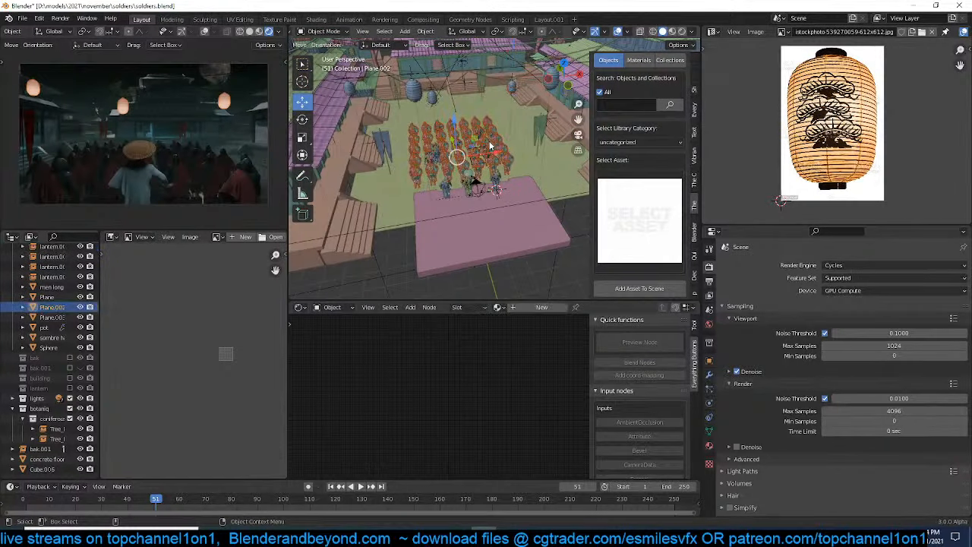
{"action": "key", "text": "KP_7"}
{"action": "scroll", "coordinate": [488, 140], "scroll_direction": "down", "scroll_amount": 5}
{"action": "middle_click_drag", "start_coordinate": [474, 160], "coordinate": [472, 252], "text": "shift"}
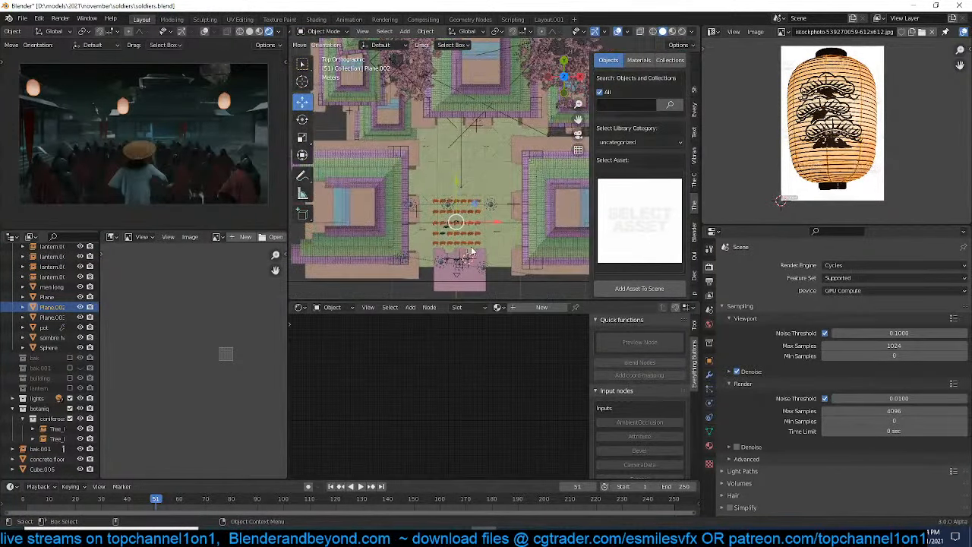